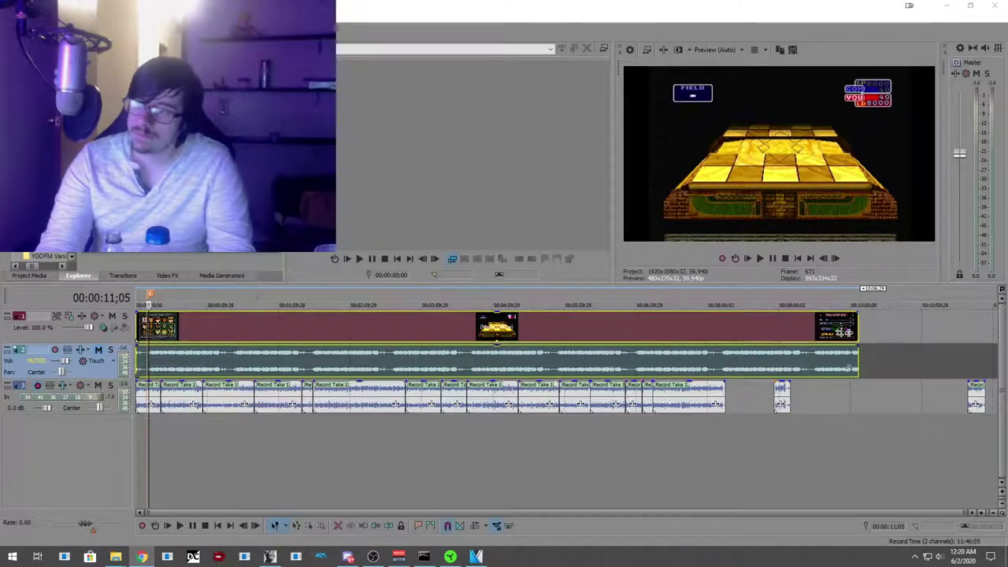
key(alt+Tab)
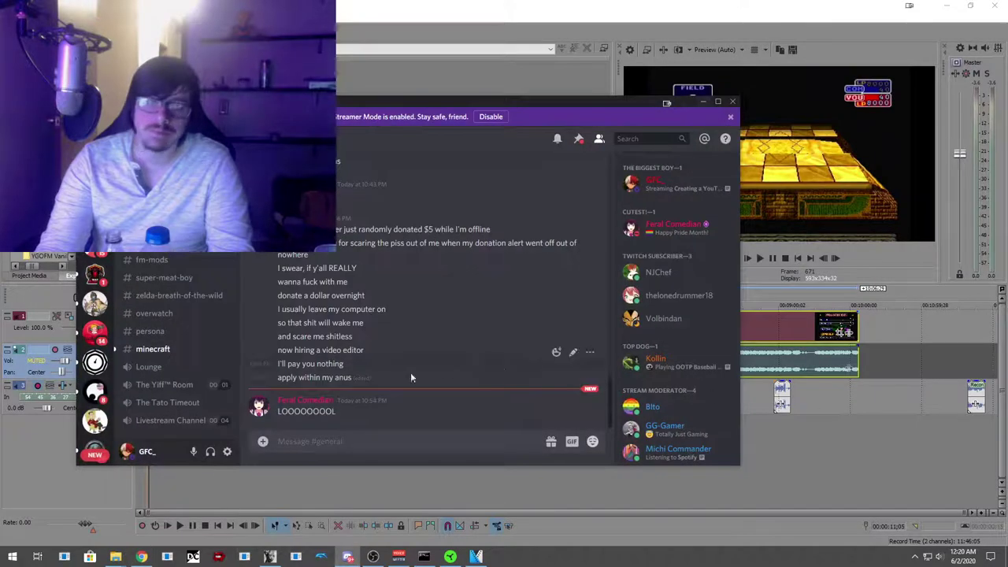
scroll(217, 268, up, 5)
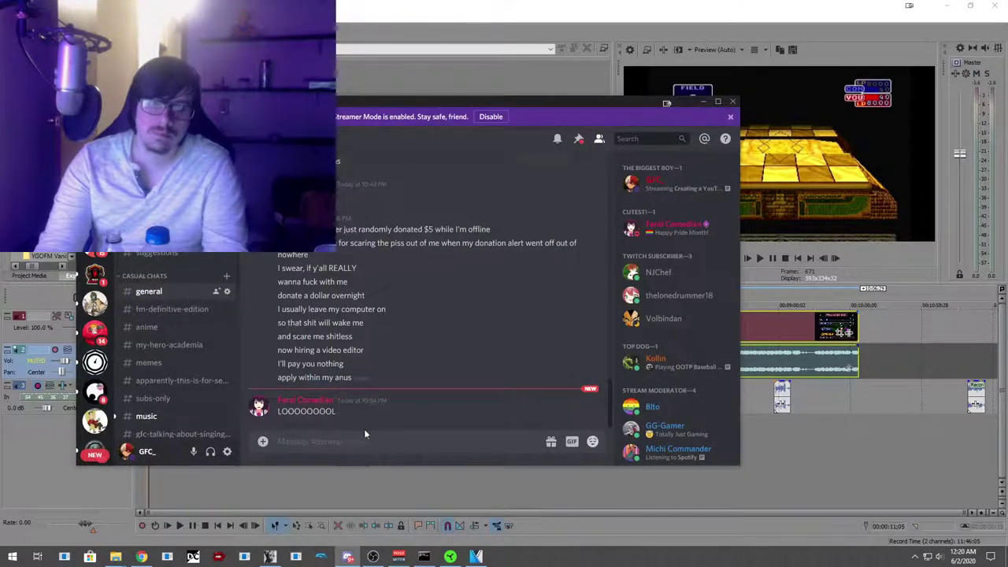
key(alt+Up)
text(@every)
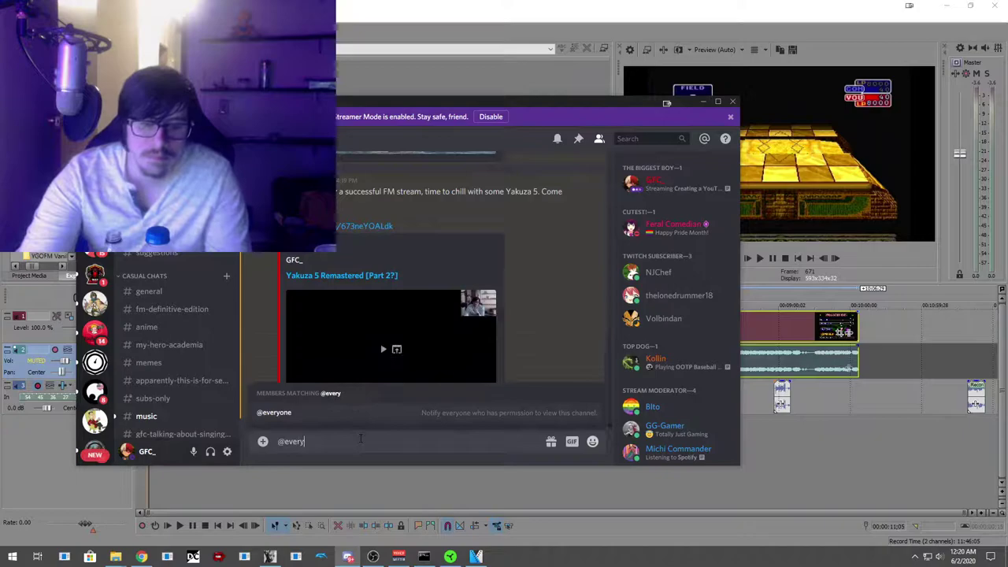
key(Tab)
text(Crea)
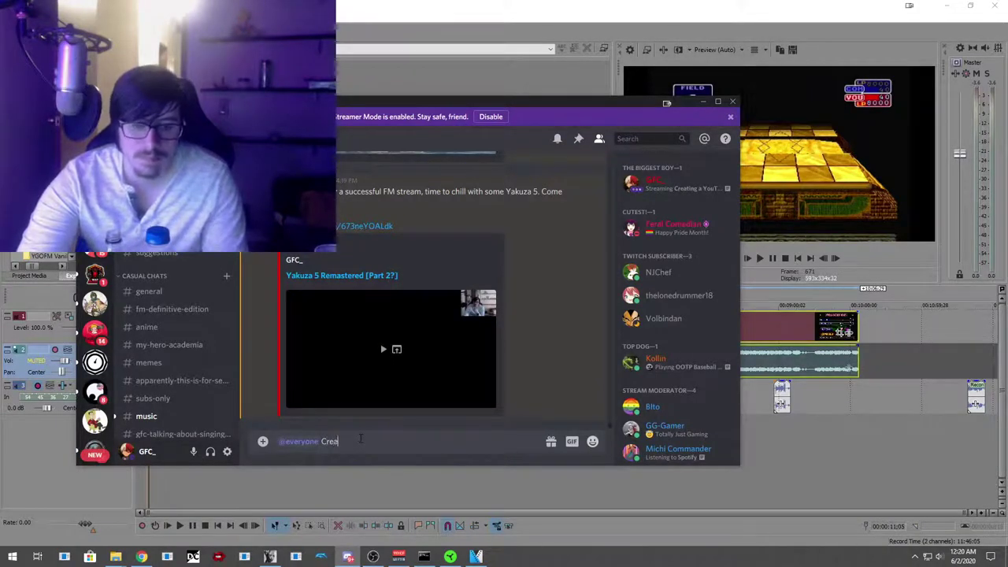
text(ting a Forbidden Memories tutorial video live on stream)
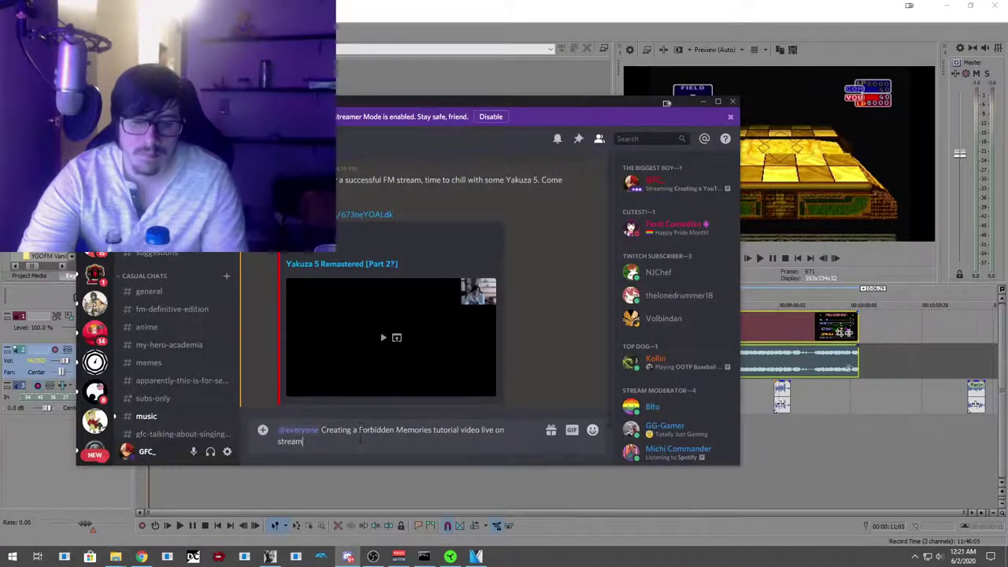
text(! Come hang )
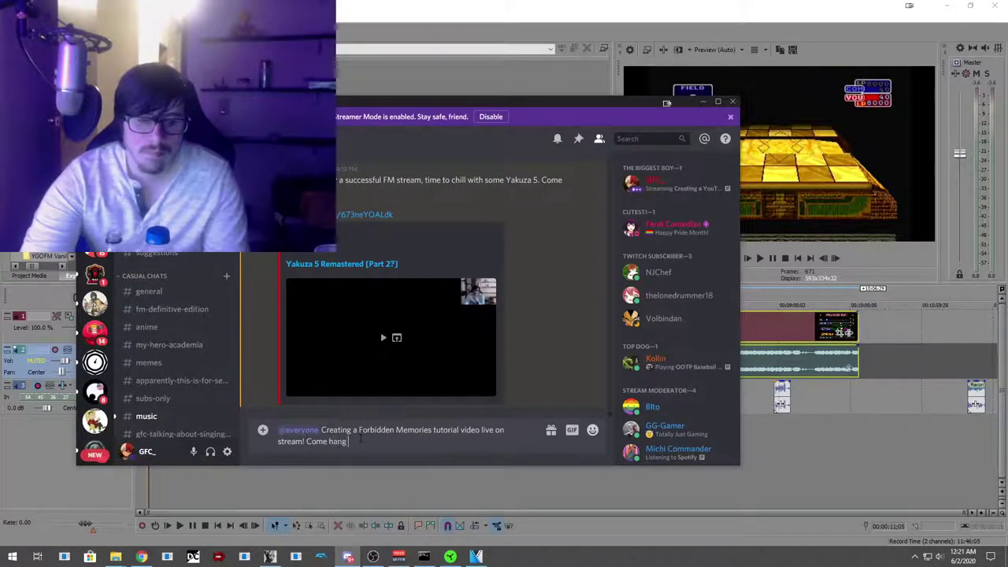
text(out!and watch the mess ha)
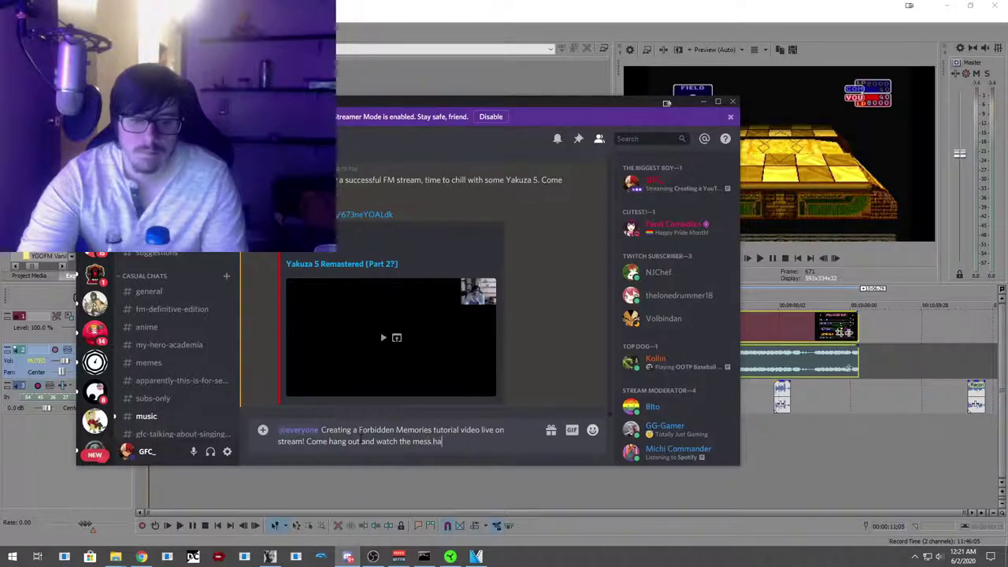
text(ppen in realtime!)
key(shift+Return)
key(shift+Return)
text(https://youtu.be/IhbqaWbOw6Y)
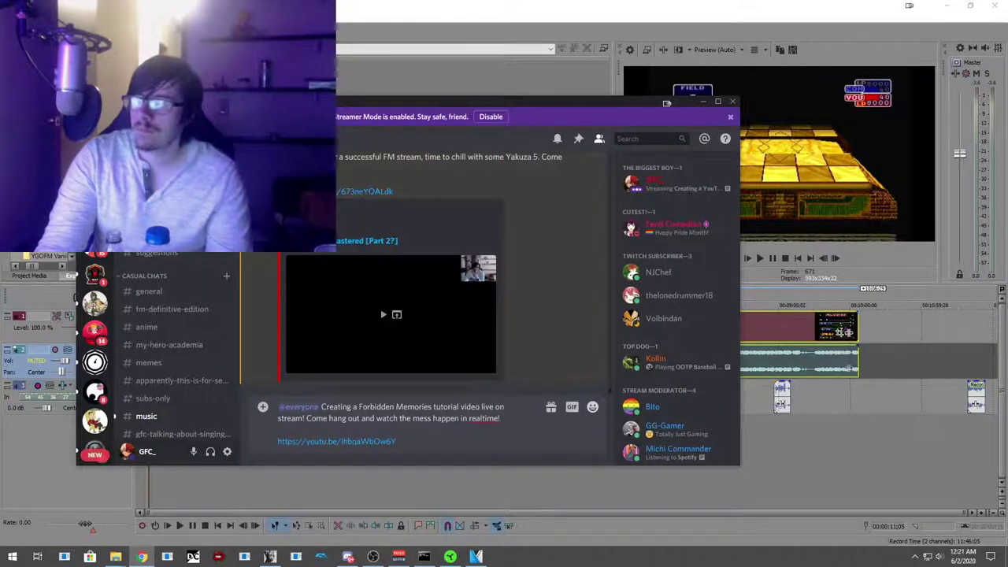
drag(400, 442, 230, 455)
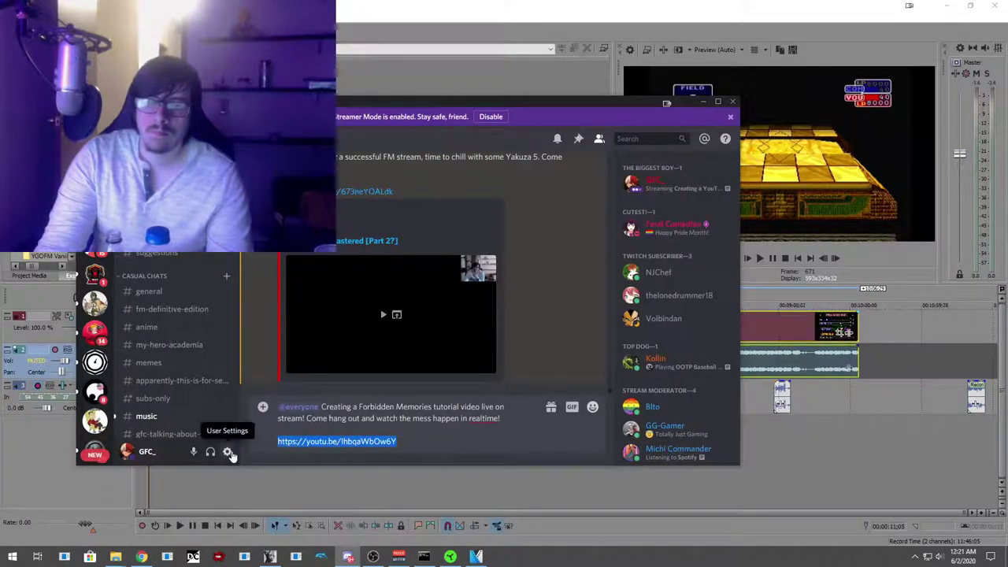
shift+click(323, 402)
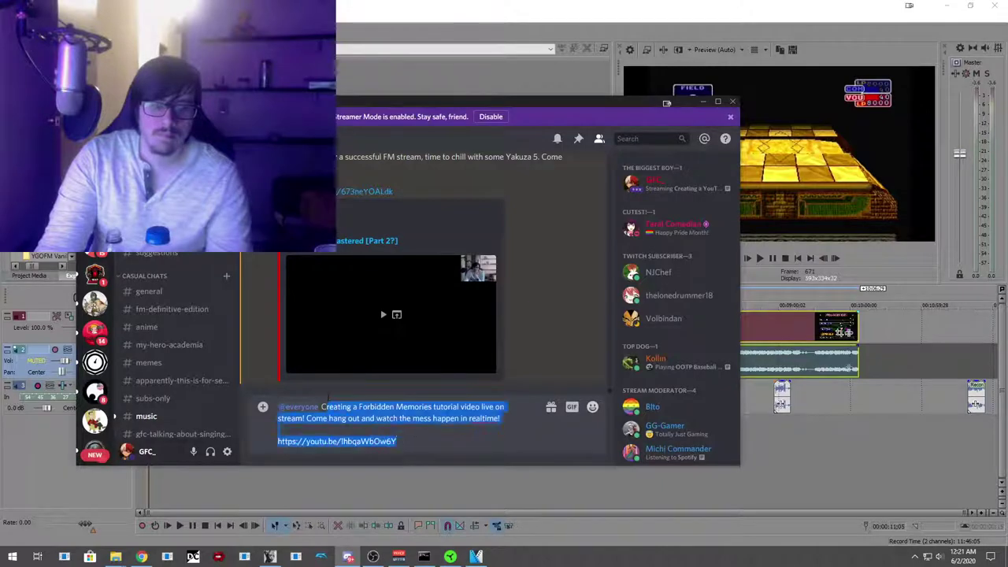
key(Return)
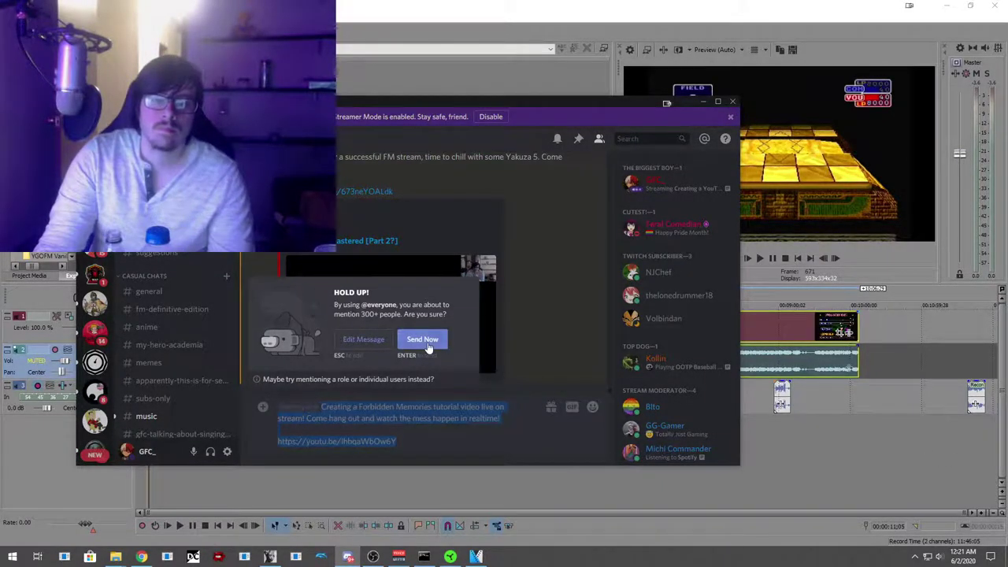
key(Return)
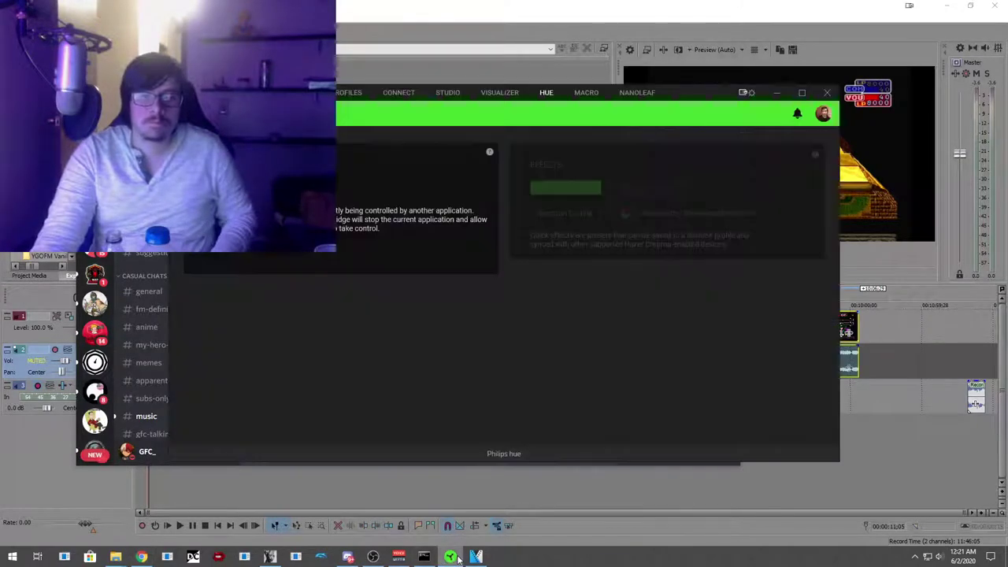
Step: Switch to Razer Synapse, set the brightness of Hue color lamp 3 to 50, and return to the Vegas project
click(449, 557)
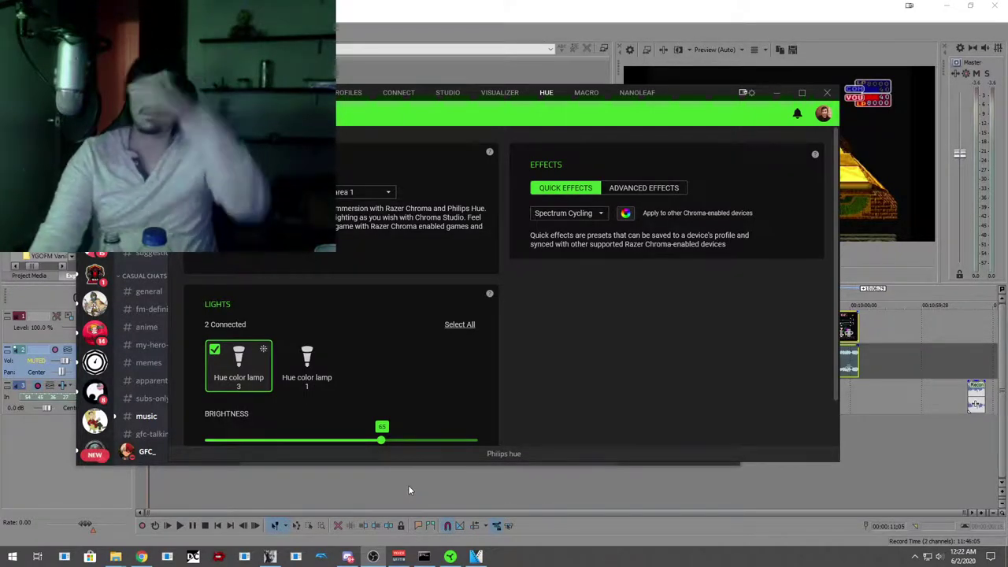
drag(381, 443, 342, 443)
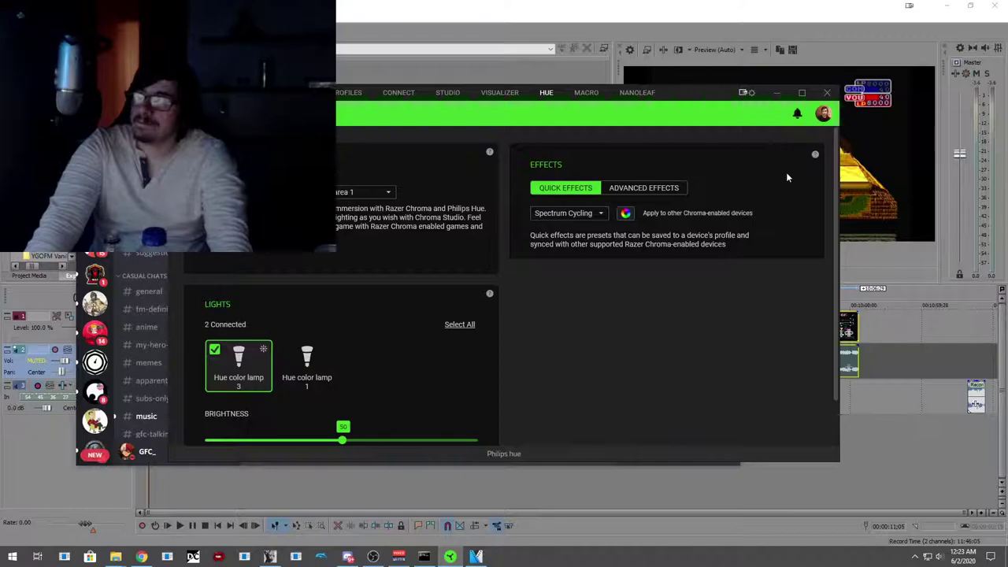
click(778, 94)
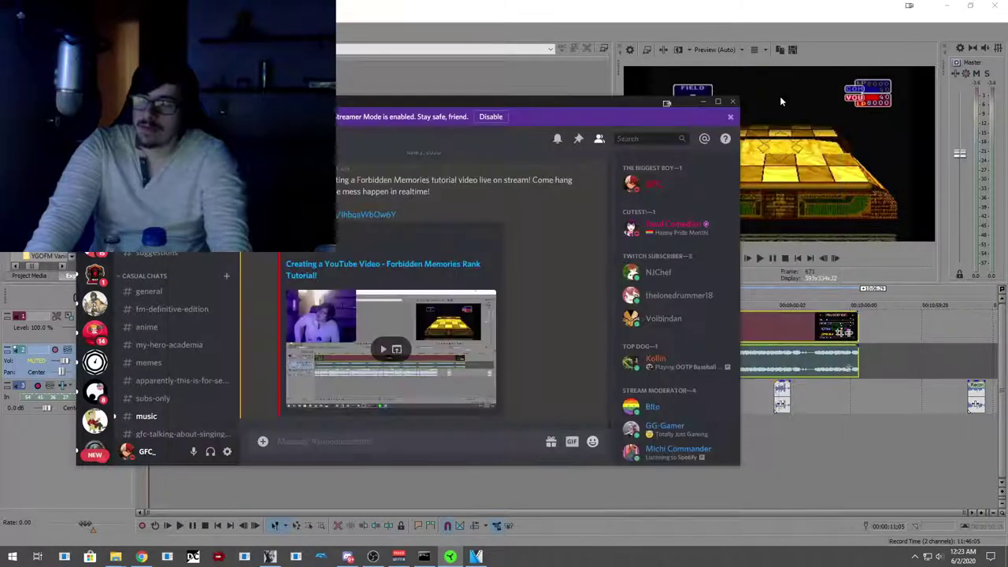
click(701, 104)
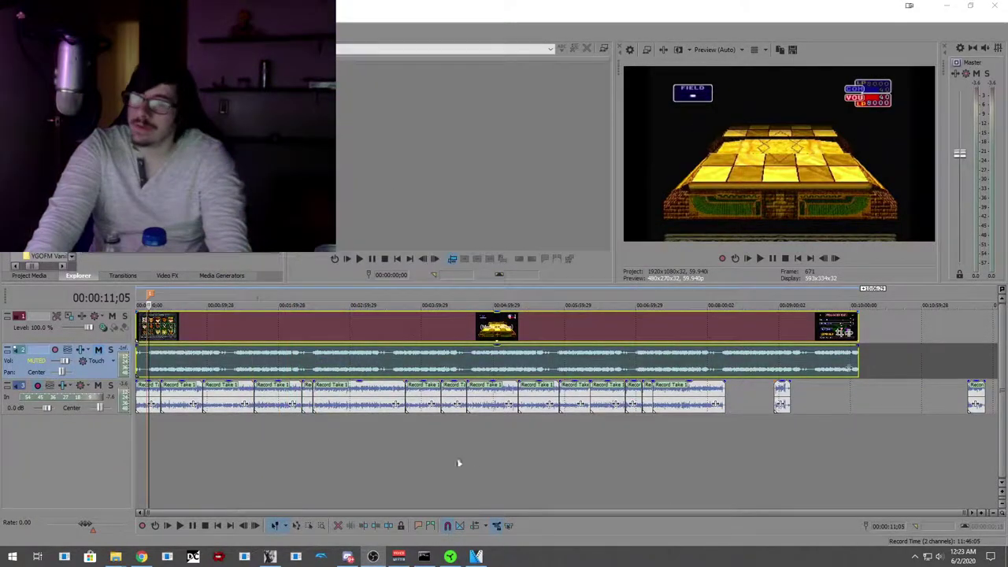
Step: Examine the gameplay footage at several points between about 3 and 7 minutes on the timeline
click(619, 480)
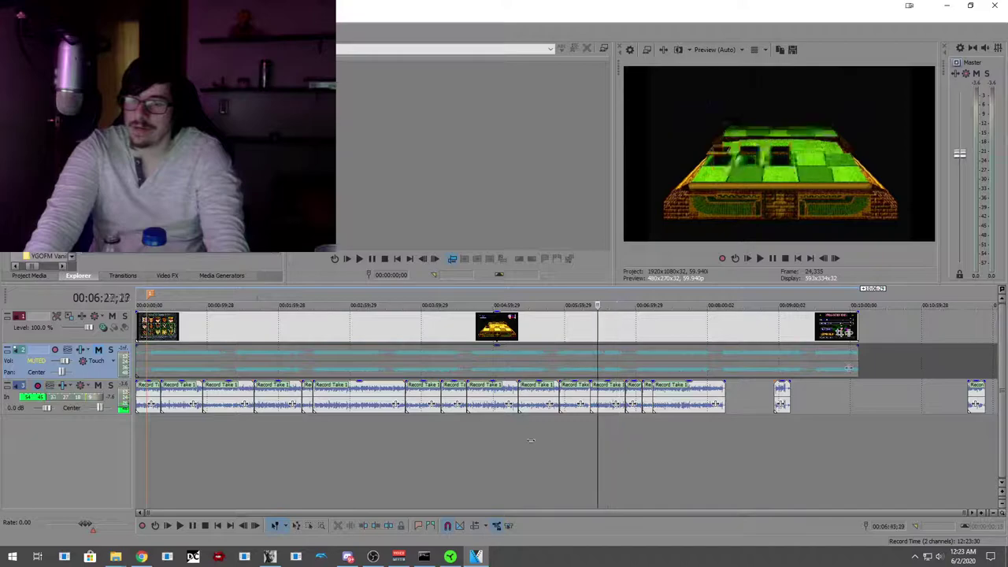
click(422, 441)
click(372, 438)
click(365, 438)
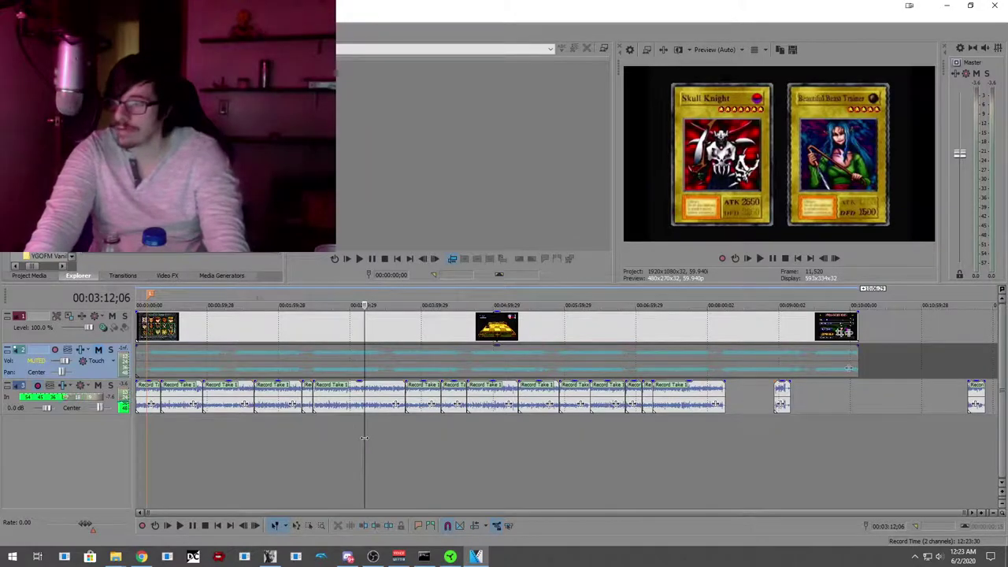
click(347, 449)
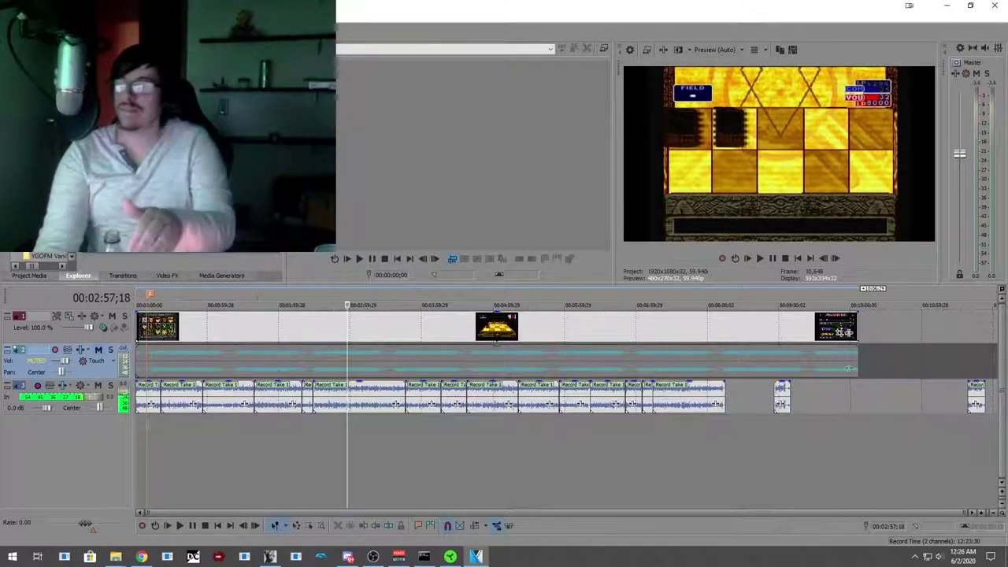
click(590, 431)
click(561, 436)
click(513, 439)
click(522, 441)
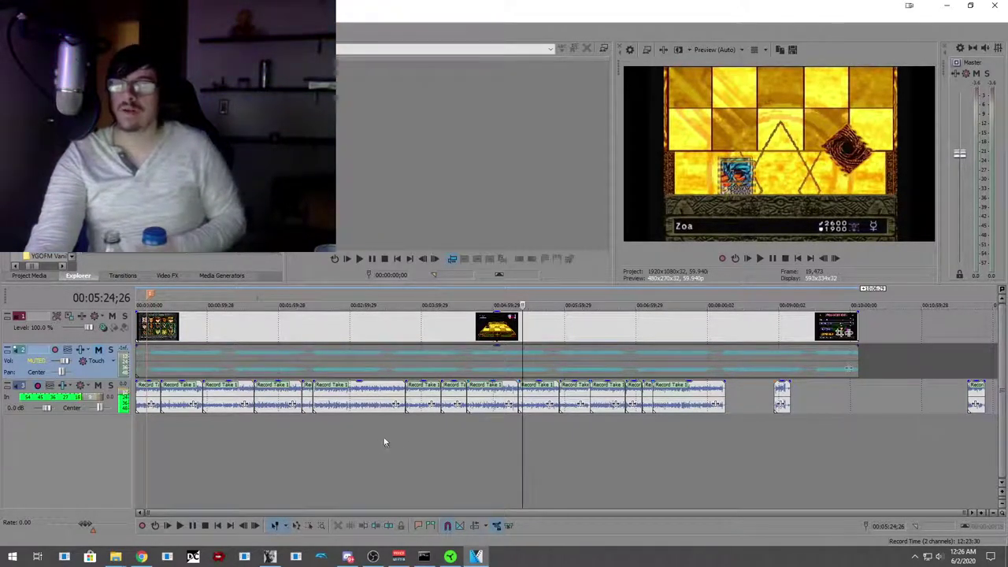
Step: Inspect the short narration clip near 2:20 and its neighbours, and check the footage around 0:42 and 4:28
drag(301, 426, 309, 429)
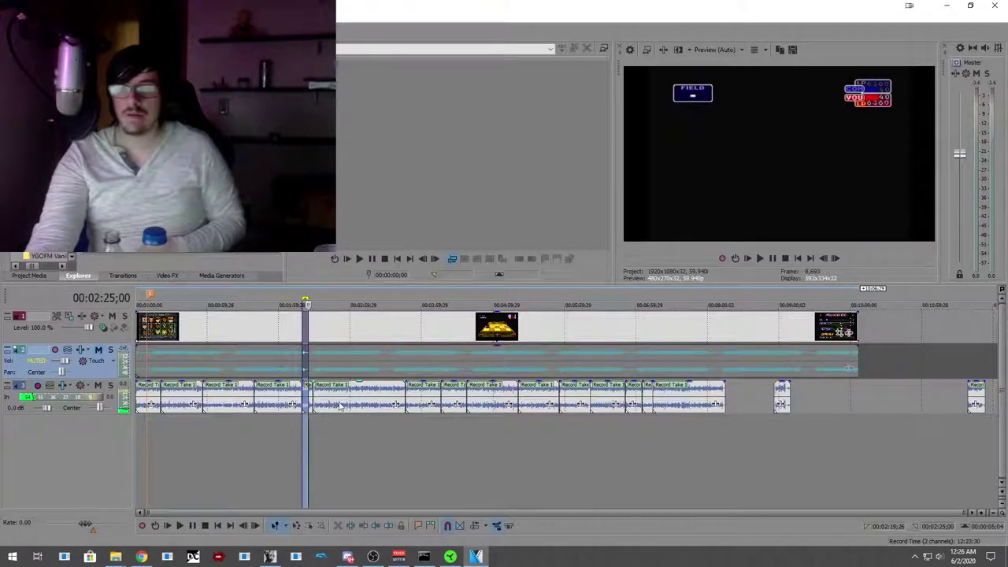
click(341, 405)
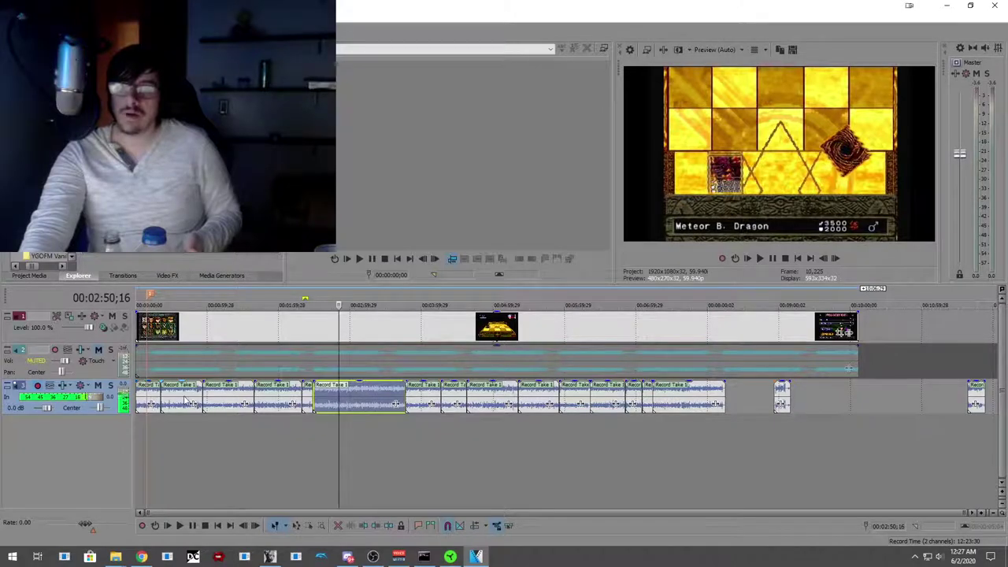
click(313, 447)
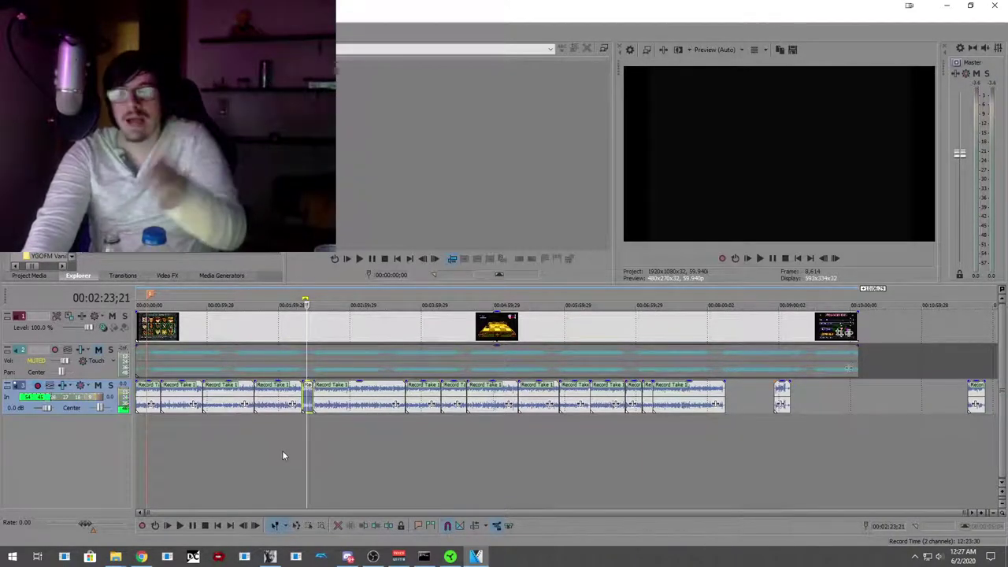
click(187, 436)
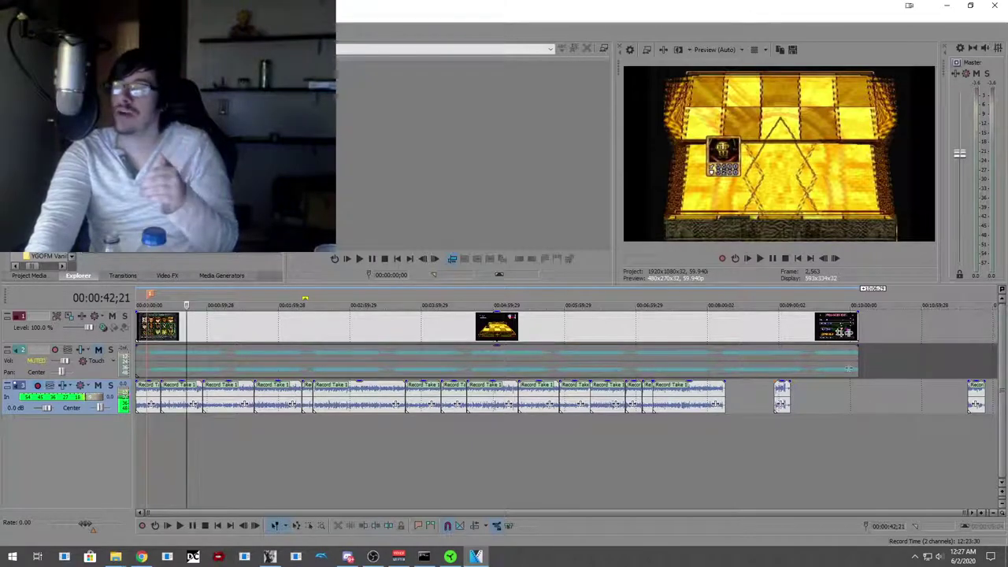
key(alt+Tab)
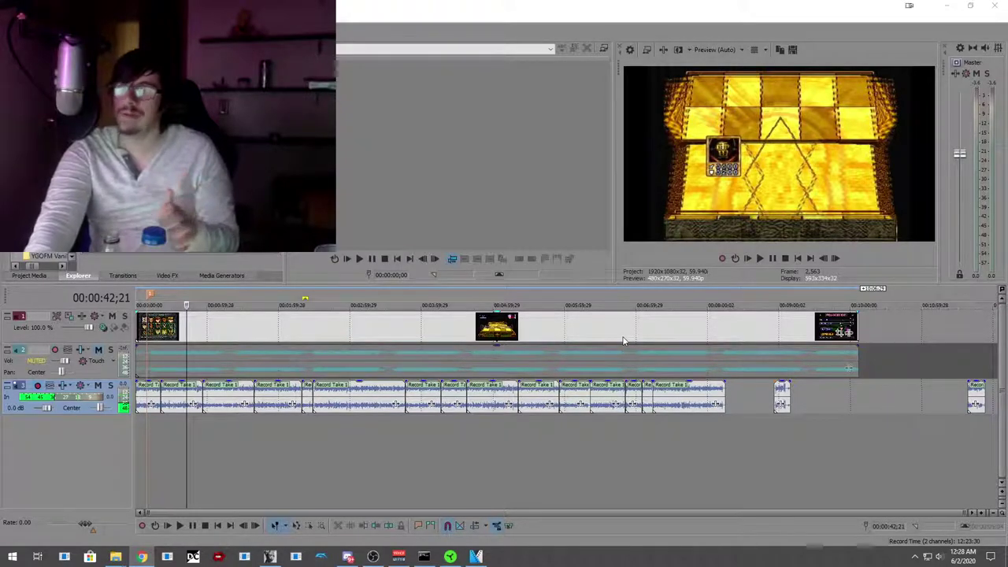
click(455, 431)
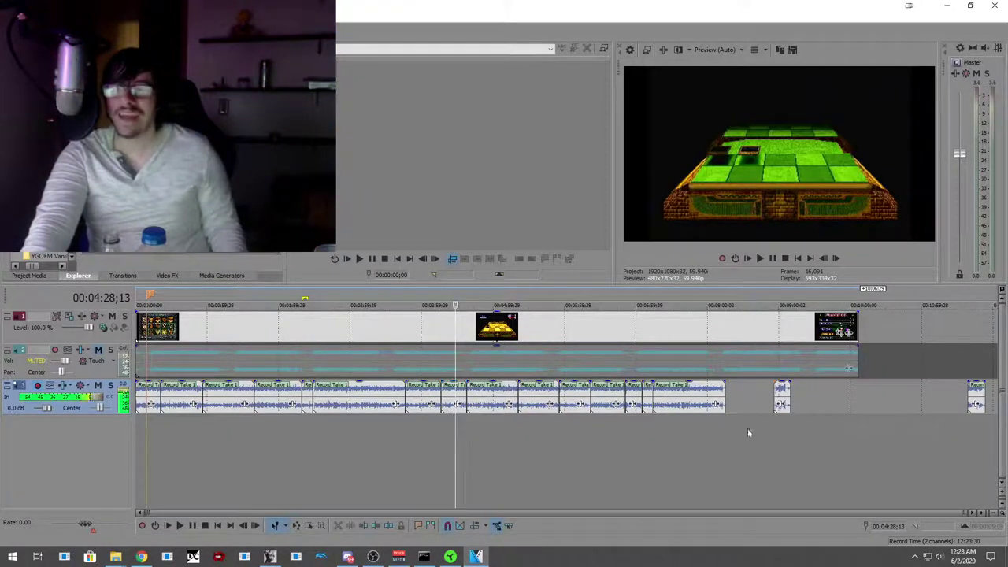
Step: Review the later narrated section and the unnarrated stretch from about 8:19 to 9:55, and check earlier frames for comparison
drag(725, 431, 378, 428)
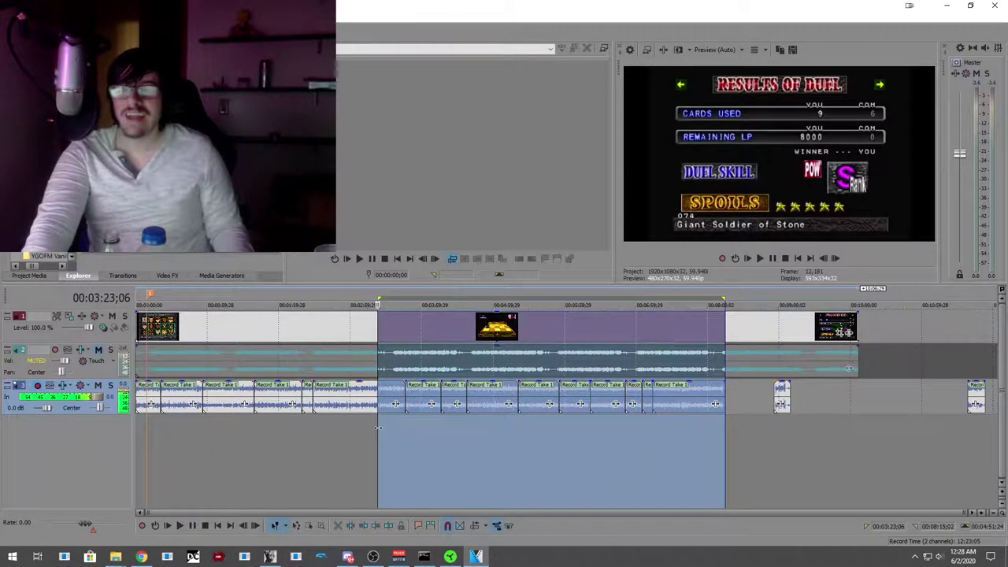
drag(743, 433, 845, 450)
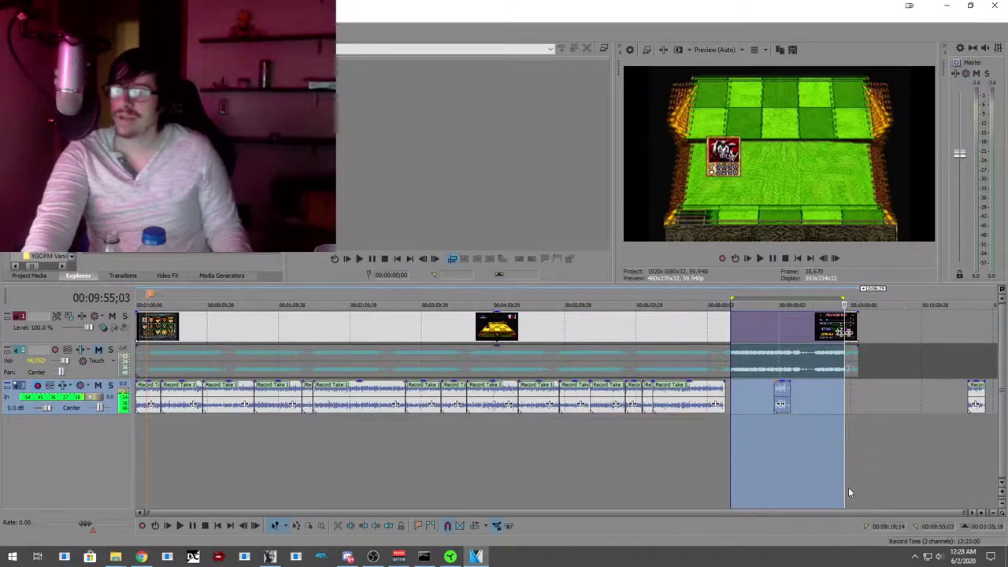
click(631, 458)
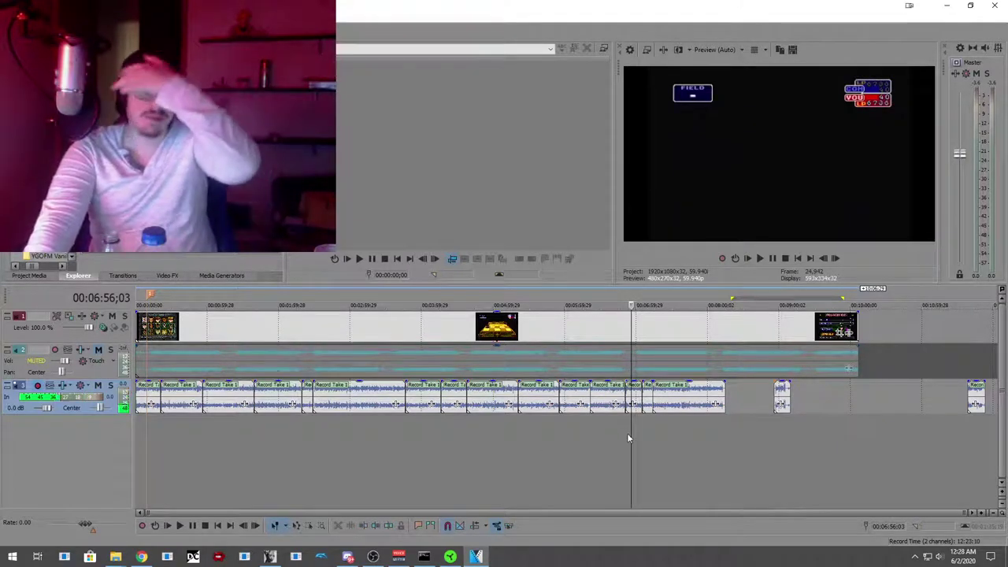
click(518, 438)
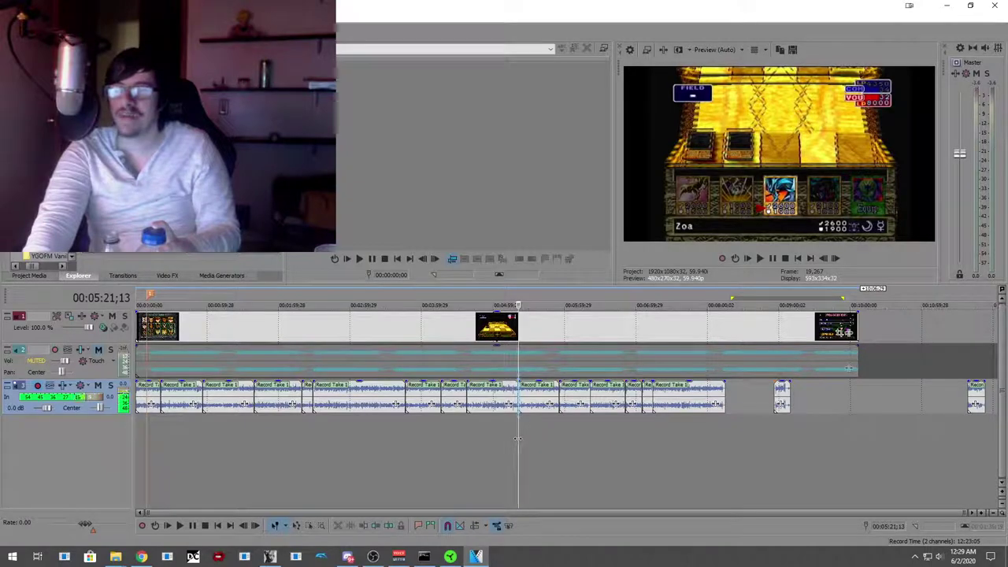
click(511, 438)
click(511, 439)
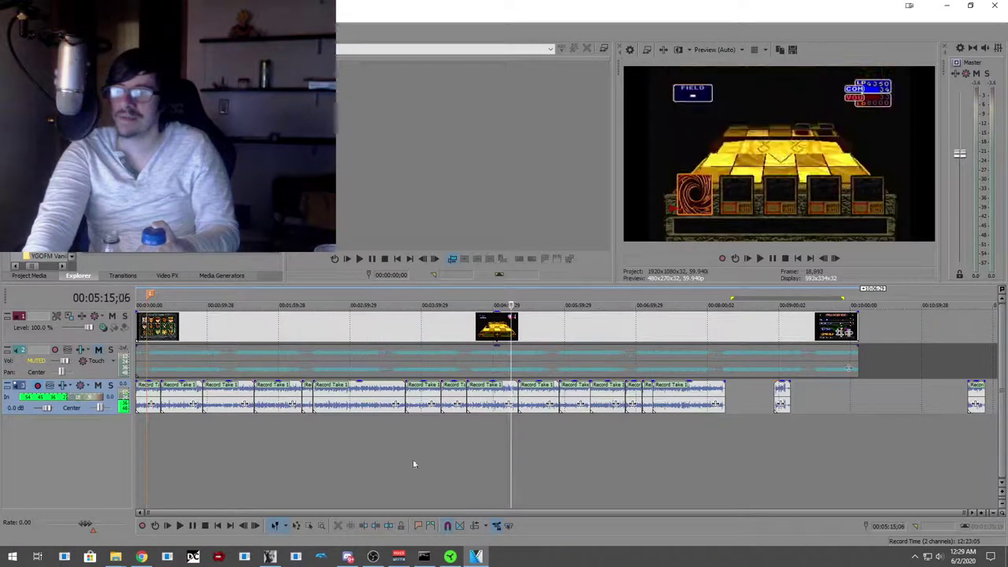
click(198, 446)
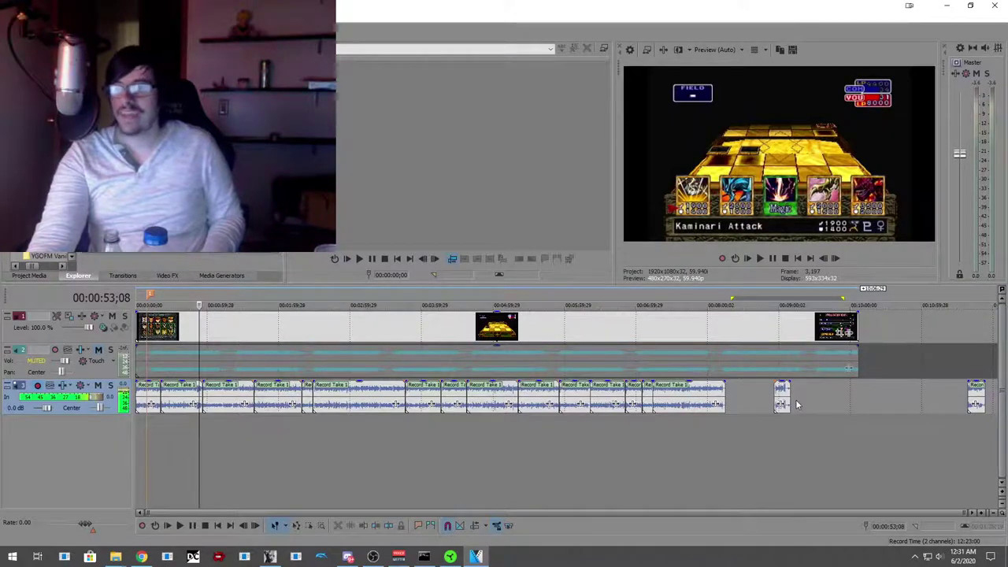
Step: Move the isolated narration clip after the gap to about 9:49, near the end of the gameplay footage, and play it back
drag(780, 401, 844, 393)
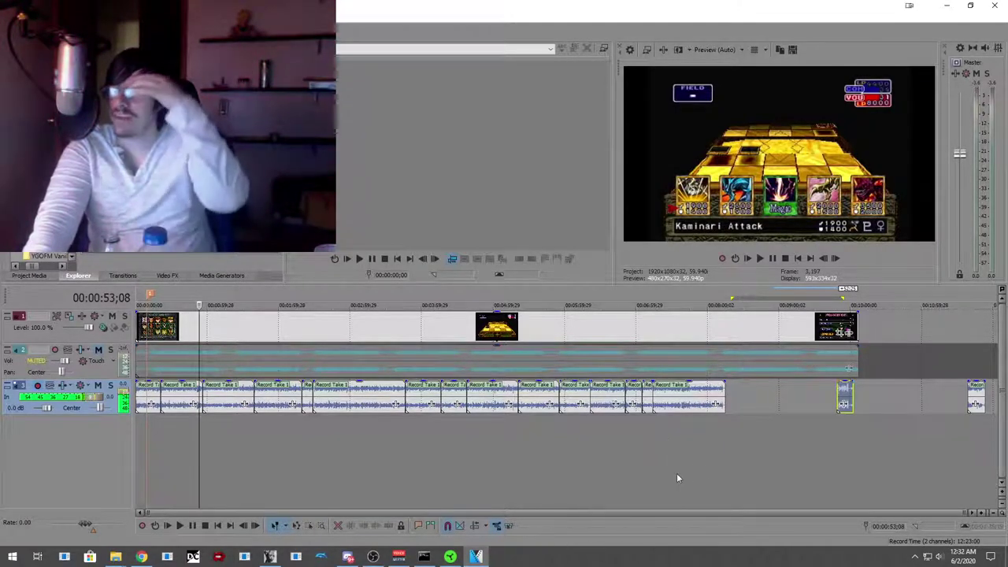
click(848, 432)
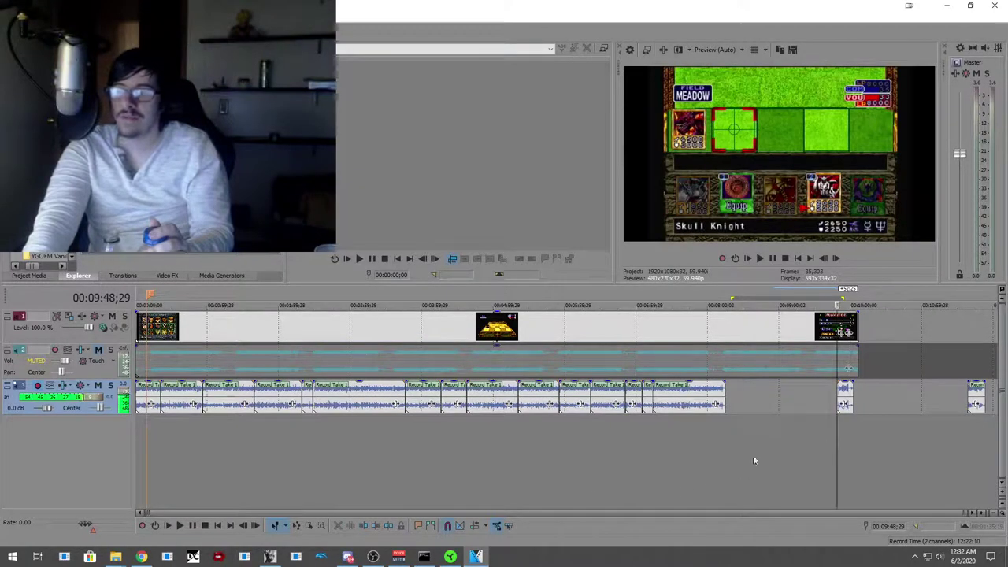
click(180, 526)
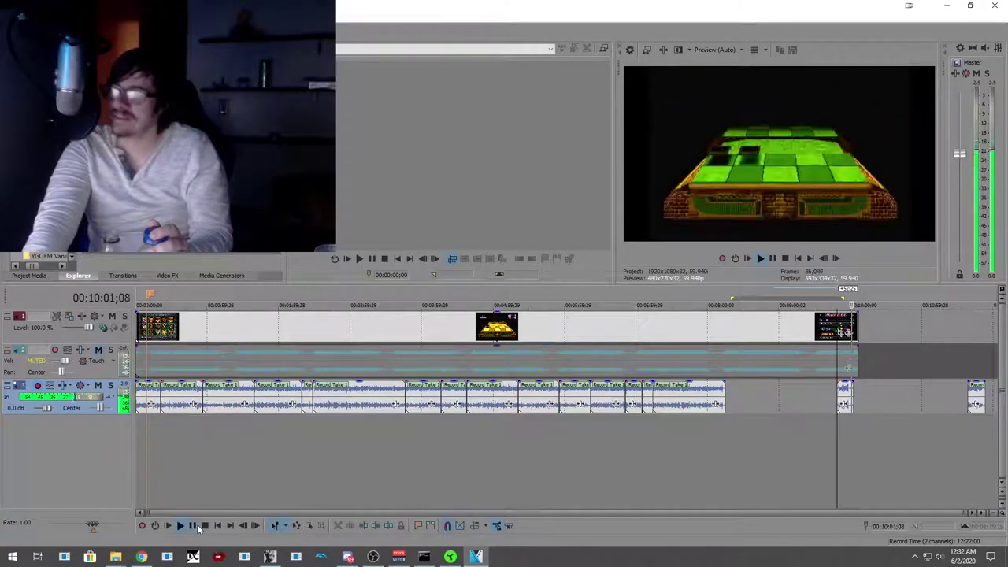
Step: Stop the playback at the end of the relocated narration clip and check the footage shortly before it
click(204, 527)
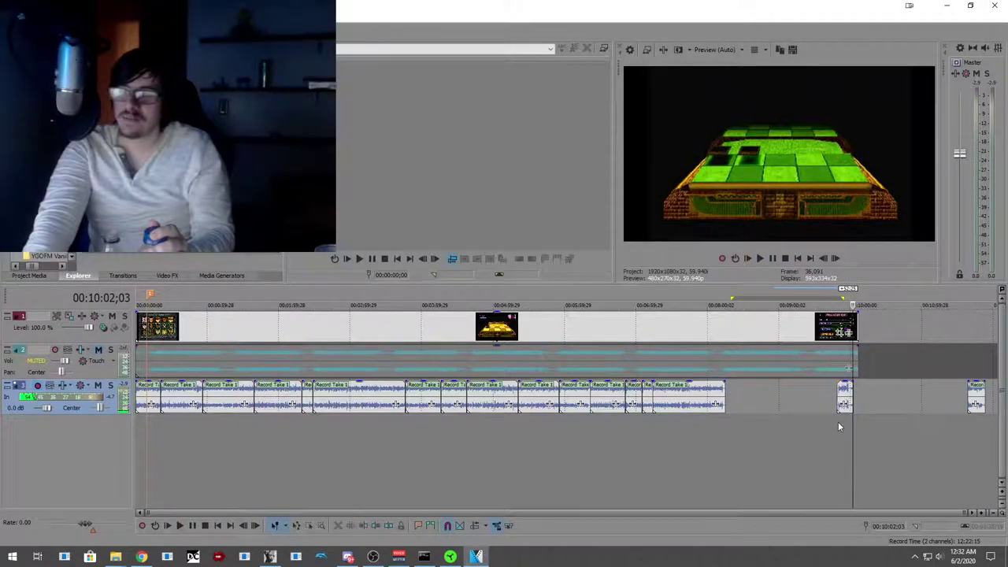
click(804, 434)
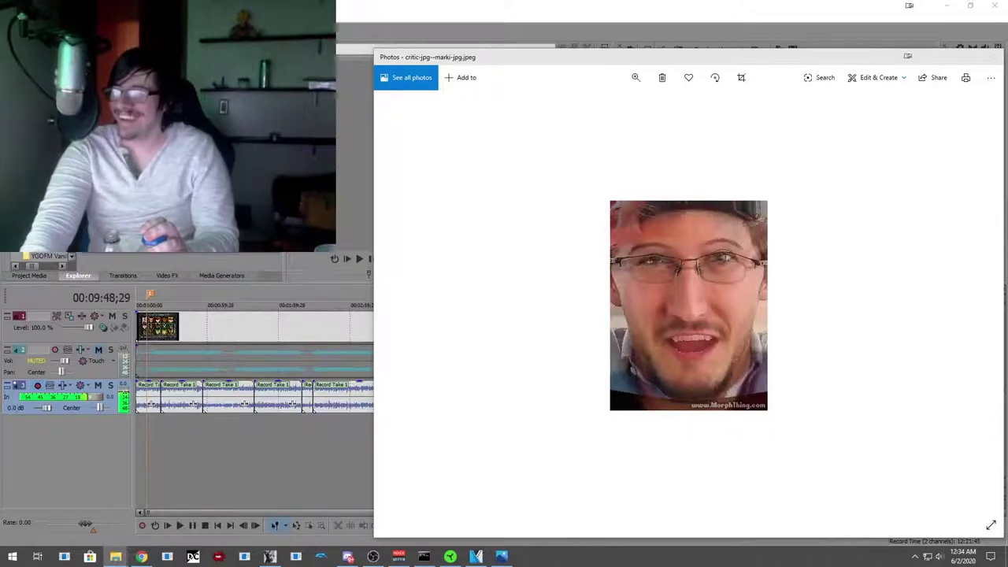
Step: View the images critic-jpg--marki-jpg.jpeg, marki.jpg and critic.jpg in turn, and close the image viewer
click(727, 278)
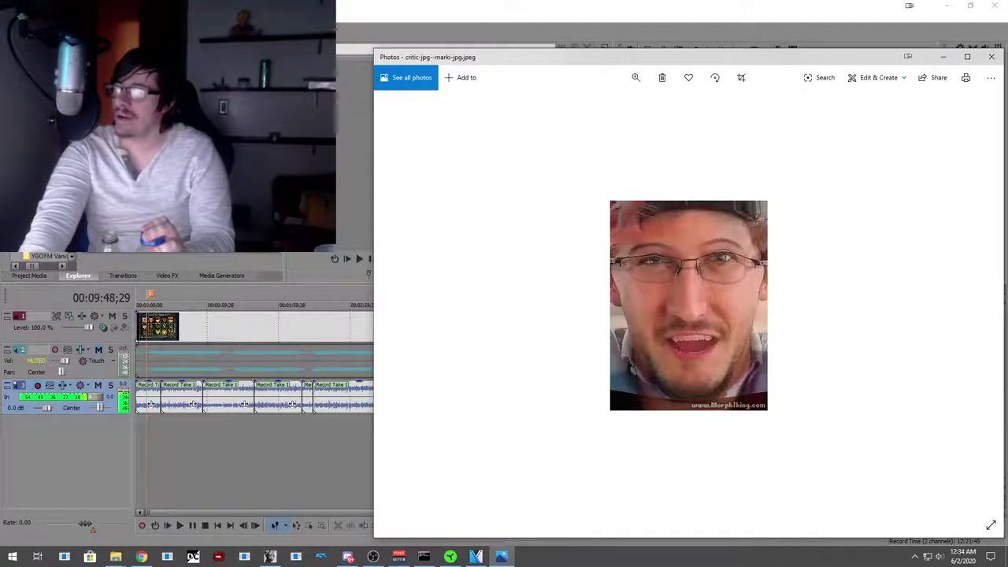
key(alt+Tab)
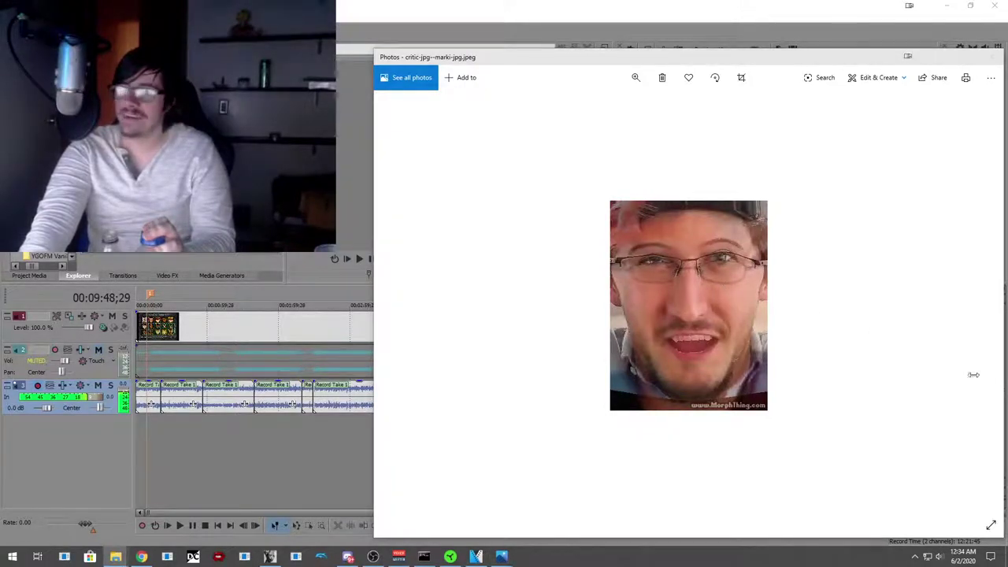
key(Return)
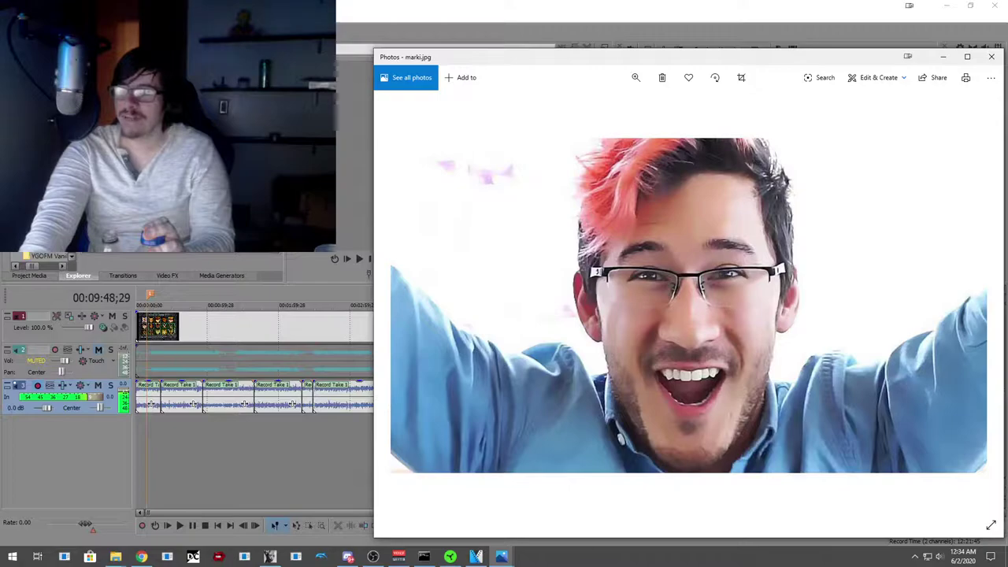
key(alt+Tab)
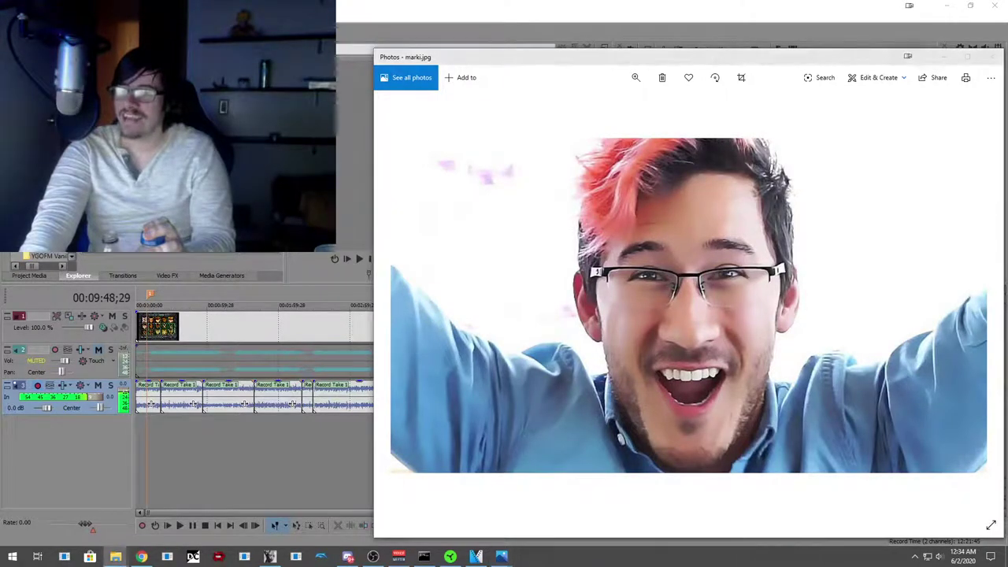
key(Return)
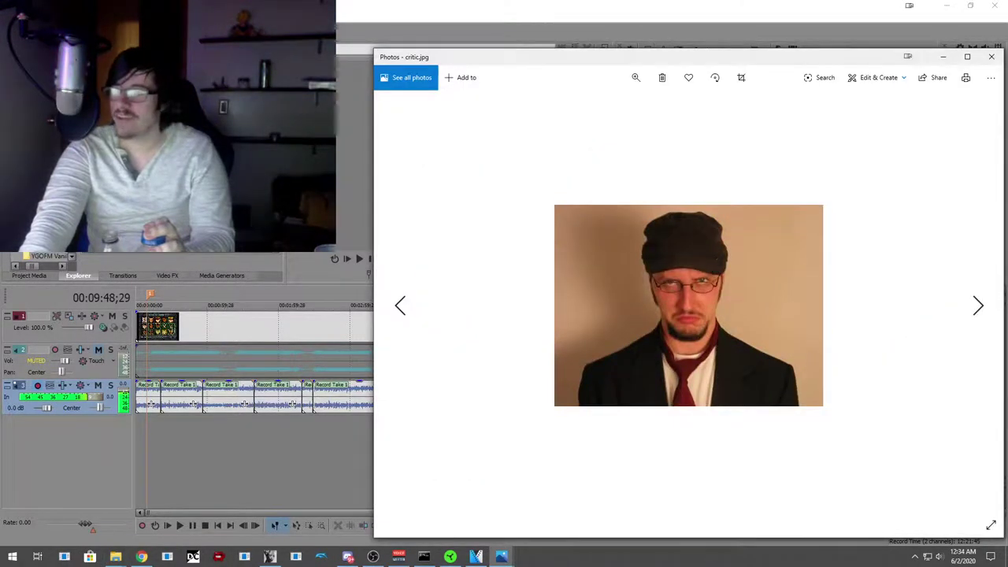
key(alt+Tab)
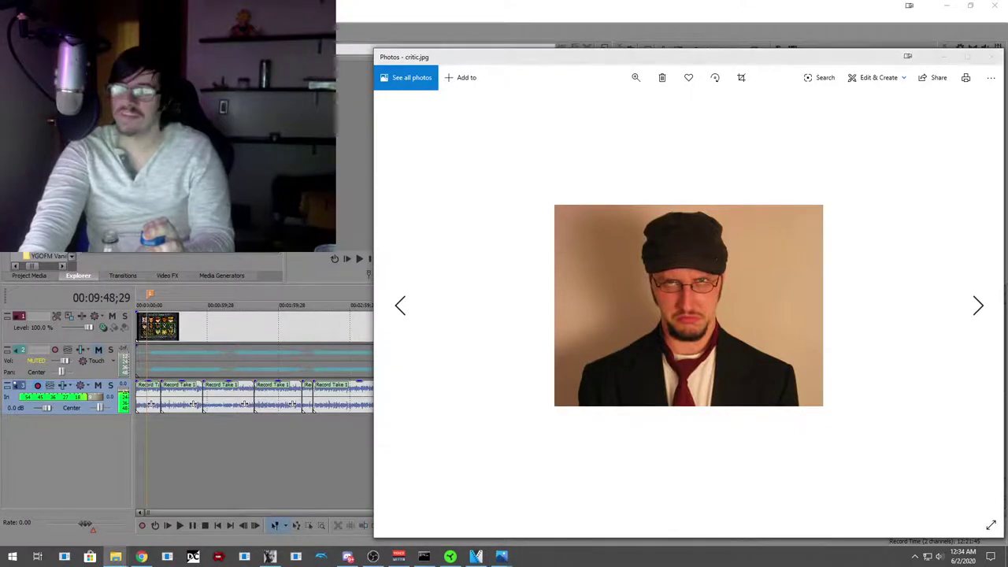
key(Return)
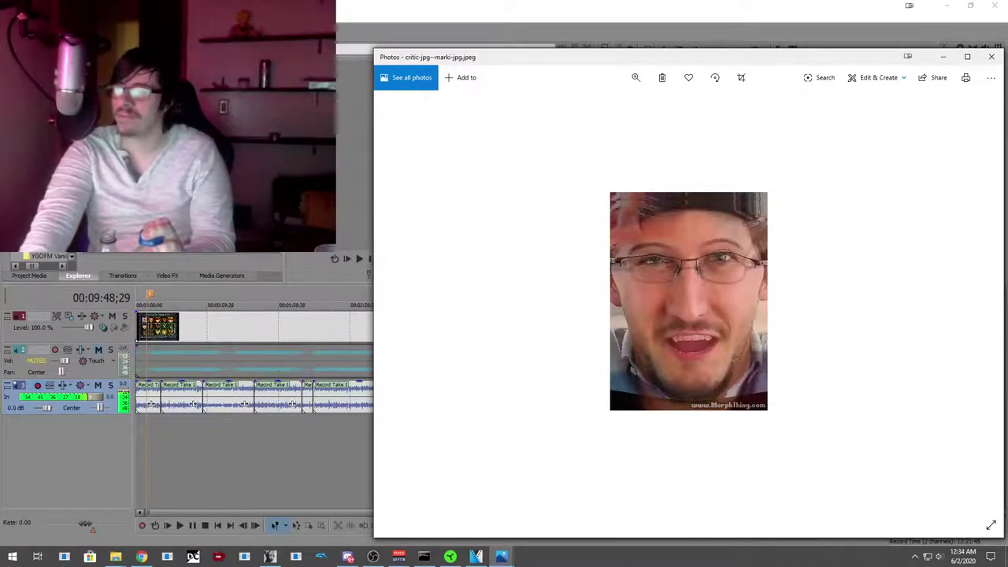
key(Right)
key(Right)
key(Right)
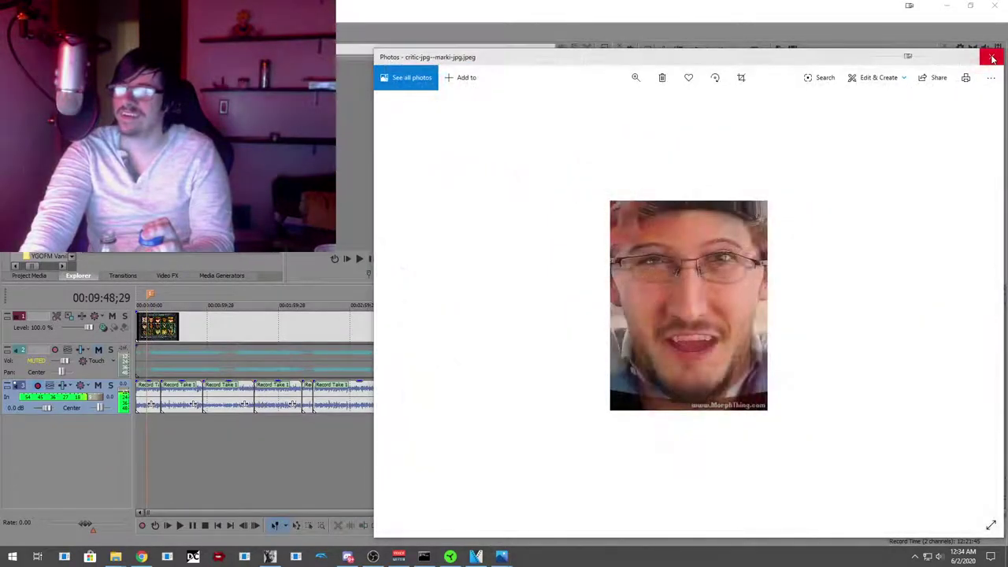
click(992, 59)
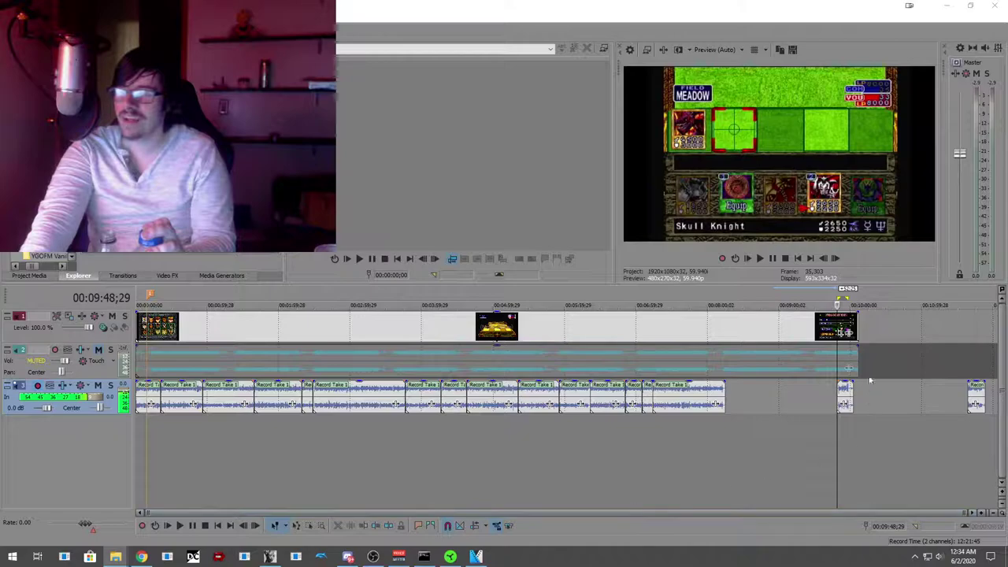
Step: Play back the narration clip at about 9:49, and then the last narration clip from 11:38
click(180, 525)
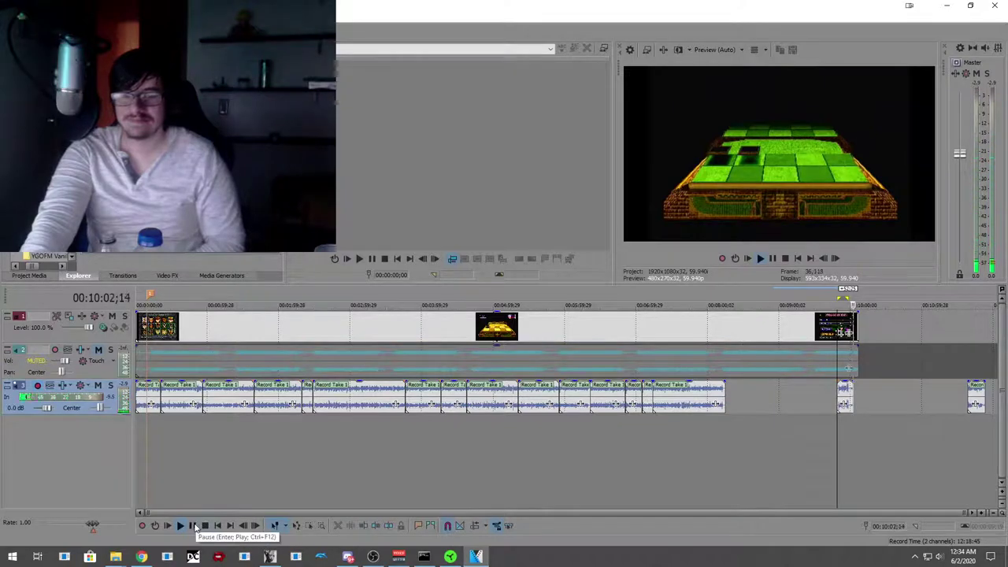
click(193, 525)
click(966, 418)
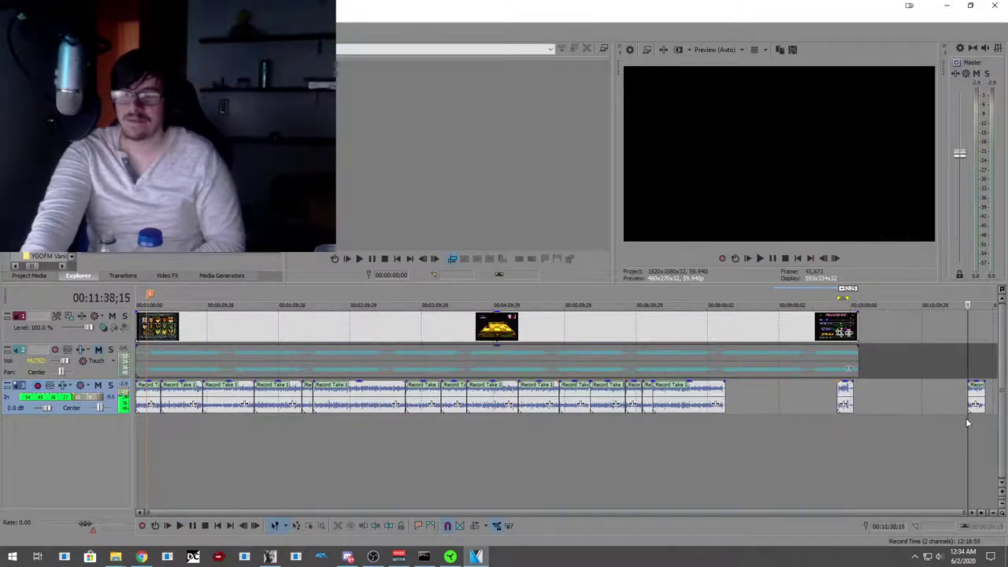
click(180, 525)
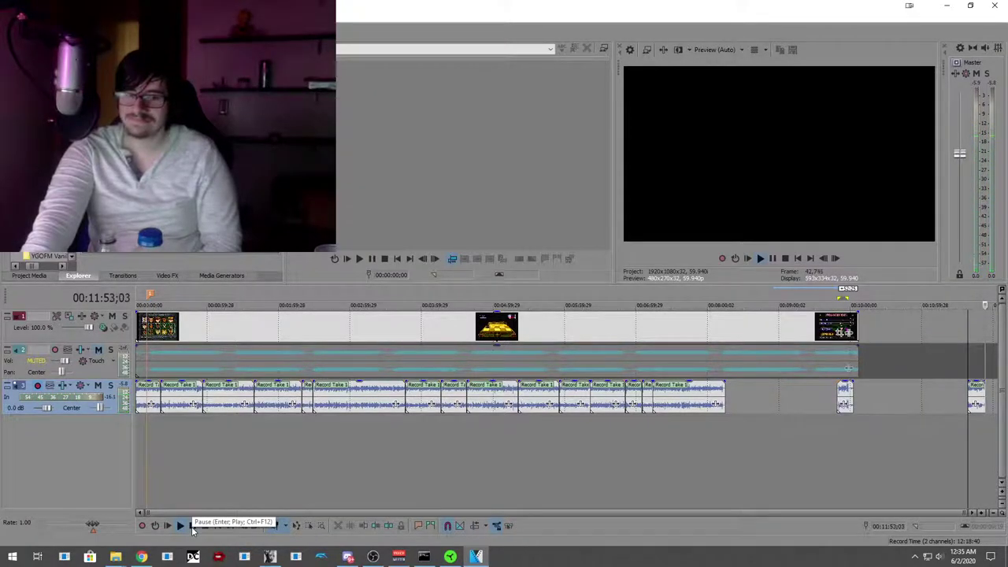
click(192, 526)
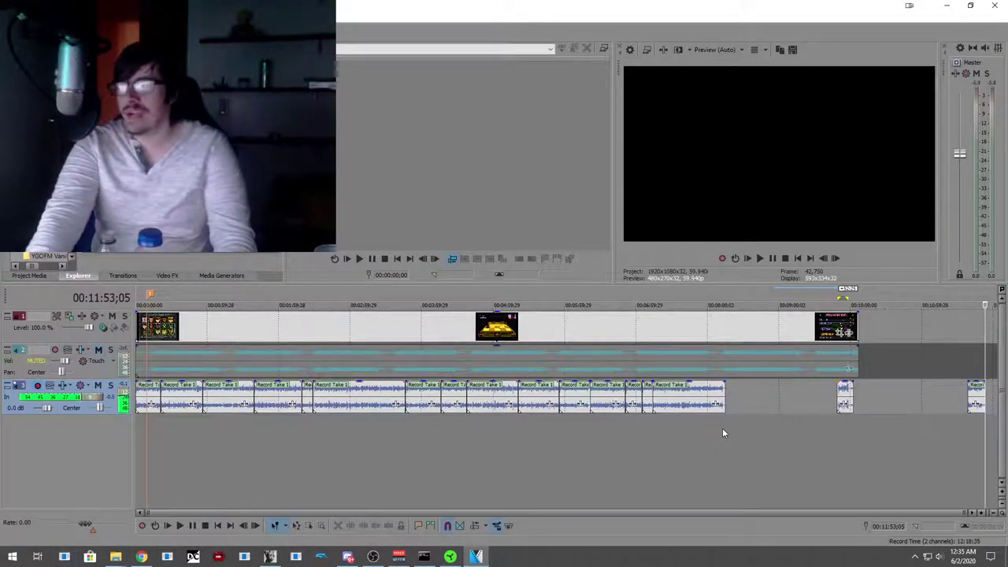
Step: Mark the range from 8:15 to 8:29 after the continuous narration, and move the last narration clip earlier to about 10:41
drag(722, 428, 644, 425)
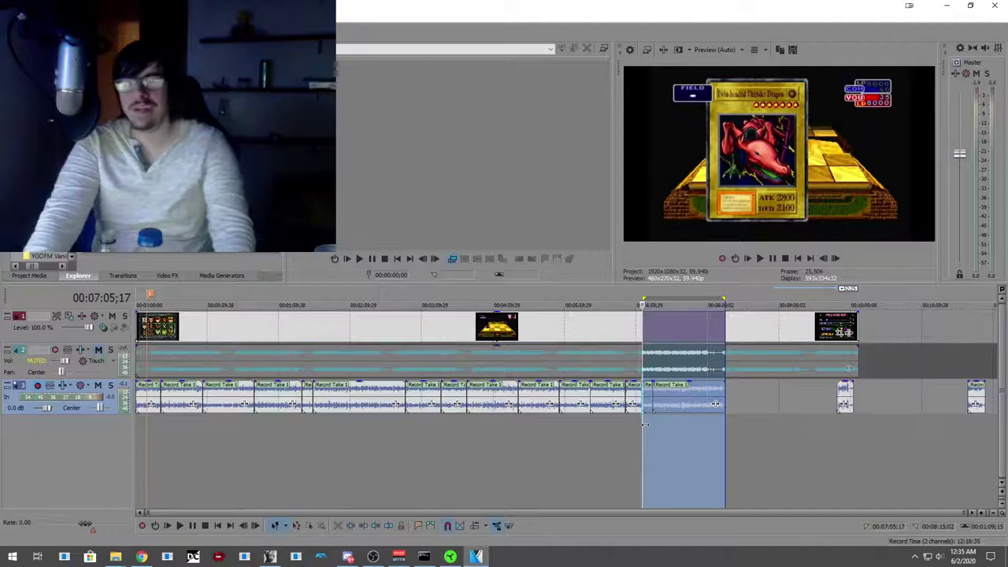
drag(623, 427, 741, 385)
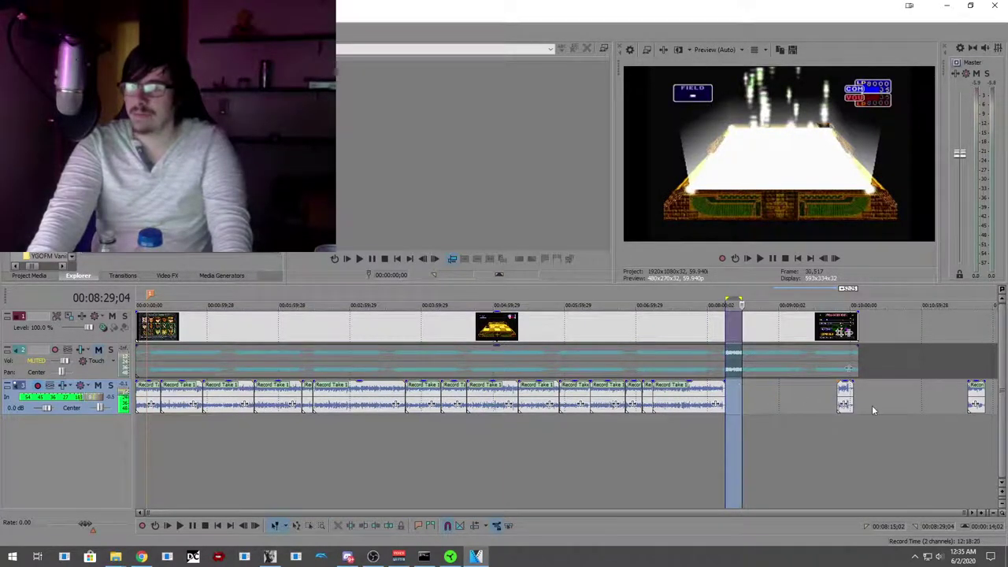
drag(975, 402, 908, 403)
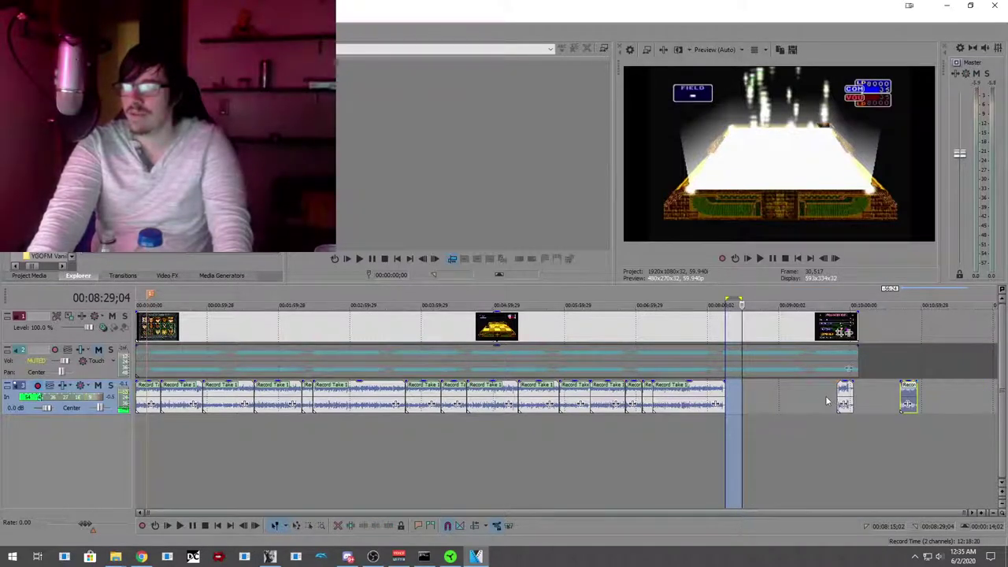
Step: Check the footage around 5:25, at the start of the timeline, and at the end of the first narration clip near 0:20
click(703, 431)
click(523, 451)
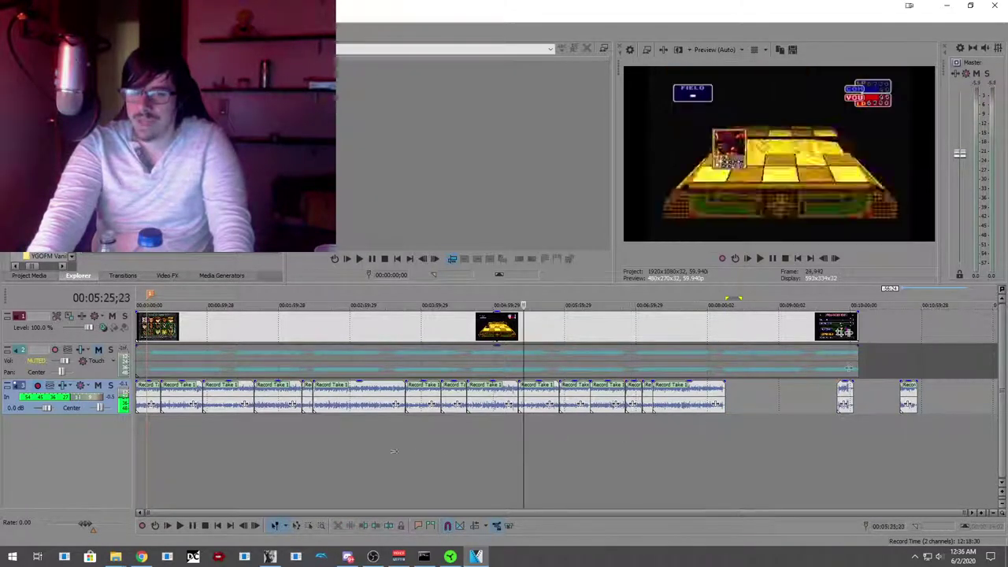
click(155, 445)
click(135, 441)
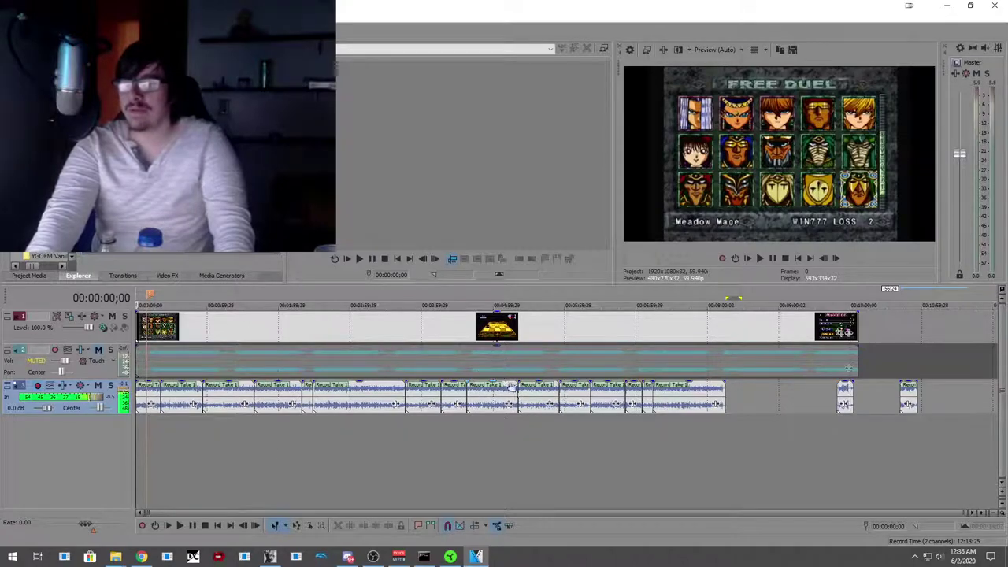
click(143, 405)
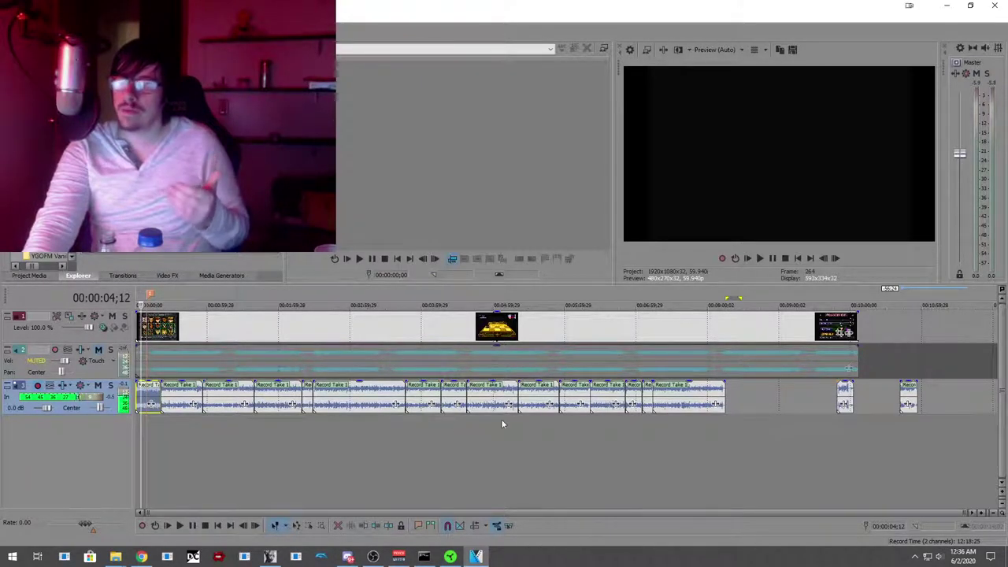
click(161, 441)
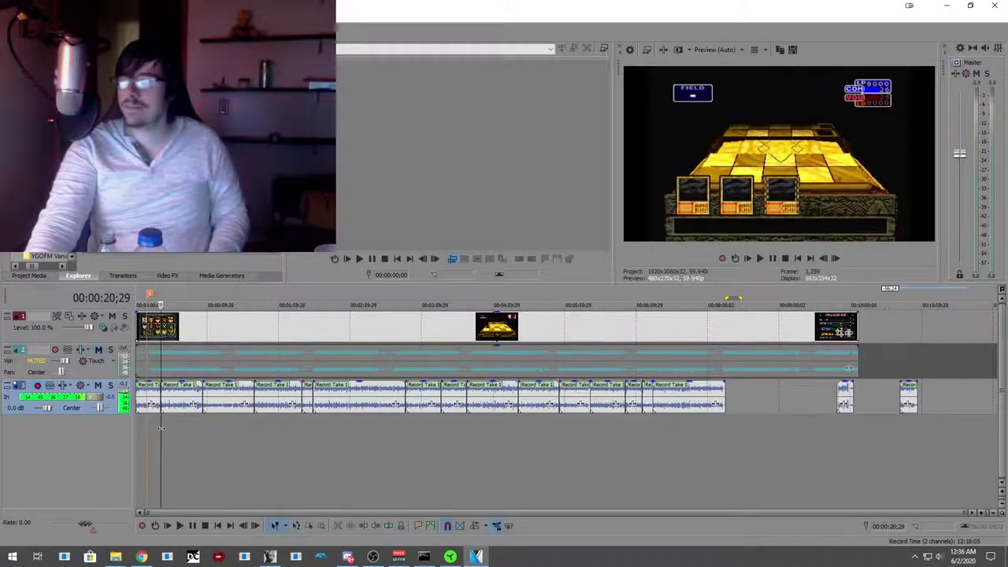
key(ctrl+Home)
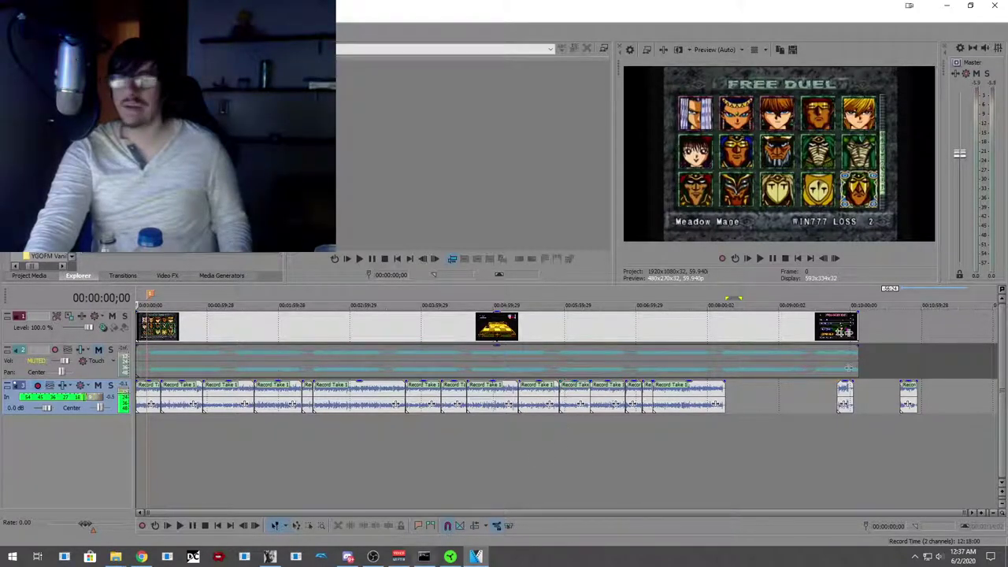
Step: Play the opening narration with the gameplay from the start of the timeline to about 0:15
click(181, 526)
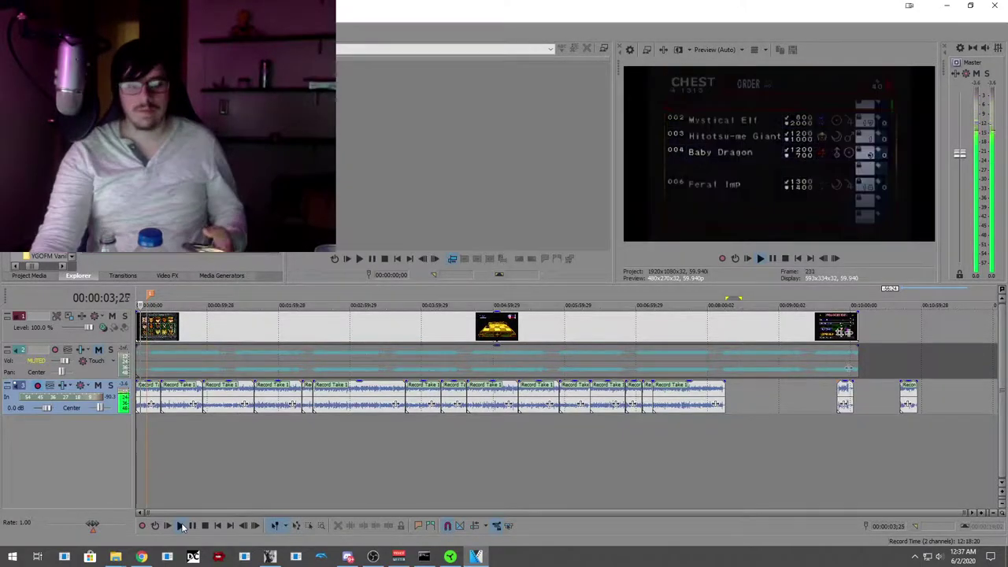
click(182, 526)
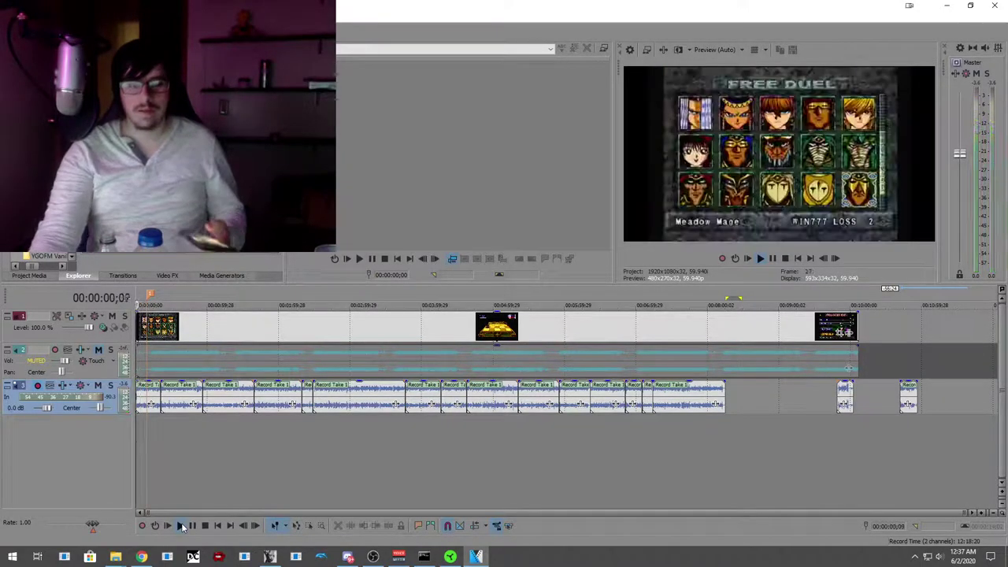
click(194, 526)
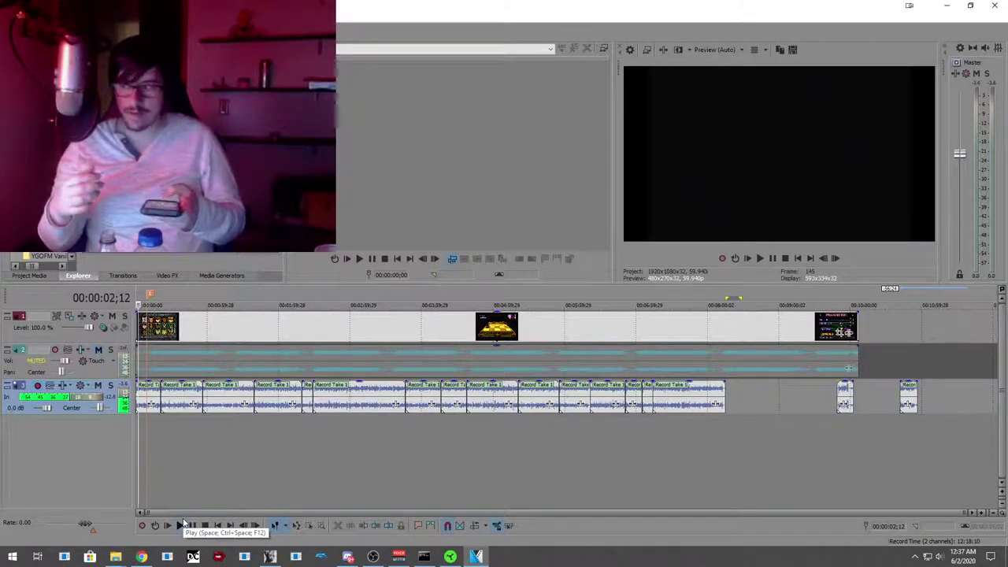
click(181, 478)
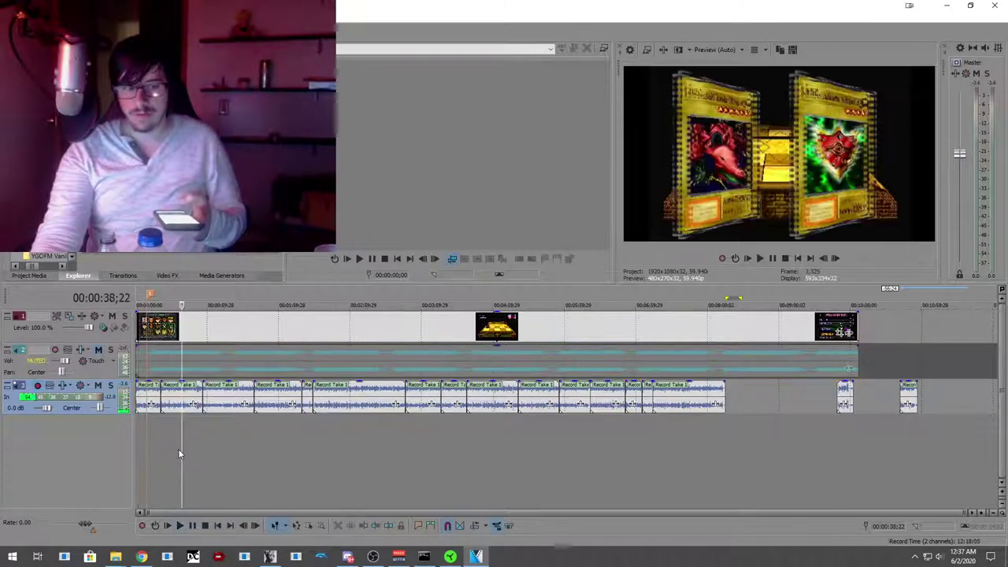
key(Home)
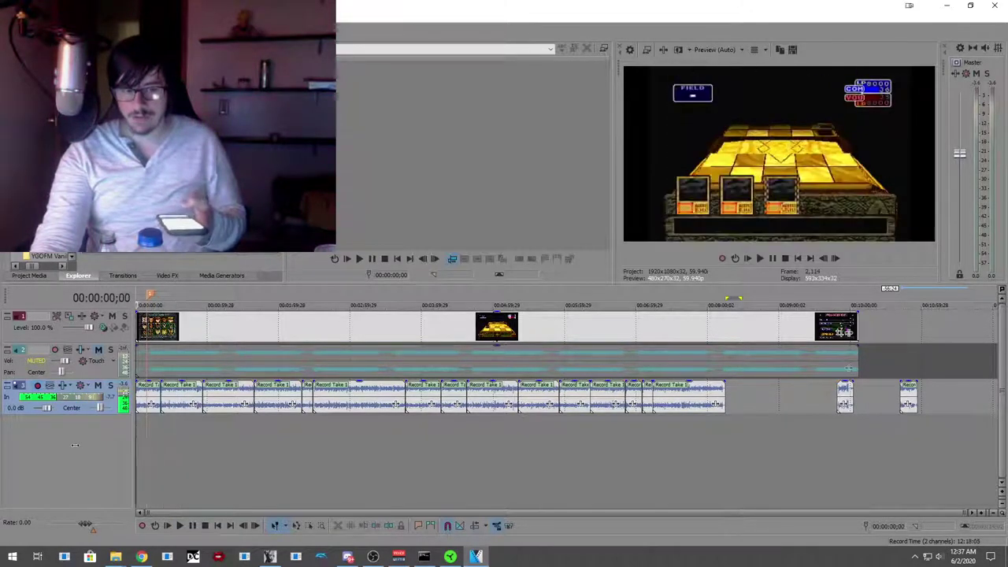
click(181, 527)
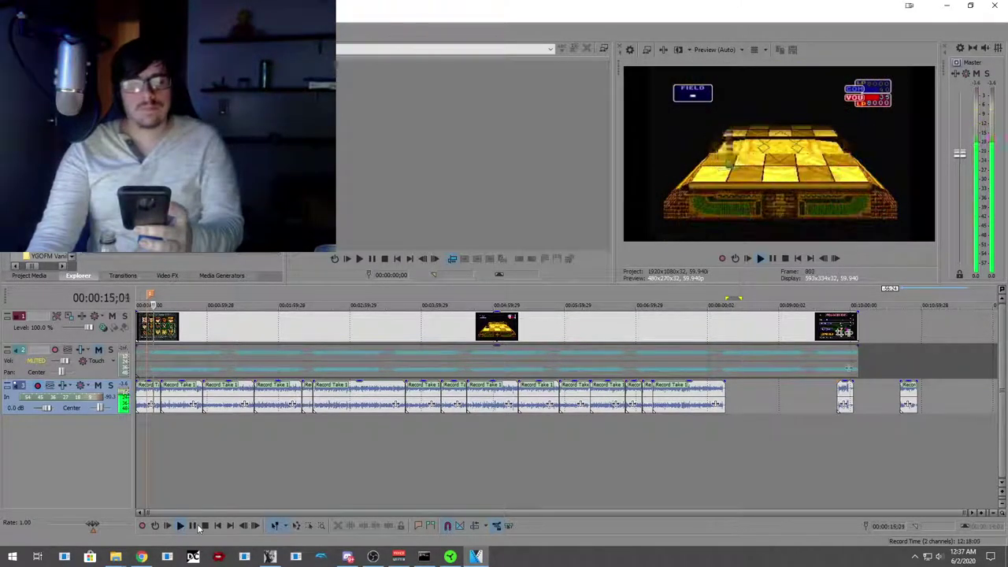
click(195, 527)
Step: Replay the first two narration clips in close-up from within the opening, continuing to about 0:40
scroll(154, 425, up, 5)
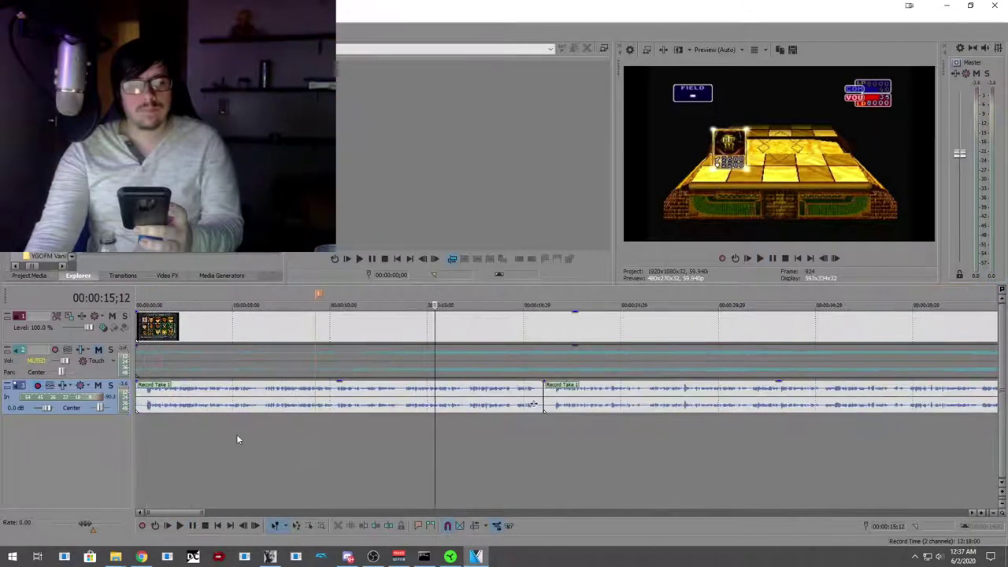
click(358, 441)
click(189, 530)
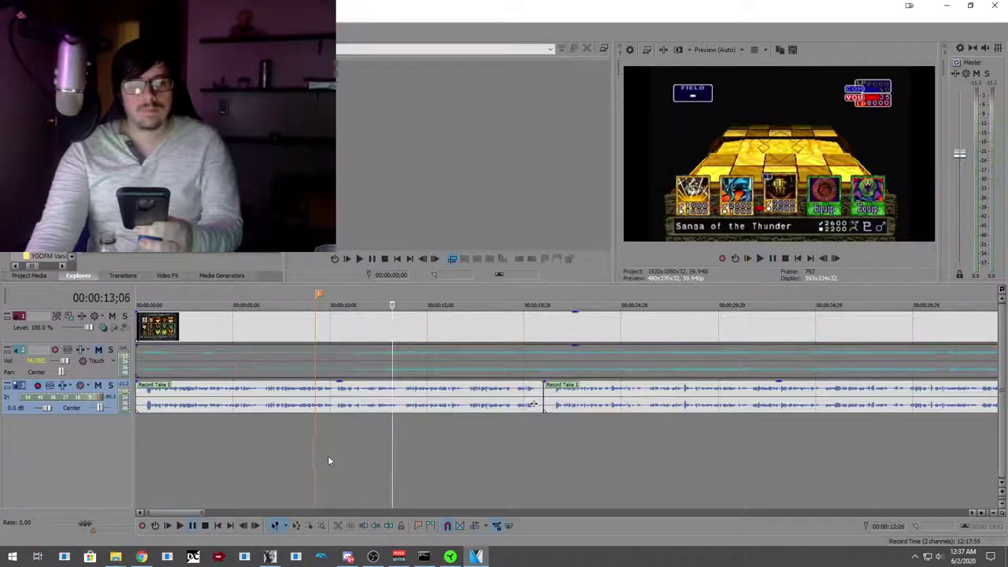
click(200, 526)
click(182, 526)
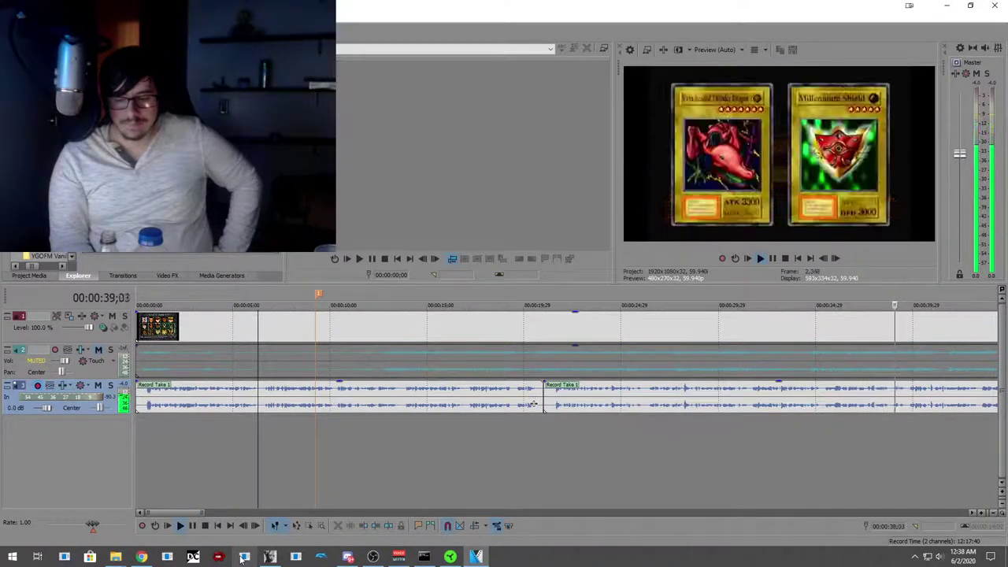
key(Return)
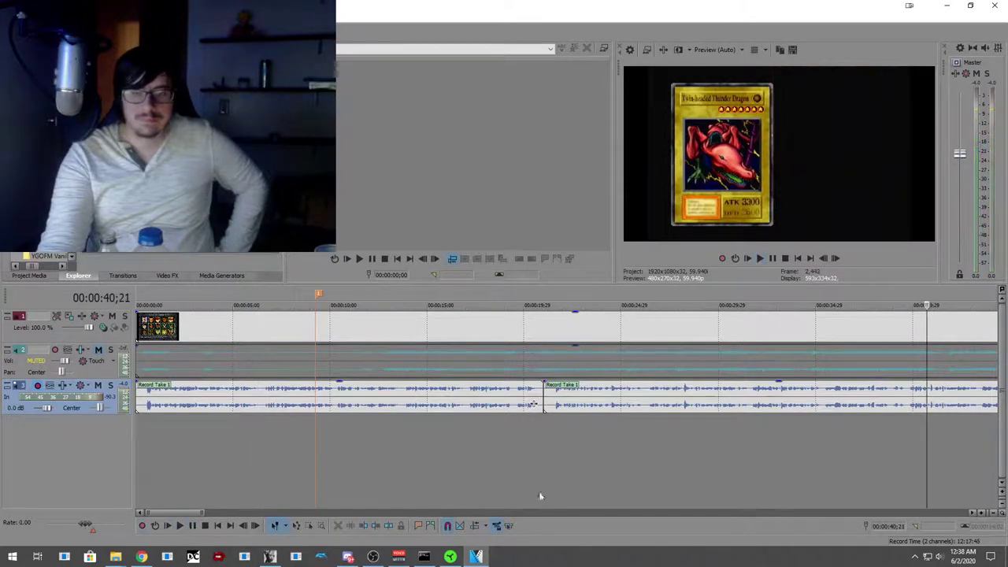
Step: Replay the short card battle passage from about 0:39 to check it against the narration
click(905, 421)
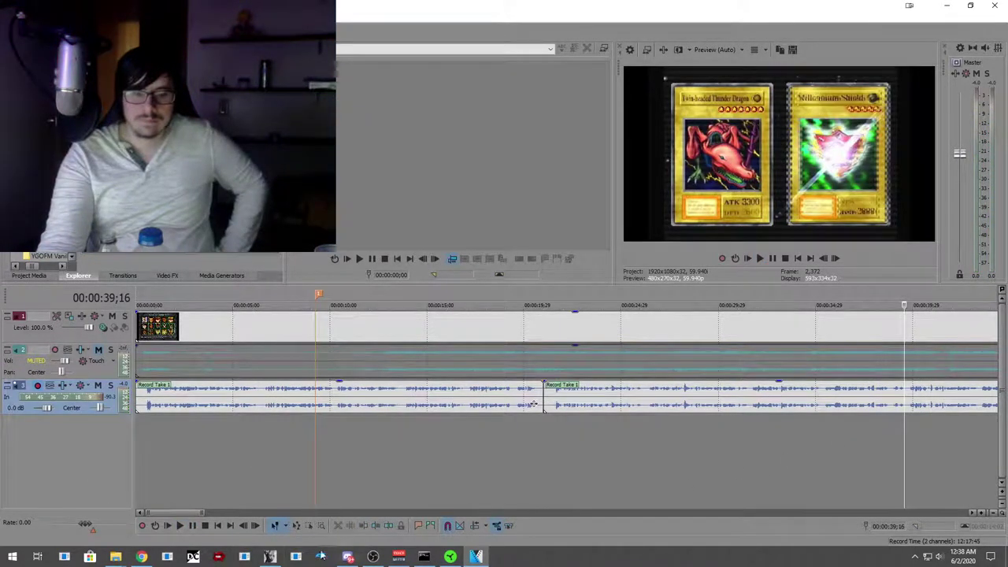
click(187, 530)
key(Return)
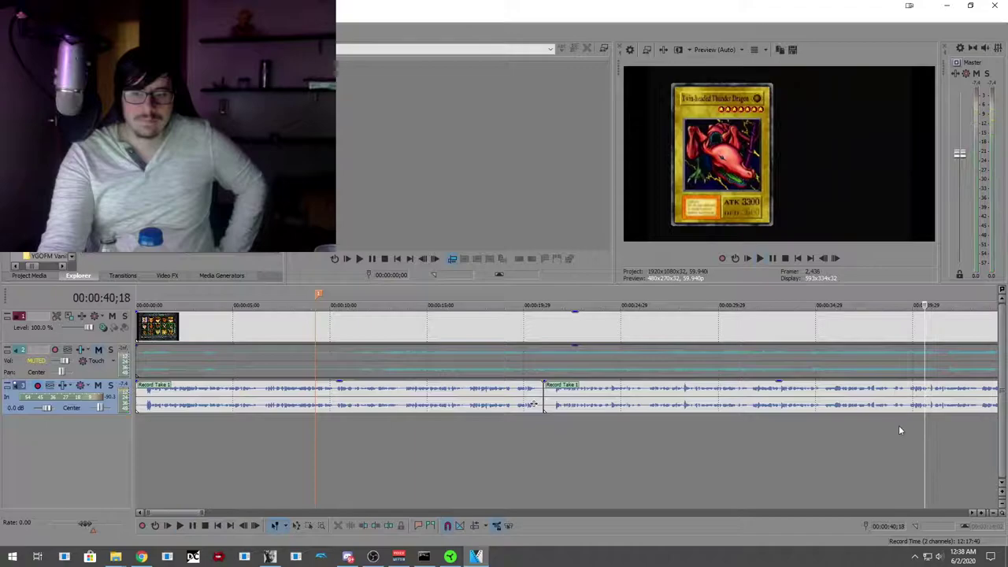
Step: Replay the gameplay and narration from about 0:37 to just past 0:38
click(885, 427)
click(866, 431)
click(178, 526)
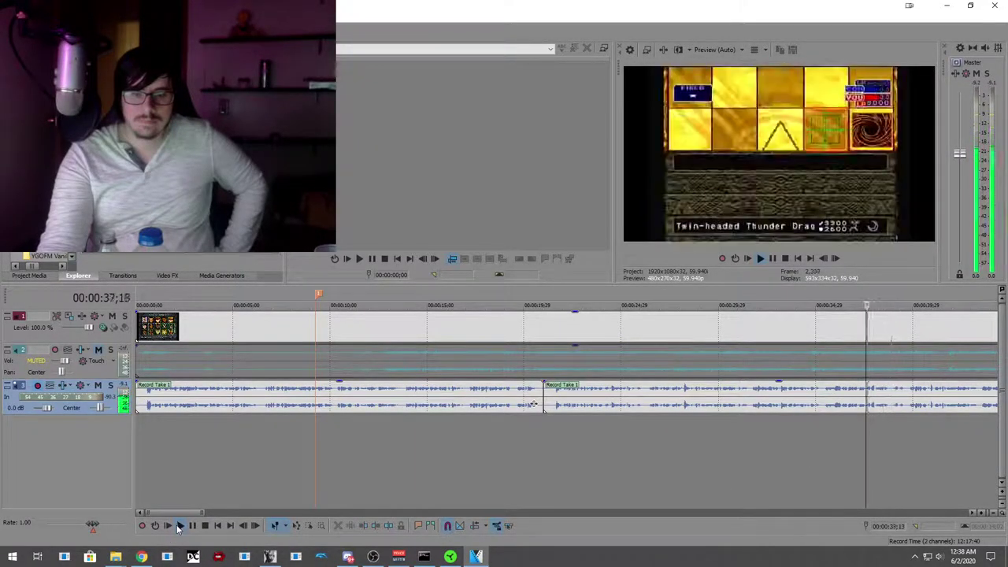
click(192, 526)
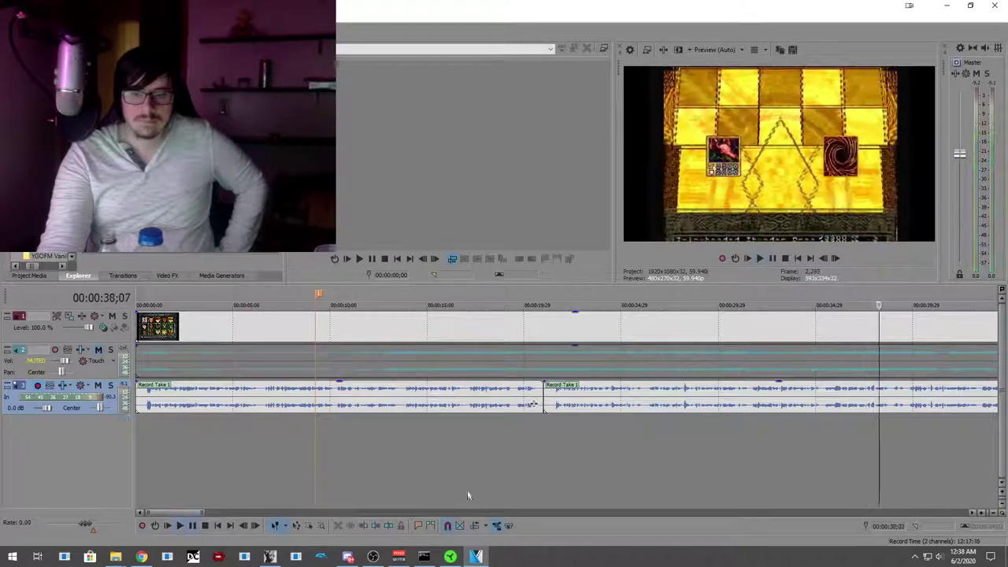
Step: Select the short passage from 0:38;01 to 0:38;15 and play it repeatedly to check the narration there
scroll(749, 445, up, 5)
drag(538, 436, 589, 436)
click(180, 526)
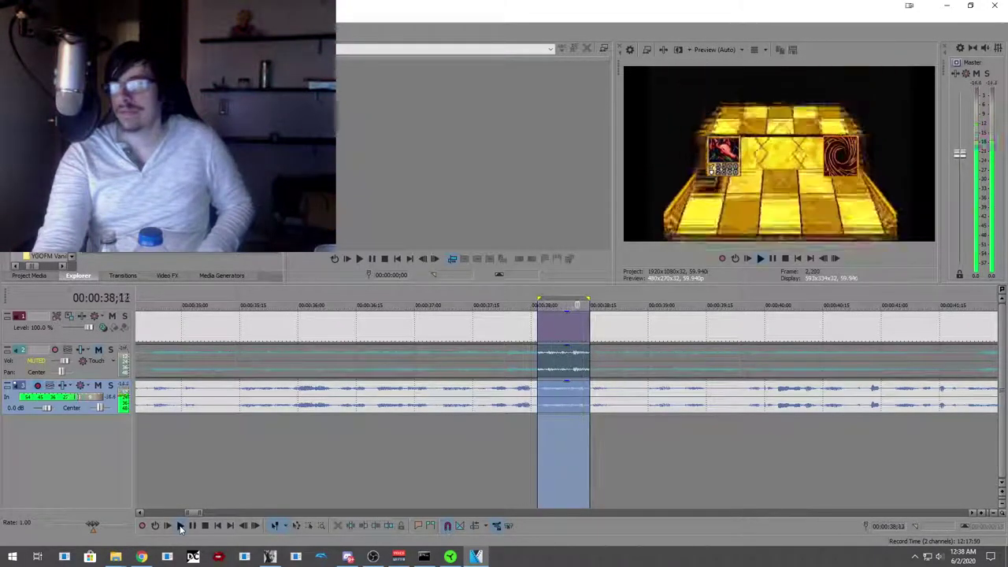
click(180, 527)
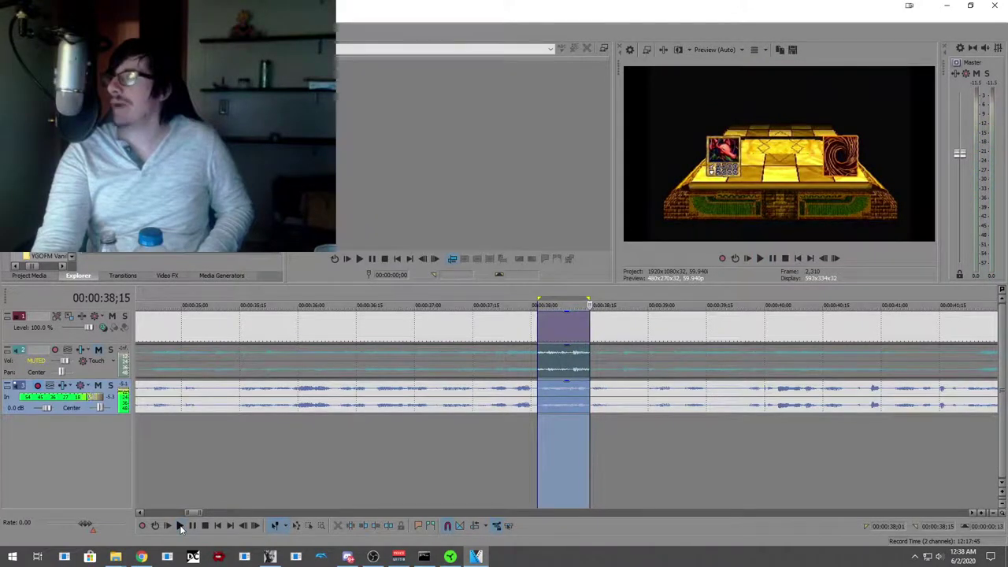
click(180, 527)
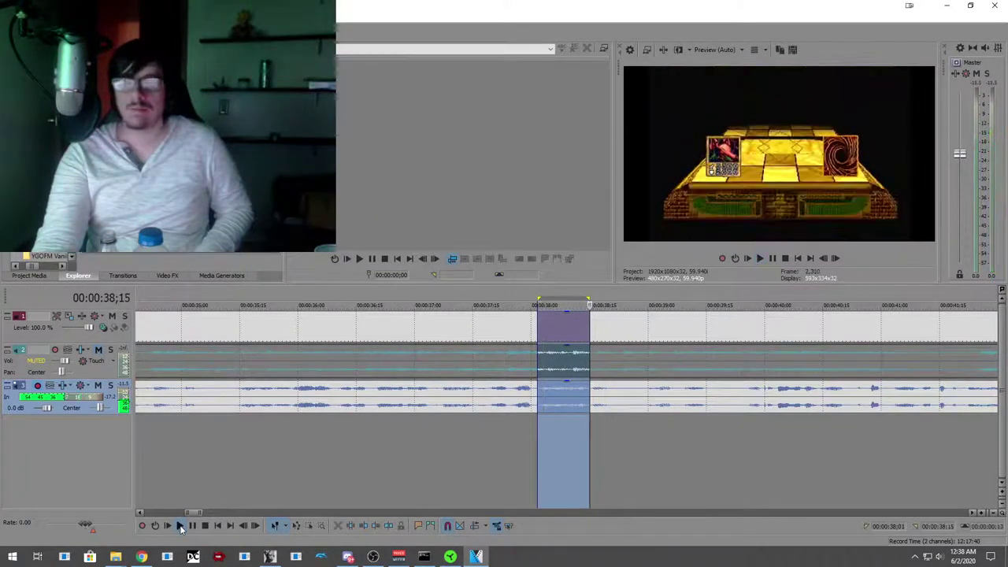
click(180, 527)
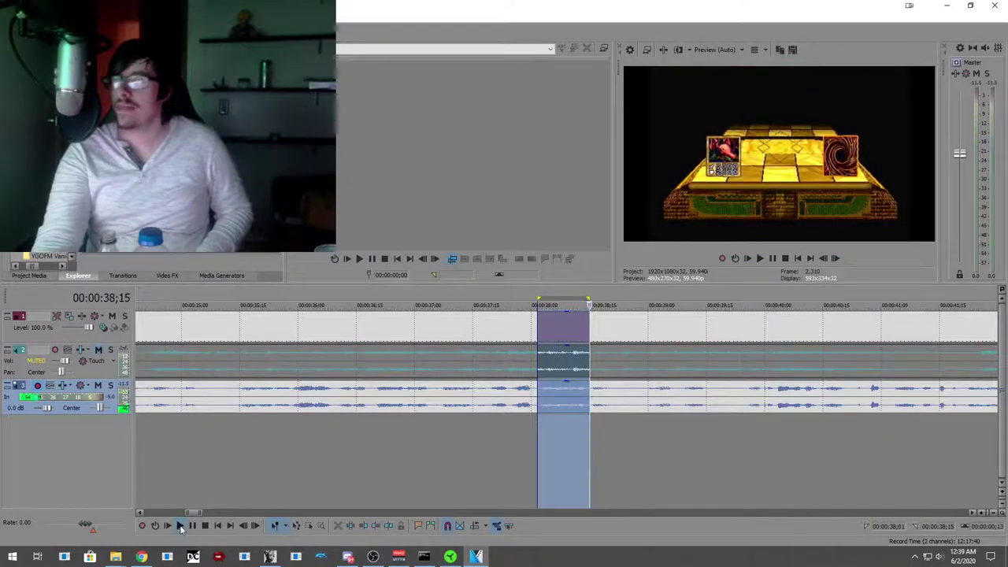
click(180, 527)
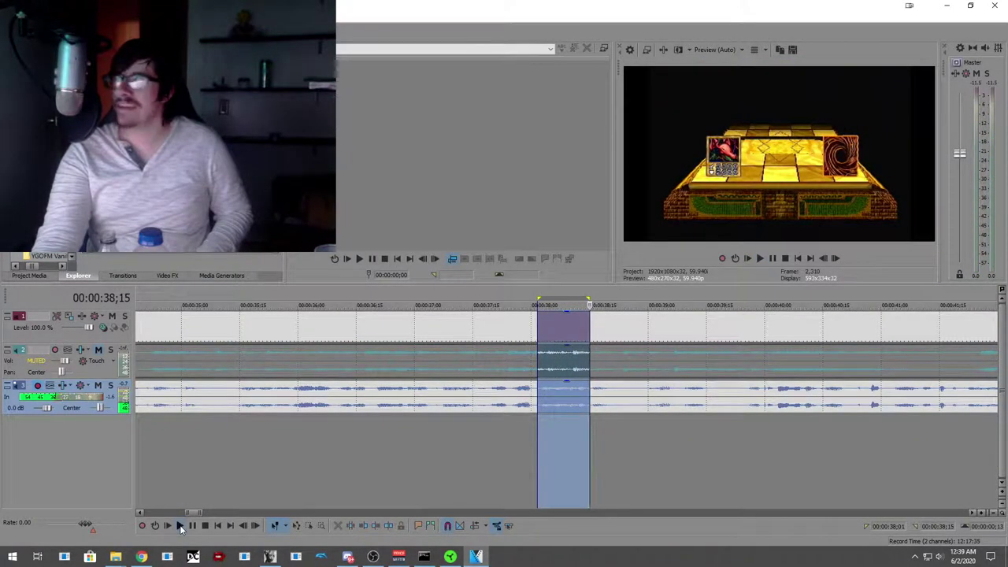
click(181, 527)
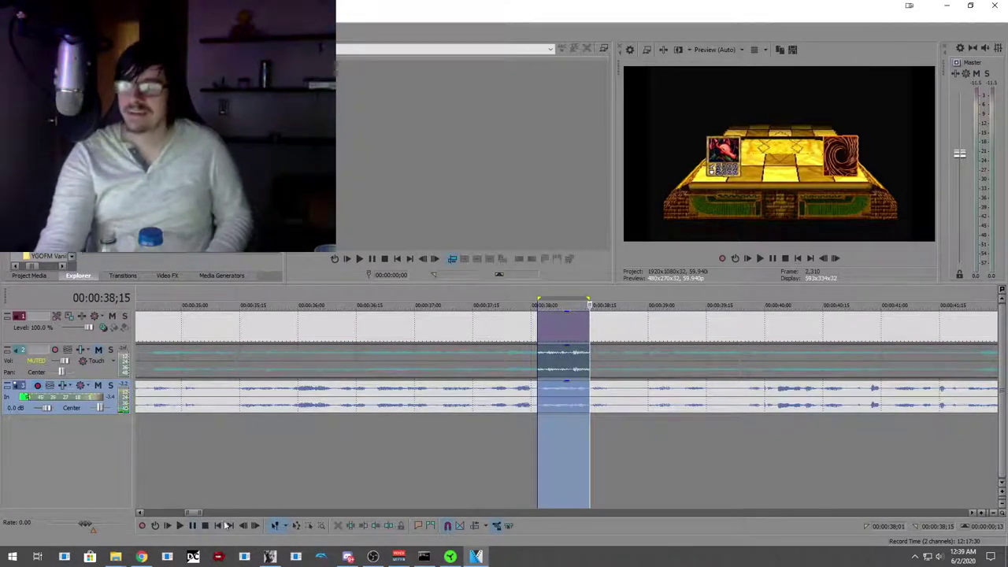
Step: Play the second narration clip from its start at 0:20;29 to 0:38;29
scroll(524, 441, down, 10)
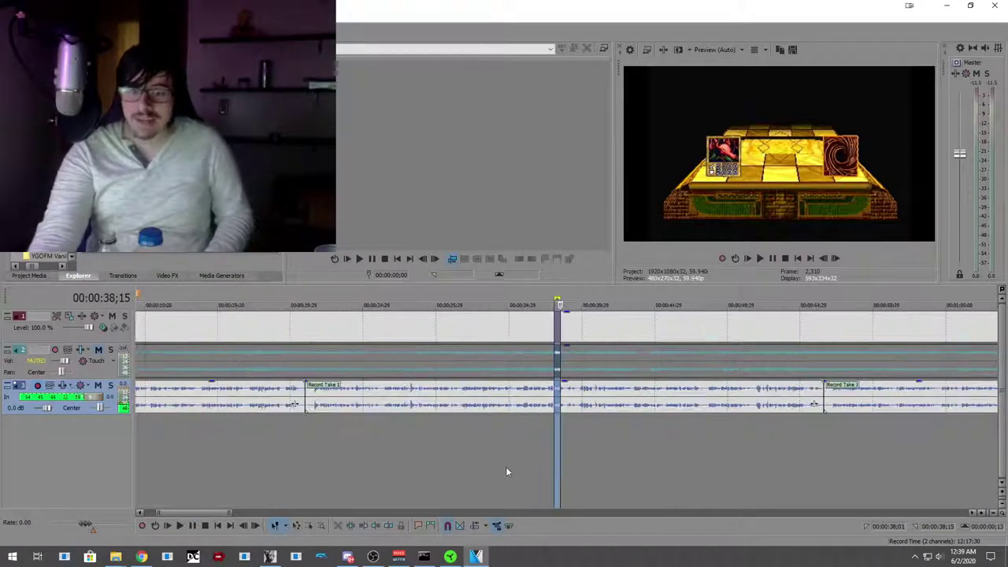
click(235, 436)
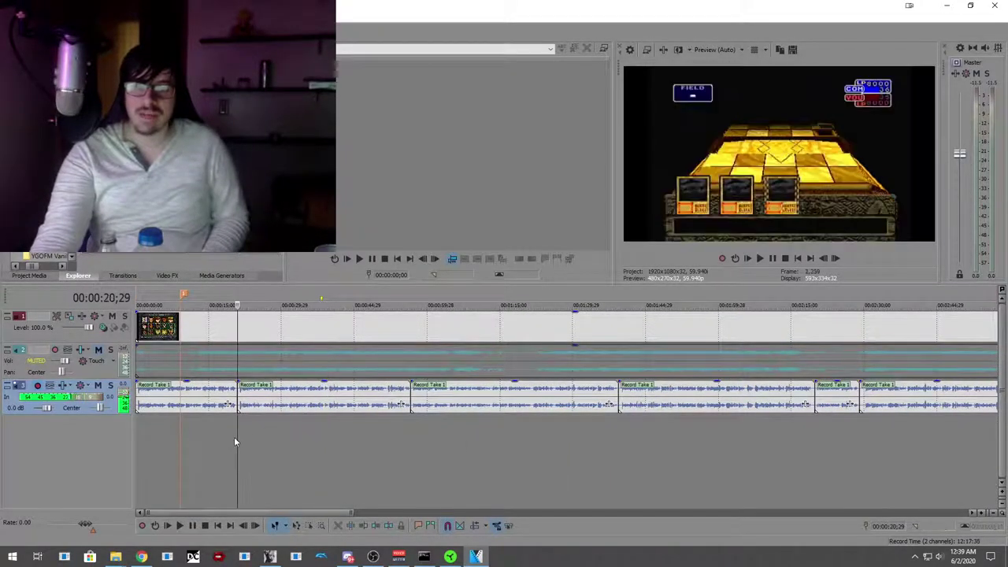
click(275, 398)
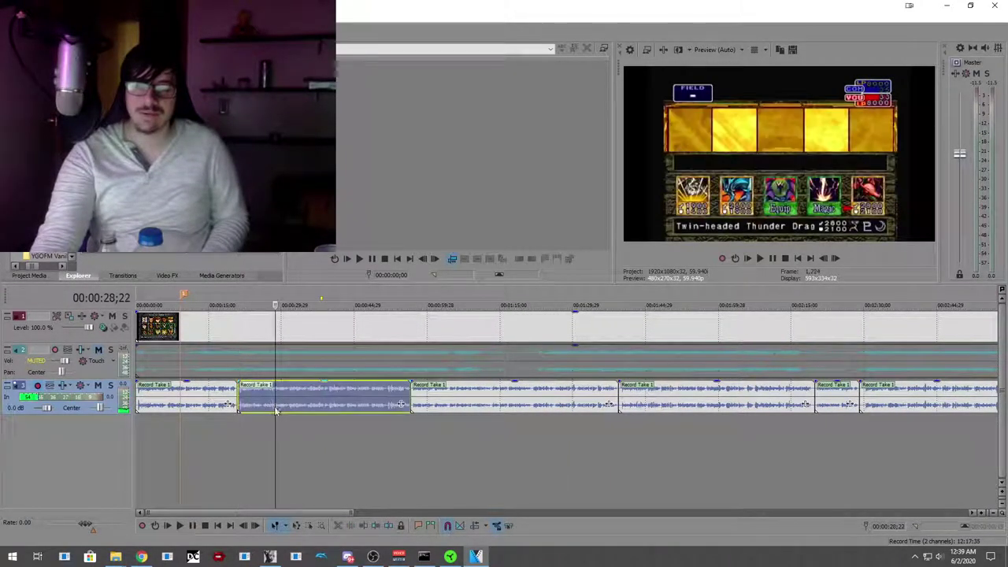
click(241, 427)
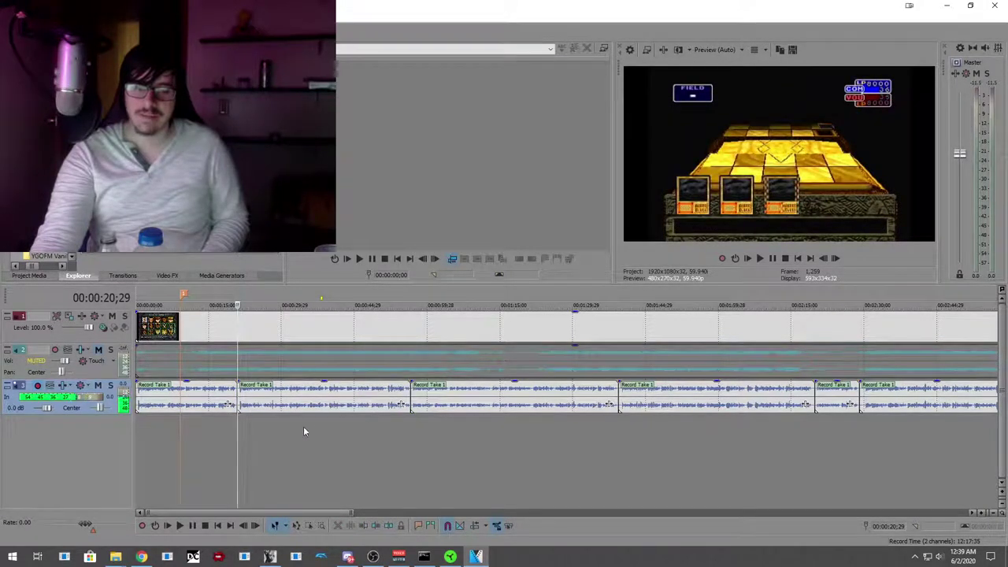
click(179, 526)
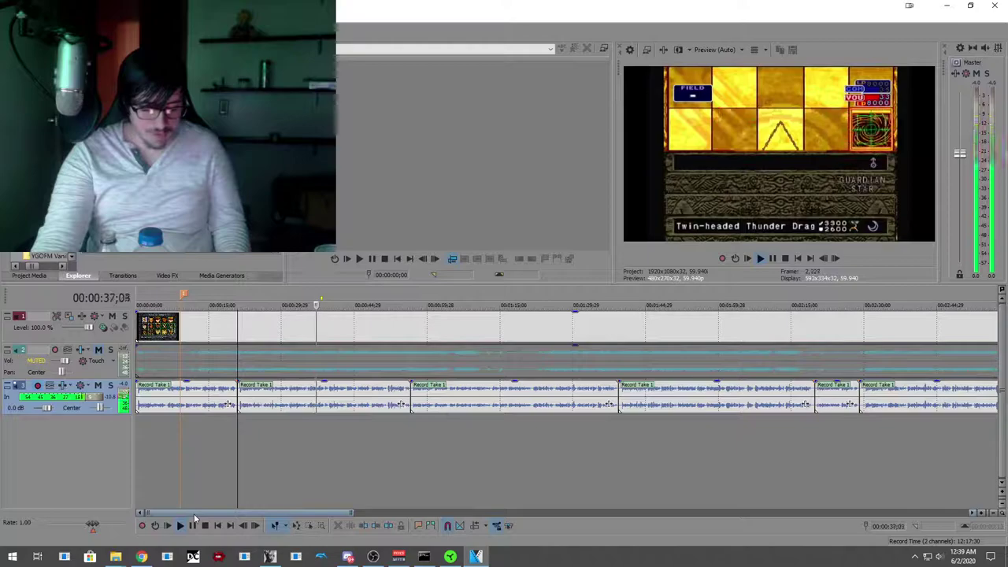
key(Return)
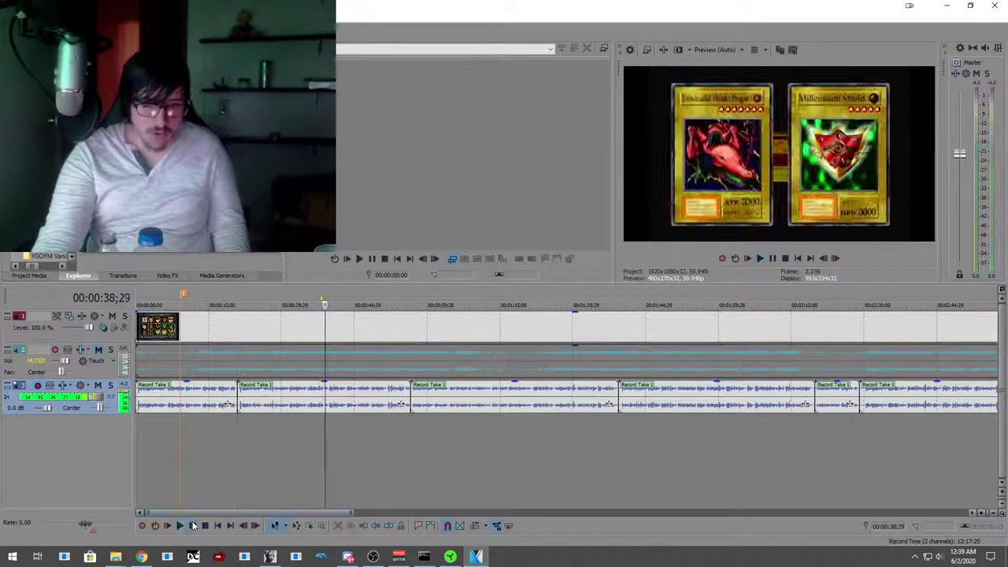
Step: Continue playback to 0:39;20 and insert a marker there
scroll(346, 465, up, 5)
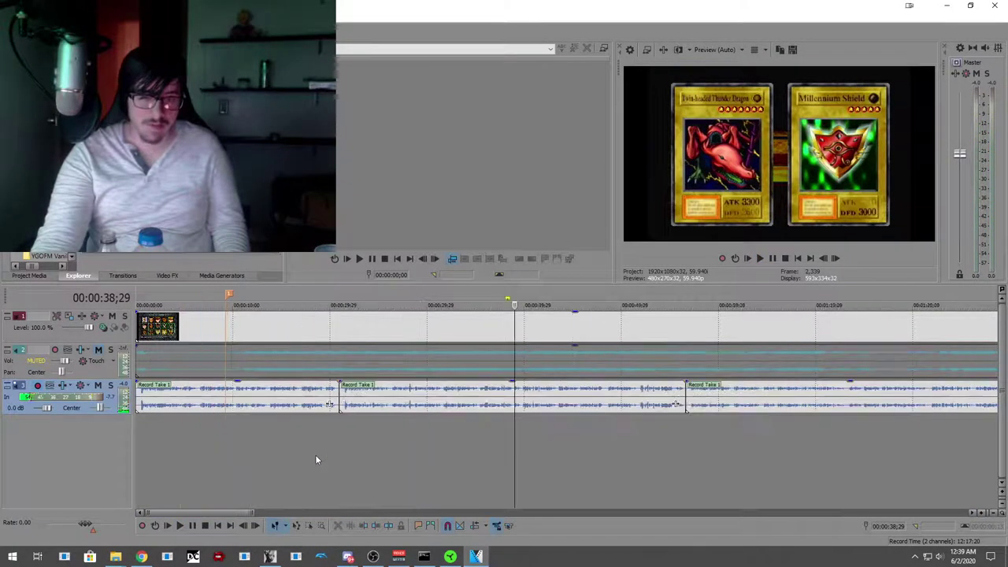
click(181, 526)
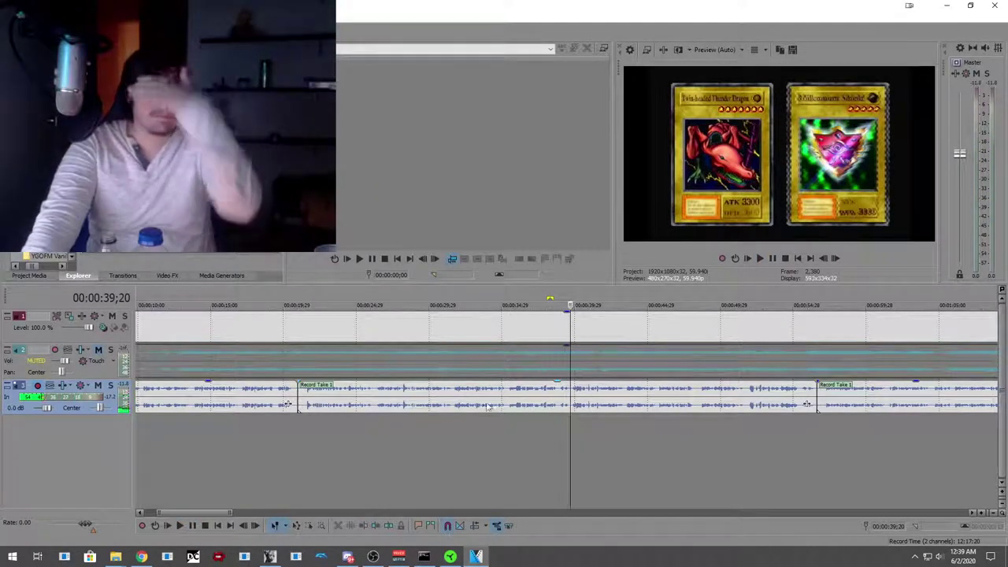
click(419, 526)
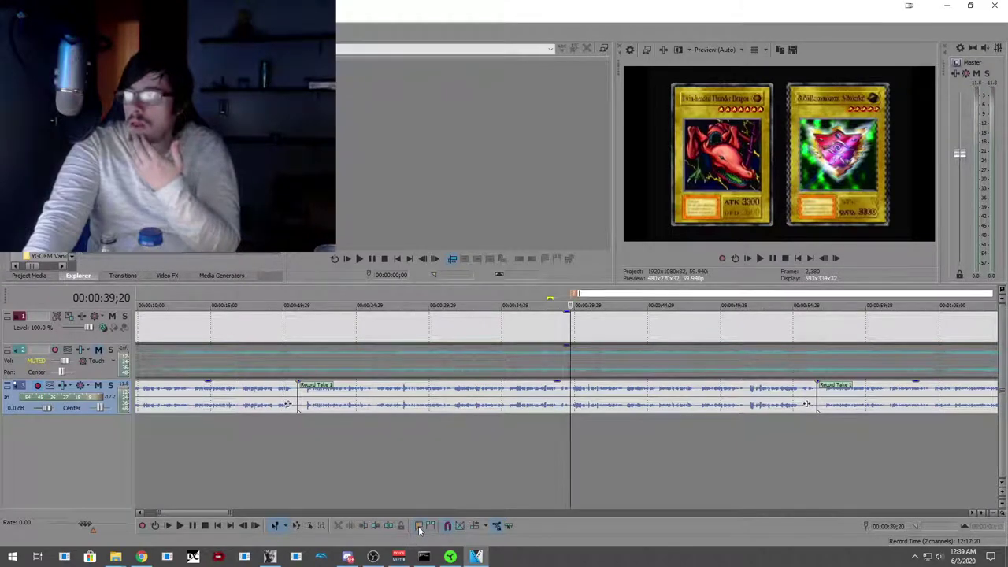
Step: Remove the second narration clip's audio between its start at 0:20;29 and the marker at 0:39;20
click(693, 470)
drag(571, 426, 299, 418)
right_click(342, 410)
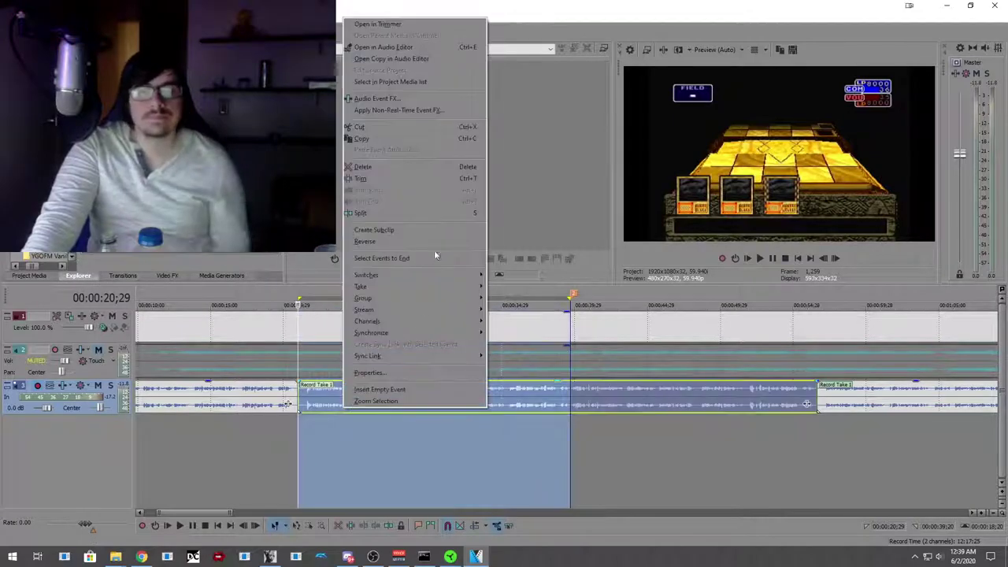
click(401, 170)
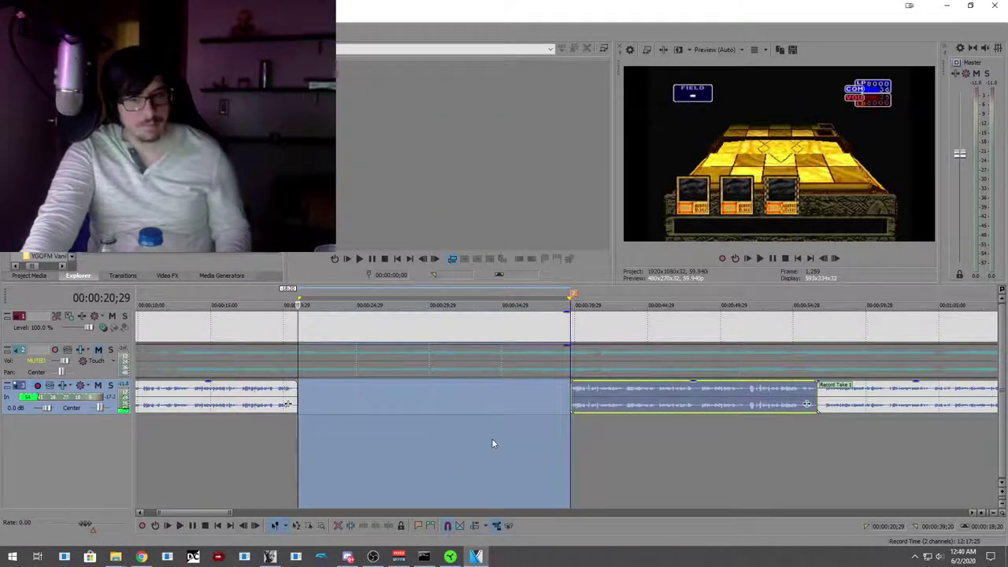
Step: Place the cursor in the empty area after the last narration clip, at about 11:28;29
scroll(496, 439, down, 4)
scroll(437, 455, down, 1)
scroll(437, 455, up, 2)
scroll(436, 456, down, 3)
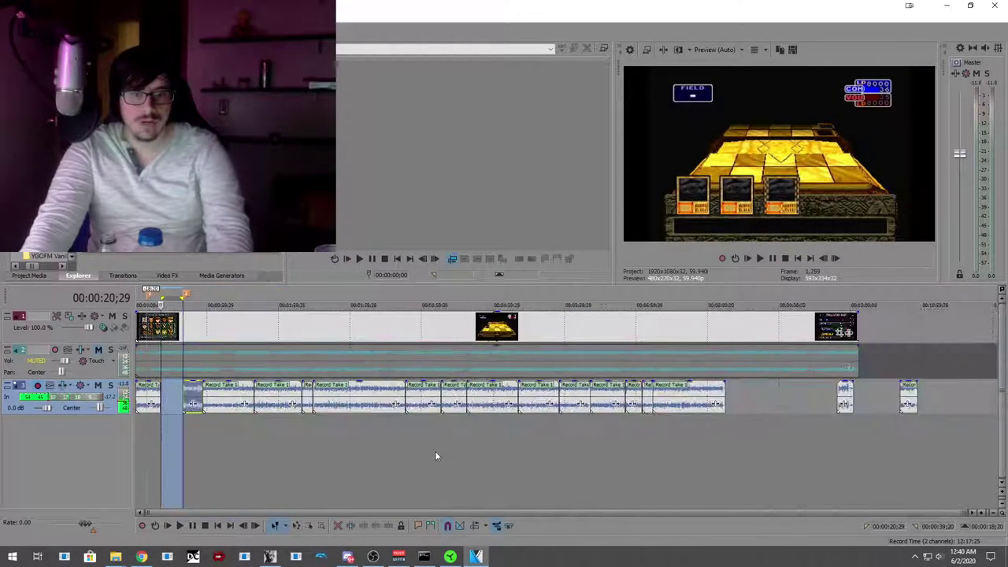
click(956, 434)
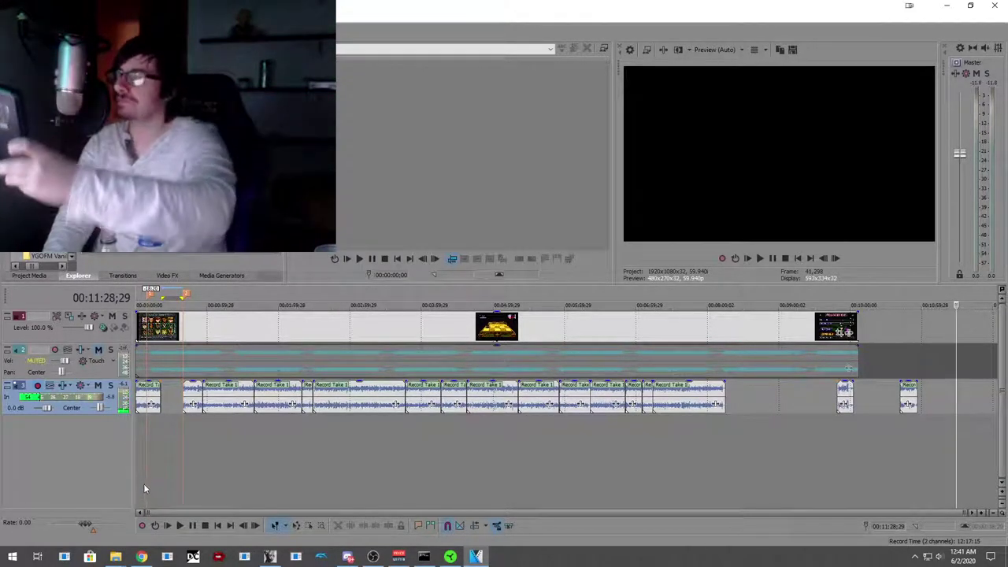
Step: Try recording a replacement narration take at the cursor, and delete it
click(143, 526)
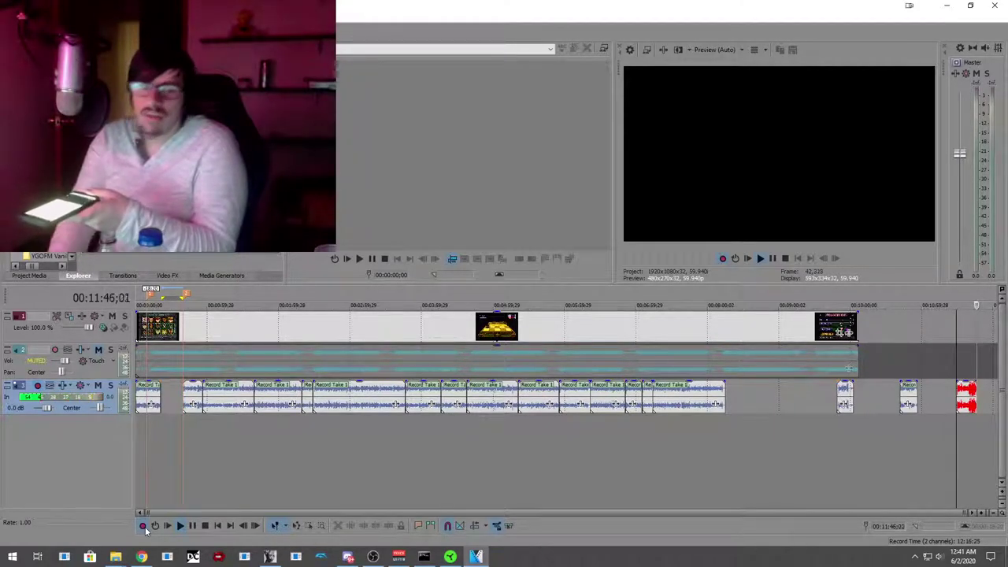
click(205, 525)
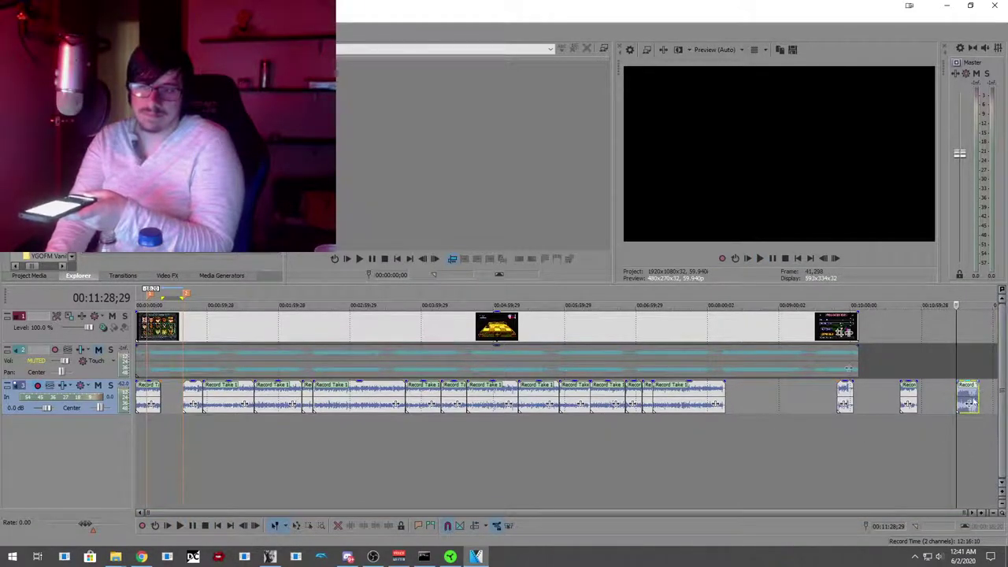
right_click(974, 403)
click(874, 179)
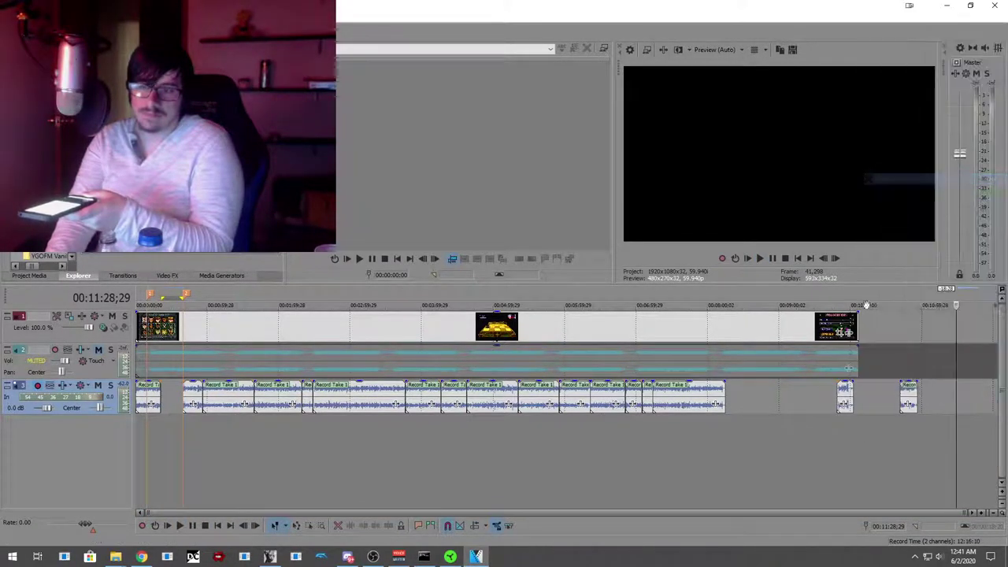
Step: Record a new narration take of about 21 seconds starting at 11:28;29
mouse_move(141, 556)
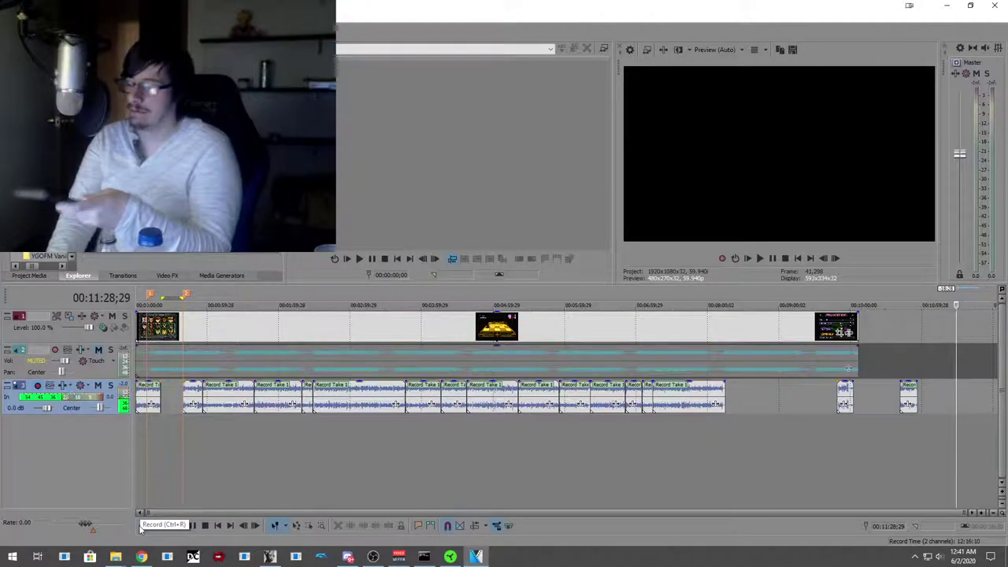
click(142, 525)
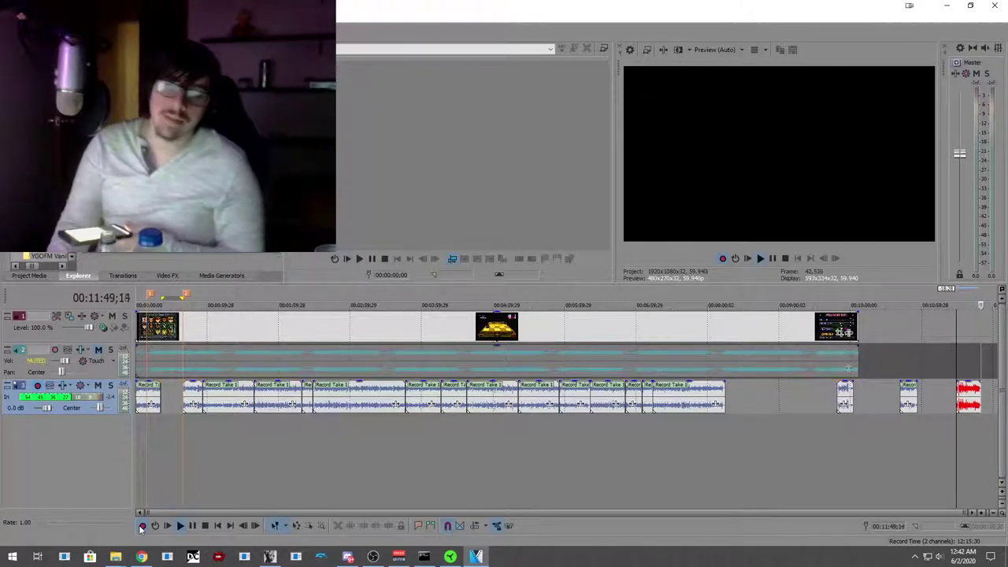
click(204, 527)
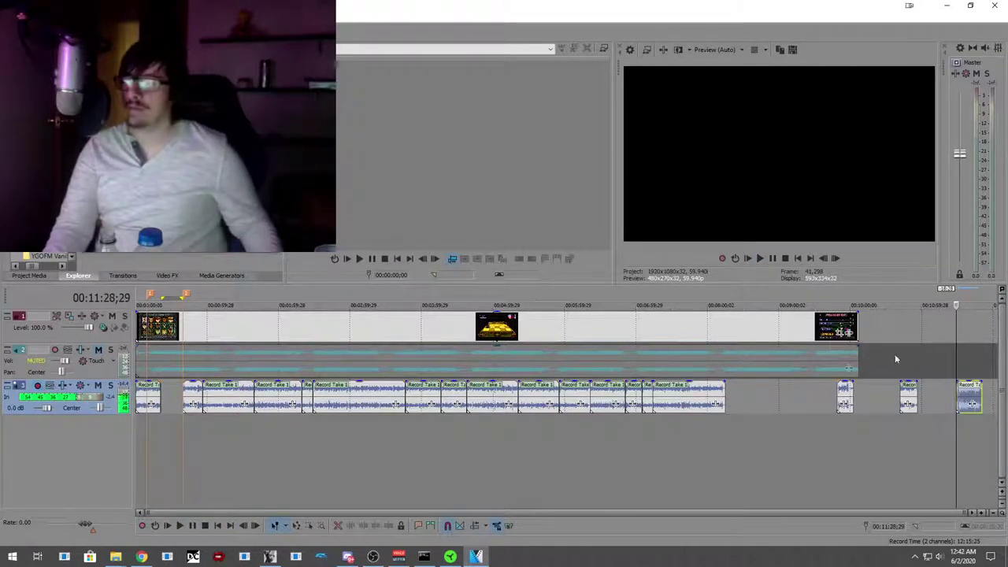
Step: Play the opening of the new take to find where speech begins, and trim its start to 11:31;07
scroll(934, 444, up, 5)
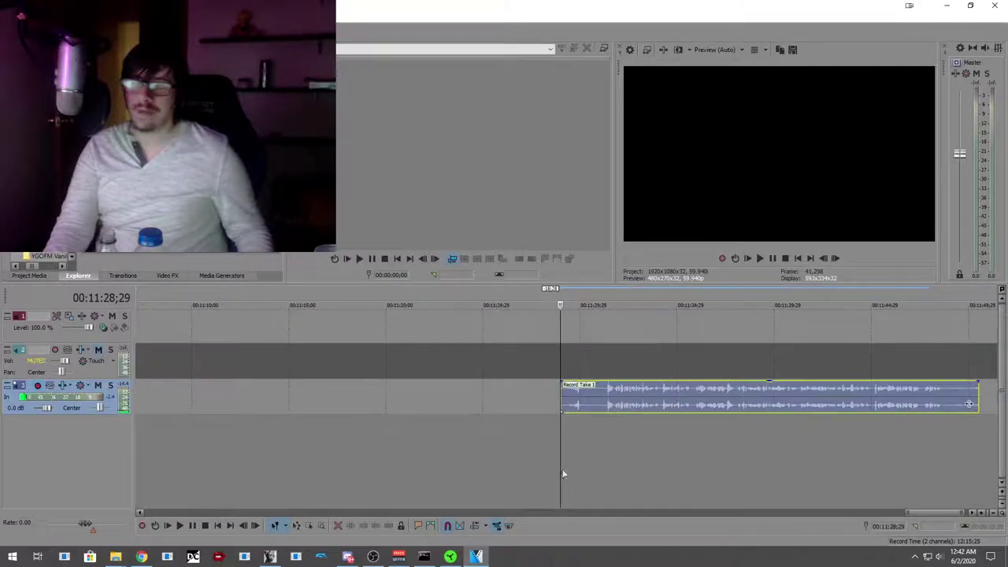
click(193, 527)
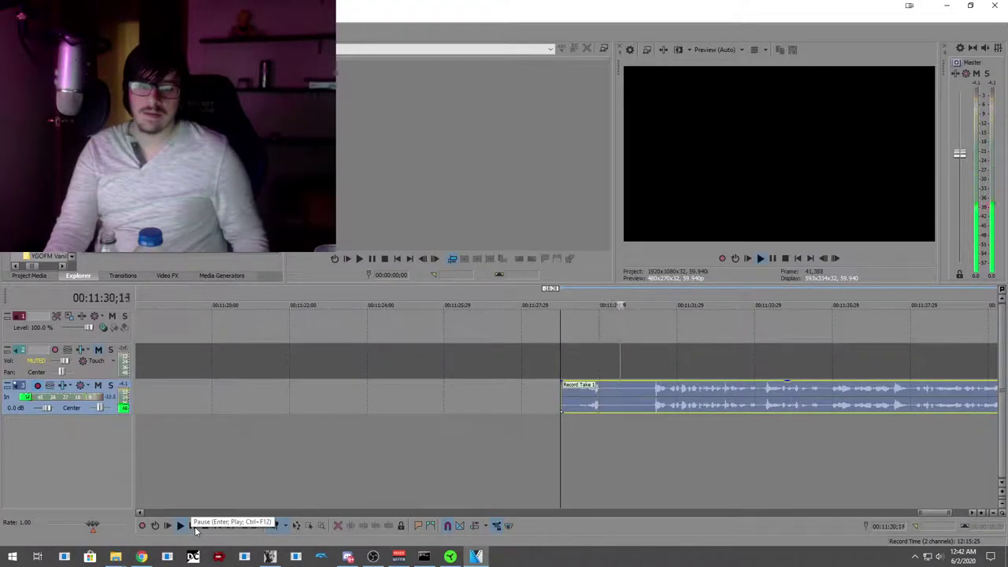
click(195, 526)
scroll(608, 434, up, 5)
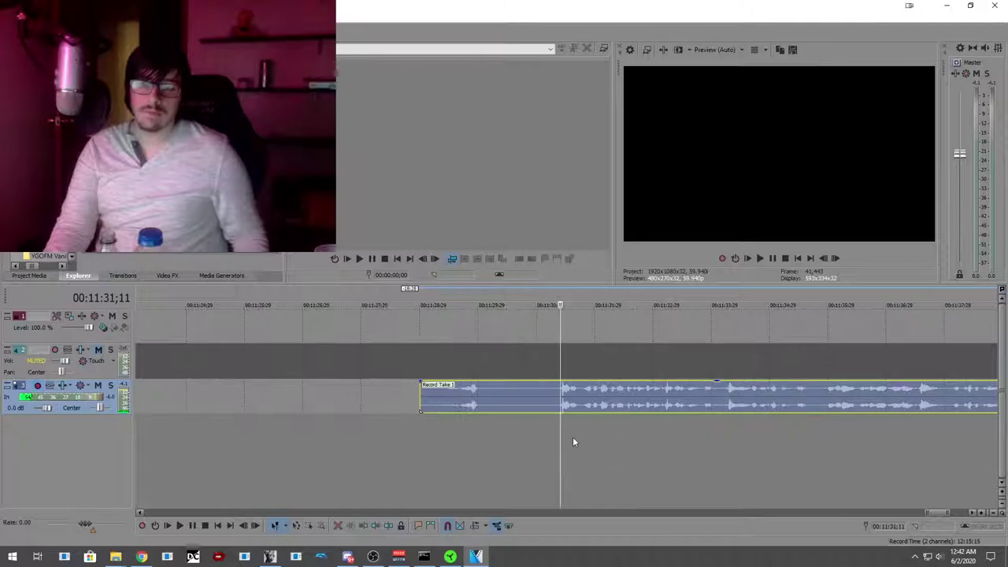
click(538, 432)
click(529, 434)
scroll(528, 434, down, 4)
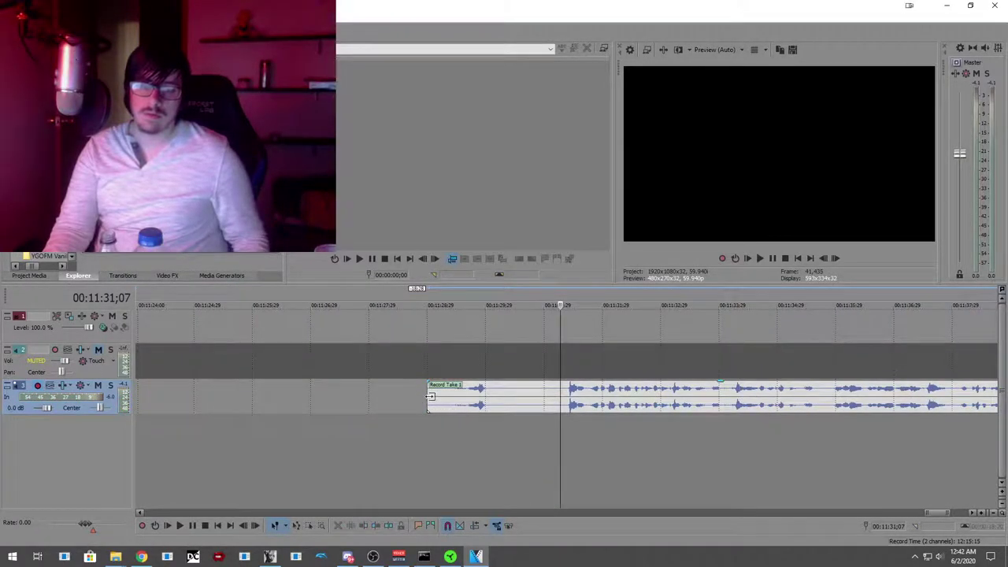
click(437, 401)
drag(436, 402, 560, 405)
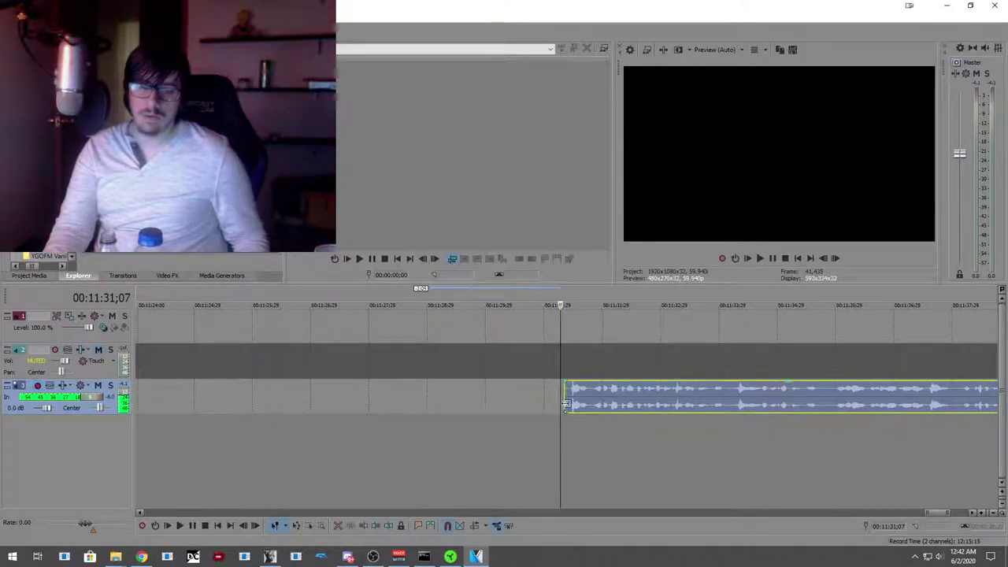
Step: Play the newly trimmed narration take from 11:31;07 to check its content, and return the cursor to its start
key(space)
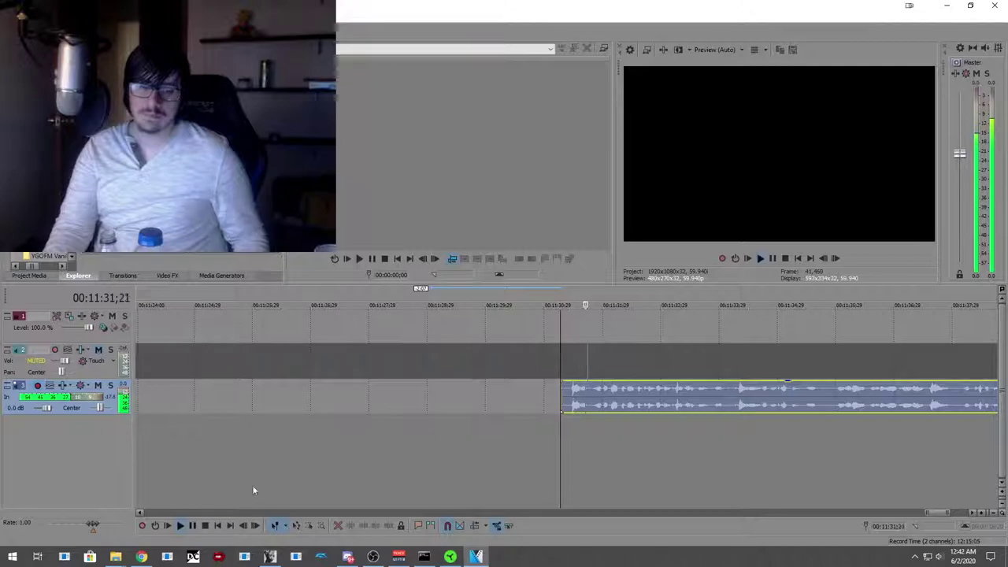
scroll(308, 432, down, 3)
scroll(333, 445, down, 2)
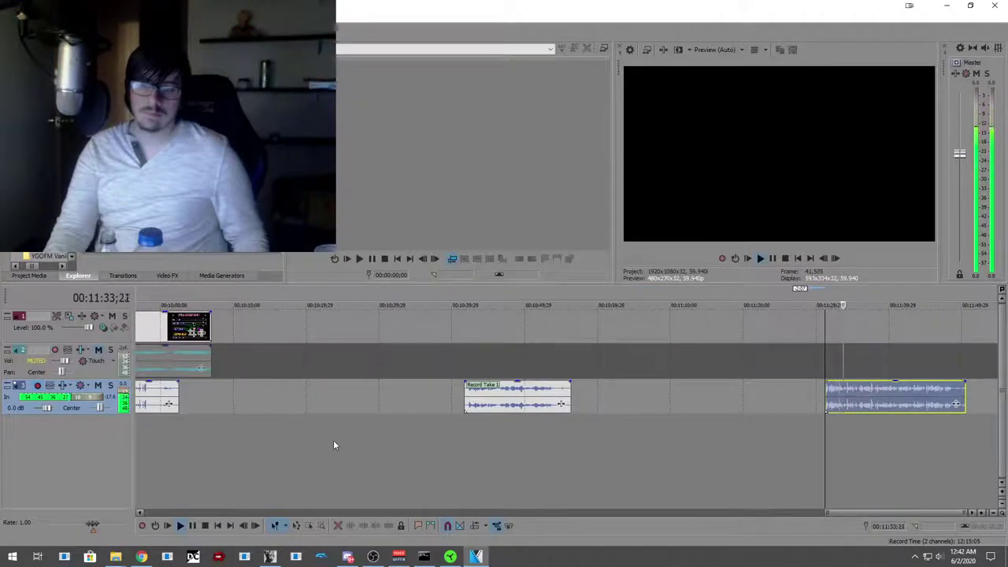
scroll(333, 445, down, 2)
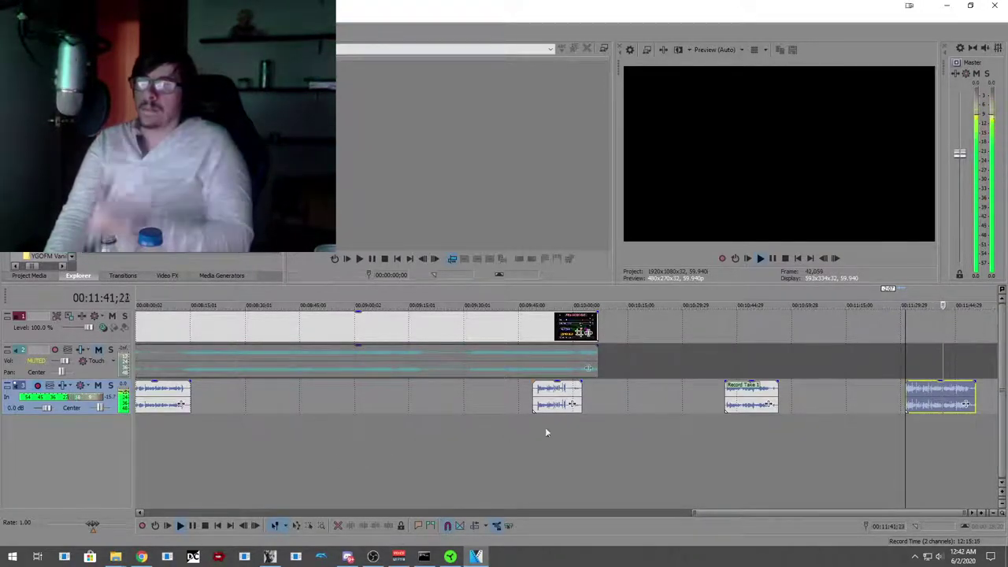
click(193, 527)
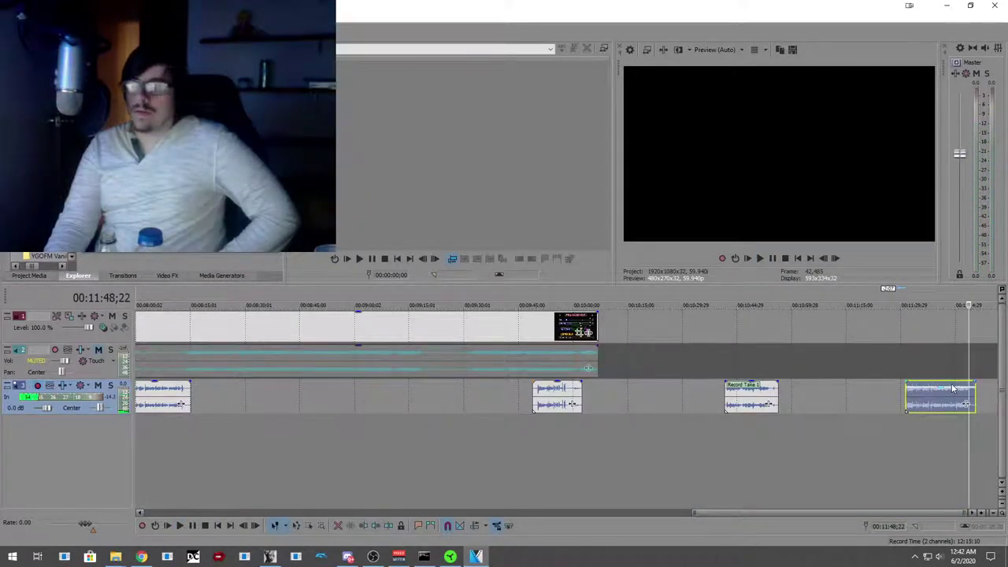
drag(950, 392, 955, 394)
click(903, 442)
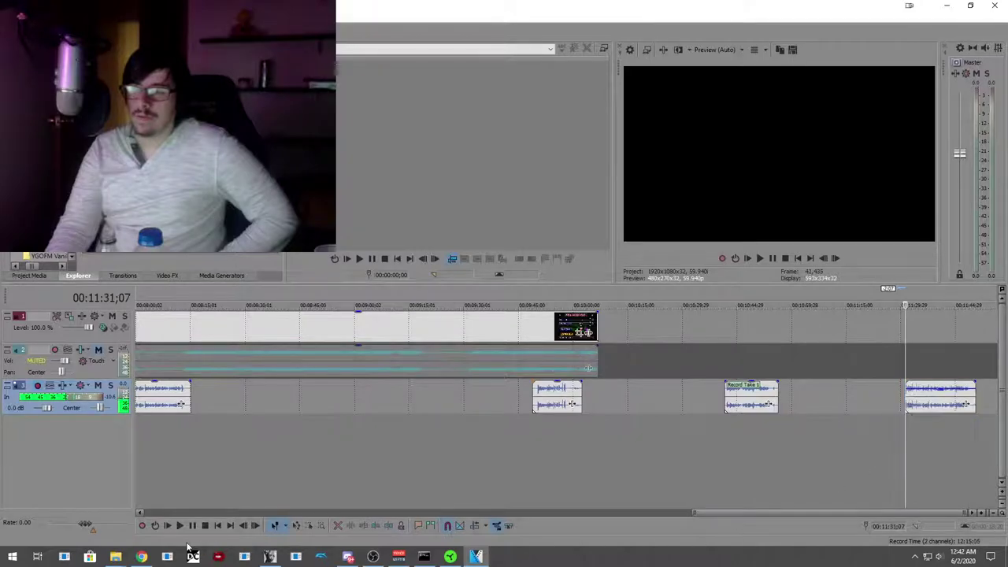
Step: Move the new take into the gap between the opening narration clip and the clip at marker 2, starting at about 0:20
drag(923, 404, 219, 405)
scroll(219, 405, down, 3)
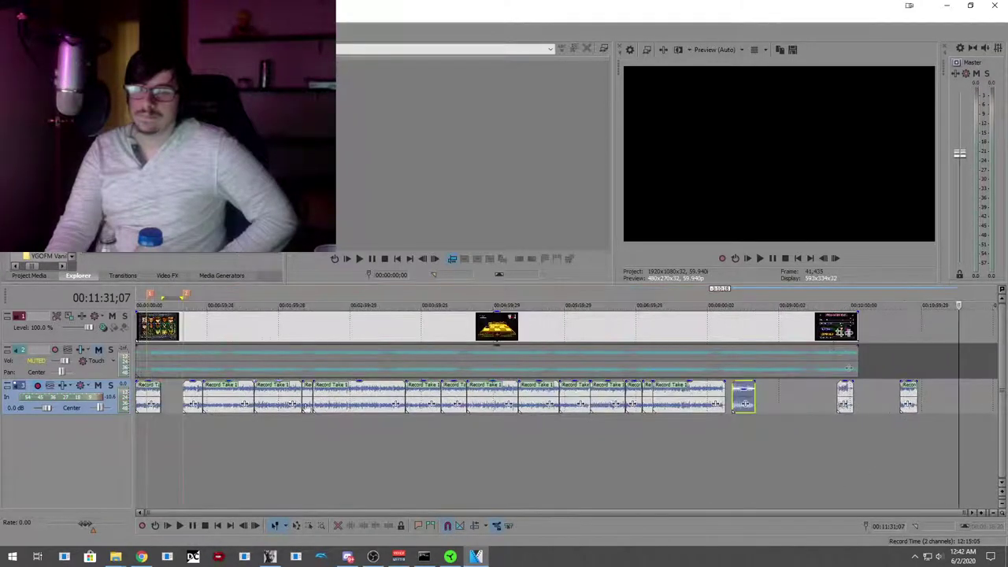
drag(739, 404, 164, 408)
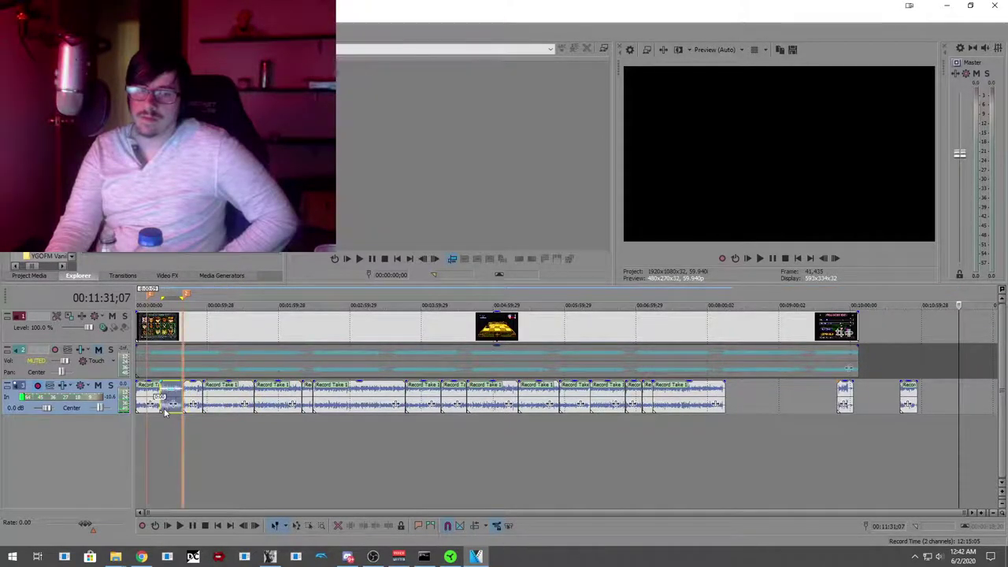
scroll(199, 407, up, 2)
scroll(203, 428, down, 2)
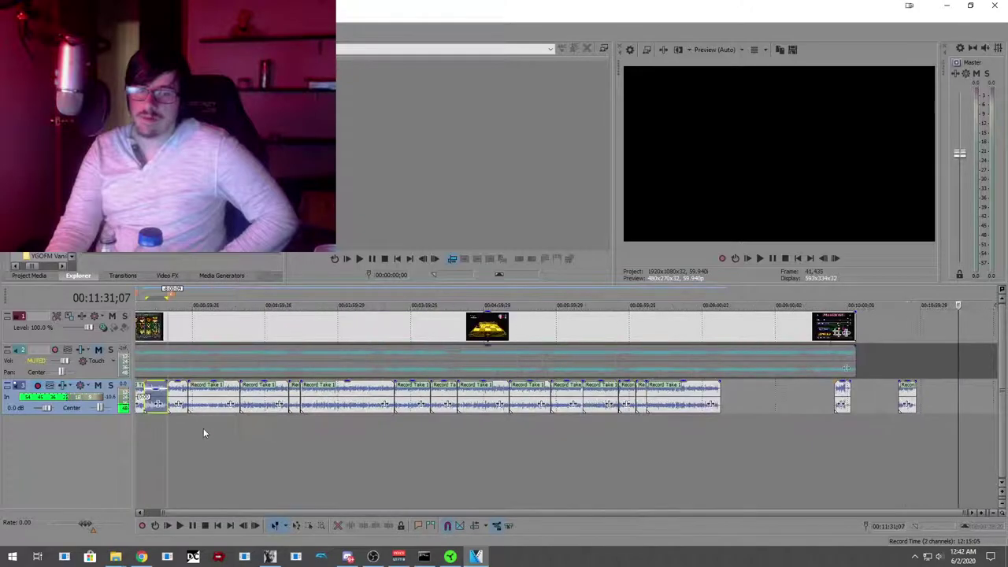
click(161, 424)
scroll(161, 425, up, 4)
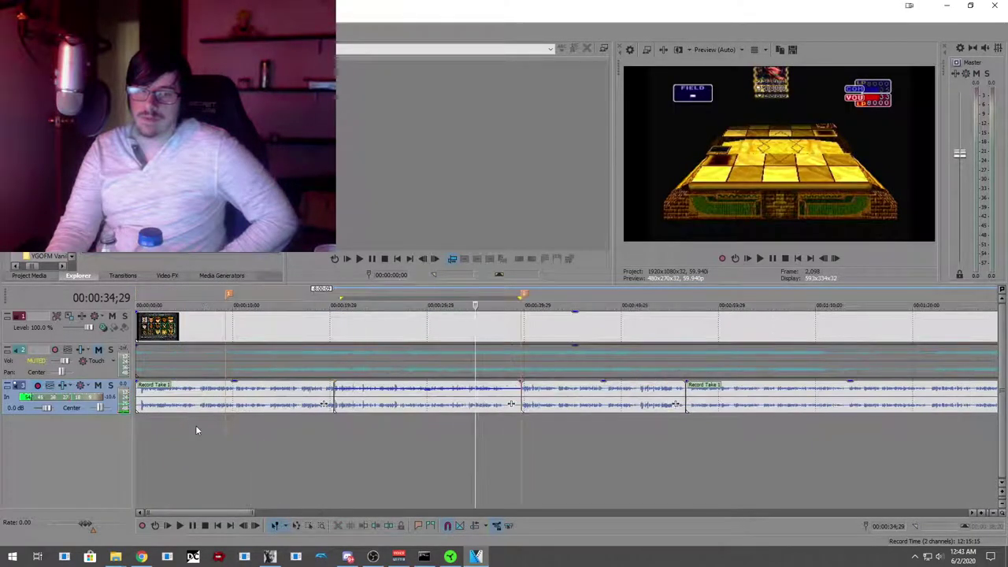
scroll(197, 425, up, 2)
scroll(693, 426, up, 1)
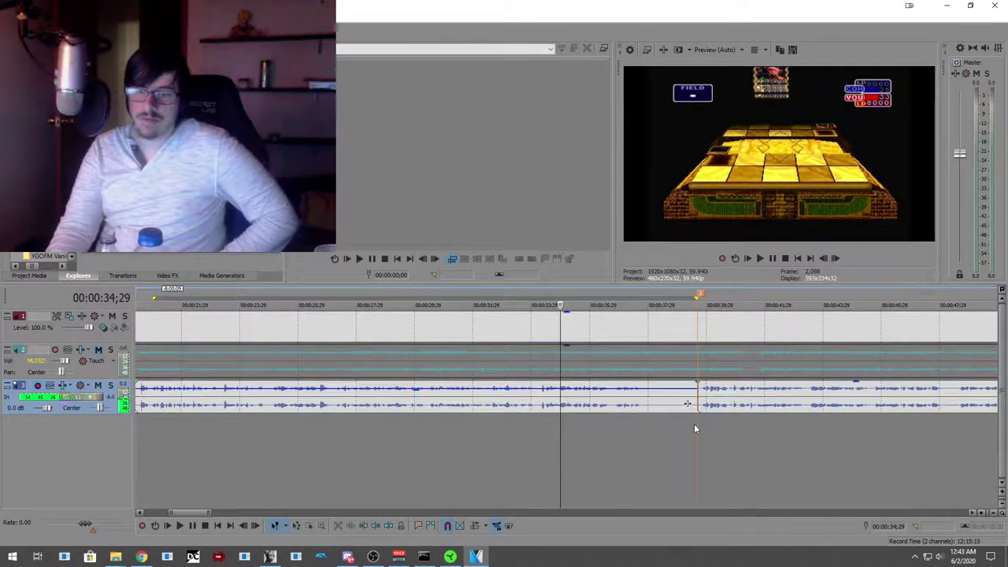
scroll(556, 458, down, 3)
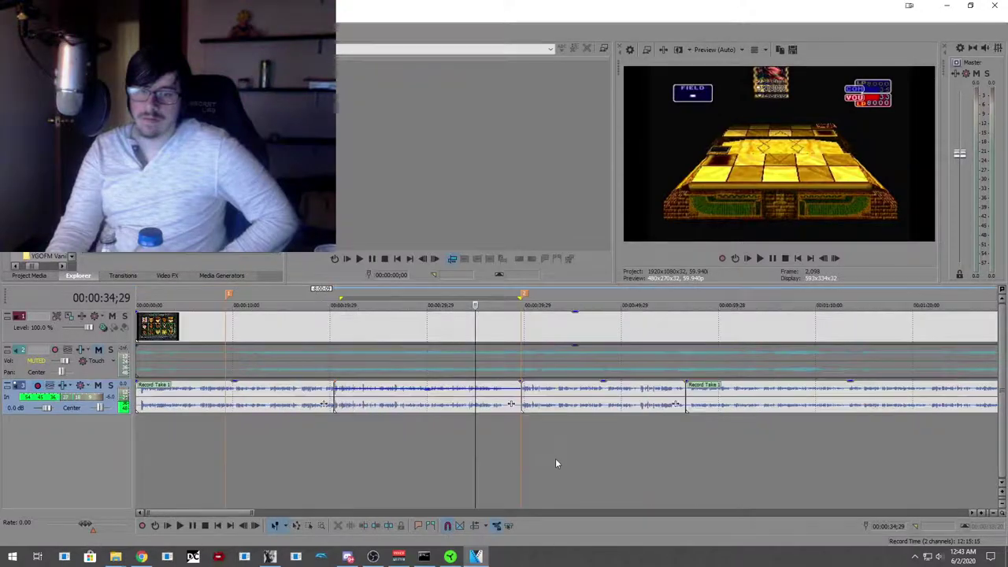
Step: Play the join between the opening narration clip and the new take, from about 0:19
click(322, 448)
click(182, 525)
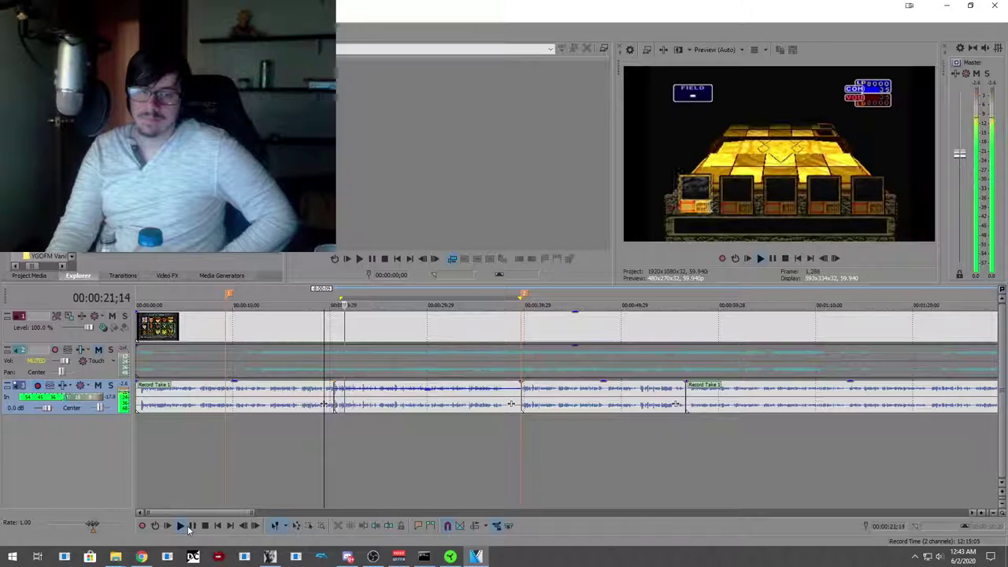
click(318, 435)
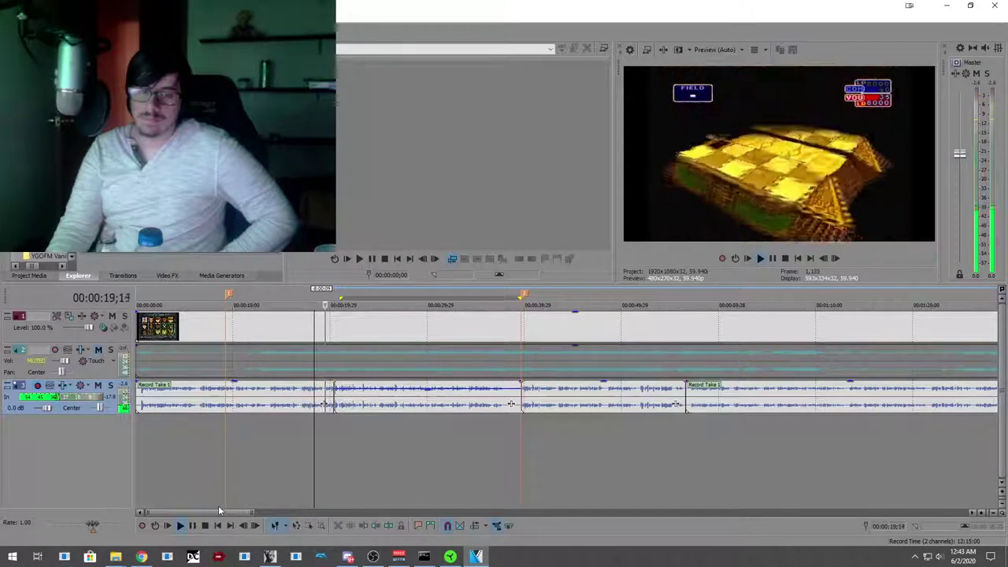
key(Return)
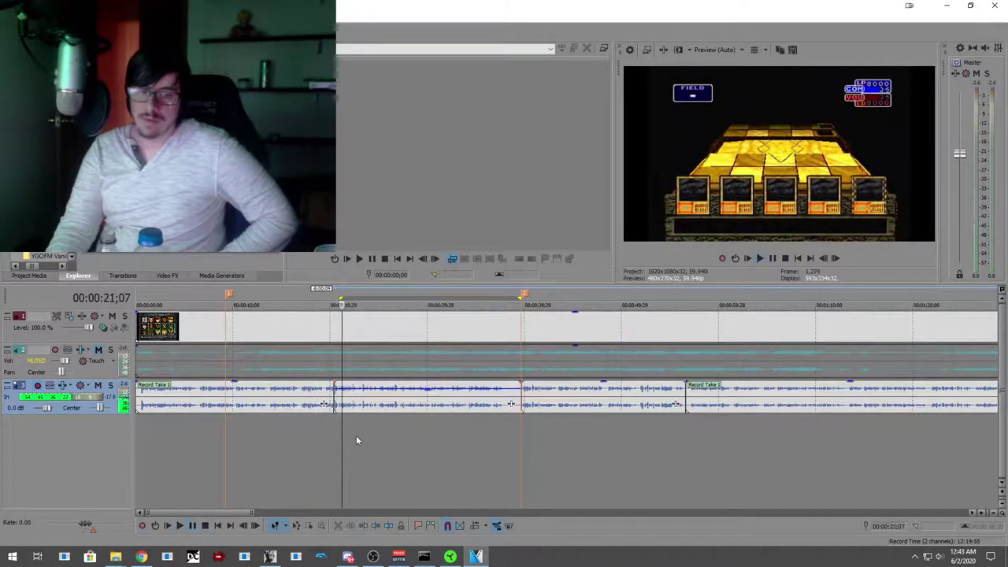
Step: Shift the new take earlier on the narration track so it starts at about 0:19, leaving a gap before marker 2
click(325, 439)
scroll(325, 440, up, 4)
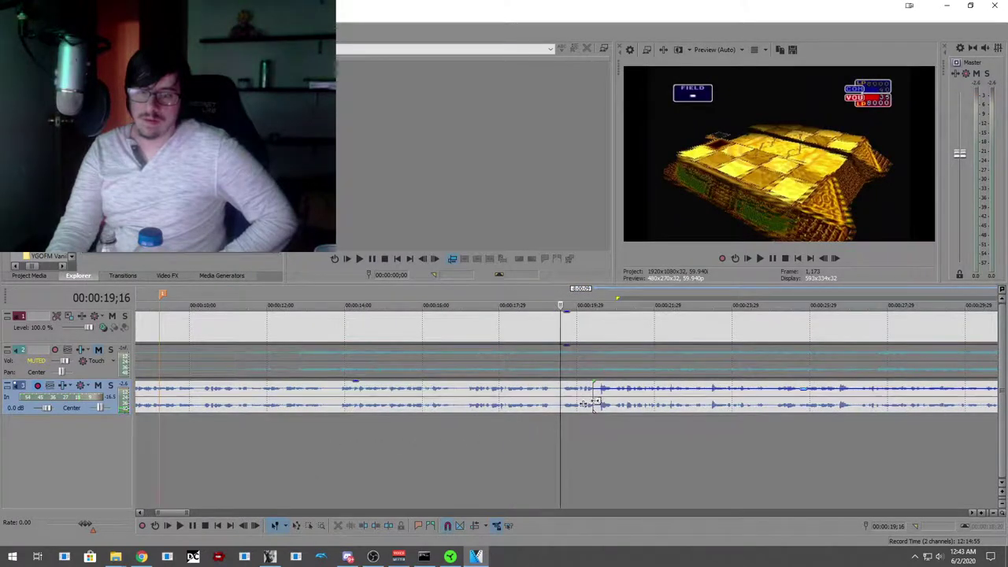
drag(628, 405, 649, 407)
scroll(626, 434, down, 3)
drag(819, 404, 777, 404)
Step: Play the closing speech of the new take, trim its end to 0:36;19, and move the take about two seconds later
click(812, 419)
click(792, 431)
click(764, 433)
click(176, 526)
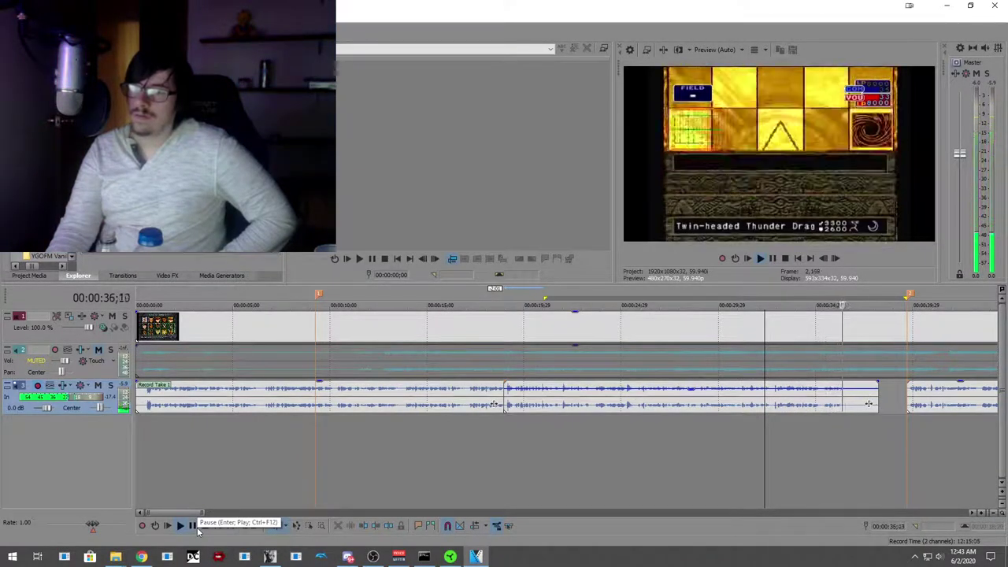
click(197, 528)
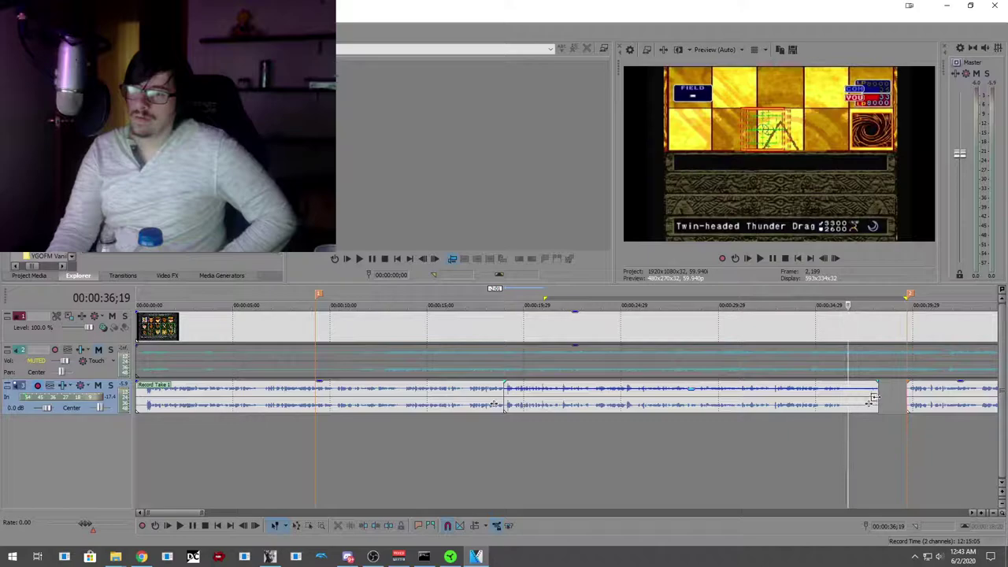
drag(874, 398, 848, 397)
drag(682, 410, 720, 413)
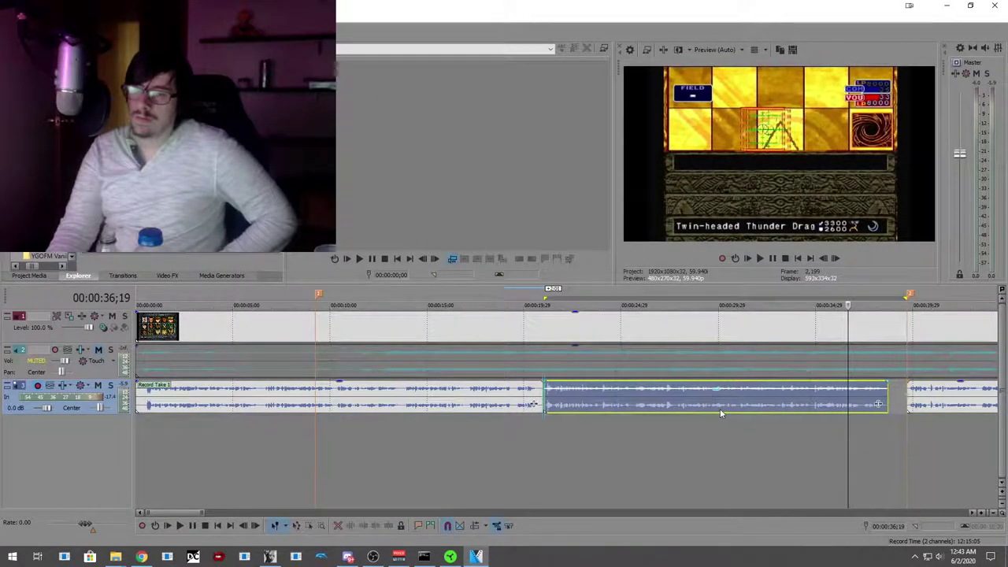
Step: Play the narration from before the new take through the following clip to check the transitions, pausing at 0:54;25
click(499, 426)
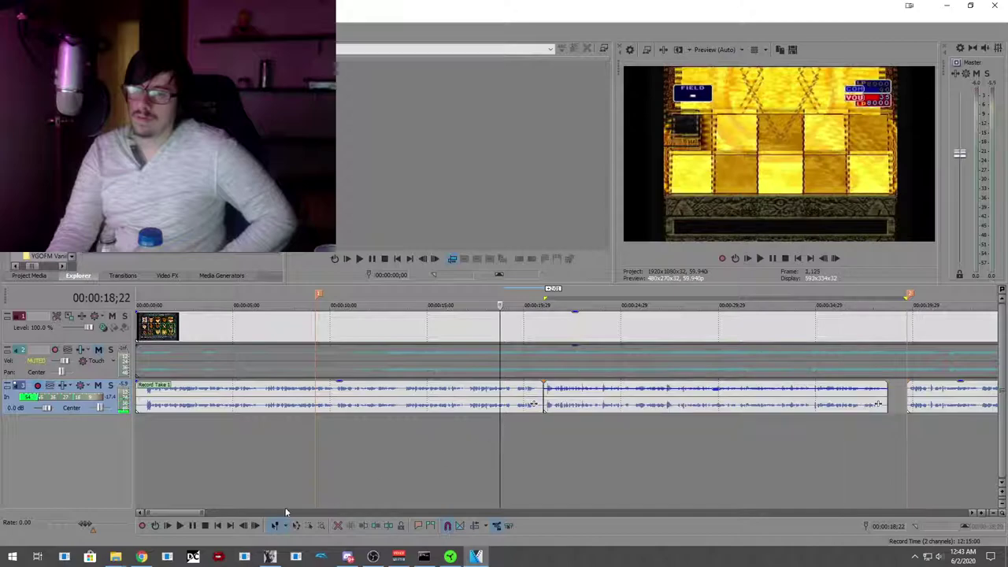
click(180, 526)
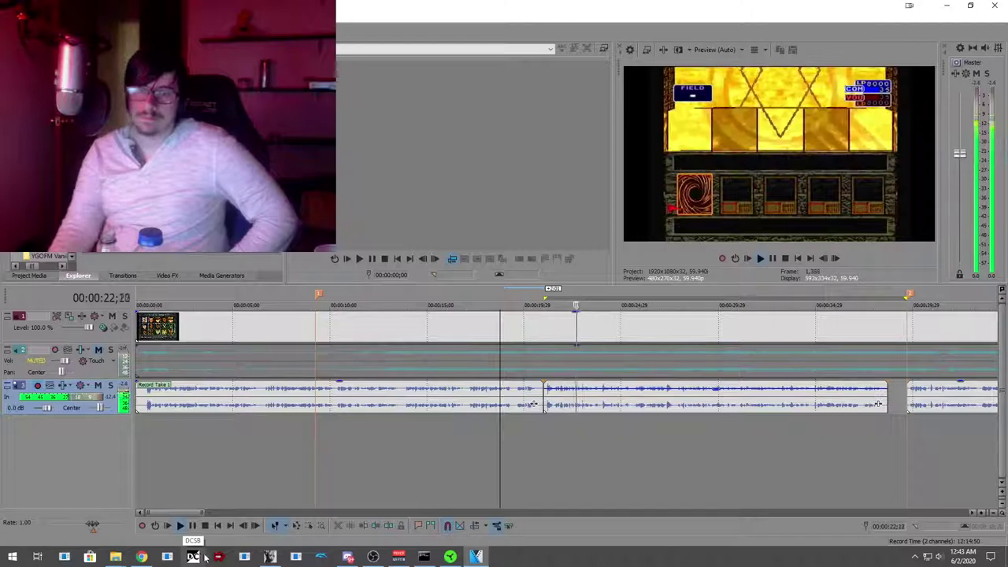
click(457, 448)
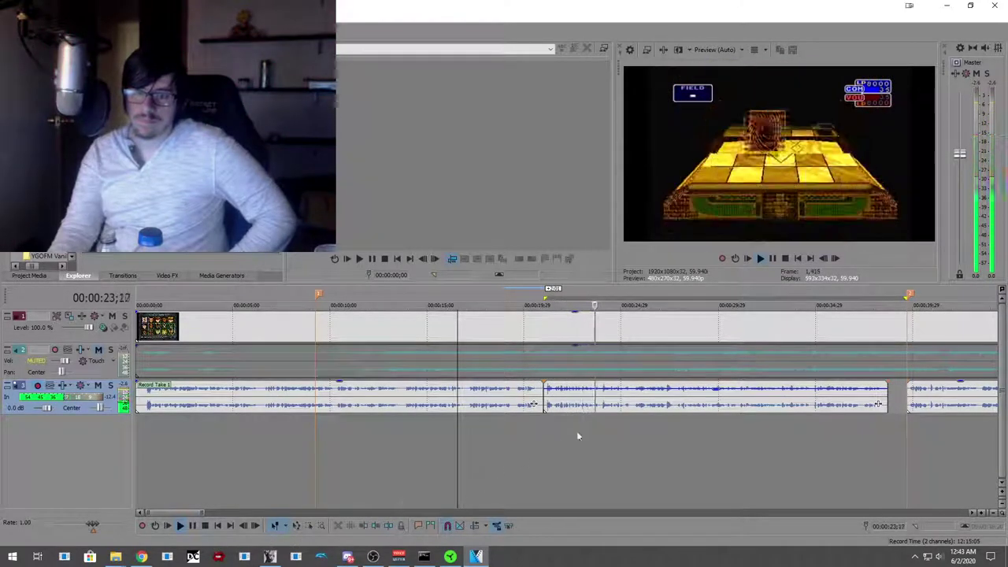
click(632, 400)
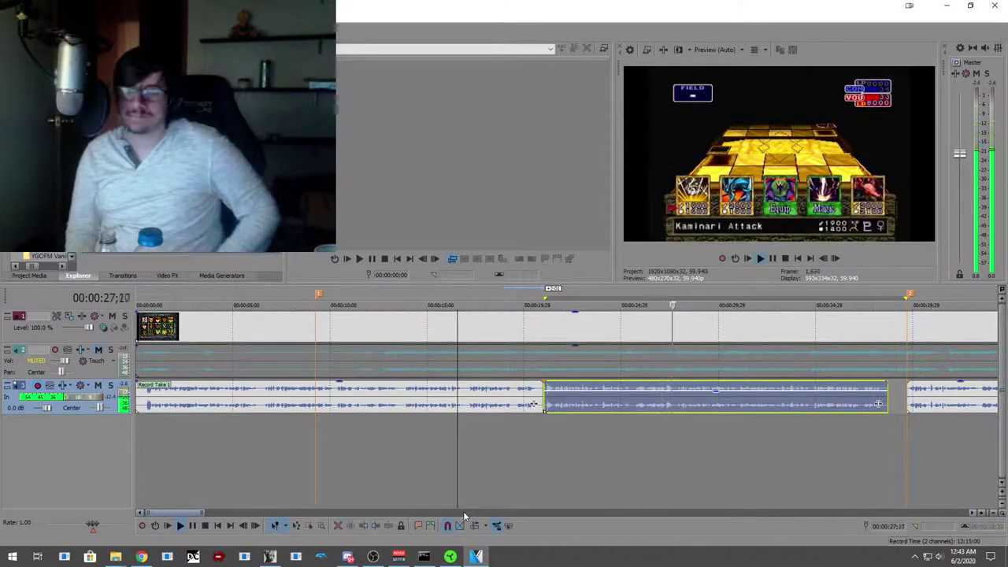
scroll(605, 440, down, 3)
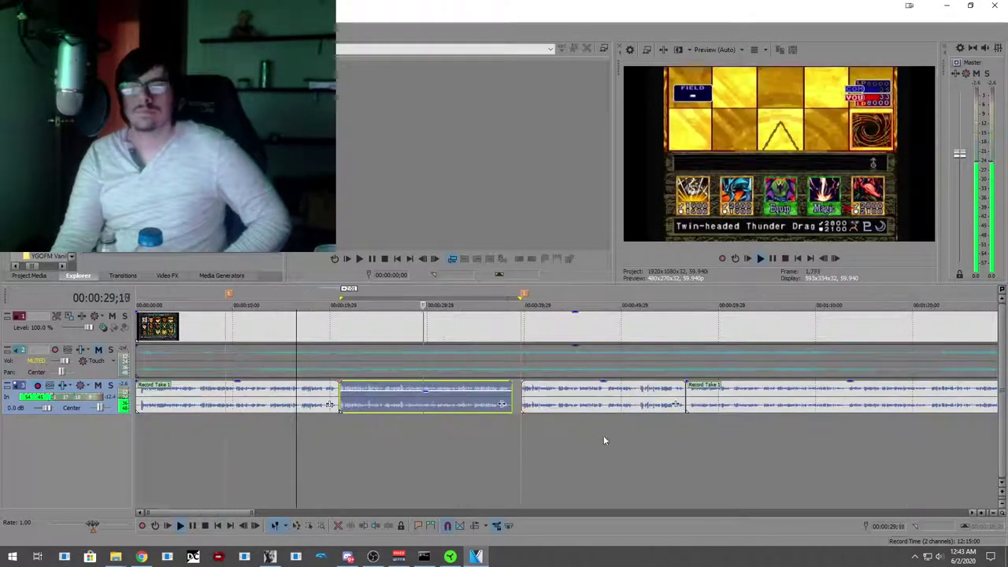
scroll(605, 439, down, 1)
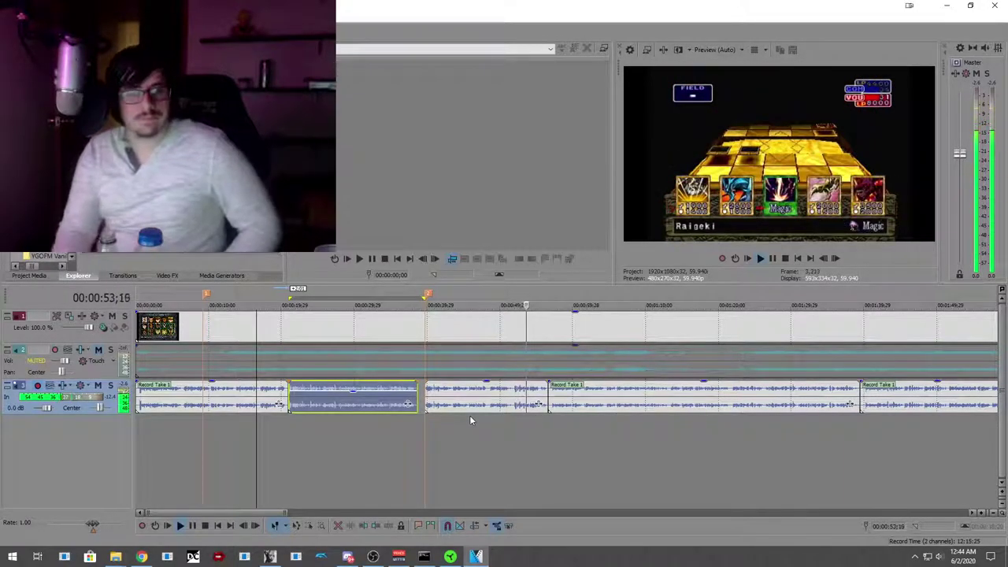
key(Return)
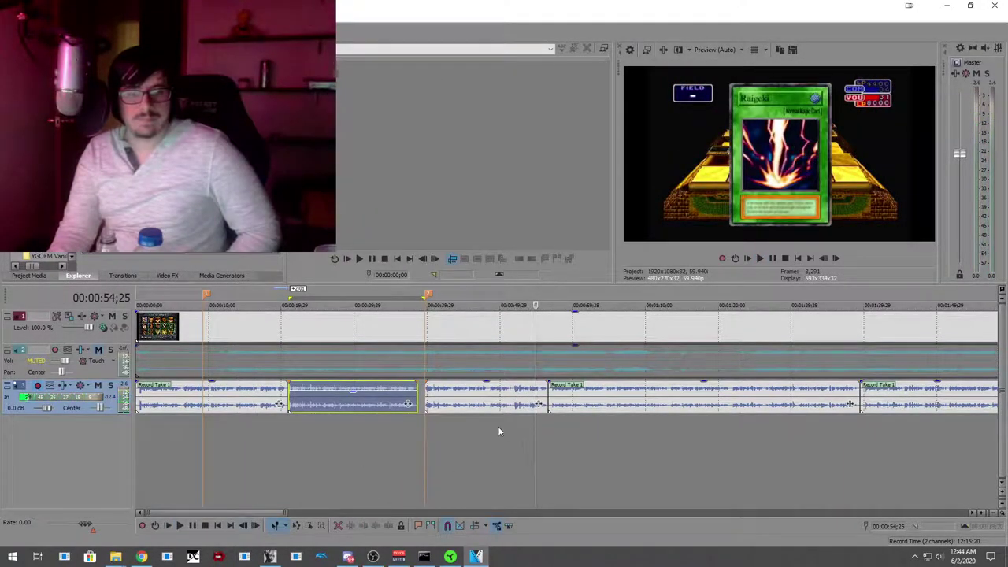
Step: Replay the clip after marker 2 between about 0:47 and 0:52 to locate the pause between its phrases
click(498, 426)
scroll(449, 472, up, 5)
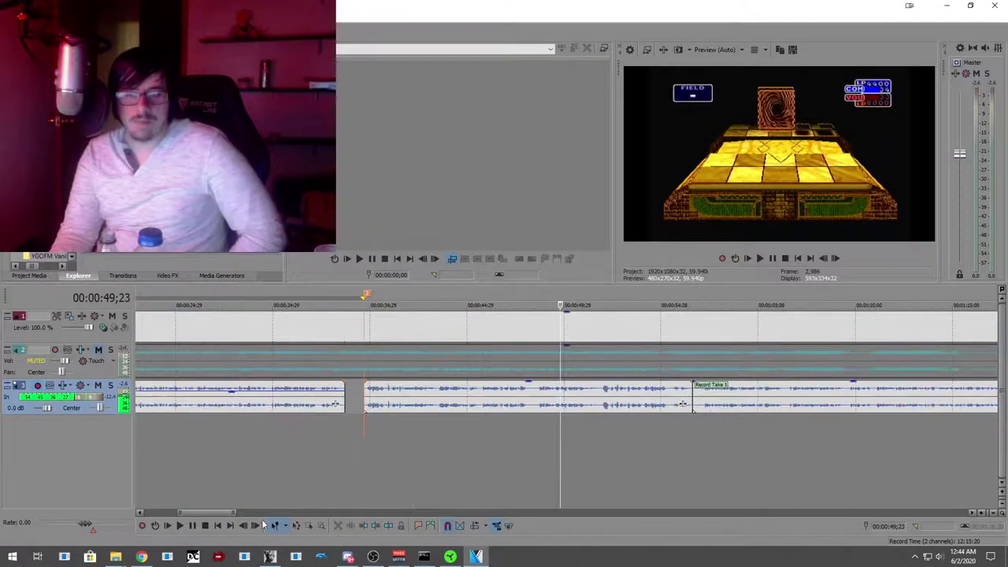
click(180, 529)
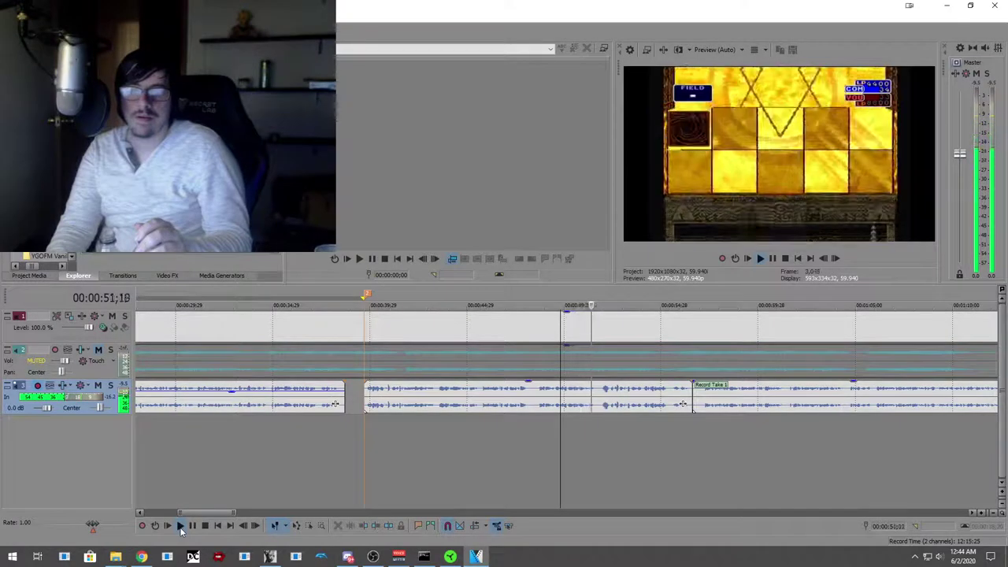
click(181, 529)
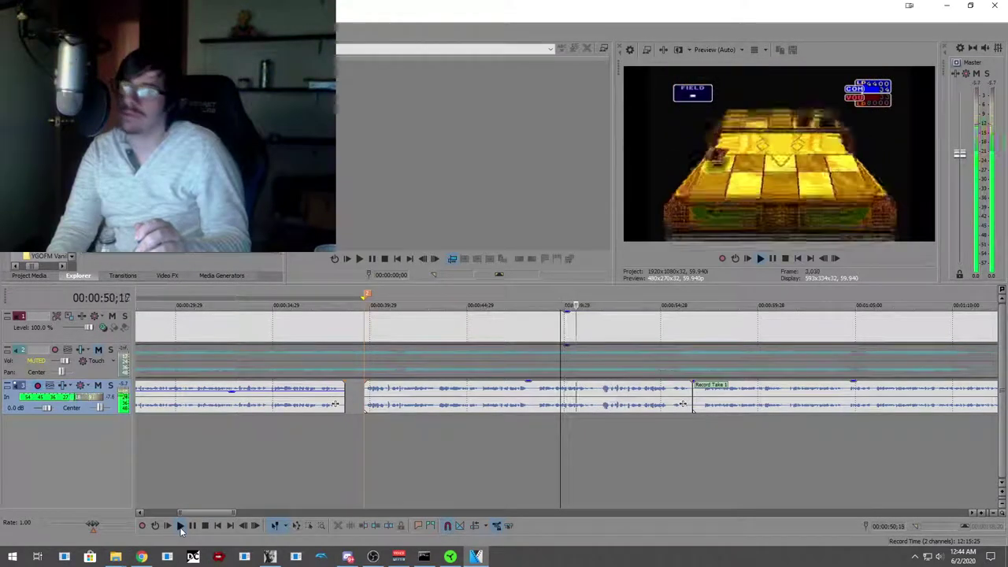
click(199, 529)
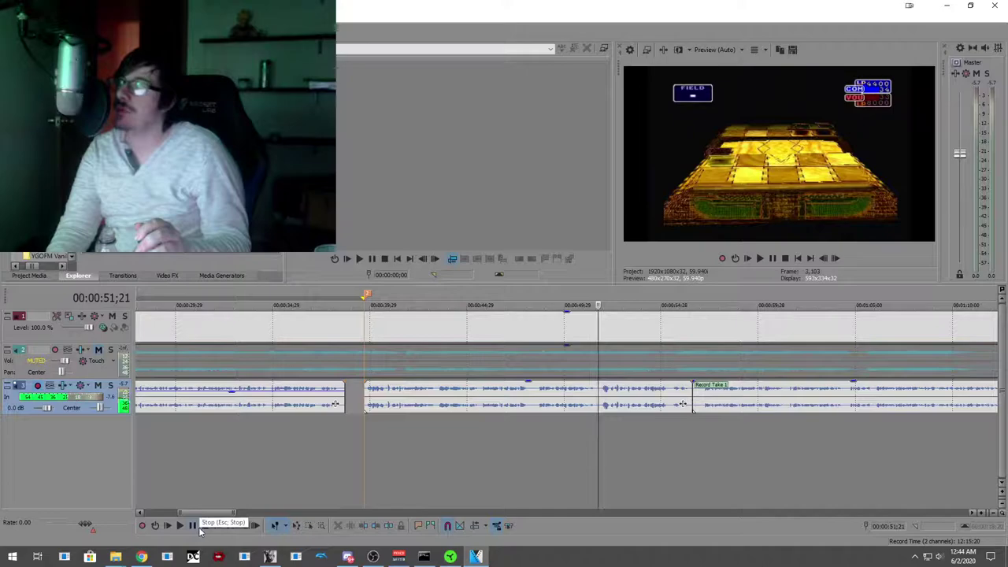
click(519, 430)
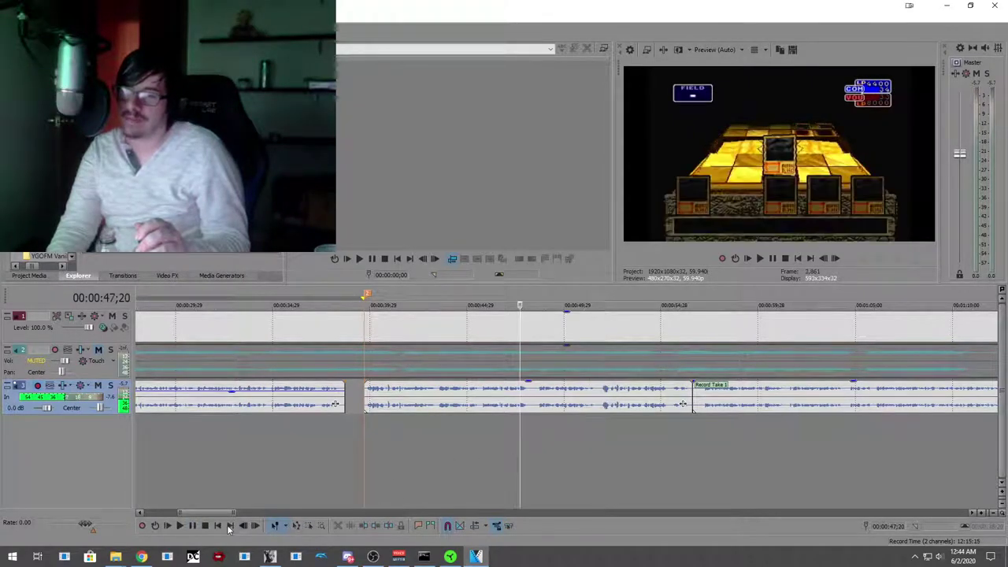
click(179, 528)
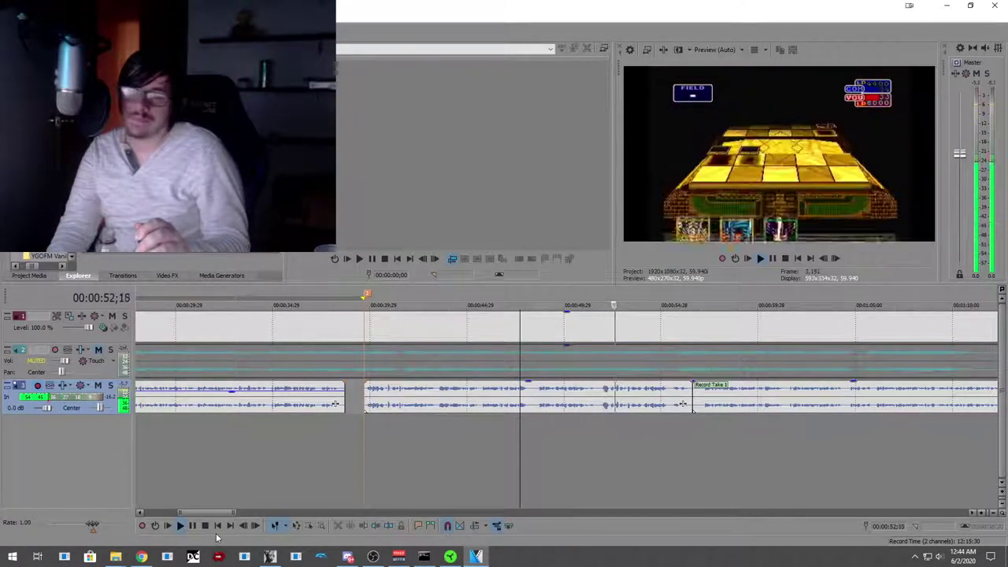
click(192, 526)
click(598, 419)
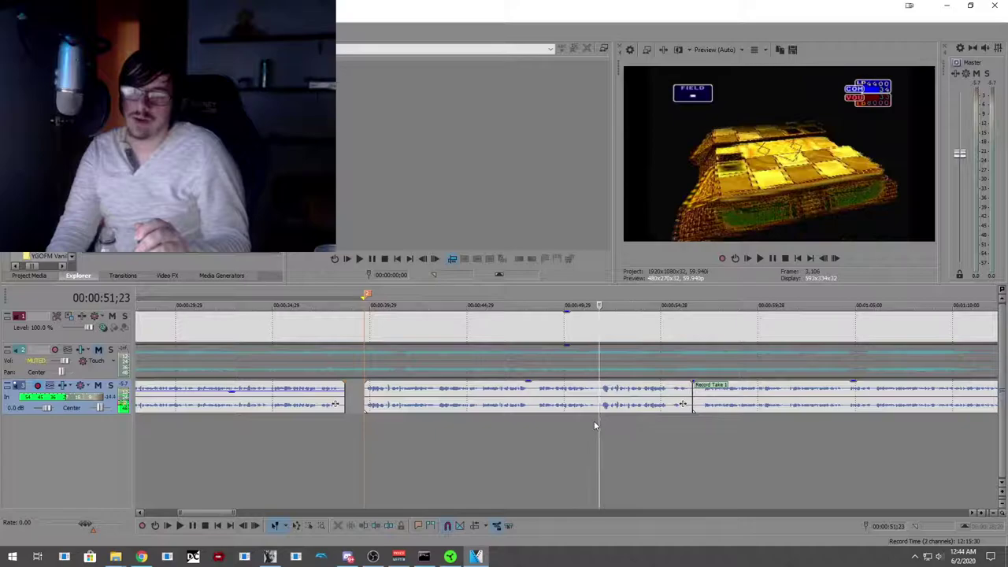
Step: Play the narration just before the pause, and select the short time range from 0:51;18 to 0:51;25
scroll(583, 422, up, 5)
click(449, 434)
click(396, 453)
click(180, 525)
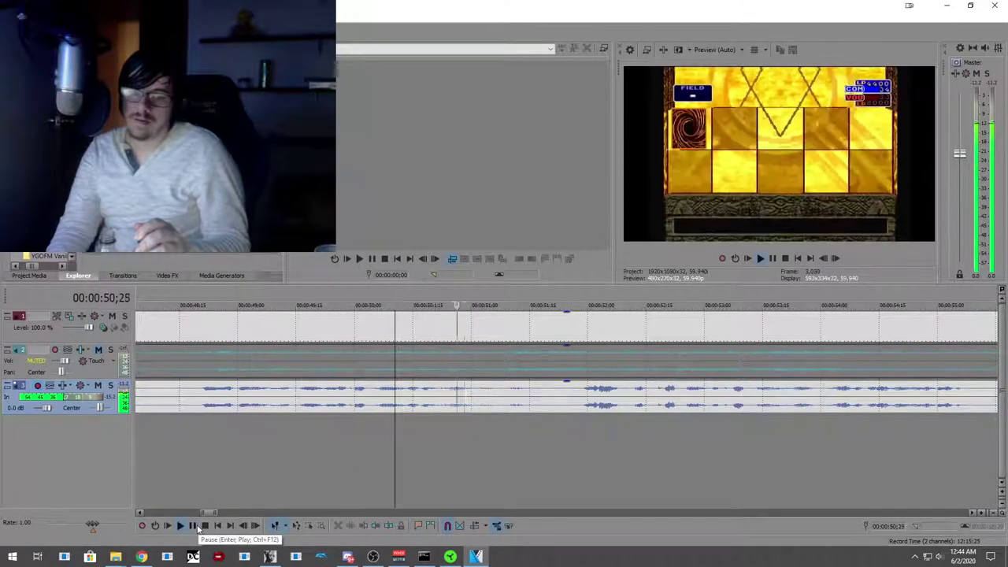
click(194, 526)
click(516, 431)
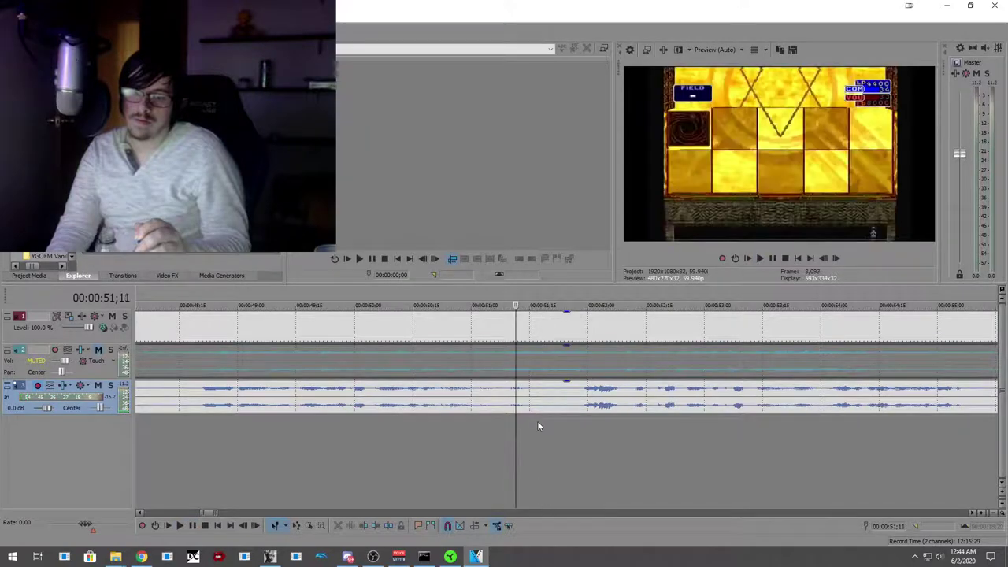
drag(541, 426, 570, 432)
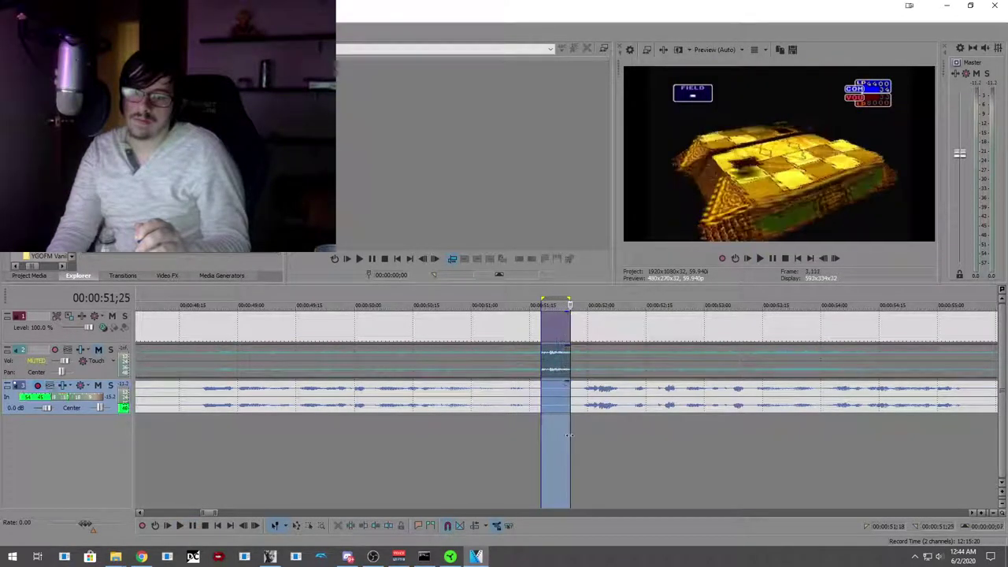
Step: Split the video and audio tracks at 0:51;18 and 0:51;24 around the pause in the narration
right_click(554, 401)
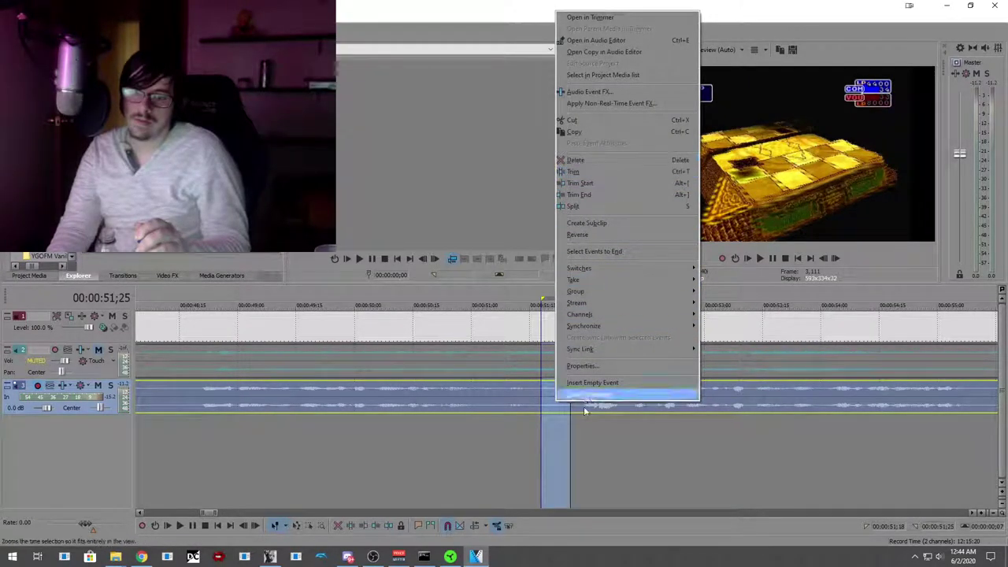
click(541, 431)
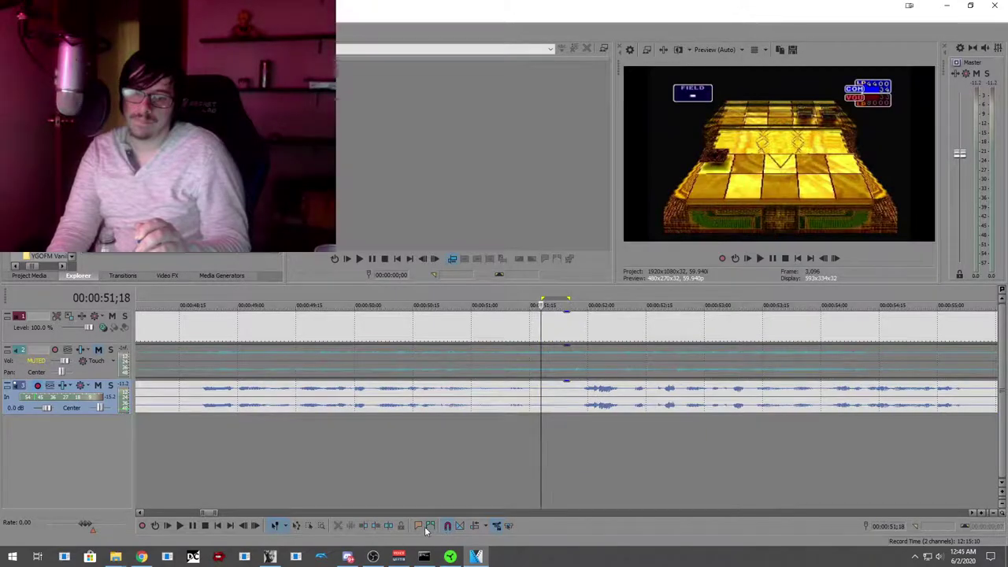
click(390, 528)
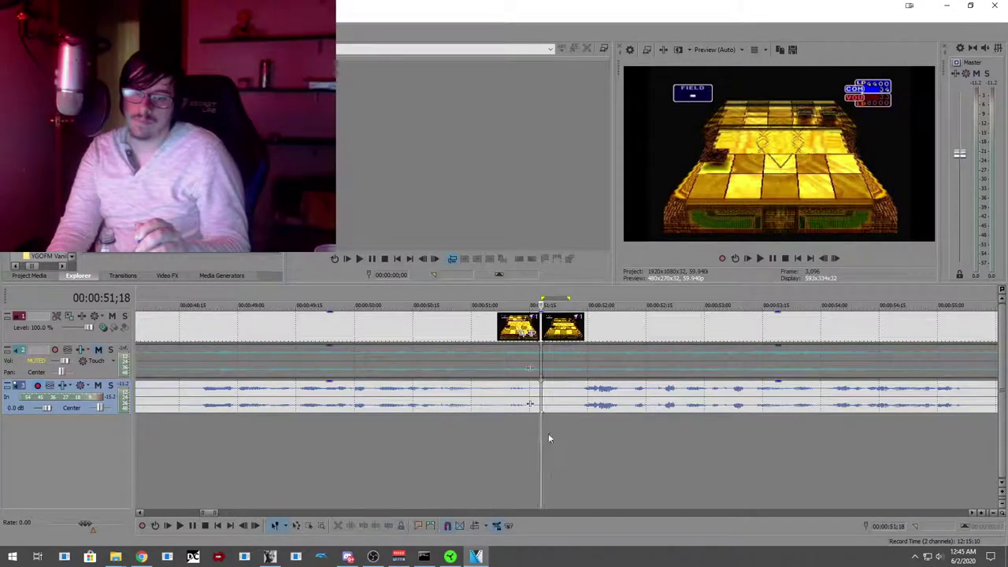
click(567, 424)
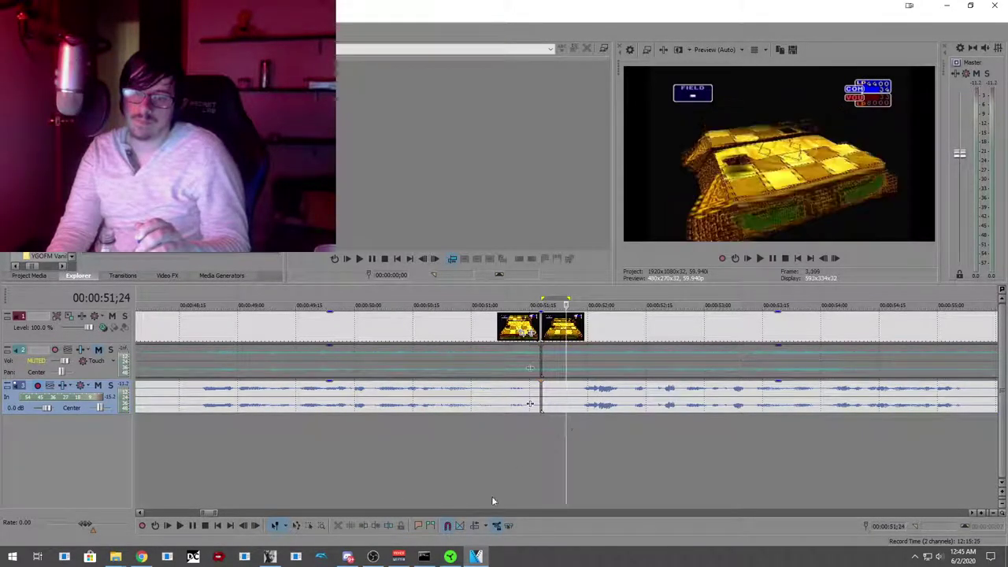
click(390, 528)
Step: Delete the short narration piece between the two cuts and move the following narration clip back to 0:51;18 to close the gap
right_click(552, 400)
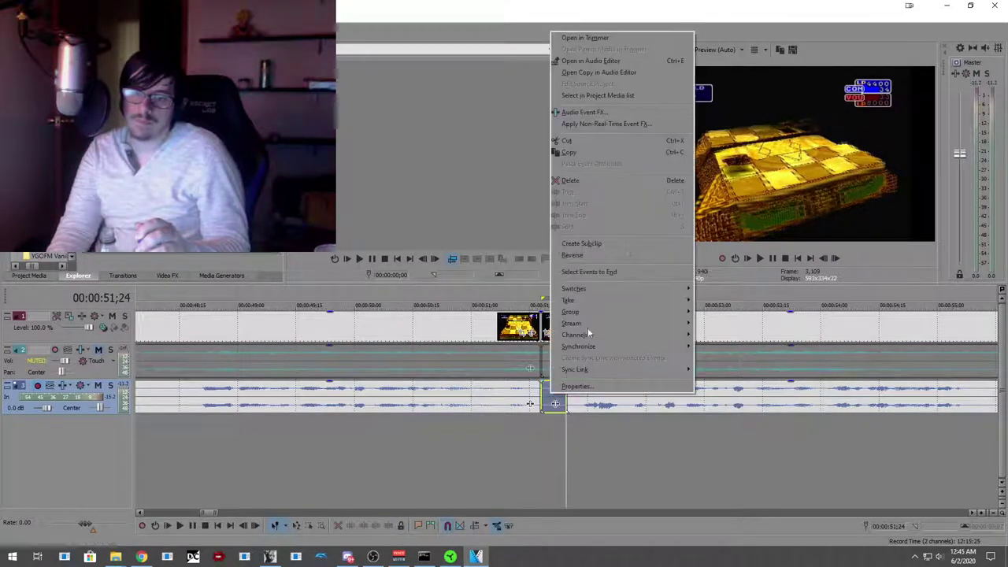
click(590, 179)
drag(576, 404, 557, 400)
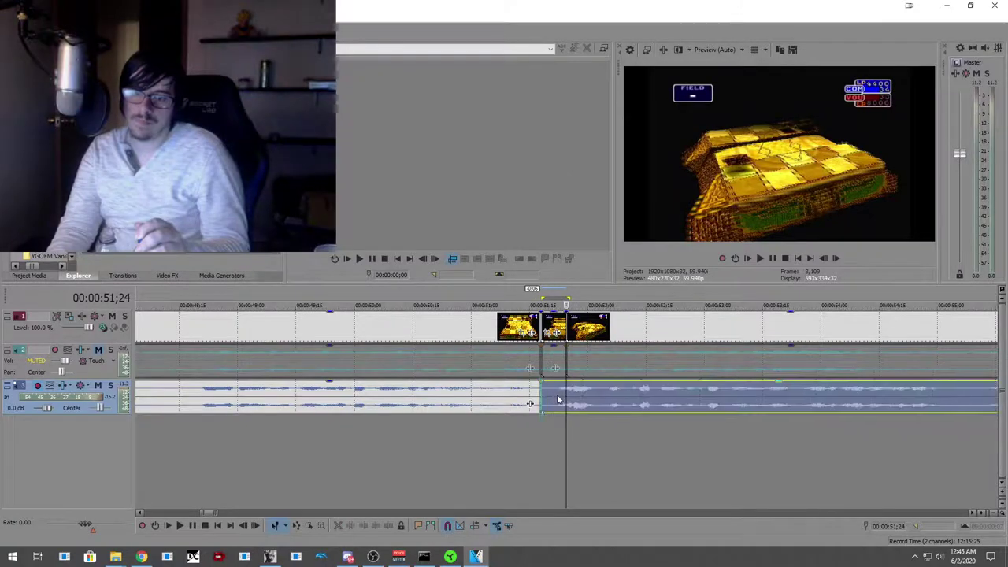
Step: Play the narration from 0:48;04 across the closed gap and through the following clips, pausing at 4:02;21
scroll(350, 453, down, 5)
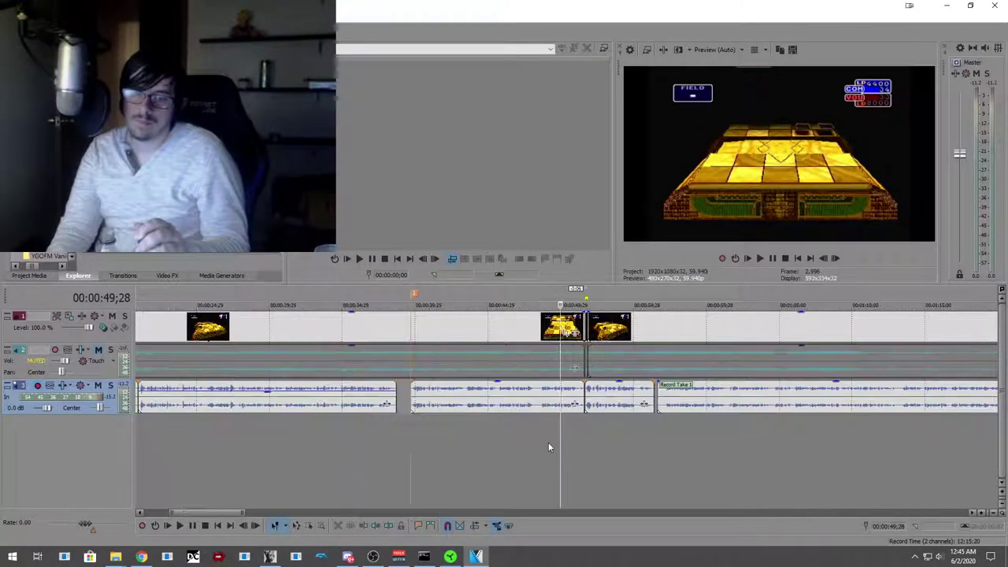
click(534, 456)
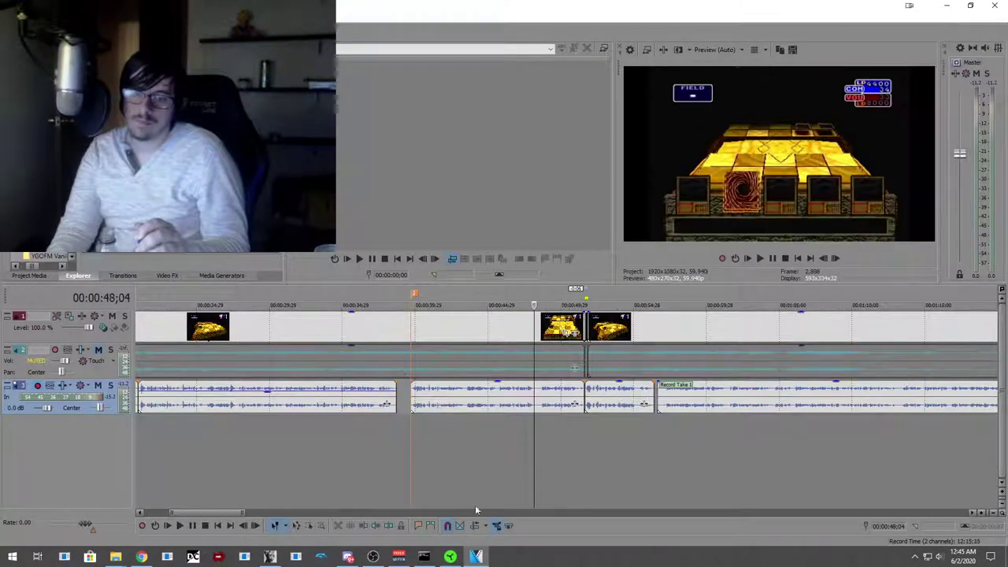
click(181, 525)
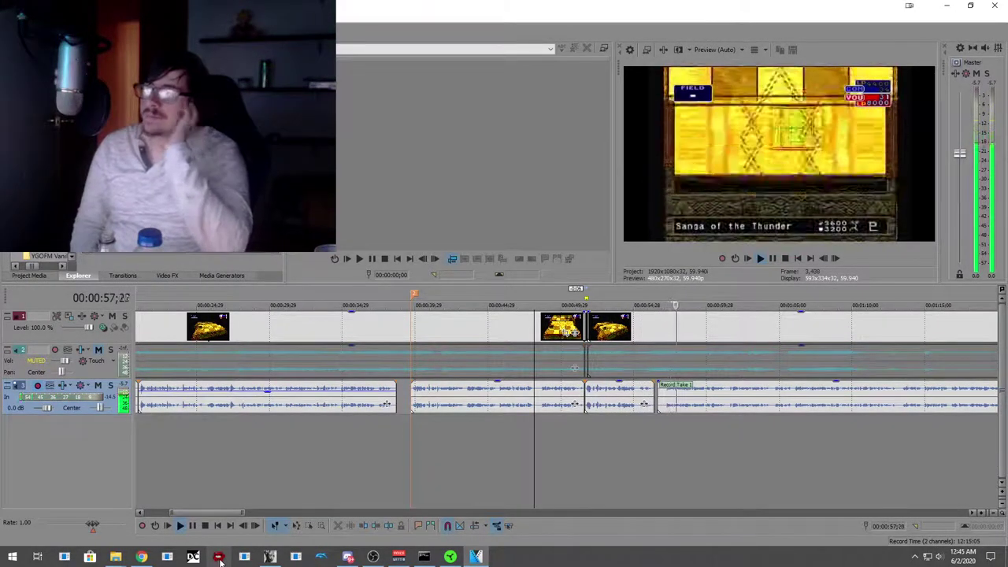
scroll(510, 428, down, 3)
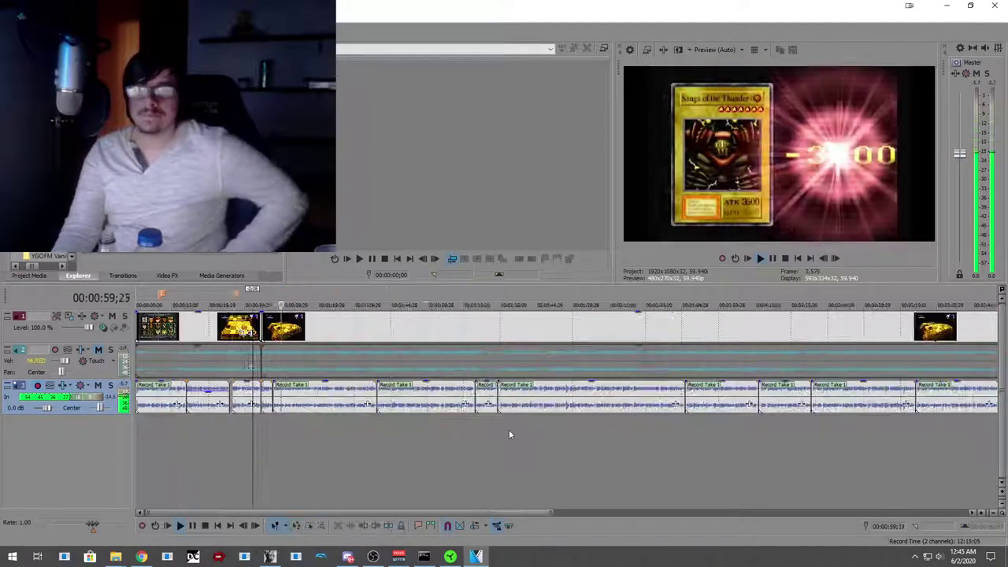
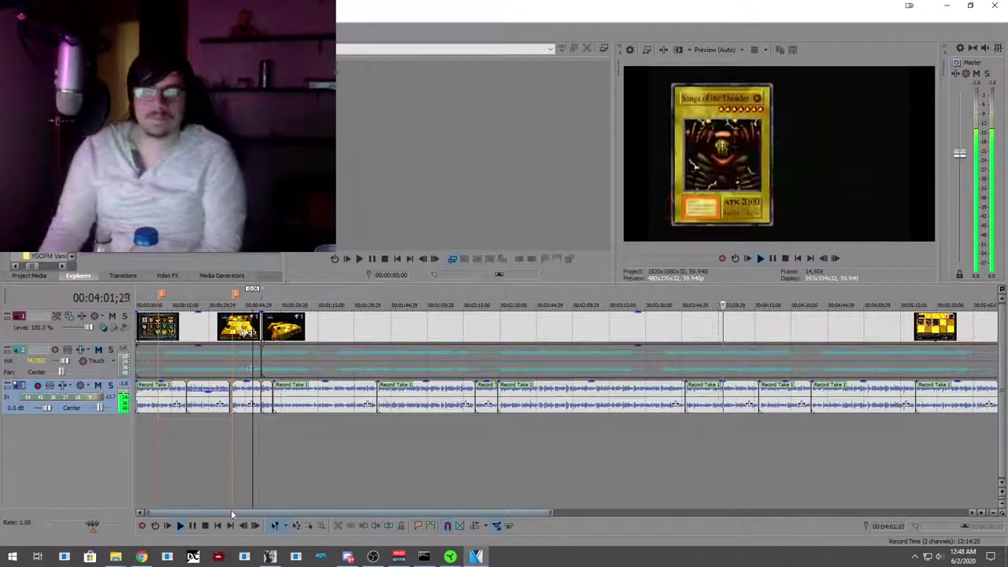
key(Return)
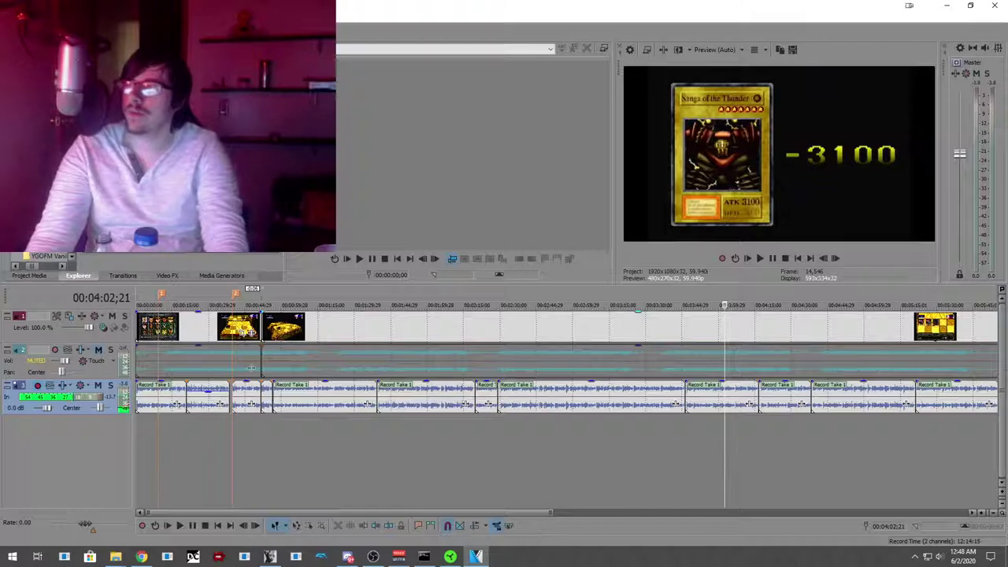
Step: Replay the narration around 3:59, first from 3:59;04 and again from 3:57;13, pausing after the doubtful phrase
key(alt+Tab)
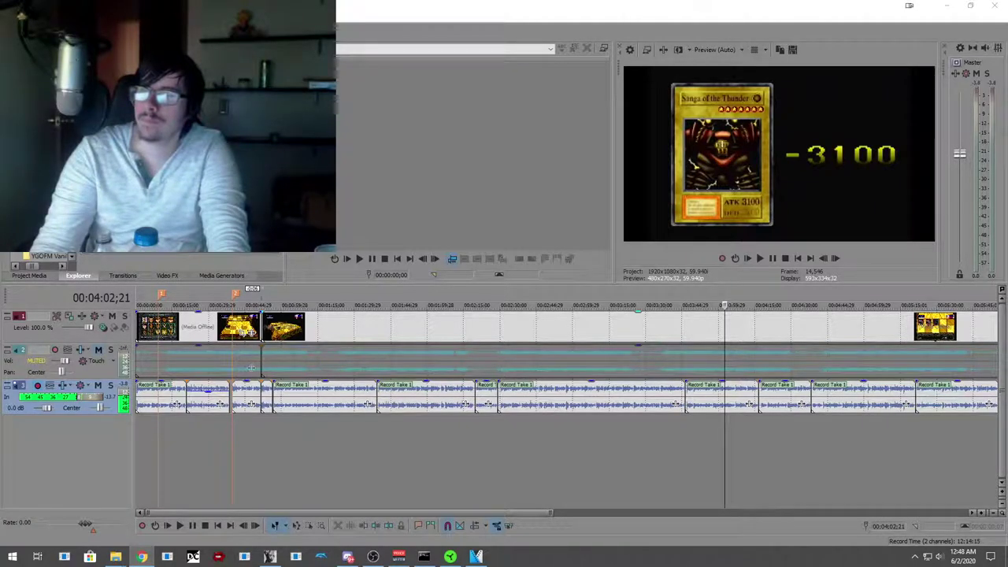
click(717, 429)
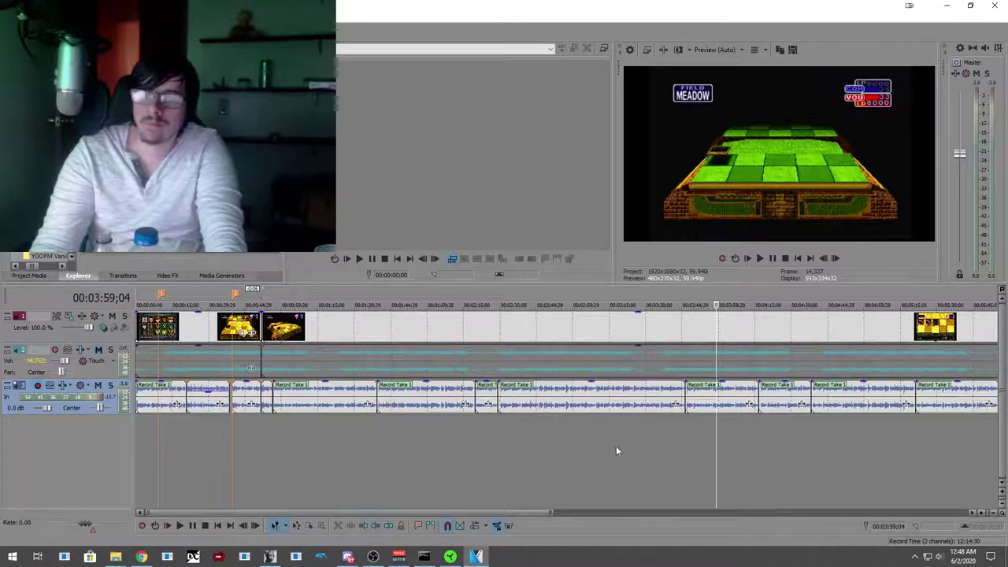
click(182, 526)
click(195, 528)
click(712, 417)
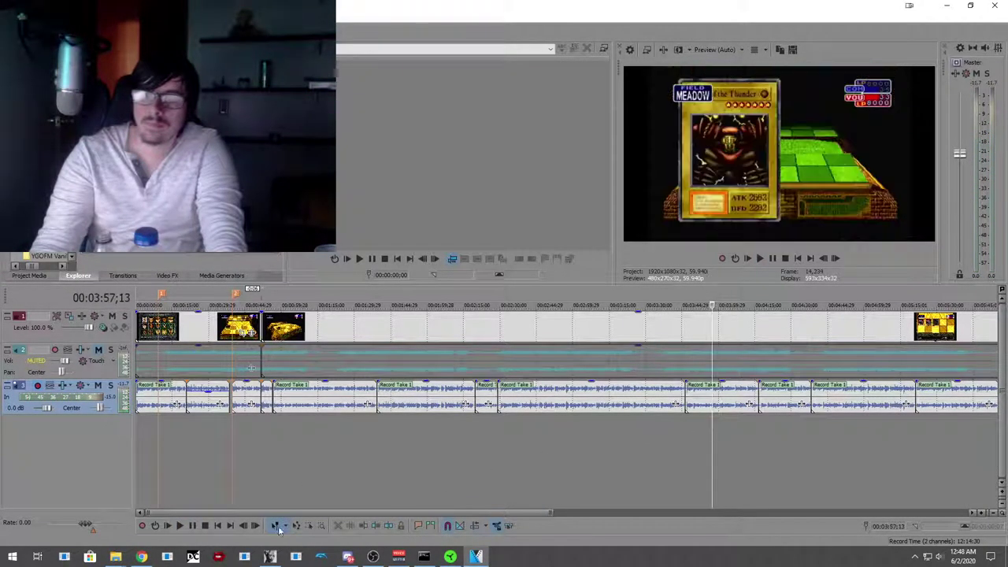
click(178, 525)
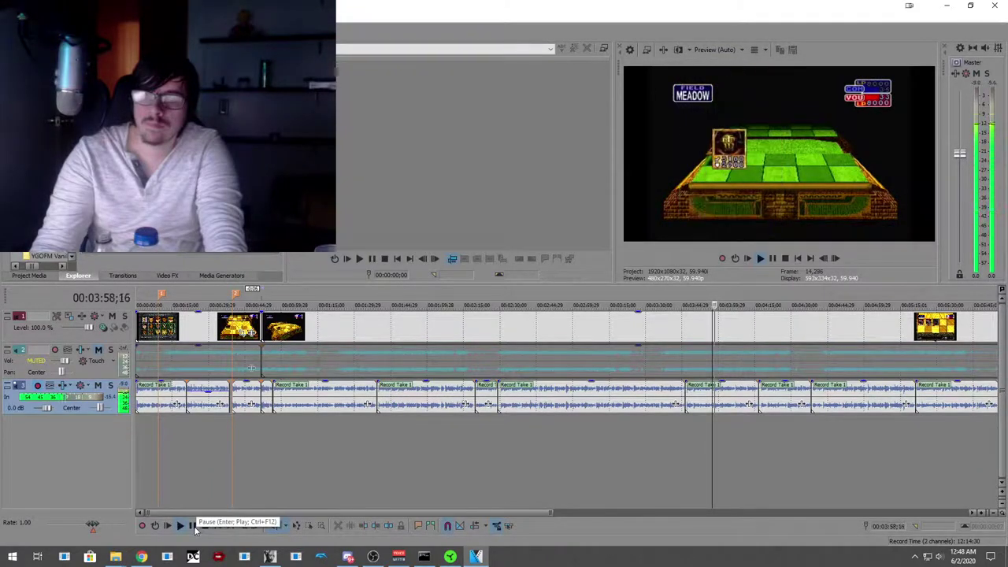
click(194, 526)
Step: Select the narration from 3:58;25 to 3:59;07 and play that range to isolate the doubtful words
scroll(693, 462, up, 8)
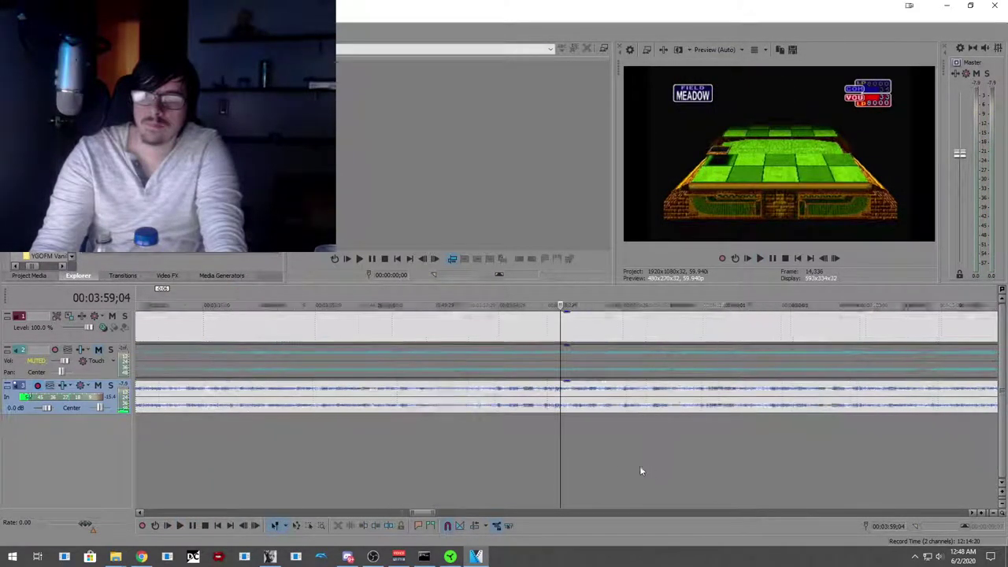
drag(550, 430, 561, 430)
click(180, 525)
click(539, 429)
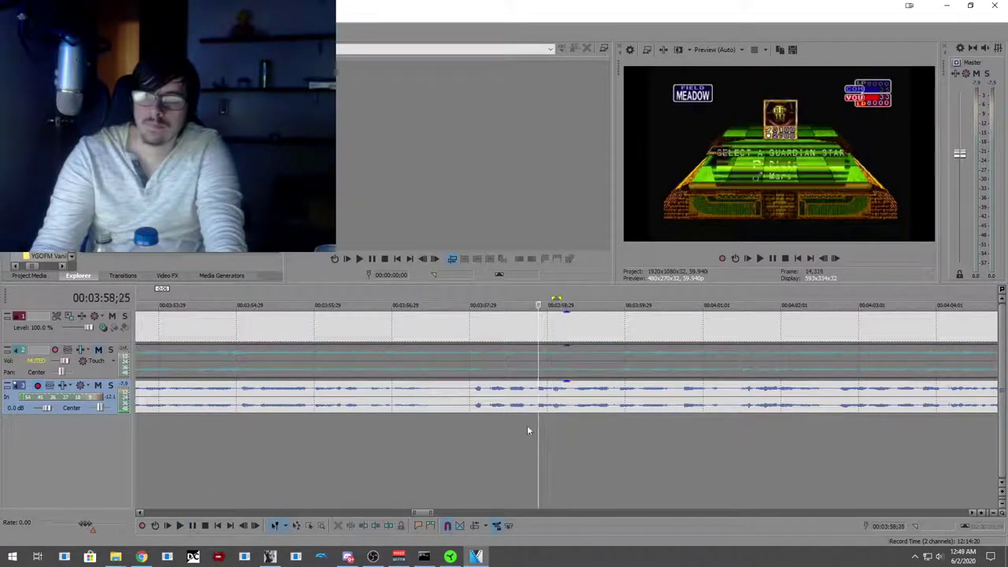
key(Left)
key(Left)
key(Left)
key(Left)
key(Left)
drag(537, 420, 567, 428)
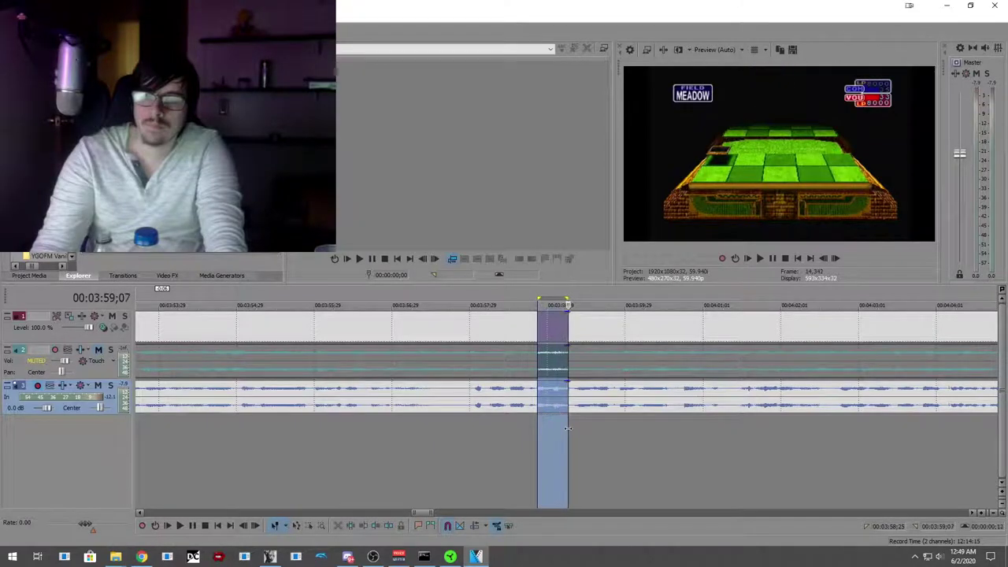
click(180, 525)
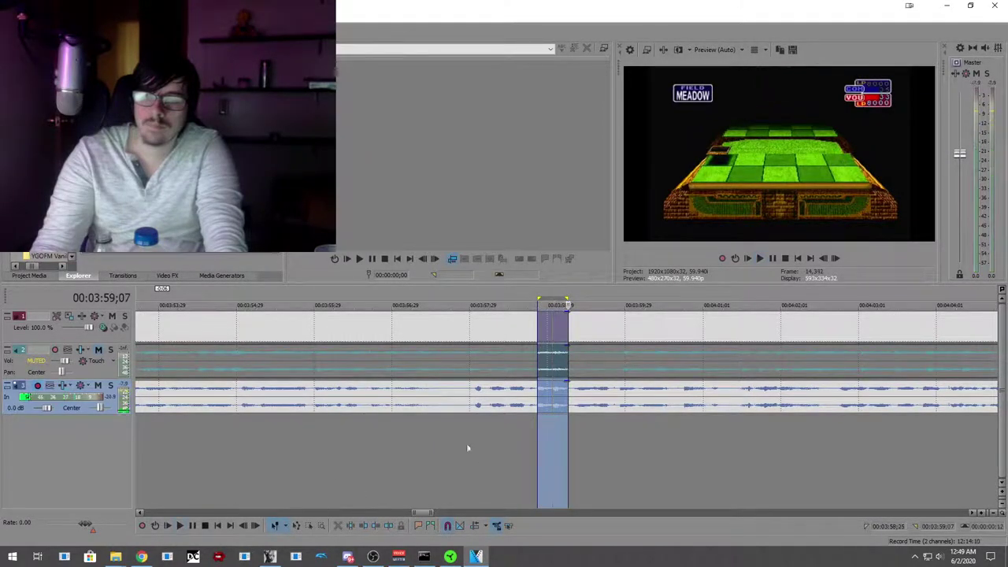
Step: Widen the range ending near 3:59;07 with starts at 3:58;21, 3:58;18 and slightly earlier, playing it to find where the words begin
click(536, 423)
drag(529, 425, 567, 434)
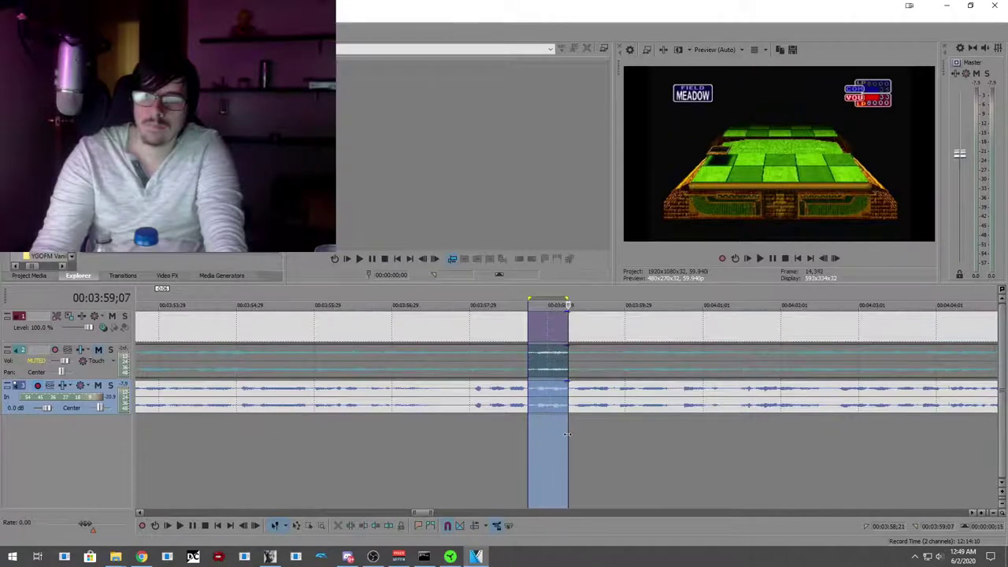
click(480, 422)
drag(520, 430, 568, 431)
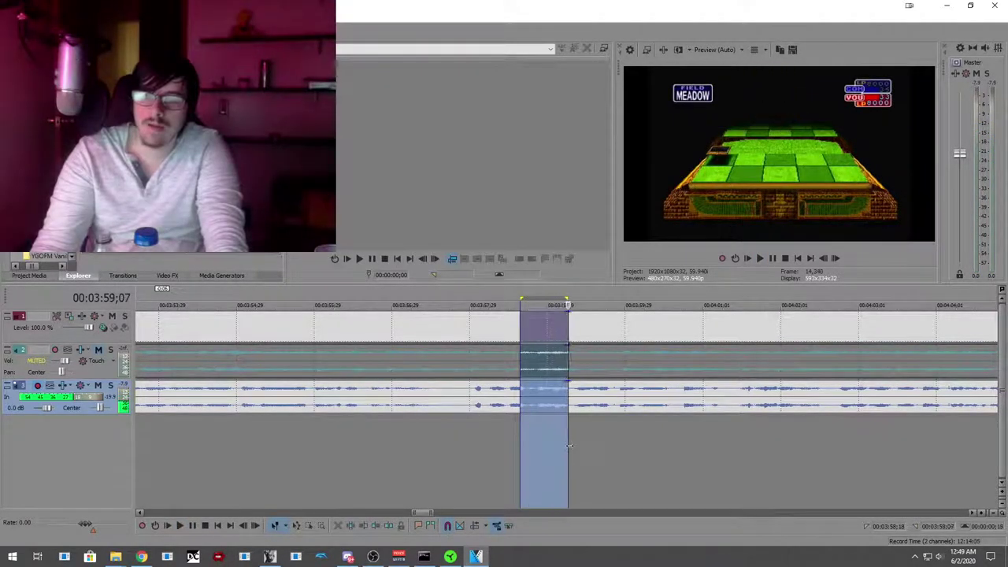
click(179, 526)
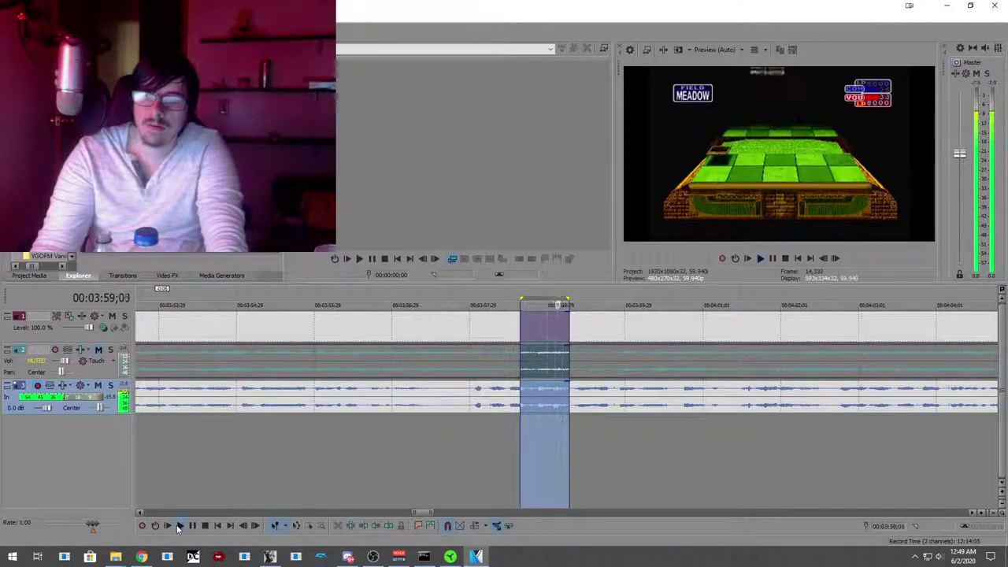
click(513, 434)
drag(511, 433, 570, 450)
click(179, 526)
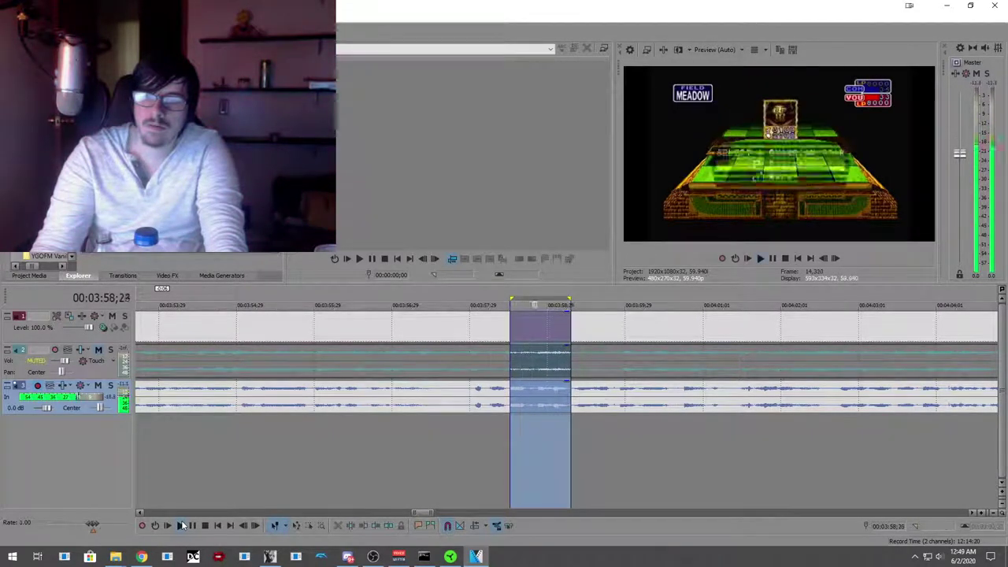
key(space)
Step: Reselect the narration from 3:58;18 to 3:59;07 and play the range again
click(502, 438)
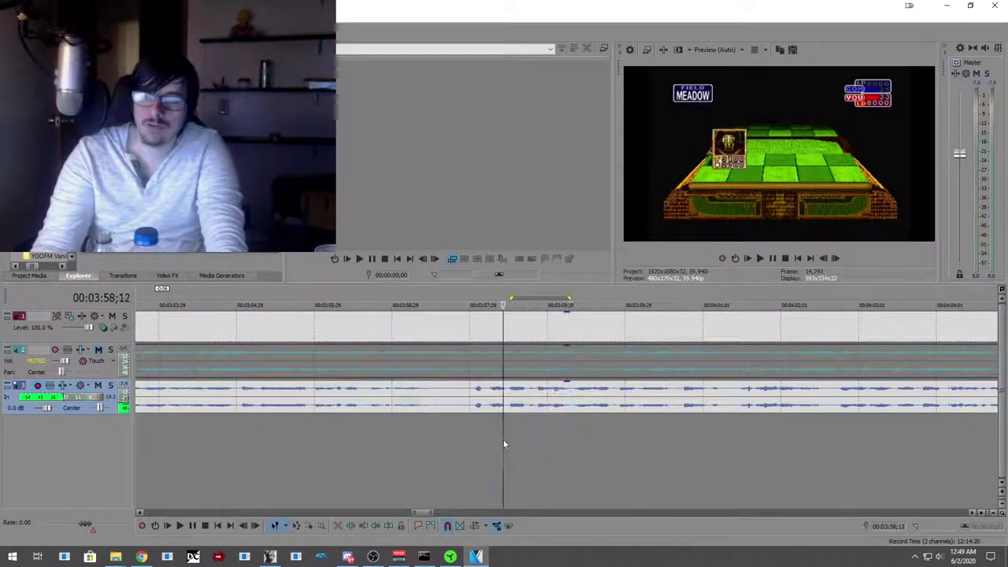
drag(519, 427, 570, 429)
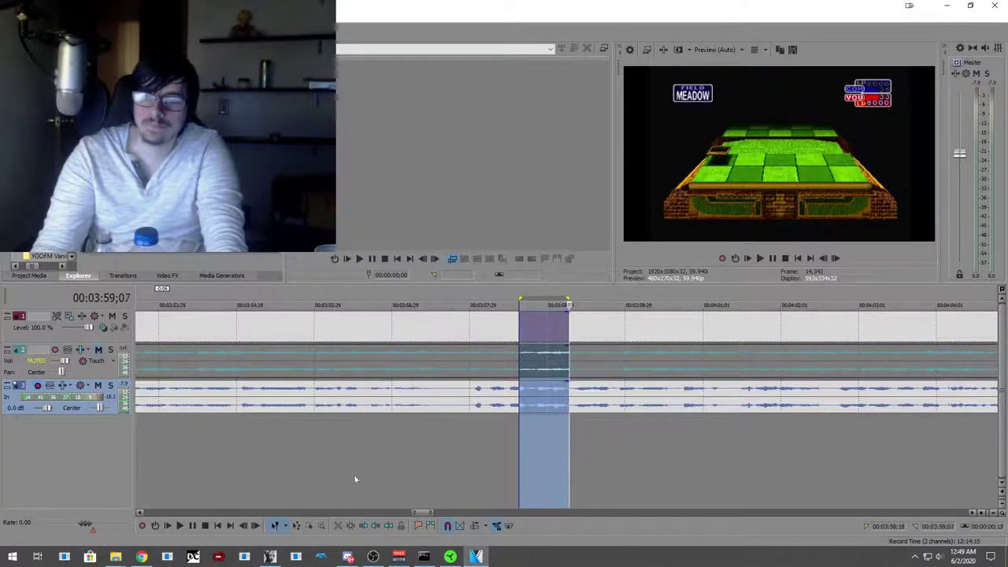
click(180, 526)
key(space)
Step: Play the narration twice from just after 3:57;29 to hear the doubtful words in context, pausing around 3:59;06
click(504, 423)
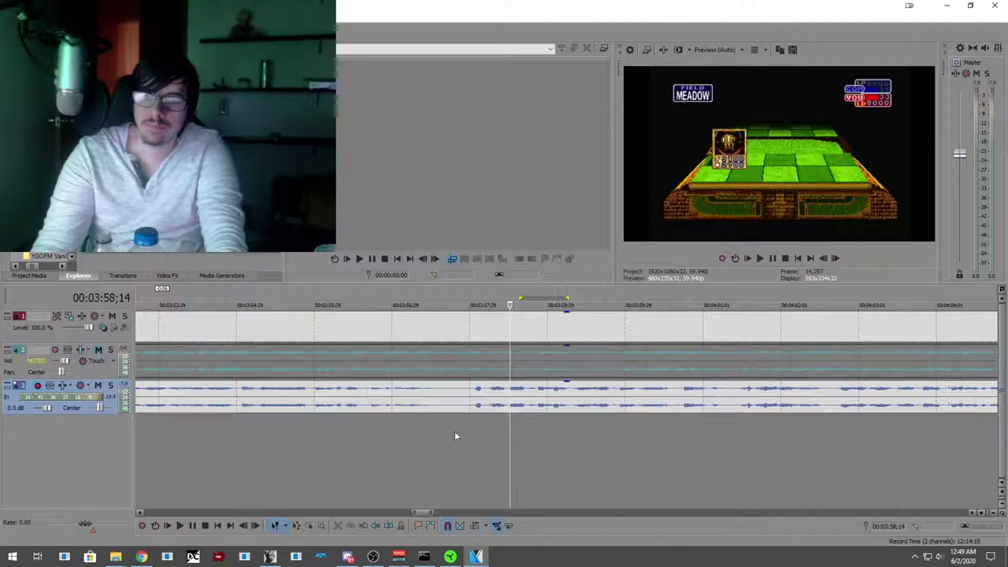
click(475, 430)
click(180, 526)
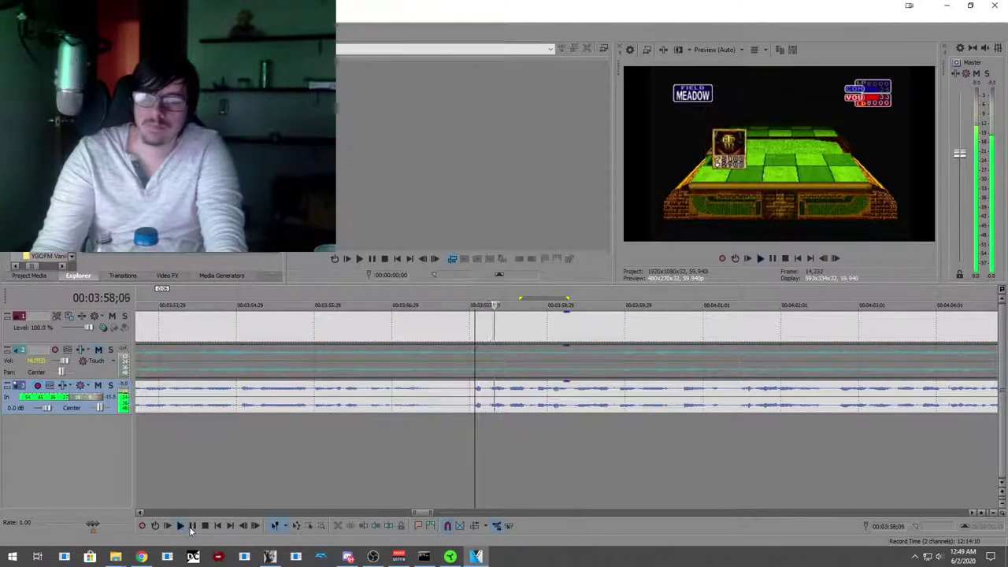
click(192, 526)
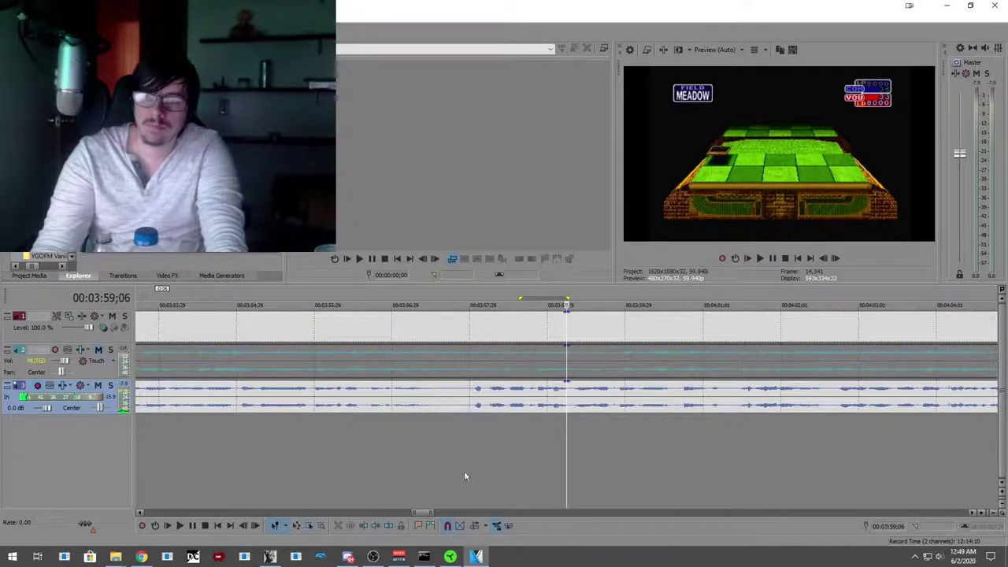
click(474, 421)
click(180, 526)
click(192, 527)
Step: Select a longer narration range from about 3:58;18 to just before 3:59;29, play it, and stop playback
click(499, 424)
drag(519, 422, 613, 431)
click(183, 526)
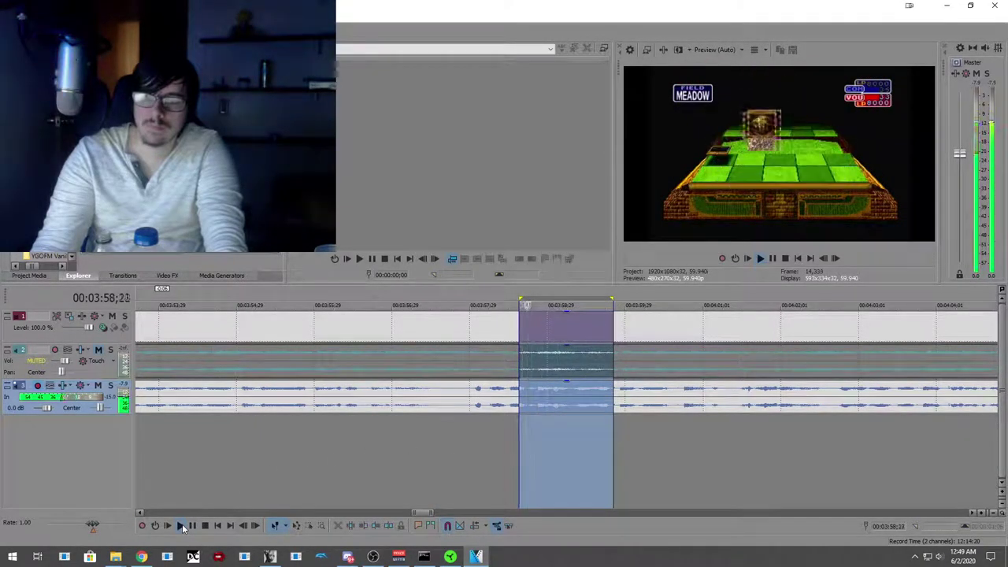
key(Escape)
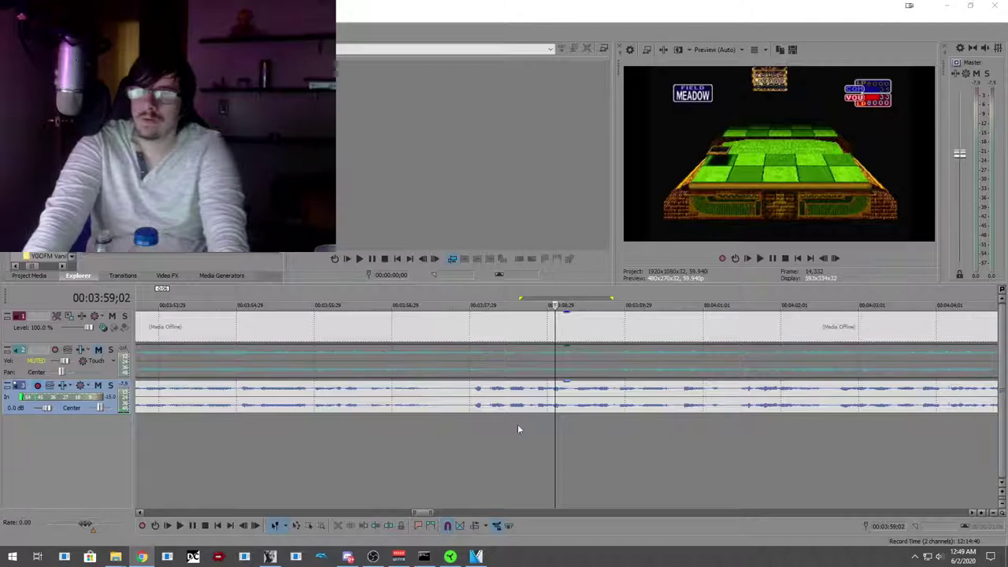
Step: Play the narration from about 3:55;01 to around 4:42, listening for mistakes, and pause playback
scroll(530, 415, down, 8)
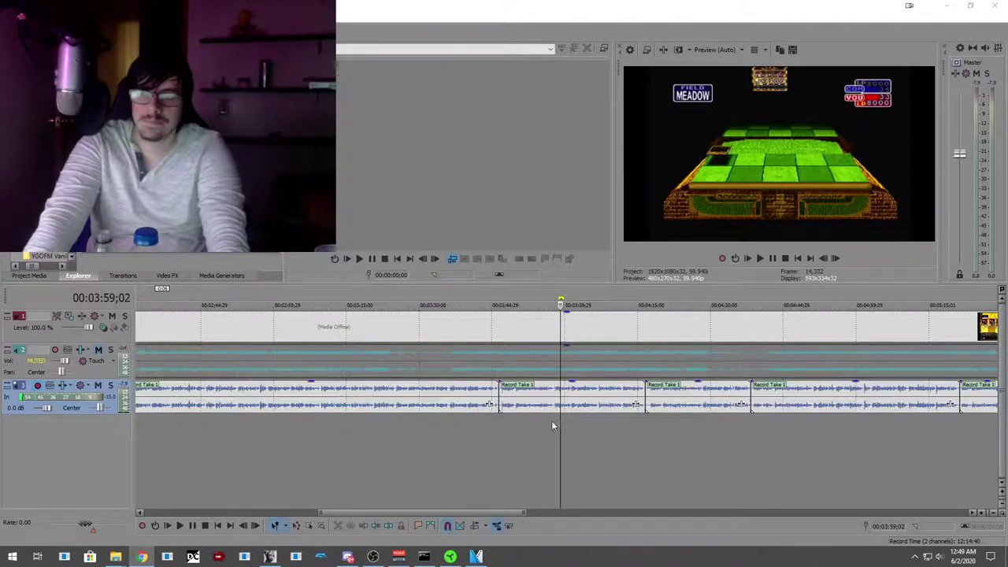
scroll(552, 426, up, 1)
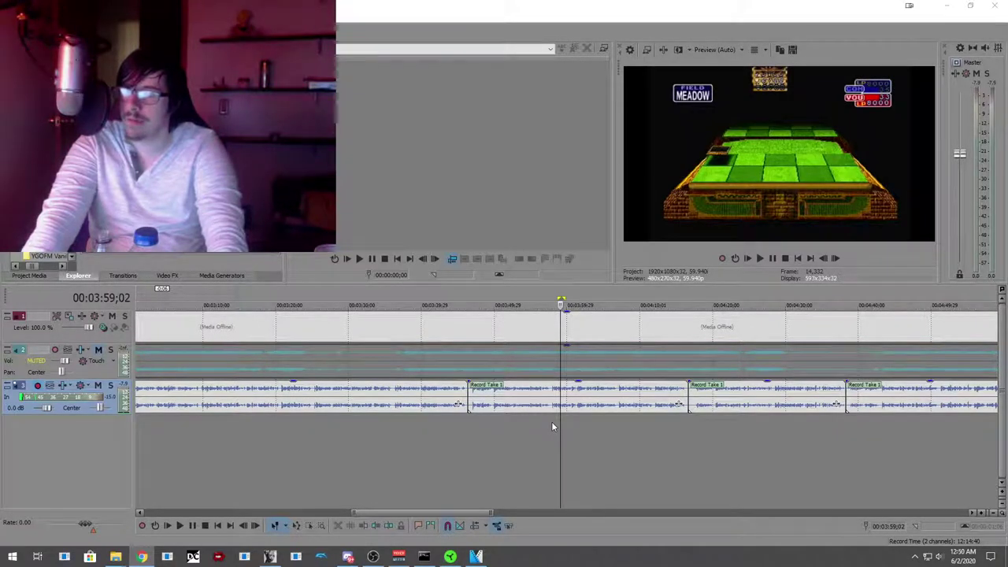
click(551, 426)
scroll(546, 422, down, 3)
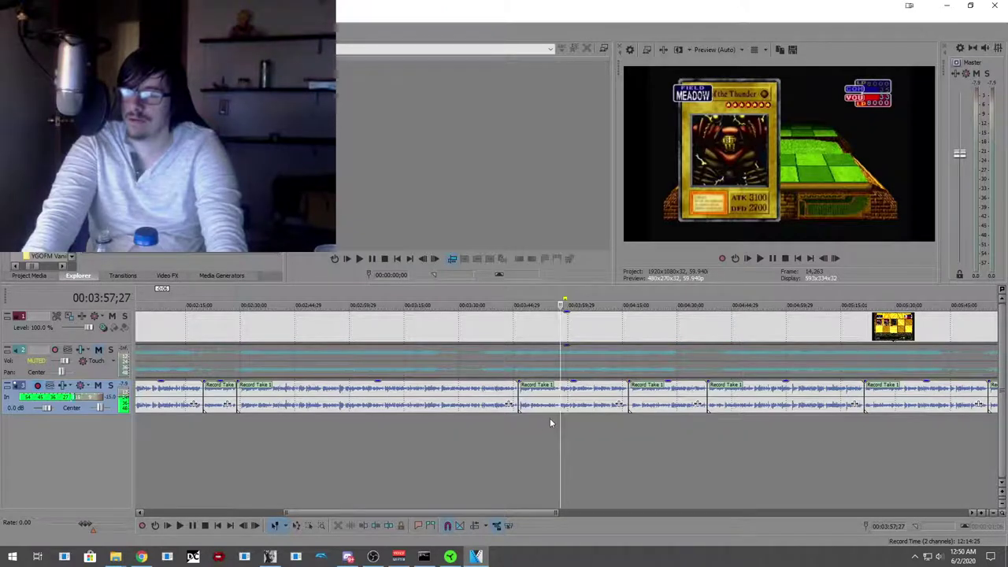
click(550, 418)
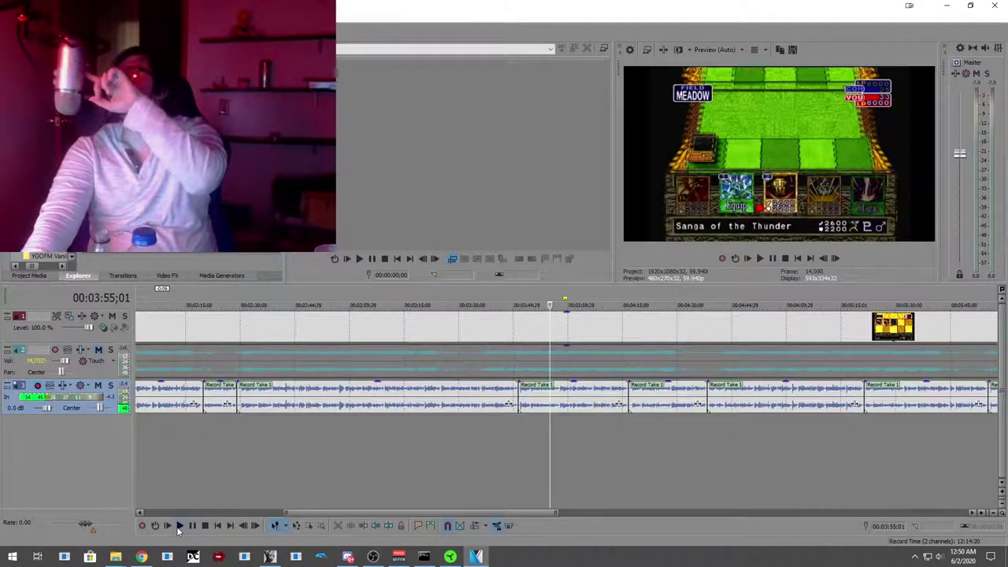
click(179, 526)
scroll(434, 411, down, 4)
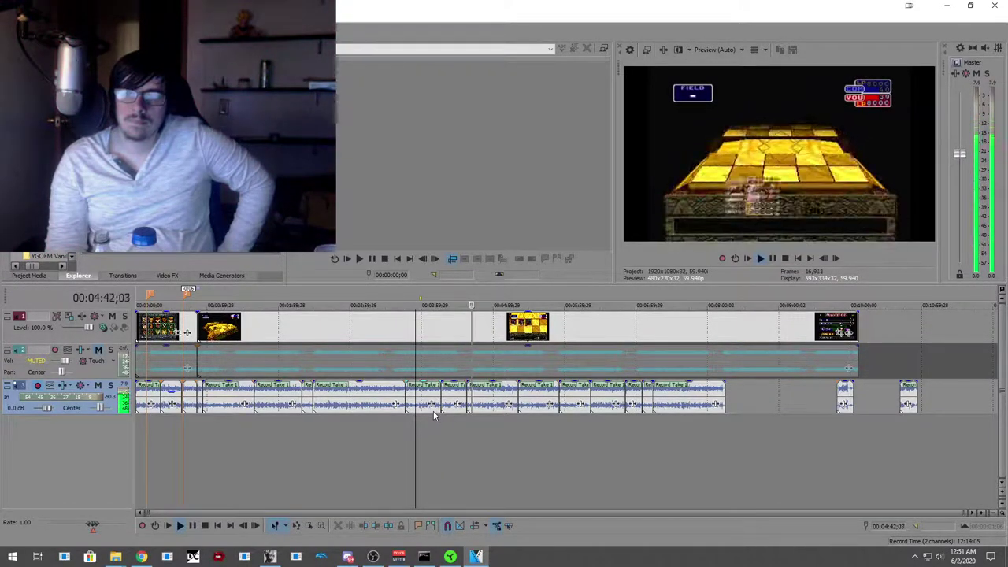
key(Return)
Step: Return to 4:33;10 and play the narration up to about 4:37;28, just before the next recorded take
scroll(462, 440, up, 1)
click(467, 426)
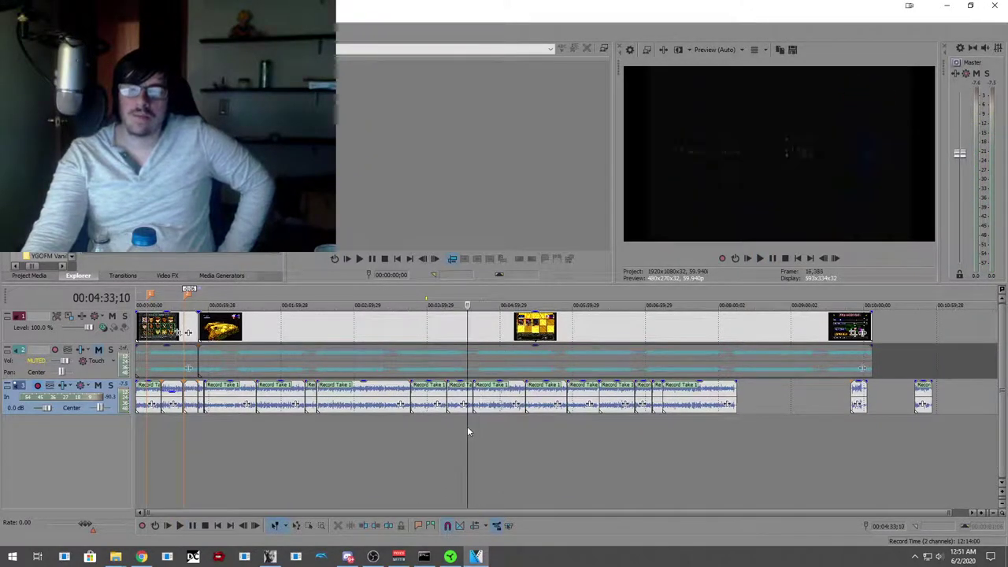
scroll(467, 426, up, 3)
scroll(594, 434, up, 1)
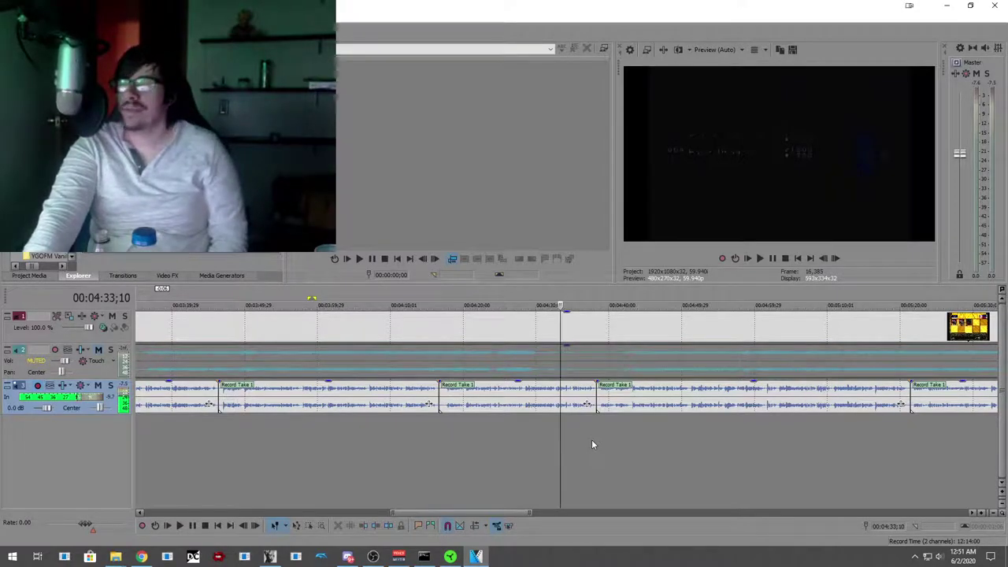
scroll(592, 443, up, 1)
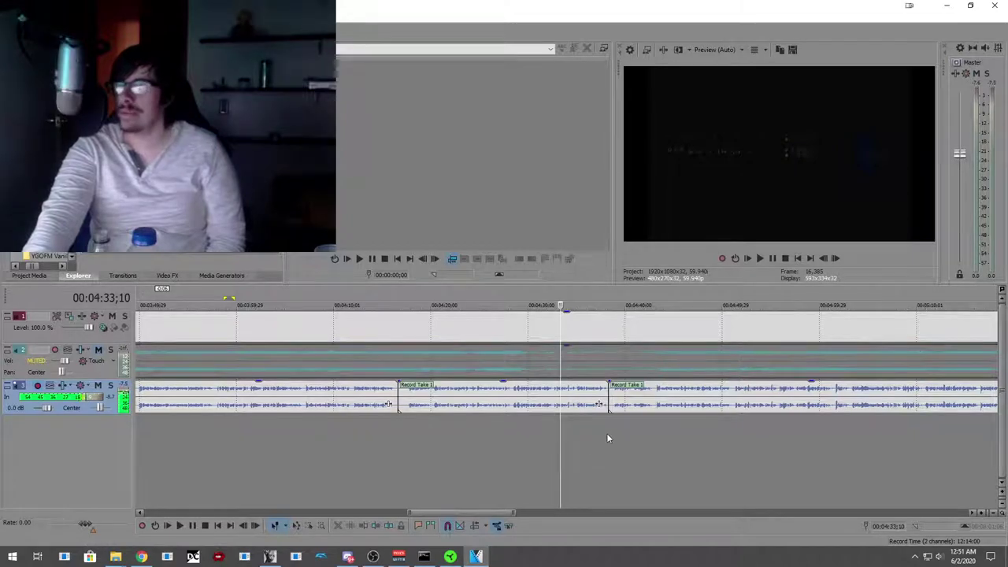
scroll(607, 433, up, 1)
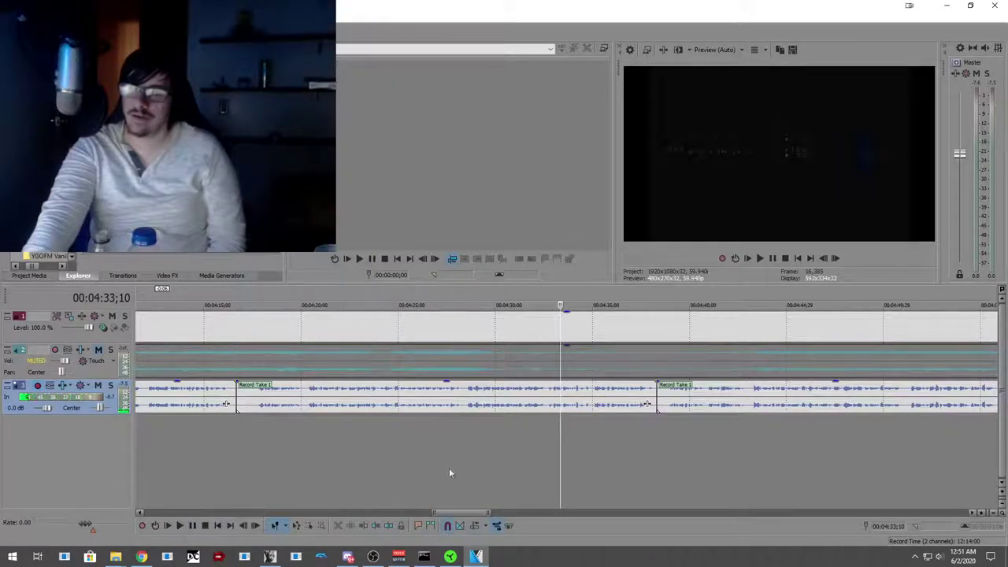
click(180, 526)
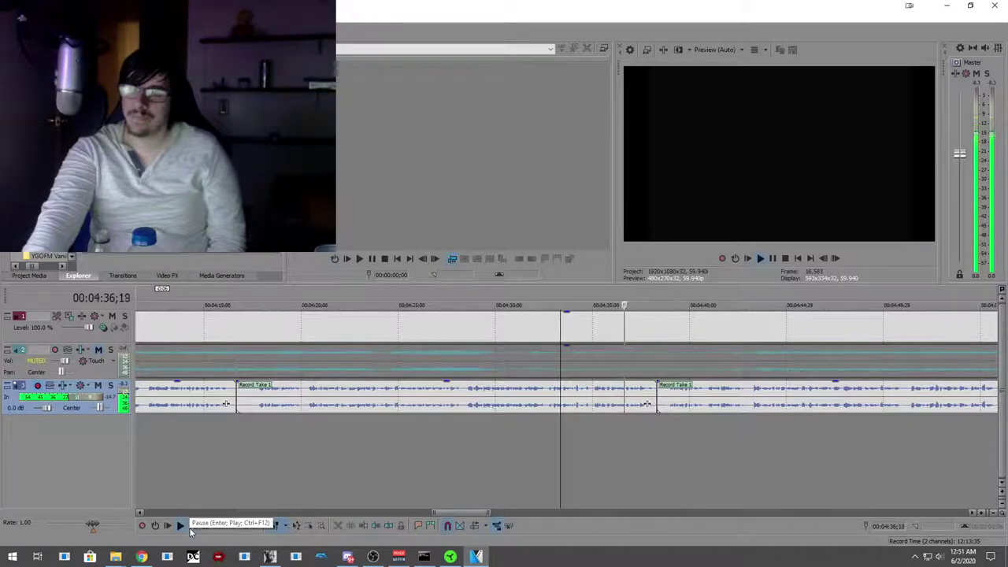
click(189, 529)
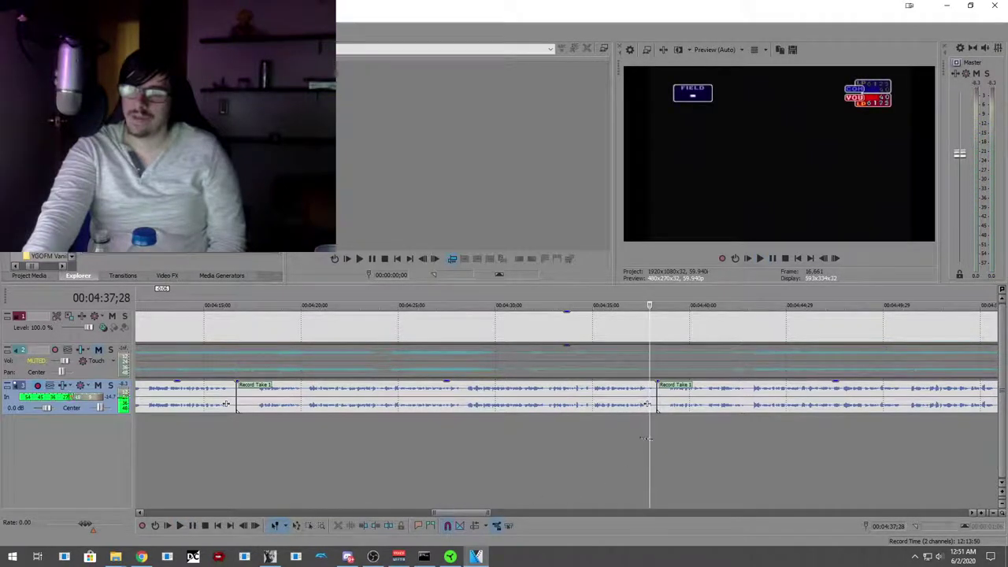
Step: Select and play about one second of narration ending at 4:38;00, and narrow the selection to 4:37;12–4:37;21
drag(630, 420, 651, 419)
click(180, 525)
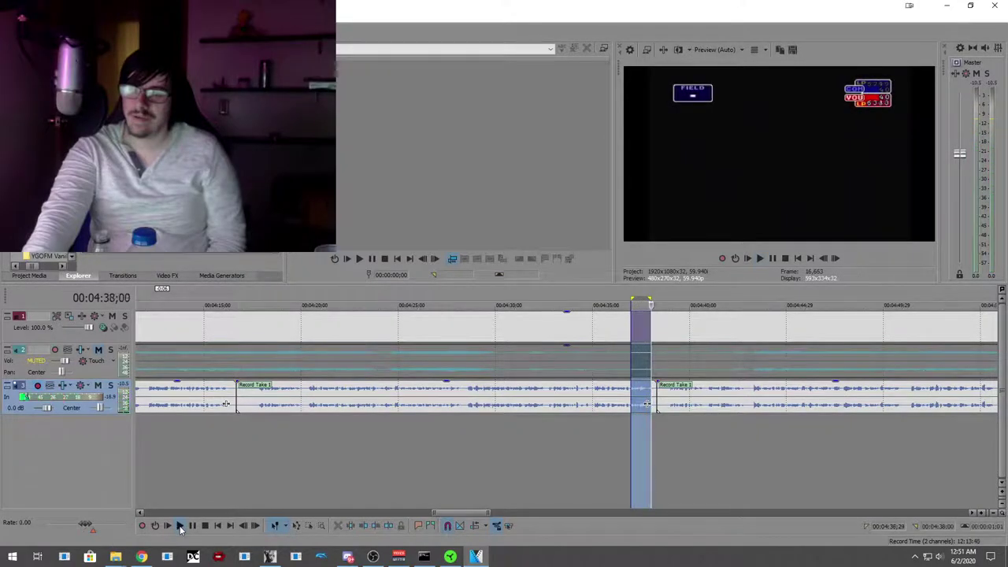
scroll(615, 437, up, 5)
click(462, 429)
drag(467, 430, 513, 430)
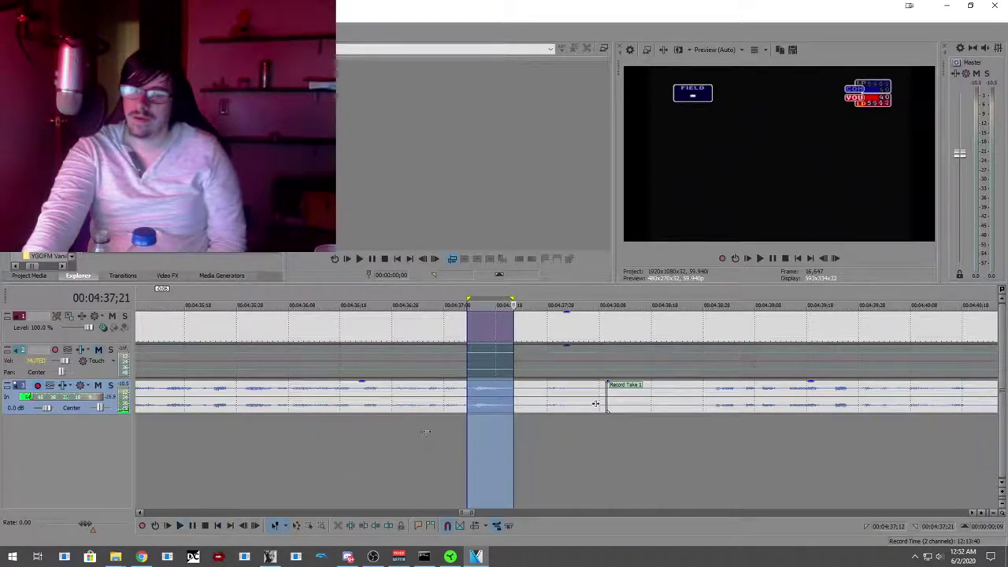
Step: Select the narration from 4:37;03 to 4:38;03 and play that range repeatedly to check the doubtful words
drag(422, 435, 576, 436)
click(176, 527)
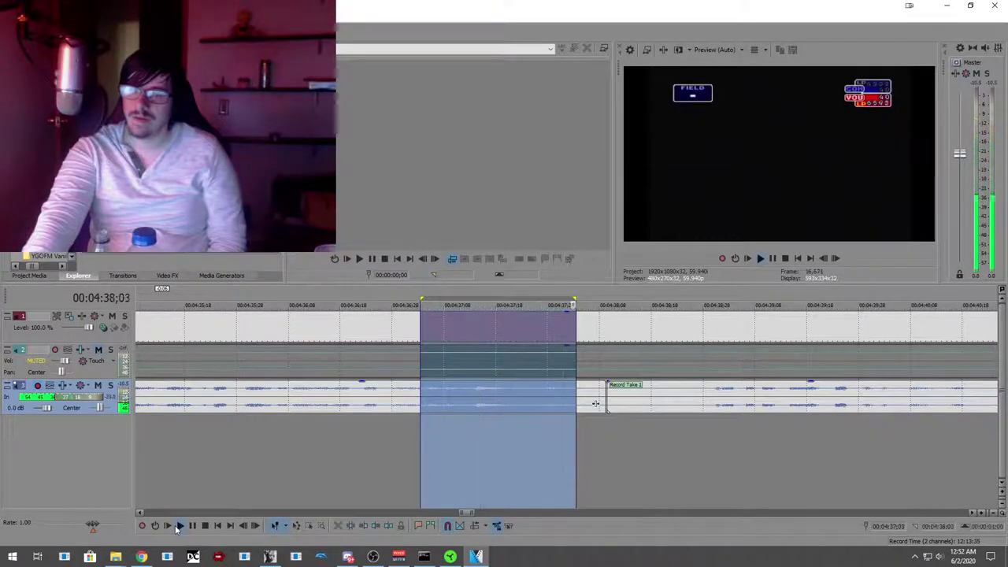
key(space)
click(177, 528)
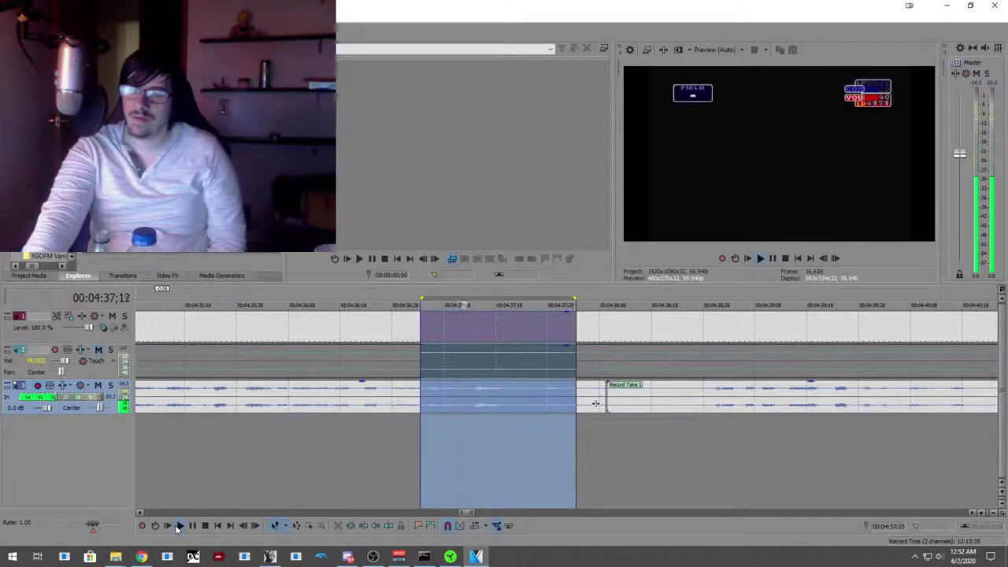
key(space)
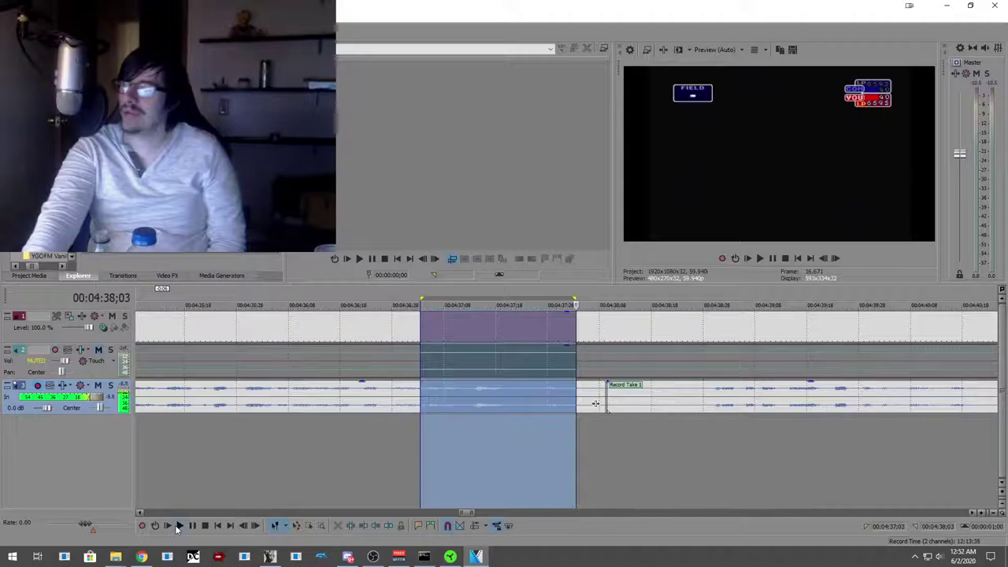
click(177, 528)
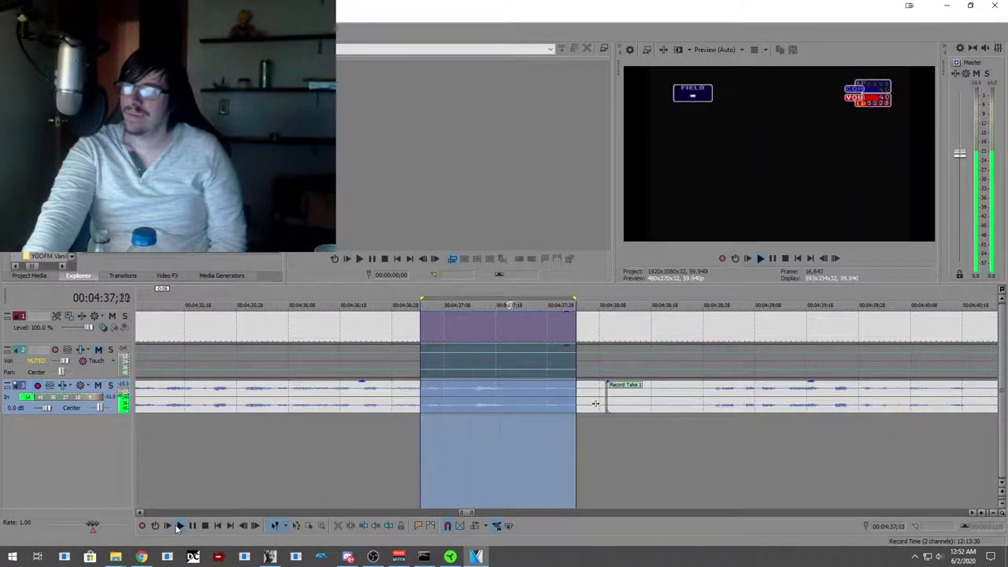
Step: Select the quiet stretch from 4:37;20 to 4:38;07, play it, and stop playback
click(516, 437)
key(space)
drag(509, 433, 596, 433)
click(181, 527)
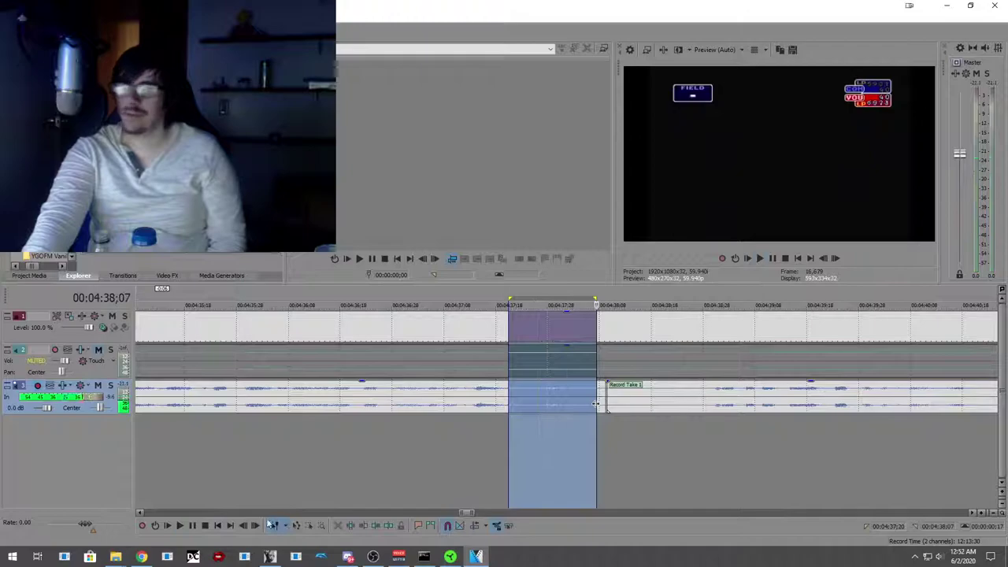
click(205, 525)
Step: Play the narration from 4:38;08 through to about 8:12, reviewing the remaining takes for mistakes
click(603, 447)
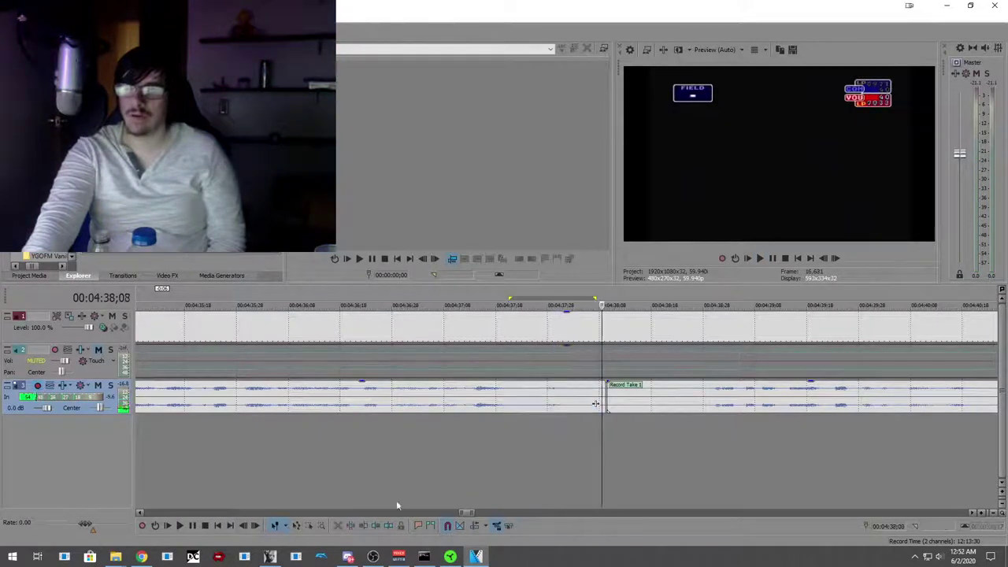
click(181, 525)
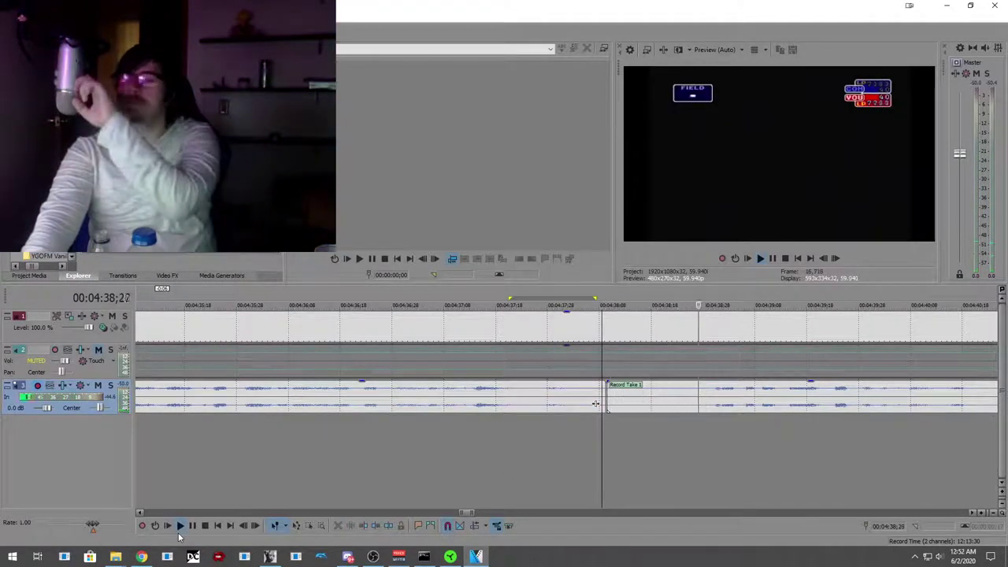
scroll(459, 460, down, 6)
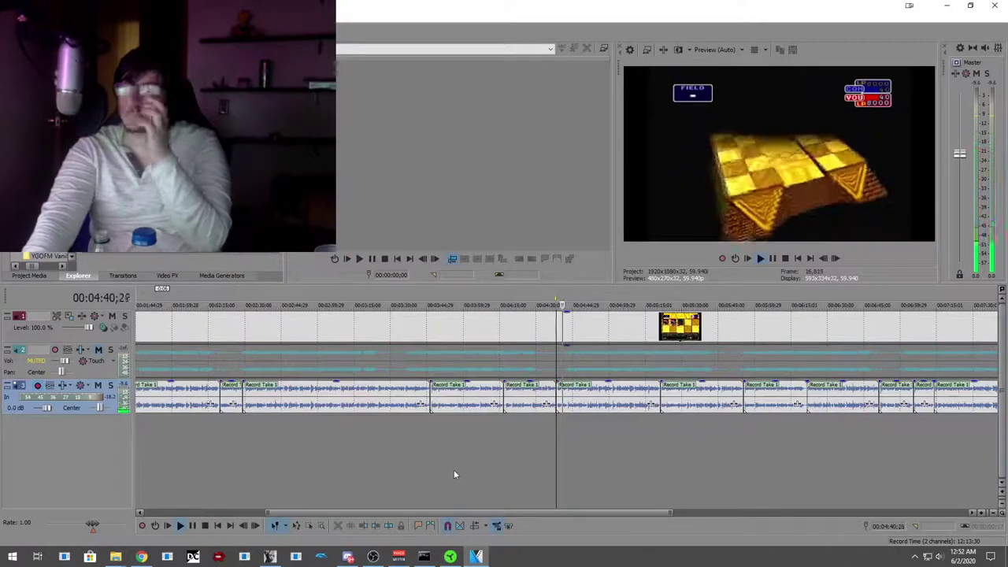
scroll(453, 462, down, 3)
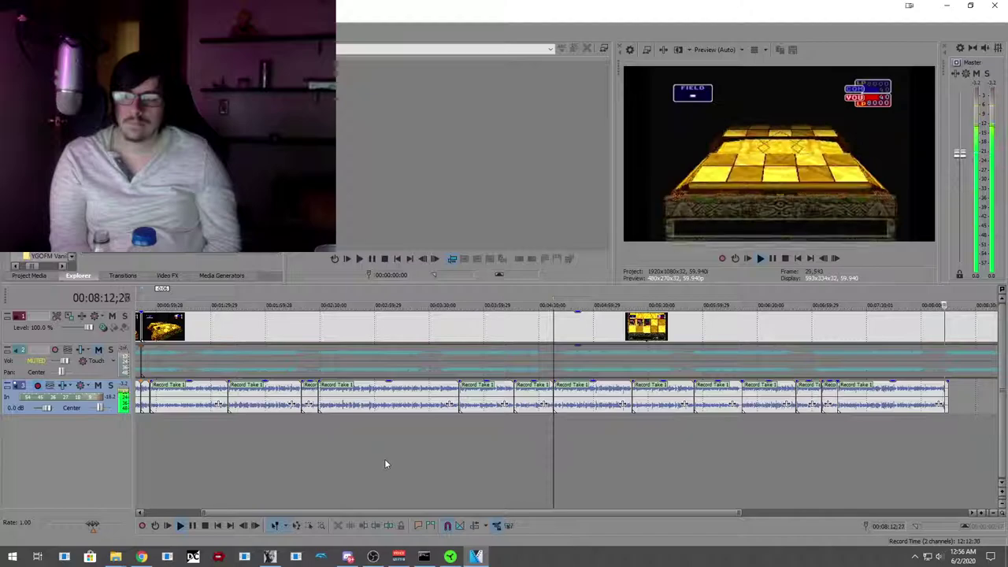
Step: Move the two separate closing narration clips earlier so they follow the main narration, play through them, and pause at 8:47;16
scroll(734, 434, down, 3)
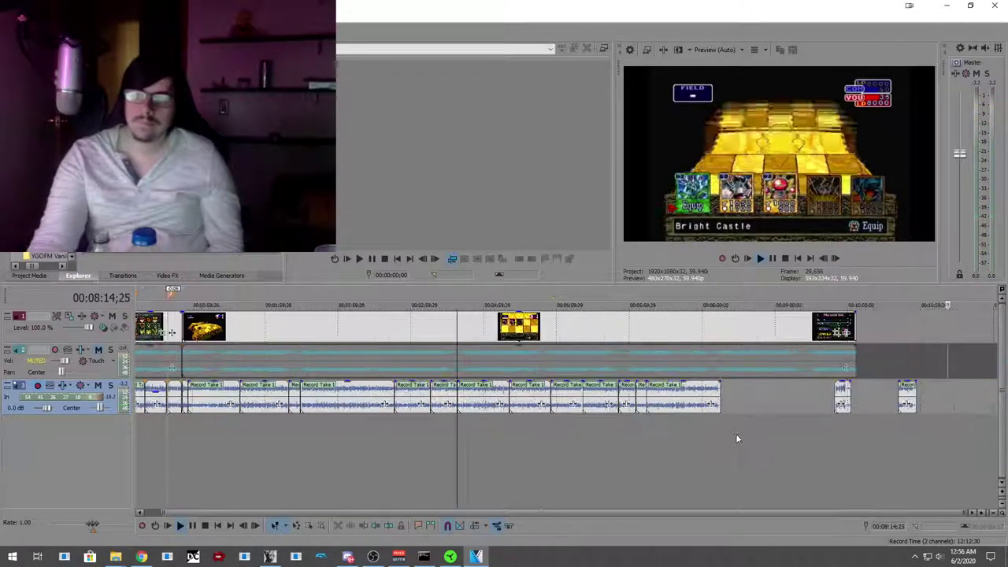
drag(847, 397, 755, 419)
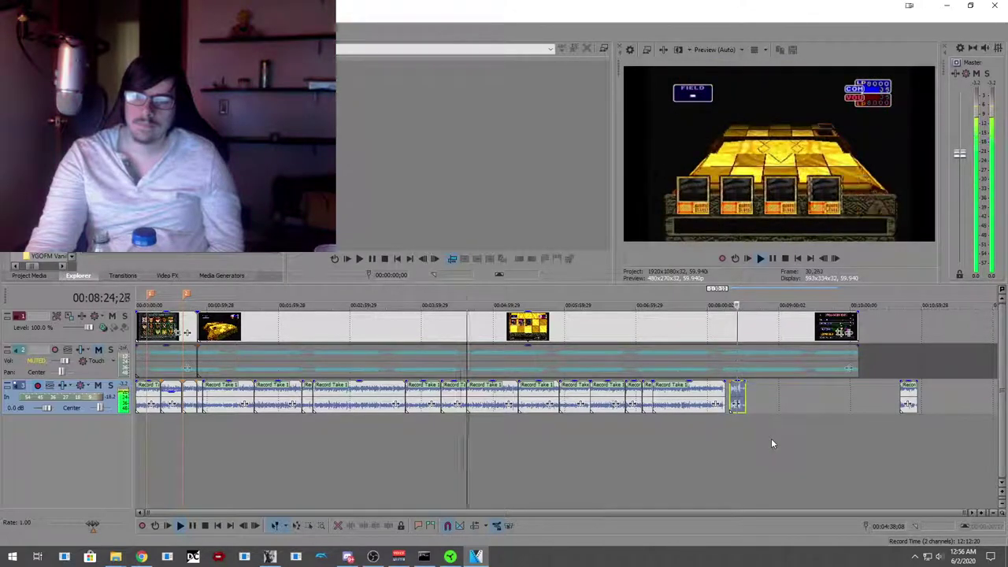
drag(908, 394, 754, 393)
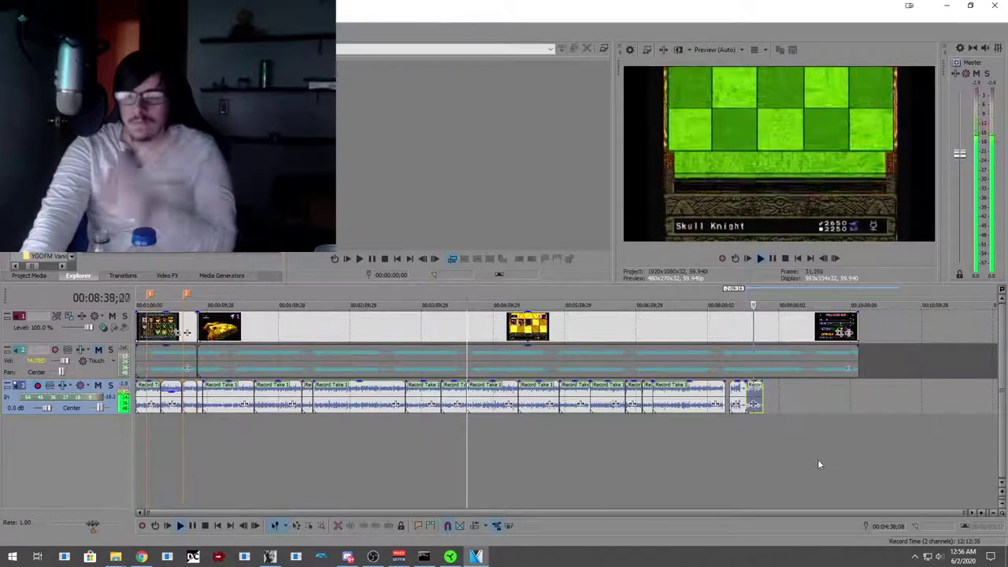
click(190, 526)
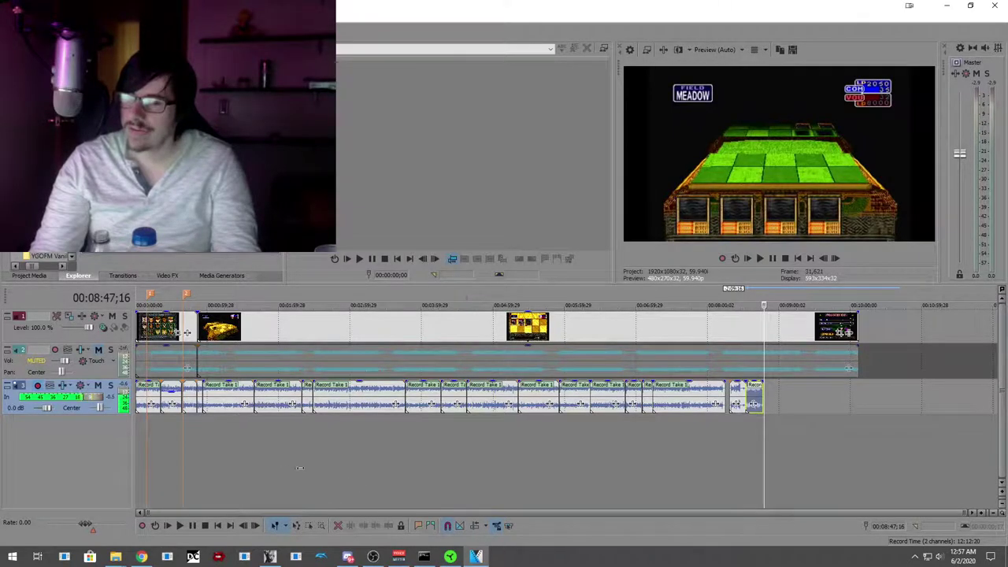
drag(283, 468, 569, 466)
drag(729, 465, 554, 463)
drag(367, 456, 610, 443)
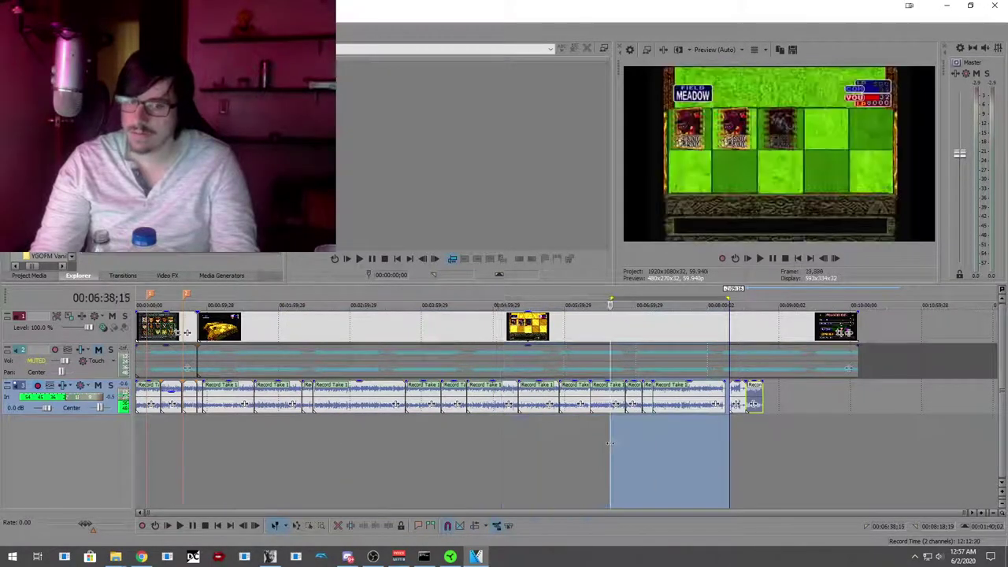
click(632, 441)
drag(456, 432, 652, 438)
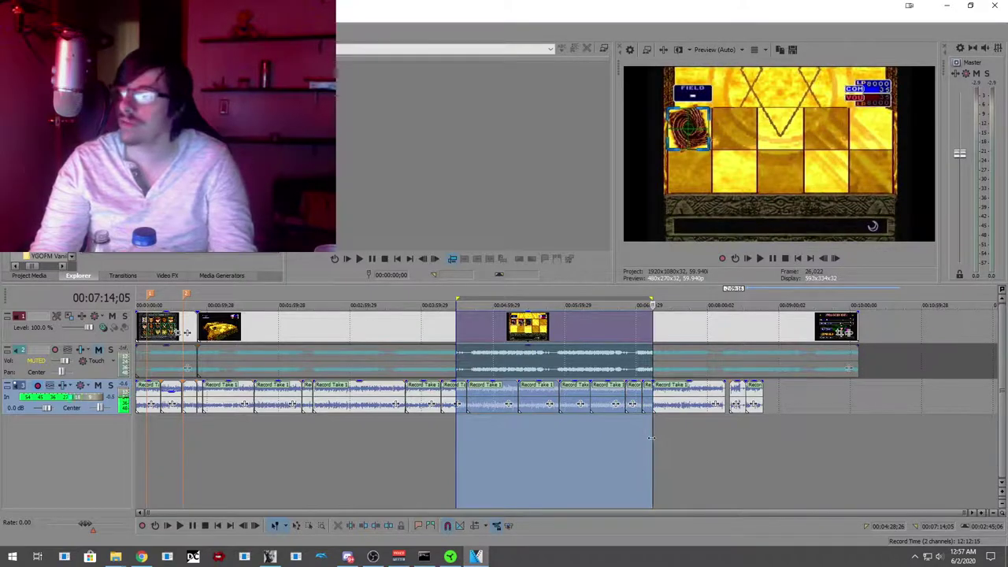
click(694, 443)
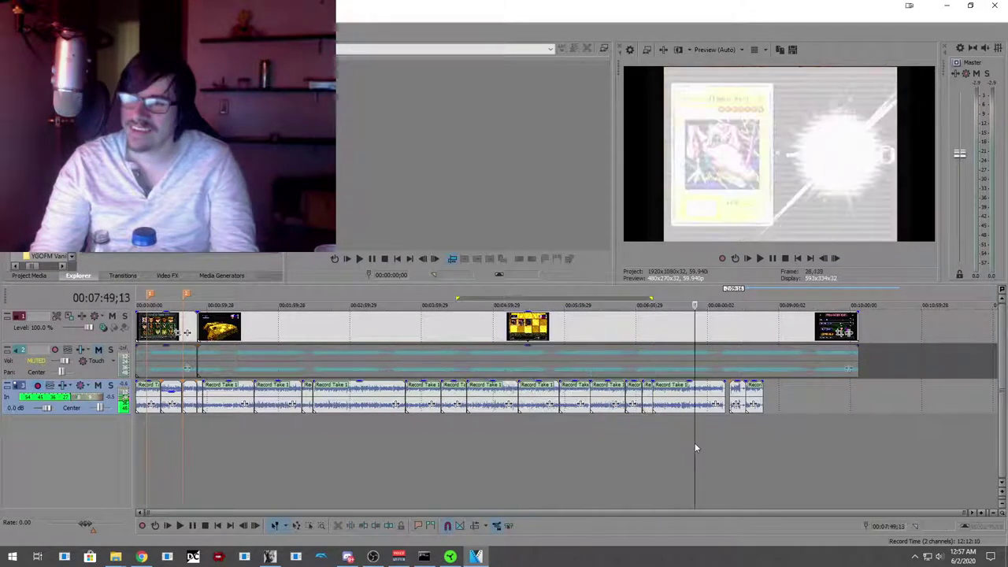
click(656, 461)
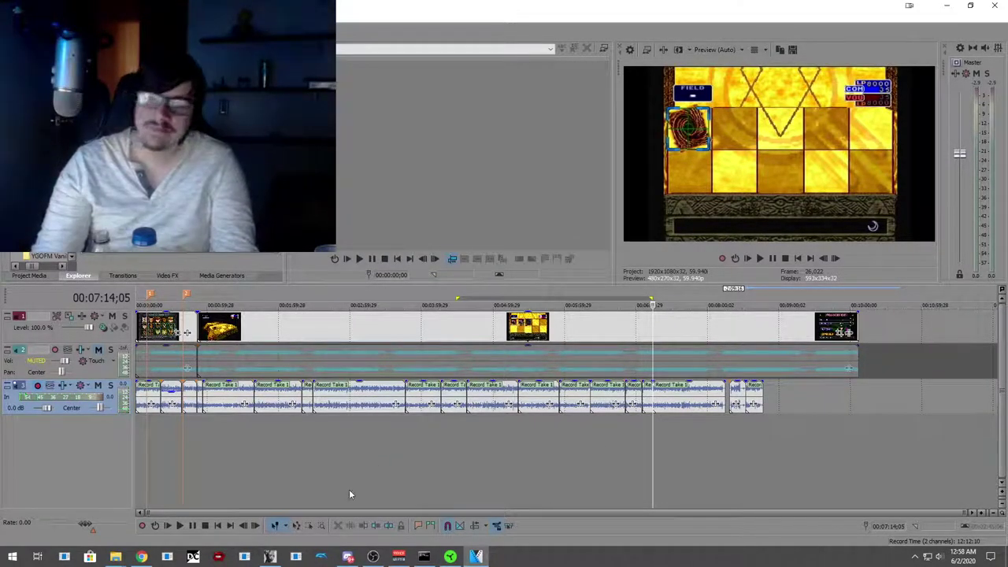
click(467, 433)
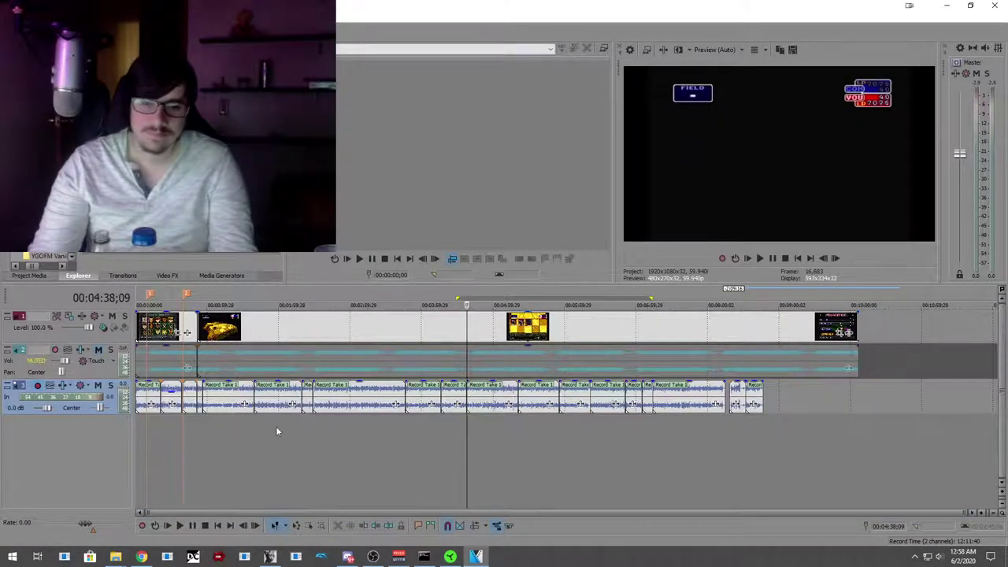
click(577, 439)
click(562, 441)
Step: Search the system for Spotify, launch it, and move its installer window aside
key(super)
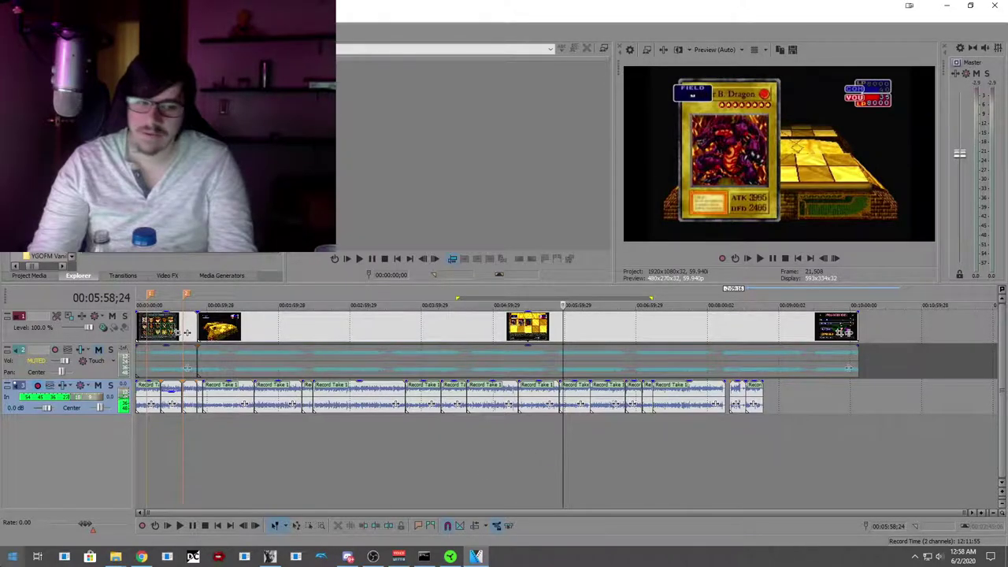
text(spoti)
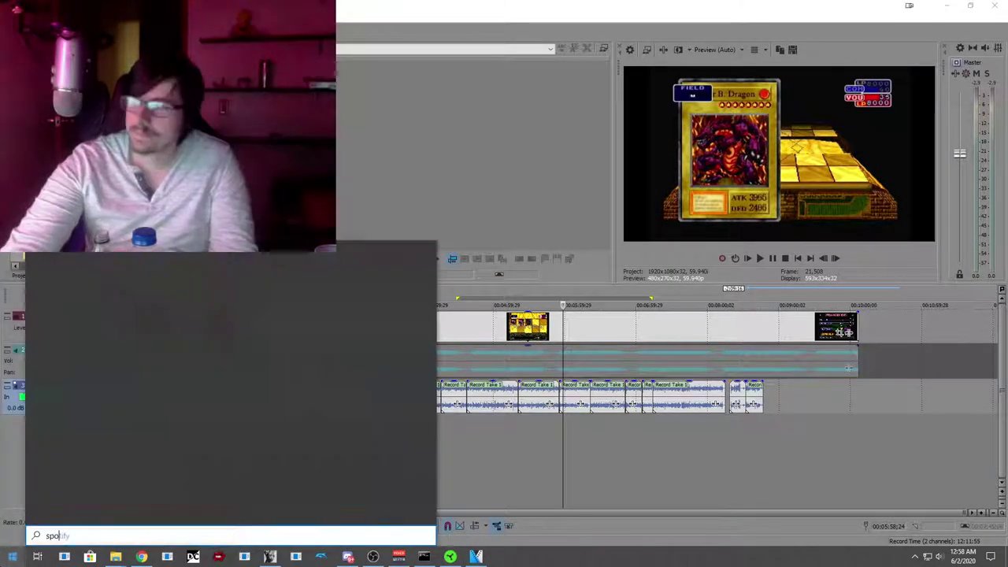
key(Return)
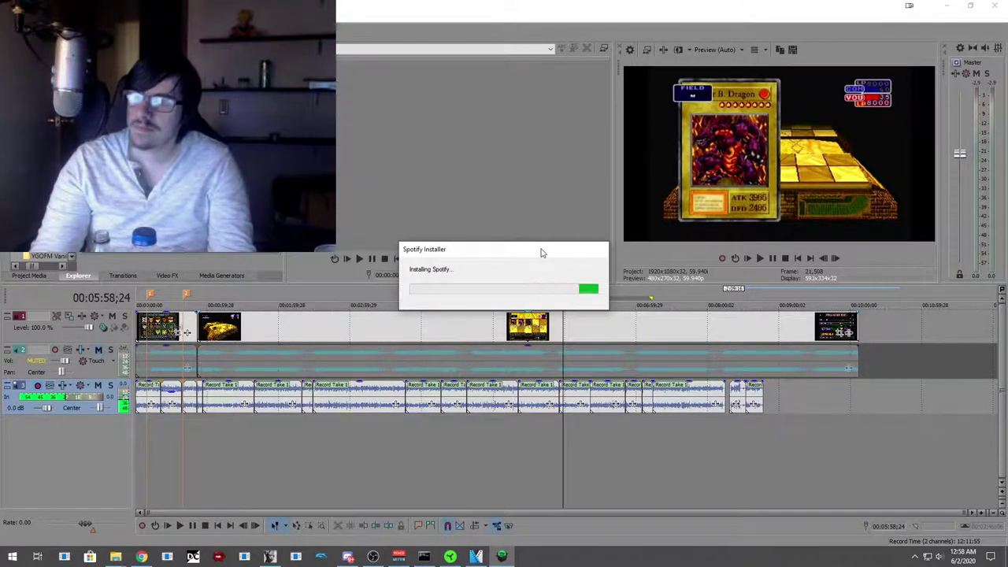
drag(541, 252, 623, 236)
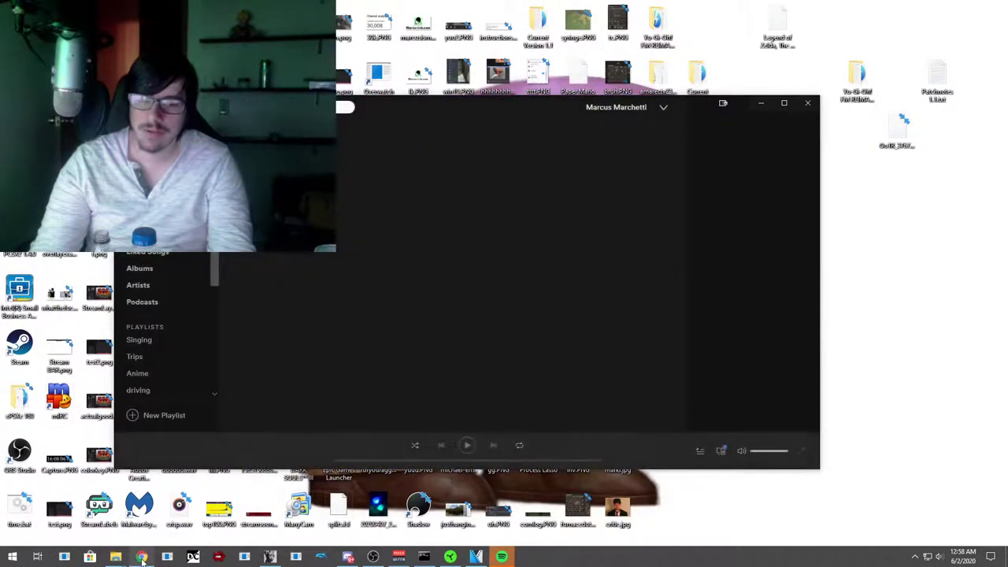
Step: Switch to Spotify, play Warriors by VoicePlay from Liked Songs, set the playback volume to about half, and minimize the window
click(478, 557)
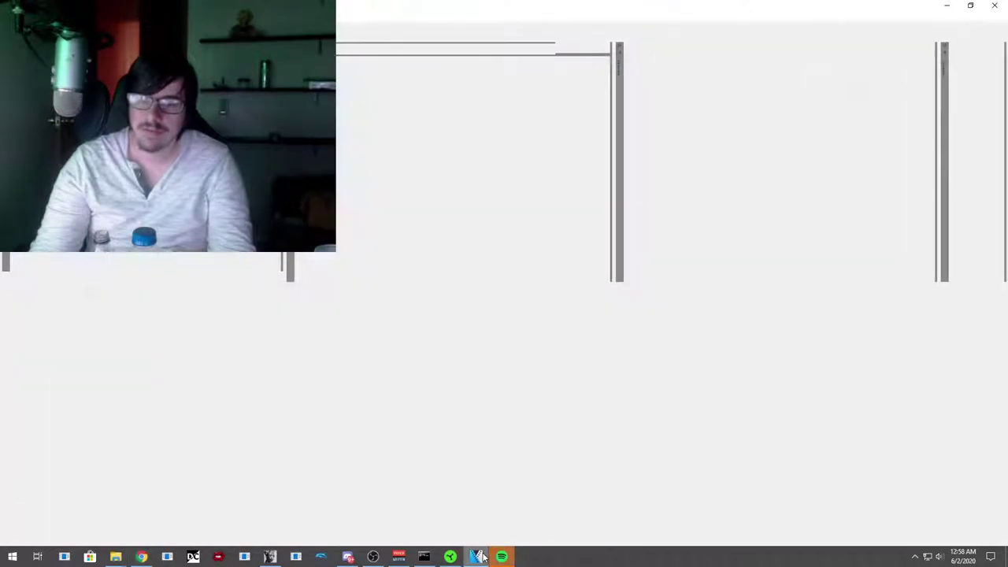
click(501, 557)
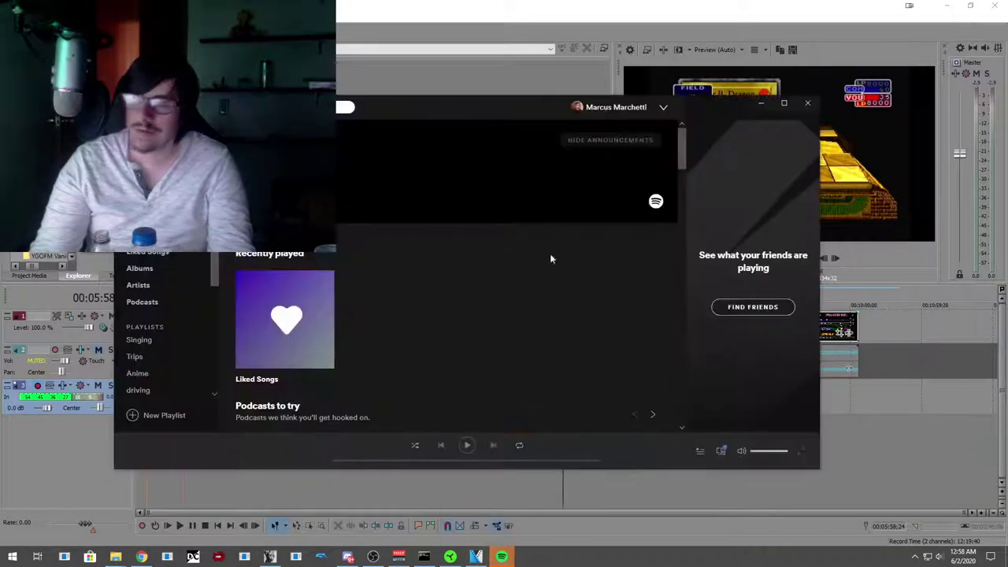
drag(544, 103, 635, 76)
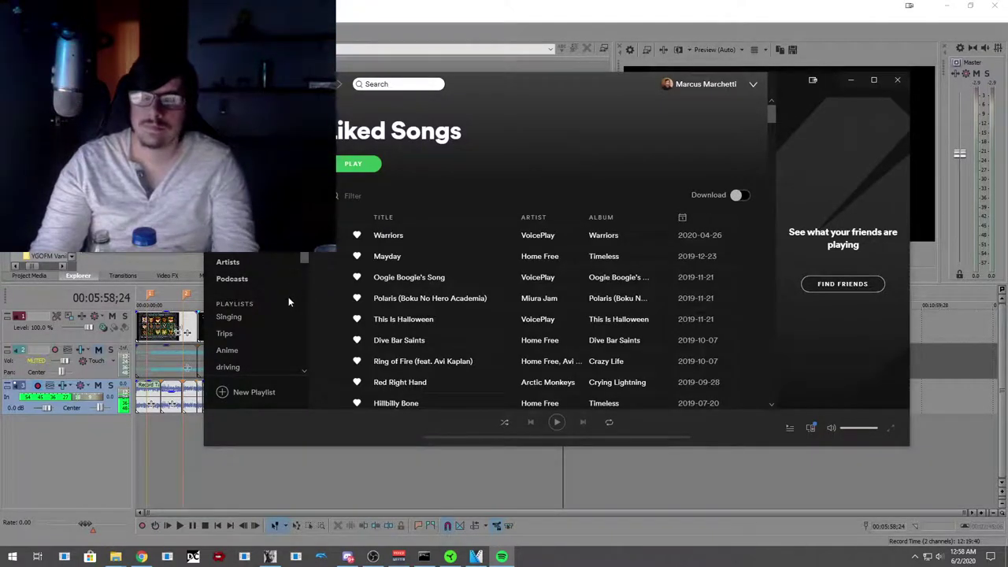
click(338, 235)
drag(858, 428, 854, 430)
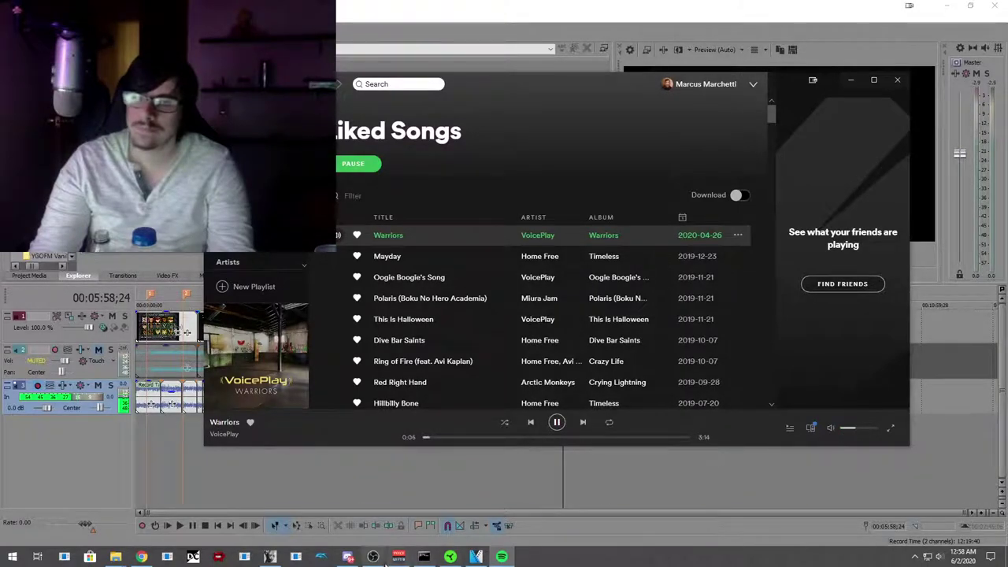
mouse_move(350, 559)
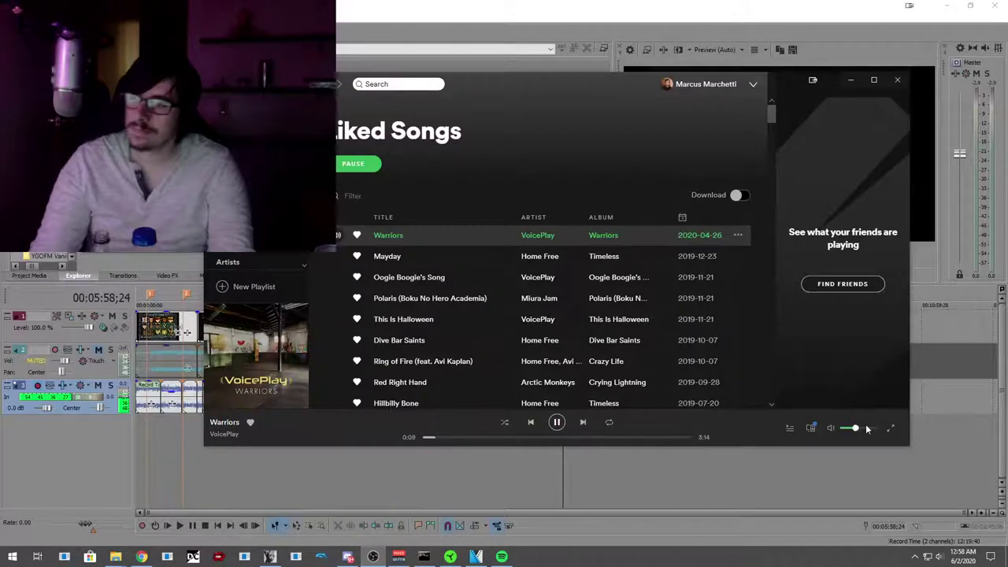
drag(859, 430, 860, 430)
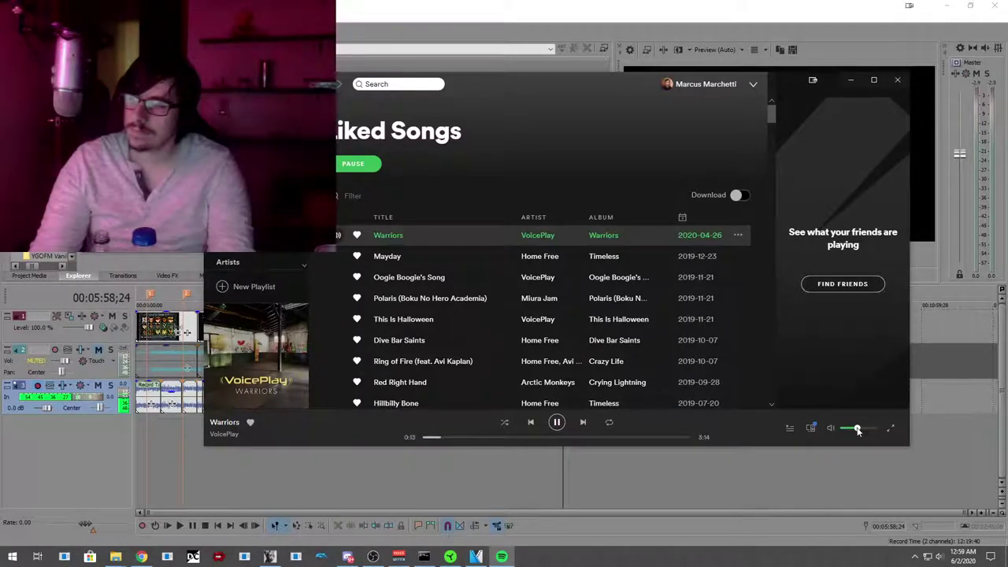
click(851, 81)
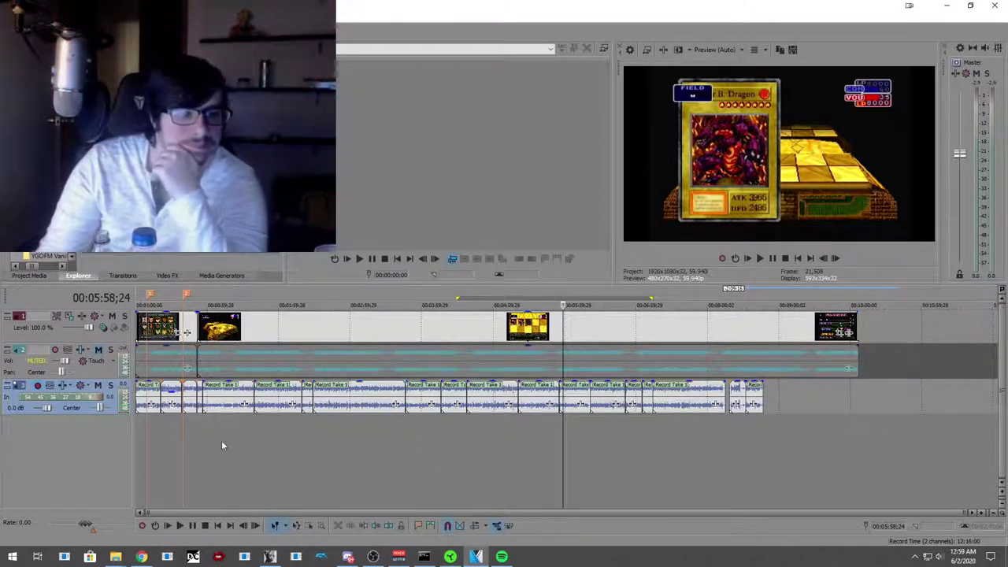
Step: Move the timeline playhead back to 00:00:09;07 near the first marker and stop playback there
click(145, 426)
key(space)
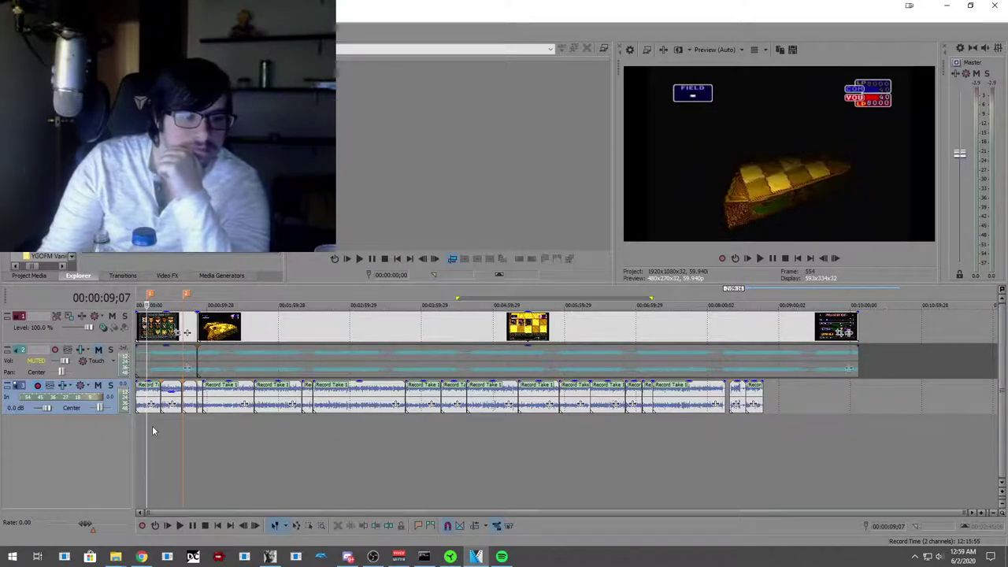
key(space)
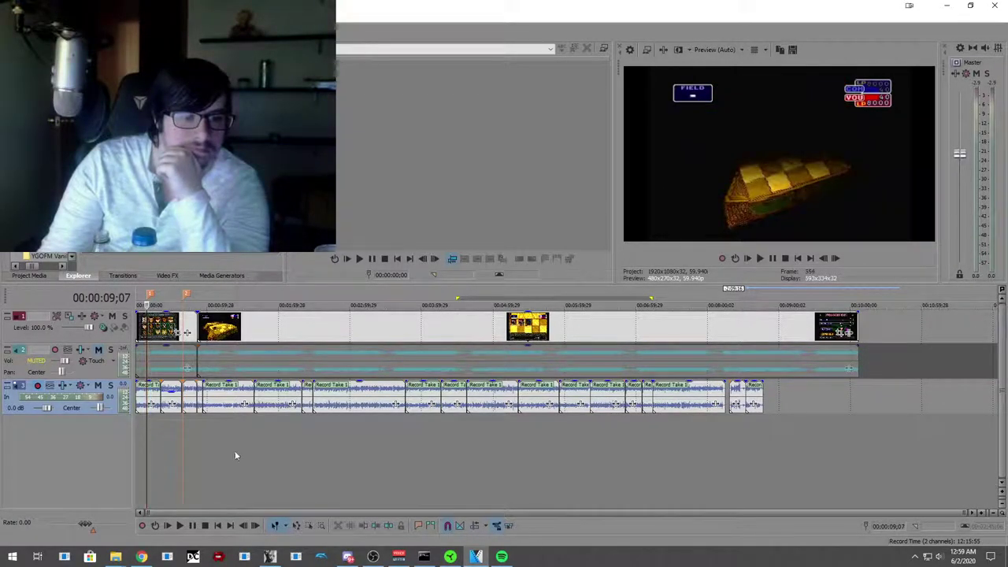
Step: Look through the recorded narration track files in the Documents folder, and move the folder window out of the way
mouse_move(115, 559)
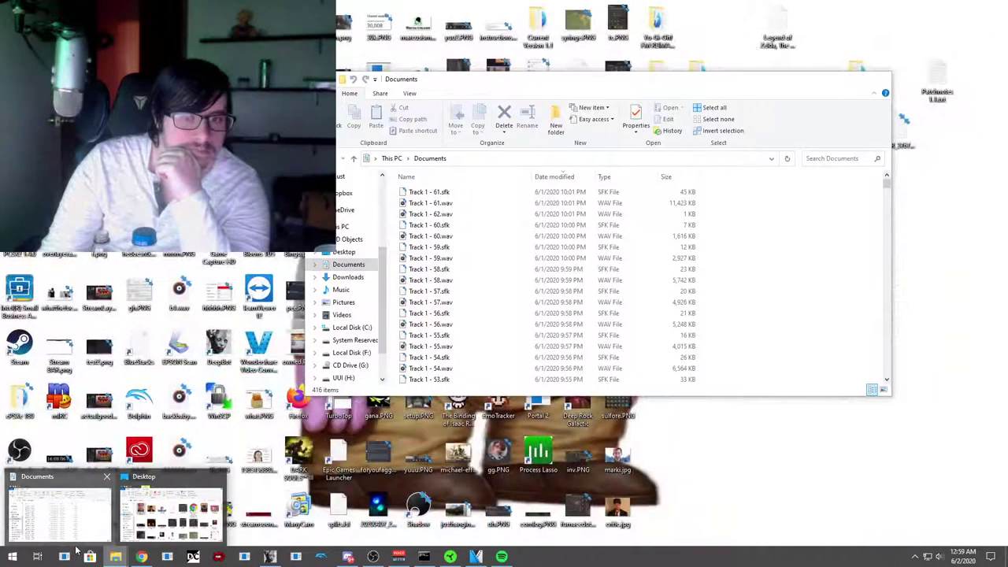
click(59, 516)
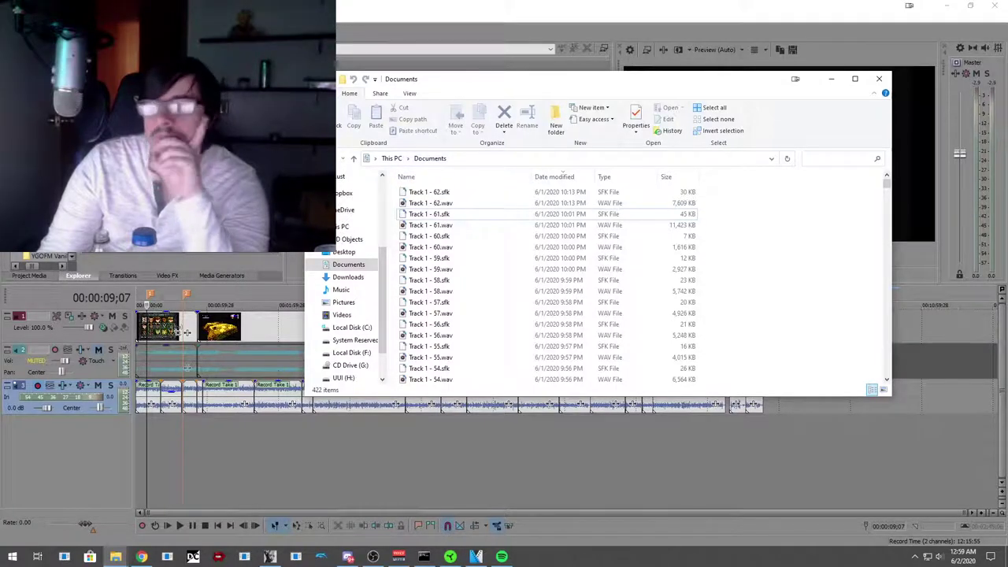
scroll(603, 175, down, 7)
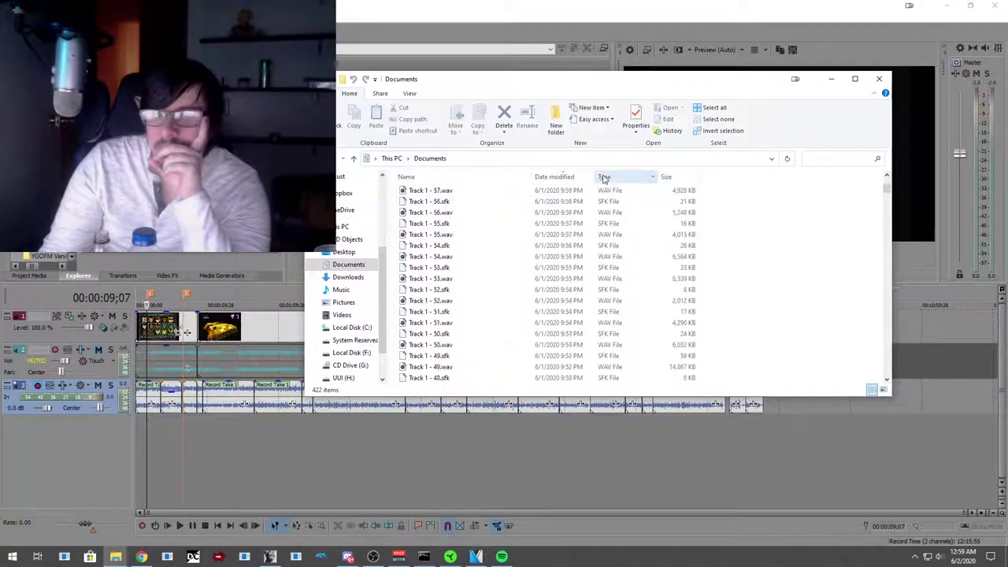
drag(547, 84, 1007, 102)
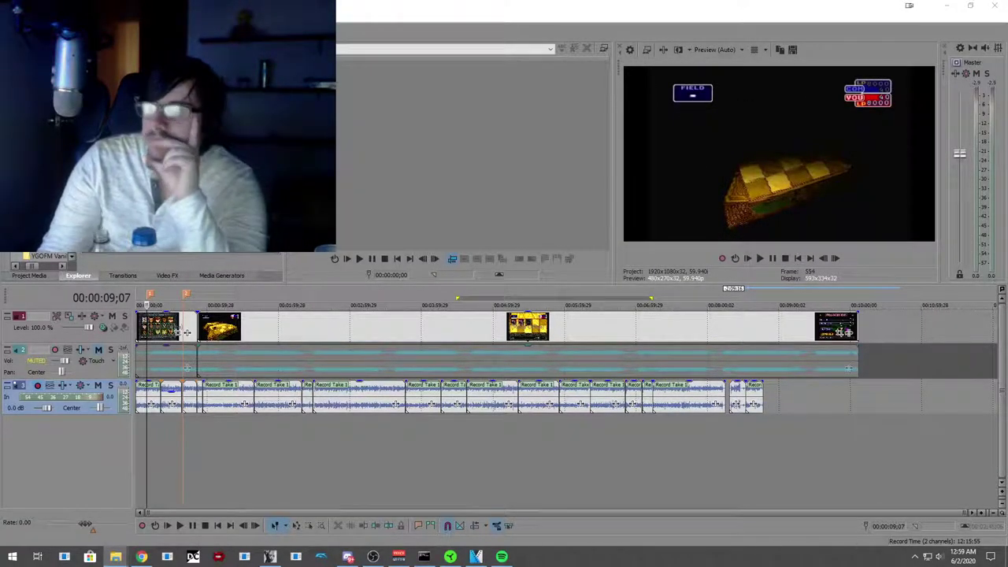
Step: Bring Spotify back, raise its playback volume slightly, and minimize it again
click(502, 557)
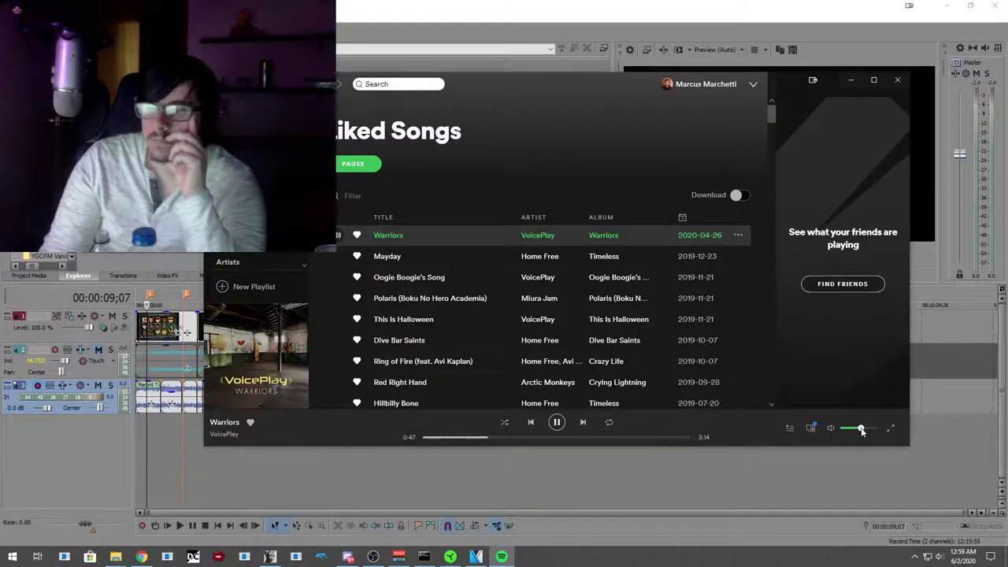
click(850, 79)
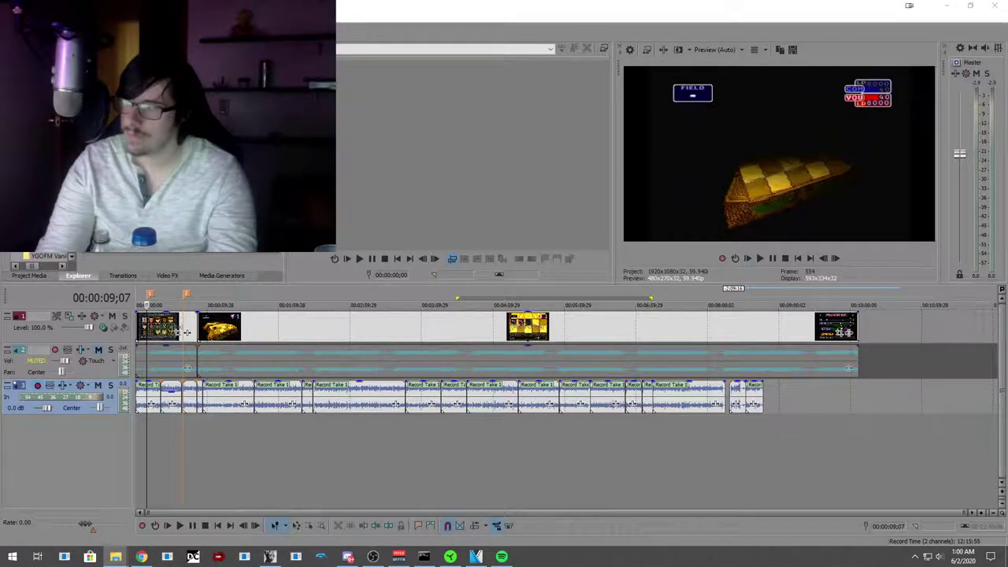
Step: Search the system for "amarec" and open the amarectv231_en folder
mouse_move(116, 556)
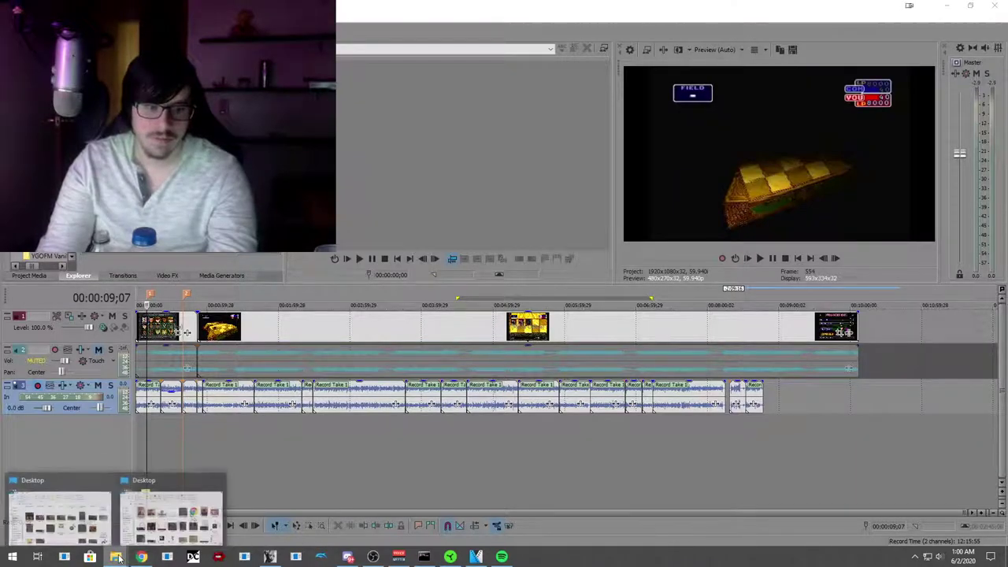
key(super)
key(super)
key(super)
text(amarec)
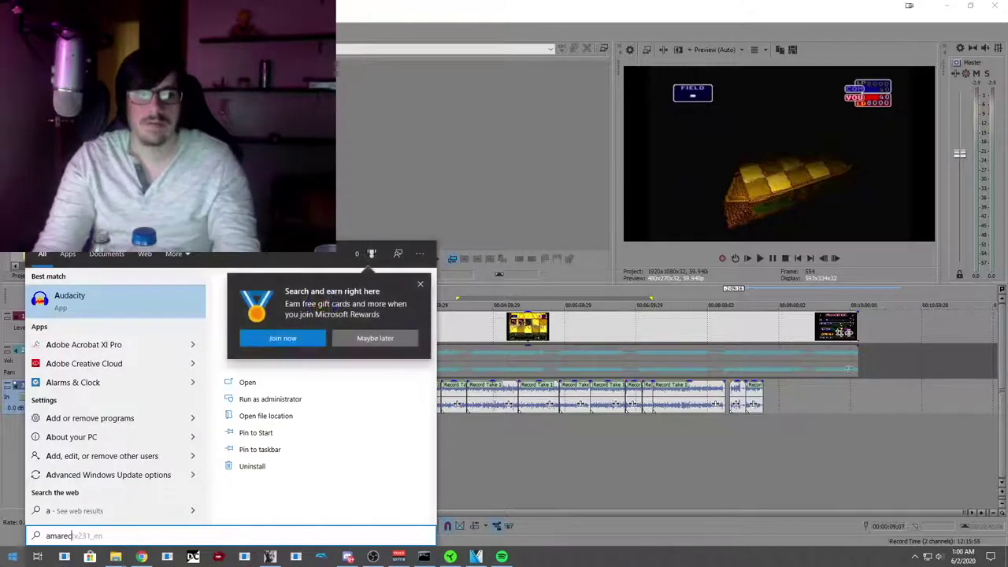
key(Escape)
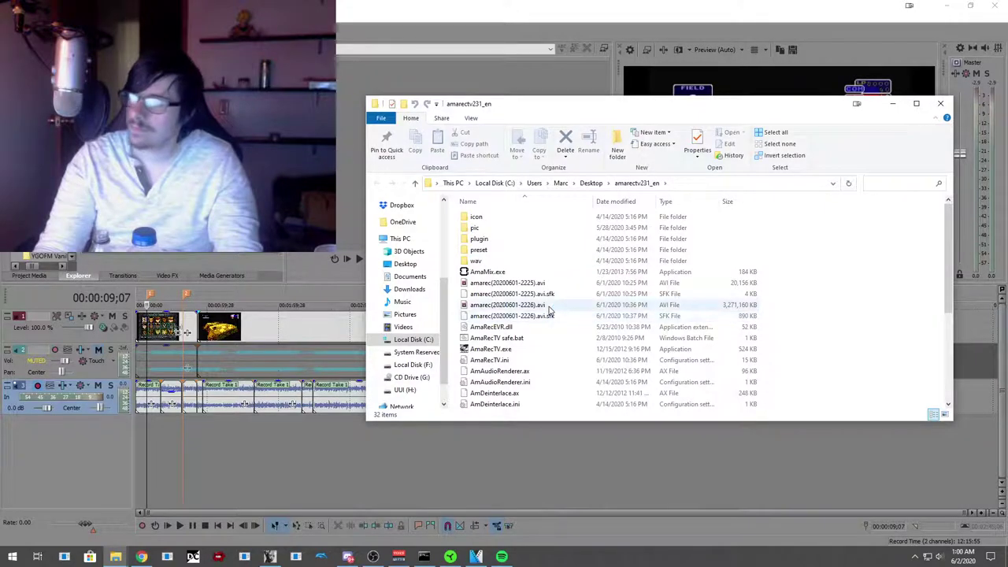
drag(548, 309, 542, 326)
key(Return)
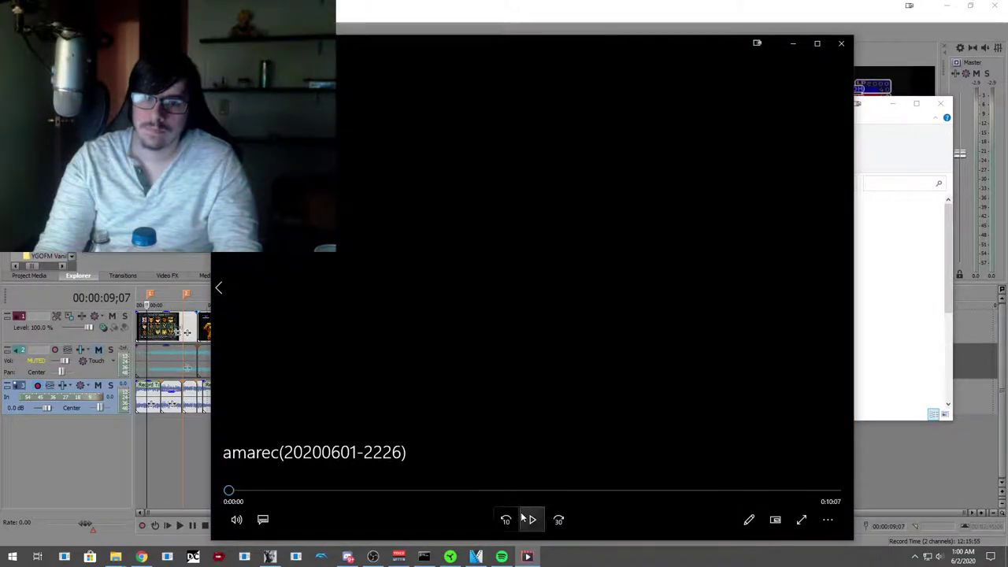
click(522, 519)
click(578, 326)
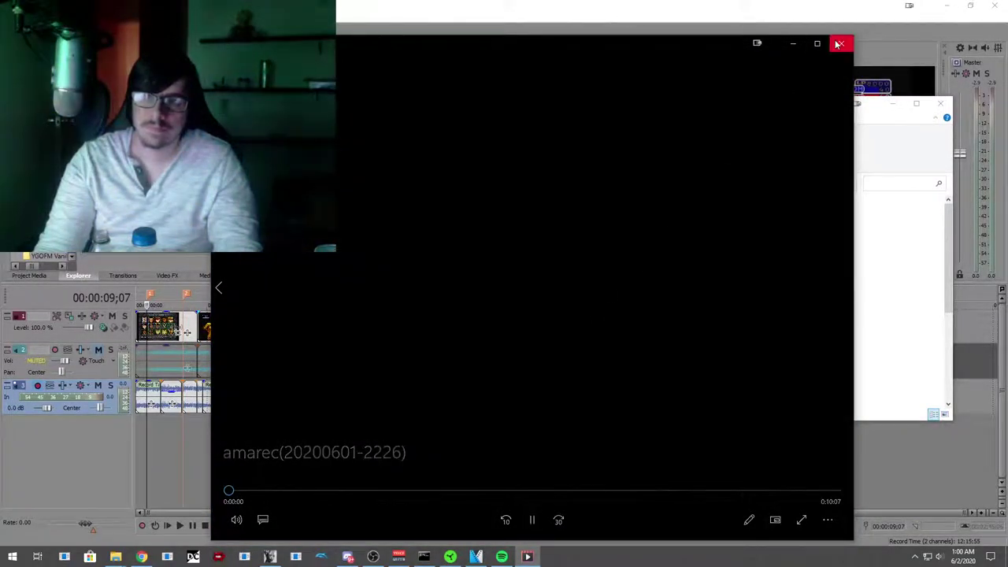
click(839, 44)
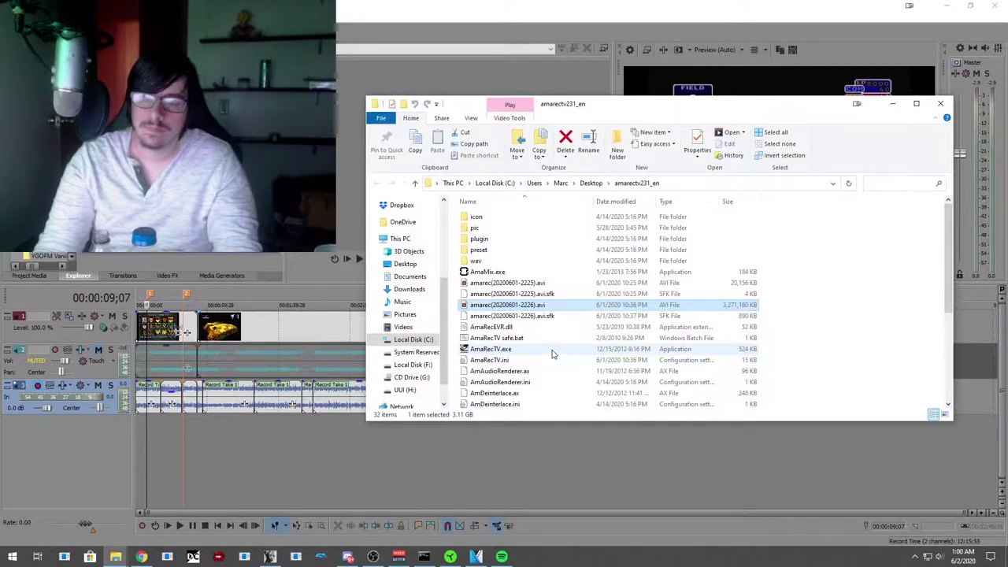
right_click(533, 313)
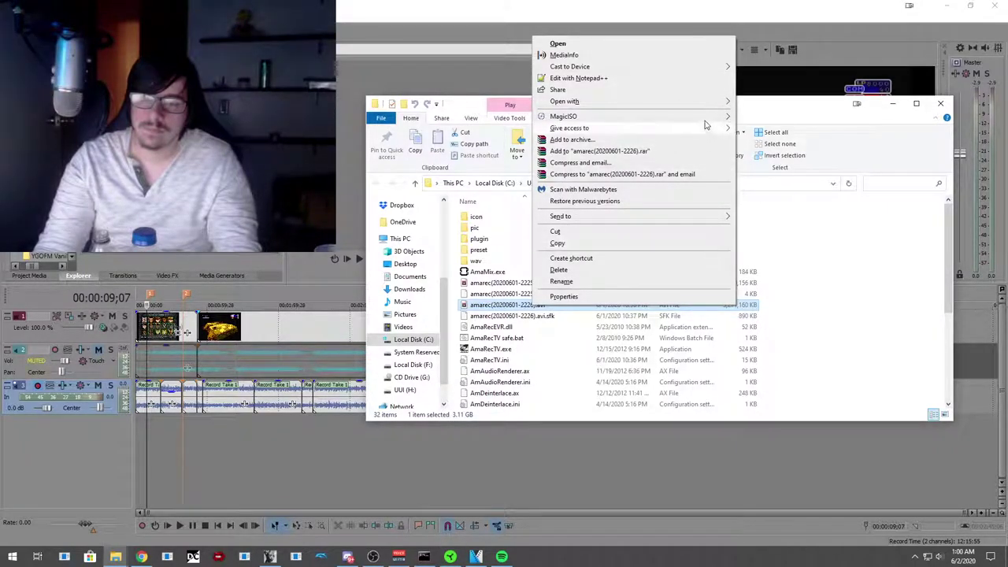
mouse_move(709, 103)
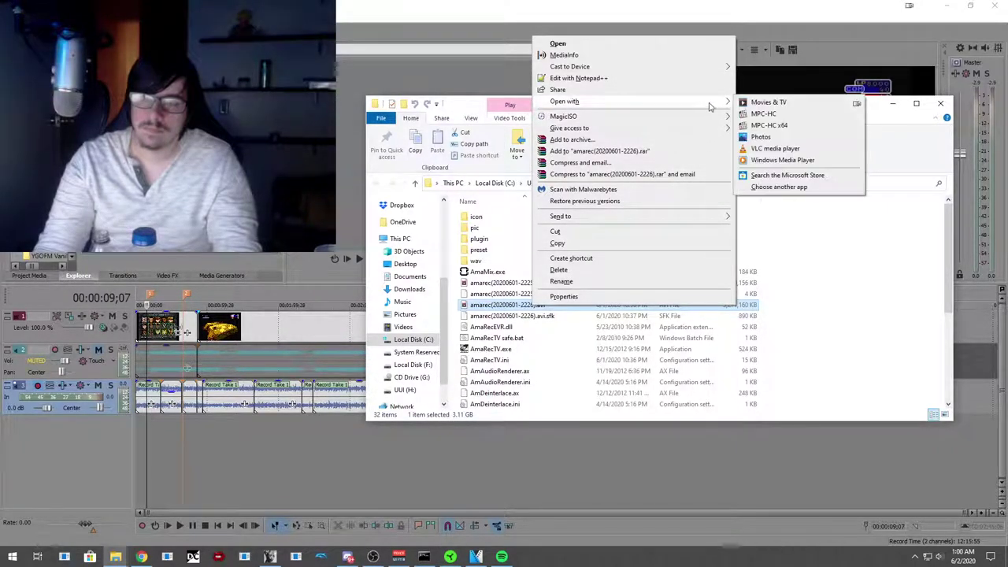
click(784, 148)
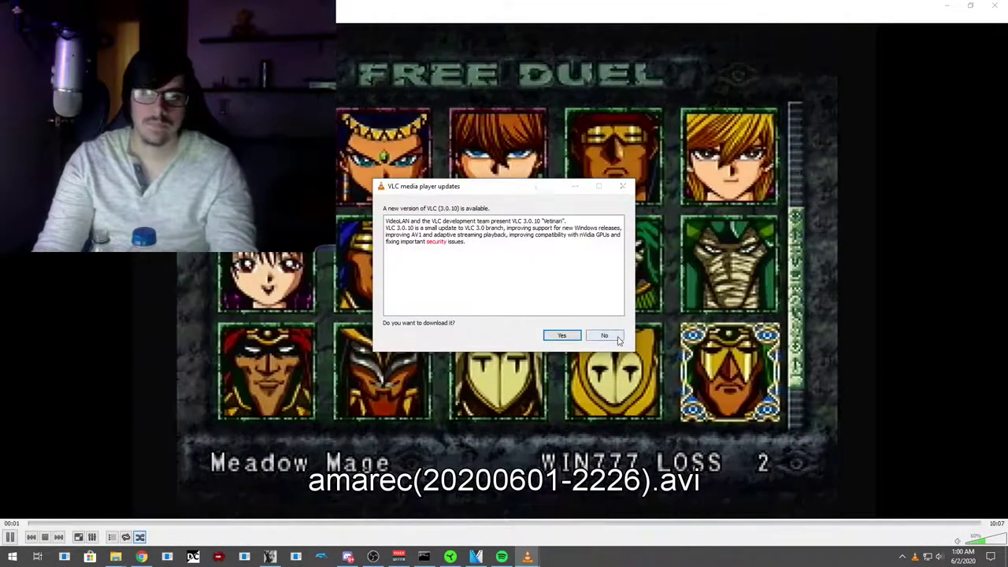
click(603, 334)
click(9, 537)
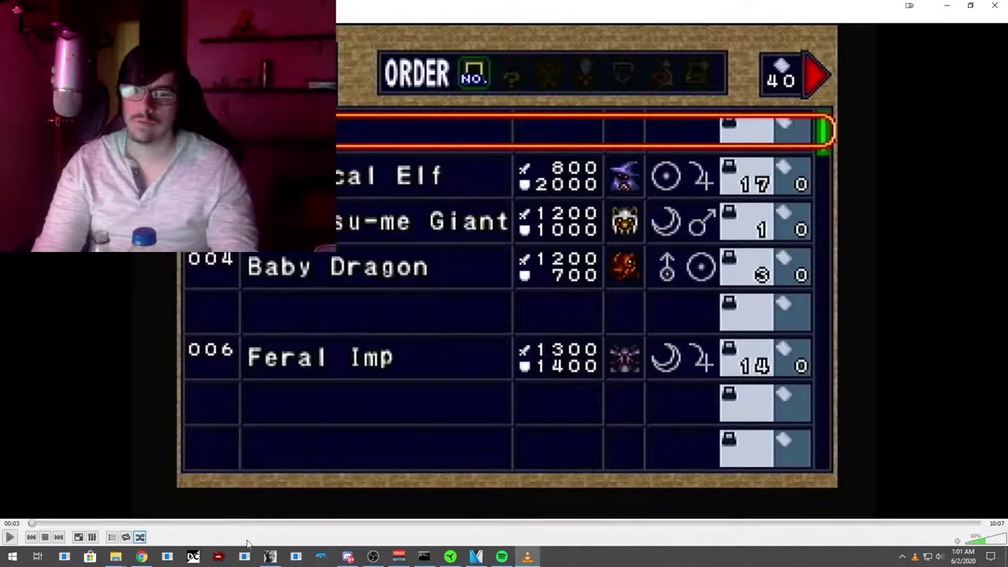
Step: Seek to 02:15 in the recording and hold the video on the A Rank duel results screen
mouse_move(255, 526)
mouse_down()
mouse_move(161, 524)
mouse_move(241, 525)
mouse_move(243, 534)
mouse_up()
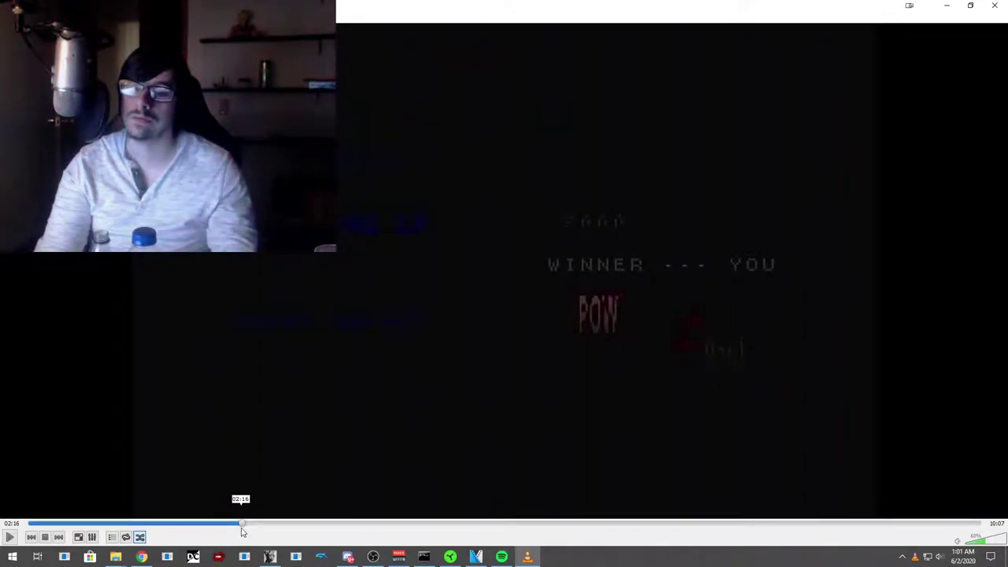
drag(242, 533, 238, 529)
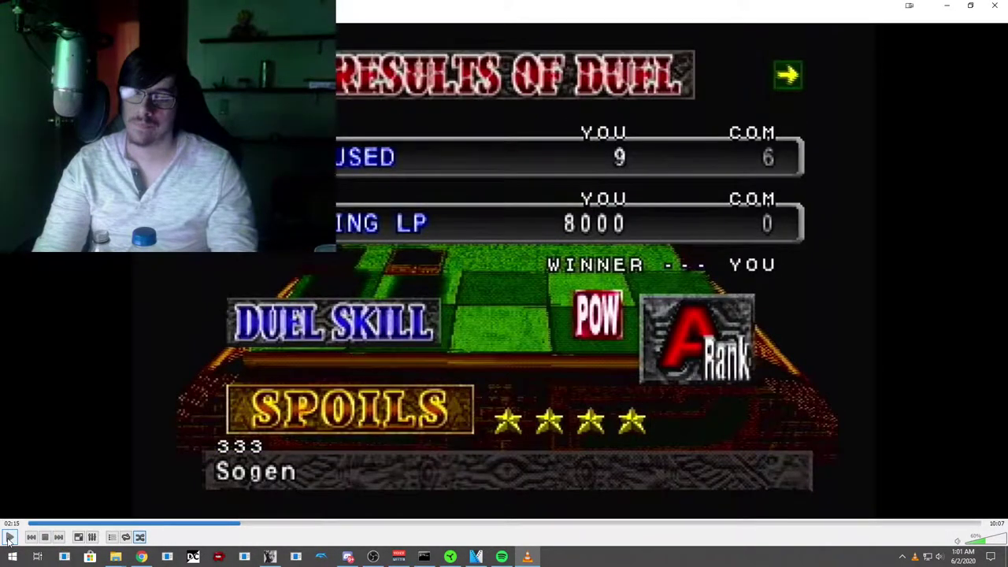
click(10, 536)
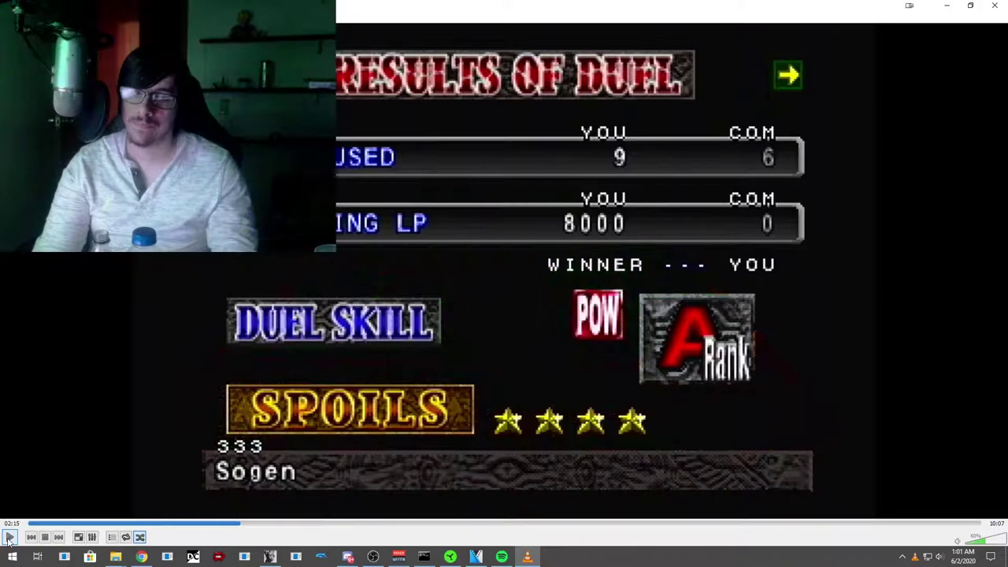
Step: Search the system for the Snipping Tool, launch it, and move its window clear of the duel results
key(super)
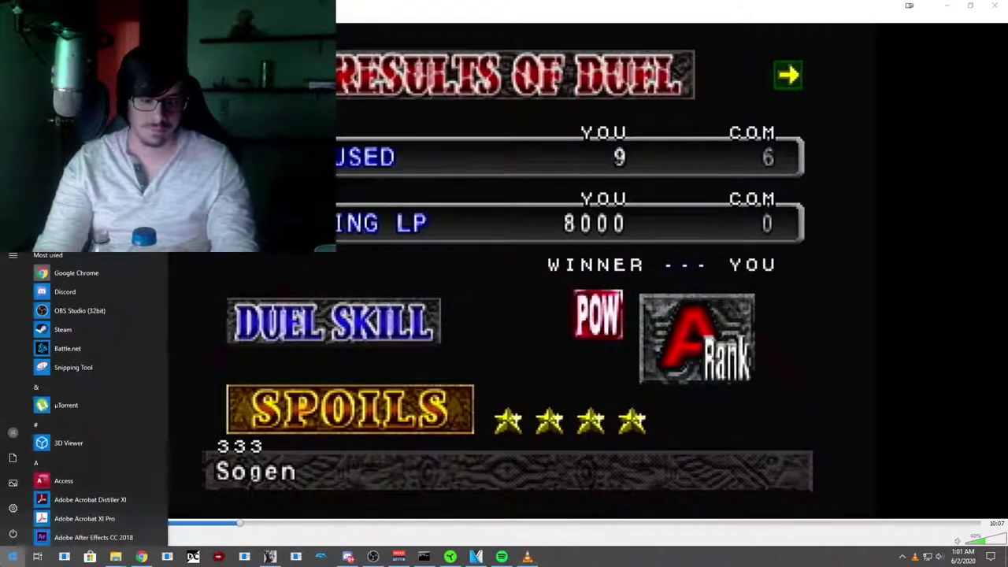
text(sn)
click(106, 308)
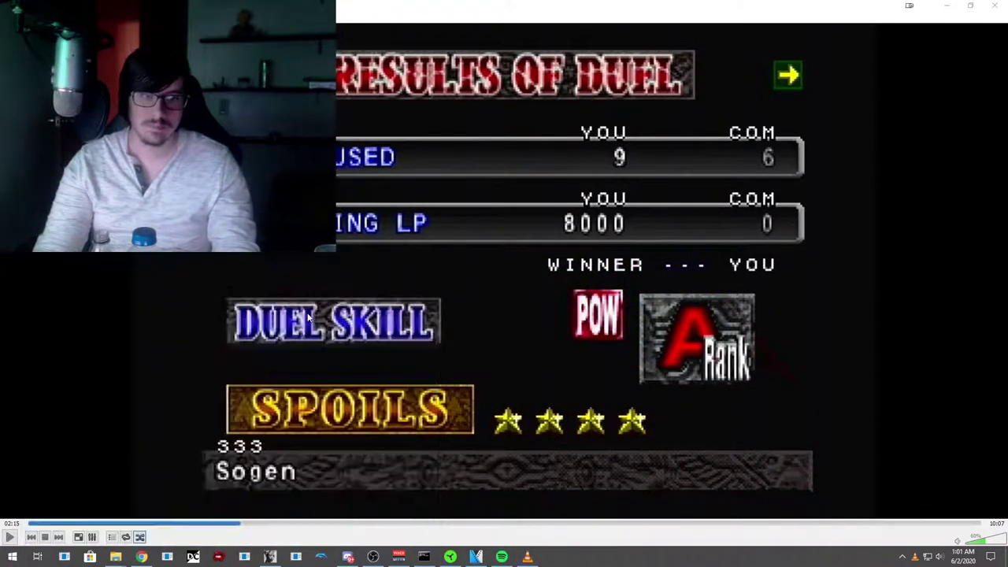
drag(828, 110, 903, 172)
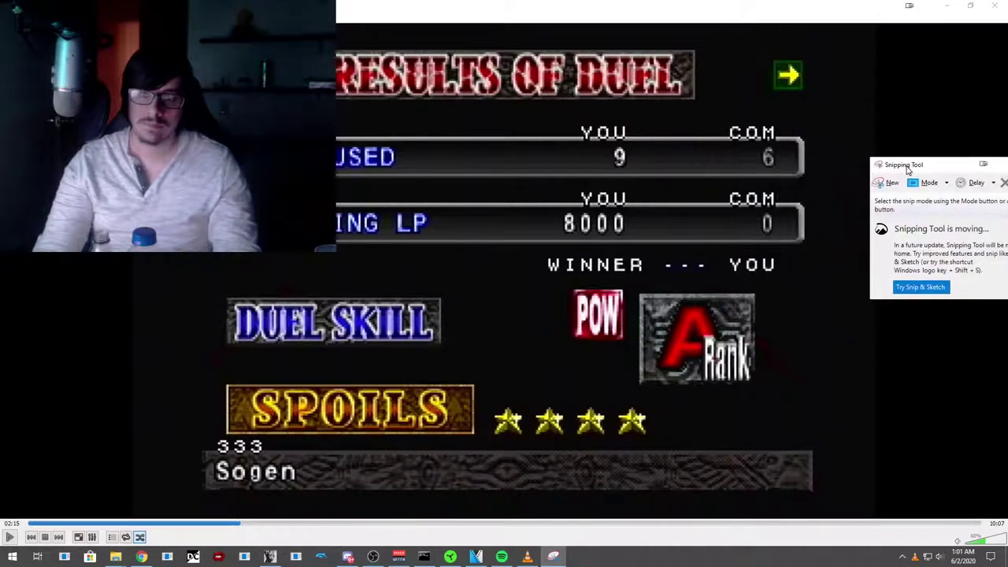
Step: Capture a rectangular snip of the full duel results screen and switch back to the video
click(894, 183)
key(alt+Tab)
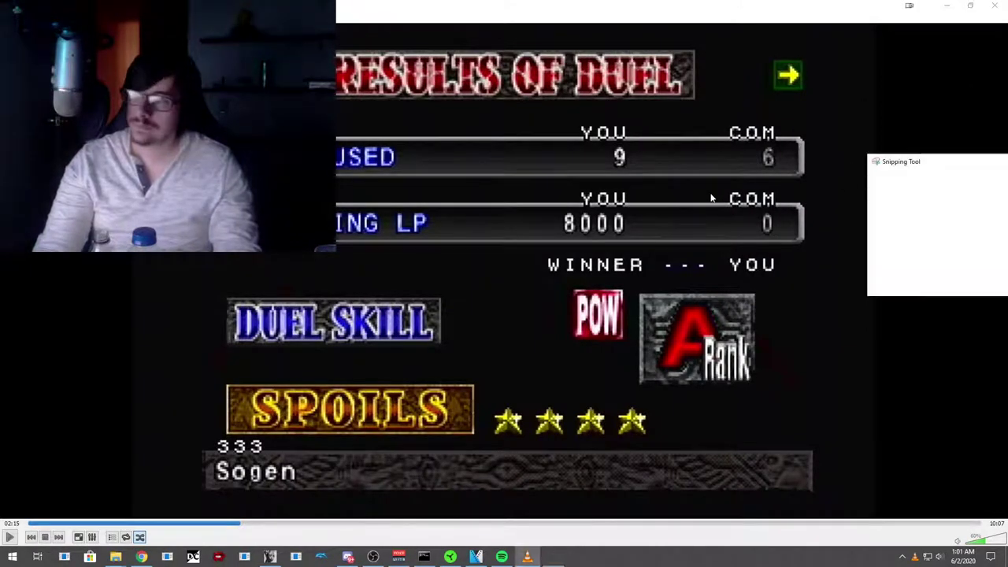
click(890, 180)
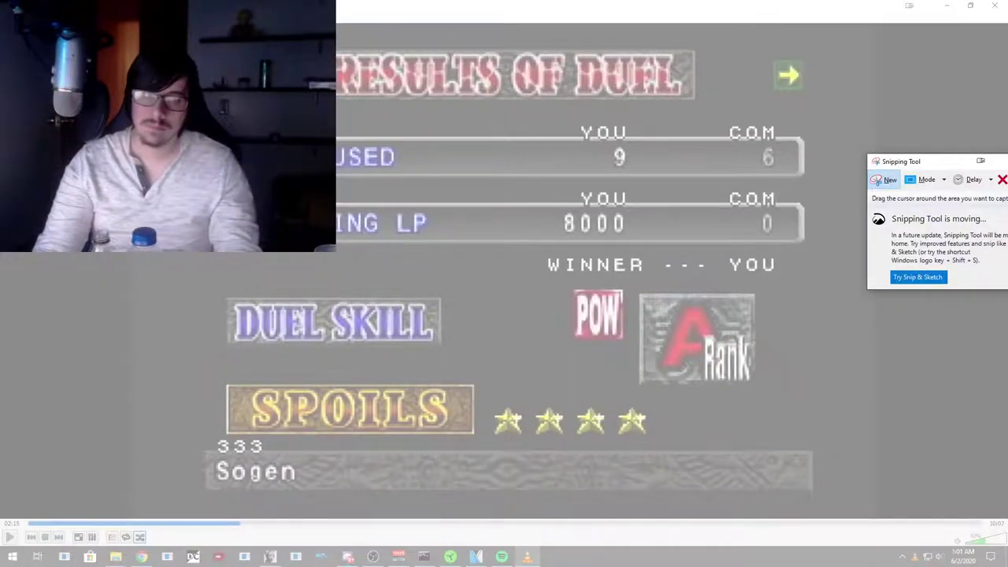
drag(191, 27, 864, 509)
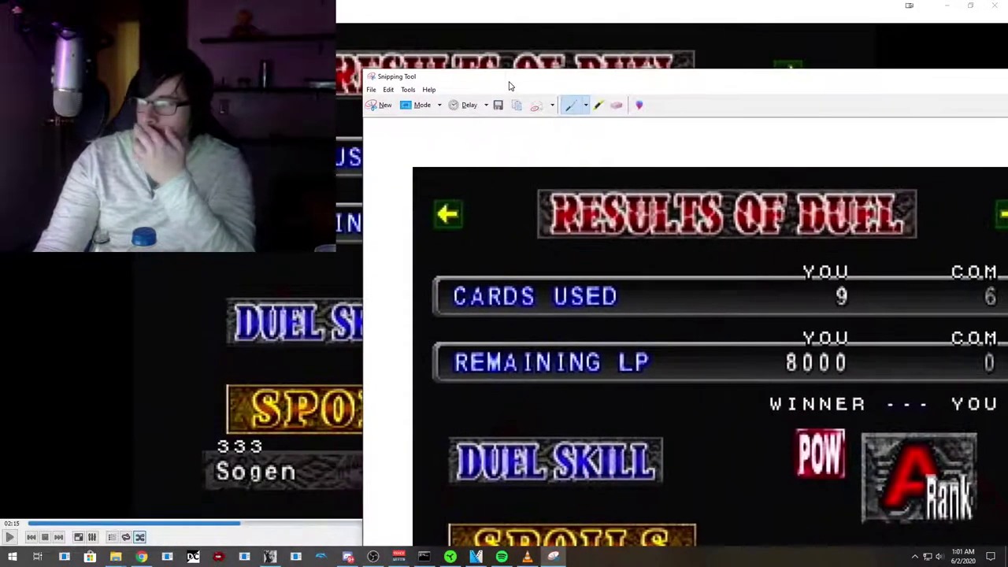
key(alt+Tab)
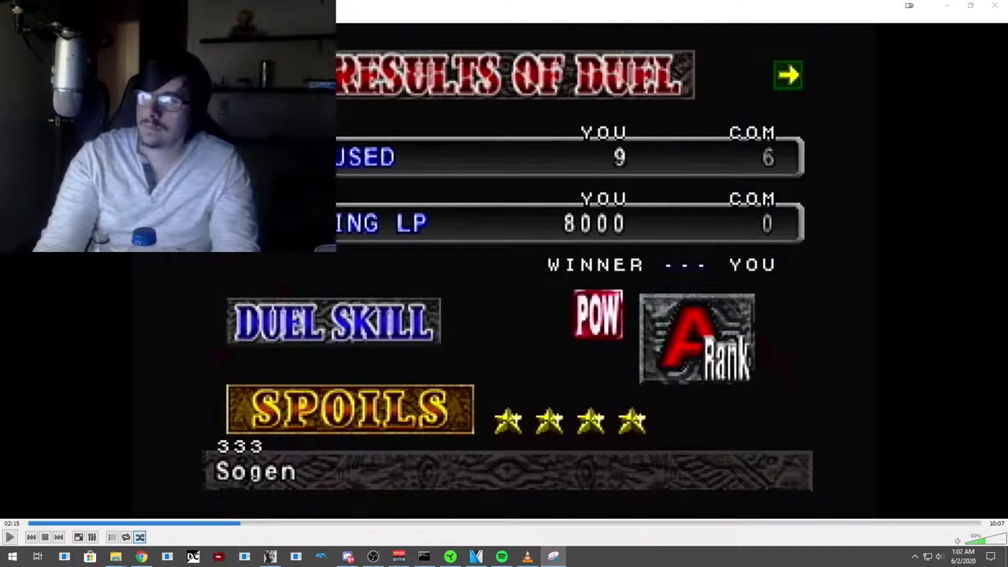
Step: Return to the video editor, insert a new video track on top, and place the duel results still on it at marker 1
click(951, 8)
click(950, 8)
click(530, 79)
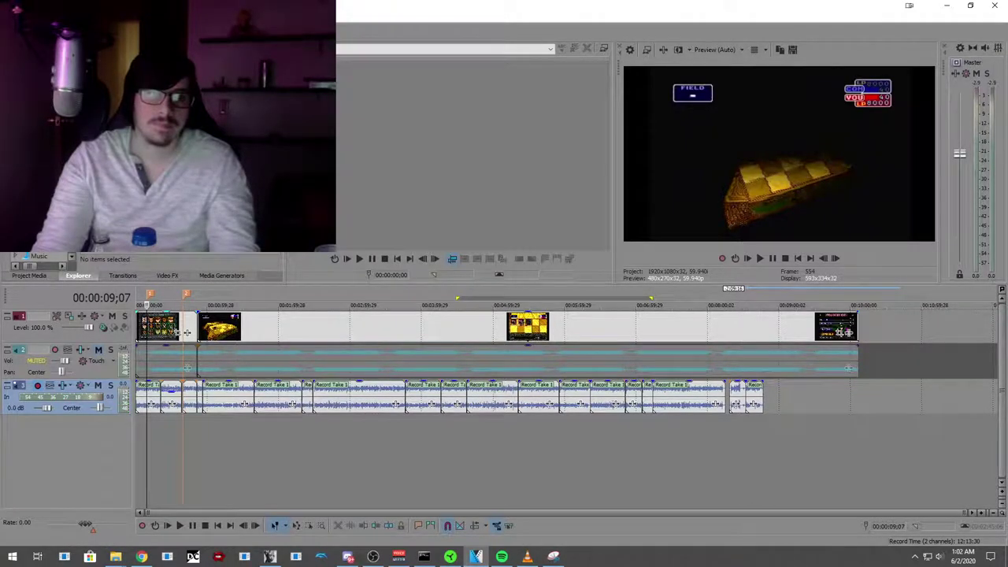
right_click(52, 340)
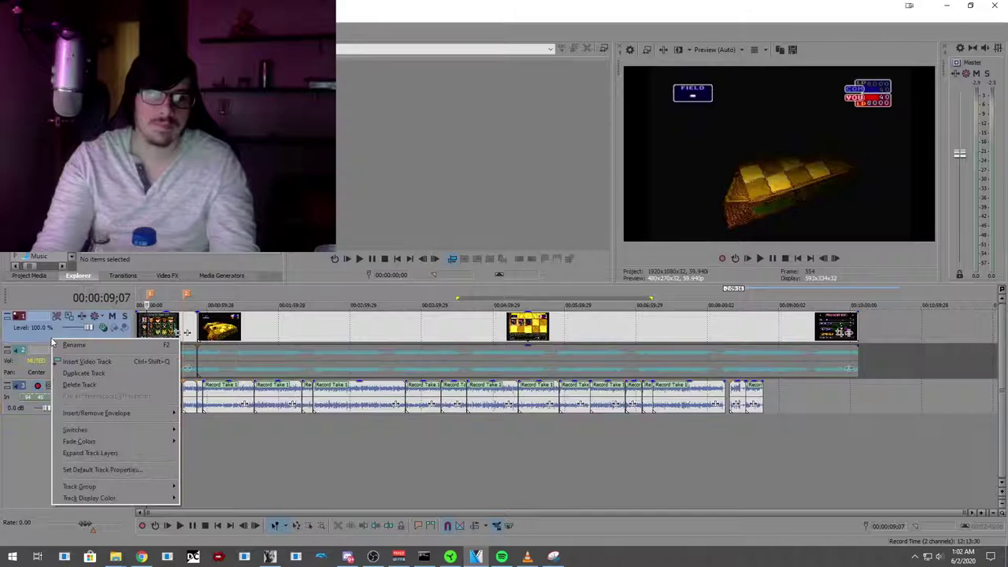
click(71, 364)
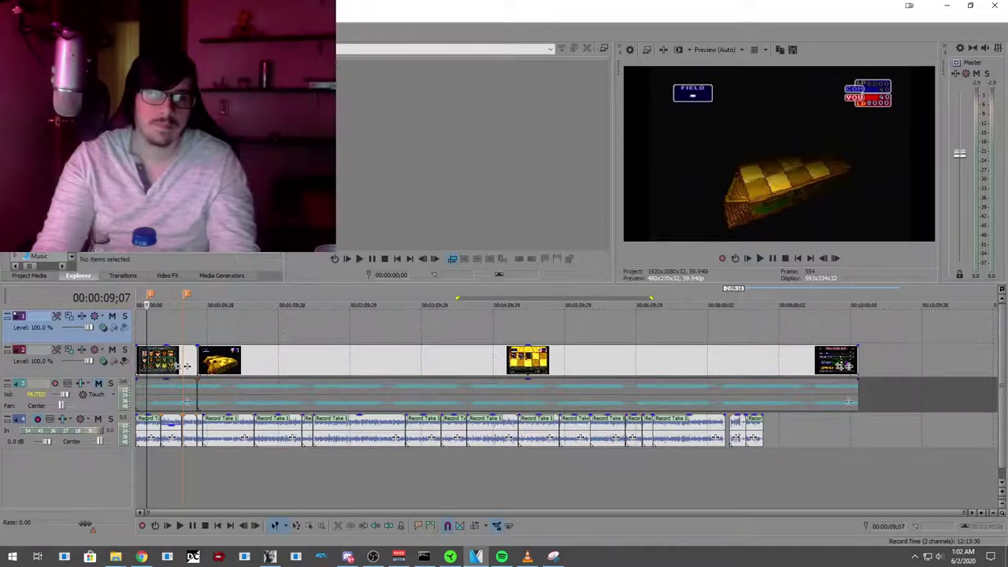
drag(160, 315, 150, 322)
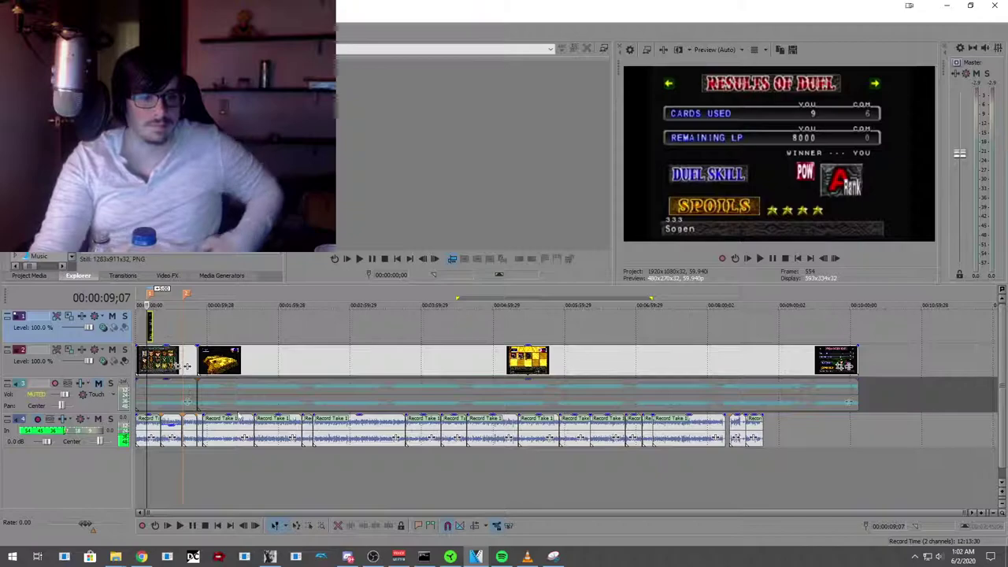
Step: Play back the narration around the duel results still to find the cue for the rank highlight, pausing at 00:00:10;24
scroll(152, 472, up, 5)
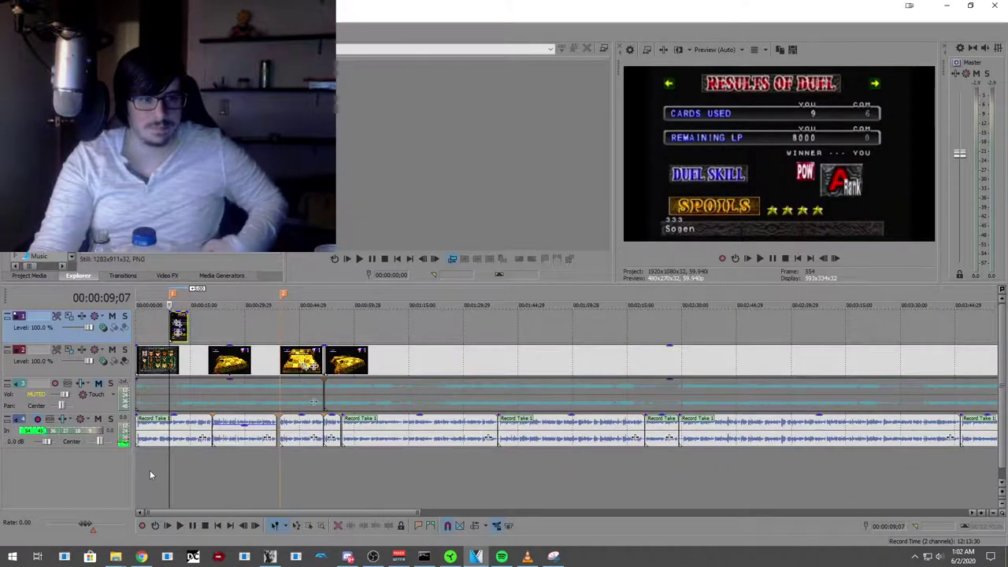
click(149, 470)
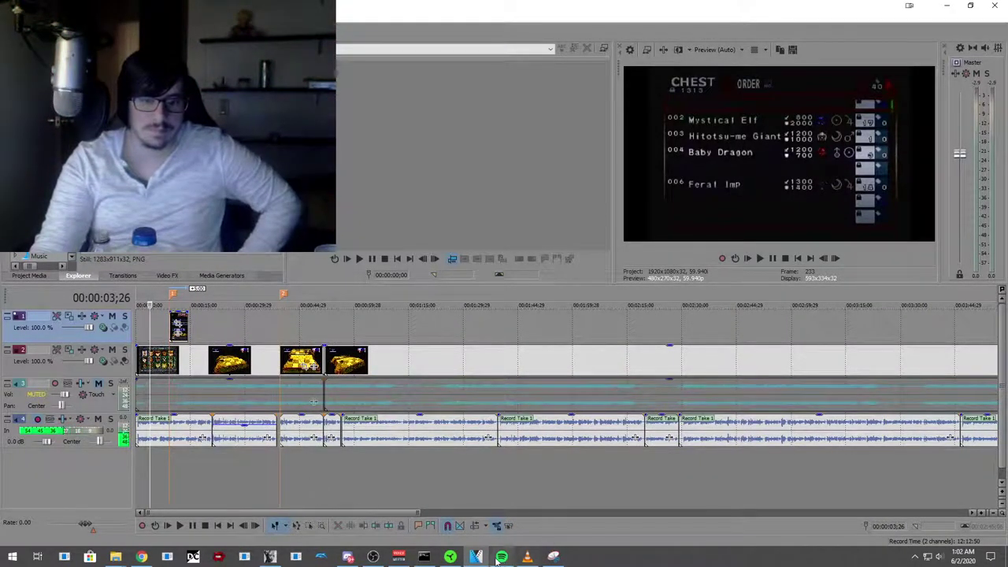
click(501, 557)
click(557, 423)
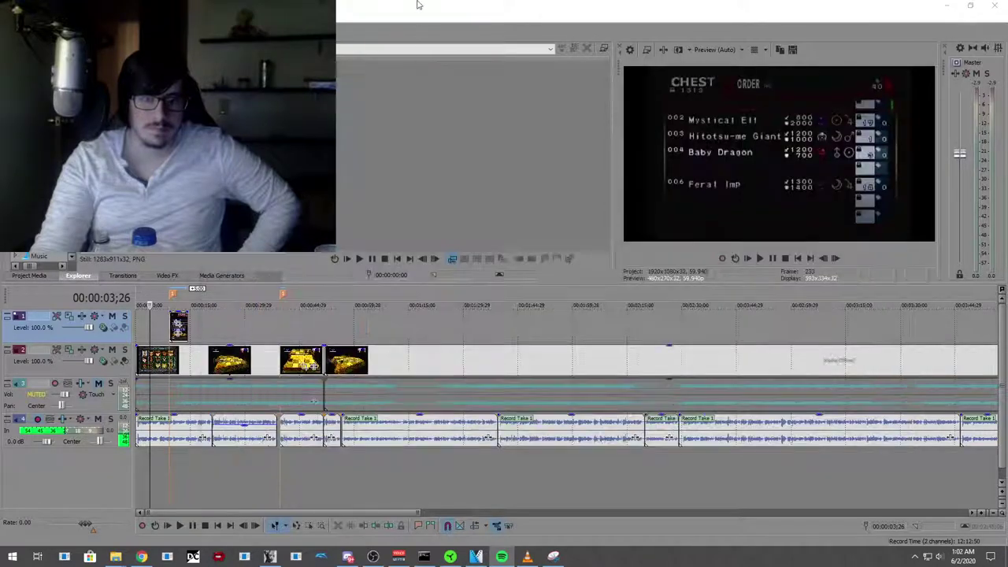
click(180, 525)
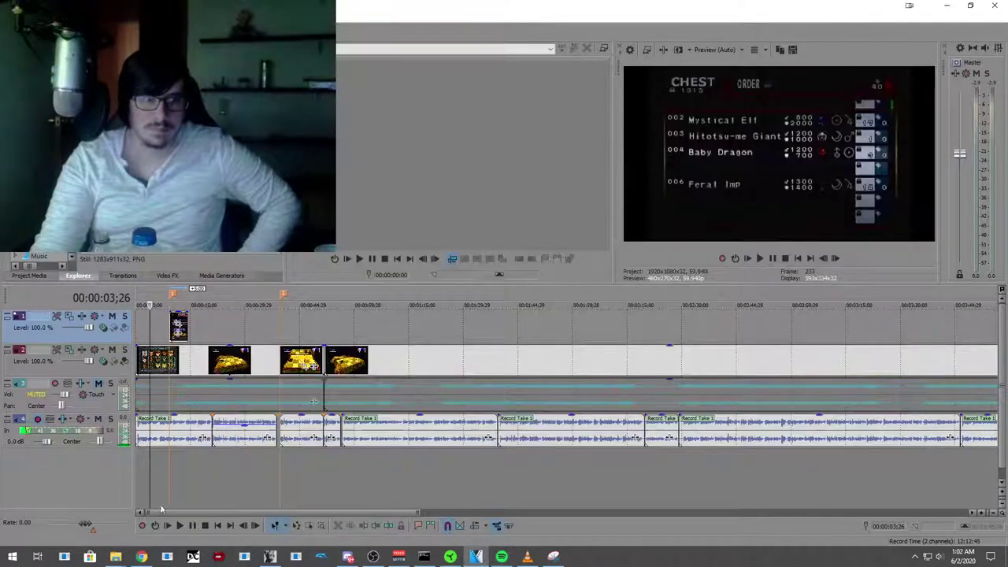
click(197, 531)
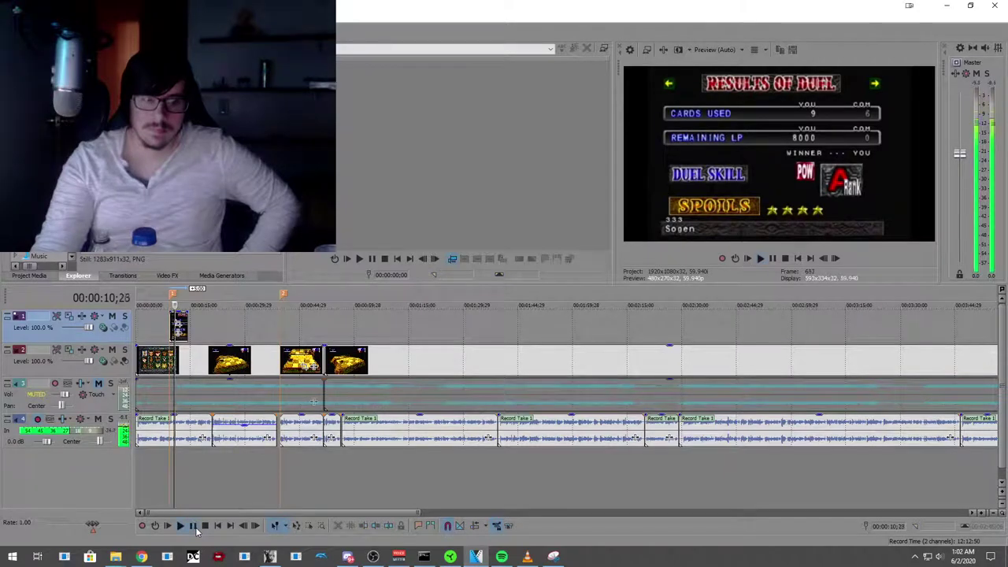
click(197, 531)
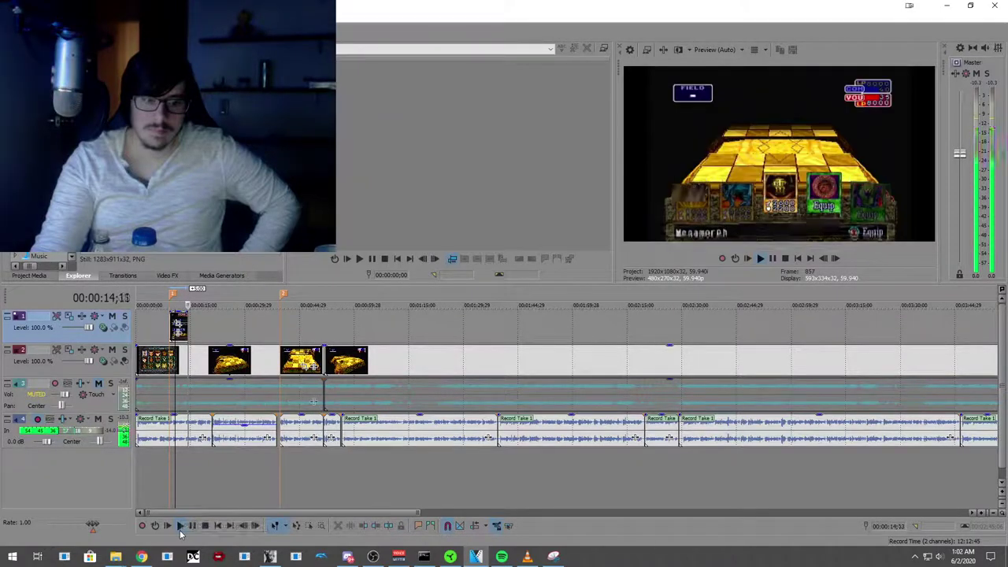
click(190, 533)
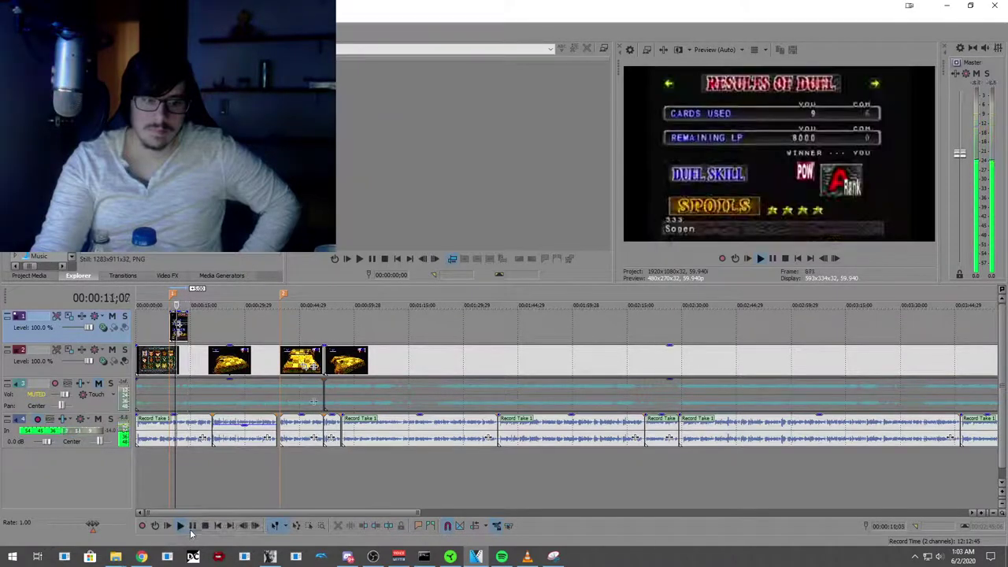
click(191, 528)
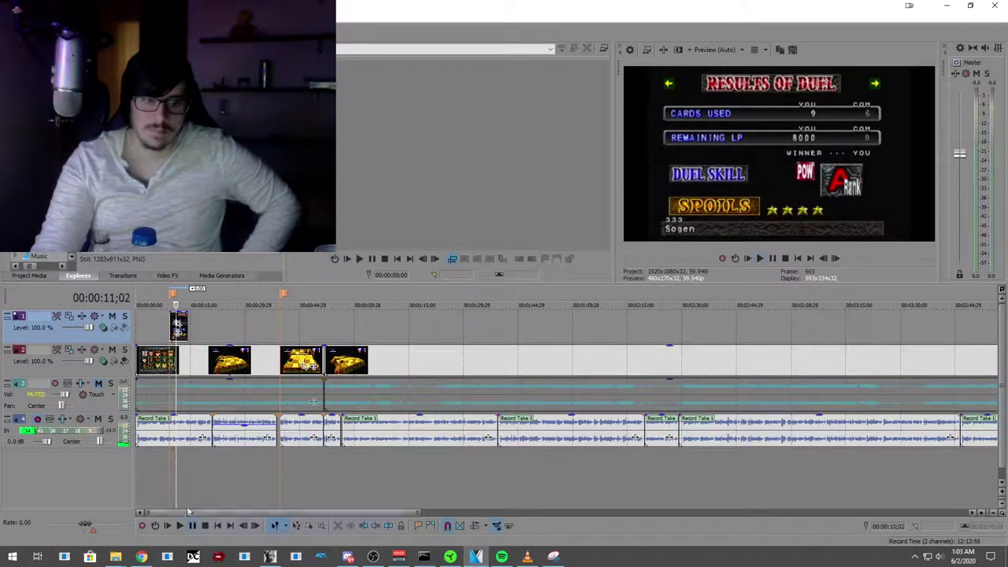
click(168, 470)
click(192, 526)
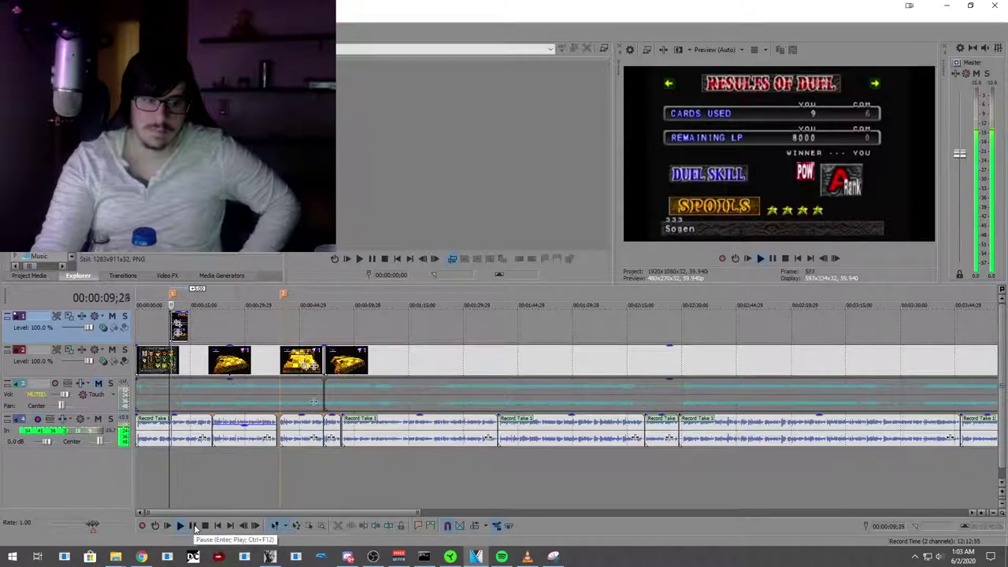
click(193, 527)
Step: Launch Paint from the system search and close the Snipping Tool with its marked-up snip
mouse_move(270, 555)
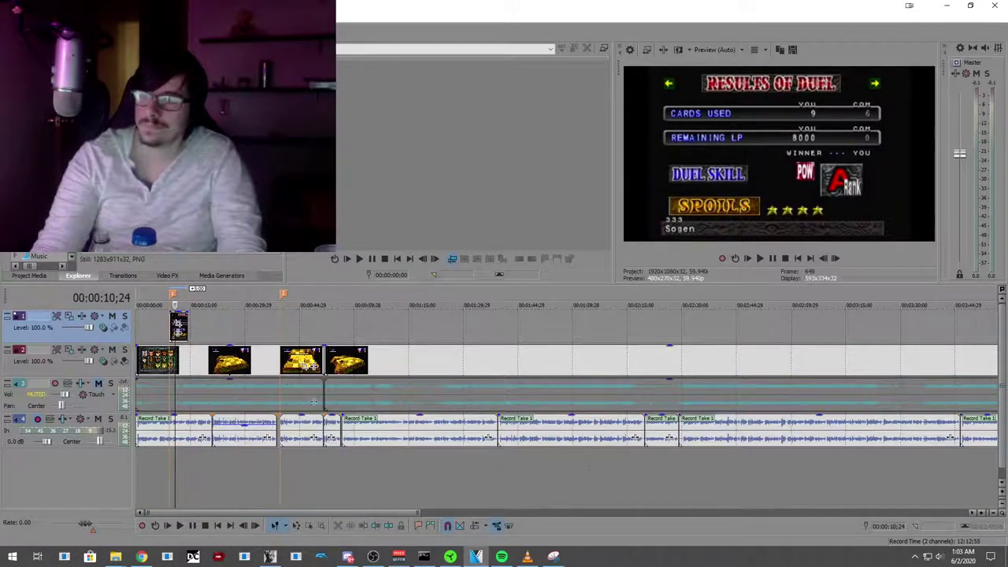
key(alt+Tab)
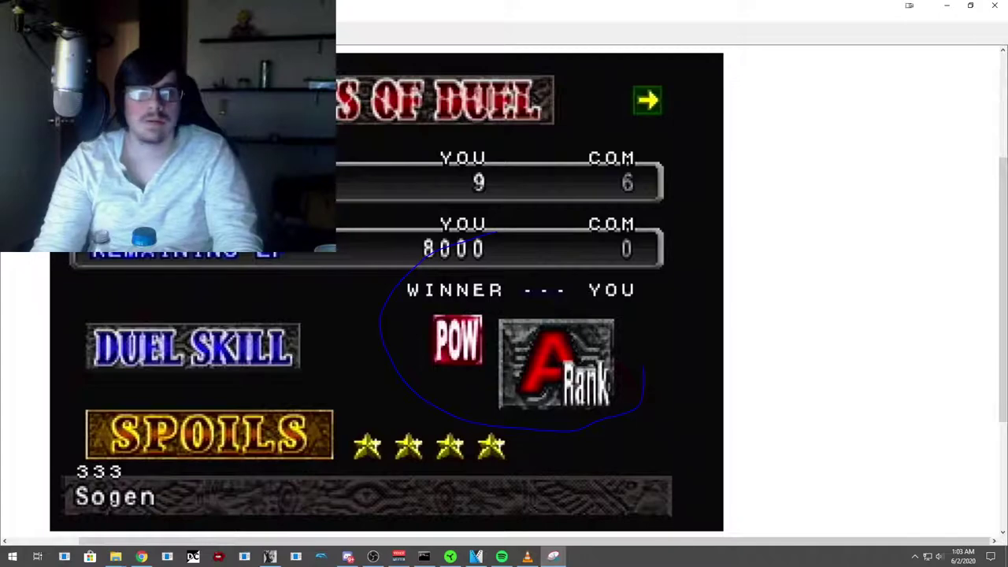
key(super)
text(pa)
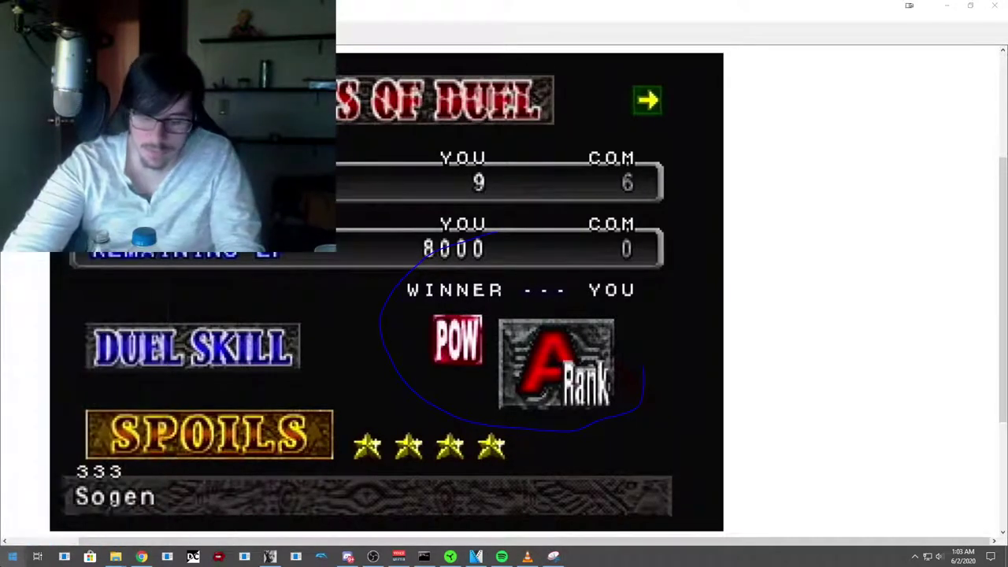
text(in)
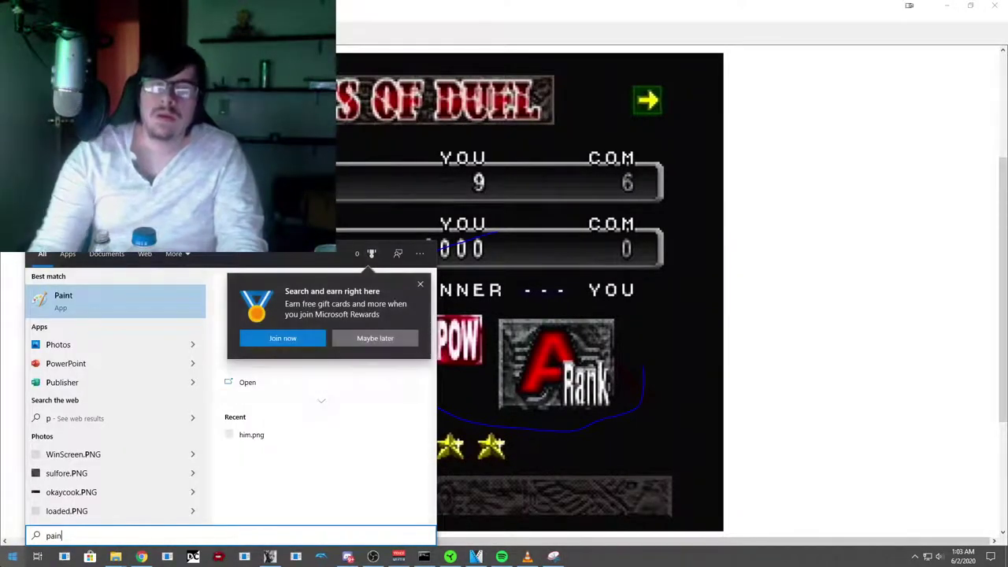
key(Return)
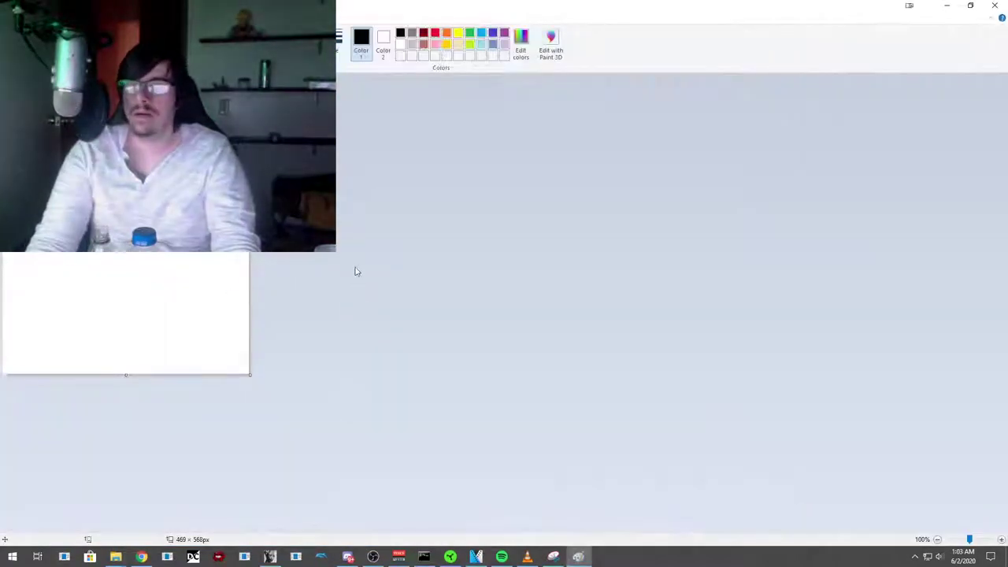
mouse_move(575, 9)
mouse_down()
mouse_move(576, 84)
mouse_move(638, 90)
mouse_up()
key(ctrl+v)
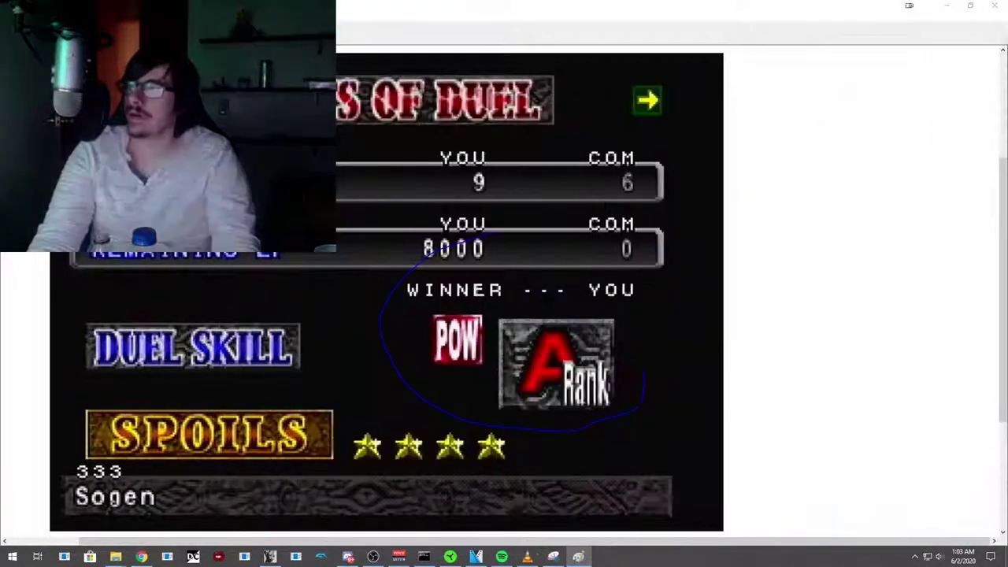
click(996, 10)
click(560, 283)
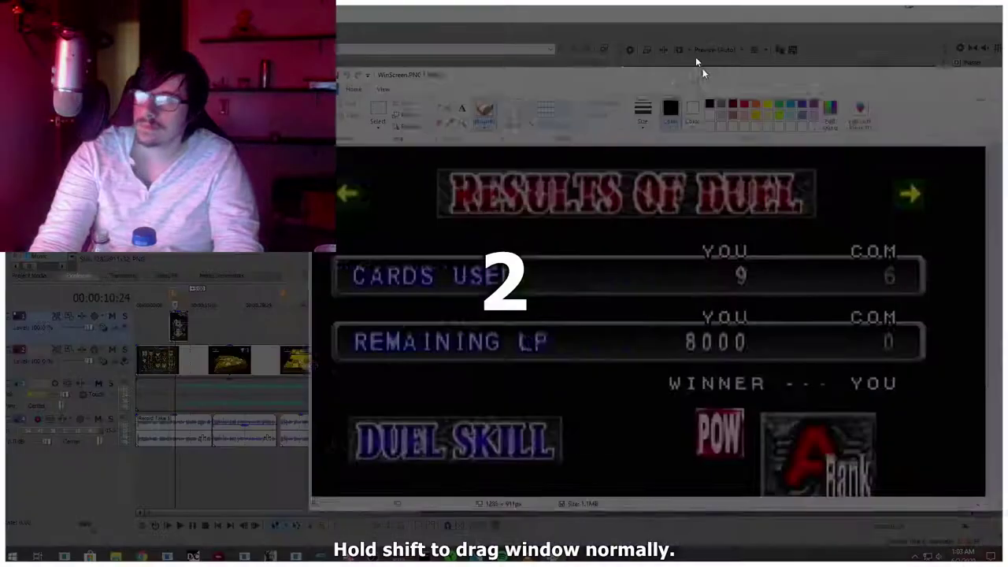
Step: Maximize Paint and outline the POW and A Rank badges in WinScreen.PNG with a green rectangle of about 460 × 241 px
drag(695, 57, 728, 6)
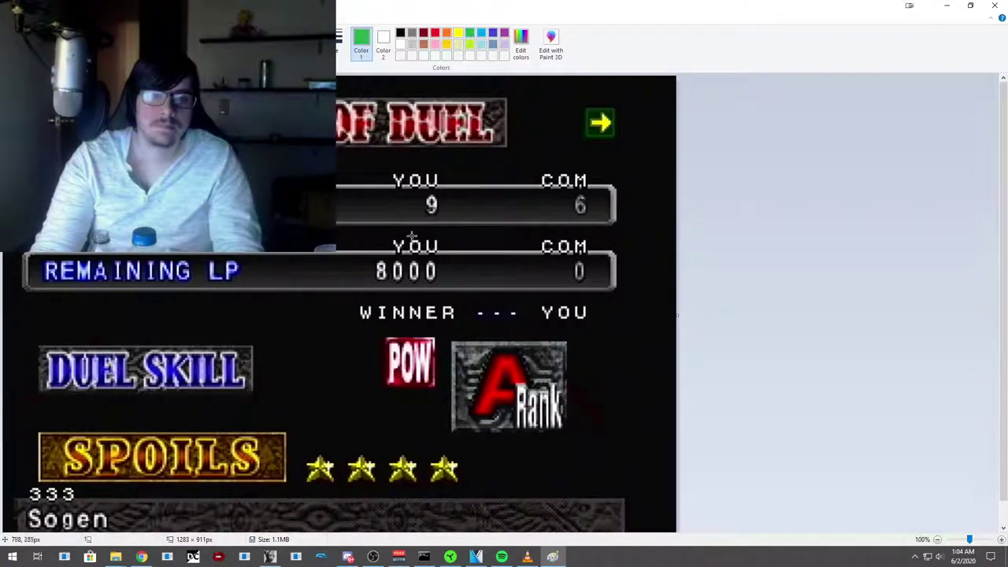
mouse_move(342, 286)
mouse_down()
mouse_move(523, 410)
mouse_move(603, 451)
mouse_up()
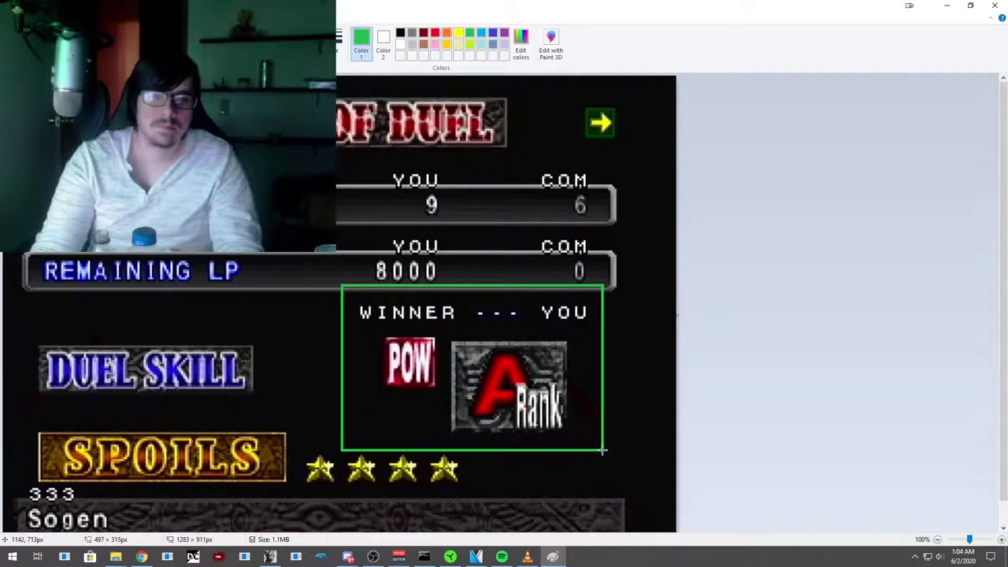
mouse_move(564, 420)
mouse_down()
mouse_move(581, 423)
mouse_move(575, 409)
mouse_up()
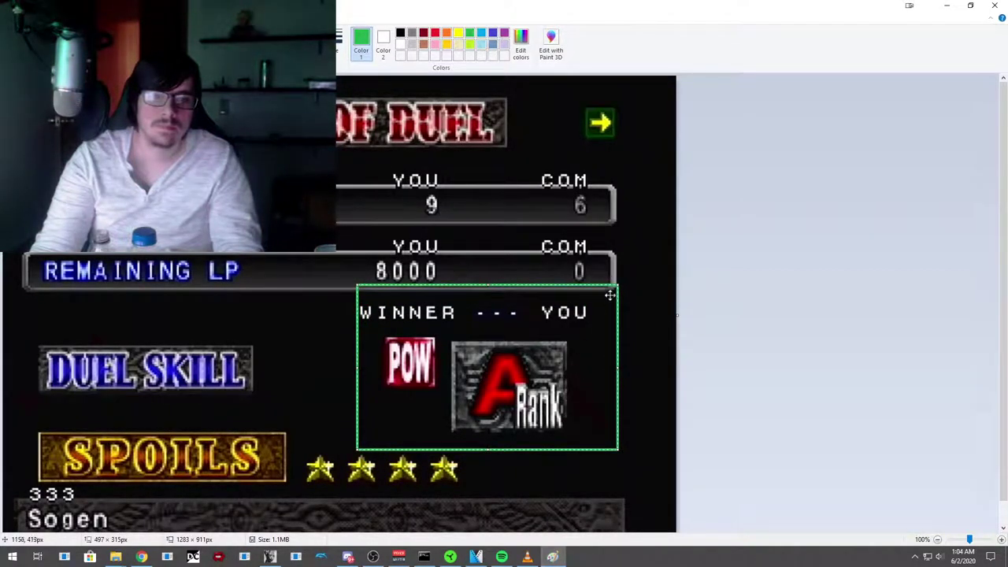
drag(619, 285, 598, 323)
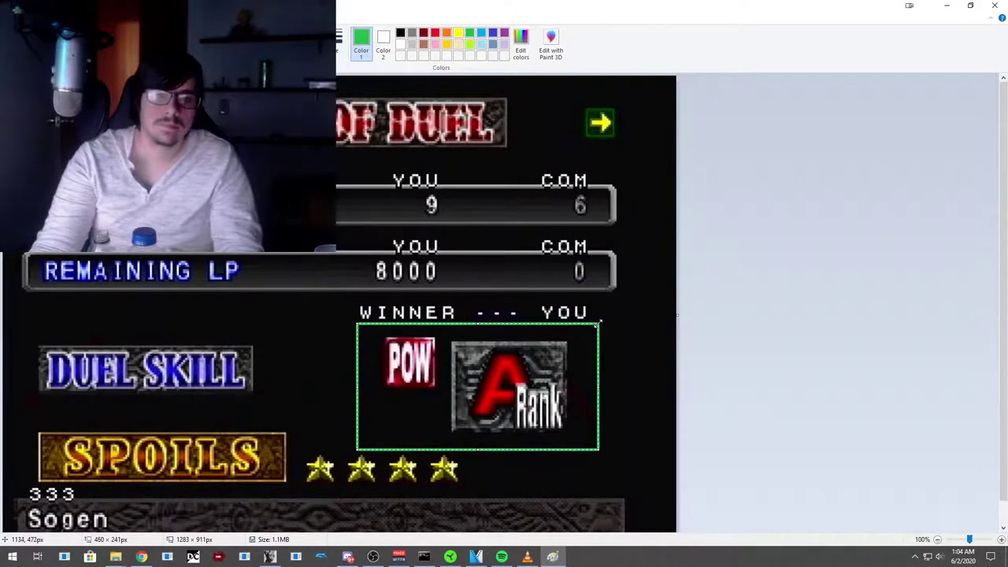
Step: Save the picture with the outlined rank badges as a separate image, accepting the loss of transparency
key(alt+f)
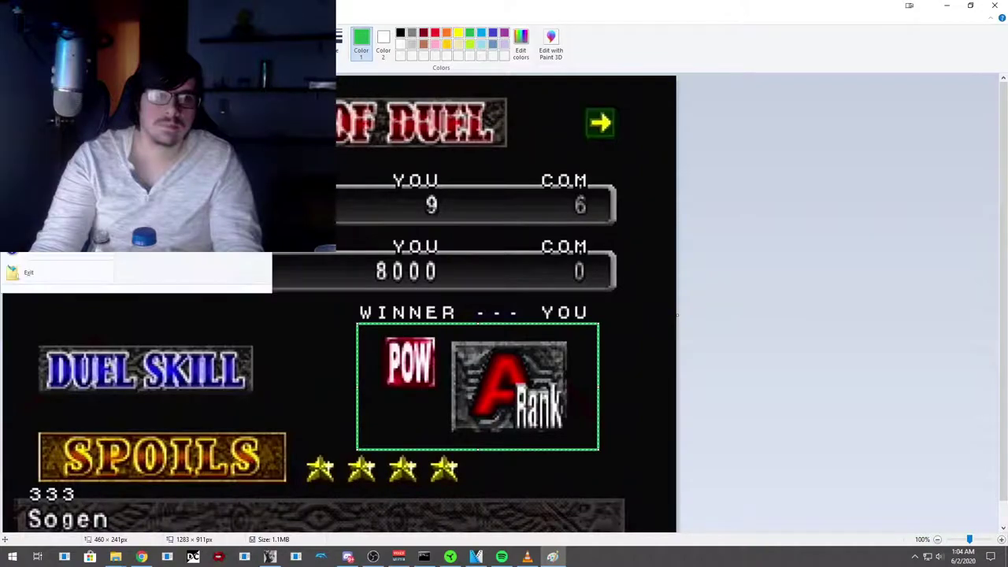
key(Escape)
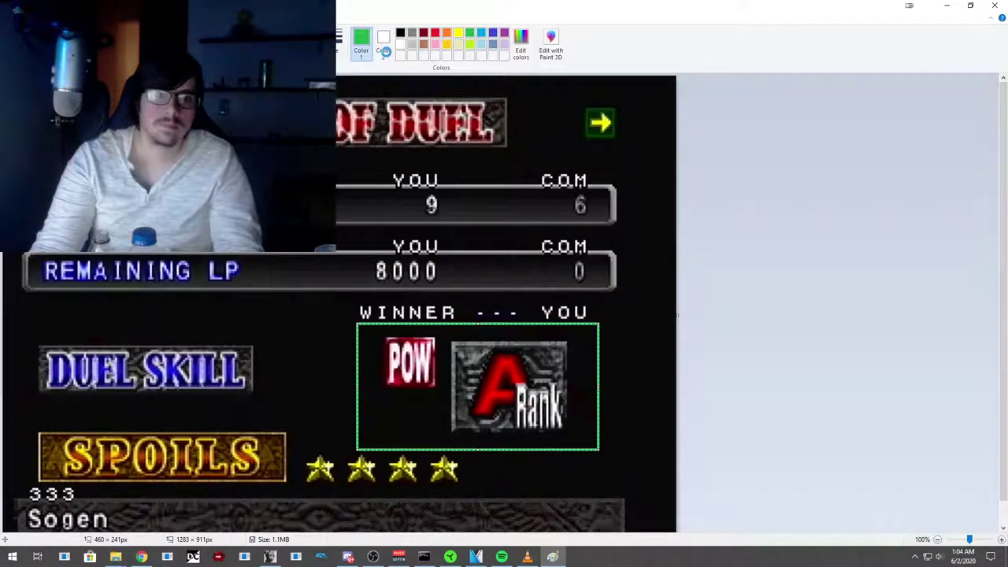
key(ctrl+s)
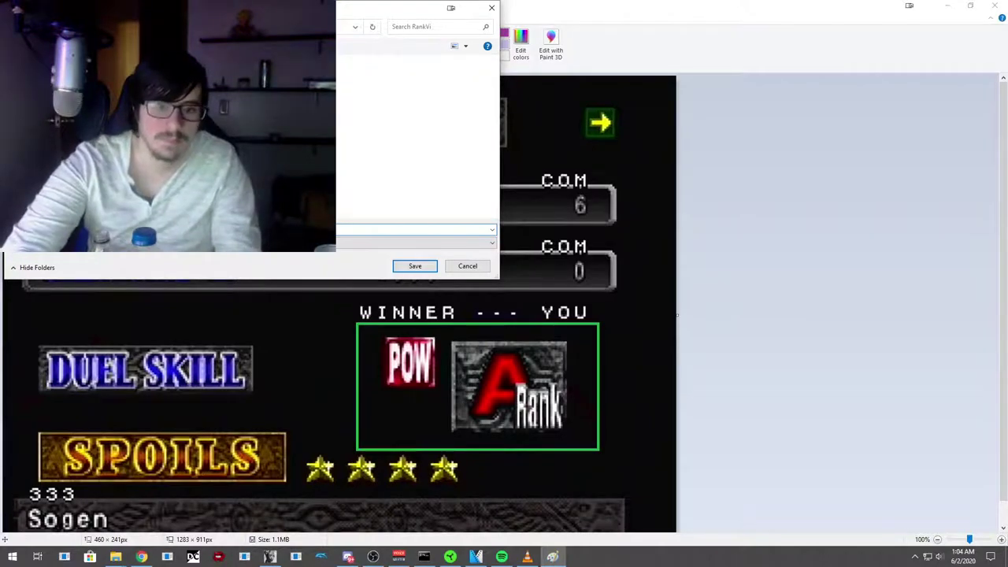
click(415, 266)
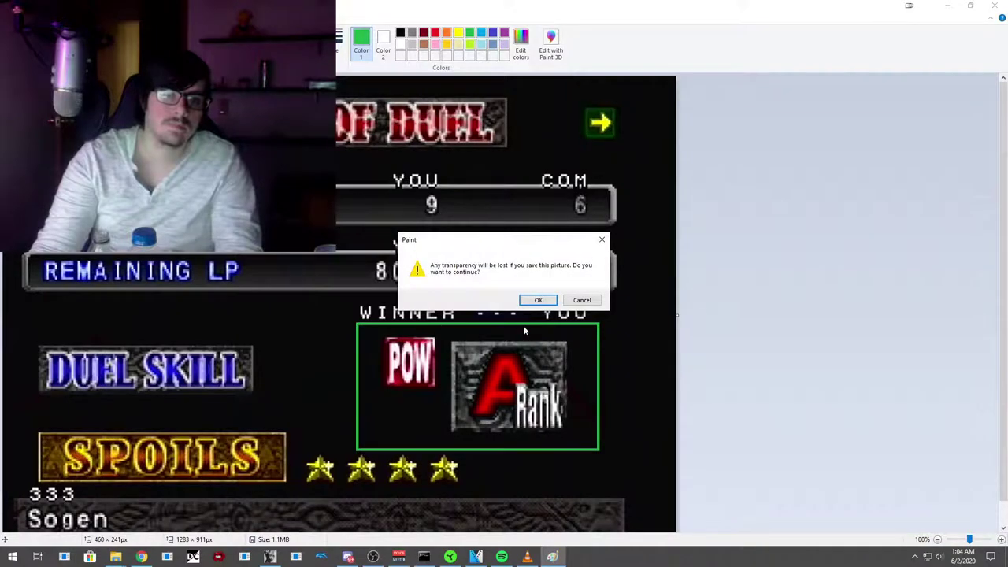
click(536, 302)
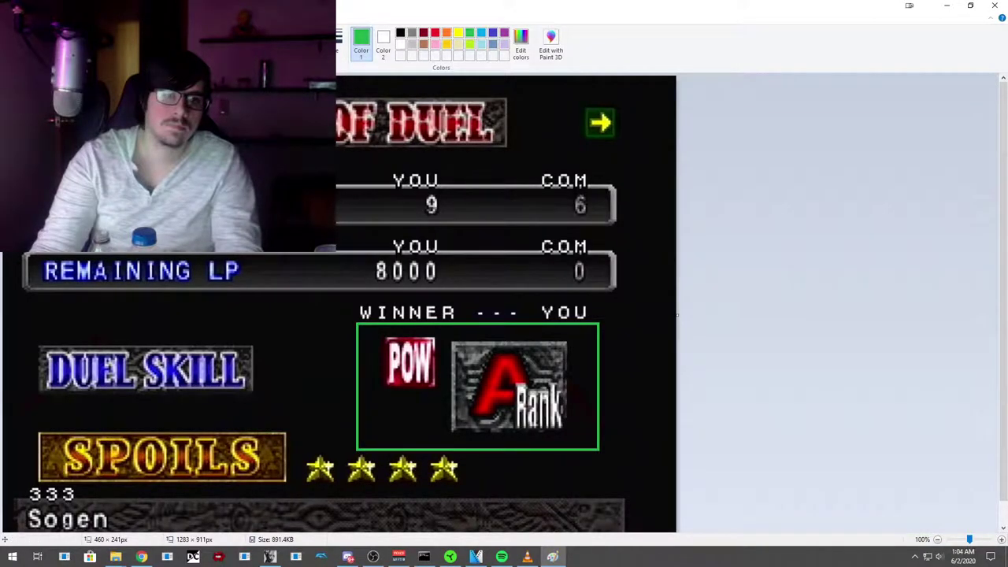
Step: Replace the badge outline with a green rectangle of about 204 × 162 px around the 333 Sogen entry and save it as another image
key(ctrl+z)
scroll(134, 299, down, 1)
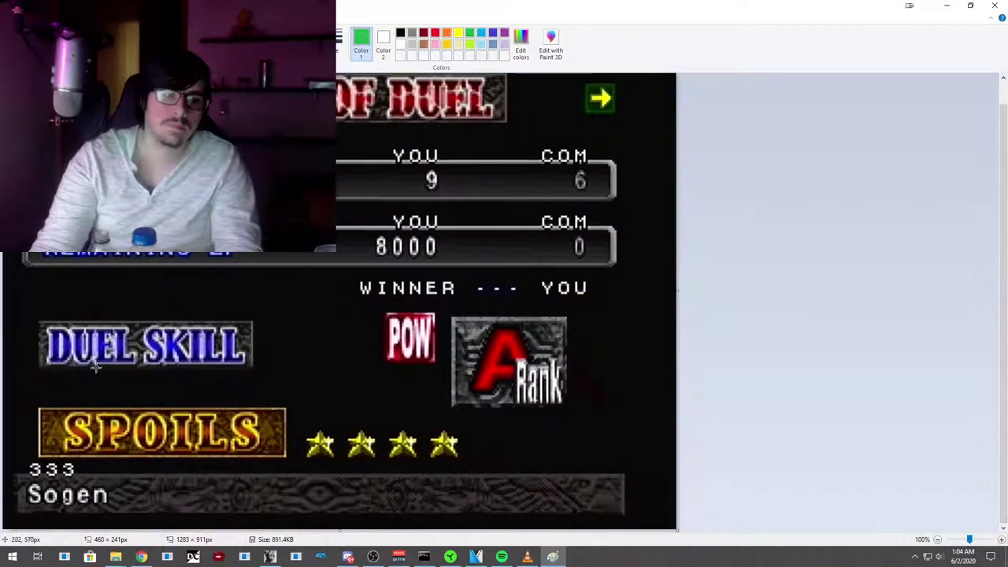
mouse_move(17, 434)
mouse_down()
mouse_move(90, 511)
mouse_move(125, 519)
mouse_up()
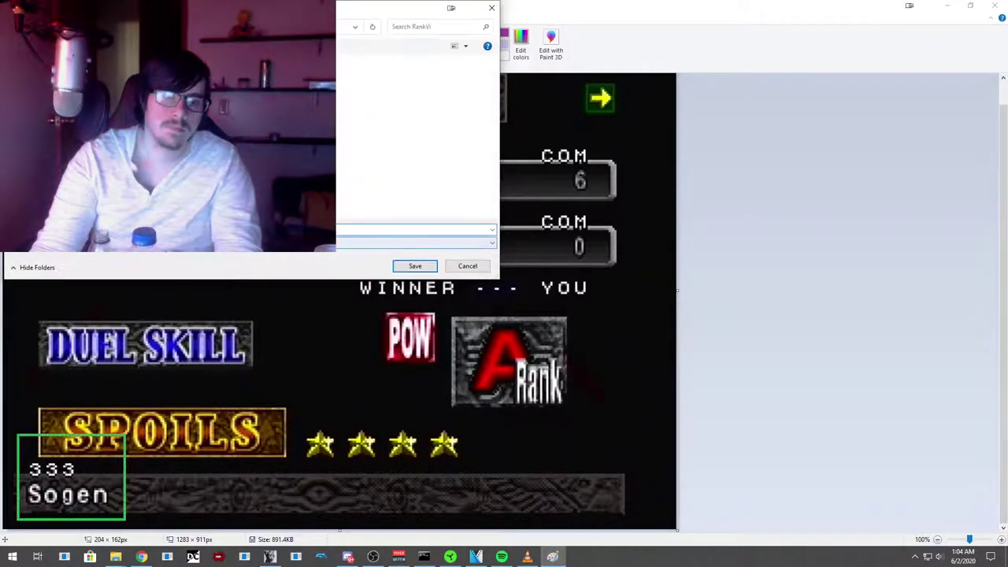
click(415, 266)
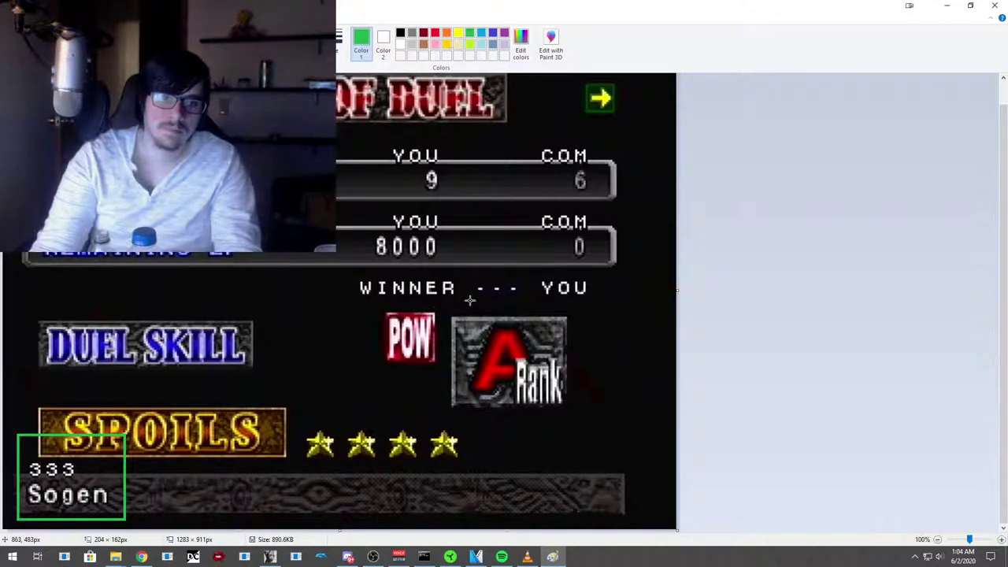
Step: Place the still with the outlined A Rank on the top video track at 00:00:10;24 and play back that section
click(947, 6)
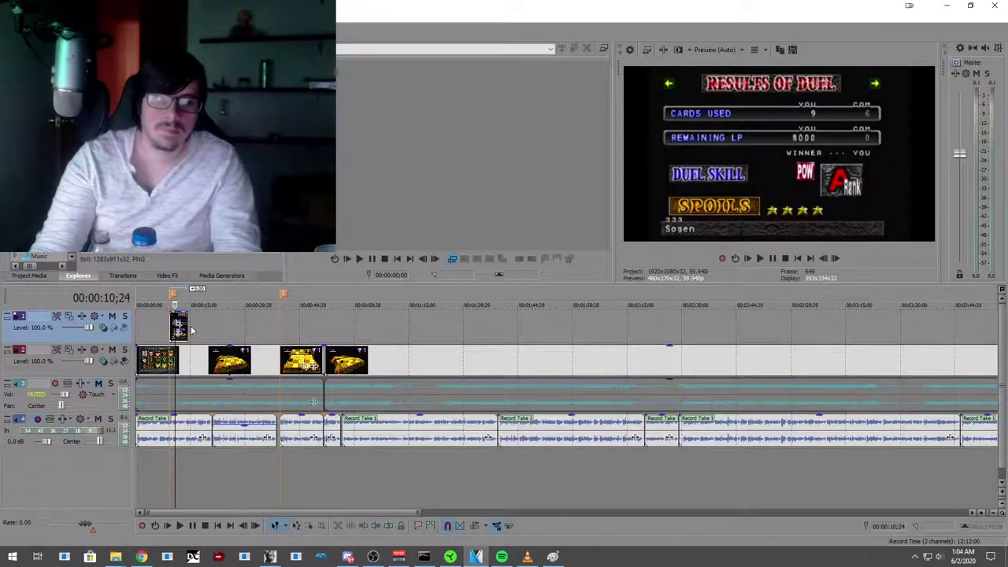
drag(181, 323, 186, 331)
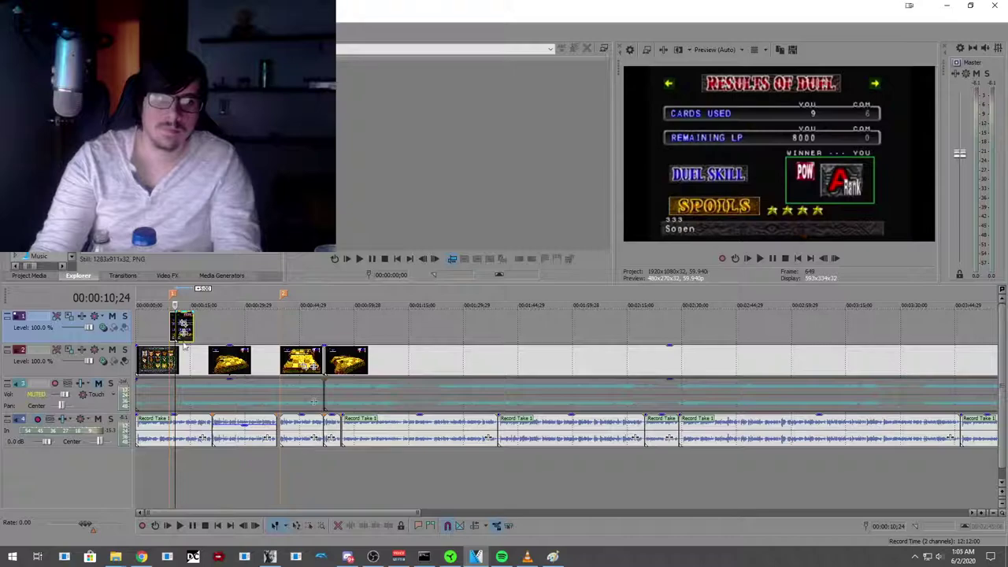
click(166, 476)
click(179, 525)
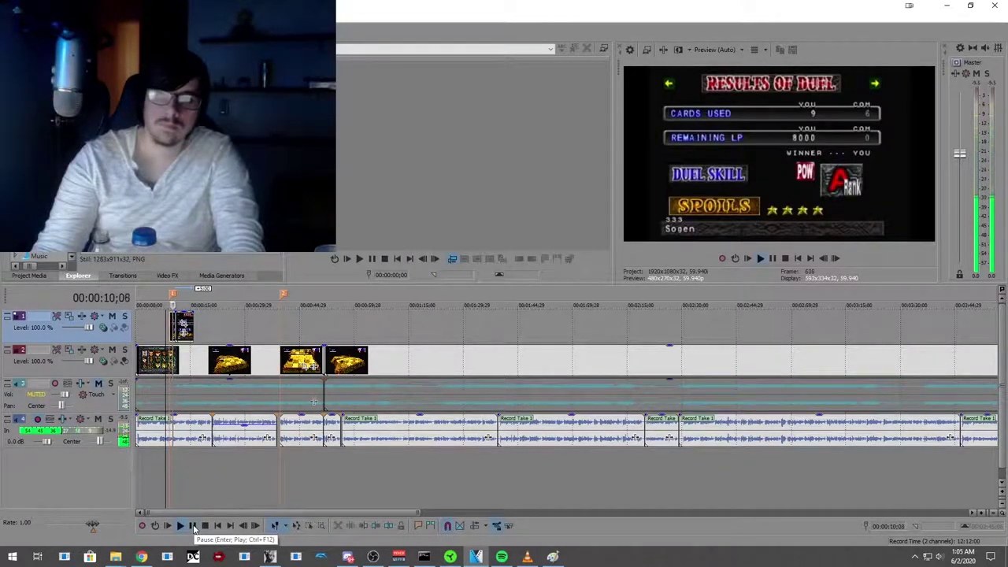
Step: Move the still with the outlined Sogen entry to start at 00:00:12;08 on the top track and trim its end to 00:00:13;21
click(193, 526)
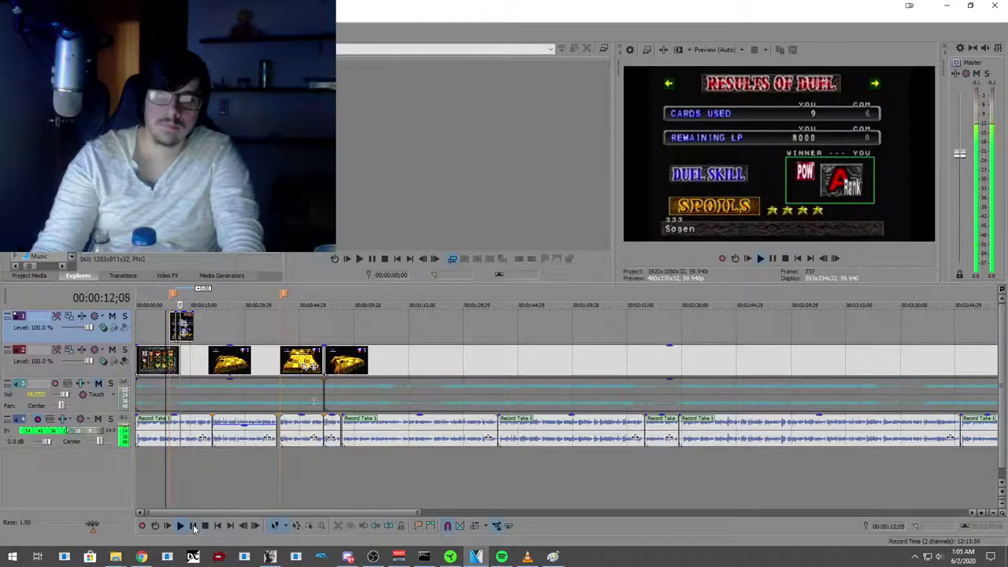
mouse_move(184, 329)
mouse_down()
mouse_move(175, 328)
mouse_move(189, 330)
mouse_up()
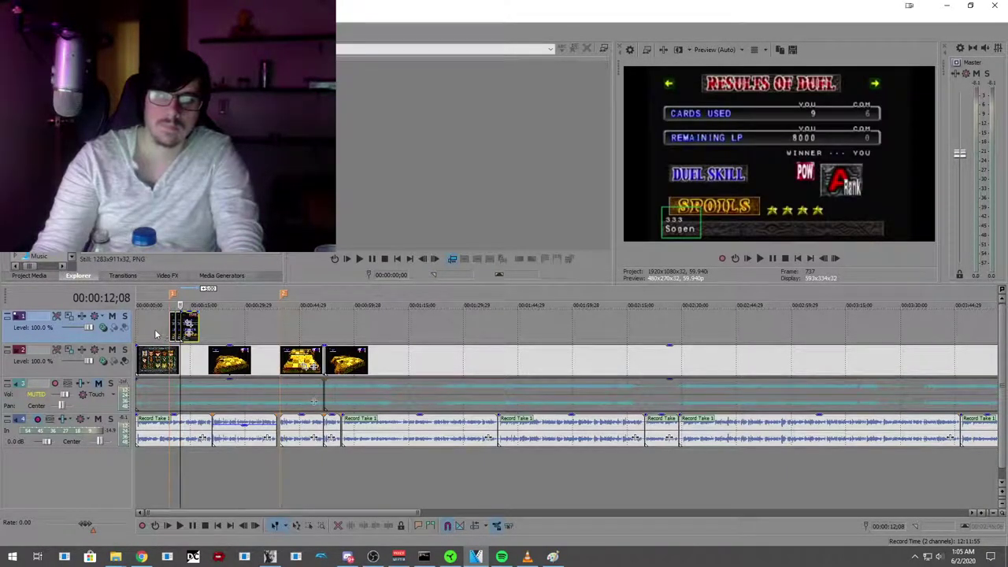
click(155, 333)
click(178, 527)
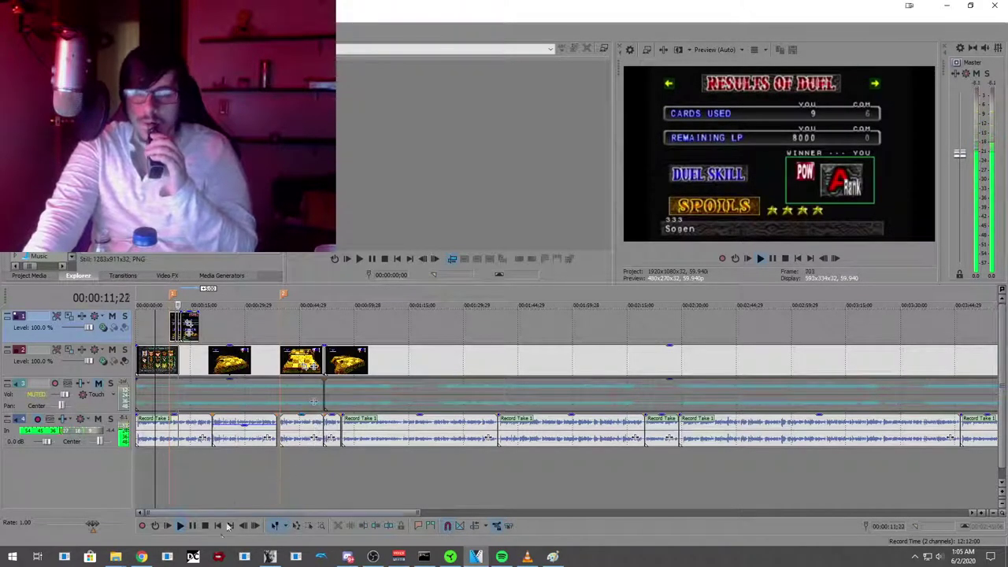
click(193, 526)
drag(196, 326, 185, 330)
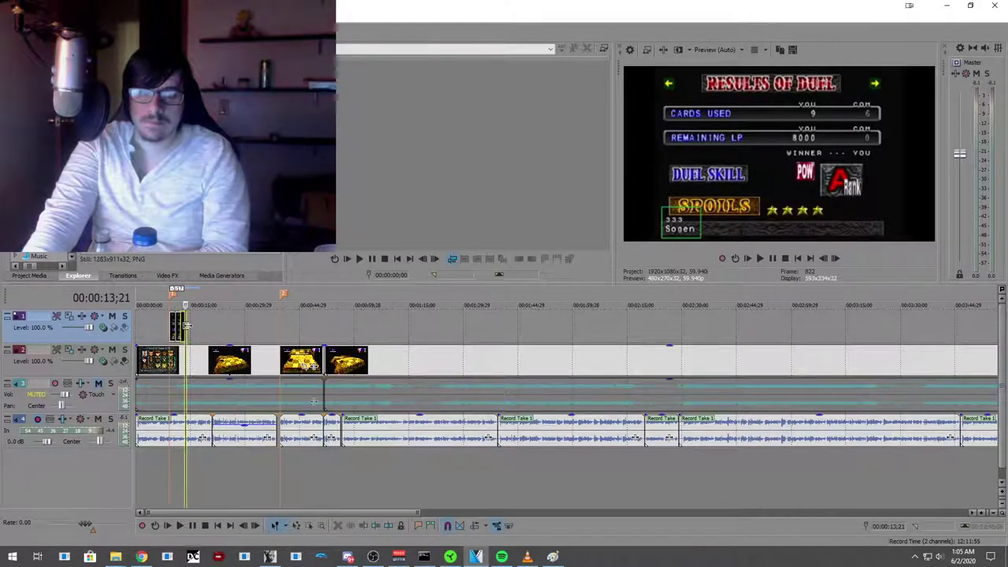
Step: Play back the section with the two outlined stills from 00:00:07;23 to check their timing against the narration
click(165, 447)
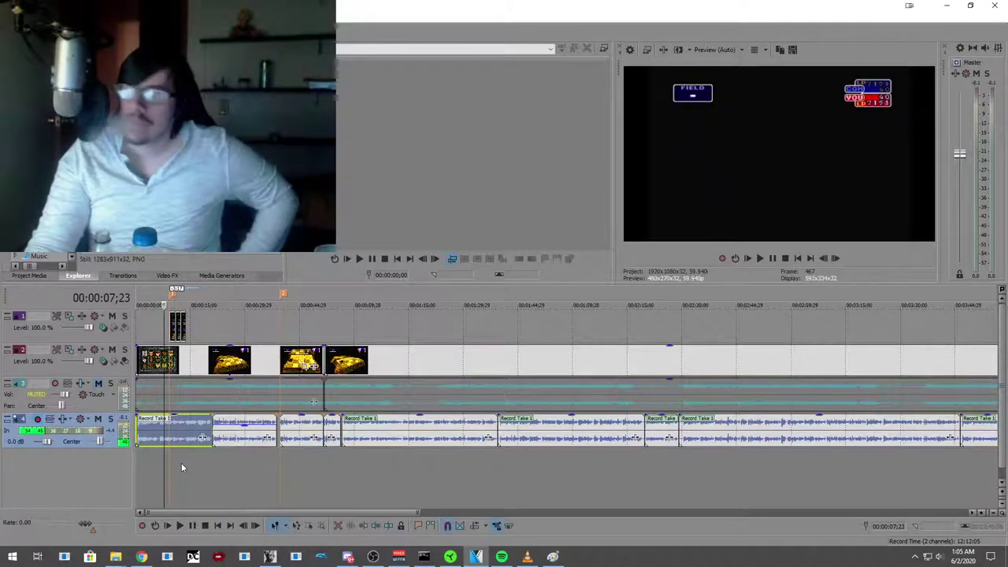
click(179, 525)
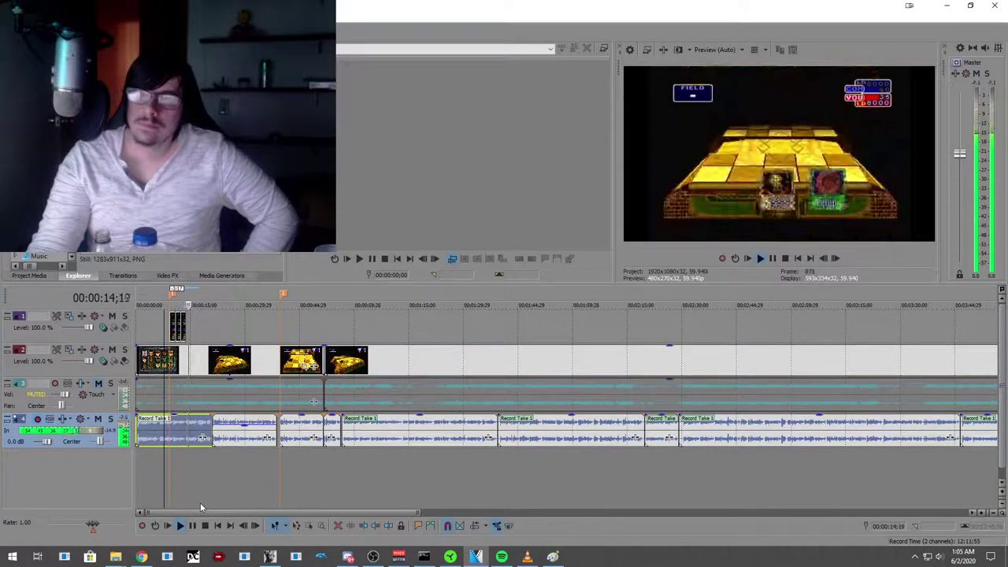
click(191, 527)
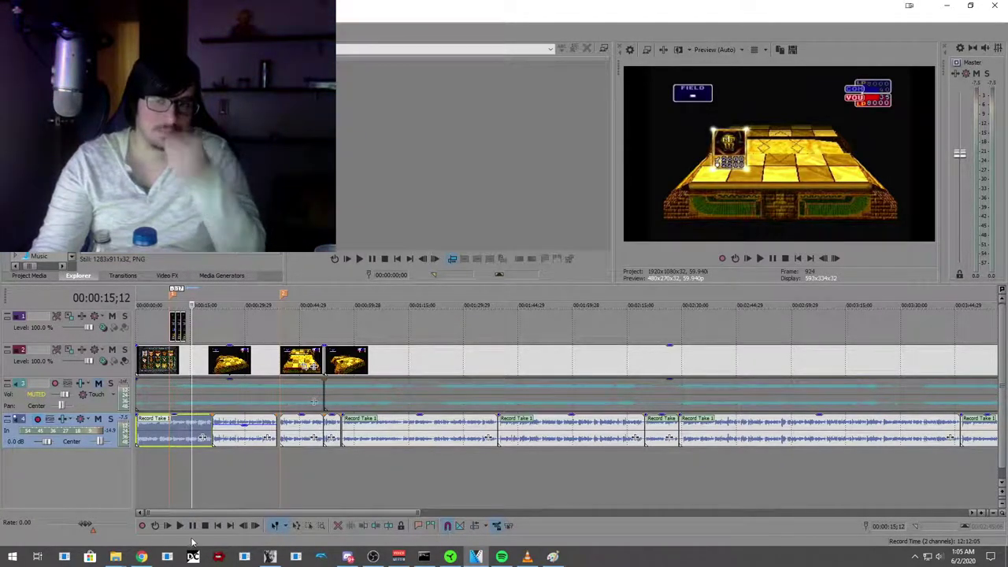
click(555, 557)
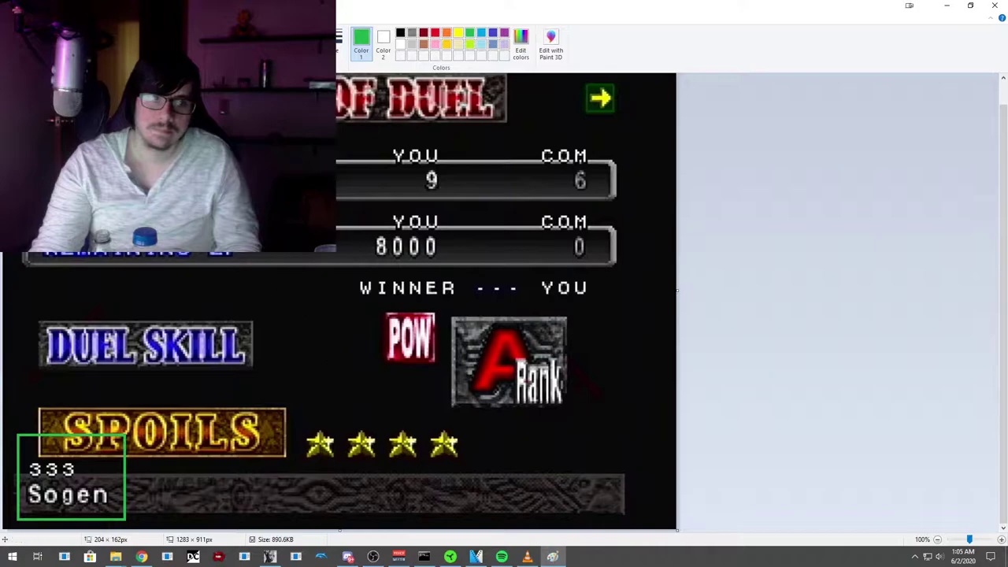
key(ctrl+n)
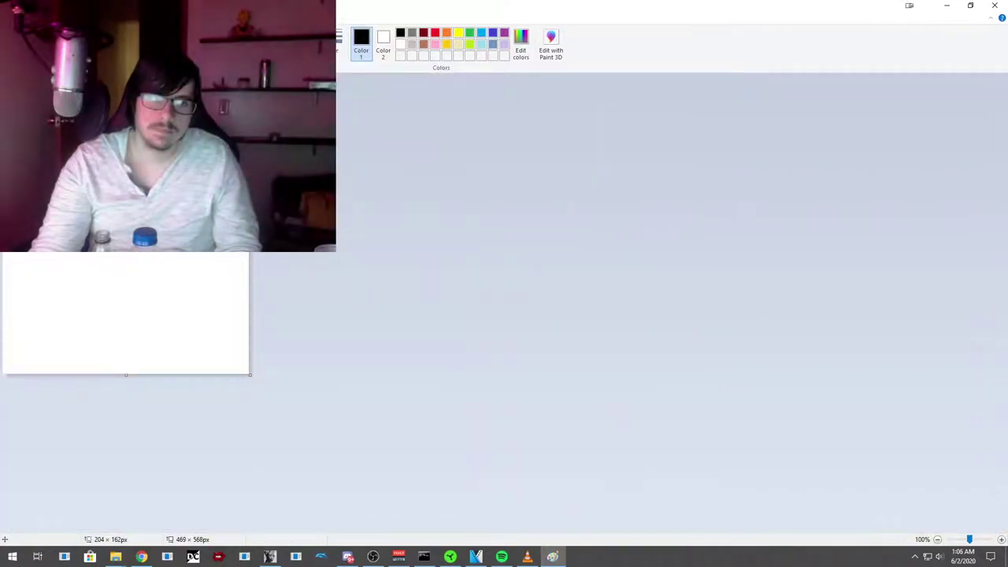
click(995, 5)
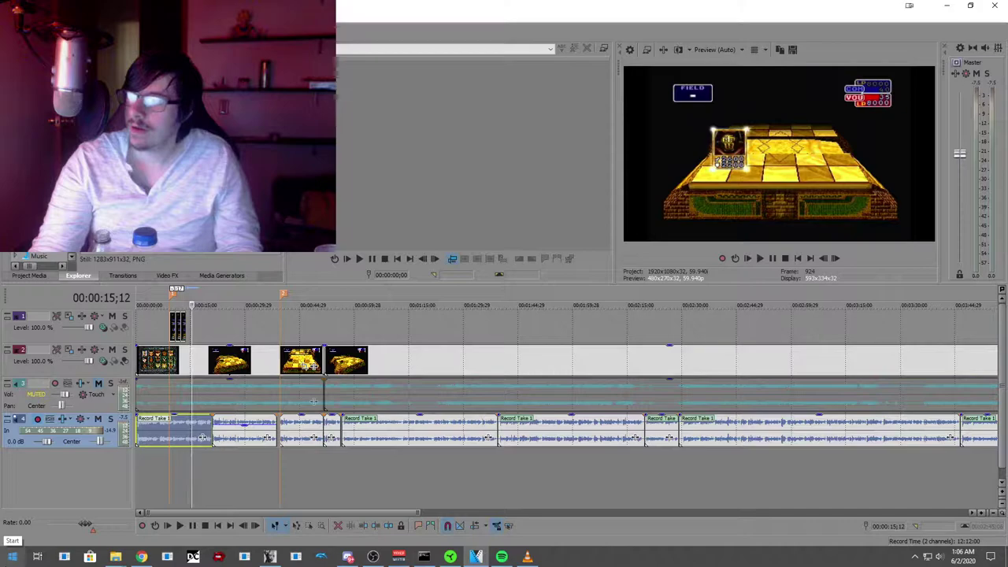
Step: Find and launch Adobe Photoshop CC 2017
click(13, 556)
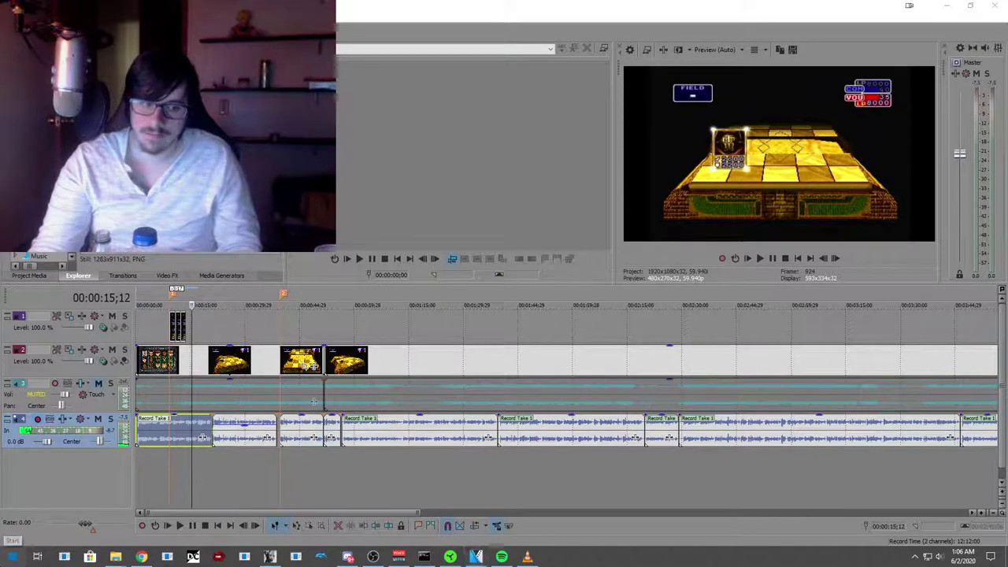
text(photo)
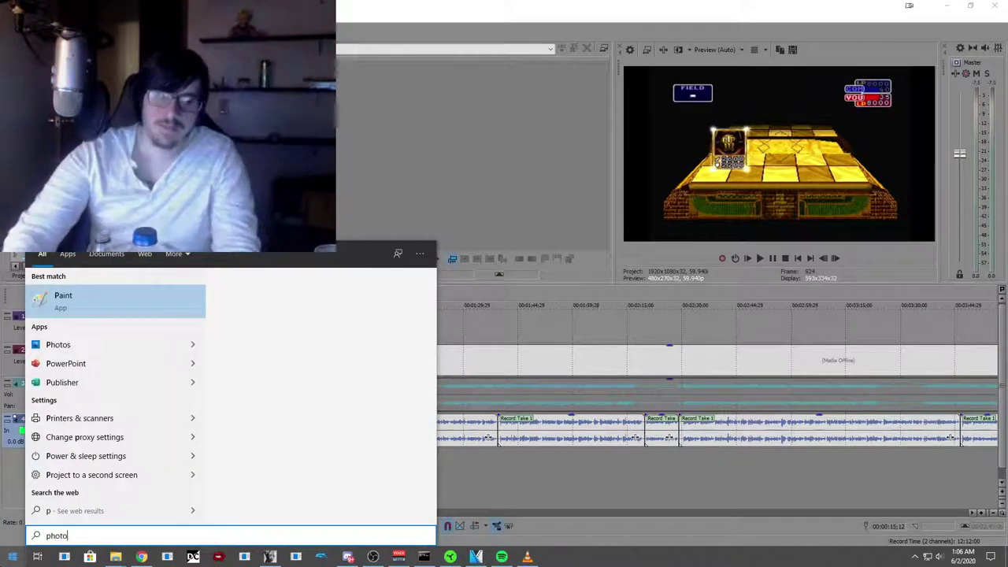
text(s)
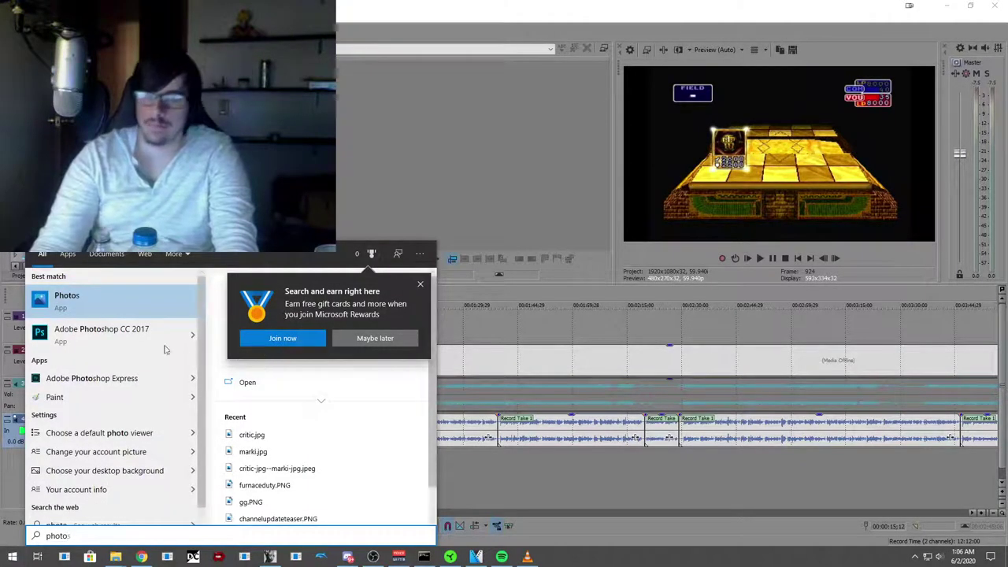
key(Escape)
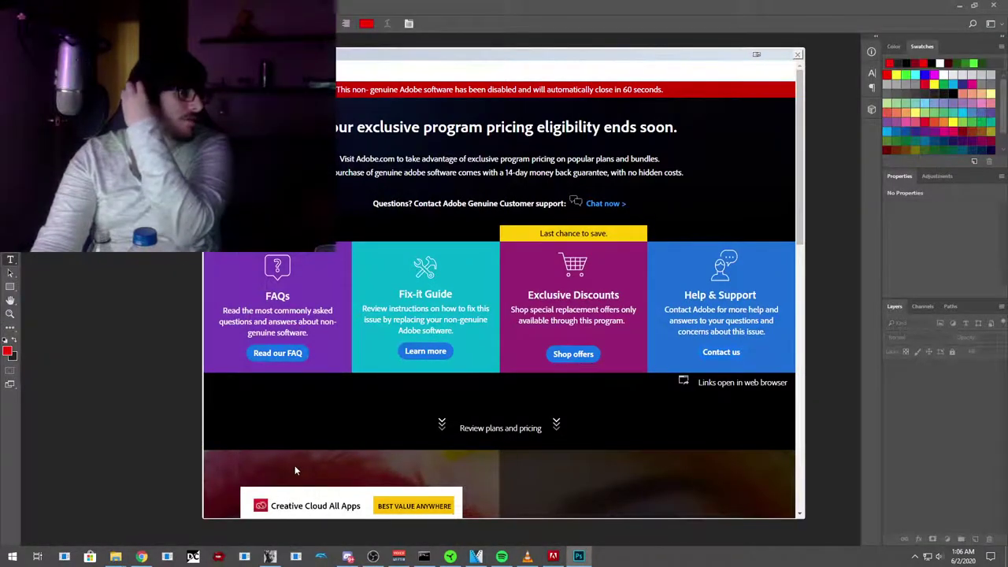
Step: Open Task Manager, move the Adobe warning window aside and end the top-listed application behind that warning
right_click(13, 556)
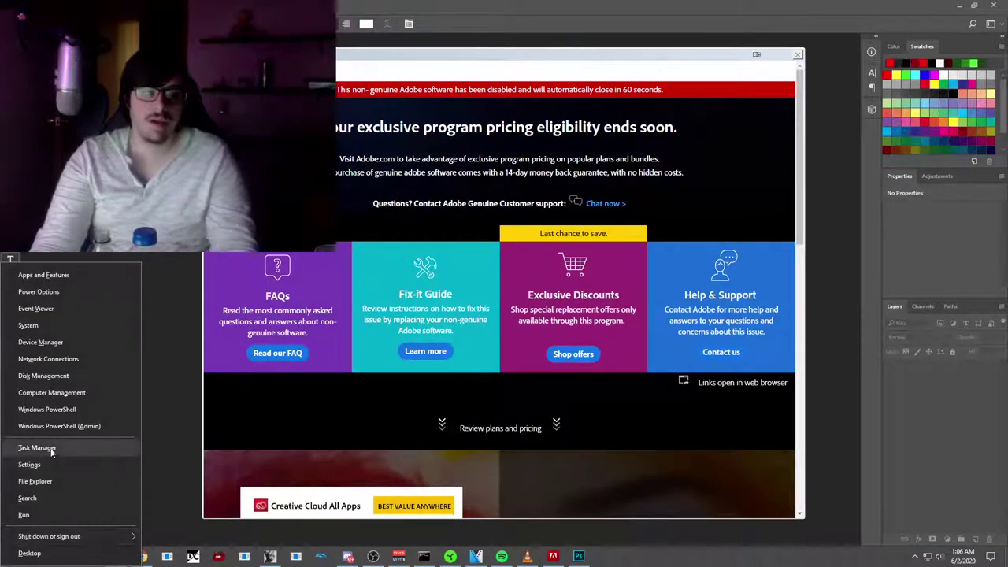
click(56, 447)
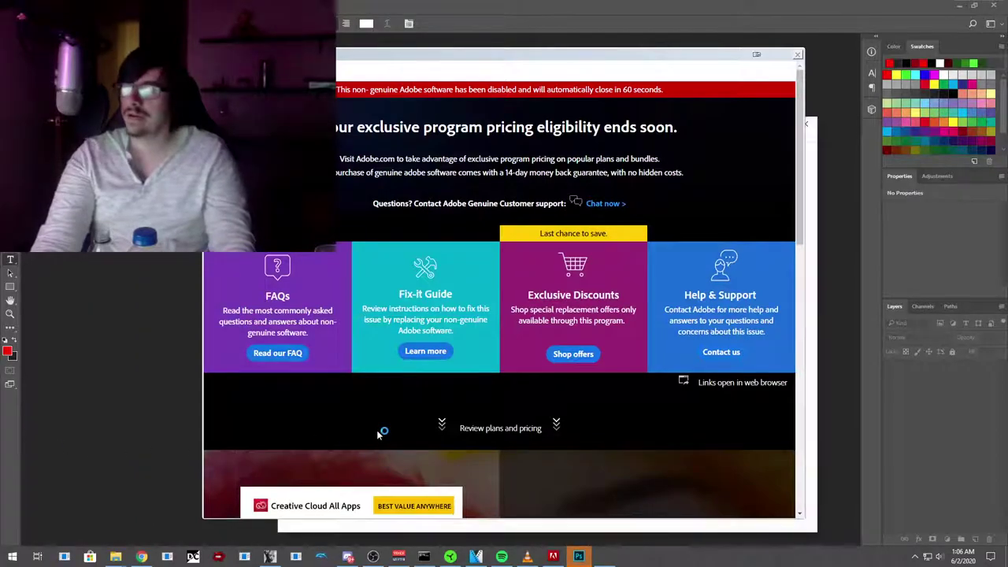
drag(599, 51, 219, 77)
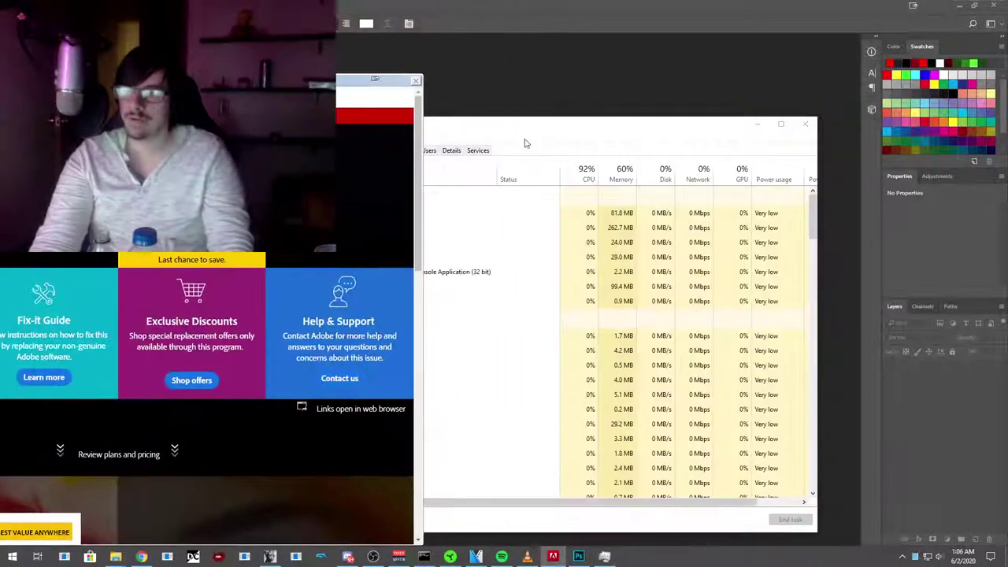
click(604, 557)
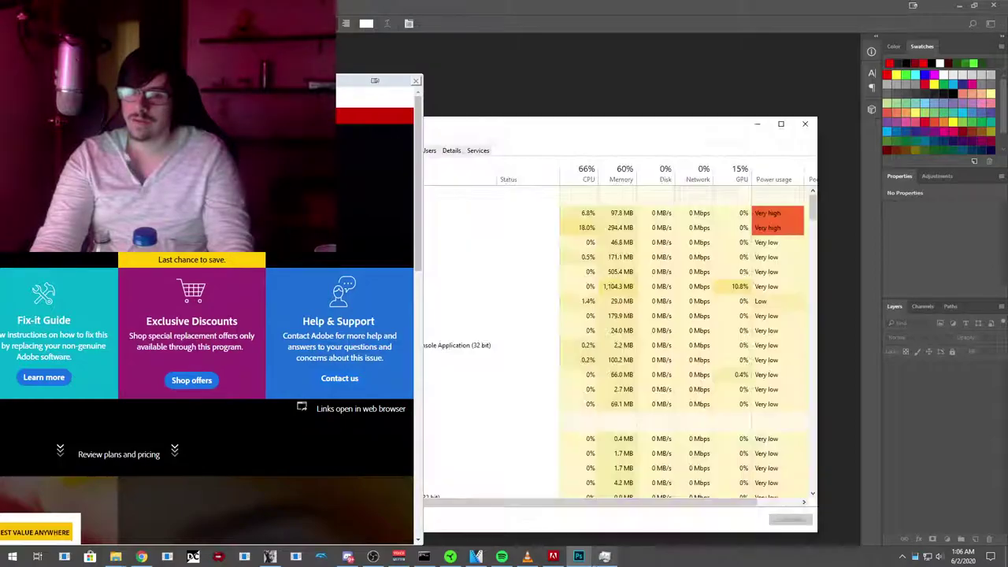
drag(531, 126, 719, 103)
click(634, 183)
drag(623, 96, 483, 62)
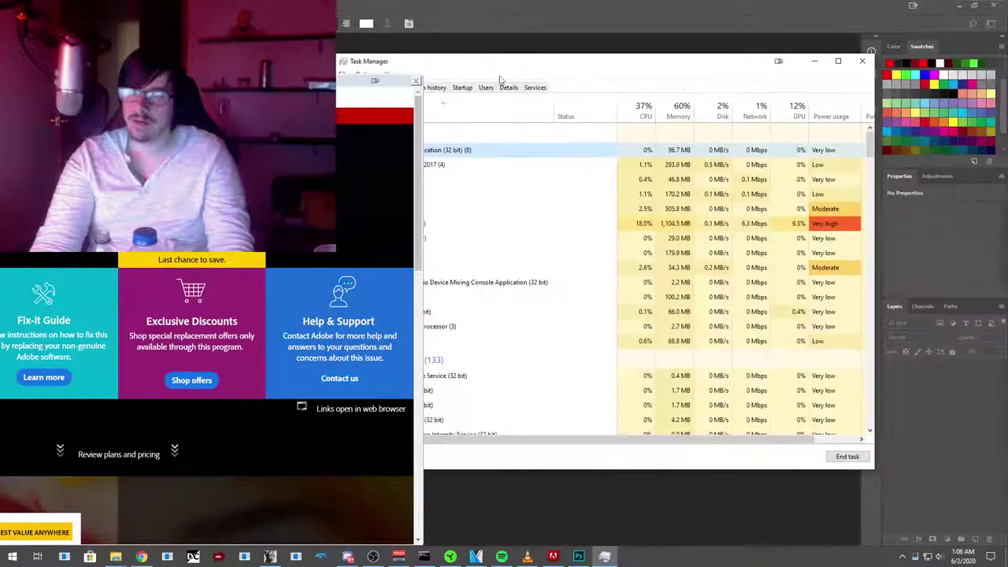
click(846, 456)
Step: End the Adobe Genuine Software Integrity Service and Adobe Genuine Software Service processes, and dismiss Photoshop's extension loading message
click(504, 388)
scroll(505, 389, down, 1)
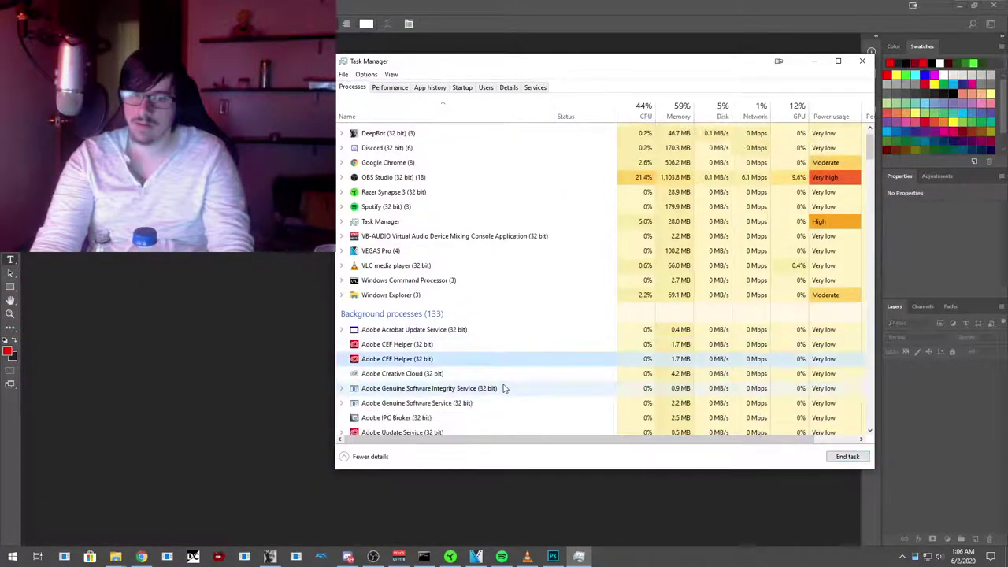
click(417, 389)
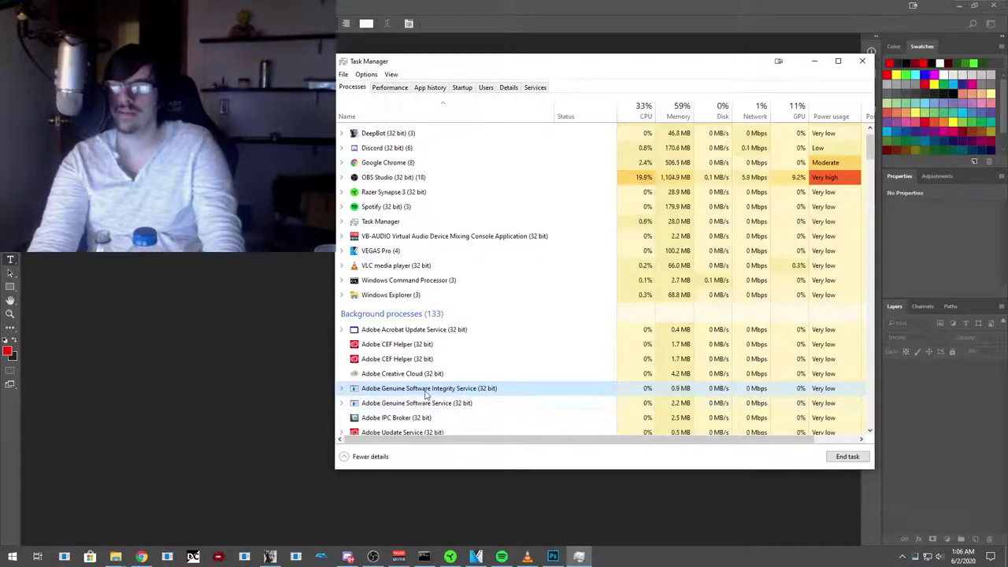
click(847, 456)
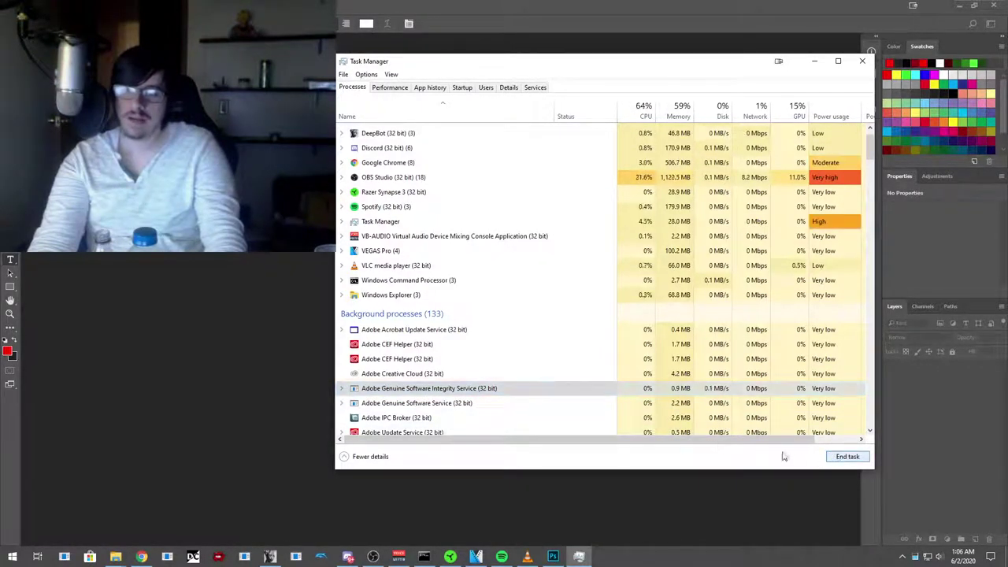
click(444, 390)
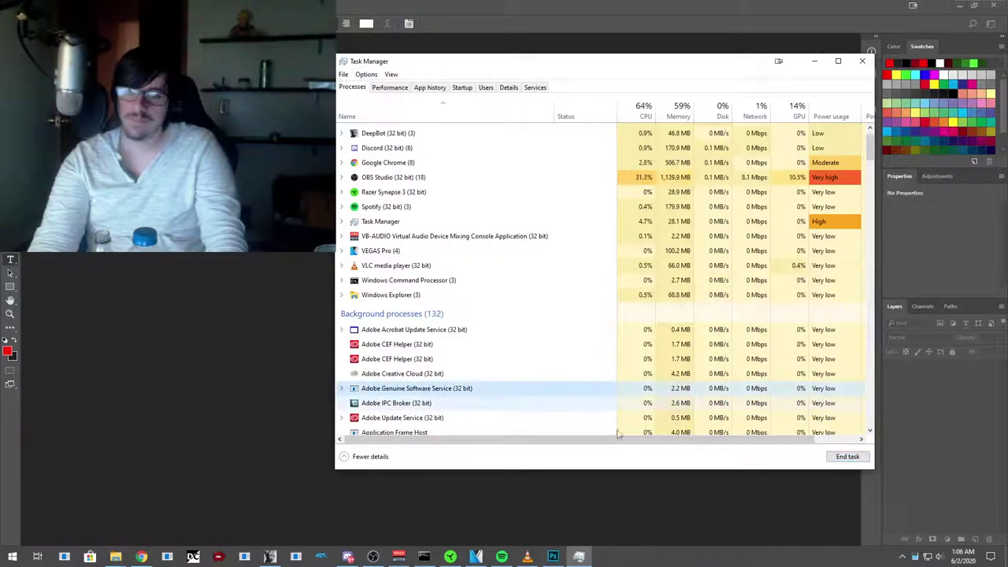
click(844, 458)
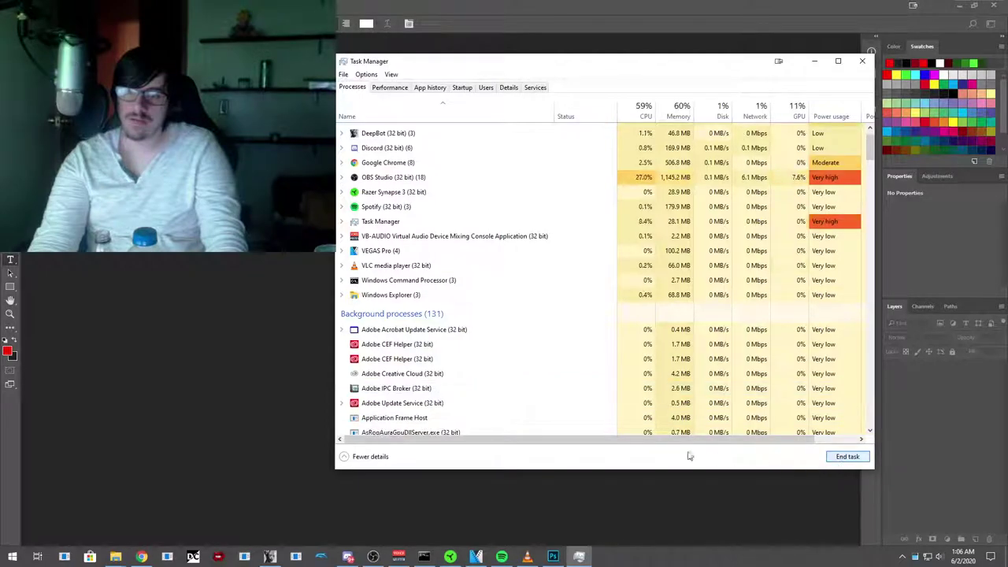
click(814, 61)
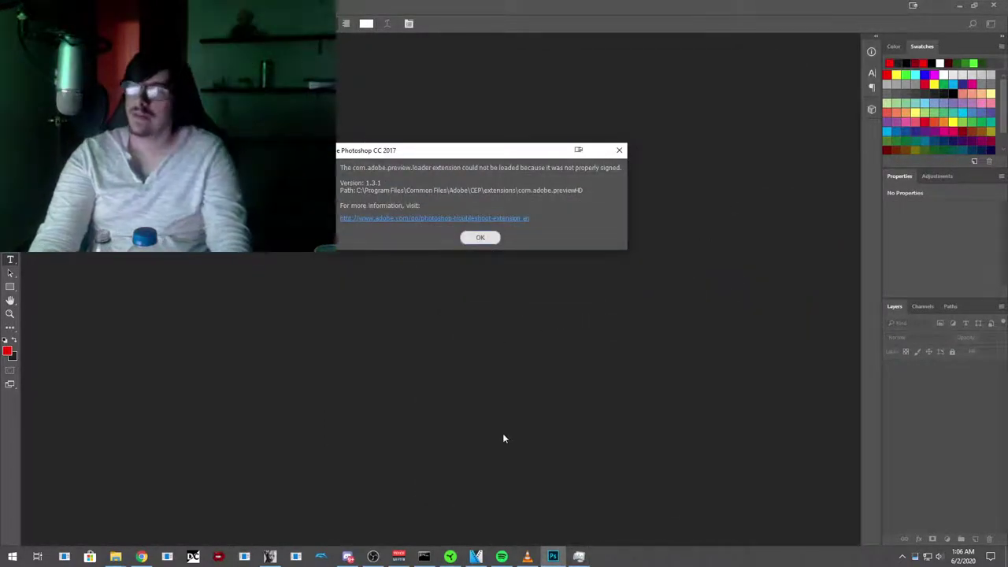
key(Return)
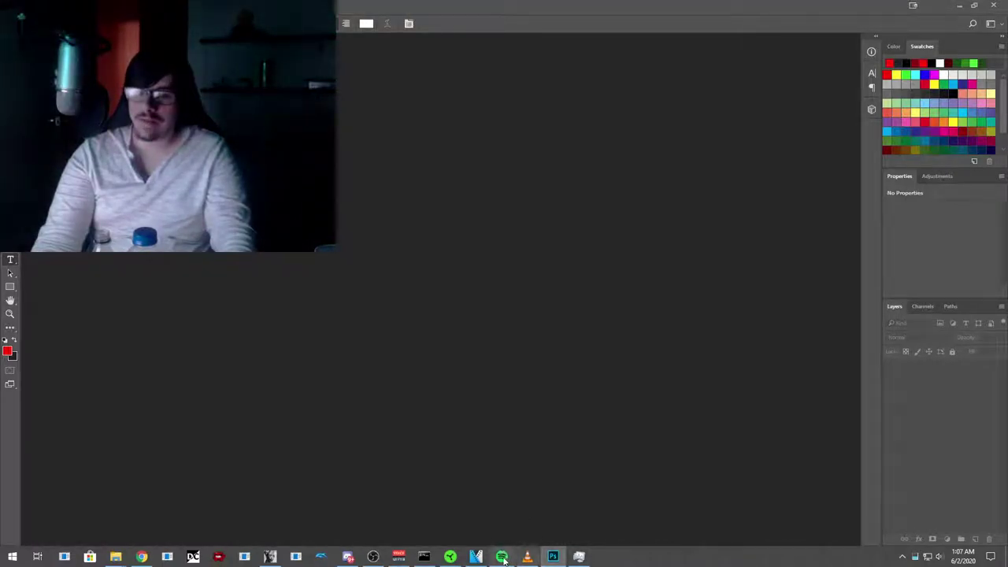
Step: Create a new Photoshop document of 1920 × 1080 pixels with transparent background contents
mouse_move(478, 559)
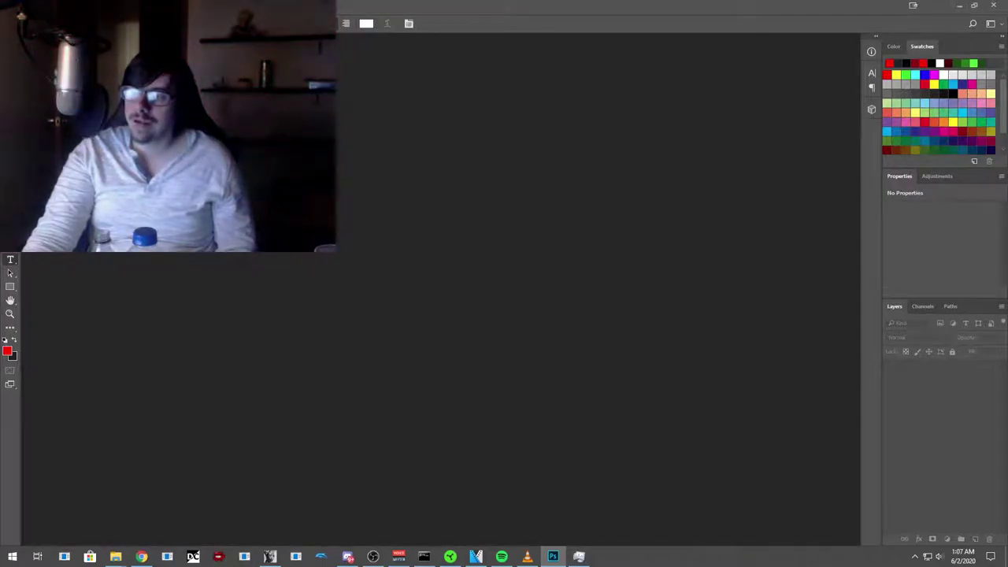
key(super+e)
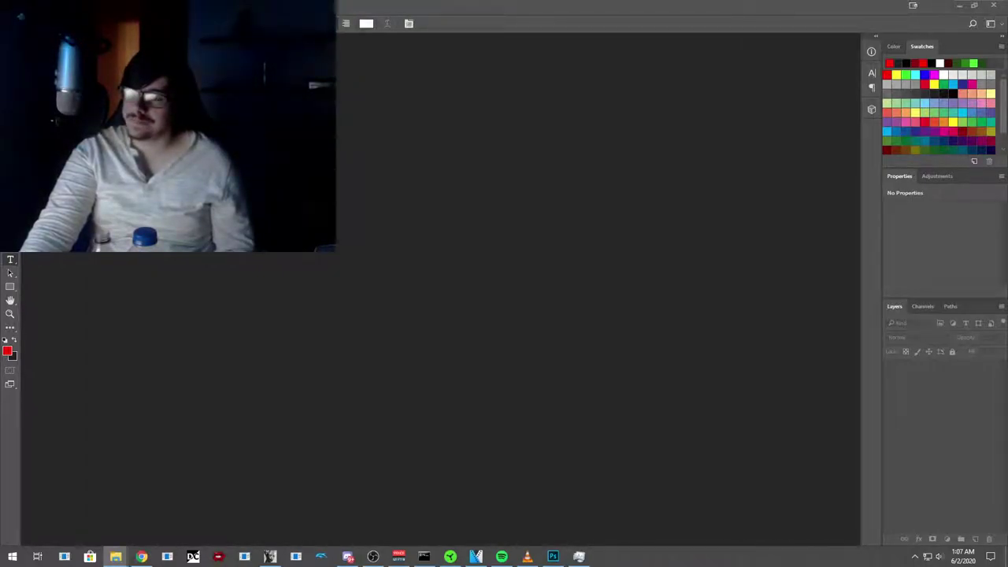
key(alt+f)
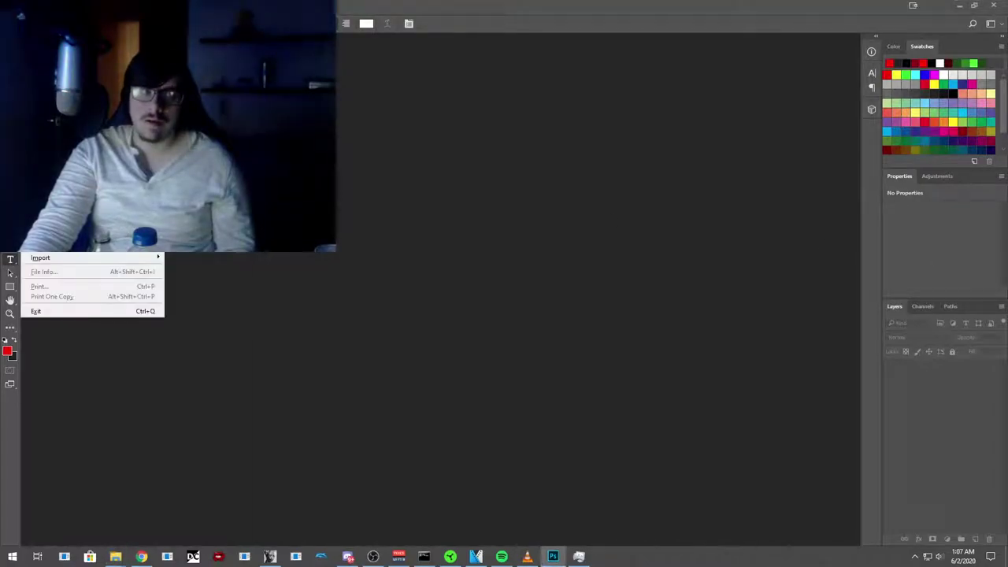
key(n)
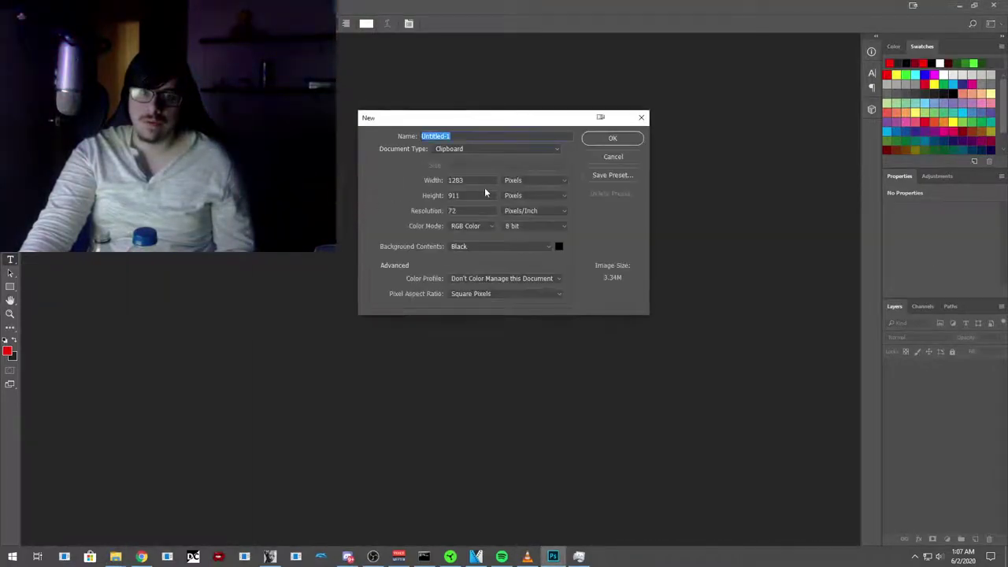
double_click(477, 182)
text(1920)
key(Tab)
text(1080)
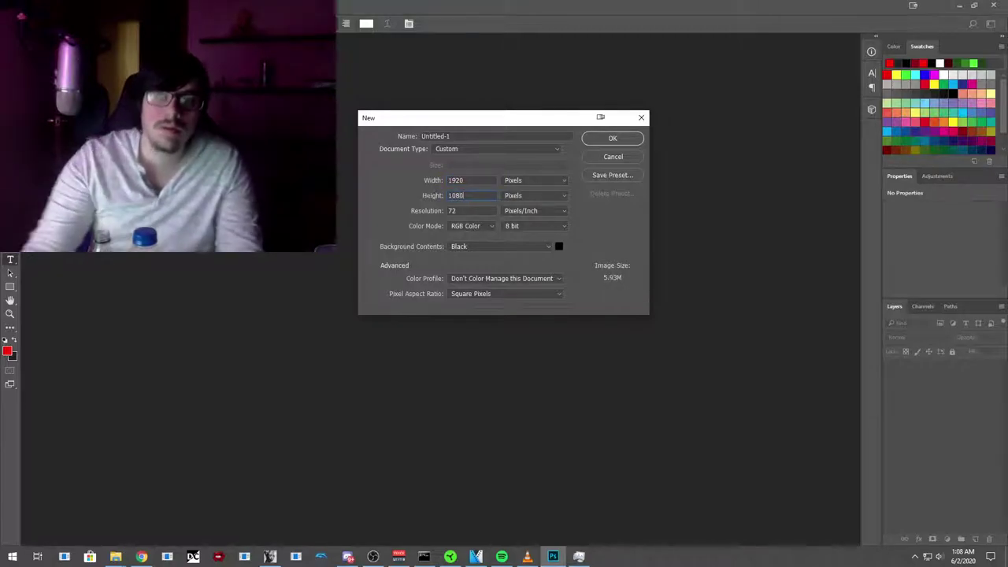
click(529, 248)
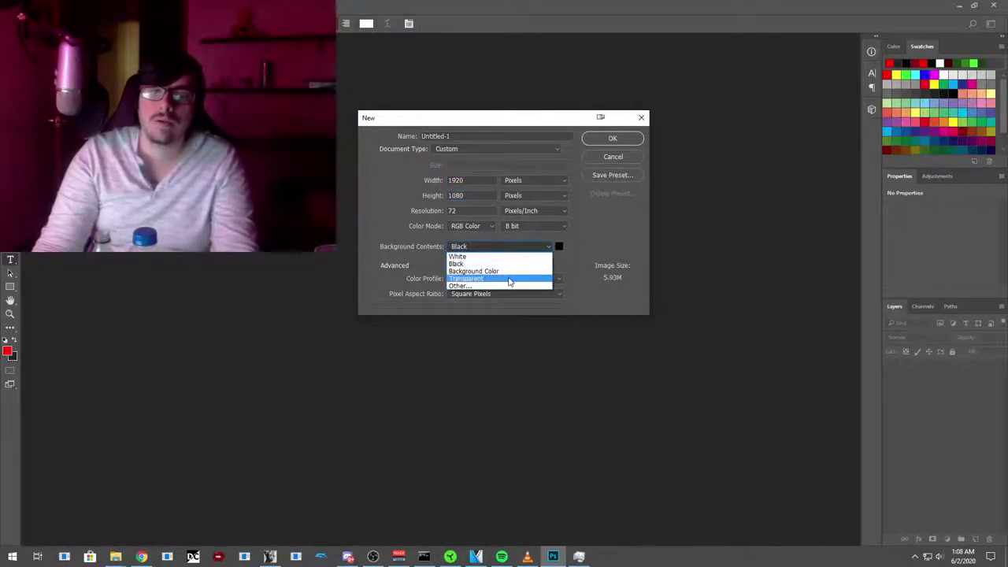
click(481, 278)
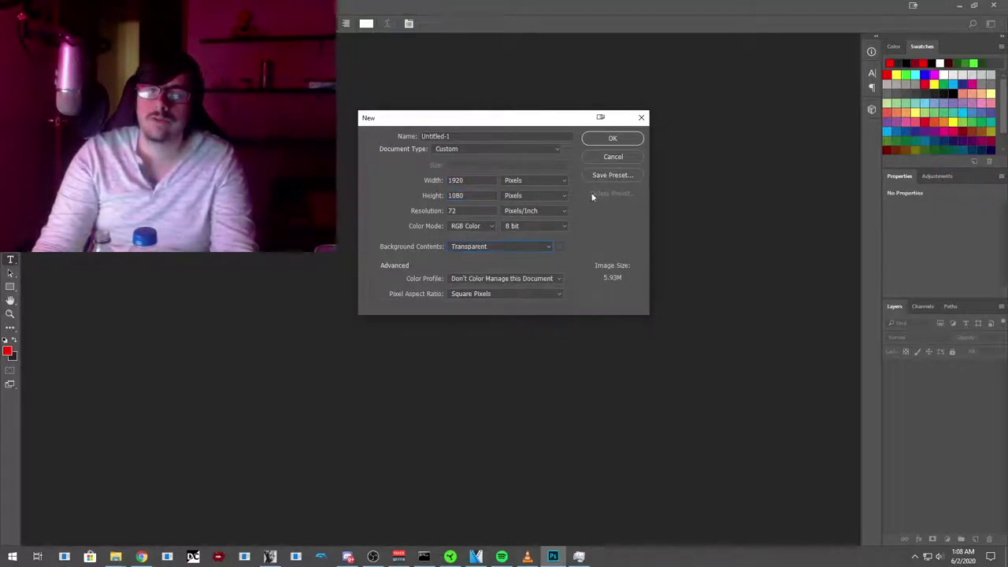
click(629, 139)
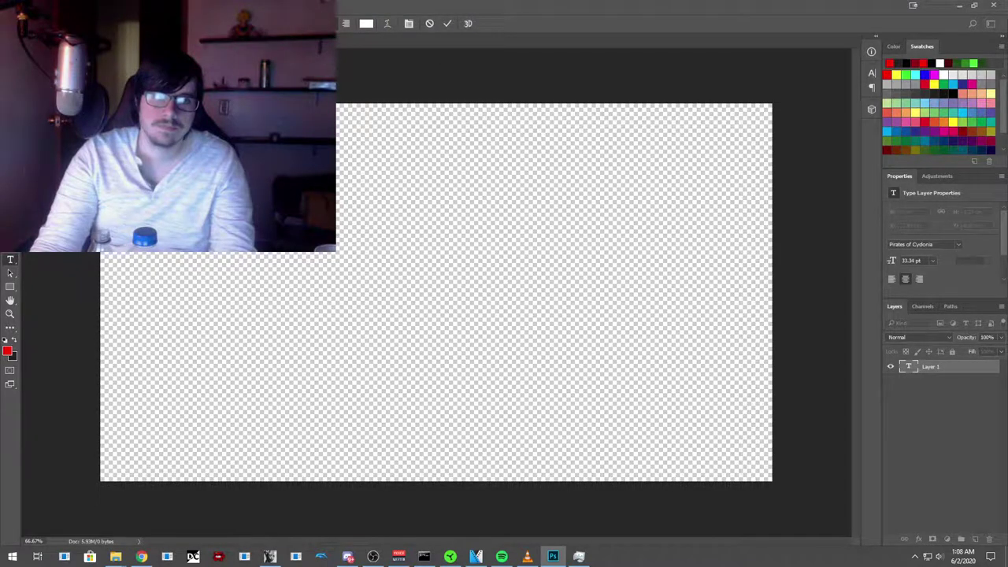
Step: Set the new text layer's font size to 173.34 pt and its colour to red, ff0000
drag(893, 260, 930, 260)
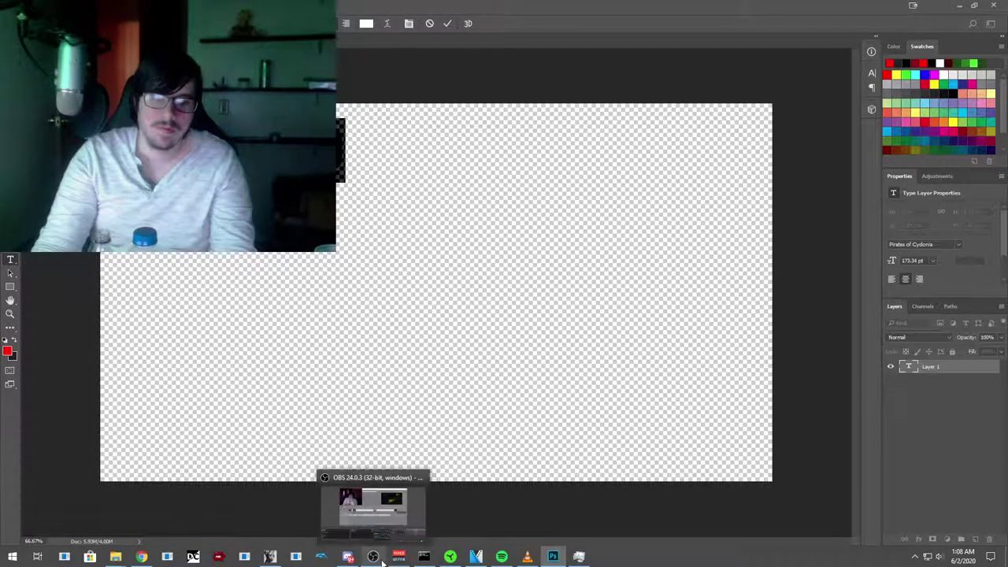
mouse_move(577, 556)
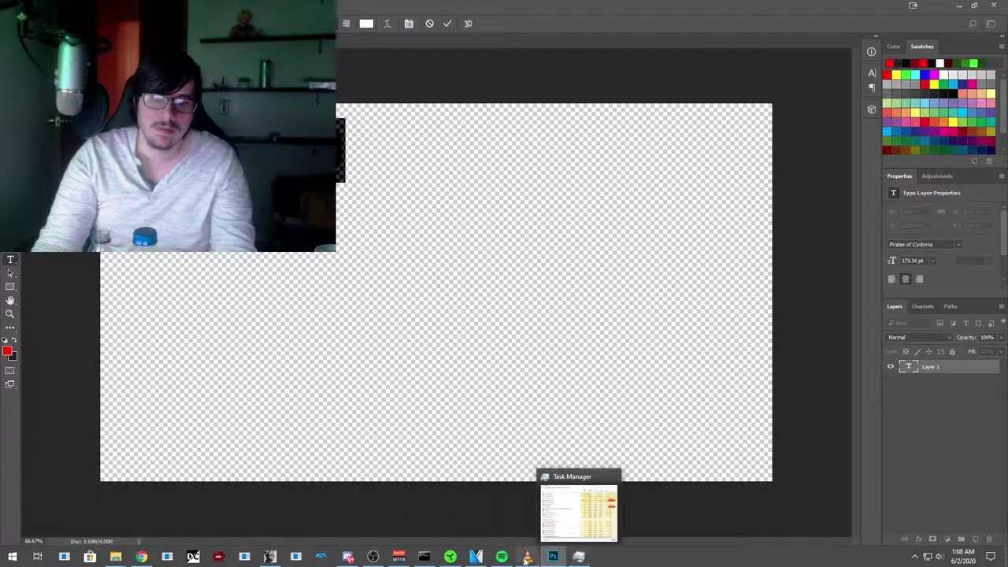
click(476, 557)
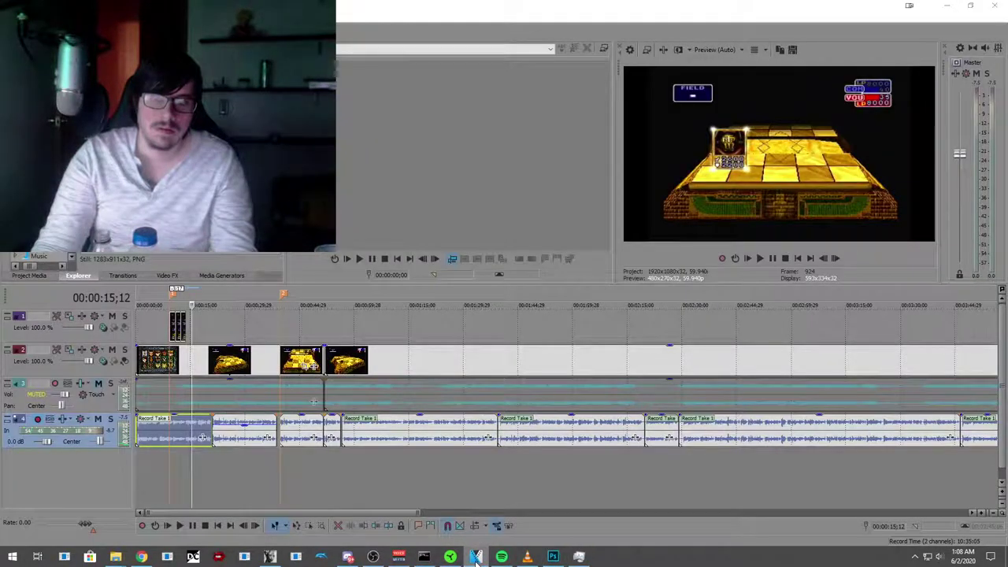
click(475, 559)
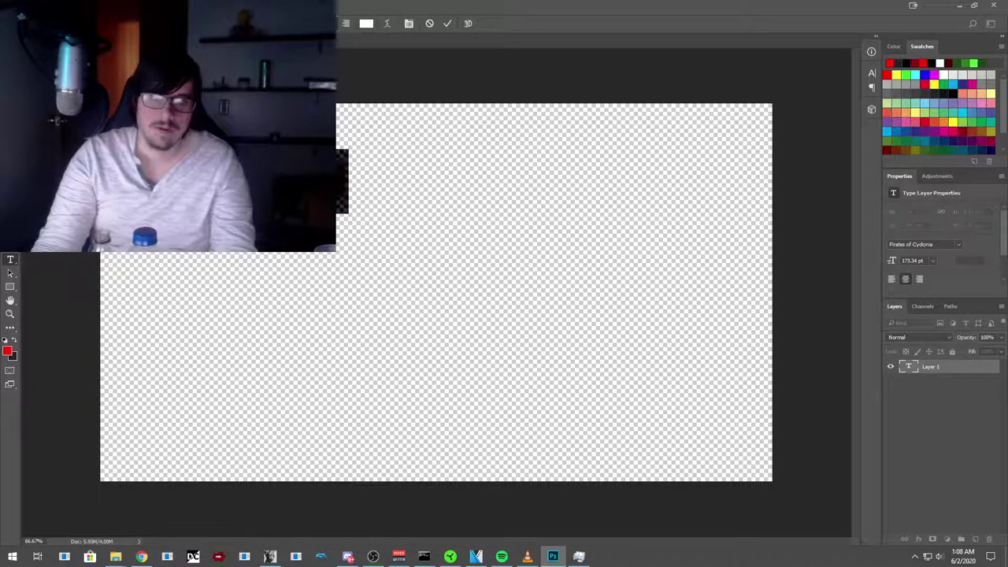
click(366, 23)
text(ff0000)
click(846, 289)
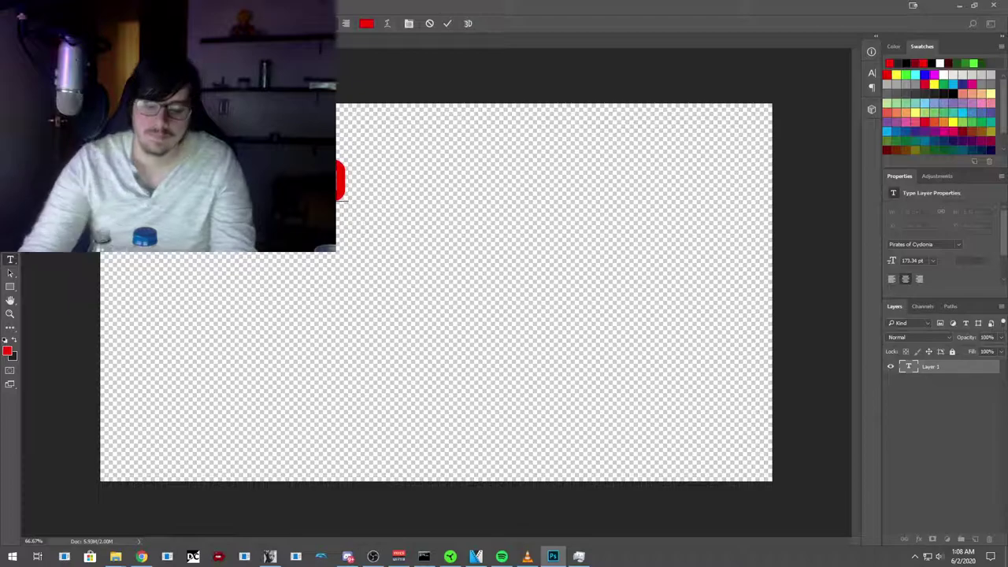
Step: Enter the text "D-POW/TEC" and centre it horizontally near the upper edge of the canvas
text(POW)
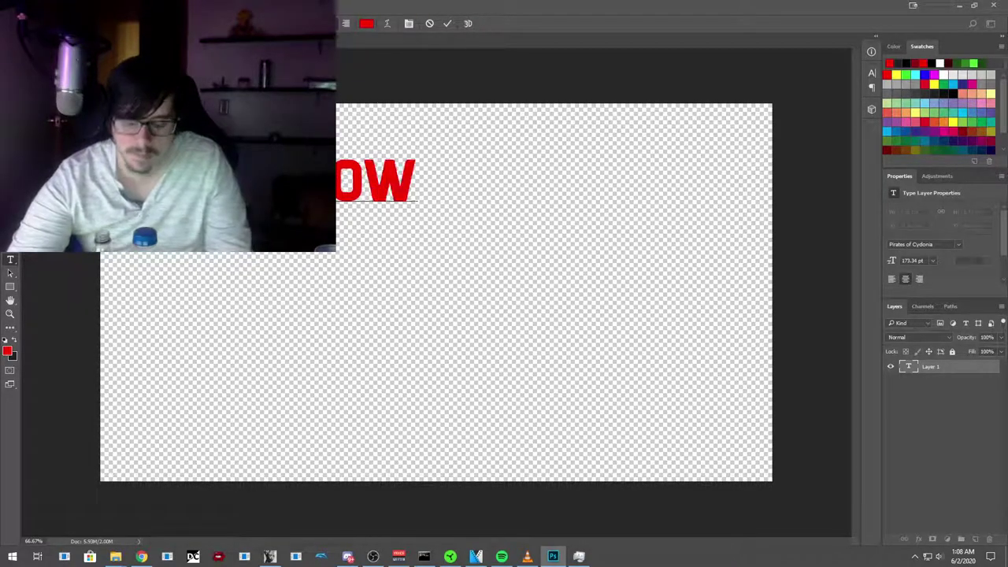
text(/TEC)
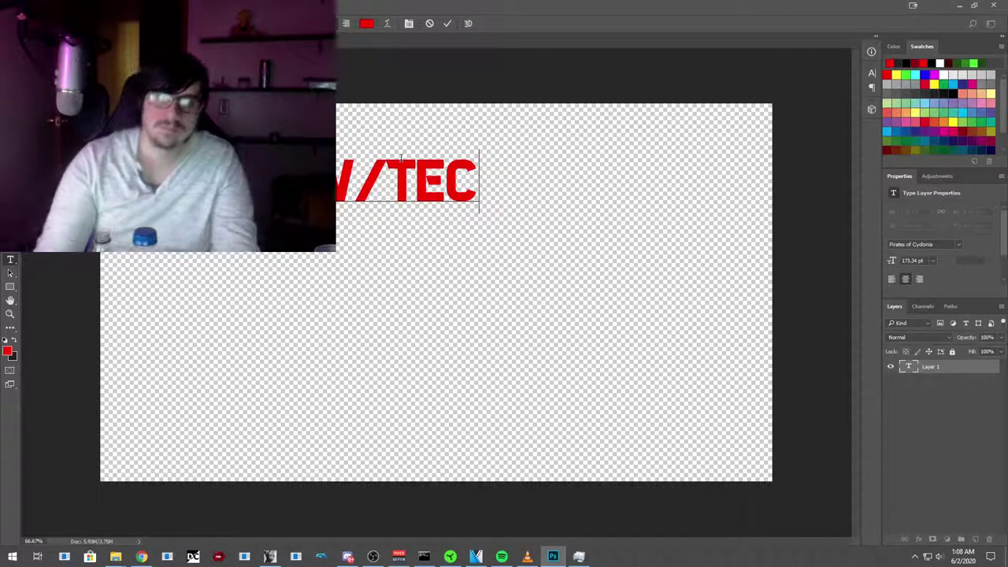
drag(442, 124, 553, 103)
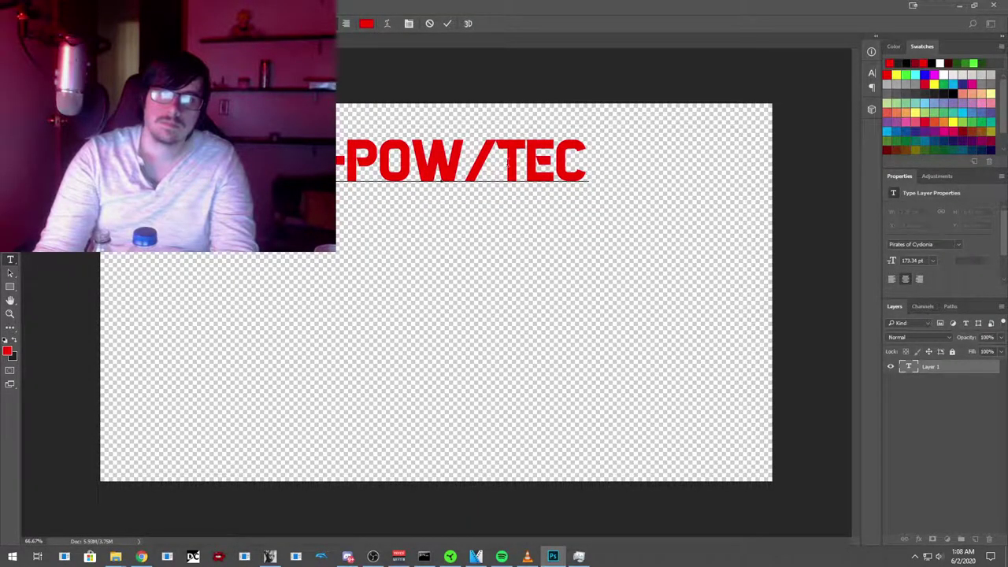
click(304, 360)
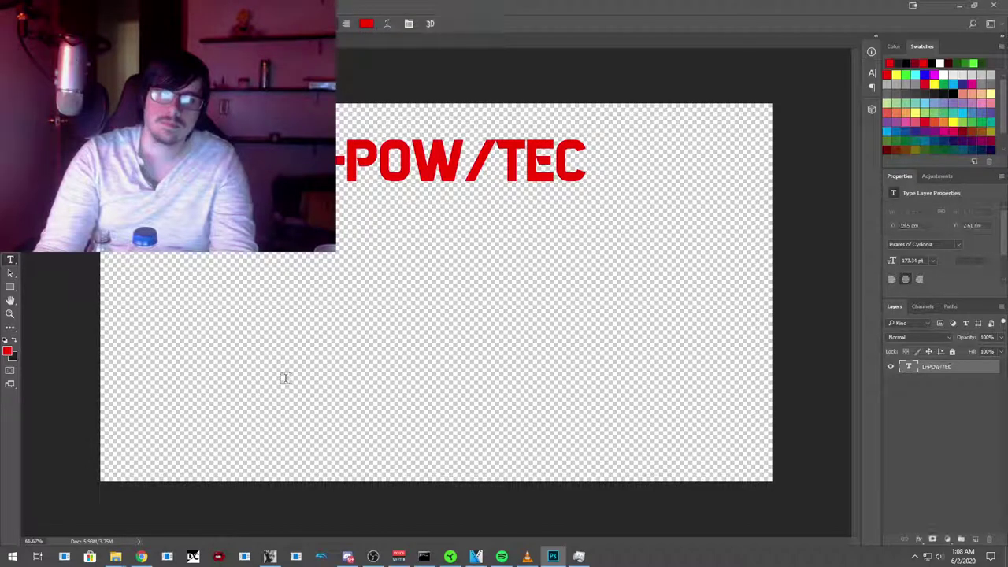
Step: Add a second text layer reading "S-POW/TEC" in the lower part of the canvas, aligned below the first line
click(315, 393)
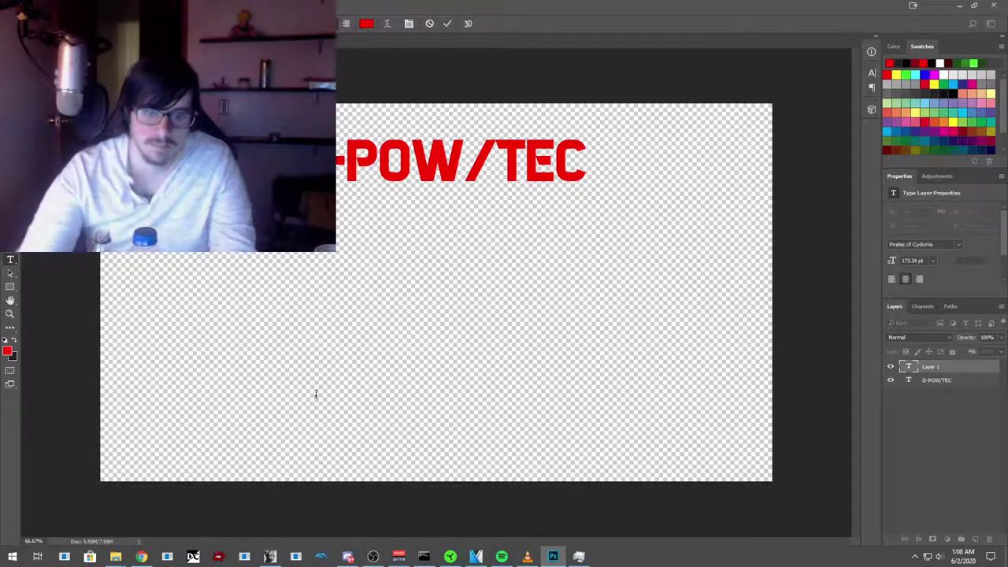
text(S)
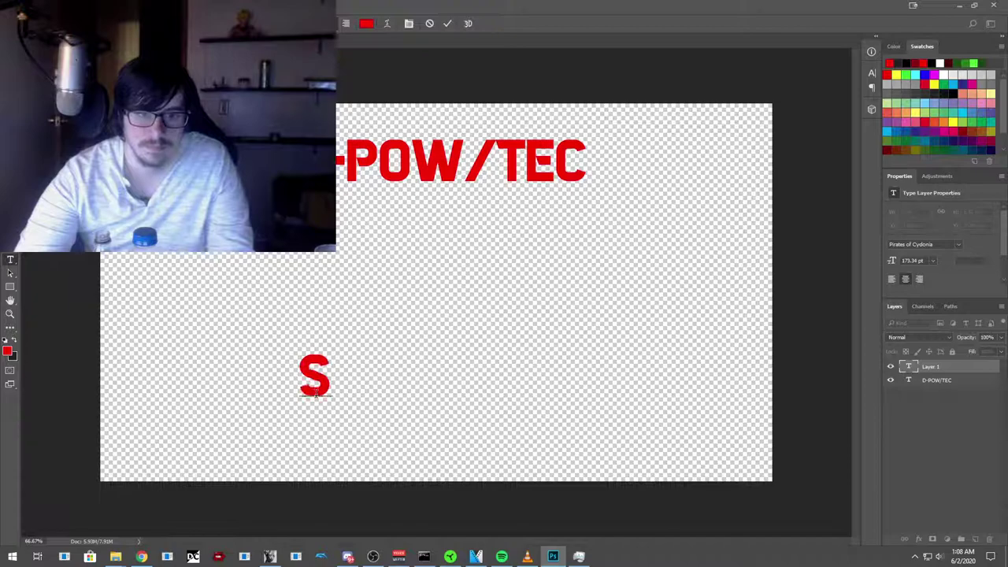
text(-POW/TER)
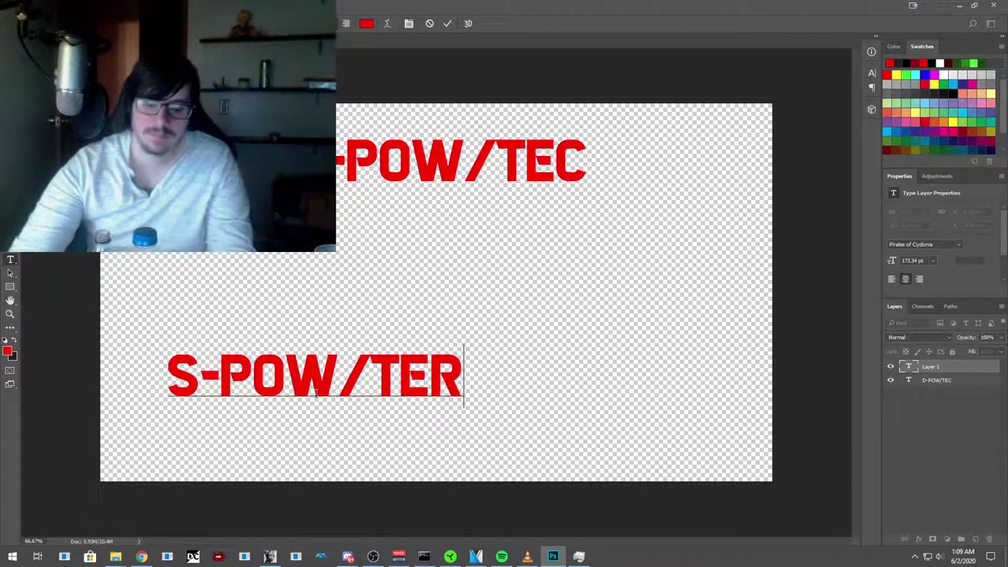
key(BackSpace)
text(C)
drag(383, 337, 499, 336)
key(ctrl+Return)
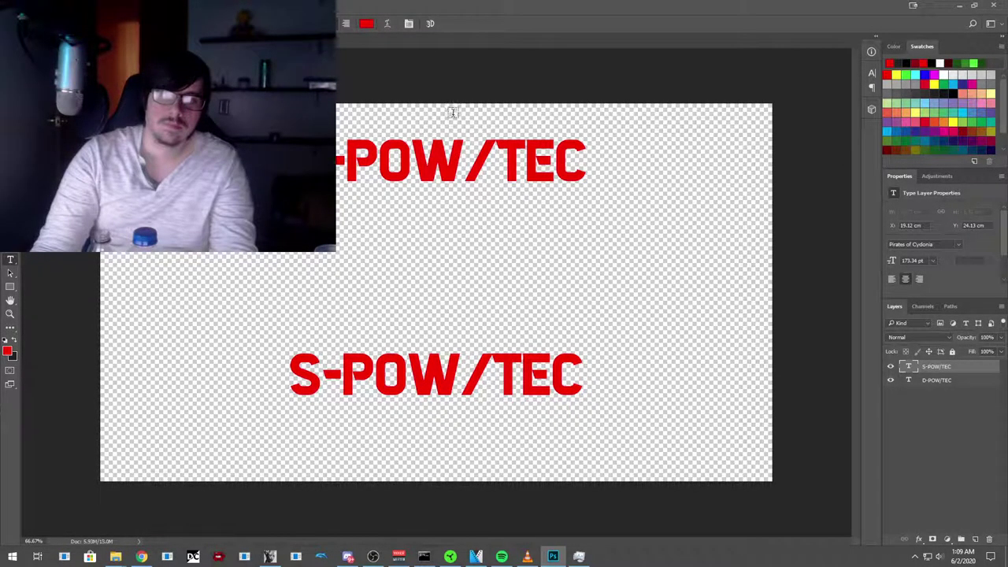
Step: Bring the two text lines closer together, moving D-POW/TEC down and S-POW/TEC up
key(v)
drag(404, 154, 400, 196)
drag(427, 372, 425, 347)
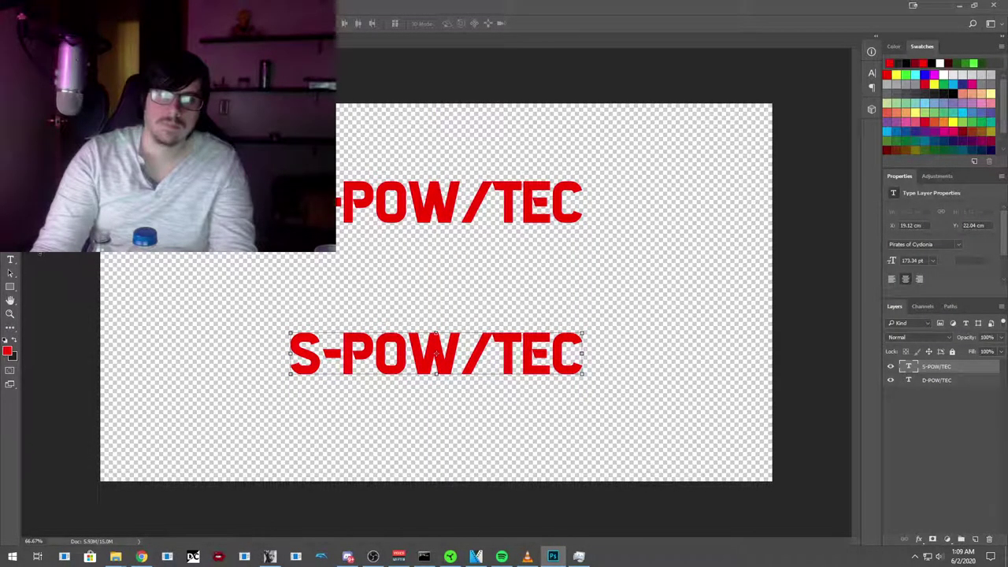
Step: Add a "--->" text arrow, rotate it to point downward and place it centred between the two text lines
click(10, 260)
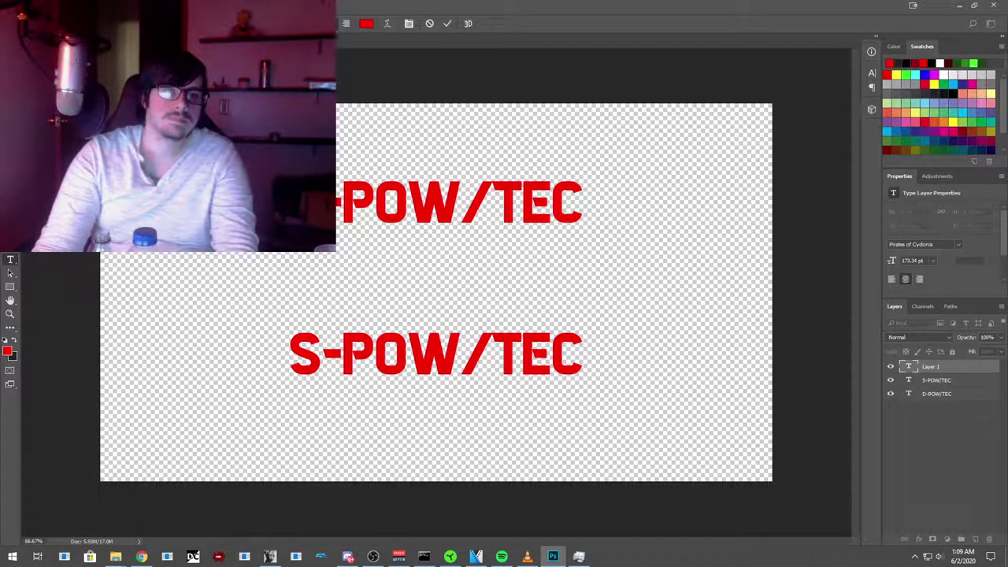
key(Escape)
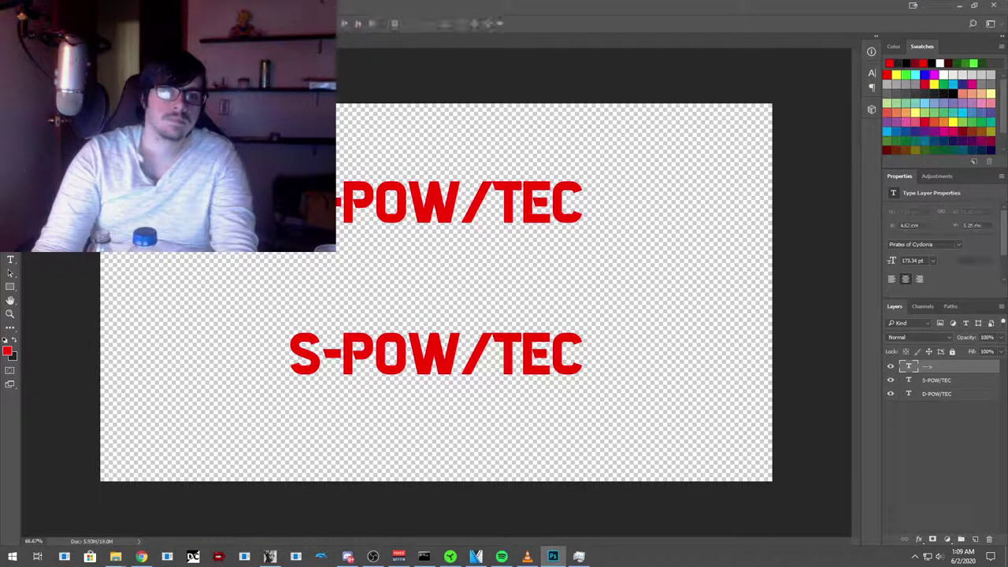
key(ctrl+t)
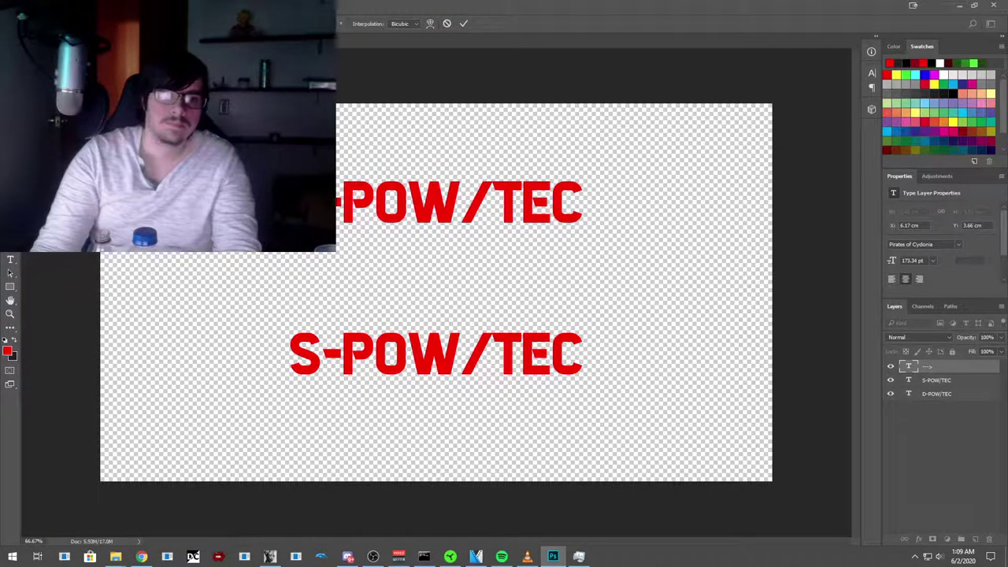
key(Escape)
key(Return)
drag(339, 225, 440, 258)
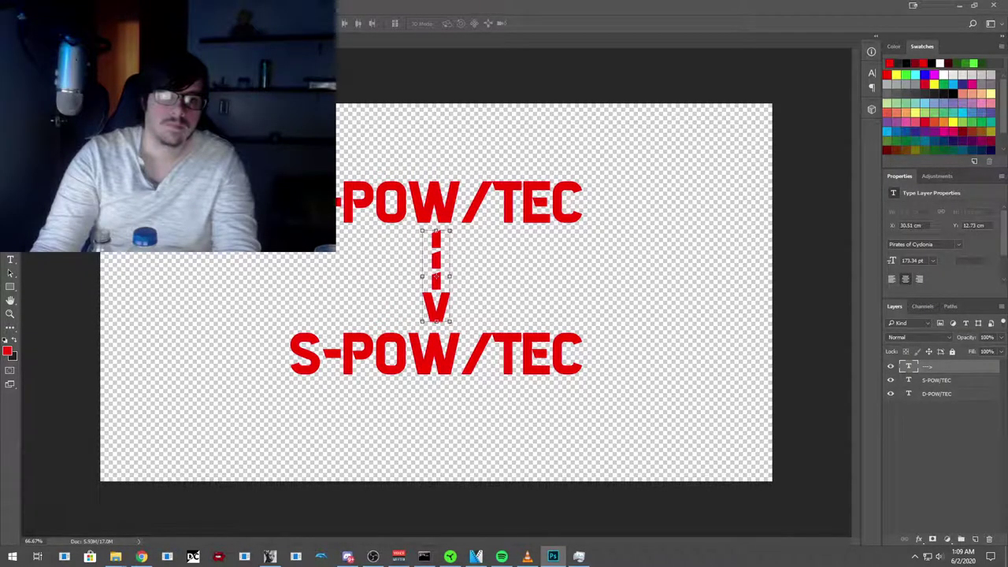
Step: Save the overlay as a PNG named DtoS in the RankVi folder on the desktop
click(175, 257)
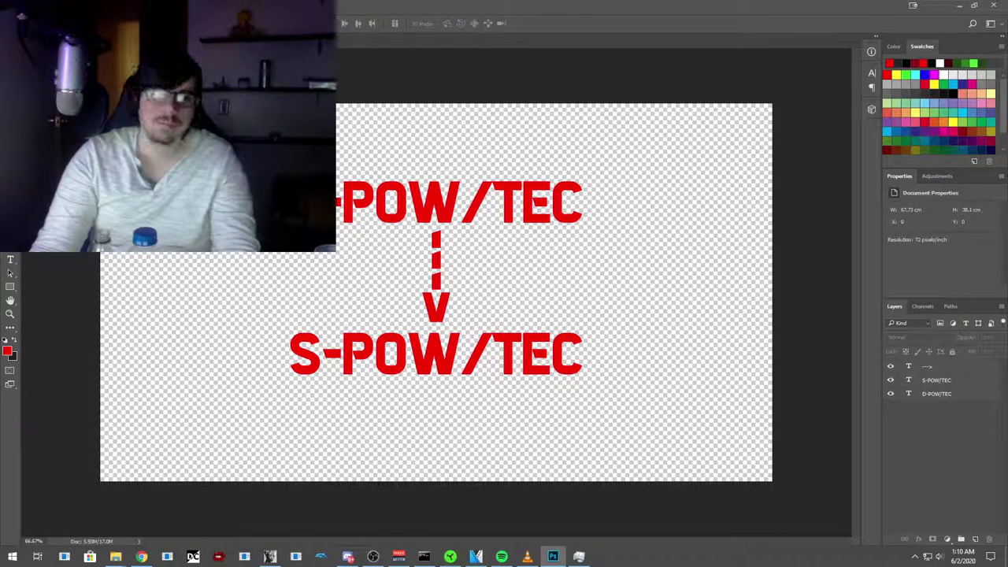
key(alt+f)
key(Escape)
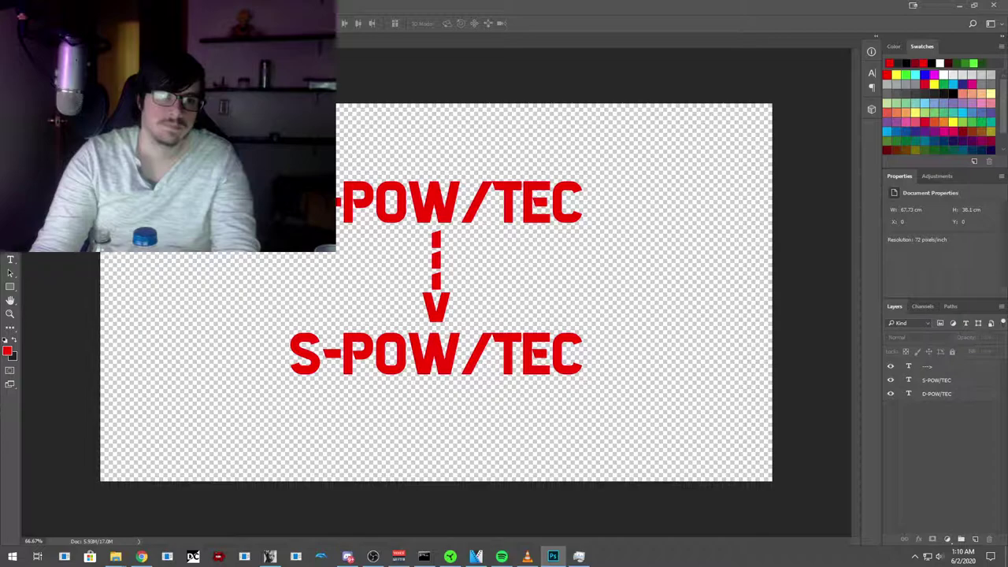
key(ctrl+shift+s)
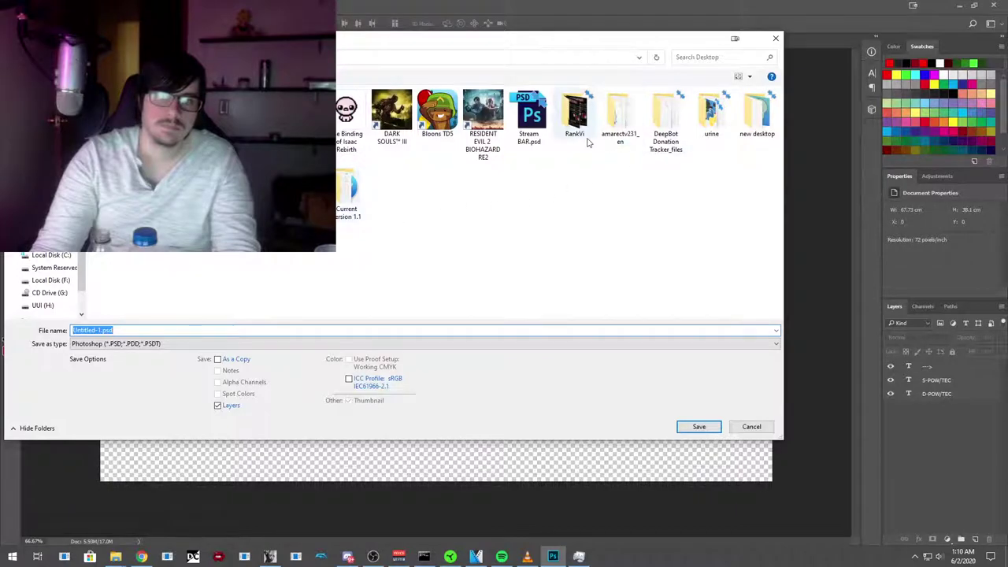
click(575, 114)
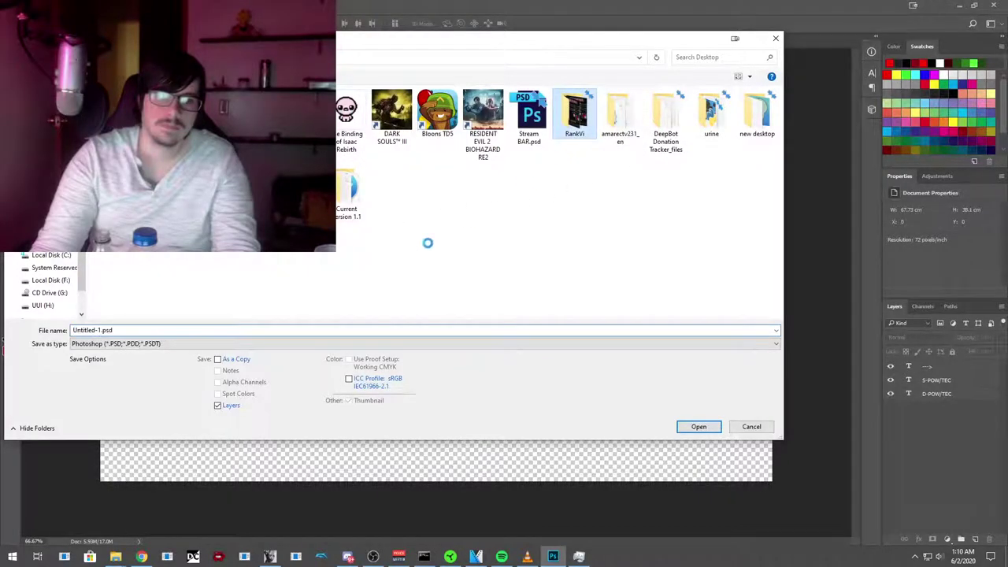
click(140, 344)
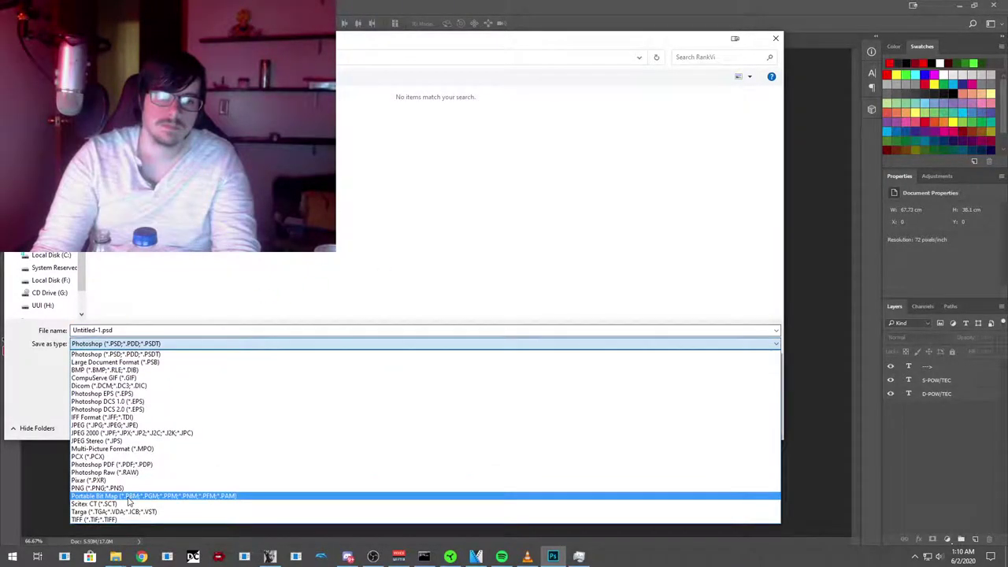
click(126, 487)
click(131, 331)
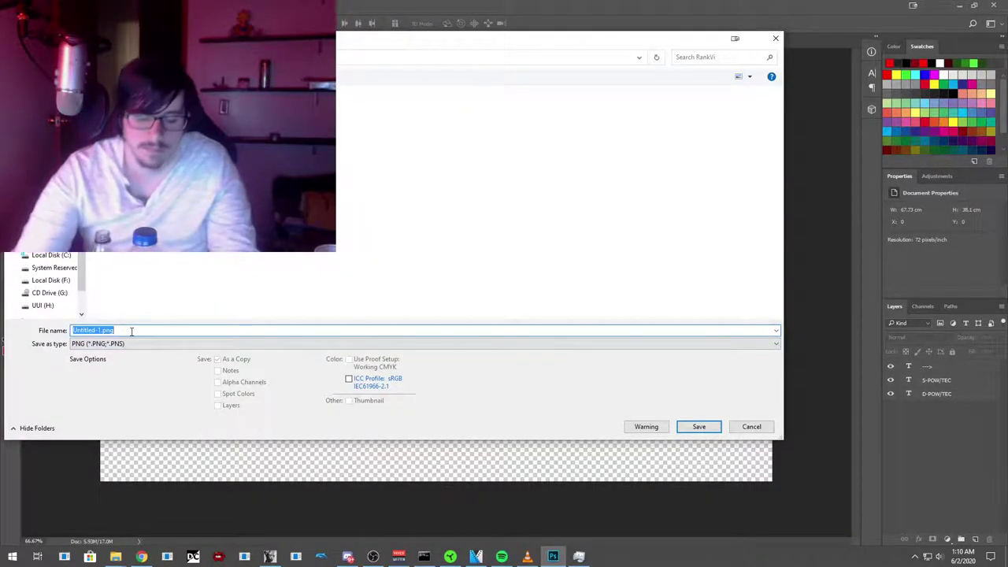
text(DtoS)
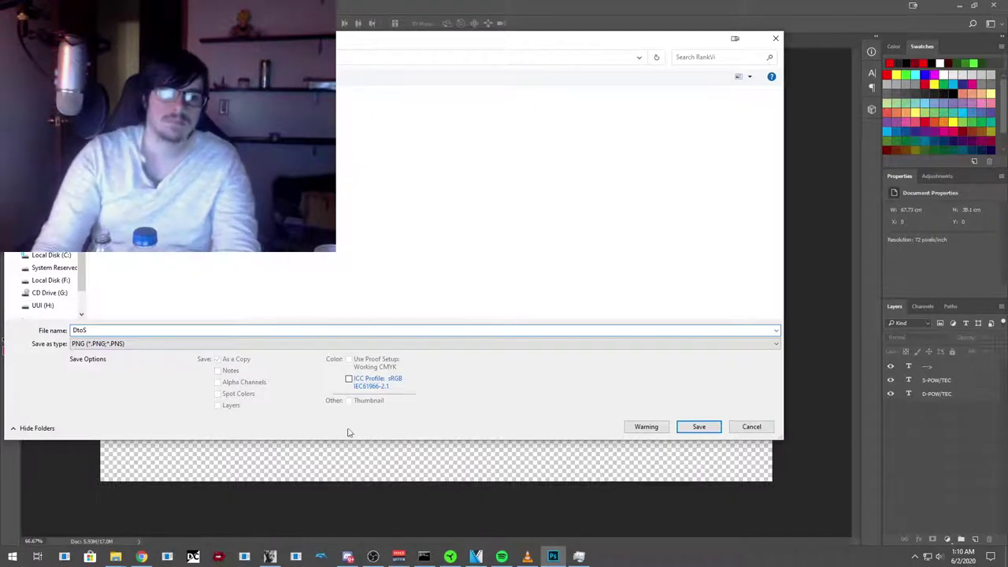
click(697, 426)
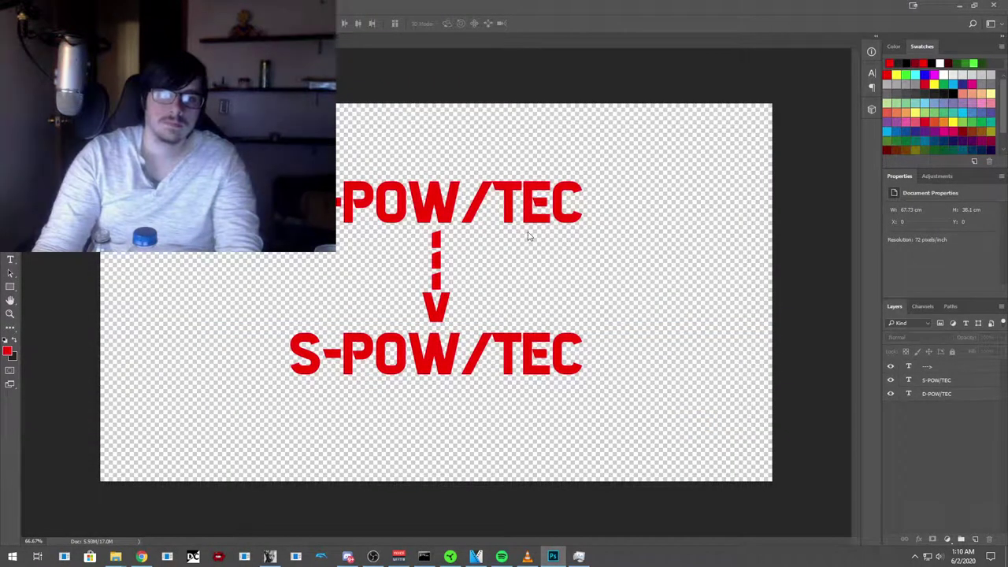
click(534, 174)
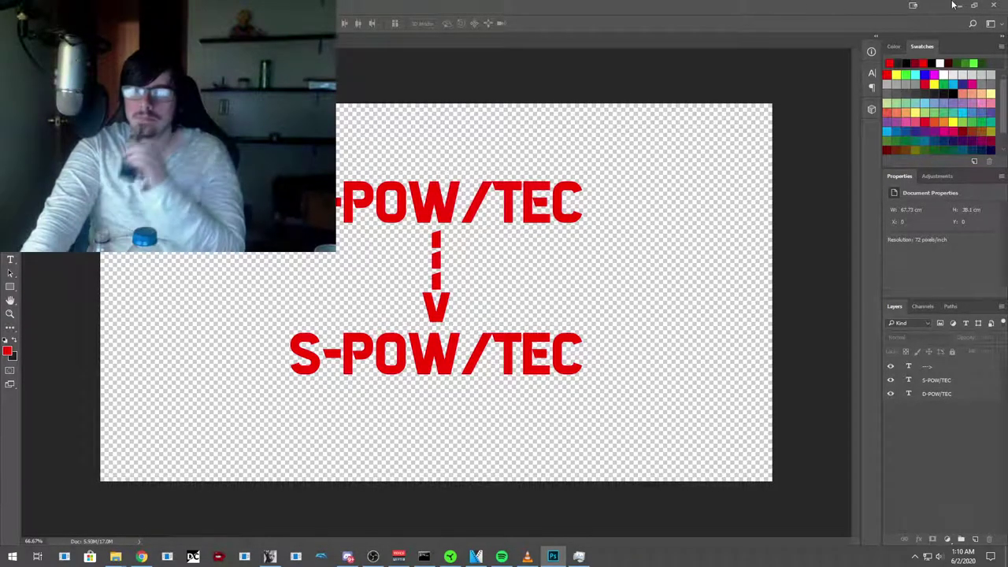
Step: Switch to the Vegas video project and place the DtoS overlay still on the uppermost track at 00:00:15;12
click(553, 556)
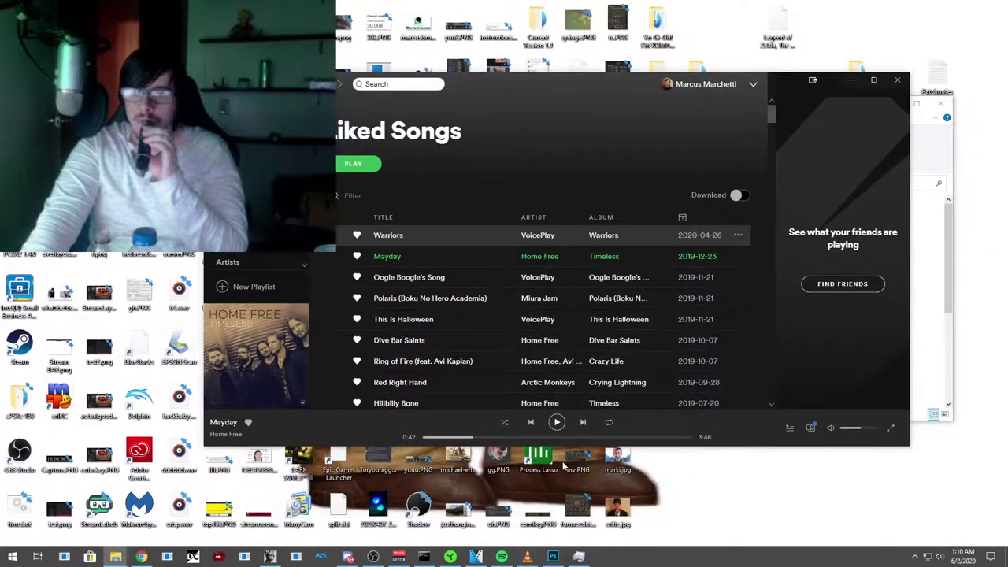
click(476, 556)
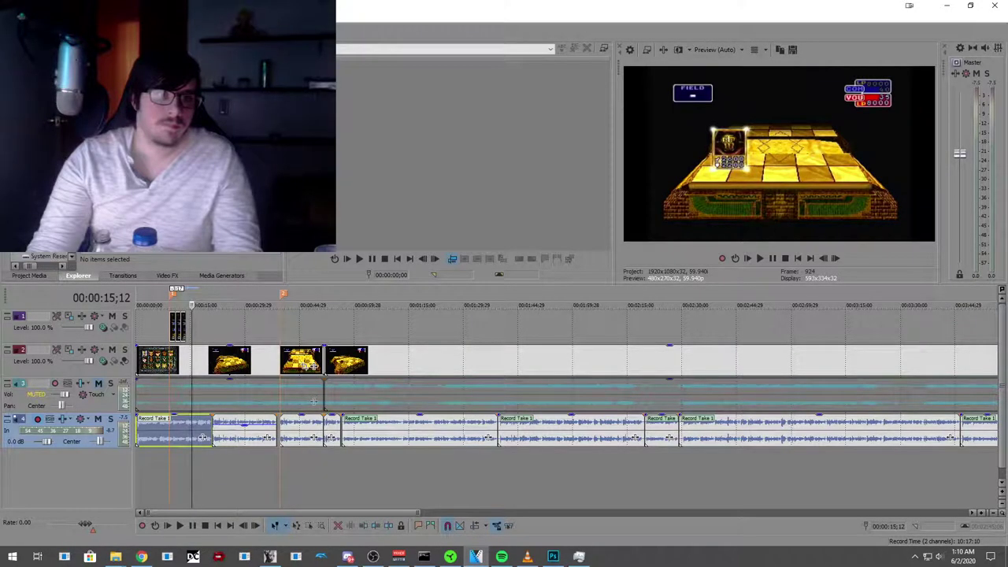
drag(202, 325, 201, 324)
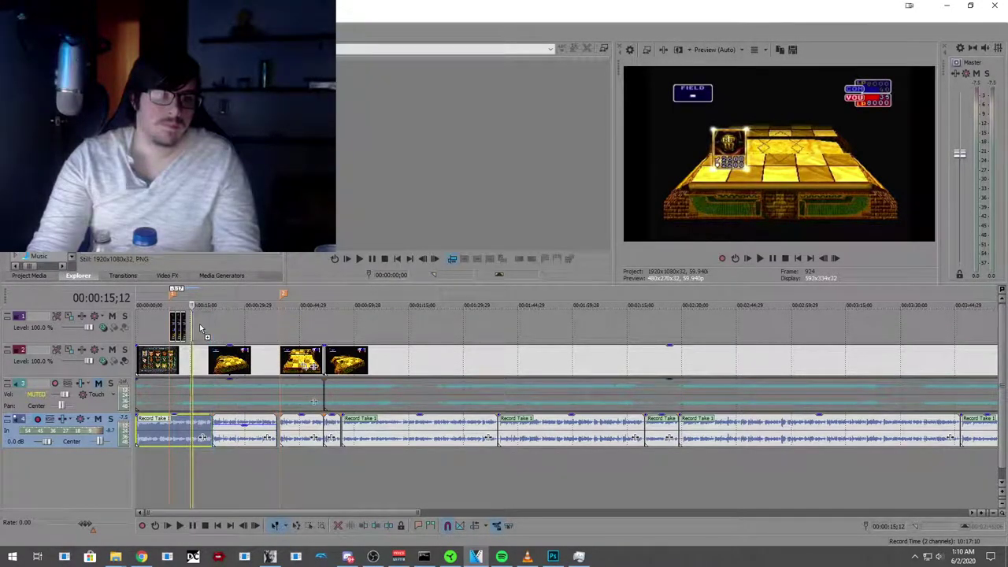
Step: Play the timeline across the DtoS overlay to check its timing against the narration
click(157, 453)
click(179, 526)
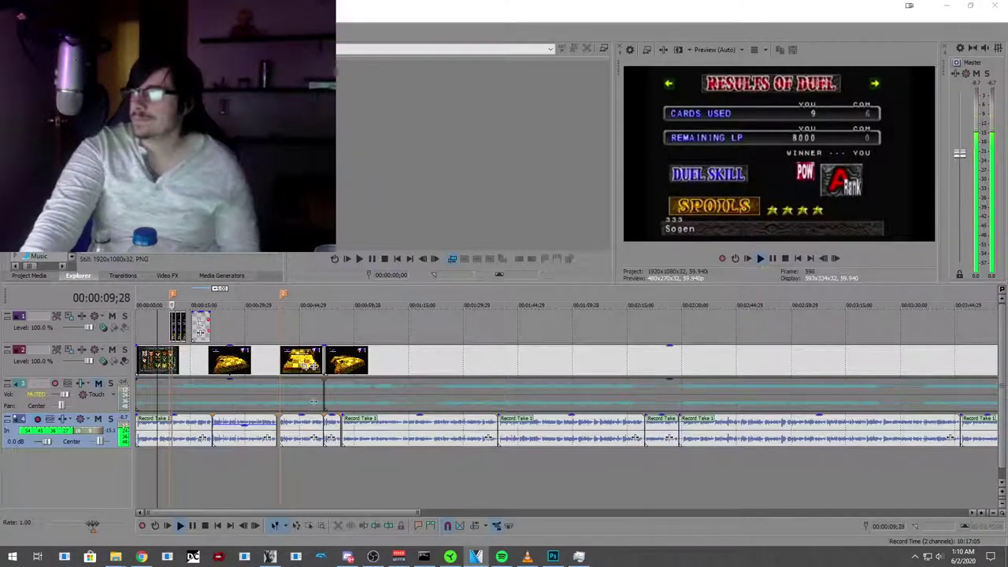
click(193, 526)
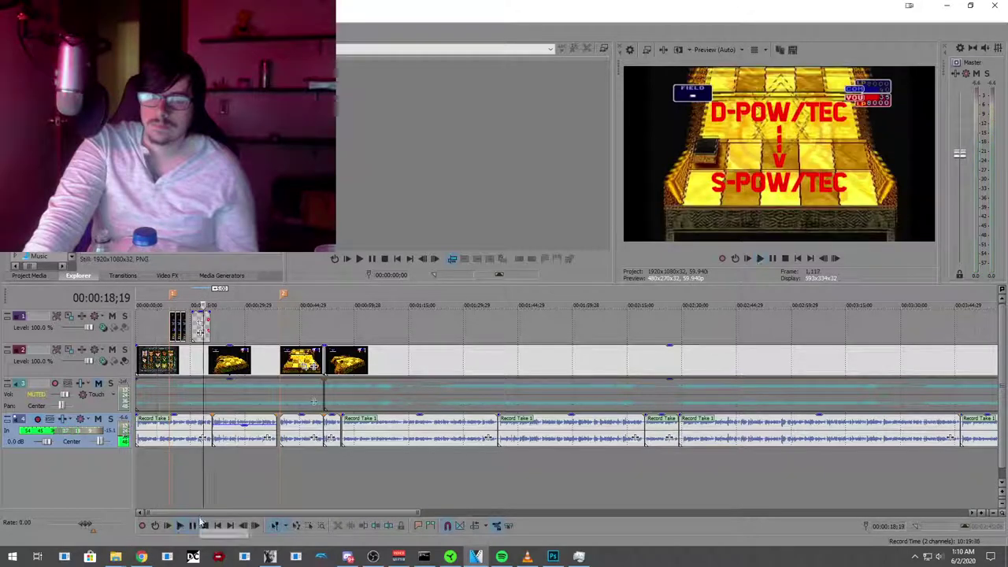
click(190, 460)
click(180, 526)
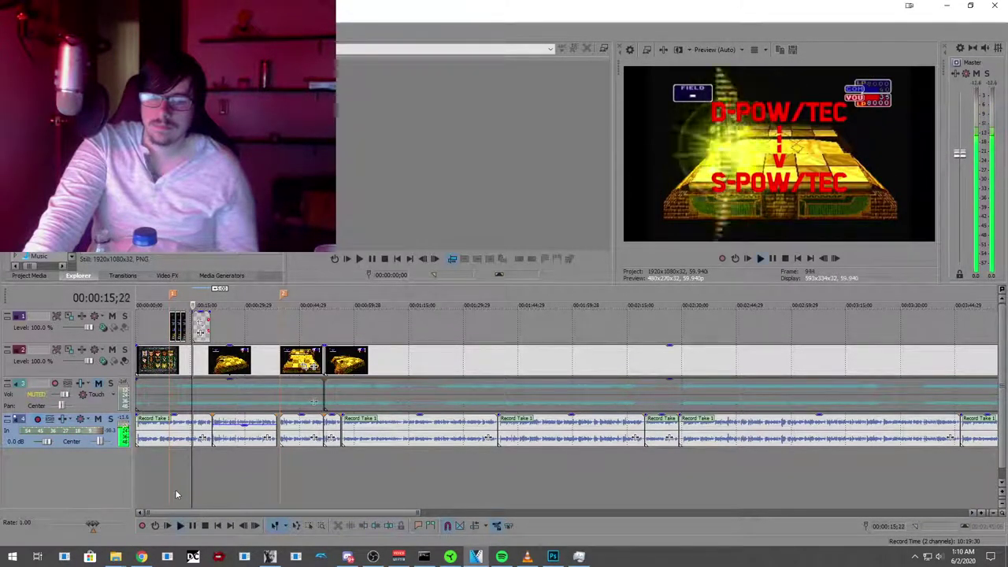
click(175, 489)
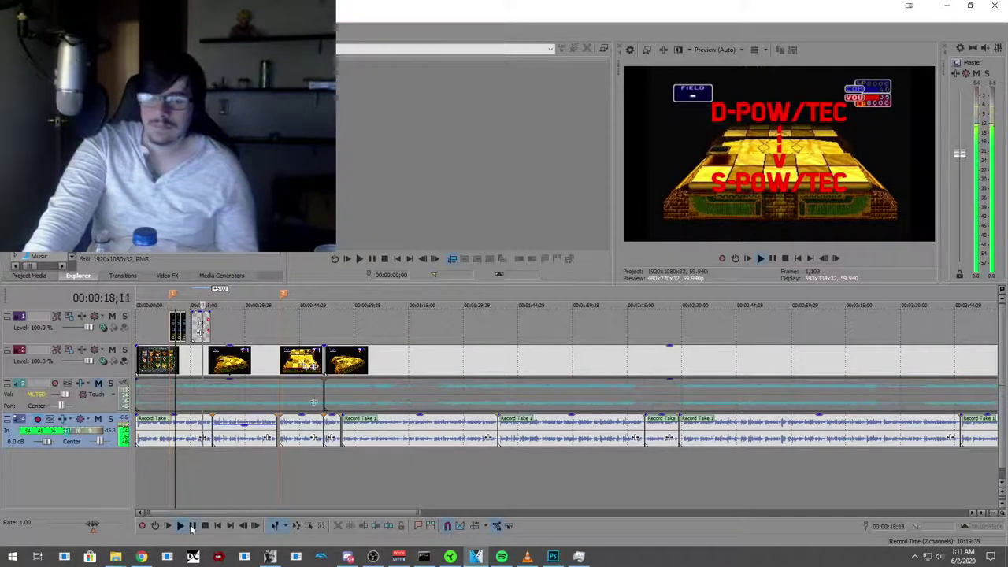
click(191, 528)
Step: Find the point in the narration where the DtoS overlay should stop and trim its end to 00:00:17;13
click(191, 465)
click(179, 486)
click(178, 525)
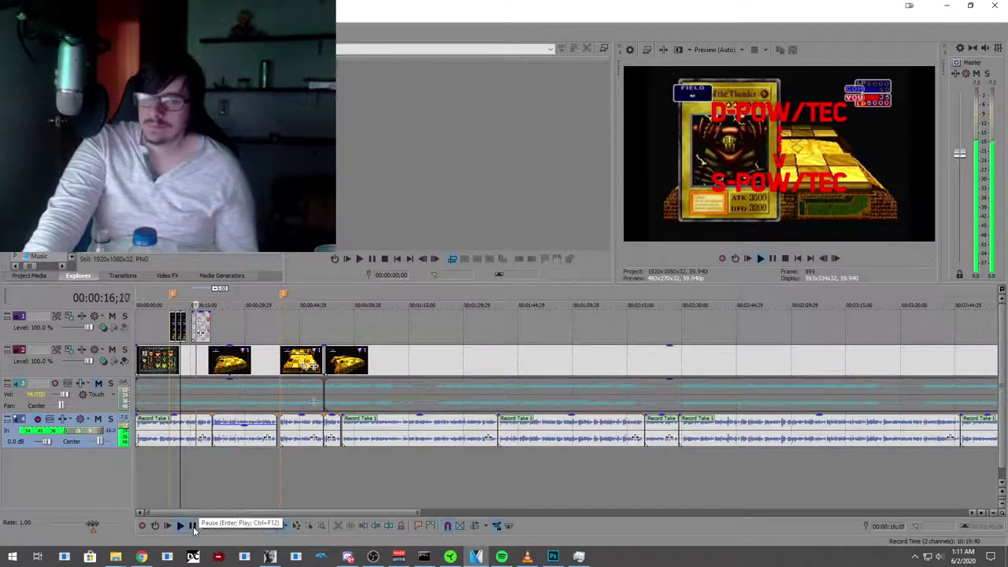
click(193, 526)
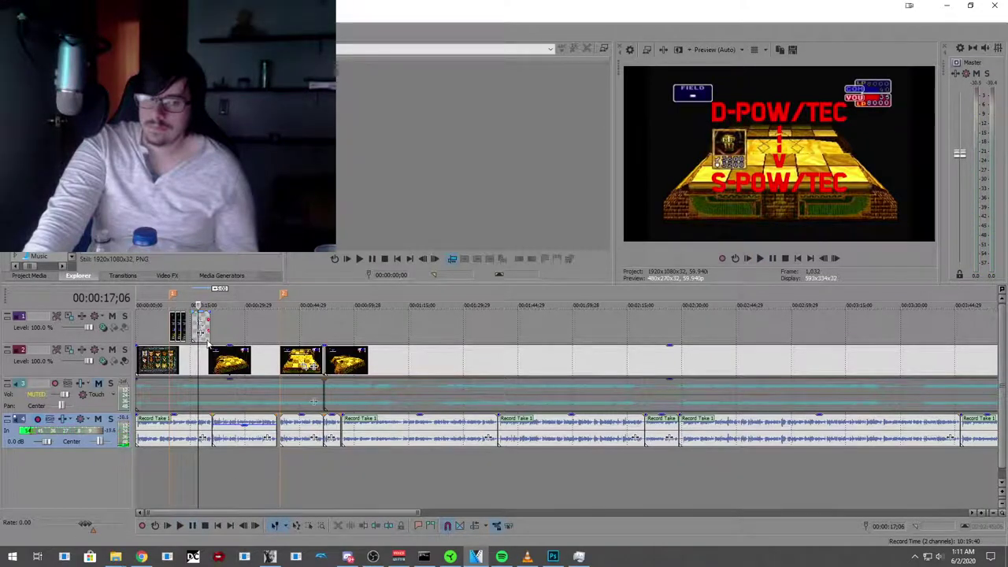
click(178, 525)
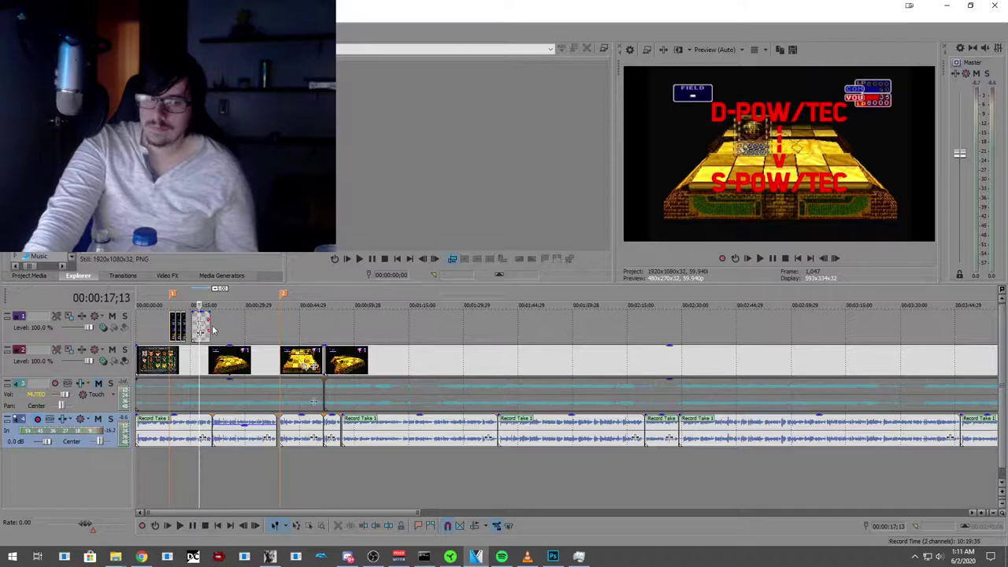
drag(208, 323, 198, 323)
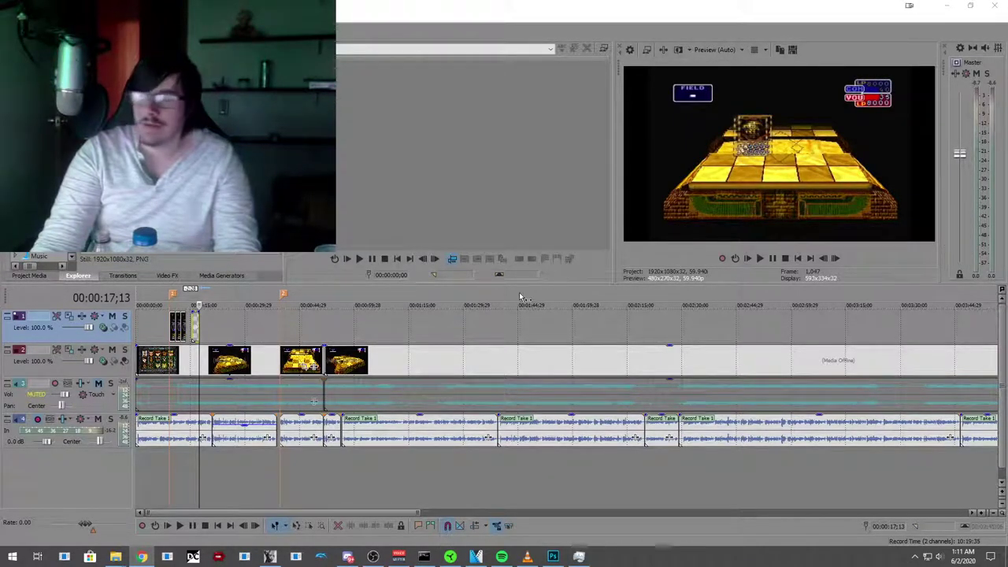
Step: Place the thinking emoji still on the uppermost track at 00:00:17;13, directly after the DtoS overlay
click(314, 402)
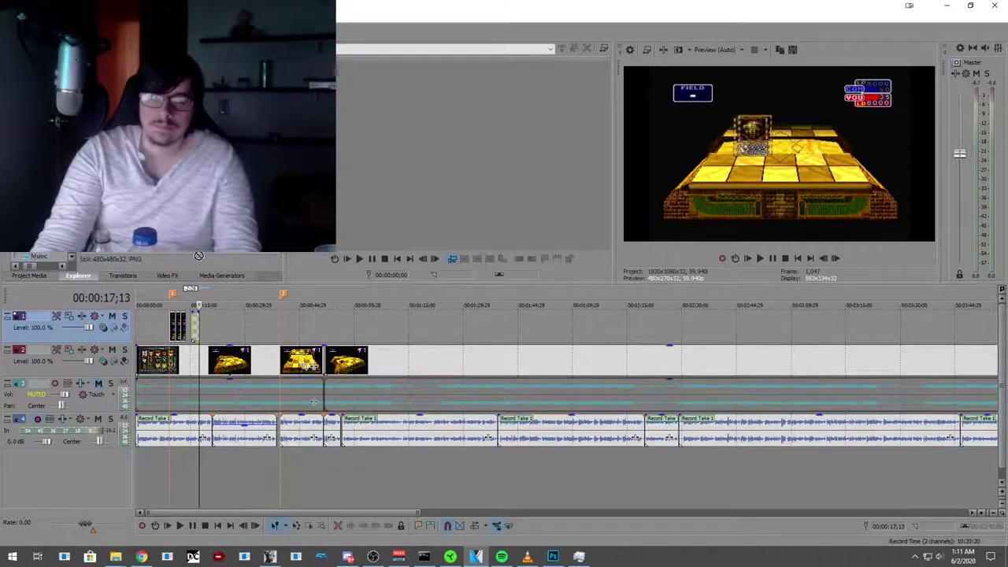
drag(208, 331, 207, 327)
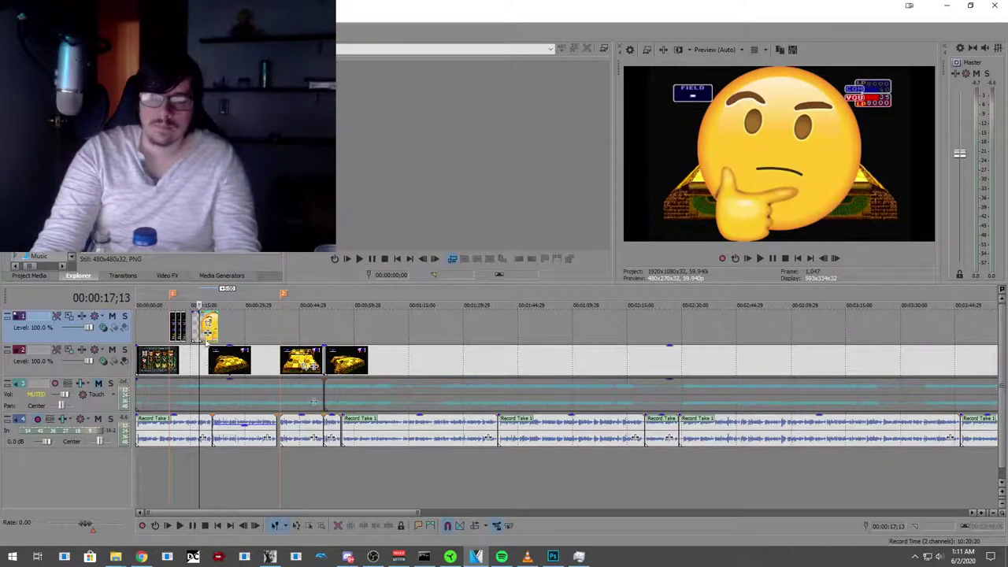
click(185, 466)
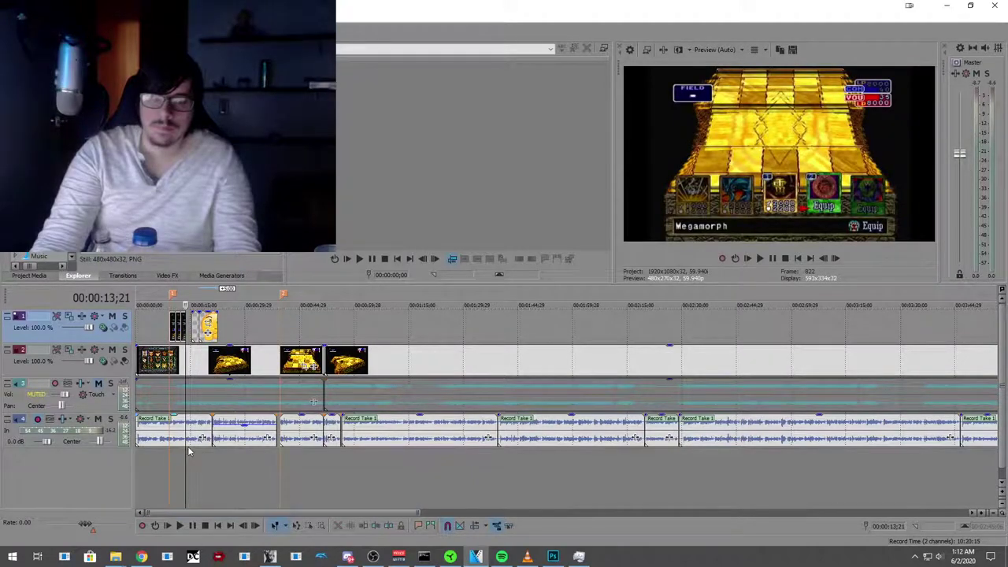
Step: Replay the narration before the DtoS overlay and extend the overlay's start back to 00:00:14;19
click(164, 452)
click(180, 525)
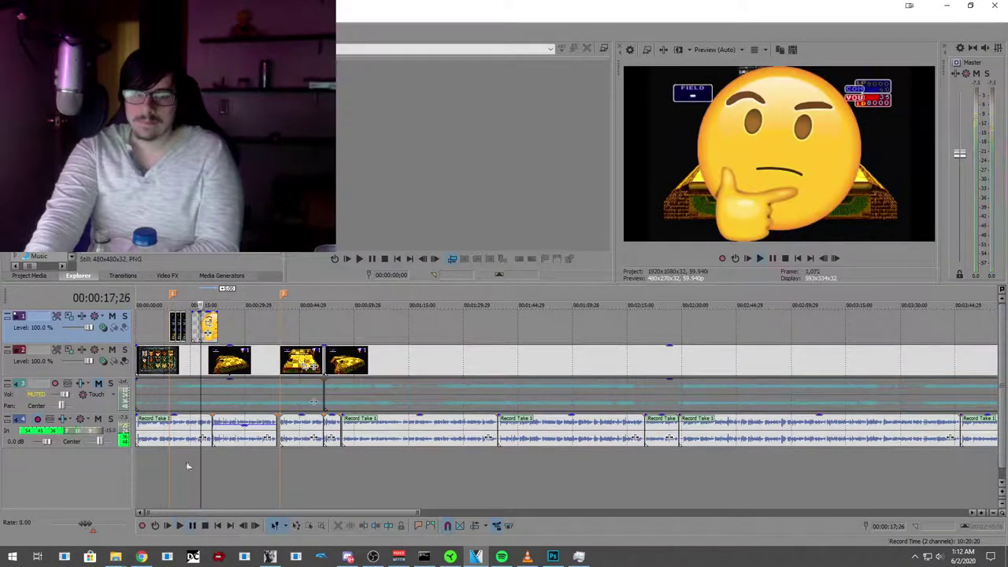
click(184, 455)
click(181, 525)
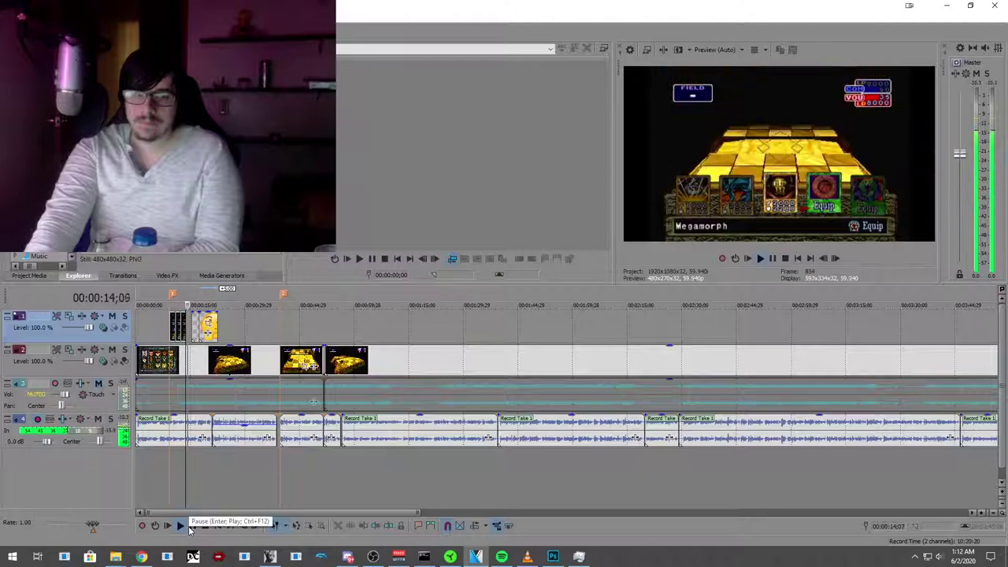
scroll(270, 394, up, 5)
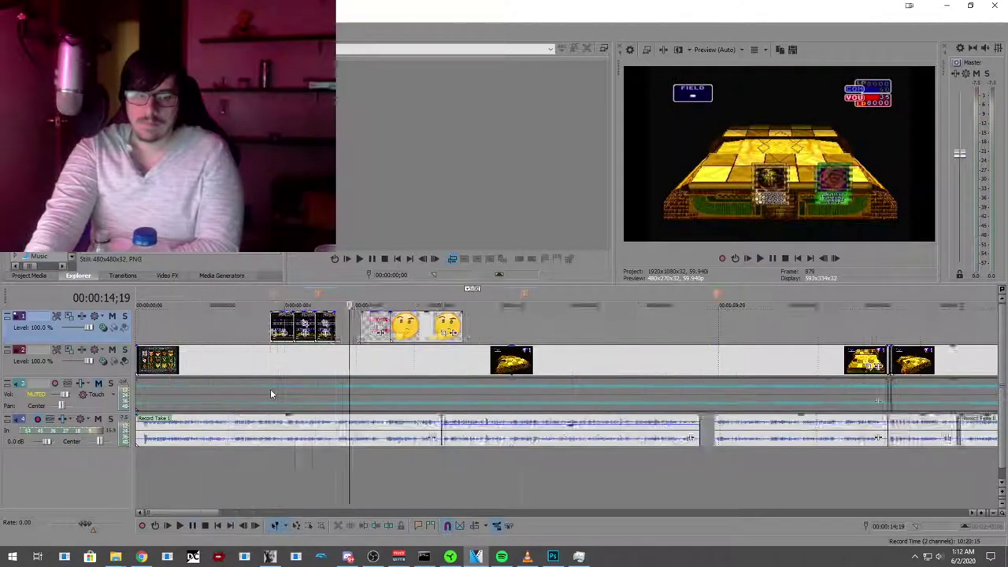
drag(451, 329, 436, 330)
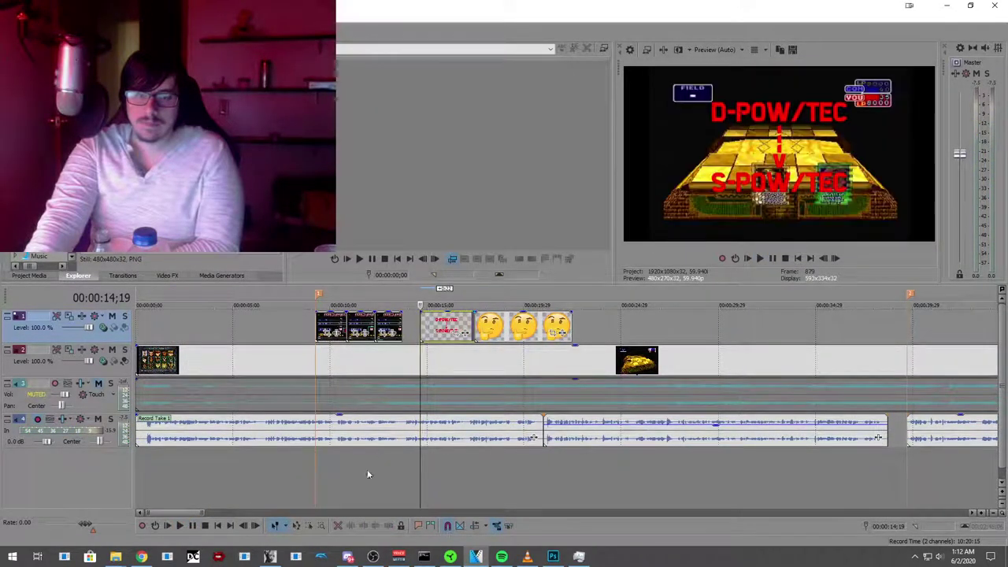
Step: Play through both stills and shorten the thinking emoji still by trimming about three seconds off its end
click(336, 481)
click(180, 525)
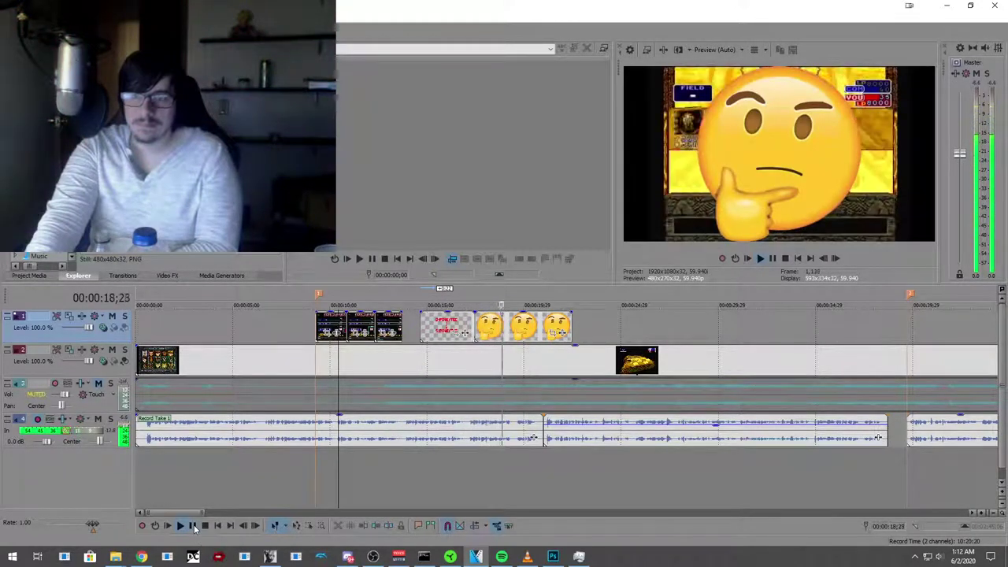
click(494, 477)
key(Return)
drag(573, 331, 512, 331)
Step: Play from 00:00:14;02 to check the timing of the DtoS overlay and the emoji still
click(409, 453)
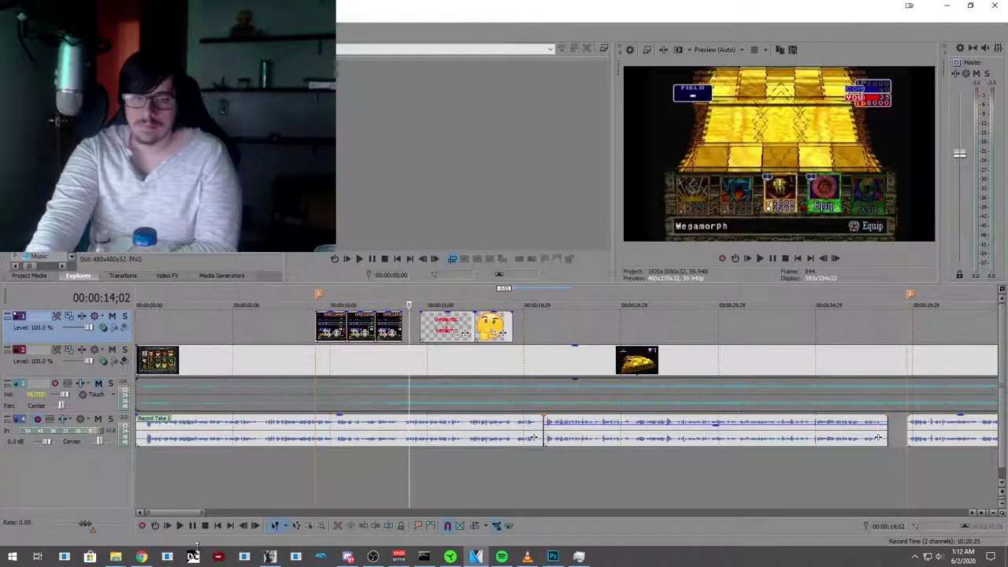
click(180, 526)
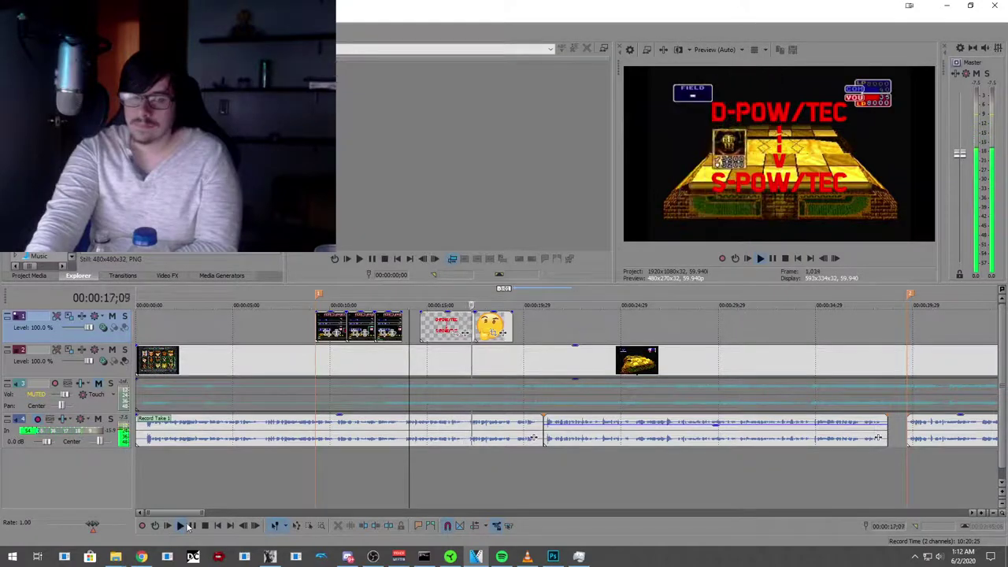
click(192, 526)
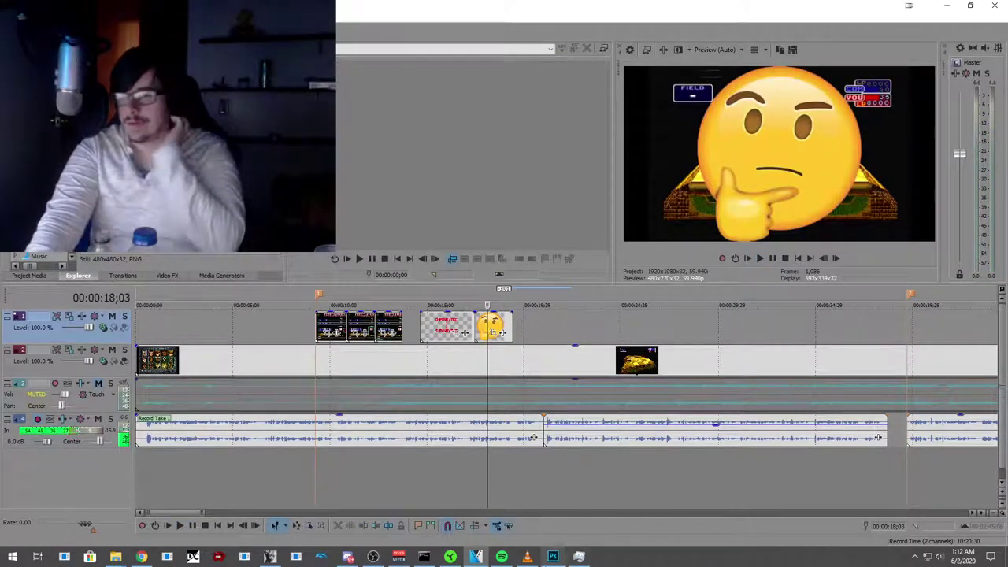
Step: Switch to Photoshop and apply a black Stroke layer style to the S-POW/TEC text layer
click(553, 556)
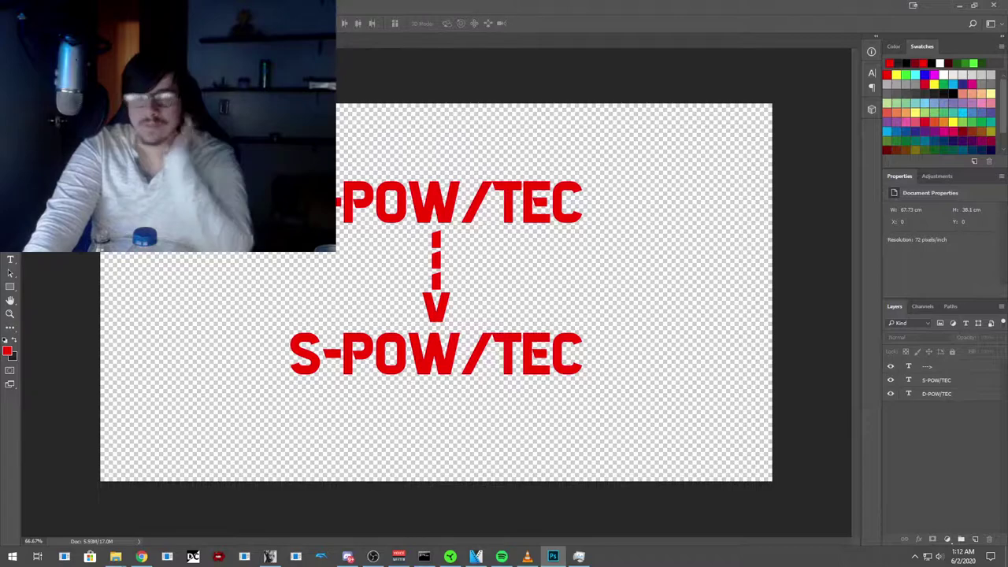
click(10, 260)
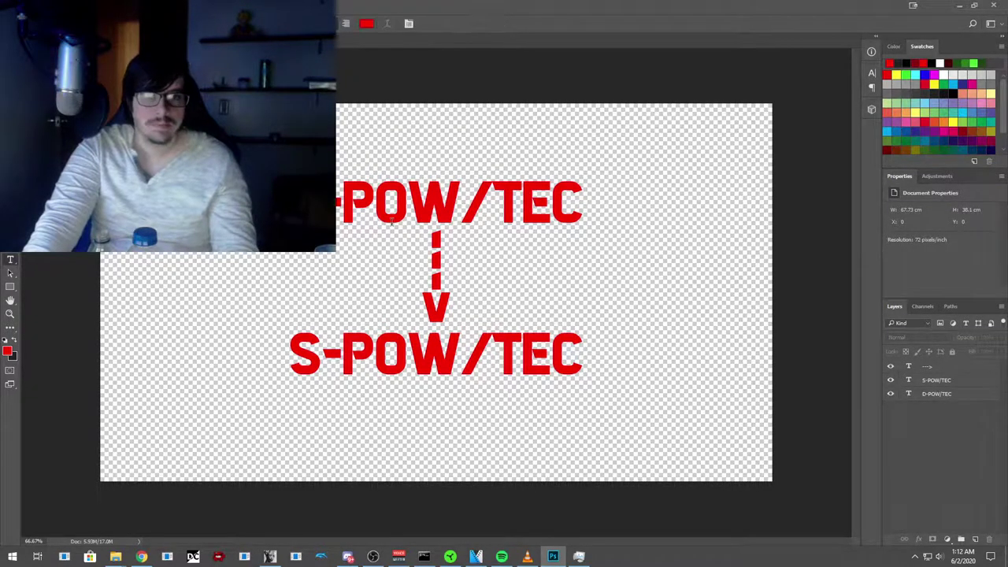
right_click(942, 381)
click(775, 102)
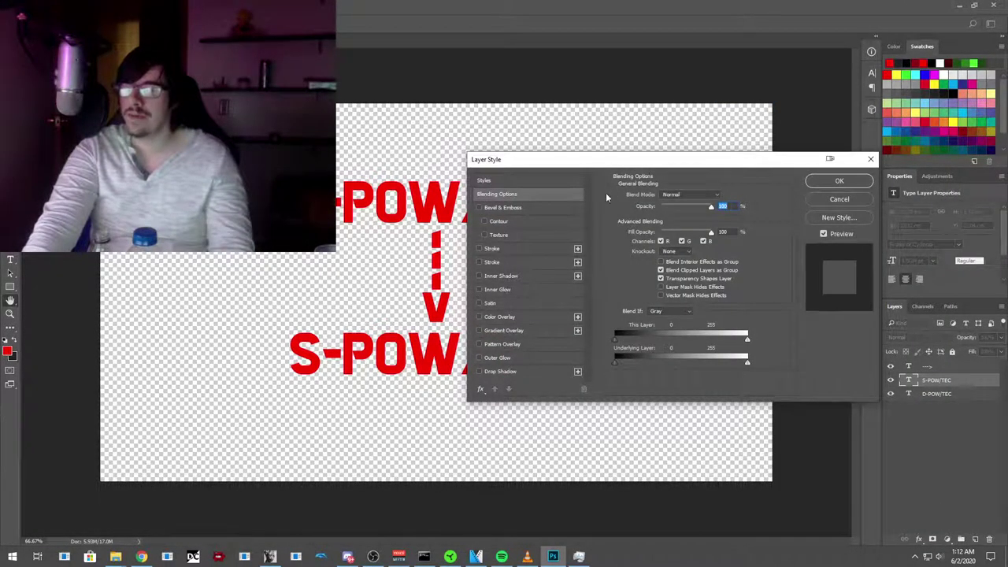
click(480, 248)
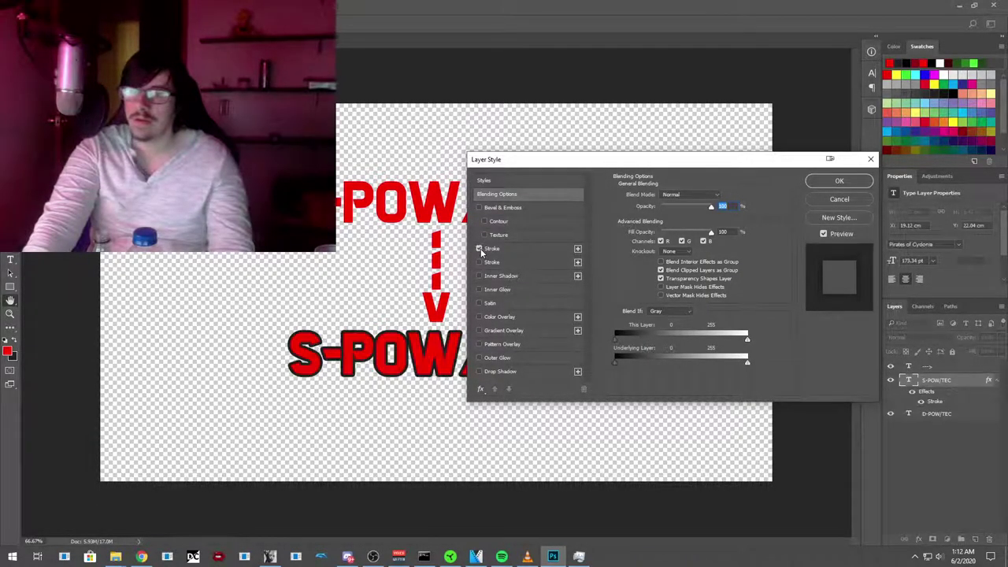
click(480, 260)
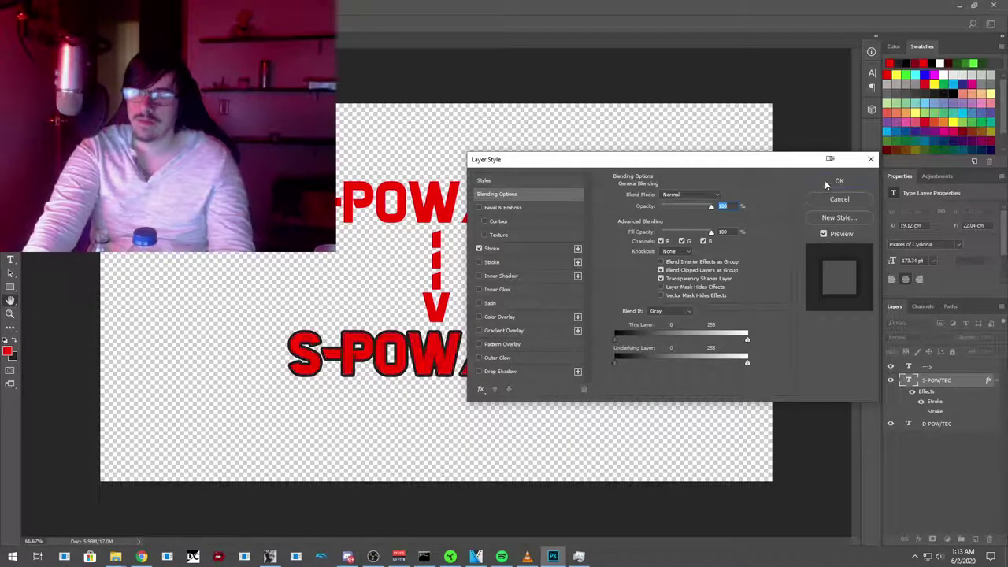
key(Return)
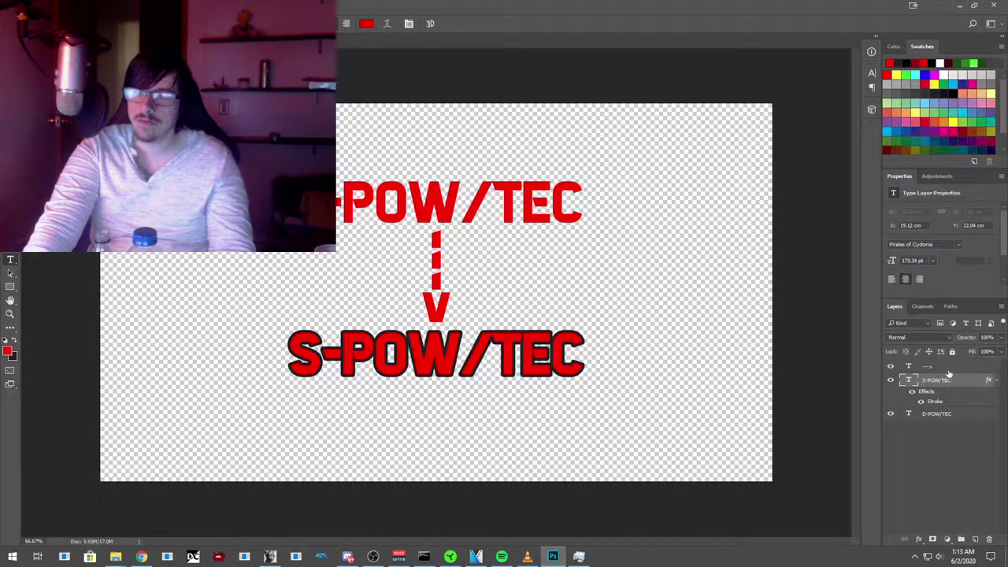
Step: Apply the same black Stroke layer style to the arrow text layer
right_click(948, 373)
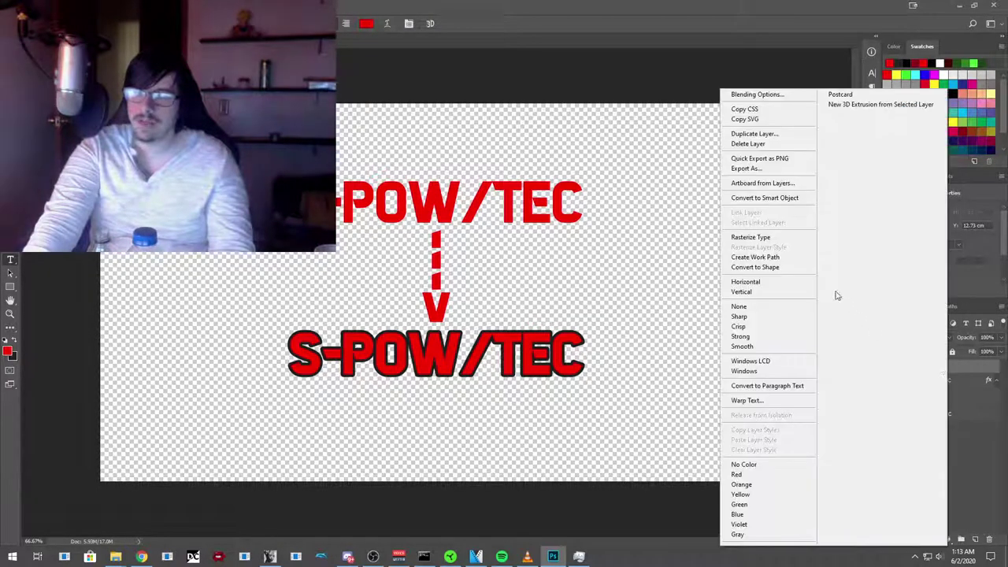
click(758, 96)
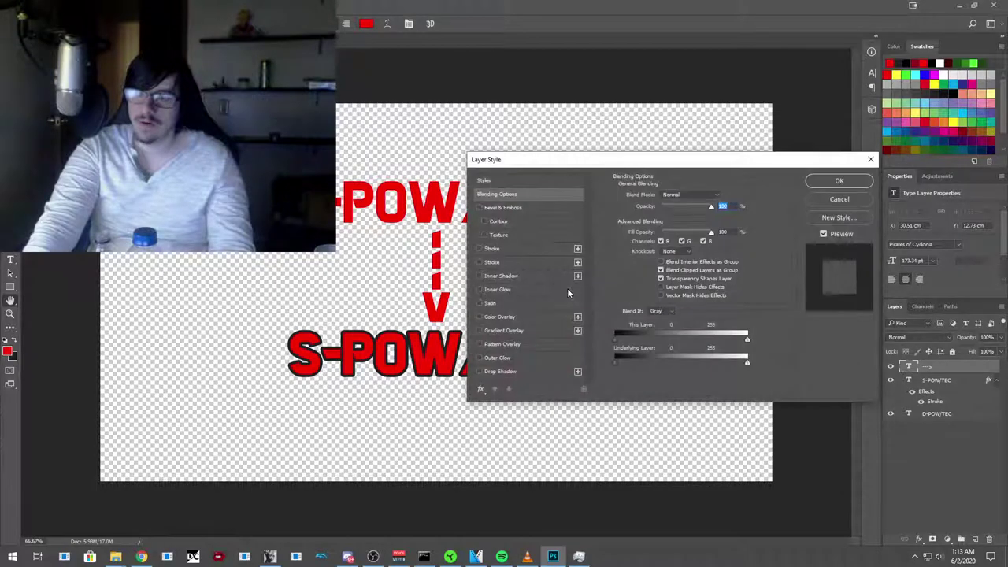
click(479, 249)
key(Return)
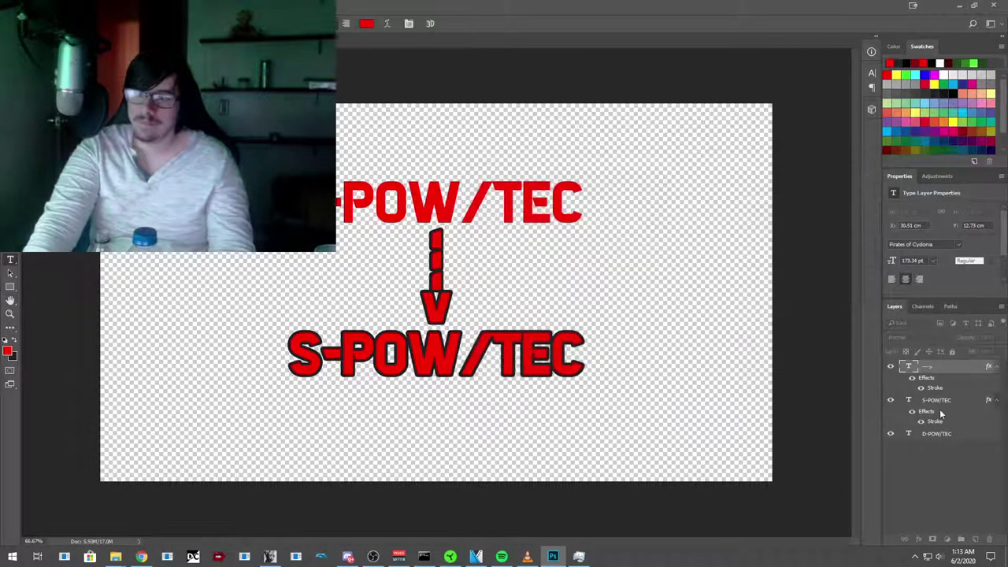
Step: Add a Stroke layer effect to the D-POW/TEC text layer
right_click(942, 436)
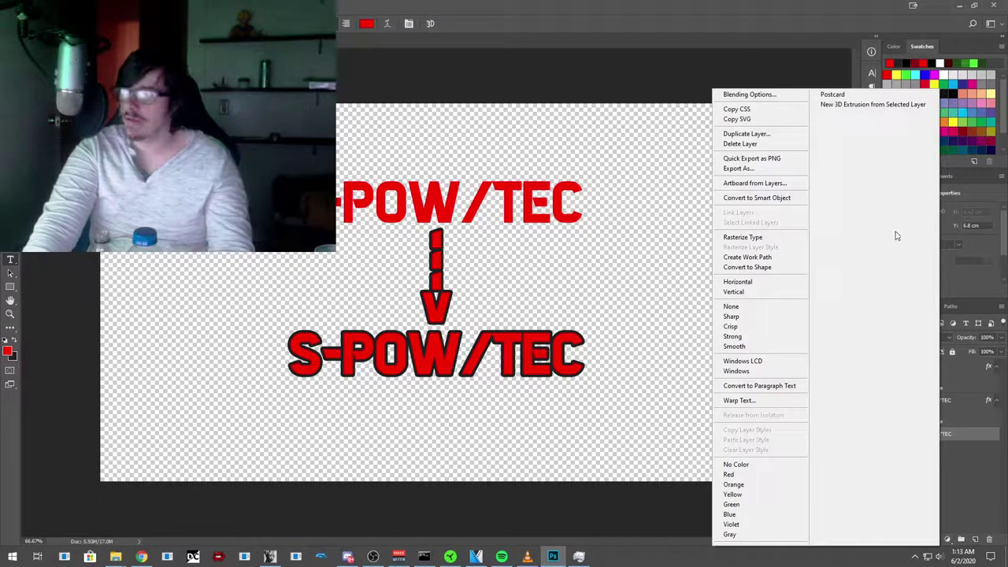
click(745, 93)
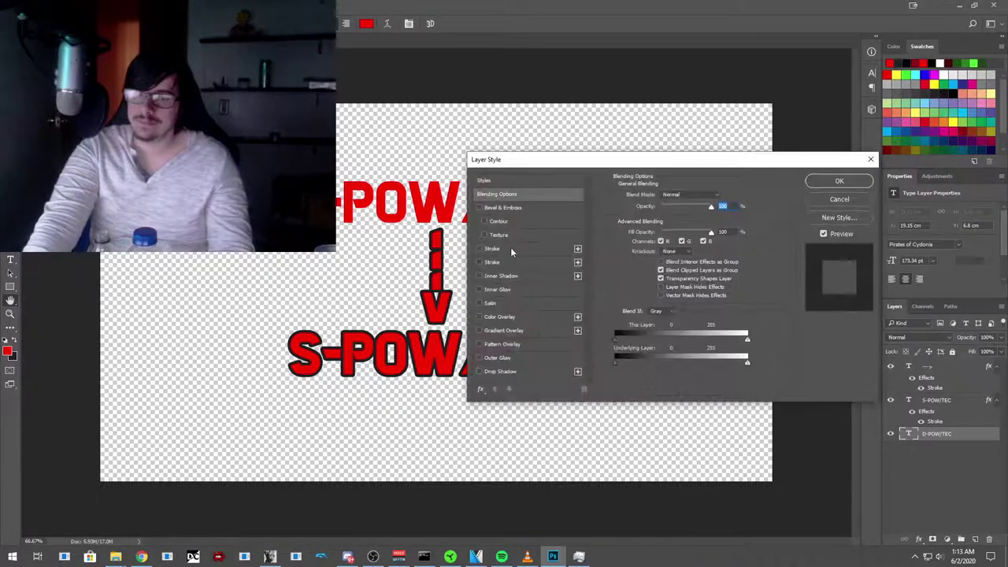
click(479, 248)
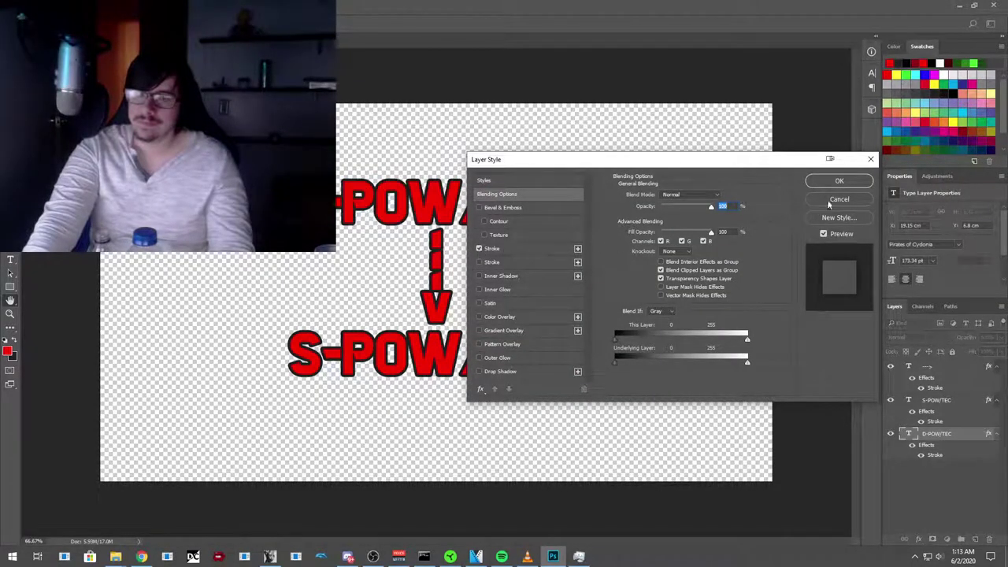
click(840, 180)
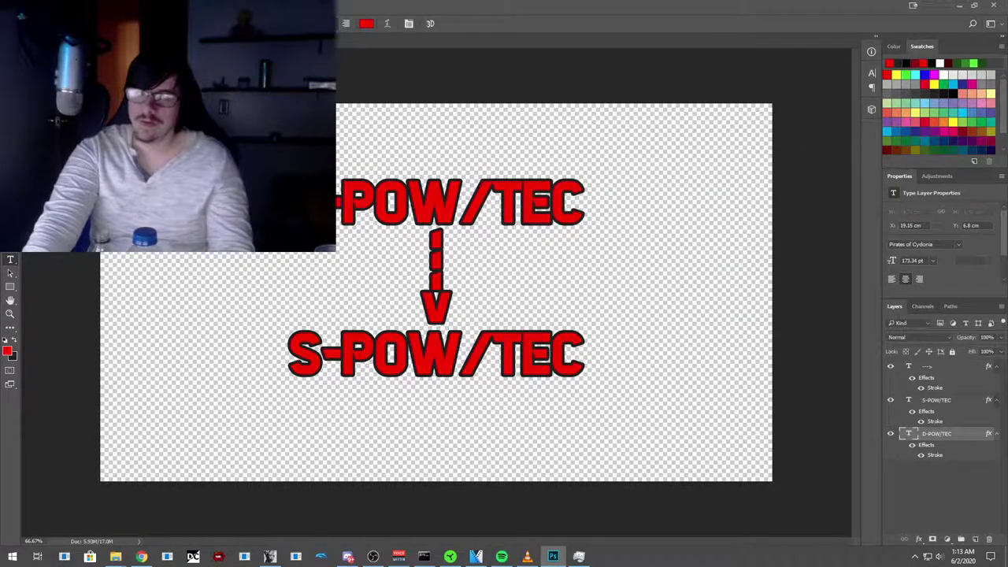
Step: Save the text graphic as a PNG named DtoS.png, replacing the existing file and accepting the PNG options
key(alt+f)
key(Escape)
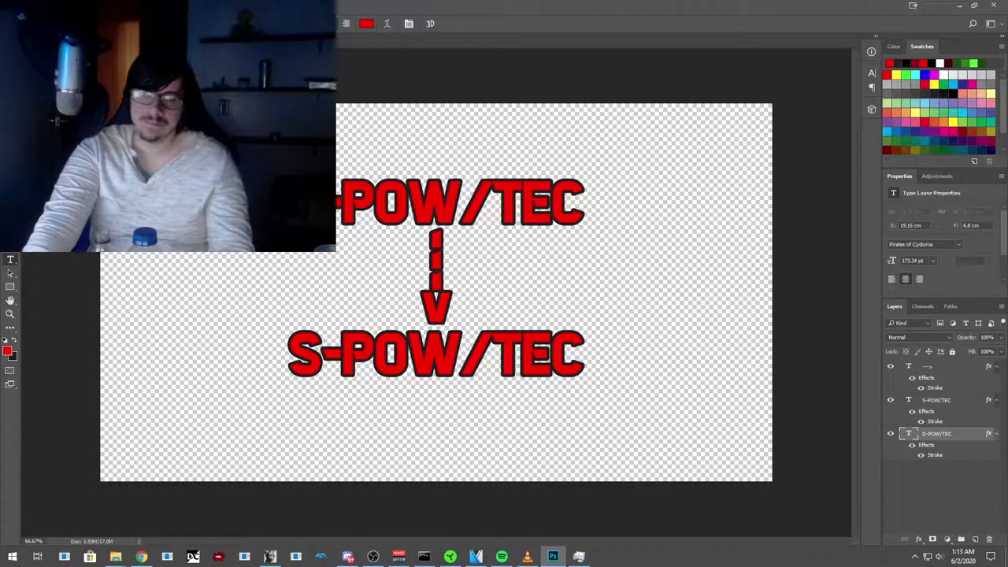
key(ctrl+shift+s)
click(158, 344)
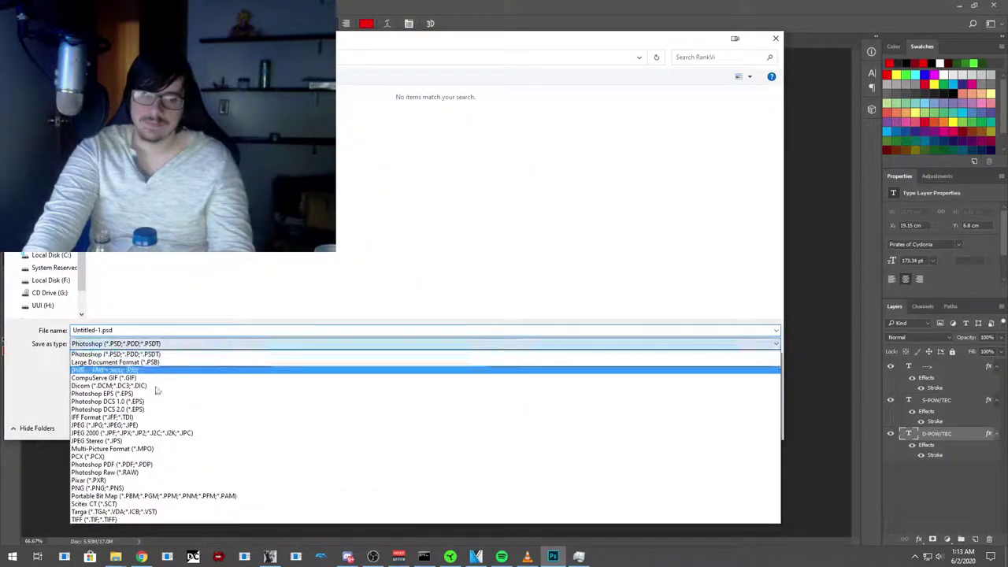
click(148, 486)
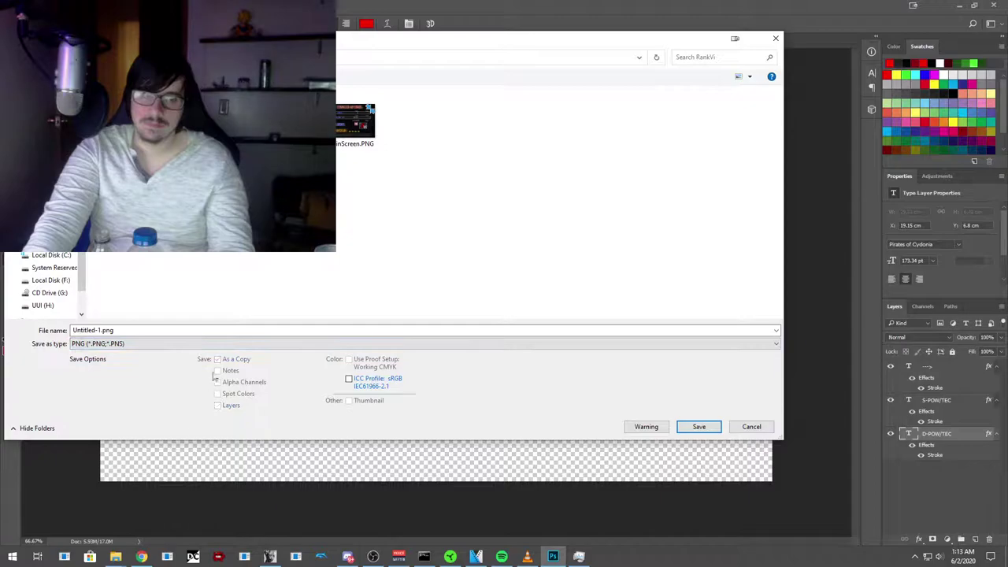
key(Return)
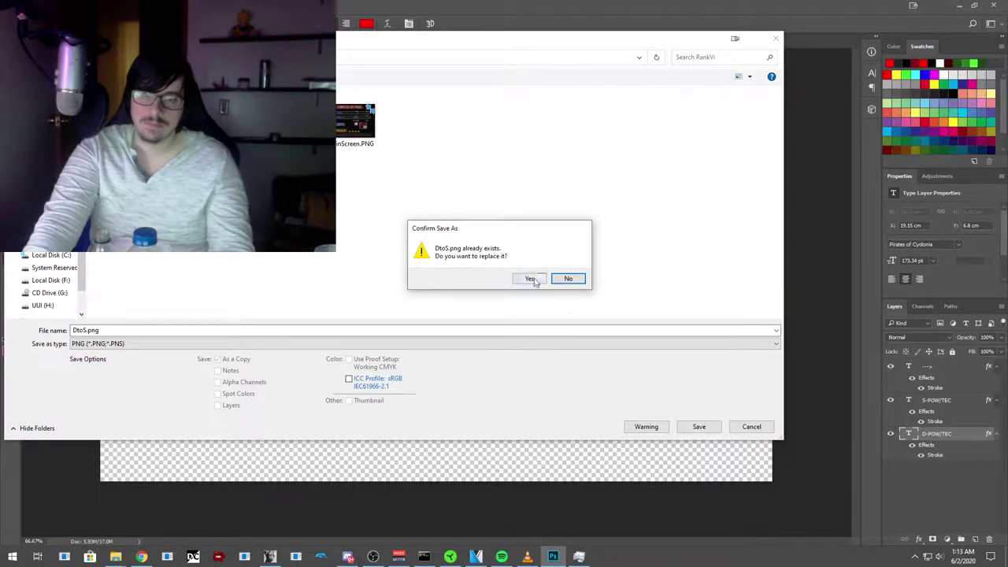
click(533, 280)
click(533, 175)
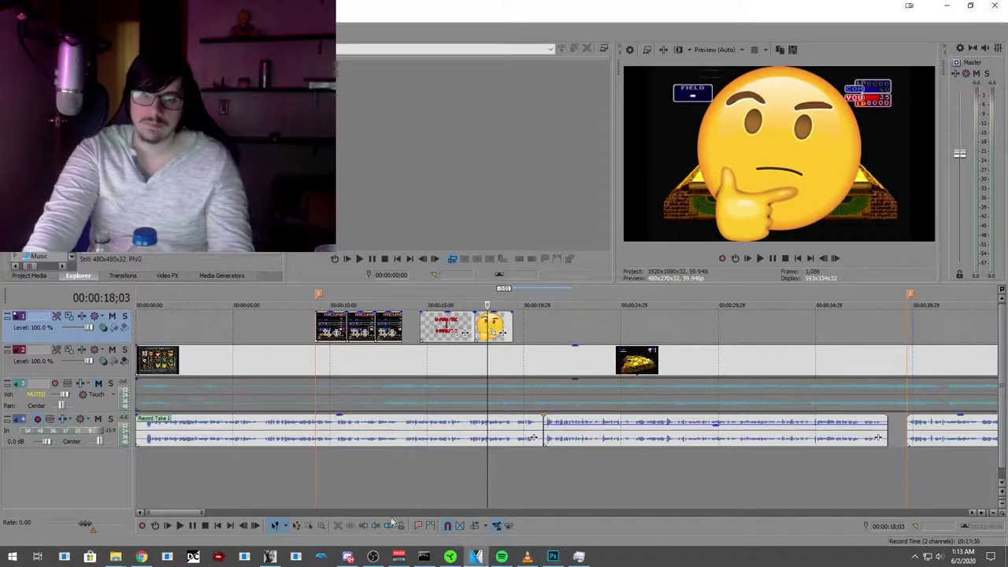
Step: Switch to Vegas, play the timeline through the thinking-face clip, and place a marker at 00:00:18;25
click(359, 474)
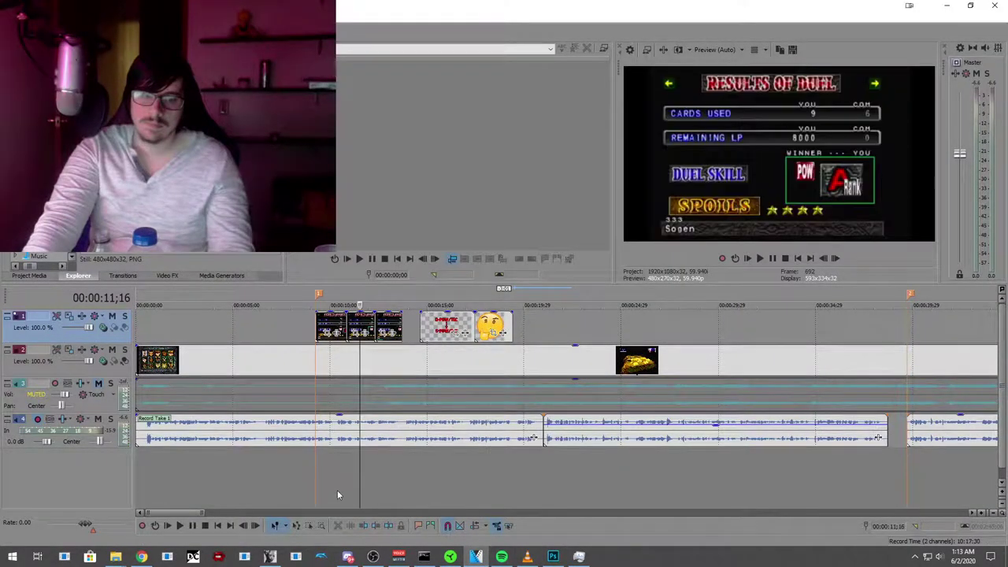
click(179, 526)
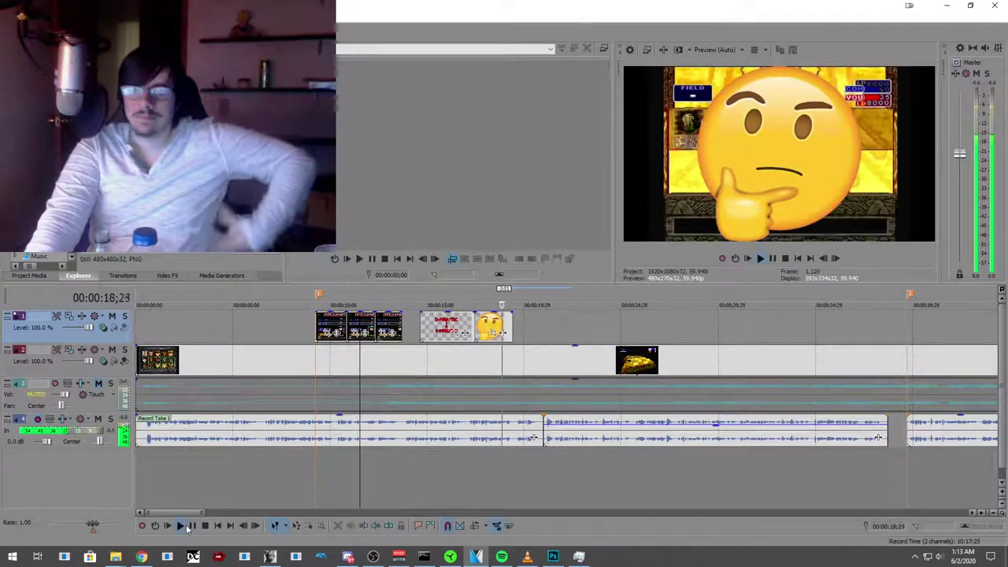
click(191, 530)
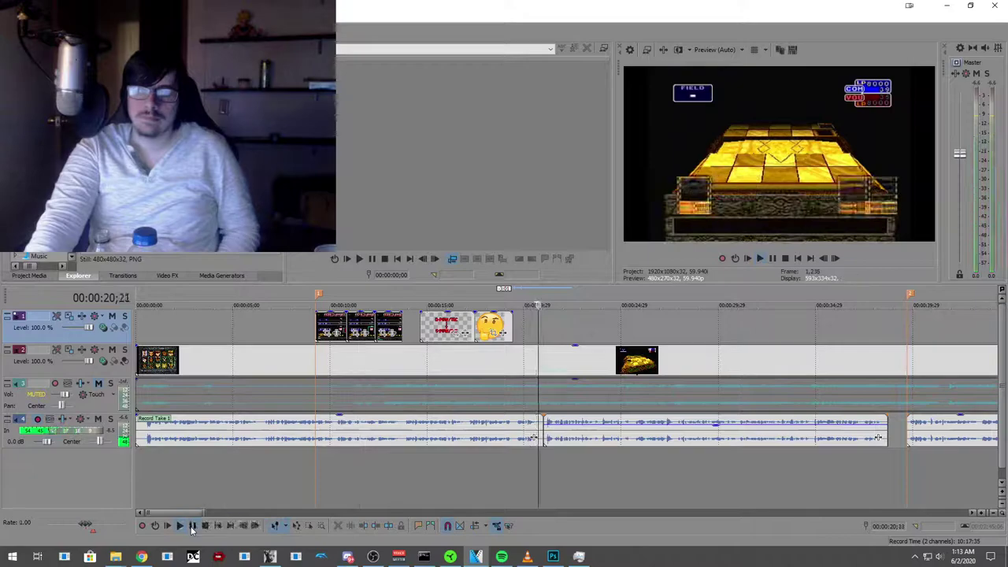
click(492, 466)
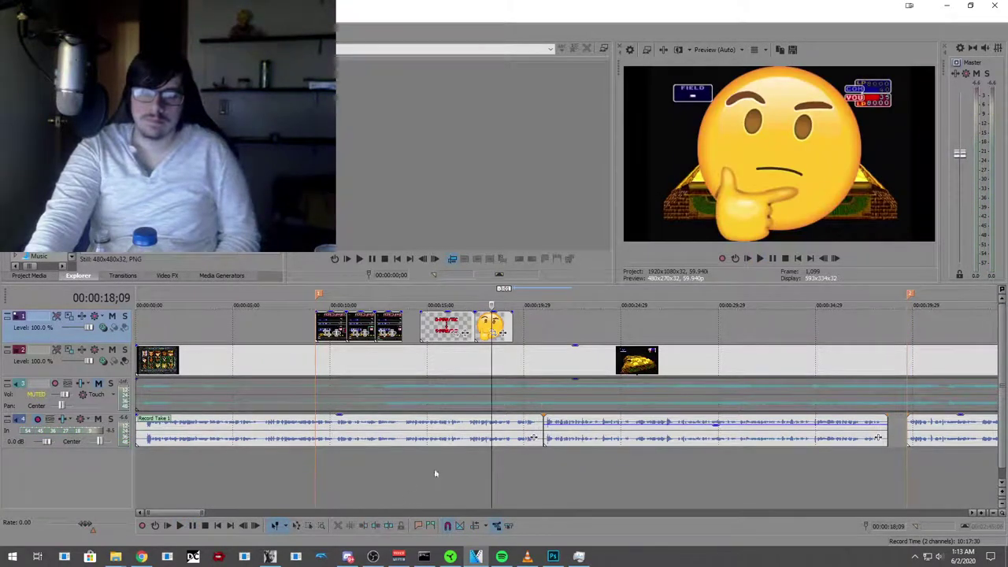
click(179, 526)
click(191, 527)
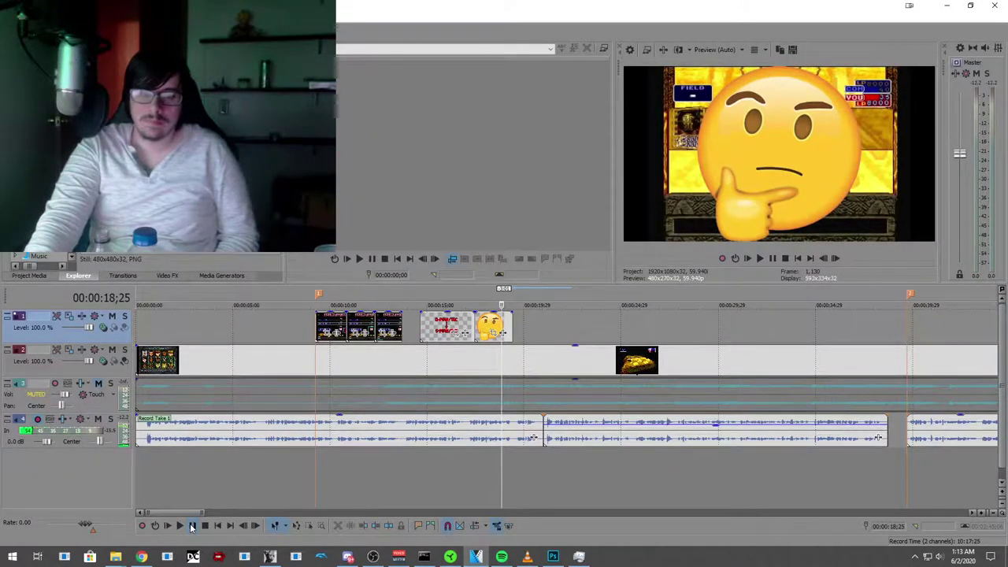
click(402, 488)
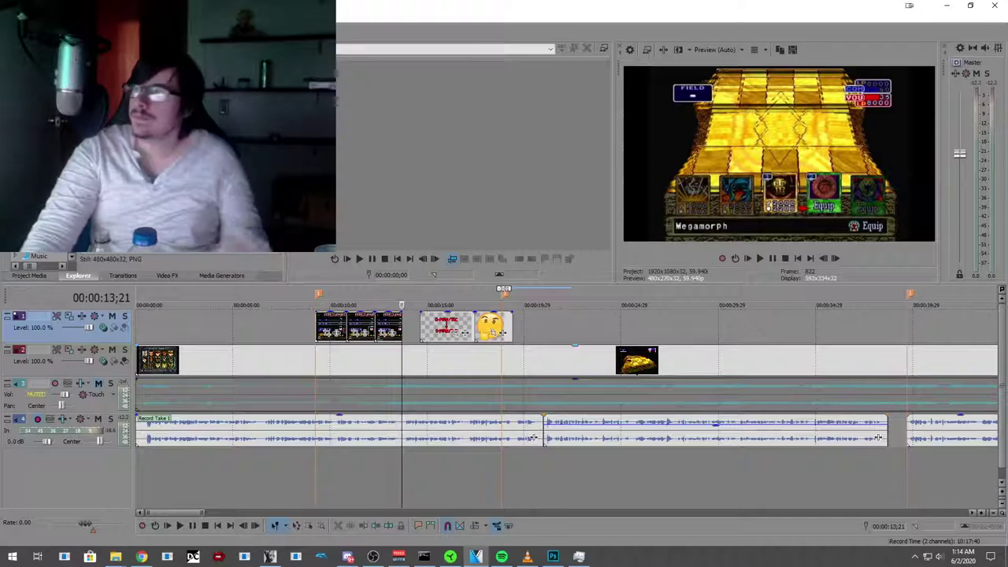
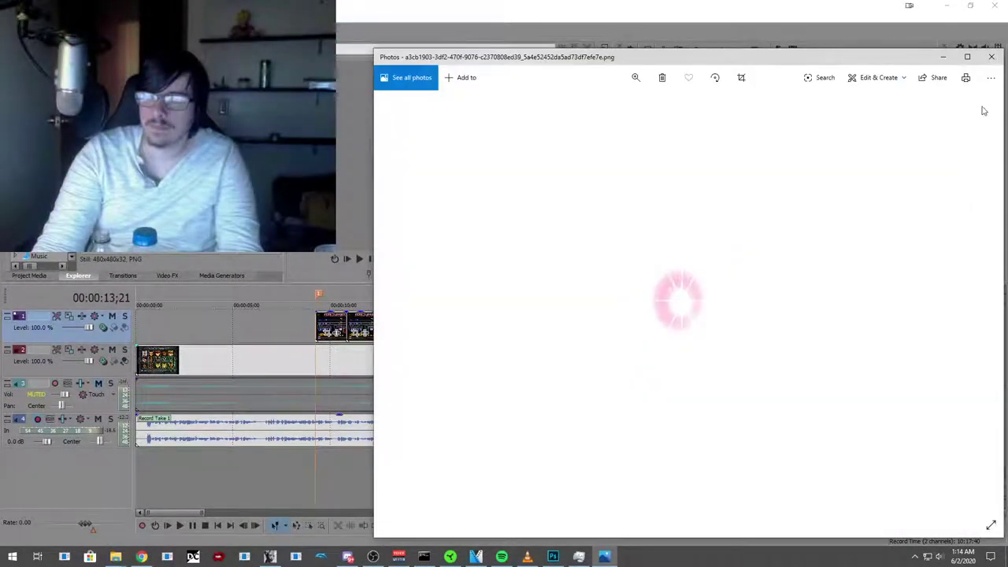
Step: Close the glow image preview, place the playhead within the thinking-face clip, and insert a video track above the overlay track
click(992, 57)
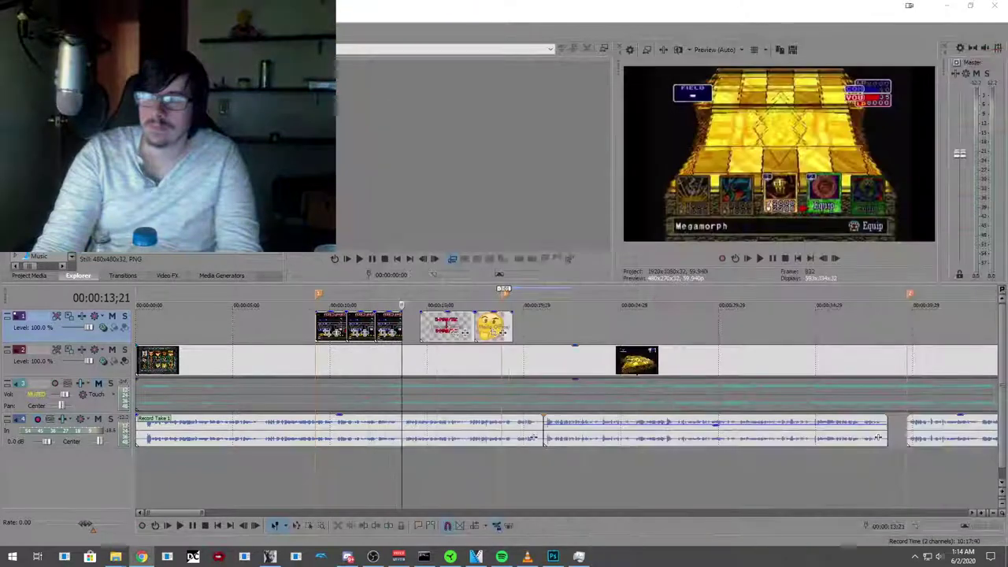
click(494, 449)
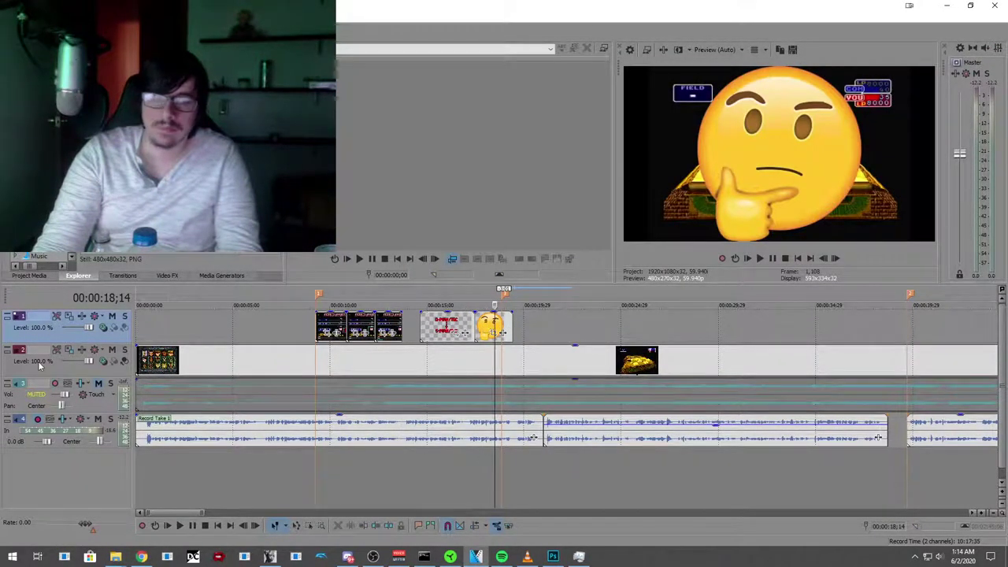
right_click(57, 339)
click(79, 358)
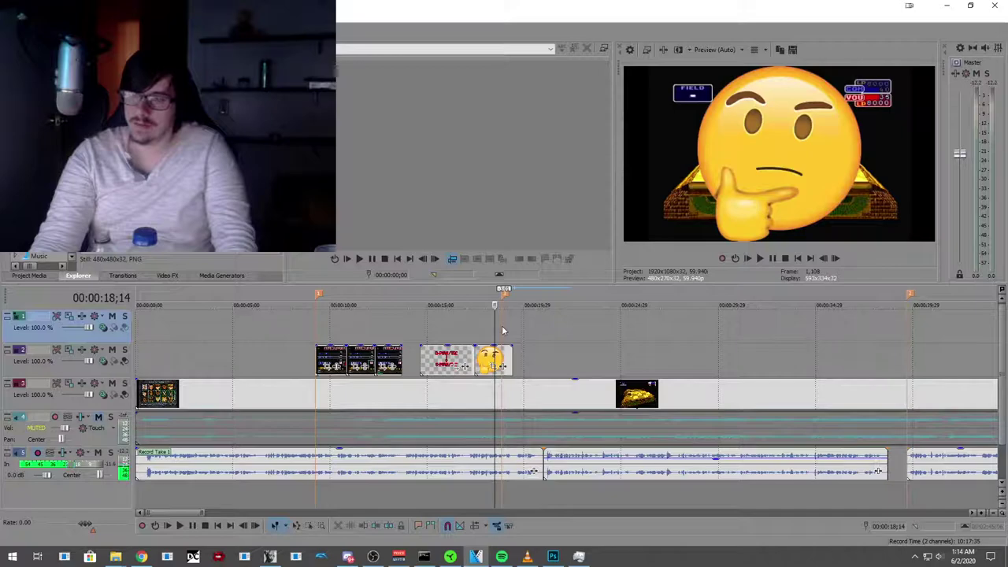
Step: Switch to Photoshop and open Thinking_Face_Emoji_large.png
click(552, 557)
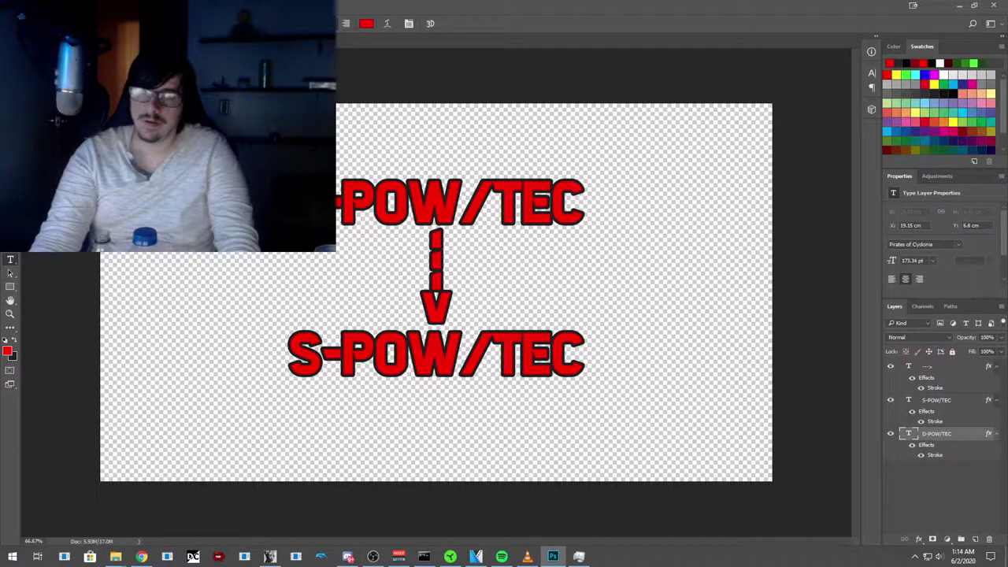
key(alt+f)
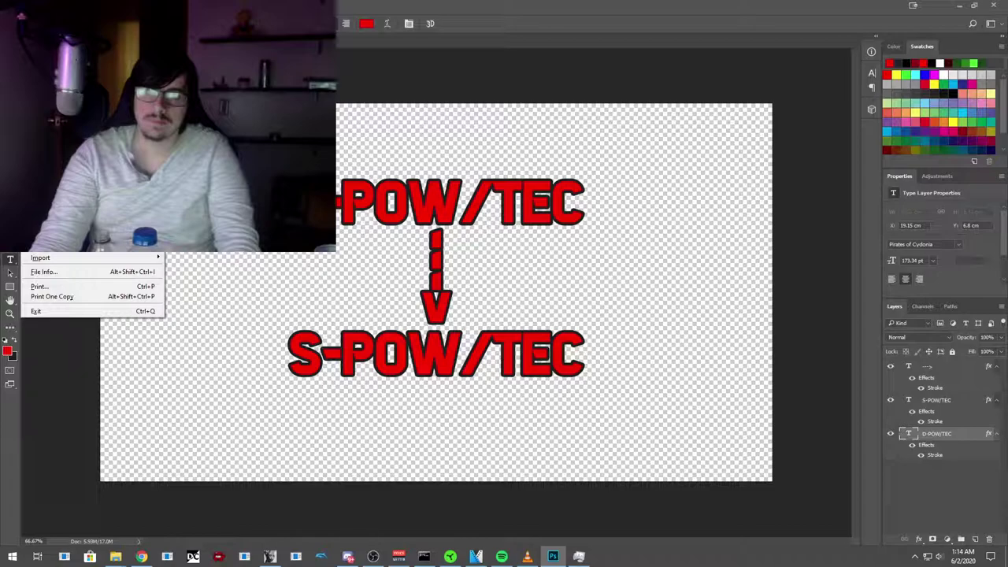
key(Escape)
key(ctrl+o)
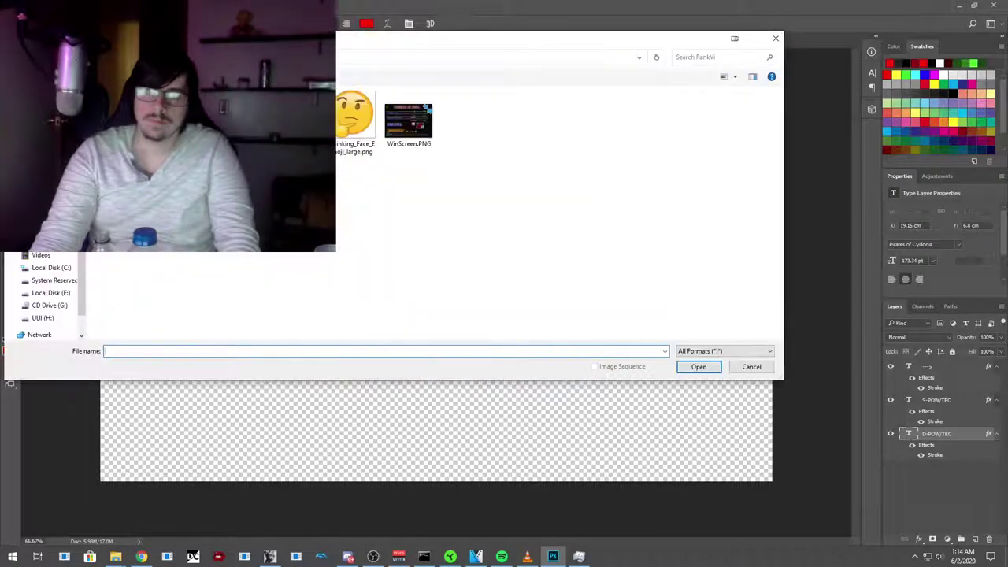
double_click(354, 118)
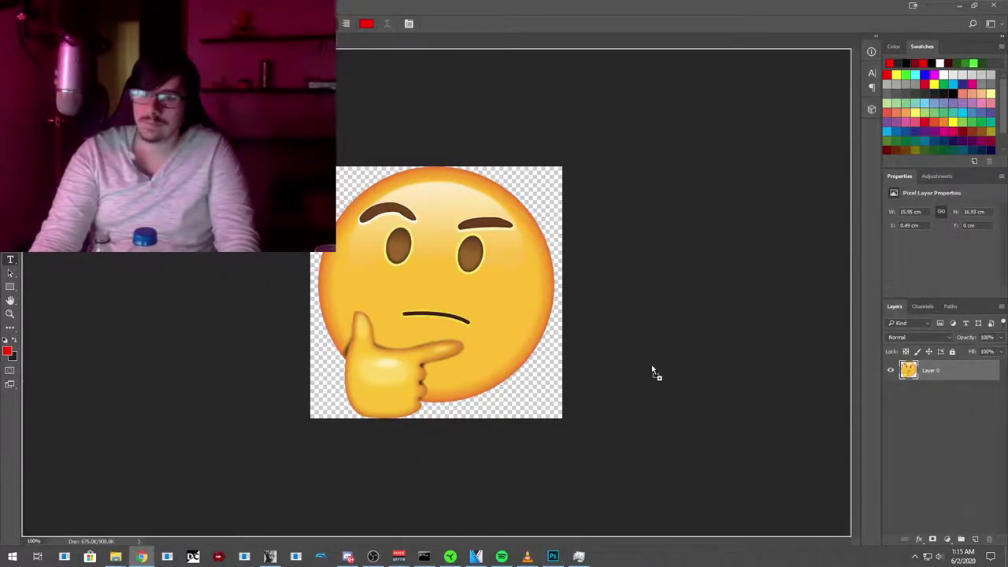
Step: Place the glowing flare image on the emoji canvas, center the flare over the emoji's left eye, and commit the placement
drag(477, 316, 478, 314)
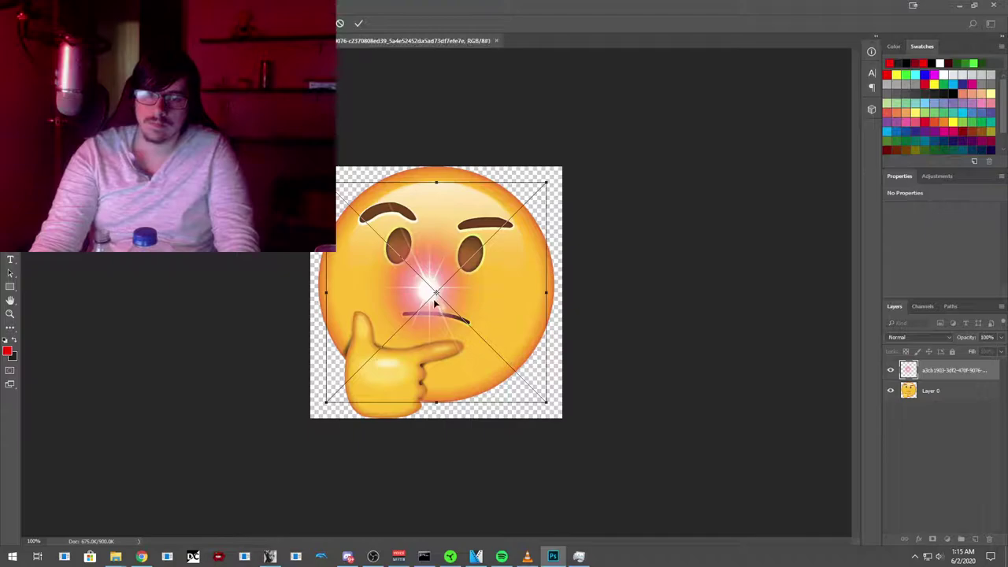
drag(434, 277, 409, 227)
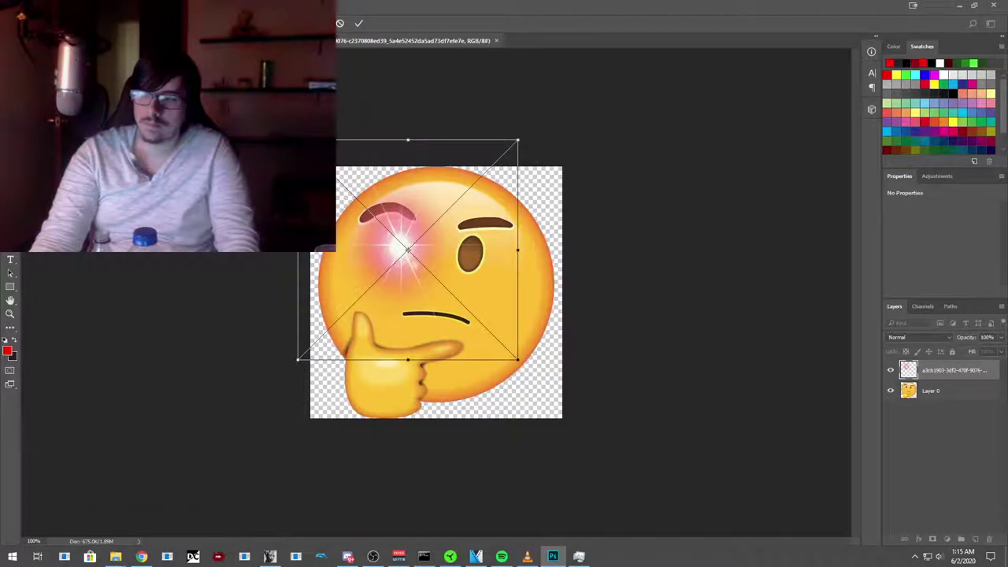
right_click(543, 246)
click(555, 251)
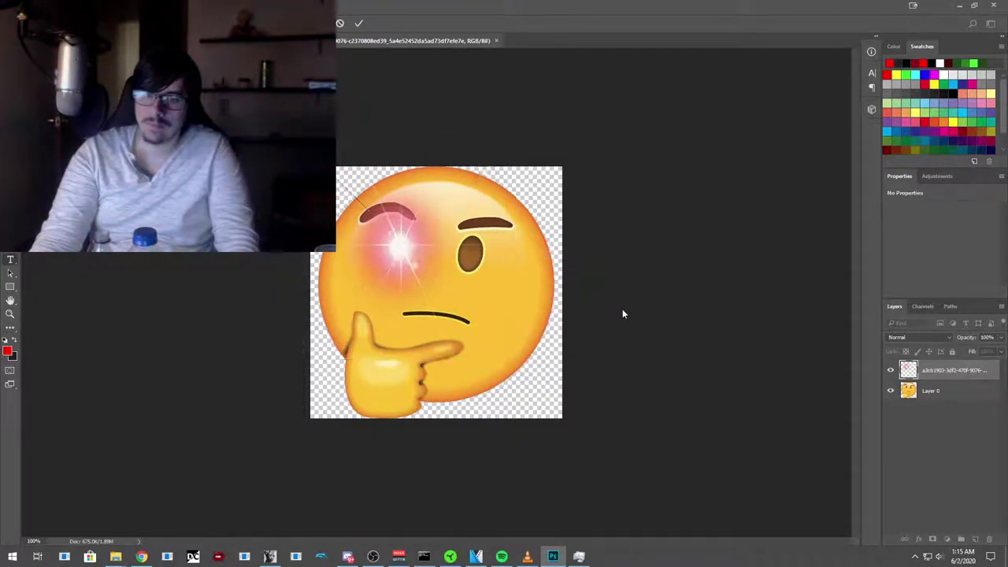
Step: Duplicate the flare layer and move the copy over the emoji's right eye
right_click(939, 379)
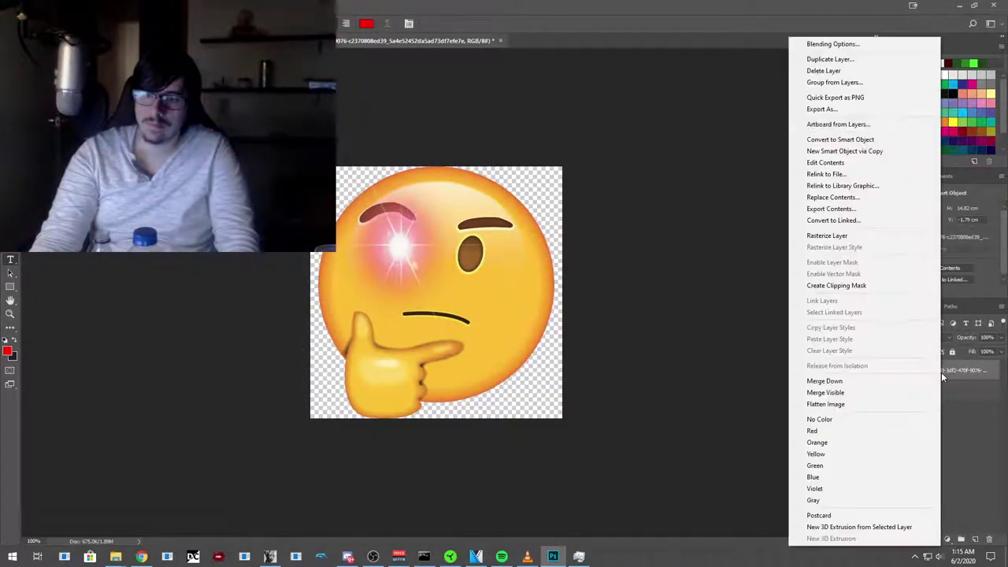
click(834, 60)
click(593, 170)
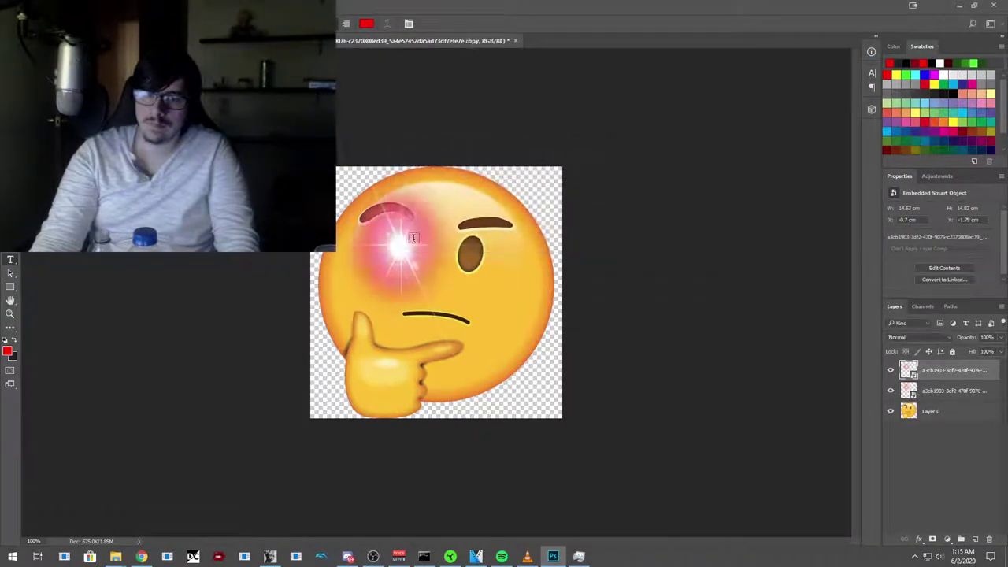
key(v)
drag(439, 233, 498, 230)
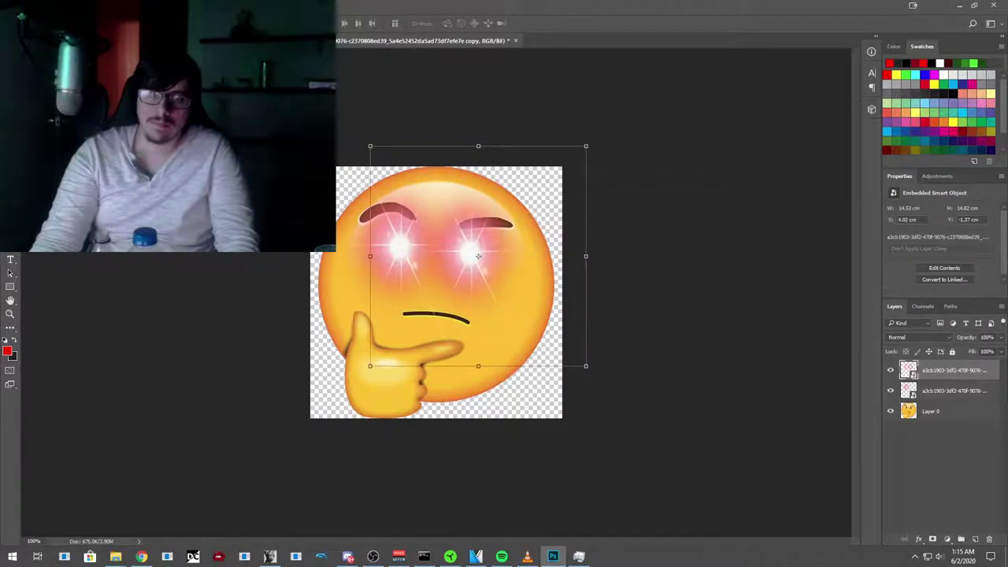
Step: Save the edited emoji as PNG over Thinking_Face_Emoji_large.png with the offered PNG options, and return to Vegas
key(alt+f)
key(a)
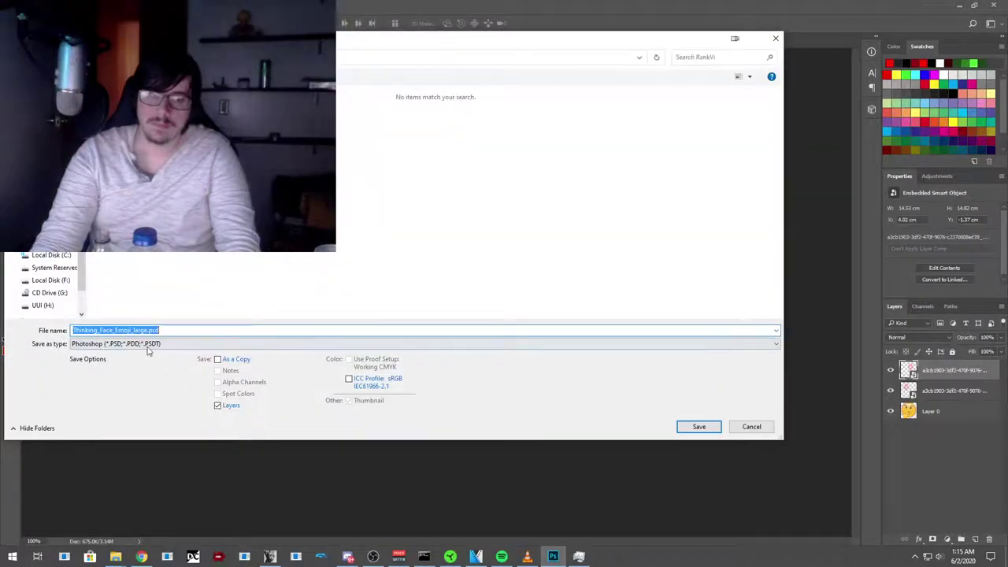
click(148, 346)
click(175, 488)
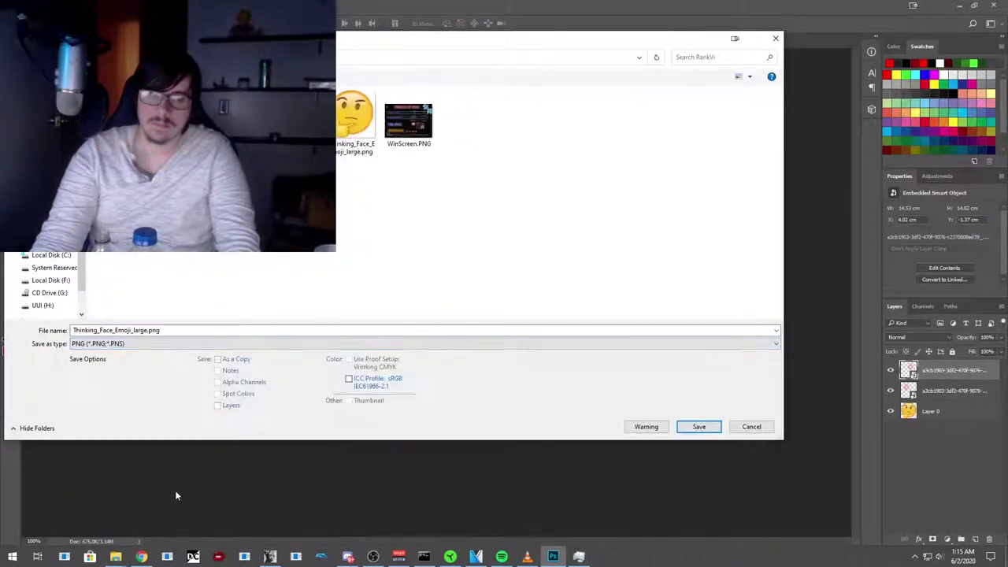
key(Return)
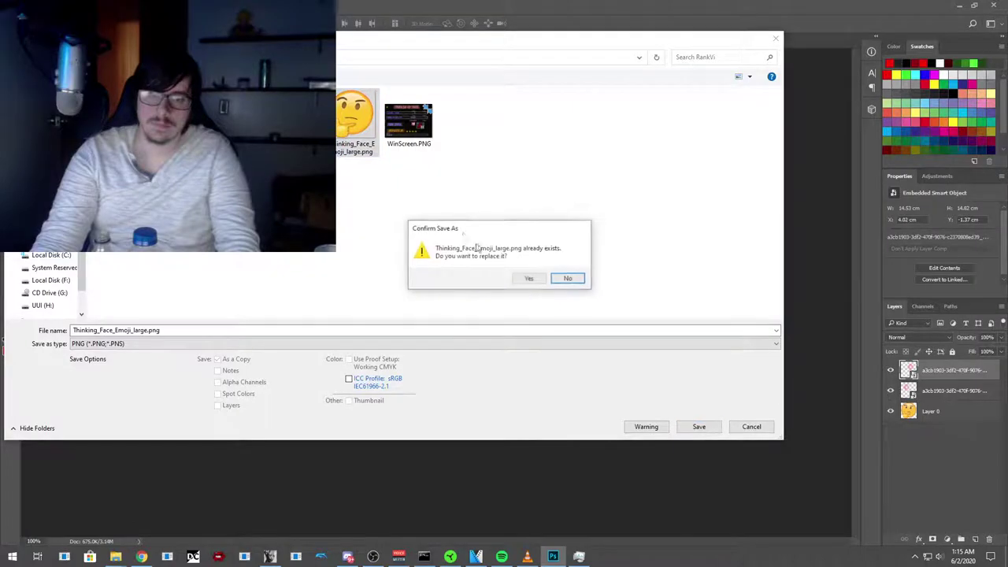
click(529, 278)
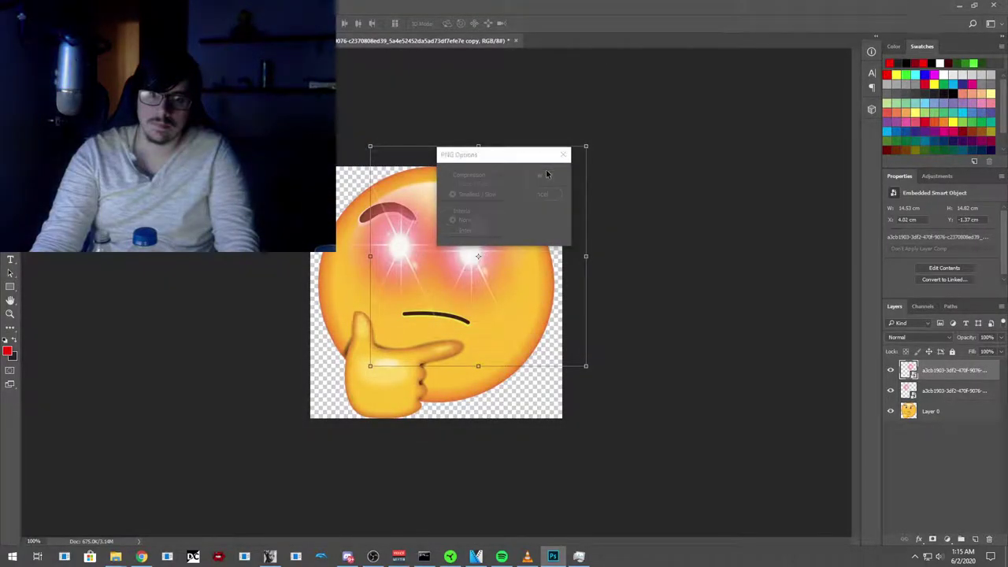
click(539, 176)
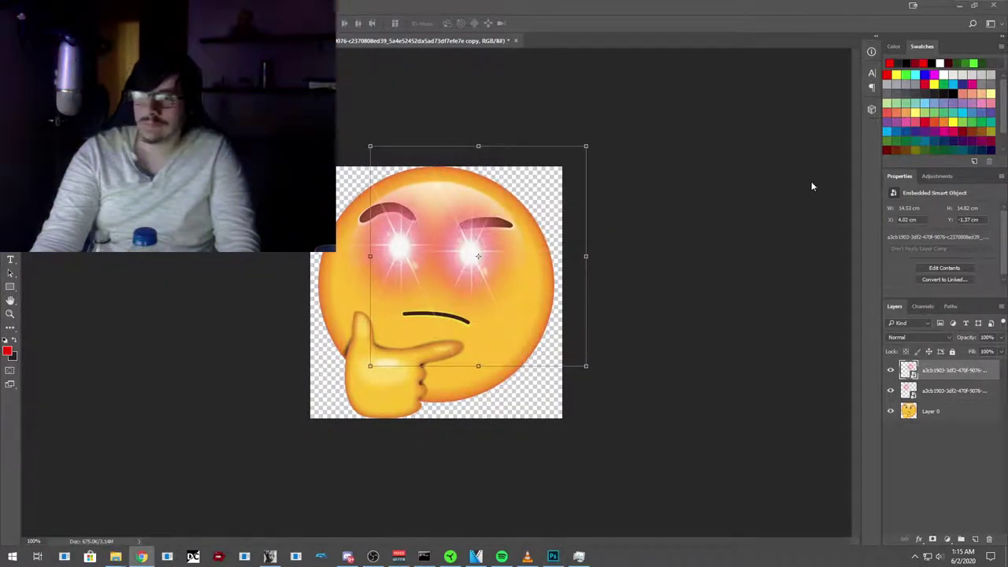
click(958, 5)
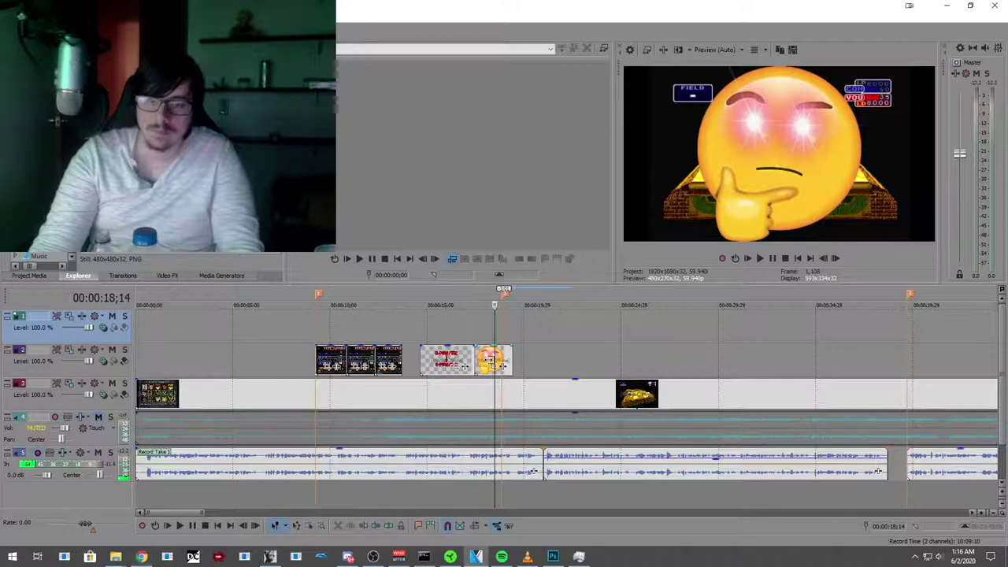
Step: Trim the start of the glowing emoji clip to the nearby marker and fill the gap before it with the plain thinking emoji
drag(475, 359, 508, 364)
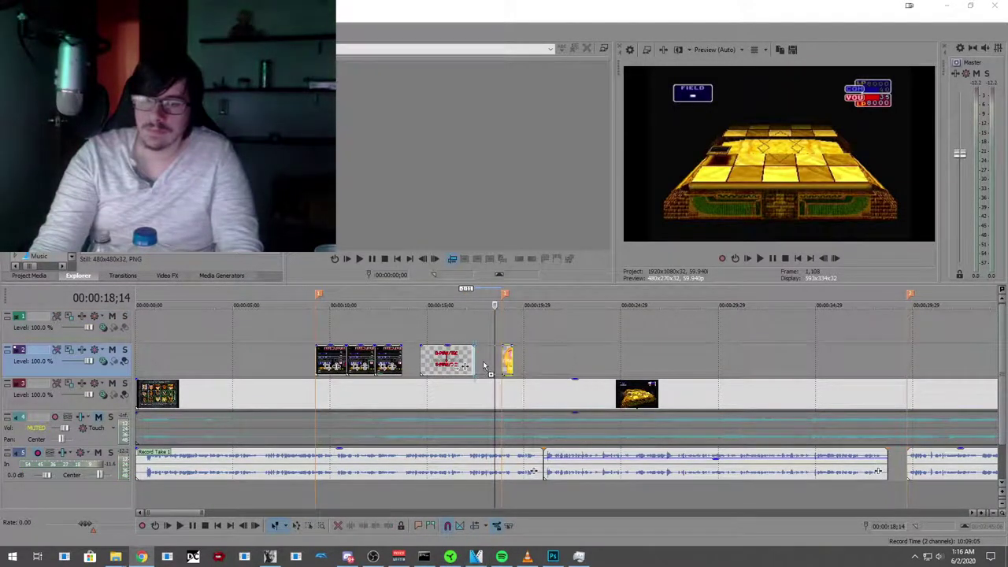
key(ctrl+z)
key(ctrl+z)
key(ctrl+z)
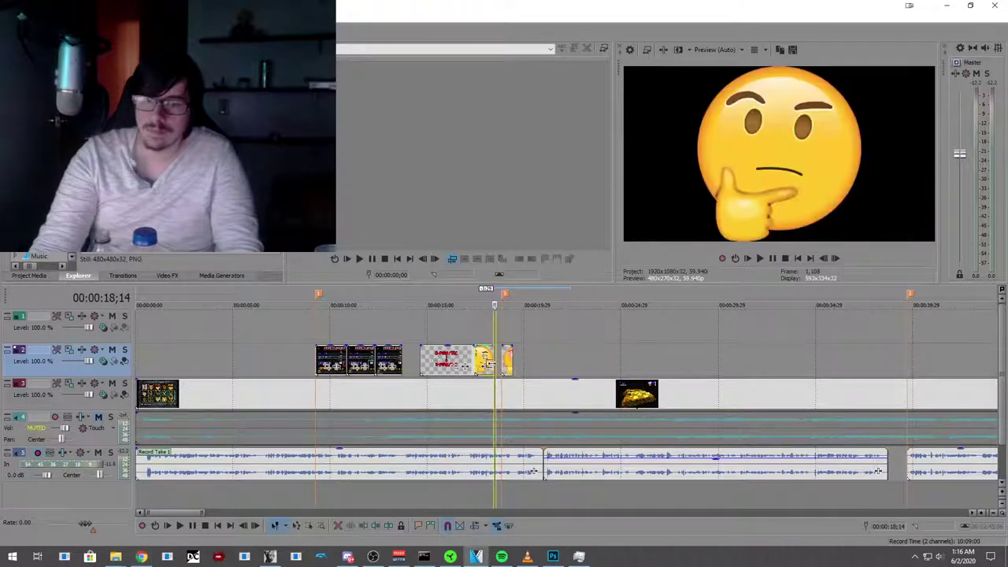
Step: Play back the overlay section from before the rank text past the emoji clips to check the timing of the plain-to-glowing switch
click(419, 328)
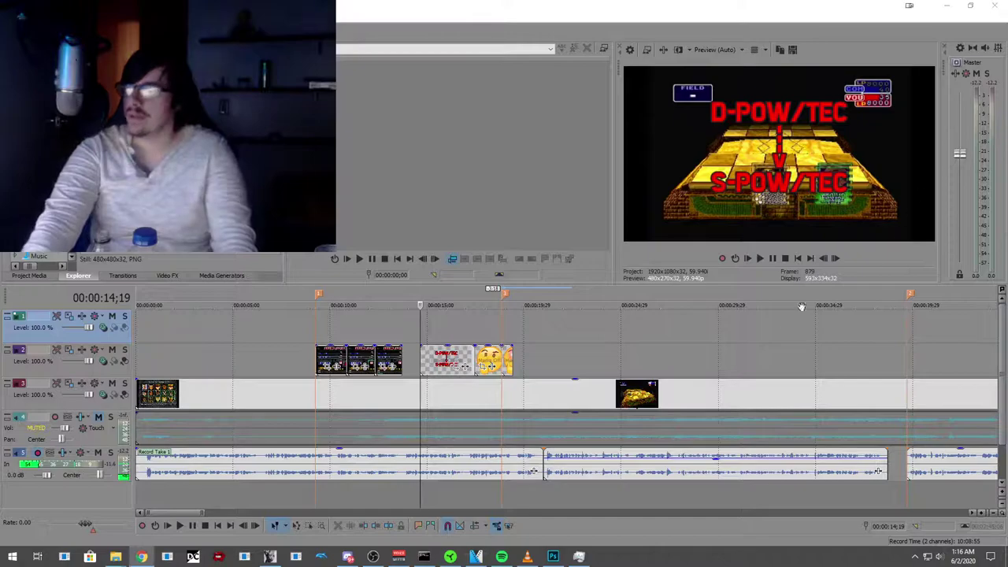
click(374, 327)
click(180, 525)
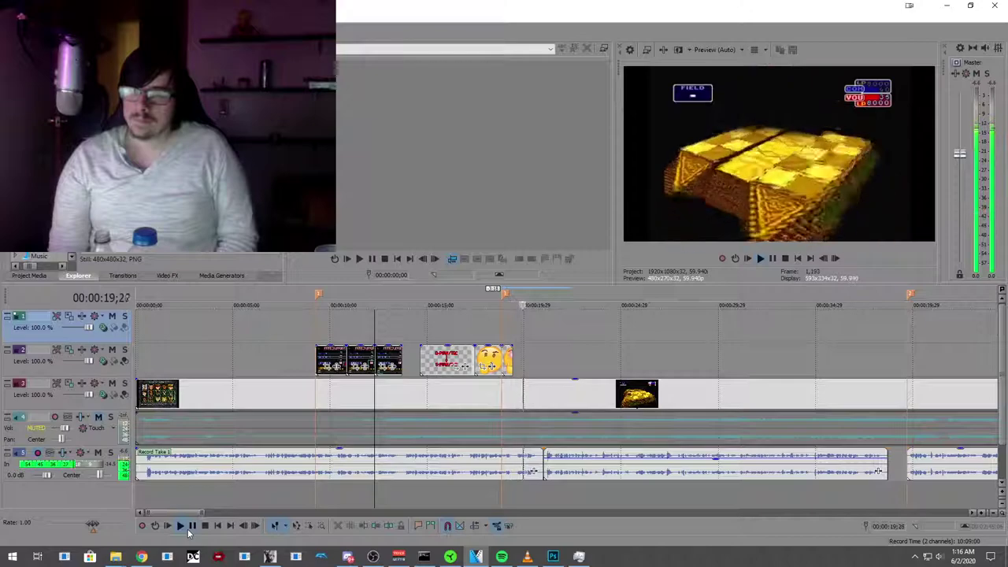
click(191, 526)
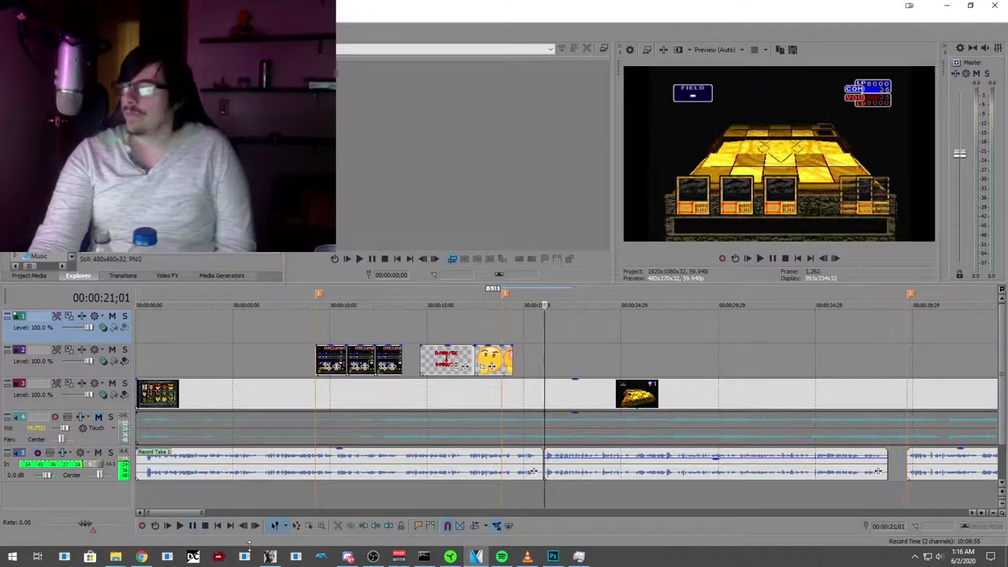
click(483, 326)
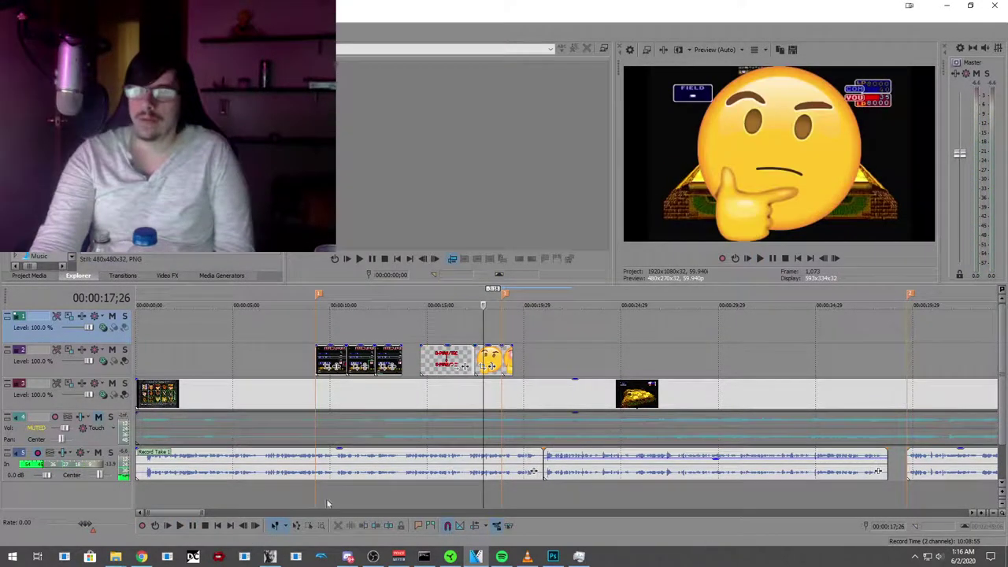
click(178, 527)
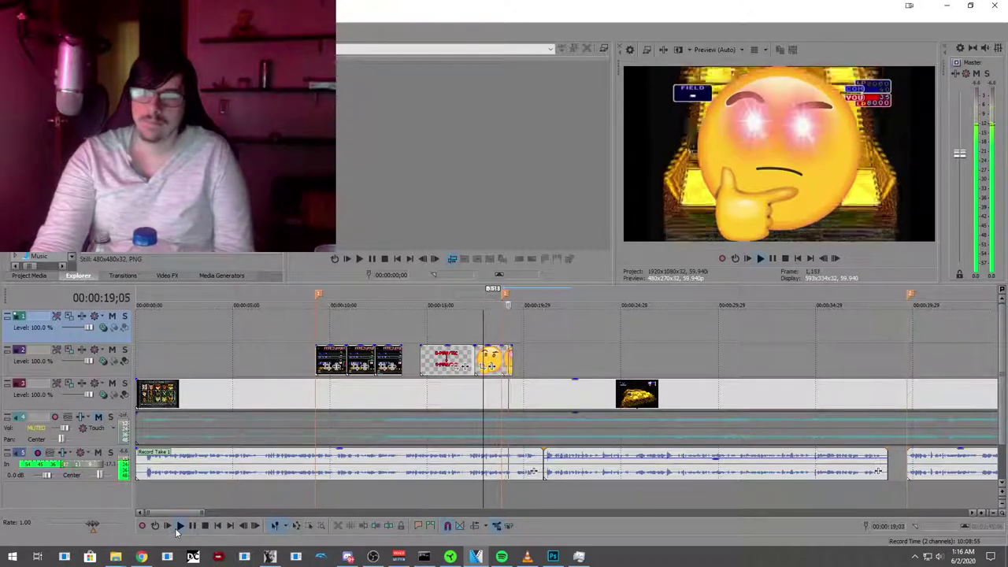
click(193, 526)
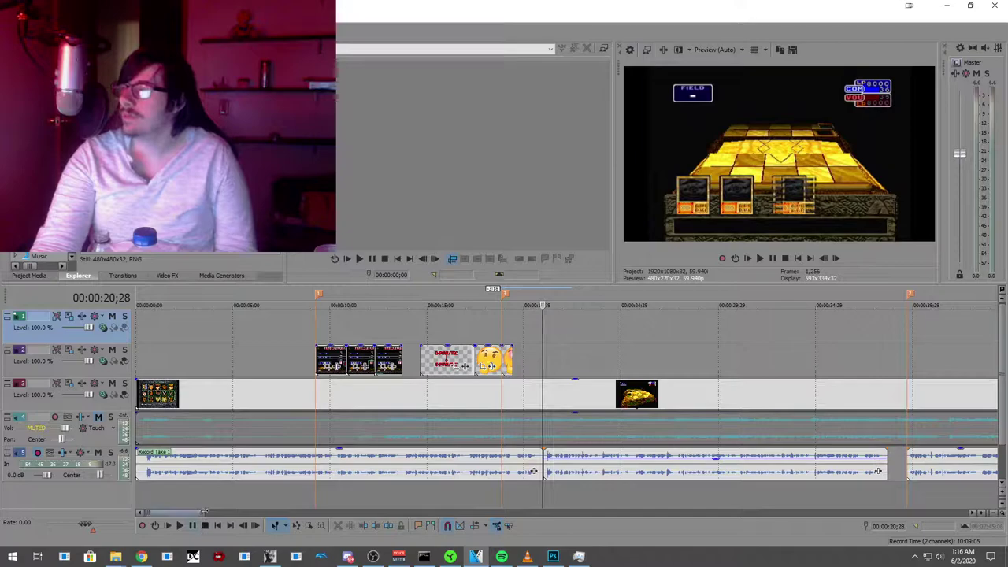
click(506, 326)
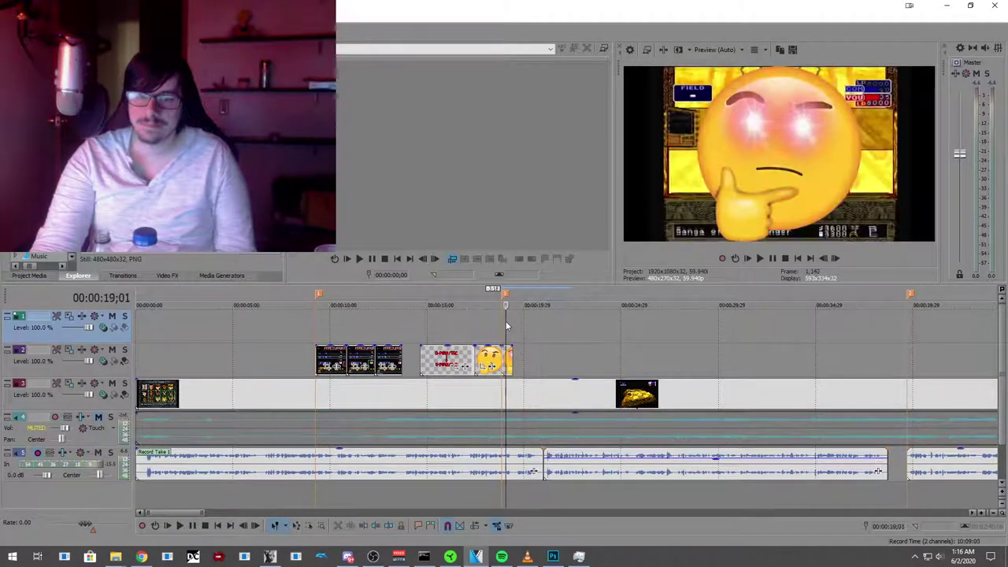
click(463, 315)
click(180, 525)
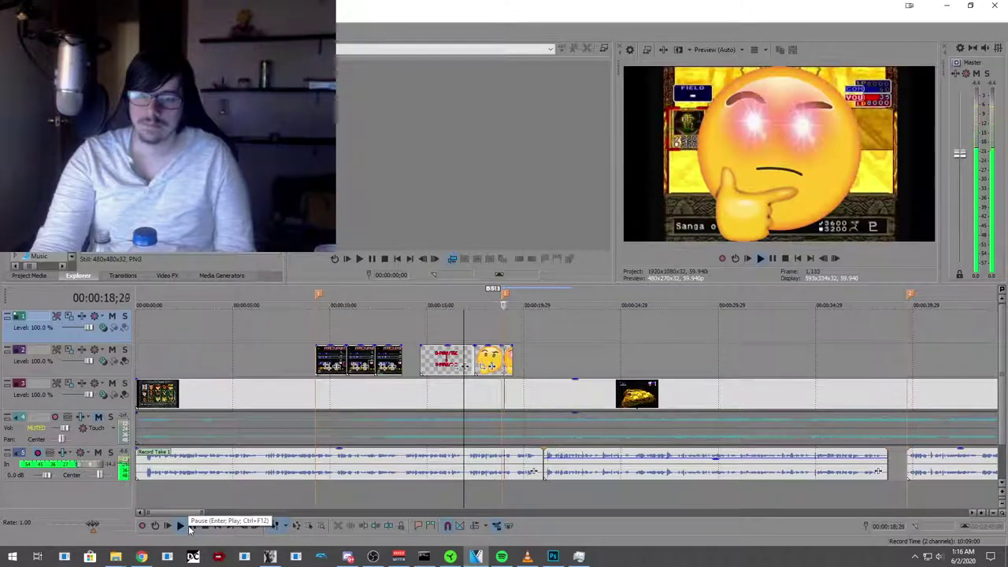
click(189, 529)
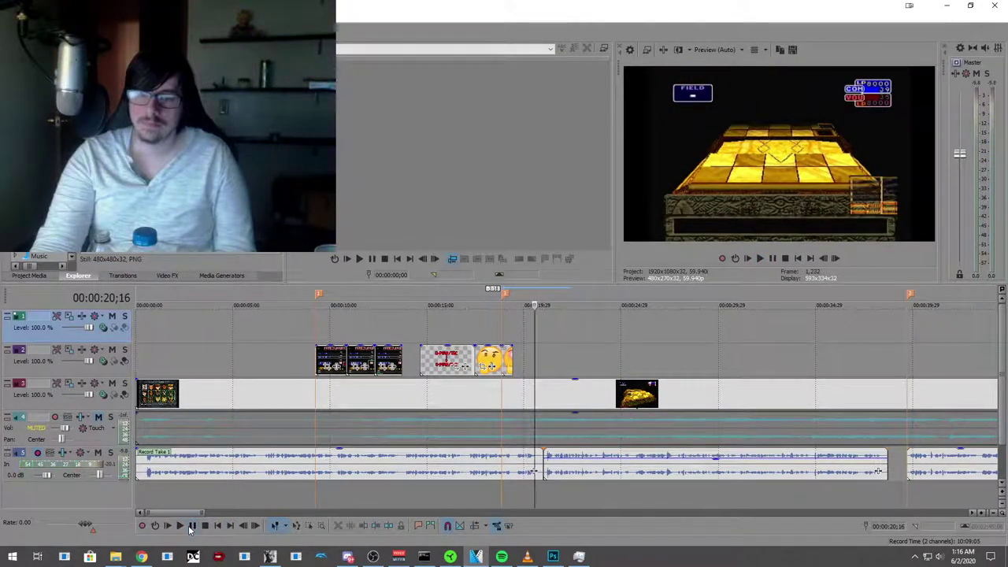
Step: Split the gameplay and narration at 00:00:20;16, give the gameplay clip before the cut a 00:00:00;10 fade-out, and play it back
click(388, 526)
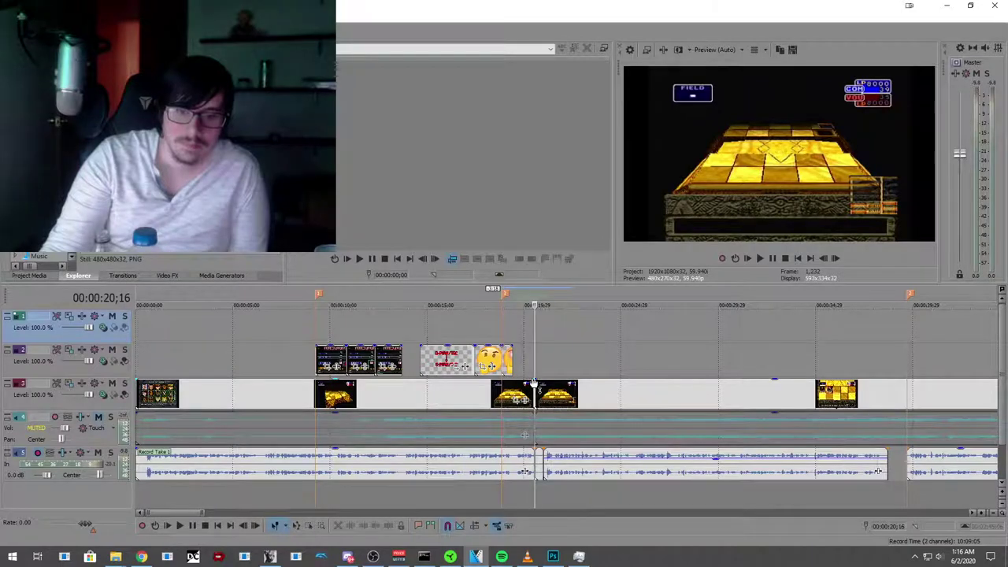
drag(534, 380, 528, 384)
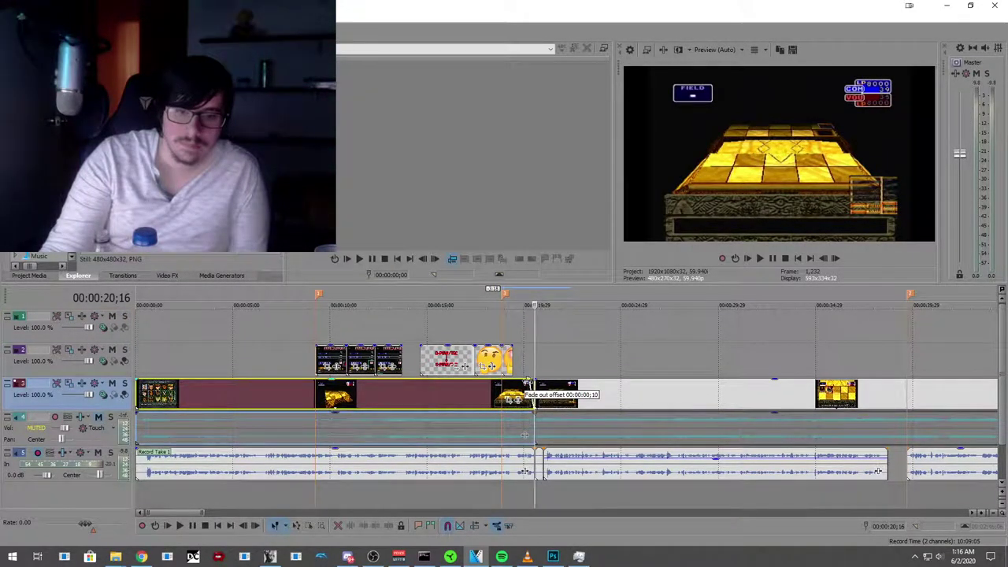
click(475, 324)
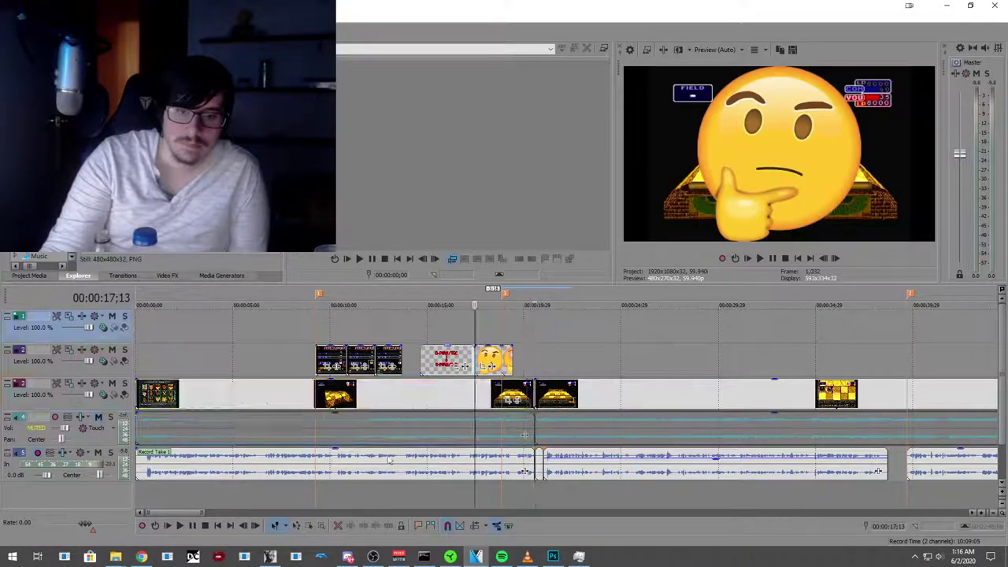
click(180, 526)
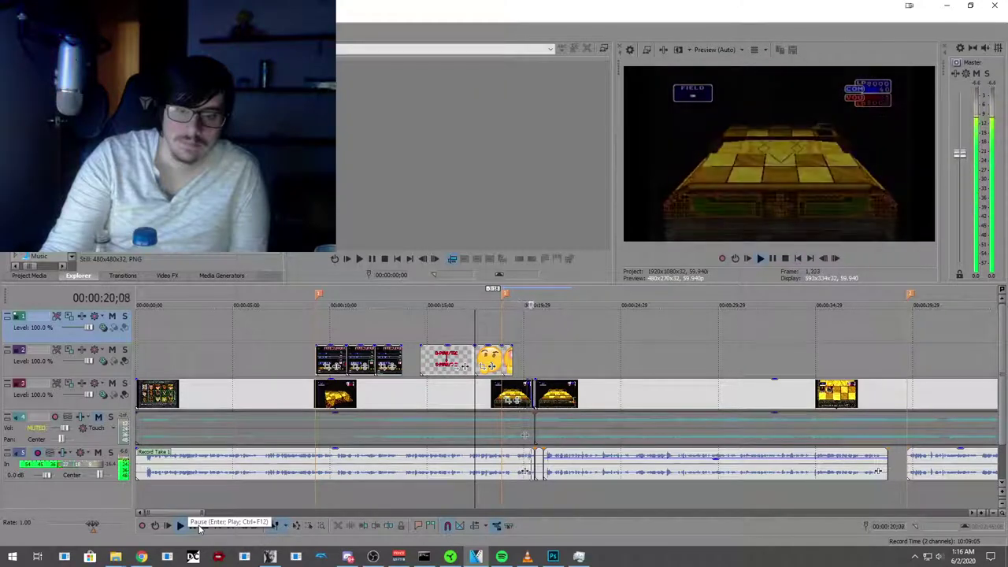
click(199, 528)
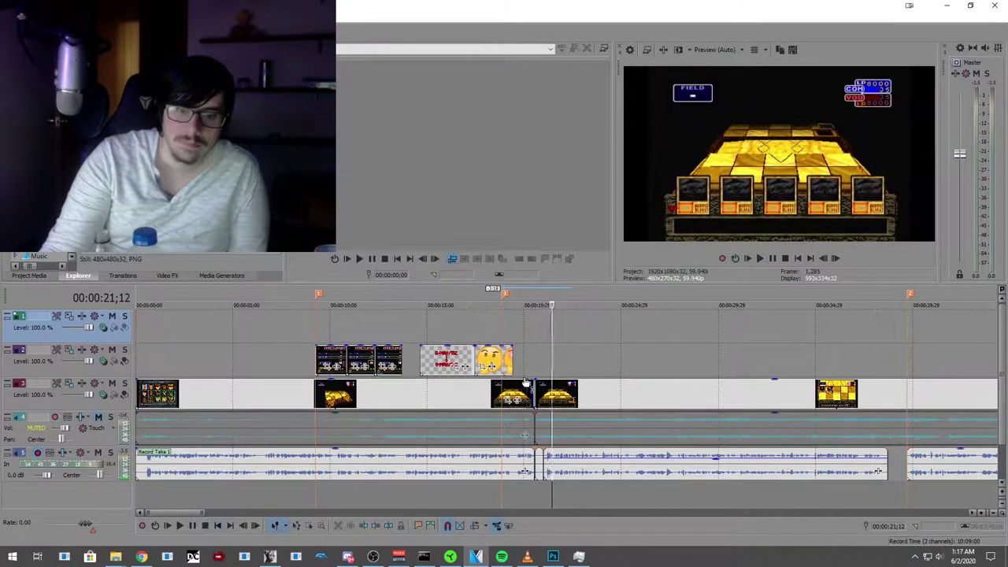
Step: Lengthen the gameplay clip's fade-out before the cut so it starts just after the emoji overlay ends, and preview the transition
drag(532, 379, 514, 376)
click(457, 325)
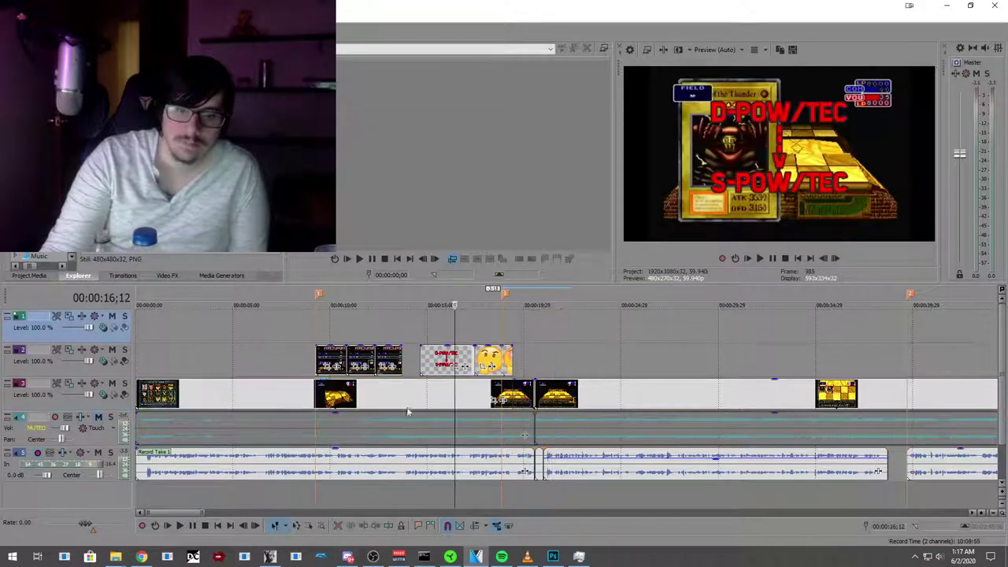
click(181, 526)
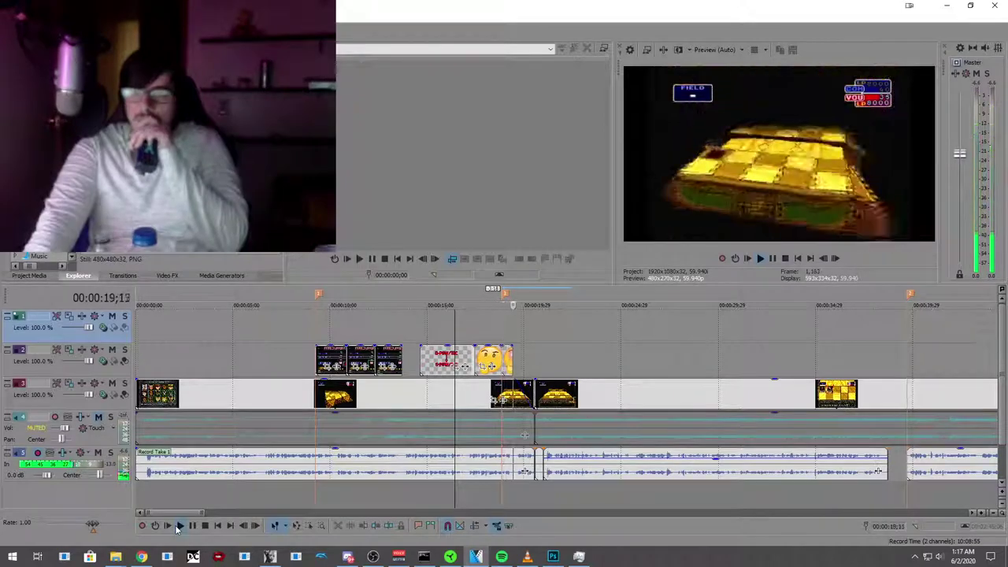
key(Return)
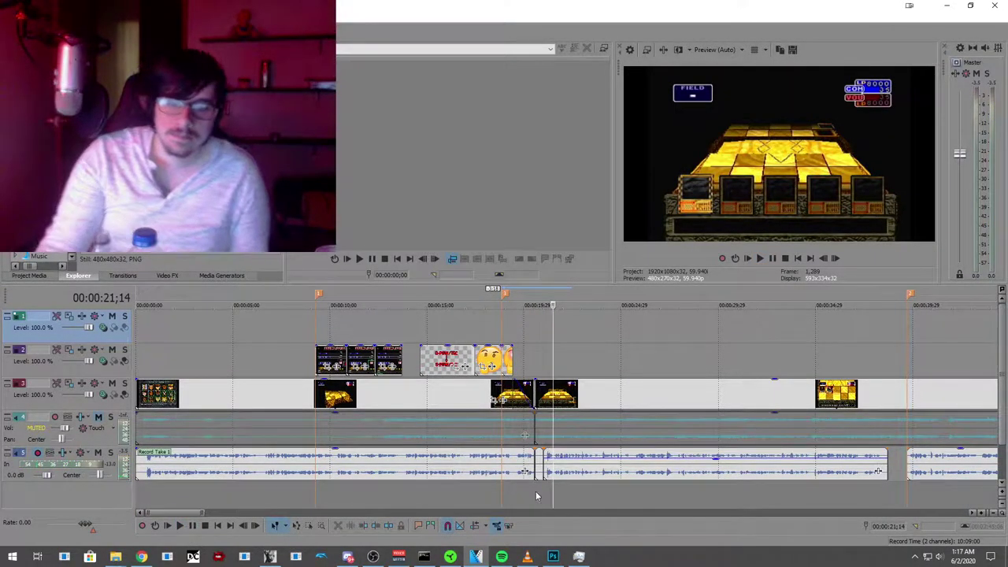
click(502, 493)
click(180, 525)
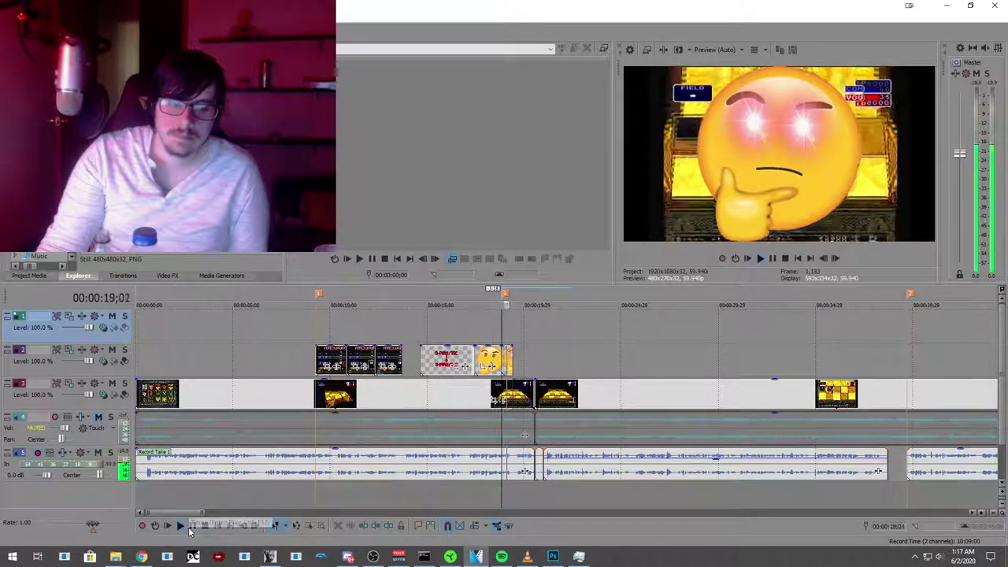
key(Return)
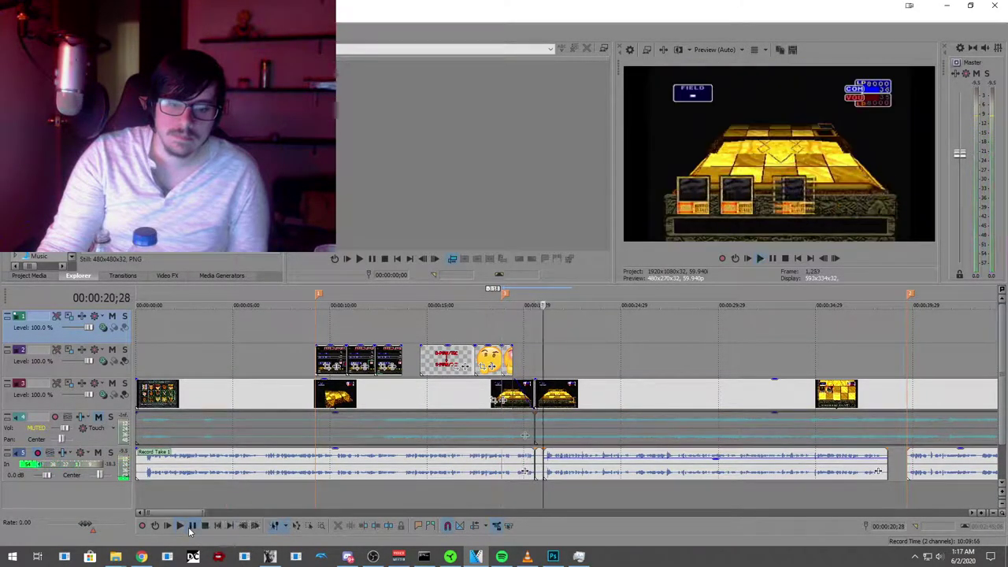
Step: Delete the short leftover narration segment directly after the cut at 00:00:20;16
click(535, 492)
scroll(535, 492, up, 6)
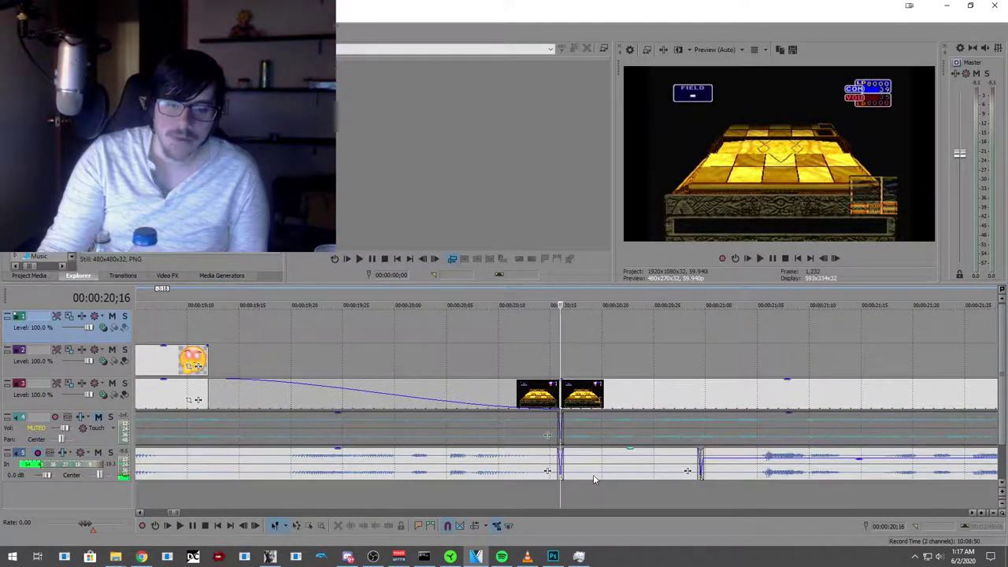
mouse_move(602, 477)
mouse_down()
mouse_move(631, 344)
mouse_move(618, 466)
mouse_move(605, 471)
mouse_up()
right_click(612, 460)
click(651, 258)
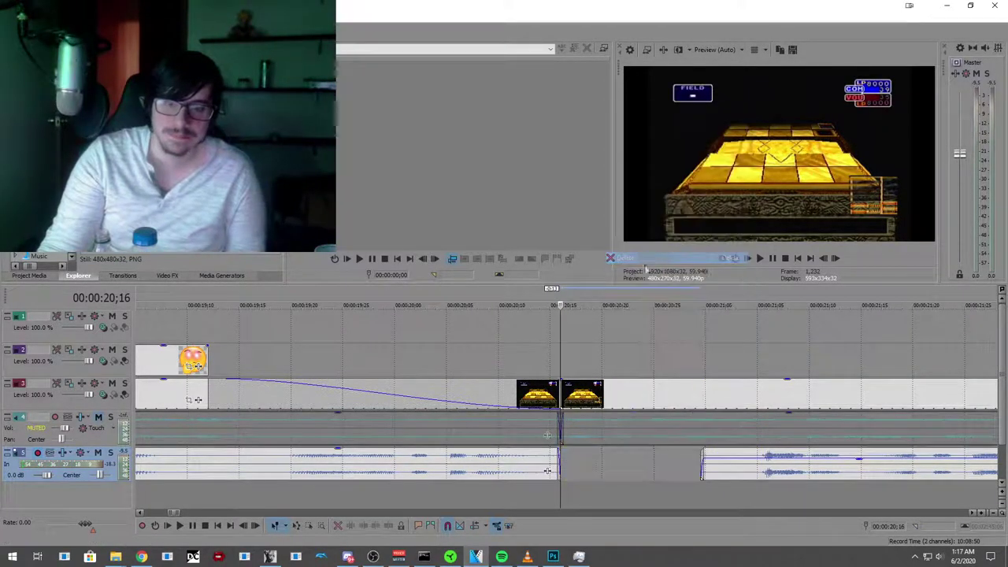
Step: Select every narration clip after the cut at 00:00:20;16 through the last one on the timeline and group them together
scroll(598, 496, down, 2)
scroll(582, 474, down, 8)
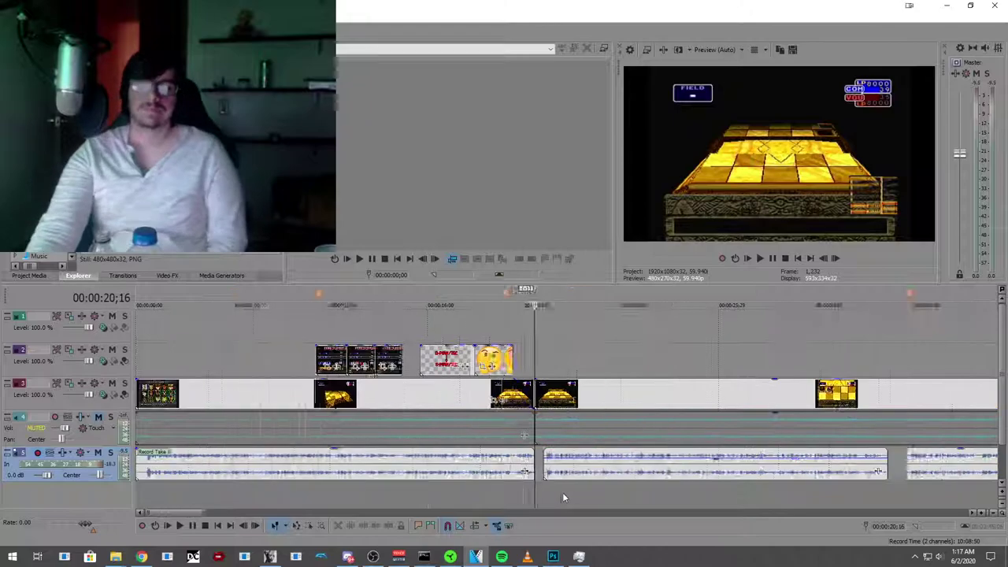
scroll(543, 492, up, 1)
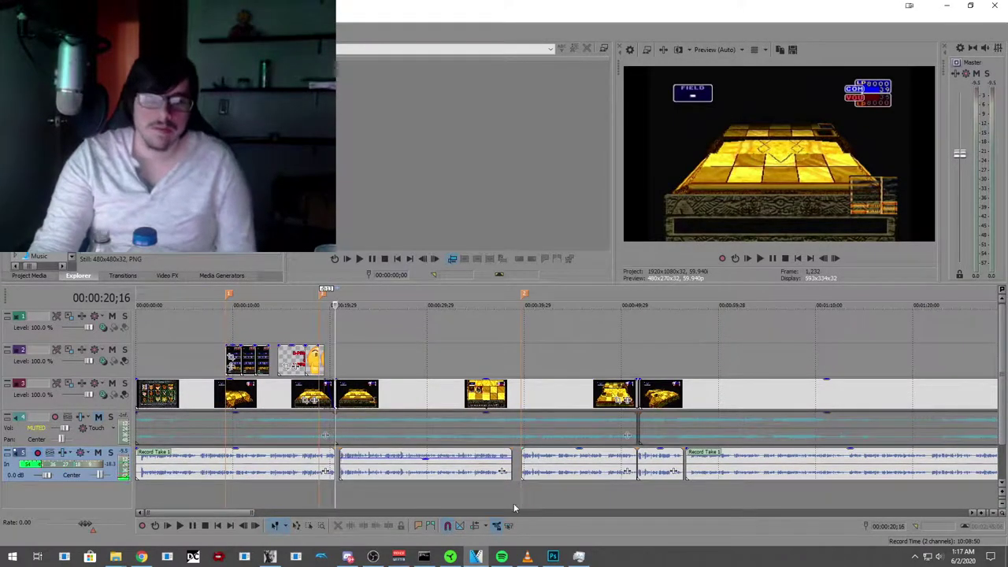
click(467, 473)
click(466, 473)
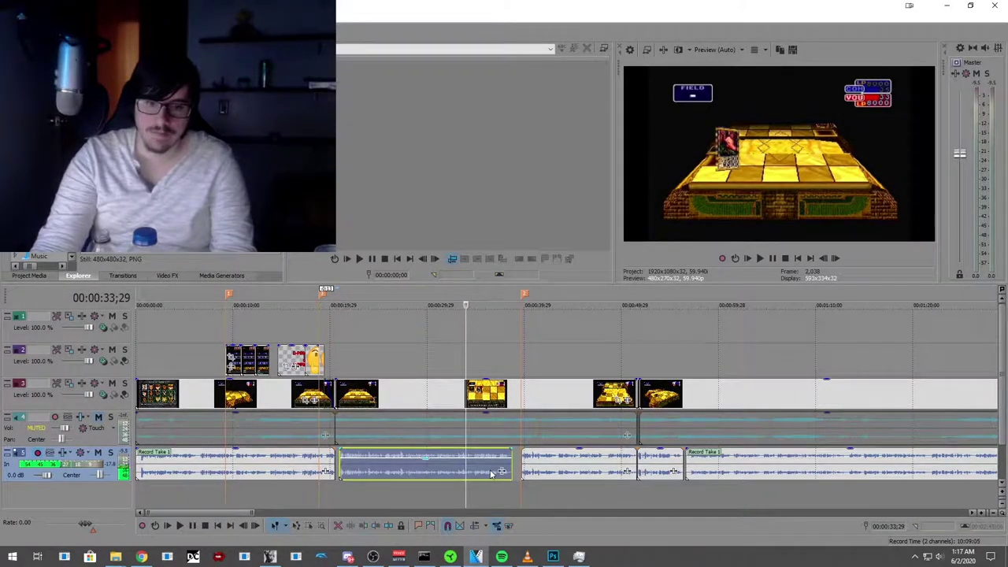
ctrl+click(565, 471)
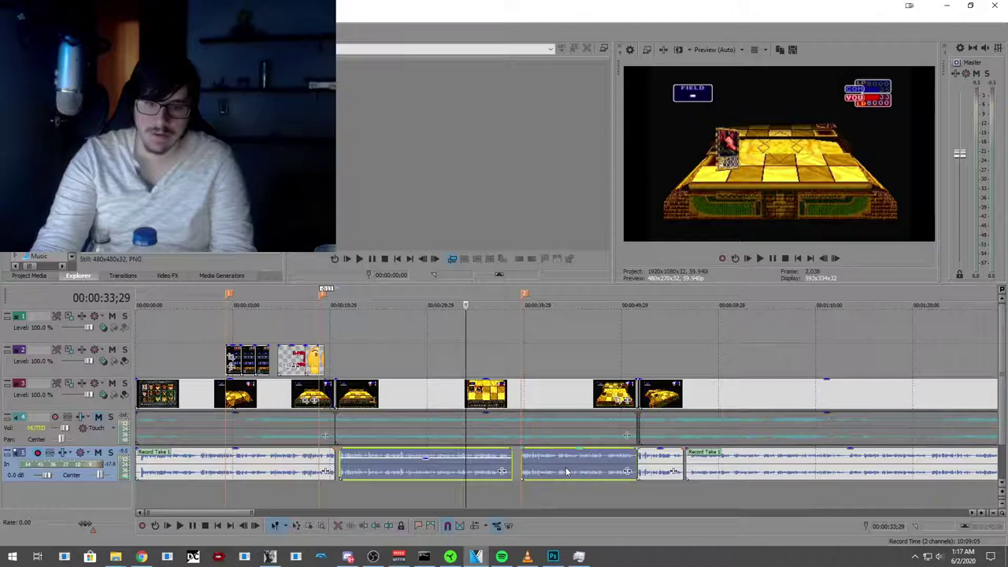
ctrl+click(653, 471)
ctrl+click(730, 472)
scroll(730, 473, down, 4)
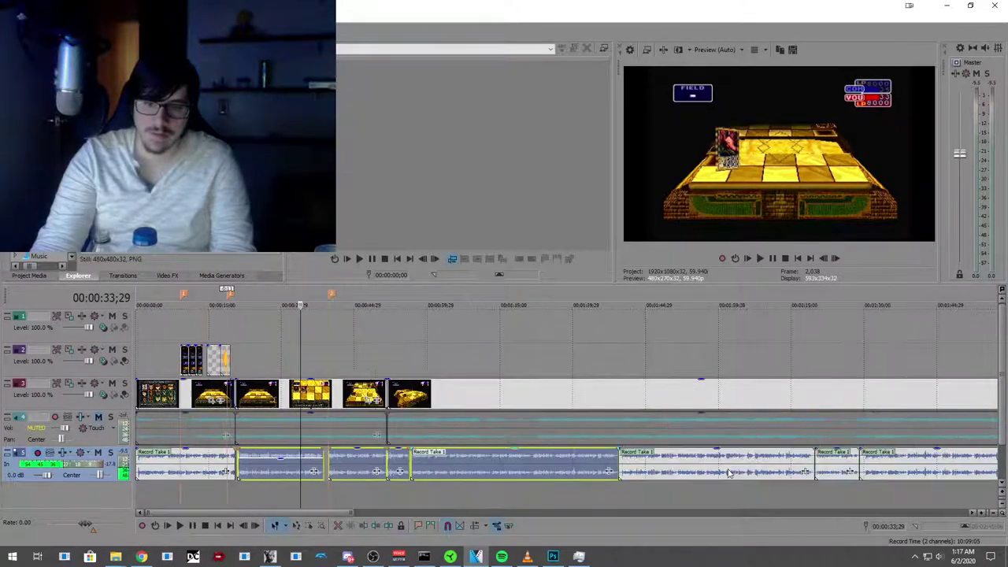
ctrl+click(596, 473)
ctrl+click(661, 471)
ctrl+click(732, 471)
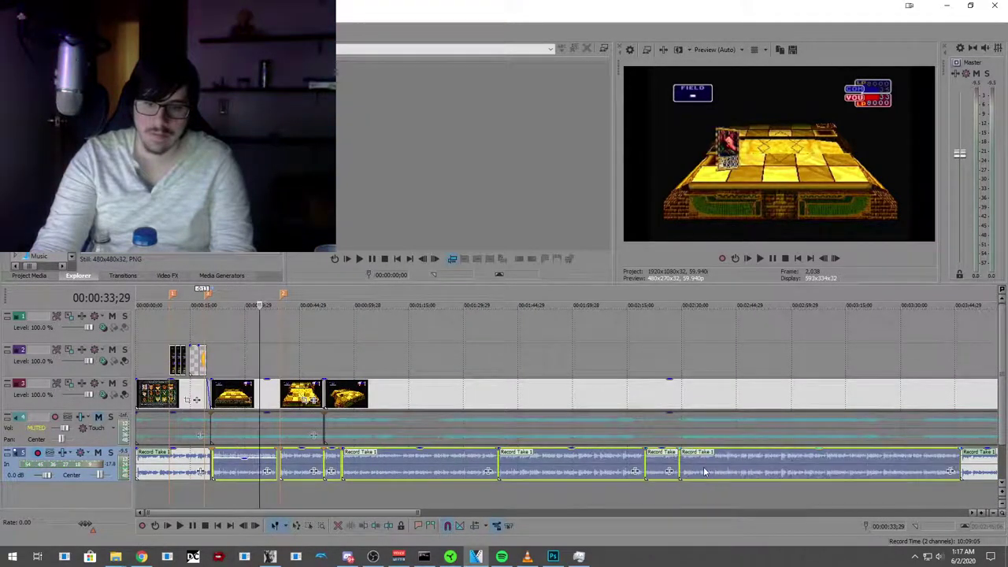
scroll(661, 471, down, 4)
ctrl+click(579, 472)
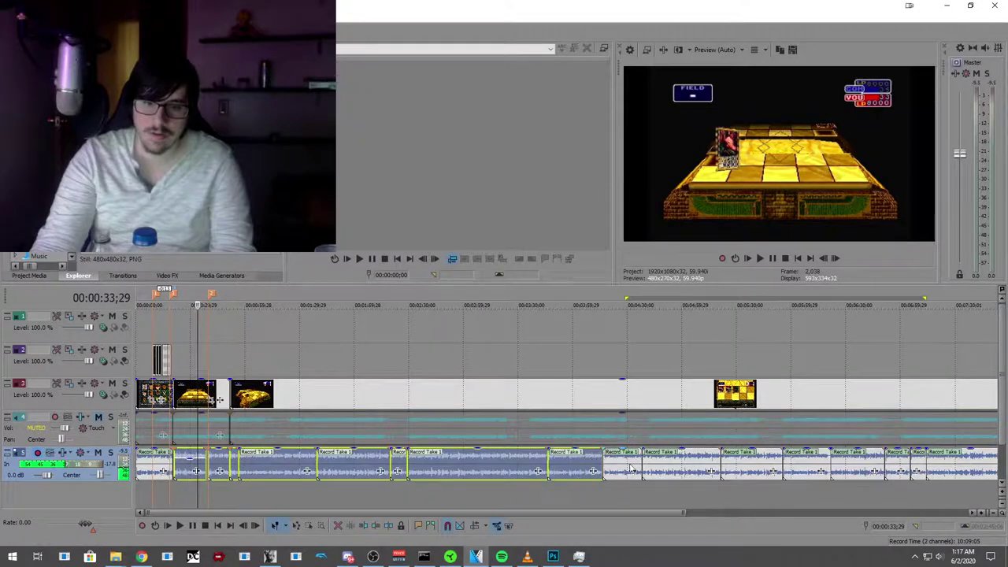
ctrl+click(630, 471)
ctrl+click(684, 471)
ctrl+click(761, 472)
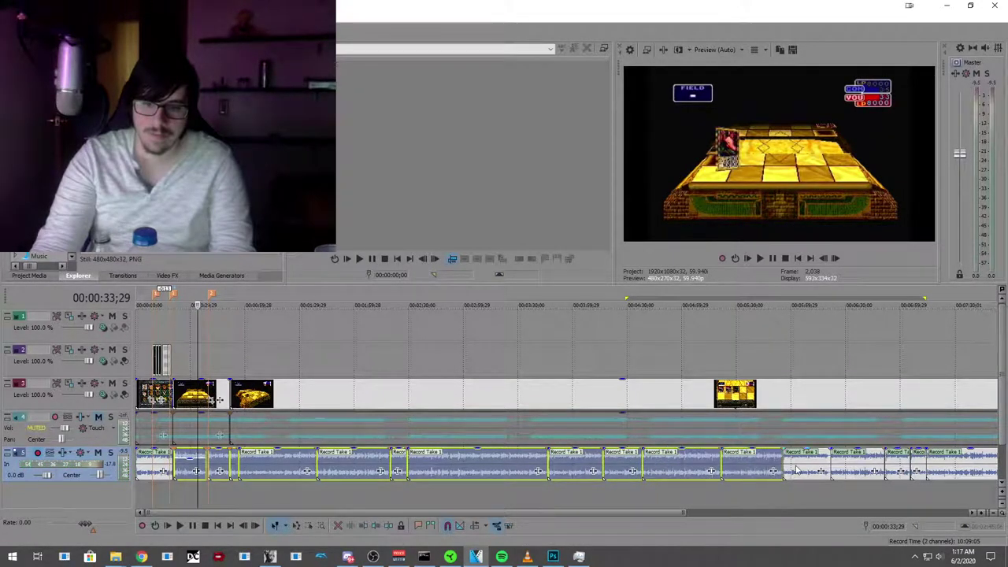
ctrl+click(808, 471)
ctrl+click(865, 472)
ctrl+click(896, 471)
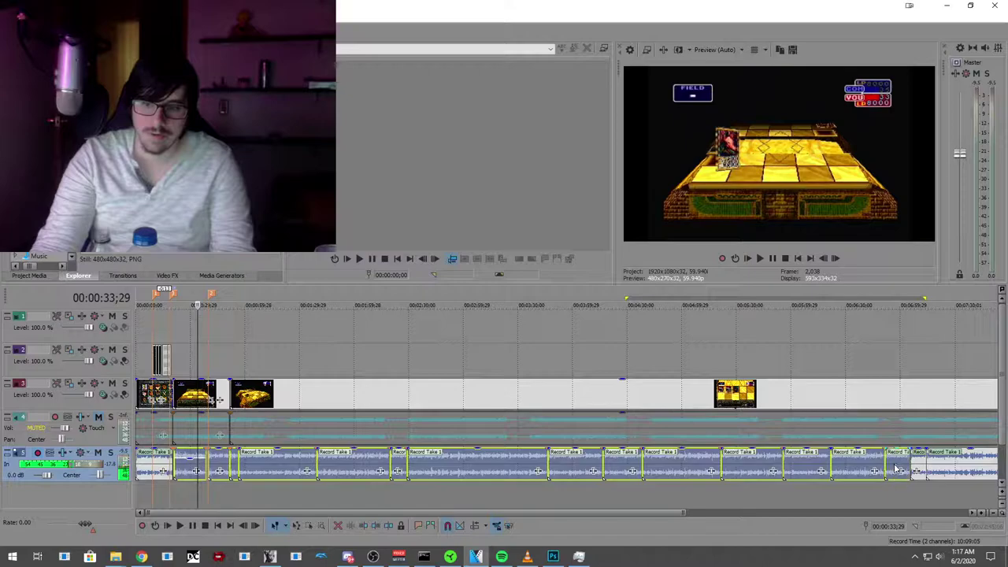
ctrl+click(920, 471)
ctrl+click(949, 471)
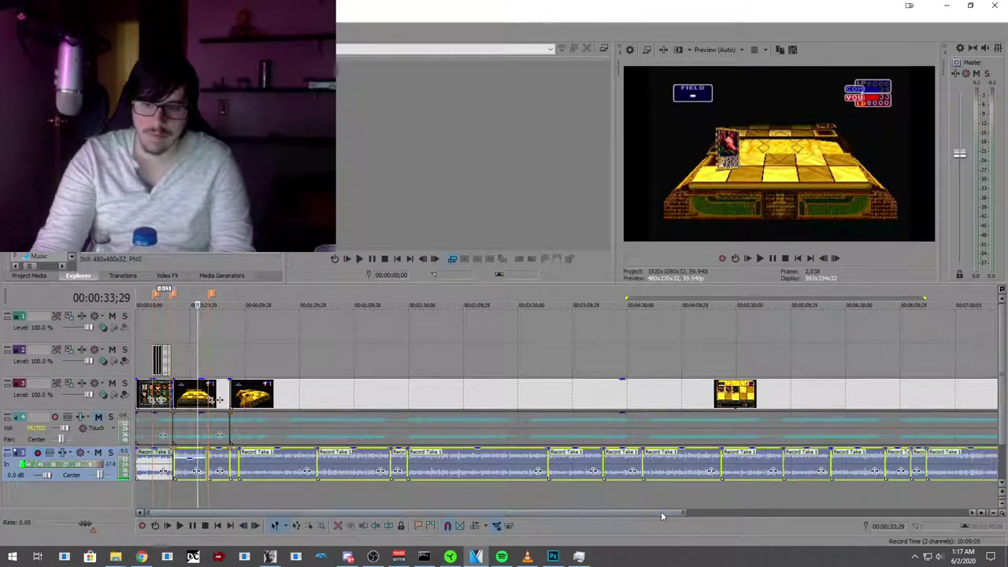
drag(661, 511, 808, 511)
click(819, 498)
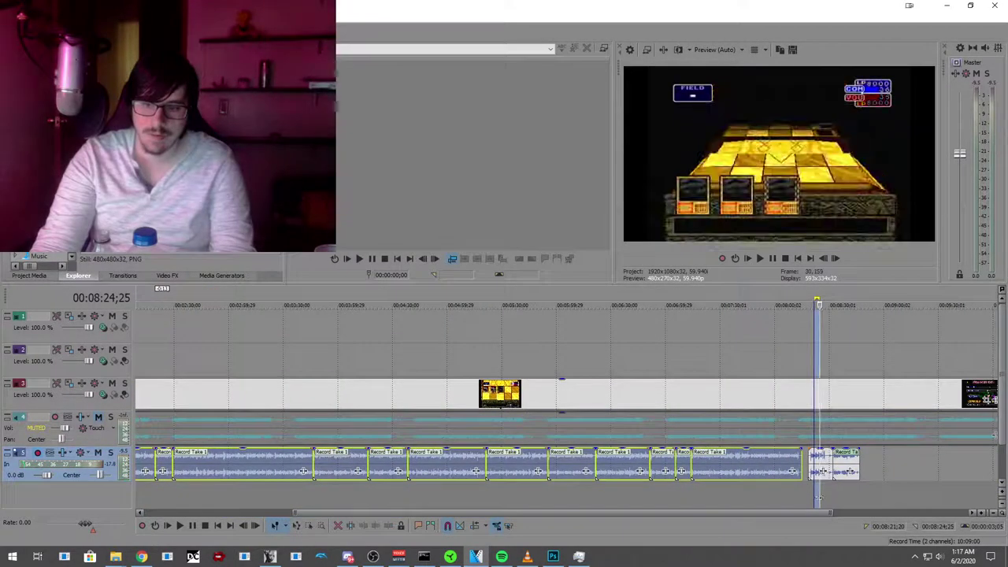
ctrl+click(826, 468)
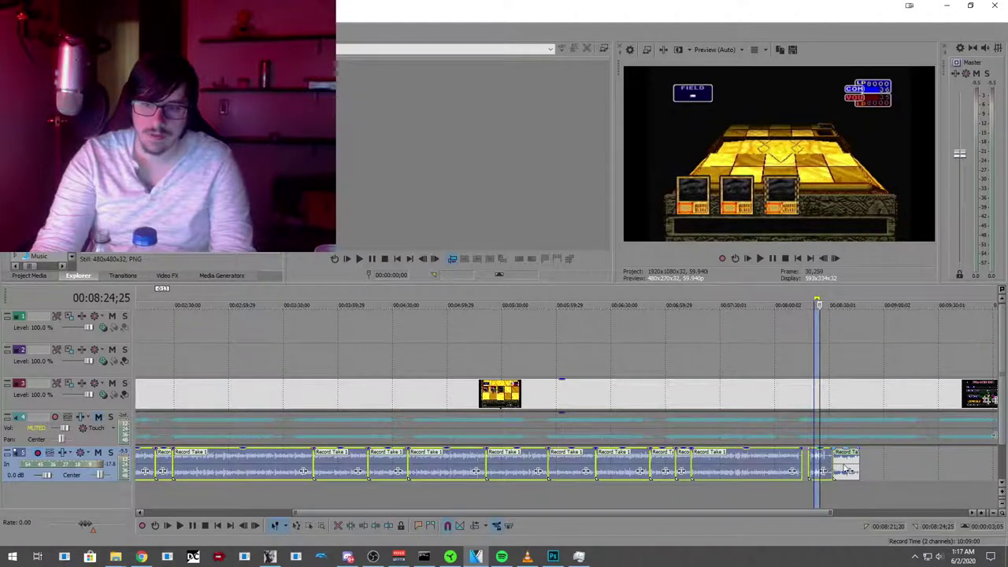
ctrl+click(844, 470)
right_click(845, 470)
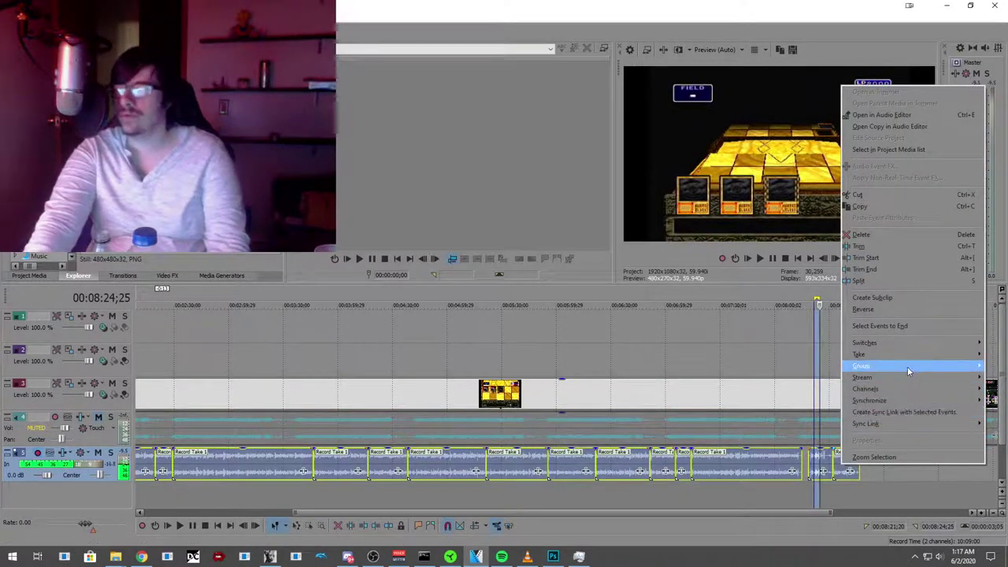
mouse_move(907, 366)
click(812, 367)
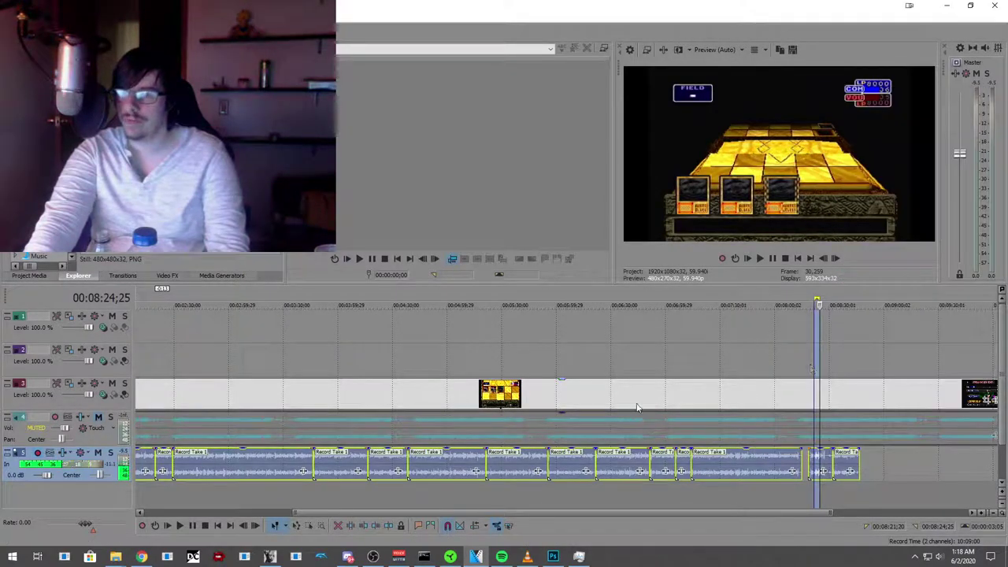
Step: Move the grouped narration clips about 1 minute 58 seconds later, leaving a gap after the first narration clip
scroll(543, 417, down, 1)
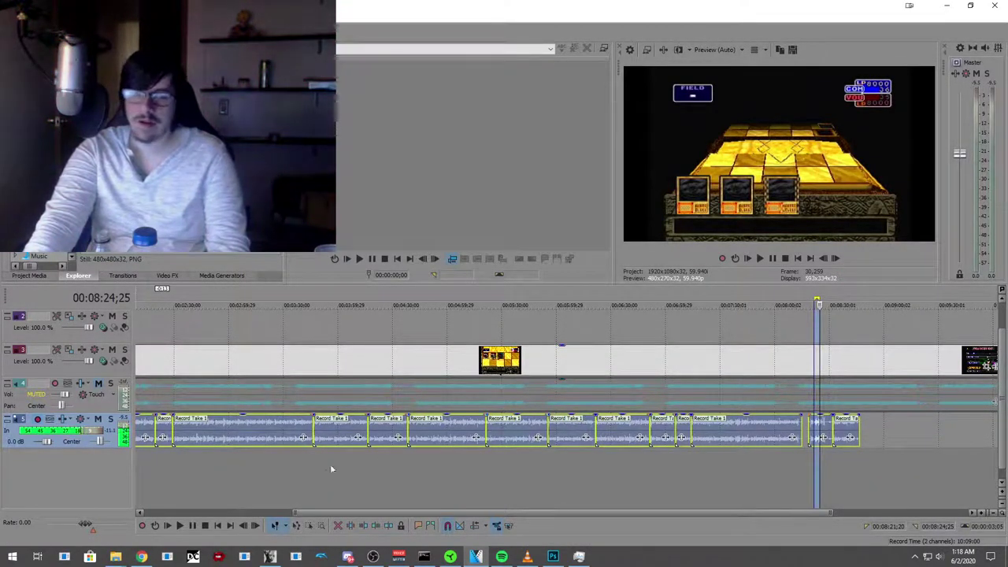
drag(330, 508, 174, 502)
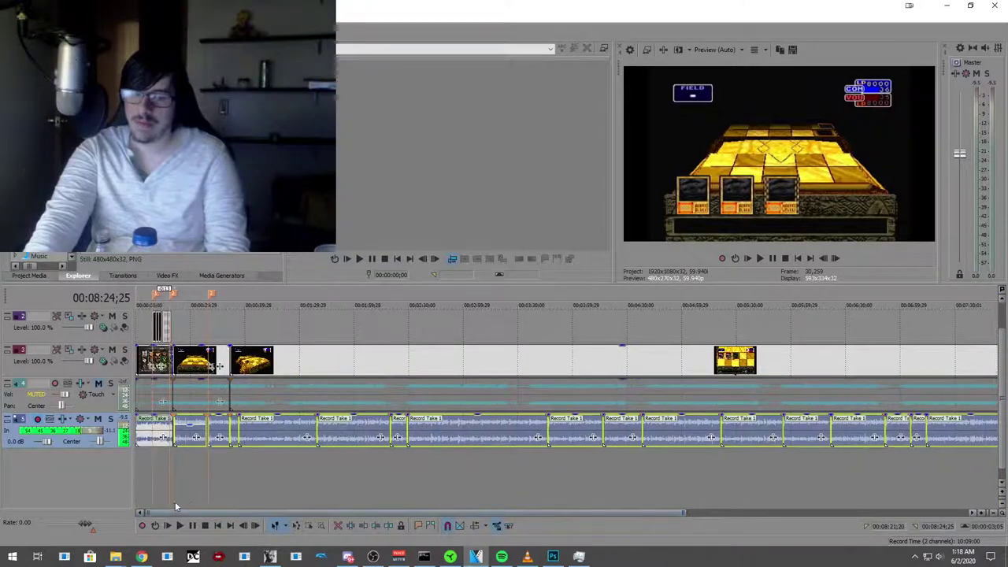
drag(286, 441, 493, 449)
click(302, 435)
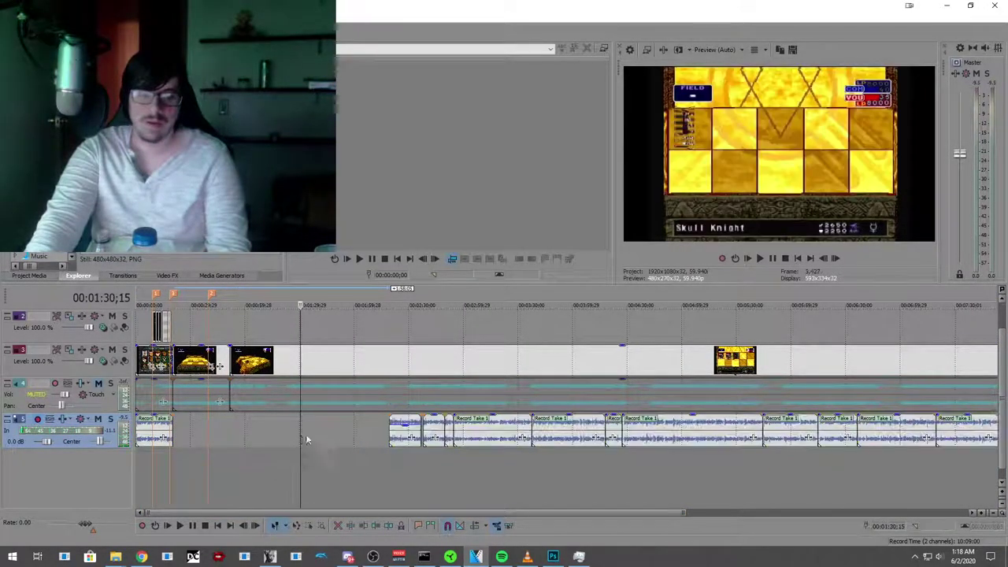
click(396, 433)
drag(395, 436, 400, 441)
click(304, 436)
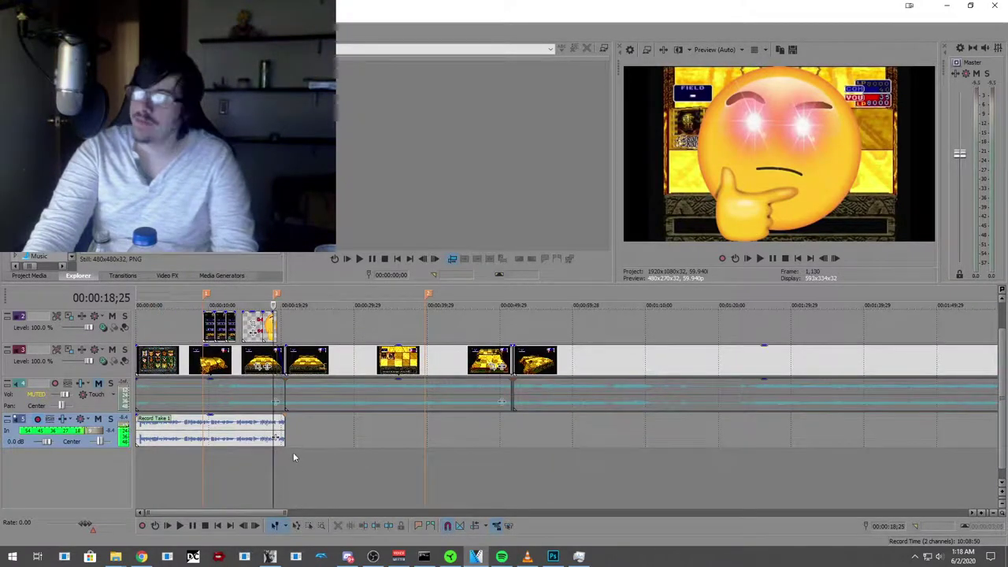
Step: Examine the gameplay footage within the gap after the first narration clip and around 00:02:54 to 00:02:57
drag(293, 457, 394, 459)
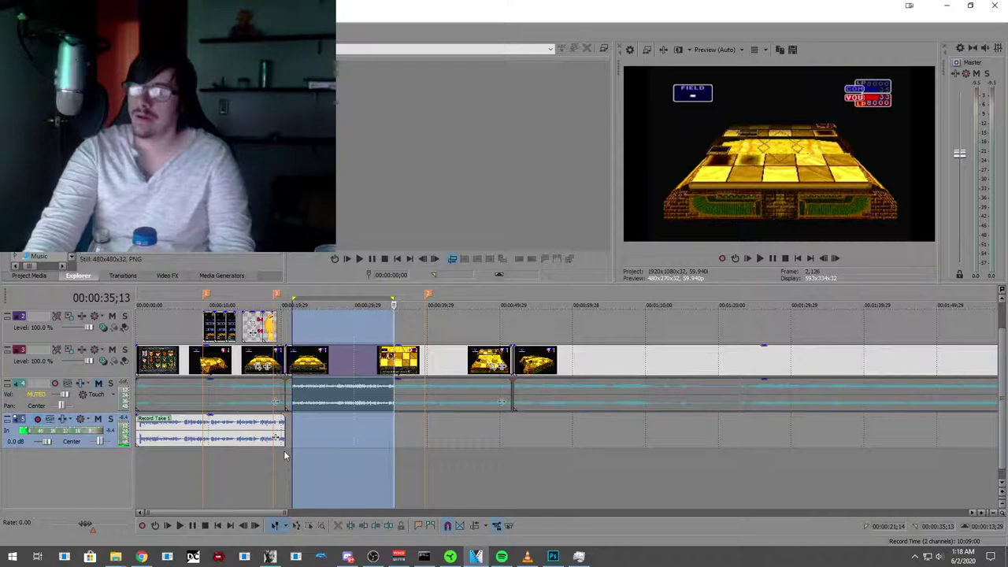
scroll(283, 451, down, 4)
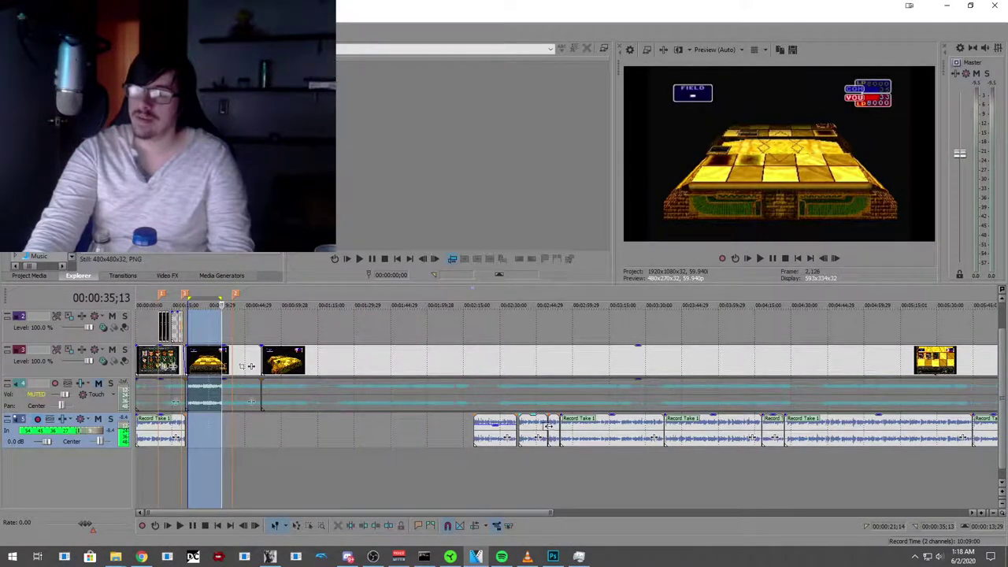
click(218, 438)
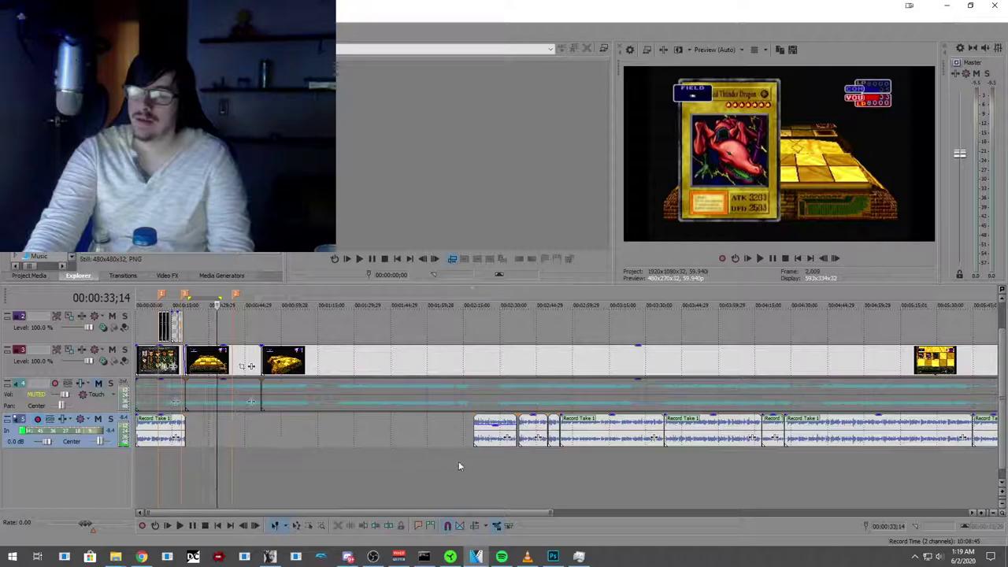
click(565, 458)
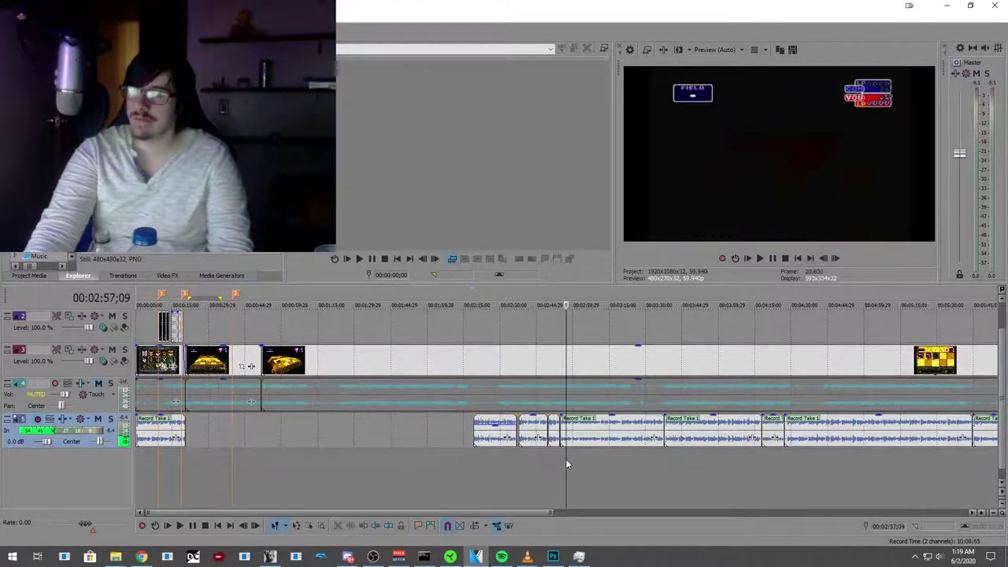
click(559, 460)
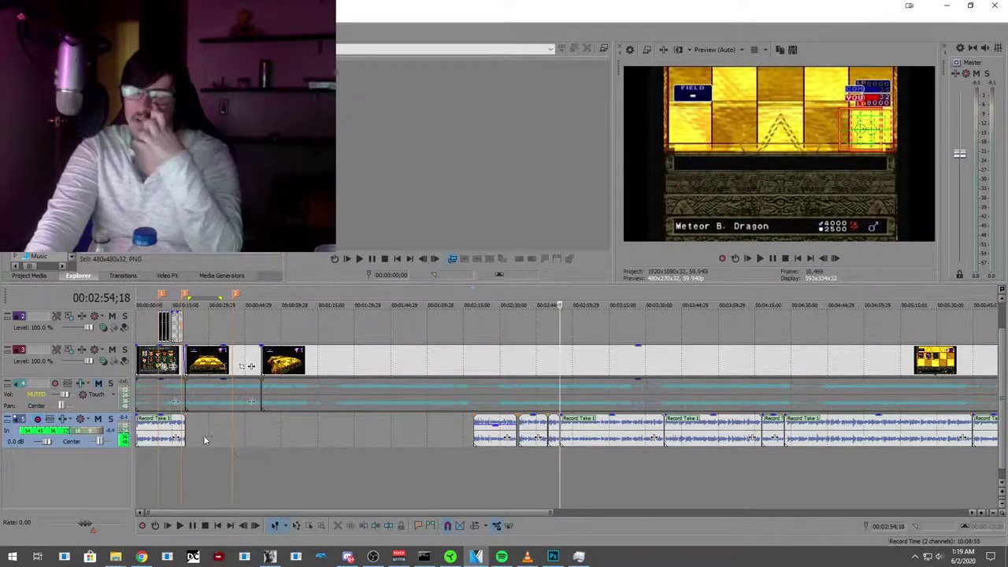
Step: Play back the transition from the end of the glowing emoji overlay at 00:00:18;25 past the cut into the following gameplay
click(185, 466)
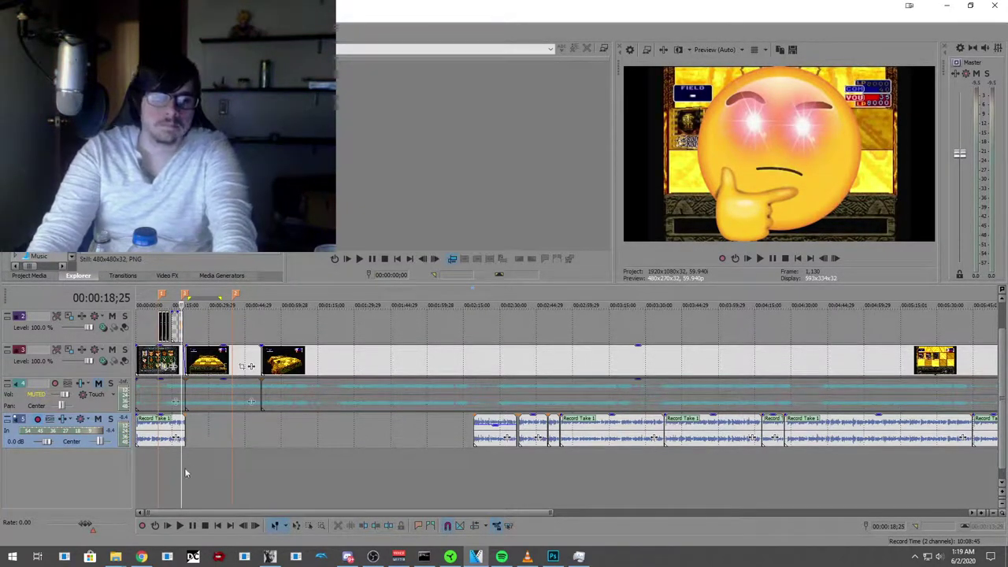
scroll(185, 468, up, 3)
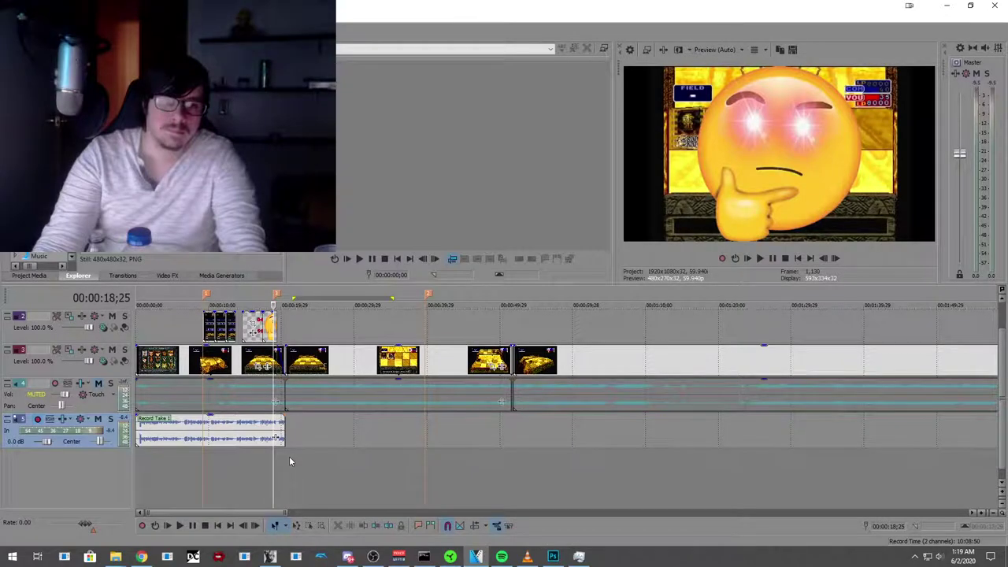
click(178, 525)
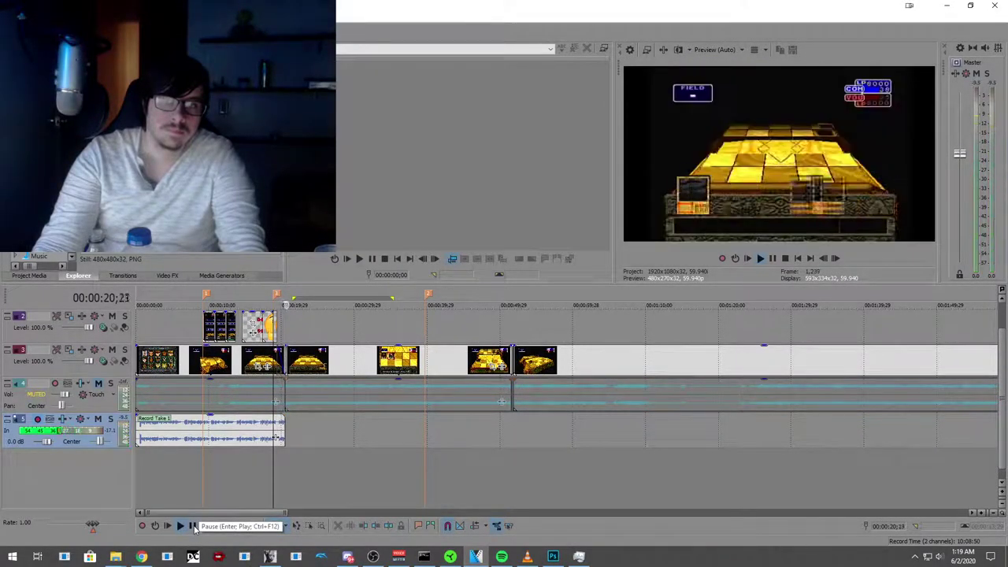
click(193, 527)
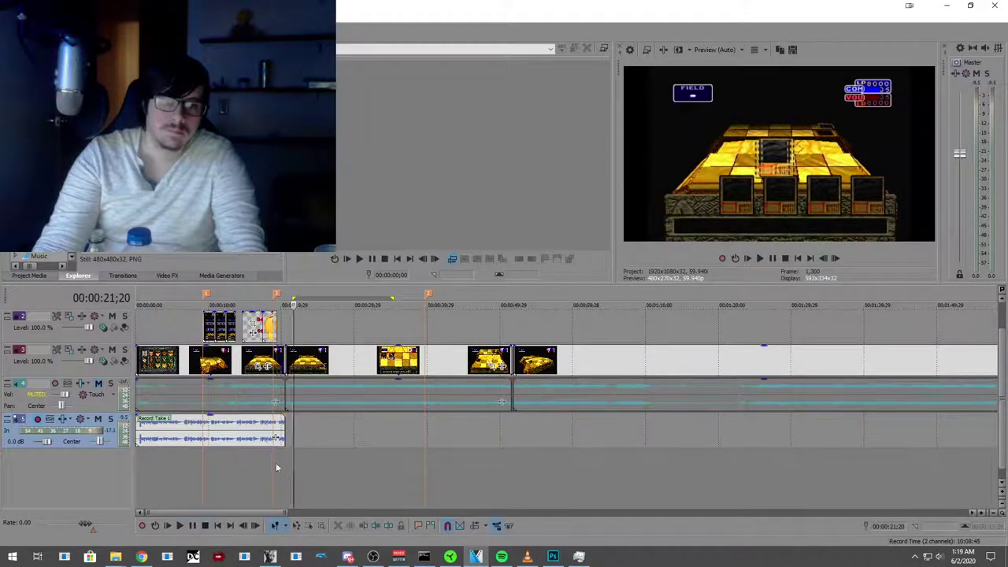
click(277, 464)
click(193, 527)
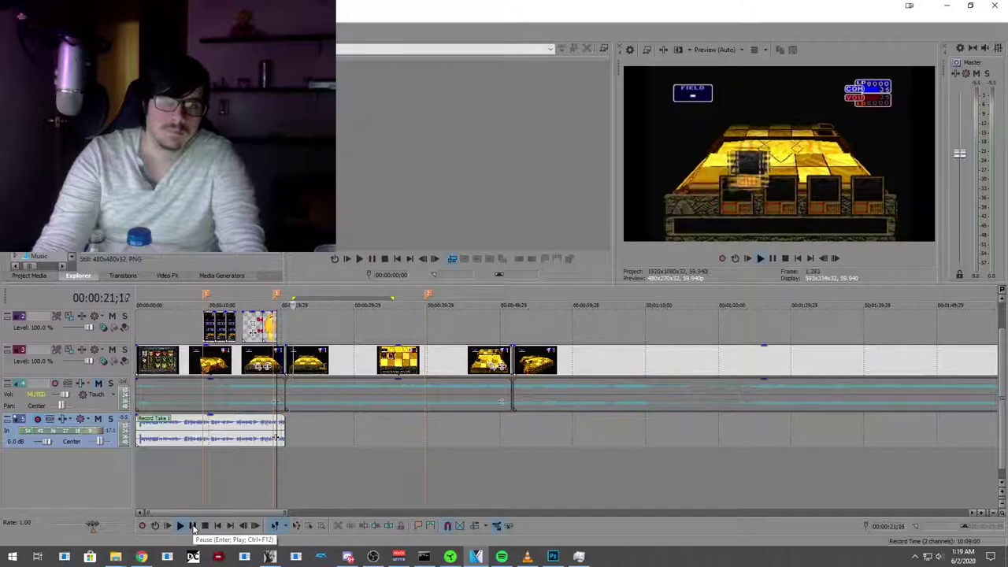
click(194, 527)
Step: Group the two gameplay video clips after the cut together, without their audio, and move them about 12 seconds later
drag(306, 369, 306, 370)
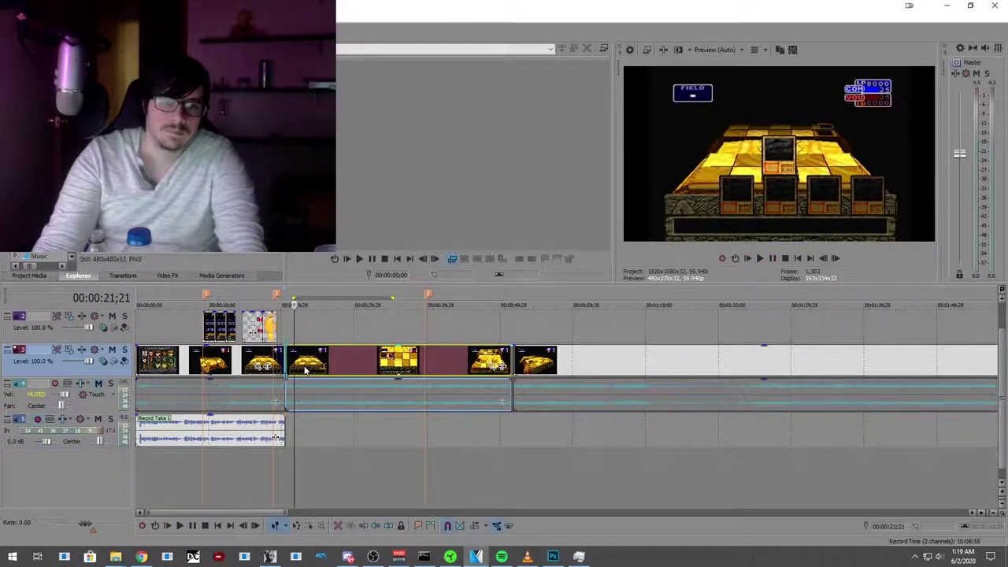
scroll(338, 385, down, 2)
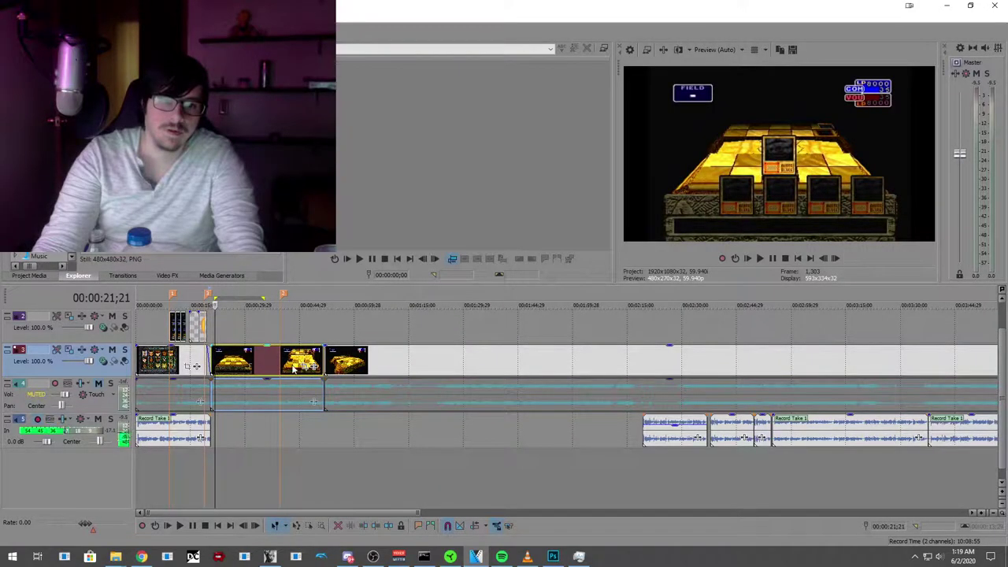
right_click(361, 367)
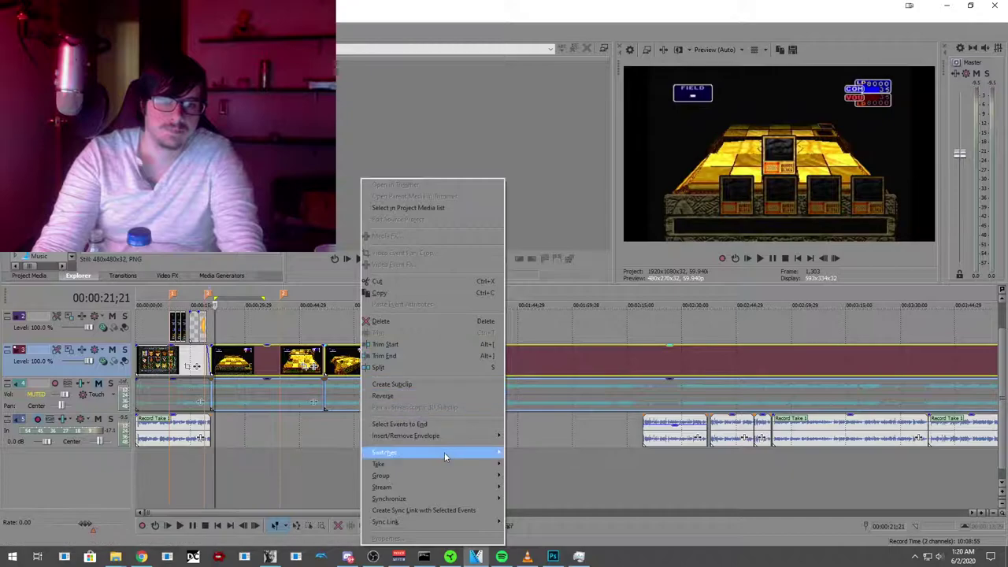
click(523, 475)
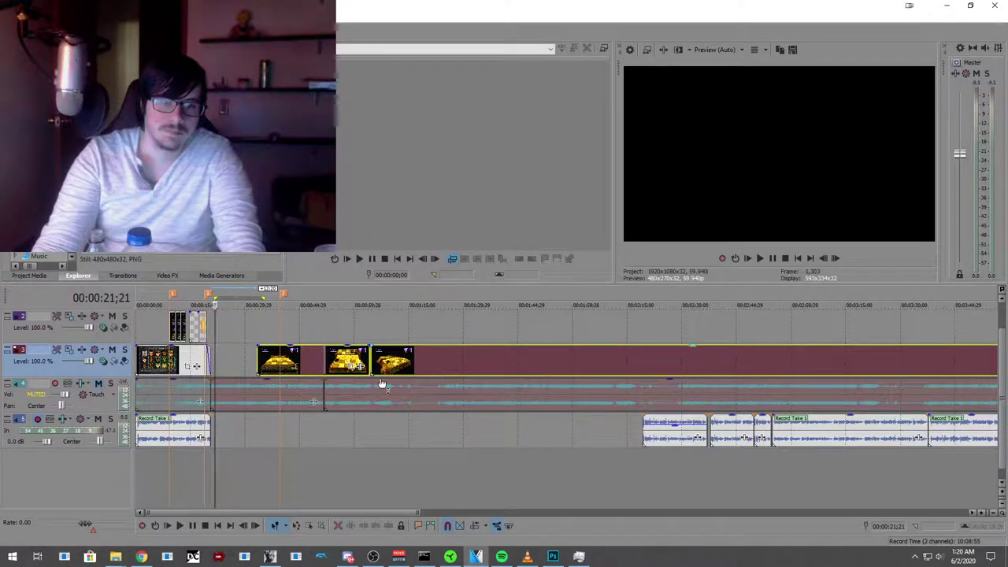
Step: Delete the two gameplay audio clips that follow the cut on the muted audio track
right_click(300, 393)
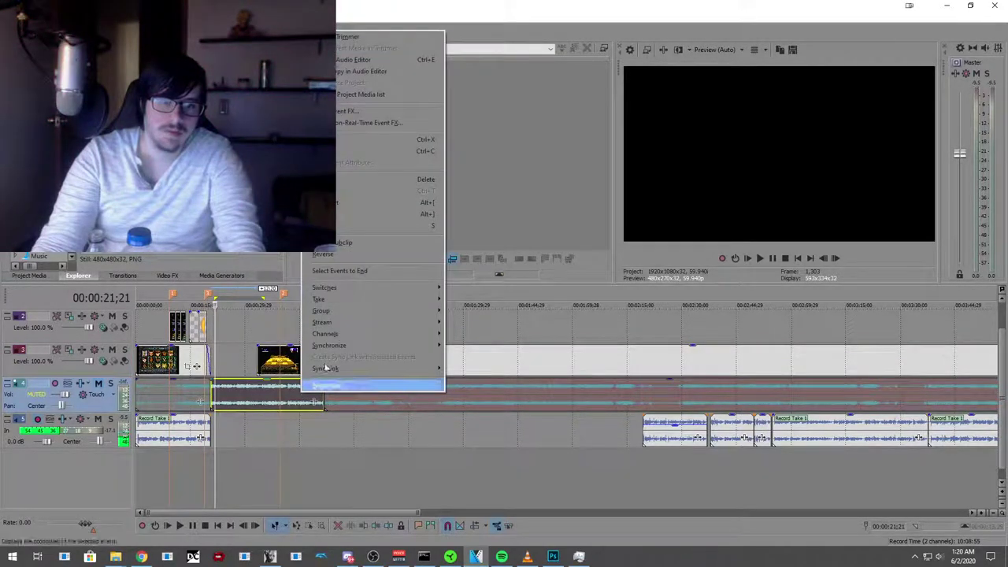
click(342, 180)
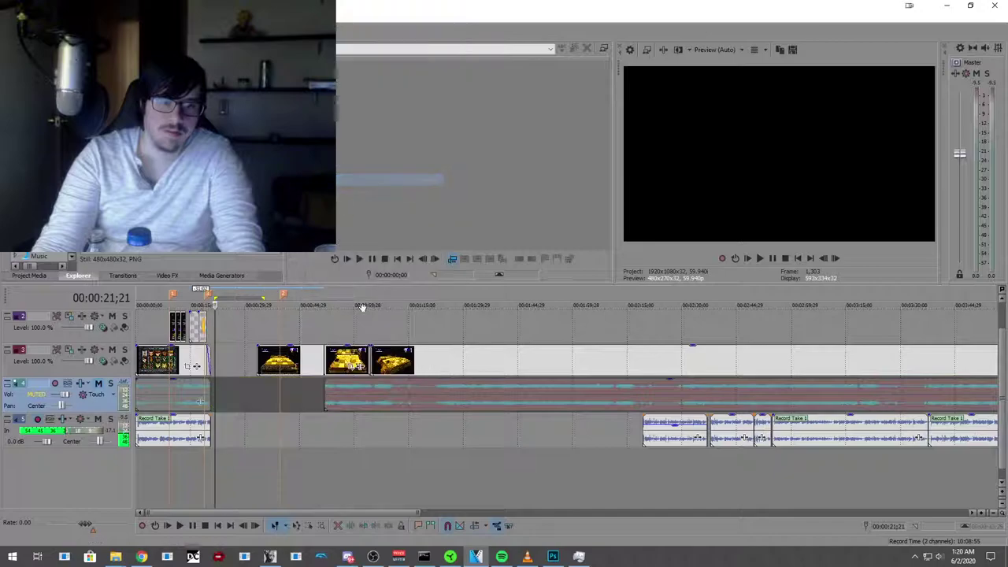
click(362, 394)
right_click(362, 394)
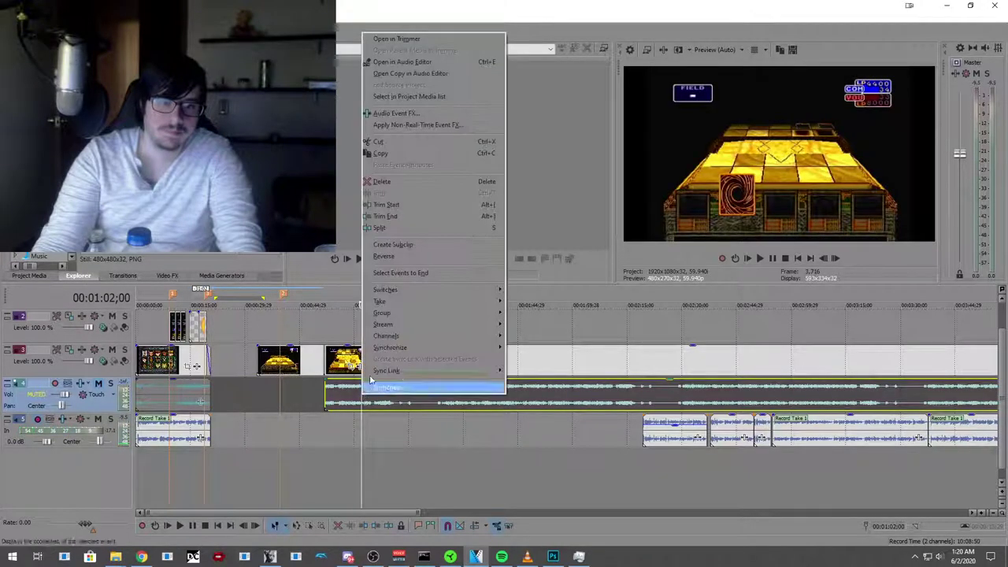
click(399, 192)
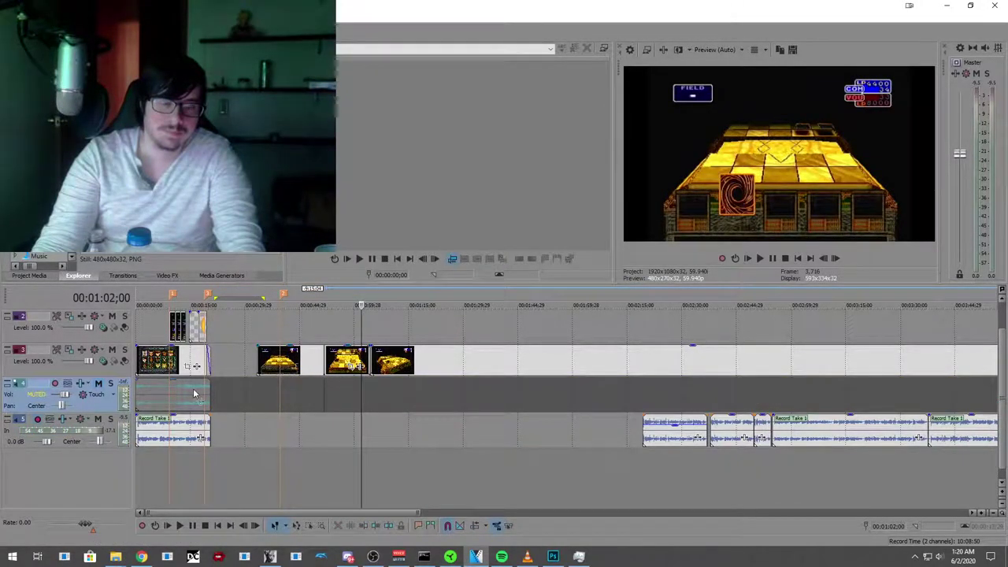
Step: Try to delete the intro's gameplay audio clip on the muted track, and undo the deletion
click(196, 394)
right_click(197, 394)
click(212, 315)
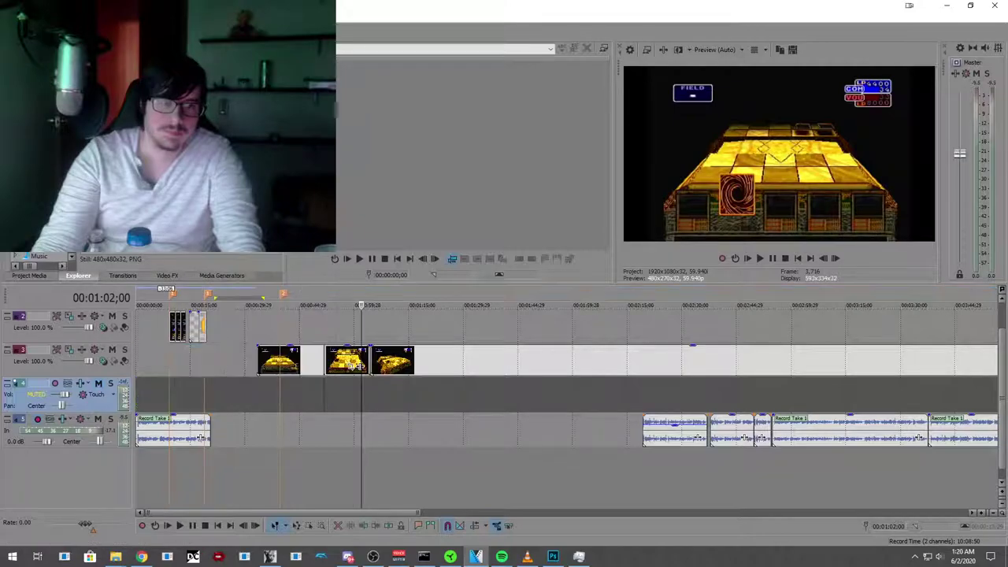
right_click(23, 254)
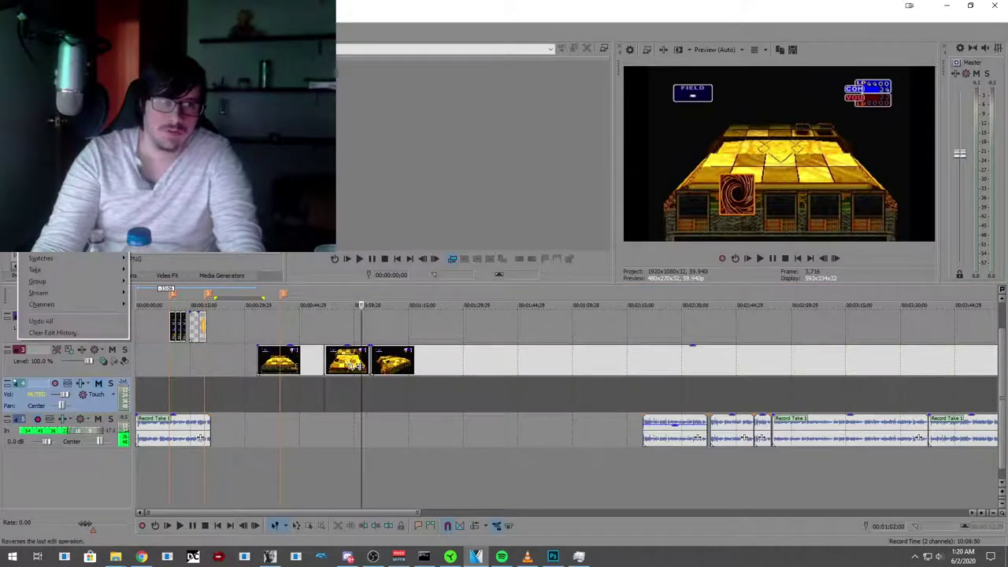
click(48, 264)
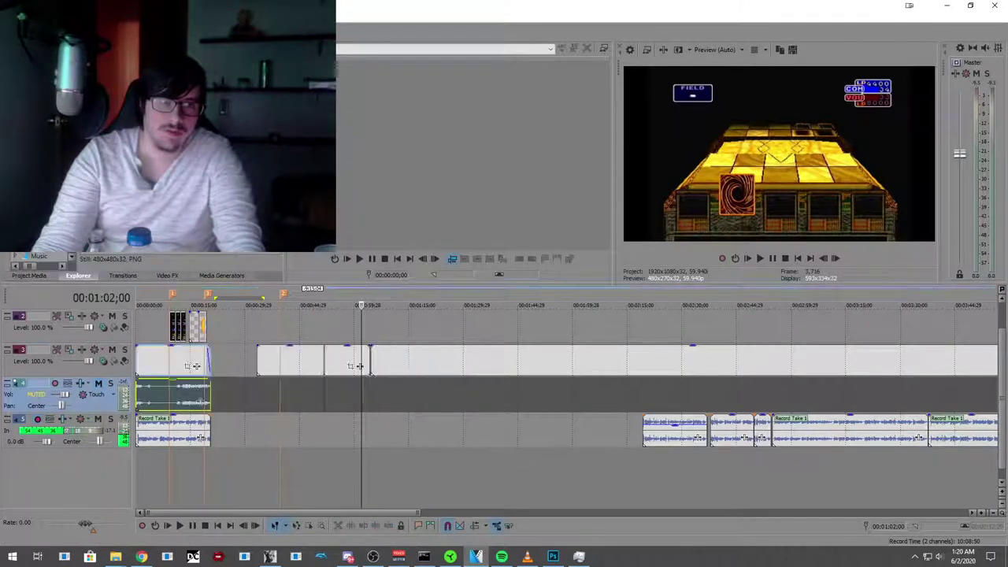
click(243, 404)
click(187, 402)
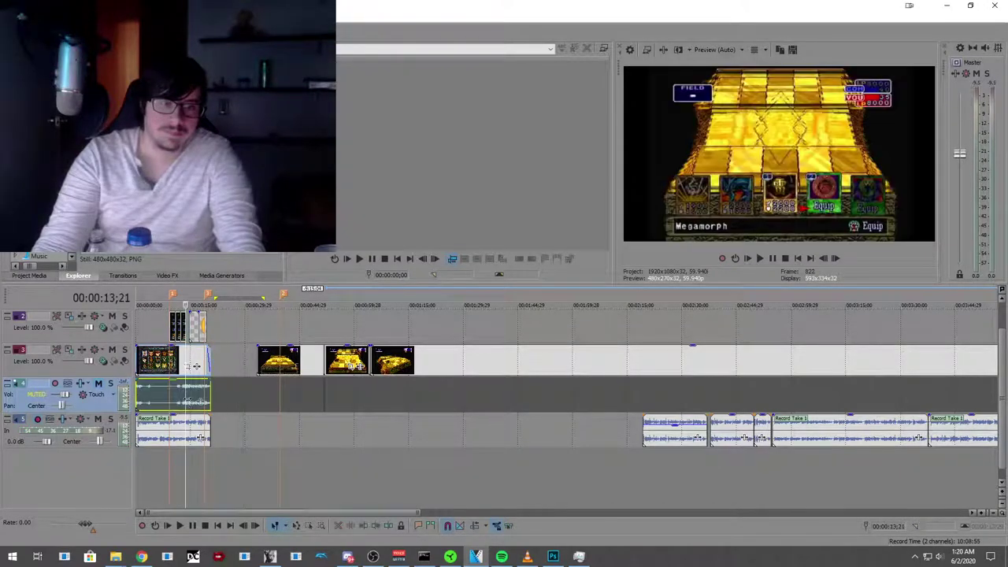
Step: Move the grouped gameplay video clips after the intro earlier so that they start at 00:00:21;17
drag(297, 367, 273, 373)
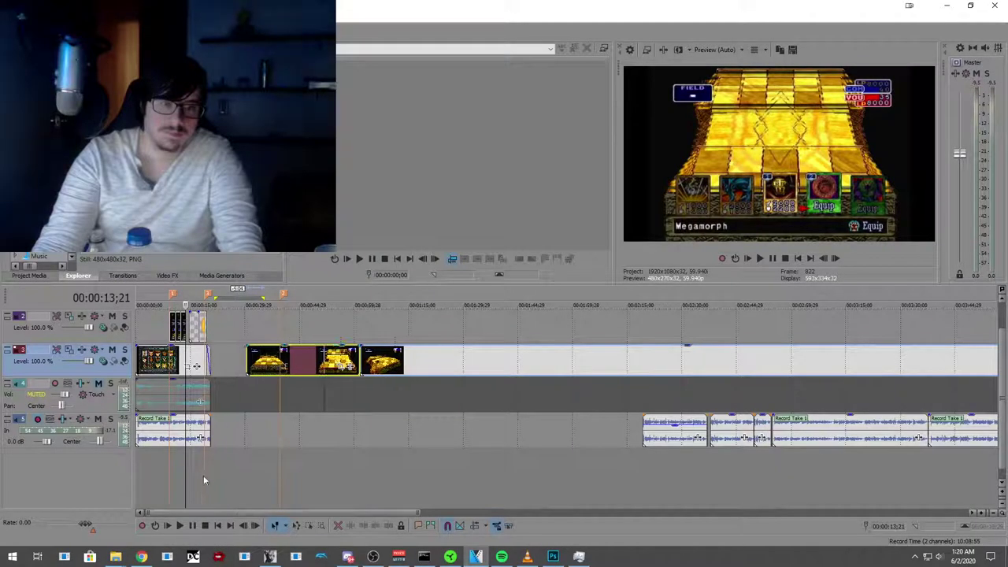
click(201, 476)
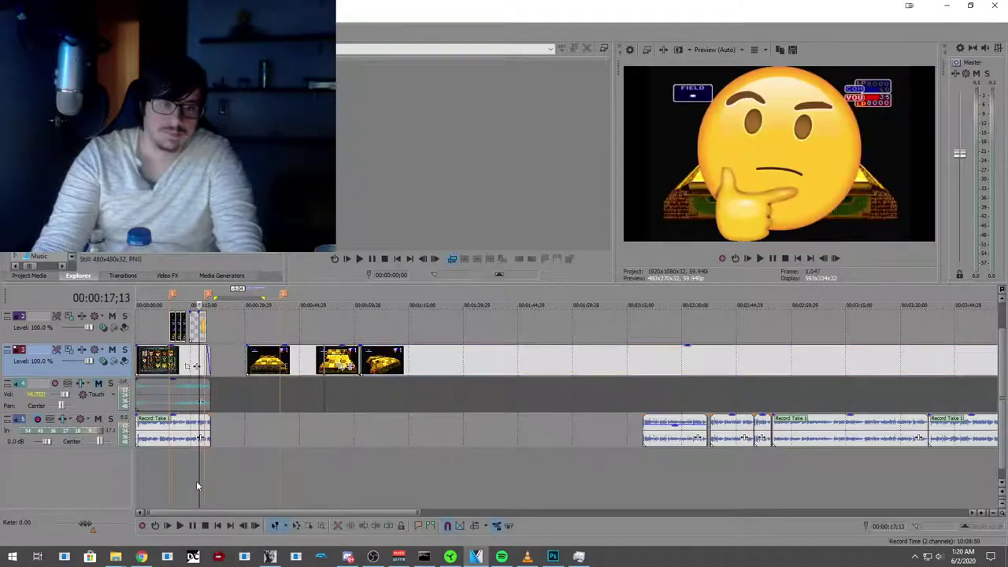
click(178, 526)
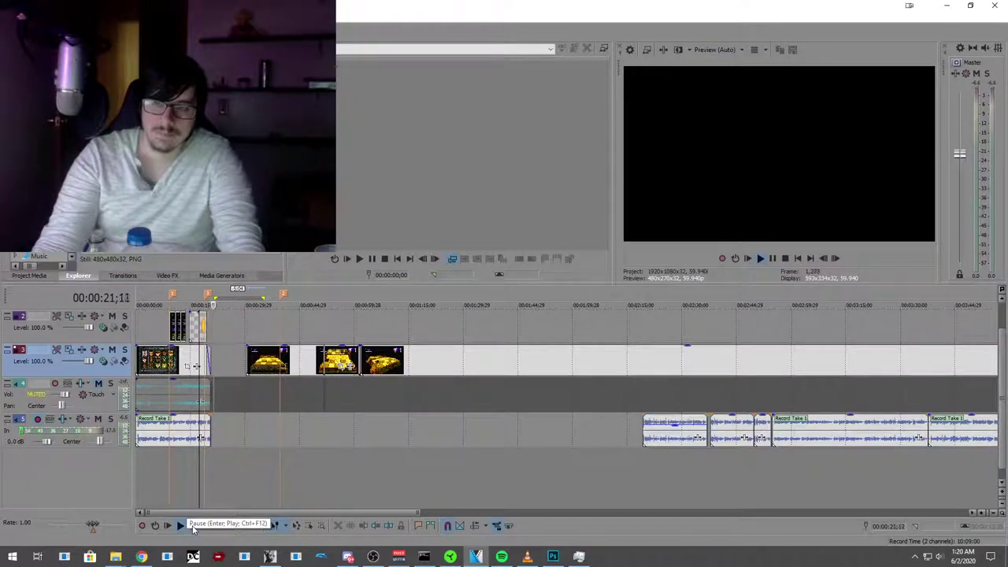
click(194, 529)
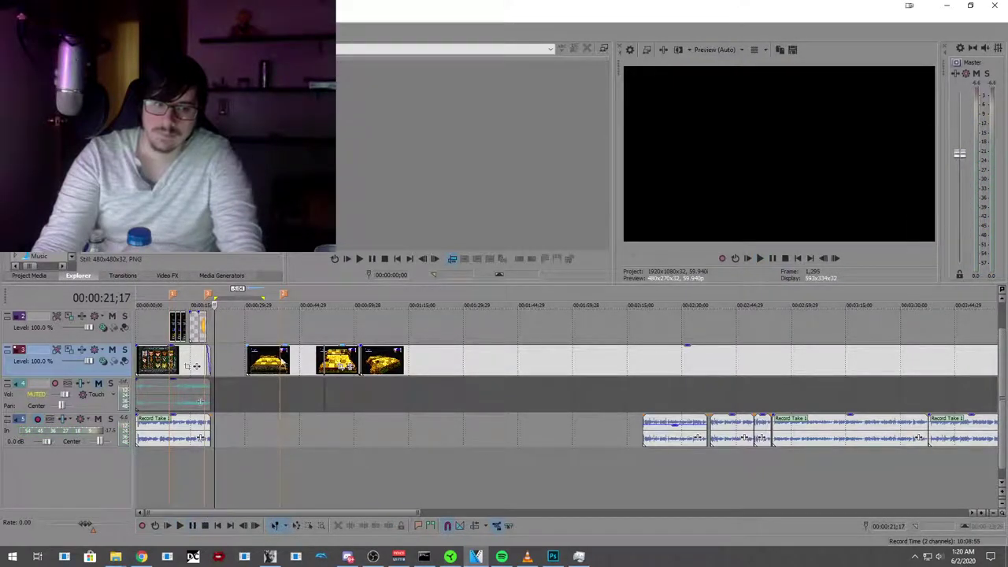
drag(281, 366, 227, 366)
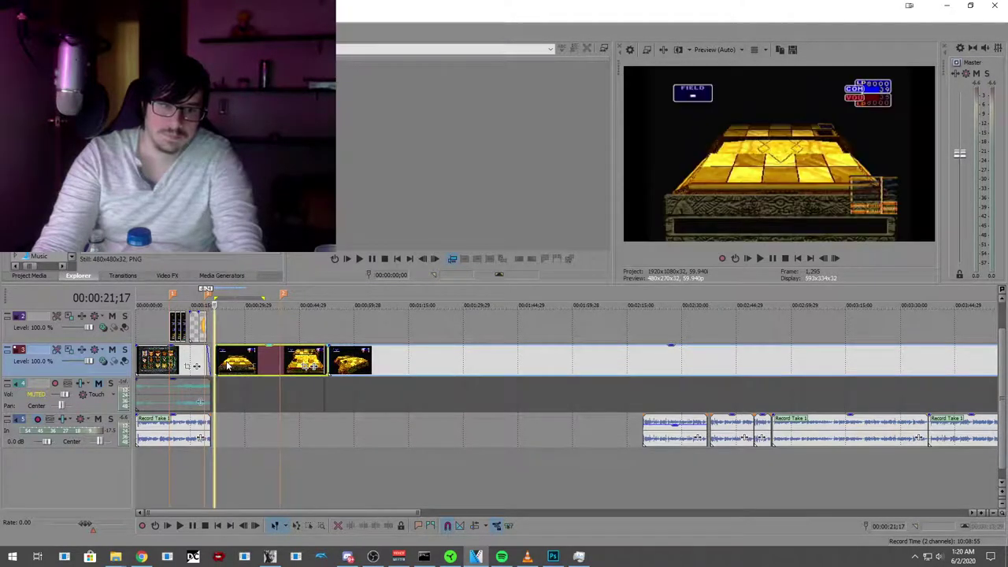
Step: Play back the start of the moved gameplay from 00:00:21;17 and pause at 00:00:24;15
click(180, 526)
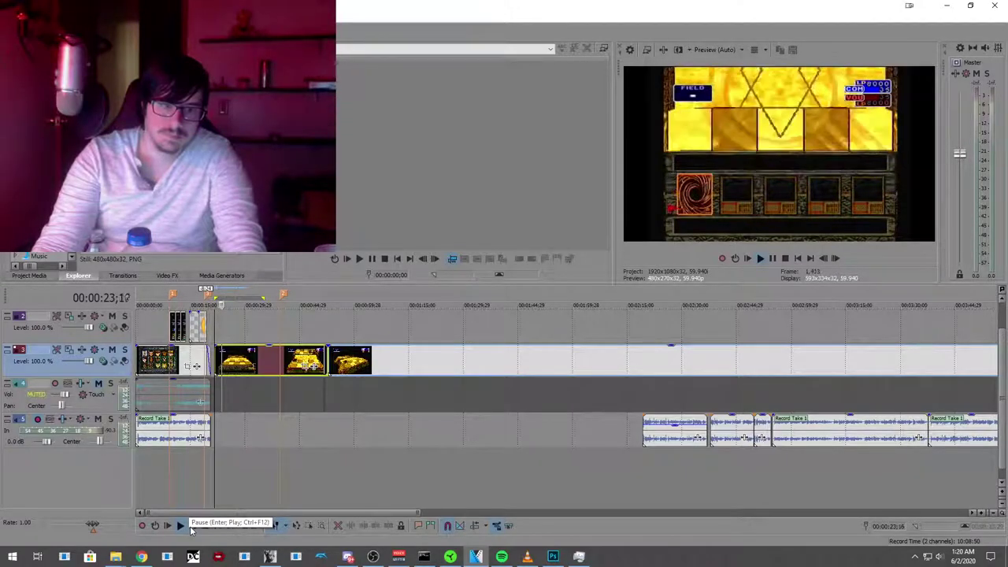
click(189, 526)
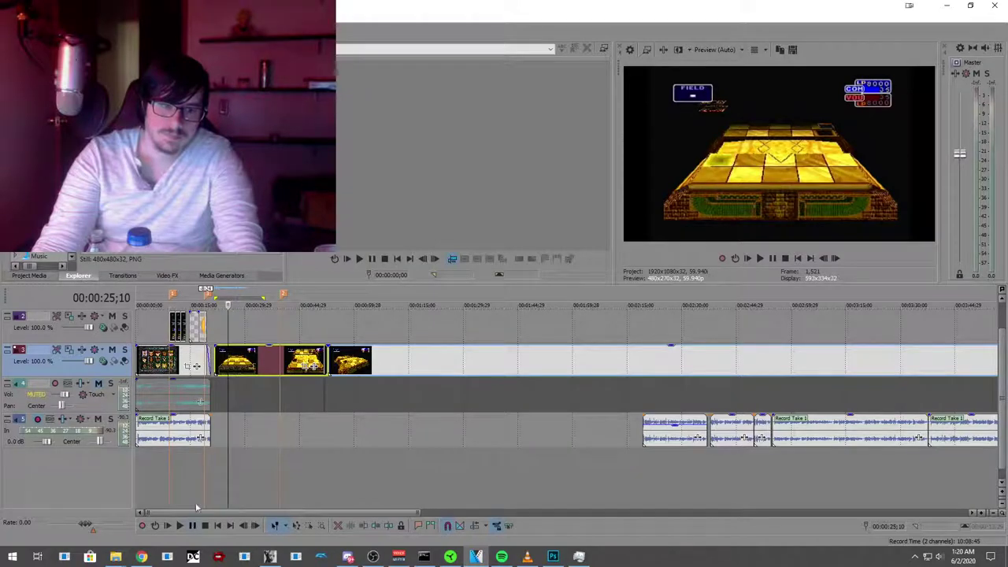
click(217, 423)
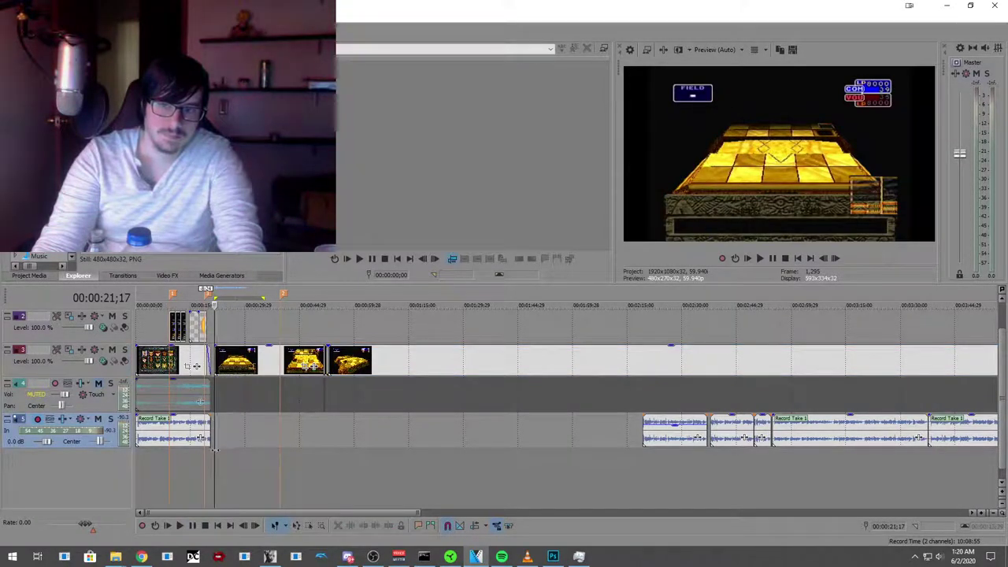
click(182, 527)
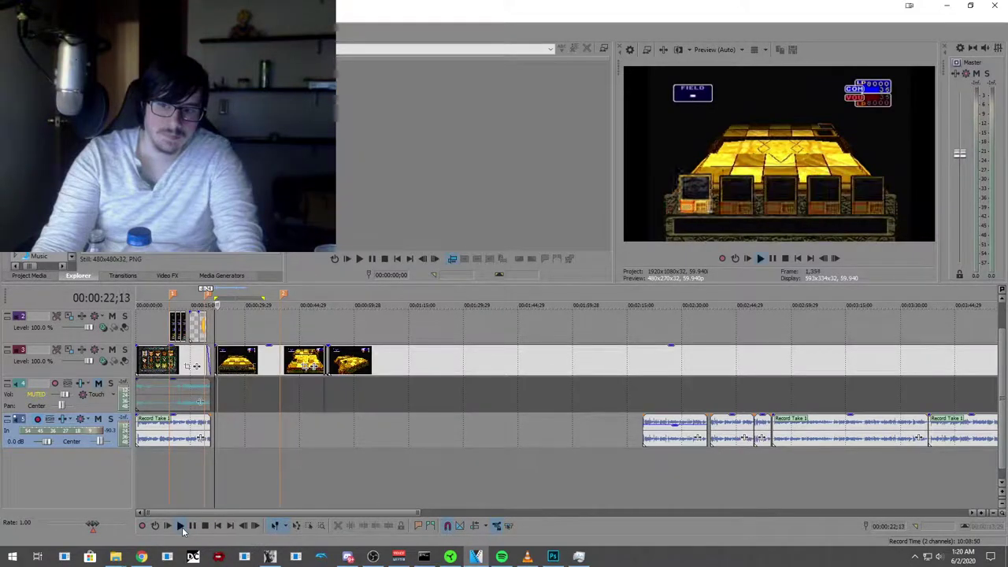
click(204, 527)
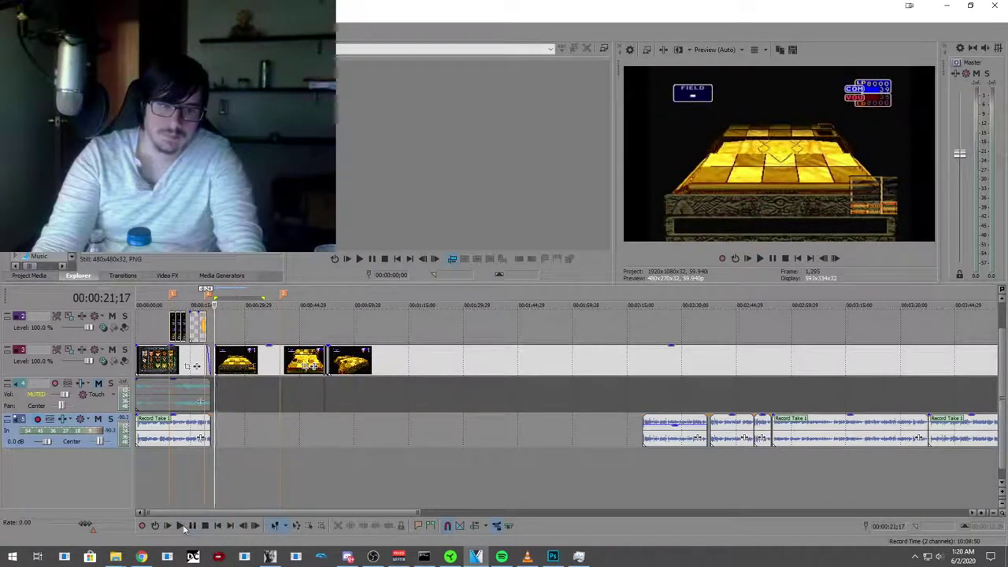
click(181, 526)
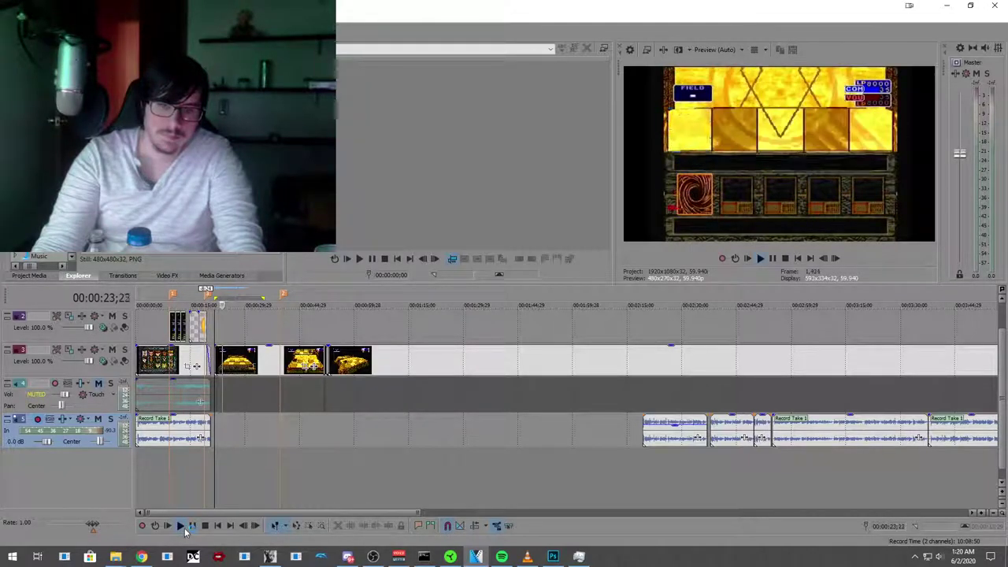
click(192, 526)
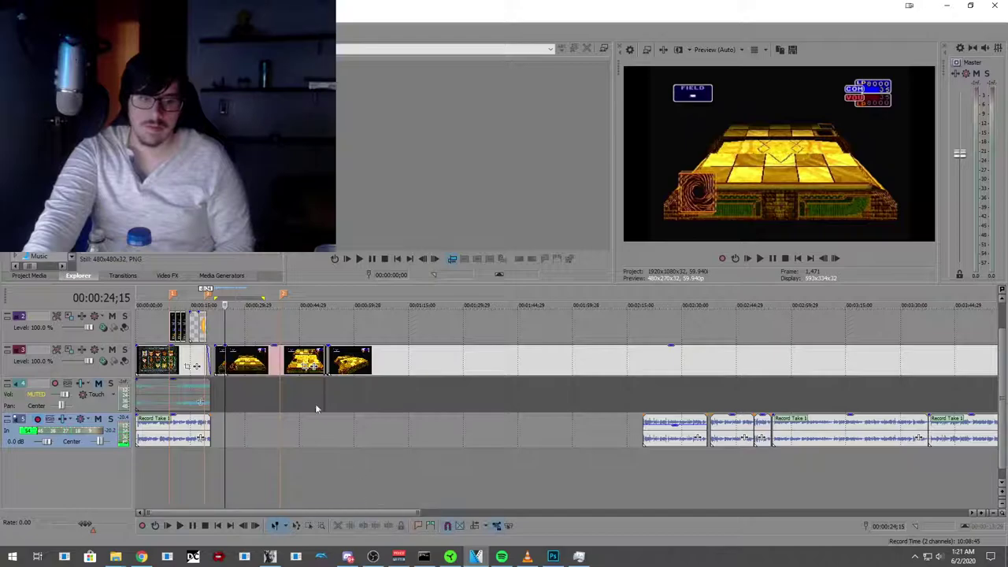
Step: Try to move the last gameplay clip, and undo this along with the split at 00:00:24;15
click(374, 366)
mouse_move(374, 366)
mouse_down()
mouse_move(399, 366)
mouse_move(354, 370)
mouse_up()
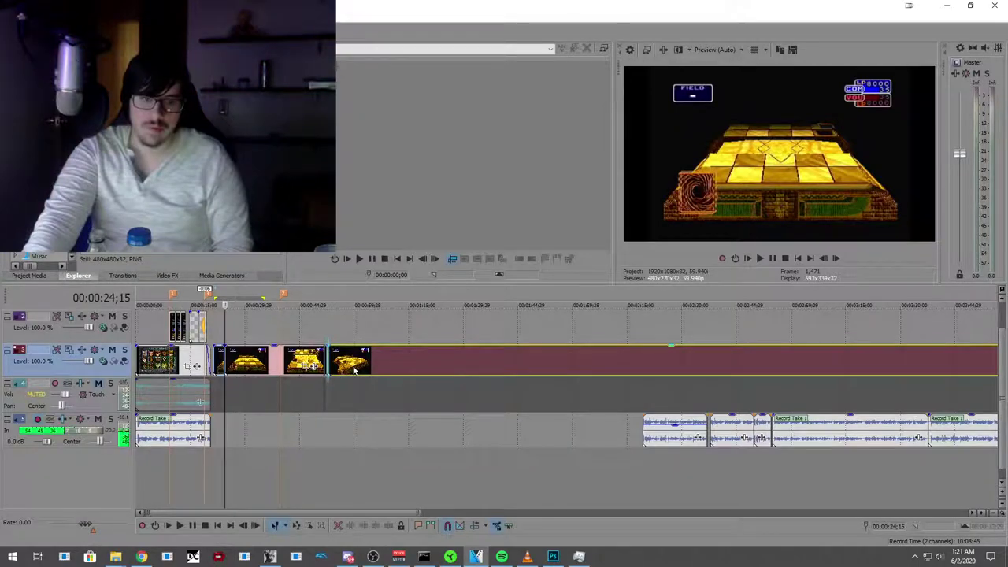
key(alt+e)
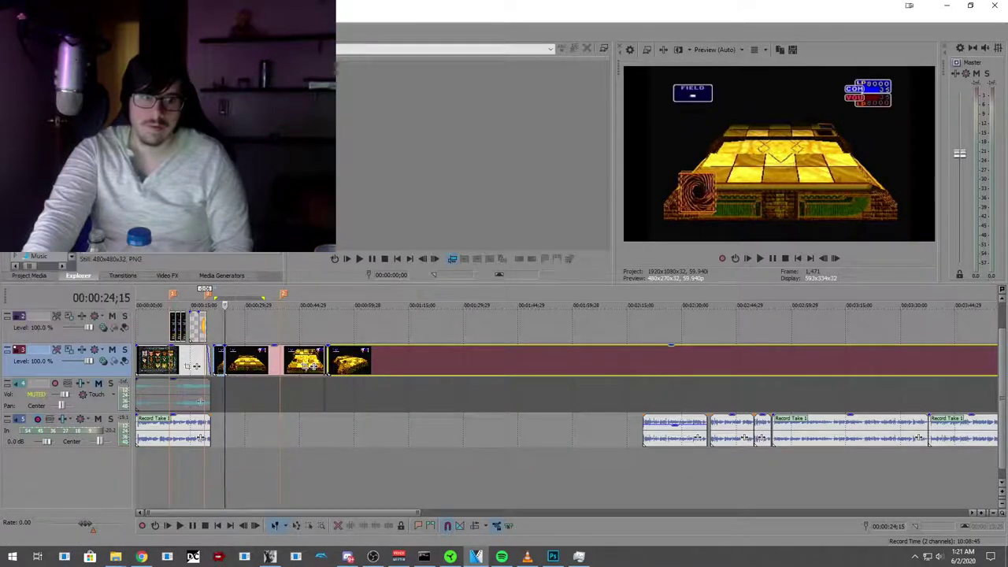
click(236, 337)
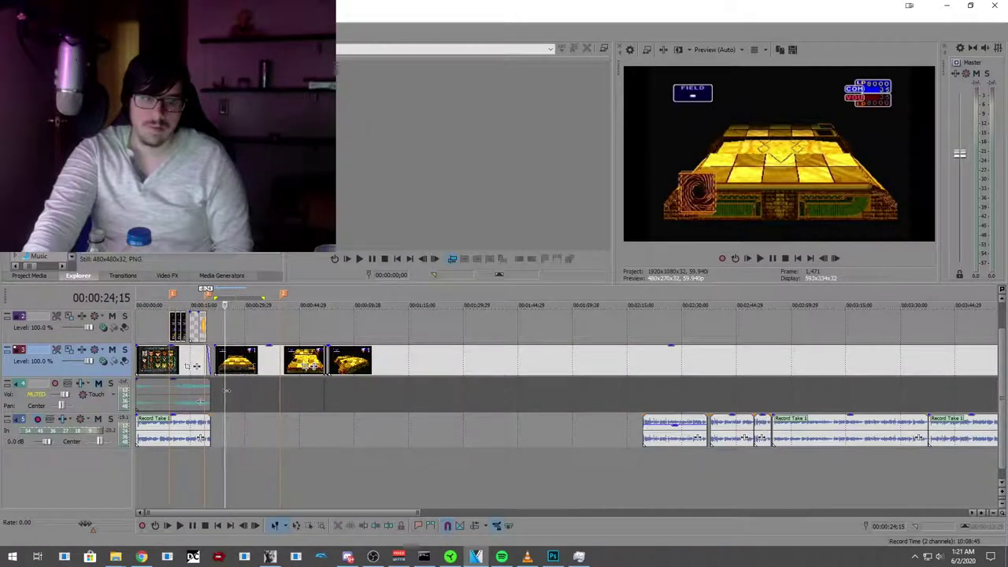
Step: Ungroup the first gameplay clip after the intro, split it at 00:00:24;15, and move the footage after the split about 4 seconds later
scroll(233, 394, up, 2)
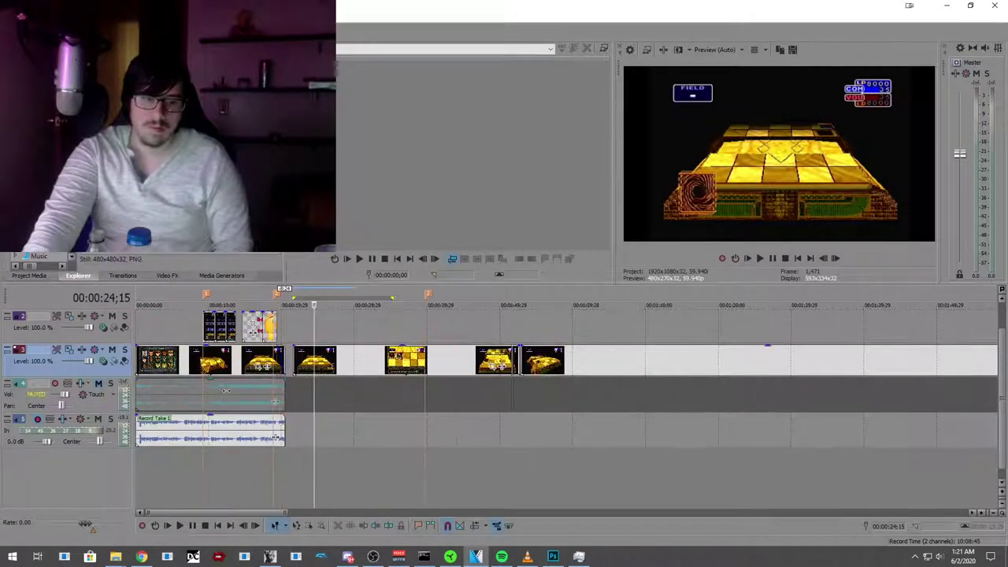
right_click(363, 364)
mouse_move(478, 477)
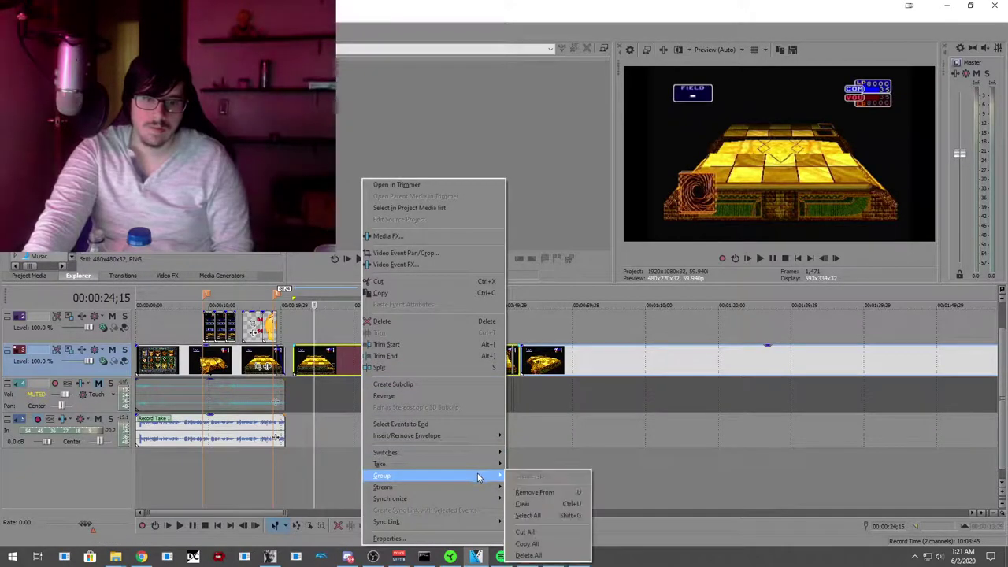
click(532, 492)
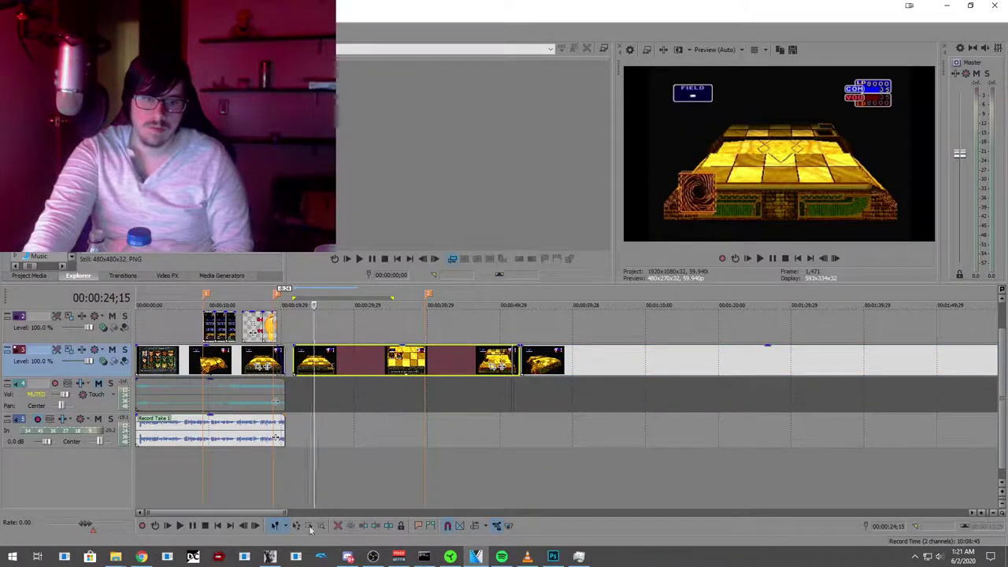
click(386, 527)
drag(554, 366, 585, 366)
drag(432, 366, 462, 368)
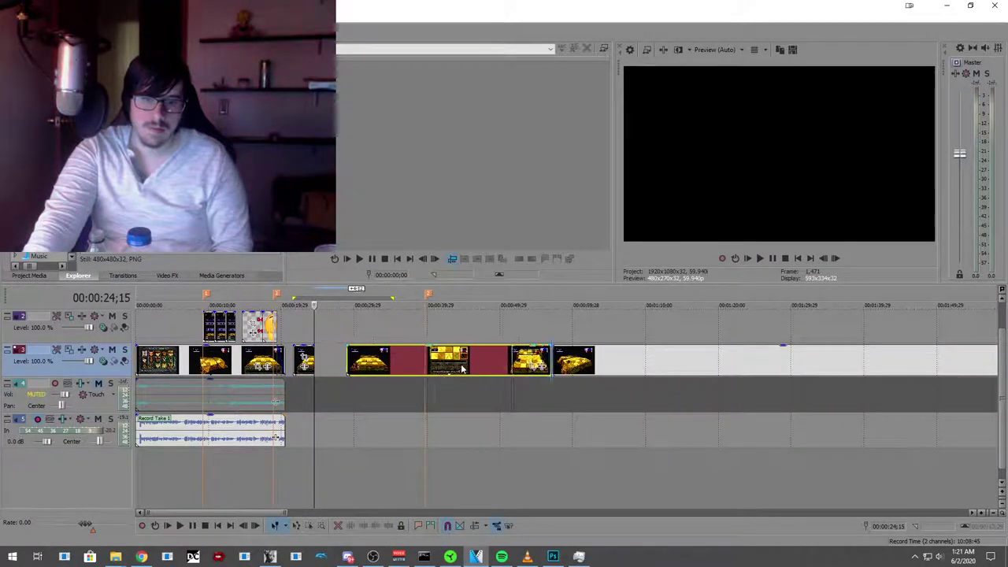
Step: Add the VEGAS Gaussian Blur effect to the short gameplay clip that starts at 00:00:21;17
click(293, 386)
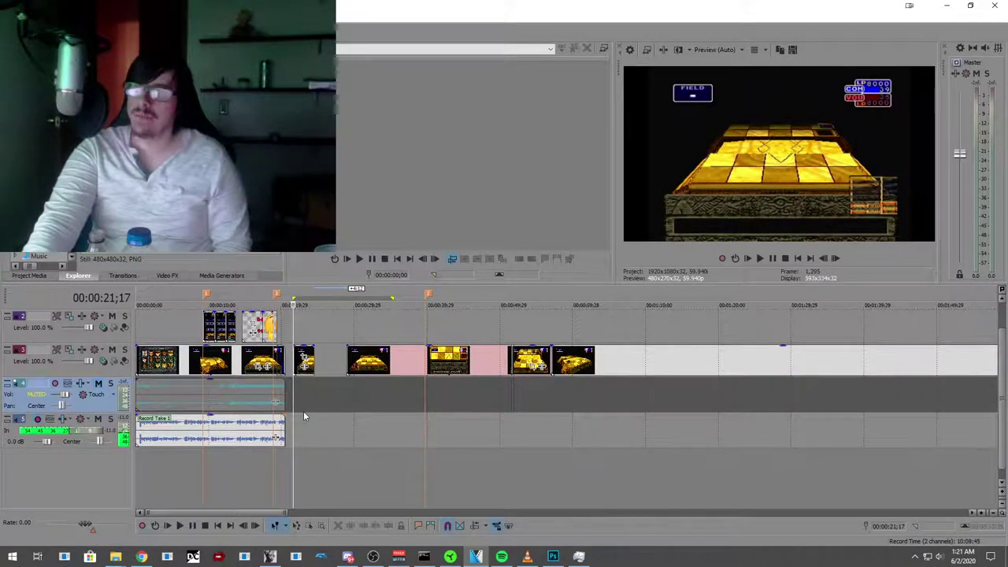
click(271, 468)
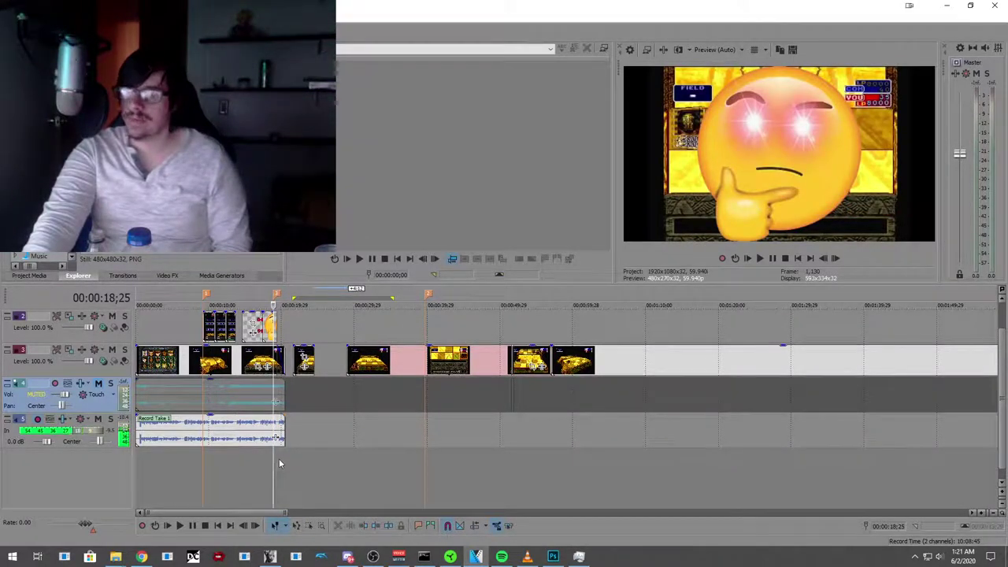
click(285, 453)
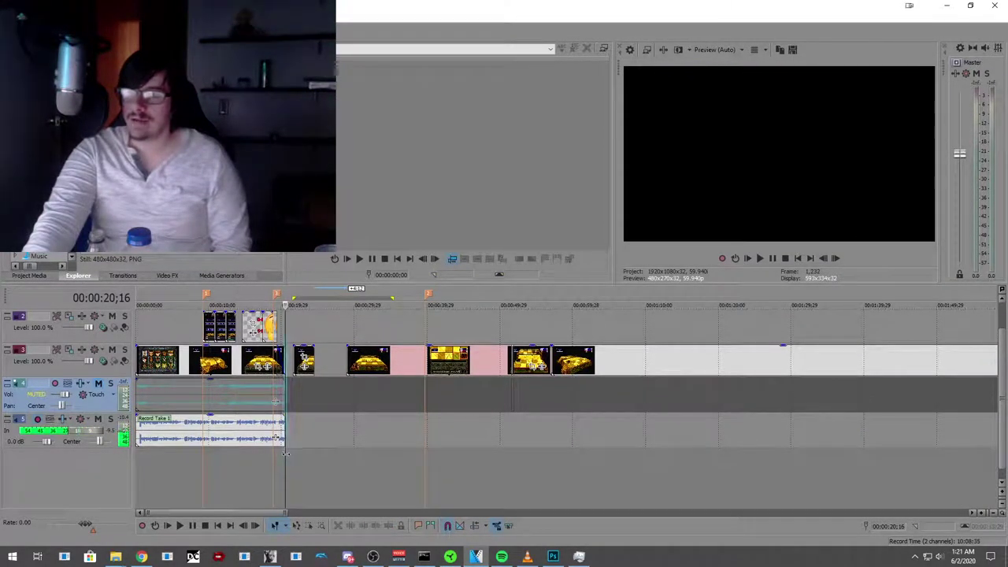
click(290, 455)
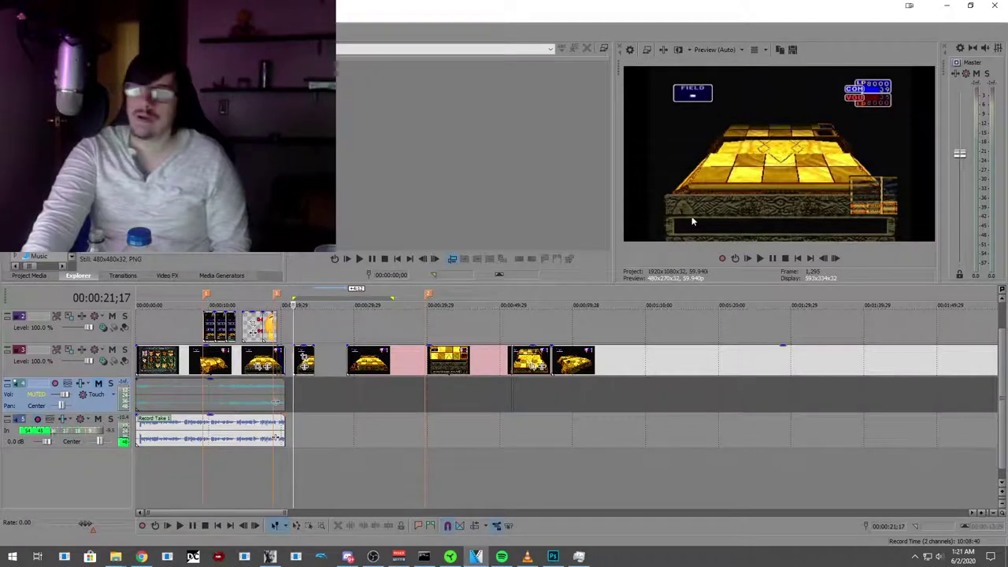
click(299, 384)
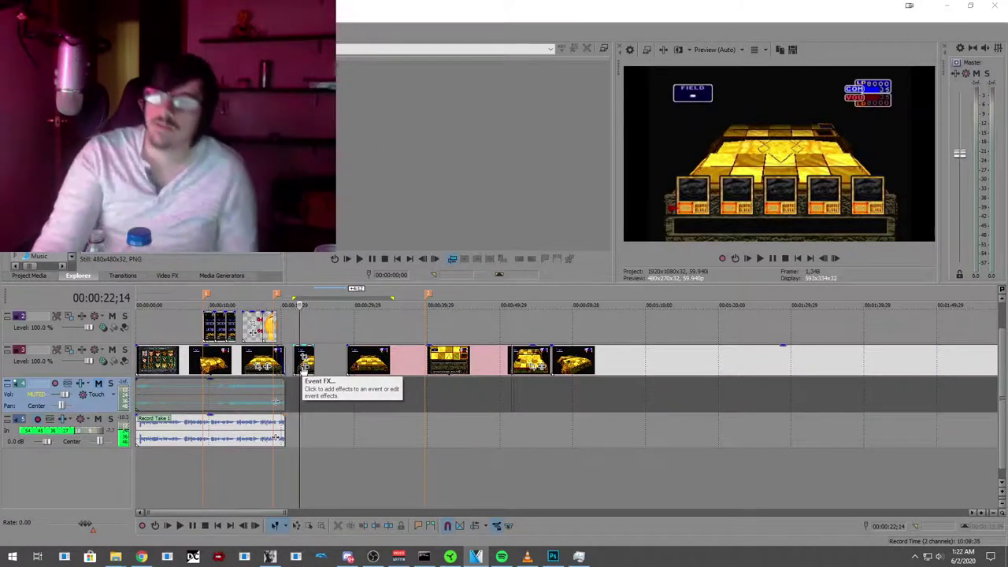
click(304, 368)
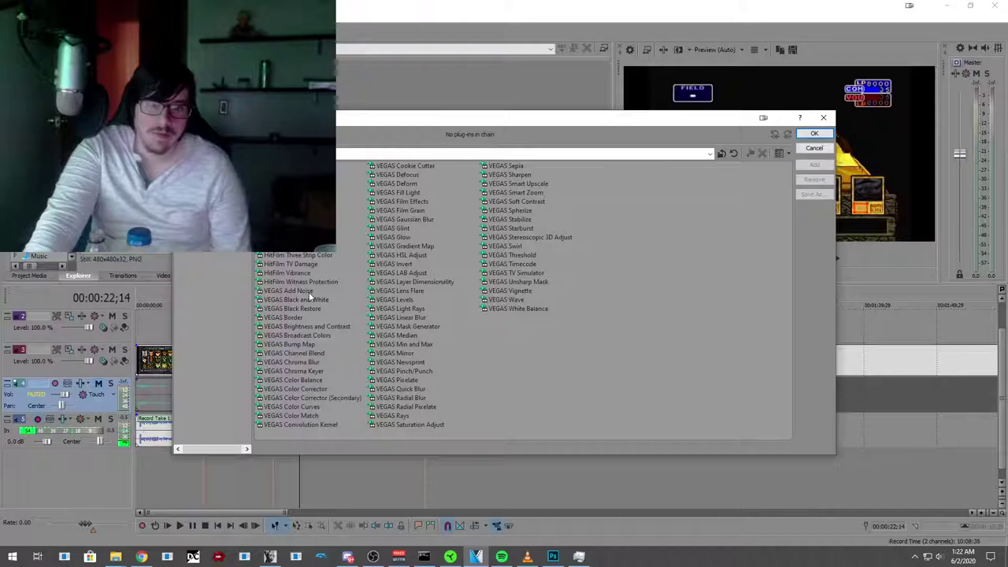
click(417, 219)
click(829, 167)
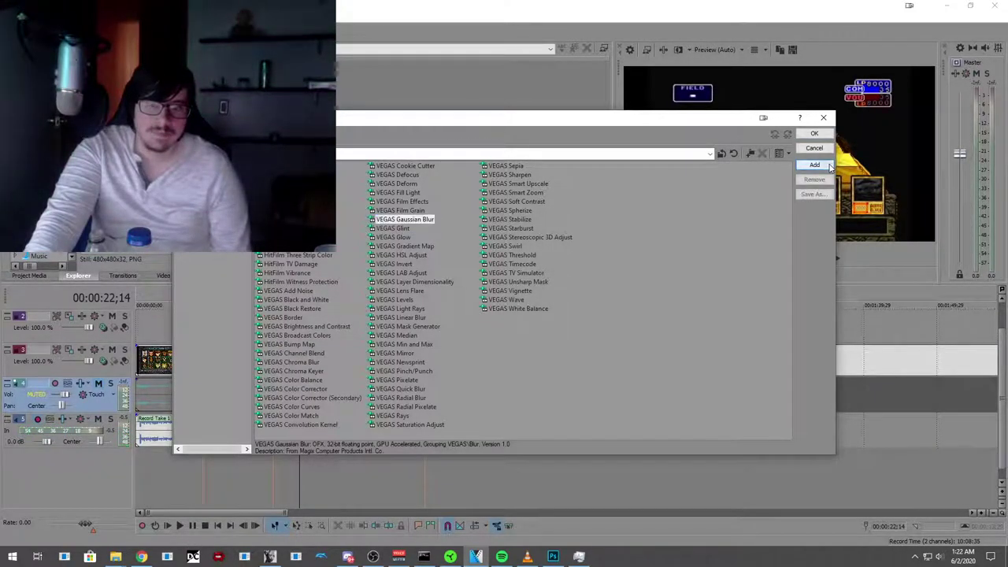
click(815, 134)
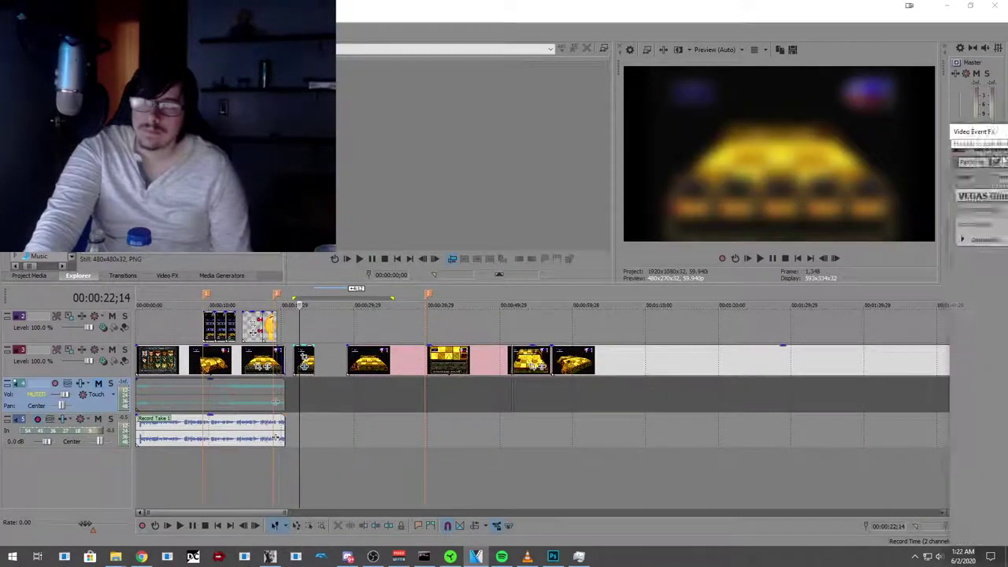
Step: Reduce the clip's Gaussian Blur to a horizontal range of 0.0204 and a vertical range of 0.0408
drag(708, 293, 574, 331)
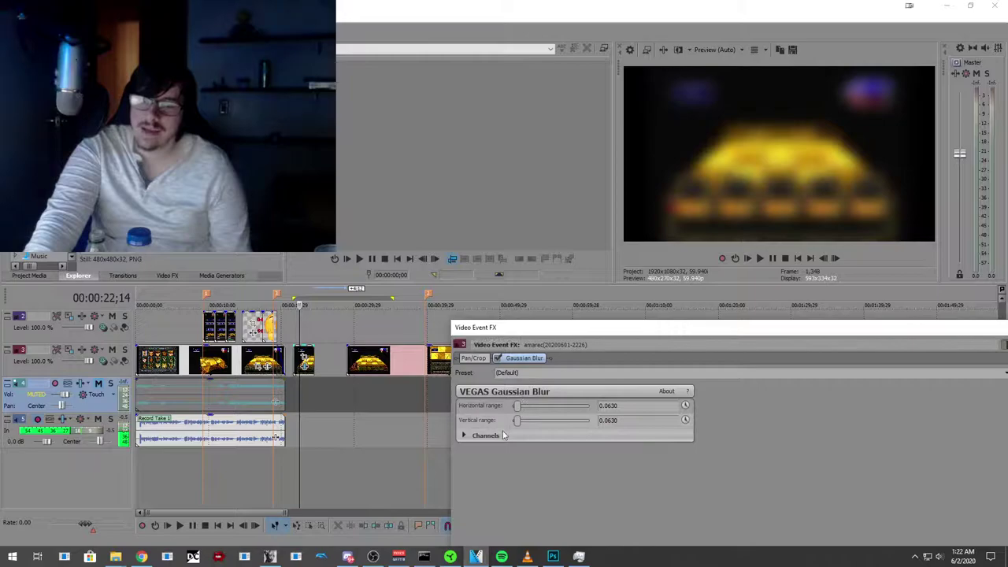
click(464, 436)
drag(519, 407, 516, 408)
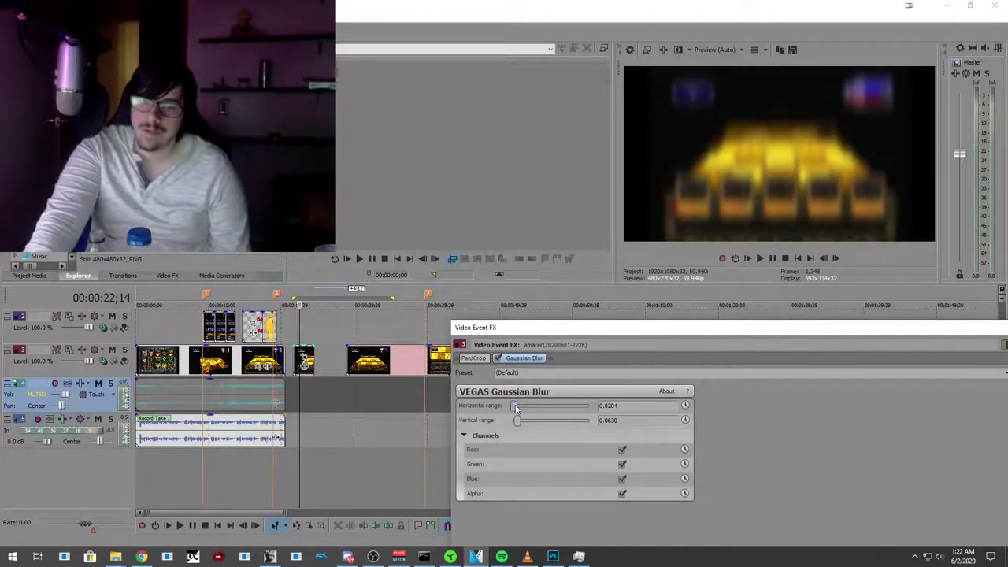
drag(516, 423, 514, 424)
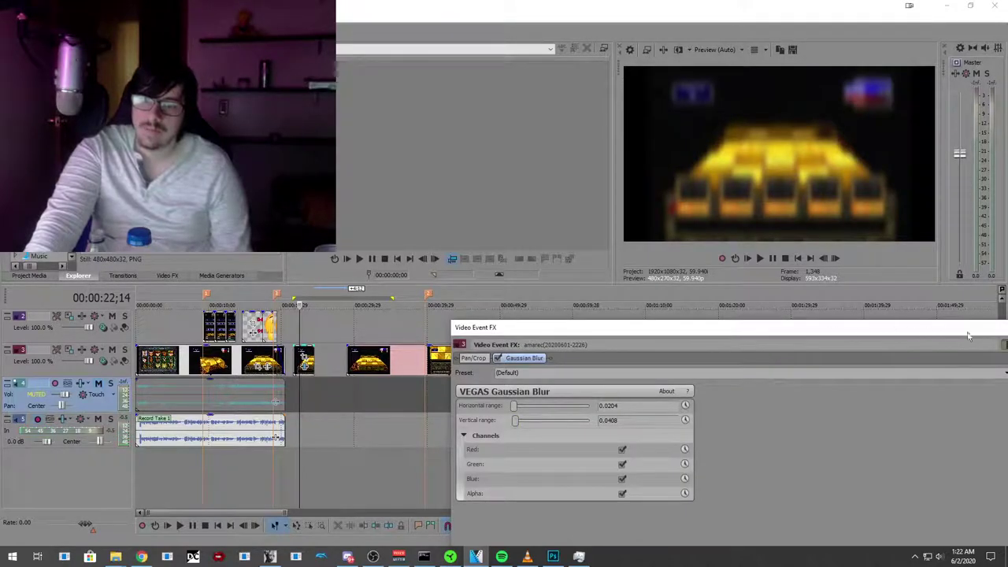
key(Escape)
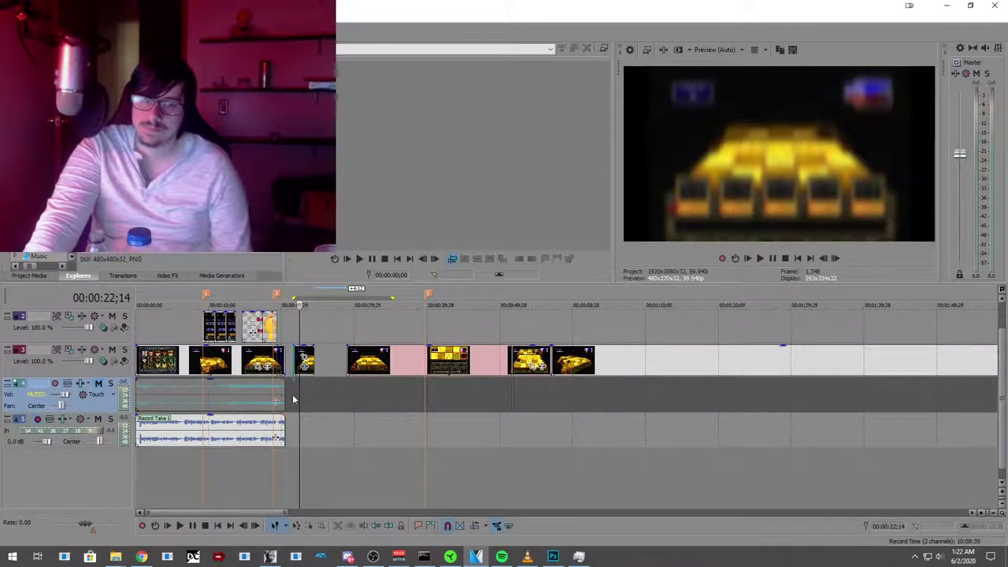
Step: Give the short blurred gameplay clip at 00:00:21;17 a fade-in of about 6 frames and a similarly short fade-out
scroll(292, 399, up, 4)
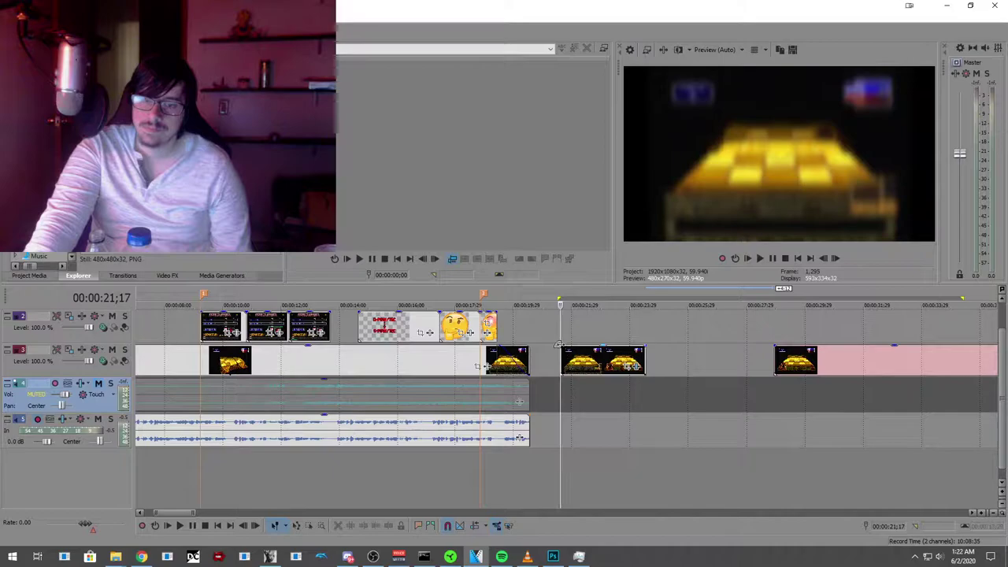
drag(561, 346, 566, 348)
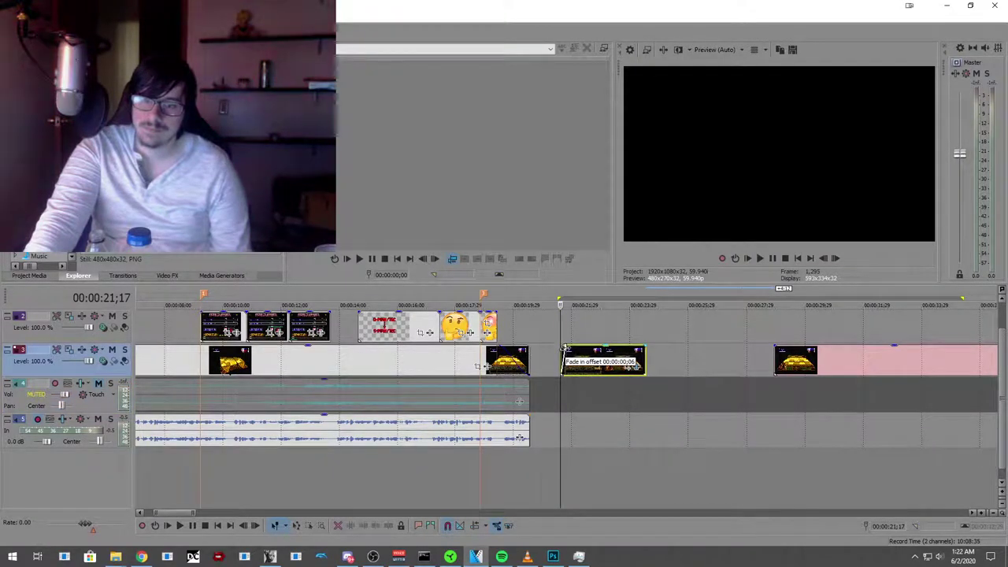
drag(645, 348, 642, 347)
Step: Play back the timeline from 00:00:19;12 through the blurred clip and pause at 00:00:26;09
click(498, 457)
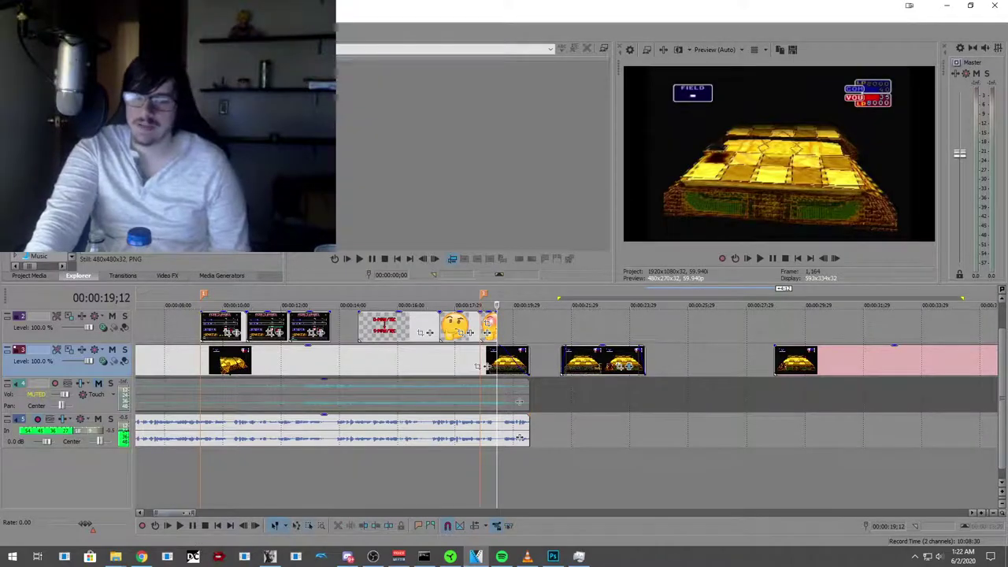
click(180, 526)
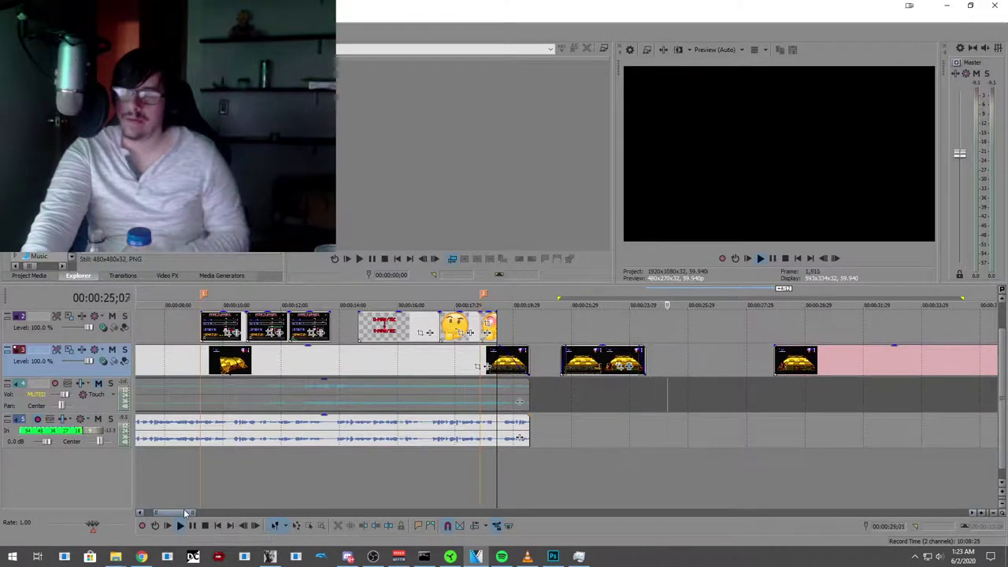
key(Return)
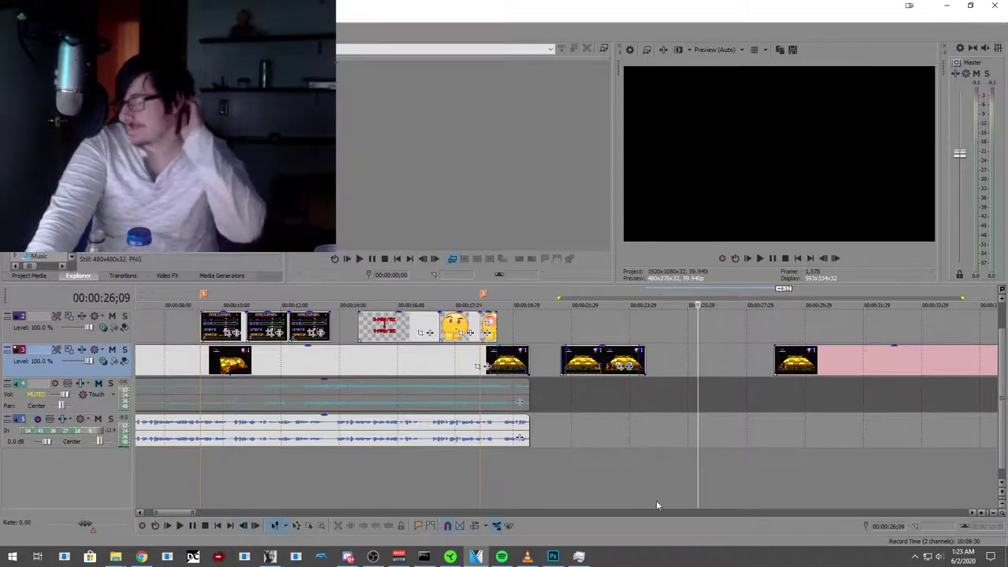
scroll(602, 446, down, 3)
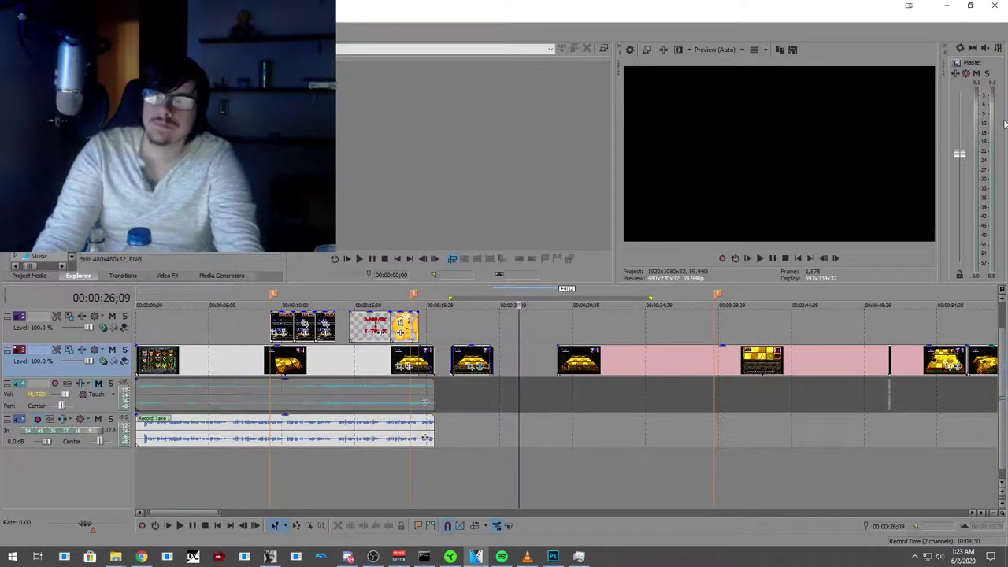
Step: Switch to the POW/TEC title document in Photoshop and delete the arrow between the two text lines
click(946, 6)
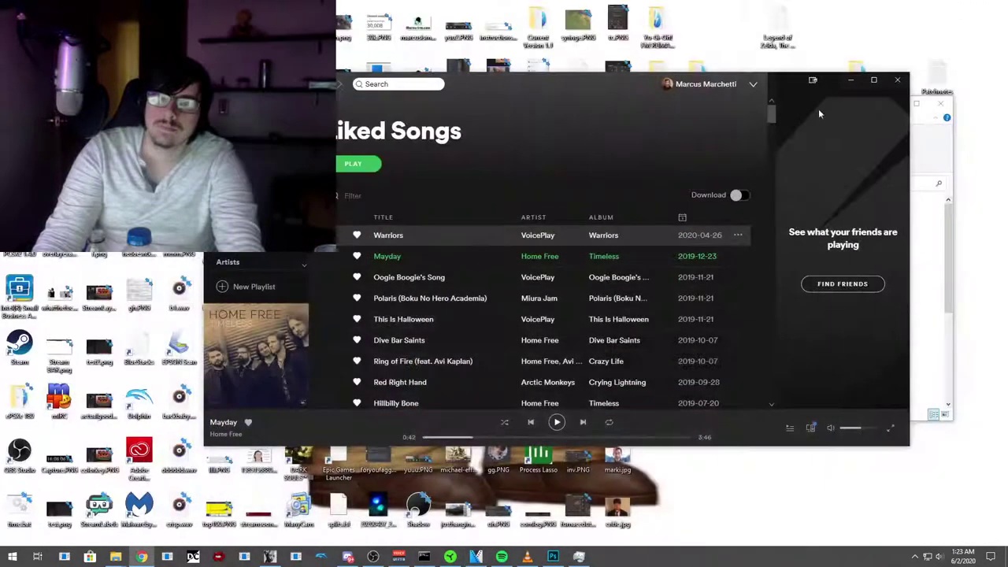
click(477, 556)
click(553, 556)
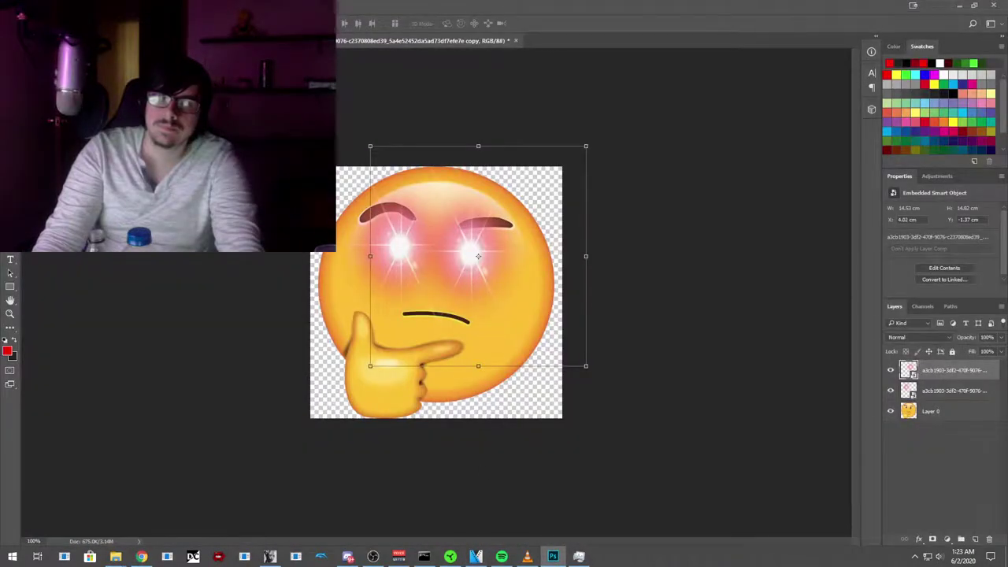
key(ctrl+Tab)
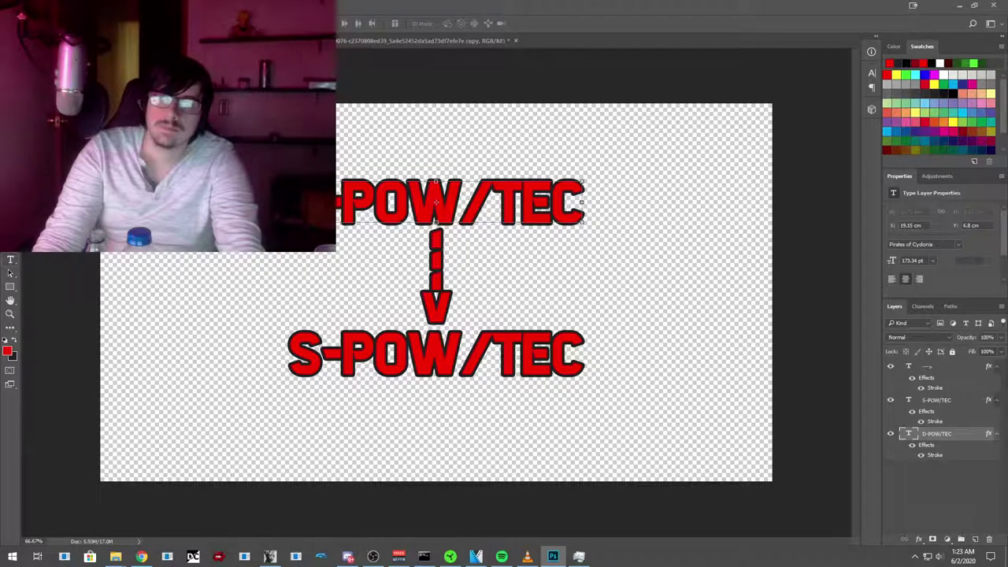
click(434, 276)
right_click(438, 292)
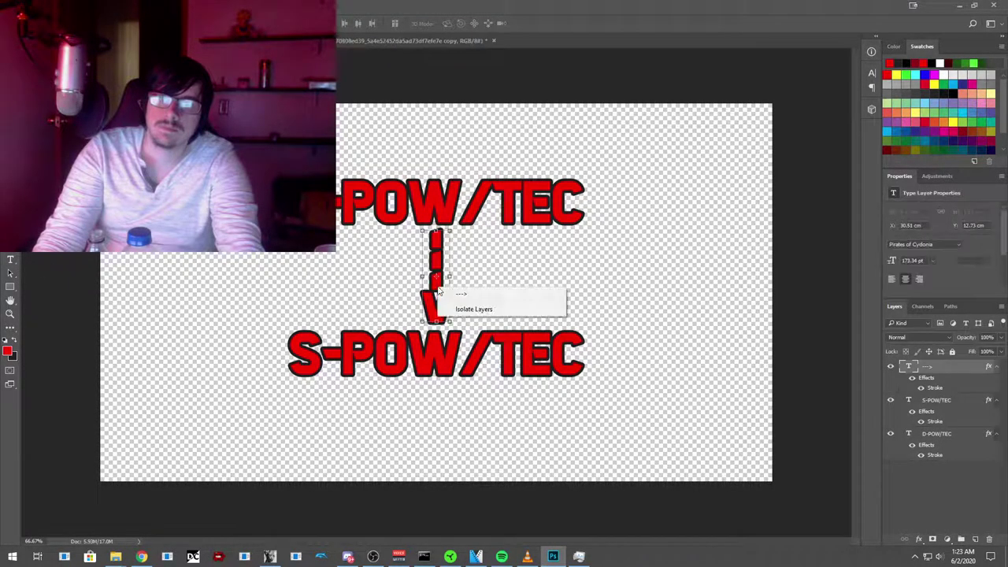
click(446, 293)
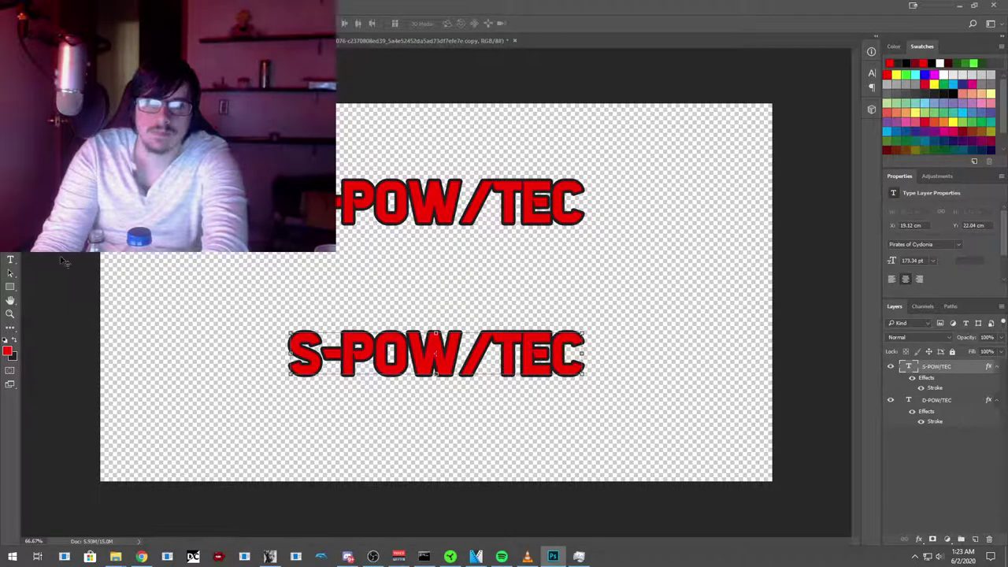
Step: Replace the text of the D-POW/TEC line with "Part 1:"
click(11, 259)
click(229, 208)
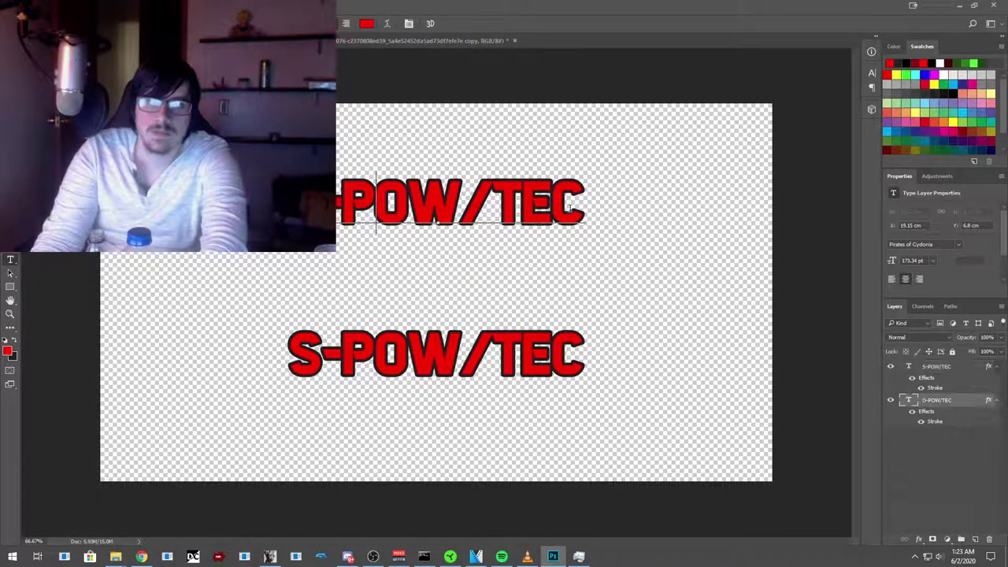
key(ctrl+a)
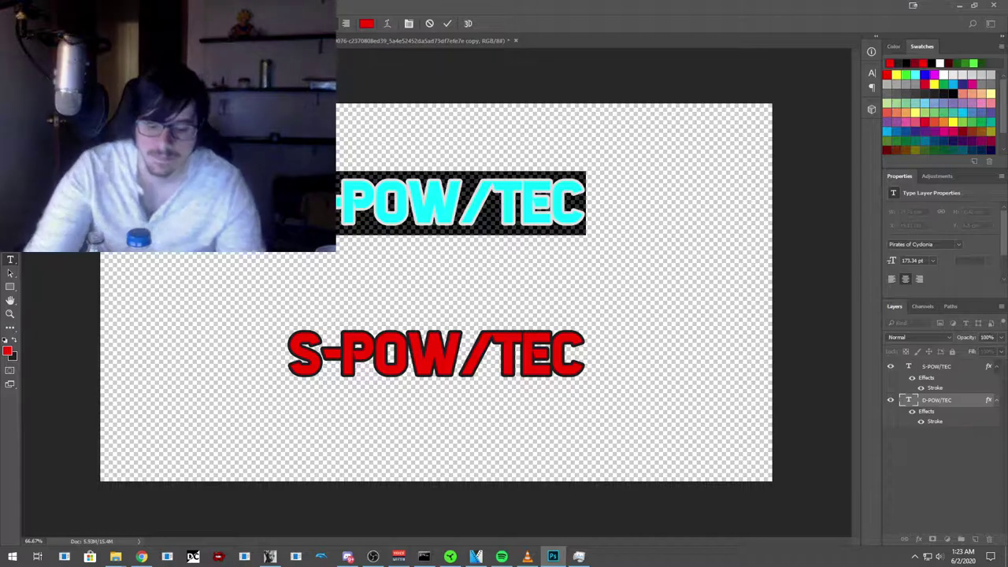
text(Par)
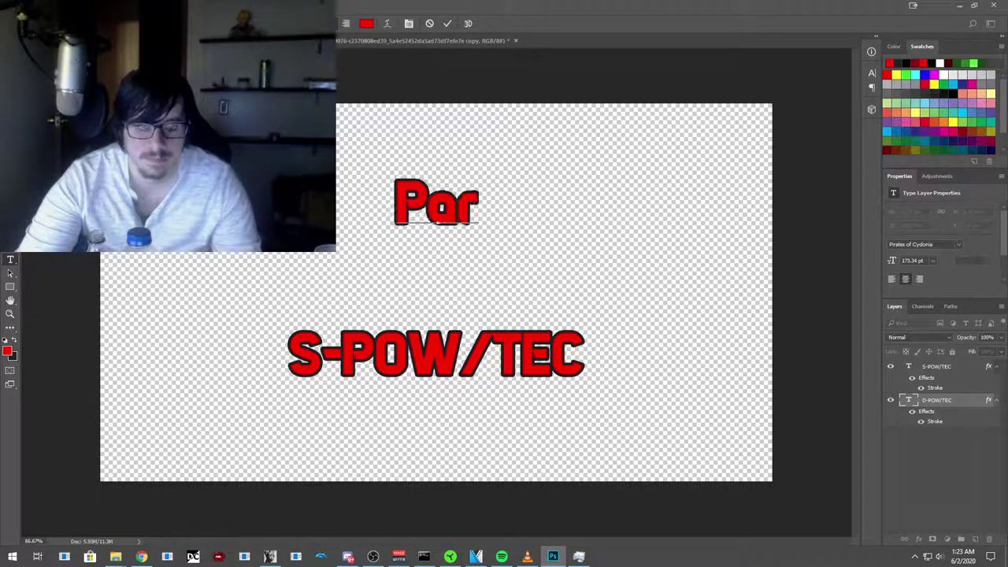
text(t 1:)
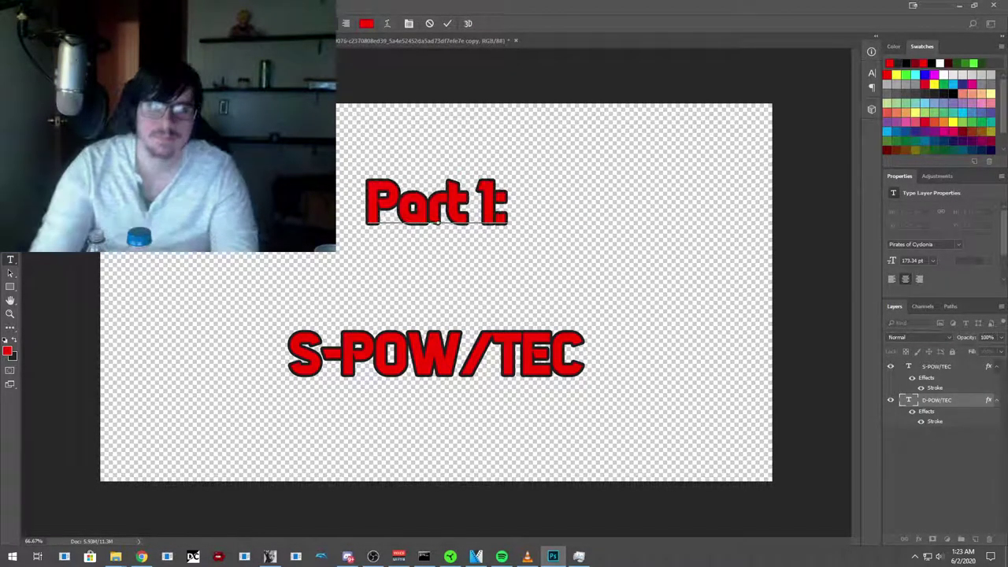
Step: Enlarge the "Part 1:" text to 412.34 pt and shift it slightly on the canvas
drag(513, 213, 352, 211)
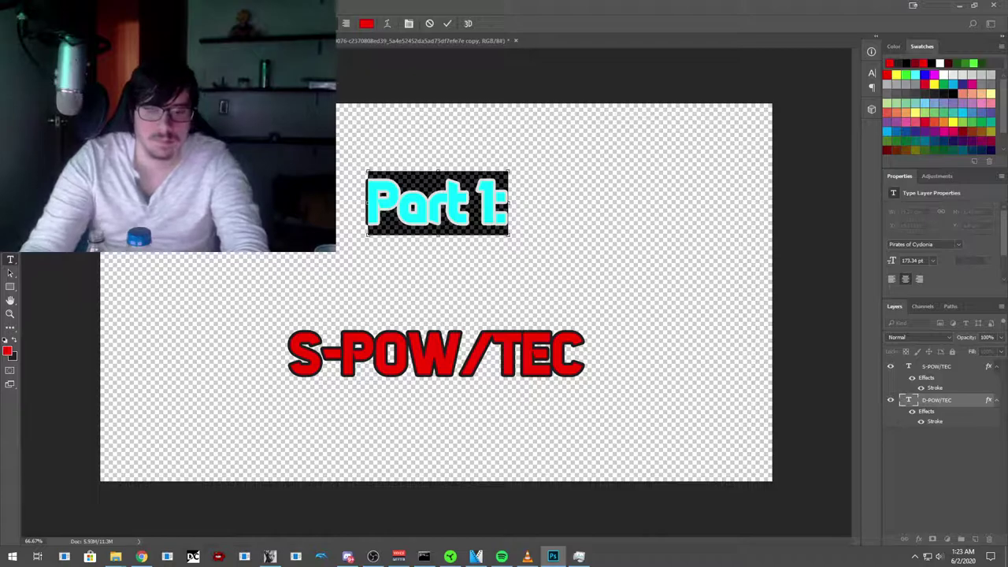
click(448, 203)
drag(509, 208, 340, 205)
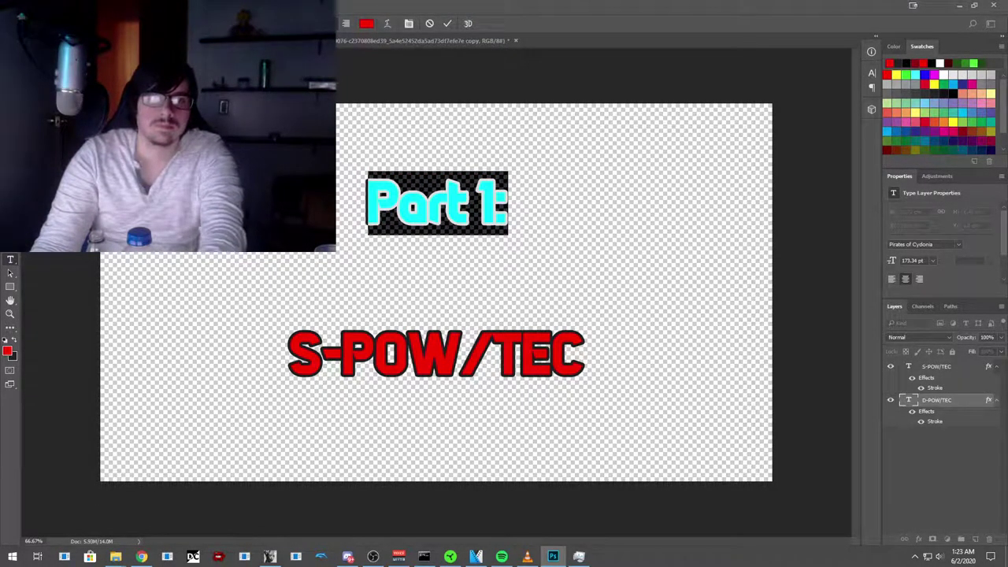
key(ctrl+shift+period)
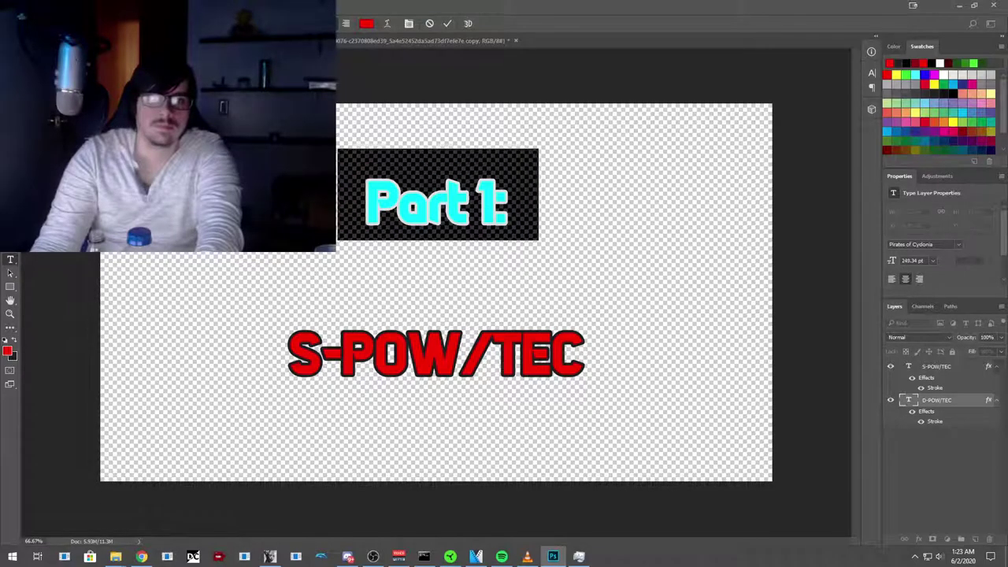
key(ctrl+shift+period)
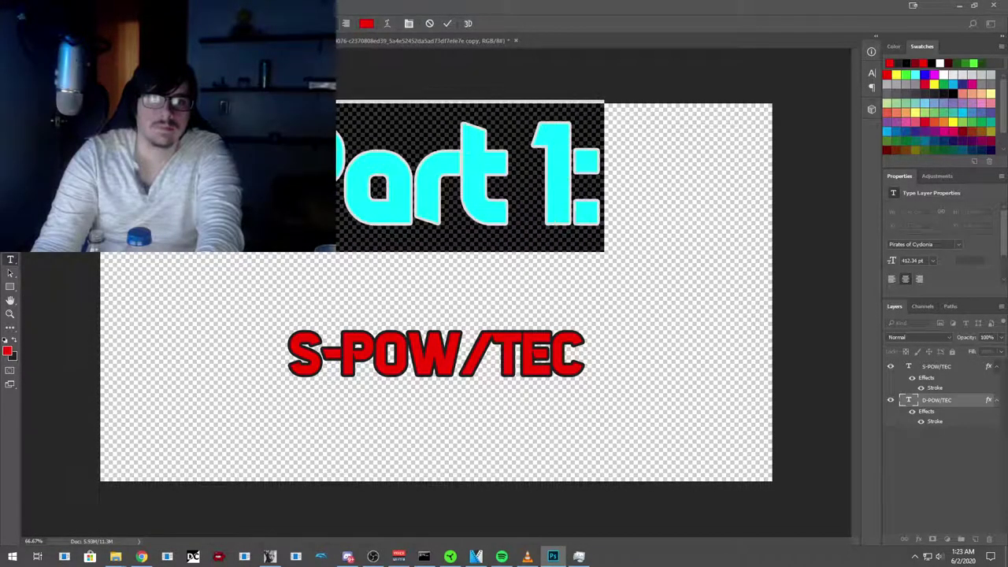
click(436, 181)
drag(449, 93, 459, 100)
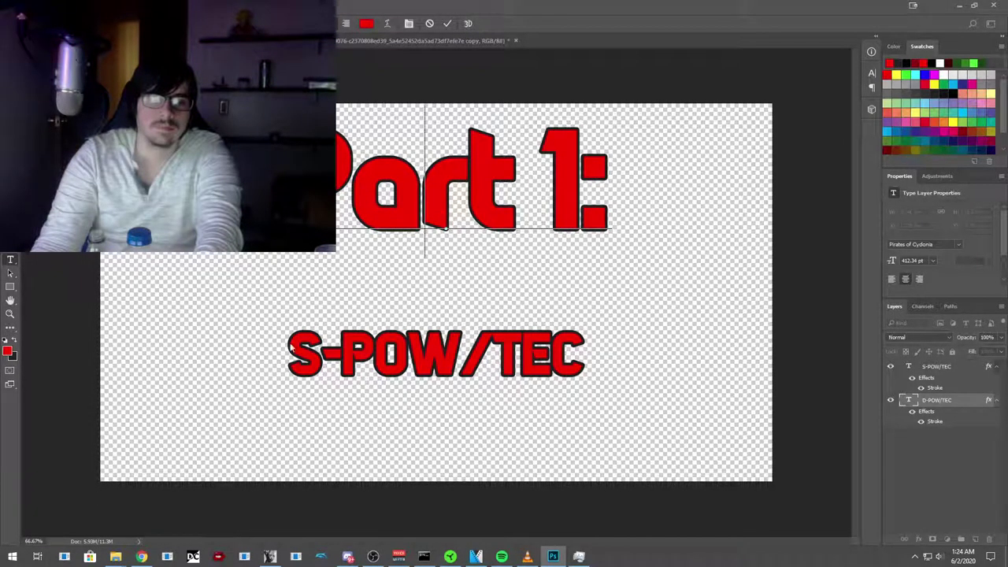
Step: Replace the text of the S-POW/TEC line with "Drop Pools"
click(271, 313)
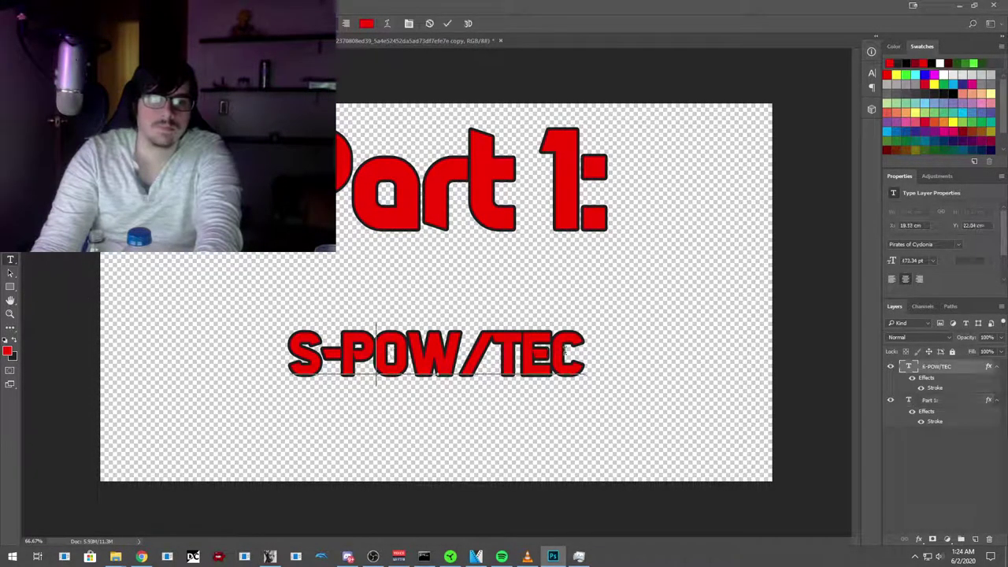
drag(586, 356, 552, 356)
drag(492, 347, 287, 352)
text(Drop Pools)
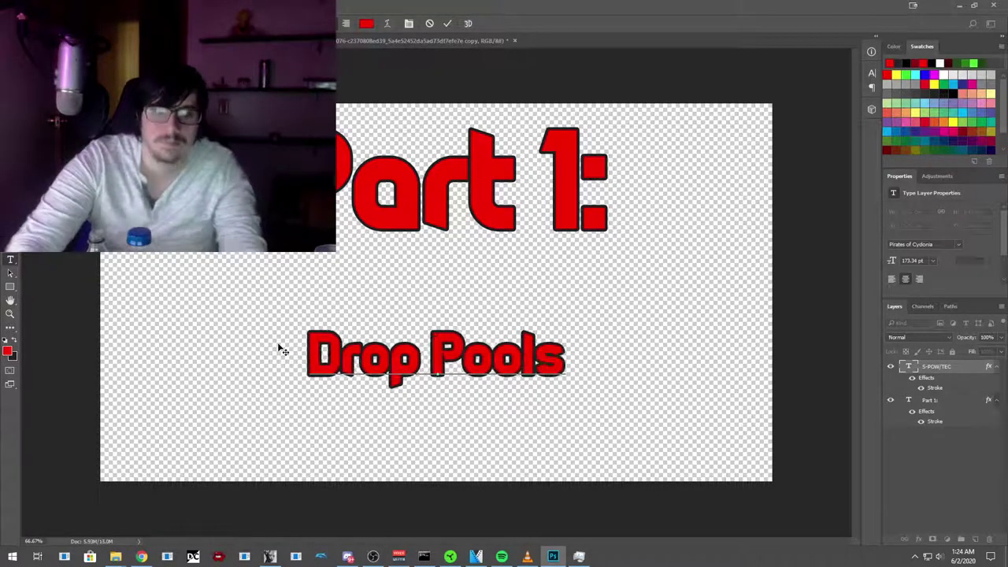
Step: Move "Drop Pools" slightly lower and centre both text lines horizontally on the canvas
drag(405, 299, 410, 323)
key(ctrl+Return)
mouse_move(449, 185)
mouse_down()
mouse_move(438, 178)
mouse_move(439, 187)
mouse_up()
click(459, 378)
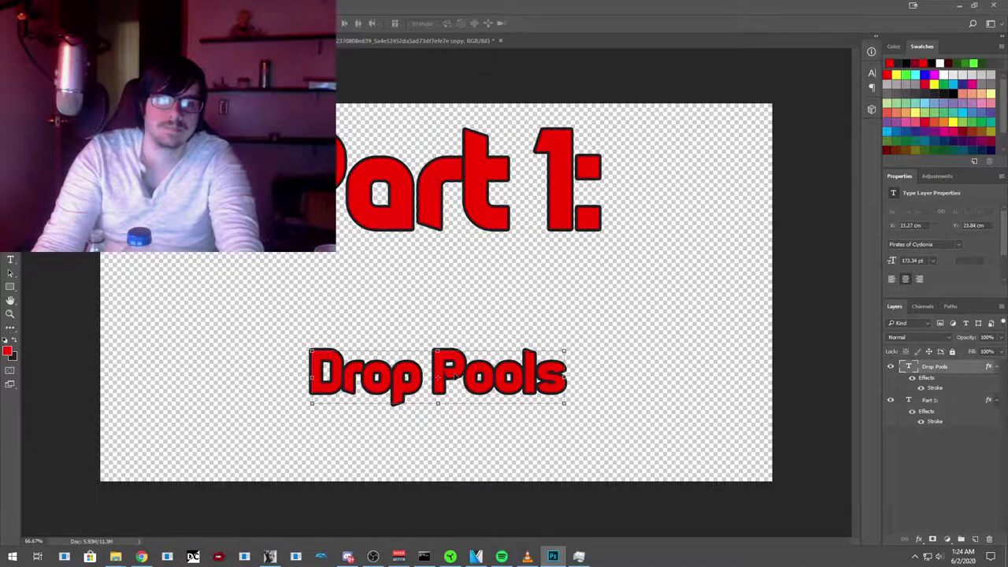
drag(458, 377, 457, 380)
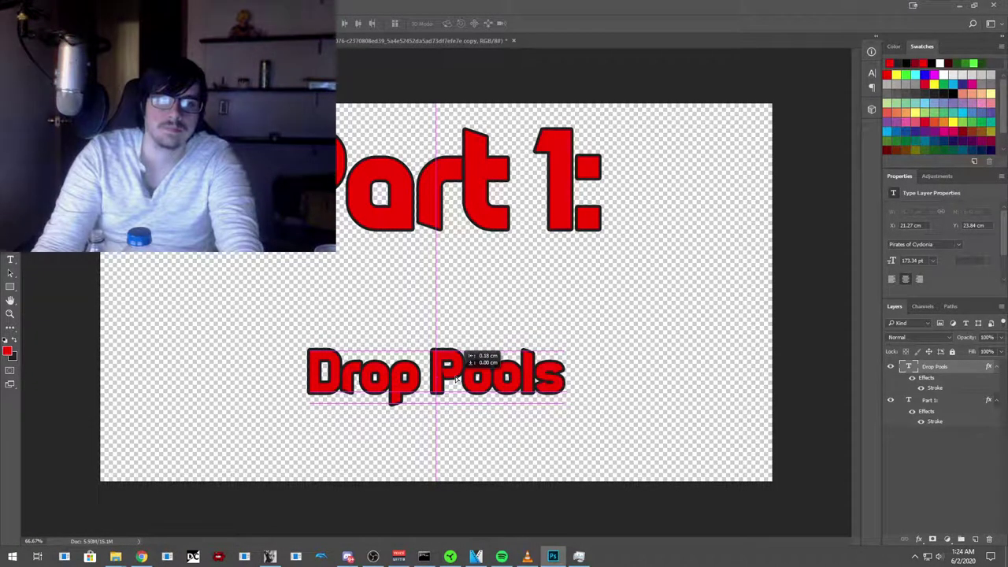
drag(456, 380, 455, 380)
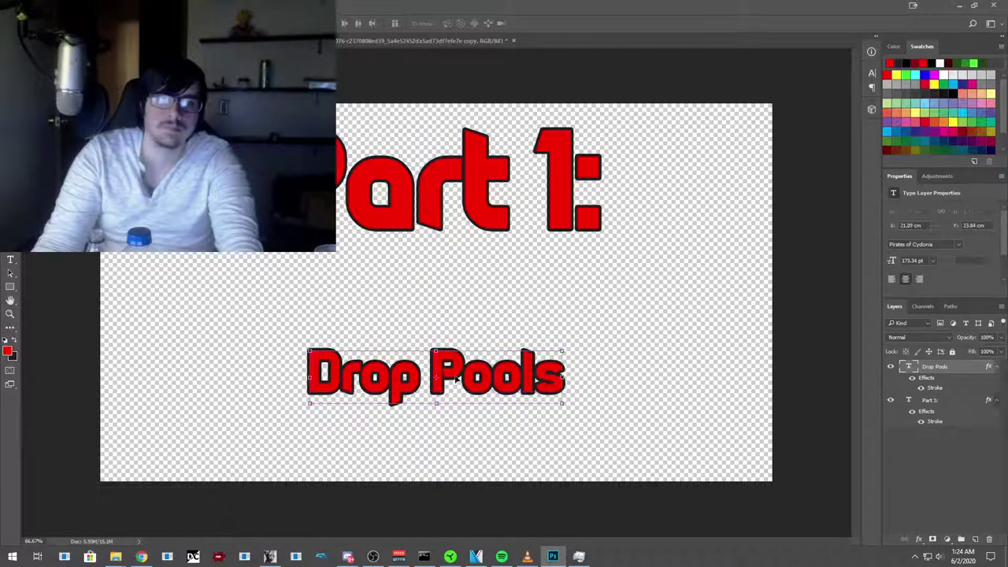
Step: Save a copy of the title image as a PNG named part1 in the RankVi folder
key(alt+f)
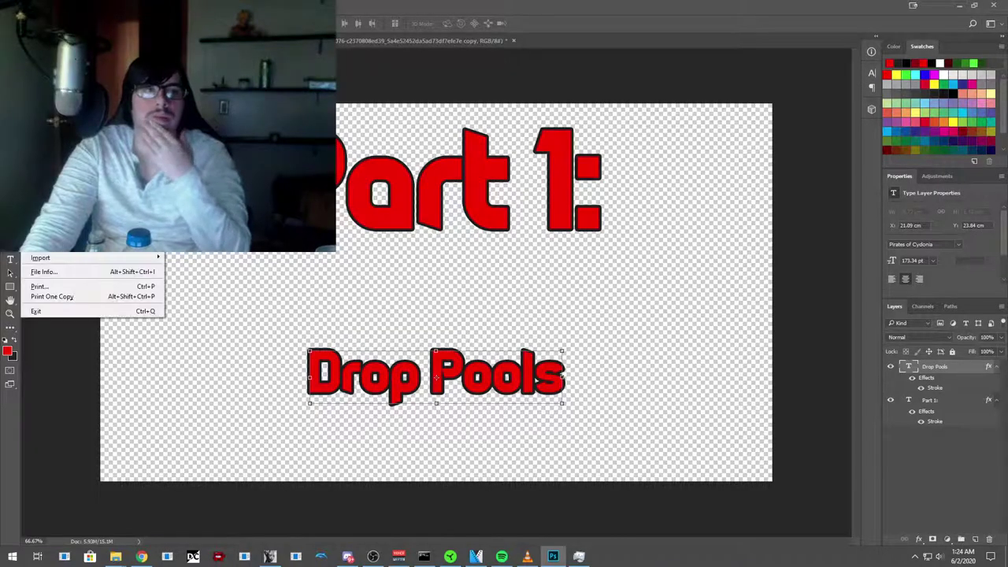
key(Escape)
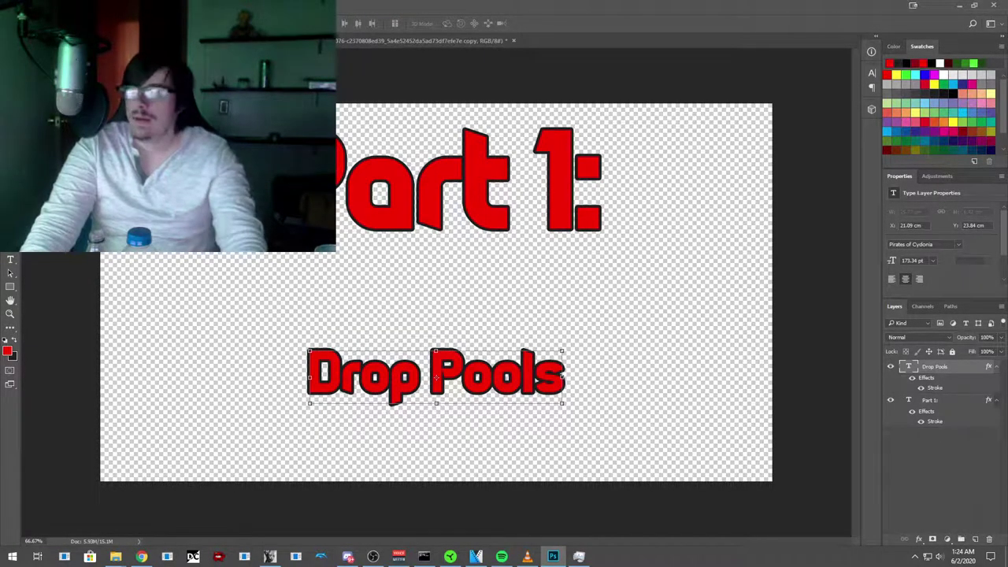
key(ctrl+shift+s)
click(146, 344)
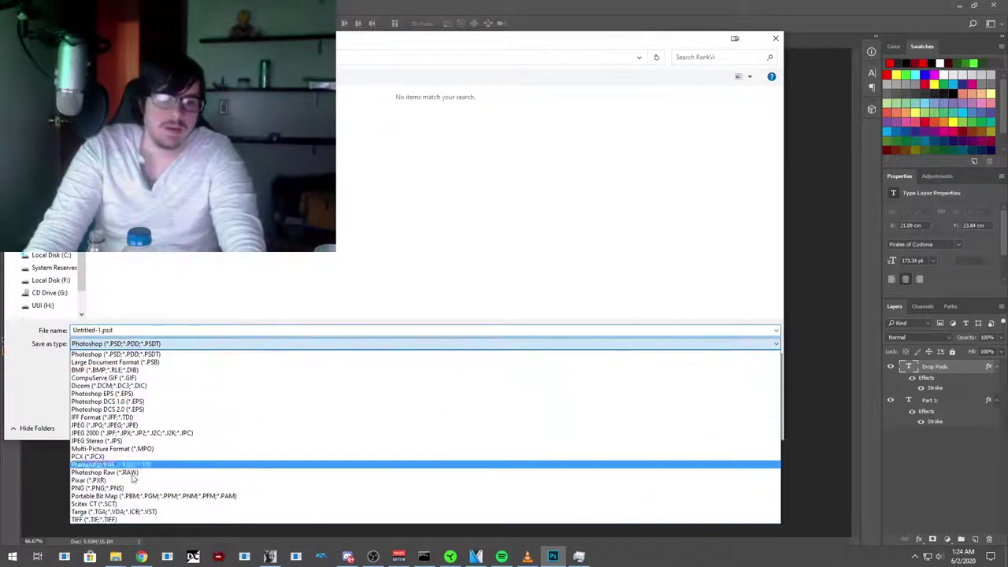
click(99, 488)
click(130, 331)
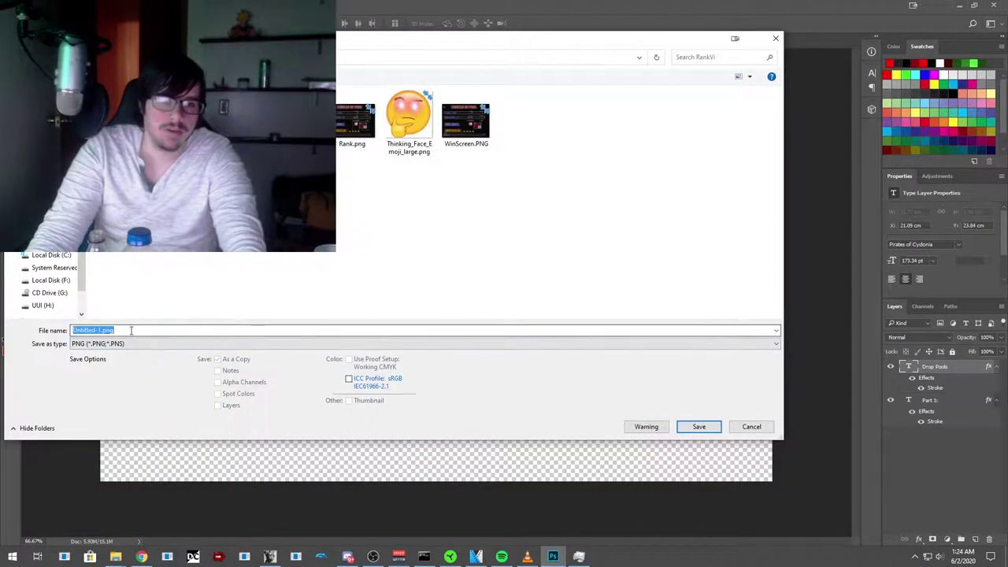
text(part1)
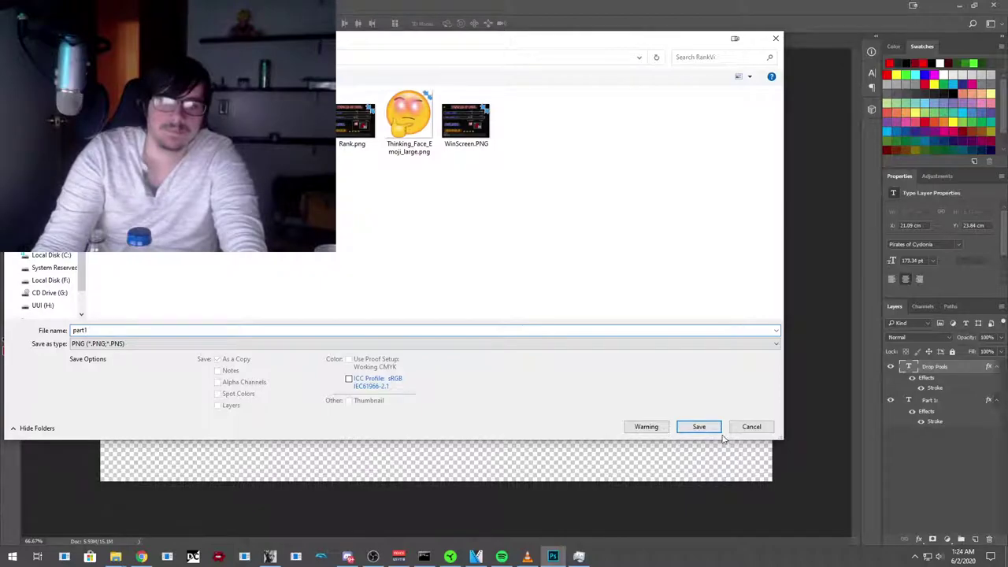
click(715, 429)
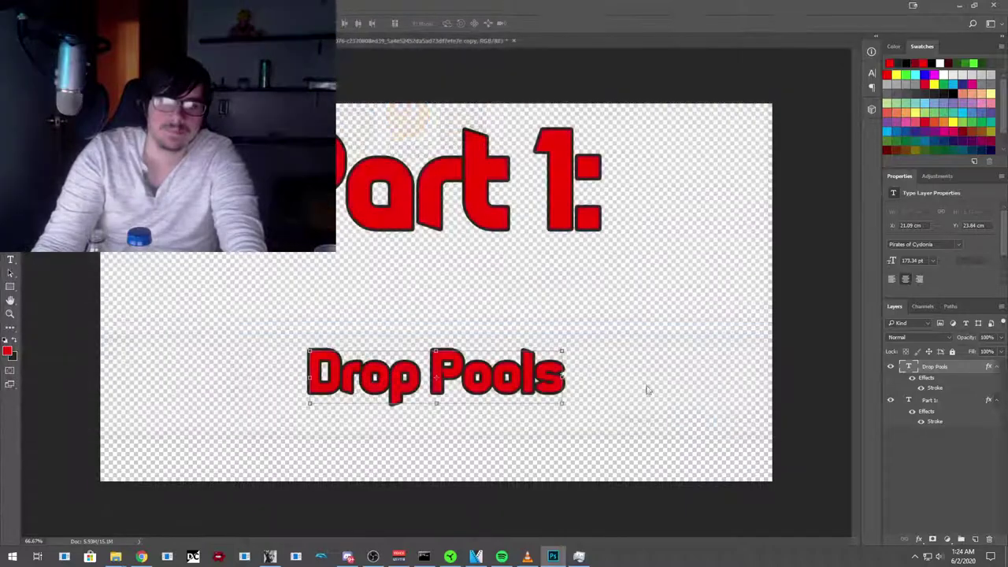
Step: Finish the PNG export, return to Vegas, and place the Part 1 title image above the blurred clip, trimmed to the clip's length
click(551, 174)
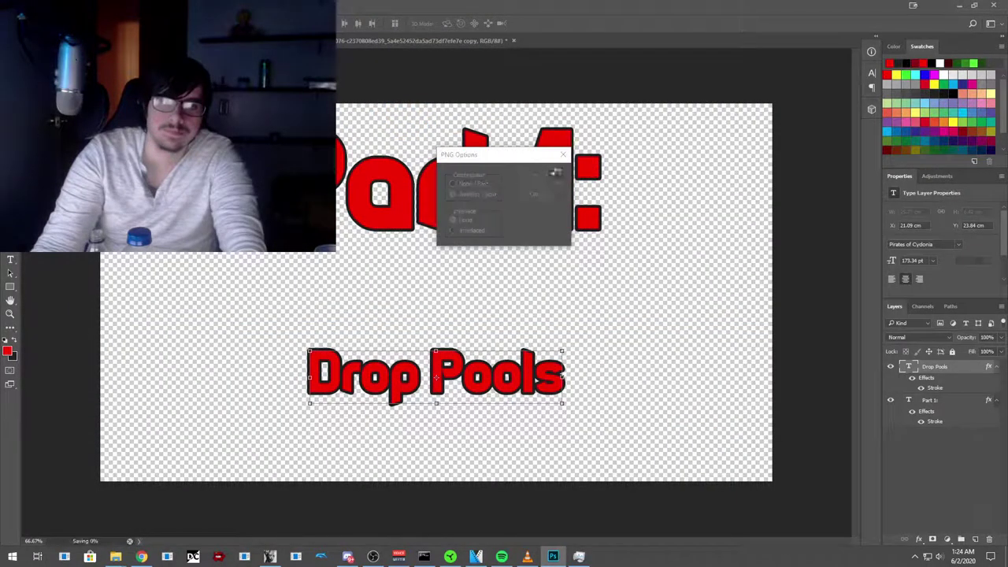
click(960, 6)
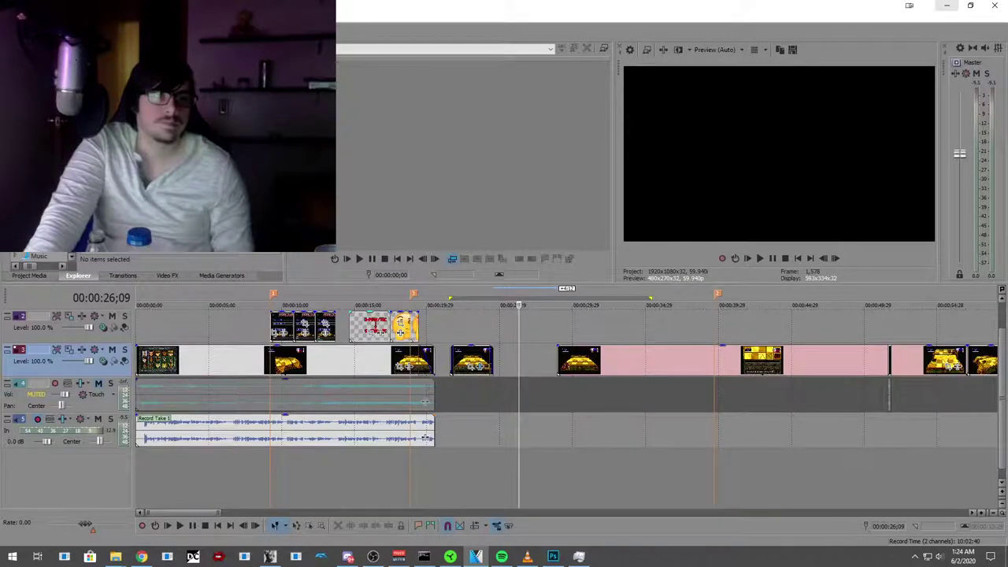
drag(463, 323, 458, 325)
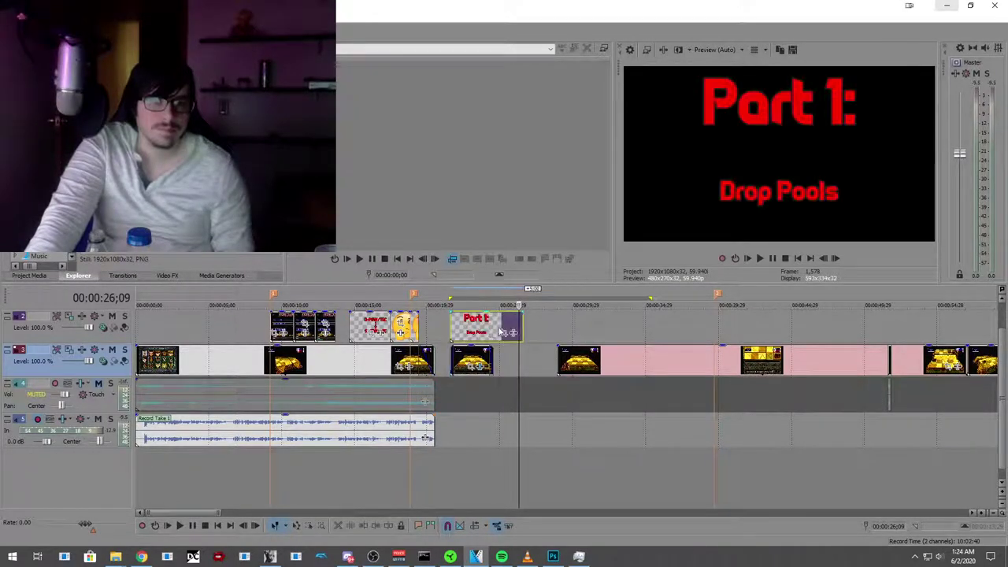
drag(518, 329, 492, 329)
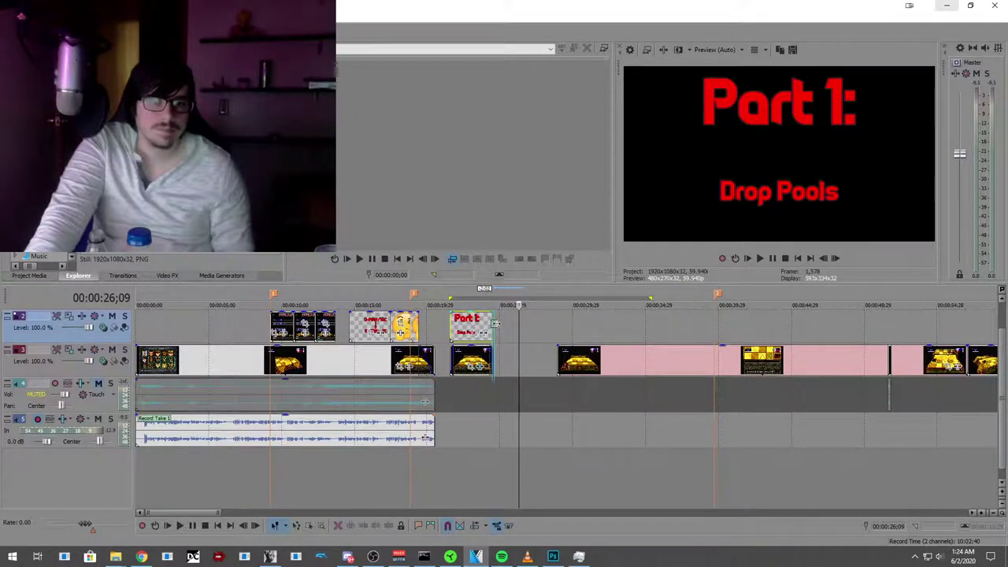
Step: Add a short fade-in and fade-out to the Part 1 title, matching its fade-out to the blurred clip below
click(455, 384)
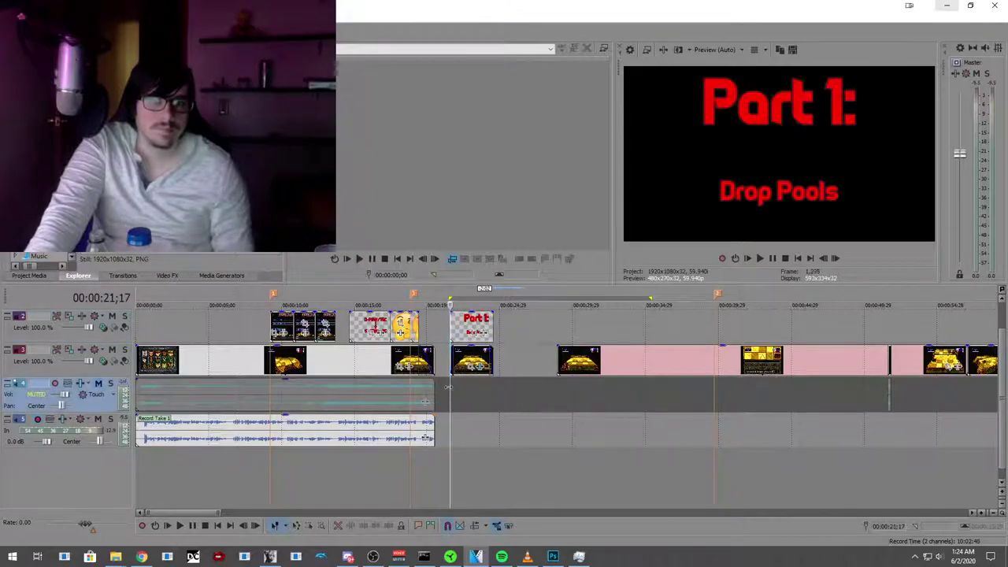
scroll(496, 388, up, 4)
scroll(495, 388, up, 3)
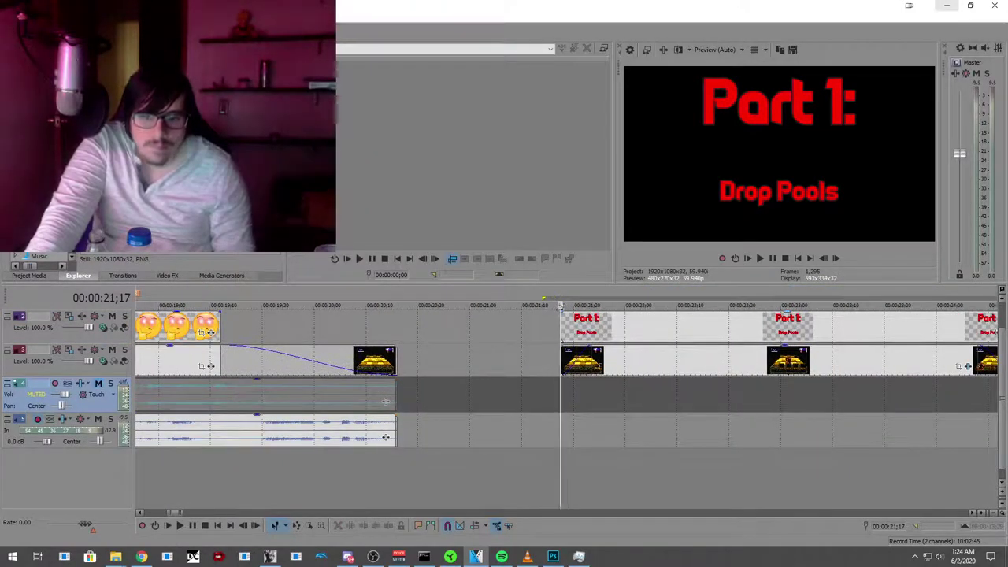
drag(562, 313, 592, 318)
scroll(709, 390, down, 6)
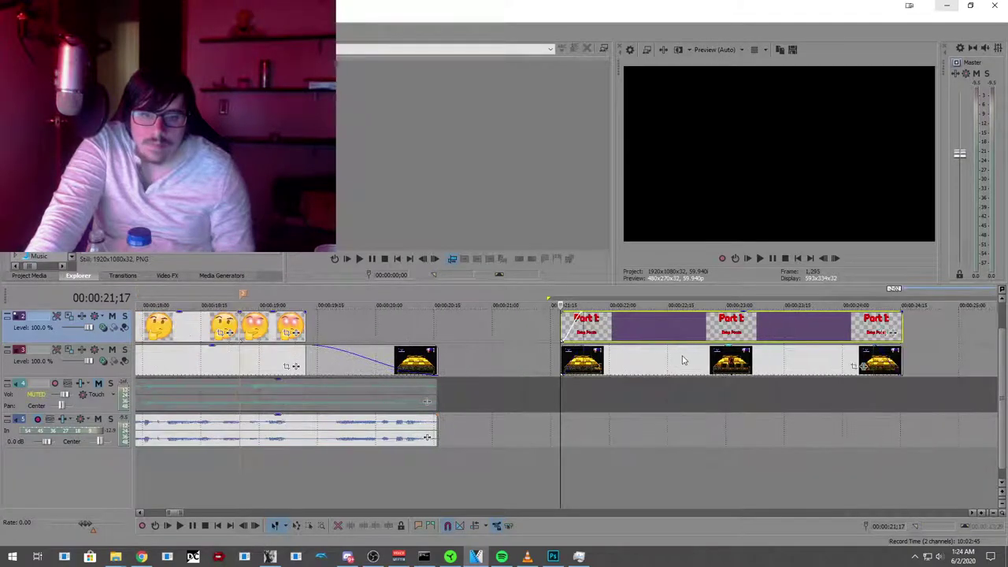
click(716, 391)
scroll(717, 391, up, 5)
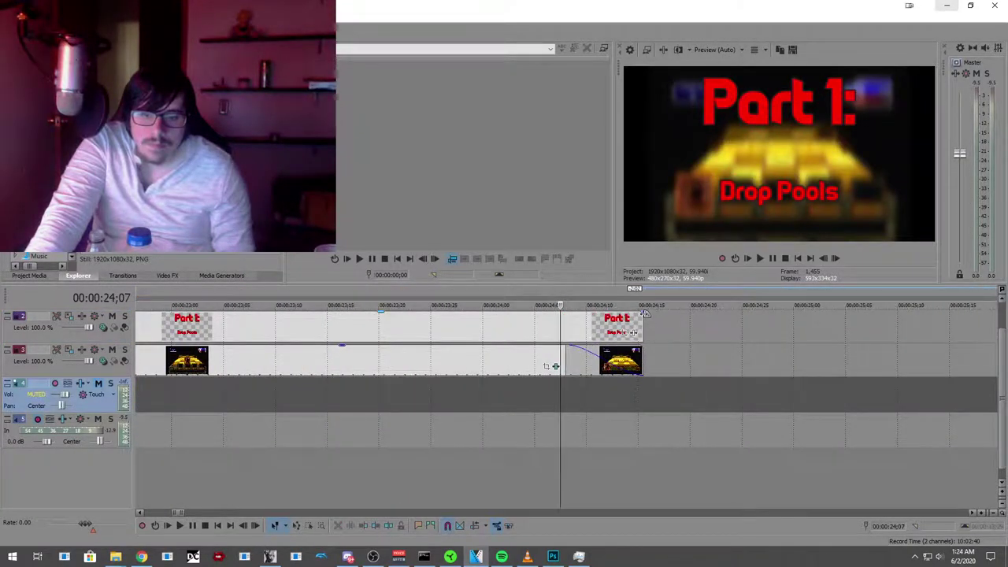
drag(642, 313, 551, 330)
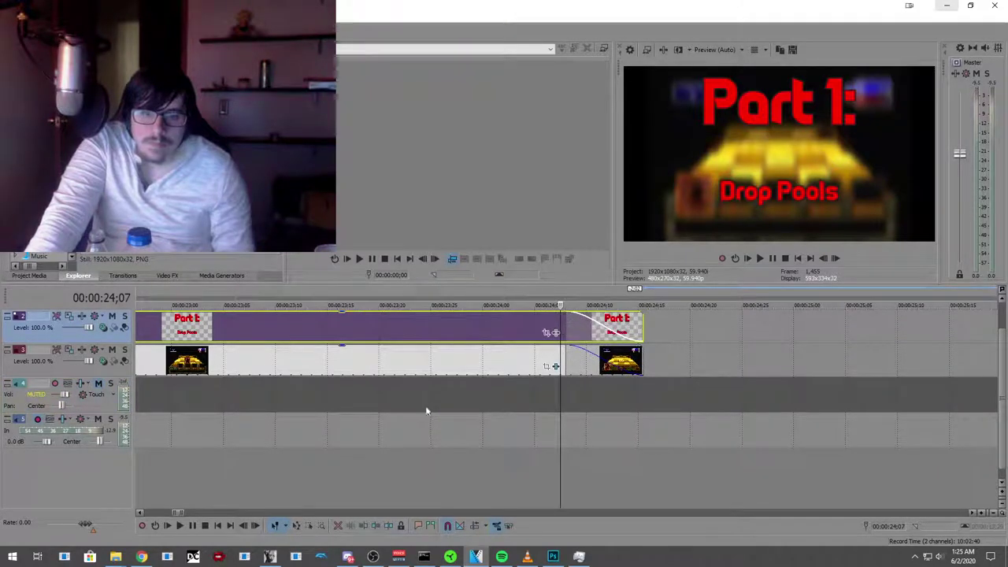
Step: Play back the transition from the end of the intro through the Part 1 title
scroll(417, 405, down, 5)
scroll(402, 426, down, 2)
click(384, 467)
scroll(300, 488, up, 4)
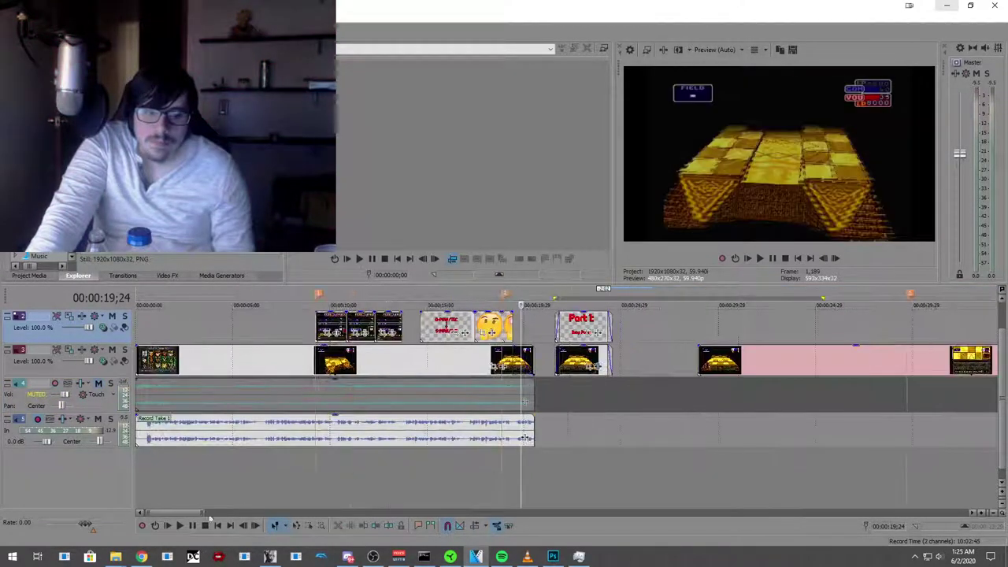
click(180, 527)
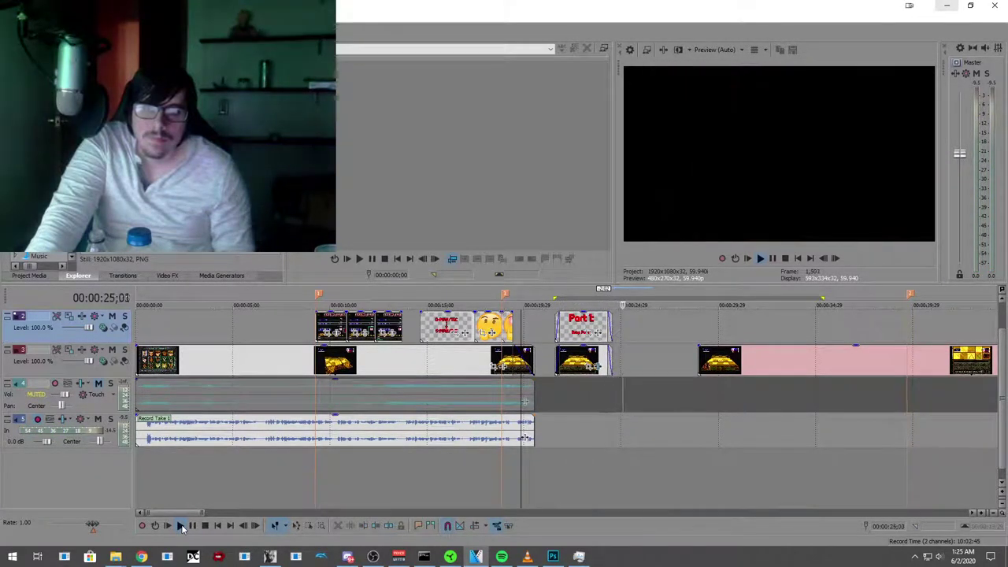
click(187, 529)
Step: Add the music file on a new audio track from the timeline start and lower its gain to about -23.6 dB
scroll(488, 480, down, 1)
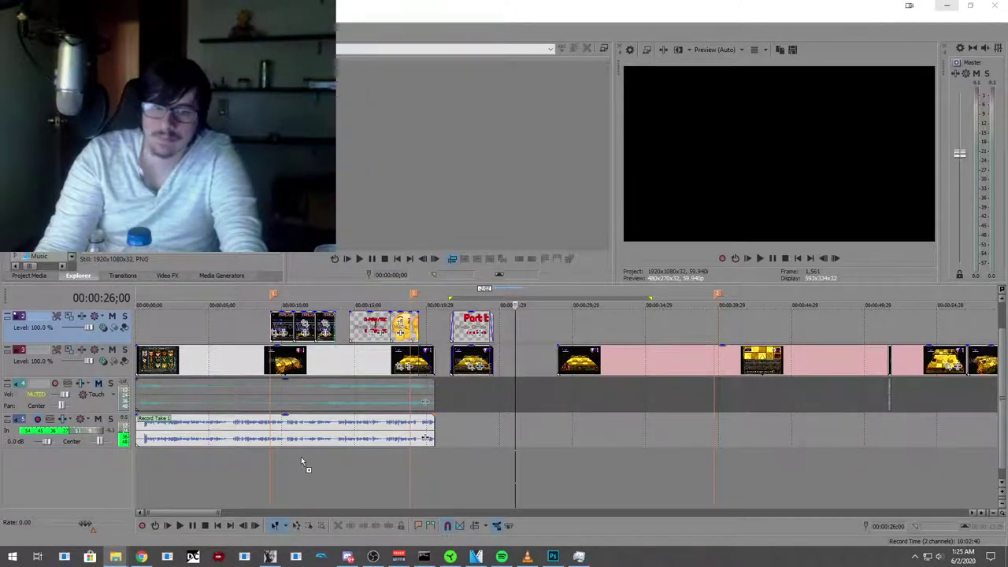
drag(152, 471, 142, 467)
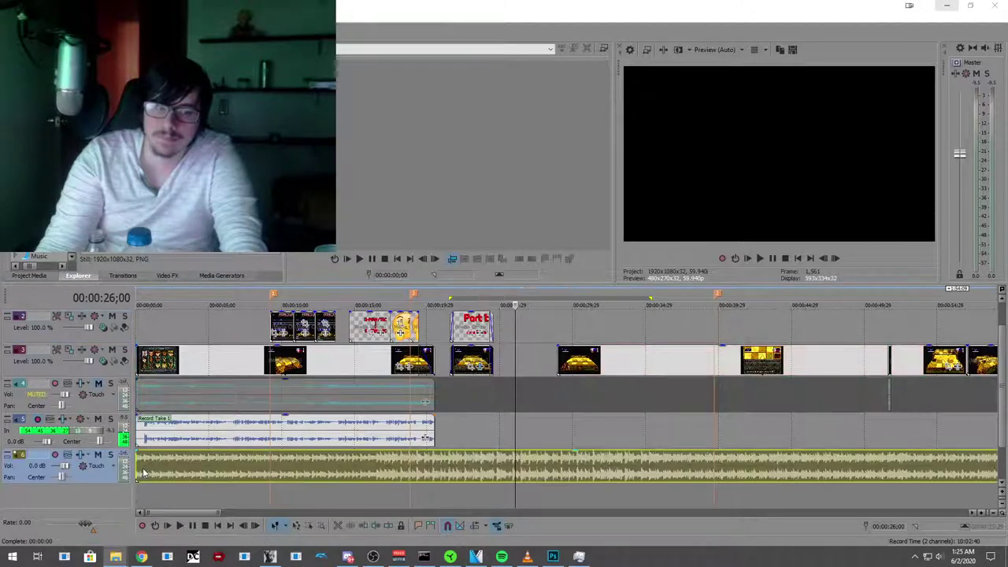
drag(153, 469, 168, 482)
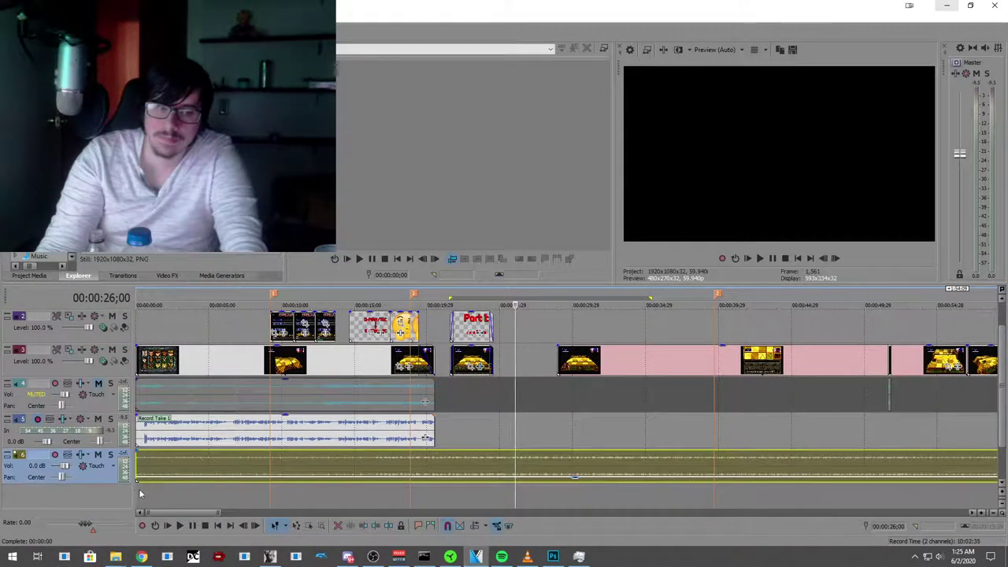
click(140, 493)
key(space)
click(179, 527)
drag(176, 480, 183, 486)
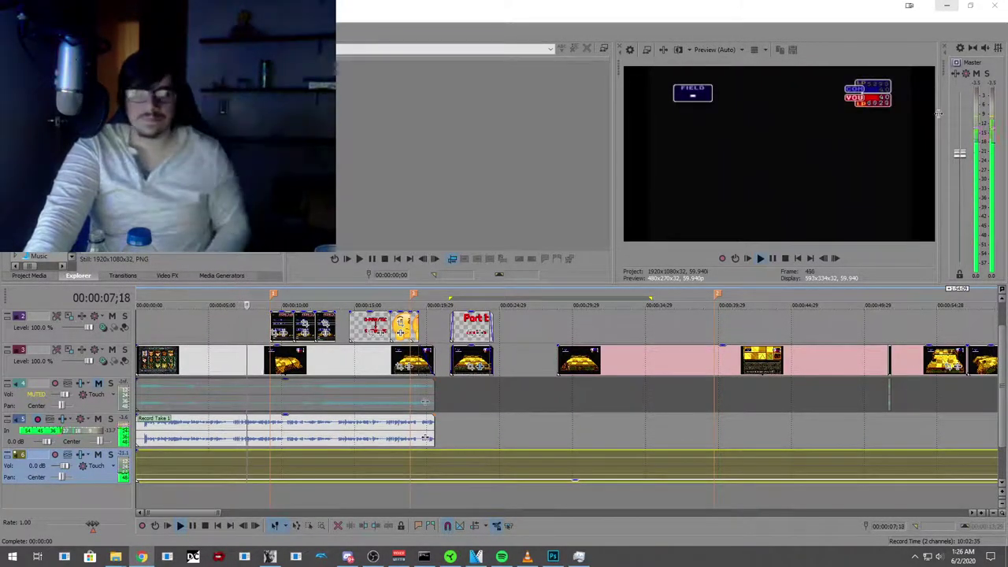
click(194, 526)
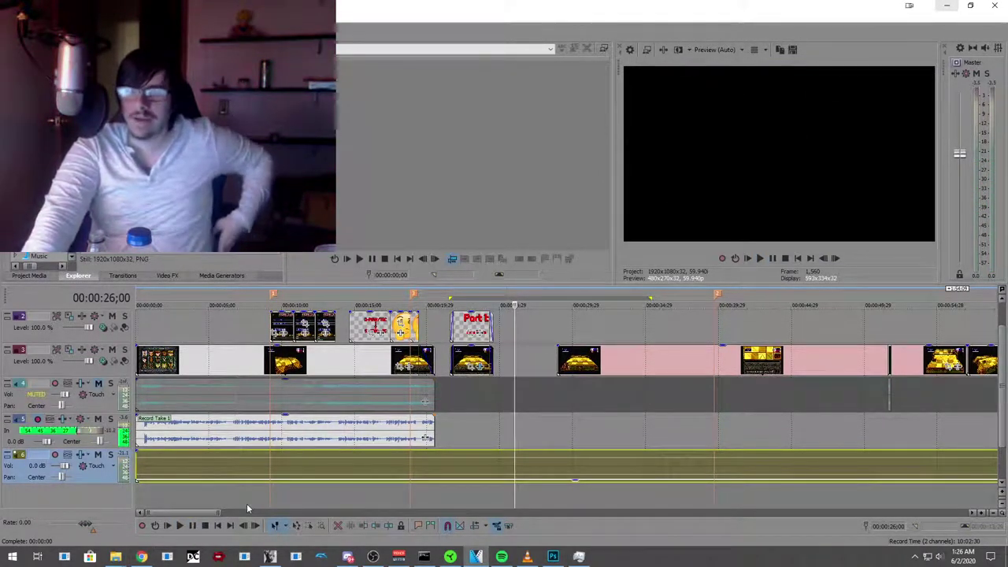
Step: Play back the end of the intro and the Part 1 title with the background music
scroll(252, 485, up, 6)
scroll(219, 488, down, 6)
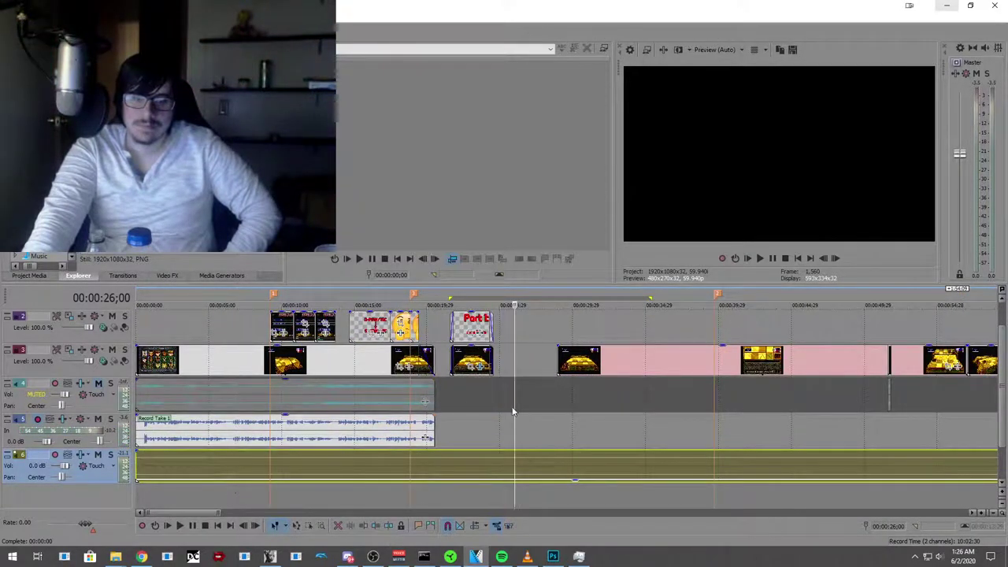
scroll(566, 405, down, 5)
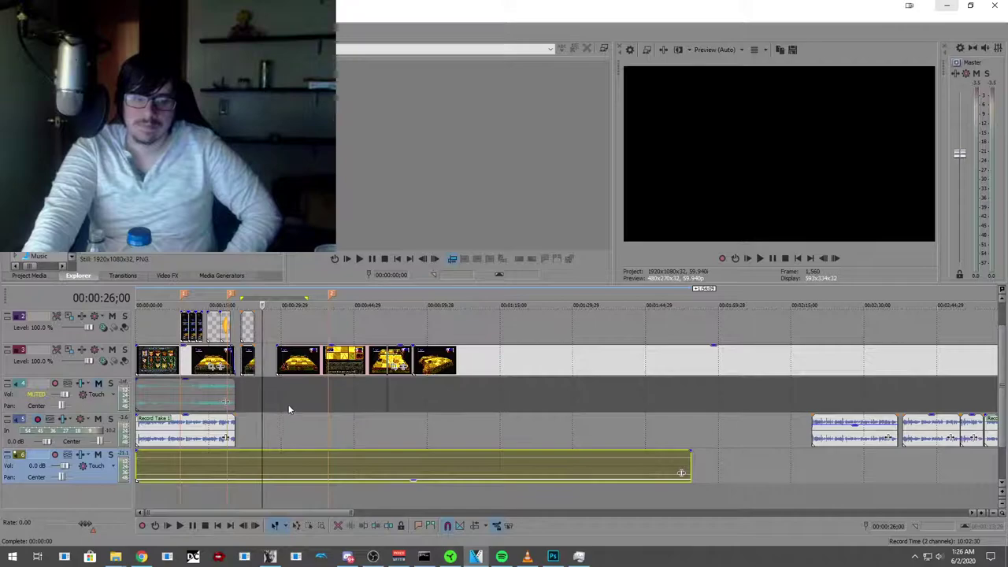
scroll(681, 473, up, 4)
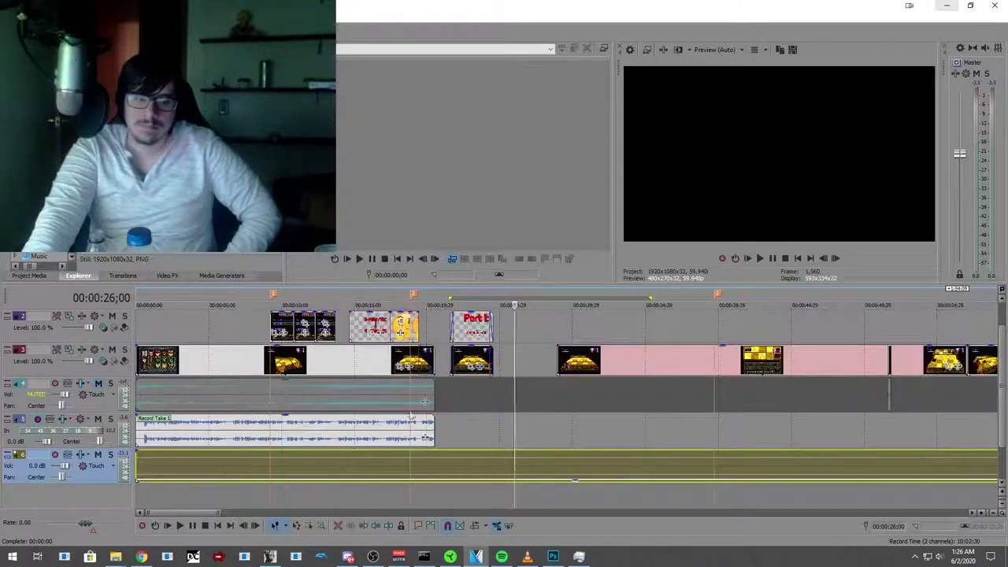
click(381, 486)
click(179, 526)
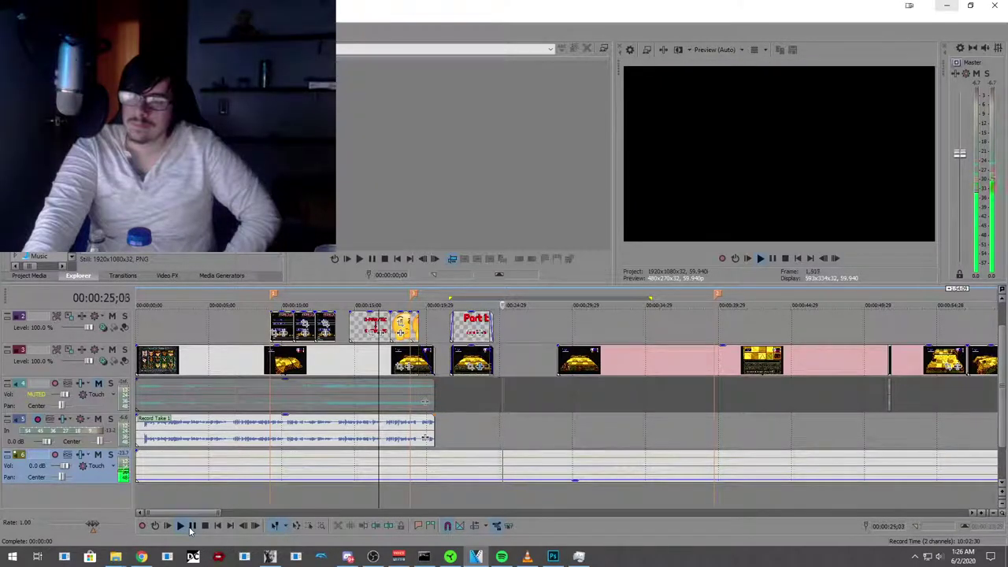
click(192, 527)
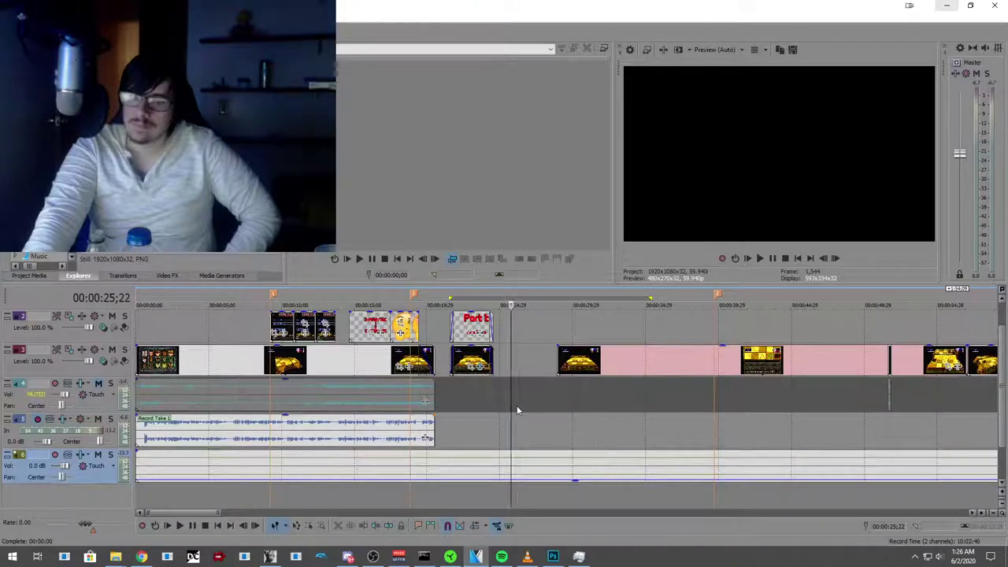
Step: Move the gameplay clip after the title to start at 00:00:25;22 and bring the remaining narration takes forward to start there too
drag(573, 370, 516, 354)
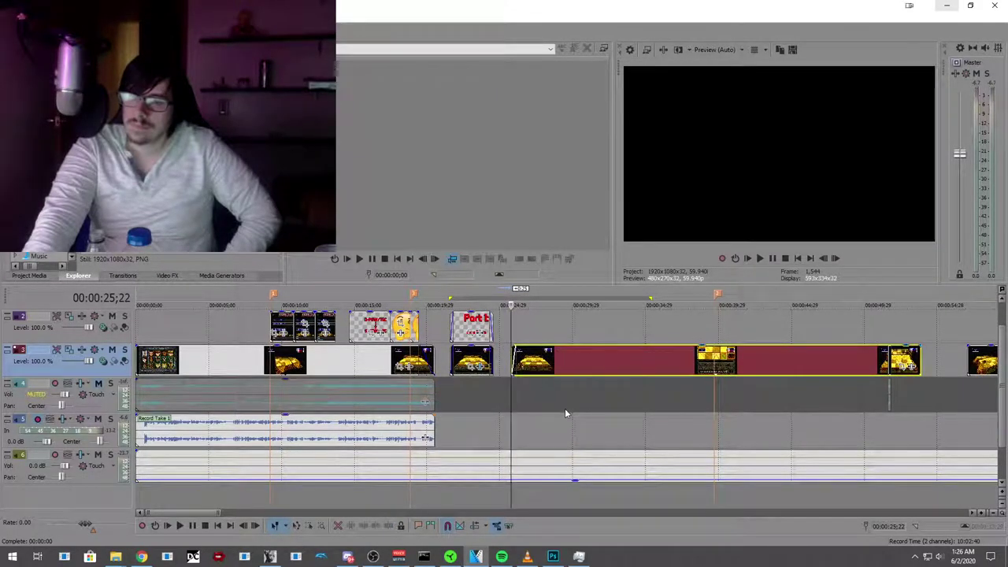
scroll(564, 413, down, 3)
key(ctrl+z)
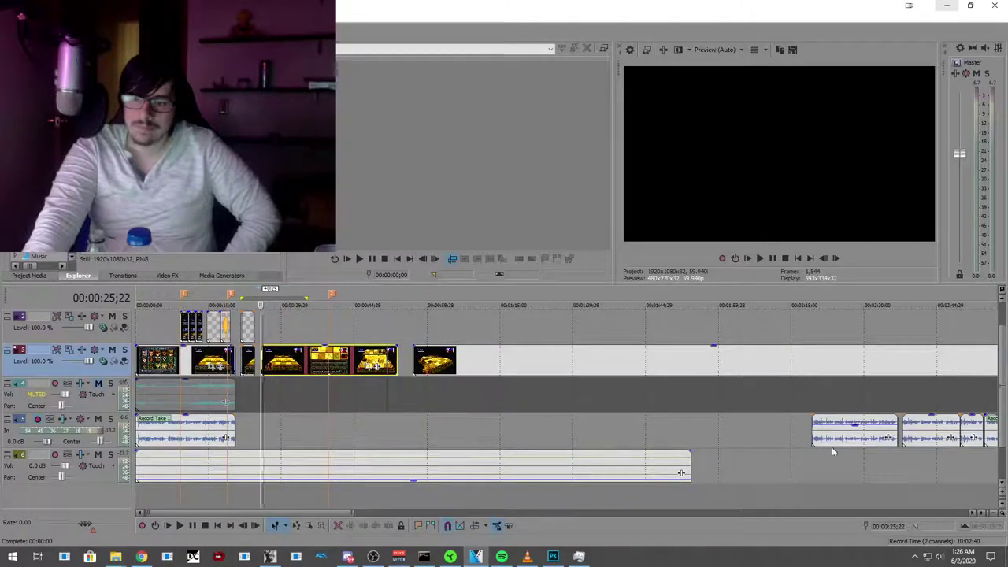
drag(831, 440, 282, 422)
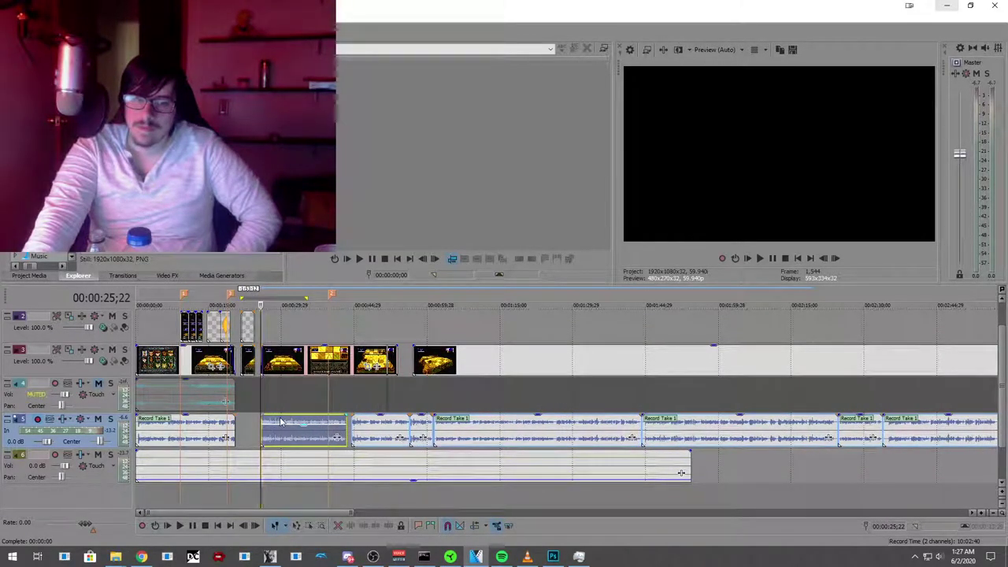
Step: Play the video from the start through the Part 1 title to check the narration and music
click(212, 494)
drag(219, 504, 126, 502)
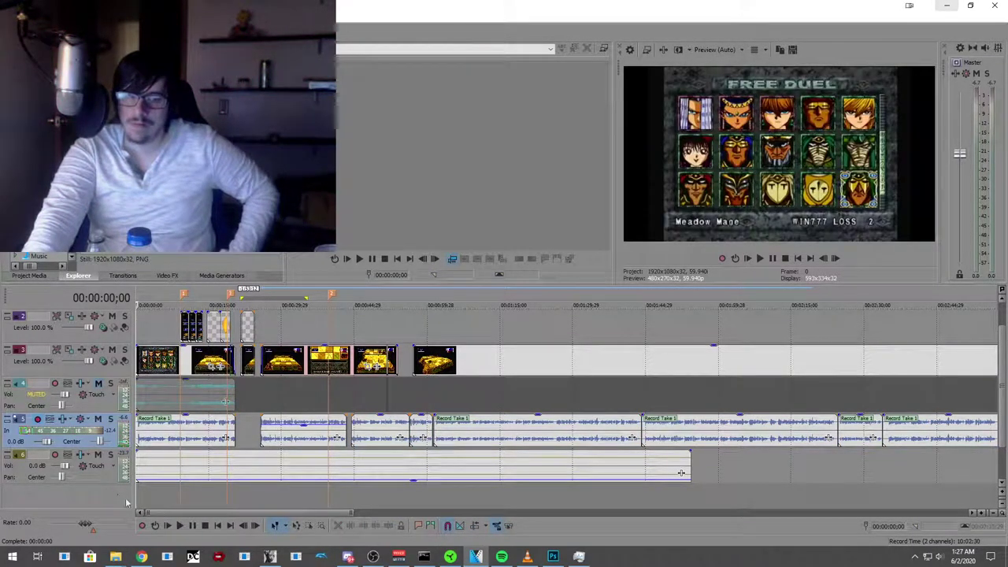
click(178, 526)
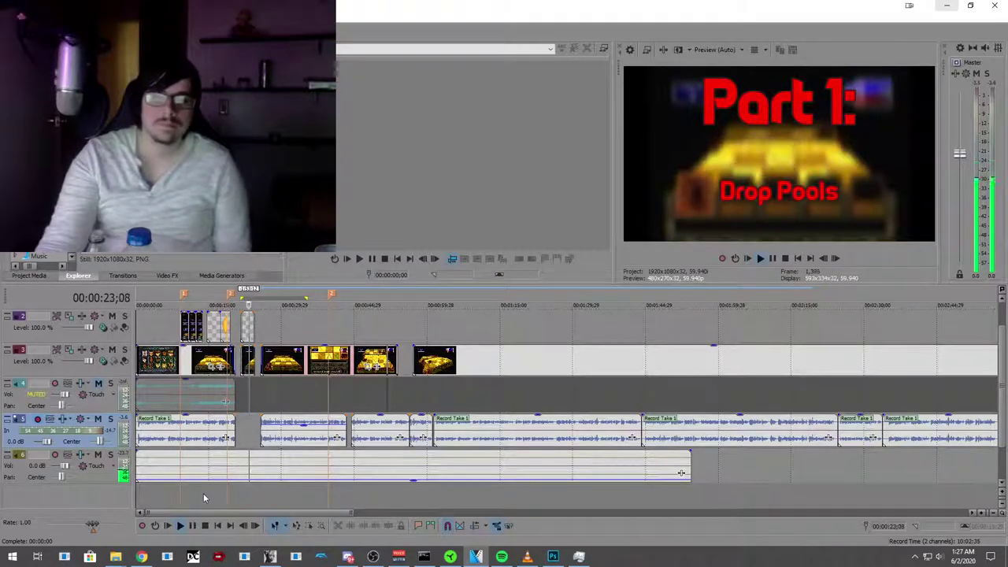
click(193, 525)
Step: Split the background music at the intro's end at 00:00:20;16 and at the next gameplay clip's start at 00:00:25;22
click(230, 490)
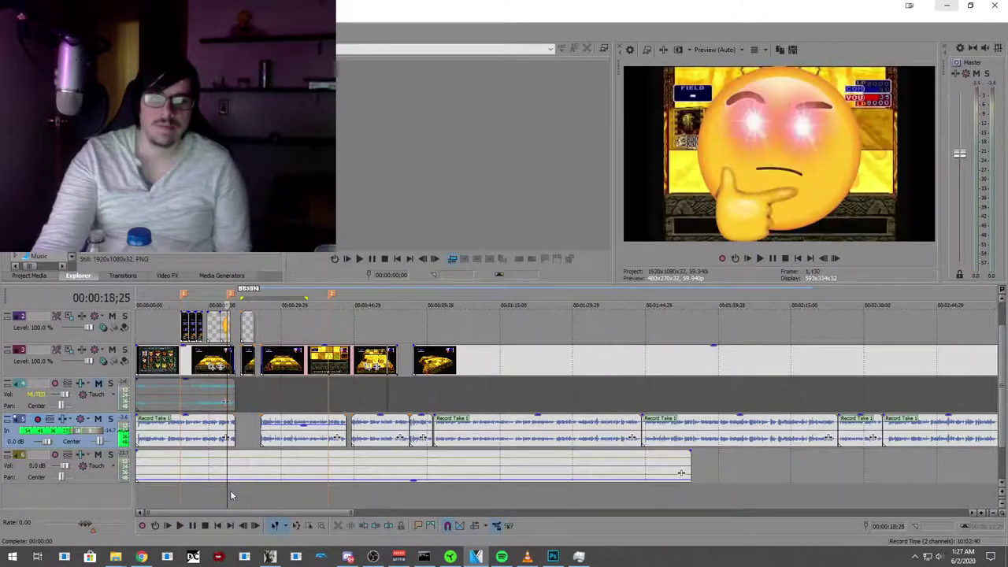
click(233, 491)
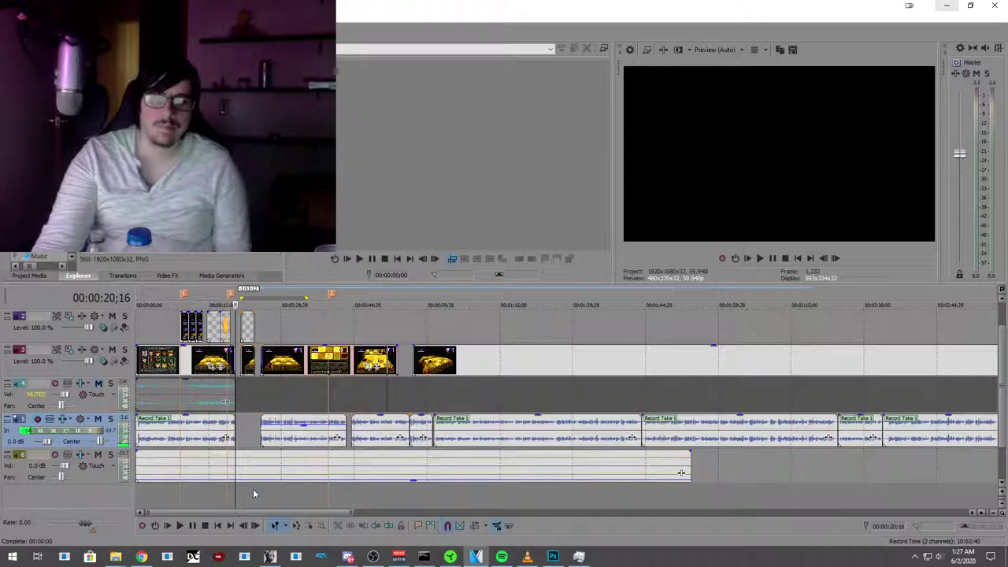
scroll(253, 488, up, 4)
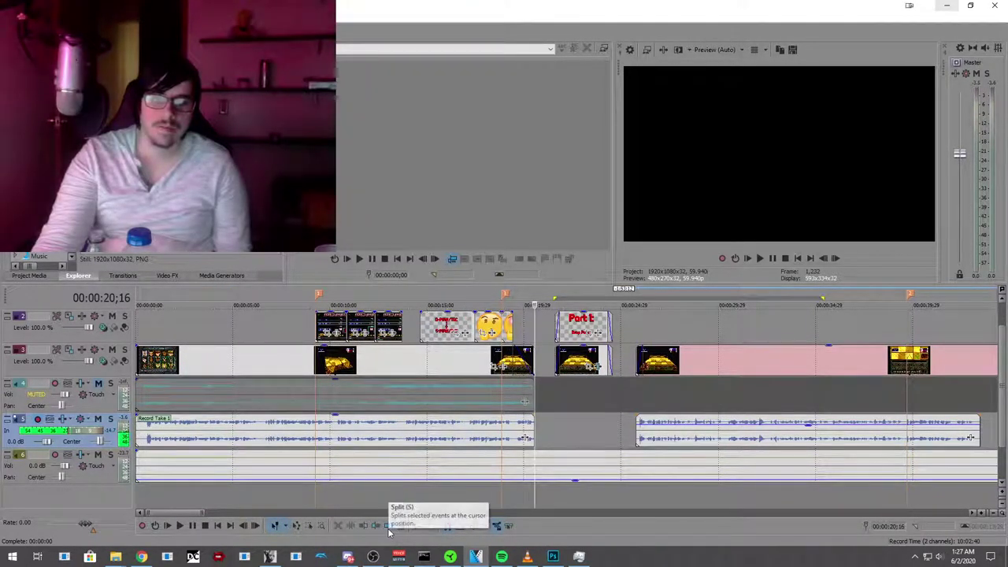
click(637, 499)
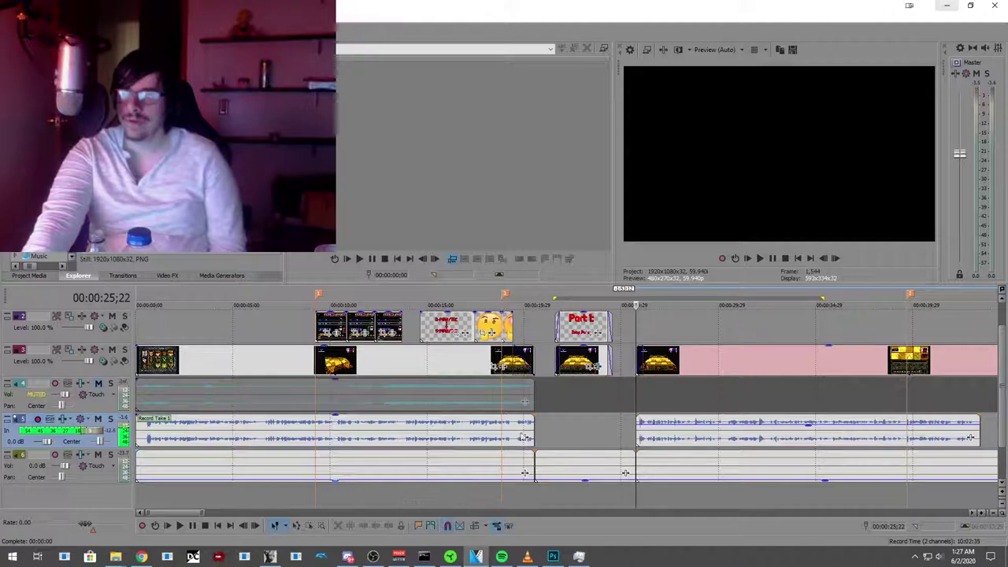
Step: Try to adjust the gain of the short music section under the Part 1 title
drag(556, 398, 621, 412)
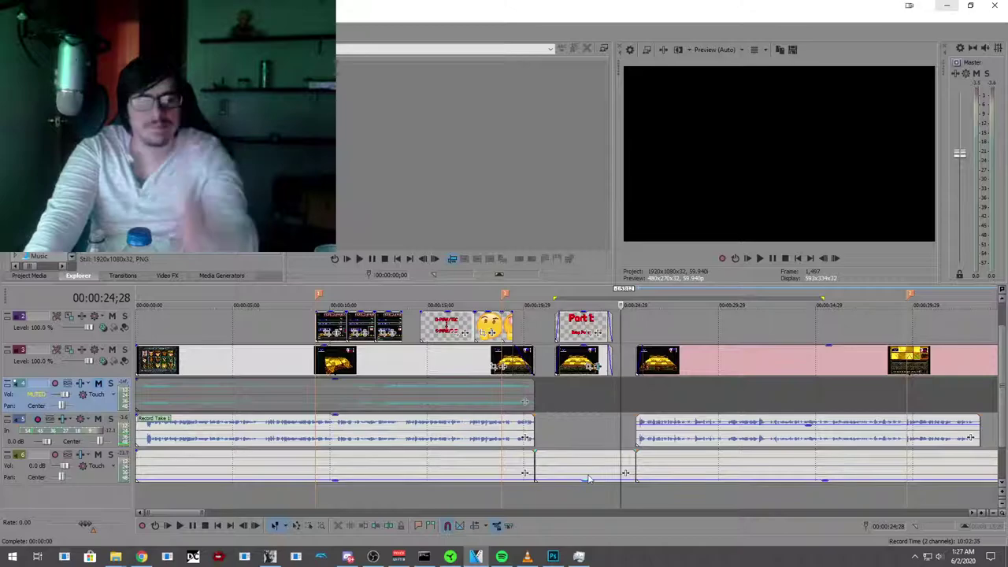
mouse_move(554, 482)
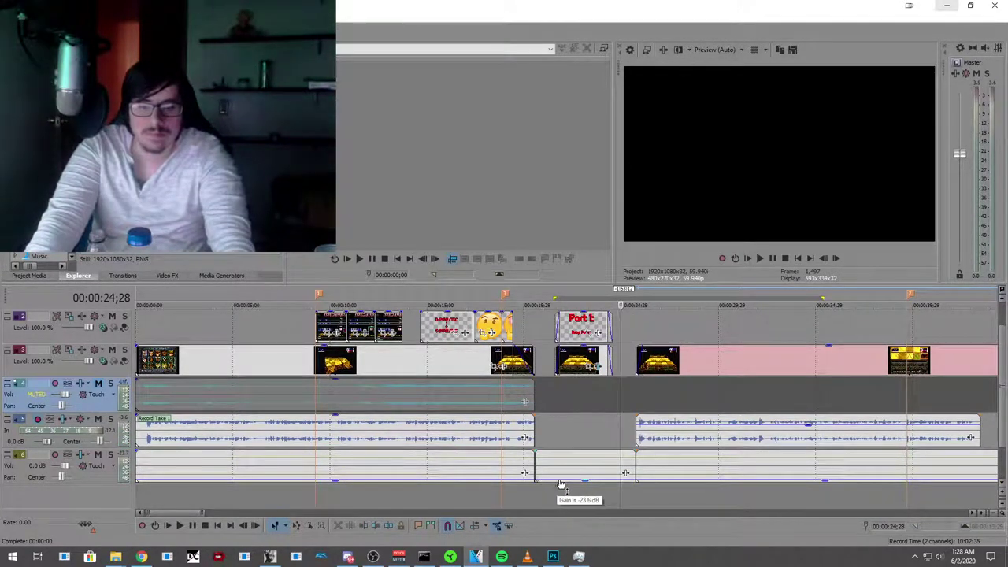
click(586, 483)
drag(585, 483, 591, 480)
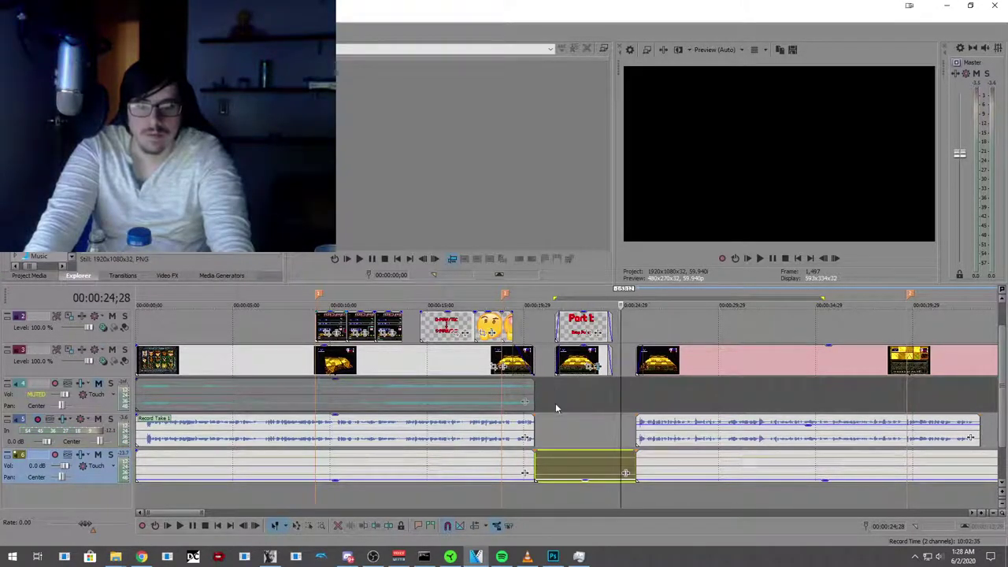
drag(561, 487, 555, 483)
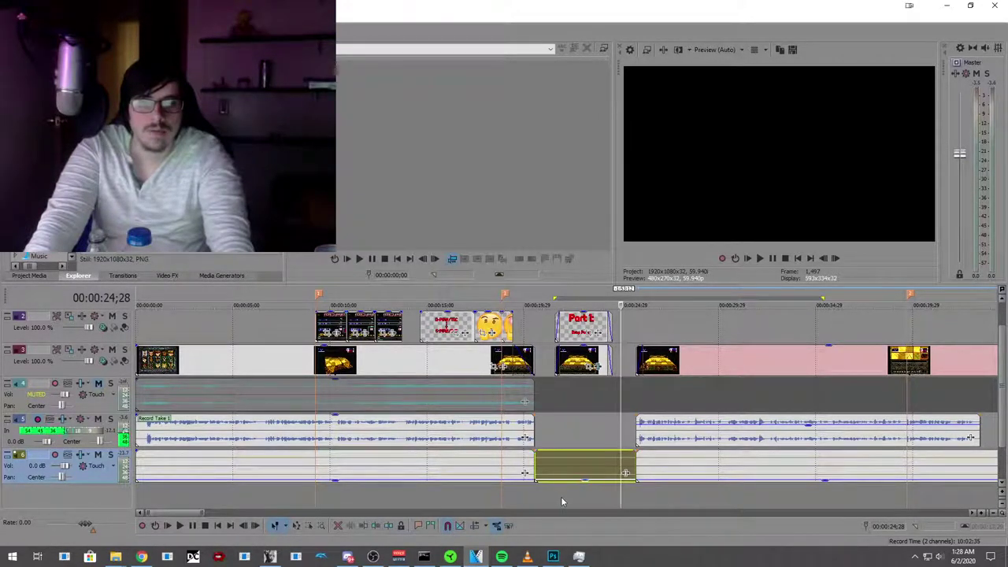
scroll(560, 496, down, 2)
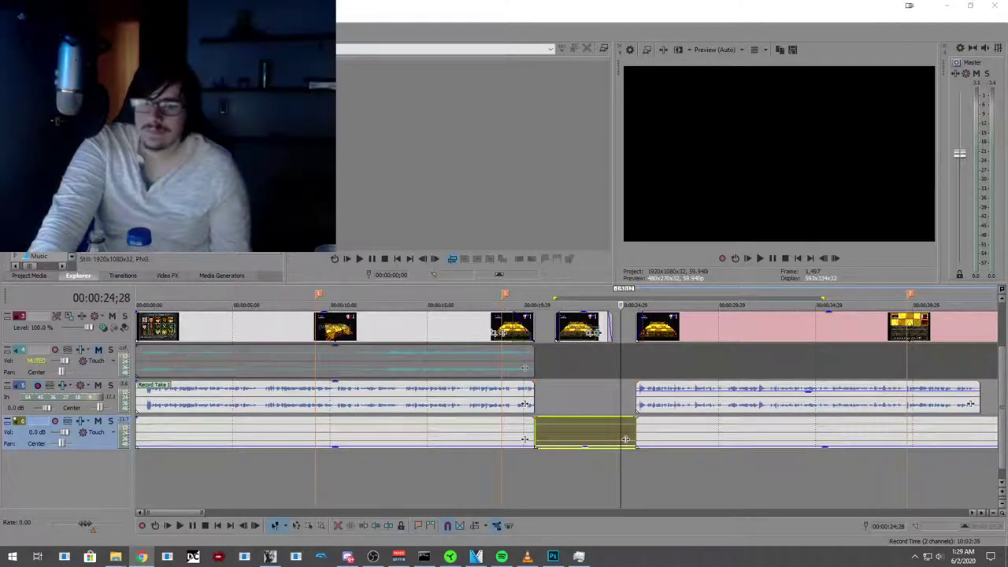
Step: Insert a volume envelope on the background music track
click(571, 467)
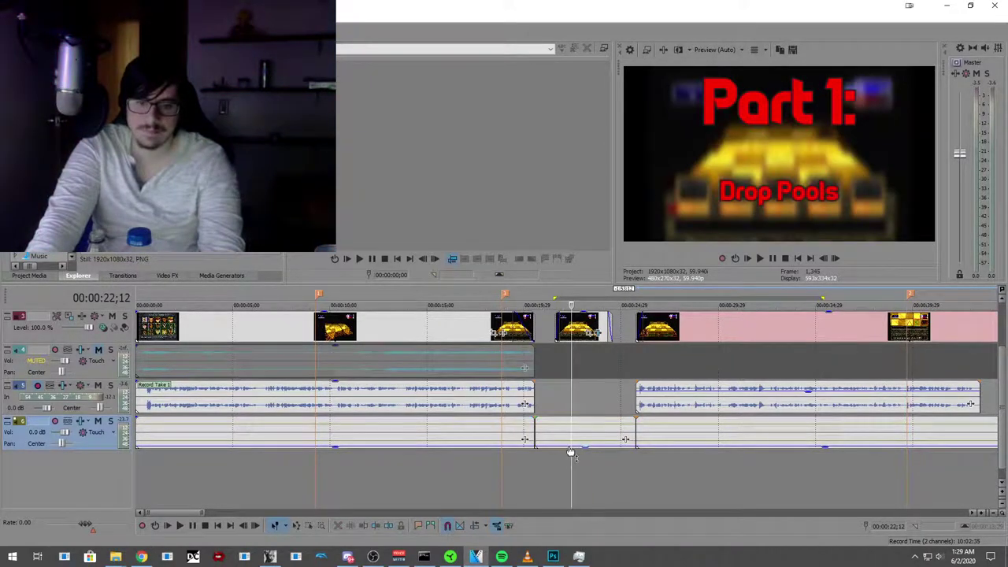
click(560, 434)
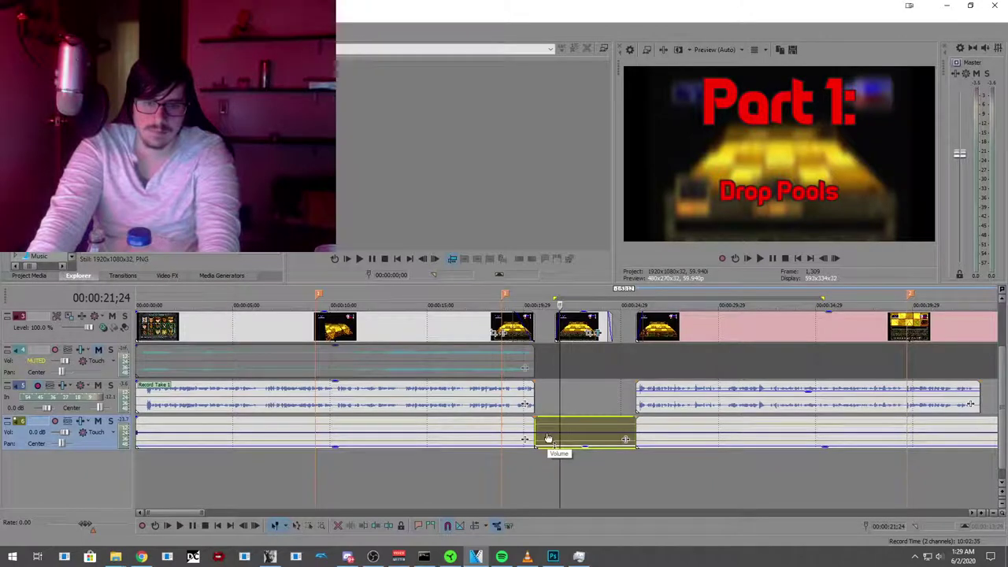
click(548, 438)
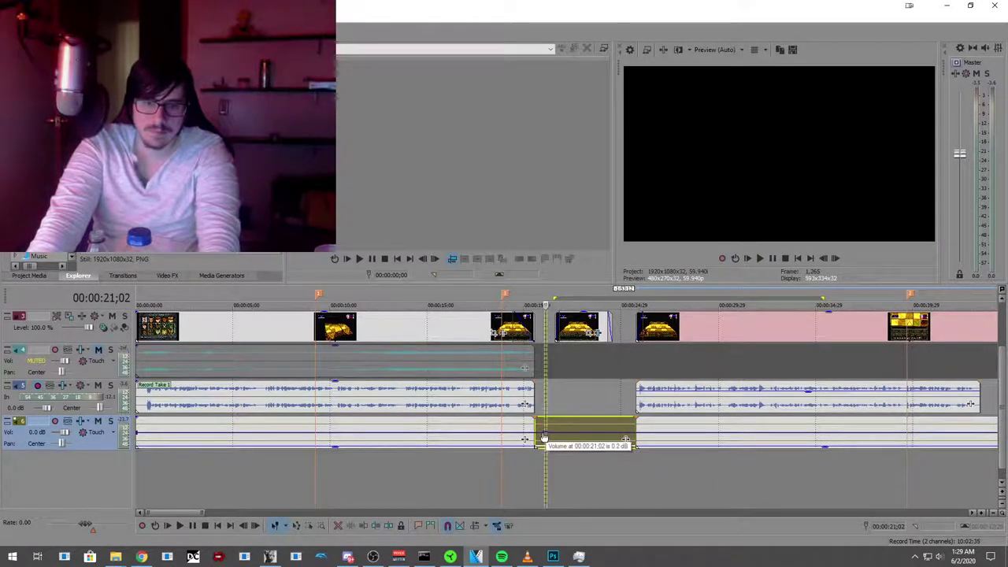
click(30, 23)
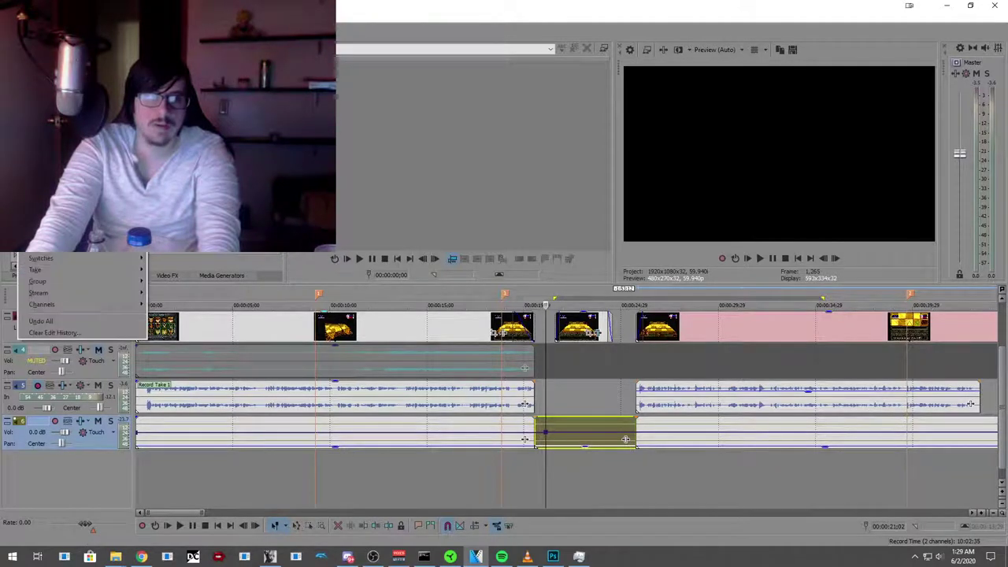
click(47, 36)
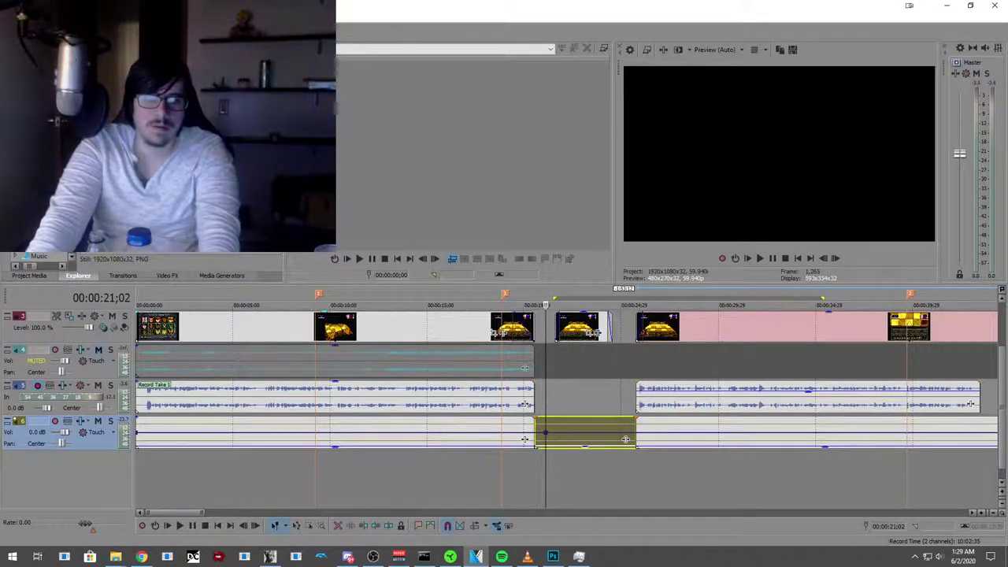
key(space)
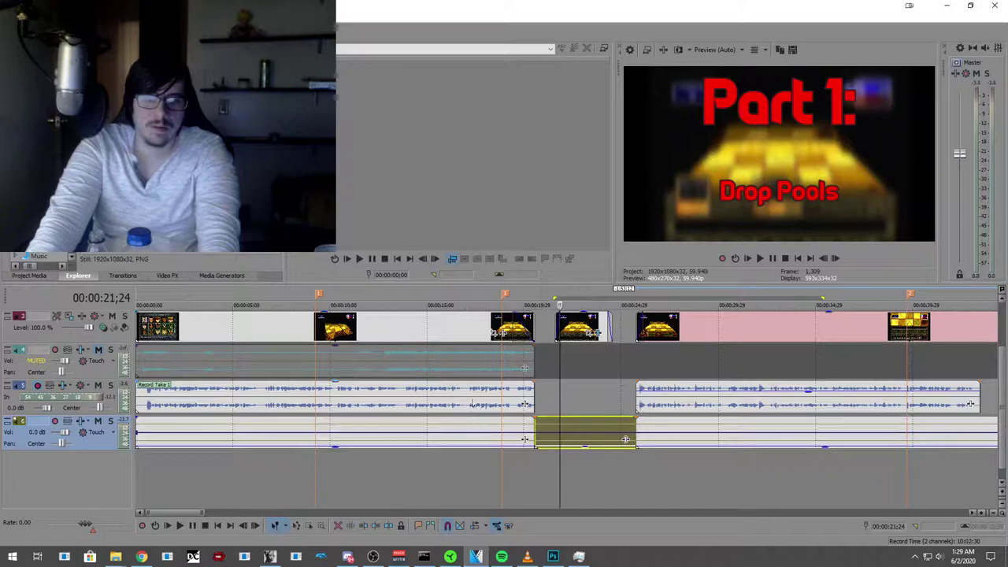
Step: Add a 0 dB volume point on the music track at the end of the intro, 00:00:20;16
double_click(538, 441)
drag(538, 441, 542, 429)
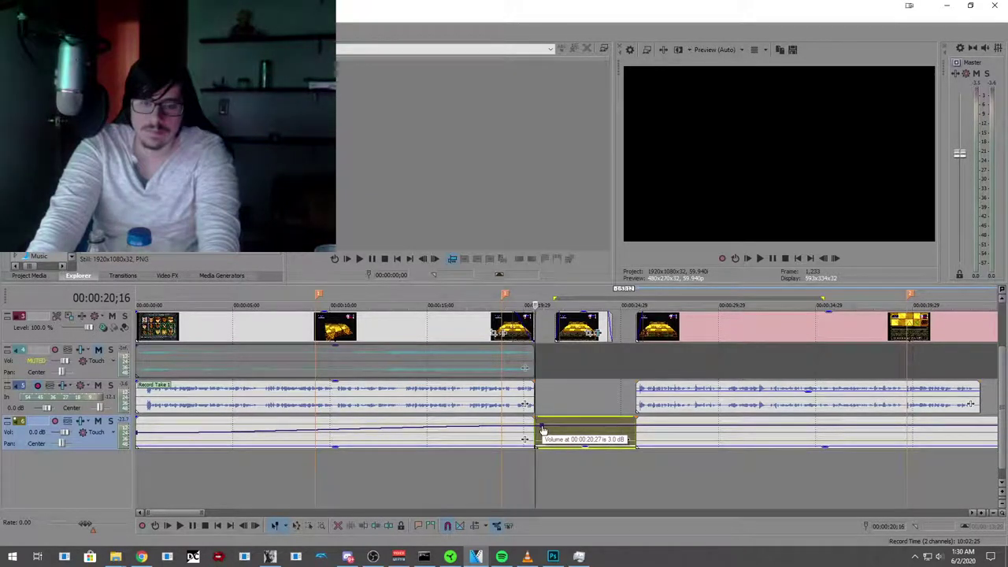
drag(542, 429, 536, 438)
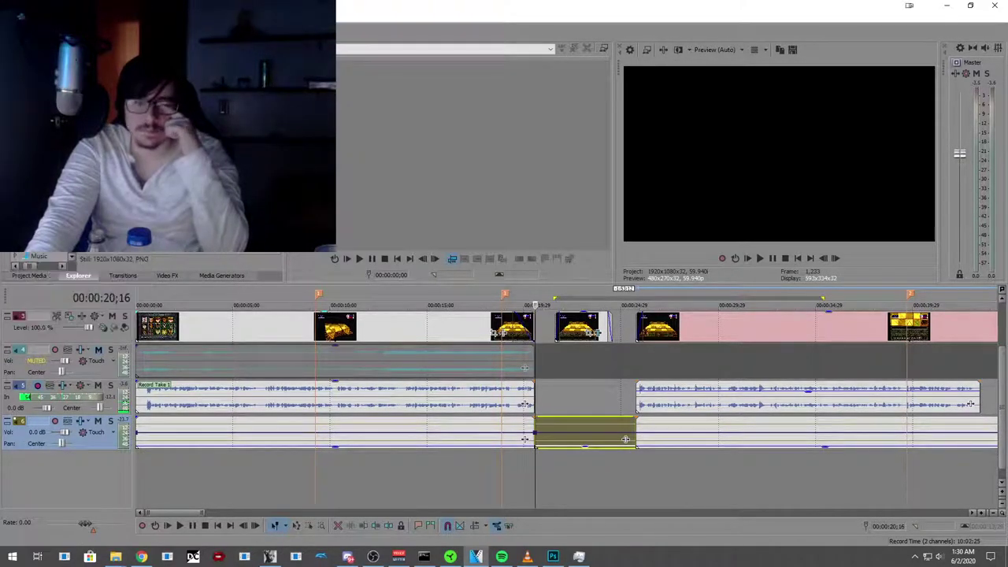
click(560, 472)
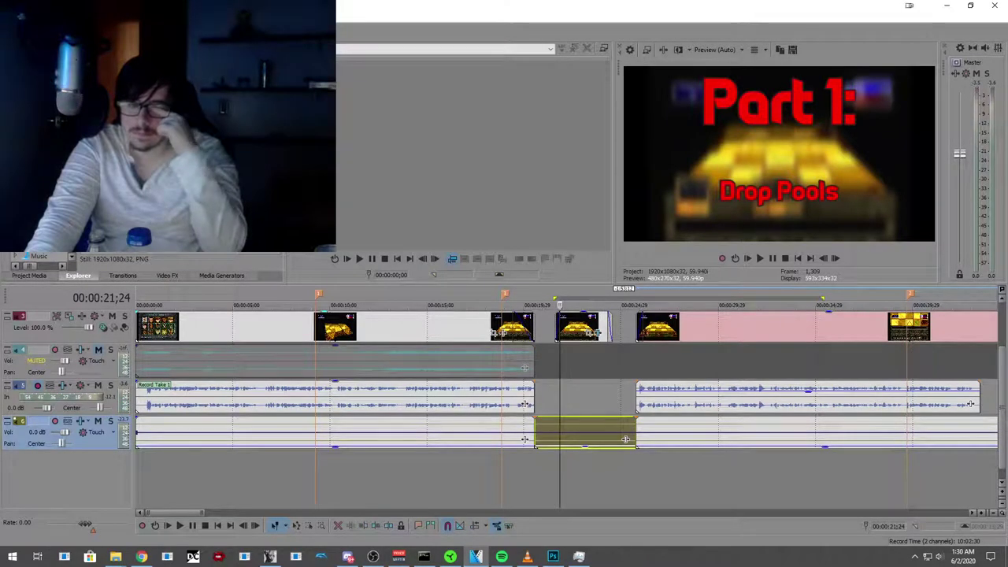
click(534, 475)
scroll(534, 475, up, 5)
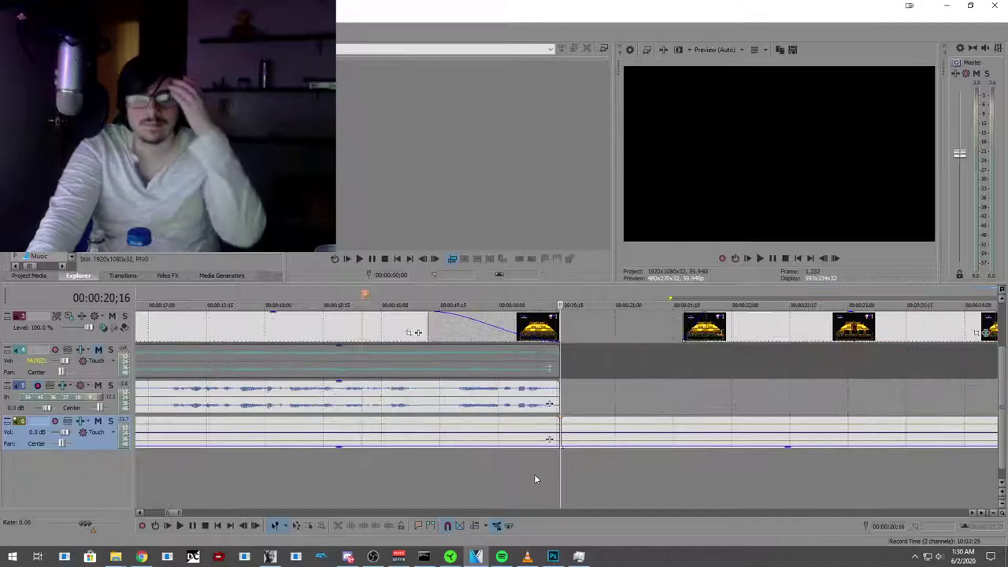
Step: Add a second music volume point at the title clip's start, 00:00:21;17, raised to about 3.2 dB
click(559, 439)
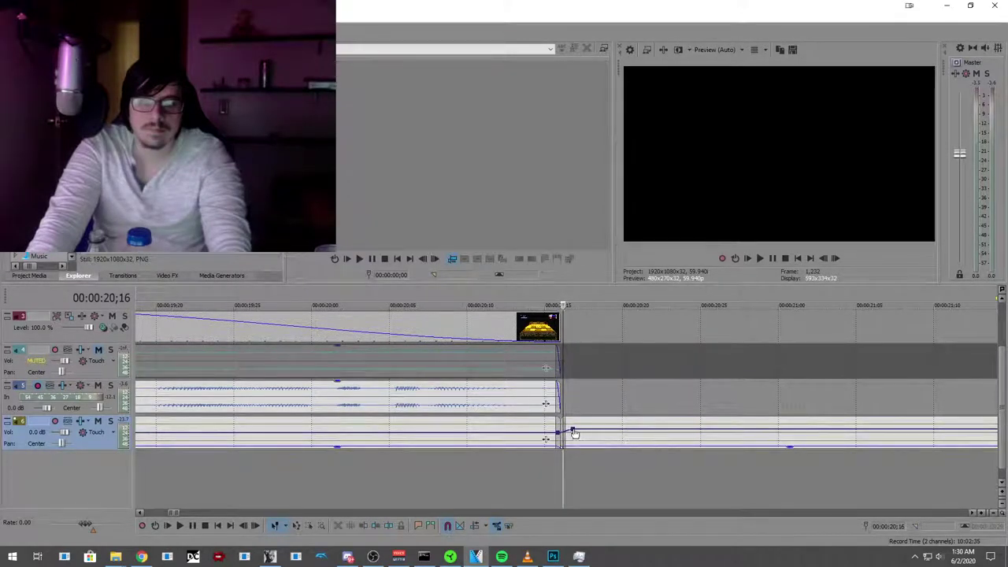
scroll(572, 433, down, 4)
drag(565, 436, 643, 429)
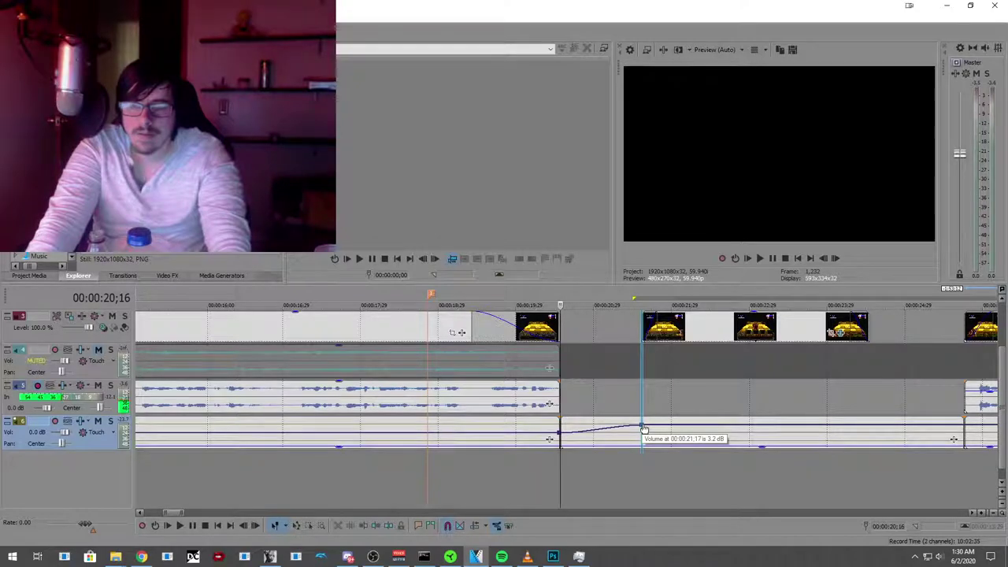
drag(644, 428, 643, 427)
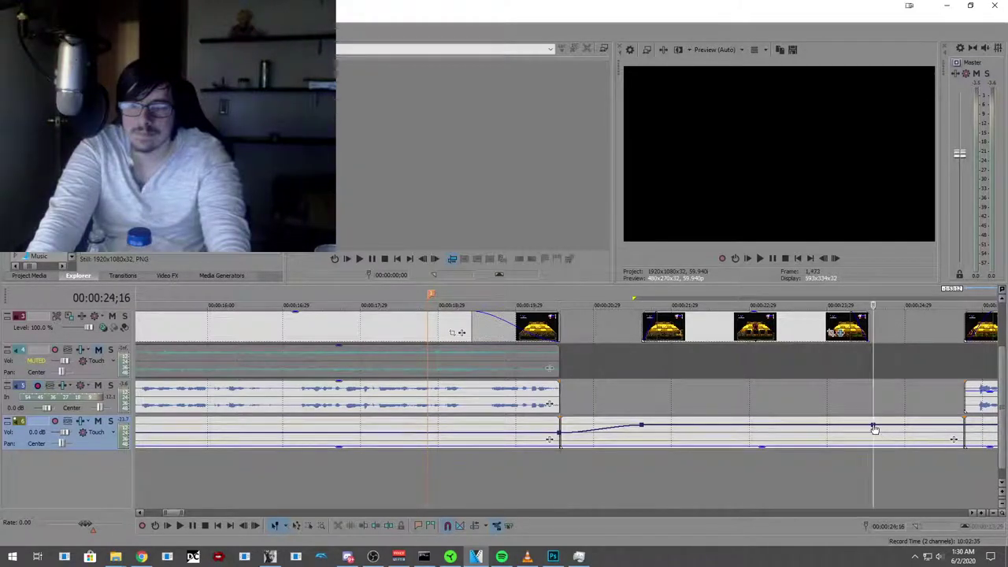
Step: Add a music volume point at the next gameplay clip's start, 00:00:25;22, level with the point at the intro's end
drag(874, 428, 919, 442)
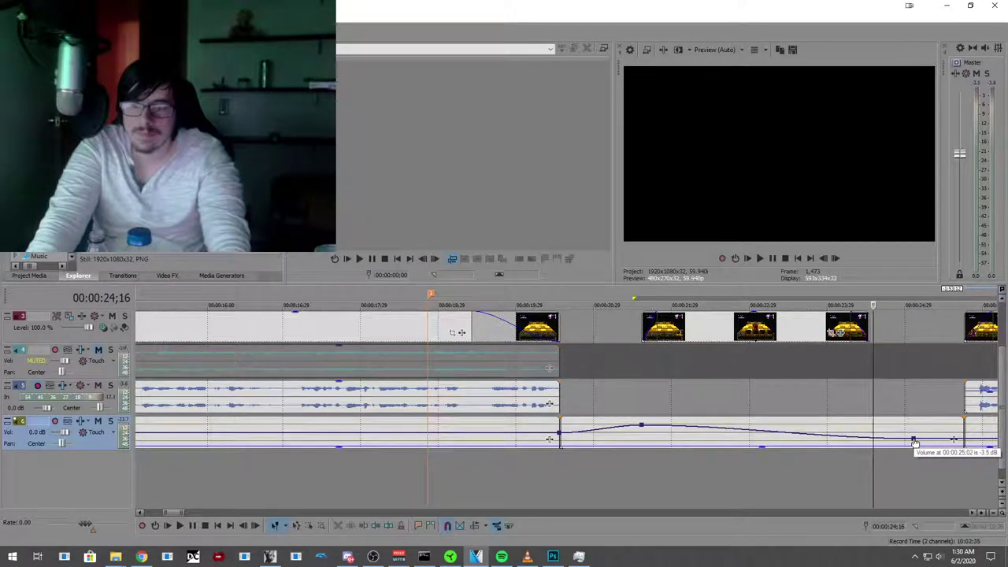
drag(913, 441, 957, 437)
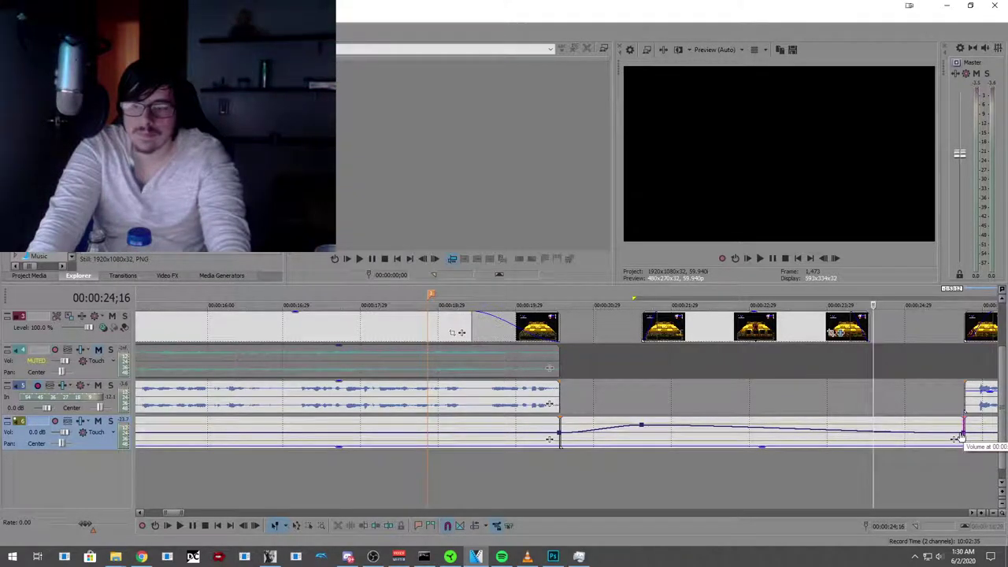
drag(960, 437, 962, 436)
Step: Raise the music volume point at the title's start to about 5.4 dB and add a matching point at 00:00:24;15
mouse_move(644, 427)
mouse_down()
mouse_move(780, 425)
mouse_move(646, 418)
mouse_up()
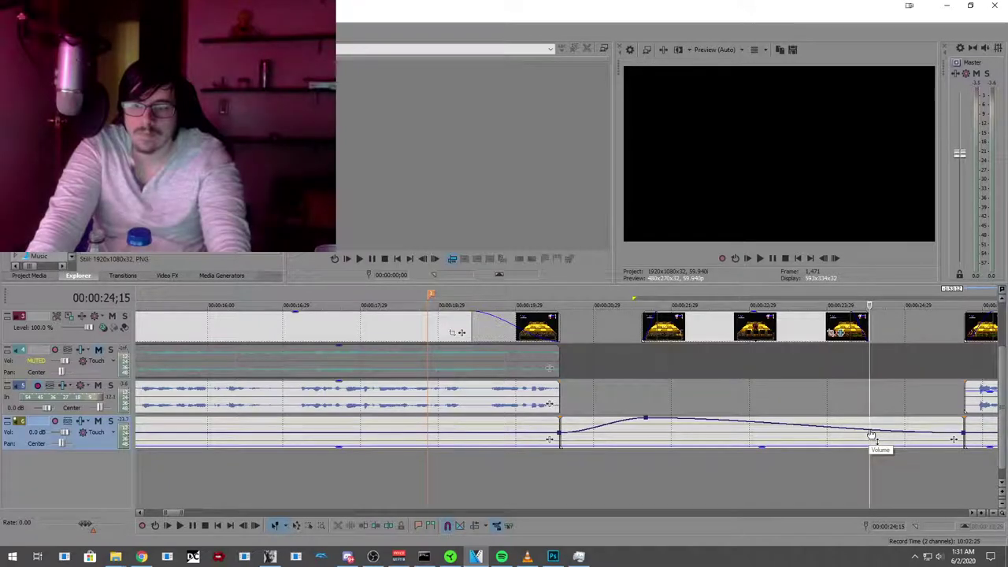
drag(870, 432, 870, 418)
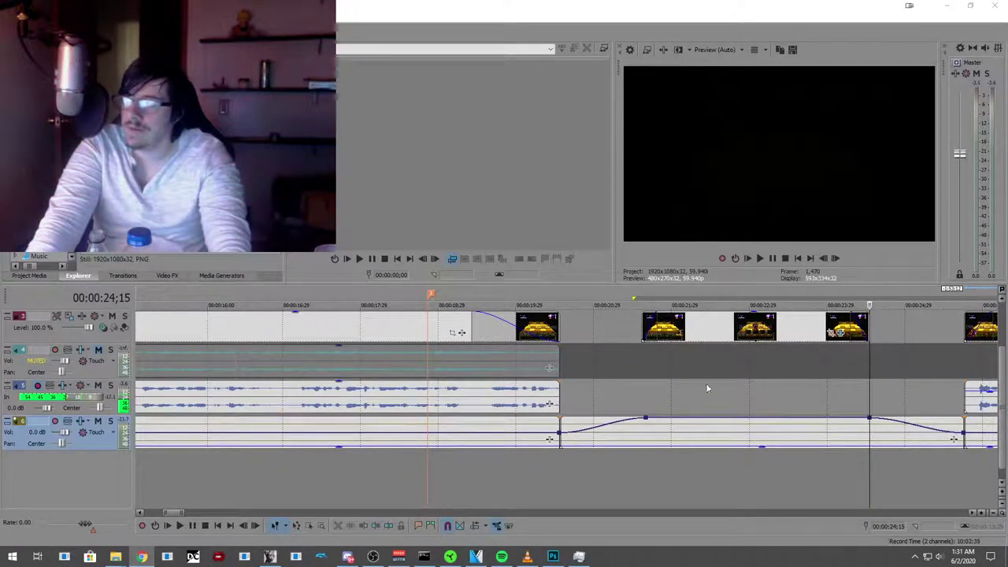
Step: Play from before the Part 1 title into the next gameplay clip to check the music's rise and fall
scroll(438, 470, down, 5)
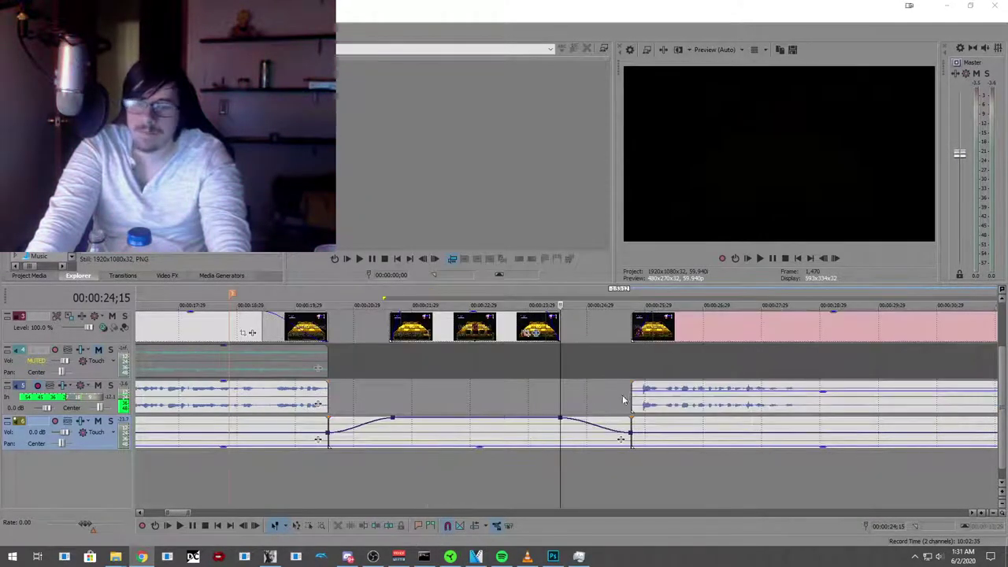
click(383, 479)
click(179, 526)
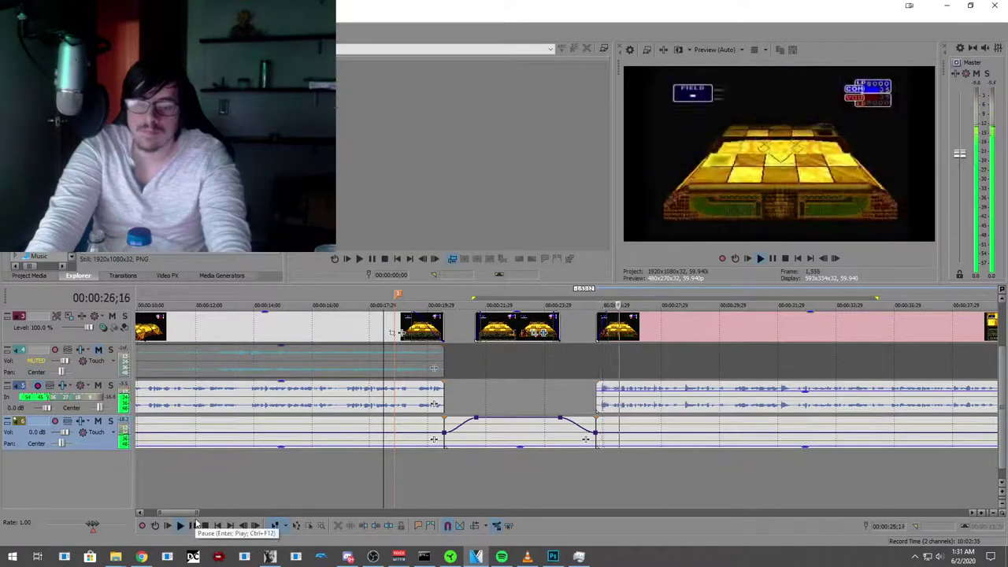
click(192, 526)
Step: Raise both upper music volume points under the Part 1 title to the top of the envelope range
scroll(443, 474, up, 3)
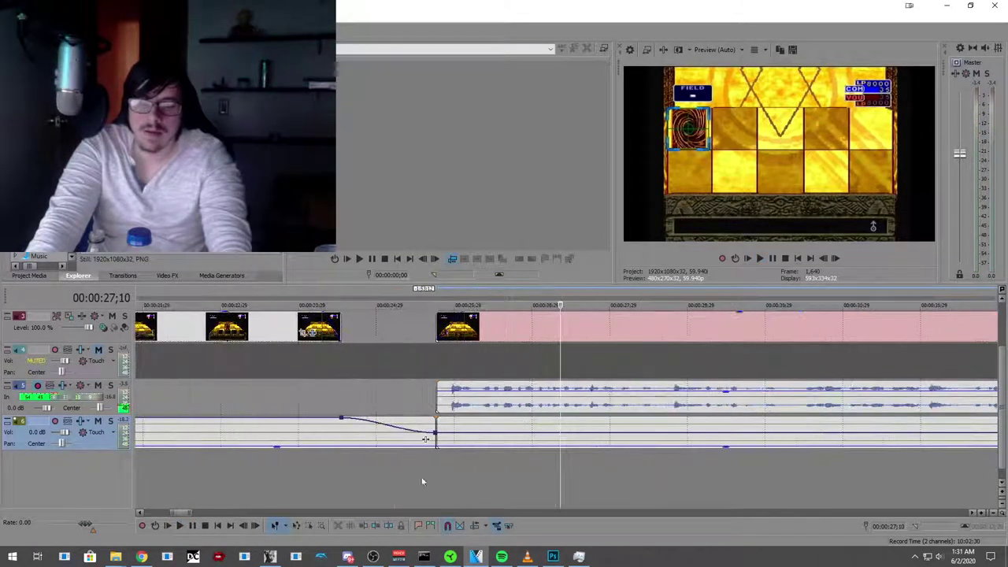
drag(185, 512, 178, 511)
click(477, 419)
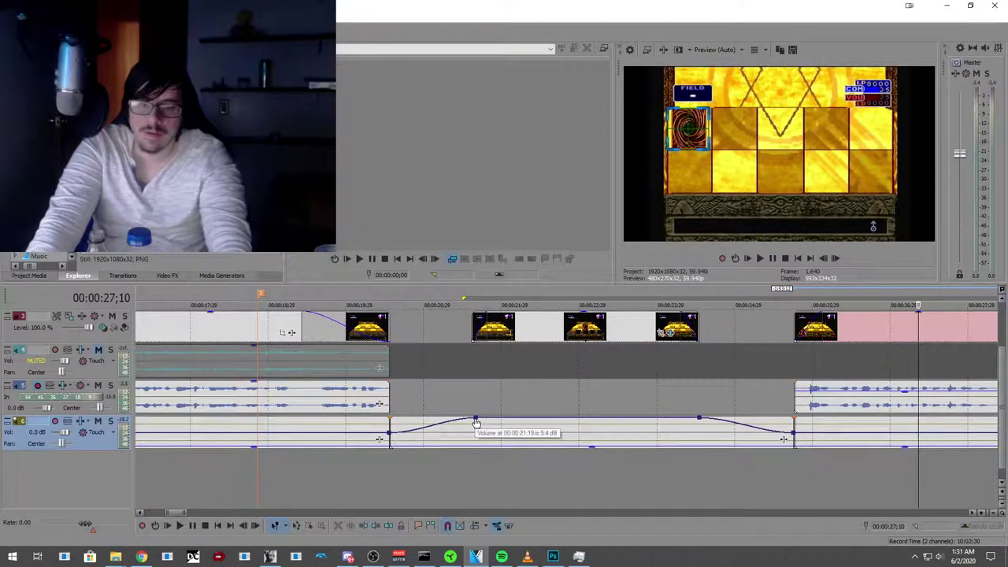
drag(477, 418, 472, 409)
drag(701, 423, 653, 421)
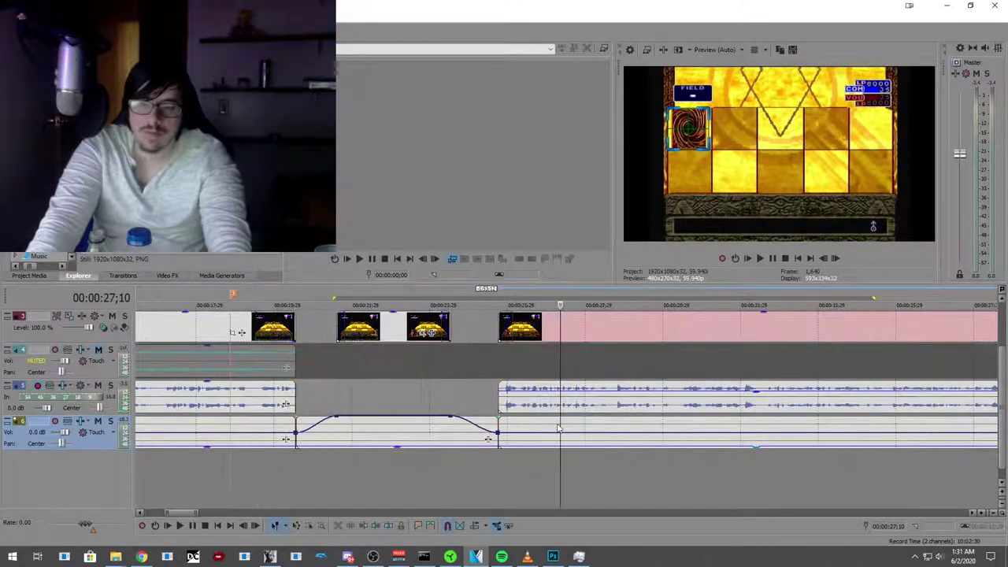
Step: Play the passage through the Part 1 title again, and replay the video's opening to compare music levels
scroll(449, 464, down, 2)
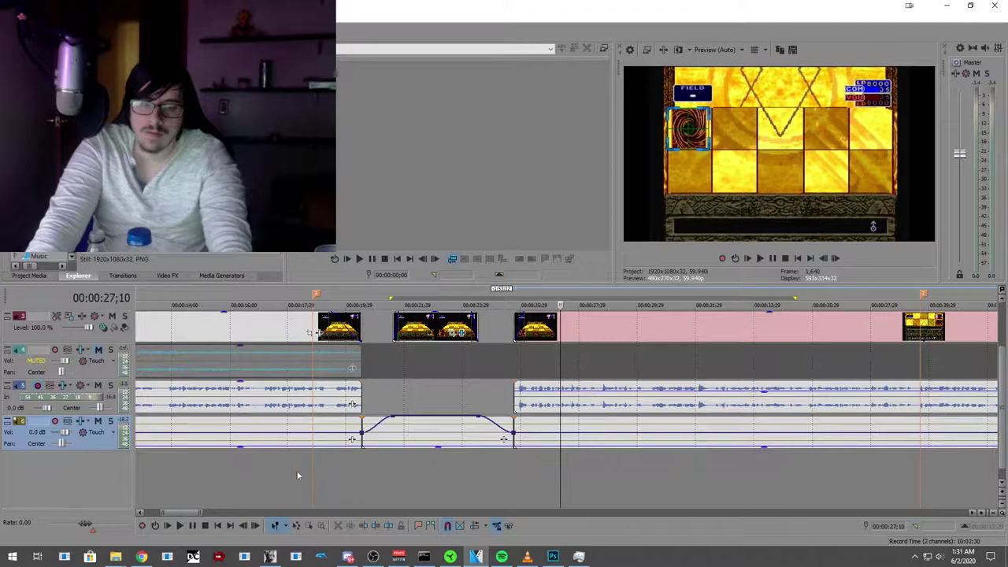
click(253, 477)
click(180, 526)
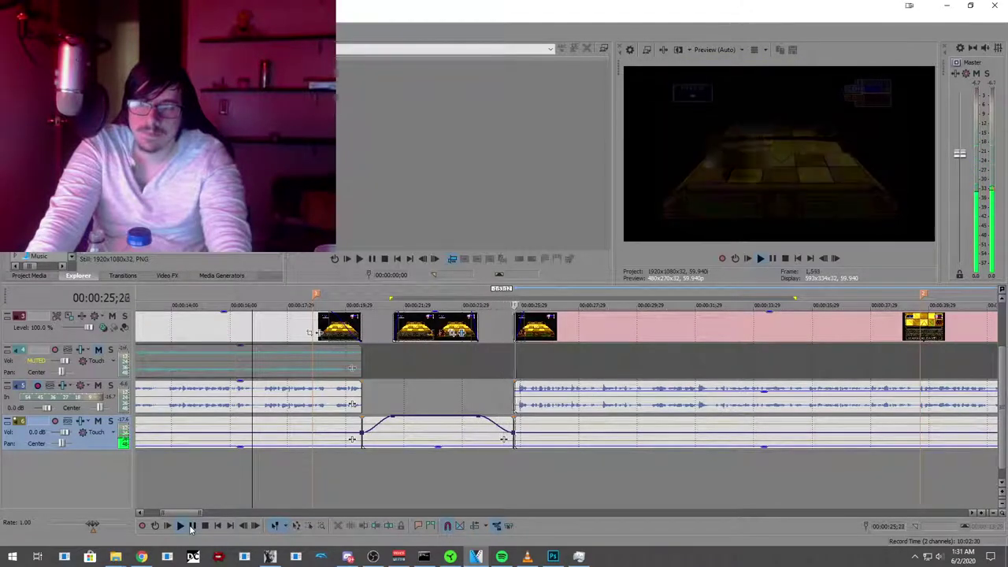
click(222, 532)
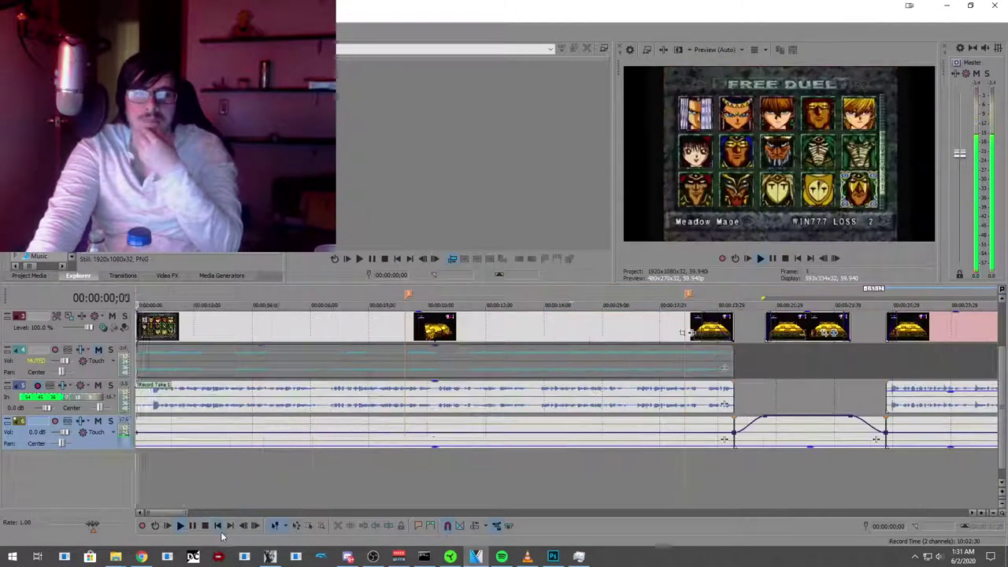
click(194, 530)
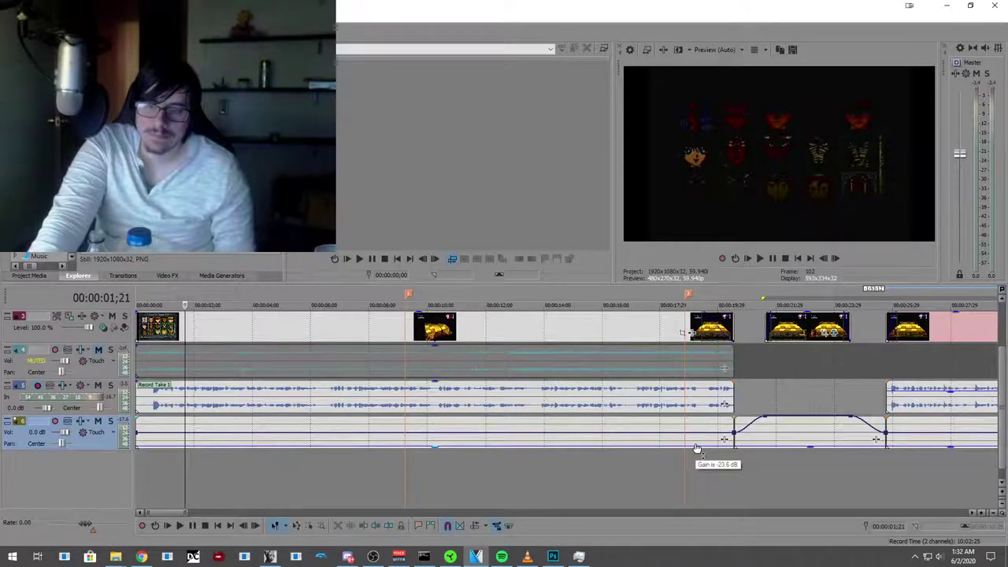
Step: Lower the music volume points at the video's start and at 00:00:20;16 to about -2.7 dB
scroll(816, 460, down, 3)
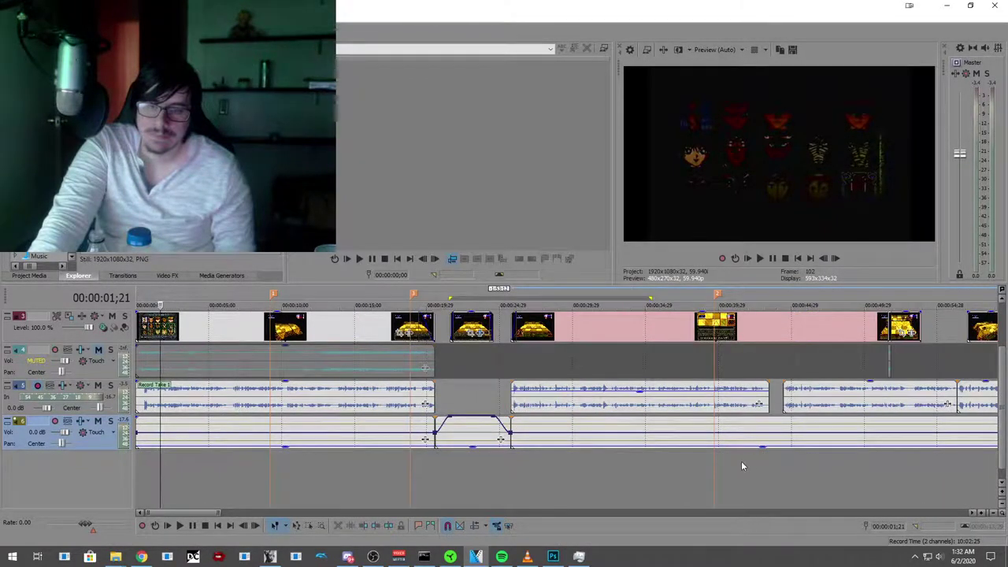
scroll(709, 472, up, 3)
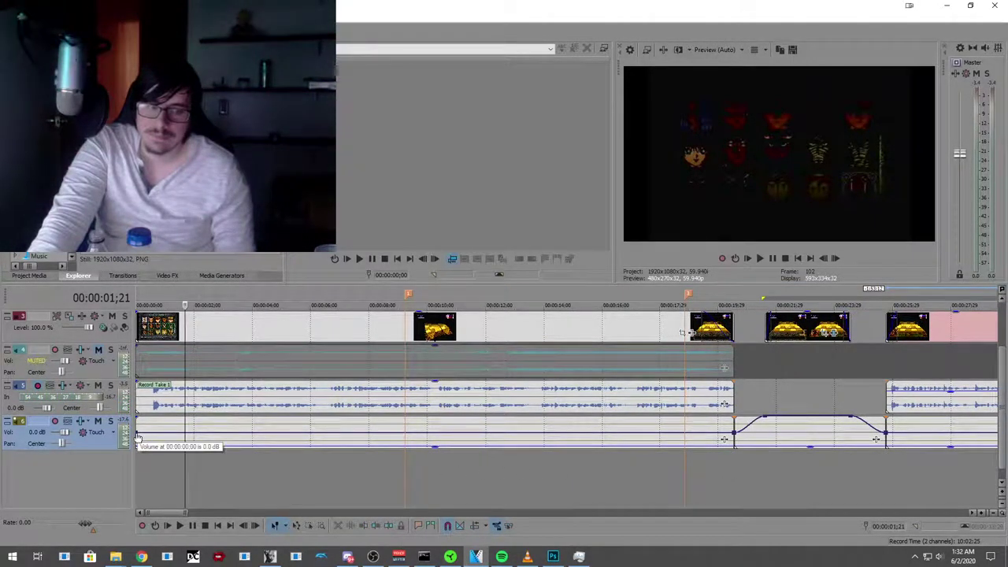
drag(137, 438, 139, 443)
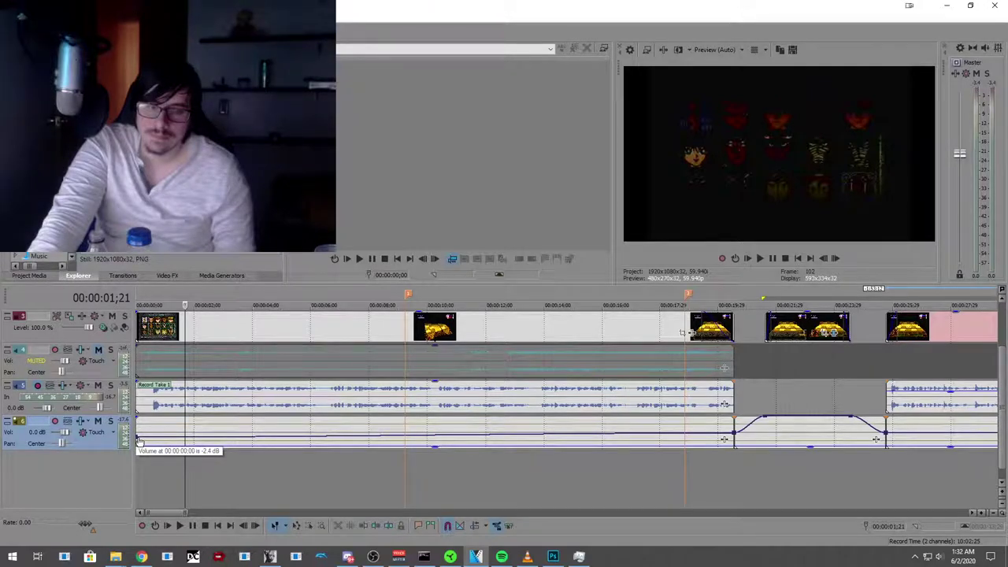
drag(138, 442, 140, 444)
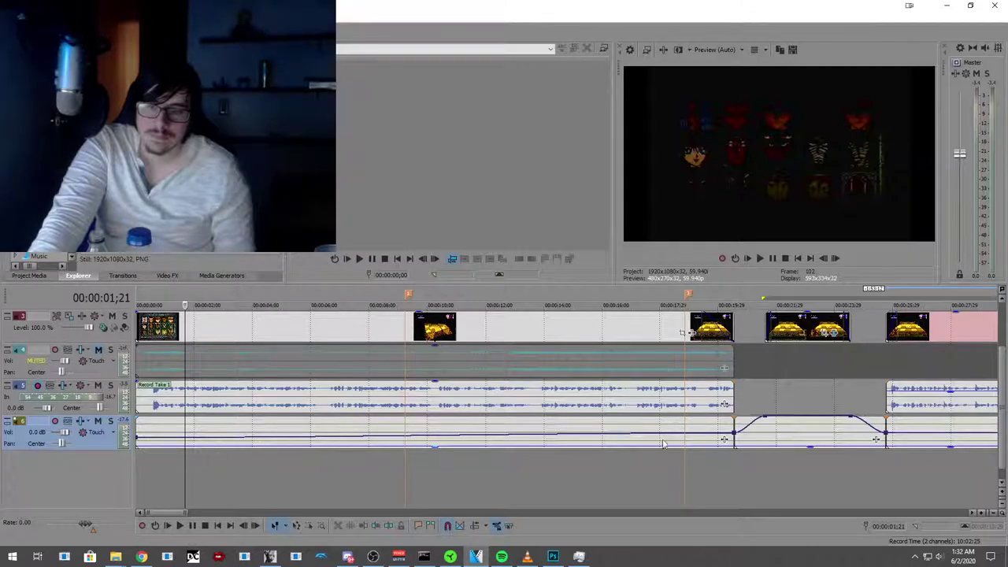
drag(735, 435, 734, 439)
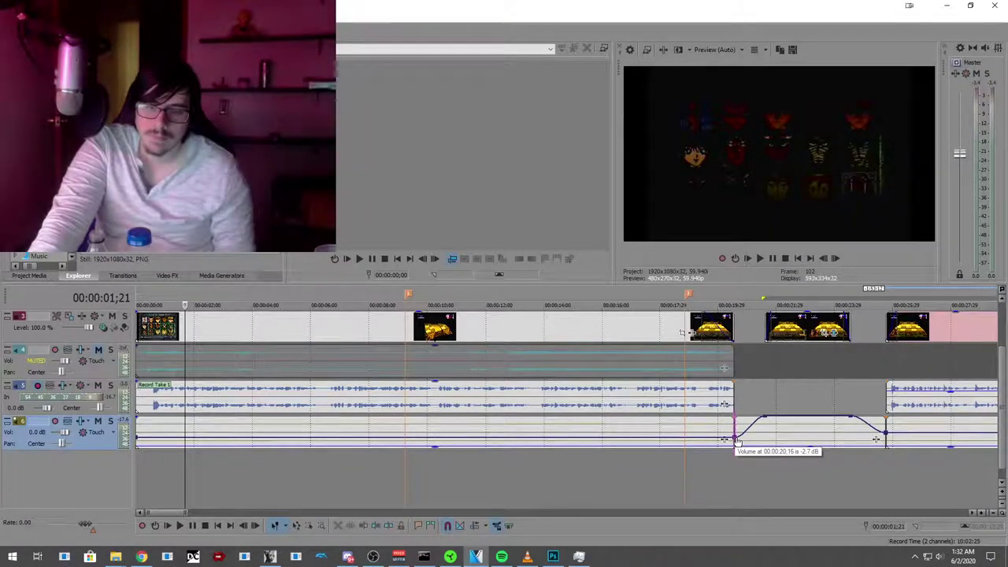
drag(735, 441, 735, 441)
Step: Play the intro through the Part 1 title into the next gameplay clip to check the quieter music
click(182, 526)
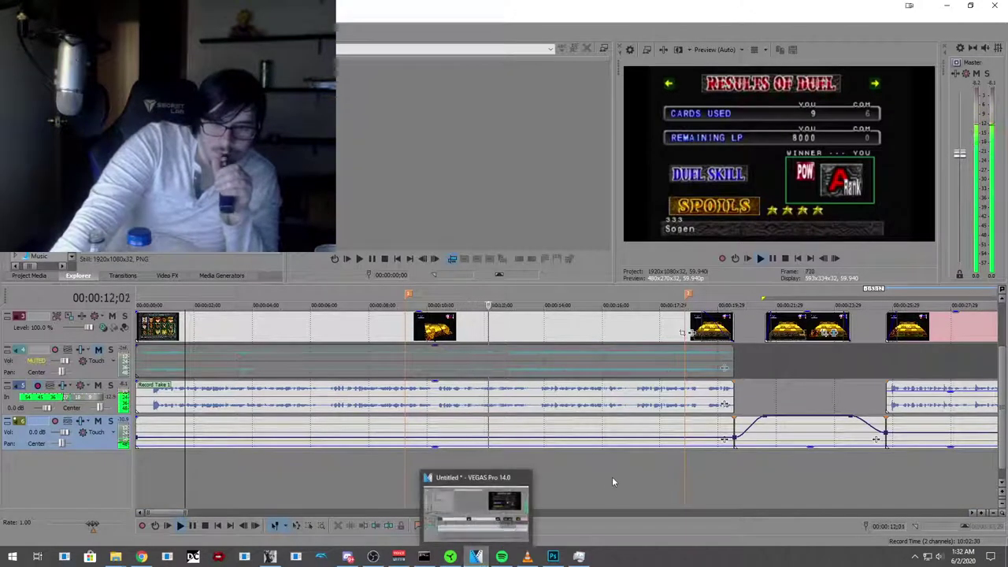
scroll(612, 476, down, 3)
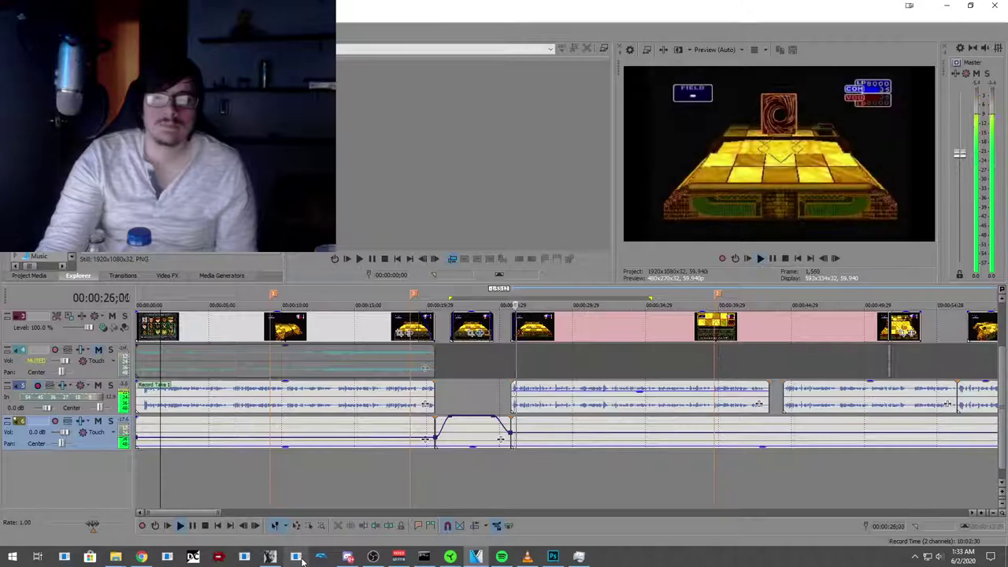
key(Return)
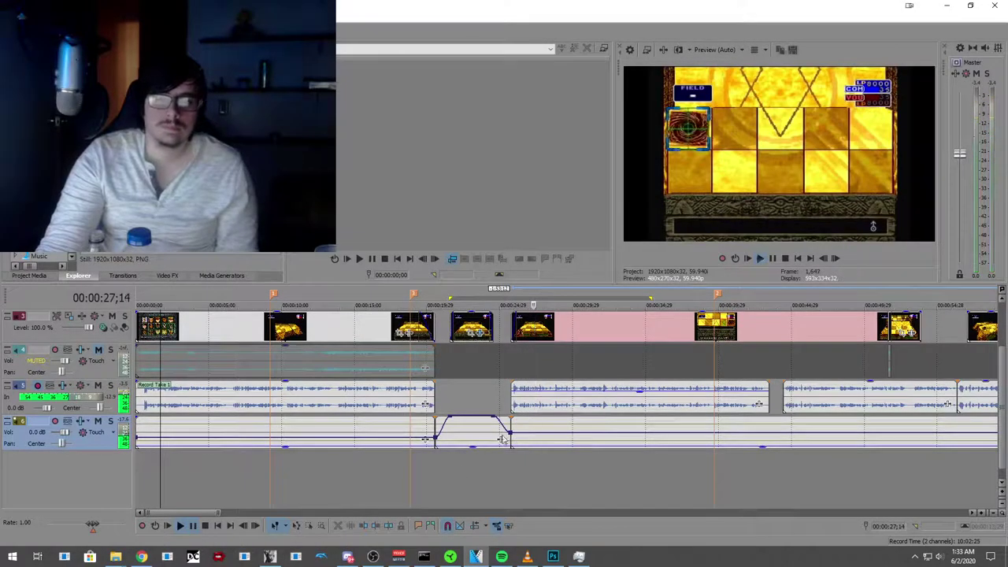
Step: Lower the music volume point at 00:00:25;22 to about -3.5 dB
mouse_move(510, 437)
mouse_move(511, 437)
mouse_down()
mouse_move(517, 445)
mouse_move(448, 443)
mouse_move(510, 446)
mouse_up()
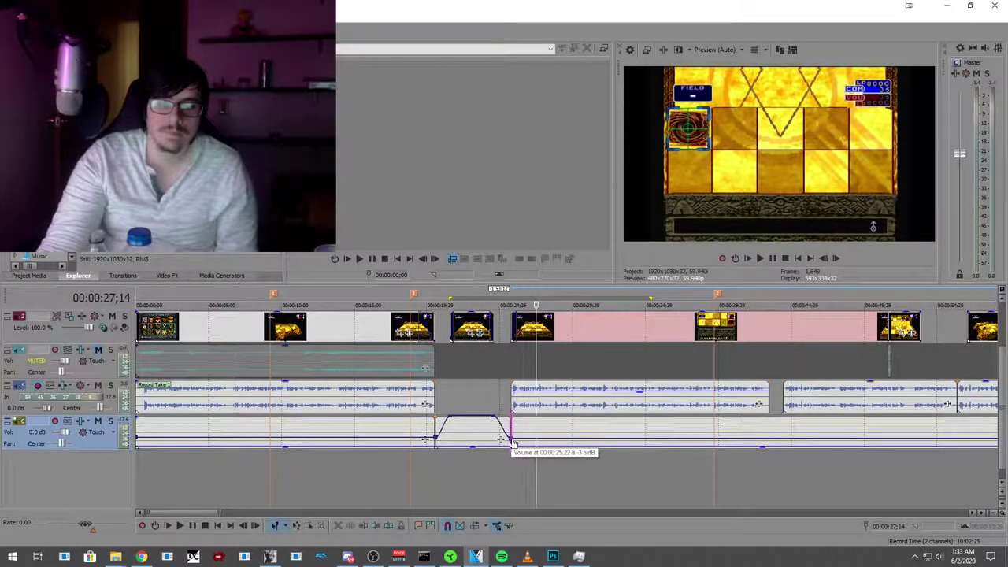
Step: Settle the music volume point at 00:00:25;22, and play from just before the Part 1 title into the next gameplay clip
drag(513, 444, 512, 444)
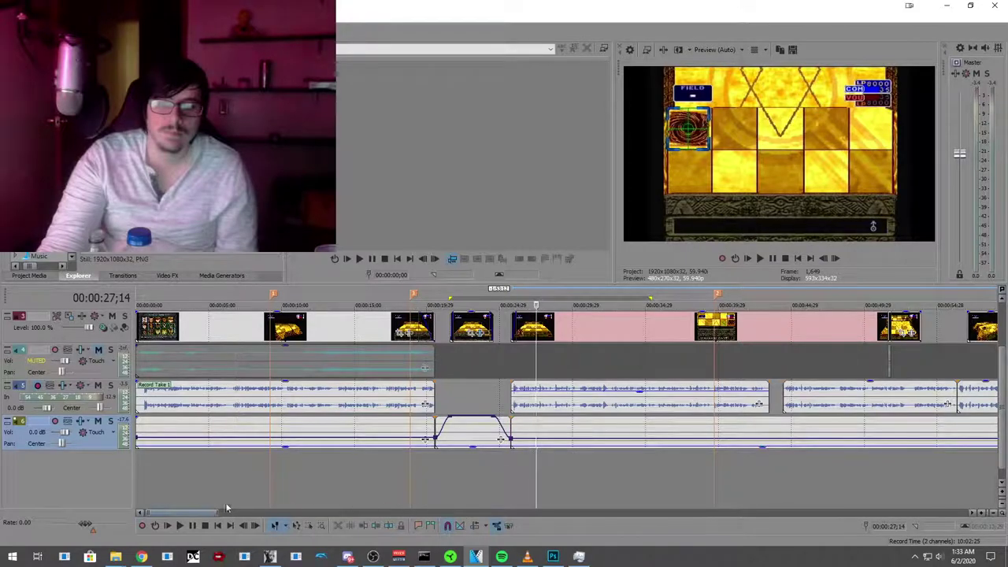
scroll(257, 491, down, 5)
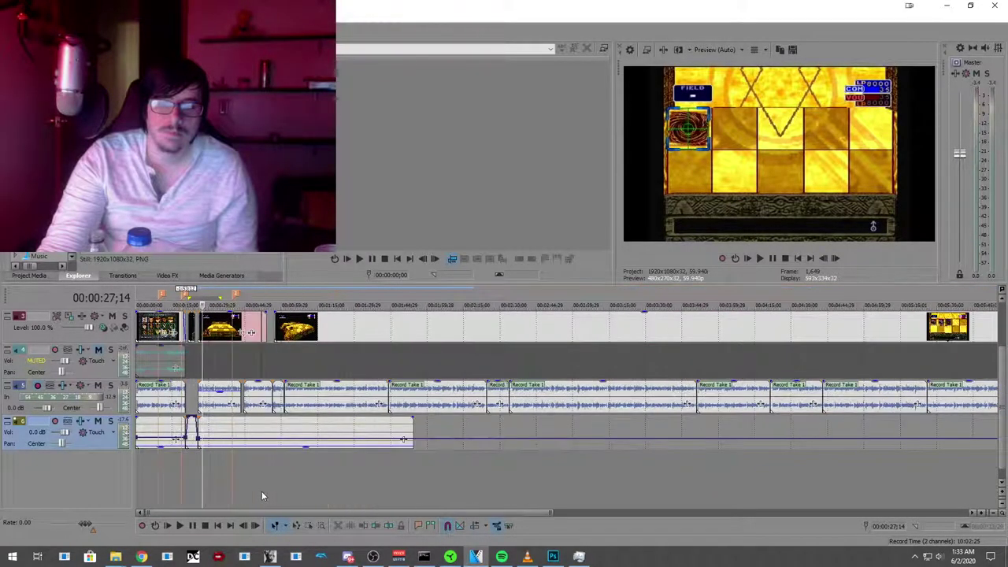
scroll(263, 496, up, 2)
scroll(257, 494, up, 2)
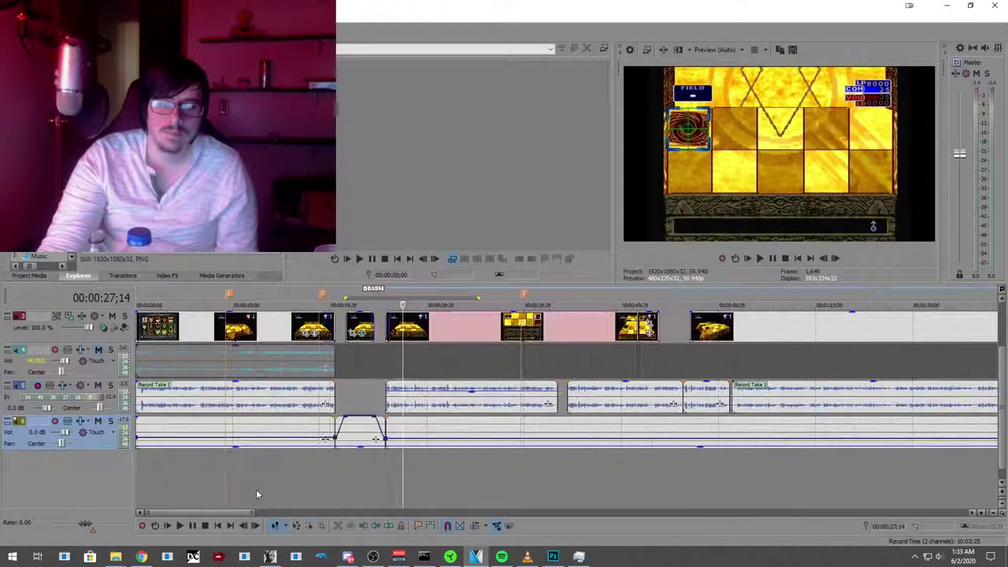
scroll(256, 489, up, 3)
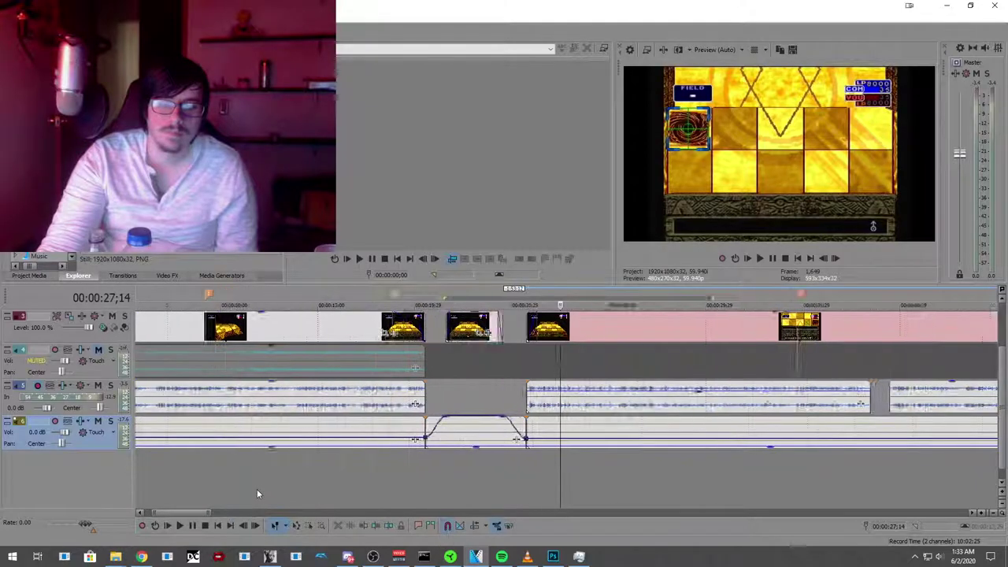
click(317, 480)
click(180, 525)
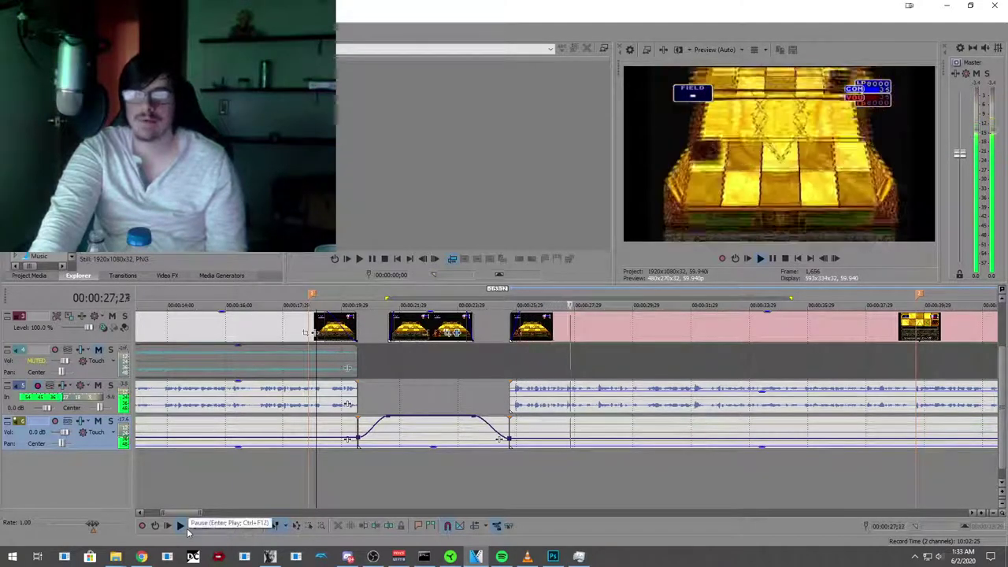
click(193, 527)
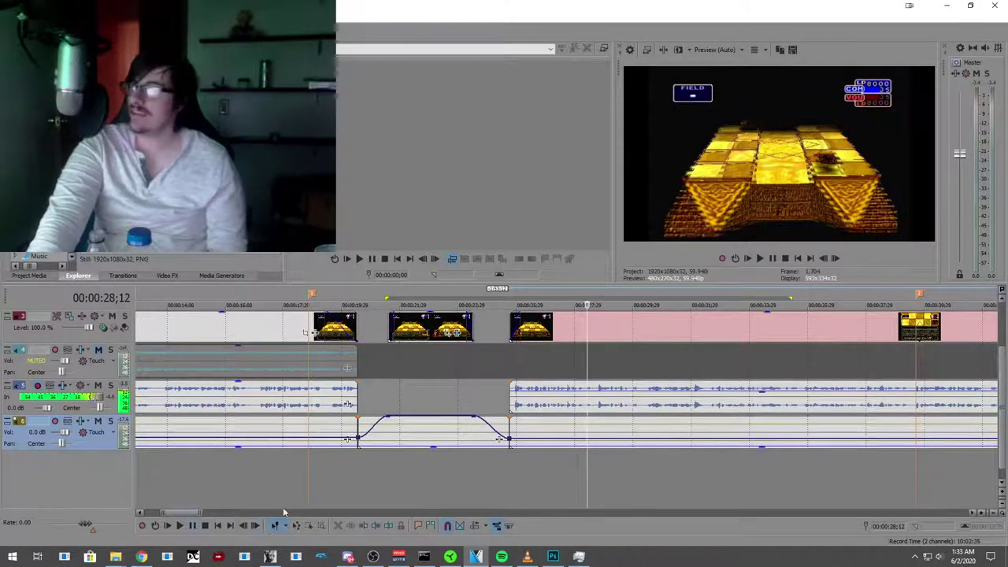
Step: Play from 00:00:13;21 through the Part 1 title into the following gameplay clip to check the music transition
scroll(290, 483, down, 3)
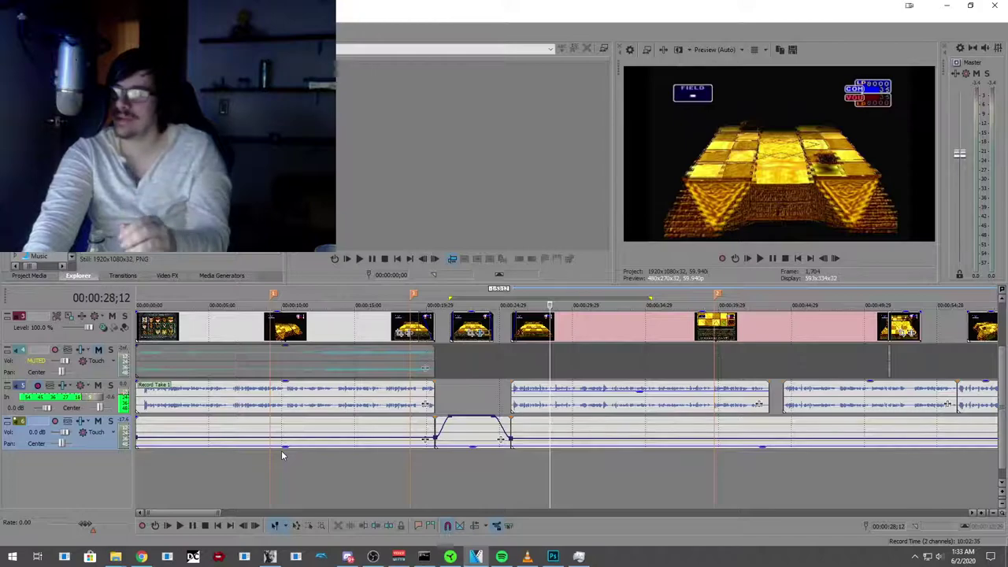
scroll(281, 450, down, 3)
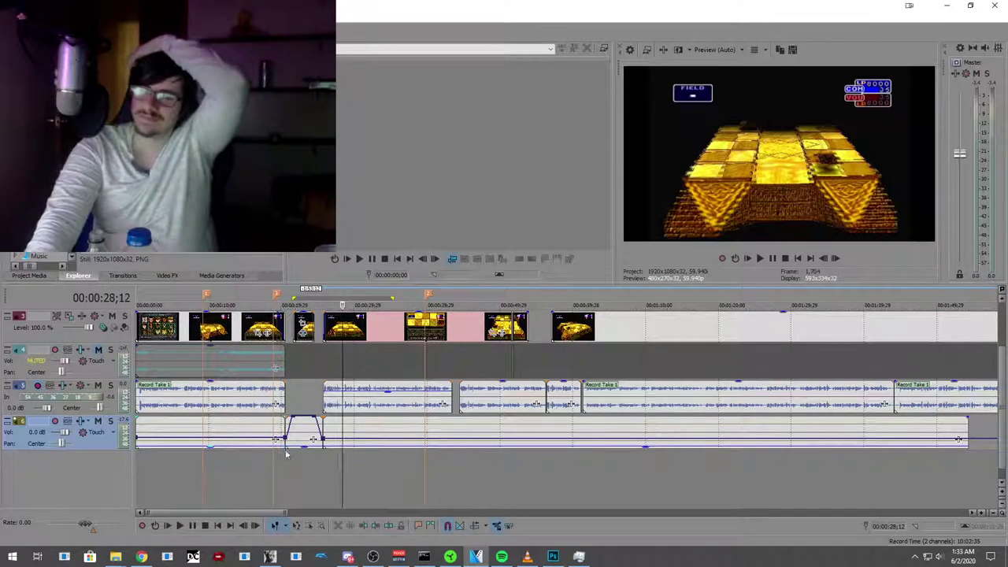
scroll(285, 452, down, 1)
scroll(285, 452, up, 1)
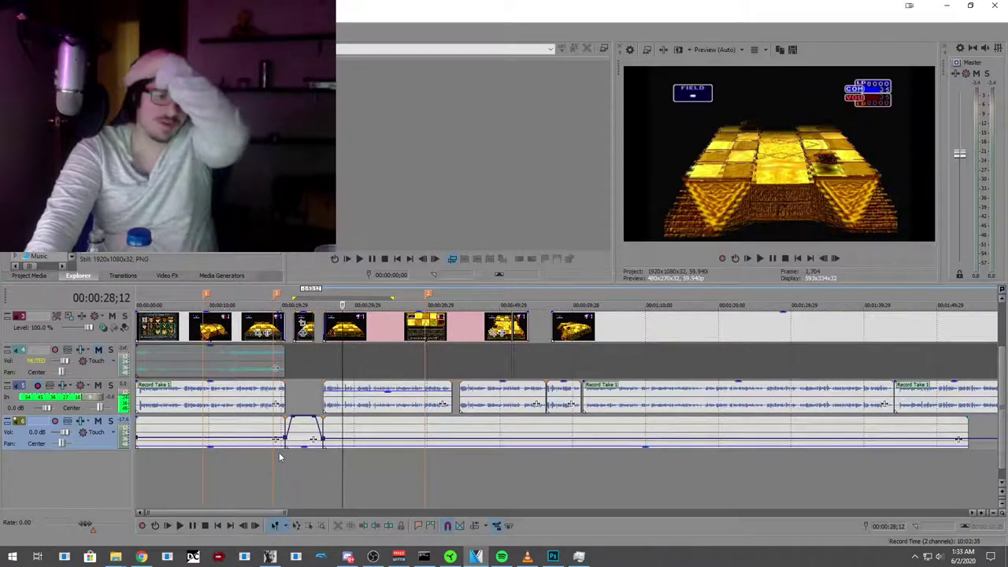
click(235, 470)
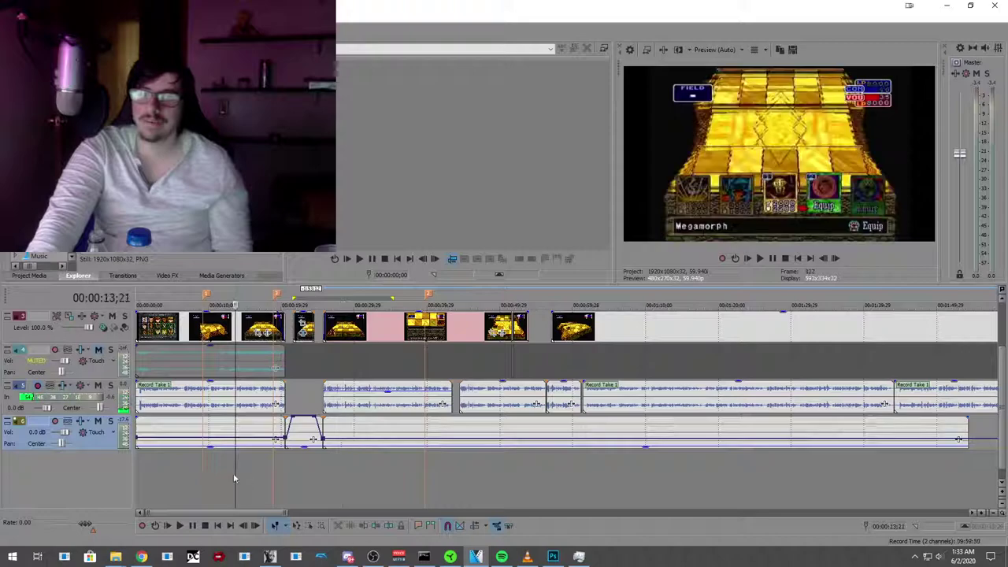
click(180, 526)
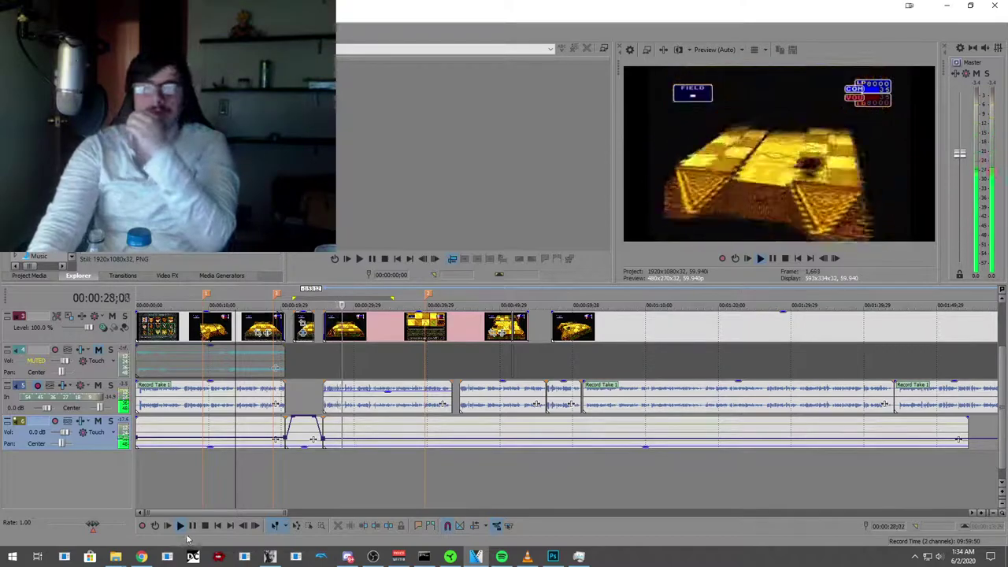
click(192, 526)
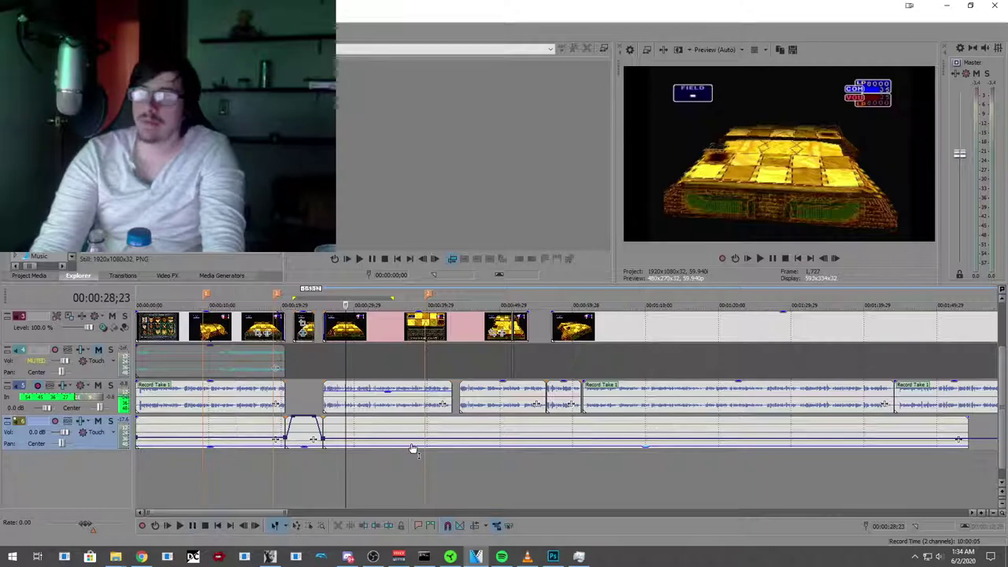
Step: Continue playback from 00:00:28;23 to find where the hand of cards appears in the gameplay
scroll(412, 449, up, 2)
scroll(413, 448, up, 2)
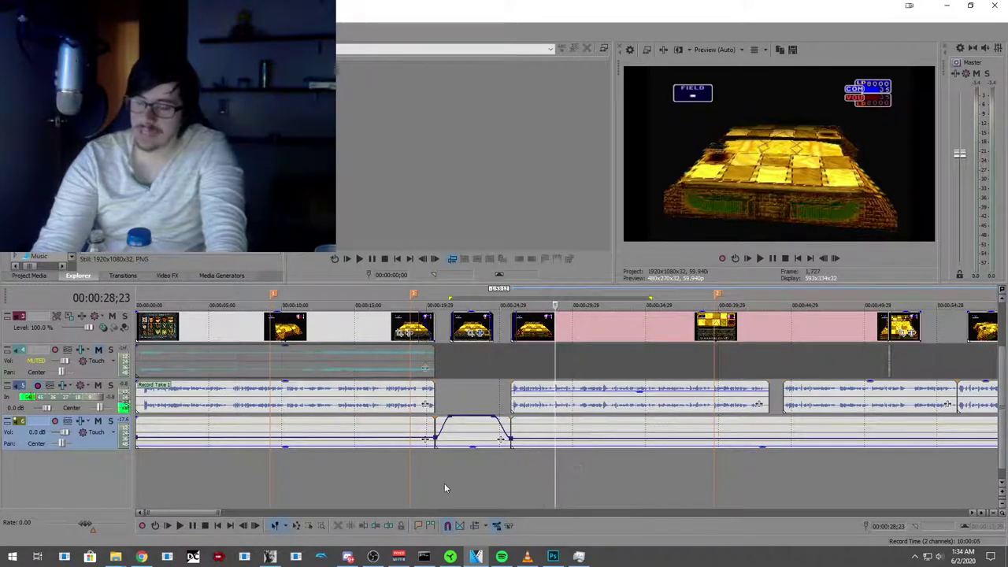
scroll(442, 476, down, 4)
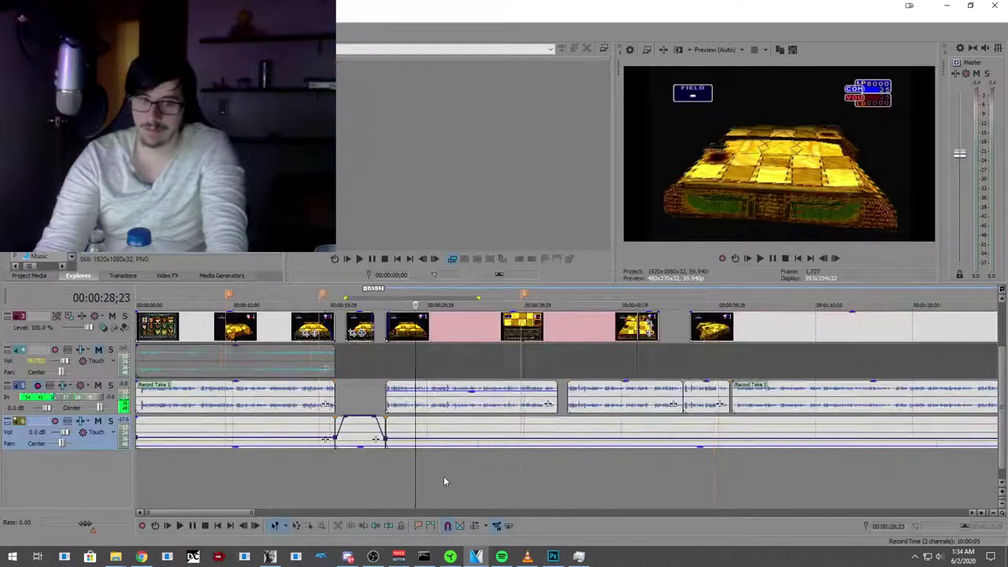
click(179, 525)
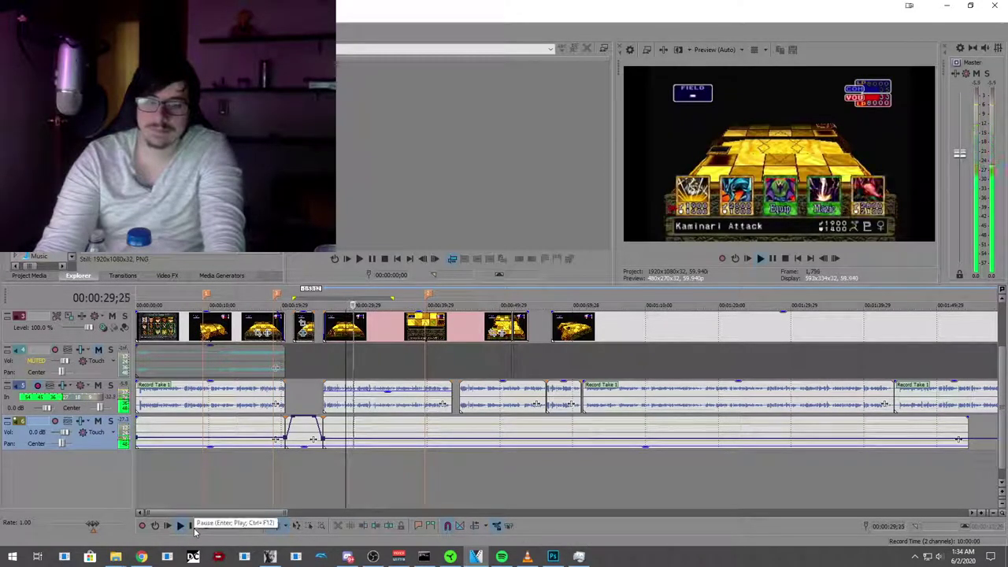
click(194, 528)
Step: Replay the gameplay clip from 00:00:25;22, delete the marker farther along it, and insert a marker at 00:00:28;16
click(330, 471)
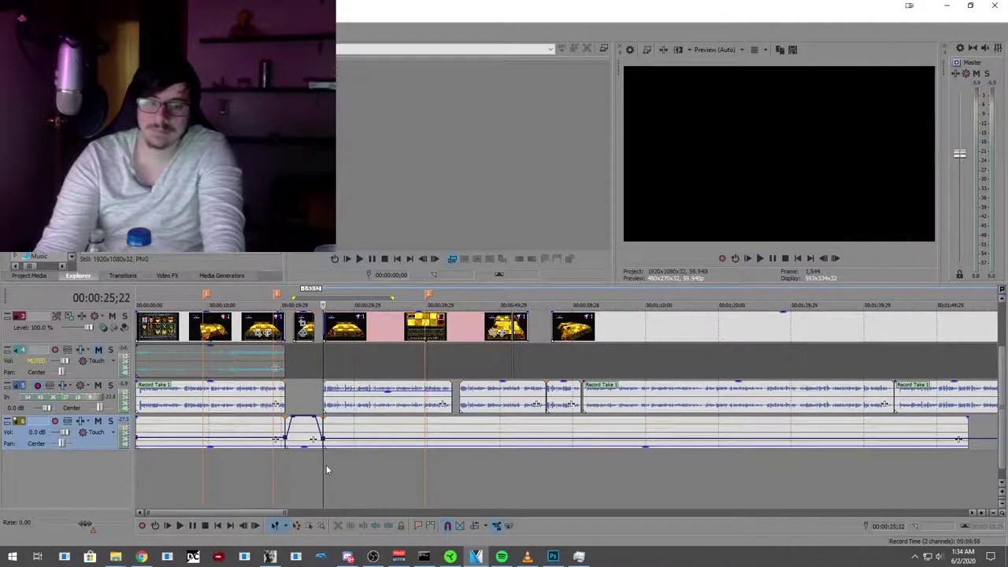
click(180, 527)
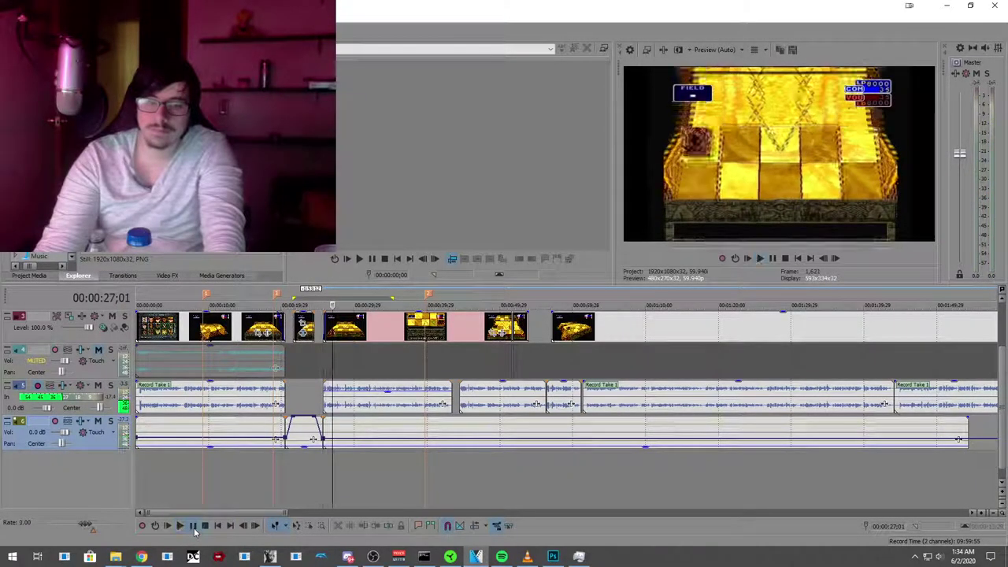
click(194, 529)
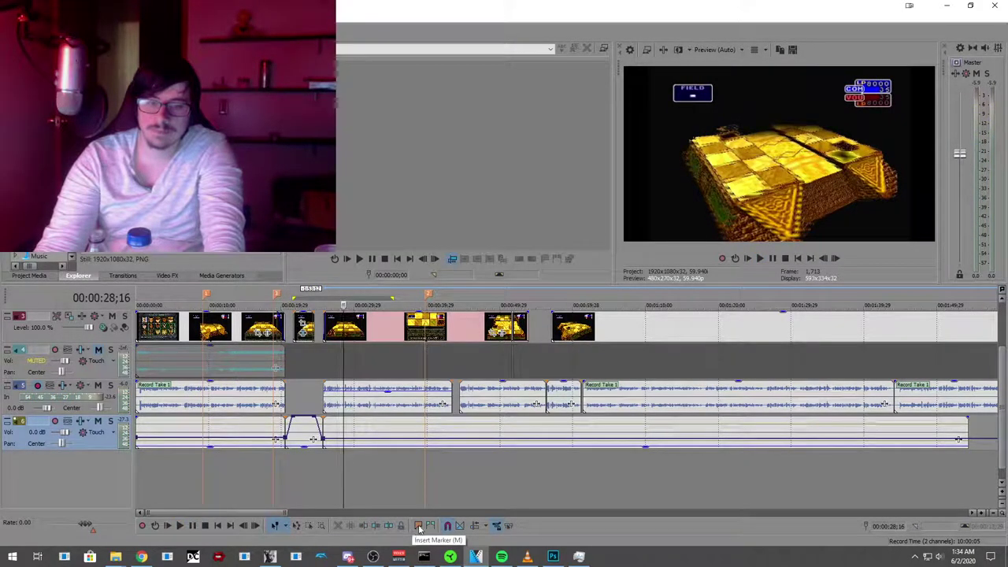
right_click(428, 296)
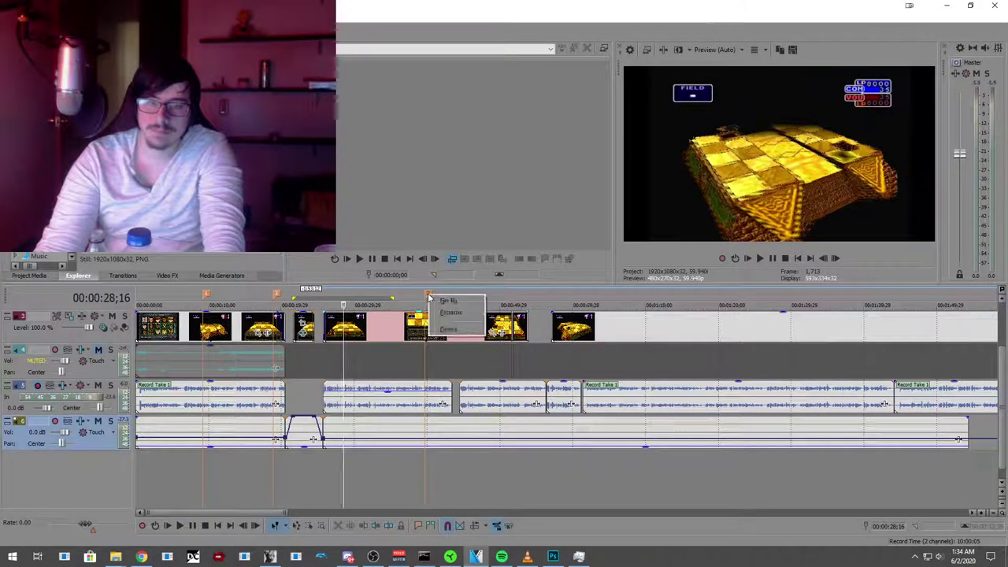
click(449, 328)
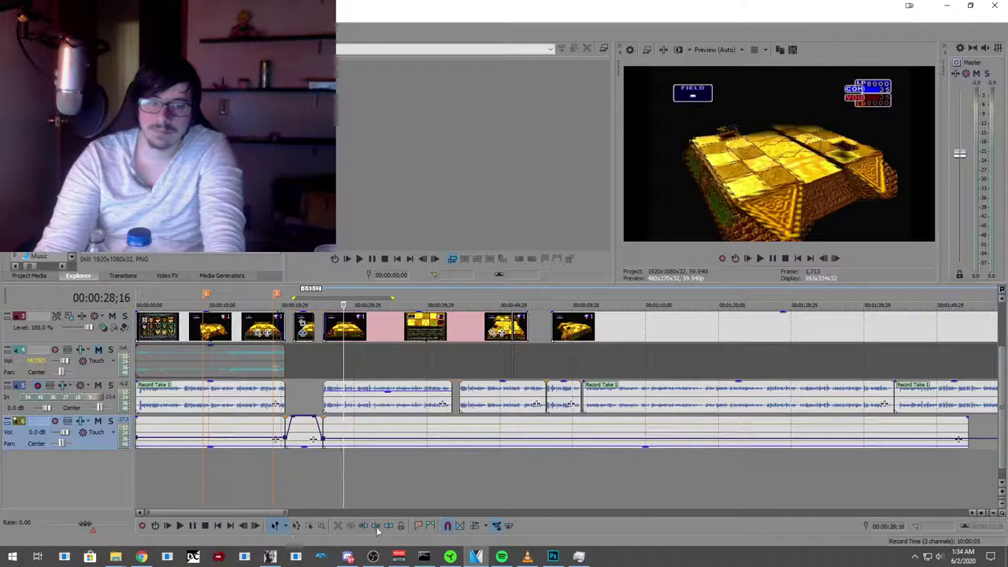
key(shift+End)
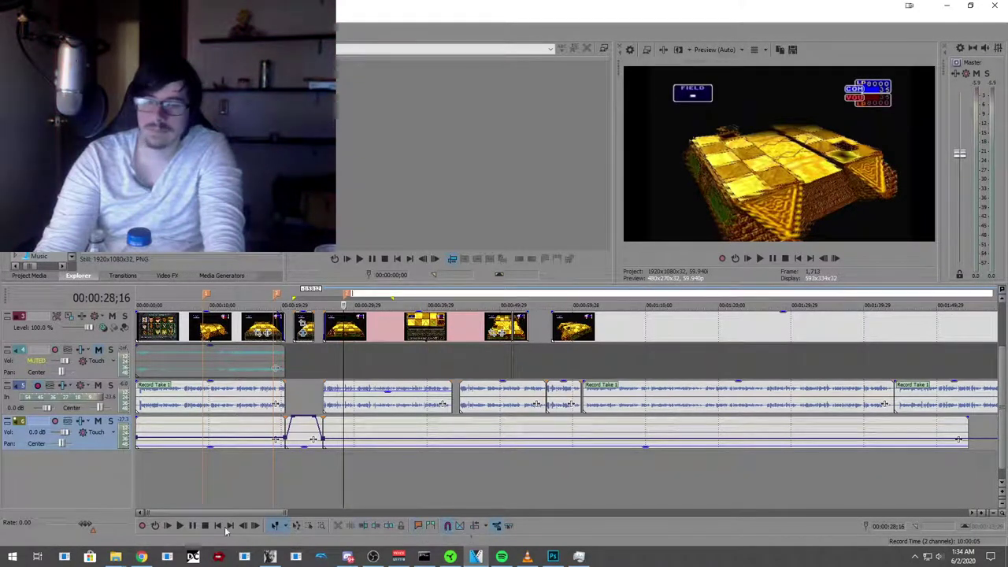
click(179, 526)
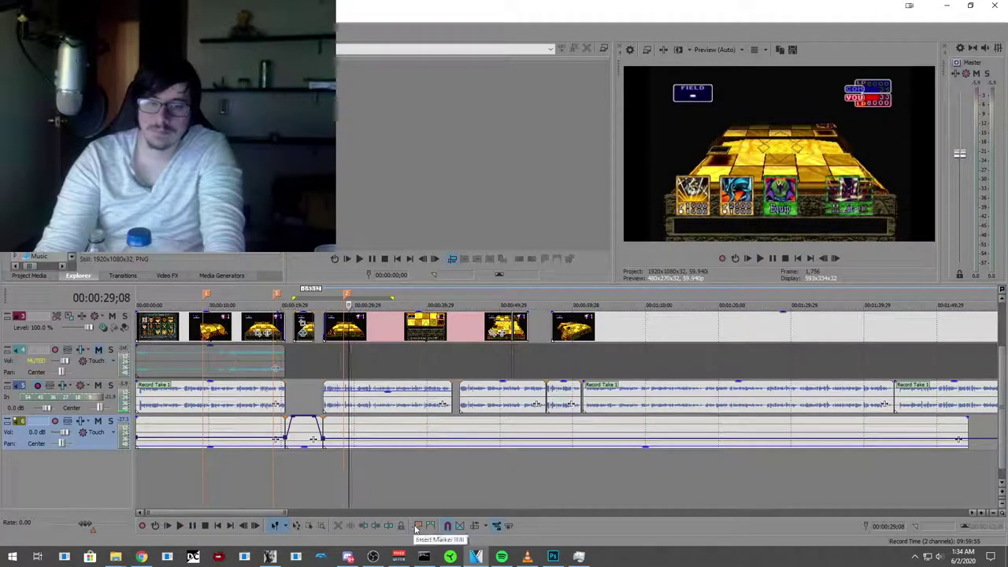
key(shift+End)
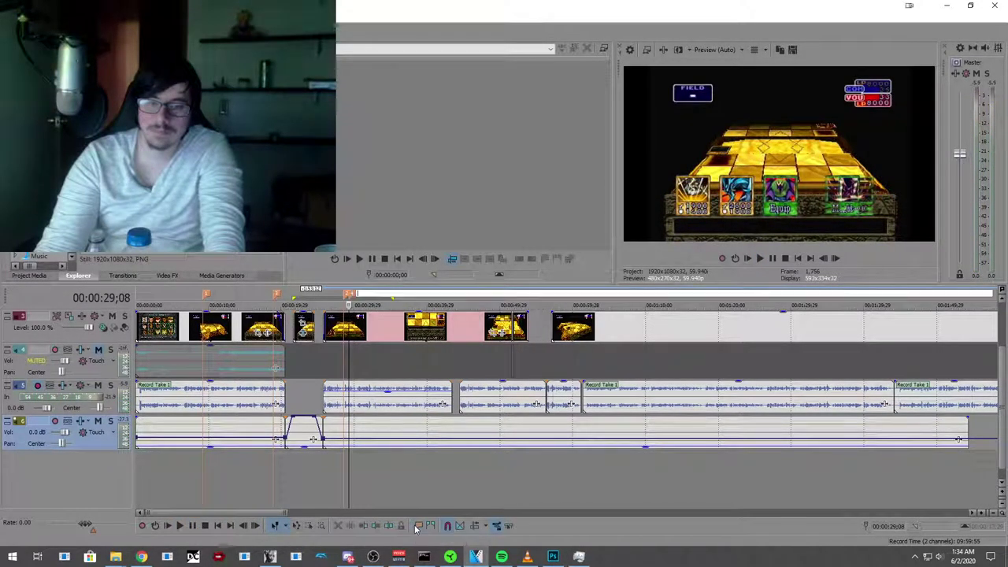
right_click(354, 291)
click(374, 331)
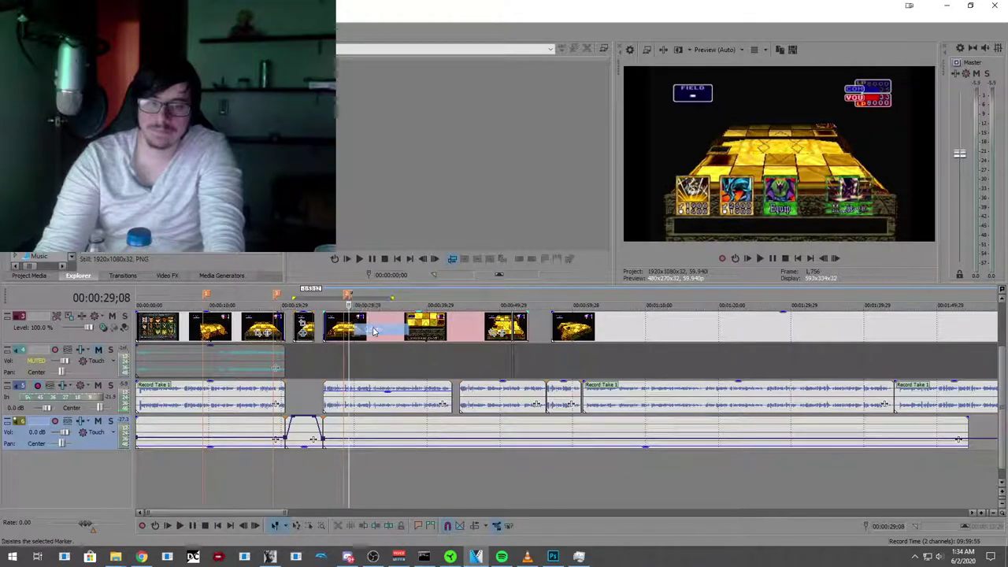
Step: Play onward in short stretches and insert markers at 00:00:29;13 and 00:00:30;11
click(181, 526)
click(191, 526)
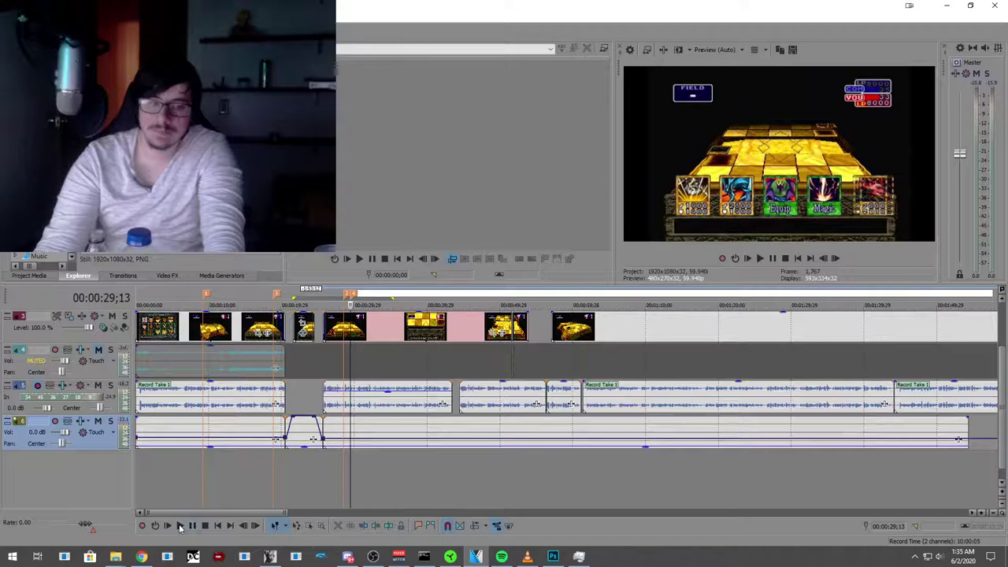
click(179, 526)
click(194, 527)
click(419, 527)
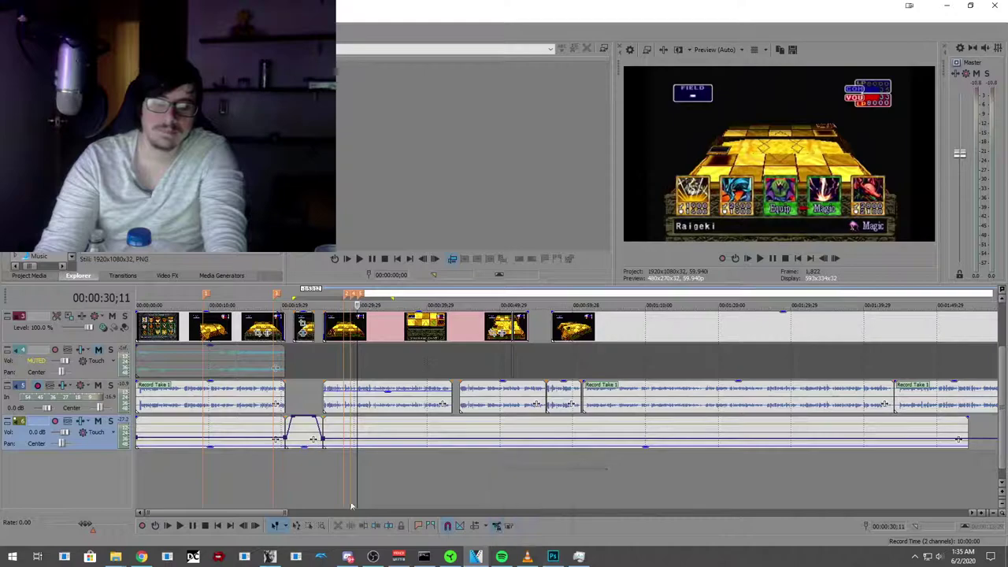
mouse_move(402, 558)
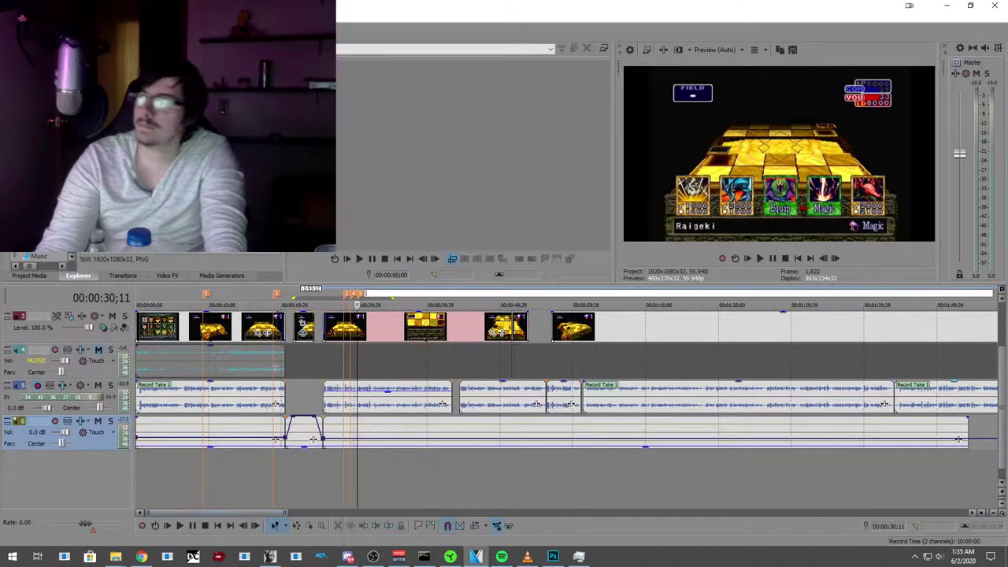
click(141, 557)
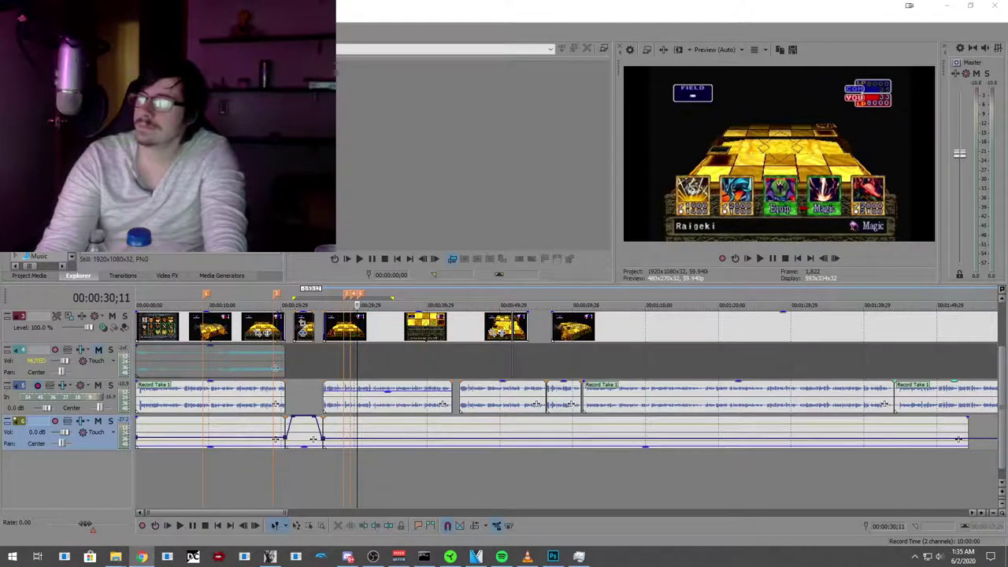
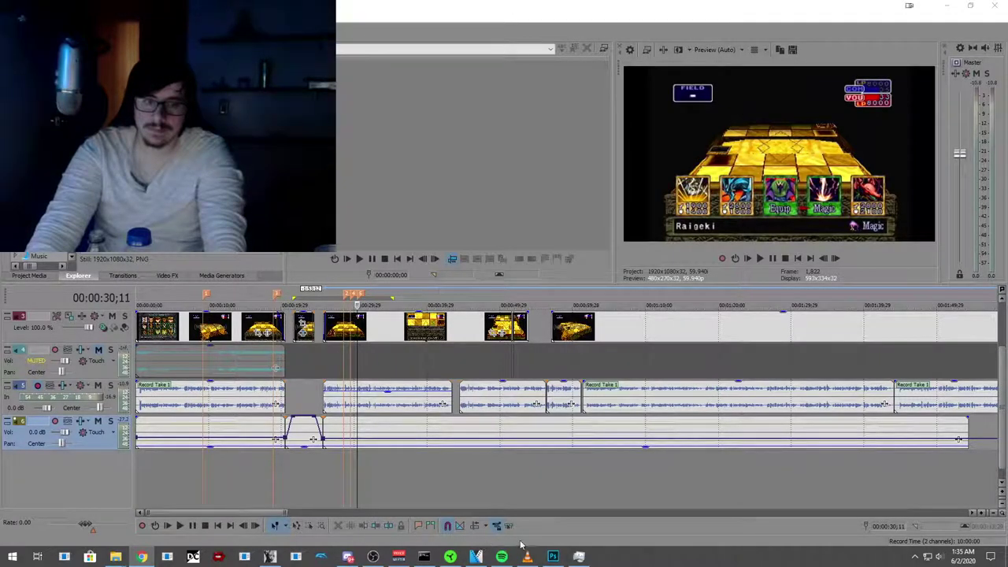
Step: Switch to Photoshop and open the image WinScreen.PNG
key(alt+Tab)
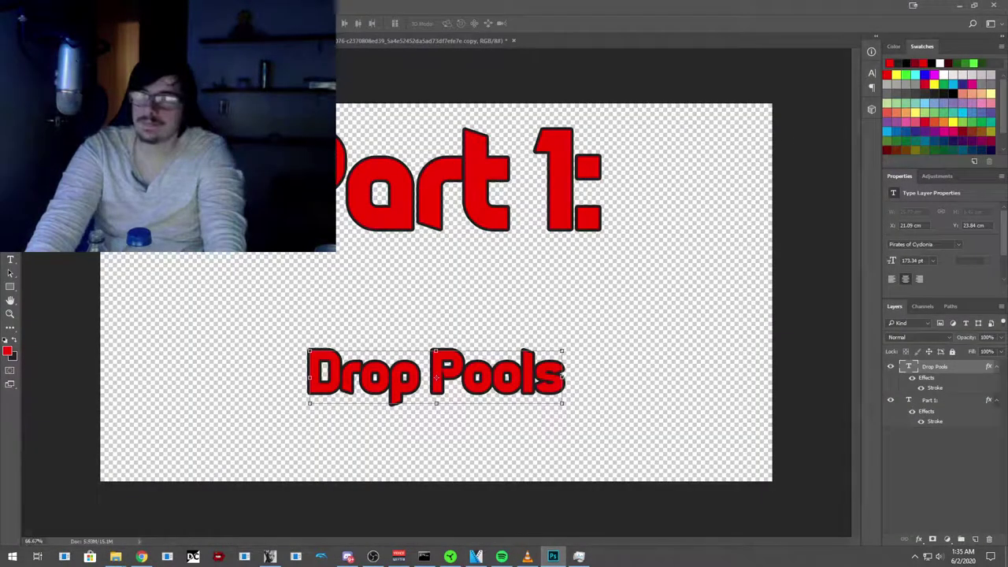
key(alt+f)
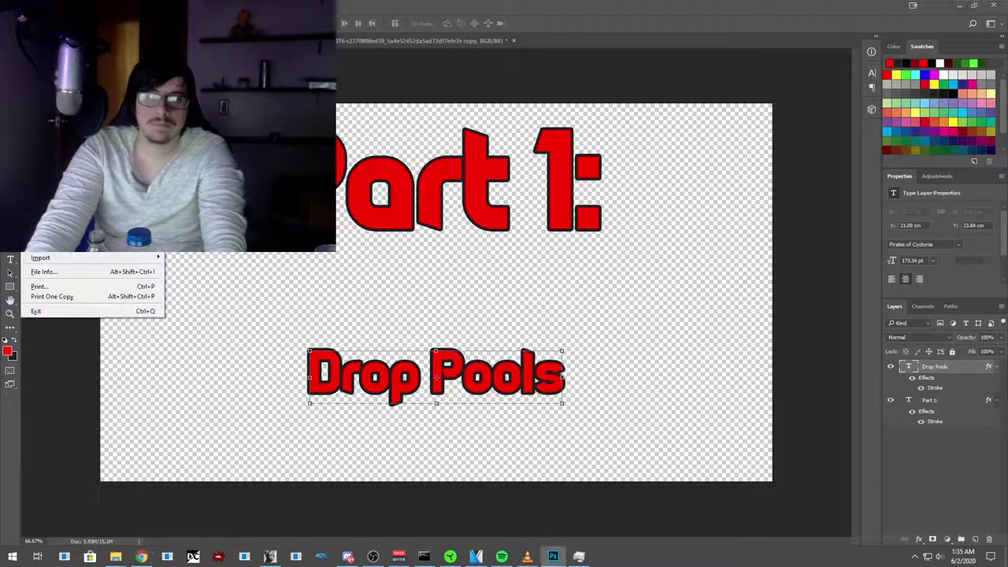
key(Escape)
key(ctrl+o)
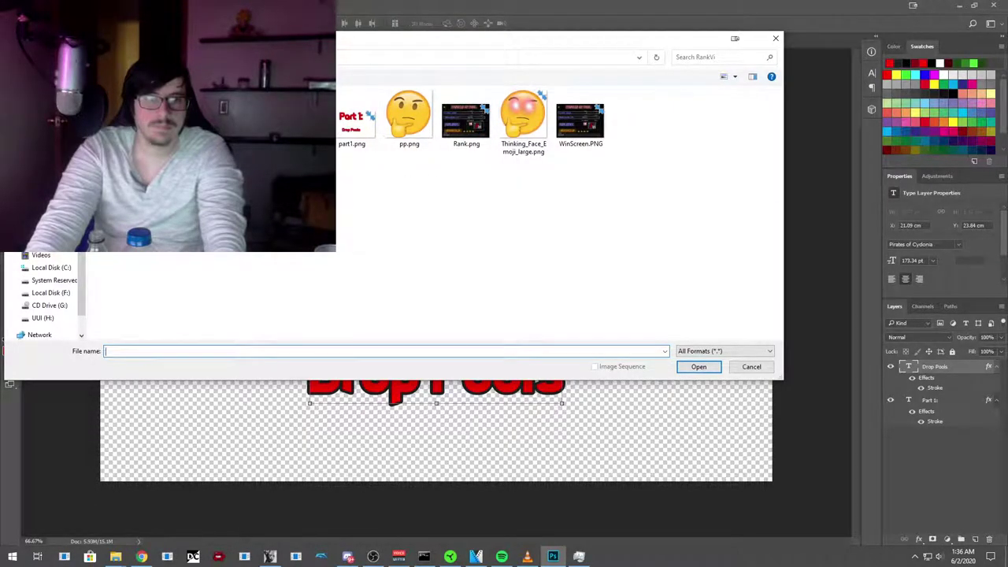
double_click(580, 118)
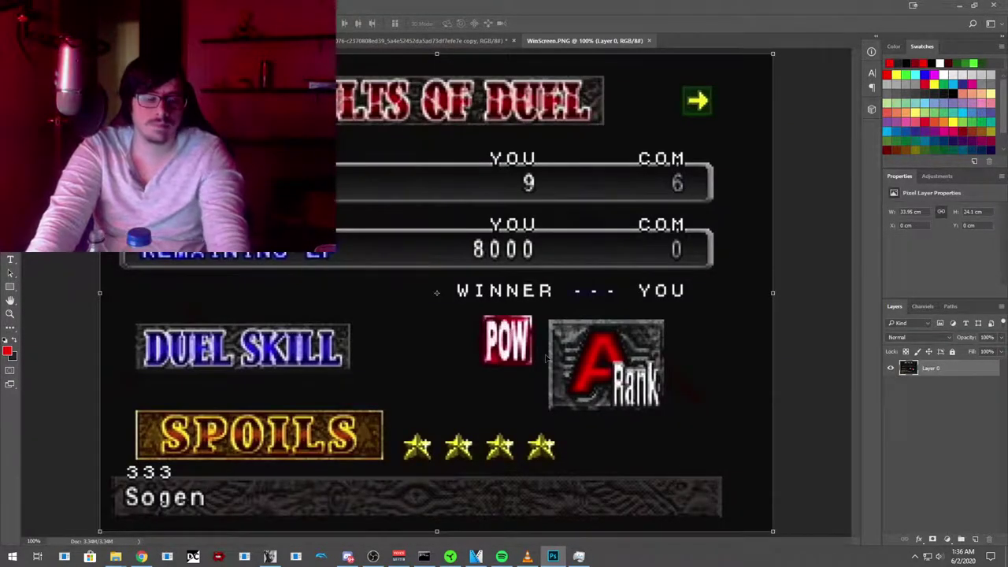
Step: Cut the red POW badge out of WinScreen.PNG with a rectangular selection of about 97 by 97 pixels
scroll(546, 358, up, 4)
scroll(473, 362, up, 6)
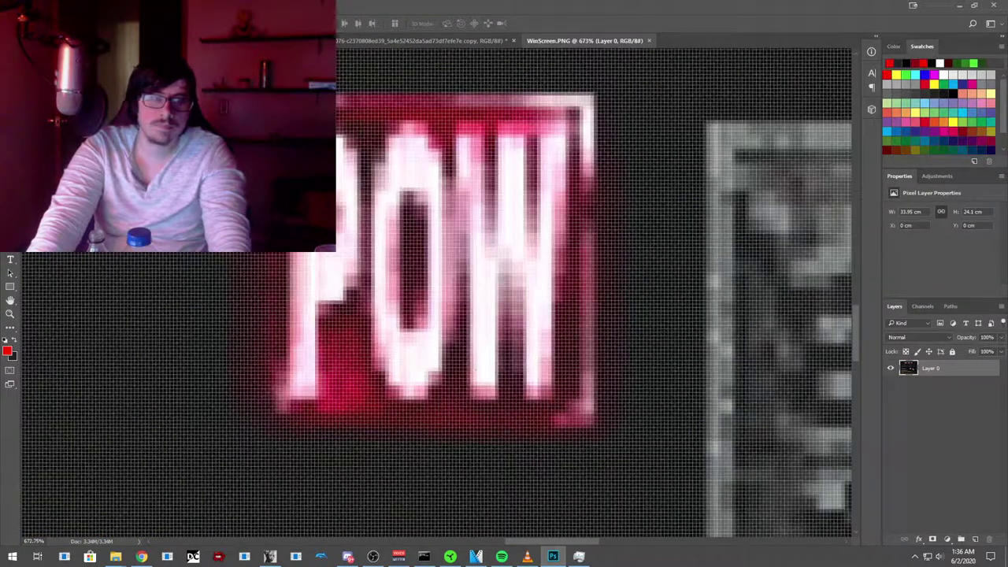
scroll(267, 174, up, 1)
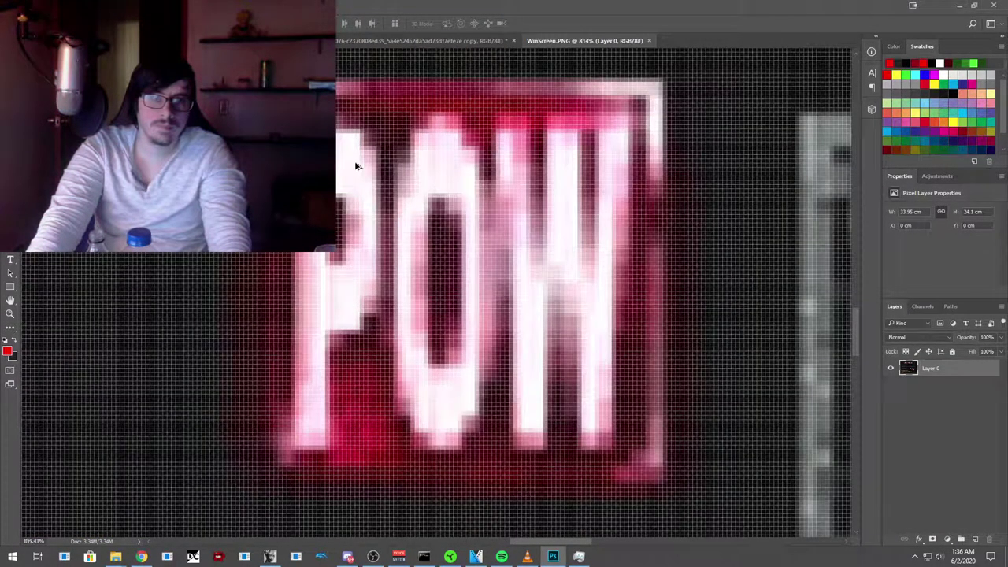
scroll(355, 166, up, 1)
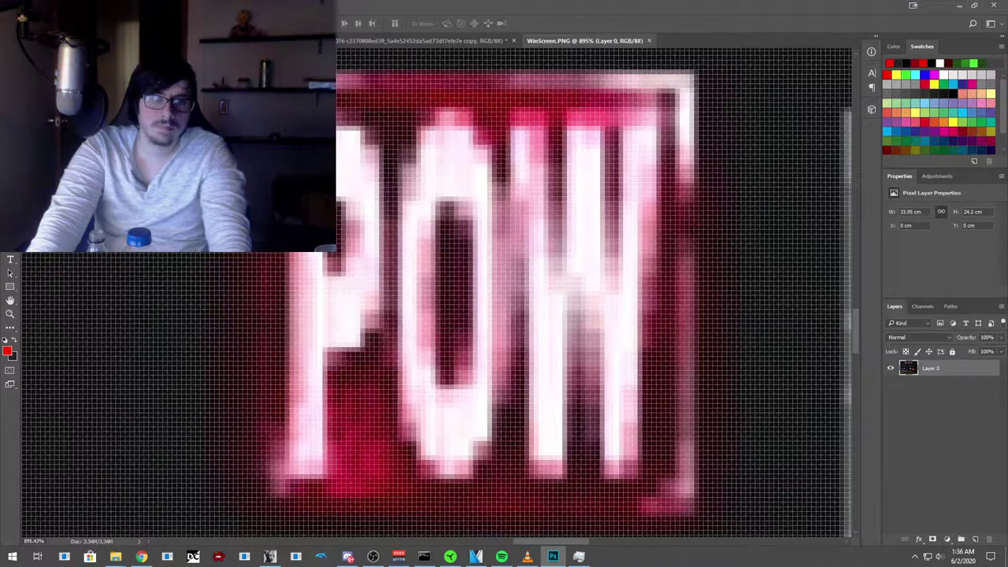
key(m)
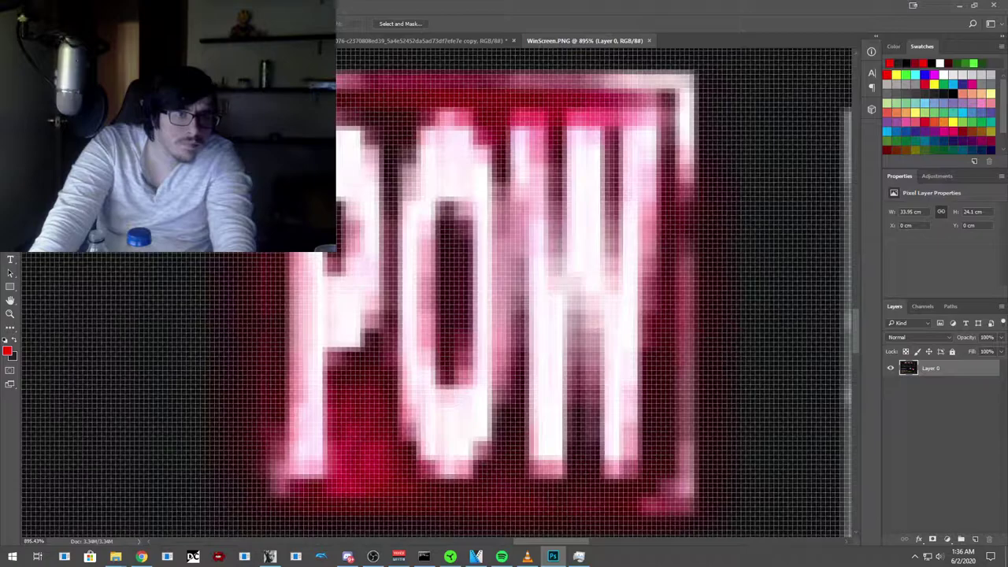
drag(247, 69, 702, 529)
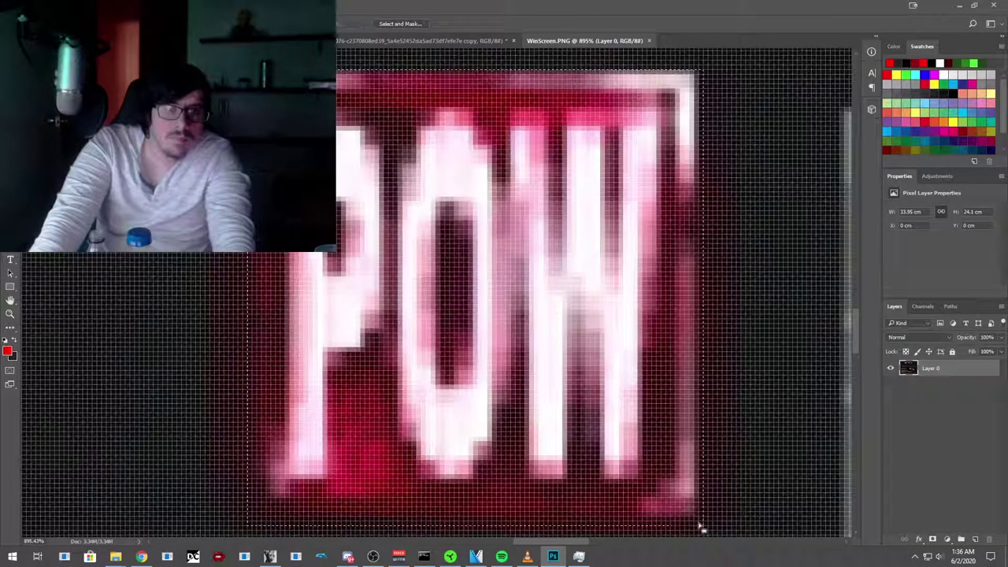
click(47, 8)
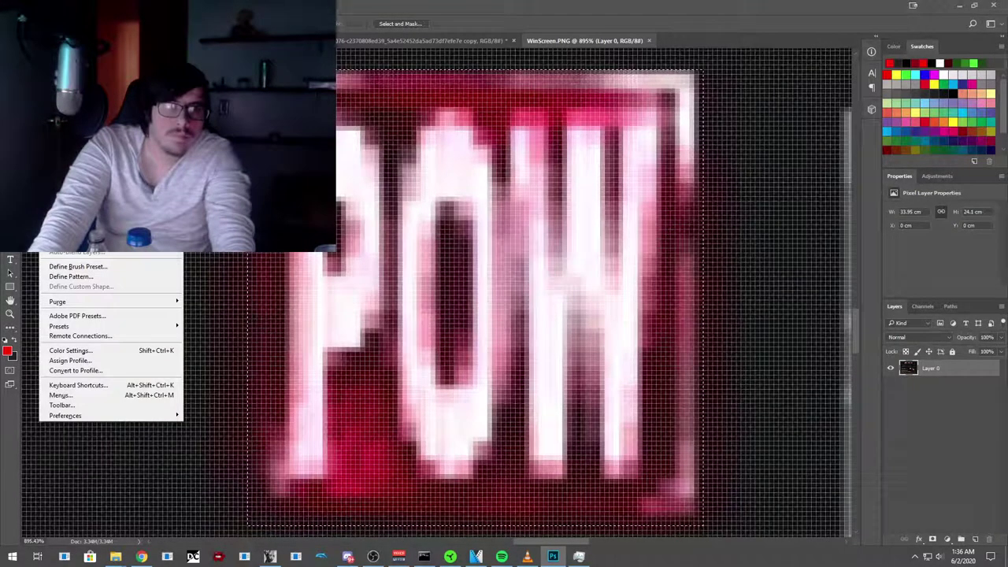
key(Delete)
Step: Create a transparent 97 by 97 pixel document at 96 pixels/inch and paste the POW badge into it
click(26, 8)
click(47, 26)
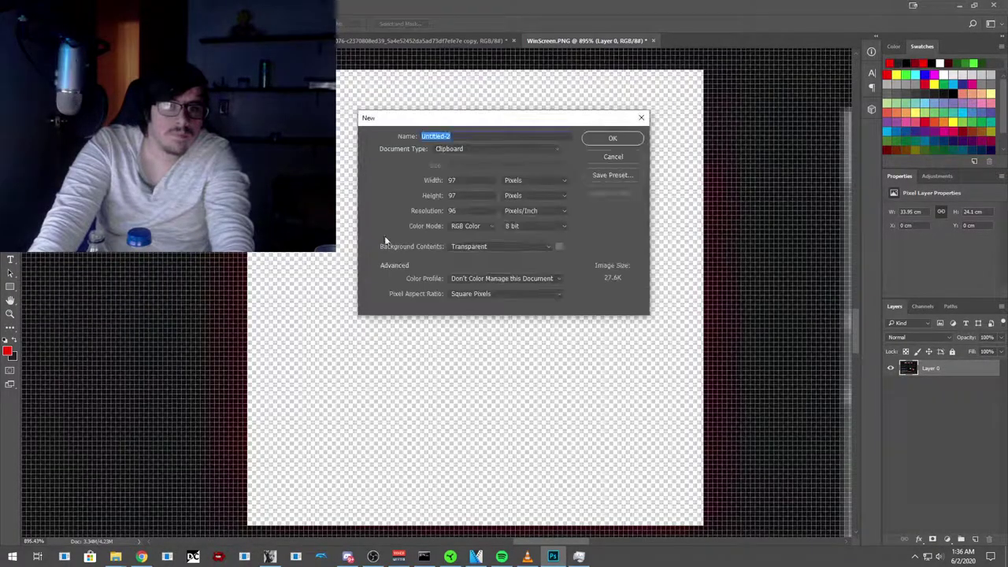
click(613, 137)
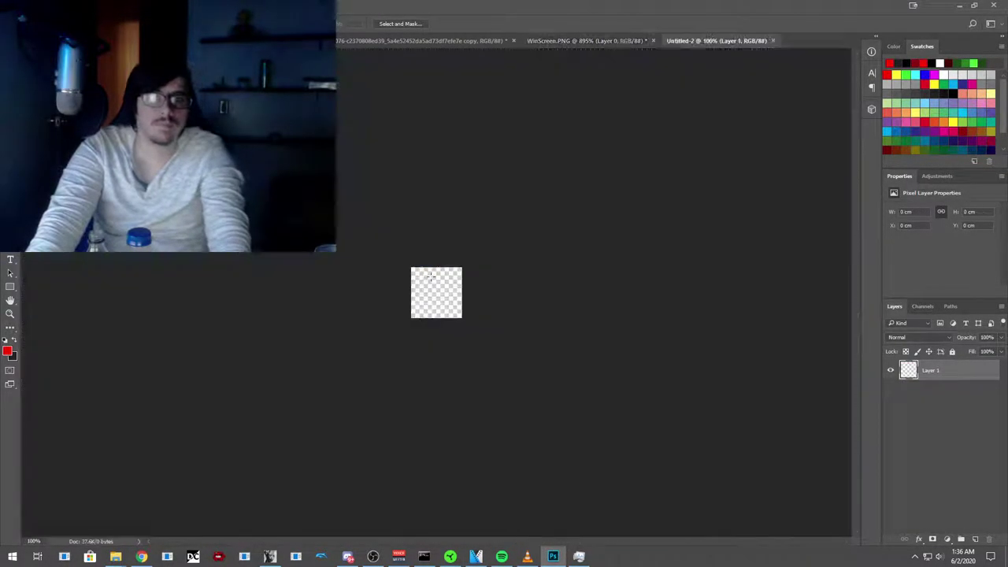
key(ctrl+v)
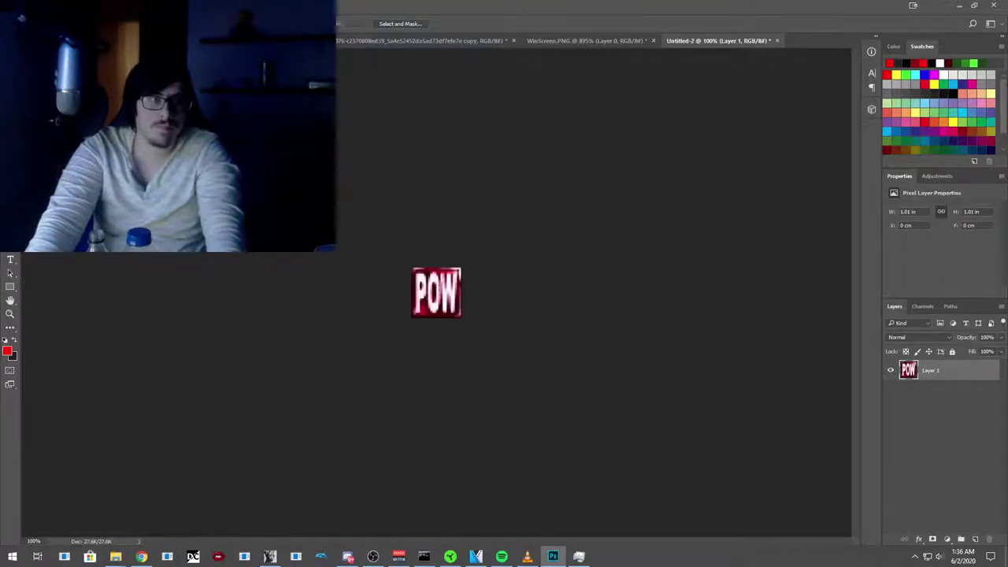
Step: Save the badge image as a PNG file named POW in the project's image folder
key(alt+f)
key(Escape)
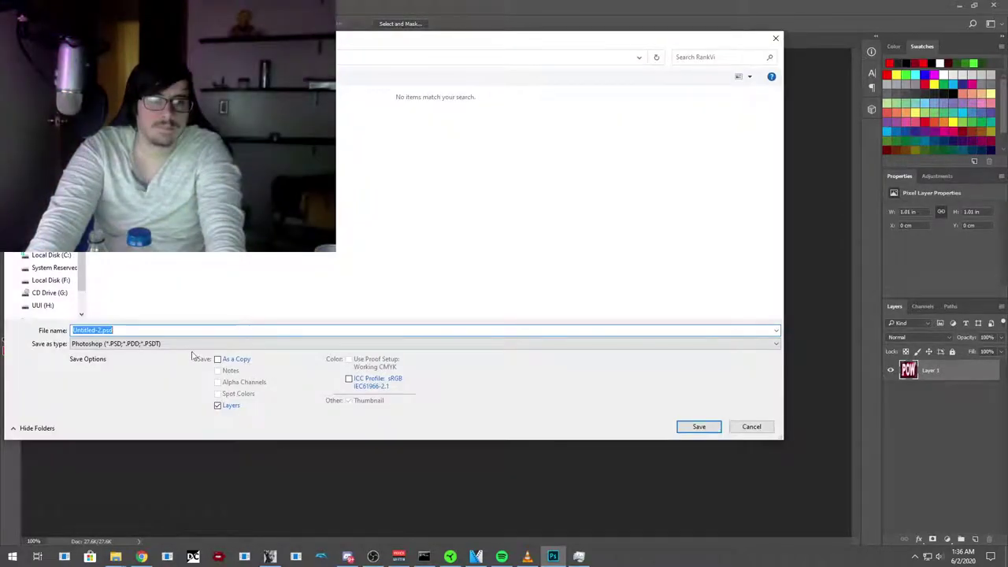
click(192, 344)
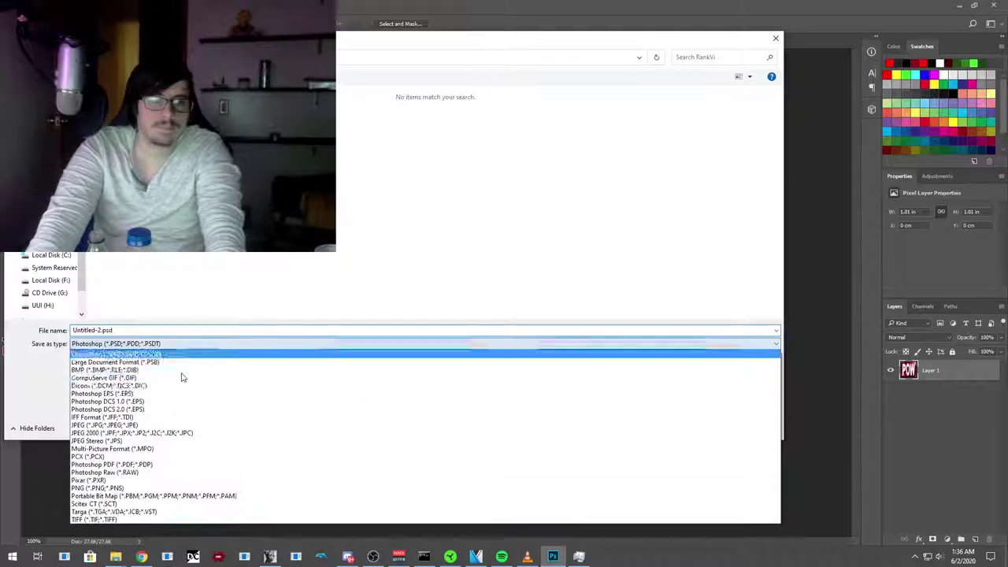
click(165, 490)
double_click(132, 330)
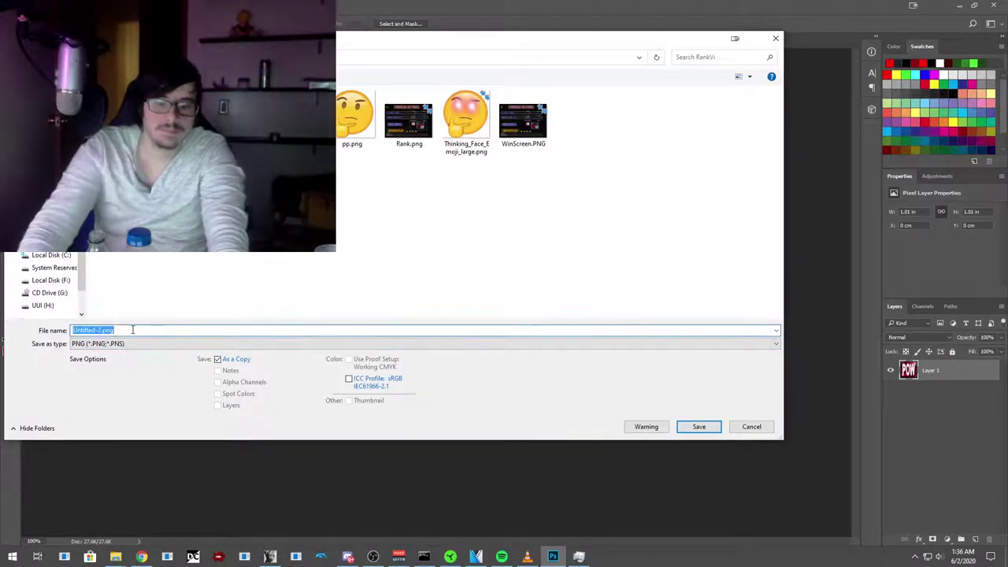
text(pow)
key(Return)
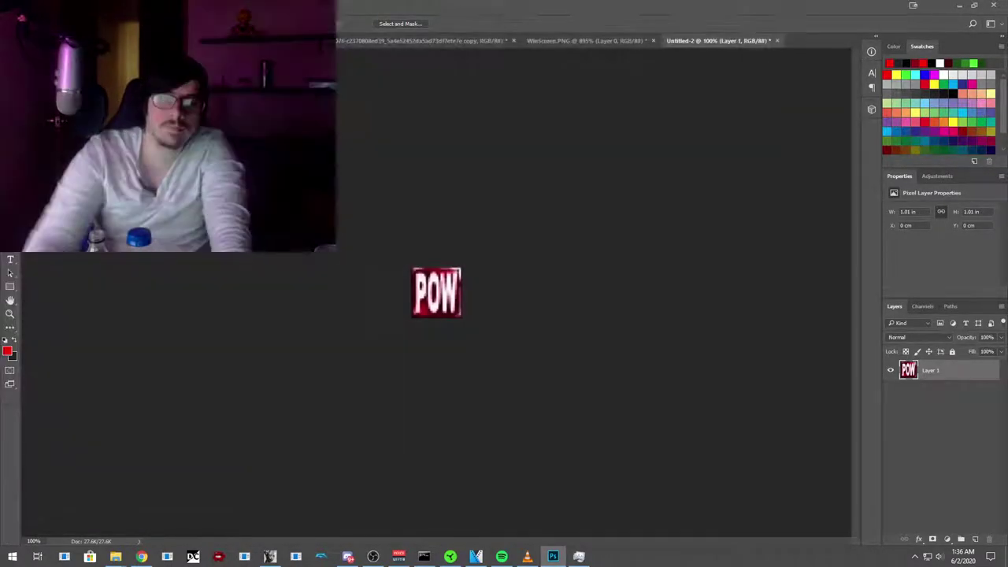
click(536, 172)
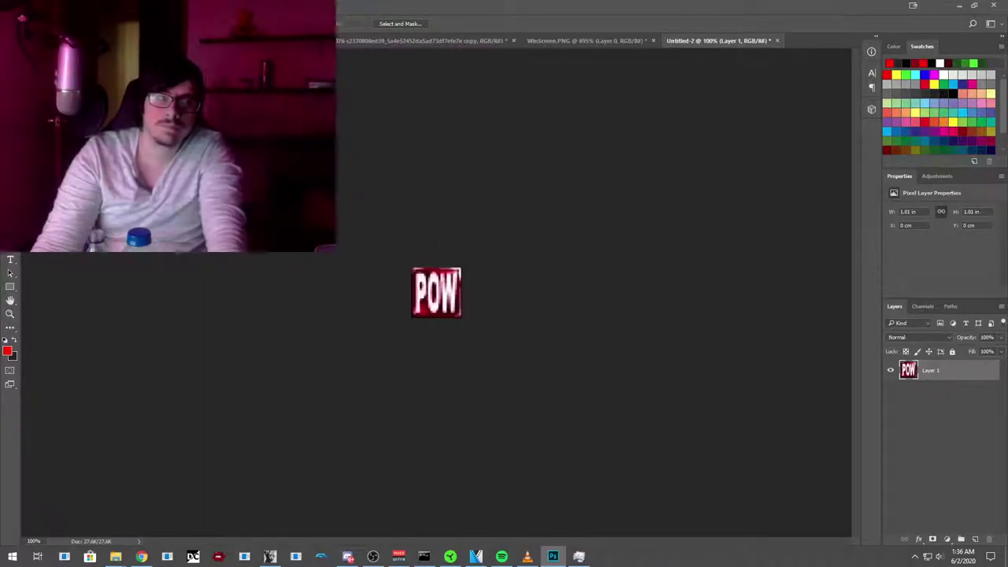
Step: Open the image maxresdefault.jpg, which contains the TEC badge
key(alt+f)
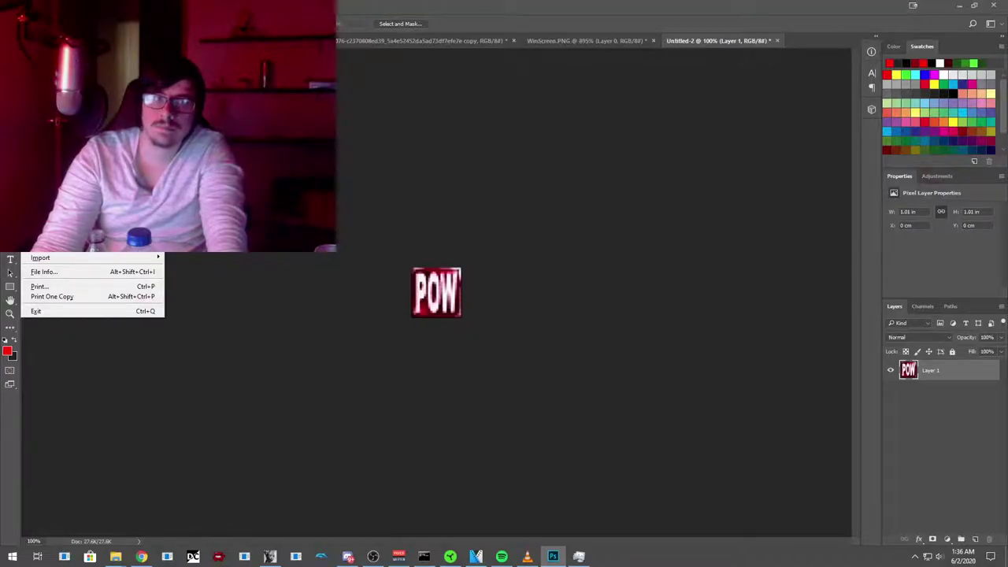
key(Escape)
key(ctrl+o)
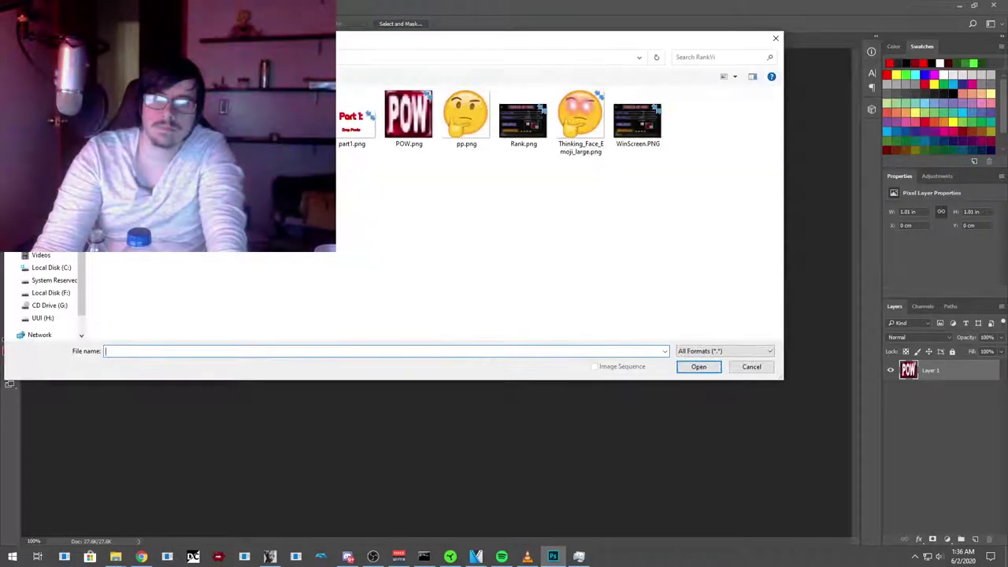
key(Escape)
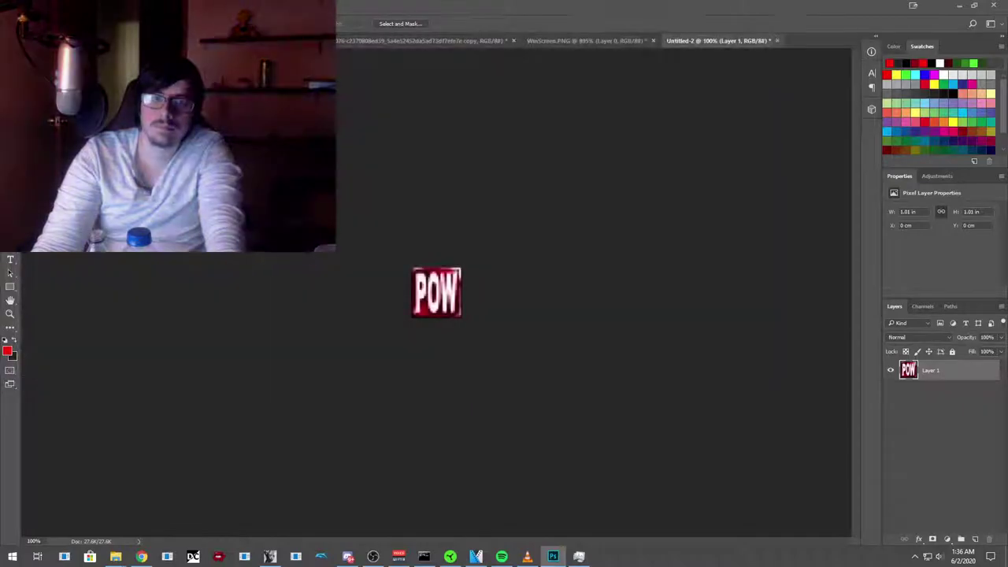
Step: Cut the blue TEC badge out of maxresdefault.jpg with a rectangular selection of about 87 by 73 pixels
scroll(586, 342, up, 4)
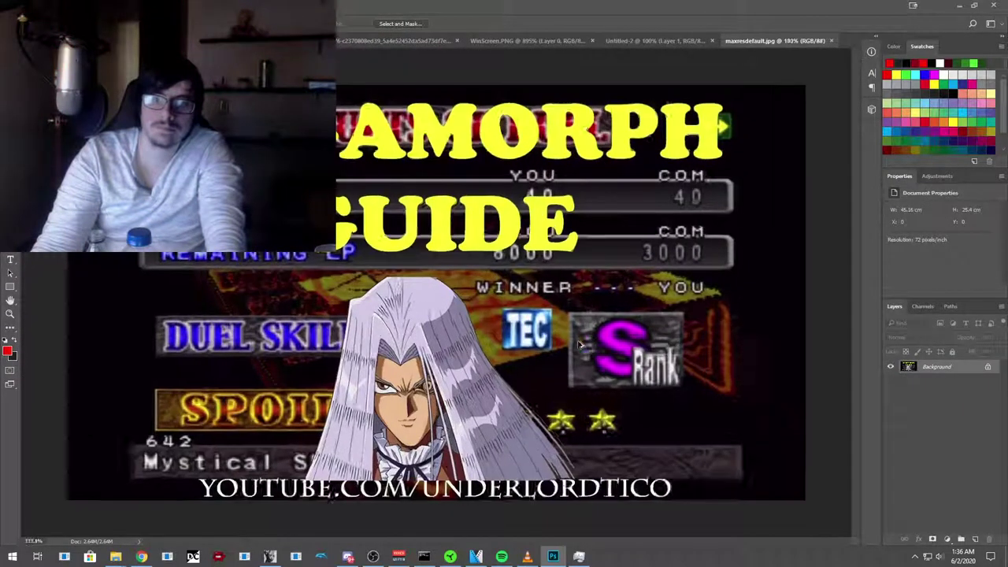
scroll(572, 344, up, 2)
scroll(421, 329, up, 3)
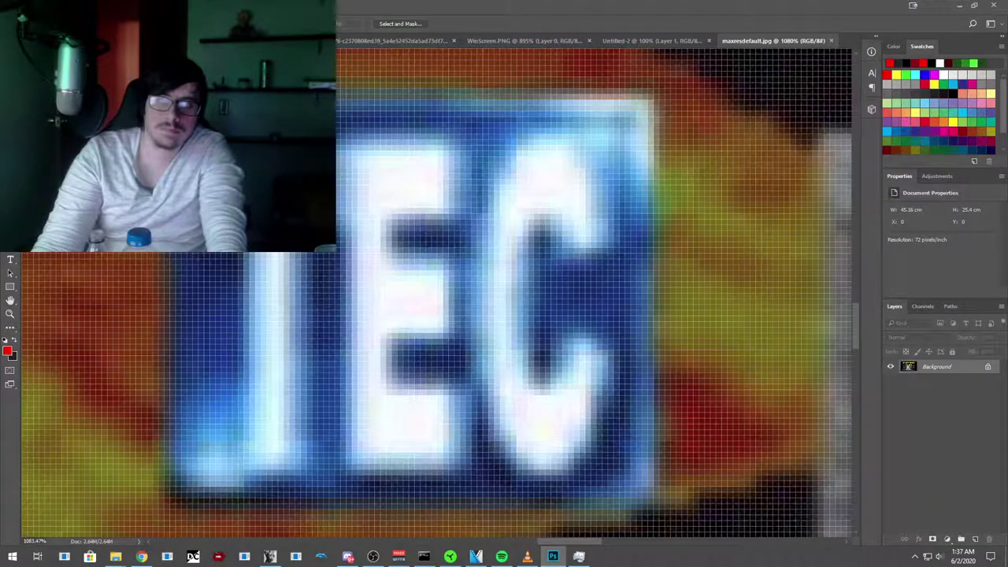
drag(164, 89, 659, 504)
key(alt+e)
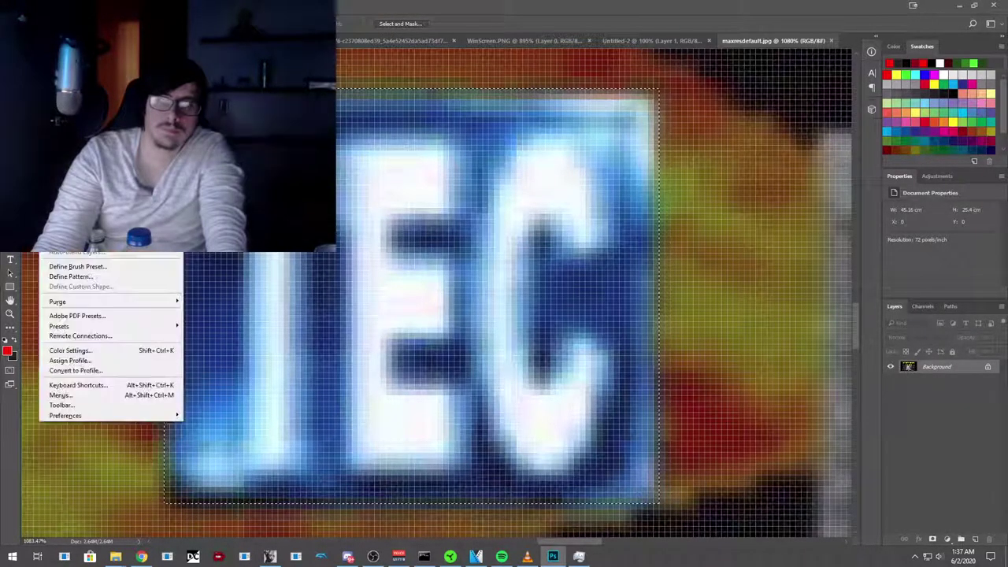
key(Escape)
key(BackSpace)
Step: Create a transparent 87 by 73 pixel document at 72 pixels/inch and paste the TEC badge into it
key(alt+f)
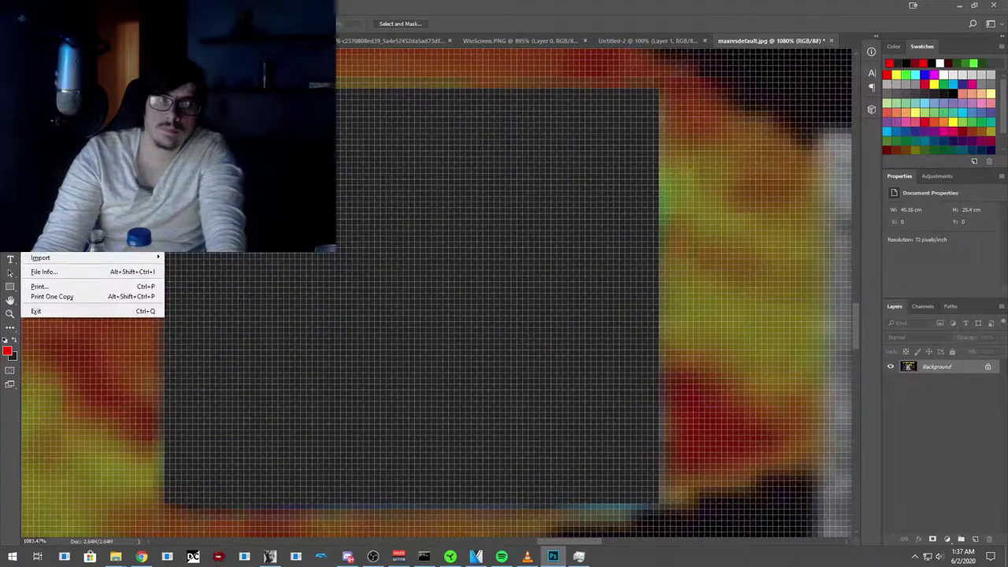
key(n)
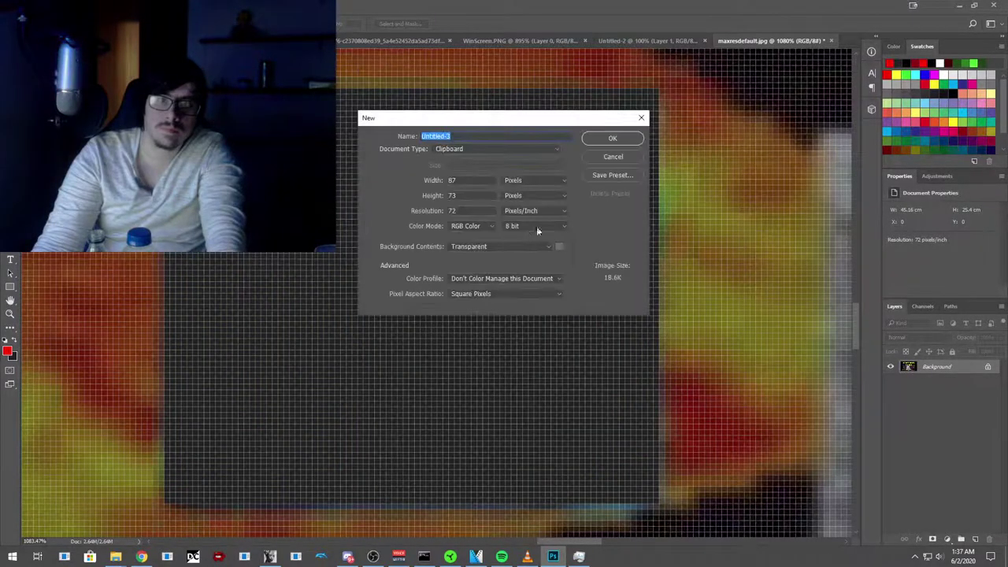
click(611, 137)
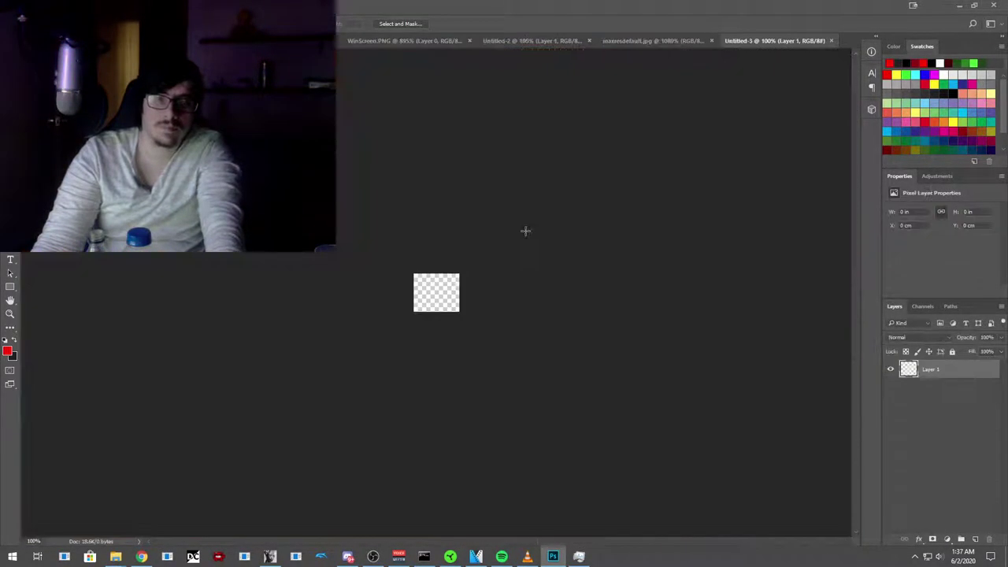
key(ctrl+v)
Step: Save the badge image as a PNG file named TEC alongside the other project images
key(alt+f)
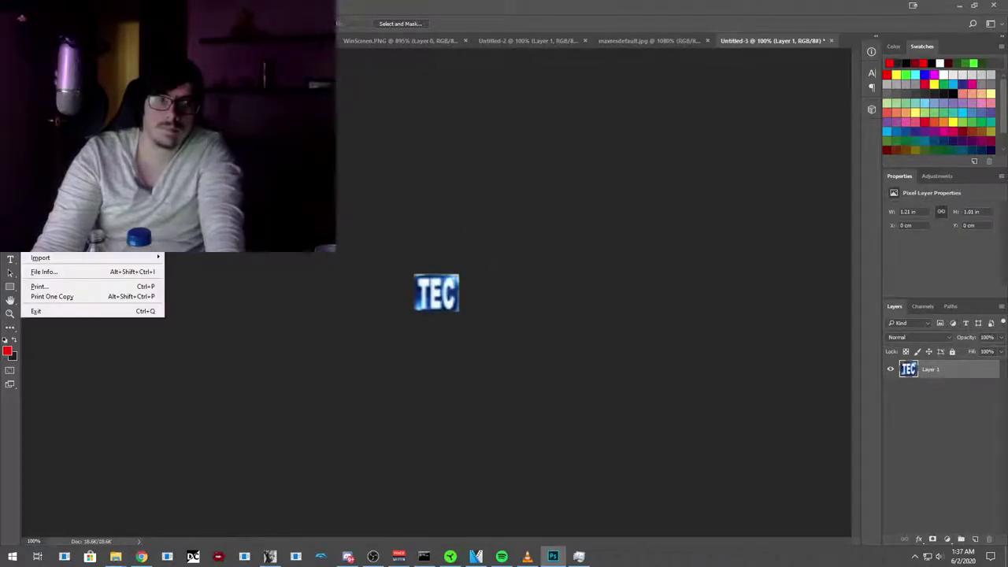
key(ctrl+shift+s)
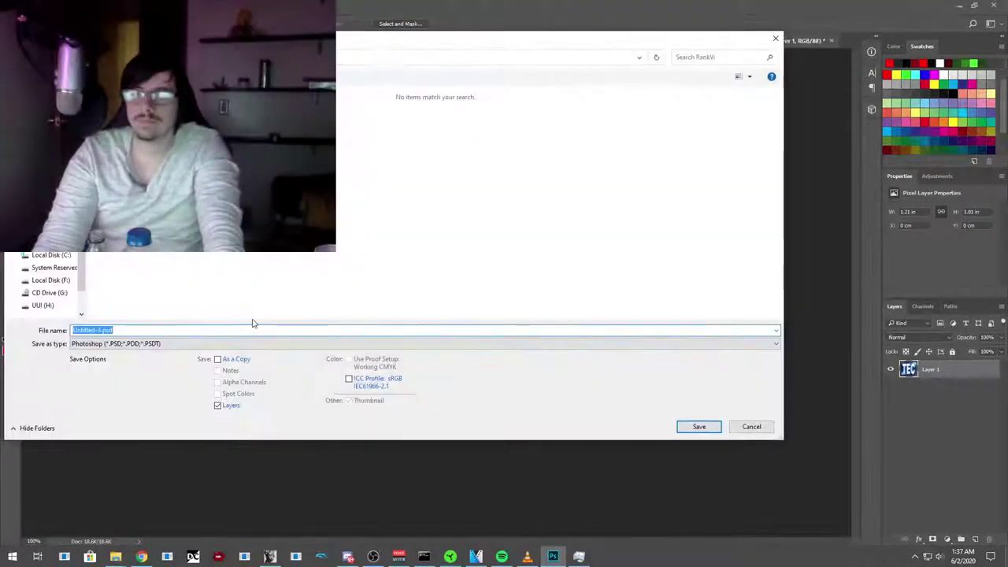
click(196, 344)
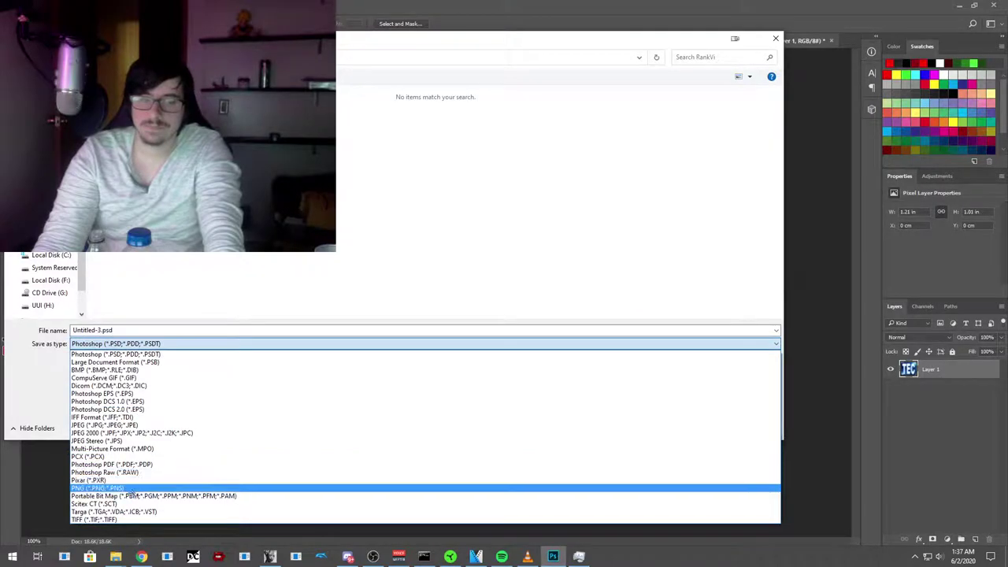
click(134, 488)
double_click(126, 333)
text(TEC)
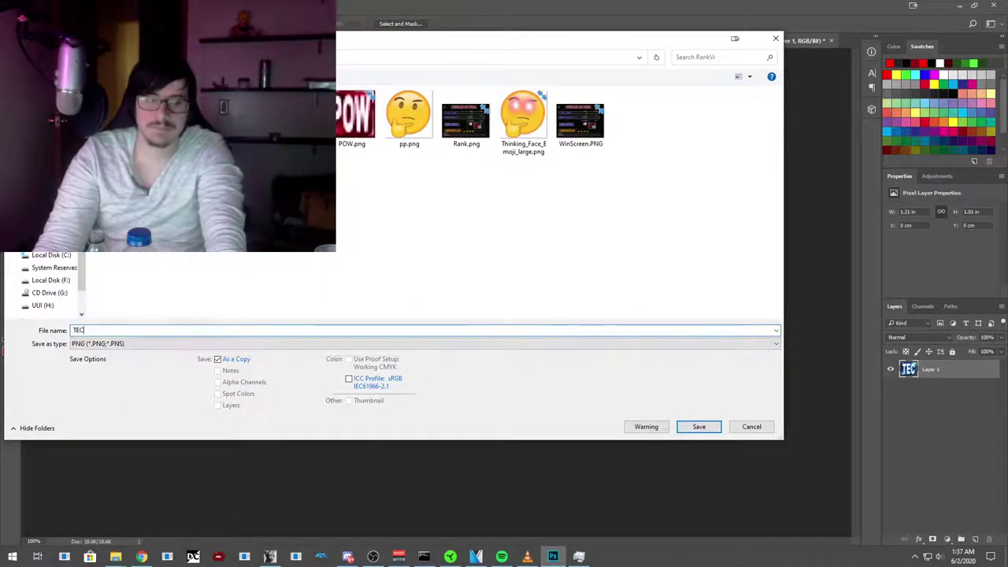
click(698, 427)
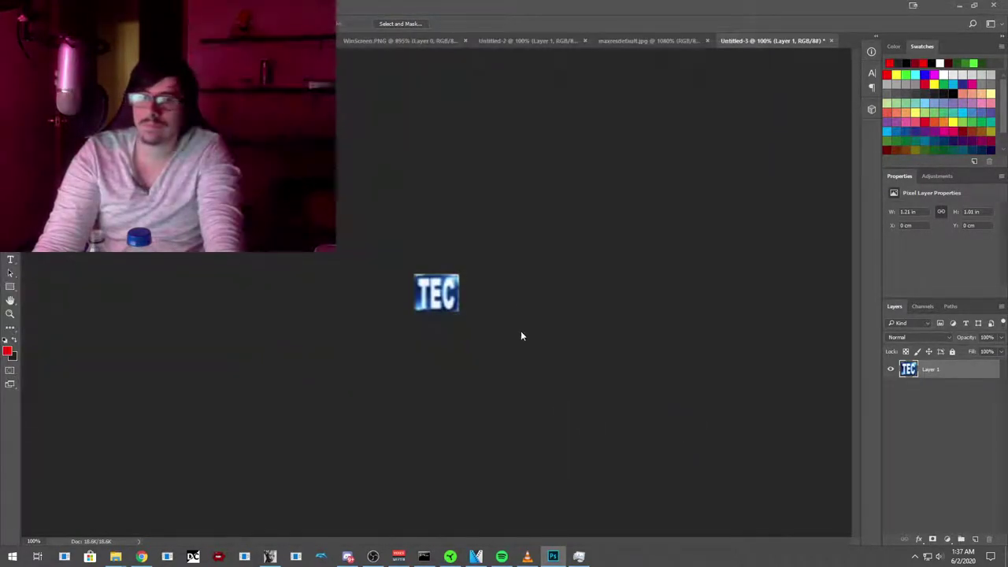
click(539, 177)
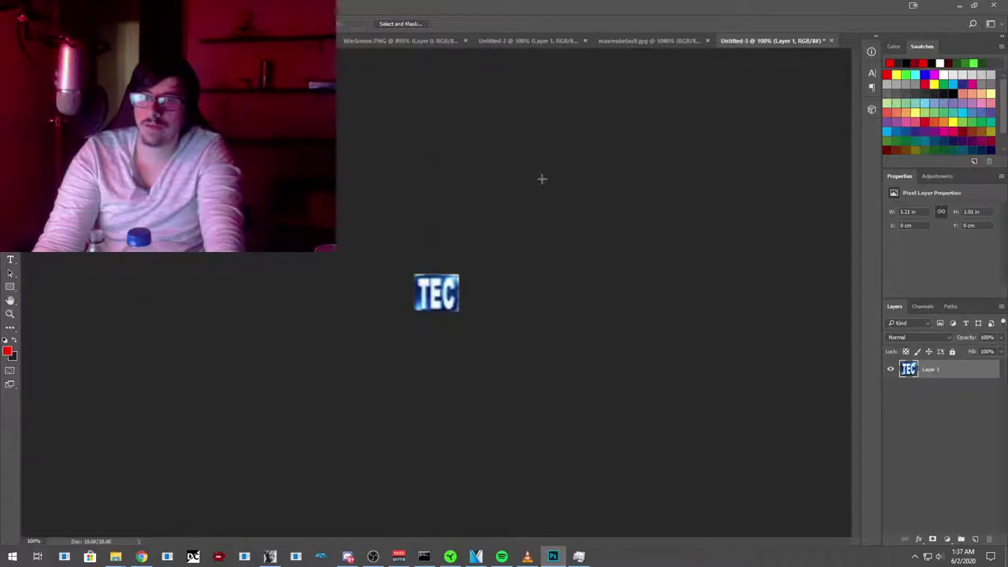
Step: Switch to Vegas and place the POW image on the track above the gameplay, spanning the markers at 00:00:28;16 and 00:00:29;13
click(960, 6)
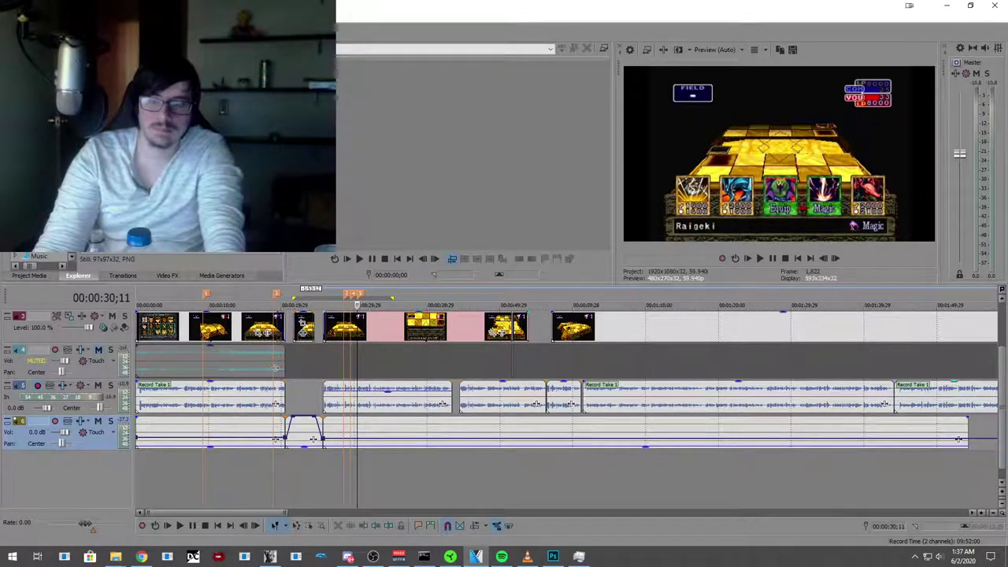
scroll(1004, 394, up, 2)
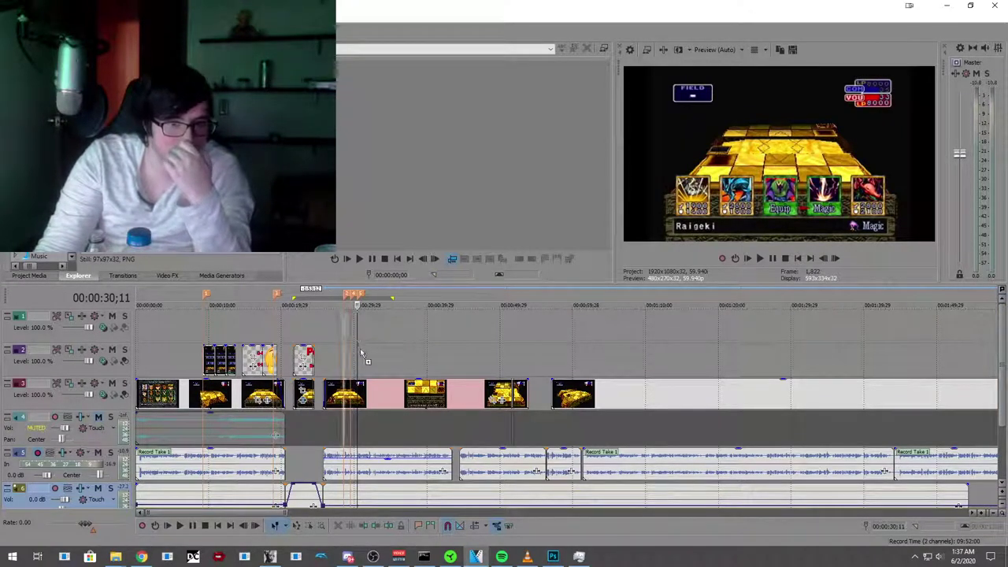
mouse_move(356, 362)
mouse_down()
mouse_move(367, 365)
mouse_move(349, 361)
mouse_up()
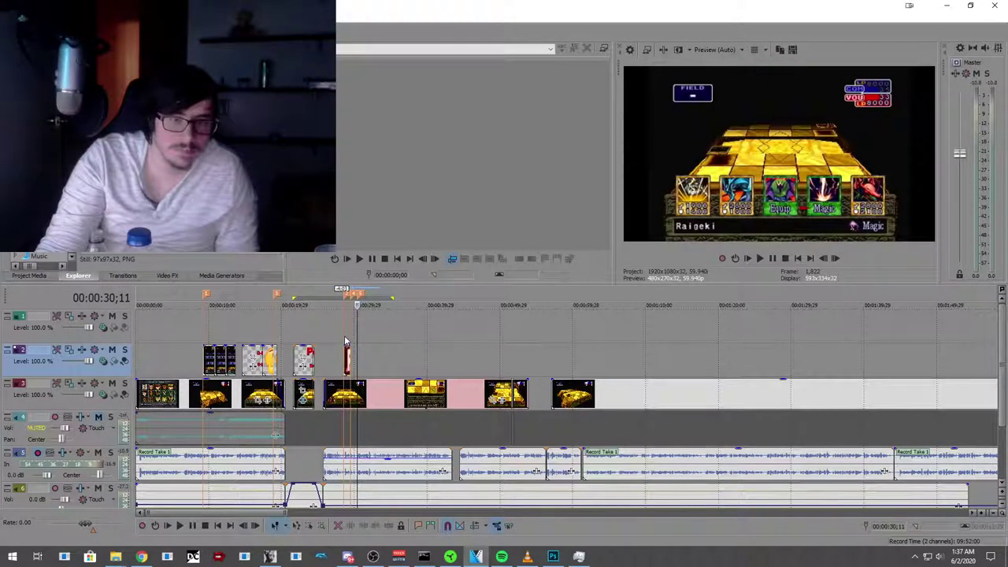
click(347, 338)
scroll(347, 339, up, 8)
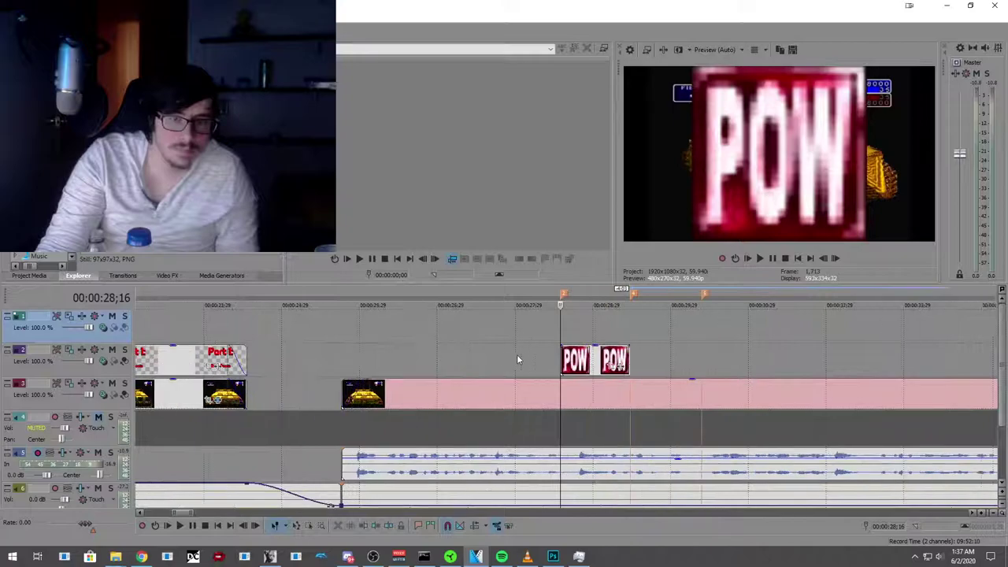
Step: Enlarge the Pan/Crop frame of the POW event so the badge shrinks, and reposition it near the middle of the picture
click(617, 317)
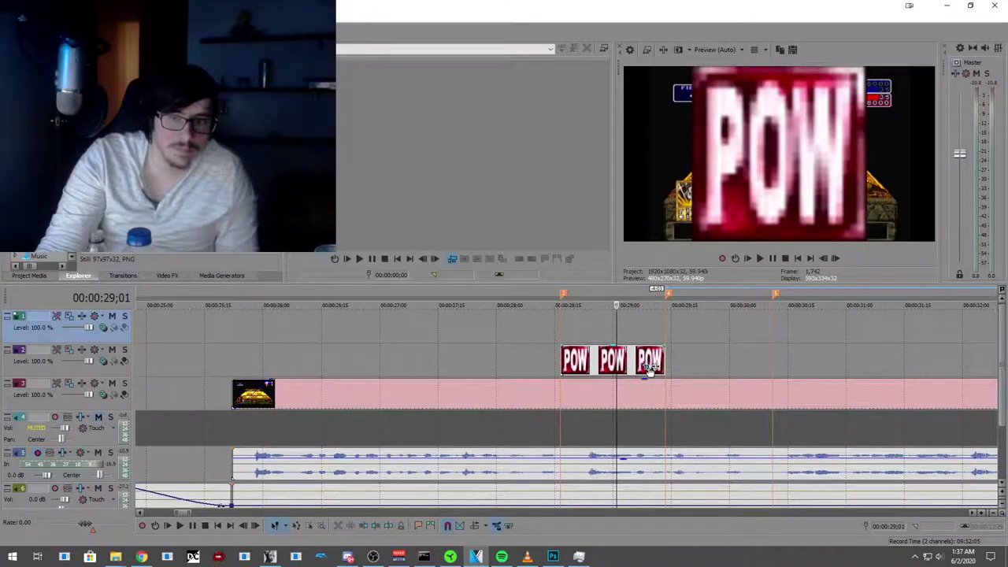
click(650, 368)
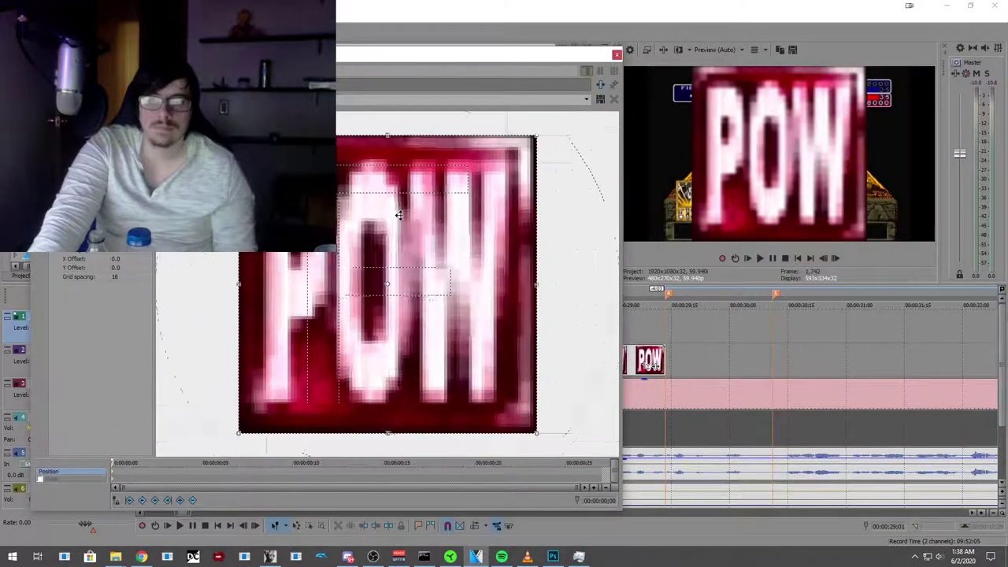
scroll(431, 224, down, 5)
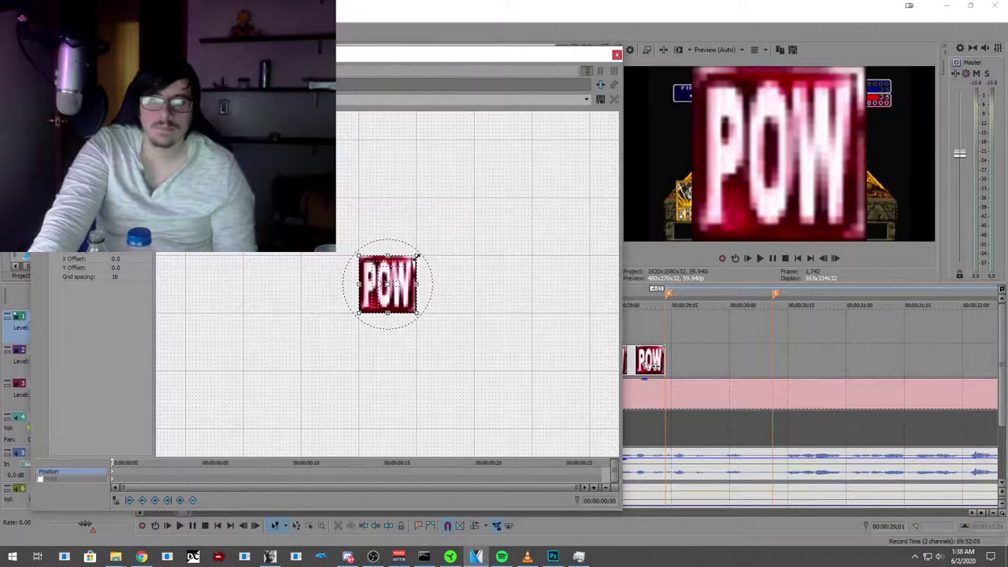
drag(420, 254, 477, 194)
drag(408, 254, 380, 277)
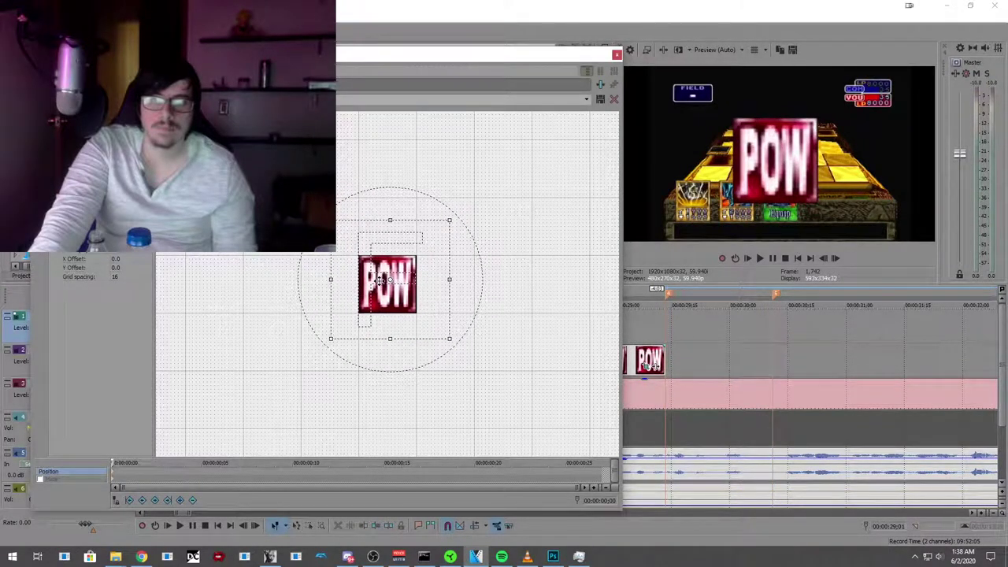
click(617, 56)
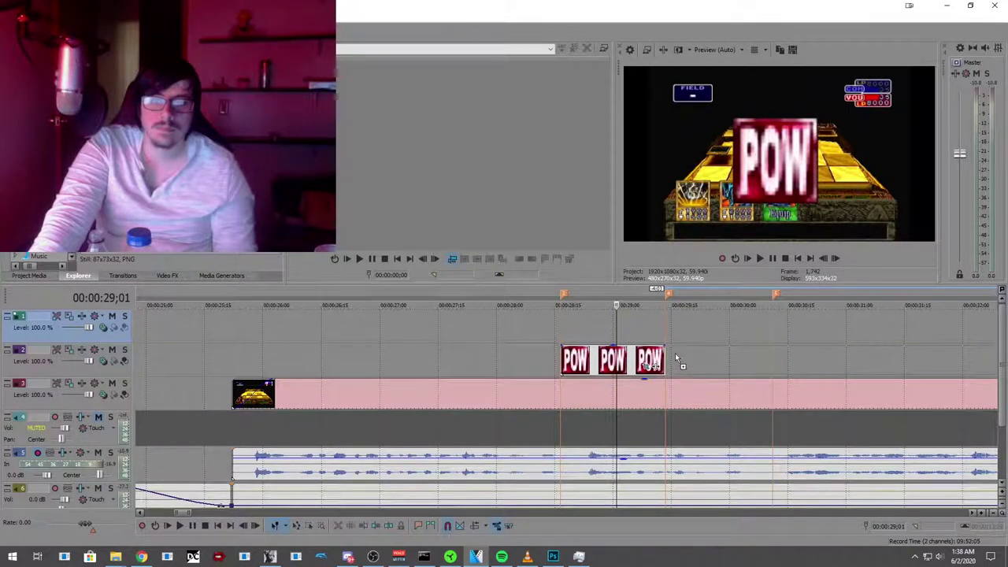
Step: Place the TEC image directly after POW up to the next marker, and shrink and centre it with Pan/Crop
scroll(674, 359, down, 4)
drag(768, 360, 611, 361)
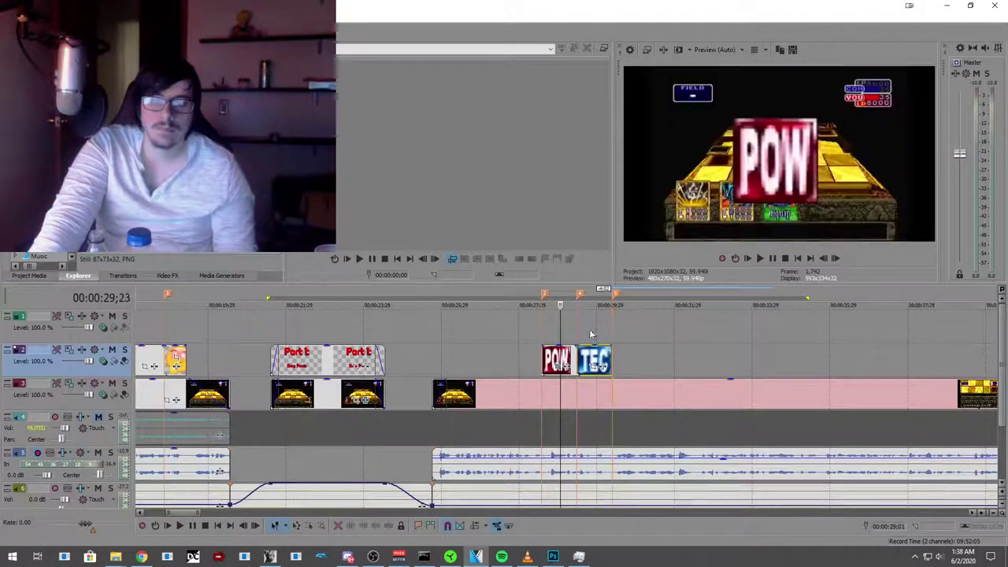
click(590, 366)
click(599, 366)
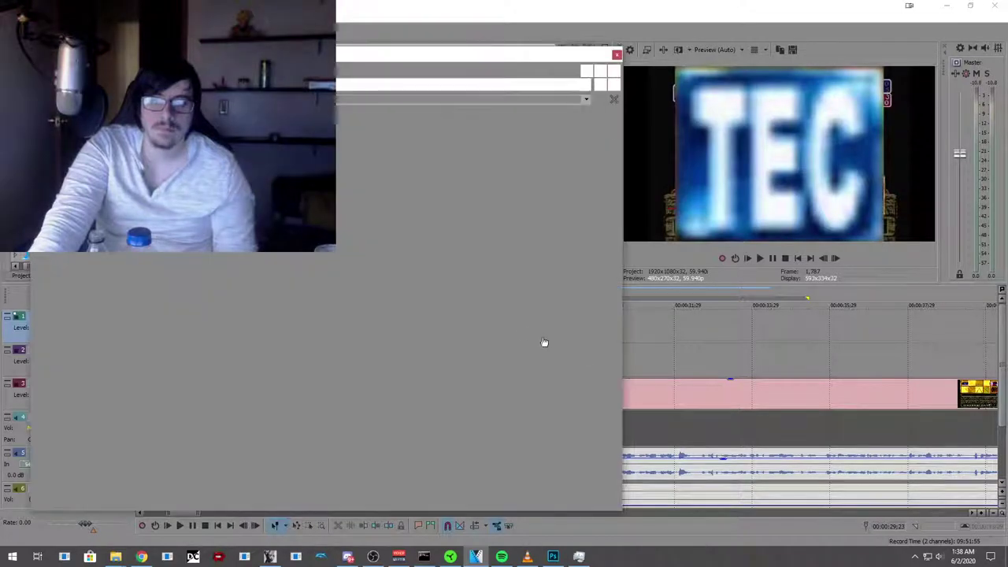
scroll(461, 249, down, 6)
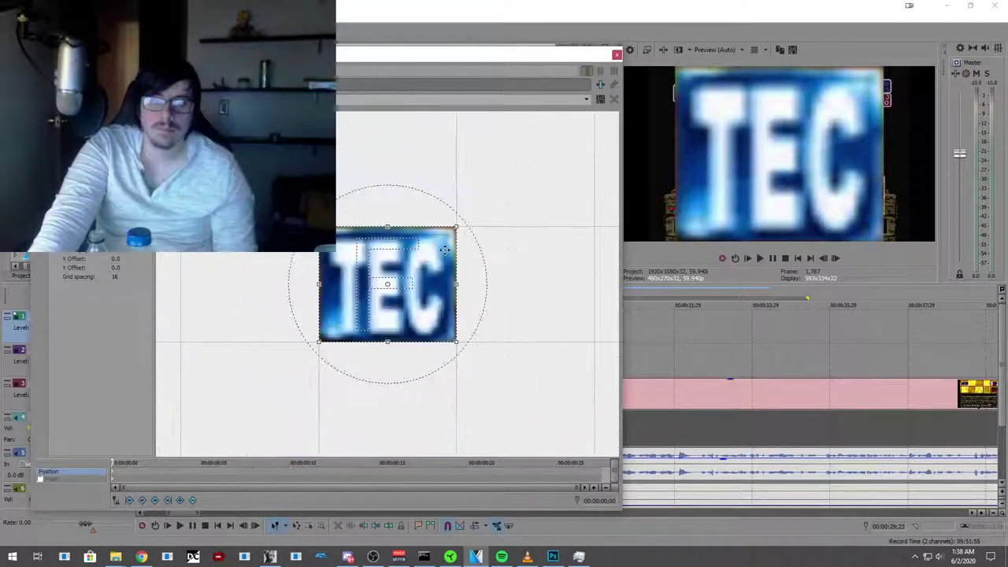
drag(466, 207, 502, 176)
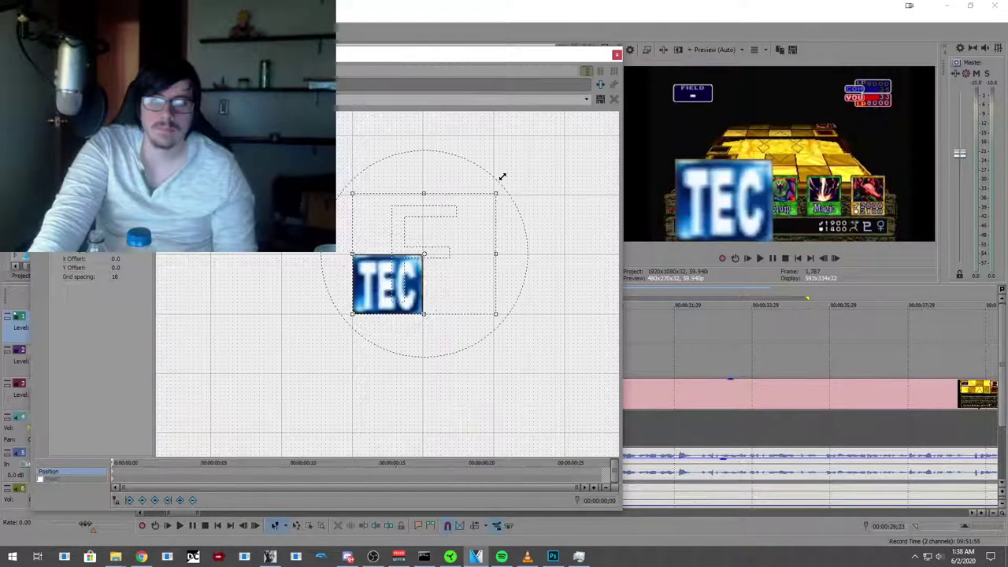
drag(401, 253, 378, 268)
click(617, 56)
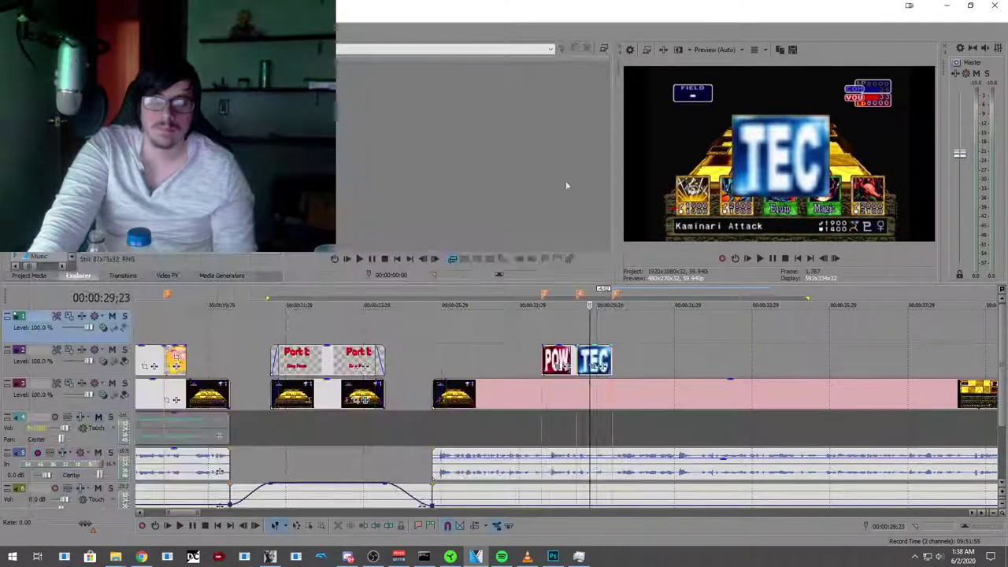
Step: Play back the timeline from 00:00:16;02 through the POW and TEC badges to check their timing
scroll(495, 333, down, 4)
scroll(341, 361, up, 2)
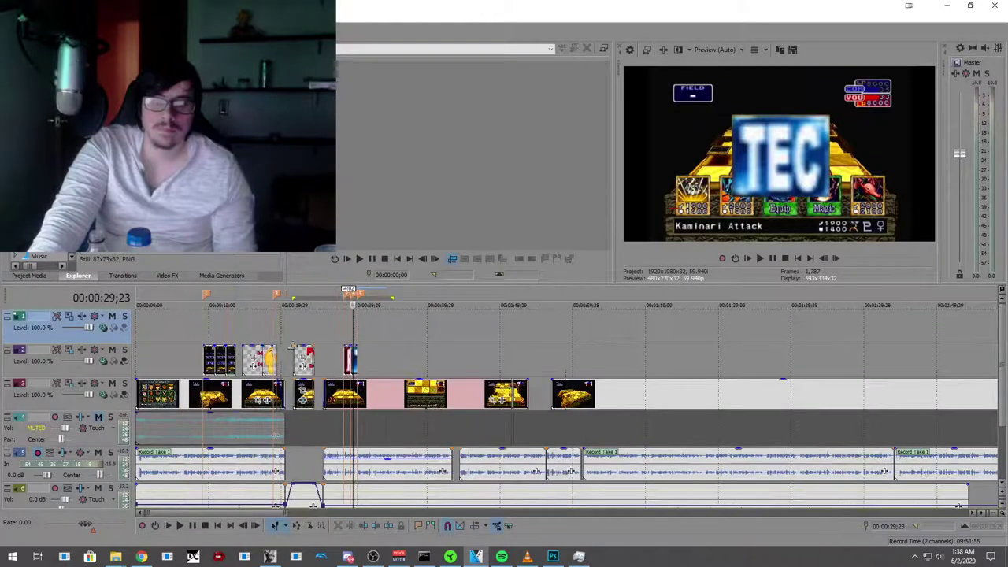
click(253, 329)
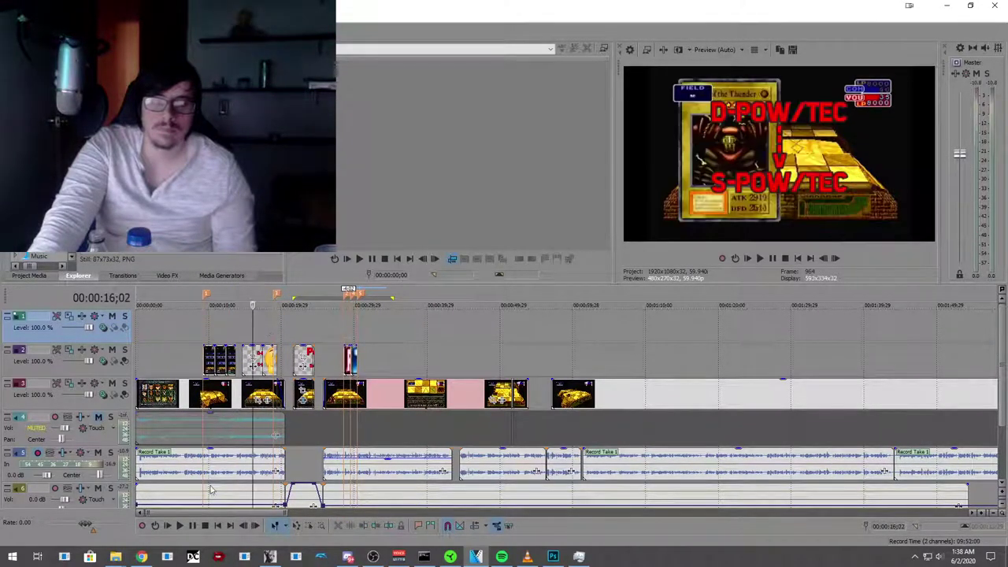
click(179, 526)
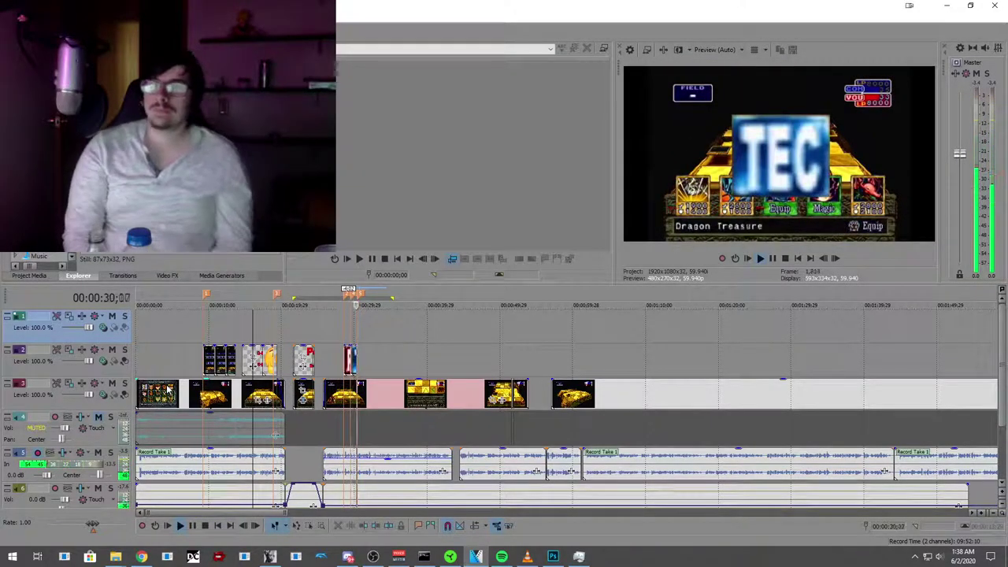
click(195, 527)
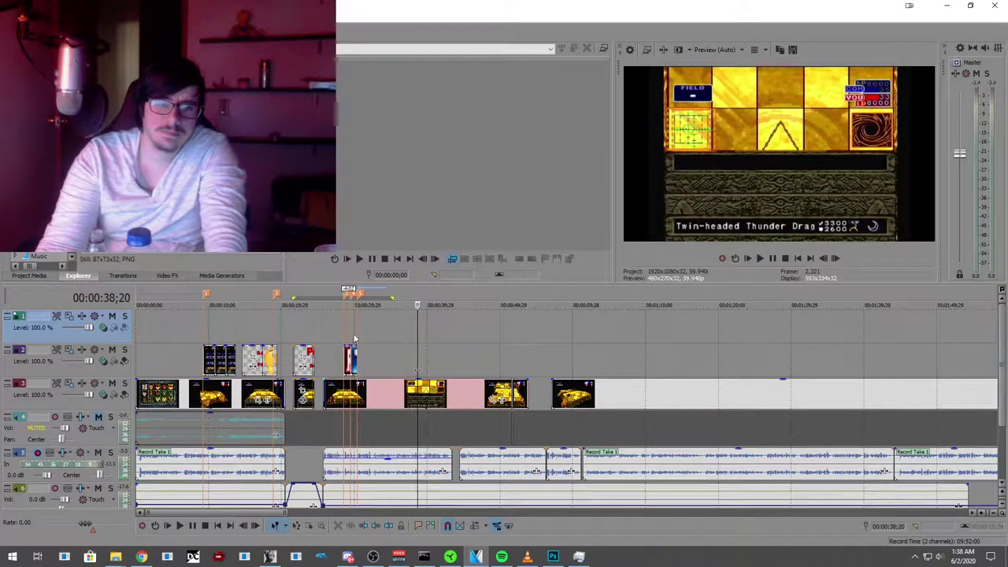
Step: Play on from just after the TEC badge and add a marker at 00:00:31;26
click(359, 334)
click(195, 528)
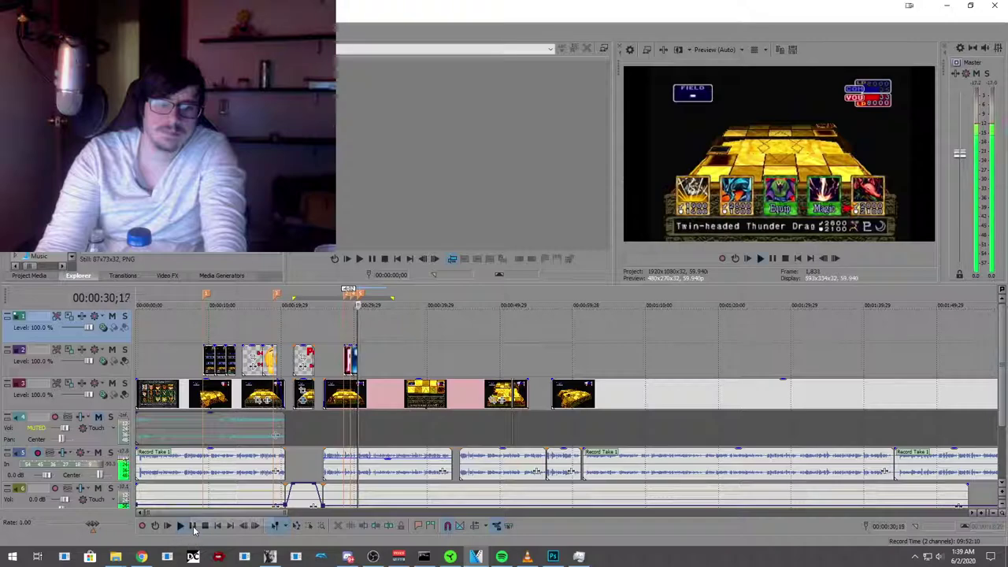
click(195, 528)
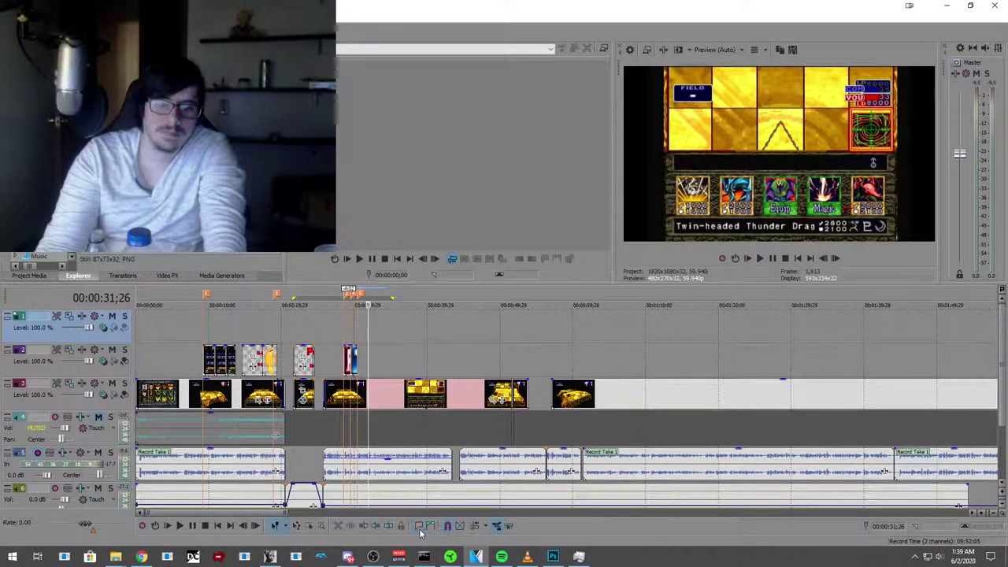
Step: Play further through the narration, replay from 00:00:36;26, and add a marker at 00:00:39;14
click(180, 526)
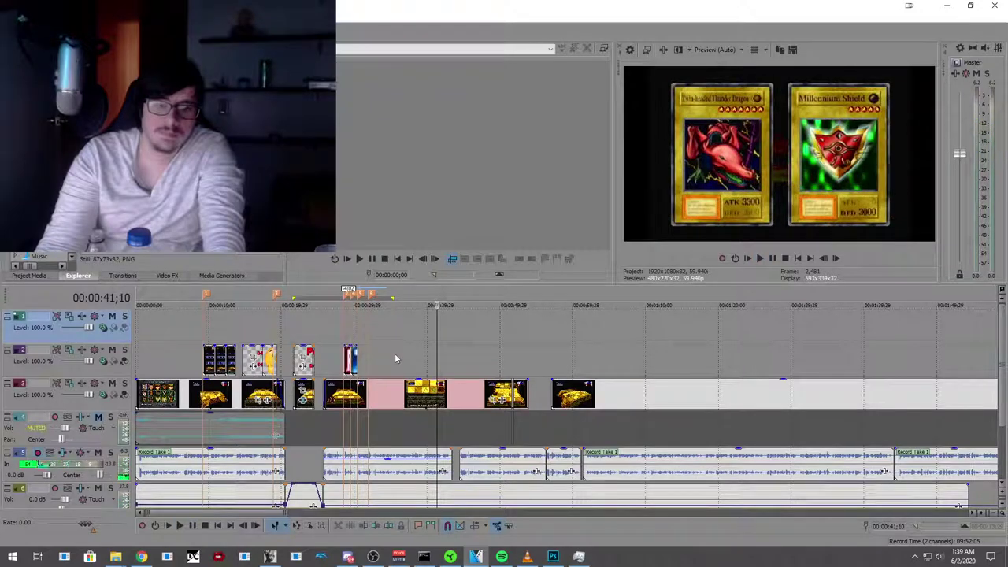
key(space)
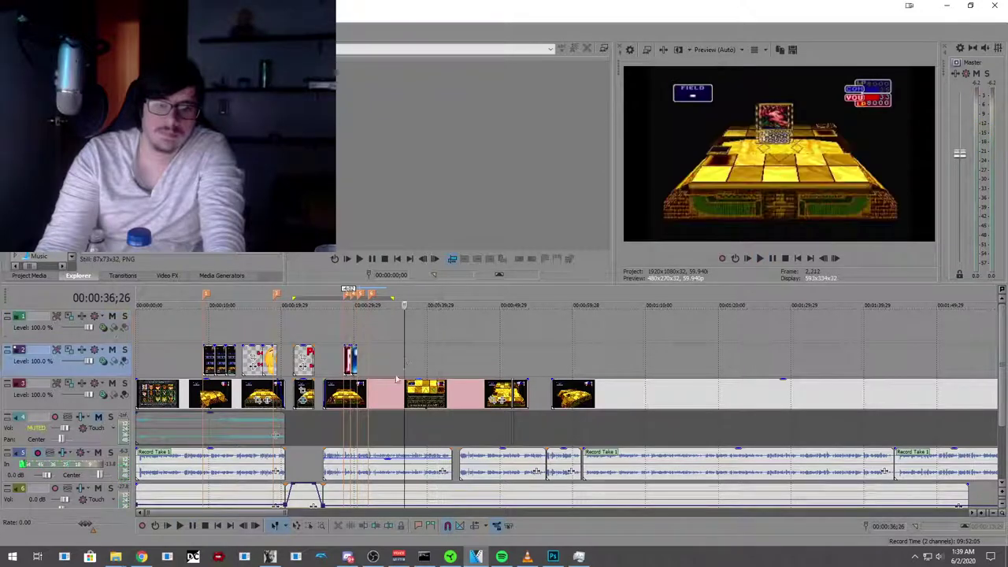
click(179, 525)
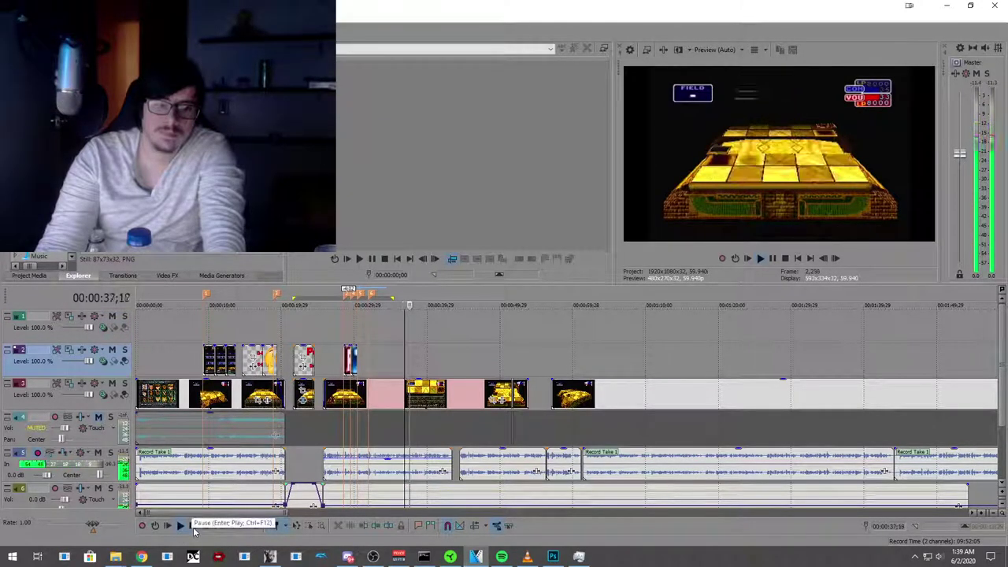
click(193, 527)
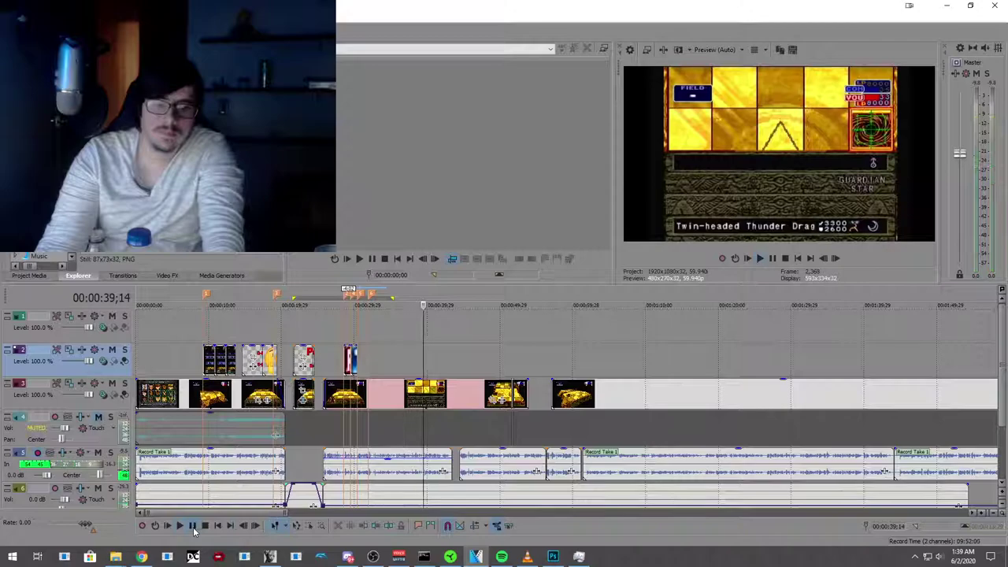
click(418, 526)
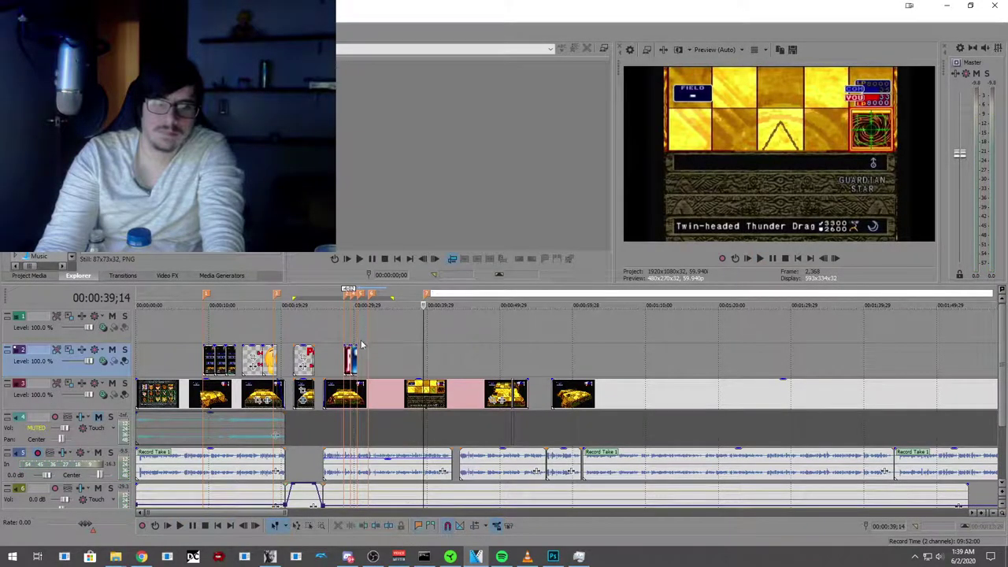
Step: Copy the POW event and paste it on the same track, stretching it to span the markers at 00:00:31;26 and 00:00:39;14
click(394, 338)
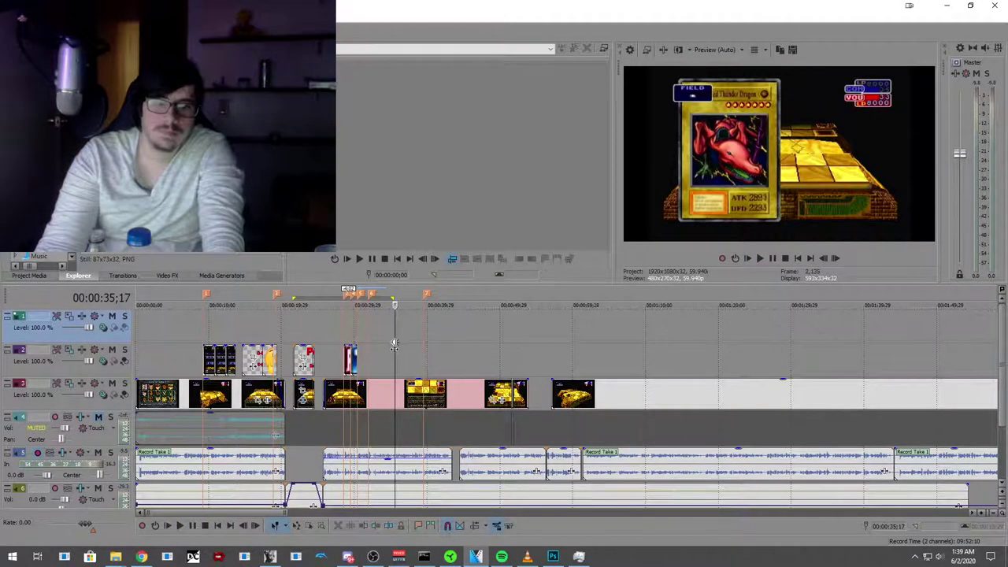
scroll(395, 344, up, 6)
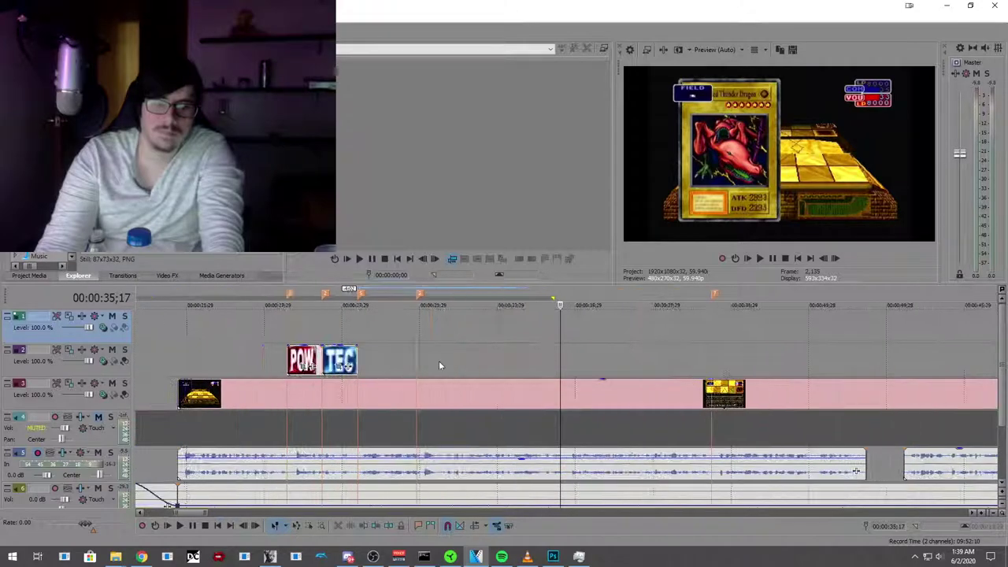
right_click(306, 357)
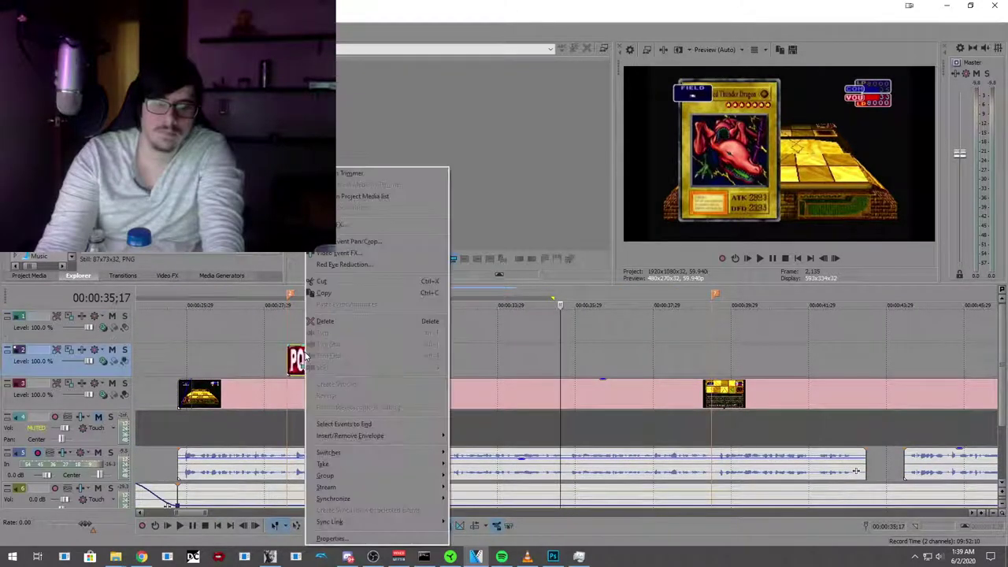
click(347, 293)
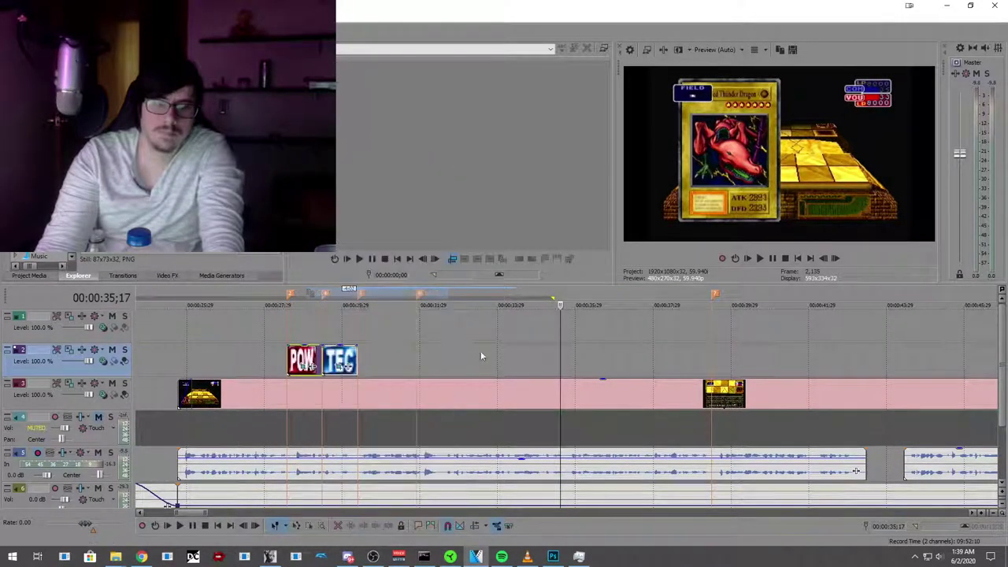
right_click(545, 351)
click(563, 358)
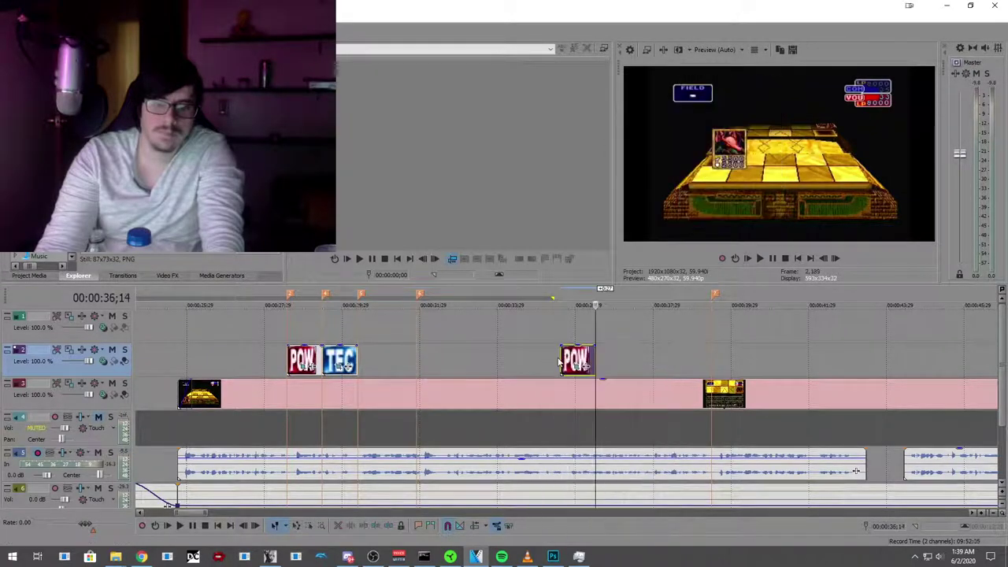
click(573, 338)
drag(586, 359, 715, 358)
Step: Play back the timeline from 00:00:27;09 past the second POW badge to check its timing
scroll(453, 358, down, 3)
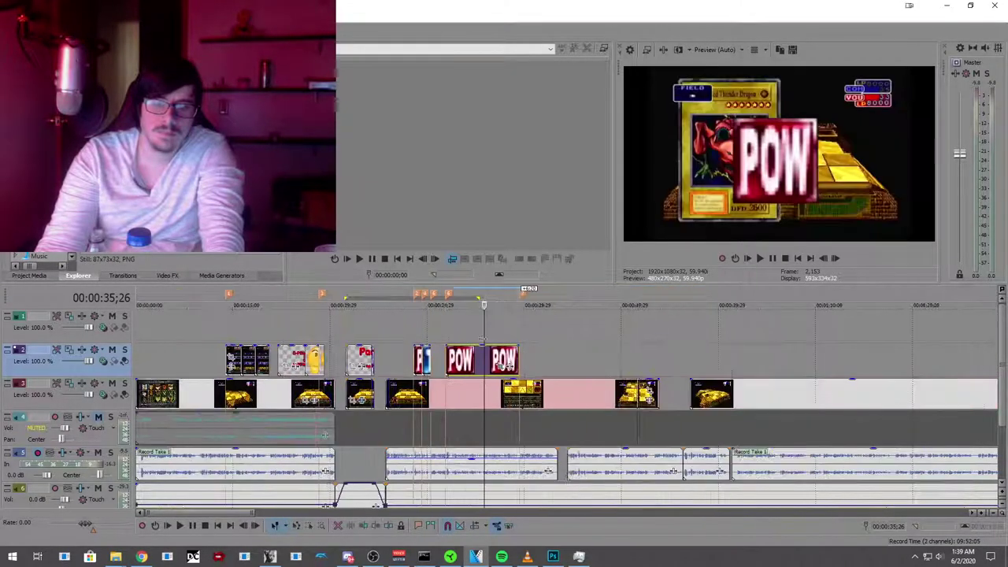
scroll(466, 349, down, 2)
click(334, 326)
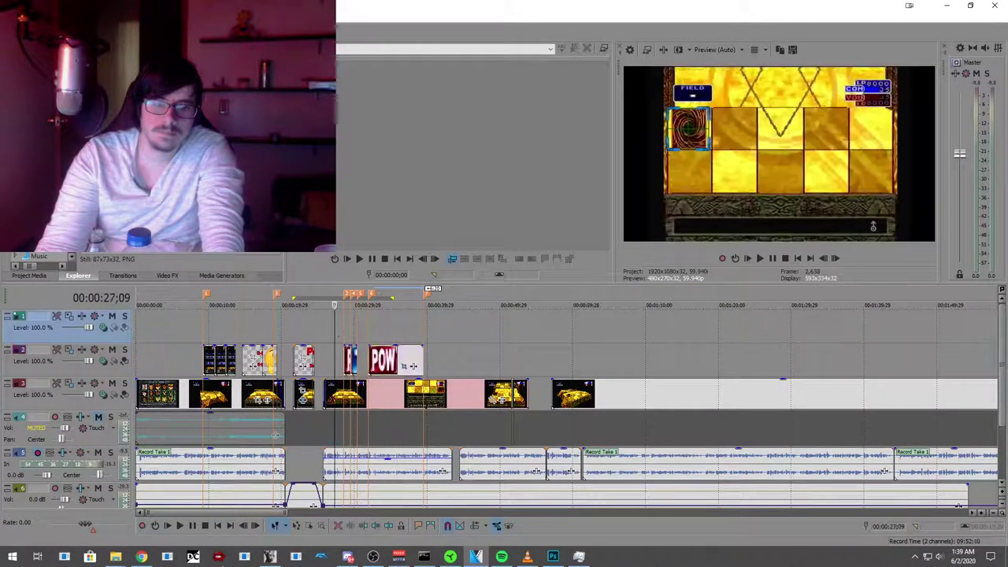
click(179, 526)
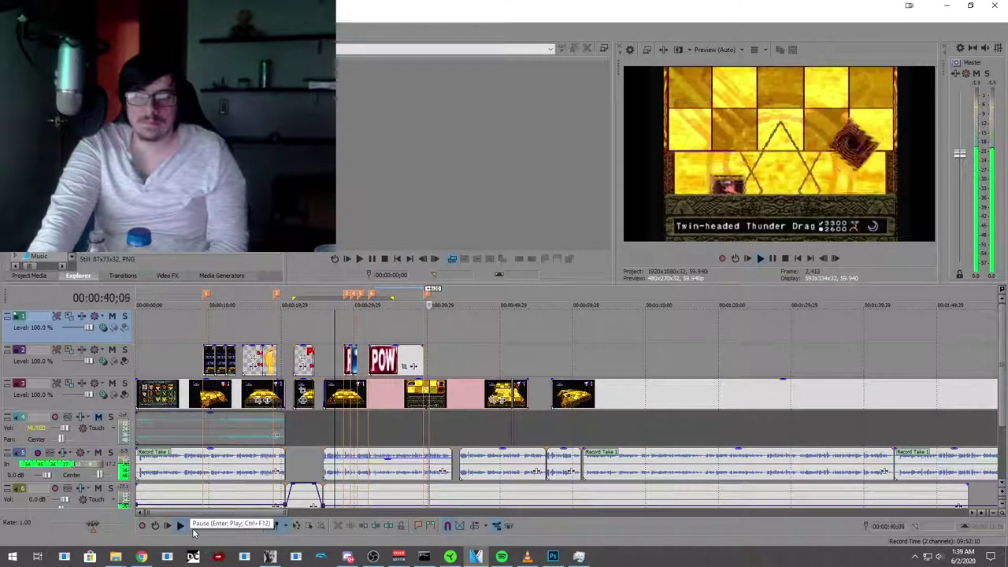
click(193, 528)
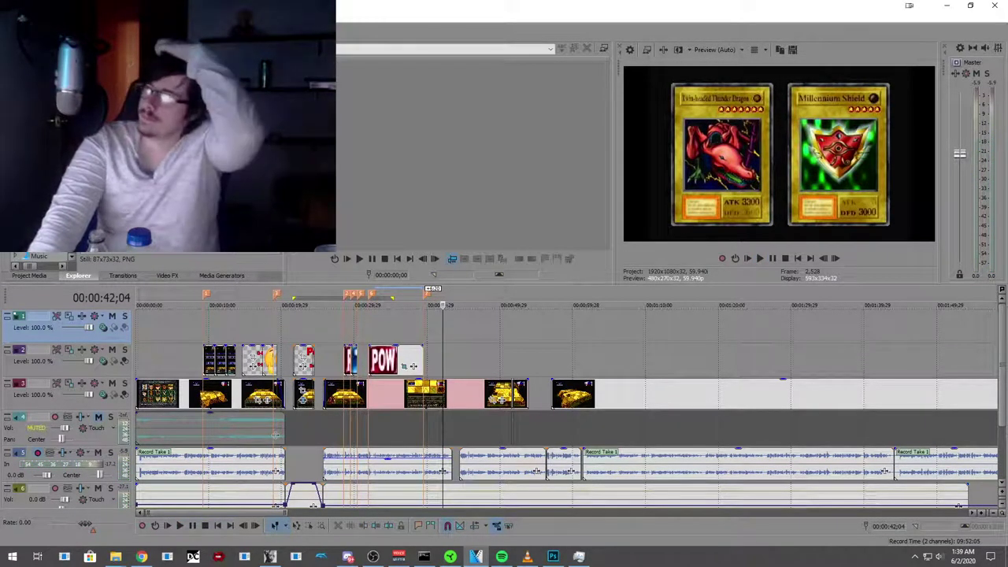
click(141, 557)
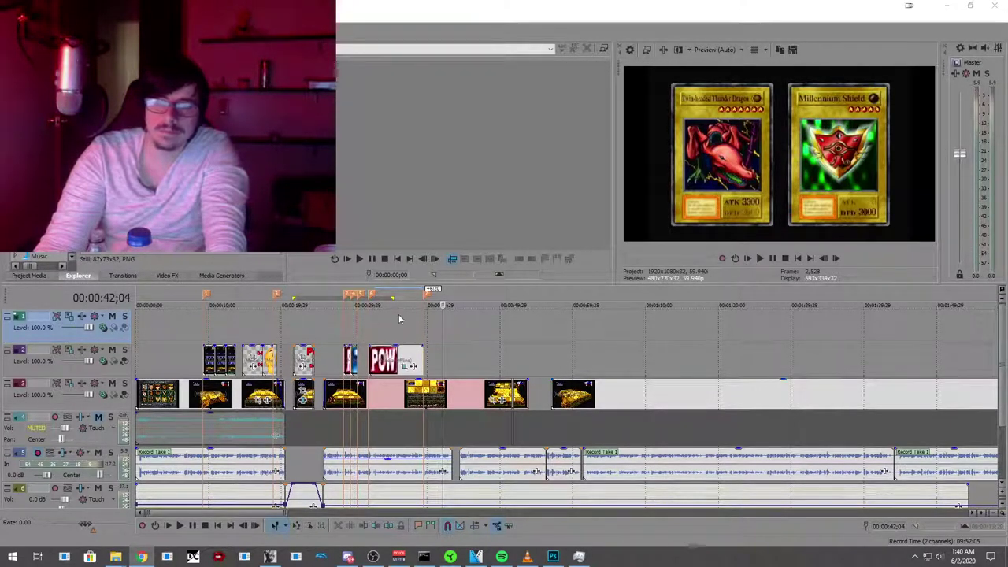
Step: Replay from the middle of the second POW event and add a marker at 00:00:42;00
click(180, 527)
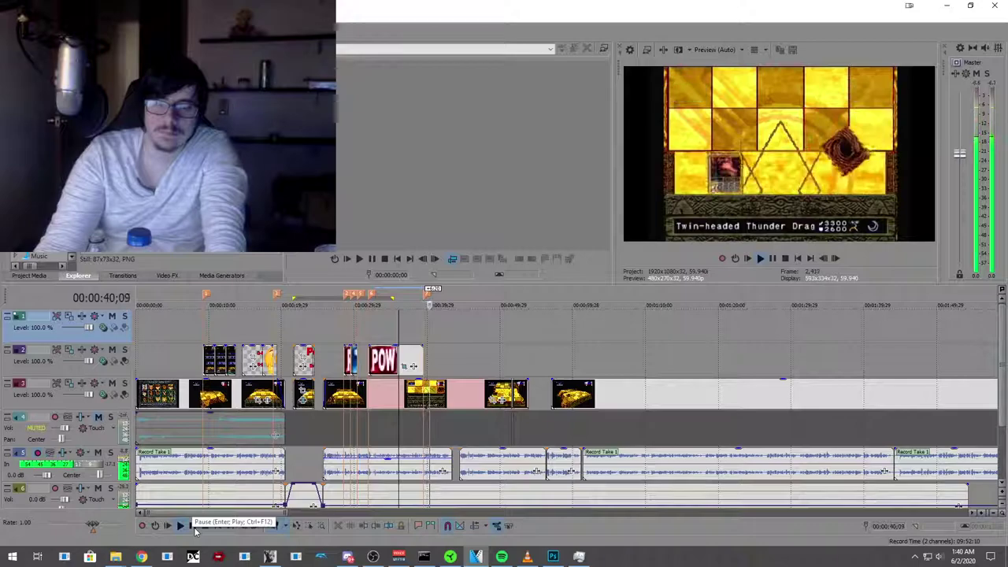
click(195, 530)
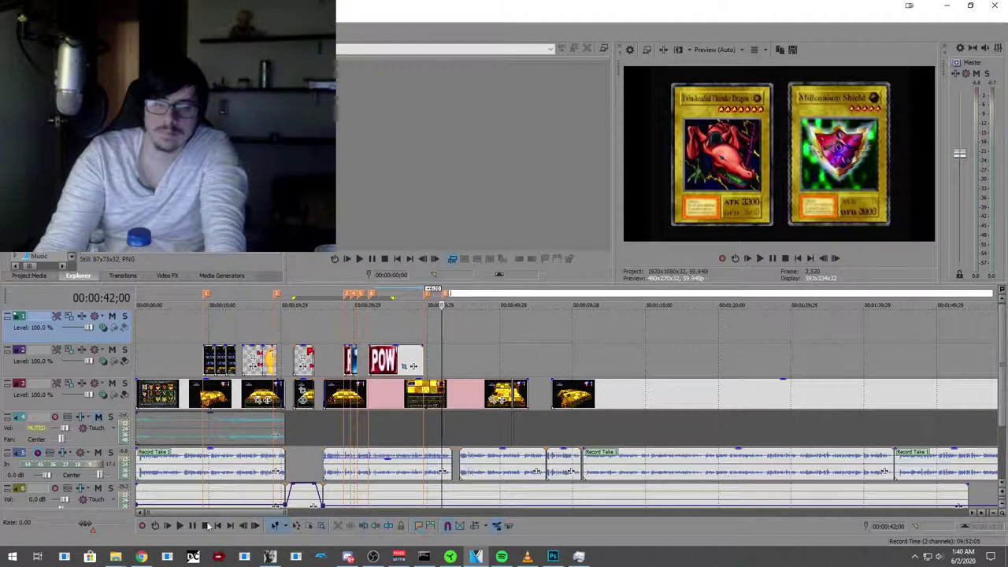
Step: Play on from 00:00:42;00 to 00:00:43;03 and delete the marker at 00:00:42;00
click(195, 530)
click(197, 530)
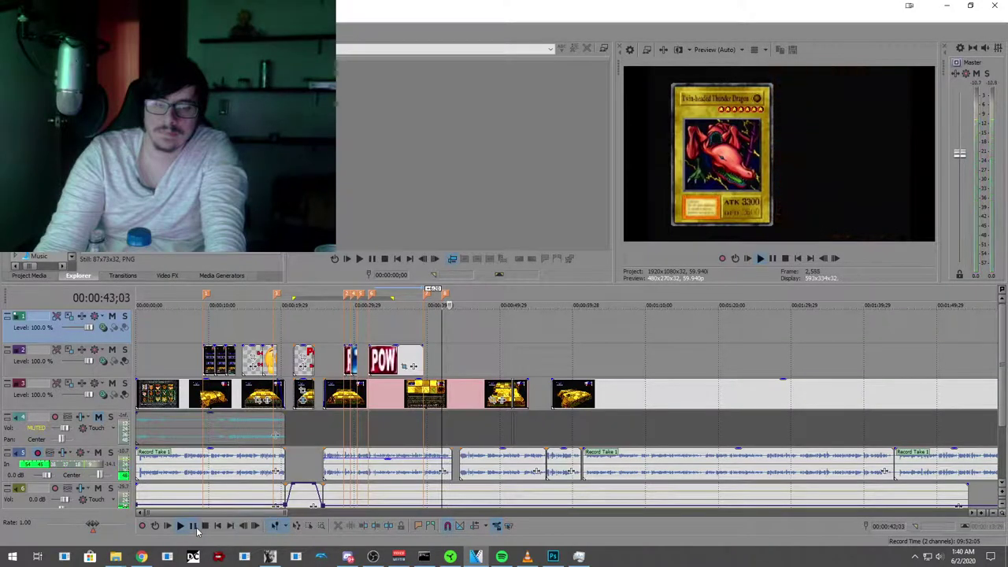
right_click(445, 296)
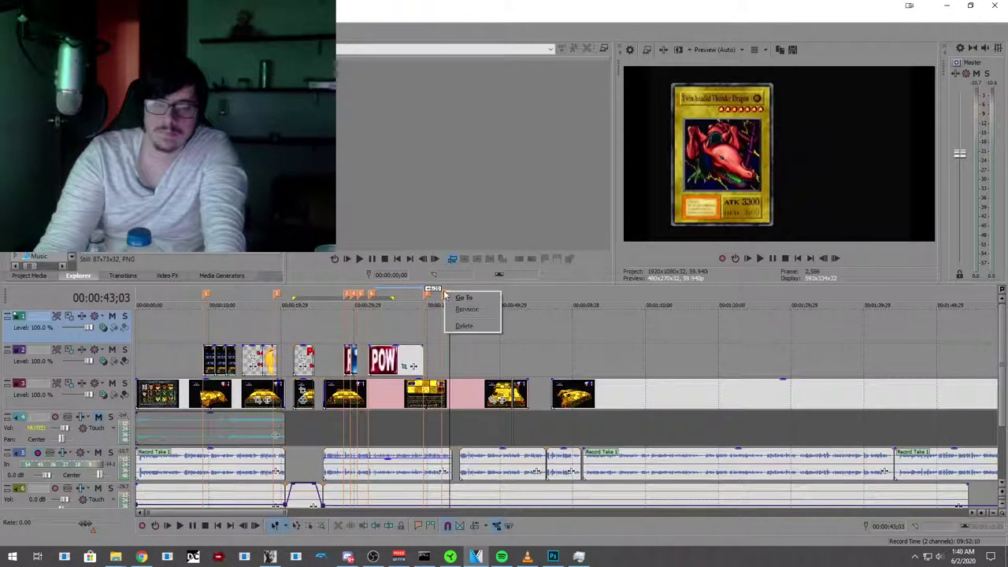
click(476, 325)
Step: Place the playhead at 00:00:42;05 and play back the end of the narration clip from there
click(438, 342)
scroll(438, 353, up, 5)
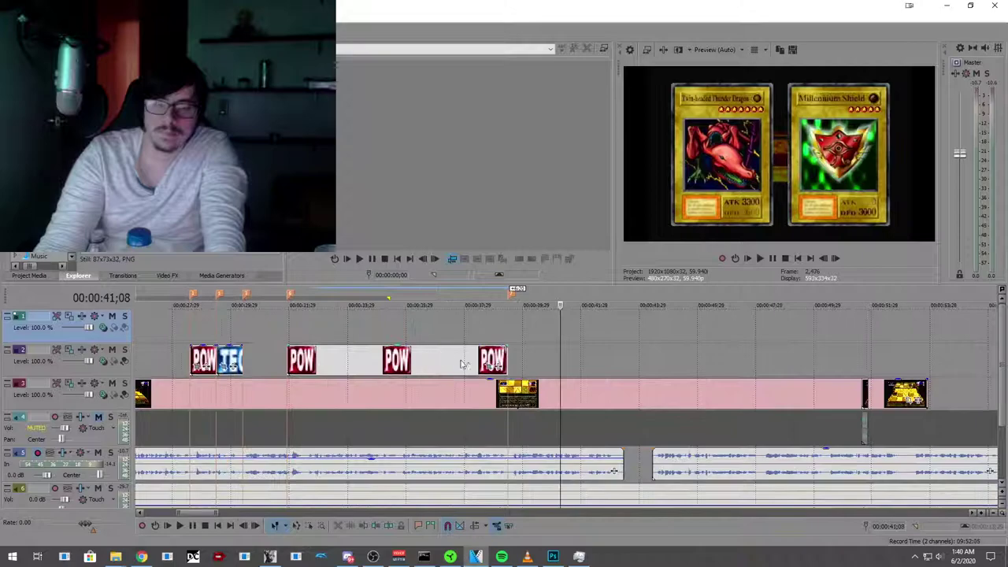
drag(558, 357, 632, 357)
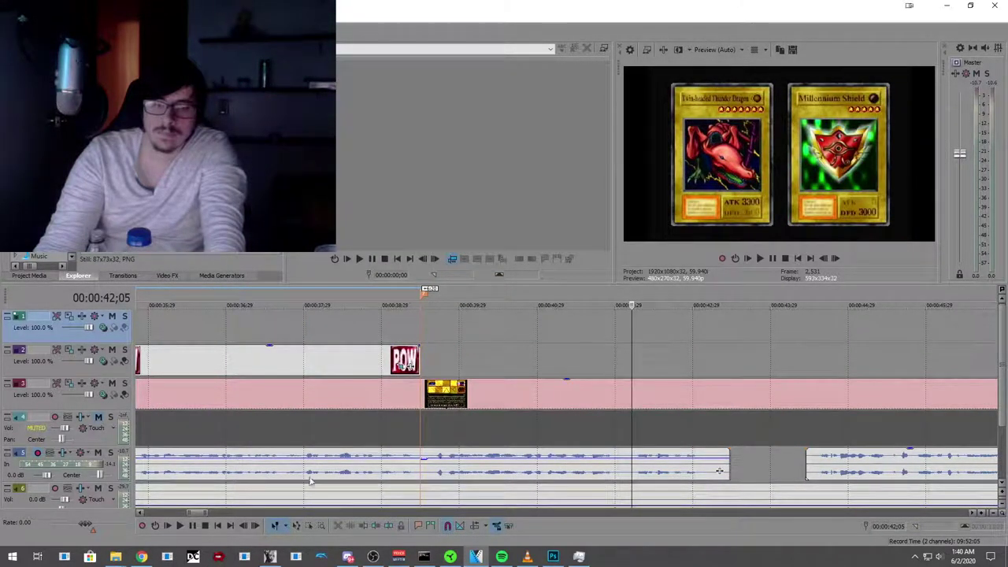
click(180, 526)
click(205, 525)
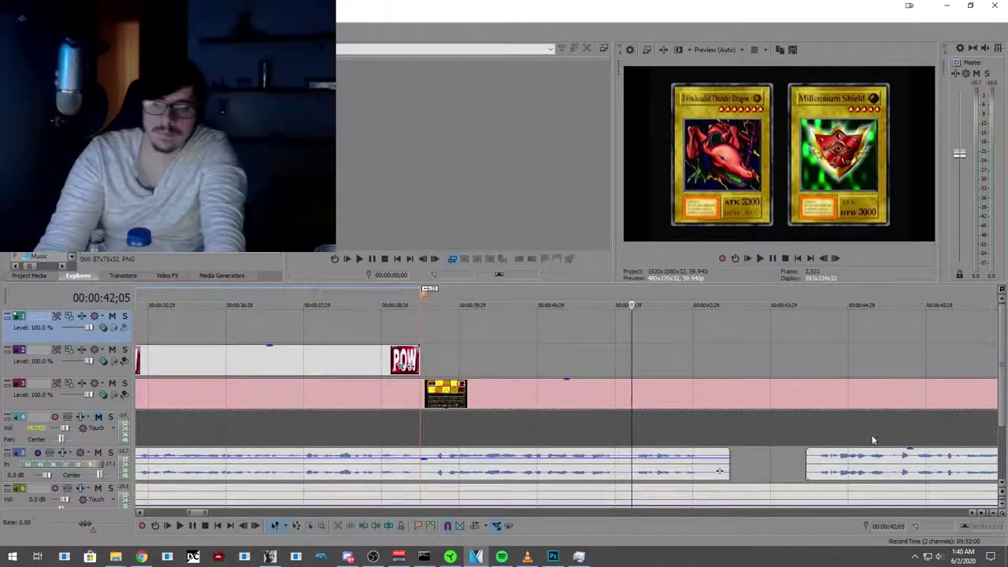
Step: Try pasting the thumbs-up face image at 00:00:42;05, trimmed to the end of the narration clip, and delete it again
click(640, 357)
key(ctrl+v)
scroll(639, 356, down, 3)
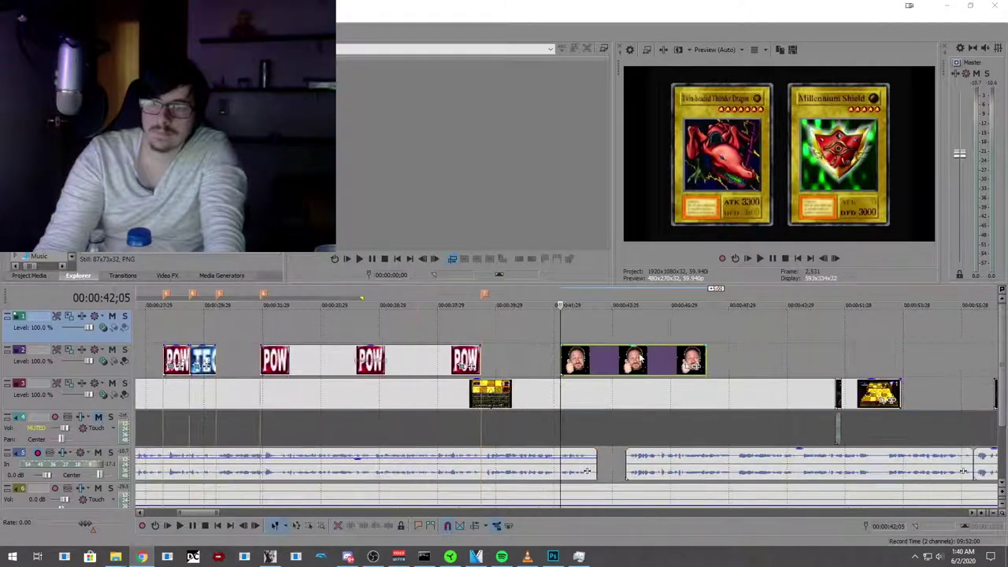
drag(705, 362, 596, 364)
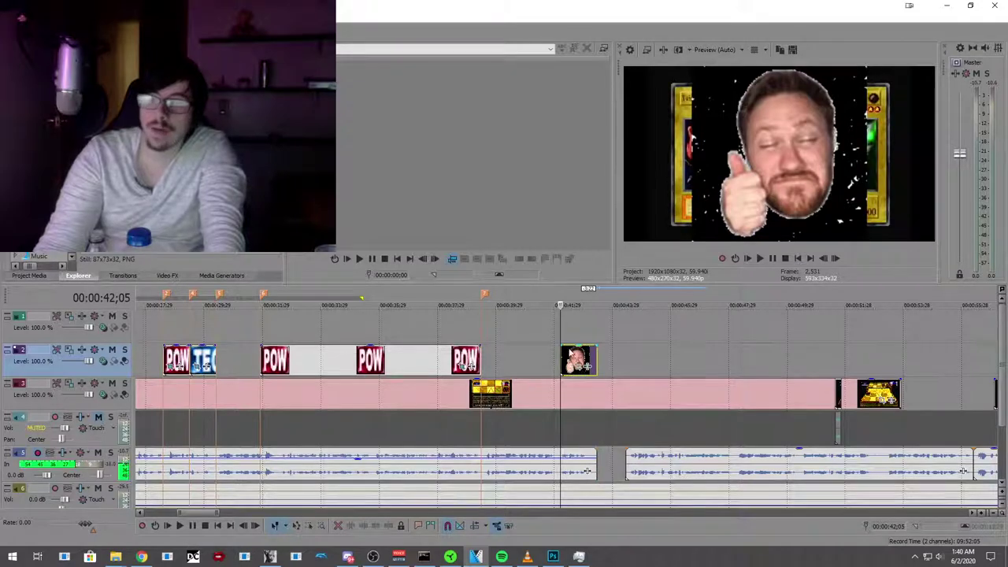
scroll(577, 335, down, 2)
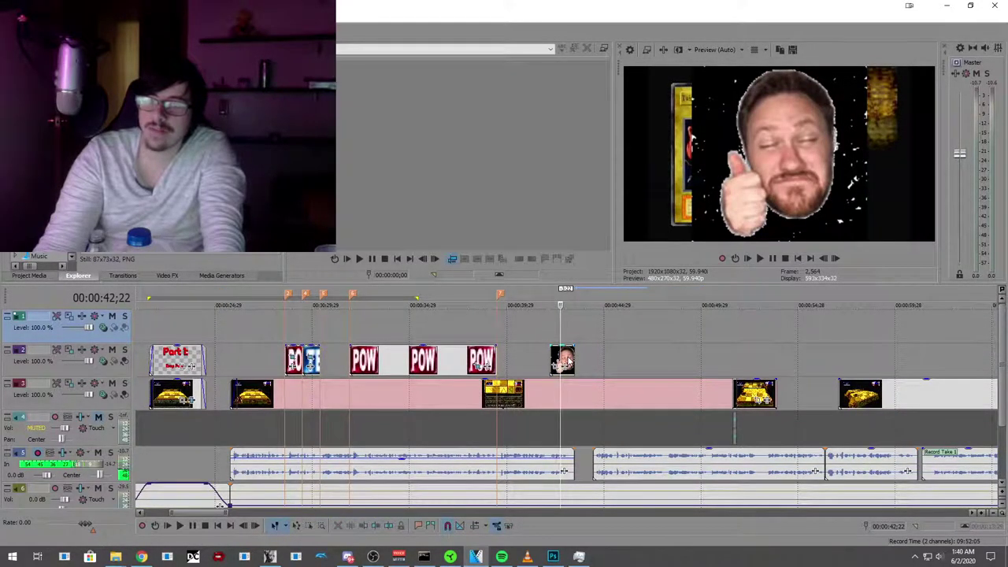
right_click(565, 360)
click(659, 323)
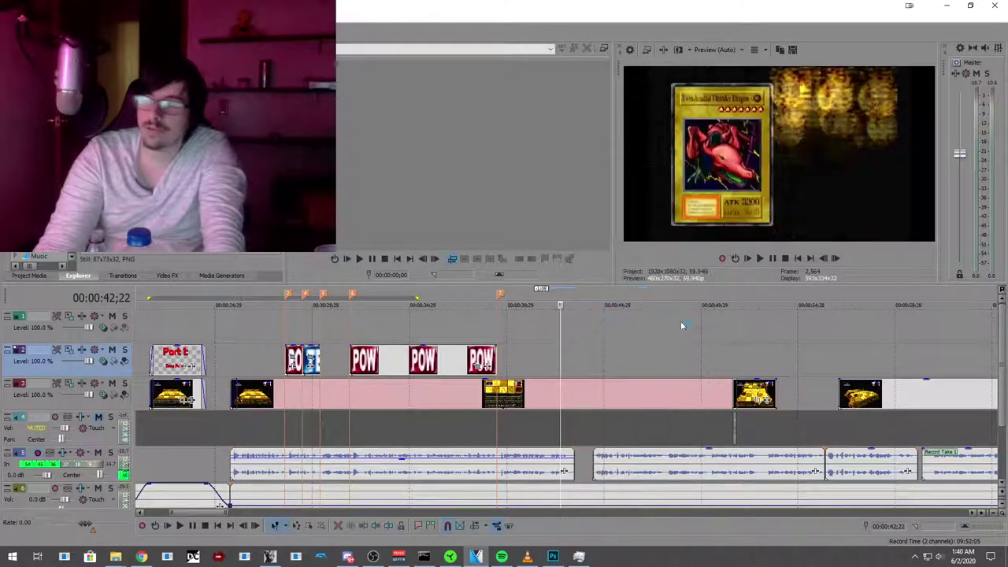
Step: Switch to Chrome, open Snipping Tool and start a new screen snip
click(141, 557)
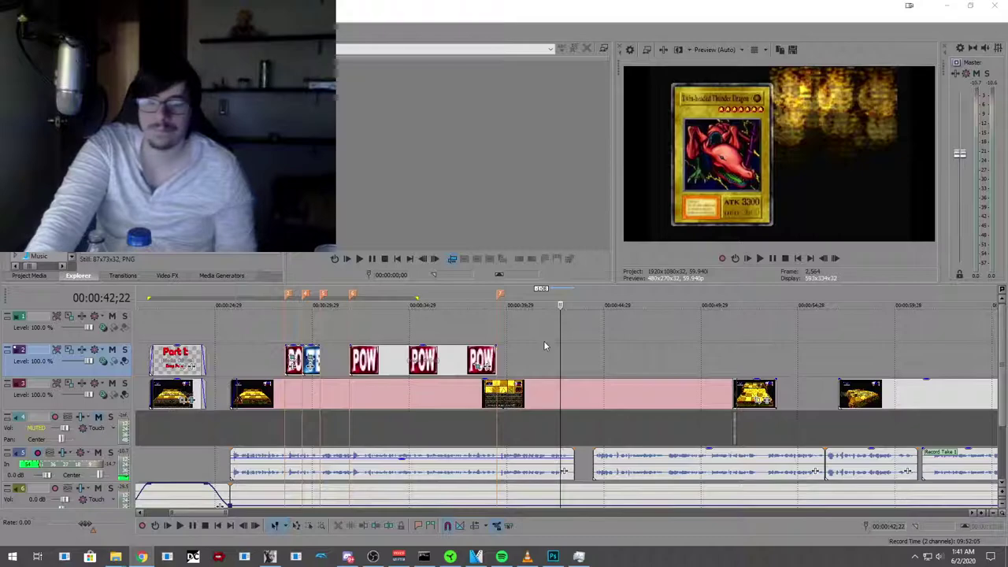
key(super)
text(sn)
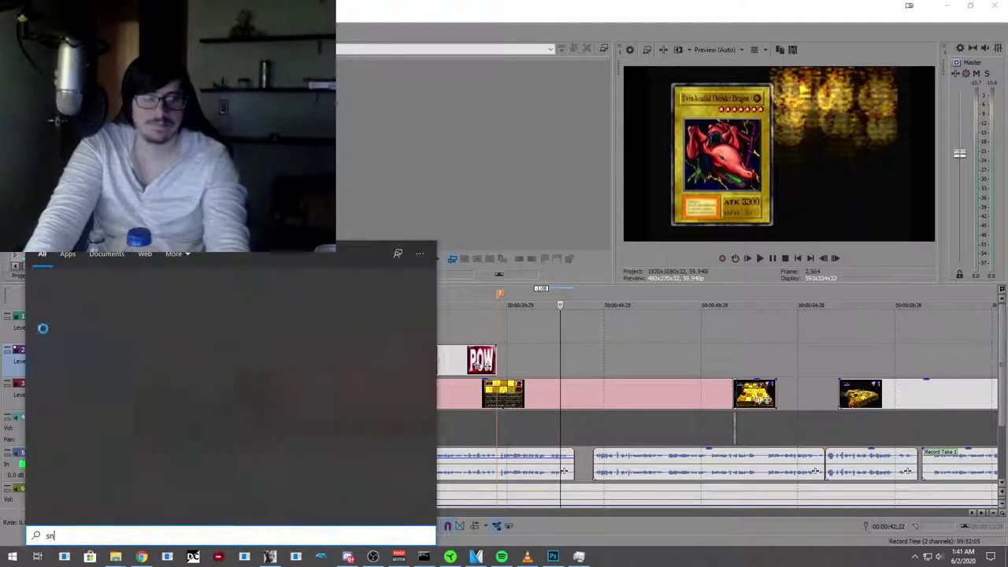
click(126, 297)
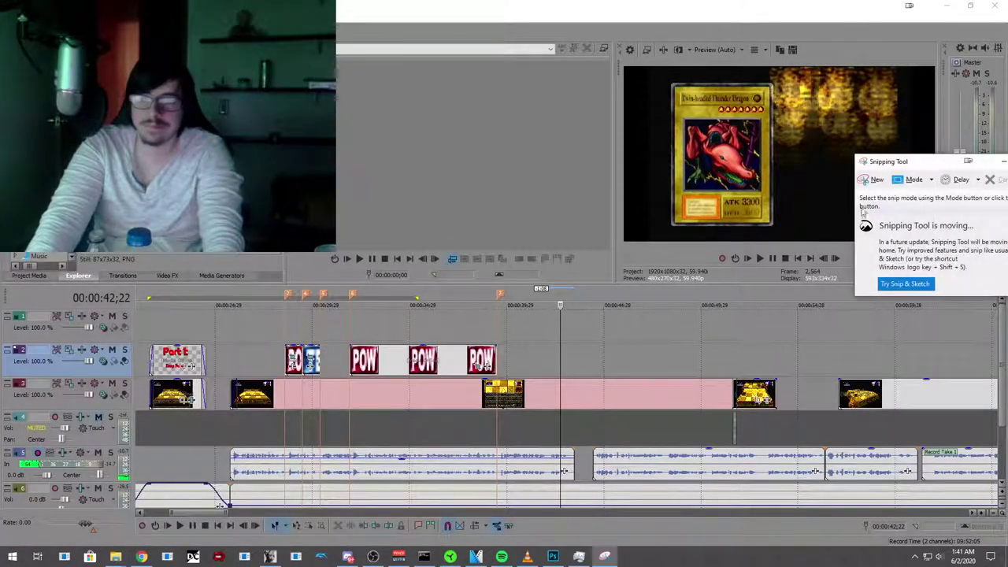
click(871, 181)
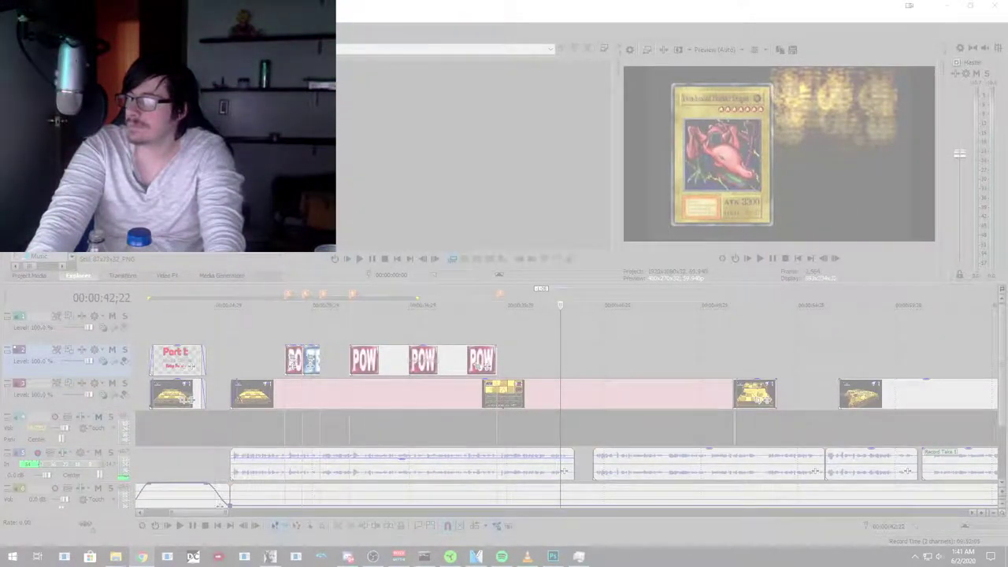
key(Escape)
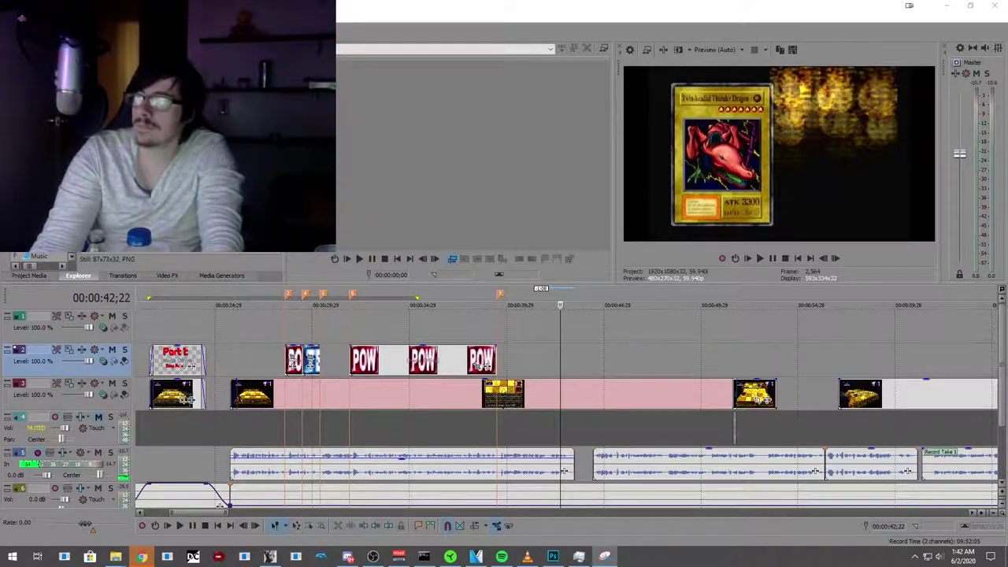
Step: Play from 00:00:37;28 to 00:00:42;04, place the frowning man's image there on the badge track, and trim it to roughly the narration clip's end
click(467, 320)
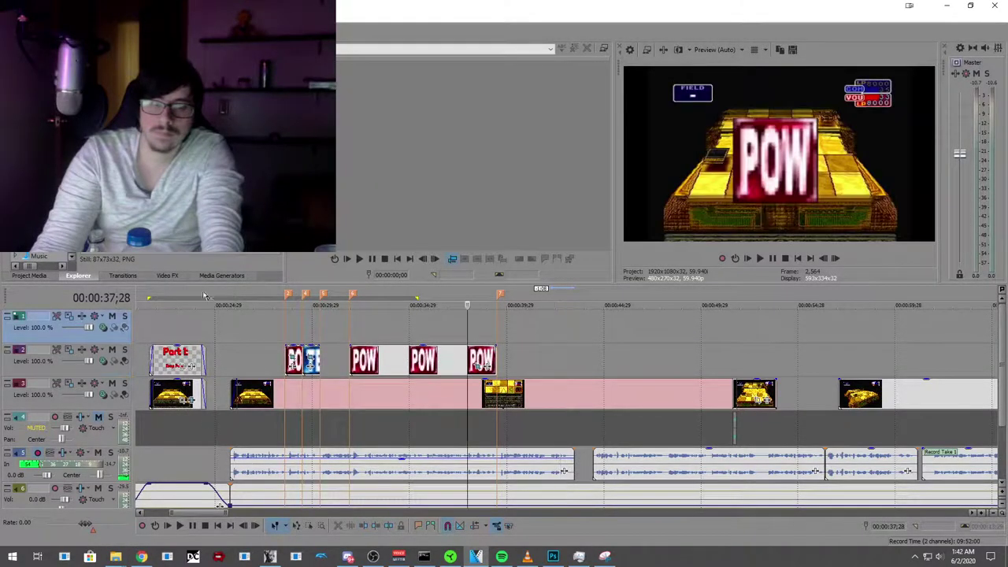
click(186, 526)
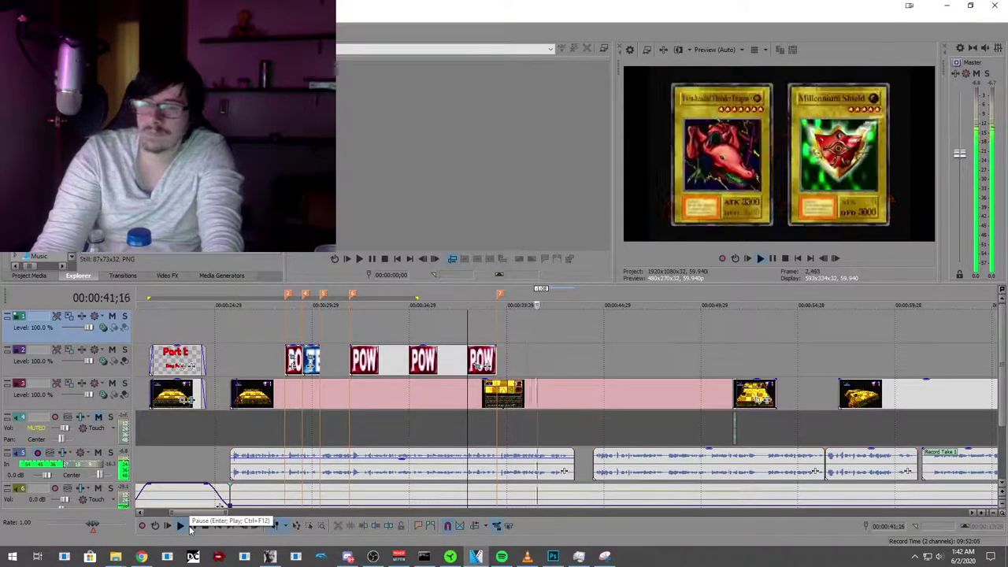
click(189, 529)
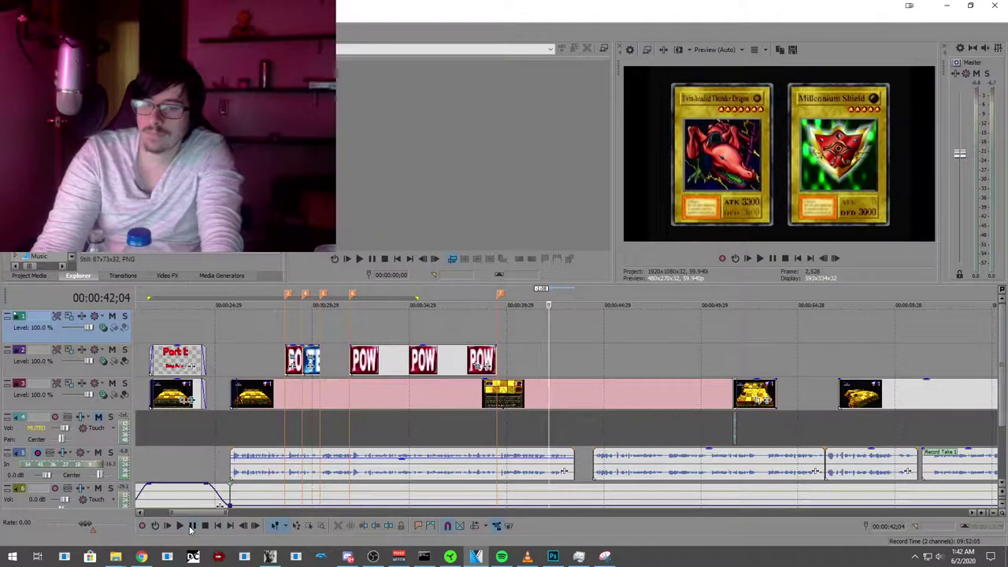
click(230, 245)
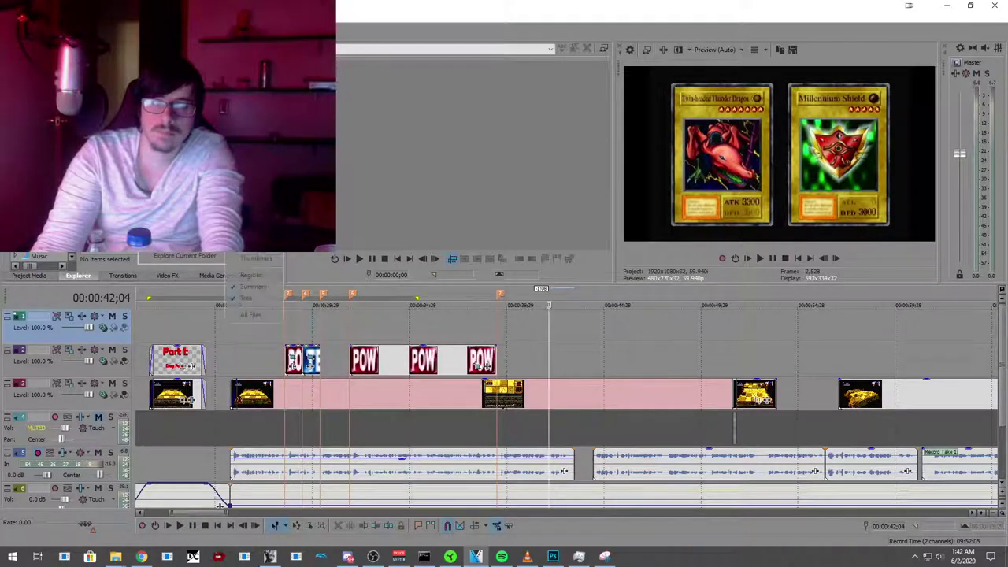
drag(197, 157, 557, 358)
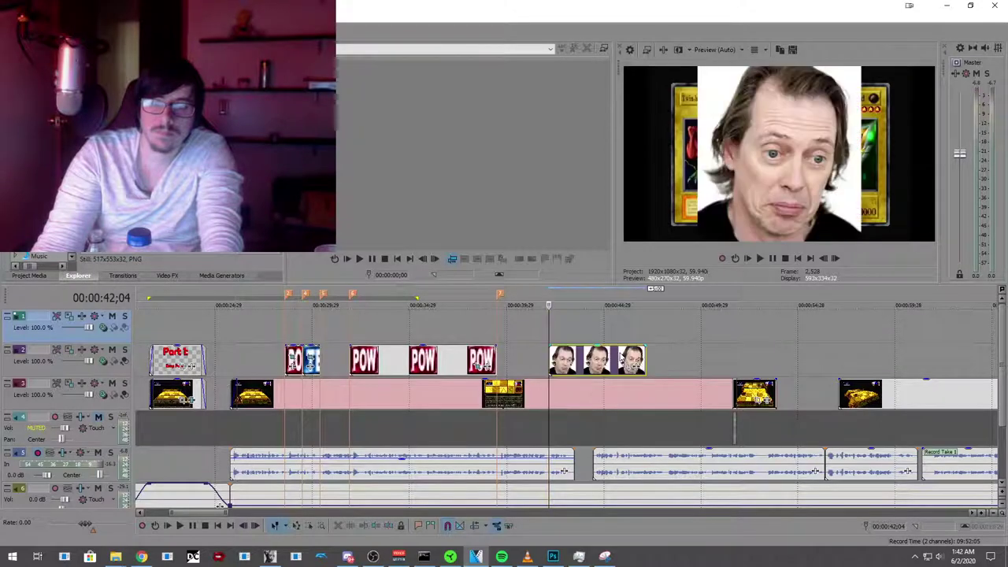
drag(644, 364, 575, 362)
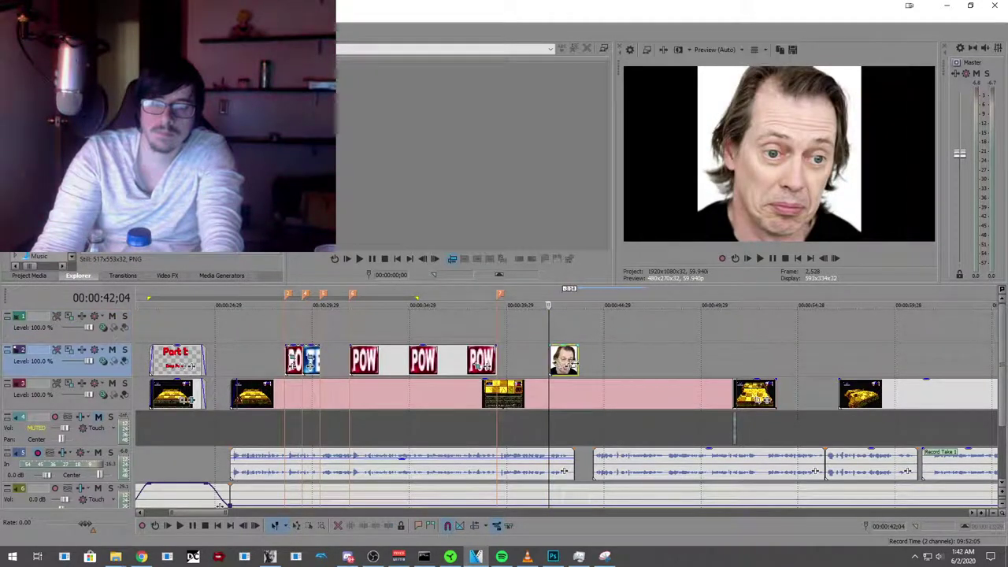
Step: Play back the timeline from the second POW badge past the man's face image to check its timing
click(423, 324)
click(181, 526)
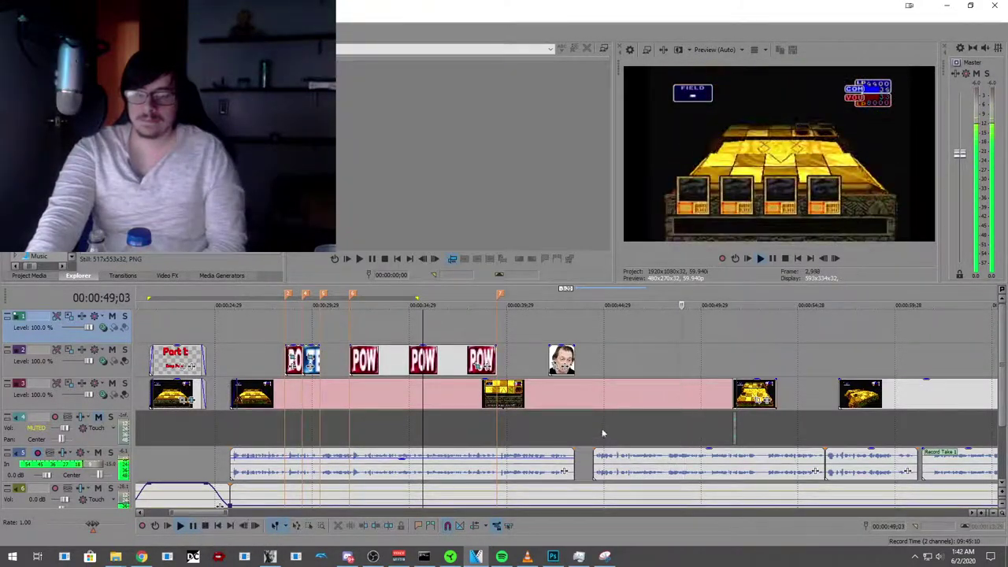
click(594, 360)
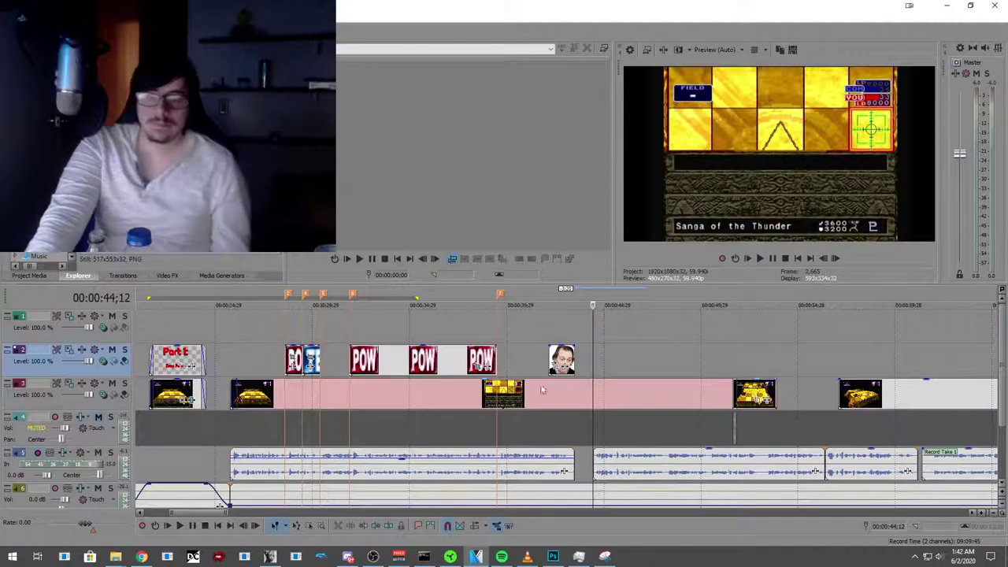
Step: Play up to 00:00:43;08 and trim the ends of the narration clip and the man's face image to that point
click(544, 324)
click(181, 526)
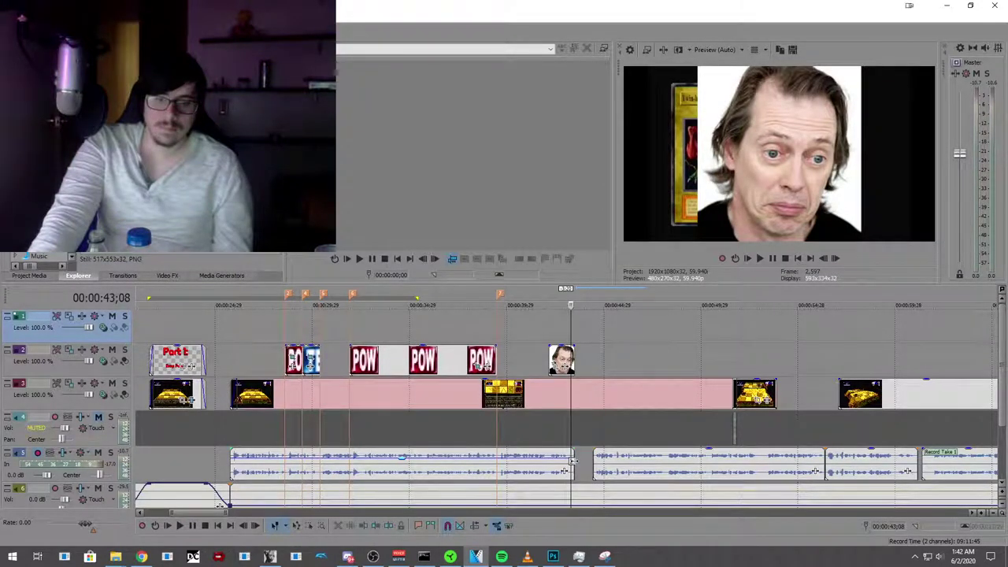
drag(572, 463, 568, 462)
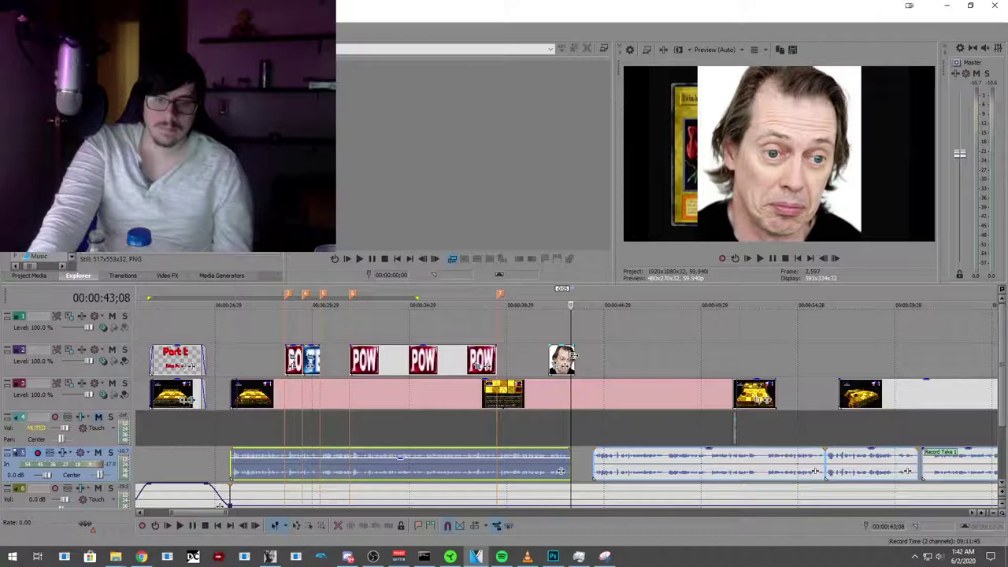
drag(572, 357, 567, 357)
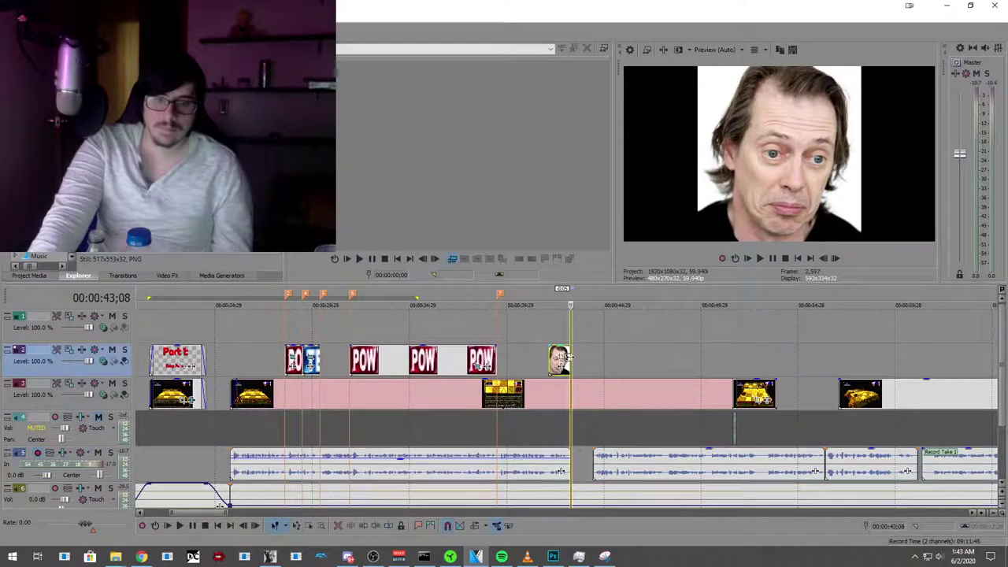
Step: Remove the following narration clip from its group and move it earlier to butt against the end of the trimmed clip
click(608, 466)
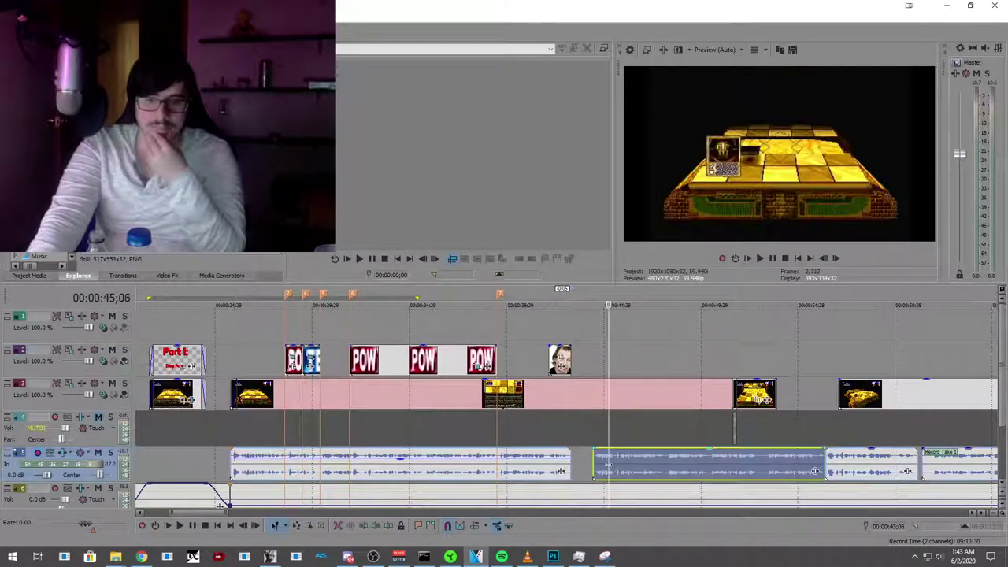
right_click(609, 466)
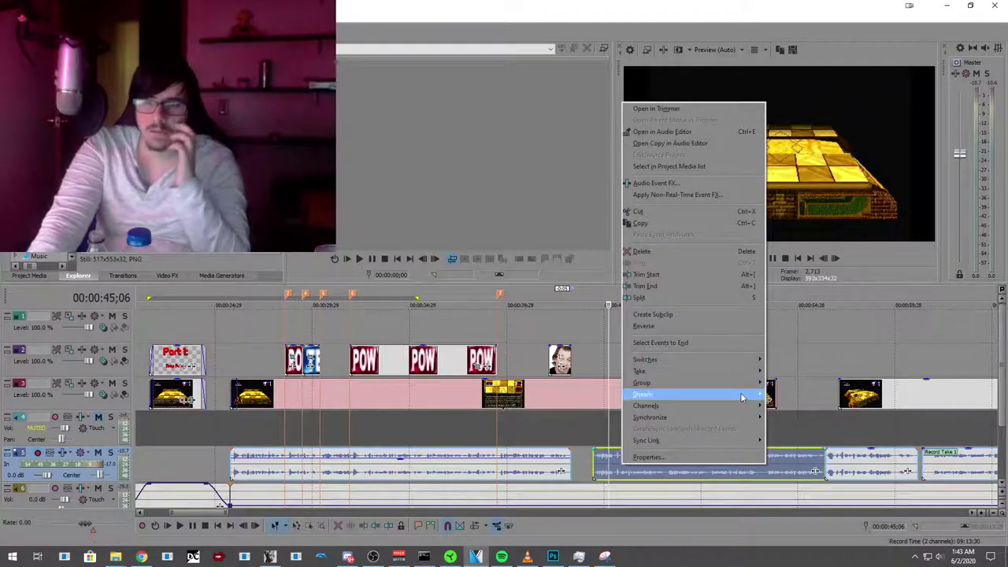
mouse_move(749, 382)
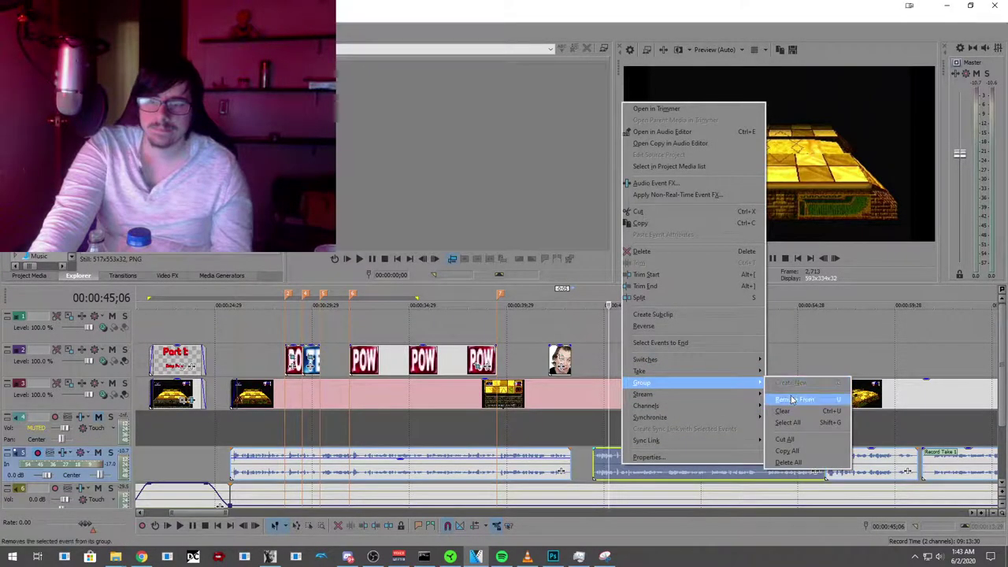
click(793, 400)
drag(627, 466, 605, 463)
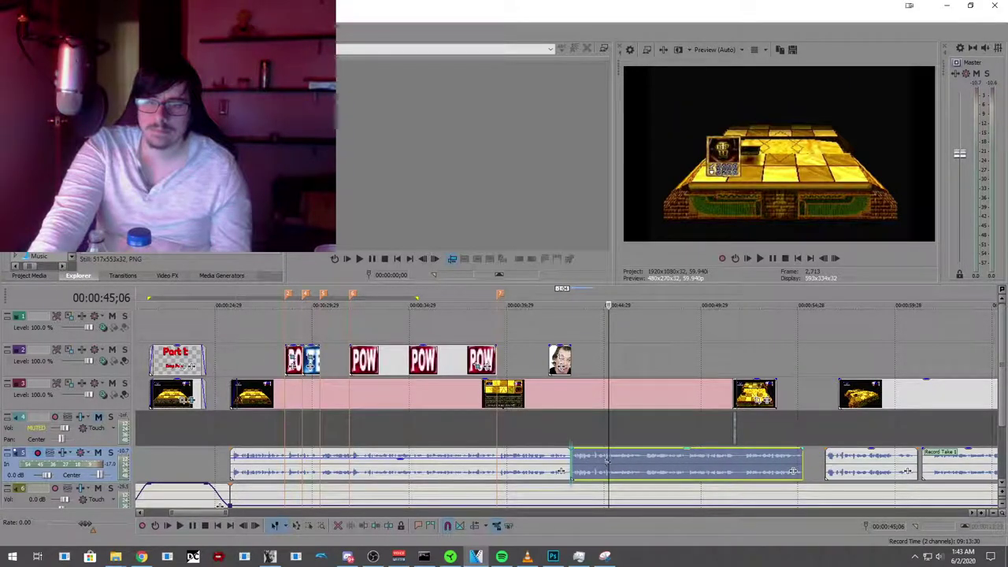
Step: Play back the narration across the closed gap and pause at 00:00:44;11
click(521, 359)
click(180, 526)
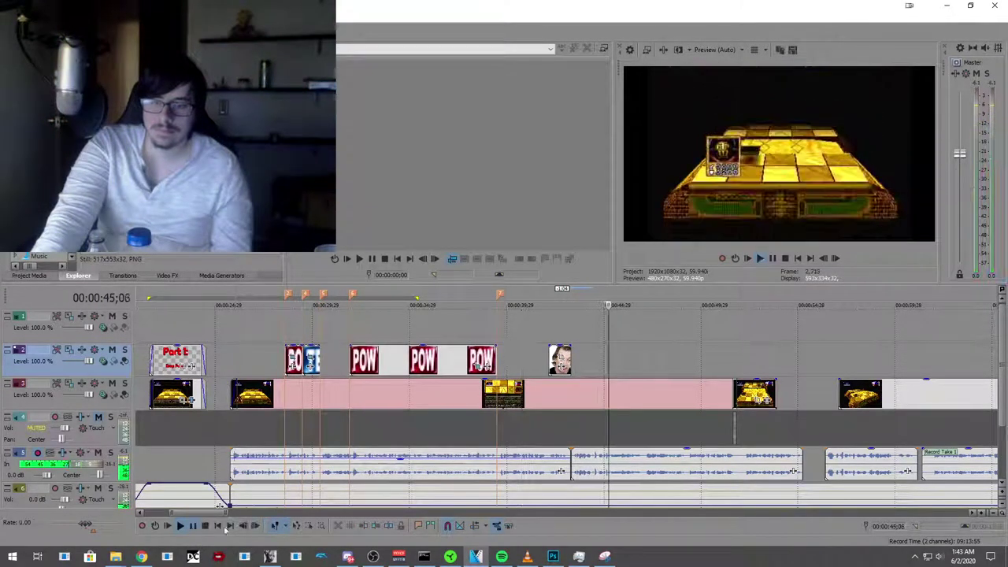
click(204, 527)
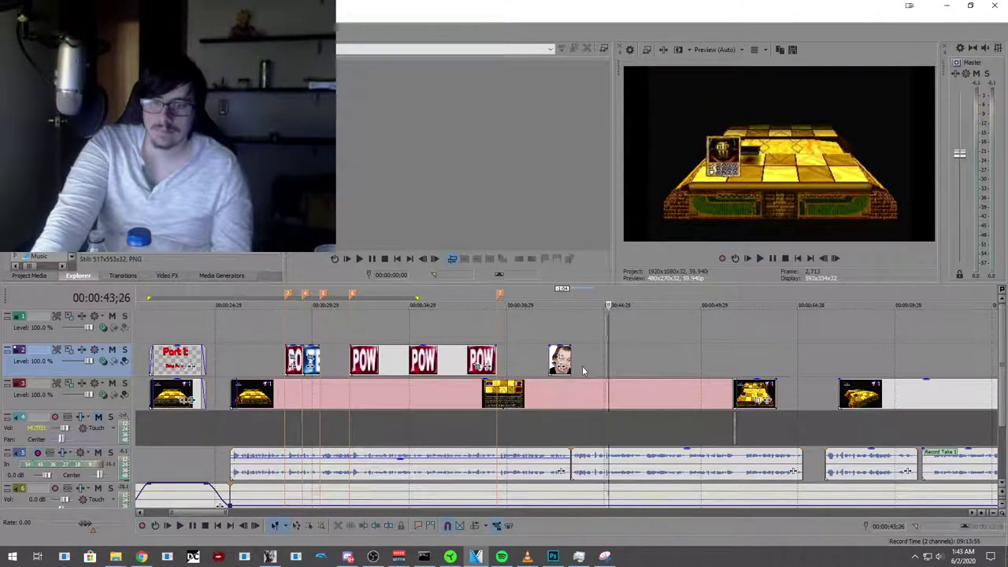
click(179, 526)
click(192, 526)
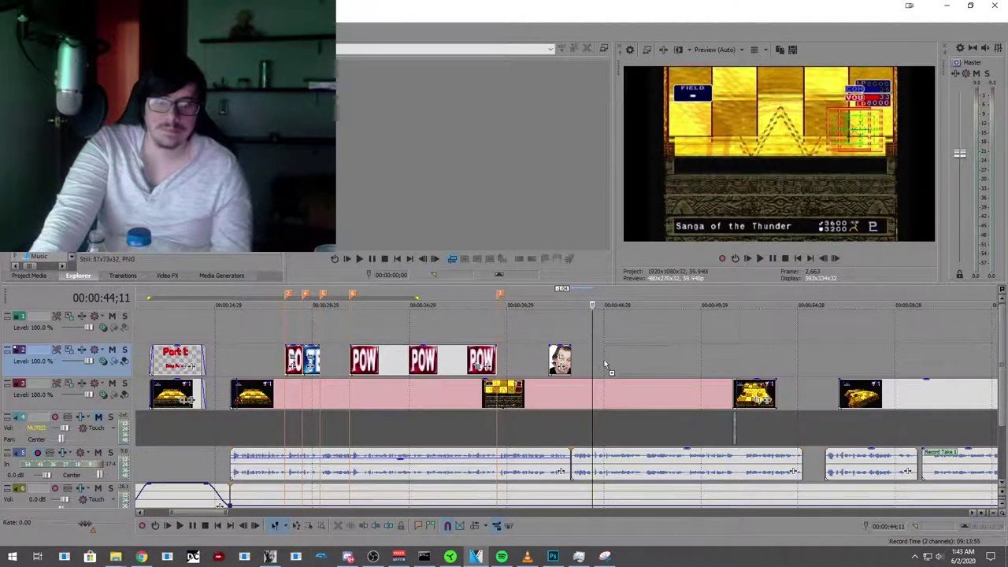
Step: Try adding the TEC image file to the badge track at 00:00:44;11 and delete the oversized event
drag(602, 364, 600, 360)
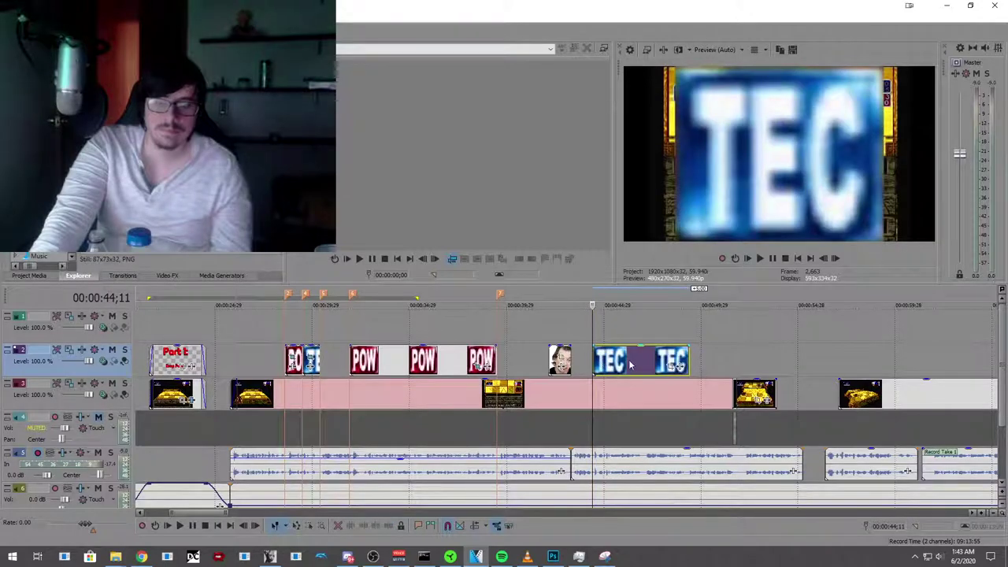
right_click(629, 364)
click(653, 320)
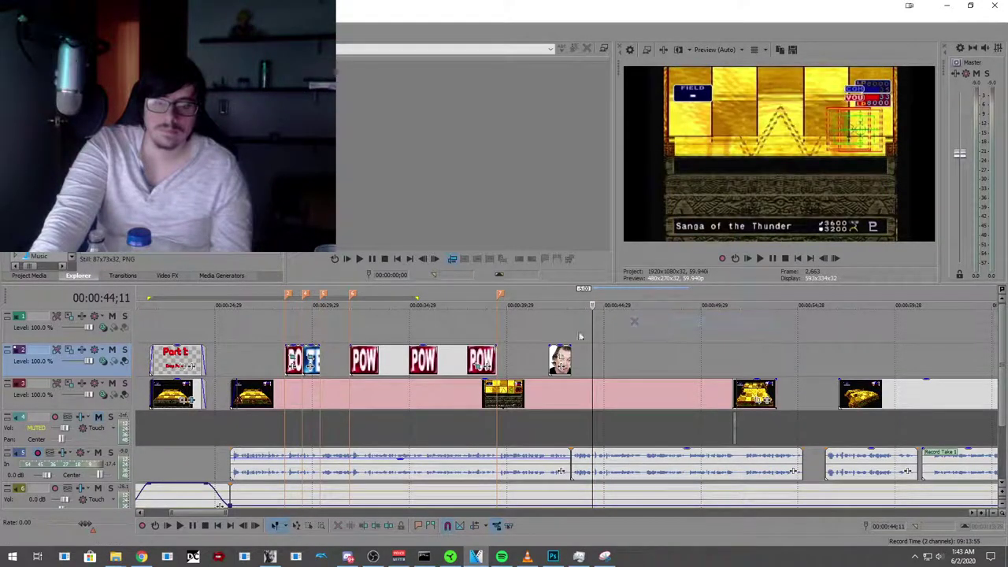
Step: Copy the existing resized TEC event and paste it on the same track at 00:00:44;11
right_click(313, 356)
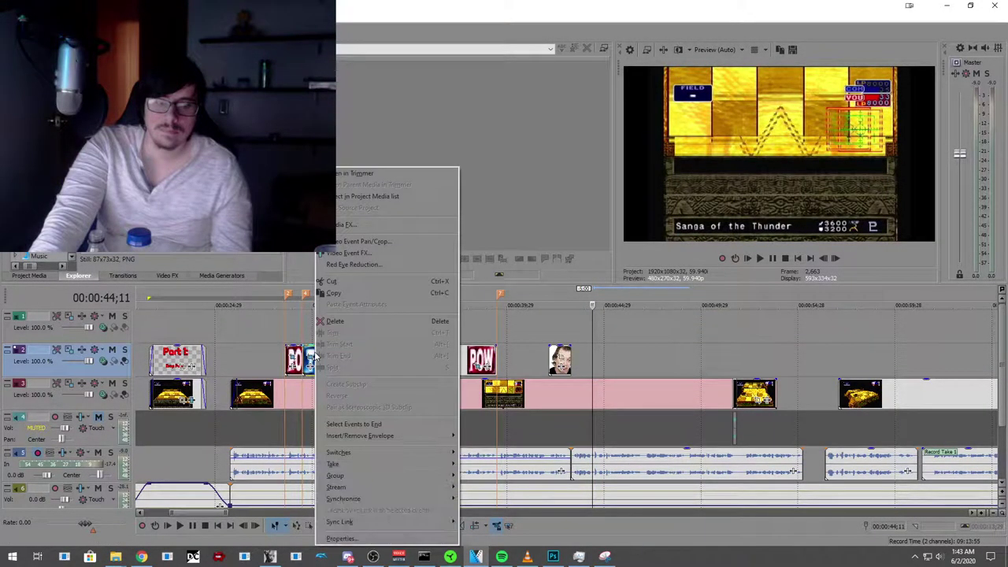
click(339, 292)
right_click(593, 356)
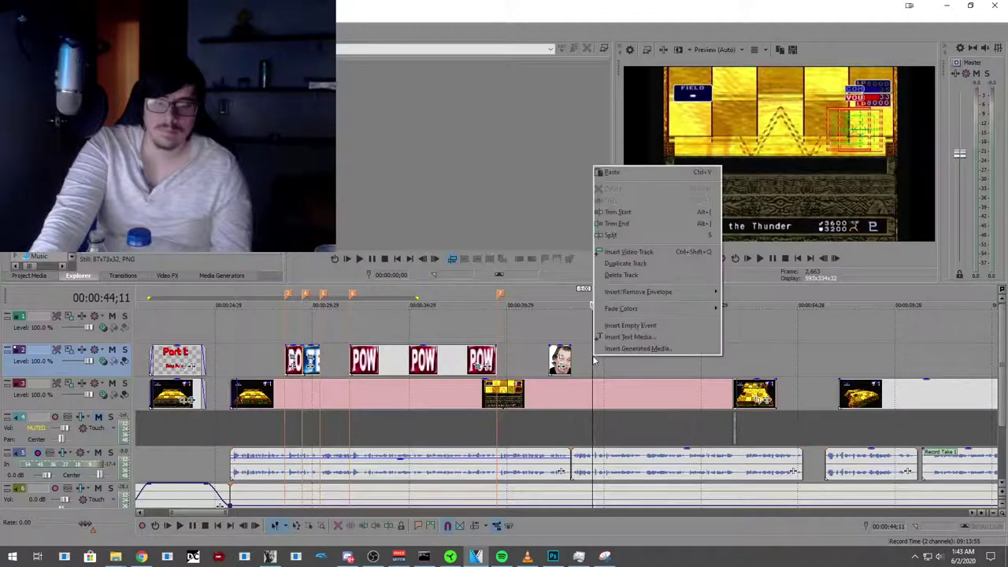
click(627, 171)
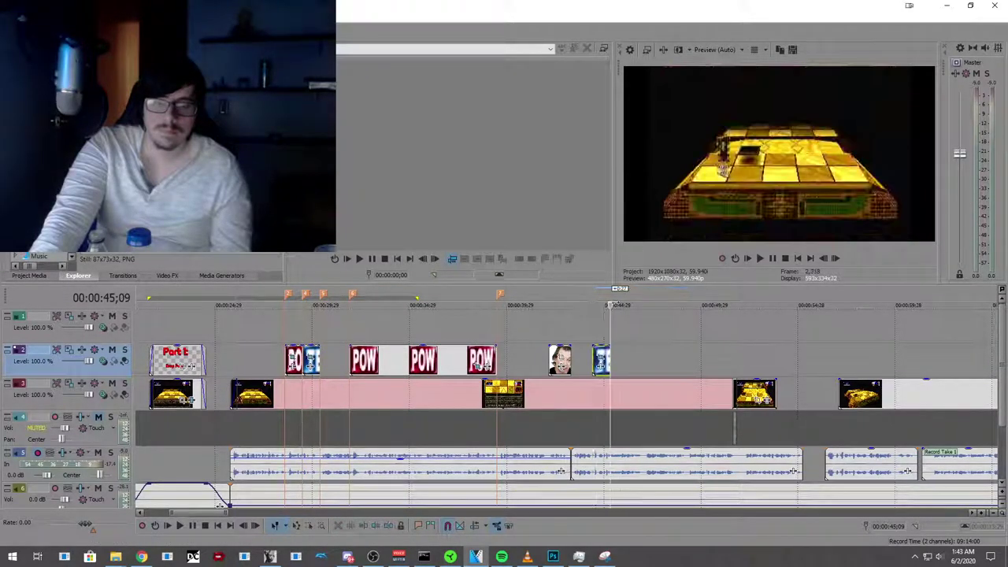
Step: Play back the timeline from 00:00:41;10 past the TEC image to check how it fits the narration
click(534, 321)
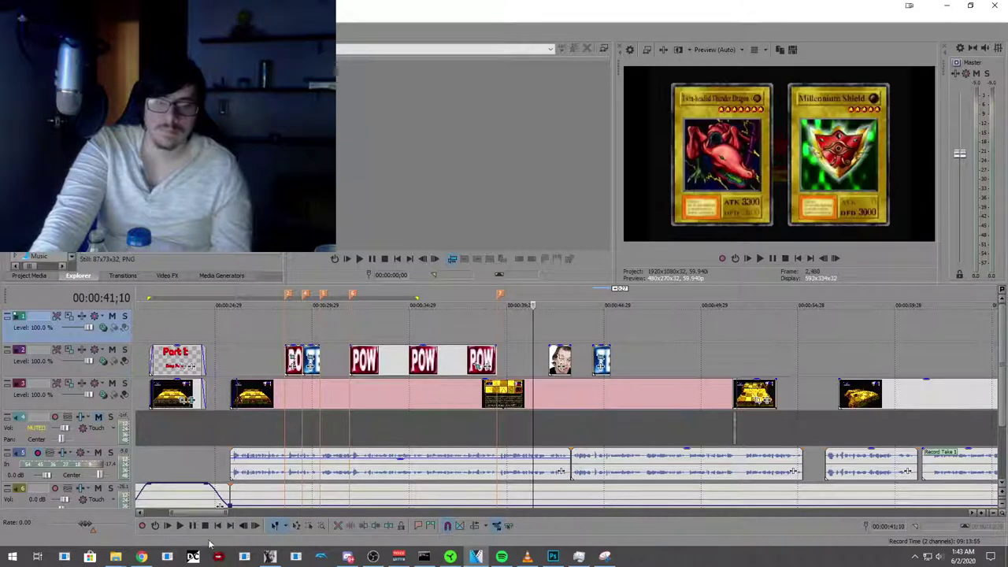
click(179, 526)
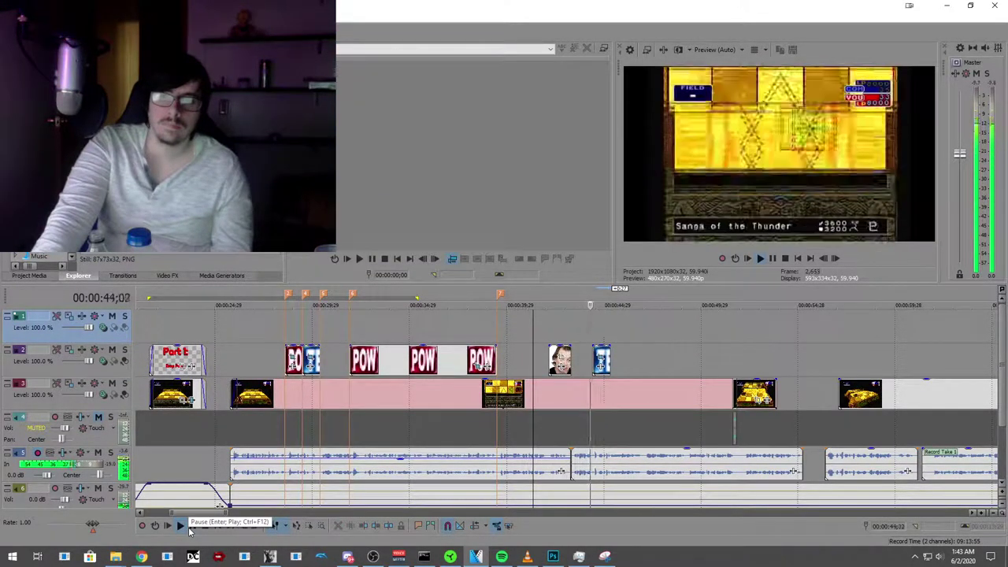
click(189, 527)
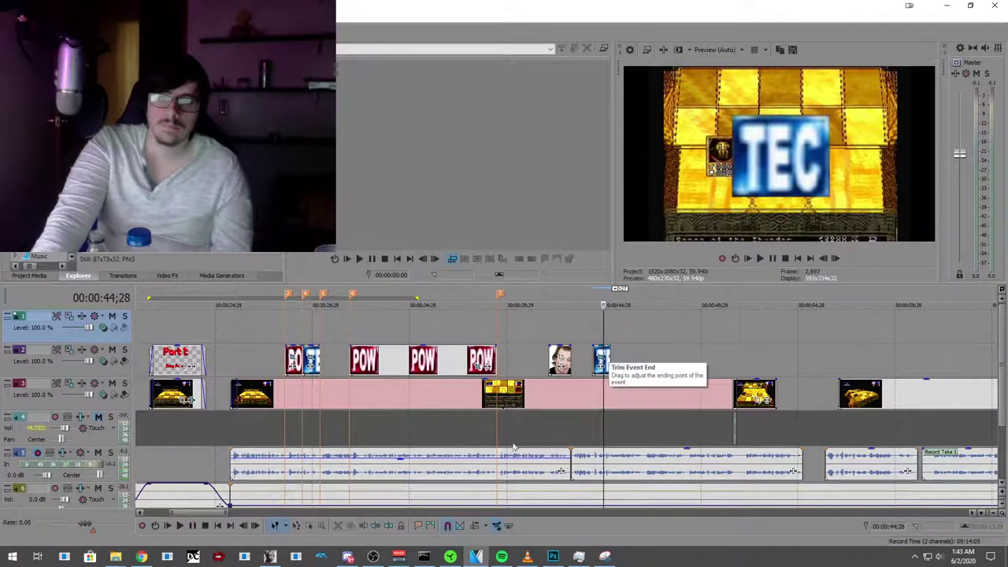
click(180, 526)
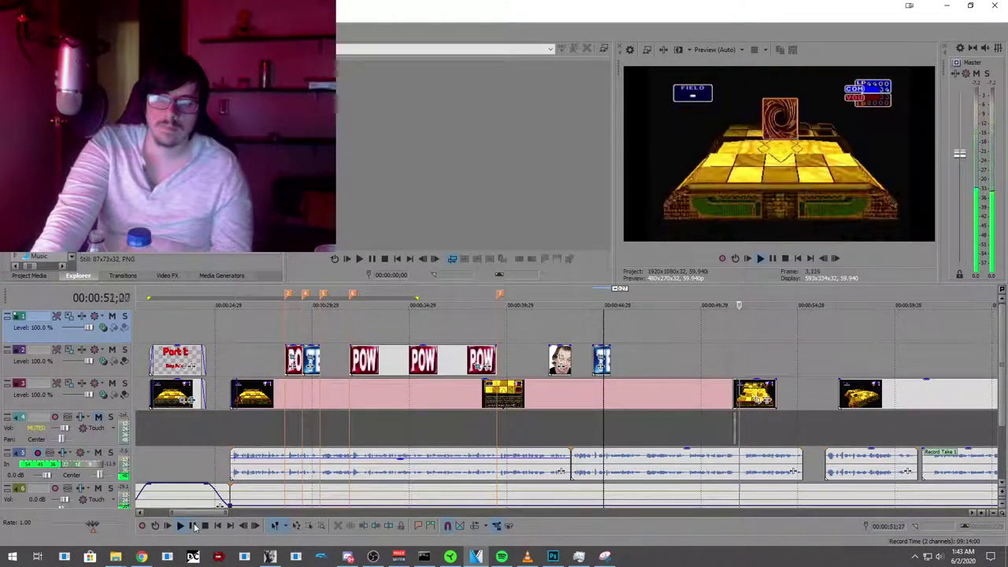
key(Return)
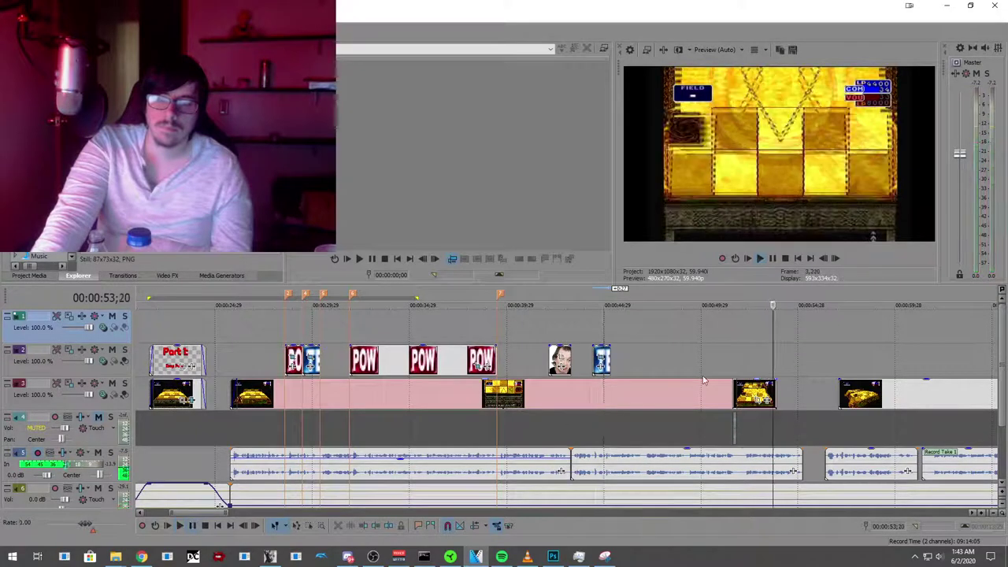
Step: Extend the end of the TEC image on track 2 to 00:00:51;25
click(698, 353)
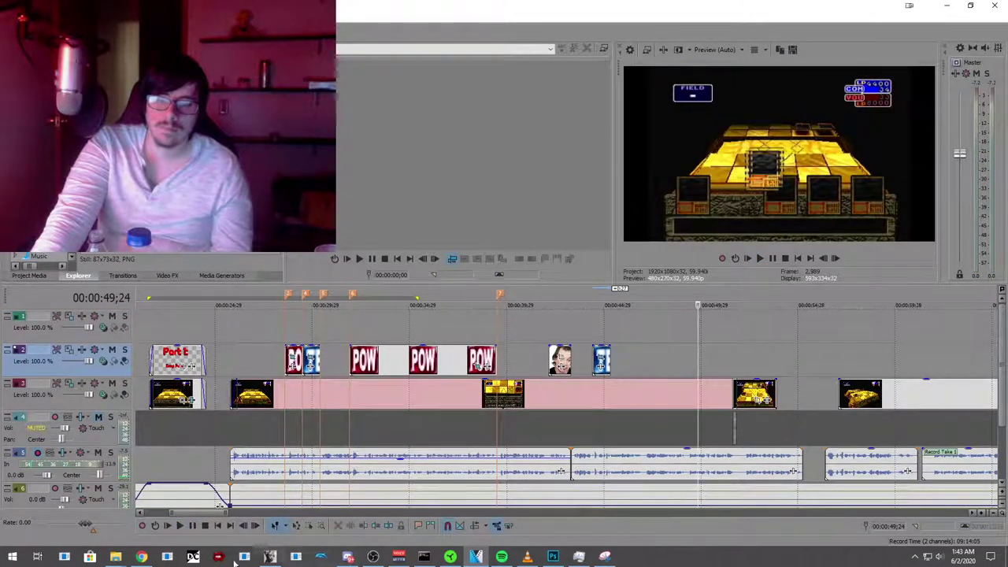
click(180, 527)
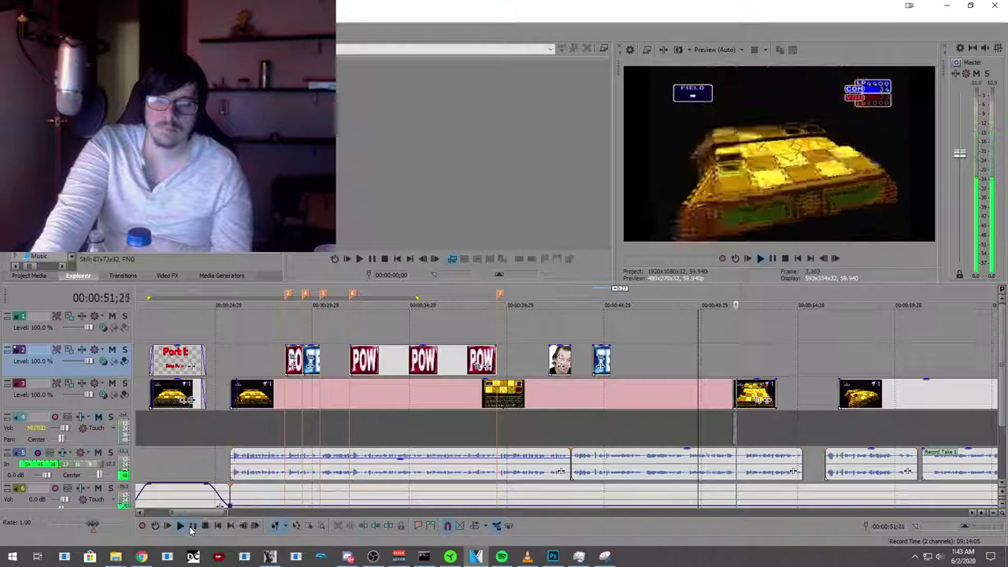
click(192, 526)
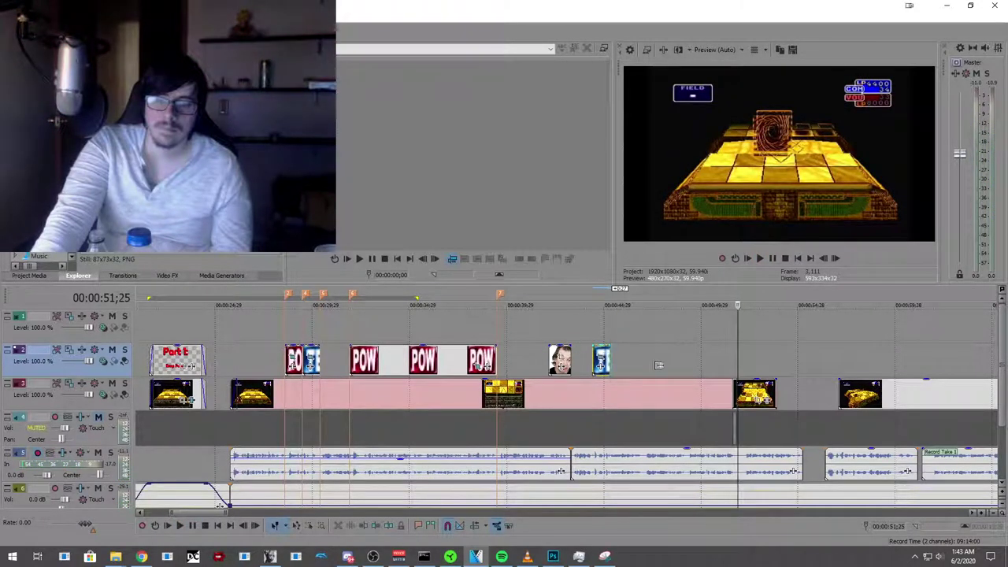
drag(647, 364, 729, 367)
Step: Play back the section from 00:00:39;28 through the extended TEC image and the following gap
click(508, 342)
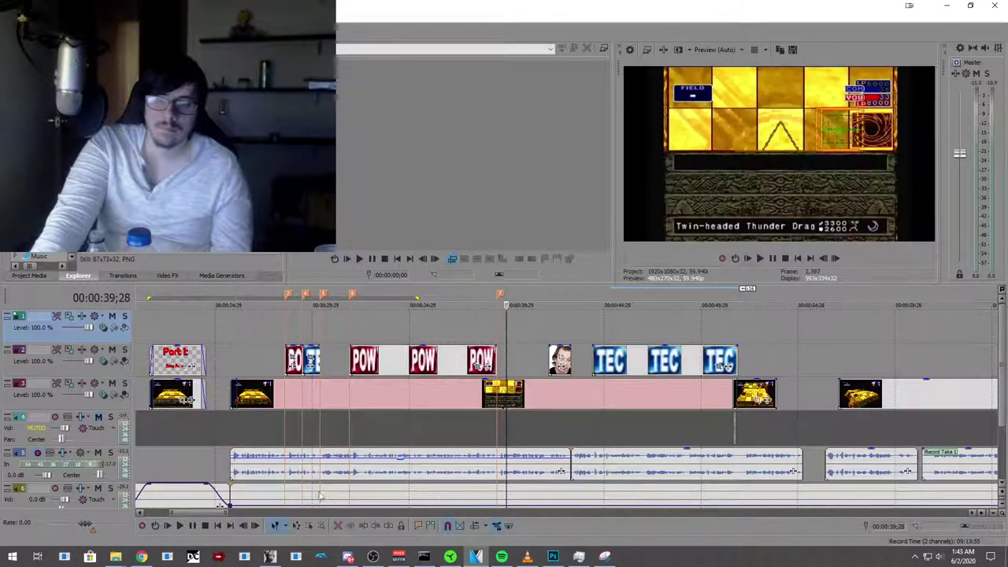
click(180, 527)
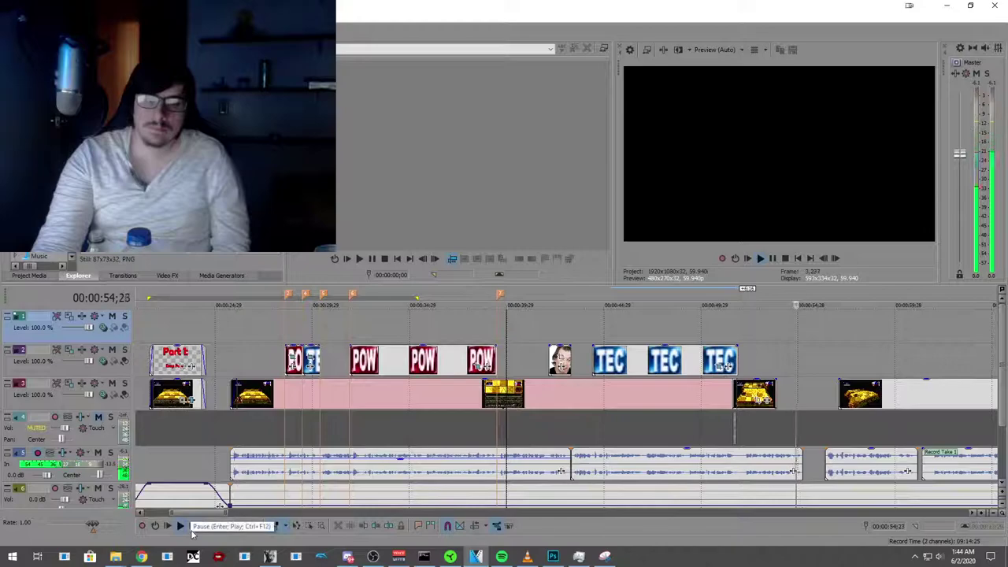
click(191, 532)
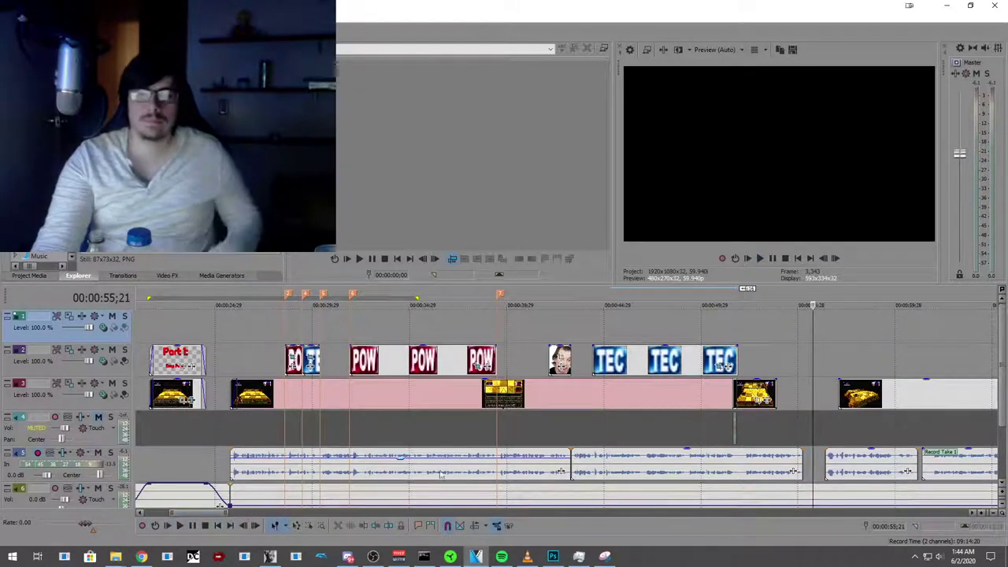
scroll(764, 452, down, 2)
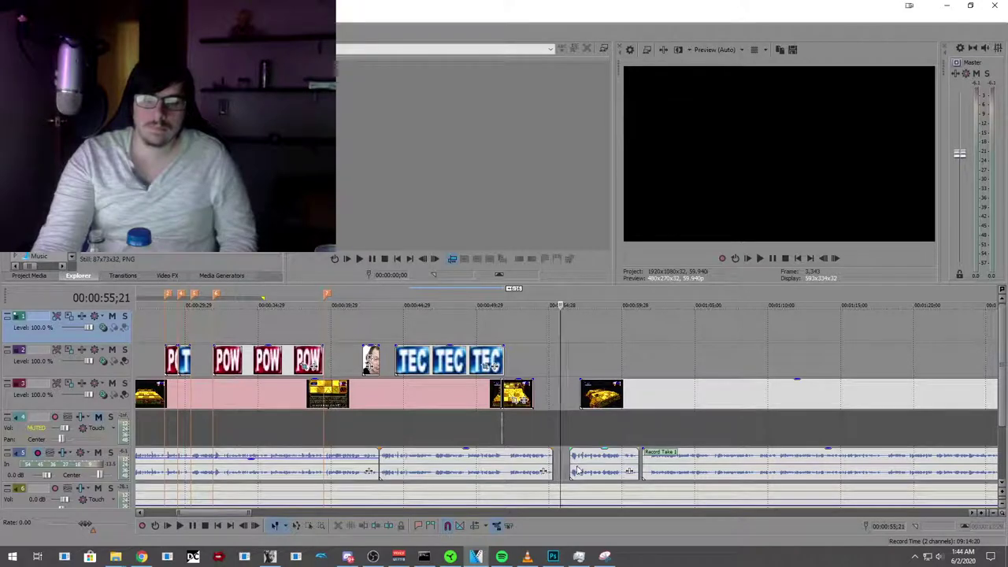
drag(578, 471, 572, 471)
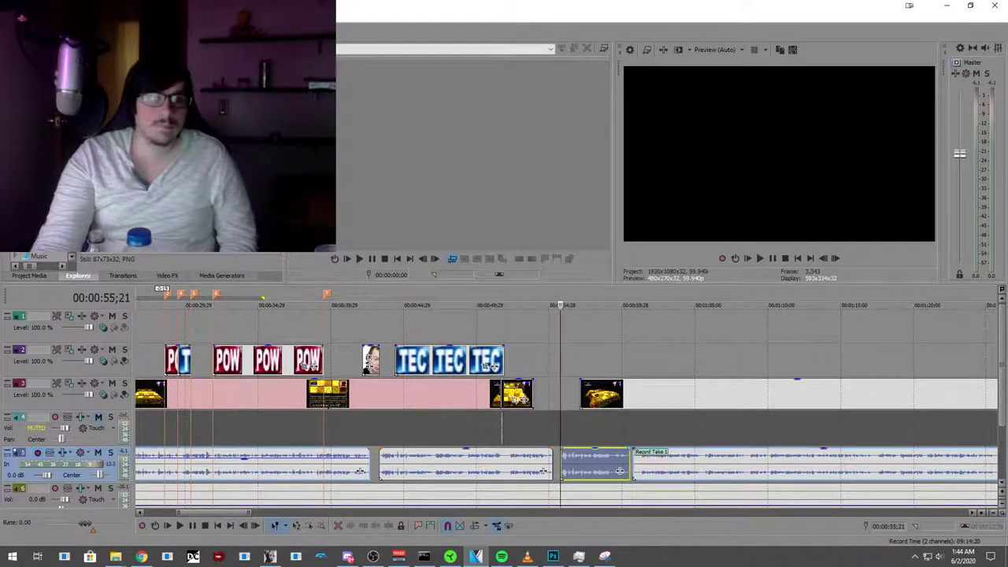
key(alt+e)
key(Escape)
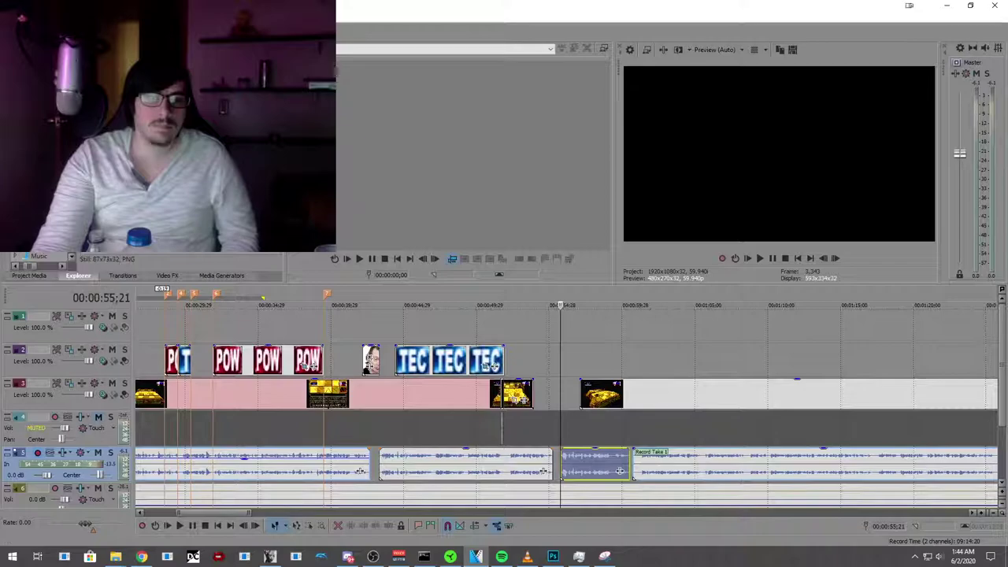
key(ctrl+z)
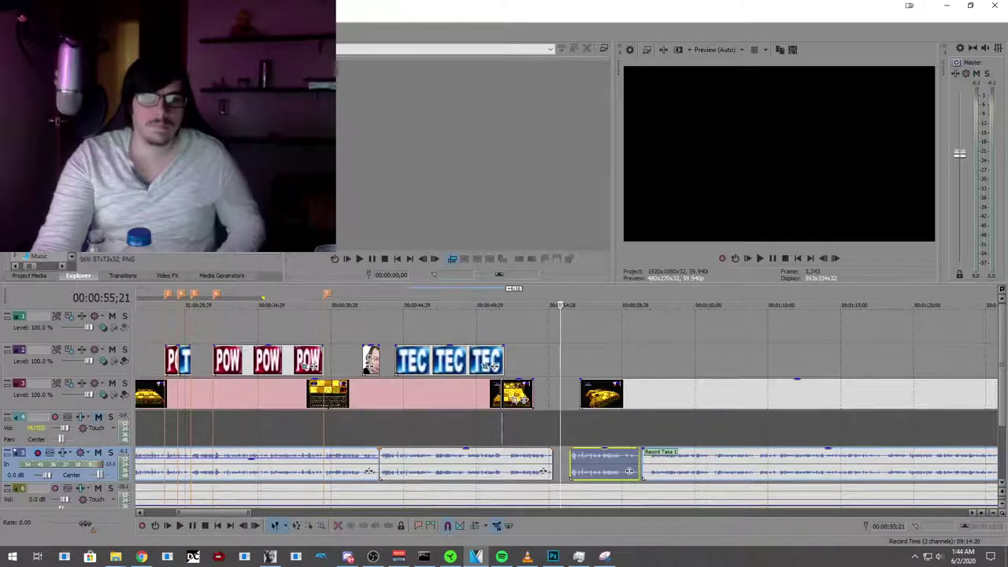
Step: Remove the short voice clip after the gap on track 5 from its group and move it to start at 00:00:55;21
right_click(588, 468)
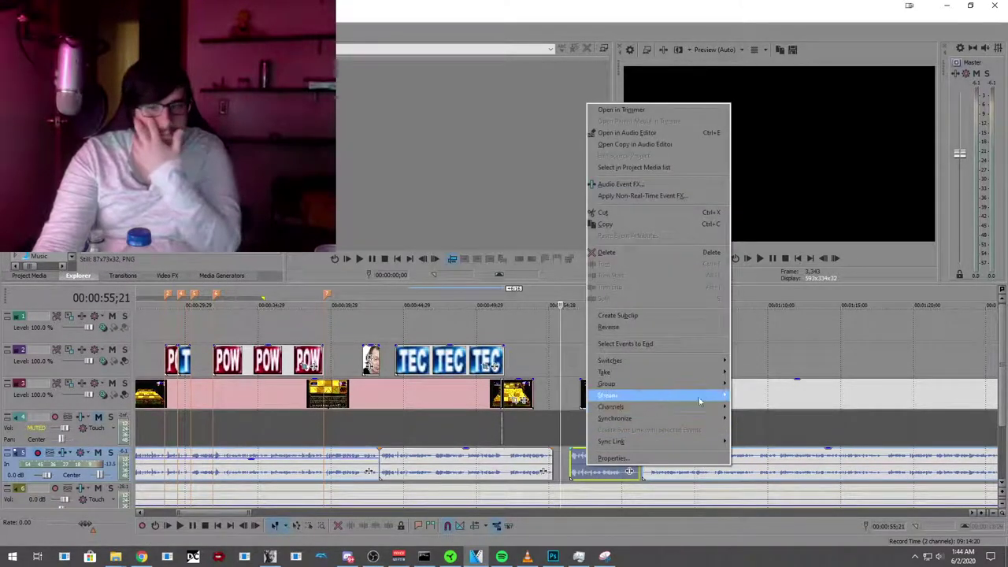
mouse_move(713, 384)
click(764, 401)
drag(583, 472, 573, 472)
Step: Play back the voice gap from 00:00:52;14 and move the short voice clip flush against the end of the preceding clip
click(513, 333)
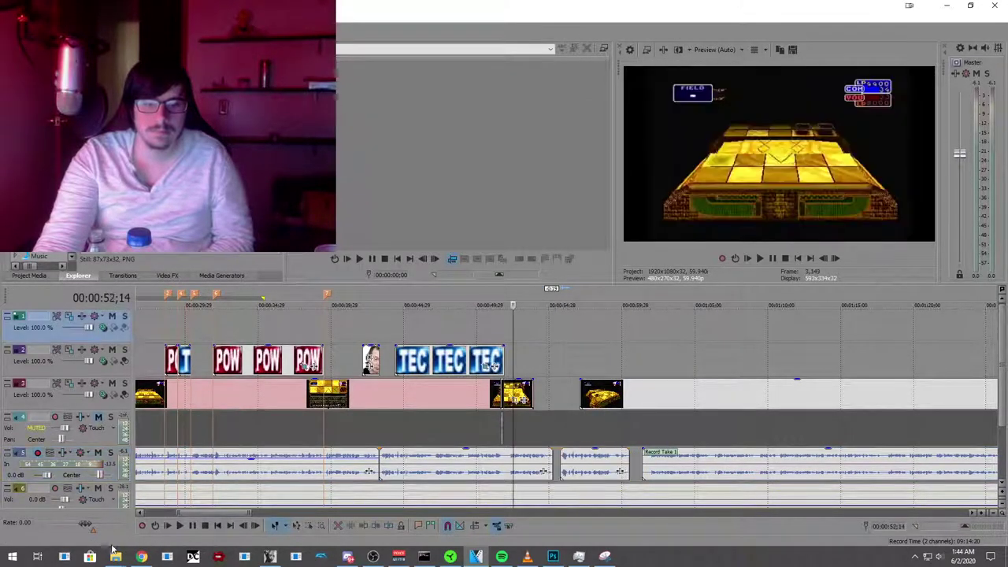
click(180, 526)
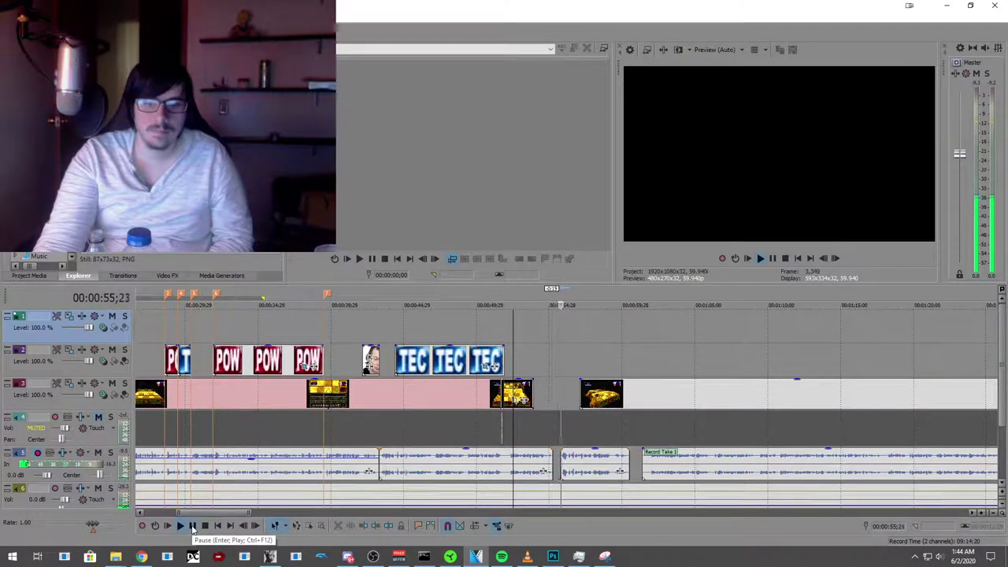
click(193, 530)
click(546, 418)
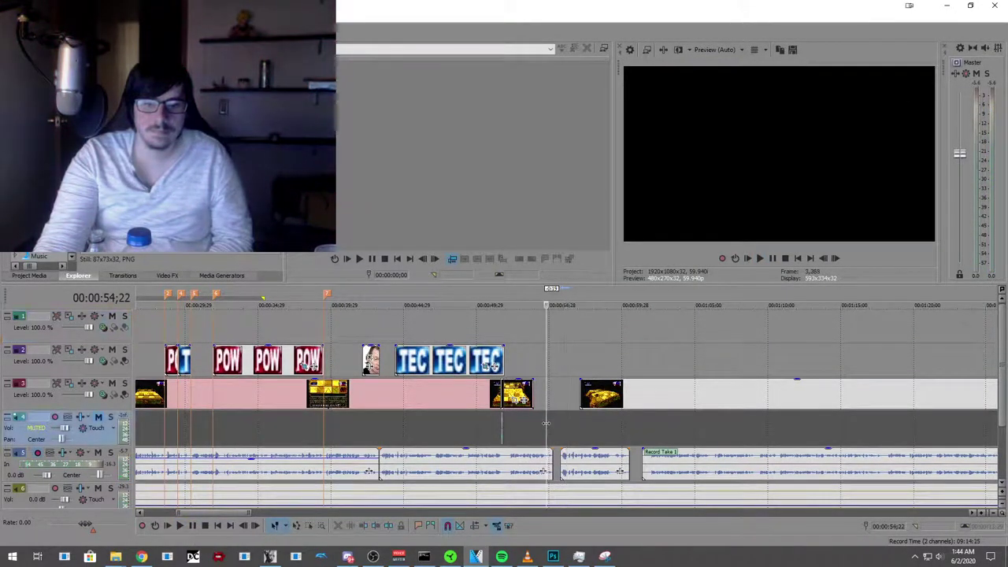
scroll(546, 425, up, 2)
click(608, 470)
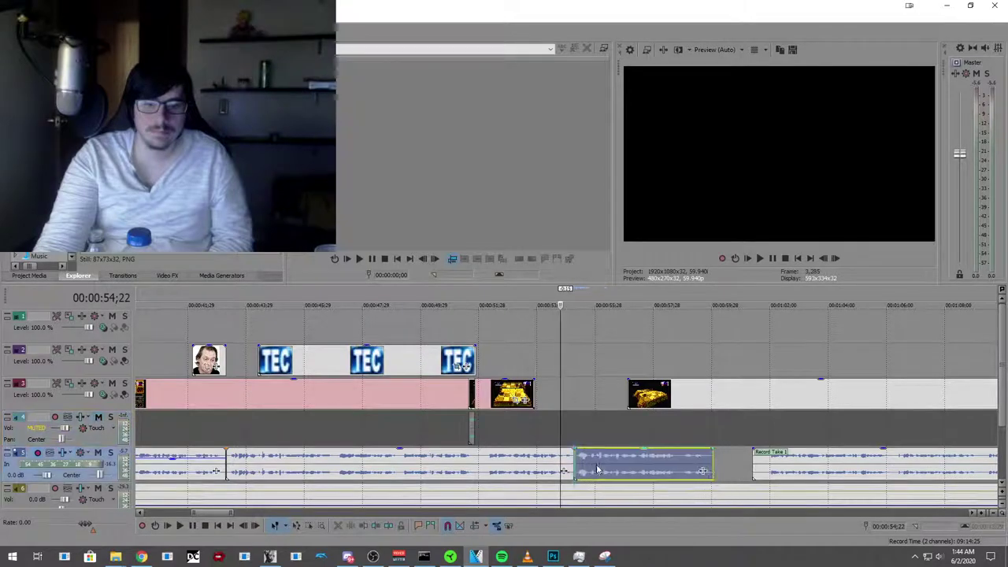
Step: Play back from 00:00:52;24 and add timeline markers at 00:00:57;15 and 00:00:58;20
click(504, 338)
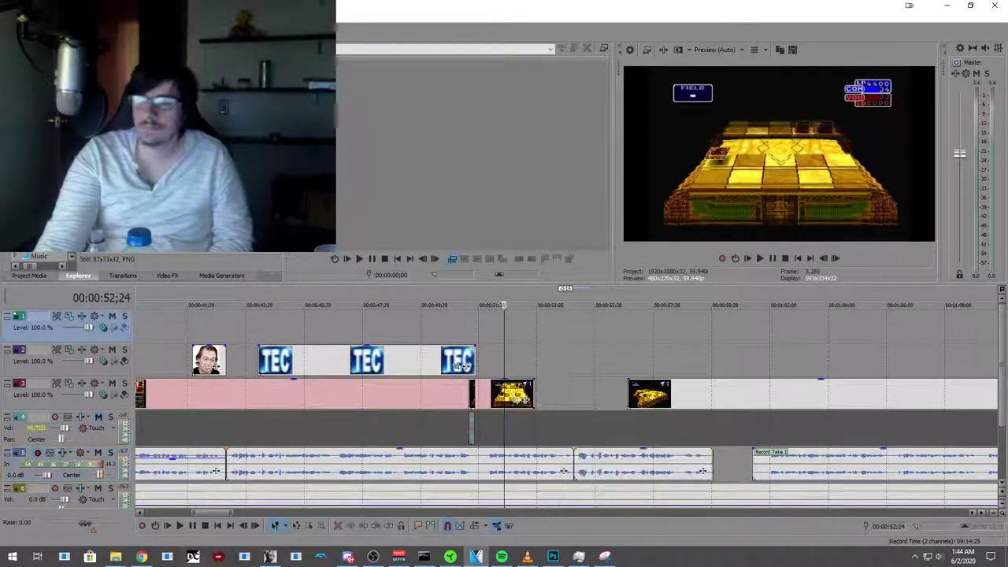
click(191, 527)
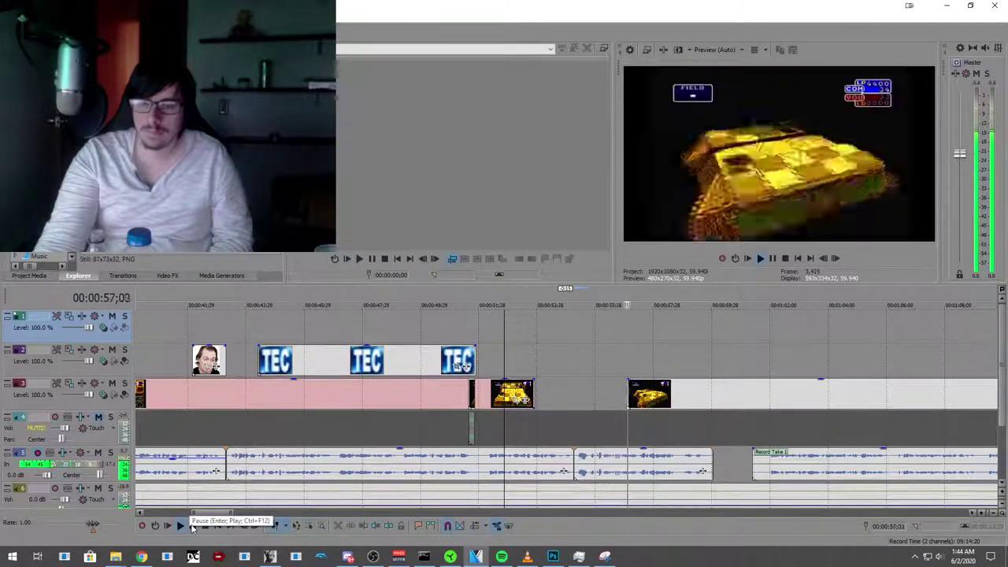
click(191, 527)
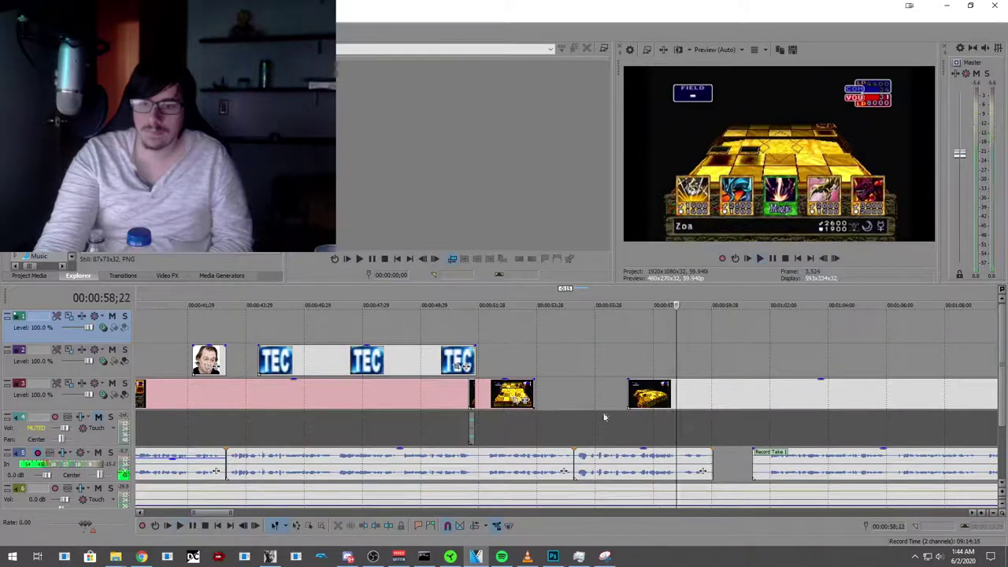
click(617, 358)
click(180, 526)
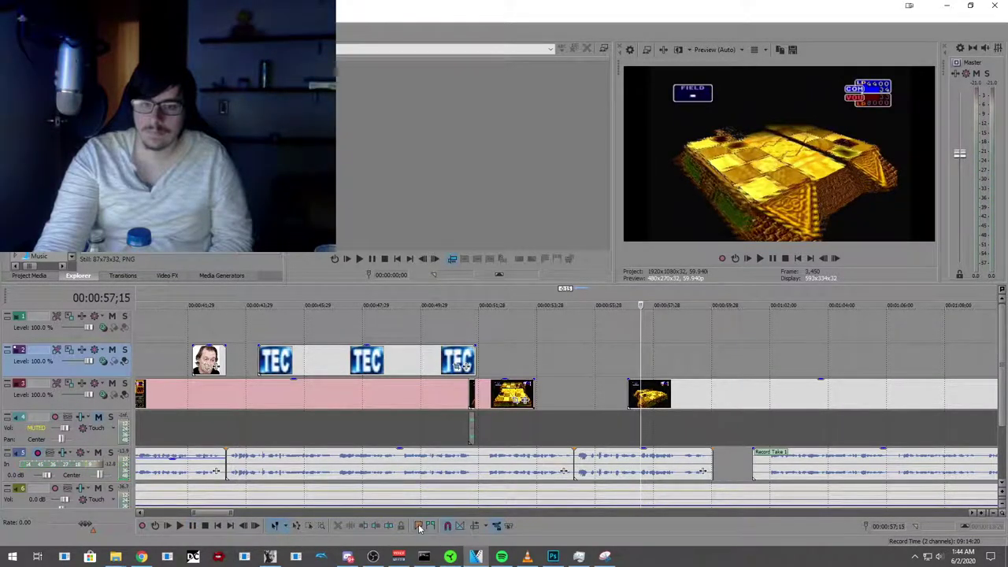
click(419, 526)
click(181, 526)
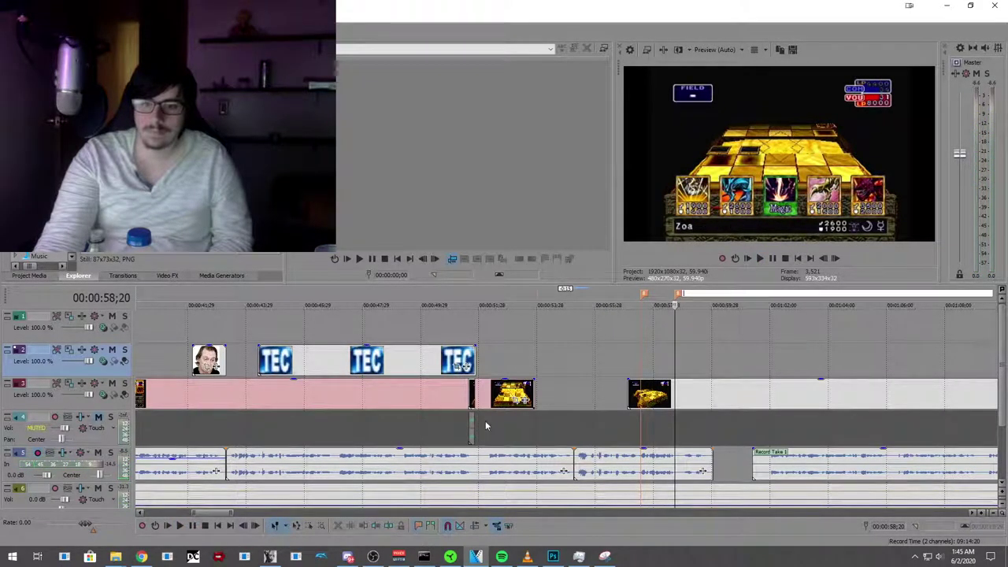
Step: Copy the thinking emoji image from the start of track 2 and paste it on that track at the 00:00:57;15 marker
scroll(477, 424, down, 2)
scroll(449, 421, down, 2)
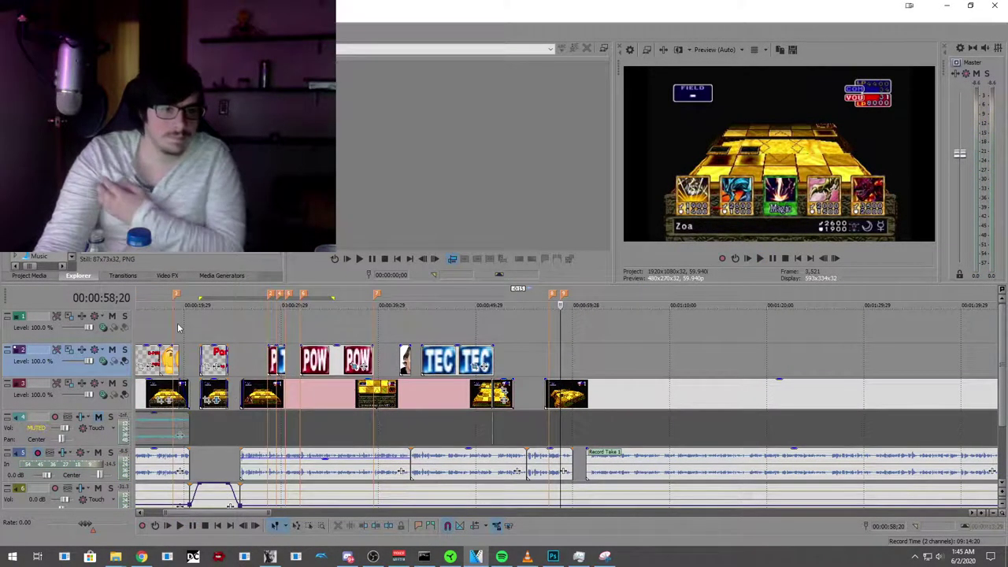
right_click(178, 358)
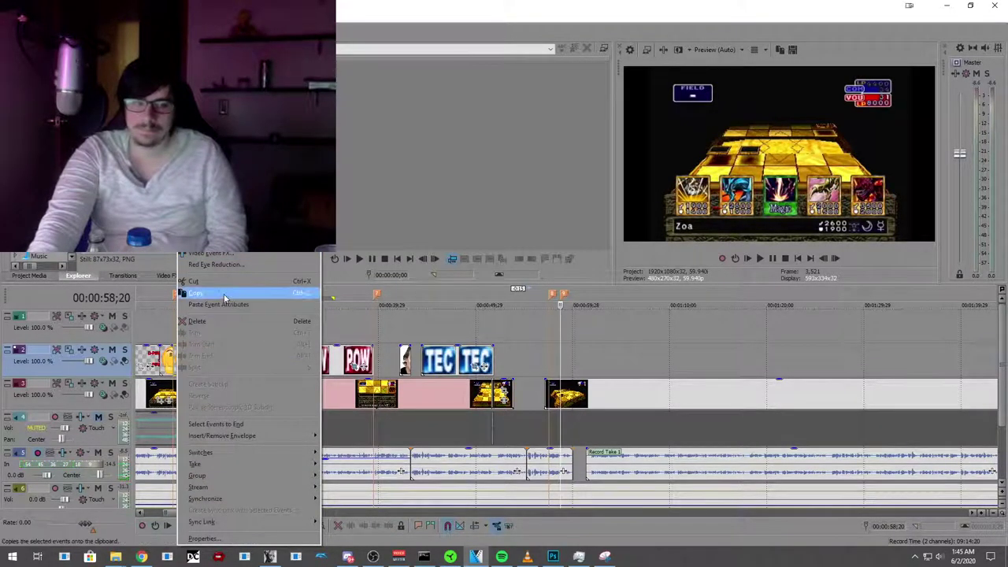
click(197, 292)
right_click(549, 358)
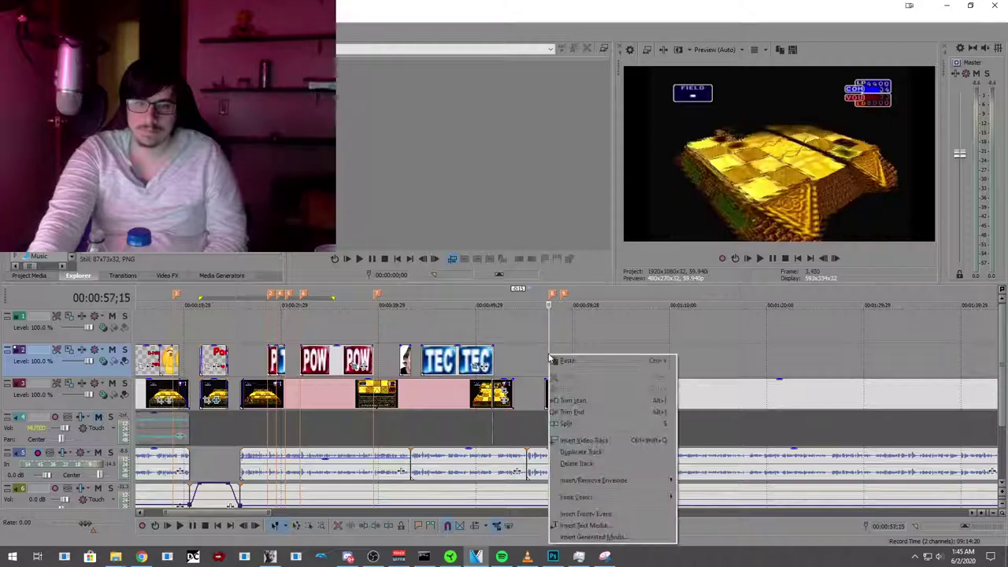
click(567, 360)
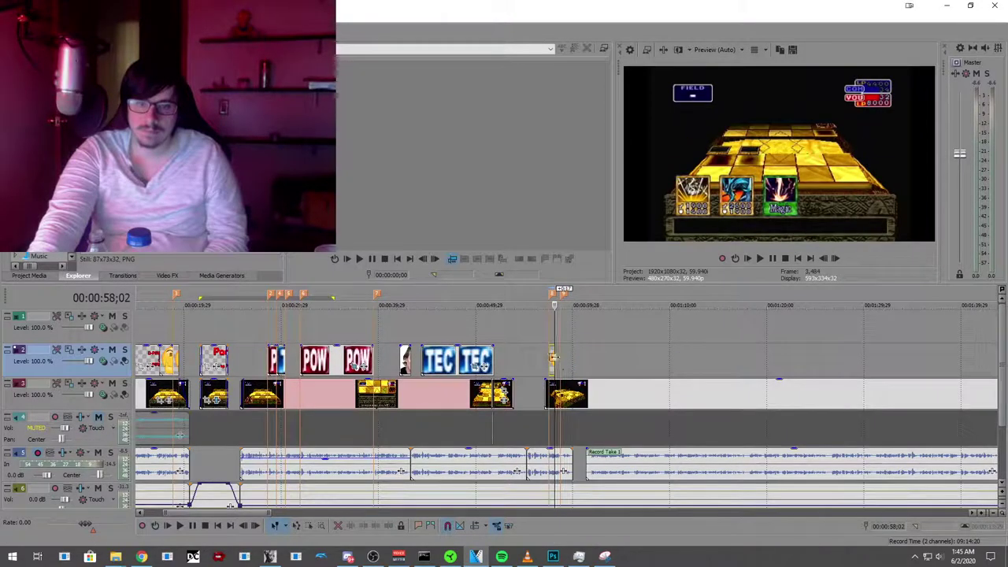
Step: Extend the pasted emoji image to the 00:00:58;20 marker and play back the section from 00:00:55;06
click(528, 327)
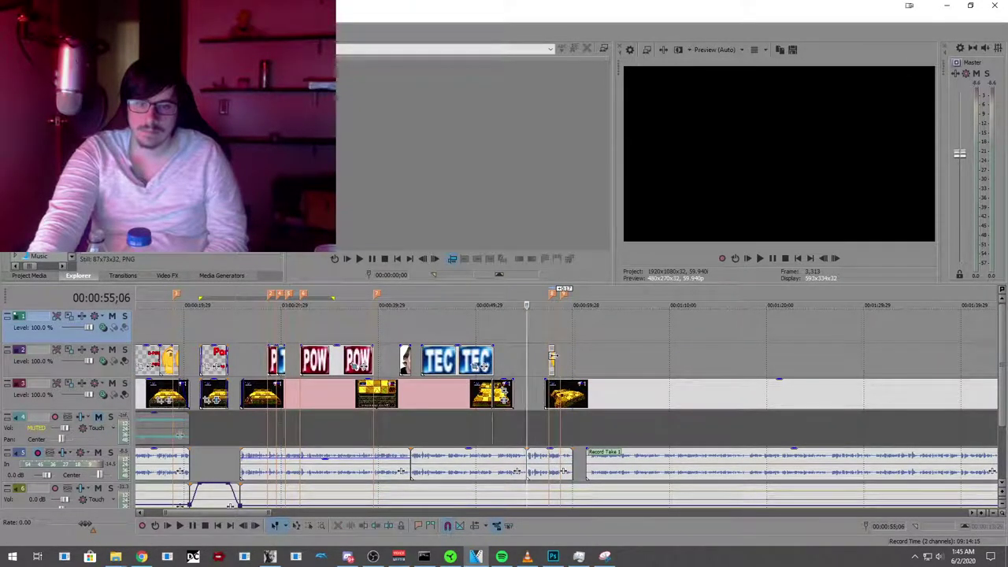
click(552, 359)
click(179, 527)
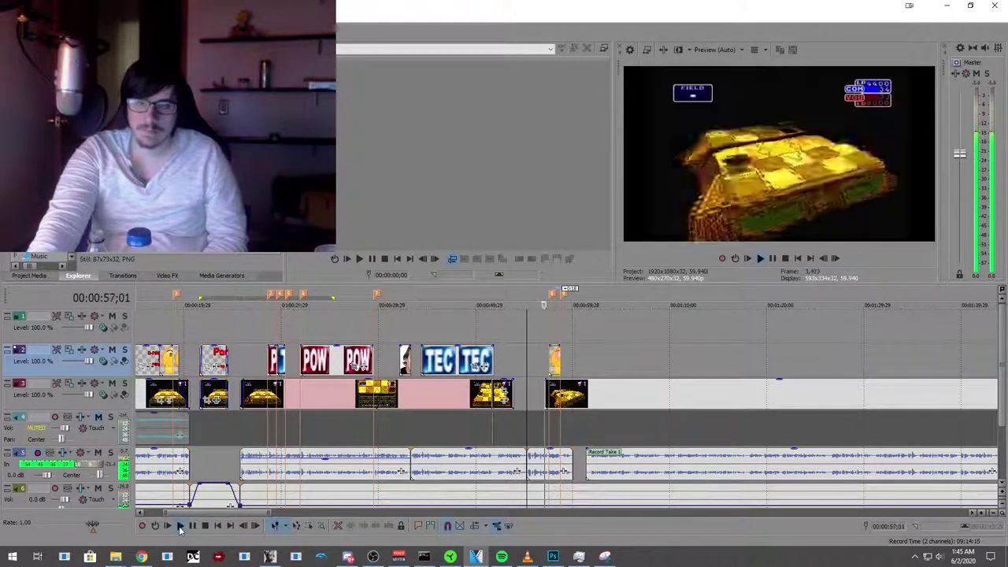
click(192, 526)
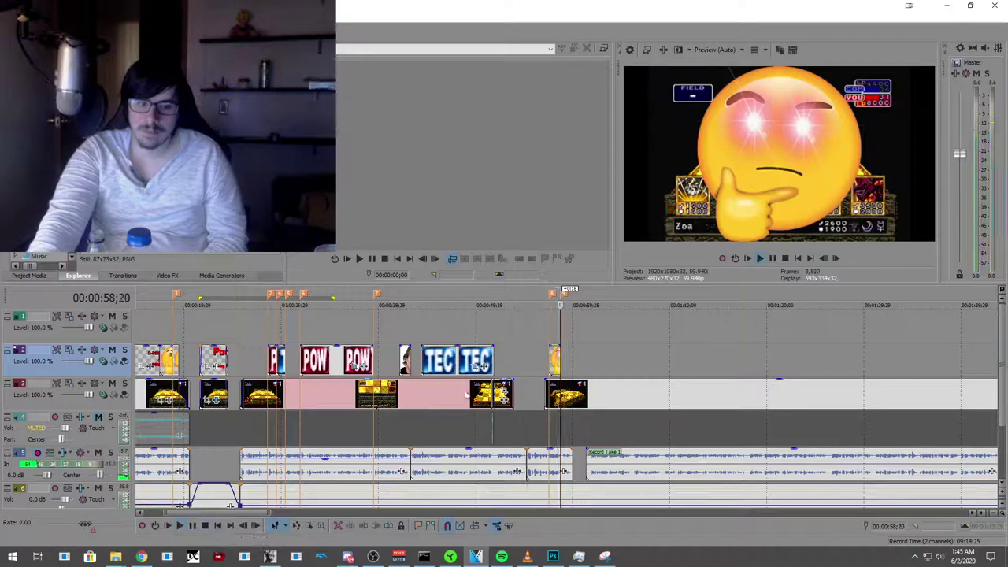
Step: Remove the long gameplay clip on track 3 from its group, close the gap before it, and play back from 00:00:49;23
right_click(618, 405)
mouse_move(762, 332)
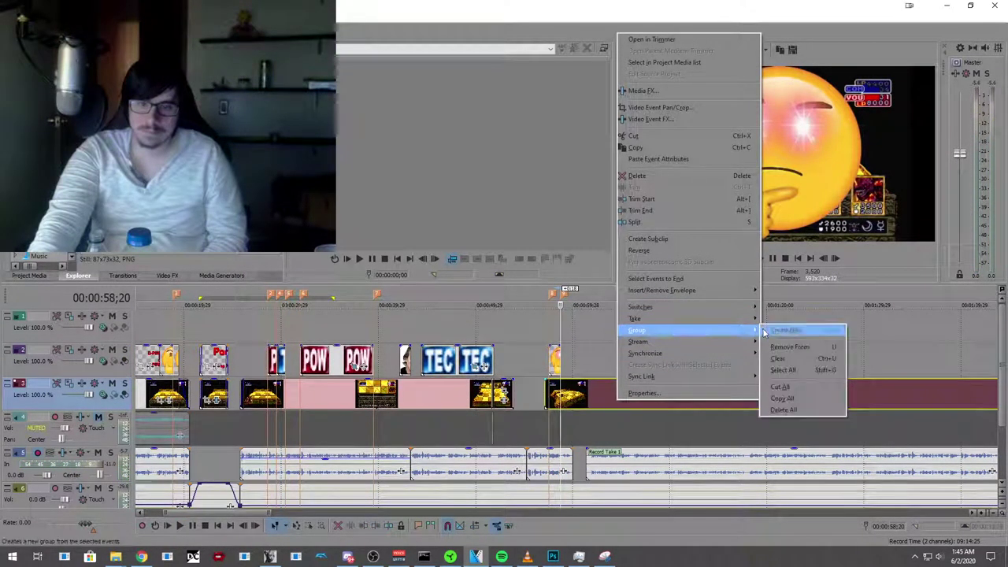
click(789, 347)
drag(593, 403, 560, 400)
click(474, 328)
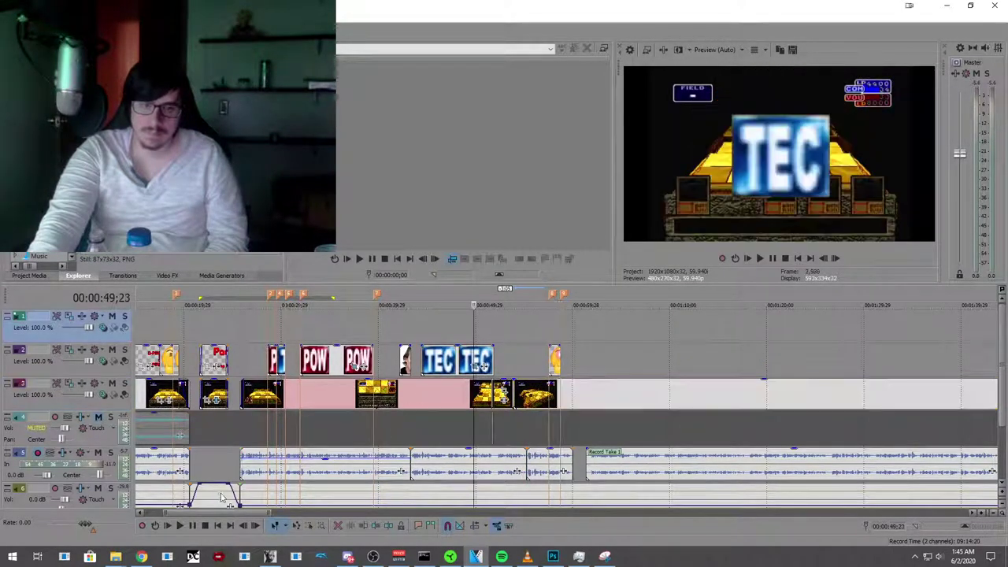
click(179, 527)
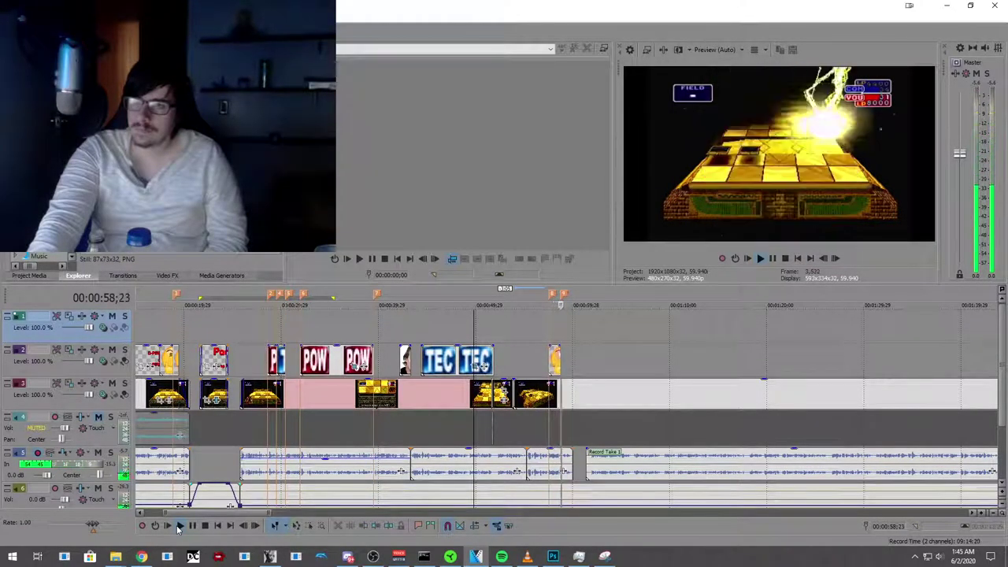
key(Return)
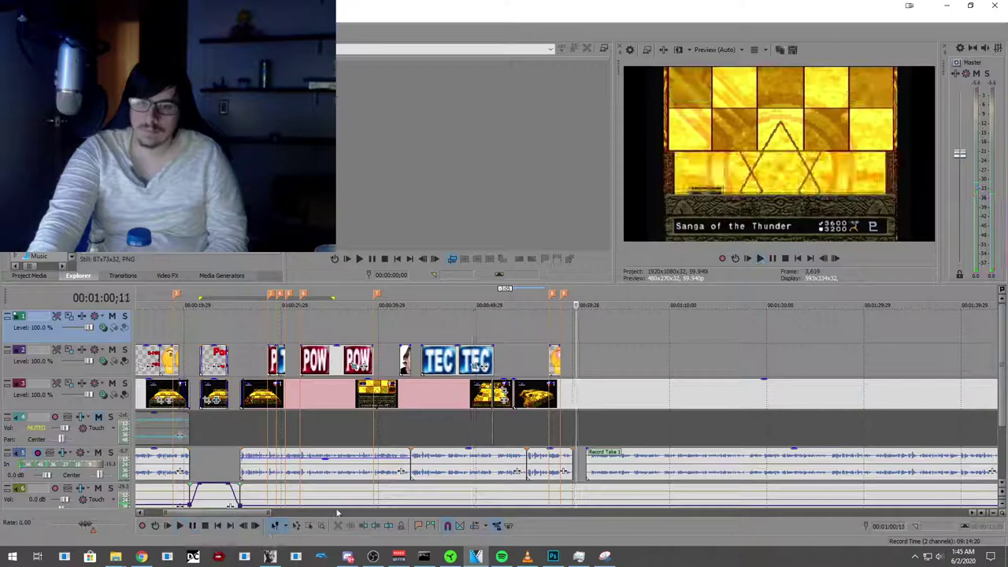
drag(607, 471, 600, 469)
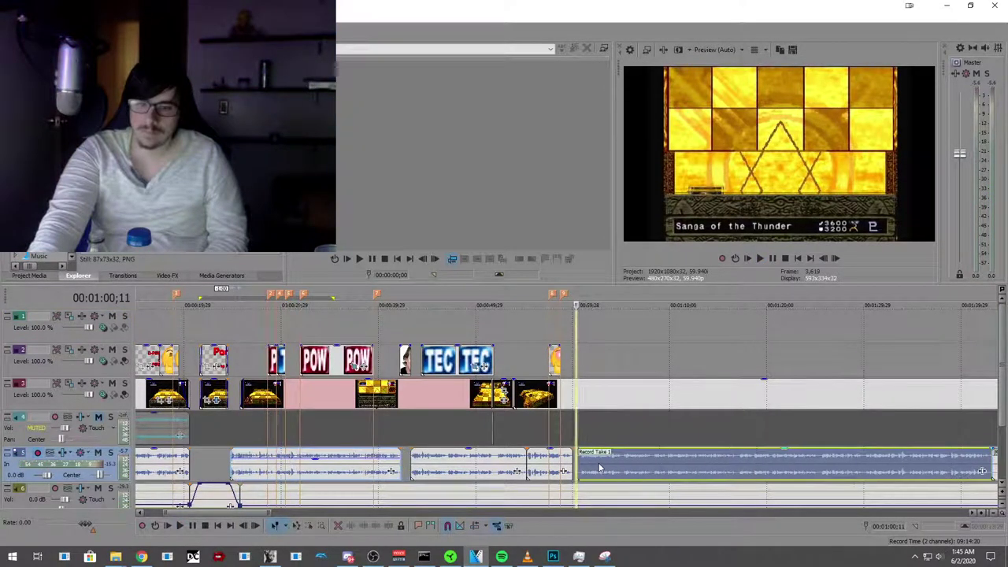
key(ctrl+z)
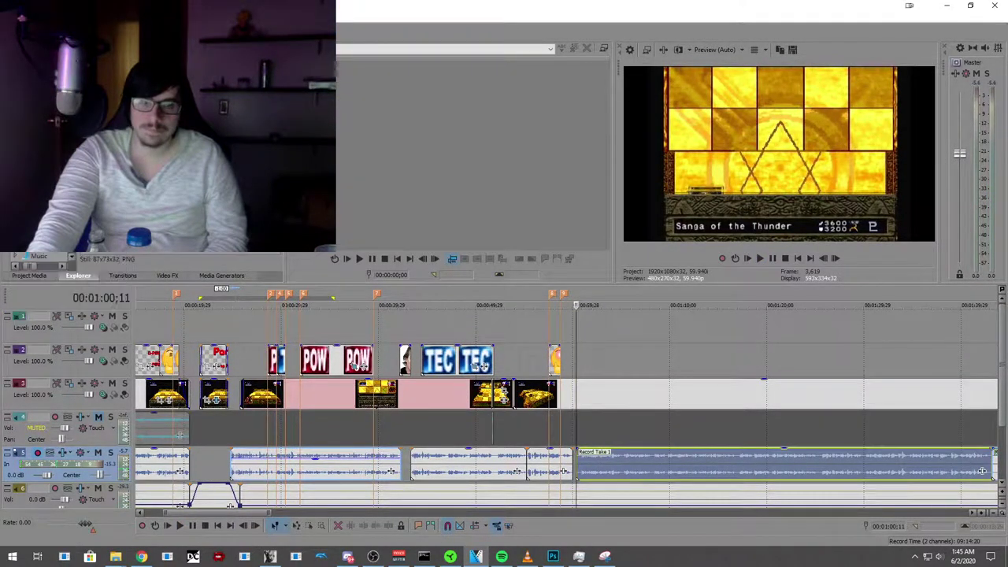
key(ctrl+z)
Step: Remove the voice clip after the 00:00:58;20 marker on track 5 from its group and close the gap before it
right_click(603, 470)
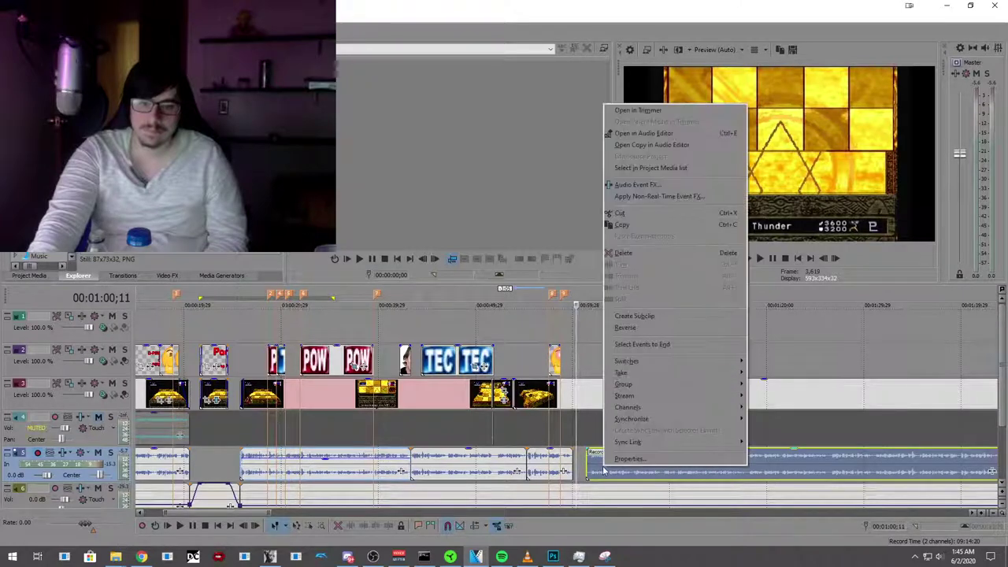
click(770, 398)
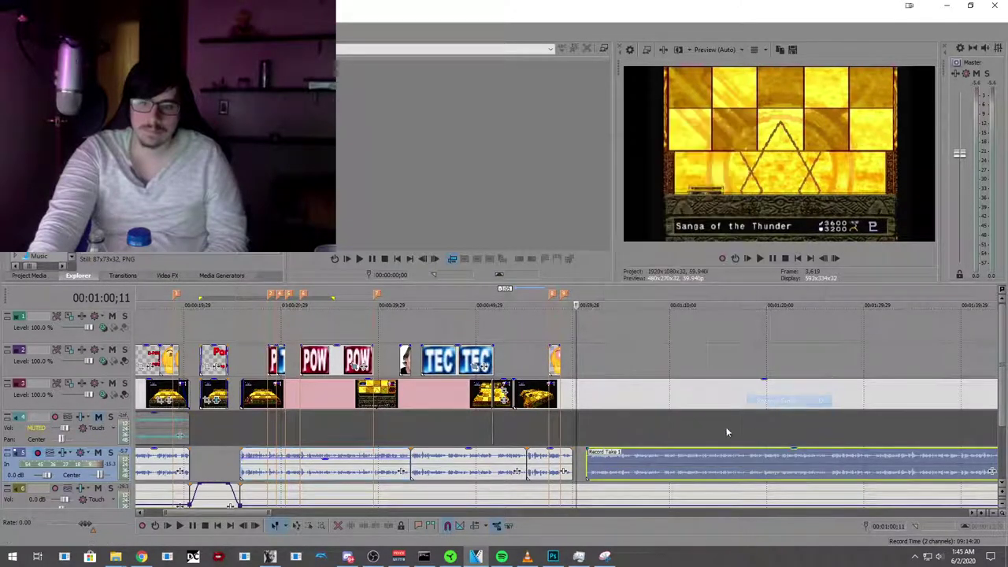
click(527, 331)
drag(599, 470, 587, 470)
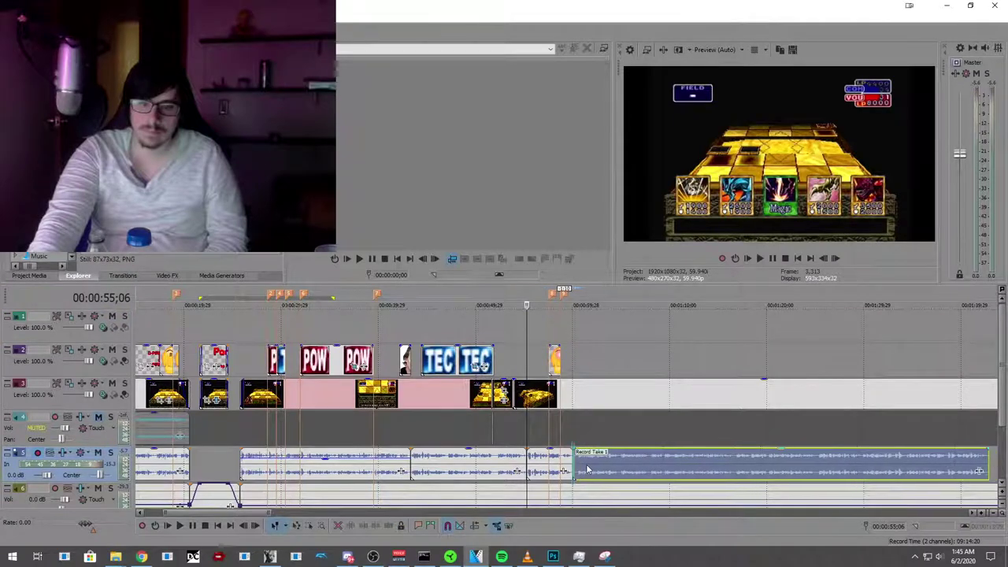
Step: Play back from 00:00:55;06, then move the ungrouped voice clip later so it meets the following voice clip
click(181, 526)
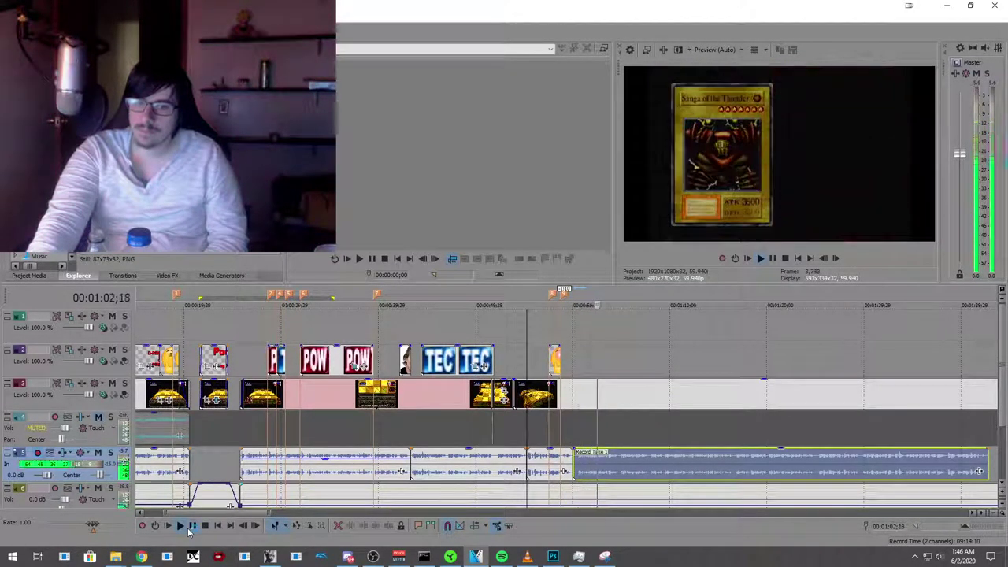
click(191, 527)
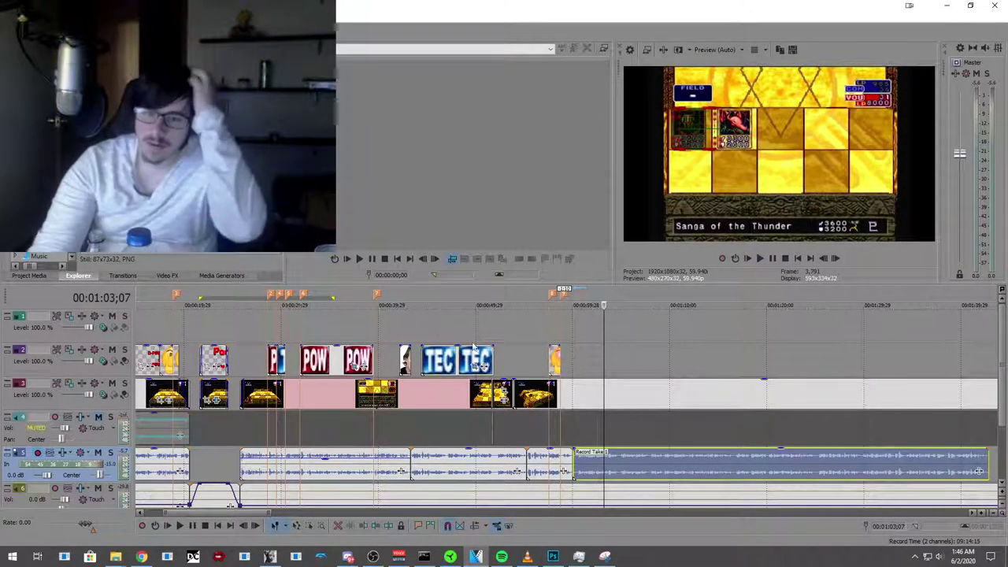
scroll(630, 457, down, 3)
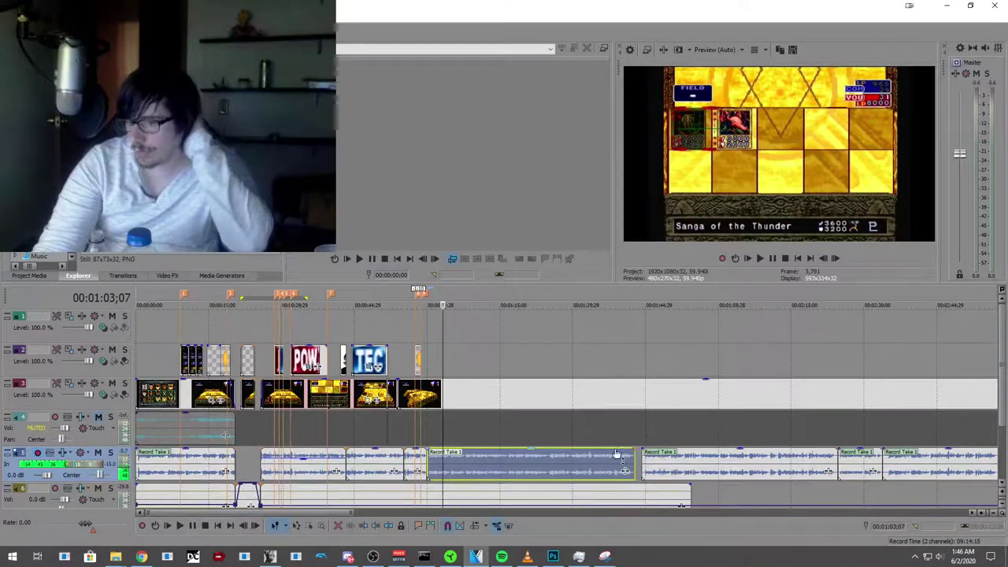
scroll(618, 457, down, 2)
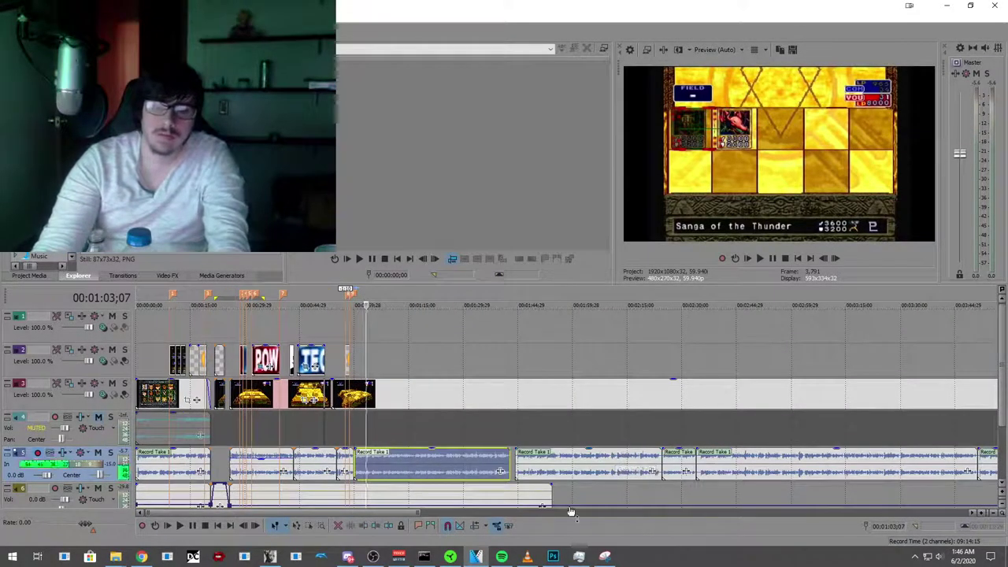
drag(496, 473, 499, 474)
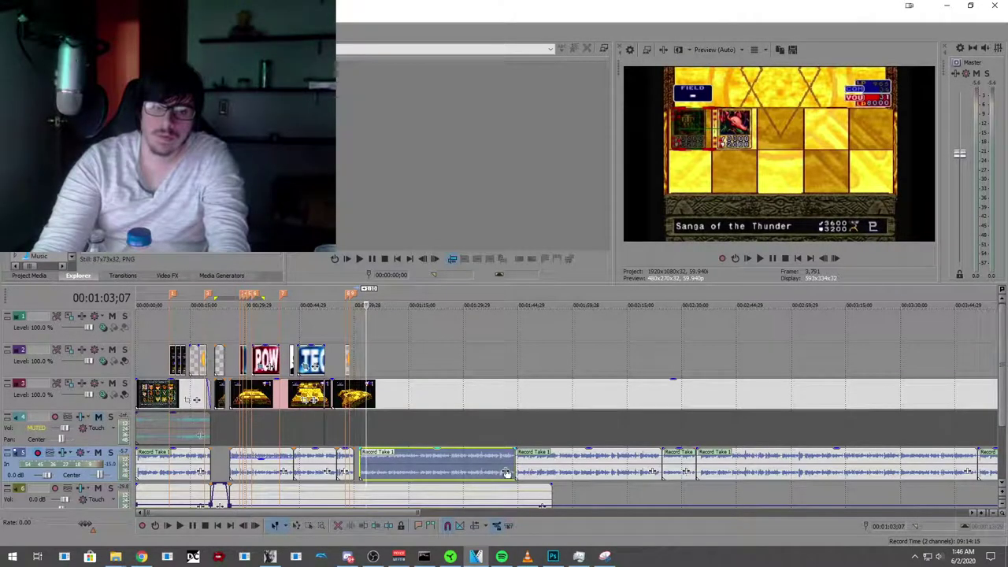
scroll(507, 470, down, 2)
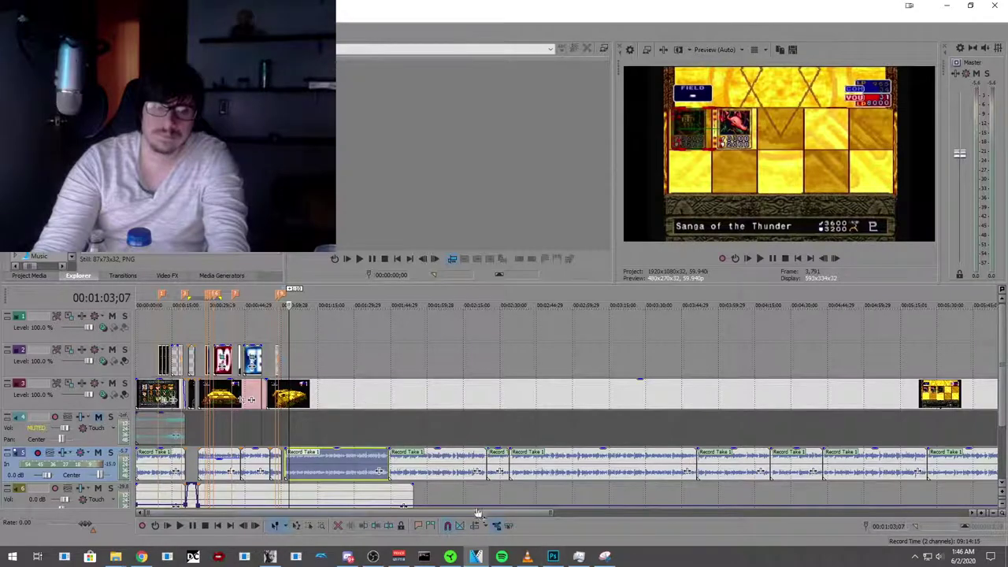
Step: Check the group options of the sixth, fifth and first voice clips on track 5
right_click(465, 473)
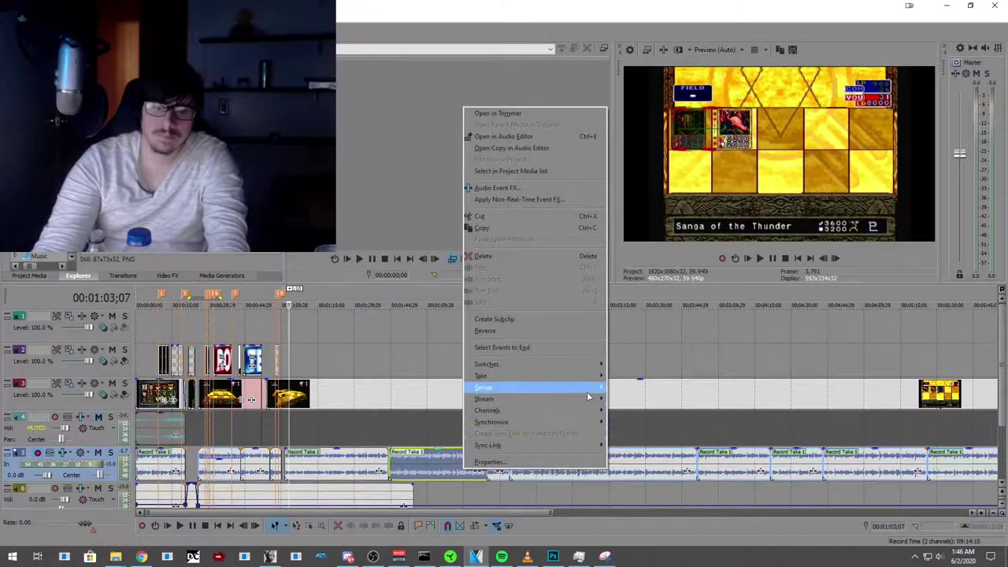
mouse_move(586, 394)
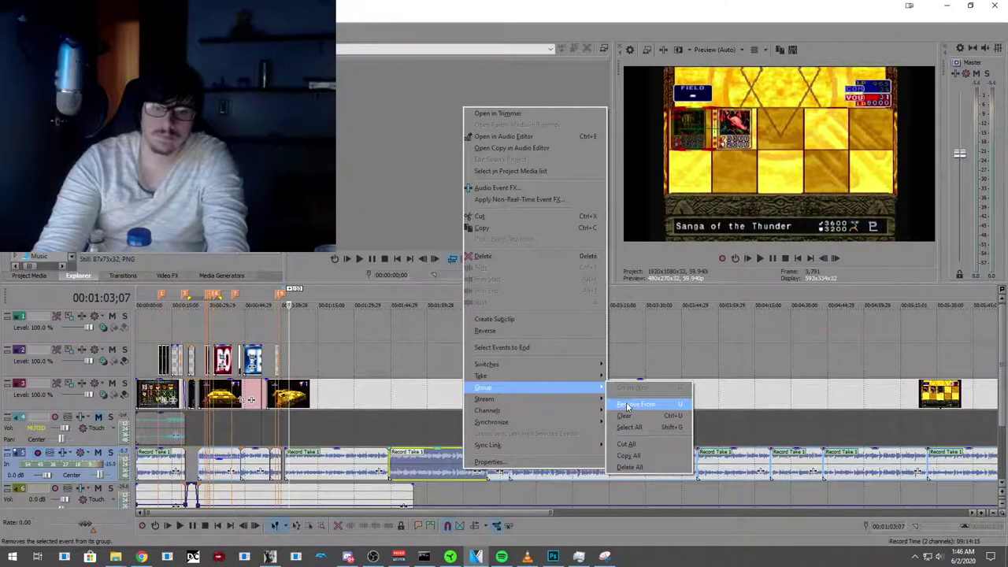
click(363, 471)
right_click(363, 471)
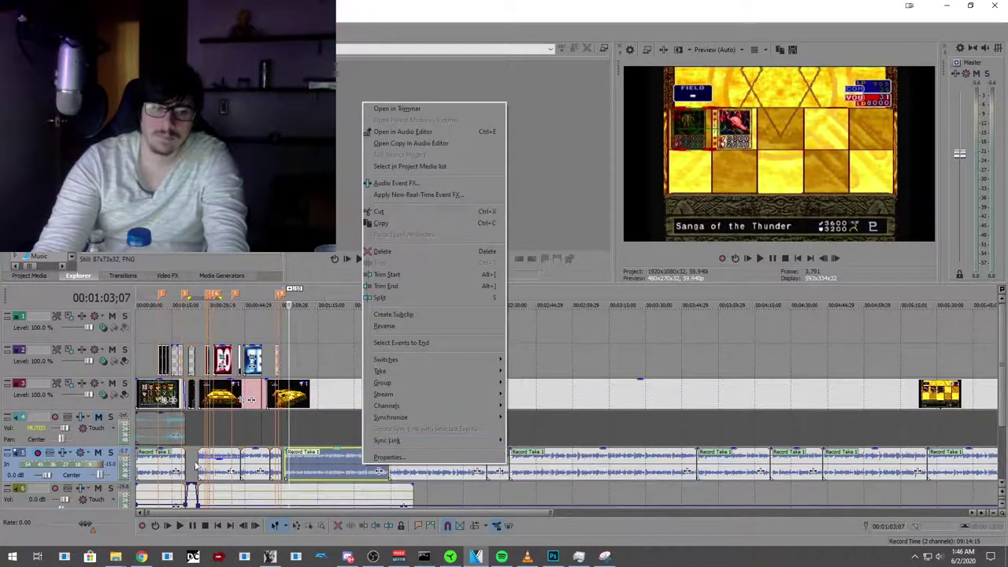
right_click(173, 471)
mouse_move(313, 385)
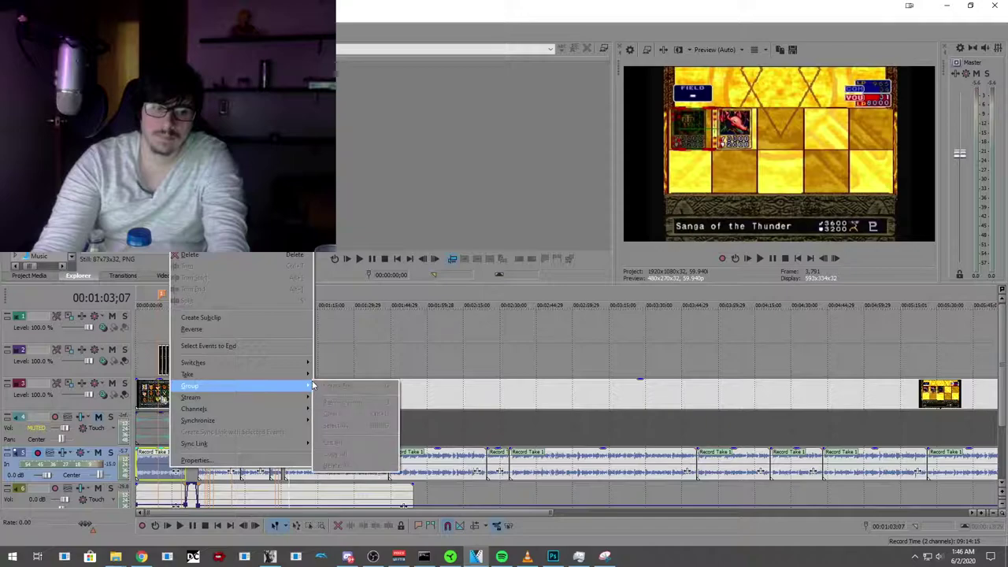
click(378, 360)
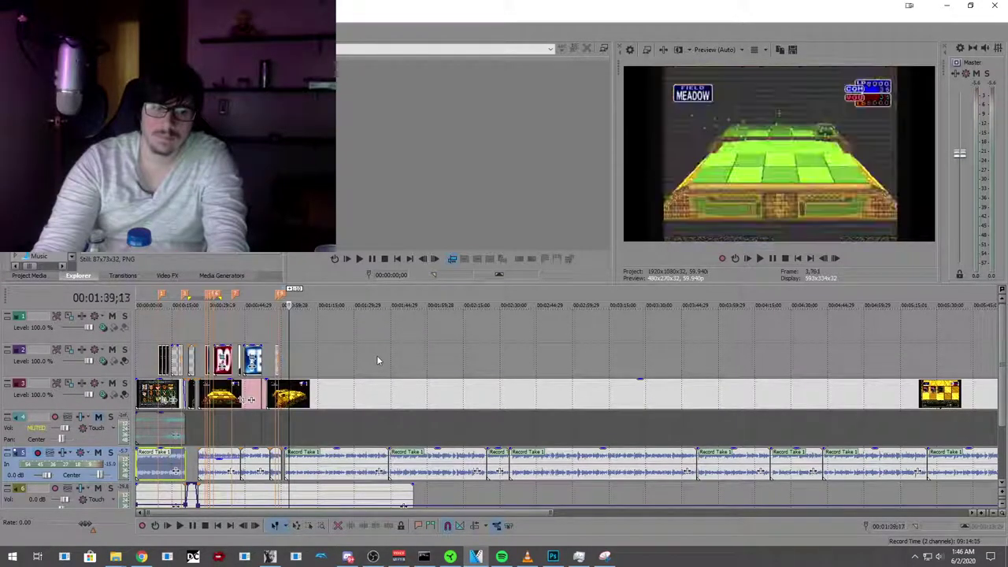
Step: Remove the second voice clip on track 5 from its group
right_click(224, 478)
mouse_move(333, 395)
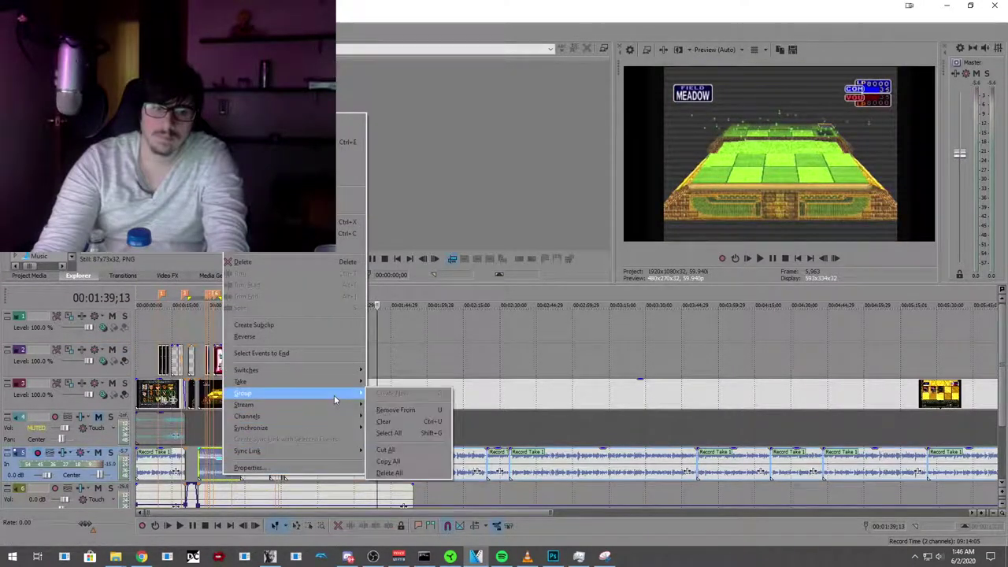
click(381, 416)
Step: Check whether the first, third, fourth, fifth and sixth voice clips on track 5 belong to a group
right_click(165, 471)
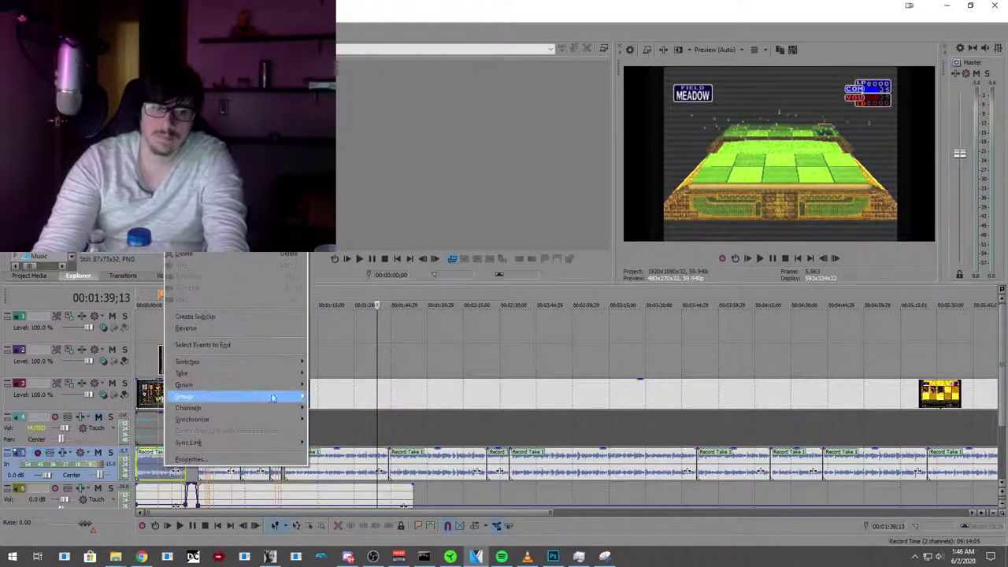
click(398, 220)
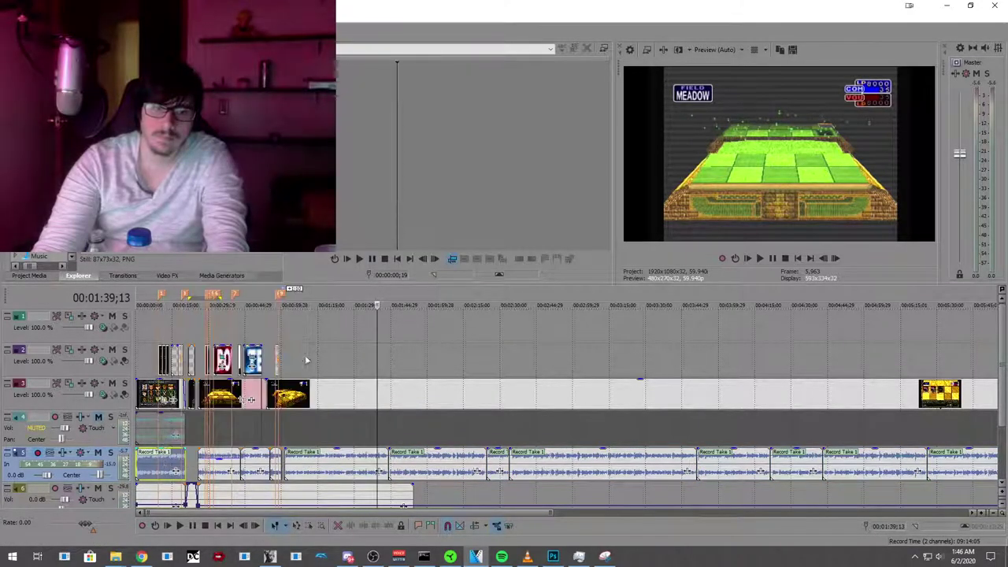
right_click(255, 466)
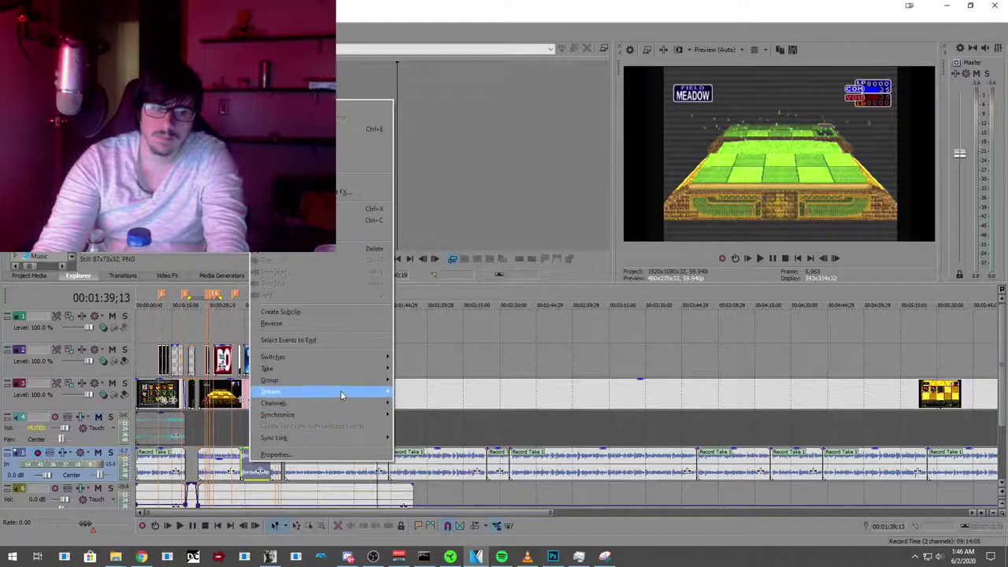
mouse_move(356, 378)
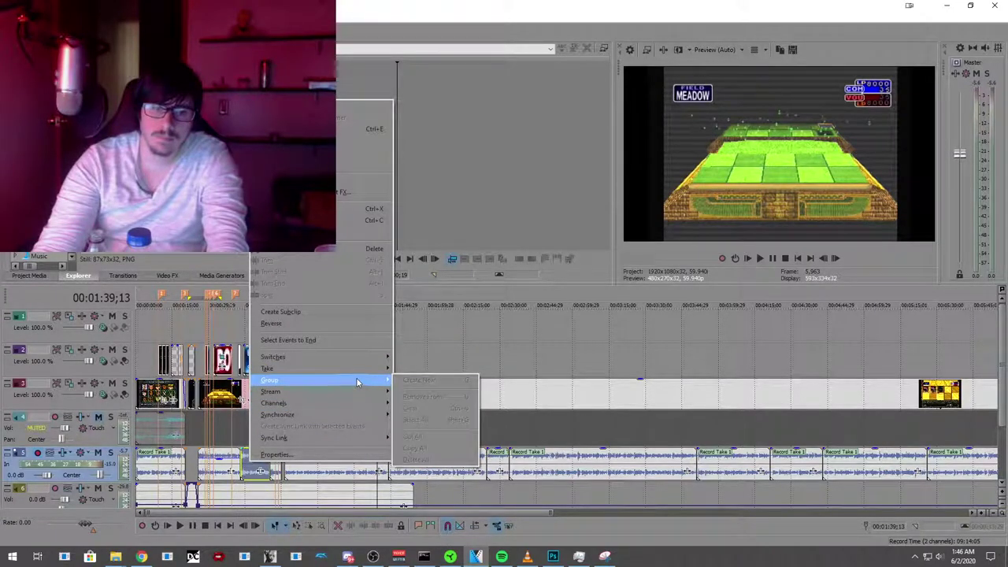
click(456, 175)
right_click(277, 467)
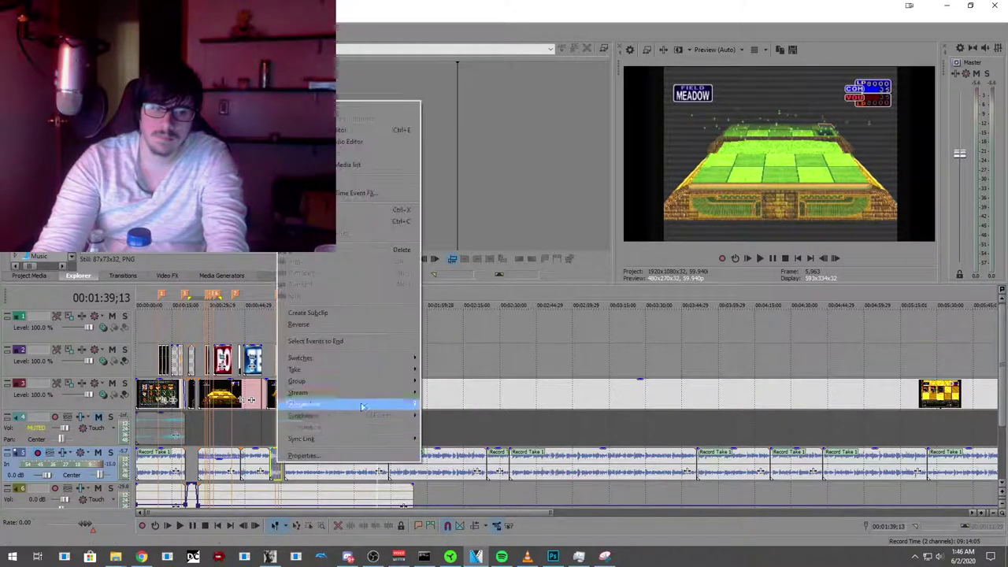
mouse_move(381, 386)
click(339, 341)
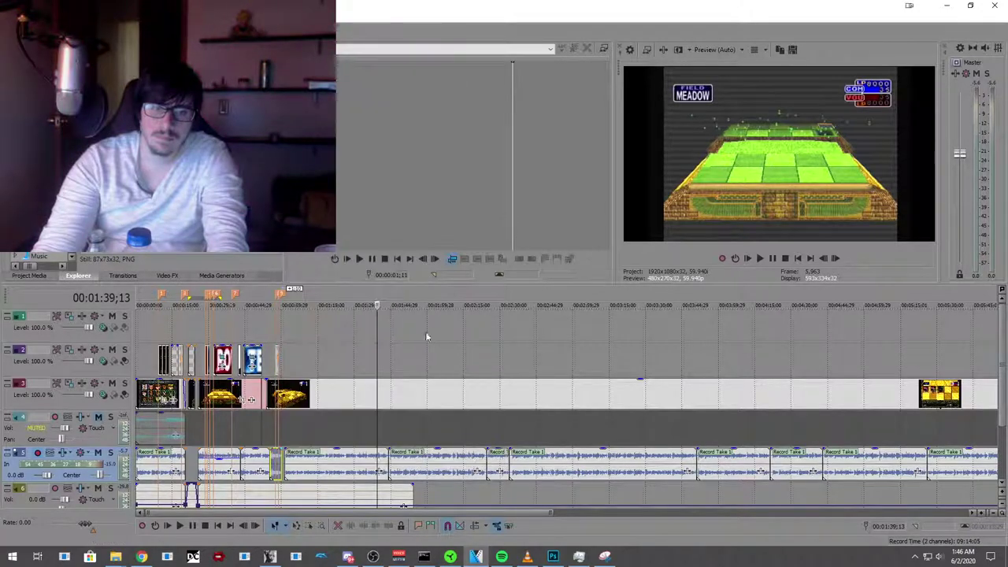
right_click(362, 473)
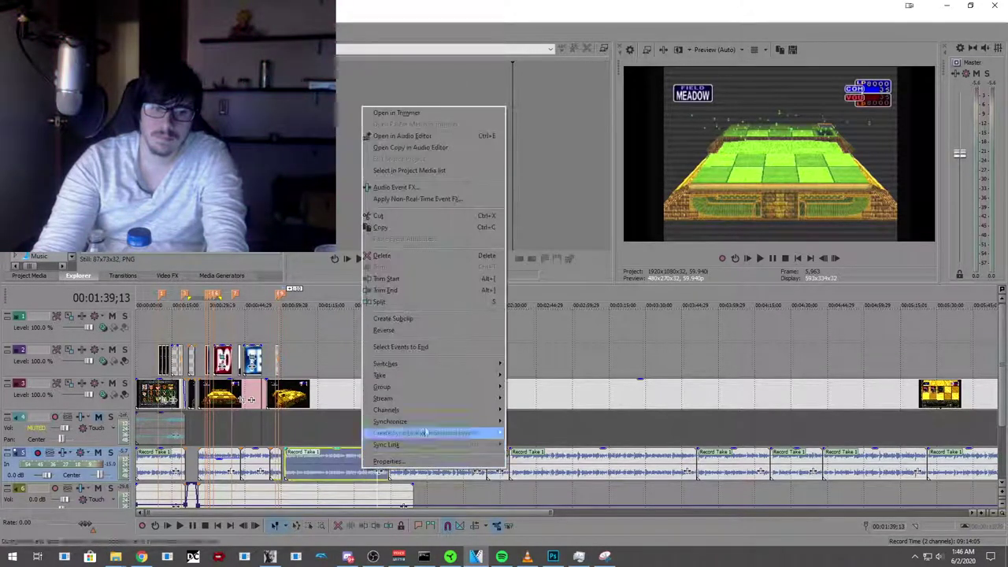
mouse_move(481, 388)
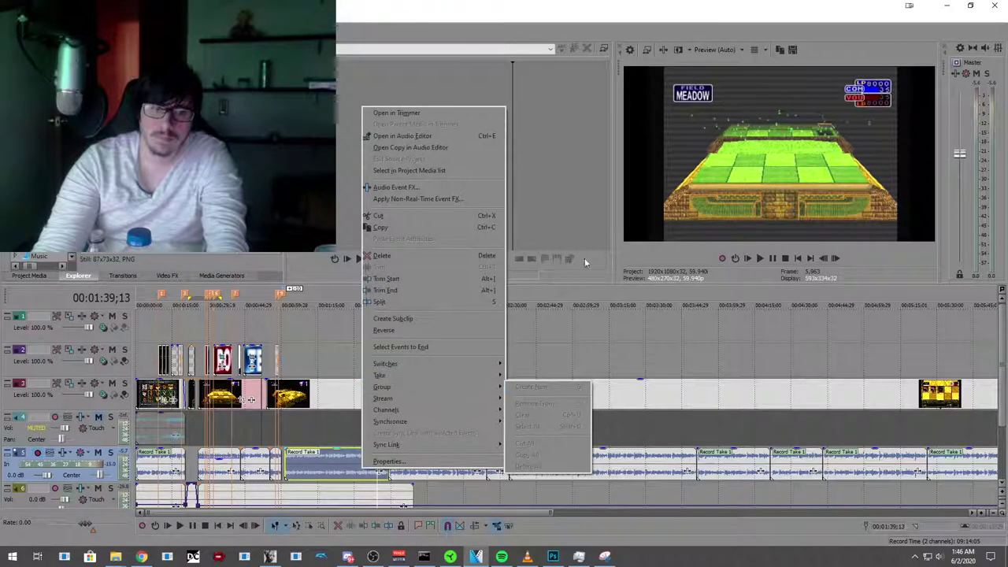
click(587, 221)
right_click(437, 470)
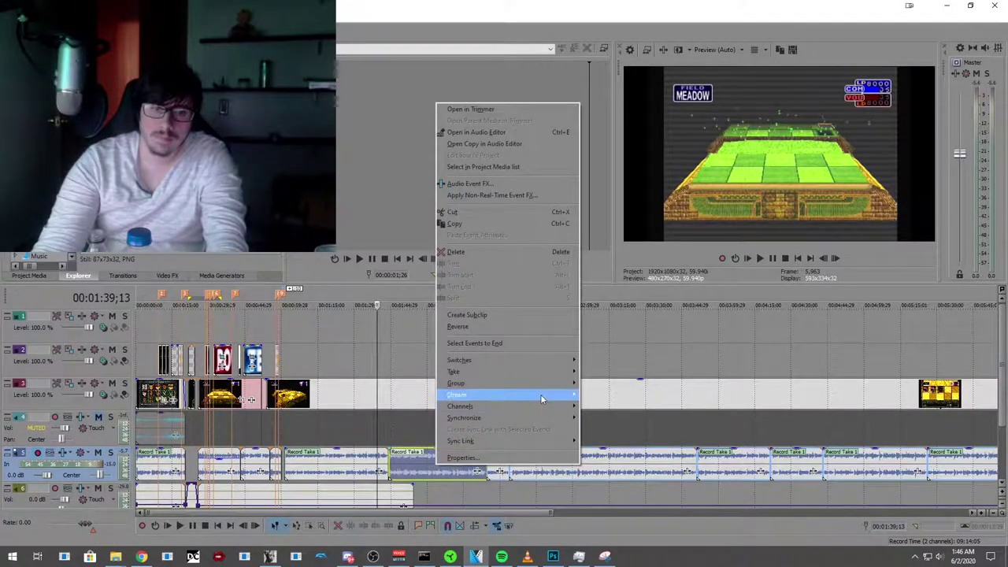
mouse_move(552, 390)
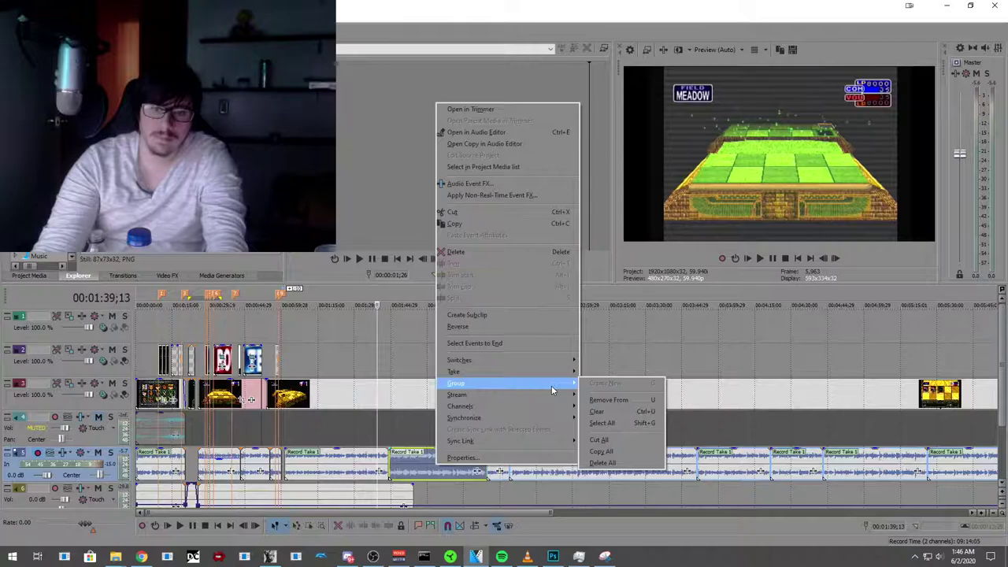
click(373, 214)
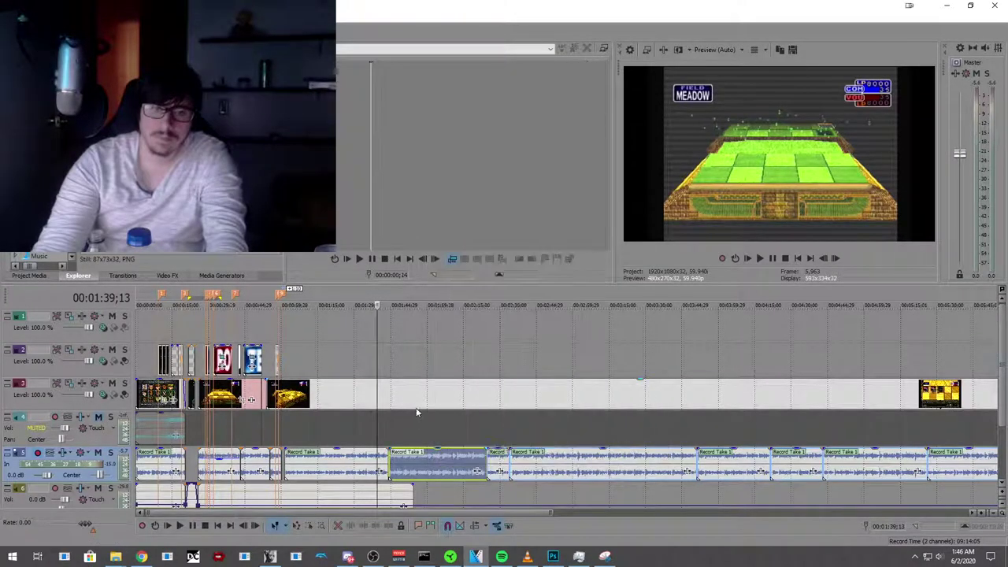
Step: Move the fifth voice clip on track 5, together with the sixth and its grouped clips, about 13 seconds later
ctrl+click(378, 470)
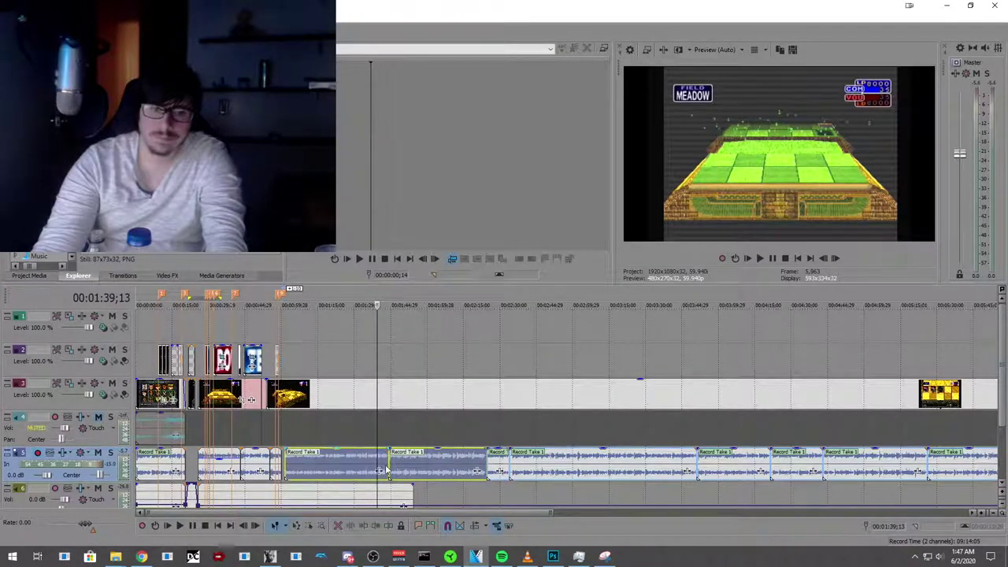
drag(408, 470, 437, 468)
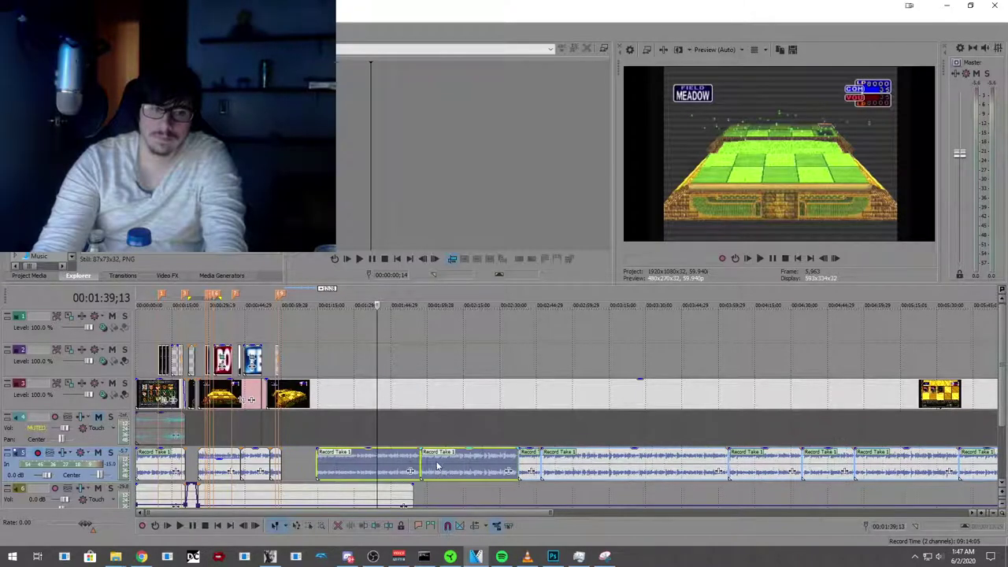
click(289, 344)
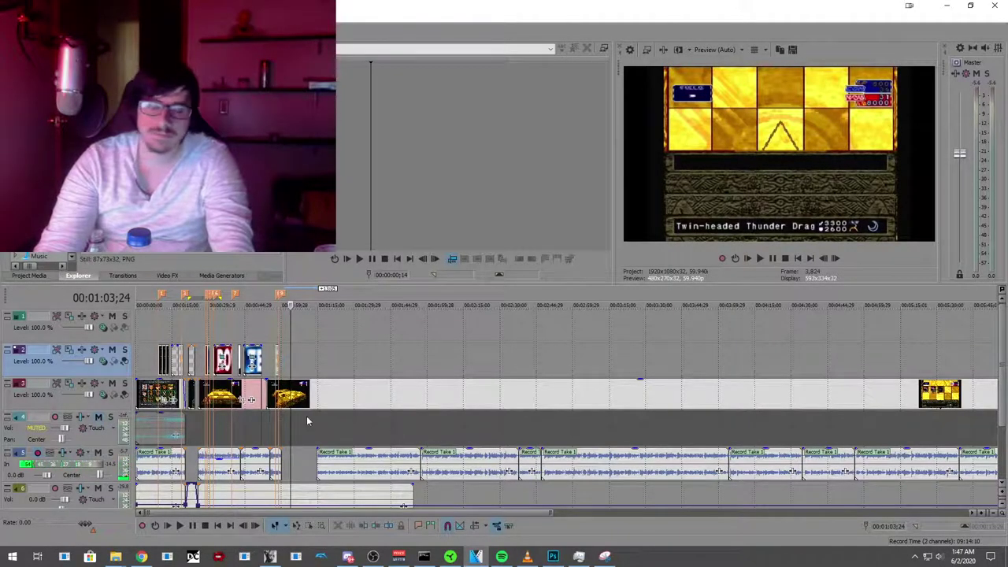
Step: Place the timeline cursor at 00:00:22;16 on the Part 1 title and switch to the Untitled-3 document in Photoshop
scroll(307, 422, up, 3)
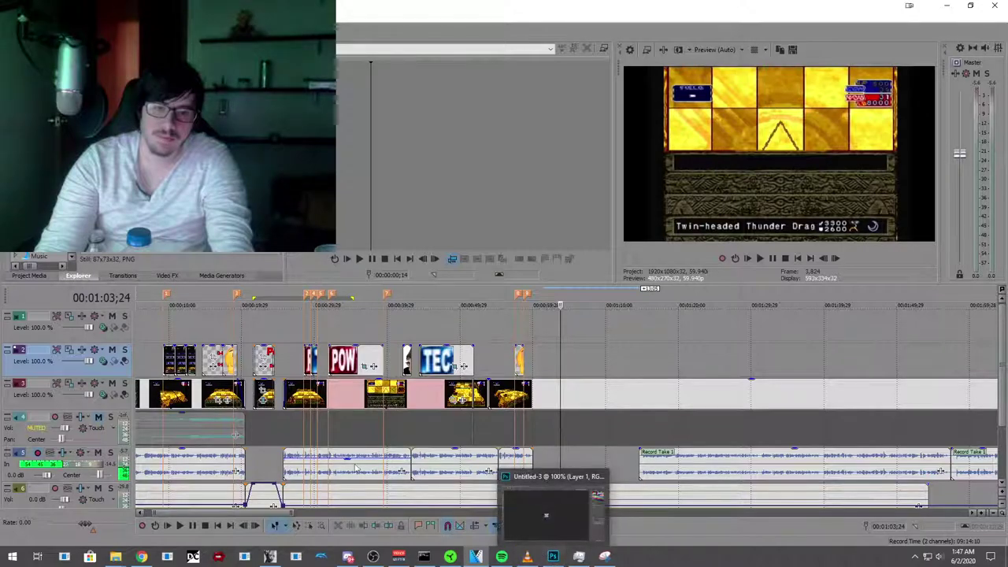
click(261, 426)
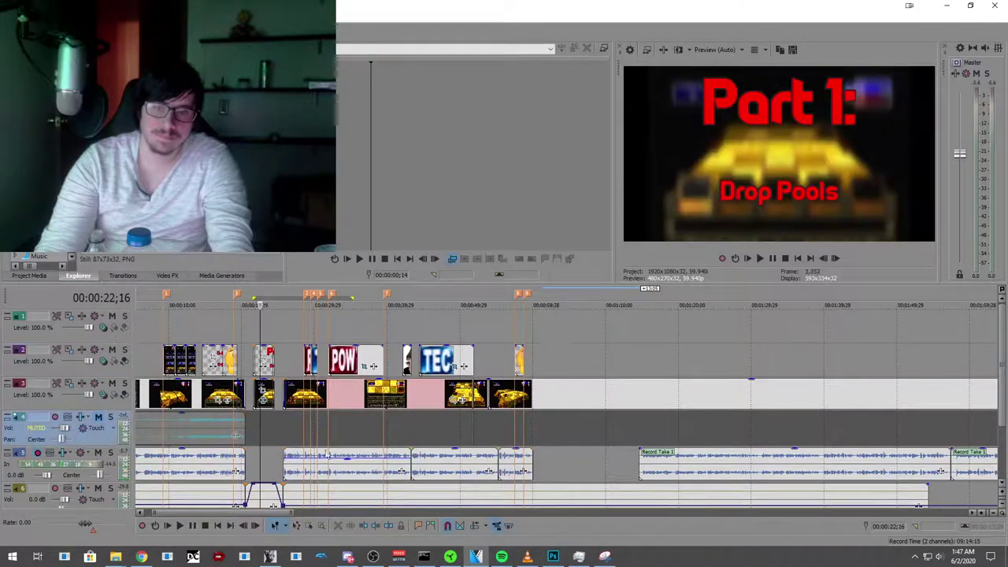
click(553, 556)
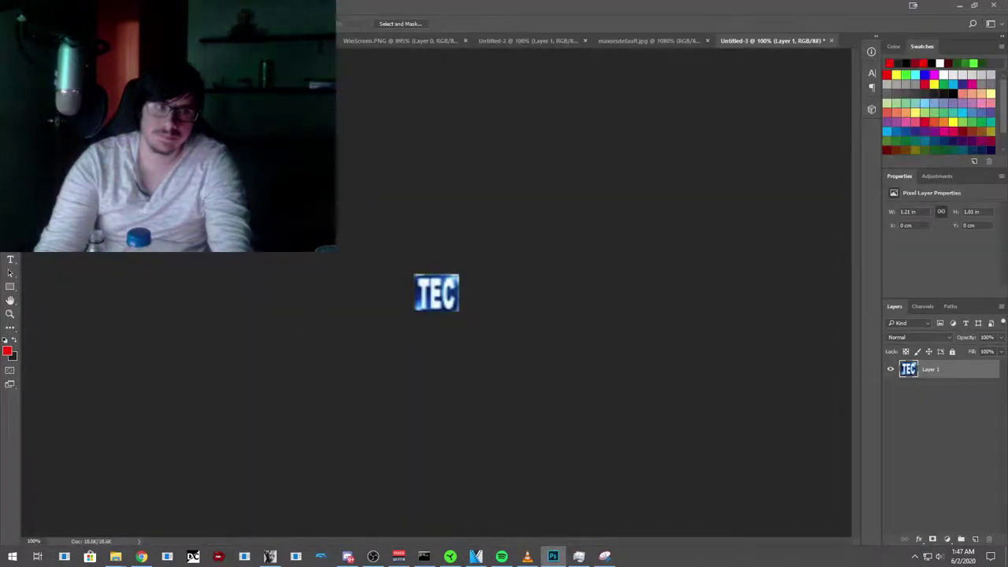
Step: Switch to the Photoshop document with the part title and change its heading text from "Part 1:" to "Part 2:"
key(ctrl+Tab)
click(11, 262)
click(573, 189)
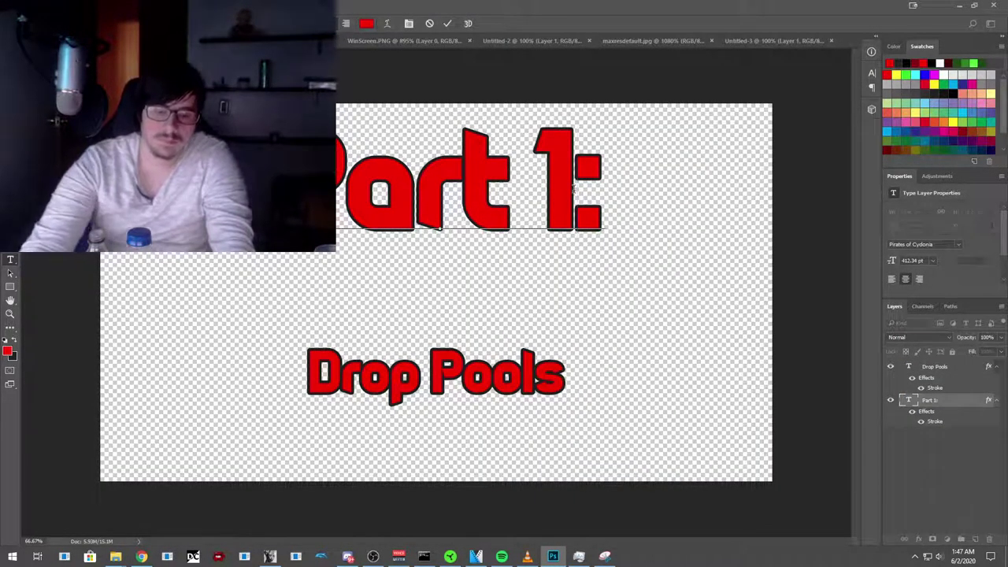
key(BackSpace)
text(2)
key(ctrl+Return)
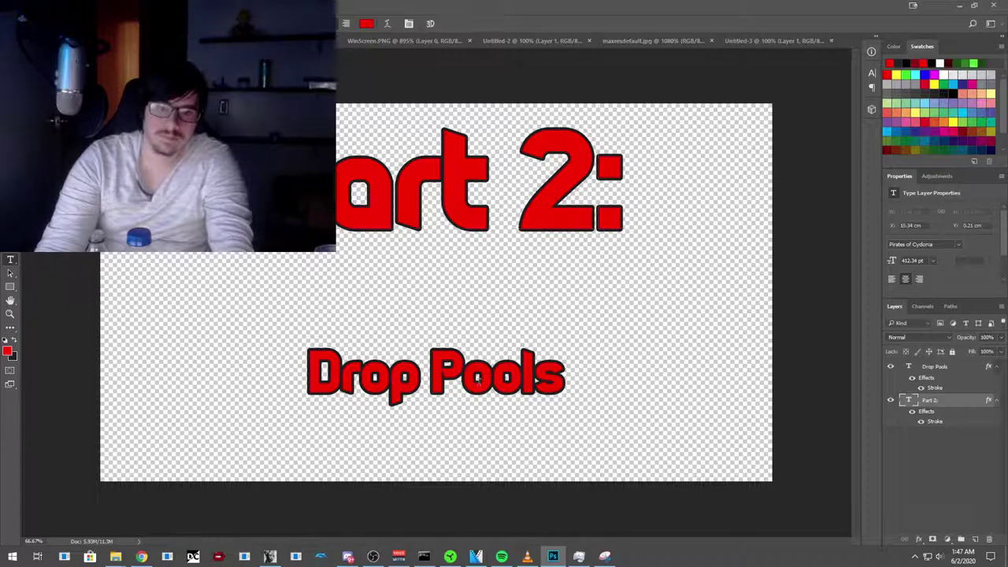
Step: Replace the "Drop Pools" subtitle text with "Rank Points"
click(408, 378)
drag(575, 377, 314, 366)
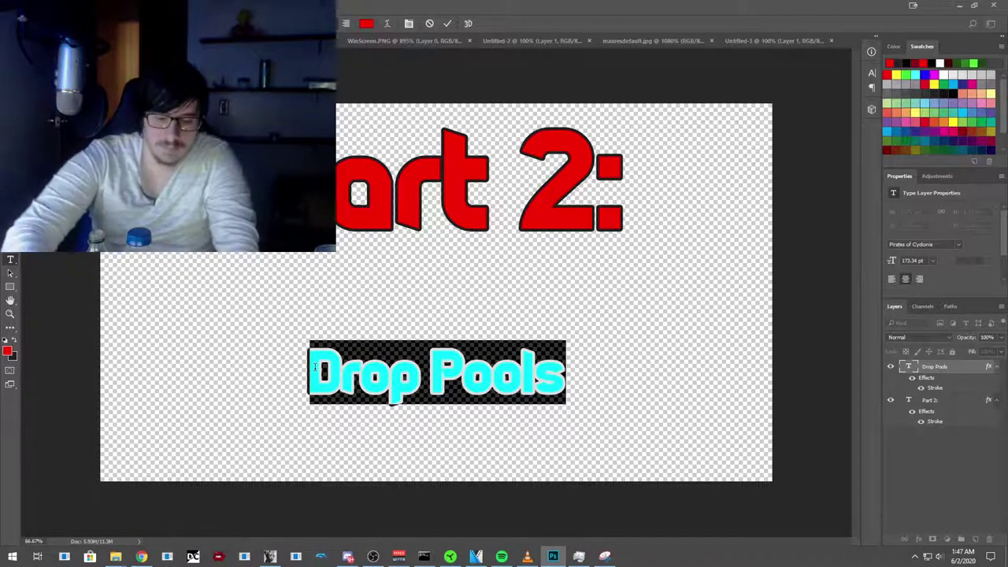
text(Calculat)
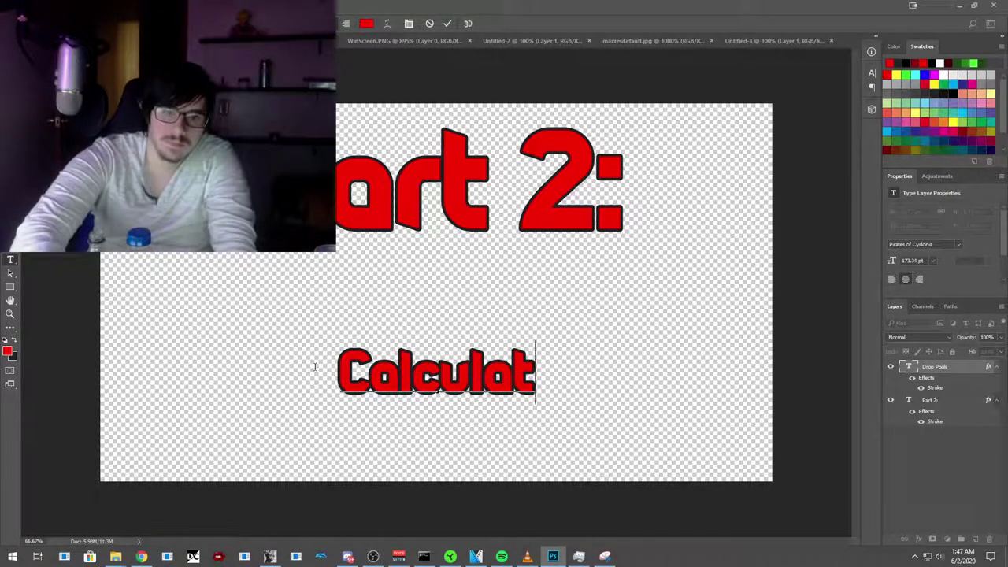
key(BackSpace)
key(BackSpace)
key(BackSpace)
key(BackSpace)
key(BackSpace)
key(BackSpace)
key(BackSpace)
key(BackSpace)
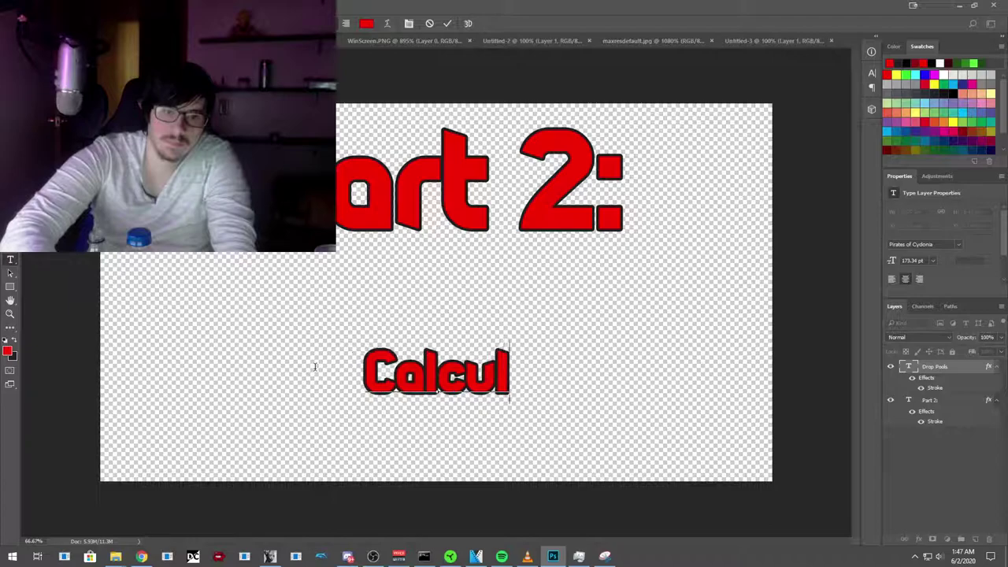
text(Rank Points)
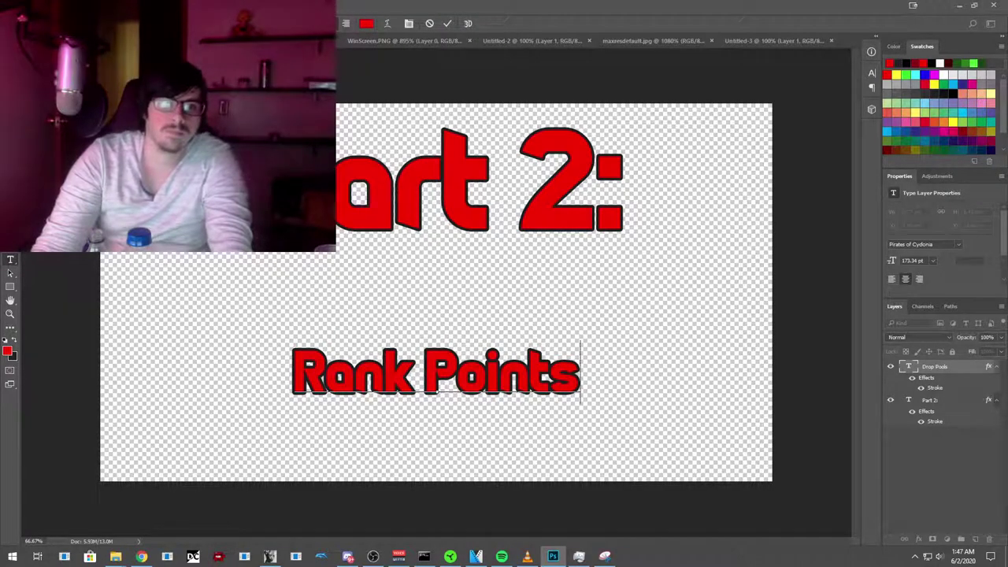
key(ctrl+Return)
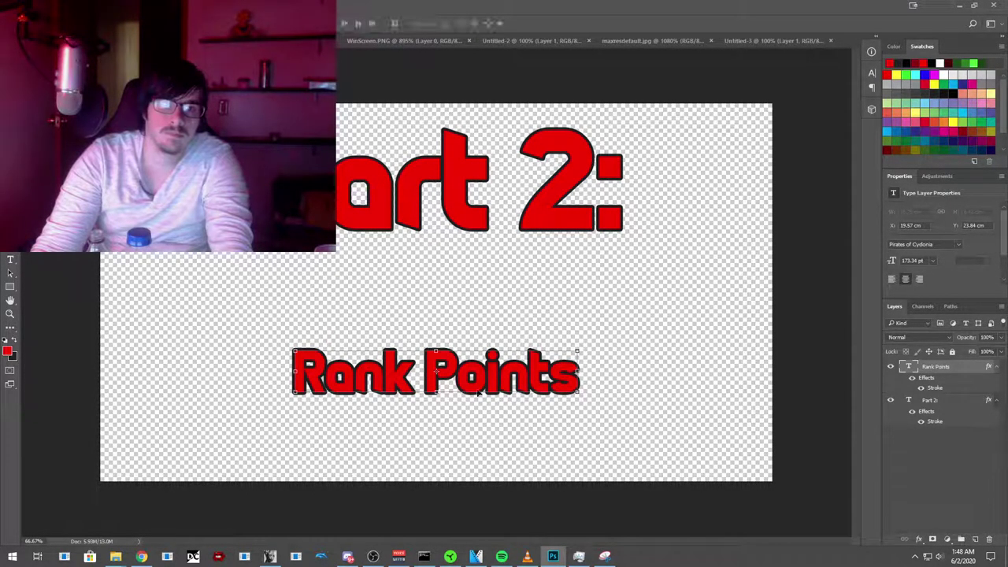
Step: Check the alignment of the "Rank Points" and "Part 2:" text layers on the canvas and leave both deselected
drag(476, 394, 474, 383)
drag(464, 203, 466, 198)
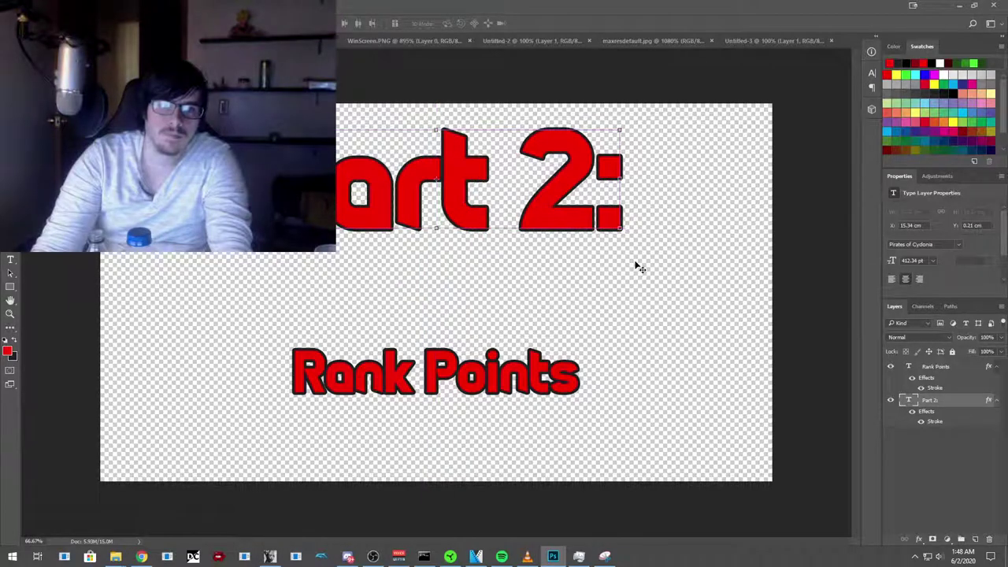
click(636, 266)
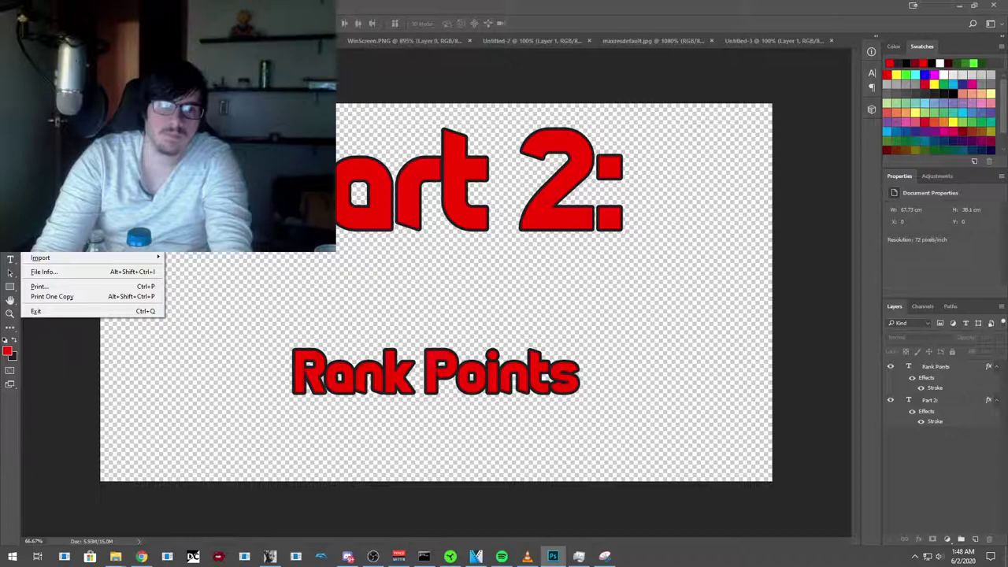
Step: Save the title graphic as a PNG file named Part2 in the same folder as part1.png
key(Escape)
key(ctrl+shift+s)
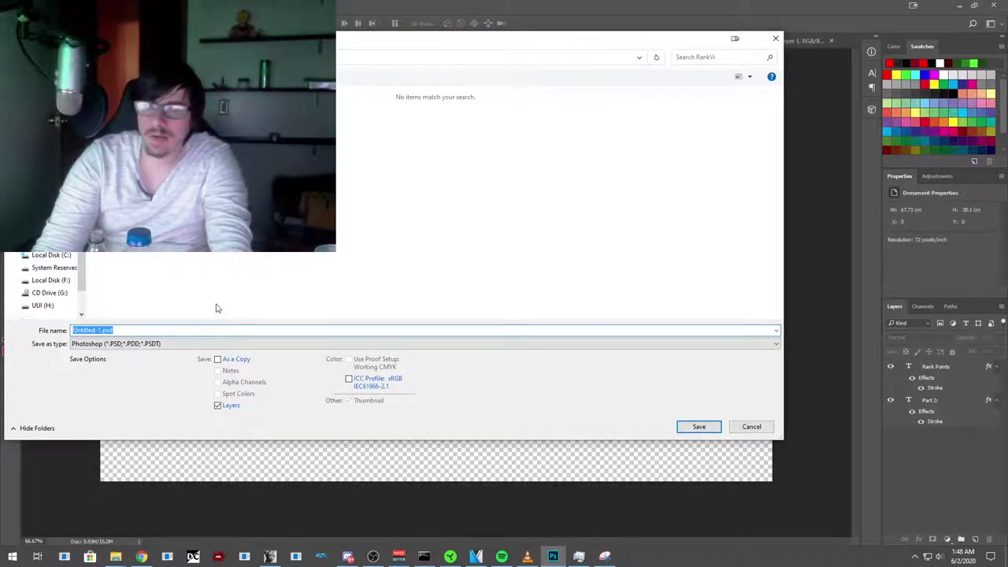
click(142, 346)
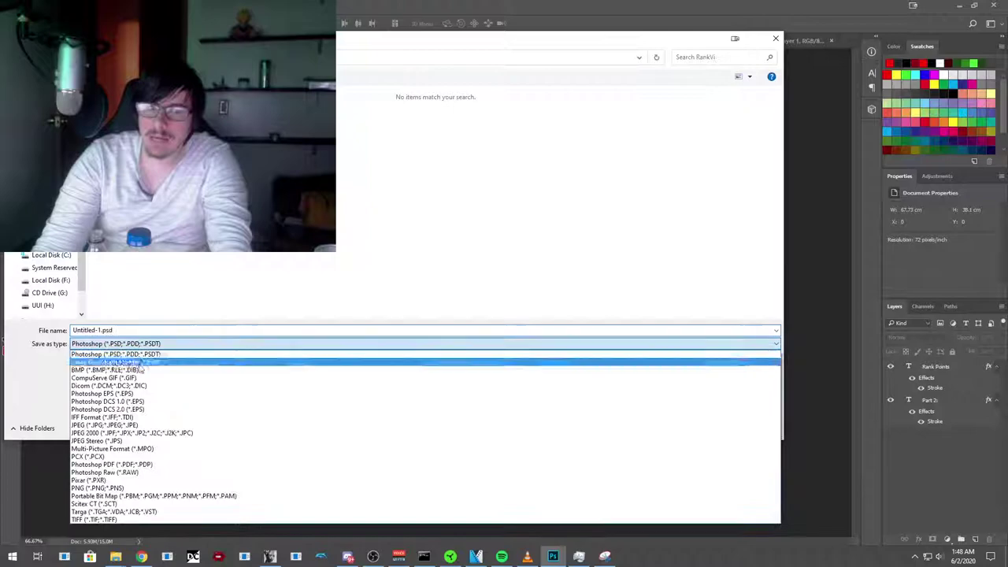
click(110, 486)
double_click(122, 331)
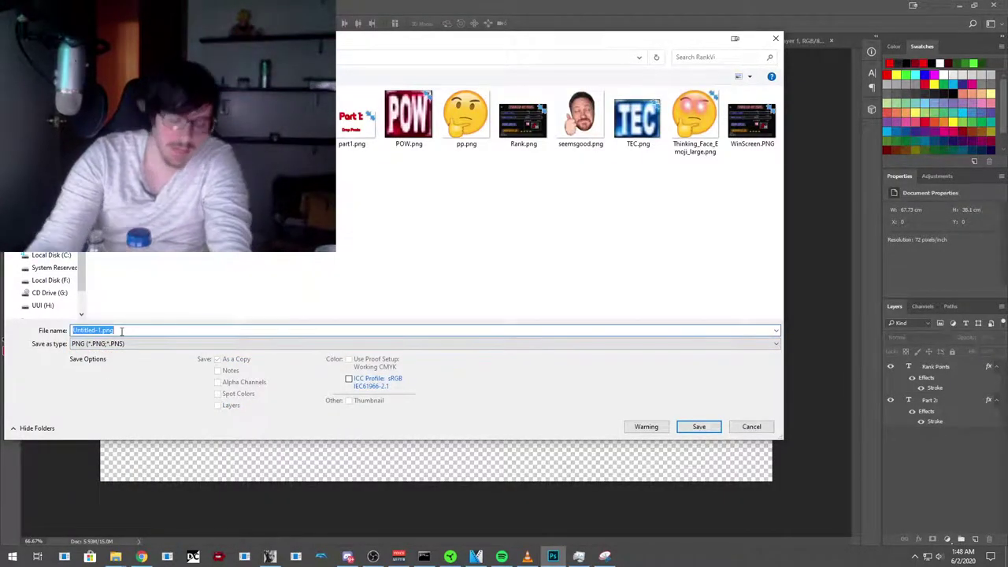
text(Part2)
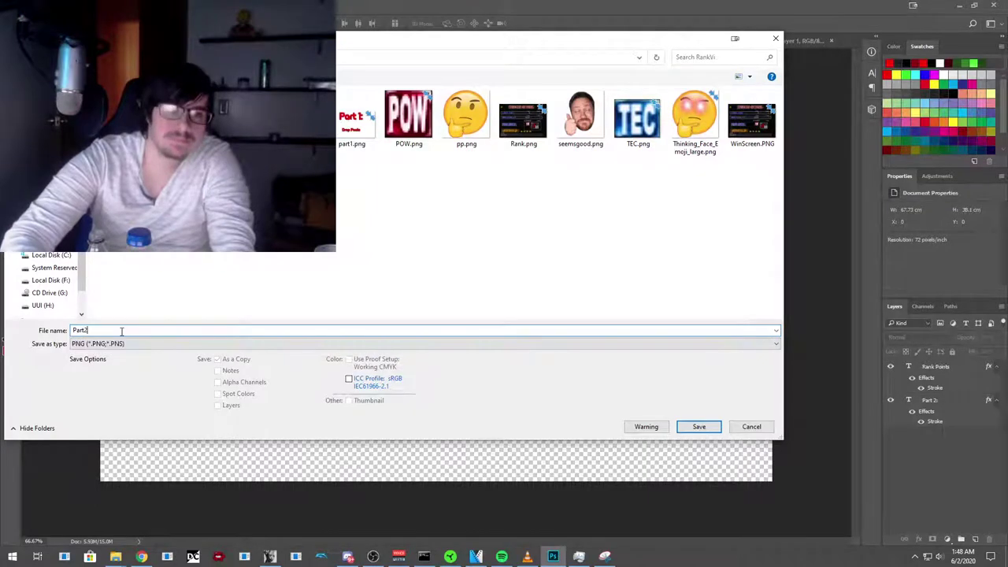
key(Return)
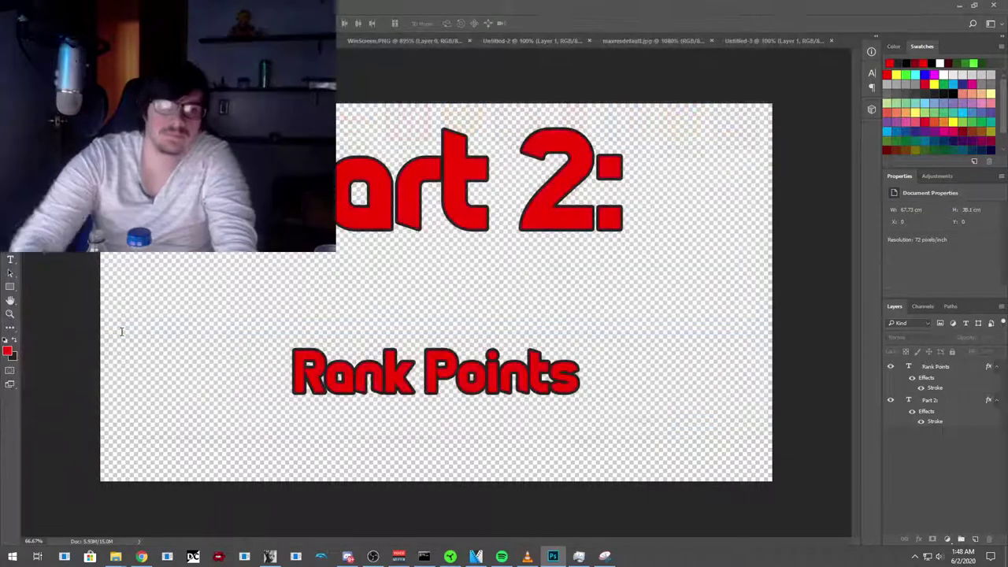
click(538, 177)
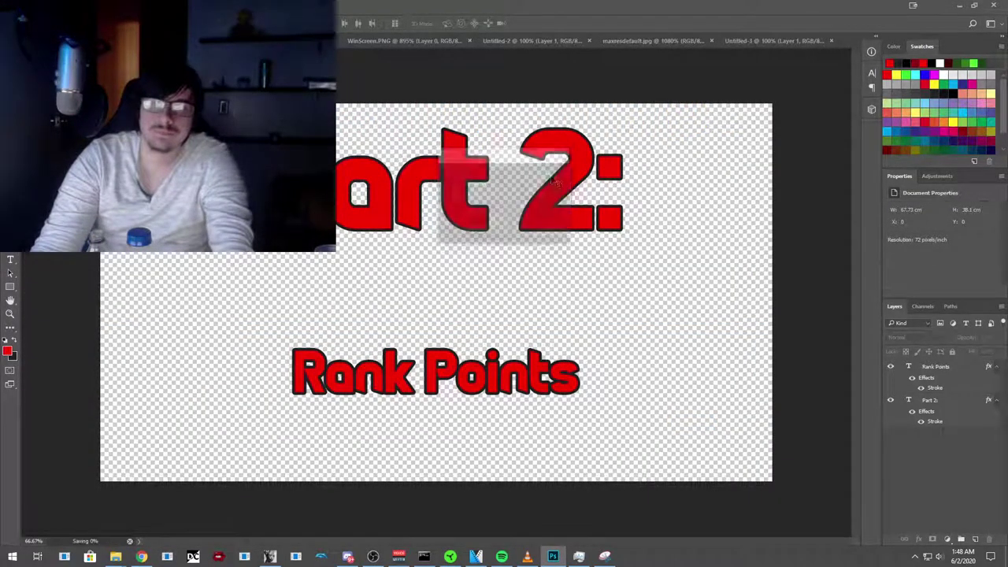
Step: Switch back to the Vegas timeline and measure the pause between the first voice clip's end and the start of the Part 1 title
click(959, 7)
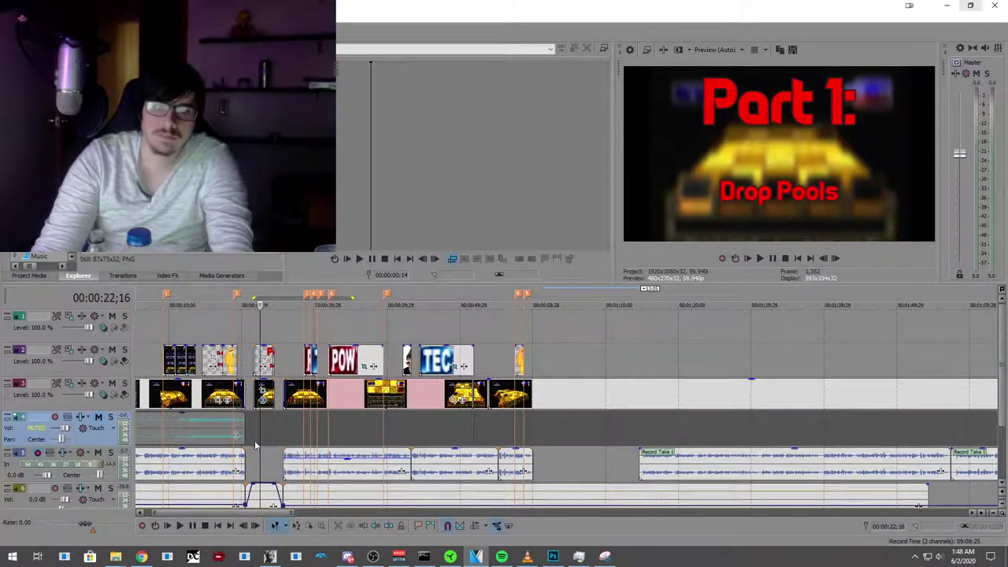
drag(253, 446, 248, 438)
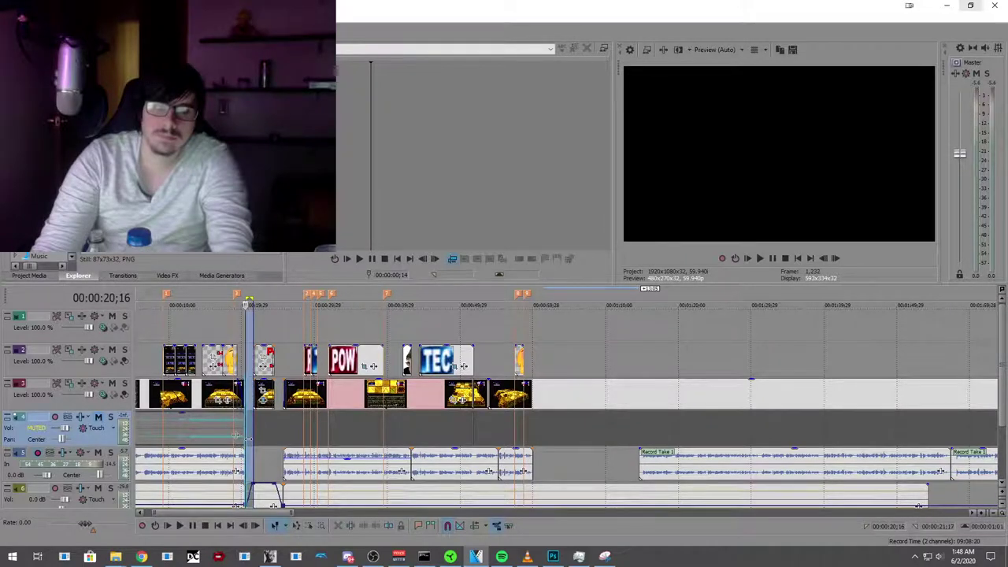
click(252, 438)
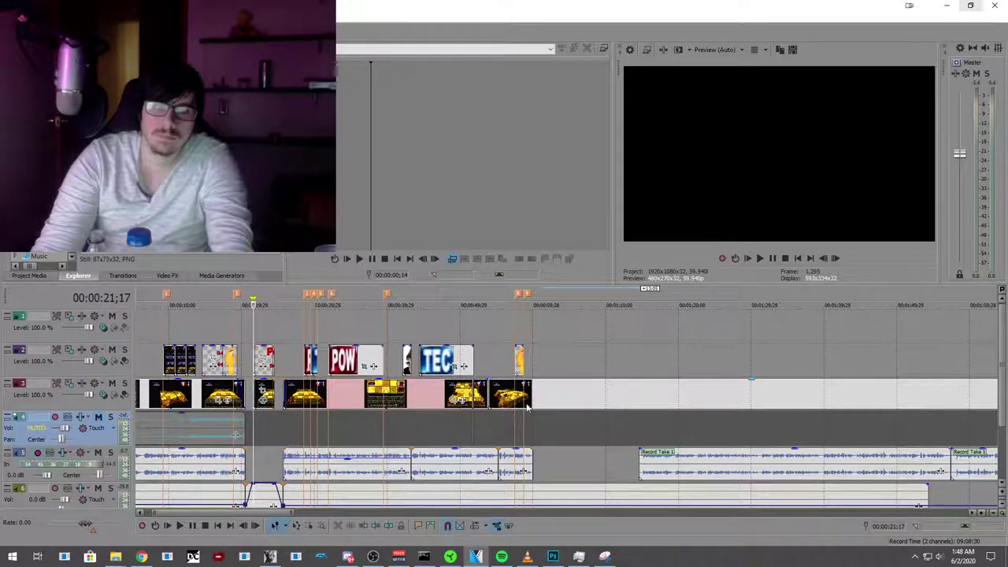
Step: Add a timeline marker at 00:01:00;29, one second after the end of the voice clip that stops at 00:00:59;29
click(534, 428)
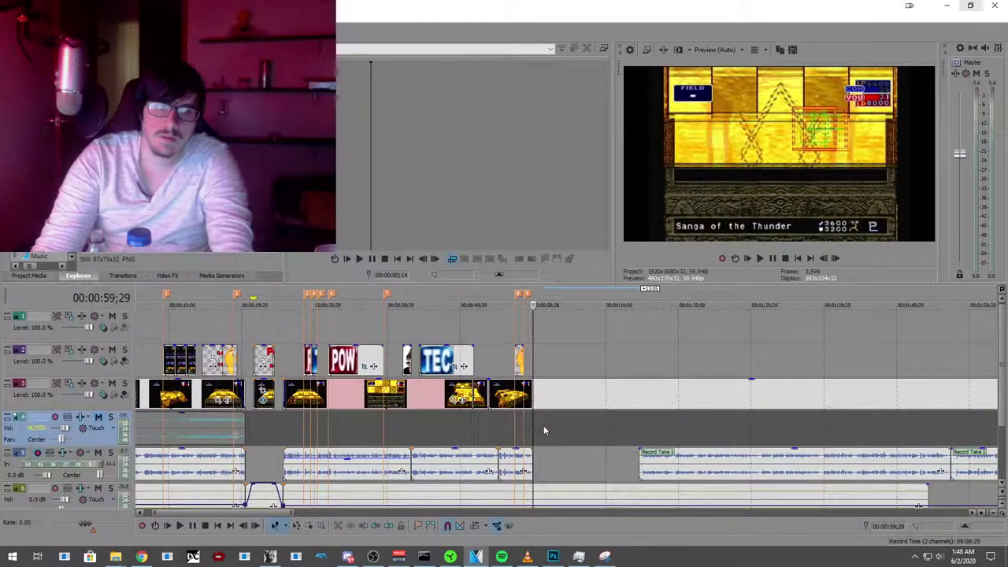
click(543, 429)
click(533, 423)
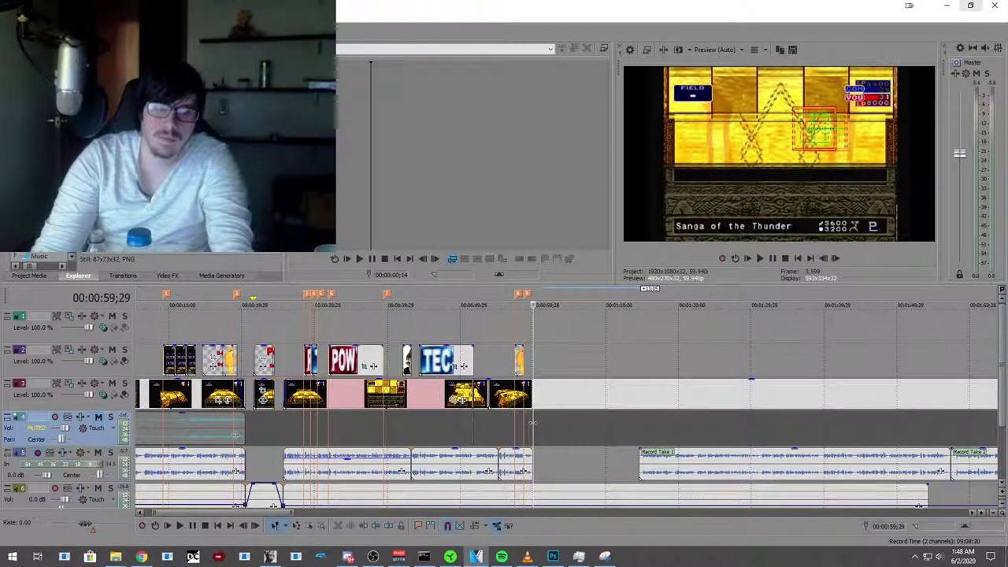
click(191, 527)
click(192, 526)
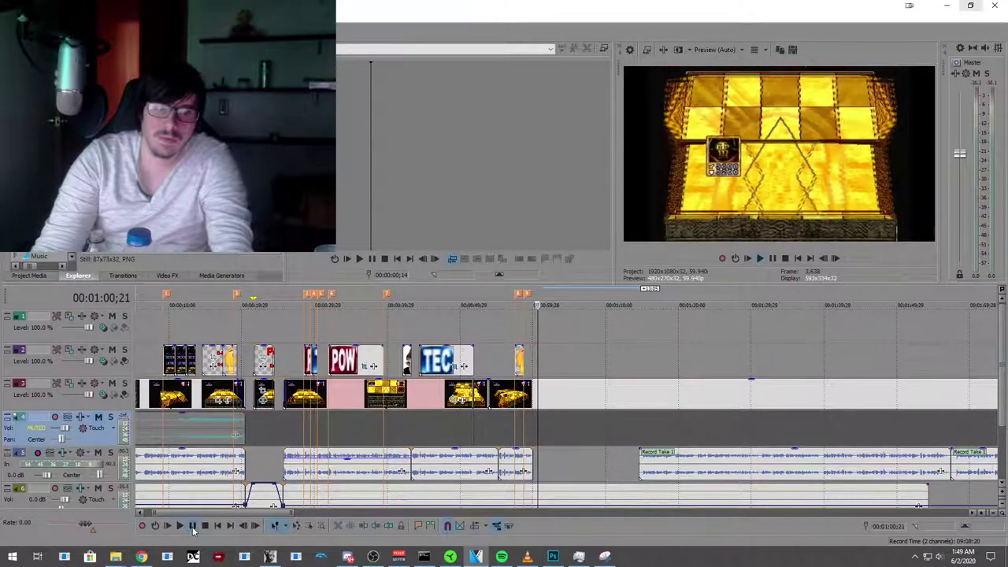
click(193, 528)
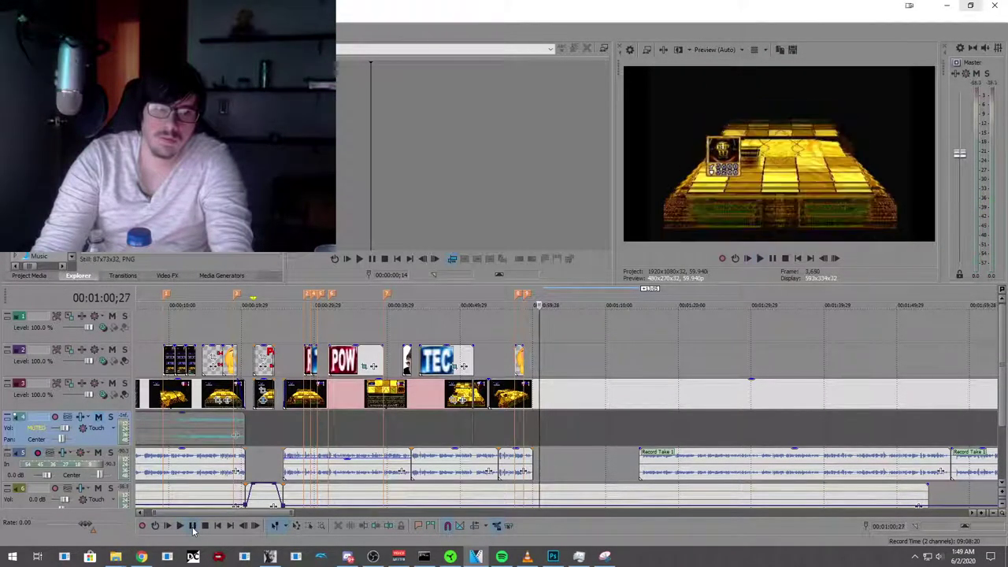
click(204, 526)
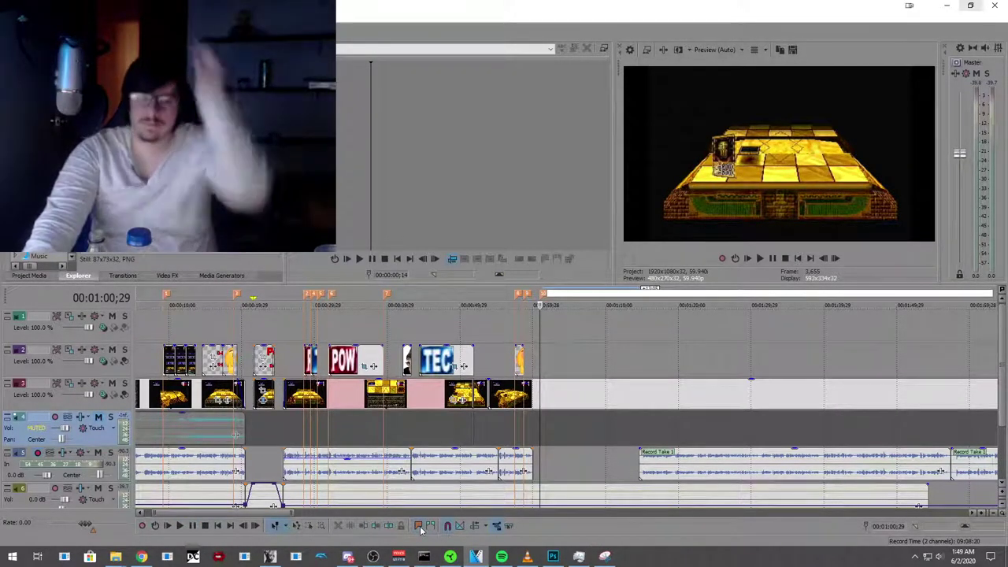
Step: Play the gameplay onward from marker 10 and add another marker at 00:01:04;29
click(179, 526)
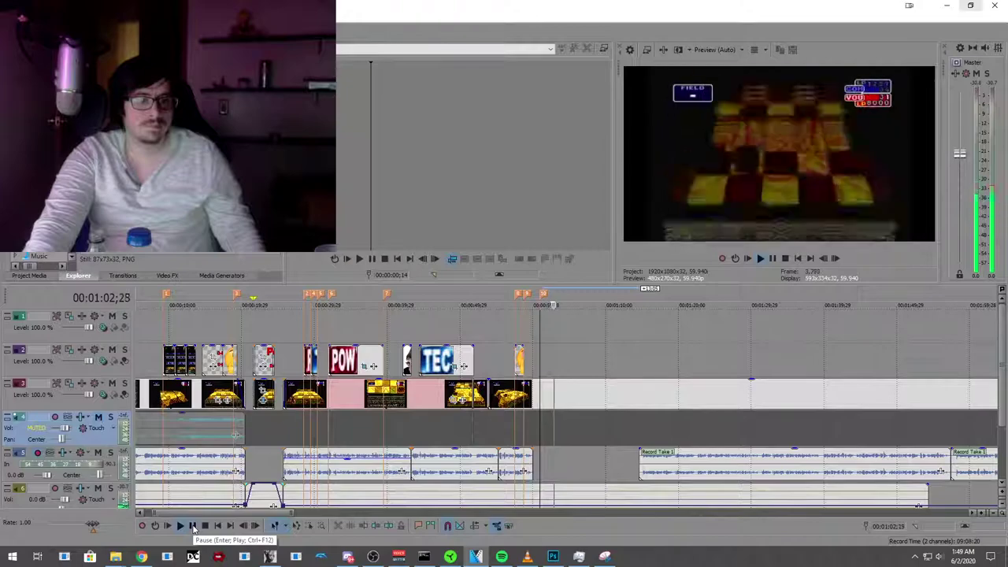
click(193, 526)
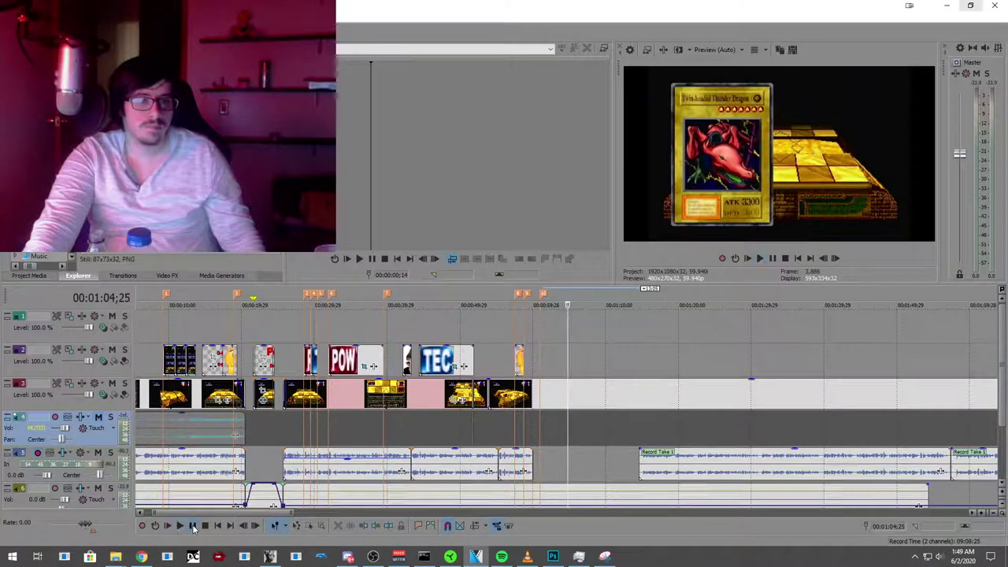
click(192, 529)
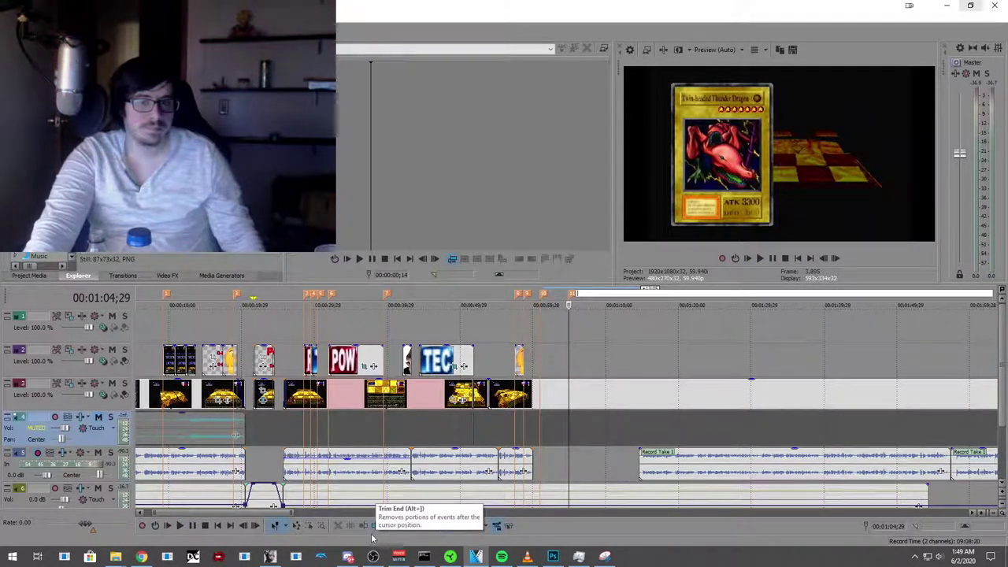
Step: Play about one second past marker 11 and add a marker at 00:01:05;29
click(181, 526)
click(192, 526)
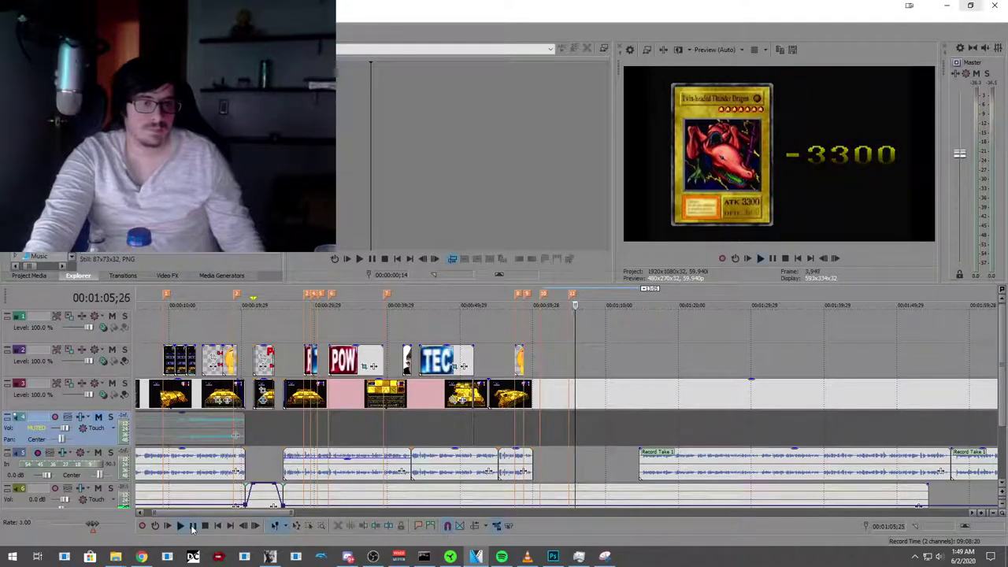
click(193, 526)
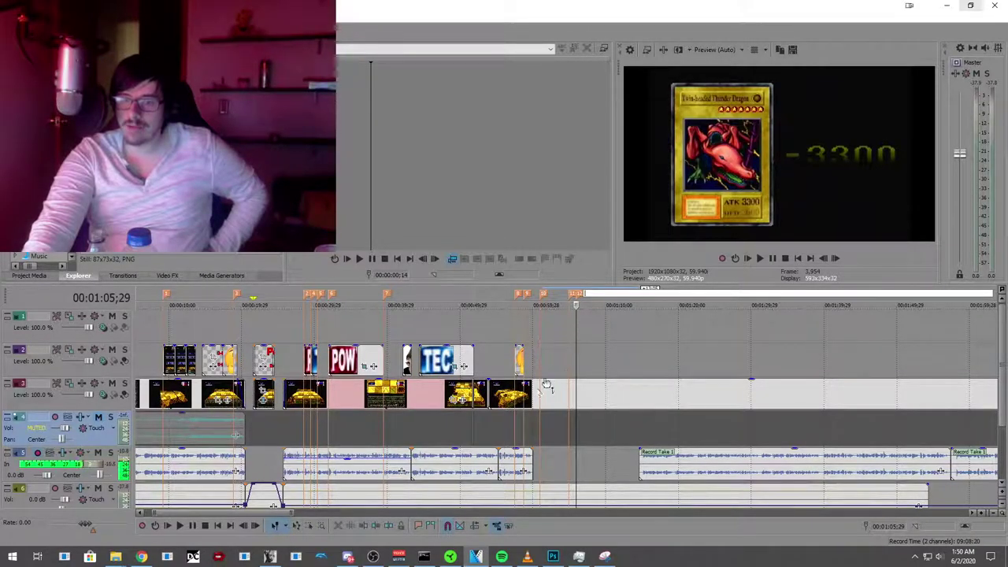
Step: Measure the intervals from the voice clip's end to marker 10, between markers 10 and 11, and between markers 11 and 12
click(538, 425)
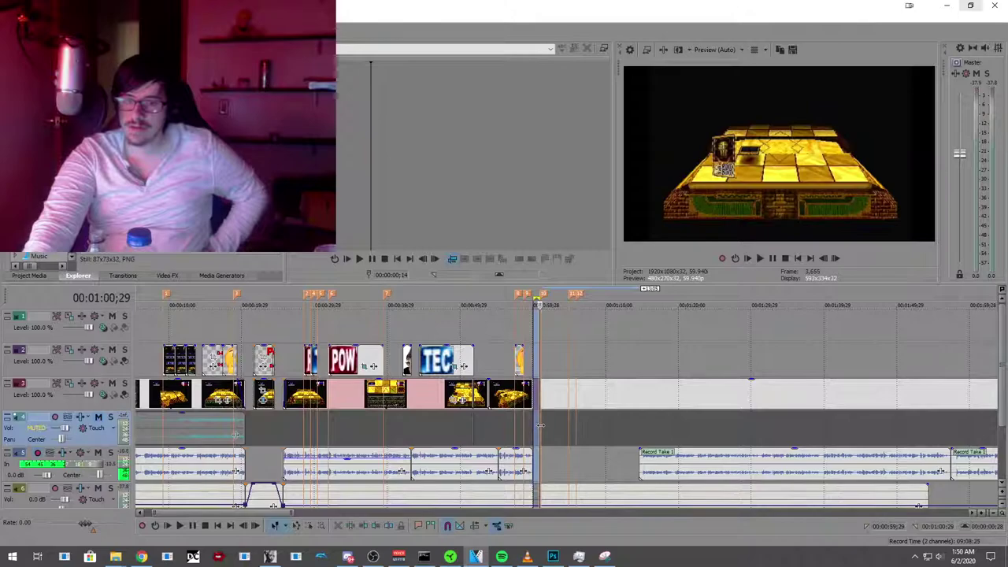
click(621, 413)
drag(540, 421, 568, 424)
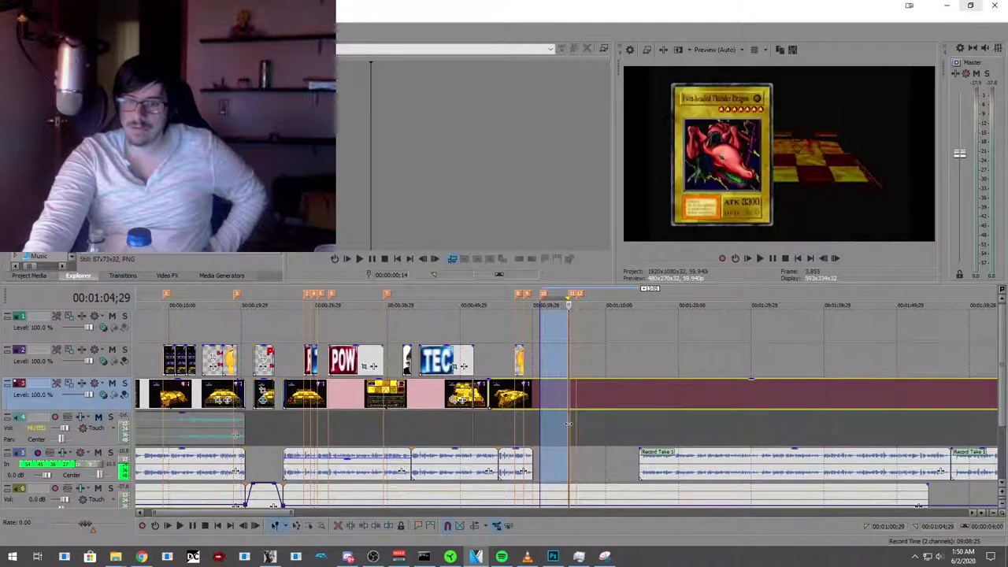
click(605, 421)
click(573, 431)
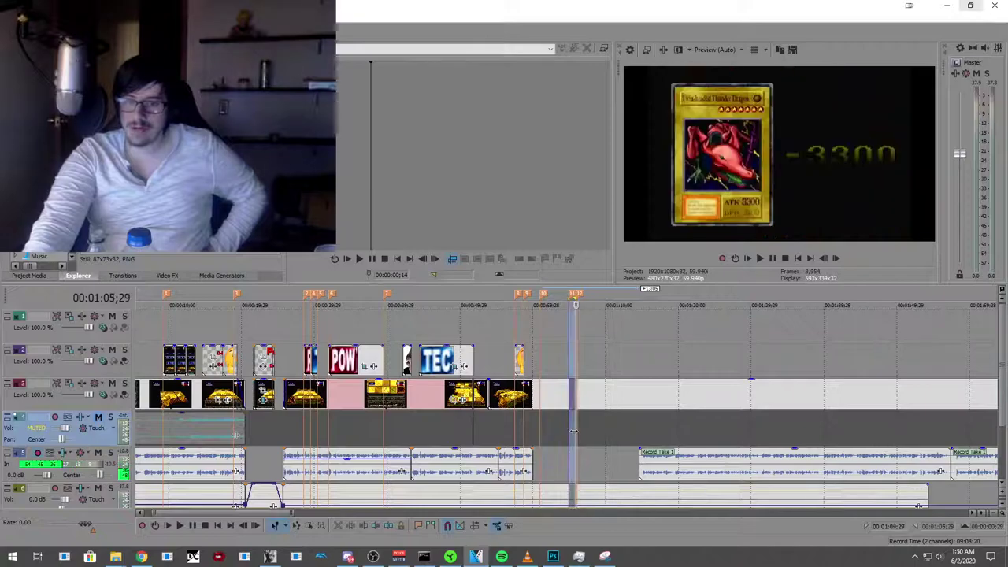
click(602, 424)
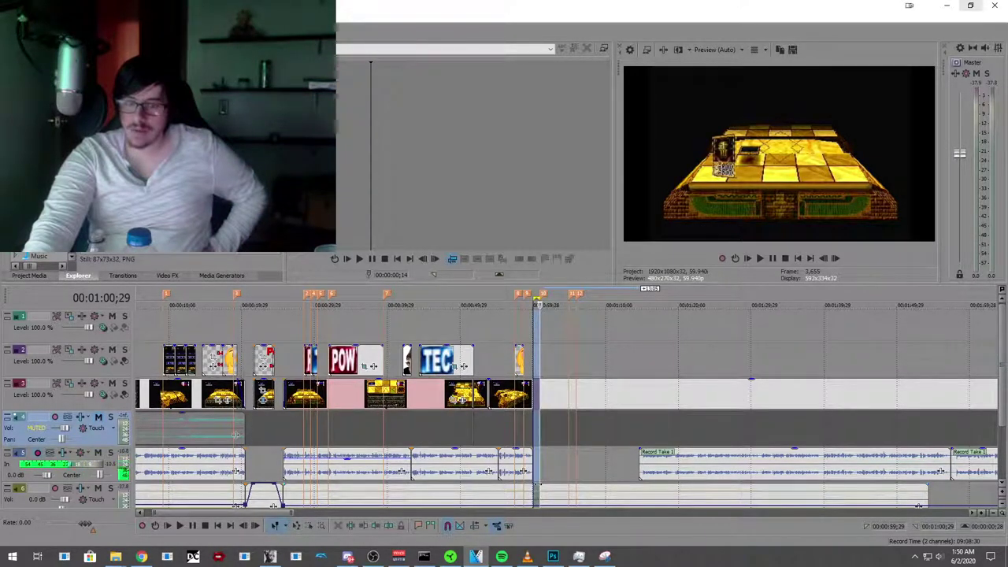
click(555, 421)
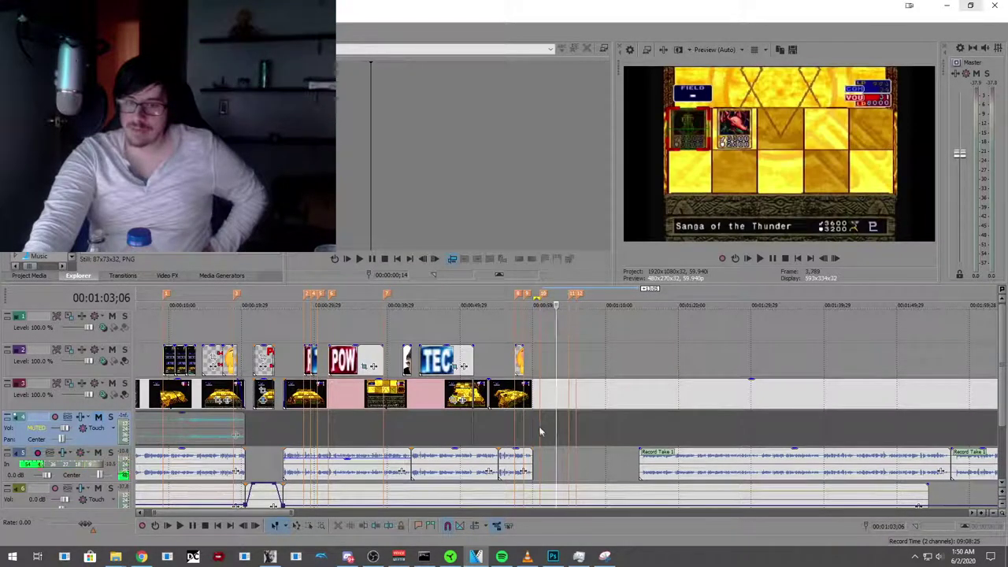
drag(539, 426, 568, 445)
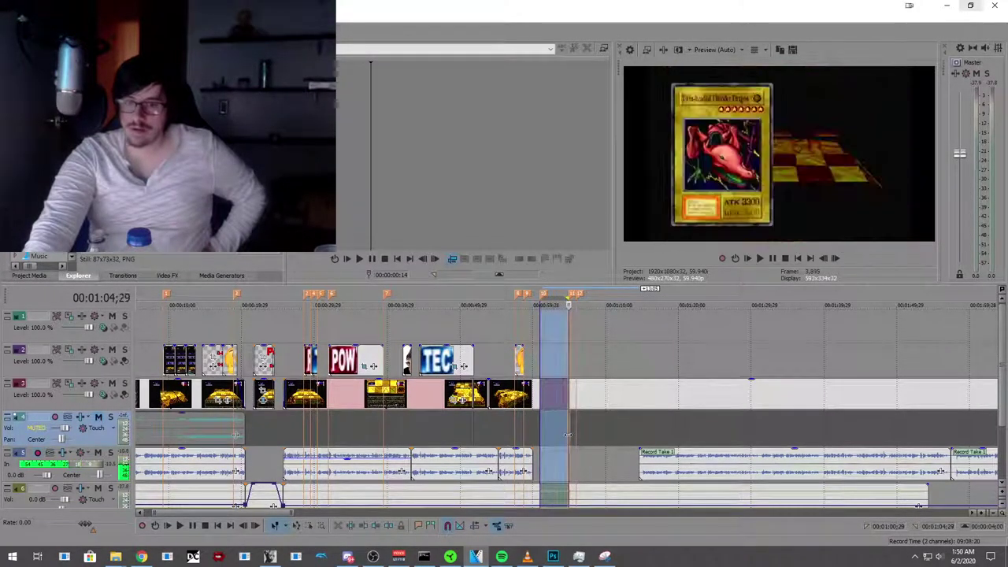
click(592, 435)
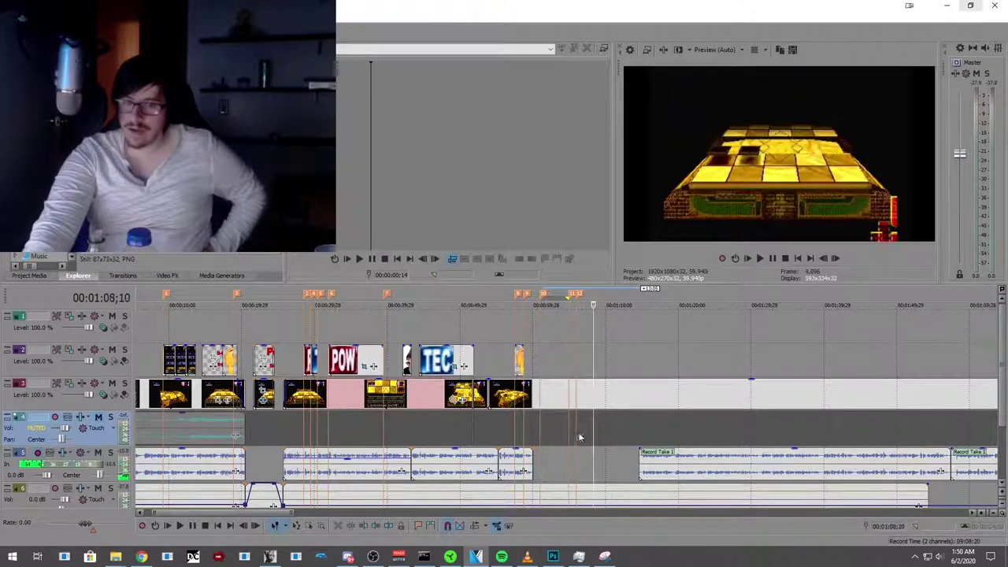
drag(568, 443, 575, 443)
click(587, 435)
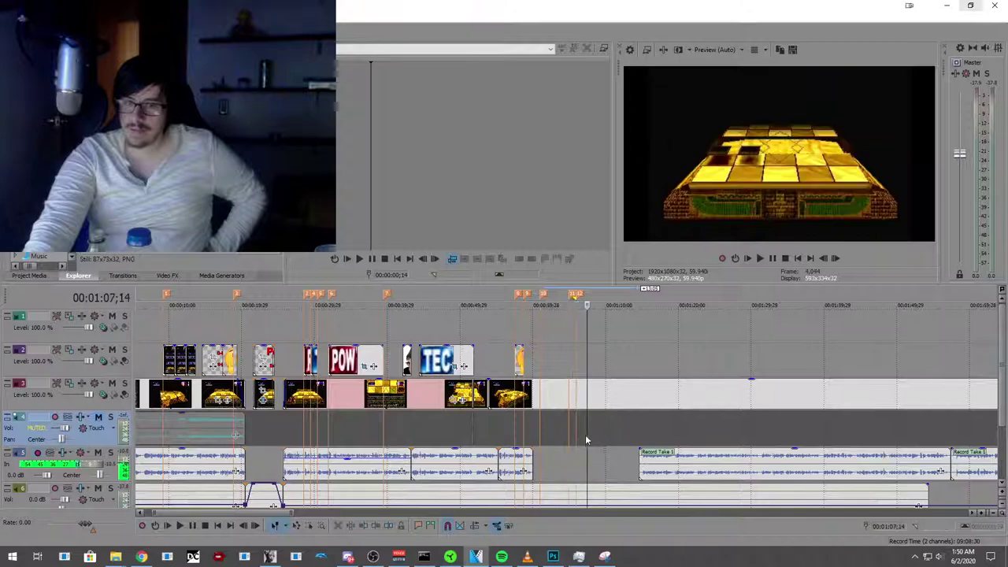
click(574, 434)
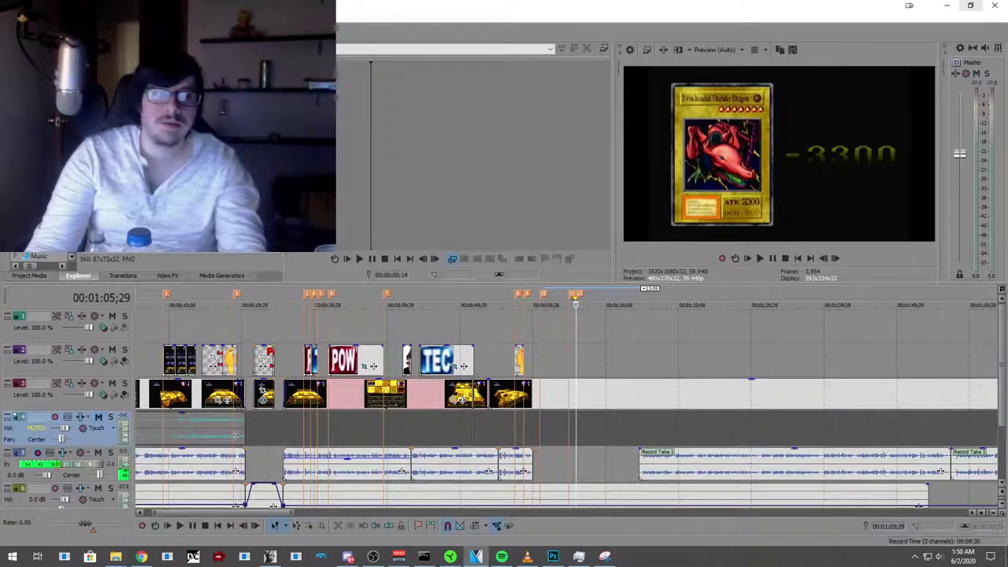
Step: Place the Part 2: Rank Points title image on track 2 at marker 10 and trim its end to marker 11
right_click(259, 241)
click(278, 256)
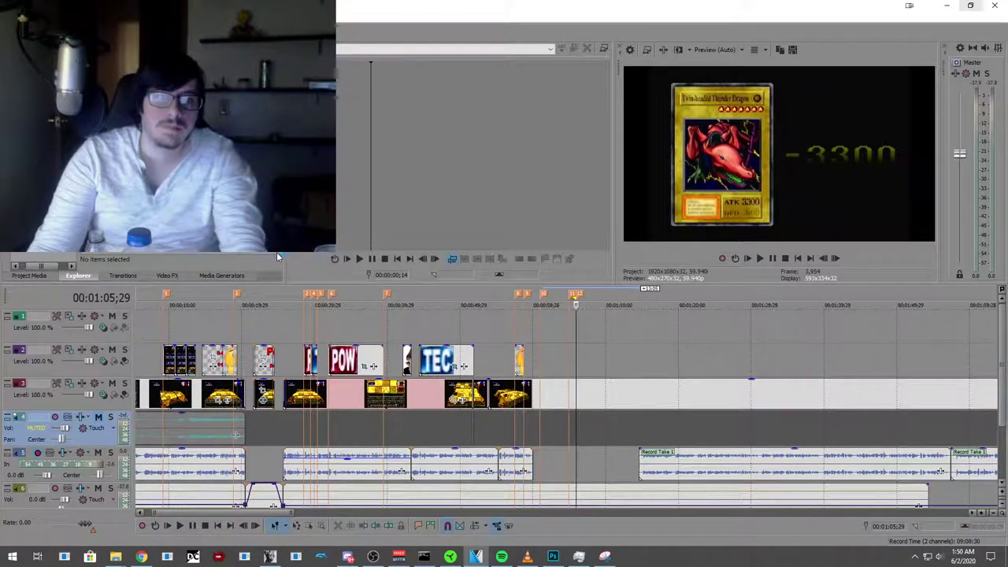
drag(260, 229, 546, 359)
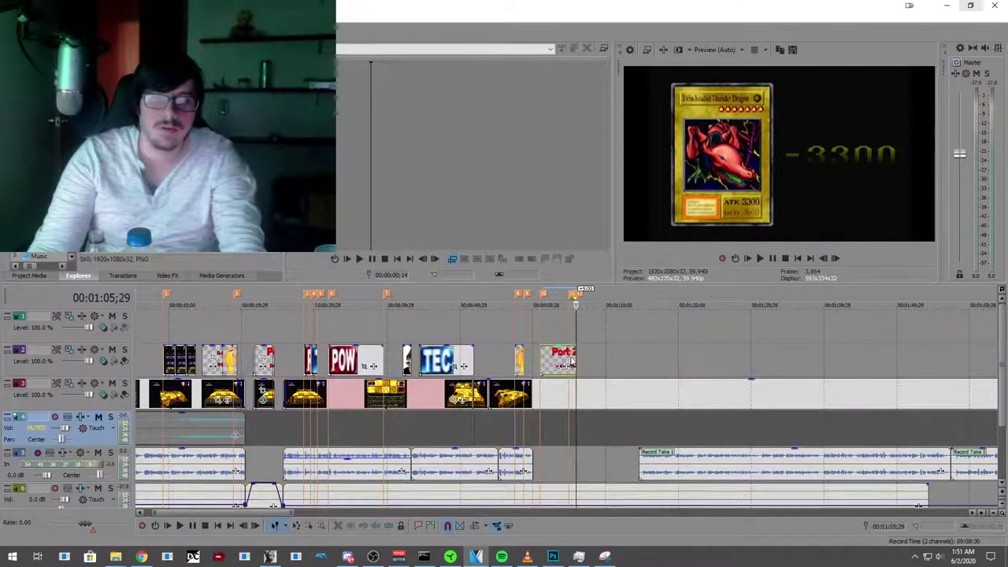
click(546, 323)
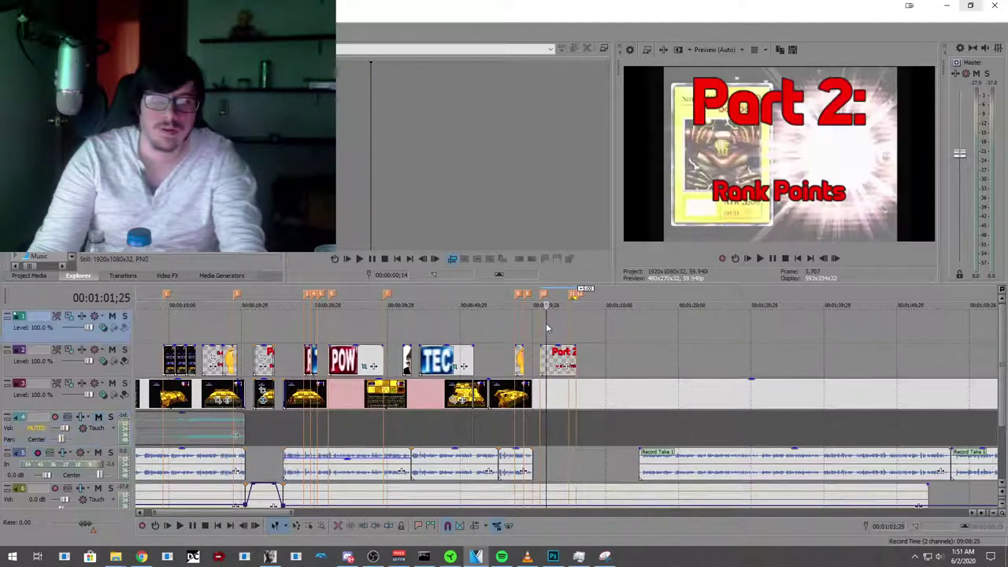
scroll(574, 379, up, 5)
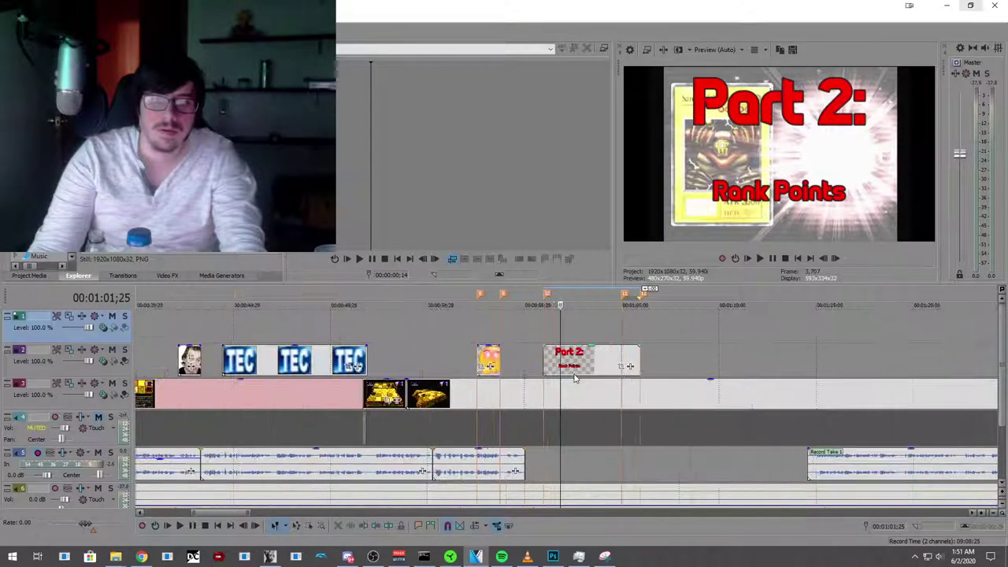
drag(641, 361, 620, 362)
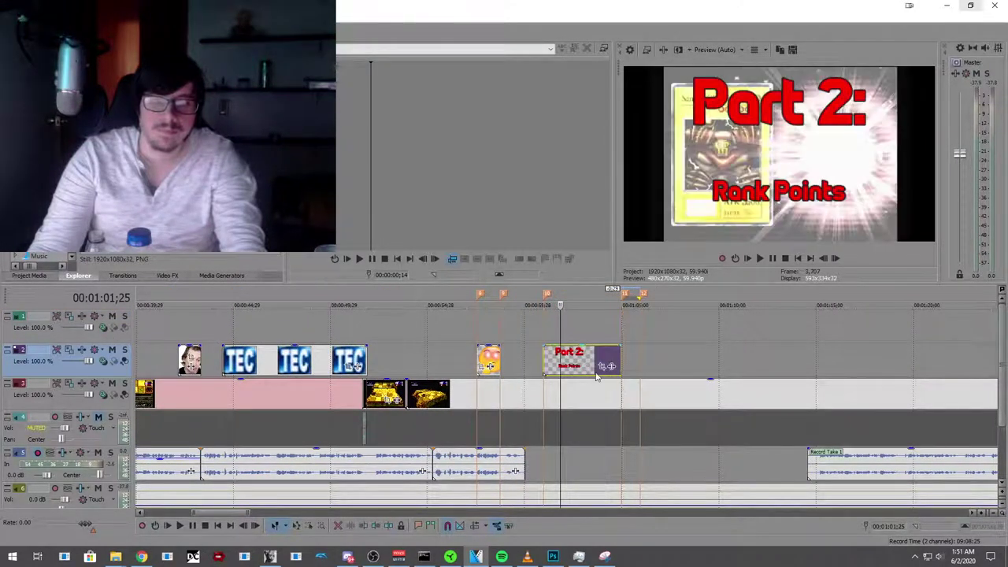
Step: Add a short fade-in and fade-out to the Part 2 title clip and play back the lead-in to it
drag(545, 347, 545, 345)
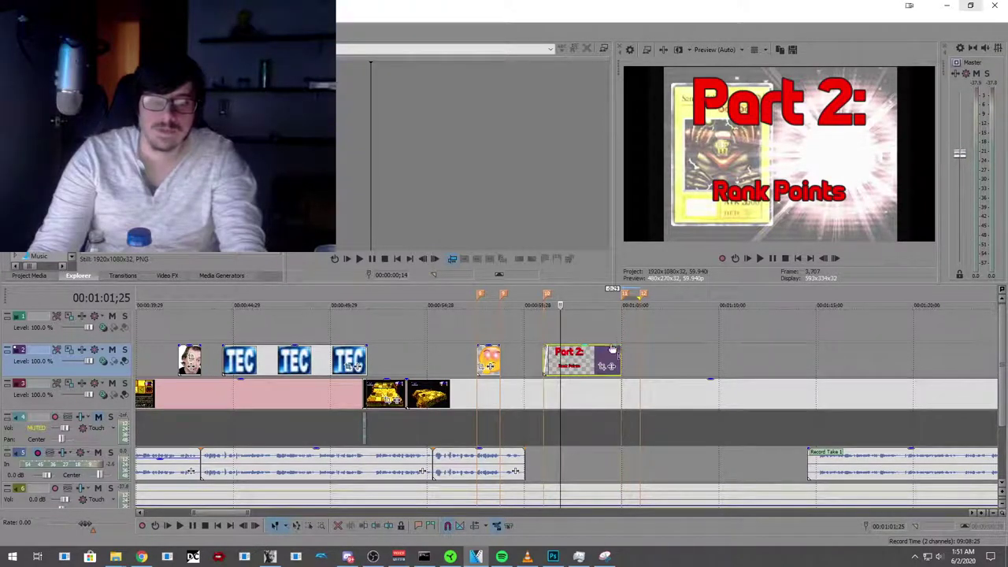
drag(621, 344, 616, 344)
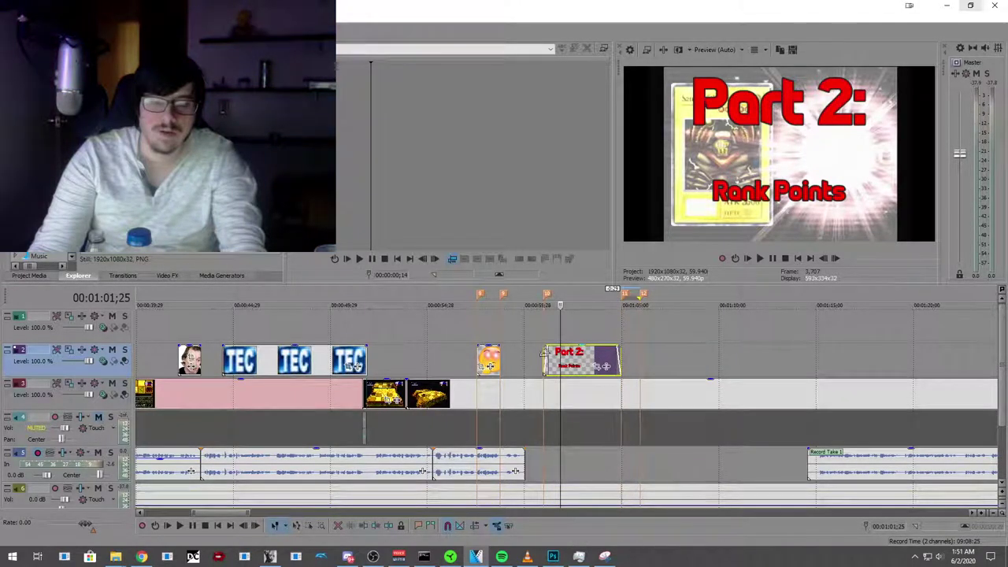
click(518, 425)
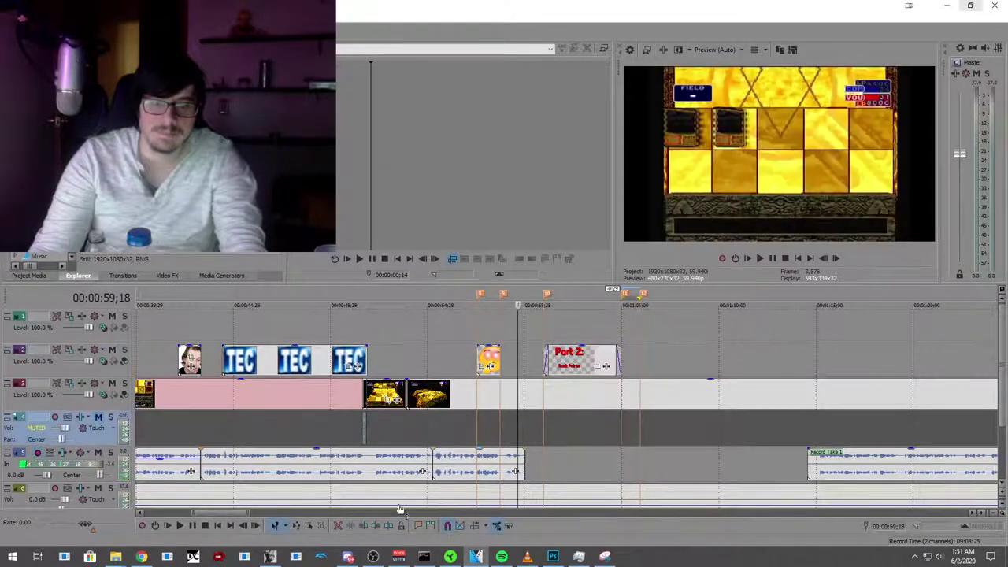
click(179, 526)
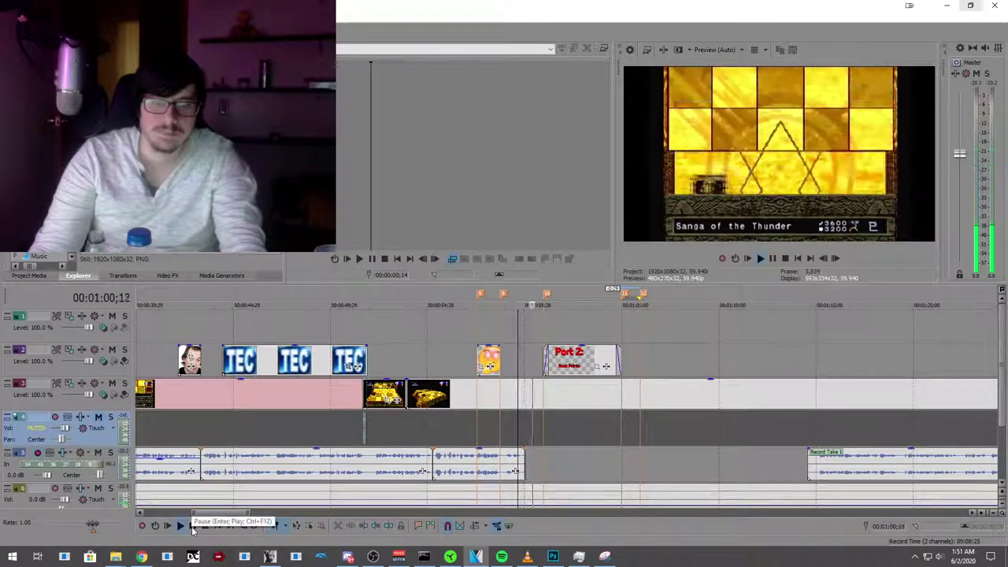
click(191, 527)
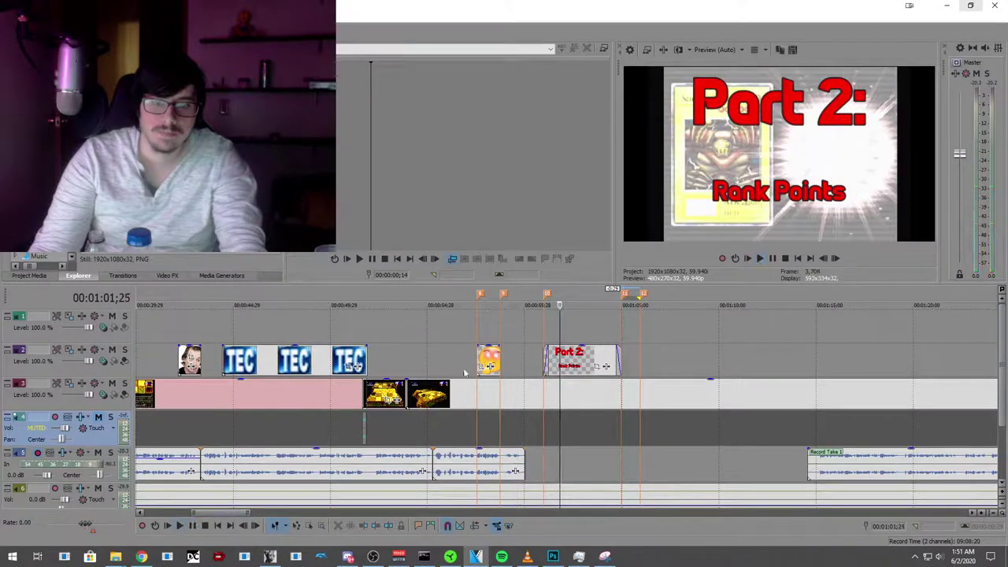
Step: Split the gameplay at the voice clip's end (00:00:59;29) and at marker 10, and delete the video segment between them
click(526, 361)
scroll(523, 417, down, 8)
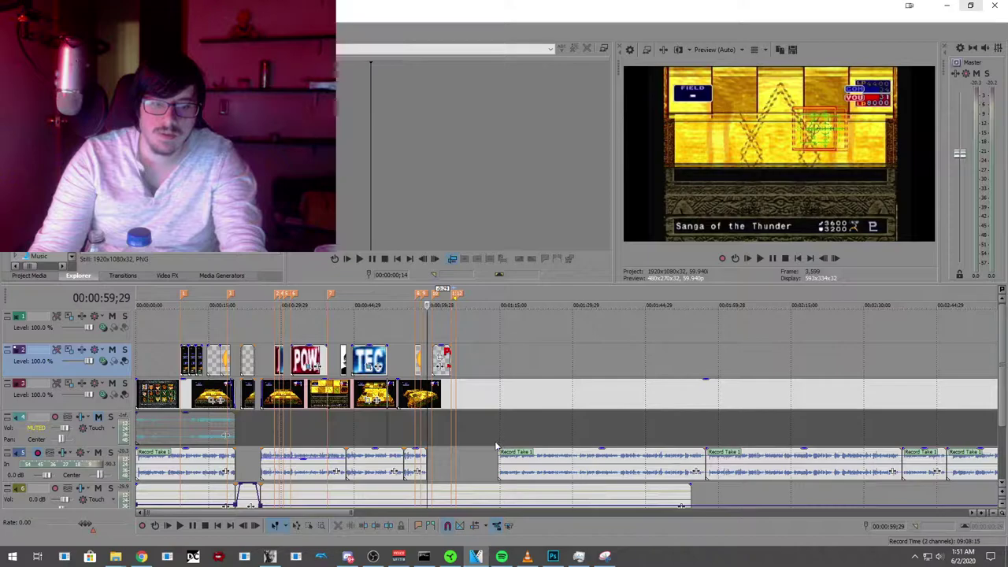
scroll(308, 433, up, 4)
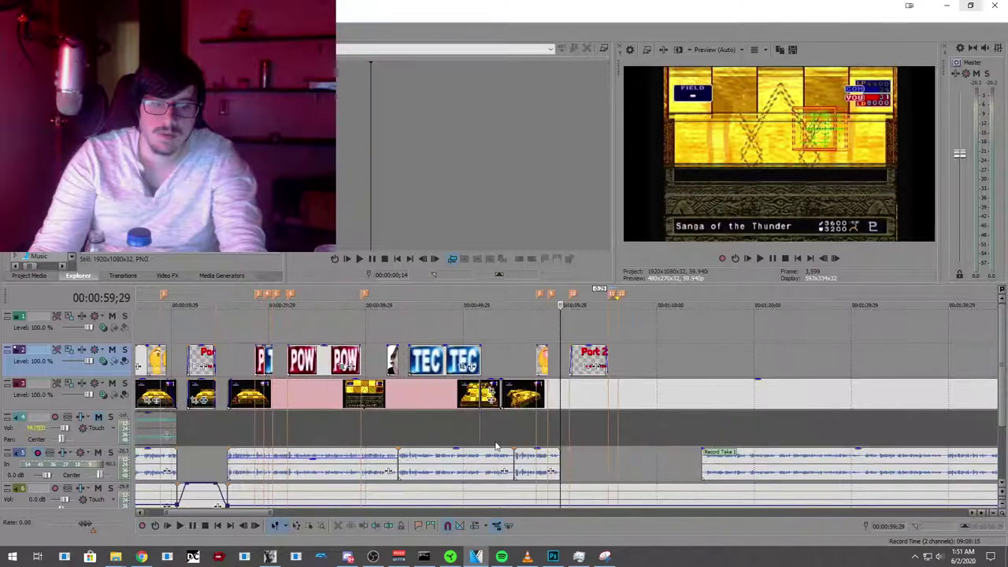
click(386, 526)
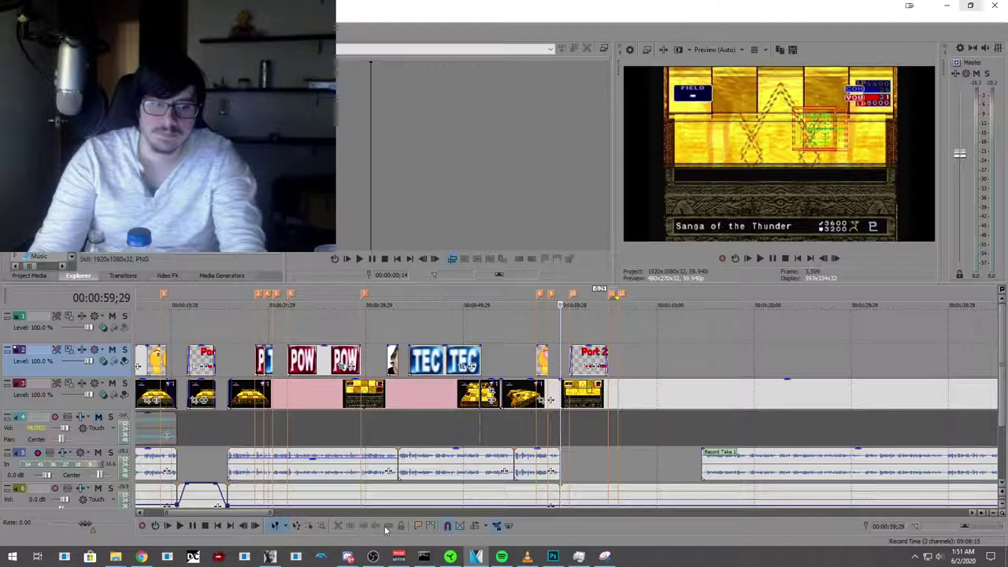
click(569, 330)
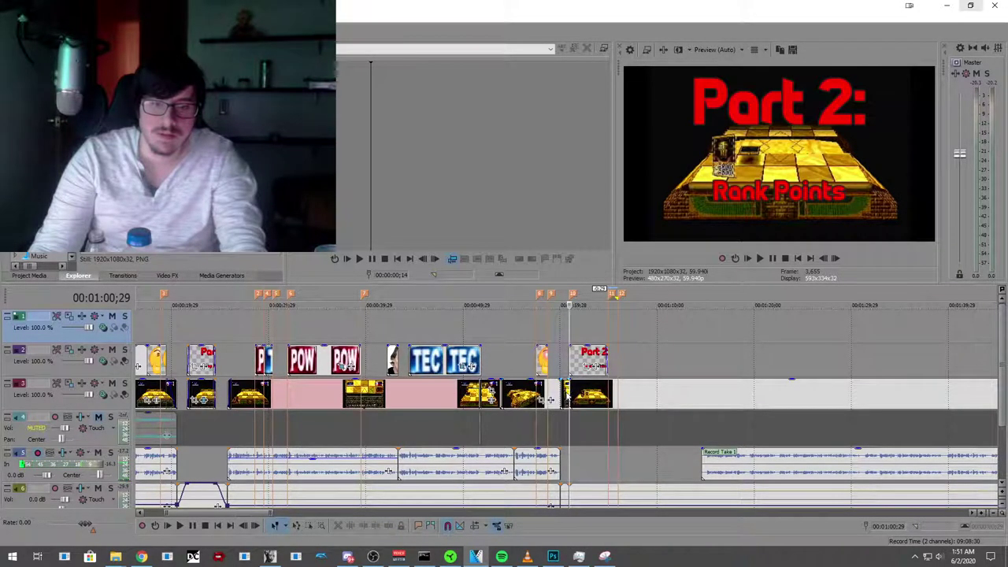
right_click(565, 398)
click(623, 167)
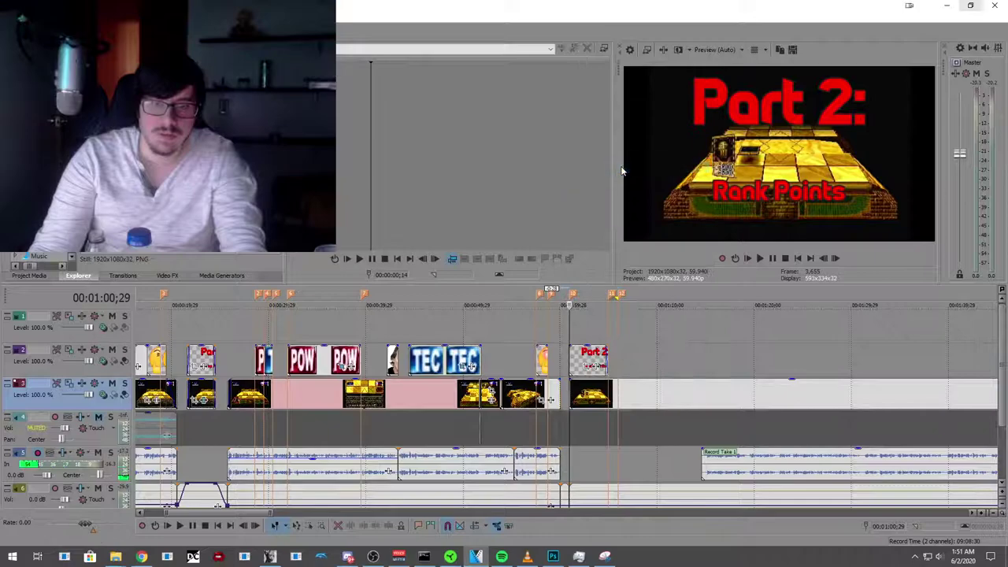
Step: Split the gameplay at markers 11 and 12 and delete the video segment between them
click(611, 326)
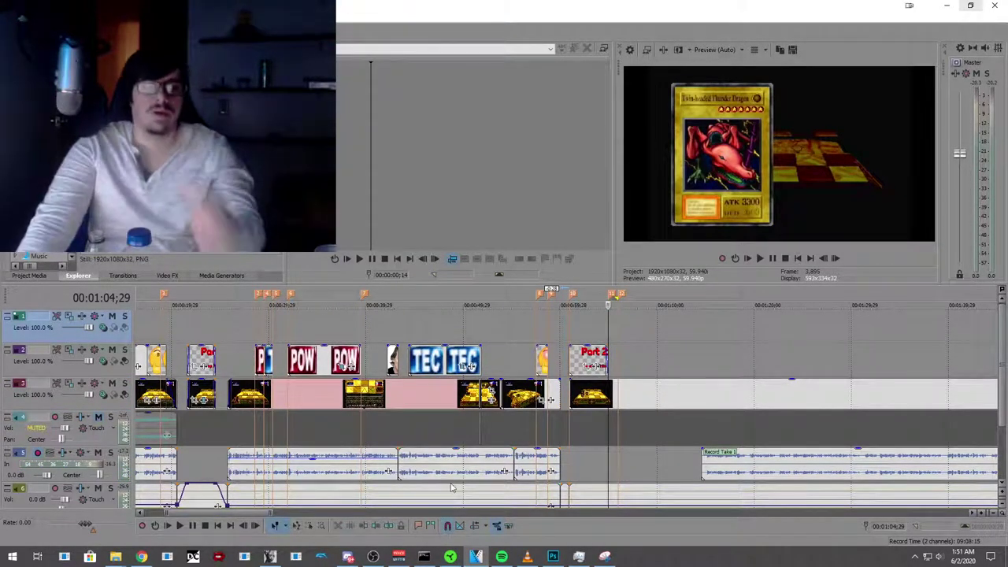
key(ctrl+v)
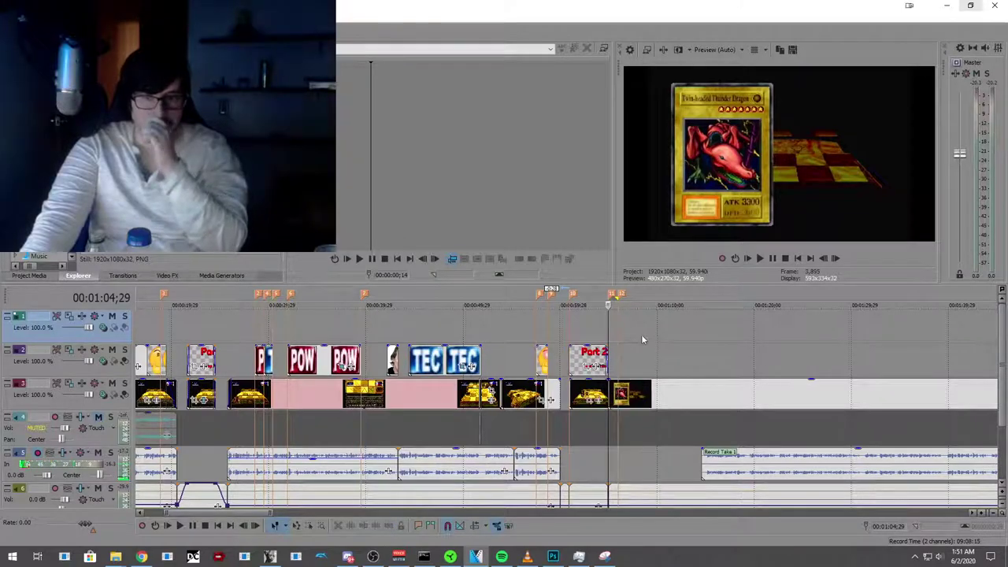
key(space)
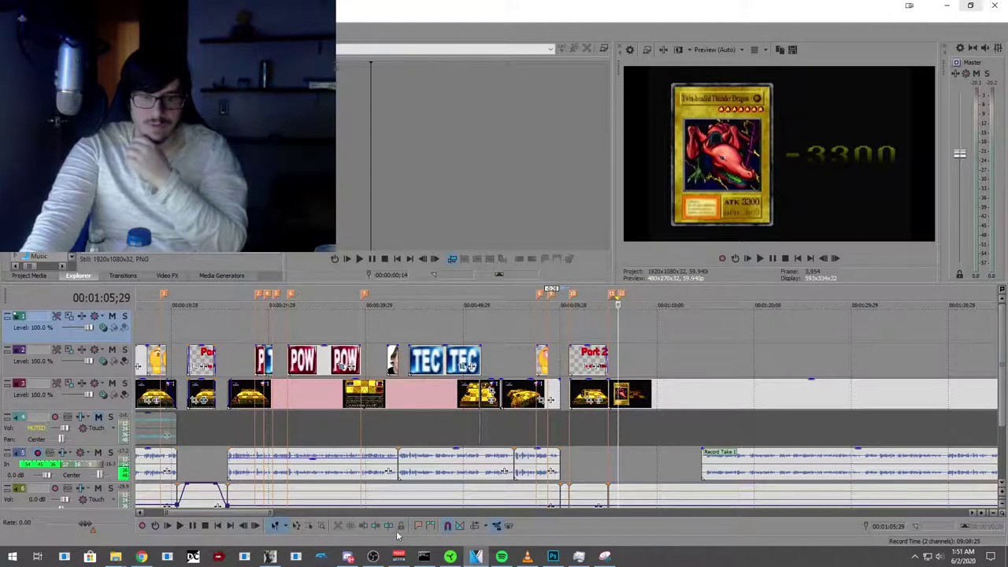
drag(607, 393, 615, 394)
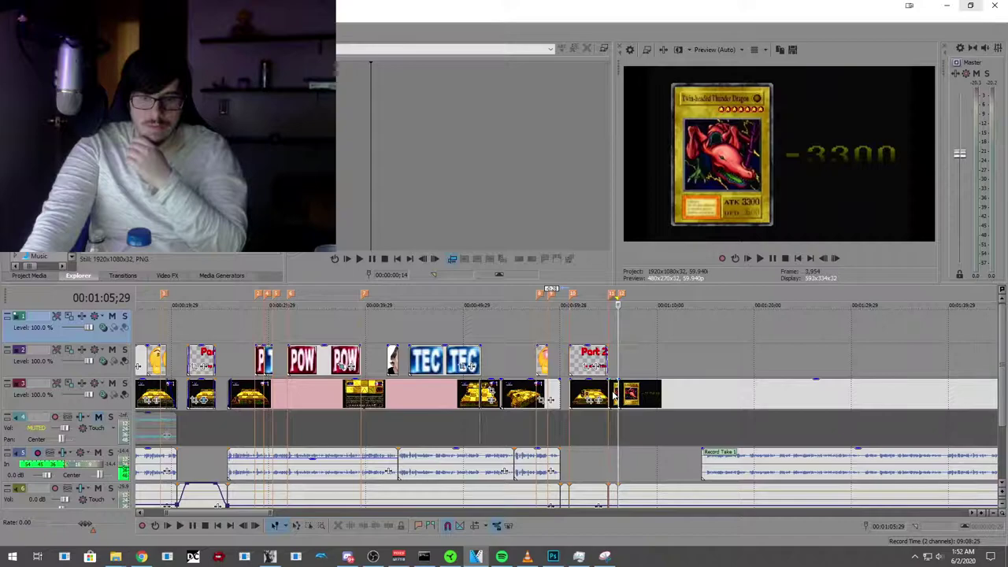
right_click(614, 396)
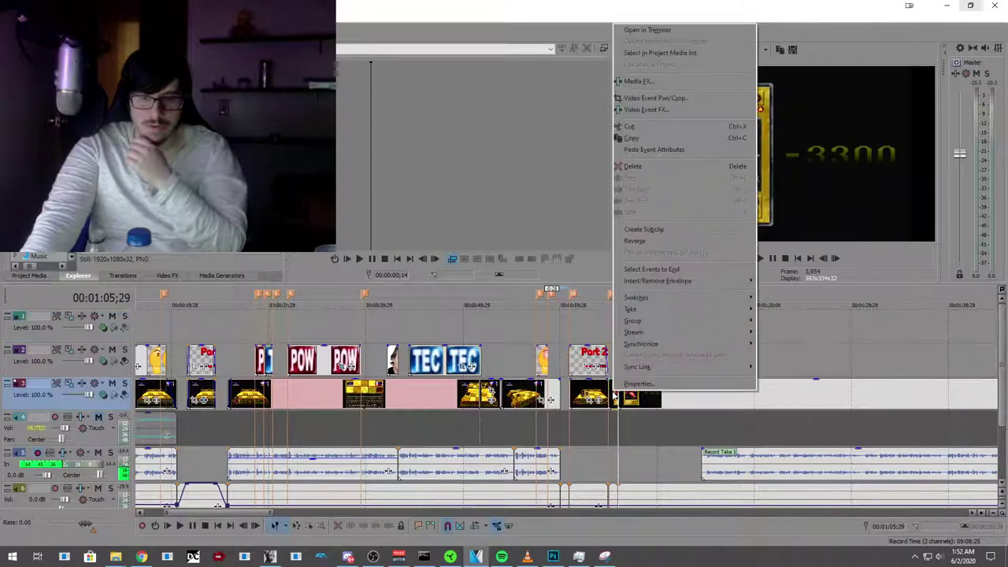
click(645, 170)
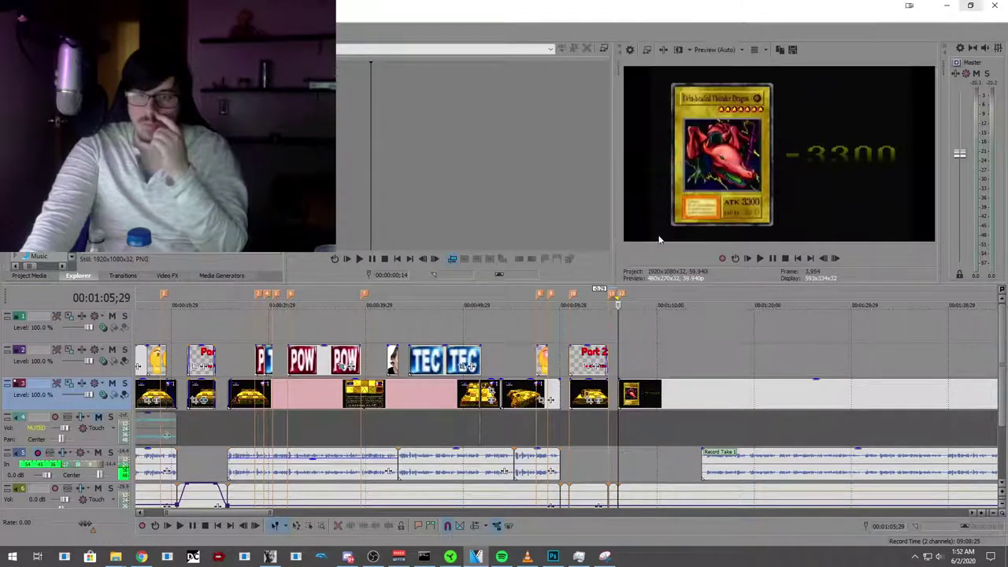
Step: Check the video effect settings on the gameplay clip beneath the Part 1: Drop Pools title
click(577, 417)
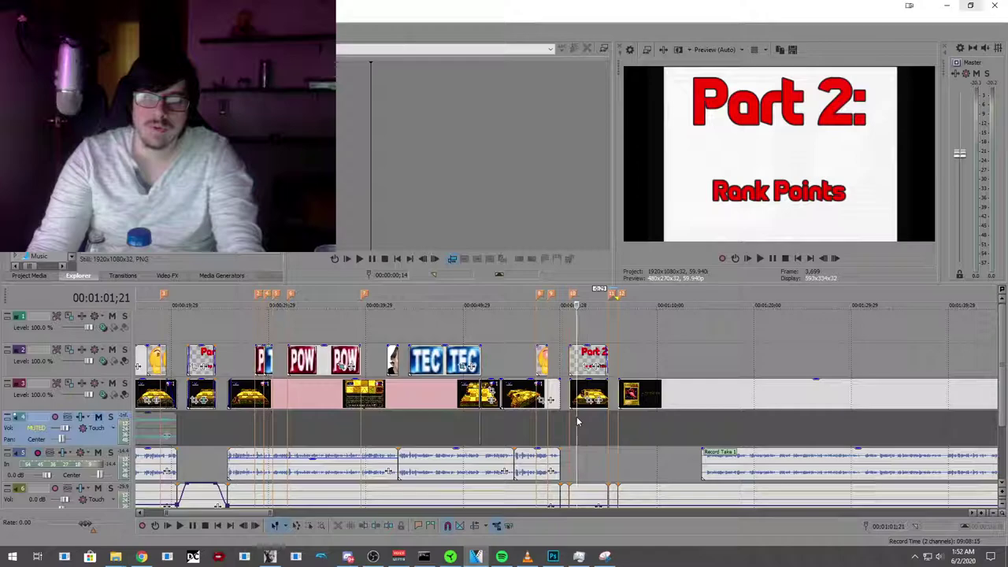
click(197, 416)
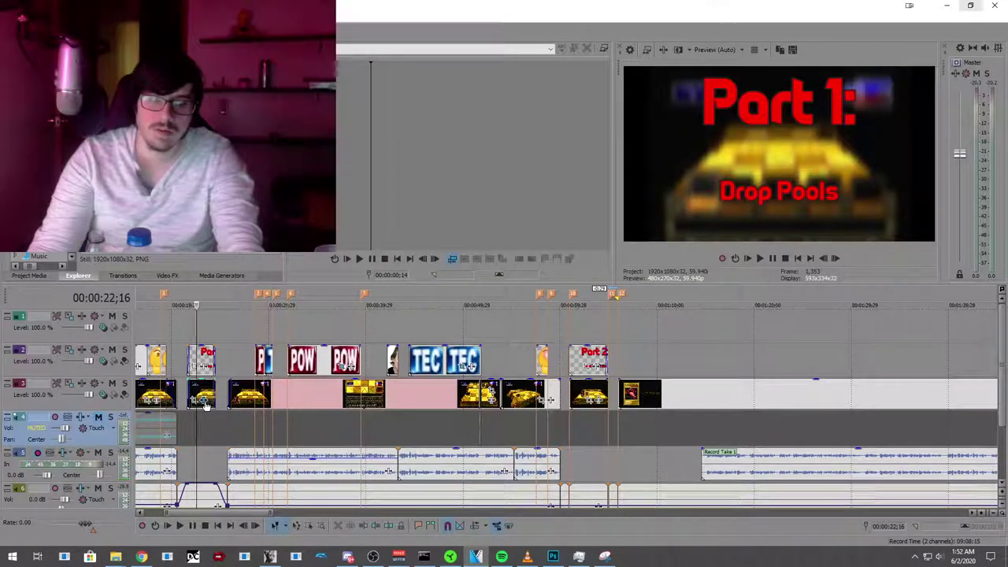
click(204, 402)
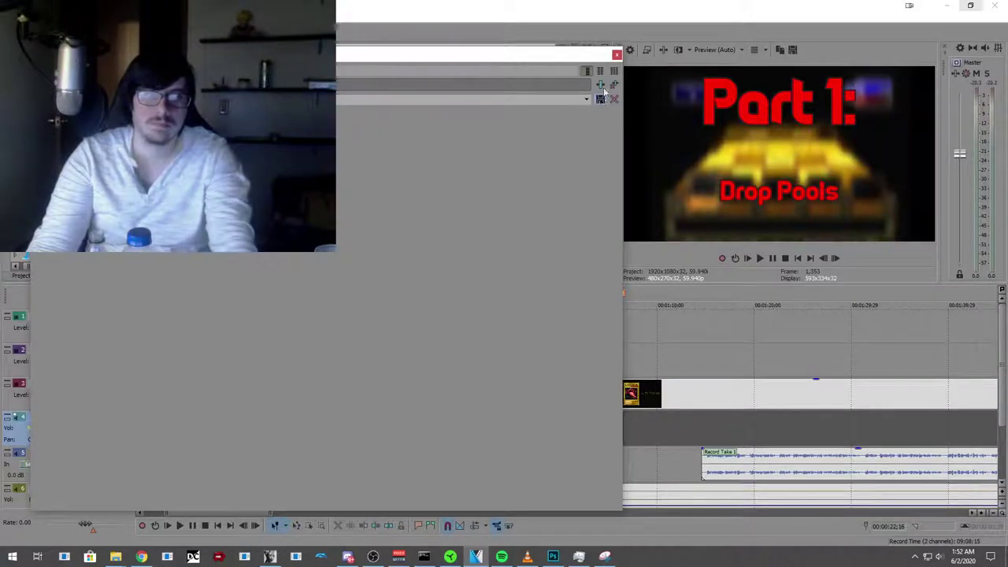
click(617, 54)
Step: Add the VEGAS Gaussian Blur effect to the gameplay clip beneath the Part 2 title and apply a lighter blur preset
click(580, 429)
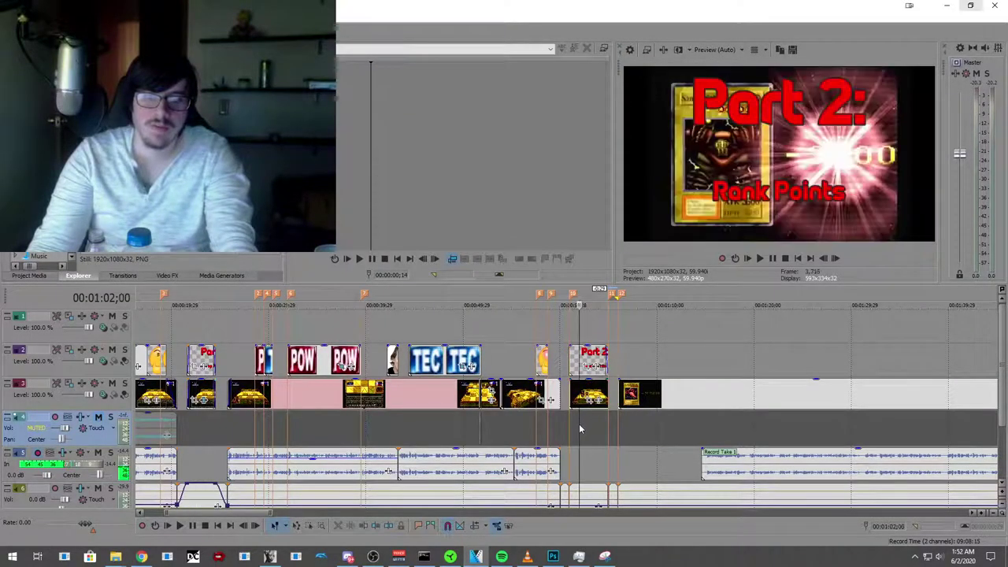
click(600, 402)
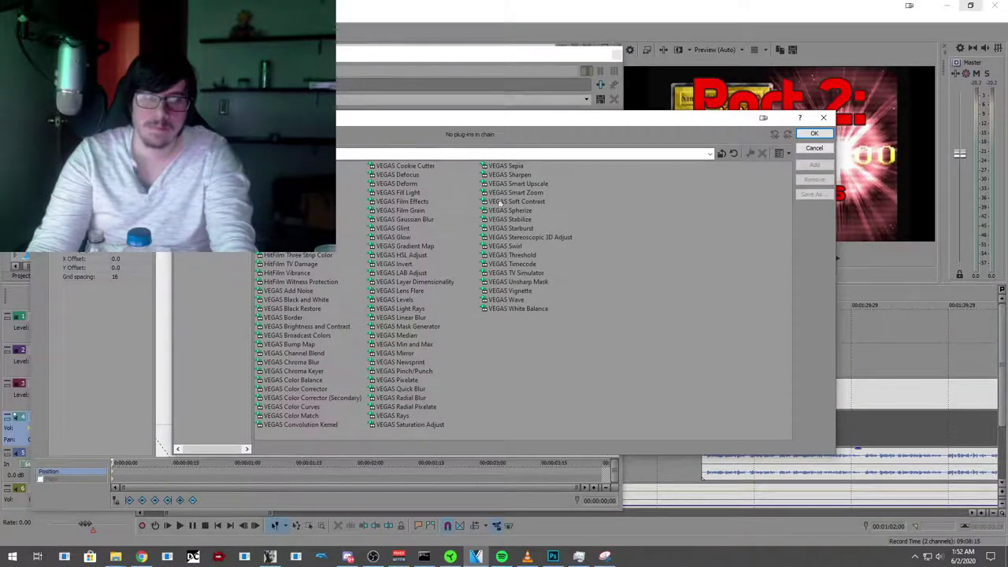
click(428, 220)
click(814, 166)
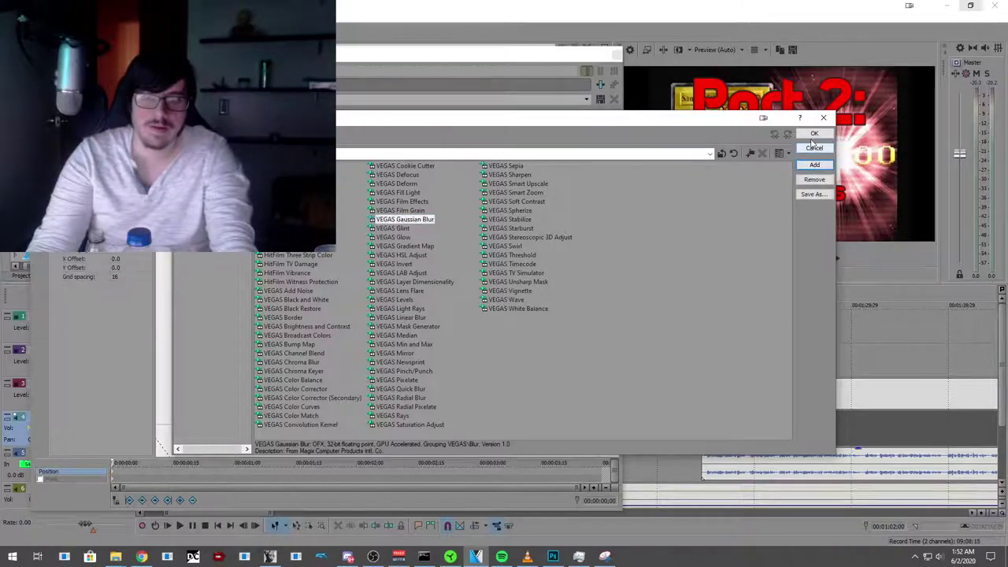
click(815, 134)
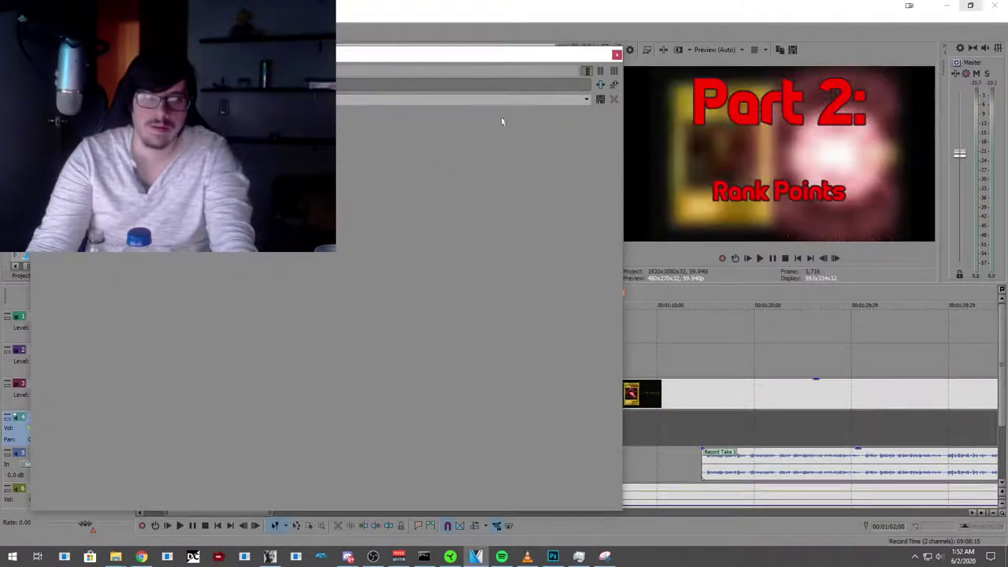
click(584, 100)
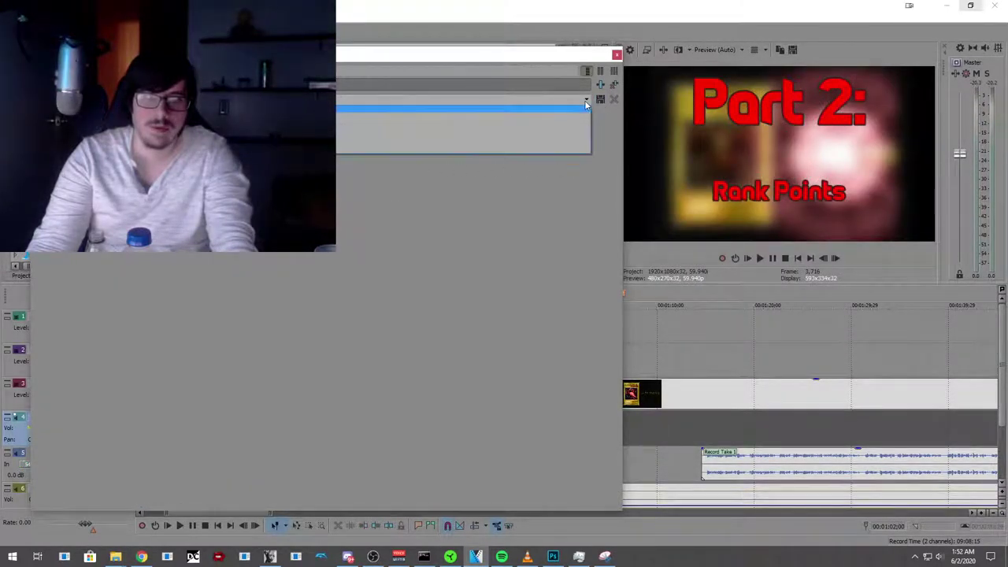
click(558, 148)
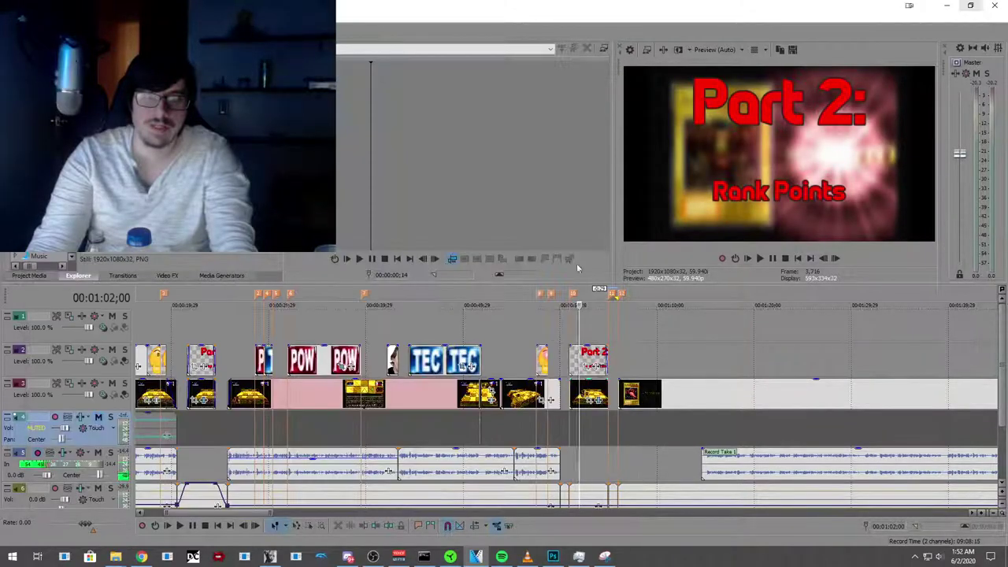
Step: Add short fade-ins and fade-outs to the Part 2: Rank Points title and the gameplay clip beneath it
click(562, 371)
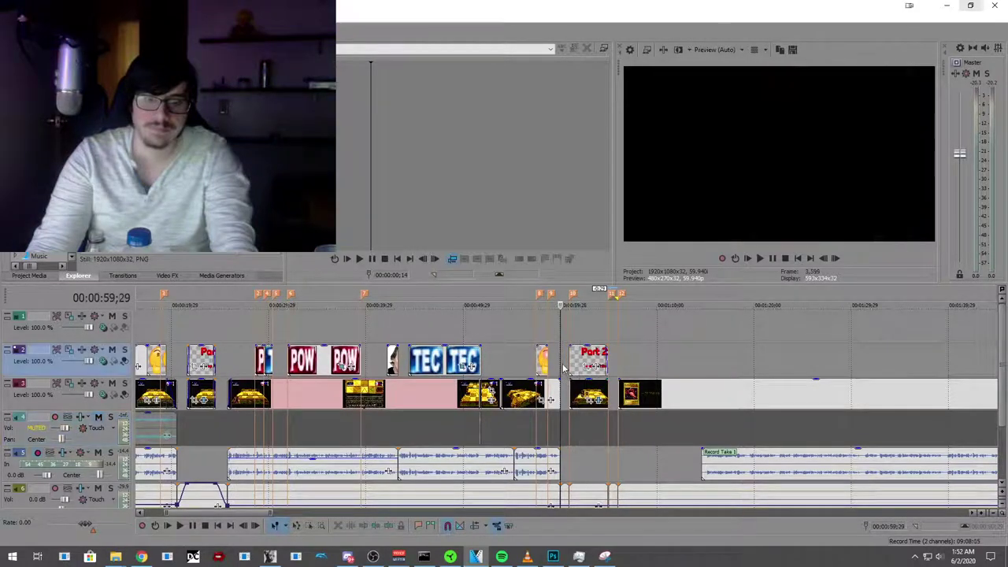
scroll(595, 389, up, 3)
scroll(604, 407, up, 3)
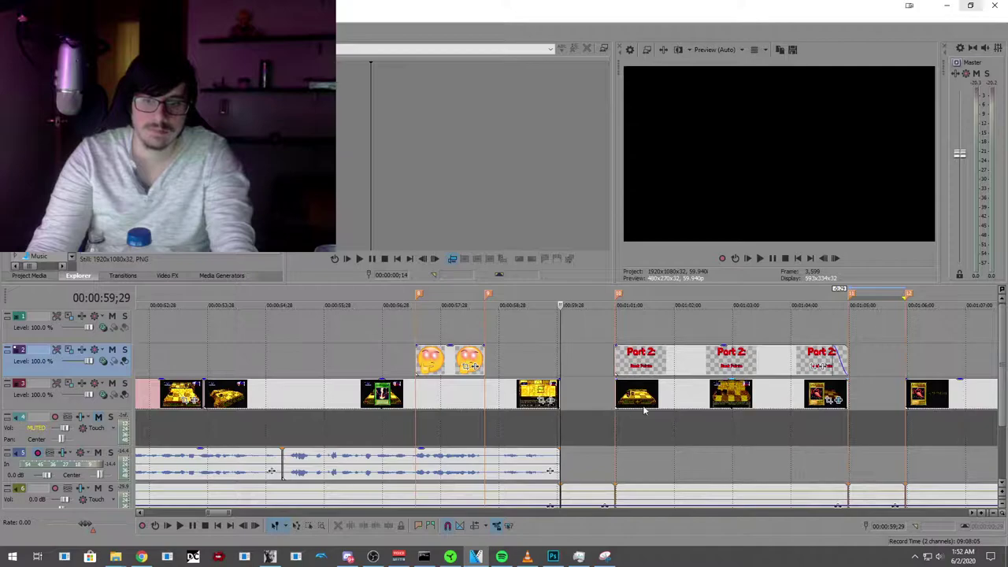
click(620, 348)
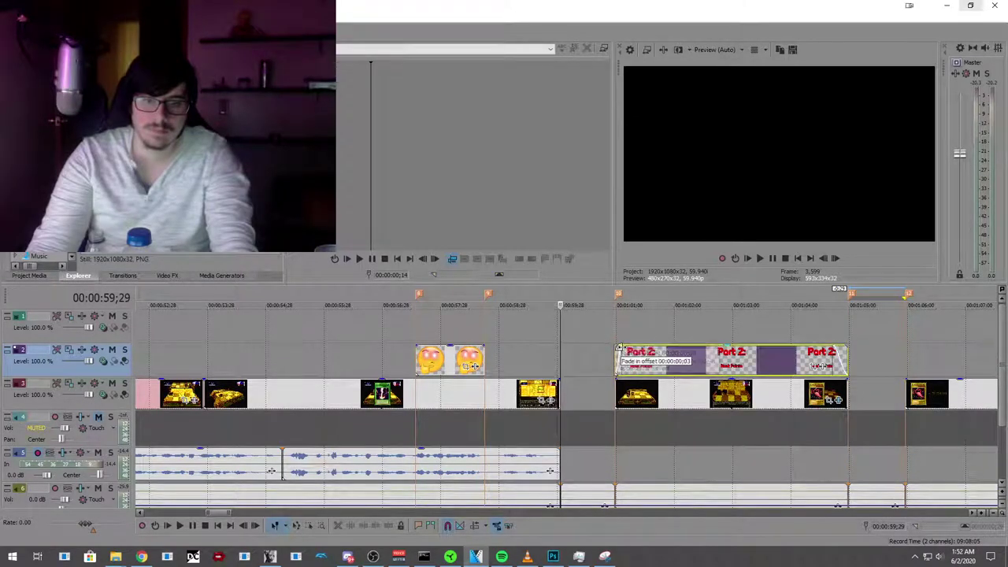
drag(620, 348, 628, 382)
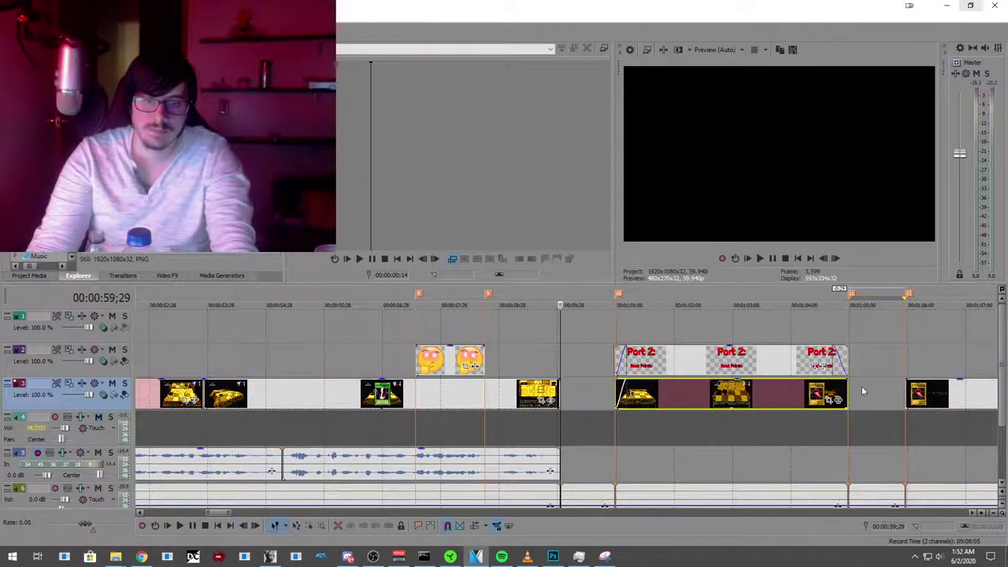
drag(848, 380, 842, 381)
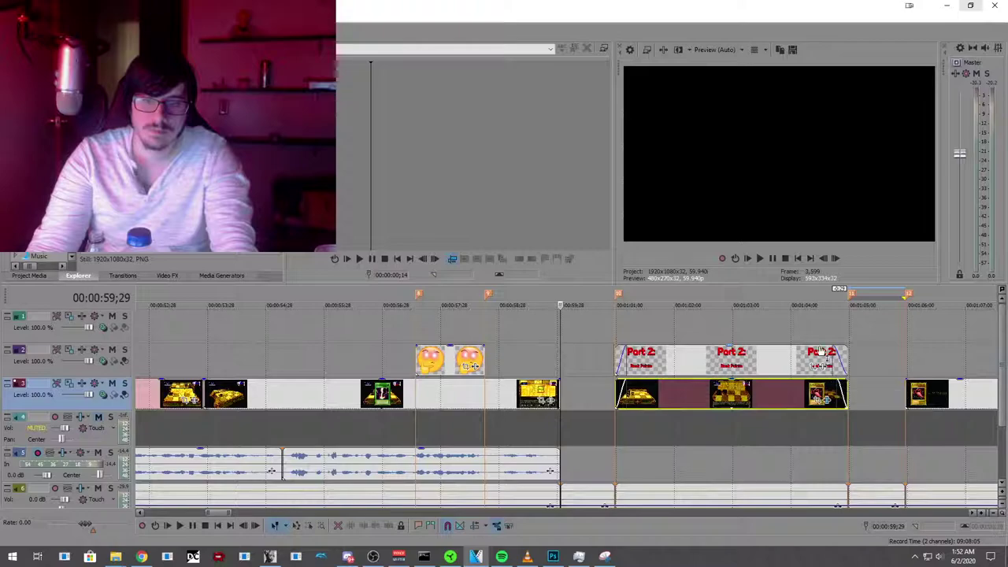
drag(845, 346, 840, 348)
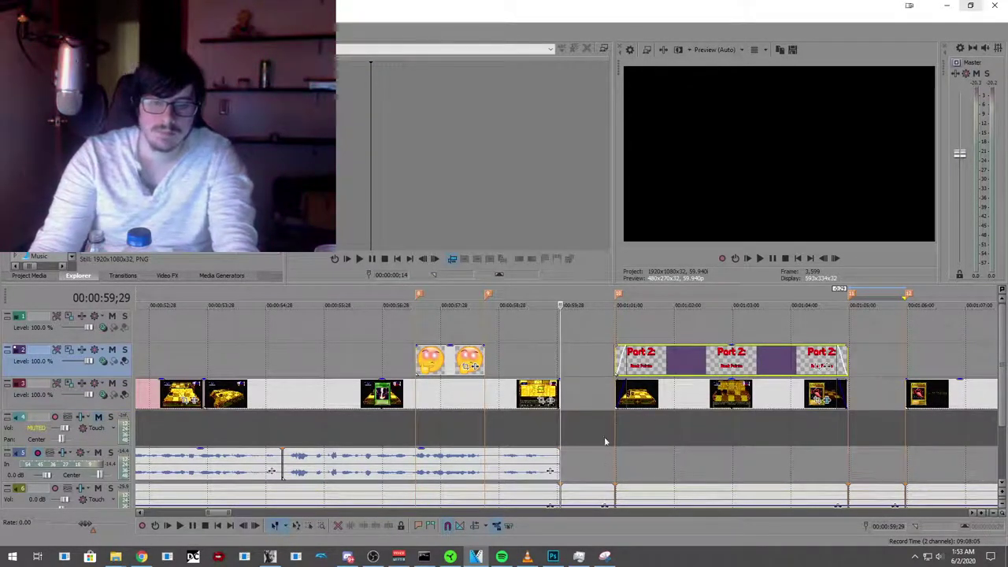
scroll(1002, 380, down, 1)
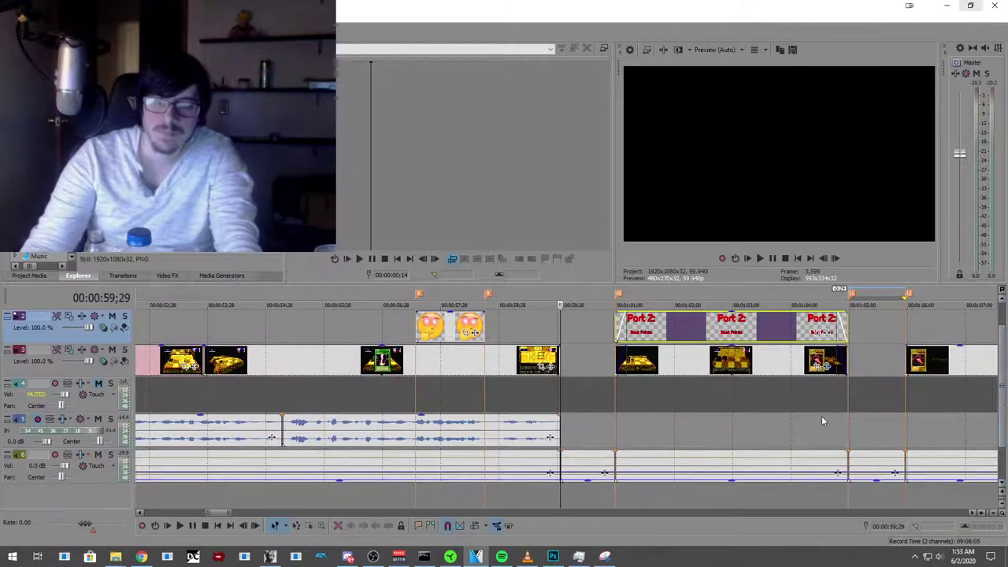
click(614, 476)
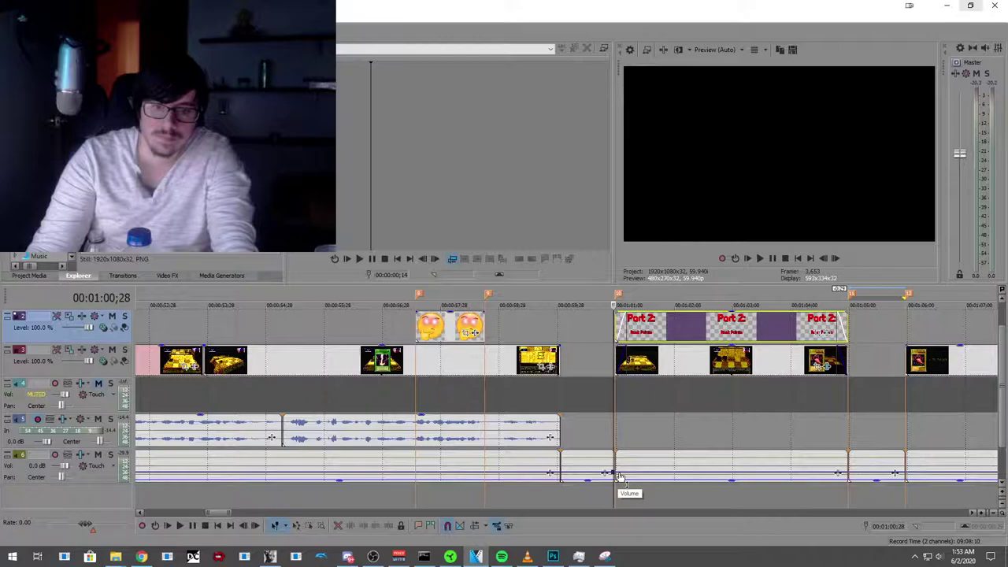
click(619, 476)
drag(619, 474, 619, 460)
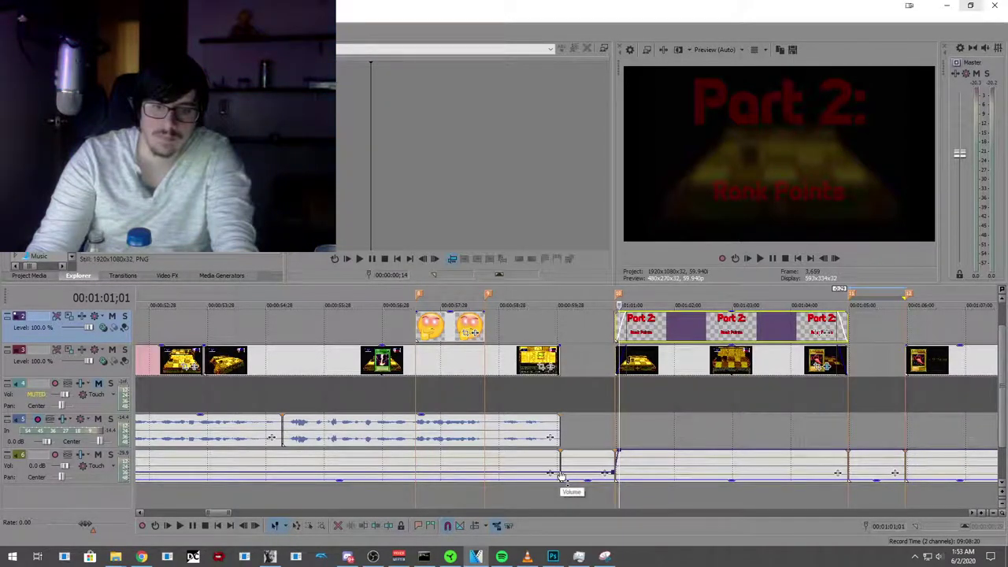
click(31, 17)
click(47, 33)
click(32, 18)
click(48, 33)
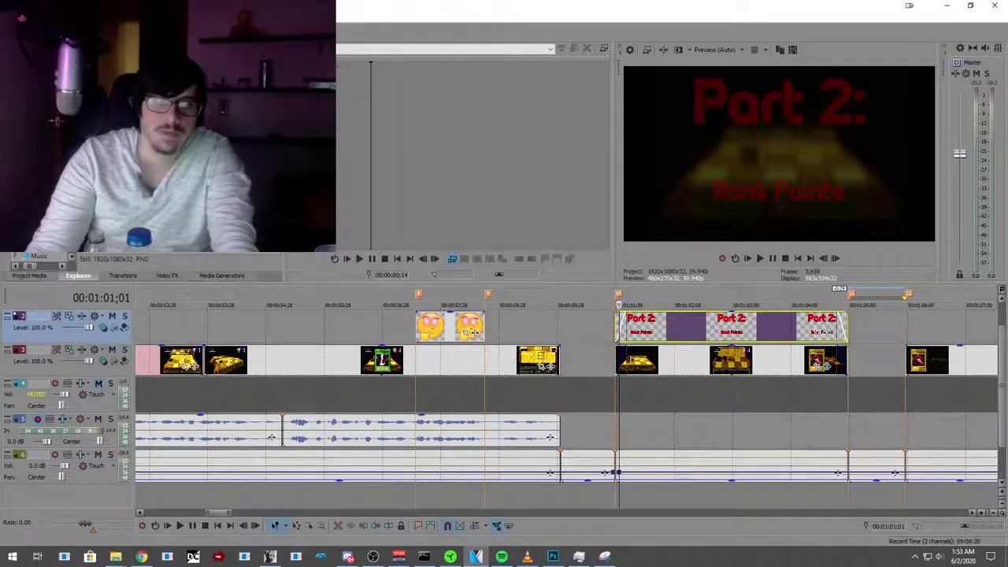
click(31, 17)
click(47, 33)
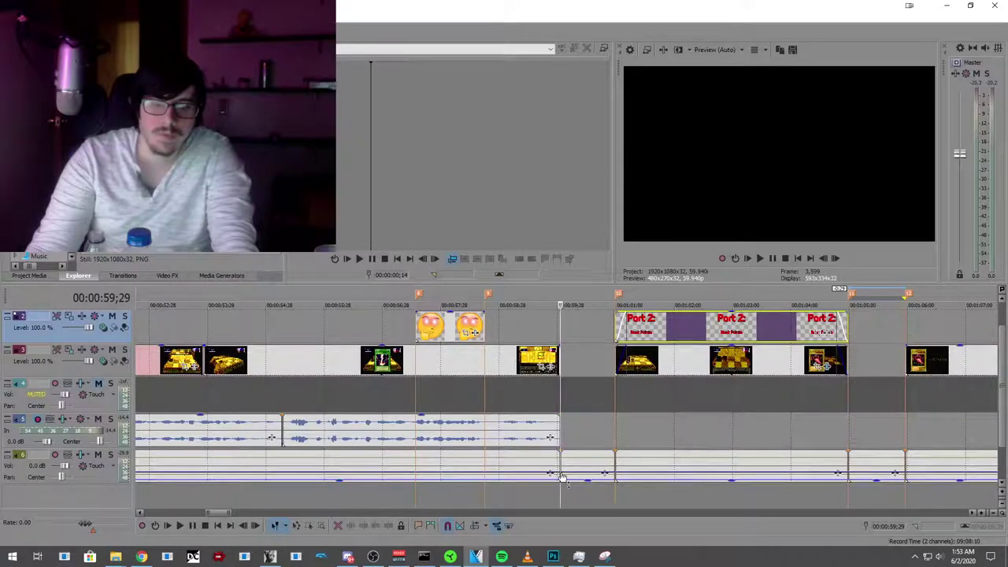
Step: Ramp track 6's volume envelope up from the voice clip's end (00:00:59;29) to 6.0 dB at marker 10
double_click(616, 473)
drag(616, 473, 618, 456)
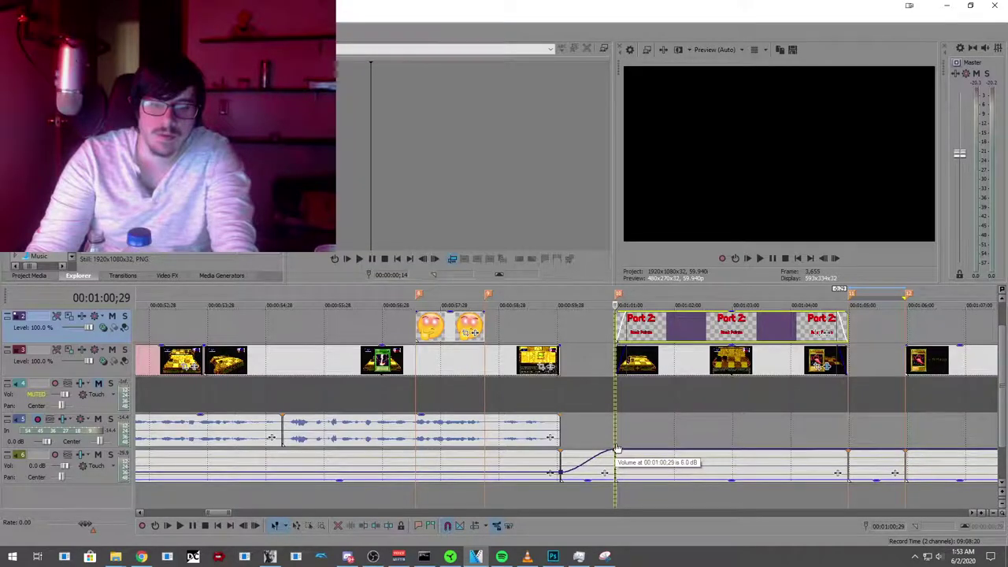
drag(616, 447, 616, 447)
drag(562, 474, 560, 473)
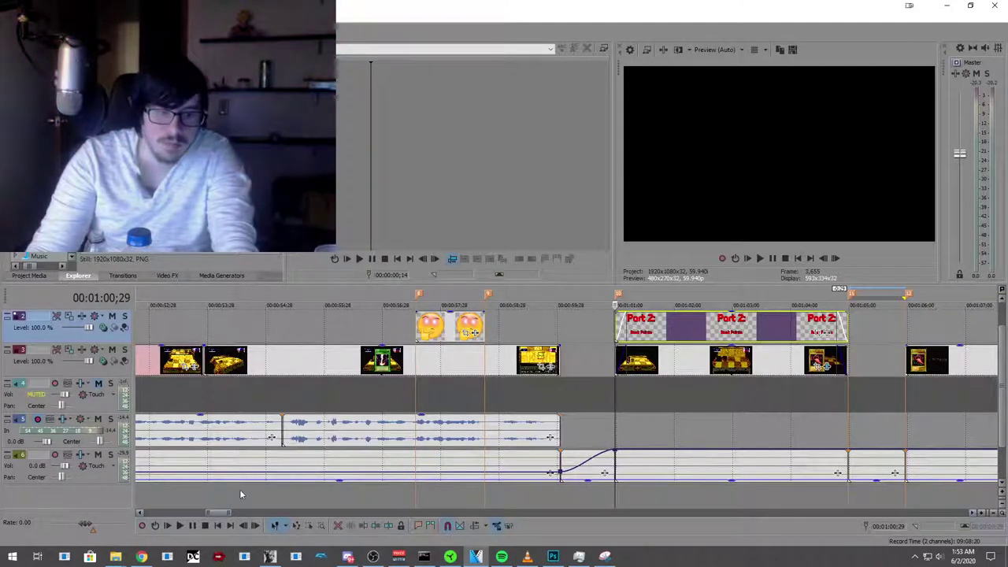
Step: Ramp track 6's volume envelope back down to its earlier level between markers 11 and 12
scroll(241, 494, down, 10)
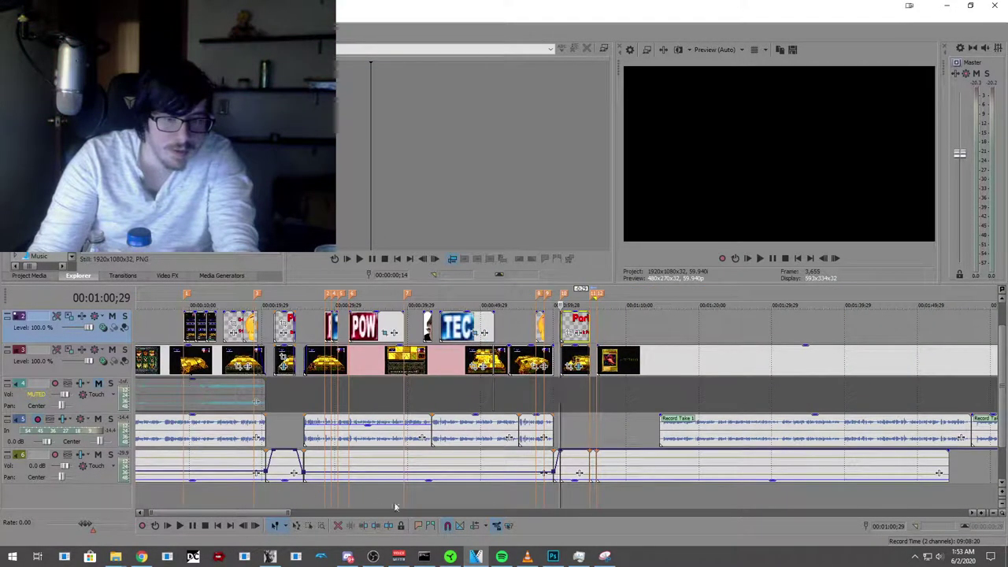
scroll(485, 489, up, 3)
scroll(486, 488, down, 5)
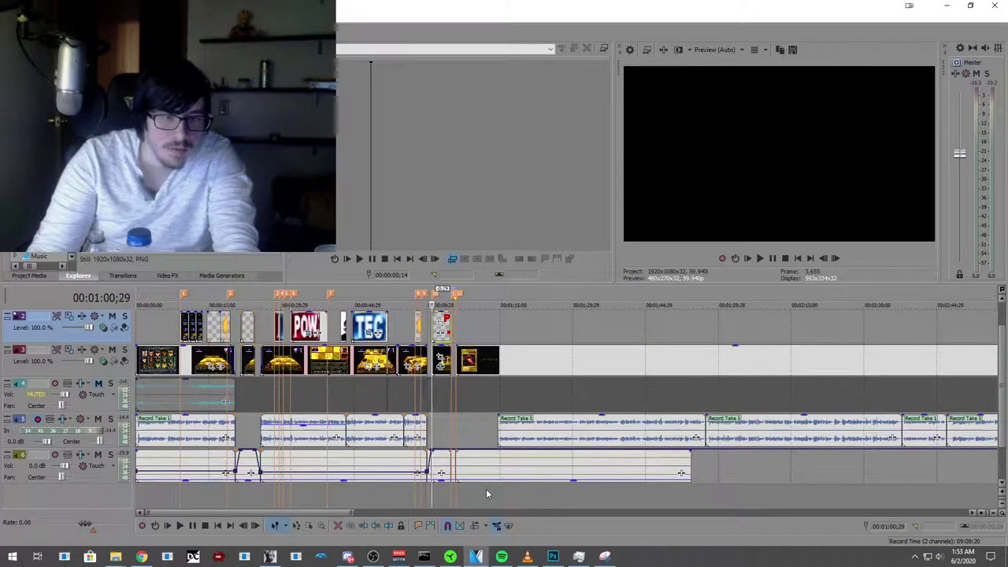
scroll(486, 491, up, 5)
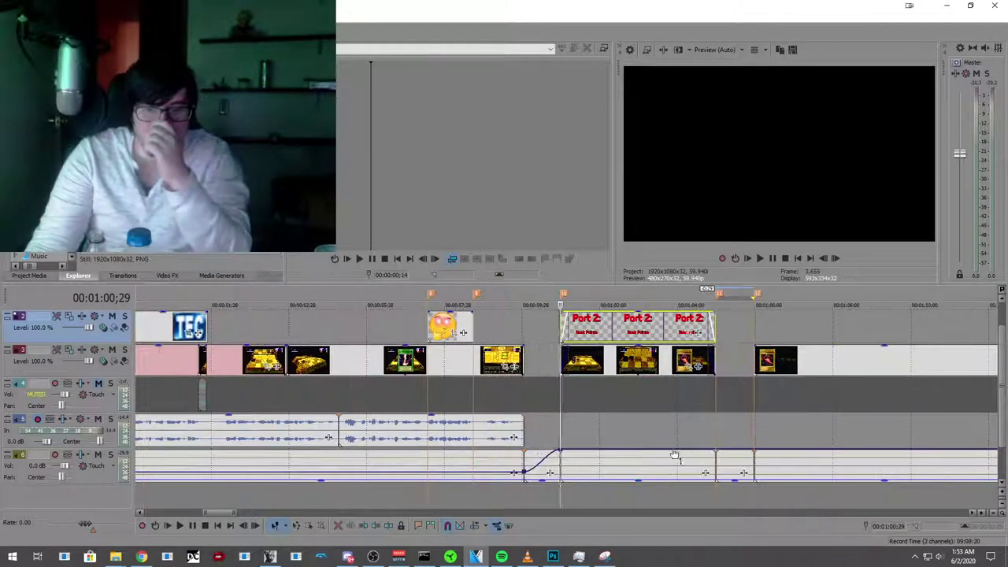
scroll(672, 455, up, 2)
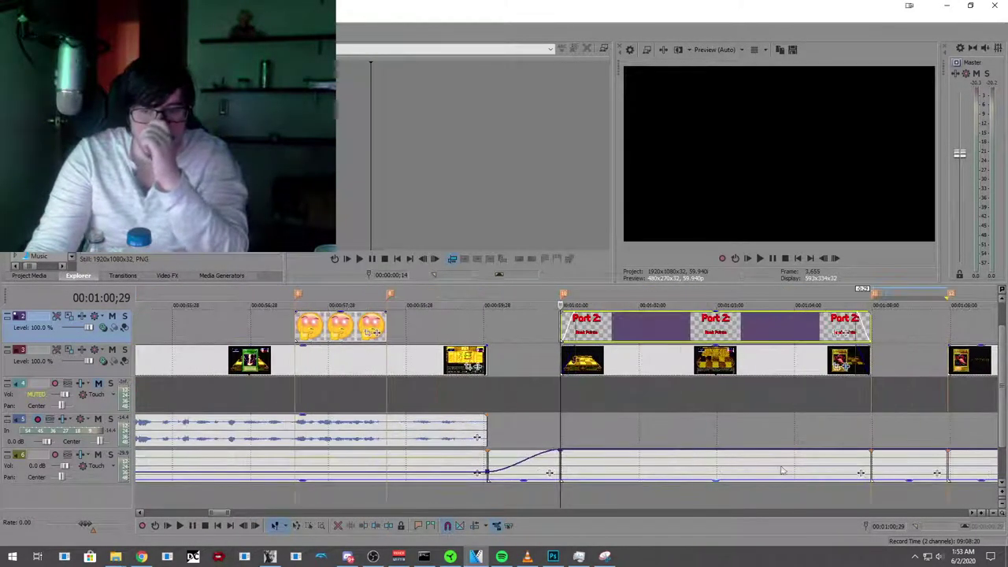
click(872, 457)
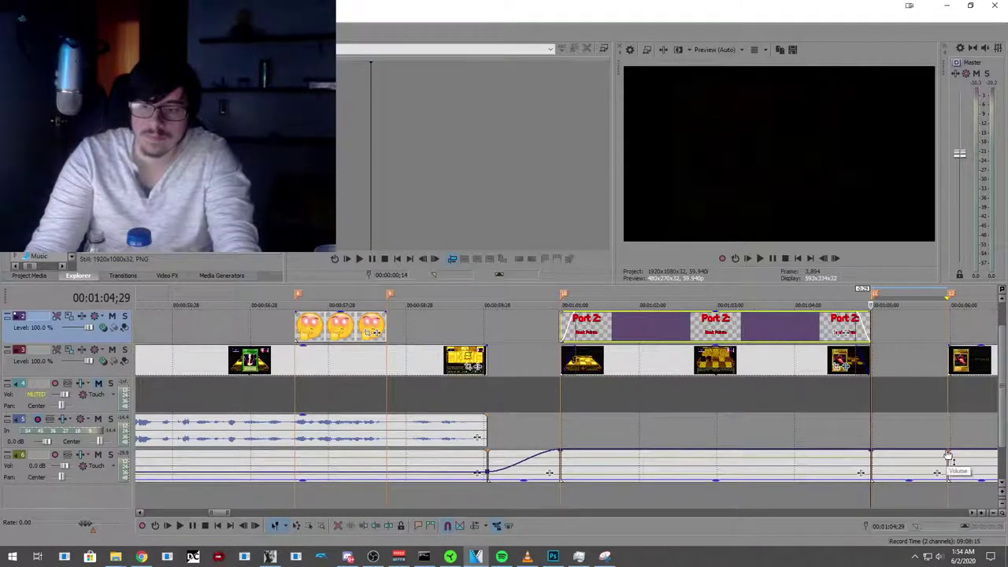
drag(948, 455, 945, 475)
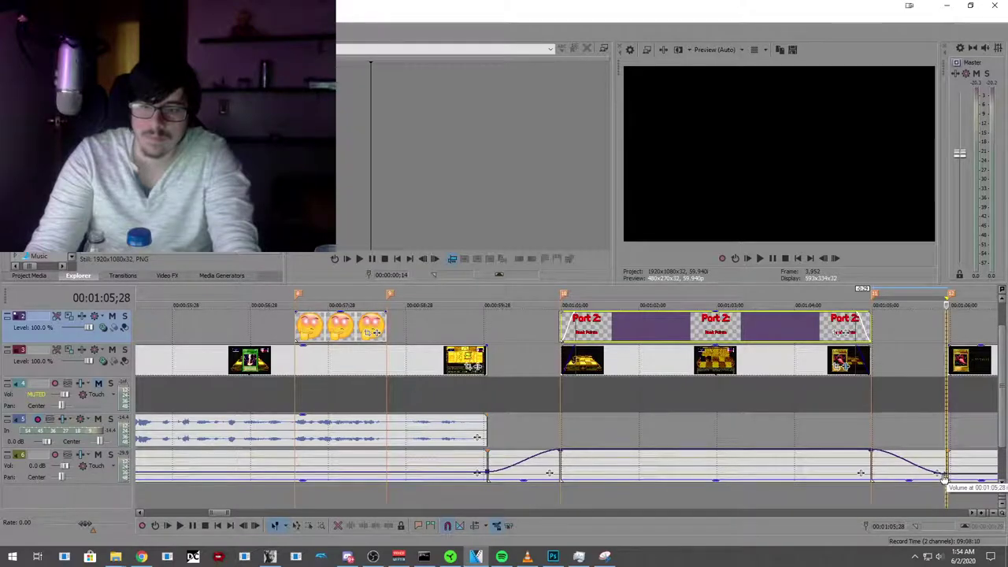
drag(944, 478, 944, 476)
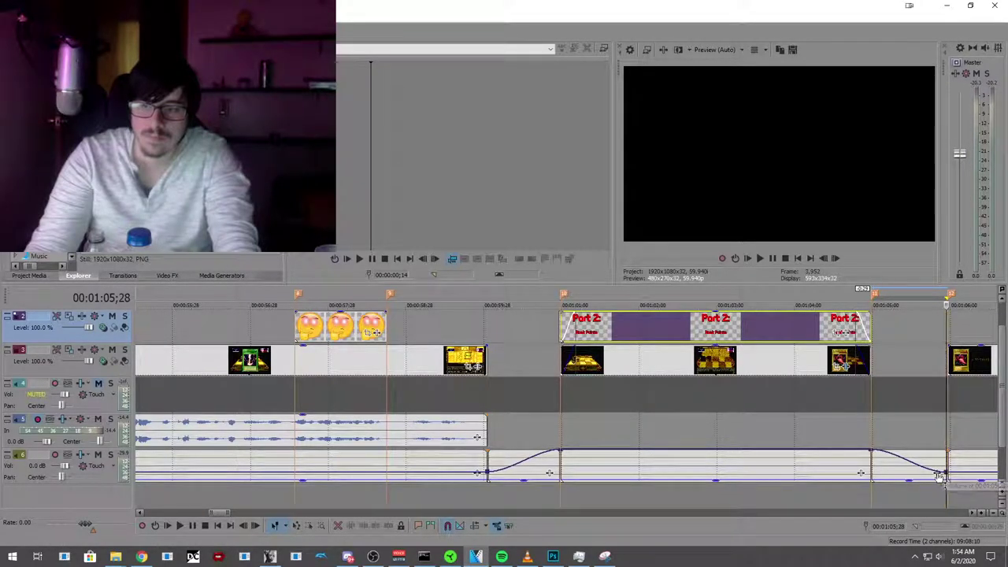
Step: Play back the edit from the TEC overlay through the Part 2 title into the following gameplay
scroll(608, 465, down, 3)
scroll(613, 440, down, 4)
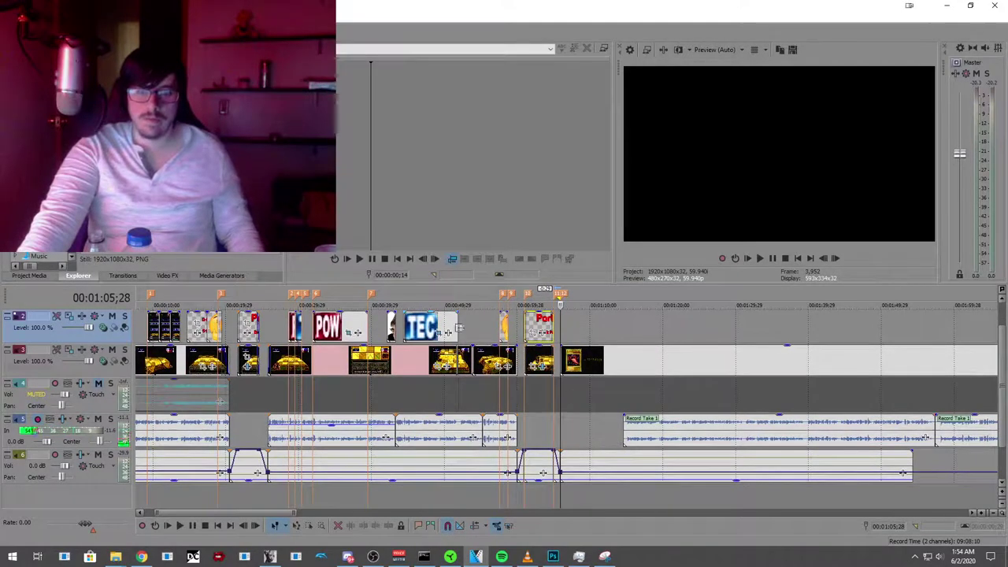
click(487, 334)
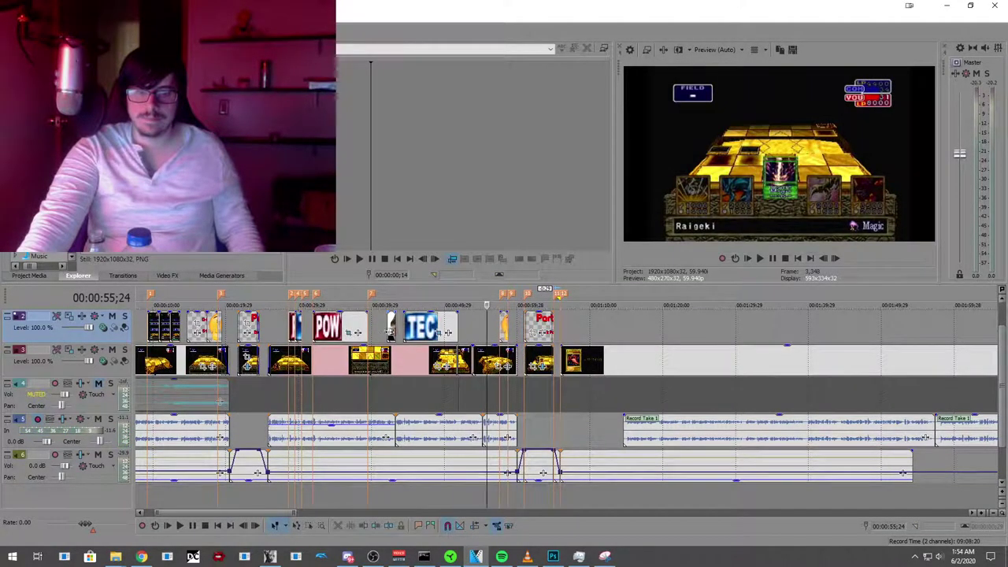
click(403, 335)
click(179, 526)
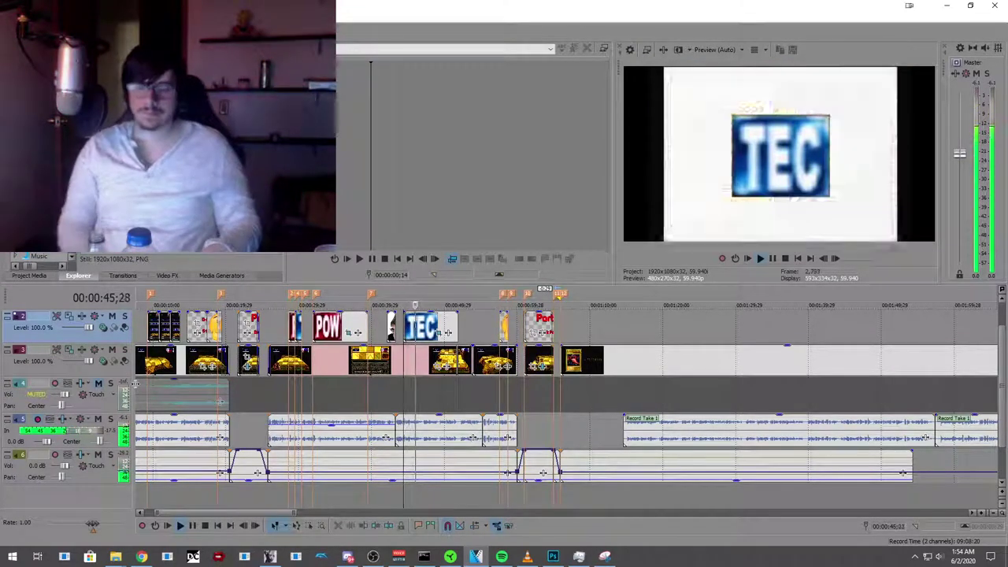
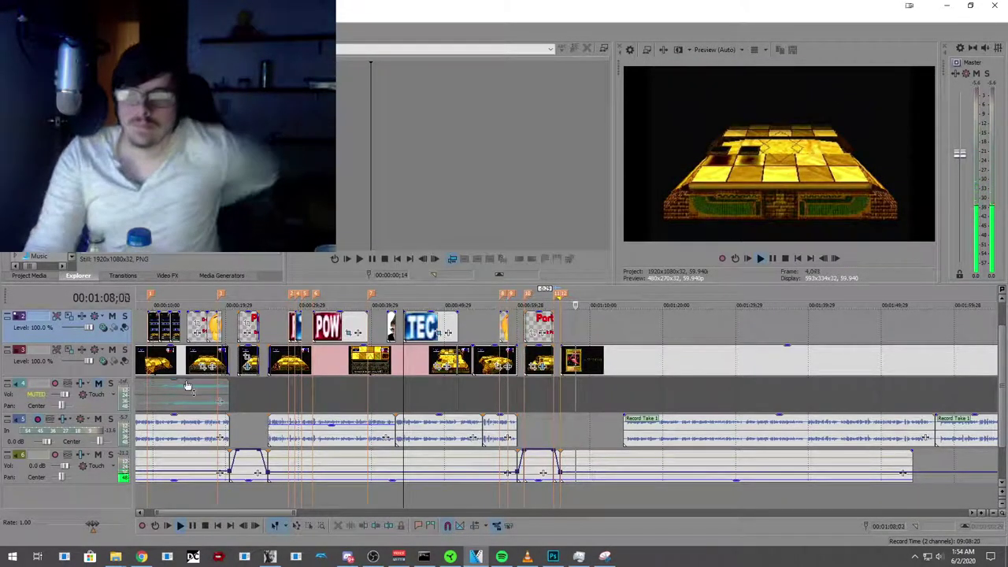
click(192, 526)
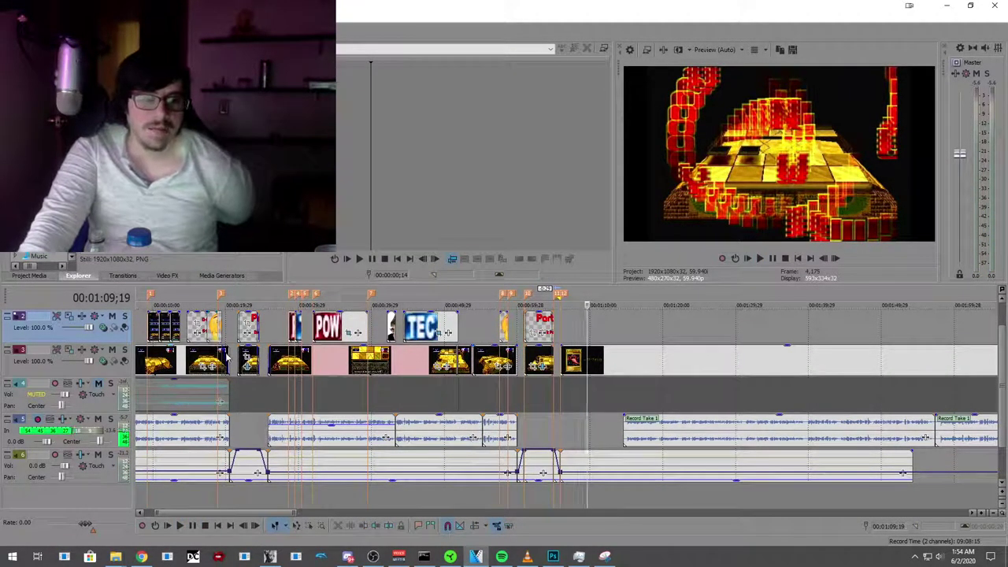
Step: Play back the Part 1 title transition and replay the lead-in and transition around the Part 2 title for comparison
click(224, 351)
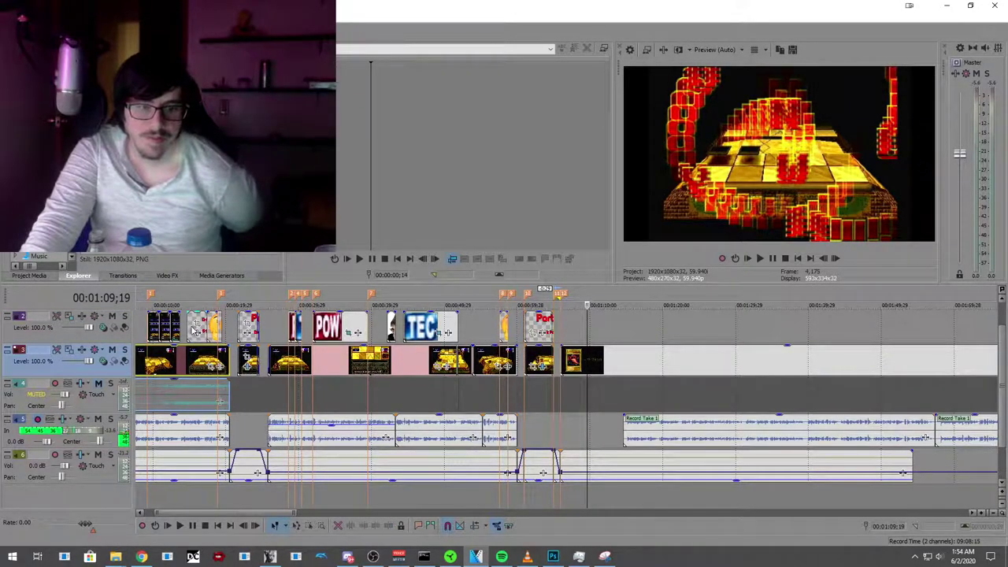
click(188, 498)
click(183, 526)
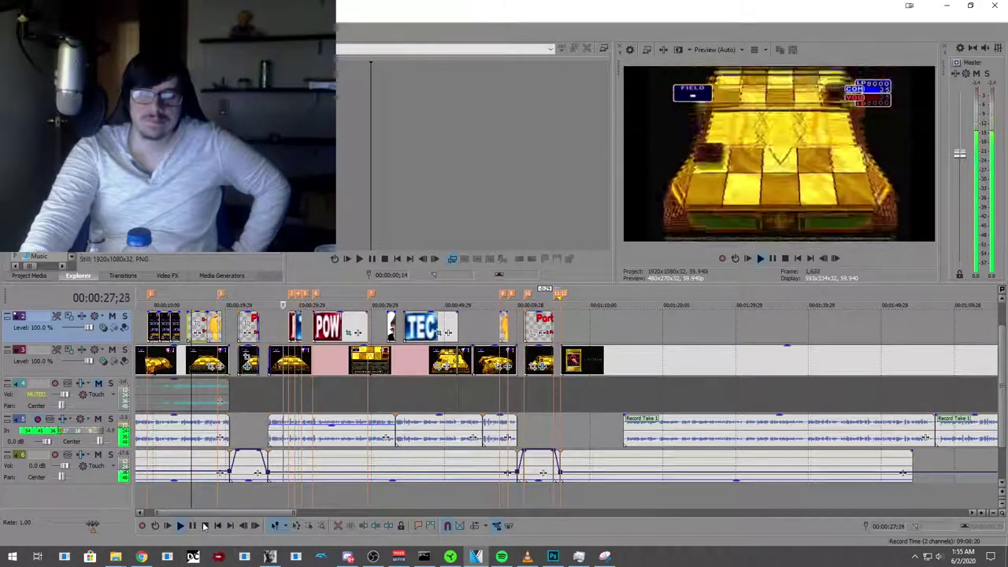
key(Return)
click(487, 334)
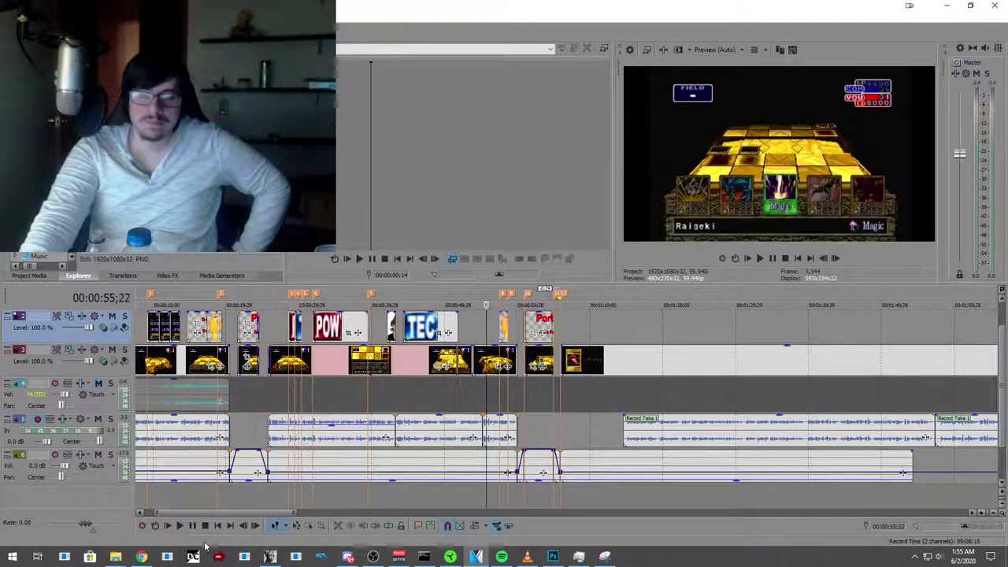
click(179, 526)
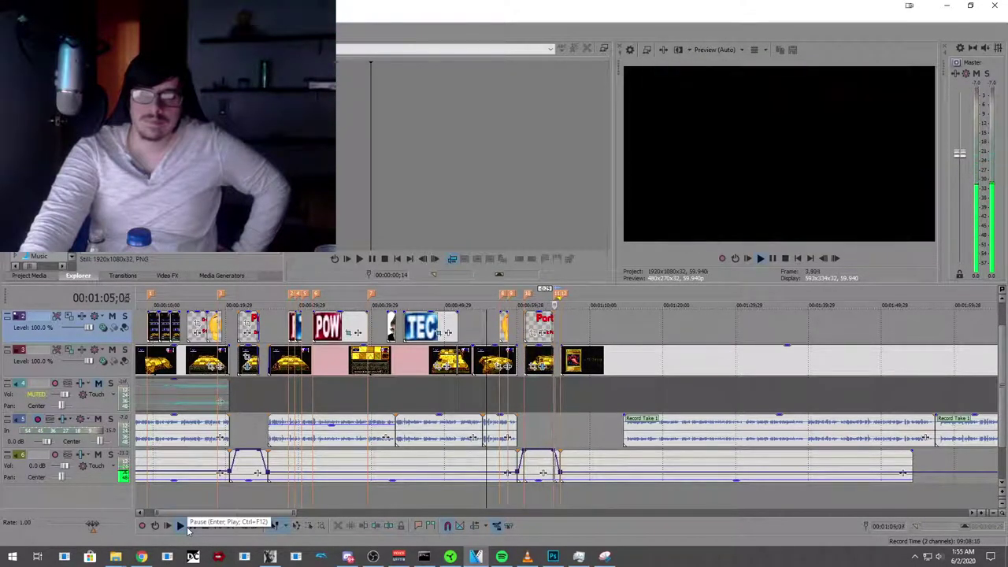
click(188, 530)
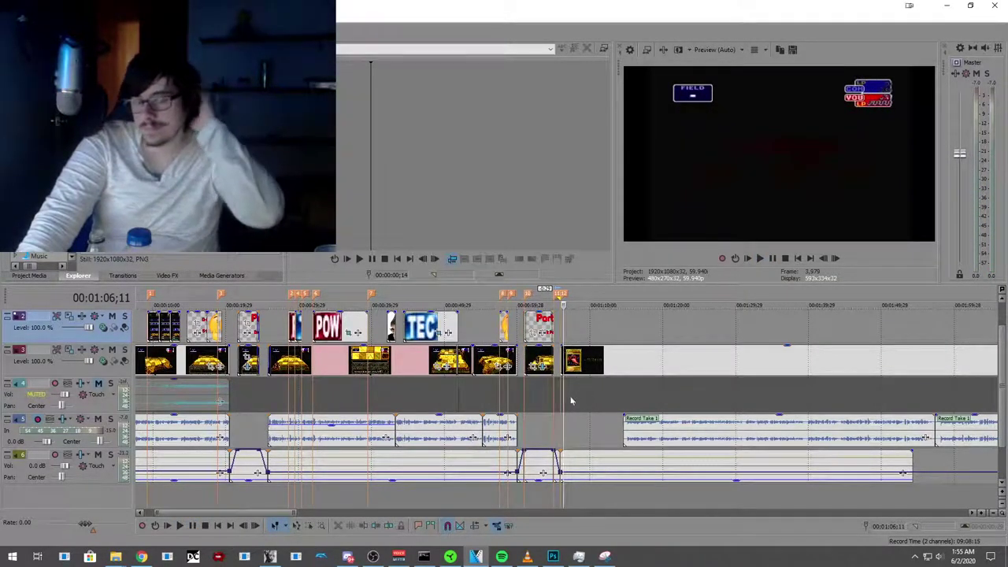
Step: Add a short fade-in to the gameplay clip that starts at marker 12
scroll(572, 406, up, 2)
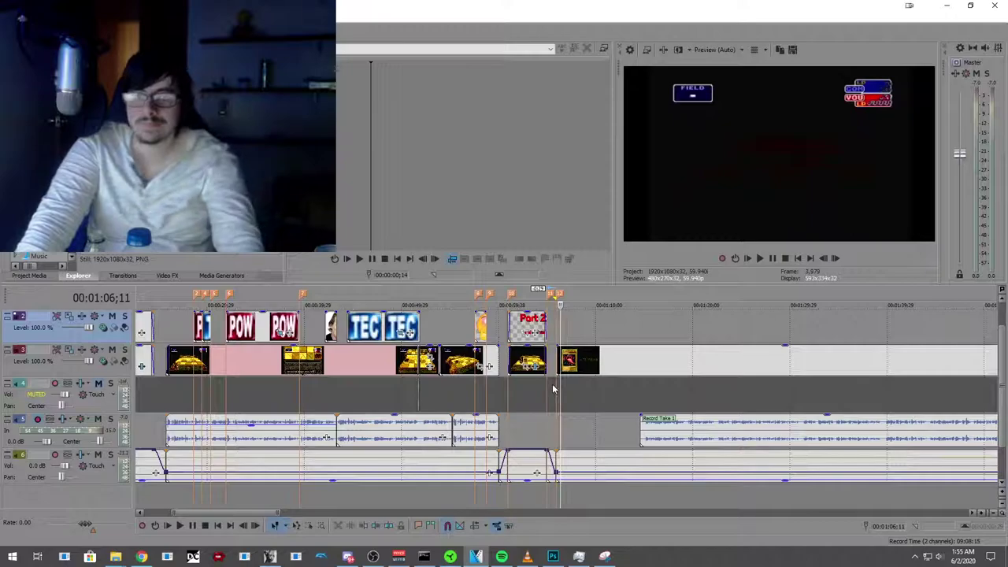
scroll(555, 390, up, 2)
scroll(553, 389, up, 2)
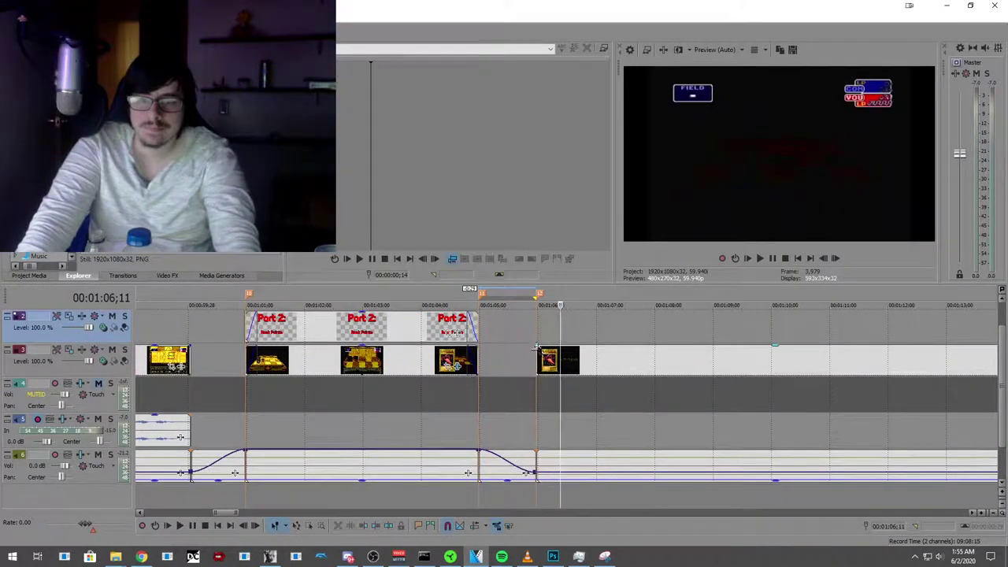
drag(538, 348, 541, 348)
Step: Select the first two voice clips after the Part 2 title and move them earlier to start at marker 12
scroll(551, 362, down, 4)
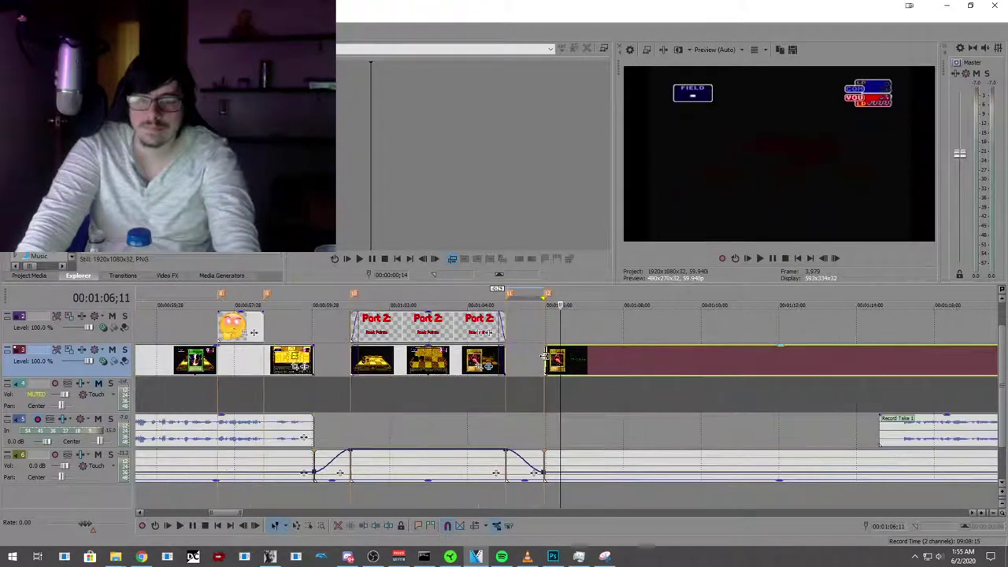
scroll(716, 431, down, 5)
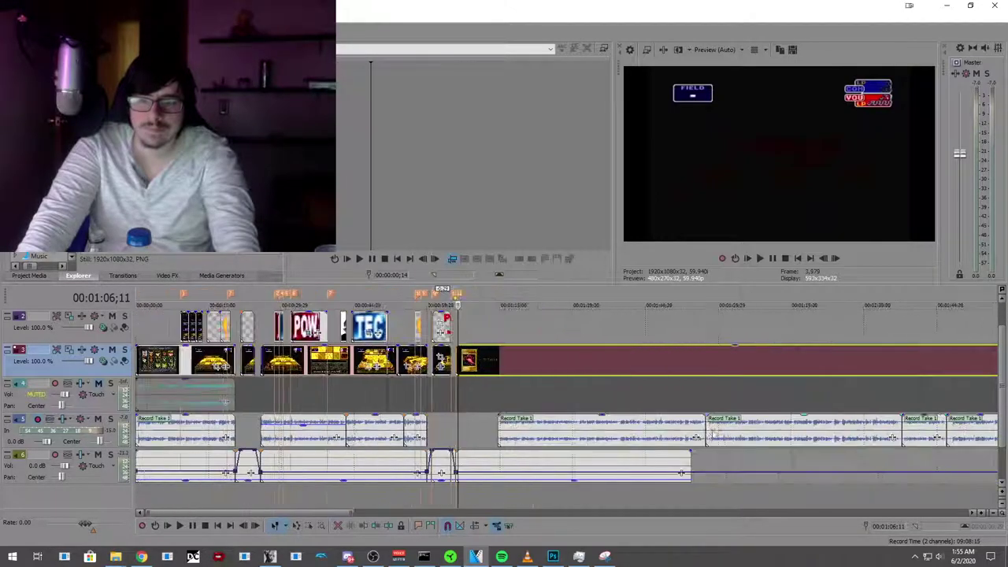
click(522, 437)
ctrl+click(756, 443)
drag(549, 438, 507, 434)
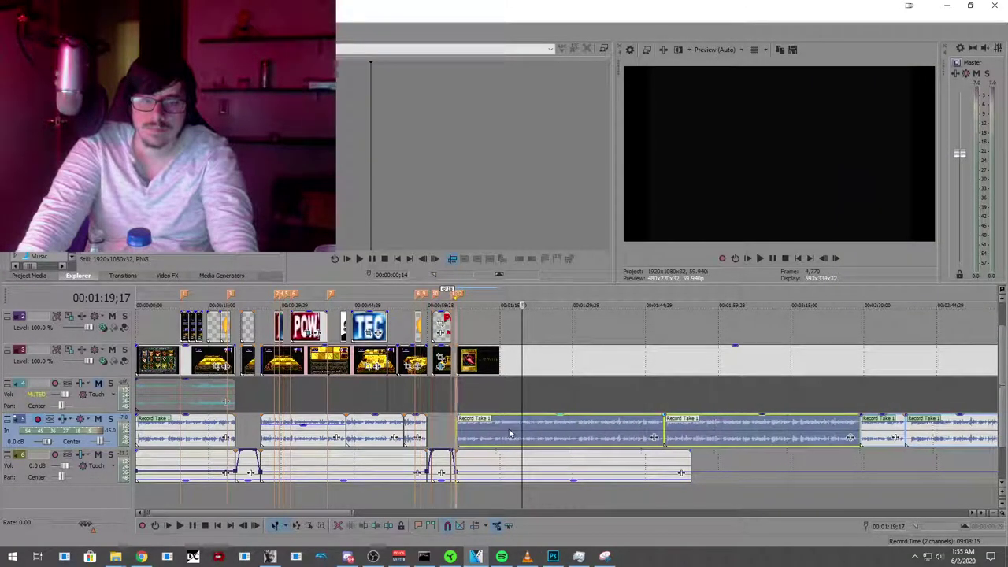
Step: Play back the edit from the TEC overlay section through the Part 2 title into the repositioned narration
click(406, 337)
click(181, 526)
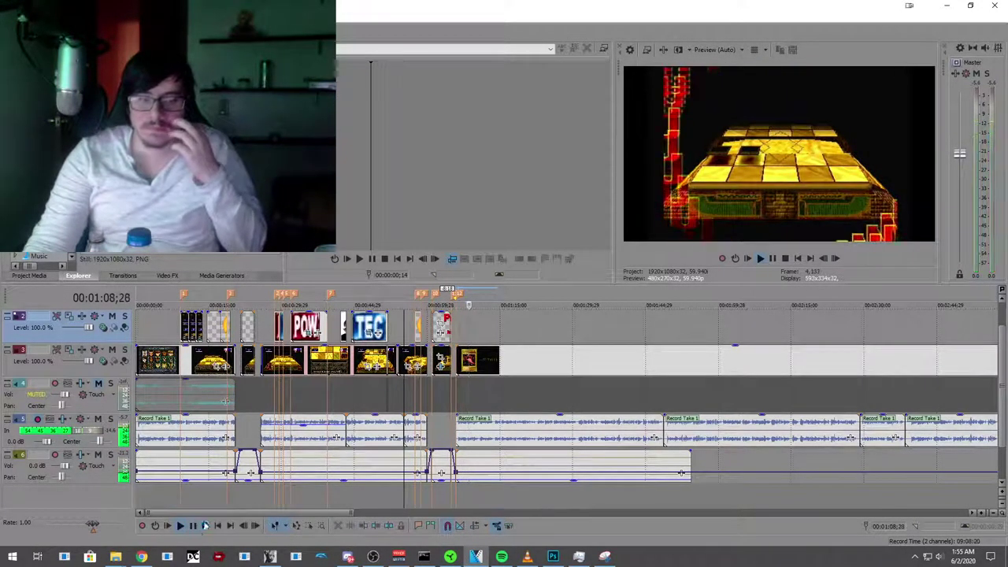
Step: Trim a short sliver off the start of the first voice clip after the Part 2 title
scroll(480, 429, up, 8)
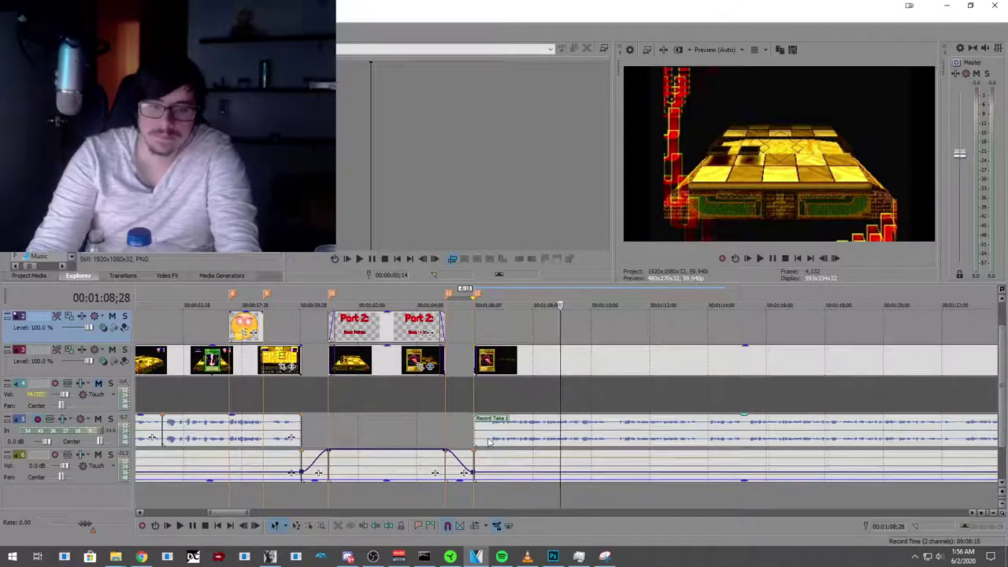
click(487, 441)
drag(476, 432, 482, 432)
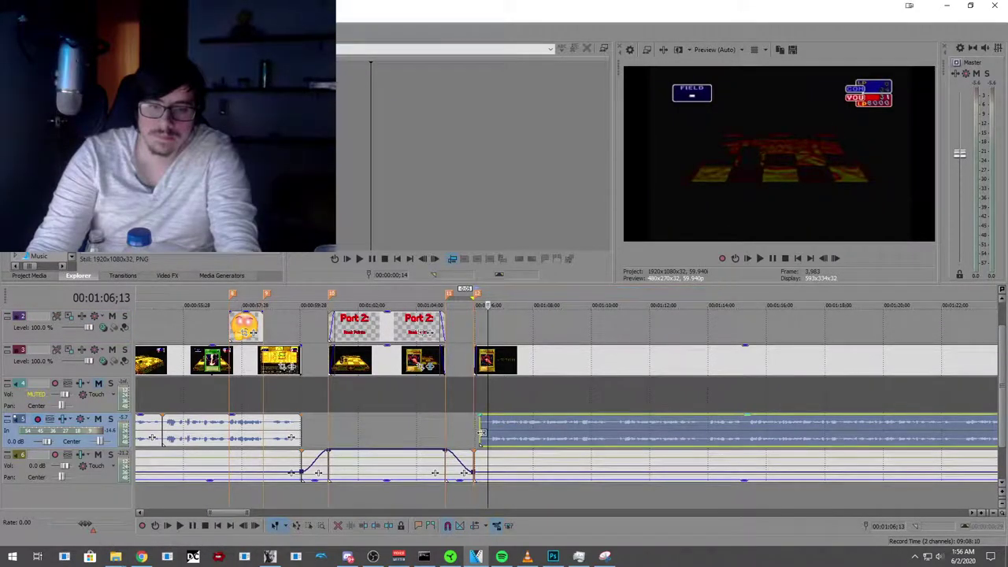
scroll(492, 432, down, 5)
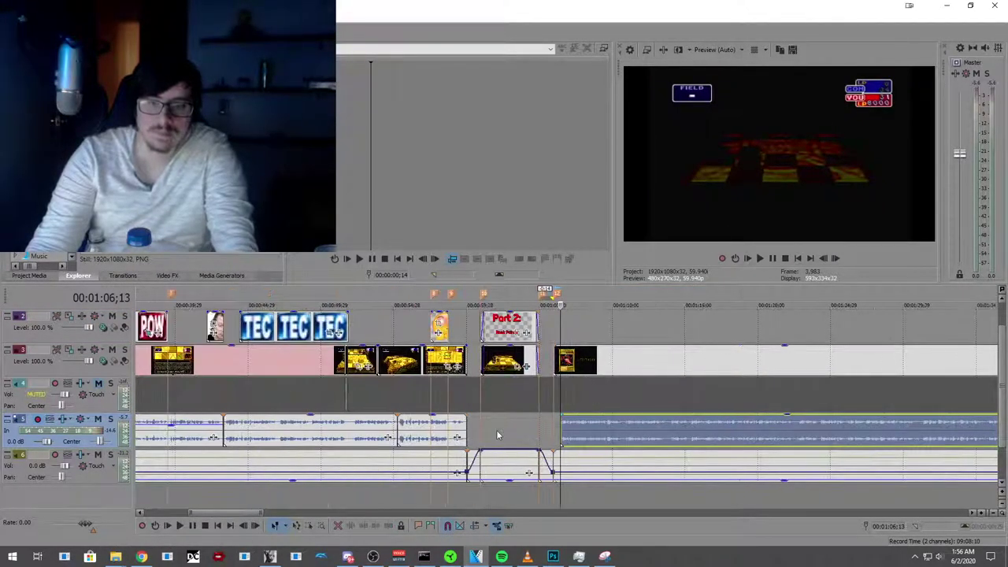
drag(570, 423, 572, 427)
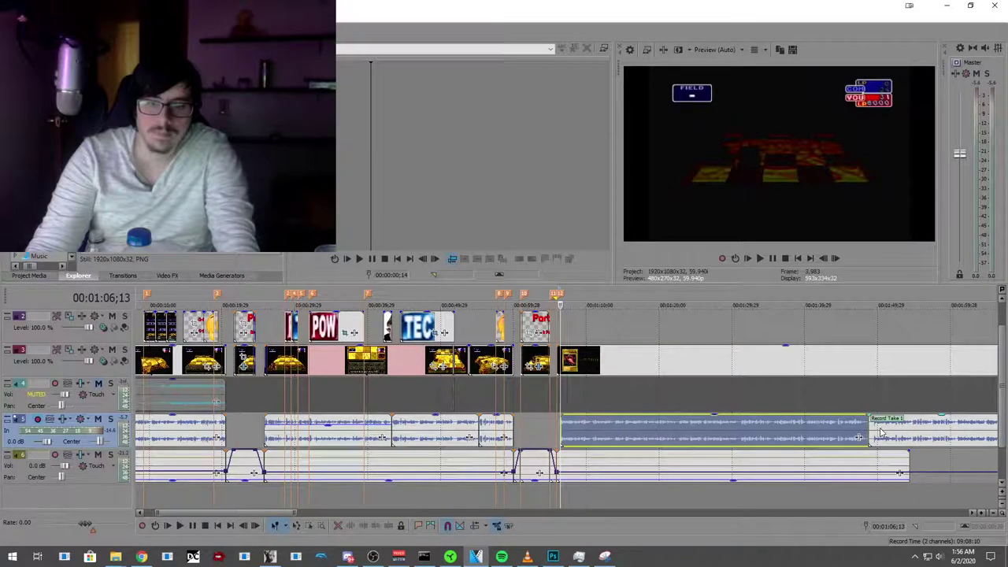
Step: Select the first two voice clips after the Part 2 title and shift them slightly earlier to start at marker 12
click(542, 434)
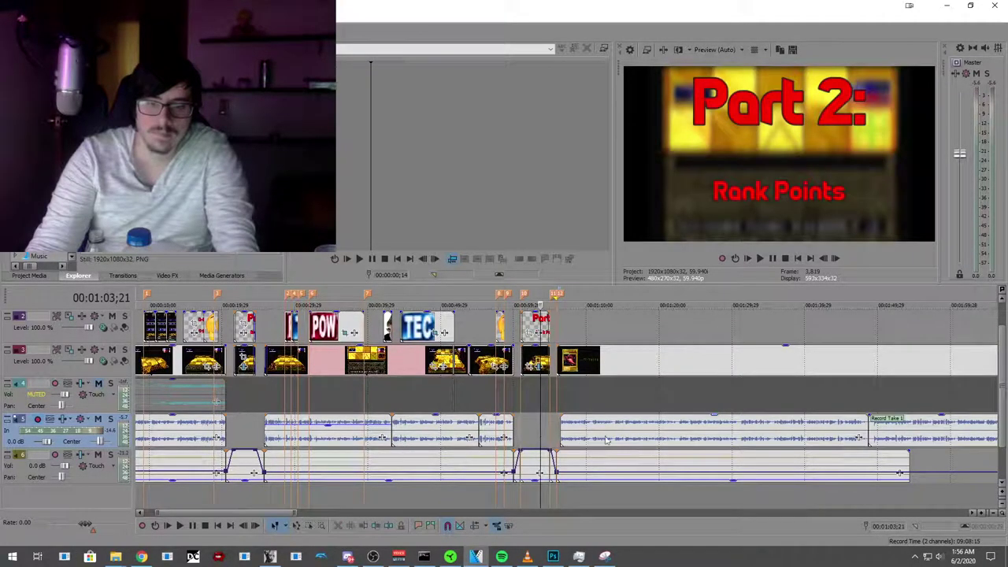
click(660, 442)
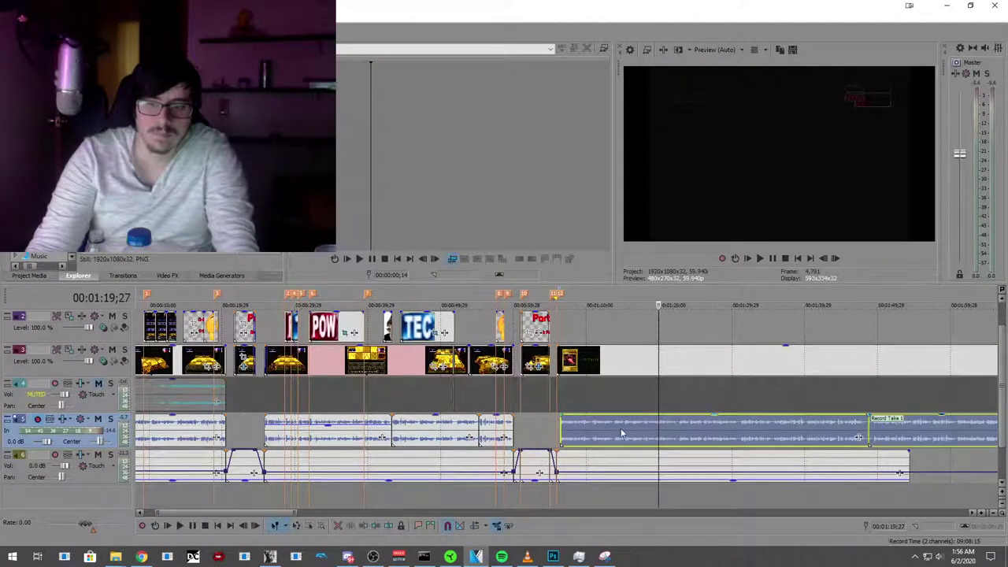
drag(591, 428, 589, 427)
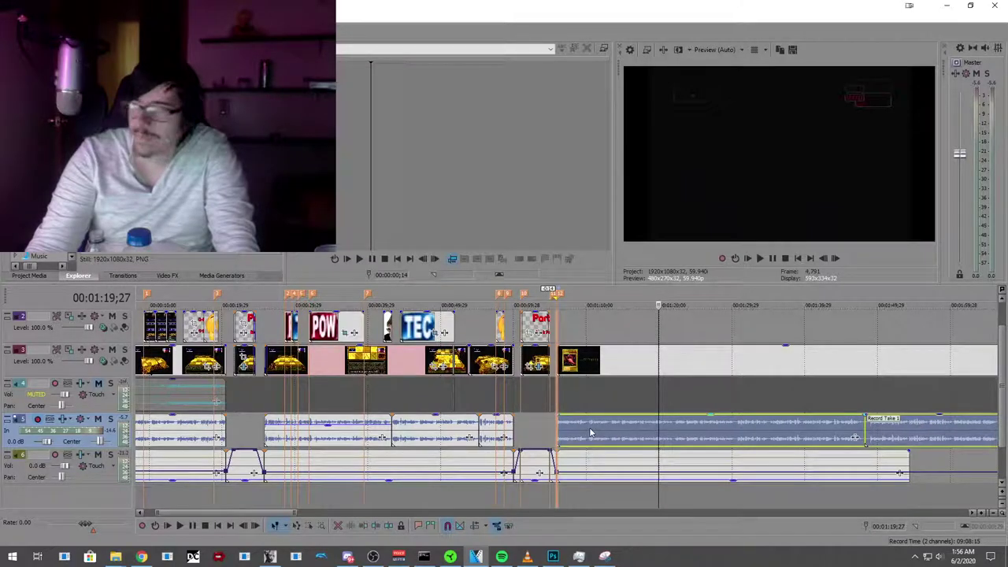
Step: Play back the lead-in and the Part 2 title to check the timing of the trimmed narration
click(473, 402)
click(180, 526)
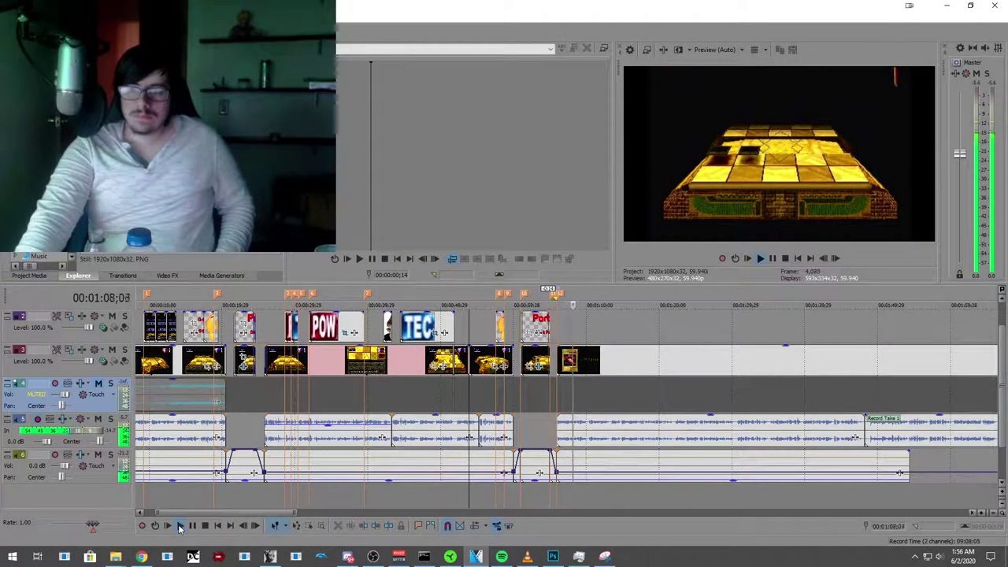
click(192, 528)
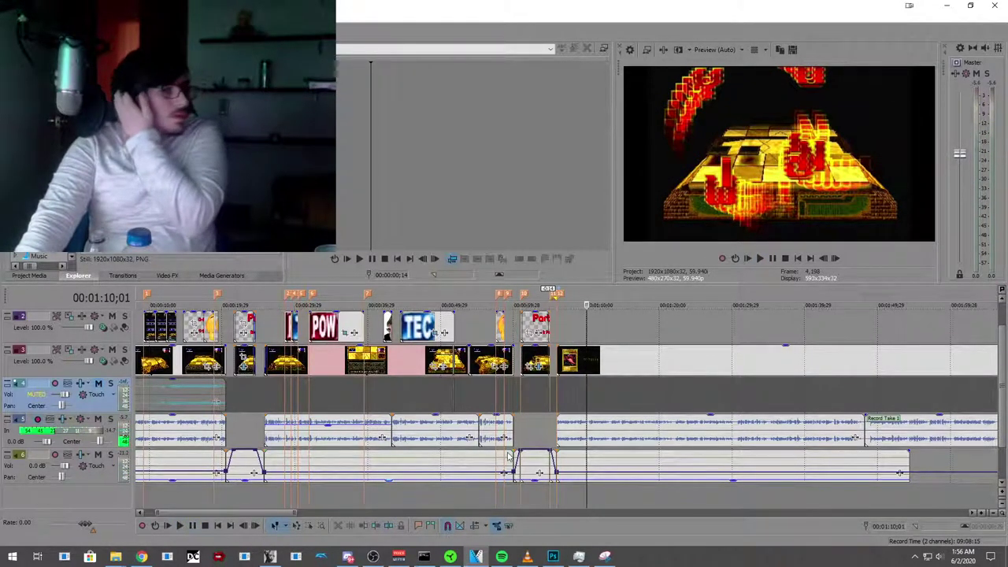
Step: Play back the gameplay and narration leading up to the end of the background music clip
scroll(508, 455, down, 2)
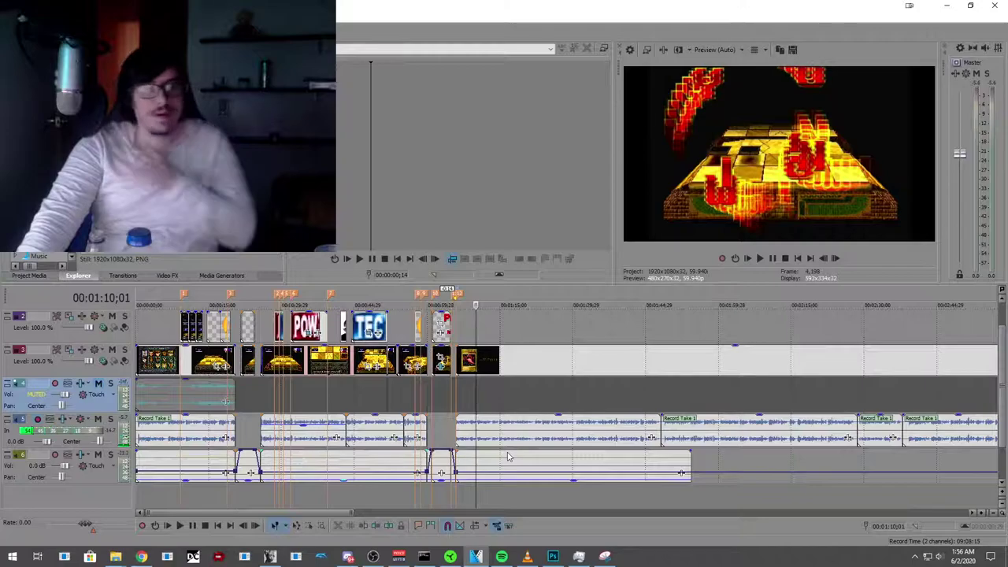
scroll(508, 455, down, 2)
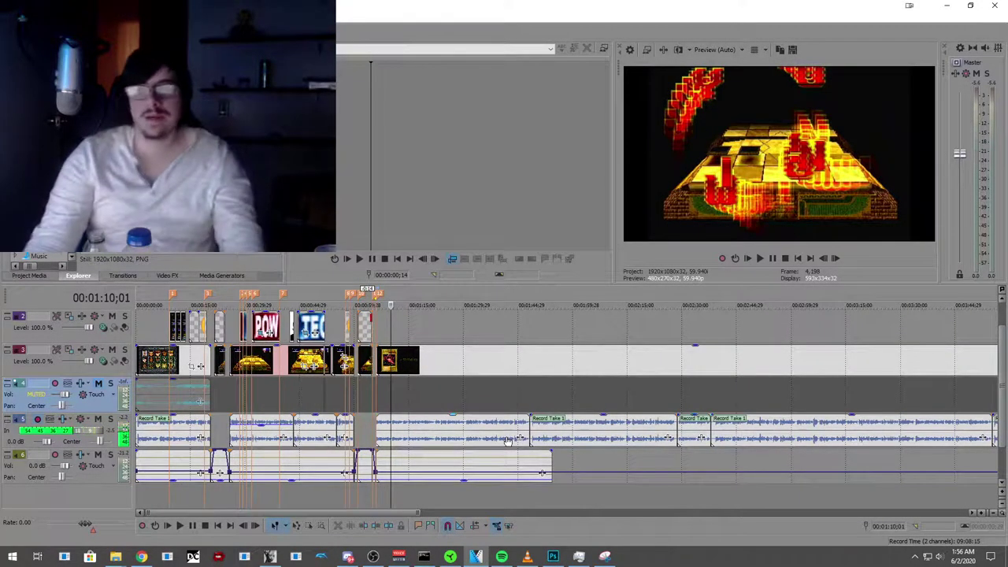
scroll(367, 484, down, 2)
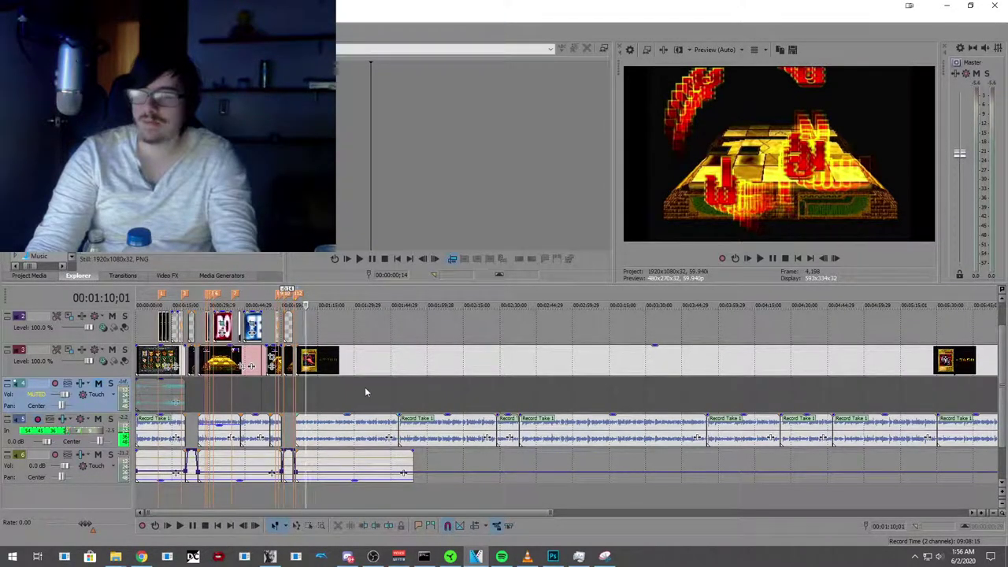
click(390, 396)
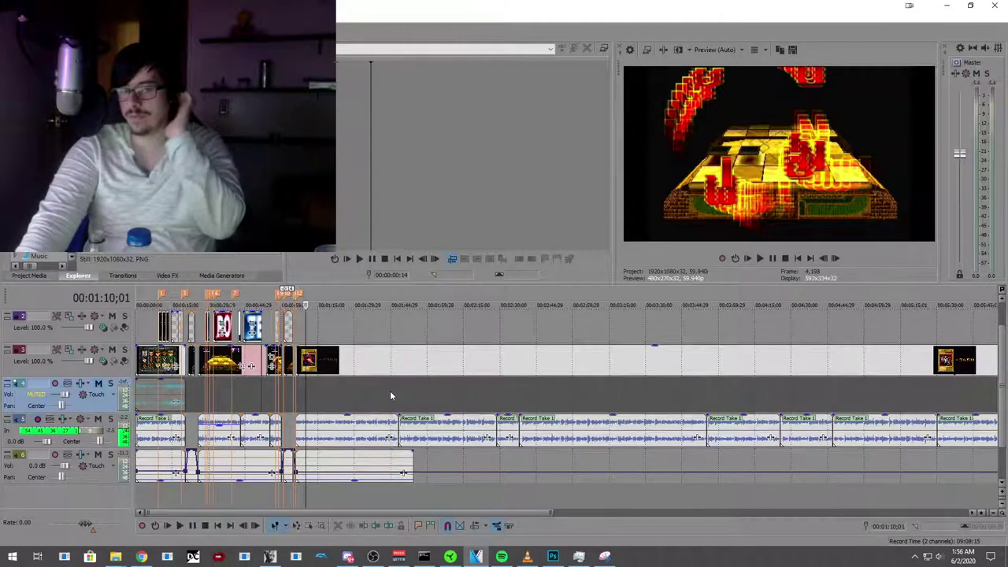
click(178, 528)
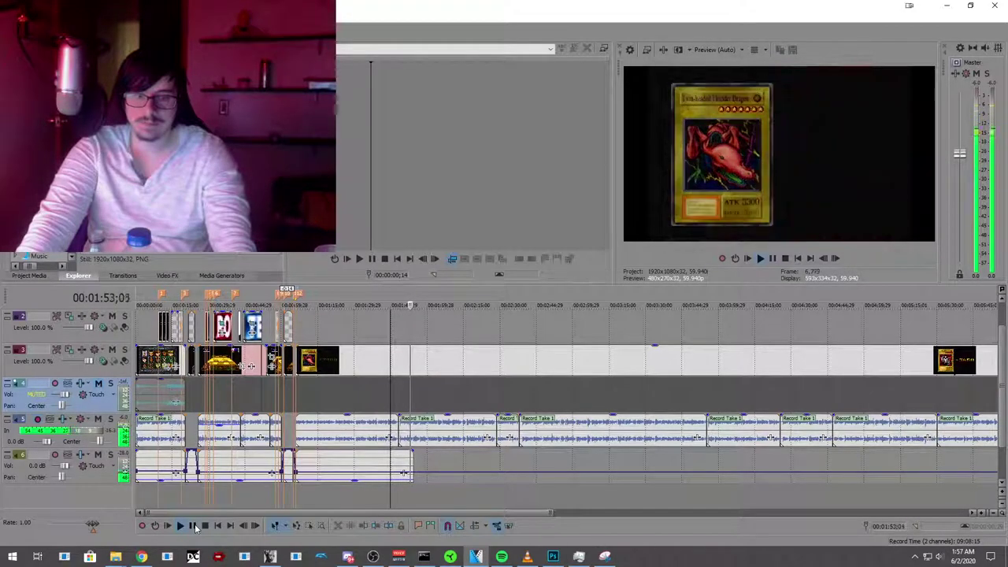
click(192, 526)
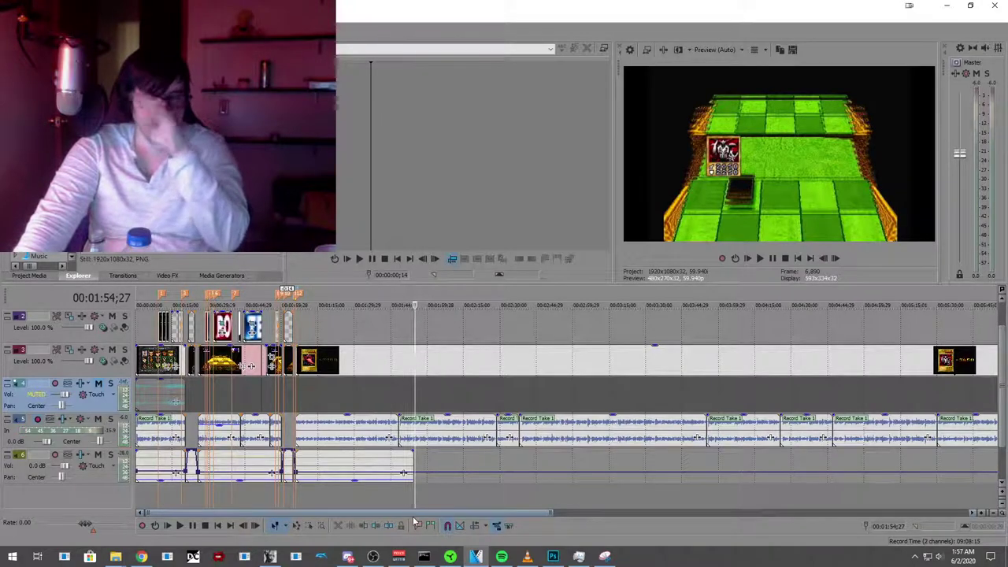
Step: Extend the last background music clip to about 00:05:35 and play back across its former end point
drag(405, 471, 953, 473)
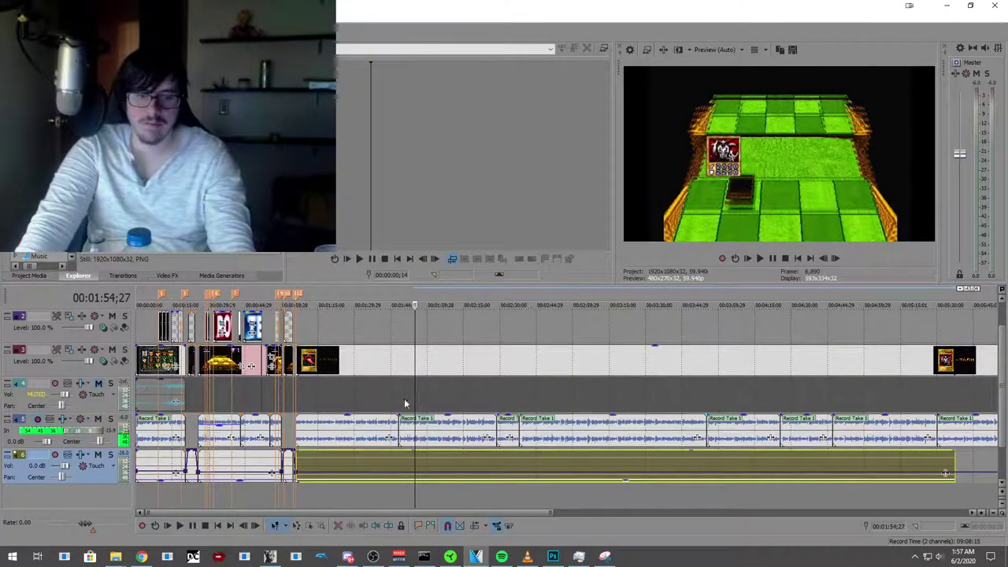
click(399, 406)
click(180, 526)
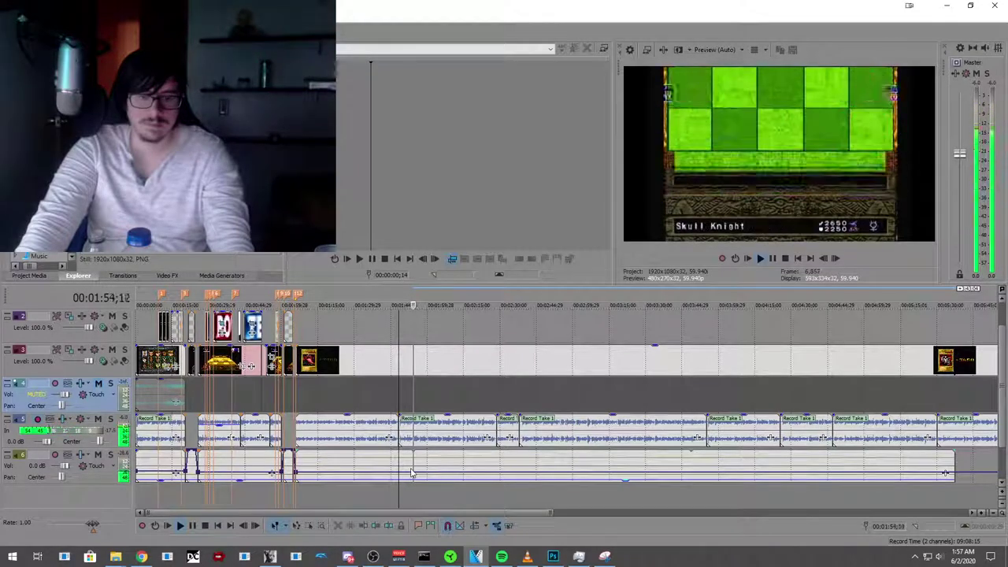
click(193, 526)
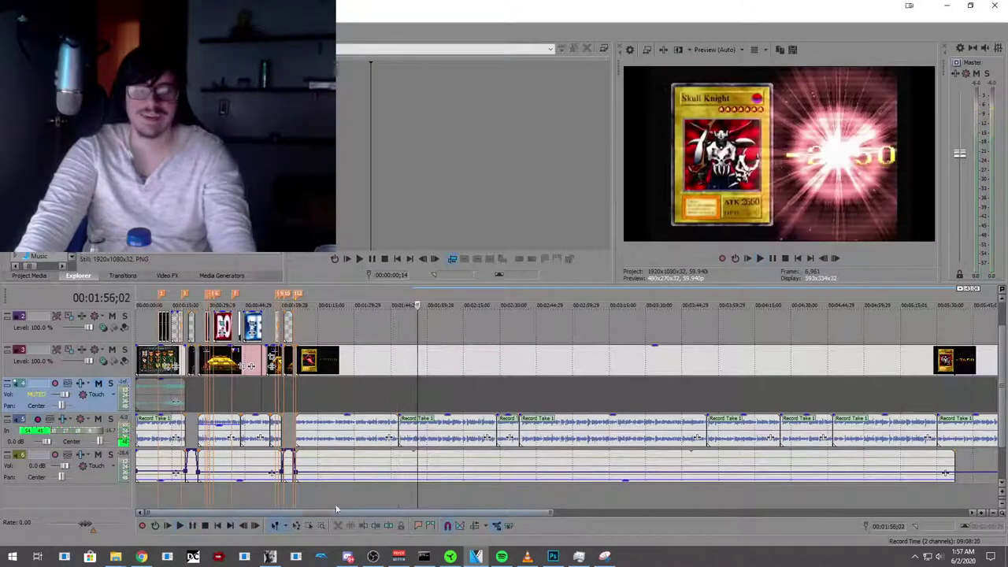
Step: Mute the voice track and listen to the music alone up to and across its loop point
right_click(63, 441)
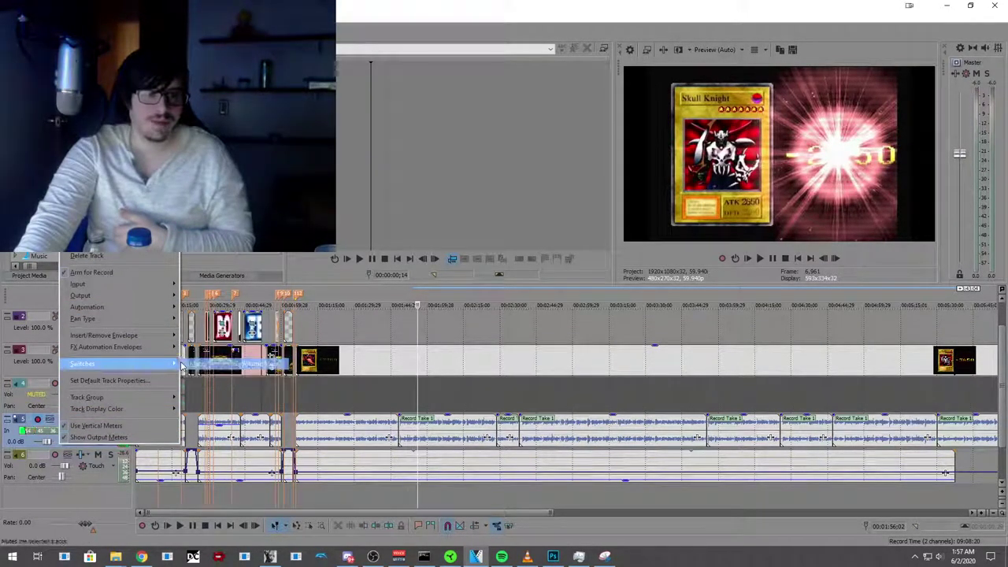
click(197, 364)
click(373, 396)
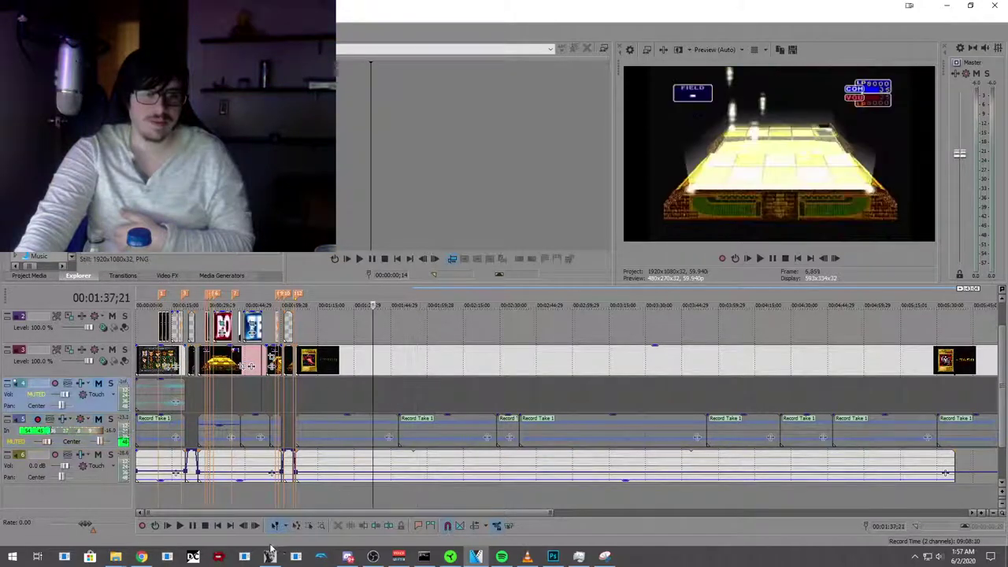
click(179, 526)
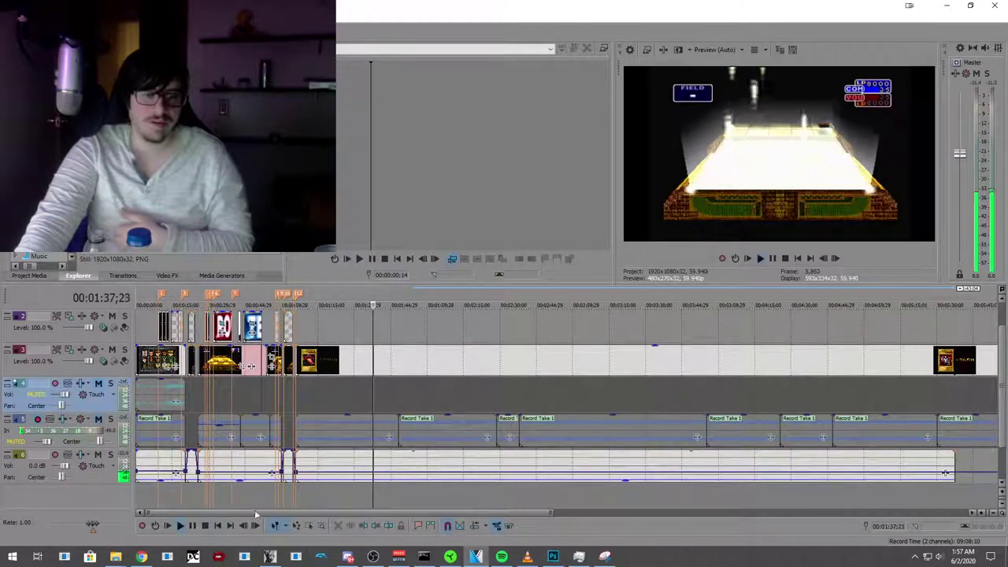
click(399, 401)
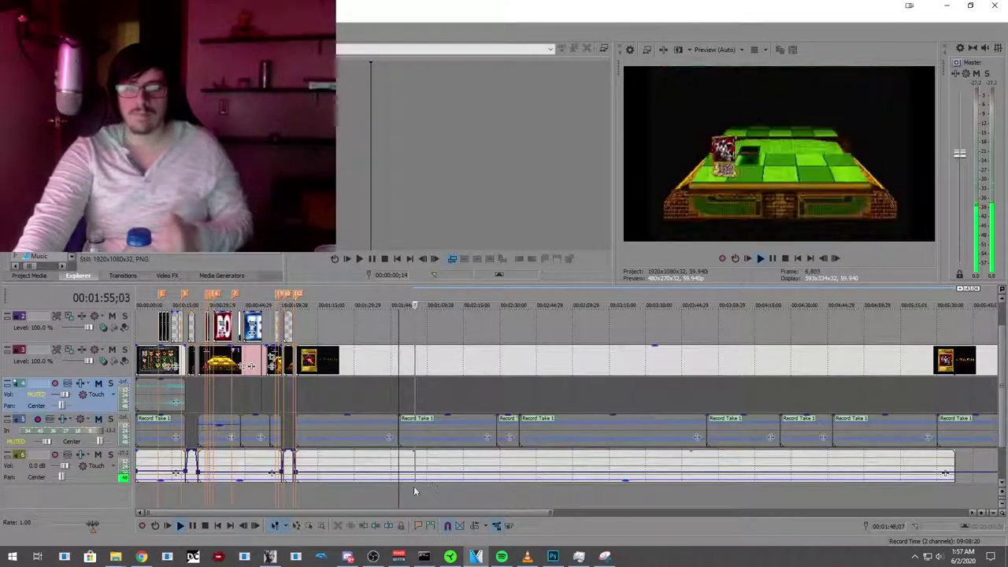
click(192, 526)
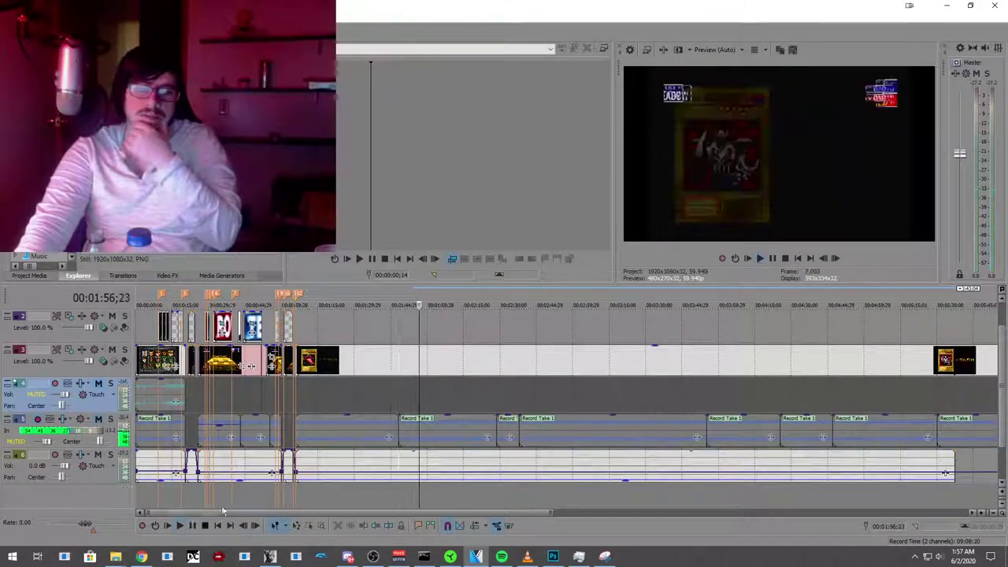
Step: Play the music alone through the Part 2 title into the following gameplay, and unmute the voice track
click(168, 498)
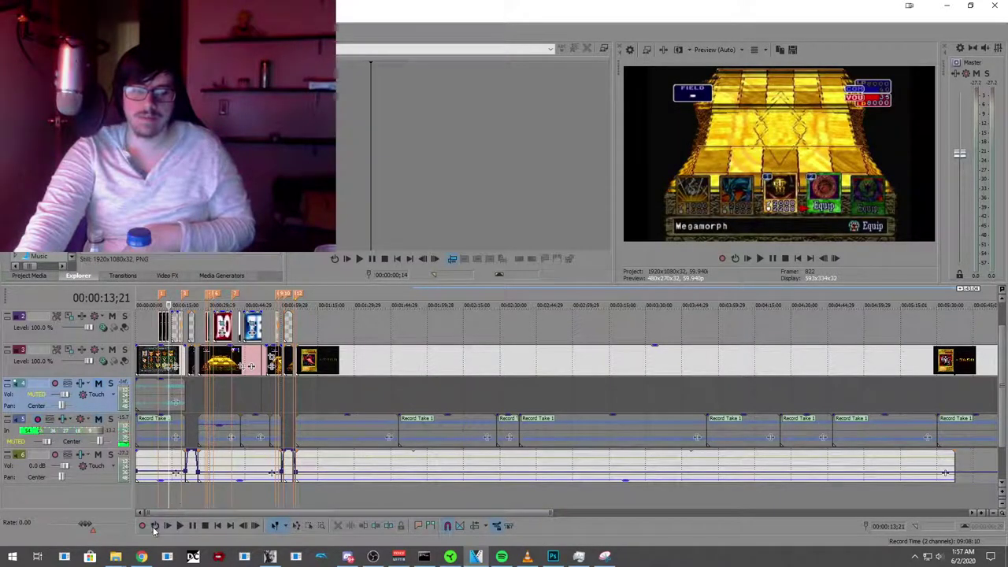
click(180, 526)
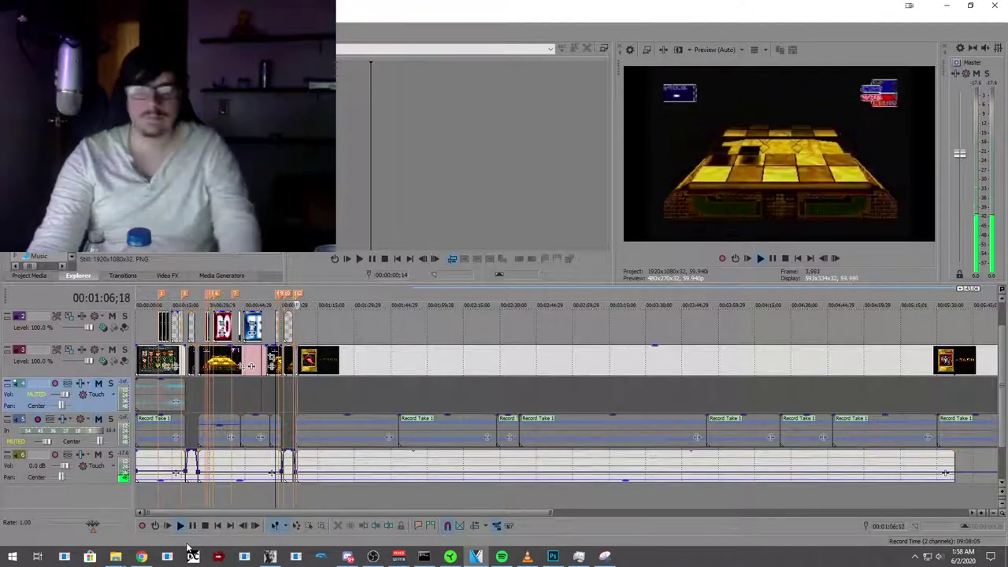
click(204, 526)
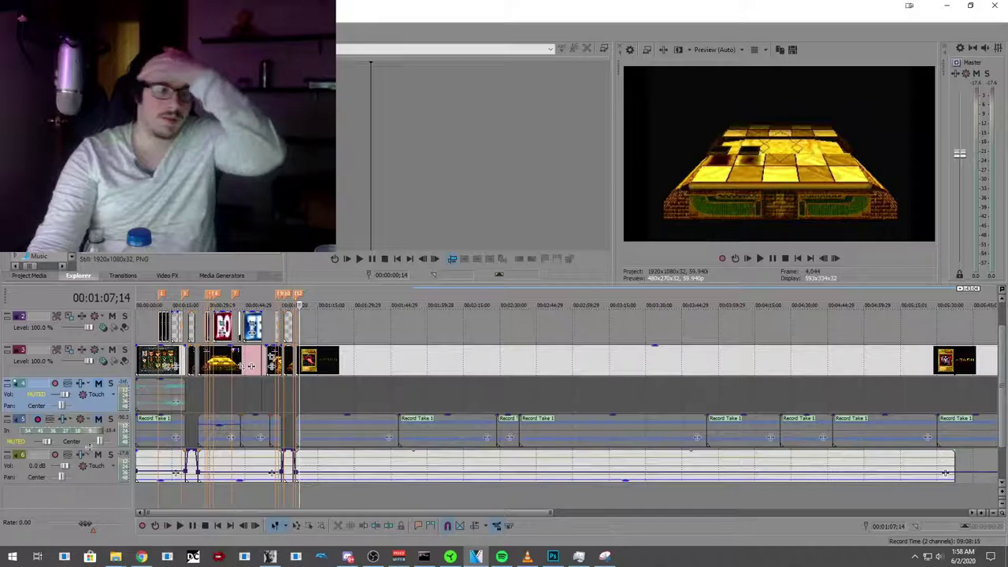
right_click(80, 444)
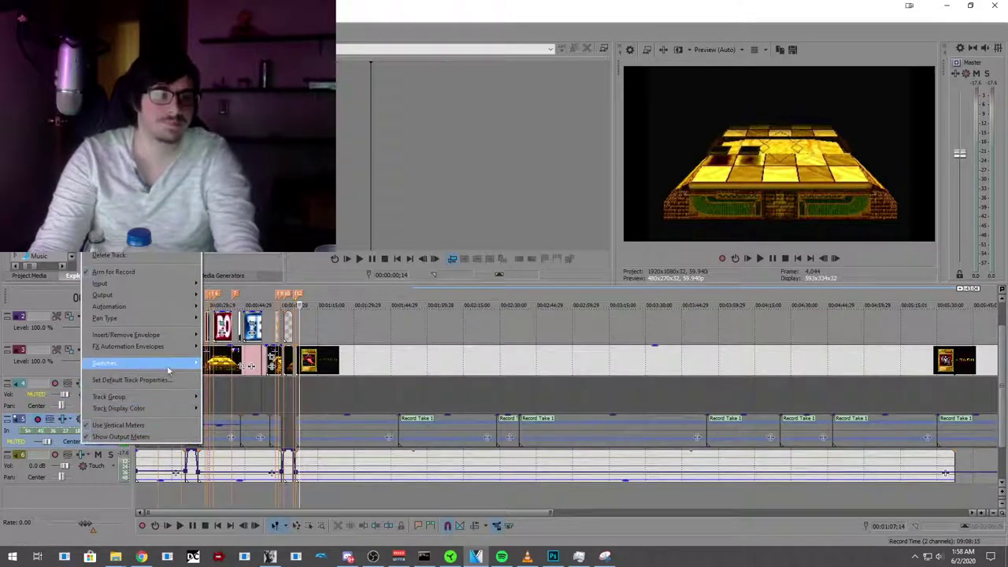
mouse_move(171, 363)
click(217, 364)
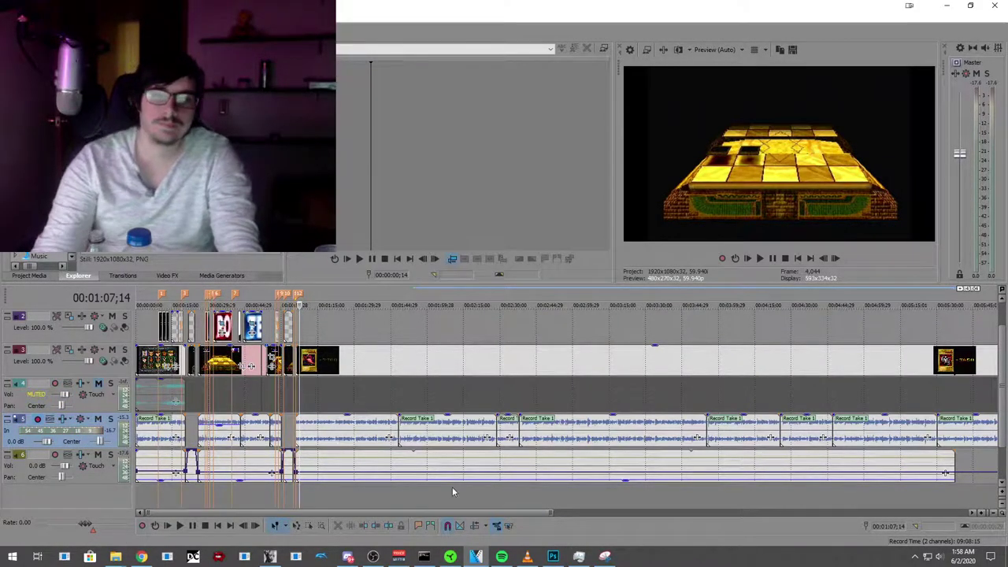
Step: Play back the edit with narration from about 00:00:55 through the Part 2 title
click(268, 398)
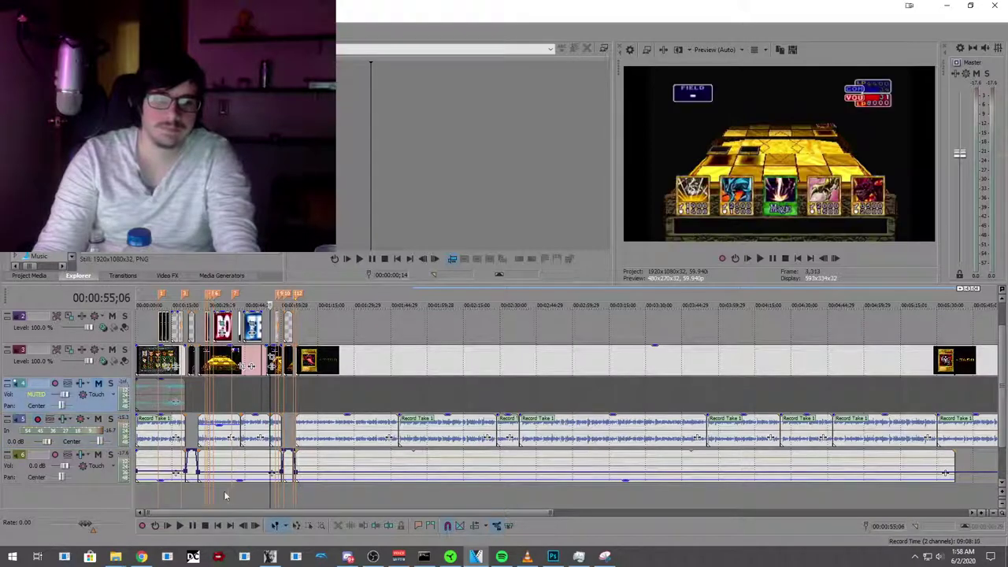
click(181, 526)
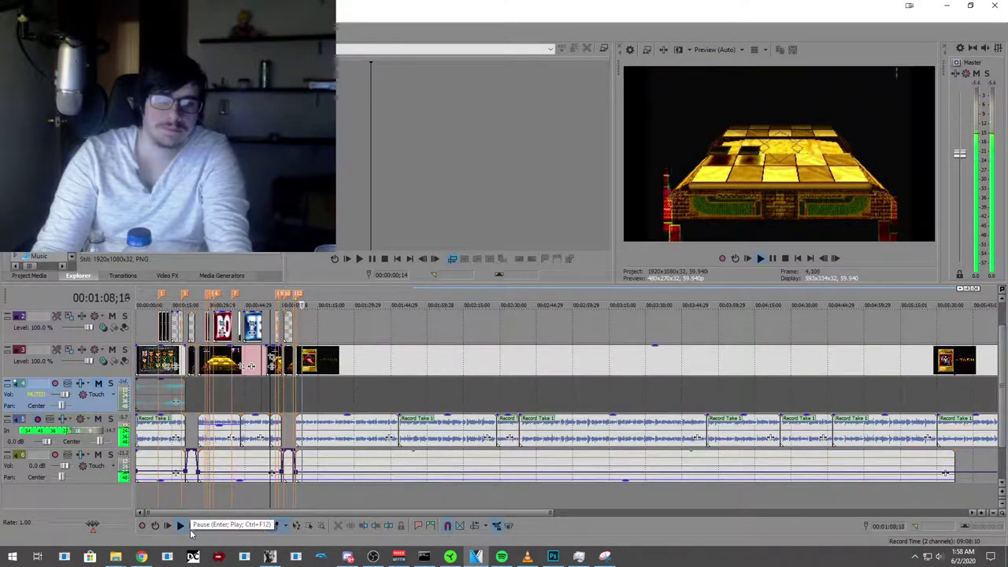
click(186, 527)
Step: Insert markers at 00:01:08;26 and 00:01:10;09 in the narration following the Part 2 title
scroll(360, 489, up, 3)
click(550, 391)
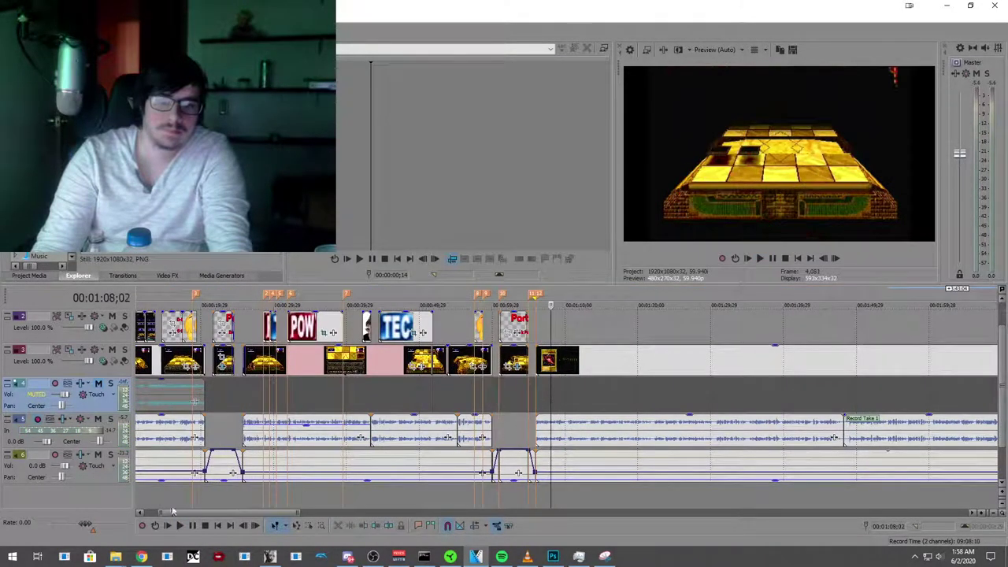
click(181, 527)
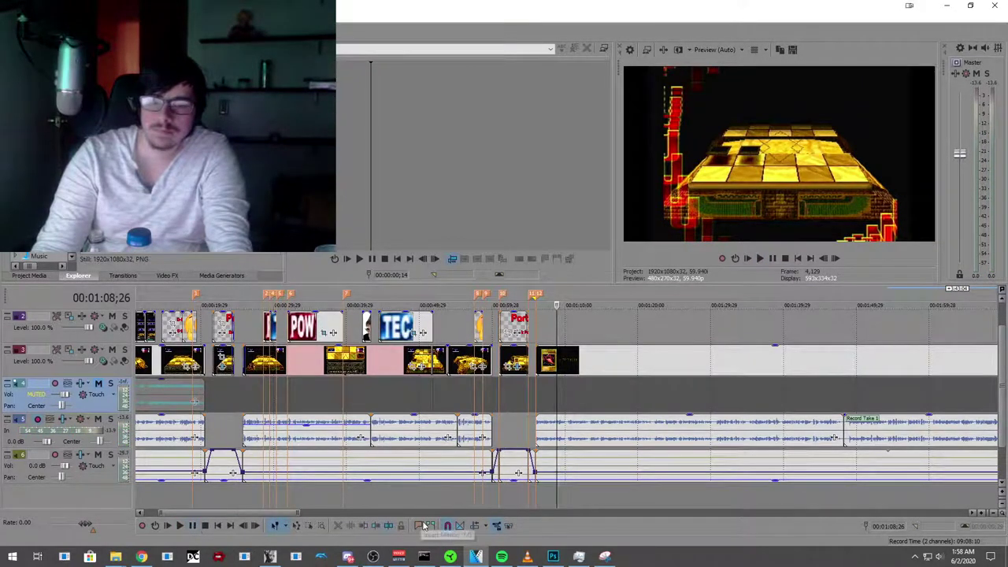
click(424, 526)
click(181, 527)
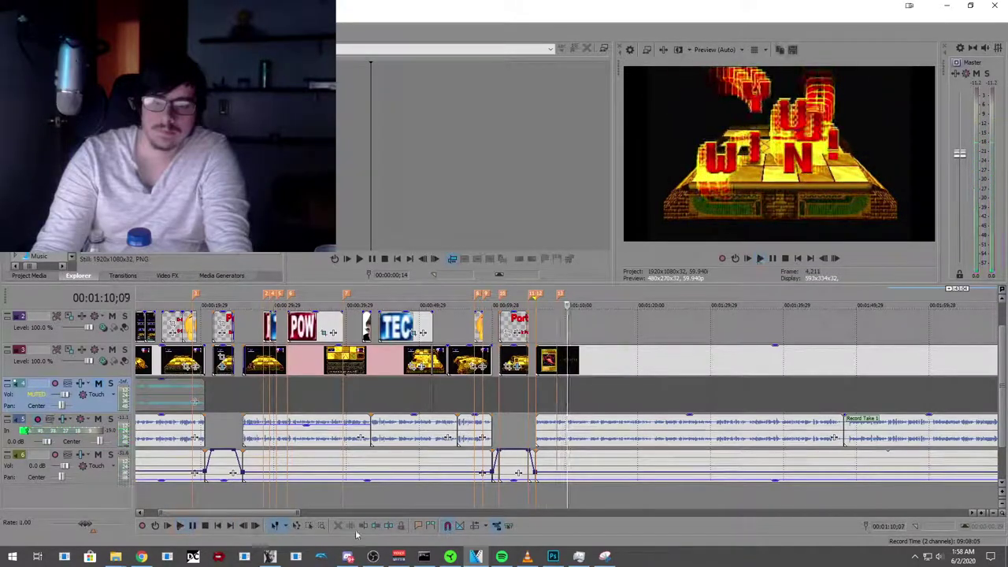
click(417, 526)
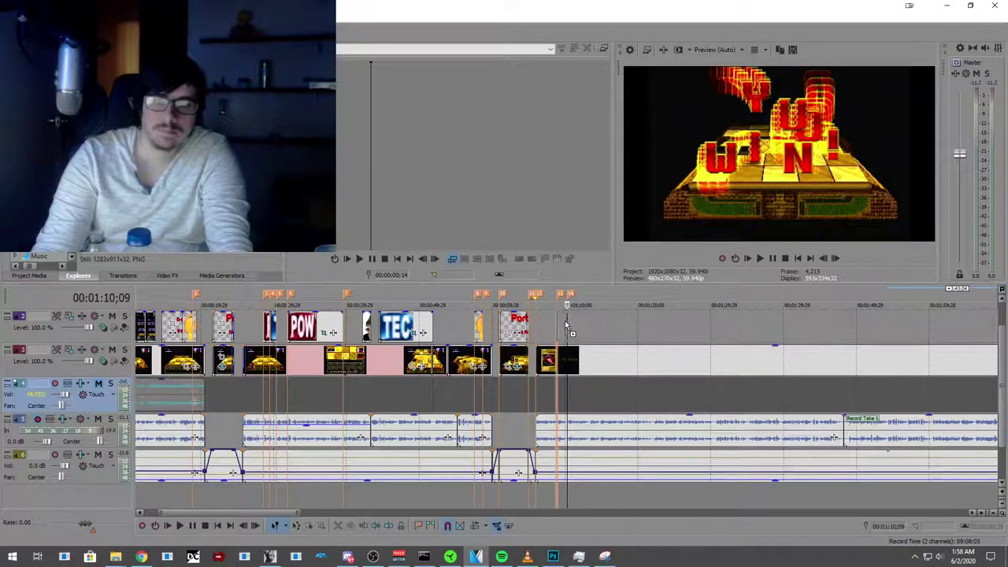
Step: Place the duel results image on the upper video track between the last two markers and crop it to the green-boxed Sogen entry under Spoils
mouse_move(565, 319)
mouse_down()
mouse_move(585, 327)
mouse_move(564, 338)
mouse_up()
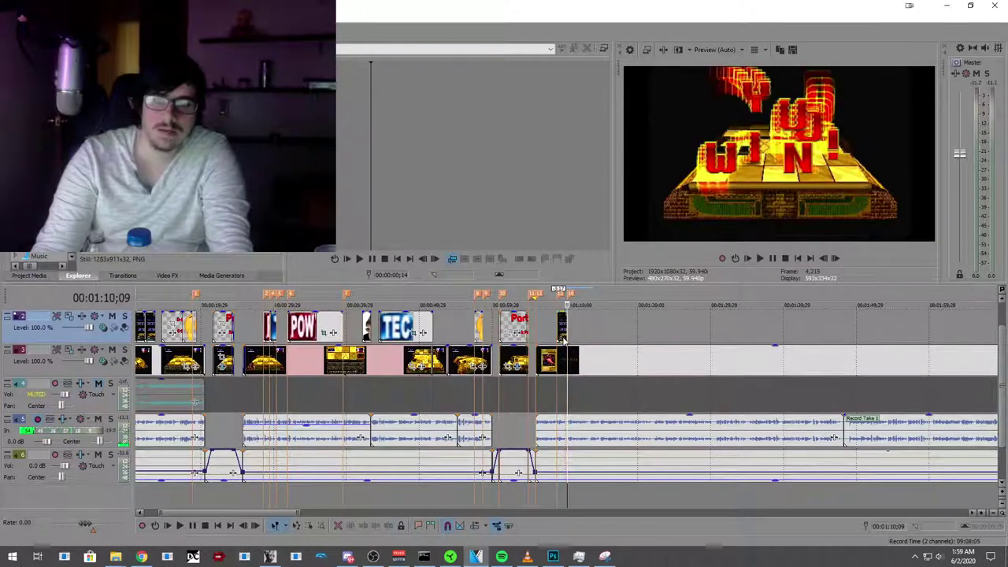
scroll(562, 331, up, 5)
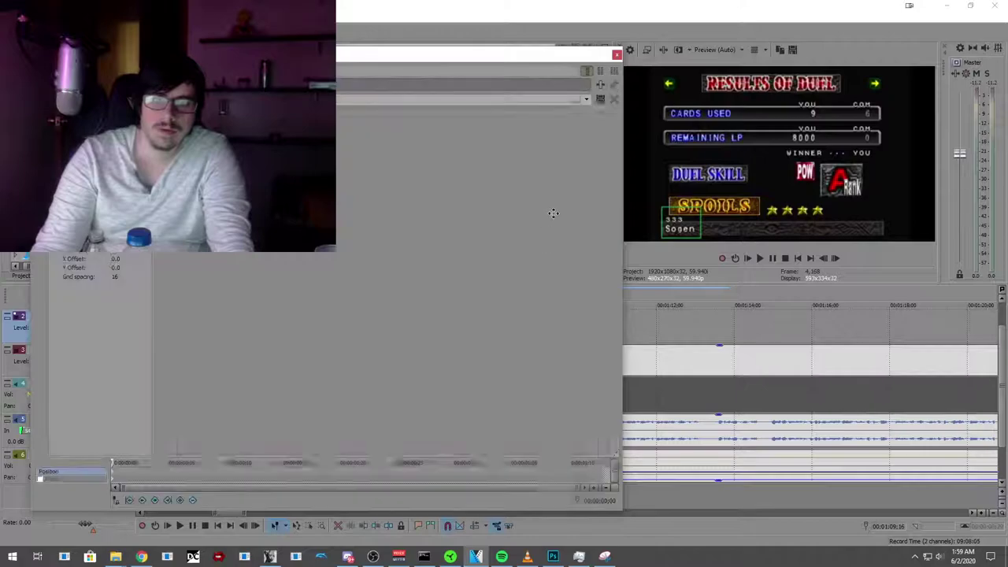
drag(599, 136, 294, 353)
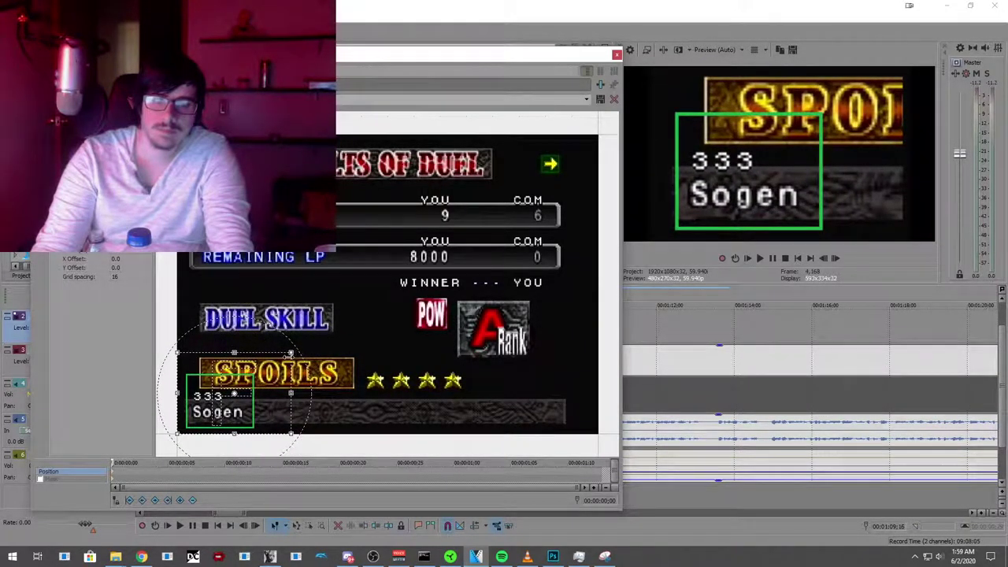
drag(294, 346, 291, 344)
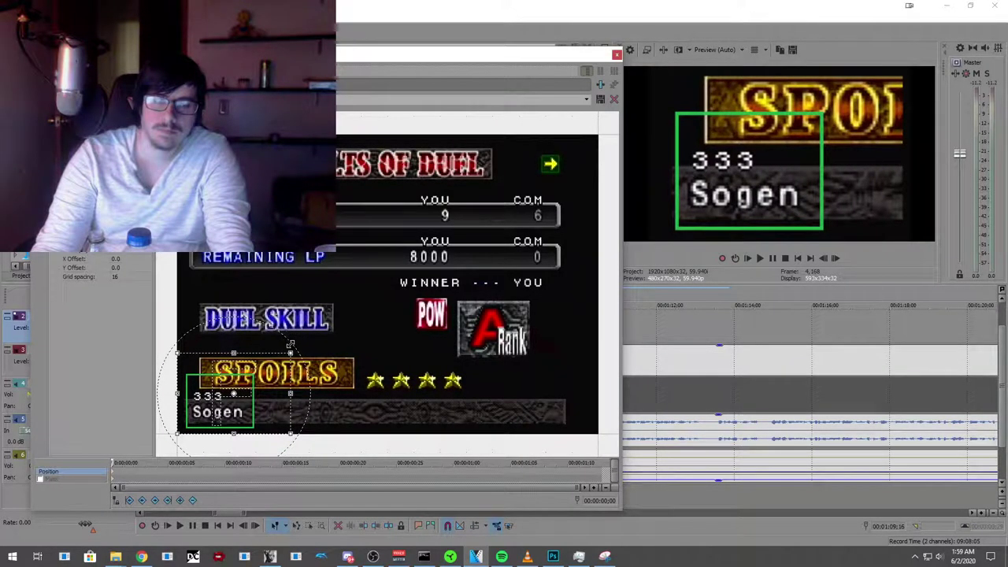
click(617, 55)
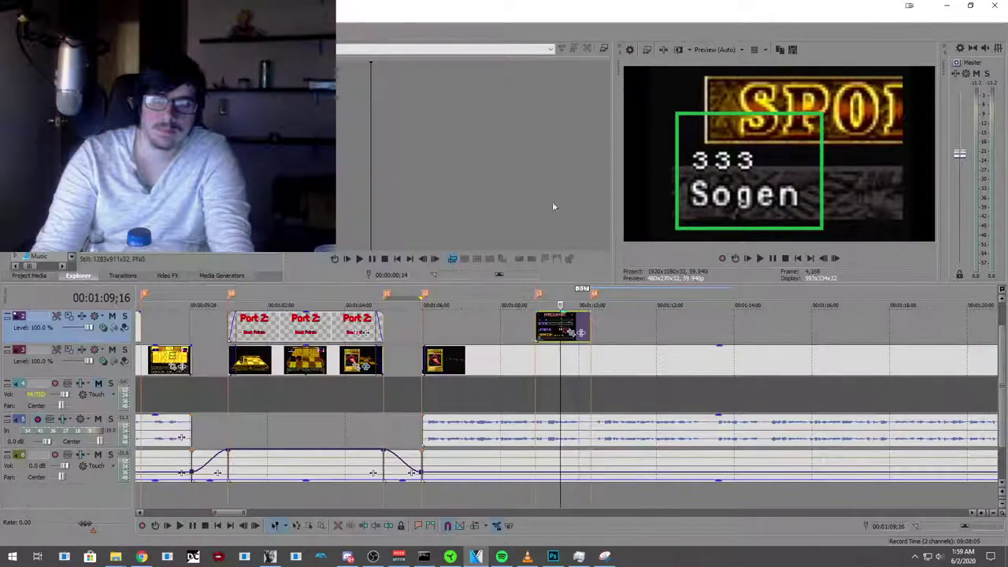
Step: Play back the edit from the narration's start following the Part 2 title to about 00:01:21
click(421, 334)
click(179, 526)
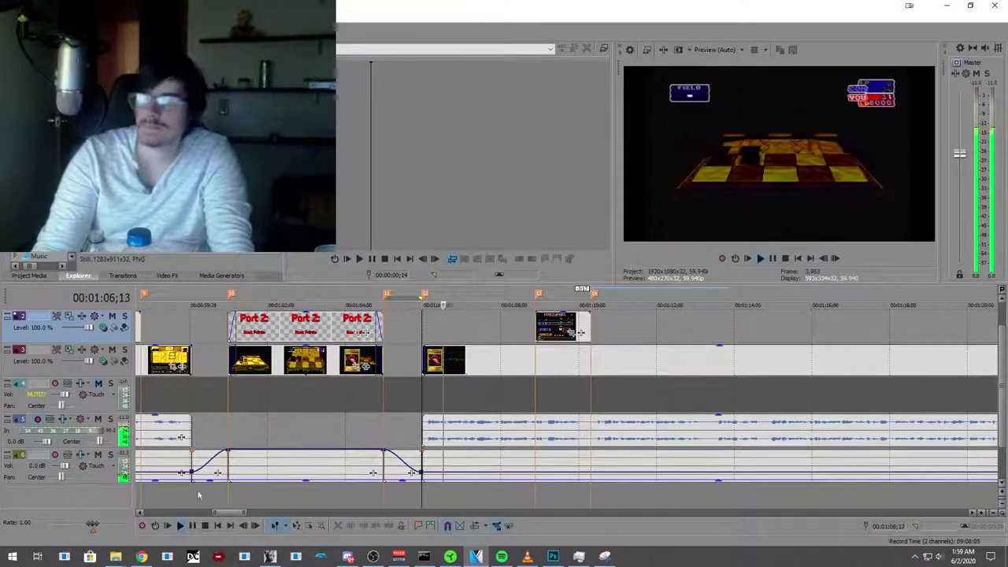
scroll(463, 434, down, 4)
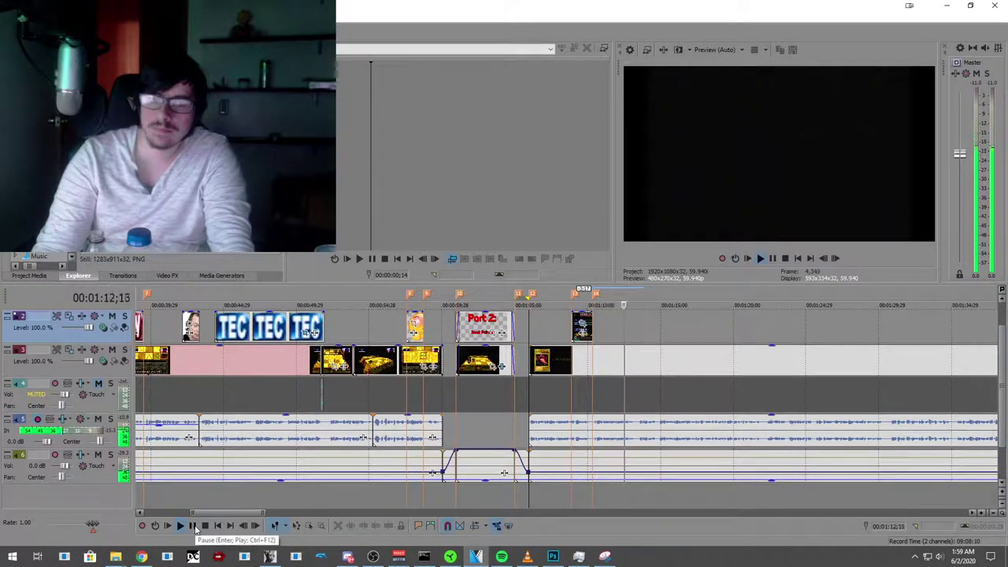
scroll(197, 529, down, 2)
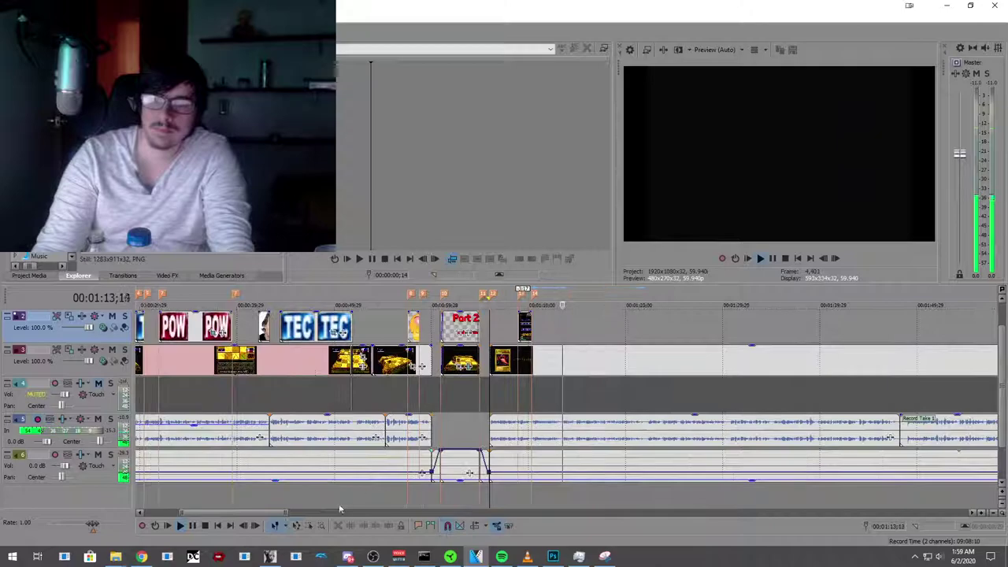
click(191, 526)
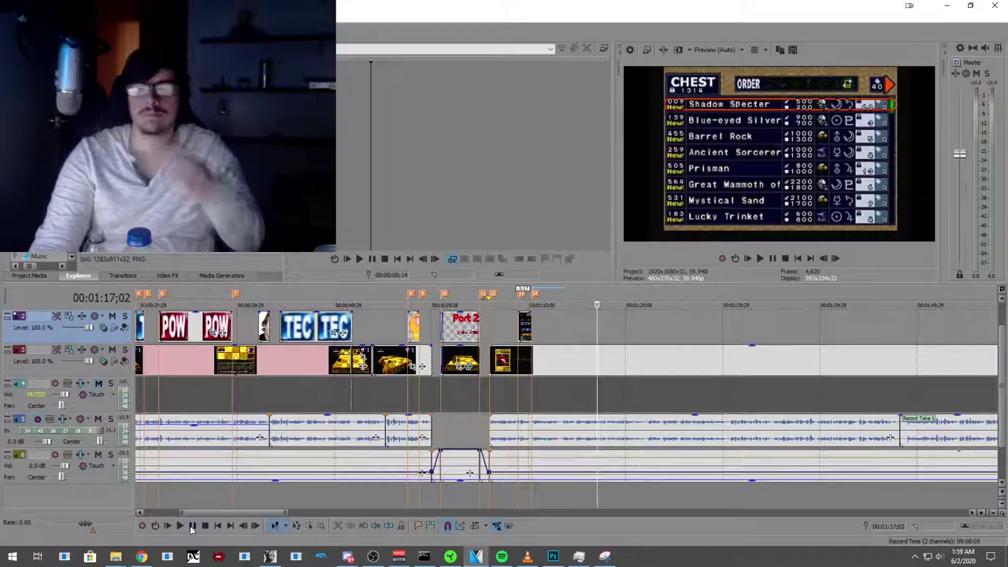
click(192, 526)
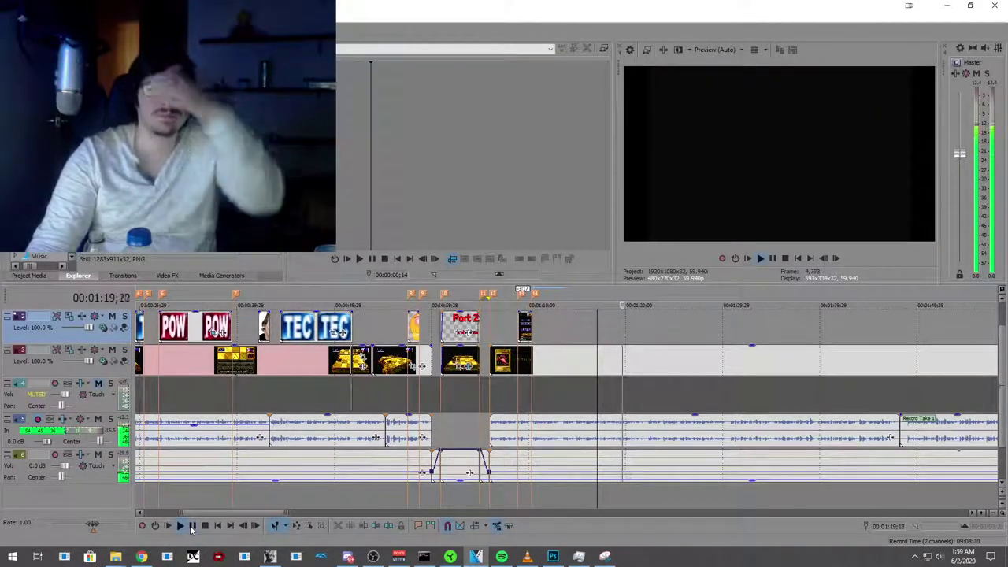
click(191, 526)
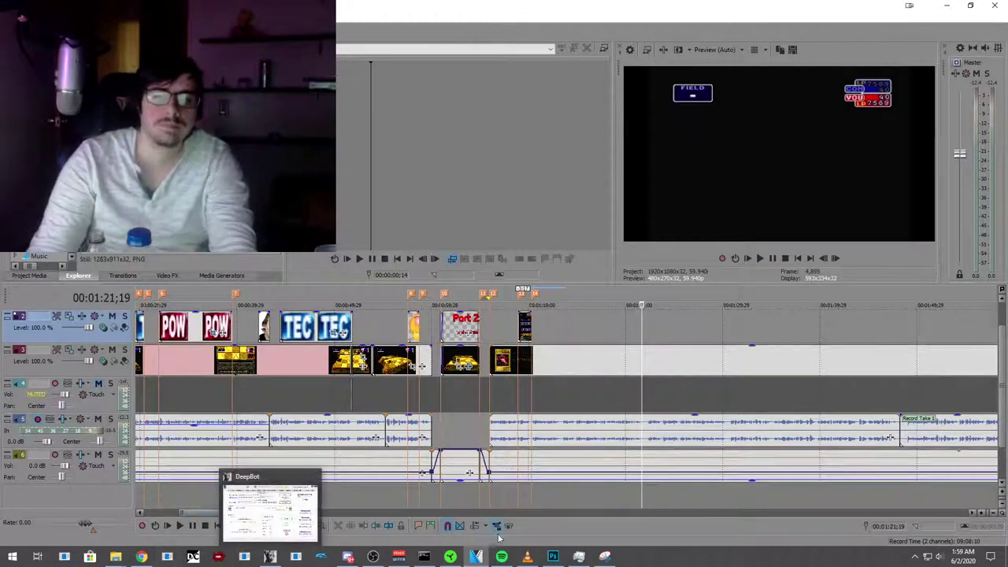
Step: Switch to Photoshop and create a transparent 1920 x 1080 pixel document at 72 pixels/inch
click(555, 556)
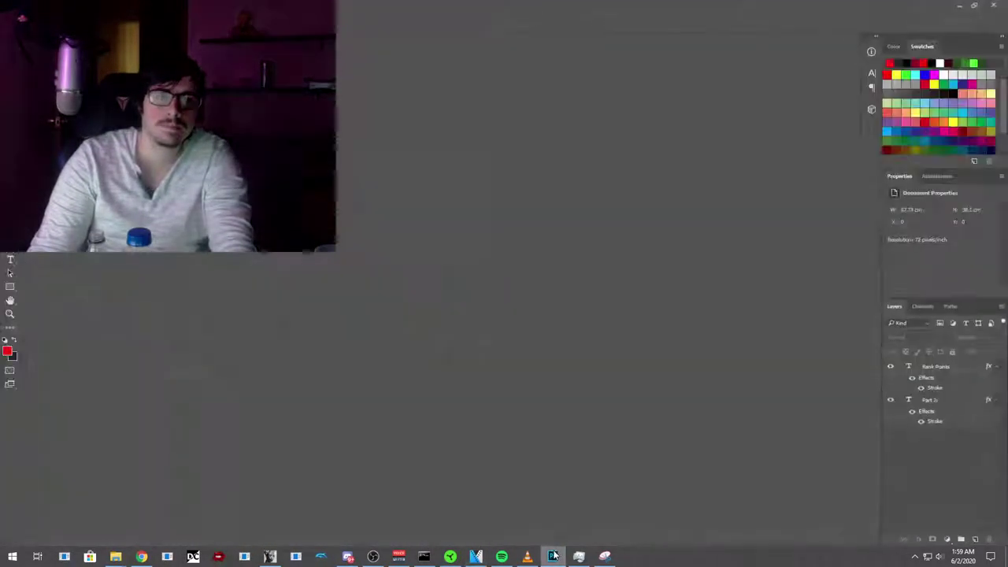
key(alt+f)
key(Escape)
key(ctrl+n)
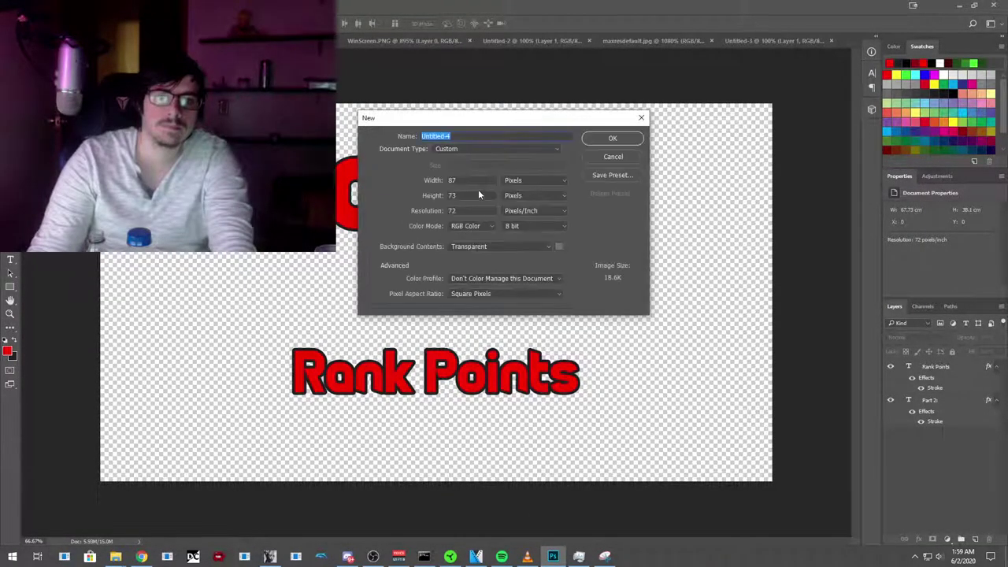
text(1920)
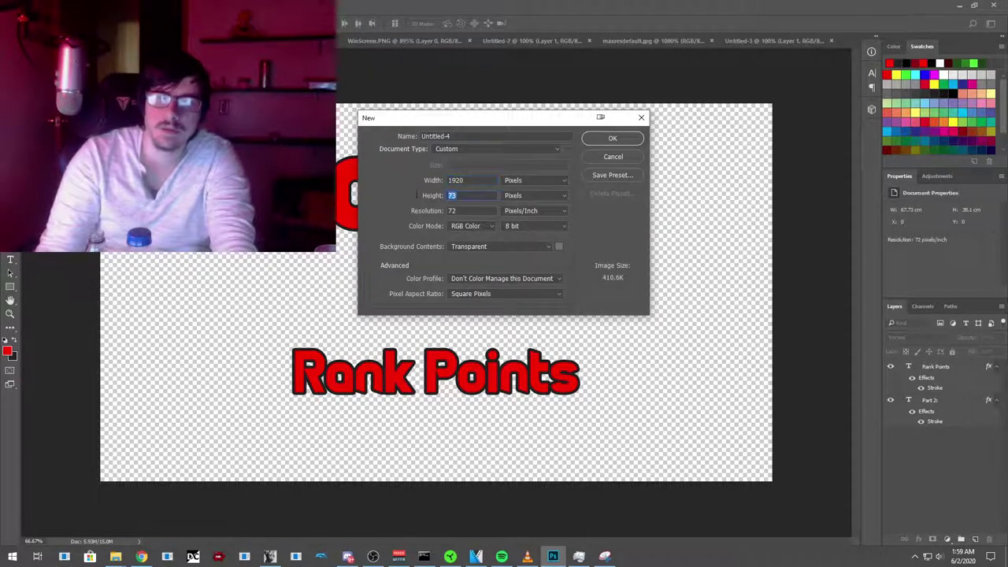
text(1080)
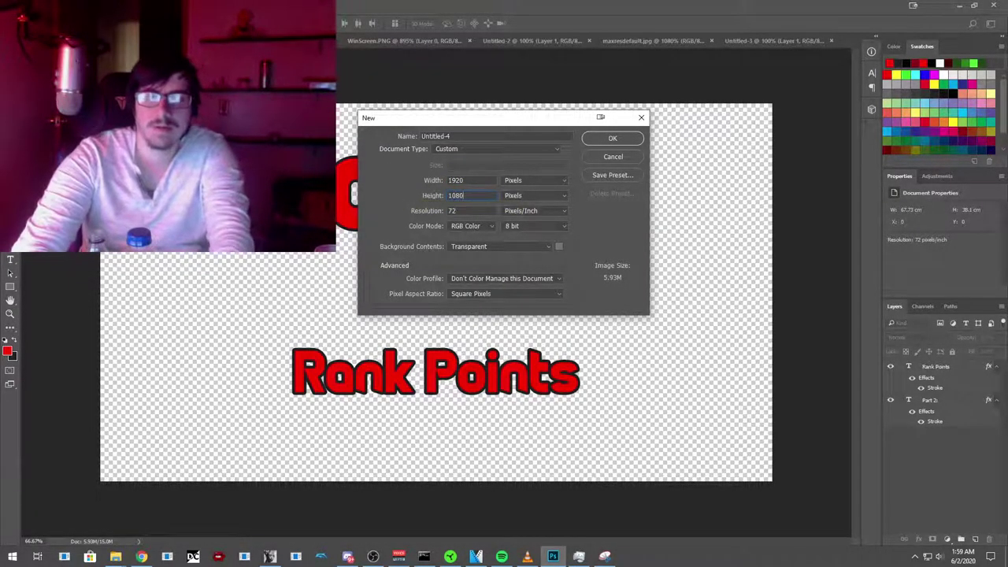
click(614, 138)
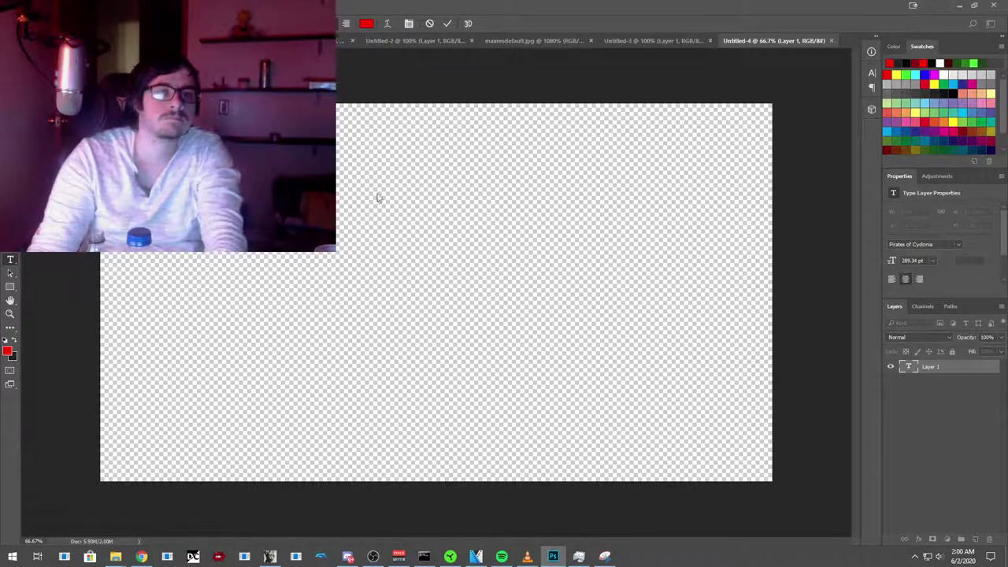
Step: Add separate red text layers reading List 1, List 2 and List 3 in the Pirates of Cydonia font
key(ctrl+Return)
click(474, 258)
text(List 1)
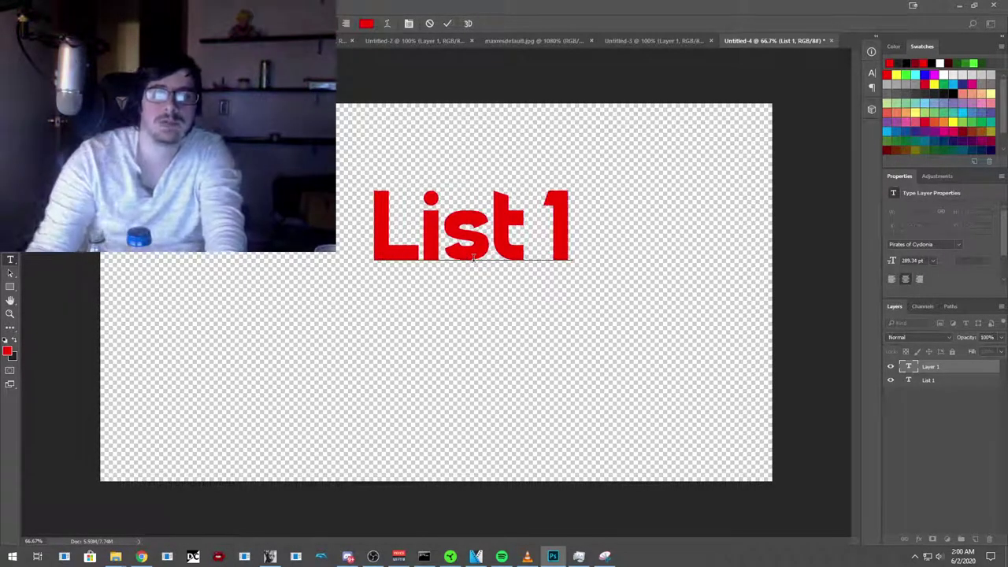
key(BackSpace)
text(2)
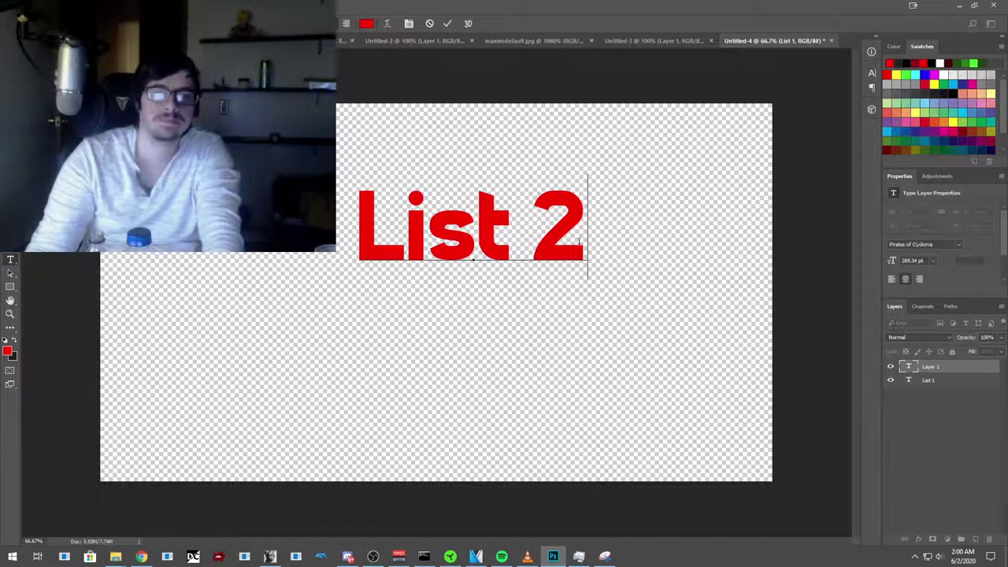
key(ctrl+Return)
click(392, 356)
text(List 3)
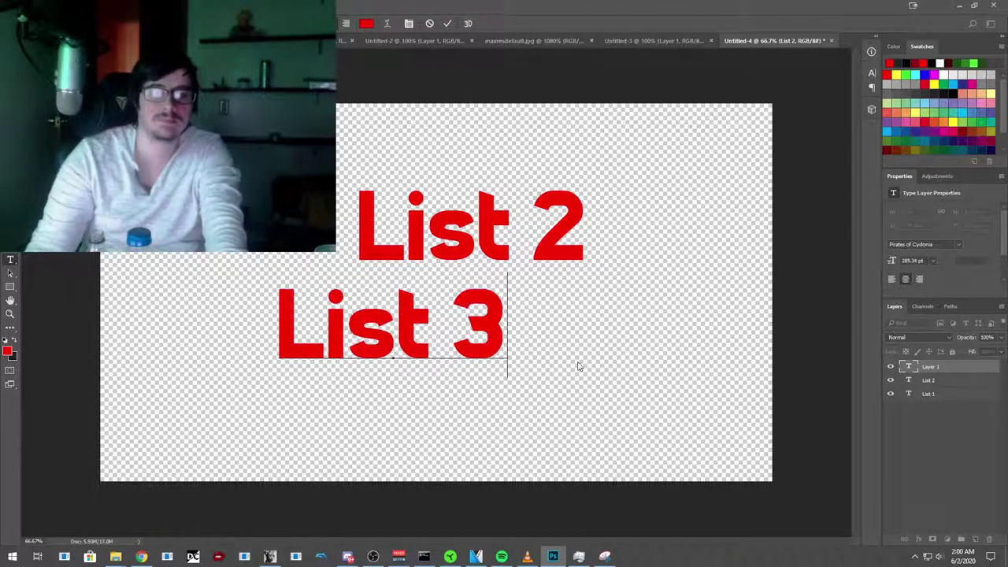
key(ctrl+Return)
Step: Set the font size of the List 1 and List 2 text layers to 198 pt
click(925, 394)
double_click(908, 394)
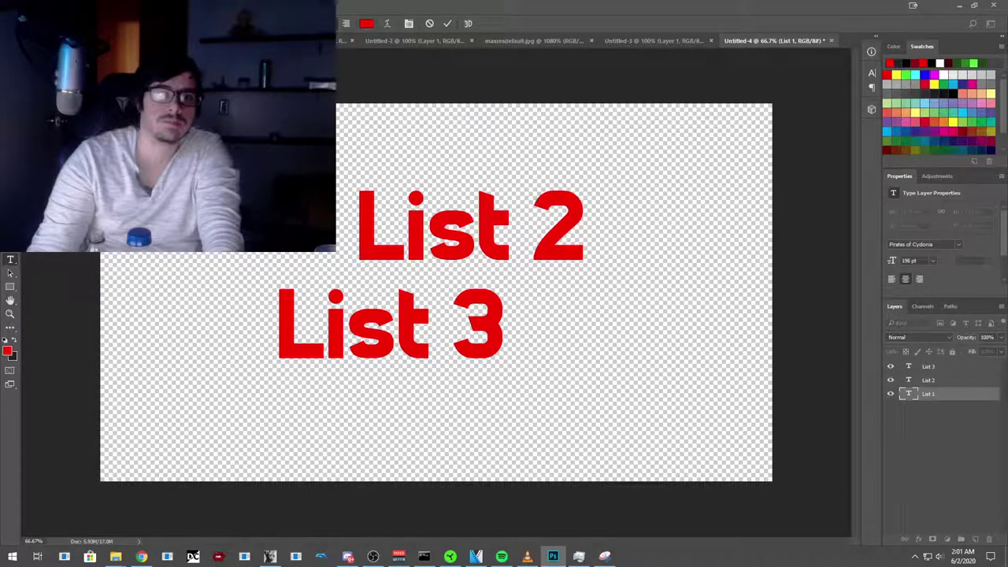
key(ctrl+Return)
drag(367, 233, 590, 245)
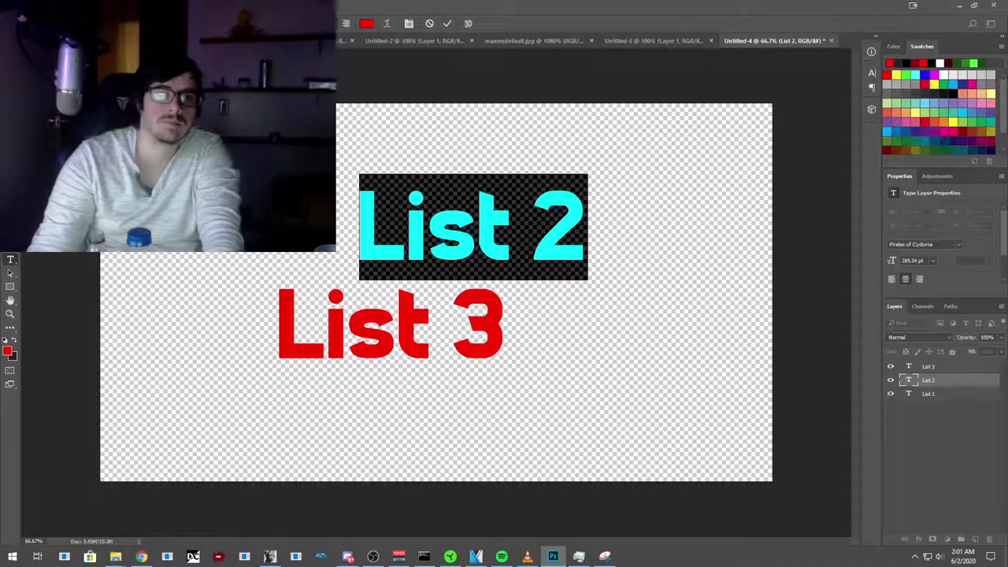
click(914, 260)
text(198)
key(Return)
key(ctrl+Return)
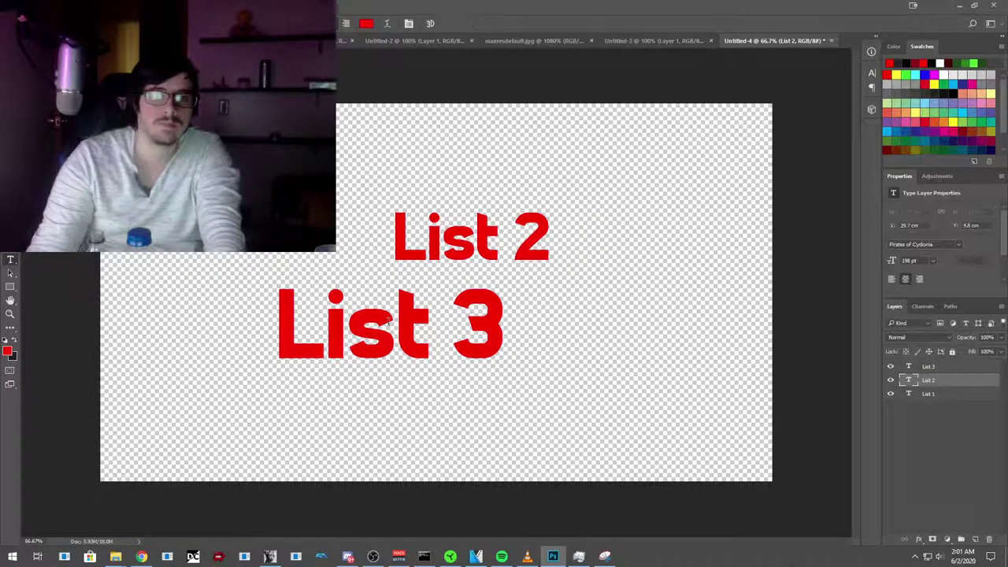
Step: Set the font size of the List 3 text layer to 198 pt
click(388, 319)
triple_click(398, 323)
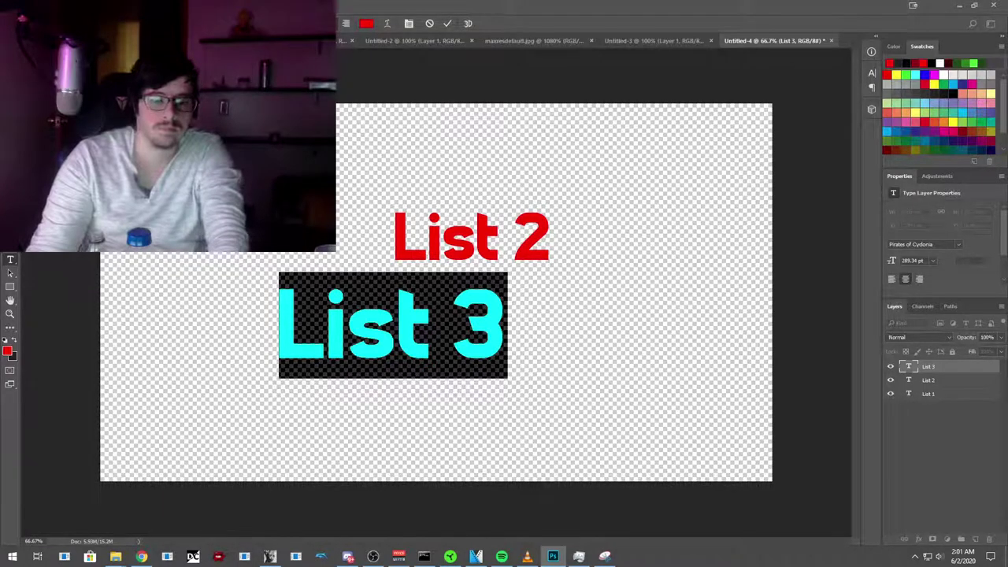
key(ctrl+shift+comma)
click(363, 331)
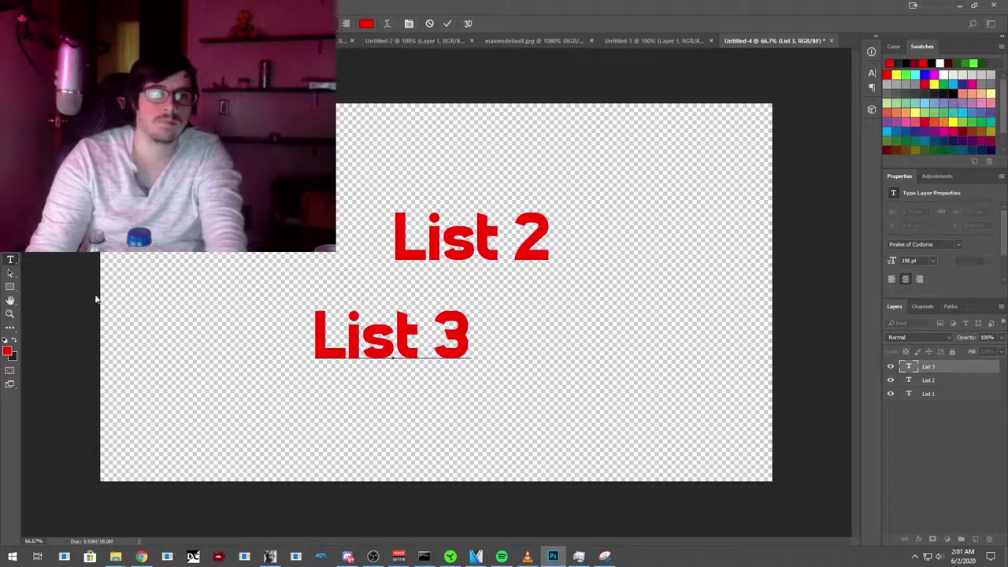
Step: Move the List 2 text up to the middle of the canvas's upper edge
click(10, 260)
key(alt+comma)
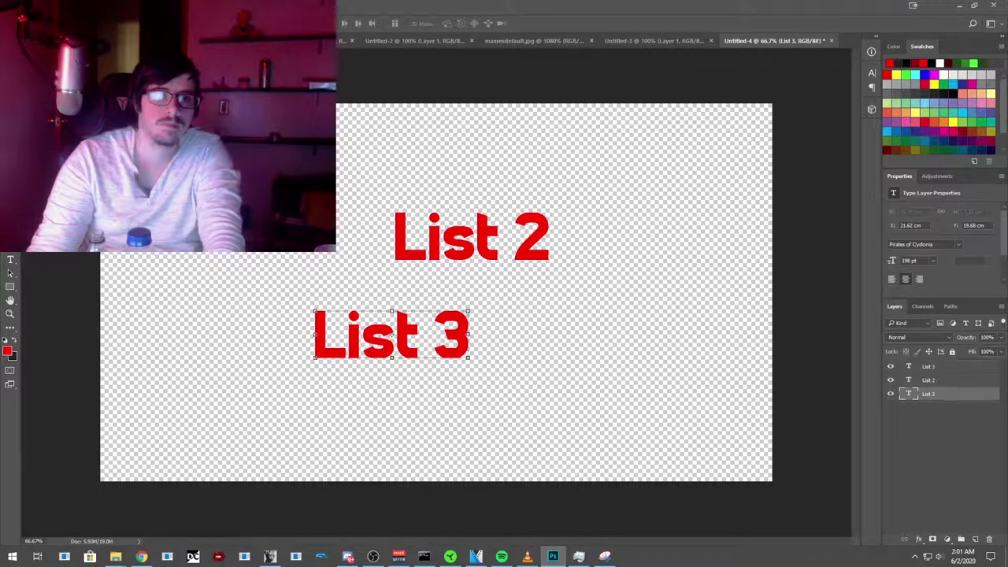
drag(476, 246, 441, 165)
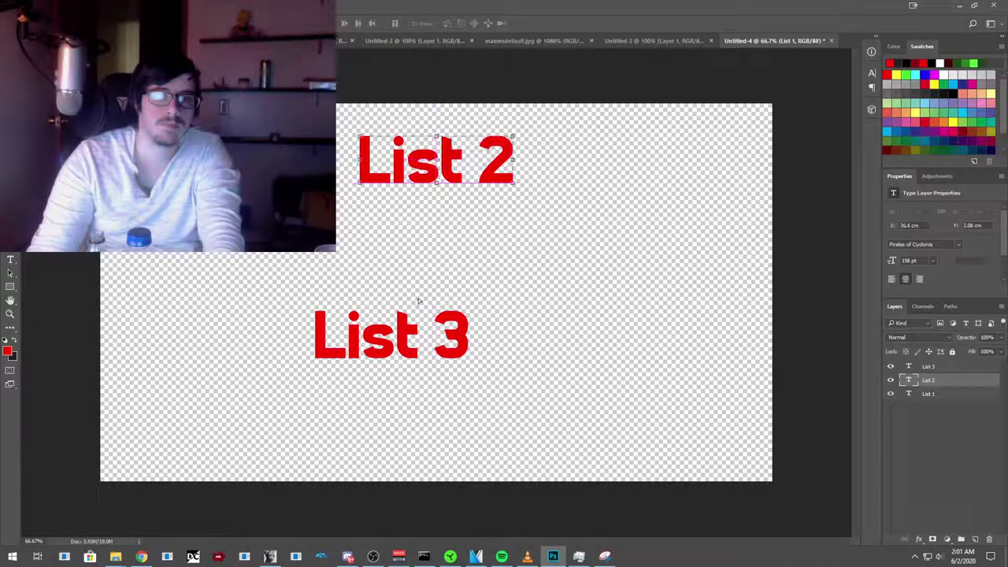
click(398, 339)
key(ctrl+t)
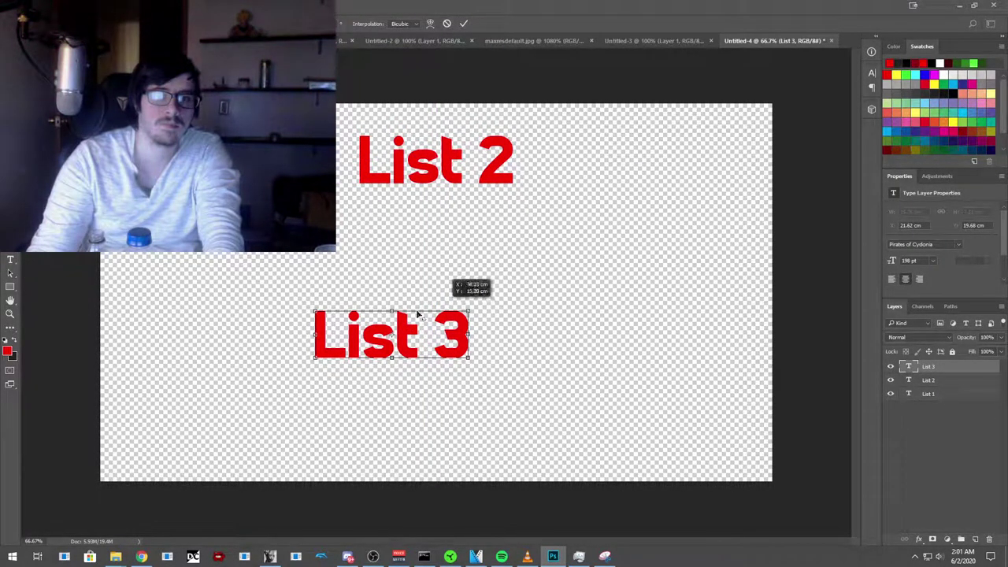
drag(409, 339, 639, 188)
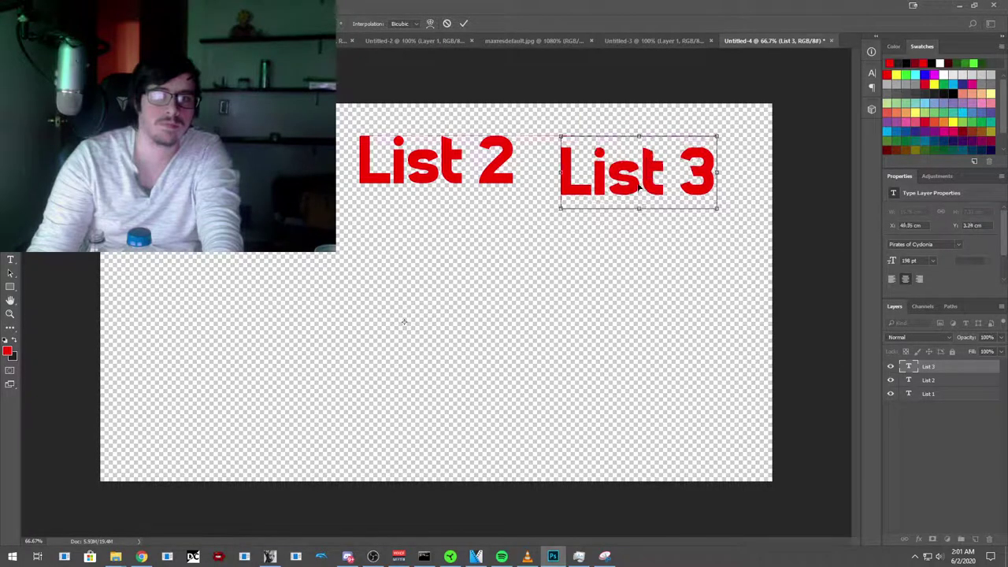
key(alt+e)
key(Escape)
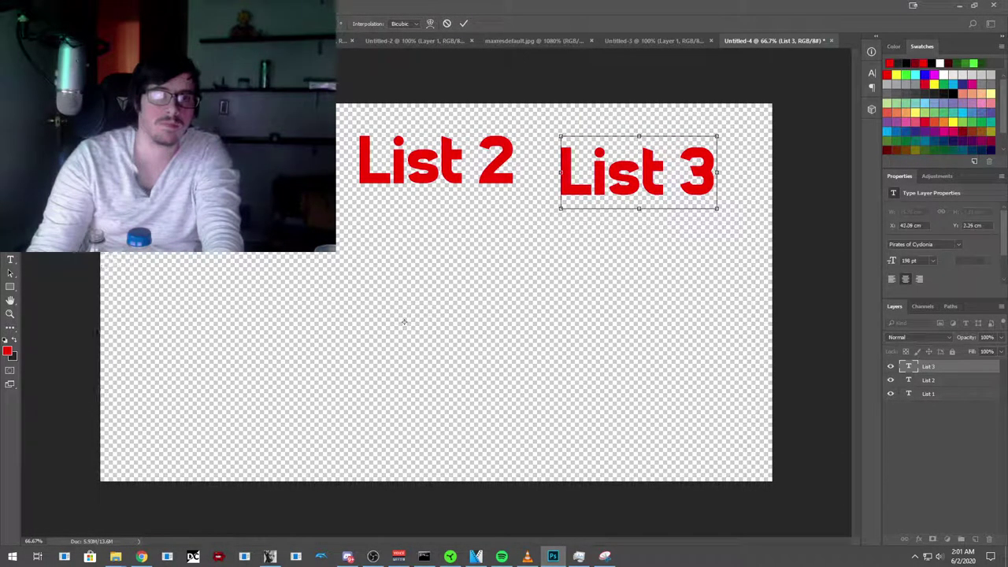
key(ctrl+z)
key(alt+e)
key(Escape)
key(alt+e)
key(Right)
key(Escape)
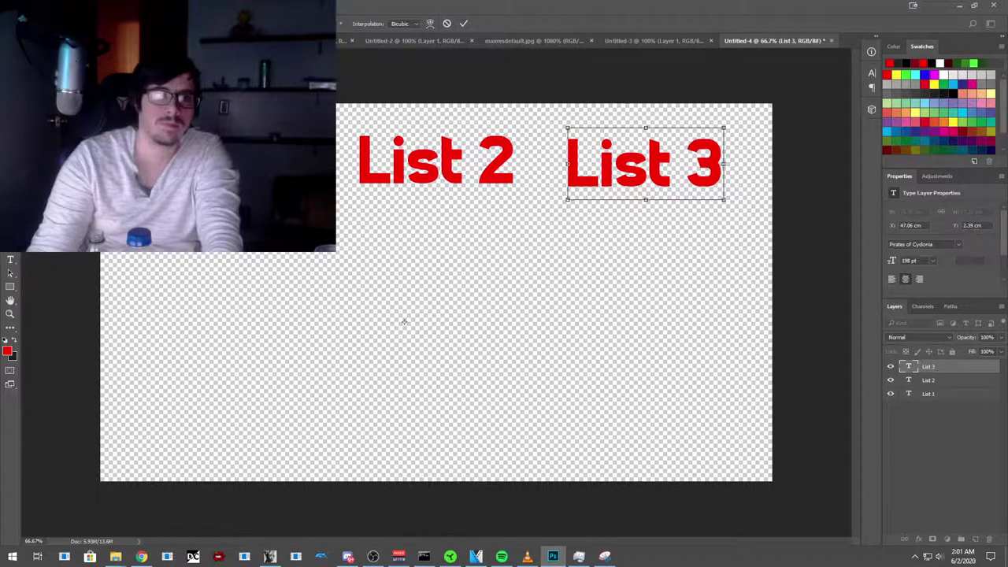
key(ctrl+t)
click(554, 211)
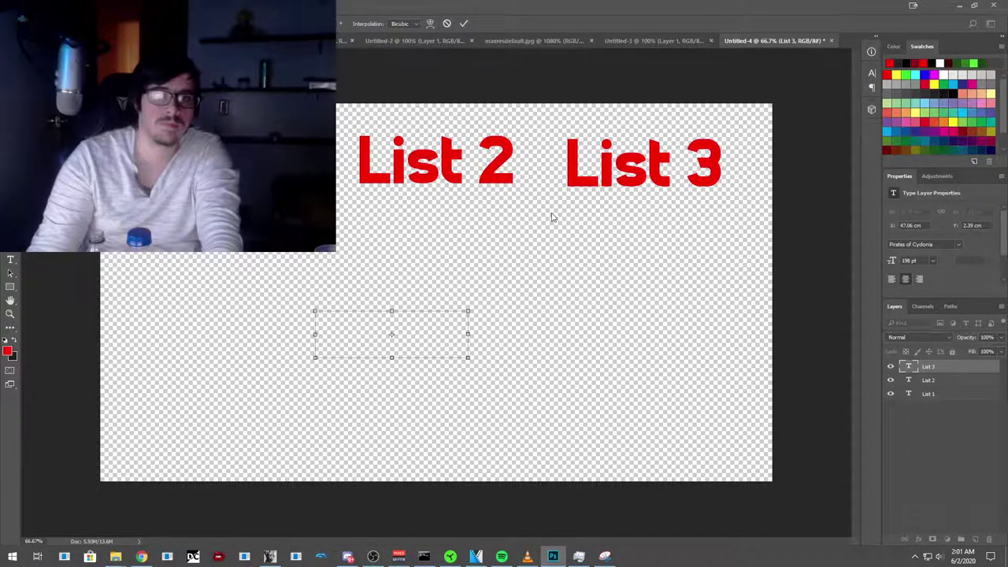
Step: Align List 3 and List 1 in one row with List 2, placing List 3 on its right and List 1 at about X 3.84 cm, Y 2.08 cm
drag(417, 334, 698, 167)
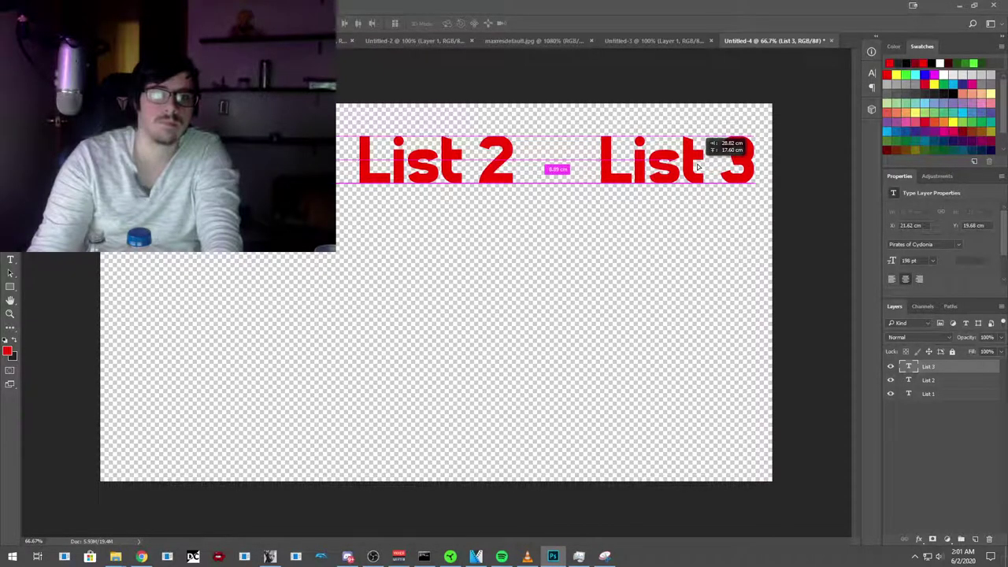
drag(697, 167, 686, 165)
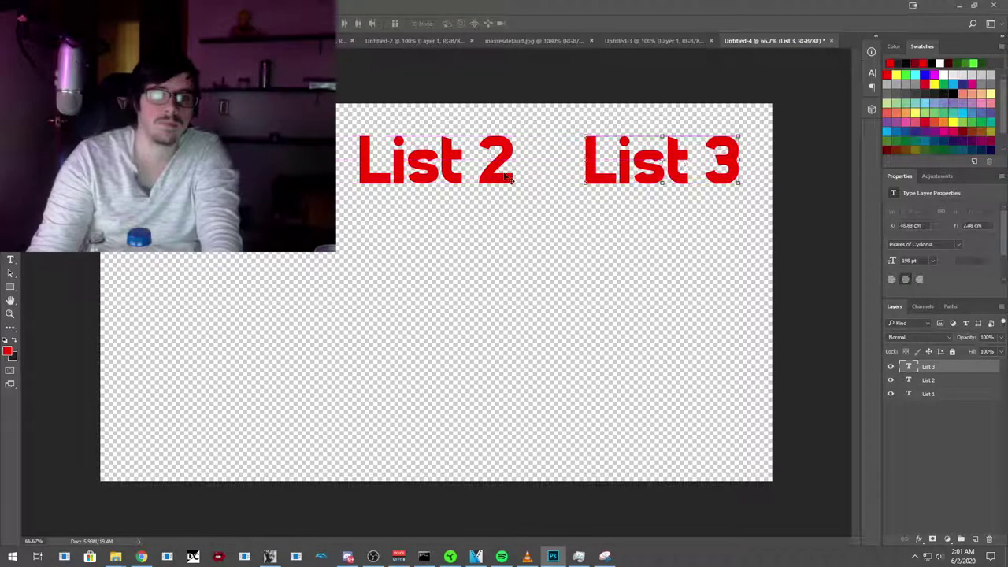
click(929, 394)
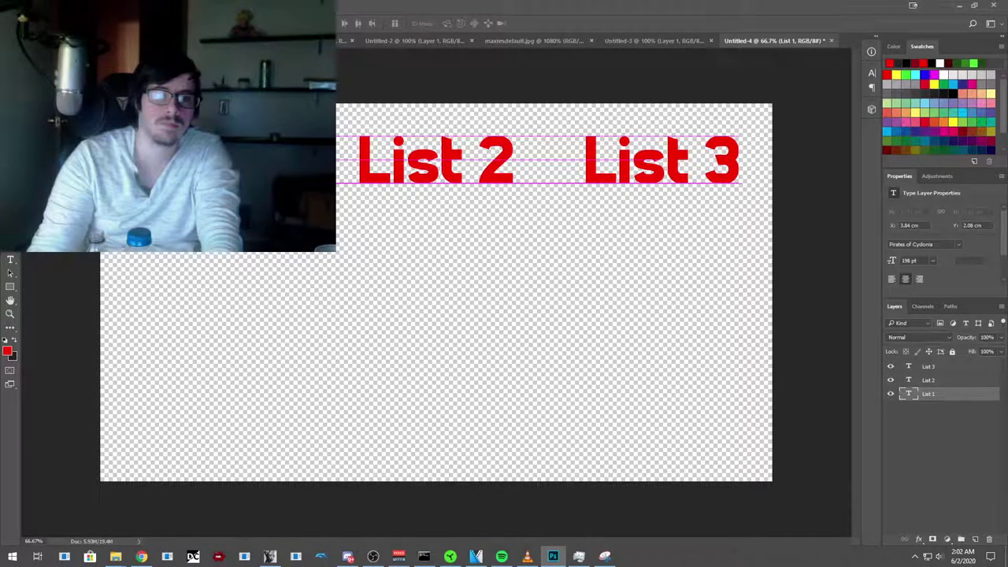
drag(630, 171, 630, 172)
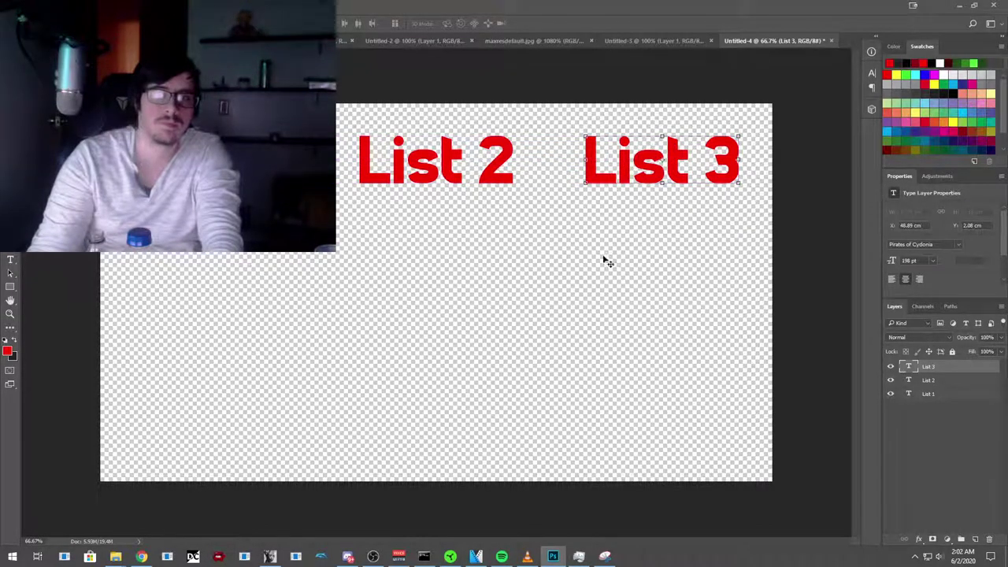
Step: Add a black Stroke layer effect to the List 3 text layer
click(581, 302)
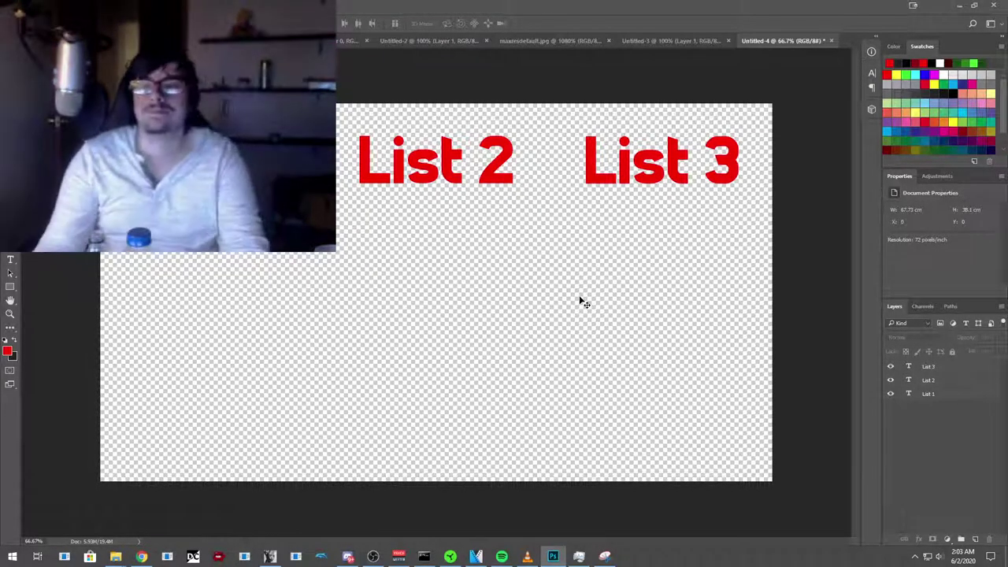
right_click(940, 366)
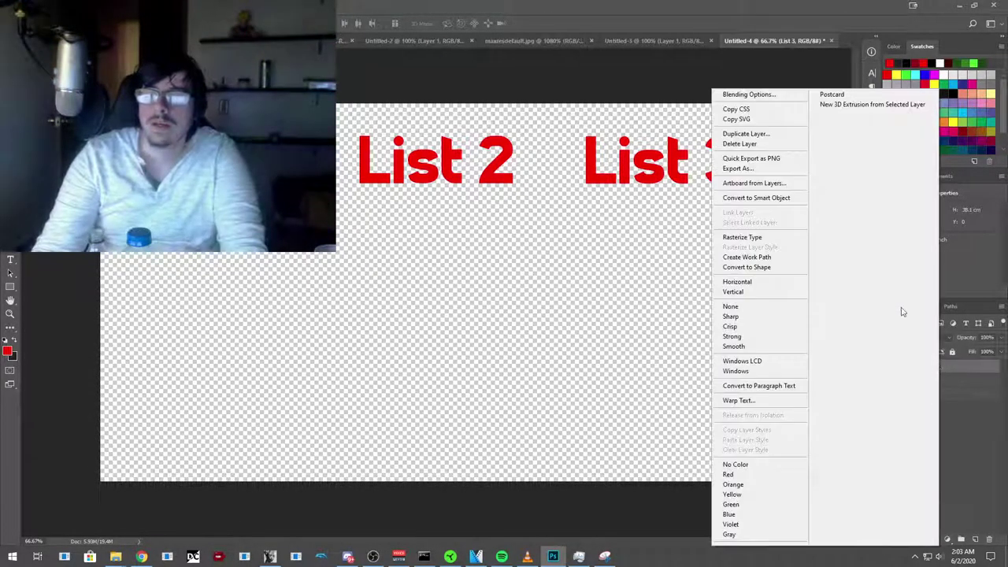
key(Escape)
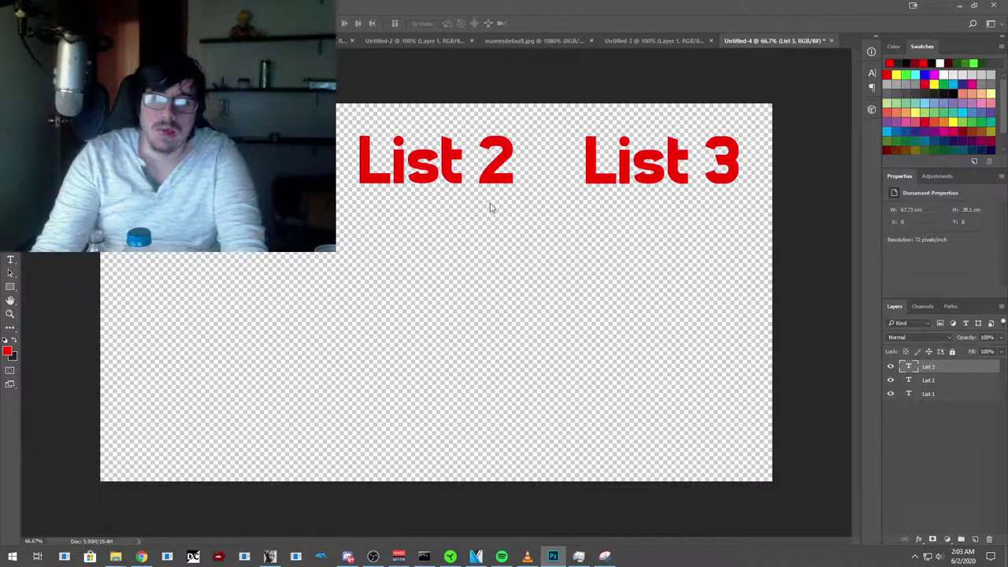
key(h)
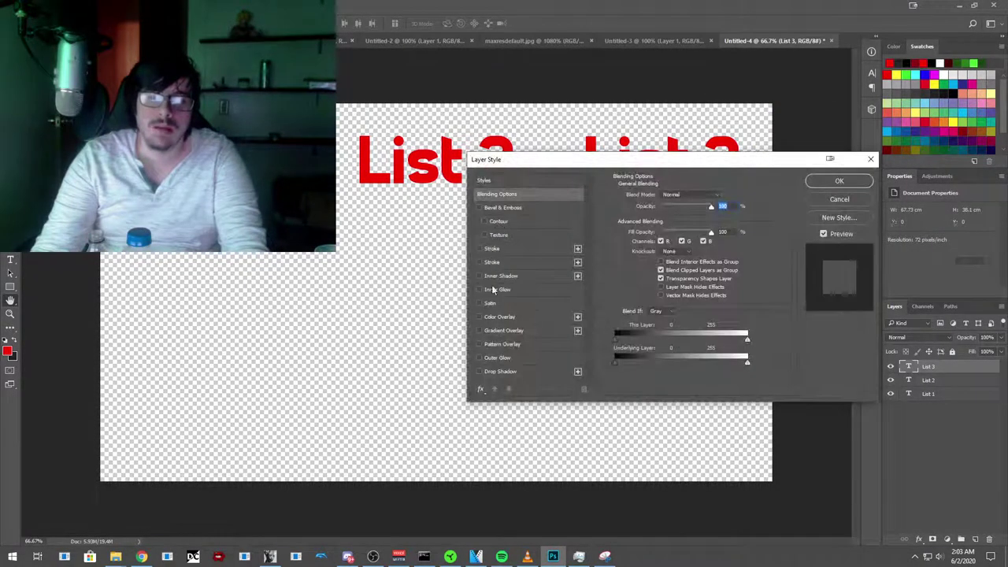
click(479, 249)
click(855, 186)
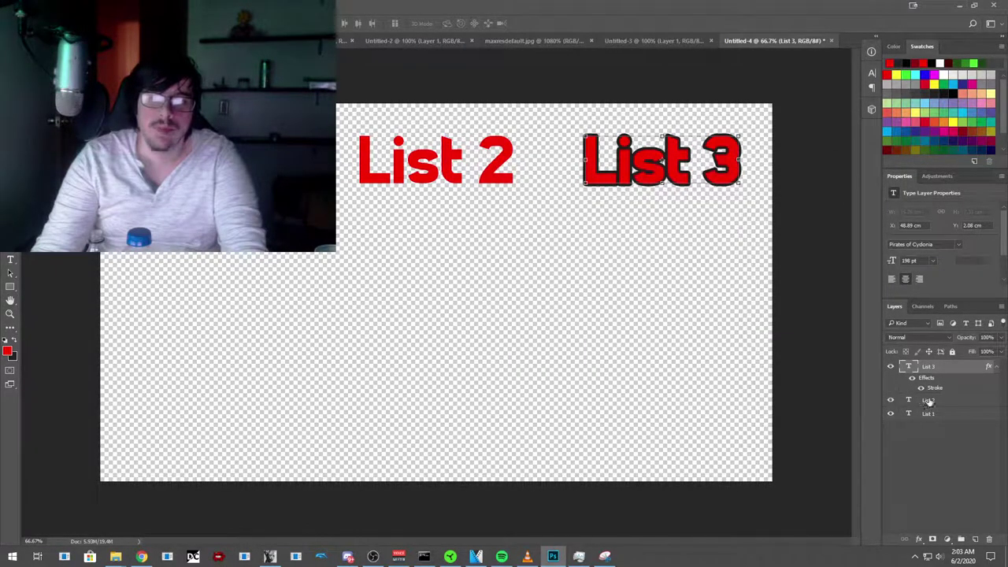
Step: Add the same black Stroke layer effect to the List 2 text layer
right_click(929, 402)
click(756, 97)
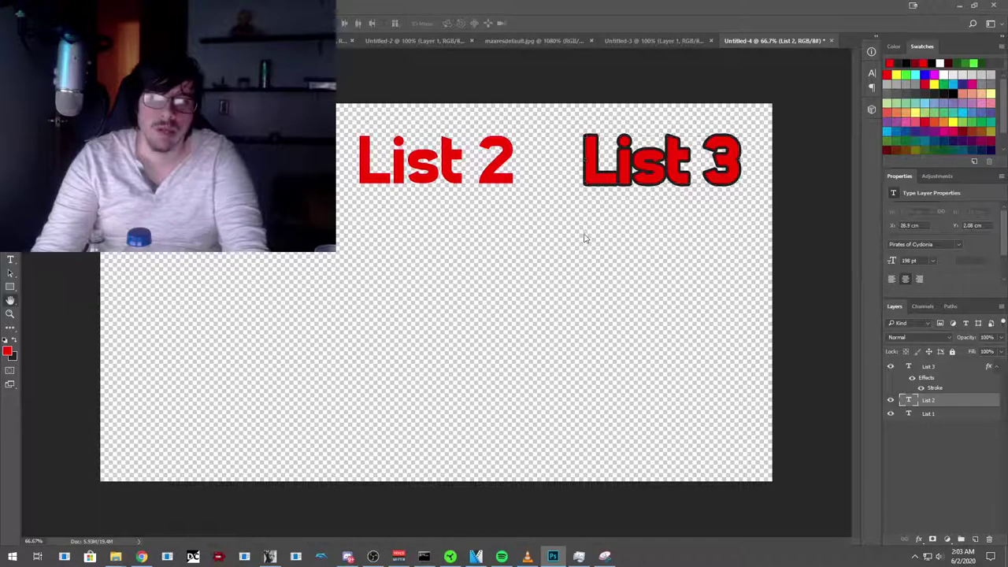
click(479, 248)
click(846, 186)
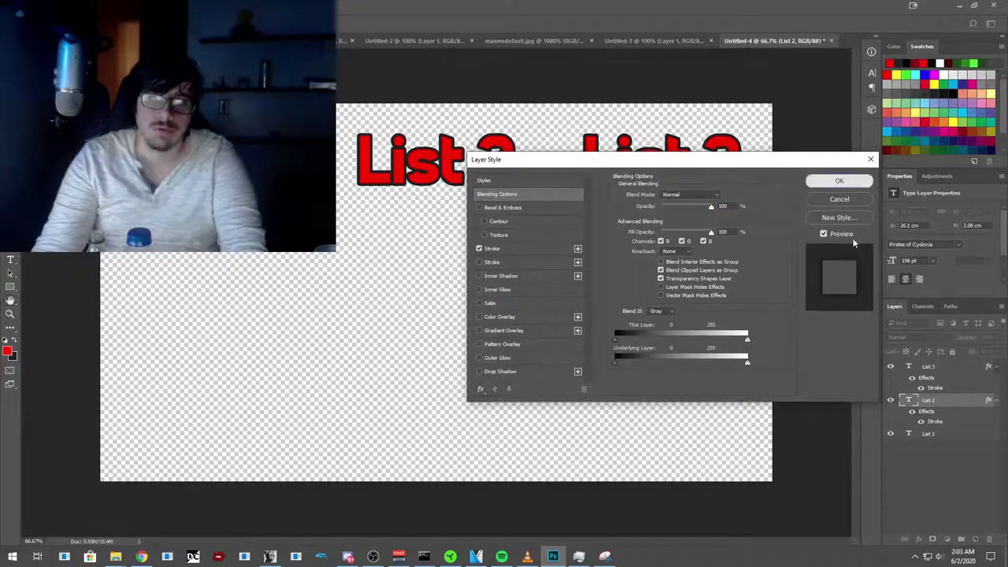
Step: Add the same black Stroke layer effect to the List 1 text layer
right_click(924, 434)
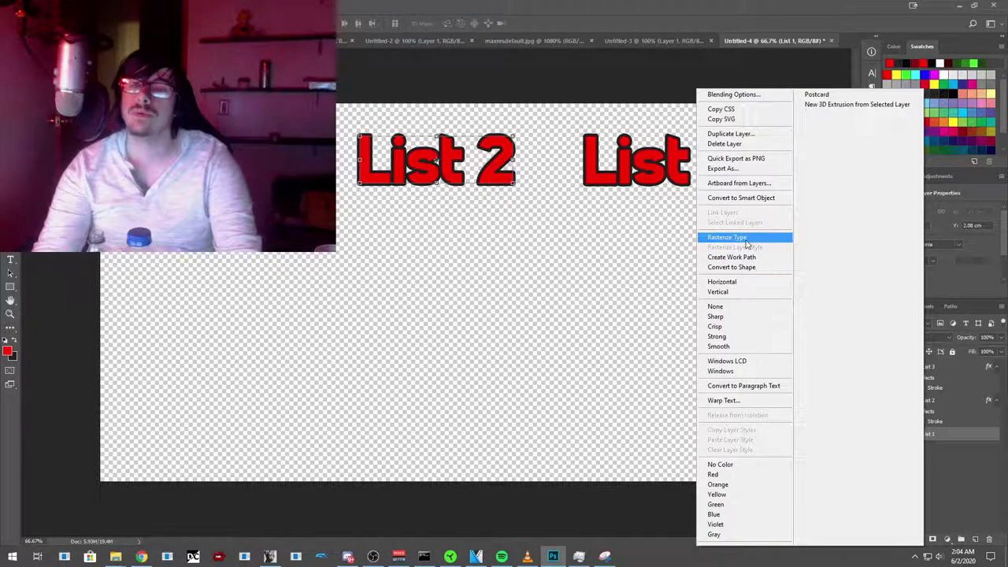
click(740, 94)
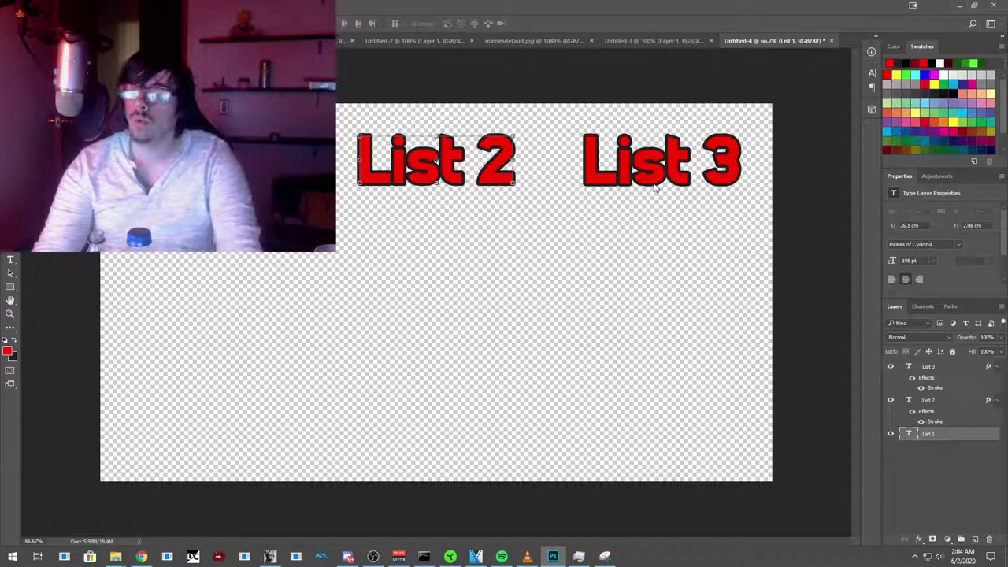
click(478, 248)
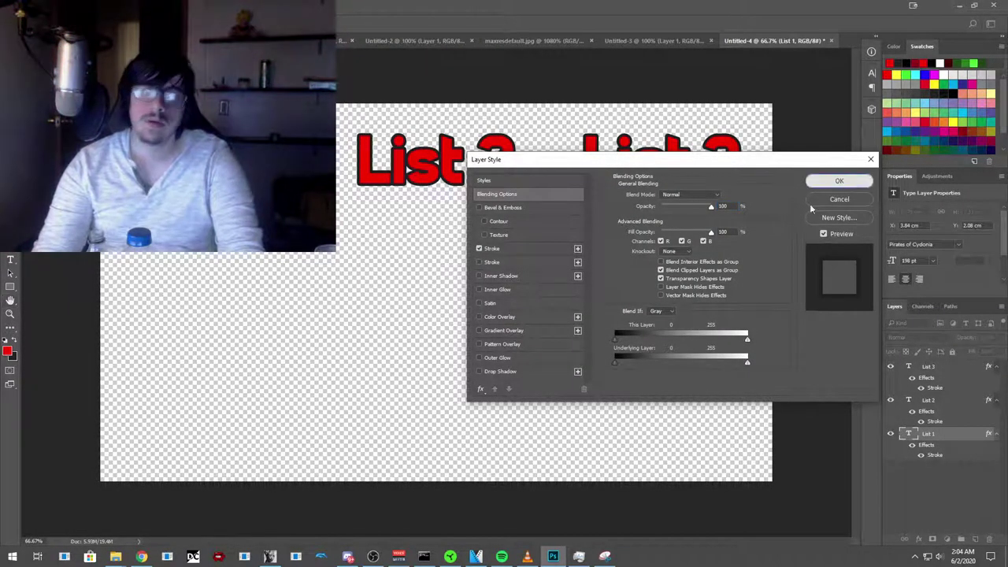
click(844, 183)
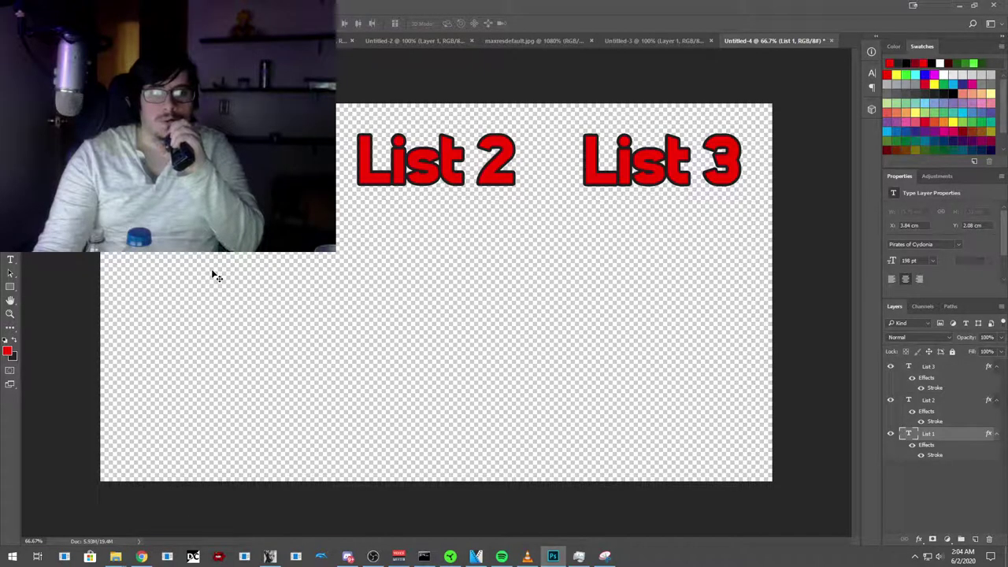
Step: Create a red S-TEC text layer in the List 1 column and reduce its font size to 136 pt
click(9, 263)
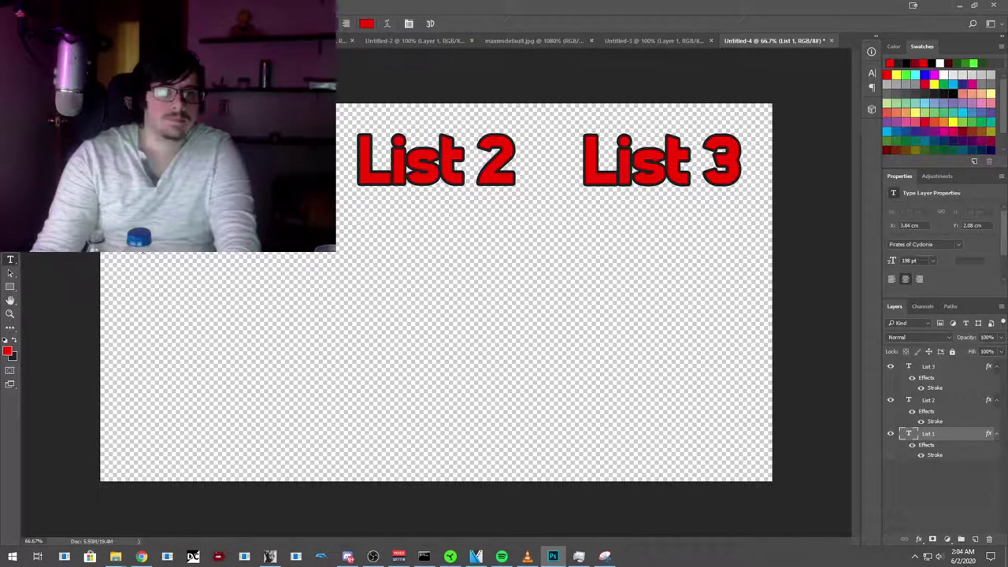
click(142, 252)
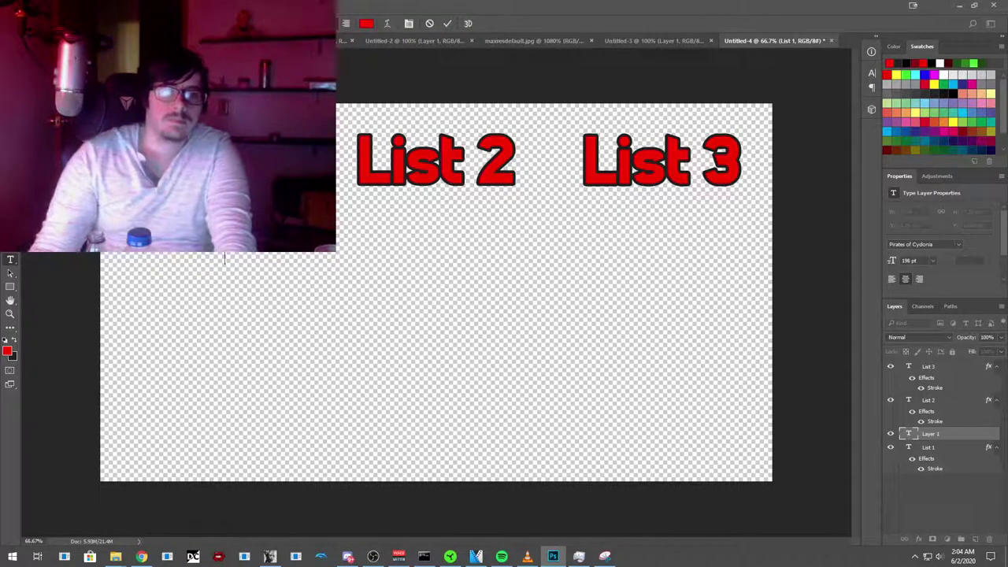
text(S-TEC)
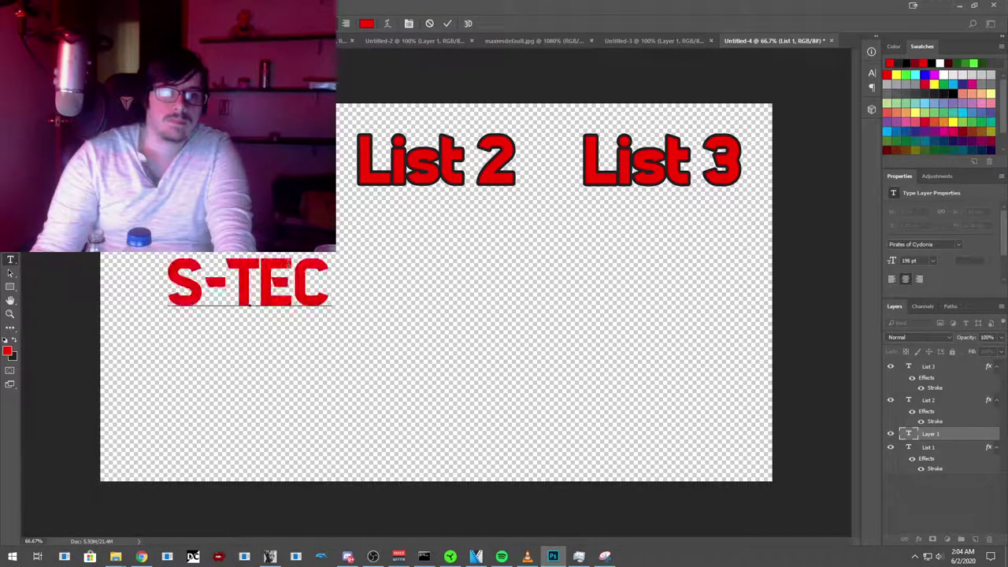
drag(331, 281, 174, 288)
key(ctrl+shift+comma)
key(ctrl+shift+comma)
key(ctrl+shift+comma)
key(ctrl+shift+comma)
key(ctrl+shift+comma)
key(ctrl+shift+comma)
key(ctrl+shift+comma)
click(243, 267)
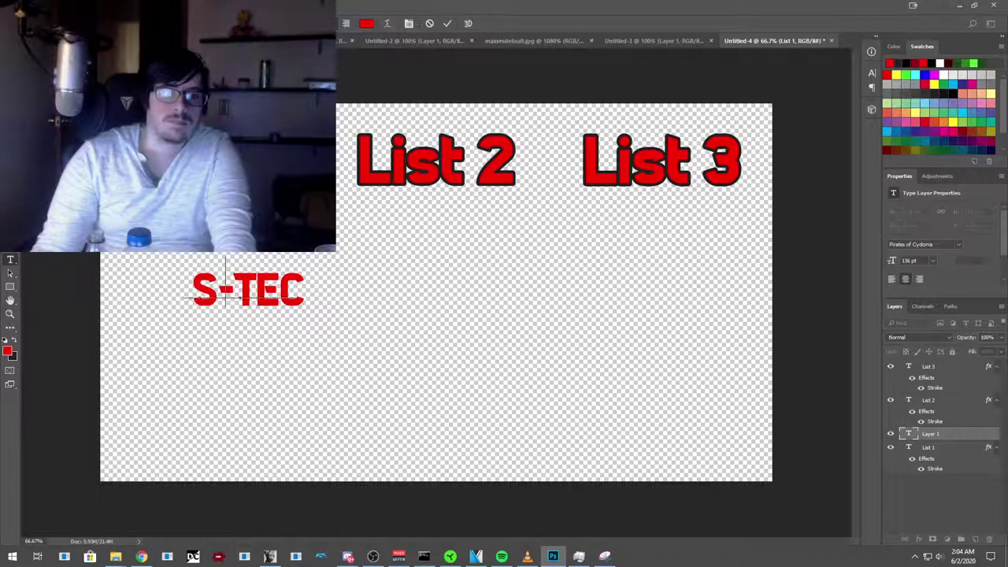
Step: Move the S-TEC text up and left beneath List 1 and add a second line reading A-TEC
drag(242, 268, 202, 219)
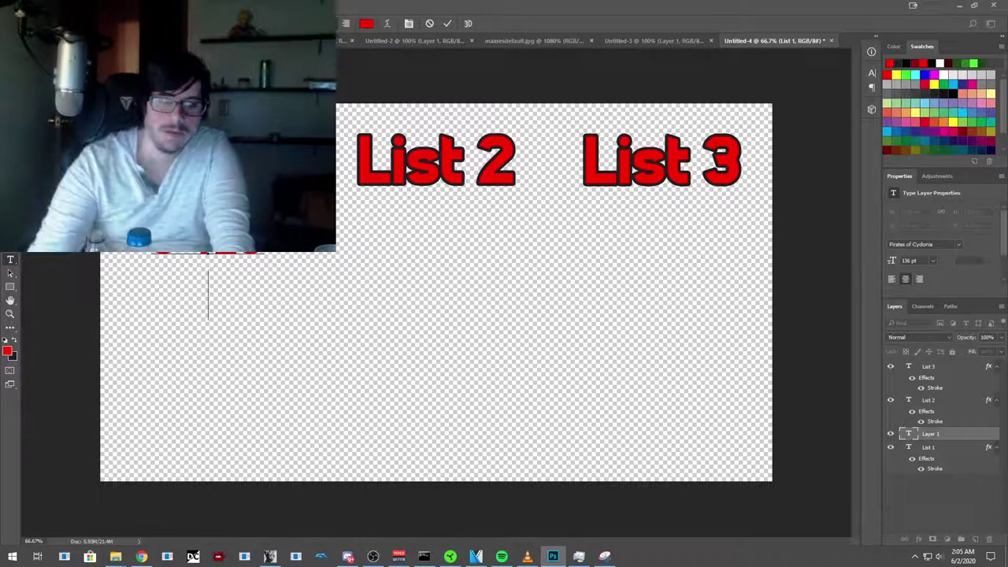
click(194, 311)
text(A-TEC)
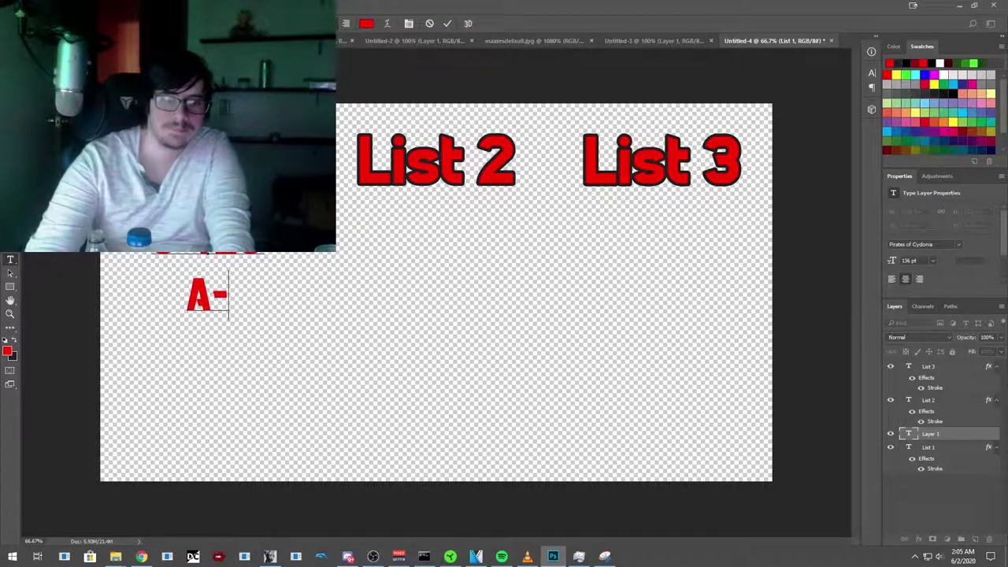
click(378, 249)
Step: Create a two-line text layer beneath List 2 reading S-POW and A-POW
click(382, 227)
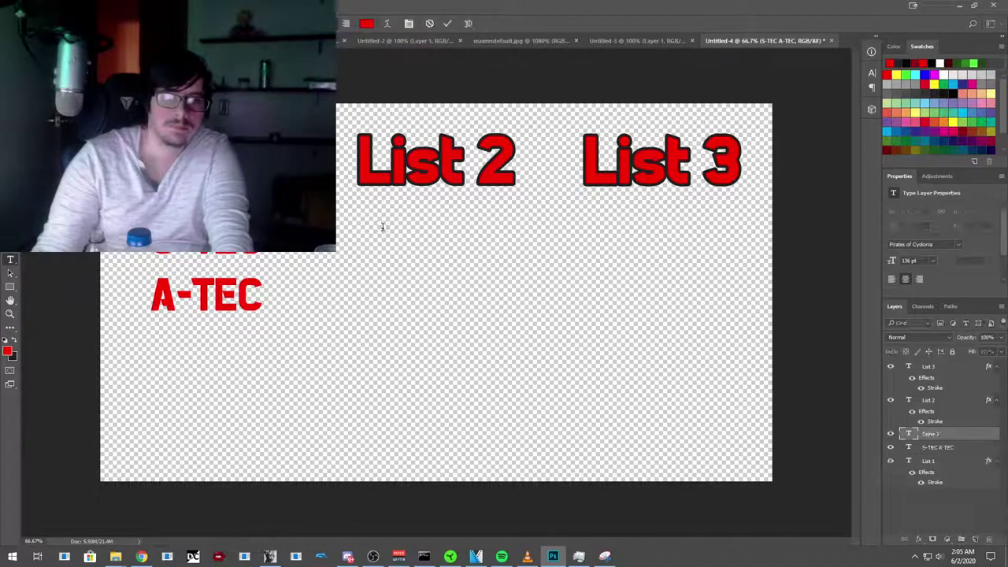
text(S-POW)
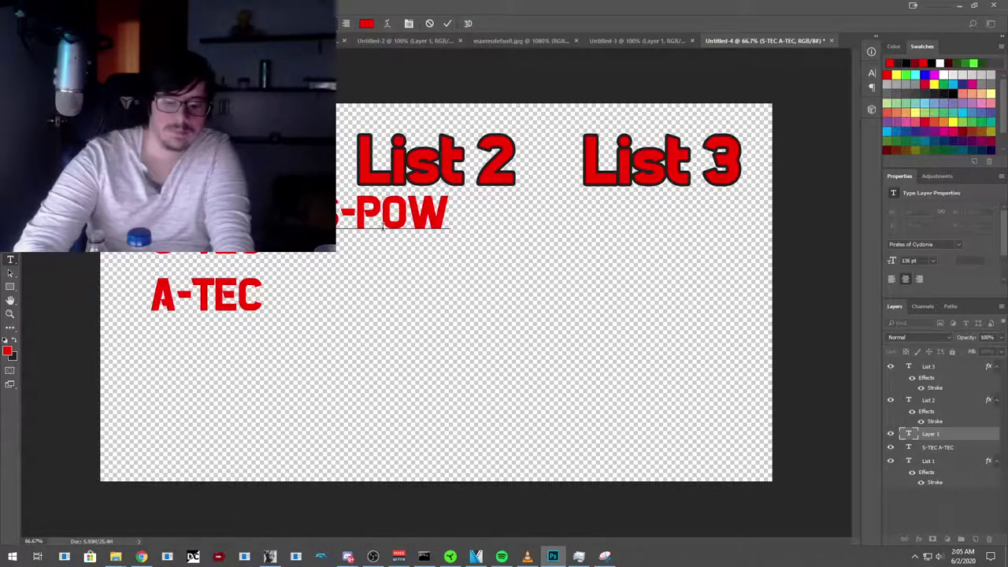
key(Return)
text(A-PO)
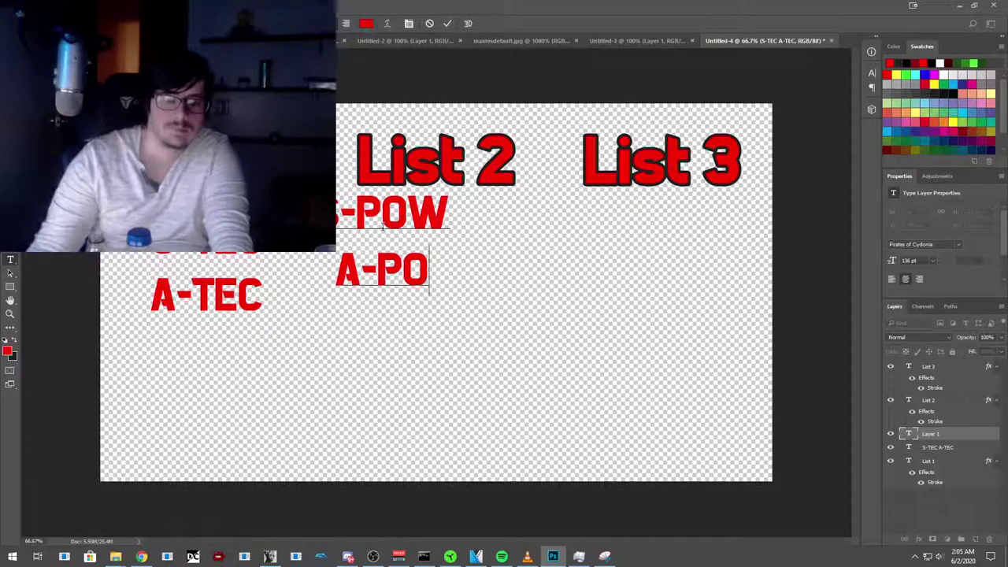
text(W)
Step: Start a new text layer beneath List 3 with the line B-POW
click(583, 250)
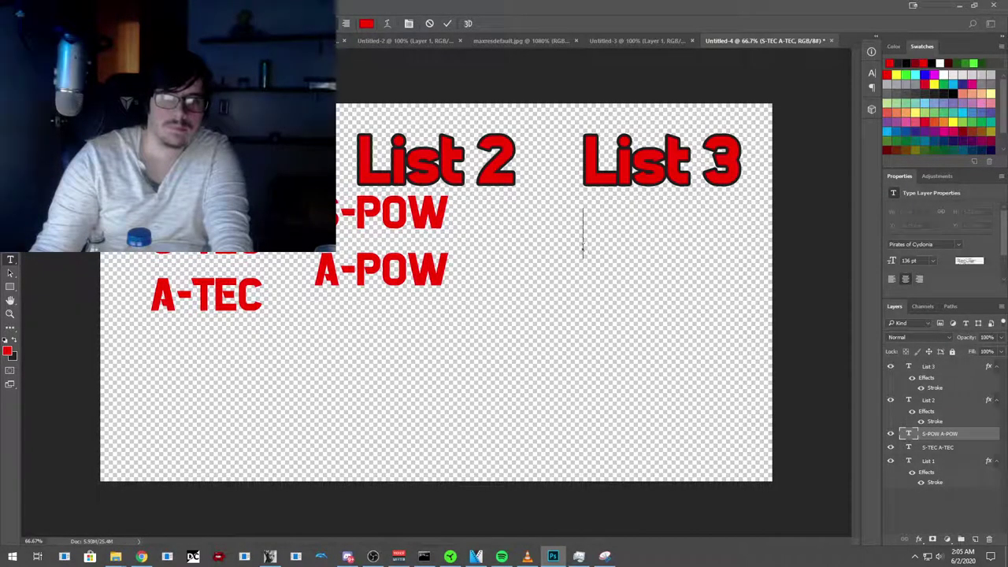
text(B)
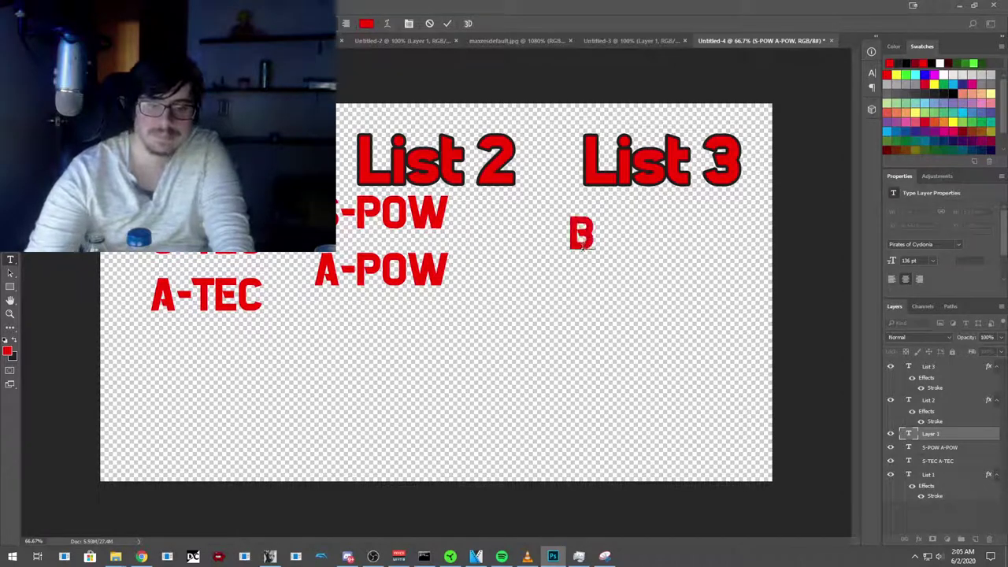
text(-)
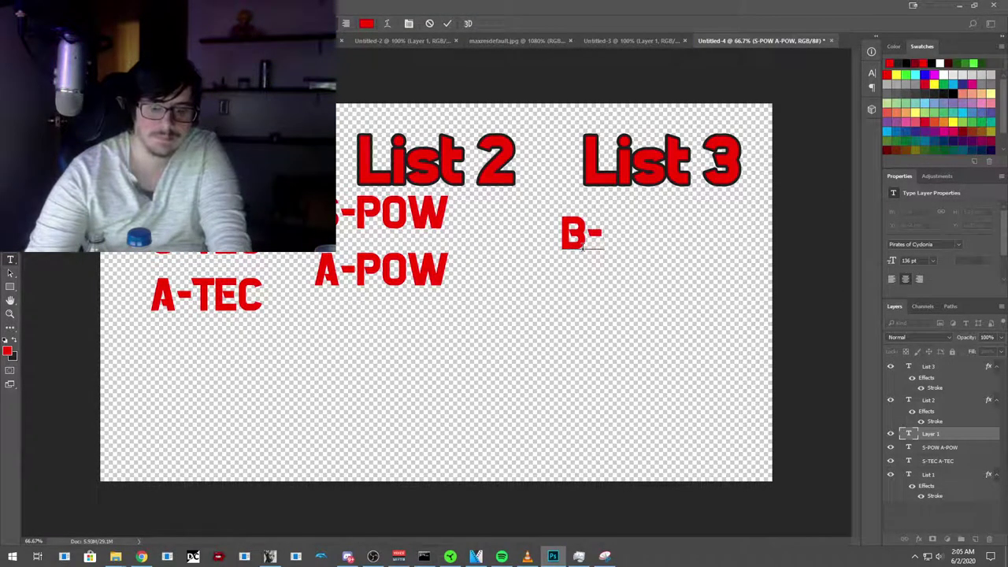
text(POW)
Step: Add the lines C-POW, D-POW, D-TEC and C-TEC below B-POW in the List 3 column
key(Return)
text(C-POW)
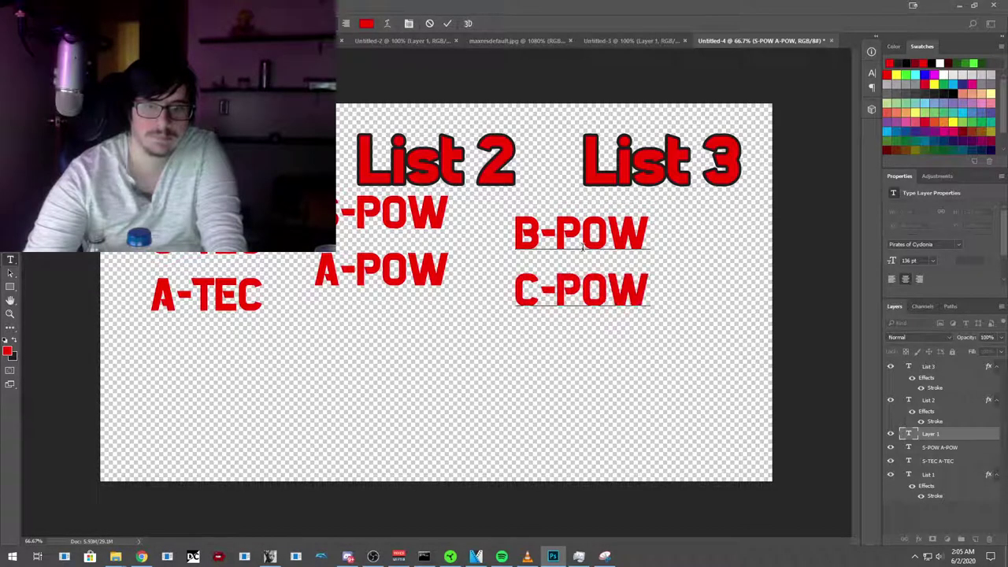
key(Return)
text(D-POW )
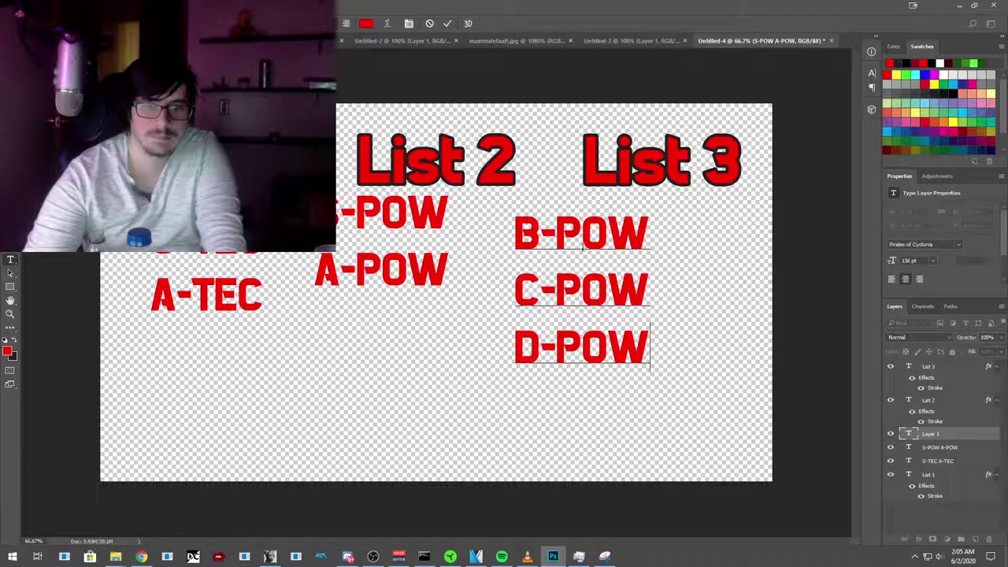
text(D-TEC)
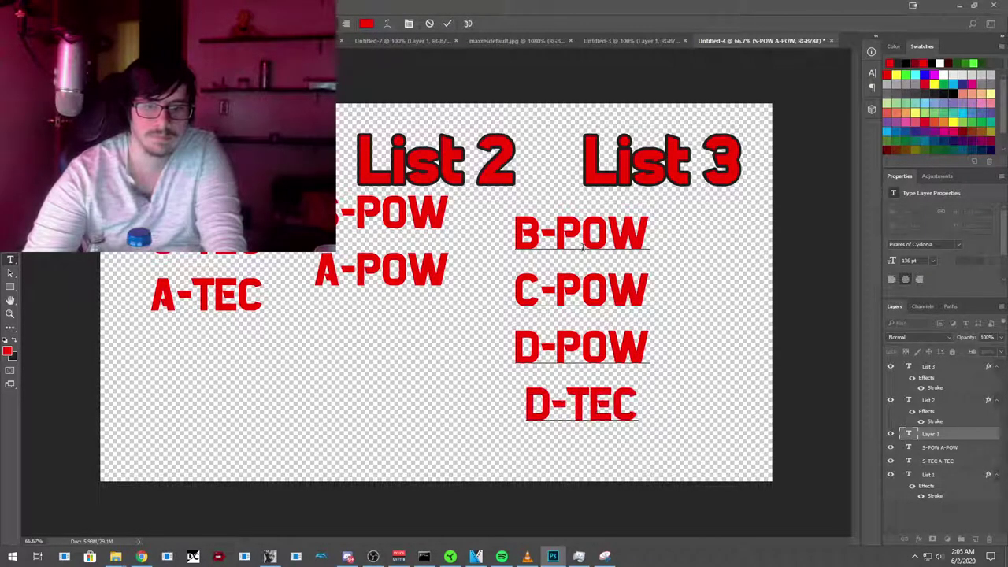
key(Return)
text(C-)
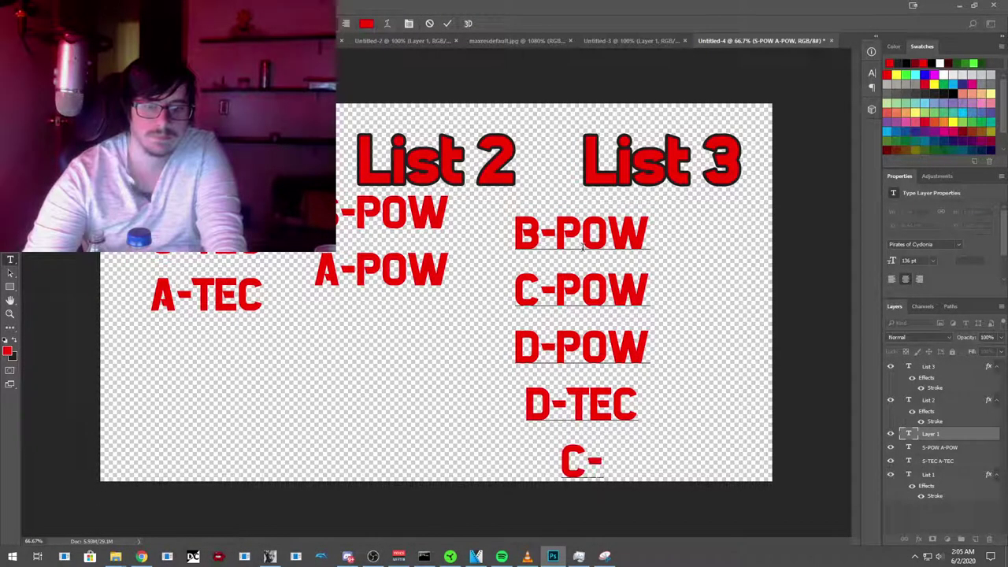
text(TEC)
key(Return)
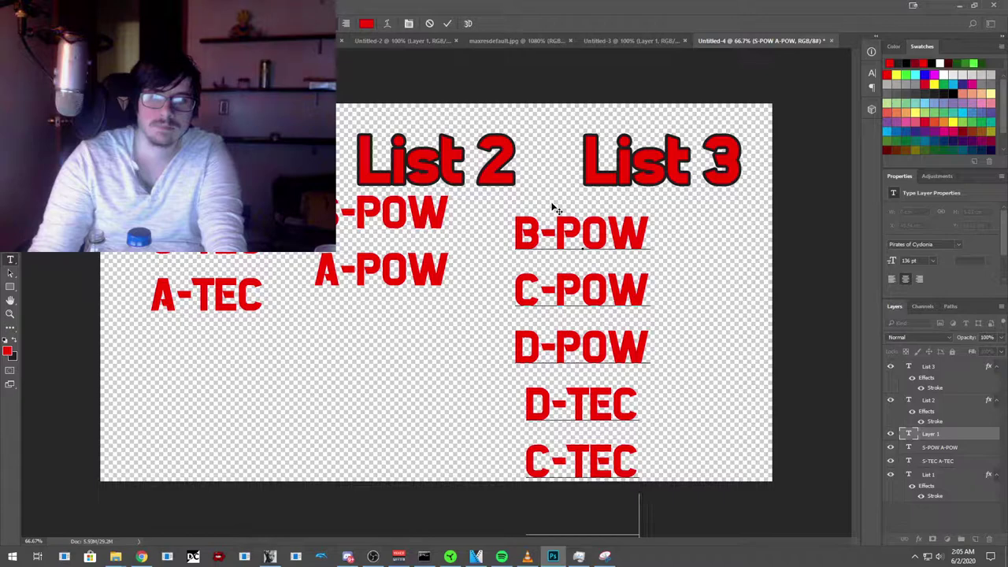
Step: Delete every line below B-POW from the text in the List 3 column
key(BackSpace)
key(BackSpace)
key(BackSpace)
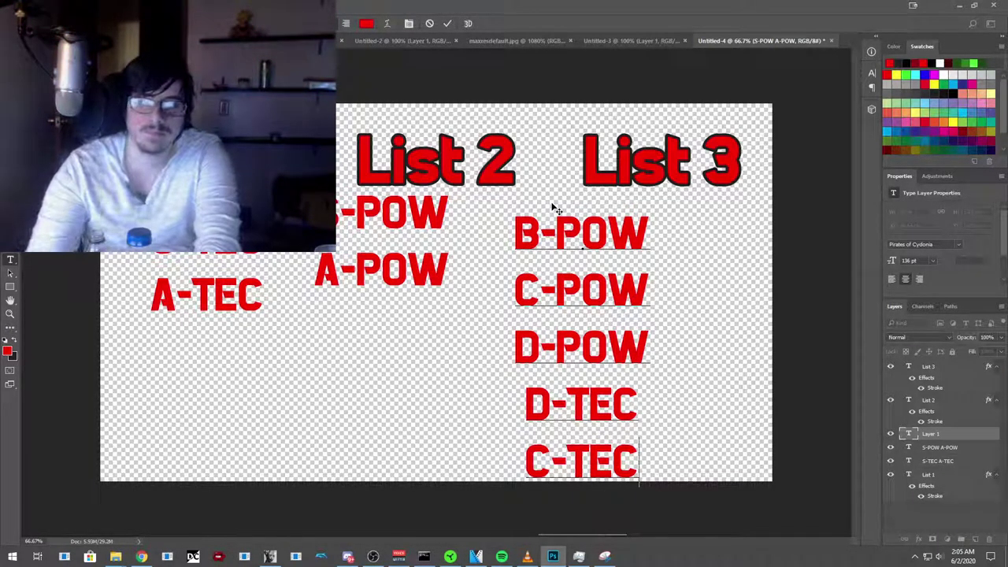
key(BackSpace)
key(BackSpace)
key(BackSpace)
key(BackSpace)
key(BackSpace)
key(BackSpace)
key(Up)
key(Up)
key(Delete)
key(Delete)
key(Delete)
key(Delete)
key(Delete)
key(Delete)
key(Delete)
key(Delete)
key(Delete)
key(Delete)
key(Delete)
key(Delete)
key(Delete)
key(Delete)
key(Delete)
key(Delete)
key(Delete)
key(Delete)
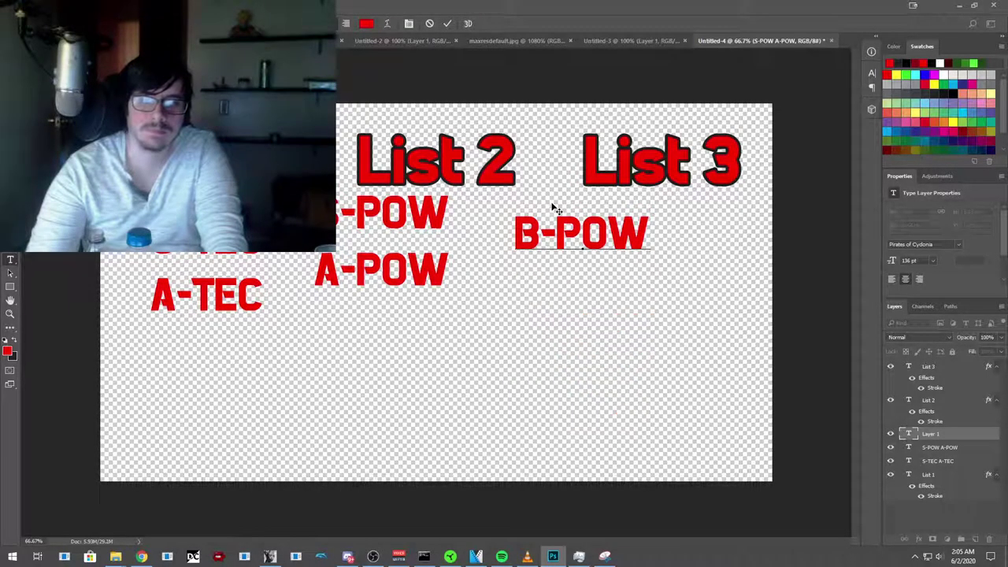
key(BackSpace)
key(BackSpace)
text(OW)
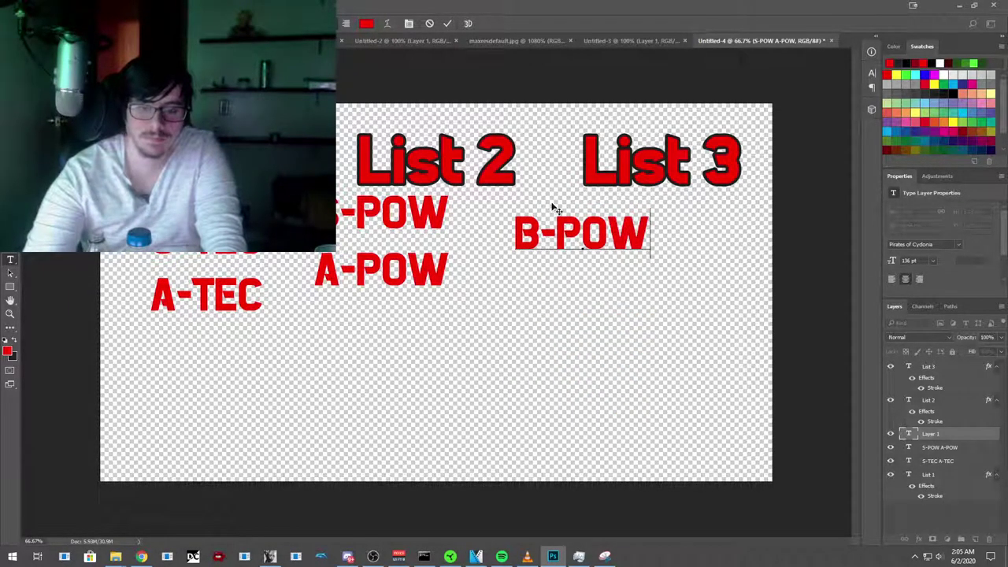
Step: Complete the text beneath List 3 so its three lines read B-POW/TEC, C-POW/TEC and D-POW/TEC
text(/TEC )
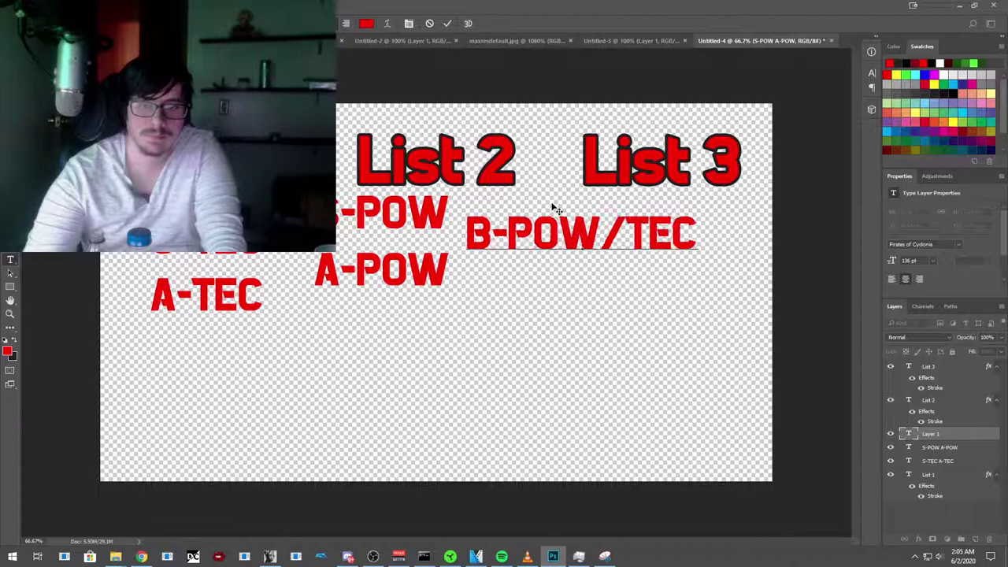
text(C)
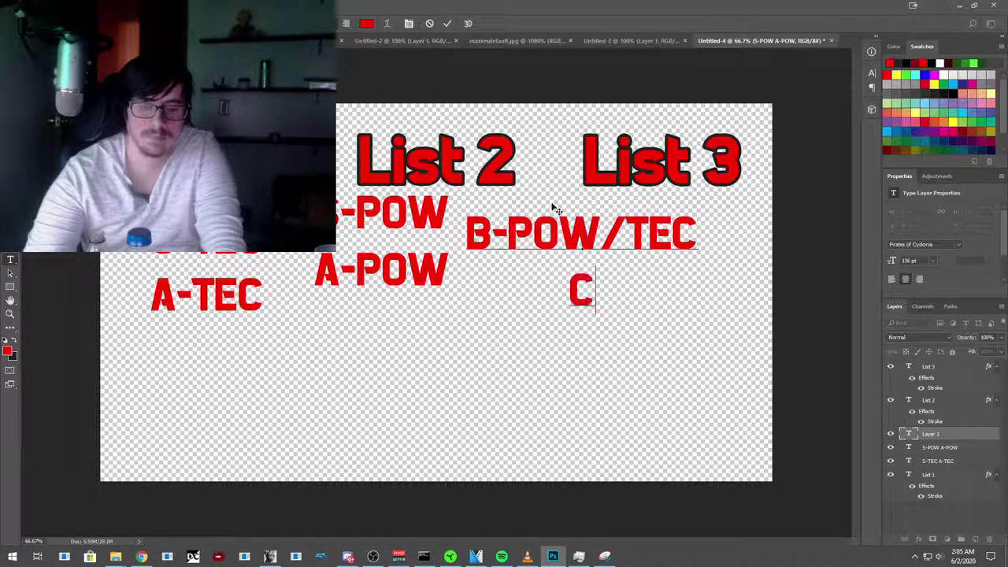
text(-POW/TEC)
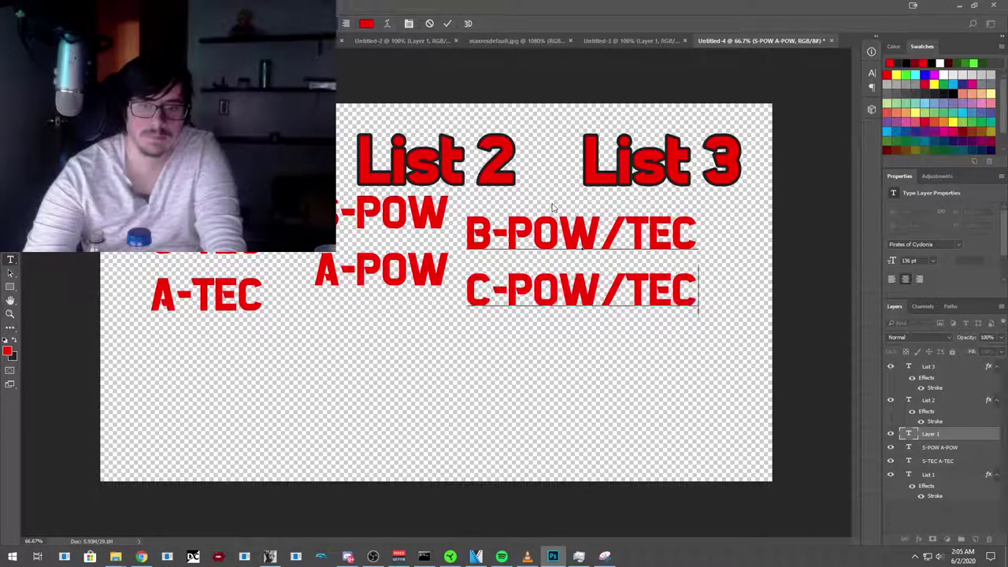
key(Return)
text(D-P)
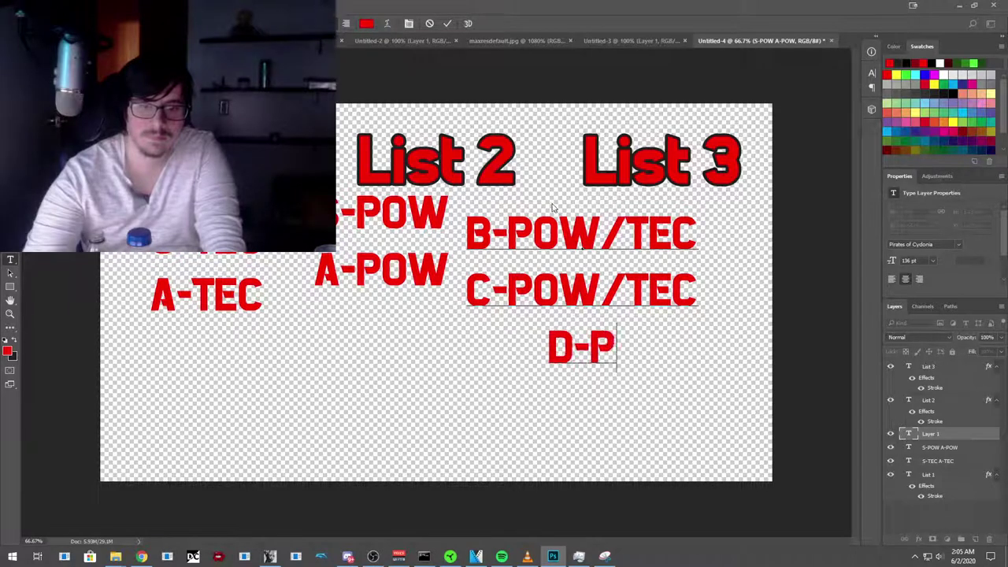
text(OW/TEC)
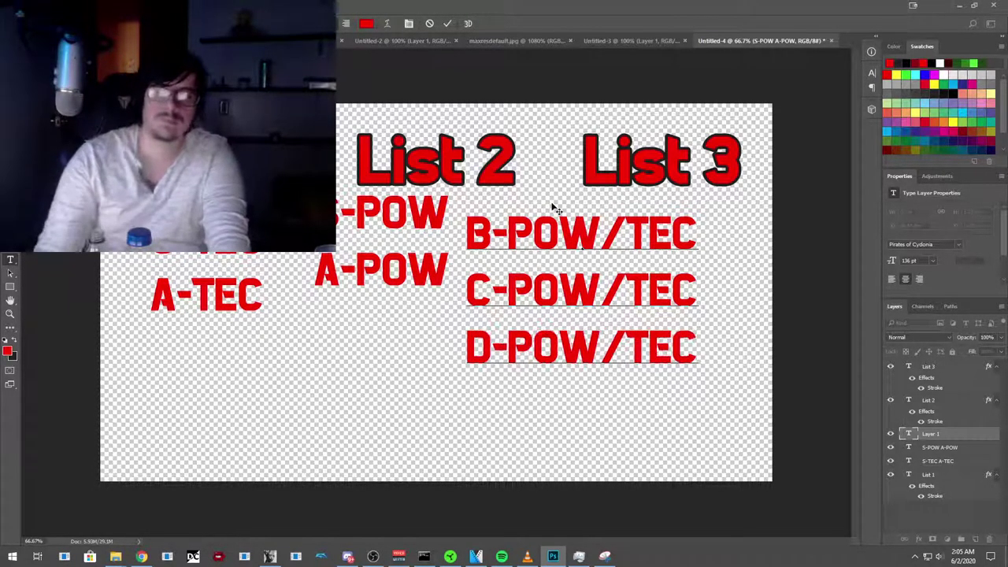
key(ctrl+Return)
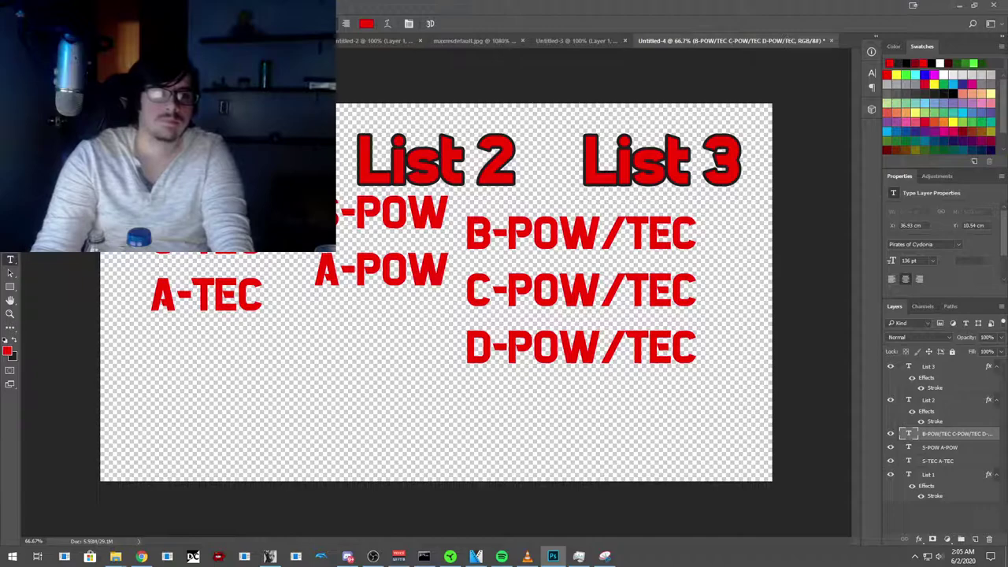
Step: Move the three blocks of rank entries so each is centred beneath its own list heading at a matching height
key(v)
mouse_move(223, 253)
mouse_down()
mouse_move(211, 247)
mouse_move(222, 250)
mouse_up()
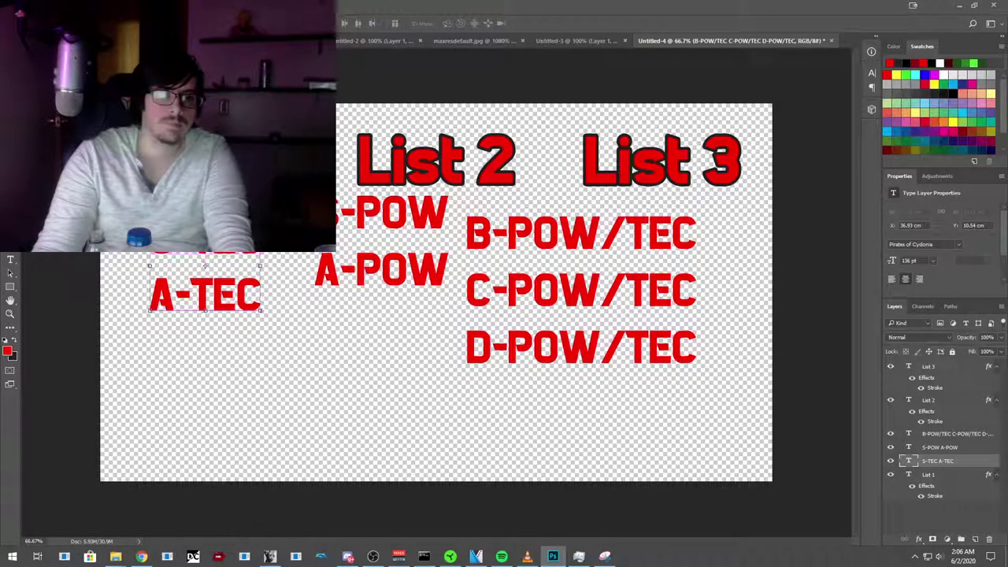
drag(543, 290, 620, 291)
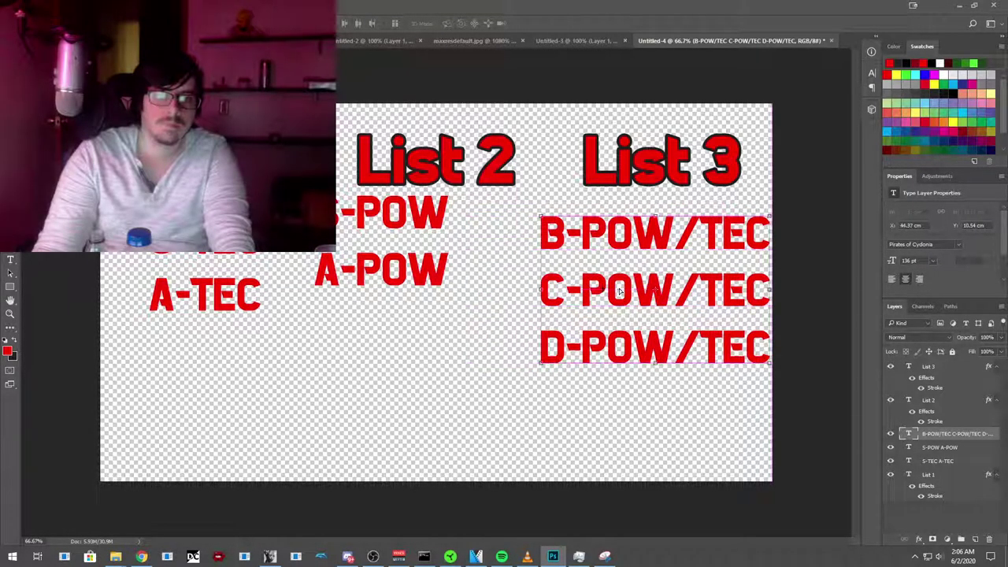
drag(419, 220, 468, 243)
mouse_move(580, 252)
mouse_down()
mouse_move(592, 246)
mouse_move(589, 254)
mouse_move(569, 237)
mouse_move(566, 254)
mouse_move(558, 235)
mouse_move(567, 270)
mouse_move(564, 249)
mouse_move(575, 259)
mouse_move(577, 294)
mouse_move(579, 230)
mouse_move(580, 244)
mouse_move(592, 242)
mouse_up()
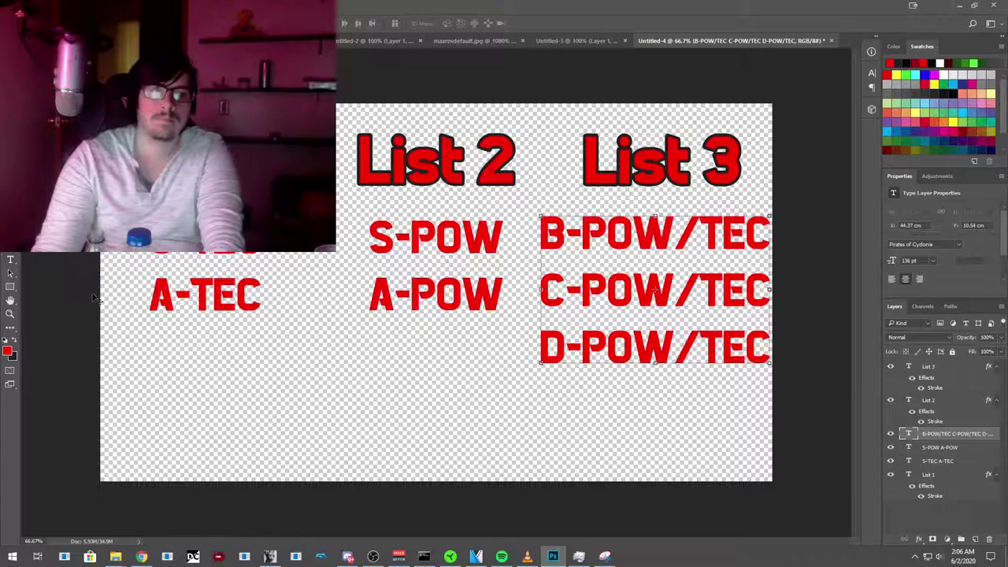
Step: Reduce all the S-TEC and A-TEC text beneath List 1 to 105 pt
click(11, 260)
click(176, 299)
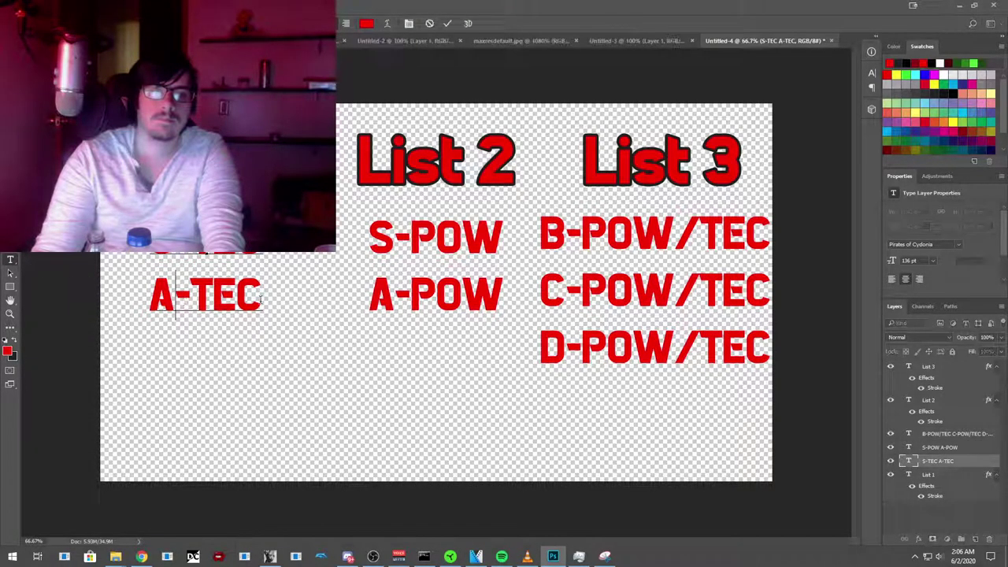
key(ctrl+a)
key(ctrl+shift+comma)
key(ctrl+shift+comma)
key(ctrl+shift+comma)
key(ctrl+shift+comma)
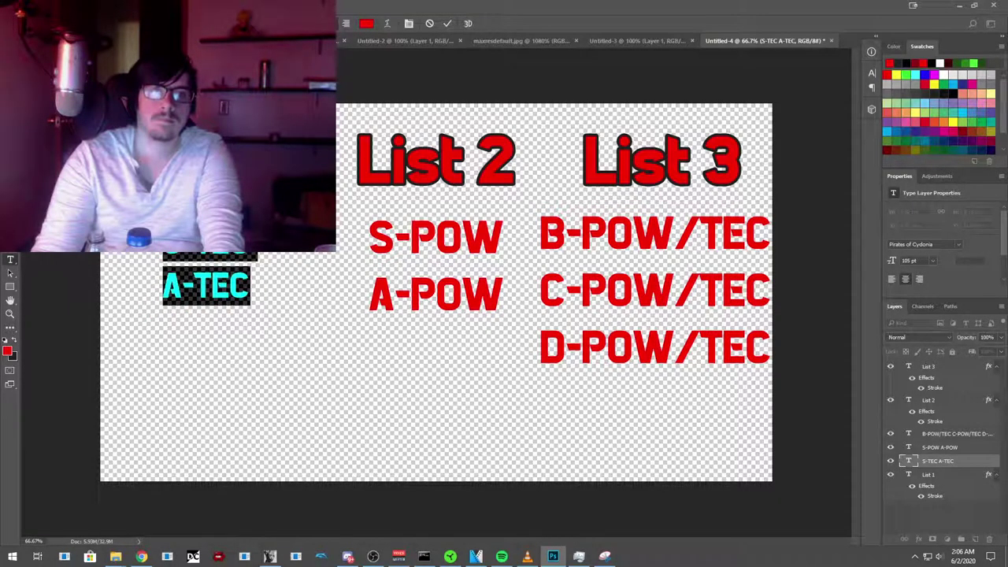
click(451, 272)
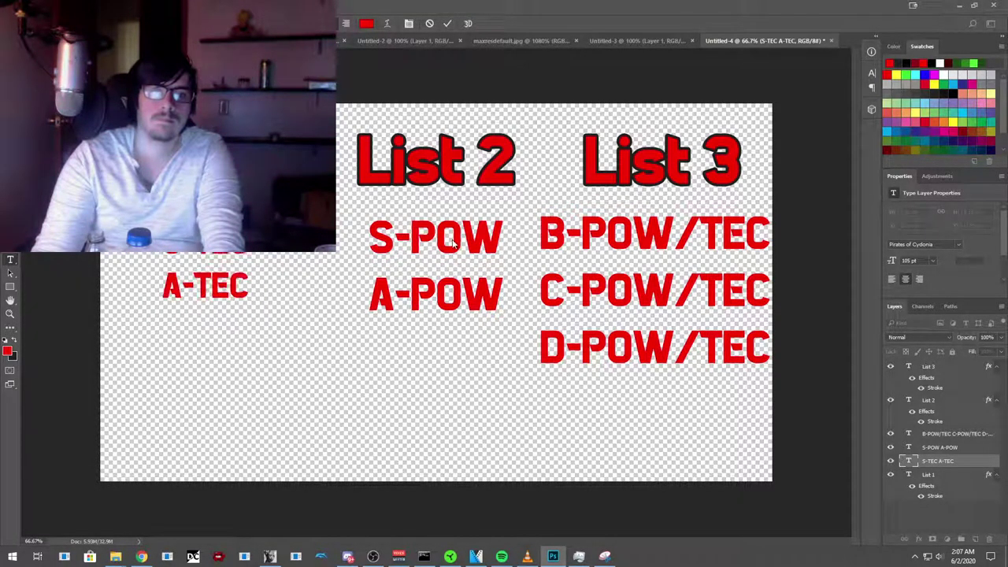
Step: Set the font size of the S-POW and A-POW lines beneath List 2 to 105 pt
click(501, 303)
drag(501, 303, 366, 217)
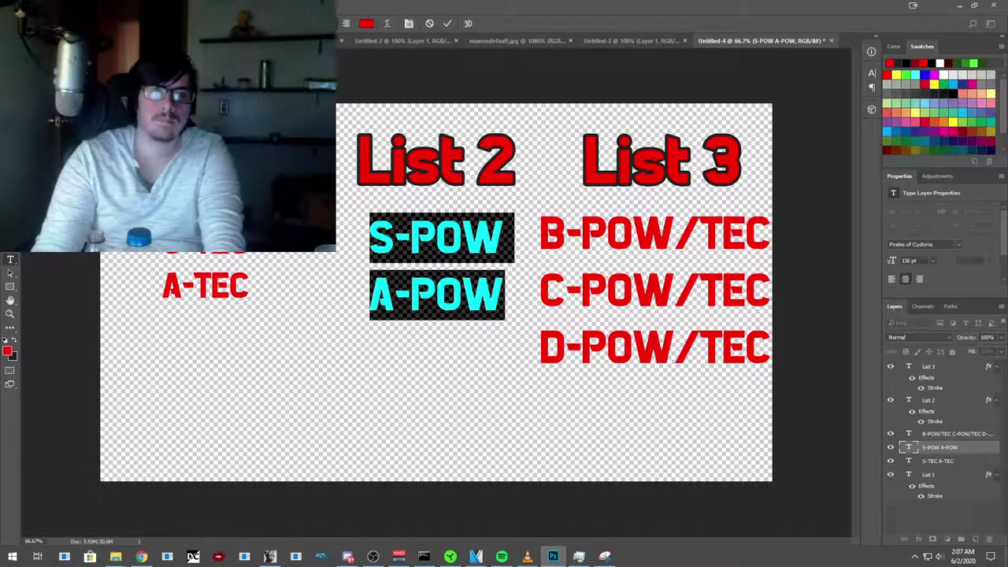
text(105)
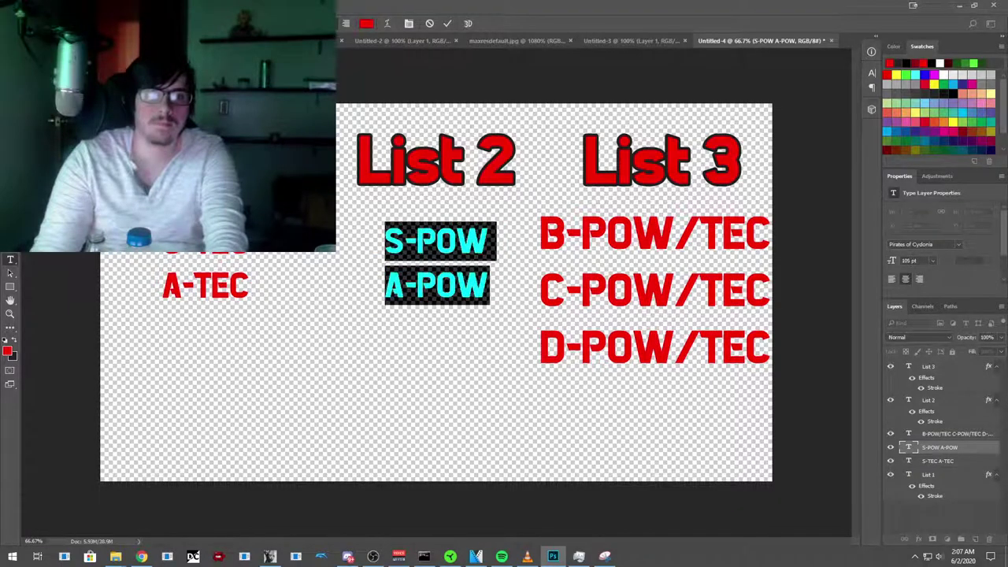
key(ctrl+Return)
Step: Set the font size of the three POW/TEC lines beneath List 3 to 105 pt
click(582, 234)
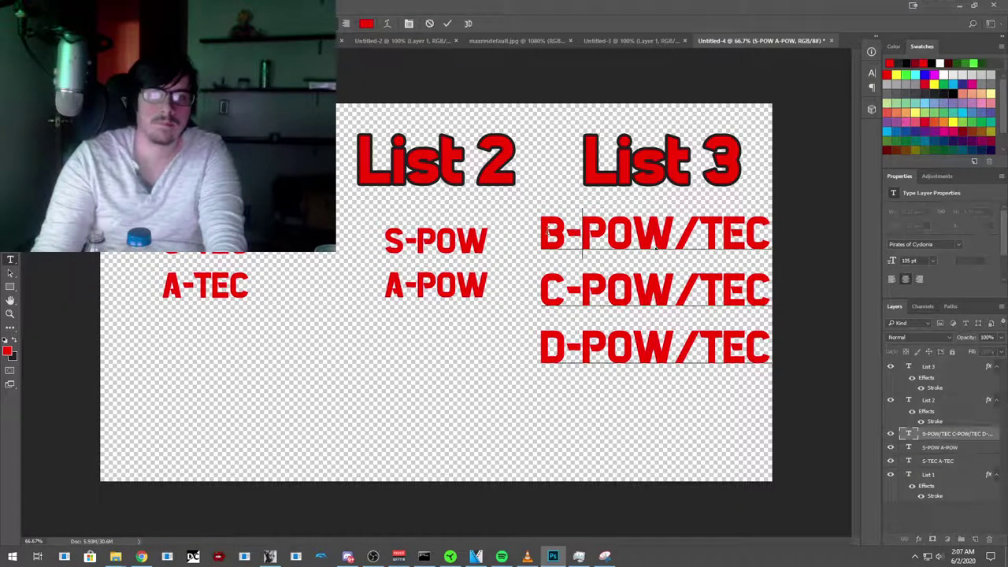
key(ctrl+a)
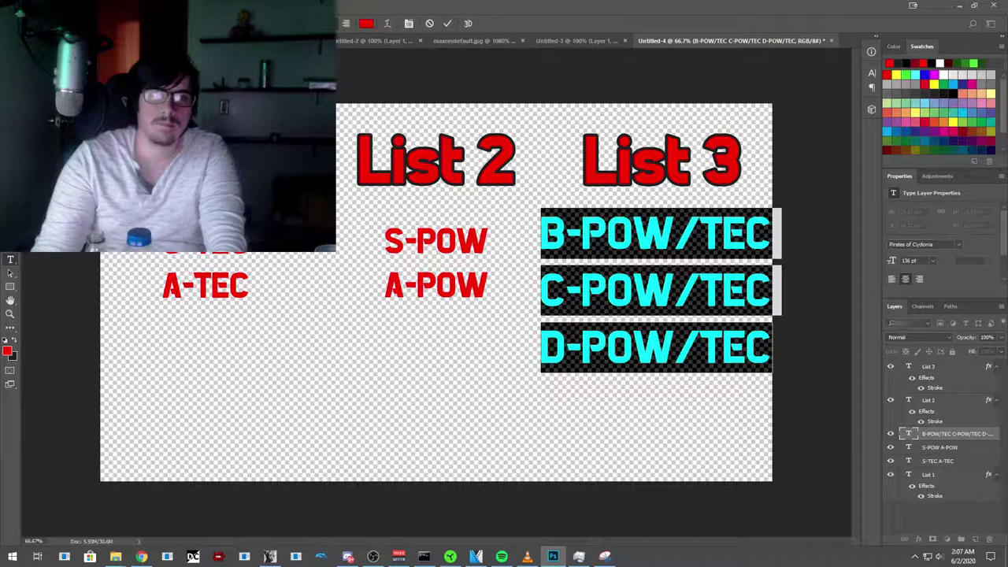
text(105)
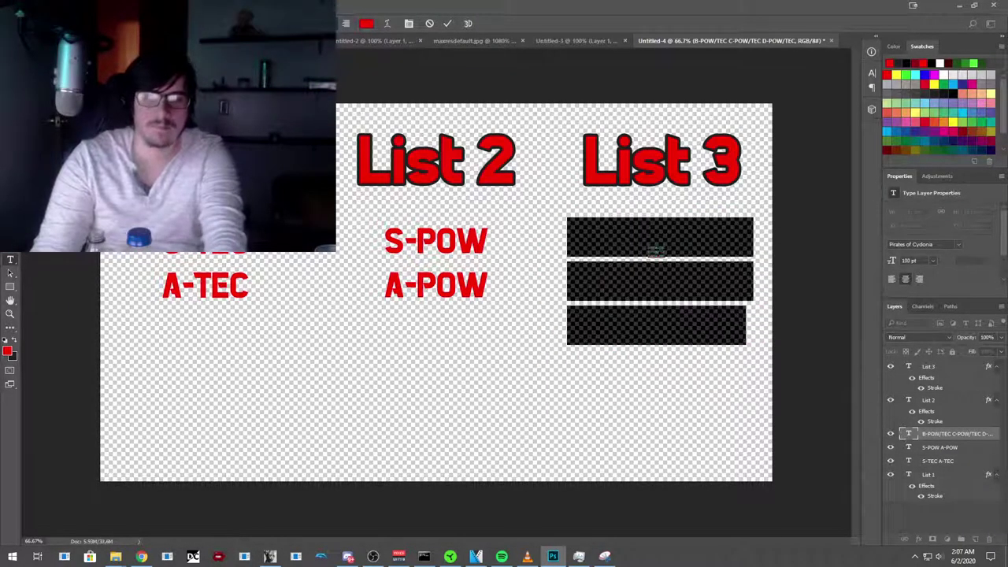
click(671, 282)
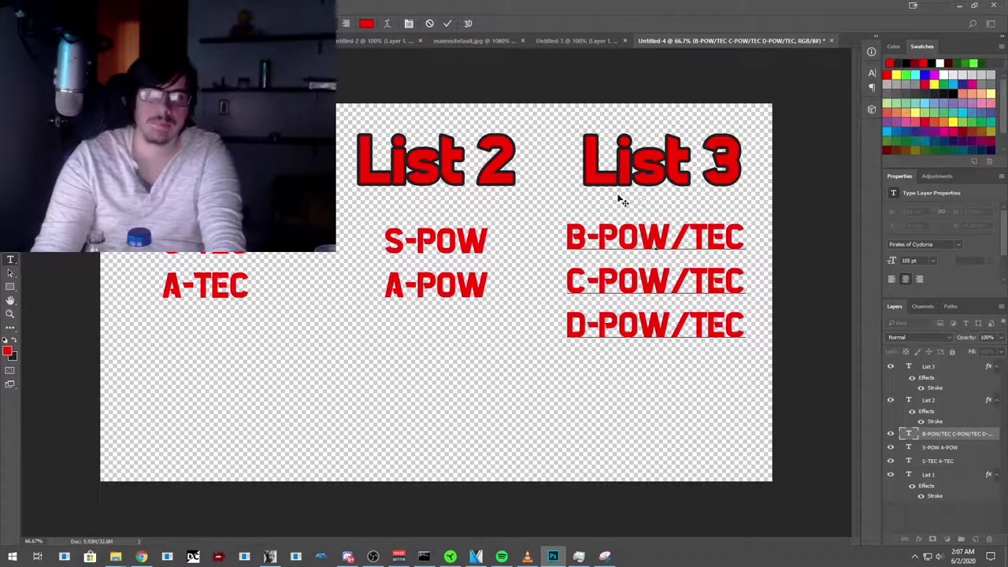
key(ctrl+Return)
Step: Move the three resized entry blocks up closer to their list headings, keeping their first lines level
key(v)
drag(205, 285, 204, 272)
drag(441, 251, 447, 228)
drag(666, 252, 674, 229)
click(491, 378)
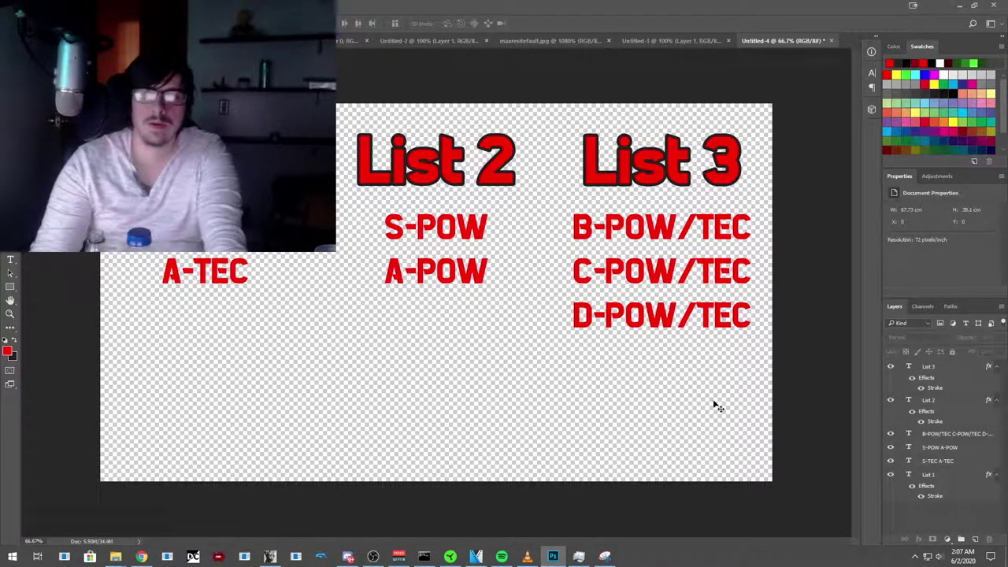
Step: Add a Stroke layer style to the B-POW/TEC, C-POW/TEC and D-POW/TEC text layer
right_click(953, 434)
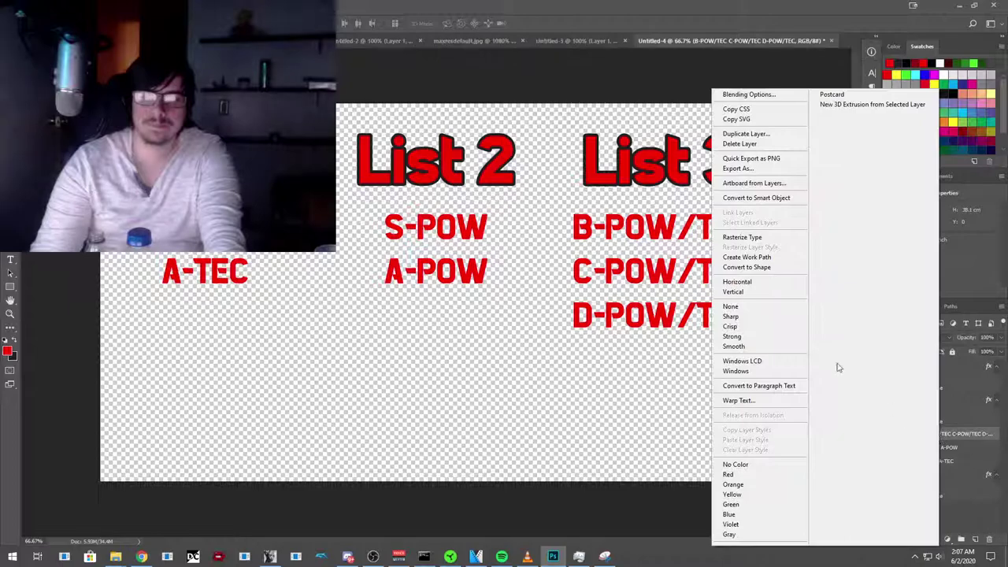
click(746, 94)
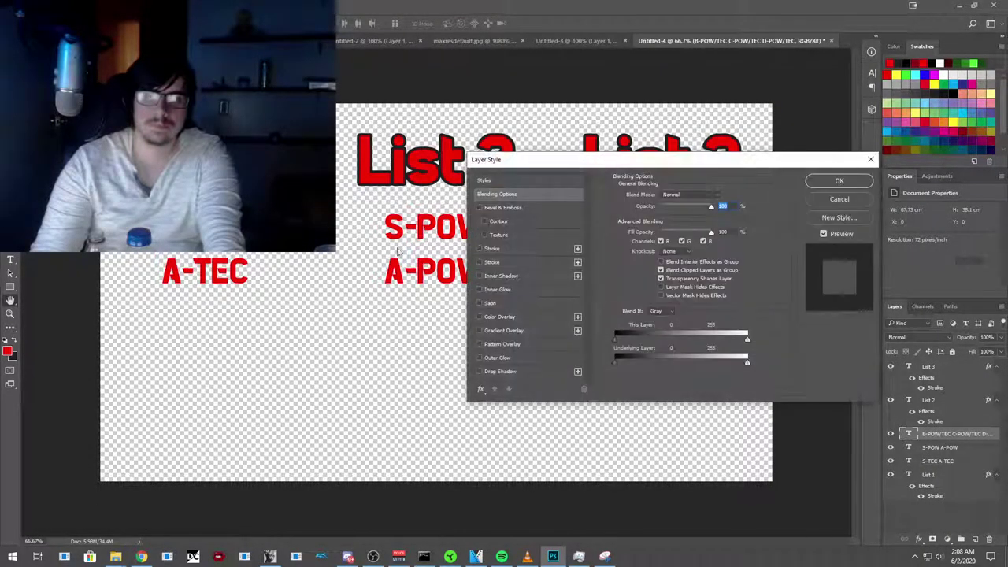
click(480, 249)
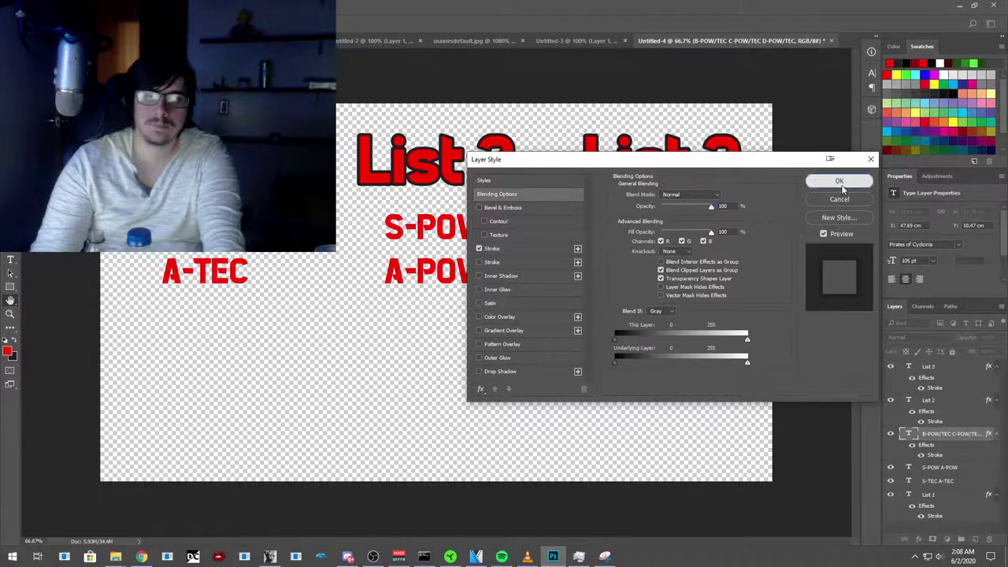
click(836, 182)
Step: Add a Stroke layer style to the S-POW and A-POW text layer
right_click(935, 470)
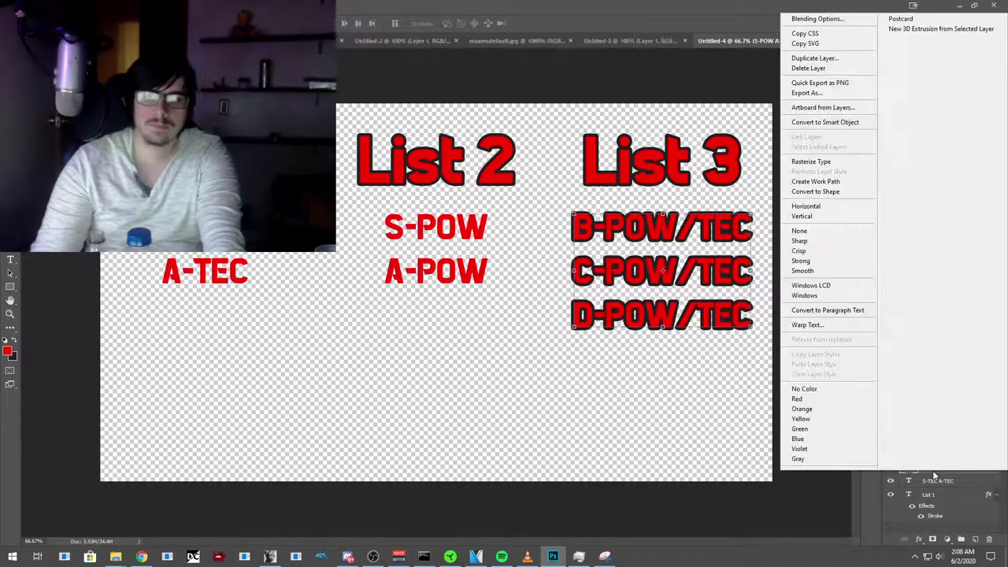
click(819, 19)
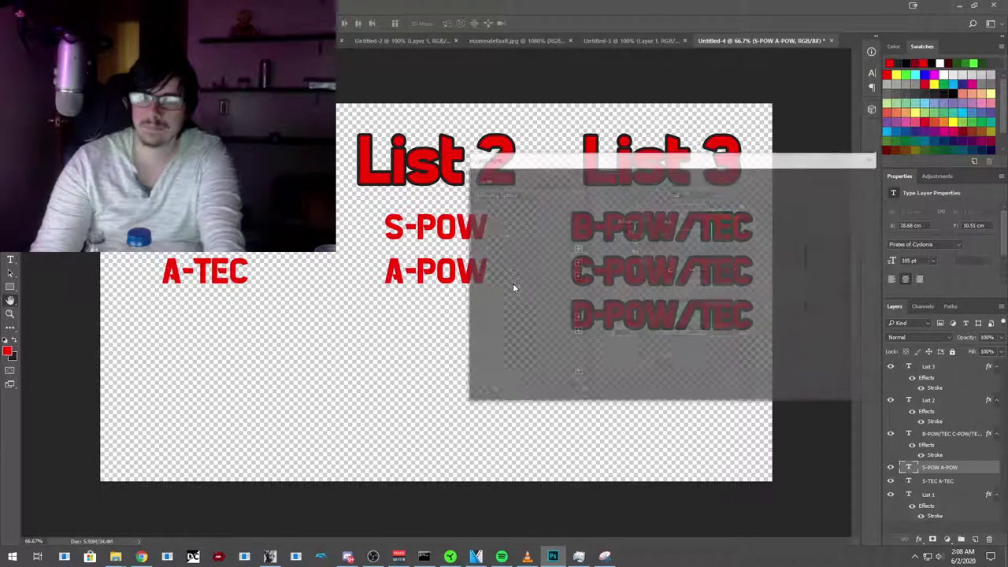
click(479, 248)
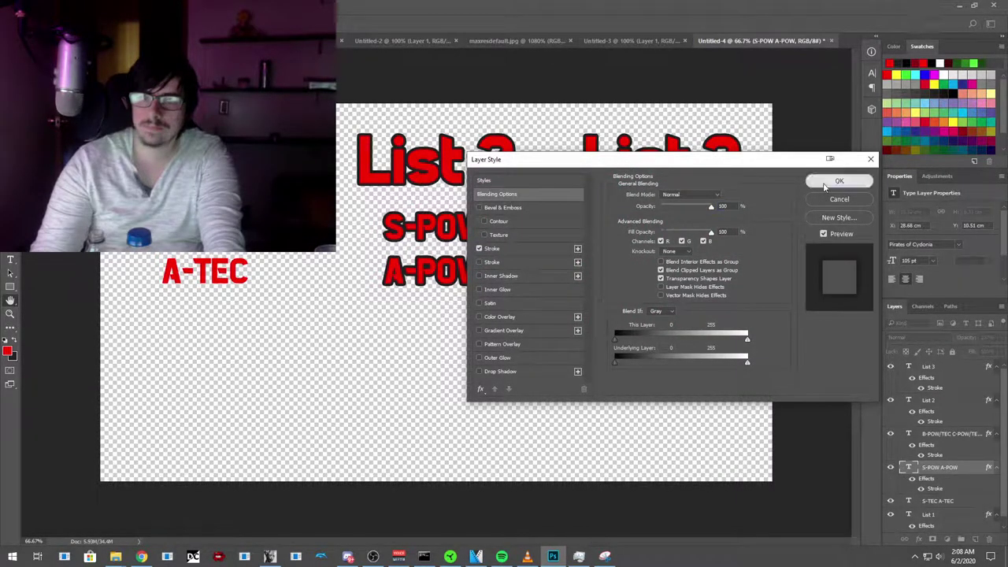
click(824, 186)
Step: Add a Stroke layer style to the S-TEC and A-TEC text layer
right_click(934, 501)
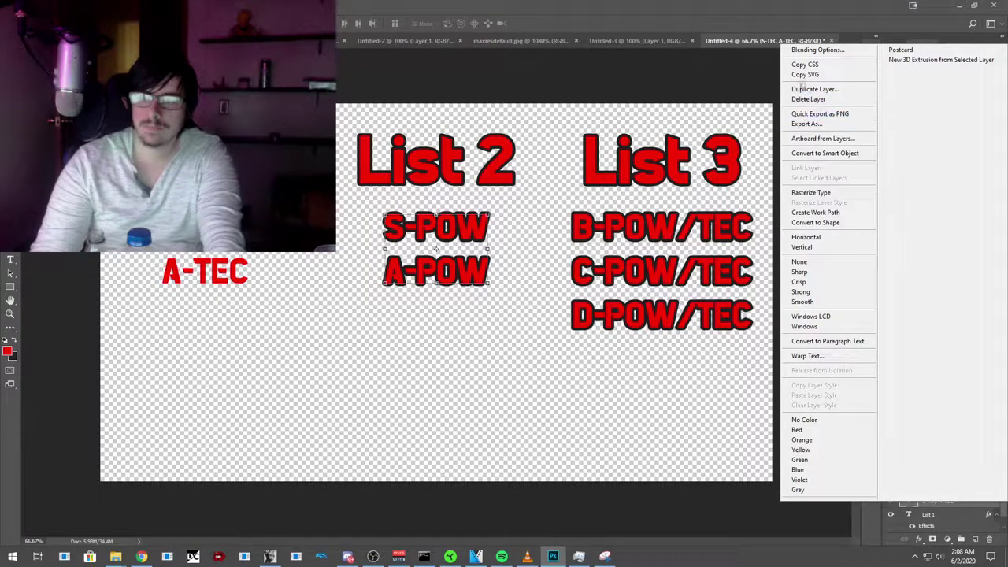
click(593, 233)
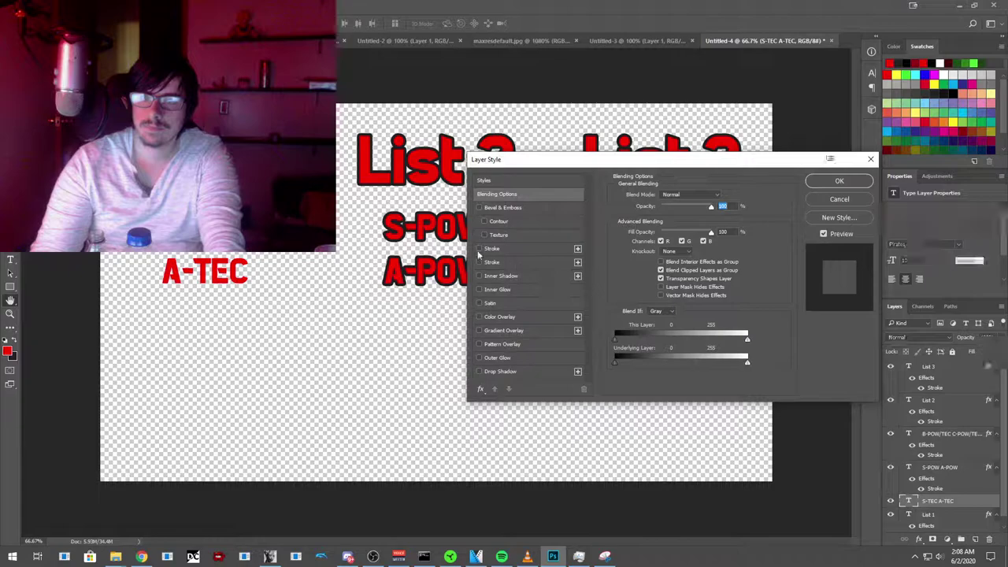
click(479, 249)
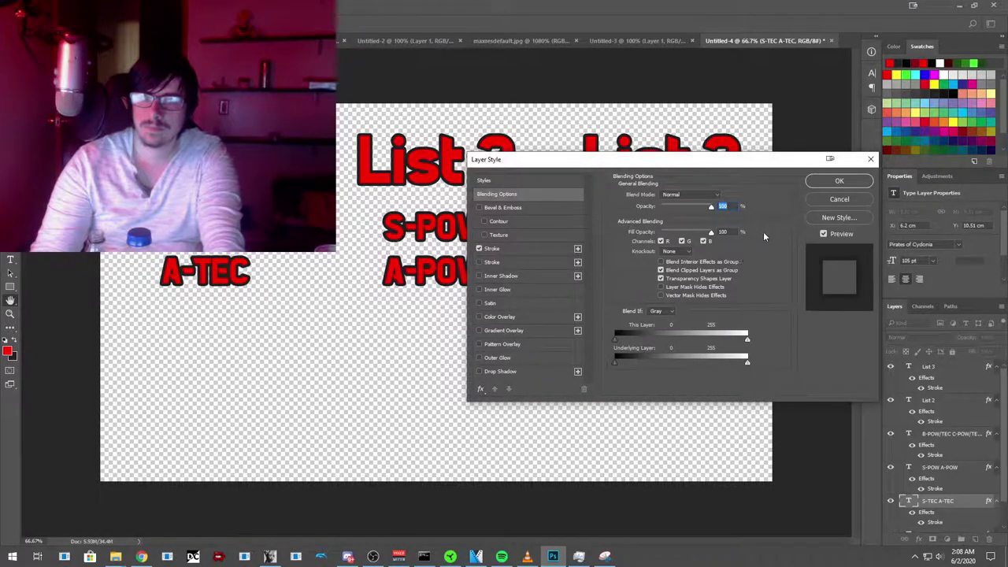
click(840, 181)
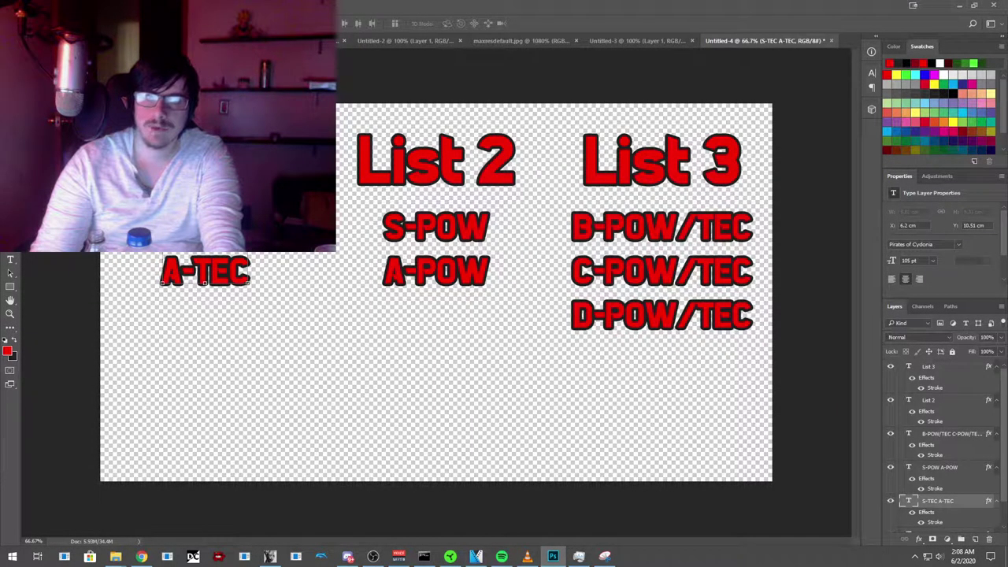
Step: Save the full three-list graphic as a PNG named Lists with smallest/slow compression and no interlacing
key(alt+f)
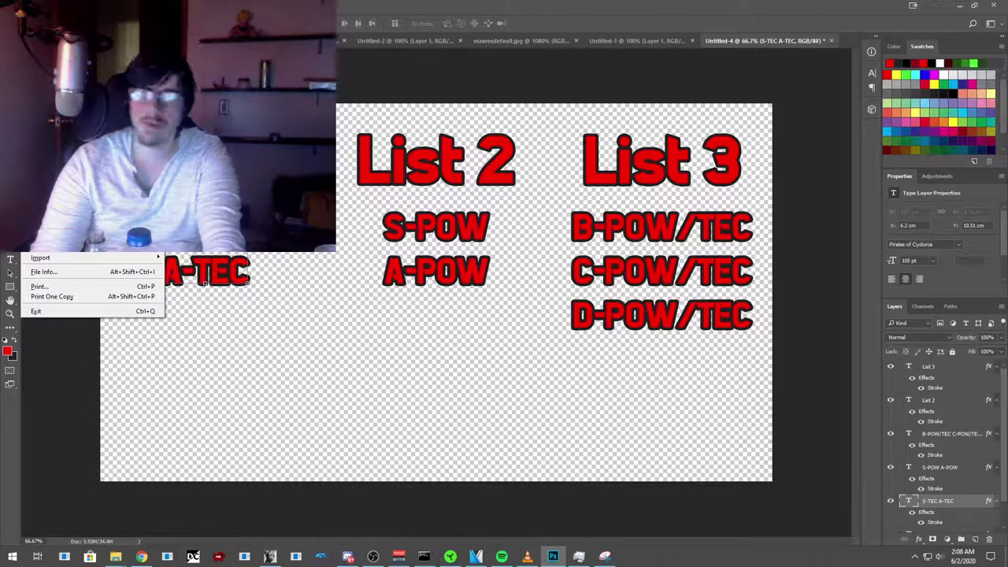
key(Escape)
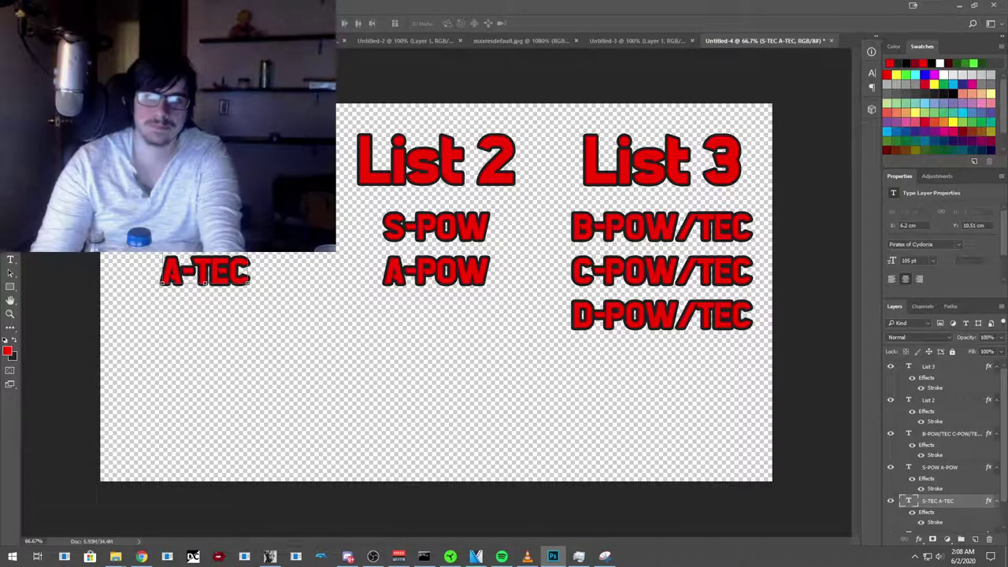
key(ctrl+shift+s)
click(126, 344)
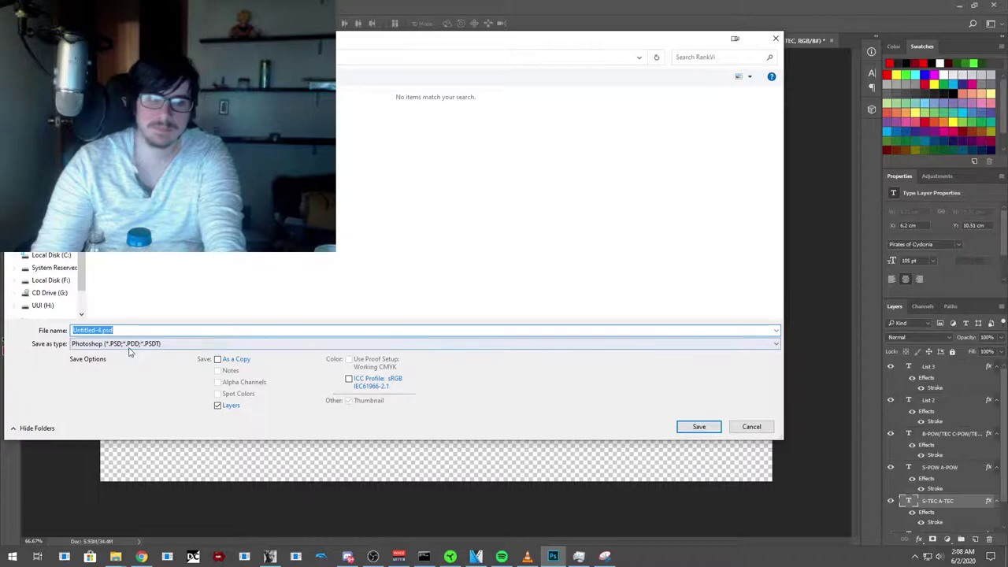
click(127, 488)
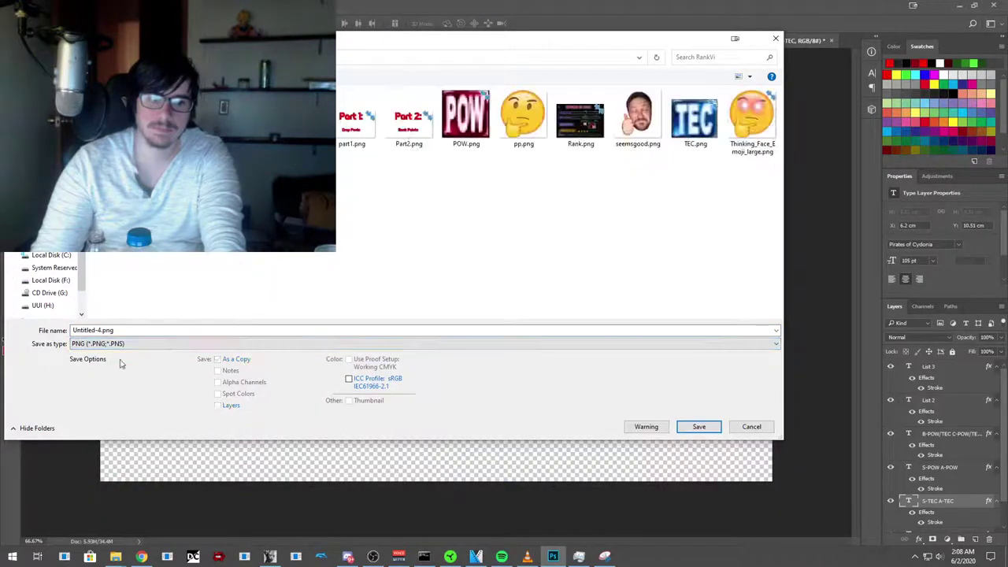
double_click(126, 331)
text(Lis)
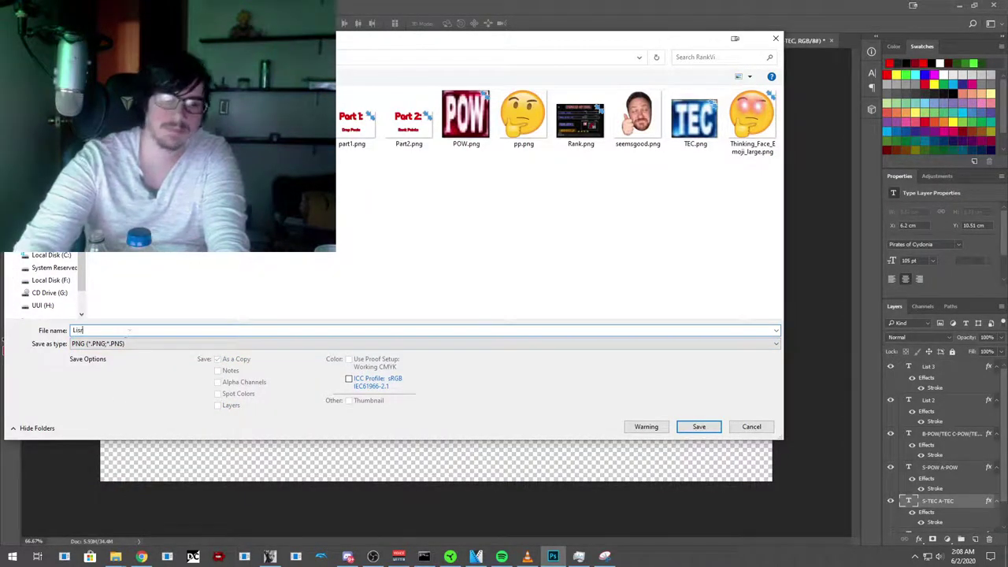
text(ts)
key(Return)
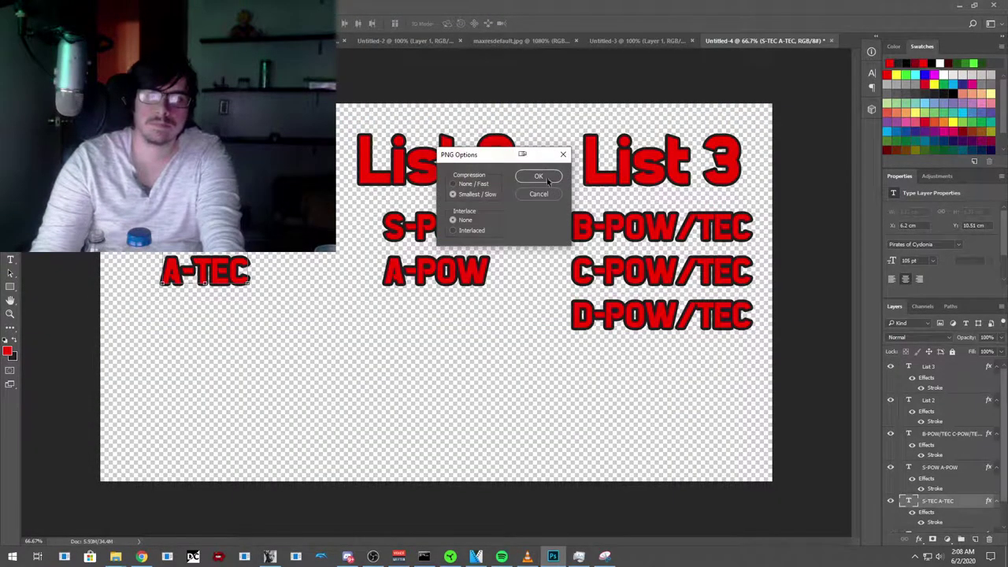
click(539, 176)
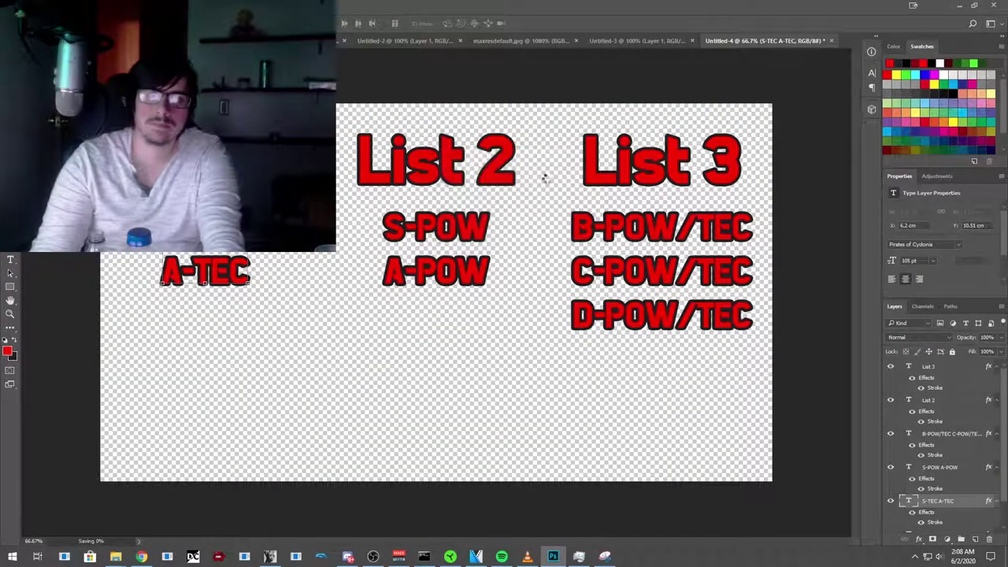
Step: Switch to the Vegas video project, play the narration from 00:01:10;09 and place a marker at 00:01:16;29
click(957, 5)
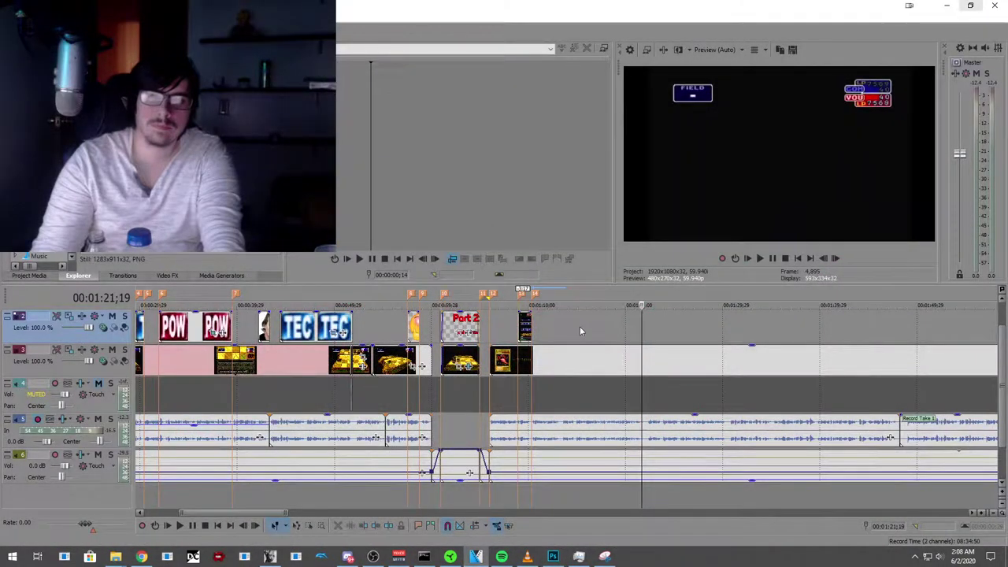
click(538, 334)
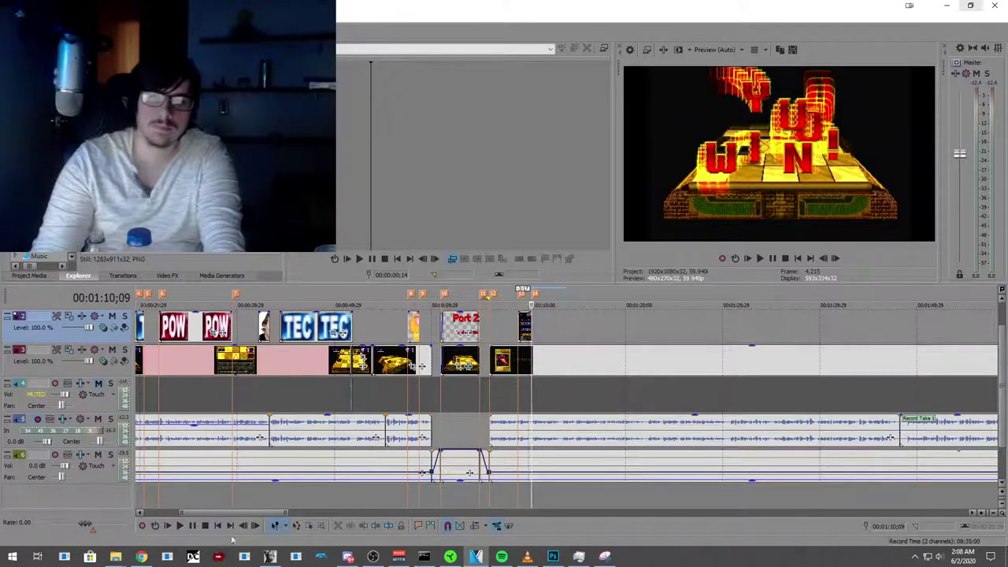
click(180, 527)
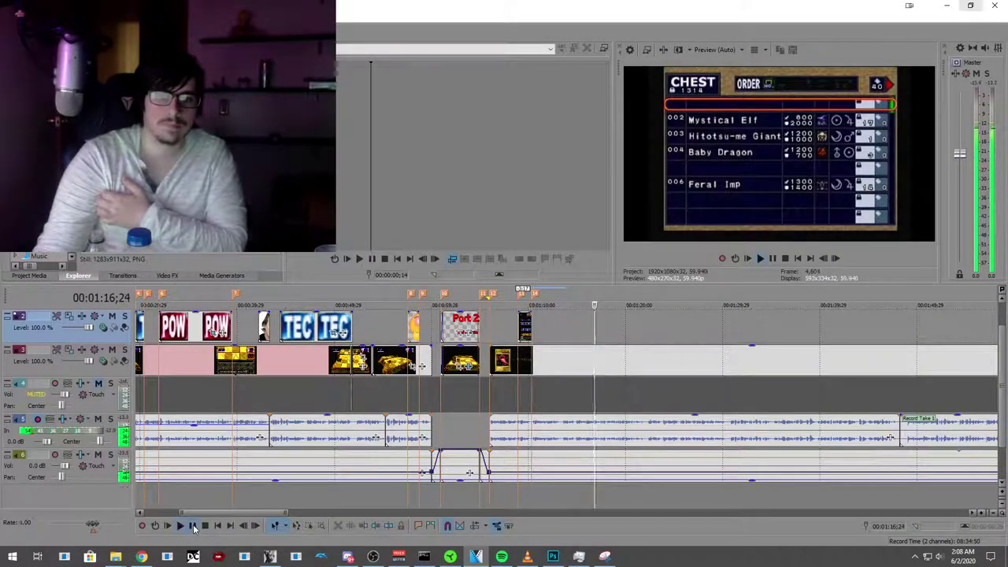
click(193, 527)
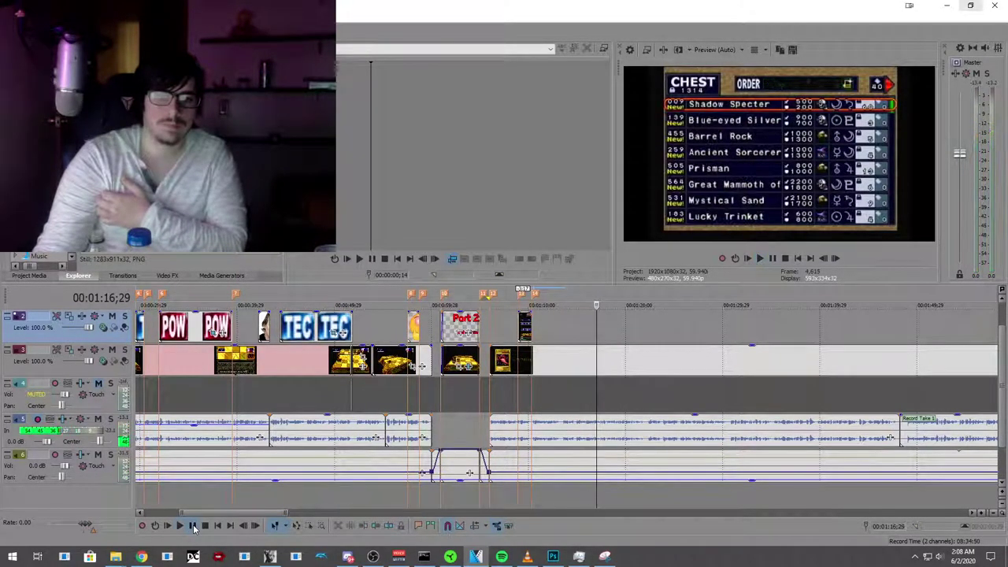
click(415, 535)
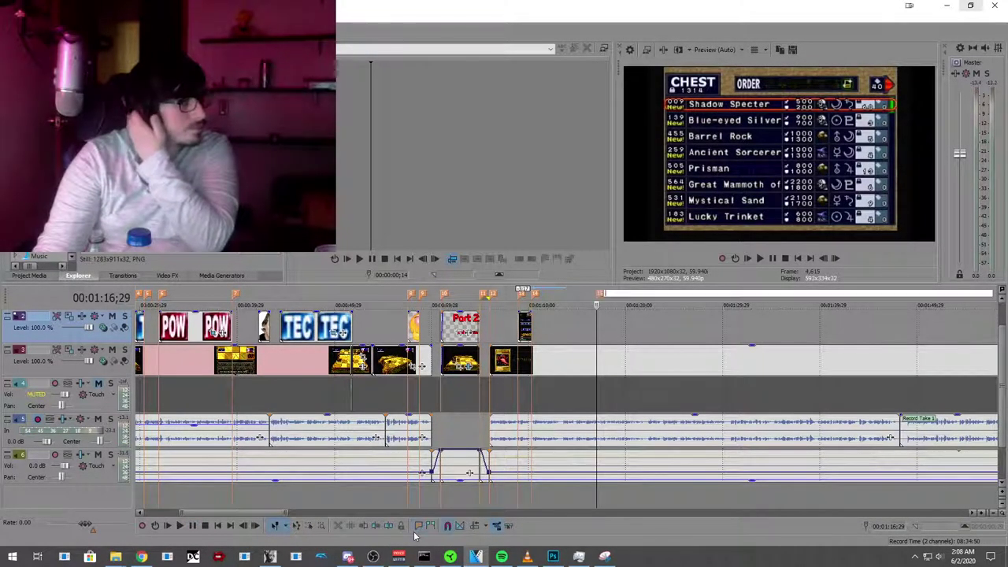
Step: Play on through the narration, delete the marker set at 00:01:22;01 and place one at 00:01:30;14 instead
click(185, 529)
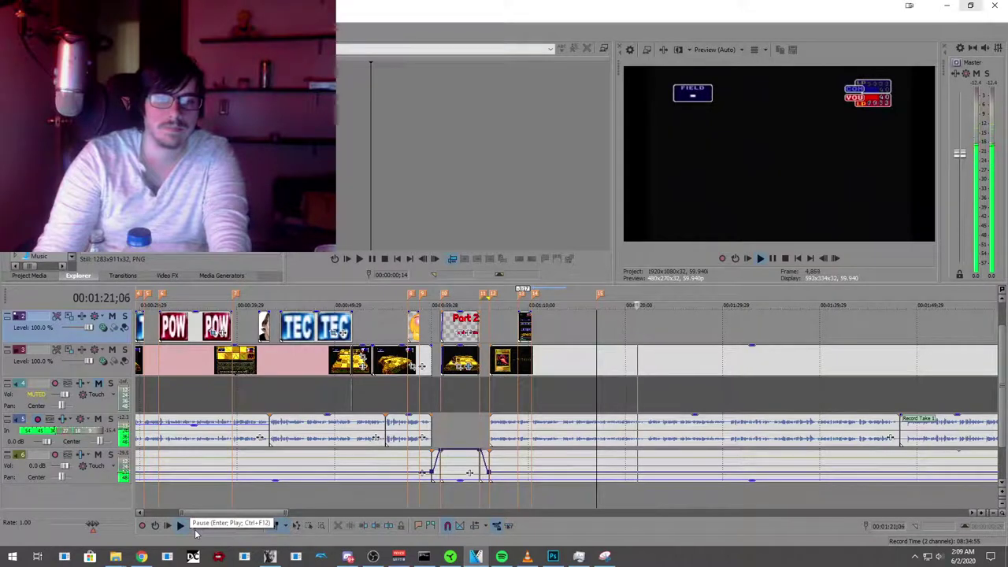
click(194, 529)
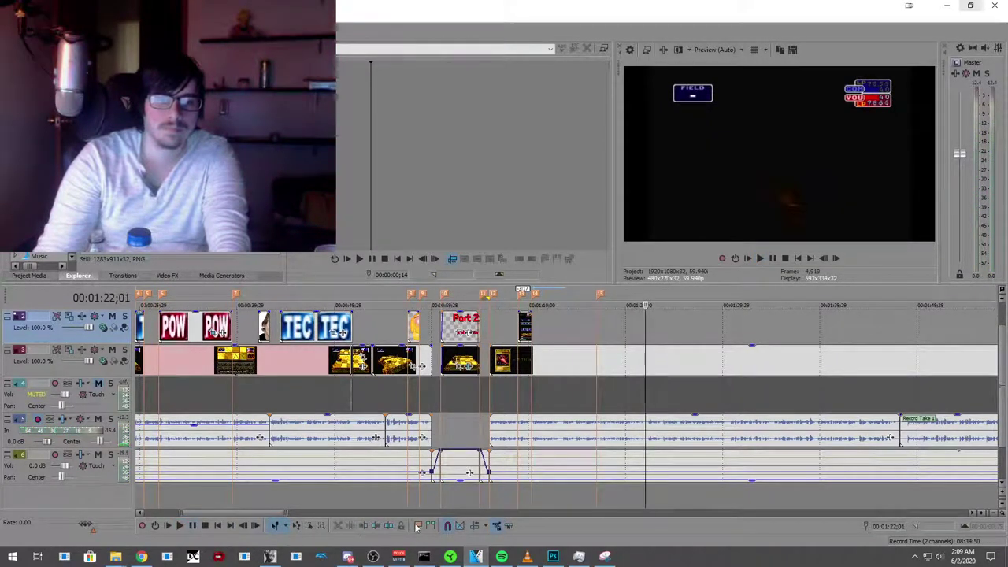
click(193, 530)
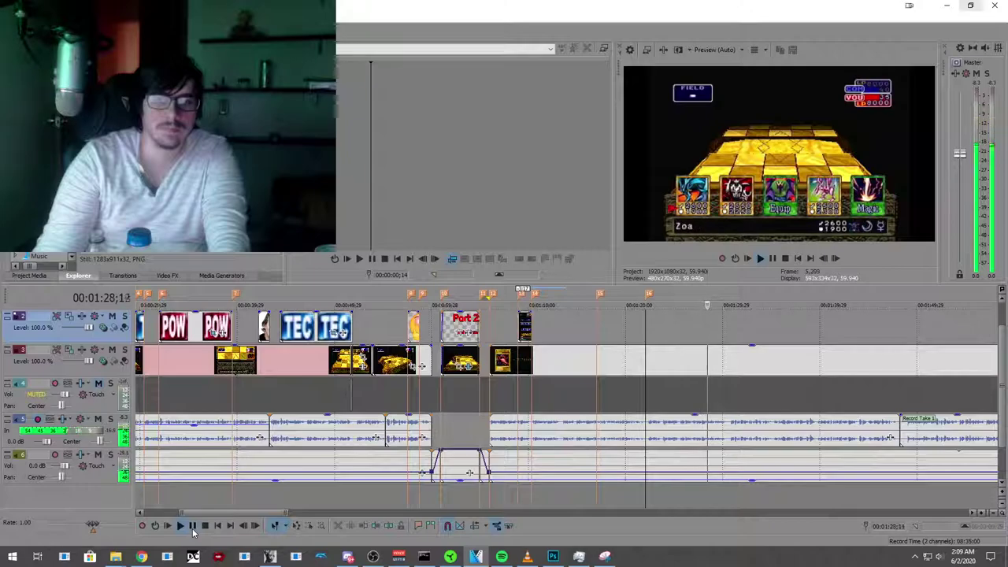
key(Return)
right_click(649, 294)
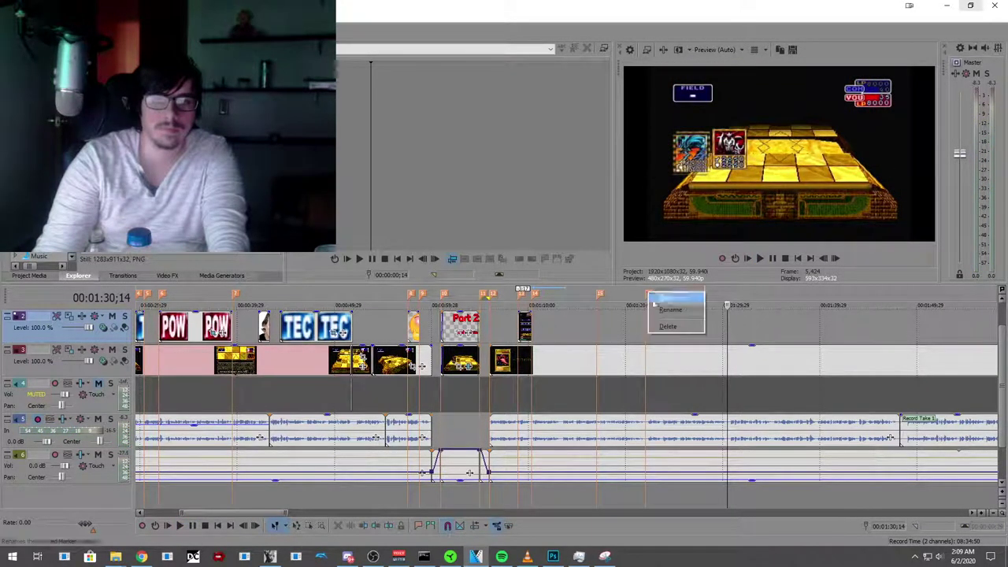
click(665, 326)
key(shift+End)
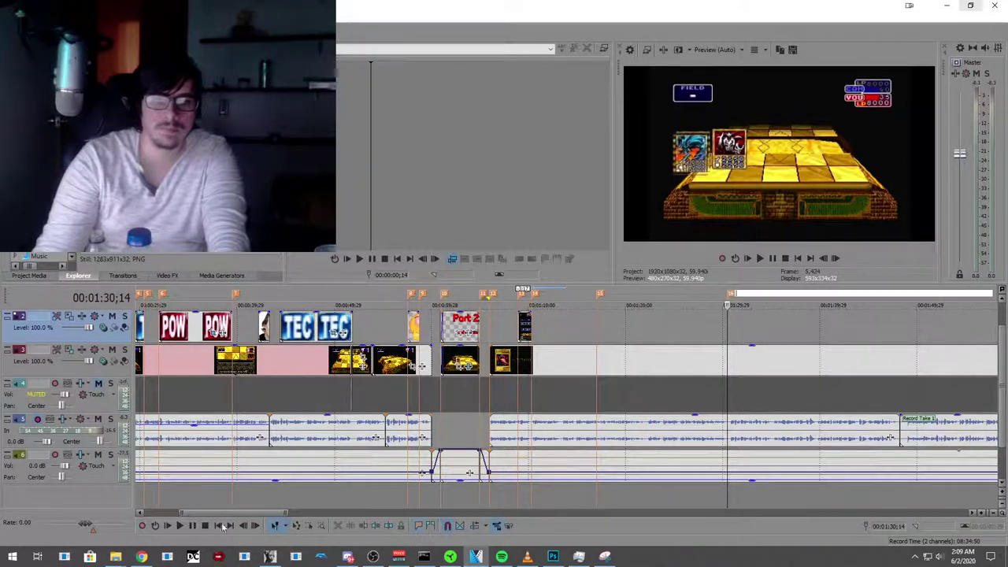
Step: Switch to Photoshop and hide the S-TEC/A-TEC, S-POW/A-POW and B/C/D-POW/TEC text layers, leaving only the list headings shown
mouse_move(552, 559)
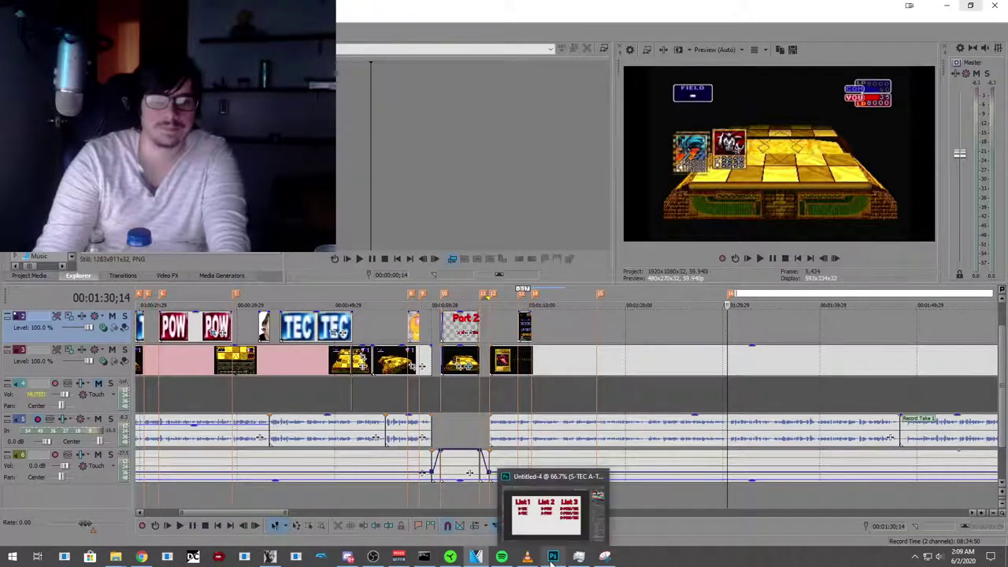
click(546, 504)
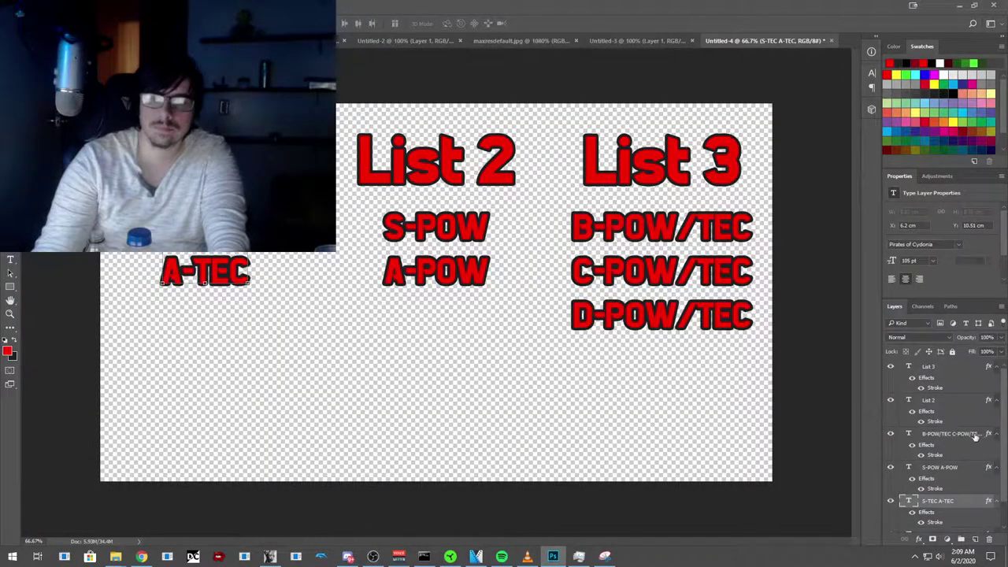
scroll(949, 467, down, 1)
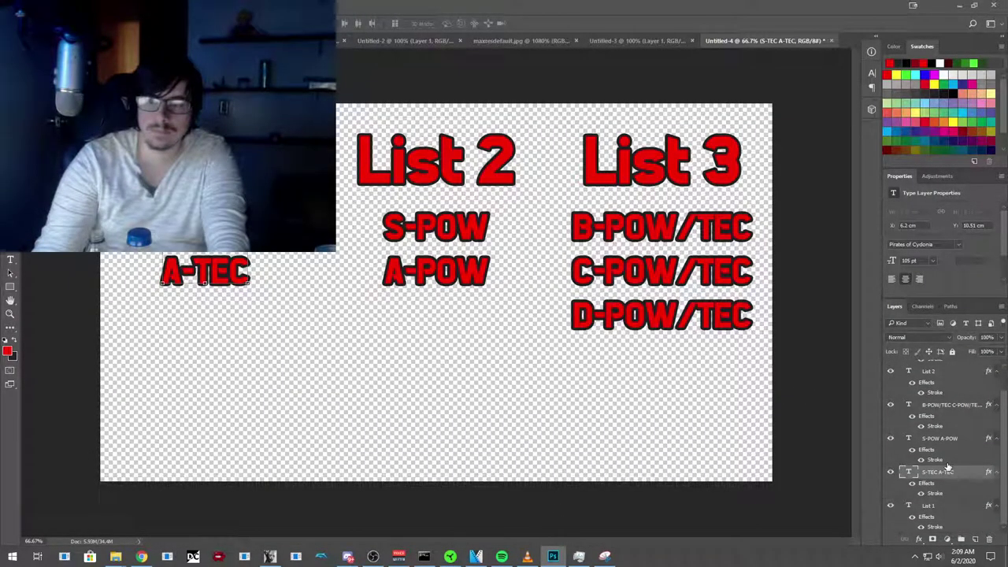
click(891, 472)
click(891, 439)
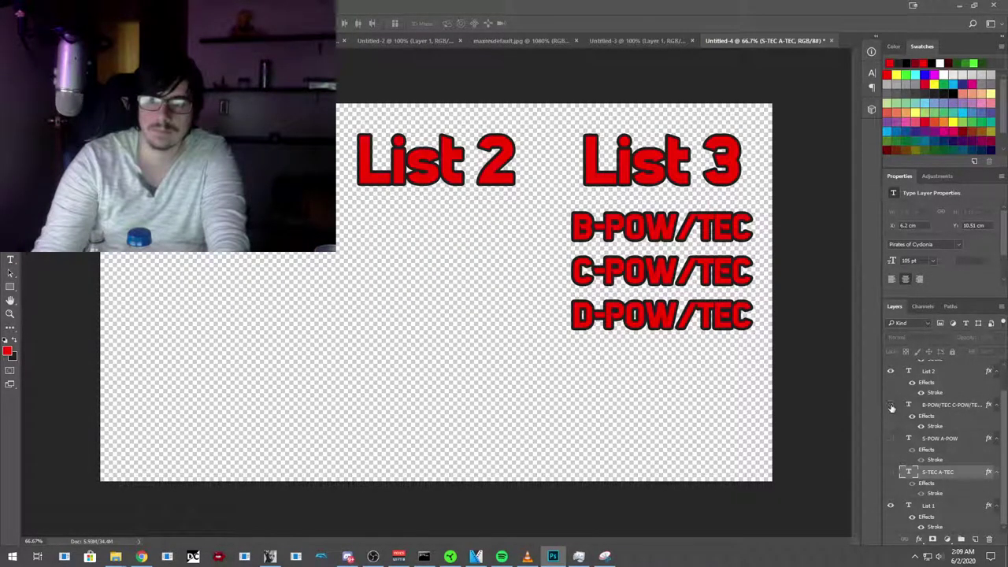
click(890, 405)
Step: Save the headings-only graphic as a PNG named List1 with smallest/slow compression
key(alt+f)
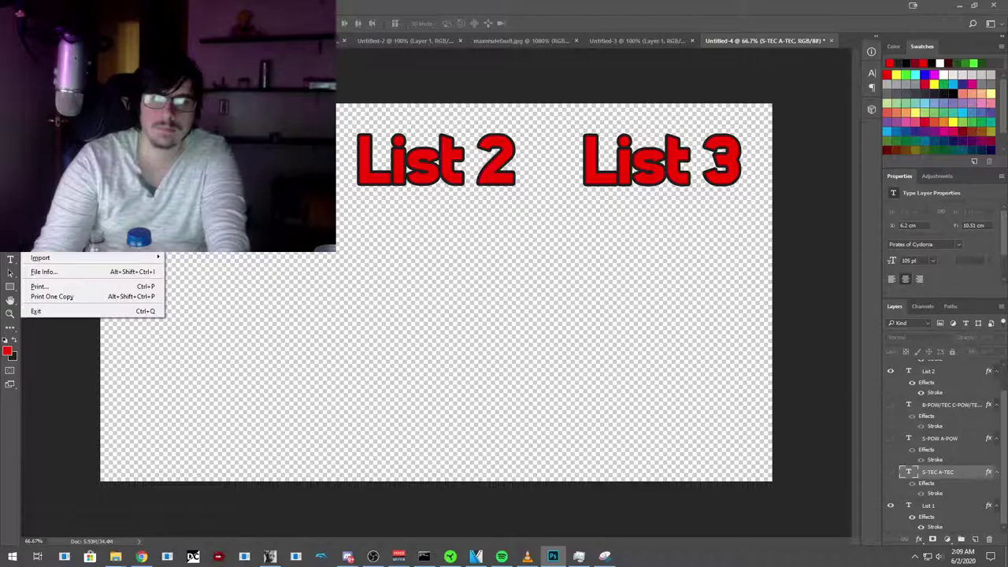
key(Escape)
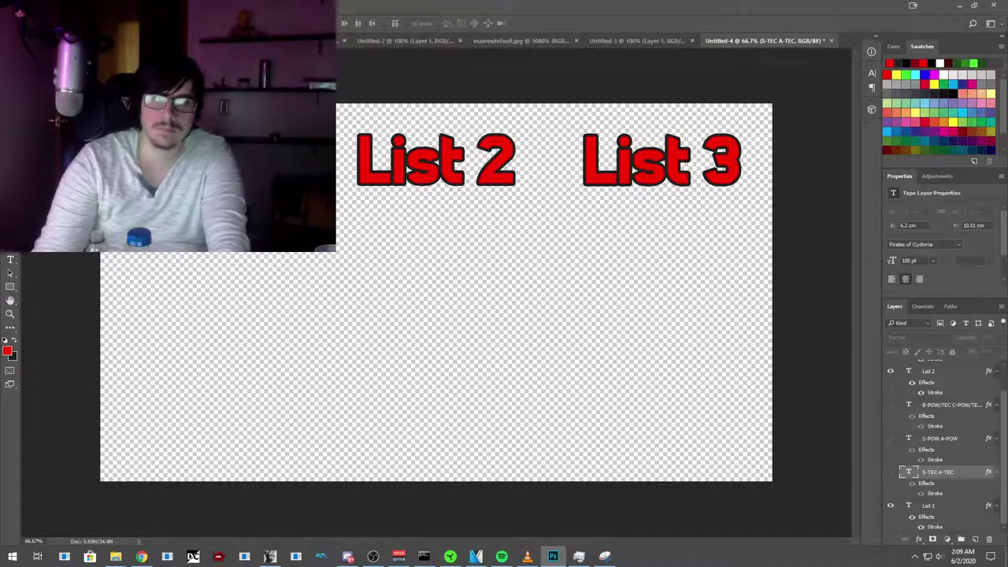
key(ctrl+shift+s)
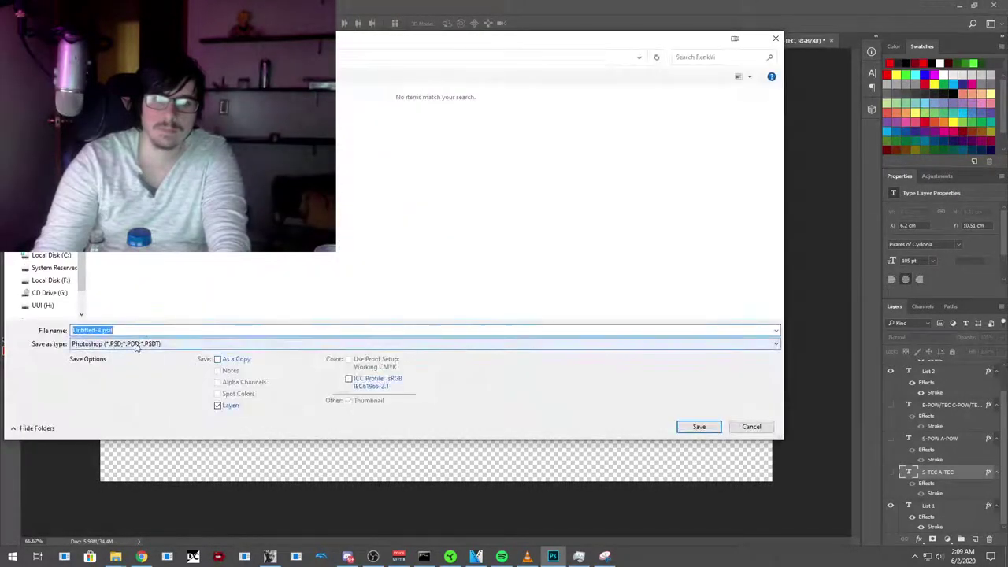
click(157, 343)
click(110, 489)
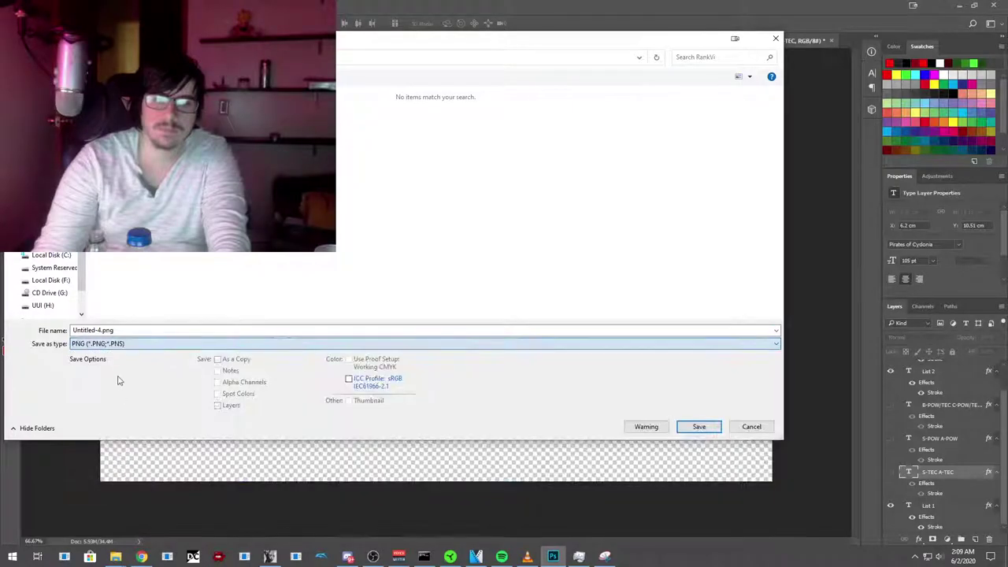
click(118, 332)
text(List1)
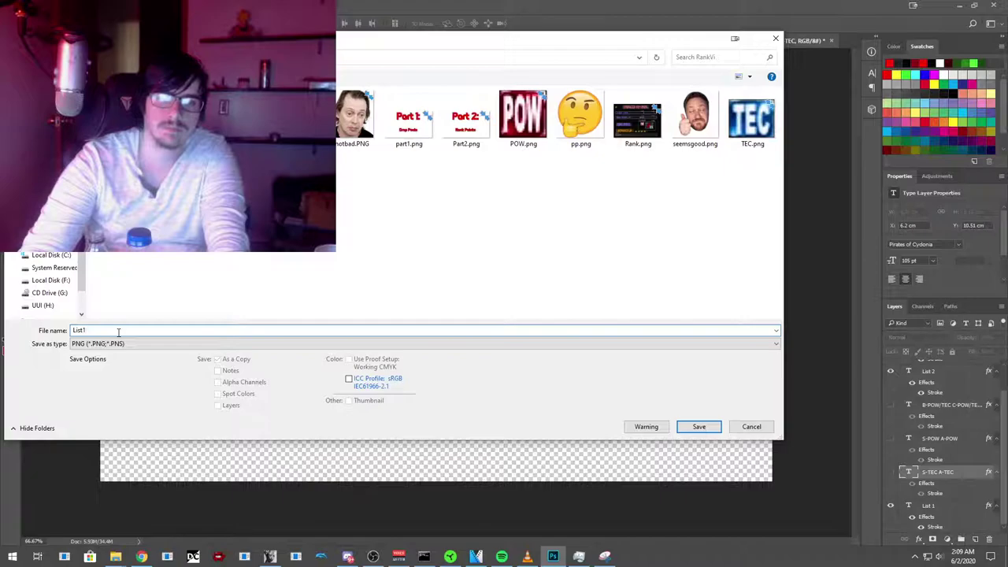
key(Return)
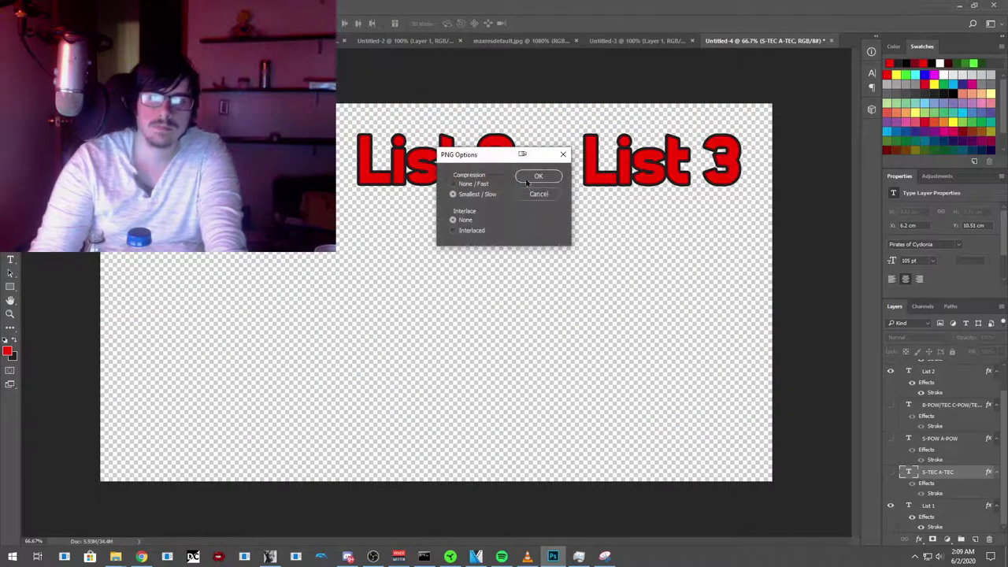
click(530, 177)
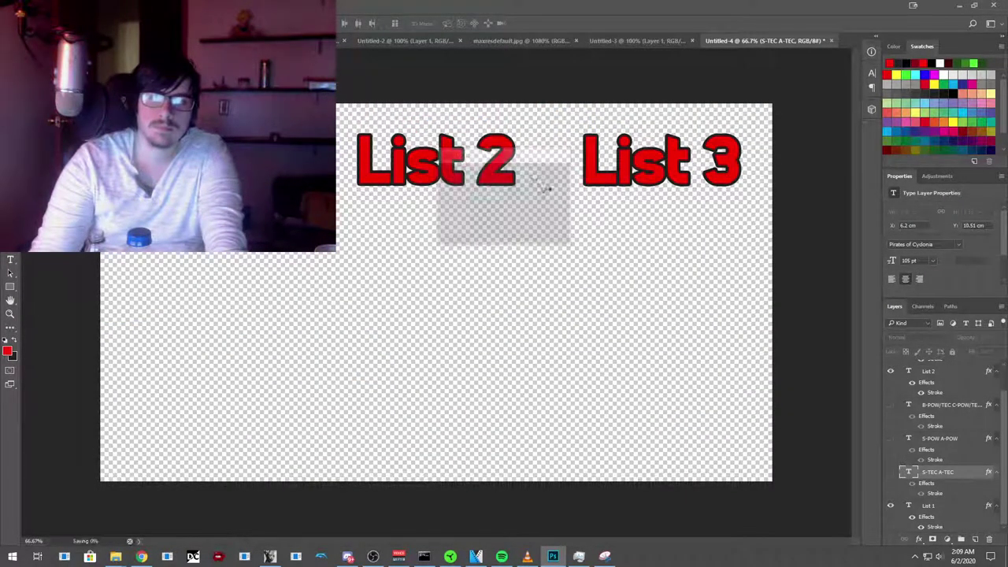
Step: Show the S-TEC and A-TEC text layer again and save this version as a PNG named List2
click(891, 473)
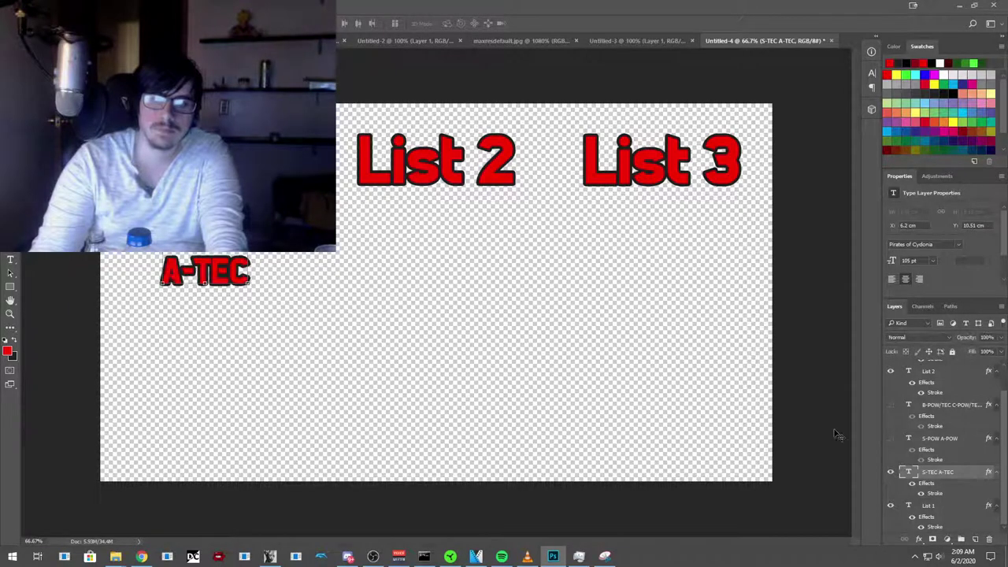
key(alt+f)
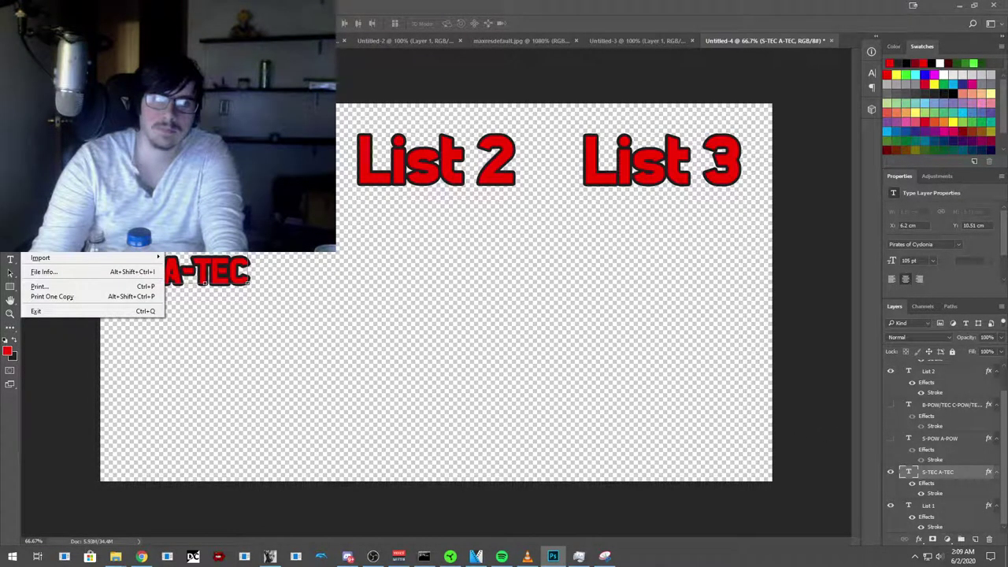
key(Escape)
key(ctrl+shift+s)
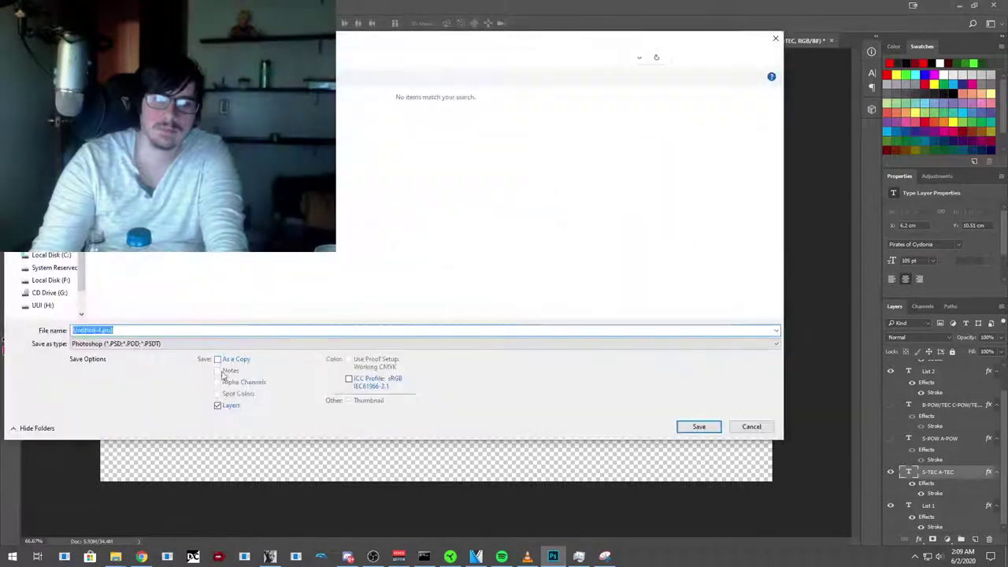
click(145, 344)
click(147, 488)
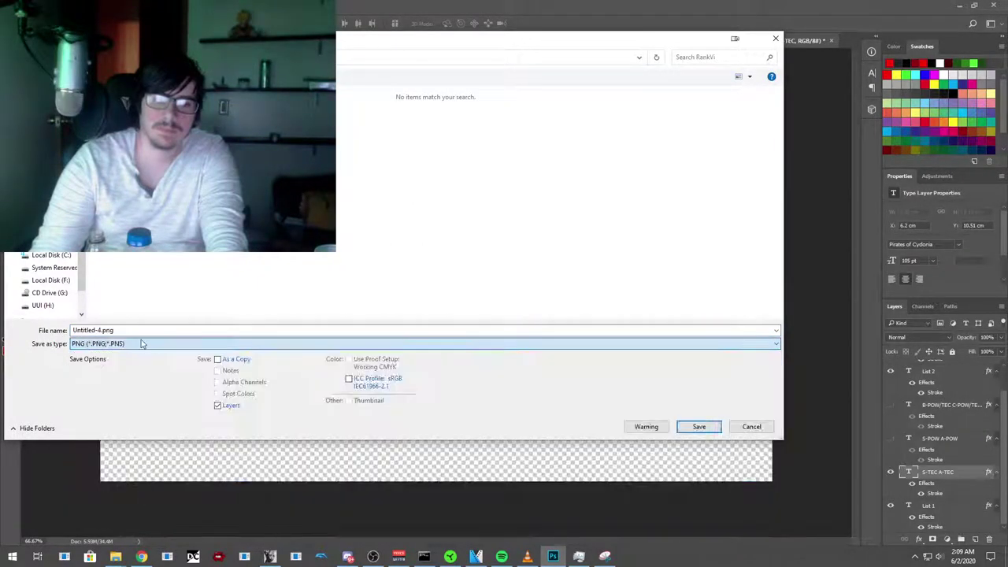
text(List2)
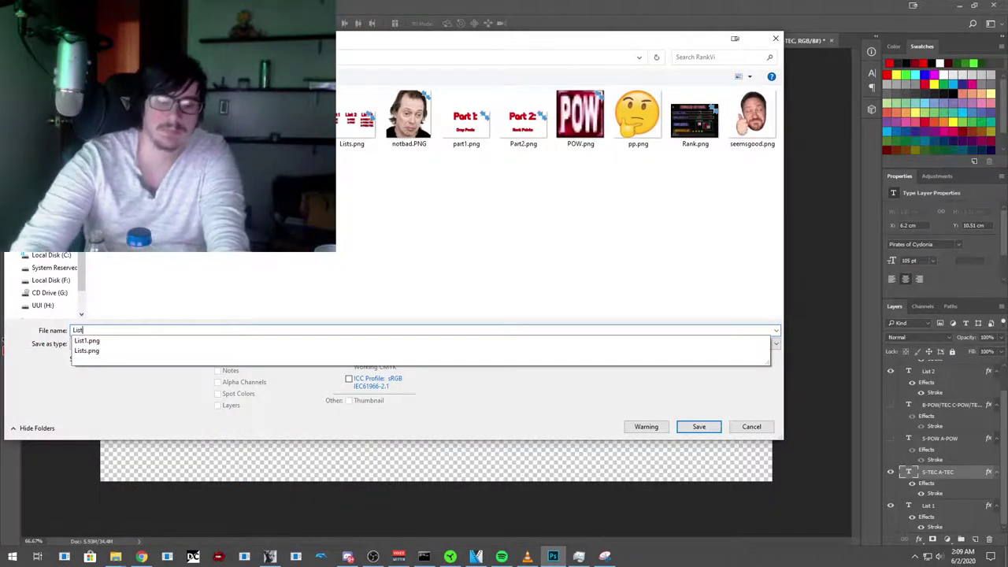
click(697, 427)
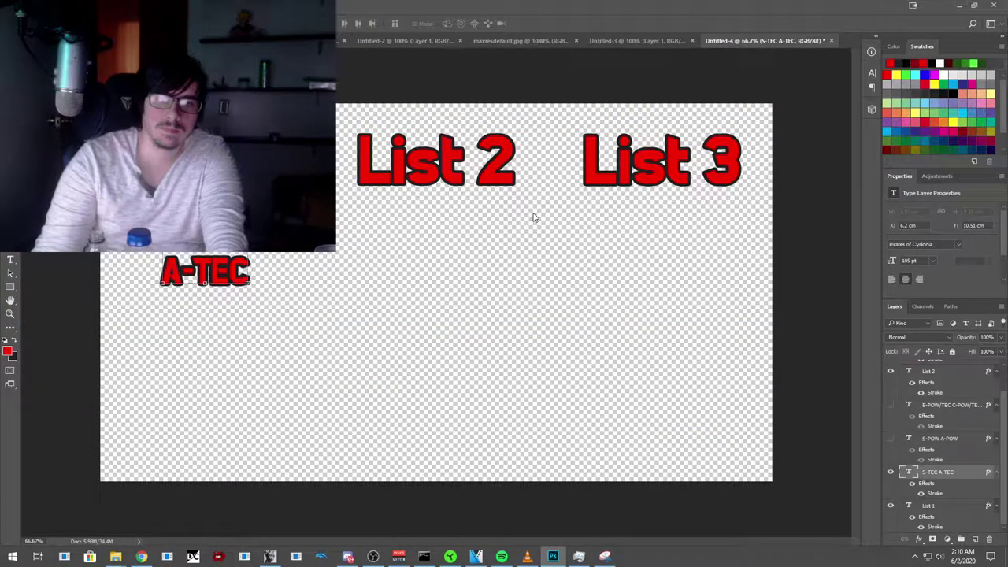
click(535, 176)
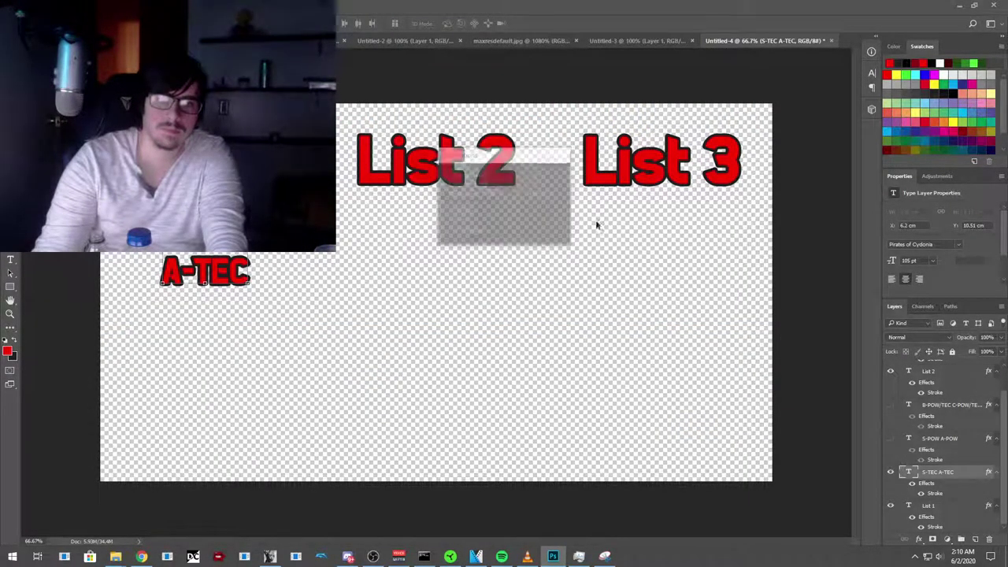
Step: Show the S-POW and A-POW text layer again and save this version as a PNG named List3
click(891, 440)
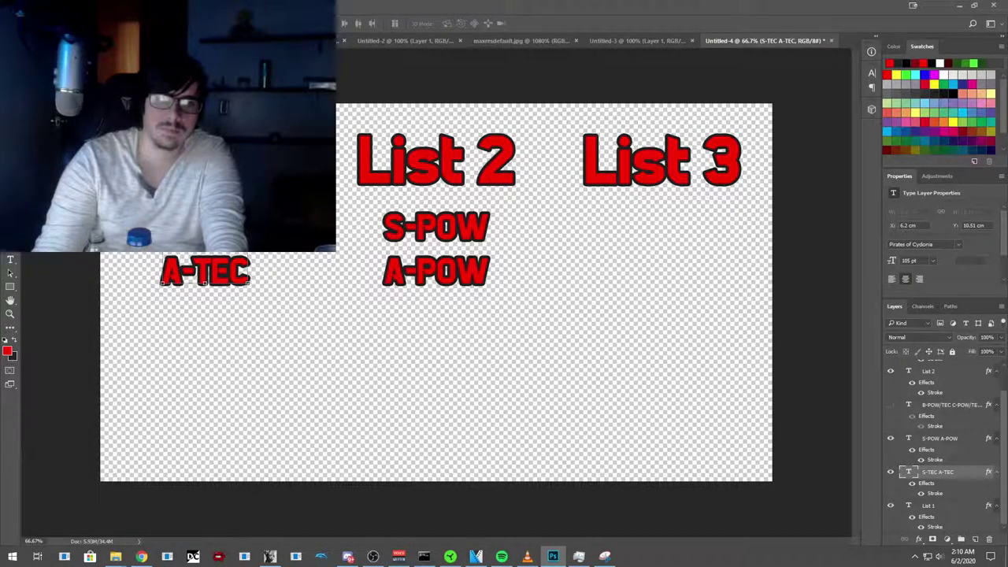
key(alt+f)
key(Escape)
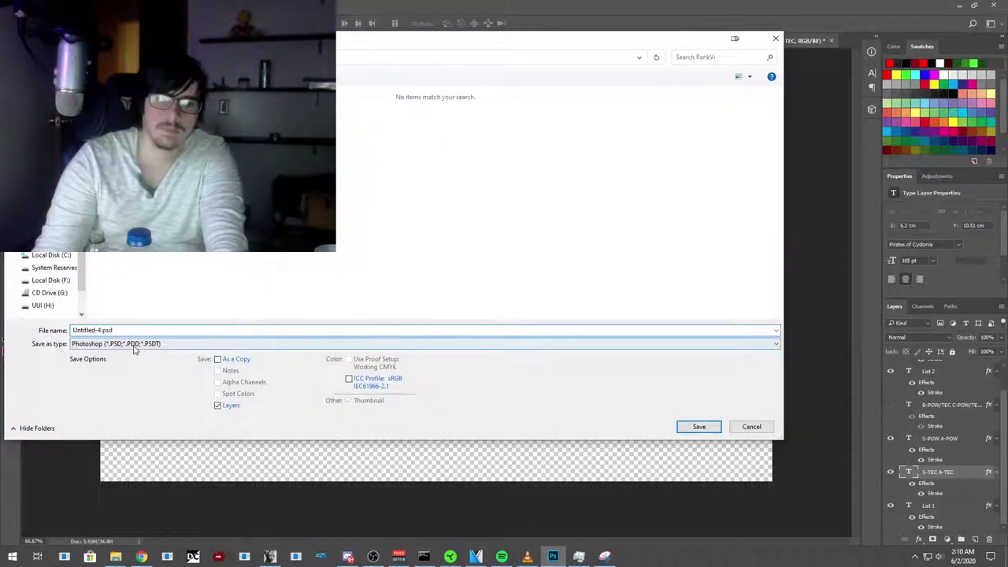
click(132, 344)
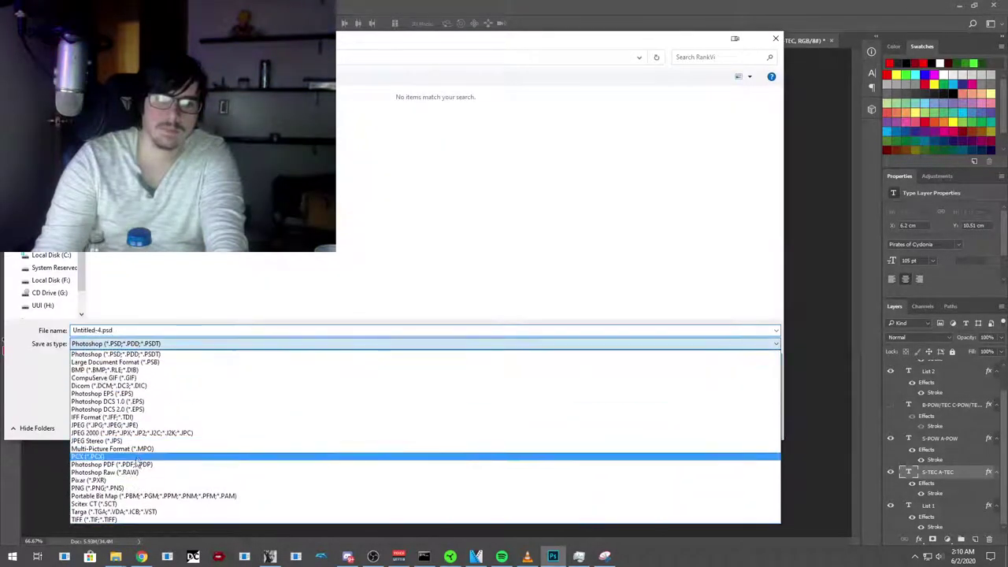
click(126, 488)
double_click(124, 330)
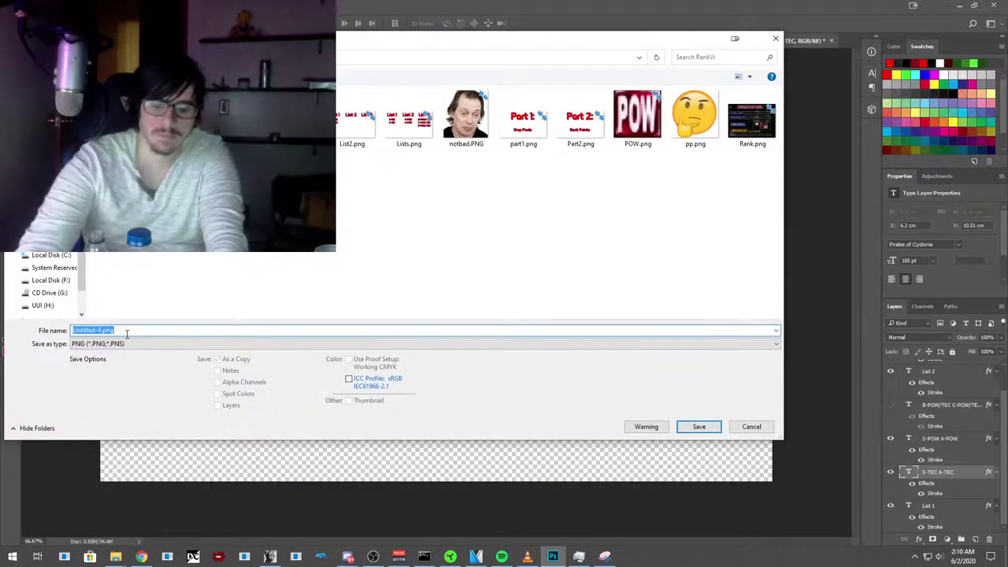
text(List)
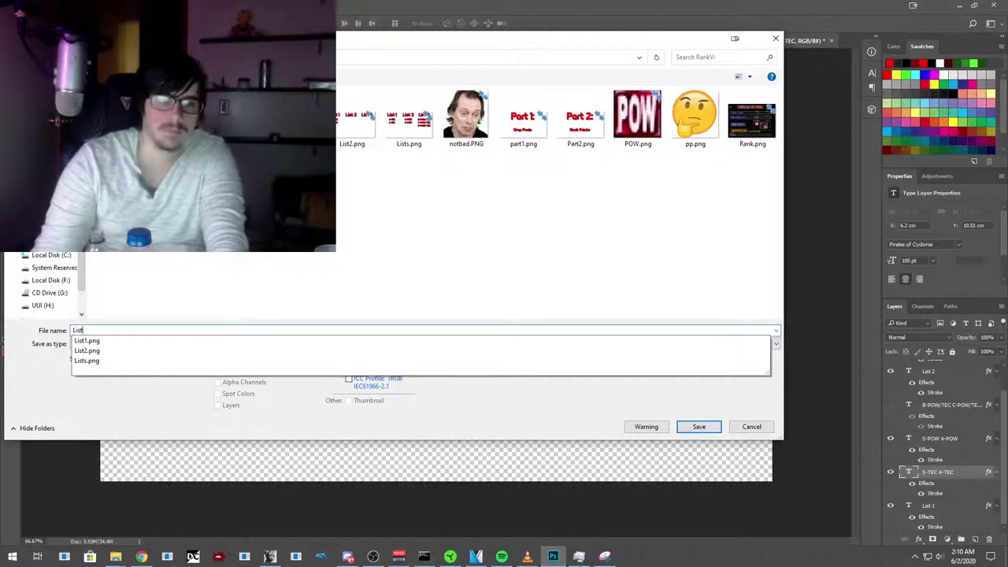
text(3)
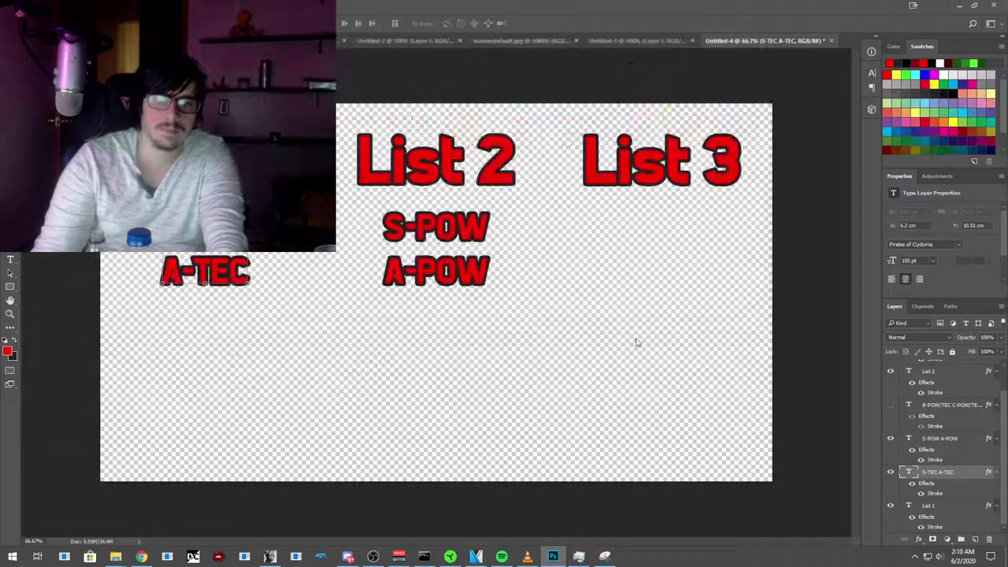
click(533, 180)
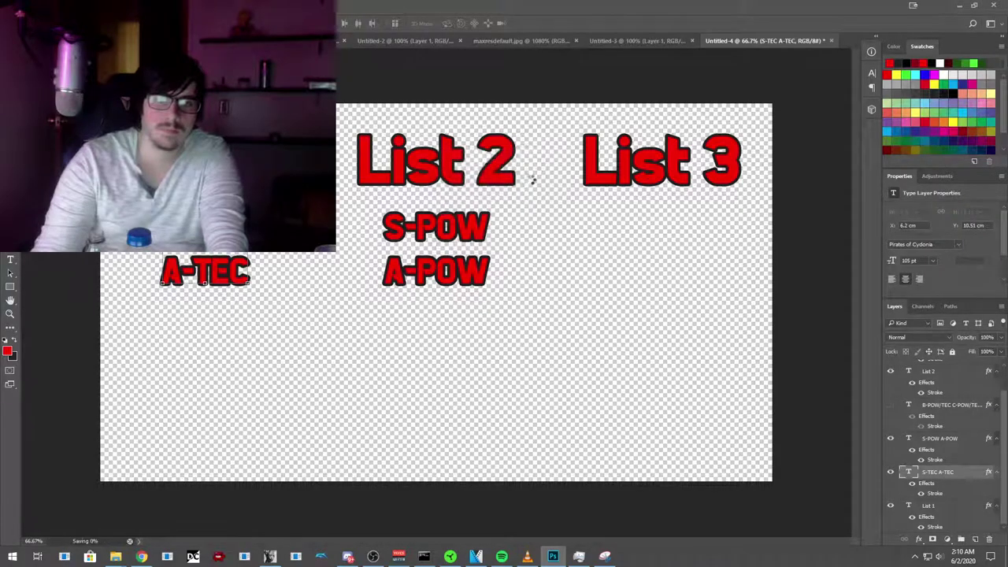
Step: Show the B/C/D-POW/TEC text layer, set the save format to PNG and delete the existing Lists.png file
click(890, 404)
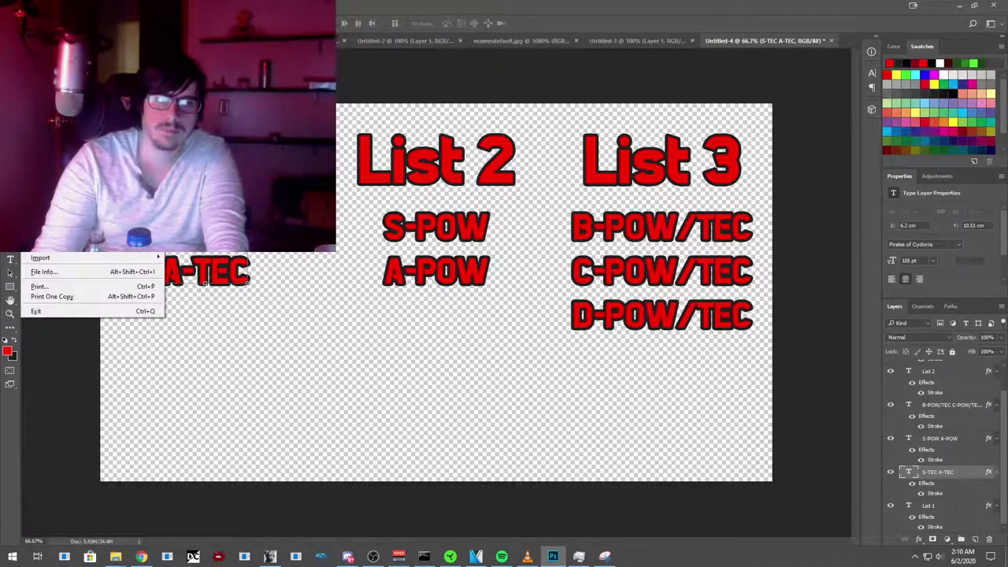
key(ctrl+shift+s)
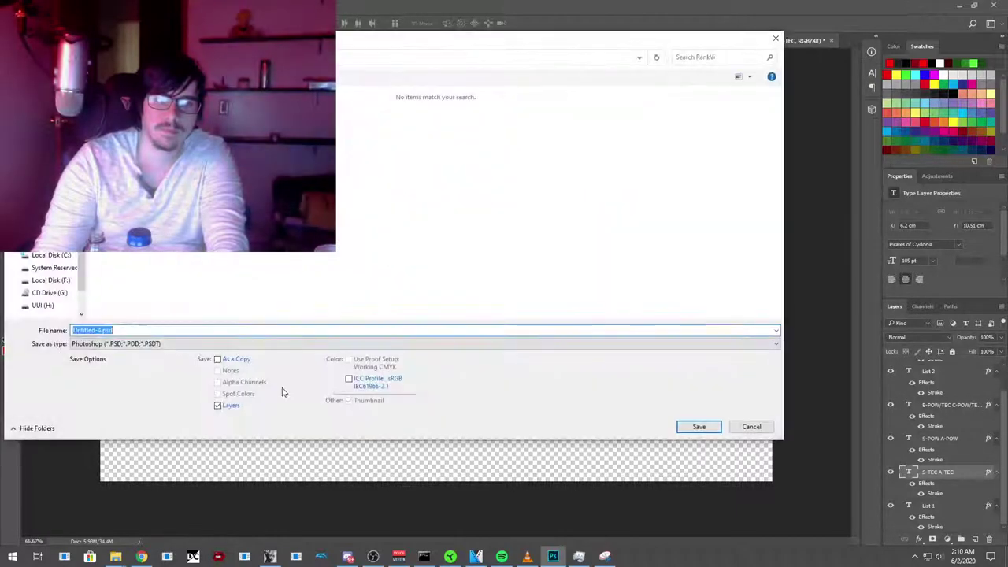
click(177, 344)
click(143, 483)
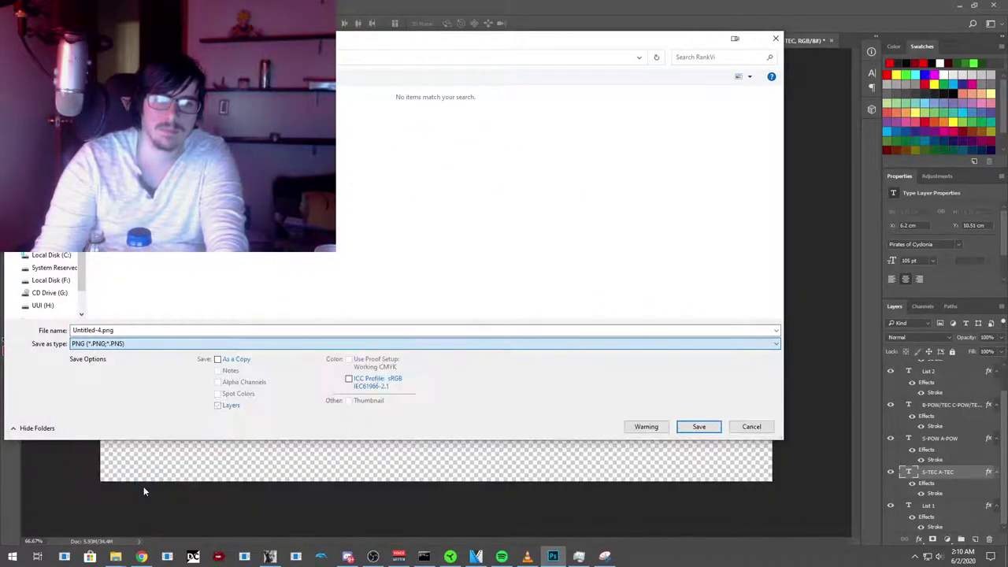
click(463, 124)
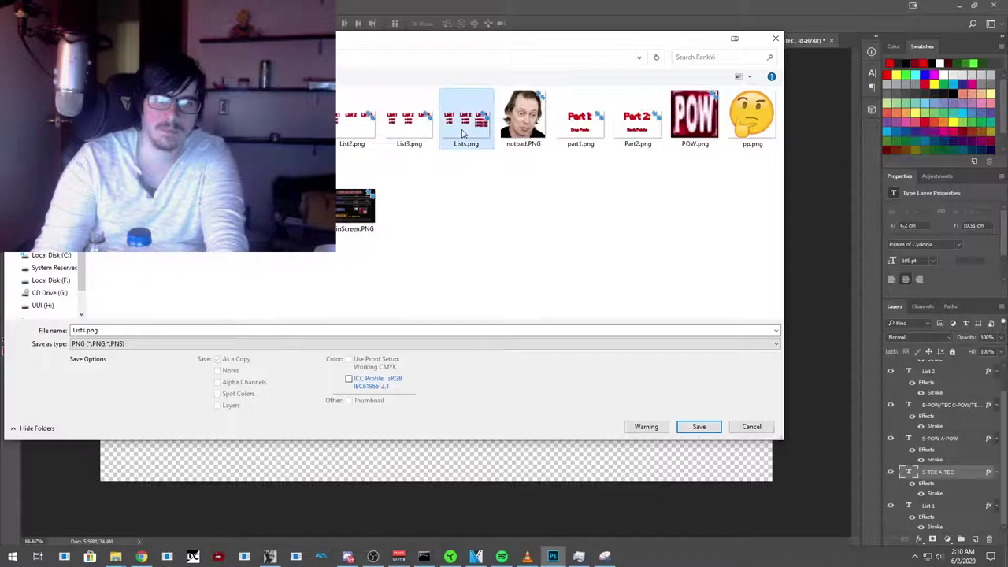
right_click(463, 131)
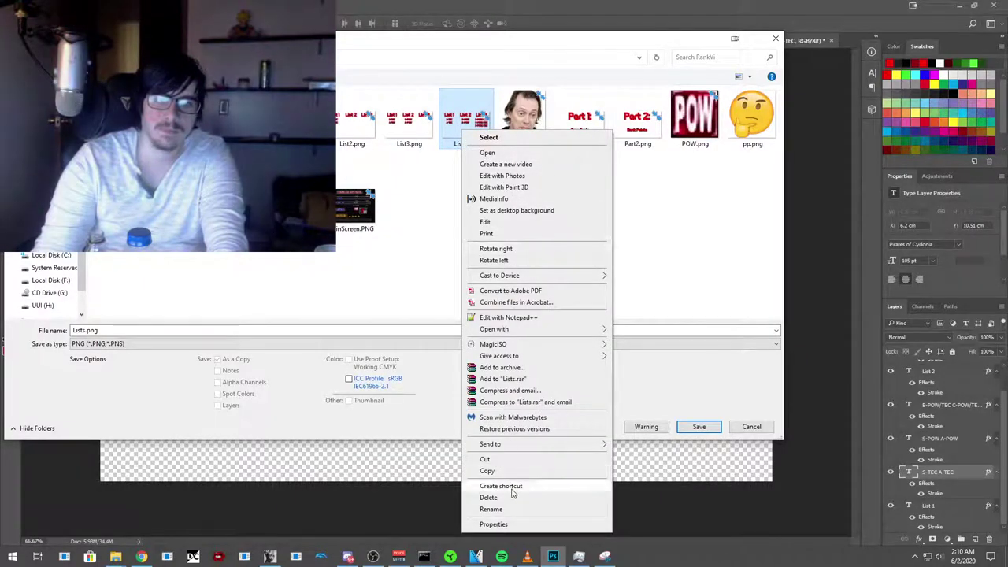
key(Escape)
Step: Save the complete lists graphic as List4 with smallest/slow compression
click(221, 333)
double_click(221, 333)
text(List)
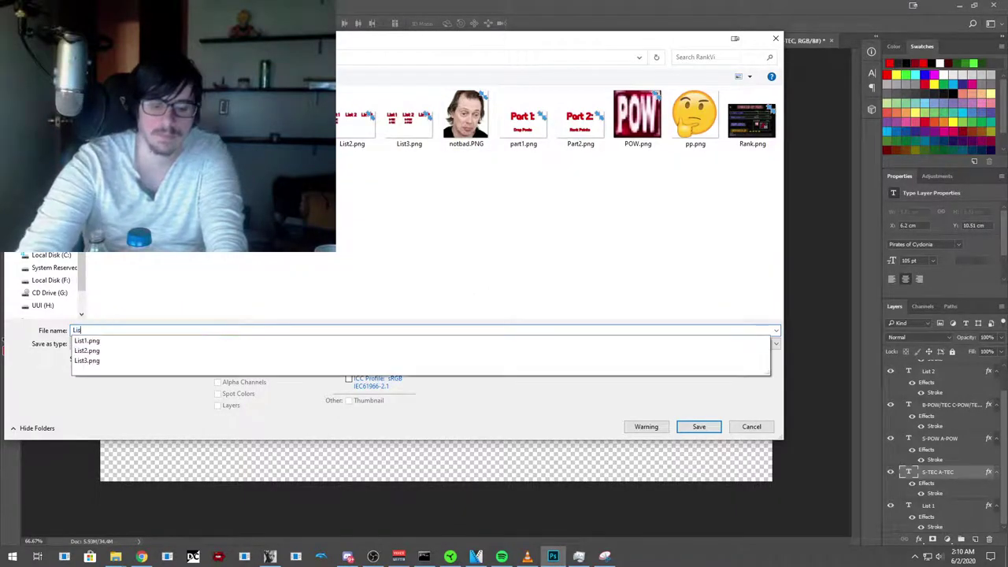
text(4)
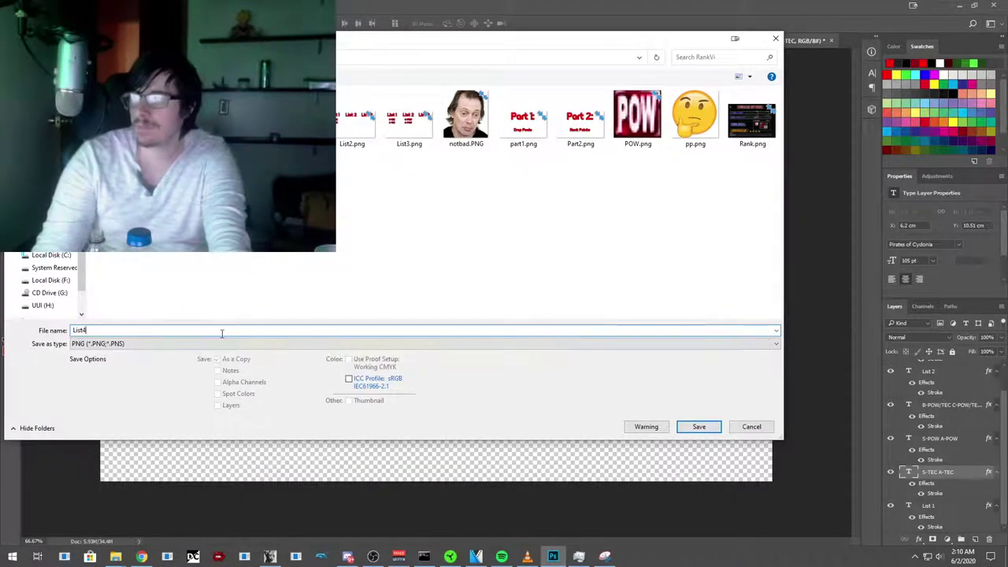
click(686, 427)
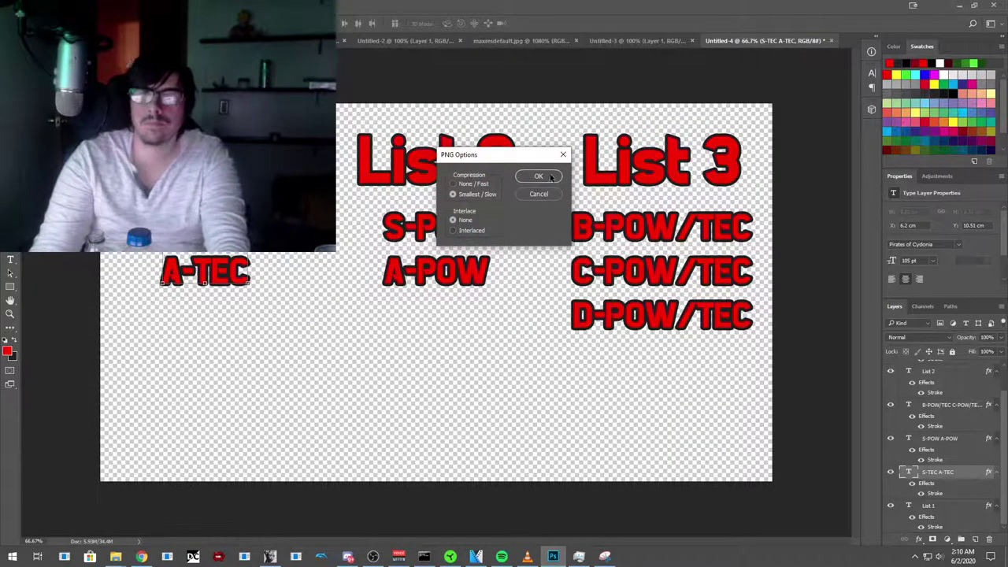
click(538, 176)
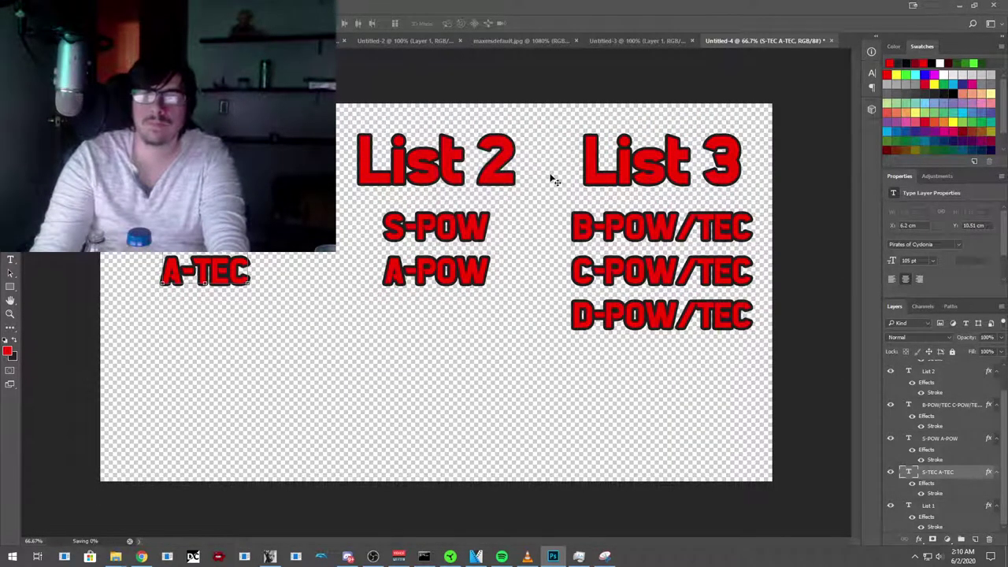
Step: Switch to Vegas Pro and place the List1 overlay on the image track from marker 15 to marker 16
click(961, 6)
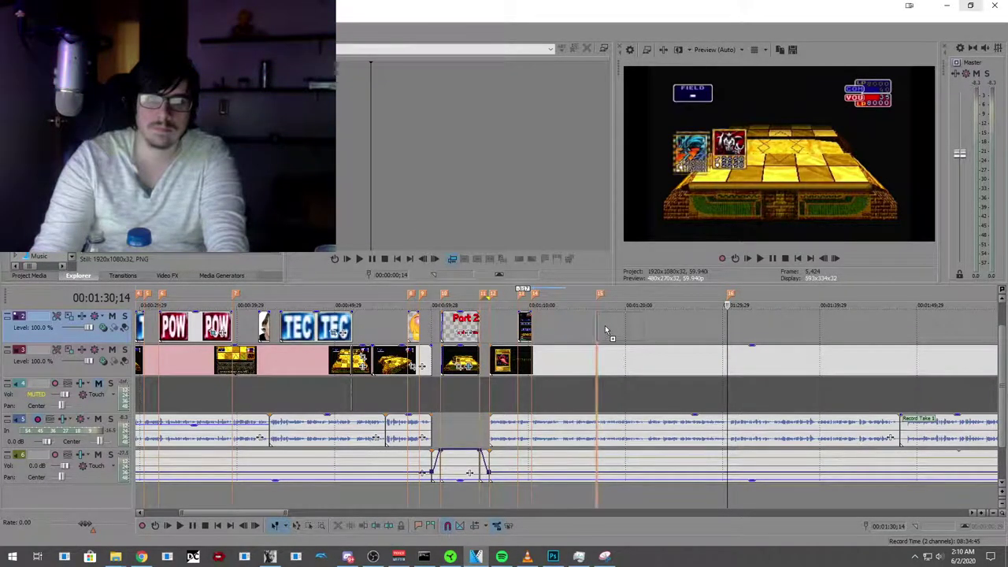
drag(605, 329, 726, 331)
click(779, 336)
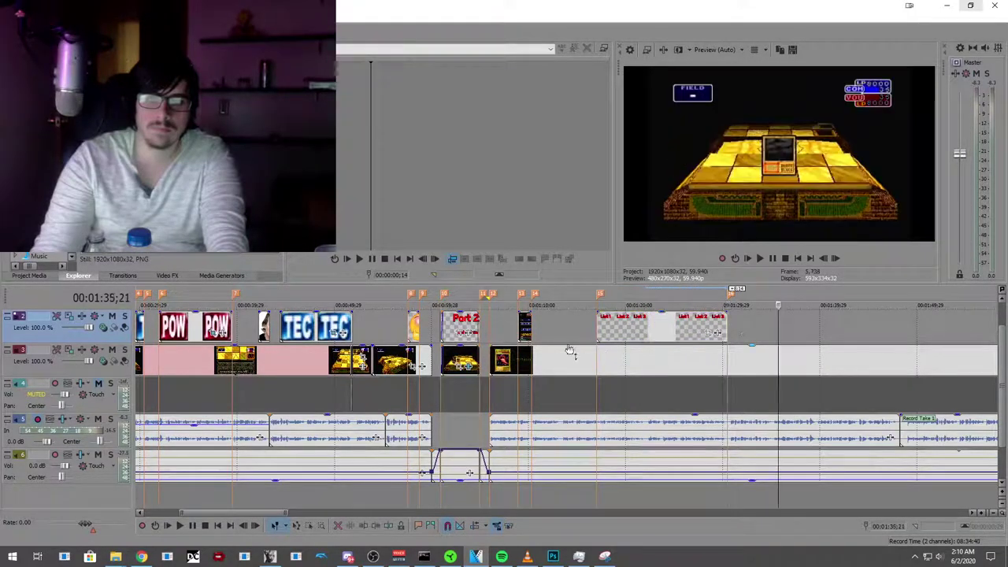
Step: Play through the narration around marker 16 and extend the List1 overlay's end to 00:01:33;12
click(554, 334)
click(180, 527)
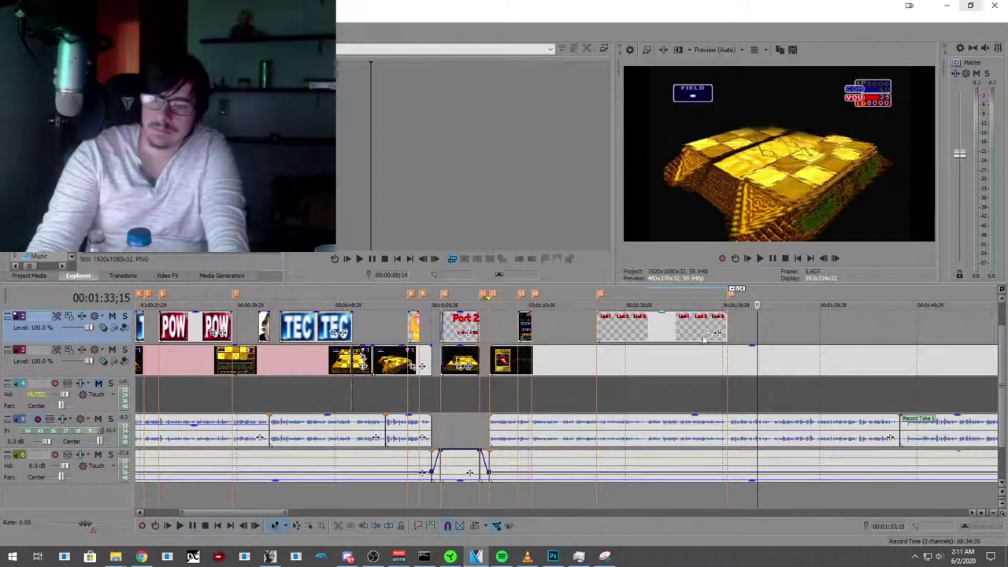
click(732, 329)
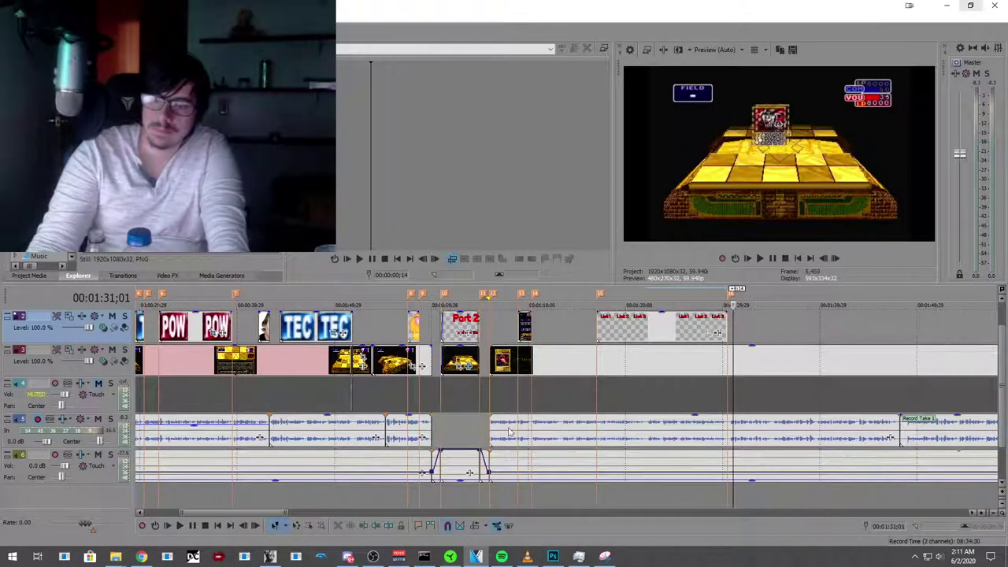
click(181, 526)
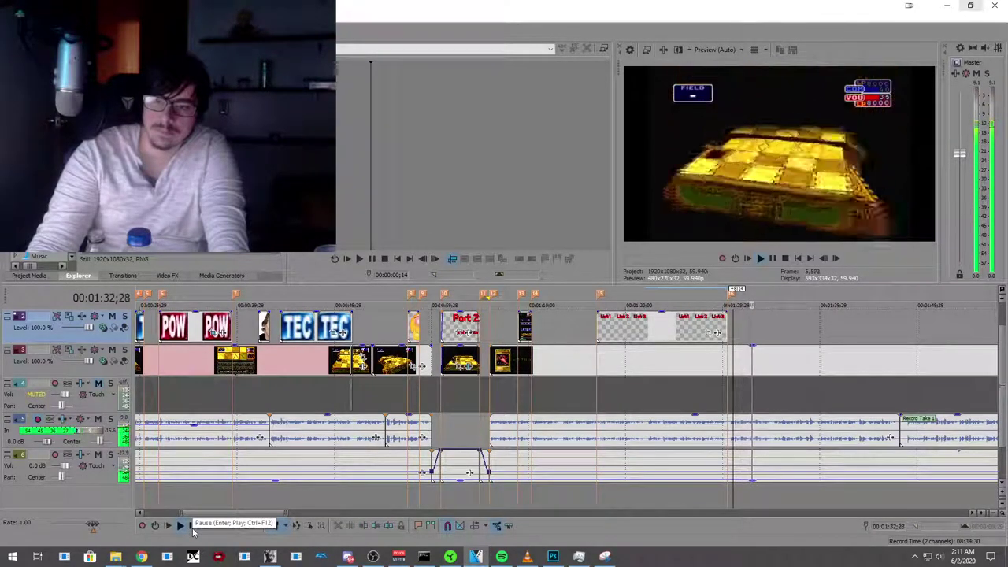
click(193, 528)
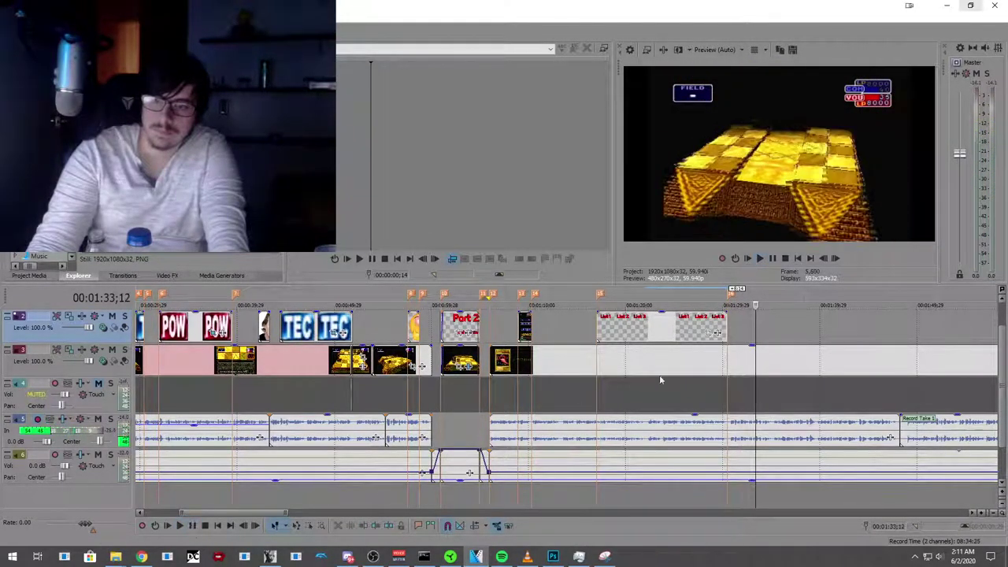
drag(728, 325, 744, 332)
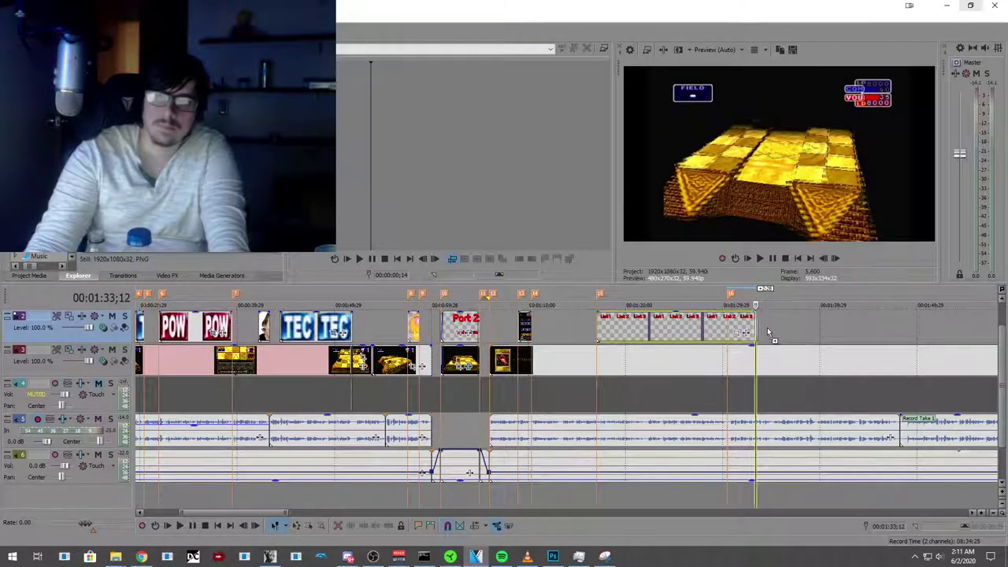
Step: Add the List2 overlay directly after List1 at 00:01:33;12, play the section and trim its end to 00:01:35;08
key(ctrl+v)
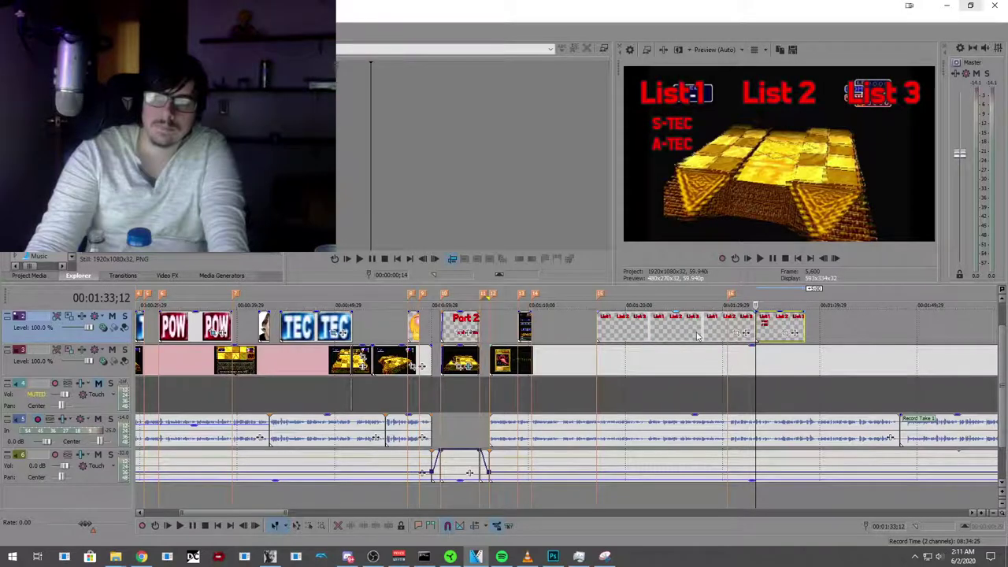
click(697, 336)
click(191, 526)
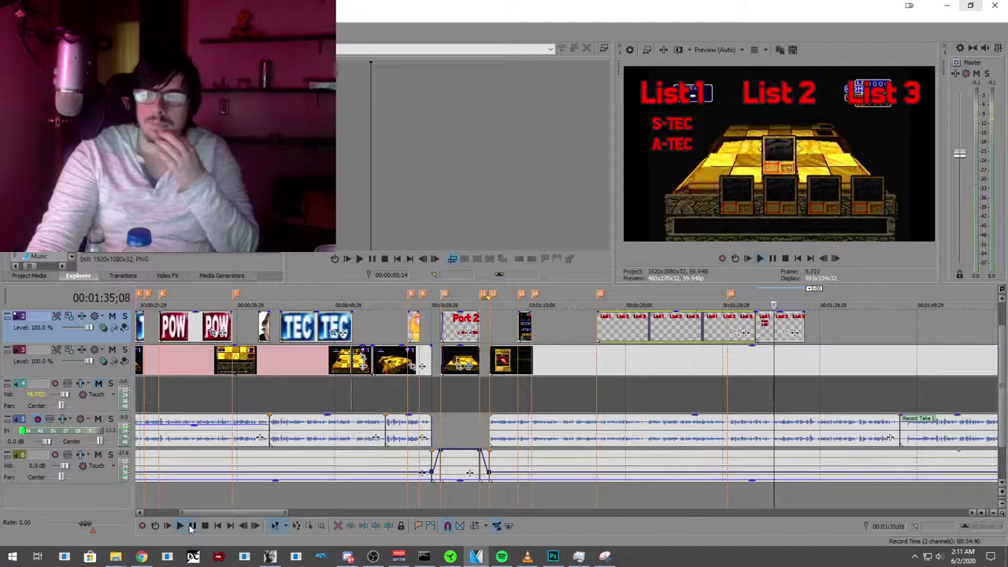
drag(805, 323, 776, 337)
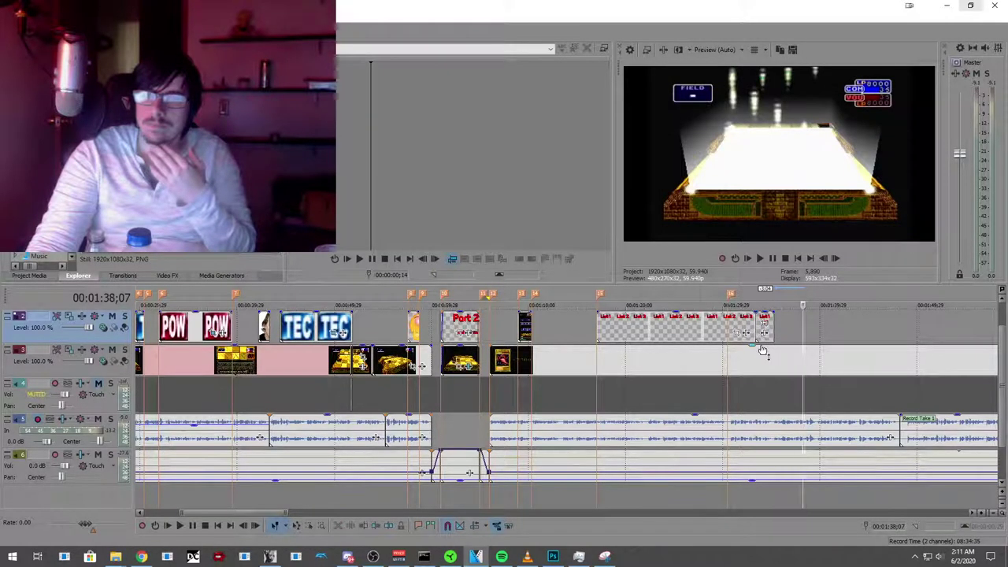
Step: Replay the narration over the List2 overlay and extend its end to 00:01:37;09
click(743, 327)
click(180, 525)
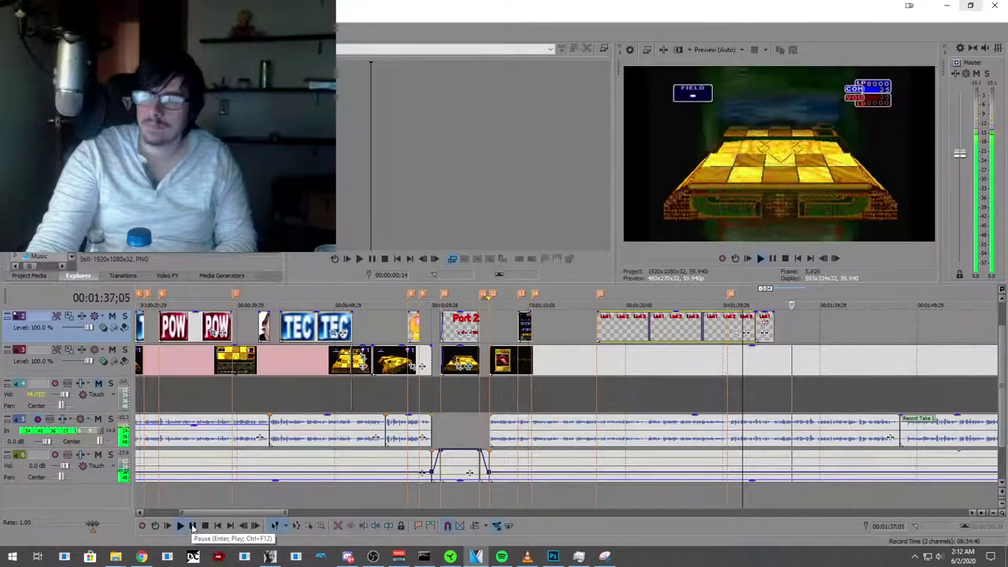
click(193, 525)
drag(771, 323, 793, 323)
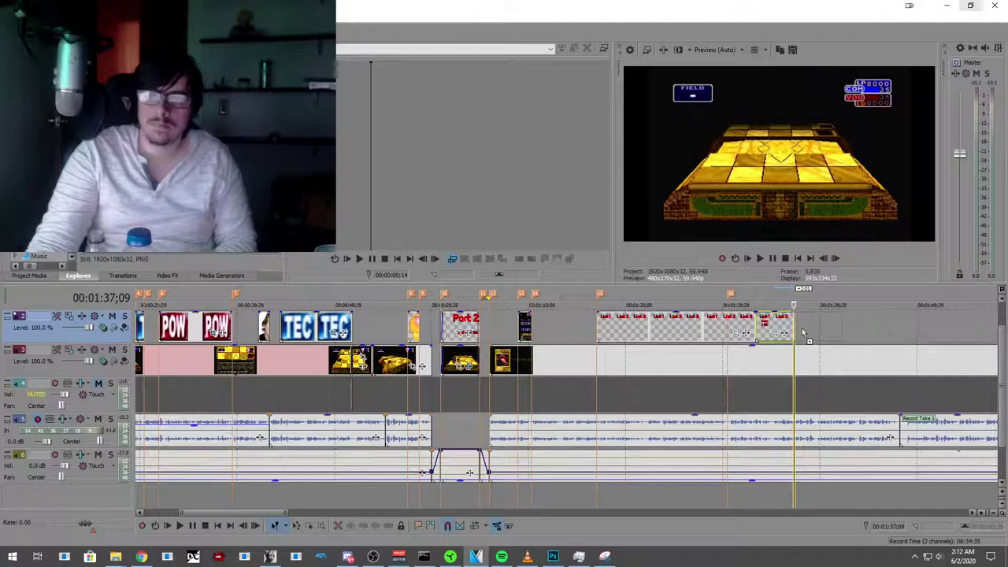
Step: Place the next two list overlay images end to end on the upper video track, extending the last one to the narration cut
key(ctrl+v)
click(186, 525)
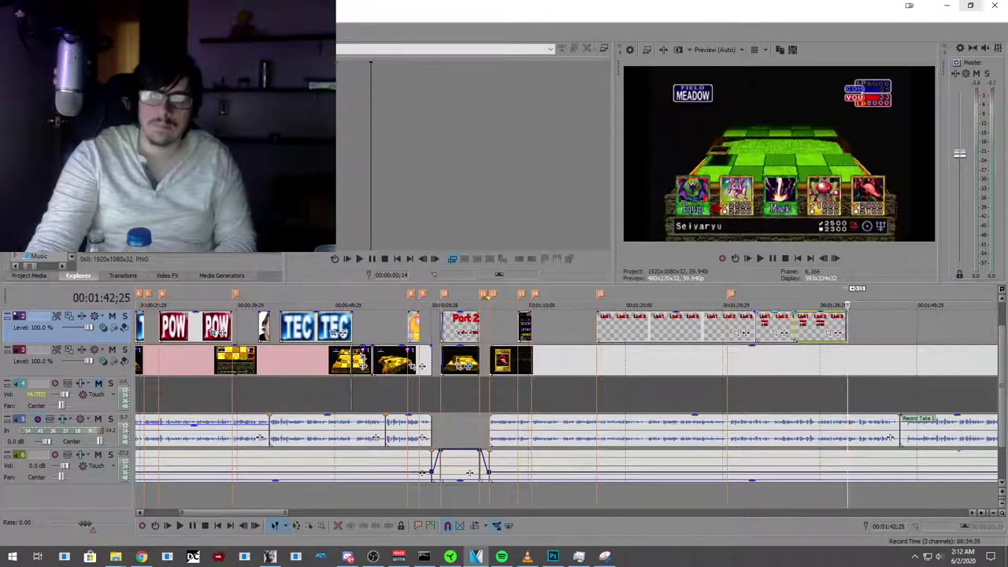
drag(856, 332, 859, 332)
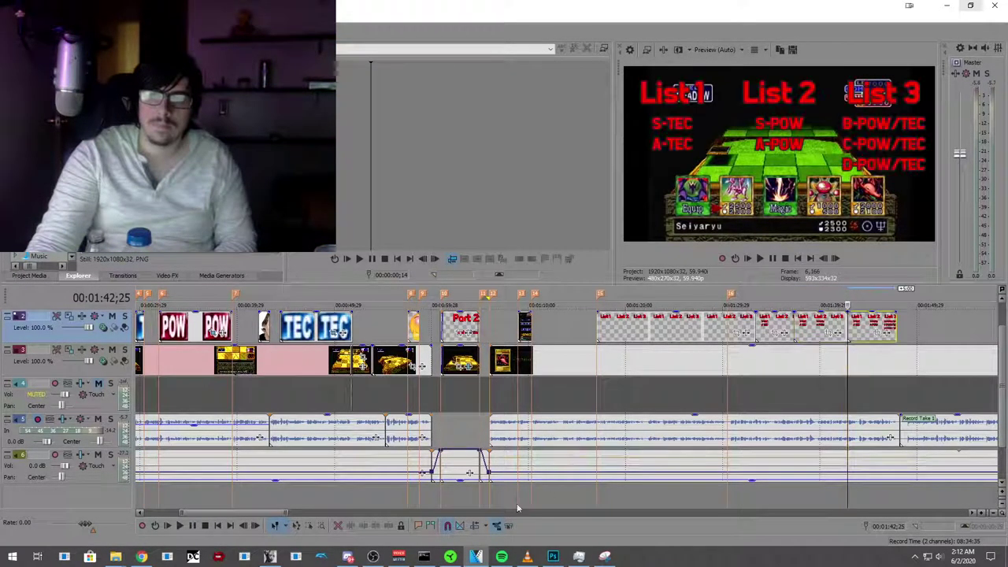
click(181, 526)
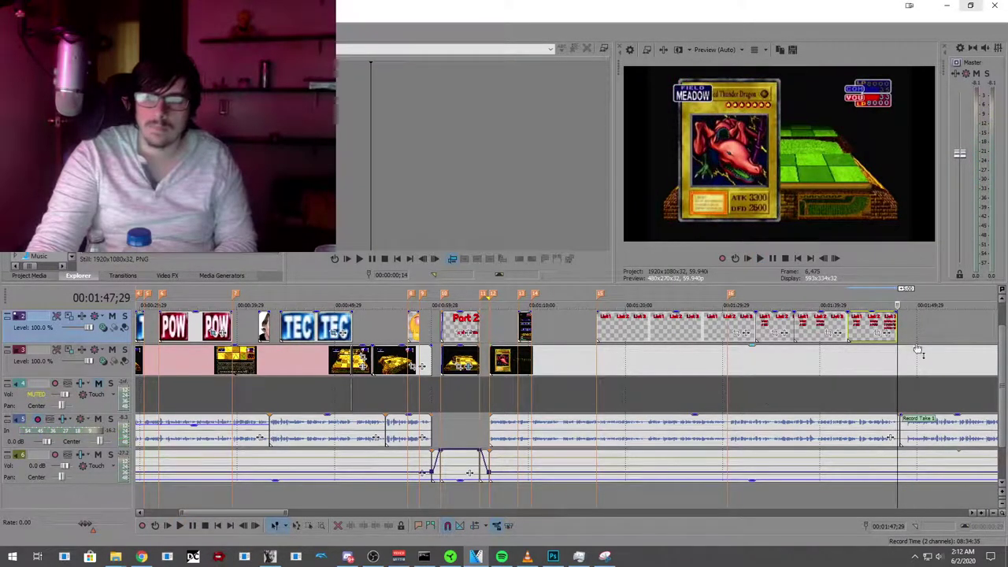
click(861, 337)
drag(889, 327, 900, 328)
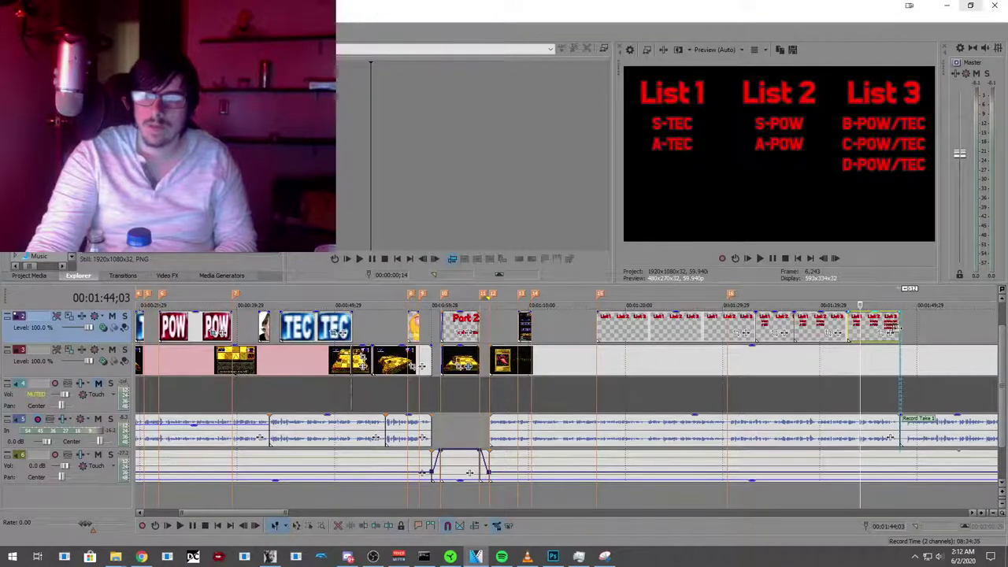
Step: Play the timeline from just before the first list overlay to past the end of the last one
click(579, 334)
click(179, 526)
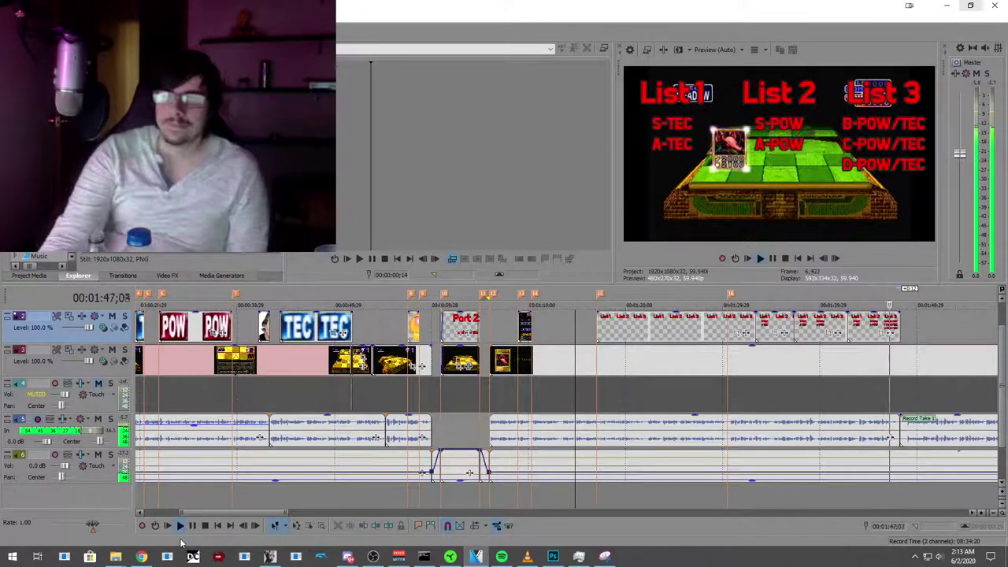
click(192, 526)
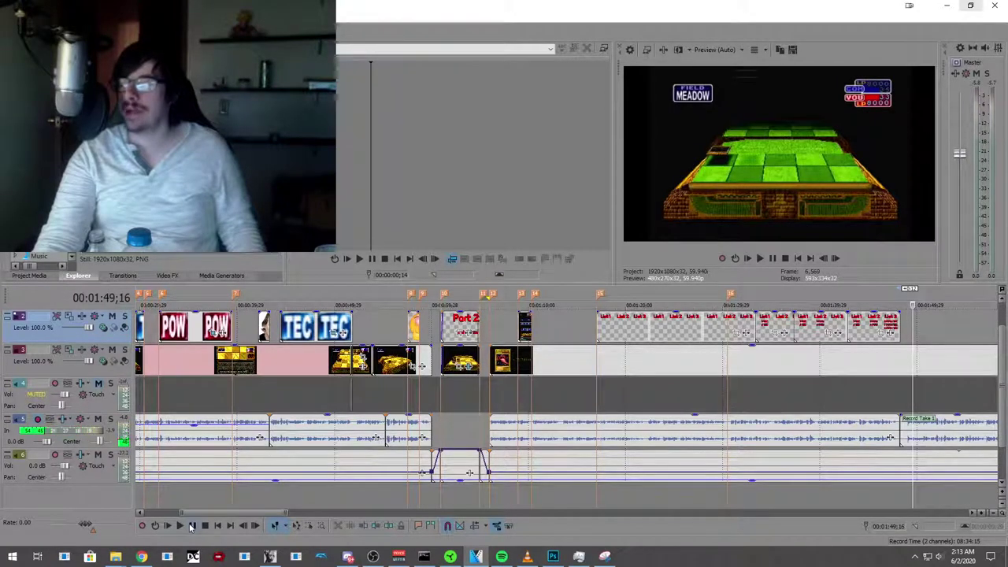
Step: Switch to Photoshop, toggle the visibility of the S-TEC A-TEC text layer off and on, and return to VEGAS Pro
click(564, 557)
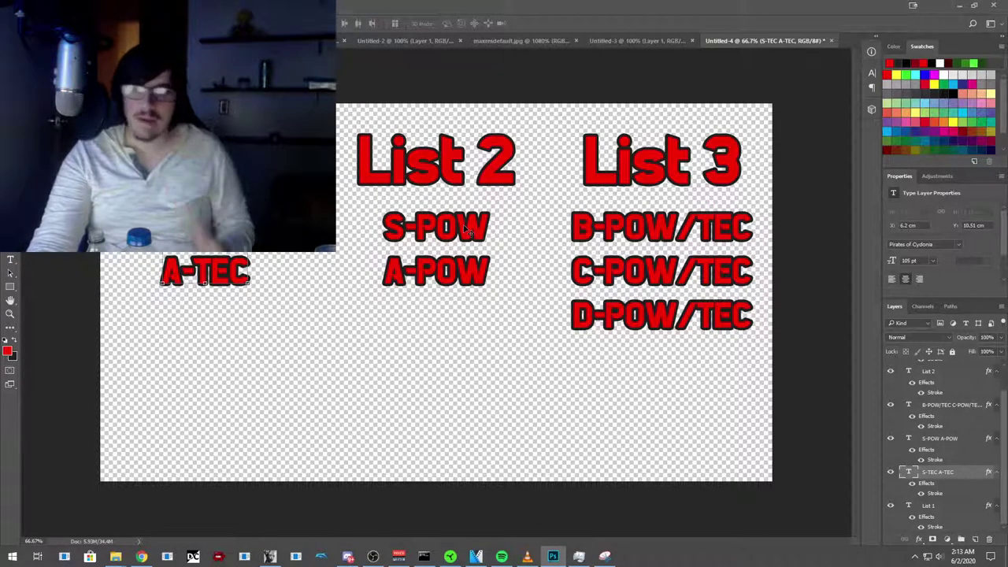
click(892, 474)
click(891, 474)
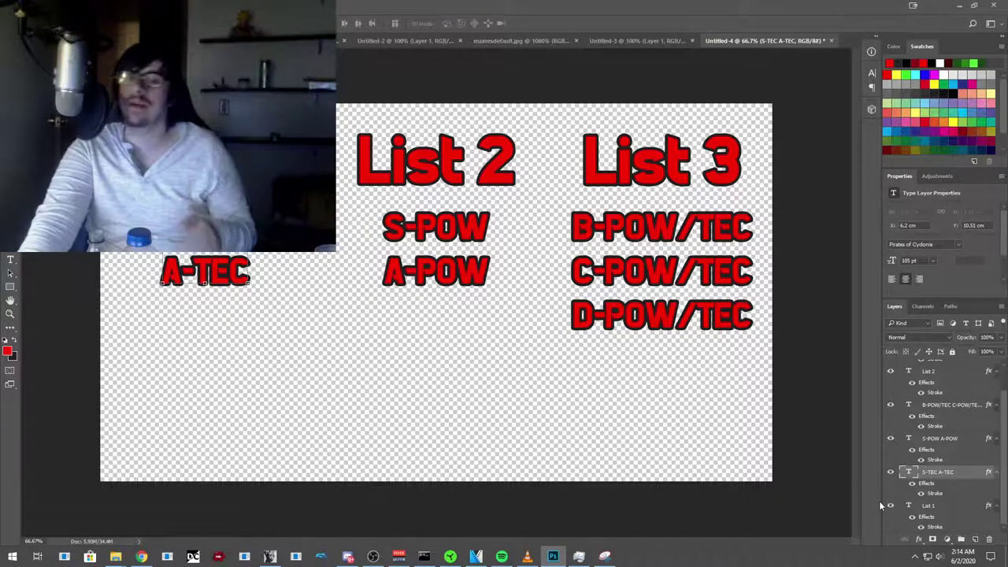
click(961, 5)
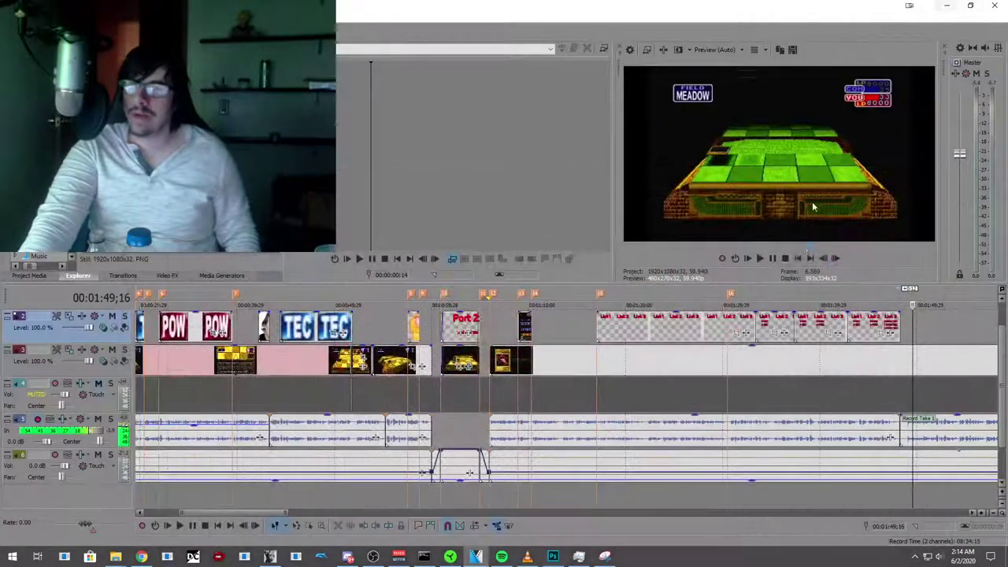
Step: Review the list overlays against the narration again, playing on from 1:45;14 past the last overlay
click(579, 335)
key(space)
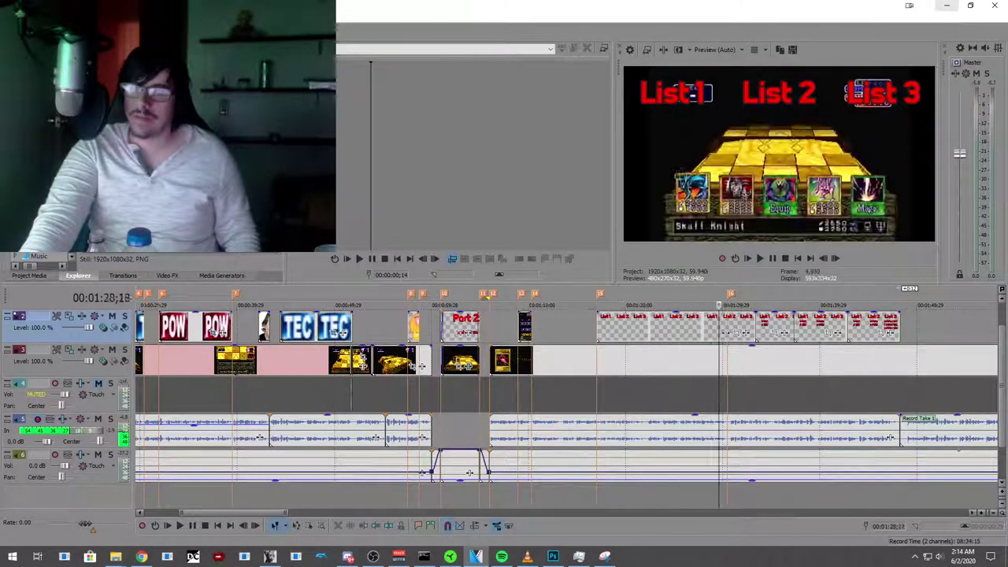
key(space)
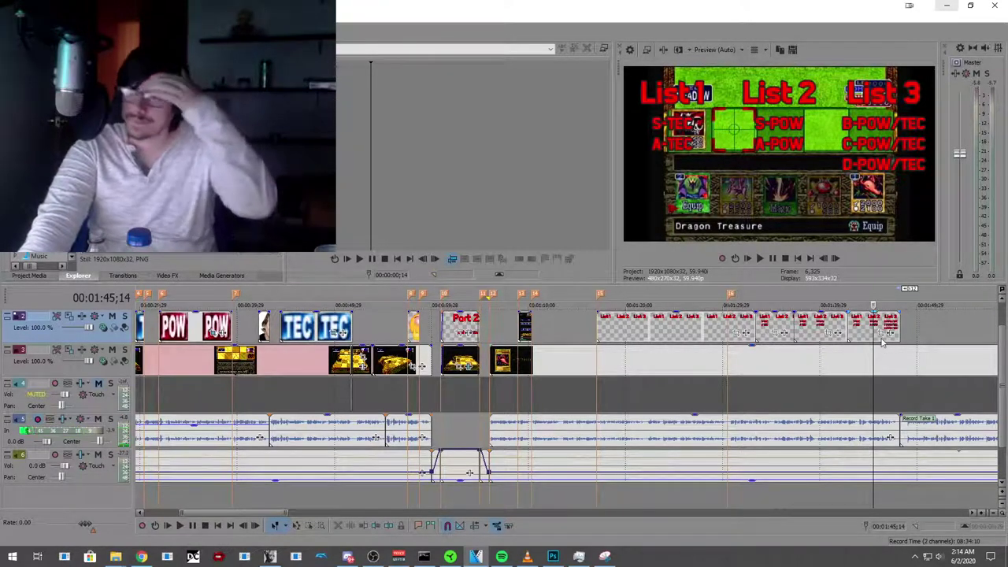
scroll(934, 400, down, 3)
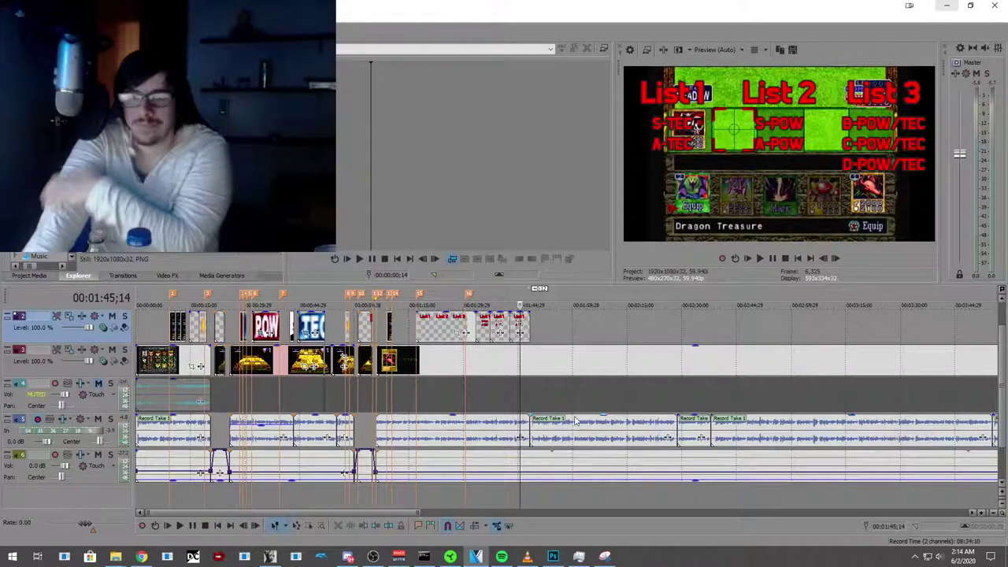
click(181, 526)
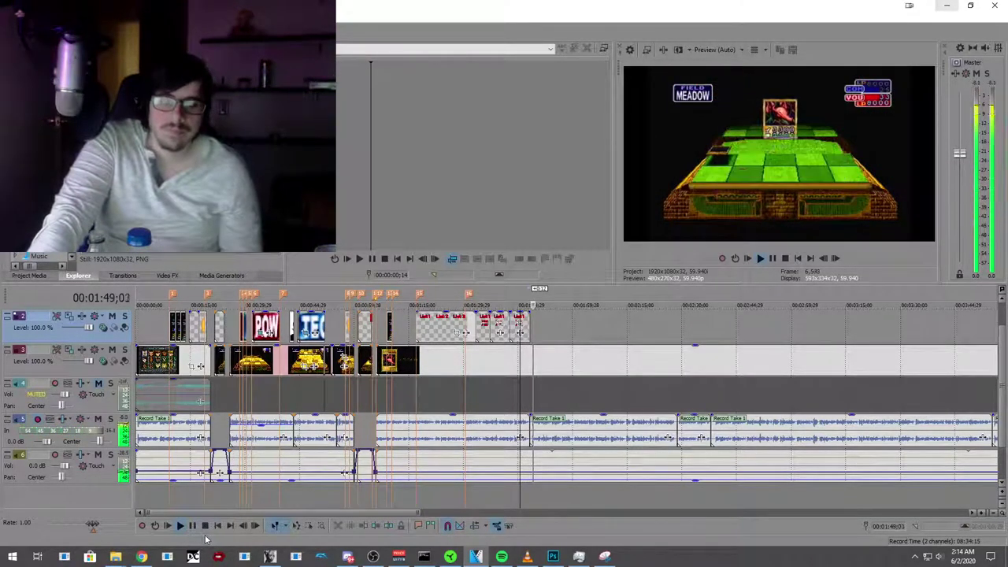
click(192, 526)
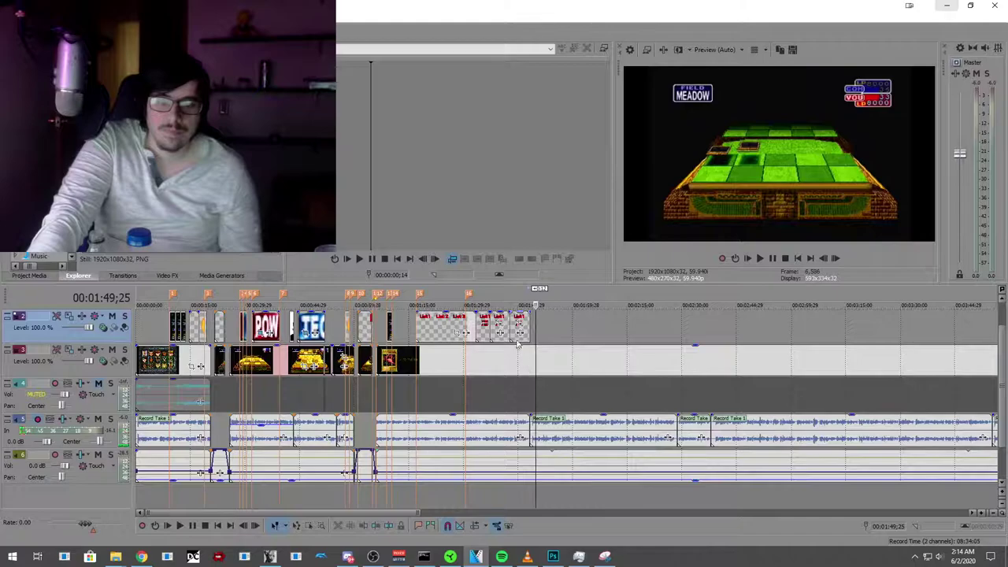
Step: Trim the silence from the start of the narration clip after the last list overlay and close the gap to the preceding clip
scroll(533, 381, up, 10)
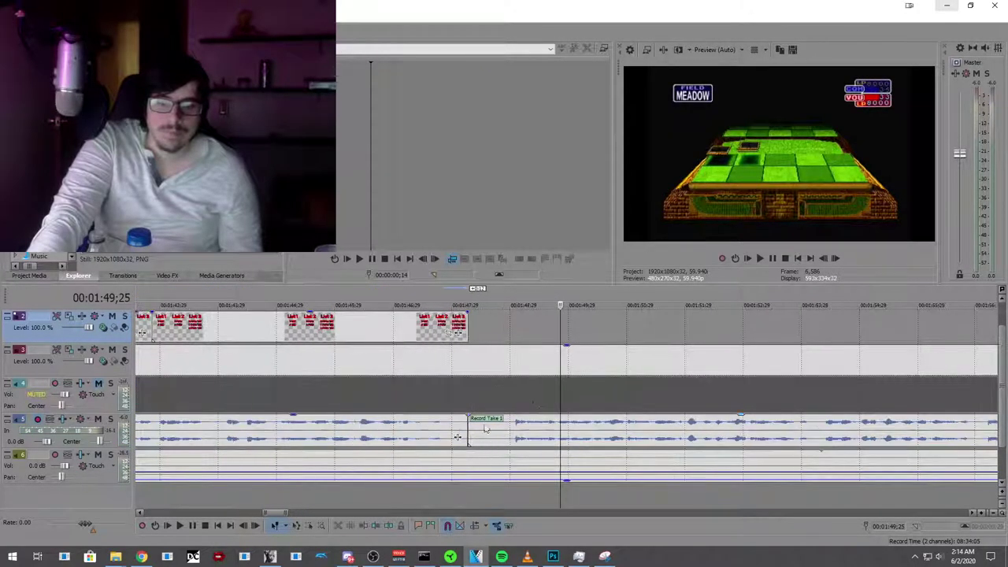
click(422, 391)
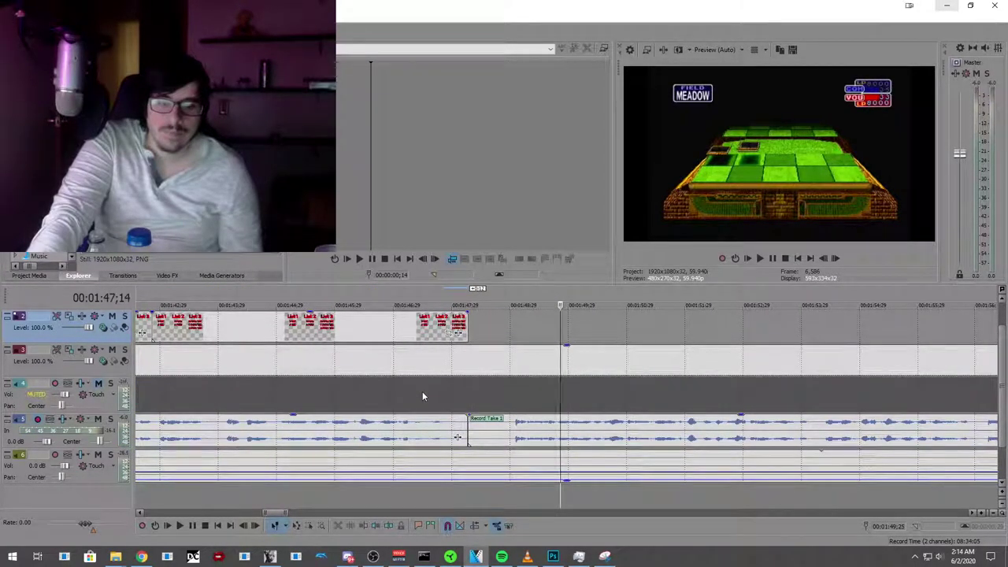
click(179, 526)
click(192, 526)
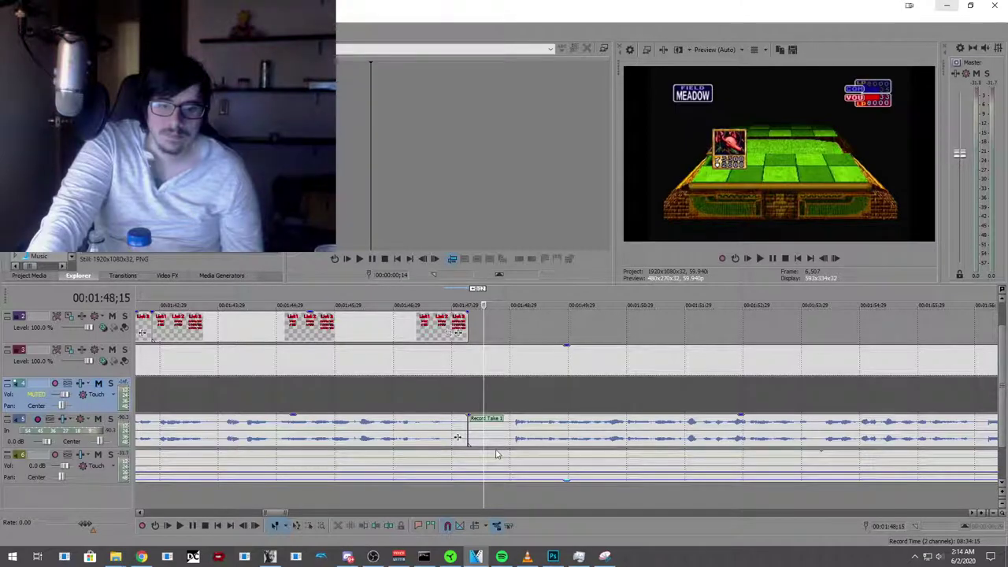
click(472, 430)
drag(472, 430, 502, 437)
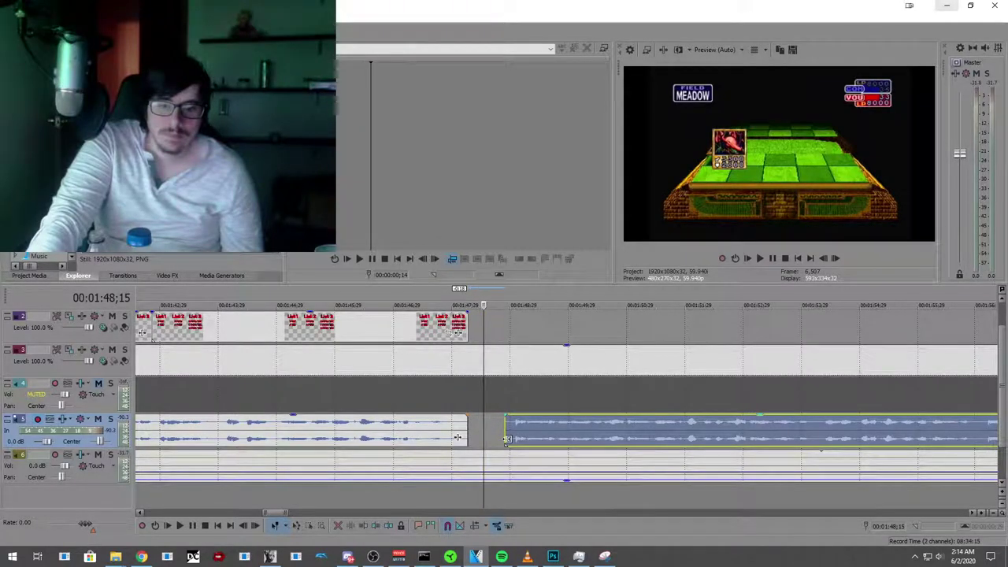
drag(534, 441, 486, 432)
Step: Play across the tightened narration cut and stop at about 1:55;06 to examine the following section
scroll(462, 386, down, 5)
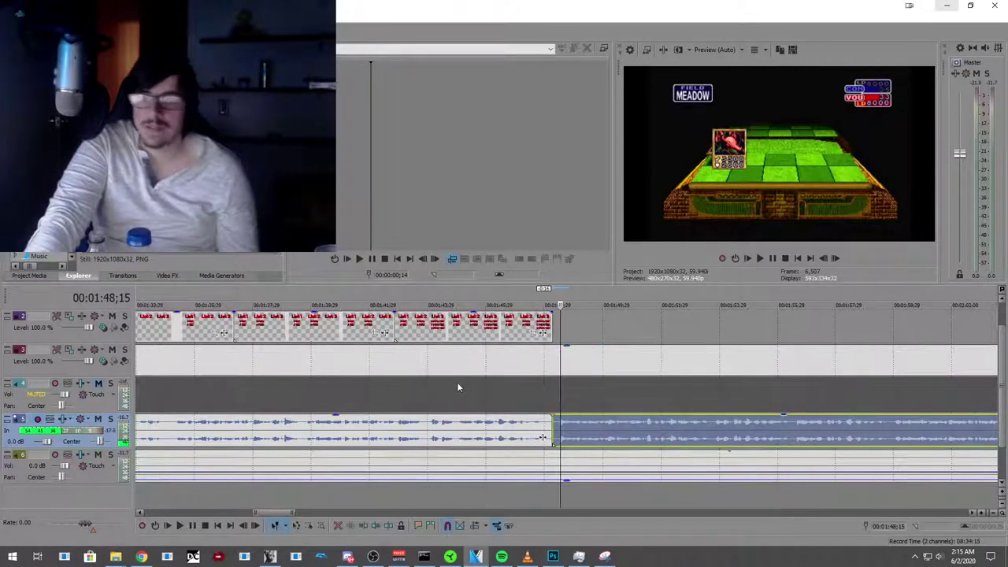
click(527, 385)
click(180, 528)
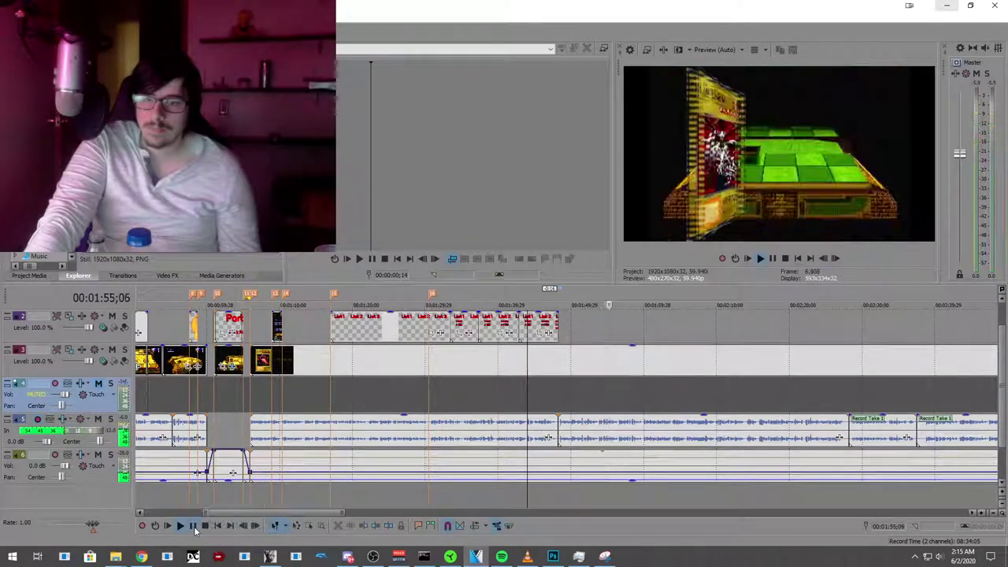
click(192, 526)
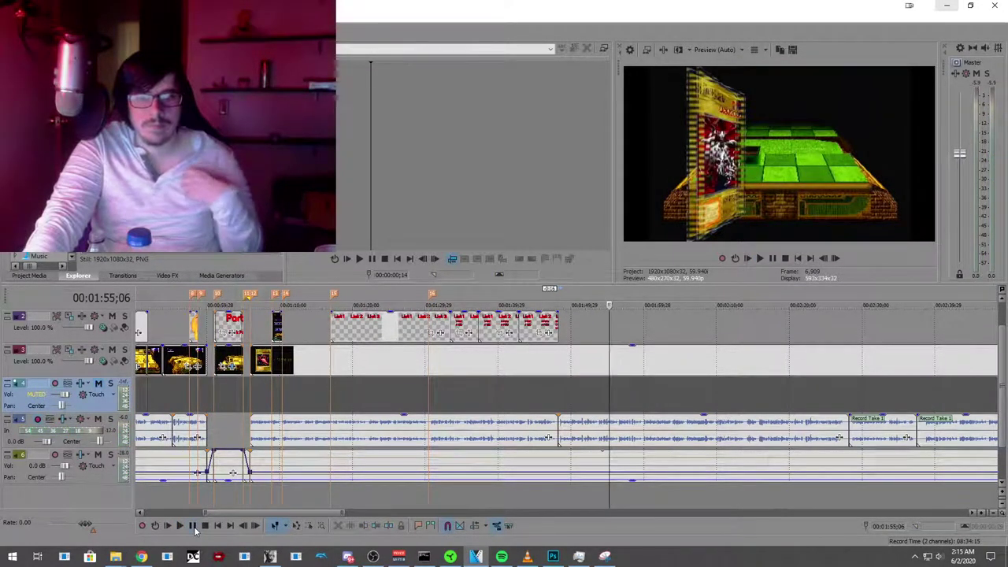
click(193, 527)
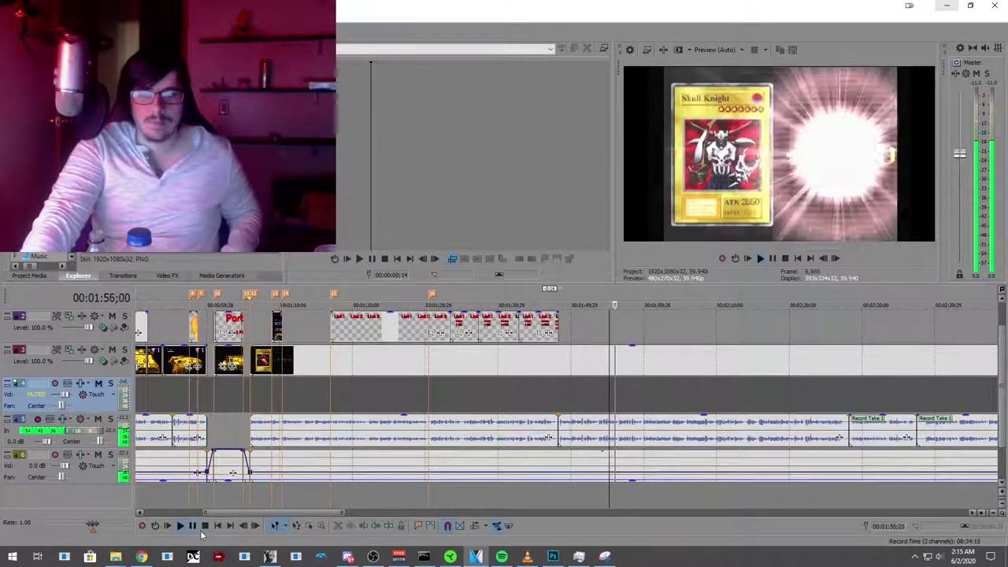
click(203, 528)
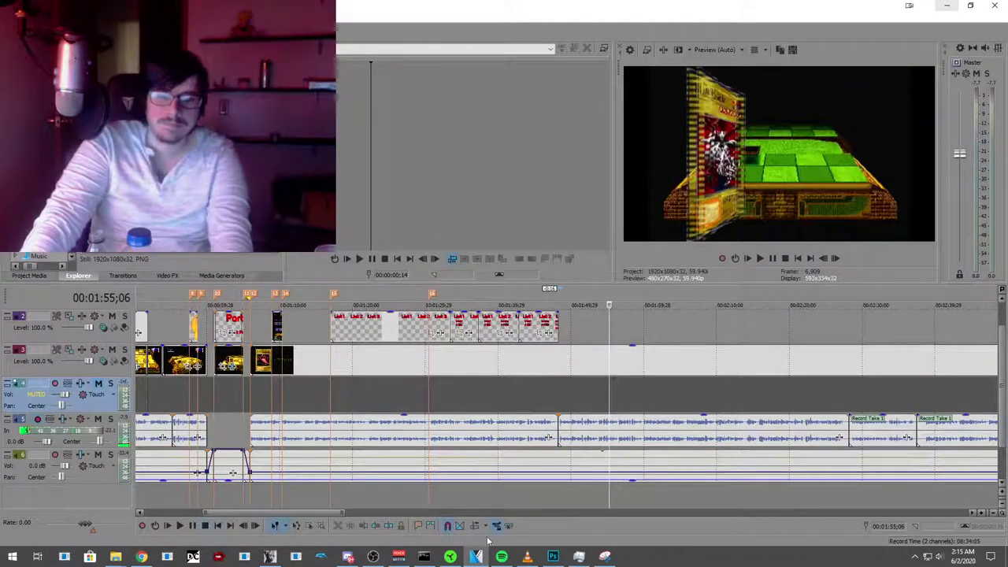
Step: Switch to Photoshop and create a new document with a transparent background
click(555, 557)
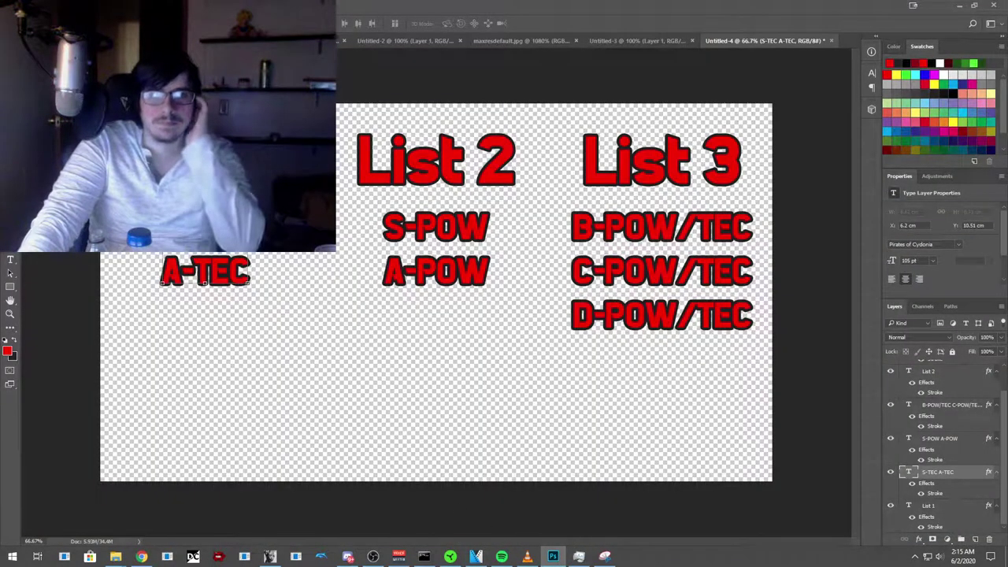
click(30, 6)
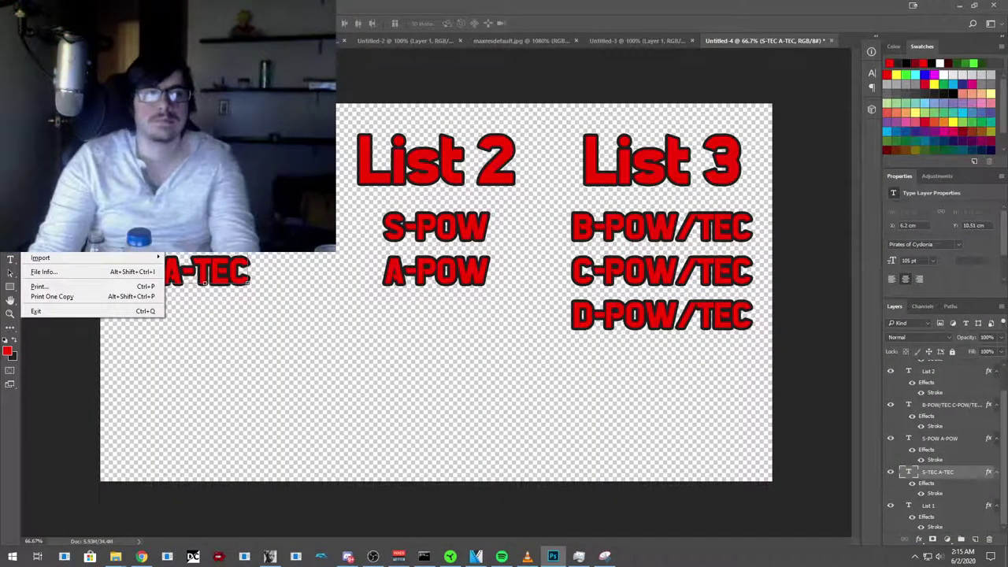
key(ctrl+n)
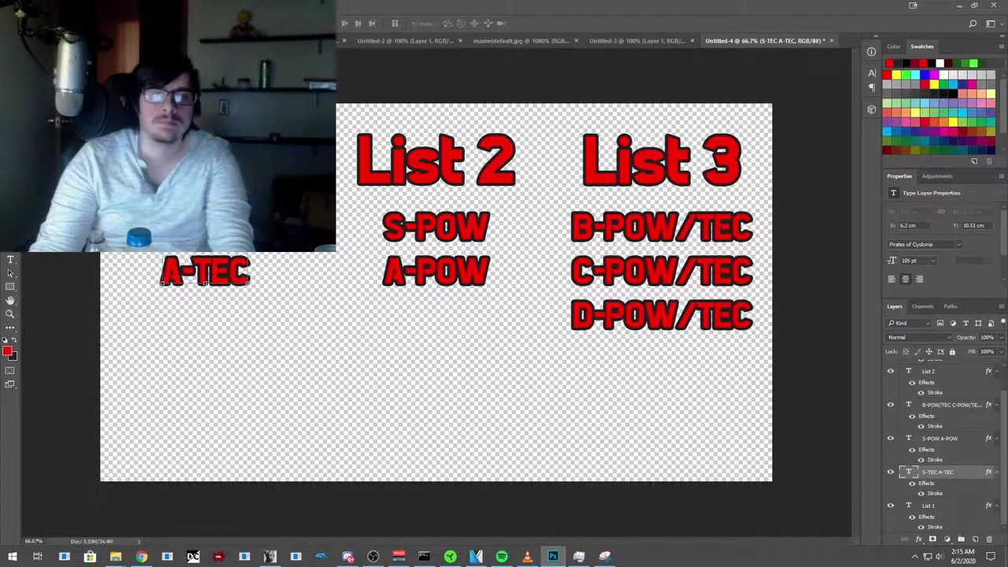
click(618, 140)
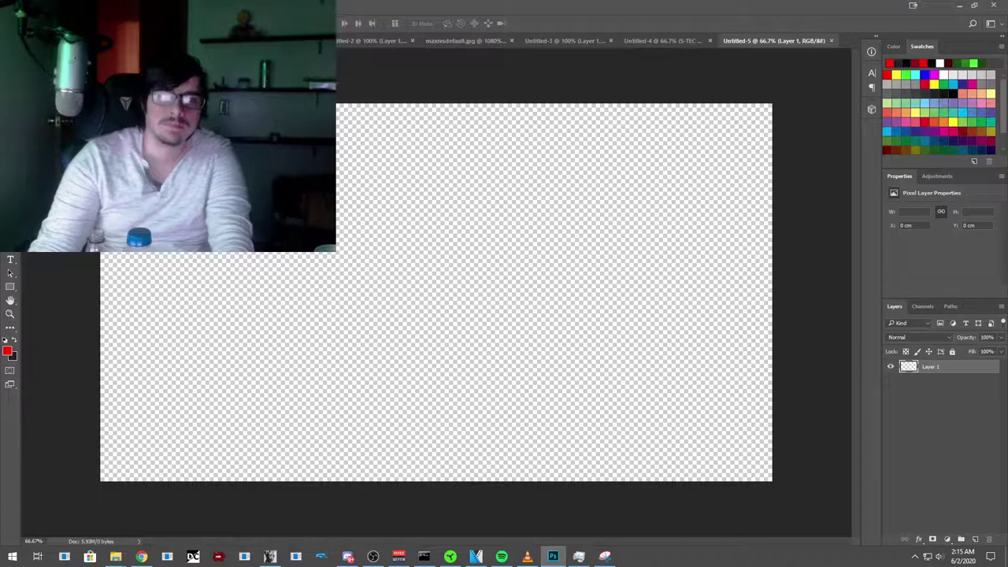
Step: Add the red text "S-POW = A-POW" in 198 pt Pirates of Cydonia and position it near the canvas's upper edge
click(11, 260)
click(436, 291)
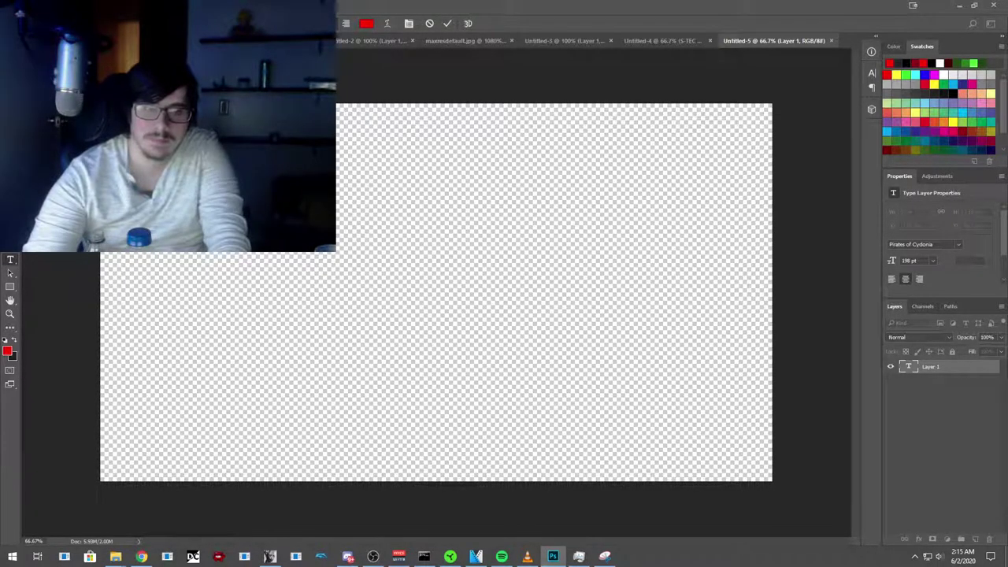
text(A-POW)
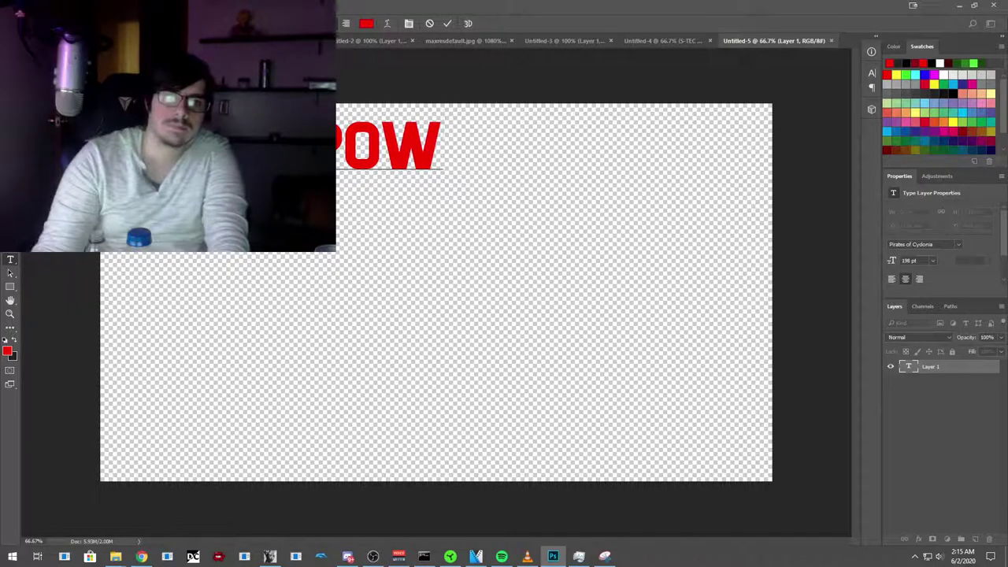
drag(250, 106, 436, 118)
Step: Add a second text layer reading "S-TEC = A-TEC" below the first line
click(329, 327)
text(S-TEC =)
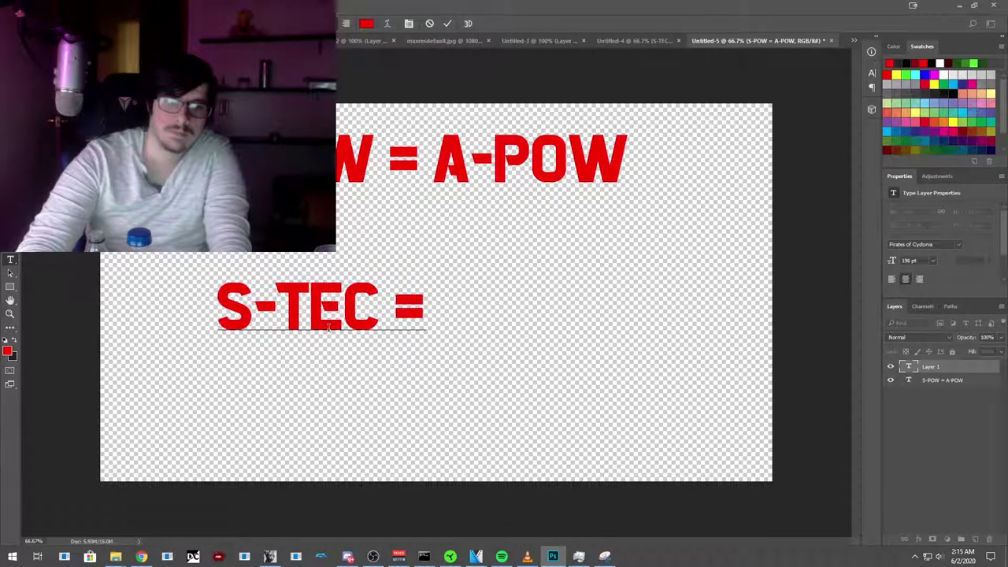
text( A-TEC)
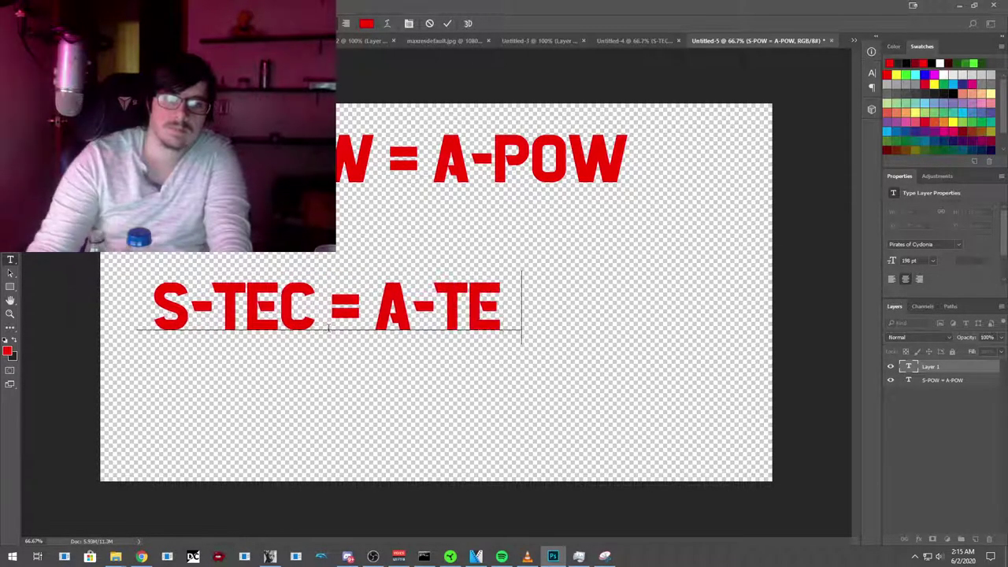
key(ctrl+Return)
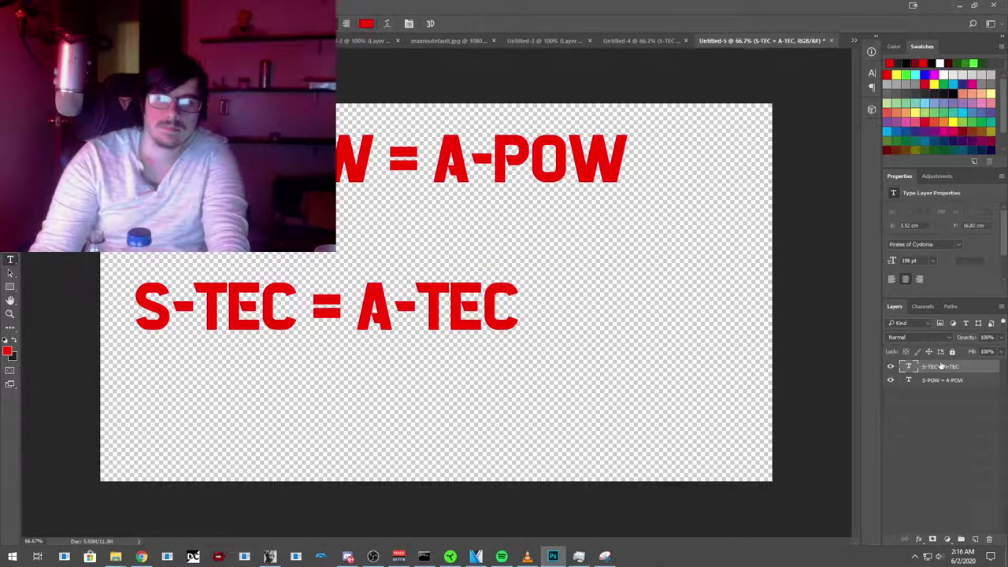
Step: Apply a Stroke layer style to the "S-TEC = A-TEC" text layer
right_click(942, 367)
key(Escape)
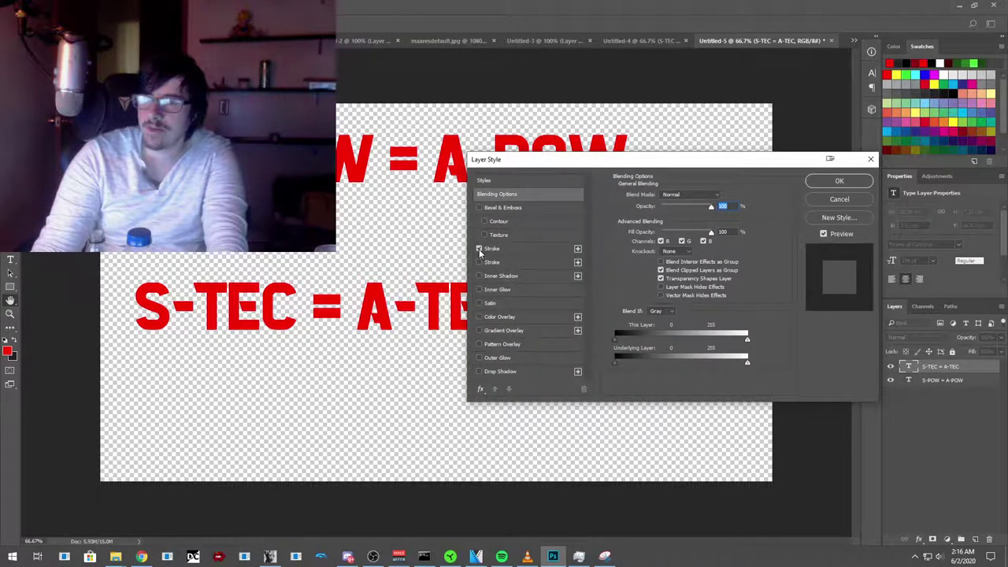
click(479, 249)
click(840, 180)
Step: Apply a Stroke layer style to the "S-POW = A-POW" text layer
right_click(932, 400)
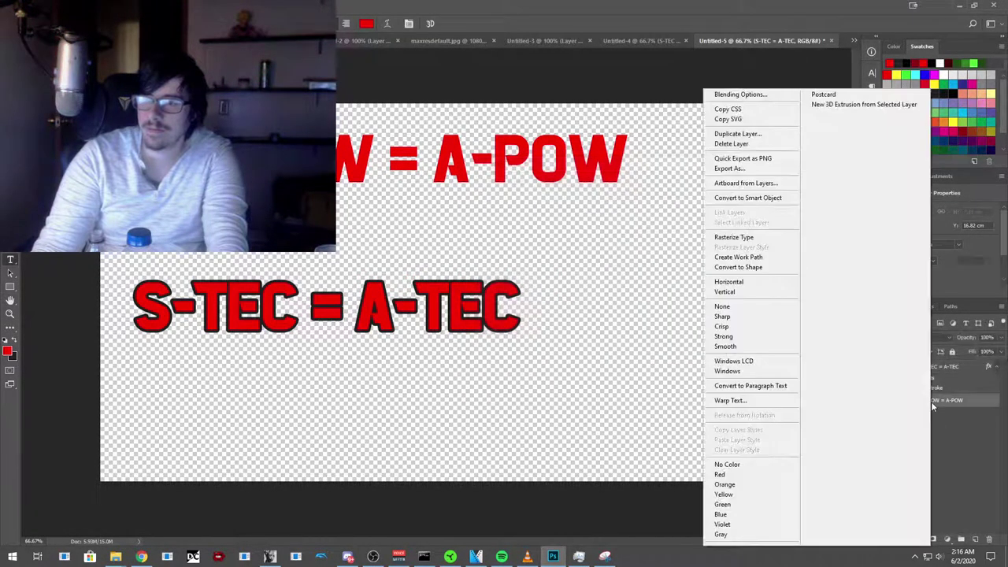
click(732, 96)
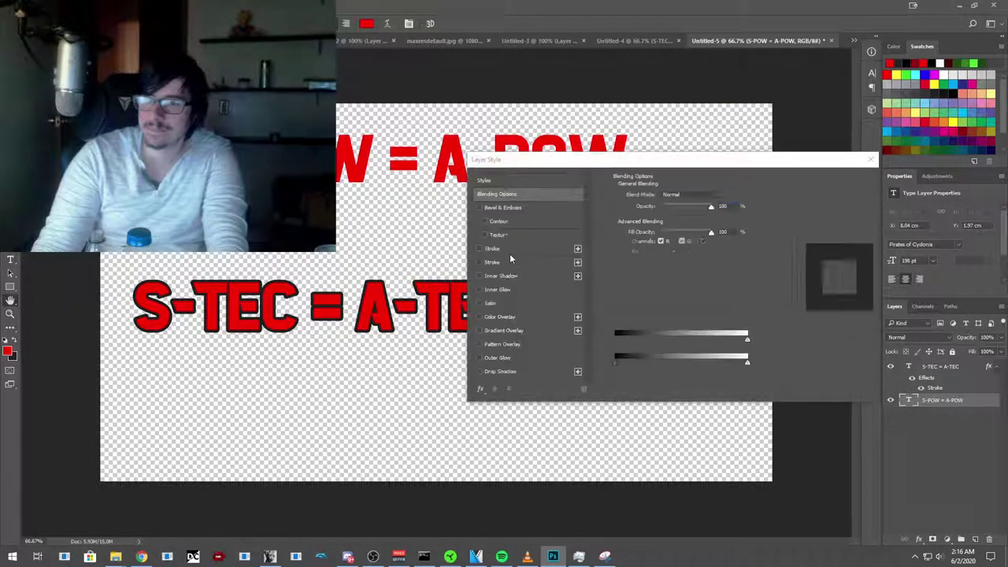
click(480, 248)
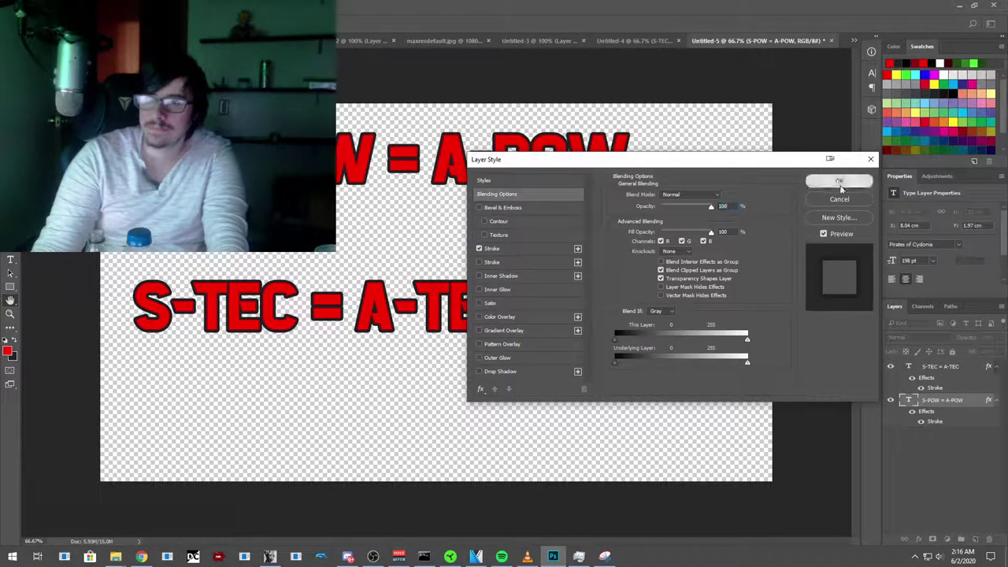
click(840, 180)
Step: Move the "S-POW = A-POW" line nearer the canvas's centre and align the "S-TEC = A-TEC" line centrally beneath it with a smaller gap
key(v)
drag(464, 162, 493, 162)
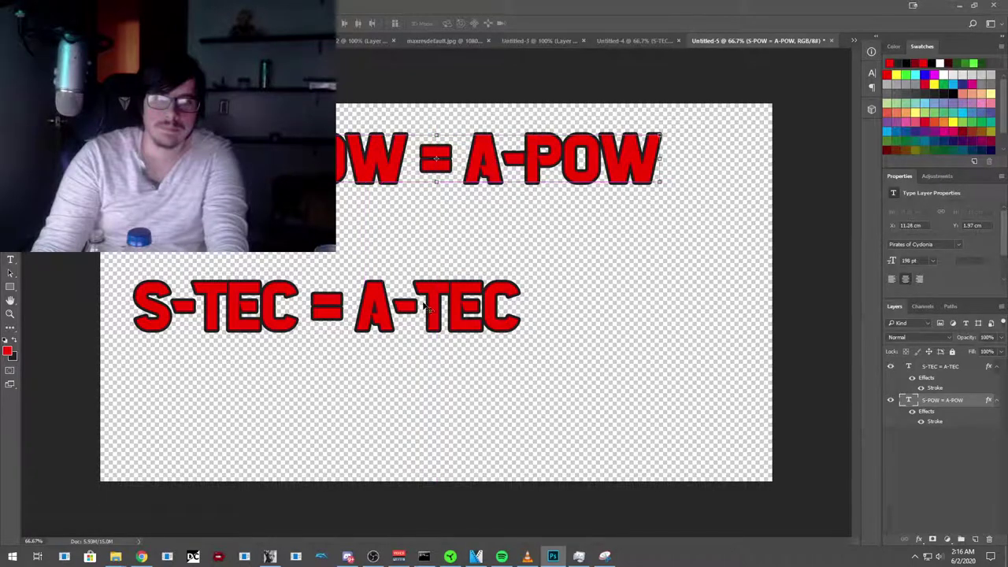
click(422, 311)
drag(460, 289, 542, 268)
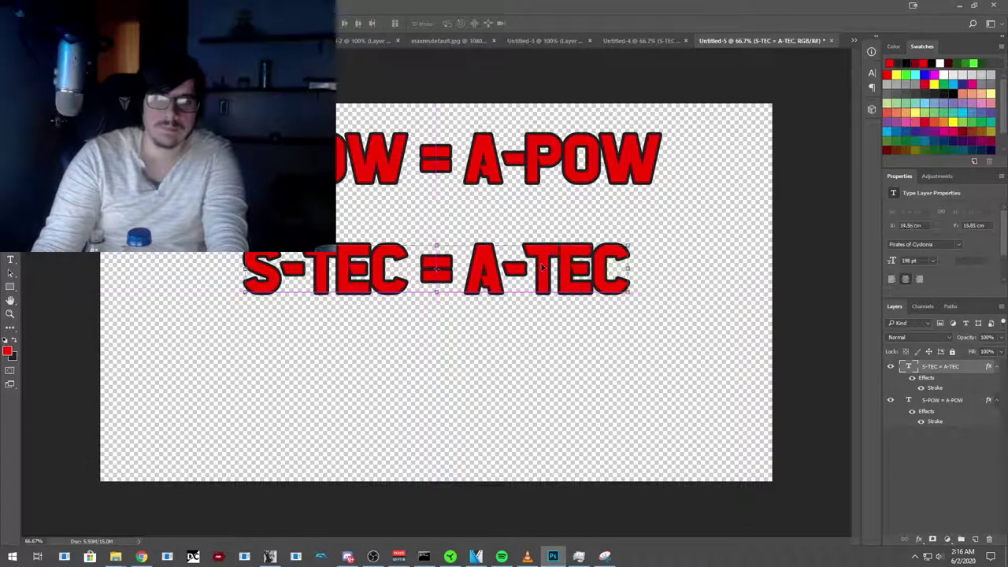
click(623, 401)
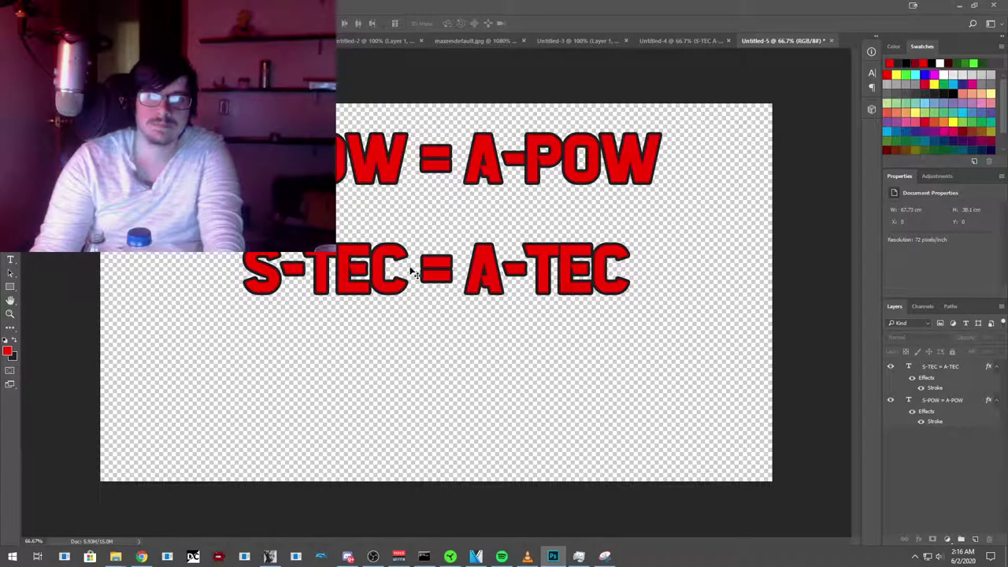
Step: Hide the "S-TEC = A-TEC" text layer, leaving only the "S-POW = A-POW" layer visible
click(891, 400)
click(892, 401)
click(891, 367)
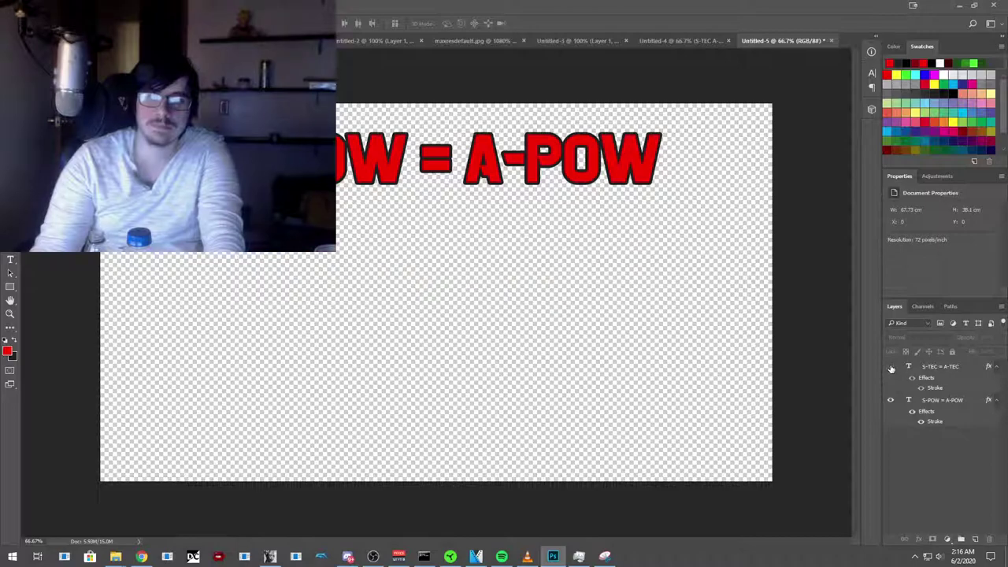
Step: Save the image as a PNG named Same1 in the RankVi folder with the default PNG options
key(alt+f)
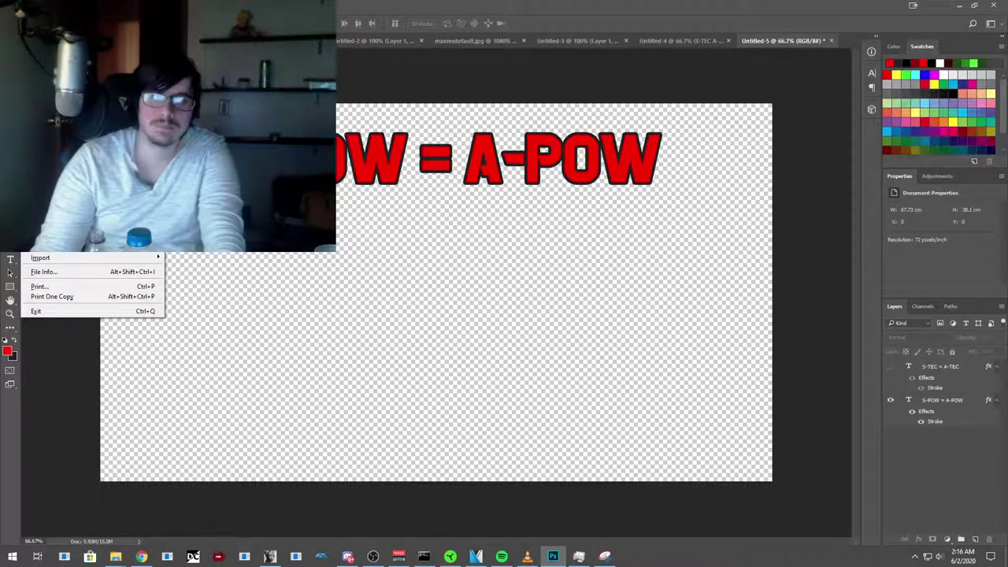
key(Escape)
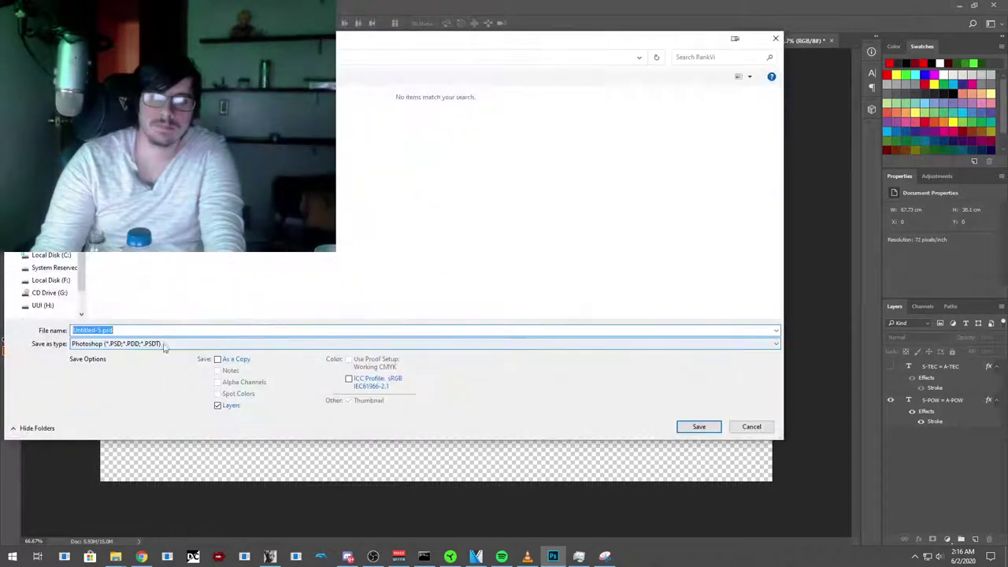
click(169, 344)
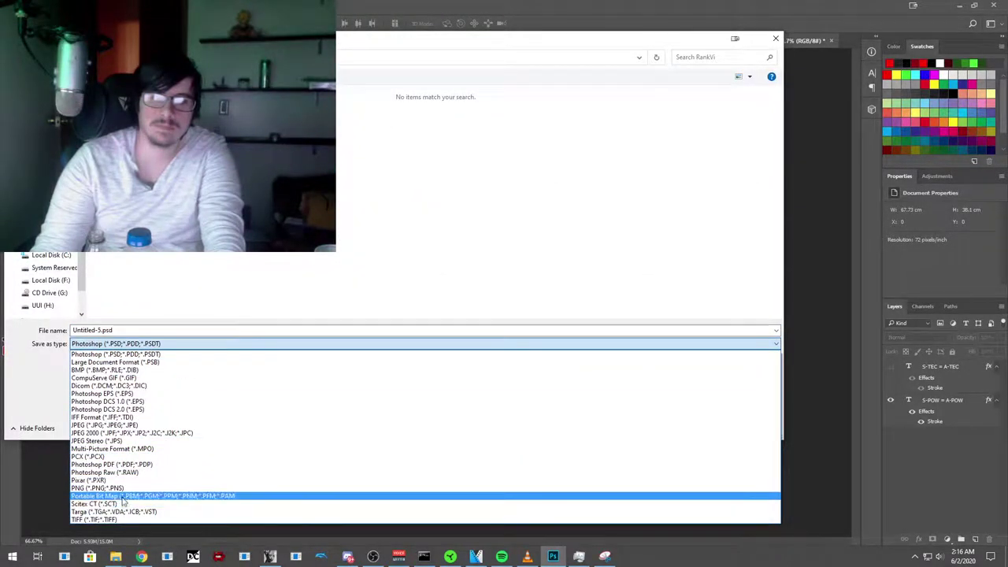
click(124, 488)
click(131, 332)
text(Same1)
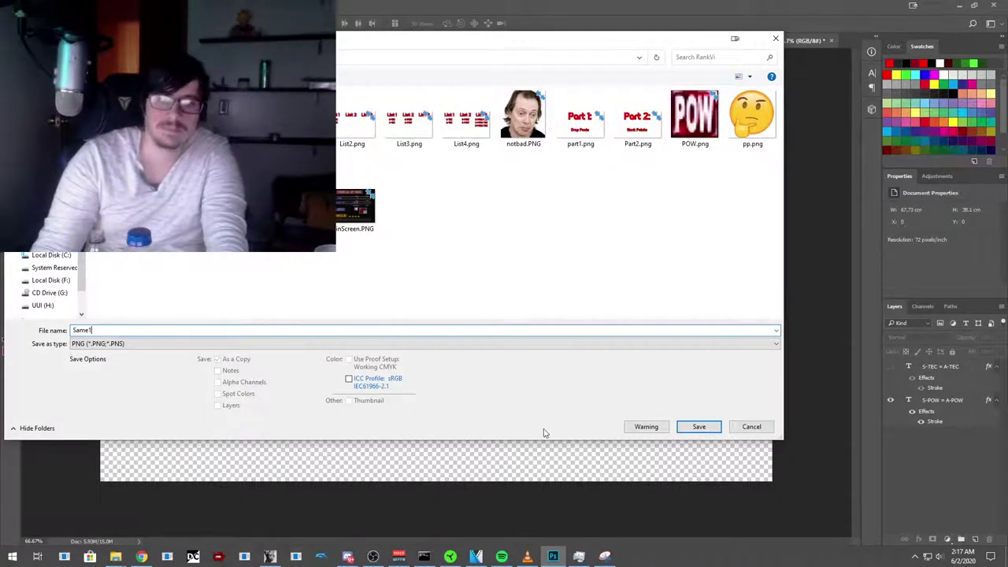
click(697, 428)
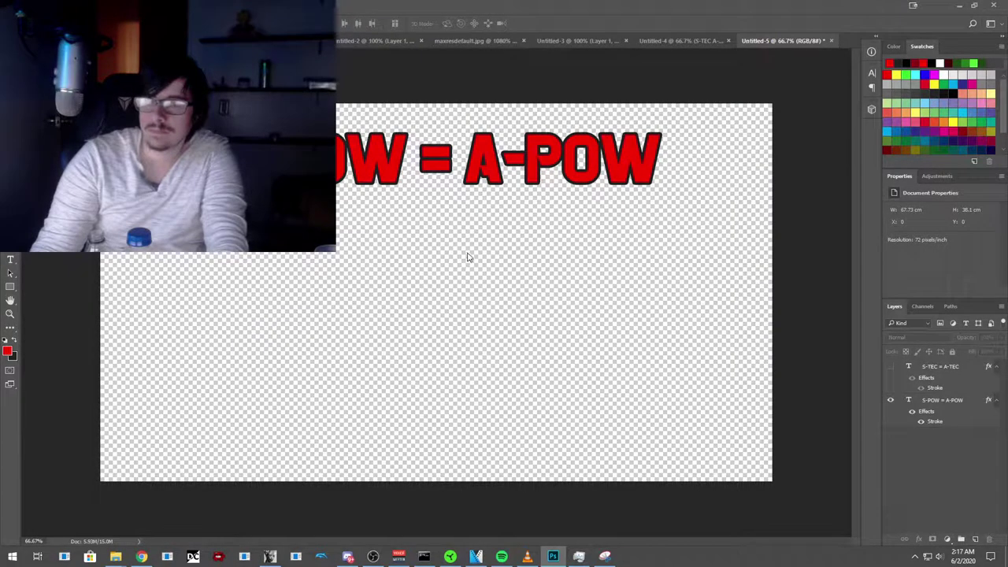
click(539, 176)
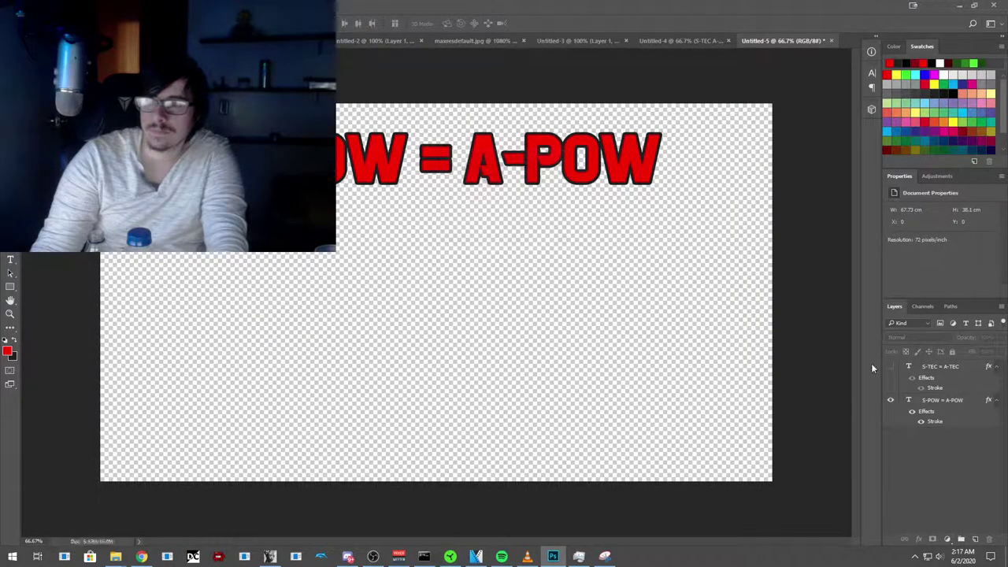
Step: Show the "S-TEC = A-TEC" layer again and save the two-line image as a PNG named Same2
click(891, 367)
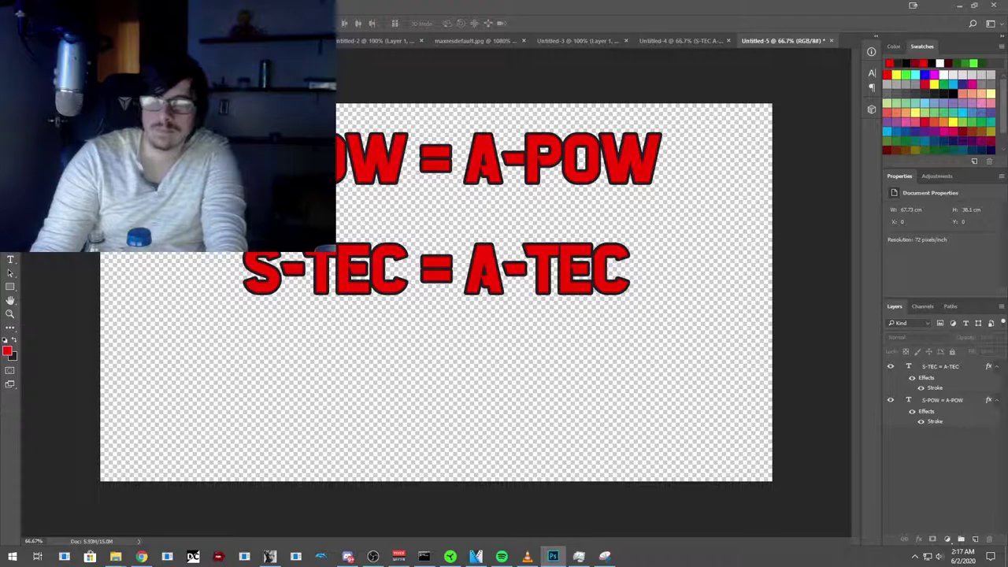
key(alt+f)
key(Escape)
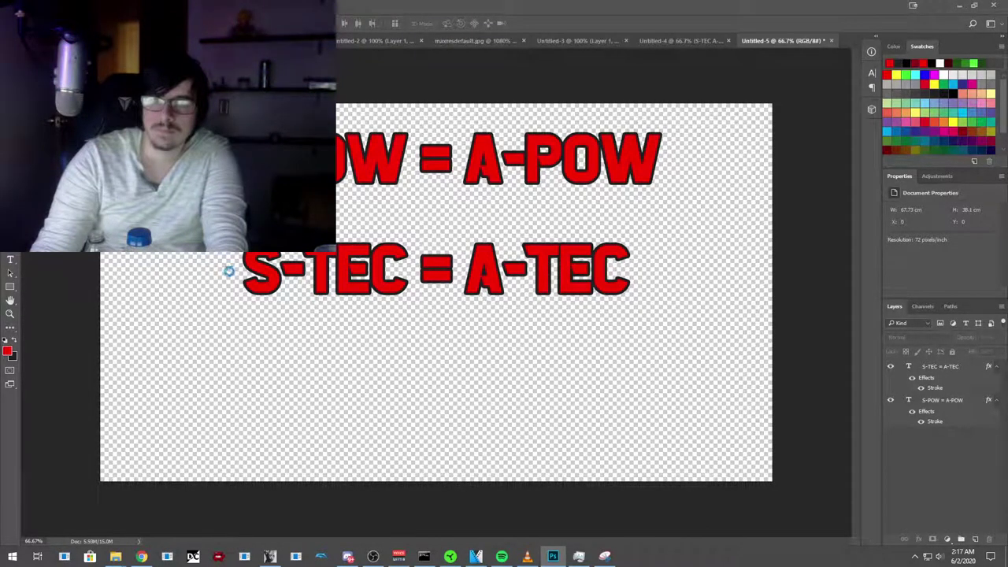
key(ctrl+shift+s)
click(157, 344)
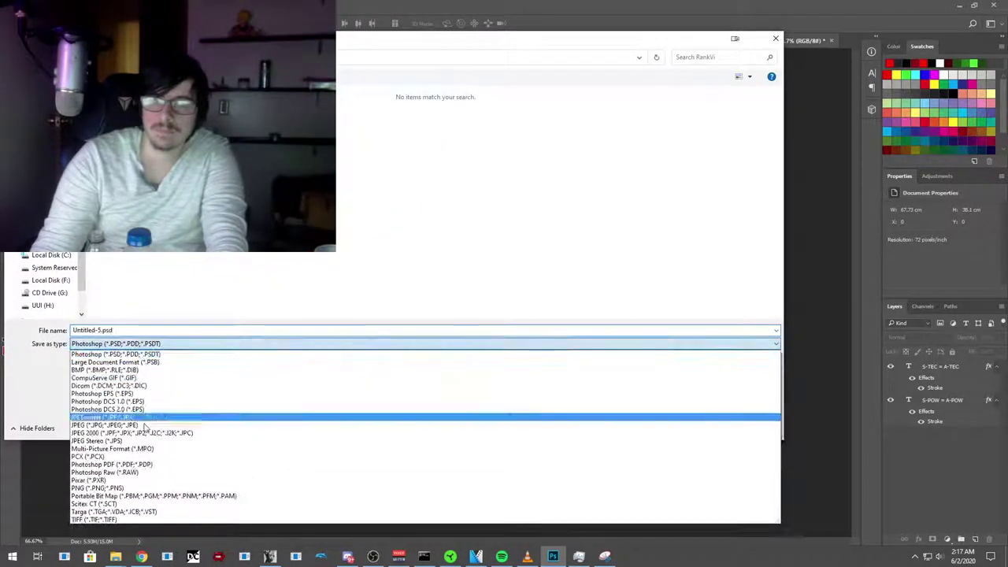
click(127, 489)
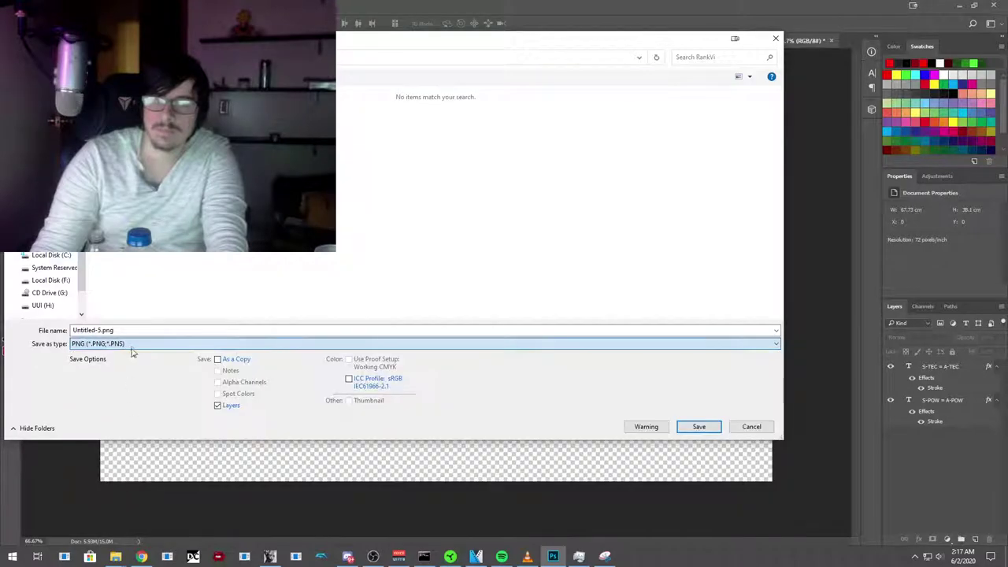
click(130, 331)
text(Same2)
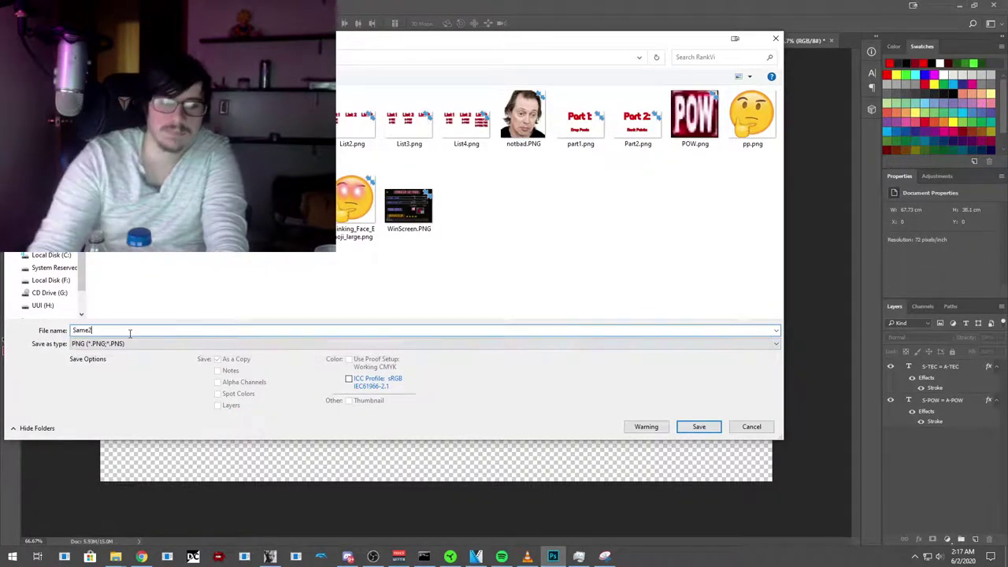
click(698, 426)
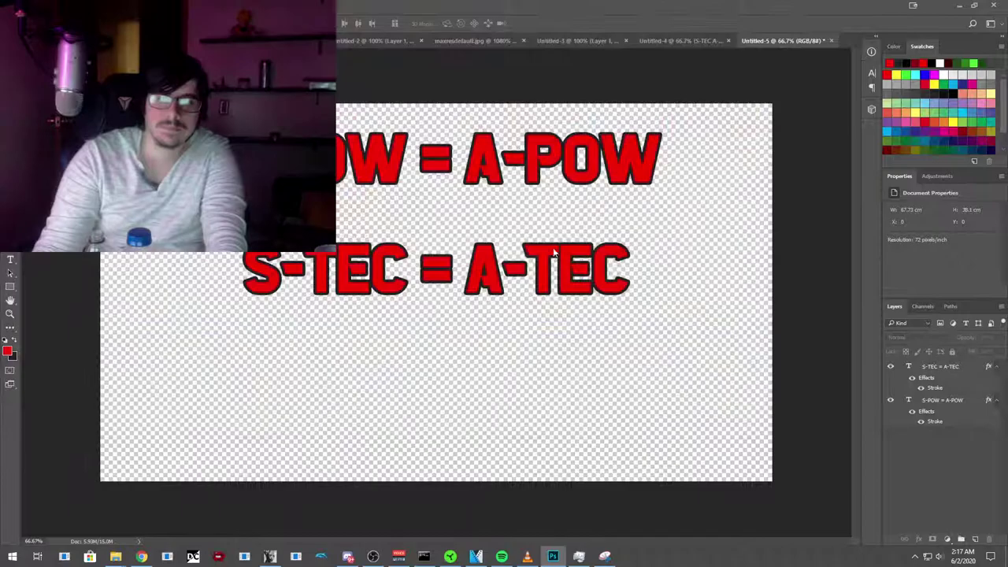
click(536, 178)
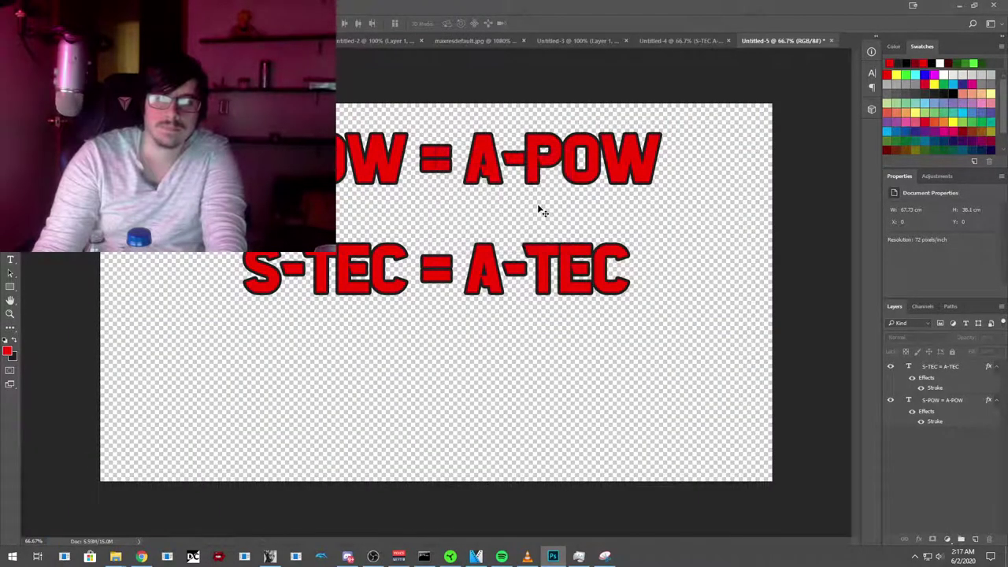
Step: Switch to VEGAS Pro, play the narration after the list overlays, and place Same1.png on the overlay track at 00:01:54;08
click(973, 5)
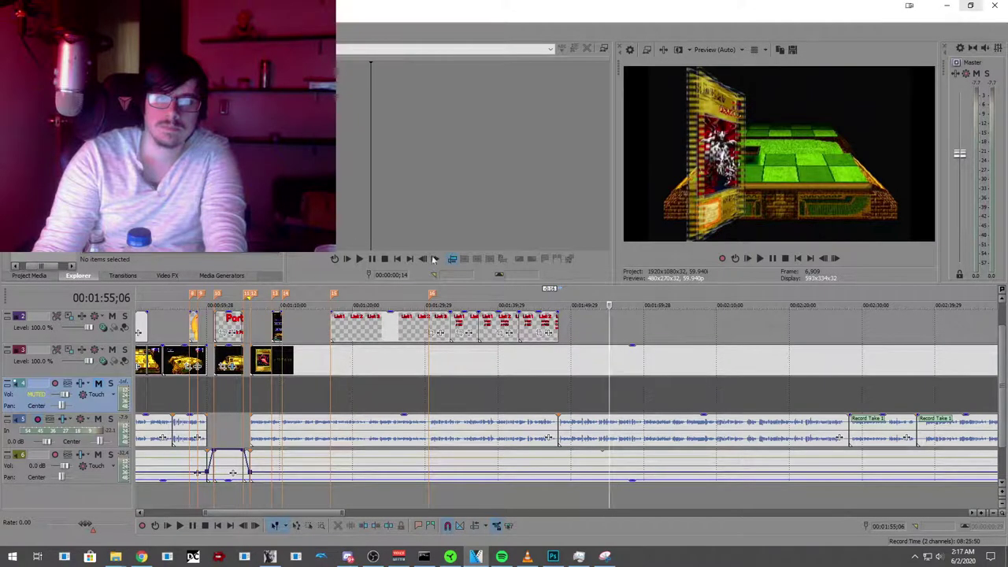
scroll(562, 304, down, 2)
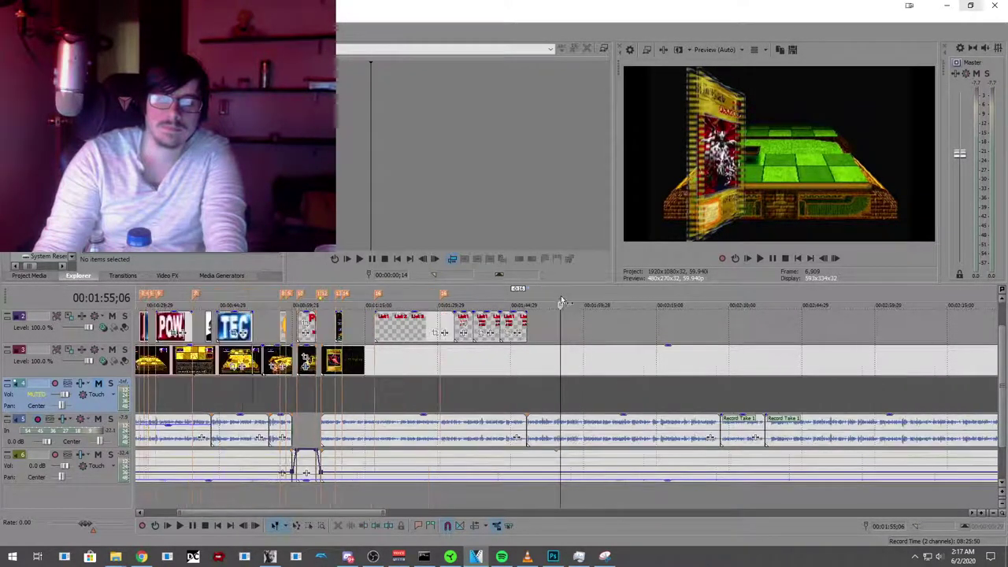
click(508, 360)
click(179, 525)
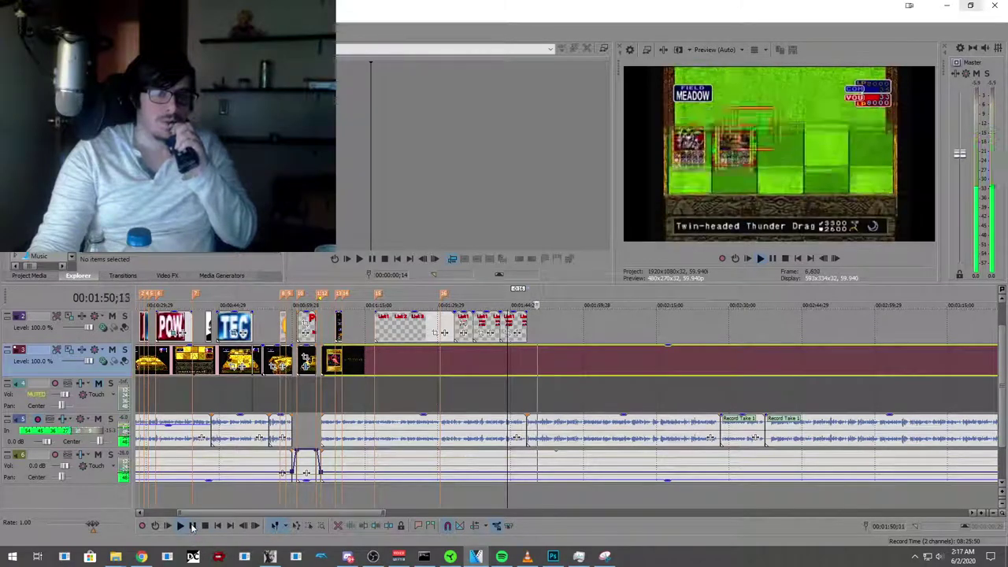
click(192, 526)
click(192, 526)
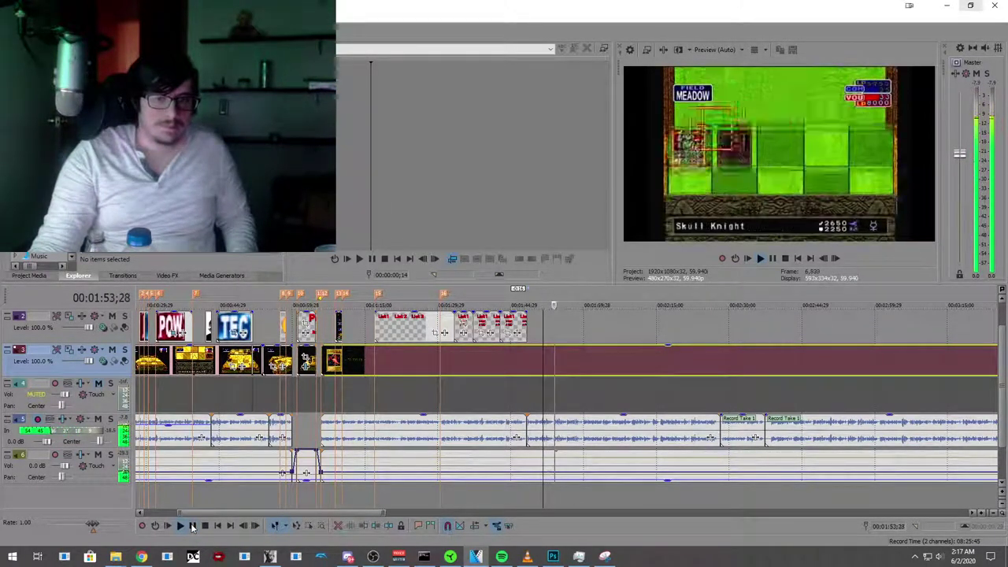
click(193, 527)
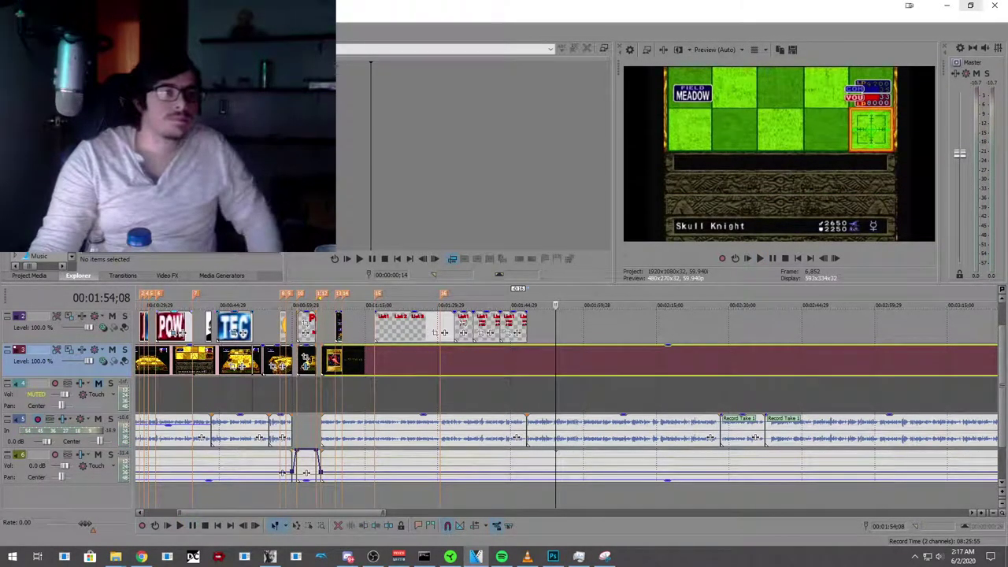
drag(562, 328, 564, 329)
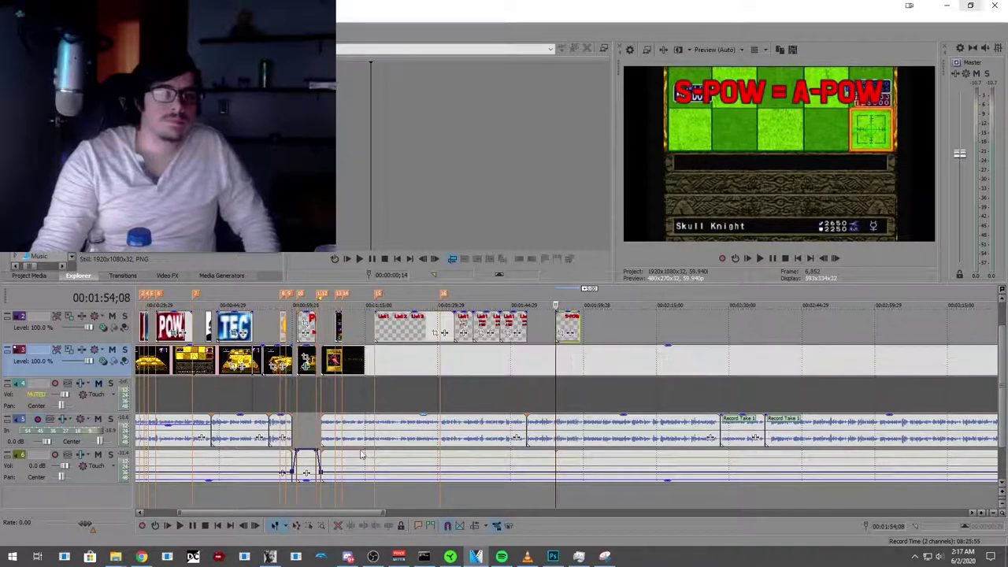
Step: Play the narration over the "S-POW = A-POW" overlay and trim the clip's end to 00:01:57;14
click(179, 527)
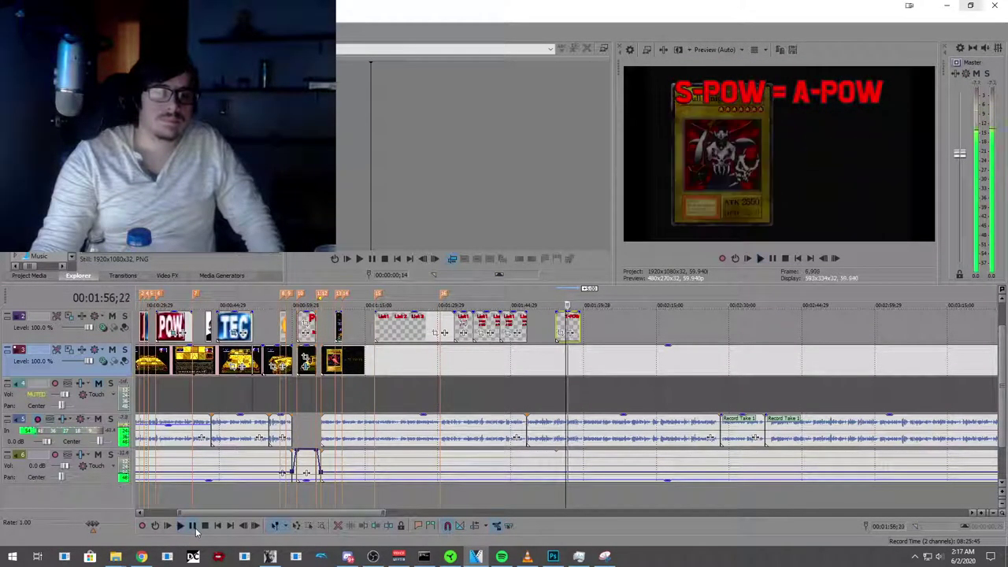
click(192, 526)
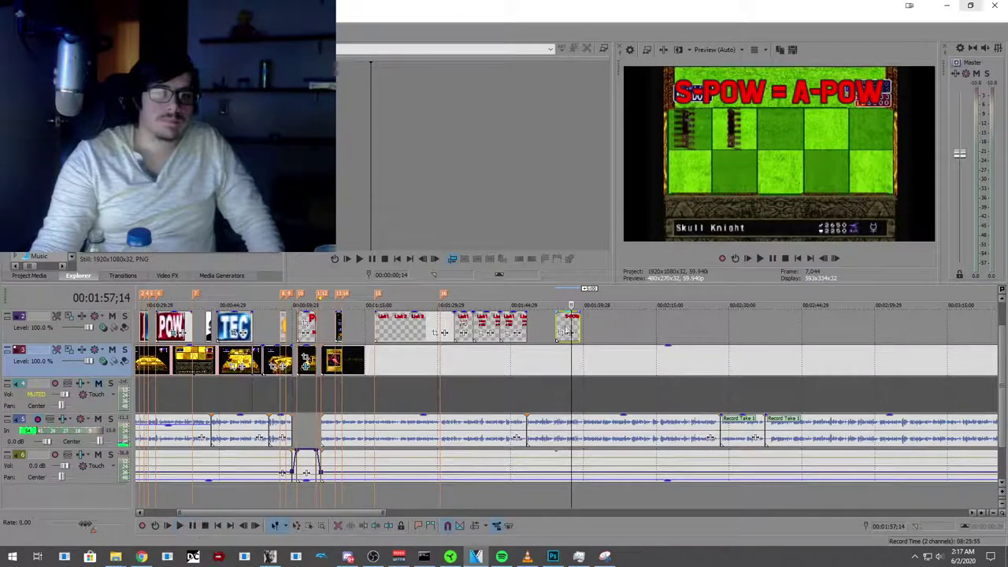
drag(578, 328, 570, 325)
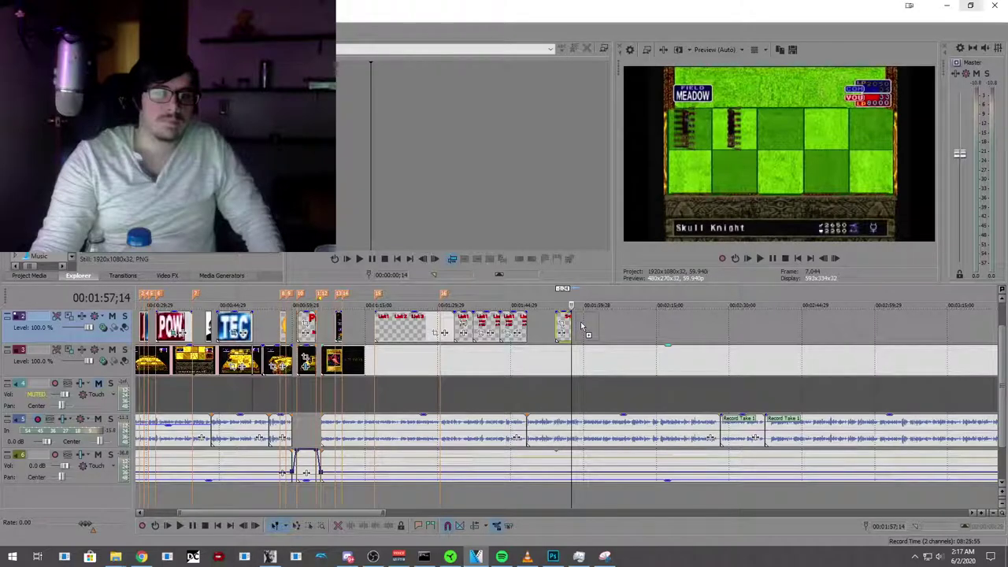
Step: Add Same2.png directly after the "S-POW = A-POW" clip, trim its end to 00:01:59;24, and play on from there
drag(580, 325, 596, 325)
click(542, 333)
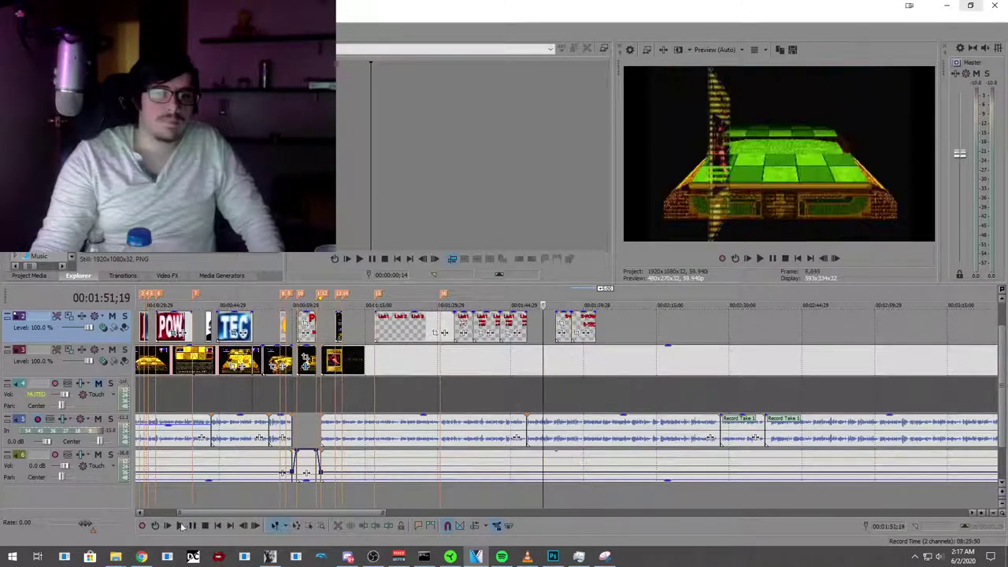
click(181, 530)
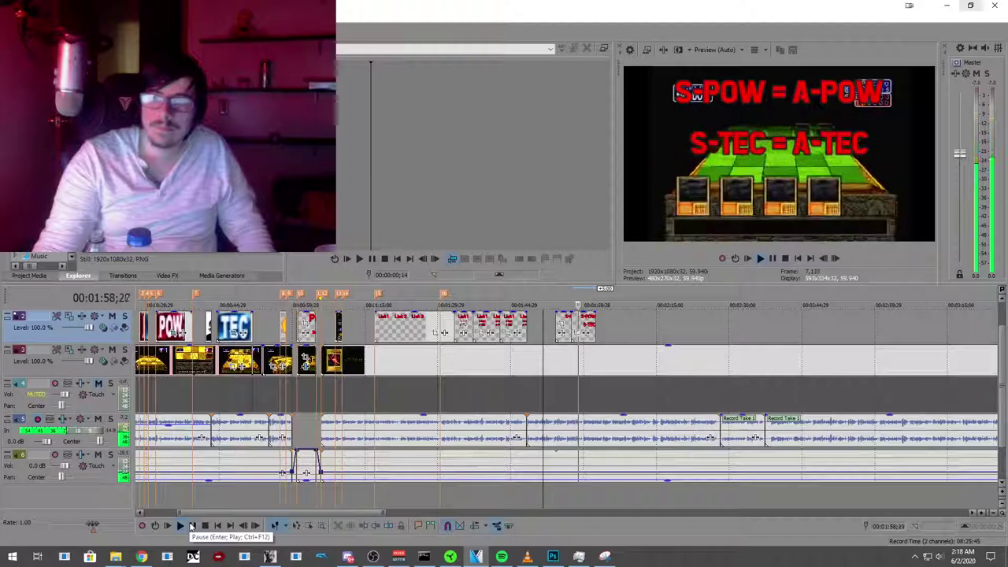
click(191, 526)
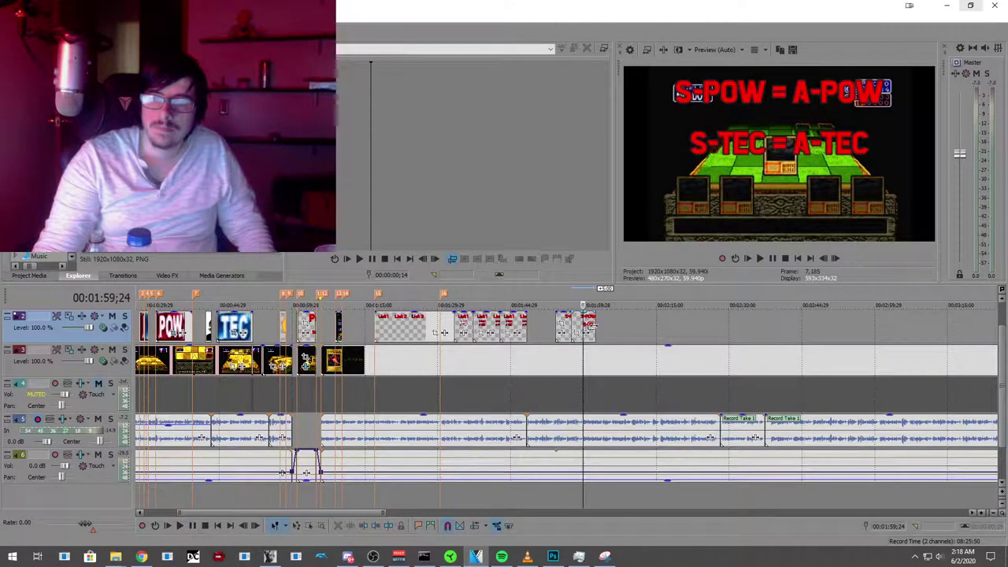
drag(596, 331, 583, 331)
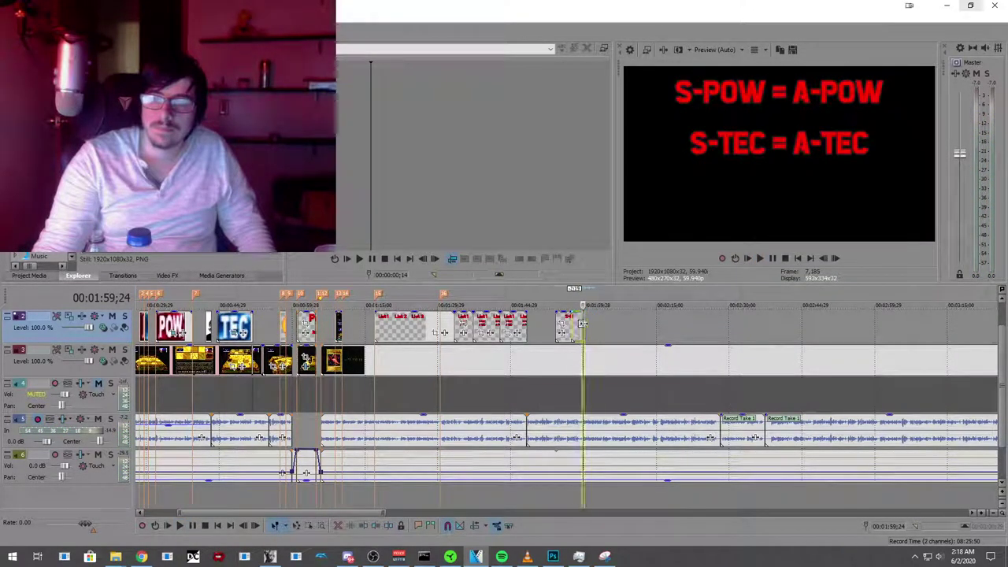
click(180, 528)
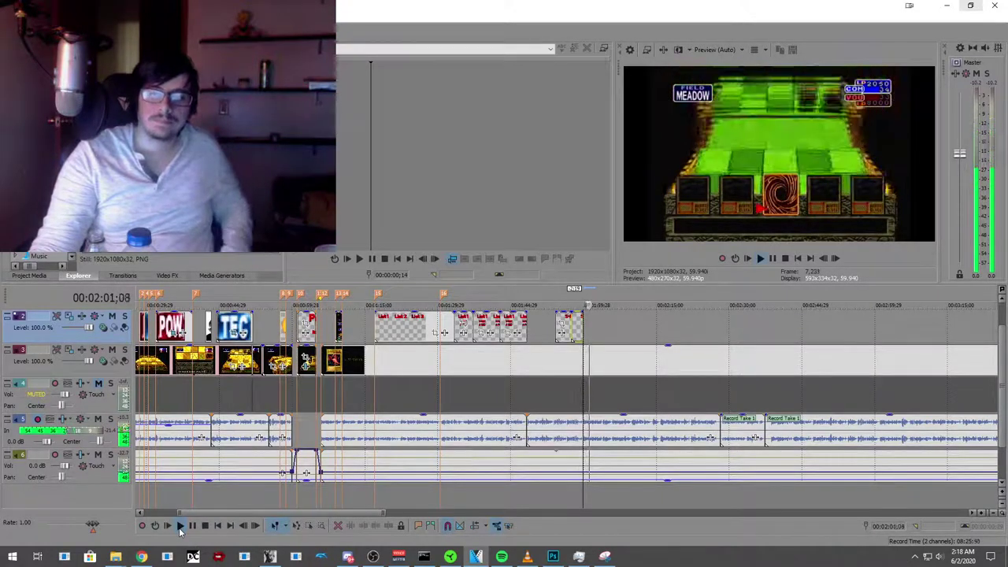
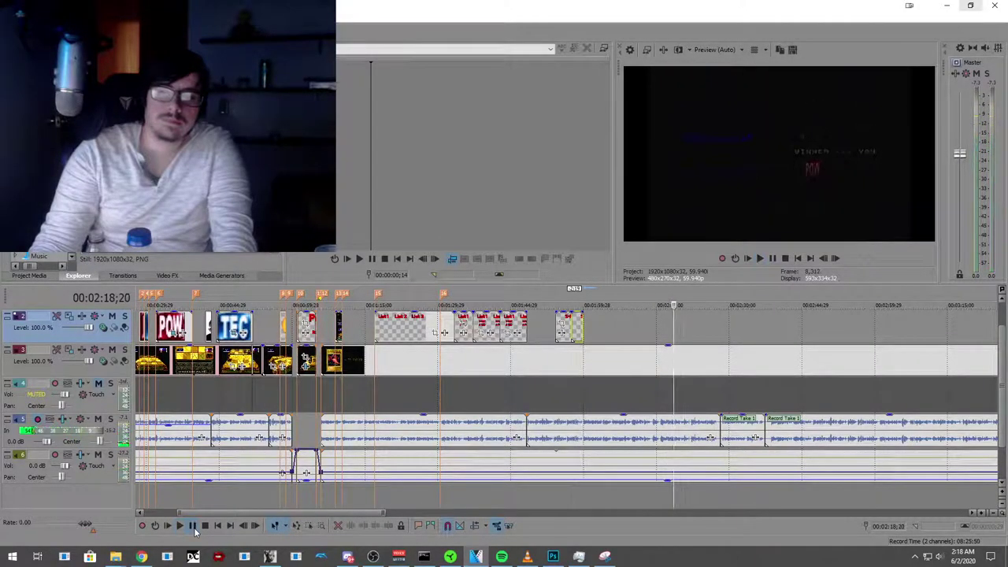
Step: Play the narration before the next overlay point and place Same1.png on the overlay track at 00:02:17;00
click(657, 333)
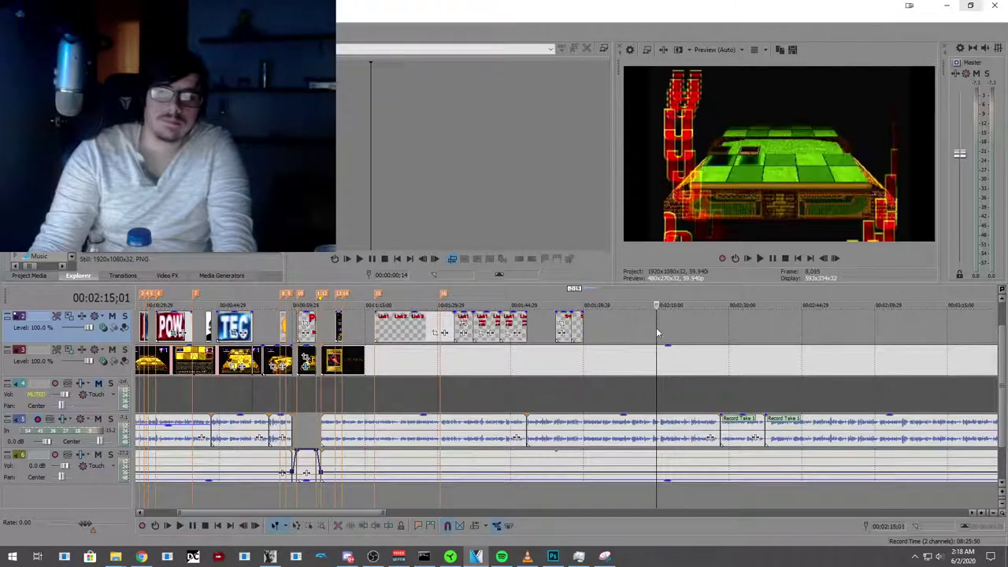
click(180, 527)
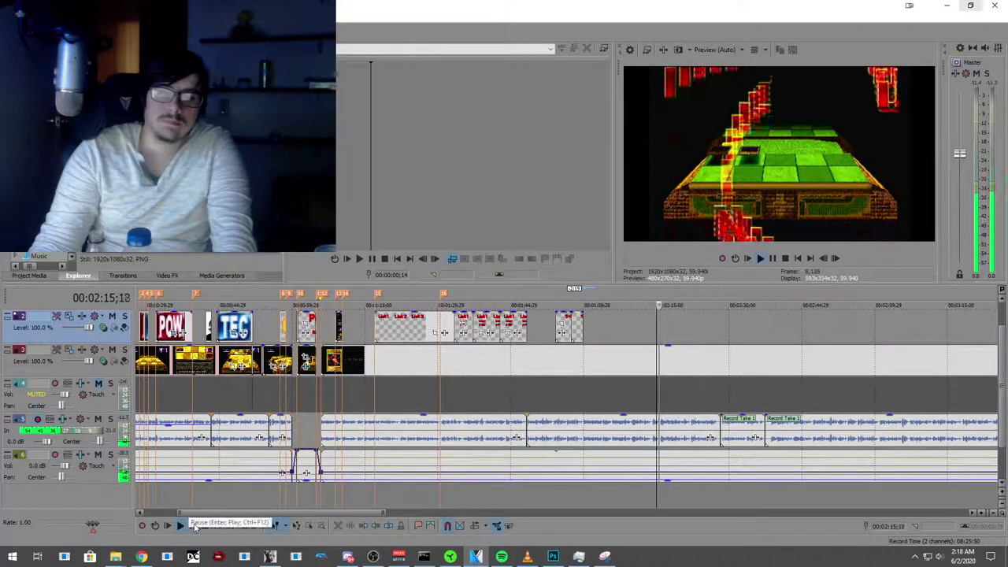
click(193, 527)
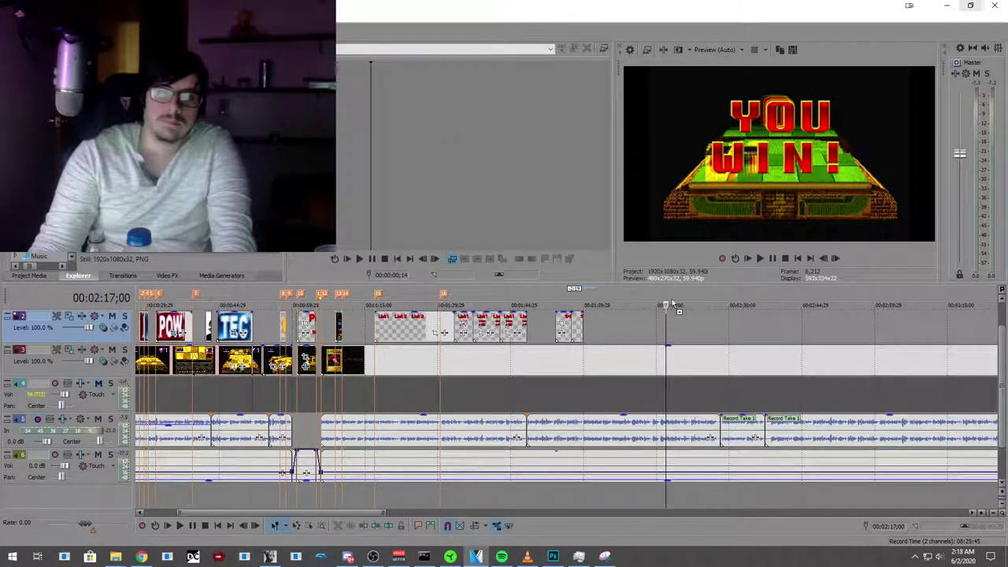
drag(673, 323, 674, 323)
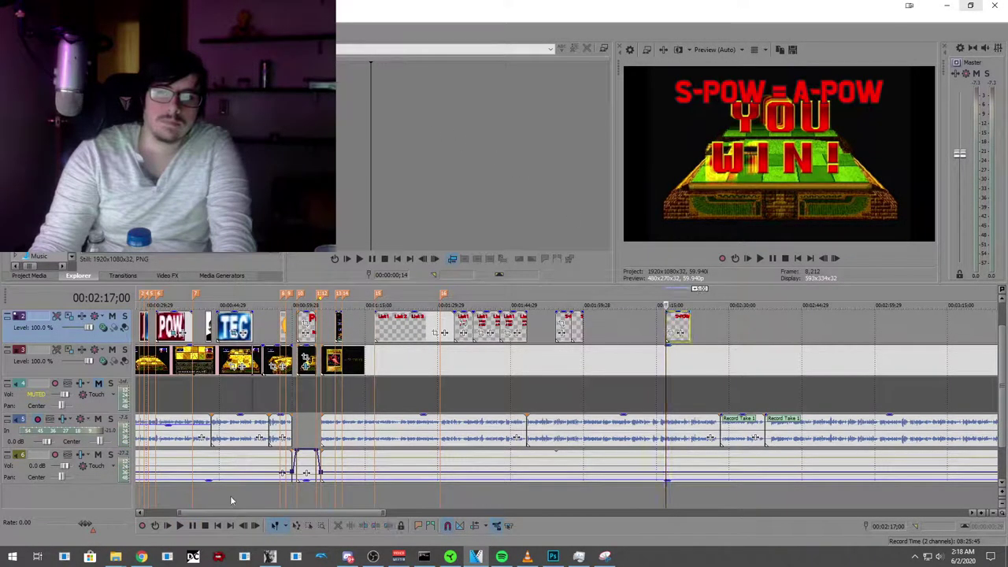
Step: Play the narration over the new "S-POW = A-POW" overlay and on to 00:02:29;10
click(187, 529)
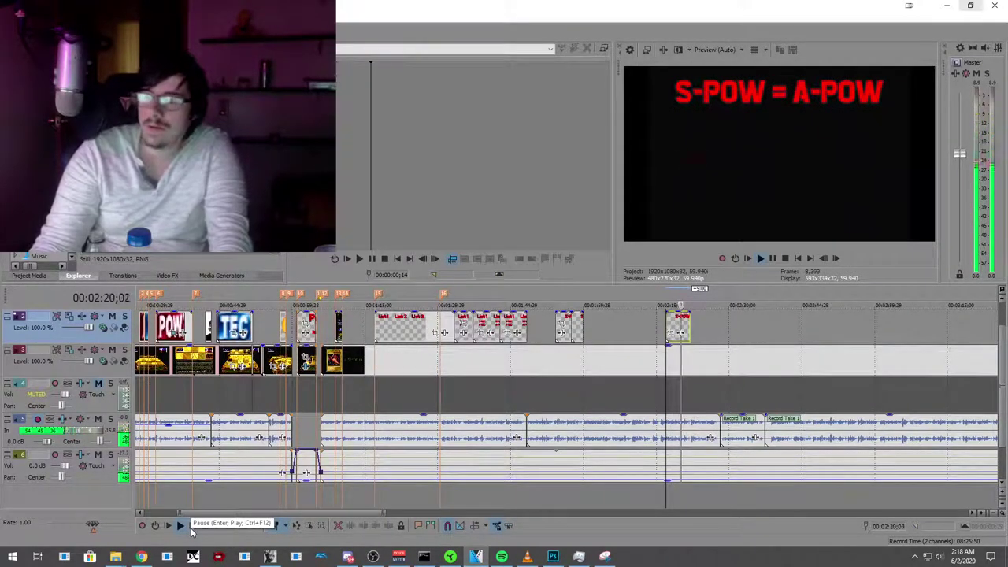
click(191, 530)
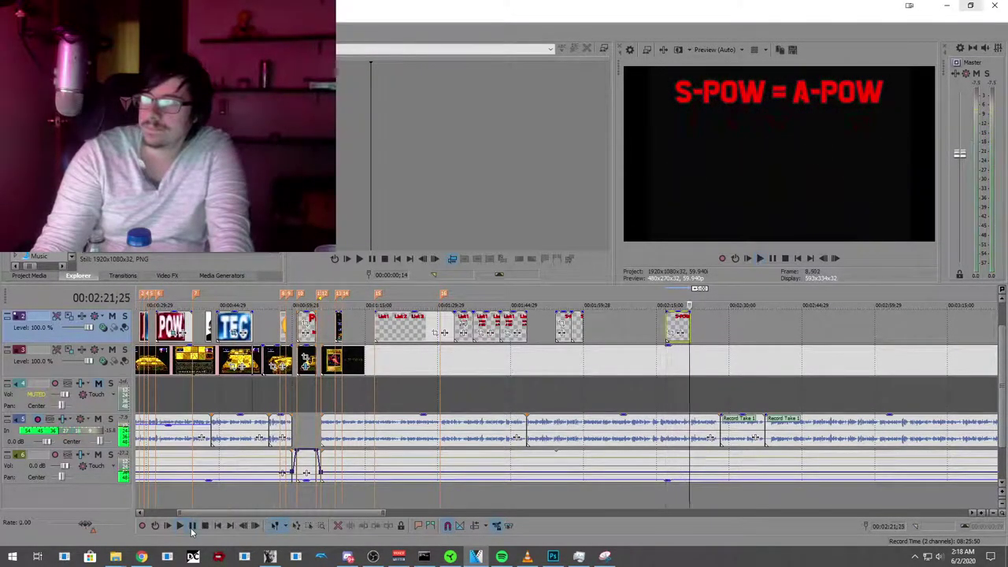
click(191, 532)
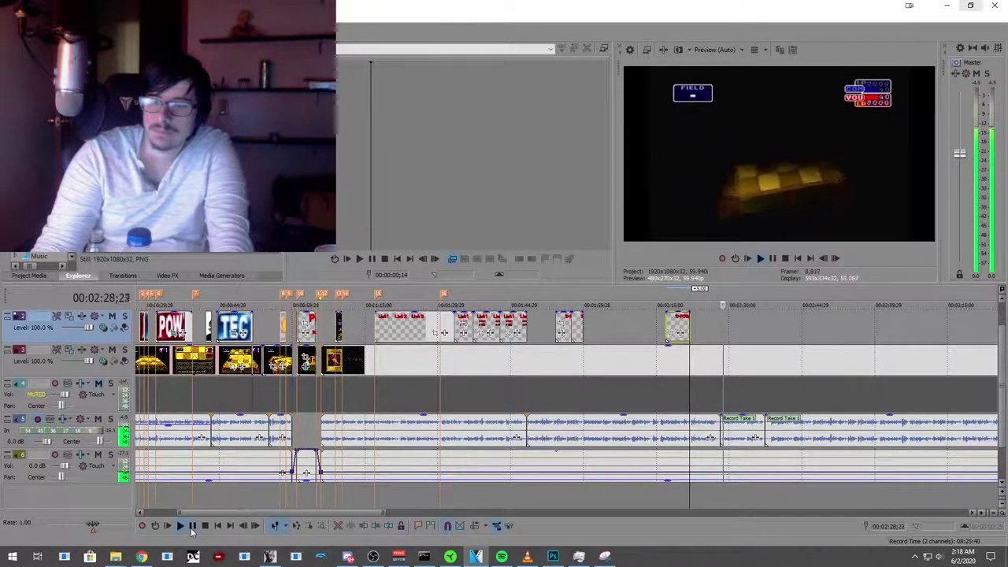
click(191, 526)
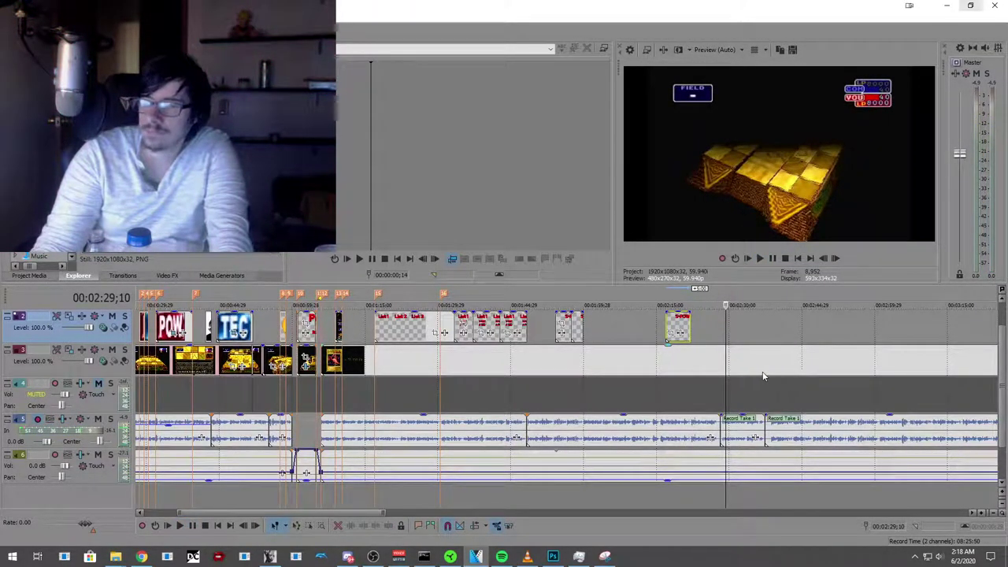
Step: Trim the silence around the narration cut near 00:02:28, ending the earlier clip at 00:02:27;29 and starting the next one where its speech begins
scroll(724, 369, up, 5)
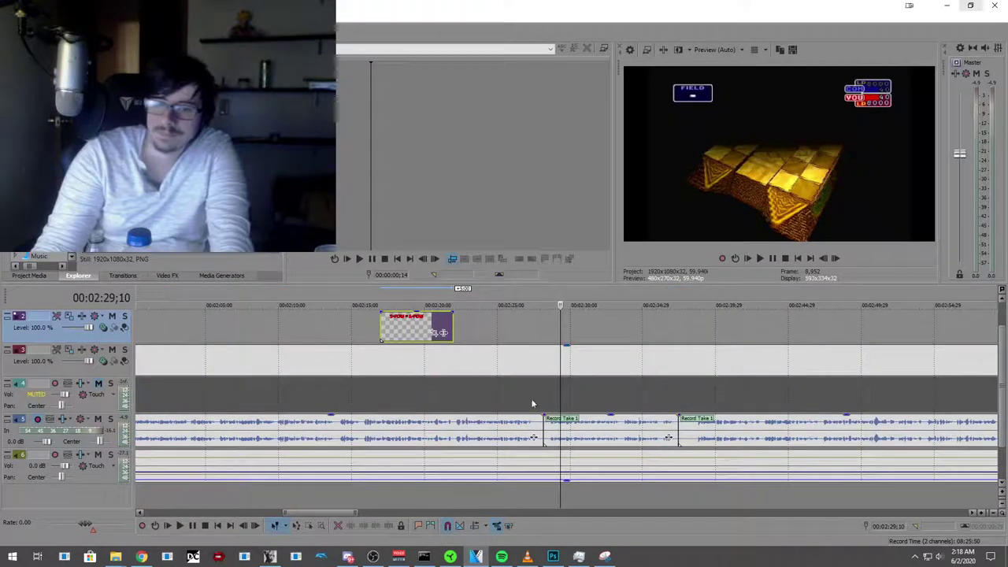
click(509, 340)
click(180, 527)
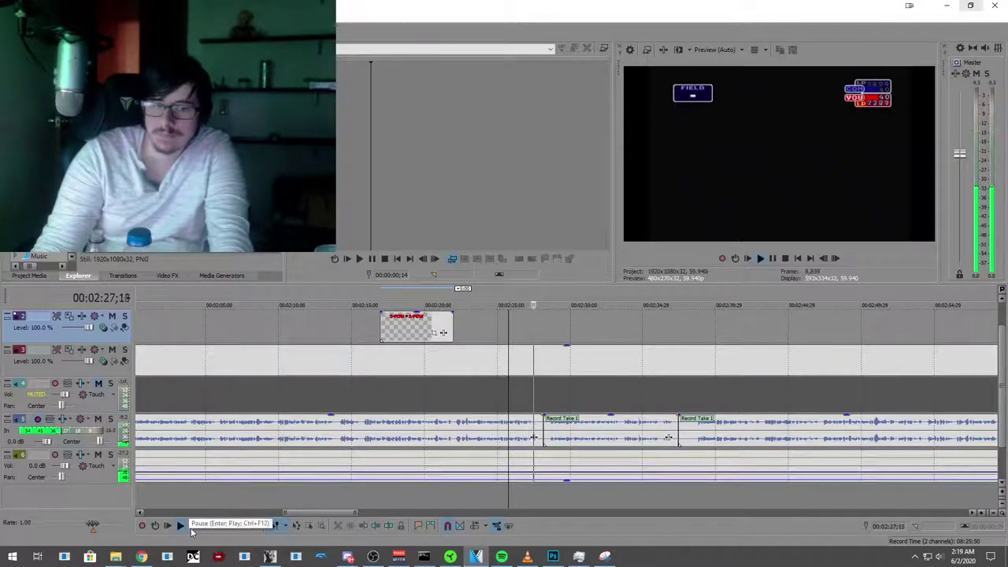
click(190, 531)
scroll(476, 426, up, 2)
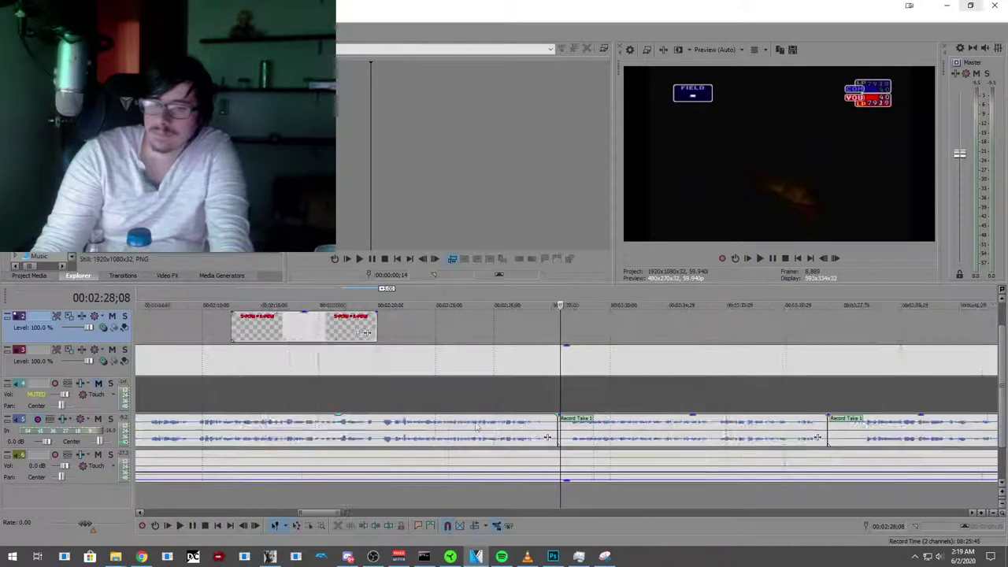
click(480, 321)
click(179, 527)
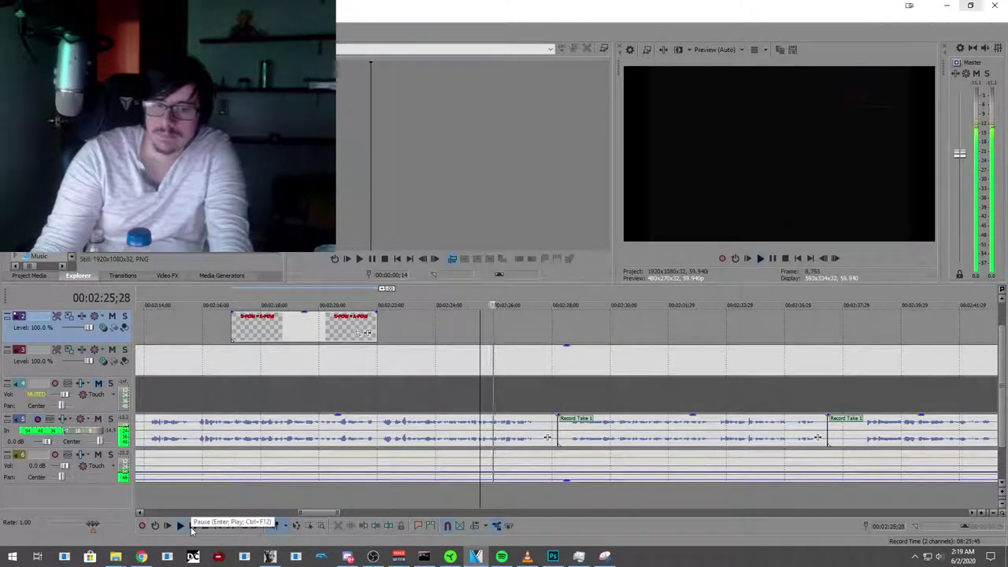
click(190, 531)
scroll(493, 411, up, 3)
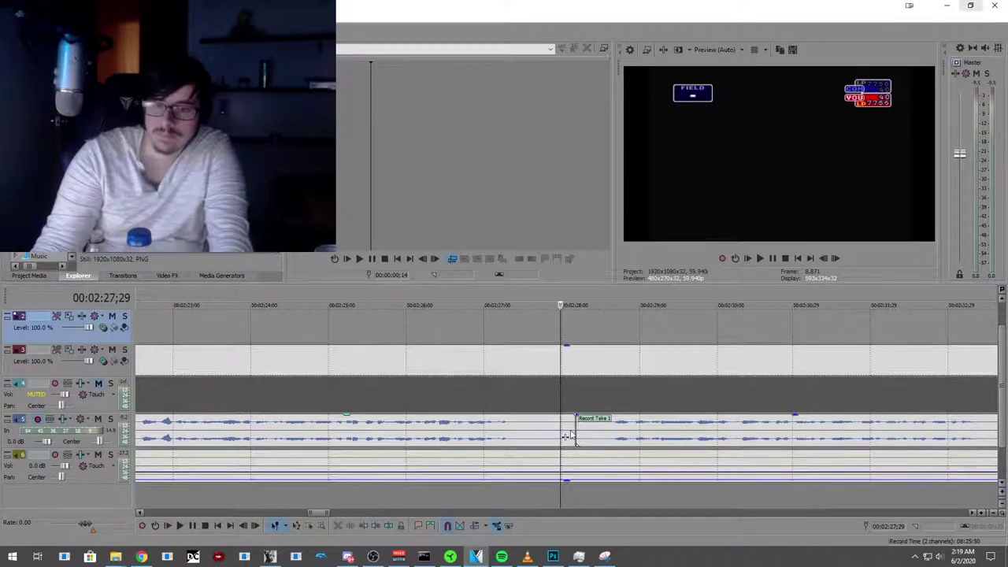
click(566, 437)
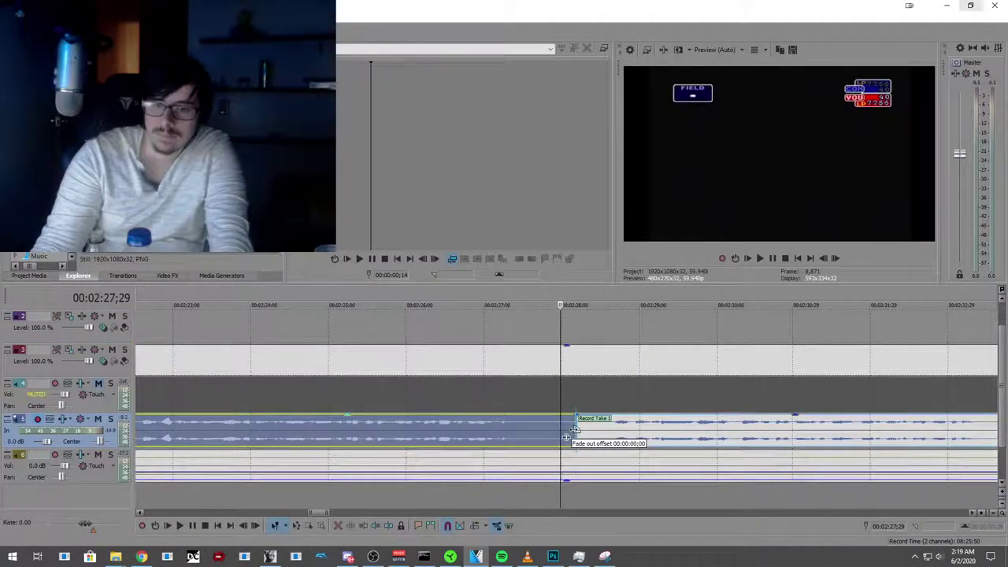
drag(564, 430, 559, 431)
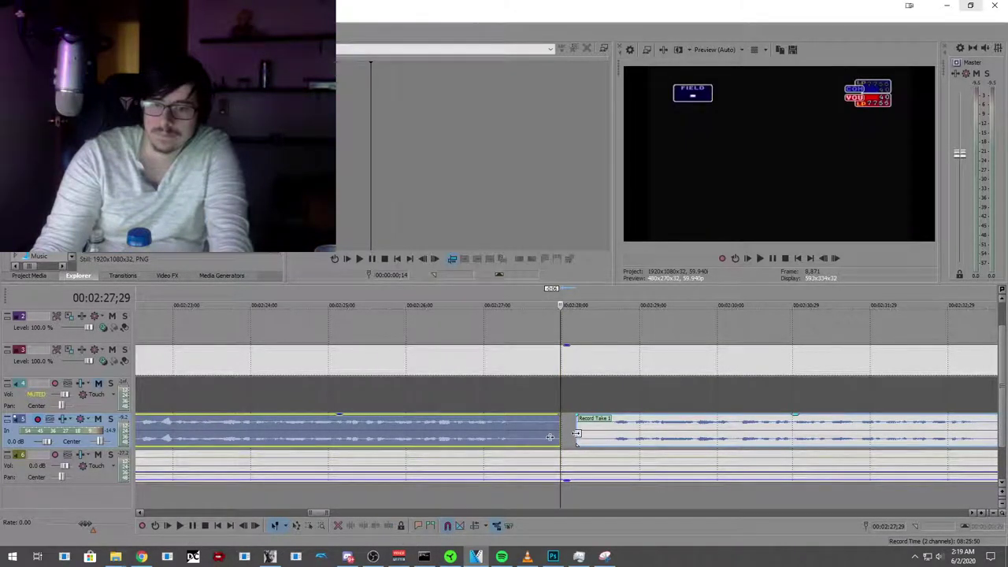
mouse_move(577, 434)
mouse_down()
mouse_move(611, 437)
mouse_move(592, 430)
mouse_up()
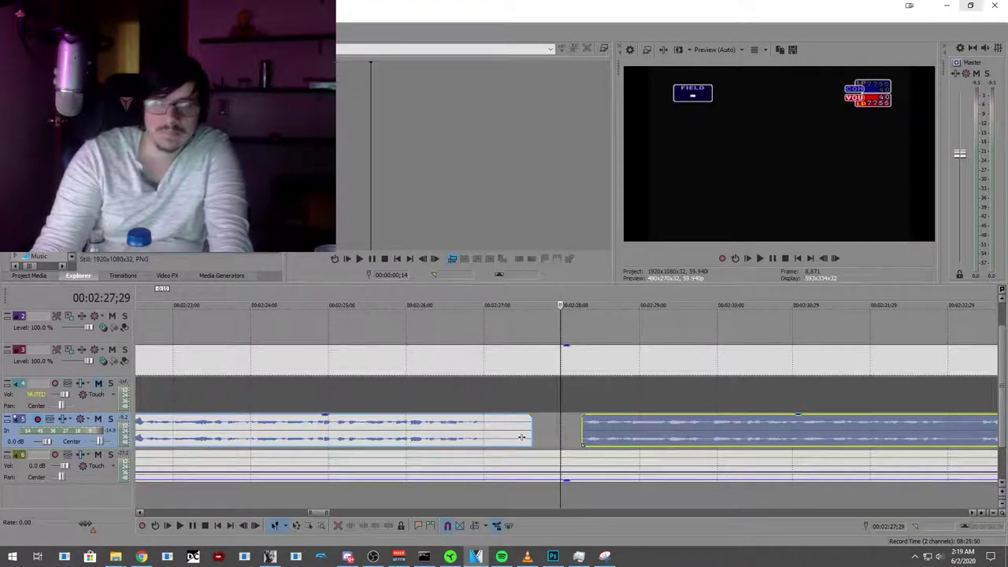
Step: Undo the last move of the narration clips and remove the clip ending at 00:02:27;29 from its group
key(shift+F10)
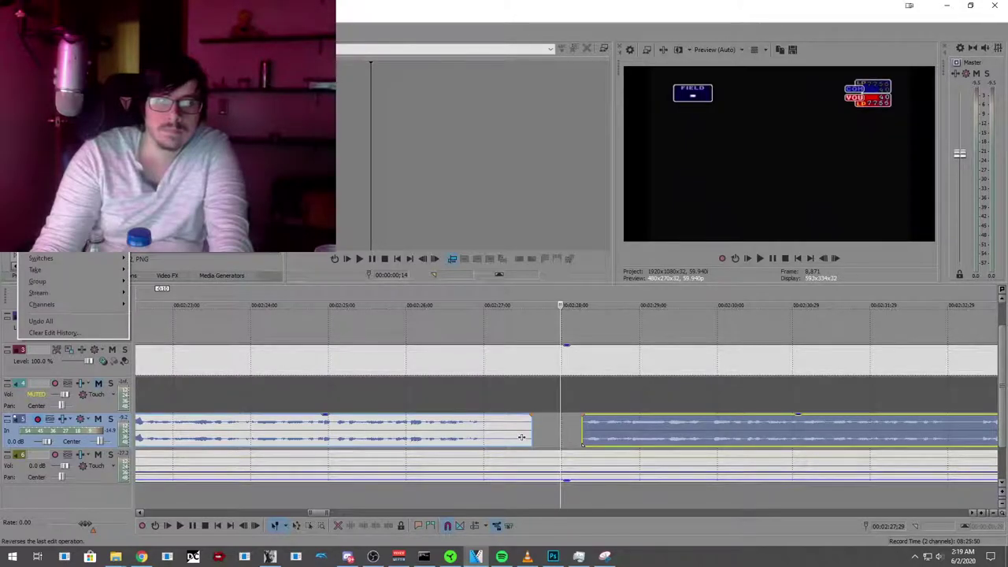
key(Return)
scroll(443, 414, down, 5)
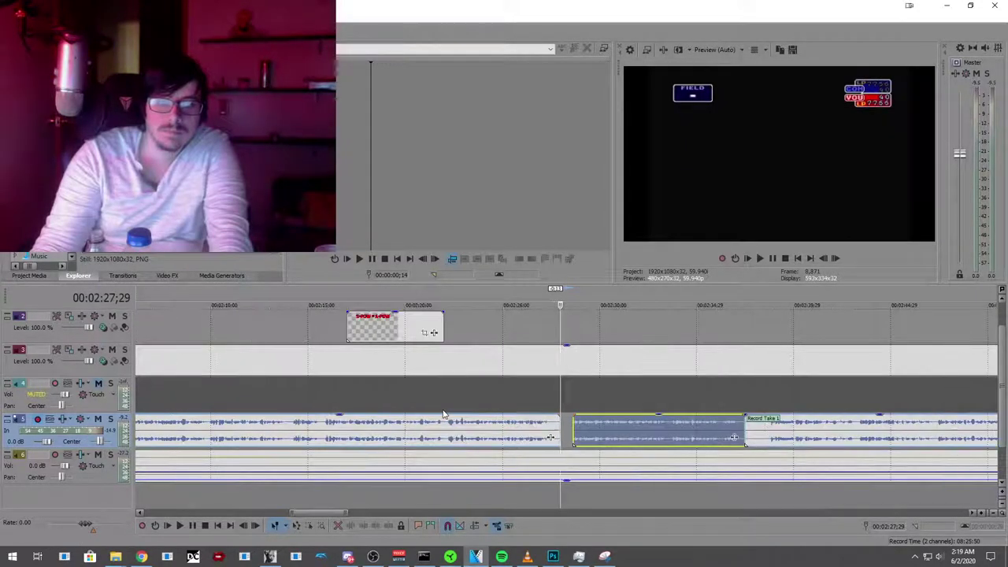
scroll(444, 414, down, 4)
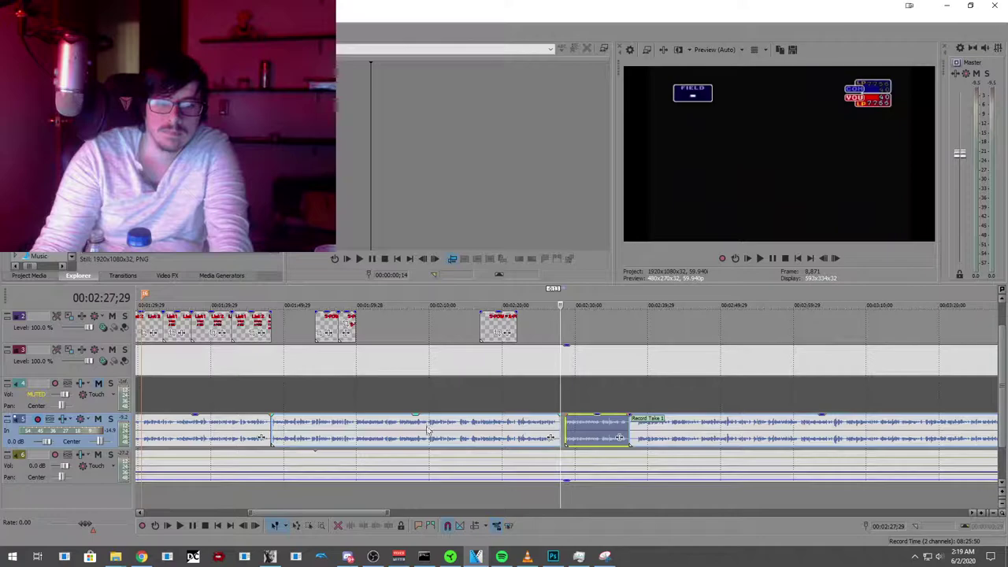
right_click(427, 430)
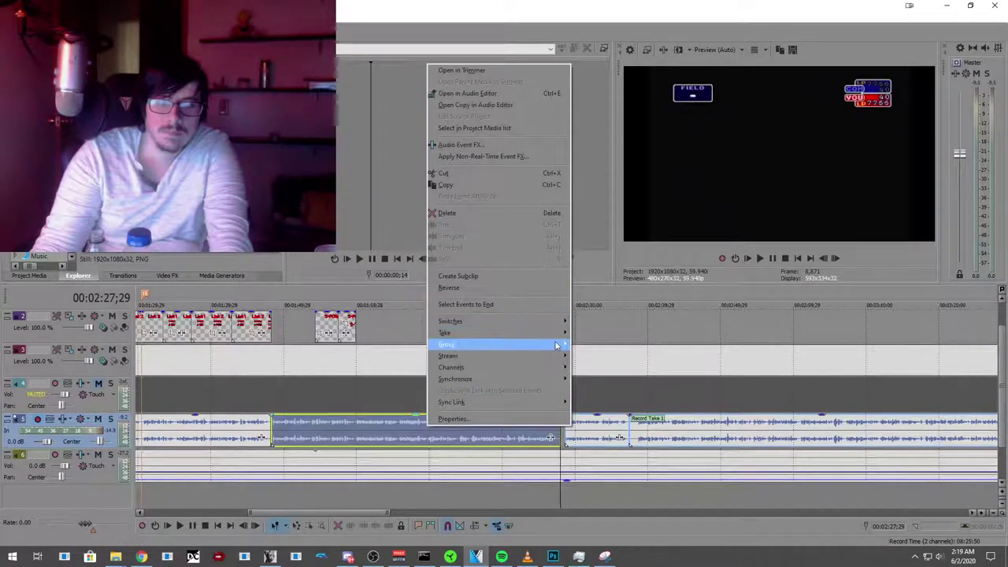
mouse_move(556, 345)
click(602, 361)
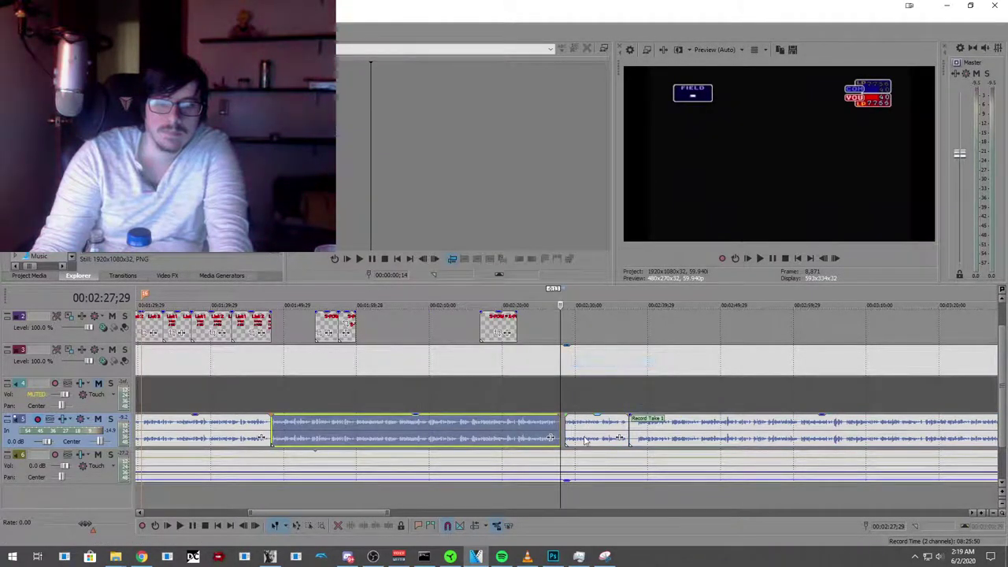
Step: Move the short narration clip back to start at 00:02:27;29, closing the gap, and play the narration over the join to 00:02:36;18
click(583, 439)
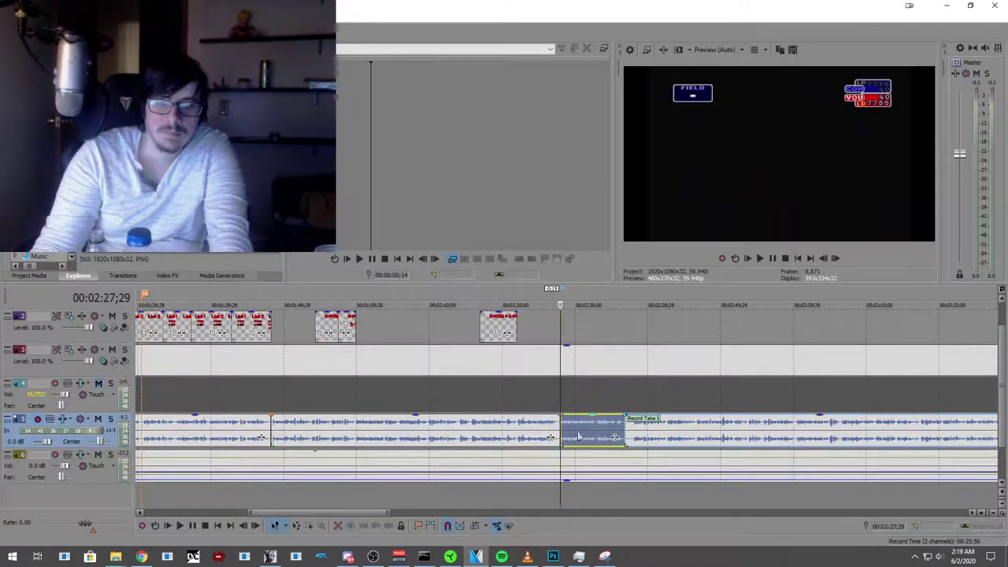
click(529, 396)
click(180, 526)
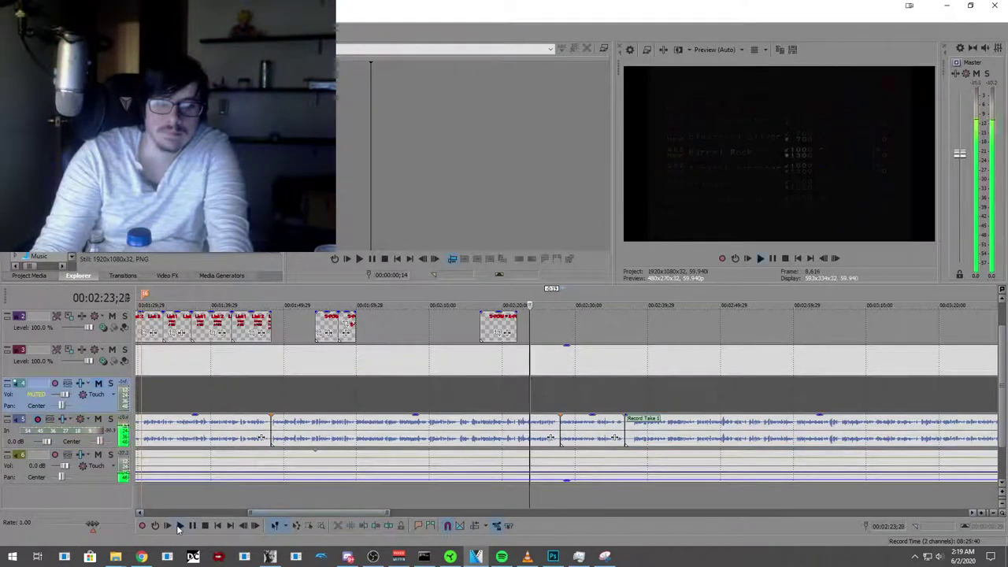
scroll(408, 432, down, 2)
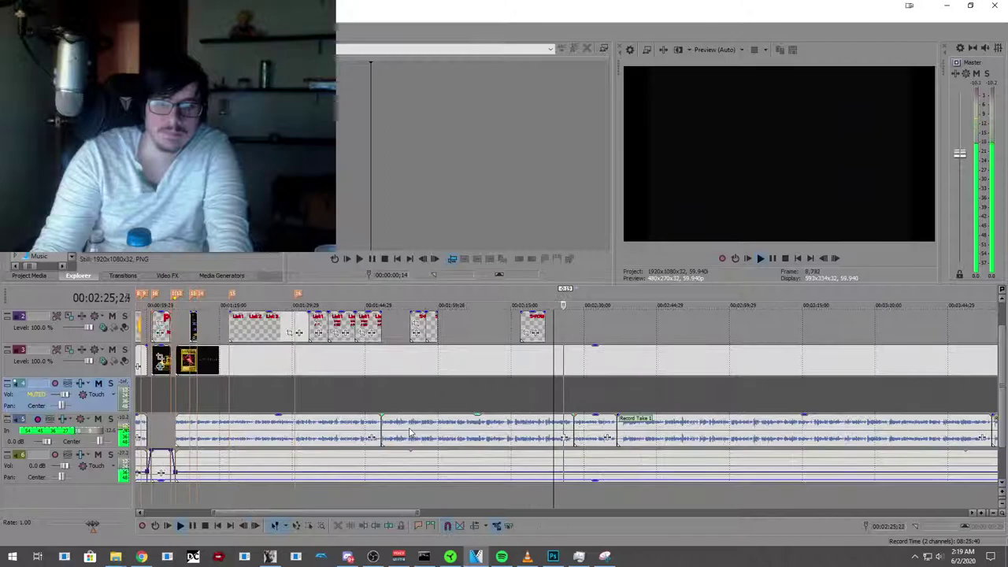
scroll(409, 431, down, 2)
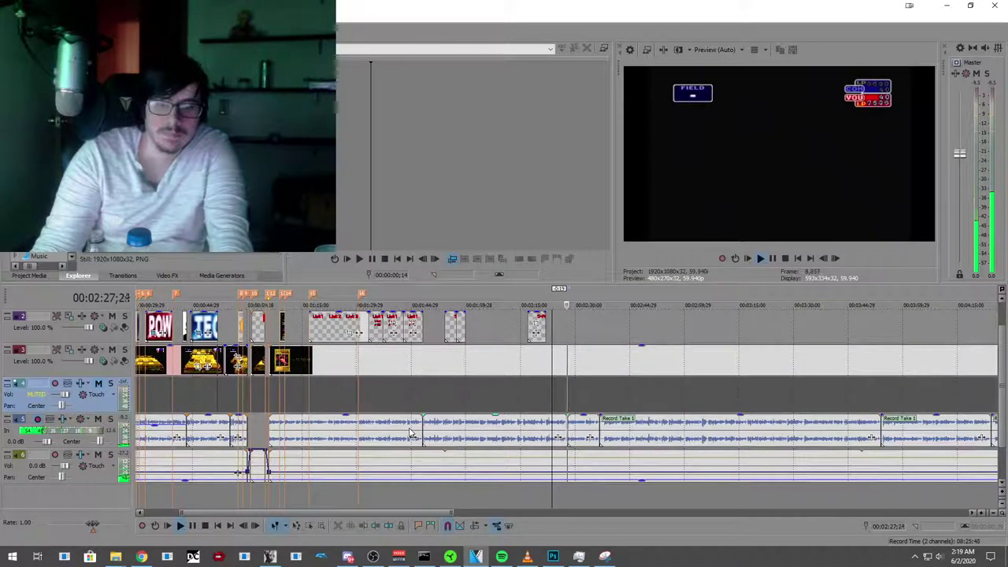
click(192, 526)
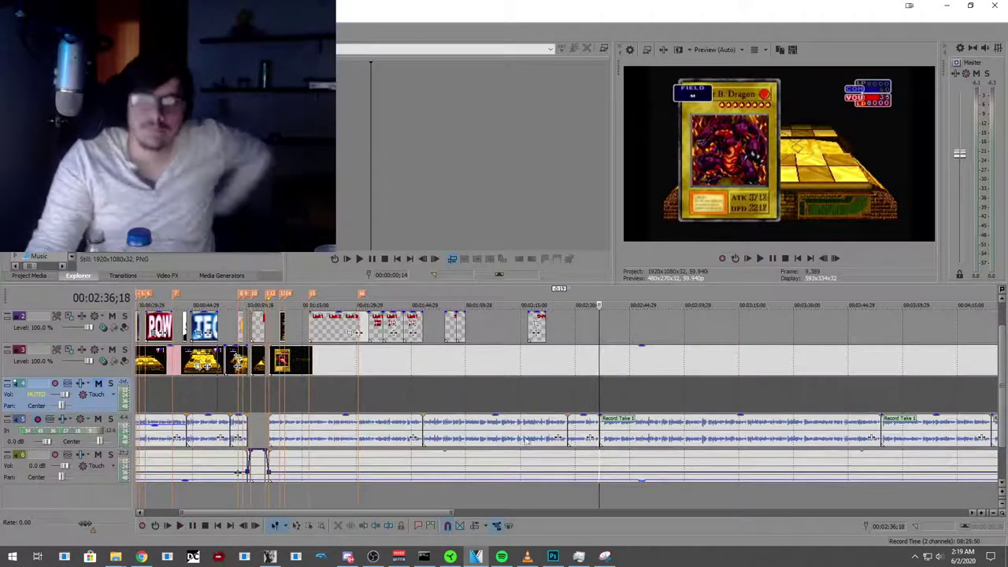
Step: Remove the short narration clip from its group and move the following Record Take 1 clip 2;05 further along the timeline
scroll(515, 429, up, 8)
scroll(513, 413, up, 2)
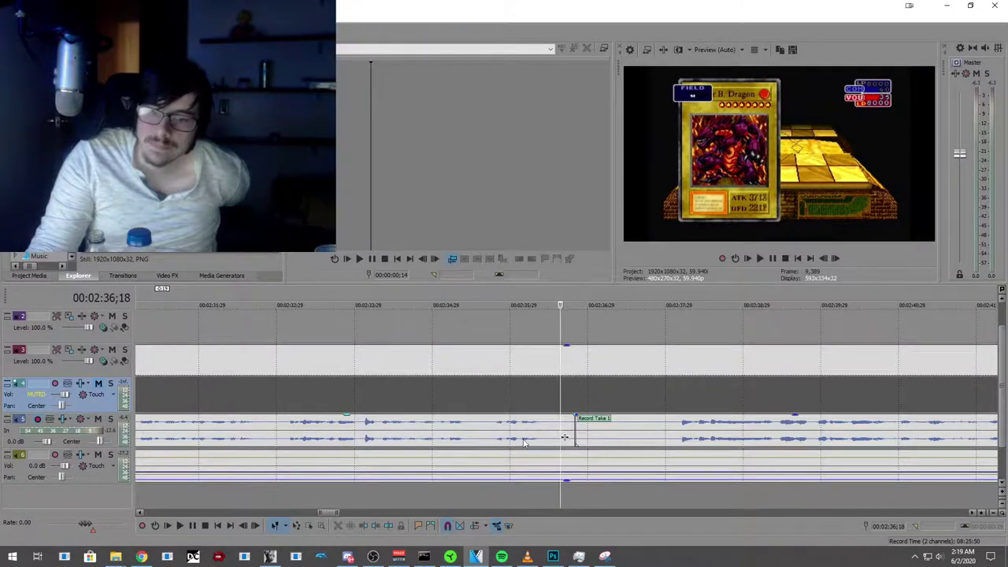
right_click(525, 442)
mouse_move(621, 357)
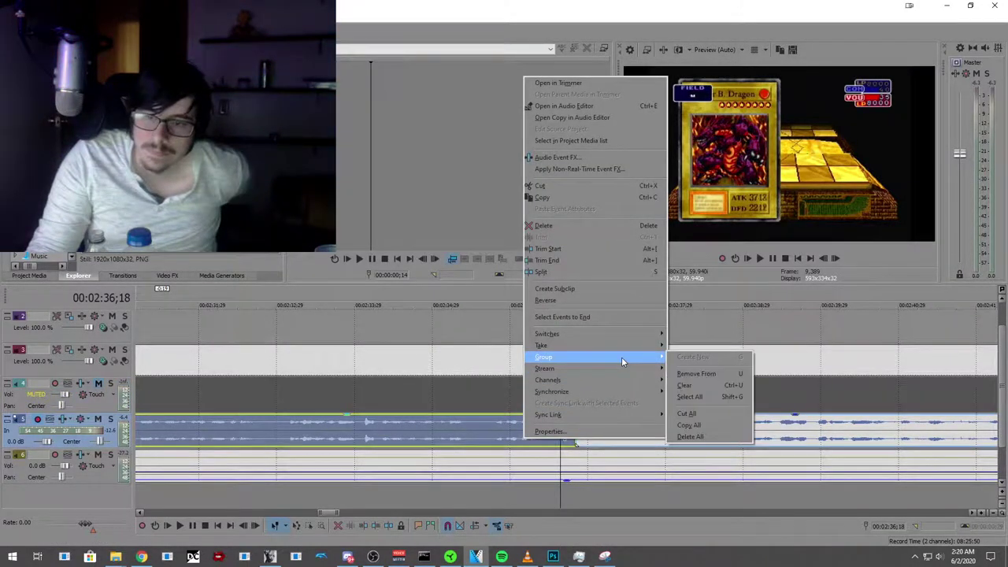
click(686, 374)
click(644, 437)
drag(643, 436, 801, 437)
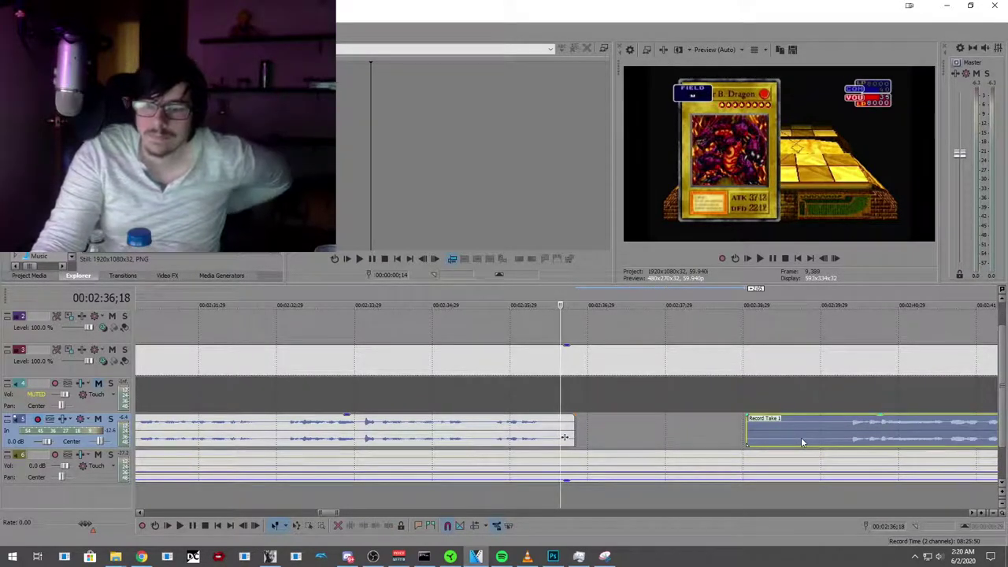
Step: Insert unnamed timeline markers at the short narration clip's end, 00:02:36;24, and at 00:02:37;24 after playing on
scroll(621, 418, down, 2)
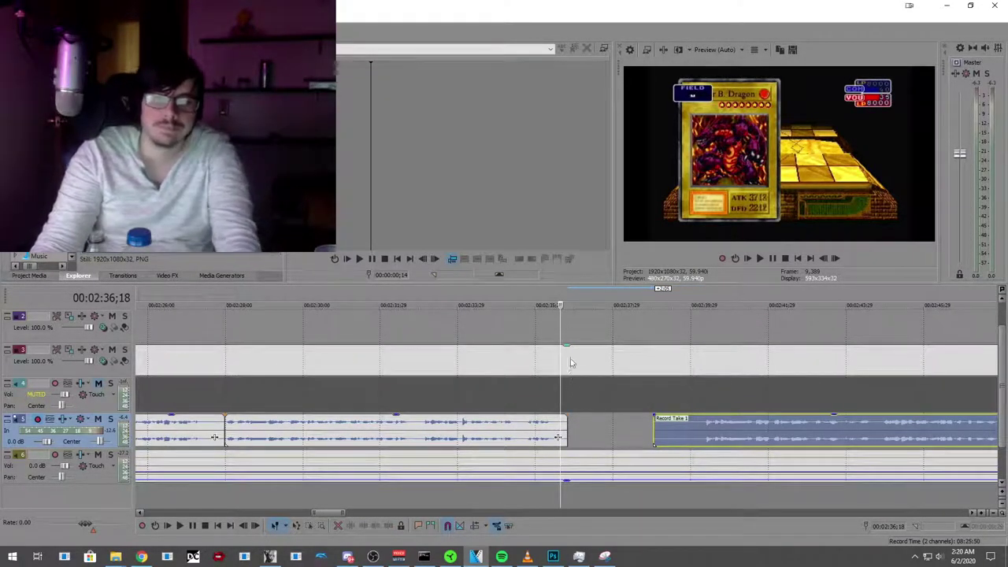
click(570, 330)
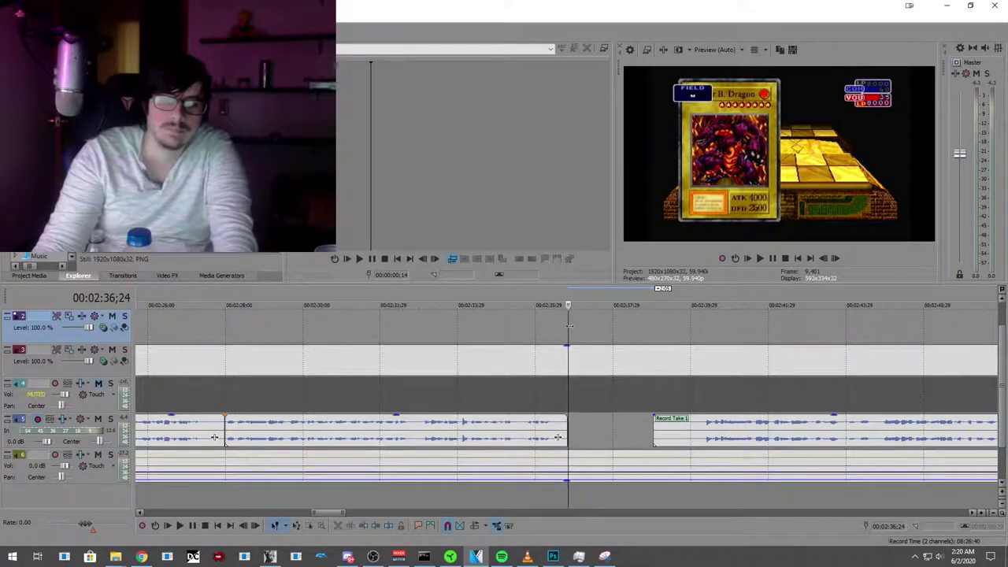
click(418, 526)
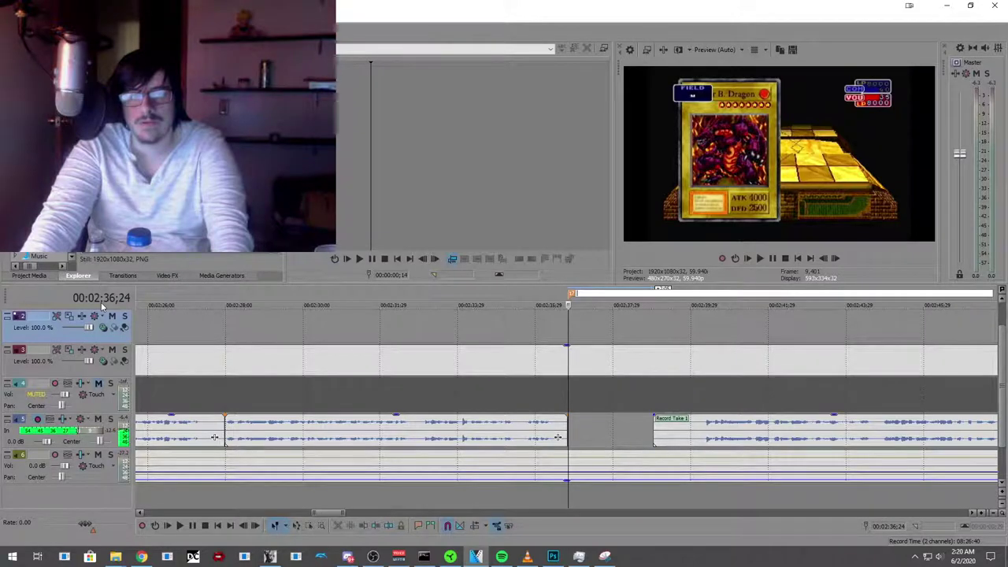
click(182, 529)
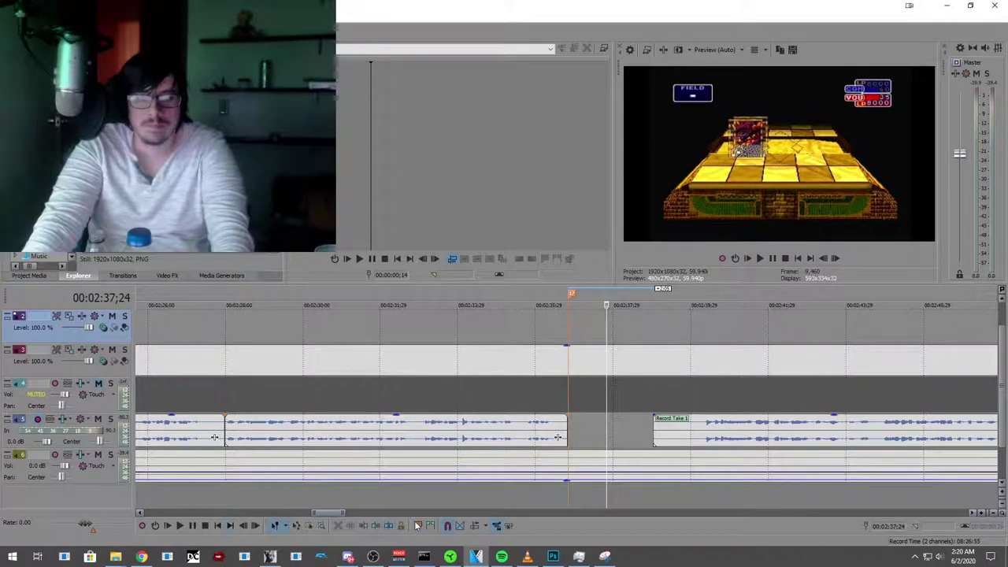
Step: Move the Record Take 1 narration clip further along to start at about 00:02:45;29 and play the footage from 00:02:37;24 to 00:02:41;00
click(679, 441)
drag(679, 441, 949, 427)
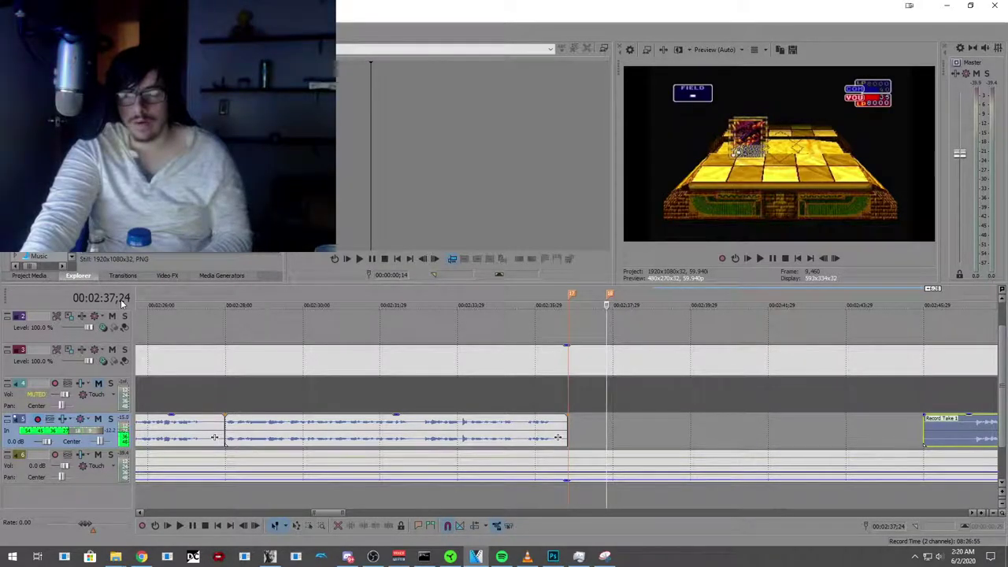
click(180, 526)
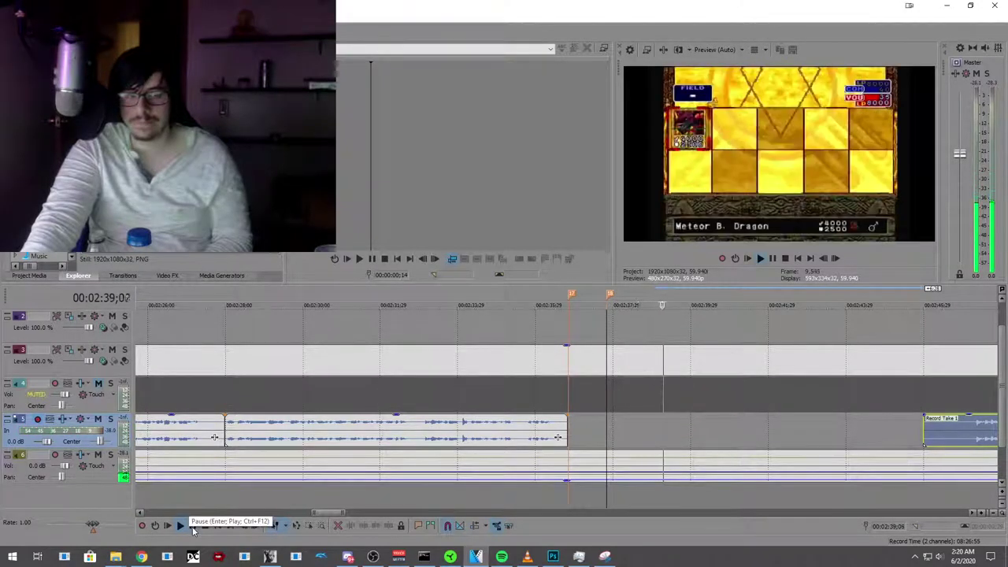
click(192, 527)
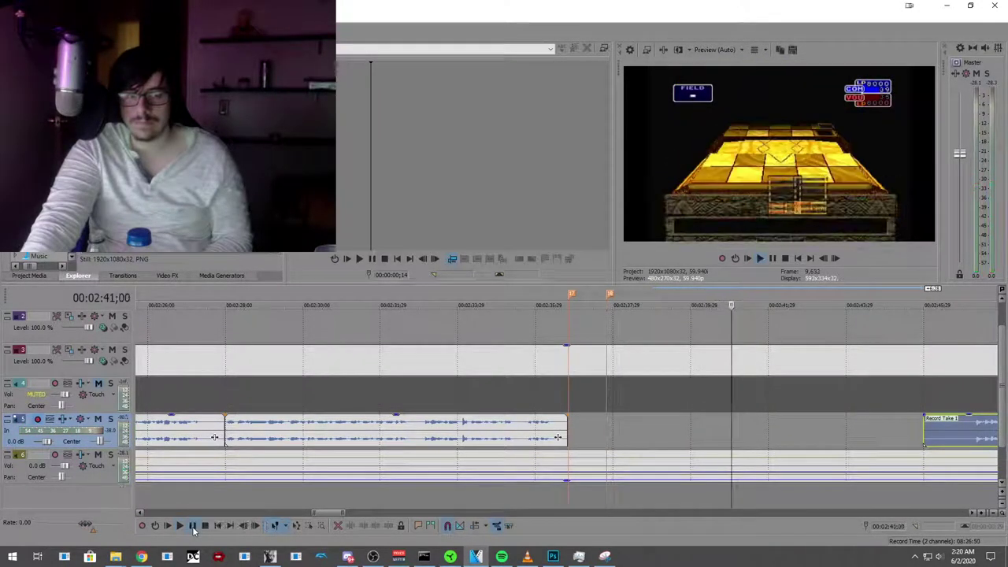
Step: Insert unnamed timeline markers at 00:02:41;24, where the five-card hand is fully shown, and at 00:02:42;25 after playing on
key(Right)
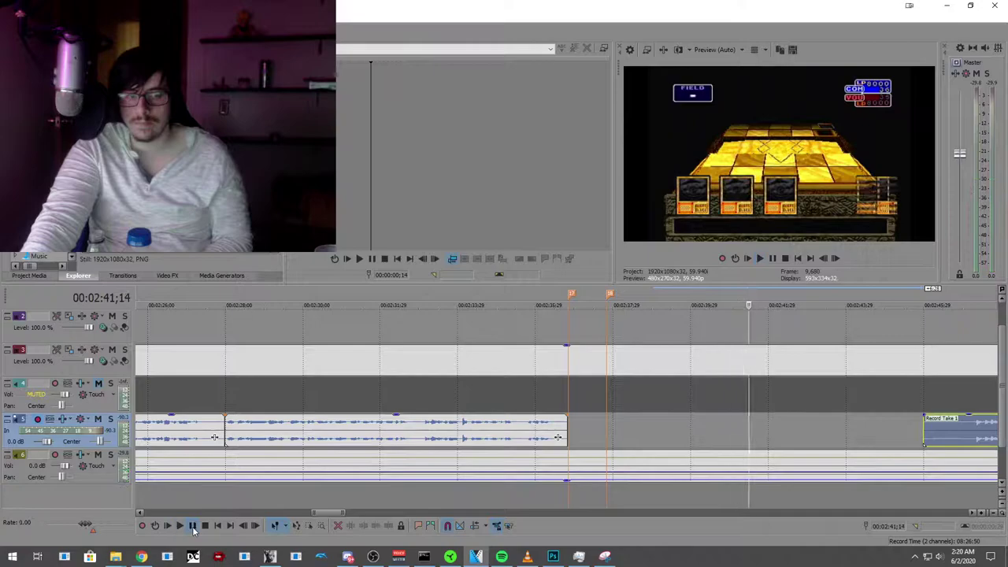
key(Right)
key(Right)
key(Right)
key(Right)
key(Right)
key(Right)
key(Right)
key(Right)
key(Right)
key(Right)
key(Right)
key(Right)
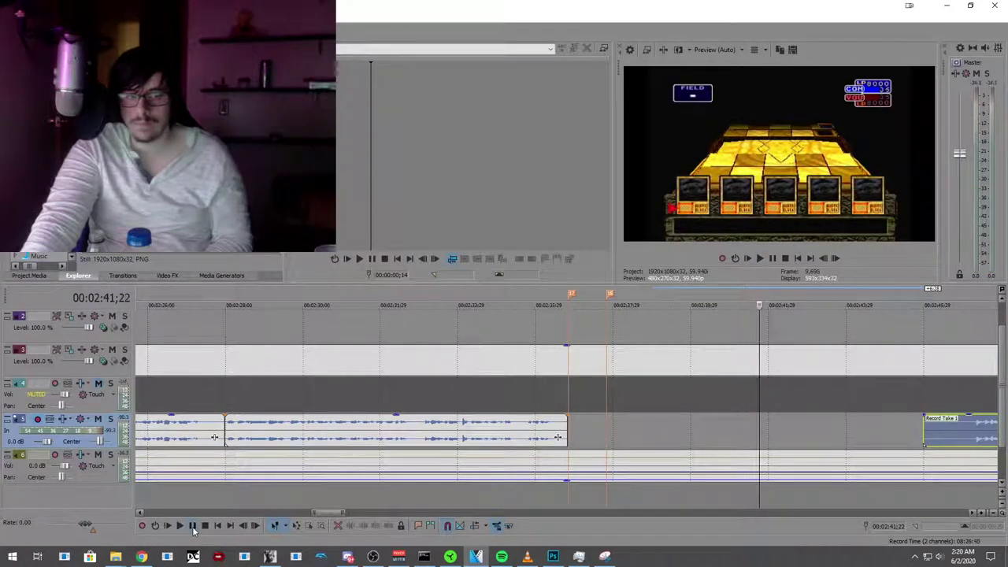
click(193, 526)
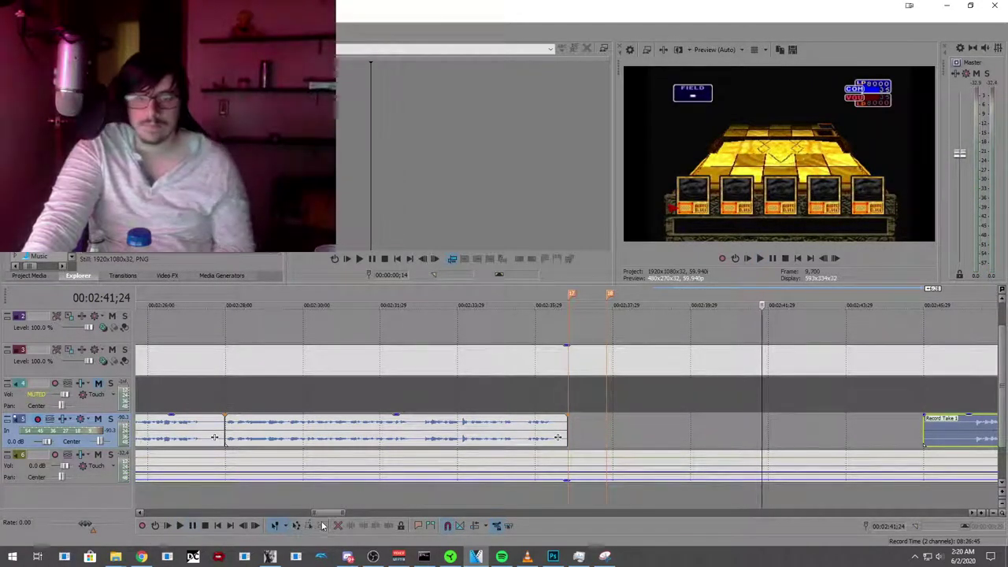
click(419, 526)
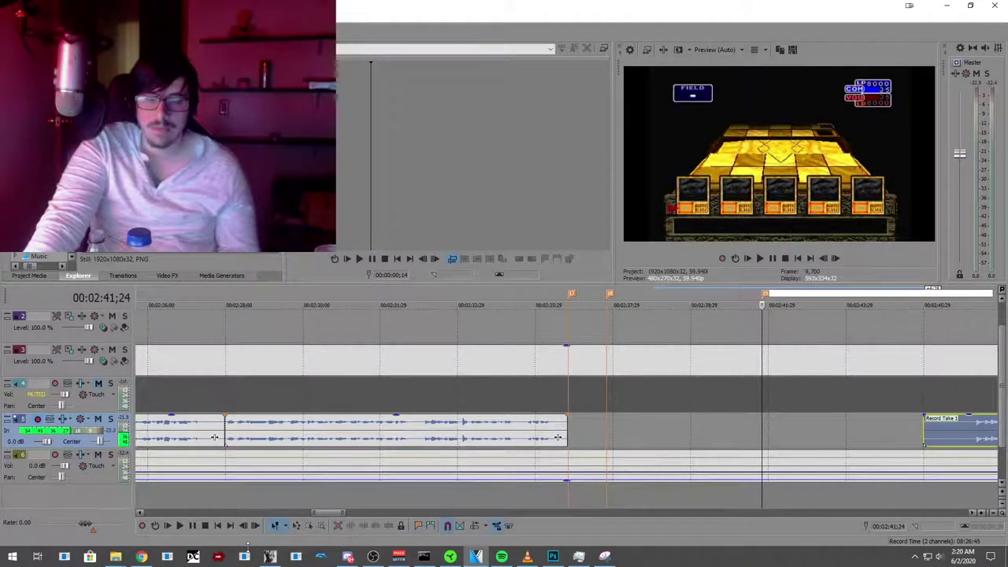
click(179, 526)
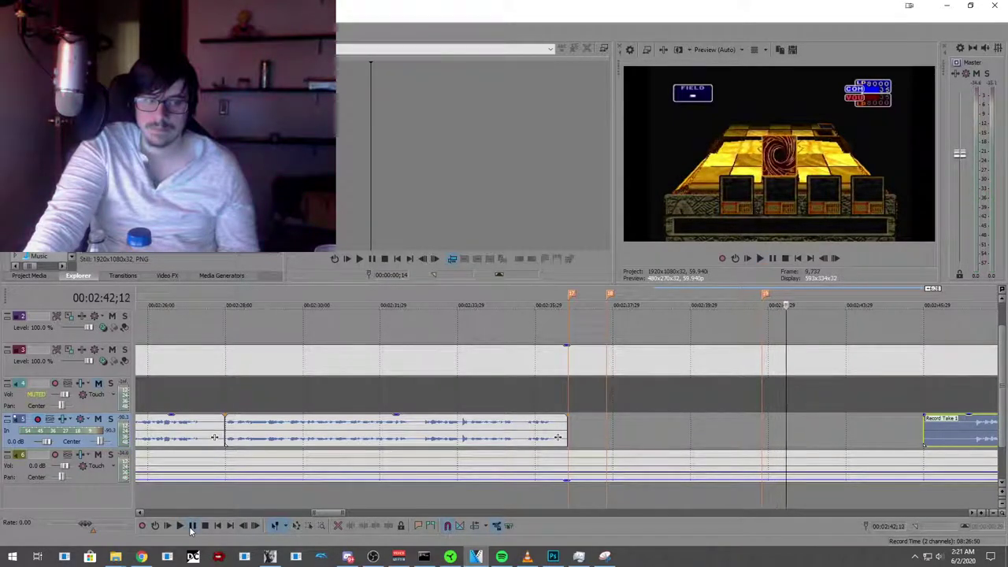
click(190, 527)
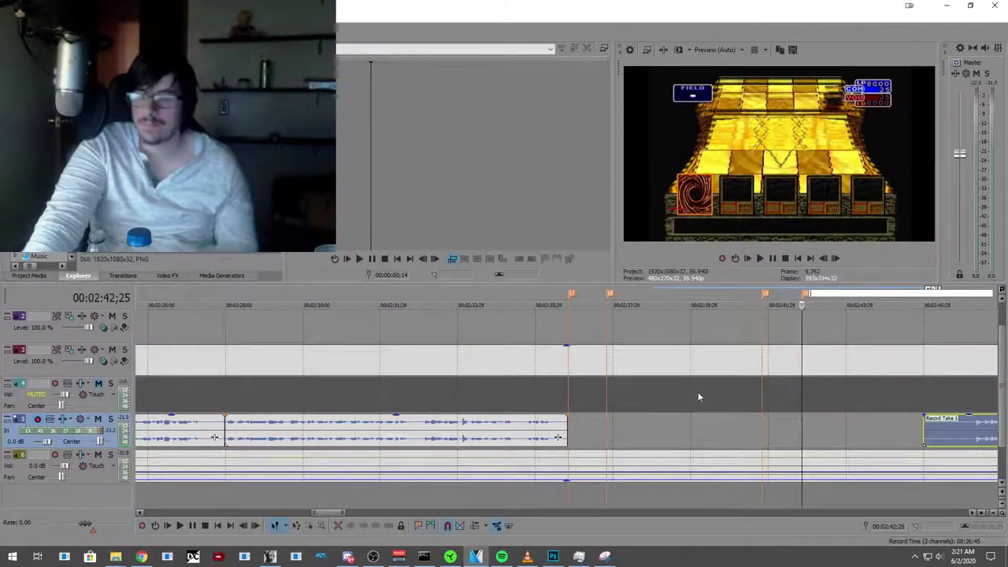
Step: Split the gameplay video at the markers at 00:02:36;24 and 00:02:37;24 and delete the piece between them
scroll(697, 392, down, 1)
scroll(697, 399, down, 4)
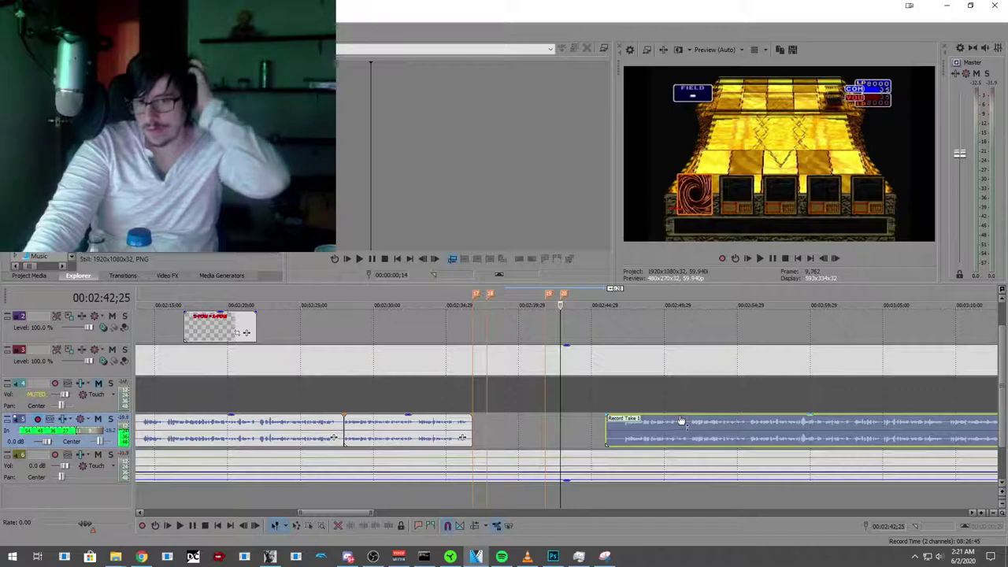
click(501, 365)
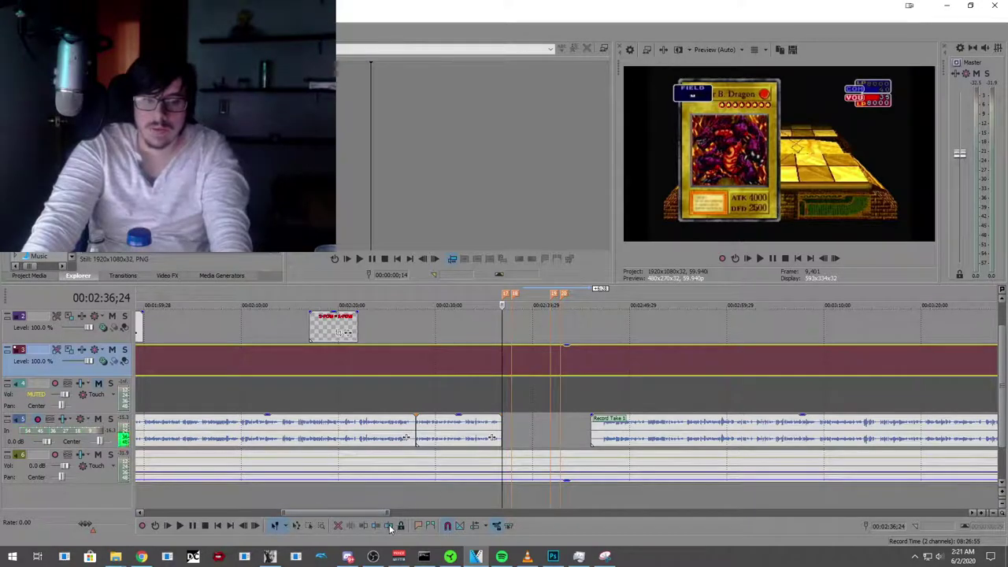
key(ctrl+z)
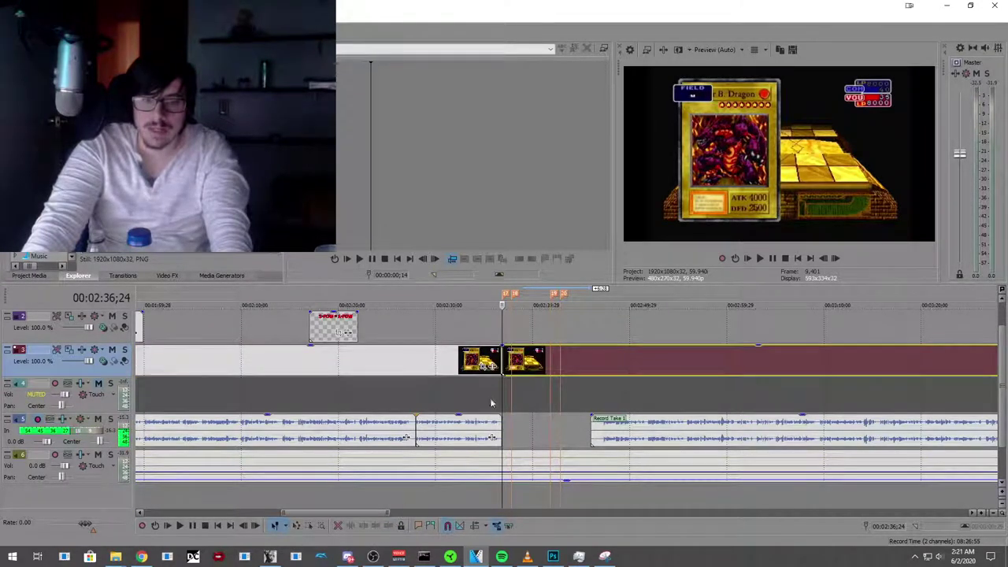
click(512, 360)
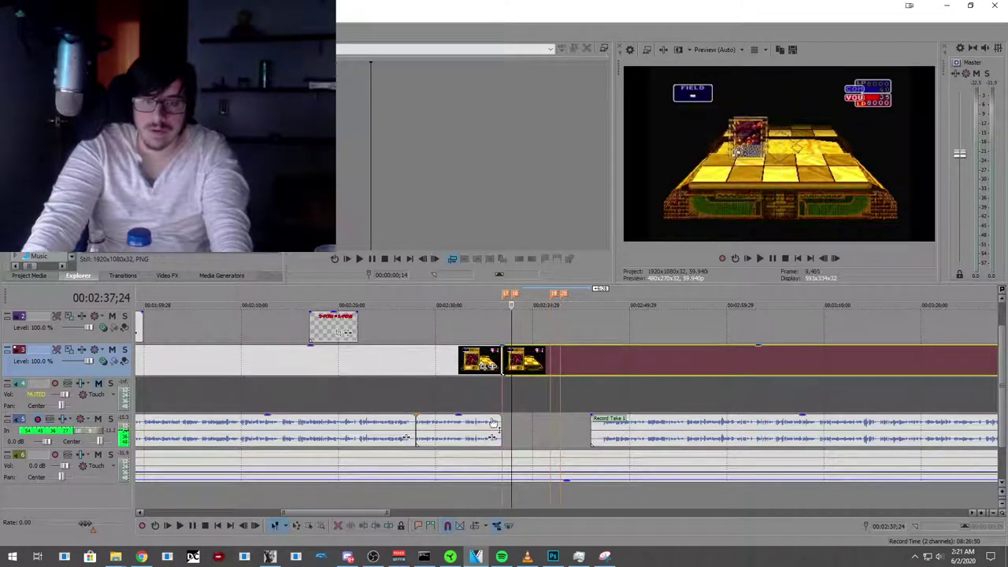
click(391, 526)
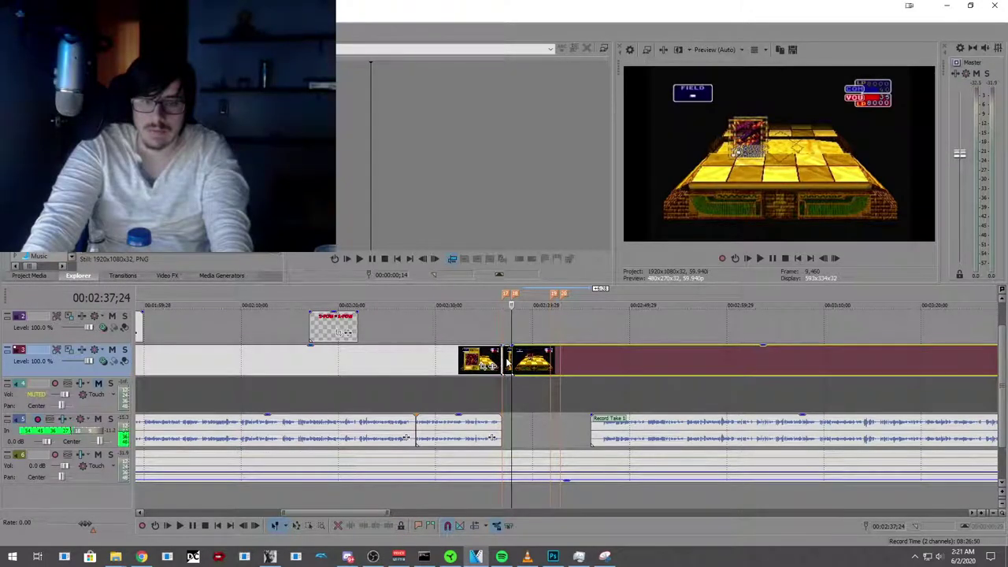
right_click(508, 360)
click(523, 323)
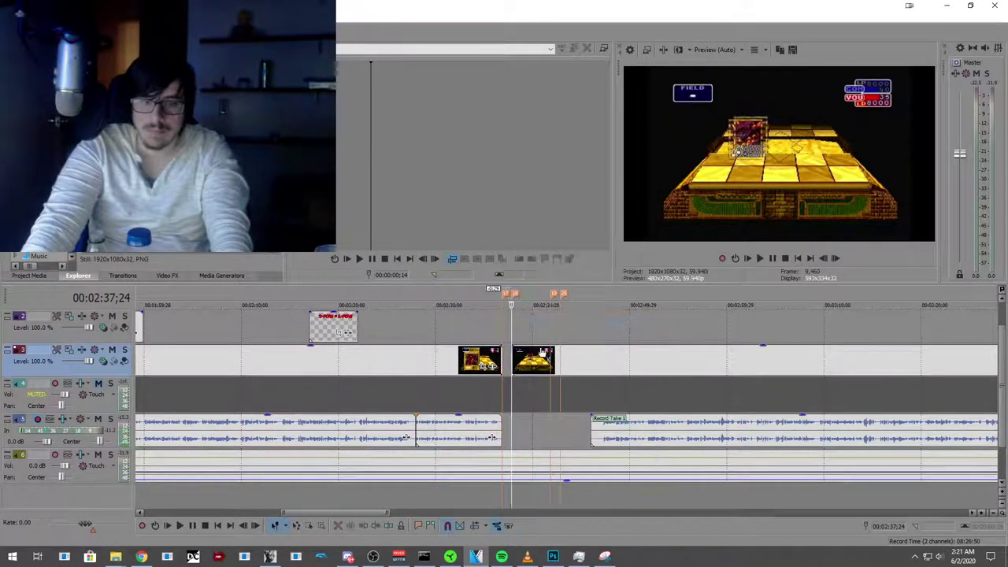
Step: Split the gameplay video at the markers at 00:02:41;24 and 00:02:42;25 and delete the piece between them
click(551, 394)
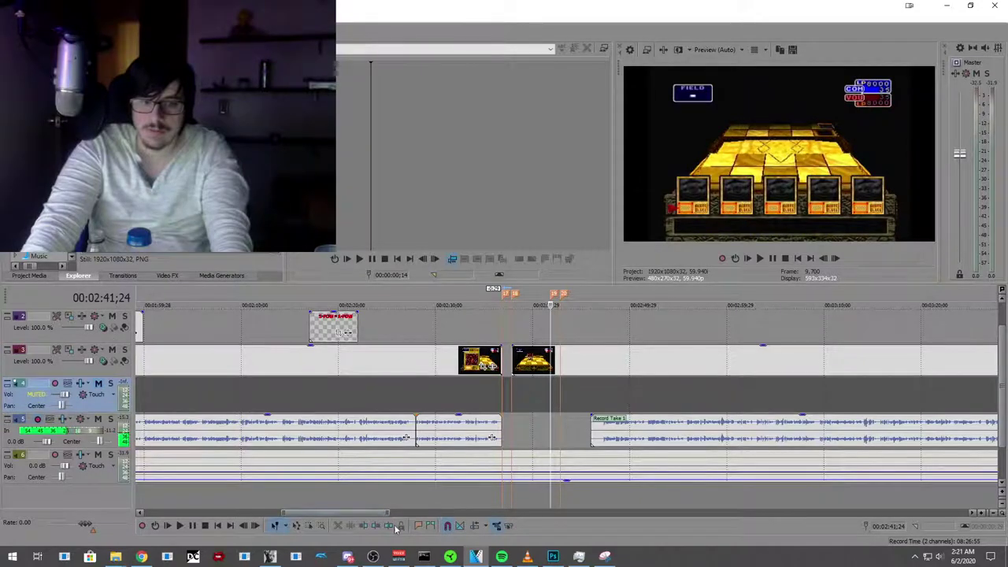
key(ctrl+v)
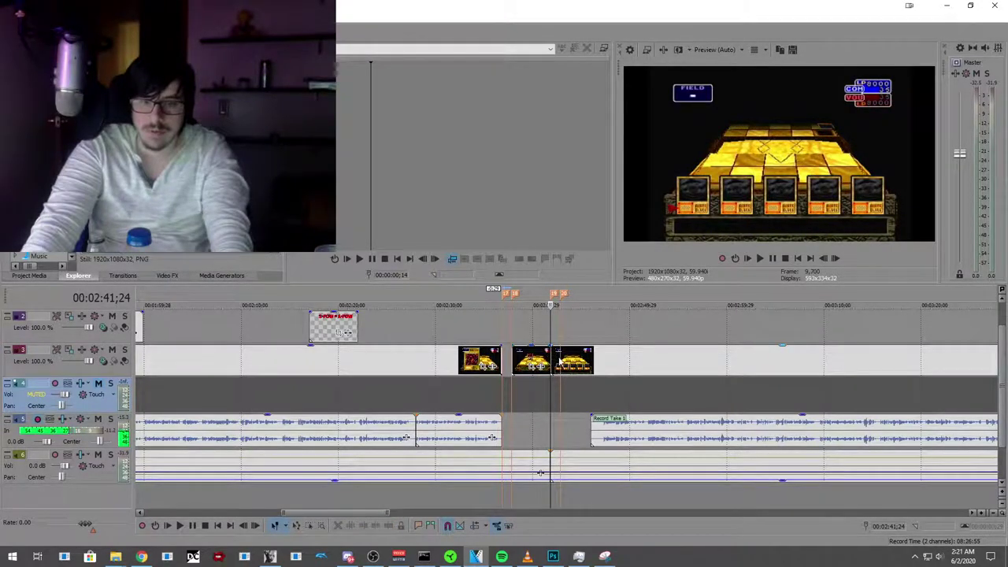
key(ctrl+v)
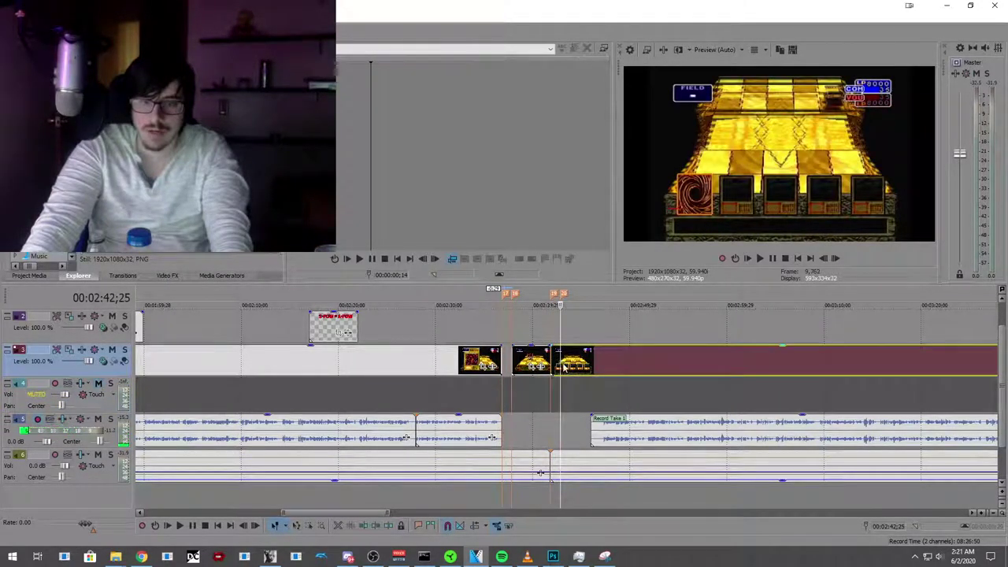
click(389, 526)
right_click(556, 364)
click(587, 322)
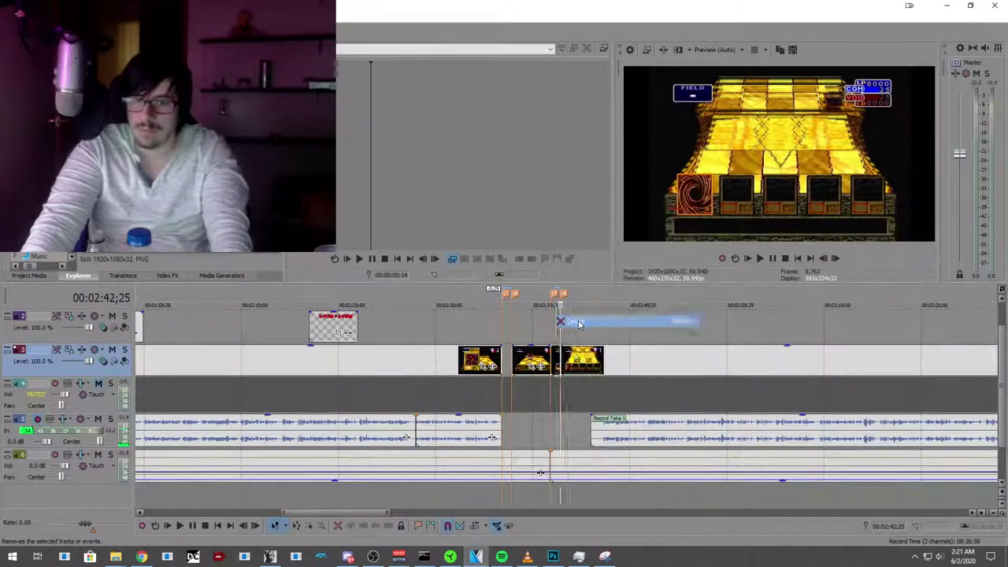
Step: Add the VEGAS Gaussian Blur effect to the short gameplay clip between the two gaps, using the last preset in its list
click(529, 394)
click(541, 369)
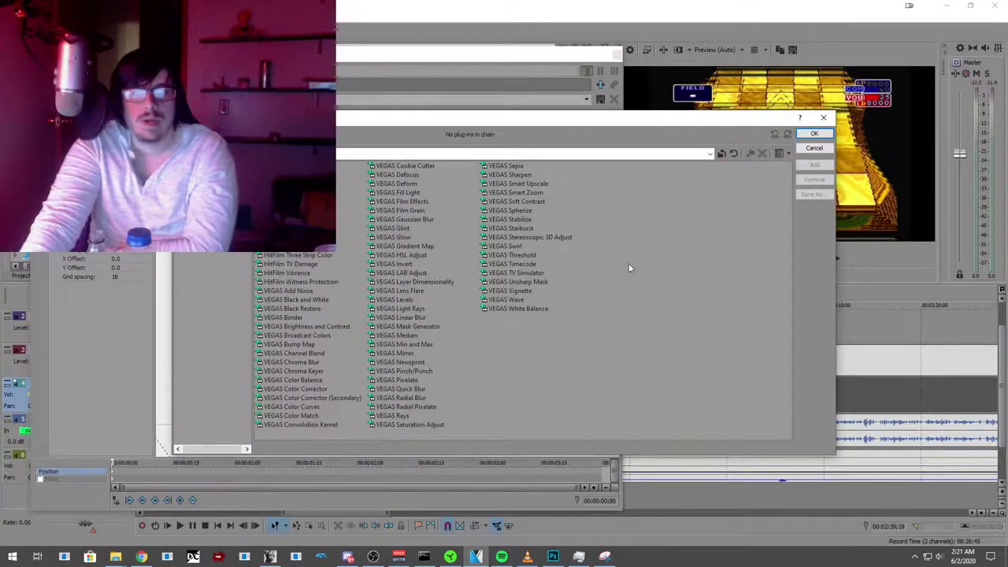
click(423, 221)
click(815, 166)
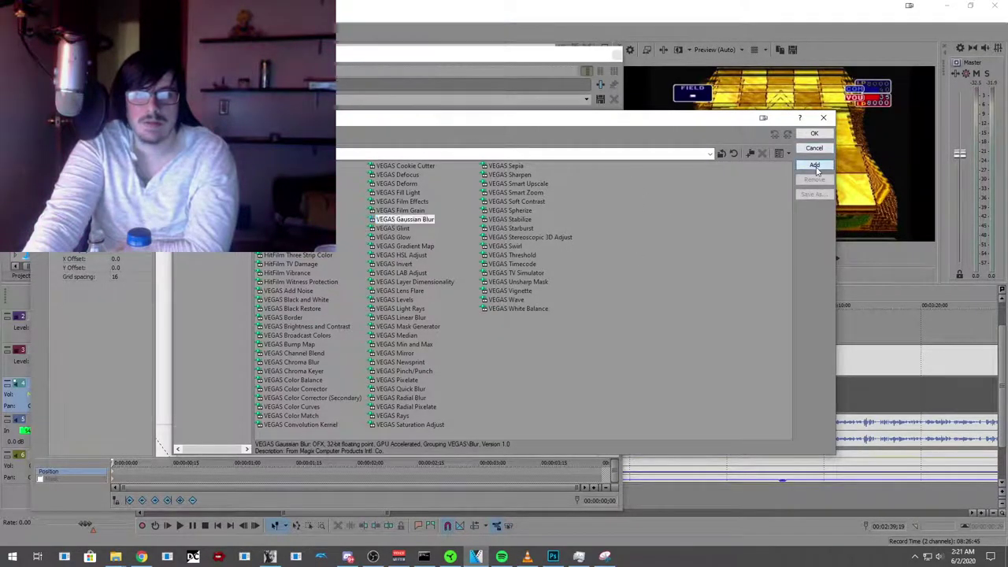
click(815, 134)
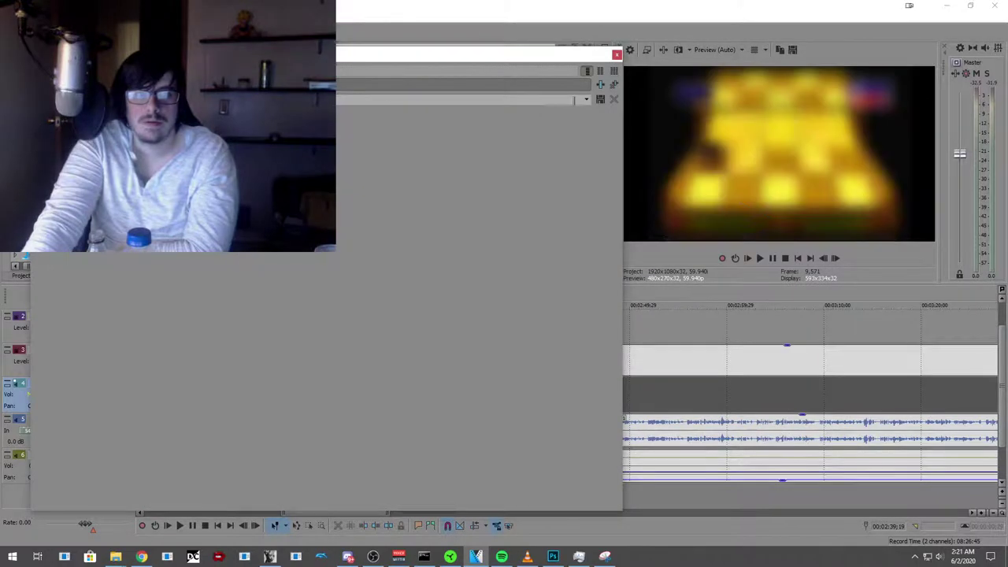
click(586, 100)
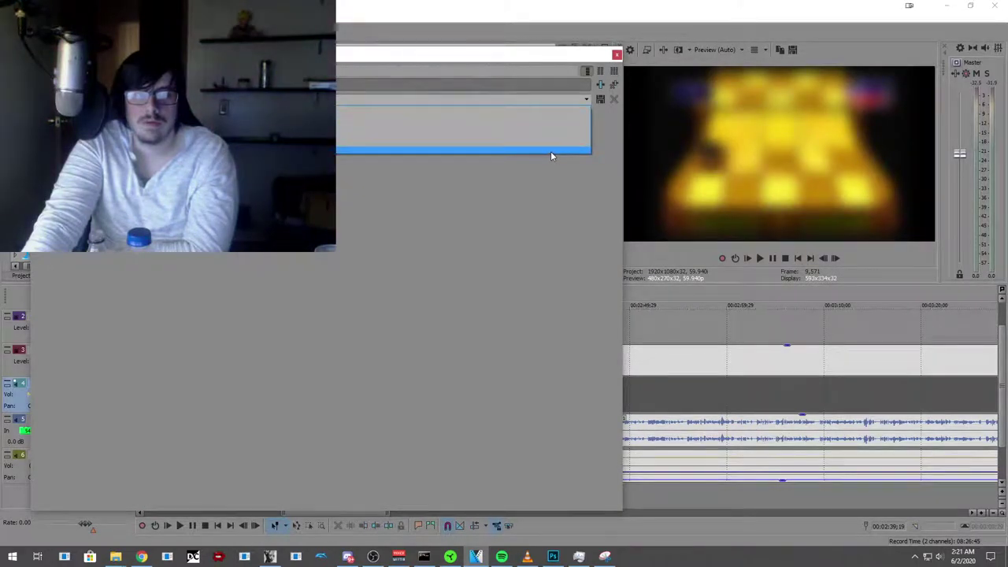
click(551, 151)
click(617, 55)
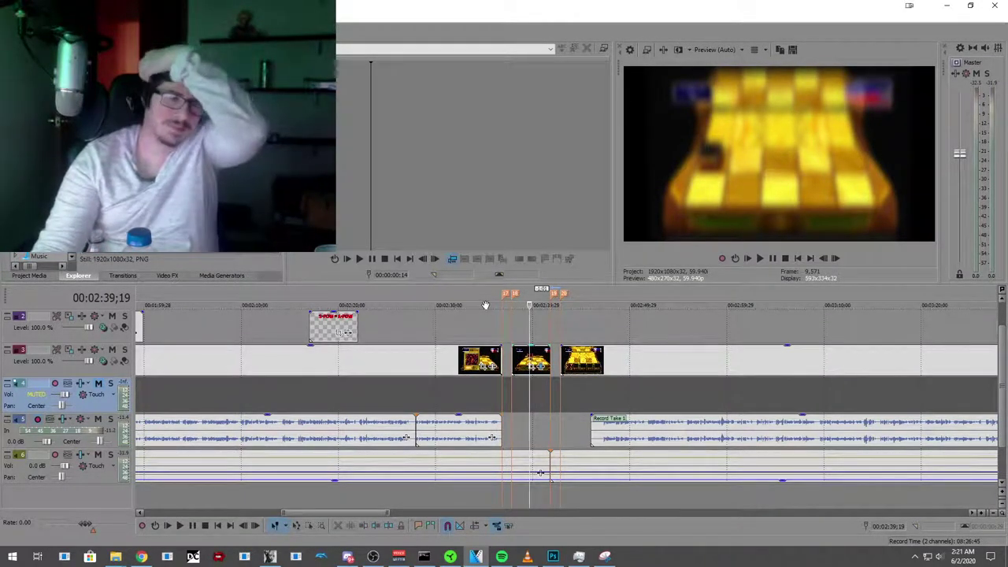
Step: Give the blurred gameplay clip a short fade-in and a fade-out of 00:00:00;07
scroll(516, 358, up, 2)
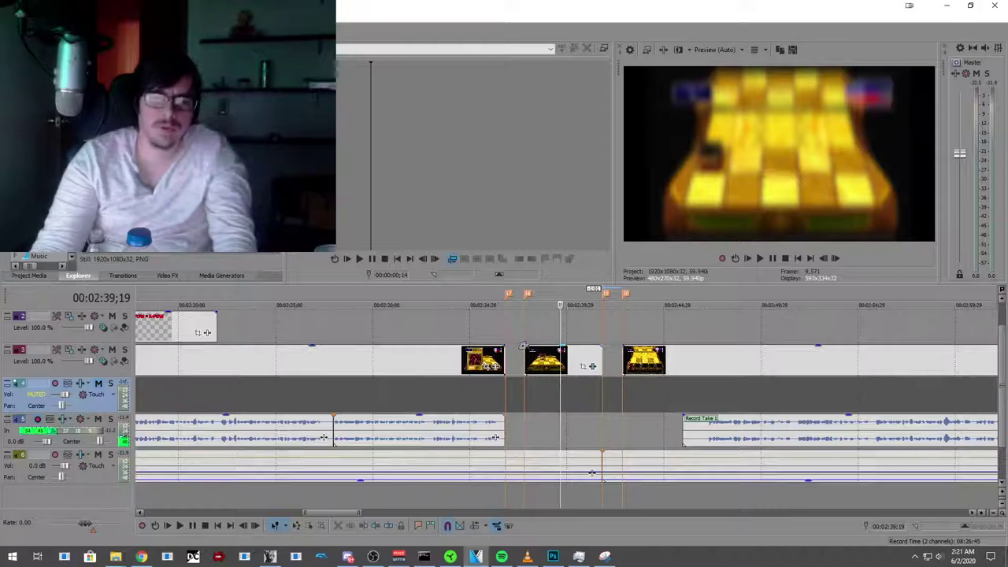
click(544, 352)
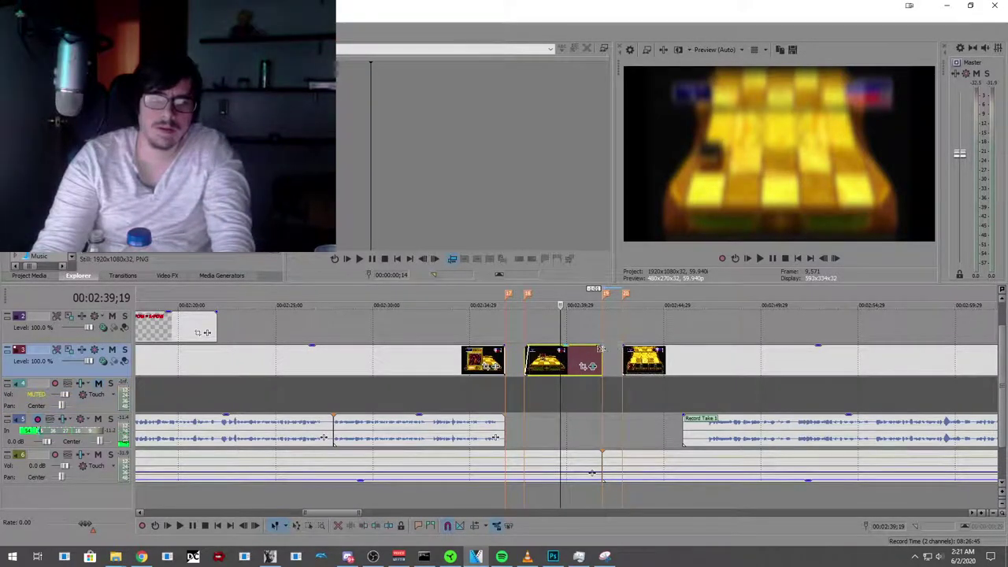
drag(602, 344, 598, 346)
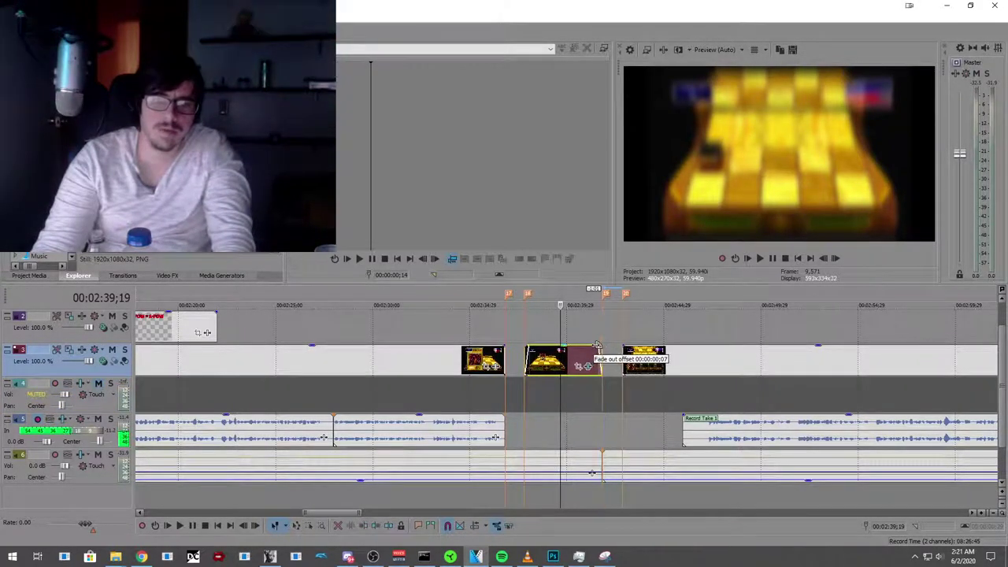
Step: Split the background music clip at the markers at 00:02:36;24 and 00:02:37;24
click(506, 401)
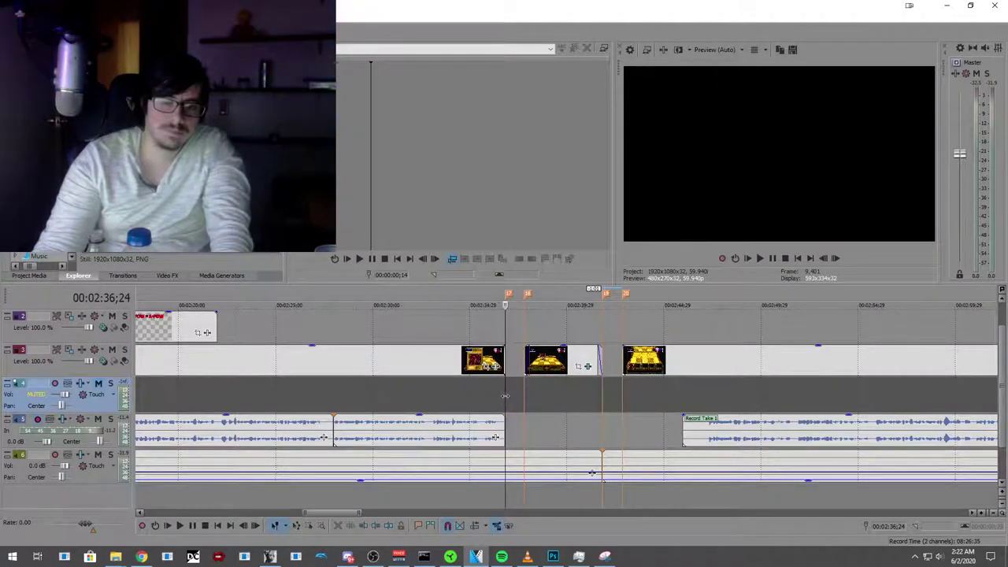
scroll(524, 451, up, 3)
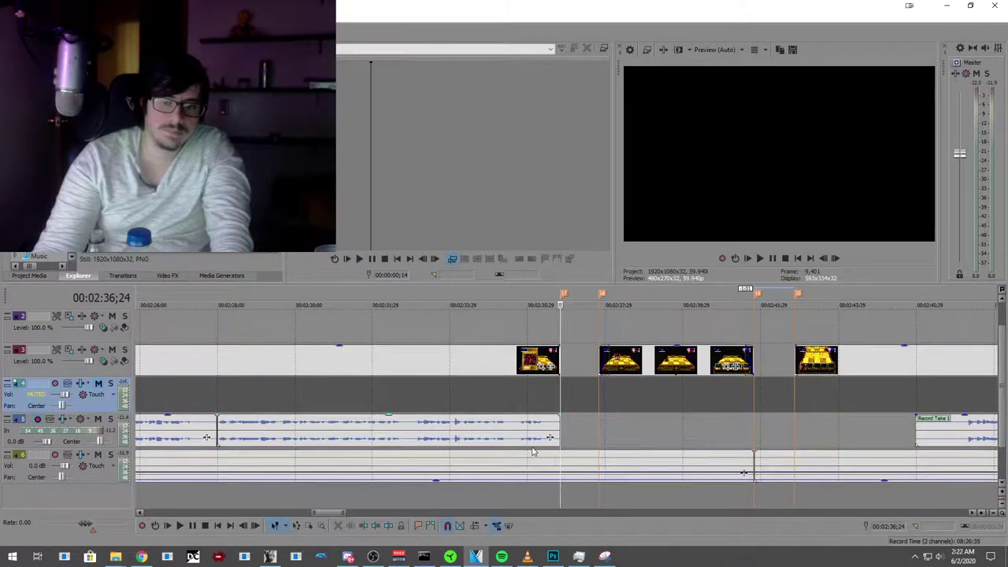
scroll(533, 451, down, 8)
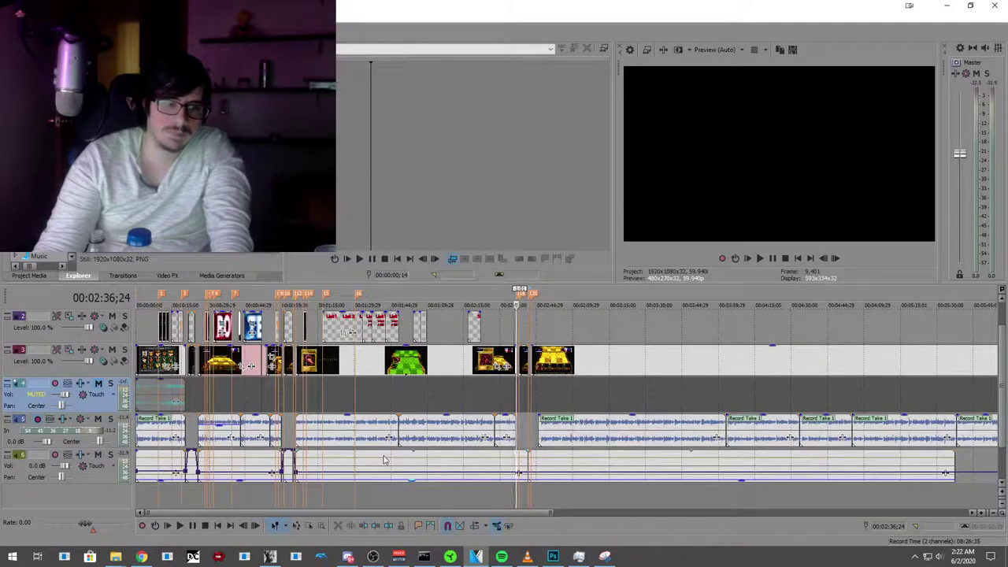
scroll(356, 462, up, 1)
scroll(356, 462, up, 8)
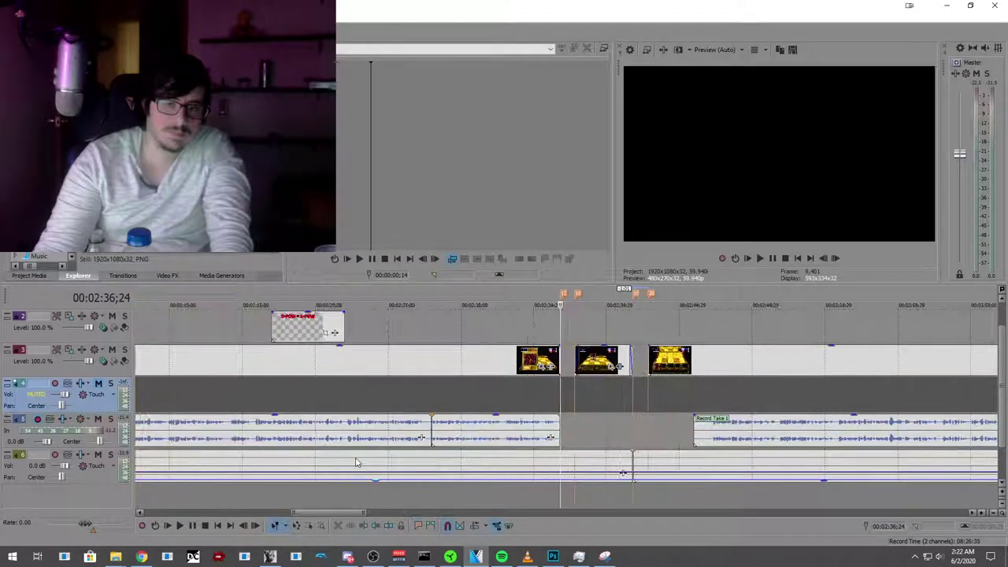
scroll(365, 462, up, 3)
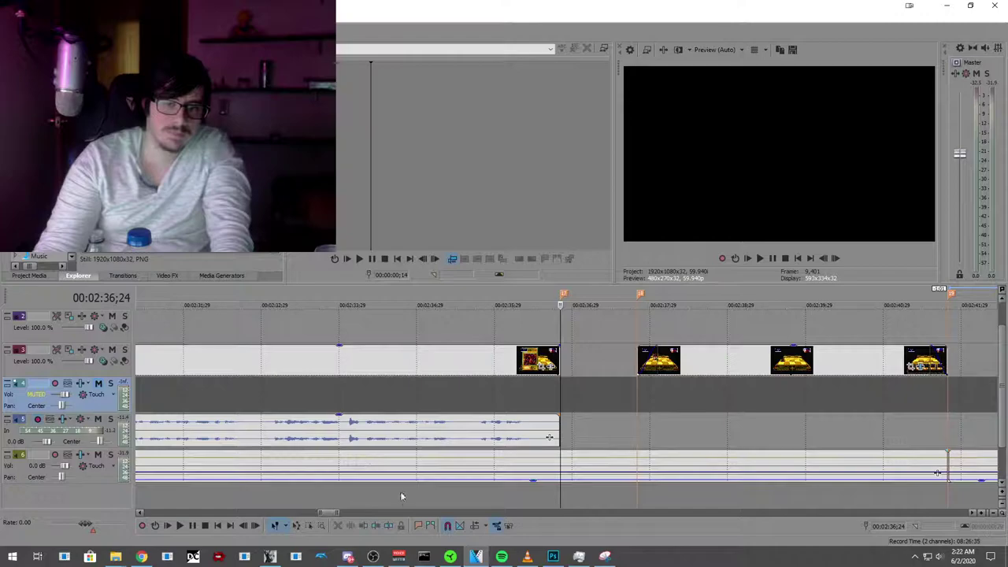
drag(330, 516, 332, 502)
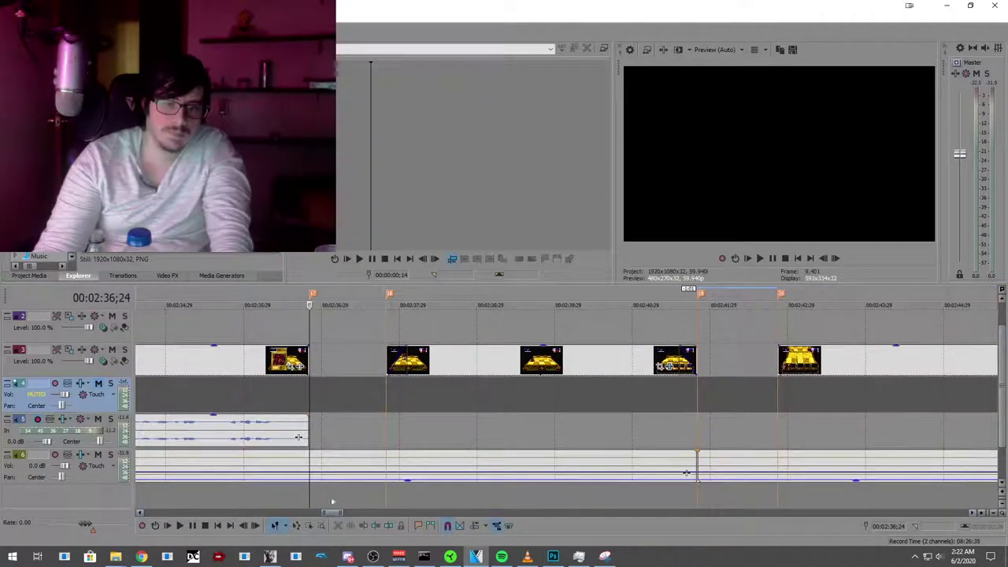
click(344, 429)
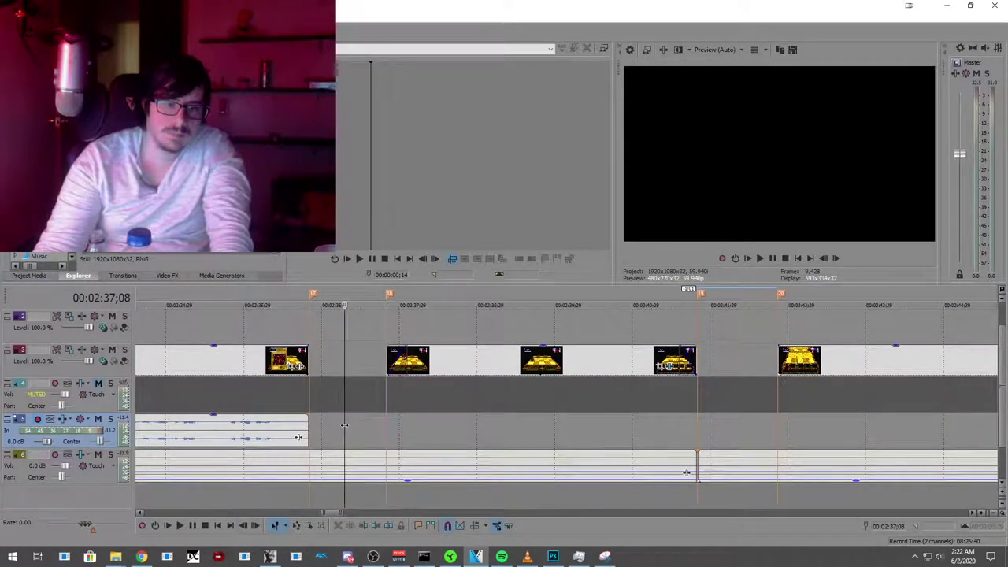
click(330, 424)
click(326, 424)
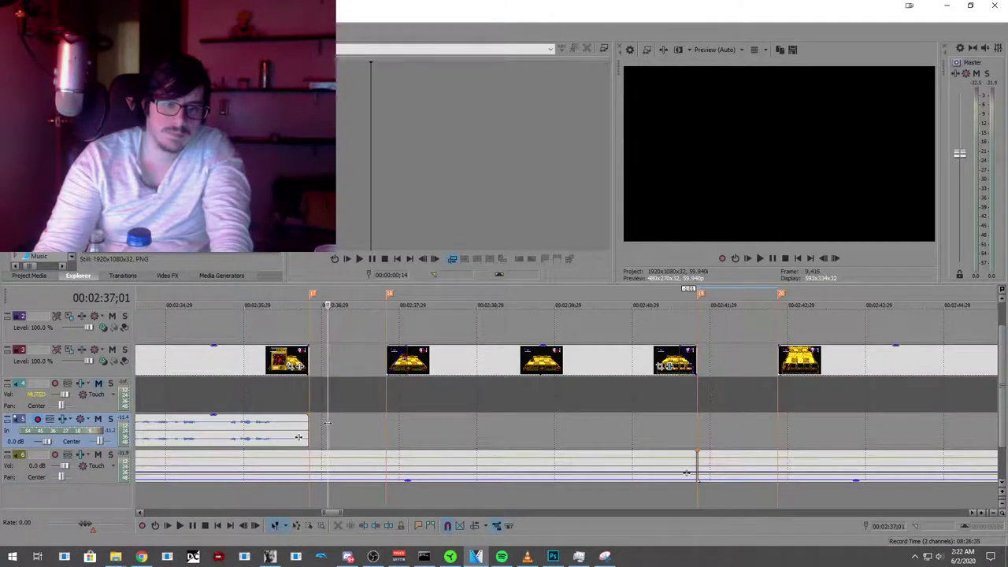
click(311, 423)
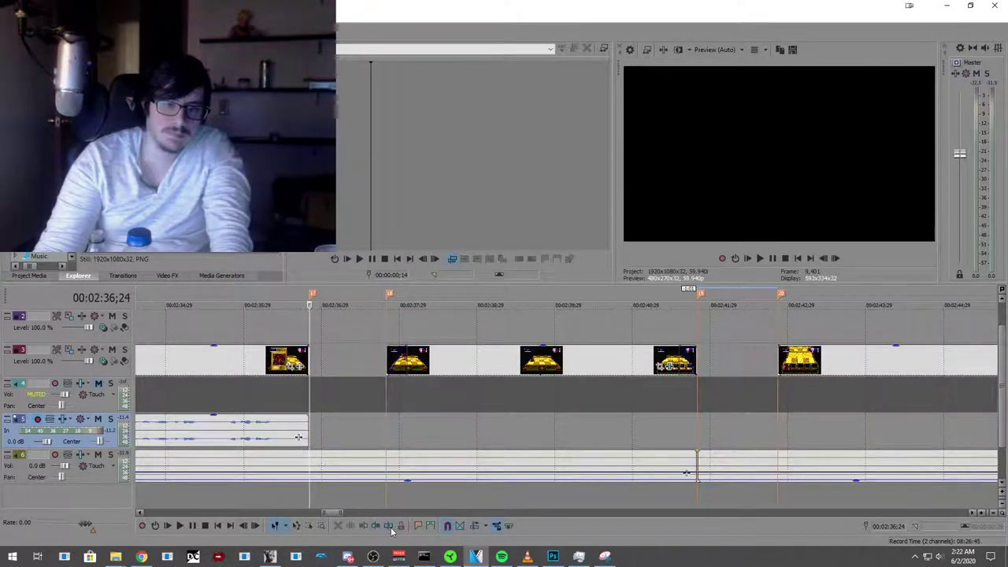
click(386, 445)
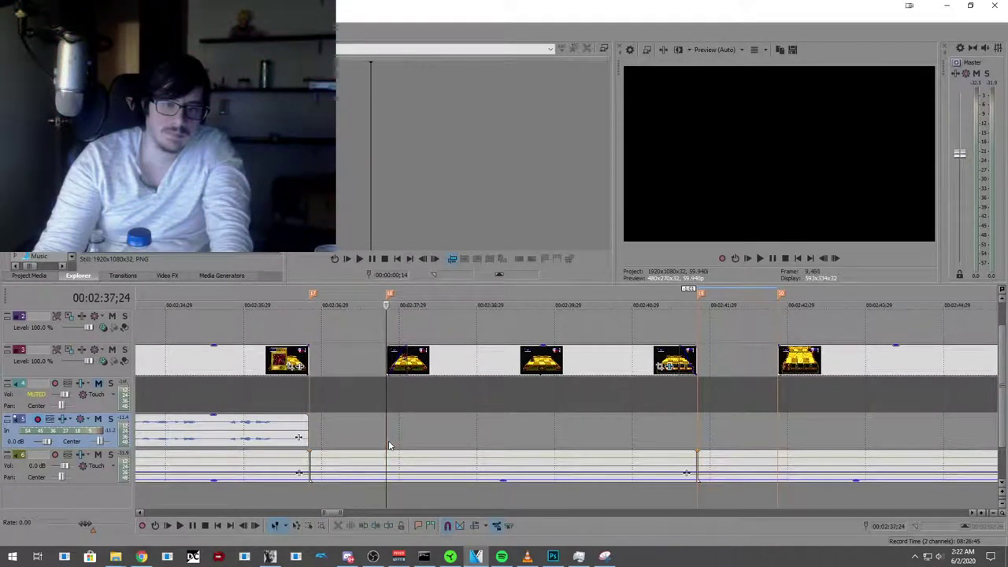
click(388, 526)
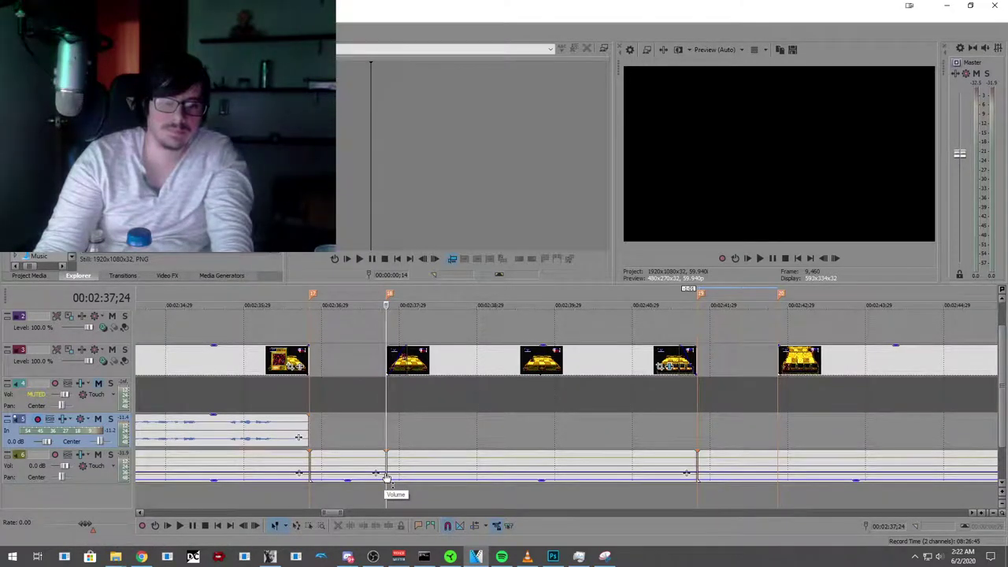
drag(386, 473, 384, 474)
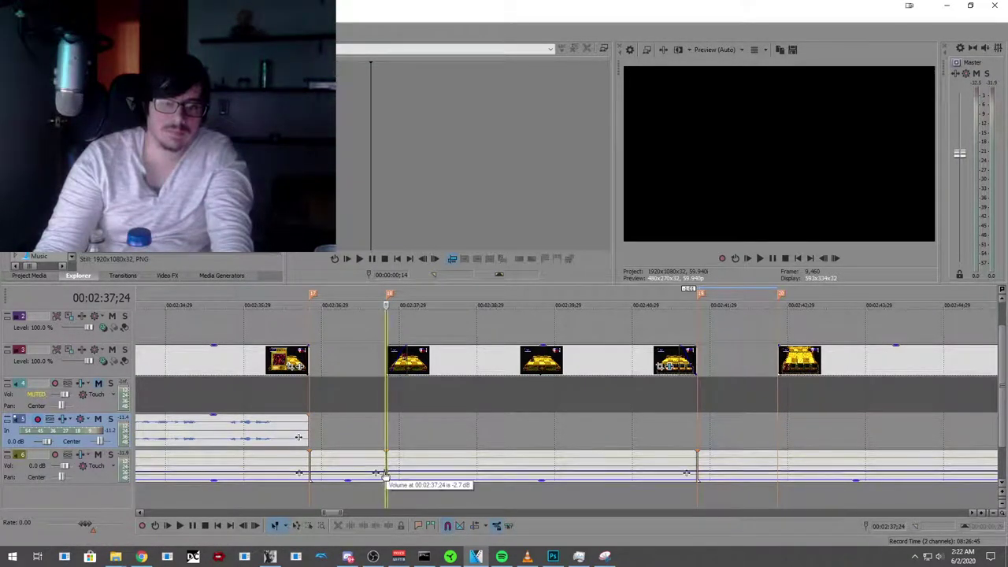
click(29, 24)
key(Escape)
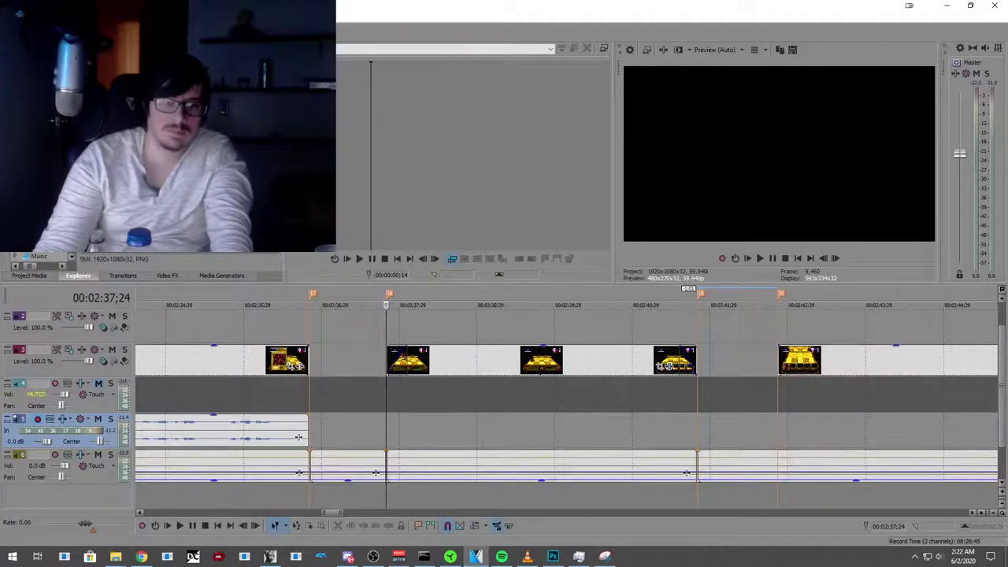
Step: Add volume envelope points to the background music at 00:02:36;24 and 00:02:37;24, raising the second point to the maximum
click(426, 435)
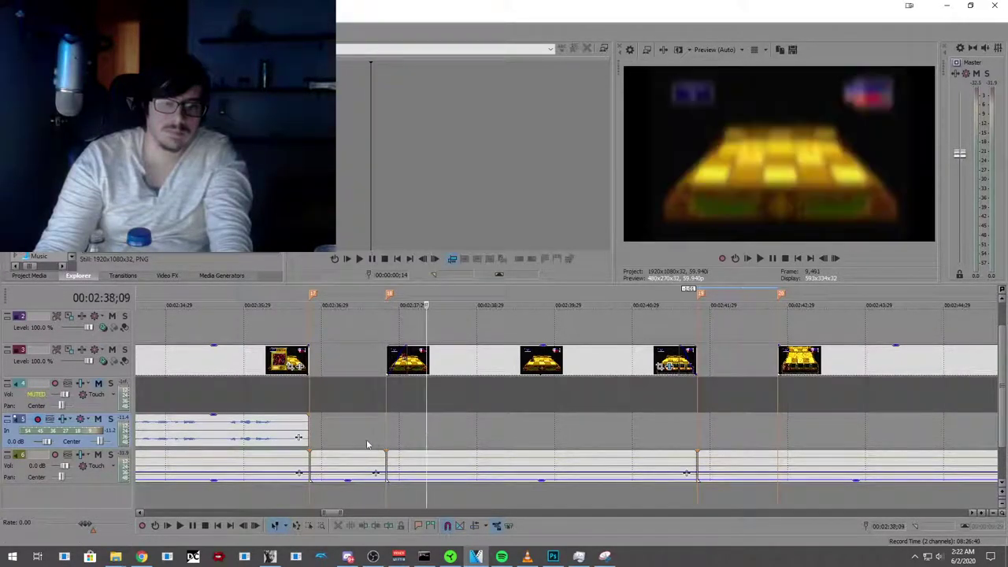
click(312, 477)
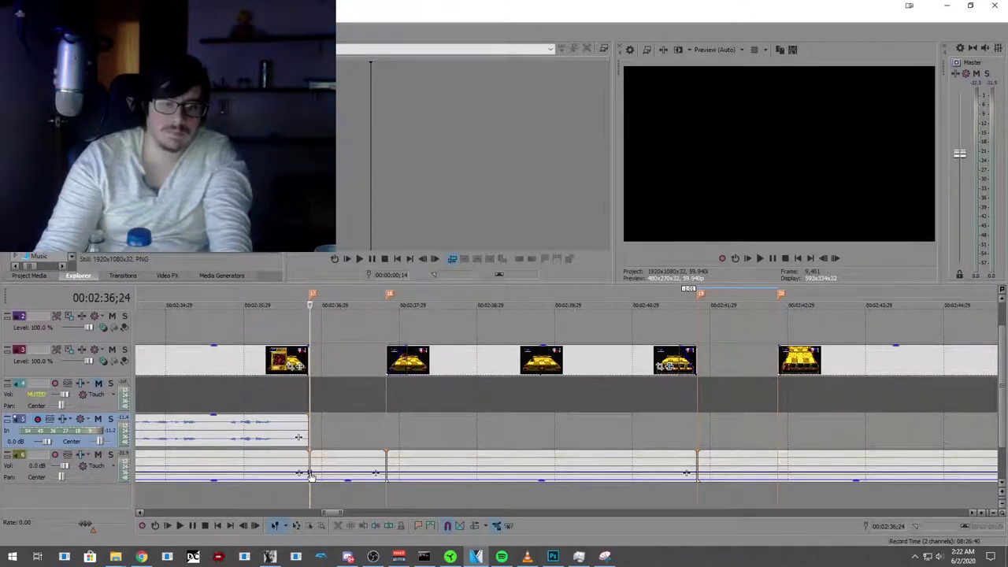
click(388, 475)
drag(387, 475, 386, 451)
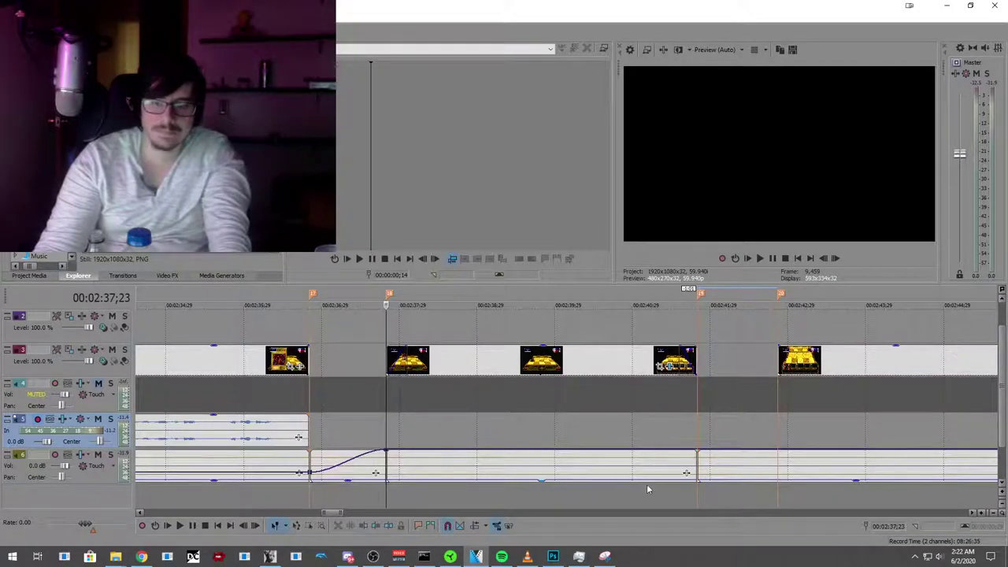
Step: Add music volume points at 00:02:41;24 and 00:02:42;25, lowering the second point back to the quieter background level
click(699, 455)
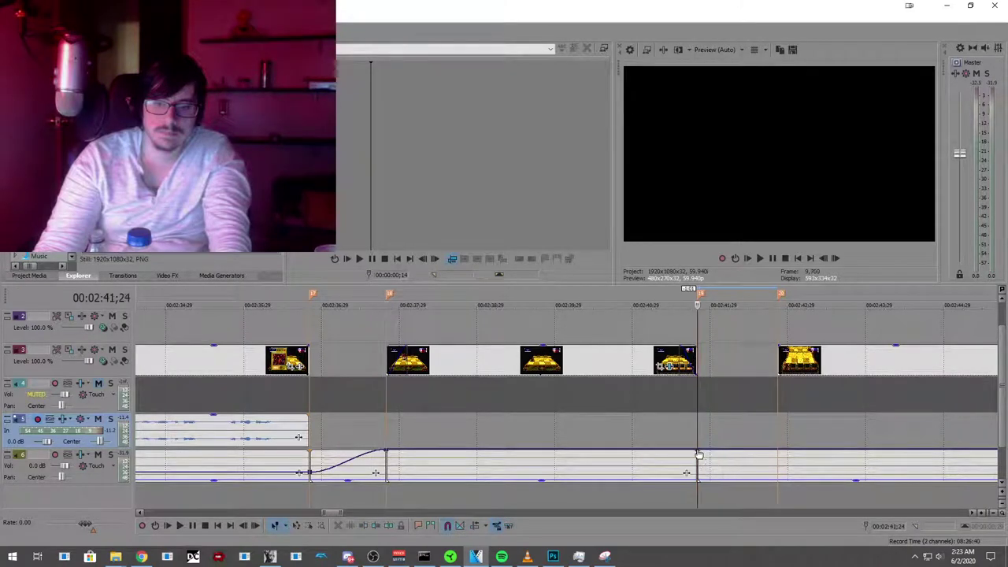
double_click(780, 456)
drag(780, 456, 778, 477)
scroll(514, 429, down, 4)
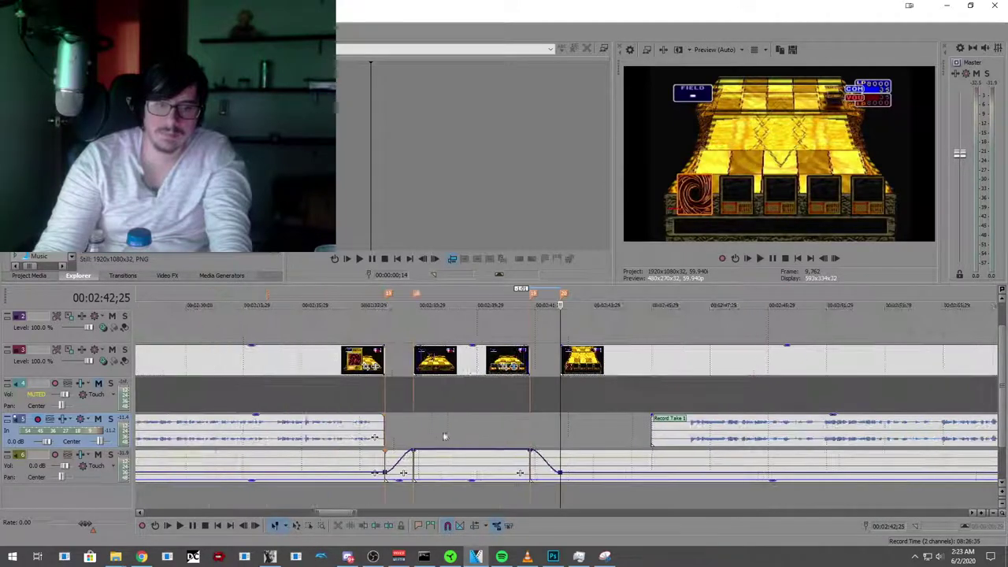
Step: Play the section from 00:02:36;00 to check the music swell across the blurred clip and both gaps
click(362, 389)
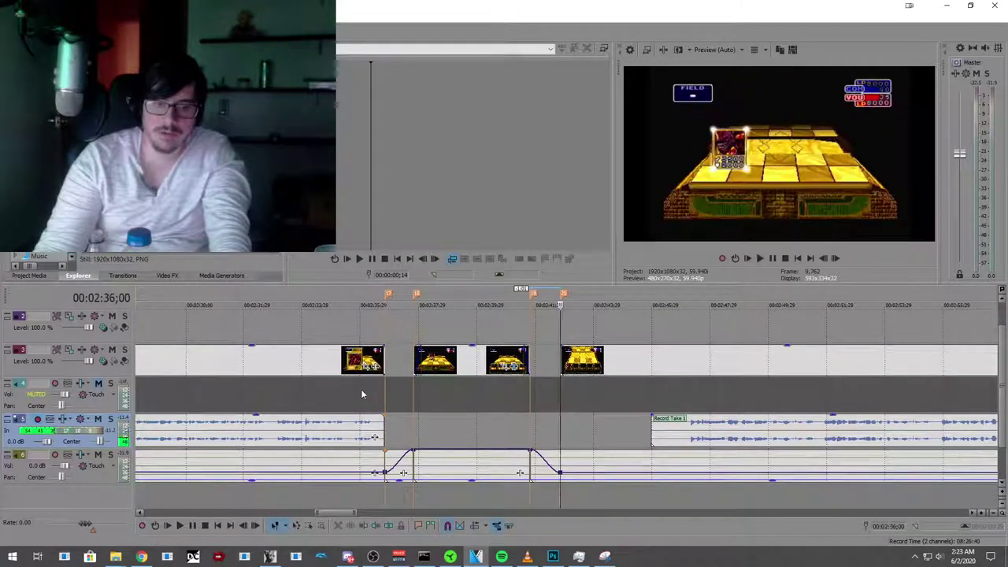
click(178, 526)
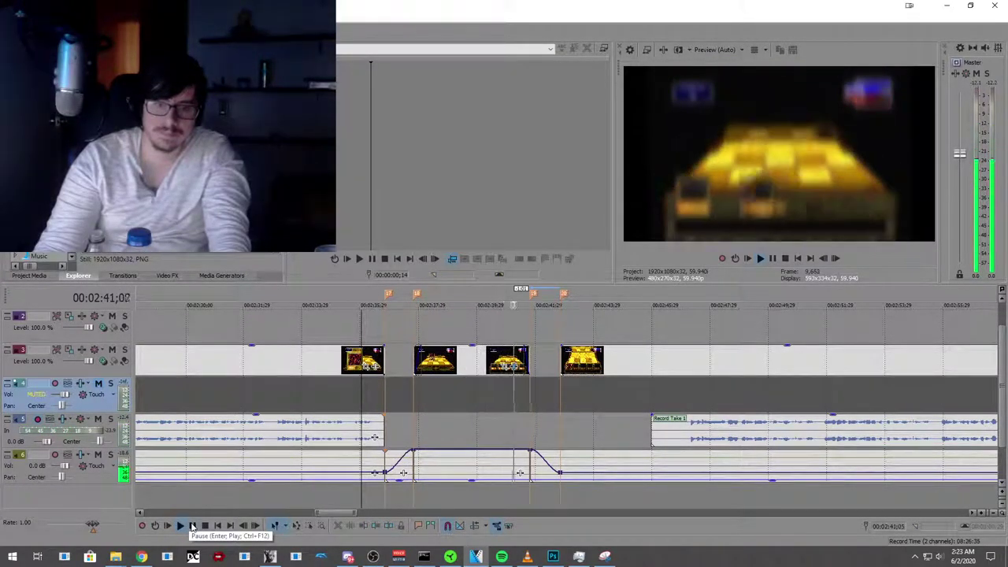
click(193, 526)
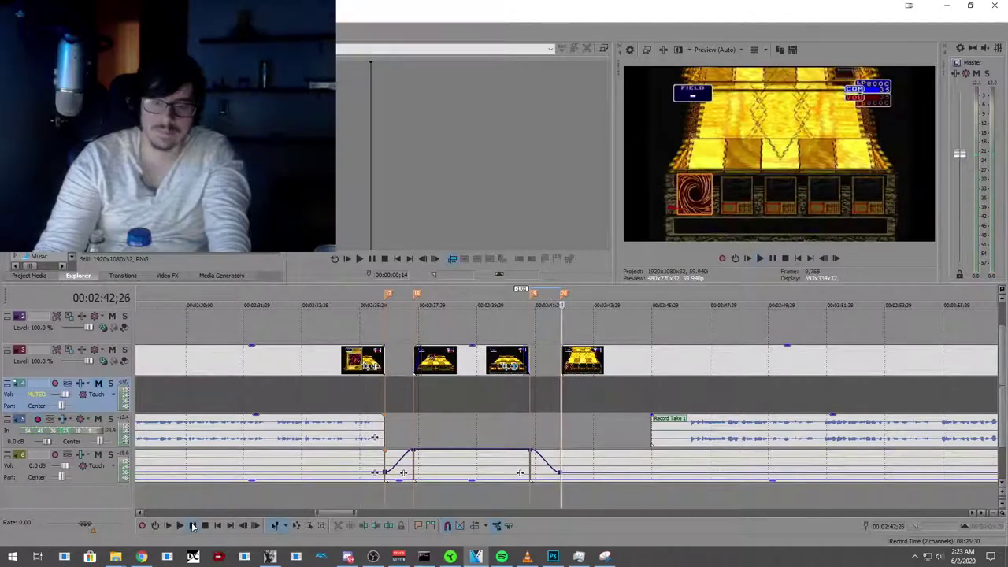
key(ctrl+z)
key(ctrl+z)
key(ctrl+z)
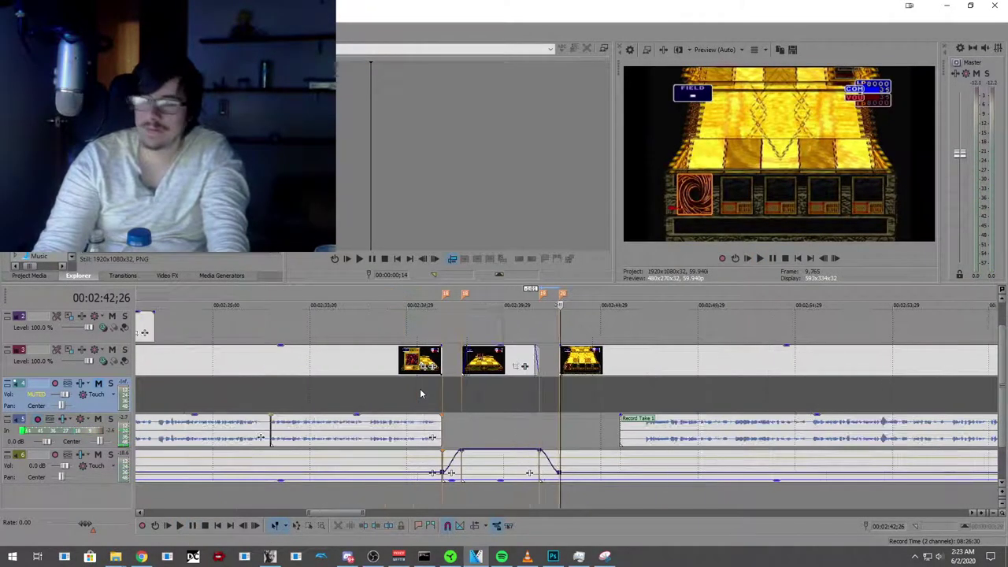
Step: Play the edit from 00:02:23;10 to review the narration leading into the blurred transition
scroll(419, 388, down, 2)
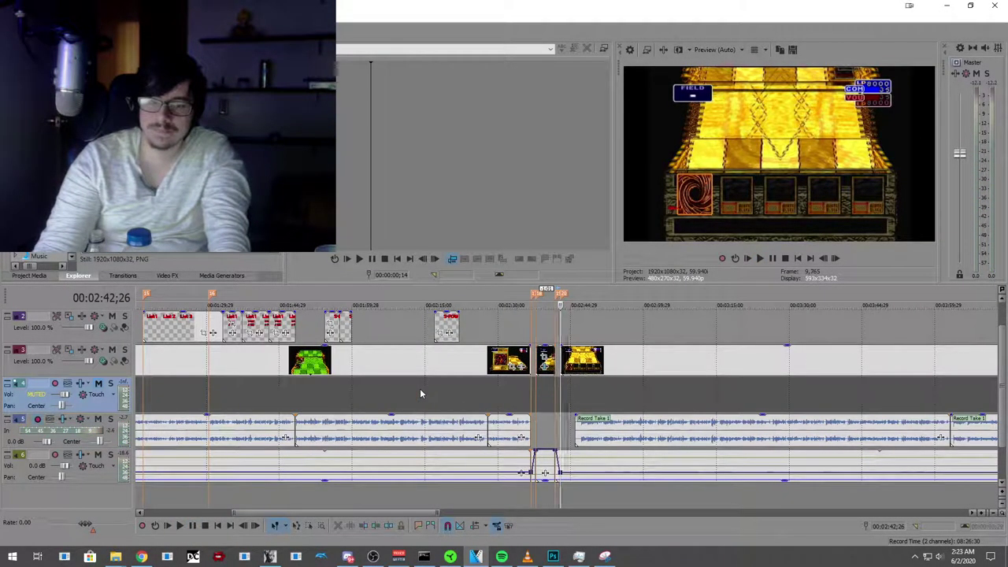
click(465, 397)
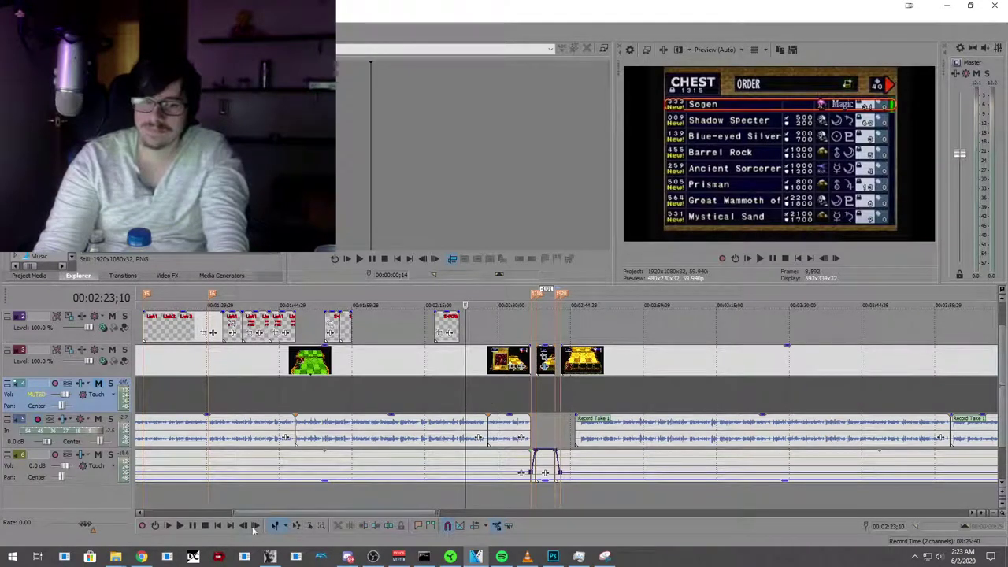
click(180, 526)
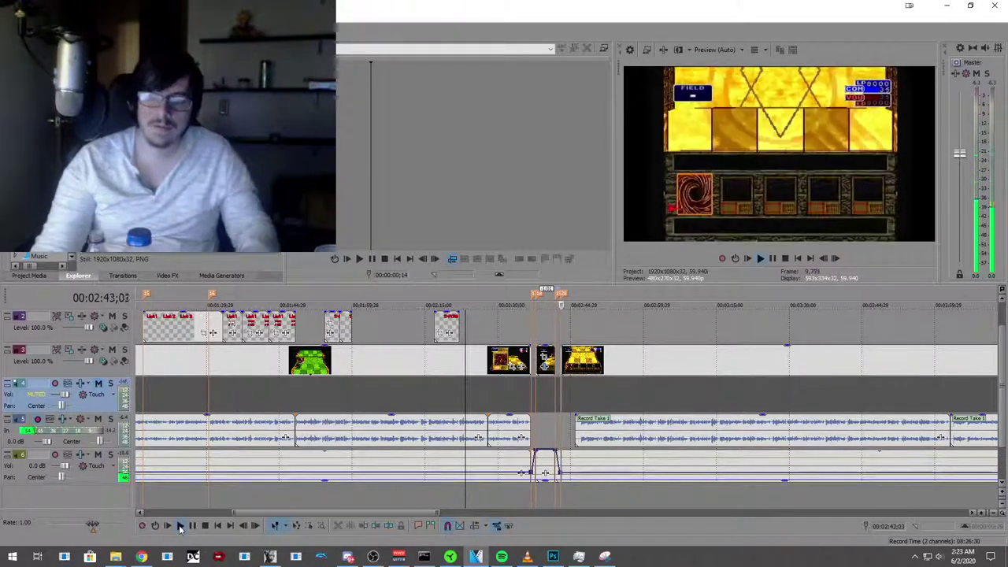
click(196, 526)
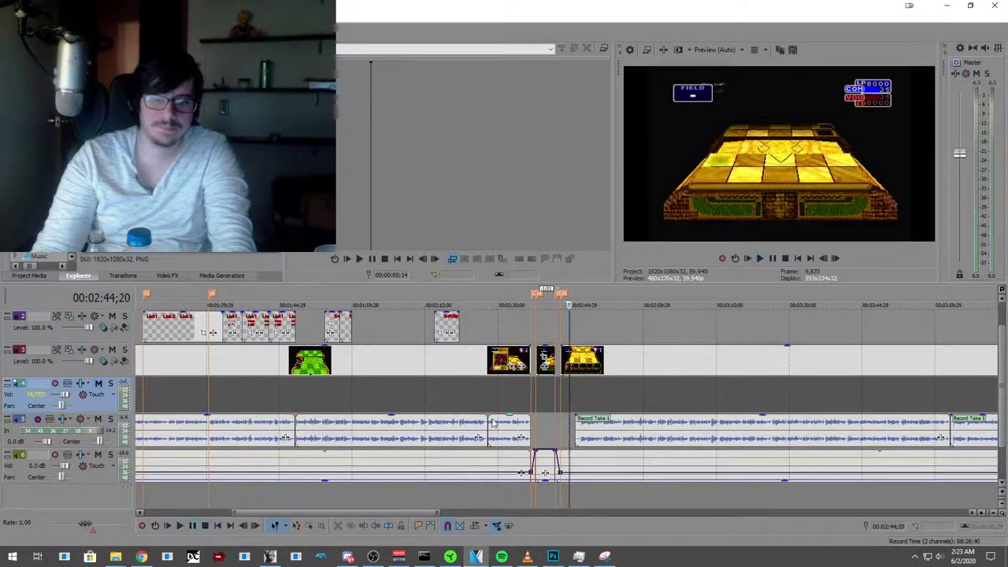
click(484, 380)
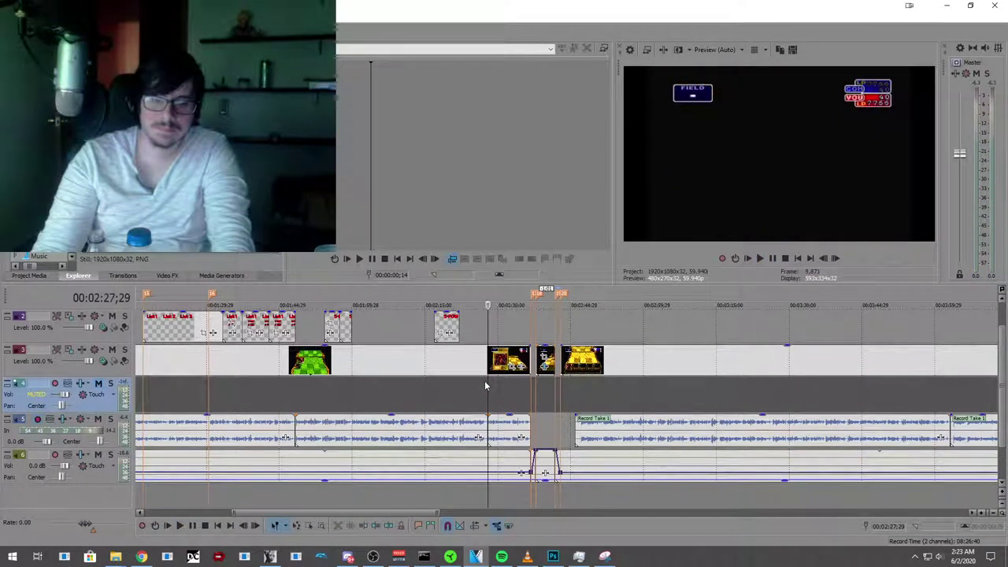
Step: Trim the silent start of the next narration take up to 00:02:47;04 and move the take to the marker at 00:02:42;25
click(563, 422)
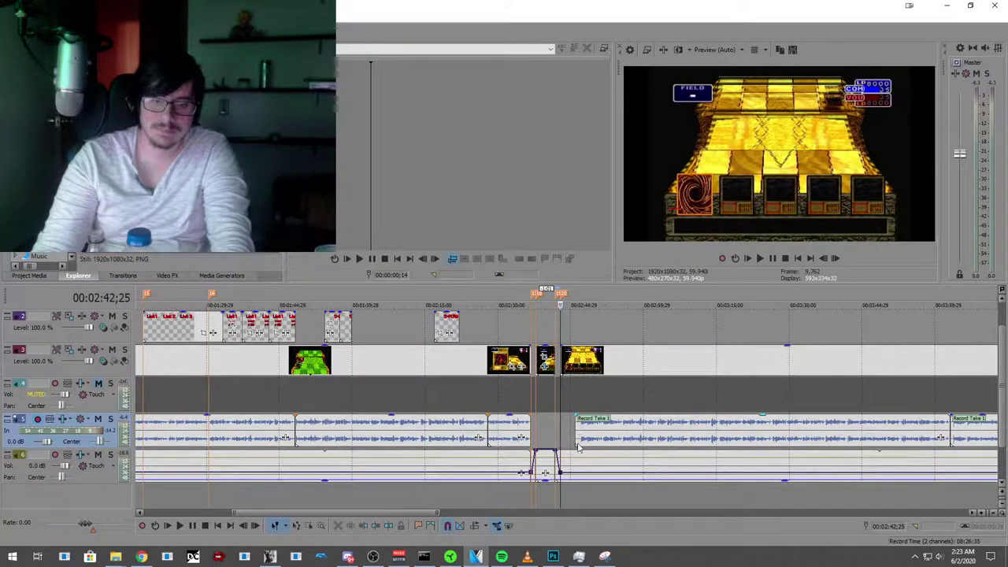
click(572, 439)
click(576, 424)
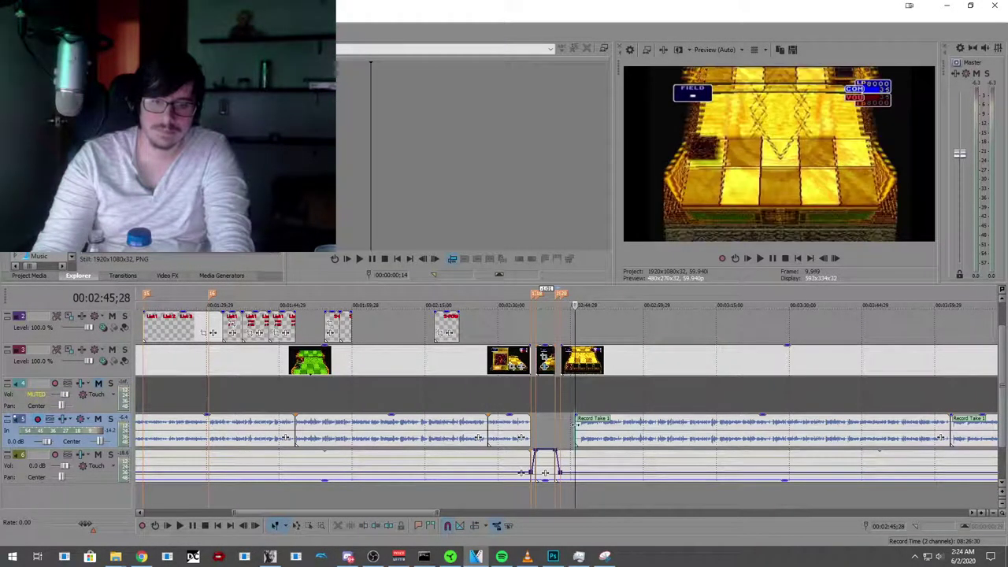
click(180, 525)
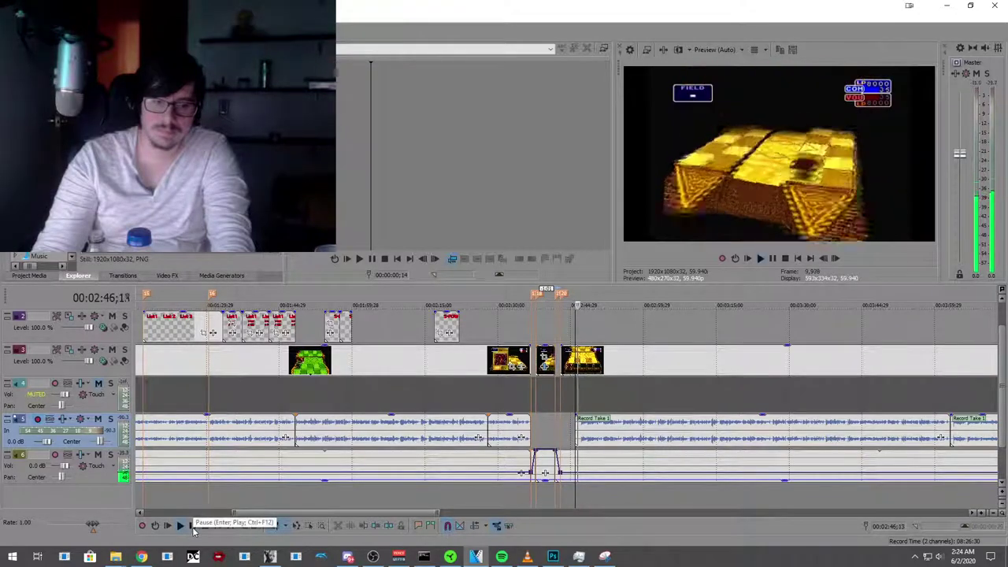
click(192, 526)
scroll(548, 410, up, 5)
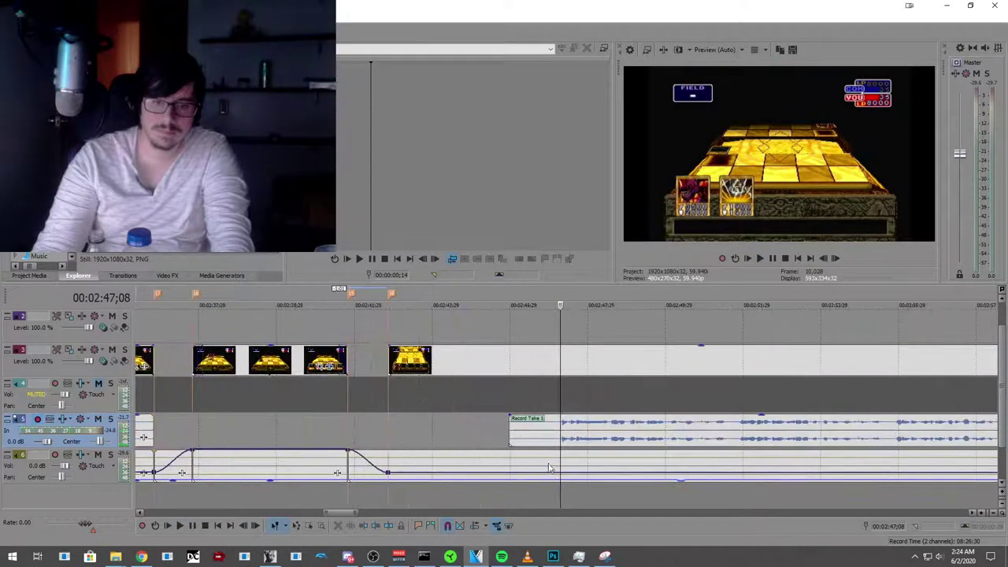
click(557, 397)
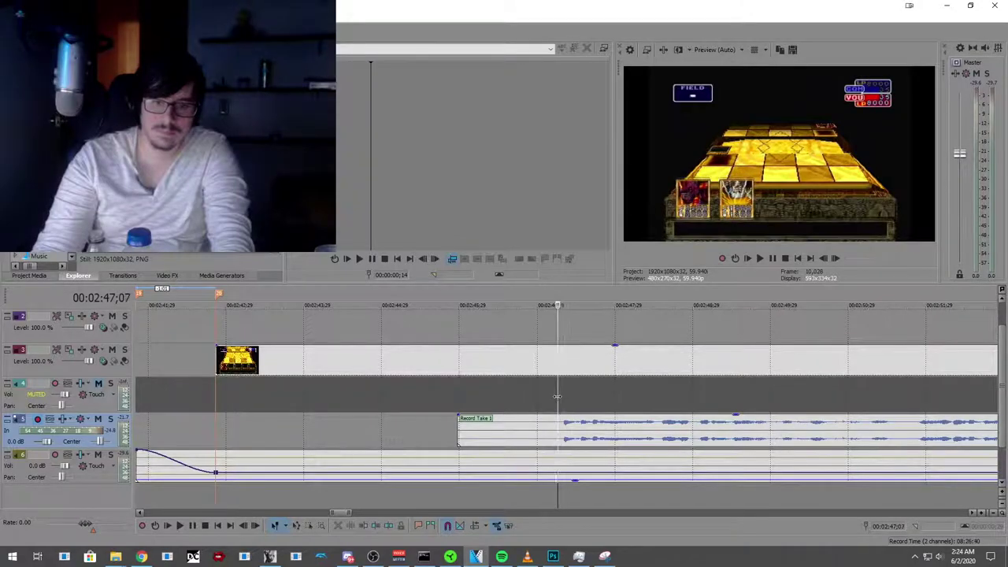
click(553, 394)
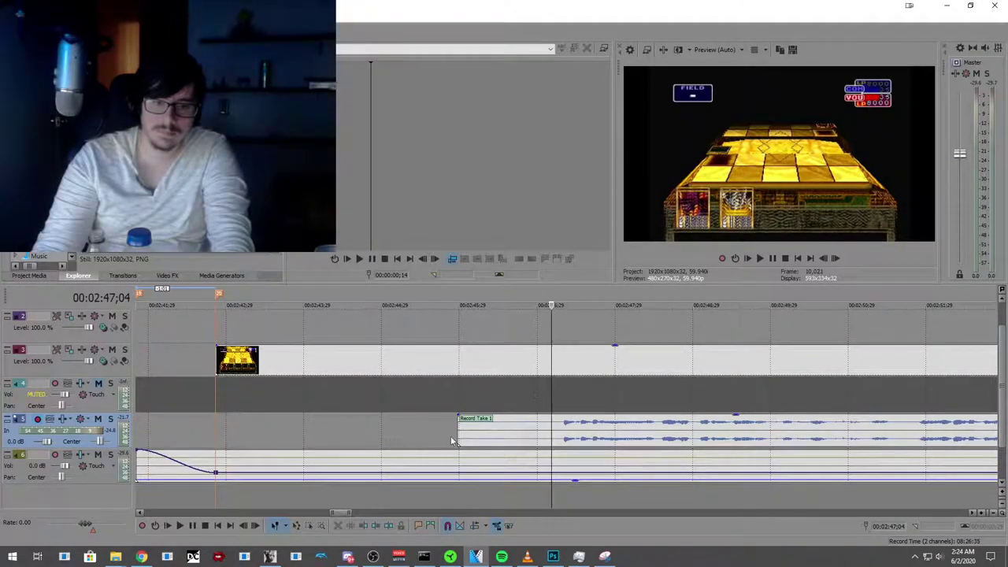
mouse_move(458, 433)
mouse_down()
mouse_move(550, 437)
mouse_move(289, 423)
mouse_move(250, 431)
mouse_up()
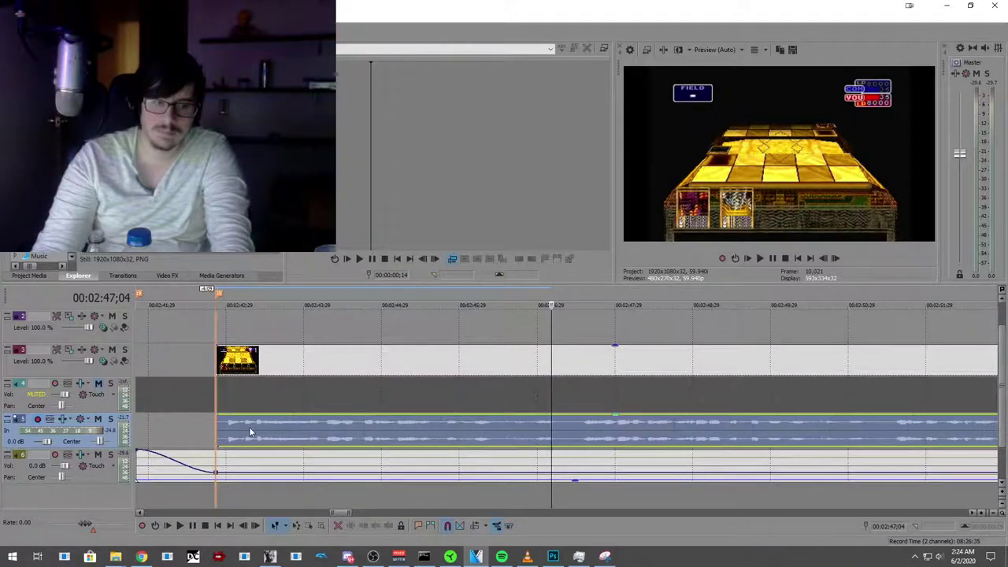
Step: Give the gameplay clip starting at 00:02:42;25 a short fade-in
drag(215, 347, 221, 349)
scroll(221, 350, down, 5)
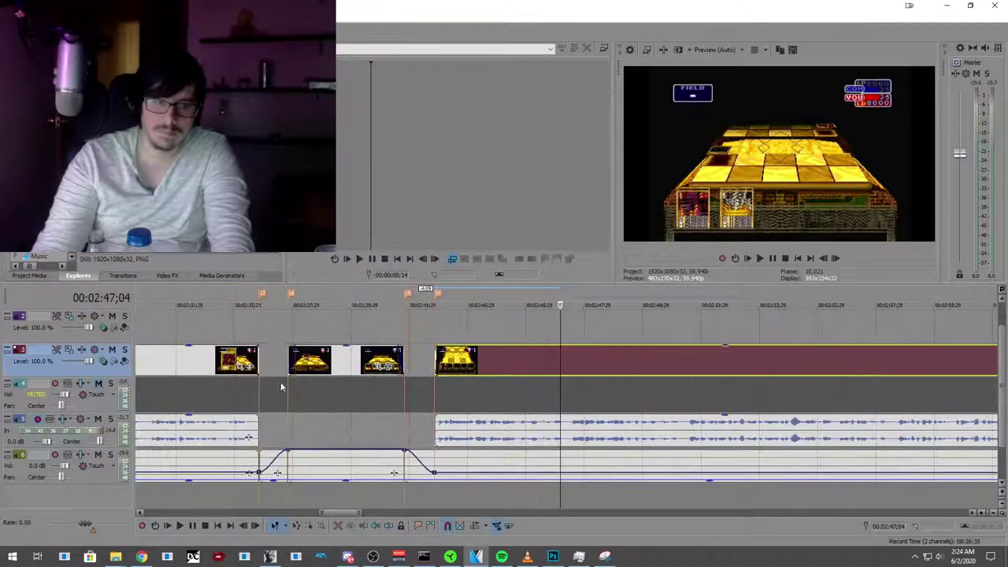
Step: Play the edit from 00:02:39;23 to review the end of the blurred clip and the start of the next narration
click(452, 328)
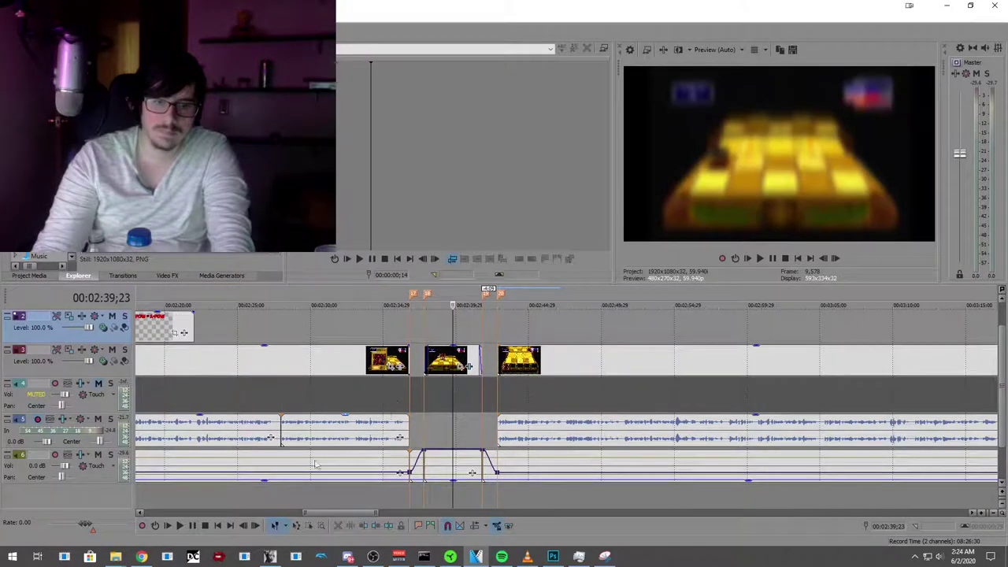
click(179, 526)
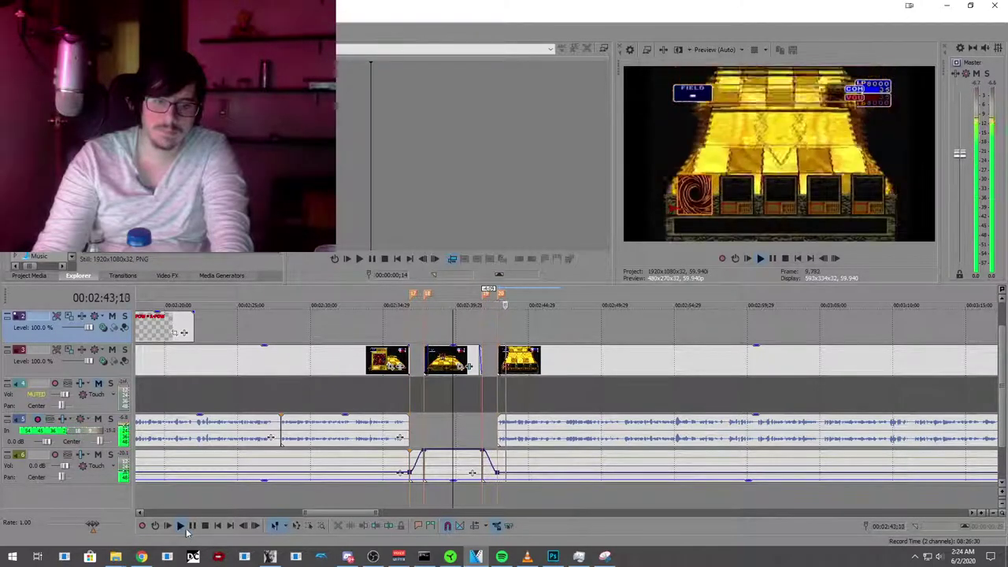
click(192, 526)
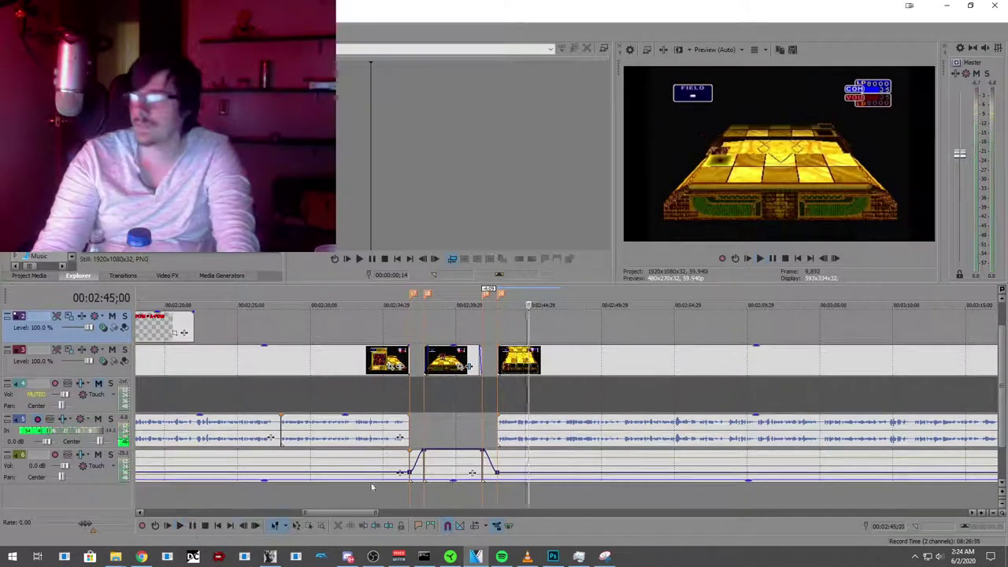
scroll(437, 460, down, 3)
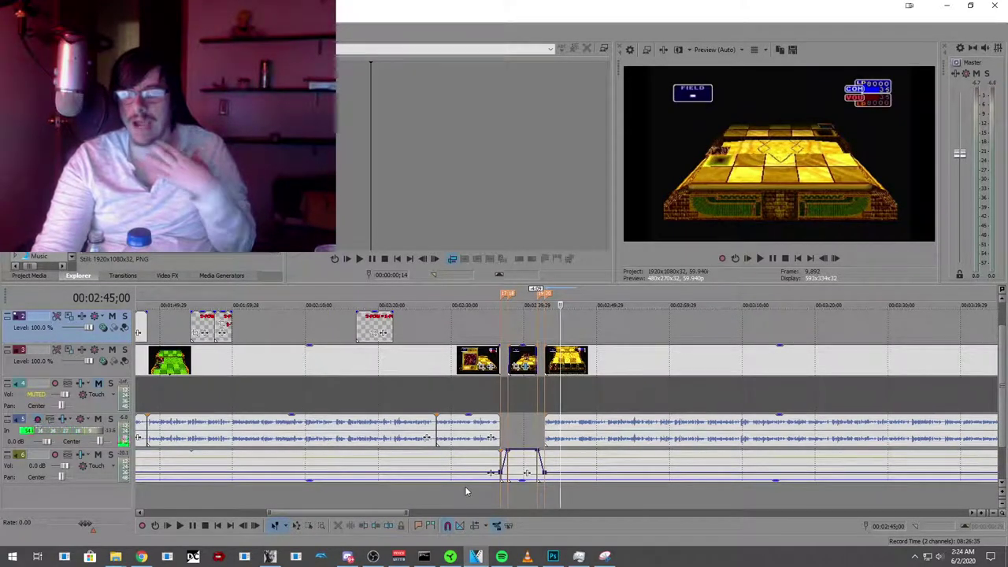
Step: Switch to Photoshop and go through the open documents to bring up the title card reading "Part 2: Rank Points"
click(553, 557)
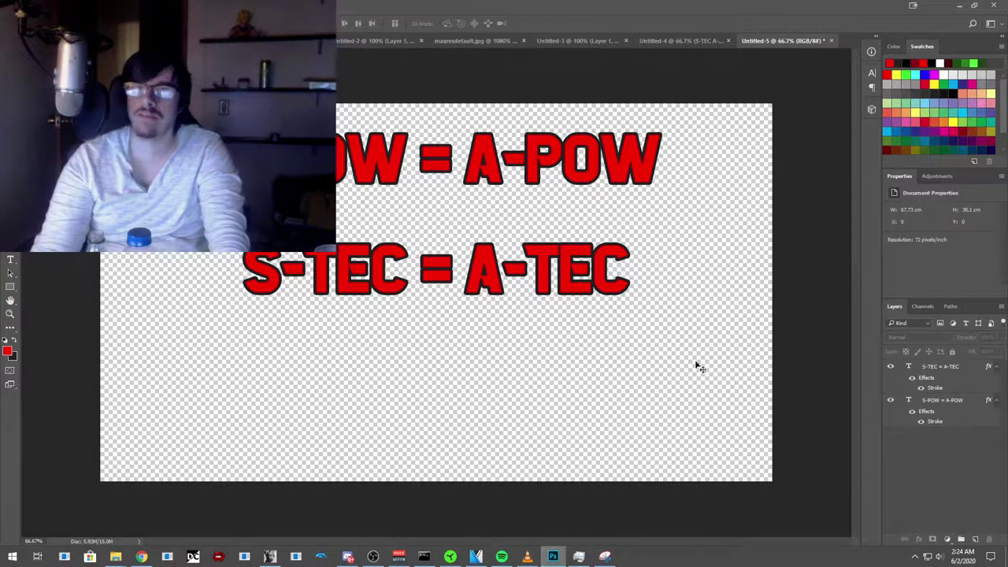
click(675, 44)
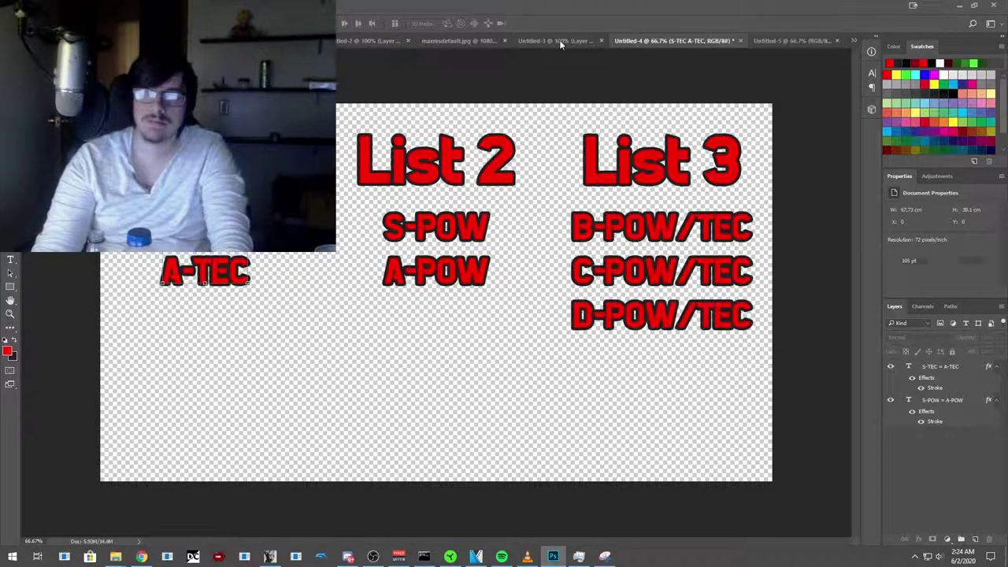
click(559, 40)
click(460, 40)
click(369, 41)
key(ctrl+shift+Tab)
key(ctrl+shift+Tab)
key(ctrl+shift+Tab)
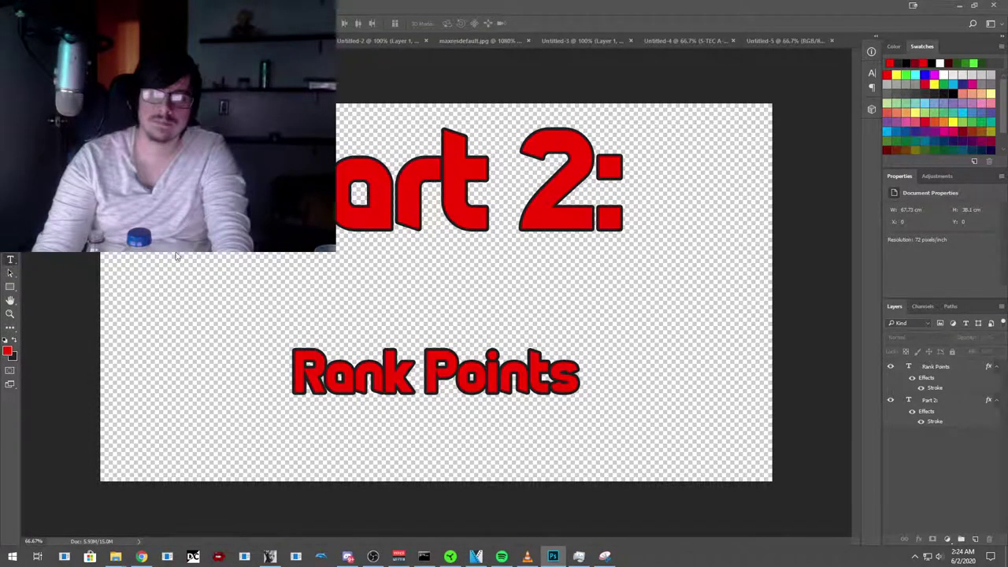
Step: Change the number in the Rank Points title card's heading to 3, and return to VEGAS Pro
click(571, 188)
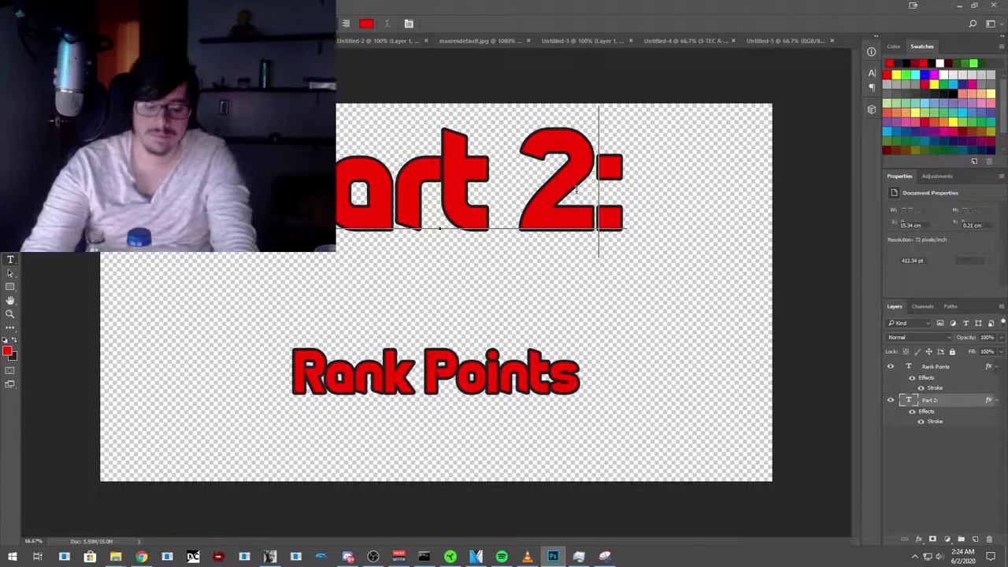
key(BackSpace)
text(3)
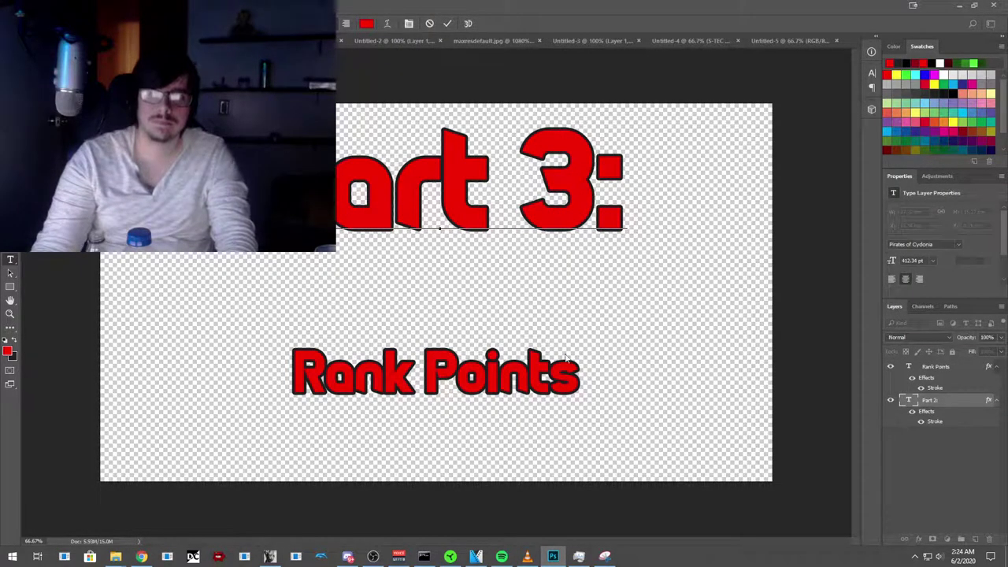
key(ctrl+Return)
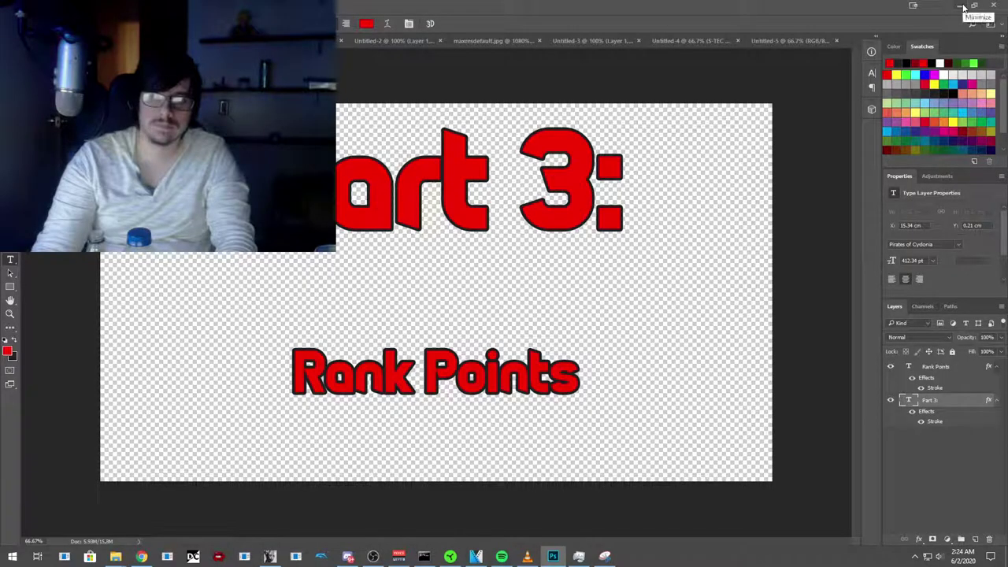
click(961, 6)
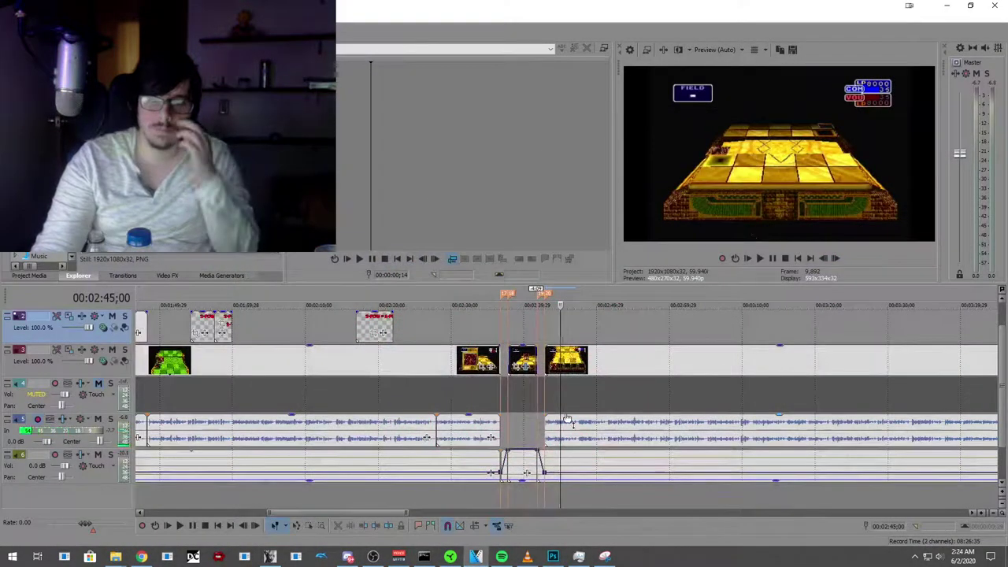
Step: Play the edit from 00:00:57;15 and again from 00:00:20;16 to review the earlier section transitions and their title cards
scroll(542, 420, down, 3)
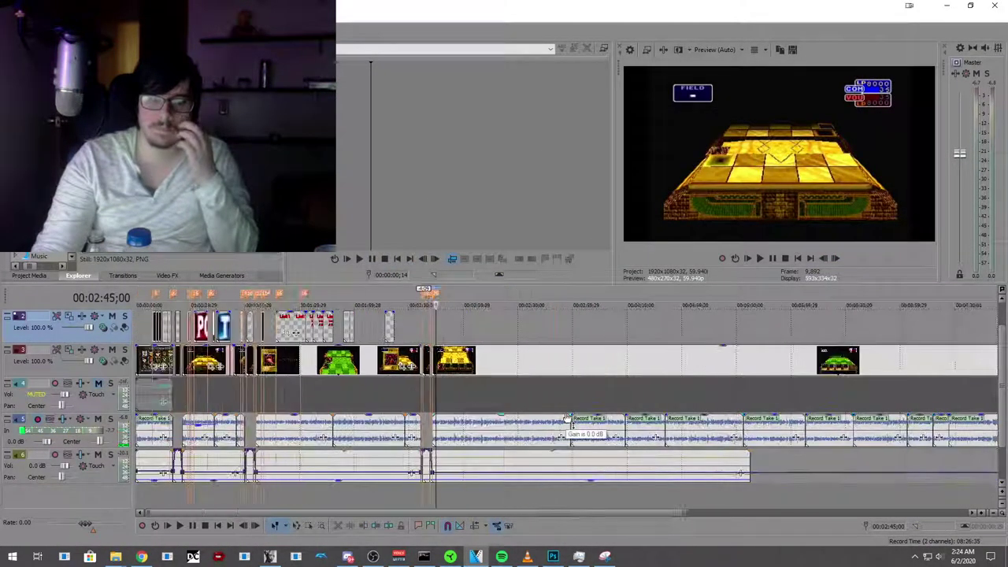
click(242, 397)
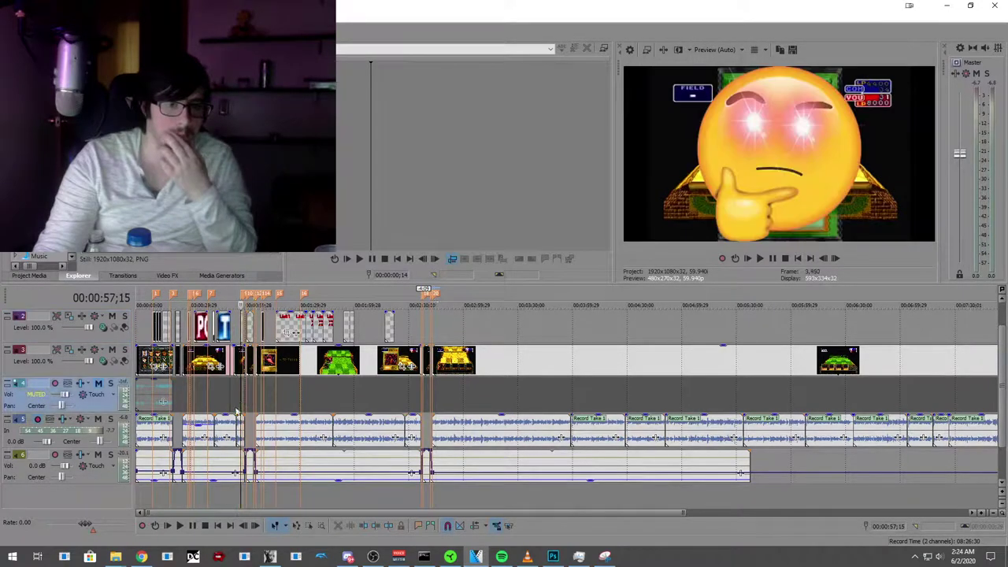
click(179, 526)
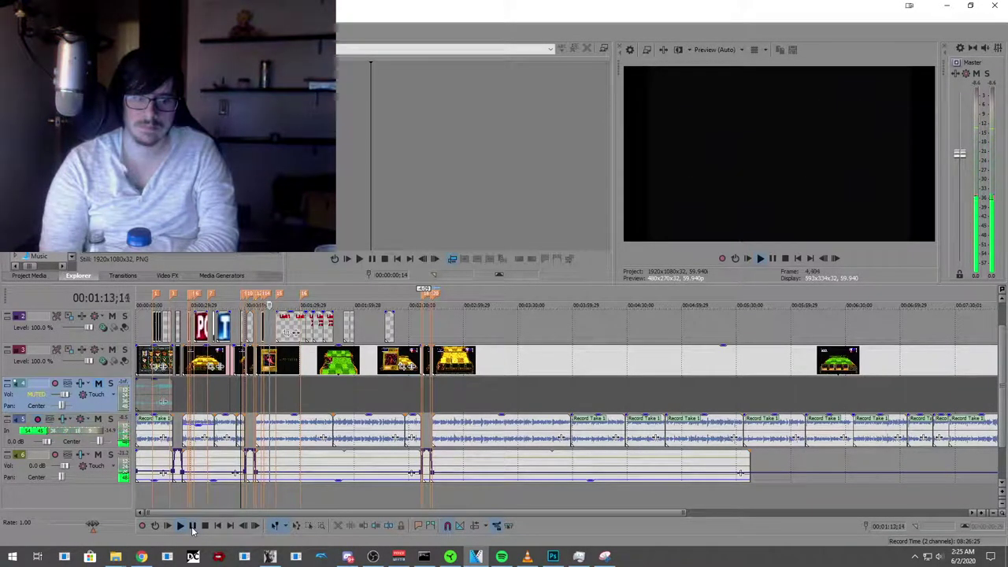
click(192, 526)
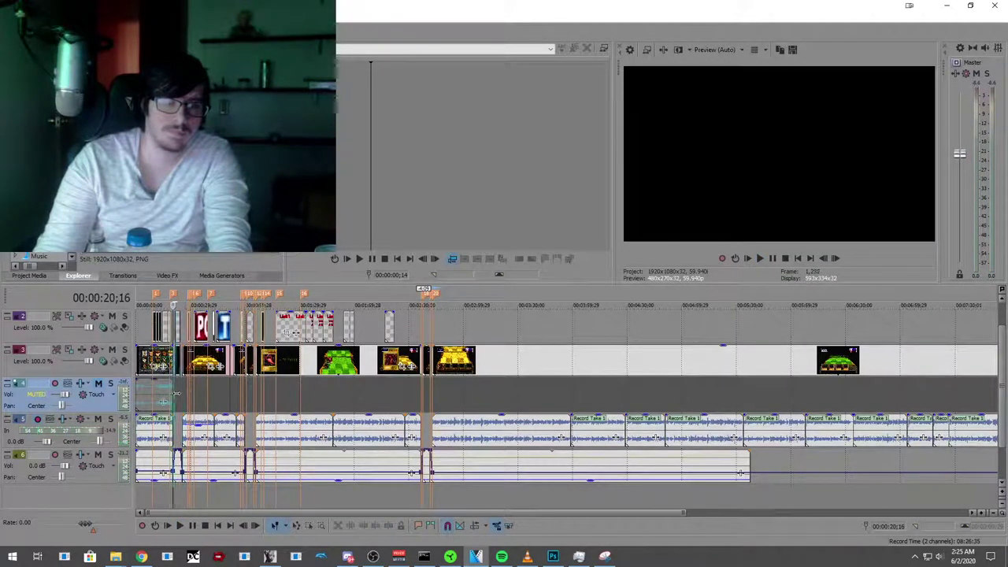
click(193, 528)
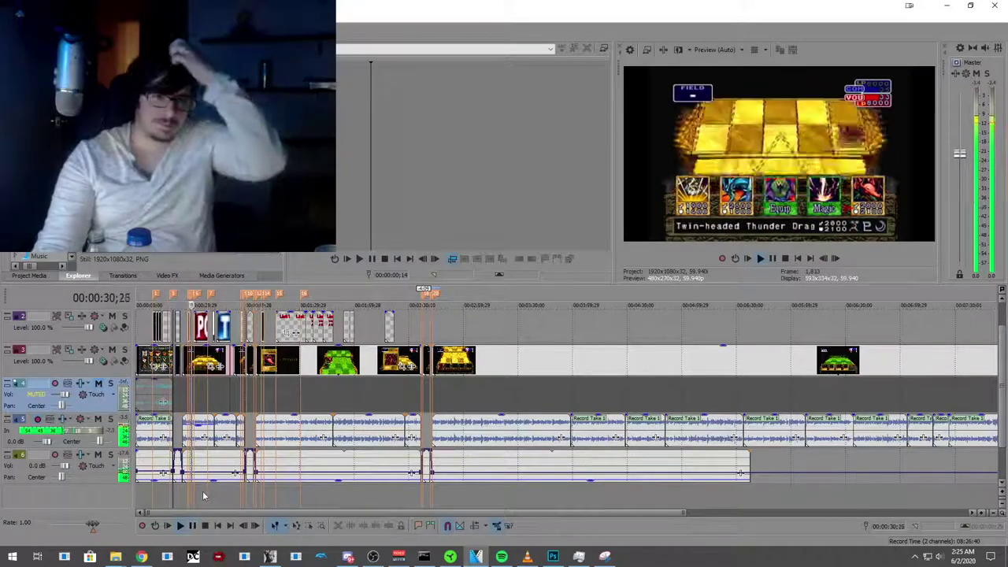
key(Return)
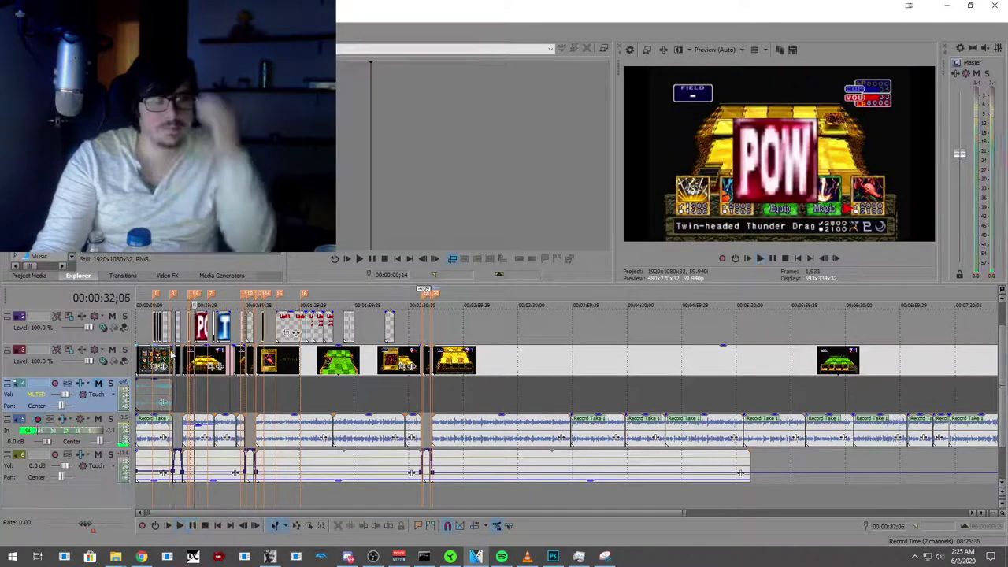
Step: Switch to Photoshop and change the title card's heading to "Part 1:"
click(555, 556)
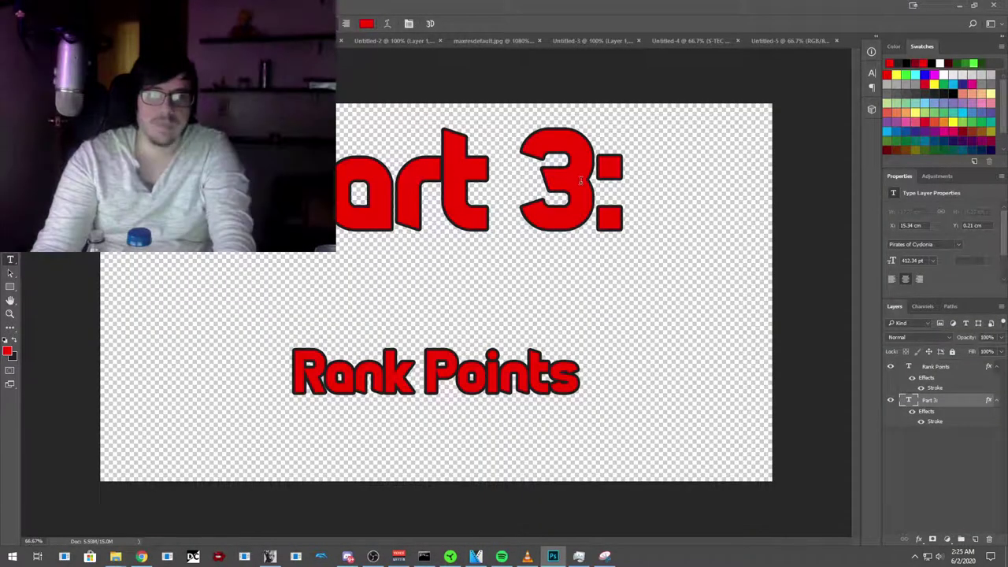
click(590, 181)
key(BackSpace)
text(1)
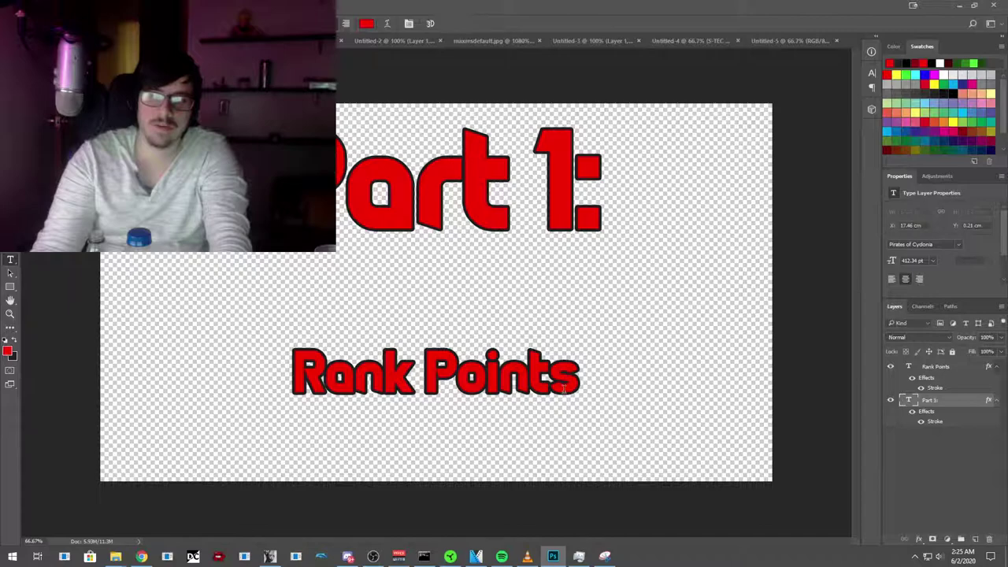
Step: Replace the "Rank Points" subtitle under the Part 1 heading with "Types of Ranks"
click(566, 387)
drag(583, 386, 304, 346)
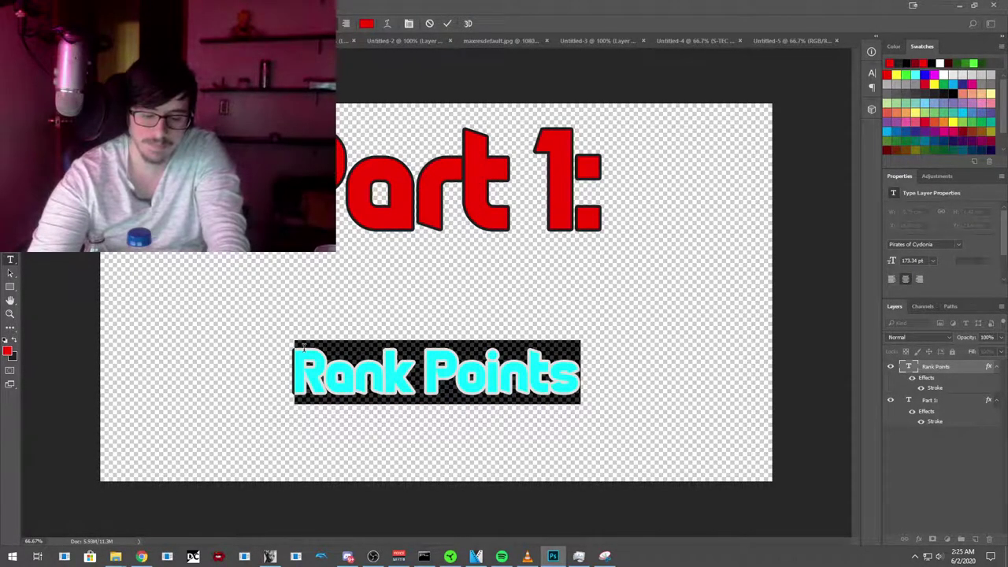
text(Typer)
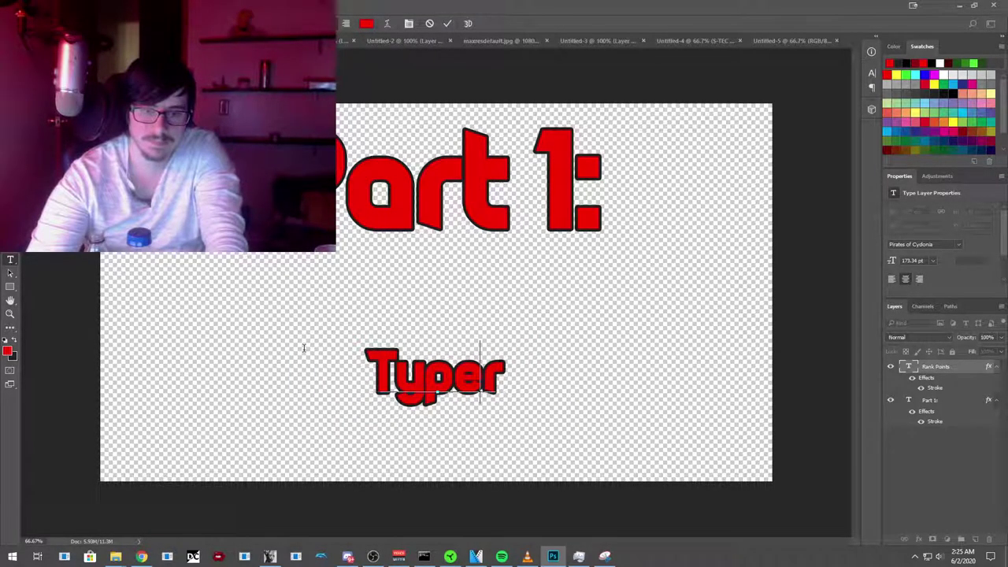
key(BackSpace)
text(s o)
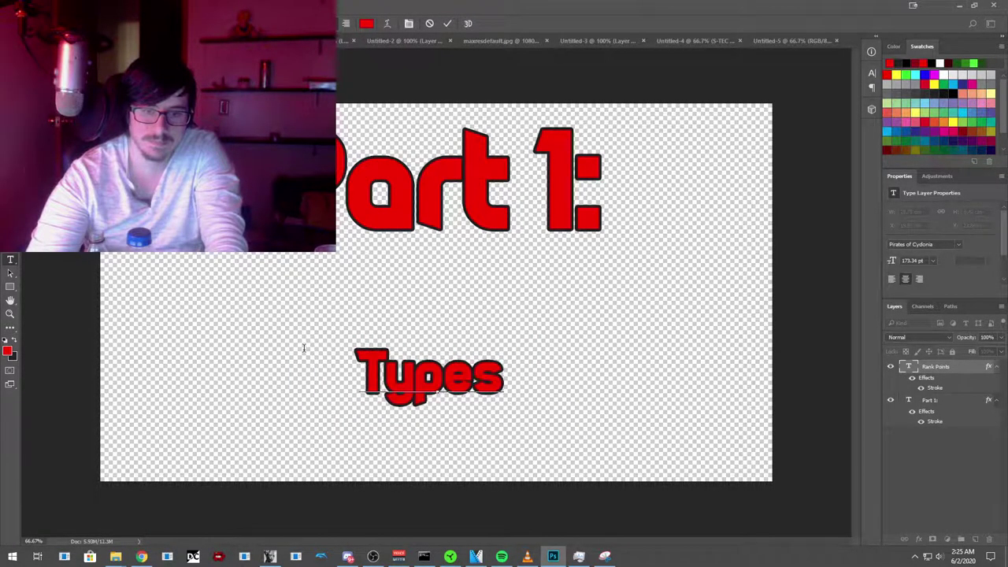
text(f Ranks)
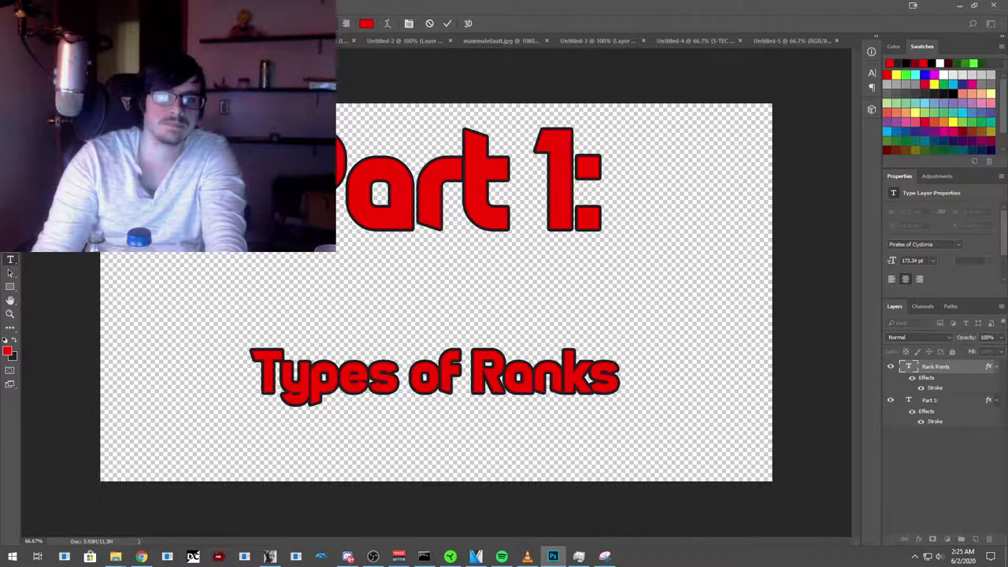
key(ctrl+Return)
Step: Save the Part 1 title card as a PNG, replacing the existing part1.png and keeping the smallest/slow compression option
key(alt+f)
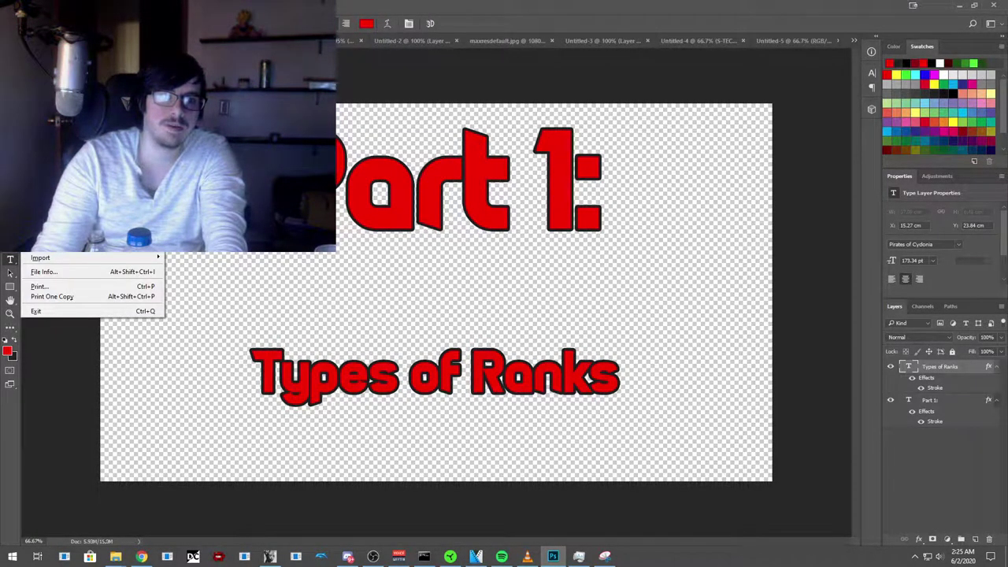
key(Escape)
key(ctrl+s)
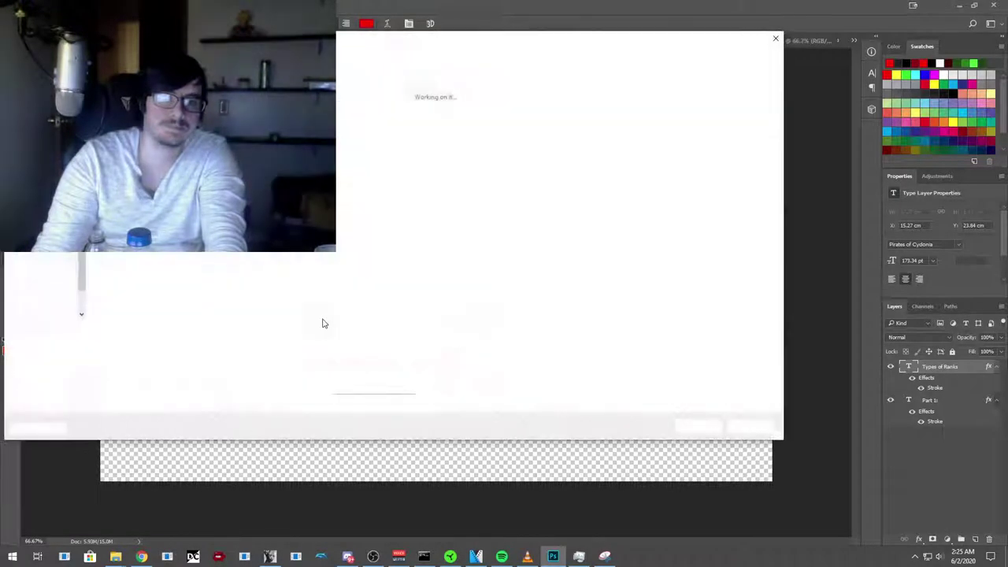
click(156, 344)
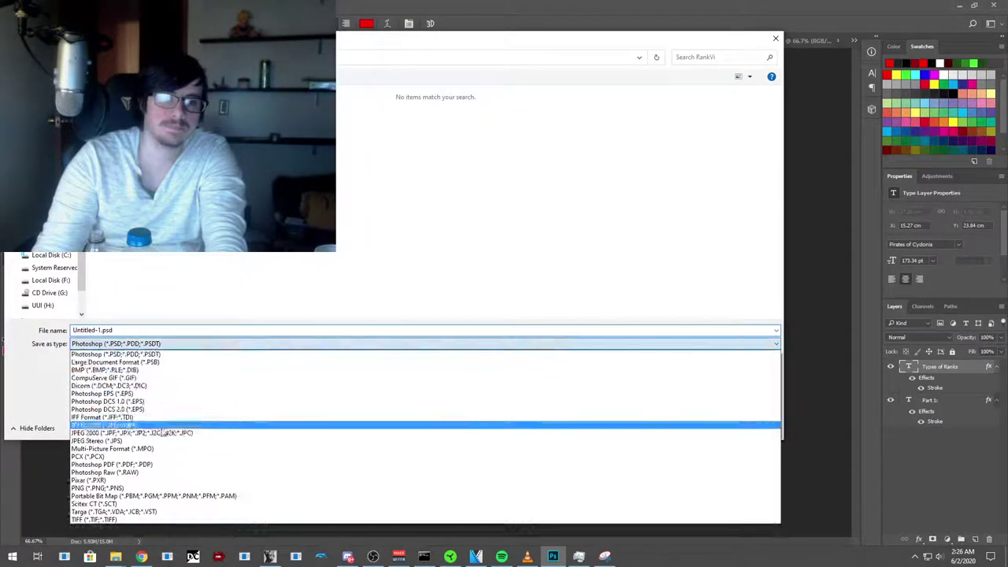
click(155, 488)
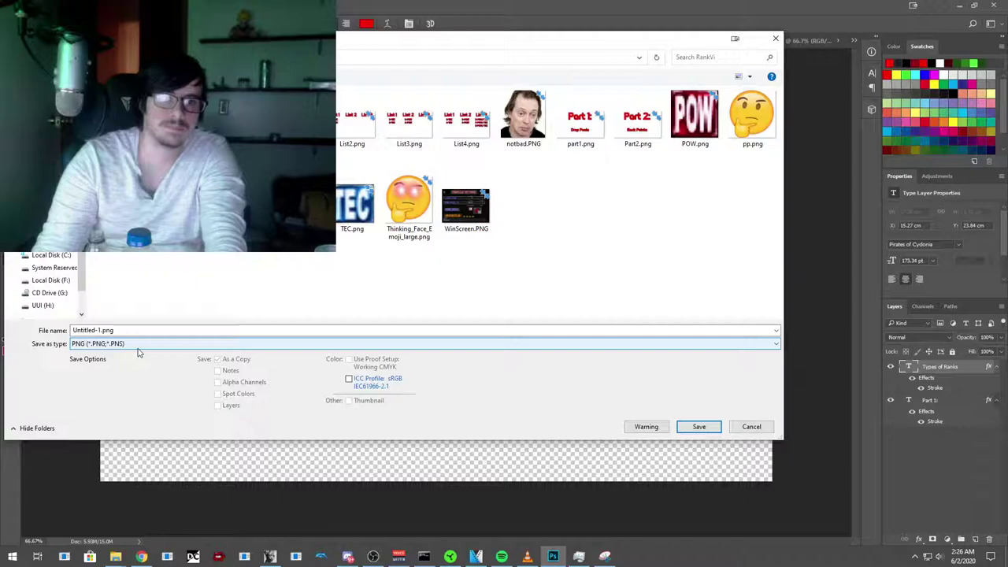
double_click(580, 118)
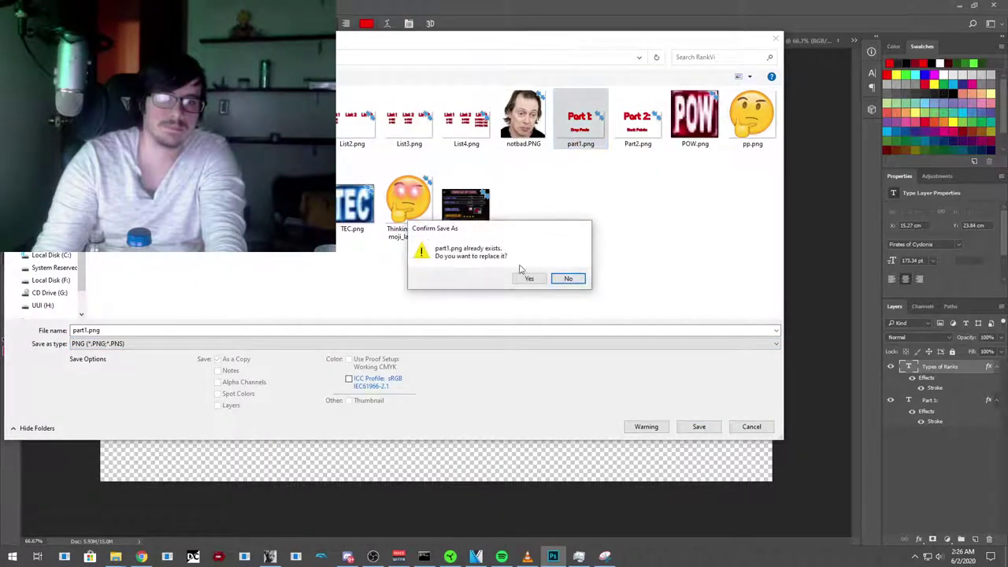
click(521, 280)
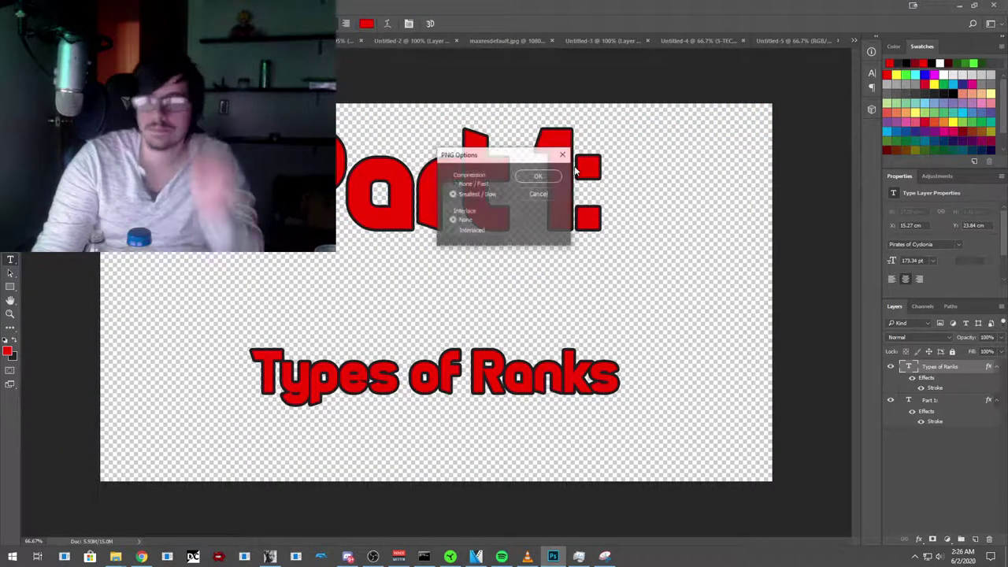
click(549, 176)
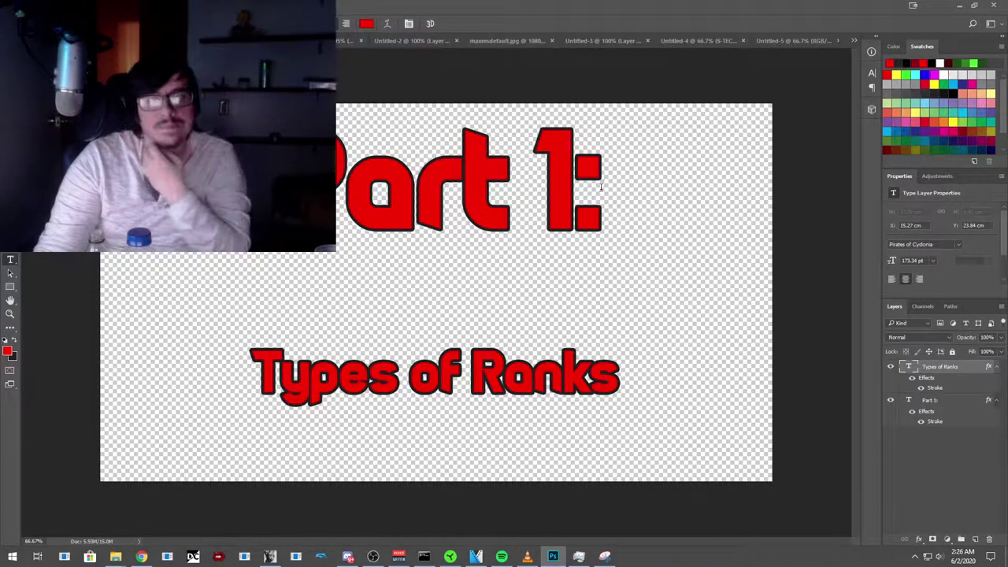
Step: Change the title card's heading to "Part 2:" and its subtitle to "Drop Pools"
click(560, 196)
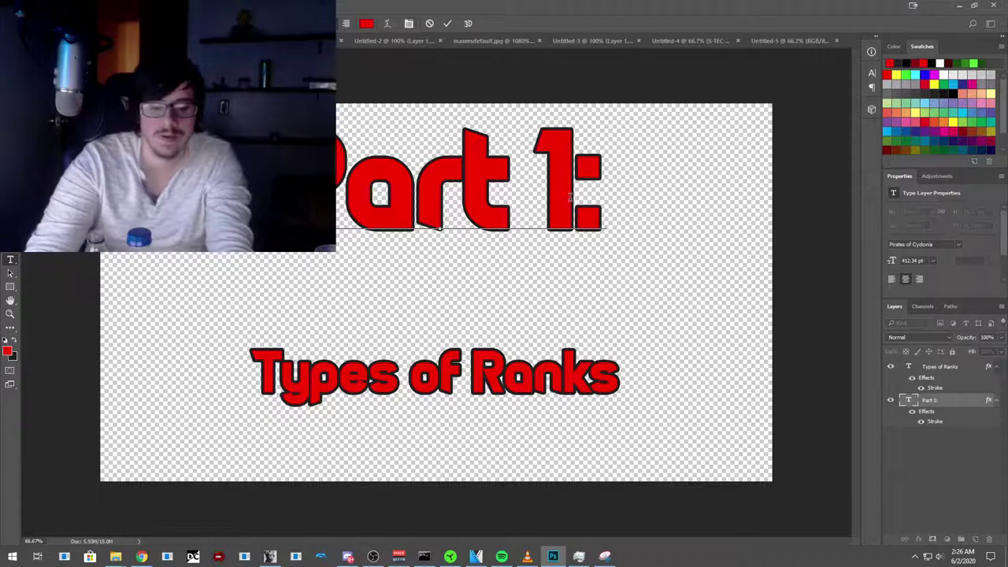
key(BackSpace)
text(2)
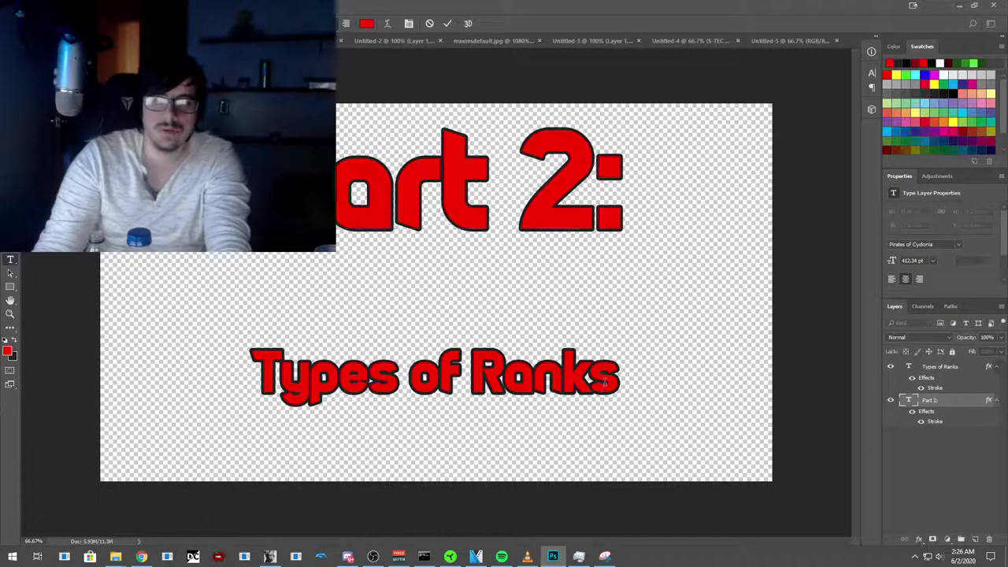
click(605, 383)
drag(620, 378, 252, 384)
text(Dro)
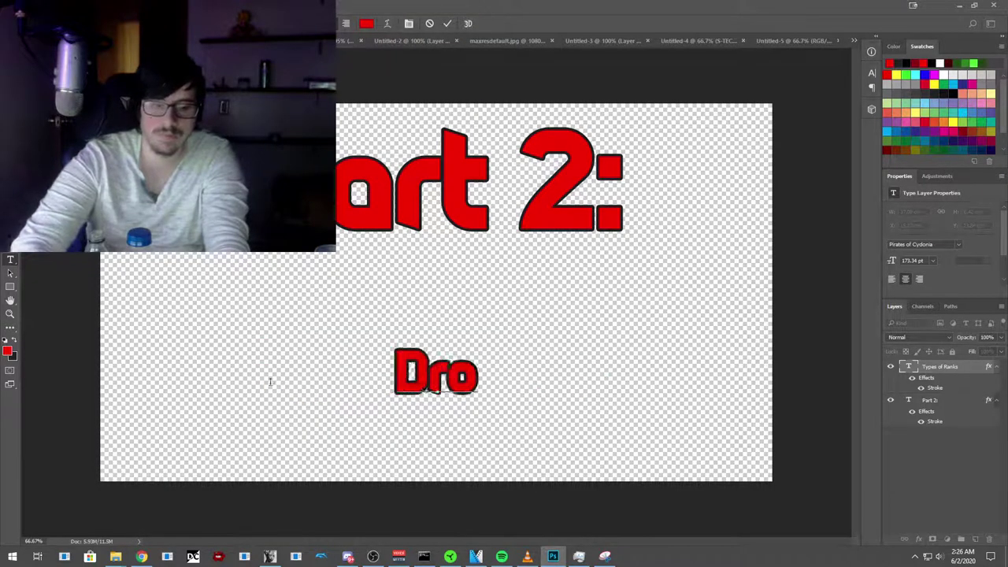
text(p Pools)
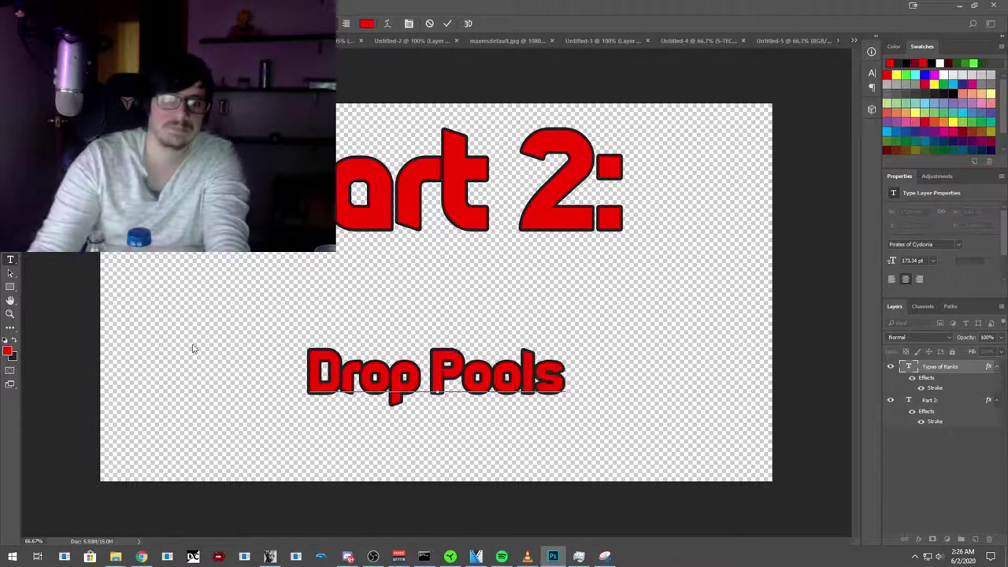
Step: Save the Part 2 title card as a PNG, replacing the existing Part2.png
drag(10, 259, 179, 280)
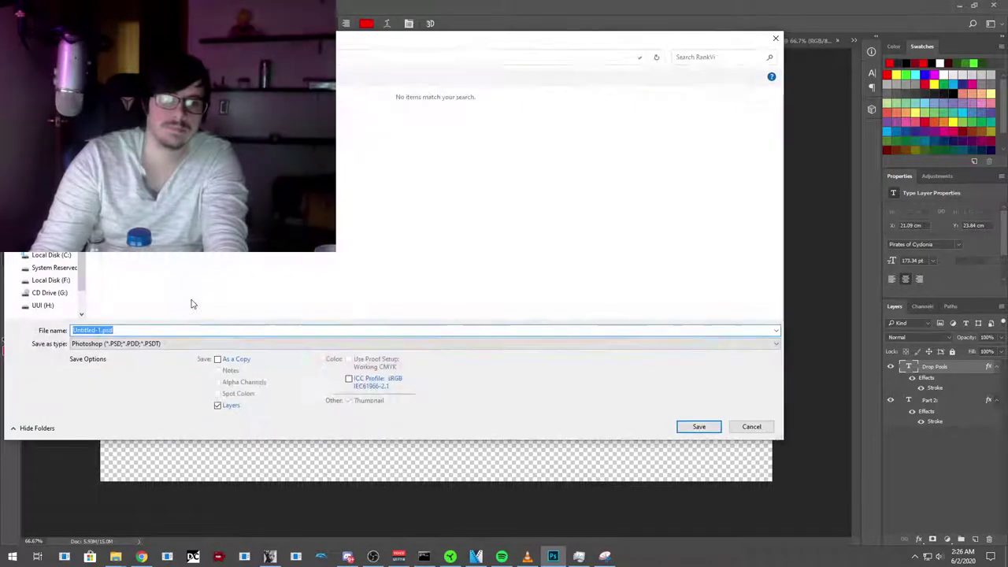
click(152, 342)
click(133, 489)
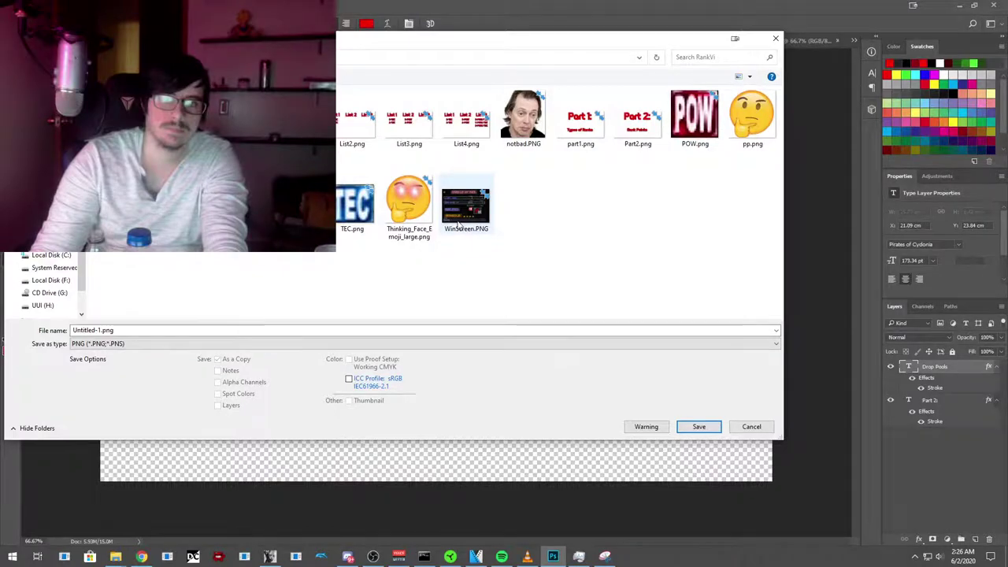
double_click(638, 118)
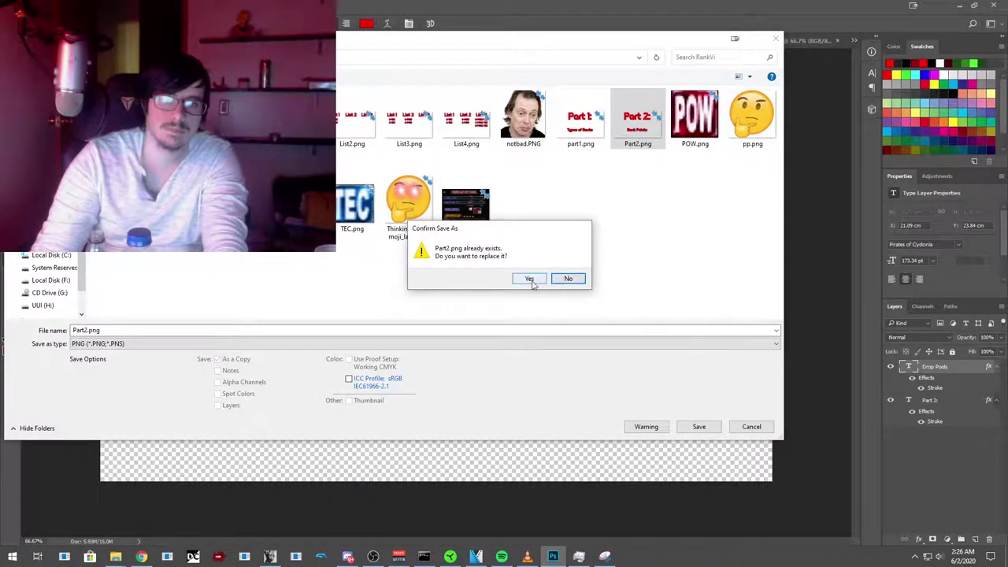
click(529, 279)
click(544, 175)
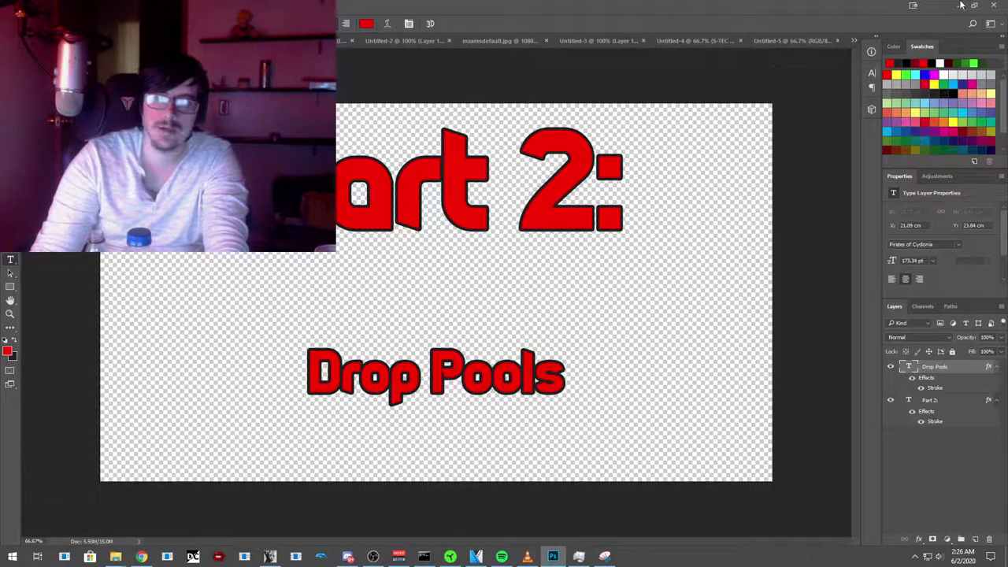
Step: Return to VEGAS Pro and play the edit from about 00:00:32 to just before the next section break, around 00:02:32
click(961, 5)
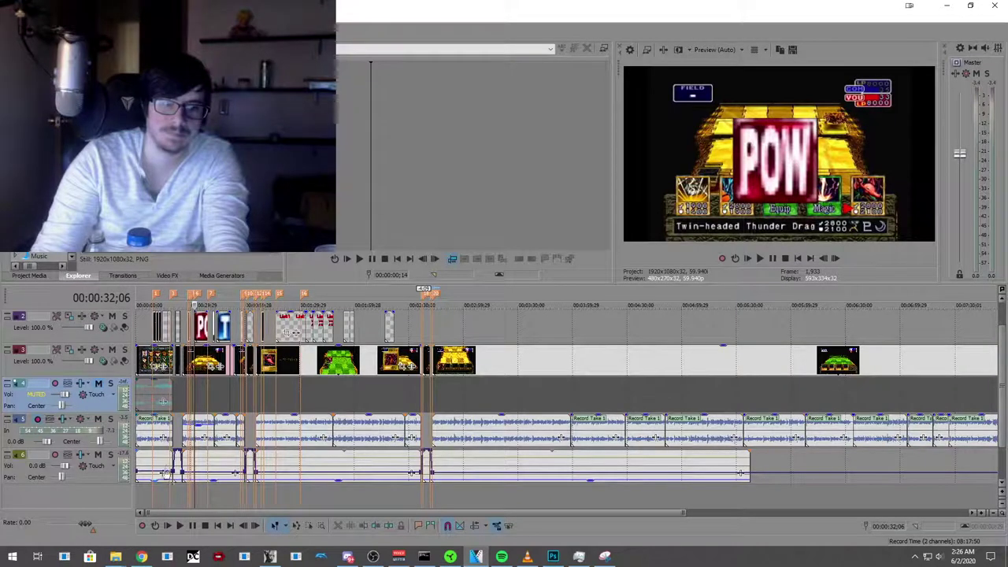
click(162, 497)
click(179, 525)
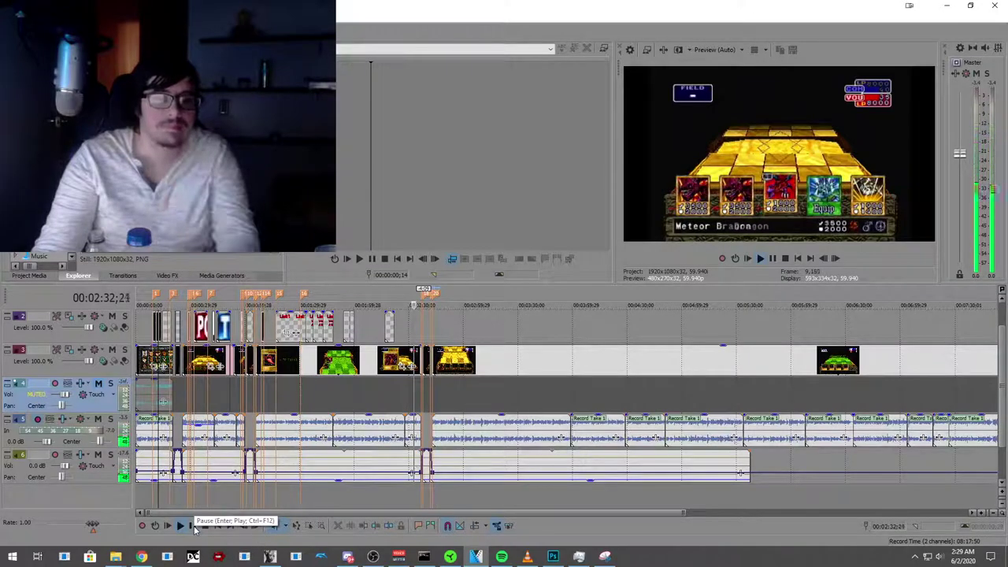
click(194, 526)
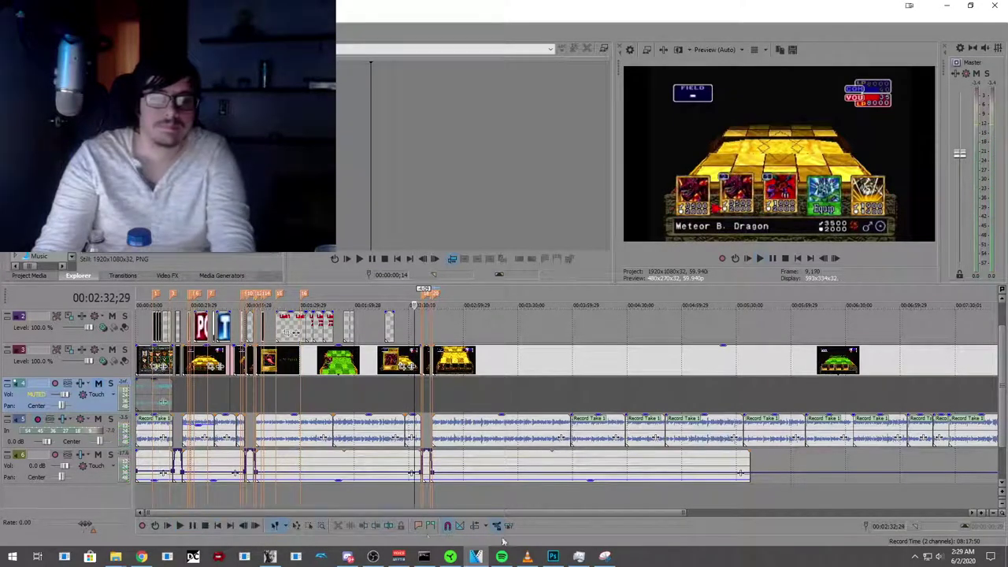
Step: Switch to Photoshop and change the title card's heading to "Part 3:" and its subtitle to "Rank Points"
click(553, 558)
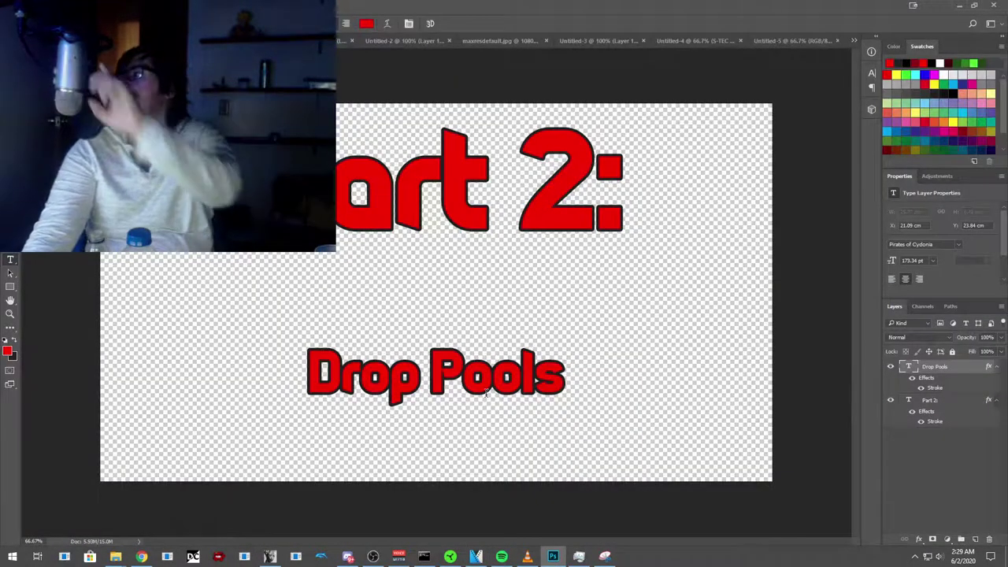
click(597, 181)
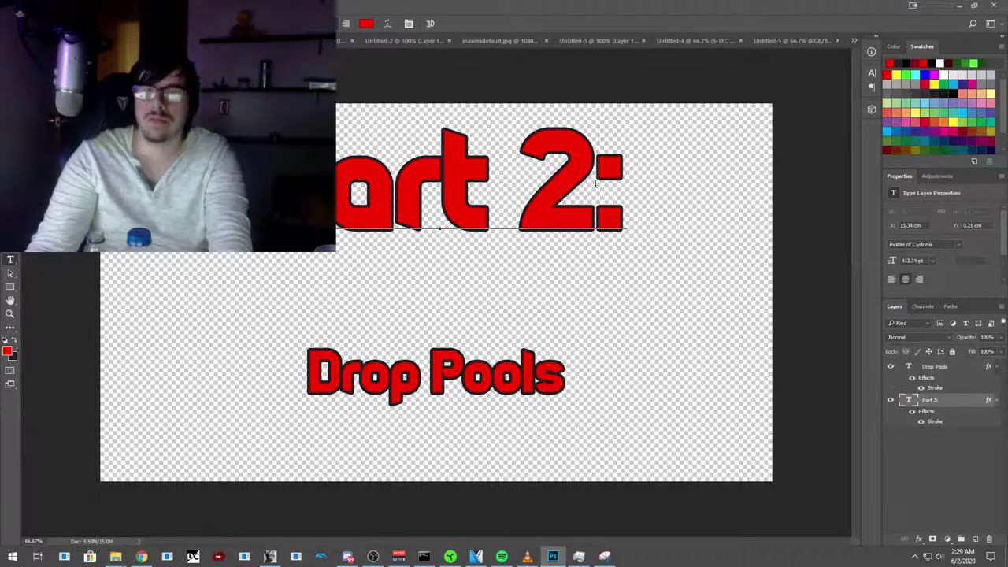
key(BackSpace)
text(3)
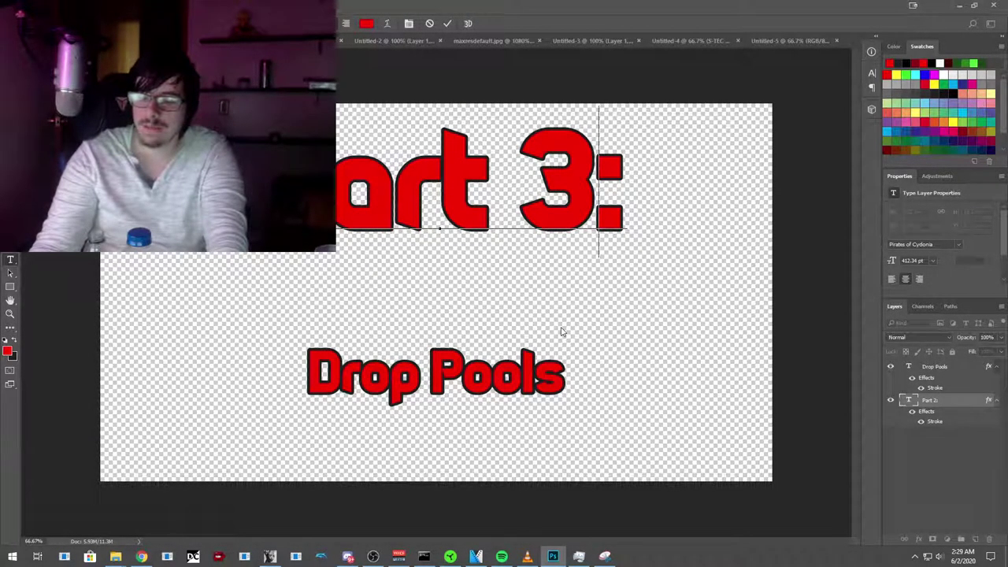
click(554, 381)
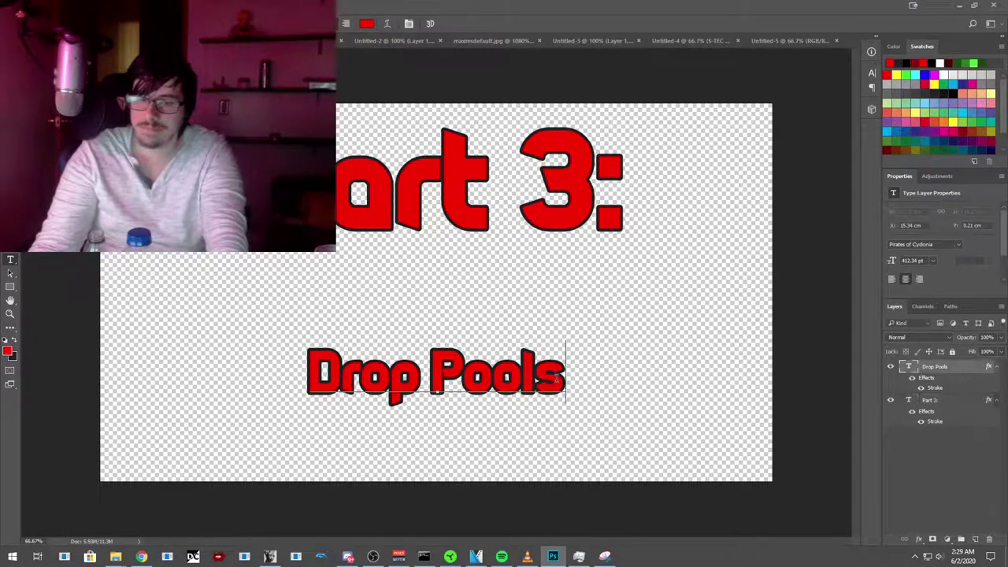
drag(563, 381, 312, 379)
text(Rank)
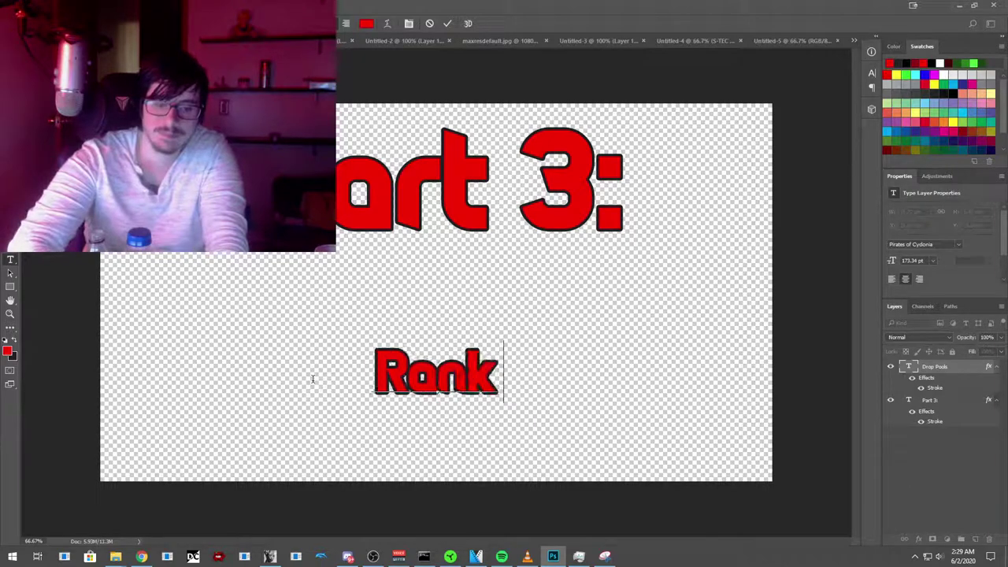
text( Points)
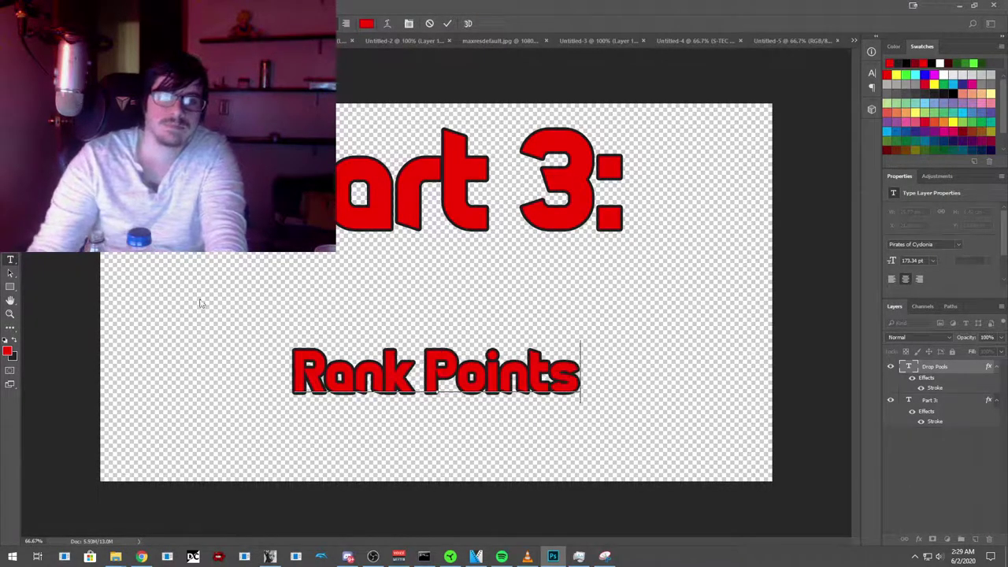
Step: Save the Part 3 title card as a new PNG named Part3
key(alt+f)
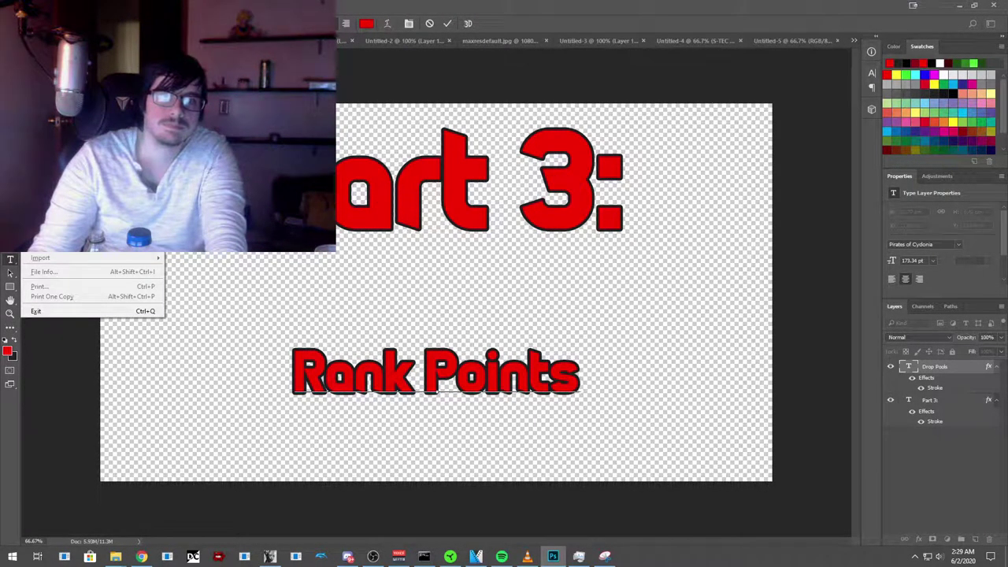
key(Escape)
key(Escape)
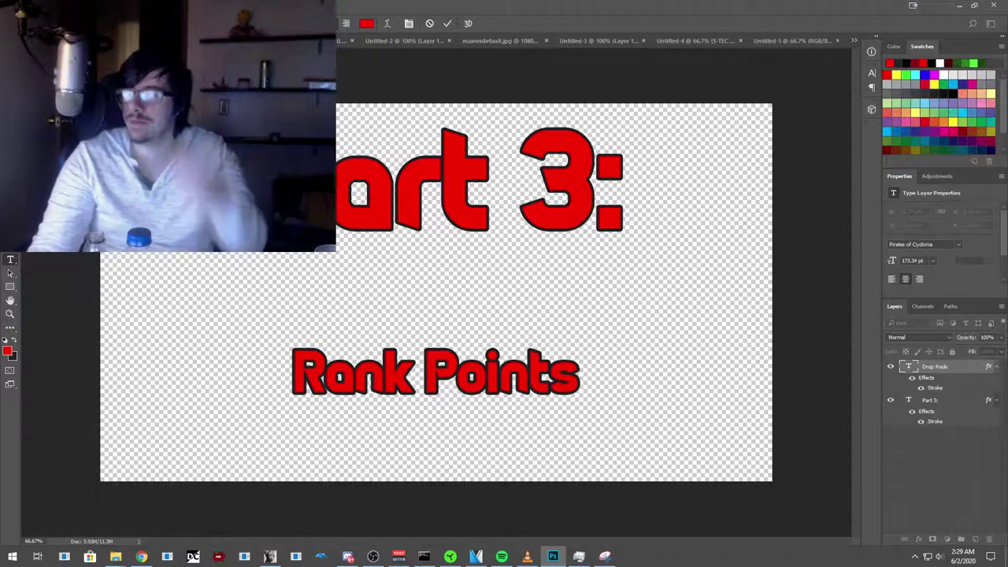
key(ctrl+s)
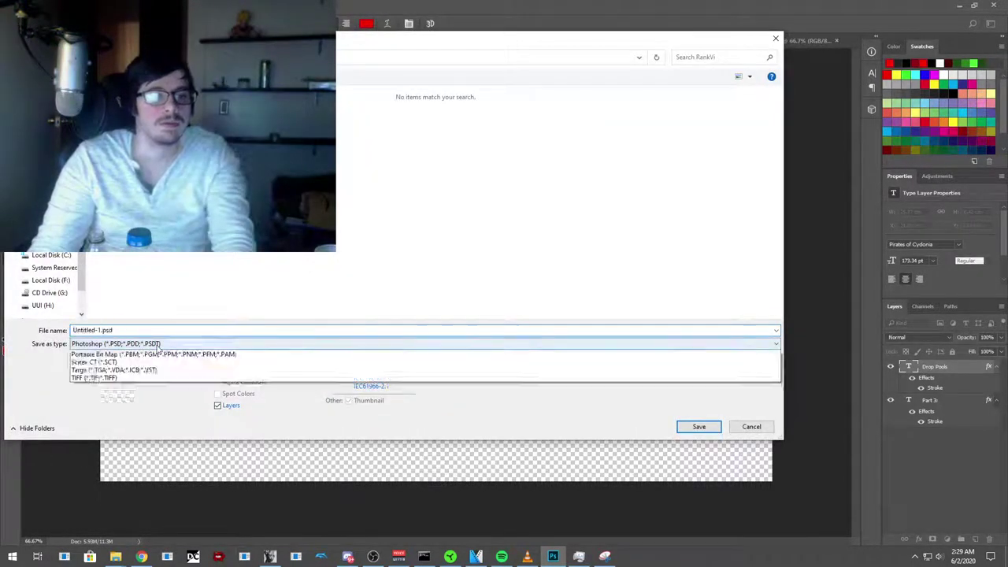
click(158, 349)
click(150, 486)
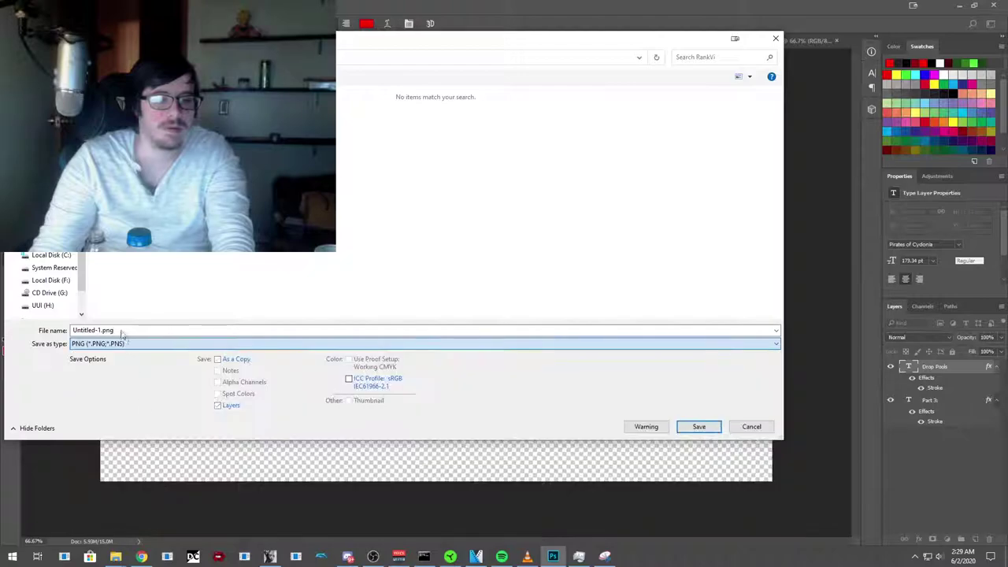
click(116, 329)
text(P)
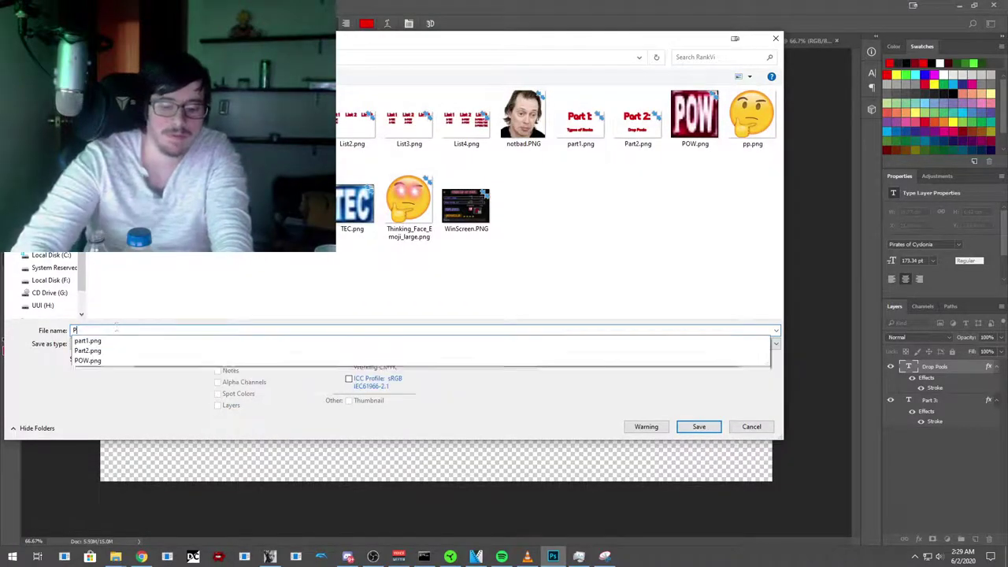
text(art 3)
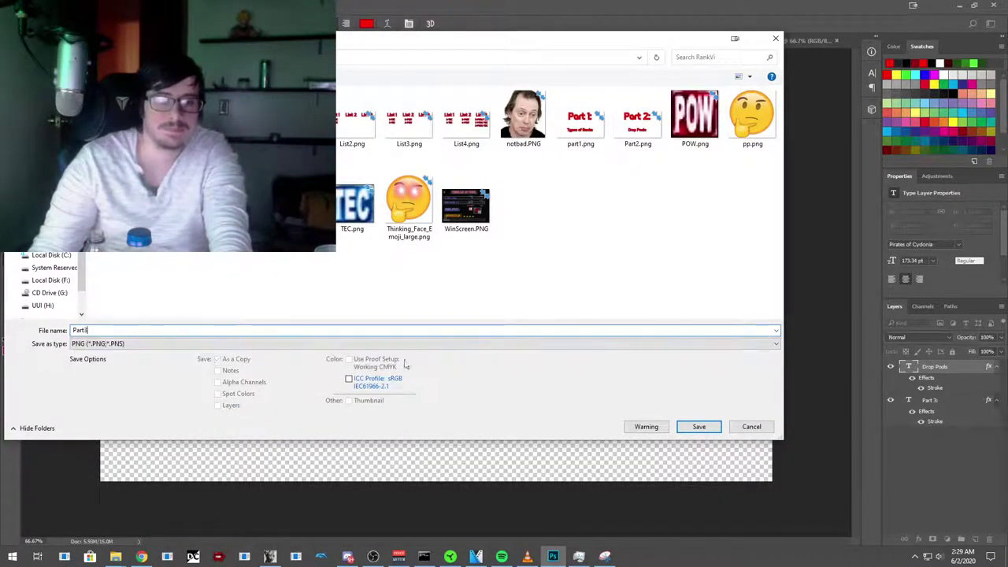
click(693, 426)
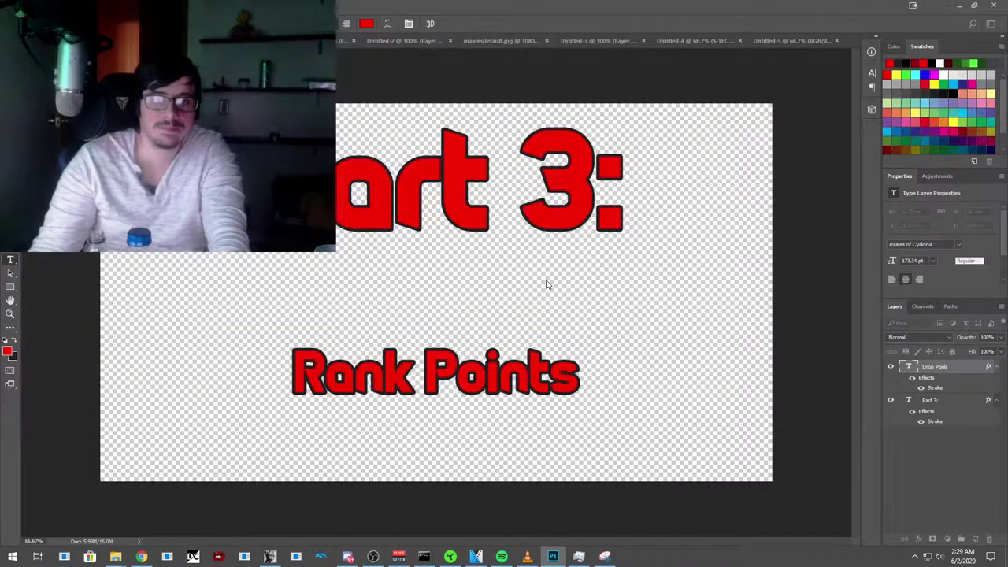
click(544, 175)
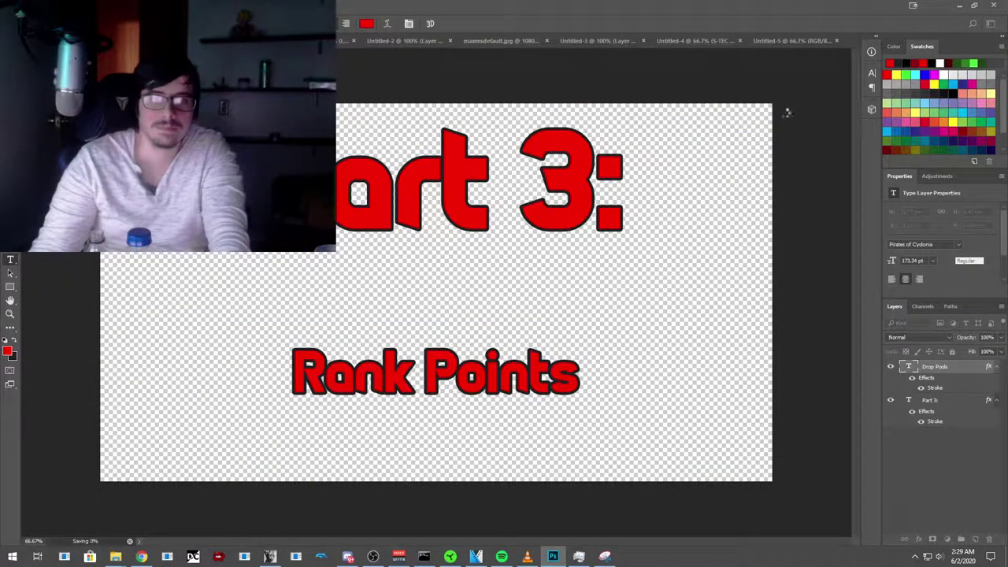
Step: Return to VEGAS Pro, place the Part 3 title card above the short clip between markers 18 and 19, and trim it to the clip's length
click(960, 7)
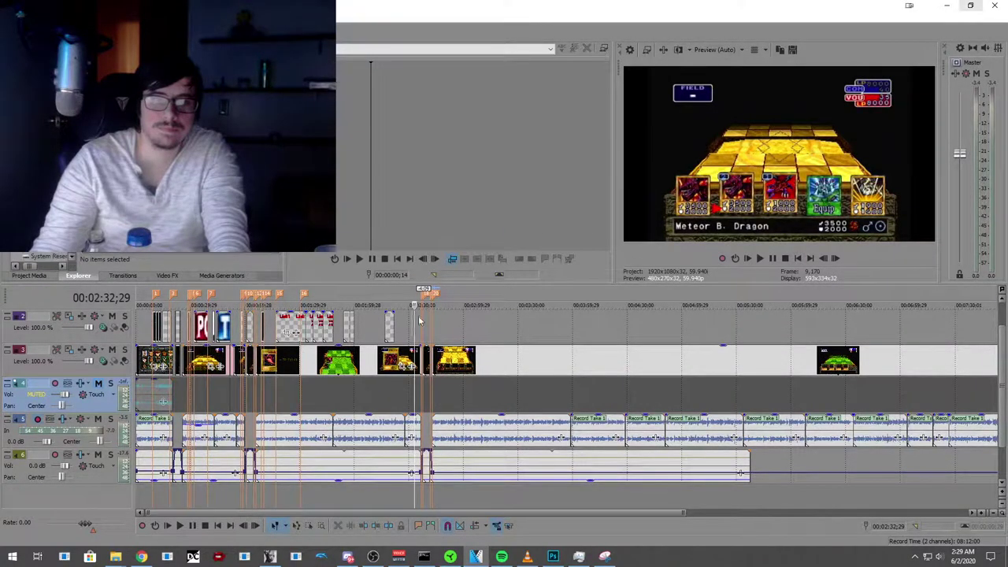
scroll(418, 316, up, 6)
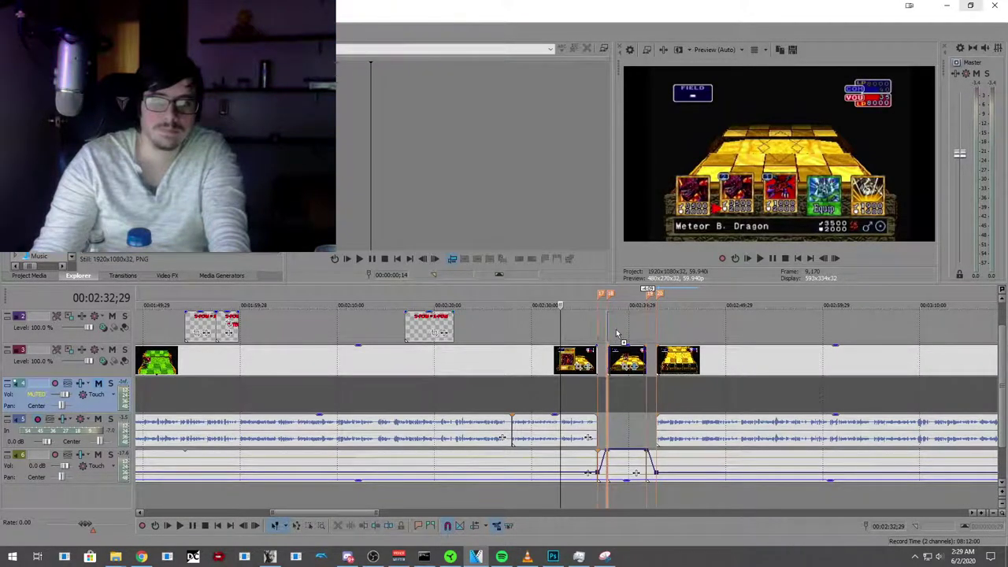
key(ctrl+v)
drag(653, 325, 646, 324)
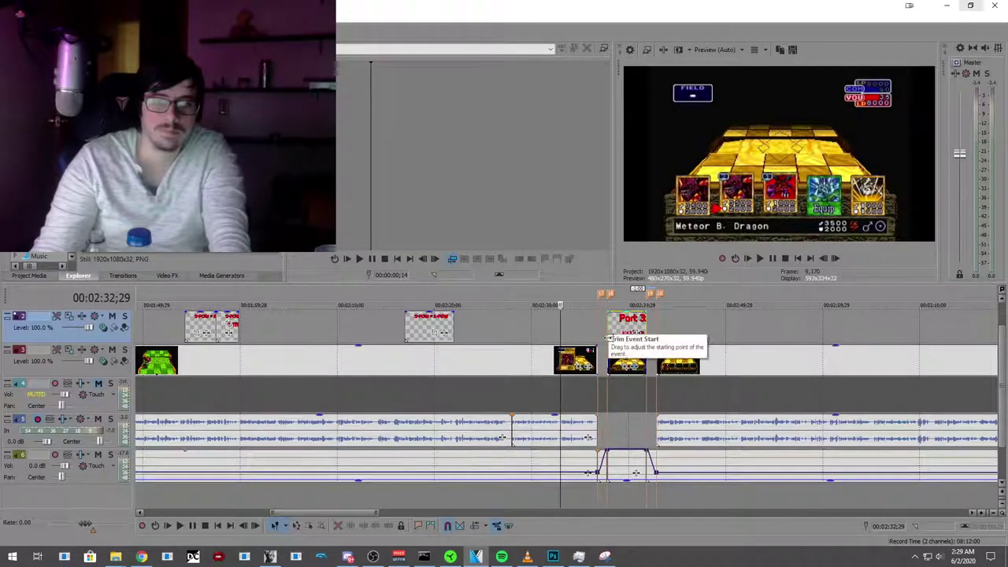
Step: Add a short fade-in and fade-out to the Part 3 title card event
click(607, 389)
key(ctrl+v)
key(ctrl+v)
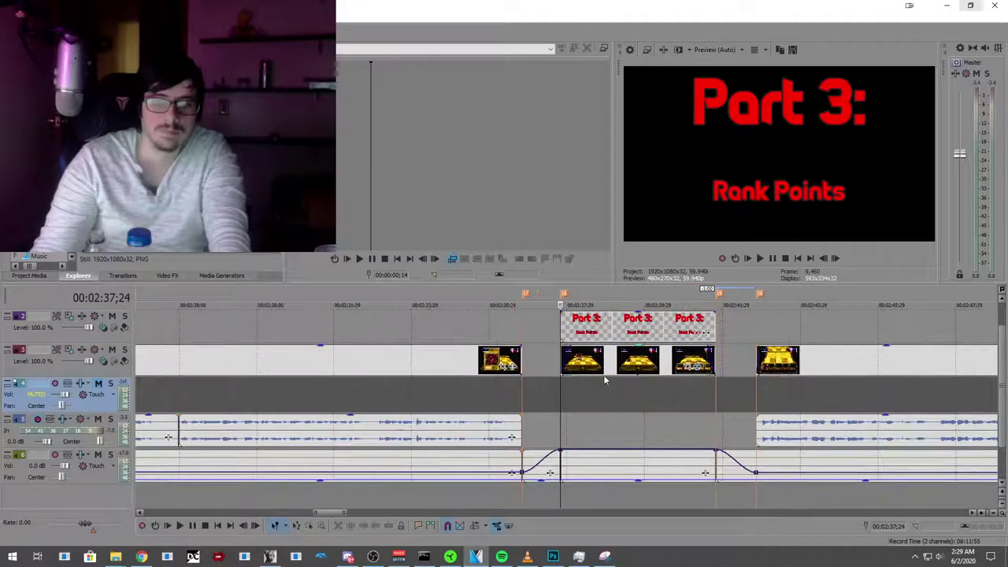
drag(559, 312, 568, 316)
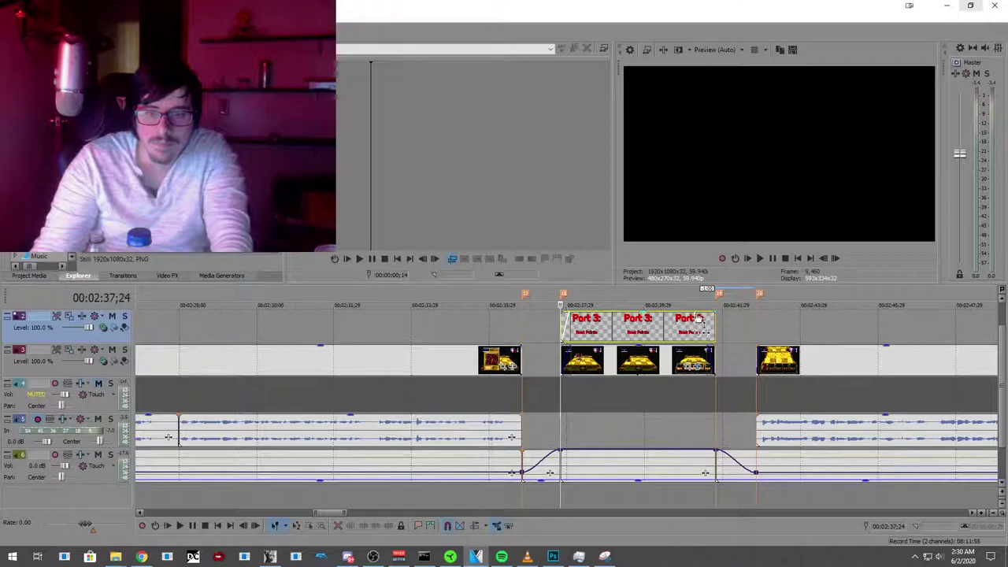
drag(711, 315, 708, 312)
Step: Play back the transition around the Part 3 title card, from about 00:02:27 to 00:02:46
scroll(500, 317, down, 5)
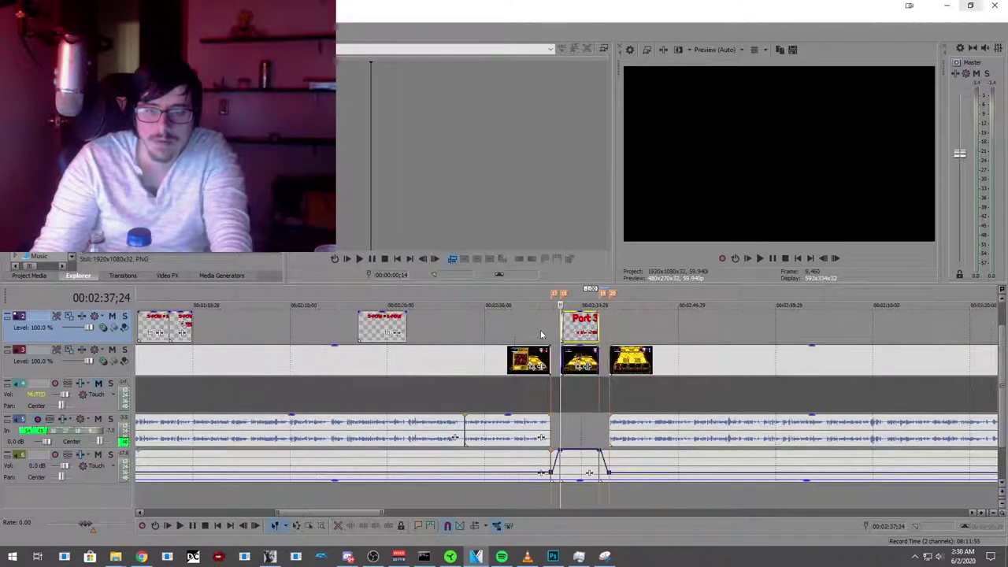
click(456, 320)
scroll(249, 496, down, 2)
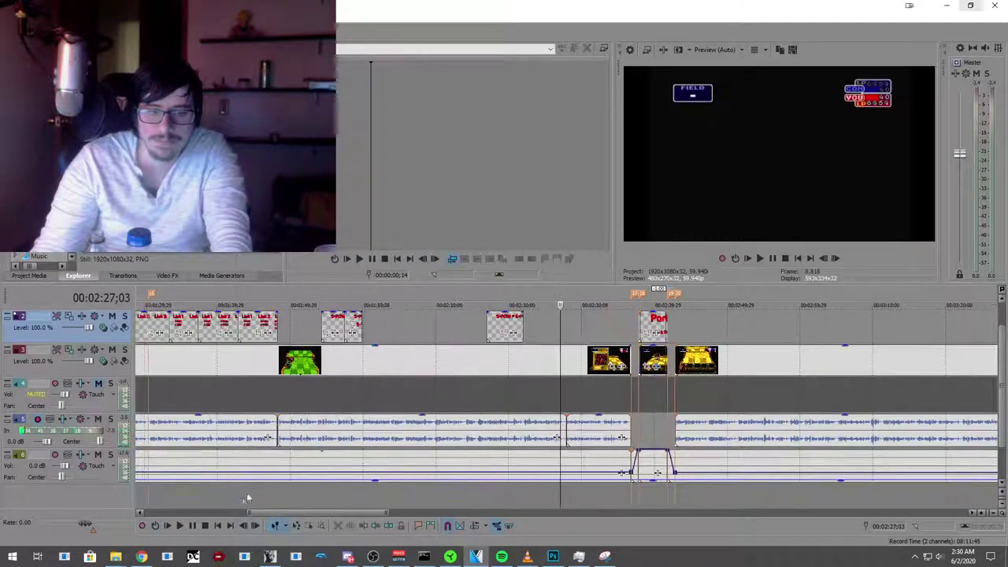
click(179, 526)
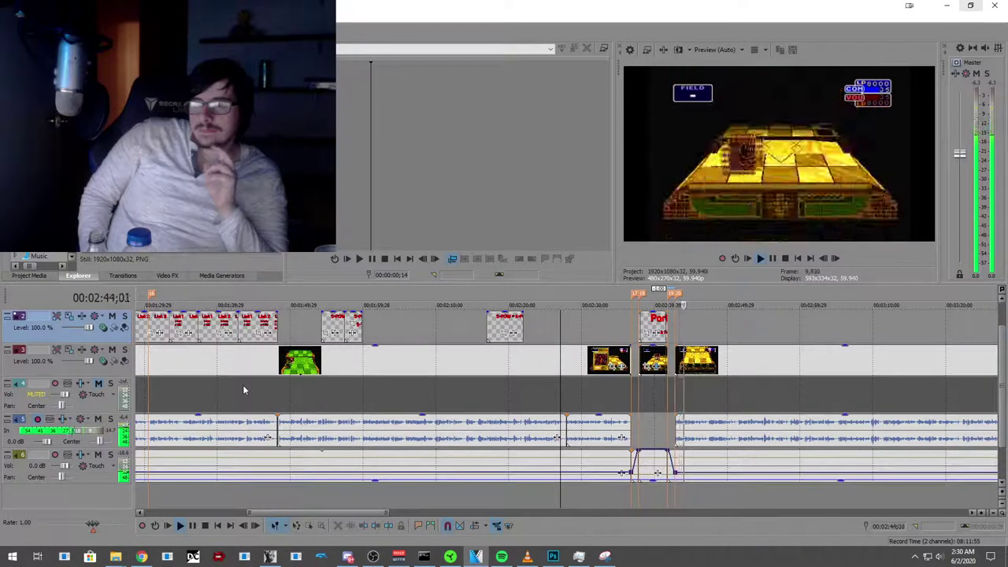
click(193, 527)
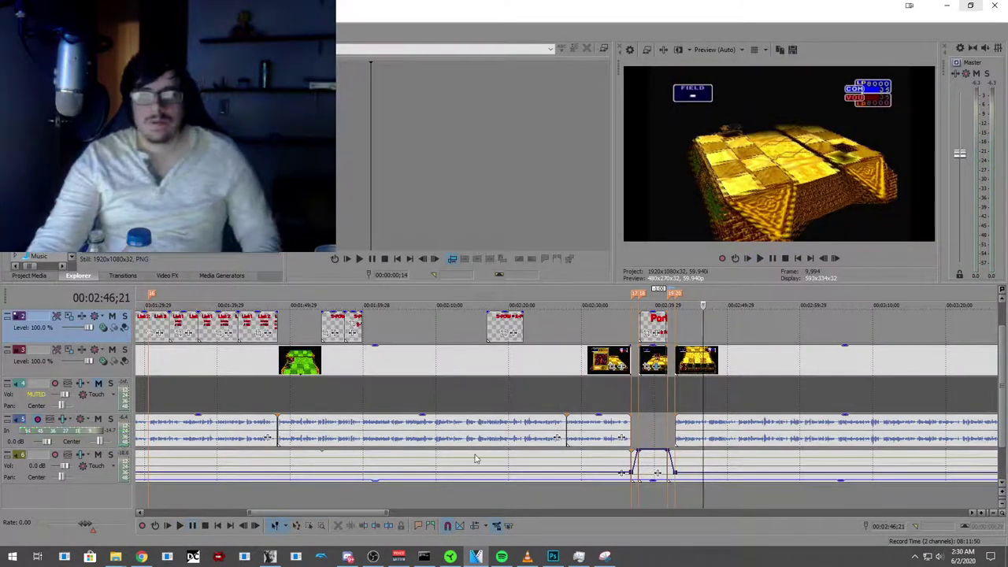
Step: Switch to Photoshop and create a new 1920 × 1080 pixel document with a transparent background
key(alt+Tab)
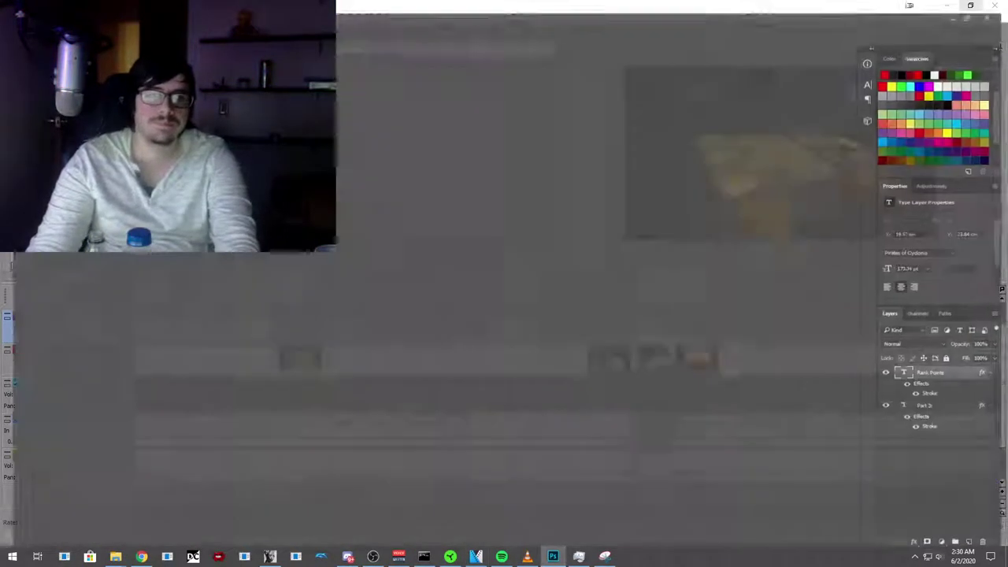
key(alt+f)
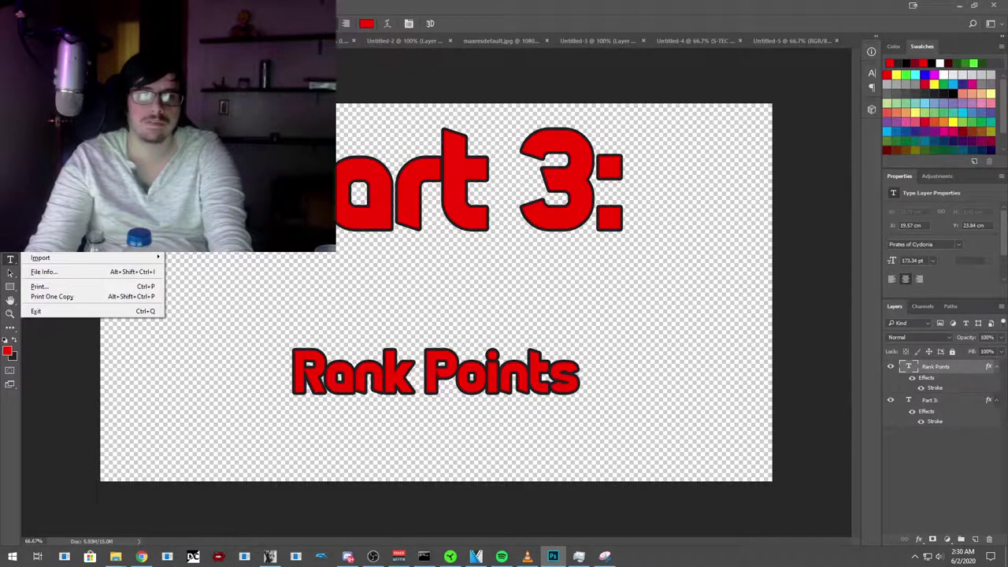
key(Escape)
key(ctrl+n)
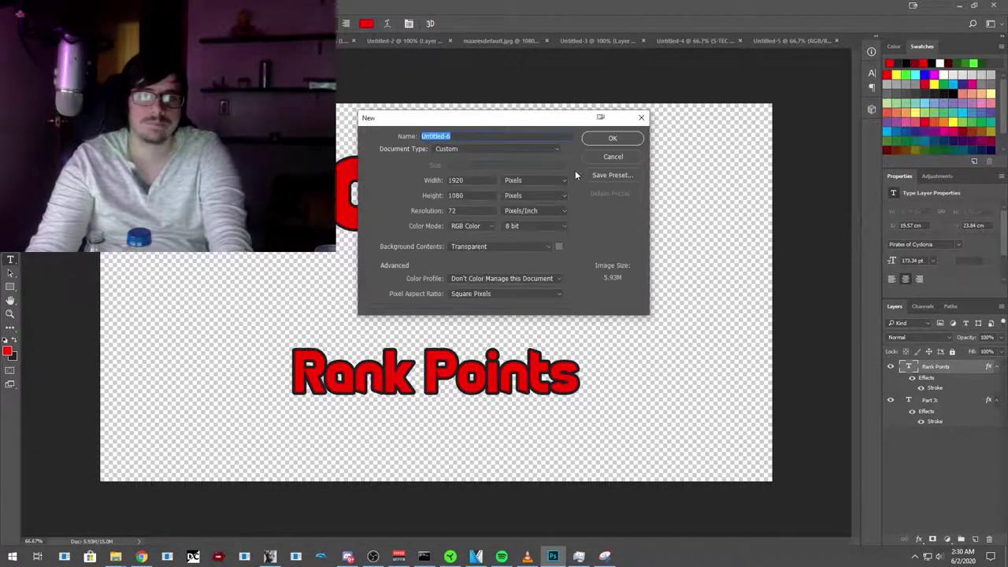
key(Escape)
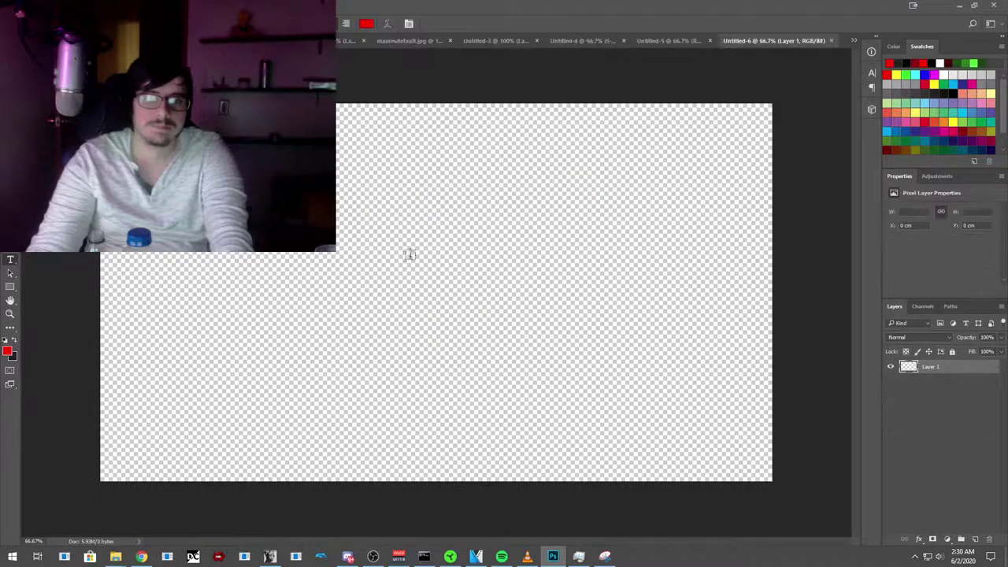
Step: Add the heading text "Rank Points" with quotation marks to the blank canvas, checking the Part 3 title card in VEGAS Pro partway through
click(376, 259)
text("Rank)
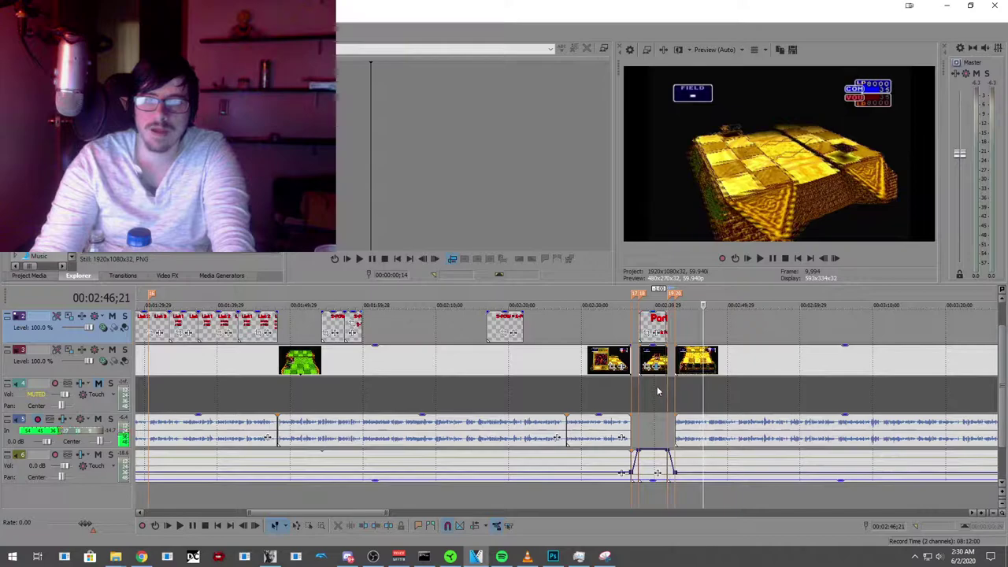
click(658, 392)
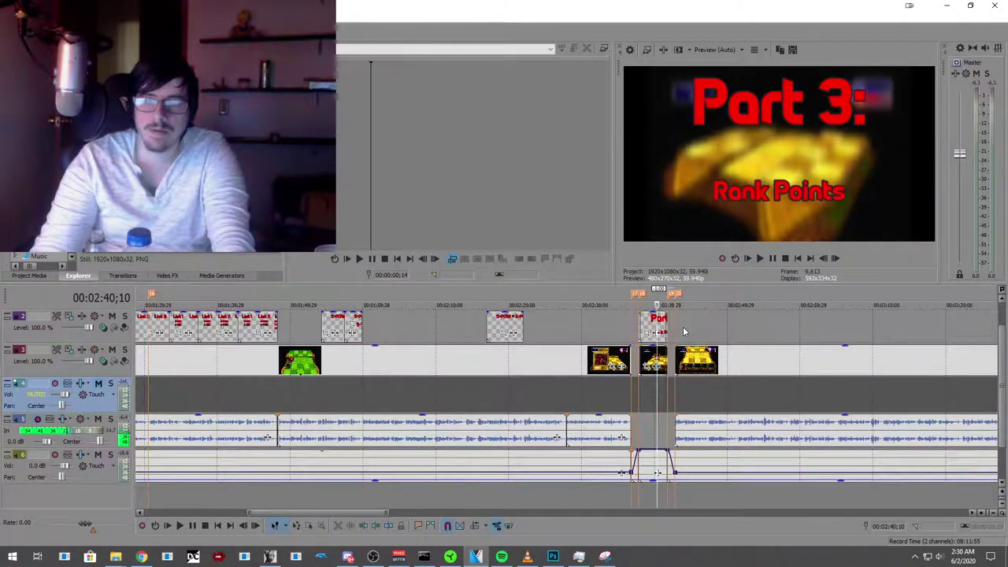
click(681, 326)
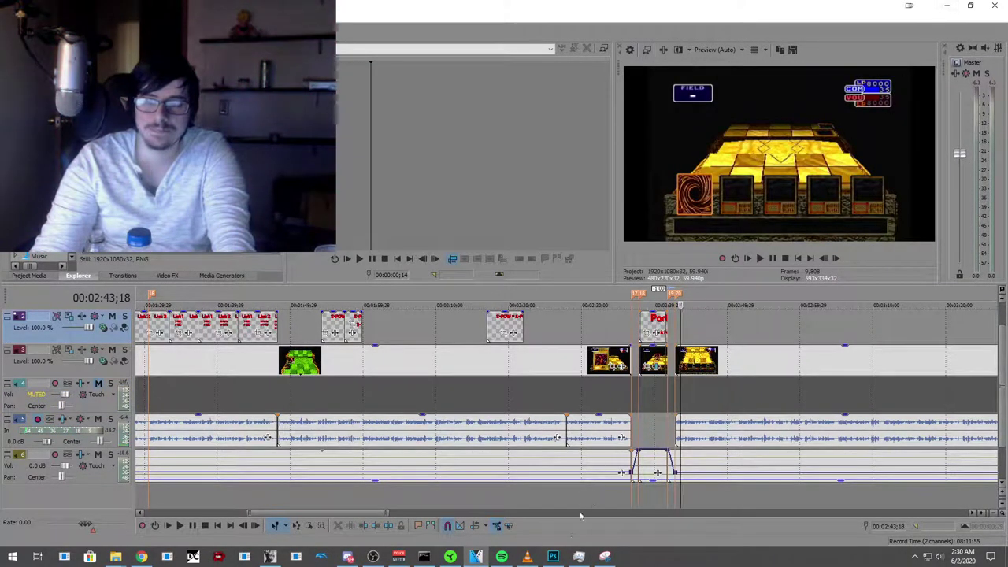
key(alt+Tab)
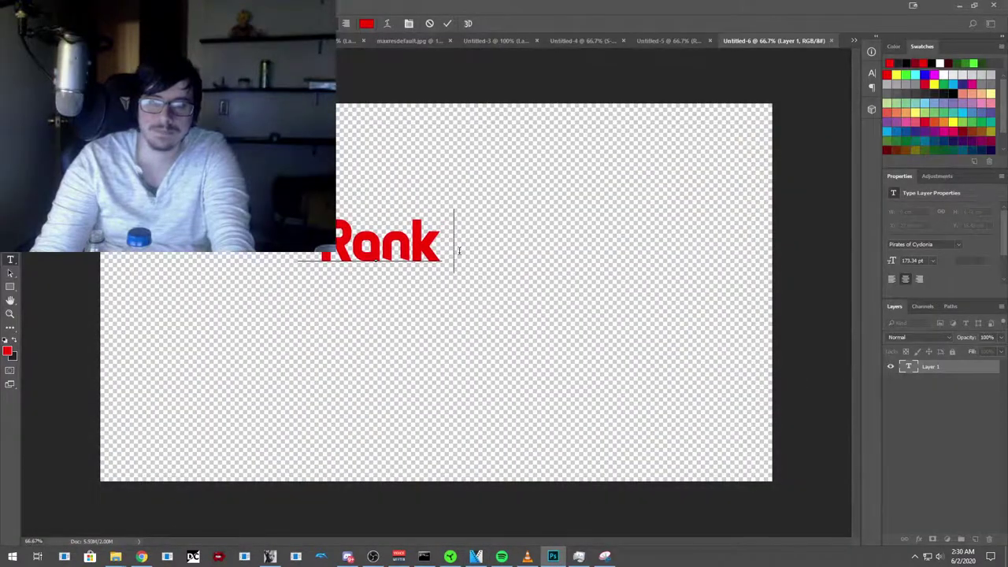
text(Point)
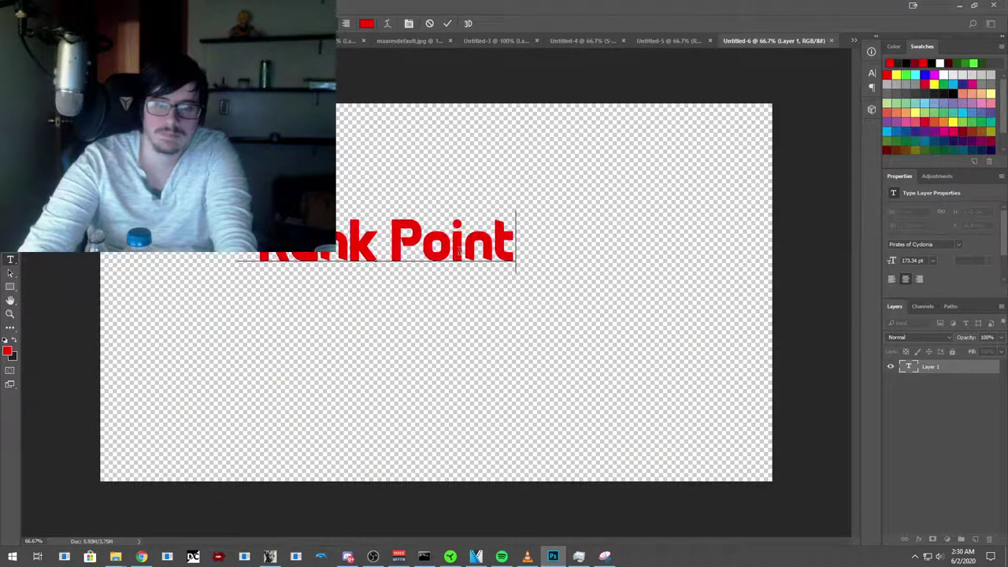
text(s")
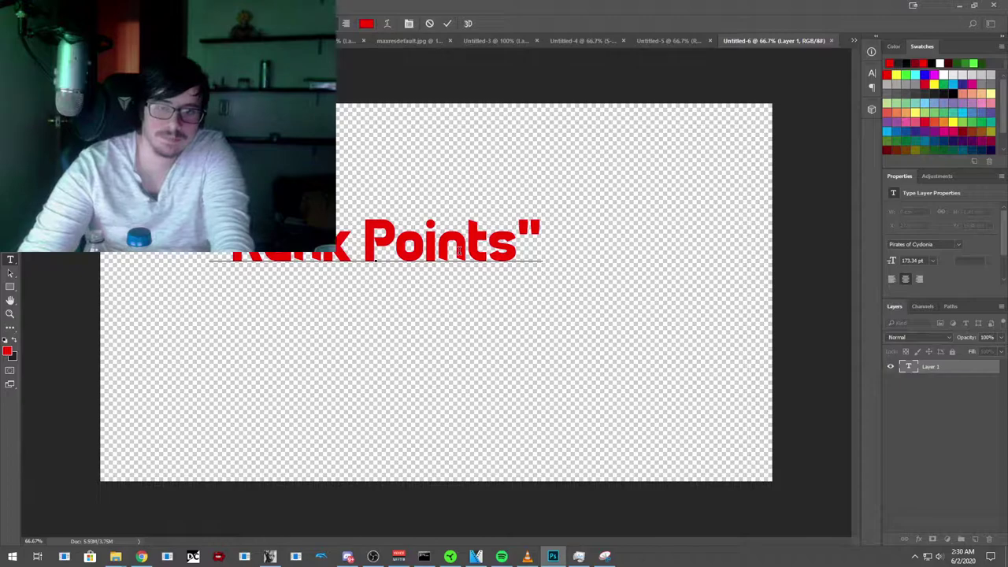
Step: Add a second text layer below the heading reading "This is a random name I came up with" and "bite me pal" on two lines
click(368, 385)
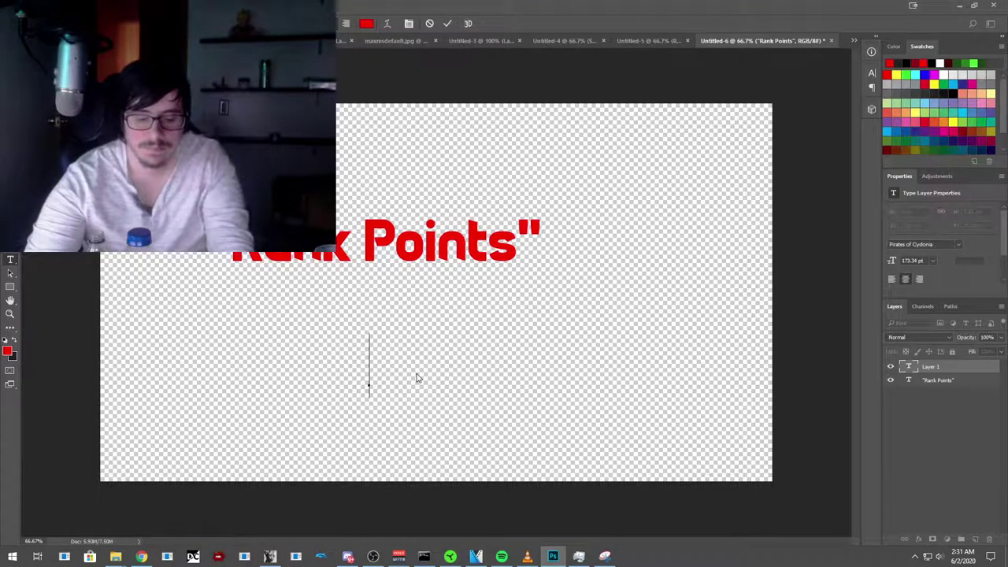
text(This is)
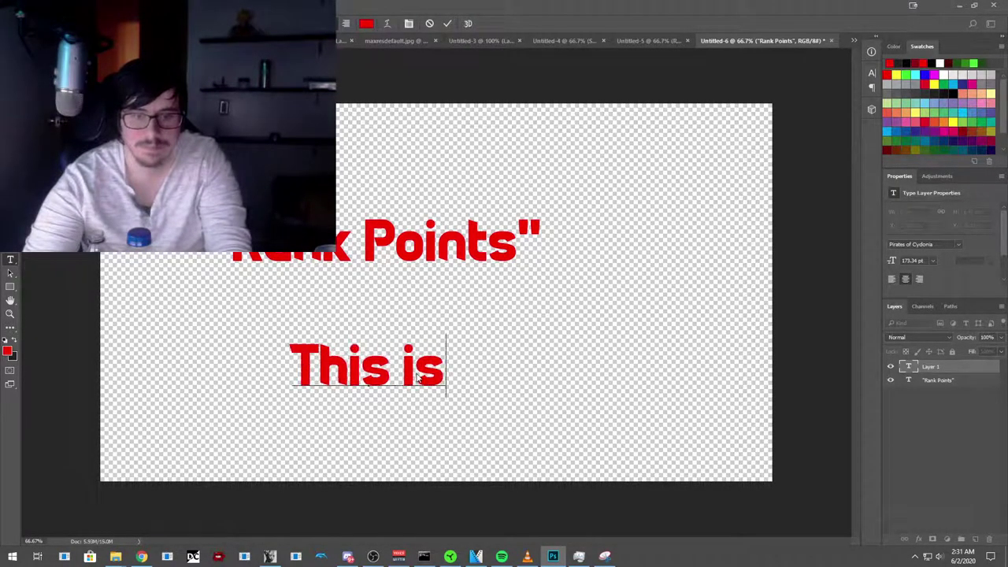
text( a r)
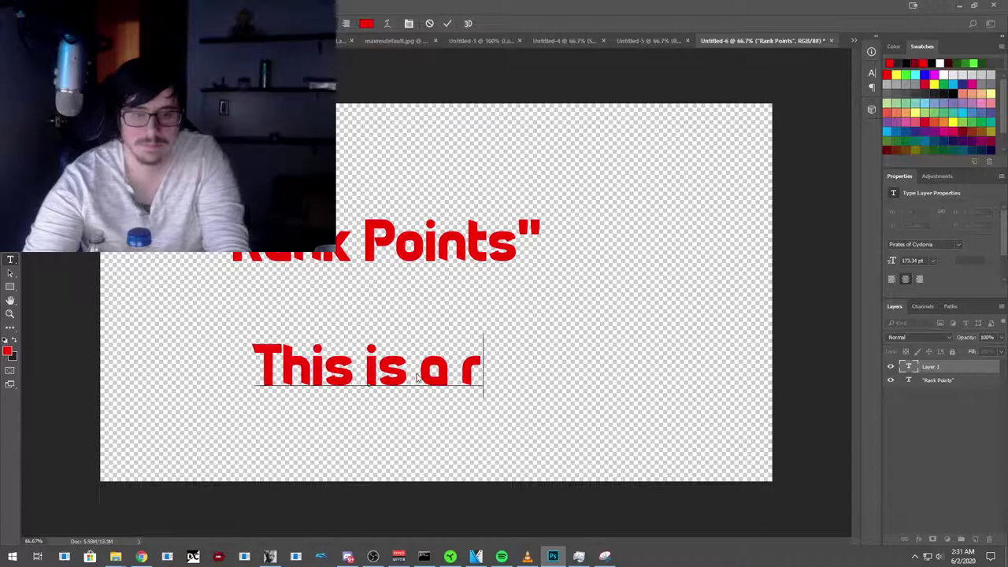
text(andom name I a)
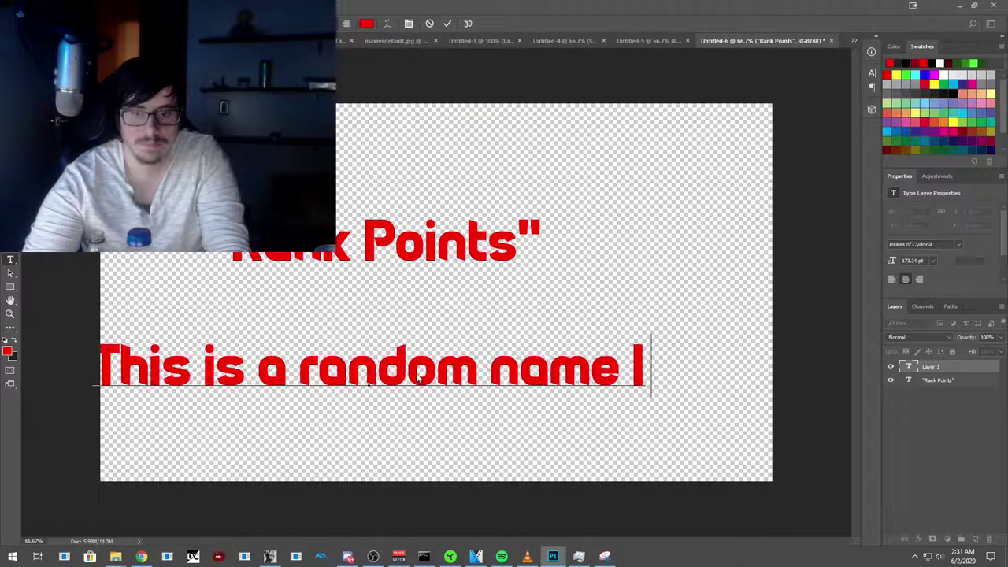
key(BackSpace)
key(BackSpace)
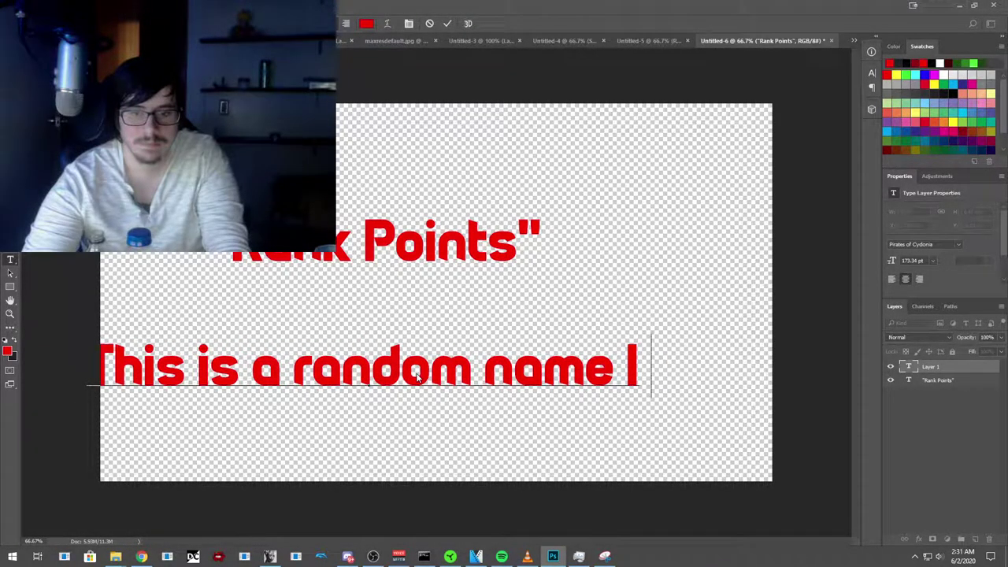
text(came)
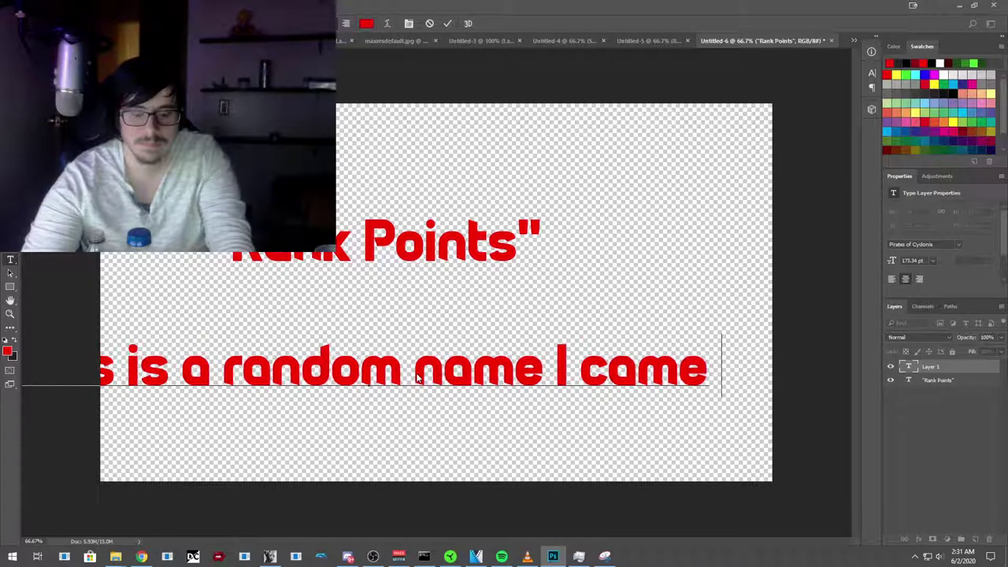
text( up wit )
text(bite me pal)
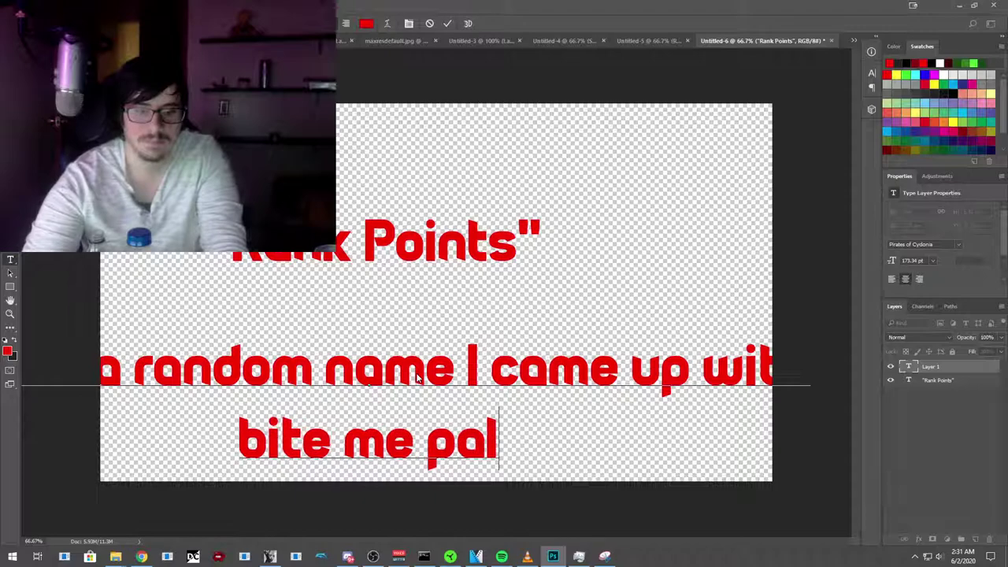
Step: Set all of the two-line caption text to 72 pt
key(ctrl+a)
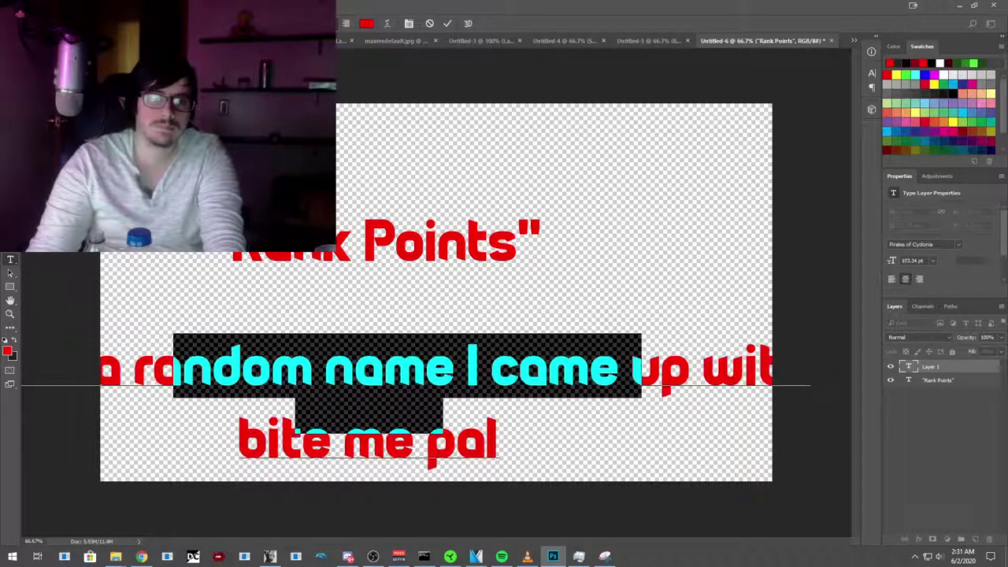
text(This is)
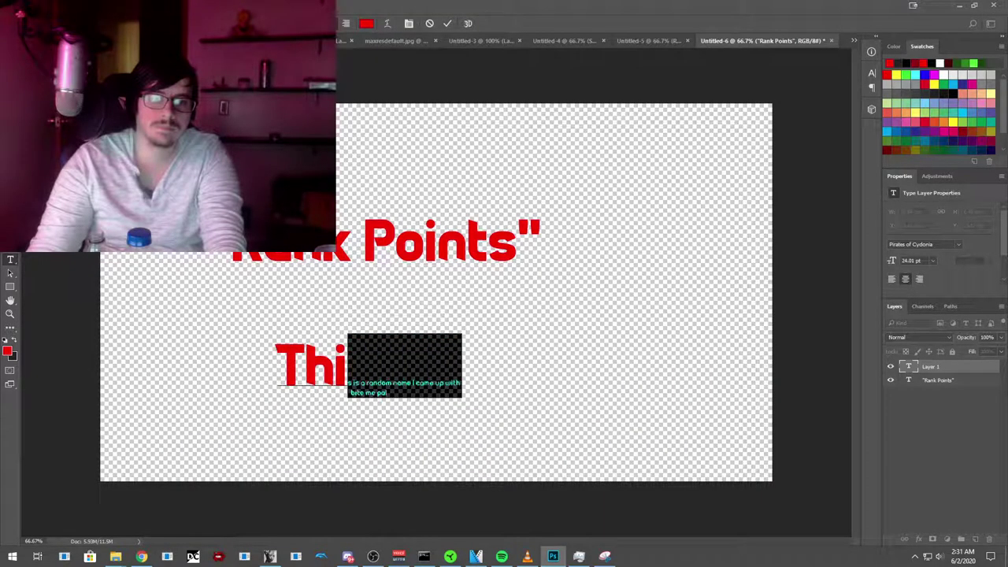
key(ctrl+a)
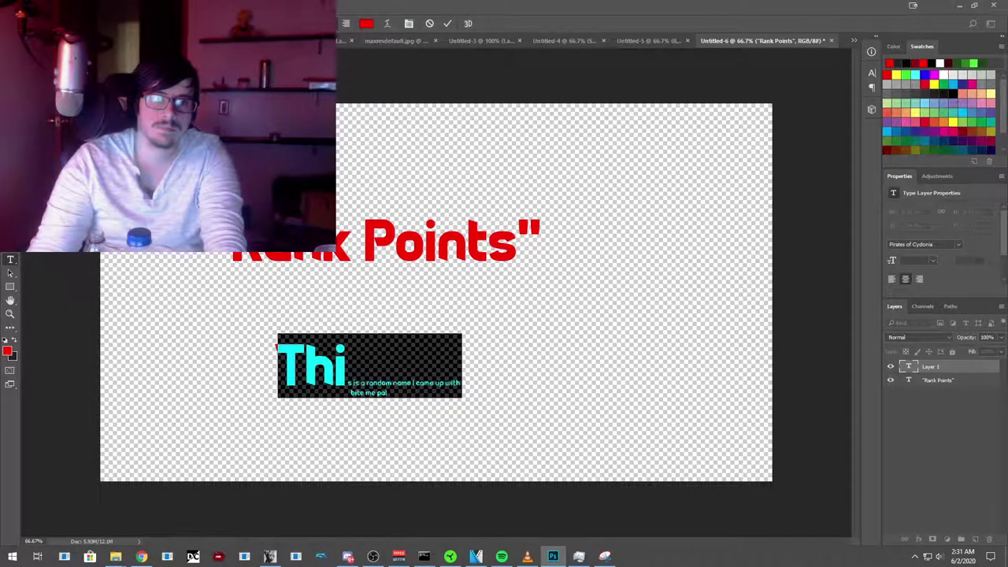
key(Return)
click(407, 422)
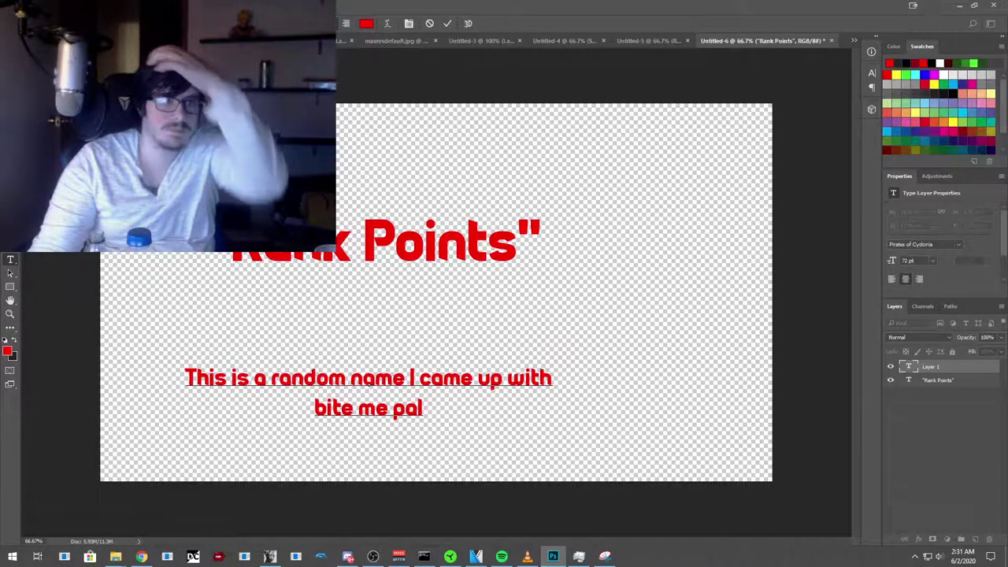
Step: Commit the caption and enlarge the quoted "Rank Points" heading to about 240 pt
click(227, 238)
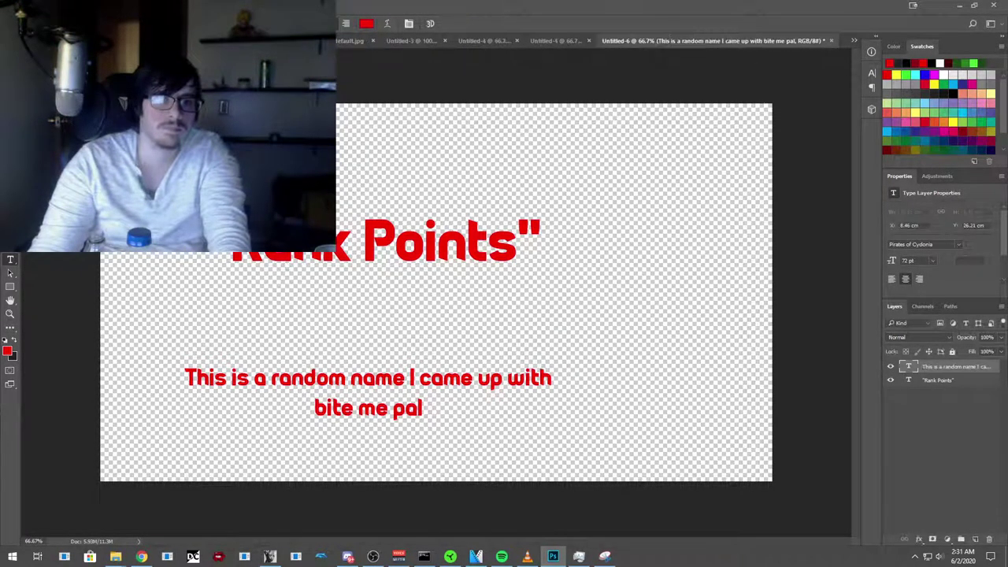
click(222, 262)
drag(222, 261, 543, 252)
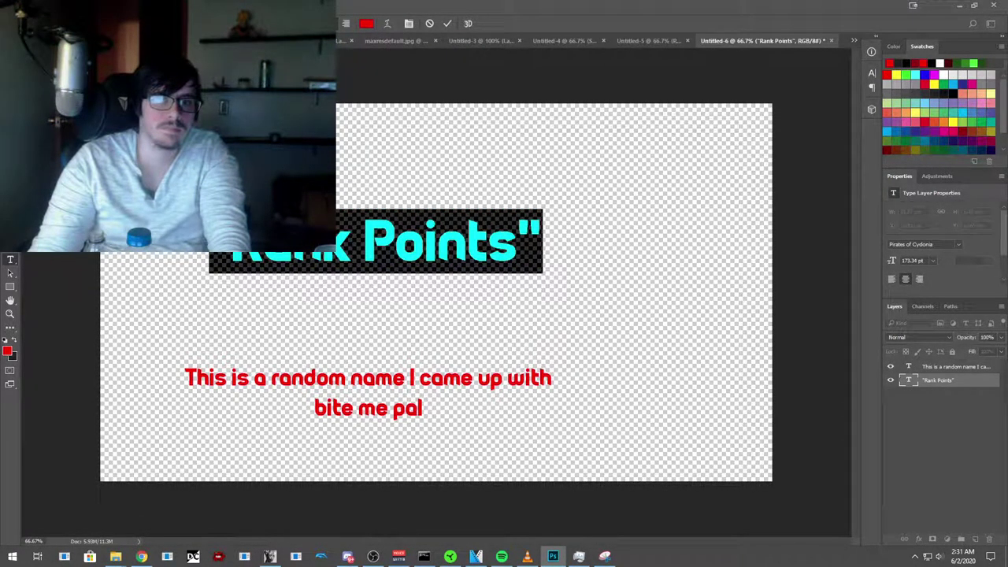
key(ctrl+shift+period)
key(ctrl+shift+period)
key(ctrl+shift+period)
key(ctrl+shift+period)
key(ctrl+shift+period)
key(ctrl+shift+period)
key(ctrl+shift+period)
key(ctrl+shift+period)
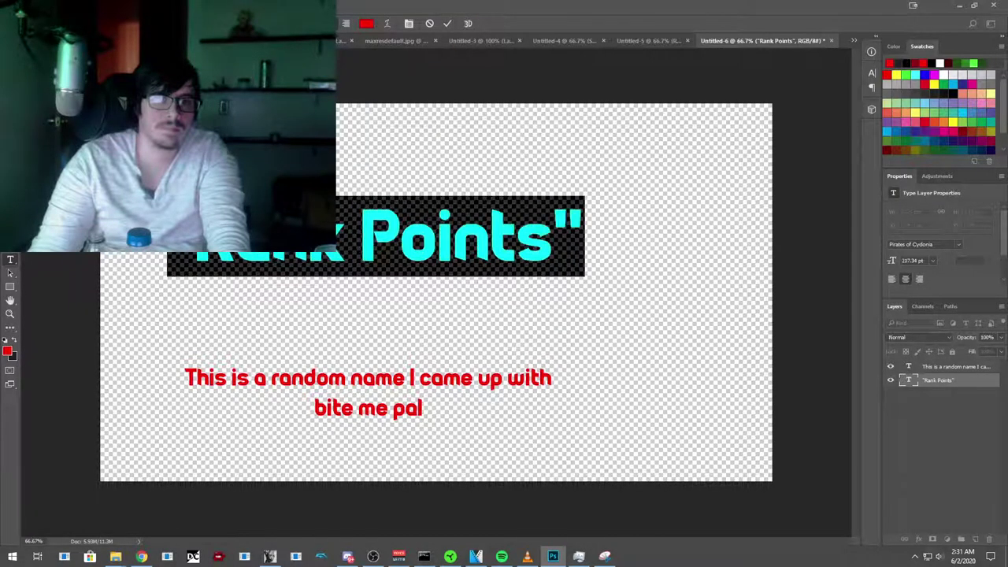
key(ctrl+shift+period)
click(344, 260)
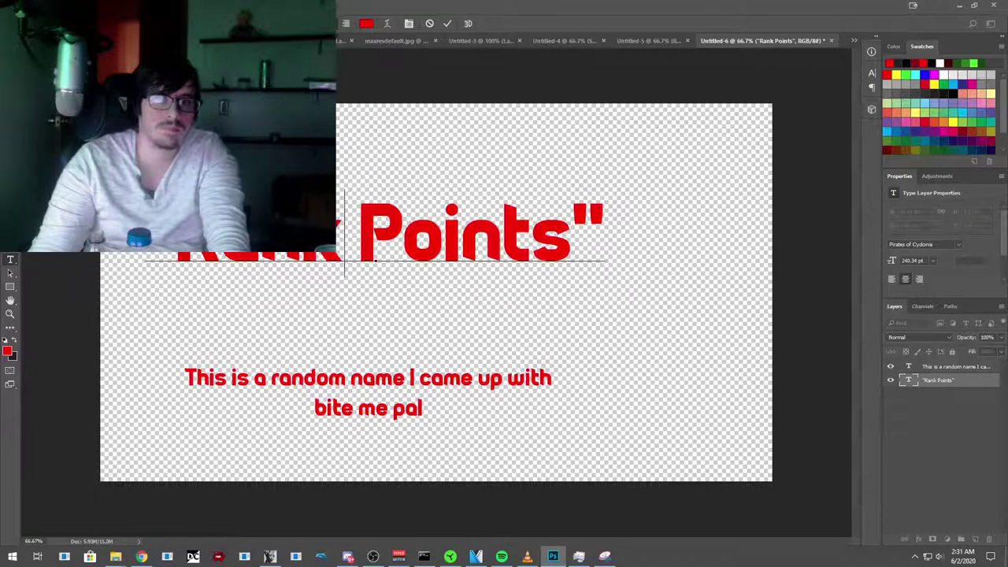
key(ctrl+Return)
Step: Move the heading to the upper part of the canvas and the two-line caption to the bottom, both roughly centred
key(v)
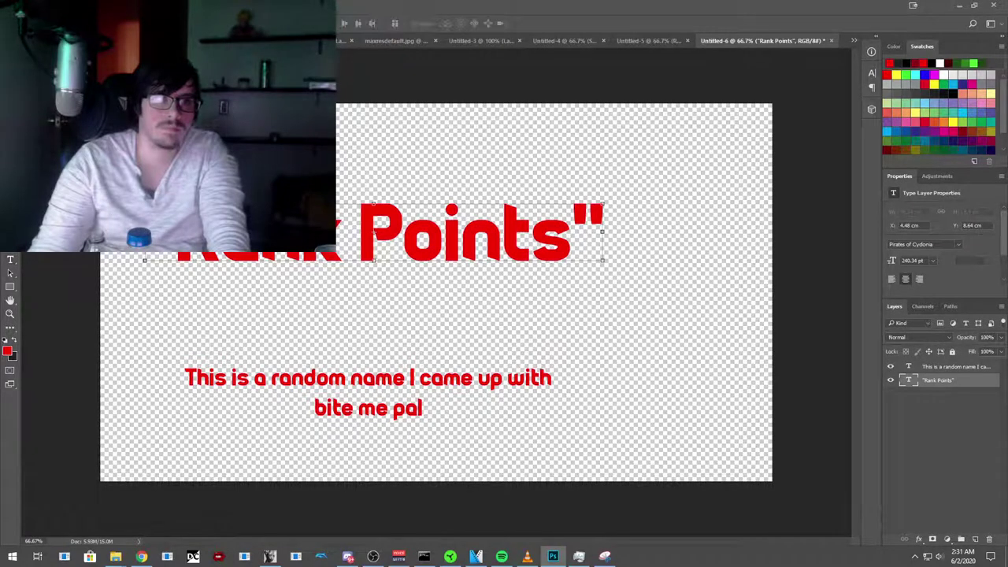
drag(411, 234, 475, 181)
click(410, 387)
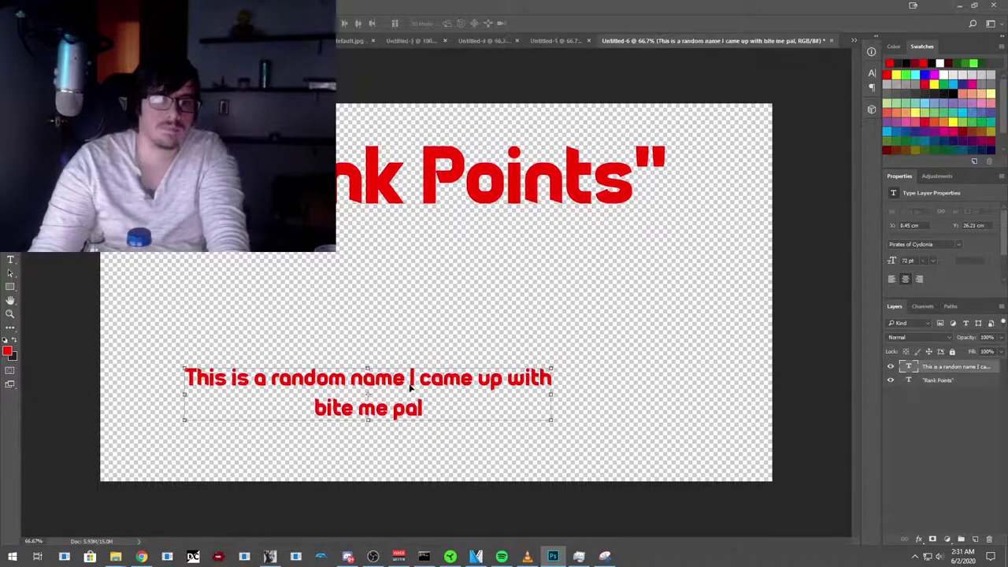
drag(408, 382, 478, 432)
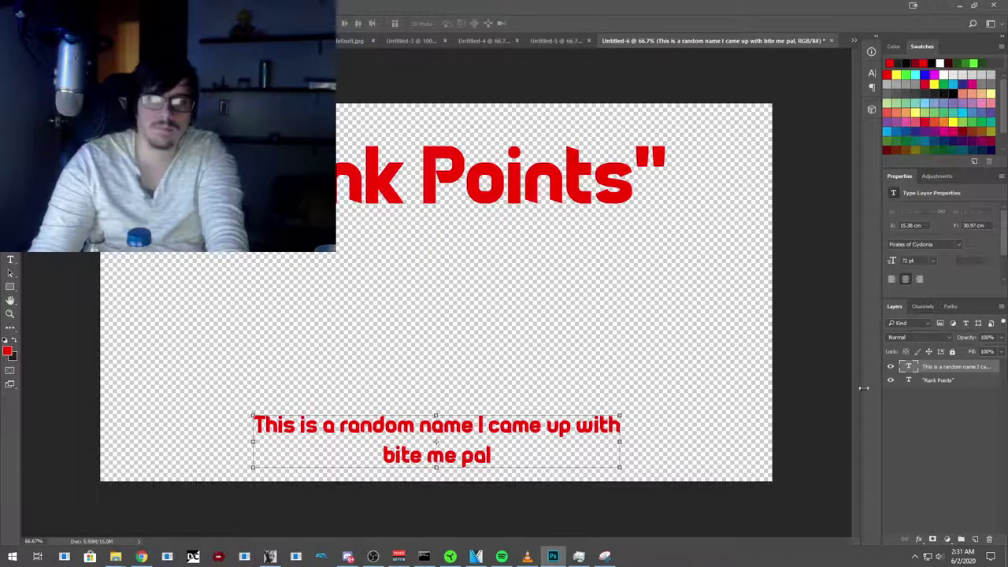
Step: Apply the Stroke layer style to both the caption and the "Rank Points" heading layers
right_click(945, 368)
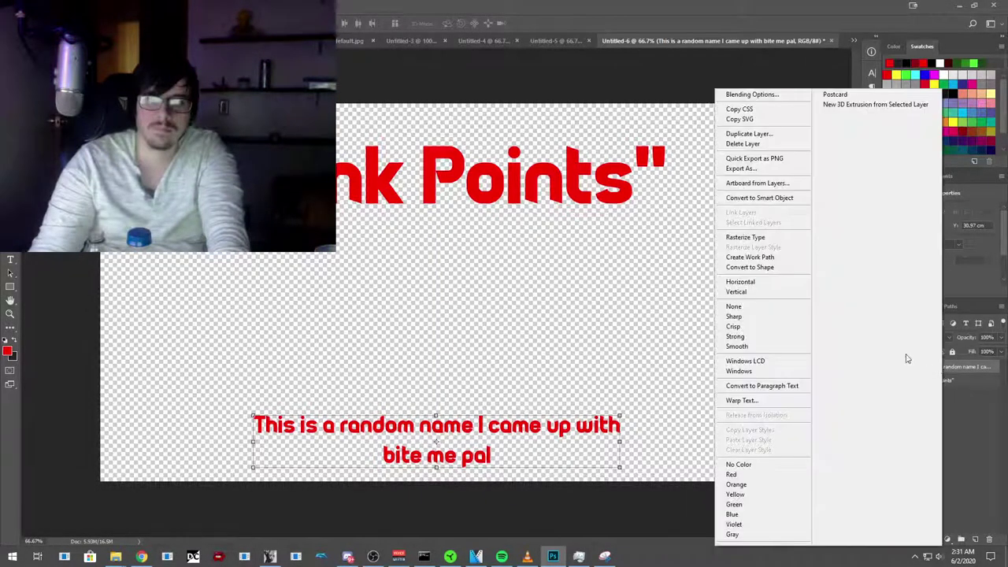
click(744, 95)
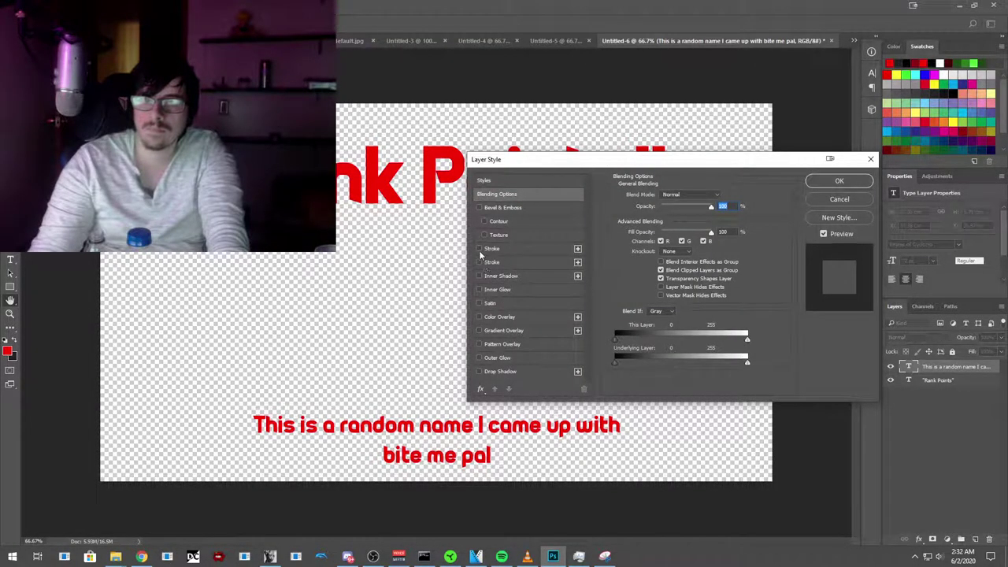
click(479, 249)
click(837, 182)
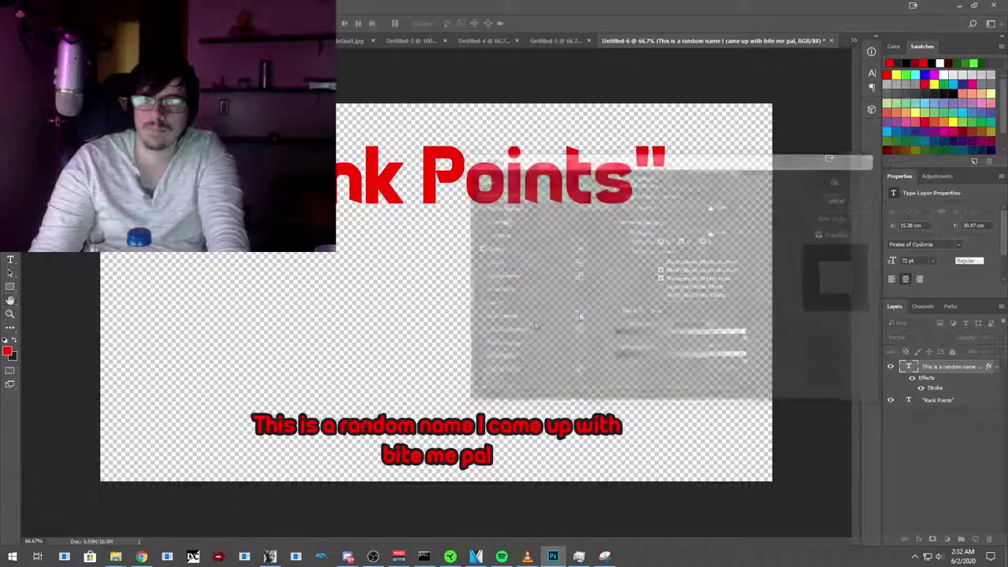
right_click(937, 402)
click(698, 149)
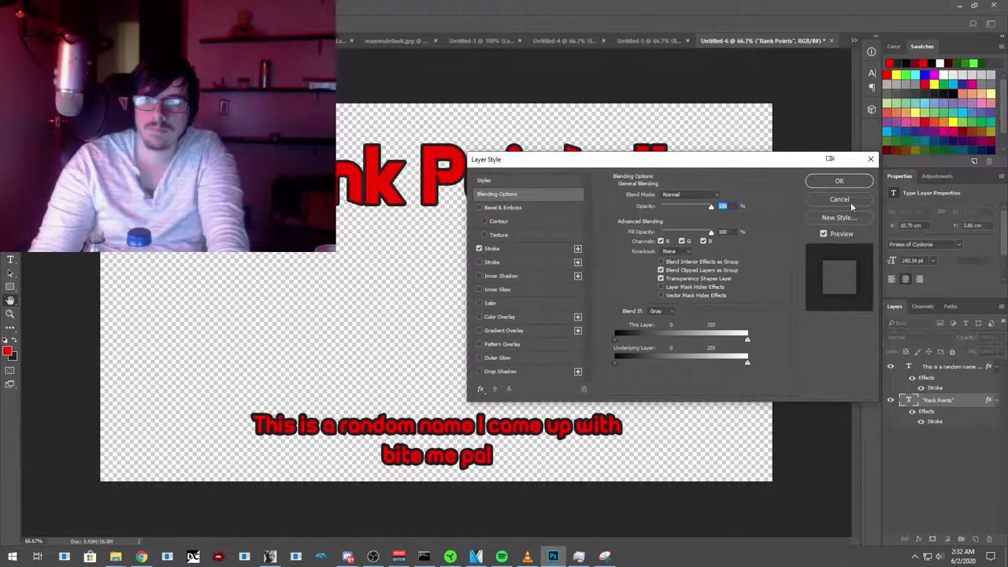
key(Return)
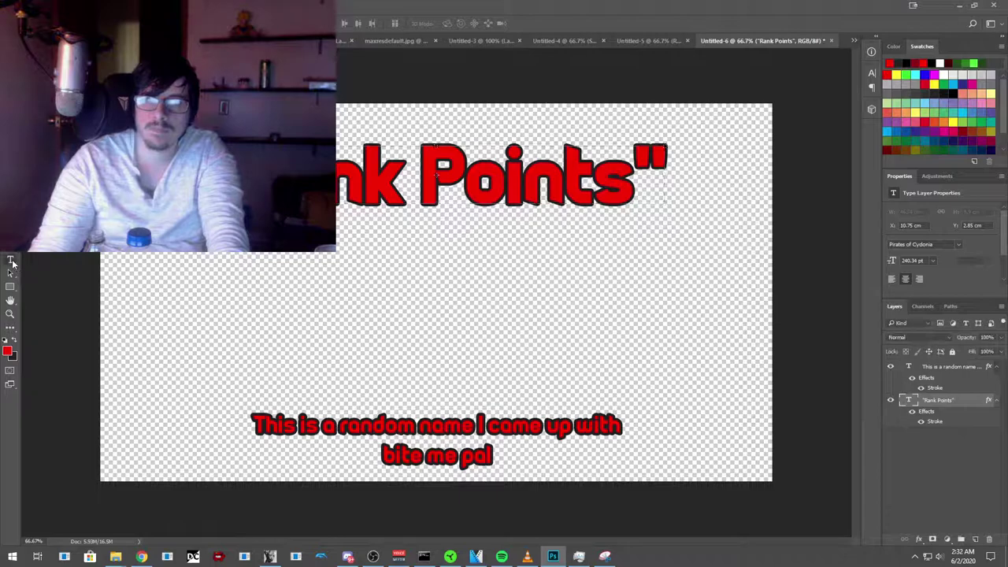
Step: Change the caption's first letter to lowercase so its opening word reads "this"
click(287, 426)
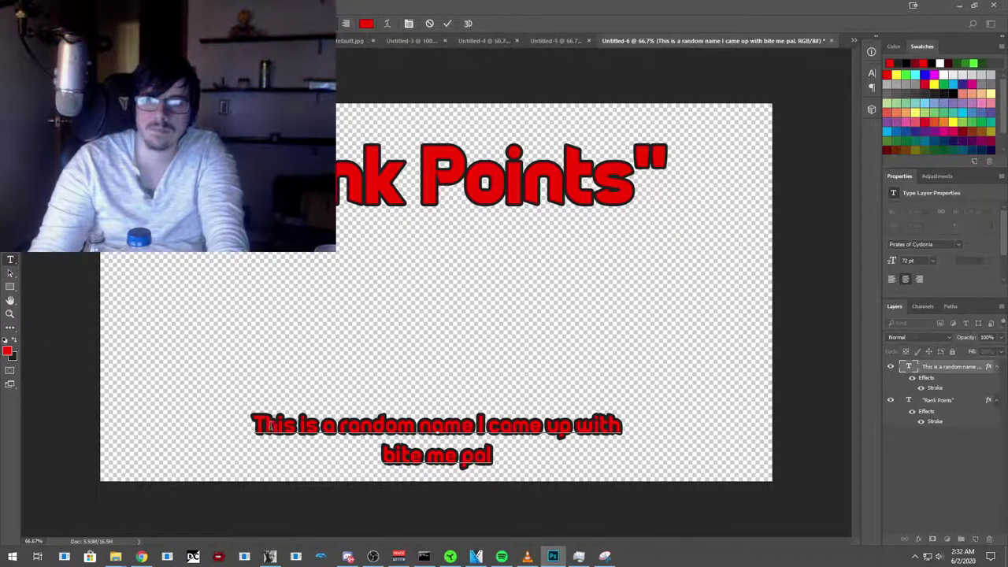
key(BackSpace)
text(t)
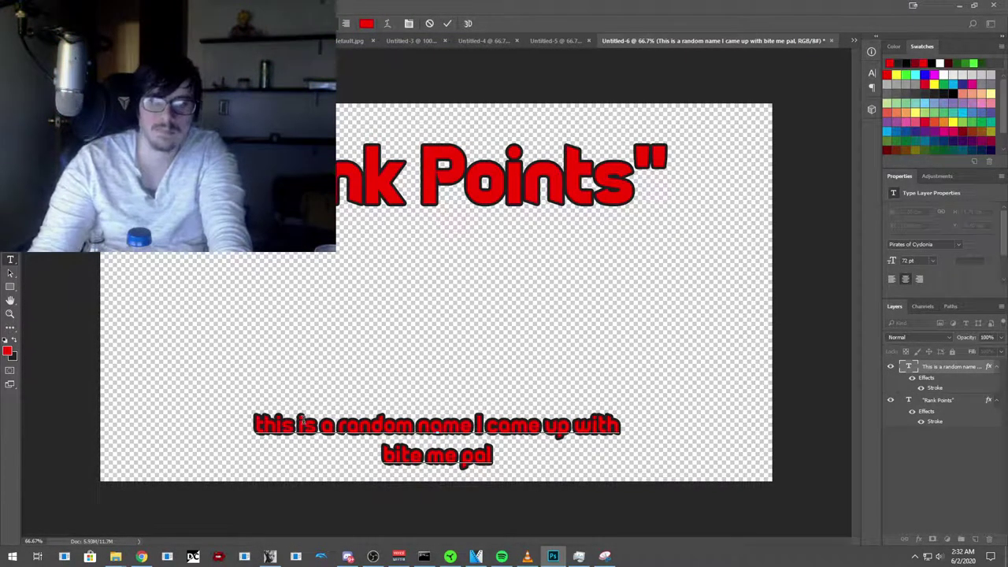
Step: Commit the caption edit and save the overlay as a PNG named "rankpoints" in the RankVi folder
key(ctrl+Return)
click(13, 6)
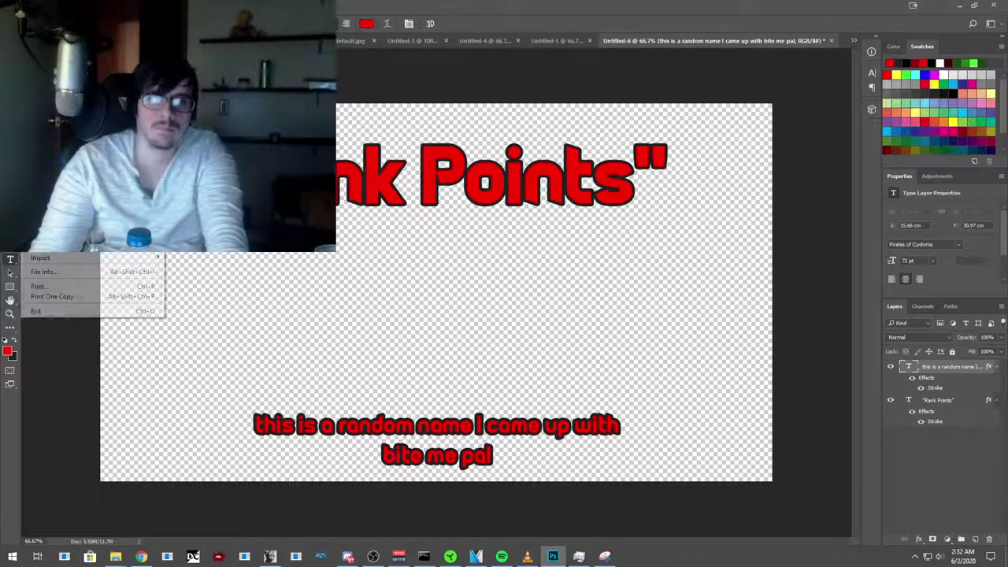
key(Escape)
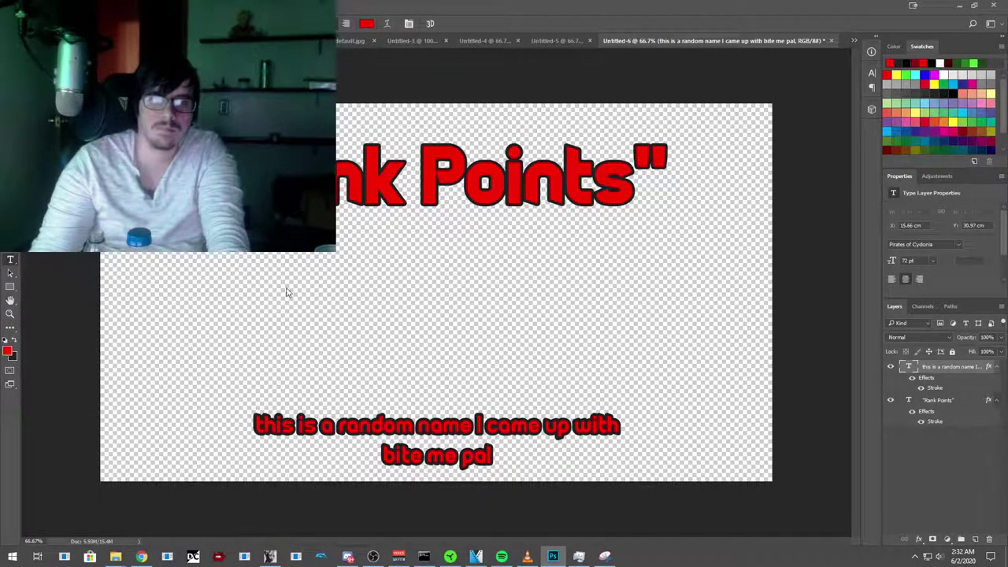
key(ctrl+s)
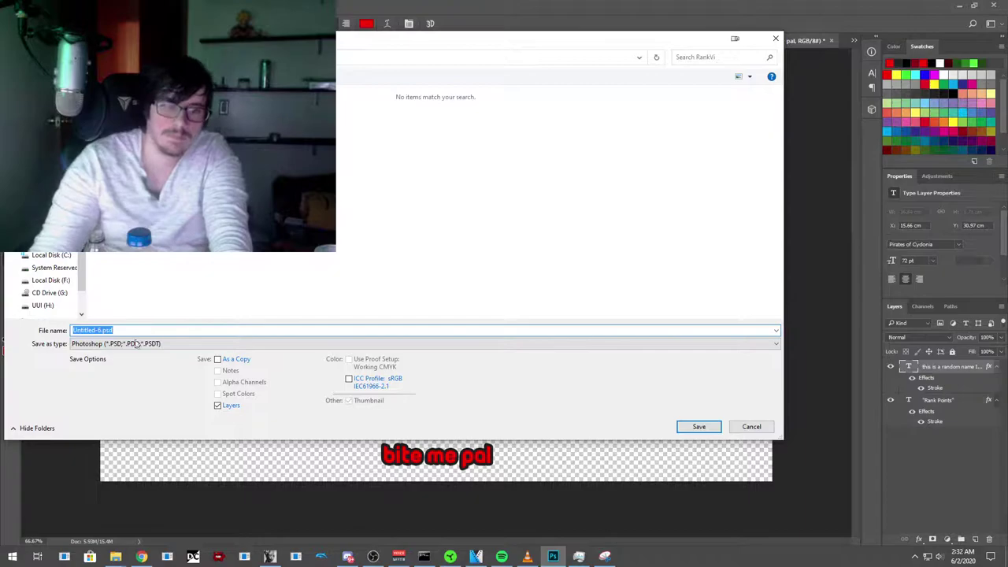
click(138, 343)
click(116, 489)
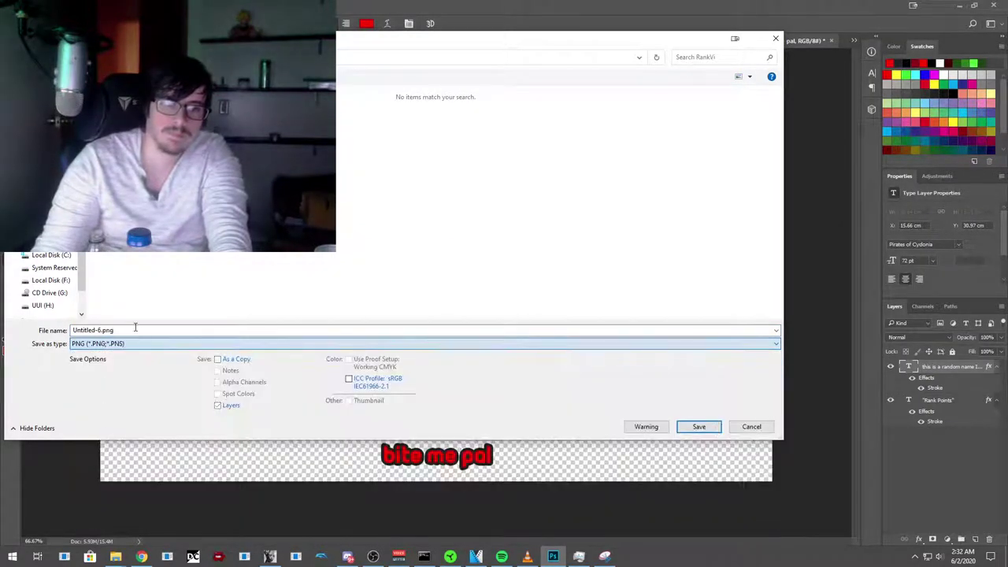
double_click(135, 329)
text(rankpoints)
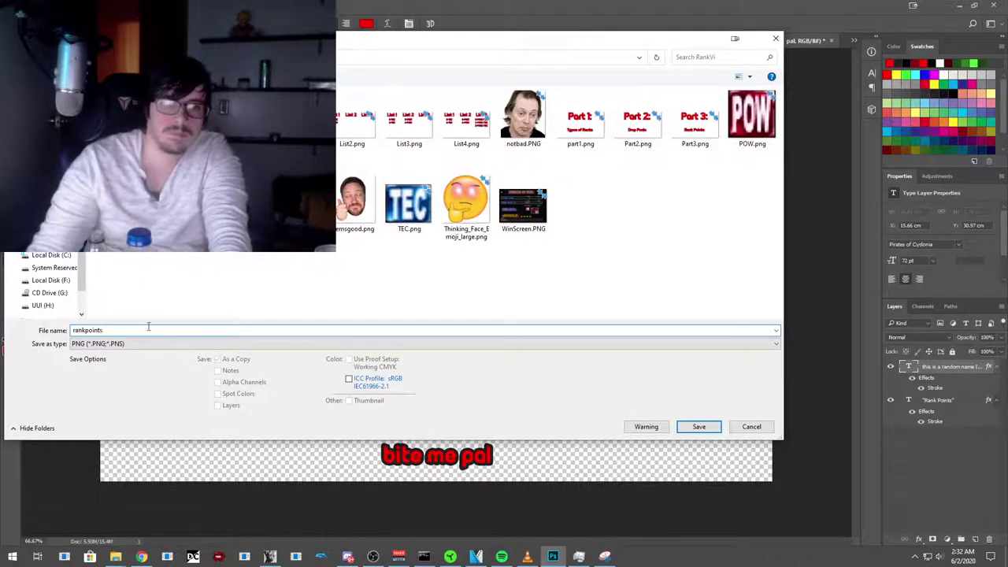
click(696, 426)
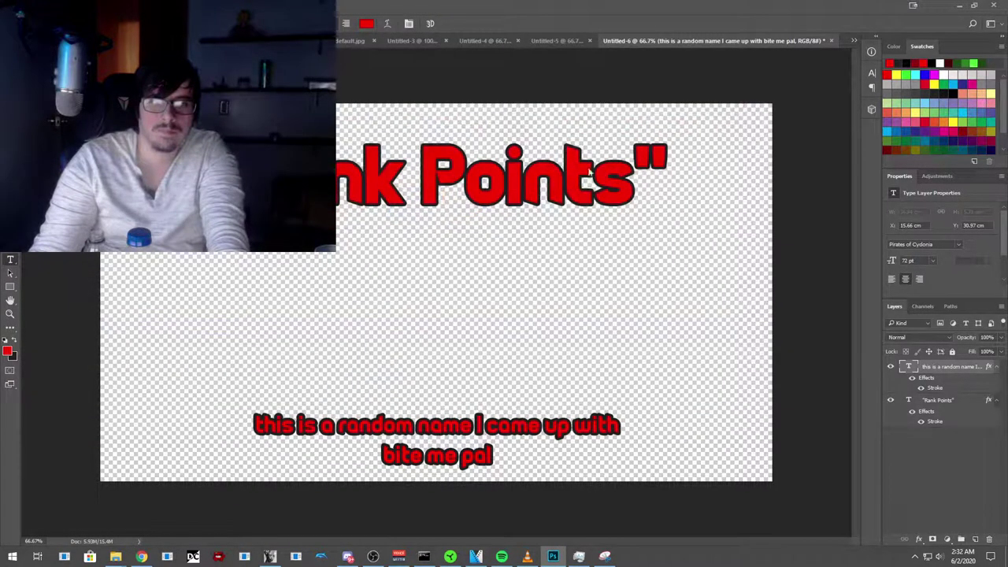
click(536, 176)
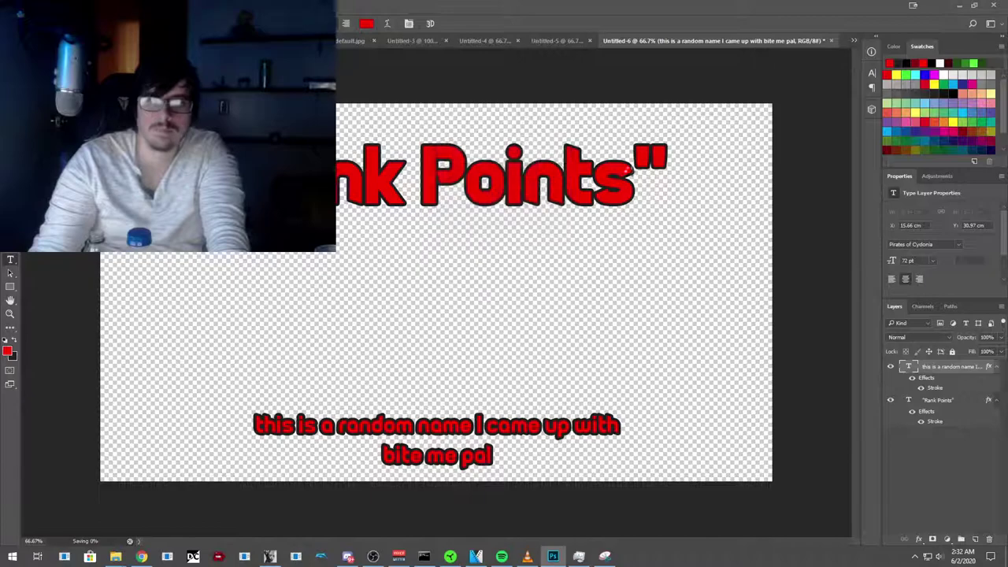
Step: Switch to VEGAS Pro, play past the Part 3 card, and place the rankpoints image on the title track at 00:02:46;00
click(959, 4)
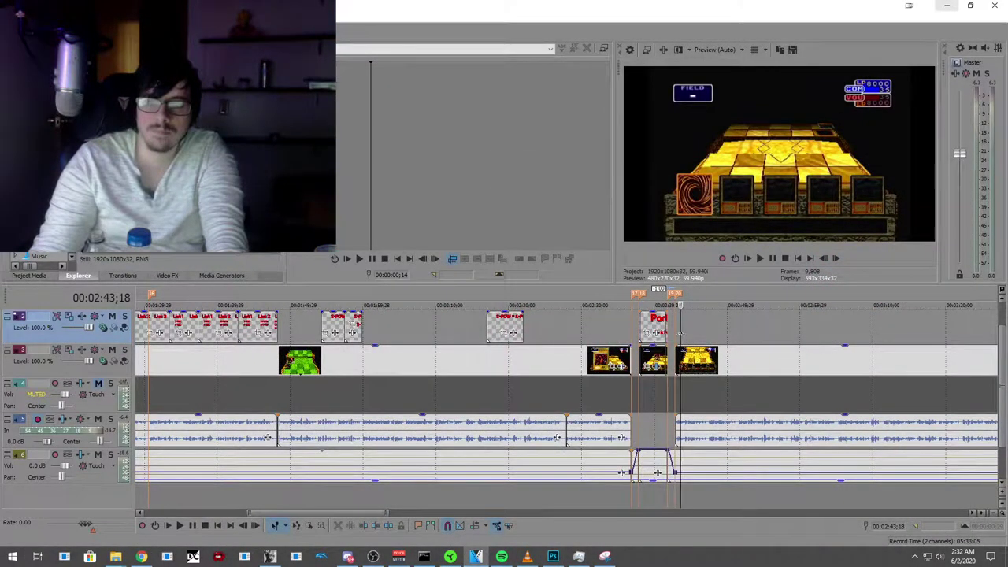
click(645, 327)
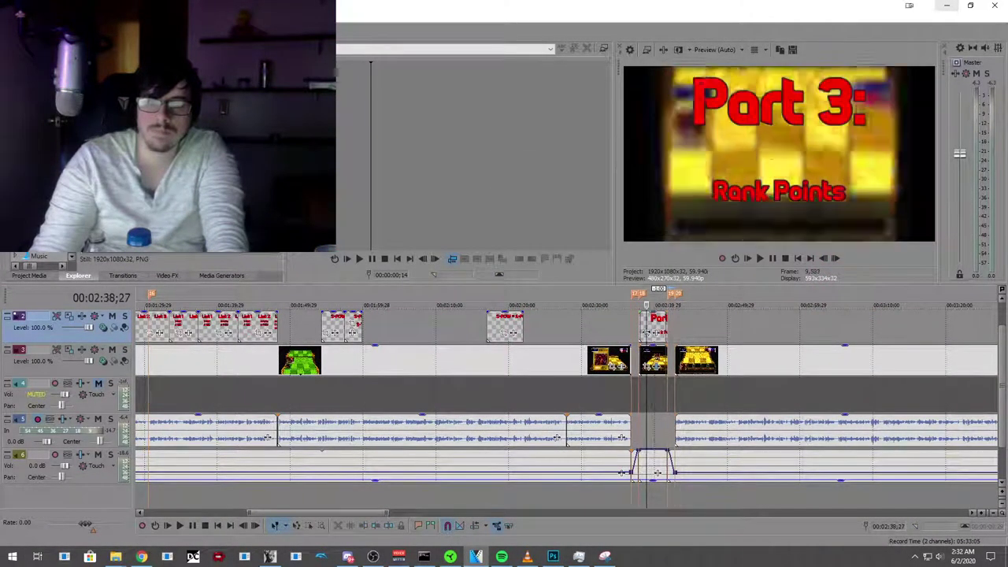
click(180, 528)
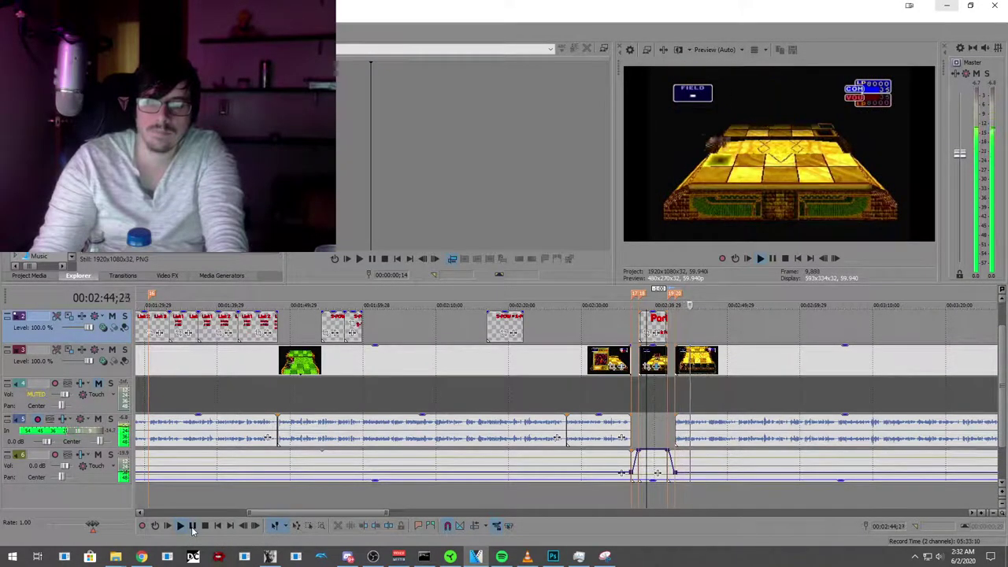
click(192, 526)
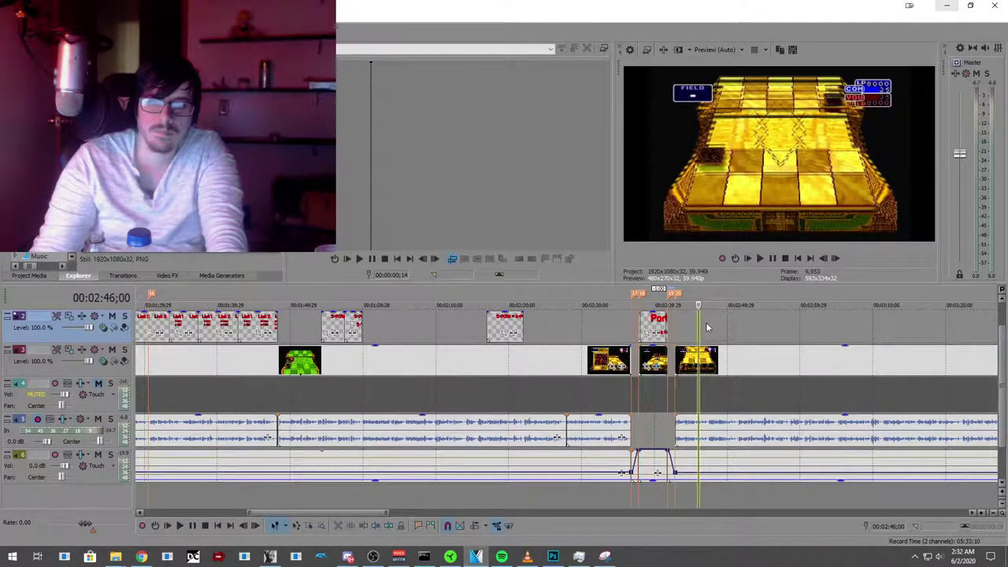
drag(706, 328, 709, 328)
Step: Trim the end of the "Rank Points" overlay to about a third of its length, playing the section before and after the trim
click(180, 526)
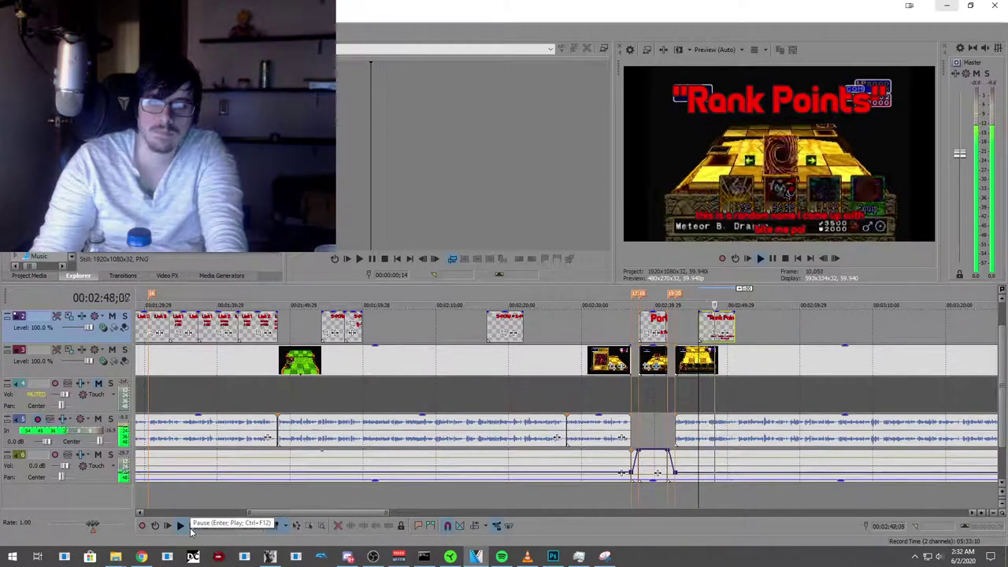
click(190, 530)
click(686, 341)
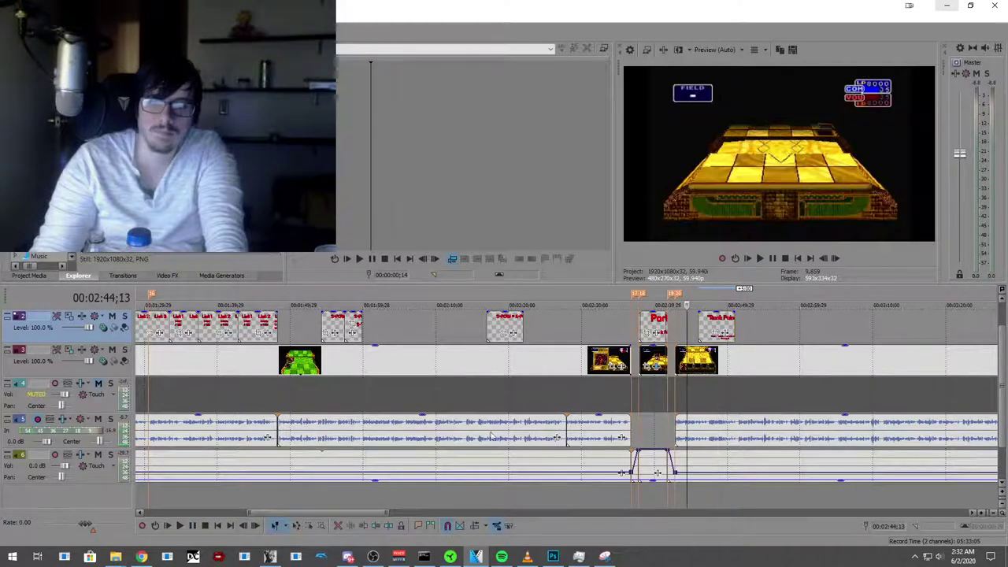
click(180, 526)
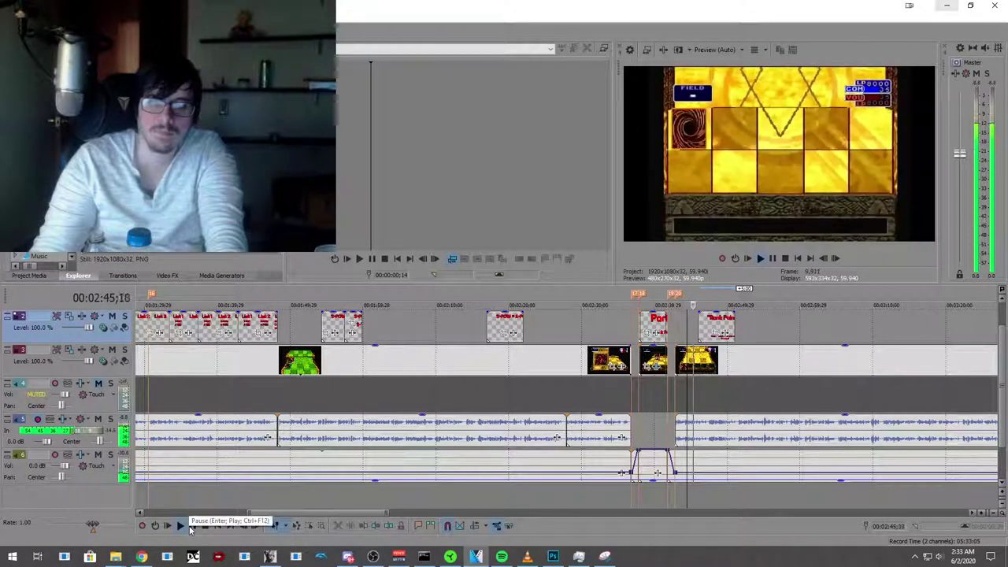
click(190, 529)
drag(736, 331, 709, 329)
click(682, 324)
click(180, 526)
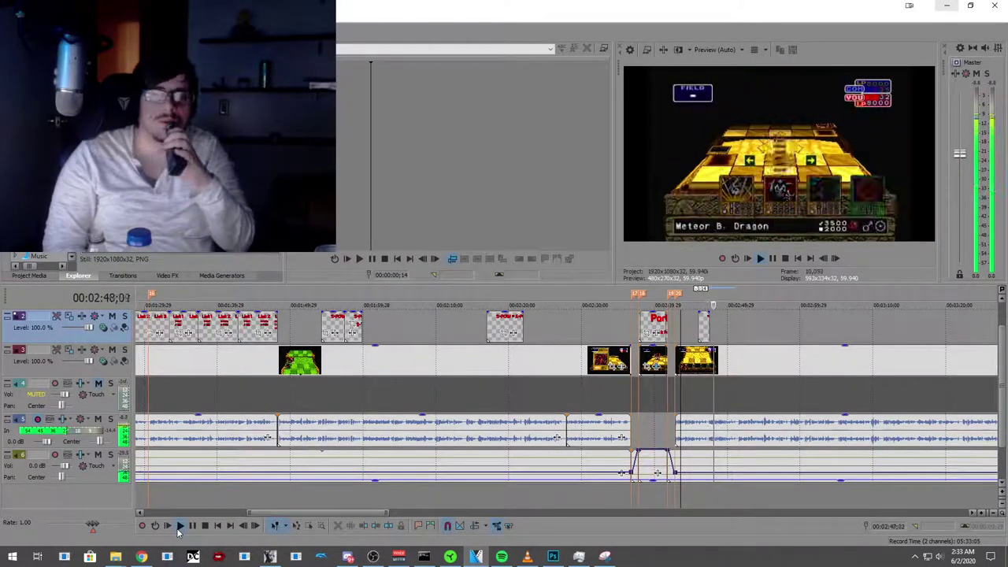
click(192, 527)
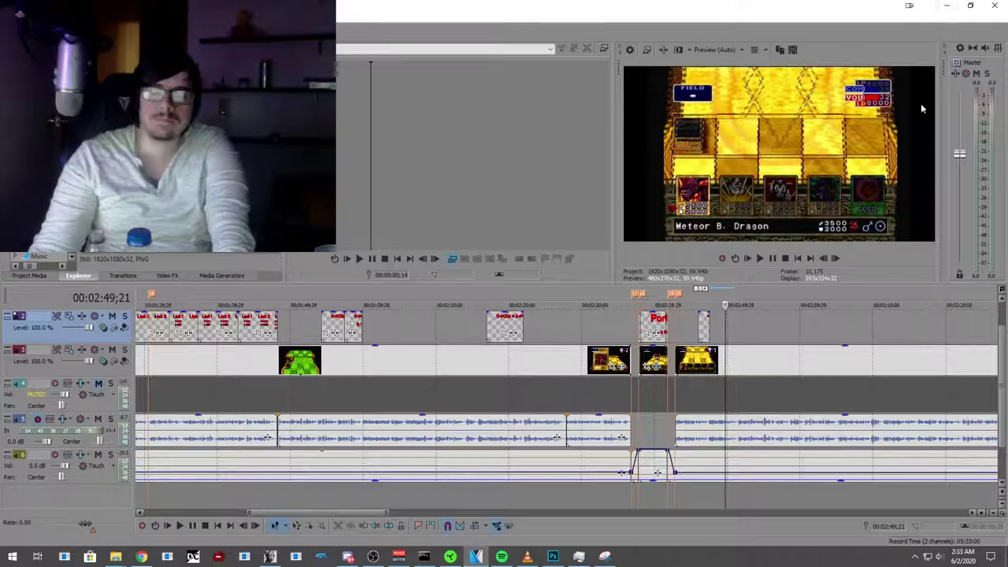
Step: Switch to Photoshop, hide the caption layer, and change the heading to read "Rank Points = 50" without quotation marks
click(946, 6)
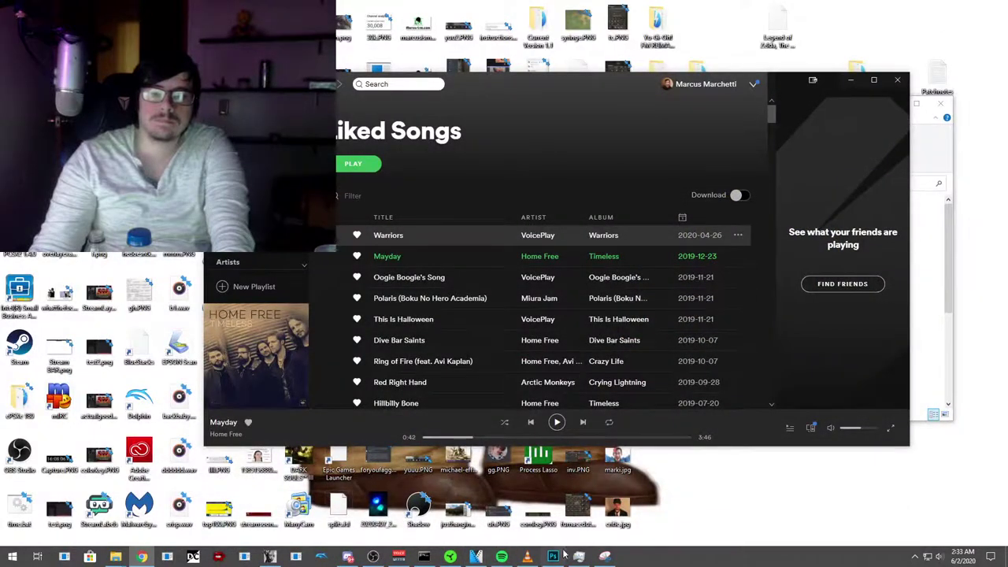
click(476, 557)
click(548, 557)
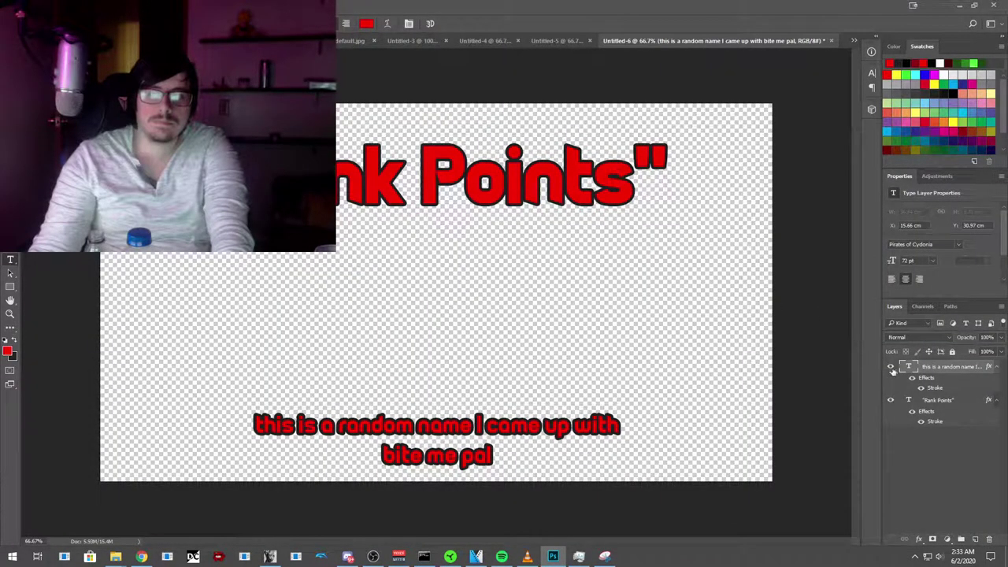
click(445, 167)
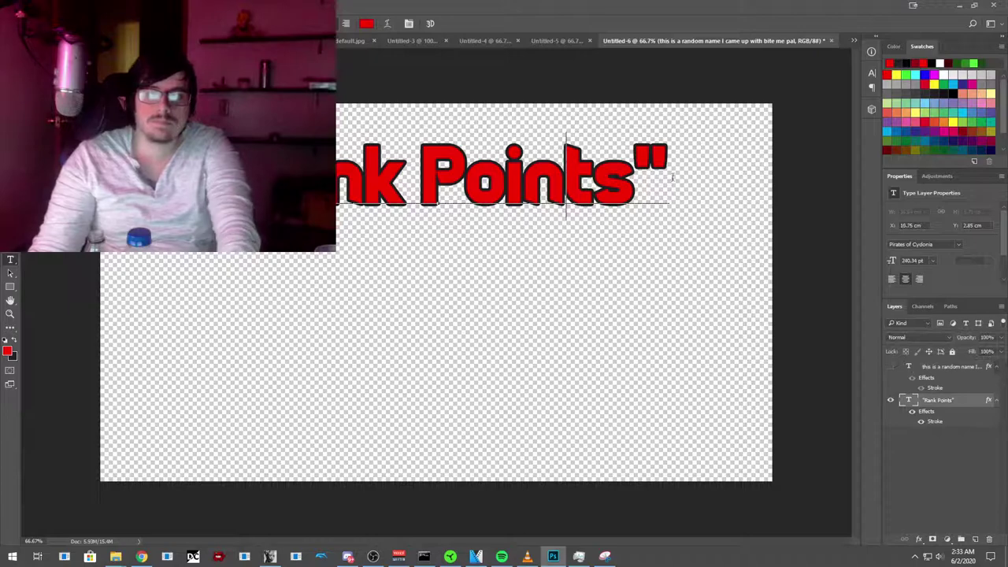
key(BackSpace)
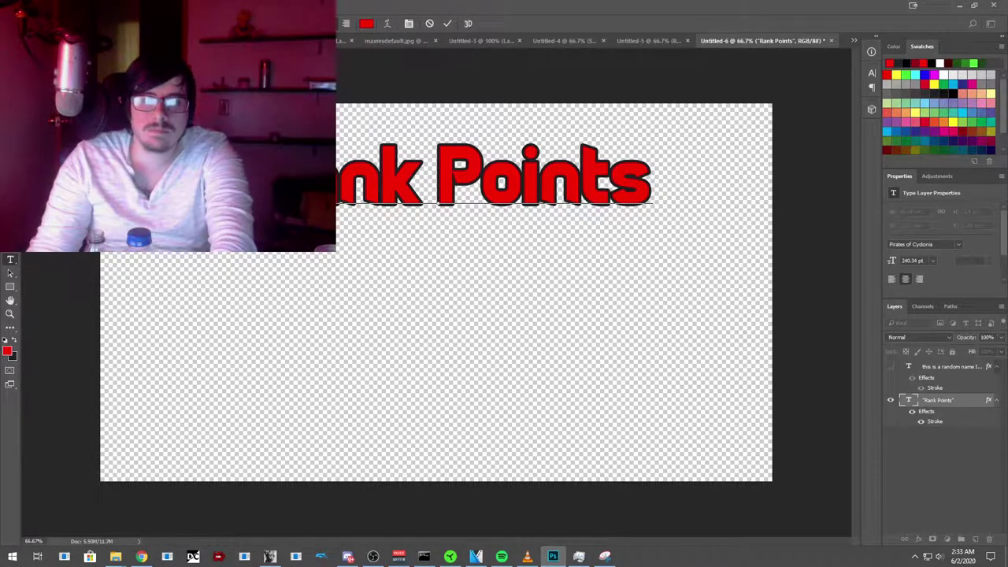
key(Home)
key(Delete)
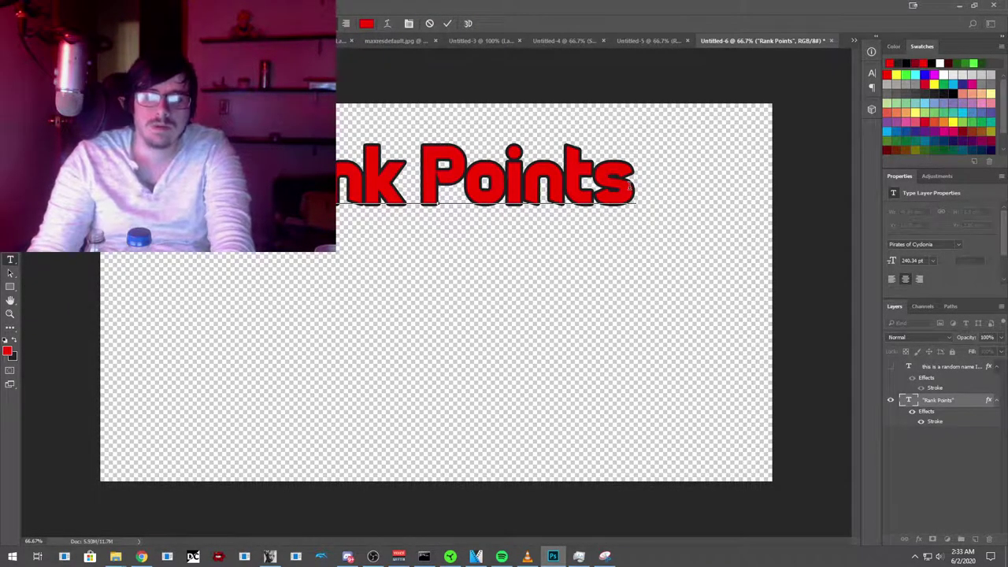
text(= 5)
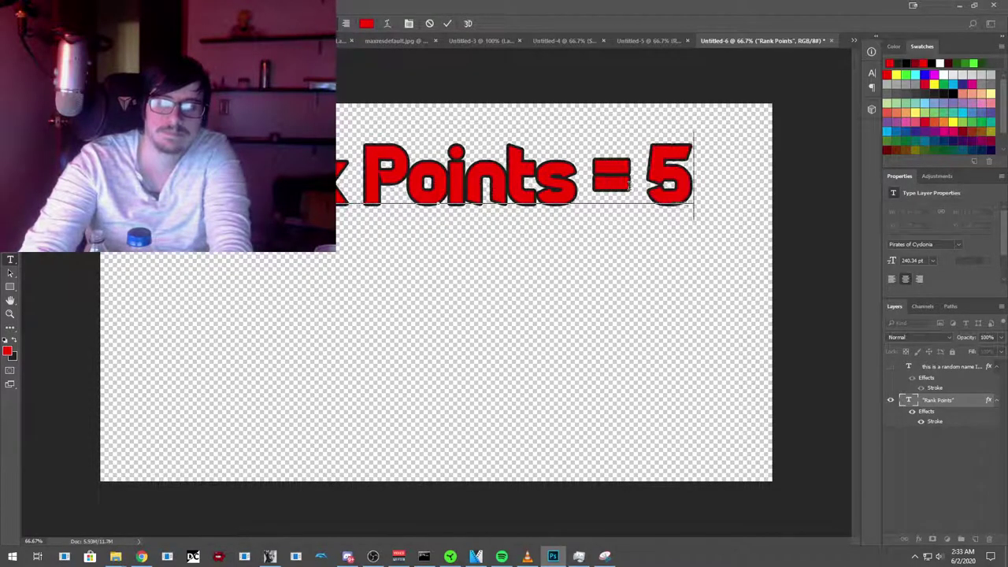
text(0)
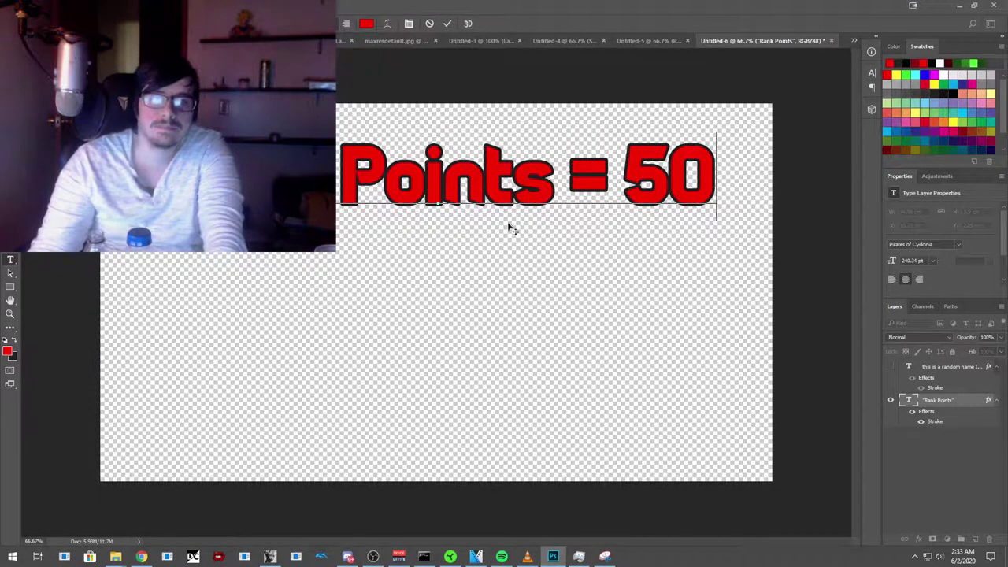
key(ctrl+Return)
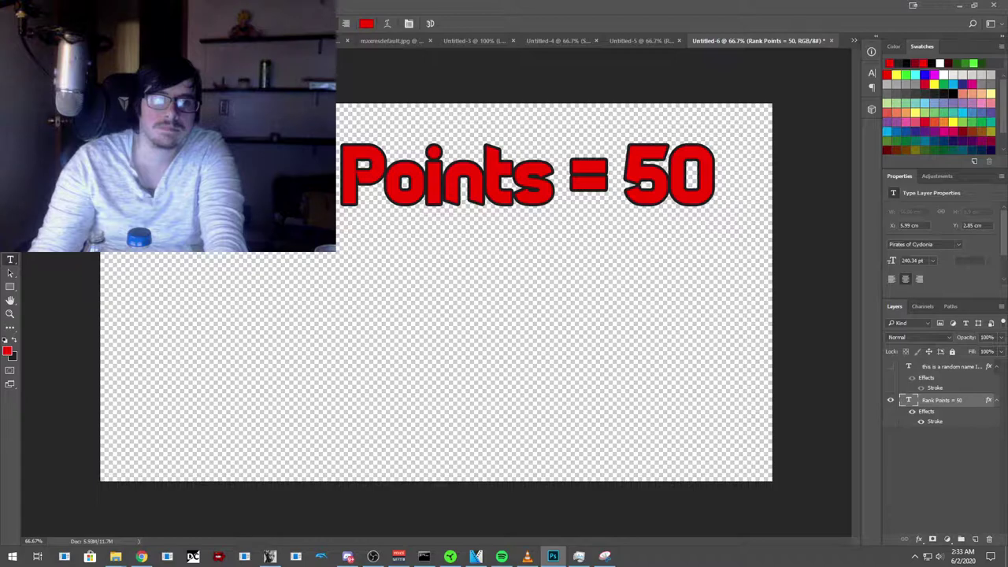
Step: Save the edited heading as a PNG named "Points_50" with the smallest-size compression and no interlacing
key(alt+f)
key(Escape)
key(ctrl+shift+s)
click(118, 343)
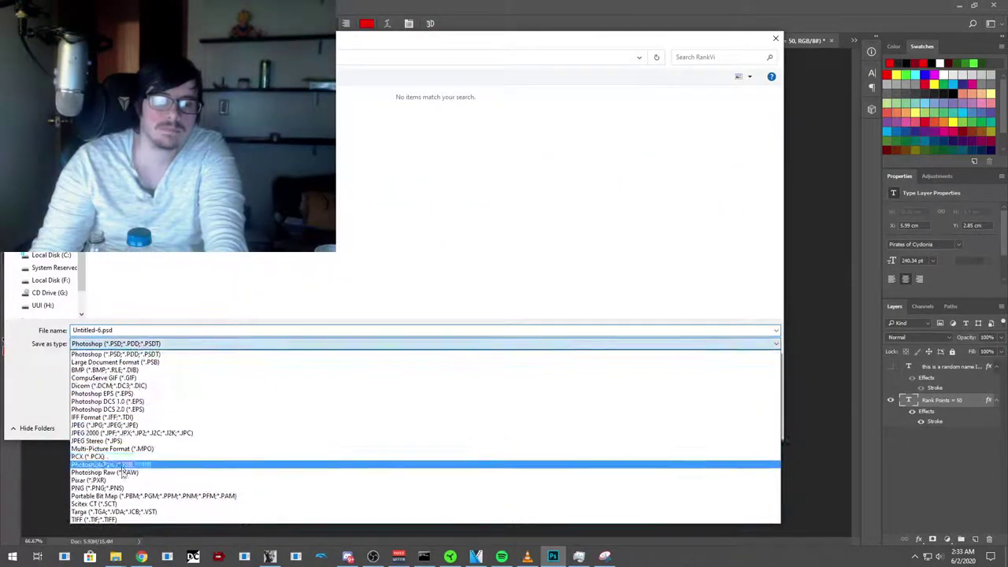
click(122, 489)
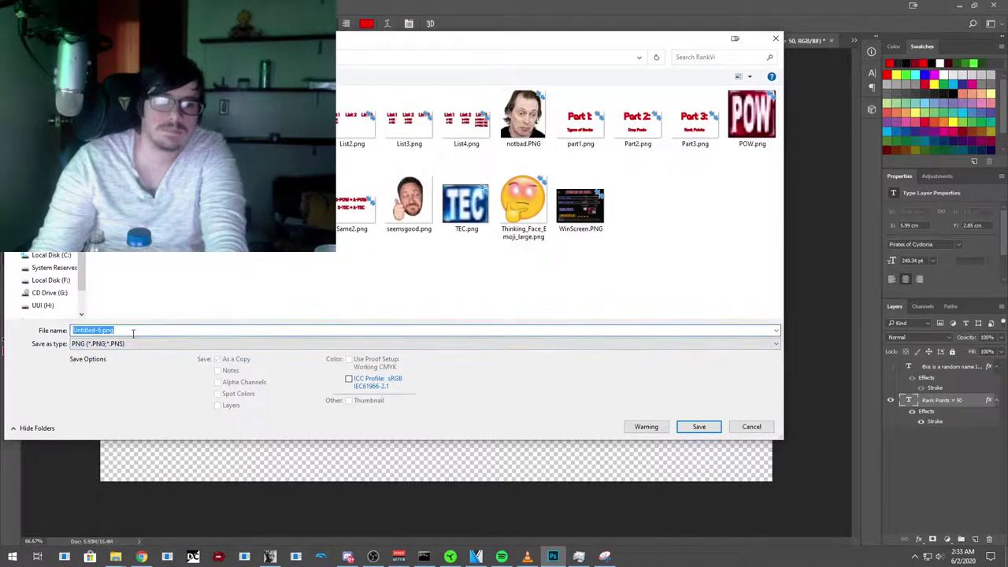
text(r)
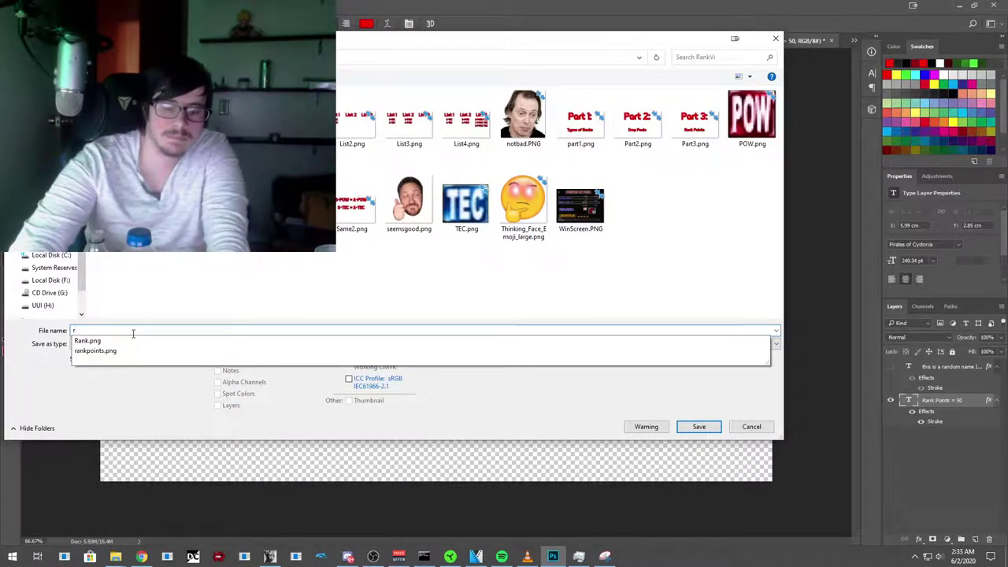
key(BackSpace)
text(50s)
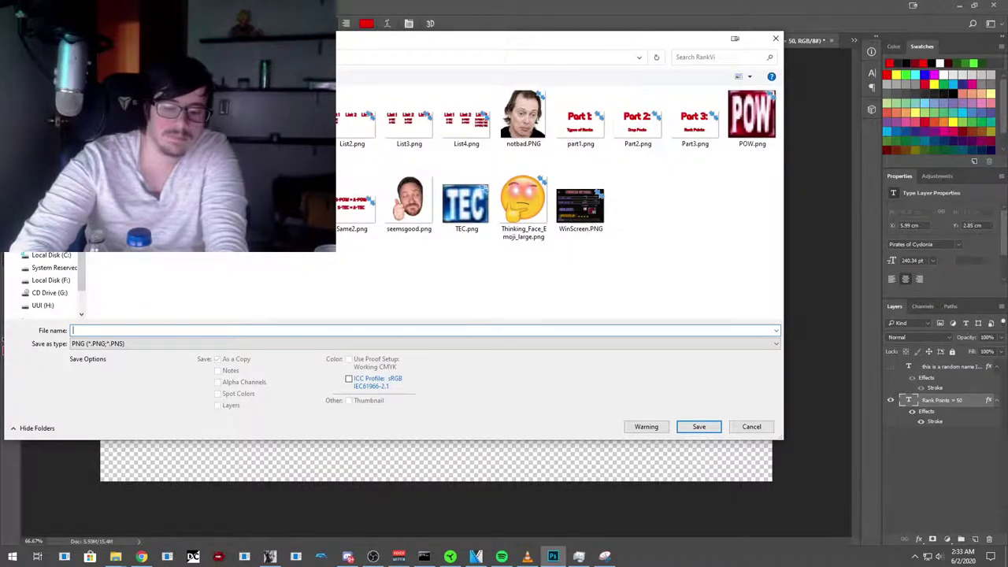
text(Po)
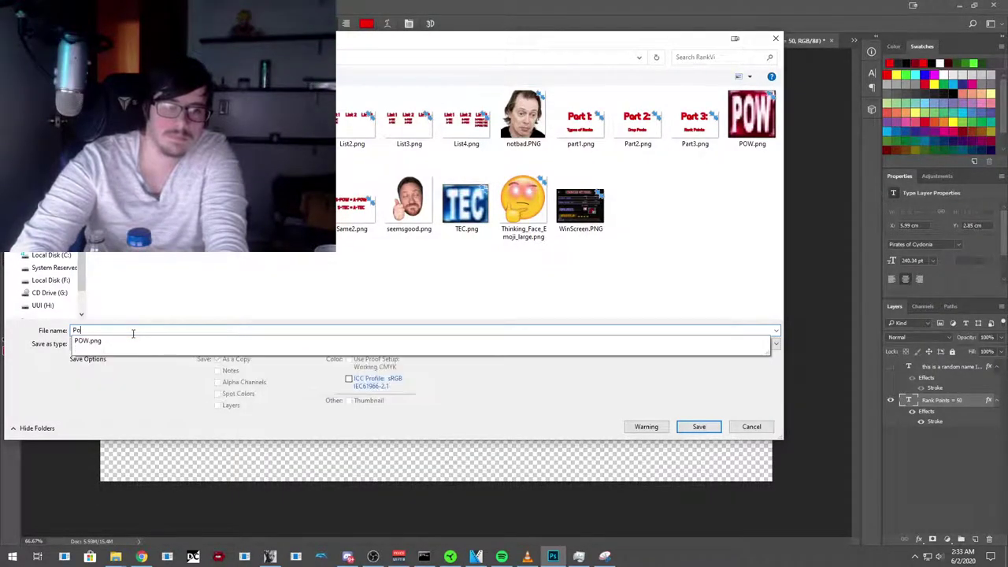
text(ints_50)
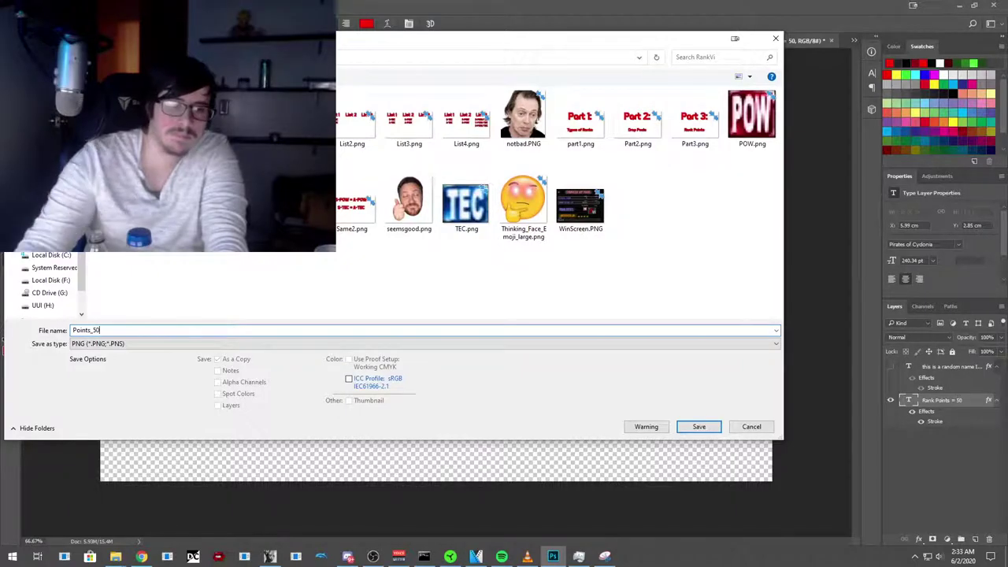
click(698, 431)
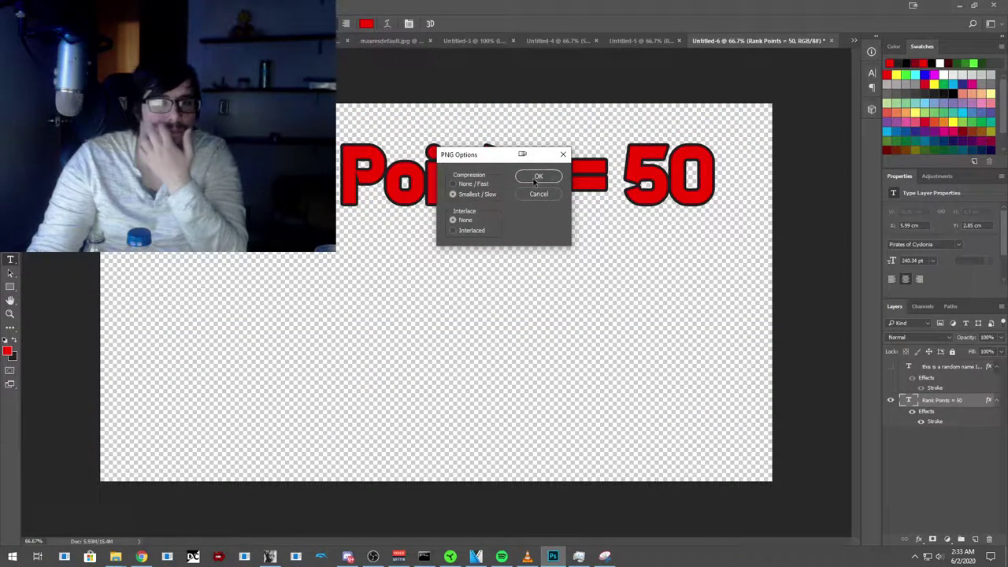
click(535, 178)
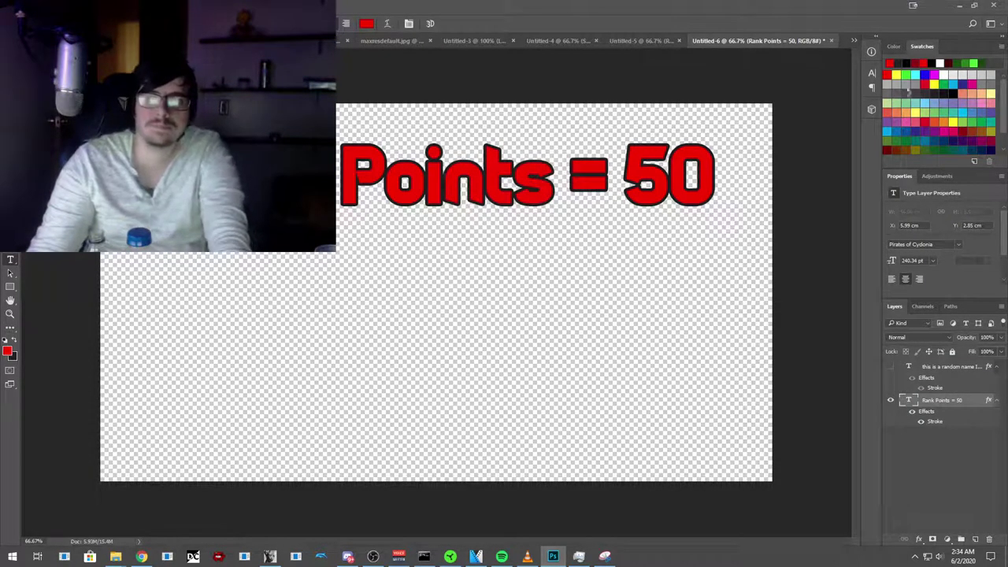
Step: Switch to VEGAS Pro, play past the "Rank Points" overlay, and place the Points_50 image on the title track at 00:02:49;13
click(959, 7)
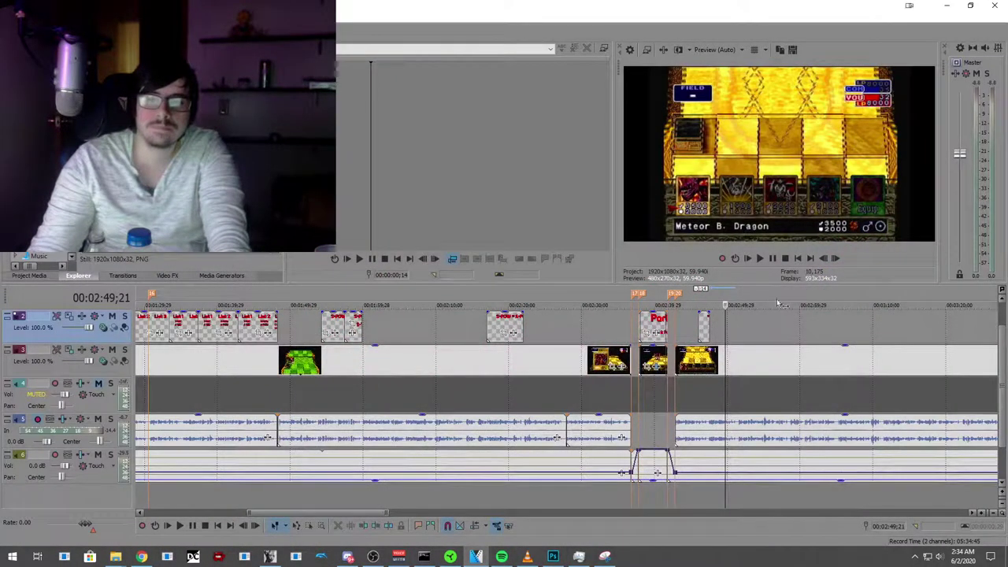
click(693, 335)
click(180, 526)
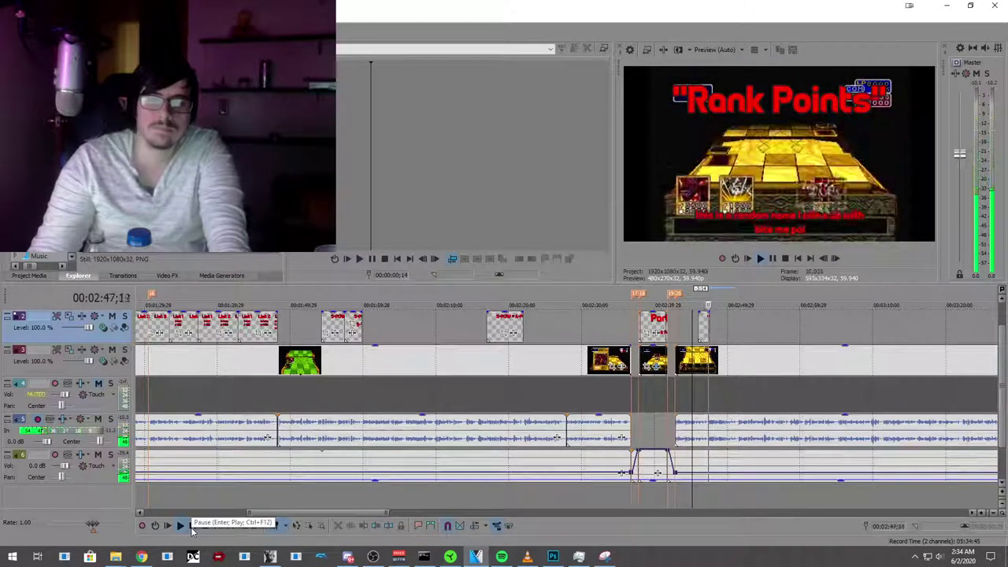
click(191, 526)
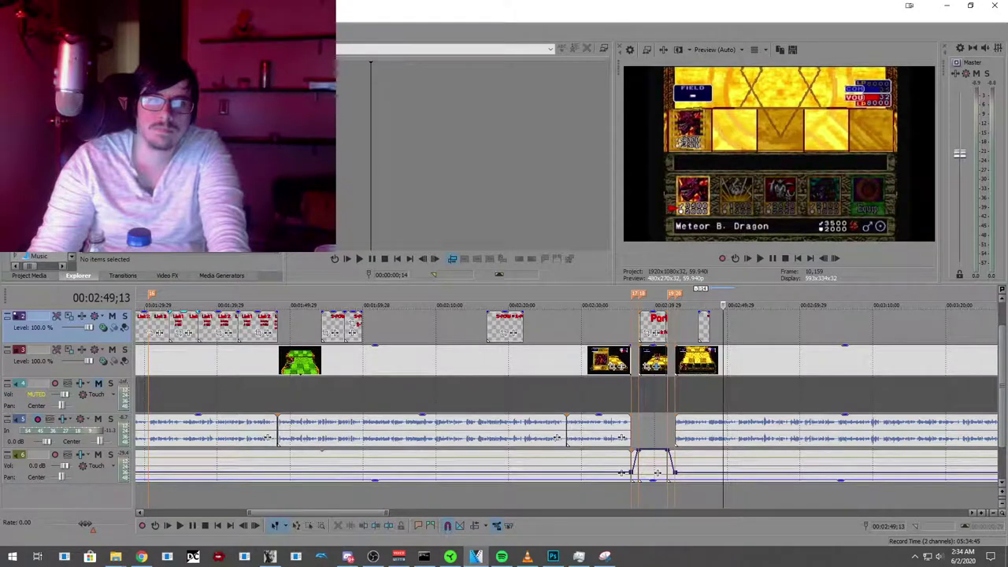
drag(726, 322, 726, 326)
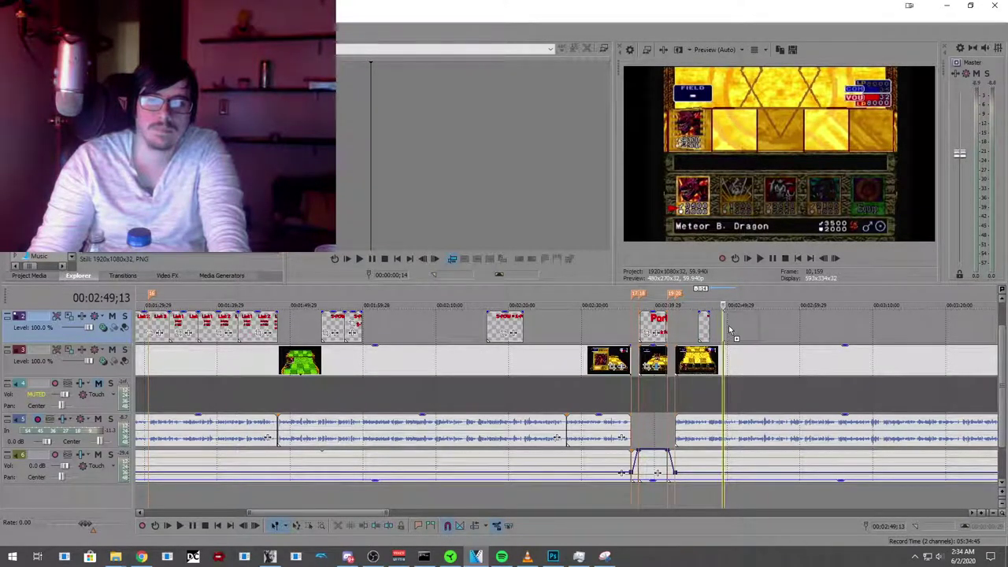
Step: Play through the "Rank Points = 50" overlay and extend its end to 00:02:54;27
click(178, 528)
click(194, 527)
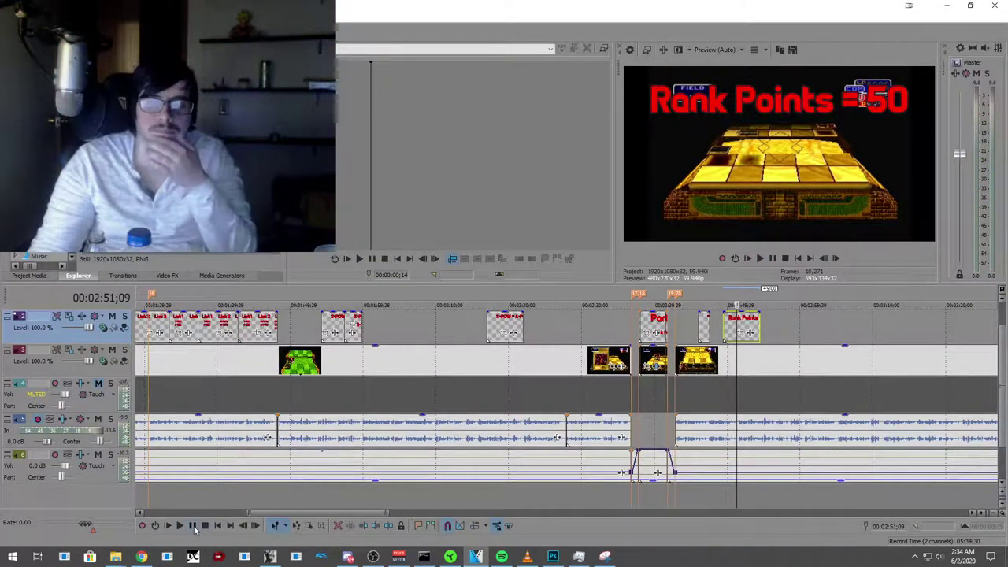
click(194, 527)
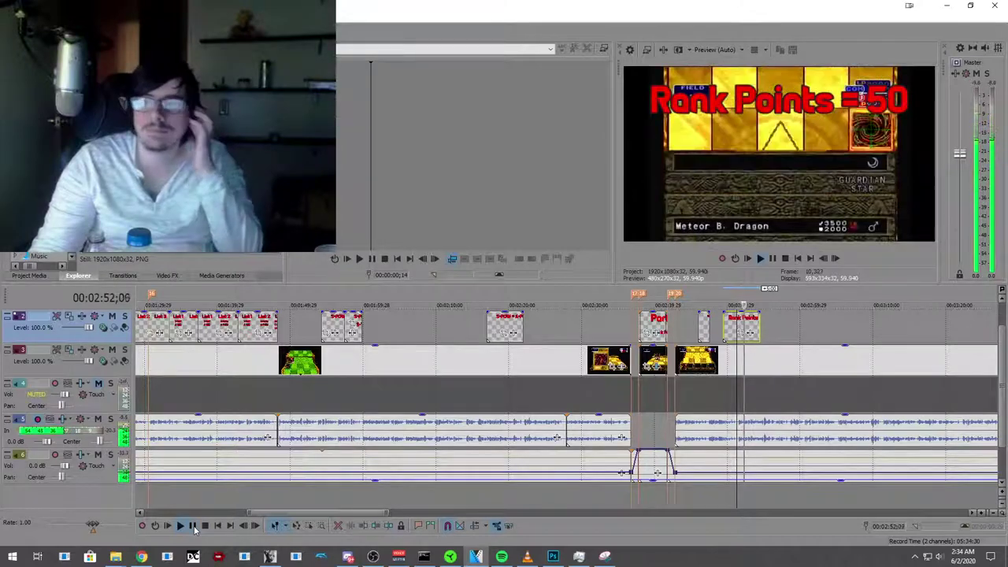
click(194, 528)
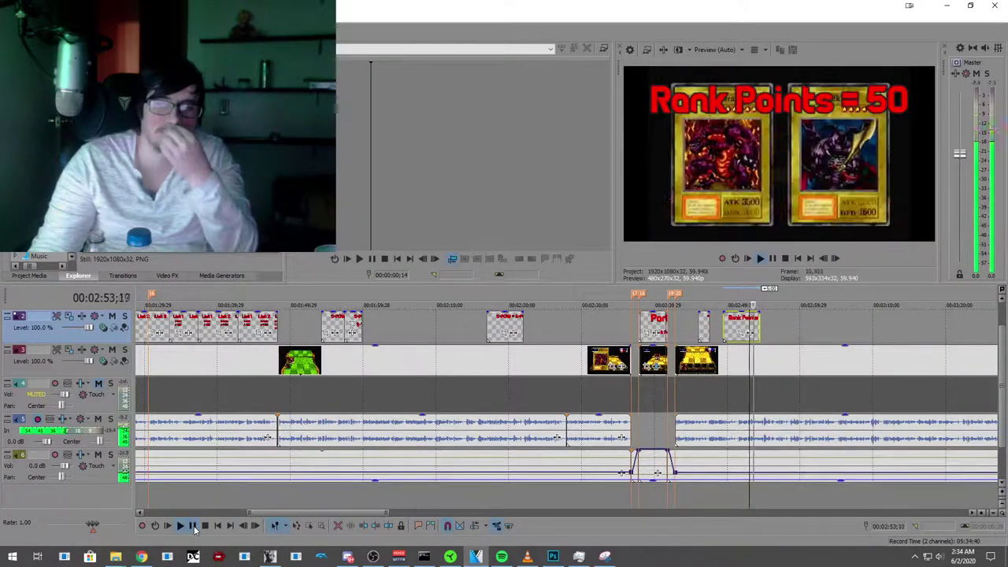
click(194, 528)
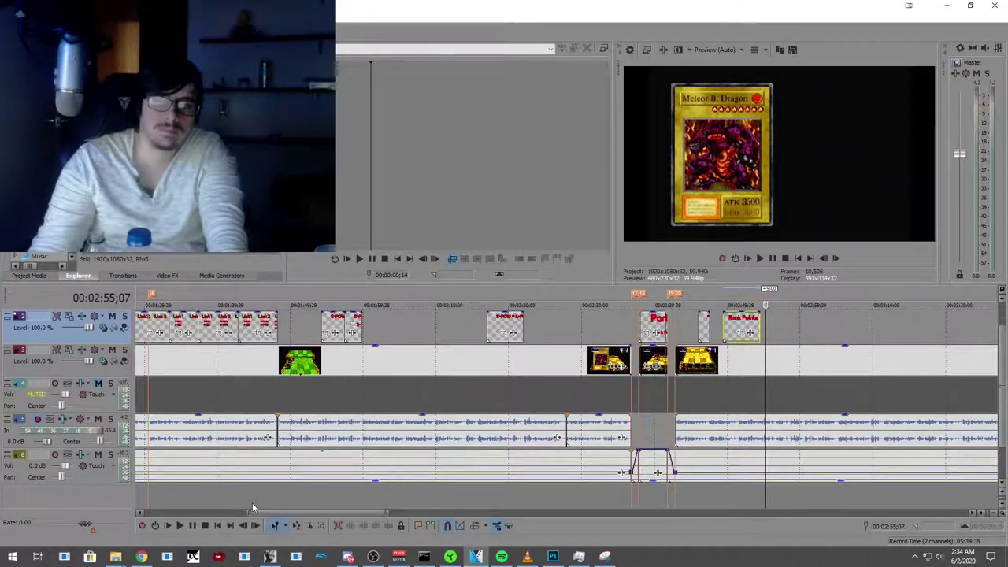
click(748, 363)
click(180, 526)
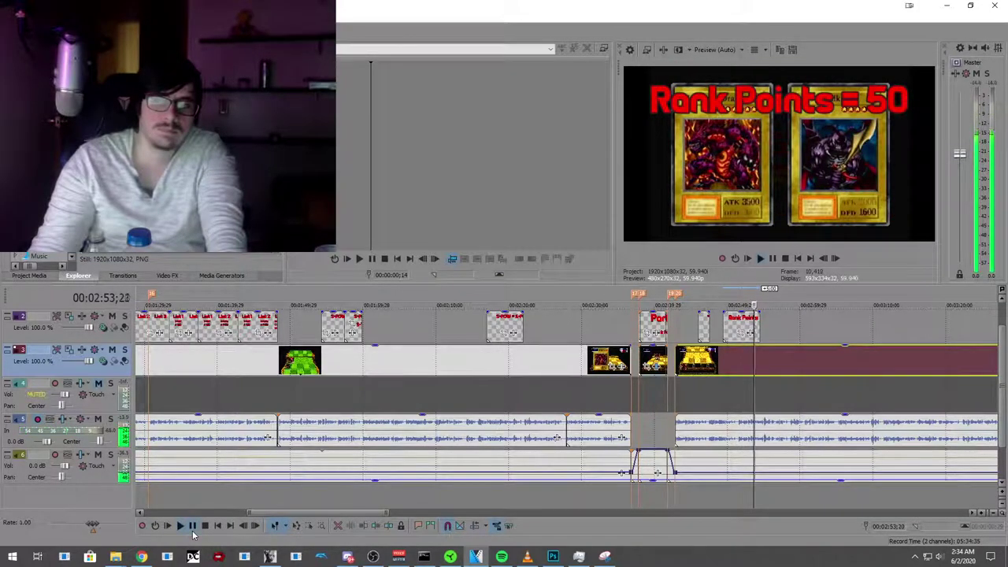
click(192, 530)
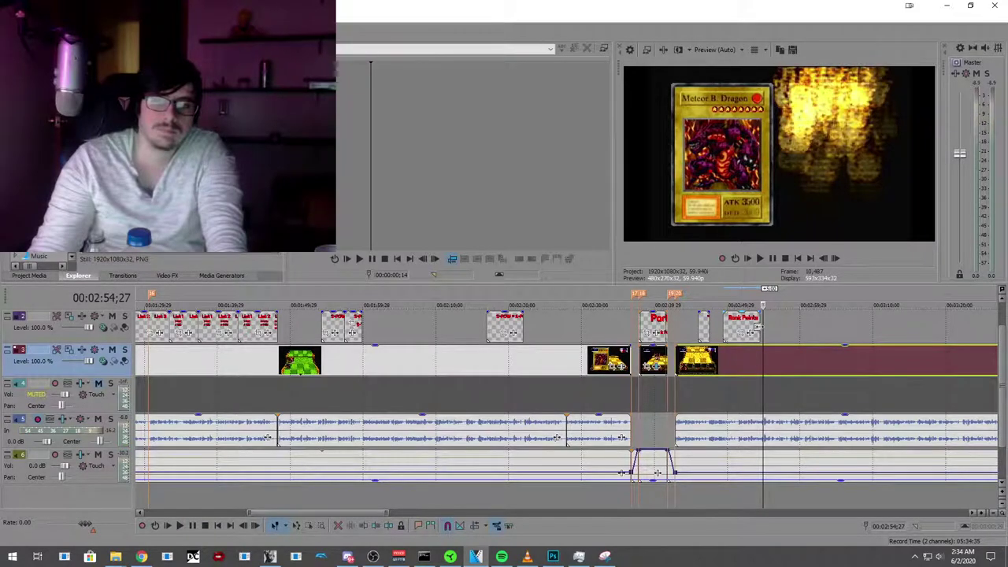
click(756, 326)
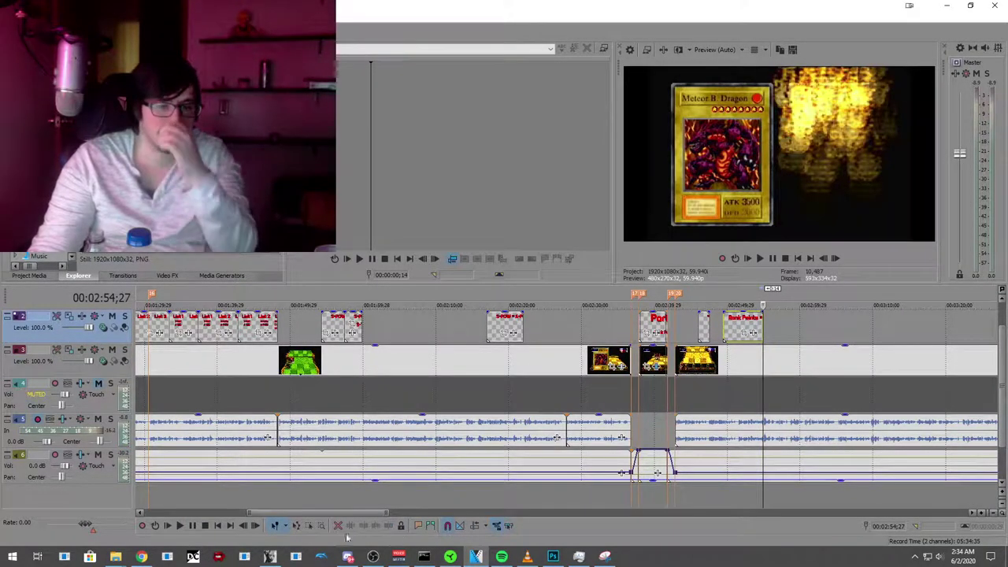
Step: Play on past the overlay and add timeline markers at about 00:02:55;20 and 00:02:58;13
click(190, 532)
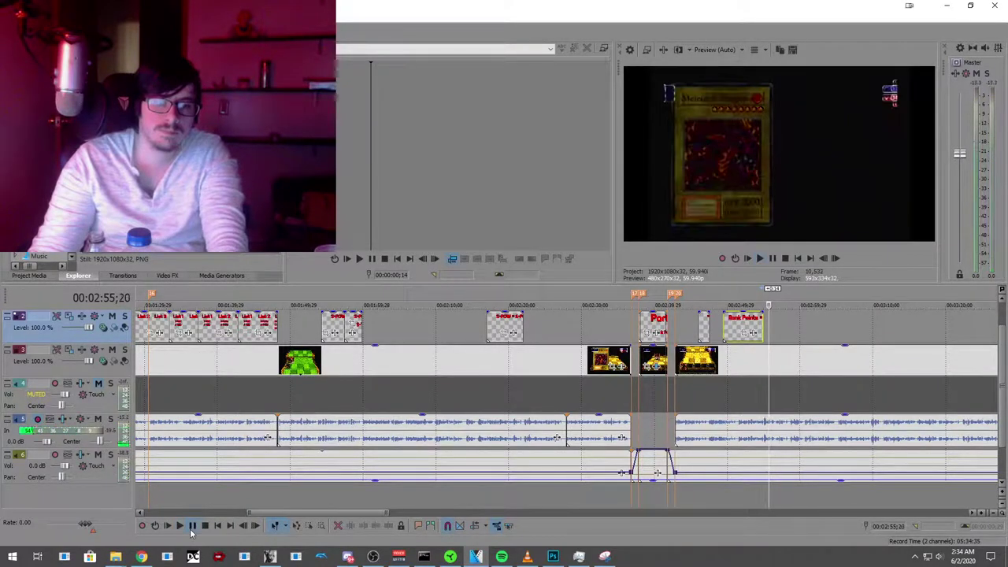
click(421, 526)
click(190, 526)
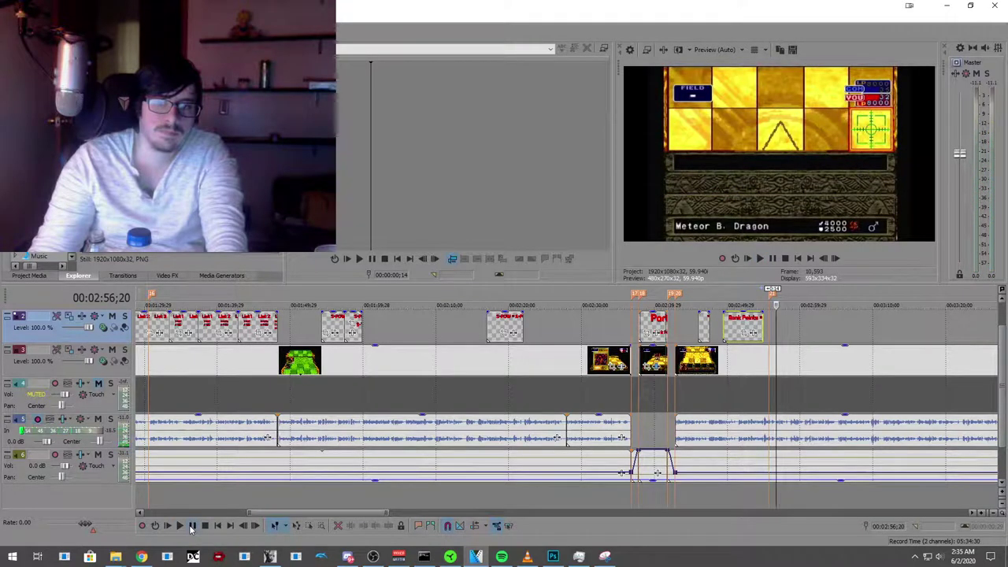
click(191, 526)
click(191, 526)
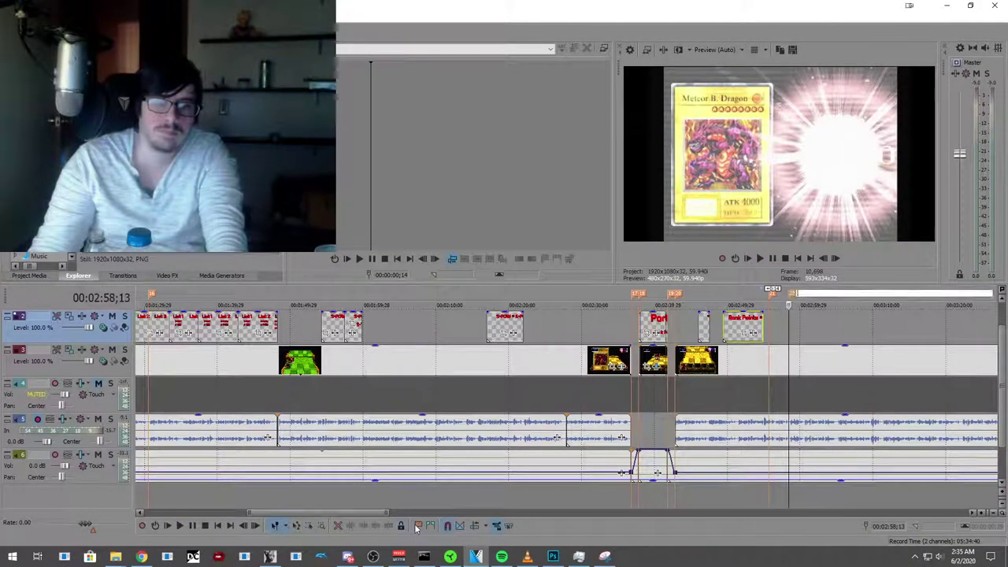
Step: Switch to Photoshop and change the heading text to read "Rank Points = 90"
click(948, 6)
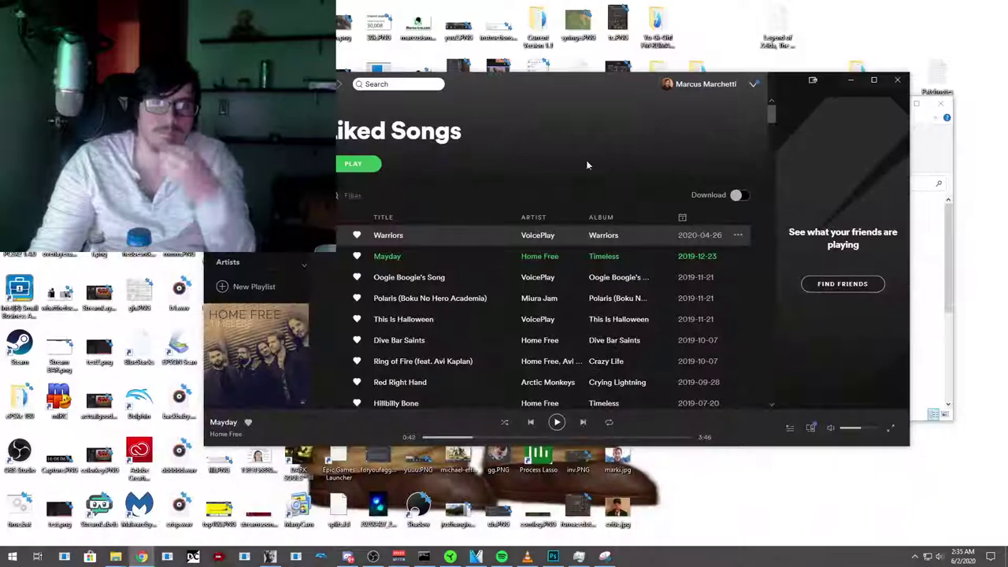
click(477, 557)
click(552, 556)
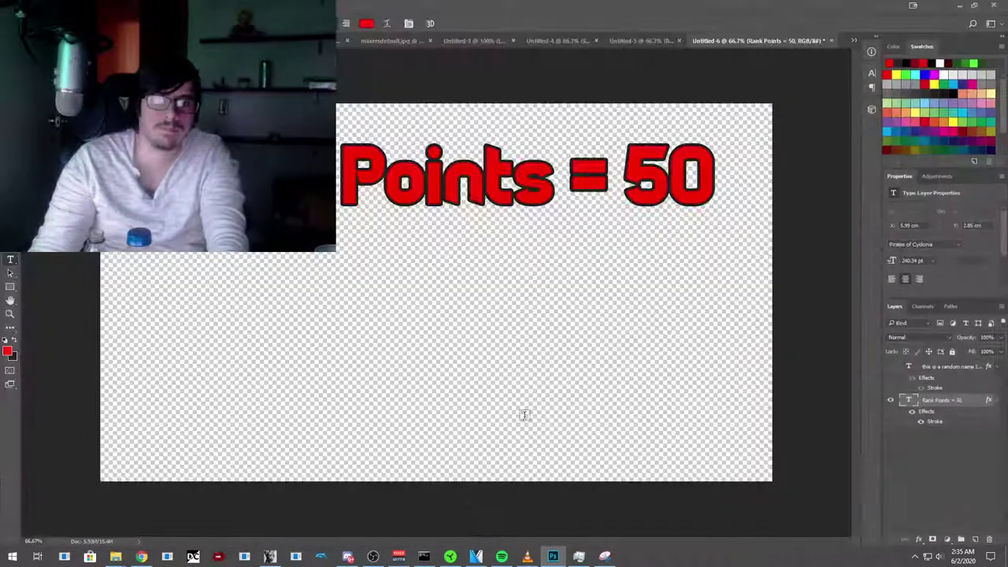
click(672, 185)
key(shift+Right)
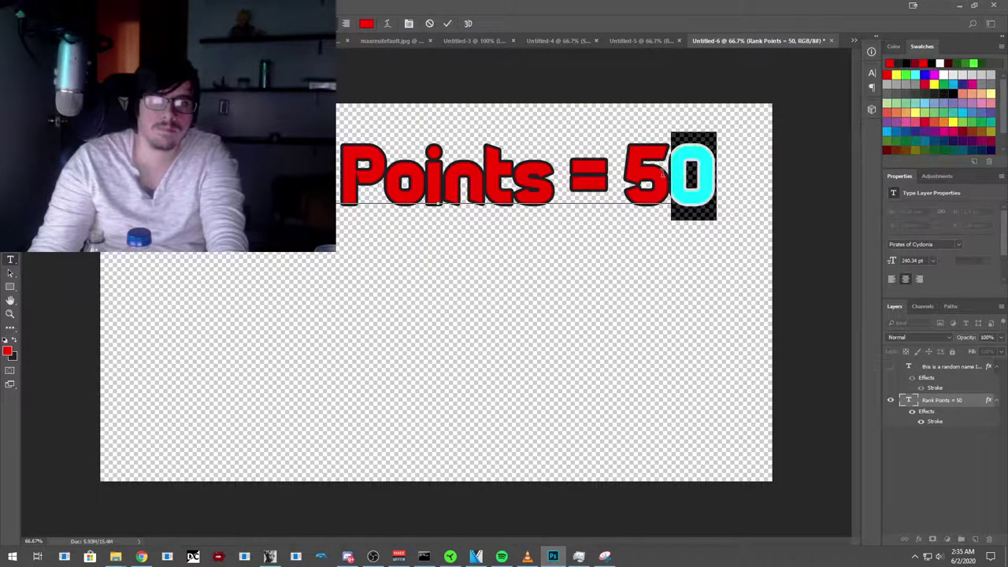
double_click(648, 167)
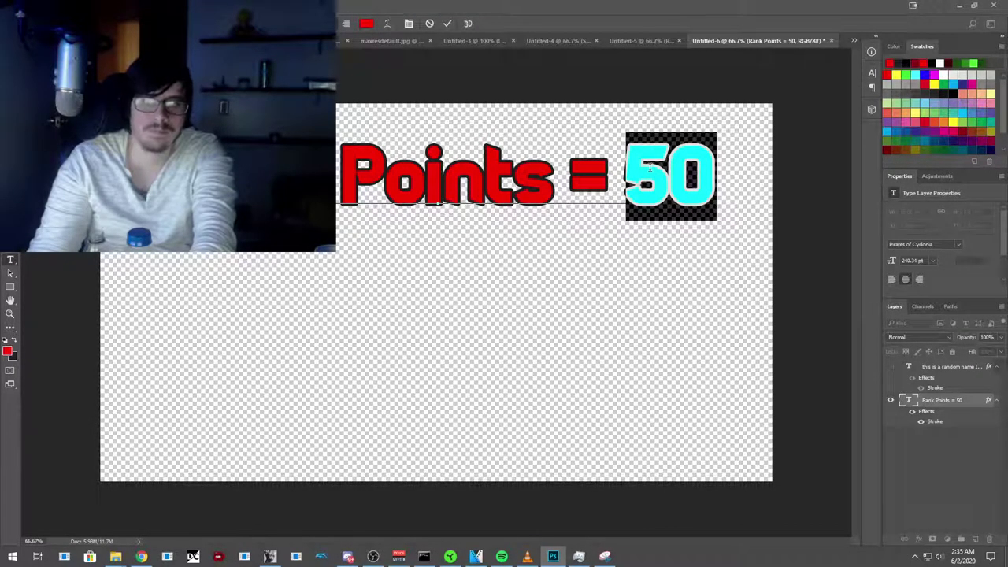
text(90)
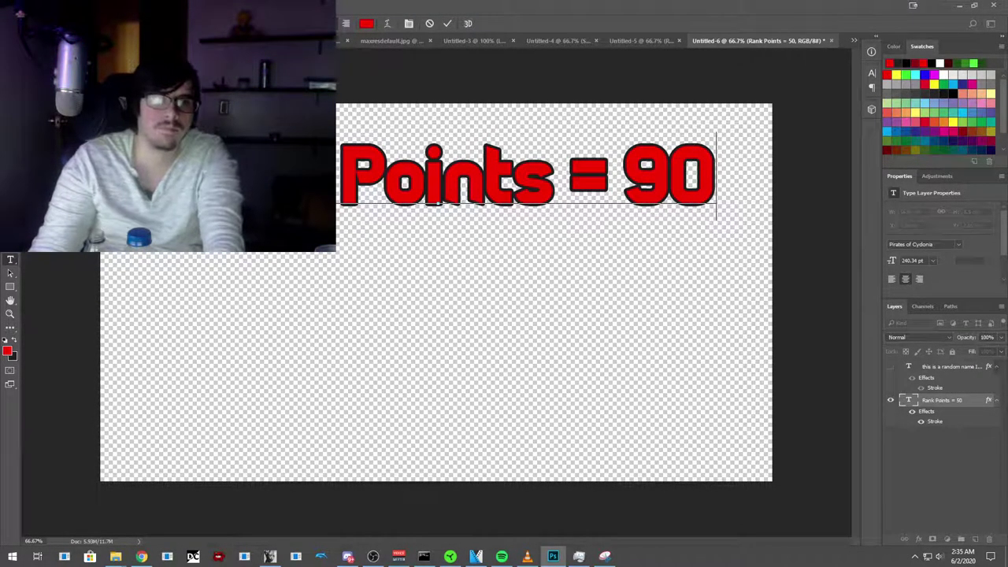
key(alt+f)
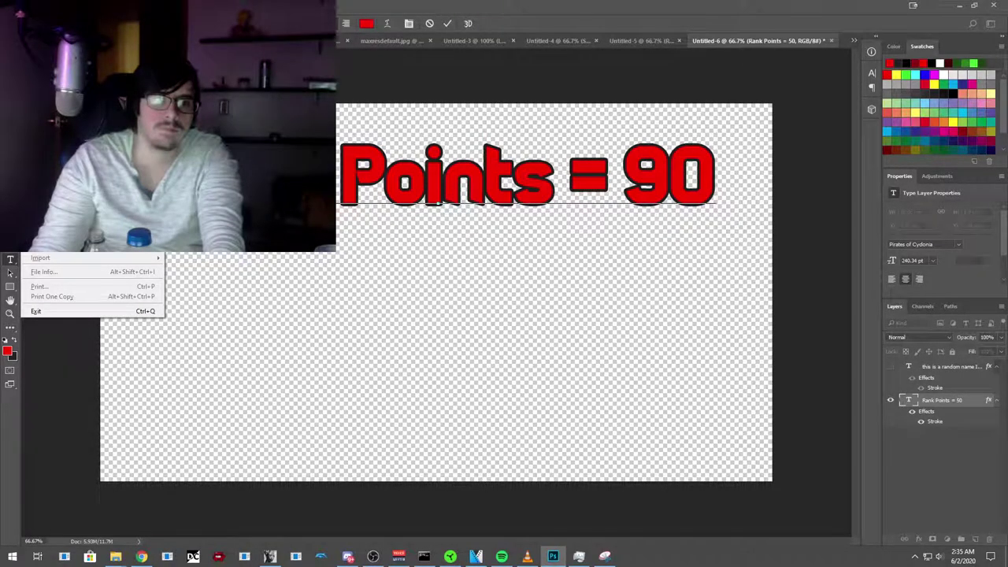
key(Escape)
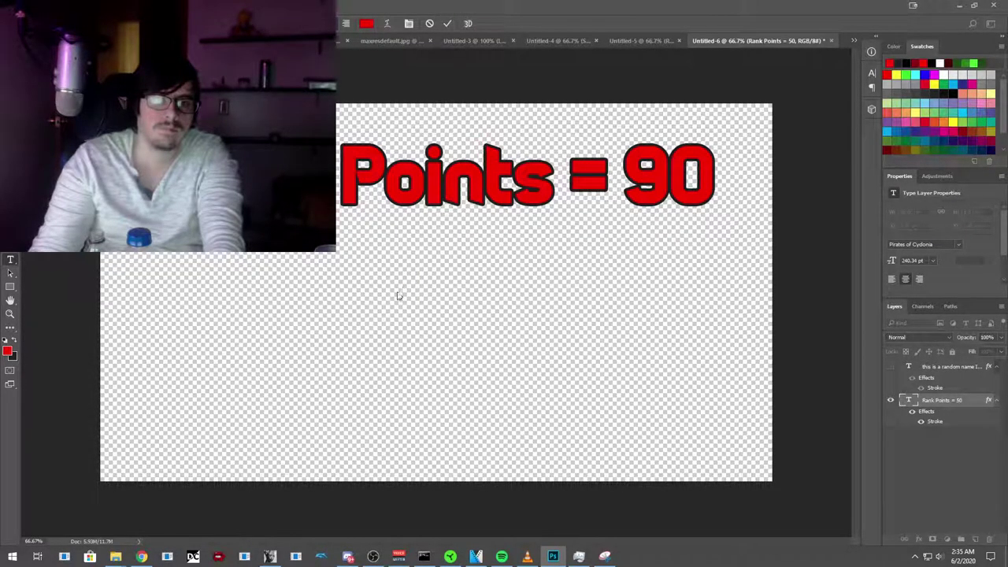
Step: Save the heading as a PNG named "Points1" with the smallest-size compression and no interlacing
key(shift+ctrl+s)
click(155, 344)
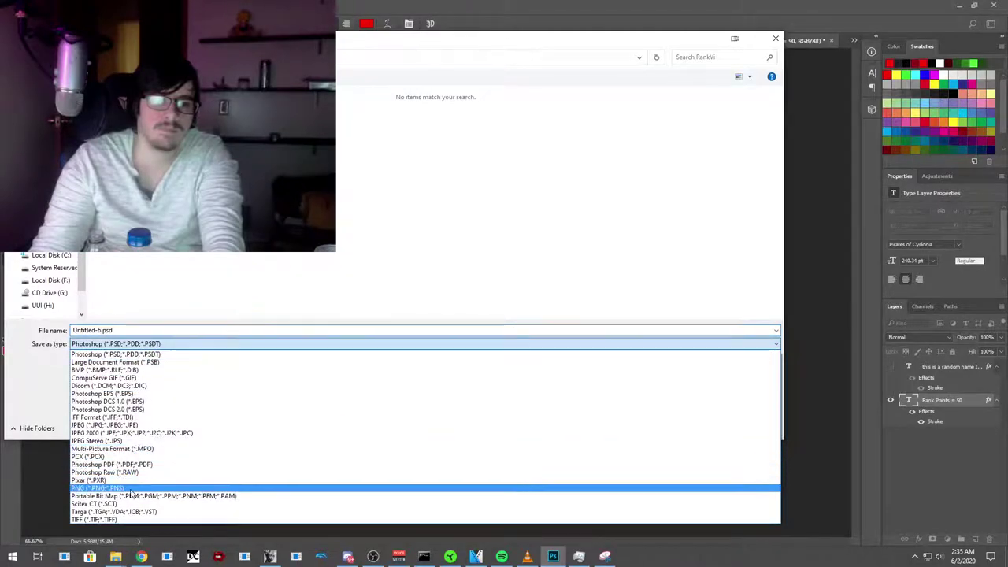
click(131, 490)
double_click(126, 331)
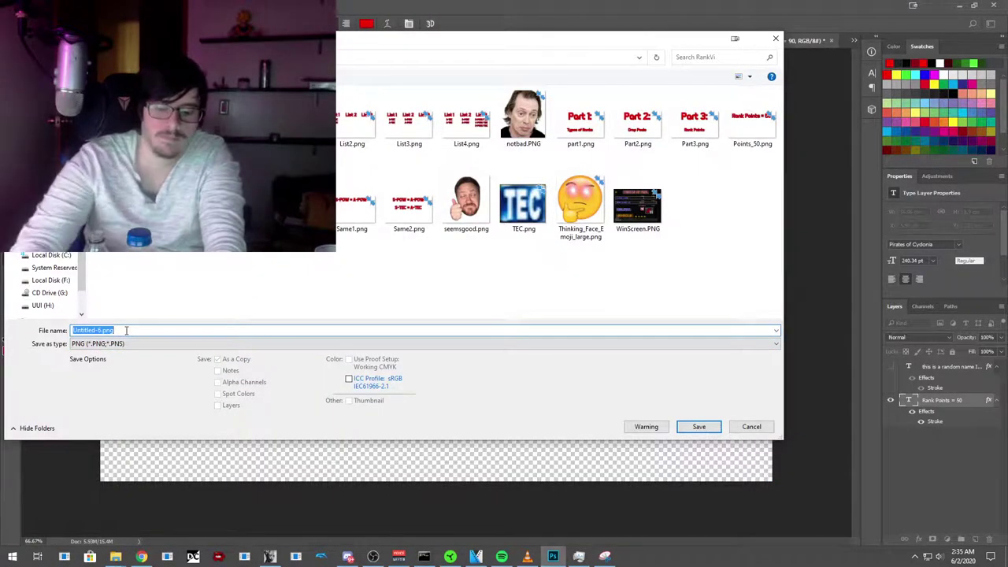
text(Points)
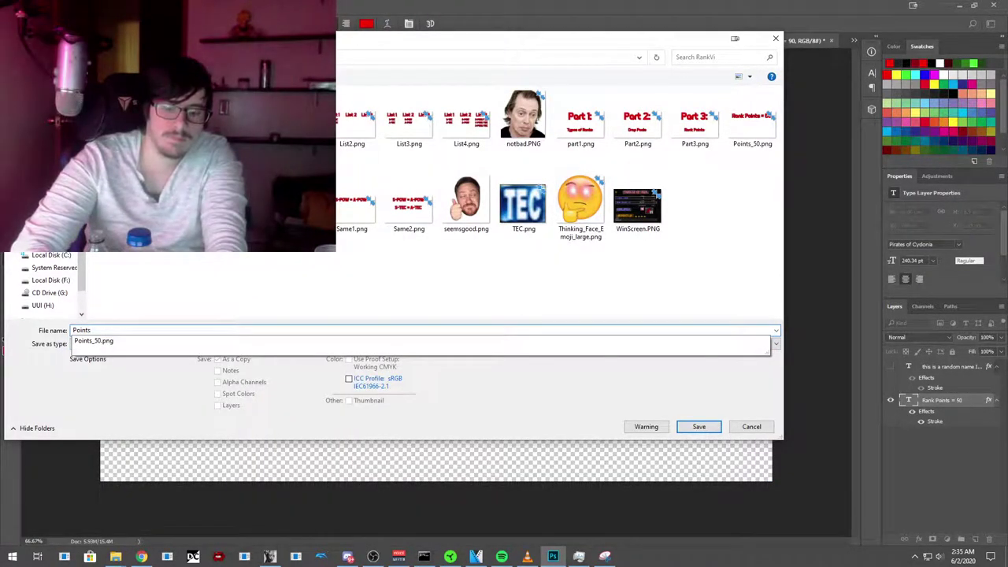
text(1)
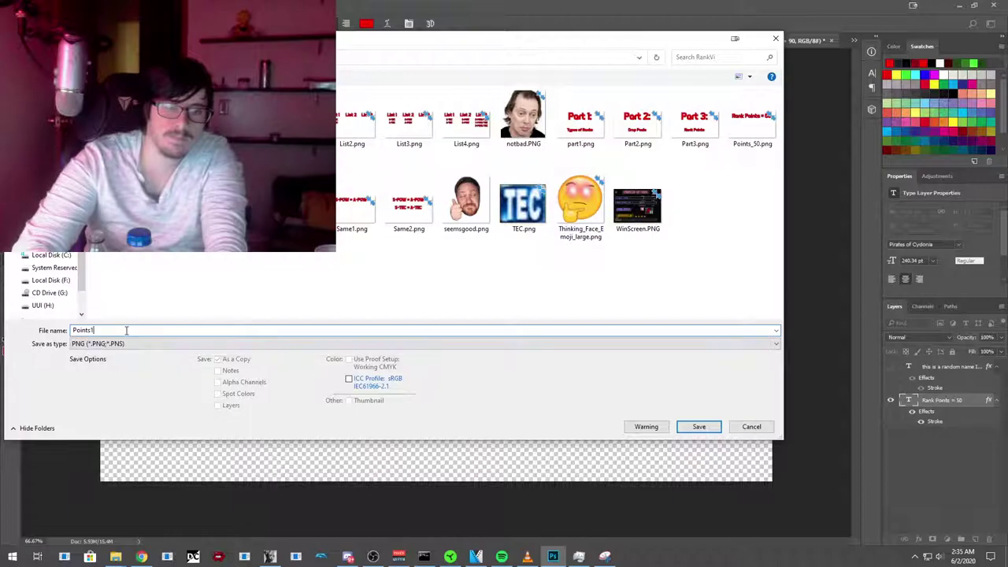
click(697, 427)
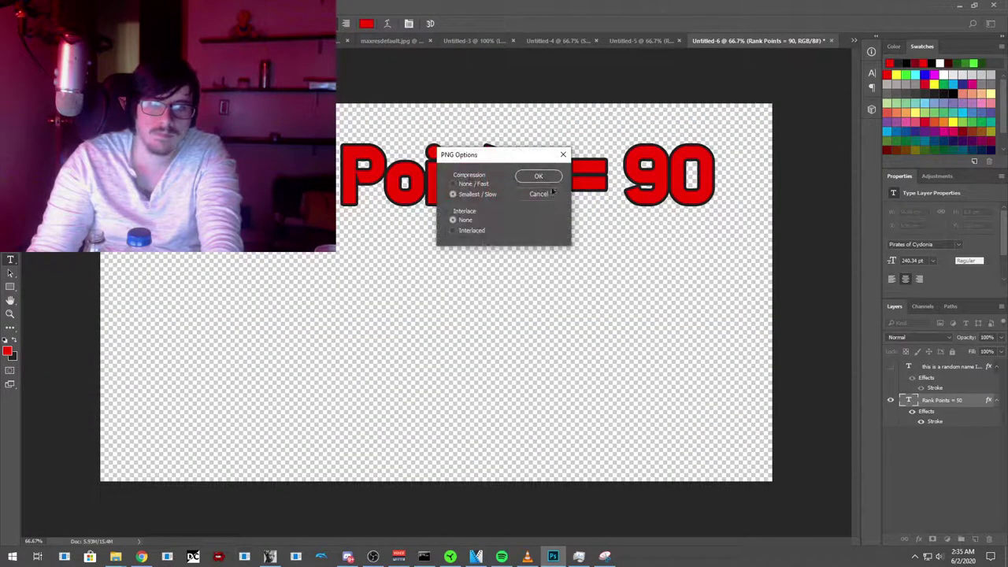
click(538, 176)
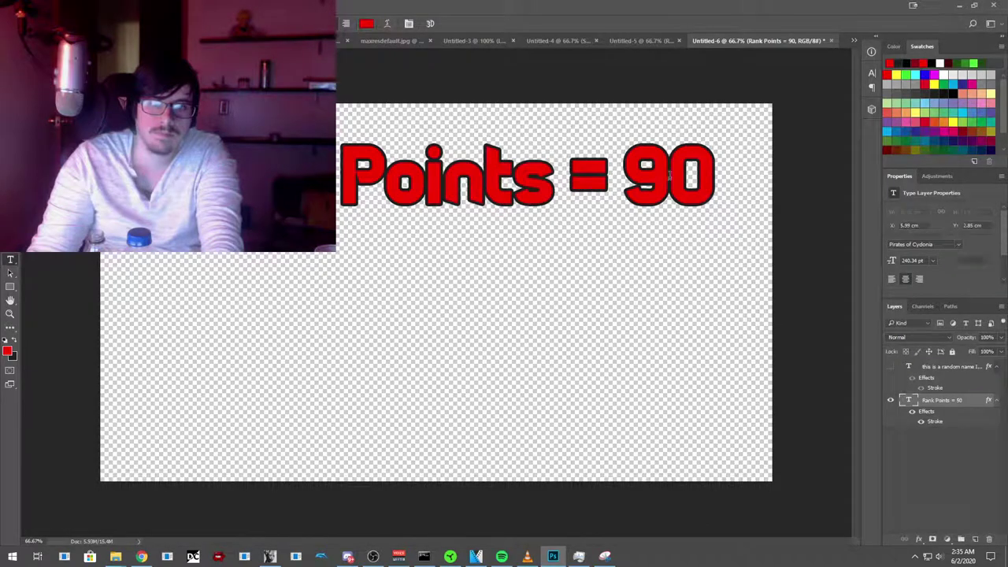
Step: Change the number in the heading so it reads "Rank Points = 10"
click(670, 177)
key(BackSpace)
text(1)
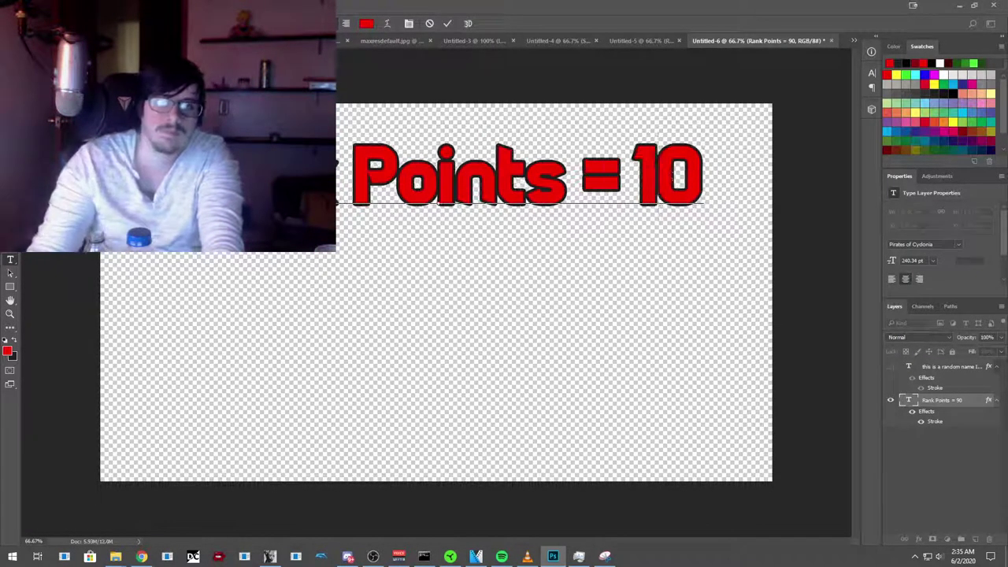
key(alt+f)
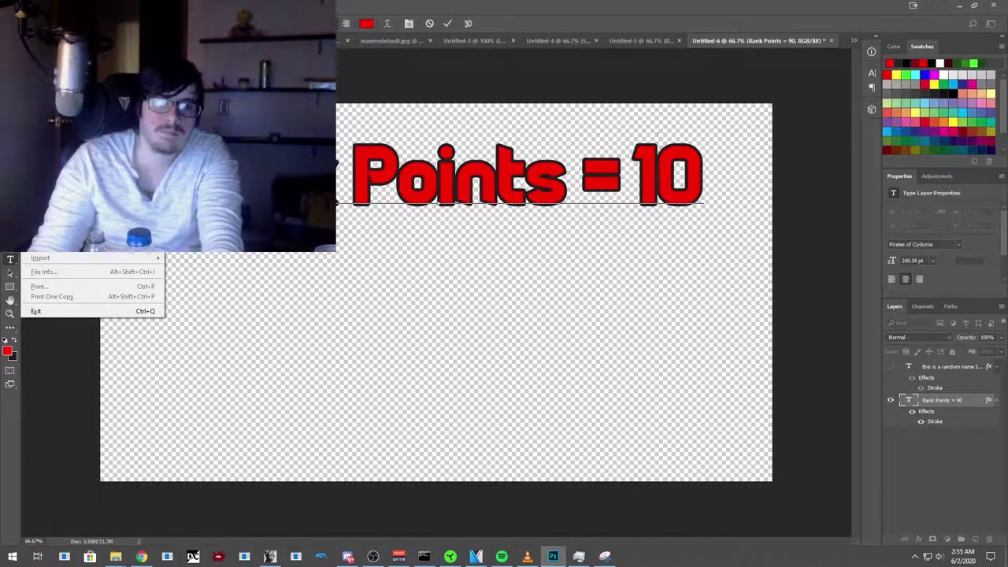
key(Escape)
Step: Save the "Rank Points = 10" heading as a PNG named "Points2", accepting the PNG options
key(ctrl+s)
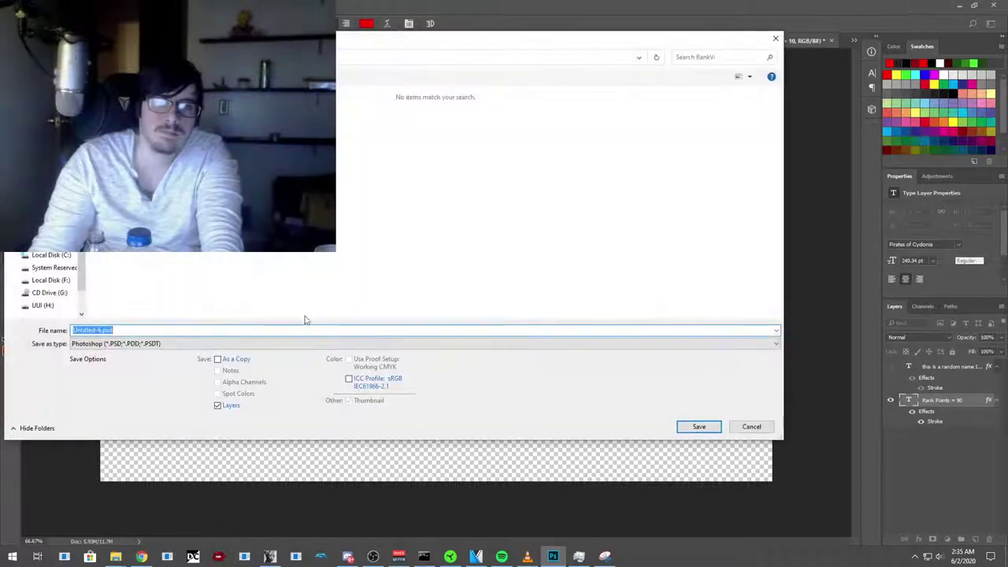
click(157, 343)
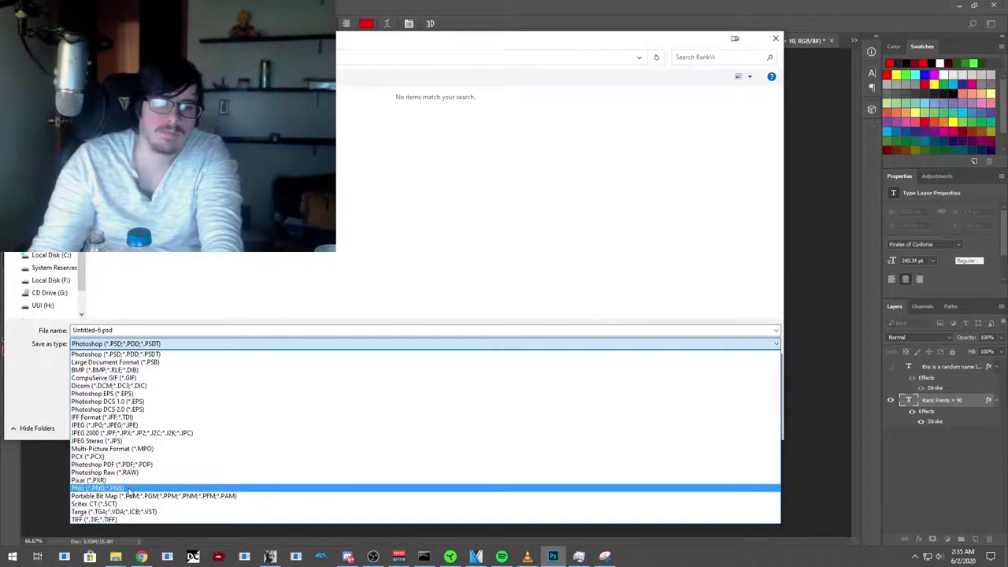
click(122, 484)
key(shift+Tab)
text(Po)
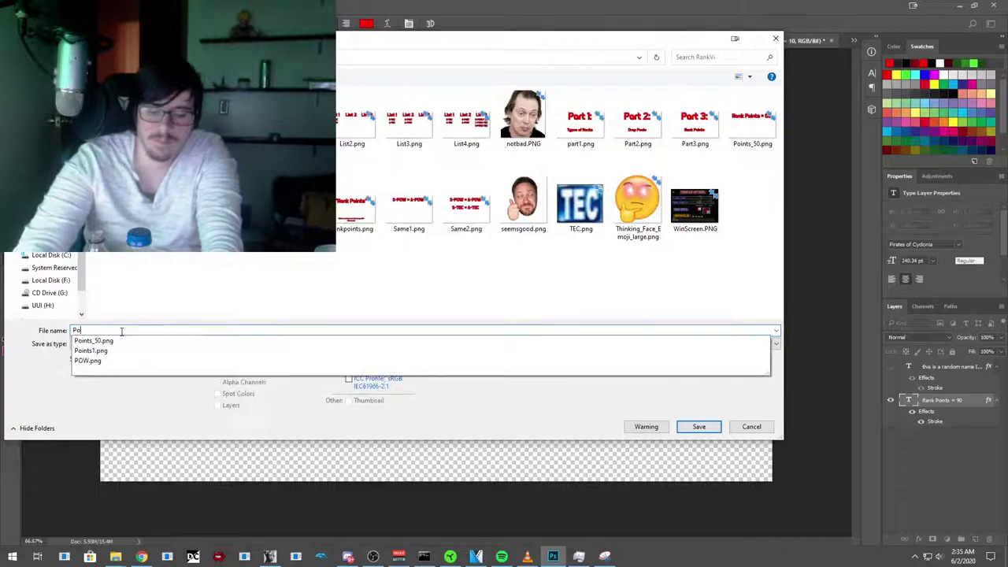
text(ints2)
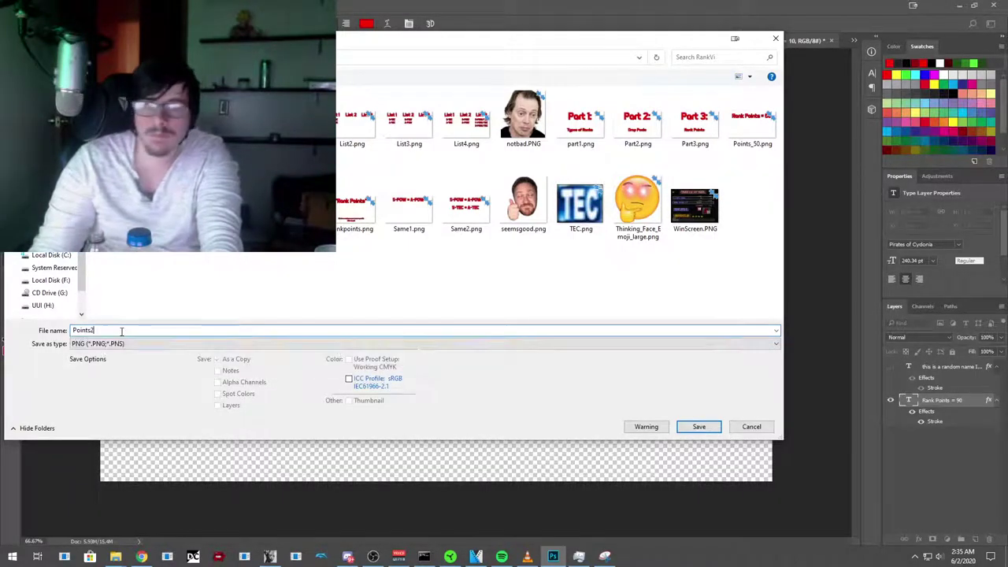
click(698, 426)
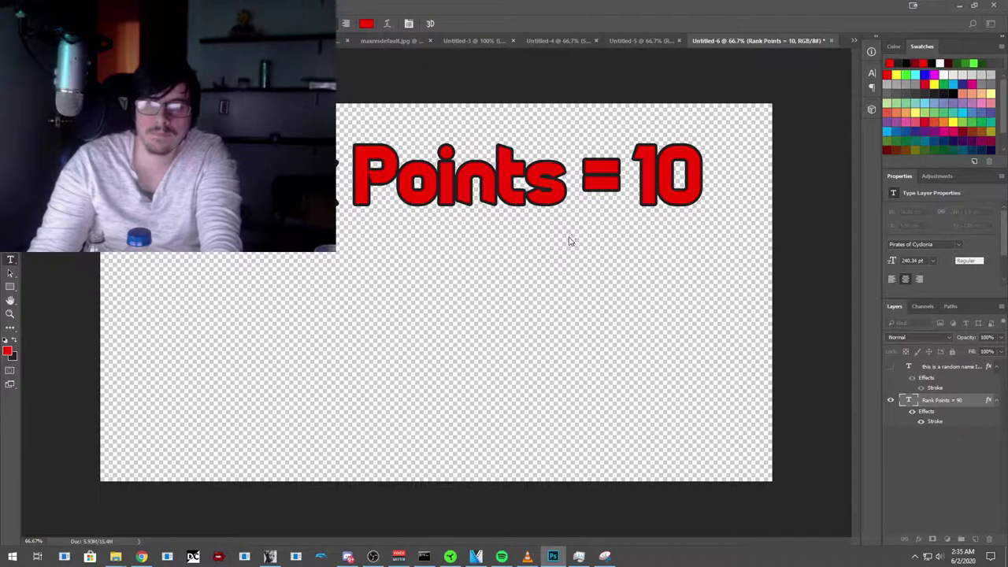
click(530, 175)
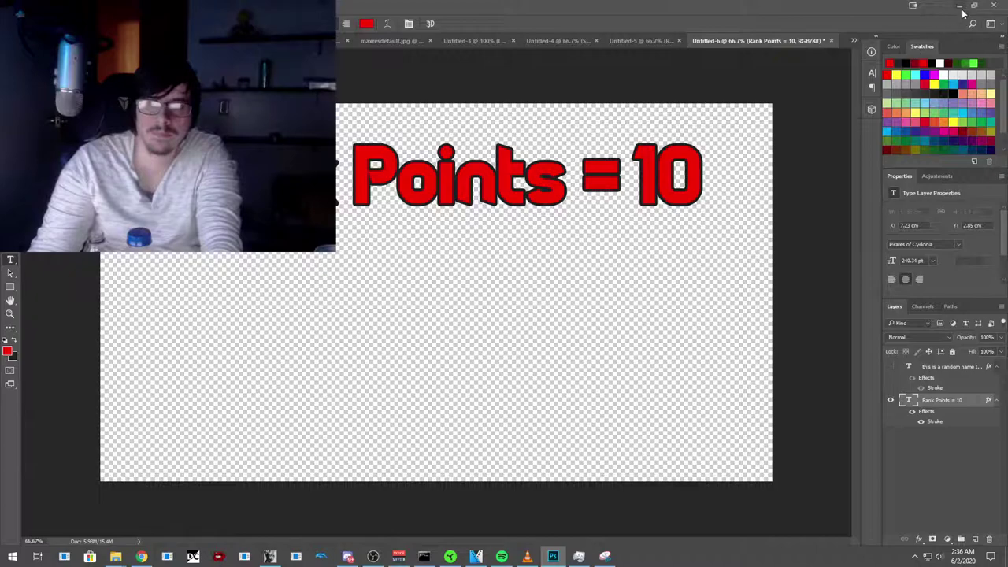
Step: Switch to VEGAS Pro and place the "Rank Points = 90" overlay directly after the preceding overlay, trimmed to end at marker 21
click(960, 7)
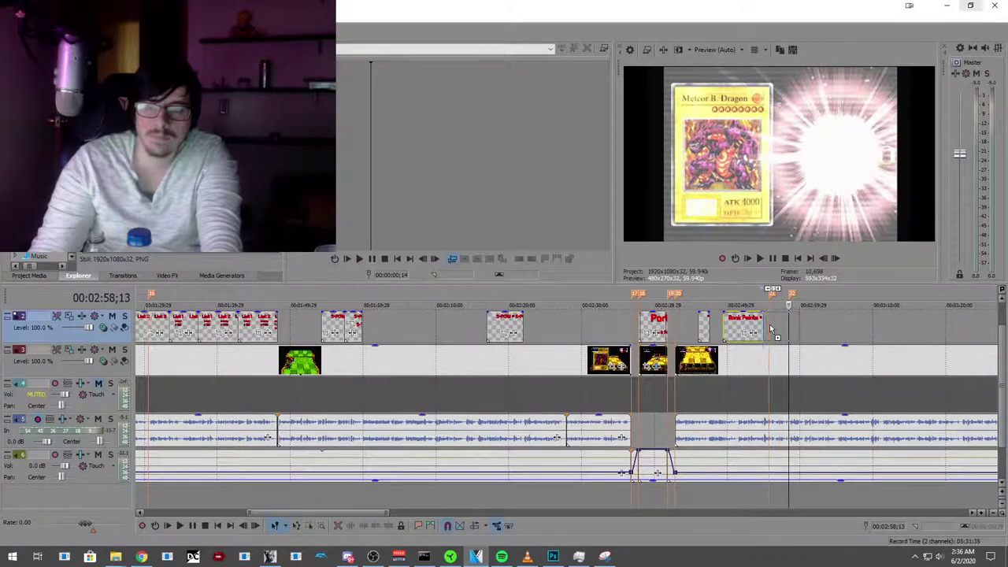
drag(772, 329, 773, 332)
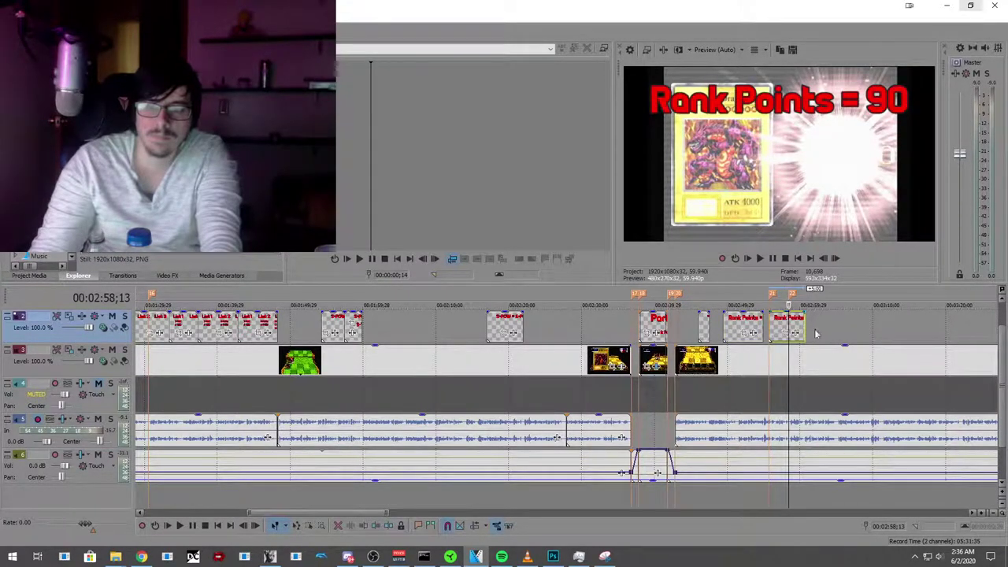
scroll(787, 348, up, 5)
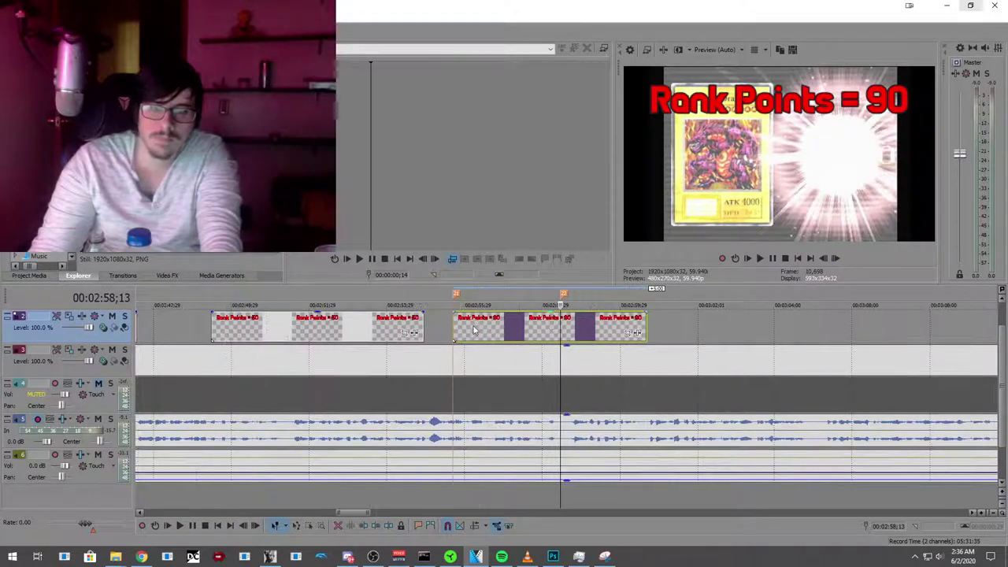
mouse_move(462, 327)
mouse_down()
mouse_move(449, 326)
mouse_move(456, 318)
mouse_up()
drag(613, 325, 452, 327)
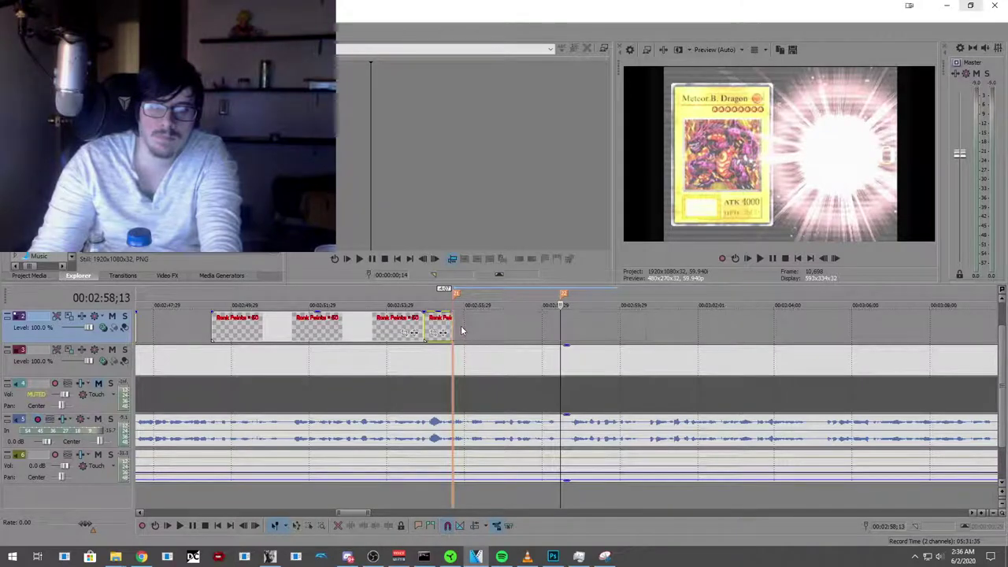
Step: Add another rank-points overlay starting at marker 21 and trim its end to marker 22
key(ctrl+v)
drag(645, 329, 556, 331)
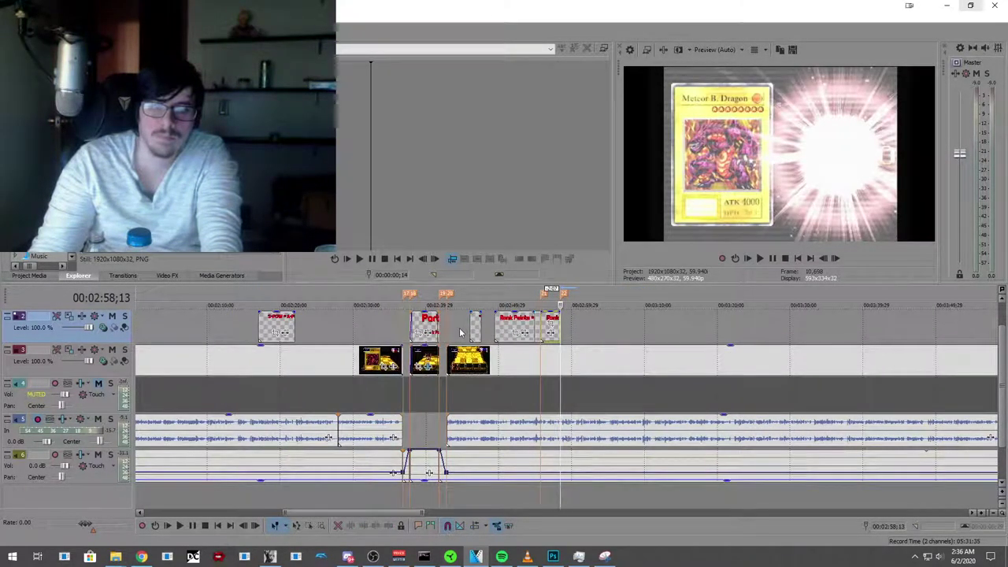
Step: Play the narration from just after marker 20 and add timeline markers at 00:03:06;12 and 00:03:09;18
click(459, 327)
key(space)
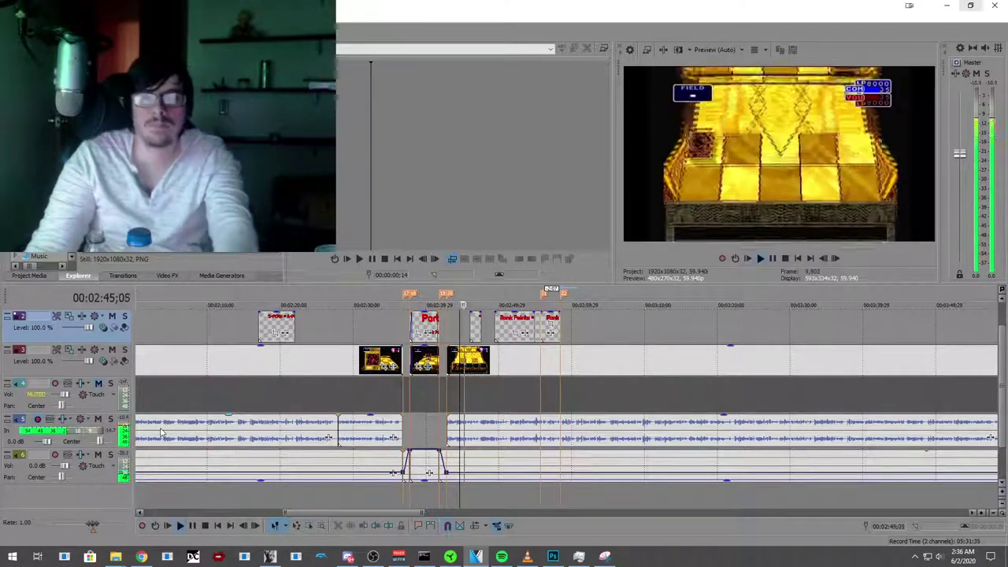
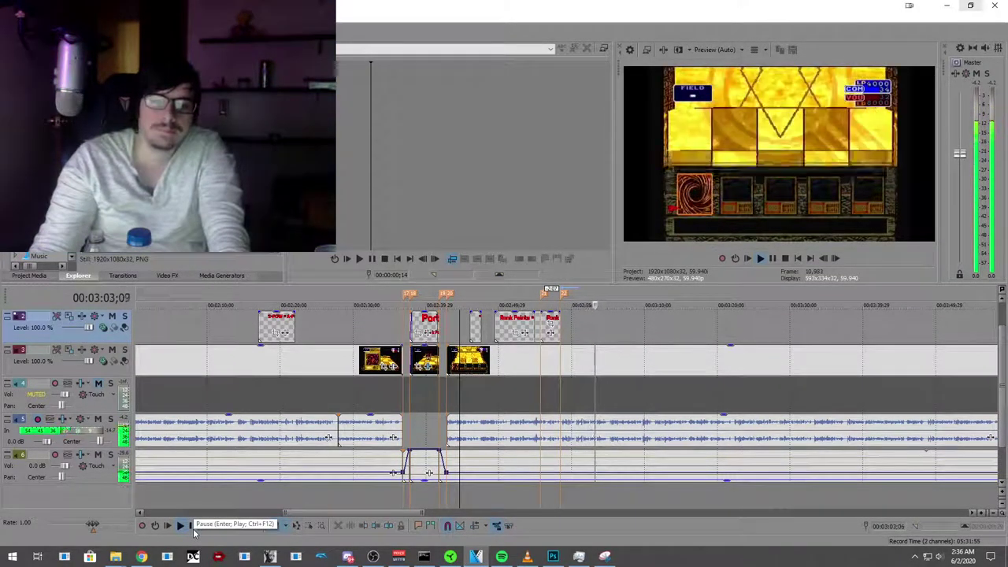
click(194, 533)
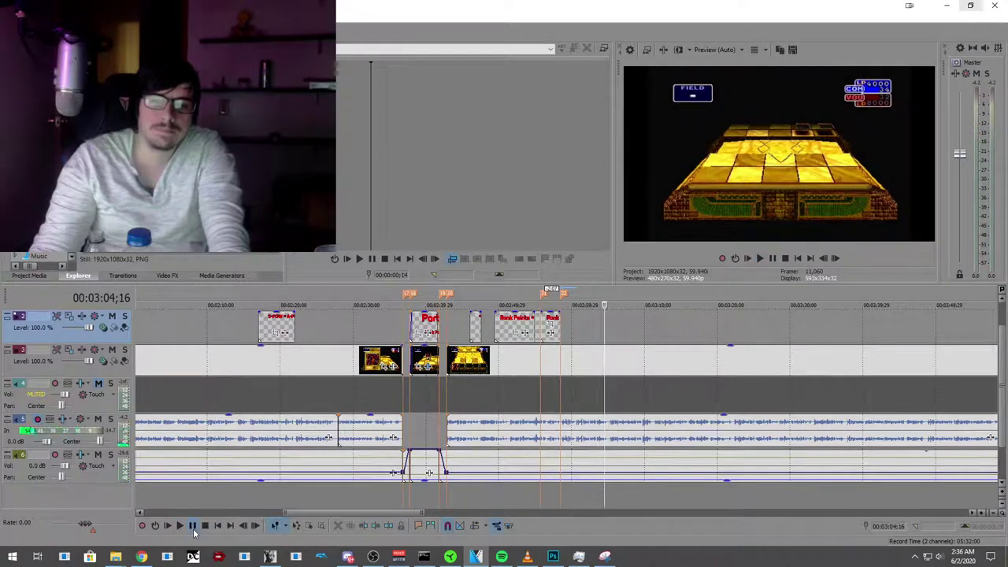
click(194, 532)
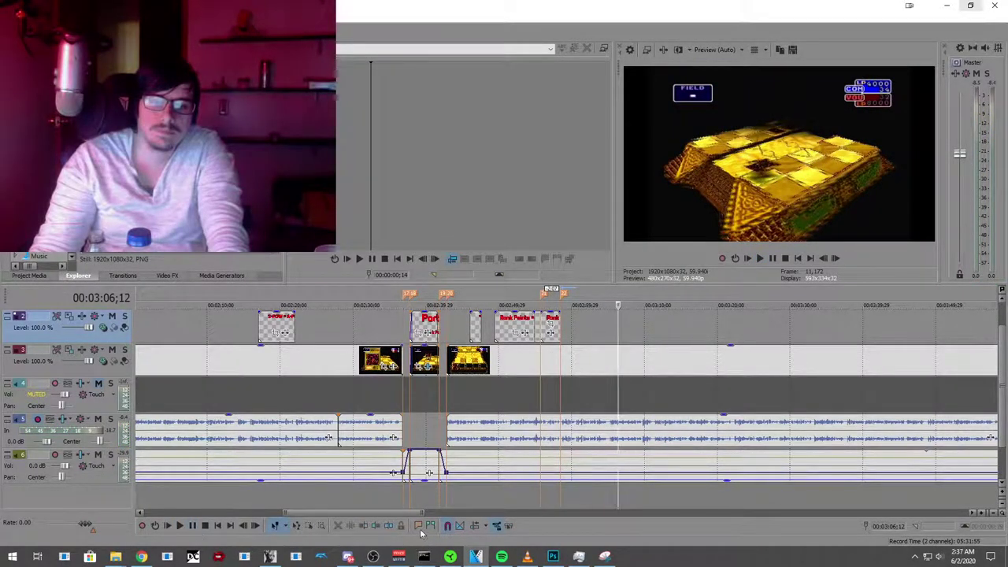
click(180, 527)
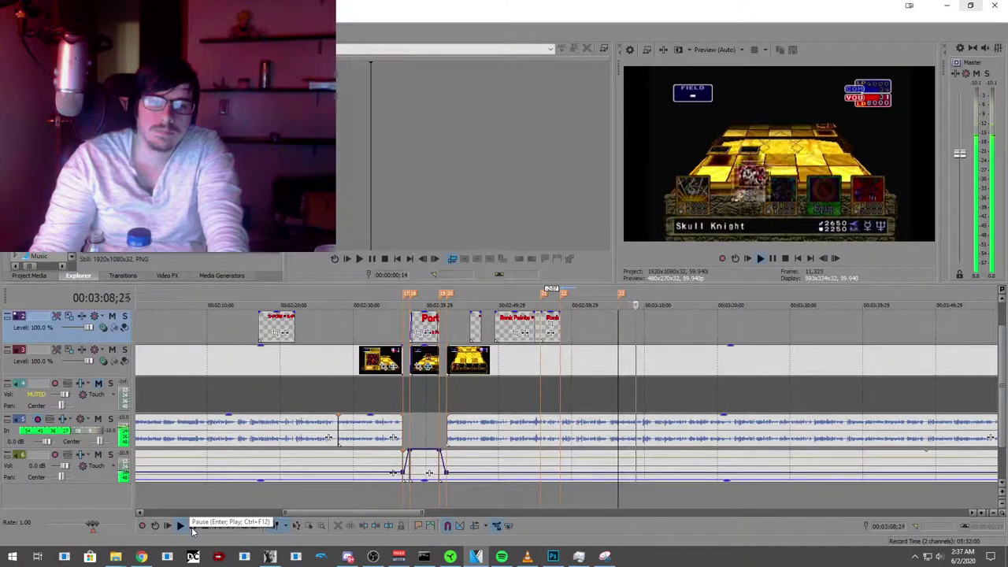
click(192, 528)
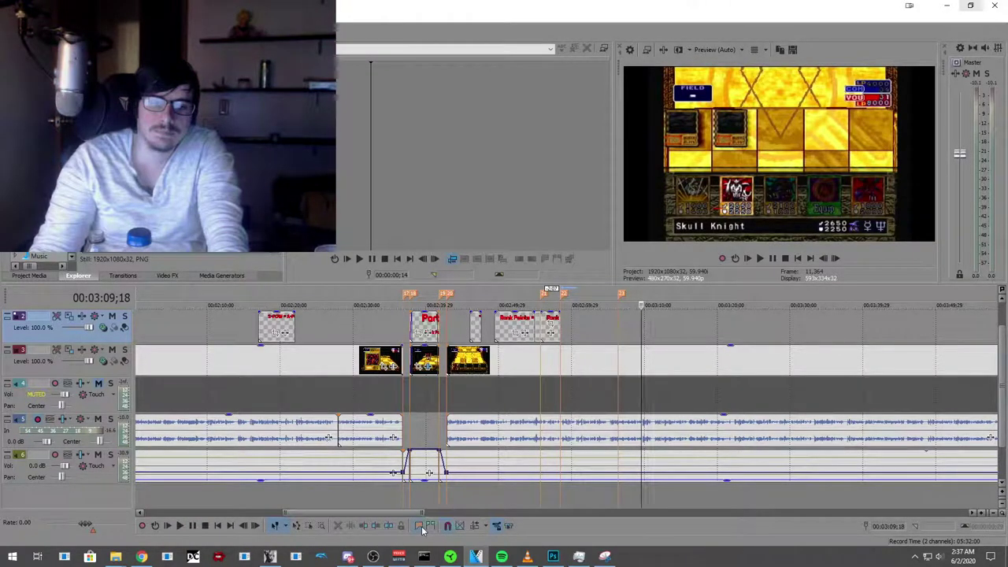
click(180, 526)
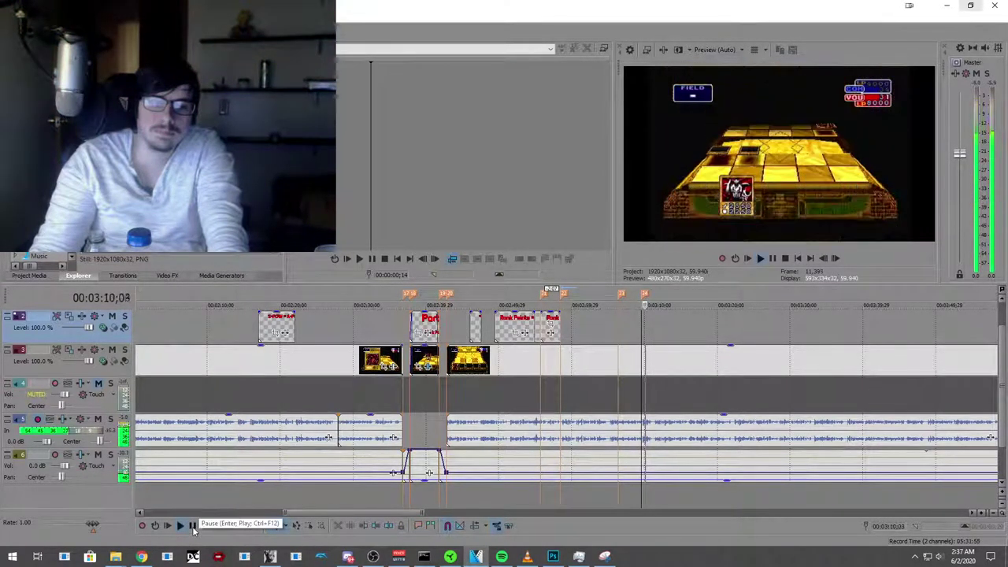
click(193, 526)
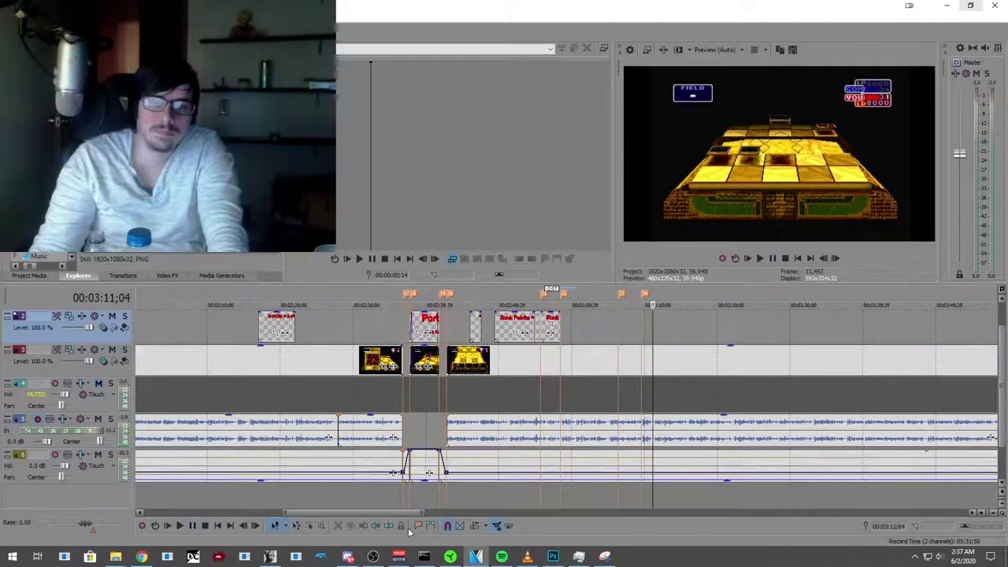
Step: Switch to Photoshop and shorten the heading text to "Rank Points"
click(555, 557)
click(665, 185)
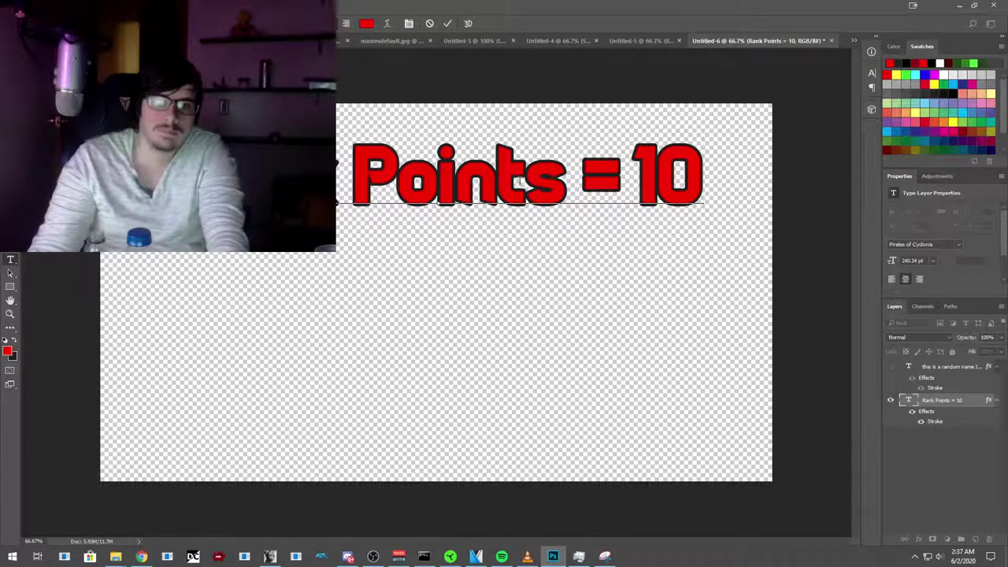
drag(690, 175, 573, 181)
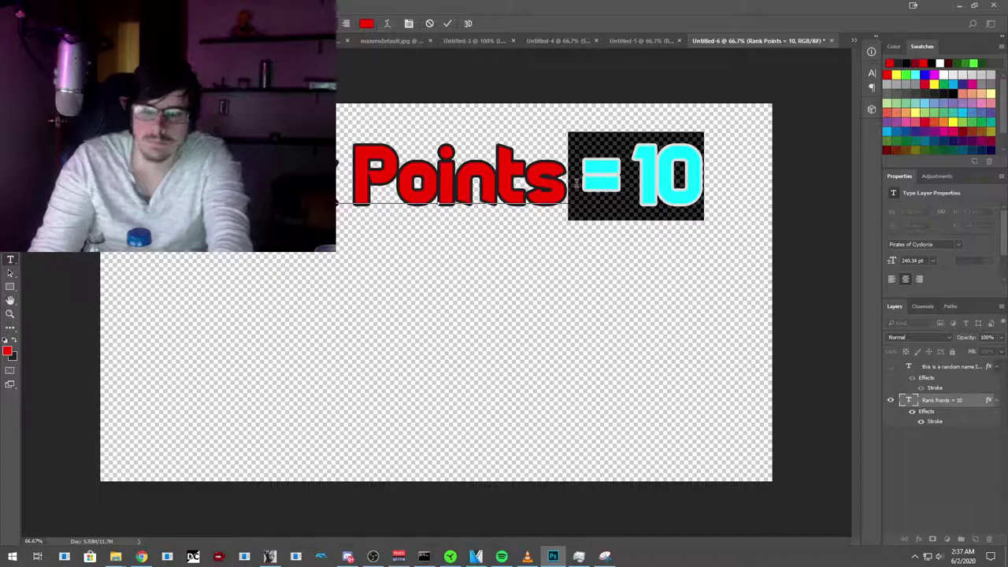
key(BackSpace)
click(475, 323)
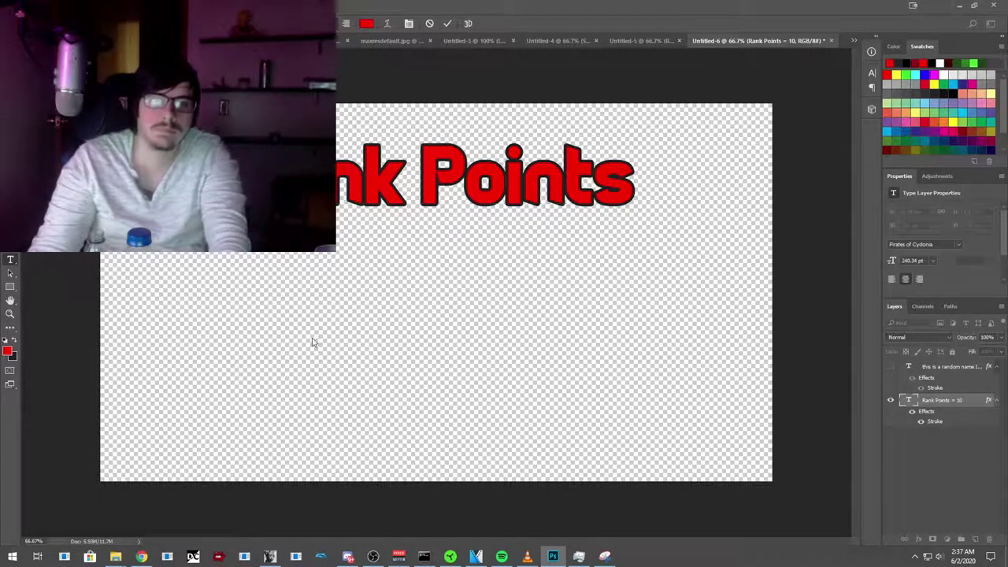
Step: Add a "90-99" text layer at 199.34 pt and place it below the heading
click(236, 326)
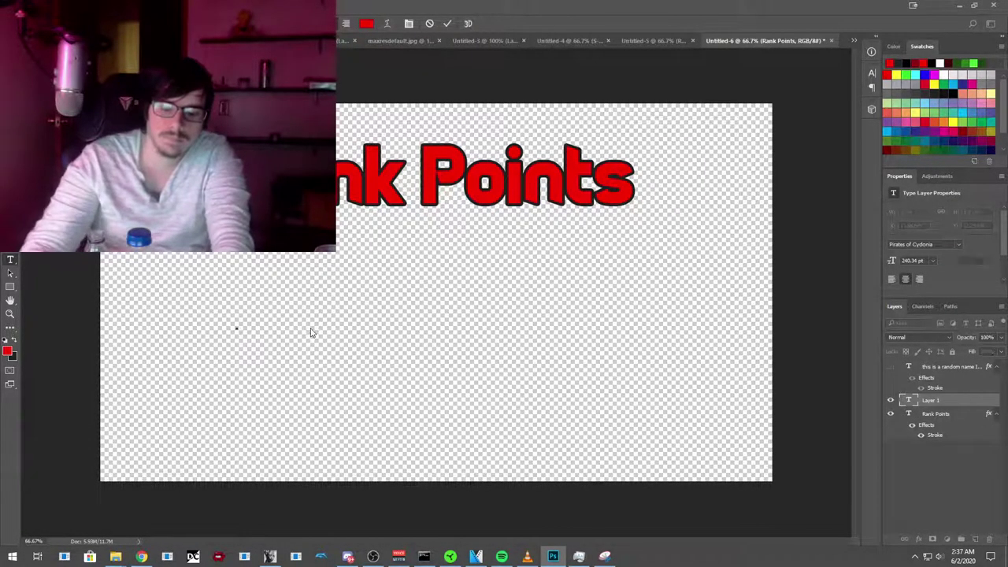
text(90-99)
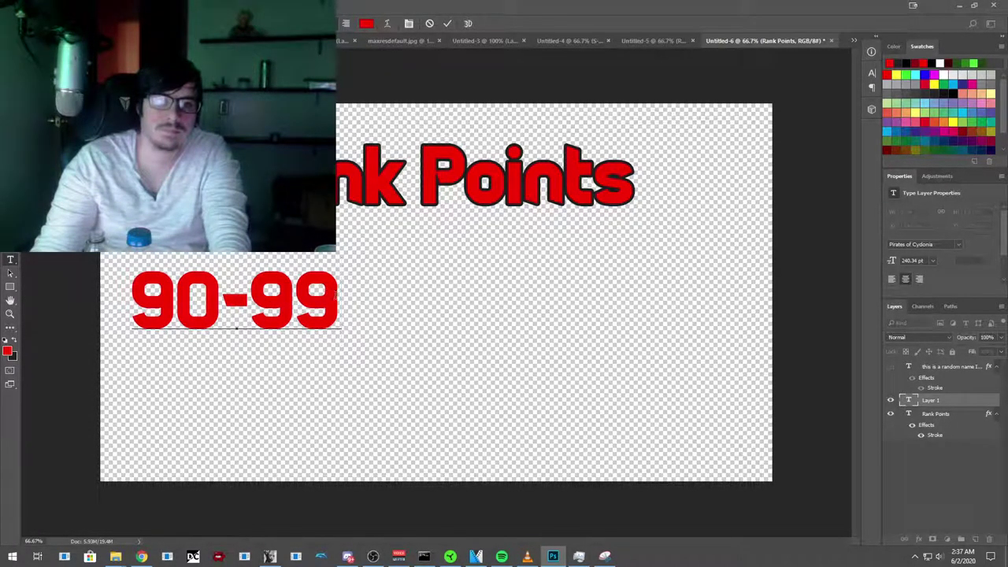
drag(340, 292, 130, 303)
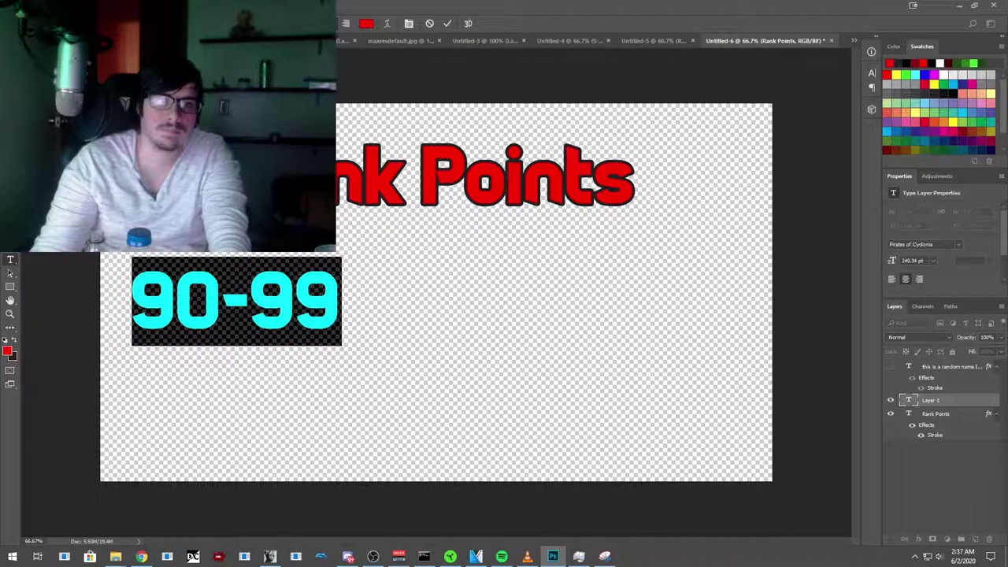
key(ctrl+shift+comma)
key(ctrl+shift+comma)
key(ctrl+shift+comma)
key(ctrl+shift+comma)
key(ctrl+shift+comma)
key(ctrl+shift+comma)
key(ctrl+shift+comma)
key(ctrl+shift+comma)
key(ctrl+shift+comma)
key(ctrl+shift+comma)
key(ctrl+shift+comma)
key(ctrl+shift+comma)
key(ctrl+shift+comma)
key(ctrl+shift+comma)
key(ctrl+shift+comma)
key(ctrl+shift+comma)
key(ctrl+shift+comma)
key(ctrl+shift+comma)
key(ctrl+shift+comma)
key(ctrl+shift+comma)
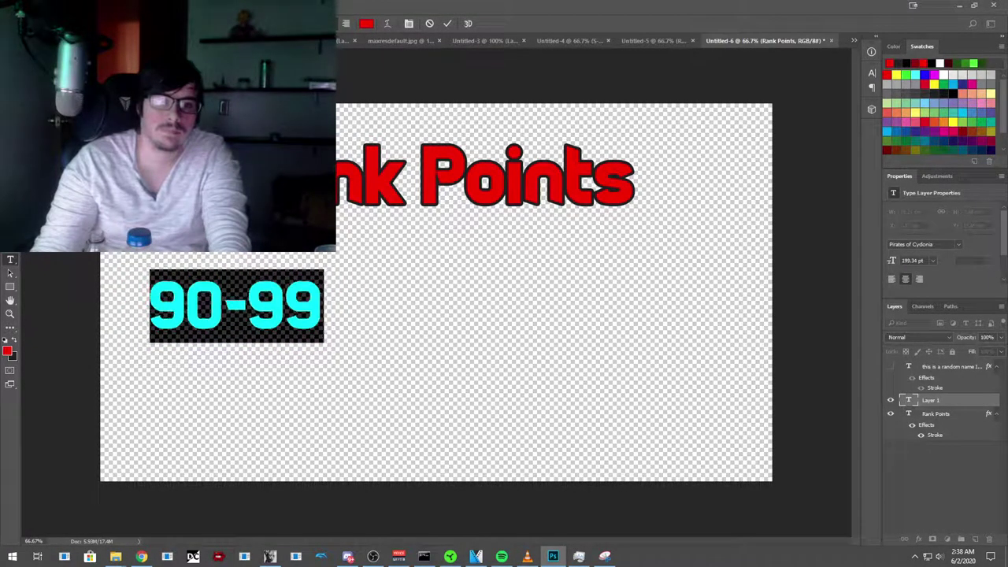
click(211, 286)
drag(337, 326, 448, 326)
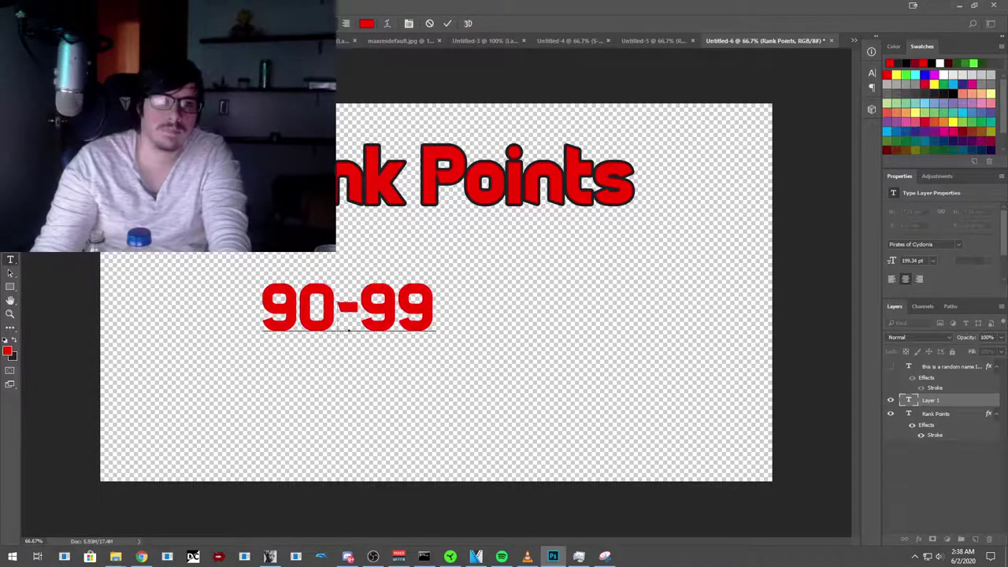
Step: Add a text layer below "90-99" with "=" on one line and "S_POW" on the next
click(315, 428)
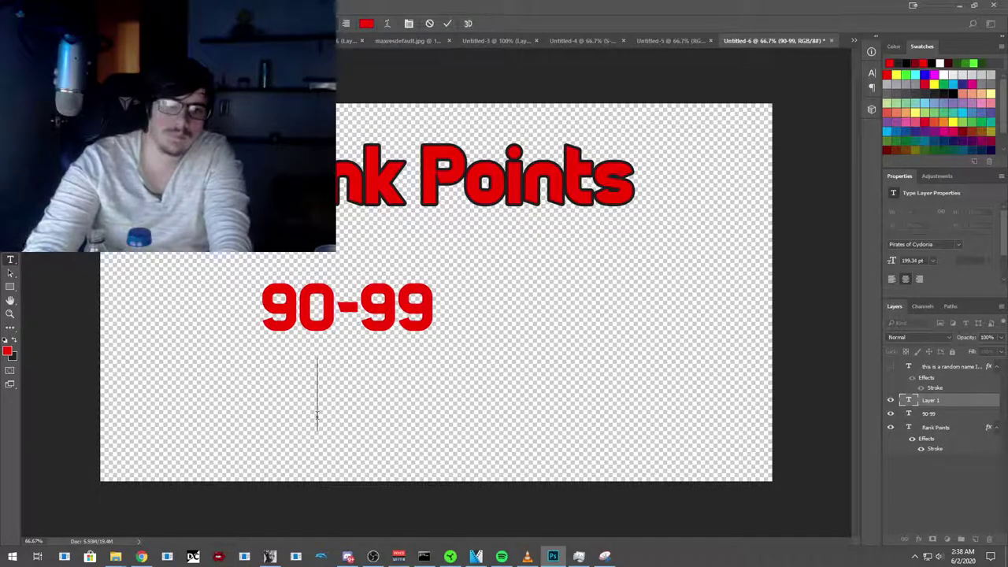
text(= )
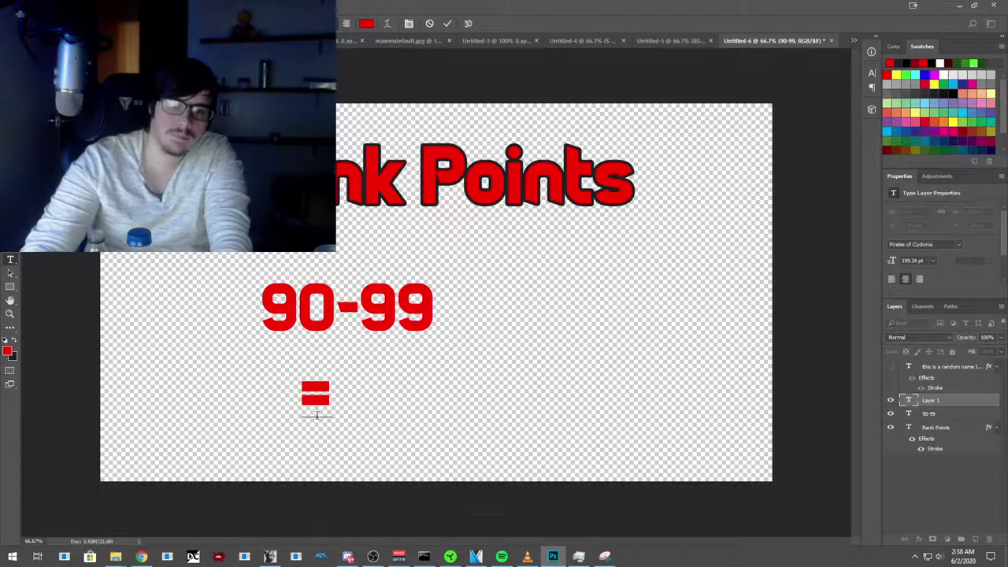
text(S ROW)
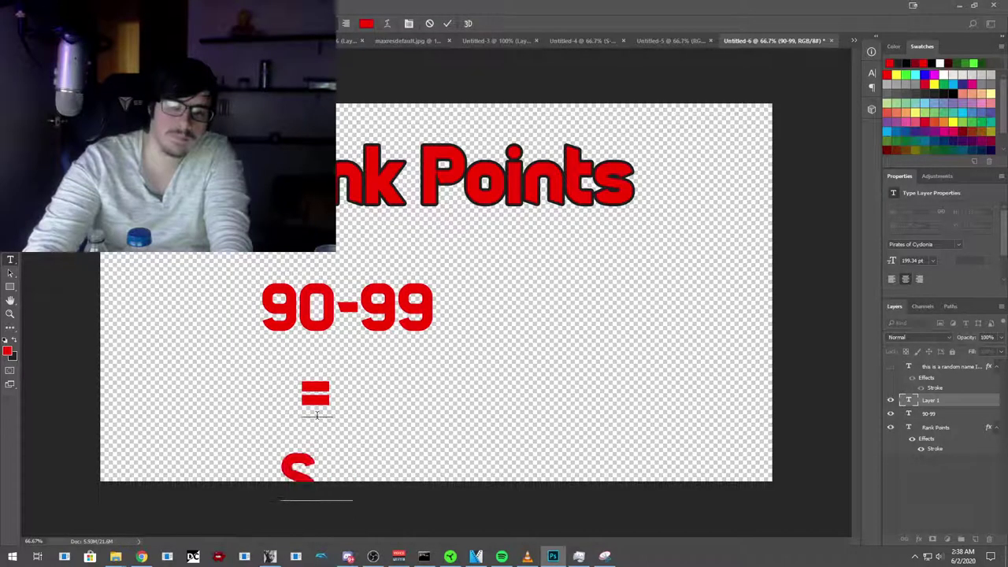
click(181, 372)
Step: Move the "90-99" and "= S_POW" text layers so they sit centred beneath the heading
key(v)
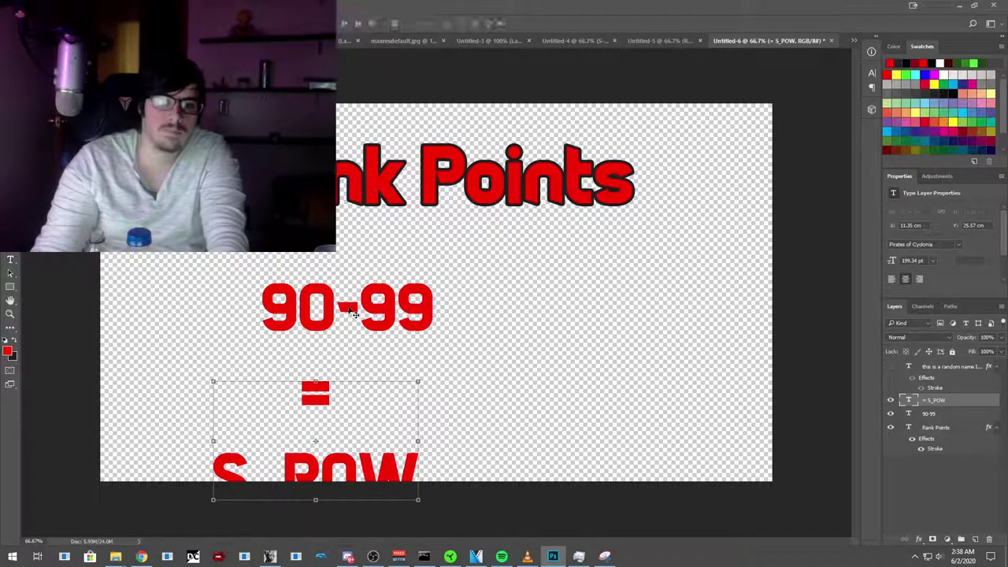
click(352, 311)
drag(383, 308, 473, 277)
drag(348, 470, 463, 421)
Step: Replace the underscore in the bottom text line with a hyphen so it reads "S-POW"
click(11, 260)
click(402, 434)
key(BackSpace)
text(-)
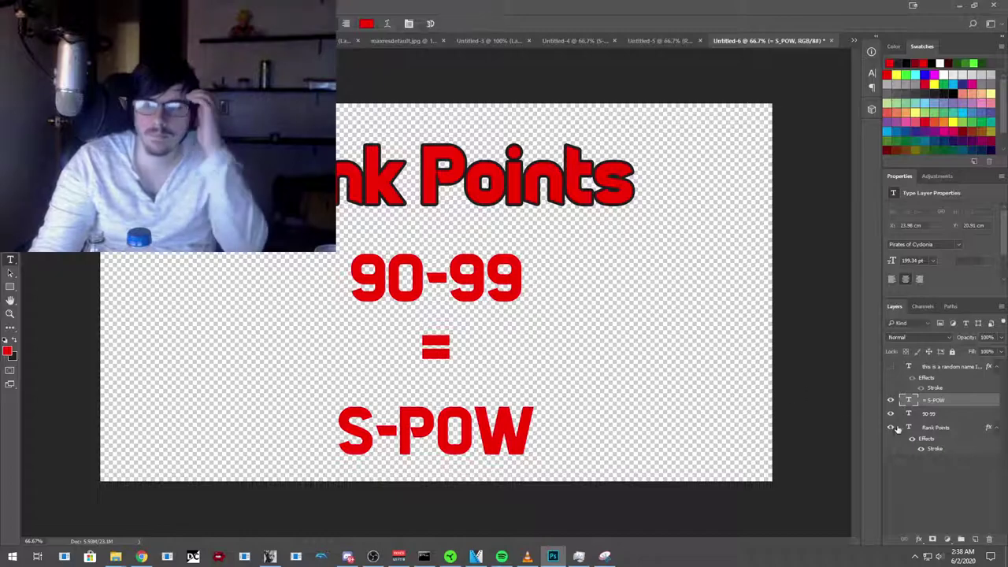
Step: Apply a Stroke layer style to the "= S-POW" text layer
right_click(939, 404)
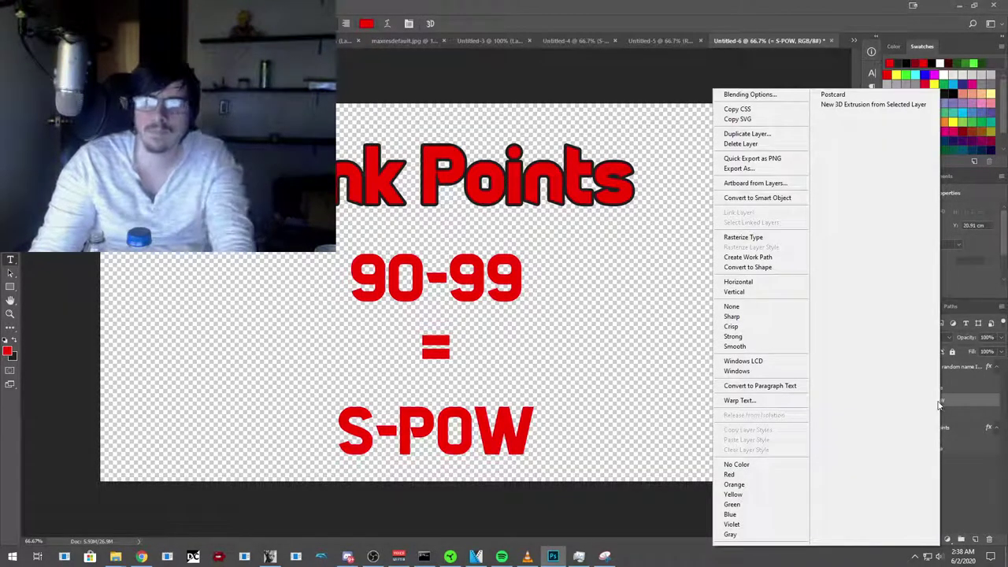
click(771, 98)
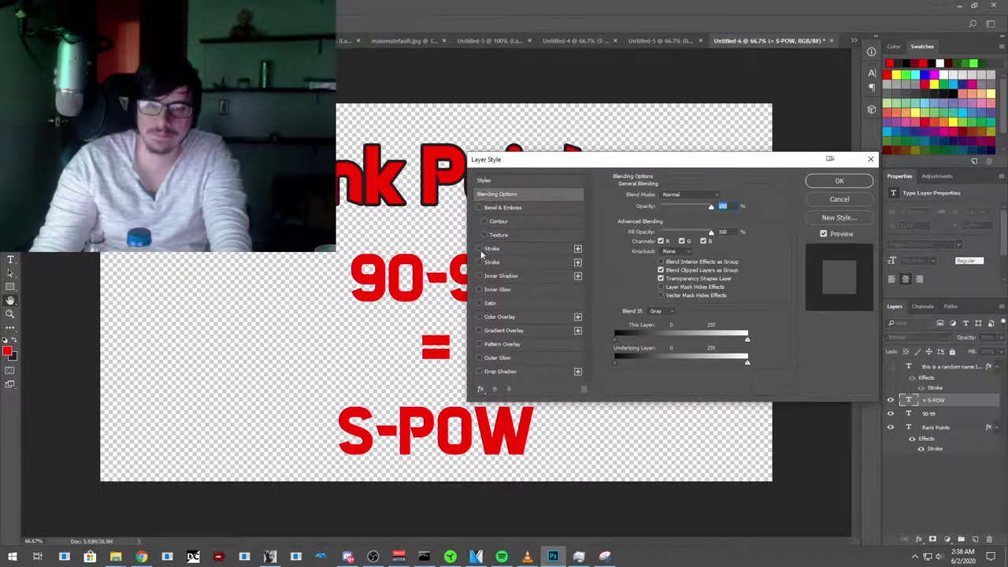
click(840, 180)
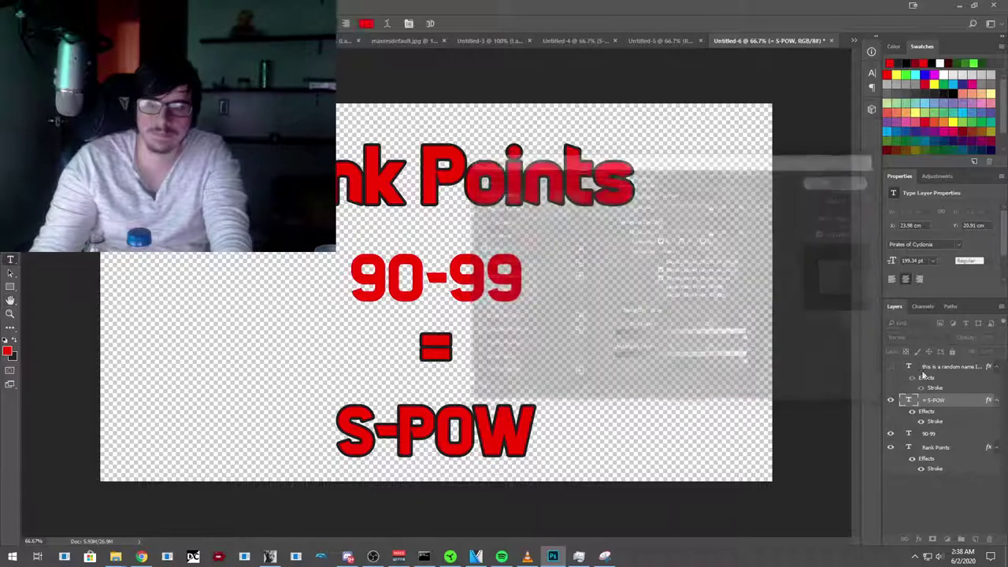
Step: Apply a Stroke layer style to the "90-99" text layer
right_click(931, 434)
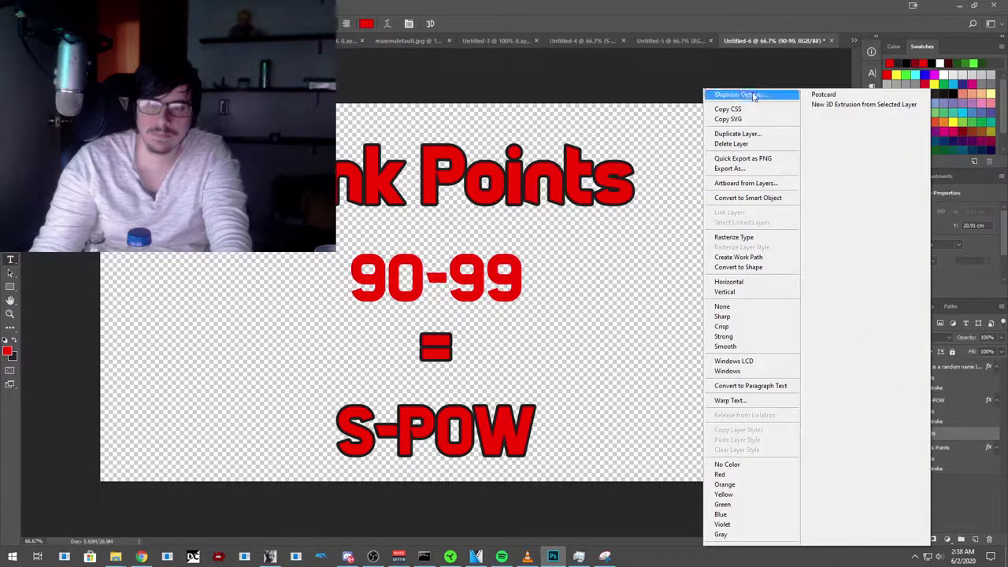
click(768, 94)
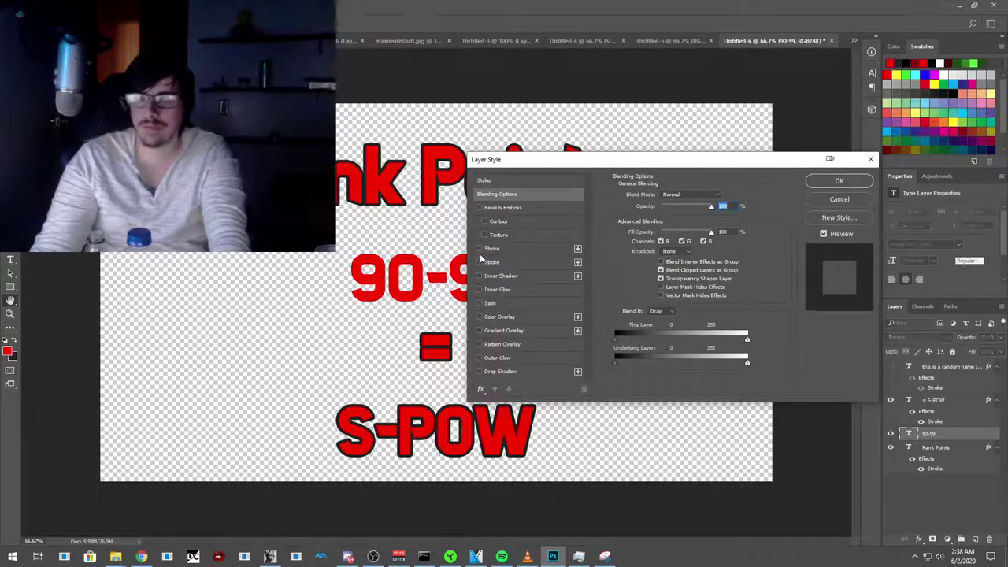
click(479, 249)
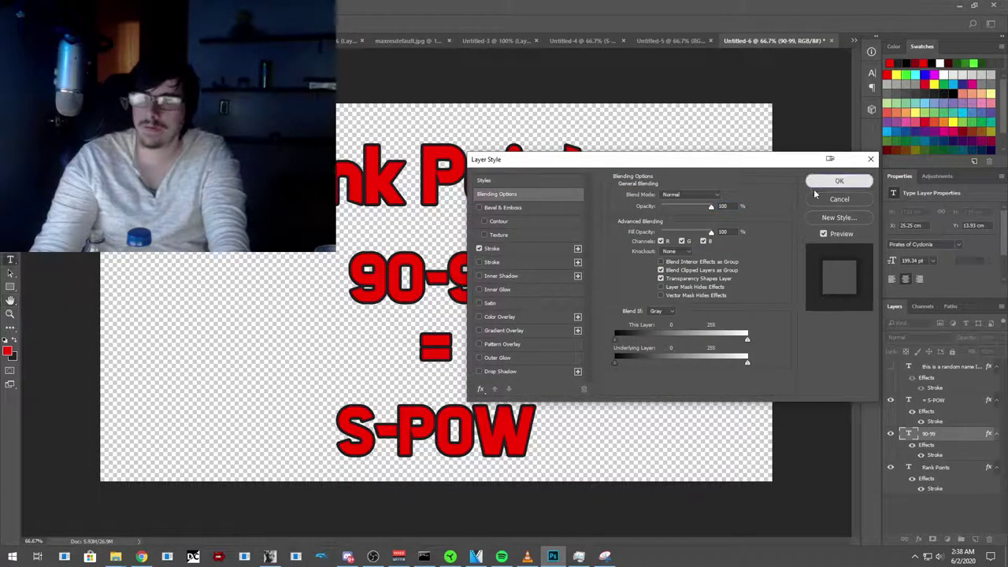
click(838, 181)
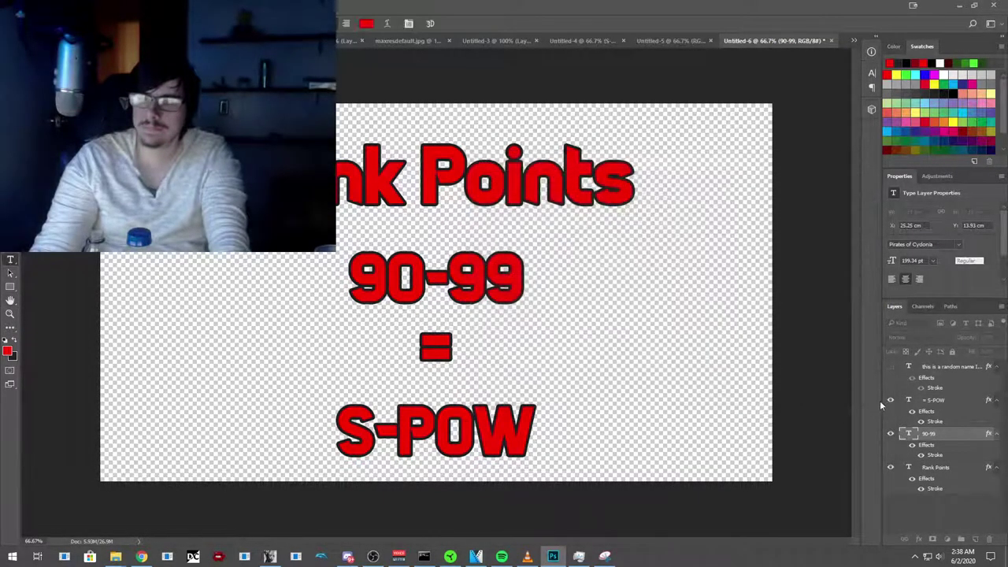
Step: Hide the "= S-POW" text layer, keeping the "Rank Points" and "90-99" layers shown
click(892, 468)
click(891, 468)
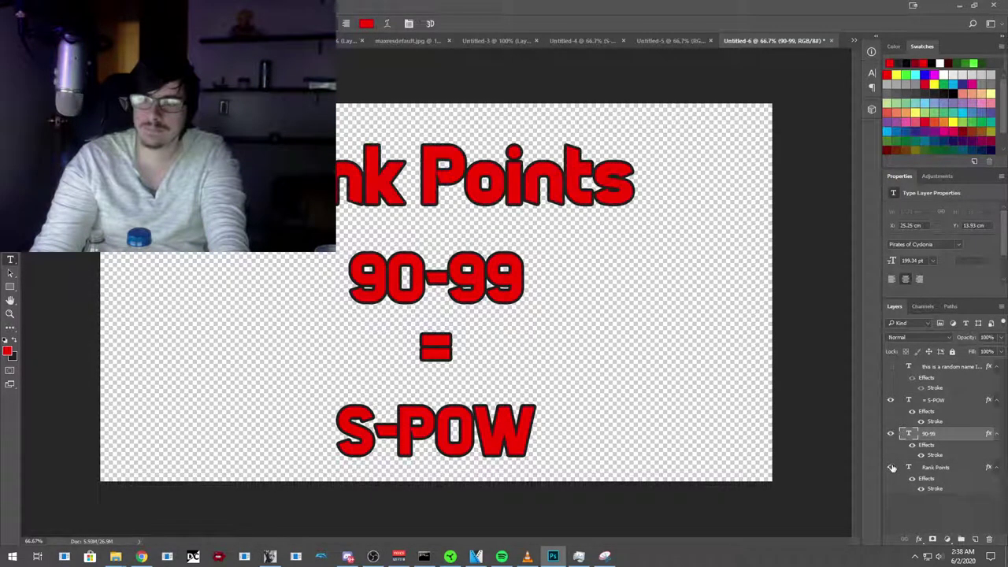
click(890, 401)
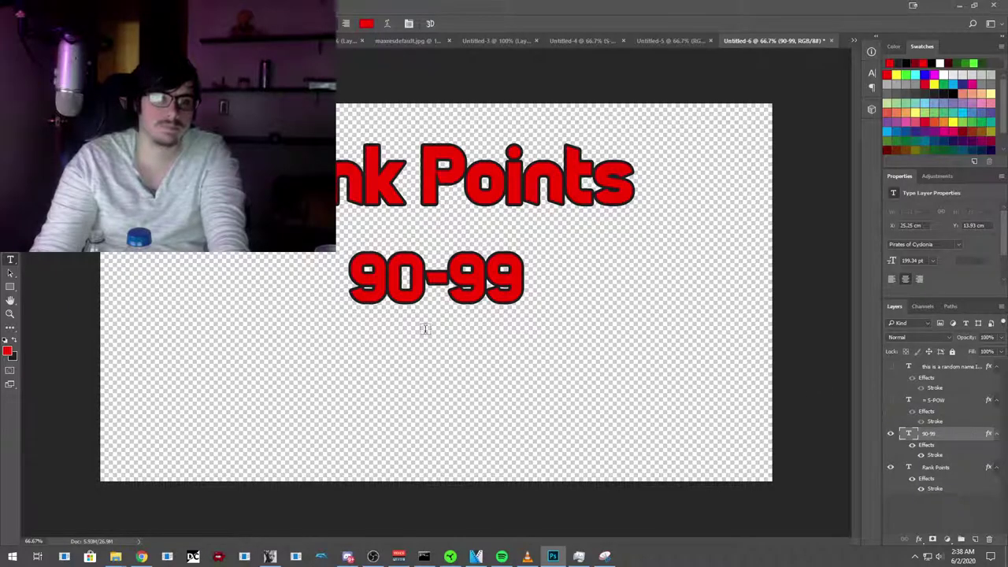
Step: Save the image showing "Rank Points" and "90-99"
click(26, 7)
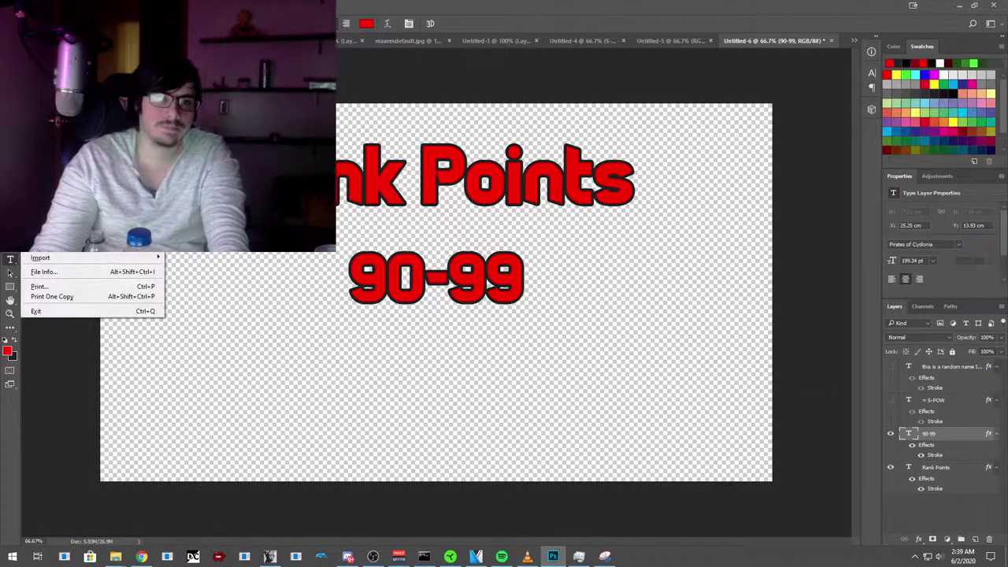
Step: Save the Rank Points 90-99 image as a PNG named S1 in the RankVi folder
key(Escape)
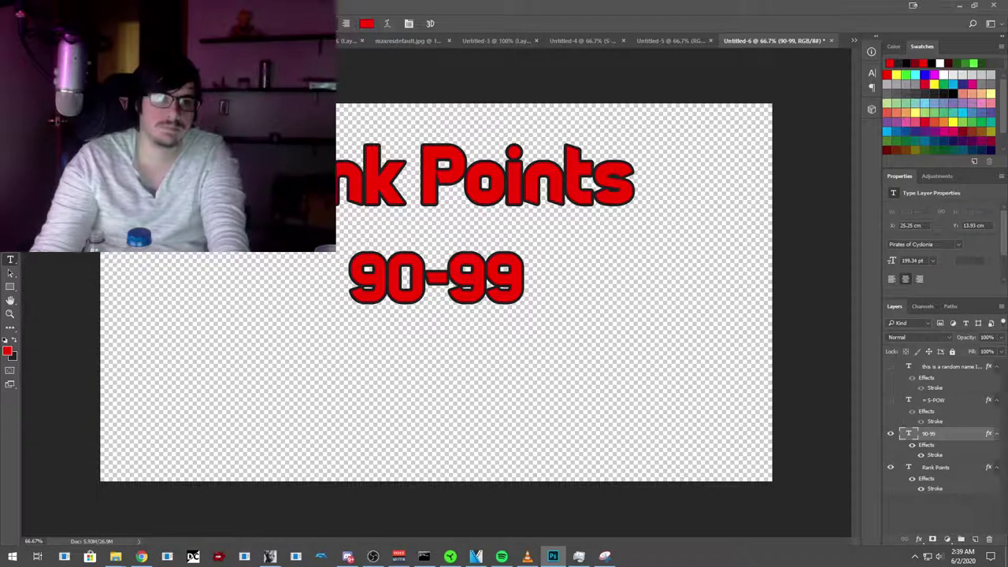
key(ctrl+s)
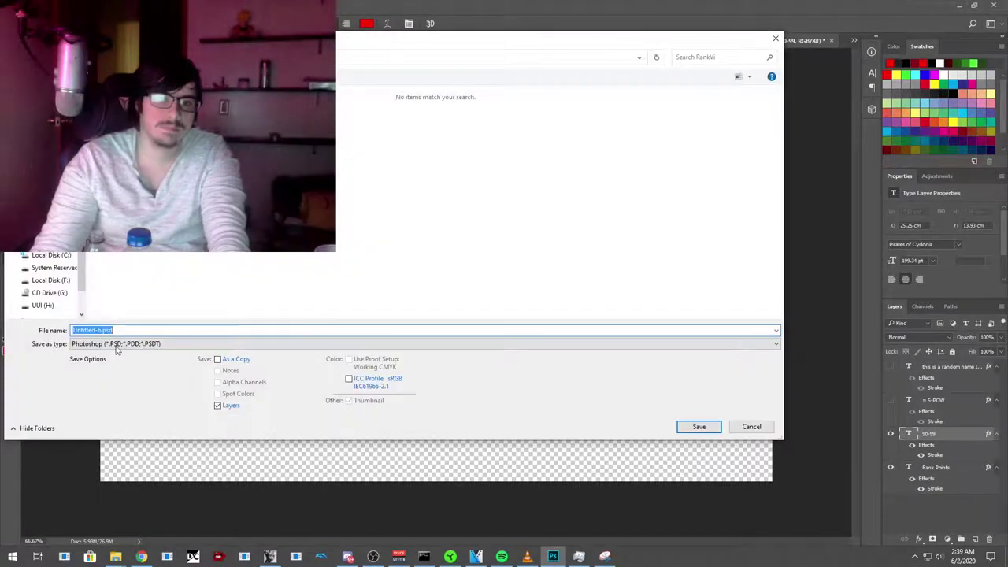
click(115, 344)
click(130, 488)
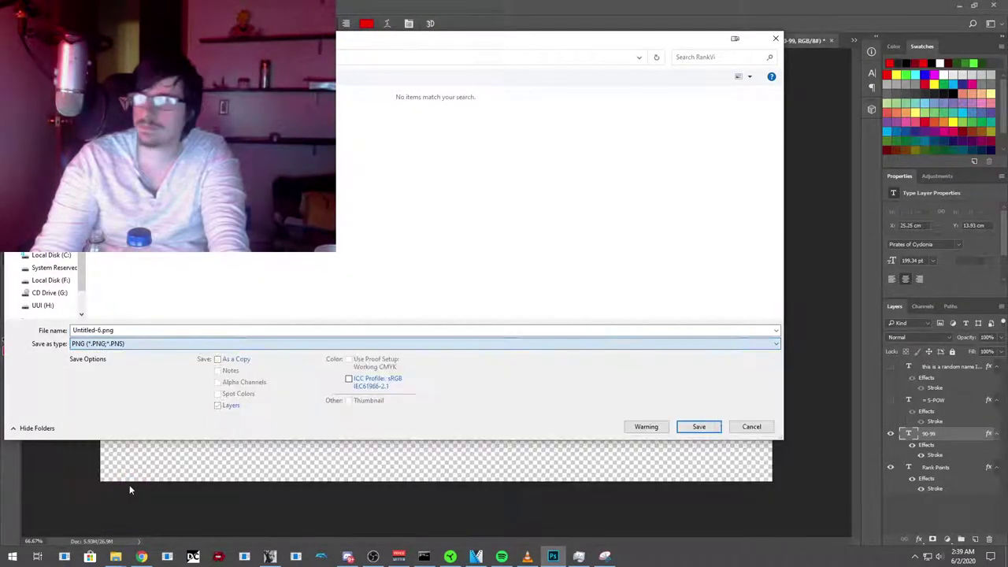
click(141, 331)
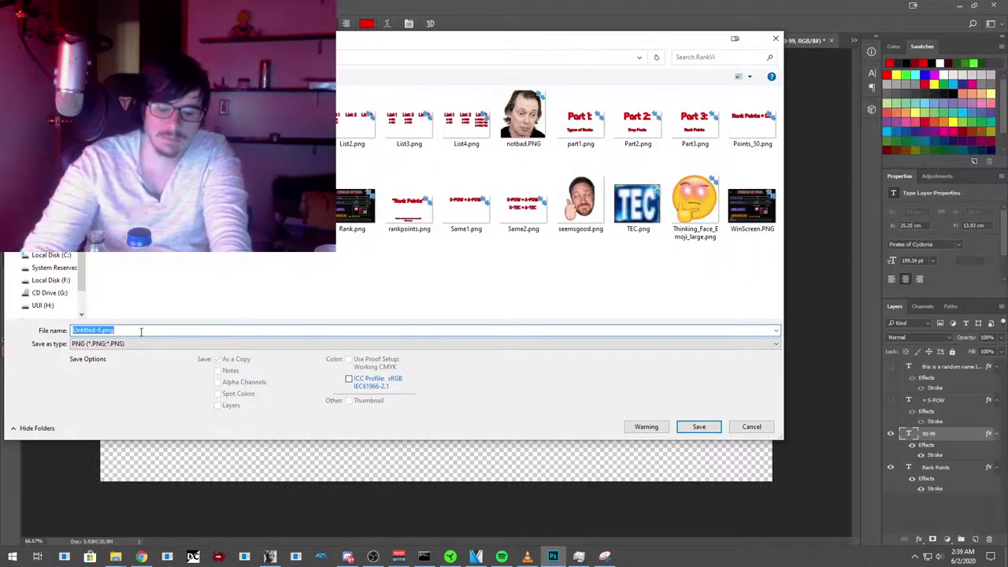
text(S1)
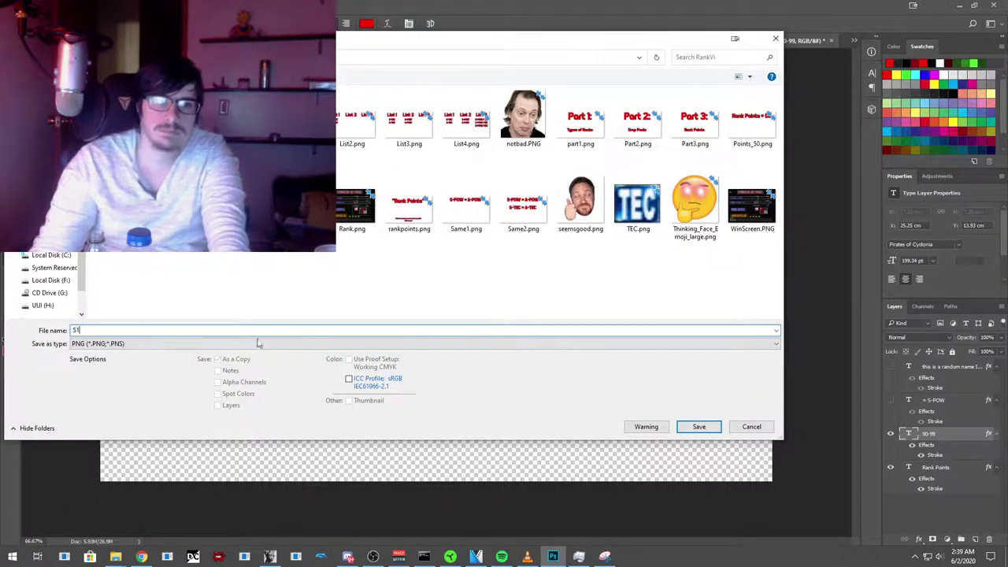
click(716, 432)
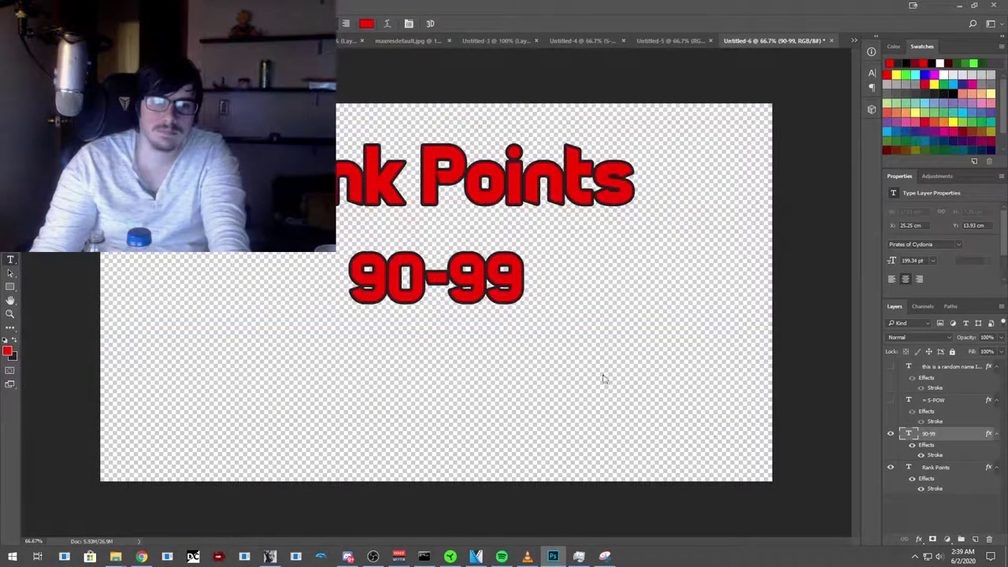
click(542, 180)
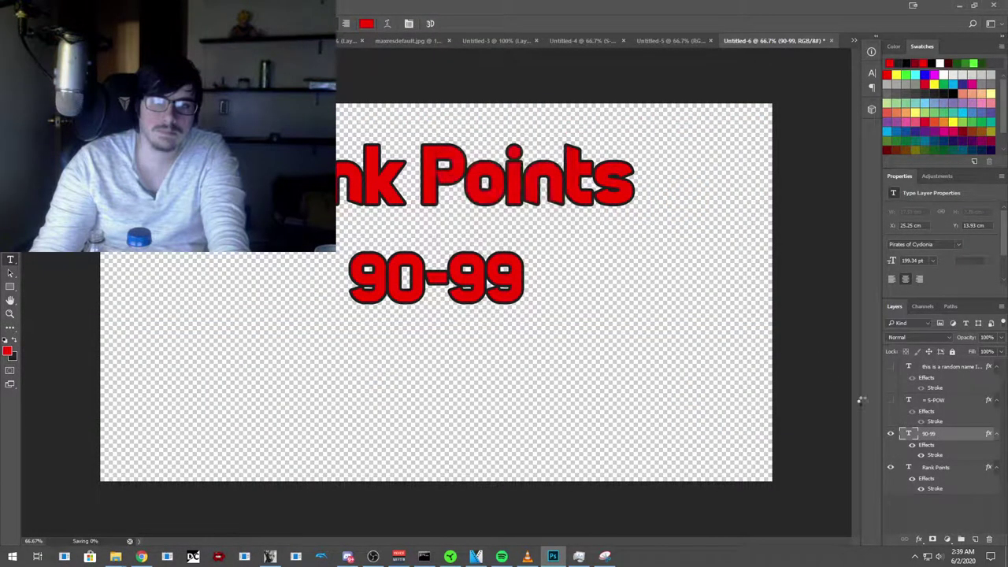
Step: Show the "= S-POW" text layer and save the image as a PNG named S2
click(892, 402)
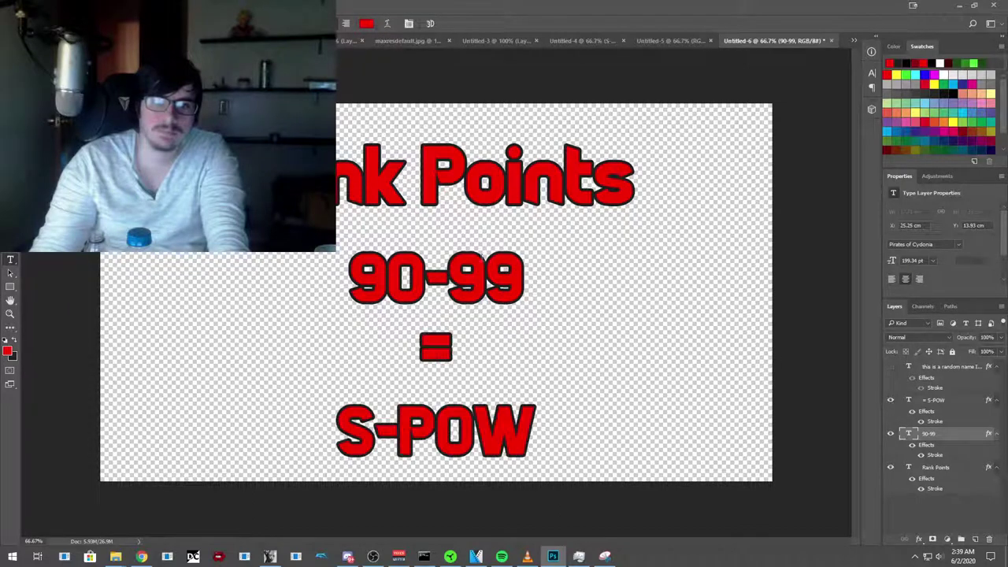
key(alt+f)
key(Escape)
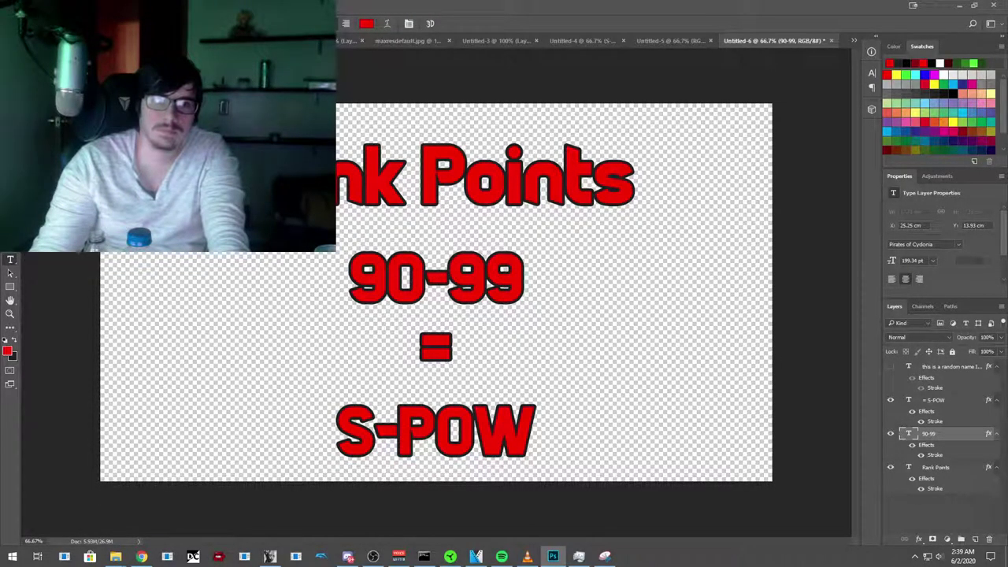
key(shift+ctrl+s)
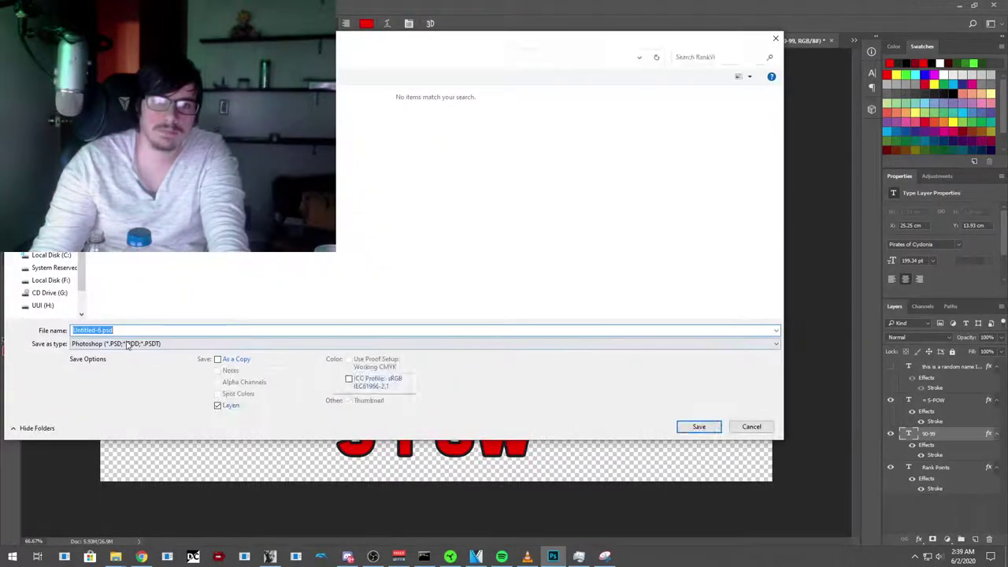
click(127, 343)
click(97, 487)
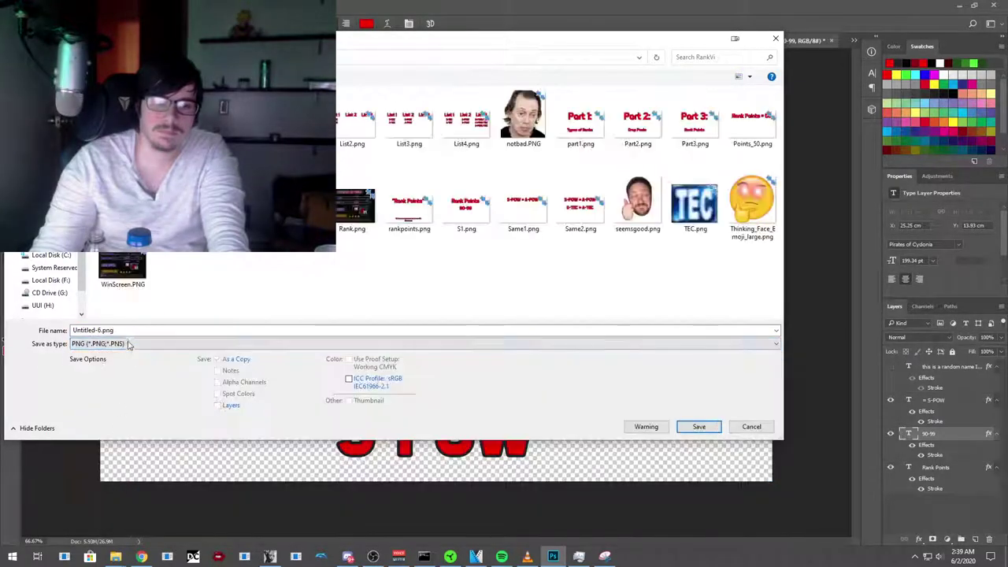
text(S2)
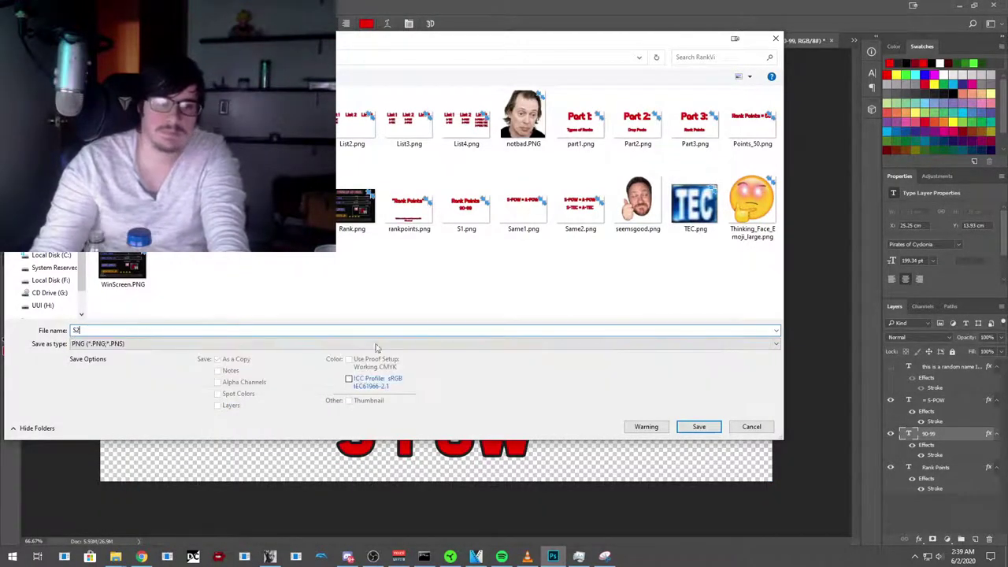
click(699, 426)
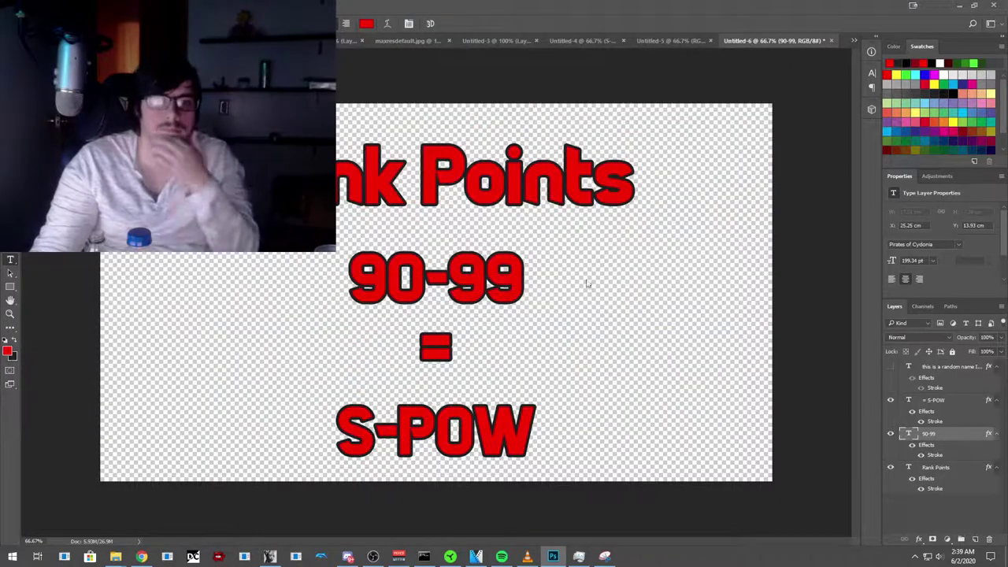
click(538, 176)
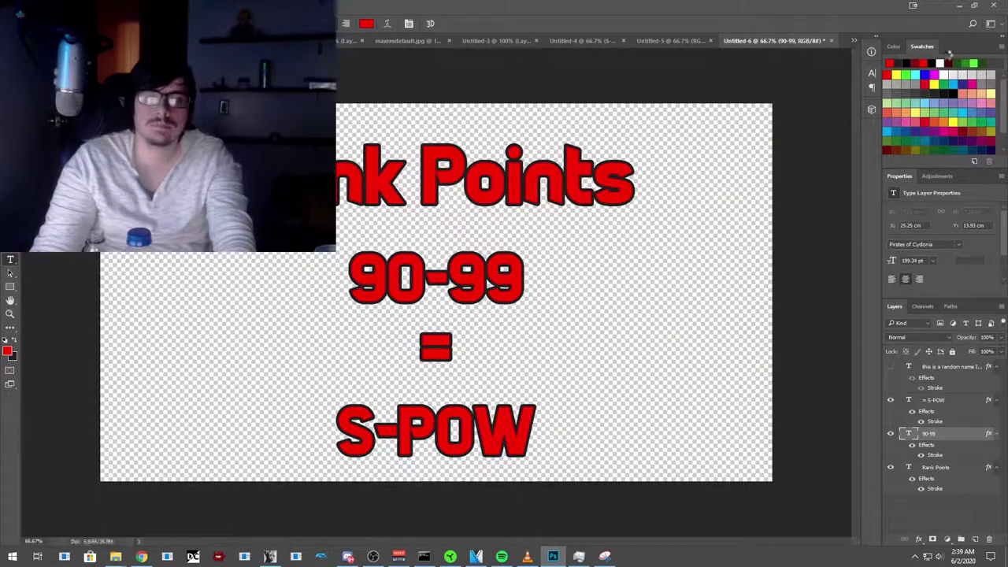
Step: Switch to VEGAS Pro and fit S1.png between markers 23 and 24 and S2.png between markers 24 and 25 on track 2
click(959, 6)
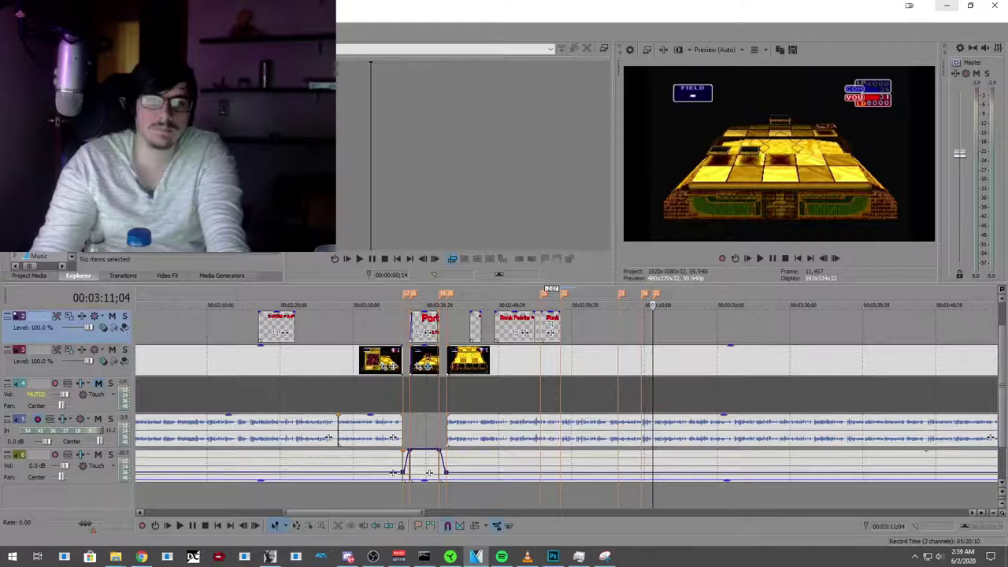
click(603, 330)
scroll(601, 328, up, 5)
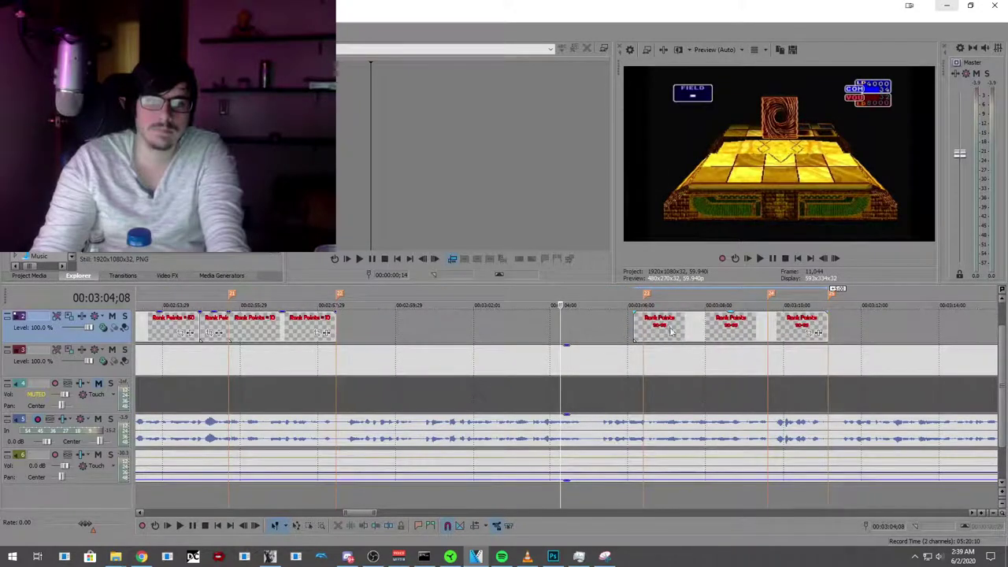
drag(666, 331, 678, 331)
drag(842, 331, 767, 334)
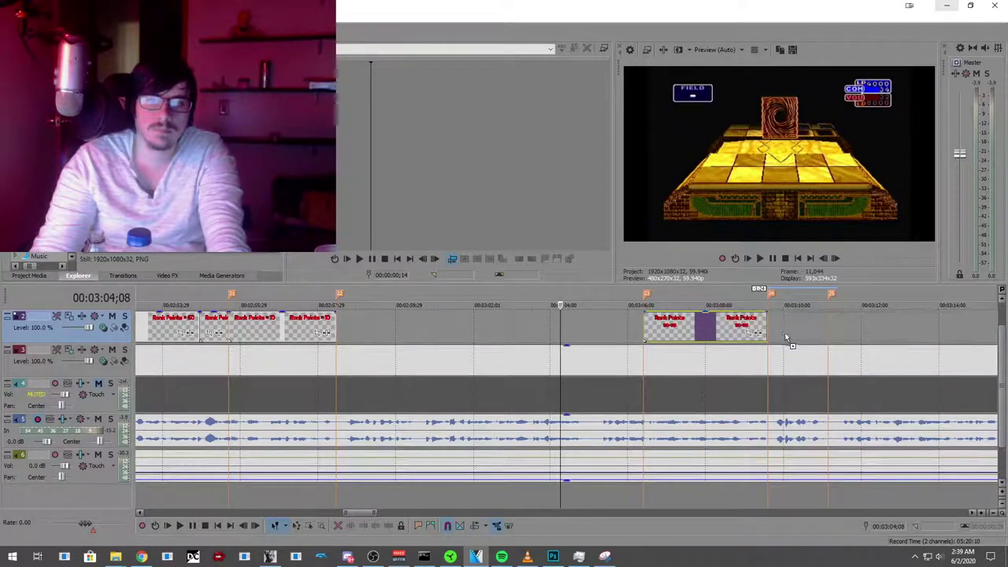
key(ctrl+v)
drag(959, 323, 827, 328)
Step: Play the timeline from about 3:02 and insert a marker at 00:03:12;23
scroll(632, 355, down, 3)
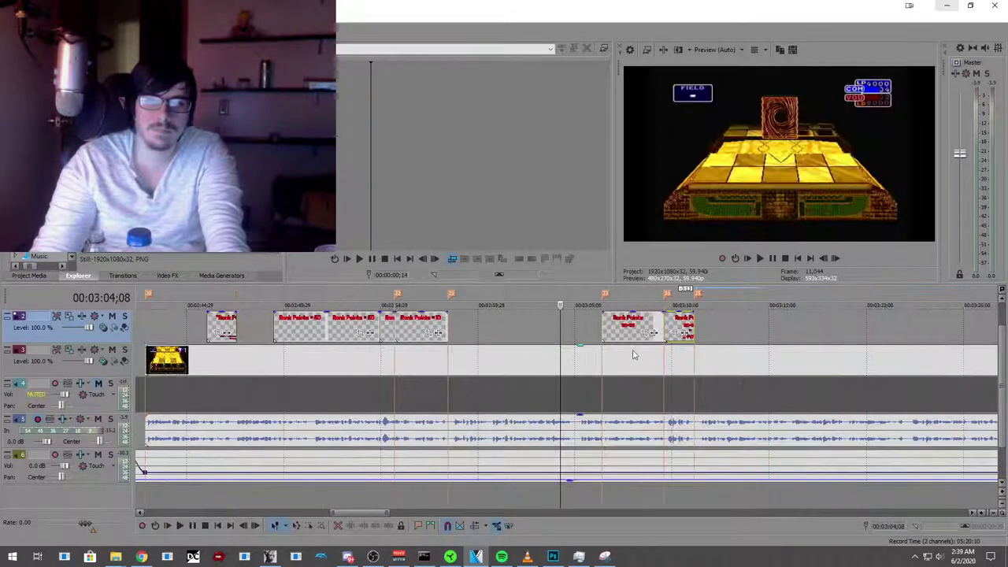
scroll(580, 353, down, 3)
click(540, 333)
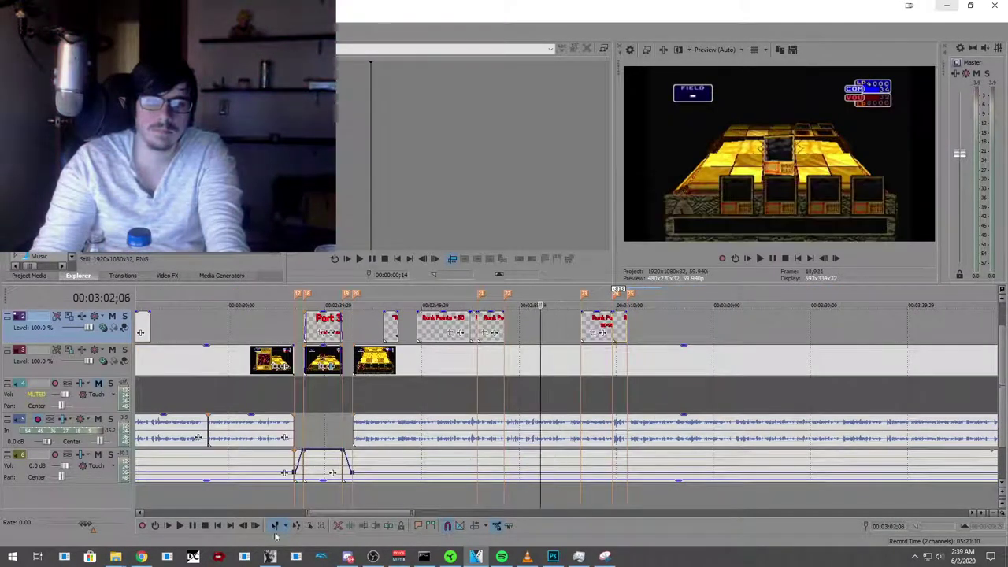
click(181, 526)
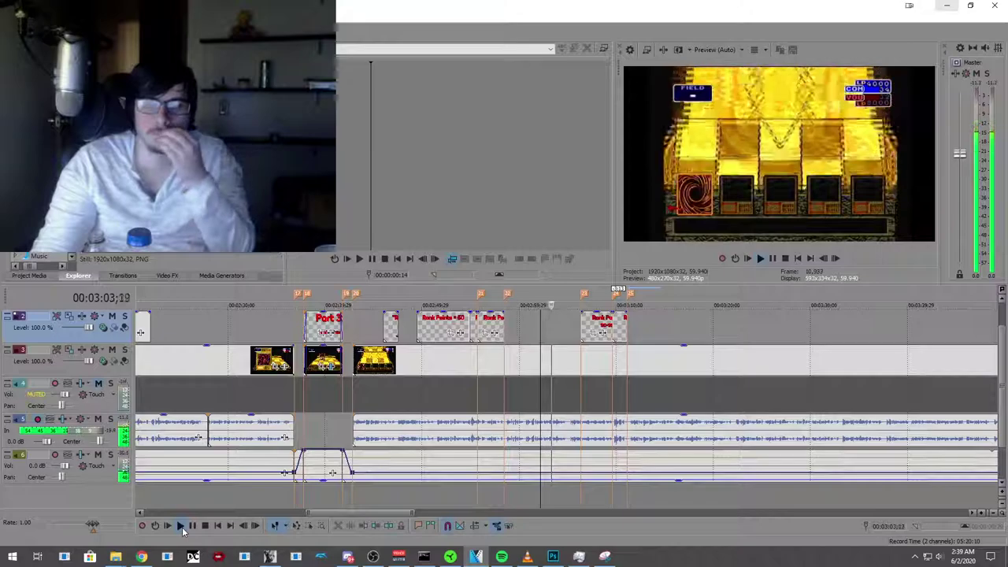
scroll(538, 434, down, 2)
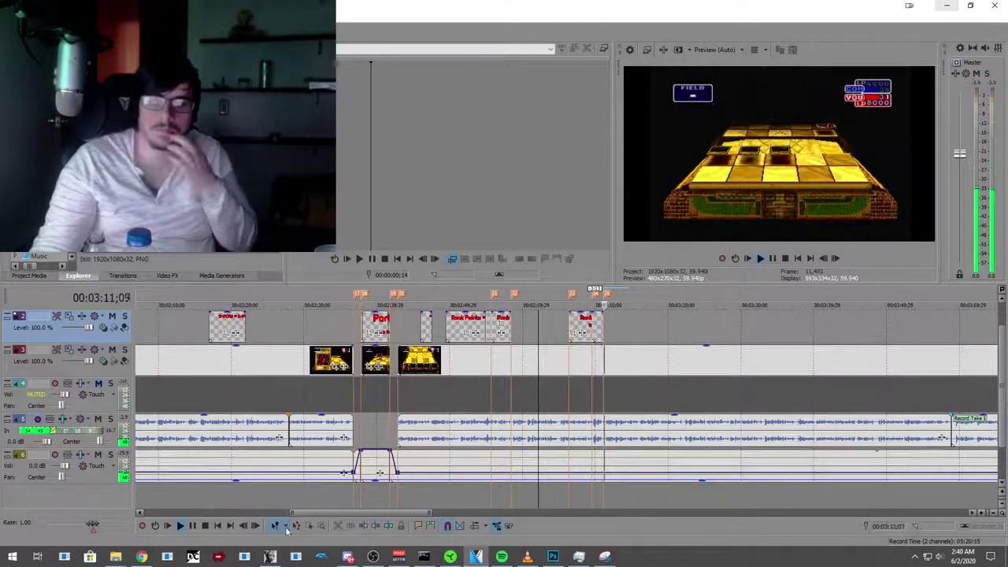
click(192, 527)
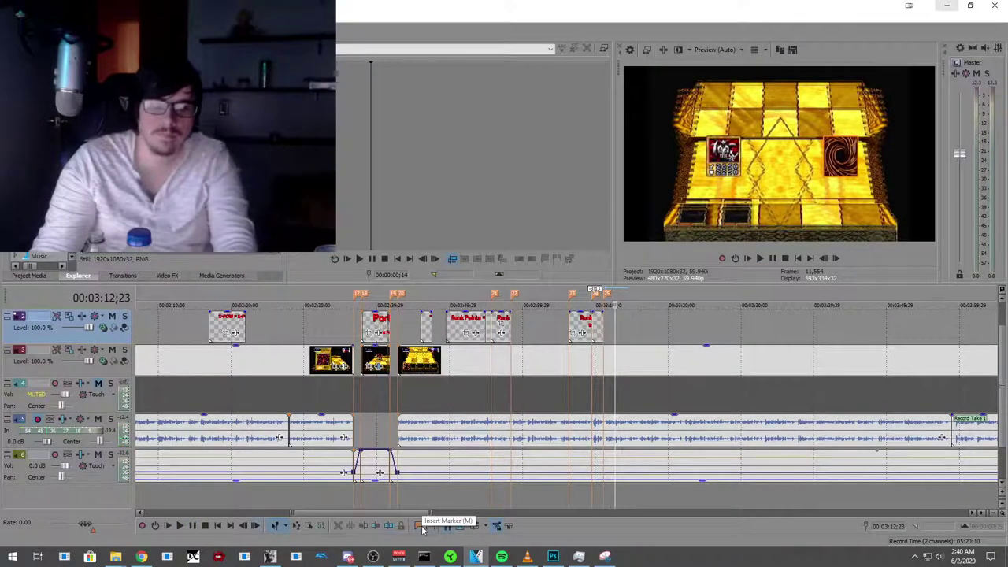
Step: Continue playback to insert markers at 00:03:15;02 and 00:03:16;05, and return the playhead to the 00:03:12;23 marker
click(192, 526)
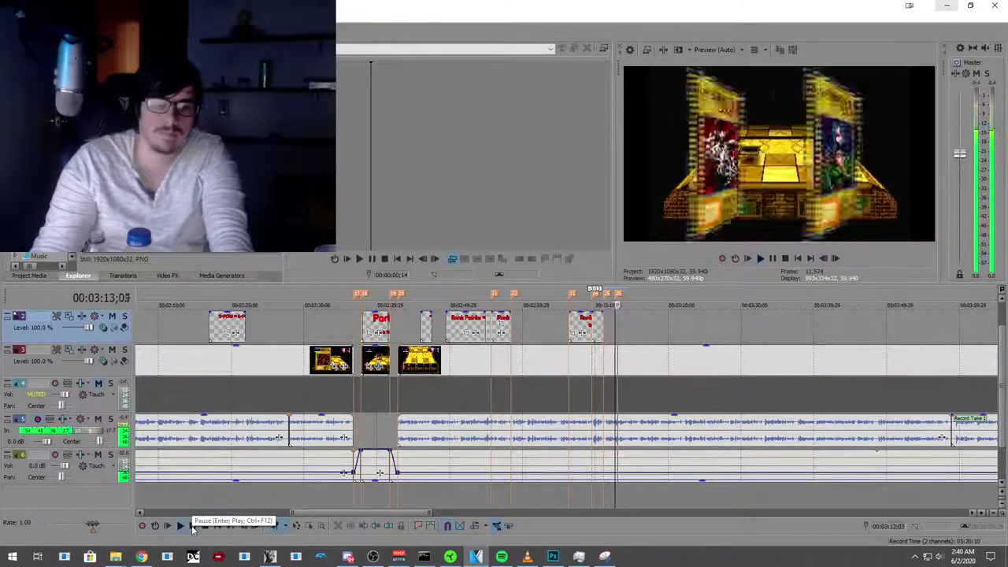
click(192, 527)
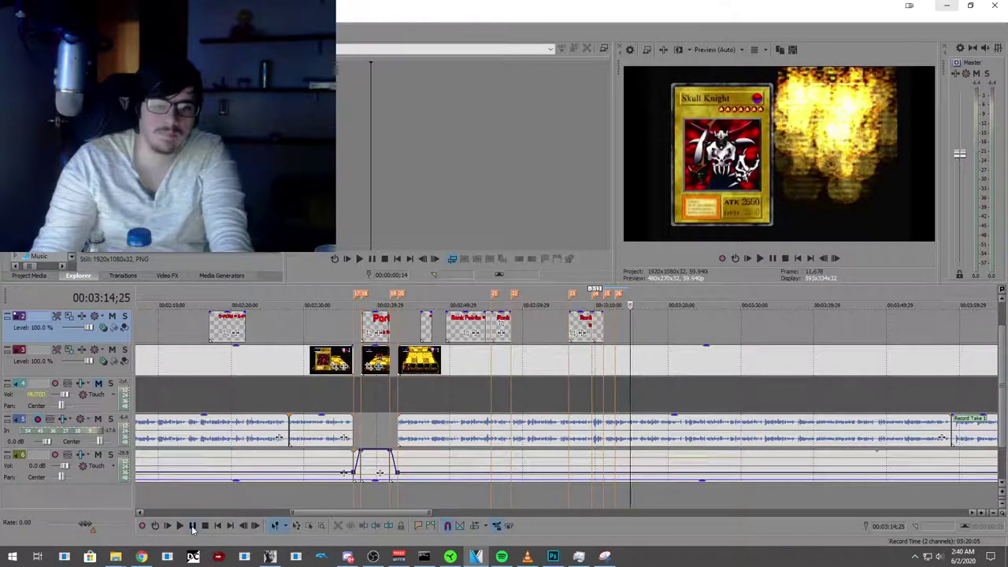
click(192, 527)
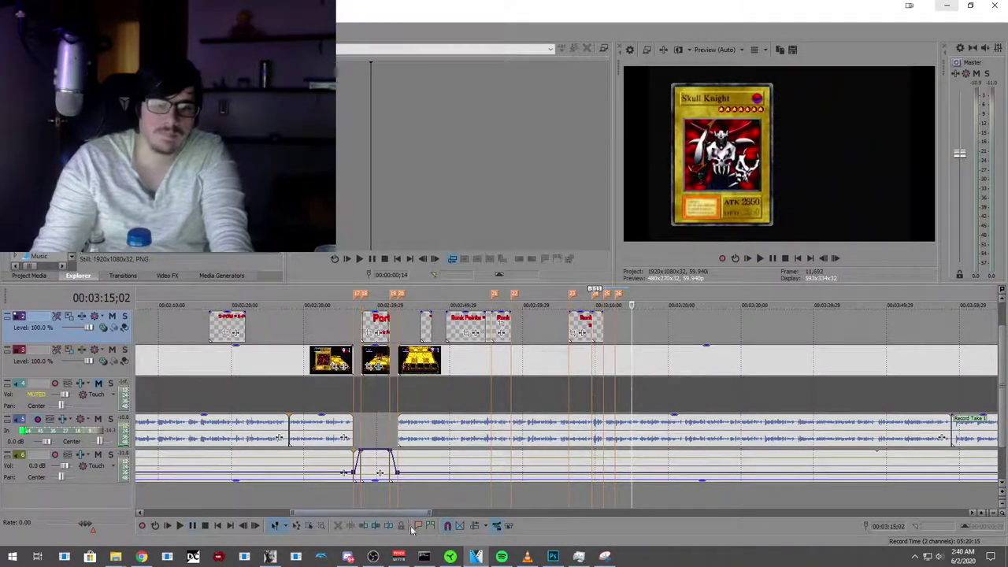
click(180, 526)
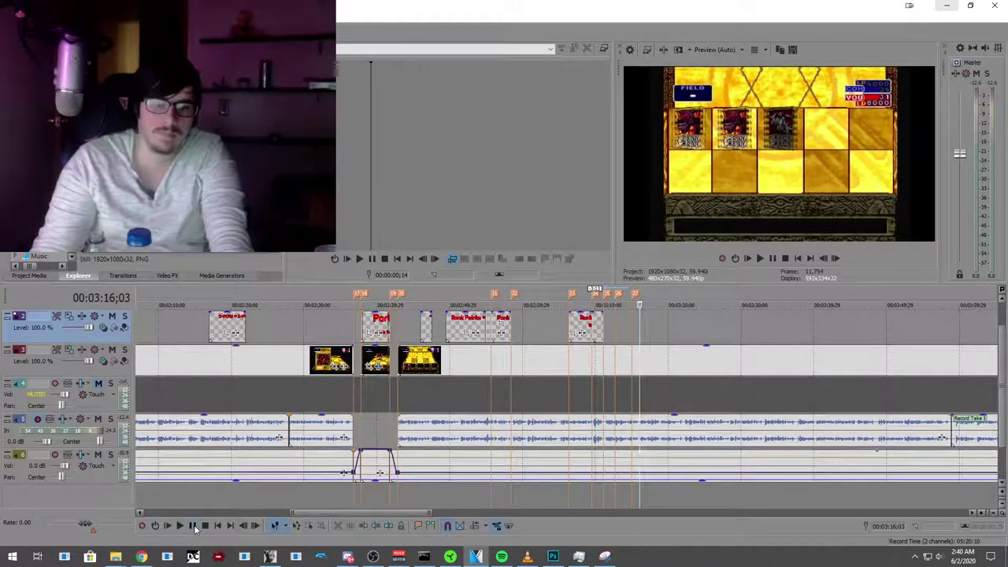
click(193, 526)
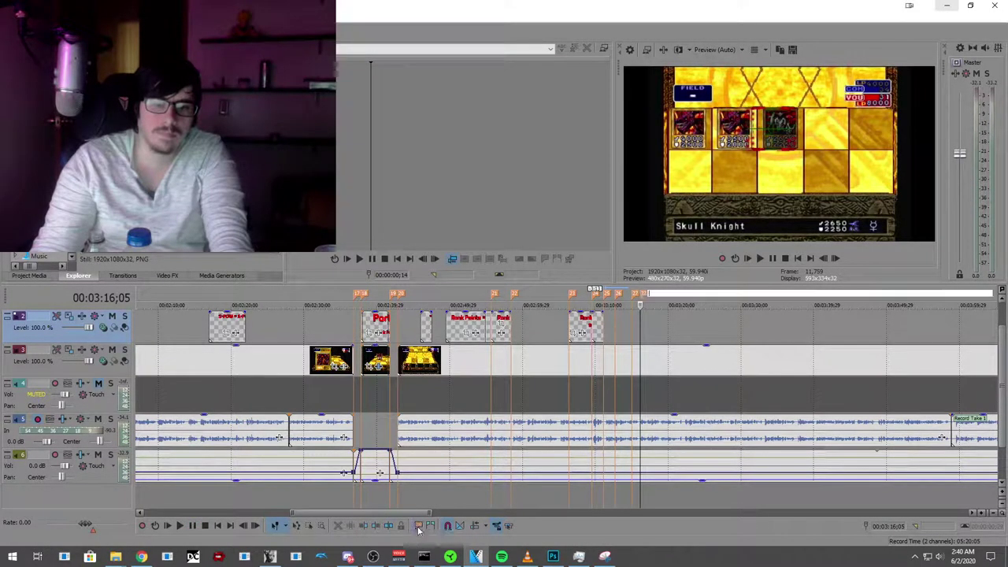
scroll(618, 392, up, 5)
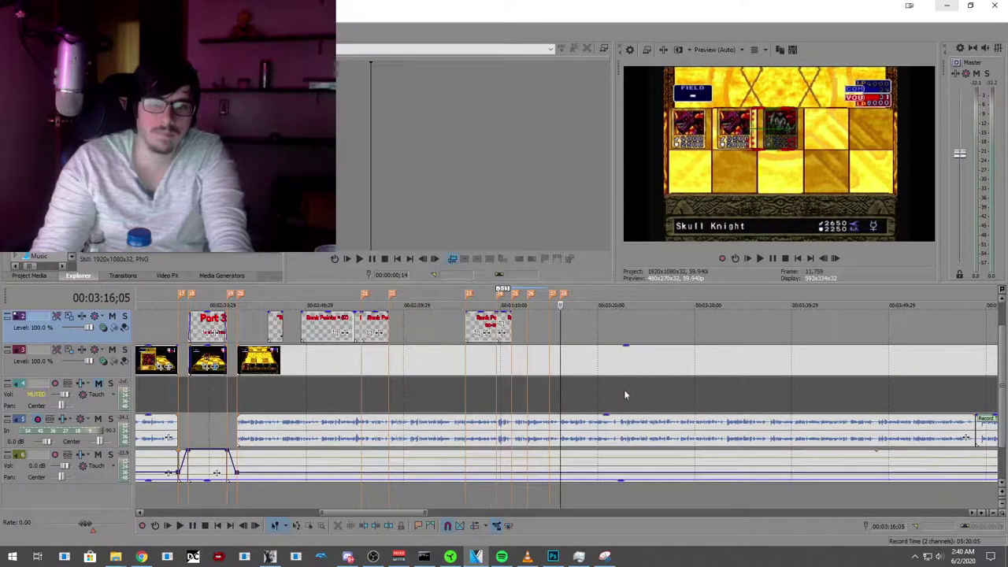
click(494, 346)
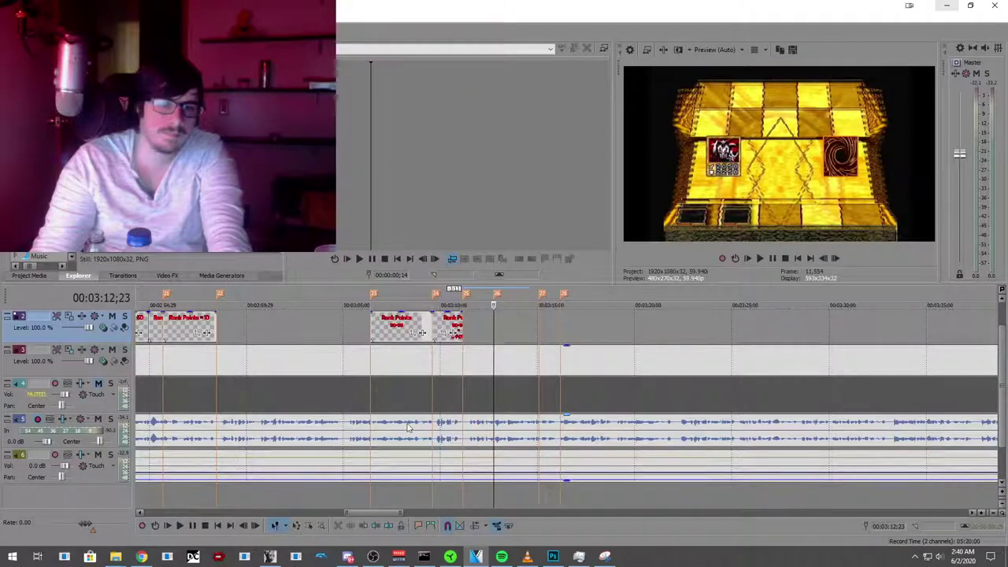
Step: Switch to Photoshop and change the 90-99 text to 80-89
click(945, 7)
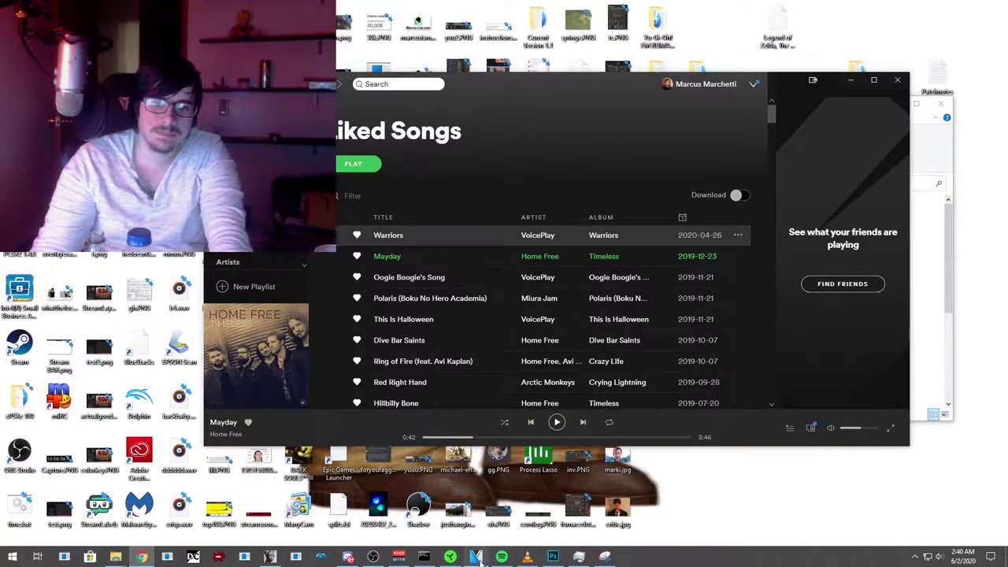
click(476, 557)
click(553, 557)
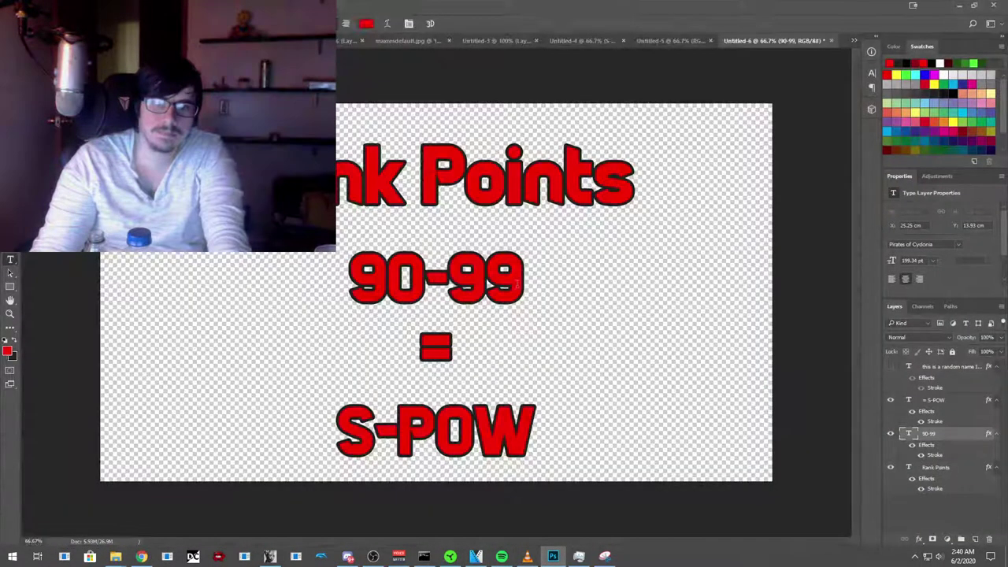
click(398, 276)
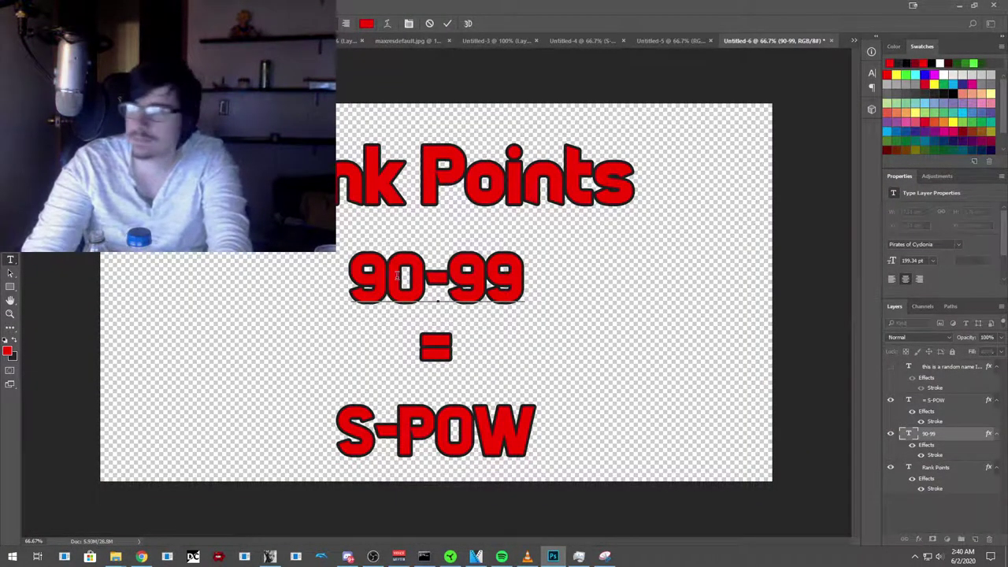
key(BackSpace)
text(8)
key(Right)
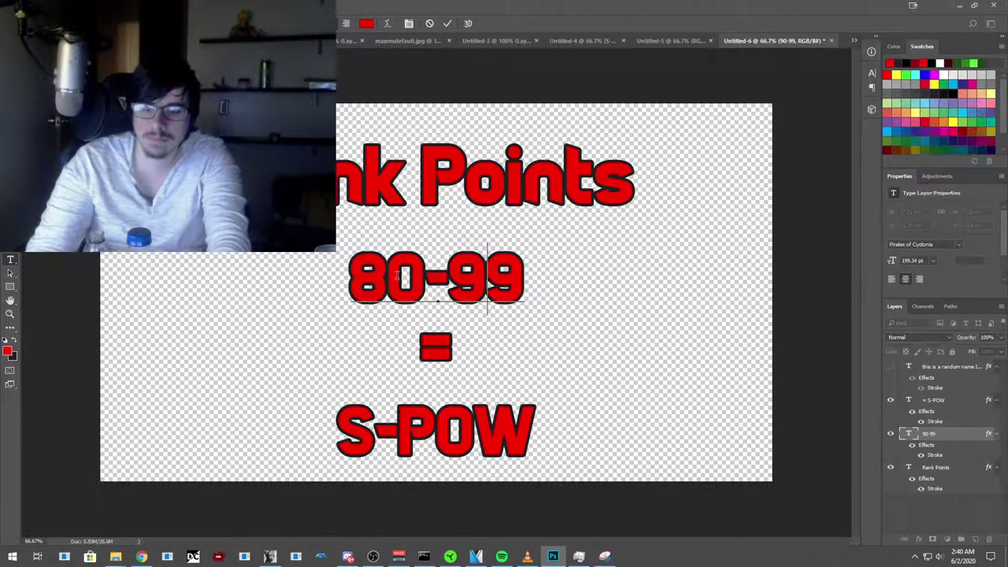
key(Right)
key(BackSpace)
text(8)
Step: Change the S-POW text below the equals sign to A-POW
click(375, 436)
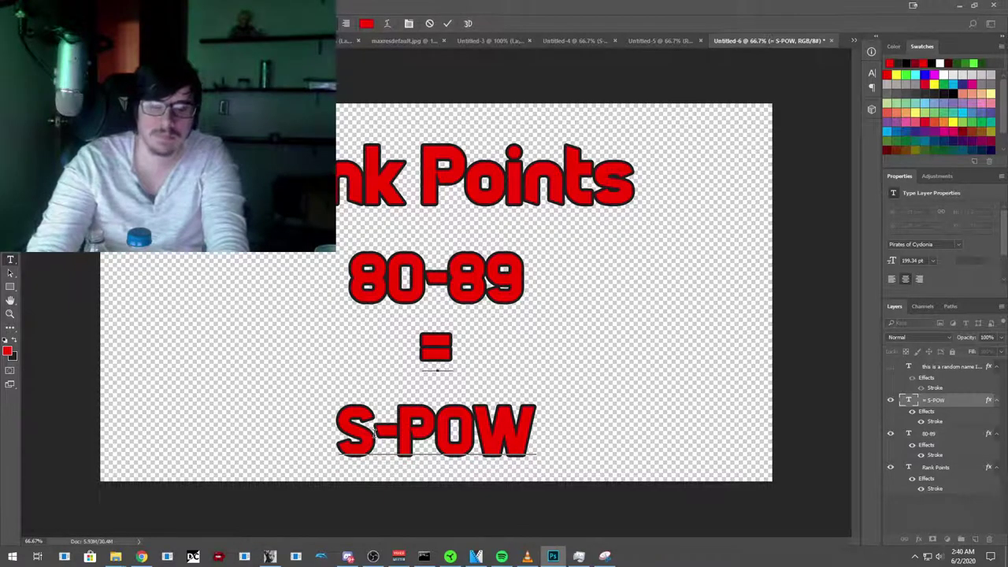
key(BackSpace)
text(A)
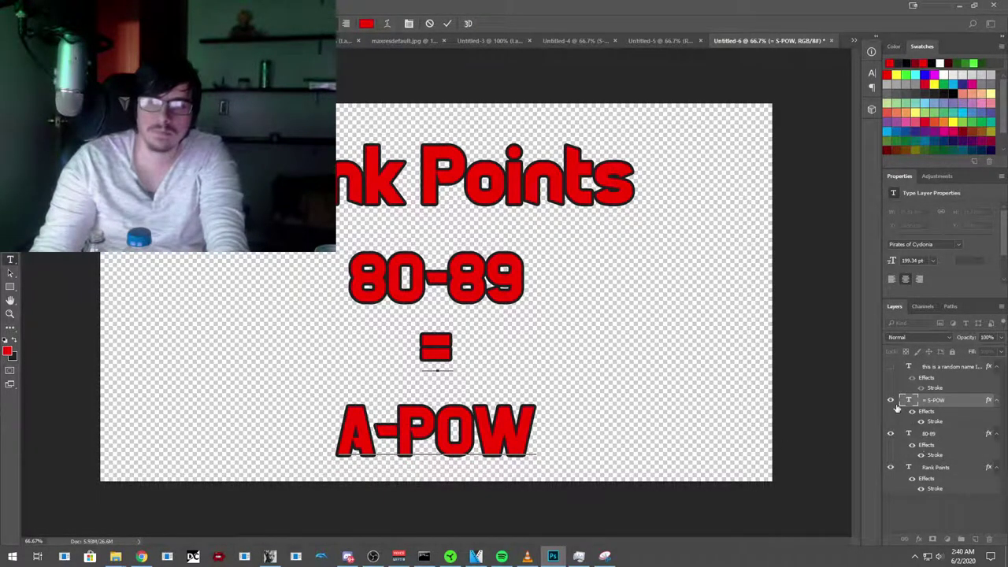
Step: Commit the A-POW text, hide its layer, and save the Rank Points 80-89 image as the PNG A1
key(Escape)
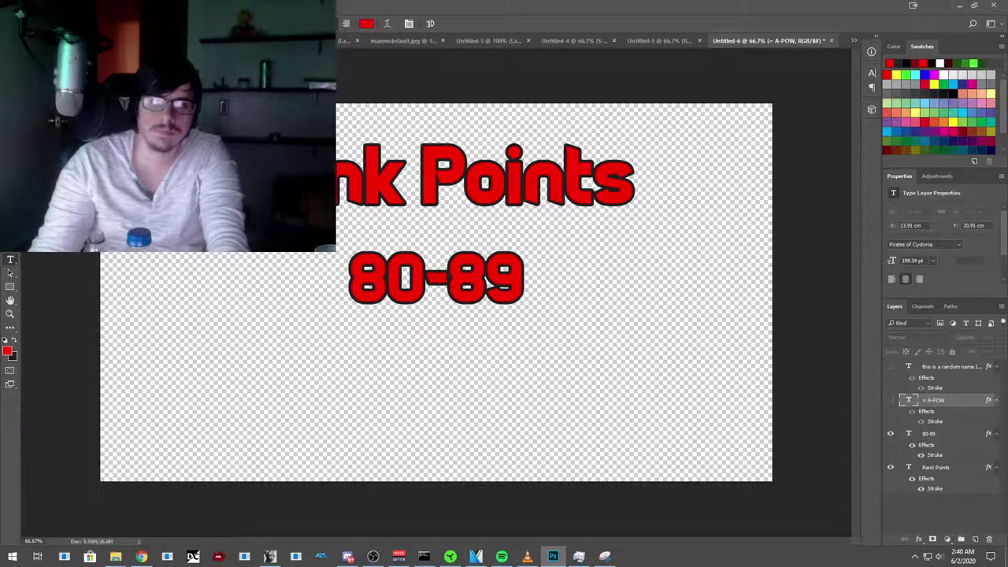
key(alt+f)
key(Escape)
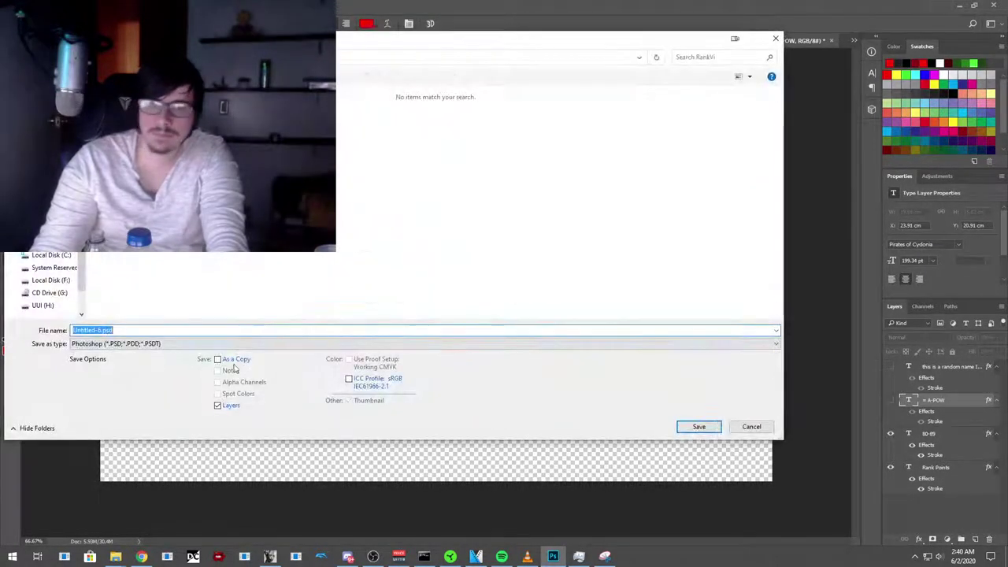
click(170, 343)
click(130, 488)
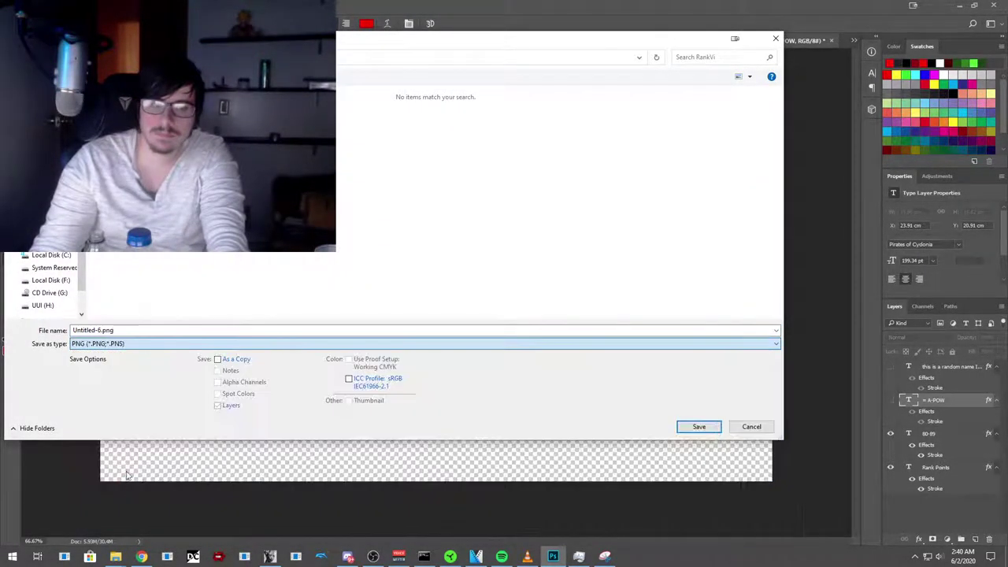
click(146, 331)
text(A1)
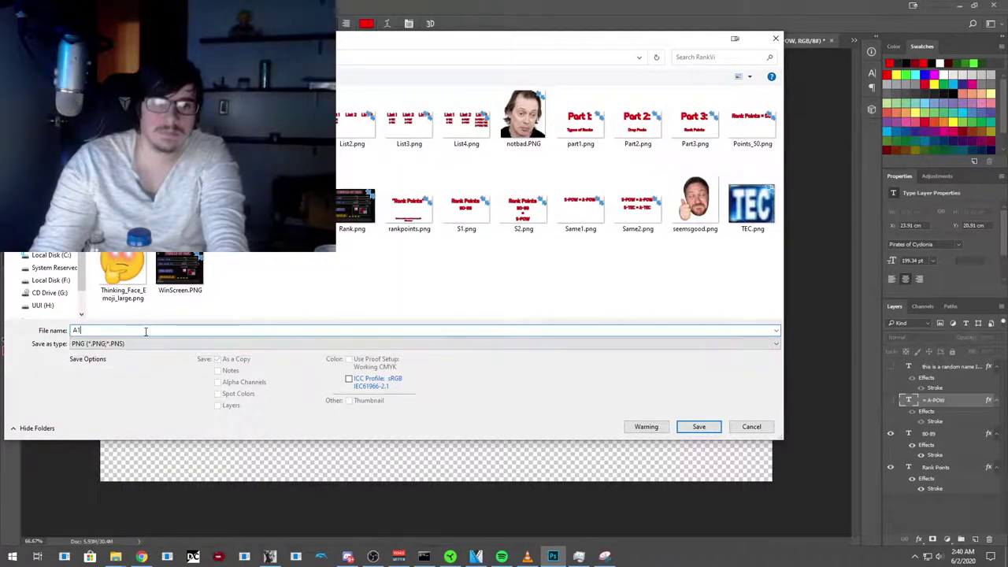
click(706, 431)
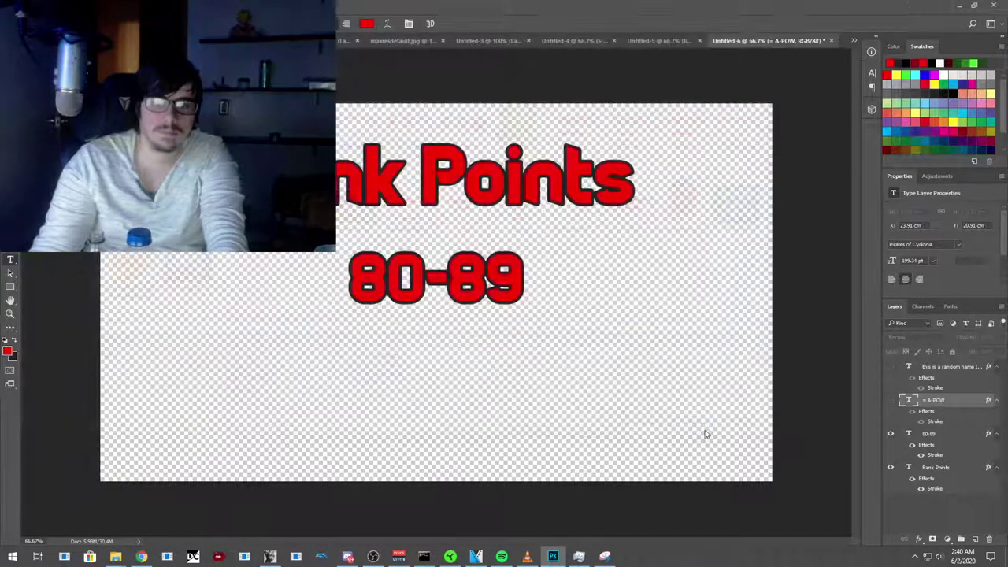
click(540, 178)
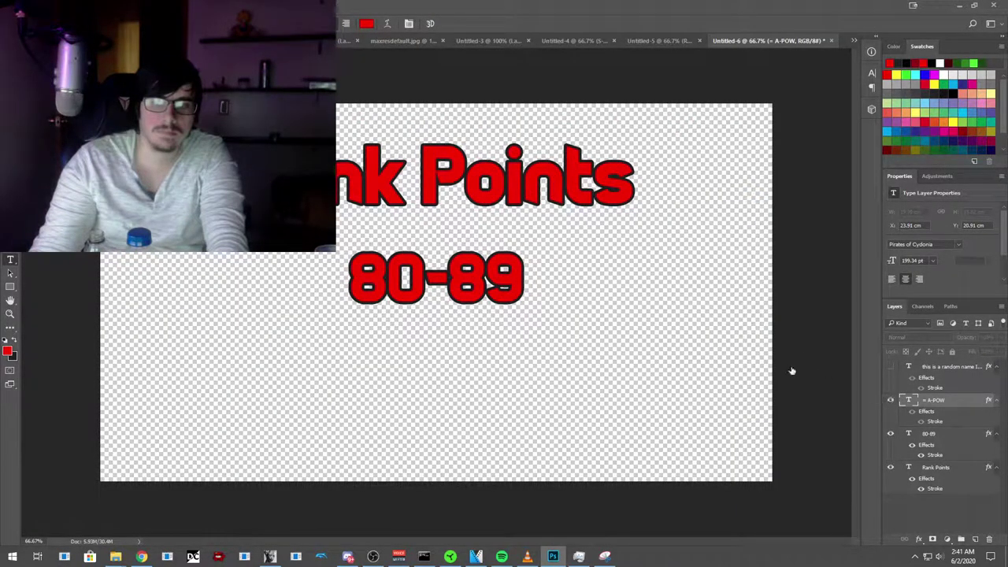
Step: Show the = A-POW layer again and save the full Rank Points image as the PNG A2
key(alt+f)
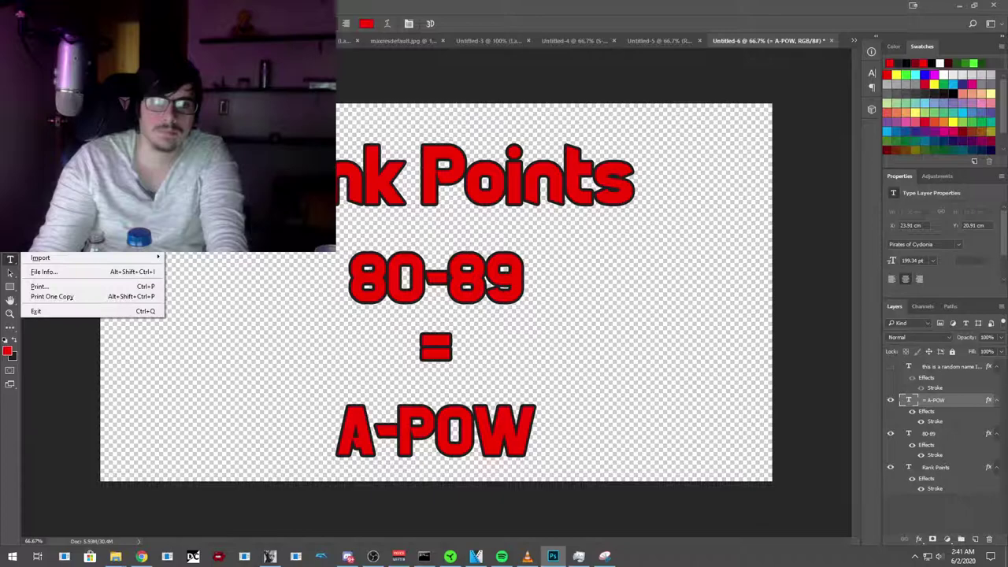
key(Escape)
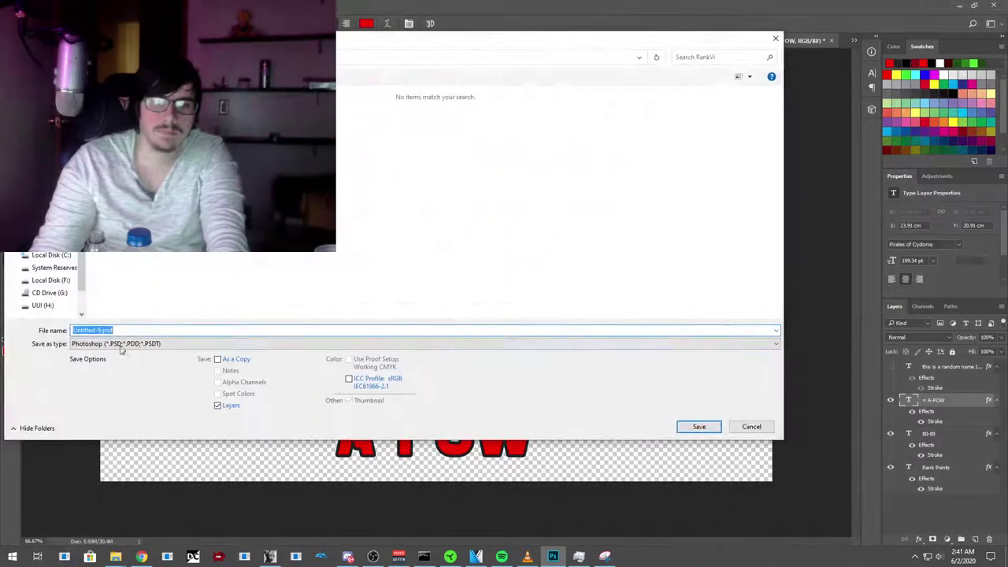
click(122, 344)
click(125, 488)
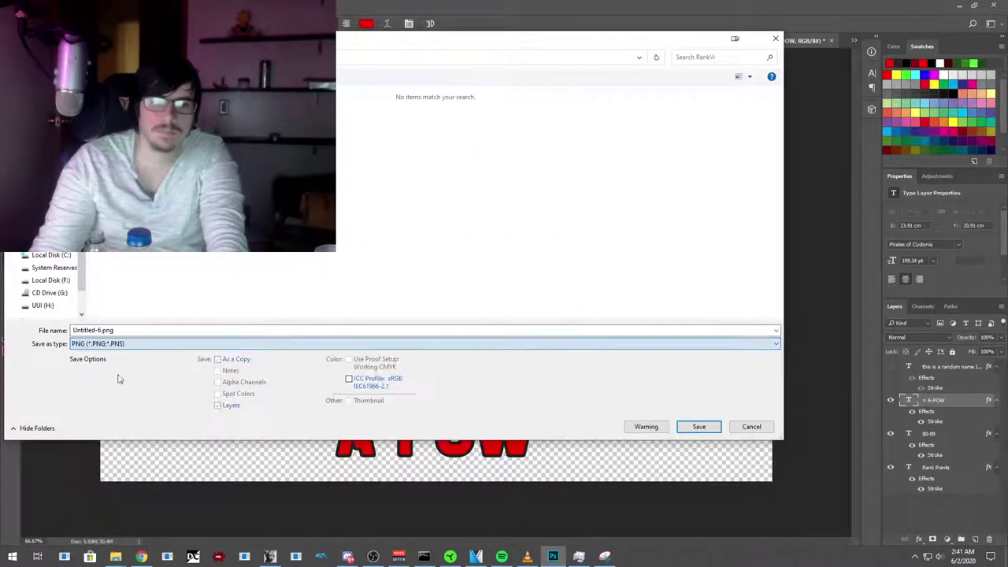
drag(73, 331, 126, 332)
text(A2)
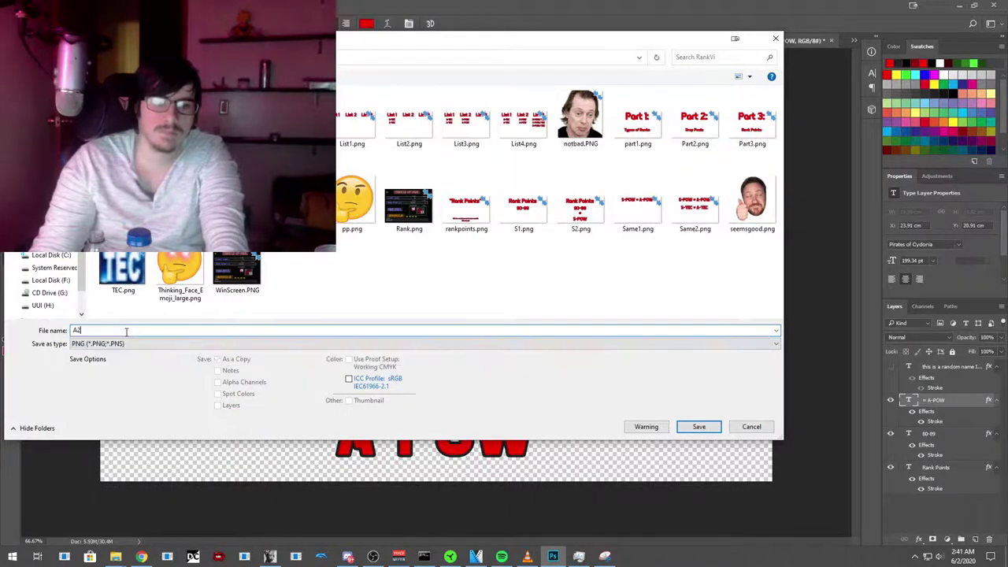
click(696, 425)
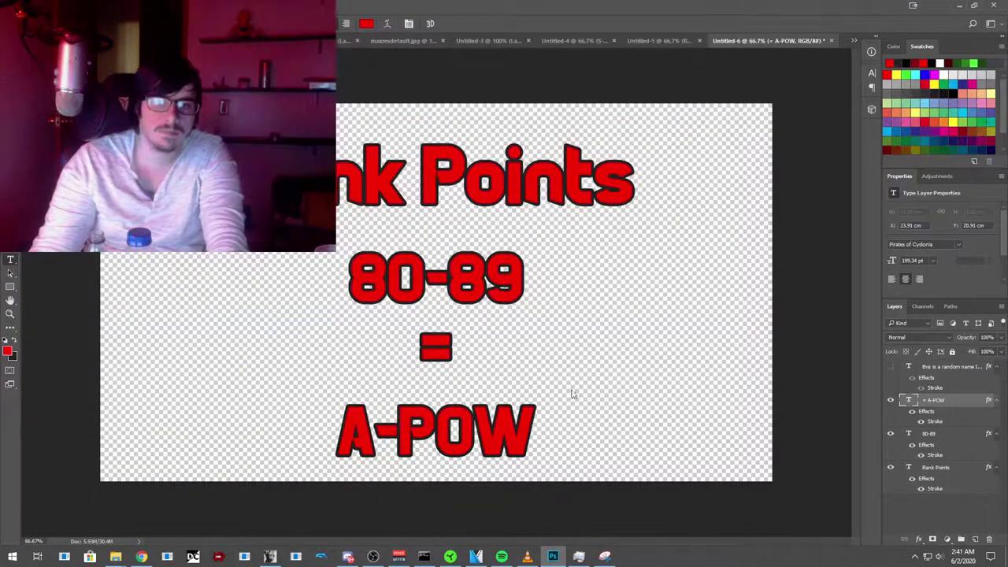
click(536, 174)
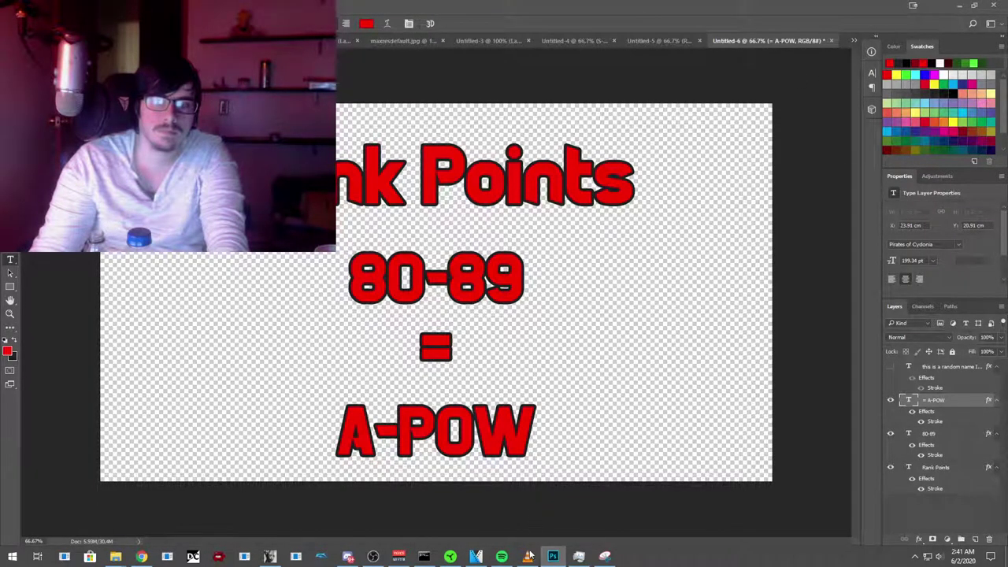
Step: Switch to VEGAS Pro, place the 80-89 image at 00:03:12;23 and the A-POW image at 00:03:15;02, trimming each to the next marker
click(476, 556)
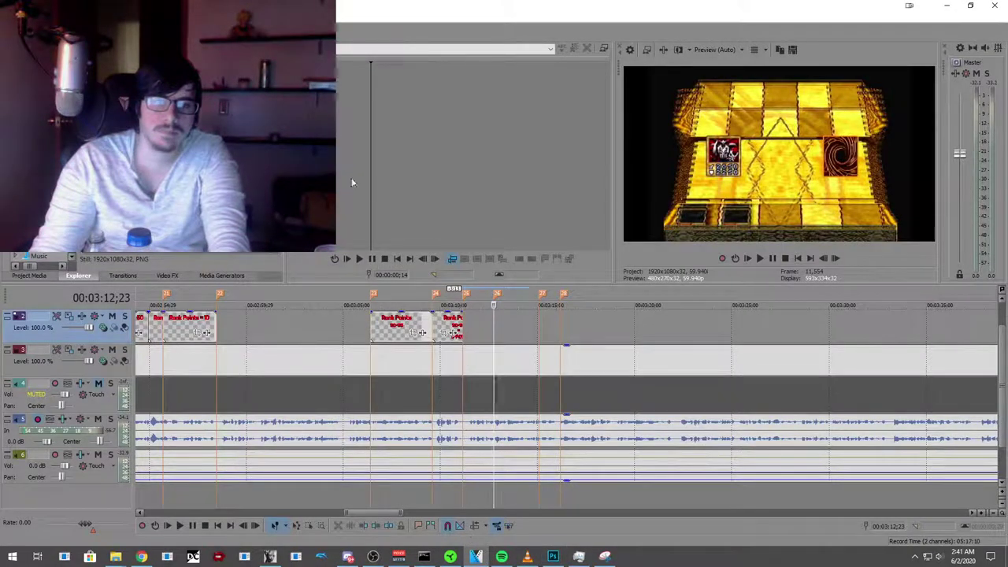
right_click(198, 250)
click(219, 259)
drag(197, 158, 520, 332)
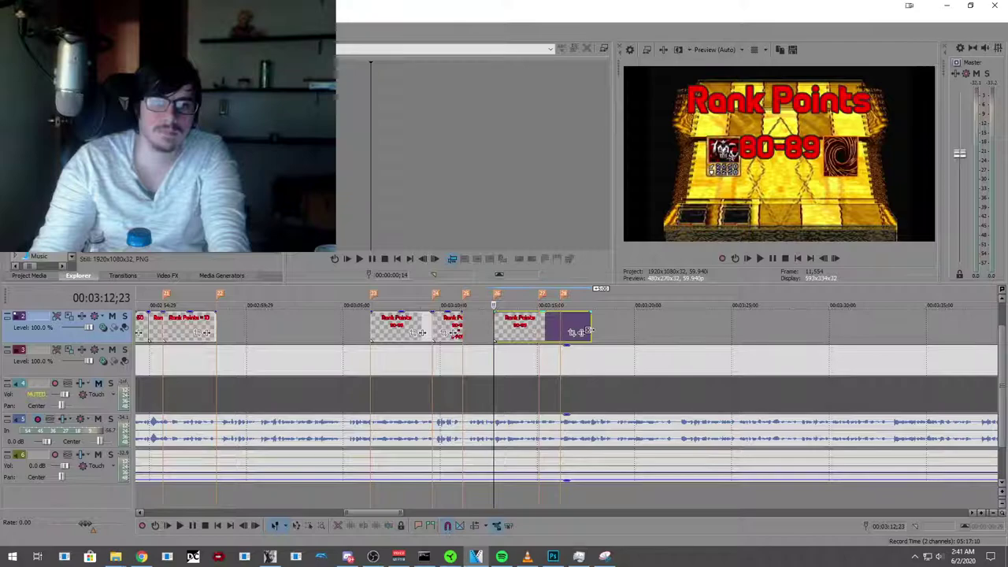
drag(589, 325, 538, 326)
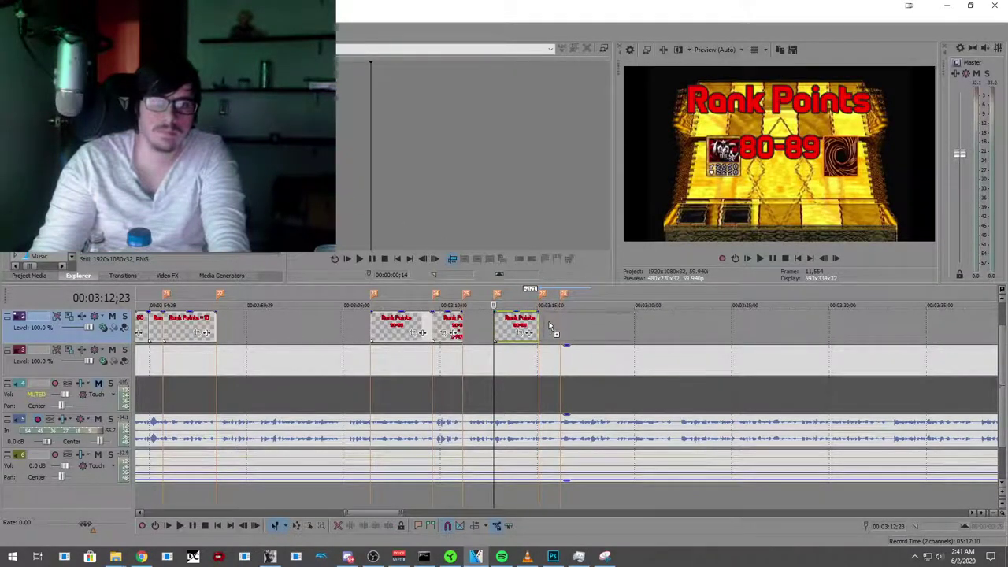
mouse_move(547, 320)
mouse_down()
mouse_move(635, 326)
mouse_move(560, 326)
mouse_up()
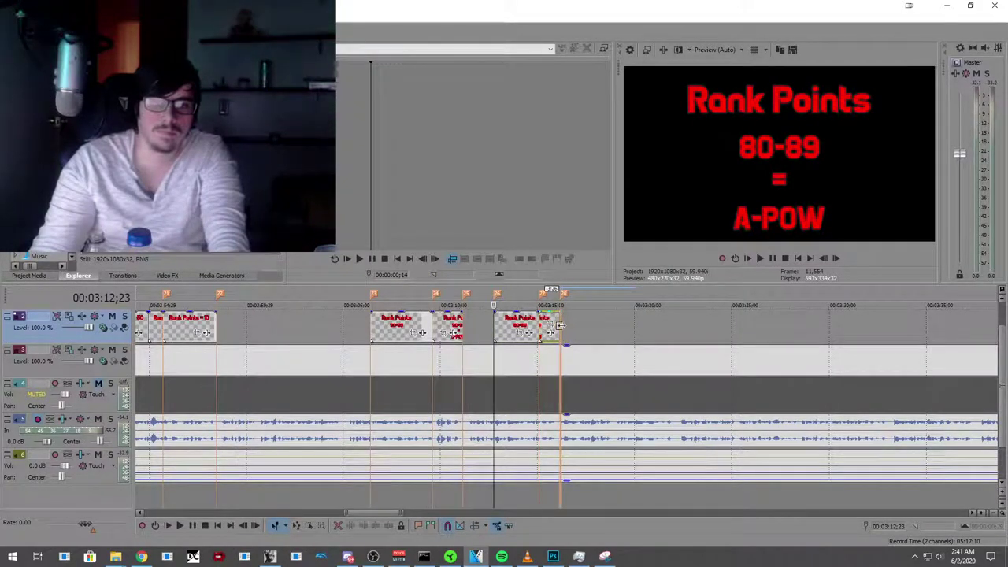
Step: Play the timeline from 00:03:03;29 to about 00:03:18;17 to review the placed Rank Points images against the narration
click(323, 329)
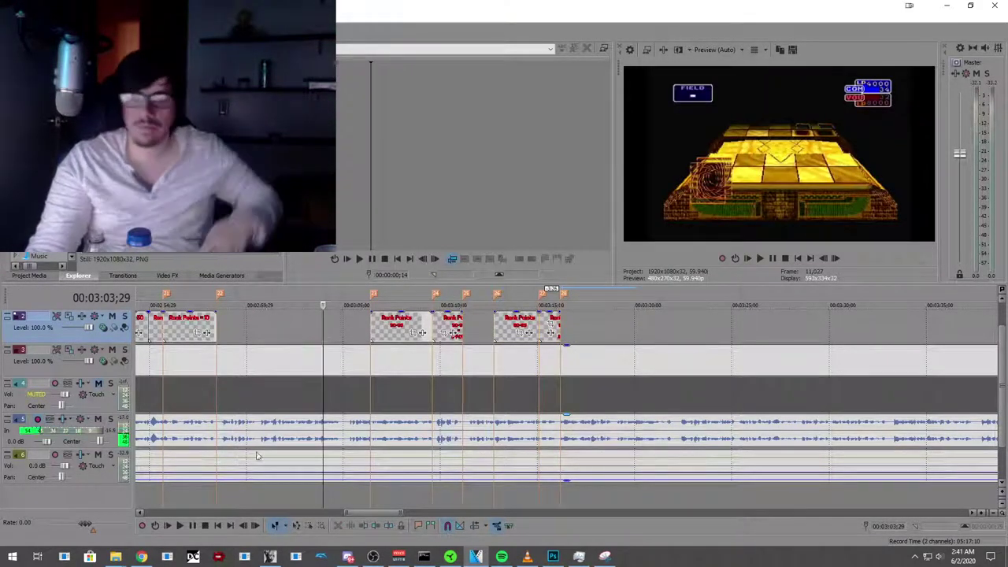
click(181, 526)
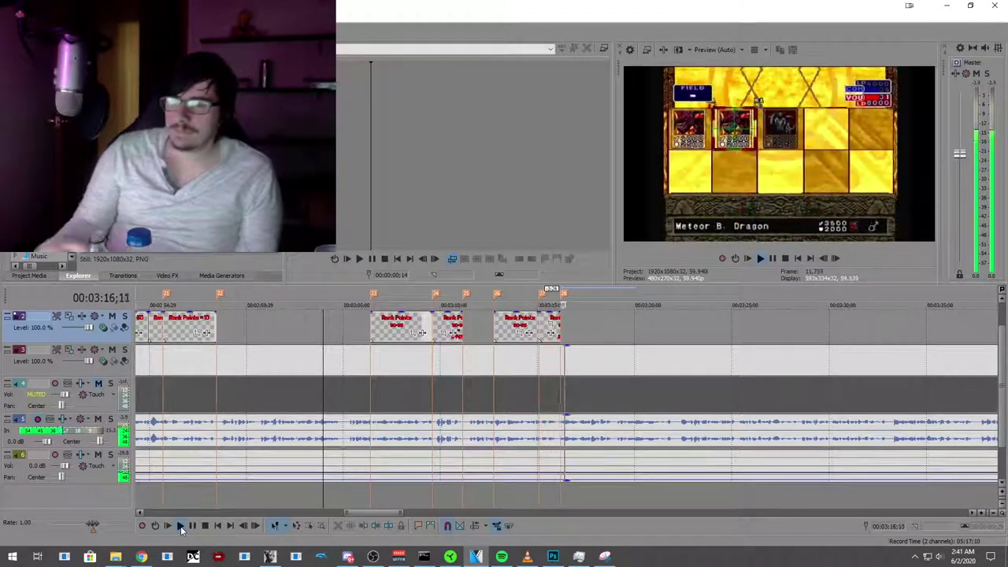
click(194, 526)
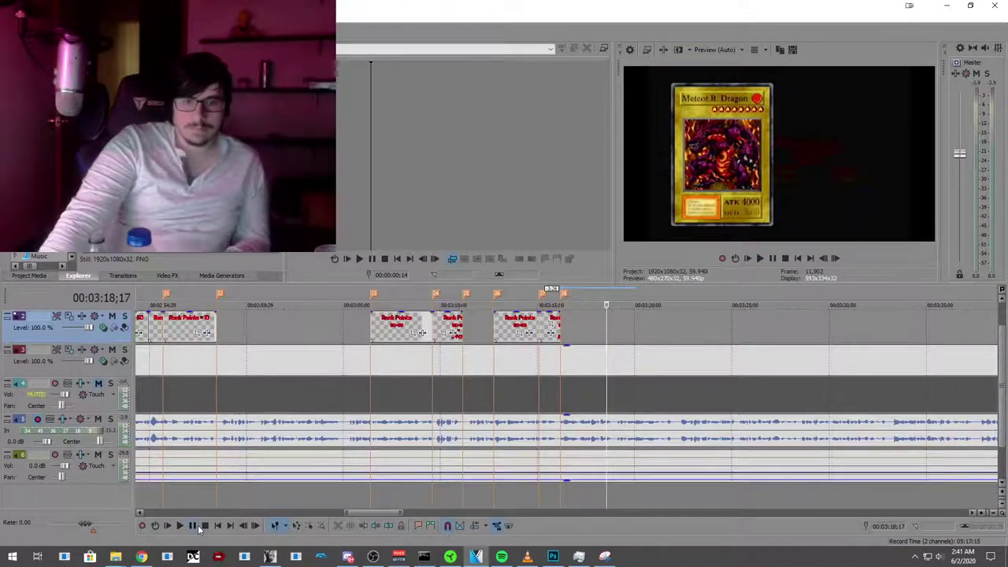
Step: Play on from 00:03:17;08 and insert markers at 00:03:18;03 and 00:03:19;27
click(581, 325)
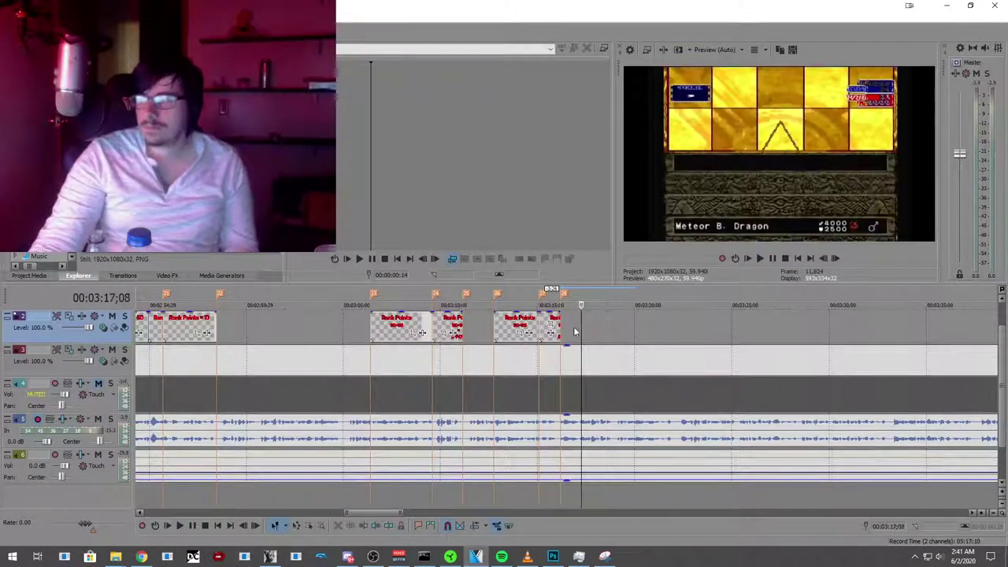
click(182, 527)
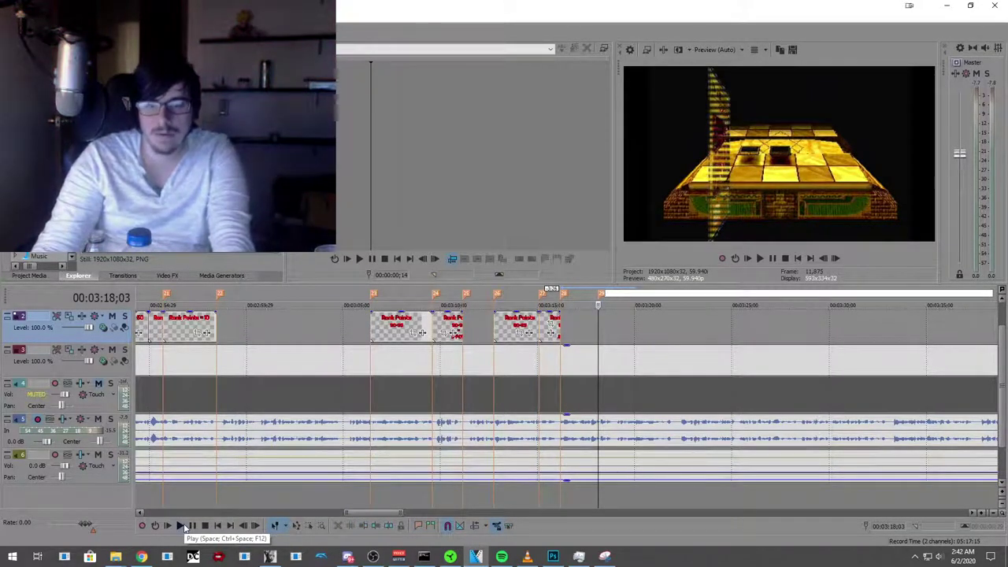
click(181, 525)
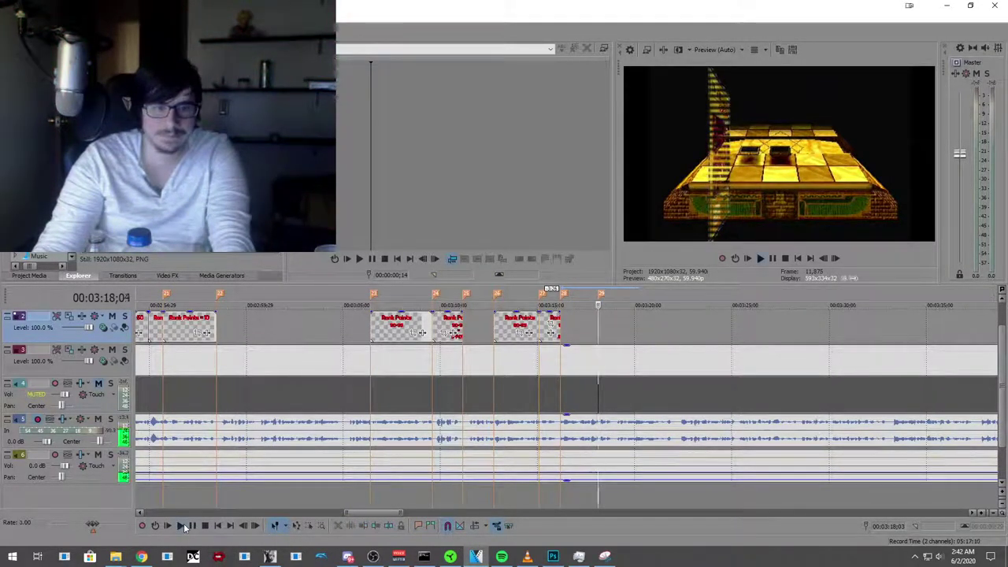
click(192, 526)
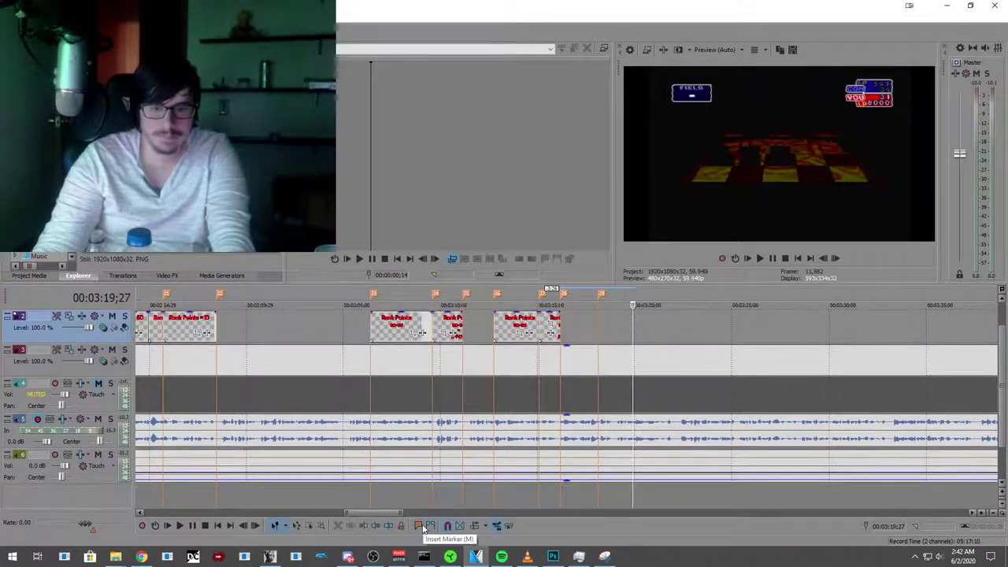
click(432, 528)
Step: Continue playback to 00:03:22;05 and return the playhead to the 00:03:18;03 marker
click(180, 527)
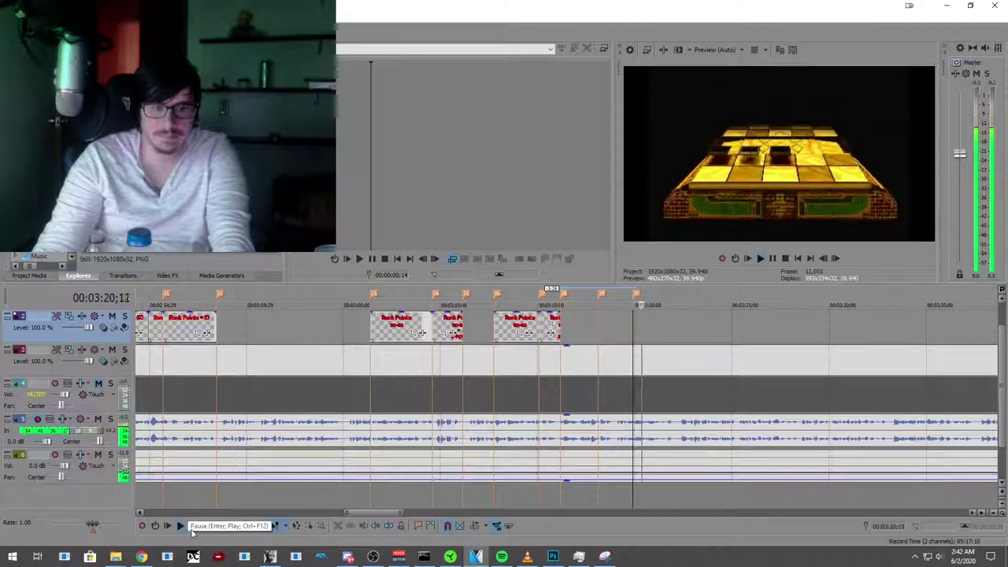
click(192, 528)
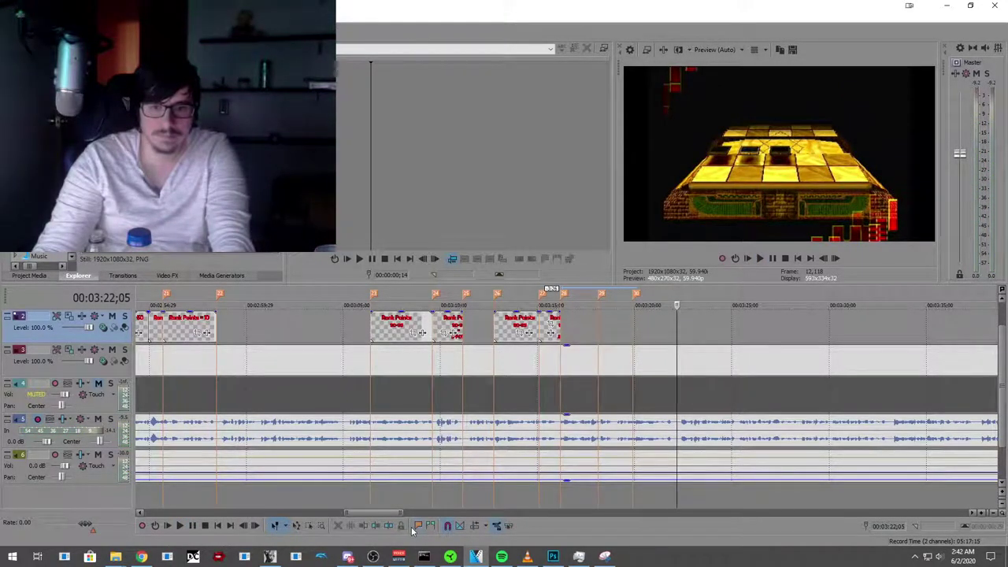
click(597, 345)
Step: Switch to Photoshop and change the A-POW text below the equals sign to S-TEC
click(553, 556)
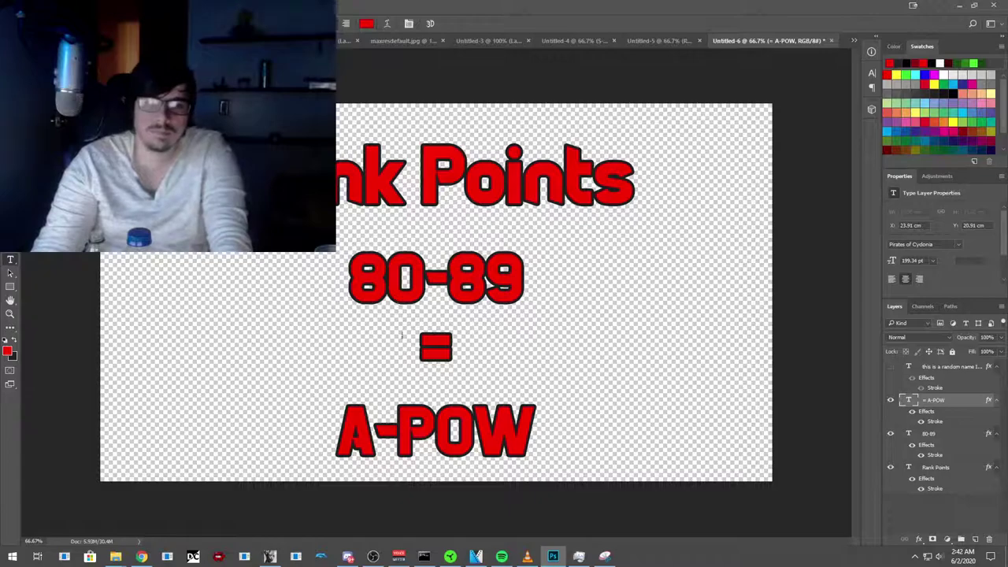
drag(533, 433, 352, 426)
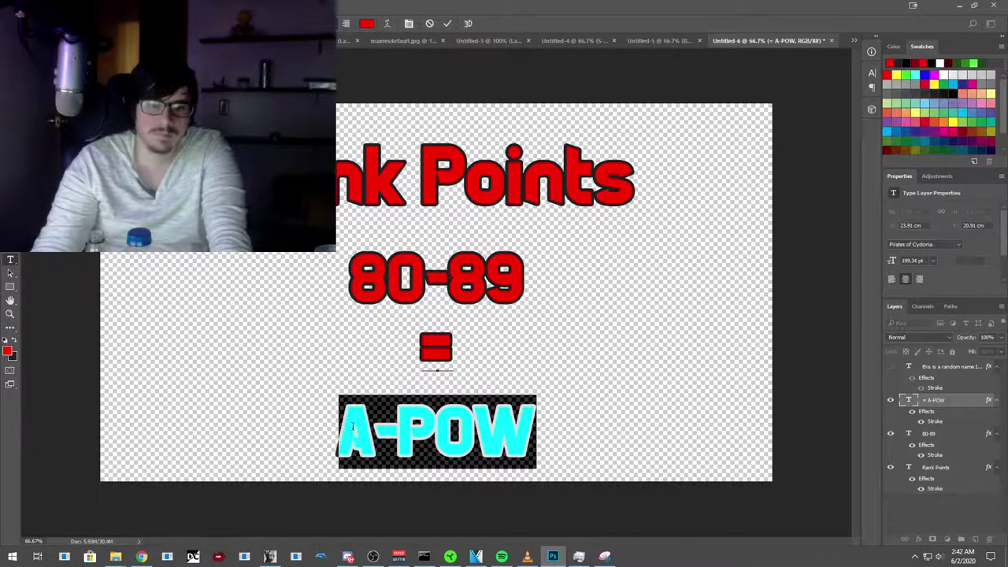
text(S-TEC)
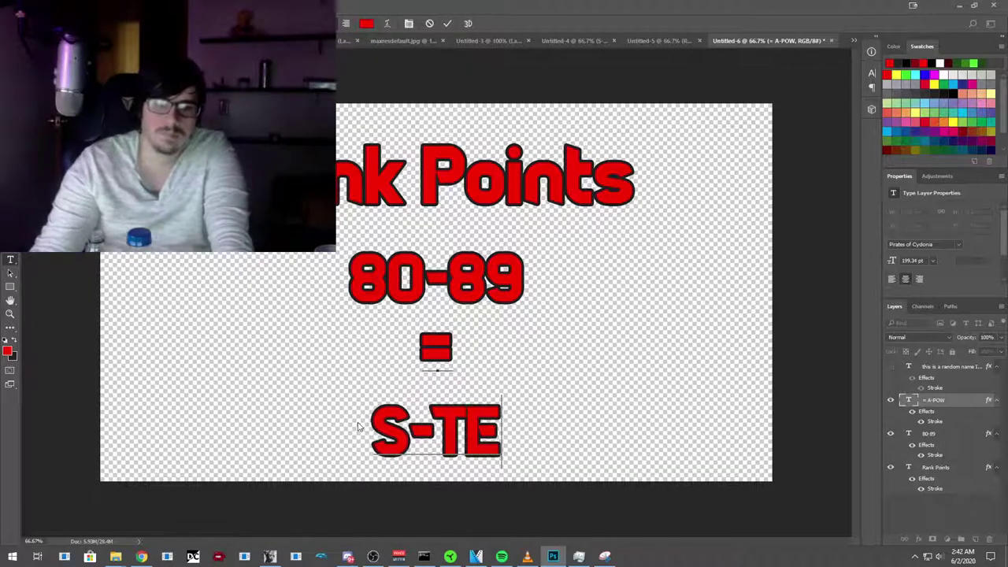
Step: Change the 80-89 text below the Rank Points heading to 0-9
click(390, 289)
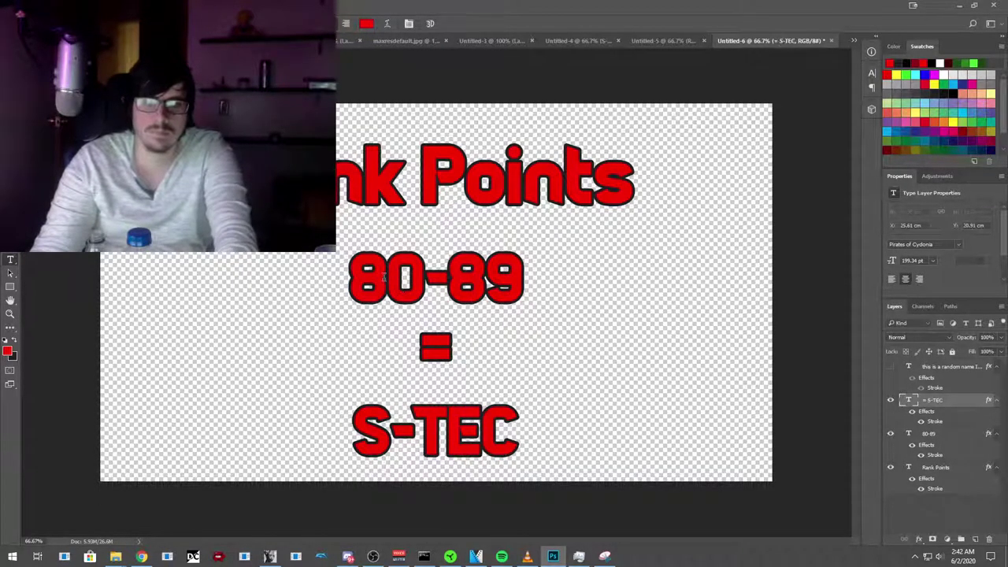
key(BackSpace)
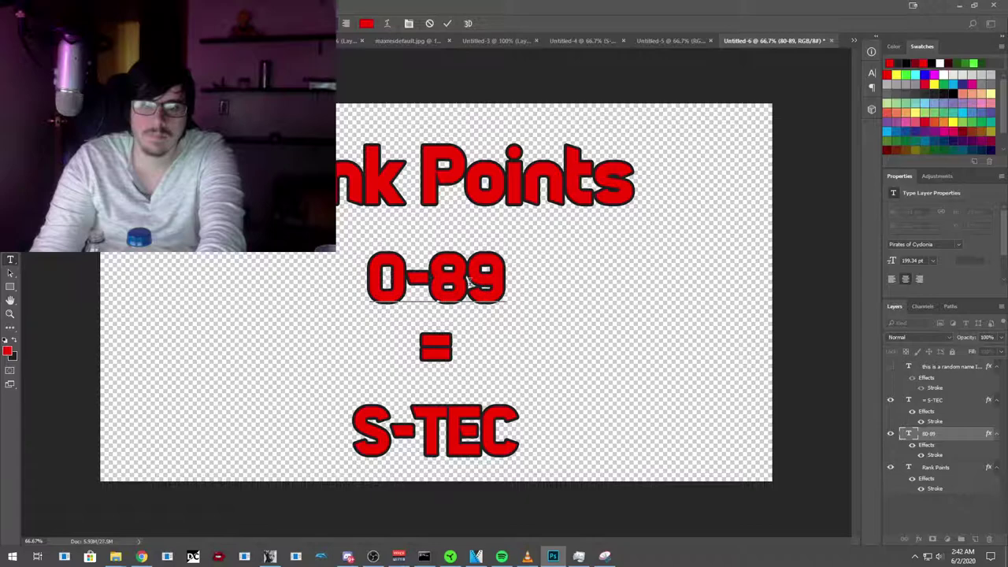
key(BackSpace)
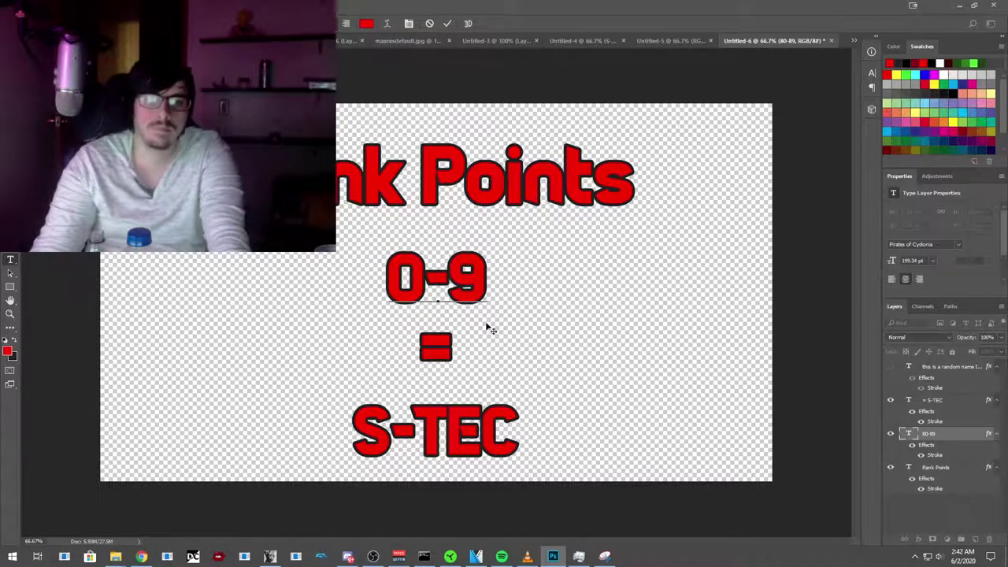
Step: Hide the 0-9 text layer and save the image as a PNG named TEC1
click(890, 434)
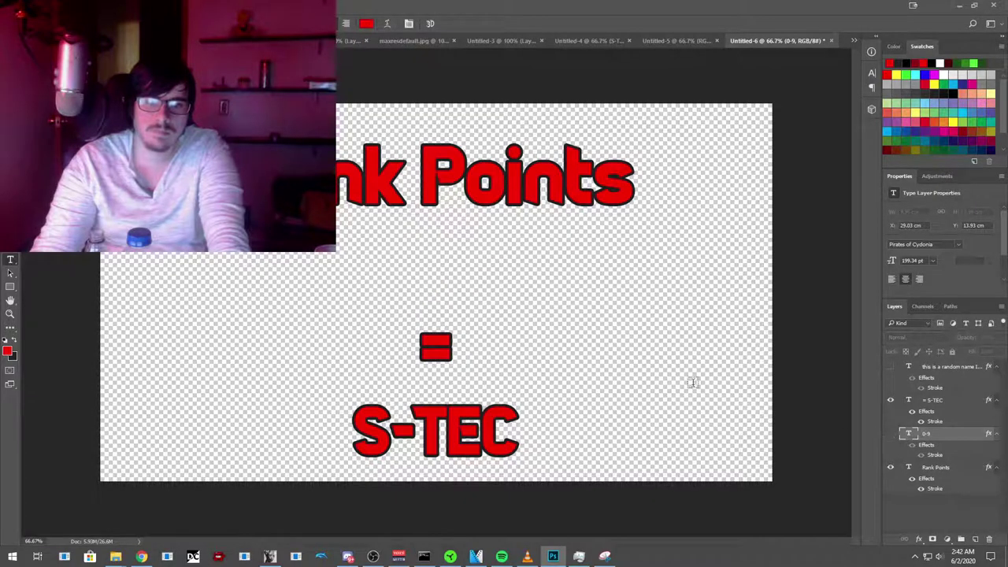
key(alt+f)
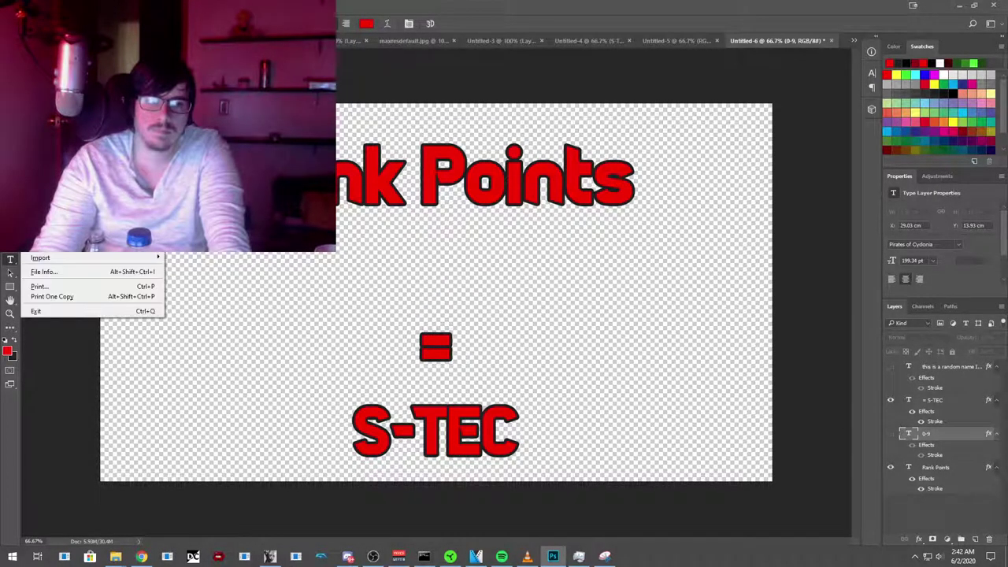
key(Escape)
key(ctrl+shift+s)
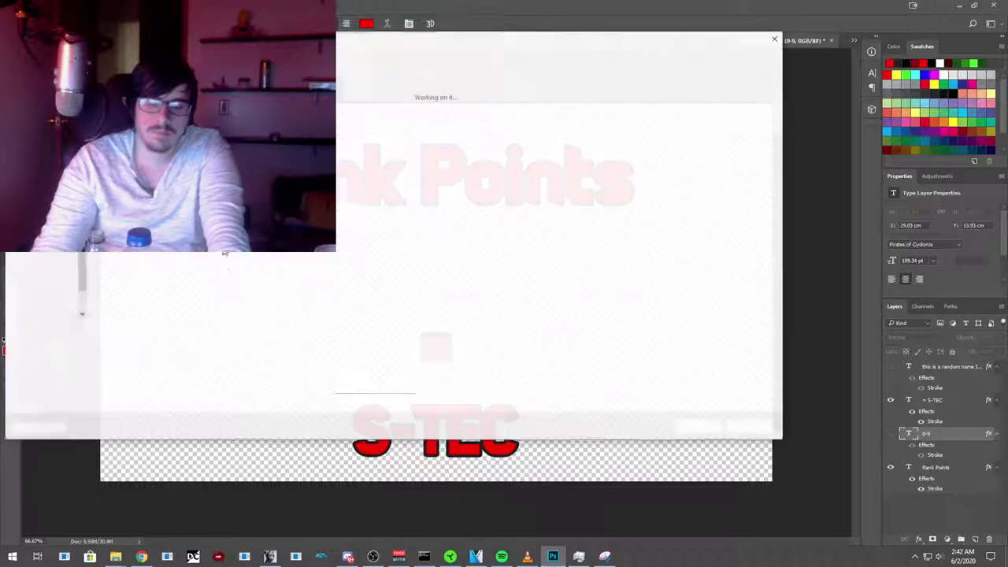
click(162, 344)
click(122, 487)
triple_click(143, 330)
text(TEC1)
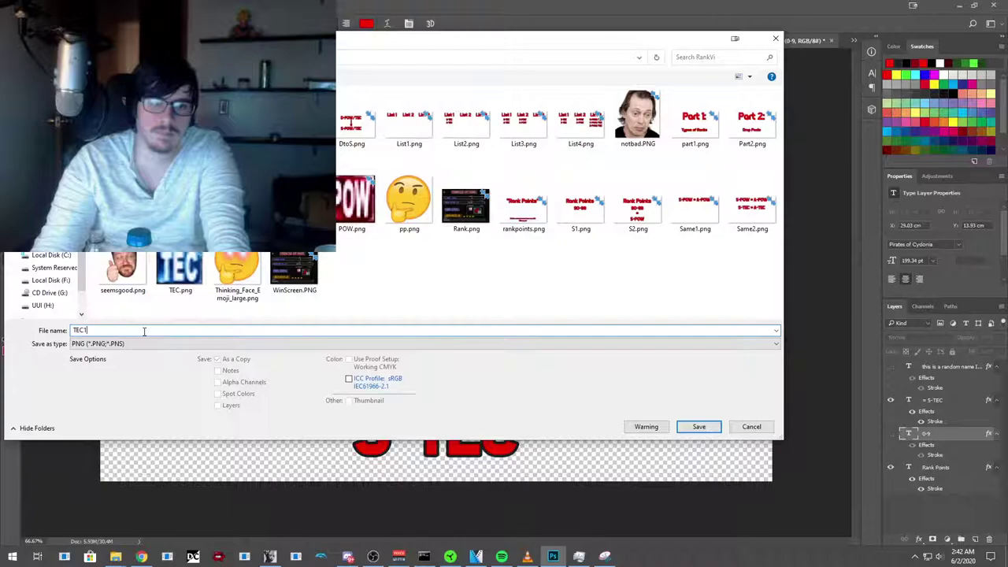
key(Tab)
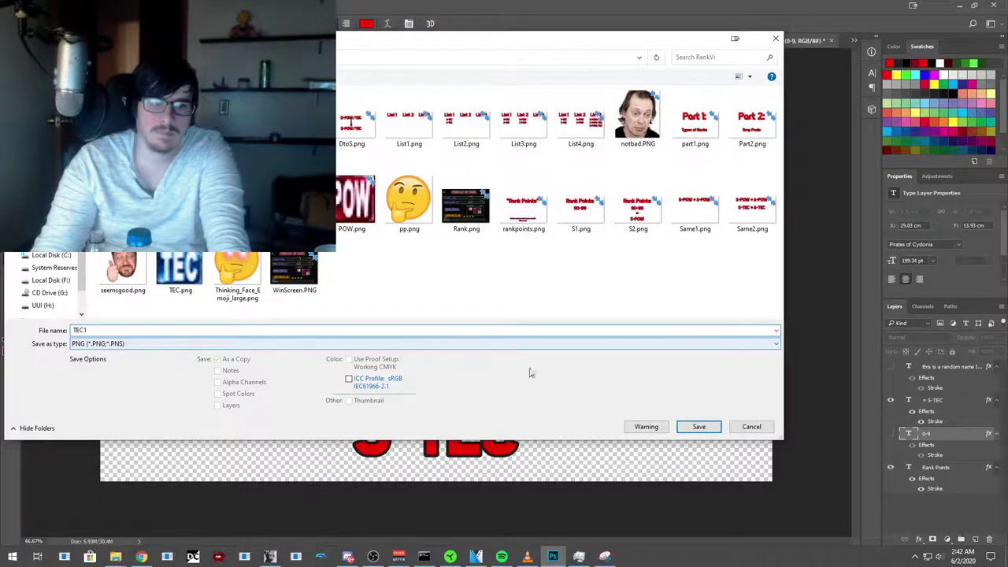
click(698, 426)
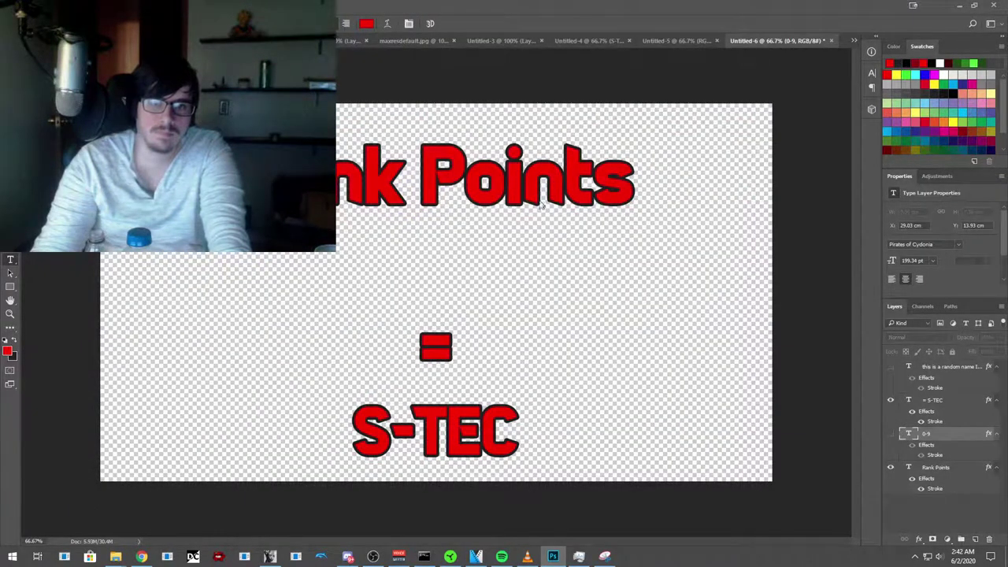
click(533, 176)
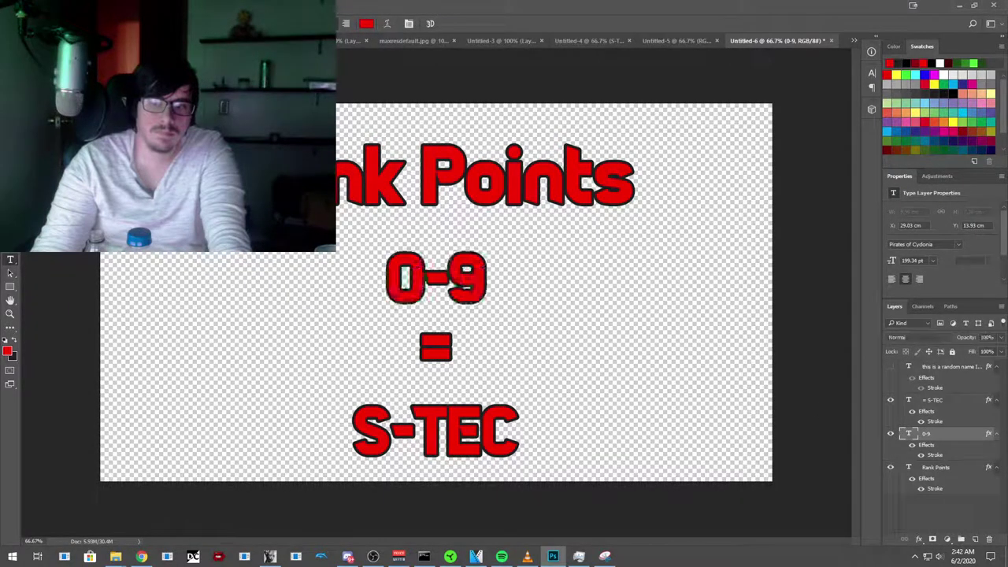
Step: Show the 0-9 text layer again and save the image as a PNG named TEC2
click(16, 8)
click(184, 262)
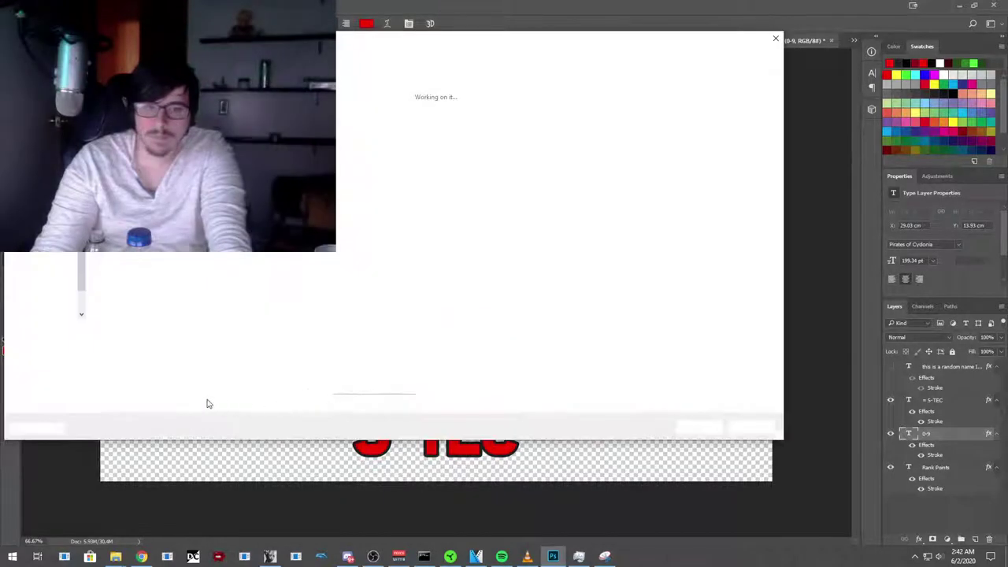
click(140, 344)
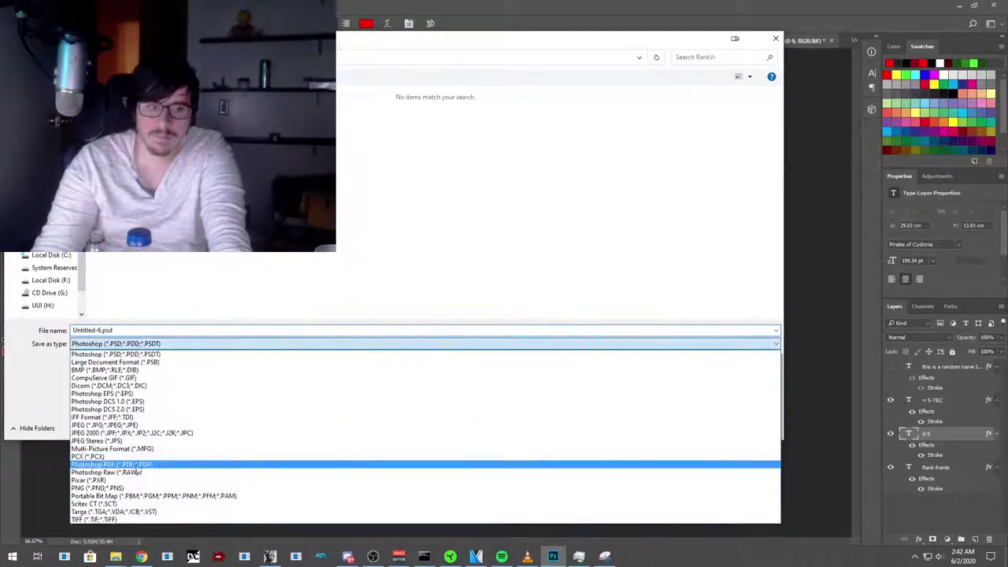
click(126, 485)
text(TEC2)
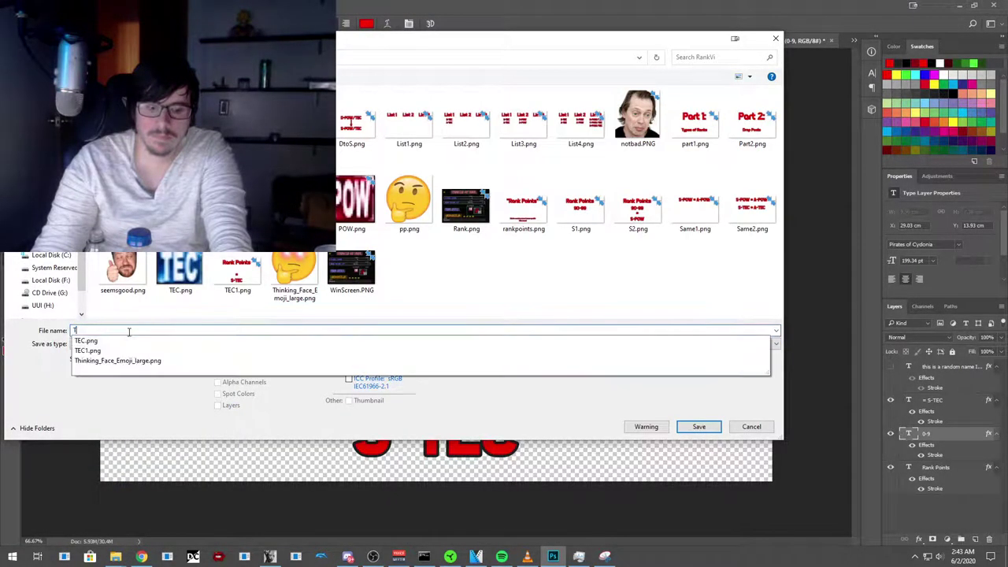
click(699, 427)
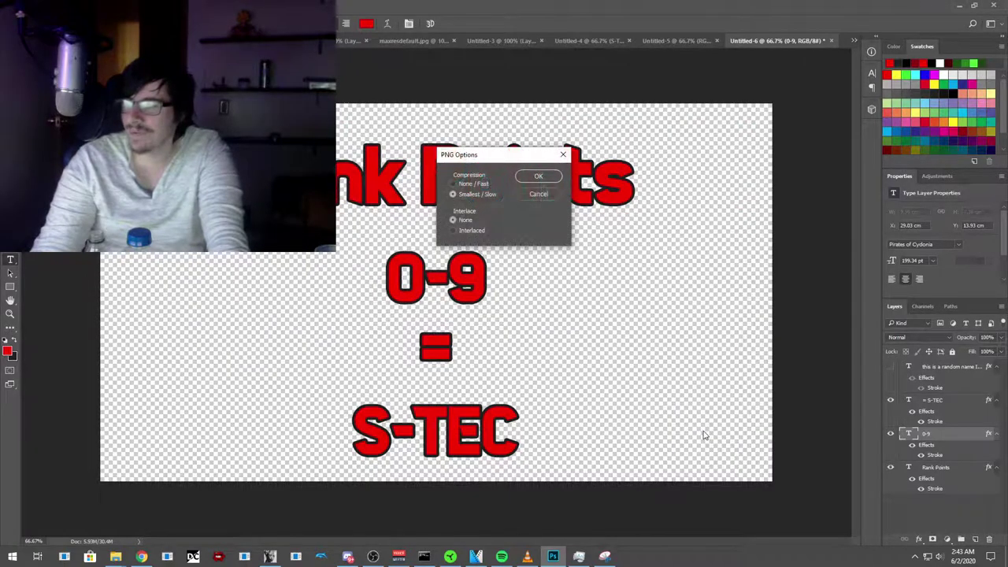
click(539, 178)
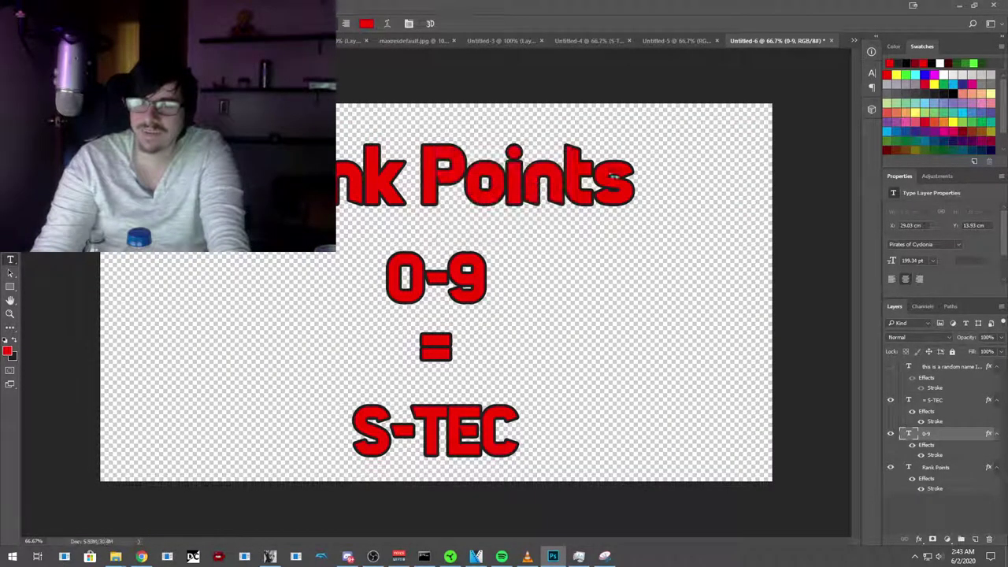
Step: Switch to VEGAS Pro, refresh the media folder, and place TEC1.png from the 00:03:18;03 marker and TEC2.png directly after it, each trimmed to the following marker
click(475, 557)
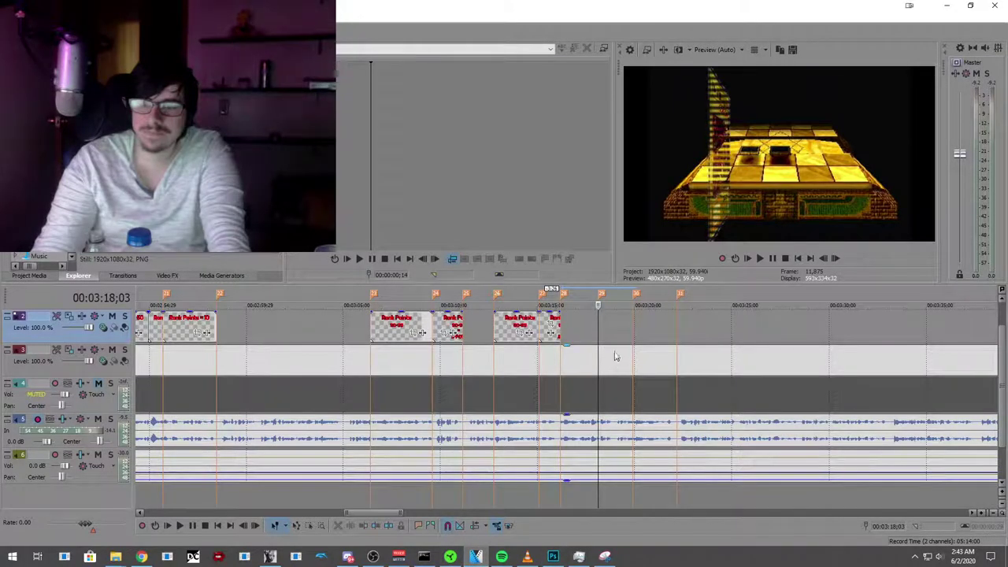
right_click(214, 254)
click(233, 260)
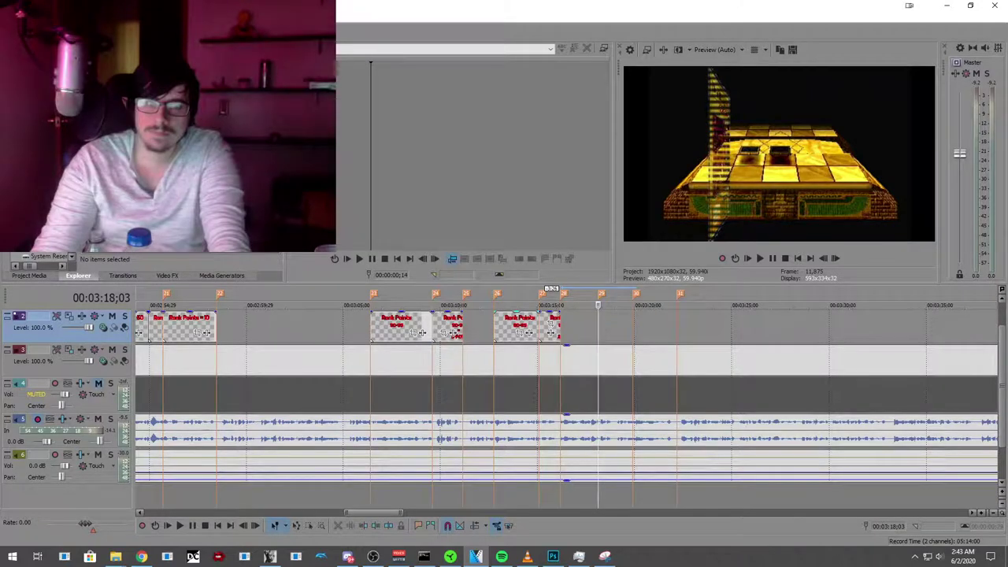
drag(605, 334, 607, 332)
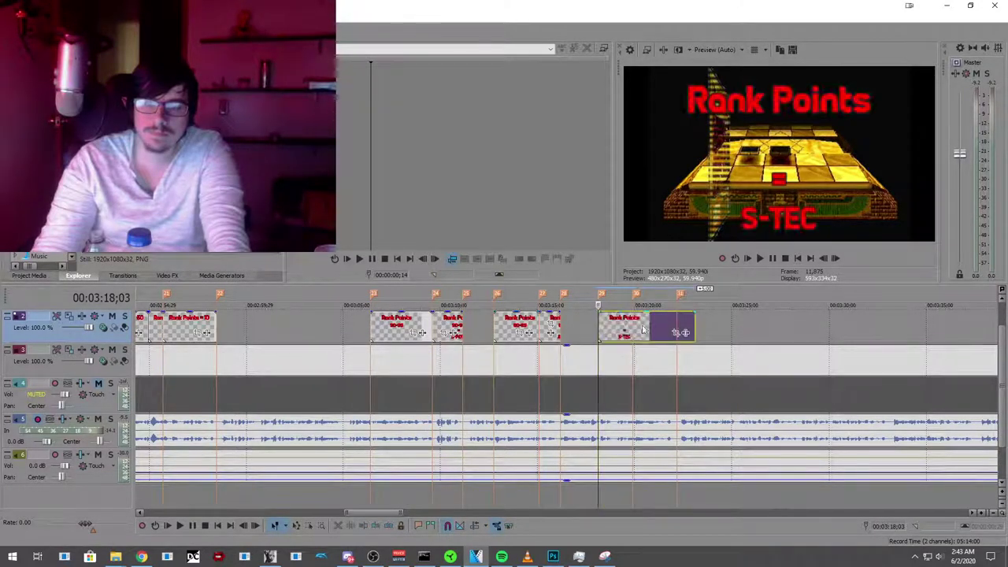
drag(693, 323, 636, 332)
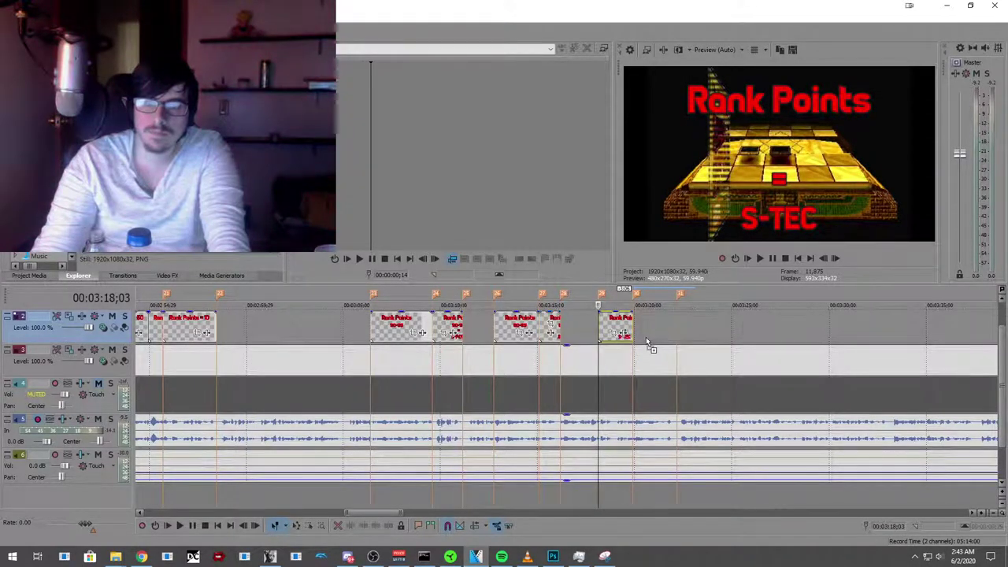
drag(641, 334, 675, 326)
Step: Play the timeline from 00:02:34;16 through the Rank Points images to about 00:03:28 to review them against the narration
click(340, 328)
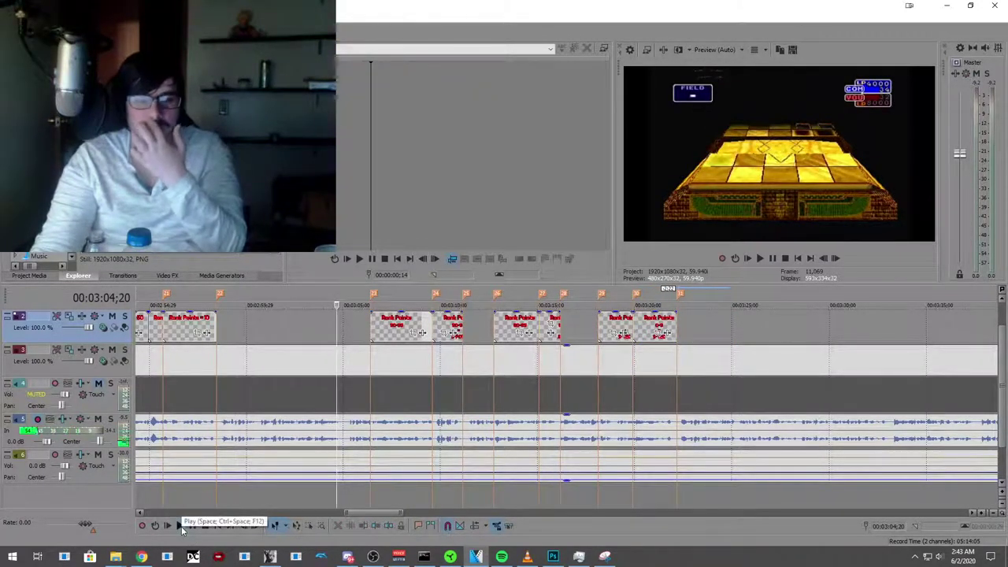
scroll(219, 447, left, 3)
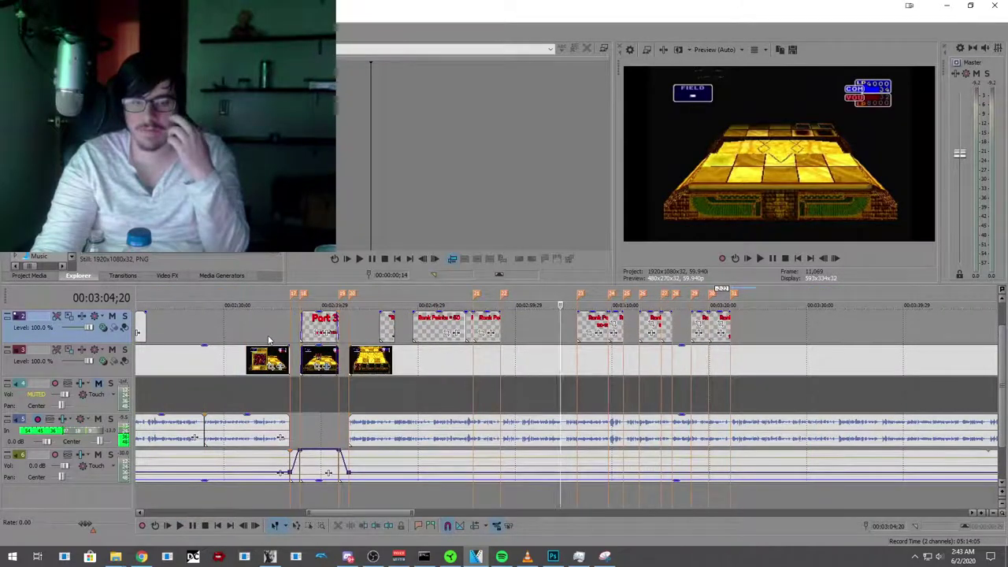
click(266, 362)
scroll(268, 369, left, 3)
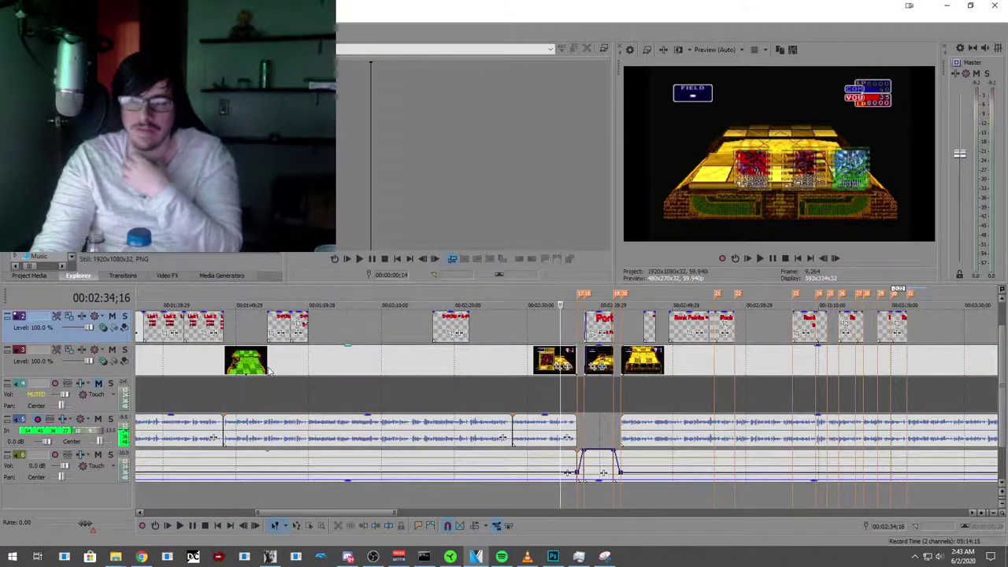
click(179, 530)
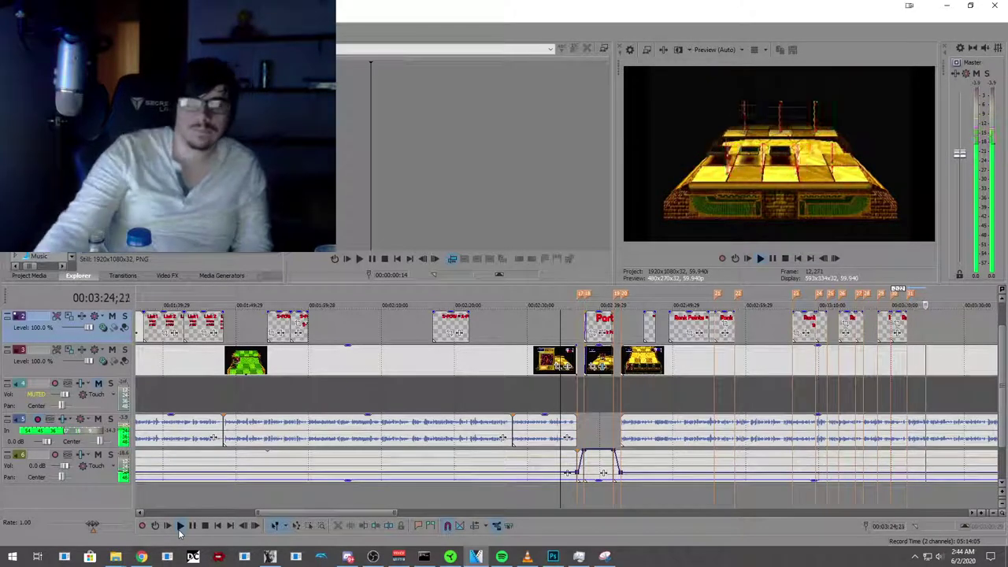
scroll(556, 443, down, 3)
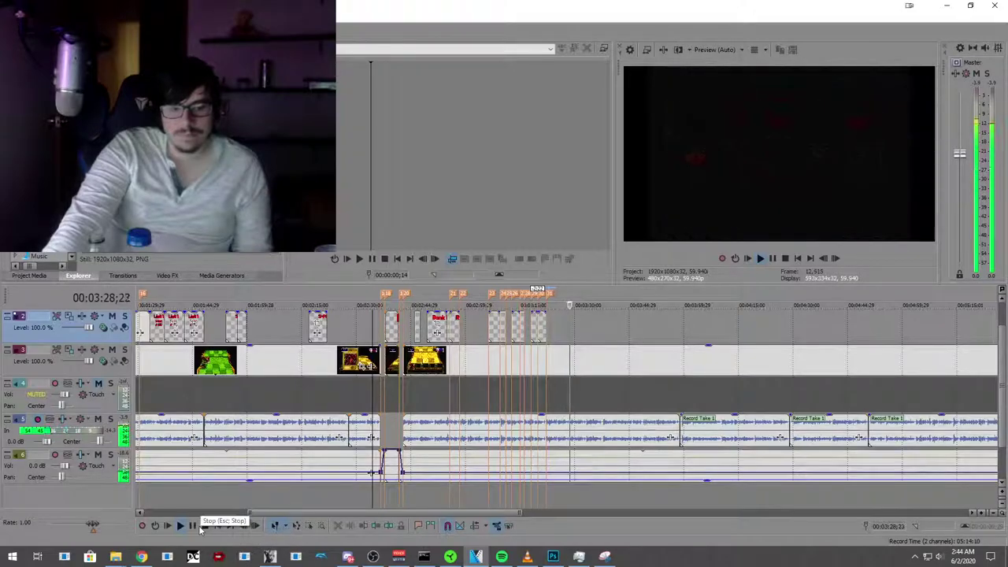
key(space)
Step: Play from the end of the last Rank Points image at 00:03:22;05, pause at 00:03:24;07 and insert a marker there
click(548, 337)
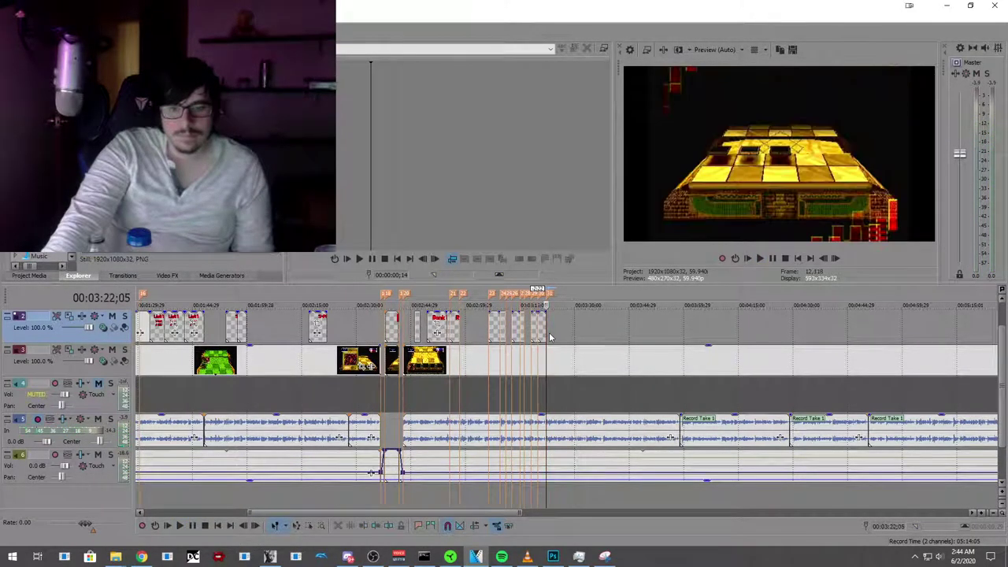
click(192, 526)
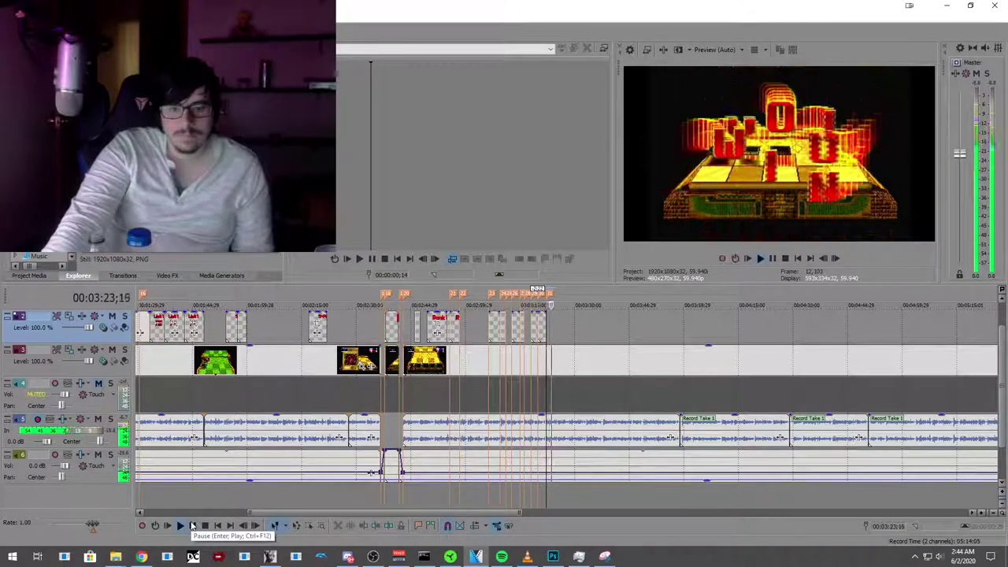
click(191, 527)
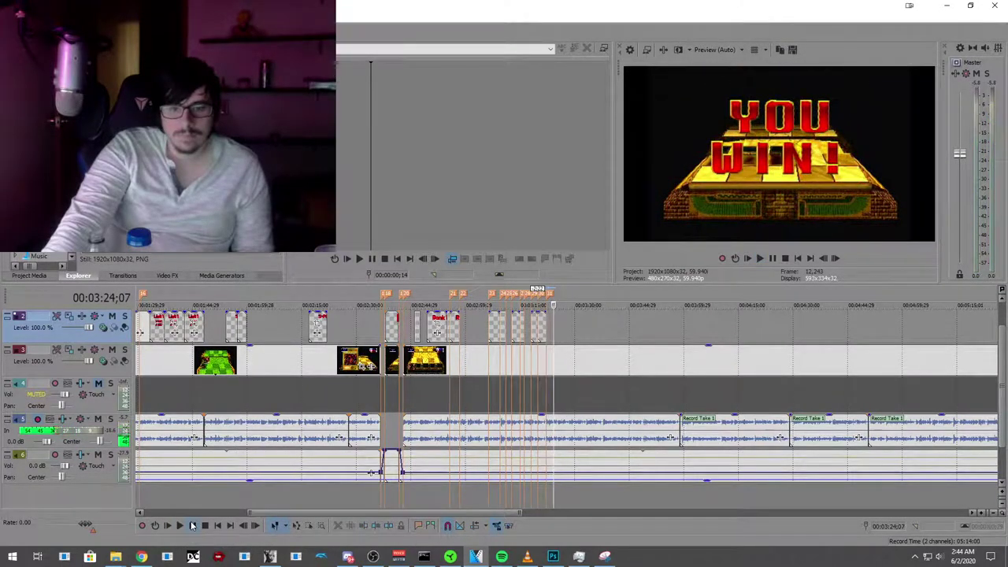
click(420, 526)
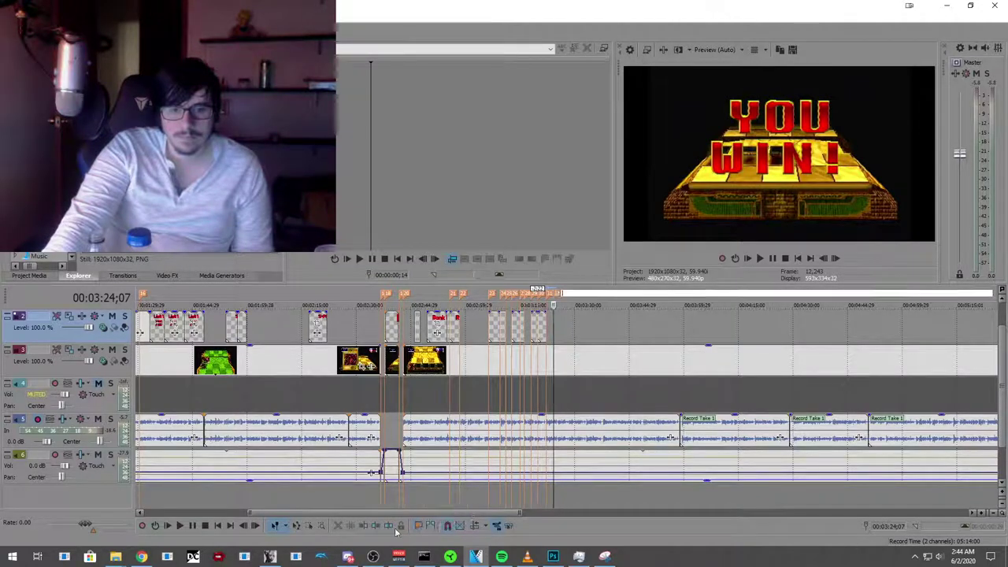
Step: Continue playback to 00:03:27;05, insert a marker there, and play on to 00:03:28;28
click(180, 526)
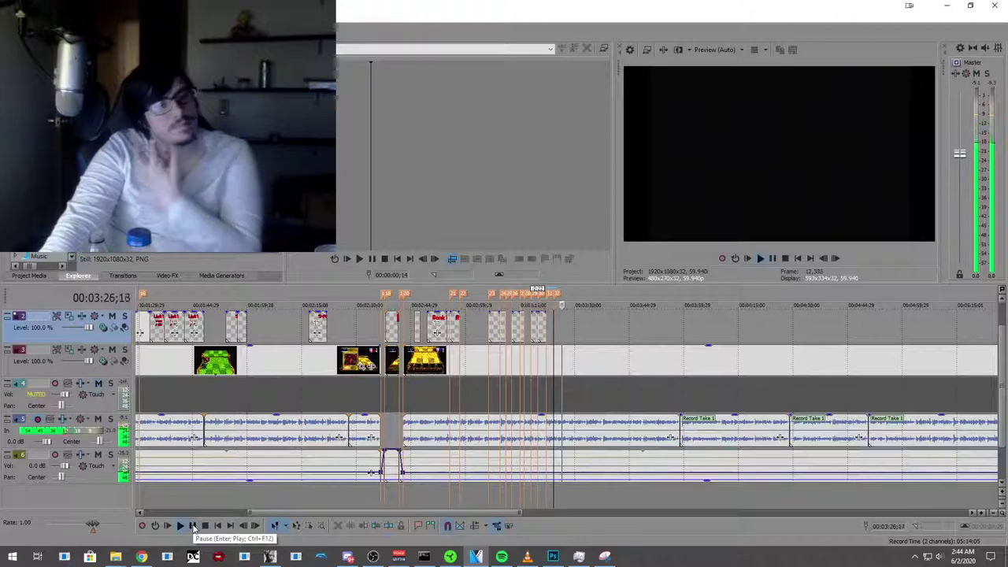
click(193, 526)
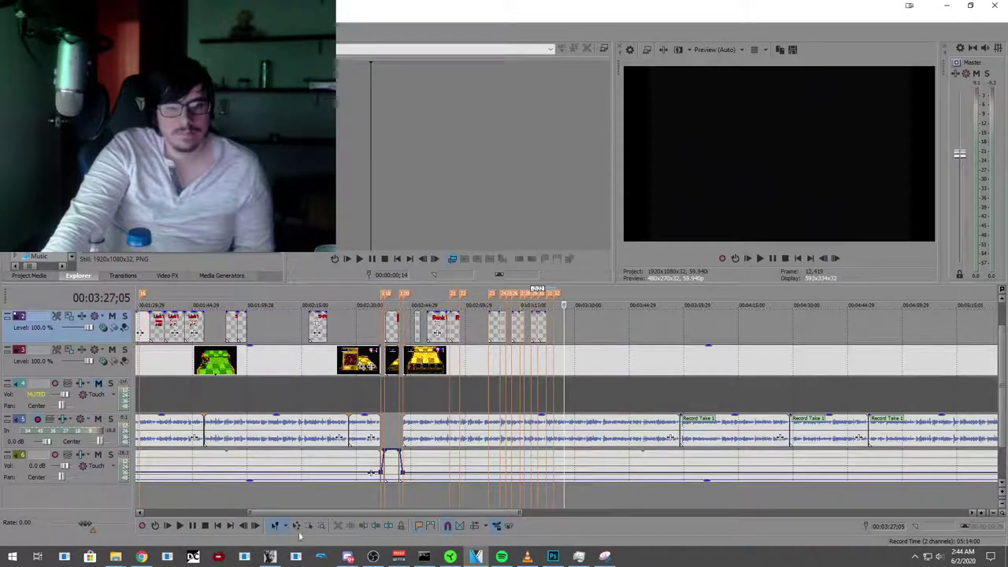
click(195, 530)
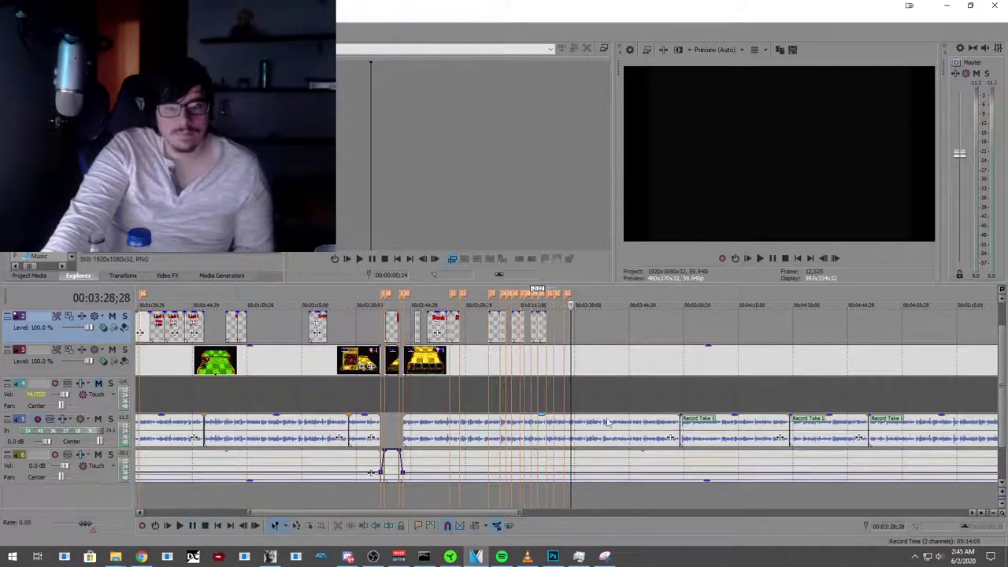
Step: Replay the narration from the 00:03:24;07 marker and return the playhead to that marker
click(553, 338)
click(181, 526)
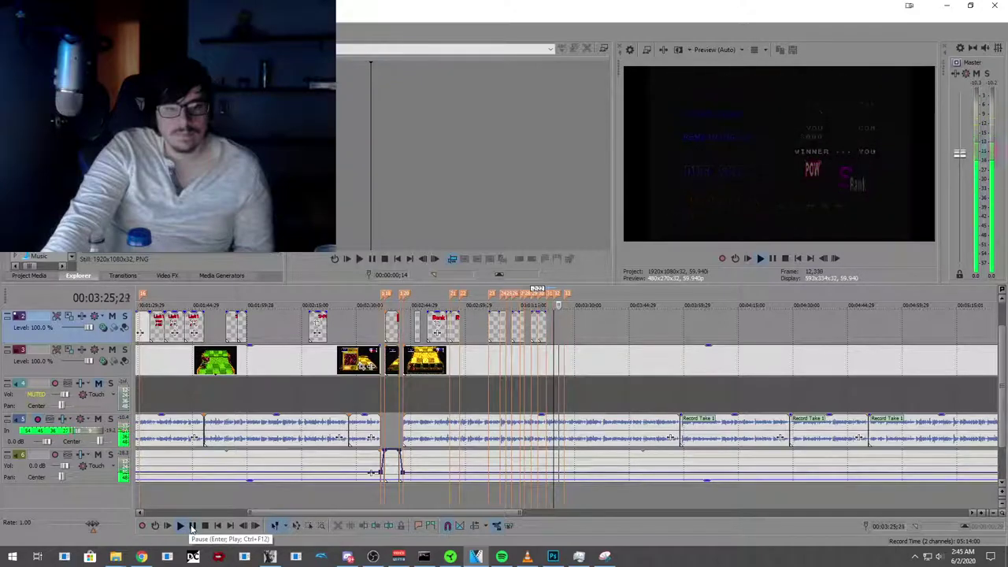
click(192, 526)
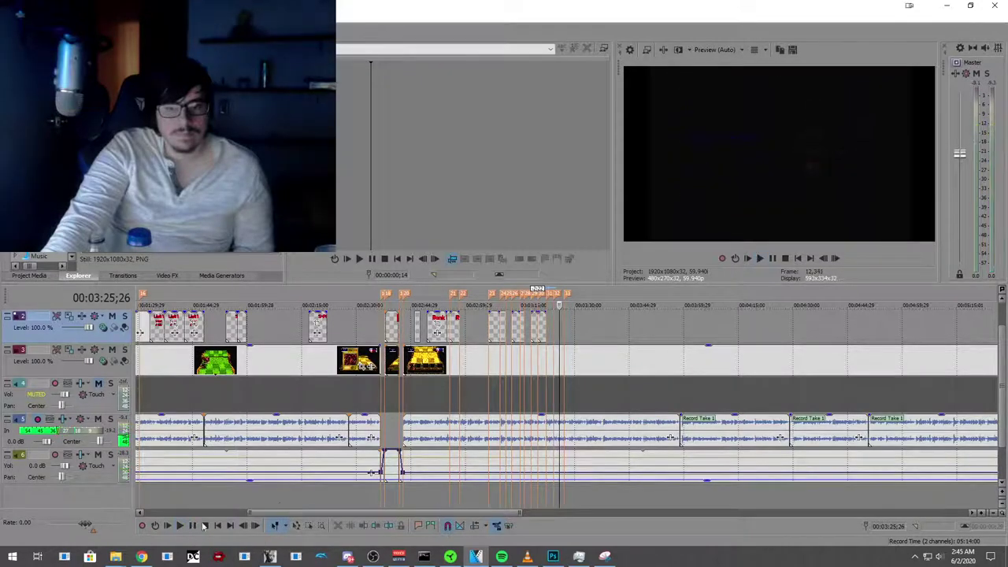
click(553, 334)
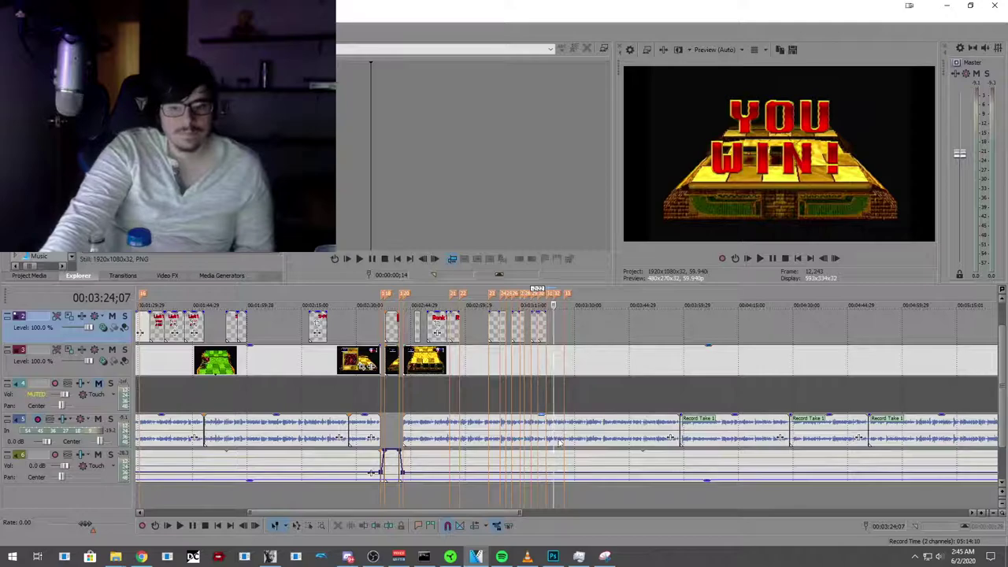
Step: Switch to Photoshop and hide the 0-9 and = S-TEC text layers, keeping the Rank Points text shown
click(553, 556)
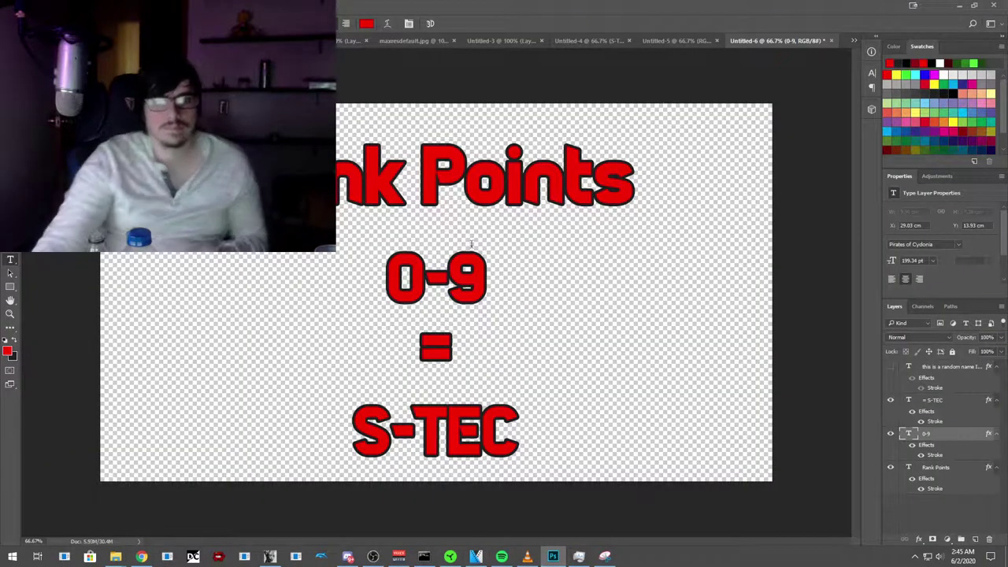
click(520, 432)
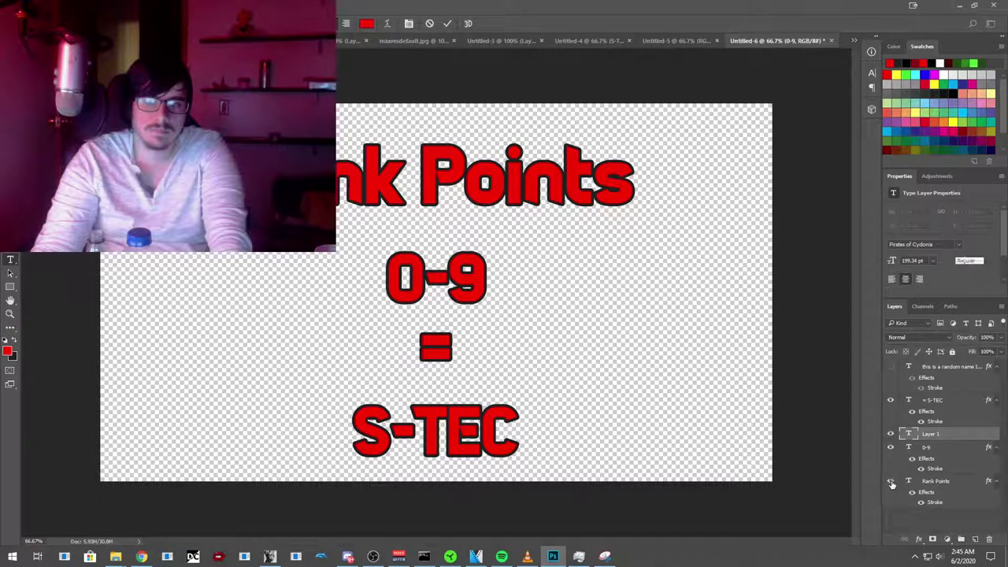
key(Escape)
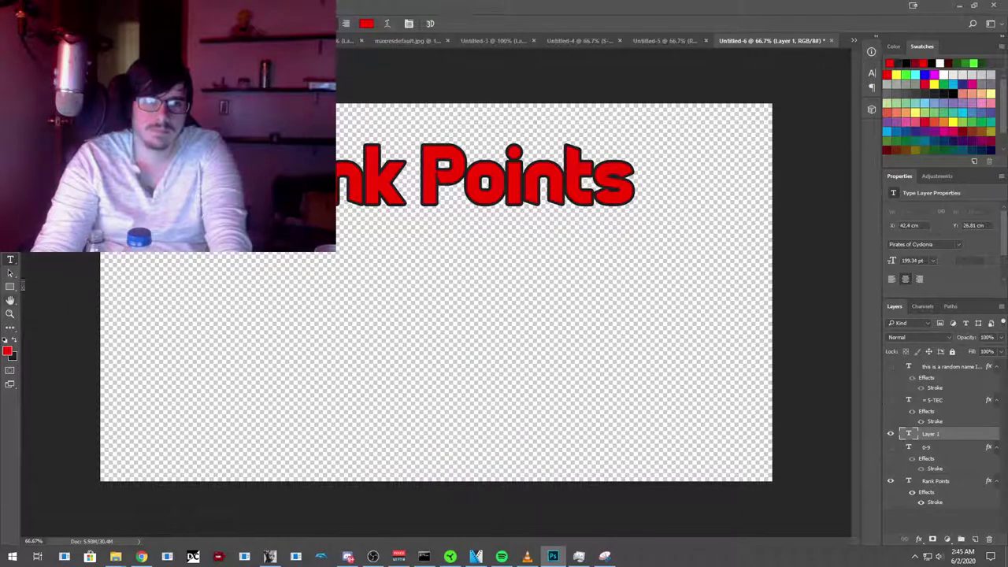
Step: Edit the Rank Points text so it reads POW, =, and MORE Rank Points on three separate lines
click(420, 193)
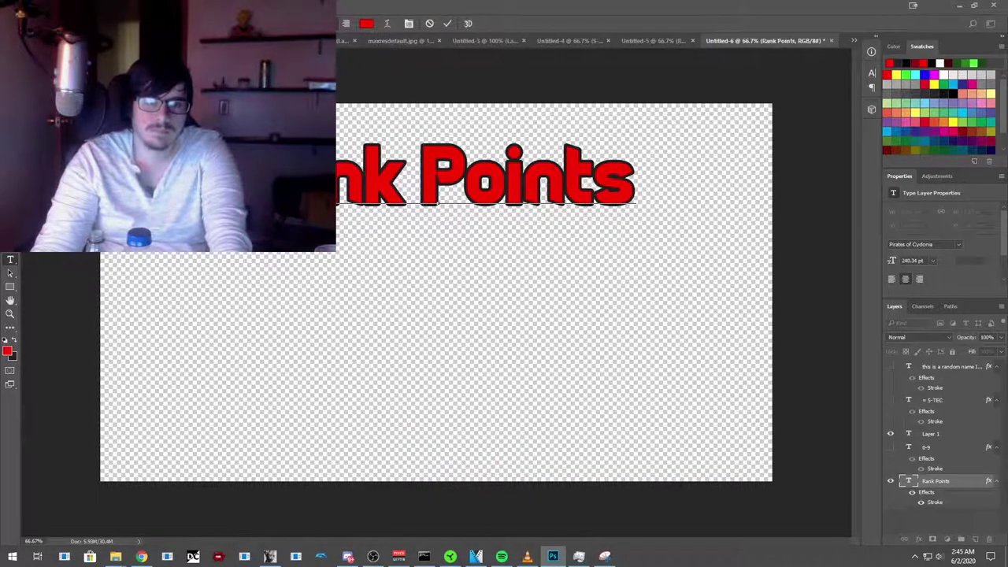
key(Return)
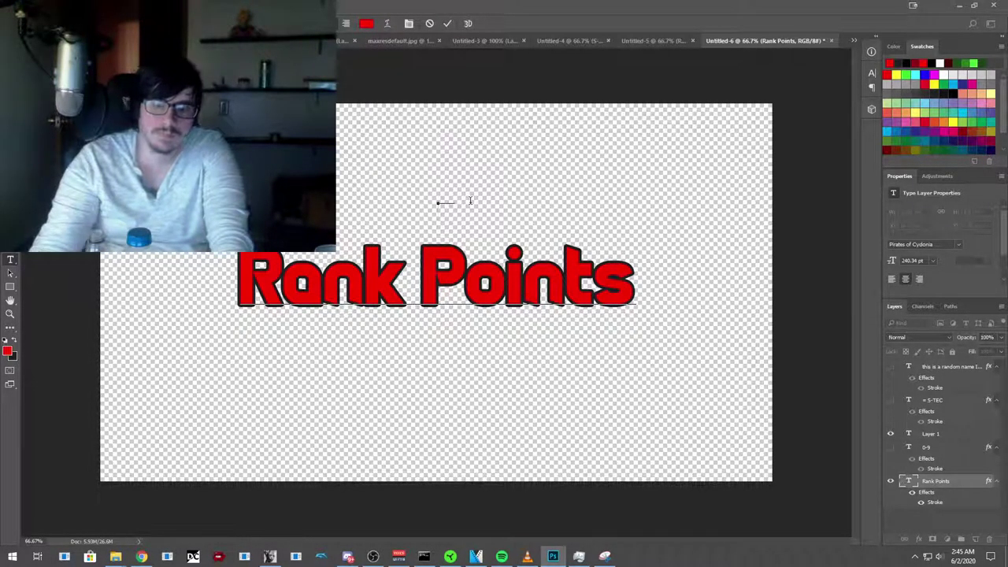
text(POW)
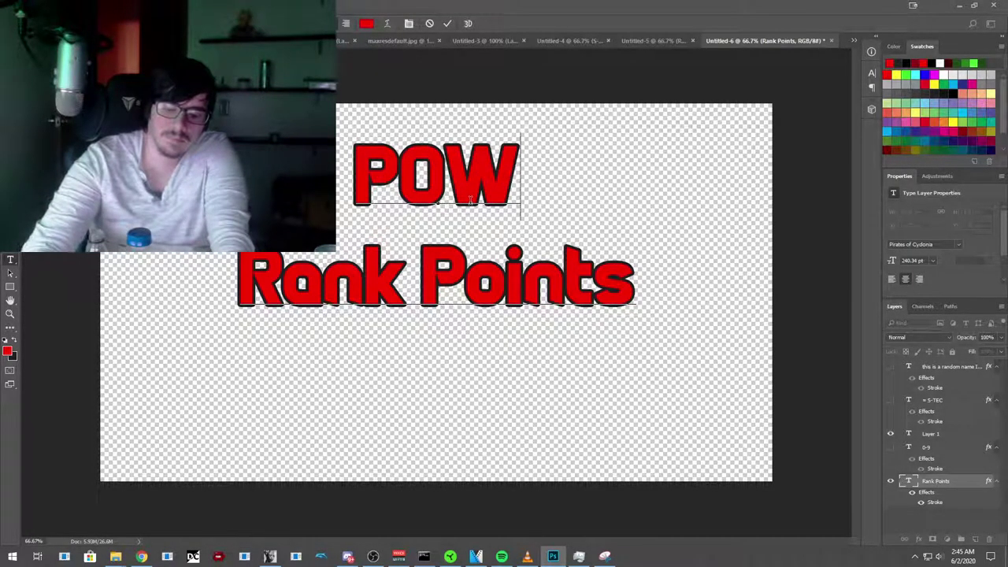
key(Return)
text(= )
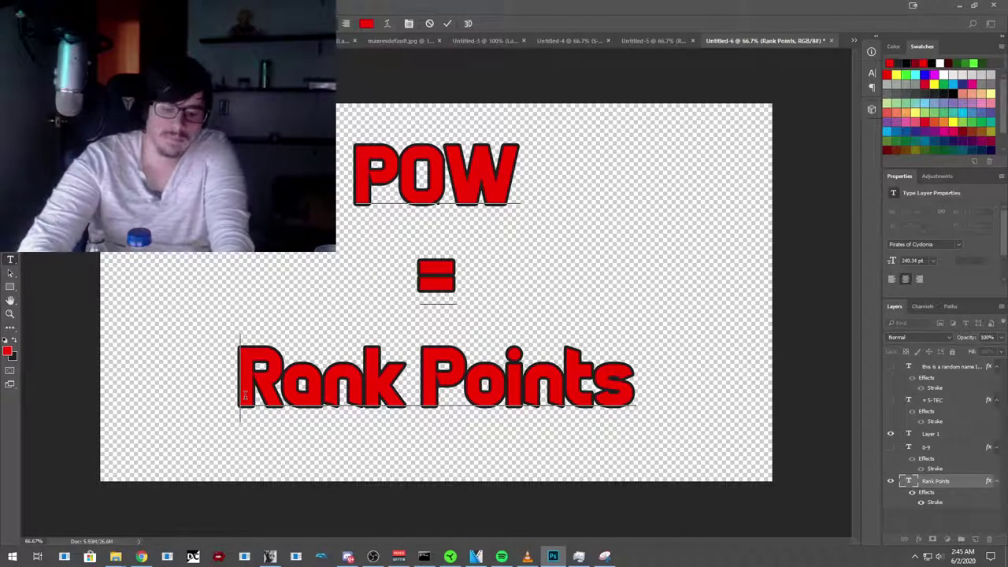
text(MORE)
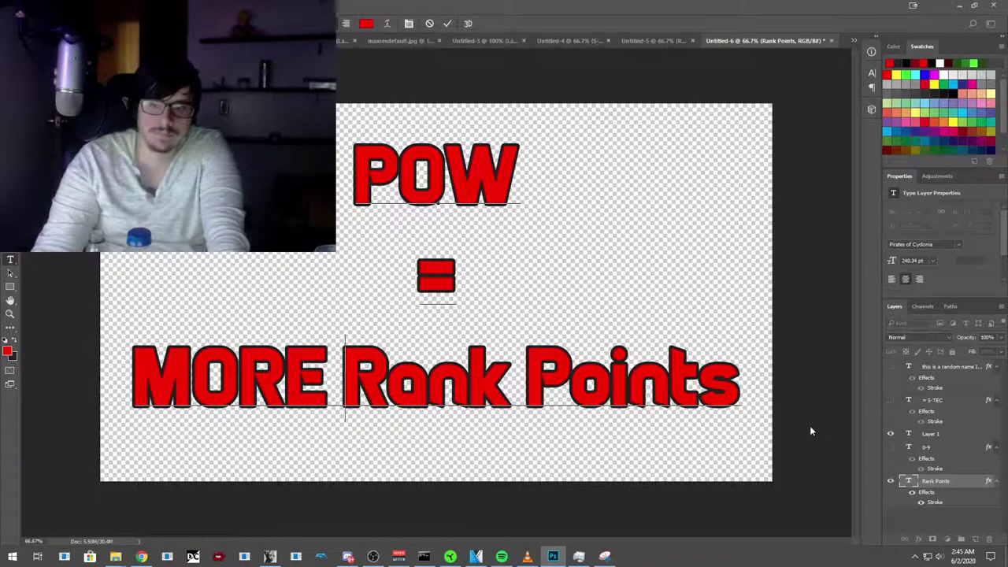
click(891, 484)
click(891, 483)
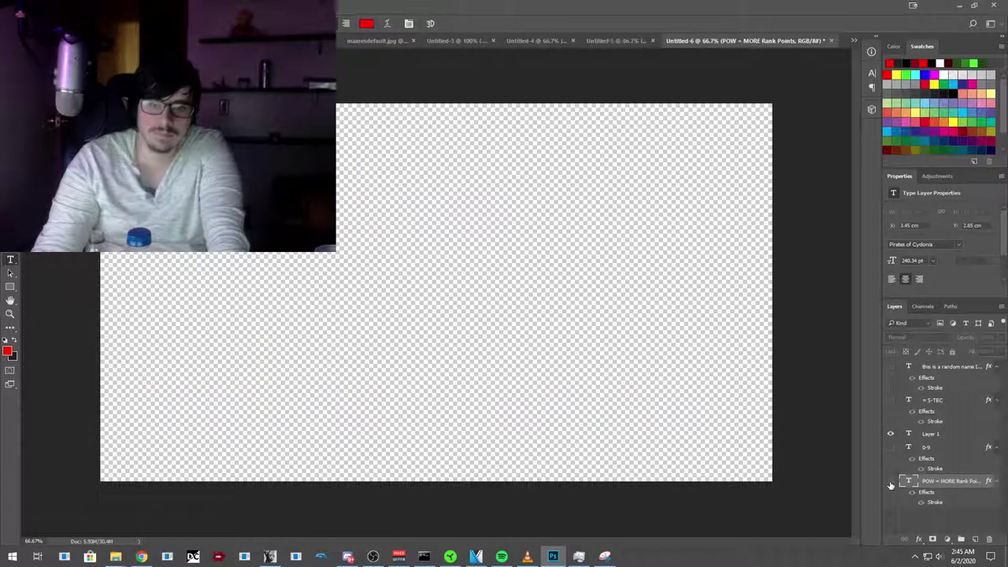
click(891, 483)
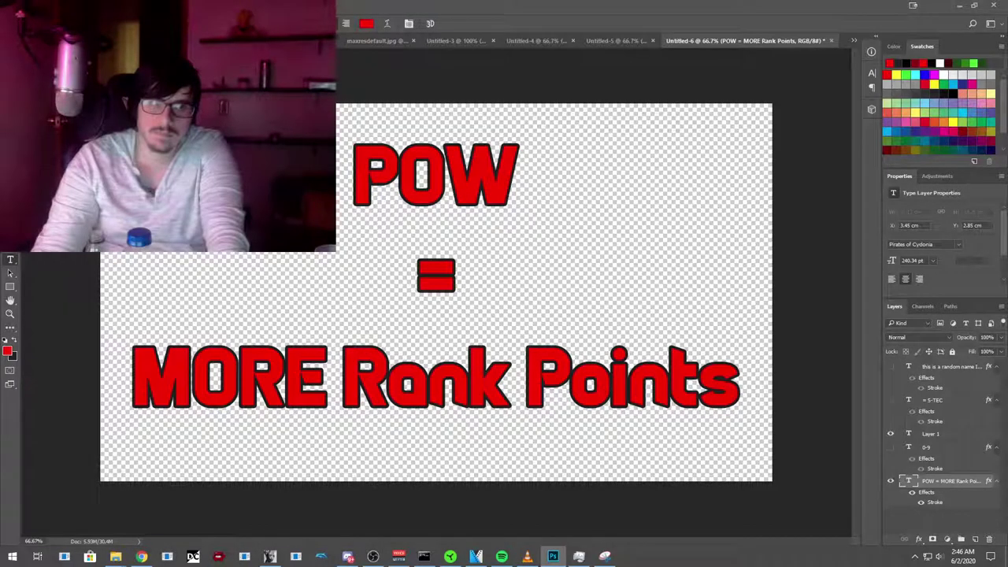
Step: Save the POW = MORE Rank Points image as a PNG named MORE in the RankVi folder
key(alt+f)
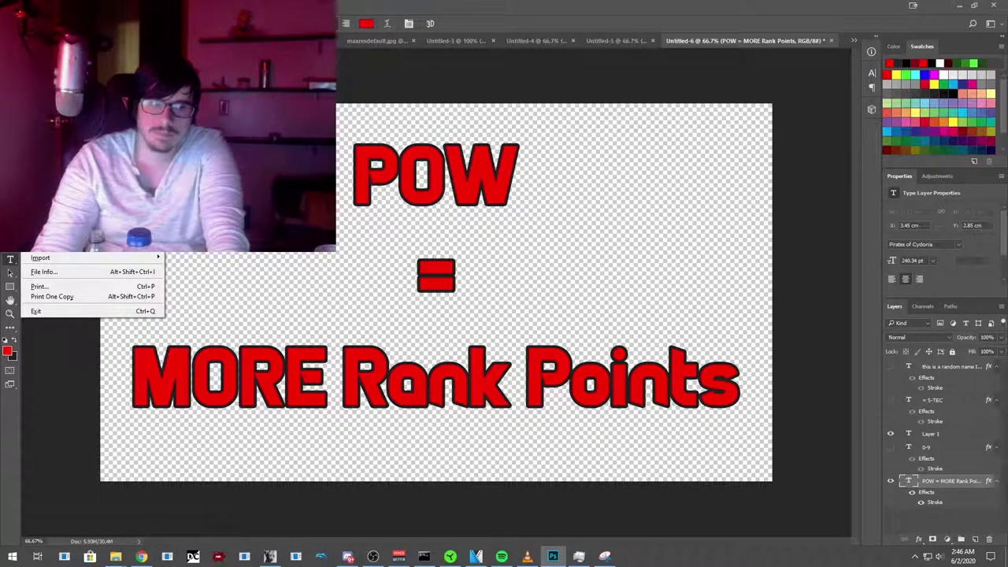
key(Escape)
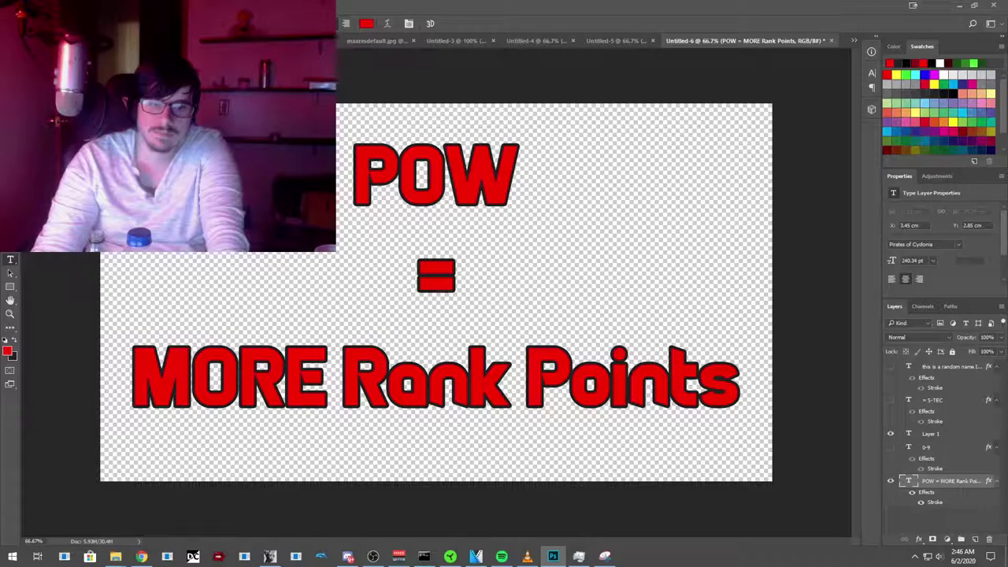
key(ctrl+shift+s)
click(135, 345)
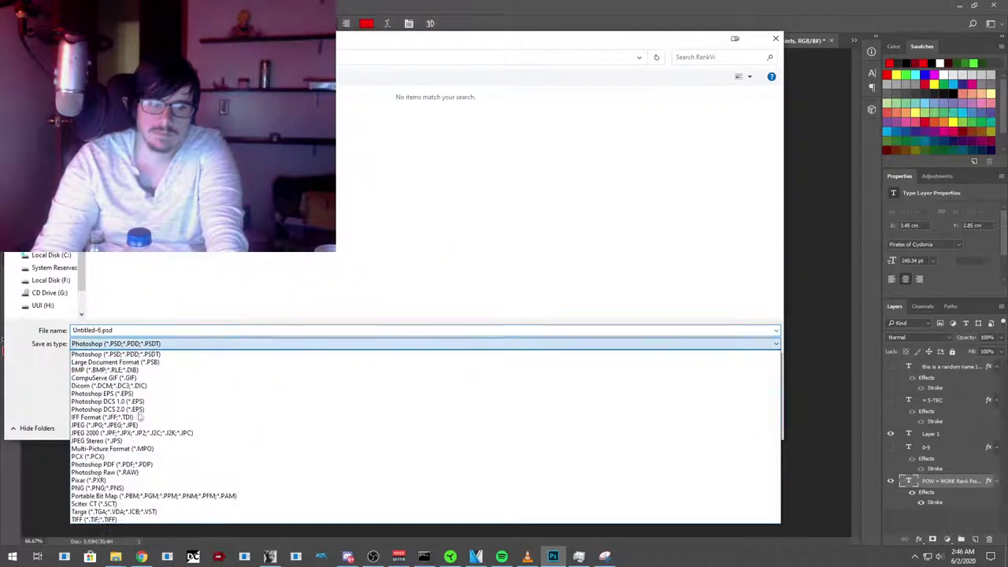
click(99, 488)
double_click(133, 332)
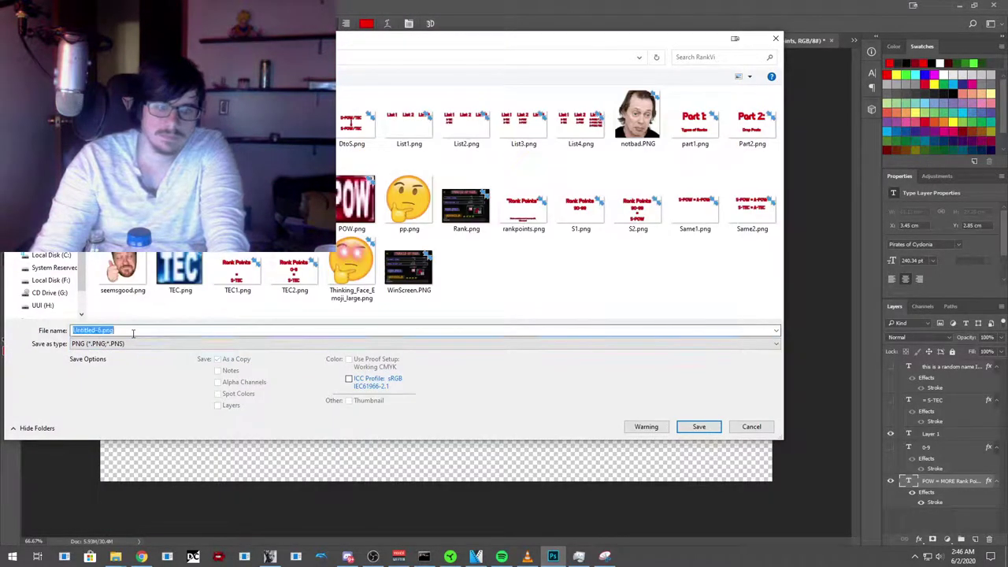
text(MORE)
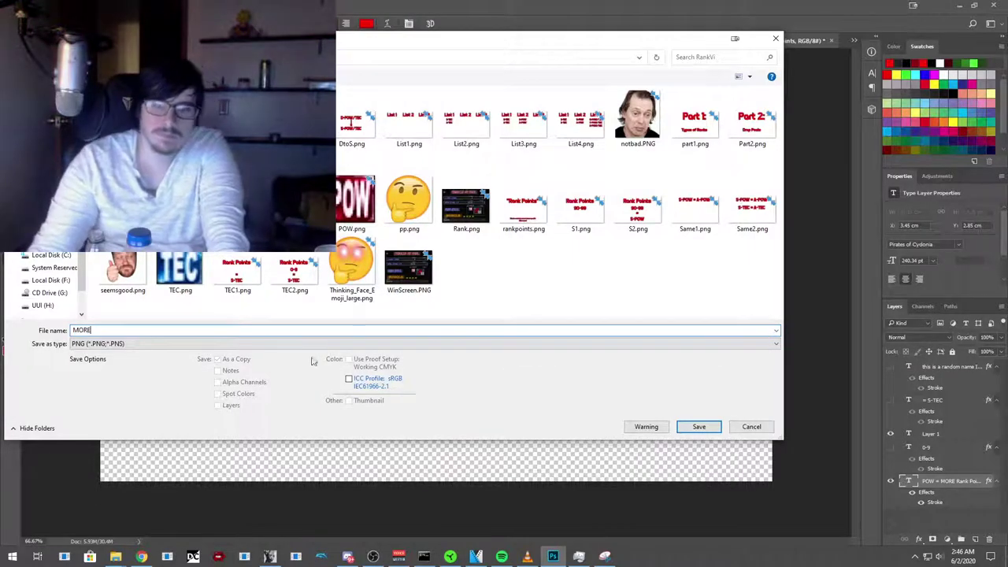
click(698, 428)
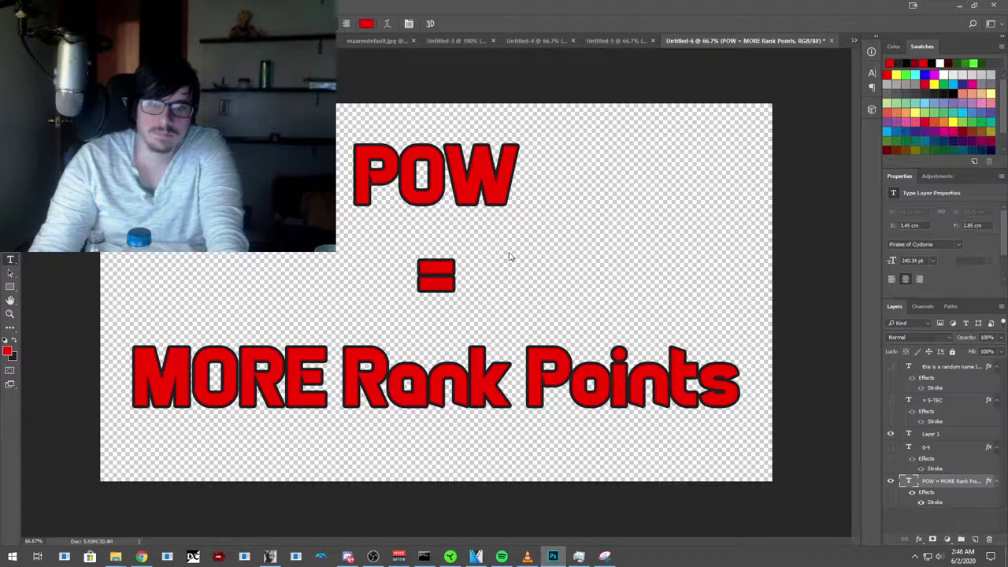
click(527, 175)
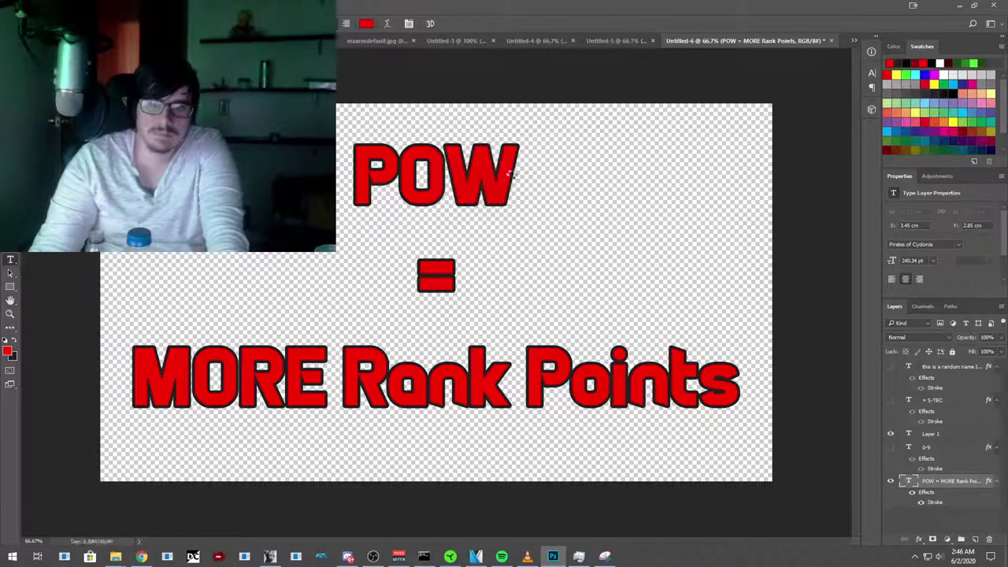
Step: Replace POW with TEC and MORE with LESS in the text layer so it reads TEC = LESS Rank Points
click(508, 173)
drag(520, 185, 356, 187)
text(TEC)
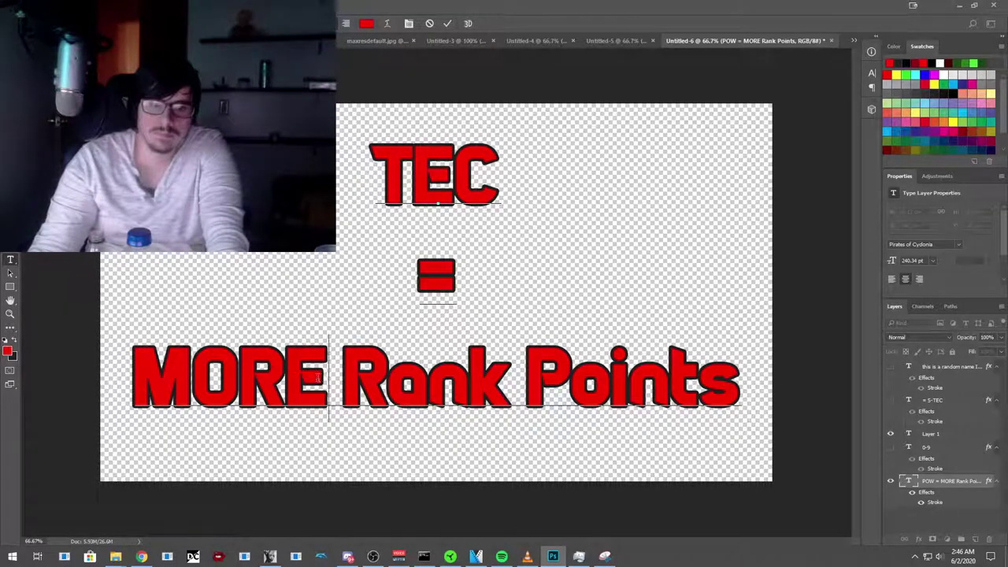
drag(318, 378, 157, 379)
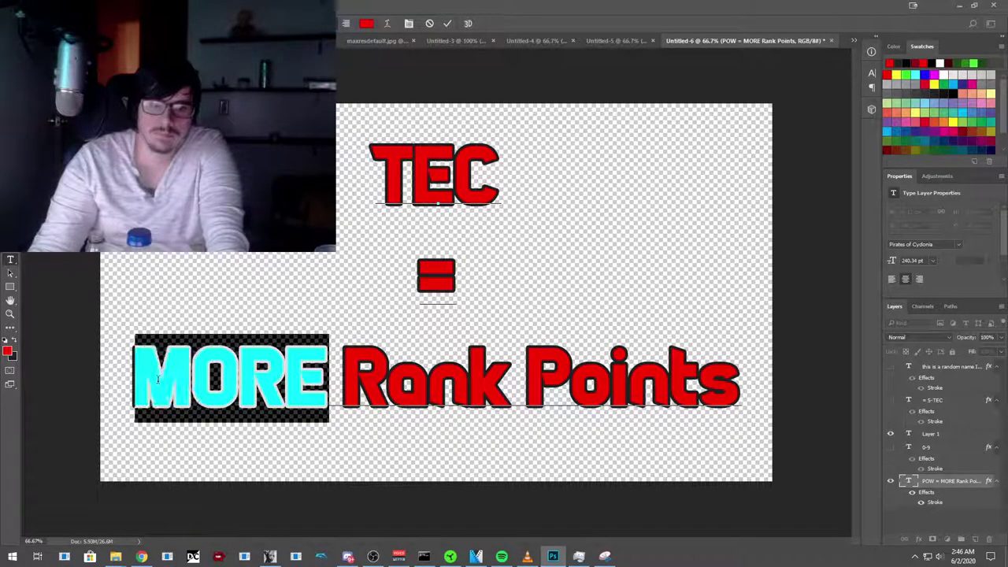
text(LESS)
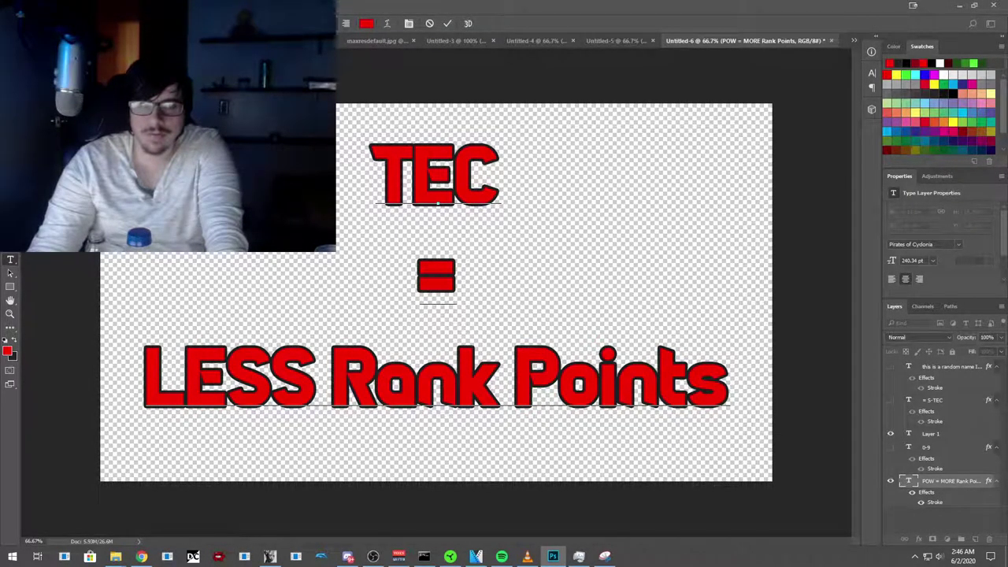
Step: Save the TEC = LESS Rank Points image as a PNG named LESS in the RankVi folder
key(alt+f)
key(Escape)
key(Escape)
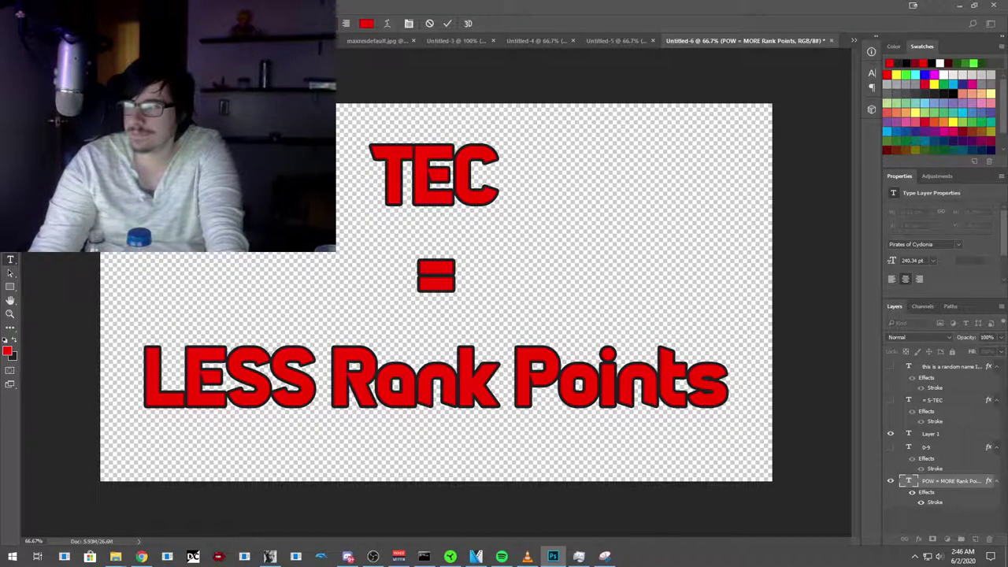
key(ctrl+shift+s)
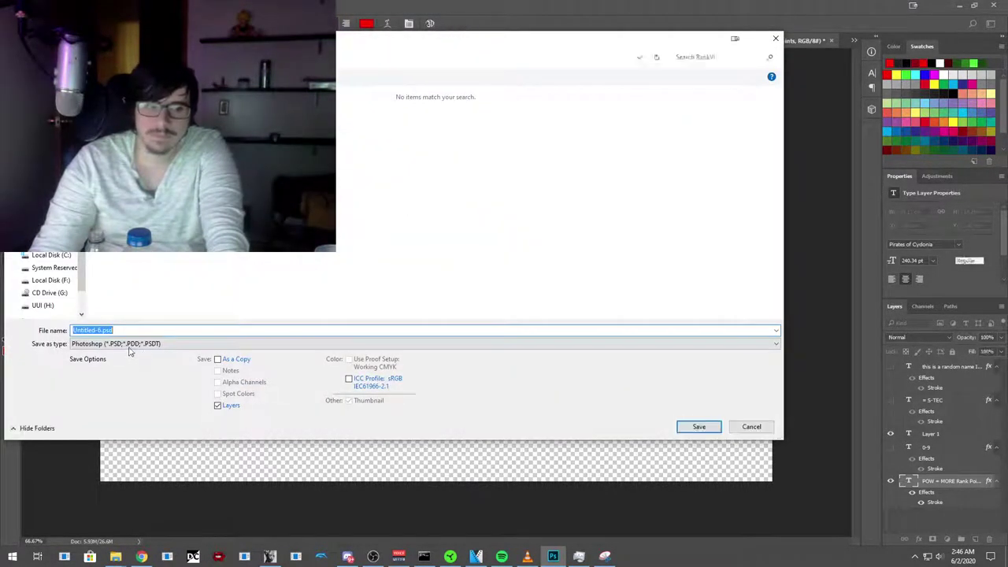
click(129, 344)
click(98, 487)
click(119, 330)
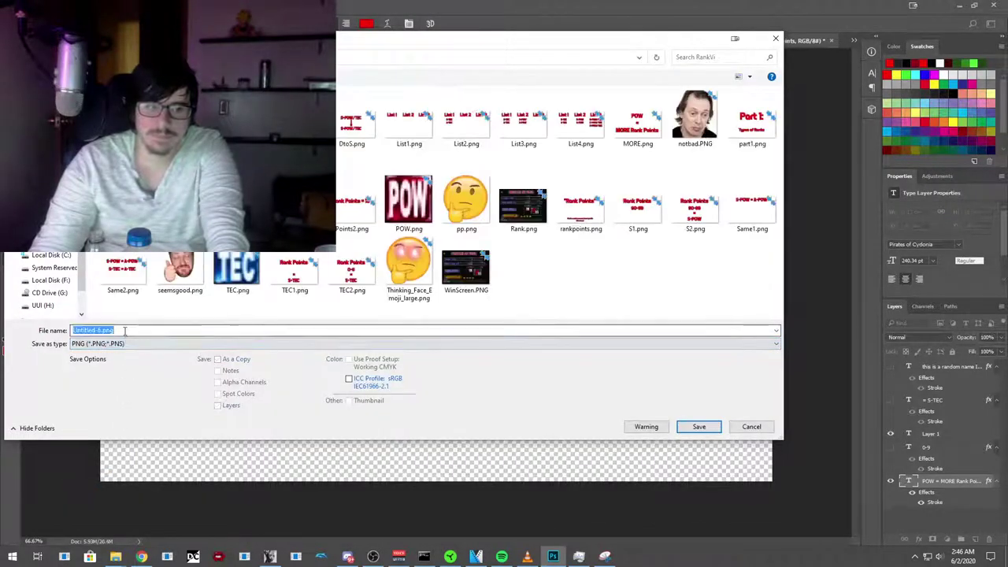
text(LESS)
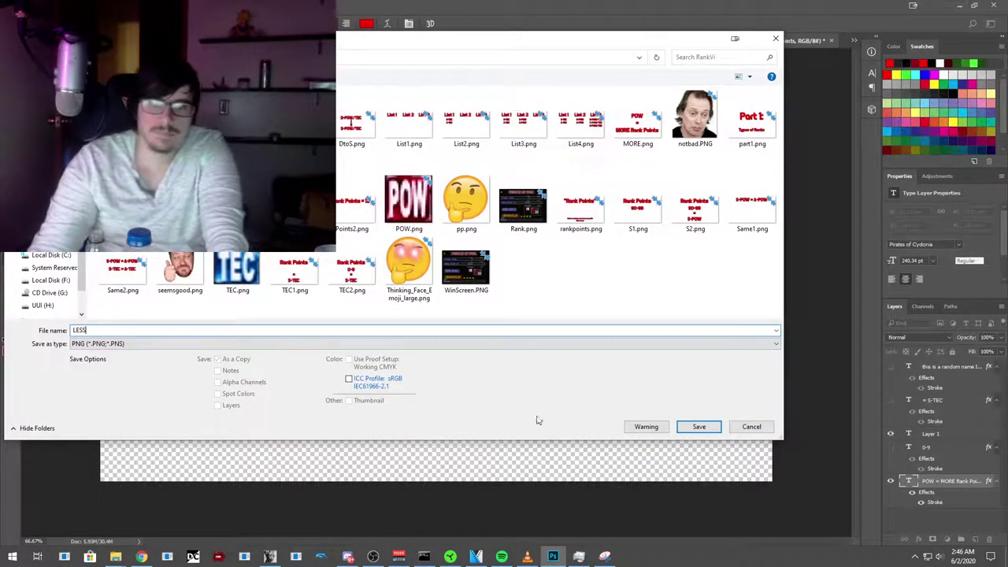
click(697, 430)
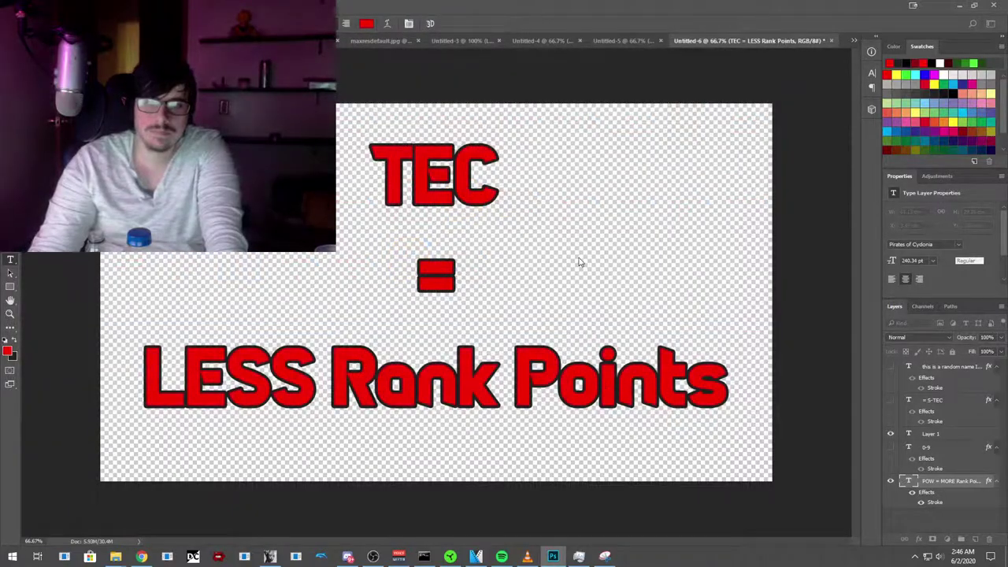
click(551, 175)
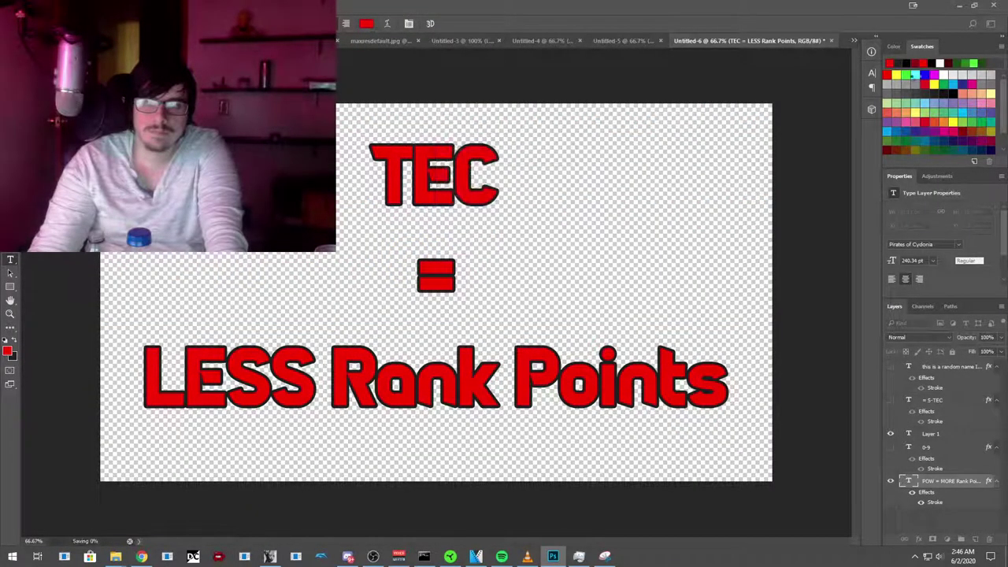
Step: Switch to VEGAS Pro and place the POW = MORE Rank Points image on the top video track at the 00:03:24;07 marker
click(475, 557)
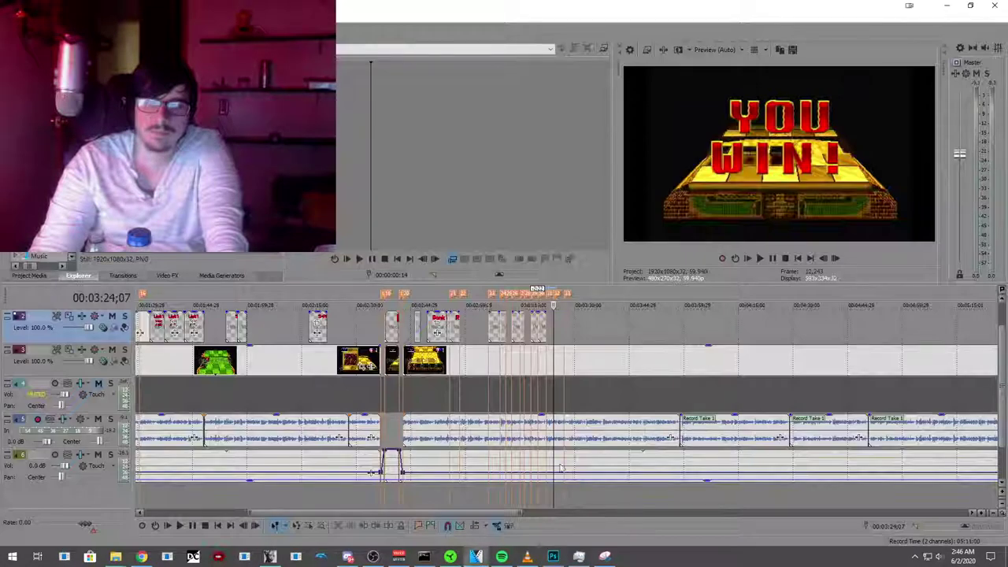
scroll(572, 365, up, 2)
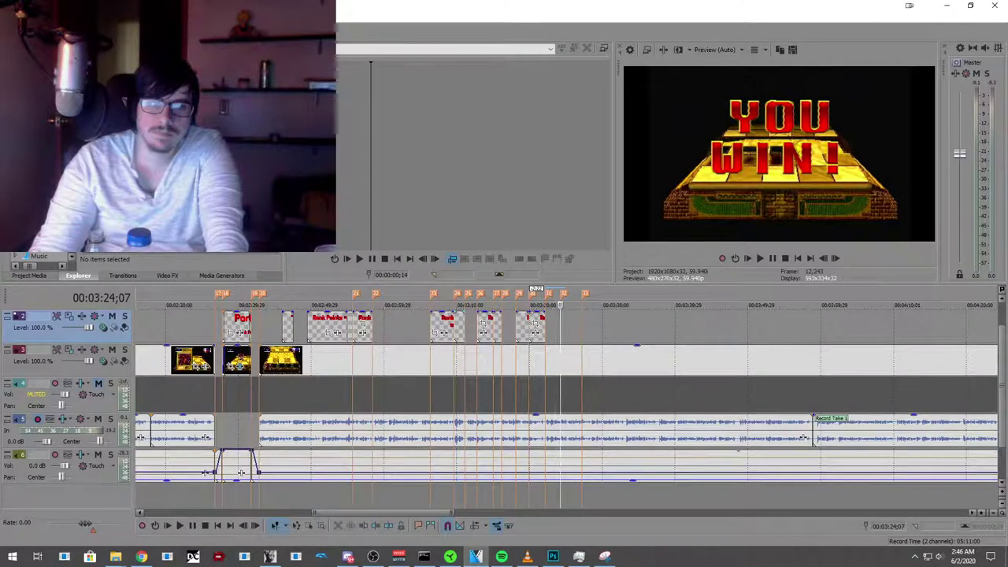
drag(574, 323, 570, 329)
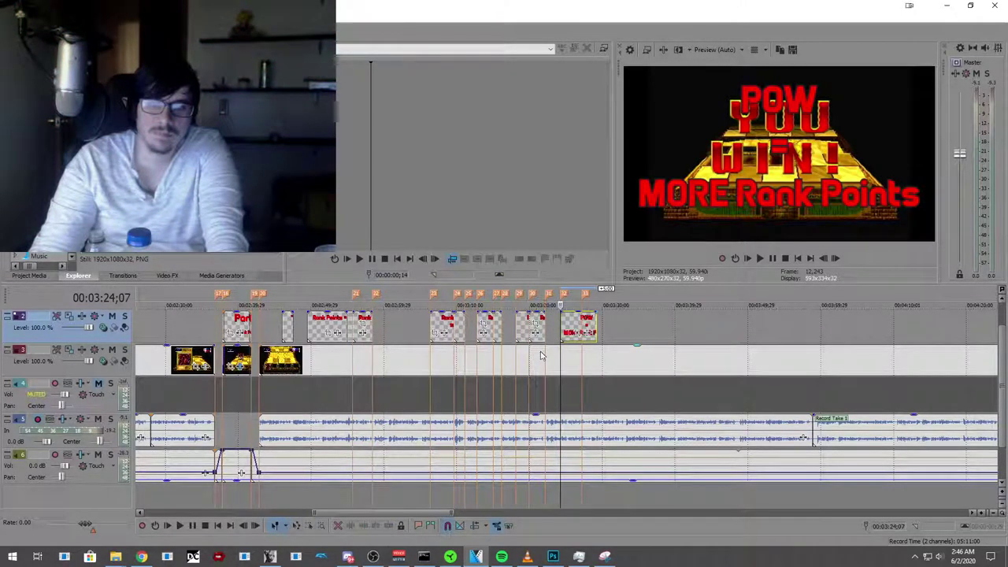
Step: Play the timeline from 00:03:17;08 through the POW image and pause at 00:03:29;10
click(511, 336)
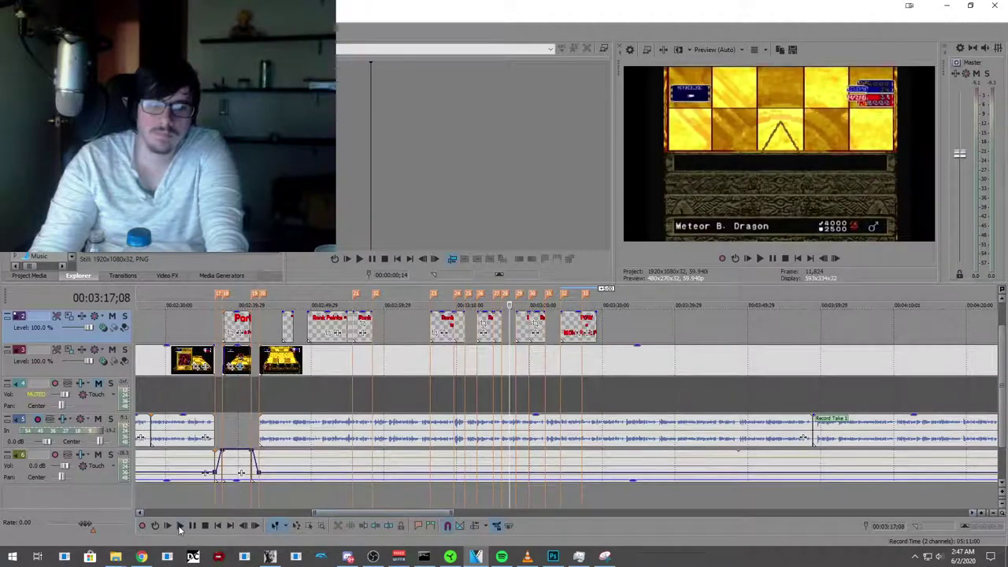
click(180, 526)
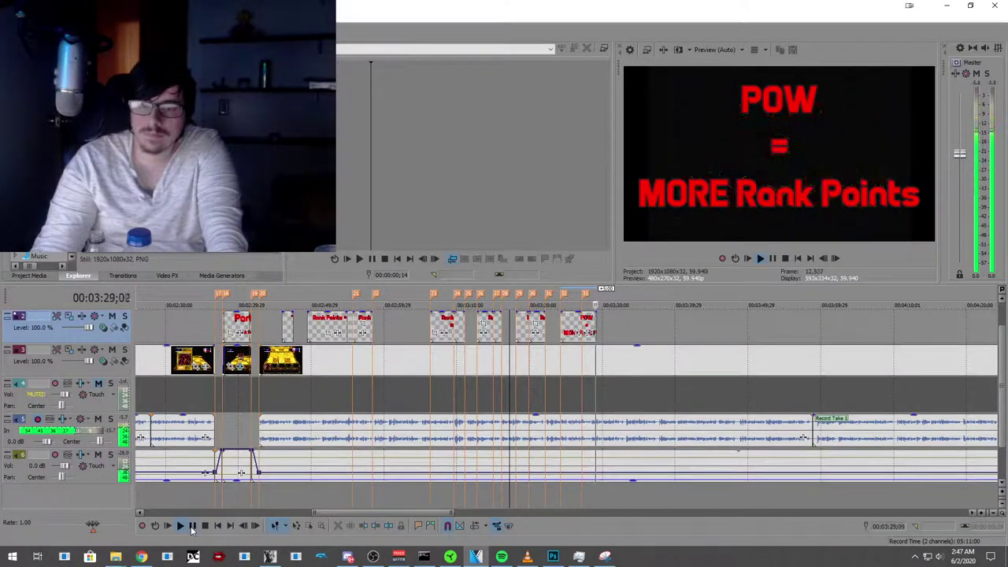
click(191, 527)
Step: Replay the narration near the end of the POW image and stop at 00:03:28;12 to locate its cut point
scroll(670, 381, up, 5)
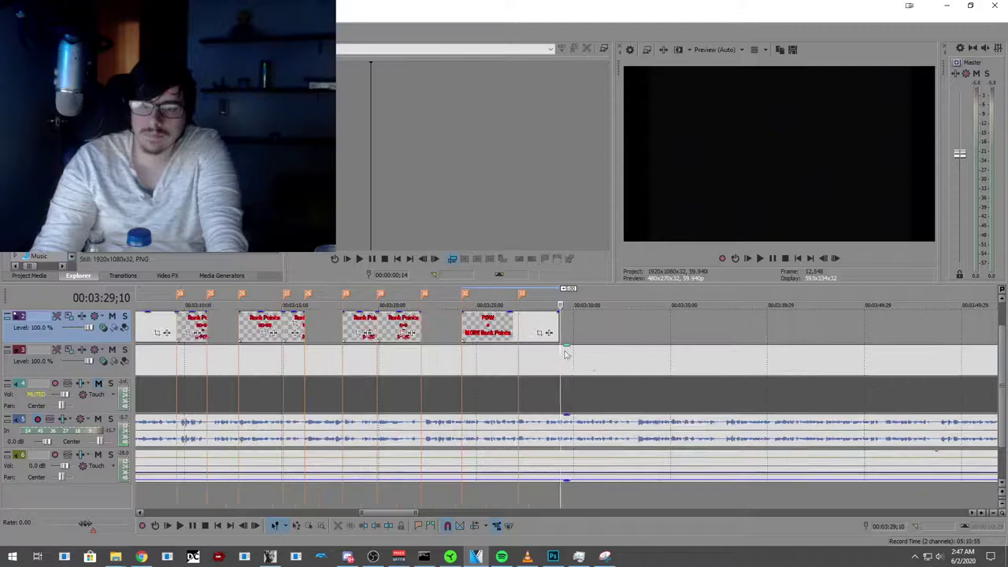
click(531, 359)
click(180, 526)
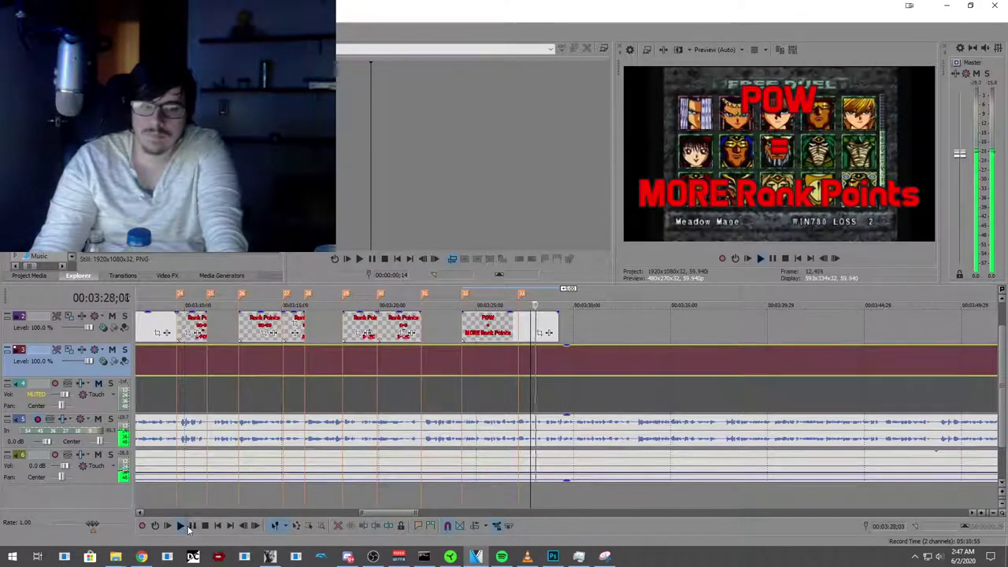
click(552, 359)
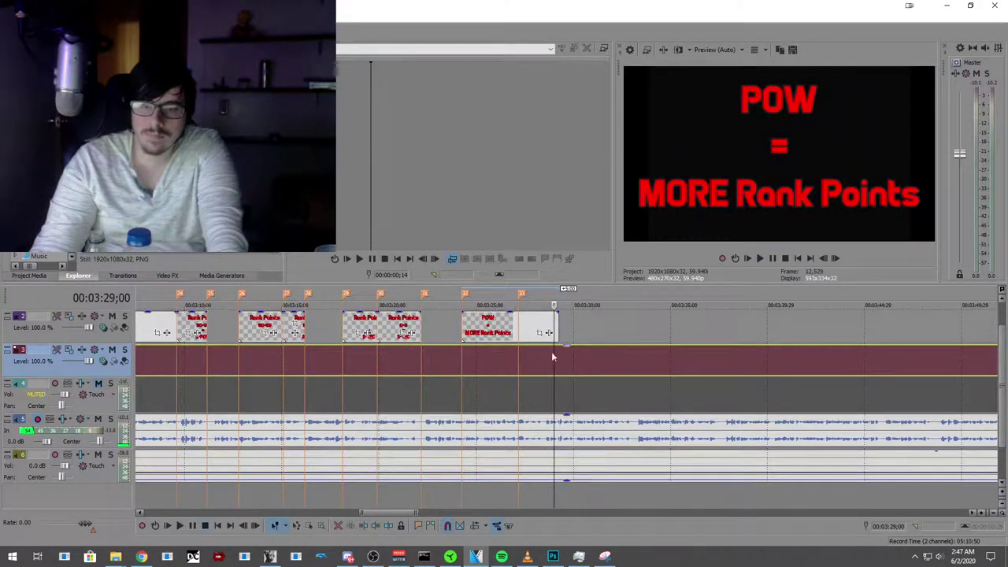
click(511, 359)
click(180, 526)
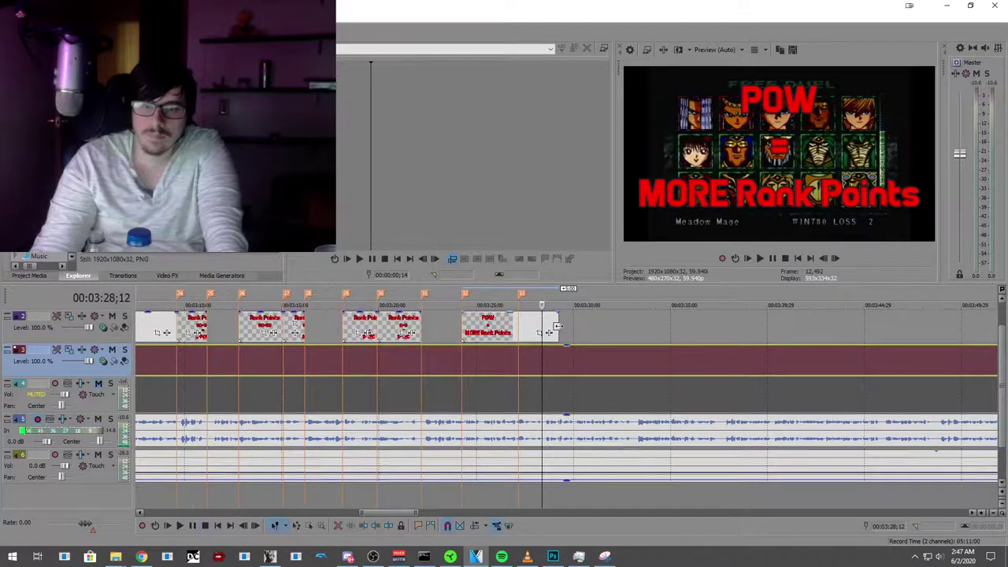
Step: Trim the POW = MORE image to end at 00:03:28;12 and place the TEC = LESS image on the top video track at 00:03:29;05
drag(556, 326, 543, 329)
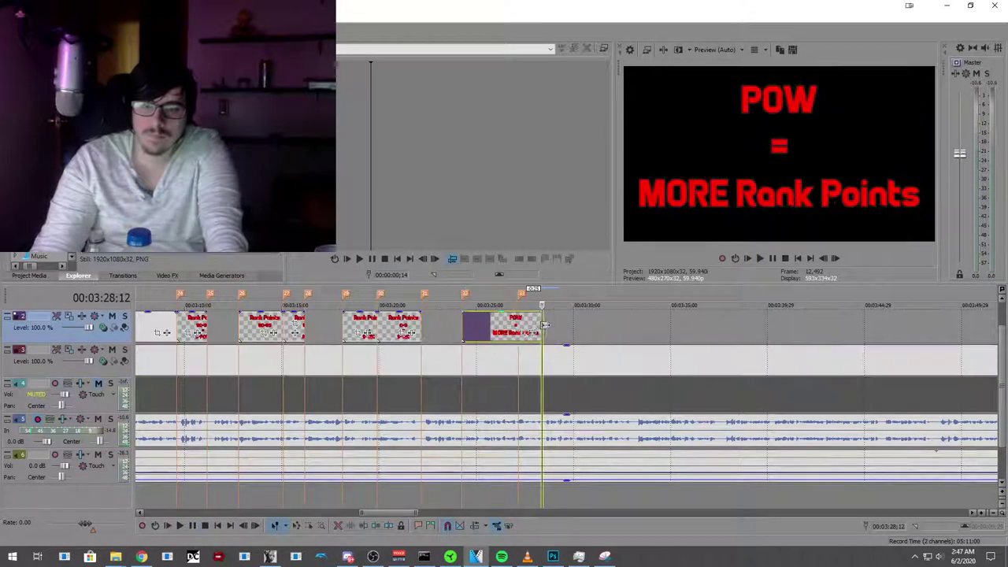
click(179, 526)
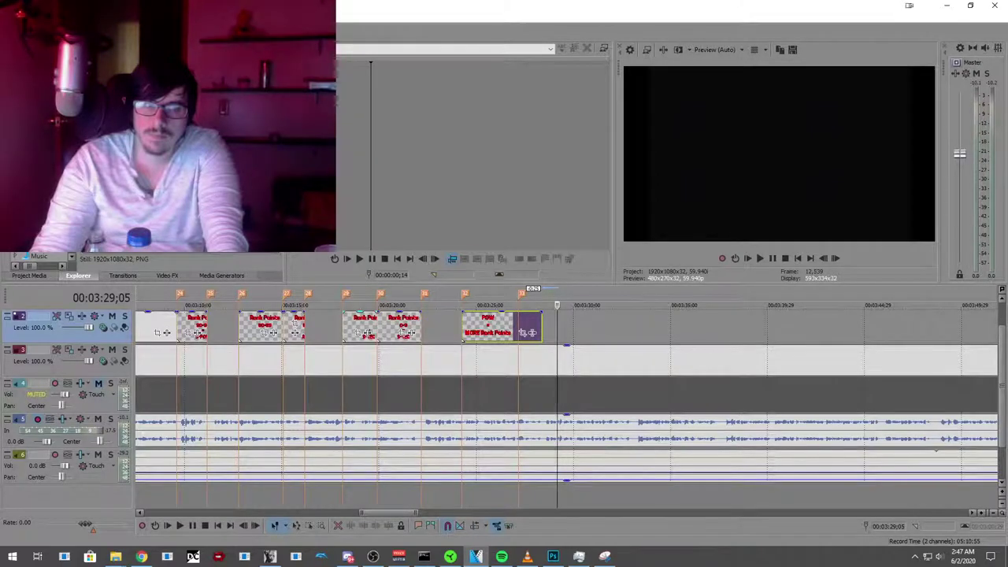
drag(563, 334, 564, 334)
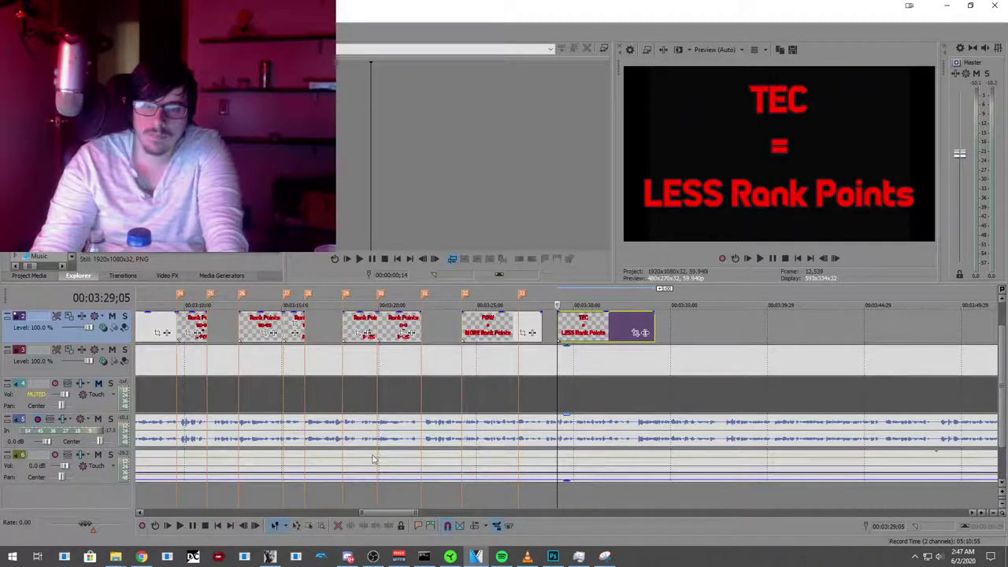
Step: Play the narration over the TEC = LESS image and trim the image's end to 00:03:33;00
click(181, 526)
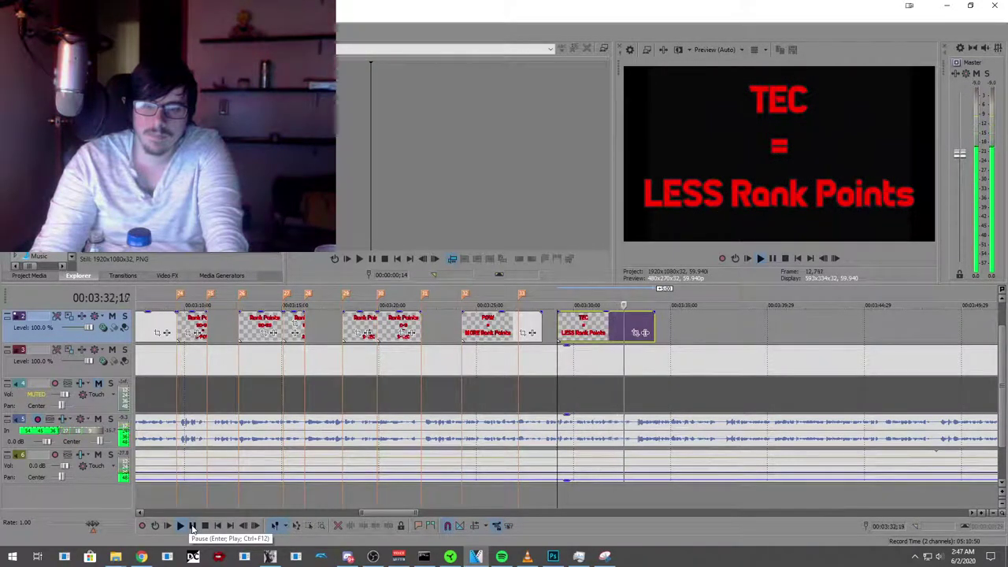
click(193, 526)
drag(650, 326, 632, 329)
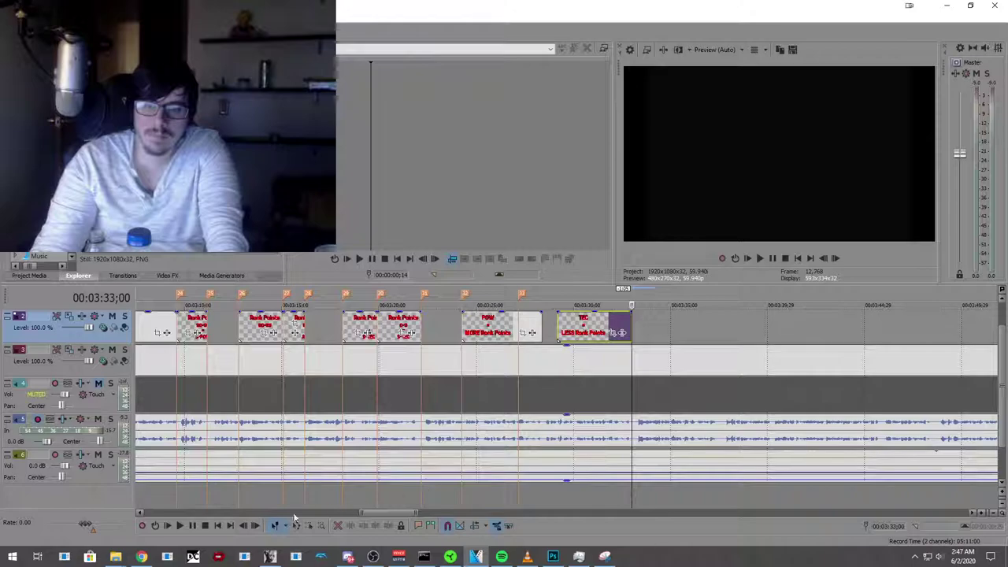
Step: Play the timeline from the TEC = LESS image to the end of the current narration clip at 00:03:58;26
click(182, 526)
scroll(421, 428, down, 3)
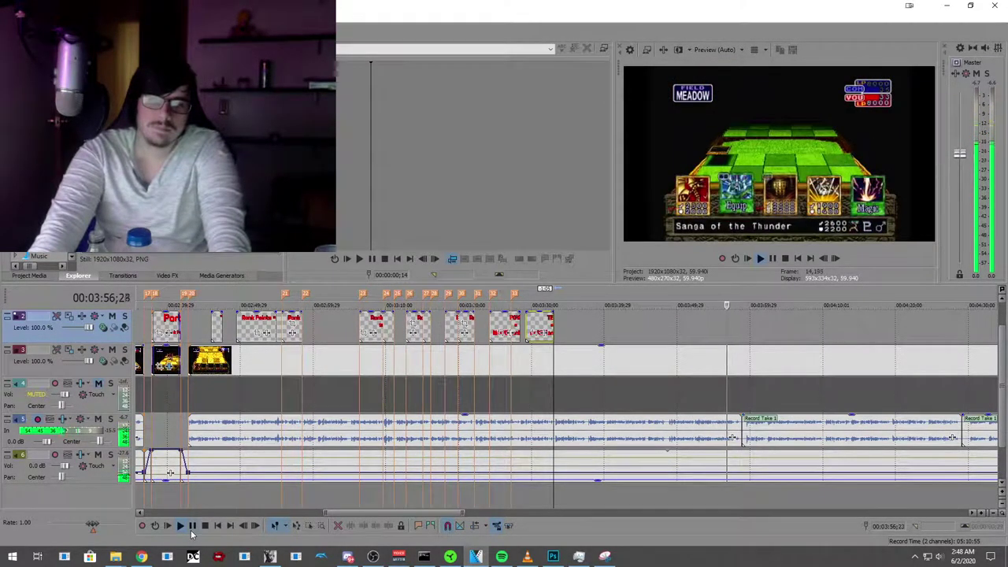
click(193, 526)
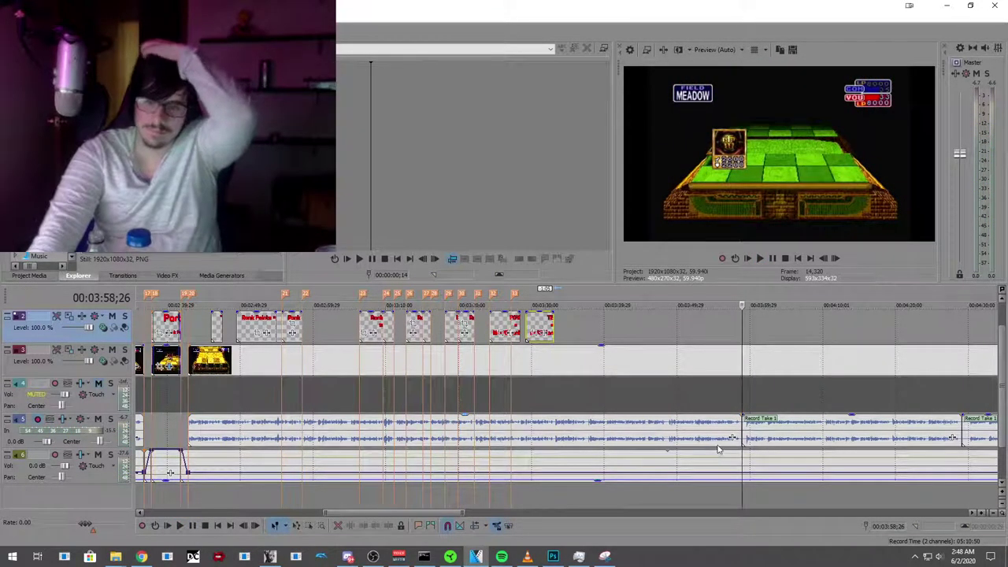
Step: Select all narration clips after 00:03:58;26 and move them about 1:29;28 later on their track
right_click(716, 438)
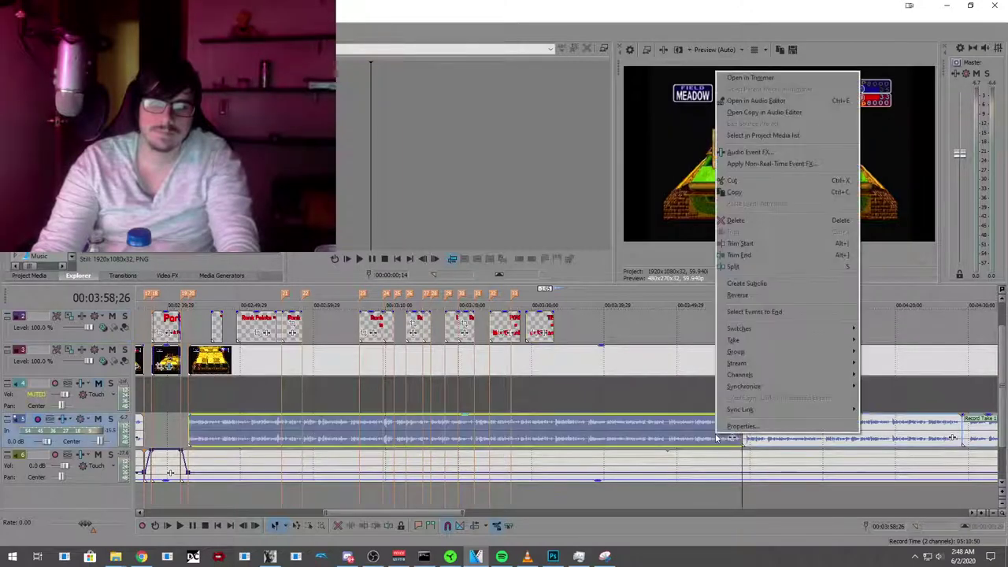
mouse_move(847, 352)
click(882, 367)
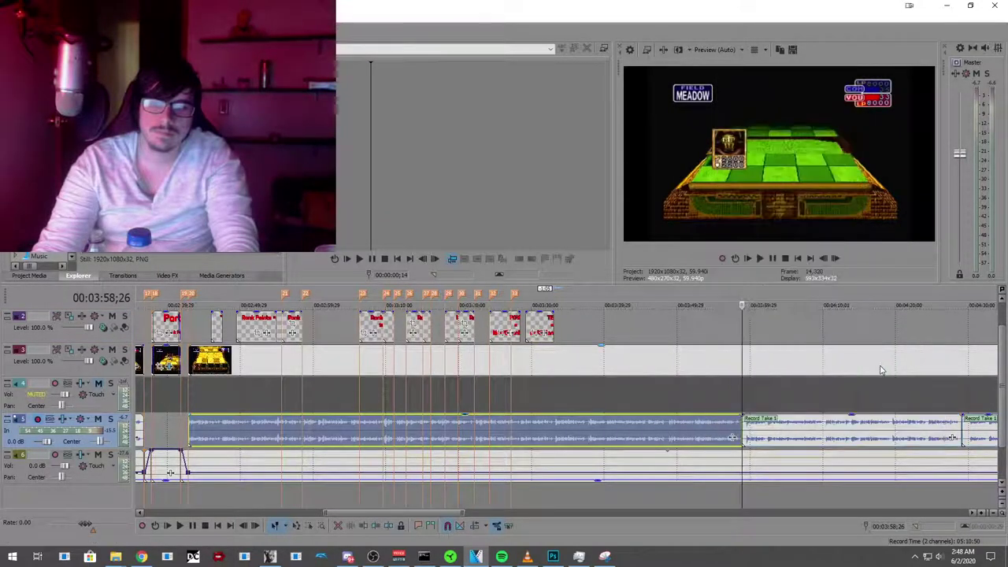
scroll(797, 440, down, 6)
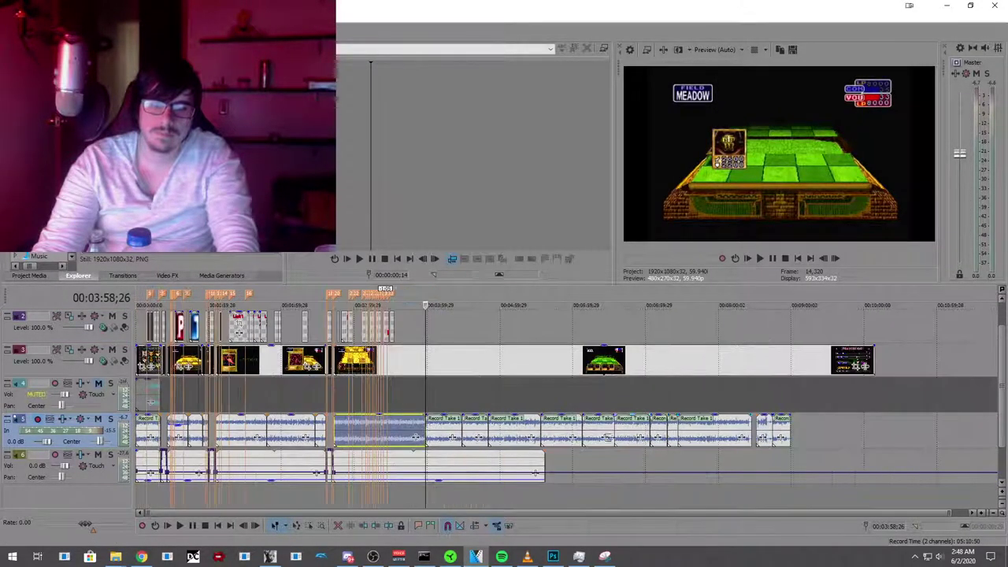
drag(445, 436, 554, 446)
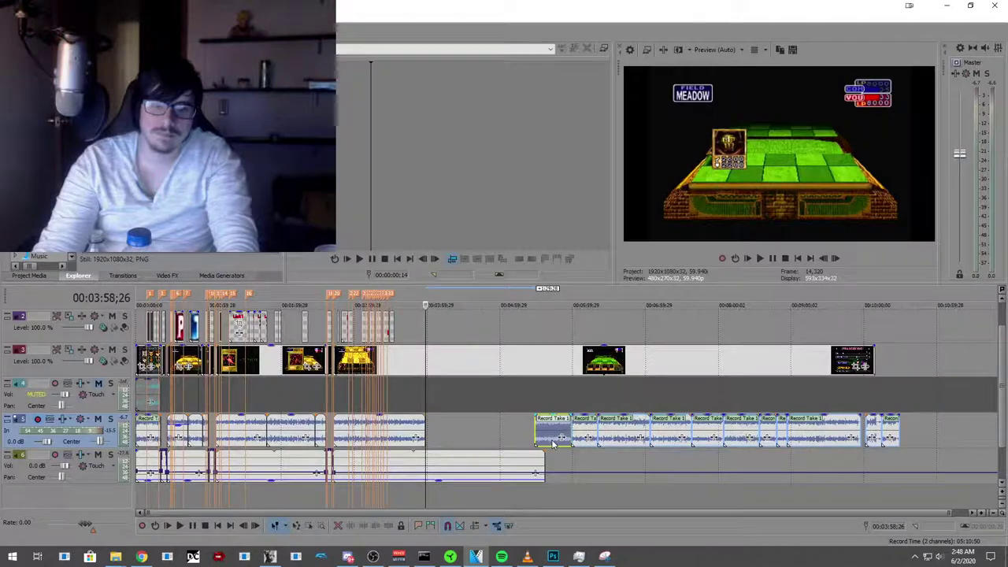
click(443, 425)
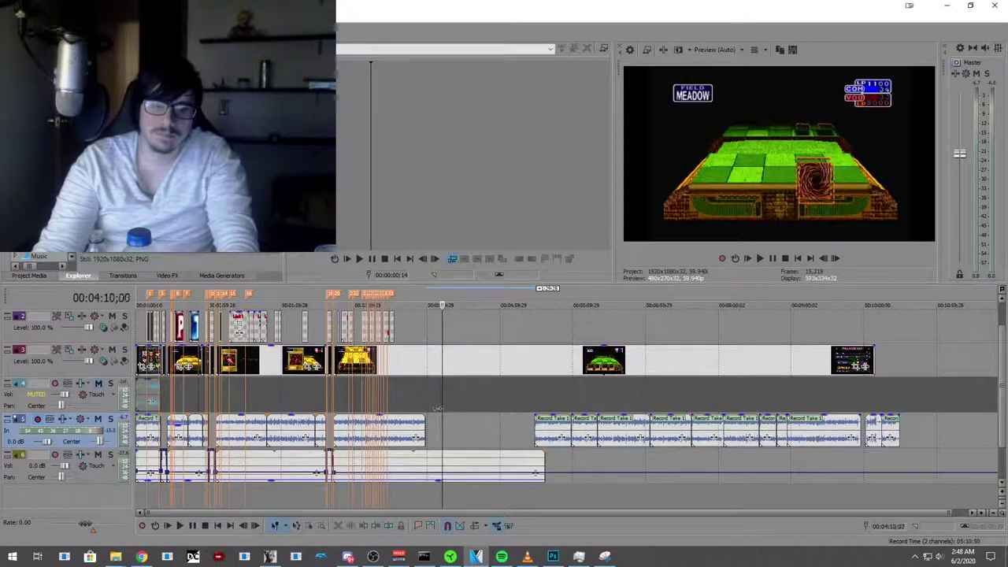
Step: Step through the gameplay just past the narration's end and insert markers at 00:03:59;29 and 00:03:58;27
scroll(428, 411, up, 6)
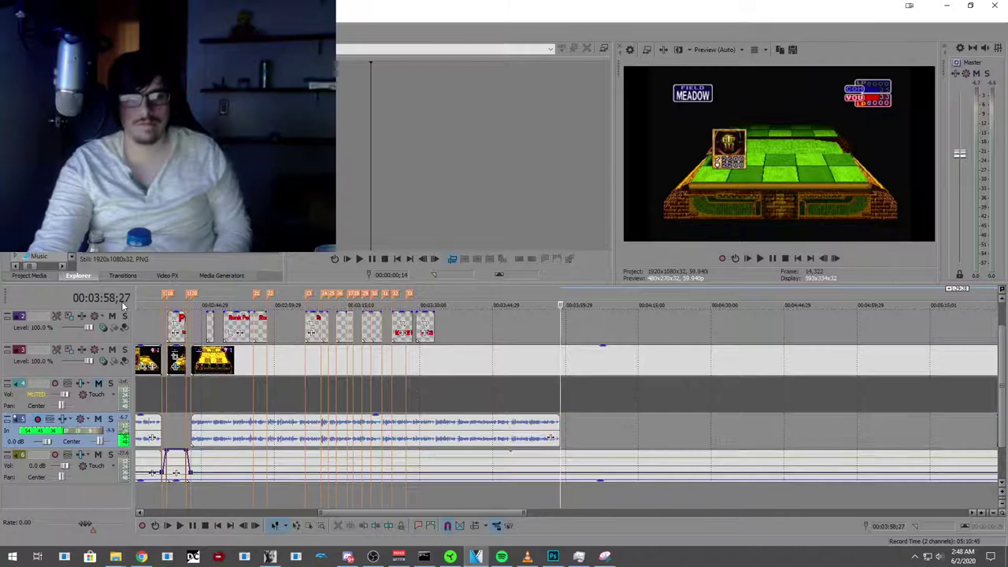
click(193, 527)
click(193, 527)
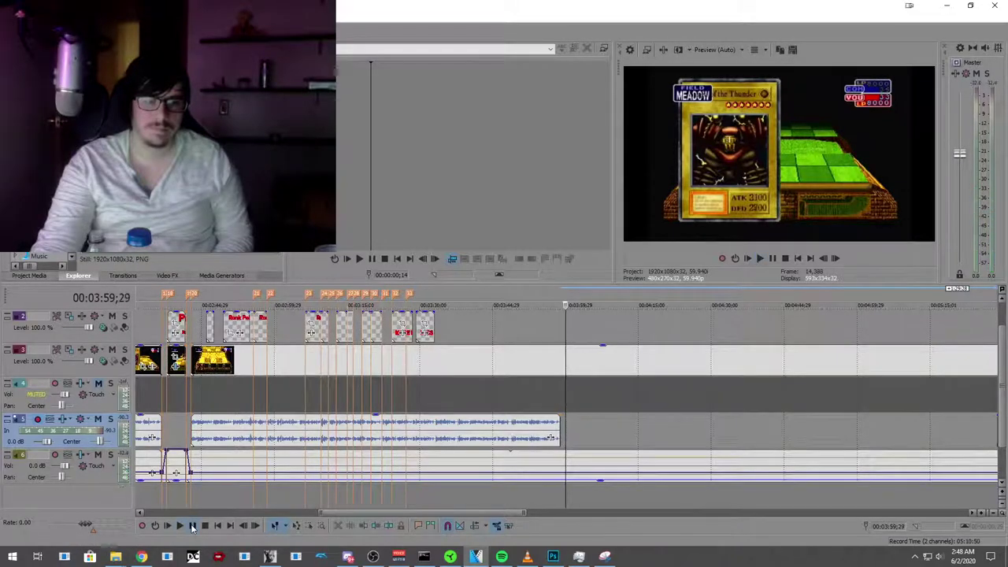
click(420, 528)
click(561, 392)
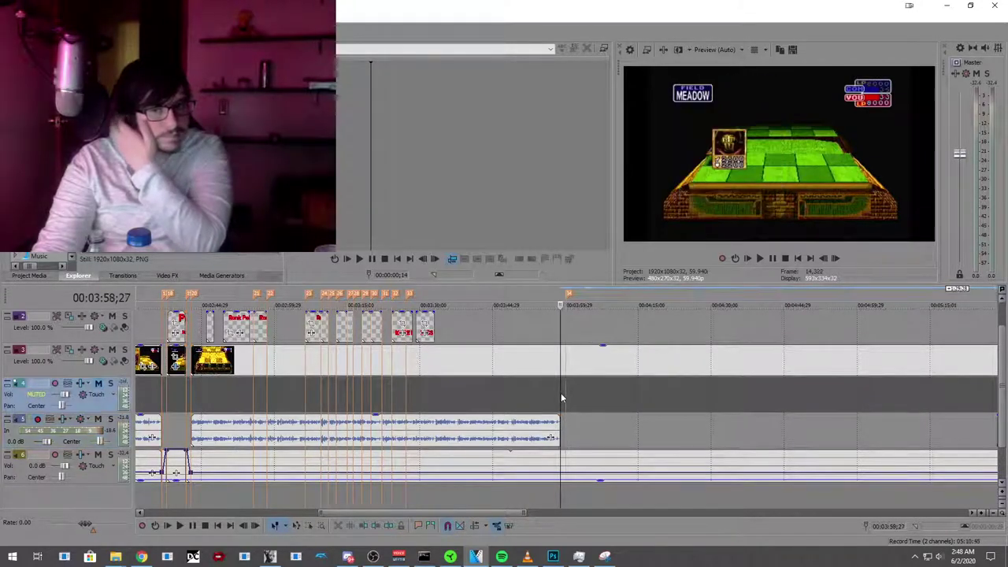
click(417, 528)
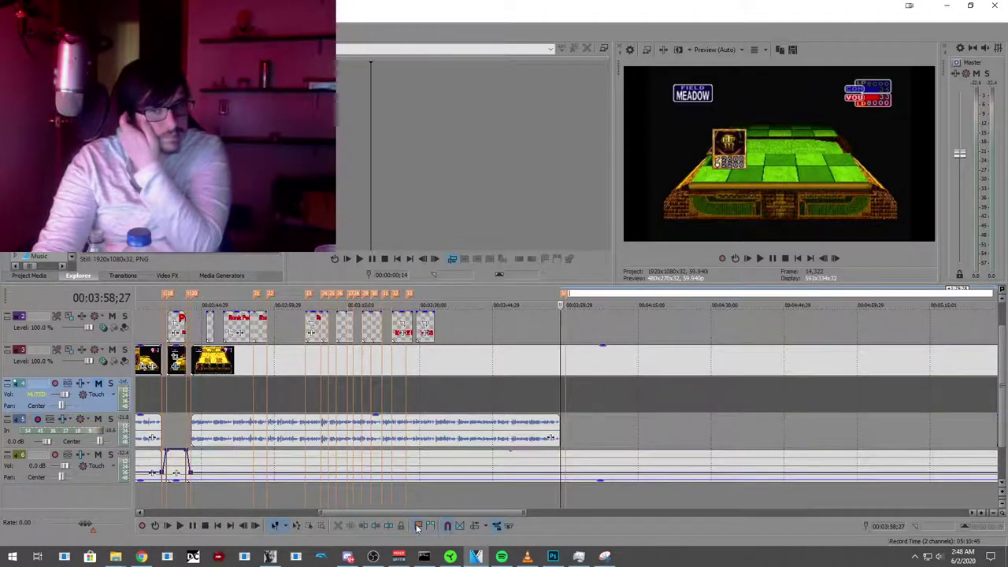
Step: Play the gameplay from the 00:03:59;29 marker and insert markers at 00:04:03;29 and 00:04:04;29
click(565, 396)
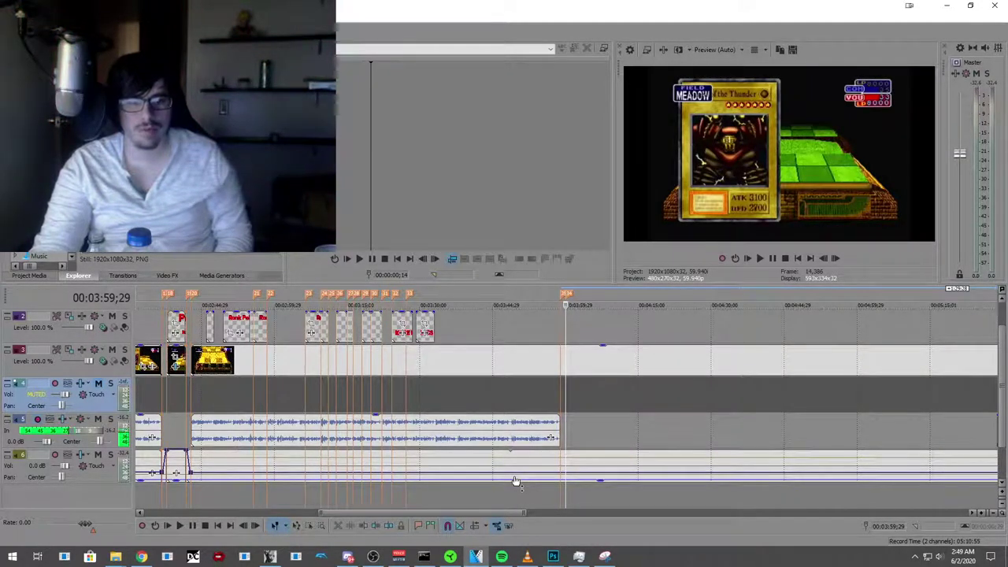
click(181, 529)
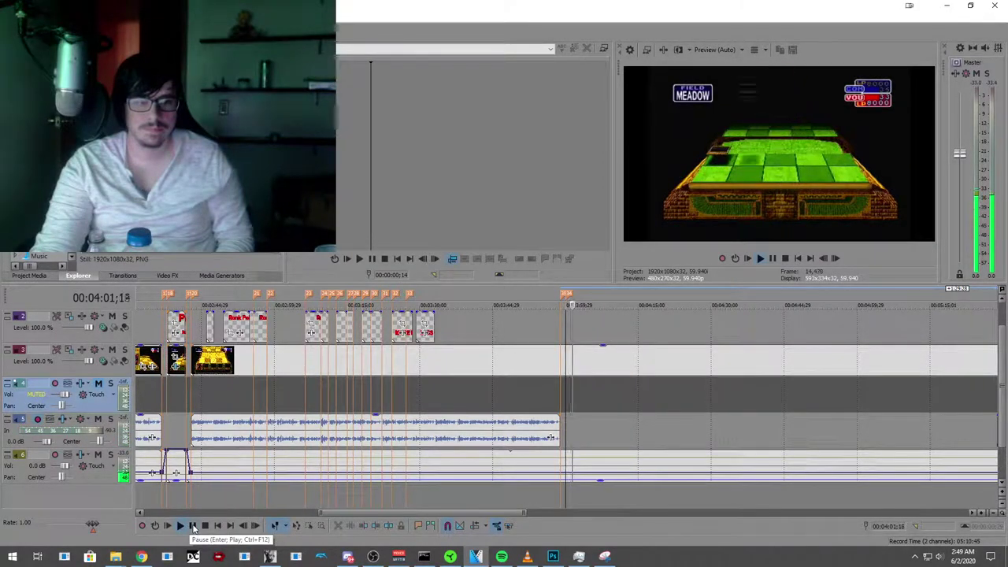
click(193, 526)
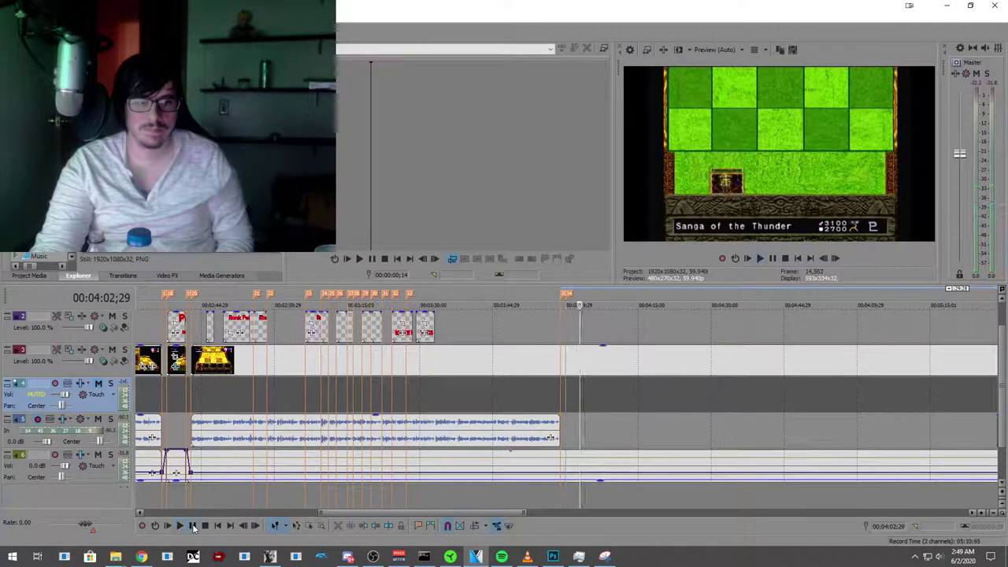
click(193, 527)
click(193, 527)
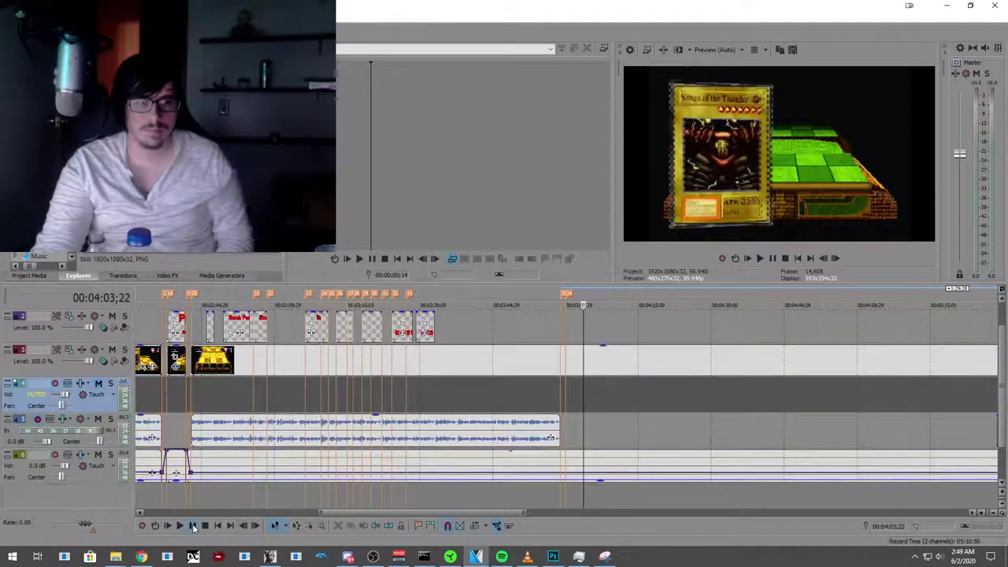
click(193, 526)
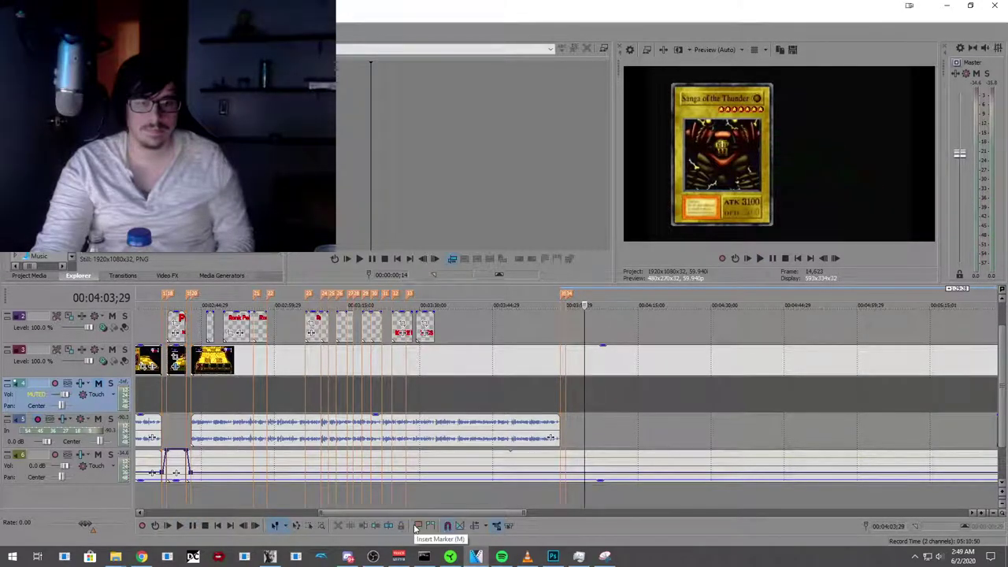
click(179, 526)
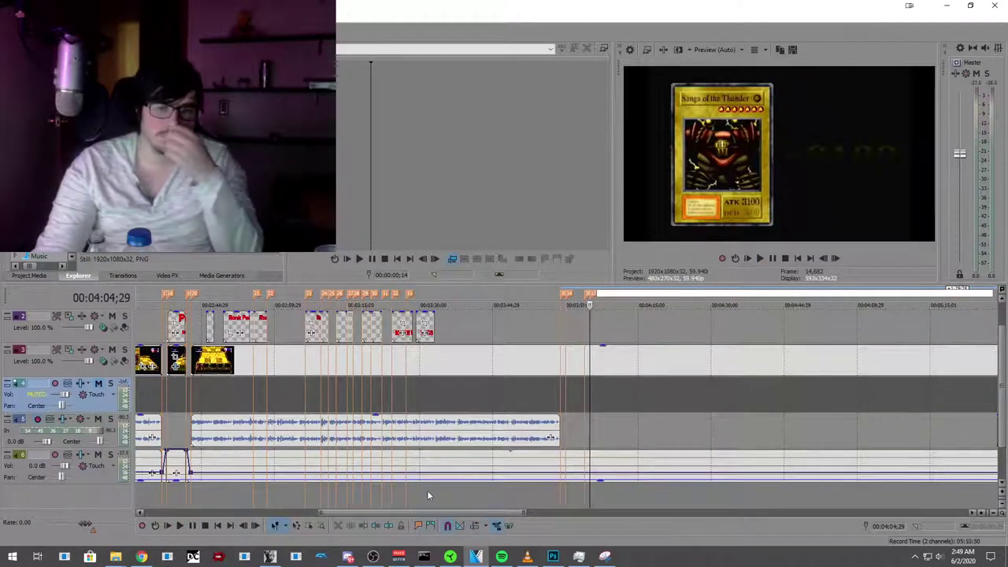
Step: Split the timeline at the 00:03:58;27 and 00:03:59;29 markers and delete the gameplay video segment between them
click(559, 402)
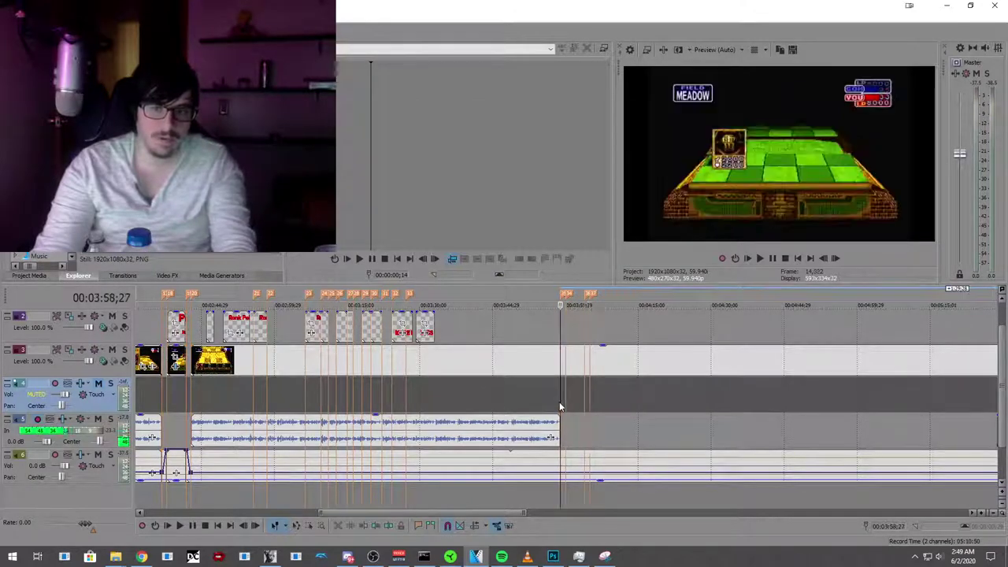
click(388, 525)
key(space)
scroll(566, 400, up, 4)
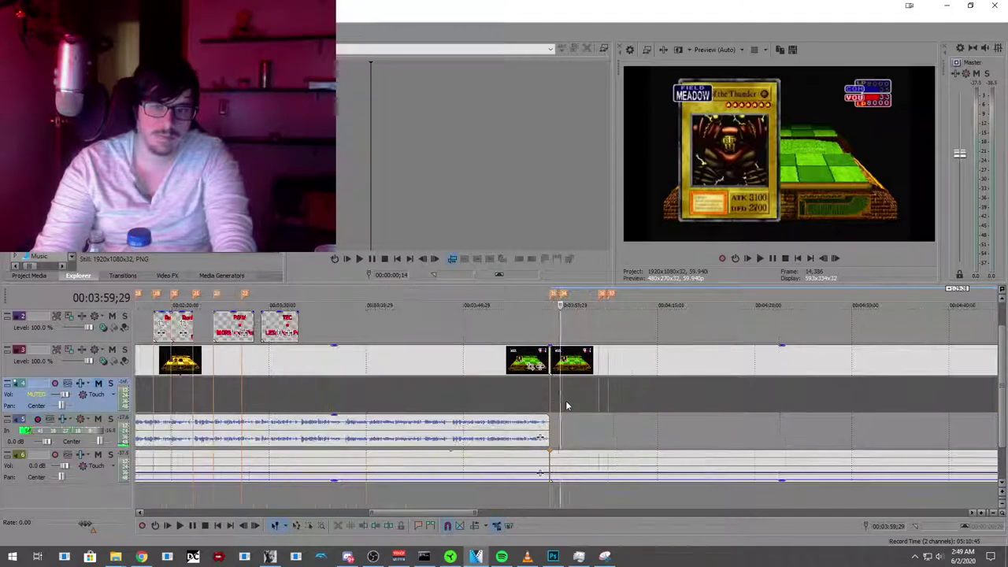
click(391, 528)
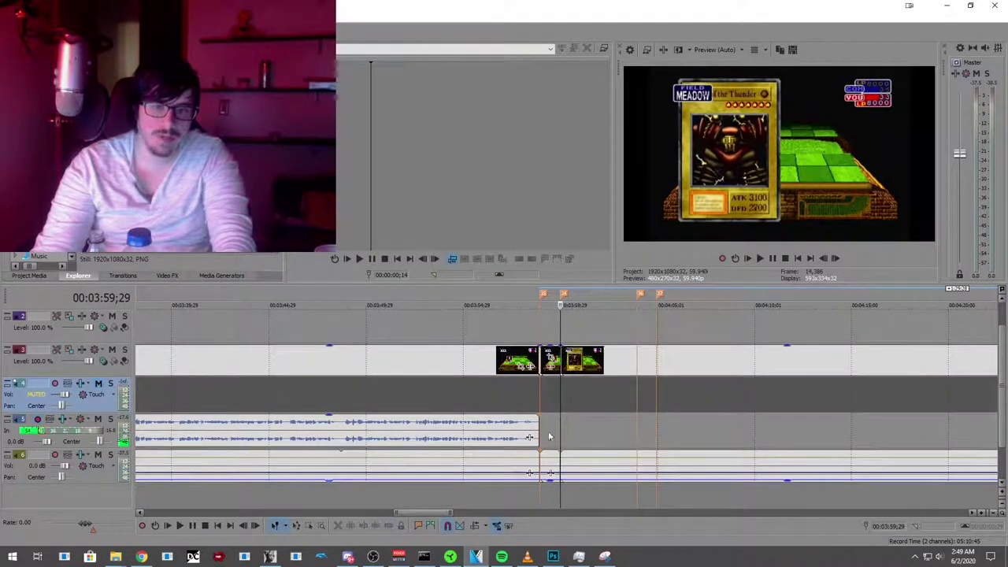
right_click(545, 370)
click(575, 322)
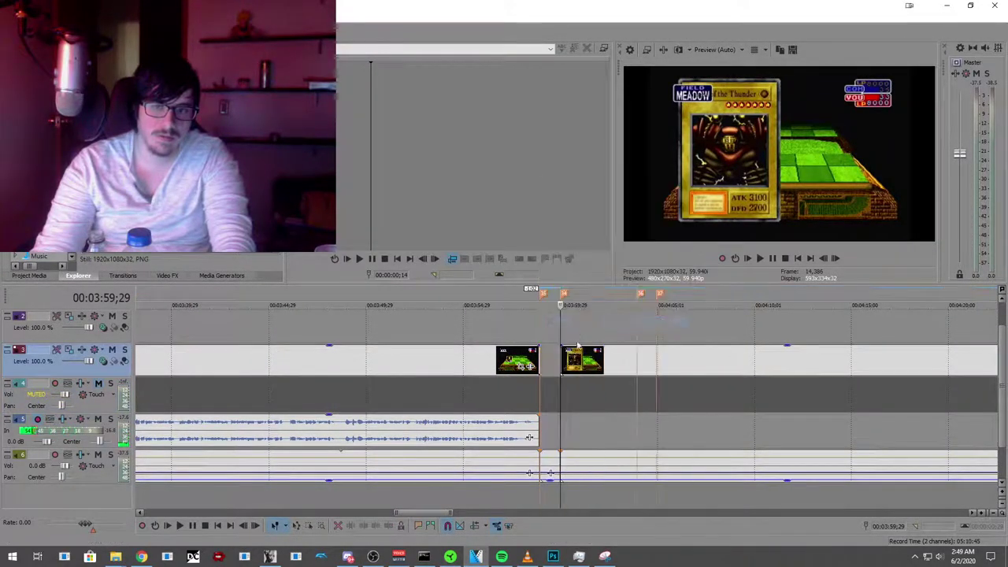
Step: Split the timeline at the 00:04:03;29 and 00:04:04;29 markers and delete the gameplay video segment between them
click(635, 395)
click(400, 530)
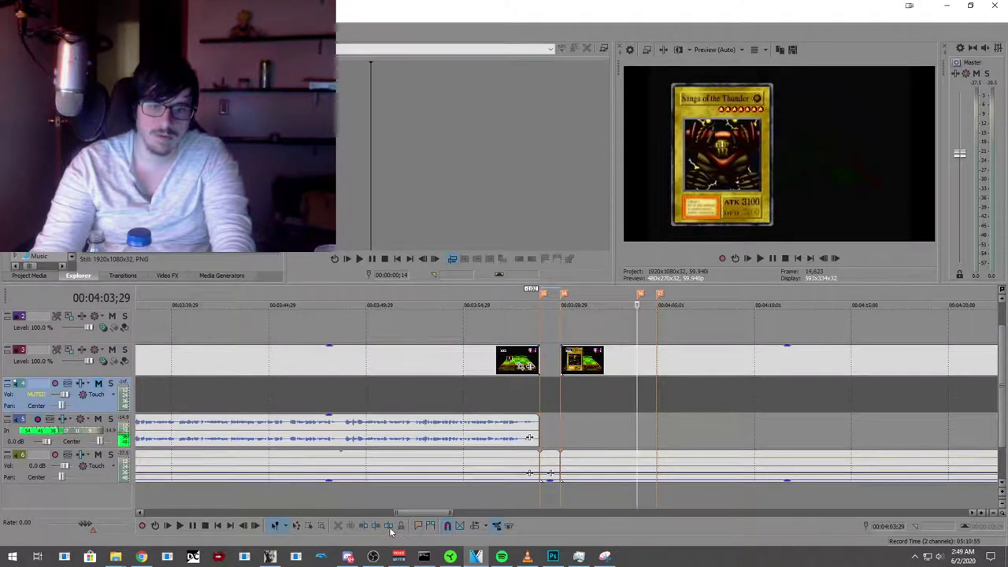
click(655, 390)
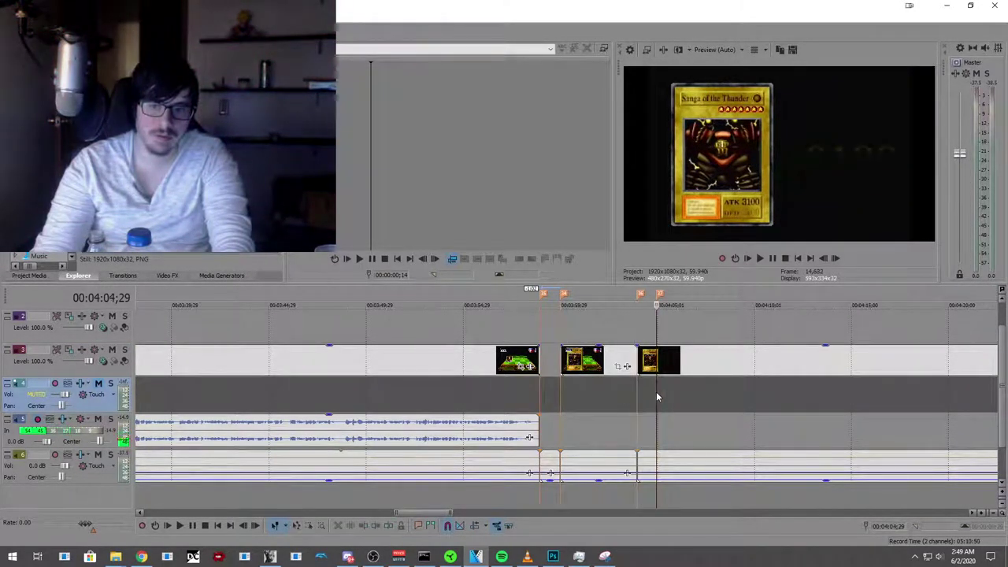
click(390, 532)
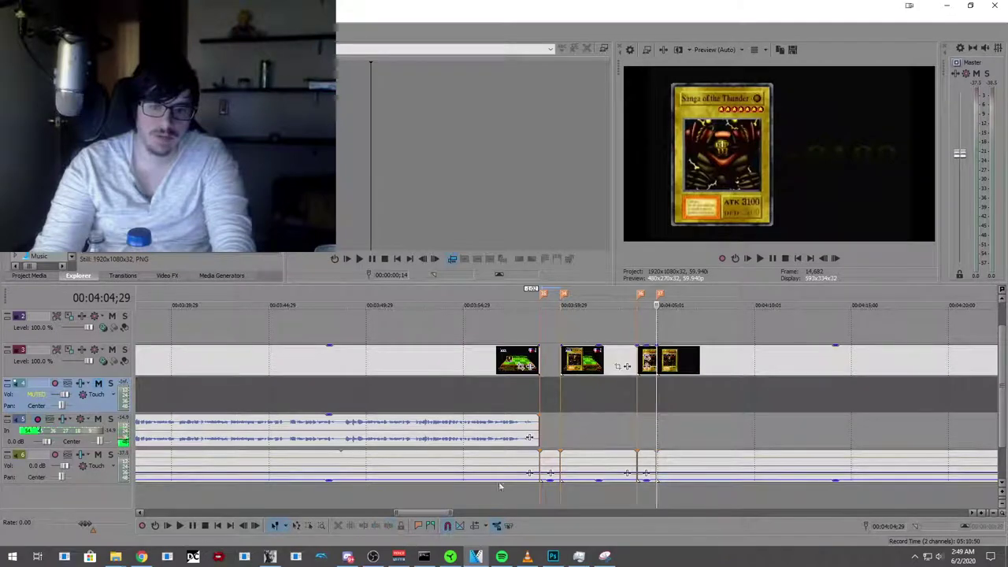
right_click(655, 372)
click(671, 325)
Step: Add VEGAS Gaussian Blur to the gameplay clip between 00:03:59;29 and 00:04:03;29 and apply the effect's last preset
click(581, 394)
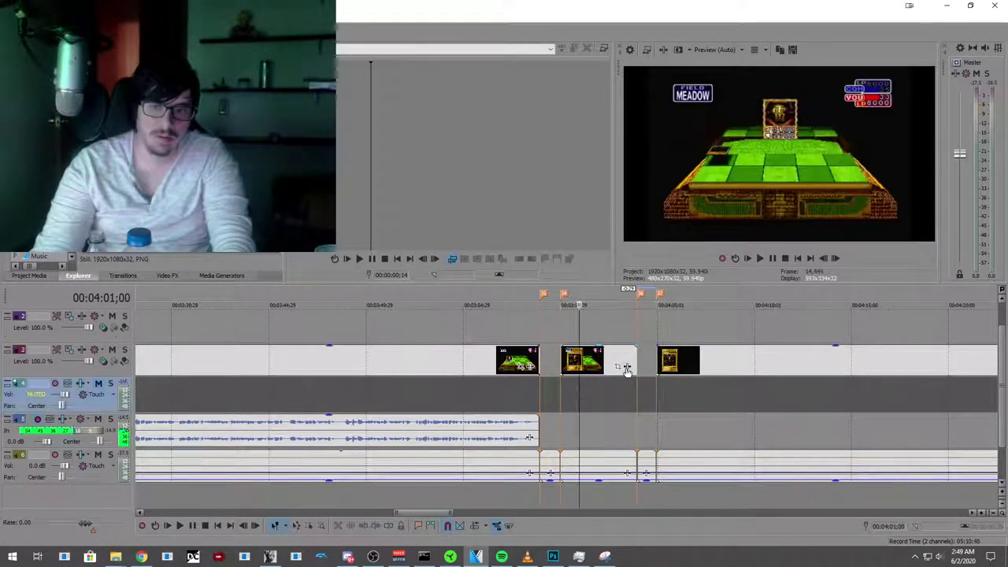
click(628, 366)
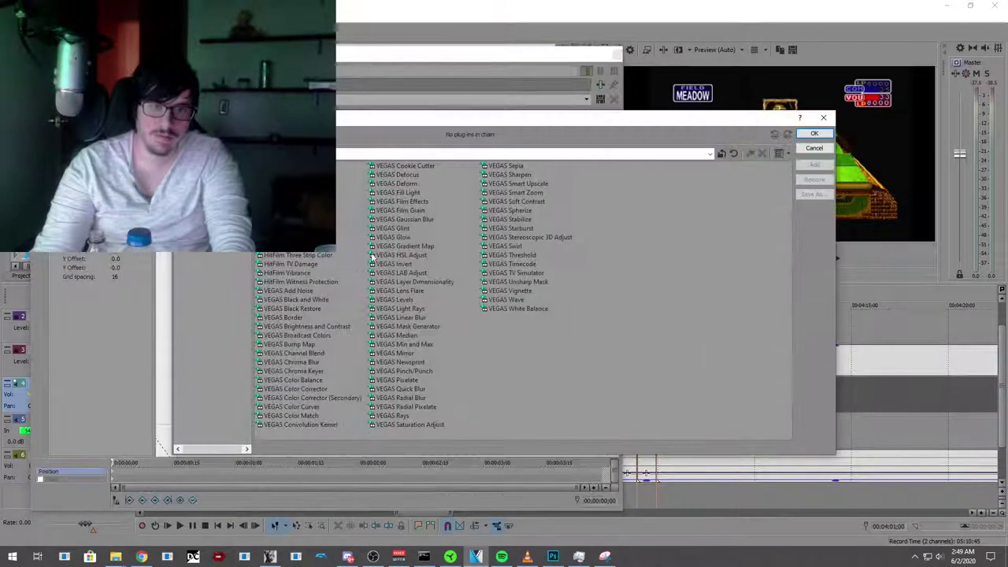
click(417, 220)
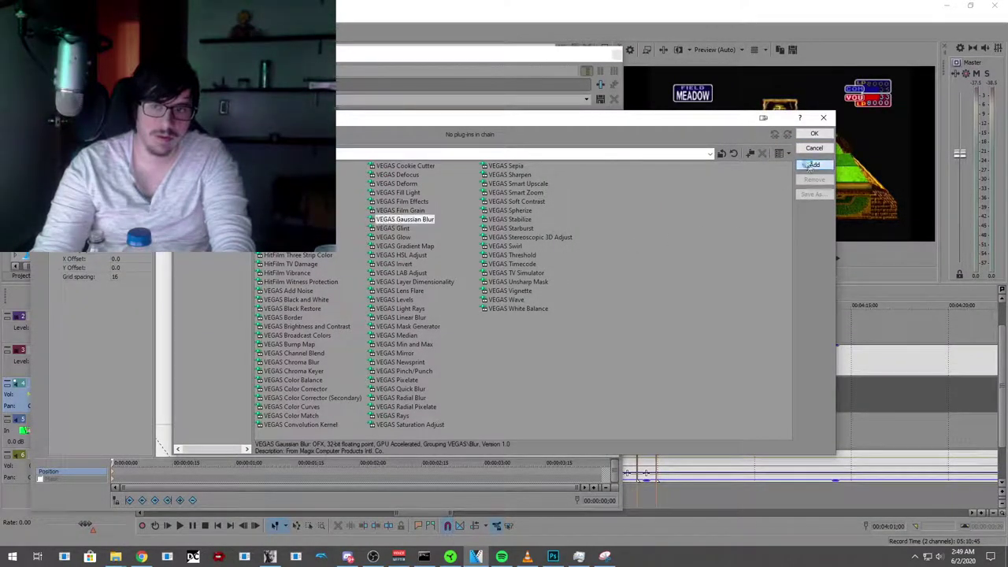
click(815, 136)
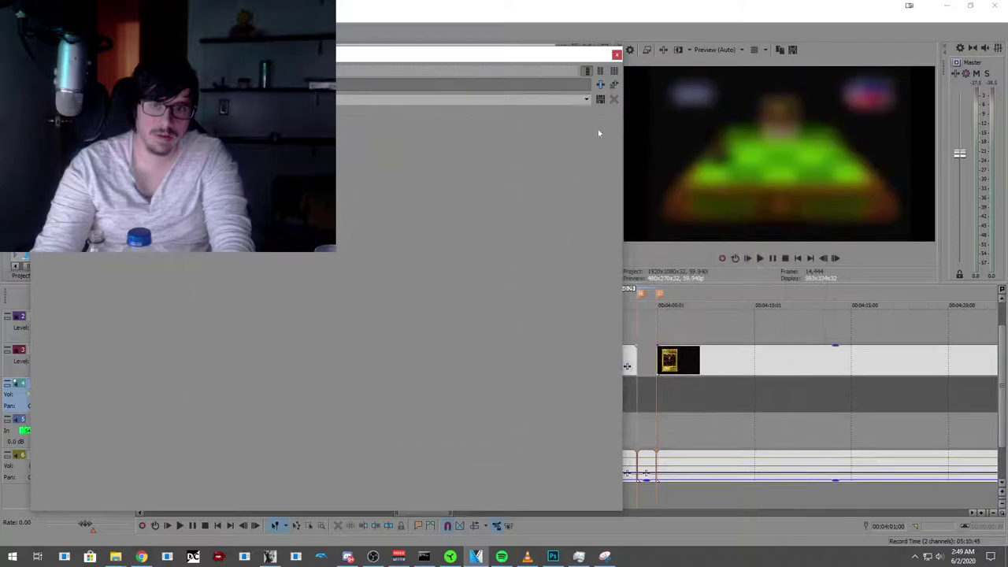
click(586, 98)
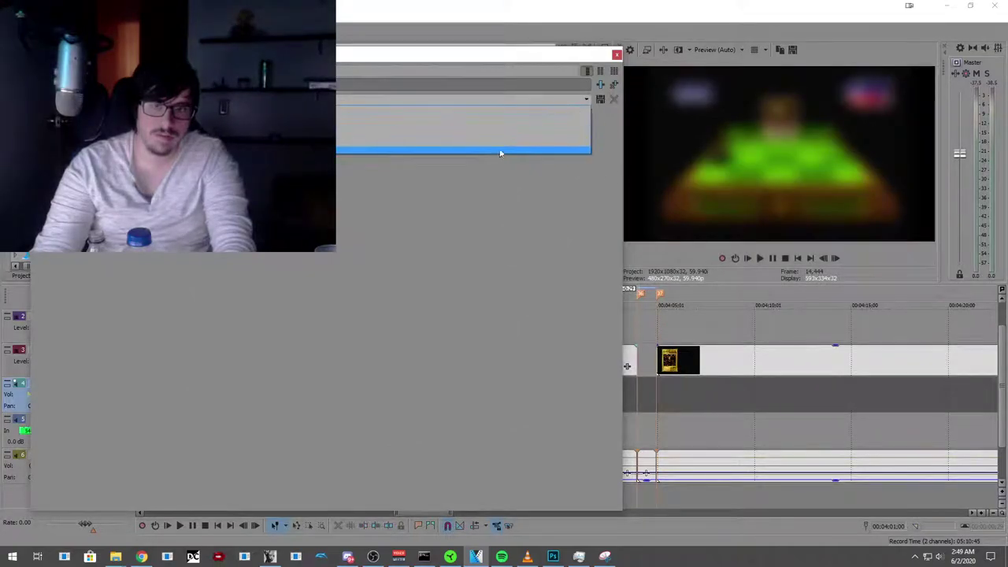
click(476, 151)
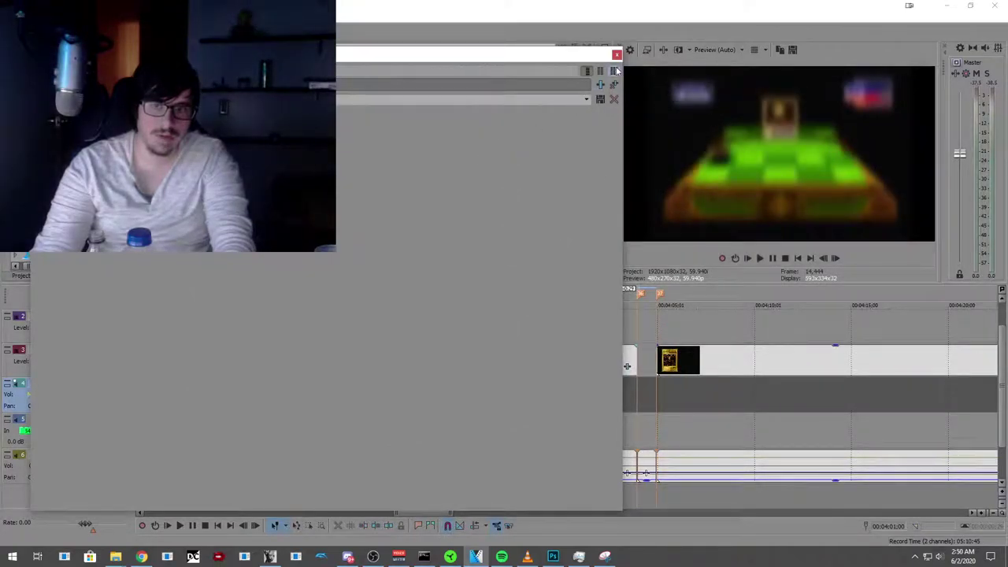
Step: Shape track 6's volume envelope to rise from about -3.9 dB at 00:03:58;29 up to the full level at 00:03:59;29
click(617, 56)
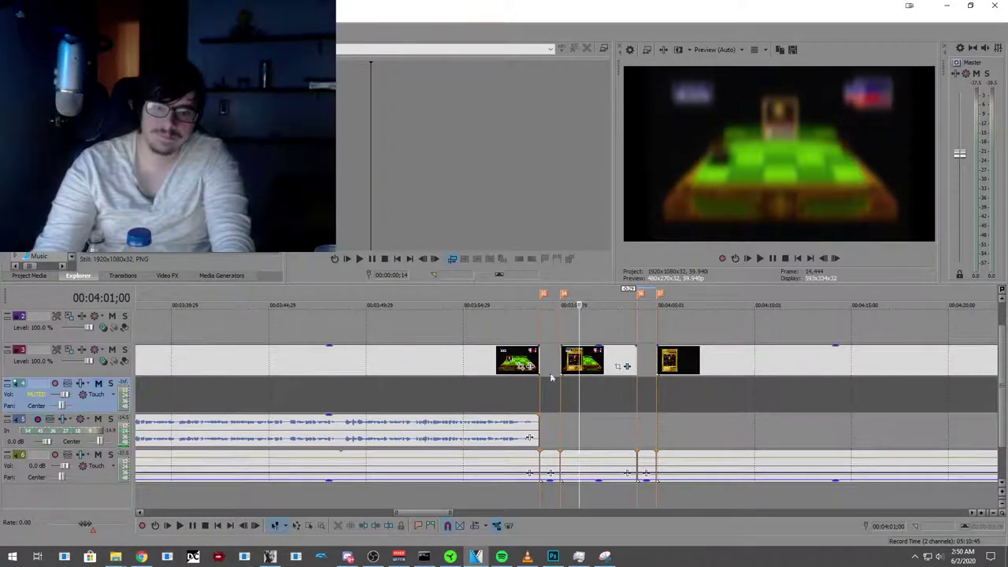
click(559, 434)
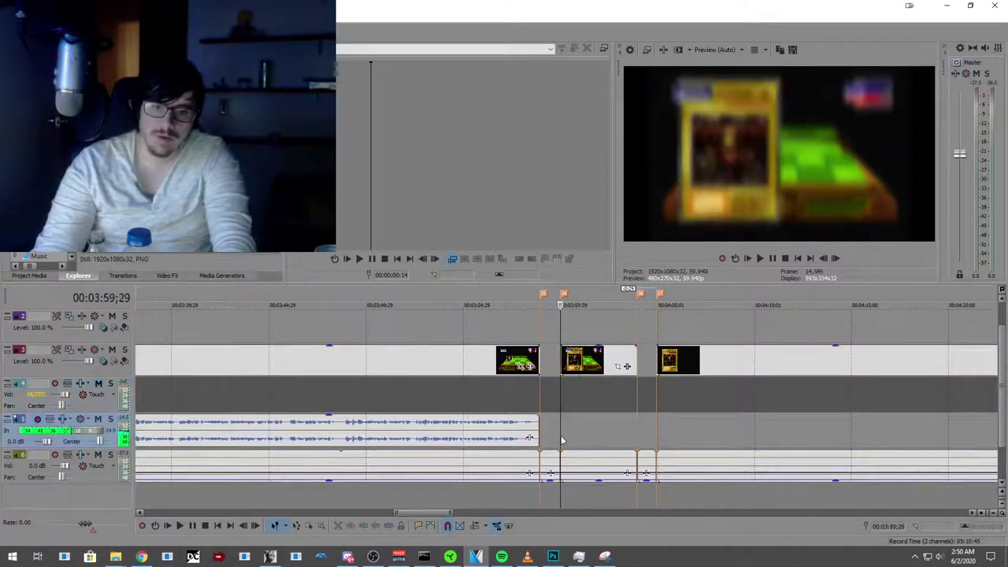
scroll(559, 438, up, 2)
scroll(559, 438, up, 1)
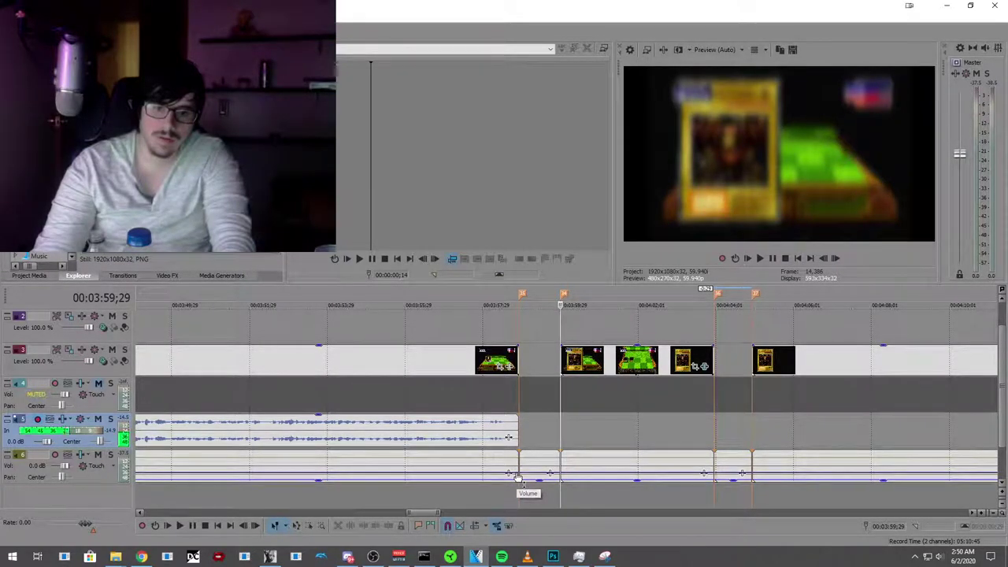
click(517, 475)
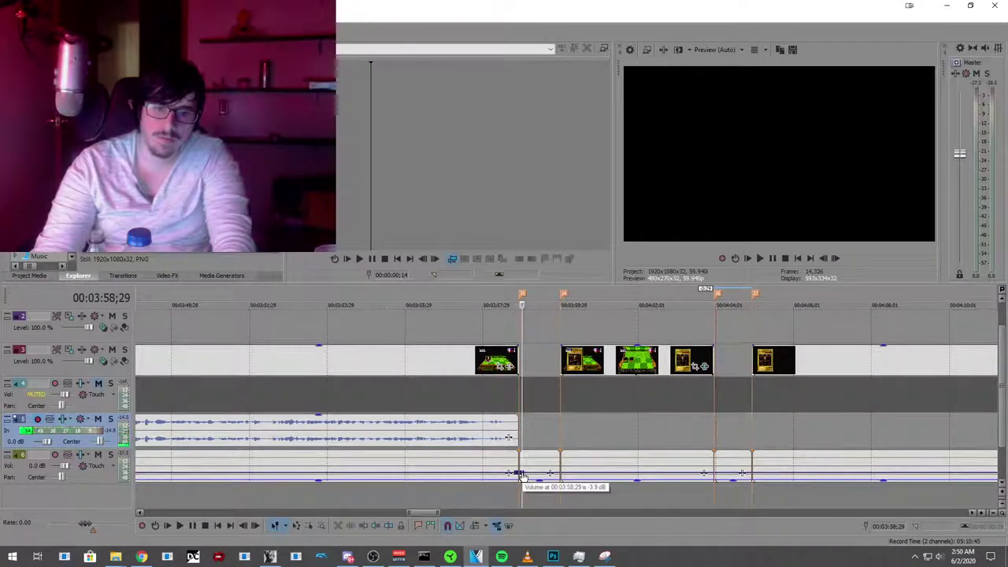
drag(522, 475, 566, 452)
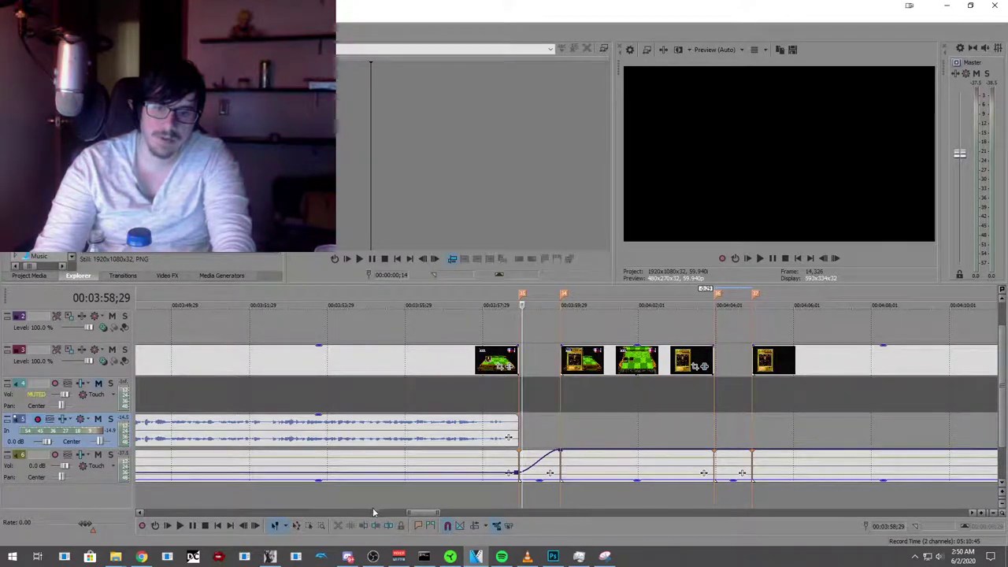
Step: Keep track 6's volume high until 00:04:03;28, then lower it to about -4 dB from 00:04:04;28 onward
drag(416, 513, 431, 516)
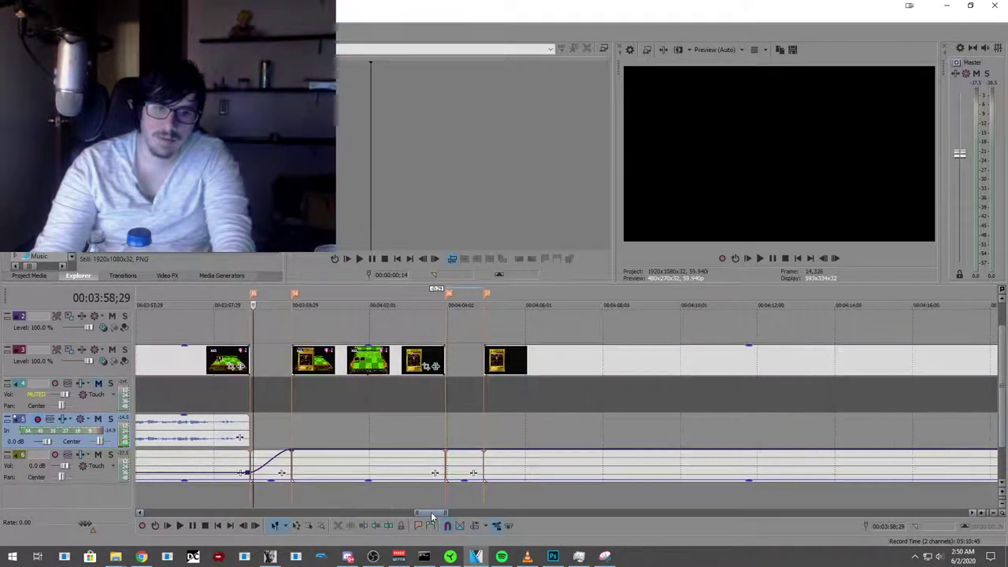
click(446, 458)
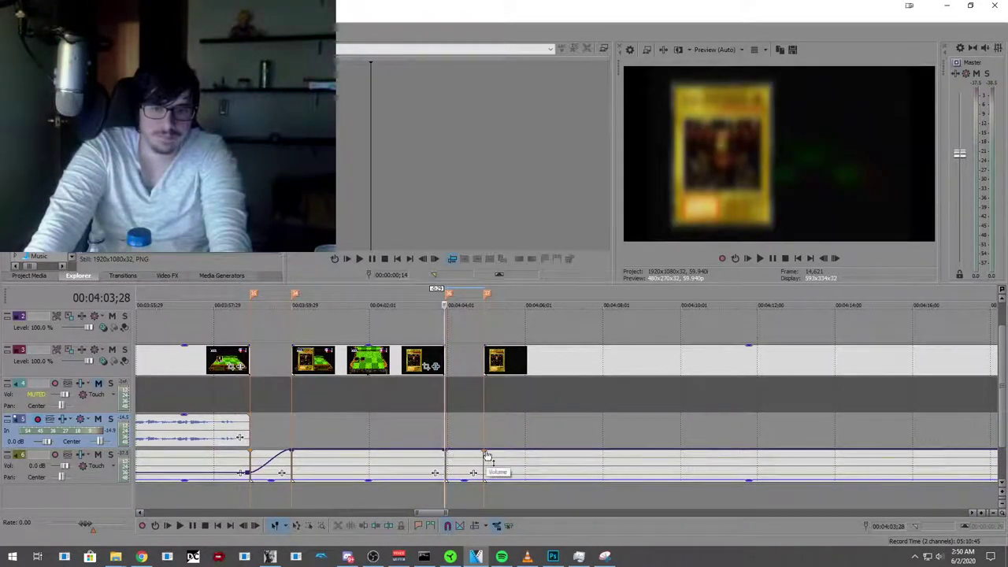
click(484, 456)
drag(484, 456, 484, 472)
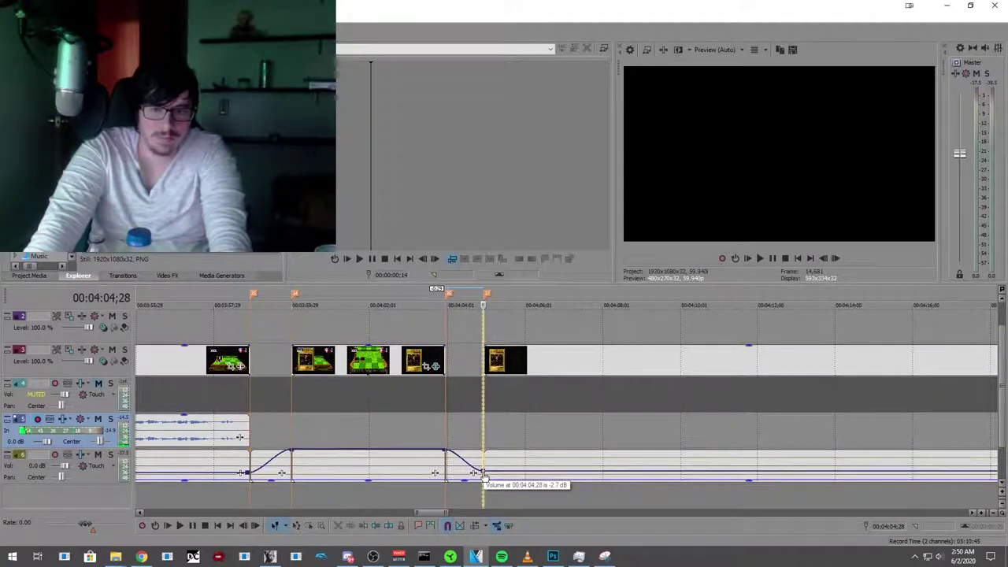
drag(483, 473, 488, 478)
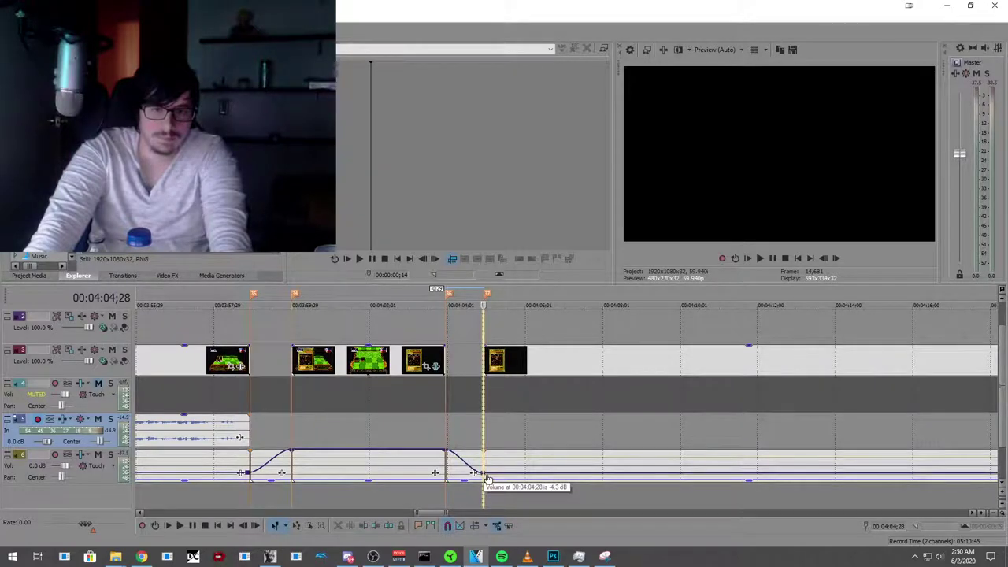
drag(487, 478, 488, 476)
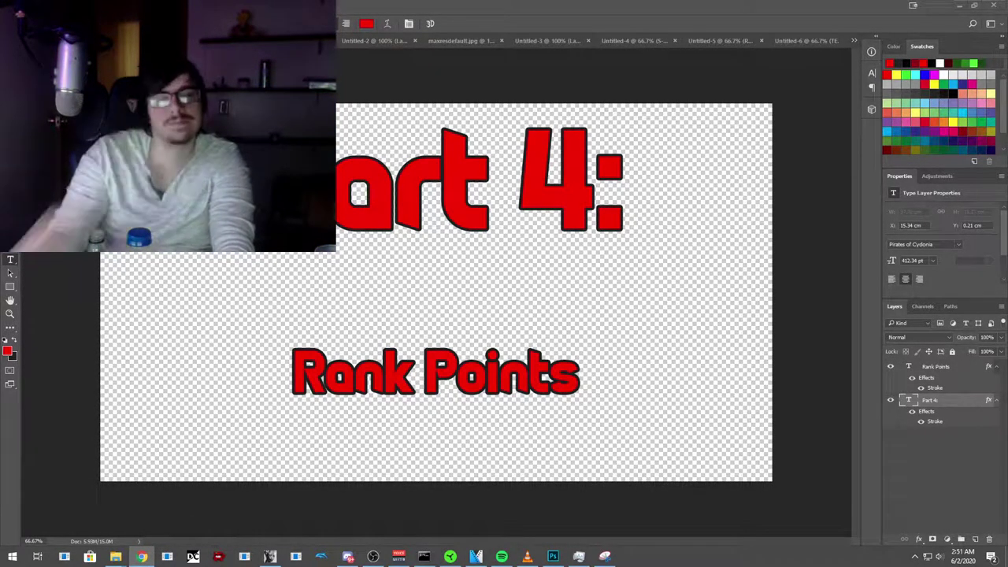
Step: Switch to Photoshop and change the "Rank Points" subtitle under "Part 4:" to "Rank Point Variables"
click(580, 390)
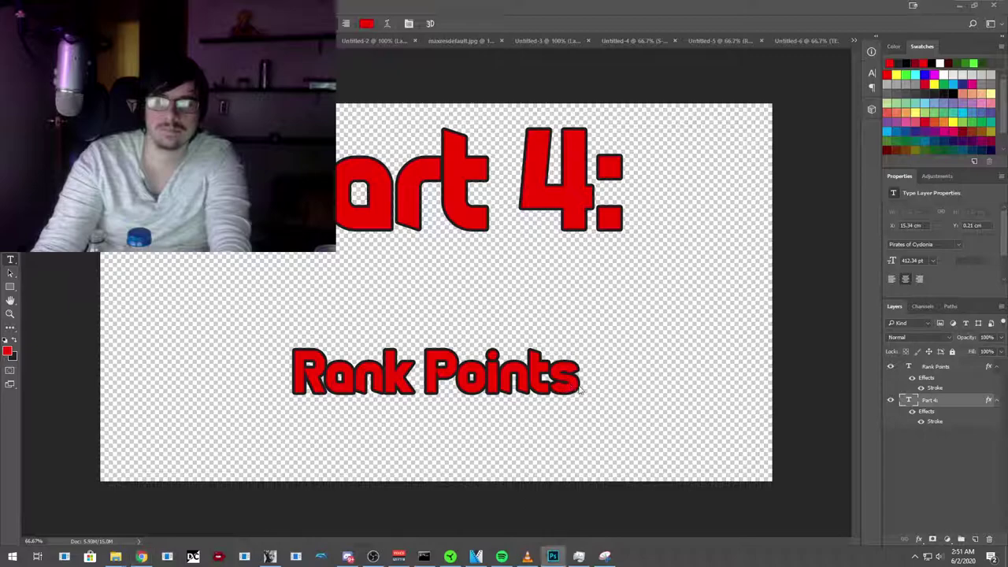
click(579, 380)
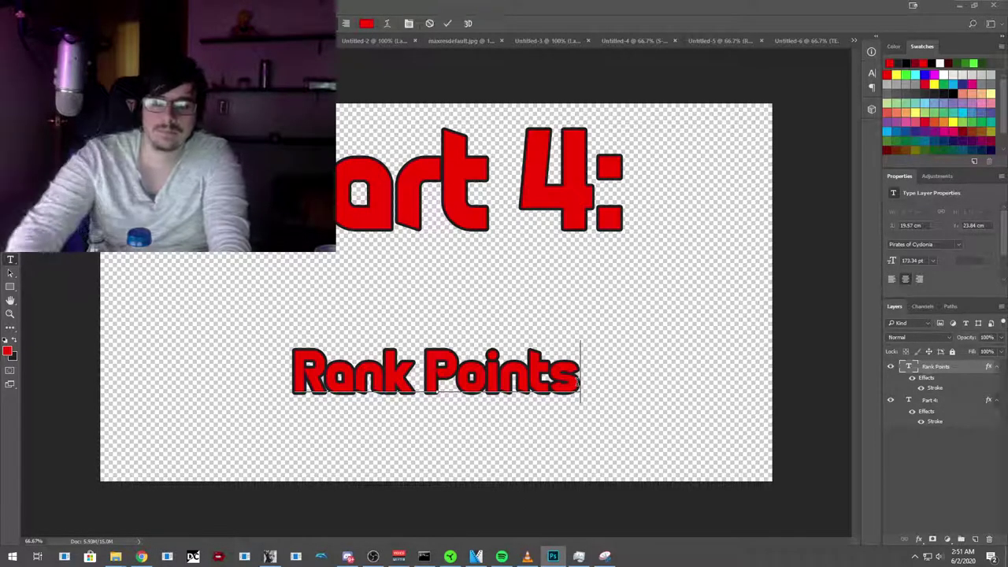
key(BackSpace)
text(Va)
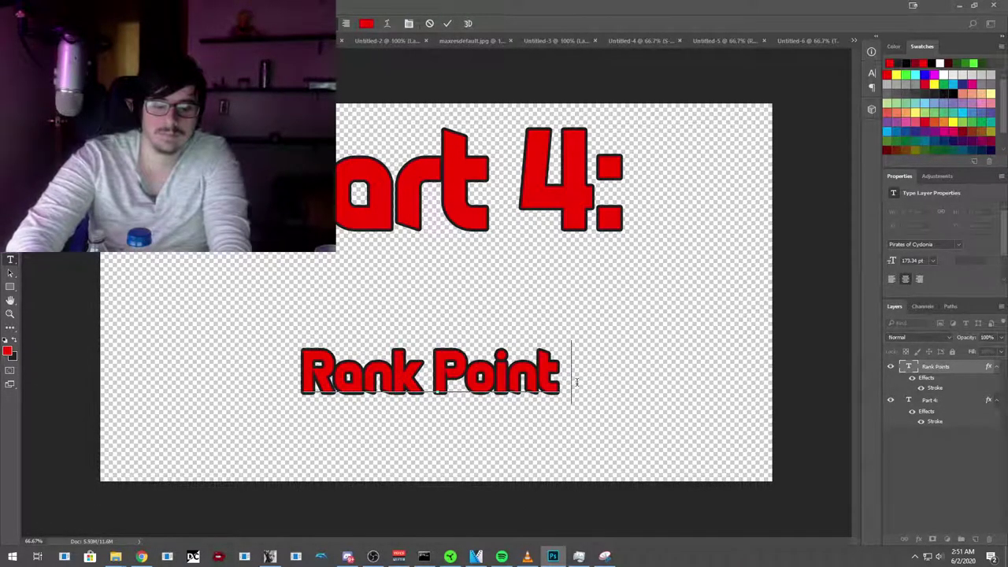
text(riables)
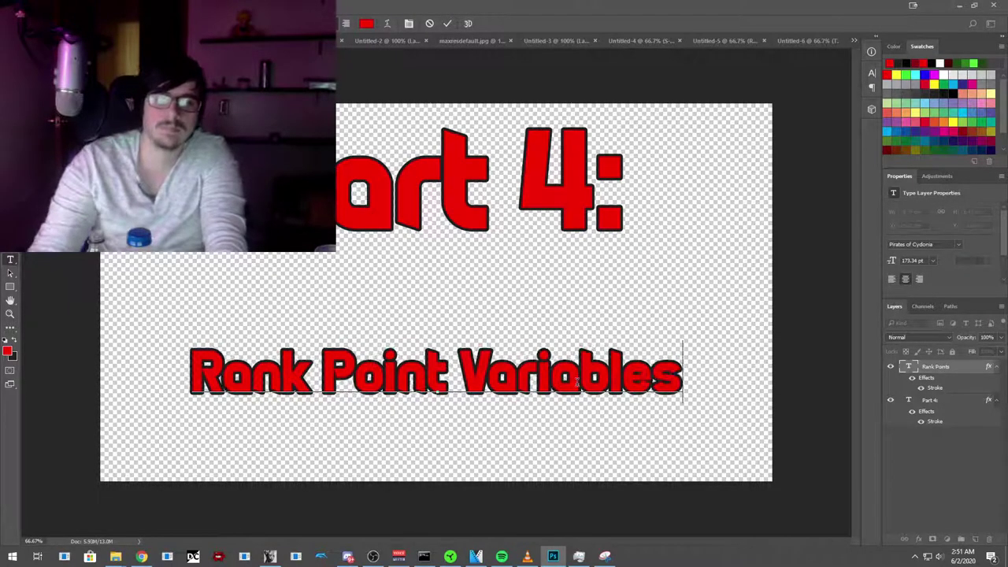
key(alt+f)
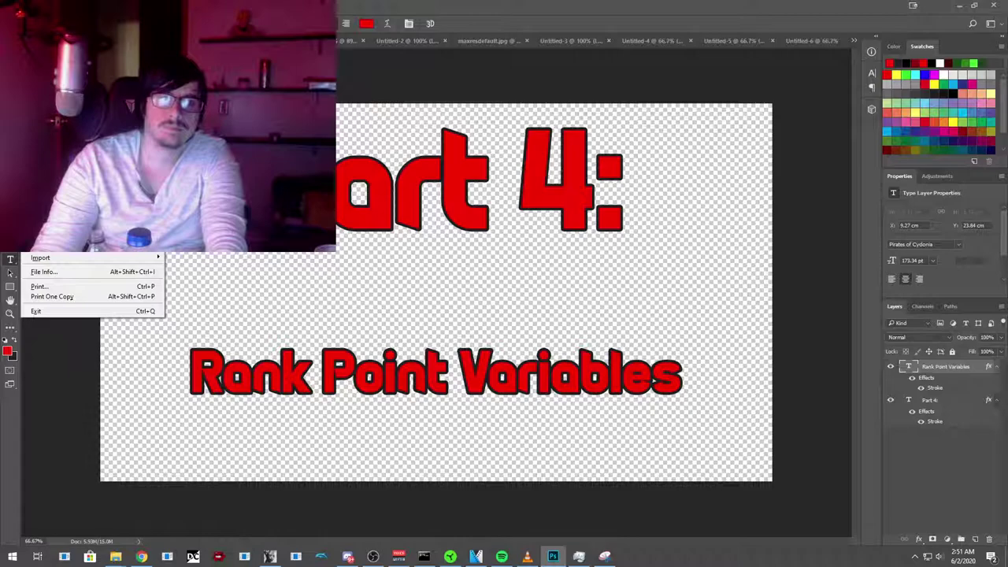
key(Escape)
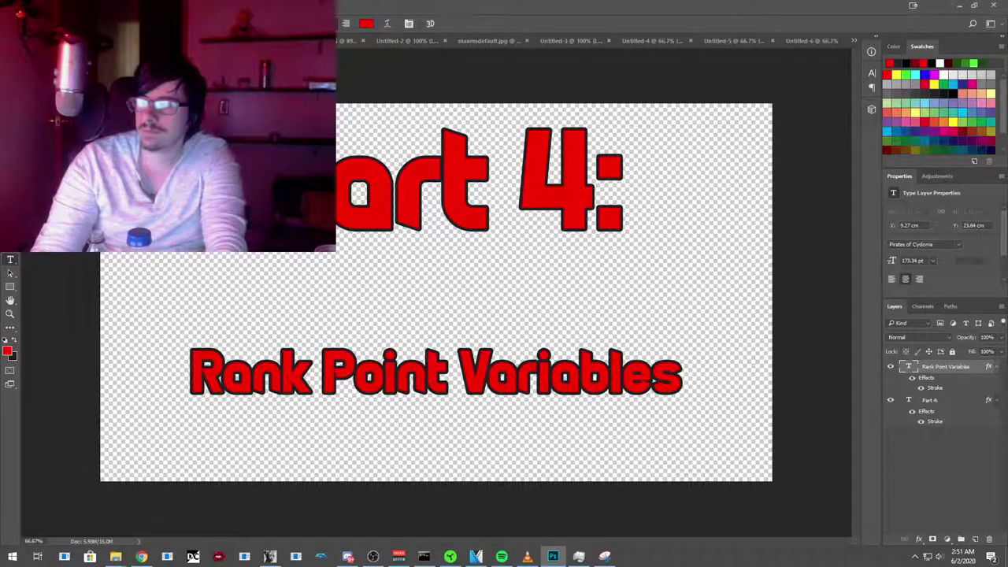
Step: Save the title image as a PNG named Part4 with smallest-size compression and no interlacing
key(ctrl+shift+s)
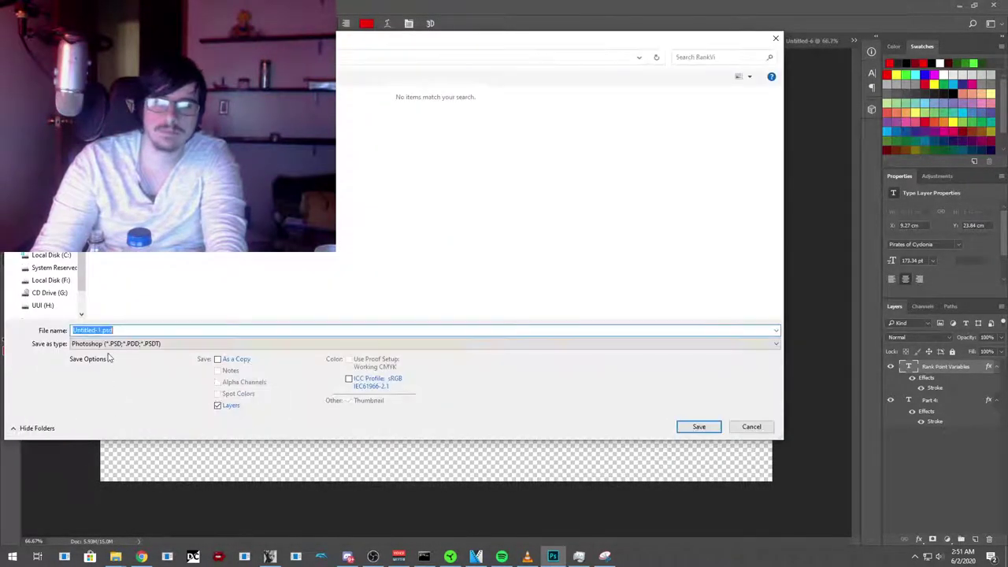
click(111, 344)
click(119, 486)
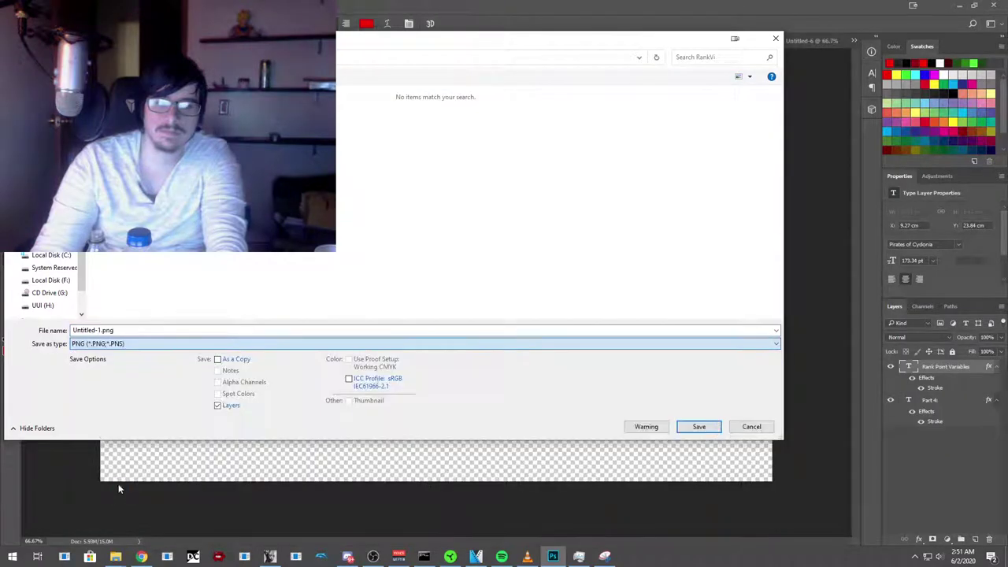
click(125, 330)
key(BackSpace)
text(P)
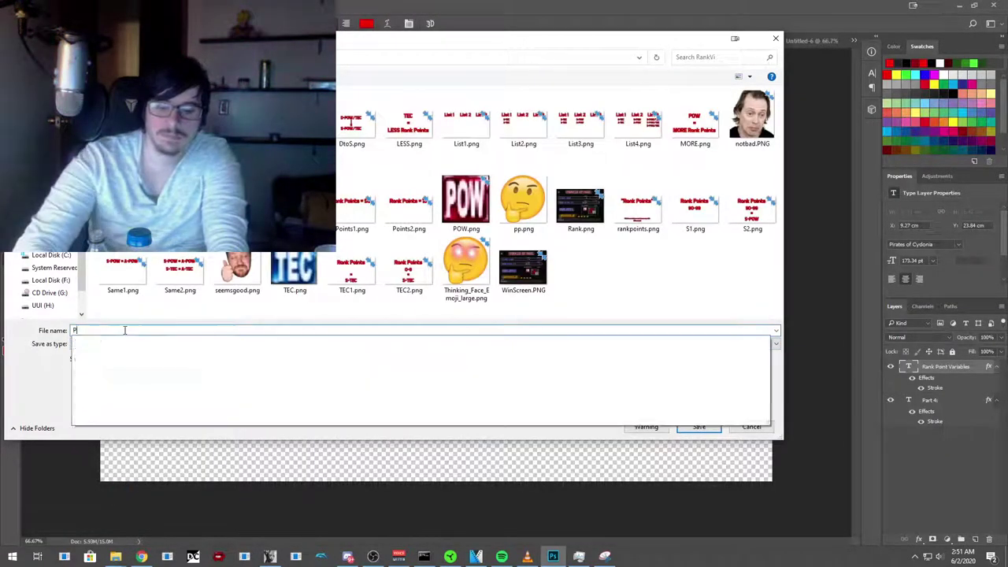
text(art4)
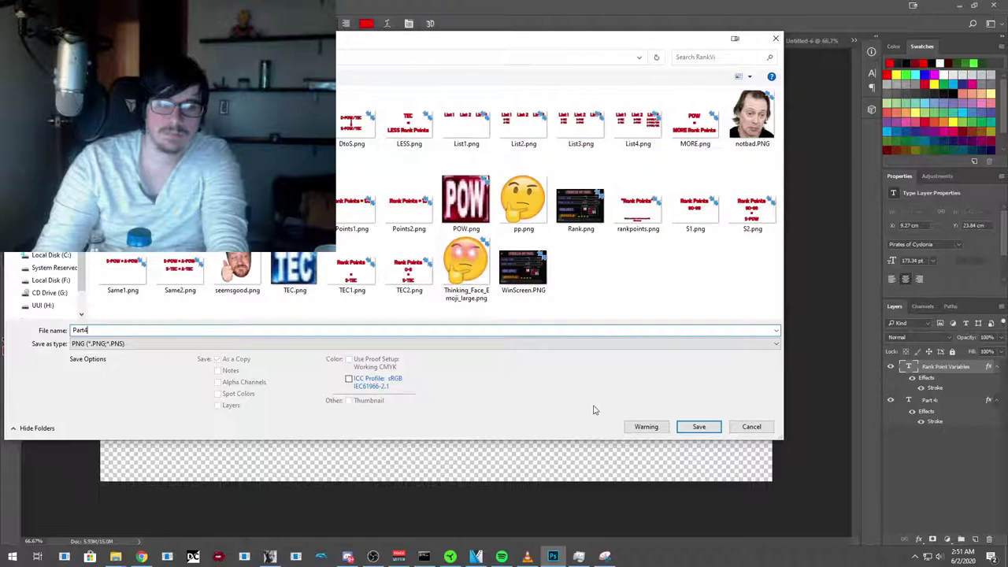
click(693, 429)
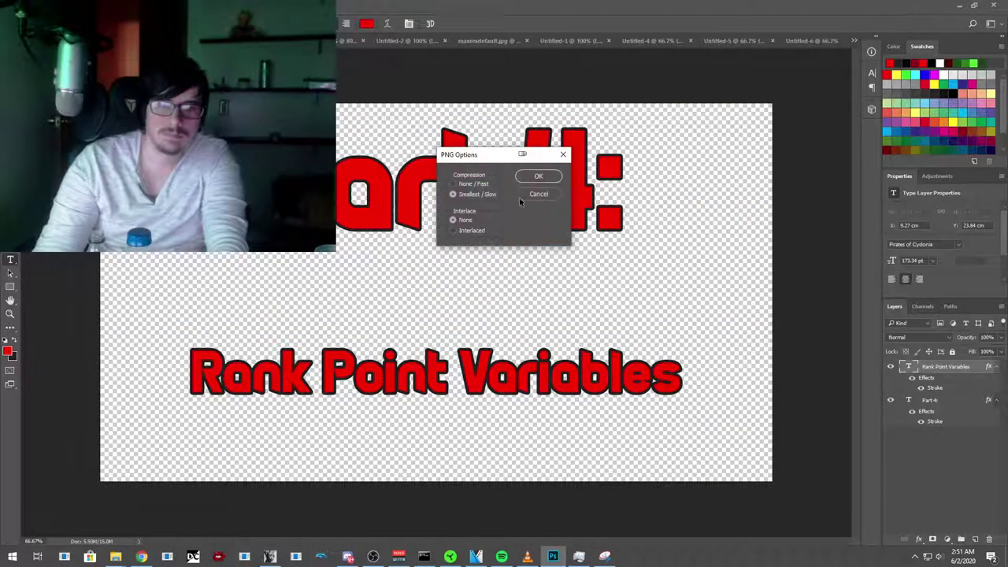
click(541, 178)
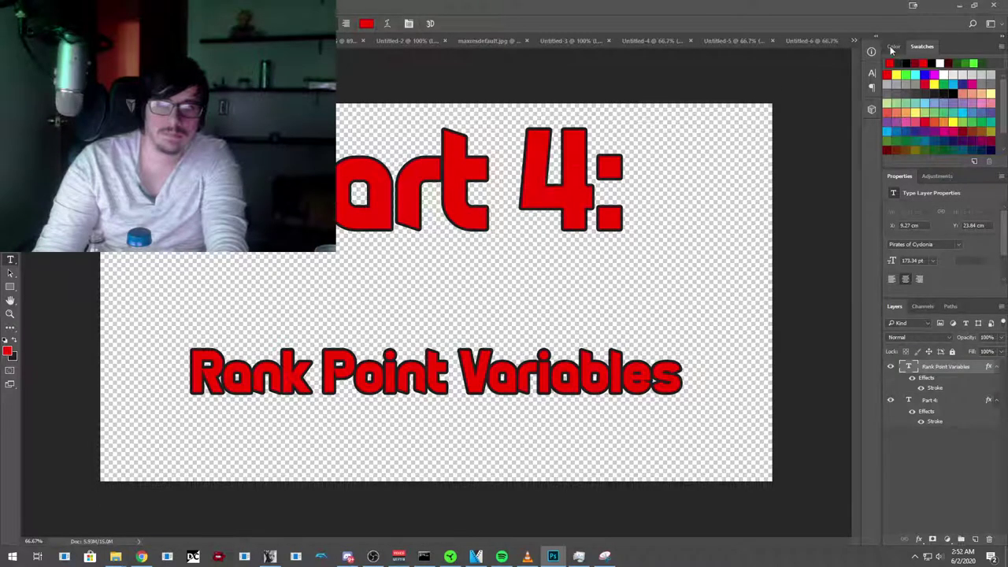
Step: Switch to VEGAS Pro, place the Part4 image on track 2 at 00:03:59;29 and trim it to end at 00:04:03;29
click(475, 556)
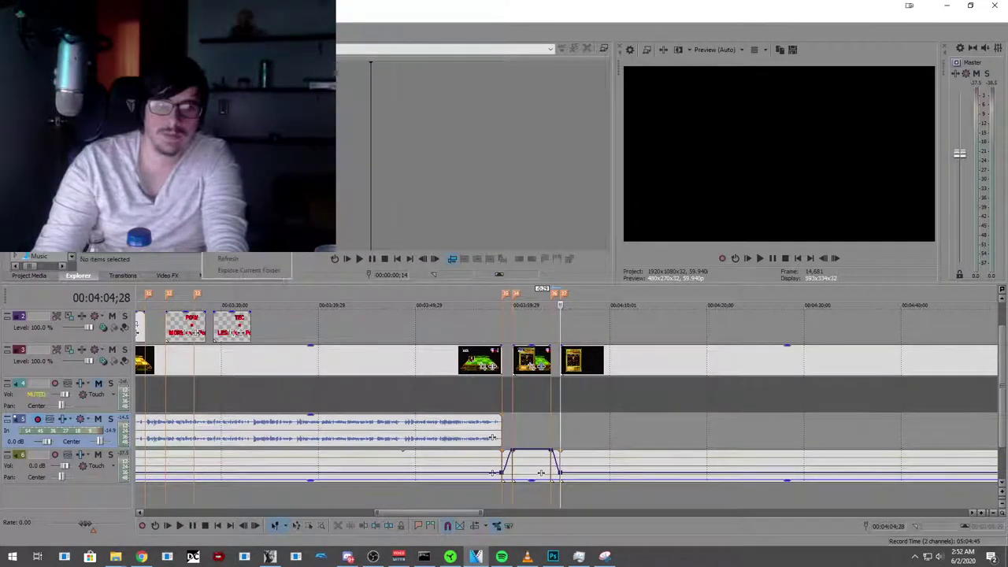
click(228, 262)
drag(228, 260, 347, 185)
drag(508, 324, 522, 334)
click(533, 398)
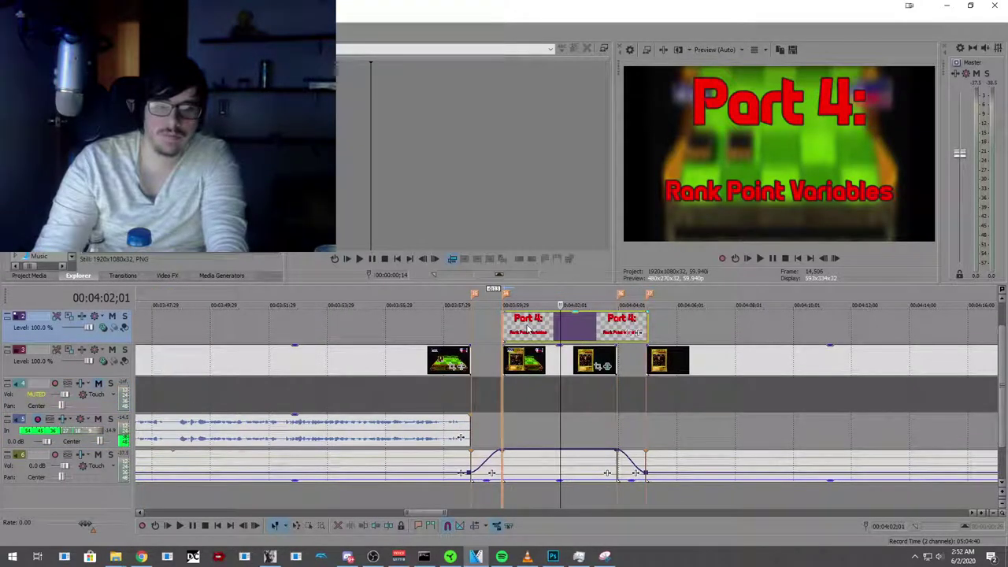
drag(649, 324, 617, 323)
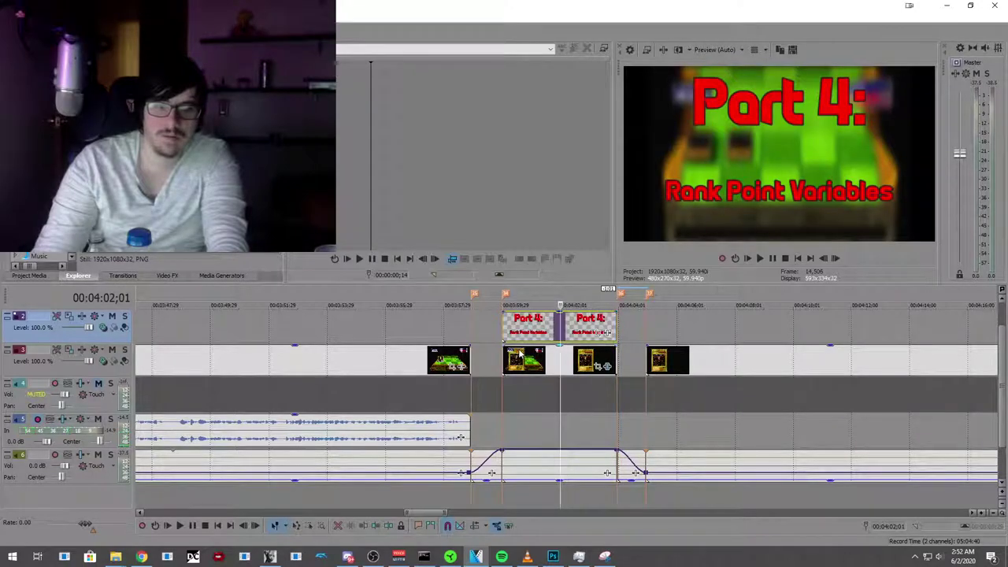
Step: Add short fade-ins and fade-outs to the Part 4 title image and the blurred gameplay clip beneath it
scroll(522, 359, up, 1)
scroll(523, 359, up, 1)
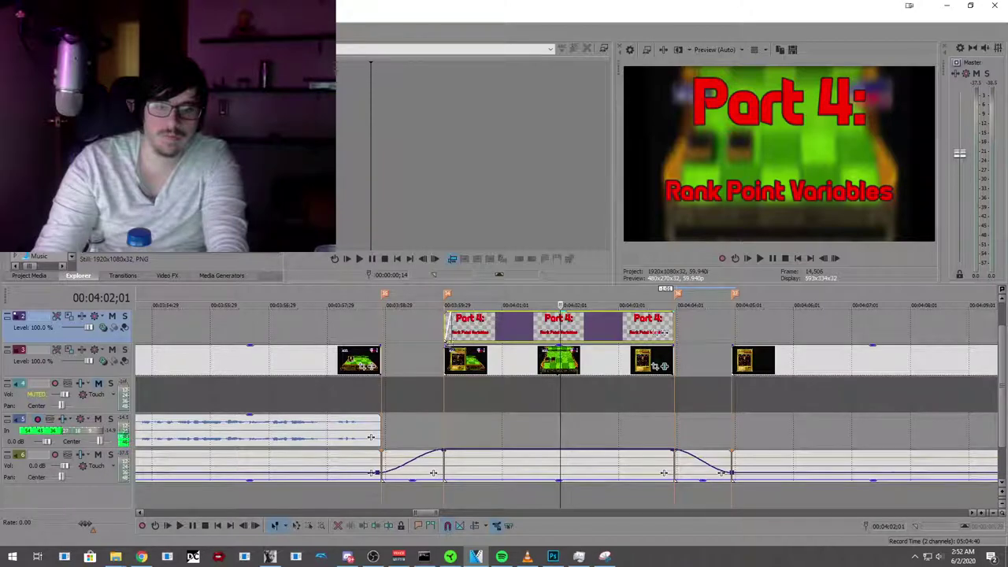
click(445, 351)
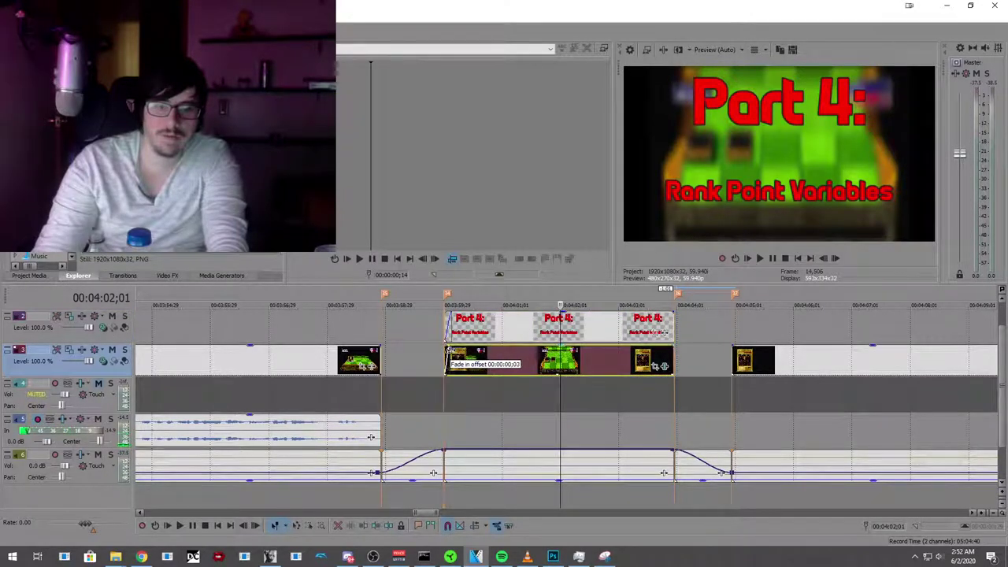
click(670, 315)
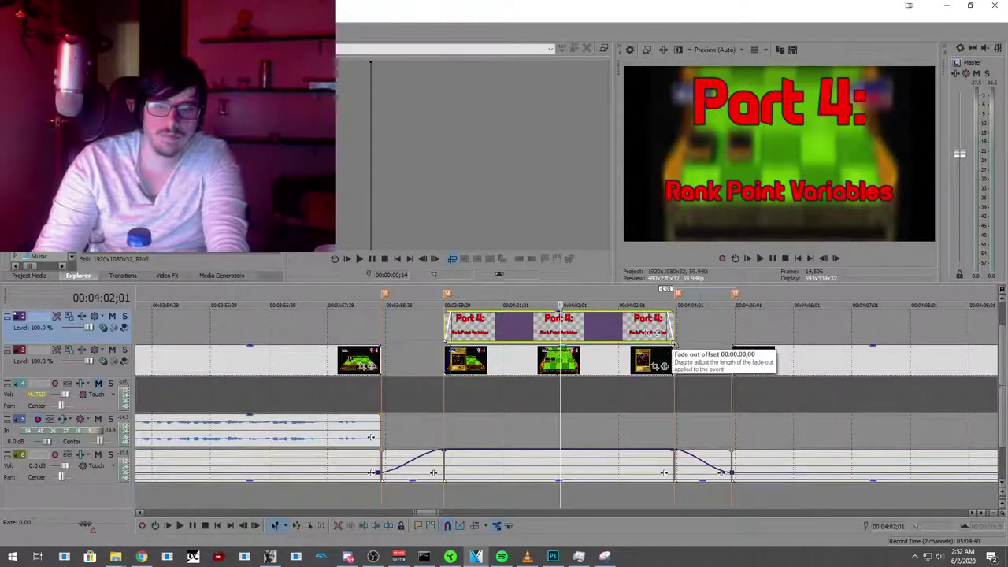
click(668, 348)
Step: Move the remaining Record Take 1 narration clips back to start at the 00:04:04;29 marker
scroll(570, 357, down, 10)
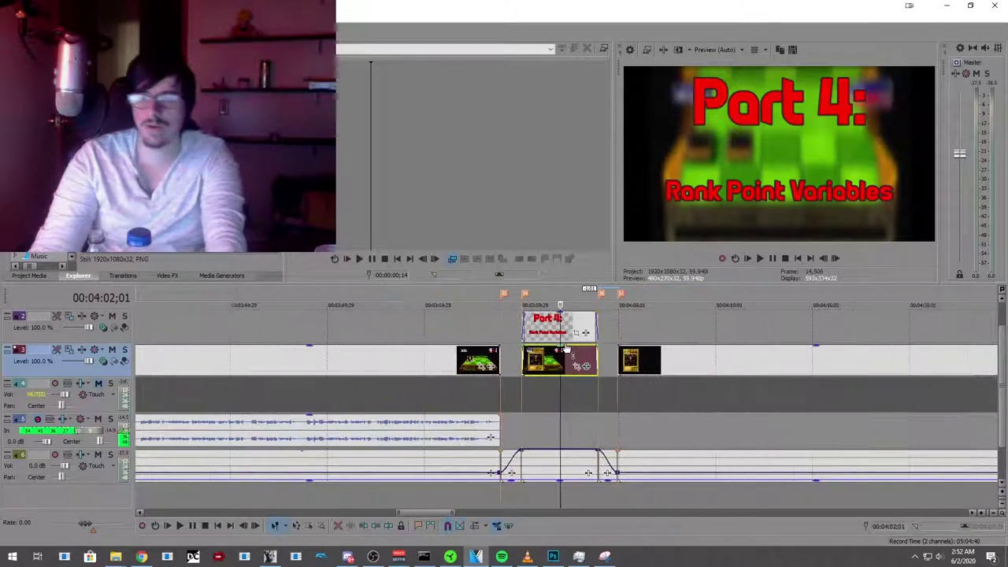
scroll(570, 356, down, 3)
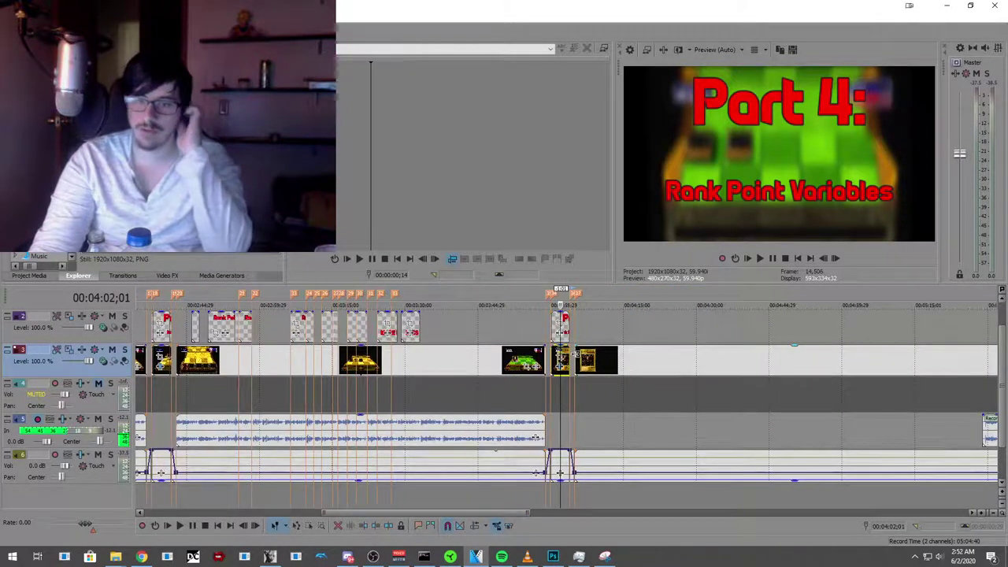
click(575, 414)
scroll(611, 419, down, 2)
scroll(611, 419, down, 2)
drag(772, 430, 569, 431)
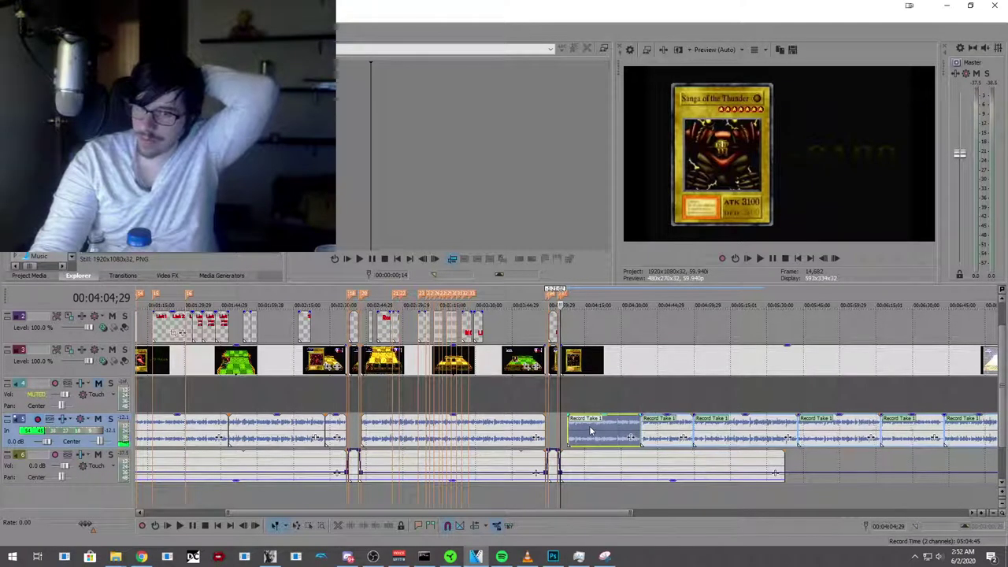
Step: Play the timeline from 00:03:50;12 through the Part 4 section break to check the title, music volume and narration start
click(525, 399)
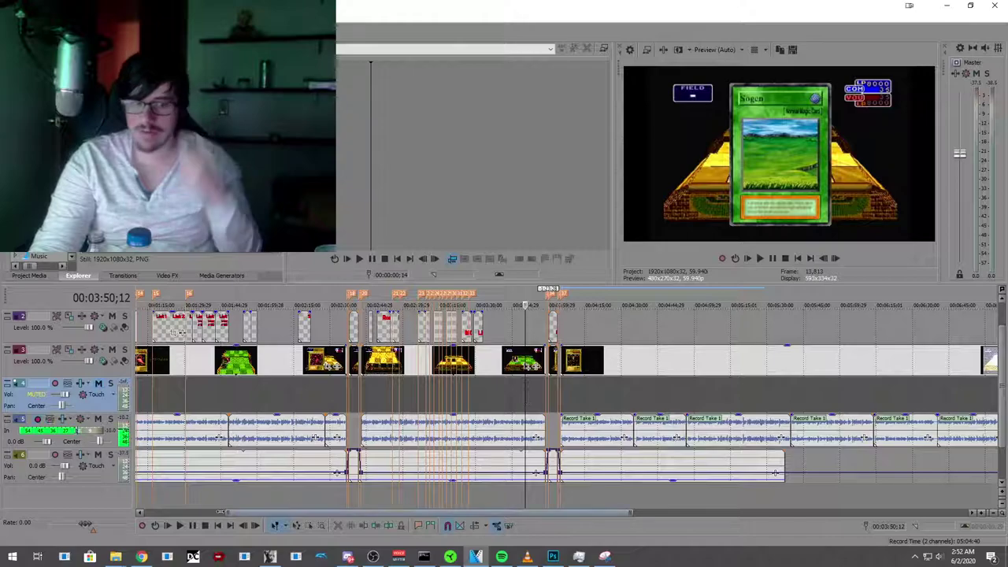
click(180, 526)
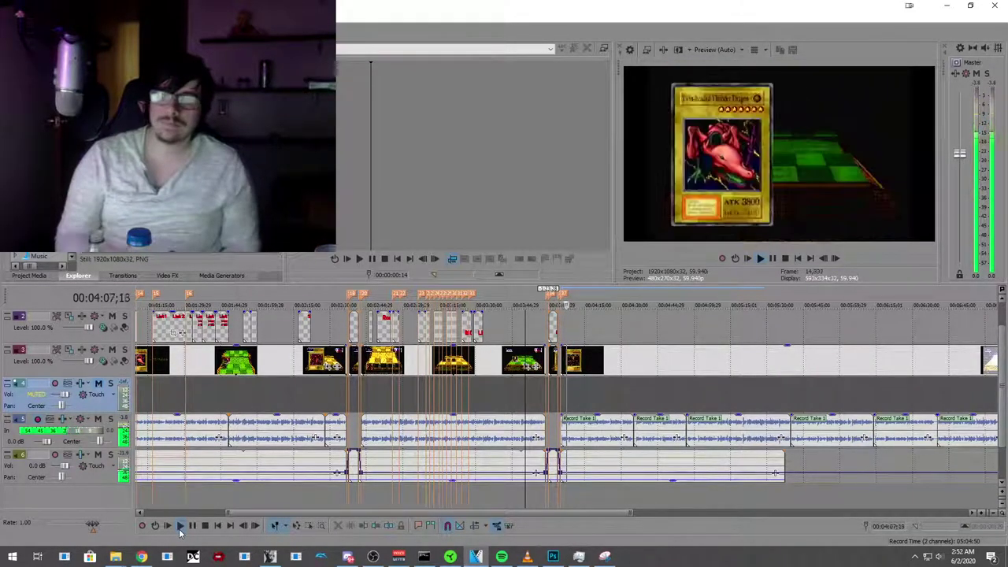
click(180, 532)
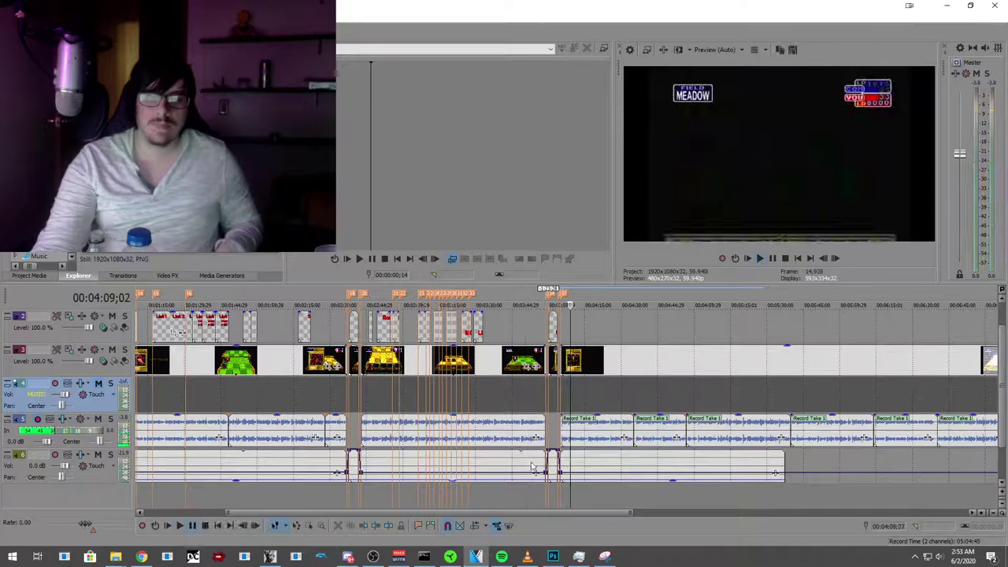
scroll(518, 474, up, 3)
scroll(518, 473, up, 2)
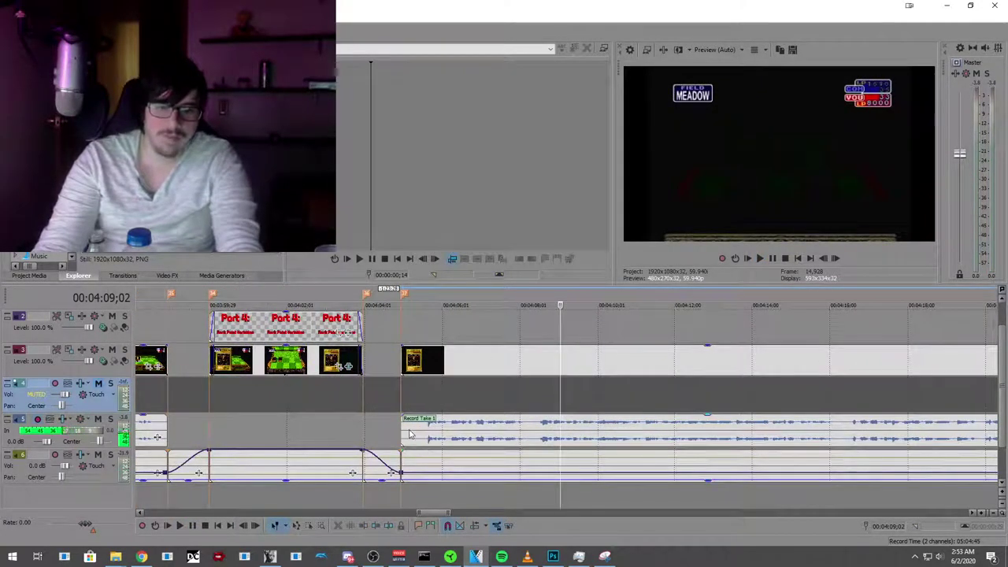
Step: Trim the silent first 15 frames off the narration clip after the Part 4 break, keeping its start at the 00:04:04;29 marker
click(419, 439)
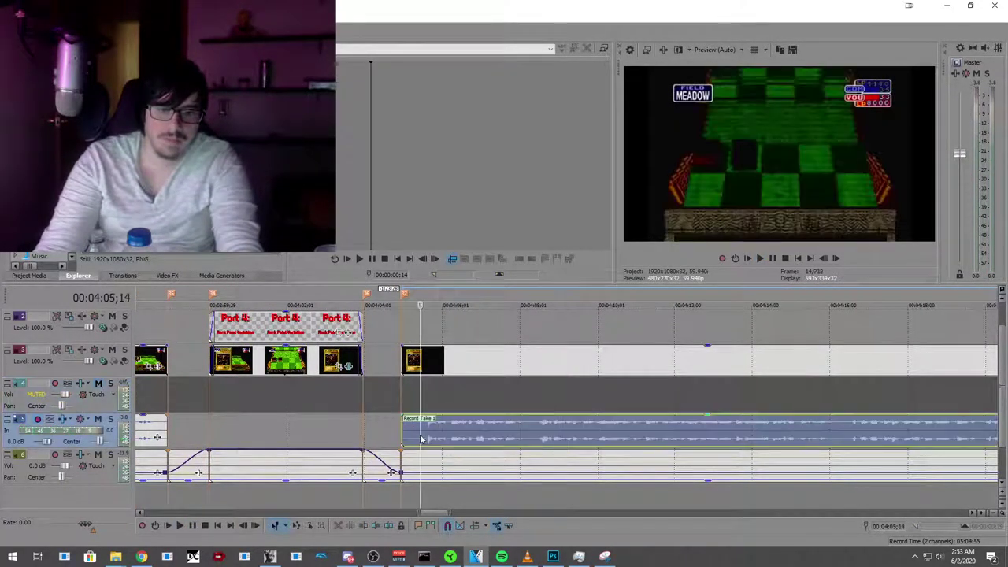
drag(401, 434, 406, 433)
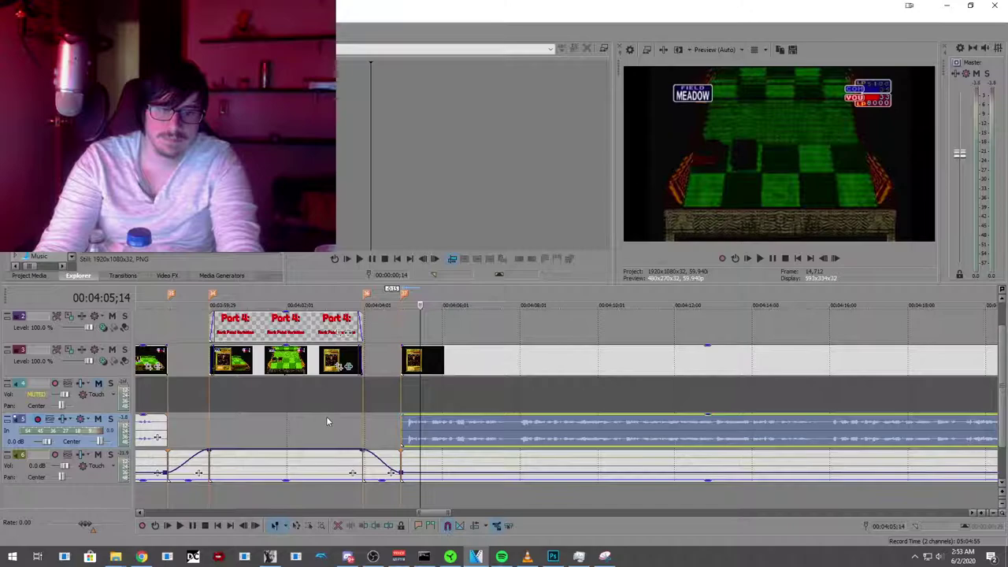
Step: Play the timeline from 00:03:55;17 through the Part 4 break to check the trimmed narration start
scroll(326, 416, down, 2)
click(273, 391)
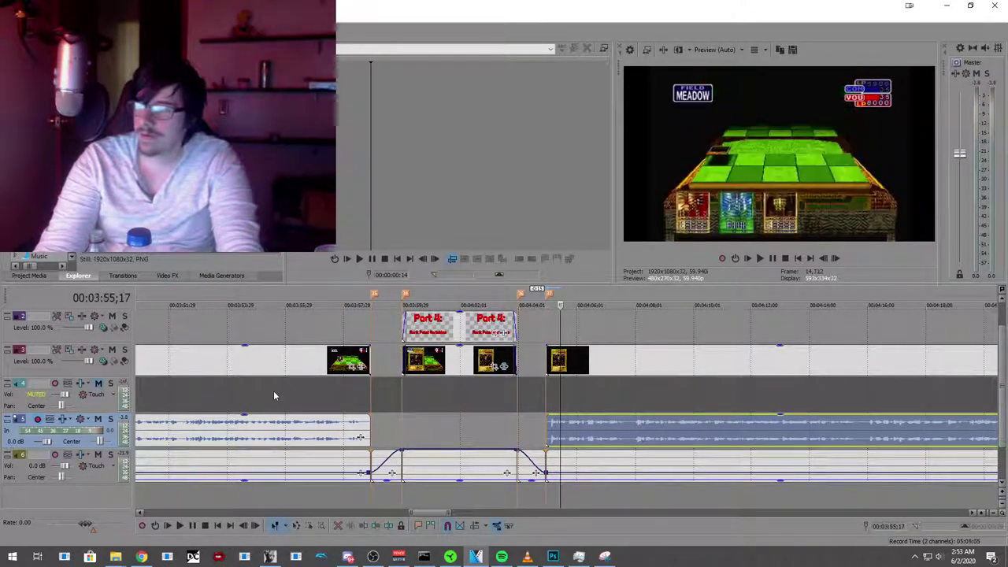
click(181, 527)
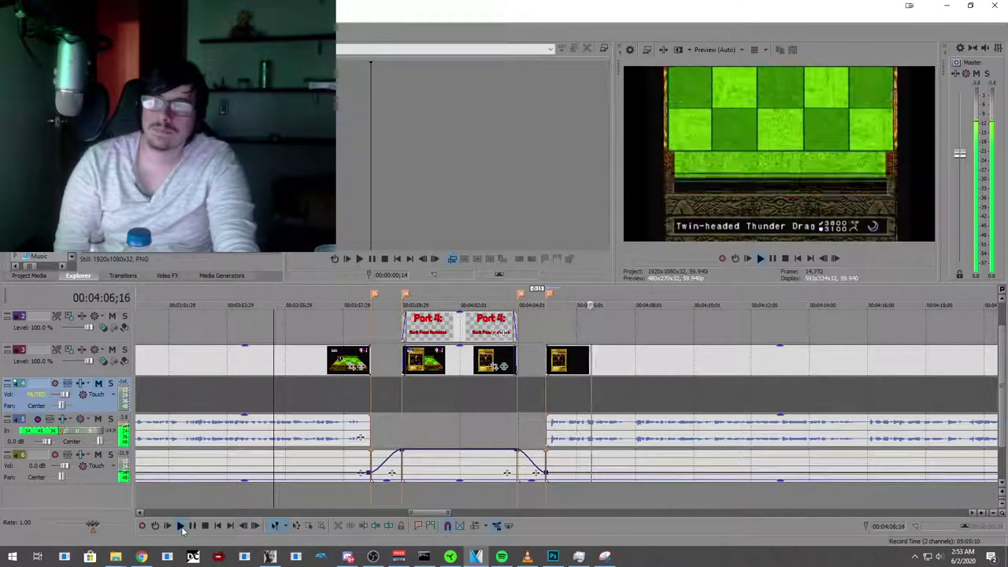
scroll(183, 528, down, 2)
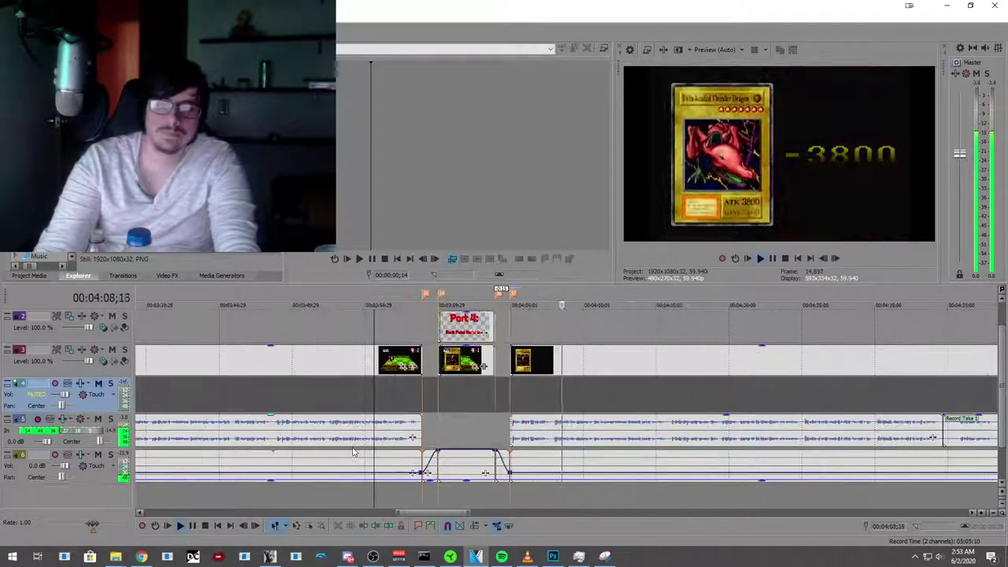
click(192, 526)
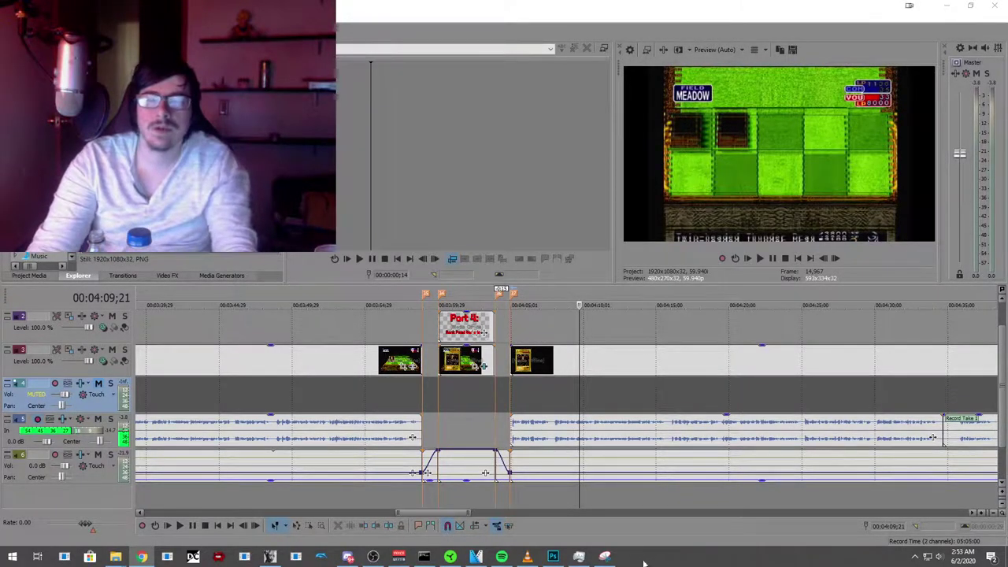
Step: Switch to the Snipping Tool and capture a series of screen snips for the rank point section, including the Victory Conditions list
click(605, 557)
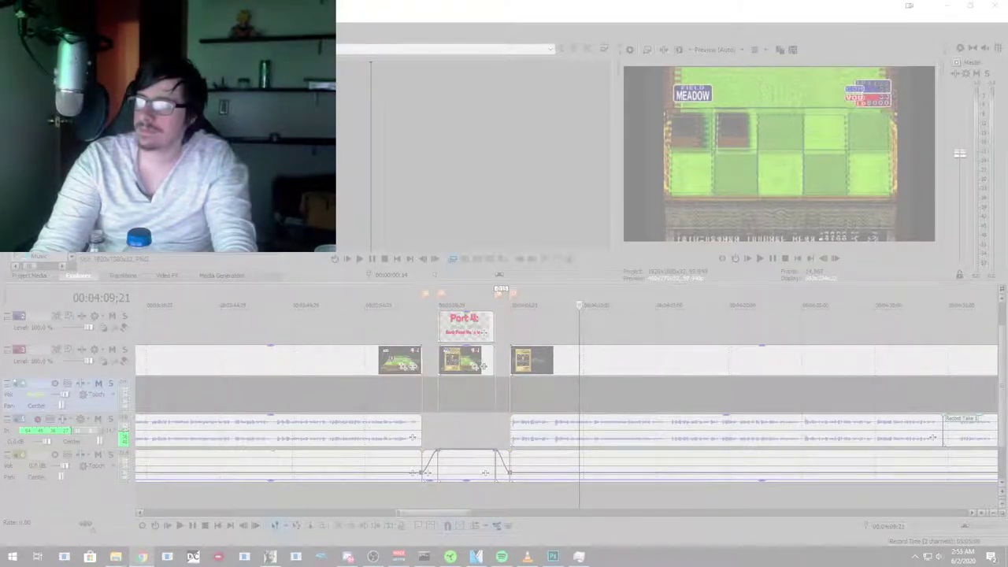
key(Escape)
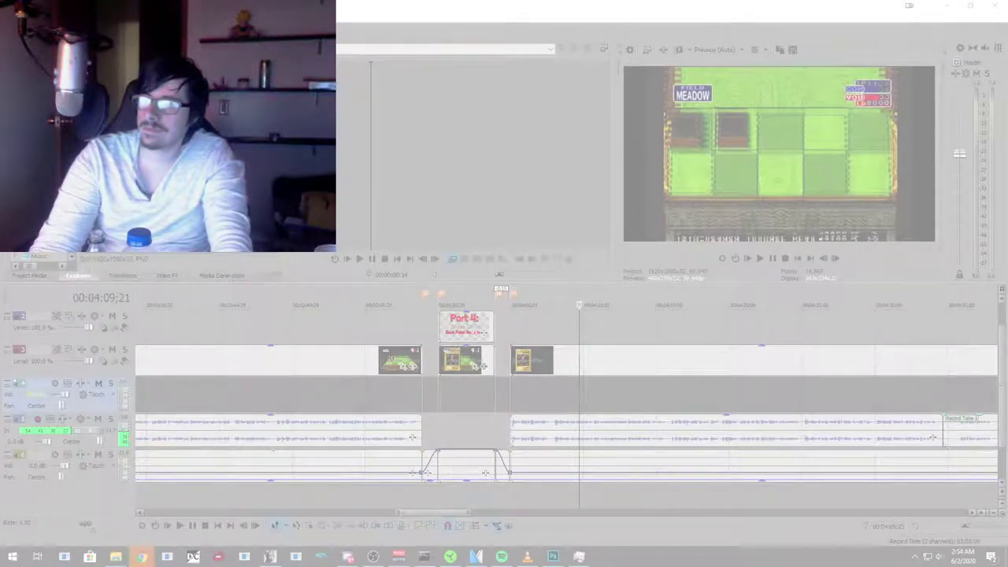
key(Escape)
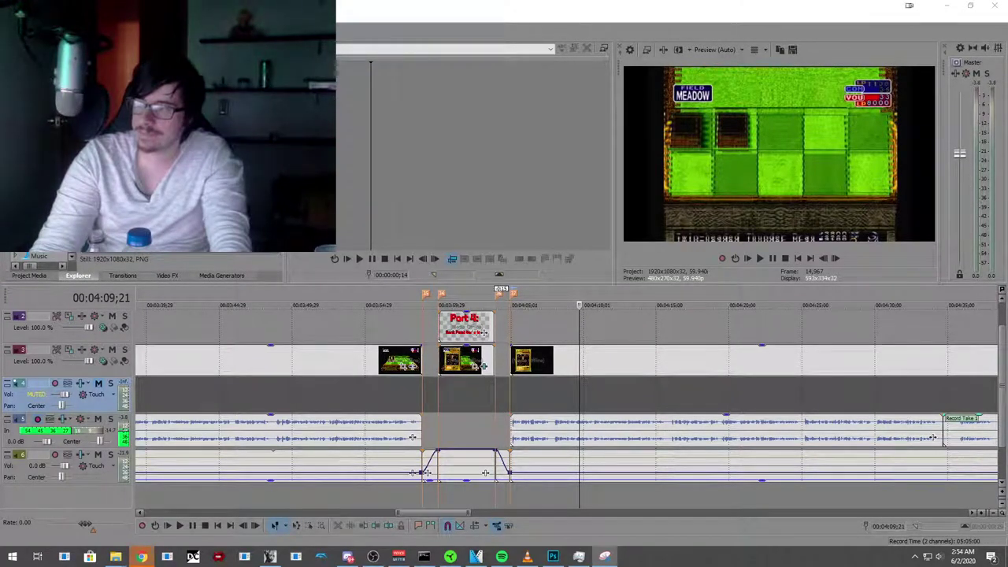
click(873, 179)
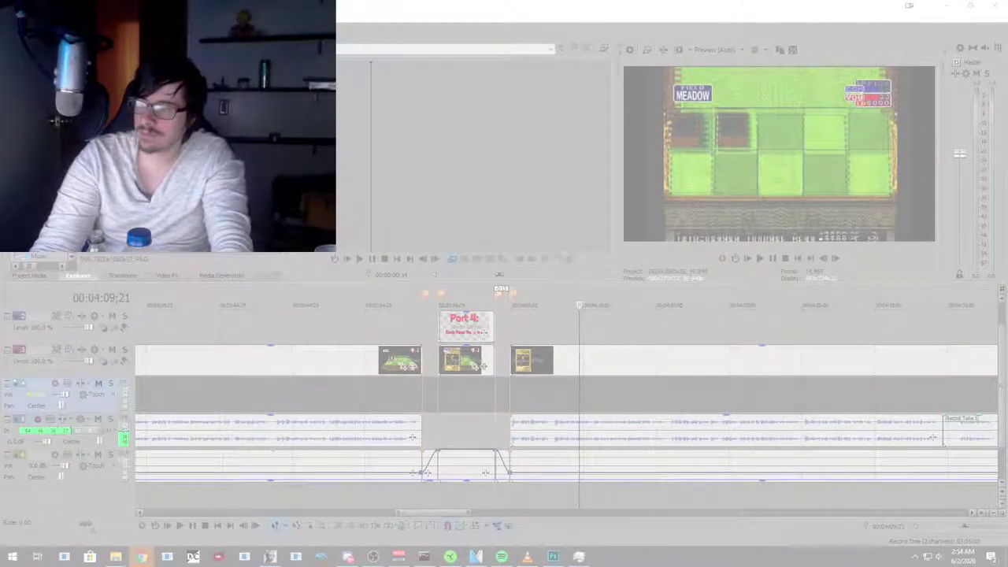
key(Escape)
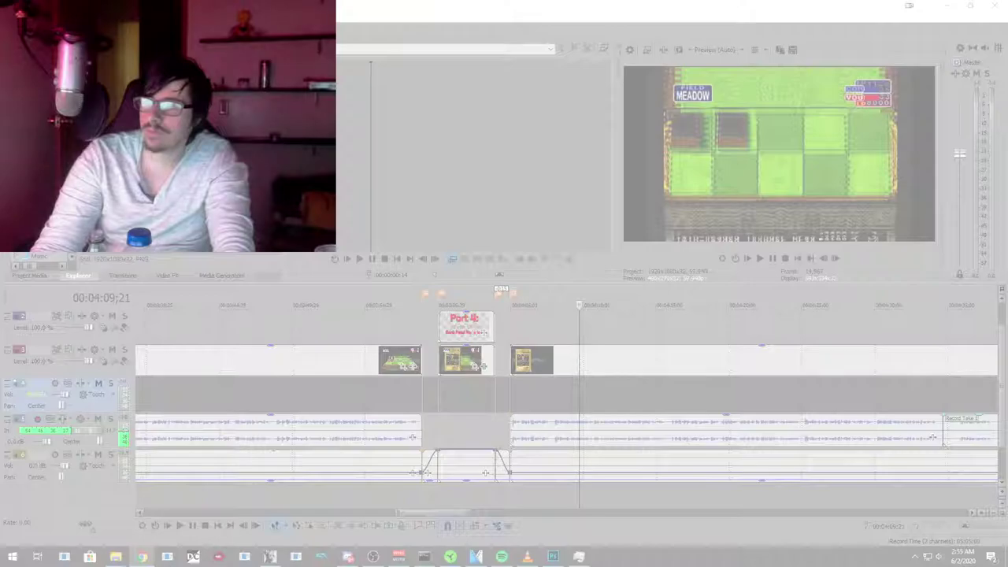
key(Escape)
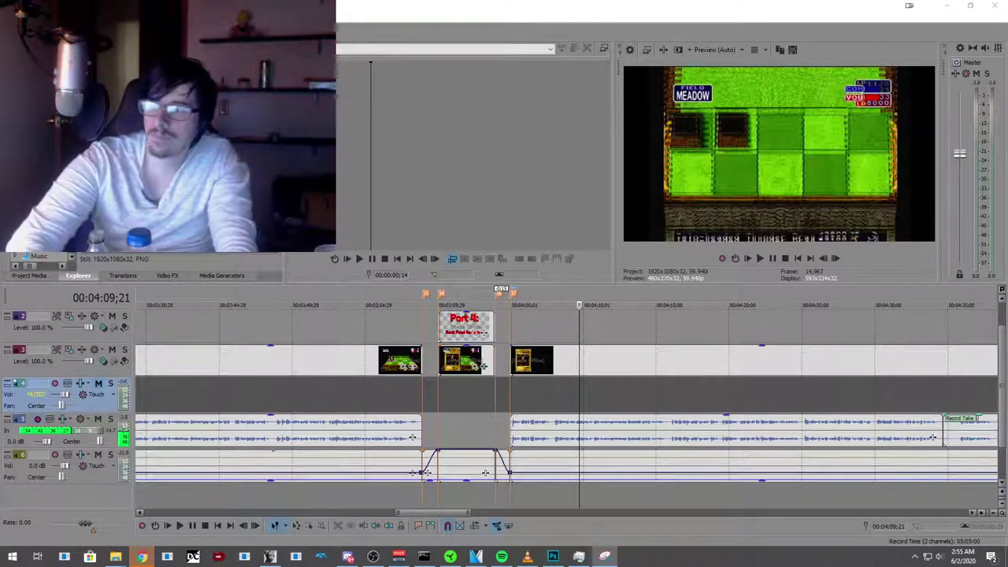
click(604, 557)
click(867, 179)
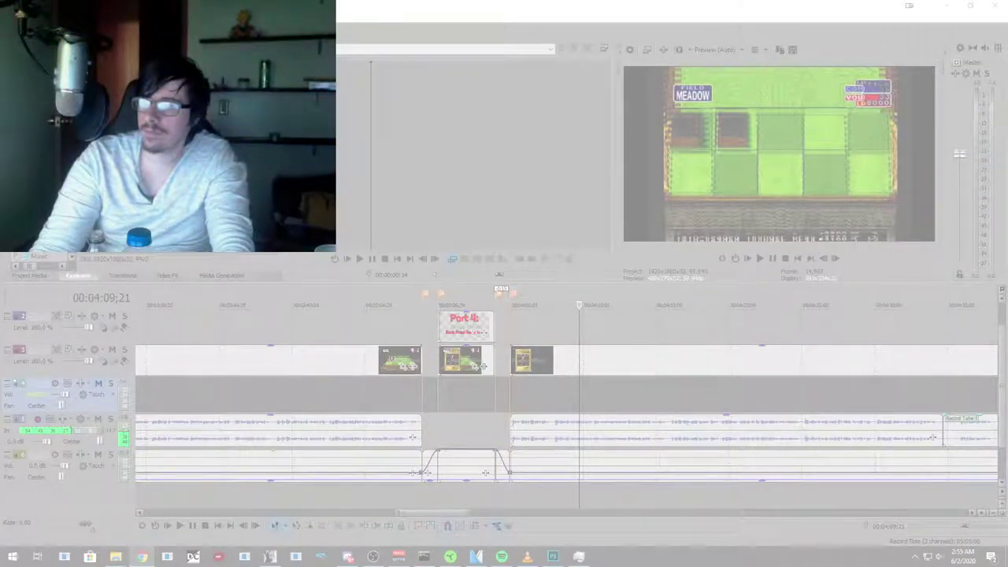
click(932, 437)
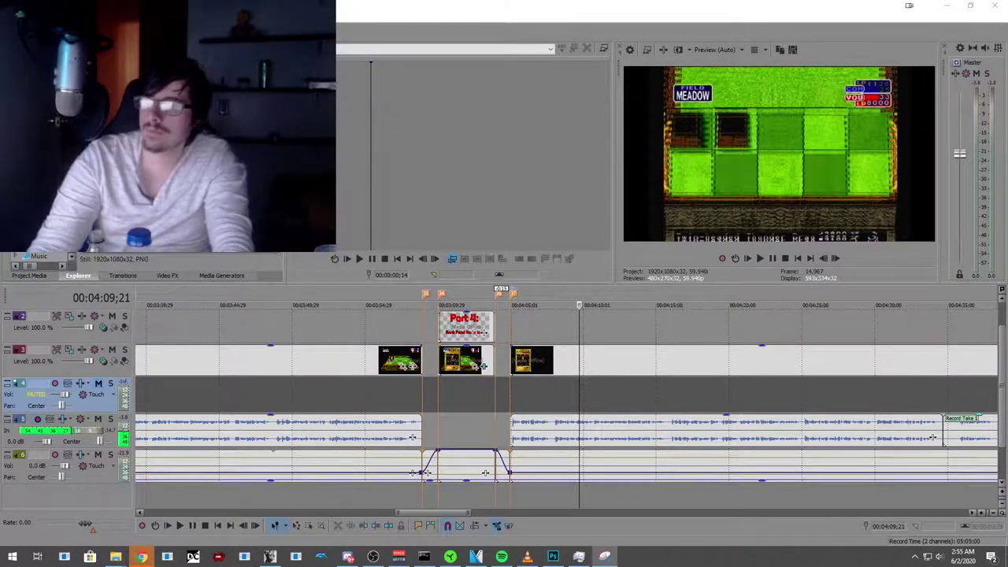
key(ctrl+n)
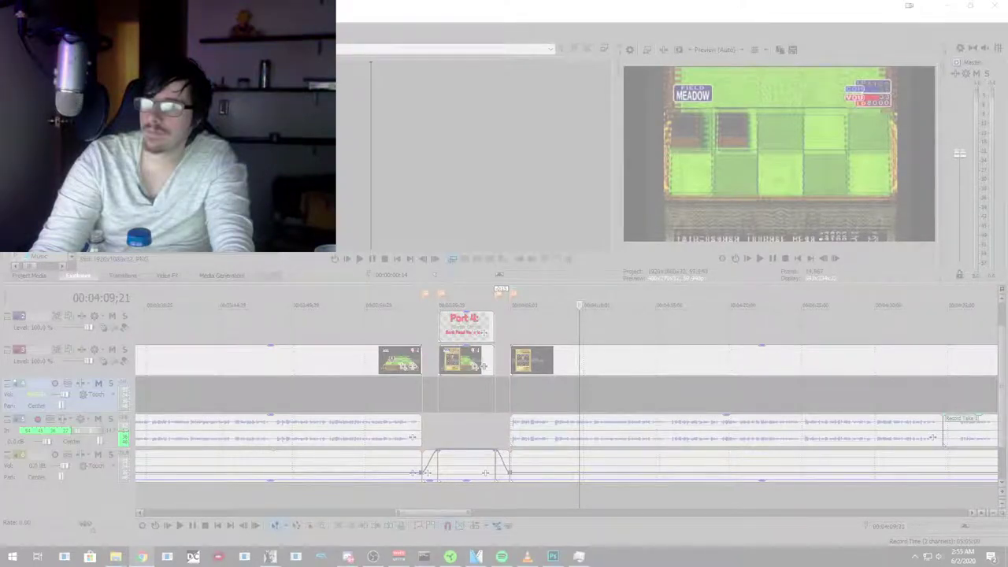
key(Escape)
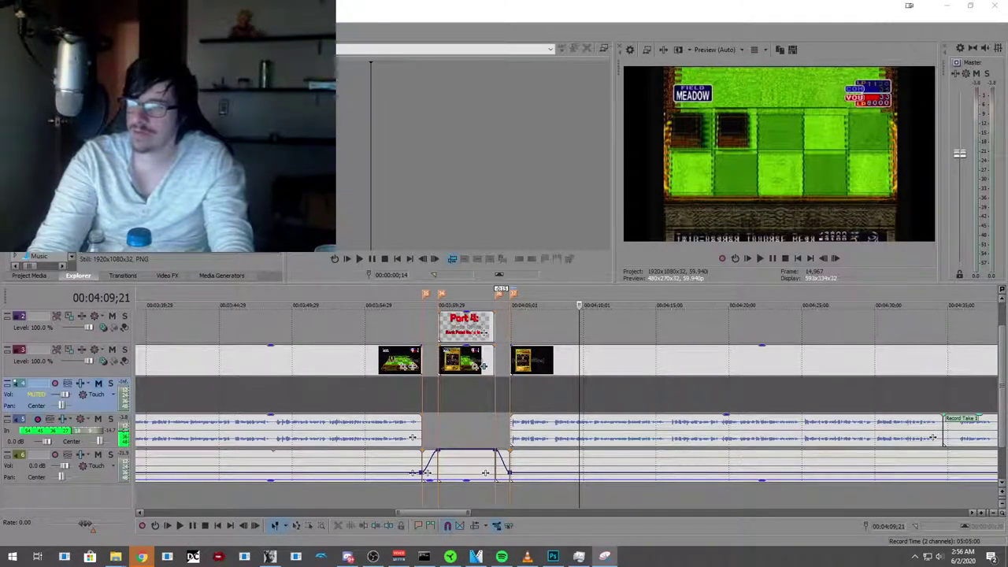
click(872, 179)
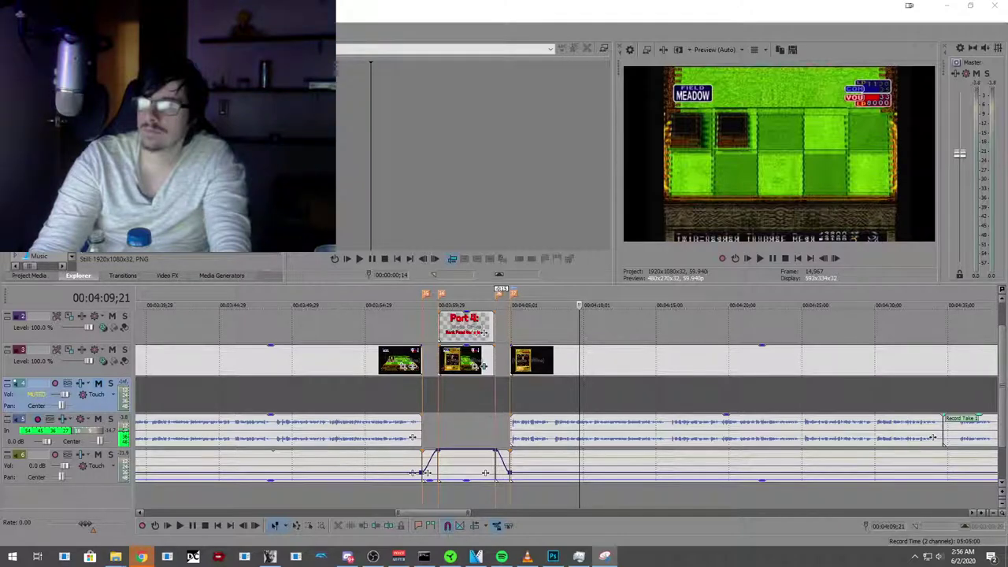
key(ctrl+alt+s)
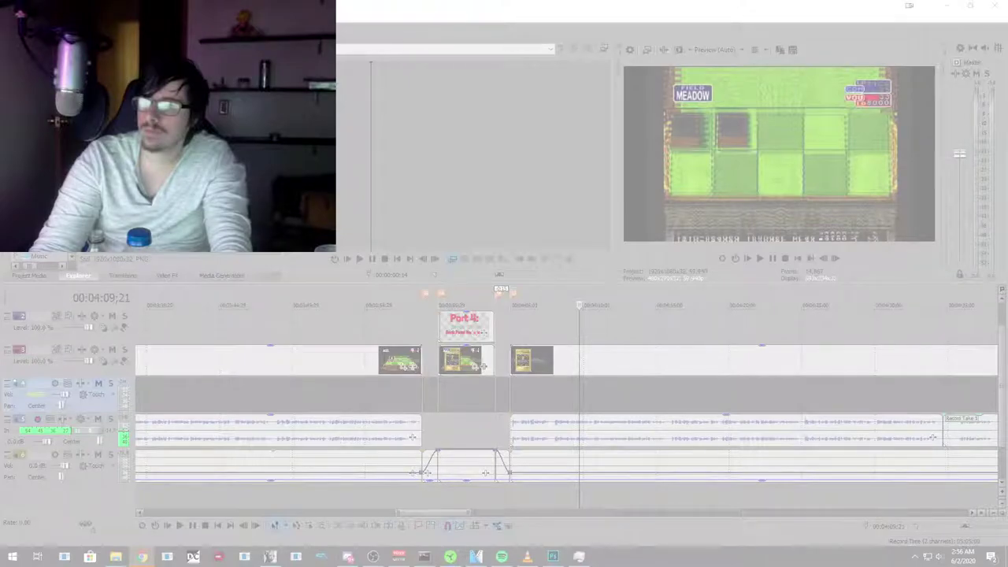
key(Escape)
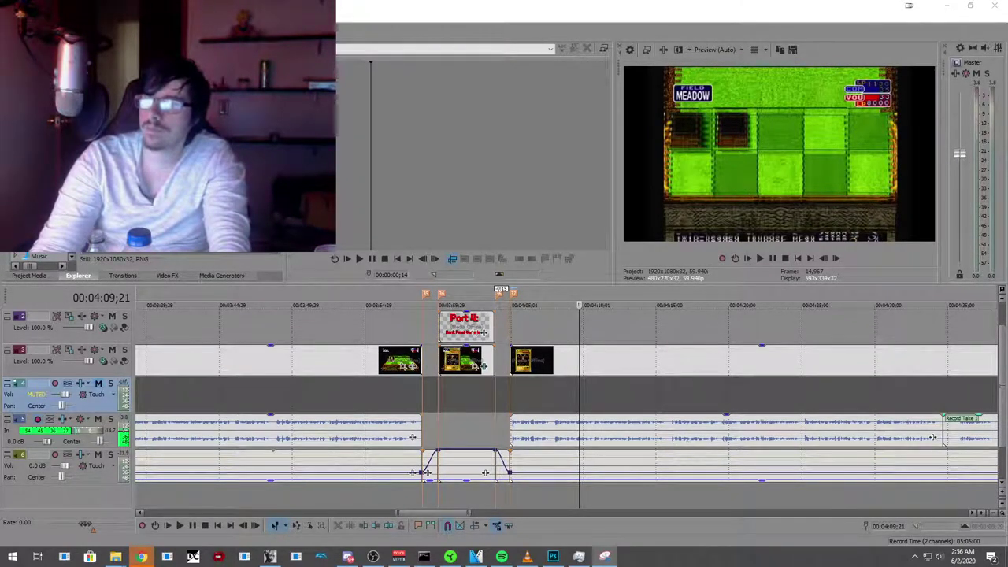
key(ctrl+n)
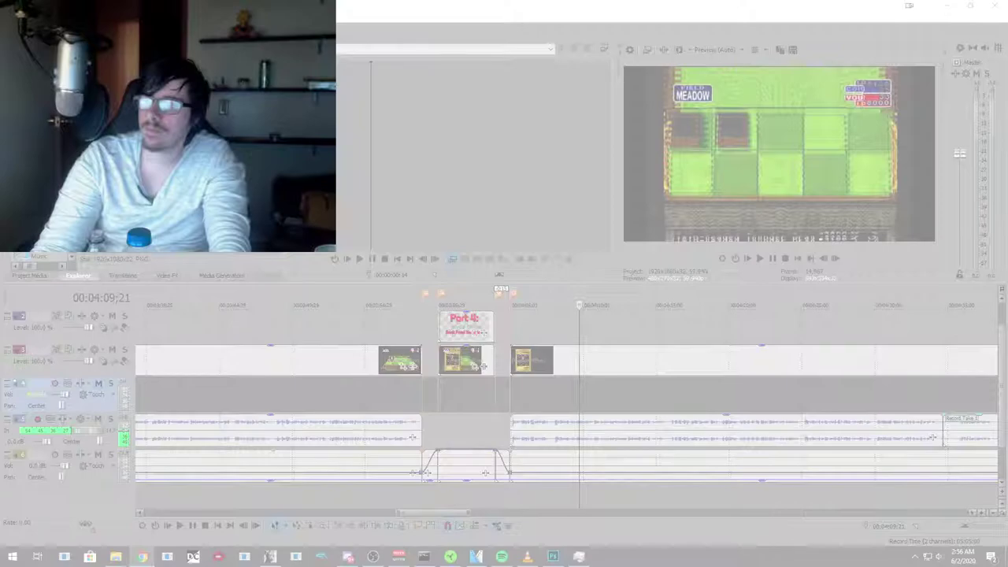
key(Escape)
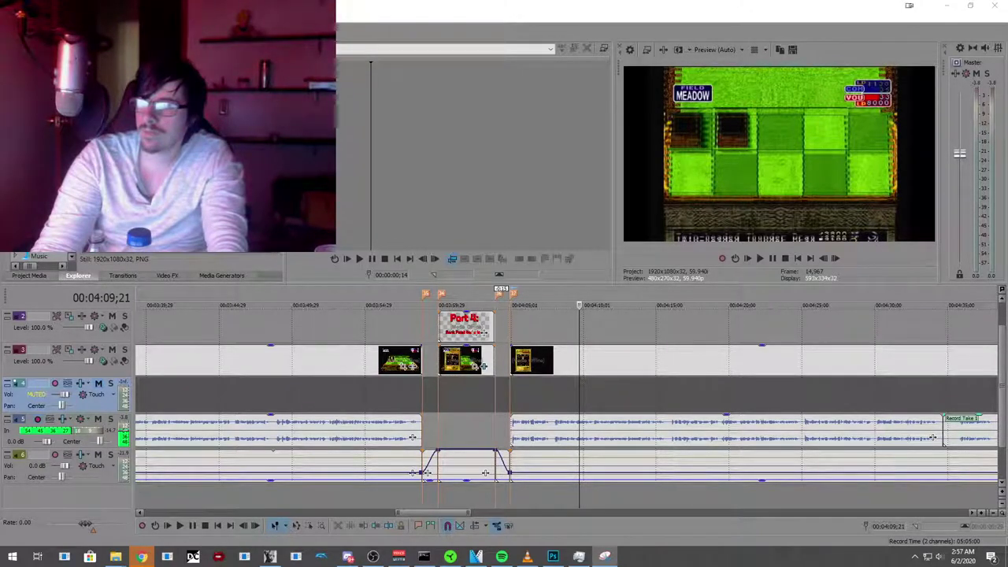
click(872, 179)
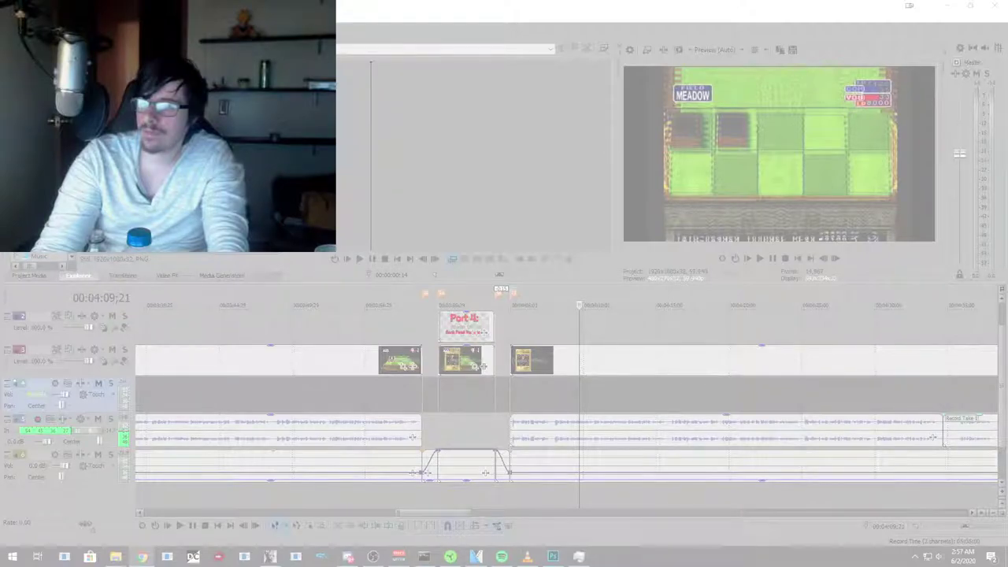
key(Escape)
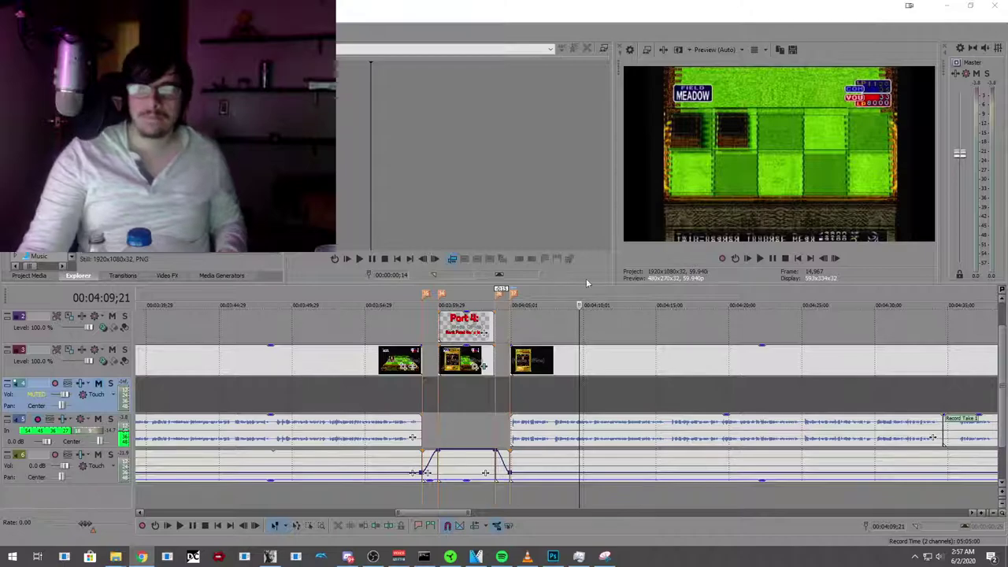
Step: Return to VEGAS Pro, play the narration from 00:04:04;29 to find the image's starting point, and add a marker at 00:04:06;01
click(511, 338)
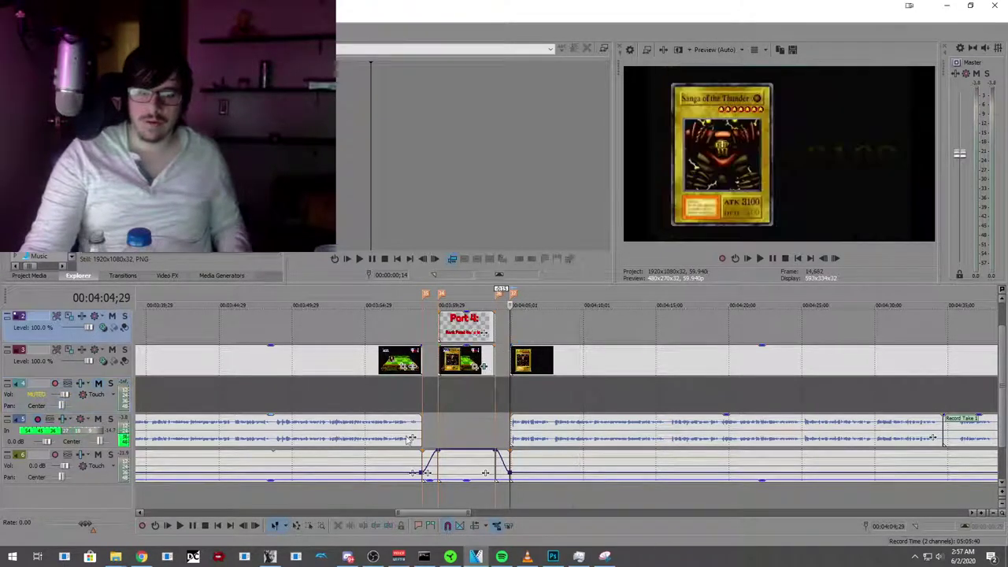
click(180, 526)
click(193, 527)
click(193, 527)
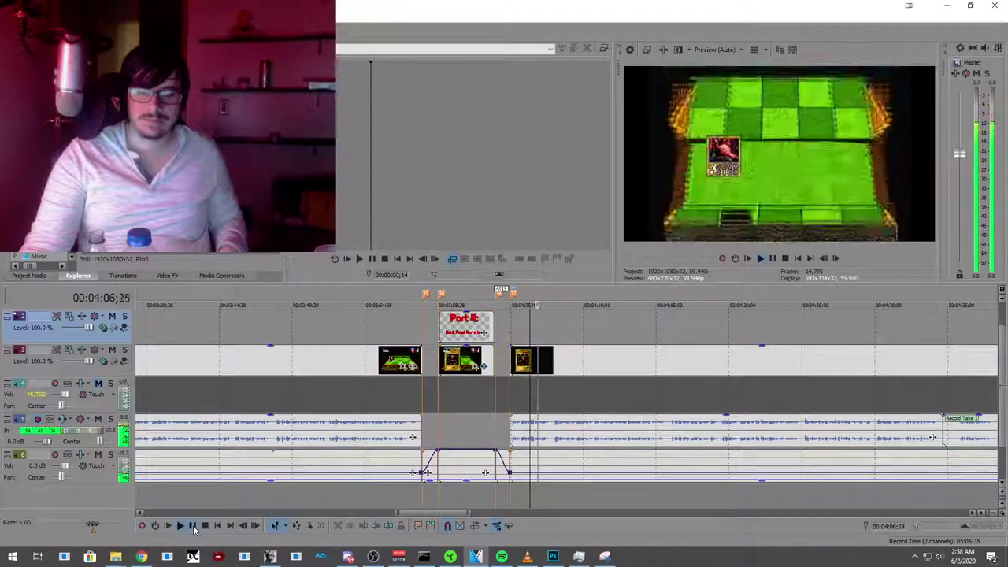
click(193, 526)
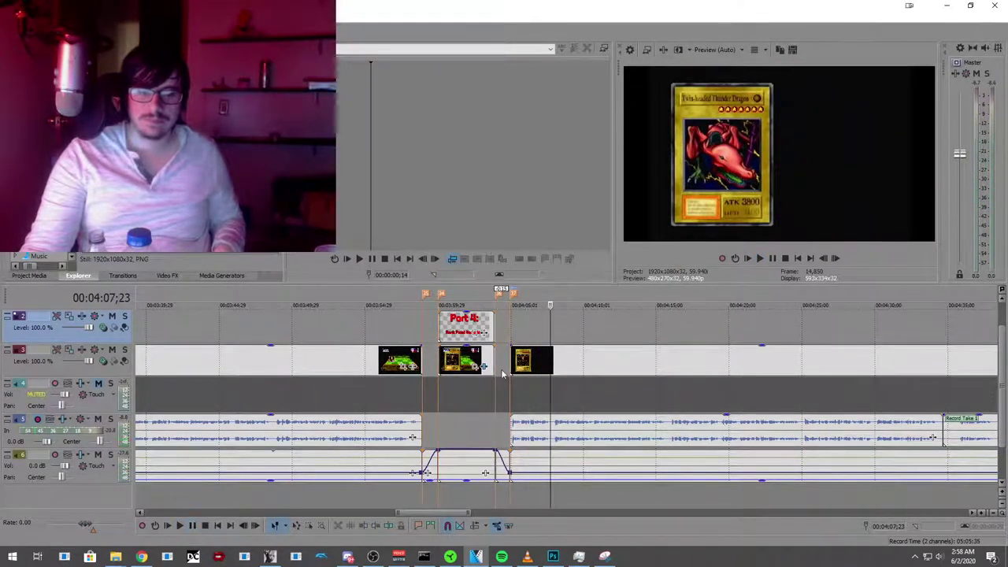
click(510, 338)
click(193, 527)
click(193, 526)
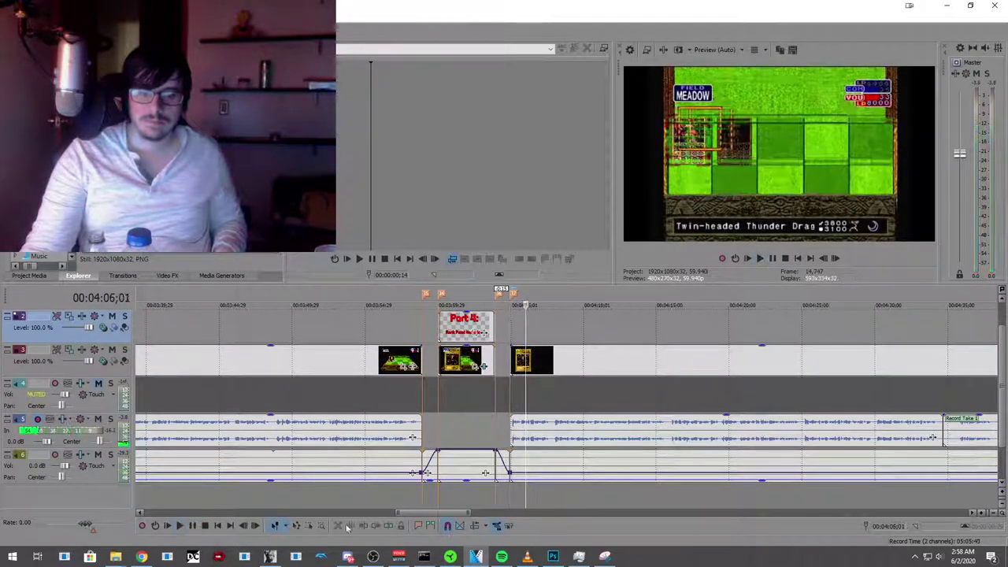
Step: Listen to the narration from 00:04:06;01 to the end of that clip near 00:04:34
click(179, 526)
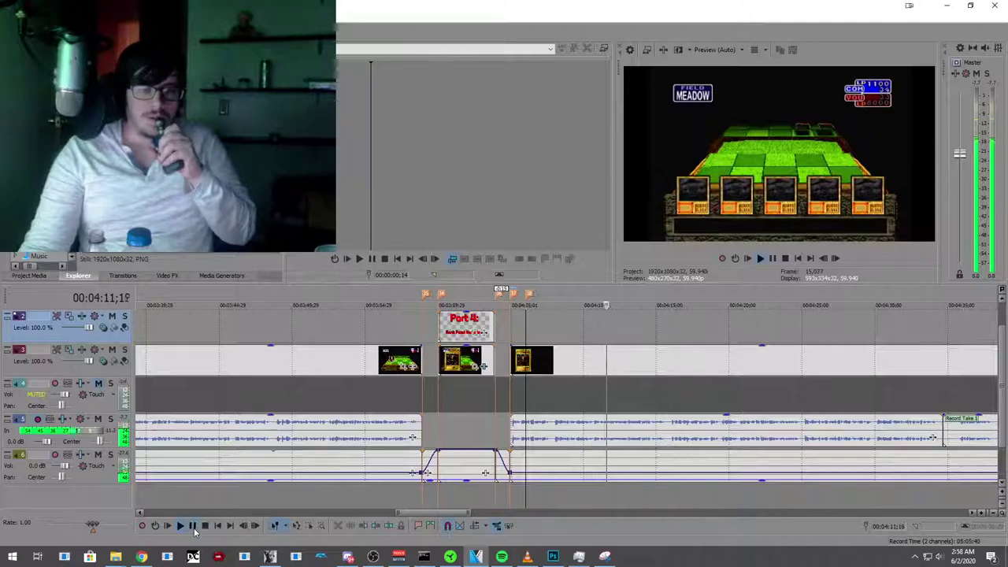
scroll(393, 444, down, 3)
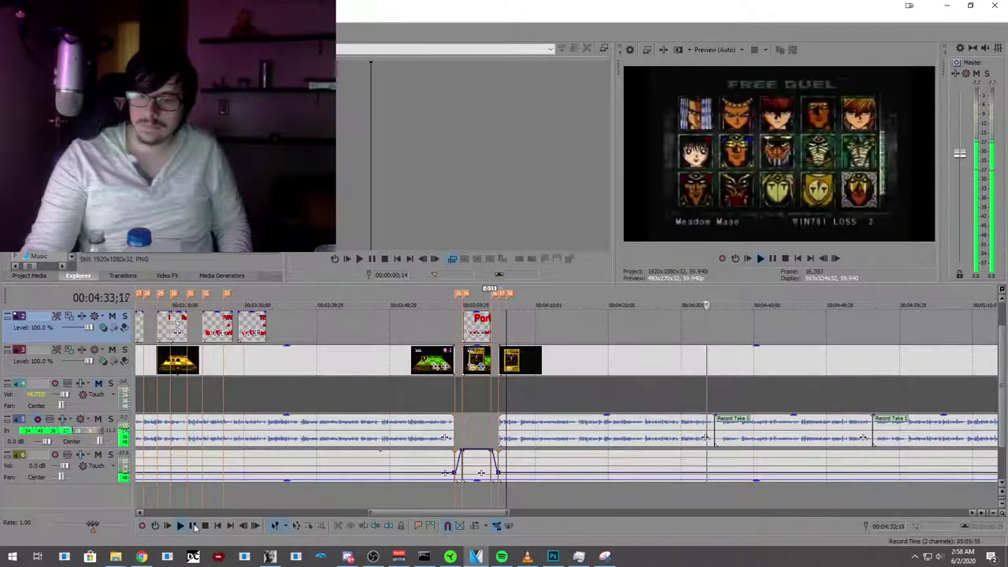
click(194, 526)
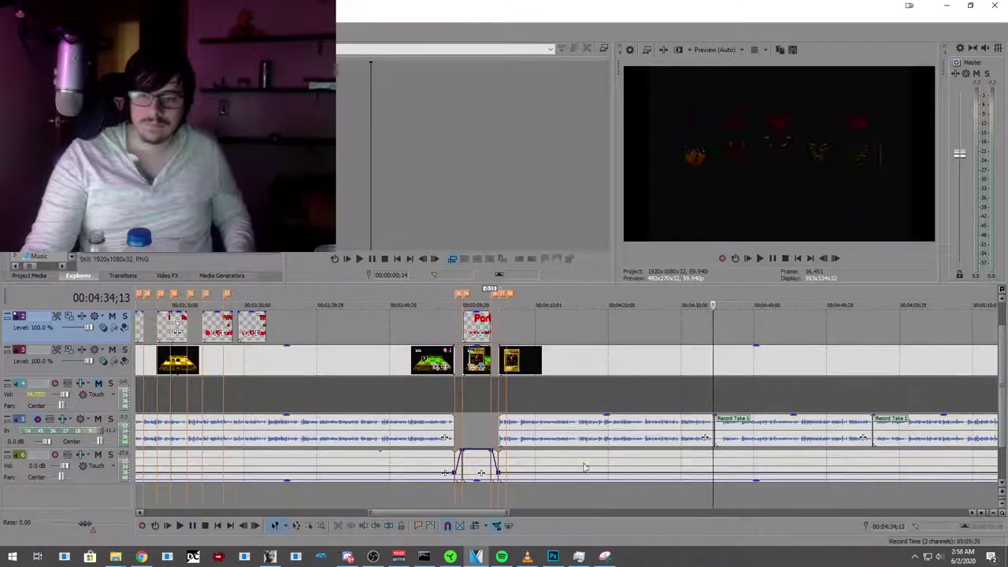
click(729, 393)
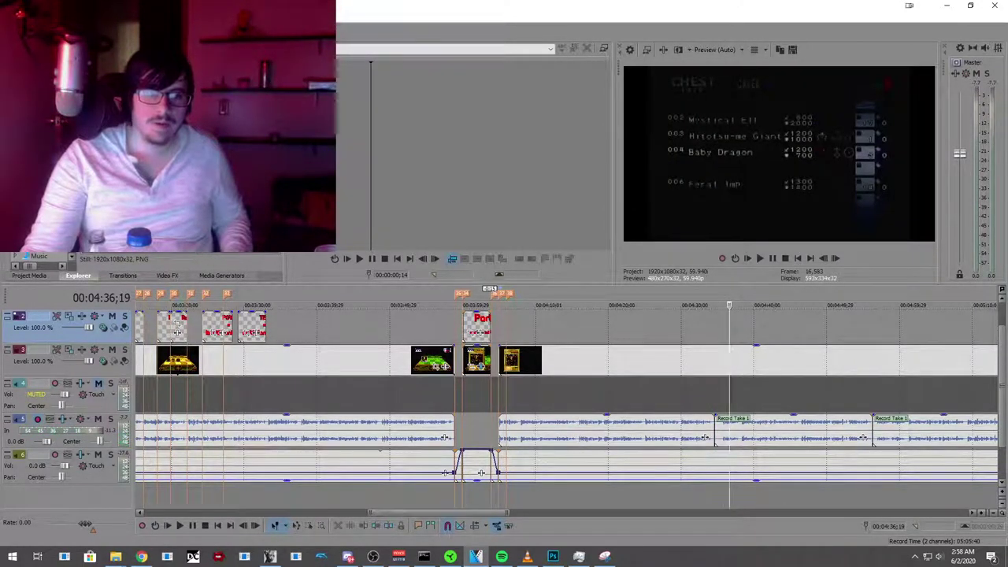
Step: Place the captured Victory Conditions image on track 2, starting at the 00:04:06;01 marker
right_click(203, 196)
click(221, 262)
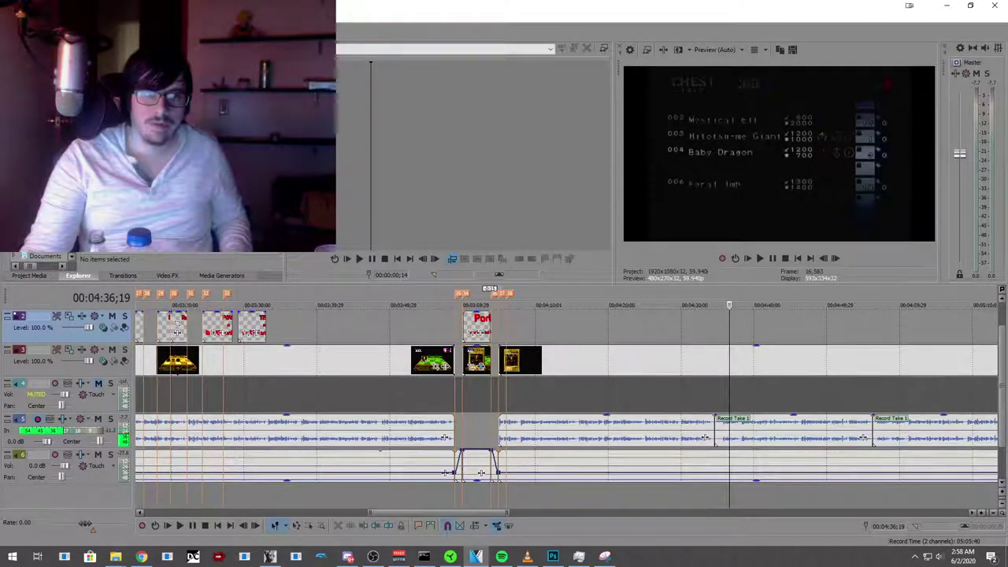
drag(519, 315, 513, 318)
Step: Shrink the Victory Conditions image with Pan/Crop so it sits centred as a smaller overlay with gameplay visible around it
click(522, 390)
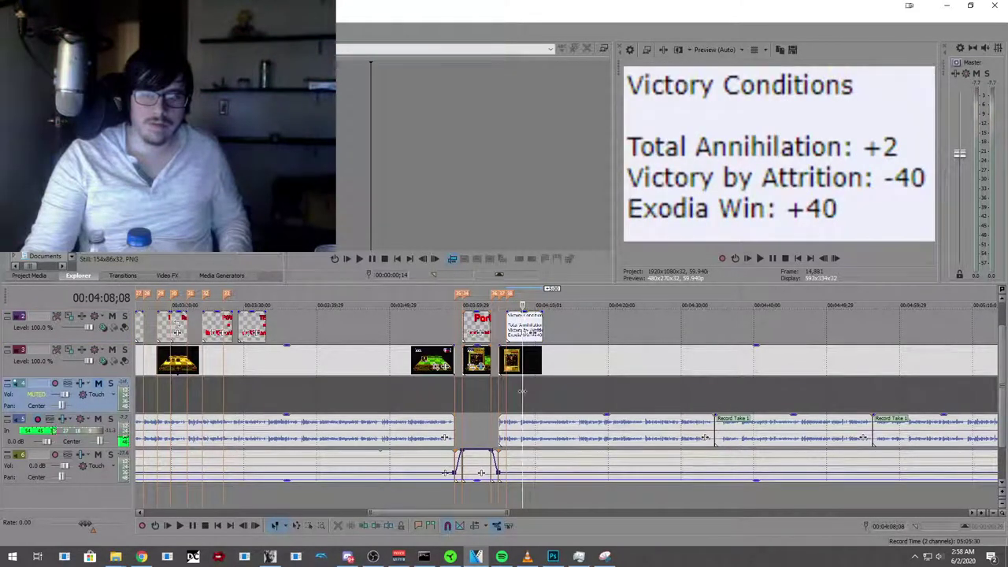
click(529, 335)
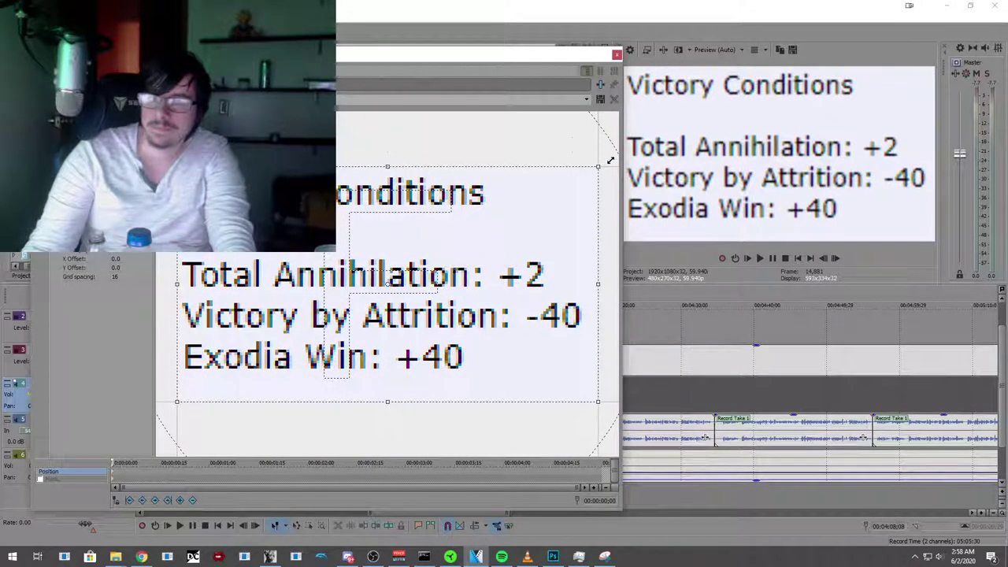
drag(610, 160, 650, 110)
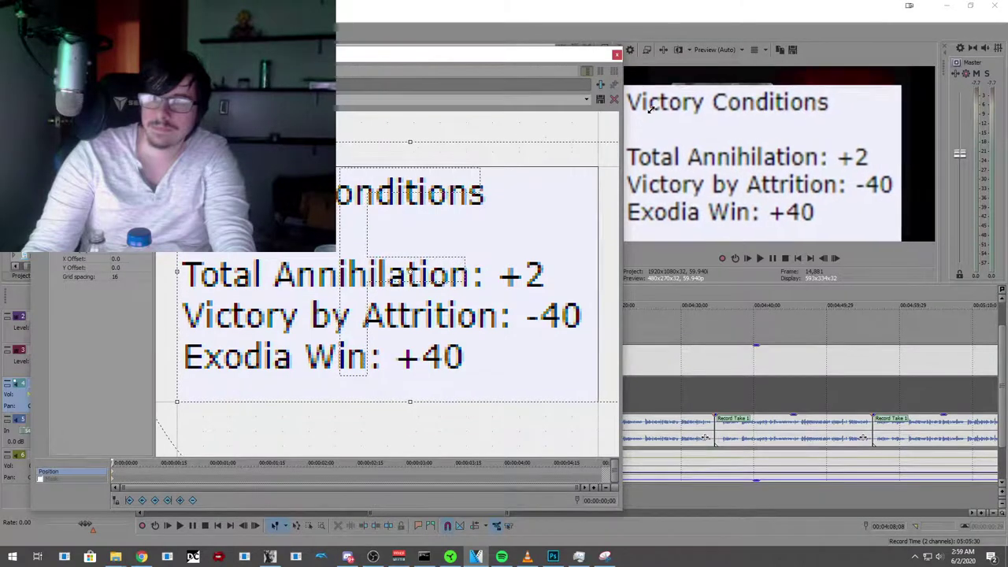
scroll(449, 219, down, 3)
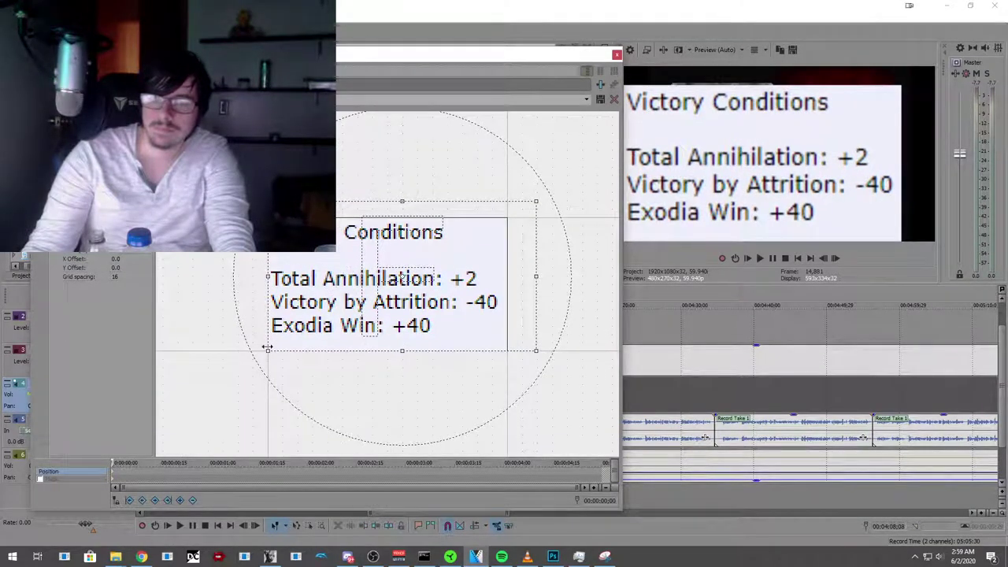
drag(263, 357, 211, 422)
drag(537, 200, 561, 186)
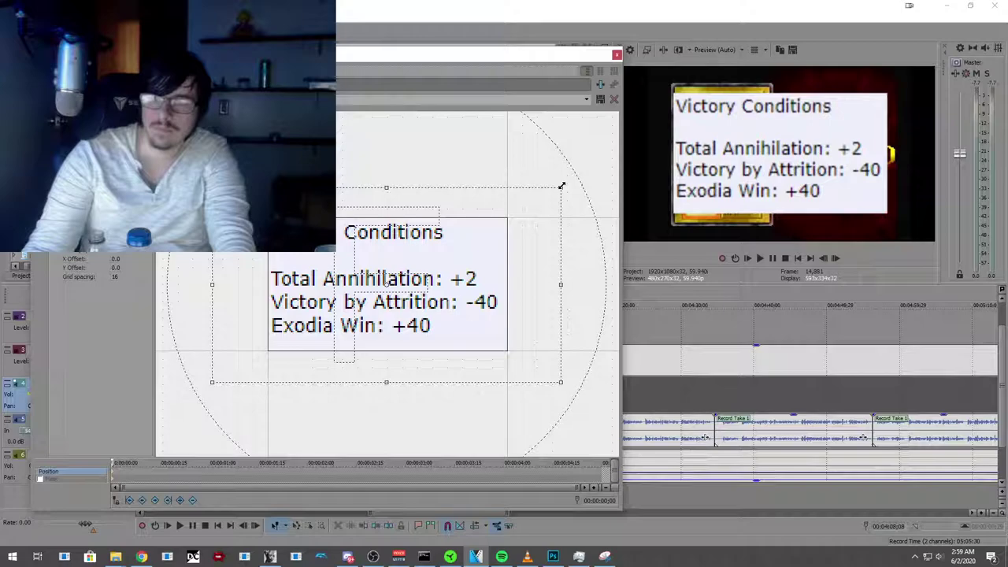
click(617, 55)
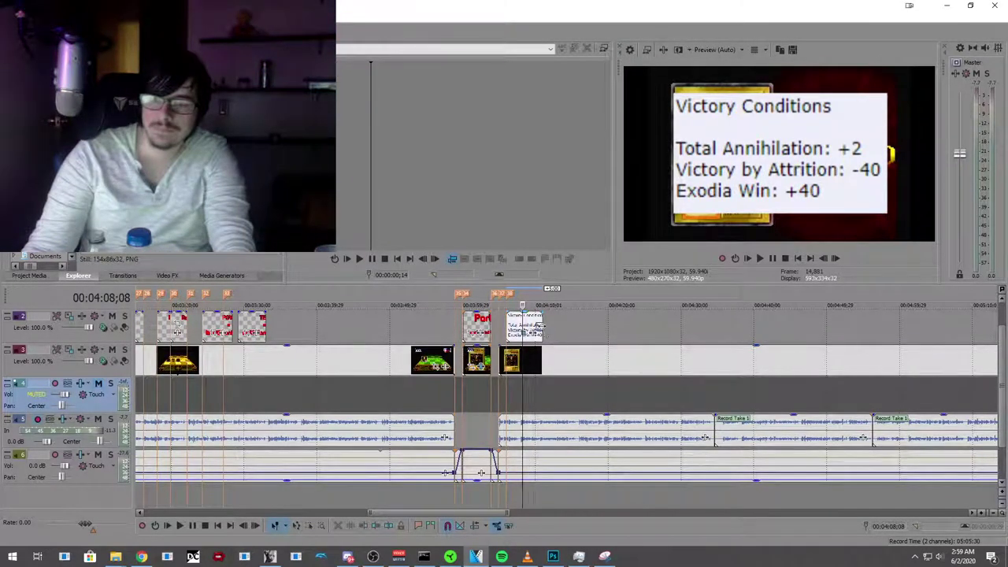
Step: Extend the Victory Conditions image to the end of its narration clip near 00:04:34, and review the section from 00:03:55;11
drag(549, 323, 713, 325)
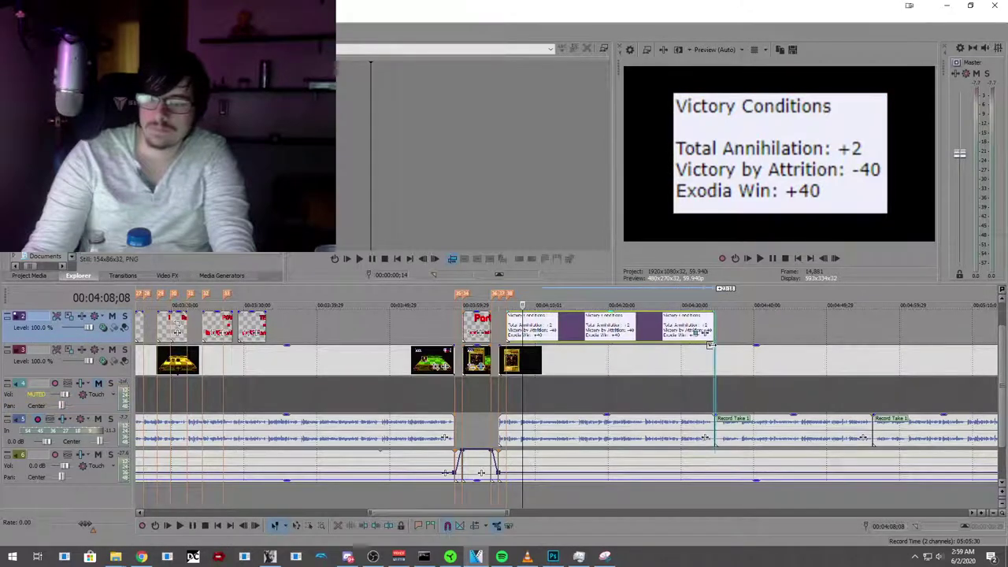
scroll(608, 383, down, 2)
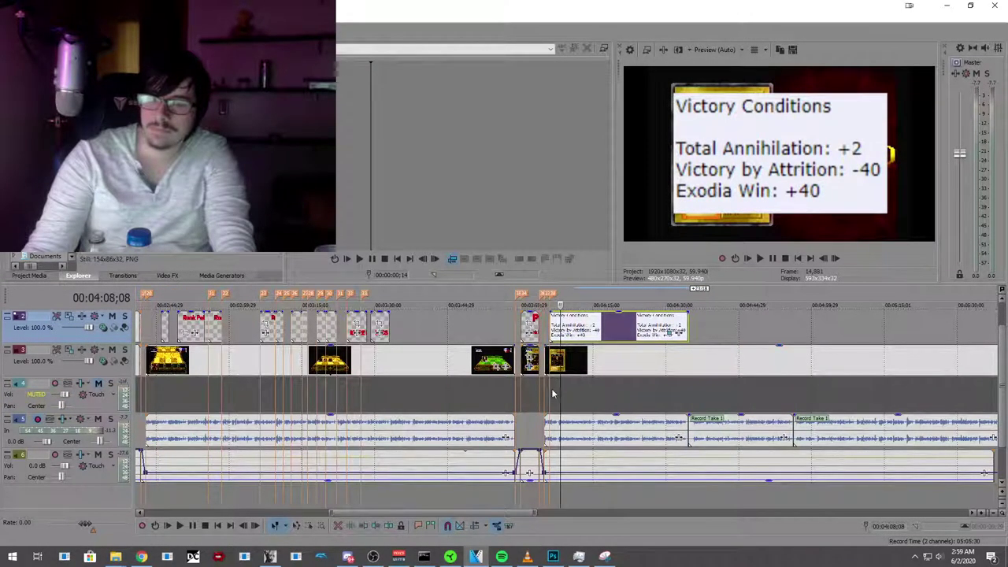
click(499, 401)
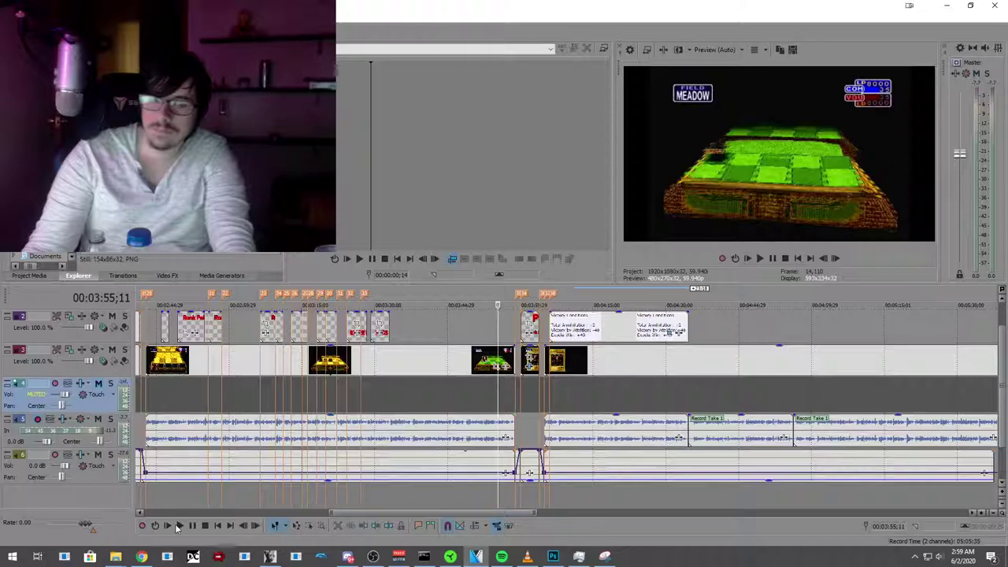
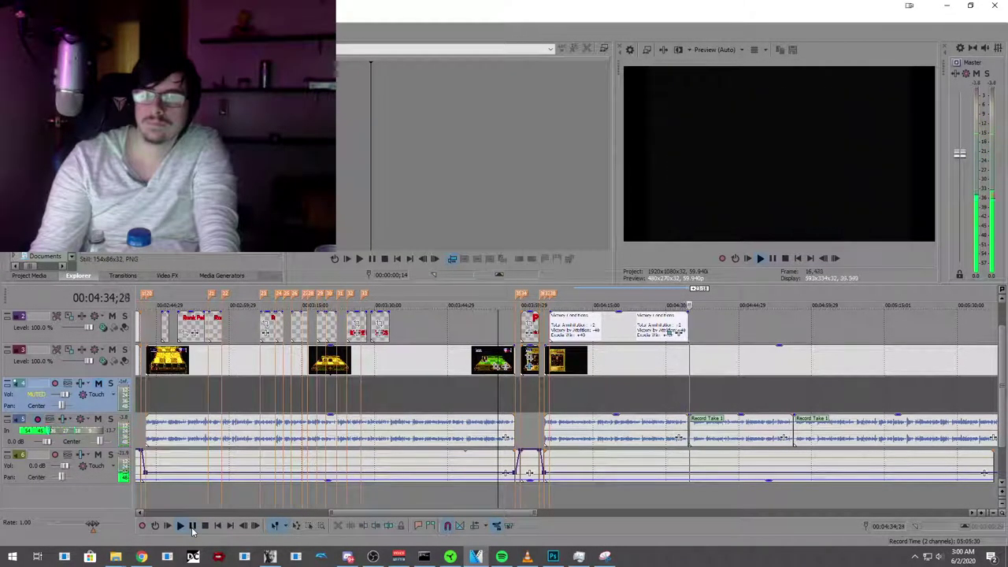
key(space)
Step: Remove the narration clip ending near 00:04:34 from its group, and play the transition into the following clip
scroll(679, 445, up, 5)
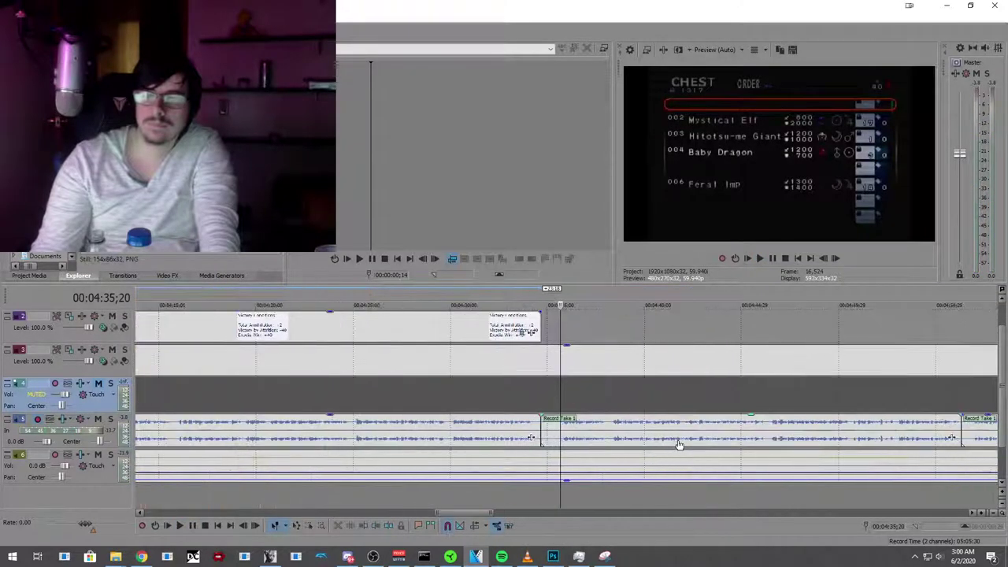
right_click(502, 438)
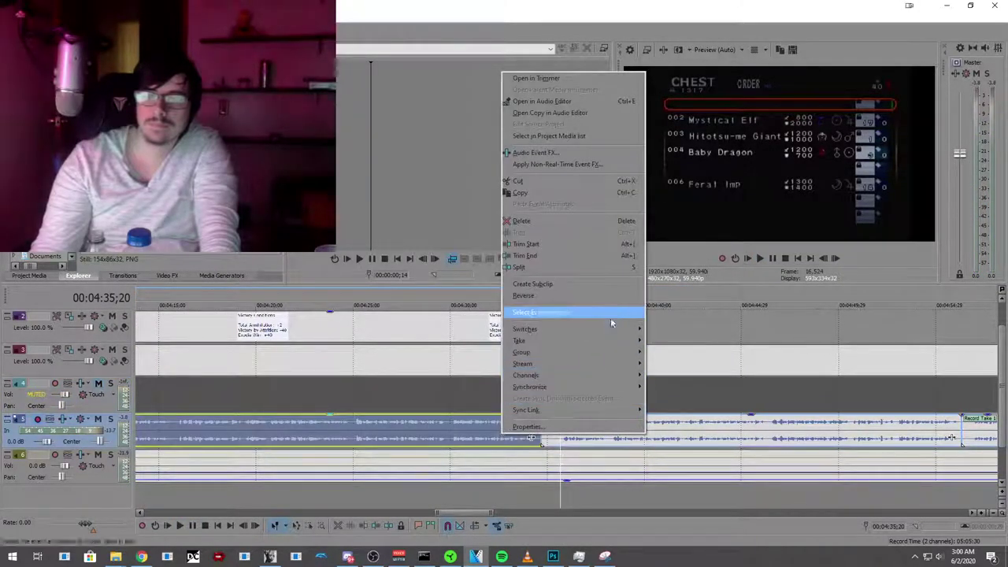
mouse_move(628, 359)
click(674, 369)
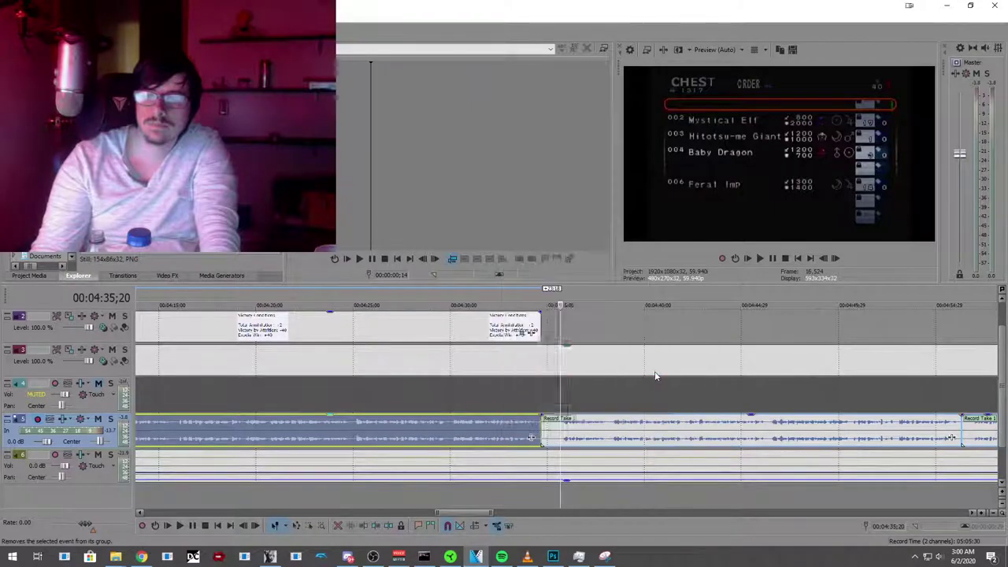
scroll(619, 400, down, 5)
scroll(609, 420, up, 4)
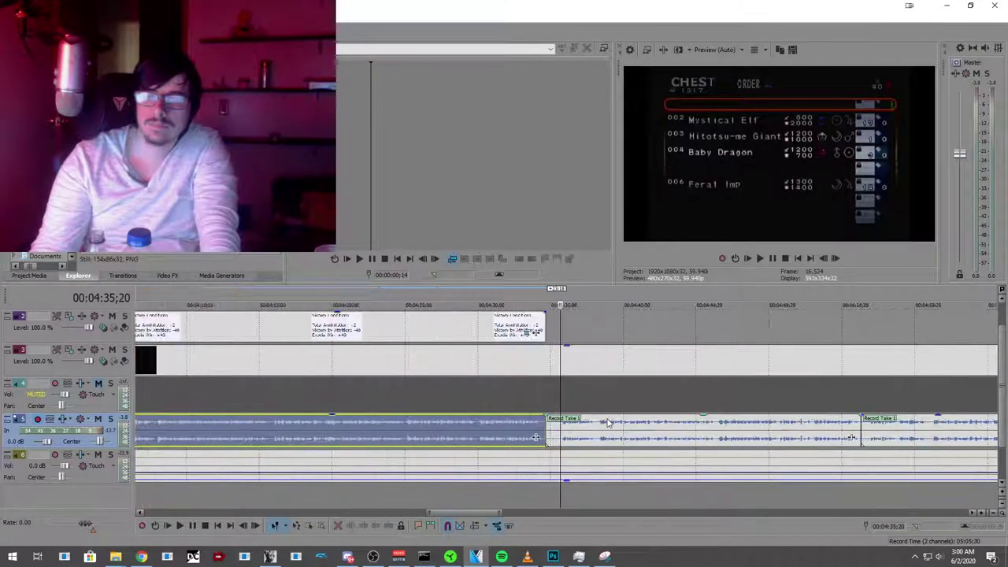
scroll(564, 439, up, 3)
key(j)
click(180, 526)
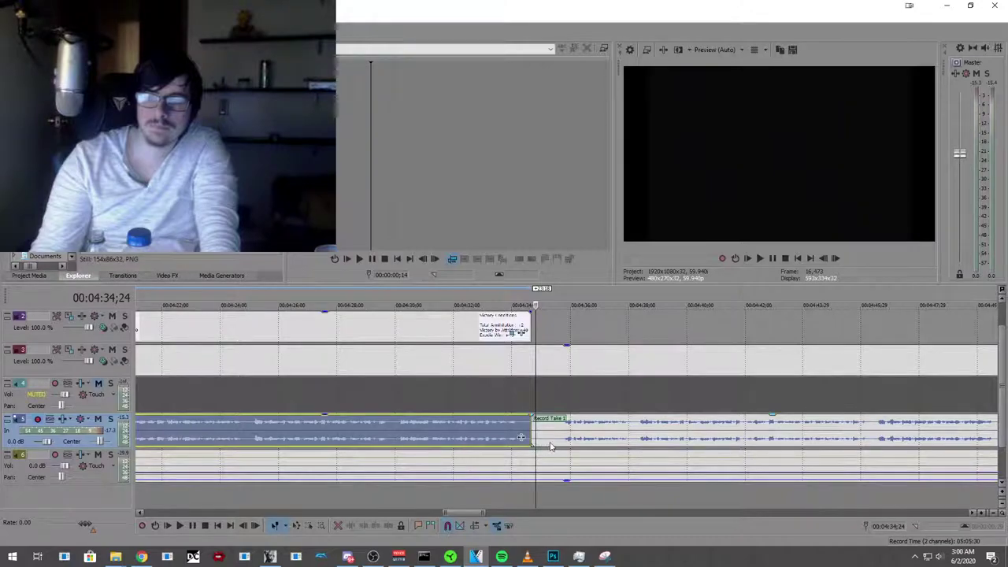
Step: Trim about one second off the start of the following narration clip, close the gap, and play across the join
drag(532, 432, 551, 437)
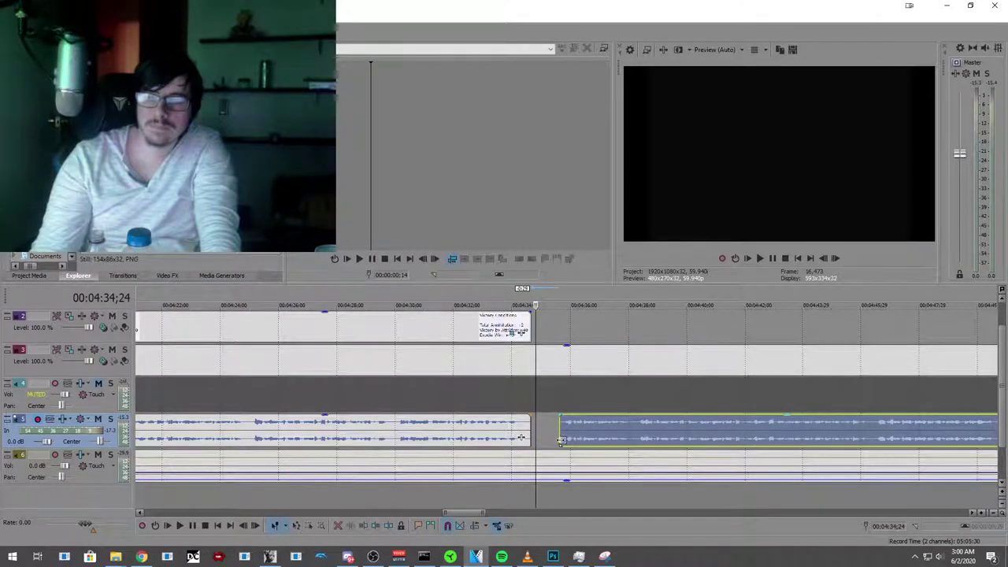
click(508, 403)
drag(577, 432, 547, 432)
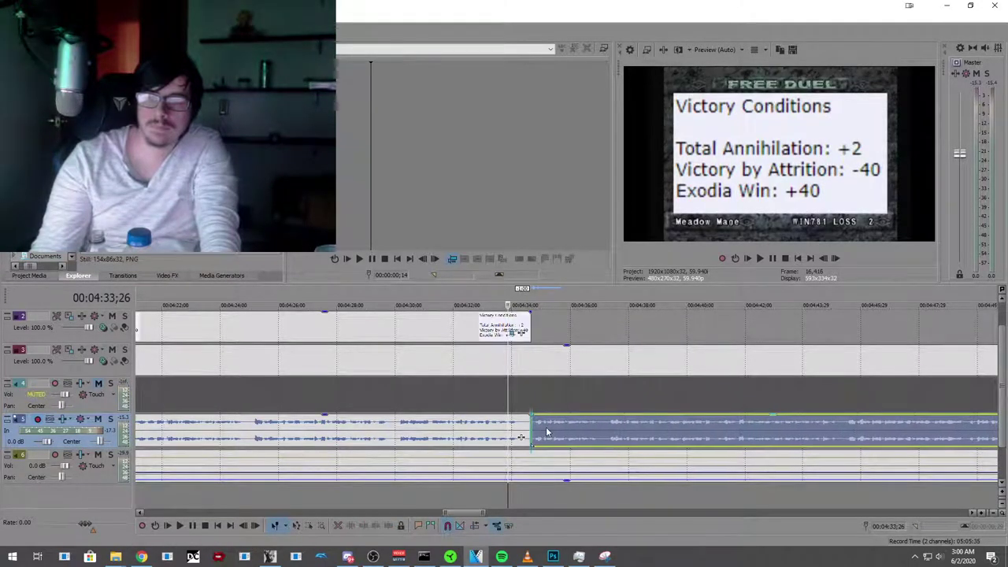
click(418, 390)
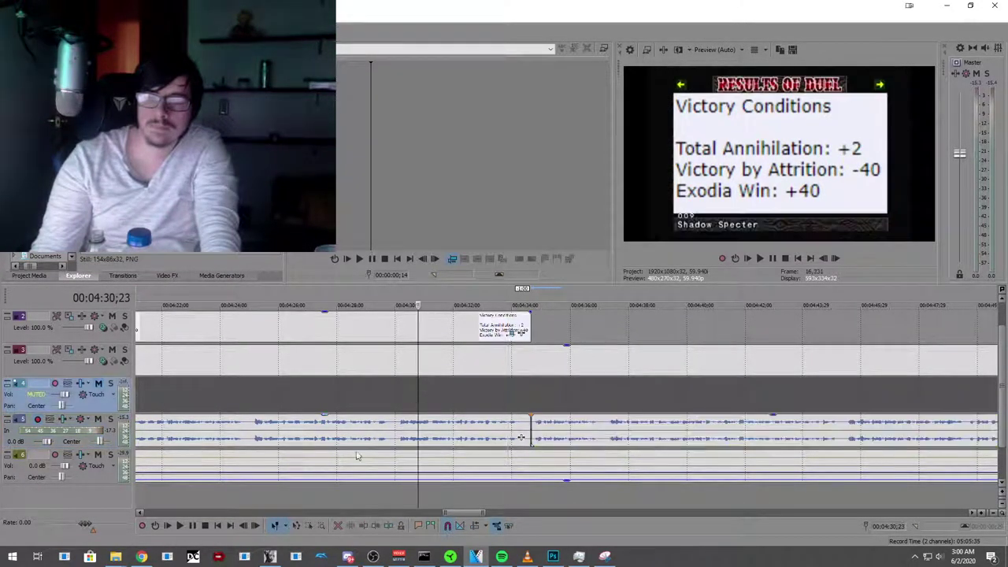
click(180, 527)
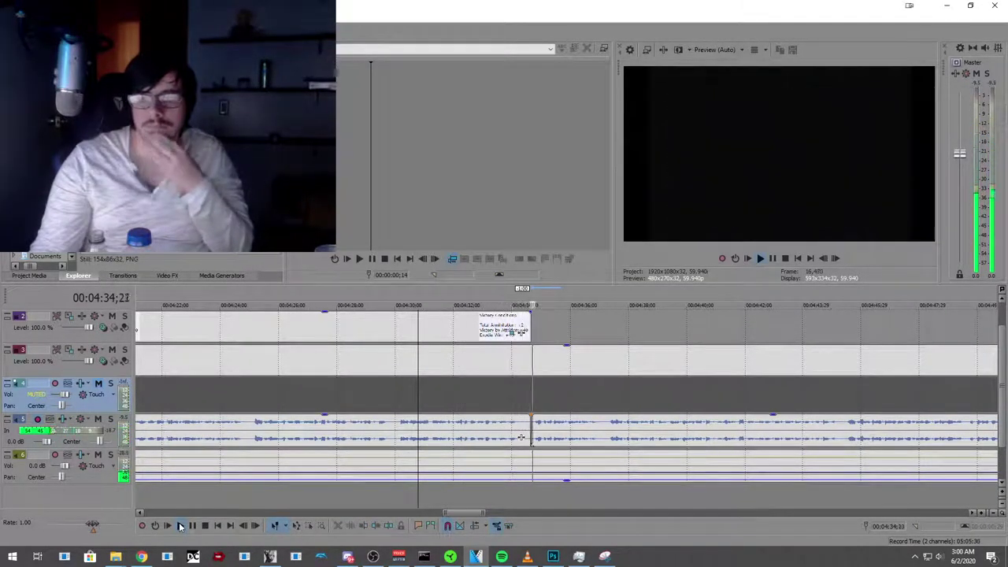
click(193, 526)
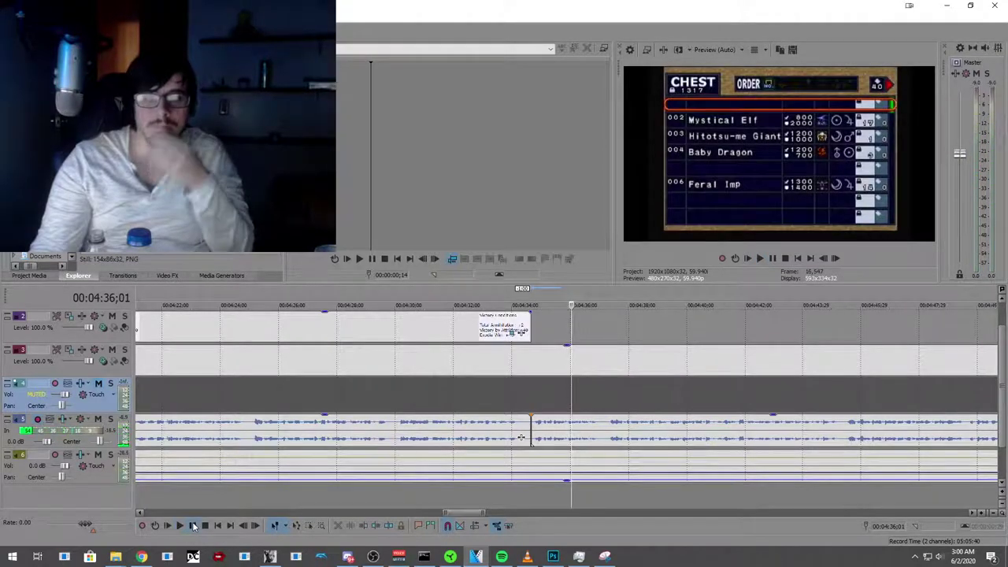
Step: Add a marker at 00:04:35;23 where the turns narration starts, and place the captured Turns image there on track 2
click(515, 399)
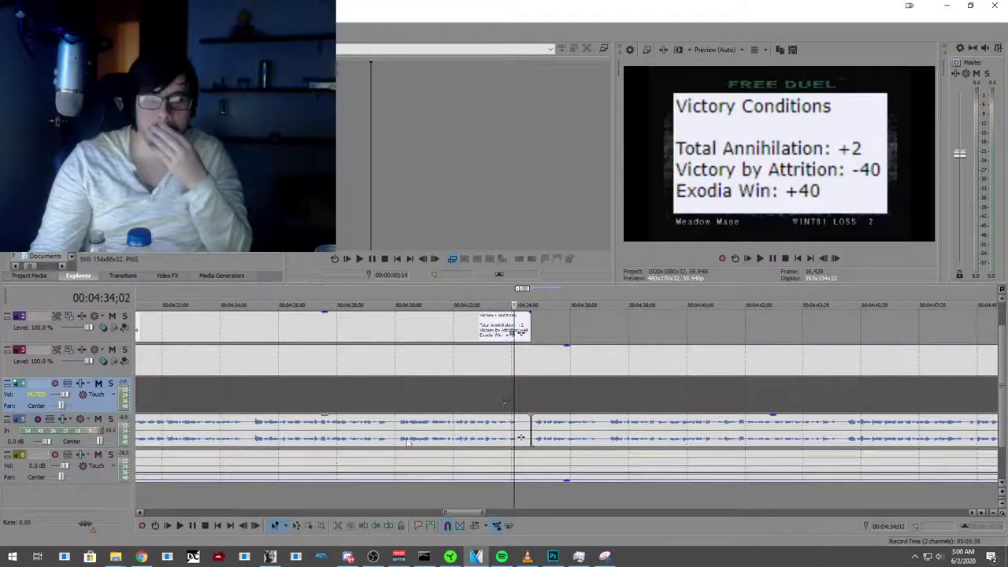
click(184, 525)
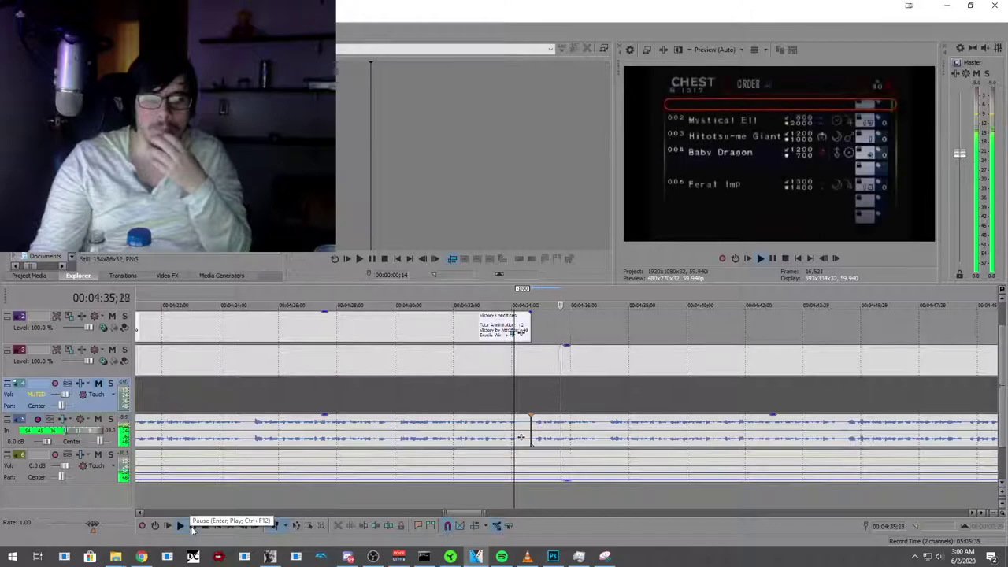
click(193, 526)
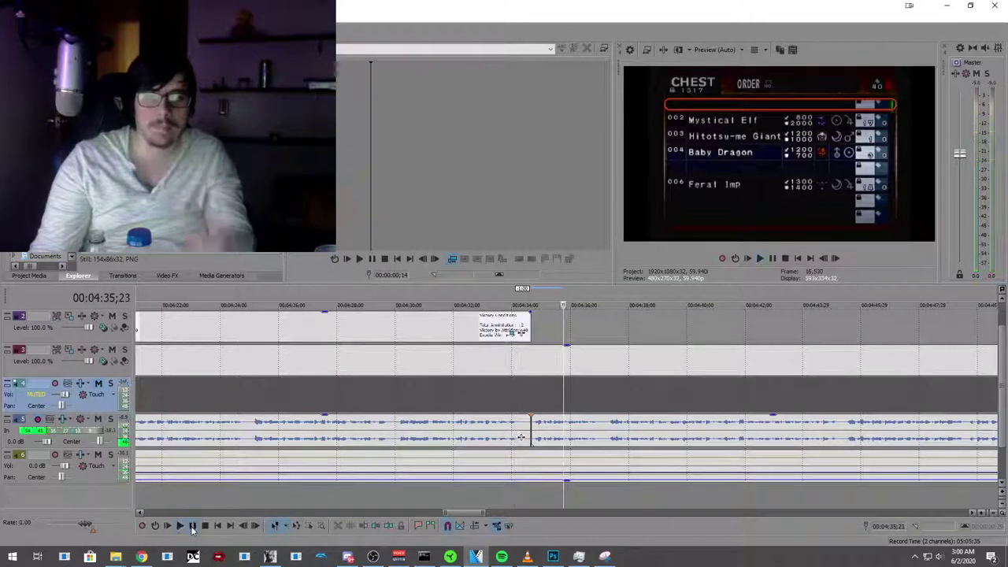
click(419, 526)
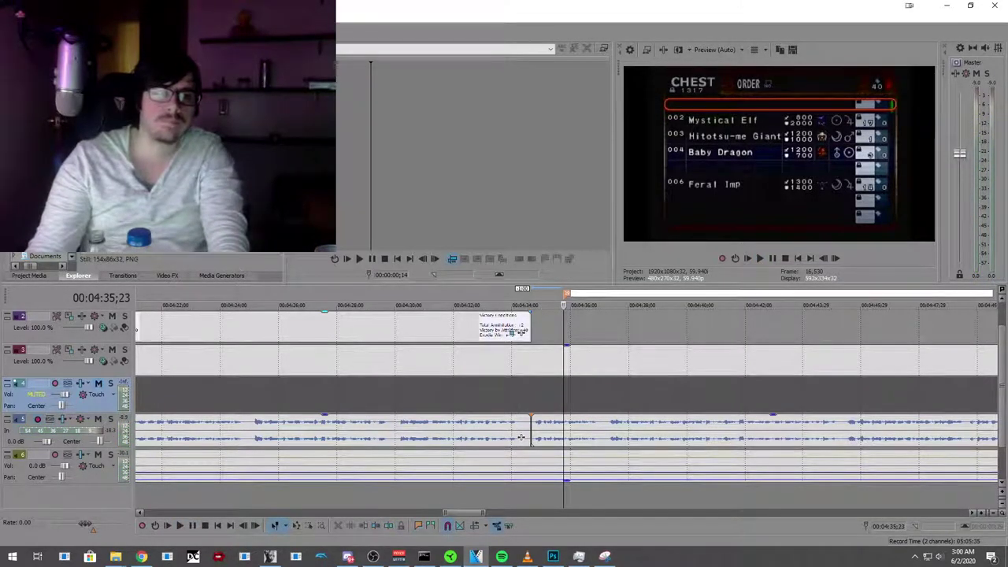
key(Return)
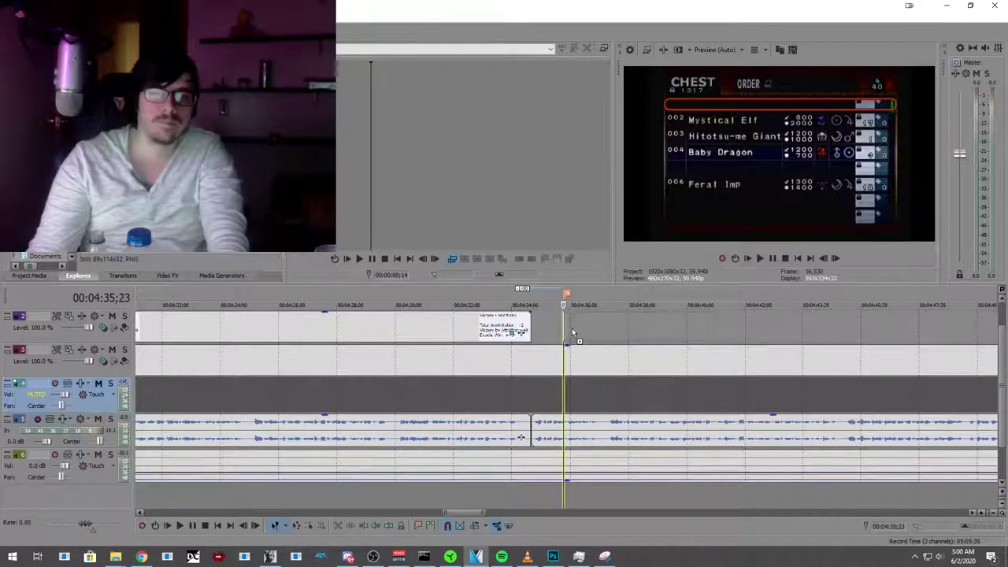
drag(572, 334, 573, 334)
scroll(576, 365, down, 3)
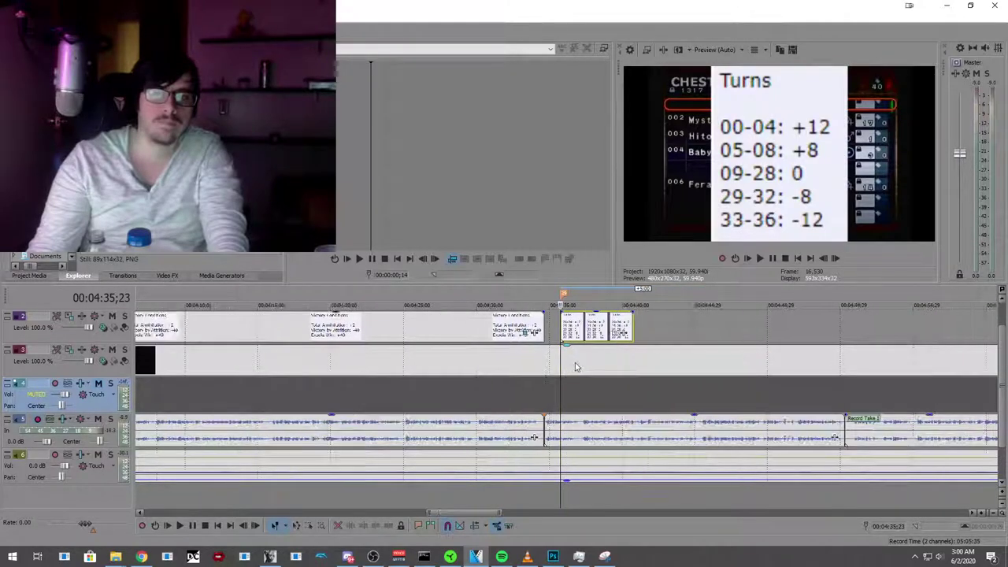
Step: Listen to the turns narration and extend the Turns image to the end of that narration clip near 00:04:55
click(180, 527)
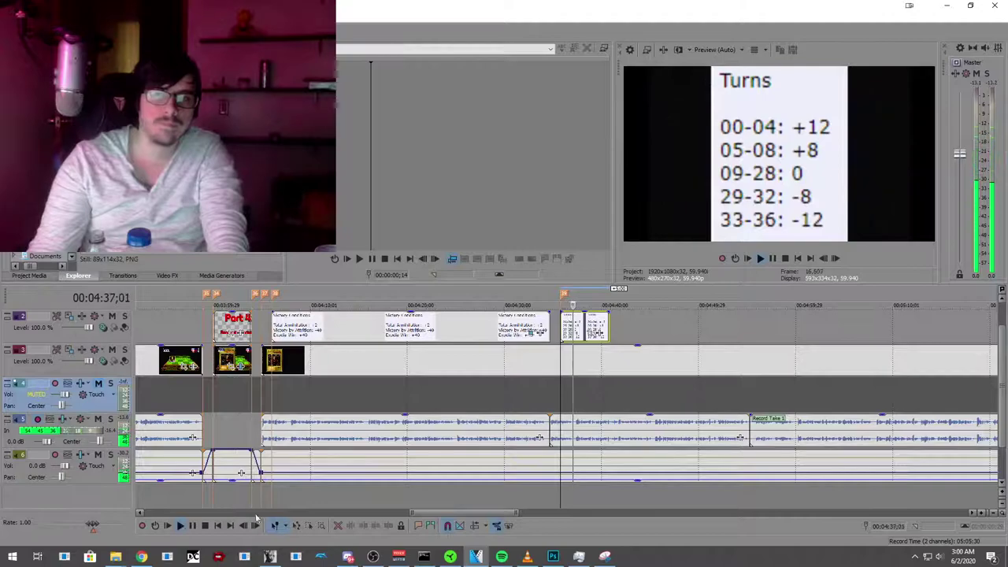
scroll(415, 464, down, 2)
scroll(415, 464, down, 2)
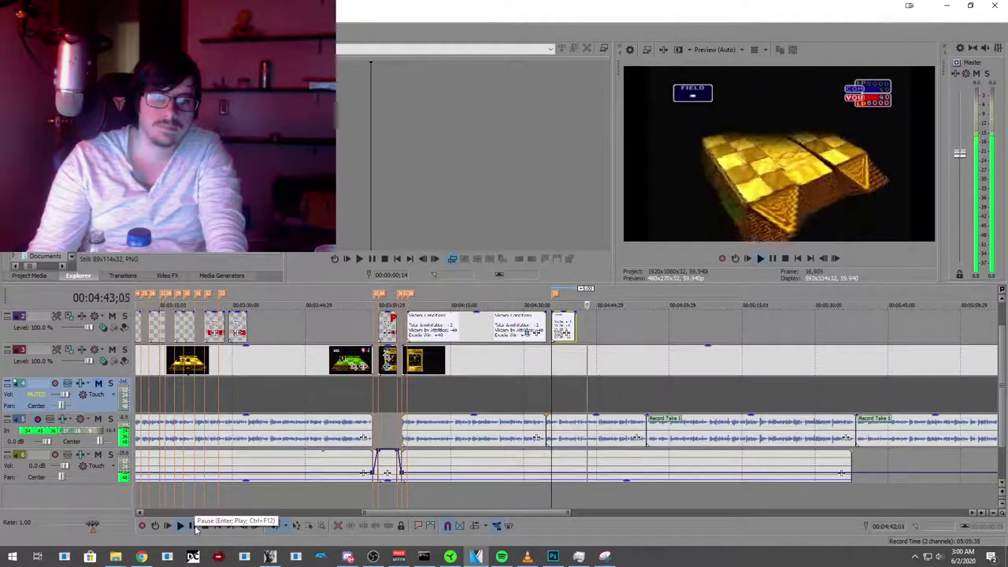
click(196, 526)
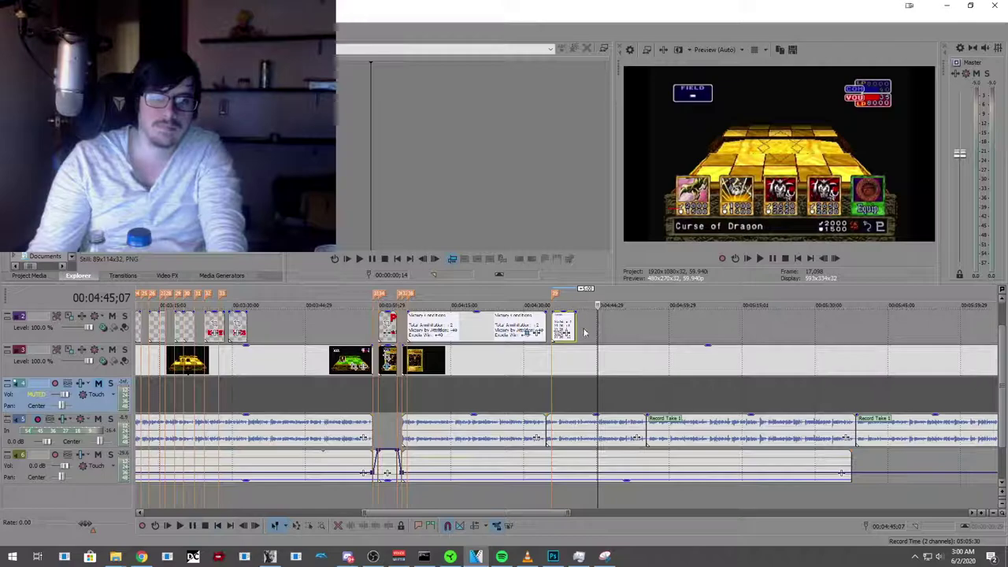
drag(578, 325, 597, 324)
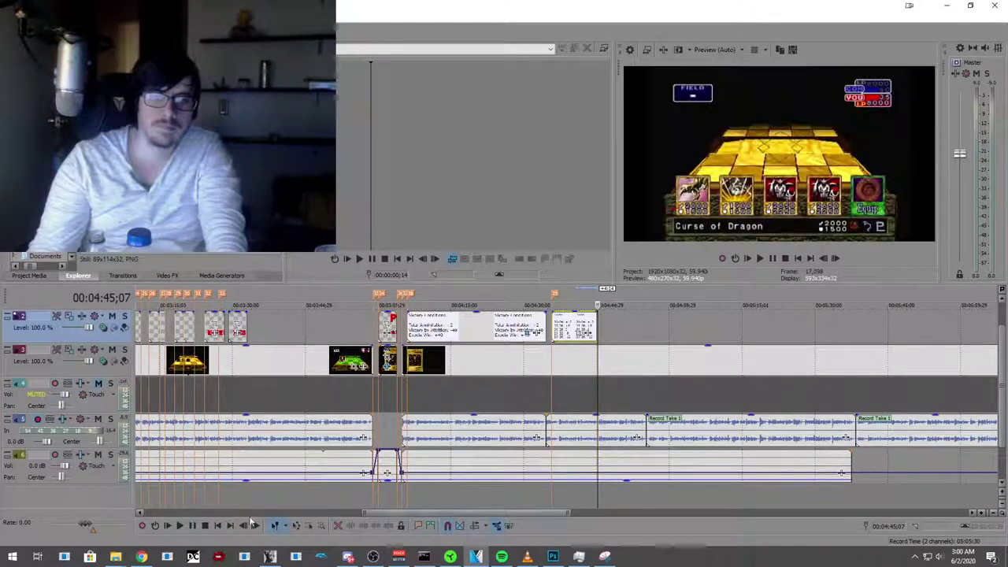
click(182, 527)
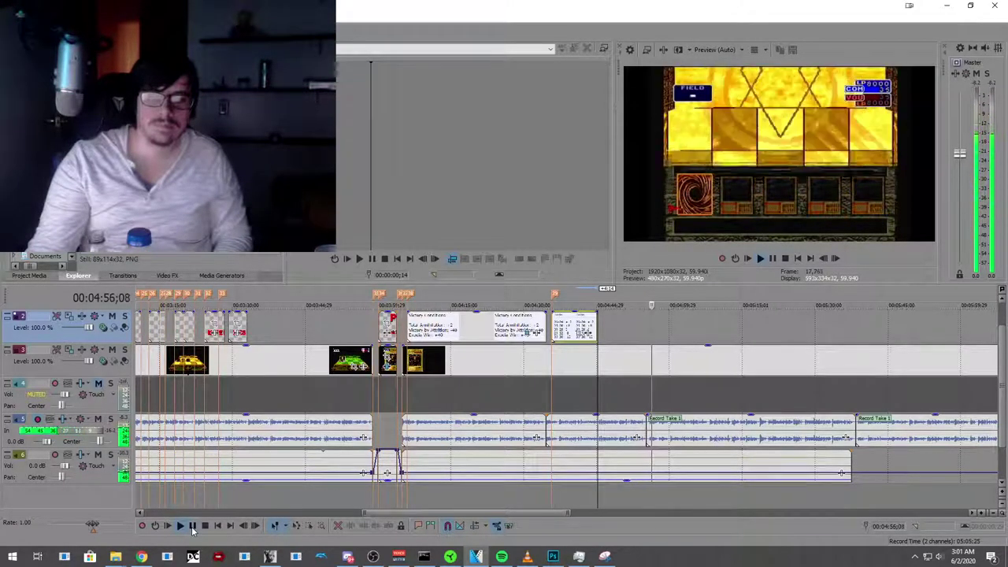
drag(593, 326, 644, 337)
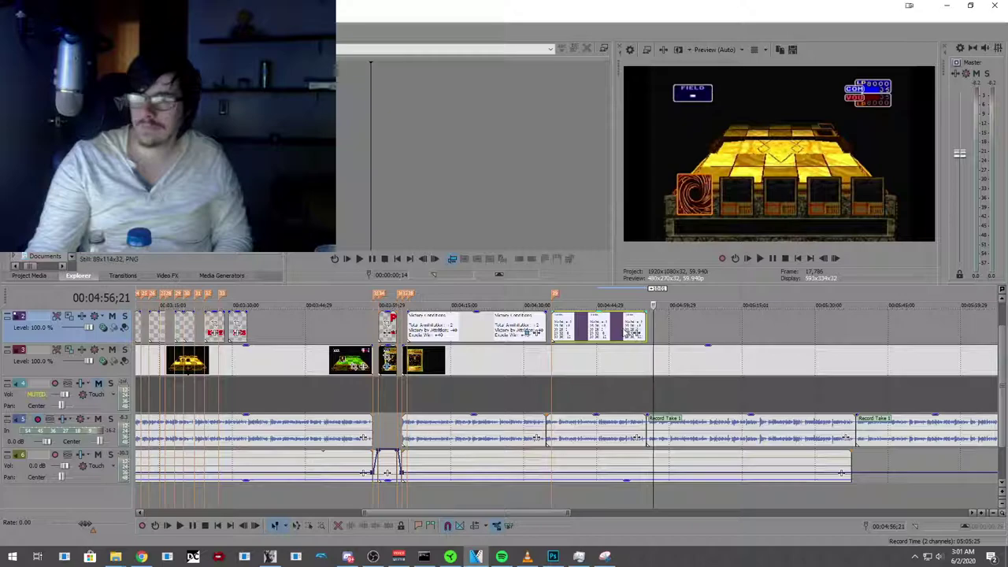
Step: Play the following narration, add a marker at 00:04:56;21, and place the captured Effective Attacks image there on track 2
click(589, 356)
click(178, 526)
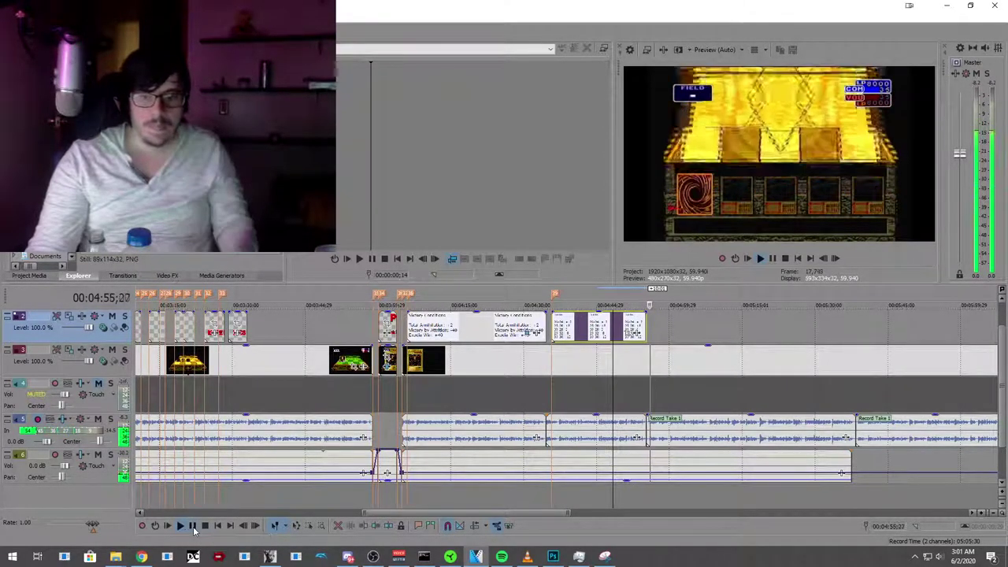
click(193, 526)
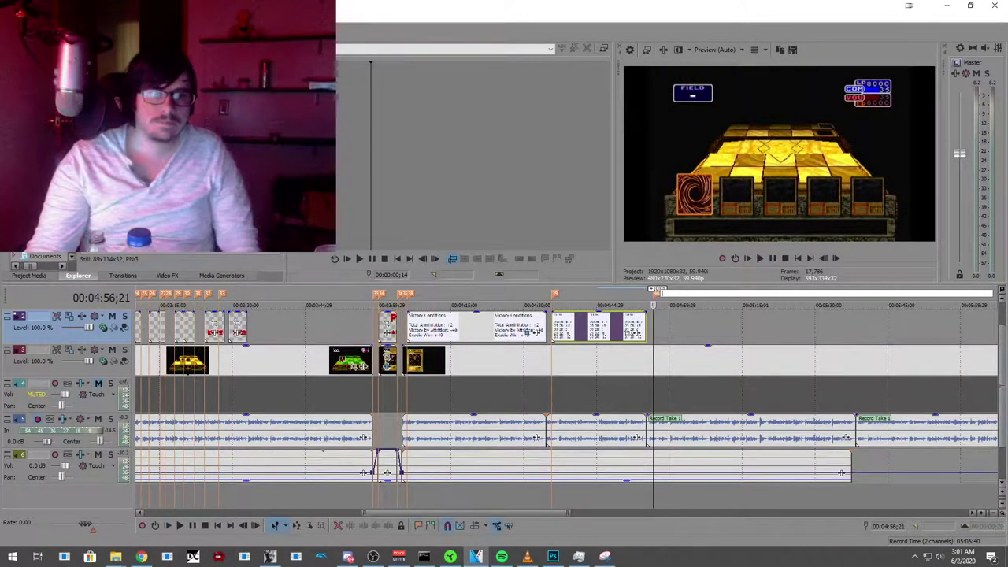
key(ctrl+v)
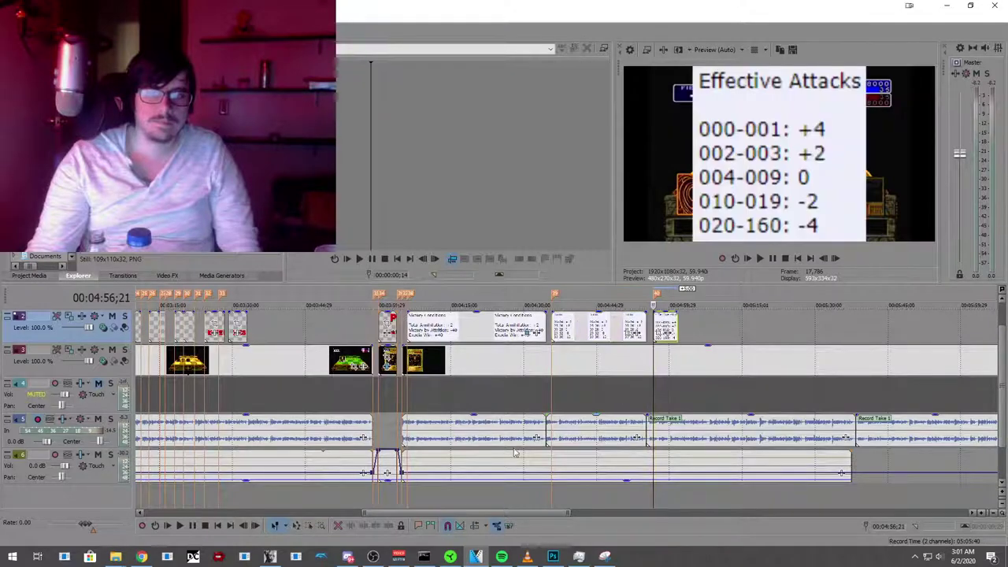
Step: Listen to the effective attacks narration, replay its later part, and stop the playhead at 00:05:21;11
click(181, 527)
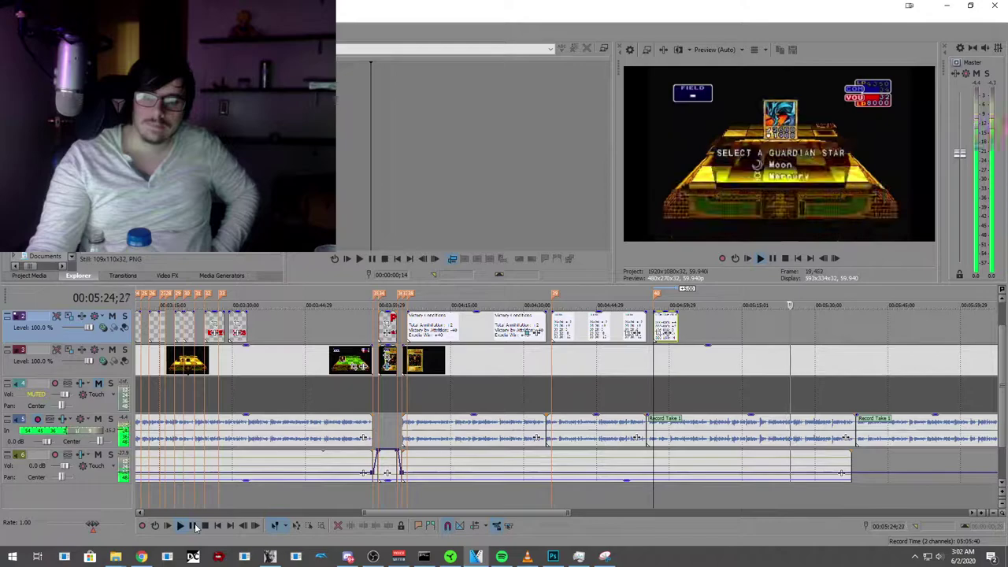
click(196, 527)
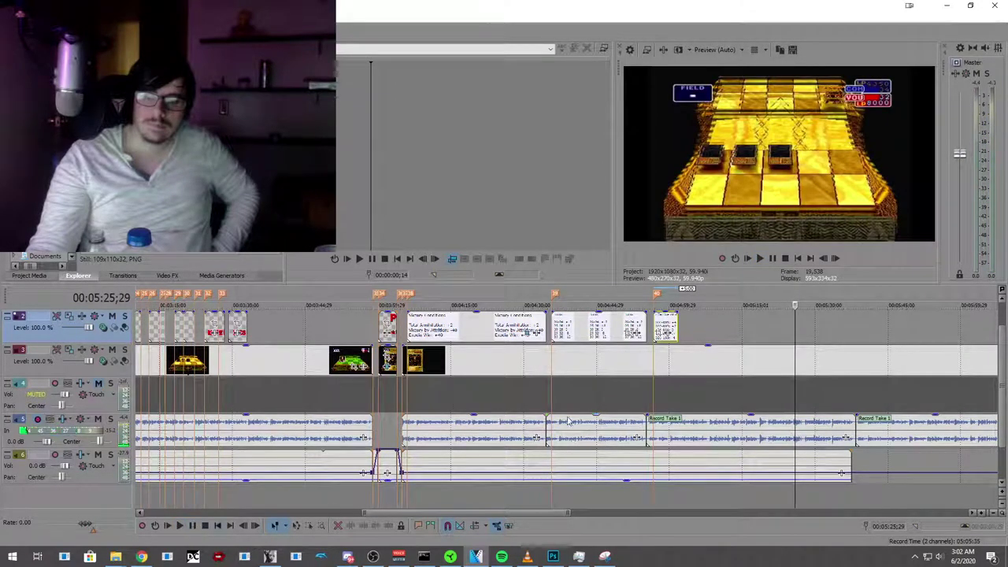
click(715, 328)
click(181, 526)
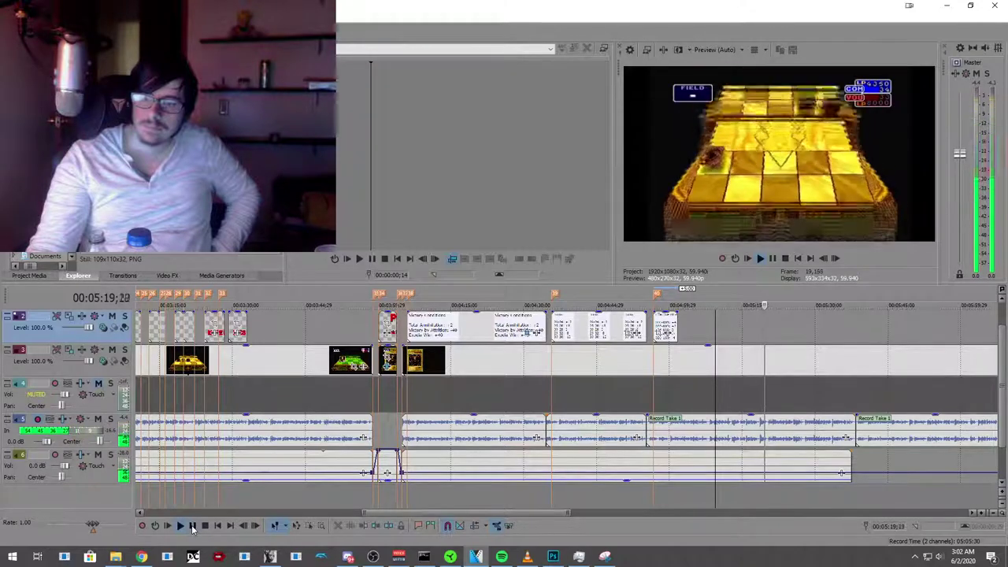
click(193, 527)
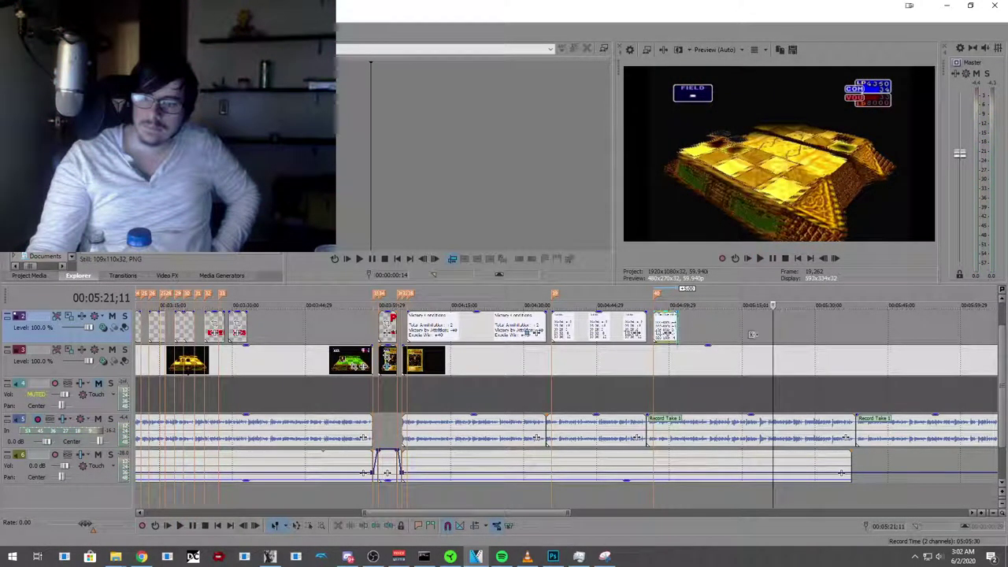
Step: Try extending the Effective Attacks image on track 2 to the playhead, and shorten it to about 00:05:12
drag(676, 329, 770, 334)
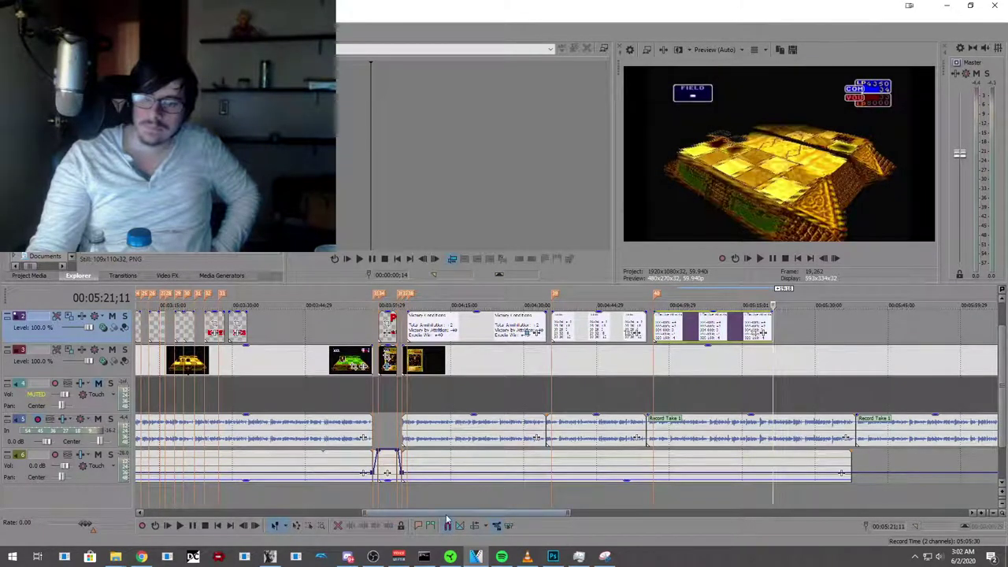
drag(770, 329, 730, 333)
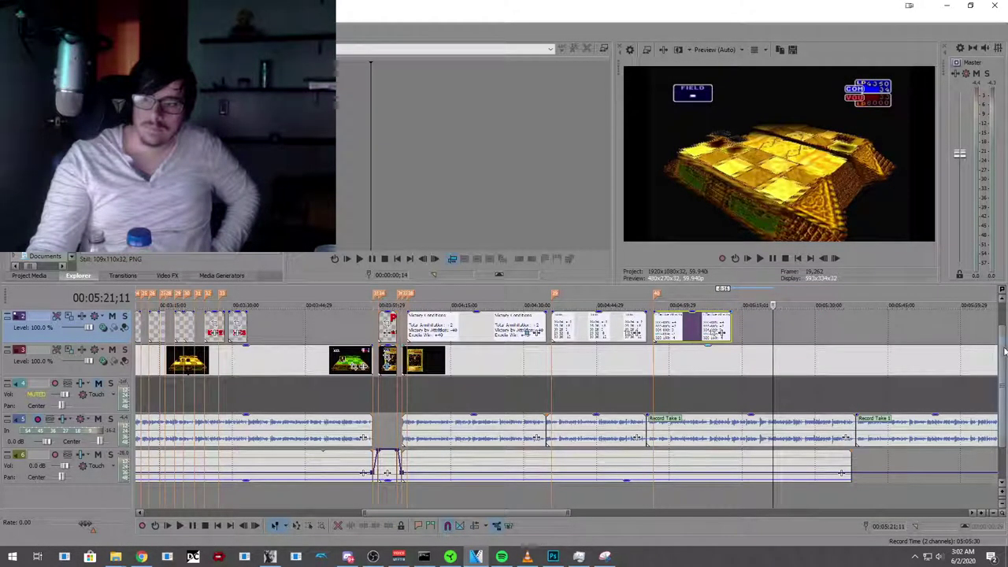
scroll(1004, 352, up, 1)
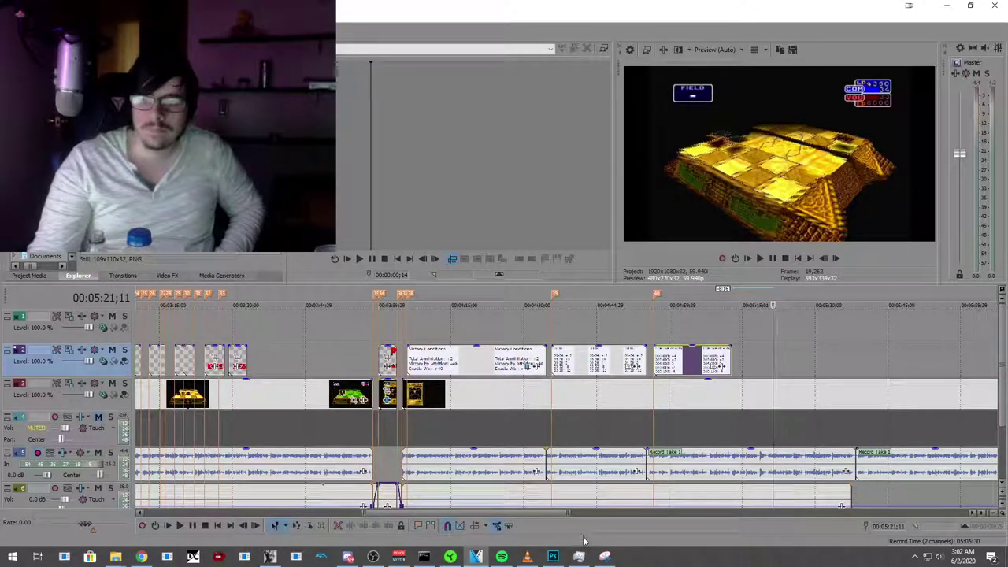
Step: Switch to Photoshop and create a new transparent document 1920 pixels wide and 1080 pixels high
click(555, 557)
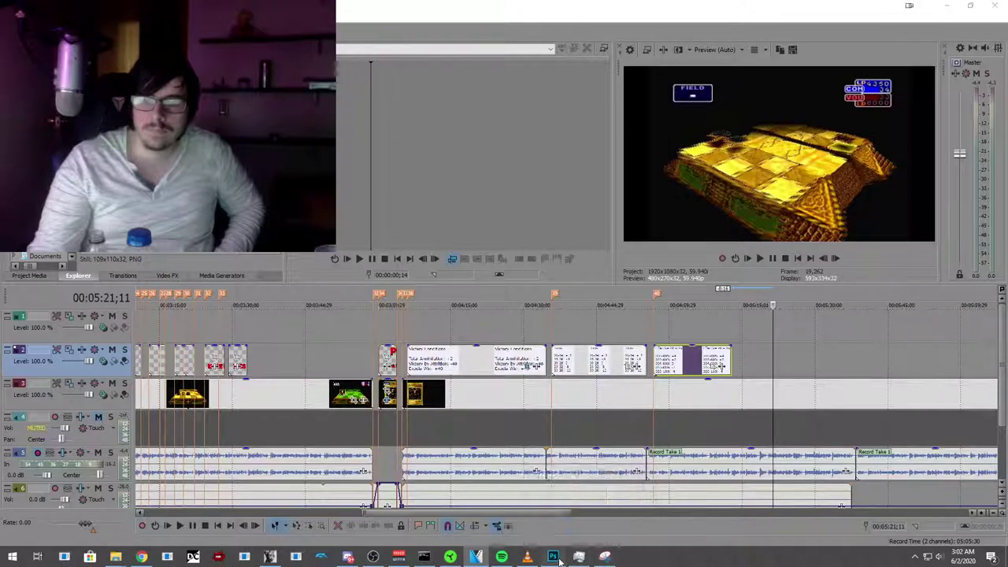
click(23, 7)
click(40, 22)
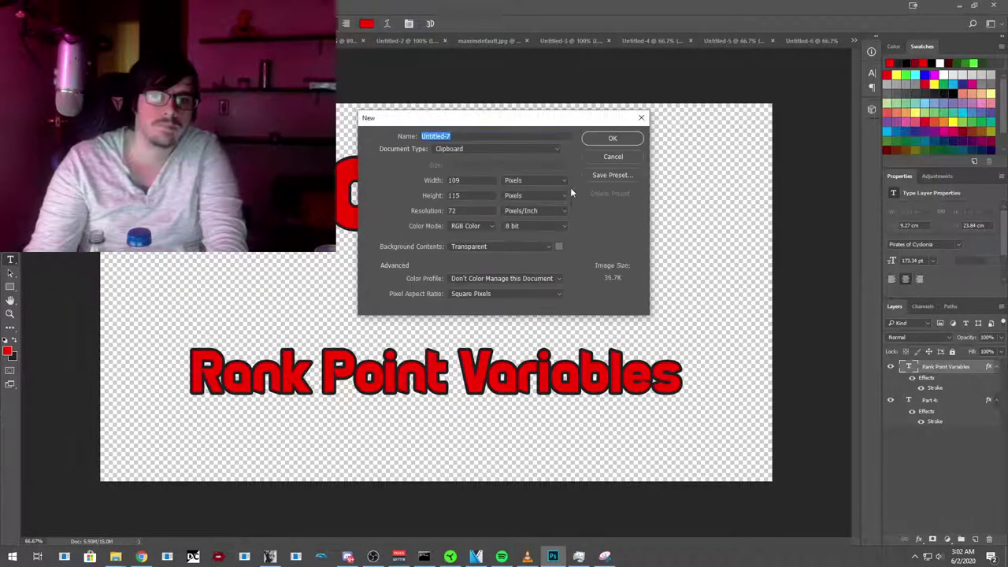
text(1980)
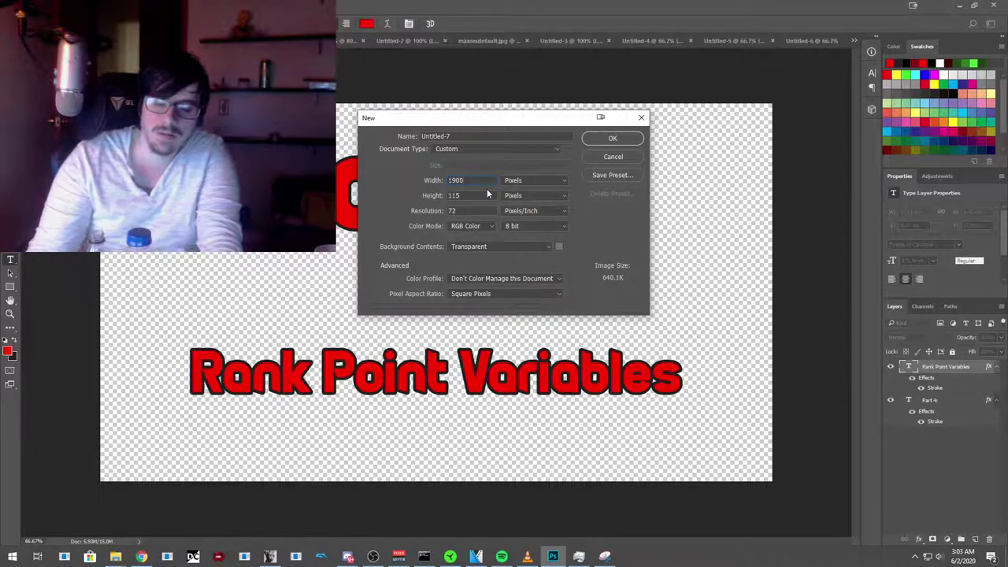
drag(469, 181, 456, 180)
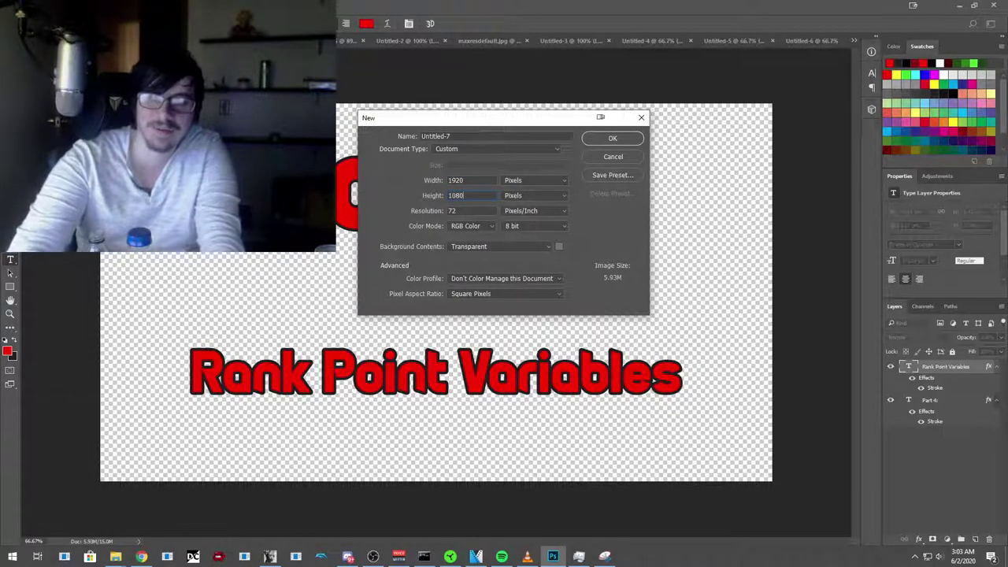
click(610, 139)
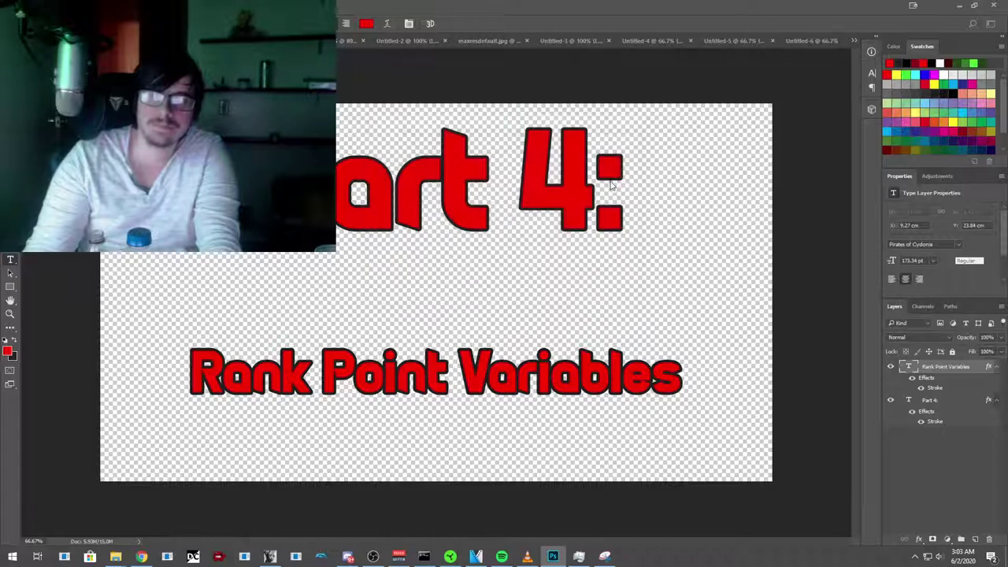
Step: Add the red text "suicide is never the answer" near the lower part of the canvas
click(552, 433)
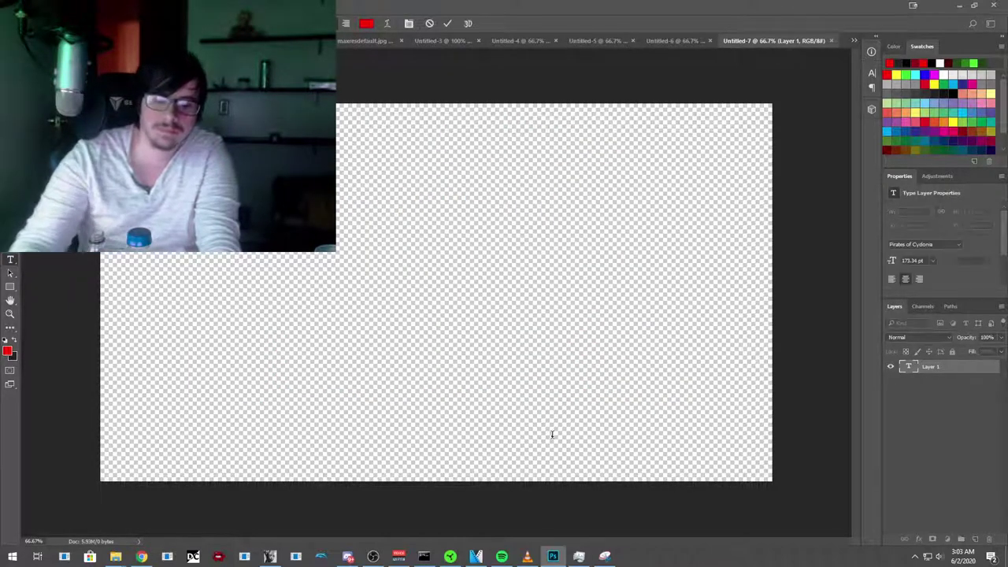
text(Su)
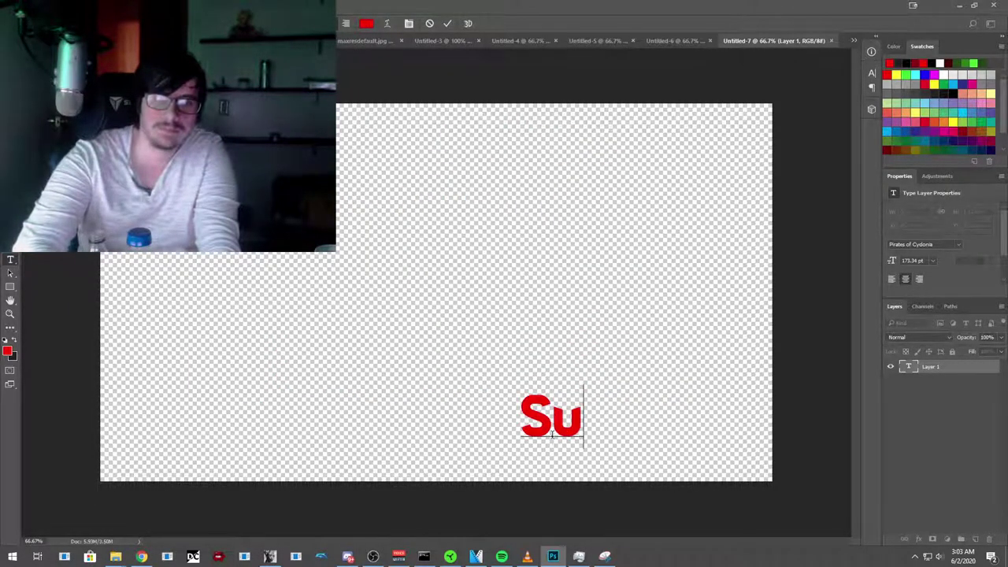
key(BackSpace)
key(BackSpace)
text(suici)
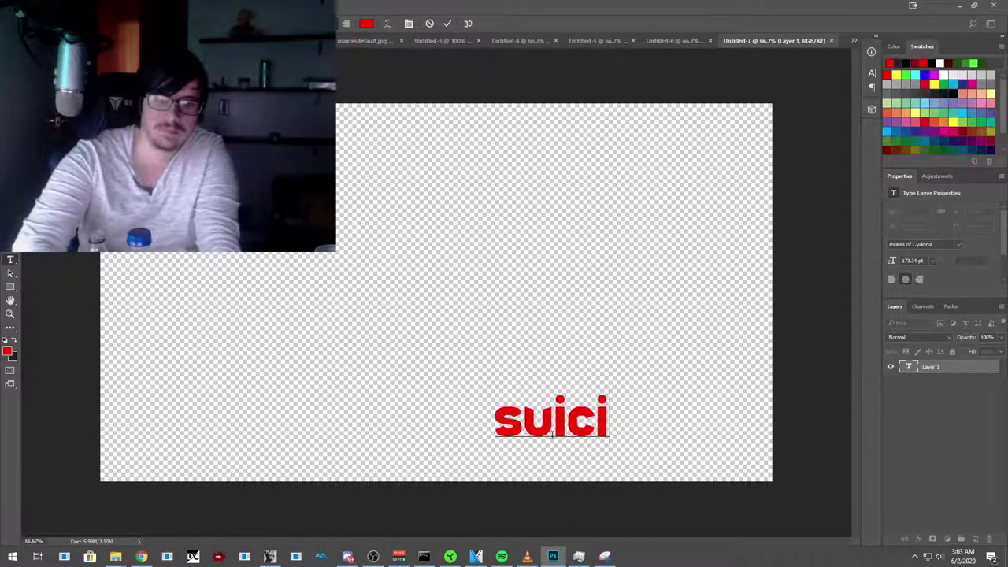
text(de is never th)
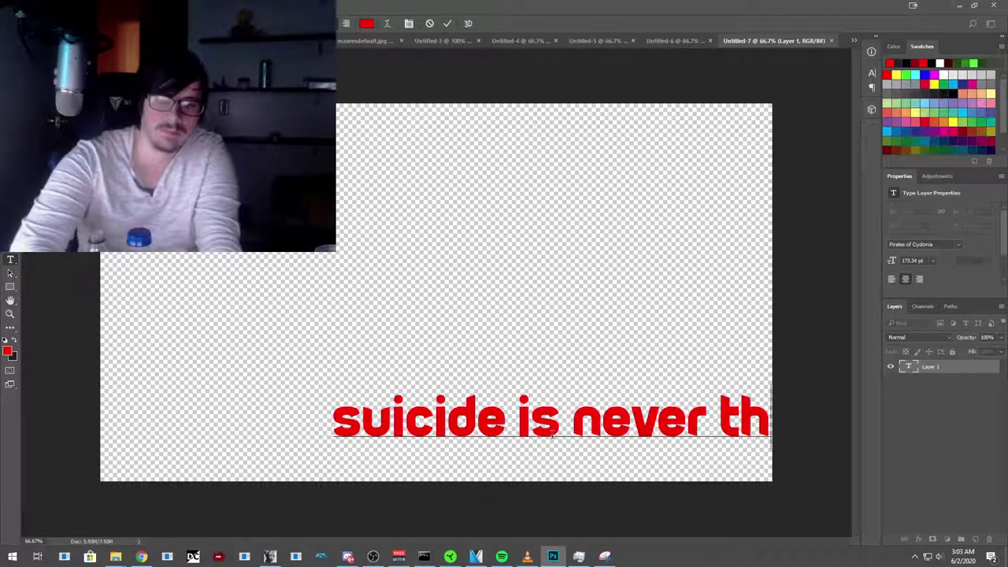
text(e answer)
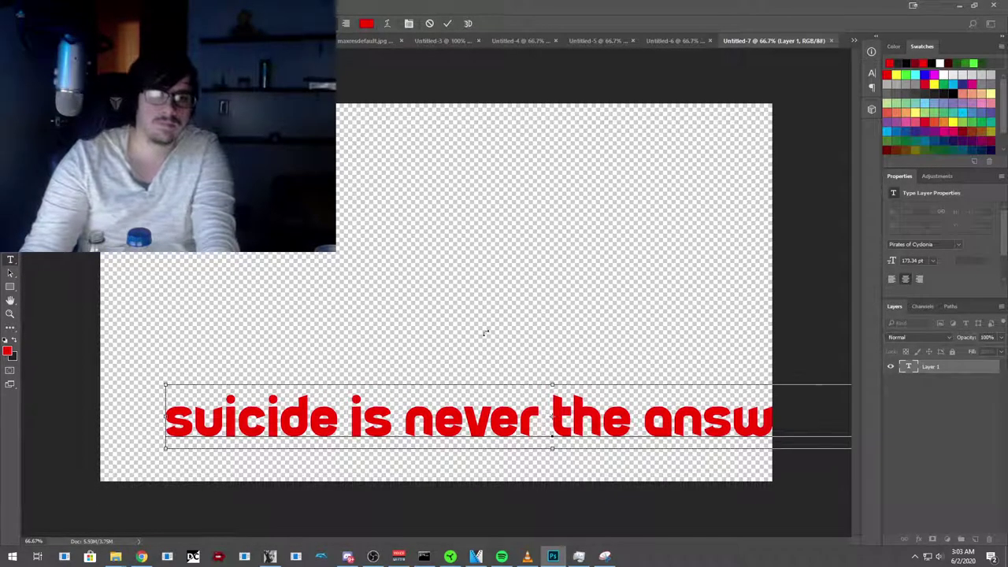
Step: Shrink the text to 113.34 pt, complete it as "suicide is never the answer kids", and fit it into the canvas's lower-right corner
key(ctrl+a)
key(ctrl+shift+comma)
key(ctrl+shift+comma)
key(ctrl+shift+comma)
key(ctrl+shift+comma)
key(ctrl+shift+comma)
key(ctrl+shift+comma)
key(ctrl+shift+comma)
key(ctrl+shift+comma)
key(ctrl+shift+comma)
key(ctrl+shift+comma)
key(ctrl+shift+comma)
key(ctrl+shift+comma)
key(ctrl+shift+comma)
key(ctrl+shift+comma)
key(ctrl+shift+comma)
key(ctrl+shift+comma)
key(ctrl+shift+comma)
key(ctrl+shift+comma)
key(ctrl+shift+comma)
key(ctrl+shift+comma)
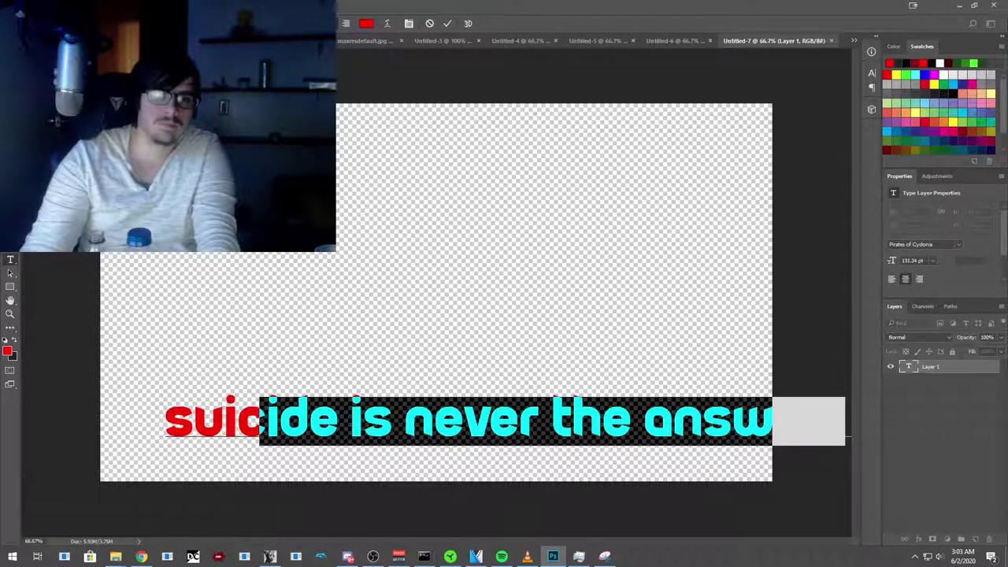
click(505, 417)
drag(523, 393, 489, 428)
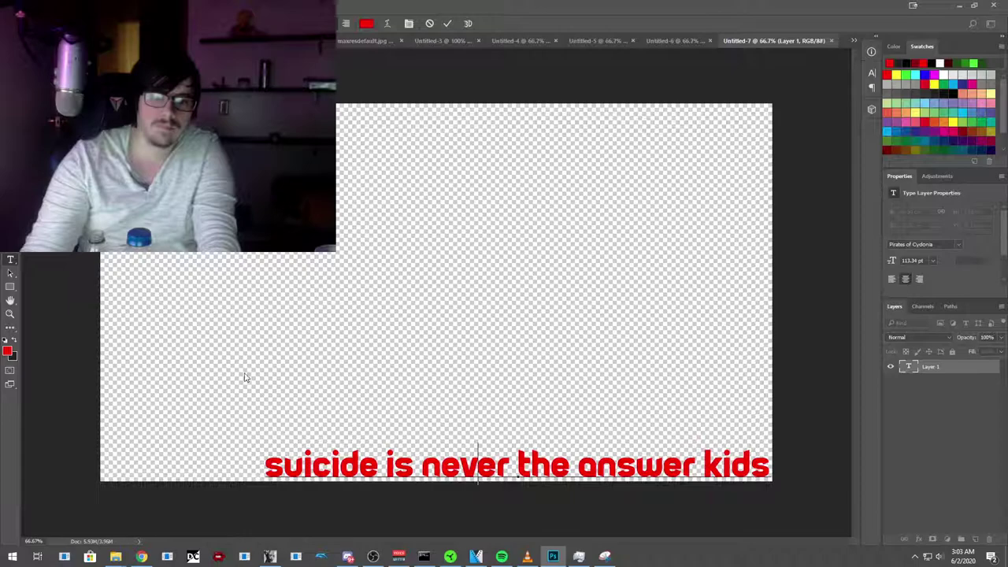
key(Escape)
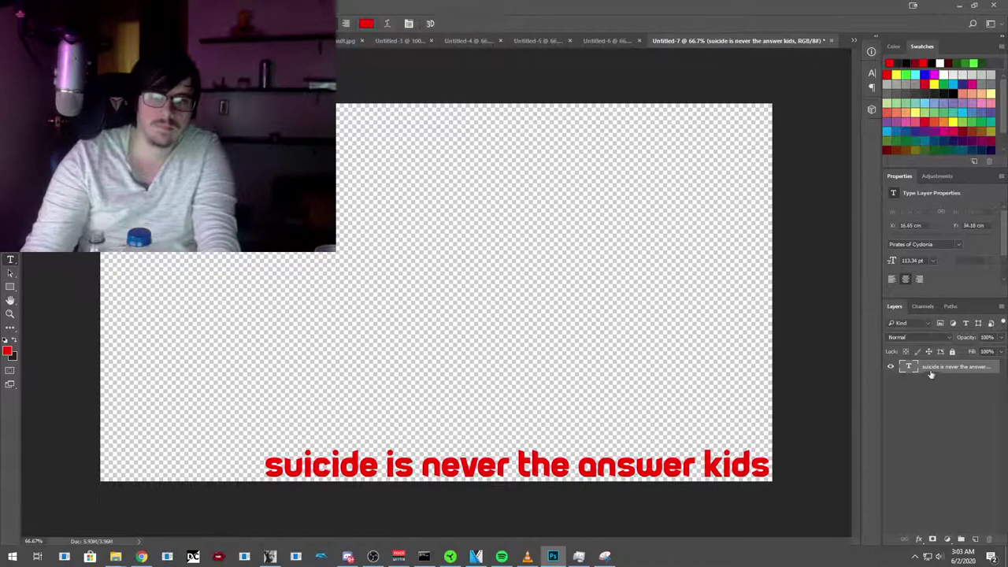
Step: Apply a dark Stroke outline to the text layer
right_click(929, 372)
click(726, 109)
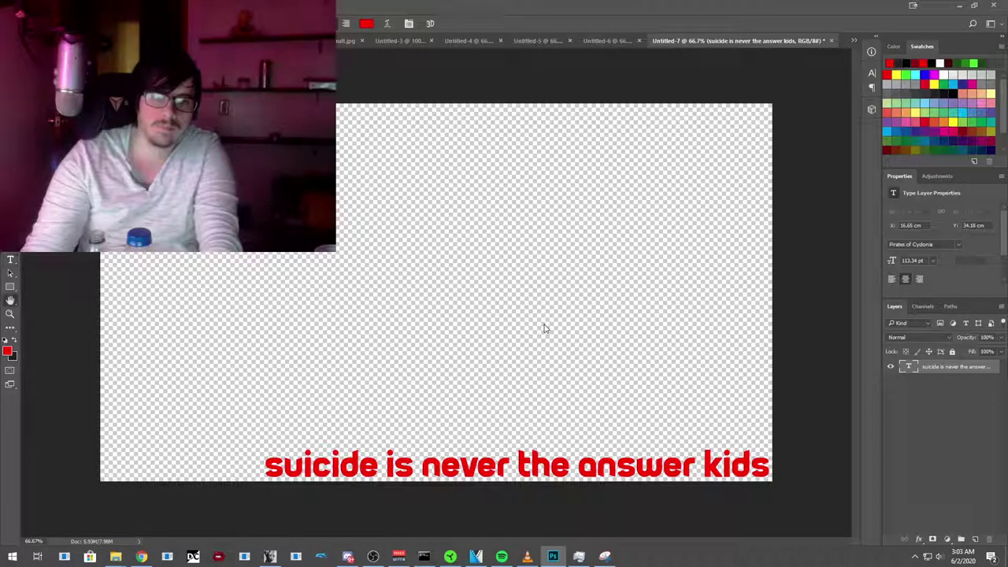
click(479, 248)
click(839, 180)
Step: Save the text image as a PNG file named Suicide
click(11, 8)
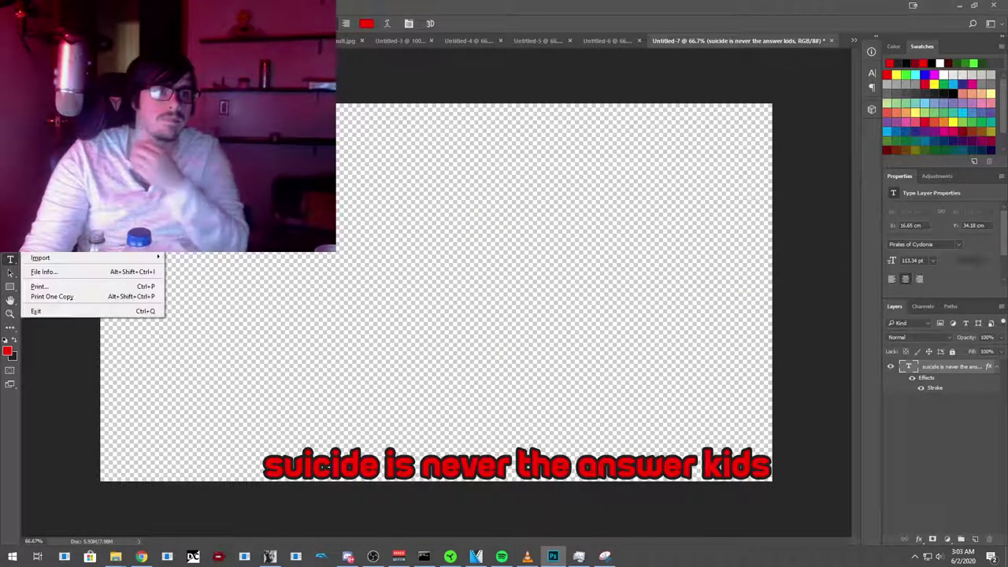
key(ctrl+alt+shift+s)
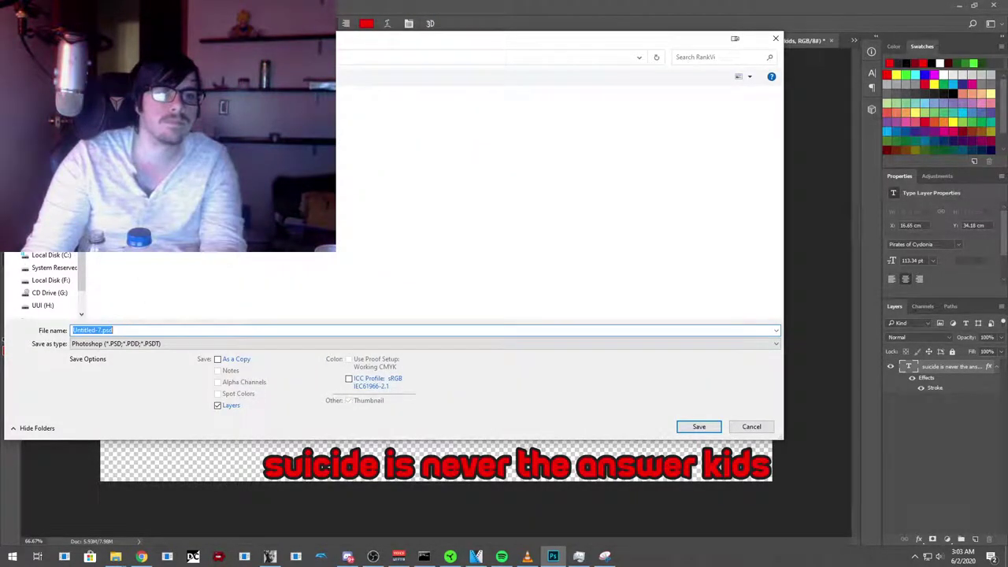
click(168, 332)
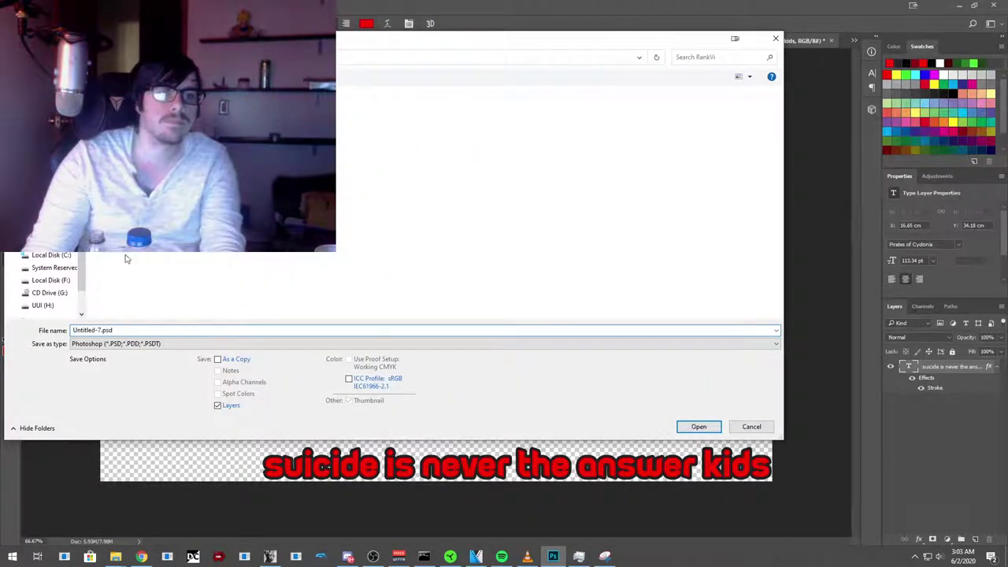
click(126, 344)
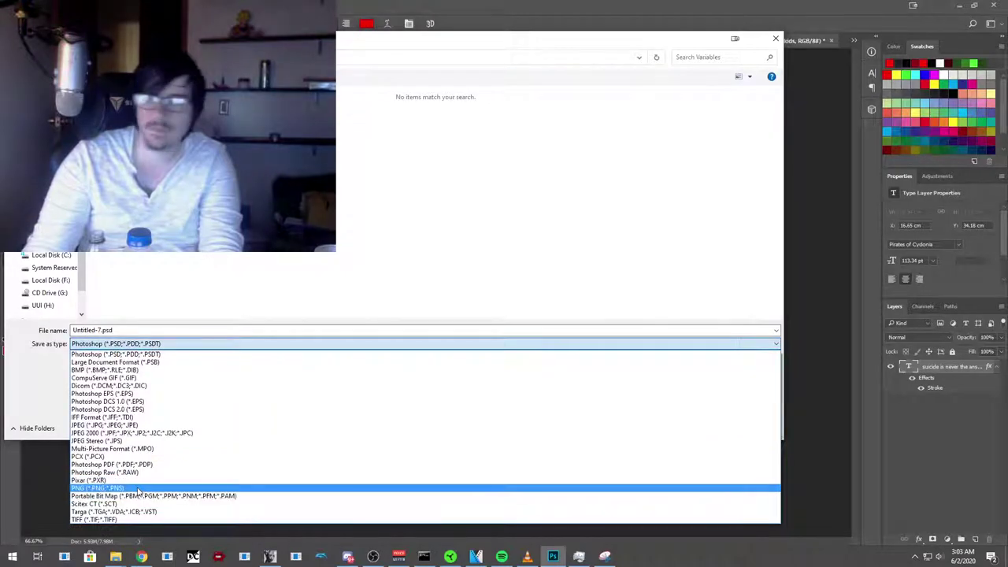
click(138, 490)
double_click(135, 329)
text(Suicide)
key(Return)
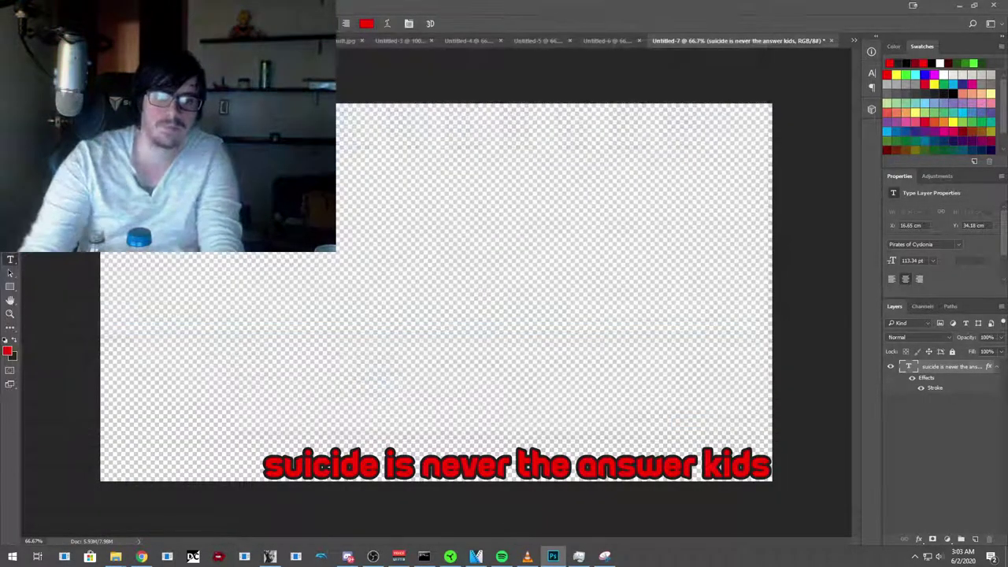
click(538, 176)
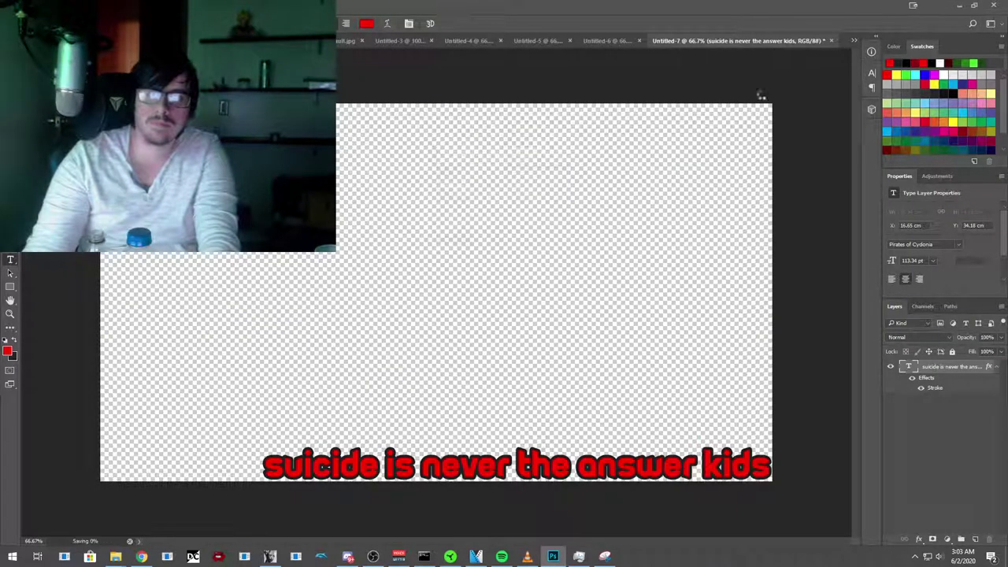
Step: Return to VEGAS Pro and place the Suicide image on track 1 at 00:05:21;11
click(959, 8)
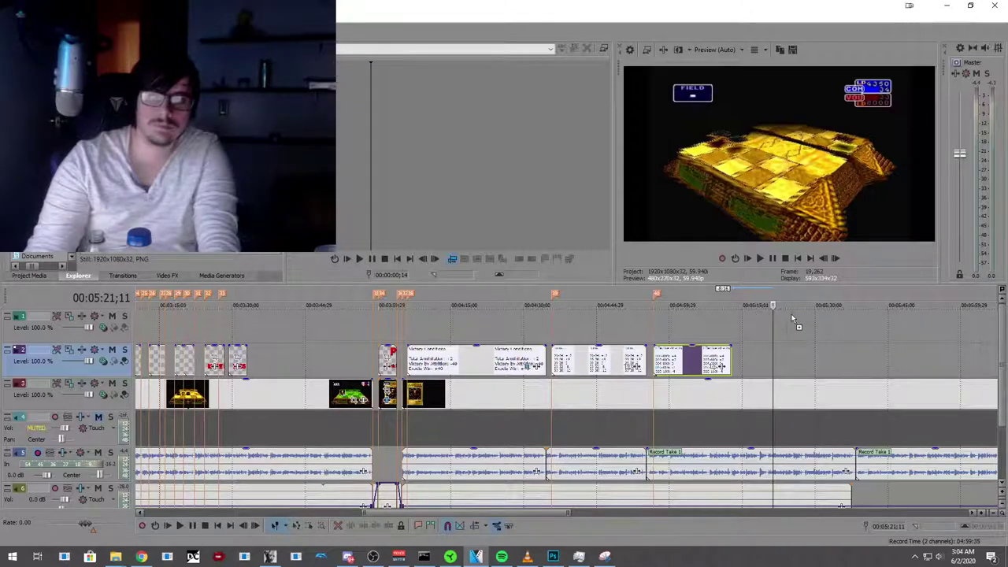
key(ctrl+v)
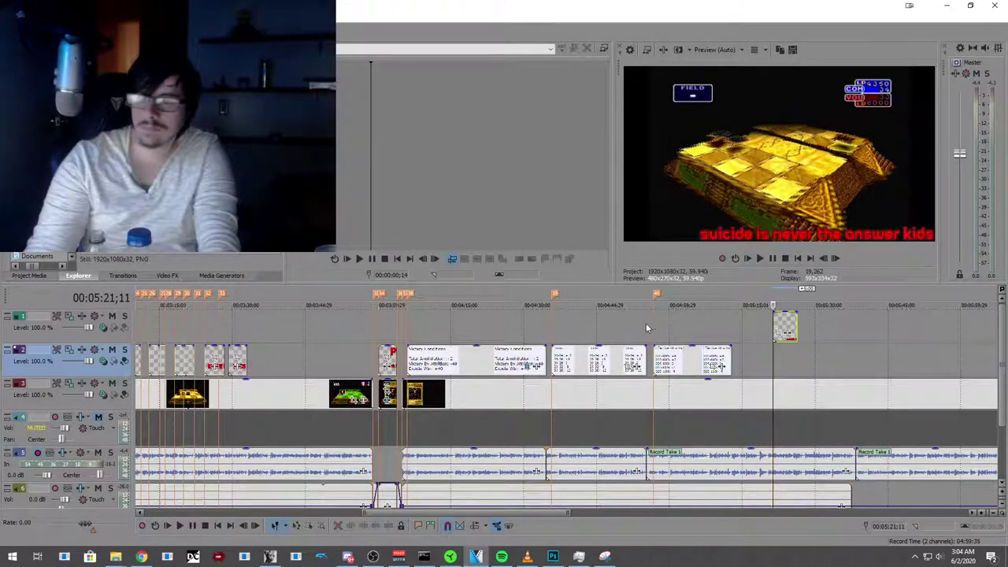
Step: Play the narration from 00:04:55;08 and extend the Effective Attacks image to the end of that narration clip near 00:05:38
click(644, 322)
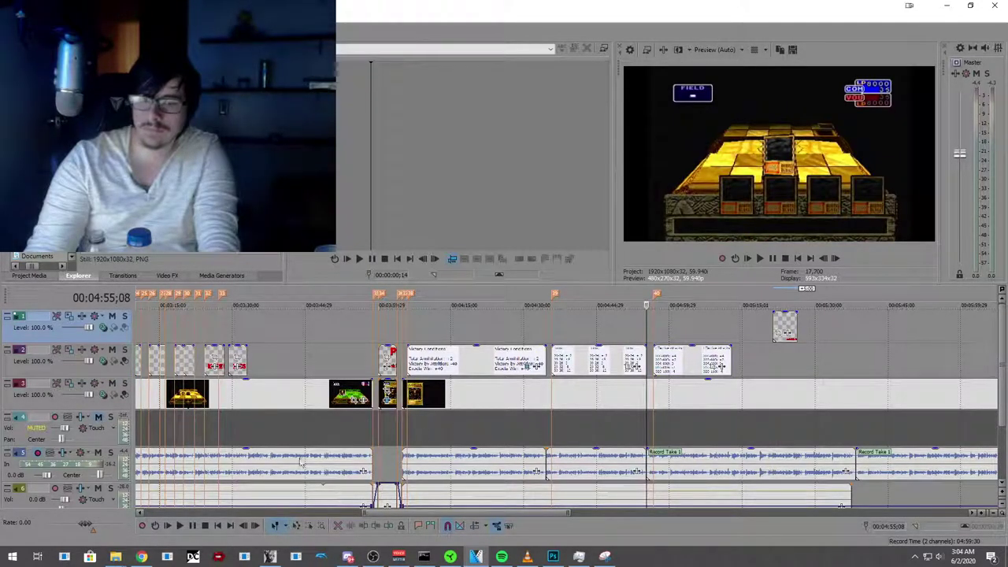
click(178, 528)
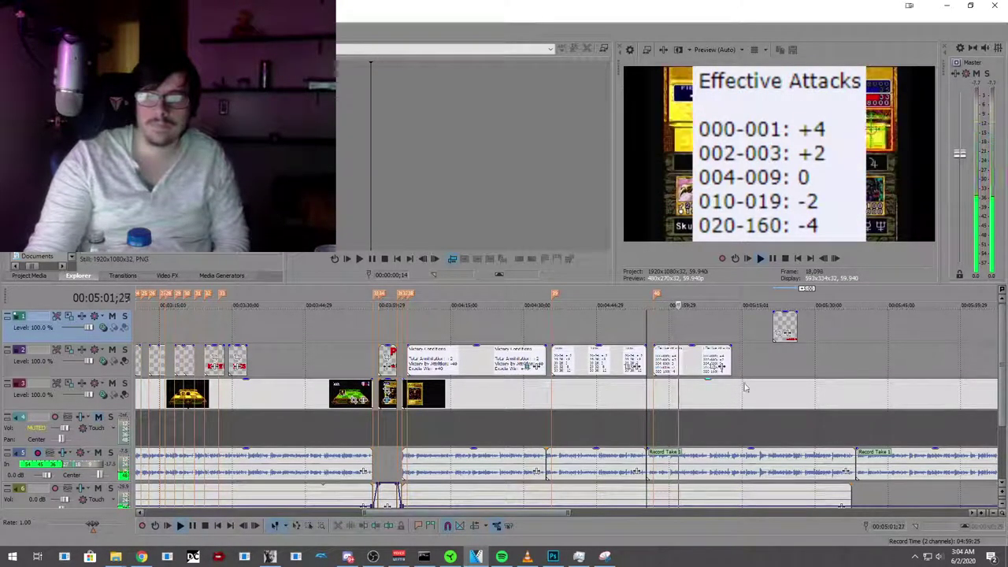
drag(729, 363, 852, 378)
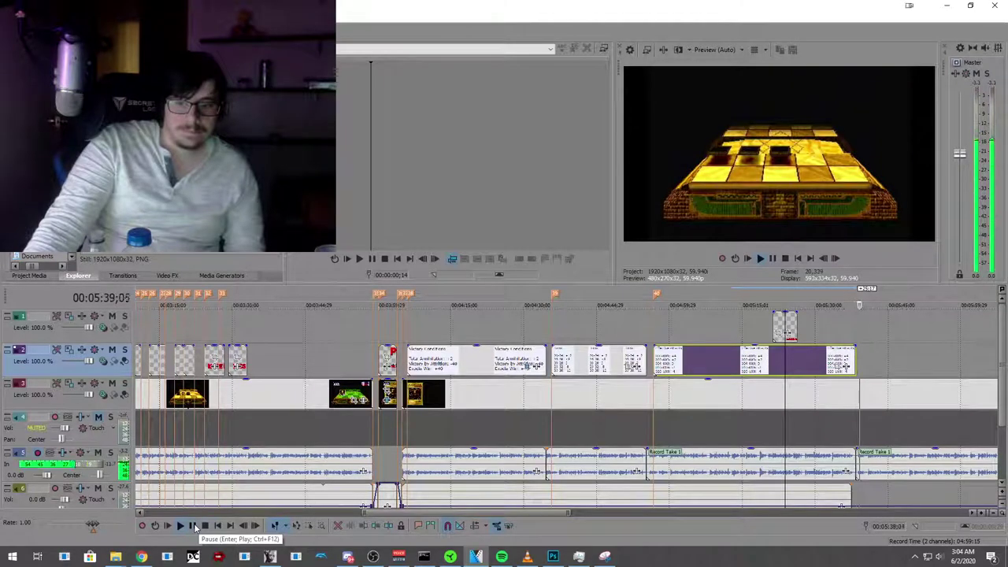
click(195, 529)
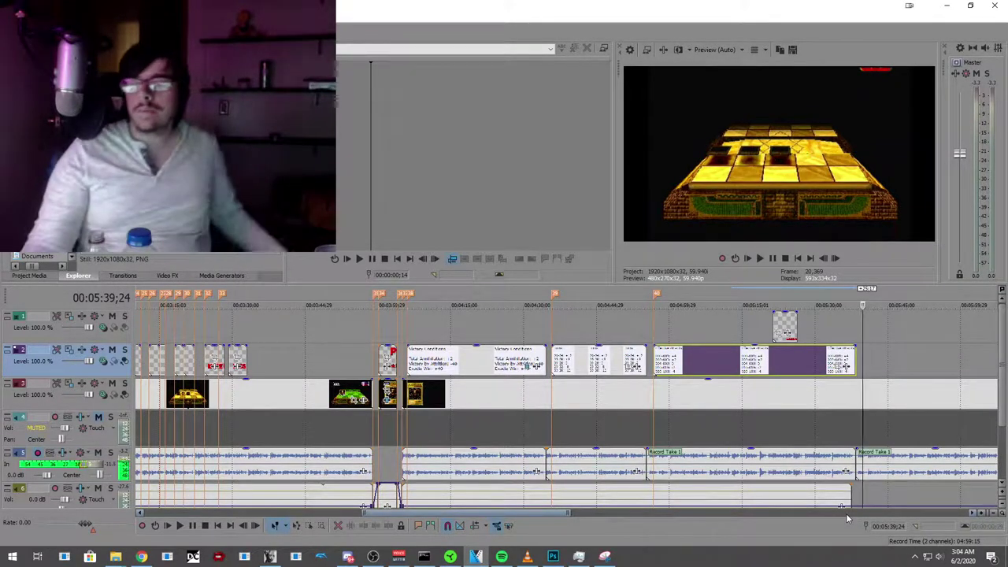
Step: Play the narration from 00:05:37;04 across the clip boundary and trim the start of the following narration clip to 00:05:38;23
scroll(845, 517, up, 4)
scroll(590, 433, up, 6)
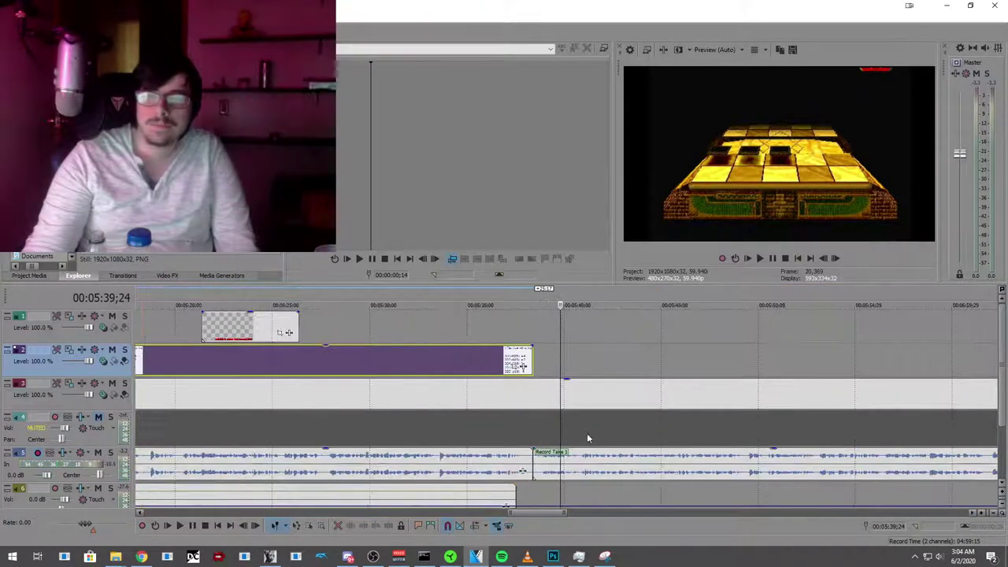
click(405, 423)
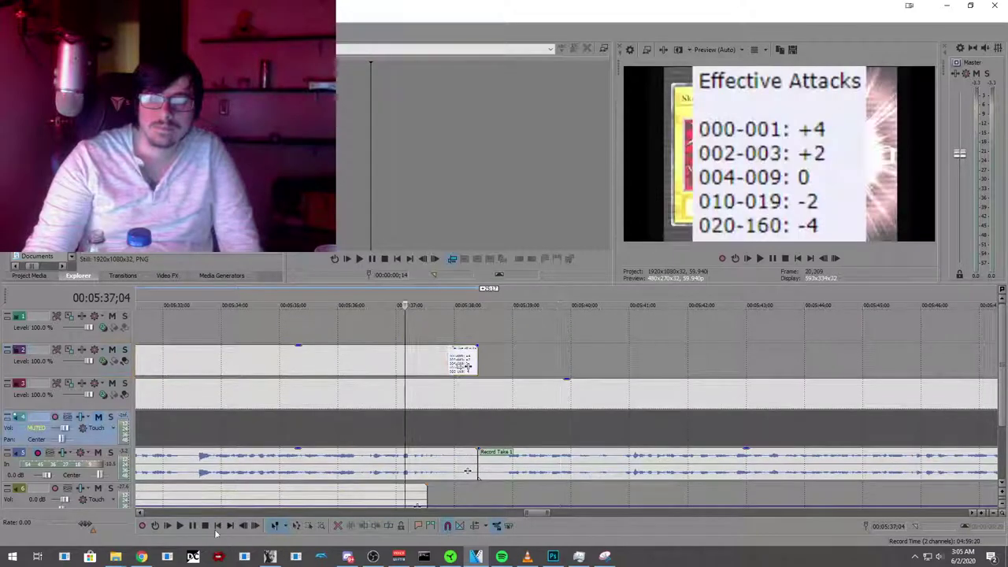
click(178, 526)
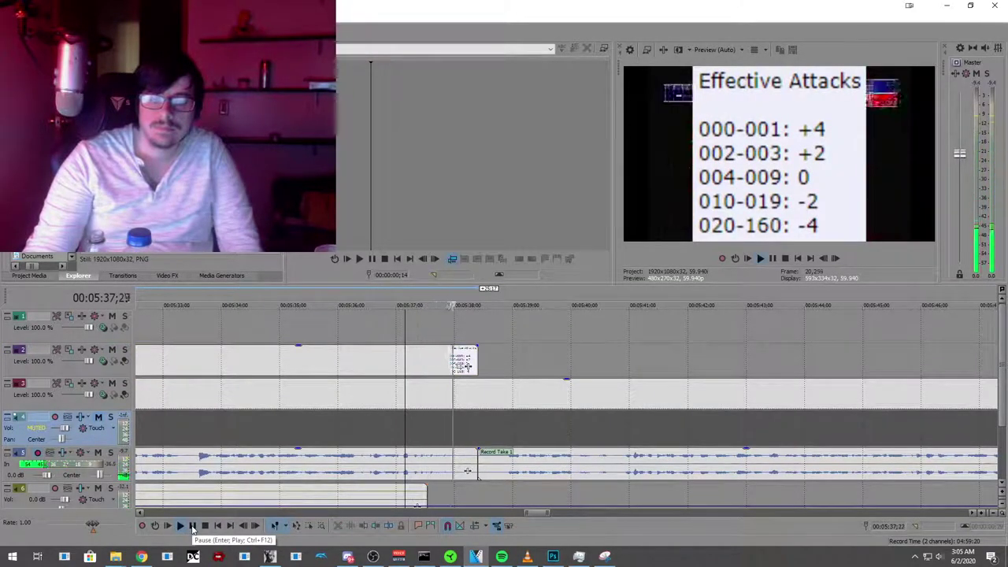
click(192, 526)
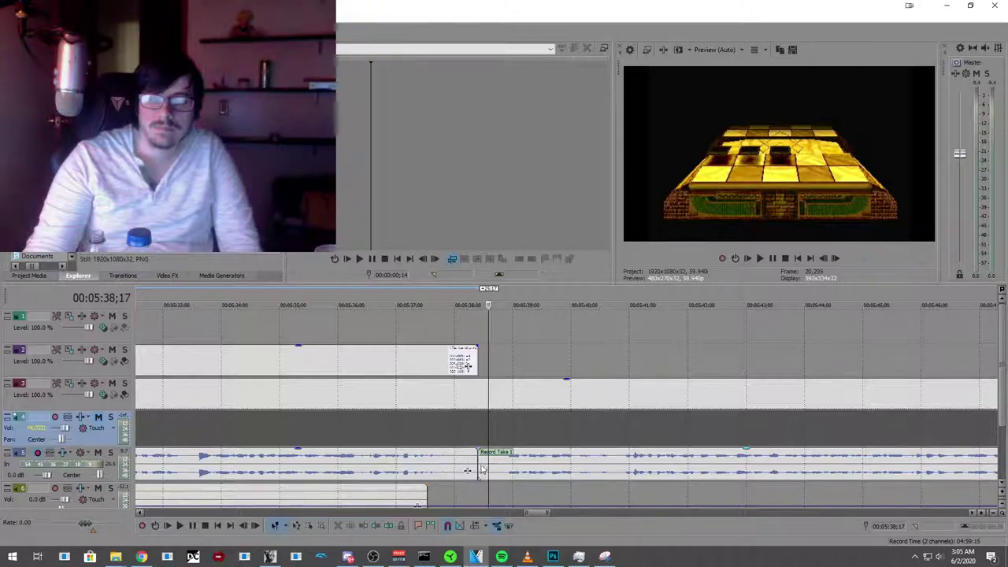
key(Right)
key(Right)
key(Right)
key(Right)
key(Right)
key(Right)
key(Down)
key(Down)
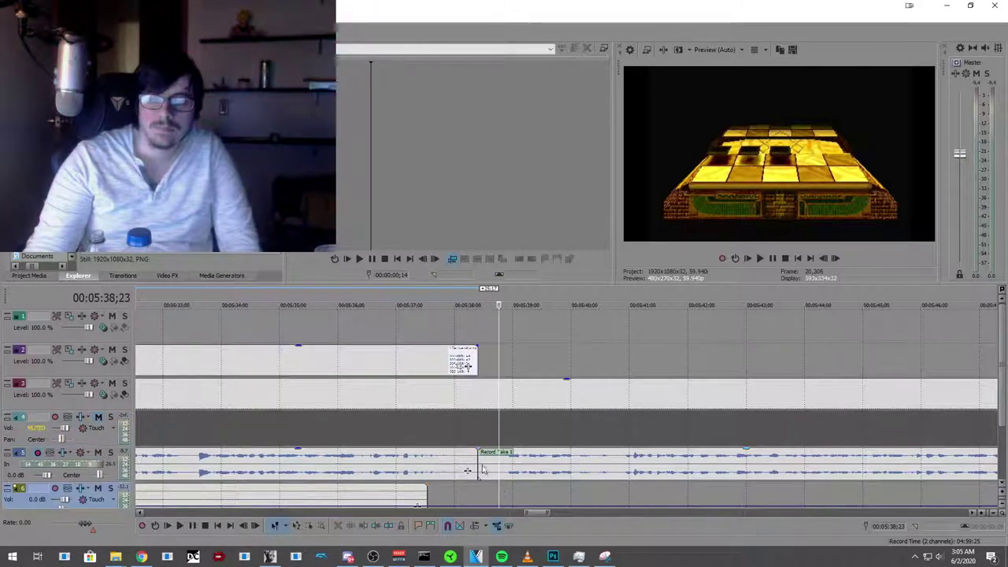
drag(479, 469, 493, 468)
Step: Undo the accidental narration shift and move the trimmed clip back against the end of the preceding narration clip
right_click(461, 470)
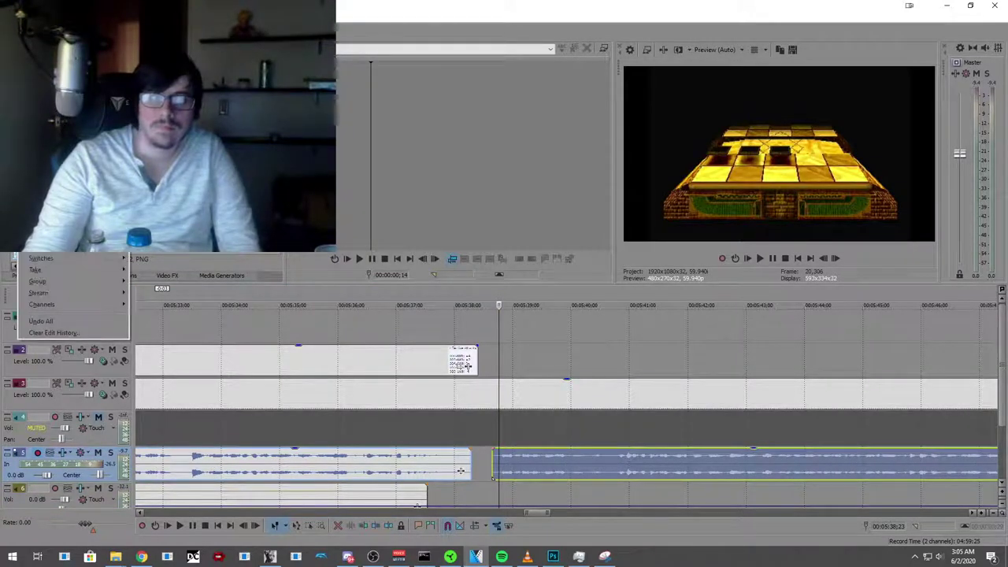
key(Escape)
key(ctrl+z)
right_click(461, 467)
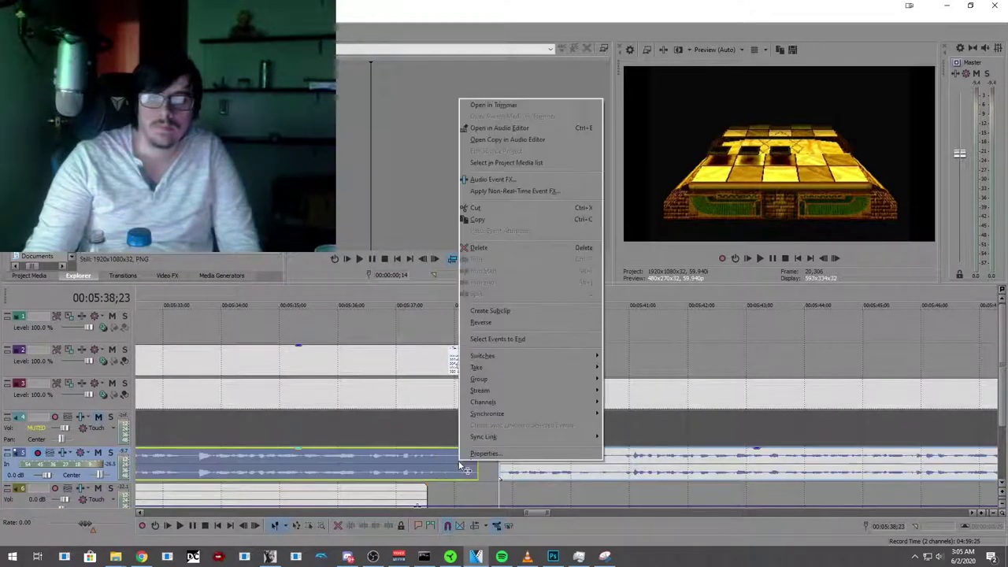
mouse_move(551, 374)
click(651, 395)
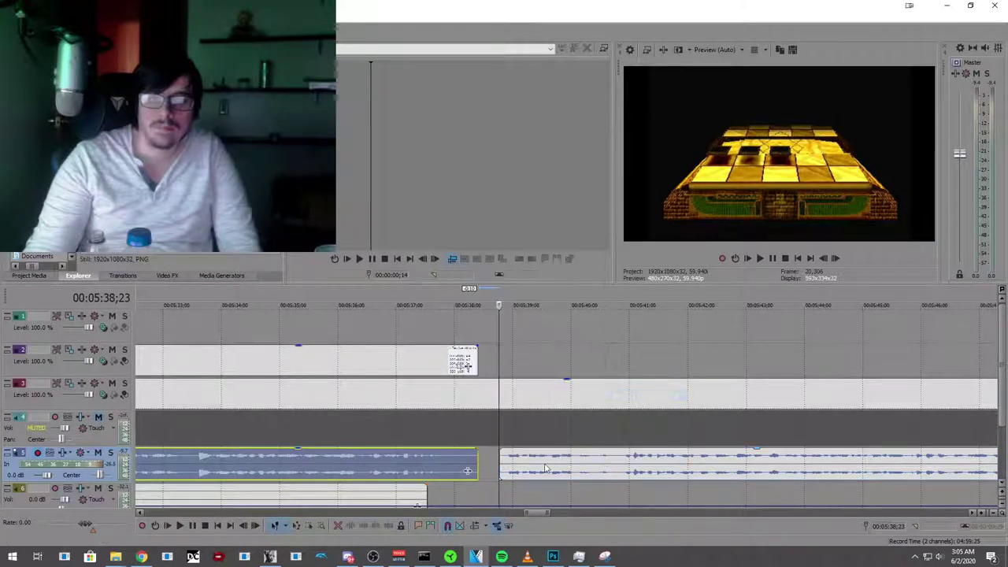
drag(531, 467, 509, 461)
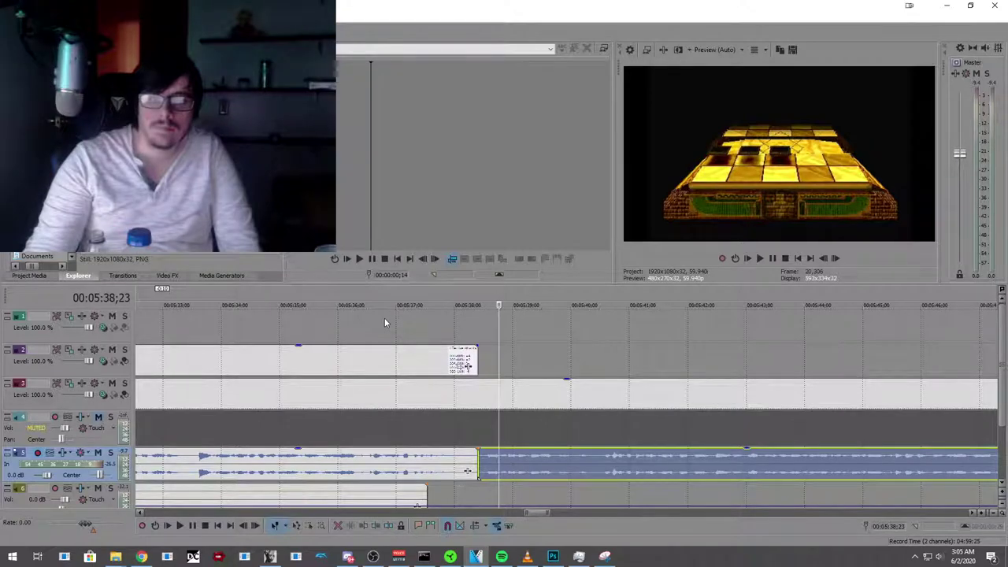
Step: Play the narration over the new join, add a marker at 00:05:39;00 and place the Defensive Wins image there on track 2
click(385, 322)
click(180, 526)
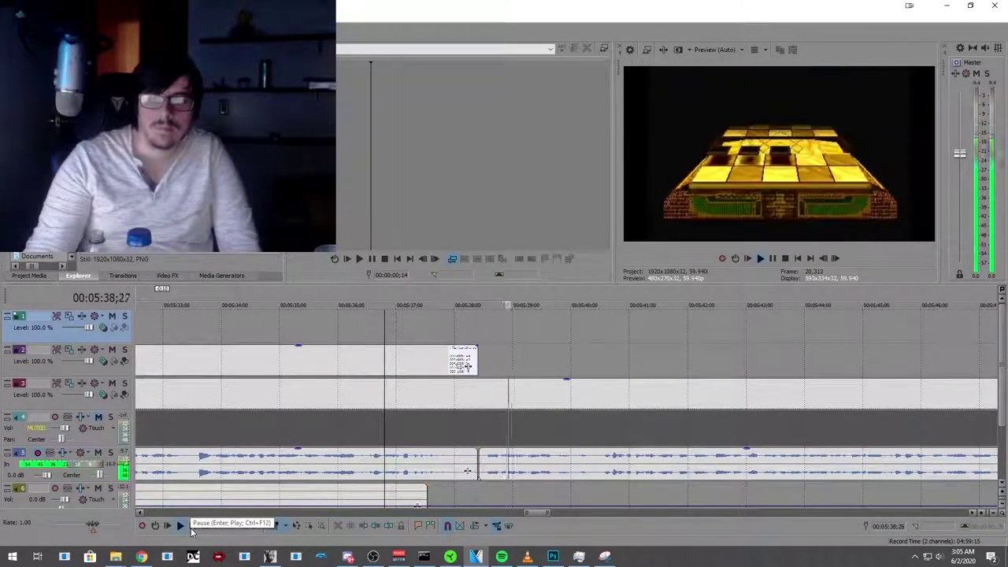
click(191, 528)
click(428, 341)
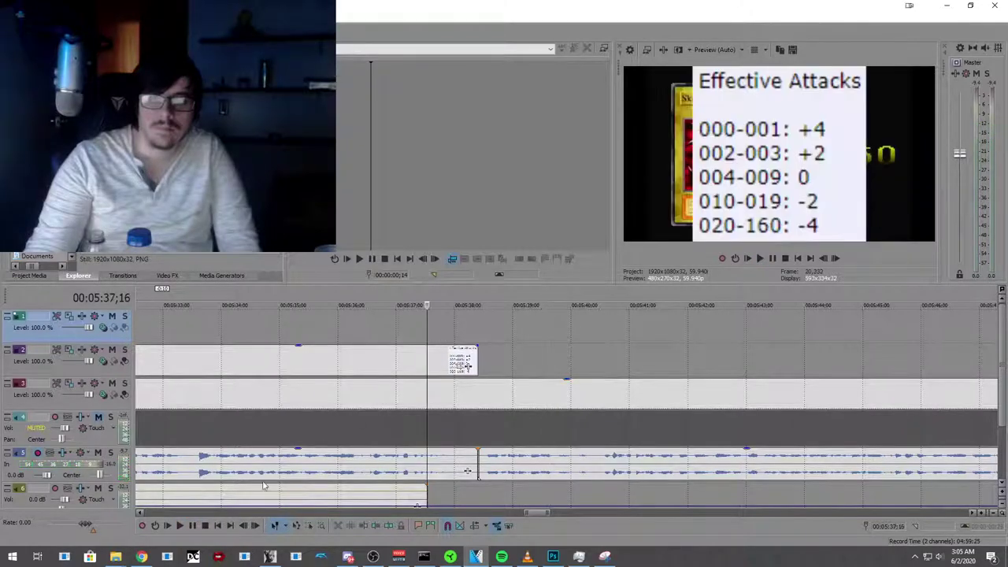
click(180, 526)
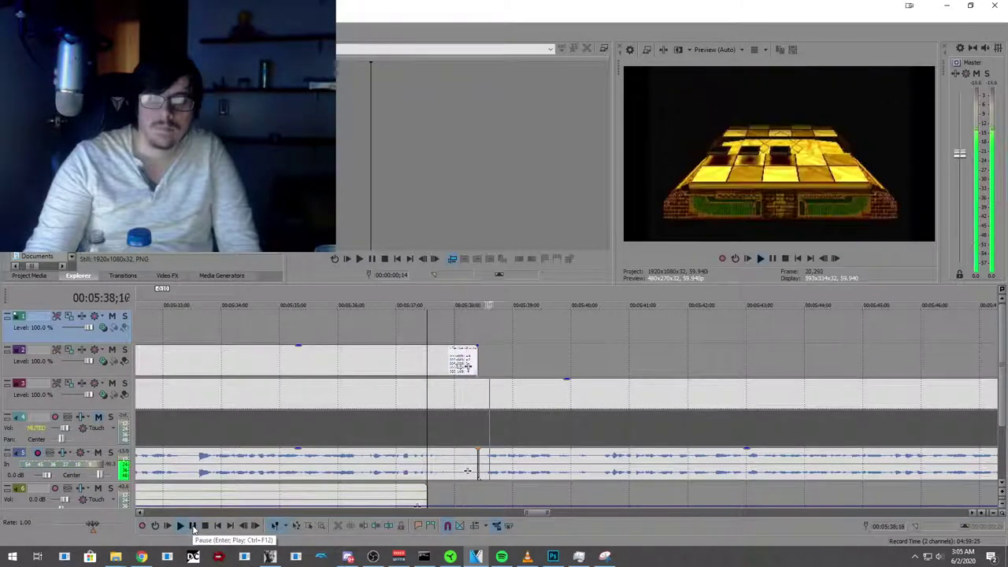
click(193, 529)
click(418, 526)
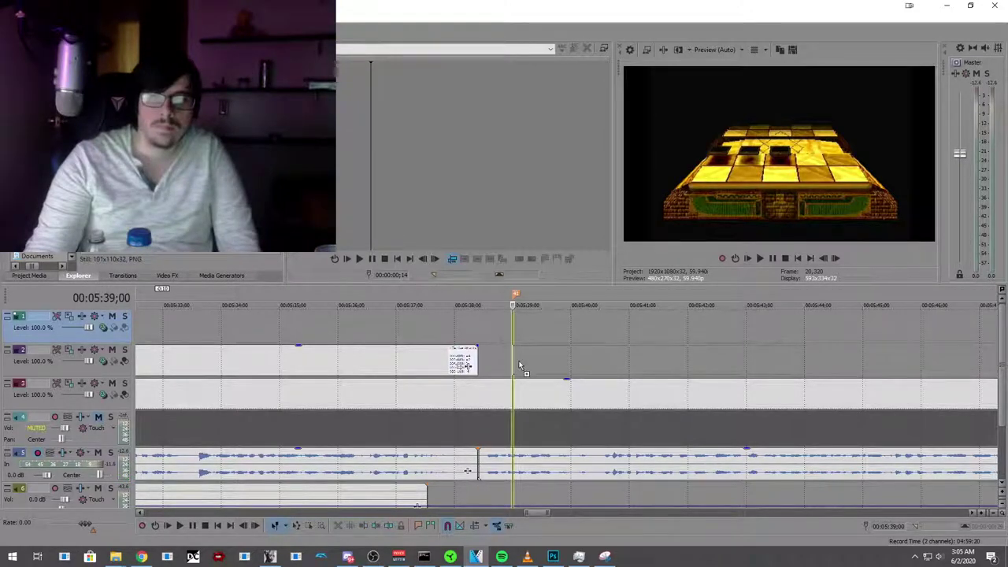
key(ctrl+v)
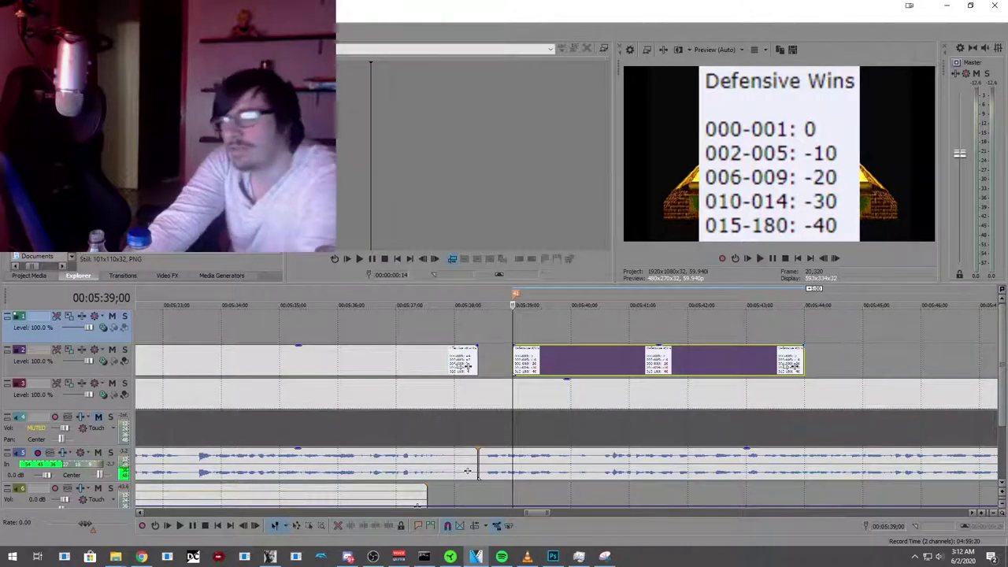
Step: Play the narration from 00:05:39;00 and extend the Defensive Wins image to the end of that narration clip near 00:06:11;27
click(177, 525)
scroll(270, 429, down, 3)
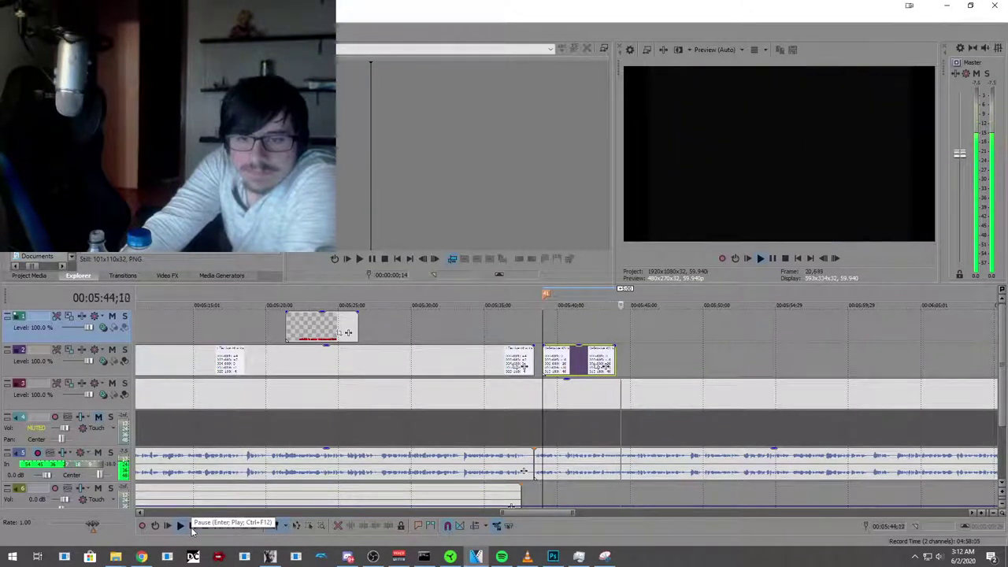
scroll(234, 500, down, 4)
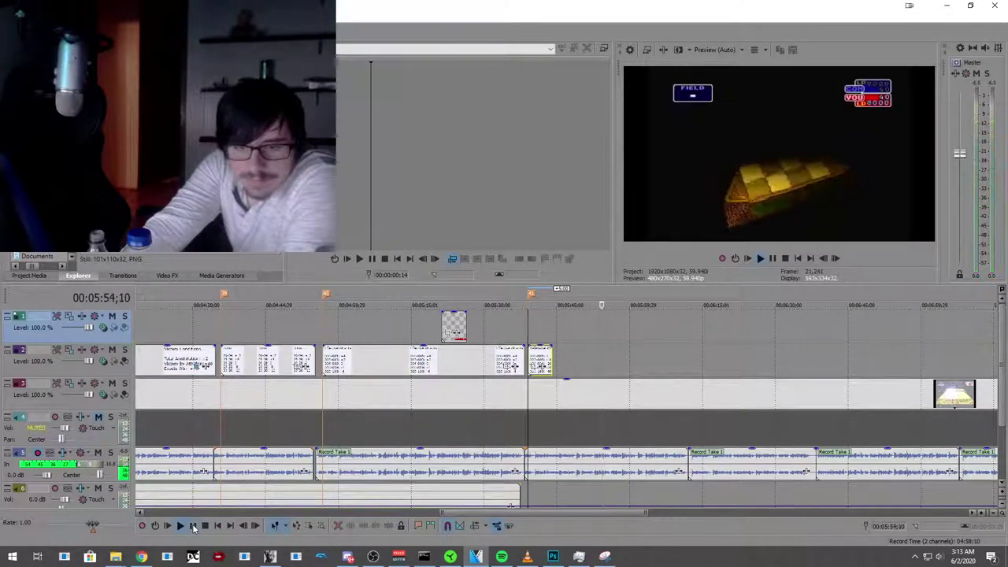
click(193, 526)
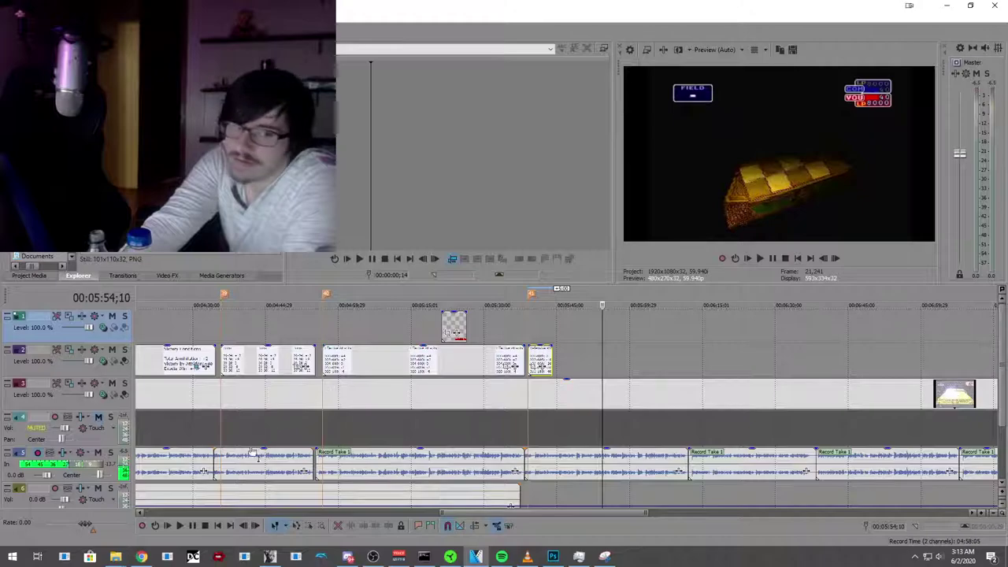
click(183, 526)
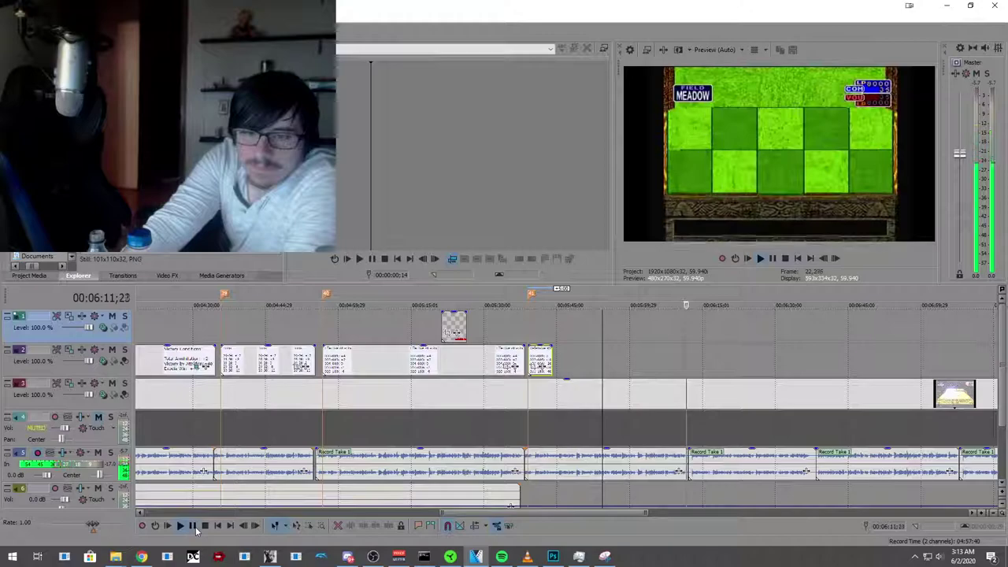
click(194, 527)
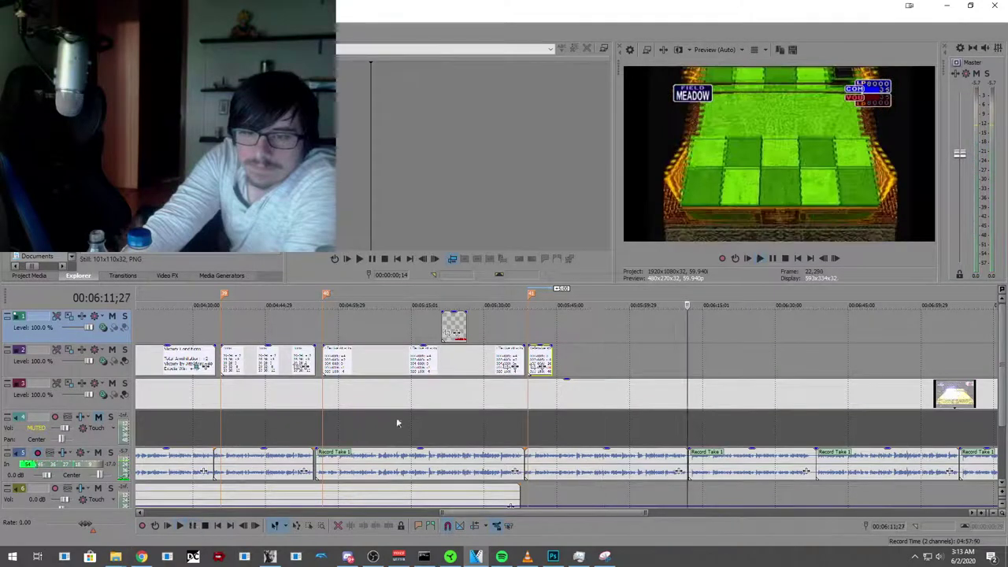
click(540, 330)
drag(552, 359, 688, 365)
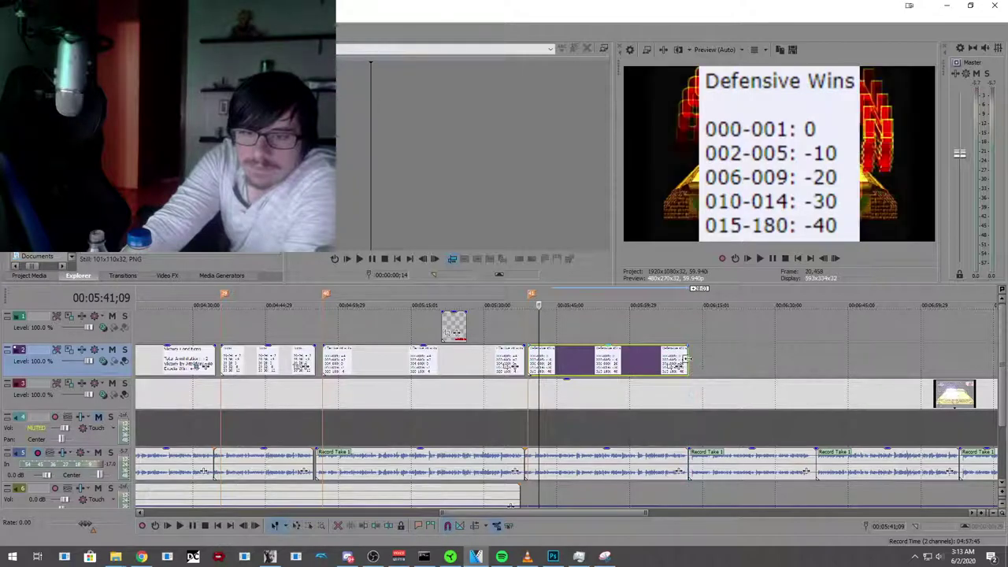
Step: Mark the narration at 00:06:17;25 and 00:06:21;03 and fit the Face-Down Plays image between those markers on track 2
click(675, 327)
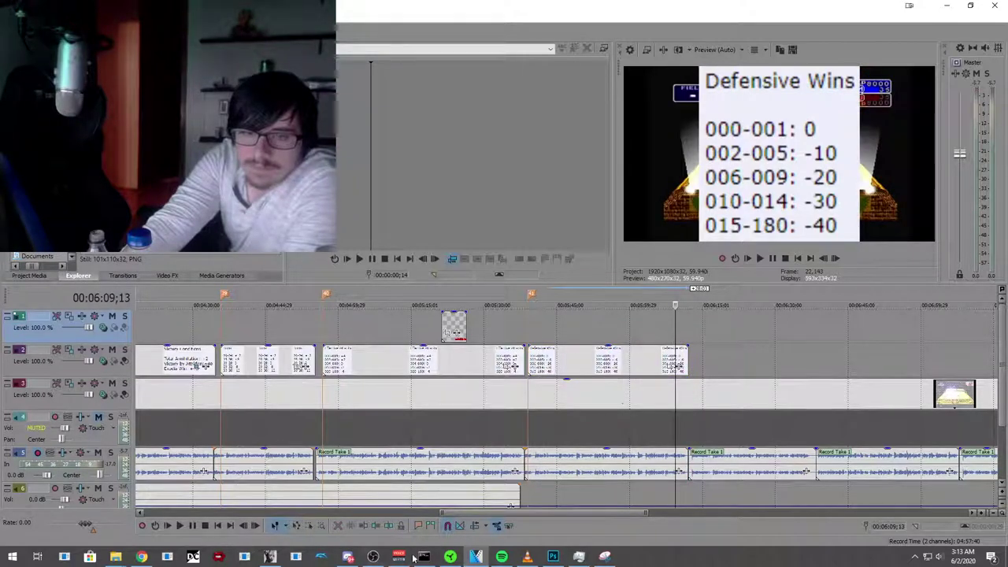
click(181, 527)
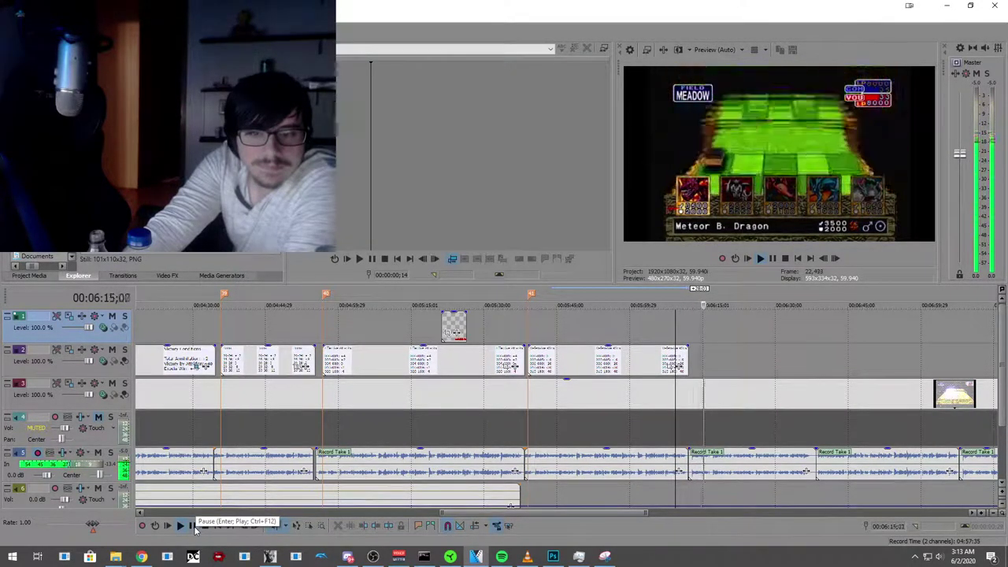
click(195, 529)
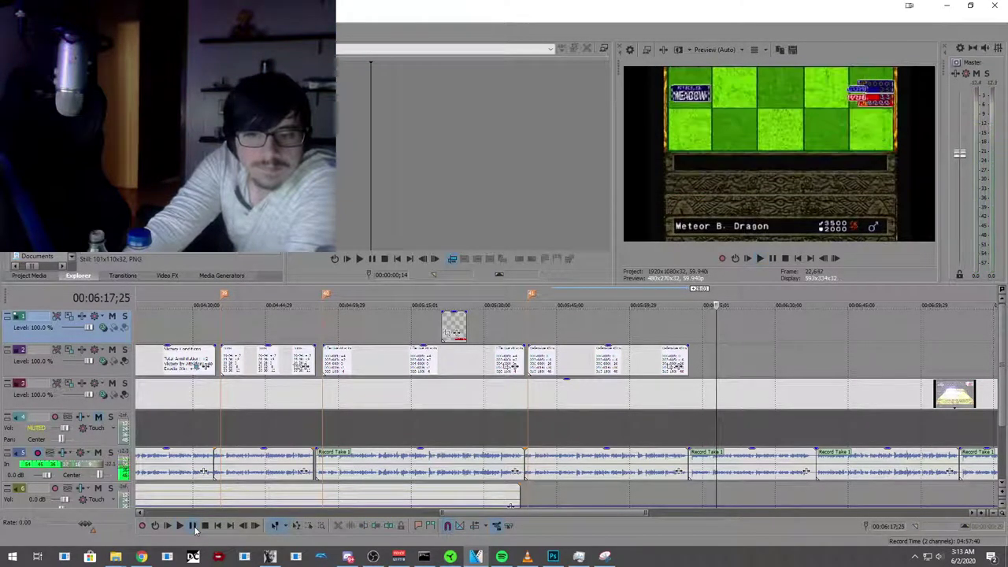
click(418, 526)
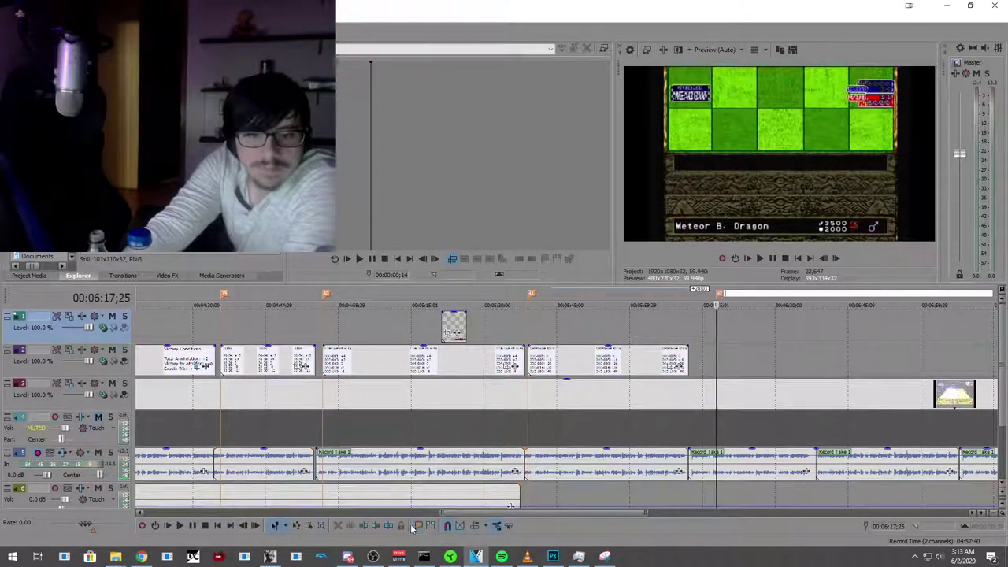
click(192, 528)
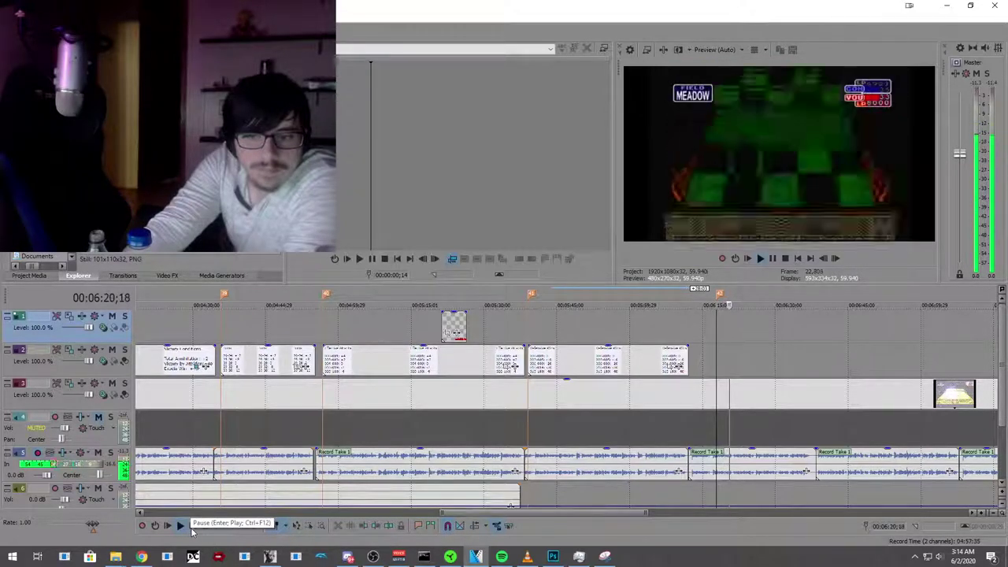
click(191, 527)
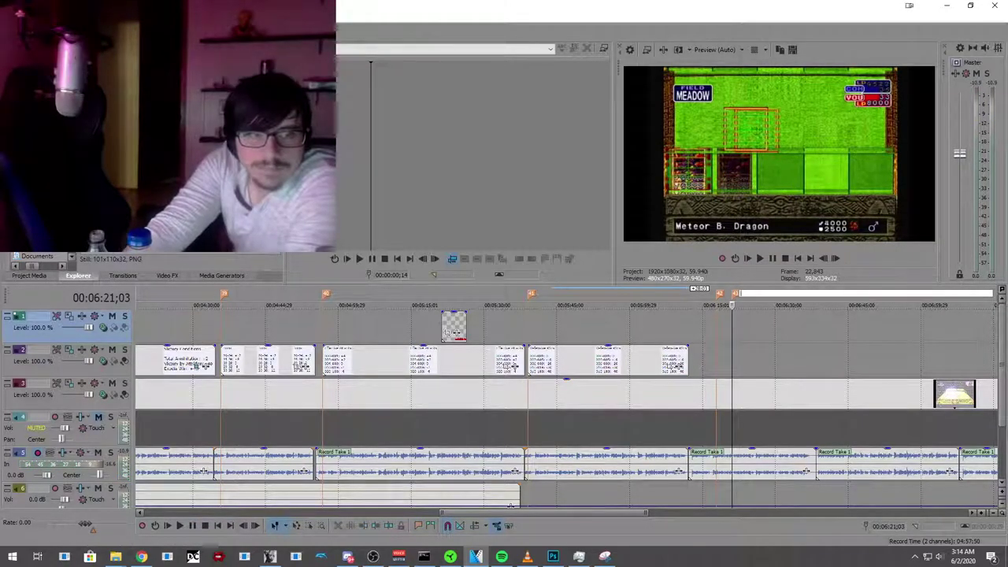
drag(420, 229, 725, 363)
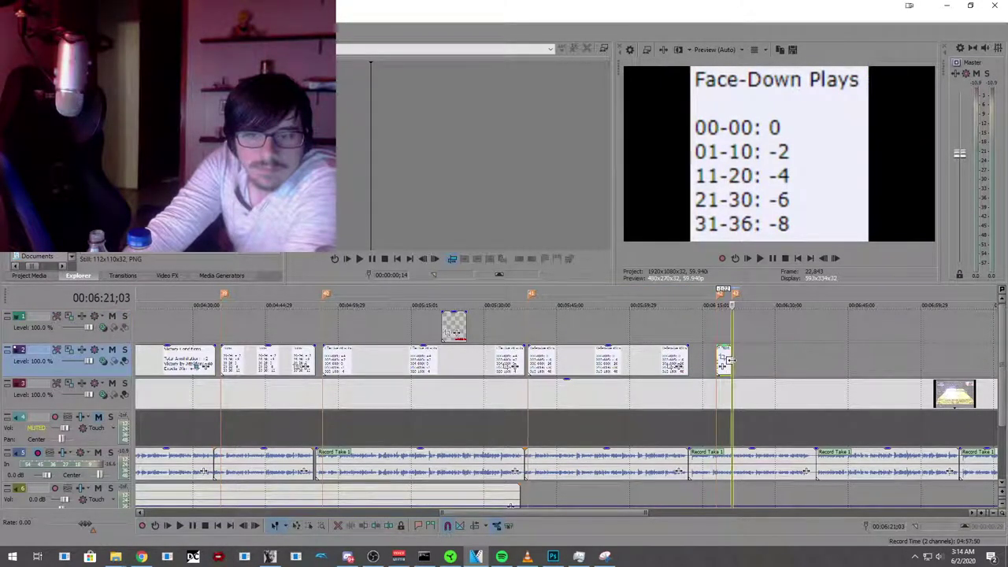
click(728, 360)
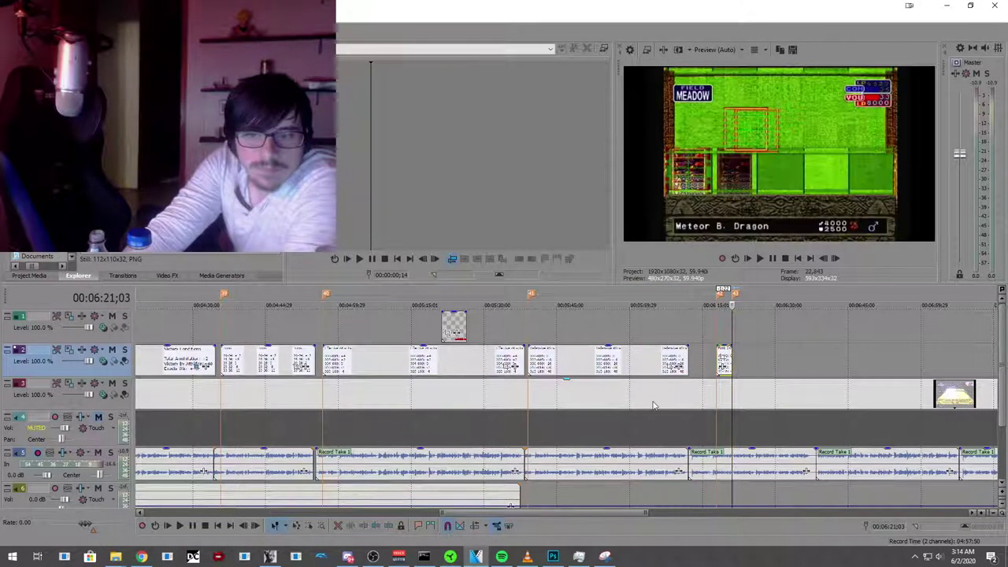
Step: Add a marker at 00:06:22;05 and place the next rank point image on track 2 from there to 00:06:25;22
click(193, 526)
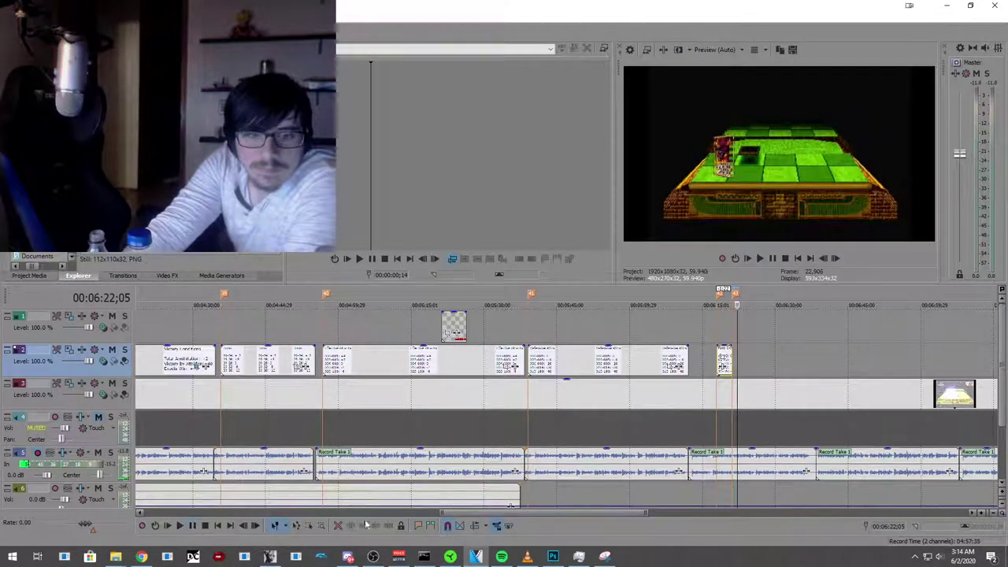
click(419, 526)
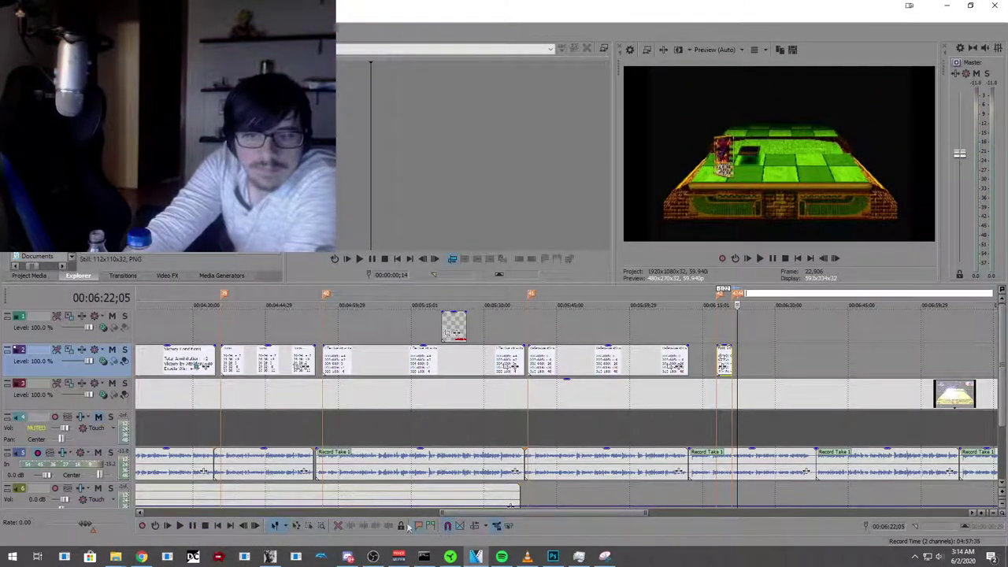
click(180, 527)
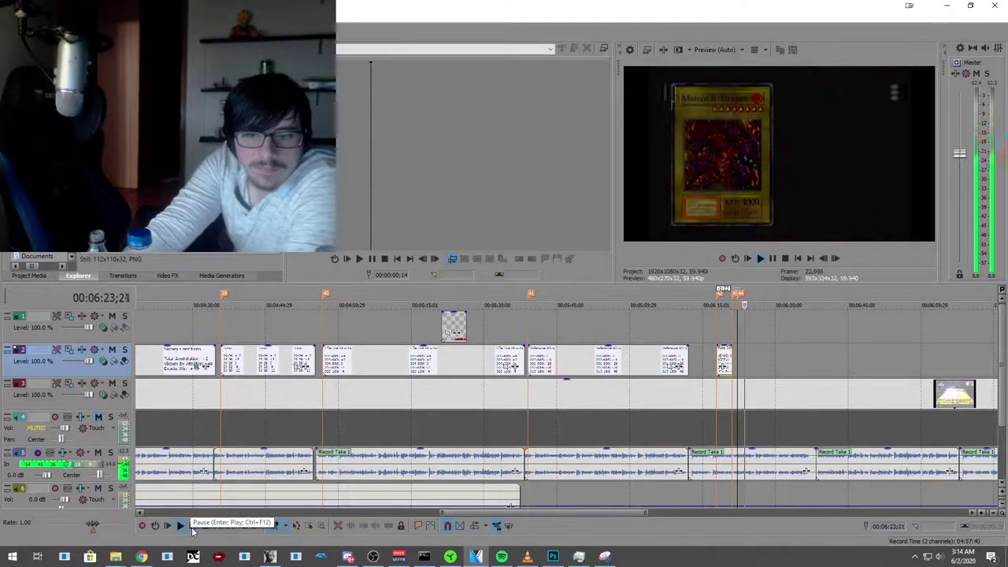
click(192, 526)
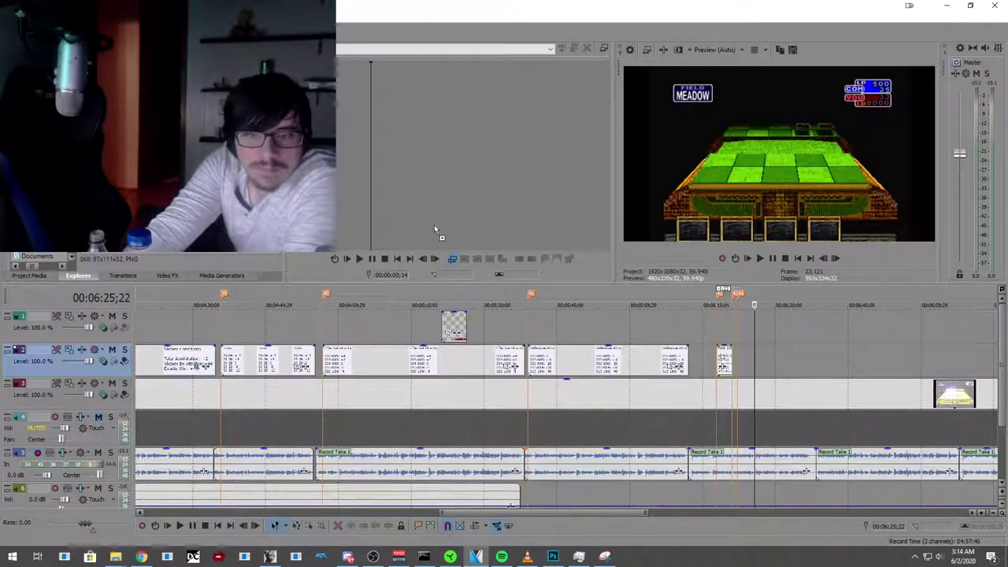
drag(543, 294, 751, 359)
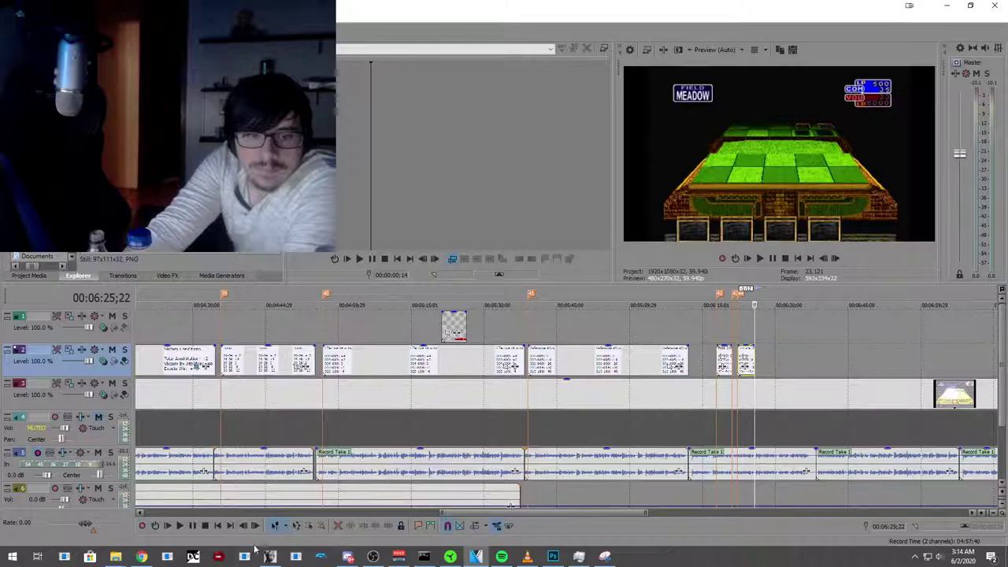
Step: Add a marker at 00:06:26;14, place the Equip Magic image on track 2 there, and trim its end to about 00:06:30
click(184, 527)
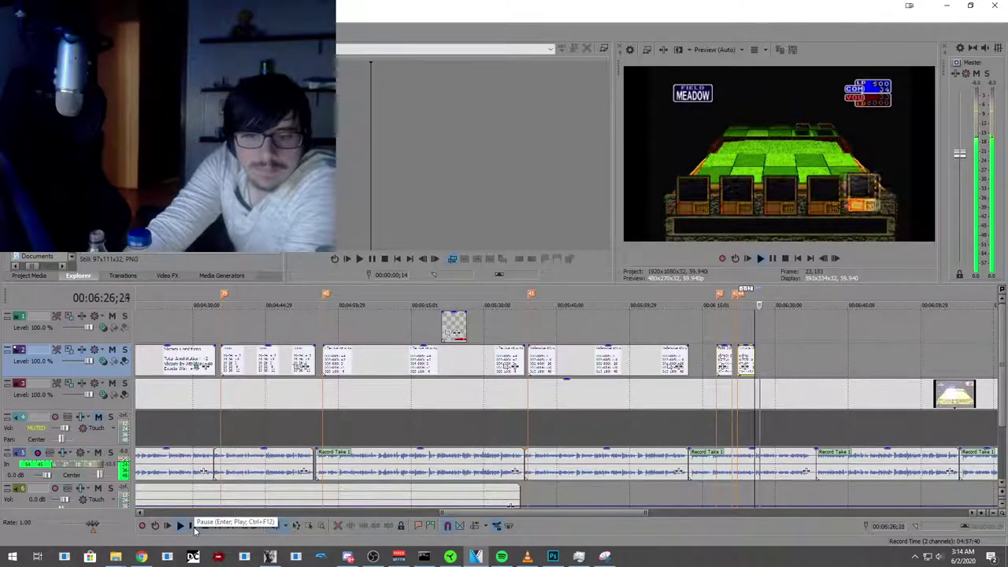
click(752, 395)
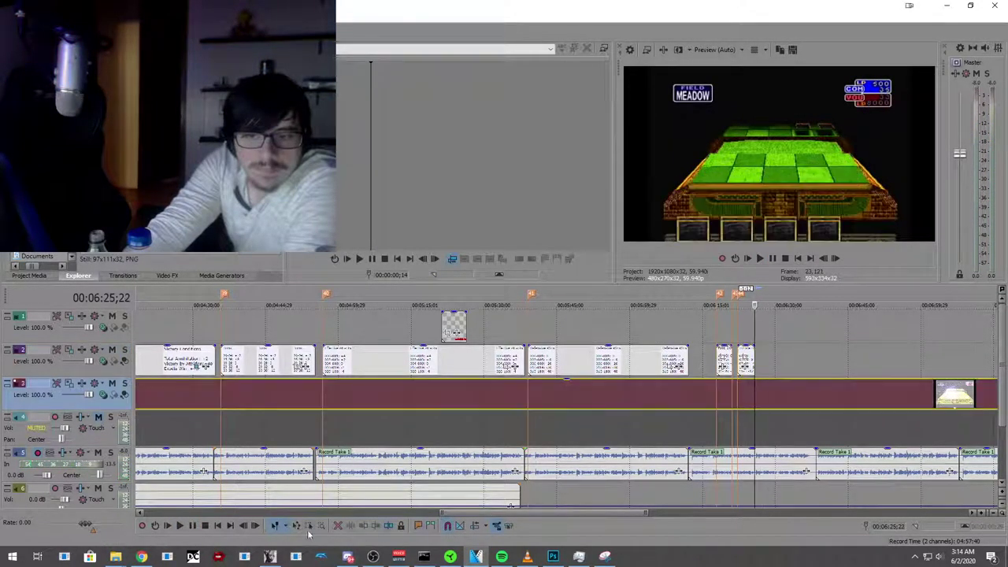
click(181, 527)
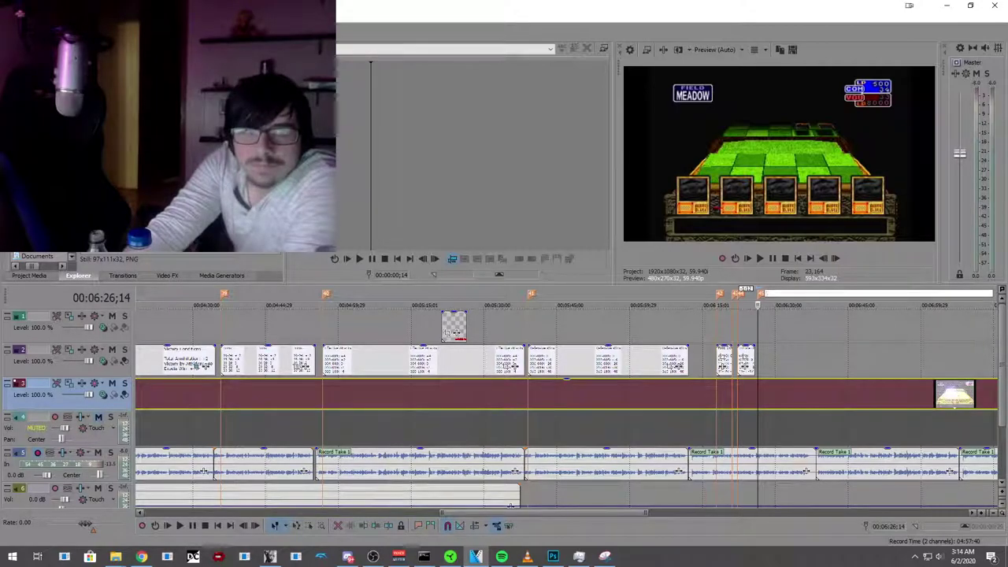
drag(733, 347, 765, 367)
click(181, 526)
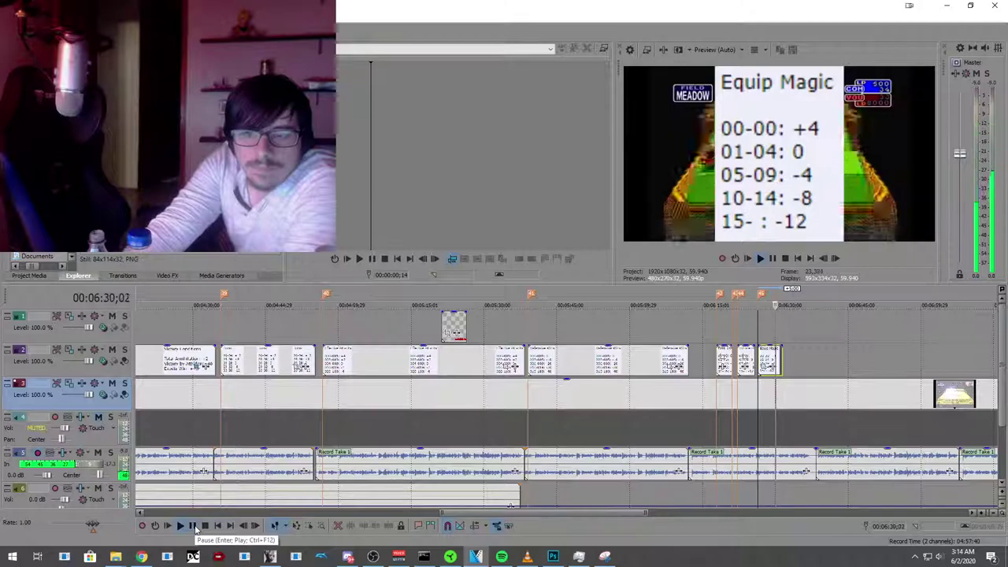
click(194, 526)
drag(780, 359, 776, 359)
Step: Play the narration past the Equip Magic image and place the Pure Magic image on track 2 at 00:06:31;28
click(179, 526)
click(194, 526)
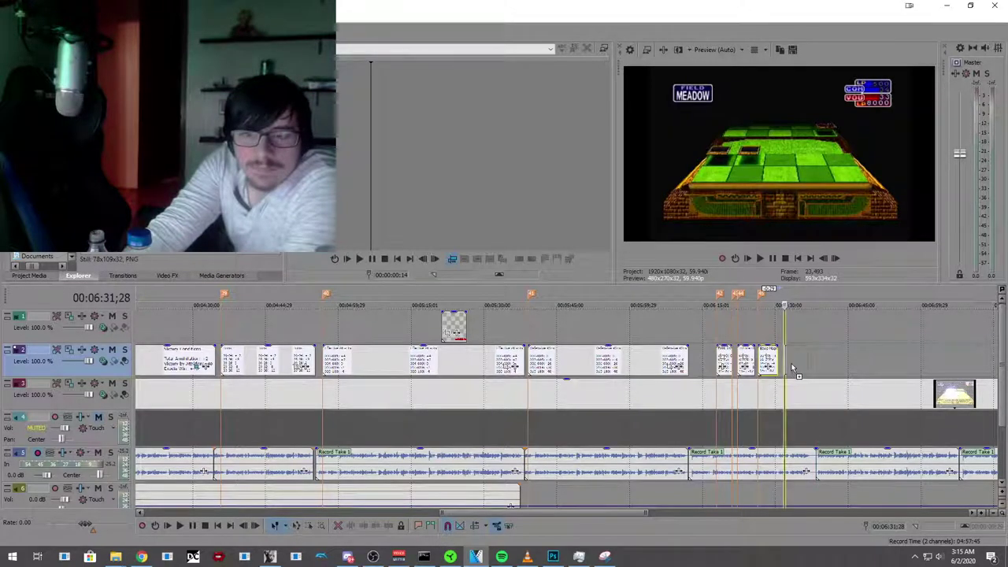
drag(118, 158, 790, 370)
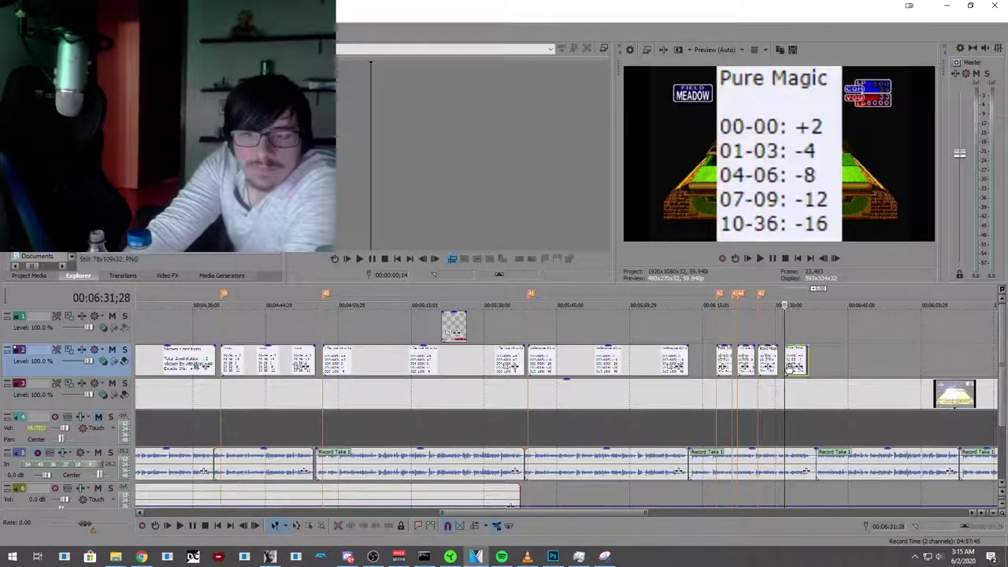
Step: Play the narration under the Pure Magic image and extend the image's end to 00:06:37;05
click(180, 526)
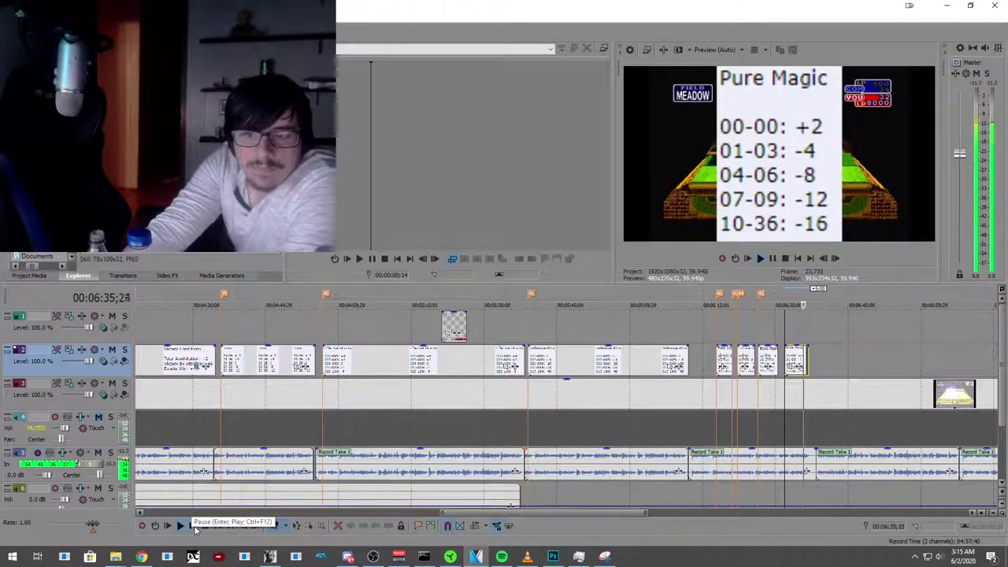
click(194, 526)
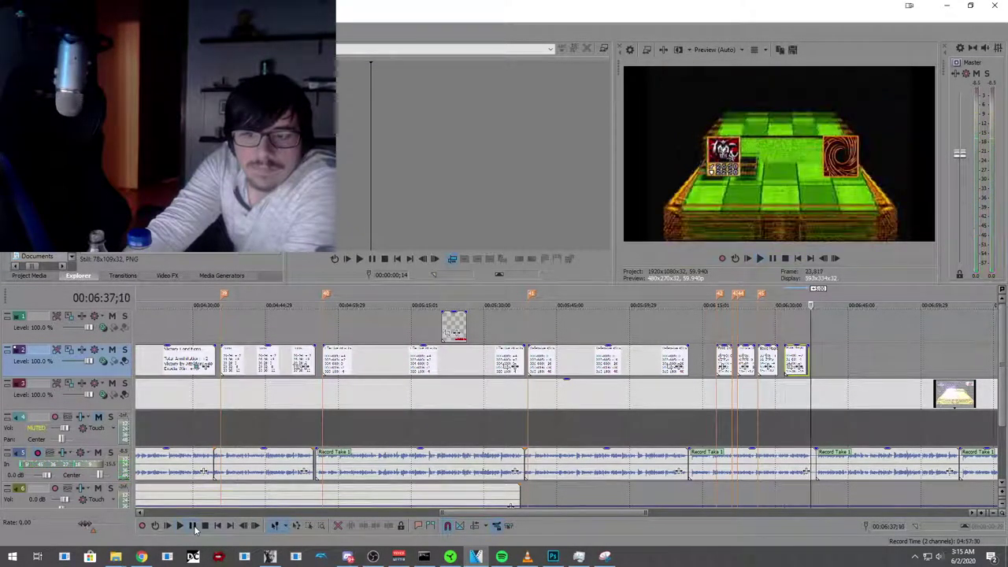
scroll(704, 382, right, 3)
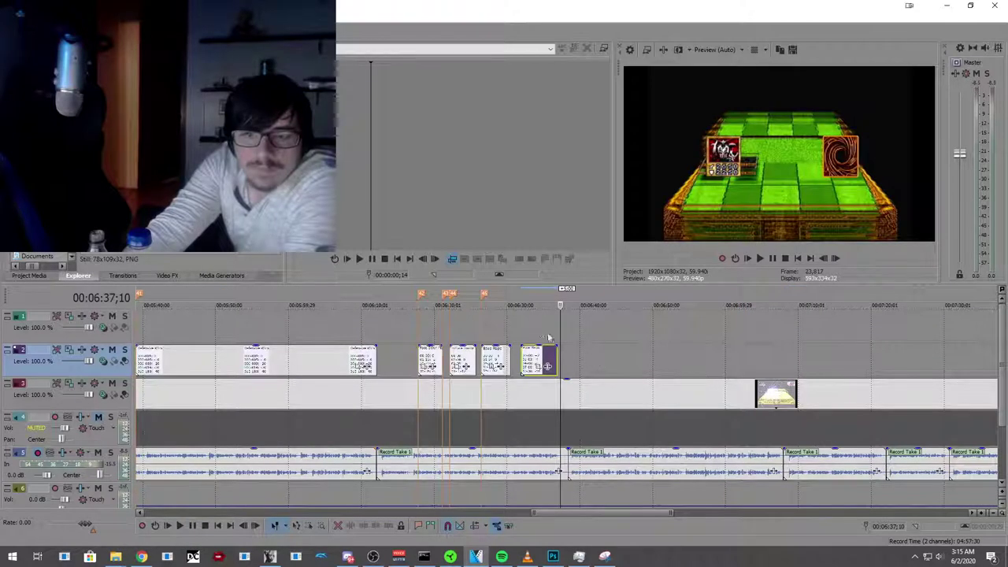
click(538, 339)
click(179, 527)
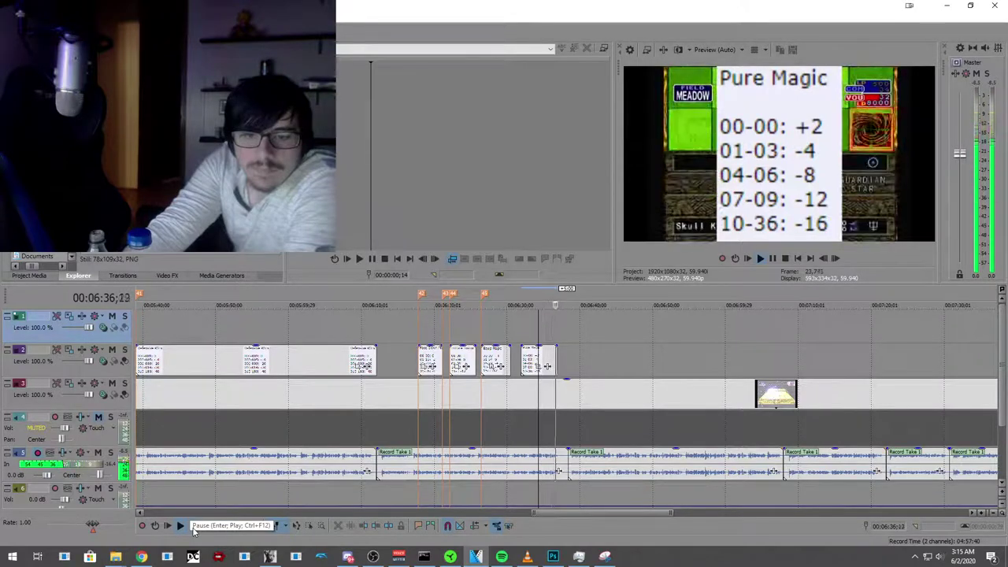
key(Return)
drag(555, 361, 559, 363)
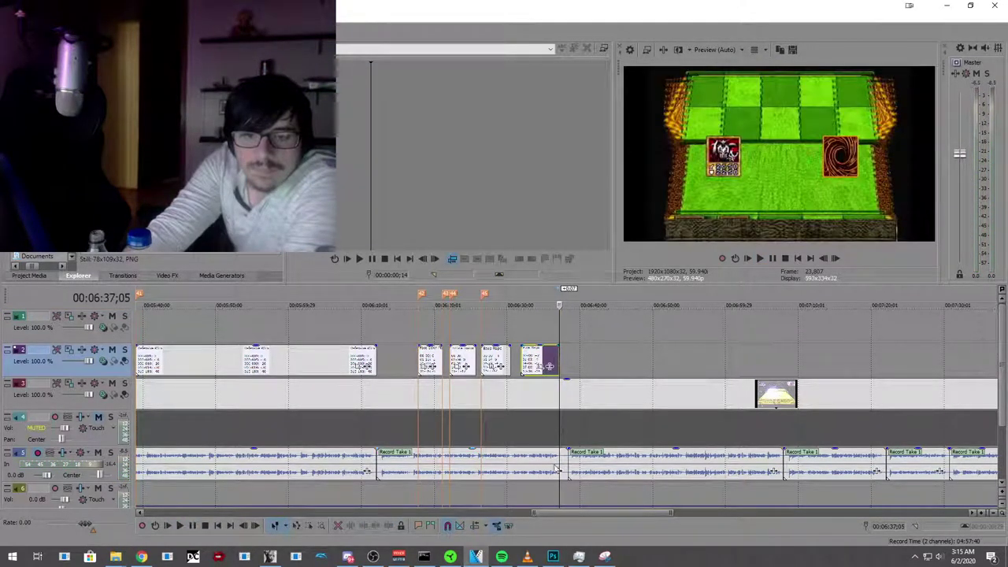
Step: Trim both narration clips around the join near 00:06:38, ending the earlier clip level with the Pure Magic image
click(180, 527)
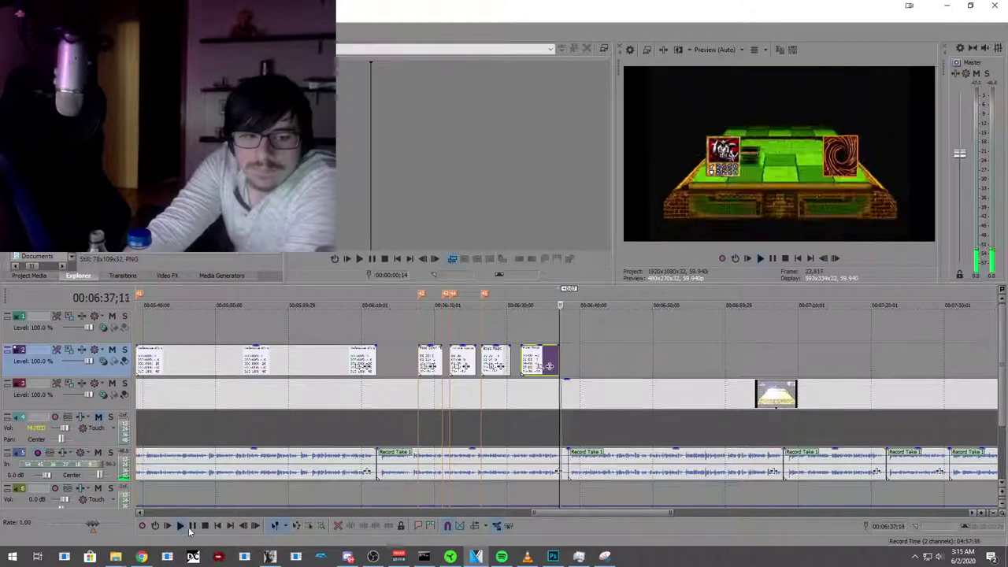
click(192, 527)
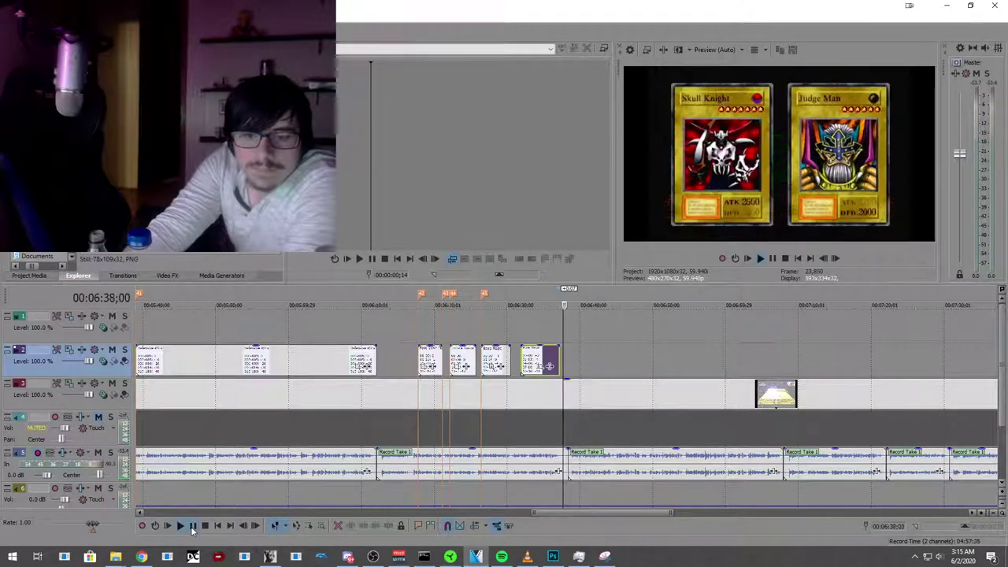
scroll(543, 476, up, 5)
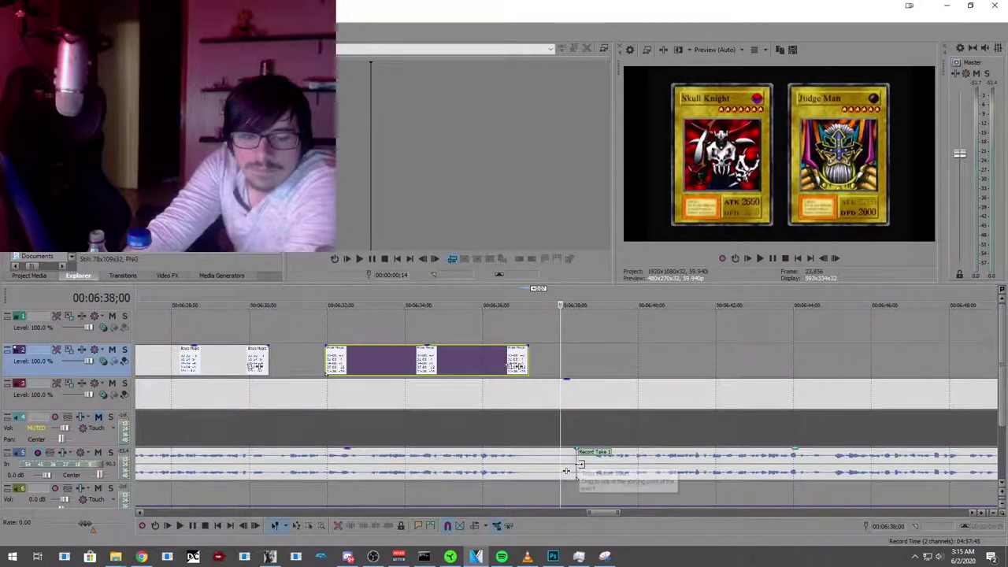
click(565, 471)
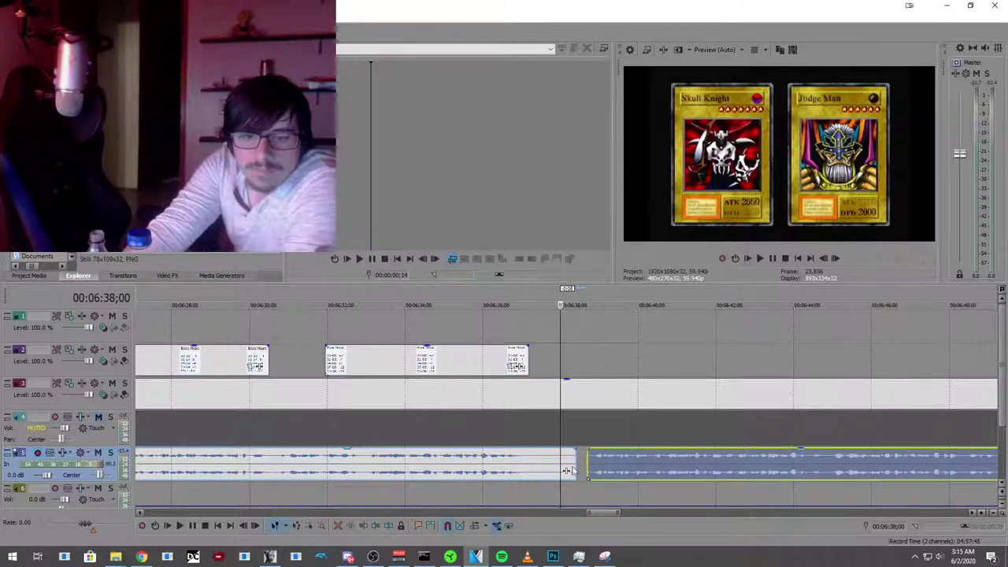
click(565, 470)
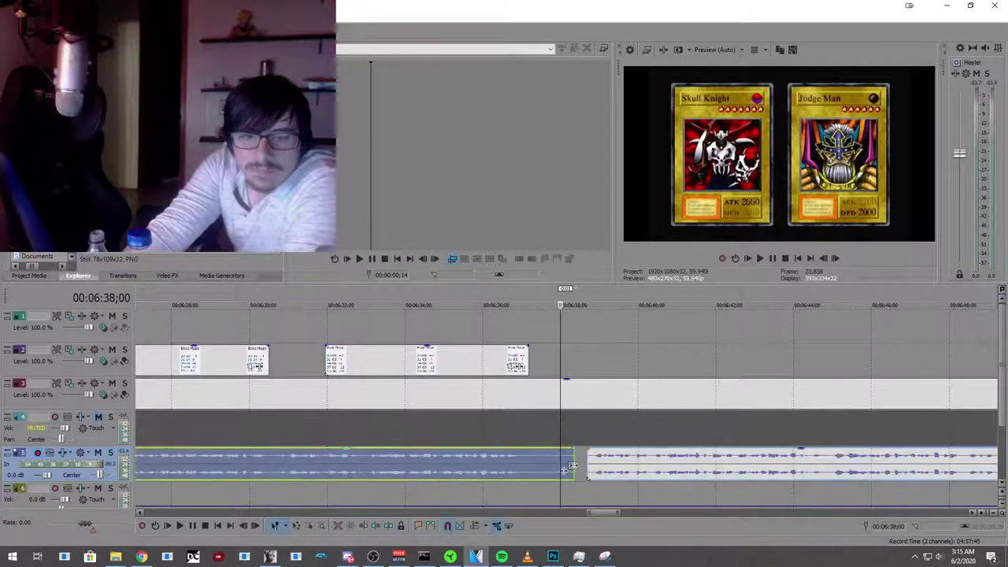
drag(561, 470, 547, 470)
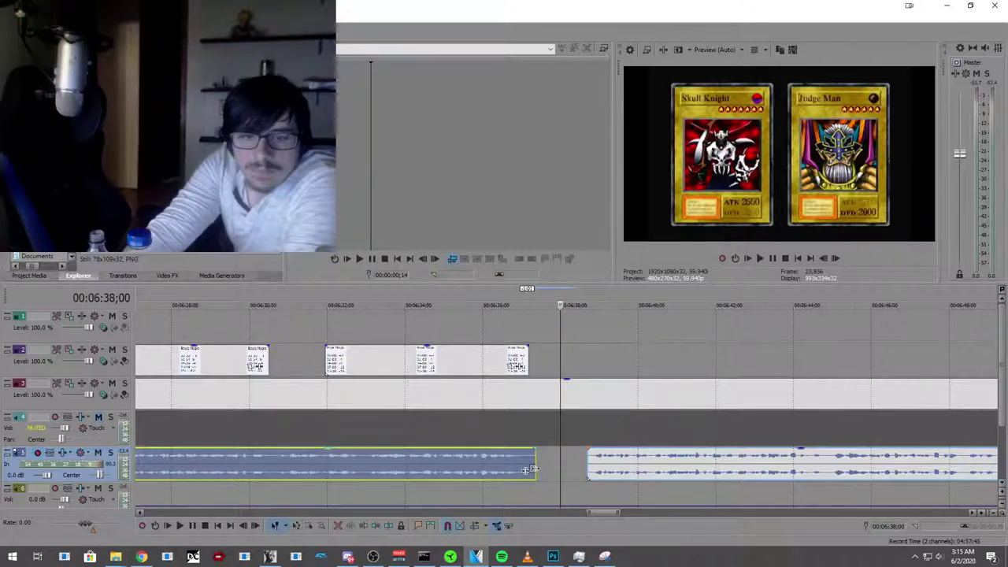
drag(523, 470, 471, 471)
click(606, 464)
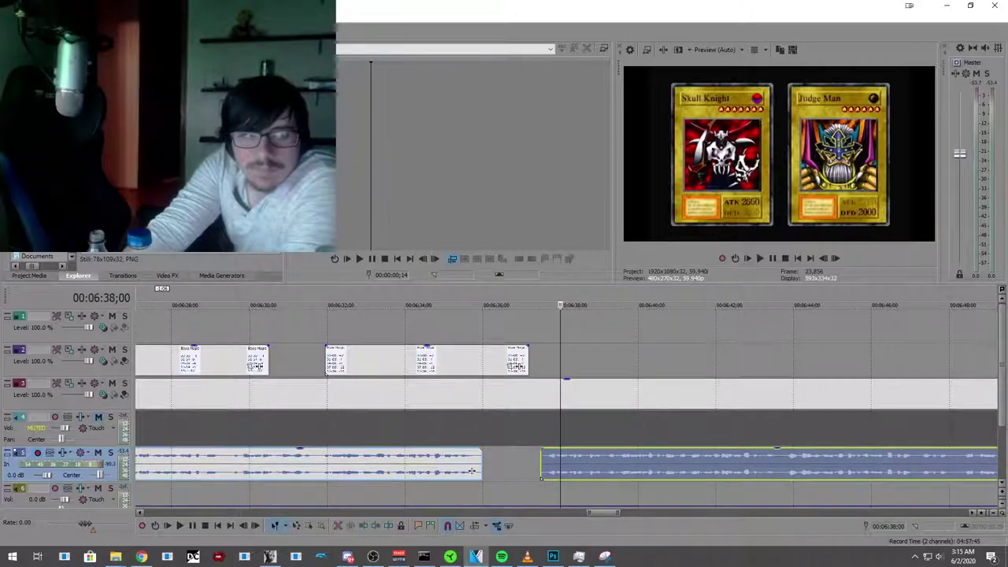
key(alt+e)
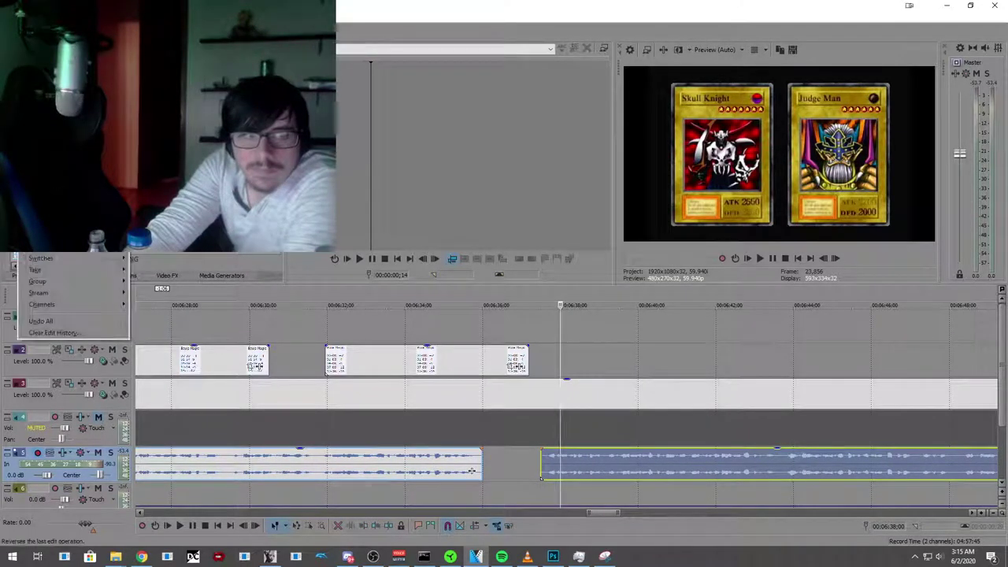
key(Return)
Step: Move the narration after the gap earlier so it meets the preceding clip at the Pure Magic image's end, and play over the join
right_click(484, 465)
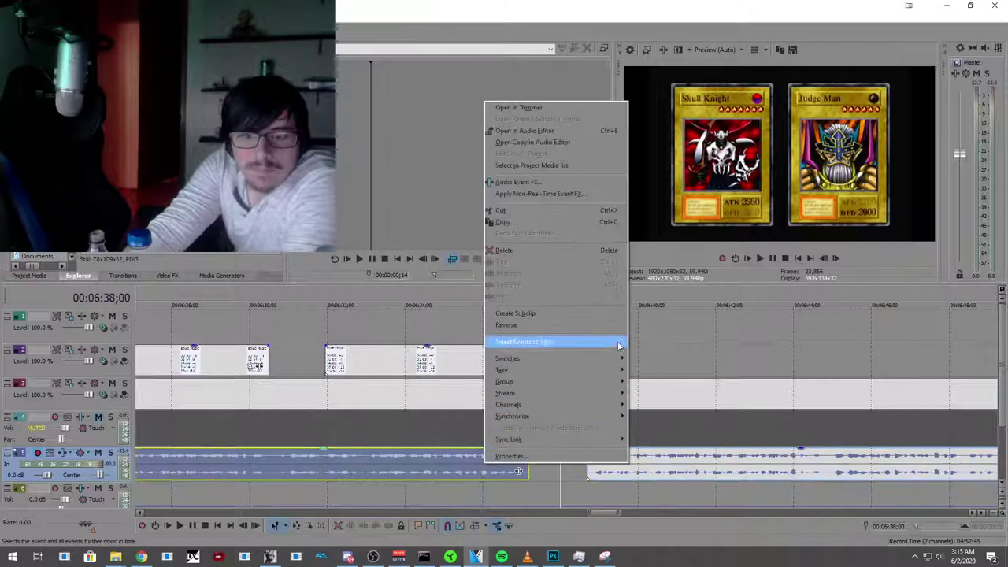
mouse_move(615, 385)
click(637, 398)
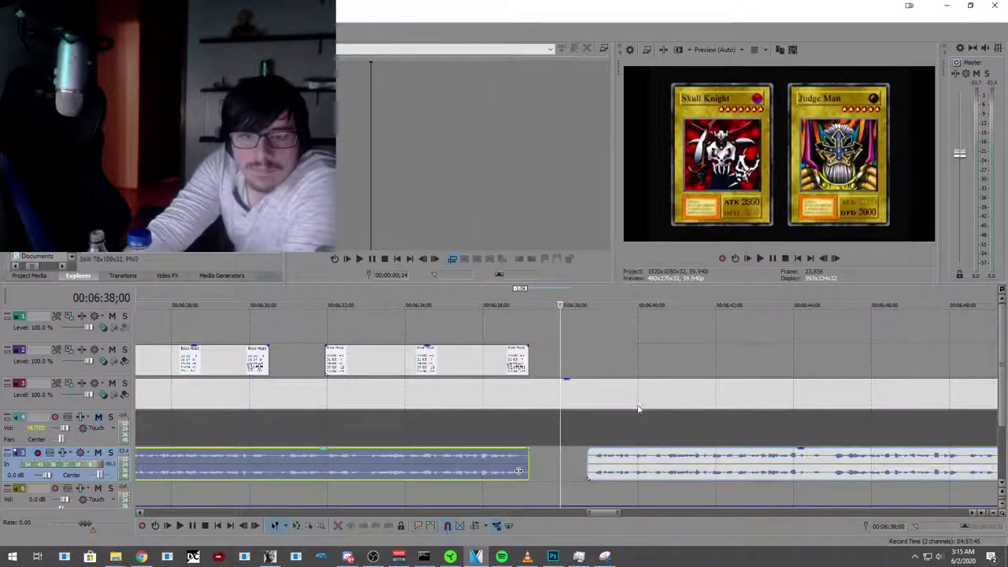
click(609, 470)
drag(607, 471, 551, 473)
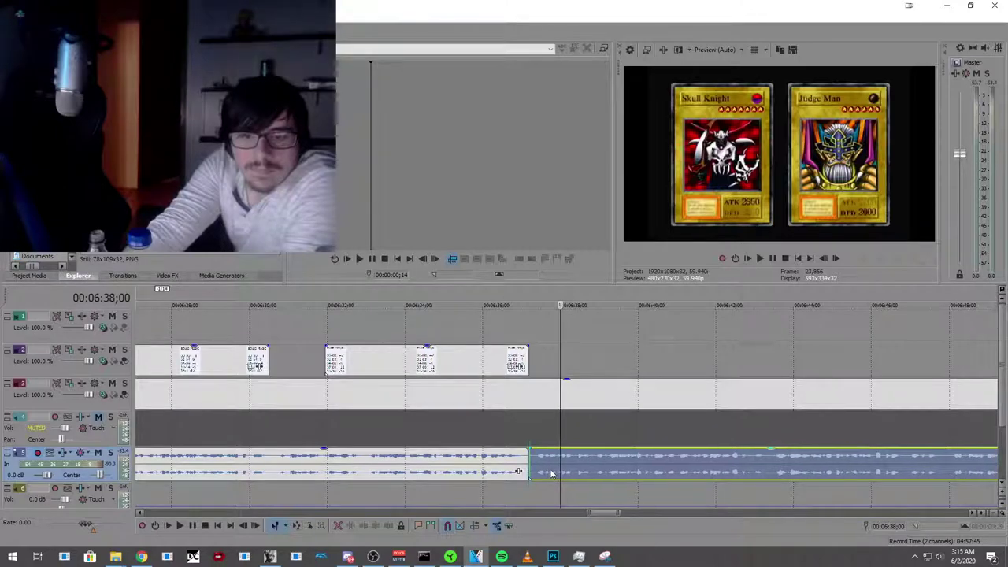
click(311, 330)
click(185, 529)
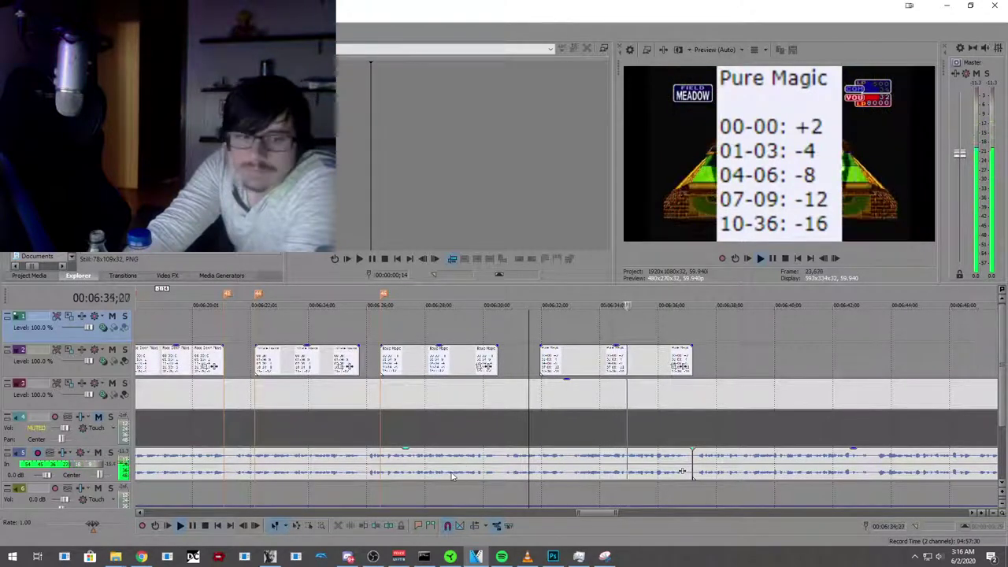
scroll(557, 419, down, 2)
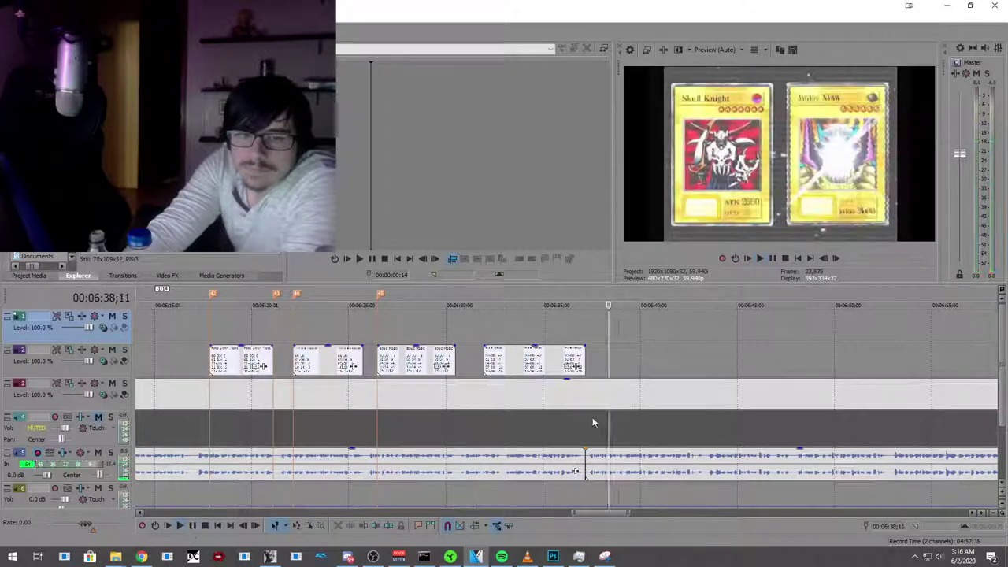
Step: Replay the end of the Pure Magic narration, add a marker at 00:06:37;24, and place the Trigger Trap image there on track 2
click(562, 354)
click(180, 526)
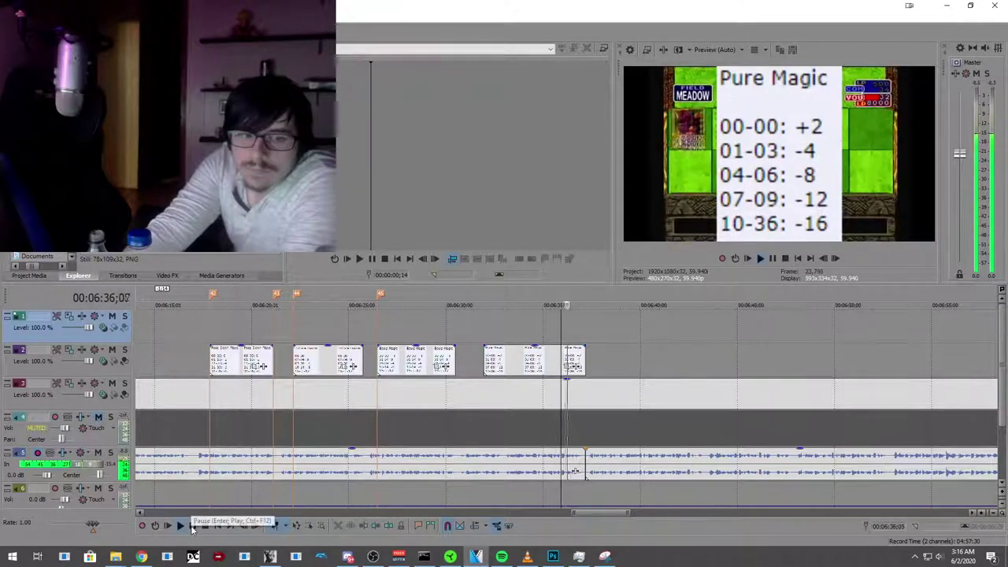
click(191, 527)
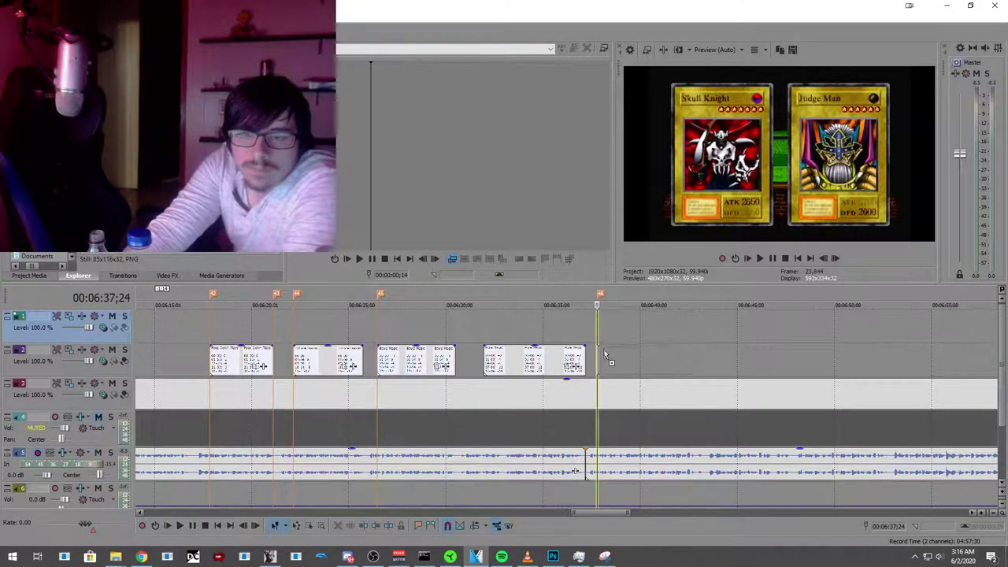
drag(605, 355, 590, 357)
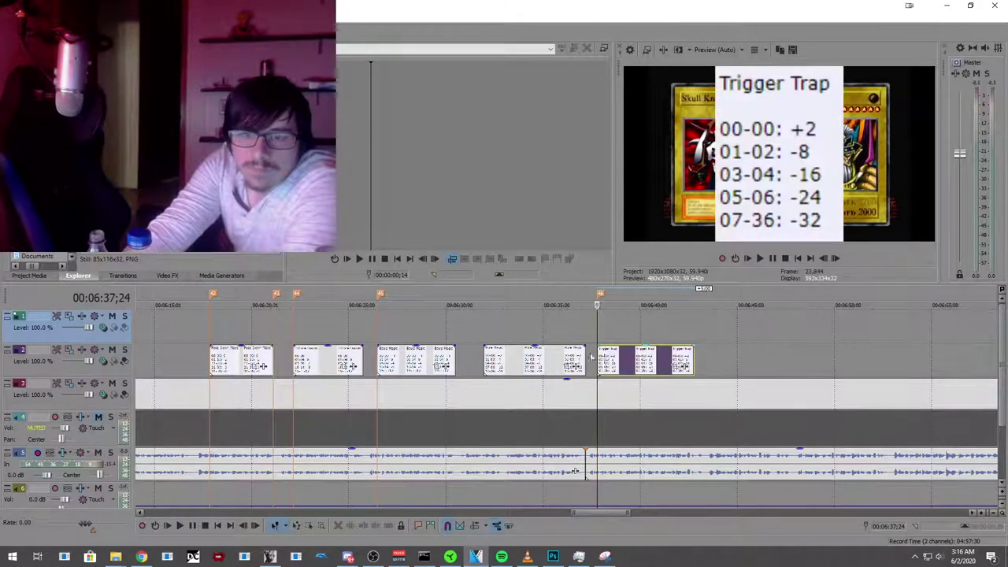
Step: Play the Trigger Trap narration and extend its image to the end of that narration clip near 00:07:06
click(181, 526)
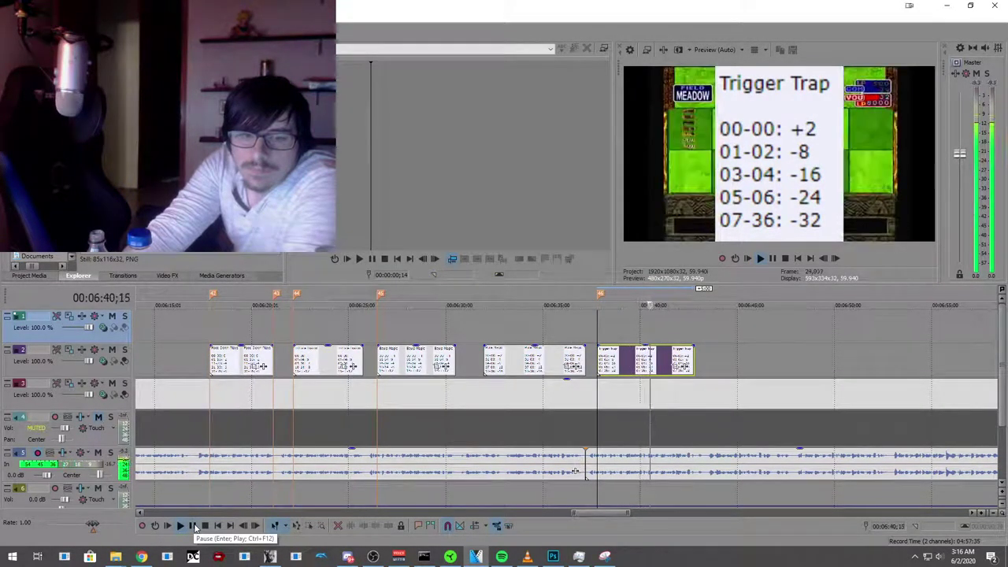
scroll(322, 455, down, 5)
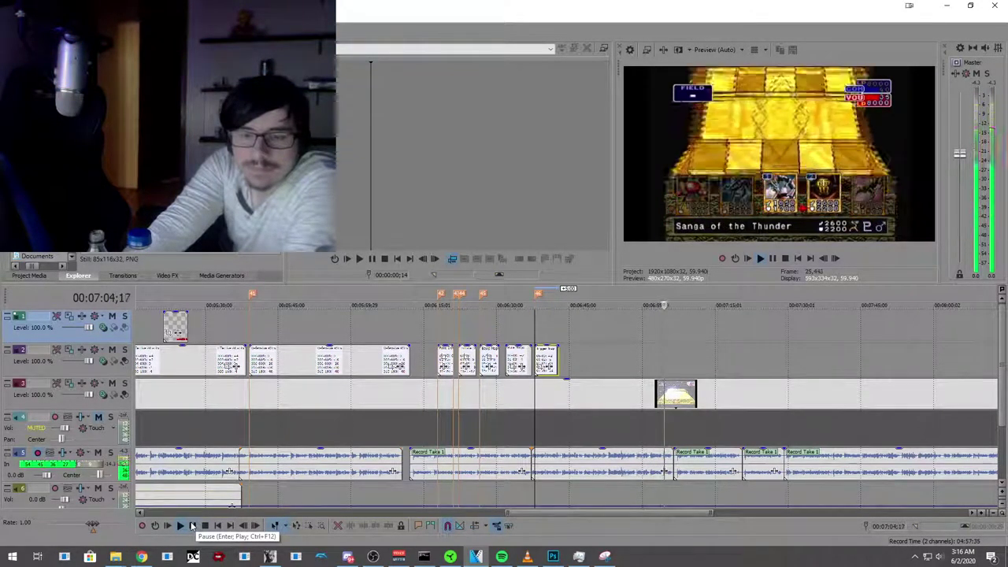
click(192, 526)
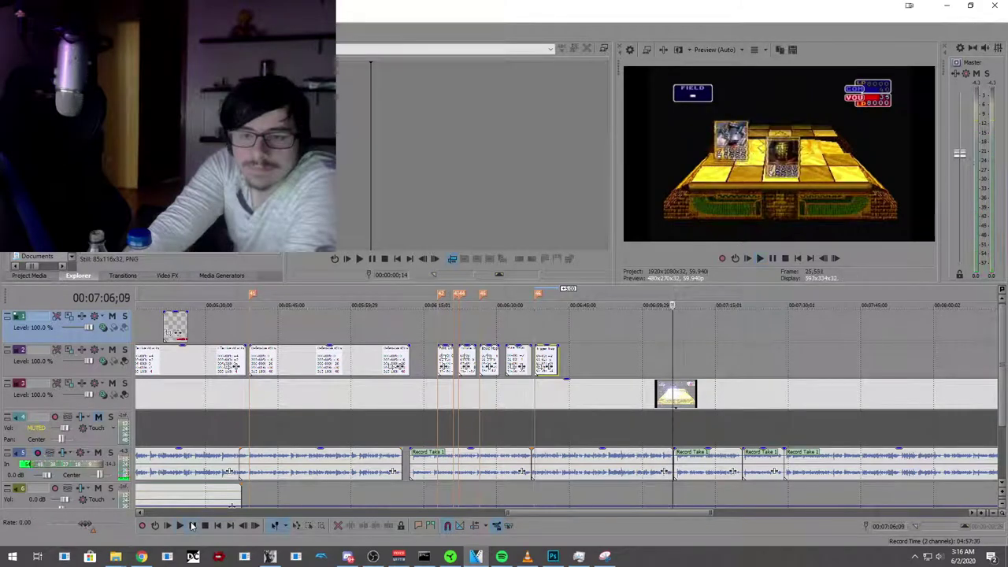
click(551, 321)
drag(556, 358, 670, 360)
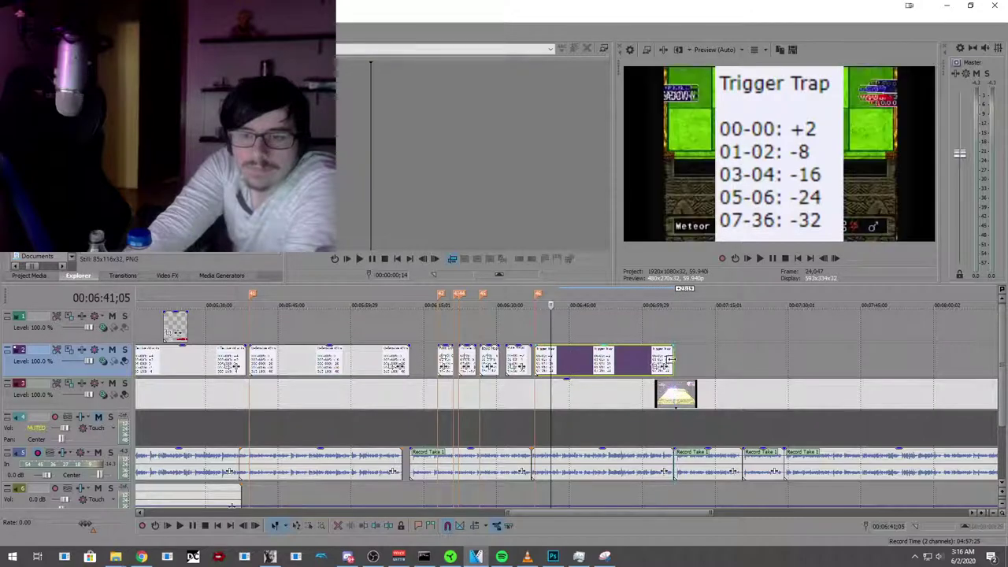
Step: Play back the end of the Trigger Trap section and move the next narration clip to start at 00:07:07;05
click(652, 327)
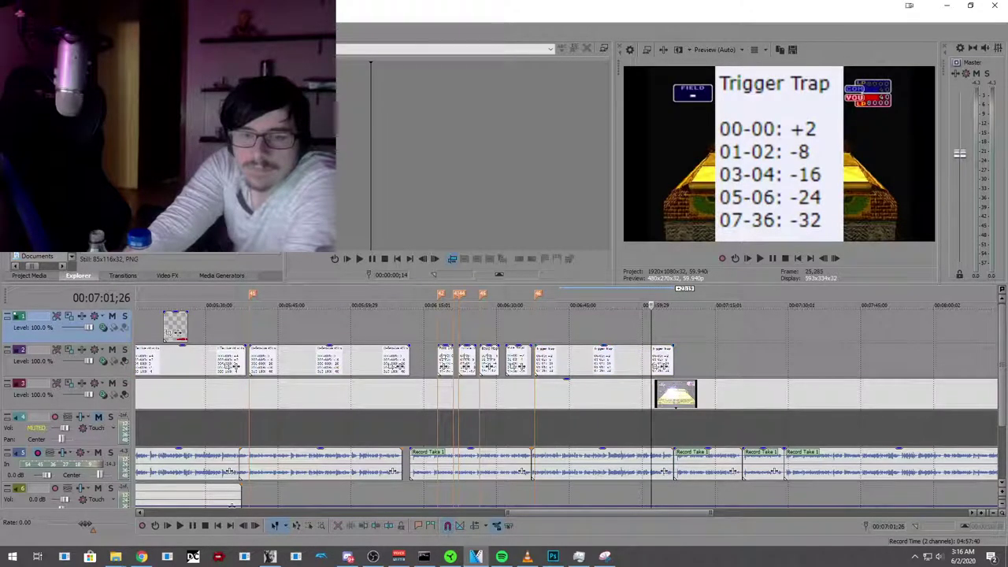
click(192, 527)
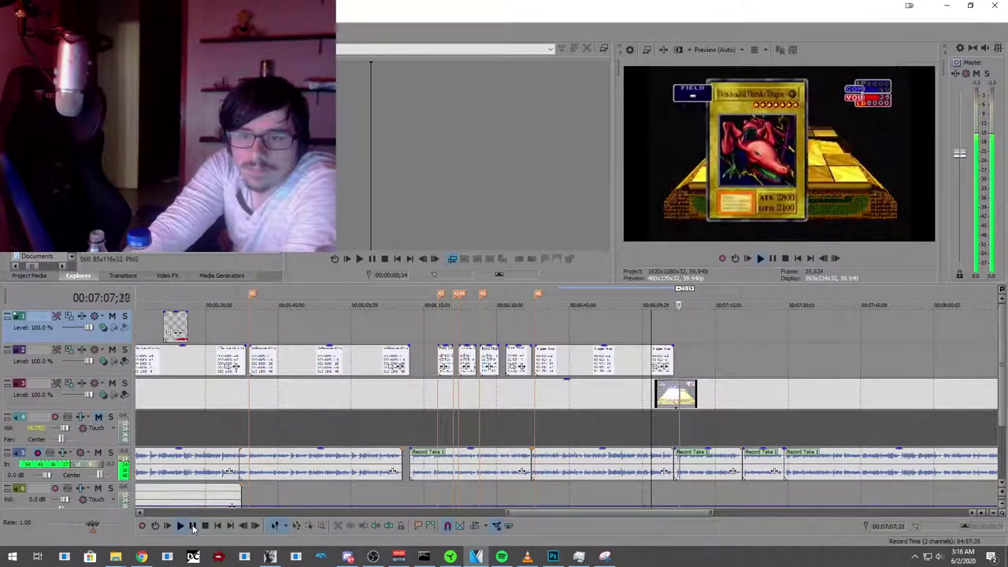
click(193, 526)
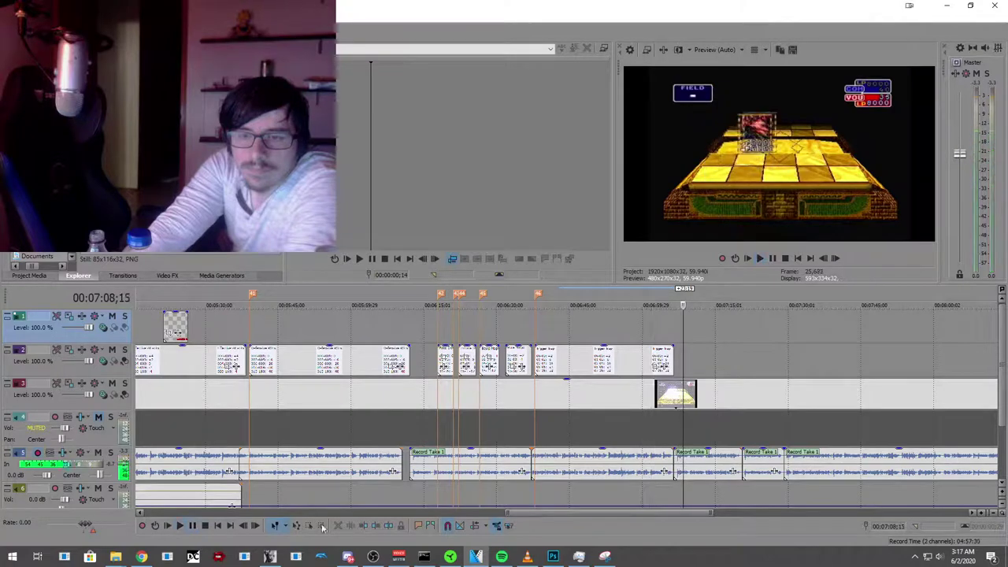
click(666, 494)
click(181, 526)
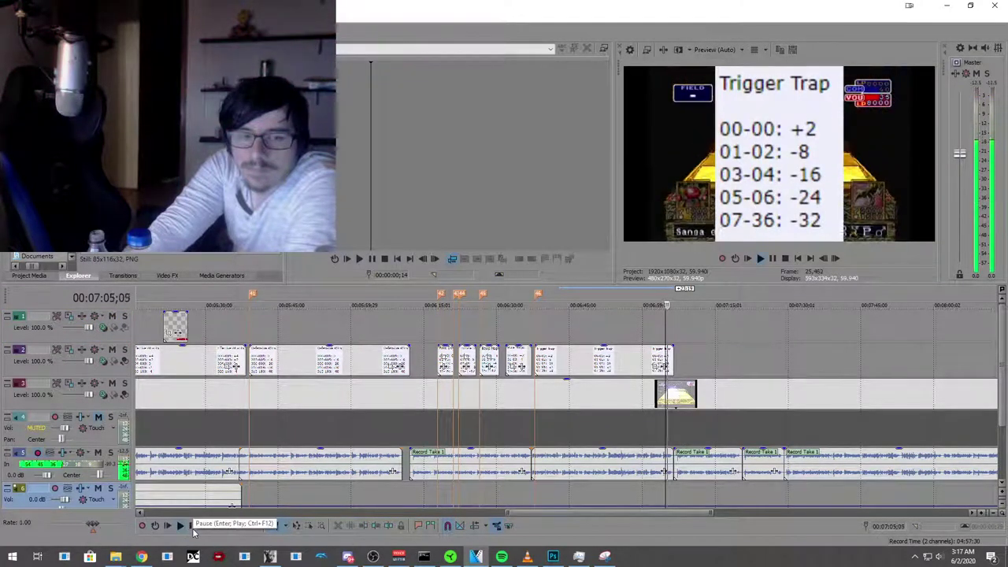
click(193, 526)
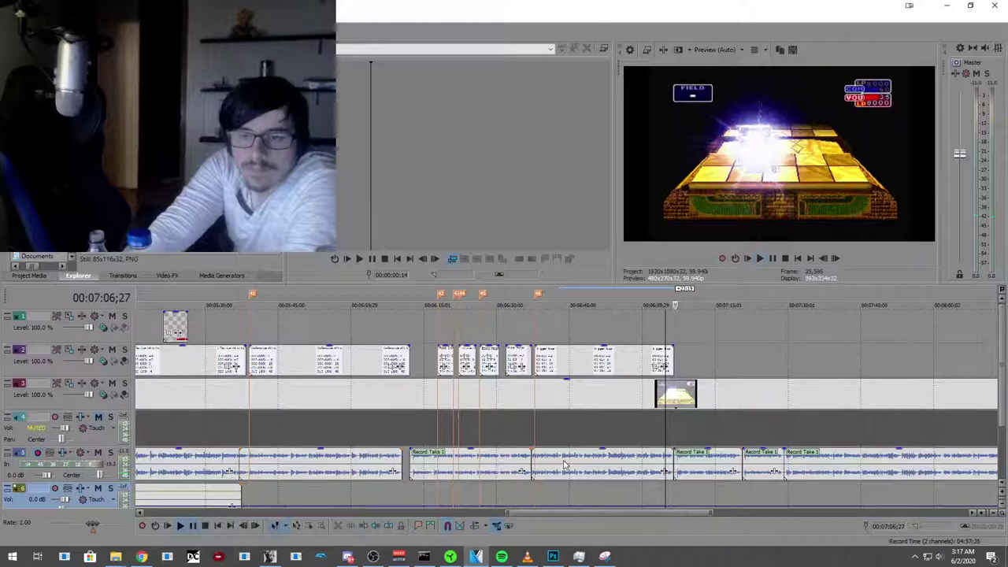
scroll(564, 467, up, 5)
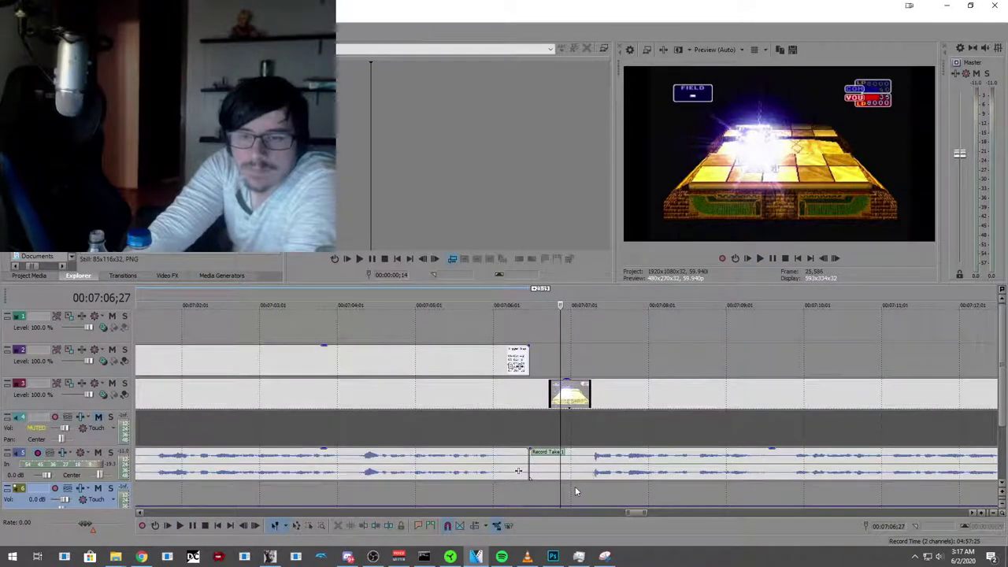
click(580, 487)
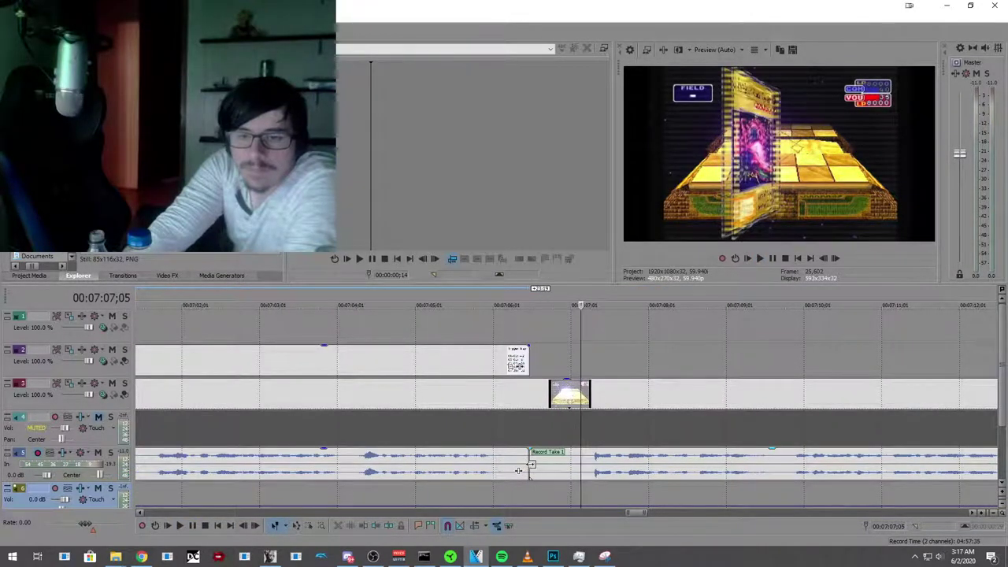
drag(559, 468, 577, 470)
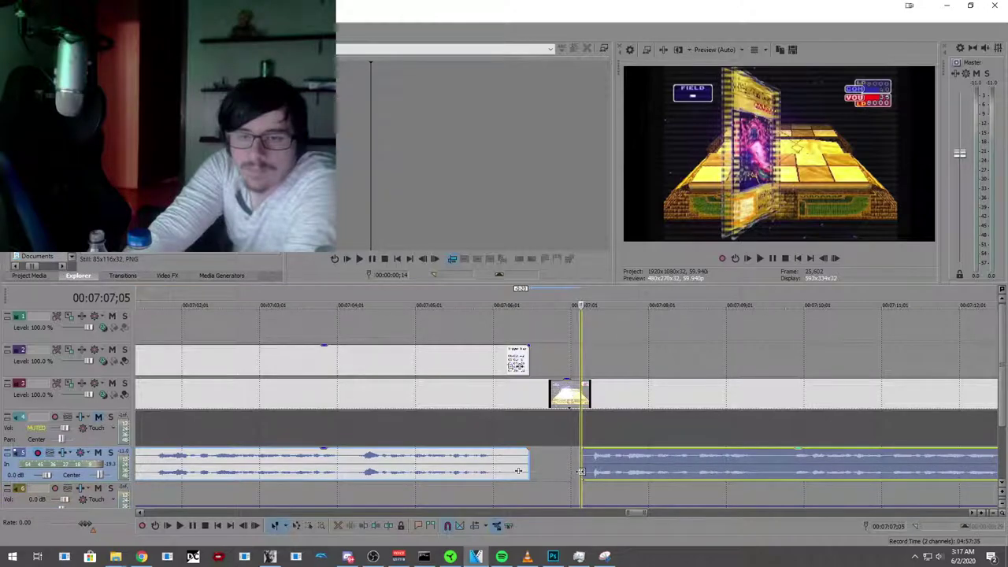
Step: Remove the Trigger Trap narration clip from its event group
right_click(470, 470)
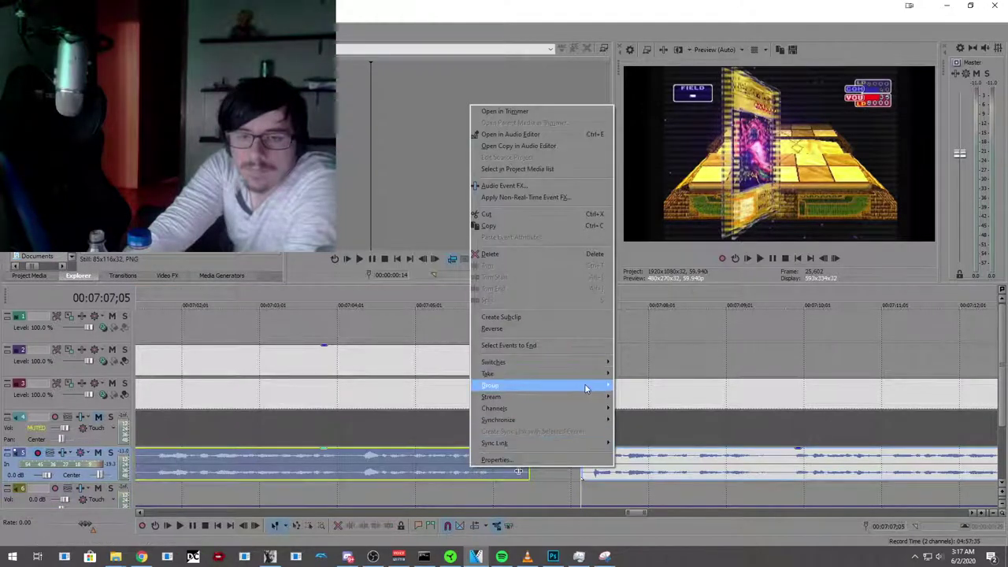
mouse_move(588, 387)
click(642, 402)
Step: Try moving the next narration clip back towards the end of the Trigger Trap narration, and undo the grouped clips' shift
drag(605, 467, 558, 469)
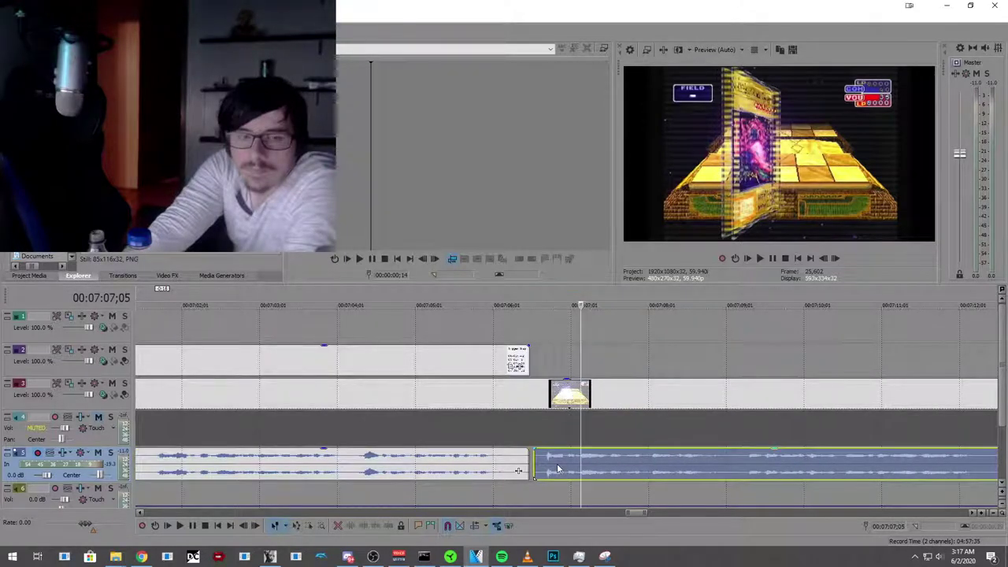
scroll(555, 463, down, 5)
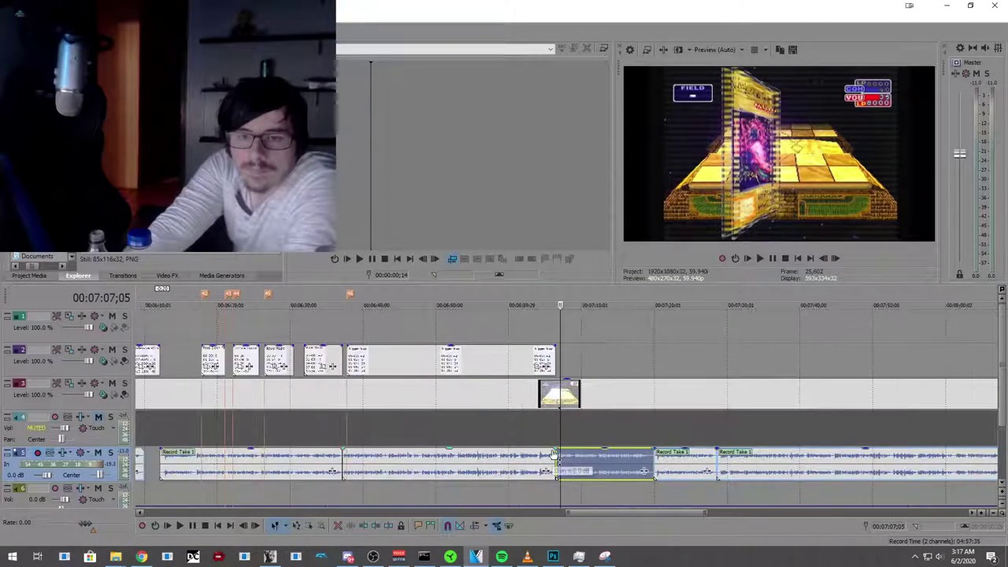
scroll(555, 457, down, 3)
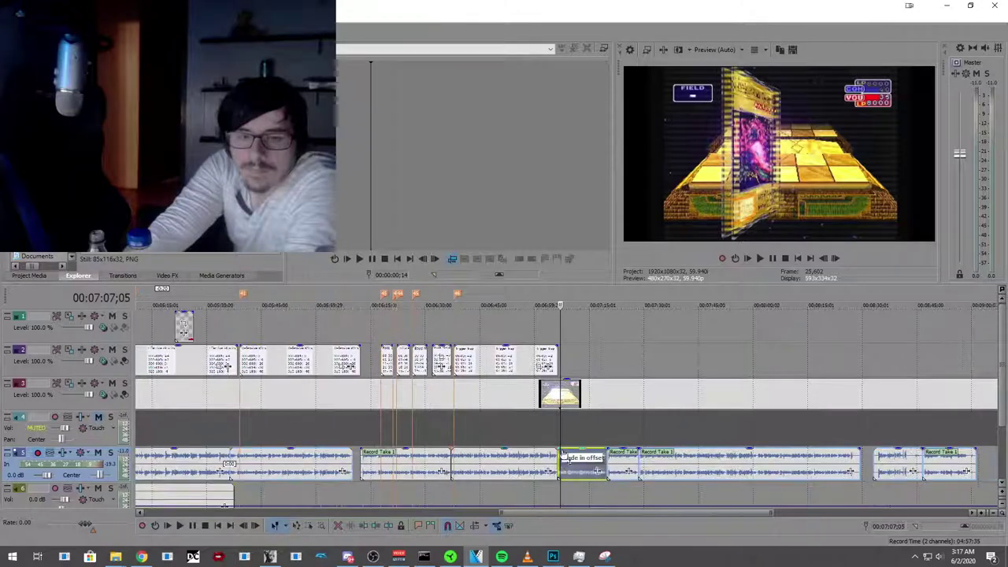
key(ctrl+z)
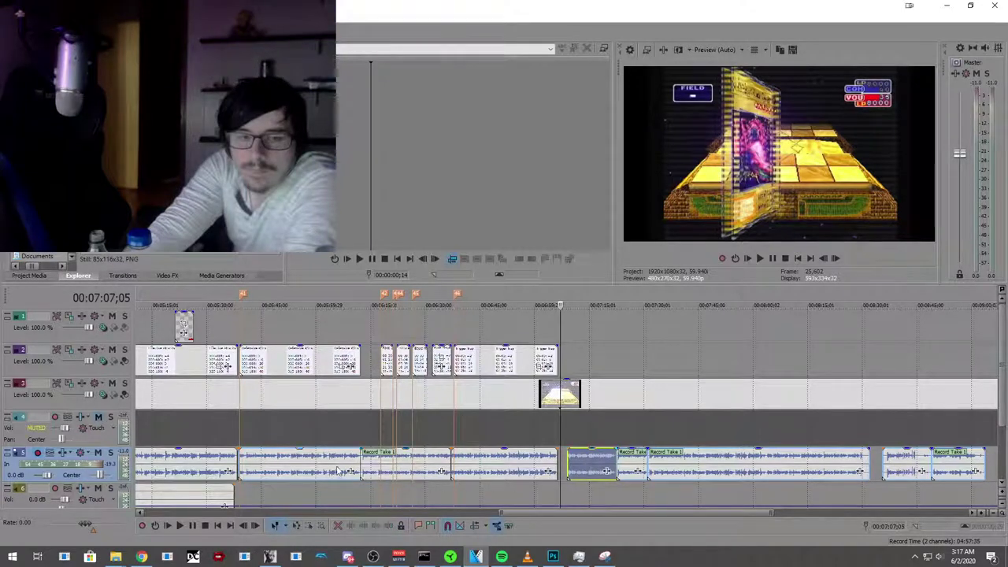
Step: Remove the Defensive Wins narration clip from its event group
right_click(330, 469)
mouse_move(445, 381)
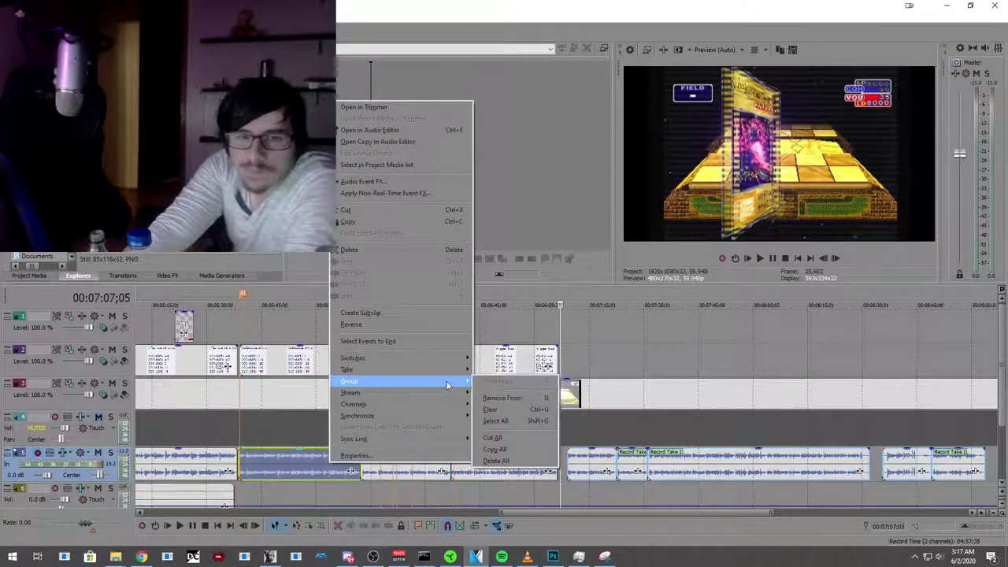
Step: Play back the narration from the end of Effective Attacks into Defensive Wins, and around the end of Defensive Wins and Trigger Trap
click(225, 435)
scroll(261, 504, up, 3)
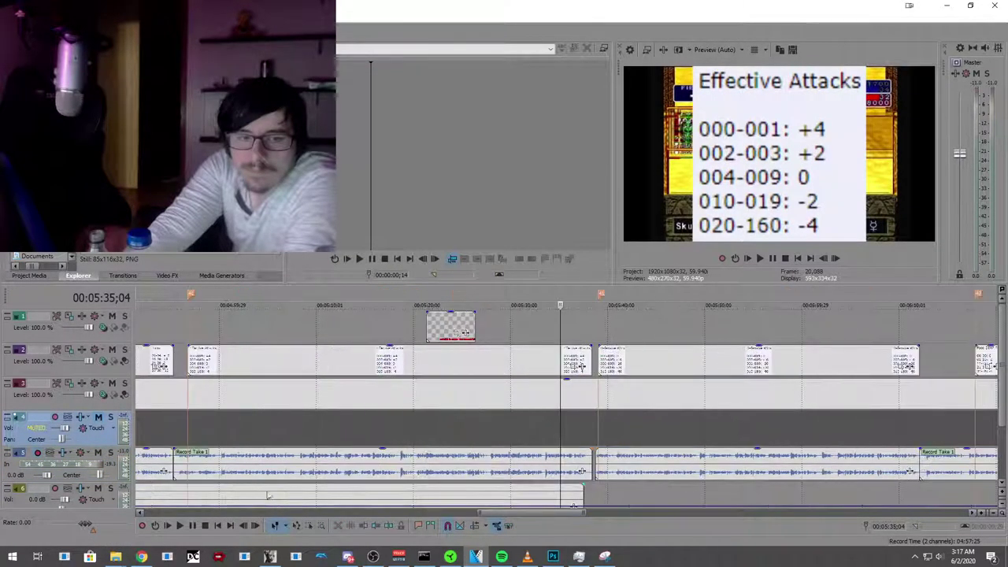
scroll(287, 493, up, 2)
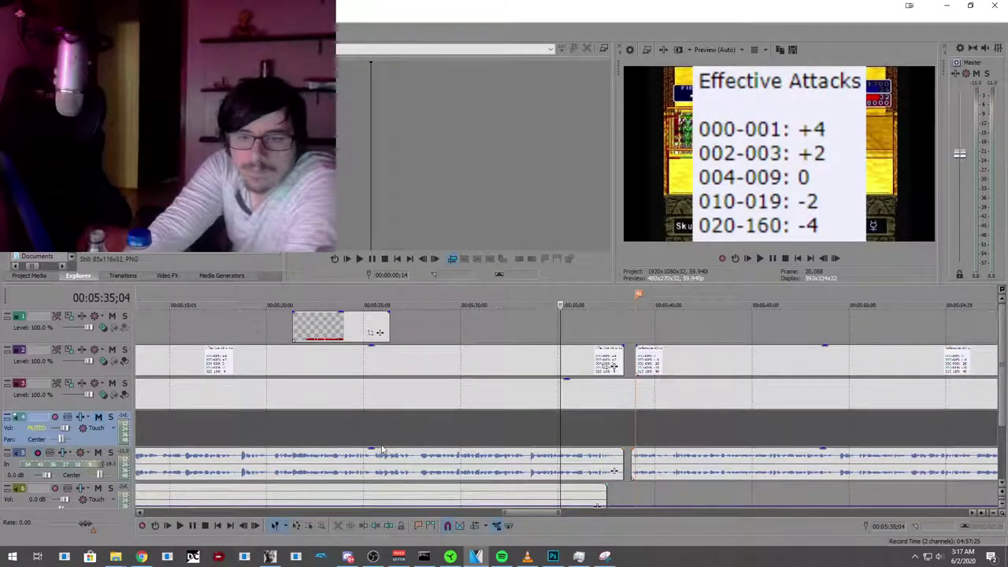
click(180, 526)
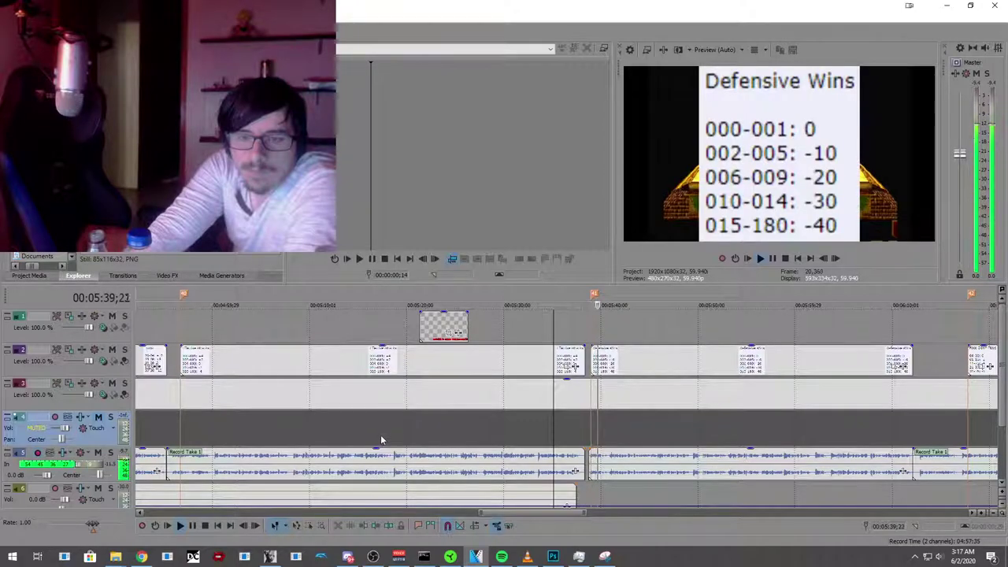
scroll(452, 425, down, 2)
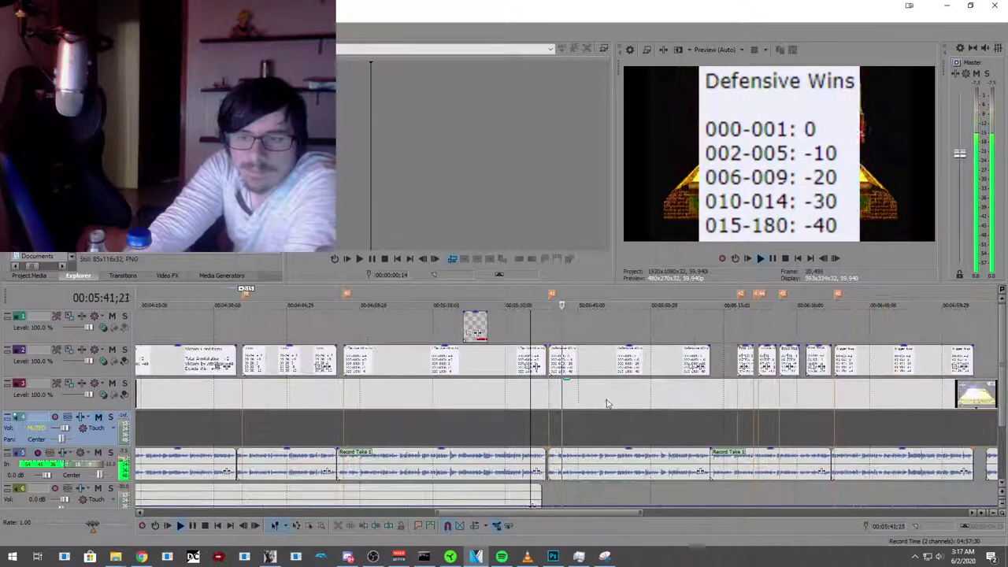
click(695, 419)
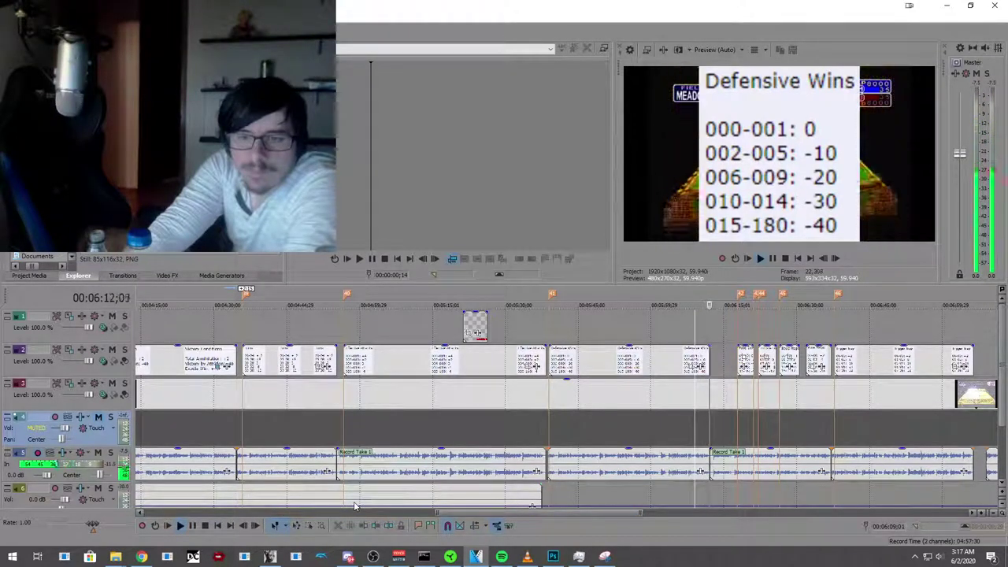
scroll(653, 370, down, 2)
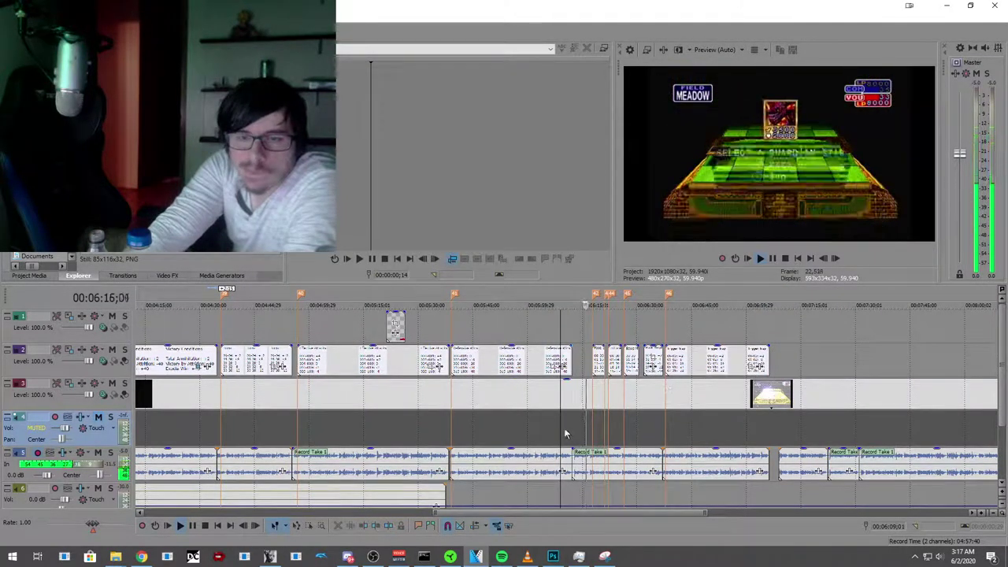
click(745, 486)
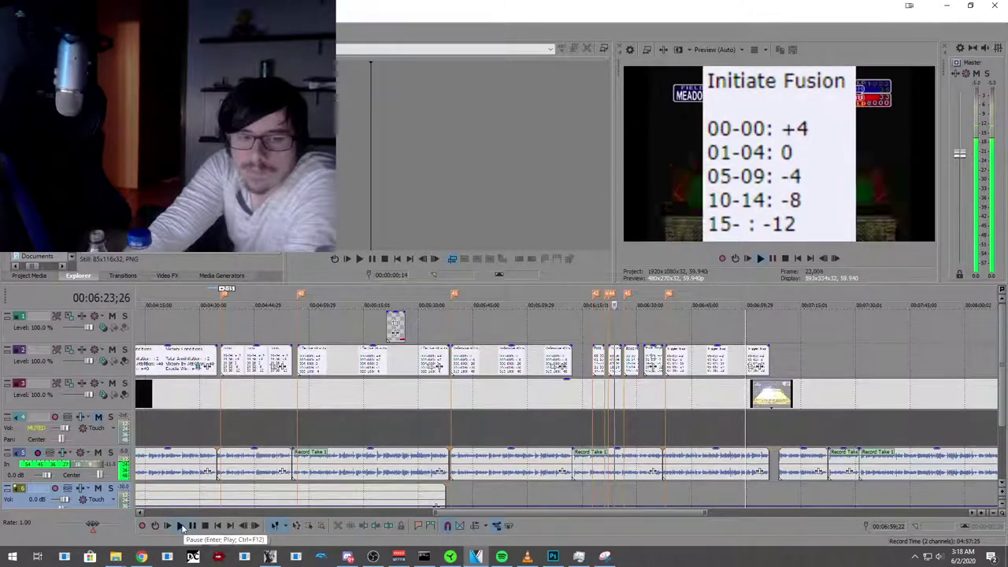
scroll(754, 470, up, 3)
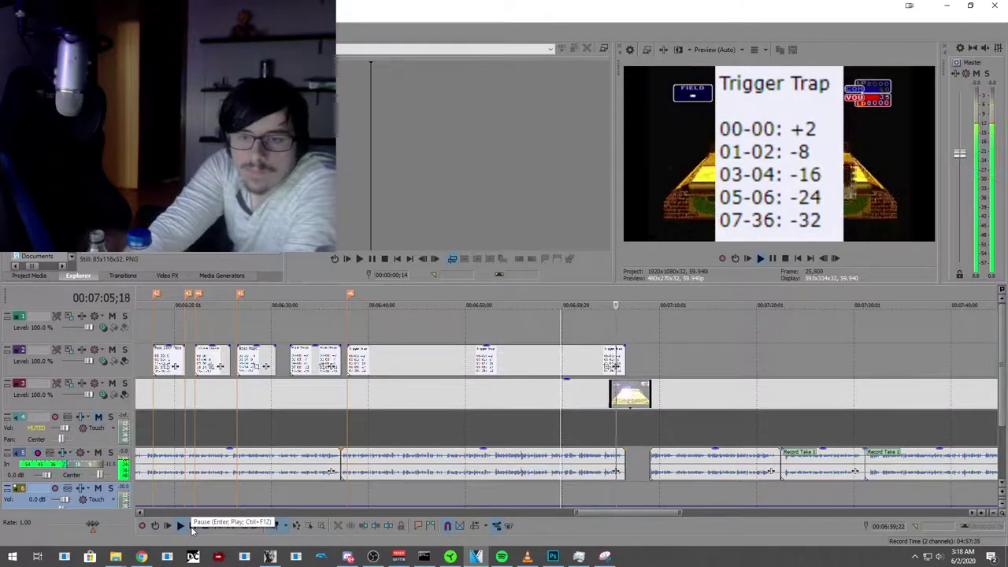
click(192, 528)
Step: Reposition the narration clips that follow the Trigger Trap section, keeping a short gap after the Trigger Trap narration
drag(666, 472, 656, 472)
scroll(661, 471, down, 3)
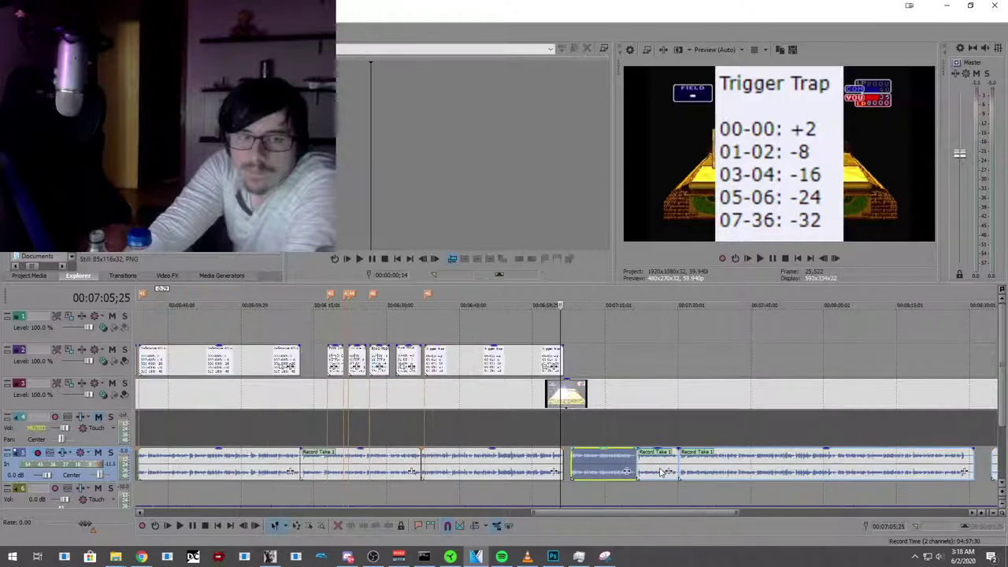
scroll(662, 471, down, 5)
drag(687, 471, 678, 473)
scroll(679, 472, down, 3)
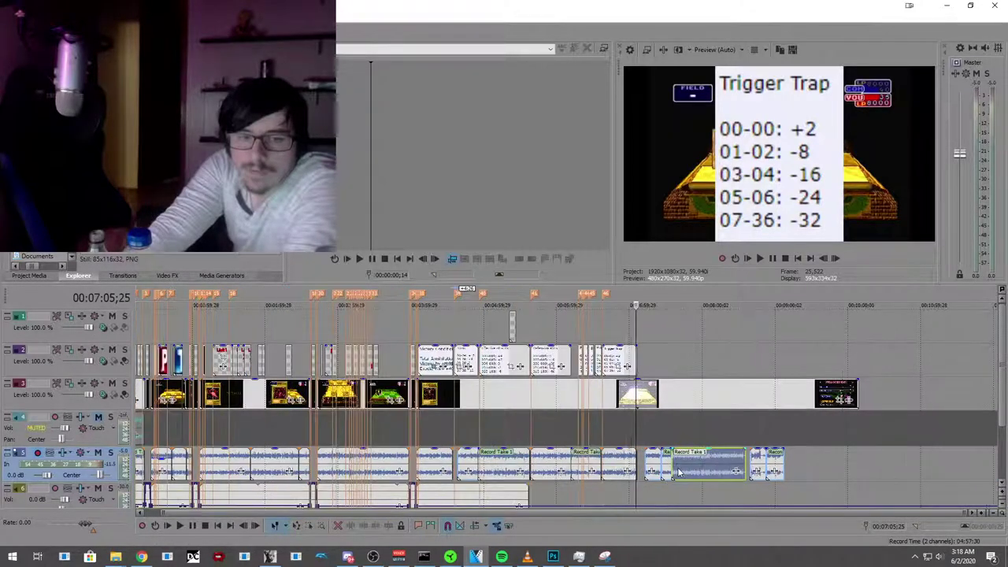
drag(694, 471, 692, 473)
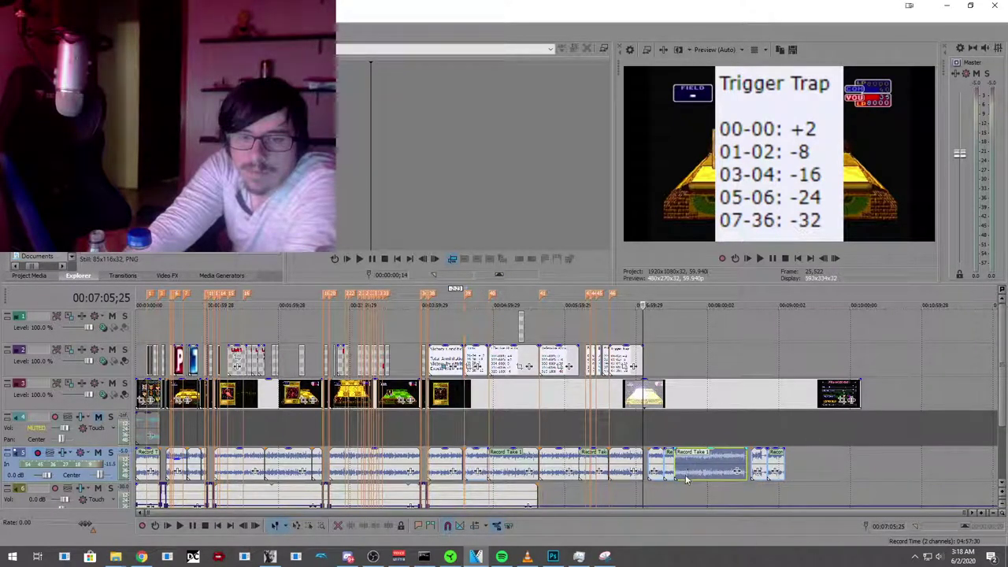
Step: Remove the Turns narration clip from its group and shift the narration clips after Trigger Trap slightly later
scroll(651, 487, up, 3)
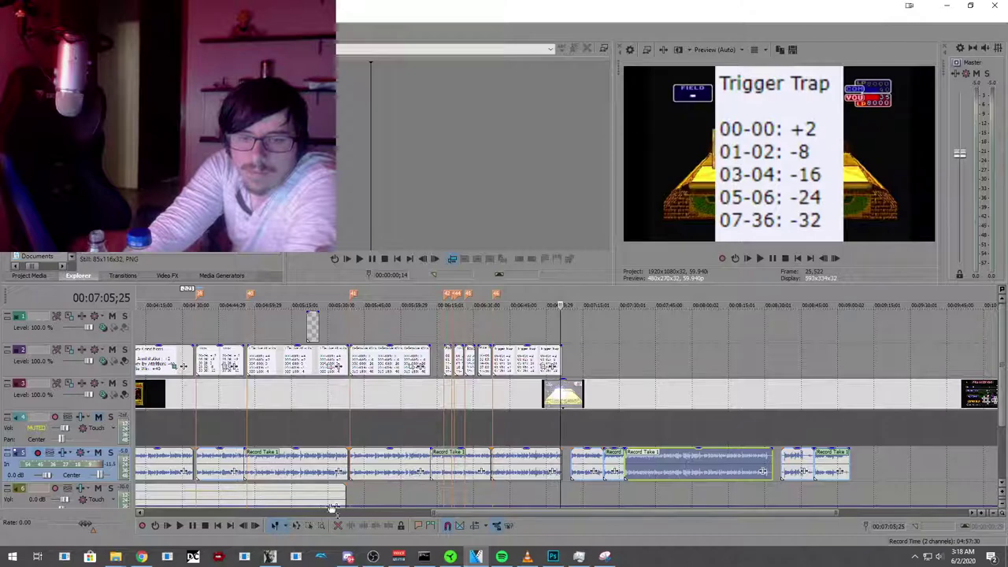
right_click(216, 471)
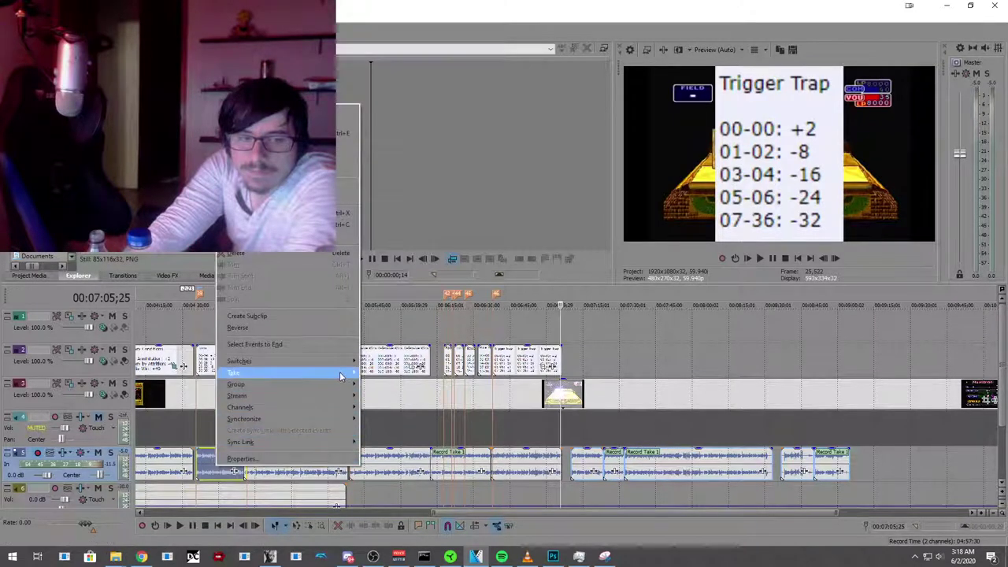
mouse_move(340, 384)
click(379, 401)
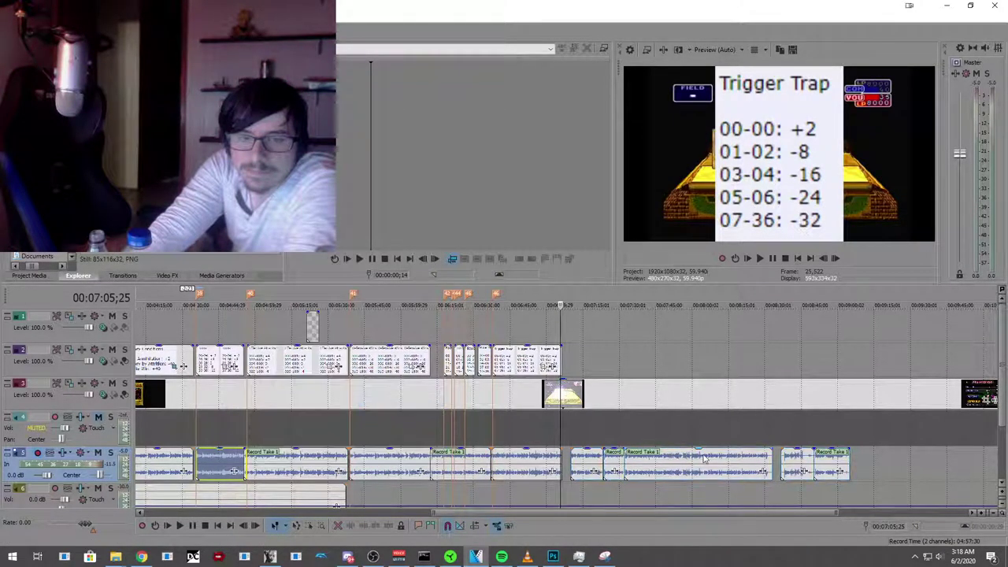
drag(675, 470, 679, 471)
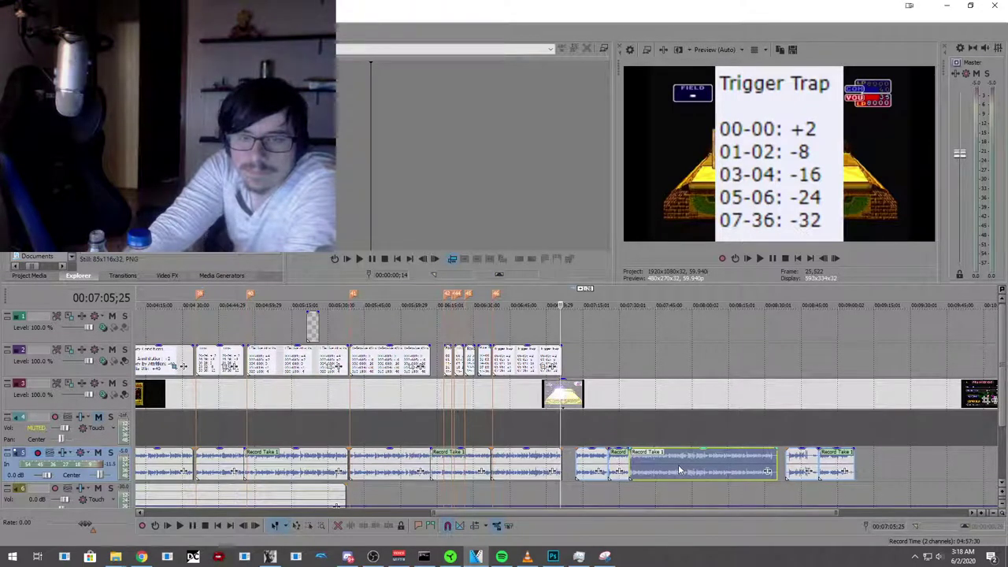
Step: Nudge the Turns narration clip slightly earlier and play back the transition from Victory Conditions through Turns
click(187, 428)
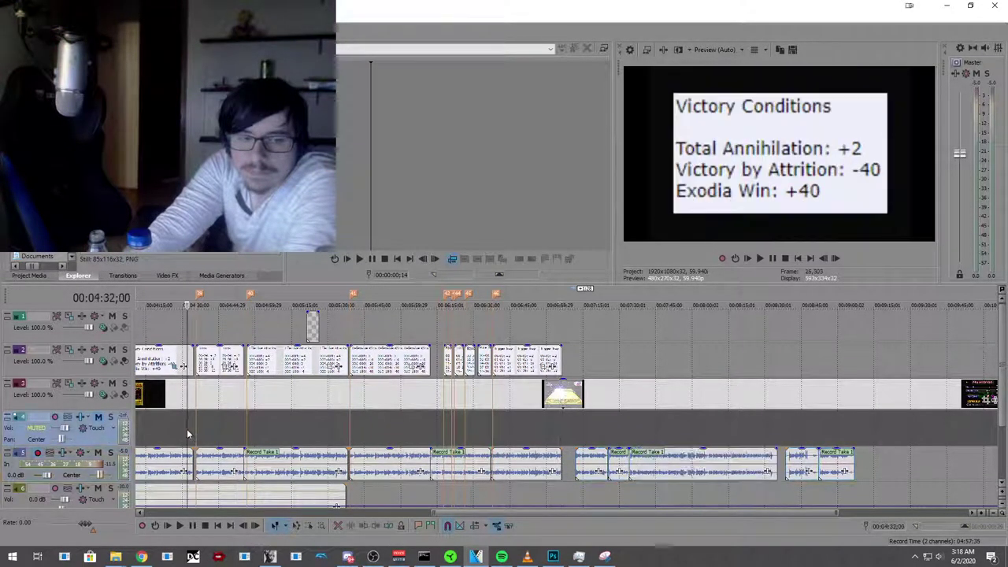
click(180, 526)
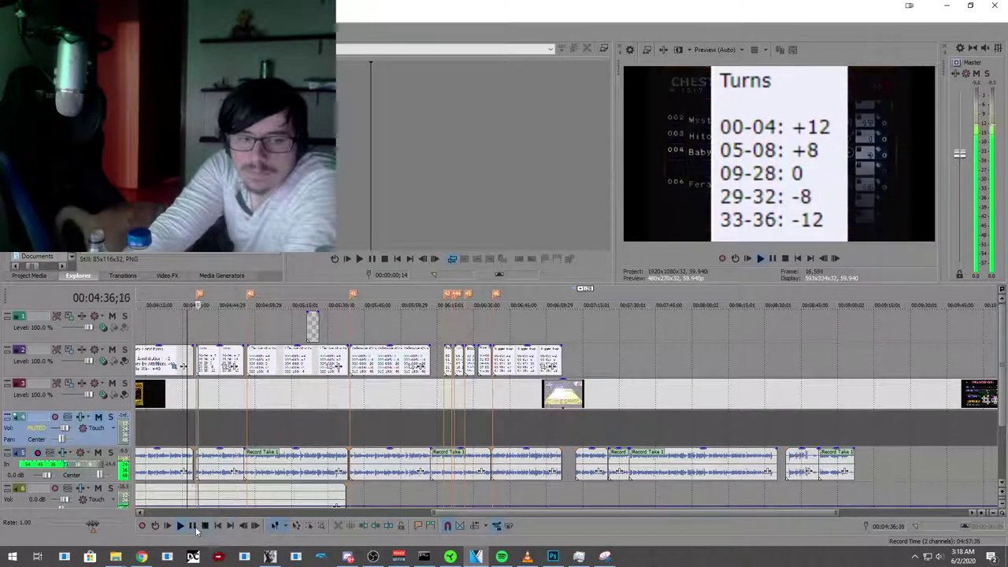
key(space)
click(215, 471)
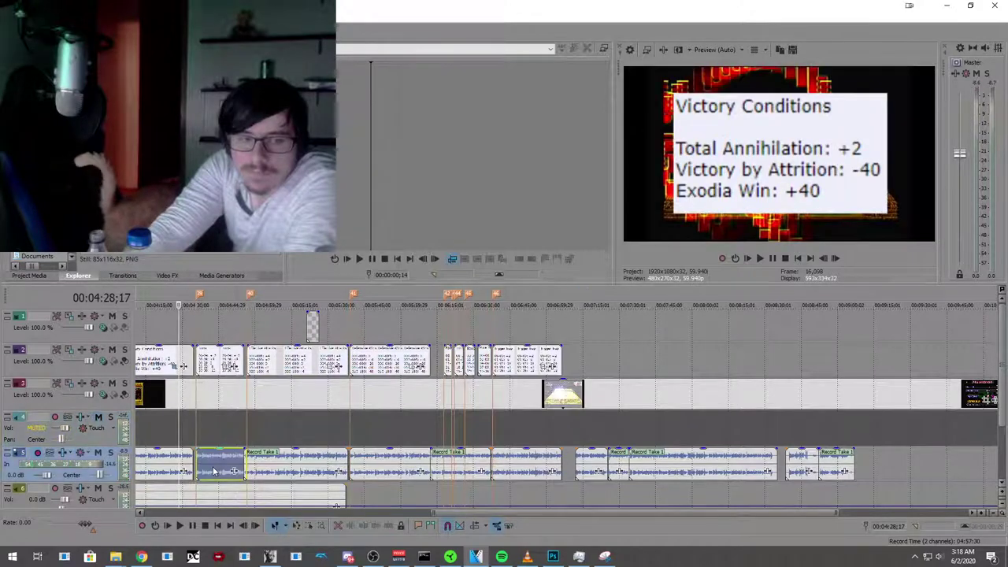
key(m)
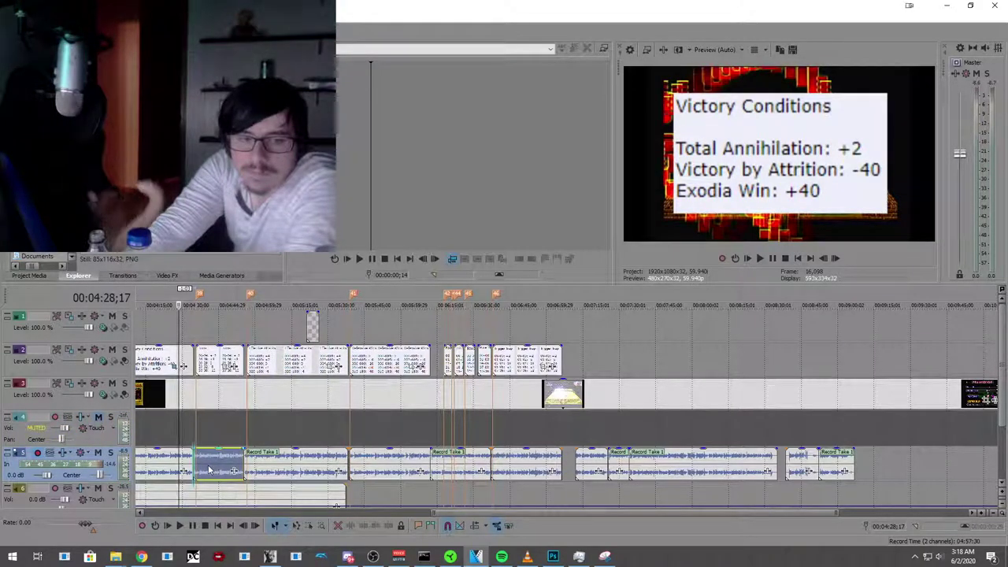
click(187, 439)
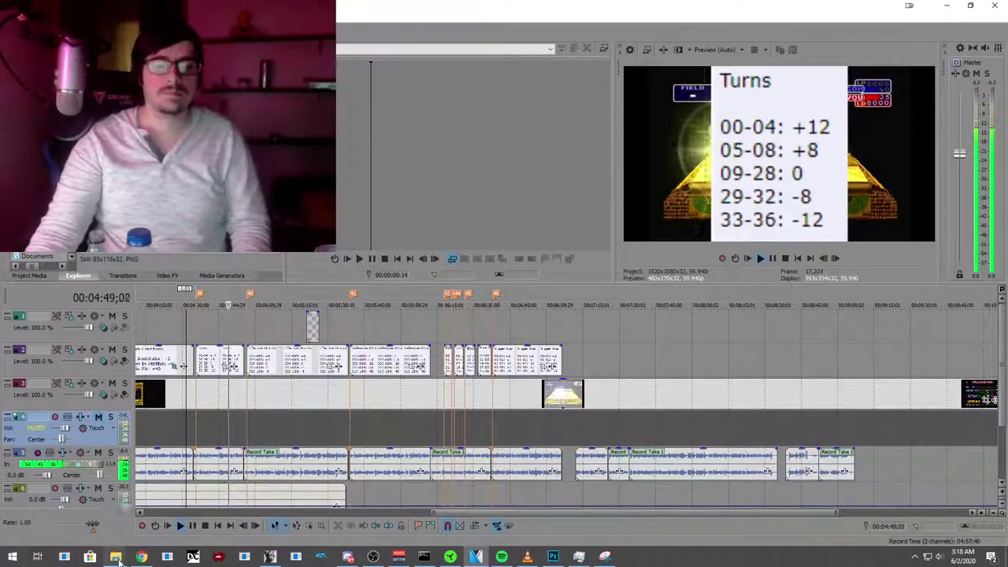
mouse_move(118, 561)
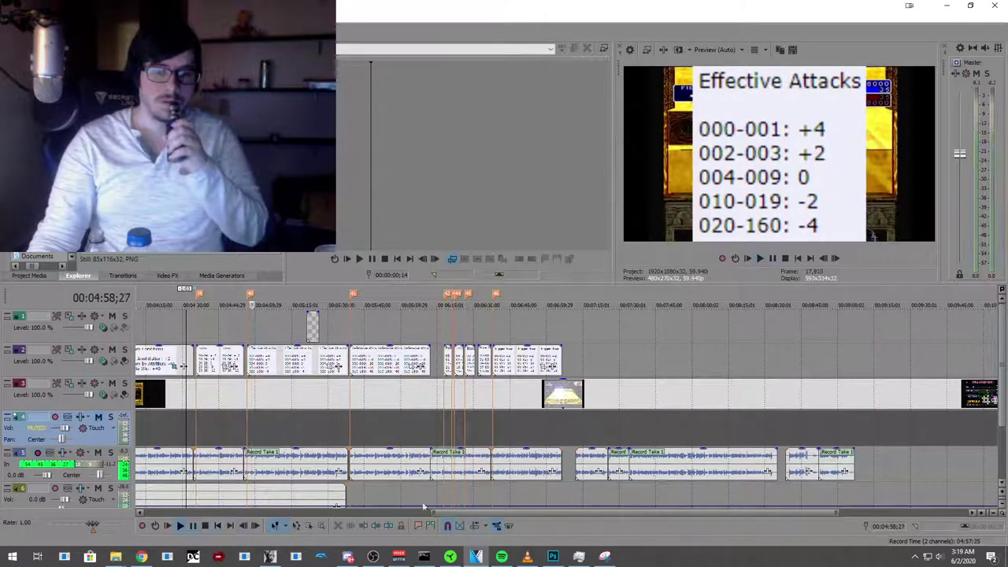
Step: Move the narration clips after Trigger Trap earlier to butt against the Trigger Trap narration, and play back the transition
drag(585, 471, 575, 470)
click(545, 434)
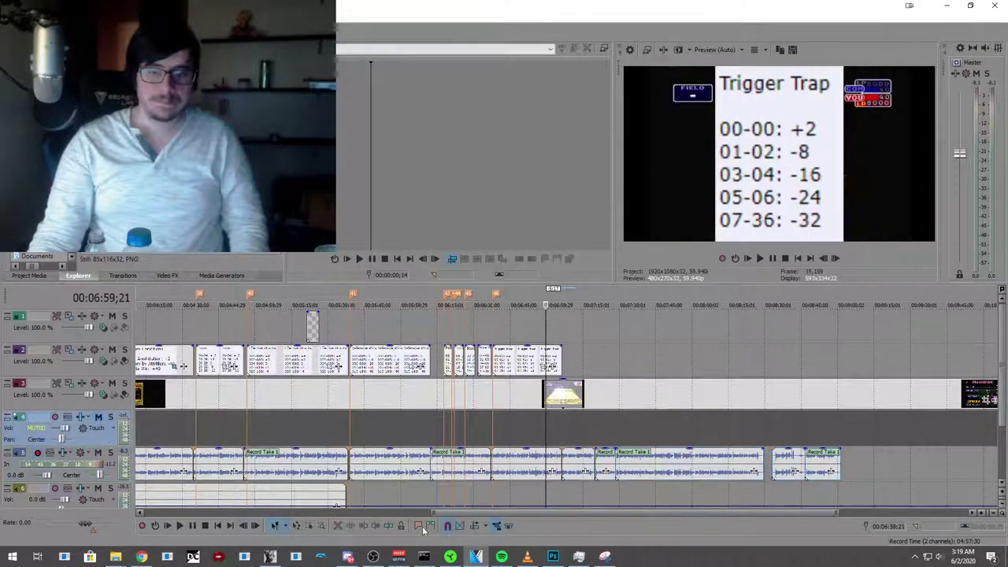
key(space)
scroll(520, 510, up, 3)
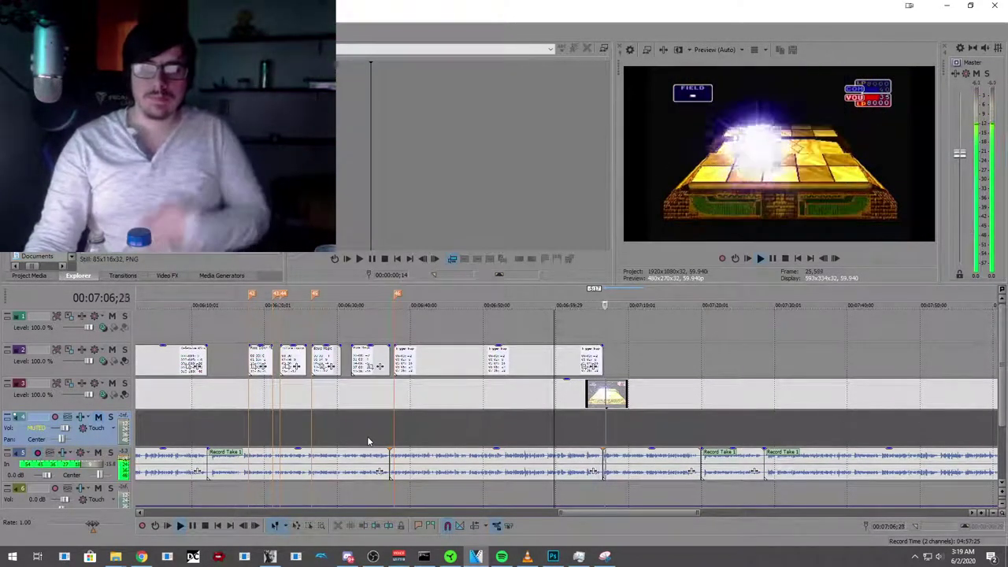
click(192, 526)
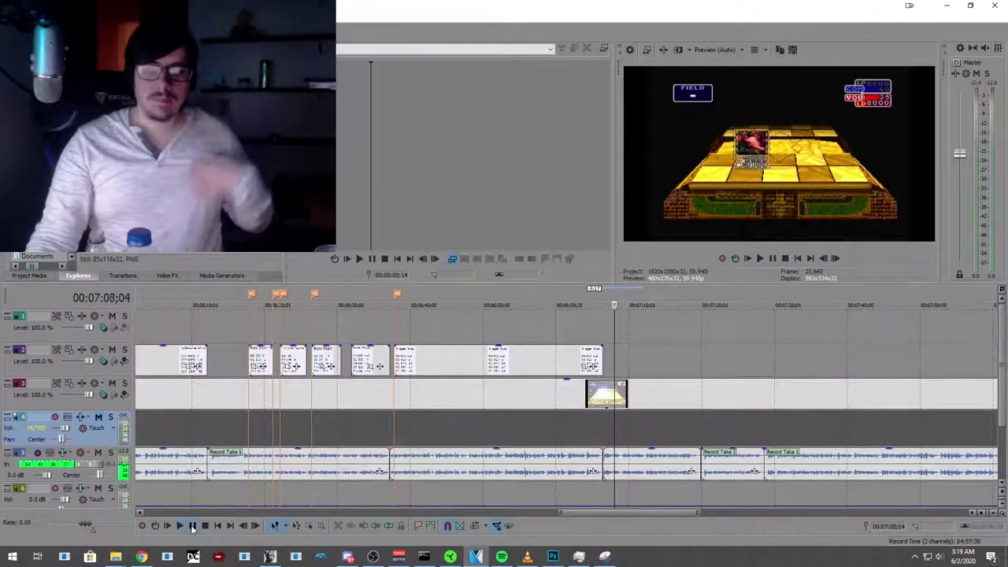
Step: Place the Cards Used score table on the image track at 00:07:07;23 and play back the narration from there
scroll(595, 467, up, 2)
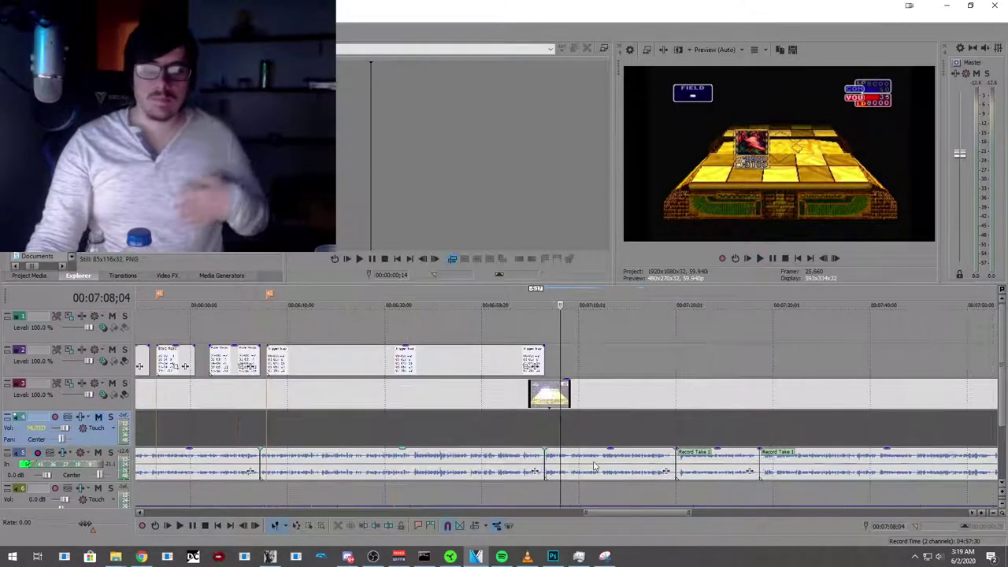
click(551, 437)
click(183, 526)
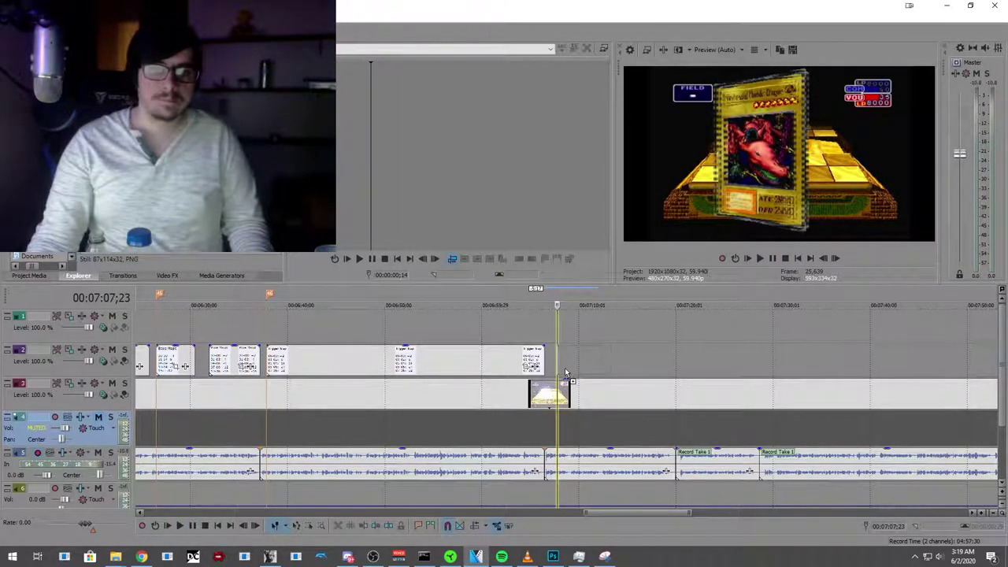
key(ctrl+v)
click(180, 527)
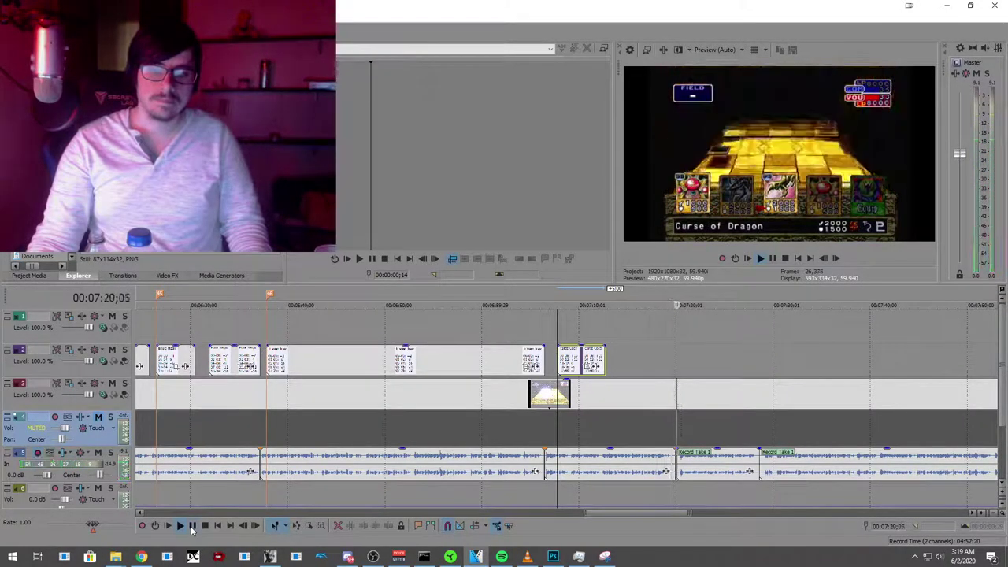
key(space)
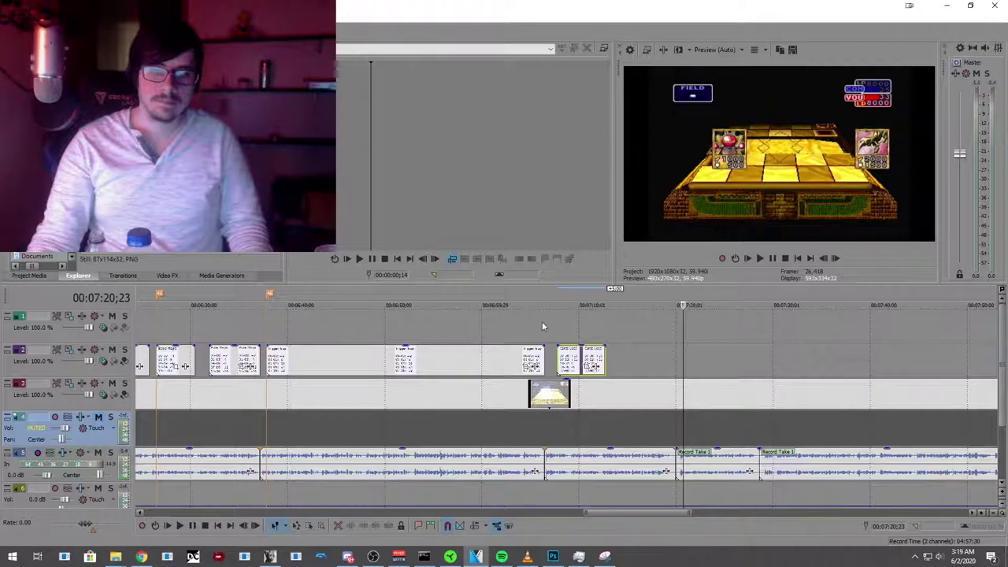
Step: Take the Cards Used narration clip and the Remaining LP narration clip after it out of their group
click(543, 326)
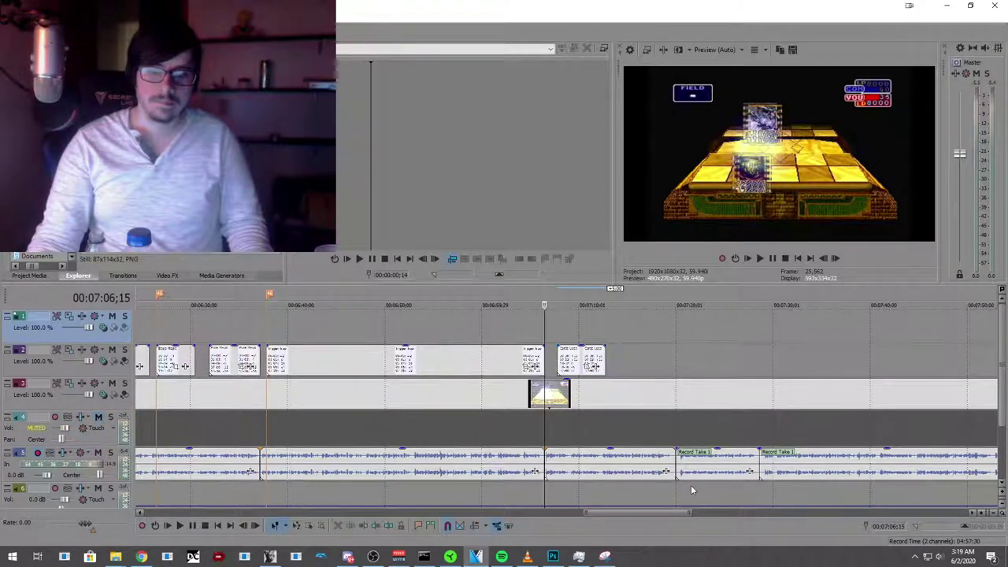
scroll(690, 485, up, 2)
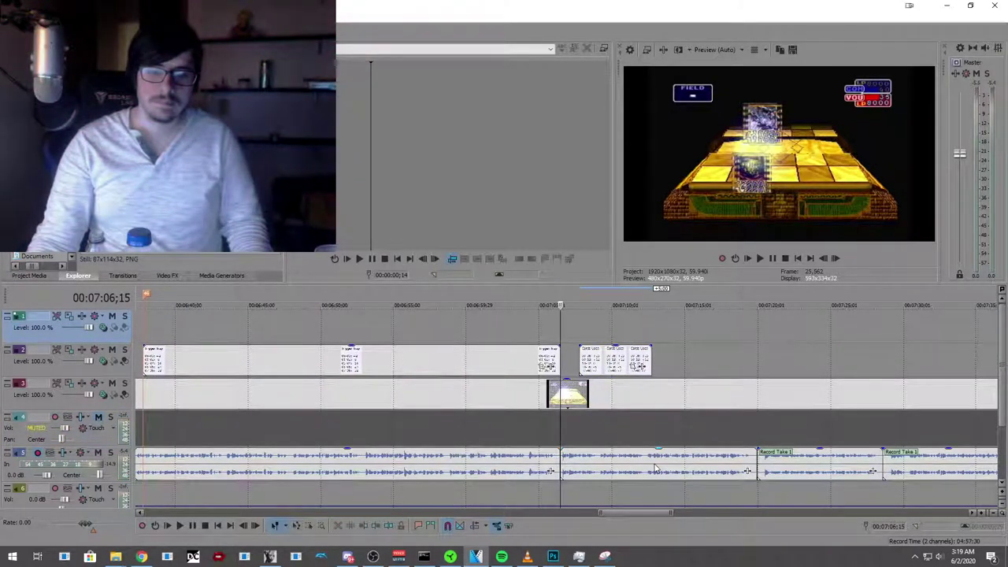
right_click(654, 469)
mouse_move(743, 383)
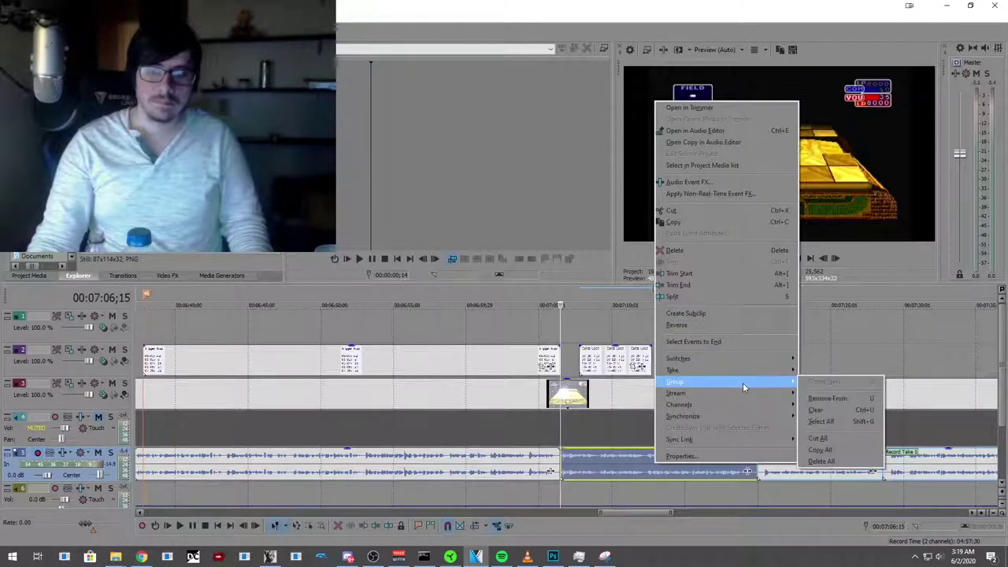
click(812, 400)
right_click(792, 470)
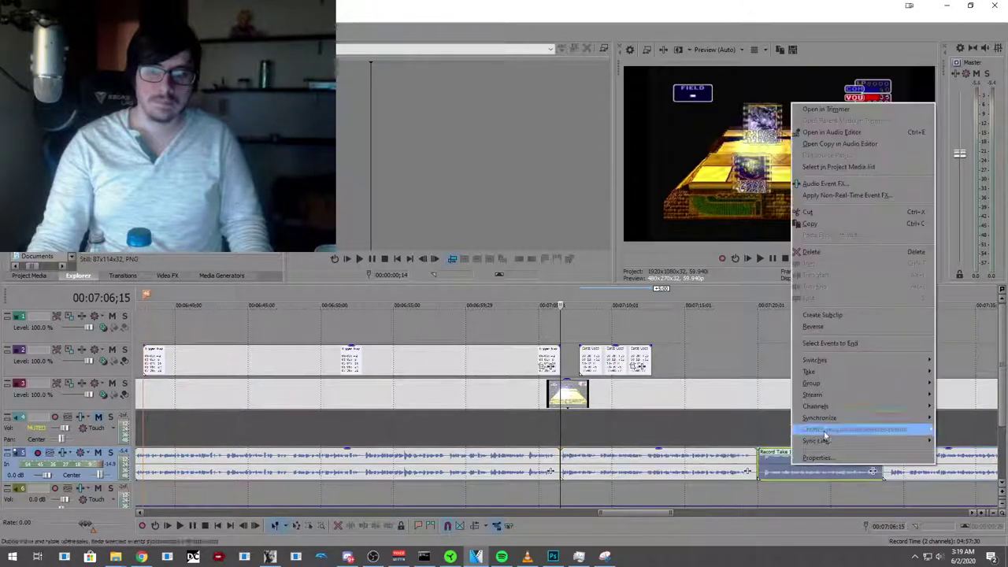
mouse_move(908, 388)
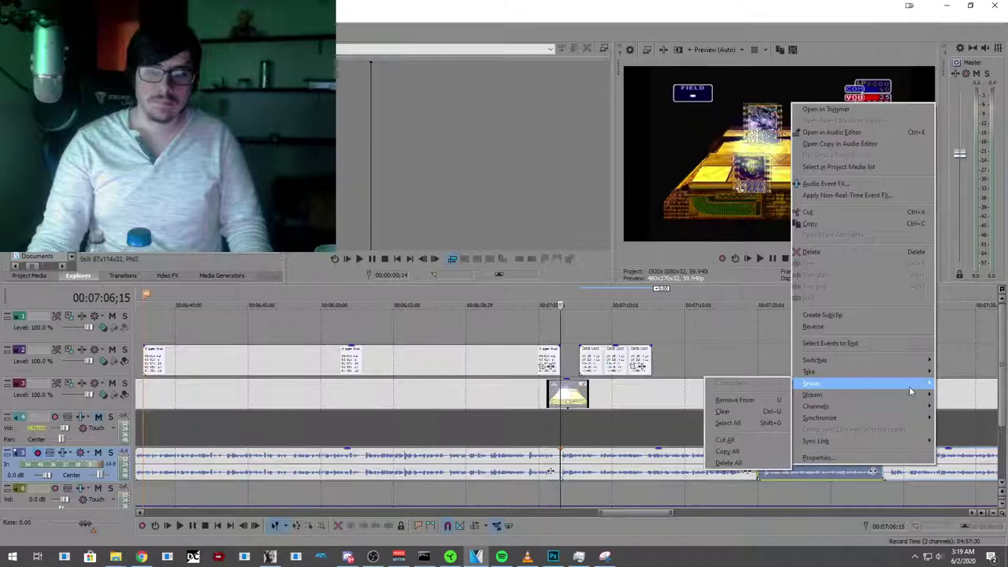
click(744, 409)
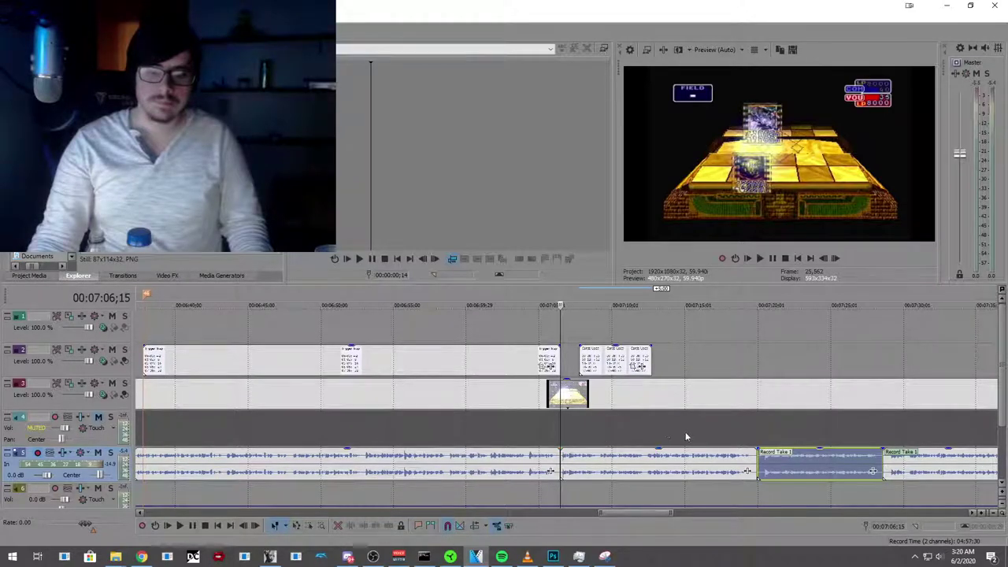
Step: Trim the Cards Used narration's end to 00:07:19;18, cut the Remaining LP narration's silent start, join both clips and play back the join
click(738, 438)
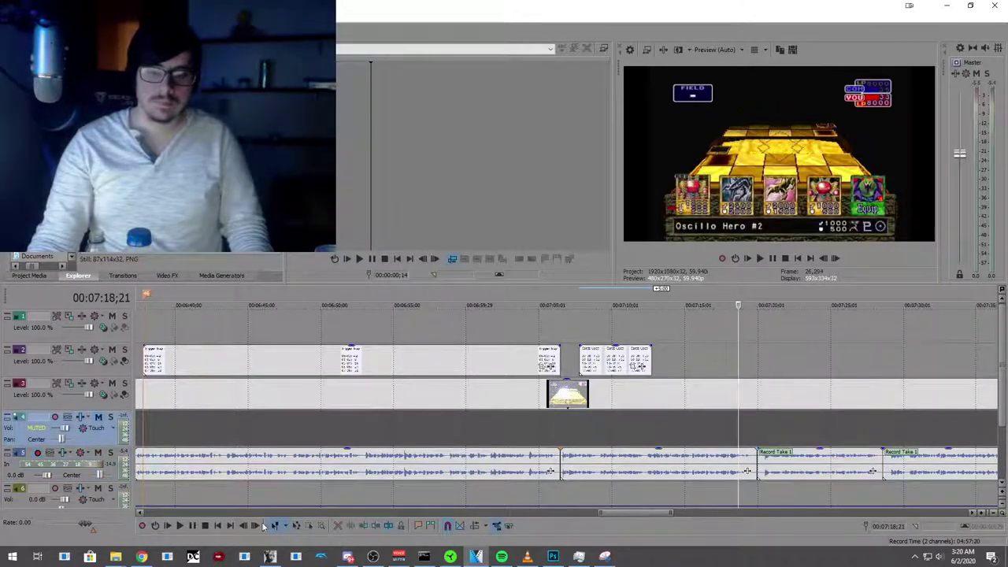
click(180, 527)
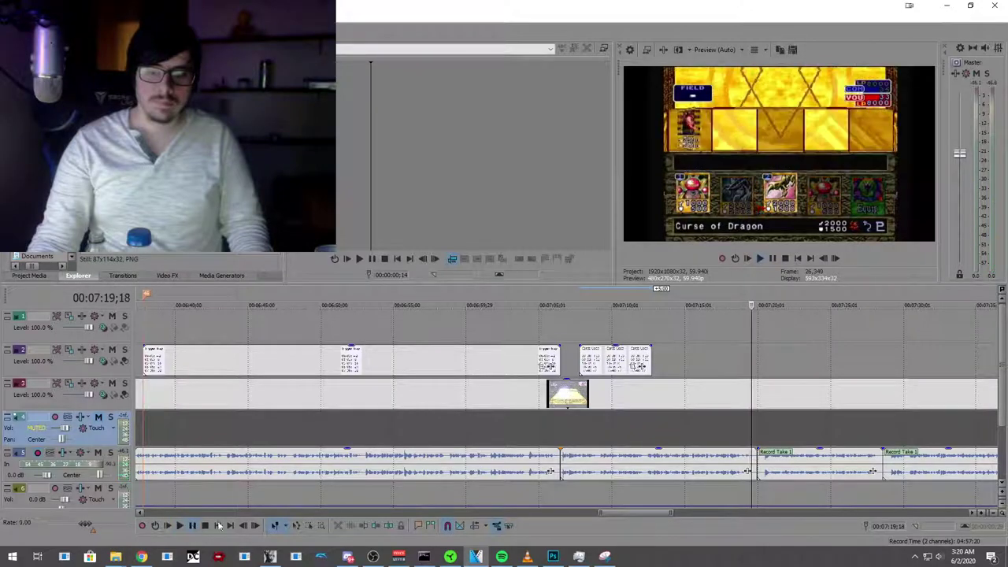
scroll(685, 435, up, 6)
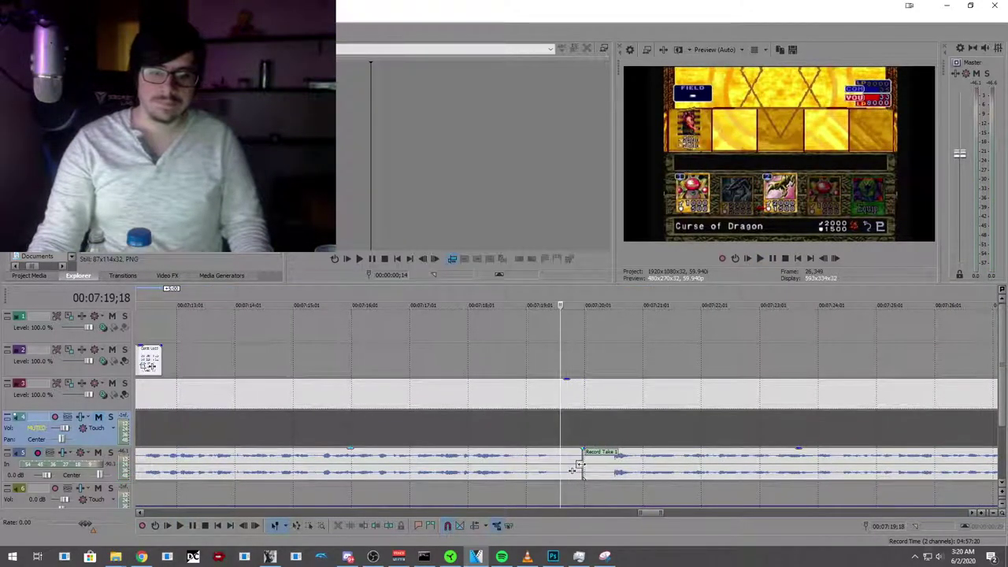
click(573, 470)
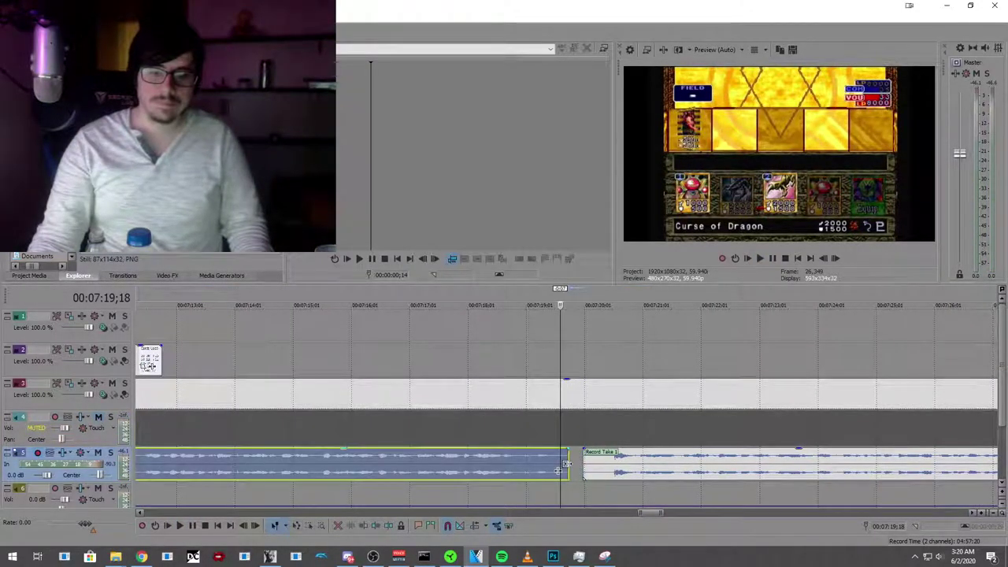
mouse_move(584, 470)
mouse_down()
mouse_move(609, 476)
mouse_move(579, 472)
mouse_up()
click(480, 423)
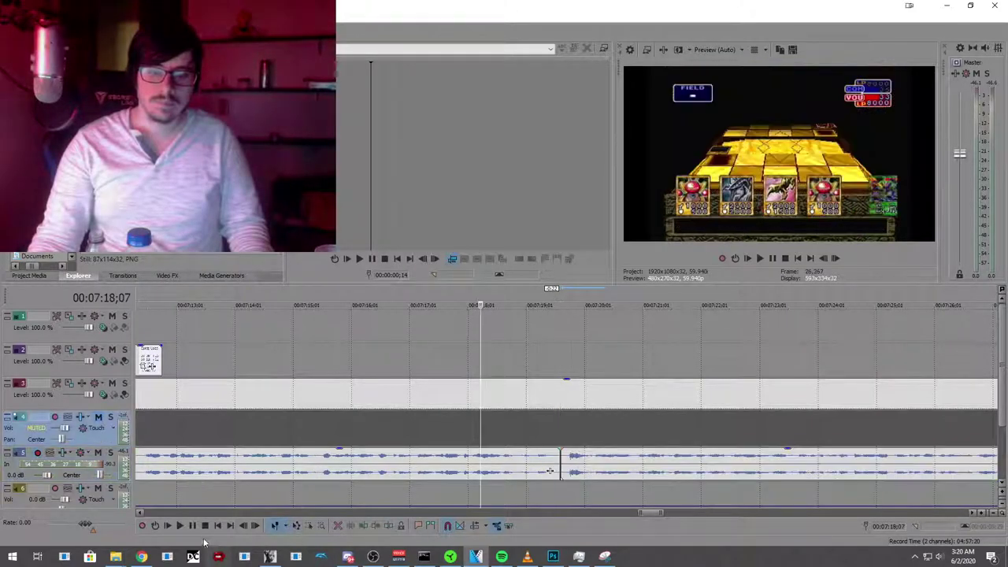
click(180, 527)
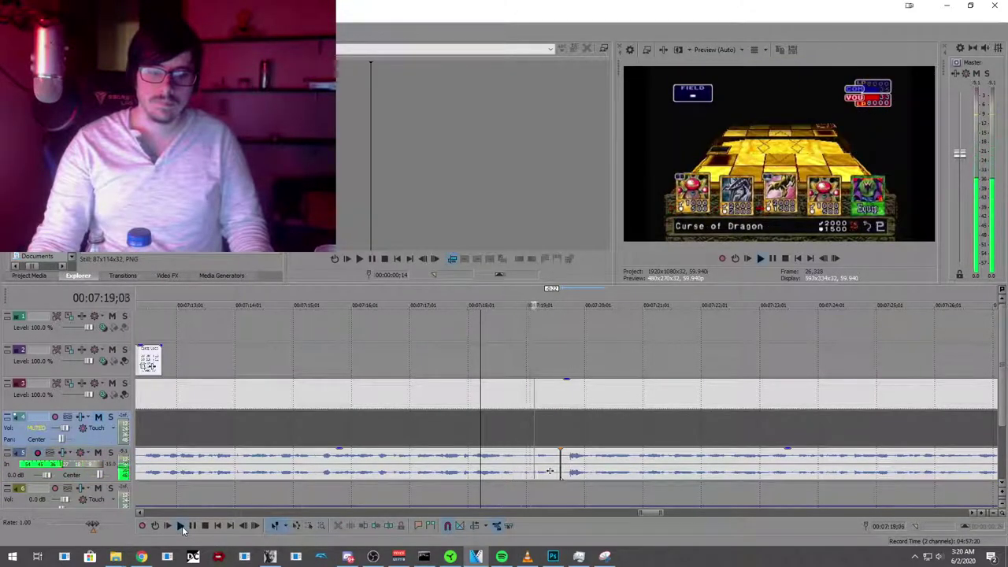
click(192, 526)
Step: Extend the Cards Used score table to the end of its narration clip and play back into the Remaining LP narration
scroll(357, 432, down, 5)
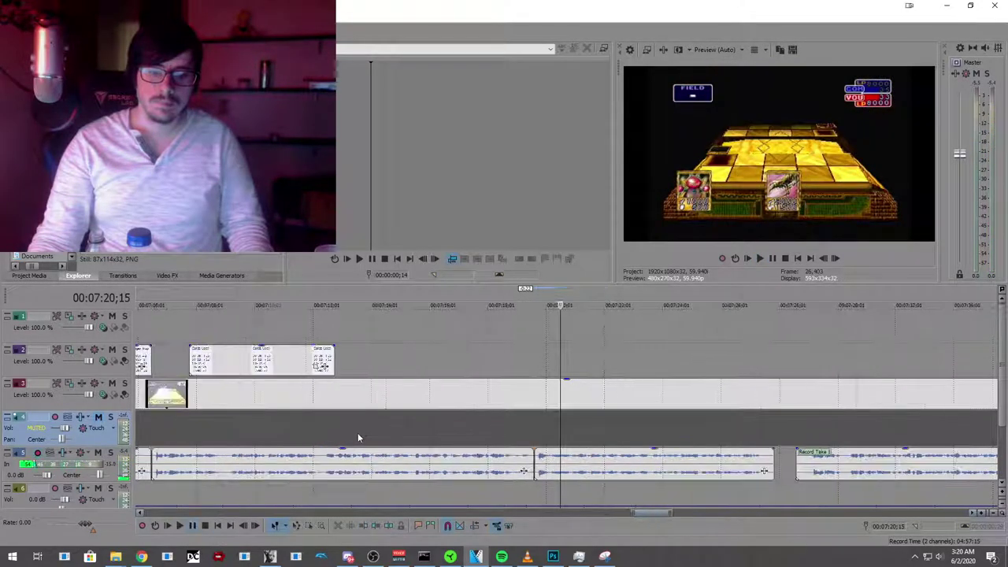
drag(407, 360, 542, 360)
click(510, 335)
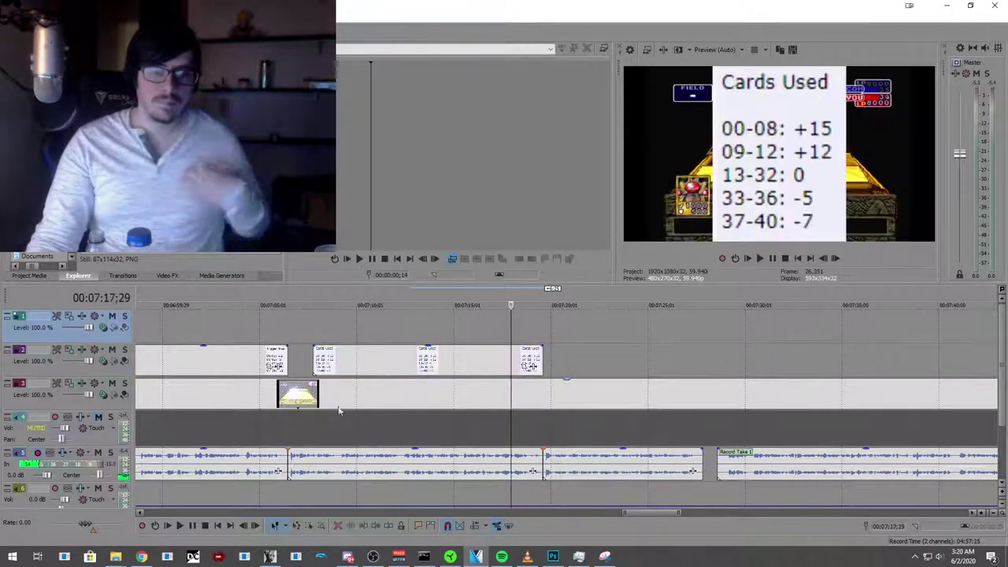
click(179, 526)
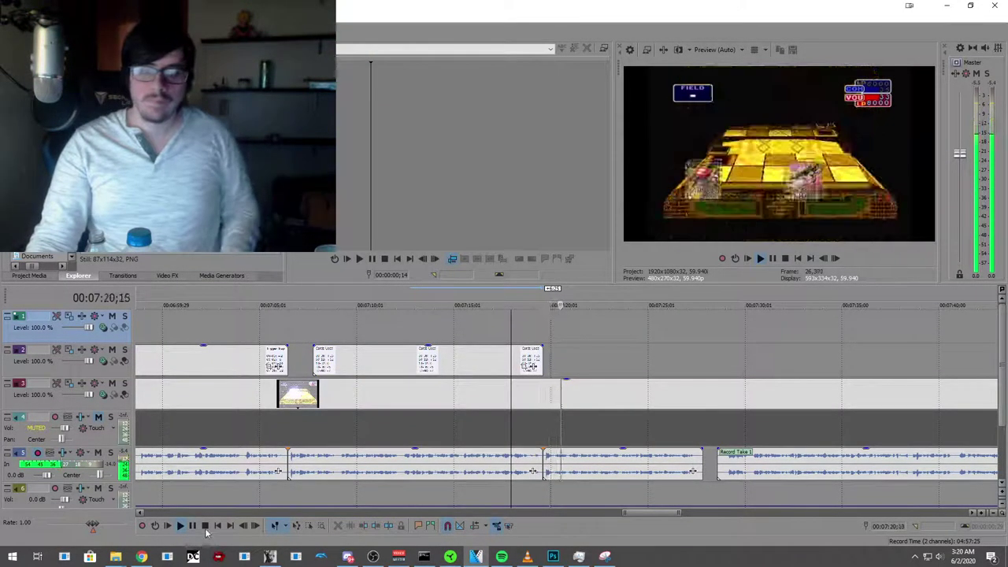
click(194, 526)
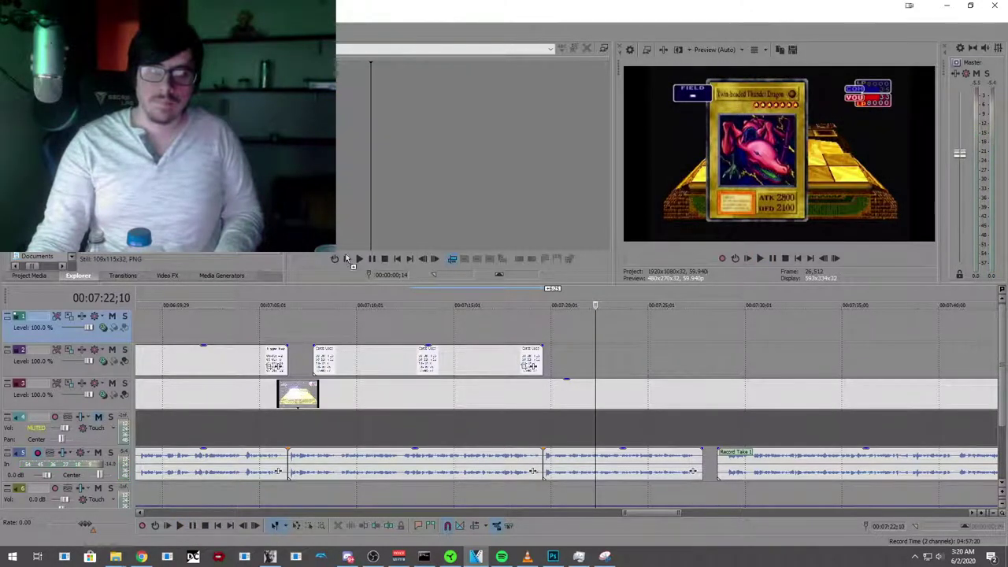
Step: Place the Remaining LP score table at 00:07:22;10, check it against playback, and extend it to the end of its narration
drag(600, 358, 600, 359)
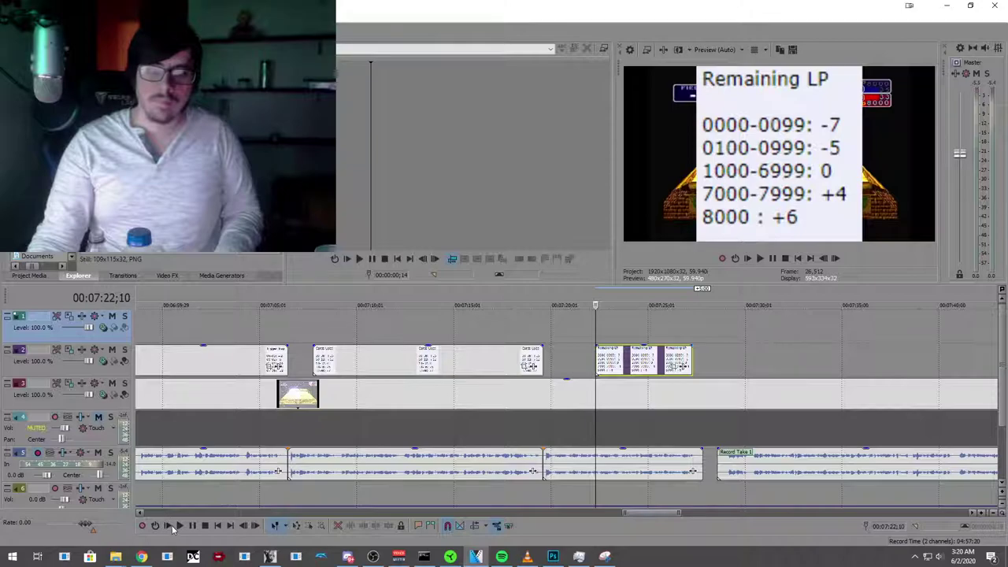
click(180, 527)
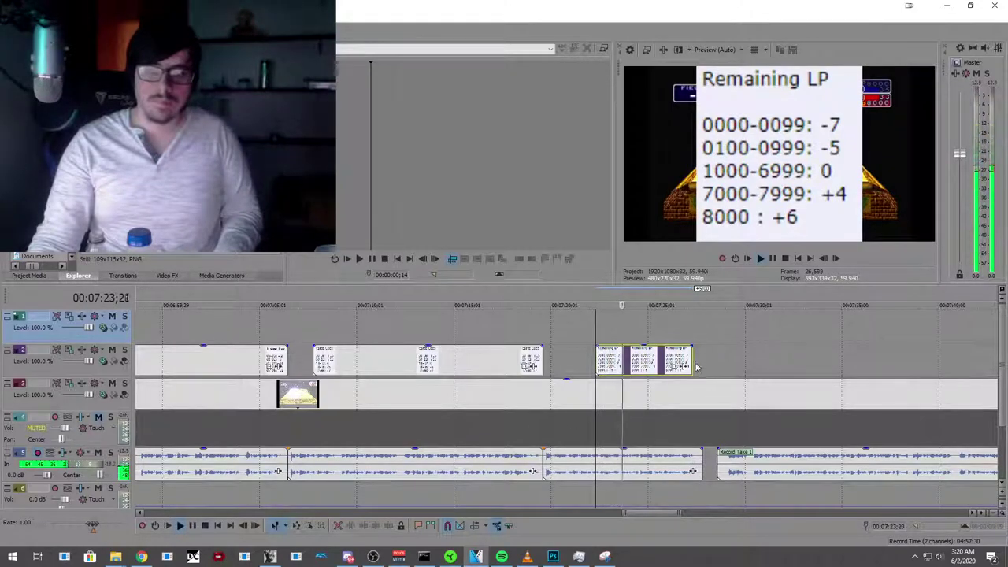
drag(689, 364, 689, 365)
click(191, 528)
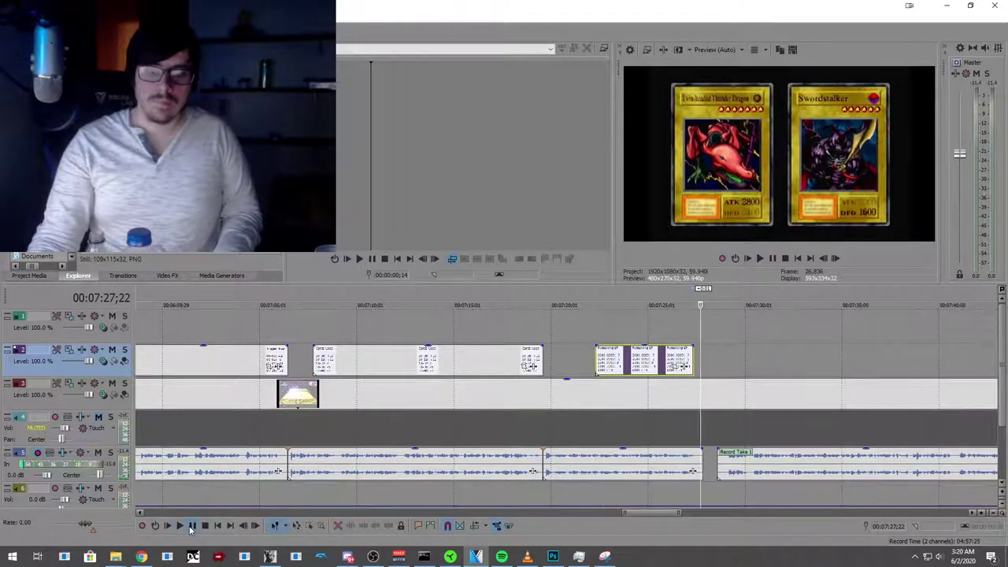
click(583, 331)
drag(691, 358, 702, 359)
Step: Trim the next narration clip's silent start to 00:07:29;01 and move the clip against the end of the Remaining LP narration
click(717, 484)
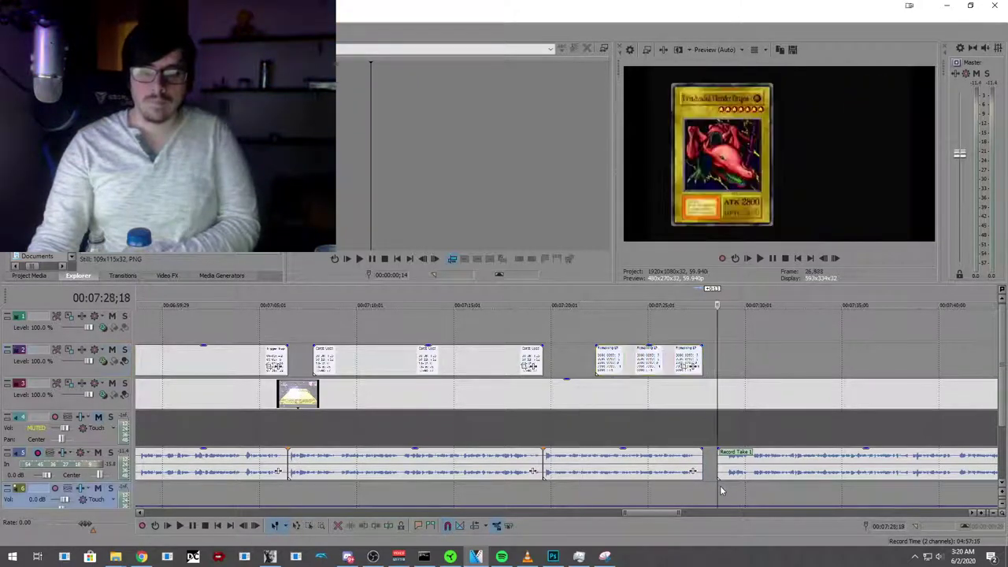
scroll(720, 486, up, 3)
click(600, 484)
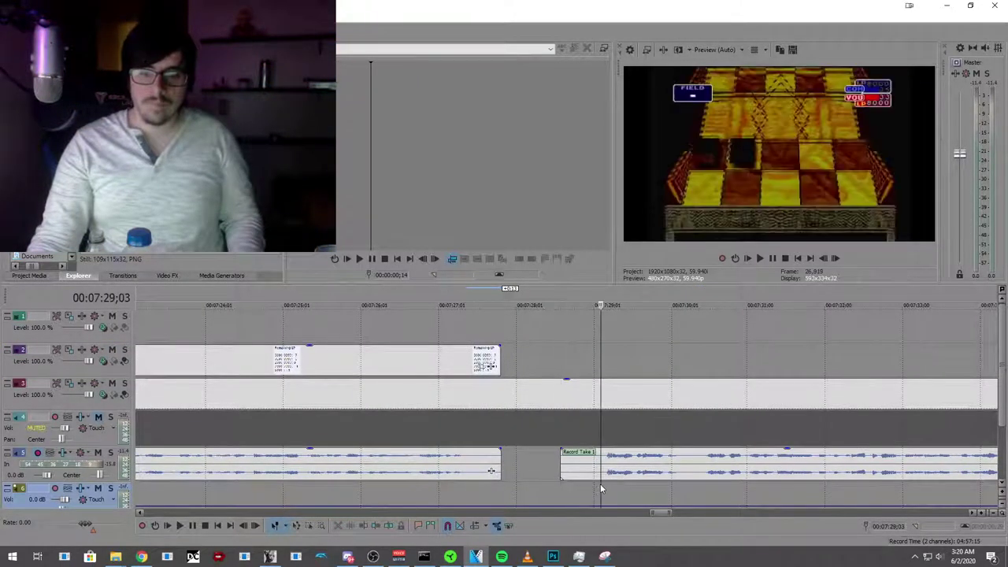
click(595, 485)
drag(560, 465, 594, 474)
scroll(594, 472, down, 6)
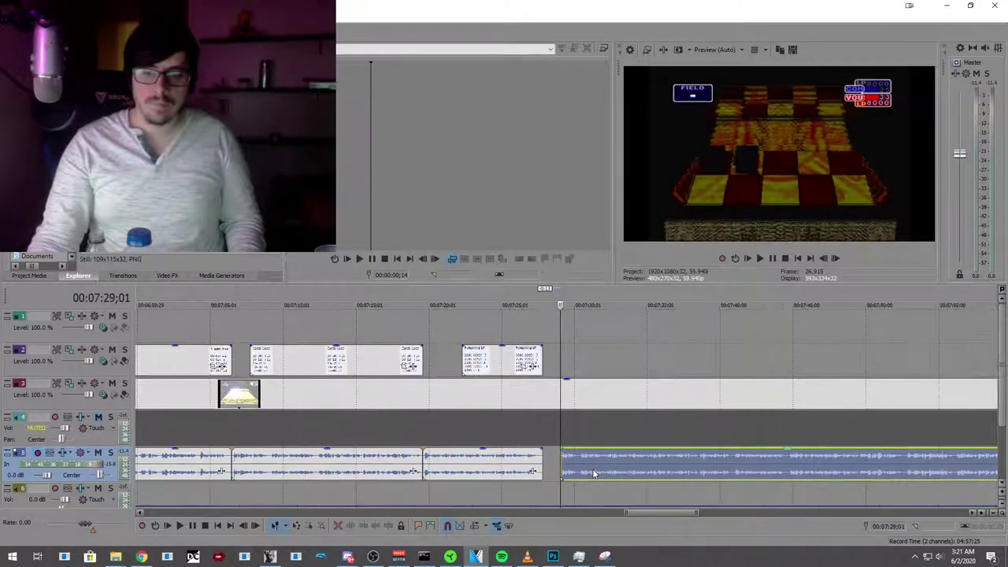
scroll(593, 473, up, 2)
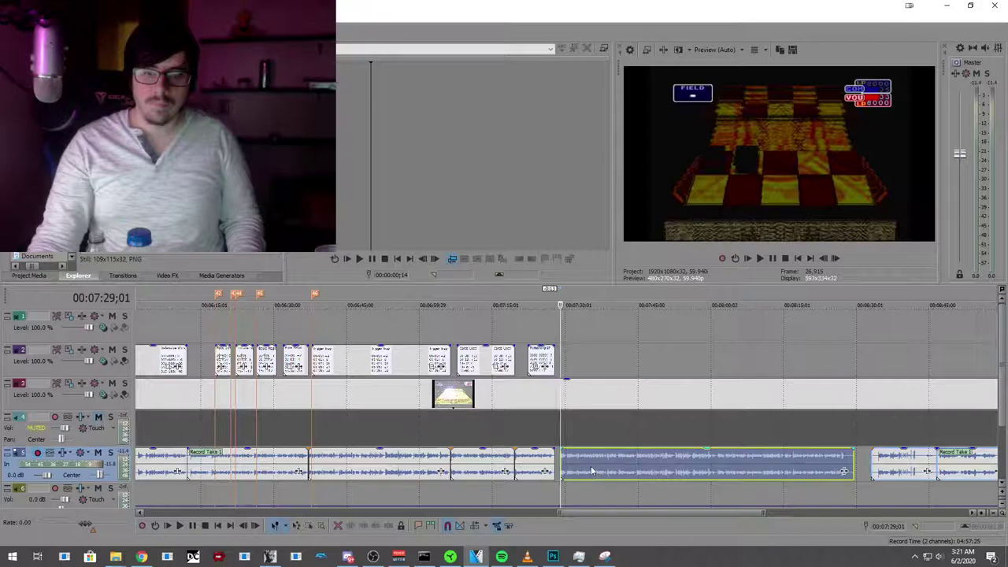
click(519, 485)
drag(591, 471, 576, 455)
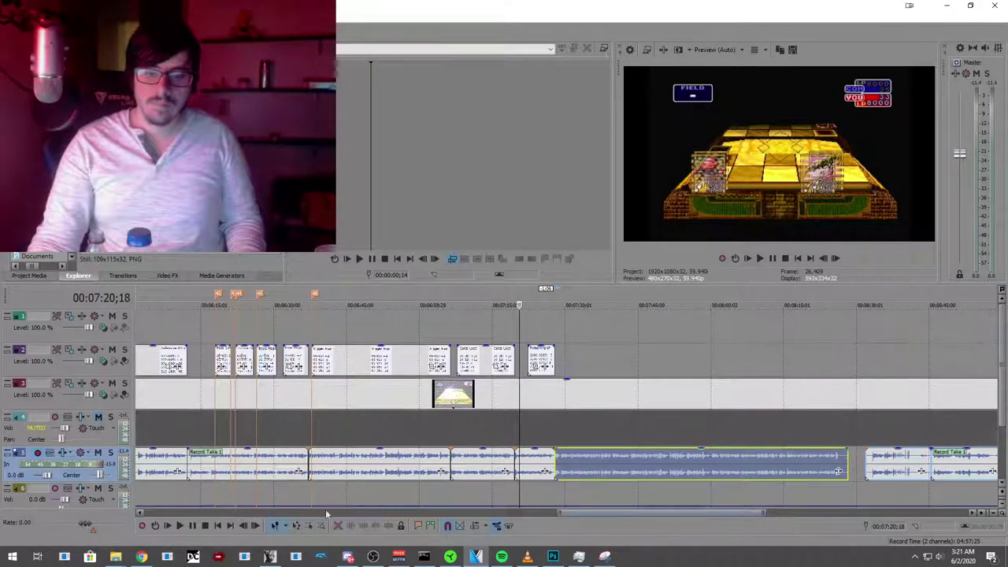
Step: Play back from the start of the Remaining LP narration into the narration clip that follows it
click(180, 526)
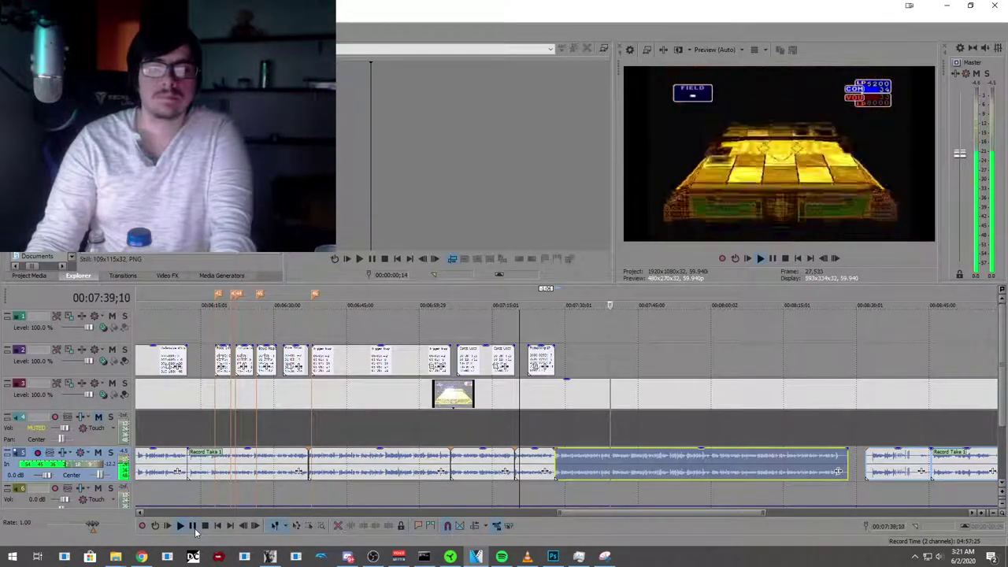
click(192, 525)
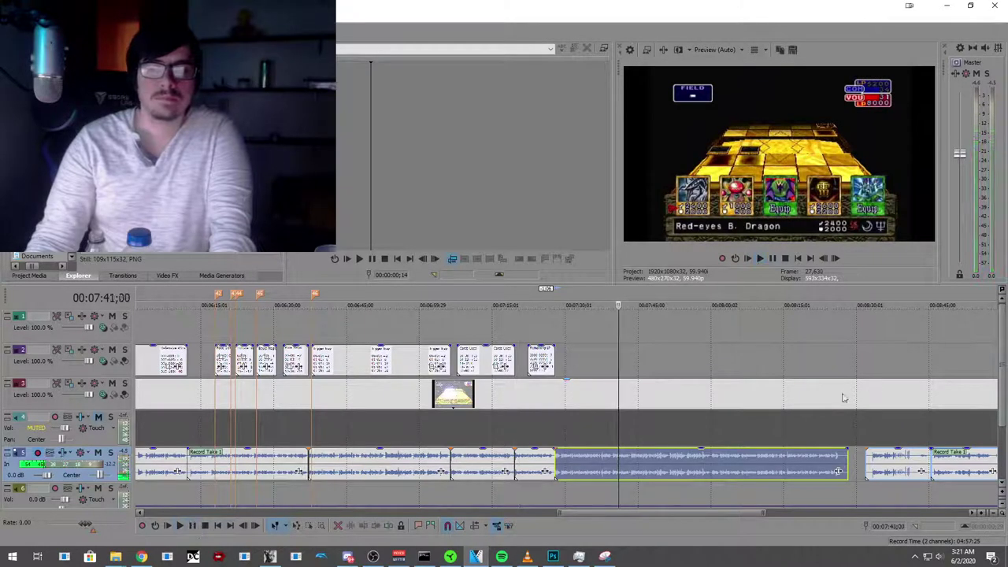
scroll(1000, 410, down, 1)
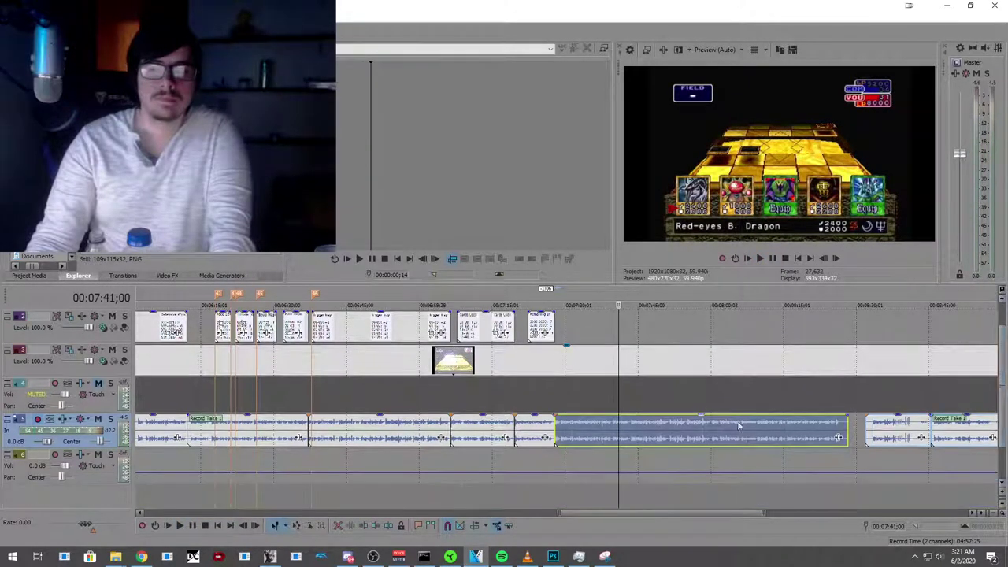
scroll(483, 460, down, 4)
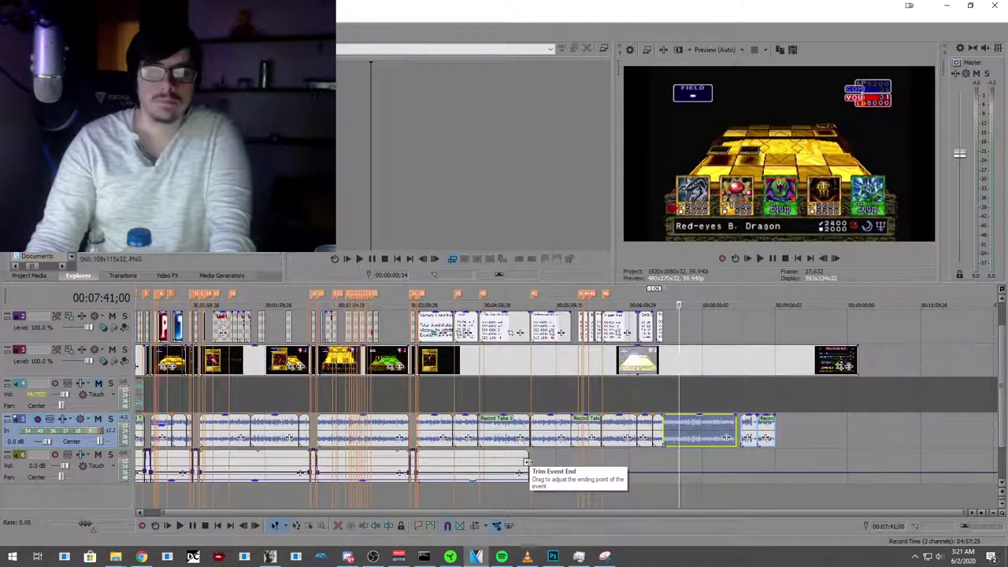
Step: Play the narration on to 00:07:47;29 and insert the Japanese Yu-Gi-Oh! cover image from the browser there, on the upper video track
scroll(662, 465, up, 2)
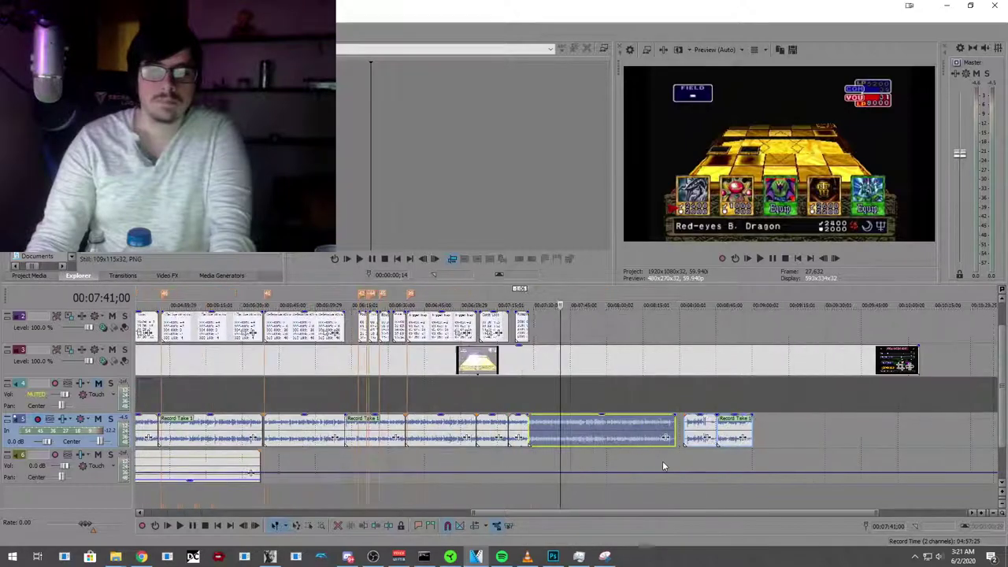
click(180, 526)
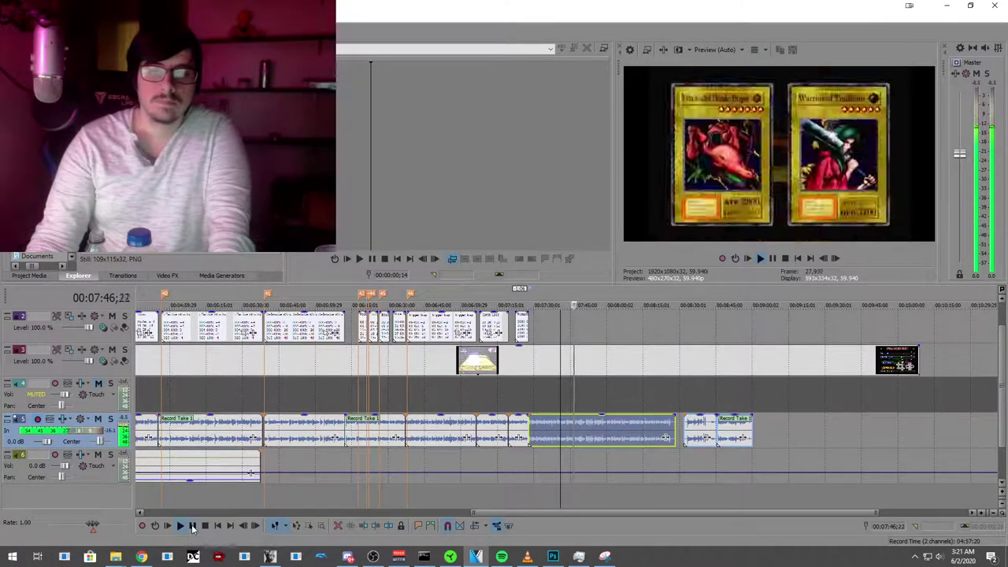
click(192, 526)
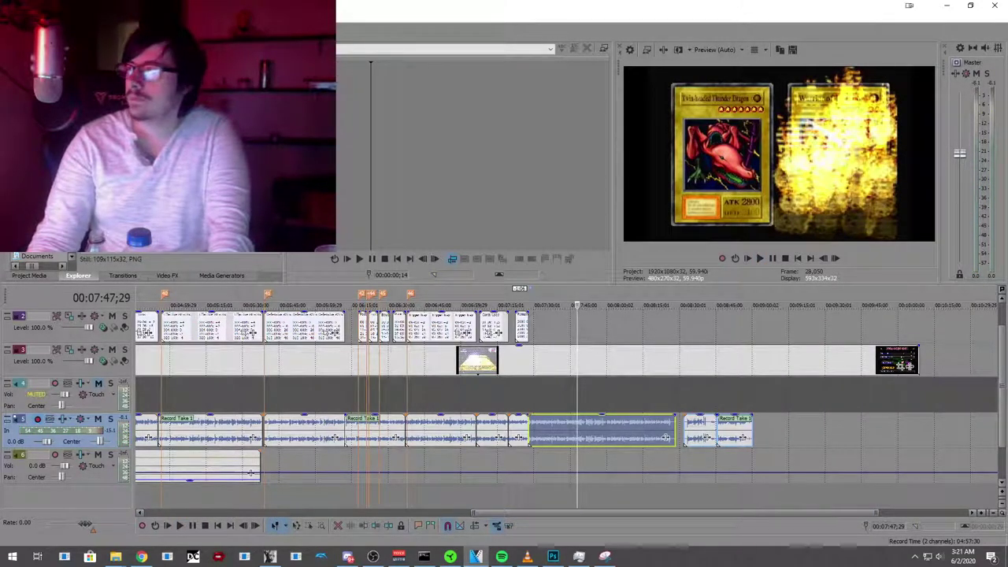
key(alt+Tab)
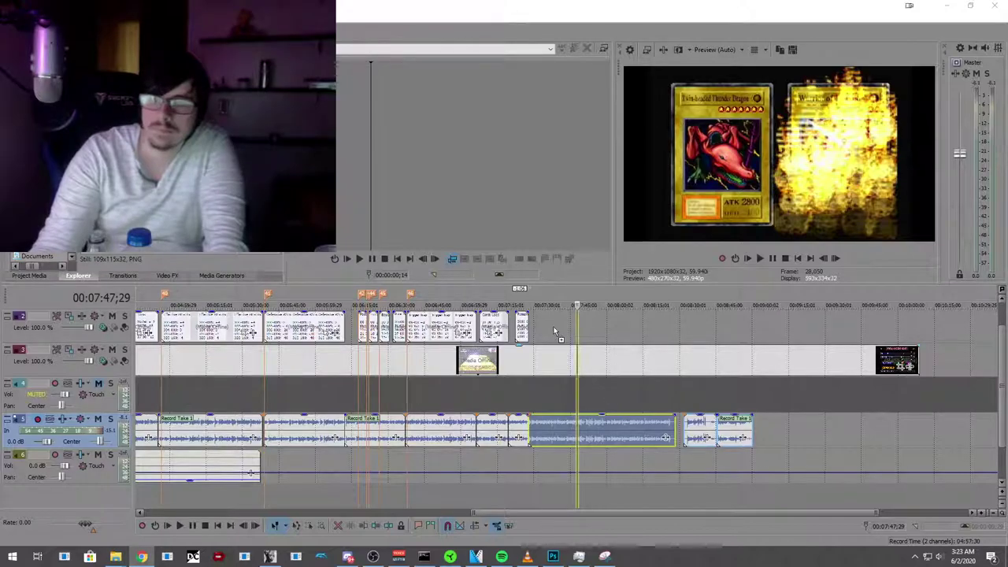
key(ctrl+v)
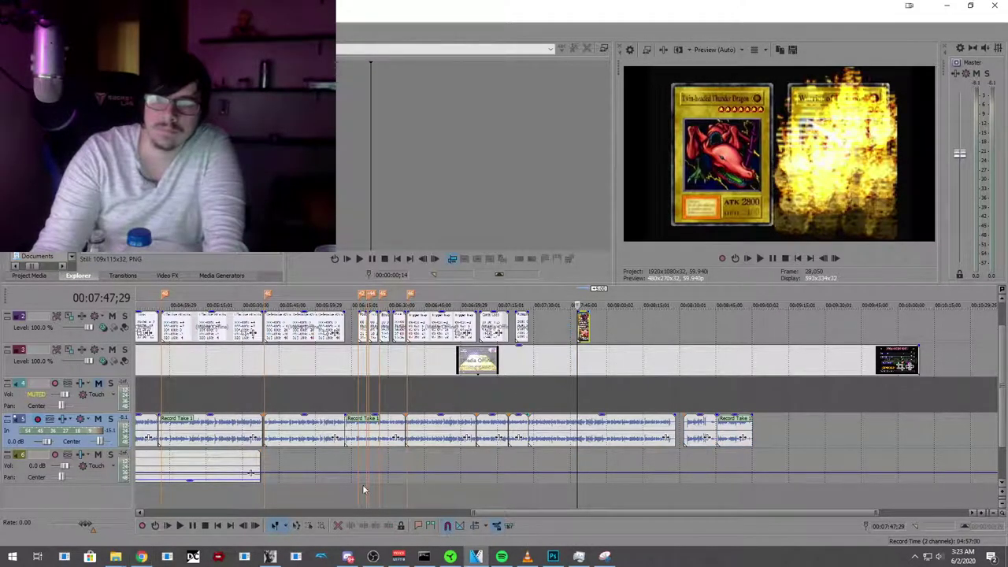
click(567, 330)
key(alt+Tab)
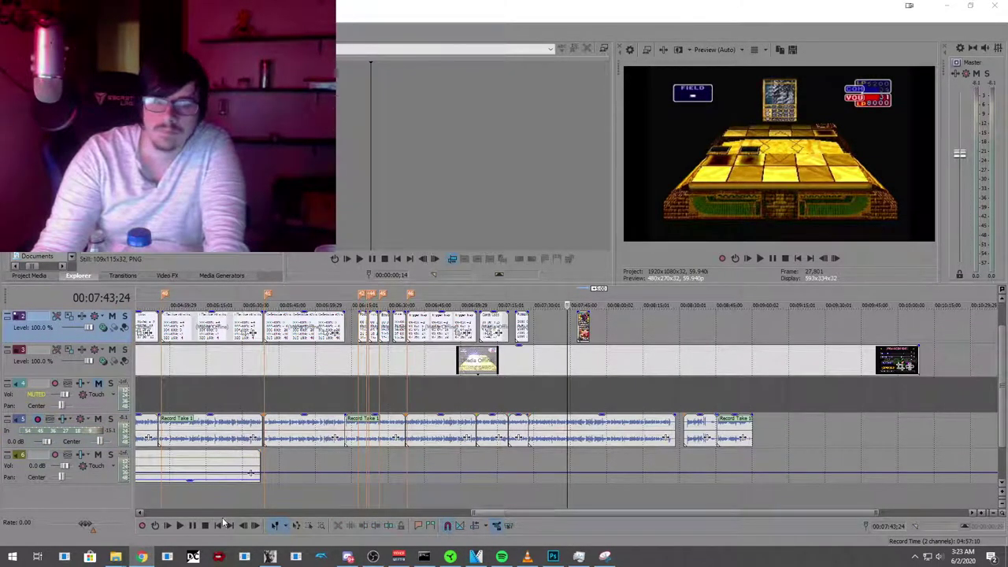
Step: Play back across the Yu-Gi-Oh! cover image and trim its end to 00:07:51;09
click(180, 526)
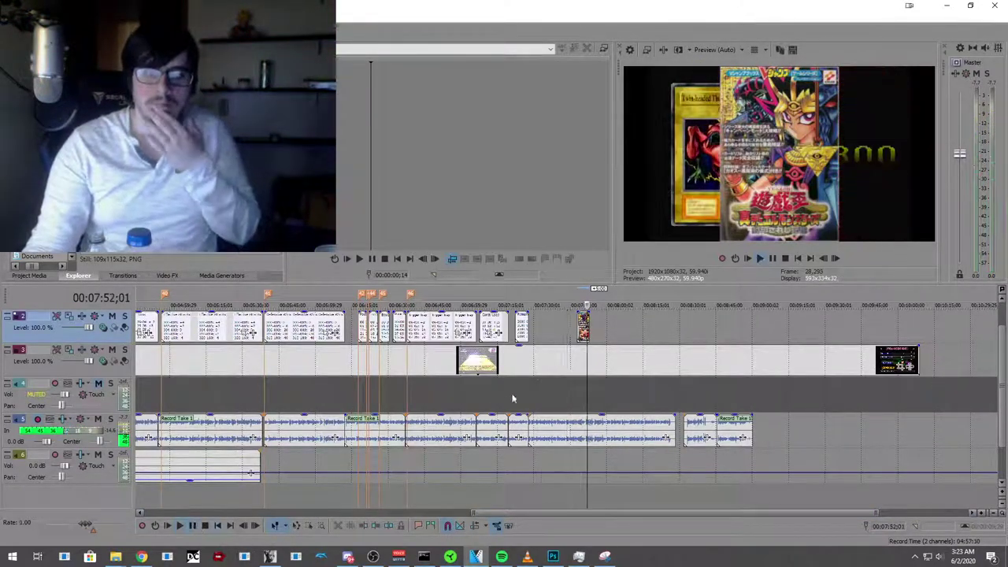
click(180, 526)
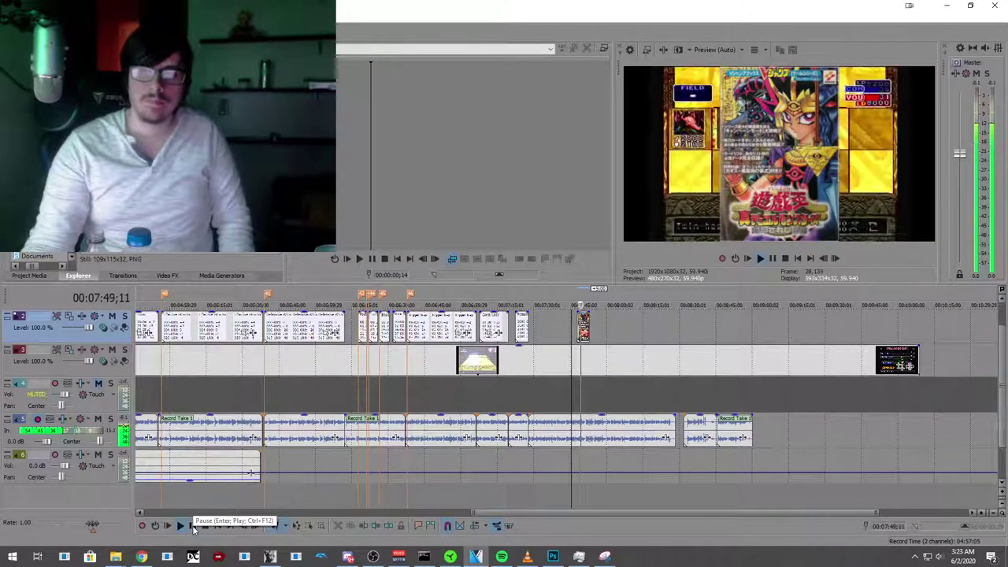
click(193, 526)
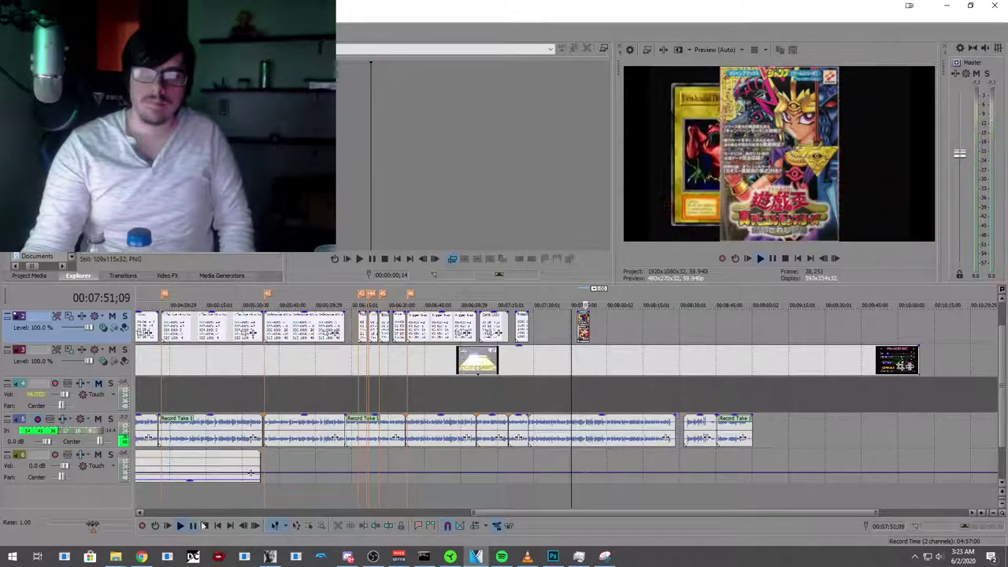
drag(585, 322, 582, 323)
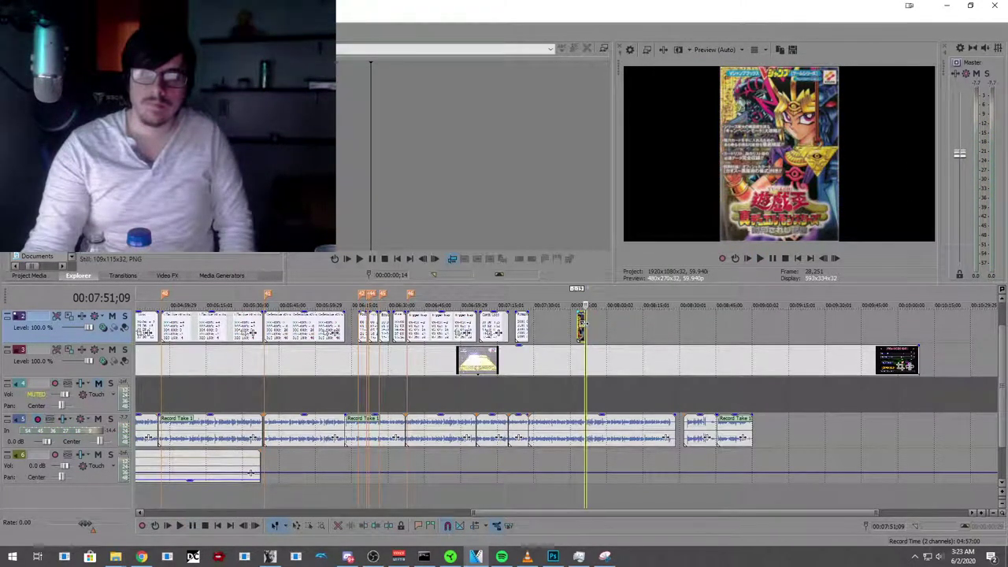
Step: Play back the rest of the narration and split the gameplay video and narration clip at 00:08:22;10
click(180, 526)
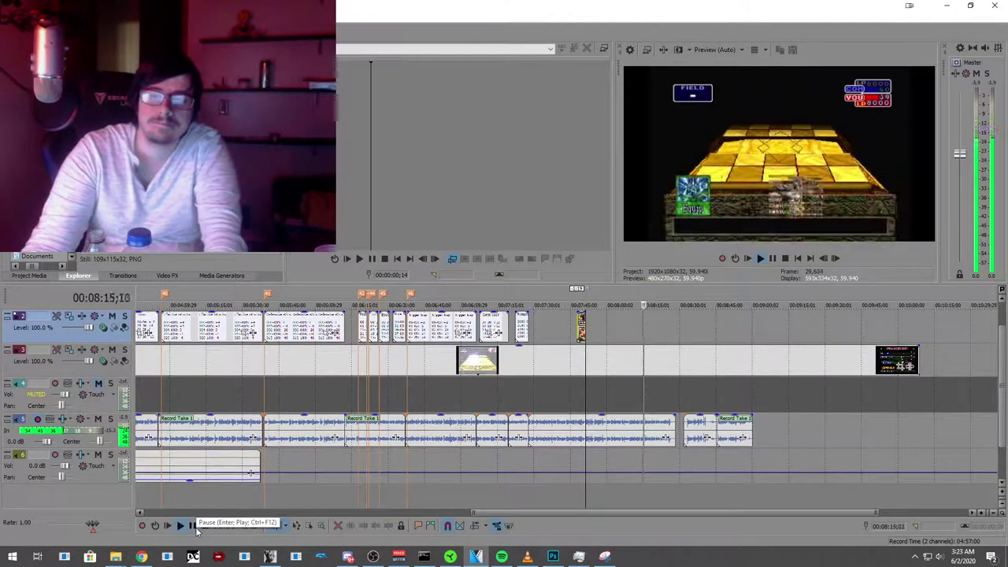
click(194, 526)
click(194, 527)
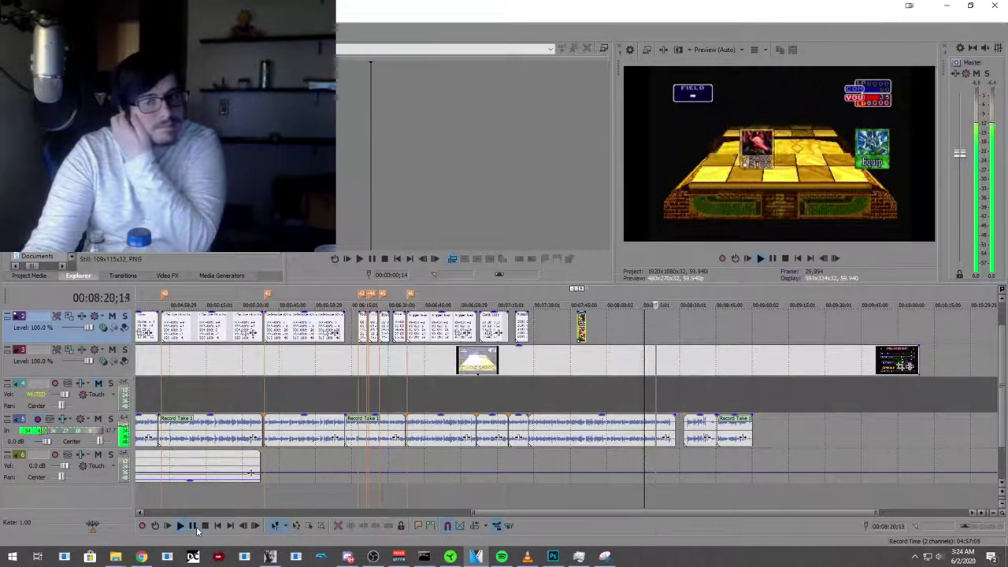
click(195, 528)
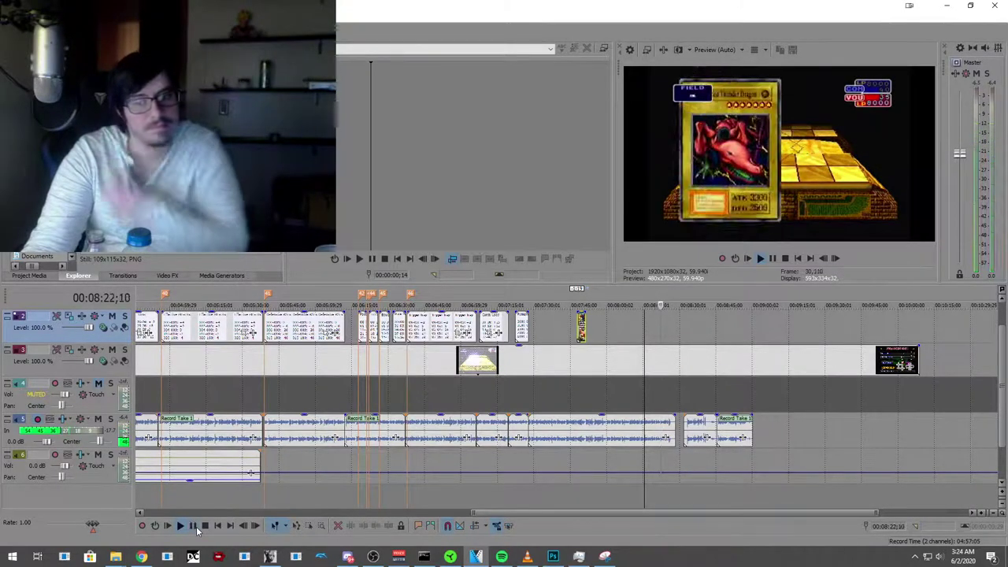
scroll(680, 478, up, 5)
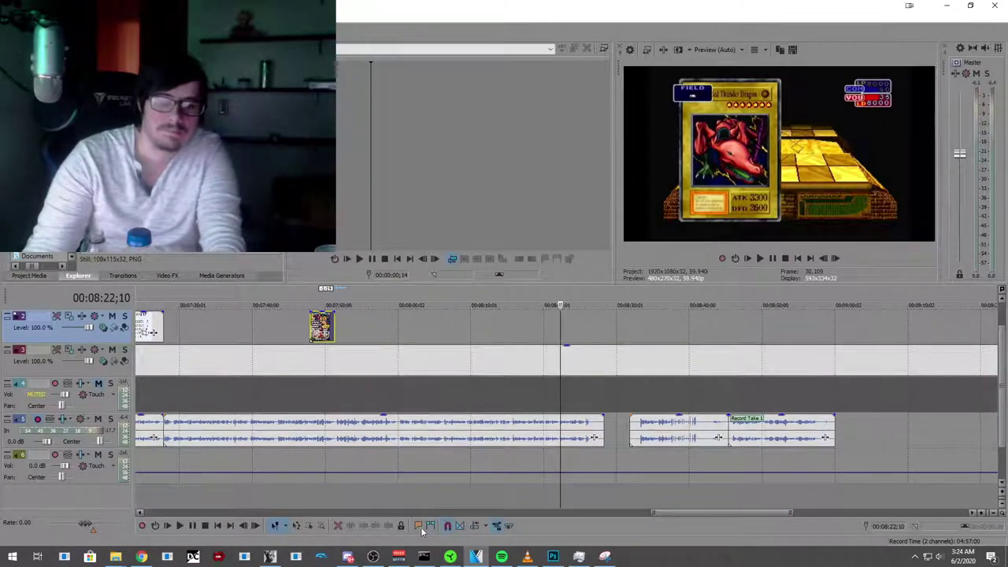
click(560, 395)
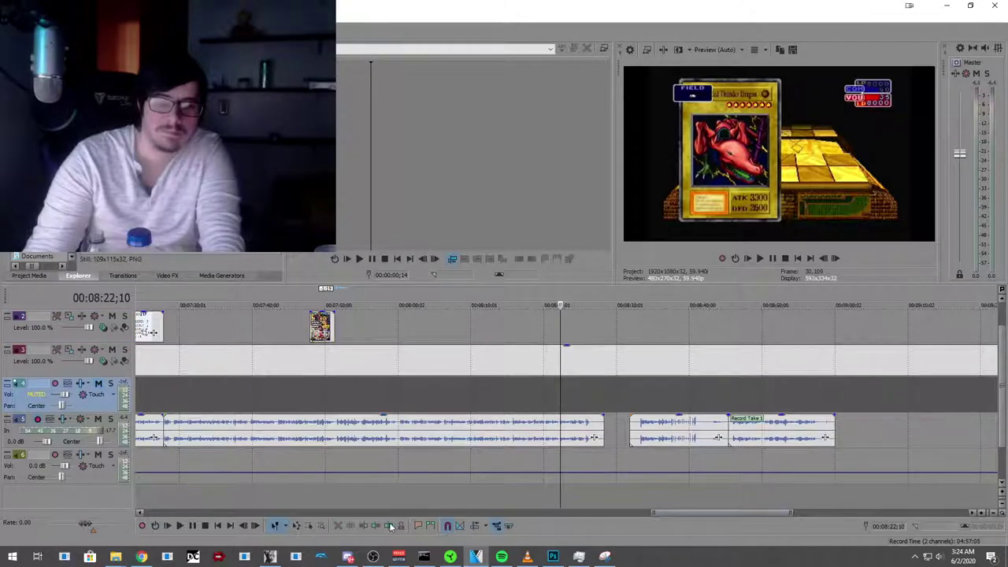
key(ctrl+z)
Step: Play back the narration past the split and delete the gameplay video that follows the split
click(180, 525)
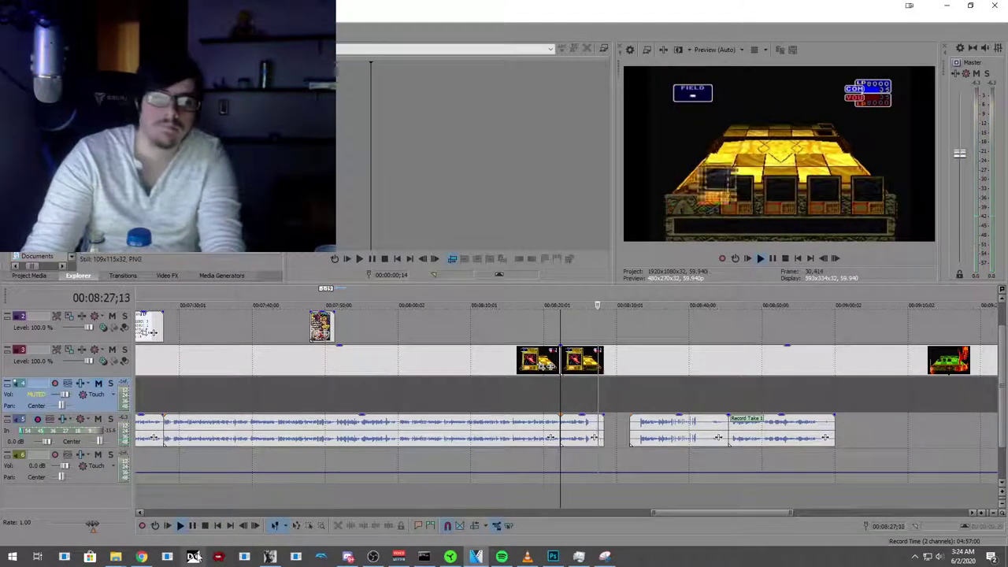
click(192, 526)
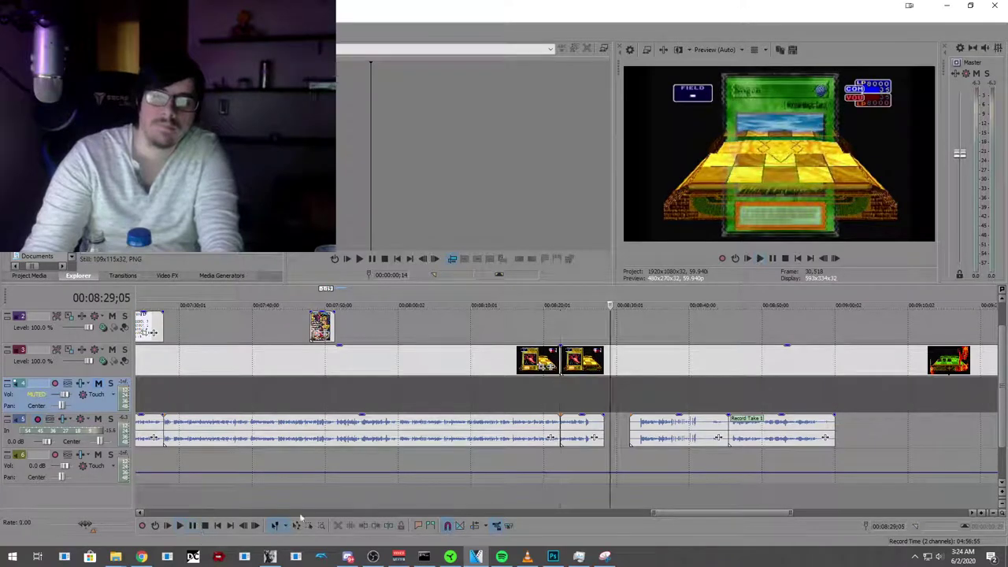
right_click(596, 375)
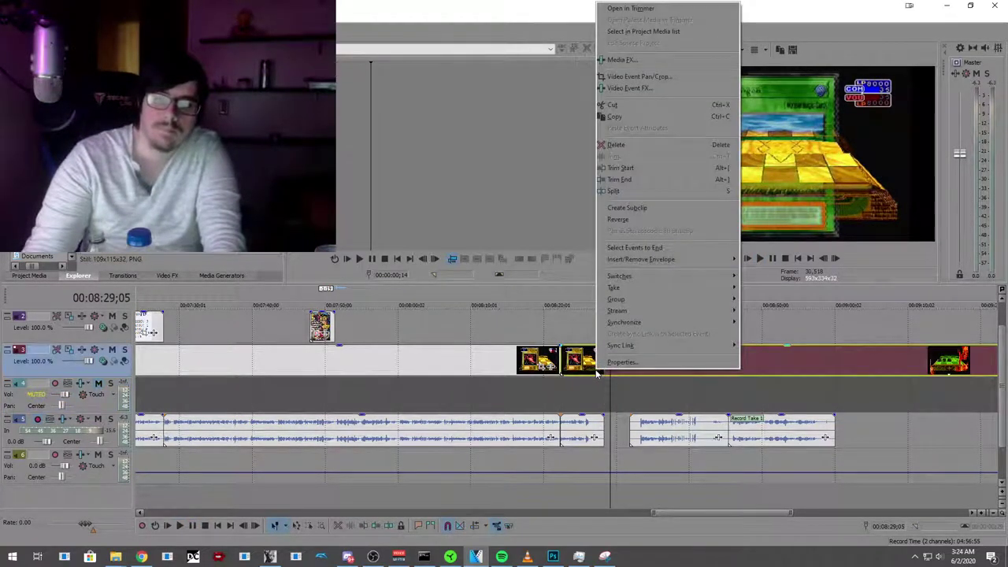
click(640, 146)
scroll(671, 378, down, 3)
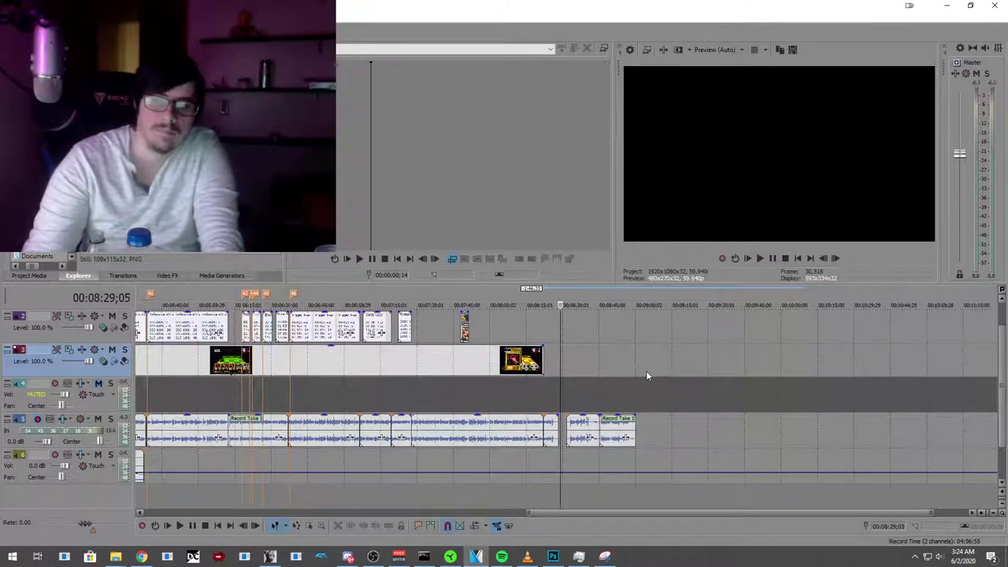
scroll(619, 375, up, 2)
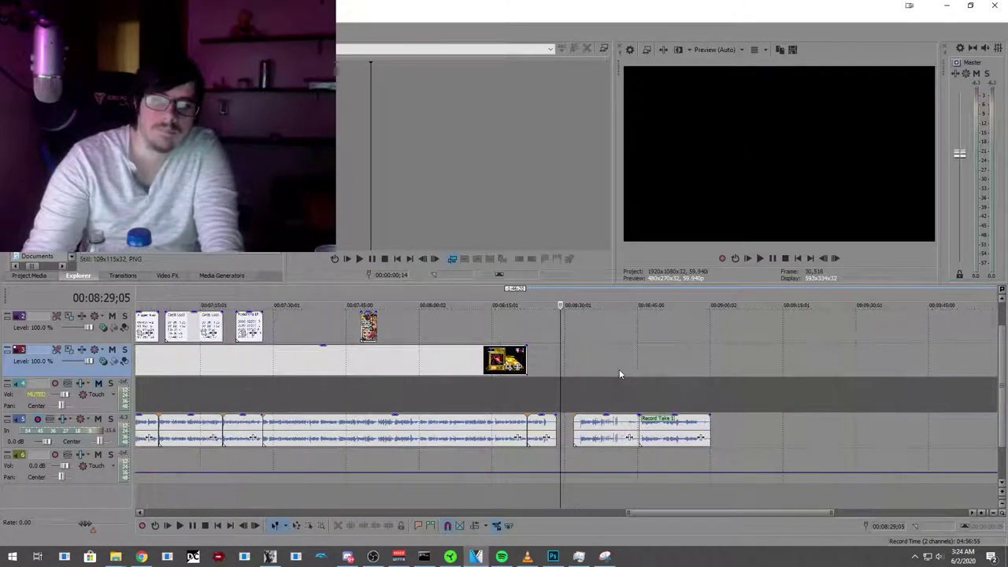
Step: Add the "Thank you for watching" end screen image to the gameplay track and move it against the end of the gameplay video
click(526, 348)
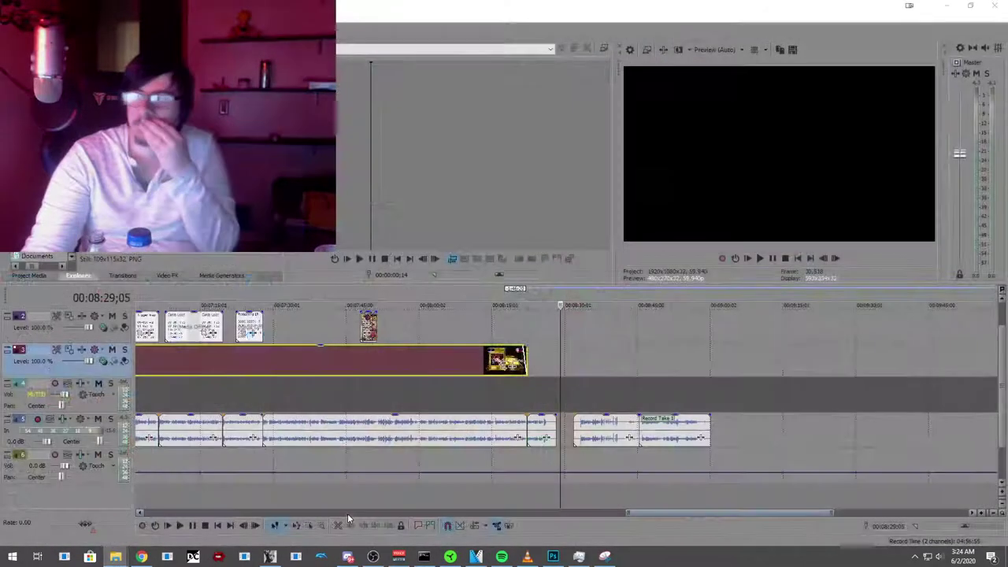
click(347, 517)
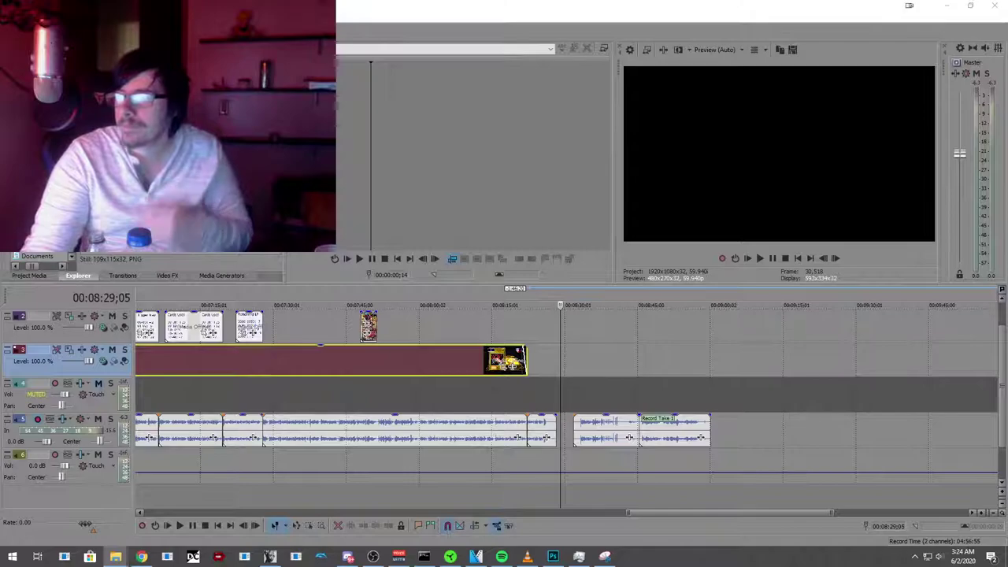
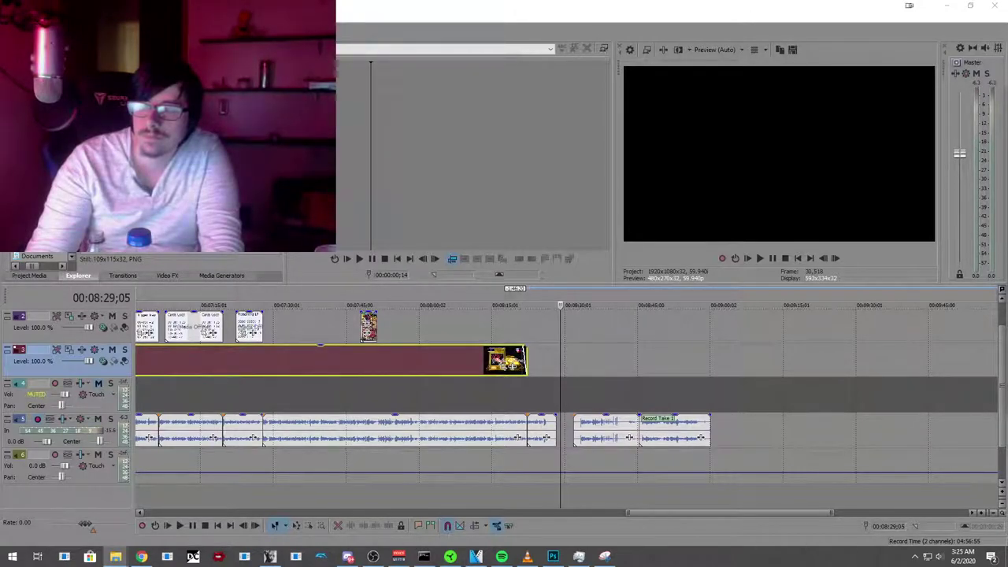
drag(578, 366, 567, 362)
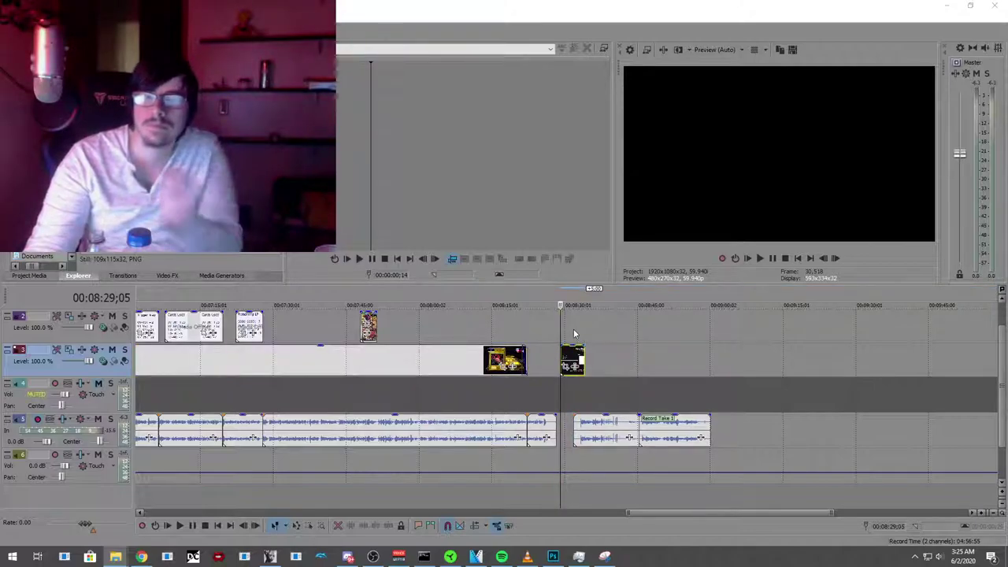
click(574, 333)
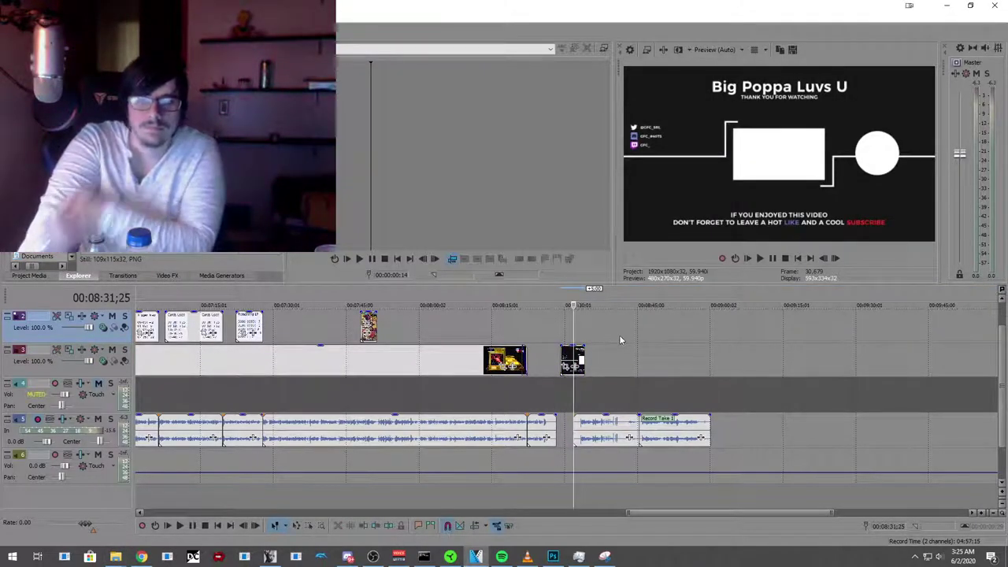
drag(570, 364, 538, 354)
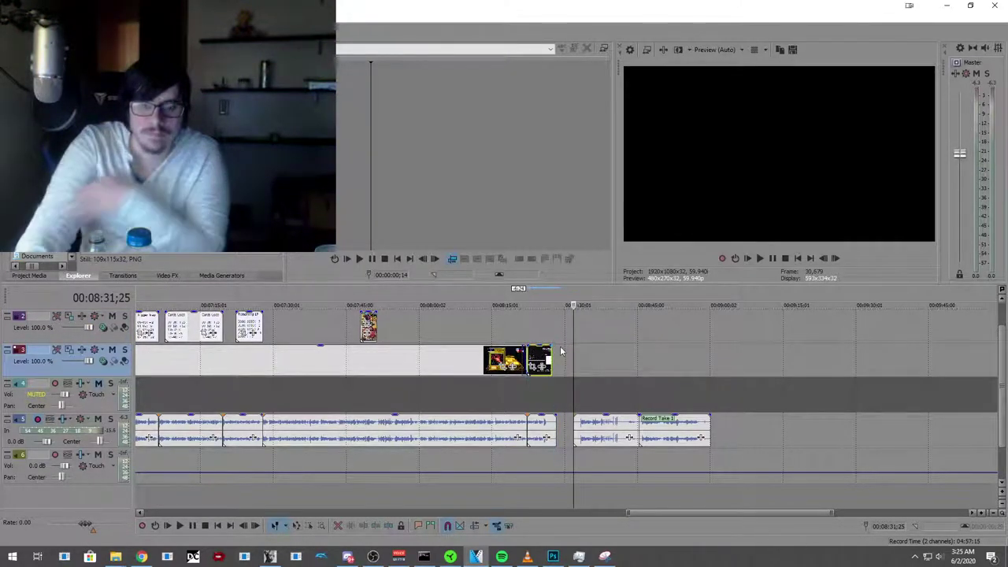
Step: Extend the end screen image to the end of its narration clip and give it a short fade-in and fade-out
scroll(573, 382, up, 4)
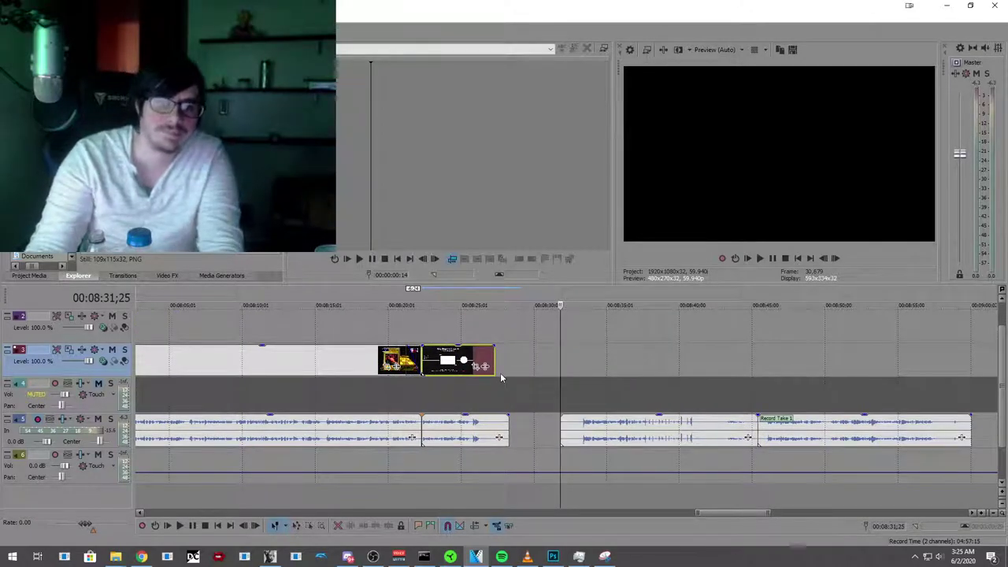
drag(495, 363, 508, 363)
drag(423, 348, 426, 348)
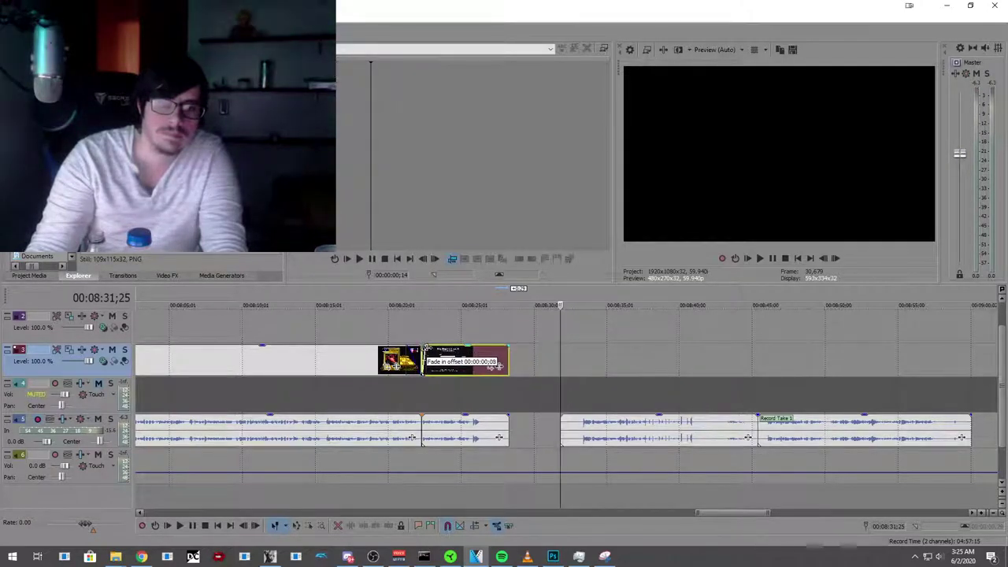
drag(508, 345, 504, 344)
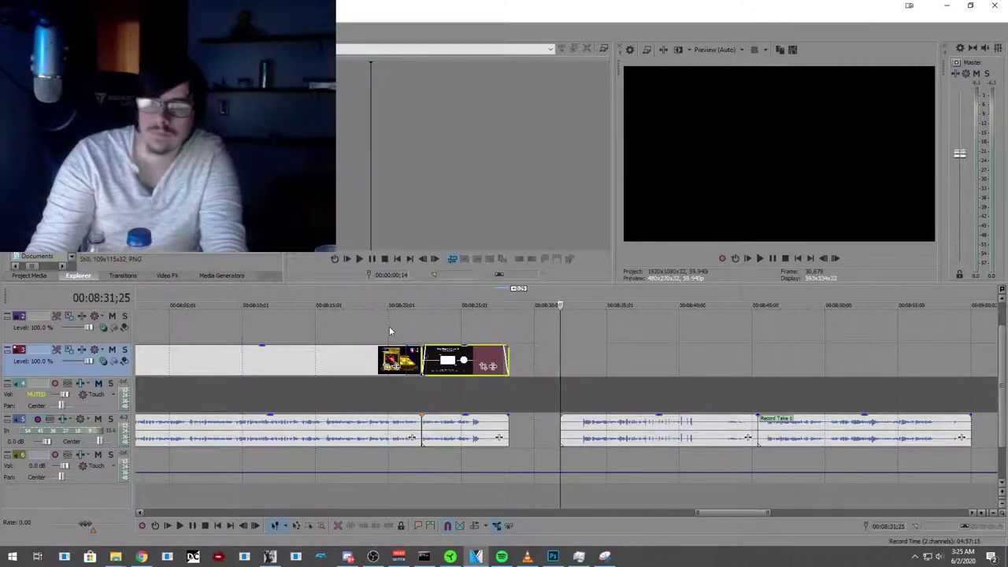
Step: Play back the transition from the gameplay video through the end screen to 00:08:30;10
click(347, 324)
click(181, 525)
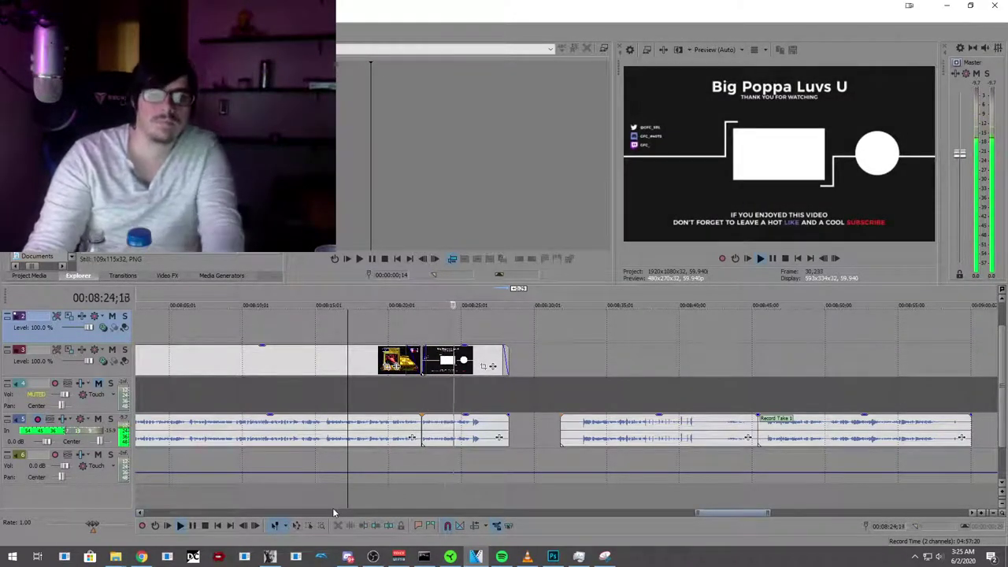
click(193, 526)
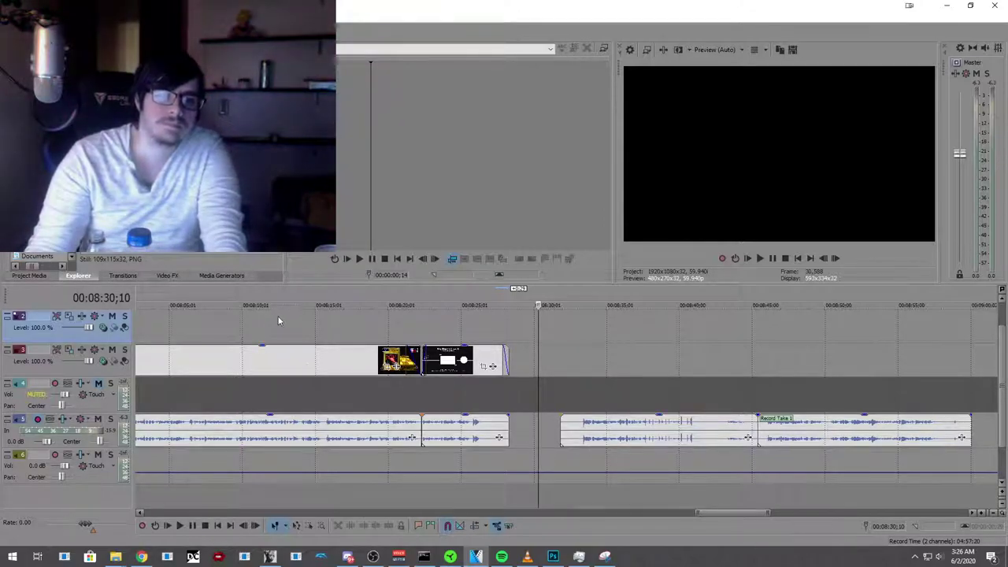
Step: Place a Titles & Text event on the gameplay track at 00:08:30;10 and replace its sample text with "Out takes:"
click(218, 274)
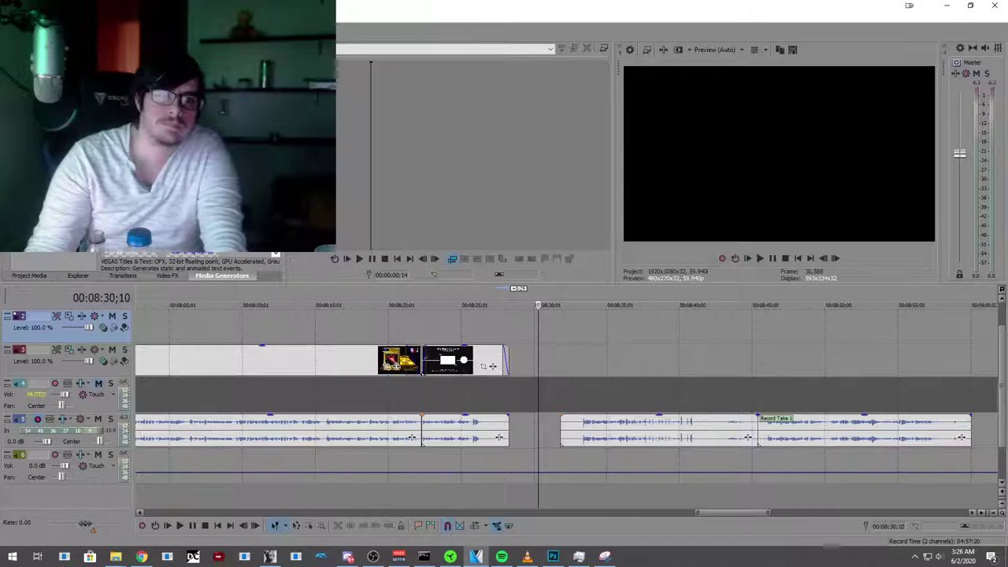
drag(423, 260, 542, 367)
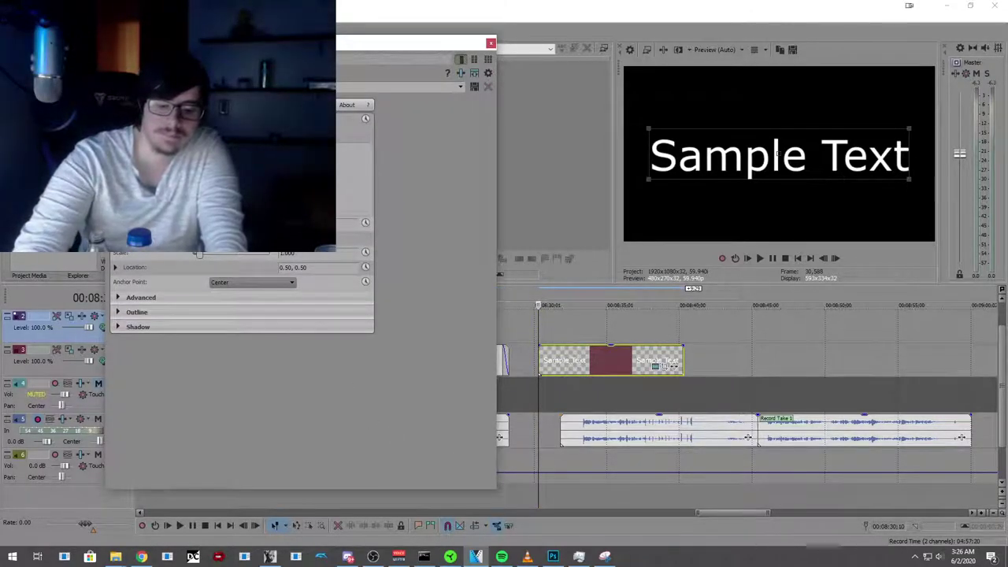
text(O)
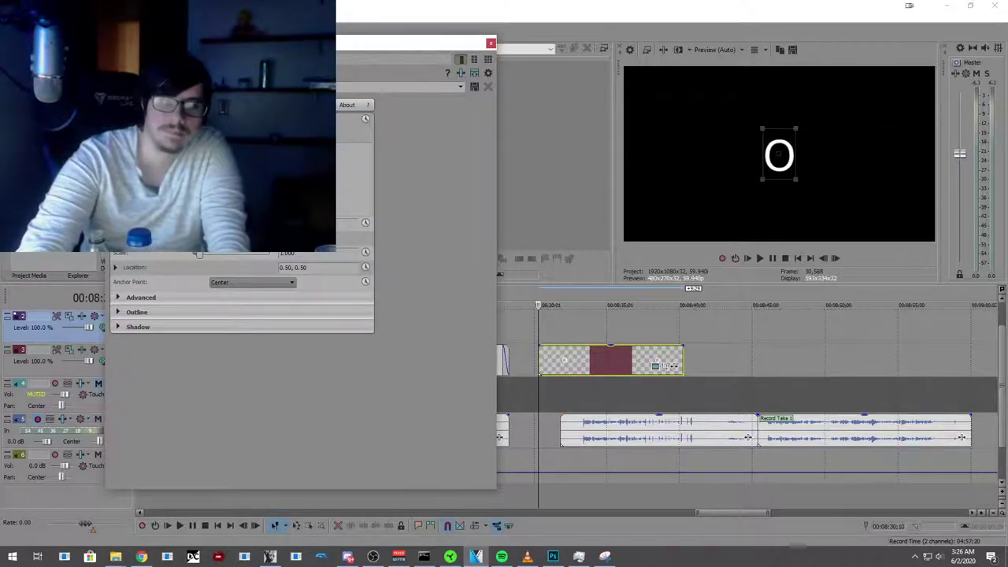
text(uttakes)
key(BackSpace)
key(BackSpace)
key(BackSpace)
key(BackSpace)
key(BackSpace)
text(takes:)
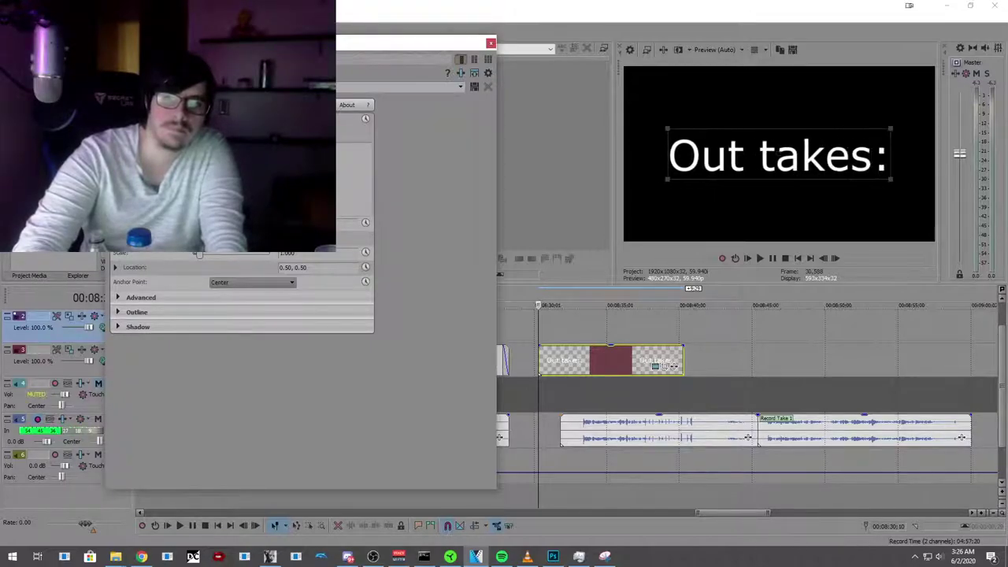
Step: Change the title's text to "Out takes..." and extend the title event to the end of the outtake recordings
key(BackSpace)
text(...)
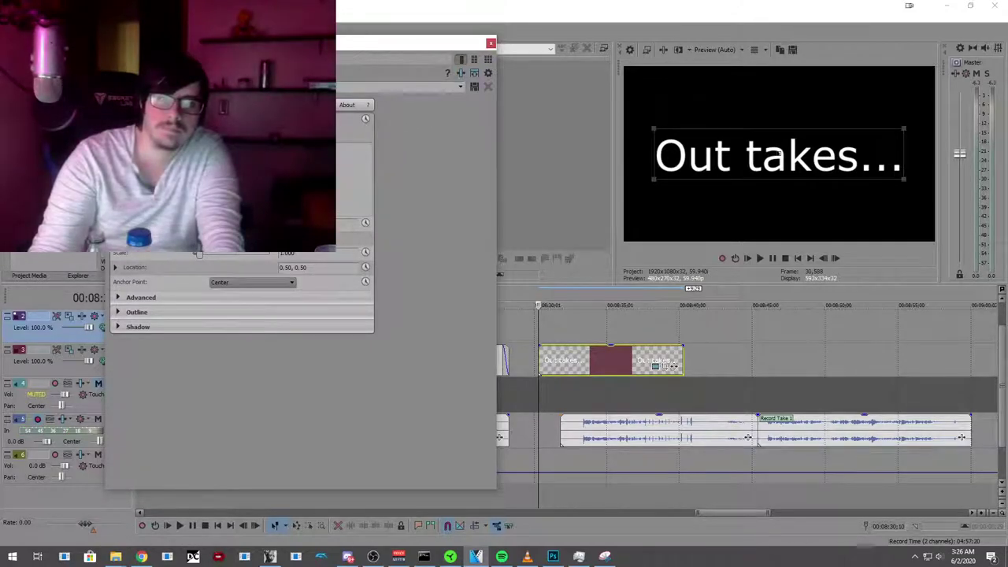
click(490, 42)
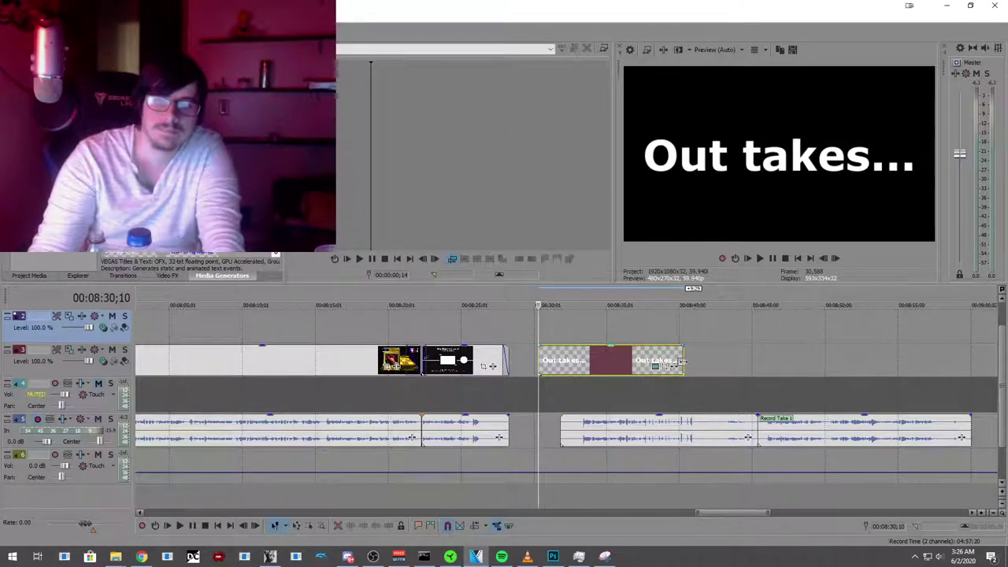
drag(682, 362, 967, 366)
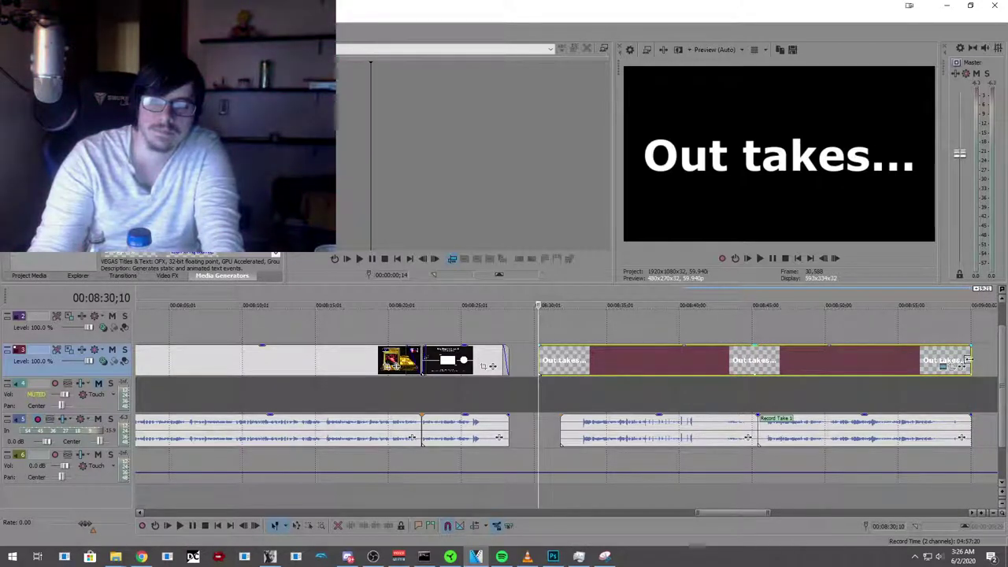
Step: Play back the transition from the end screen into the title and correct the title's text to "Outtakes..."
scroll(660, 381, down, 5)
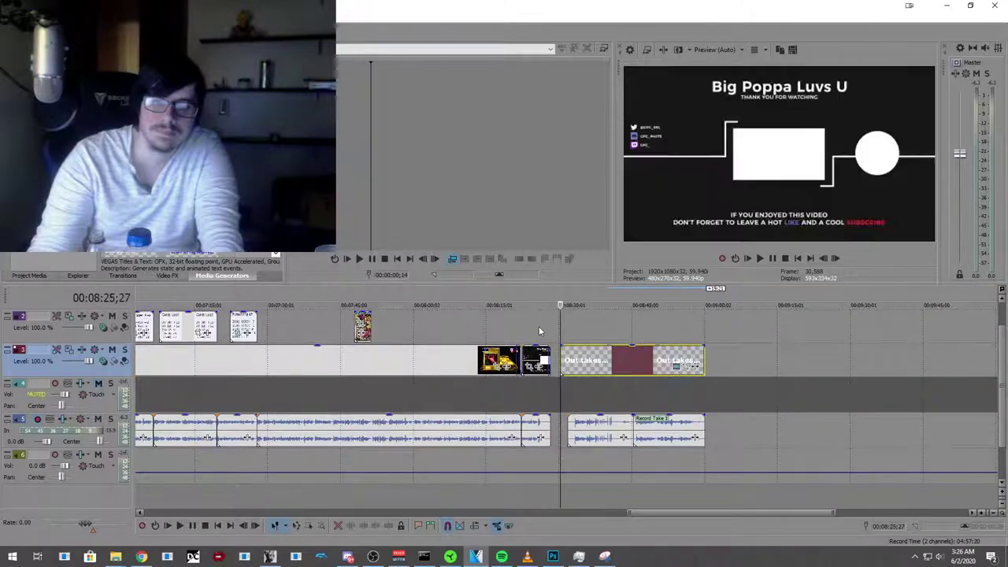
click(539, 326)
click(180, 525)
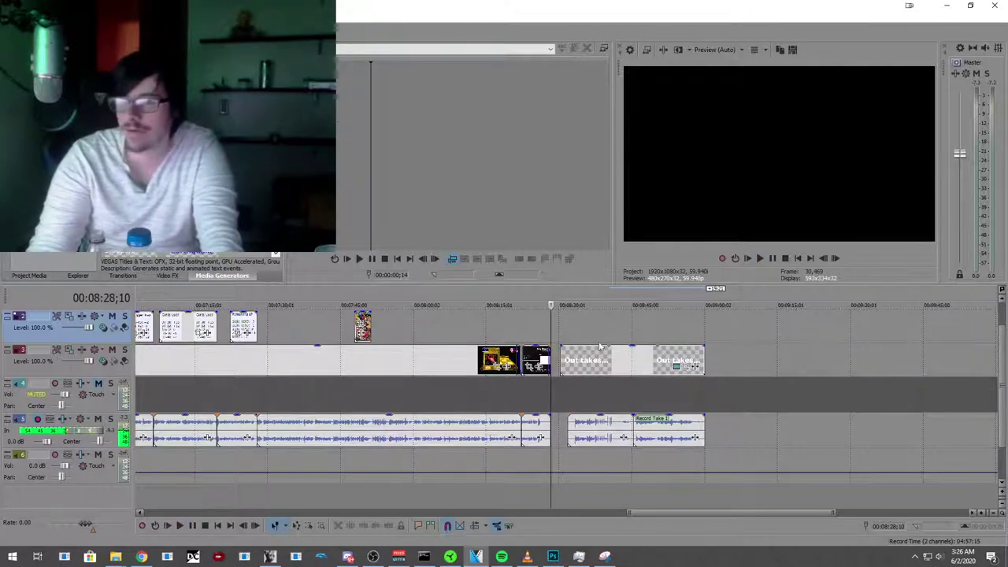
click(576, 326)
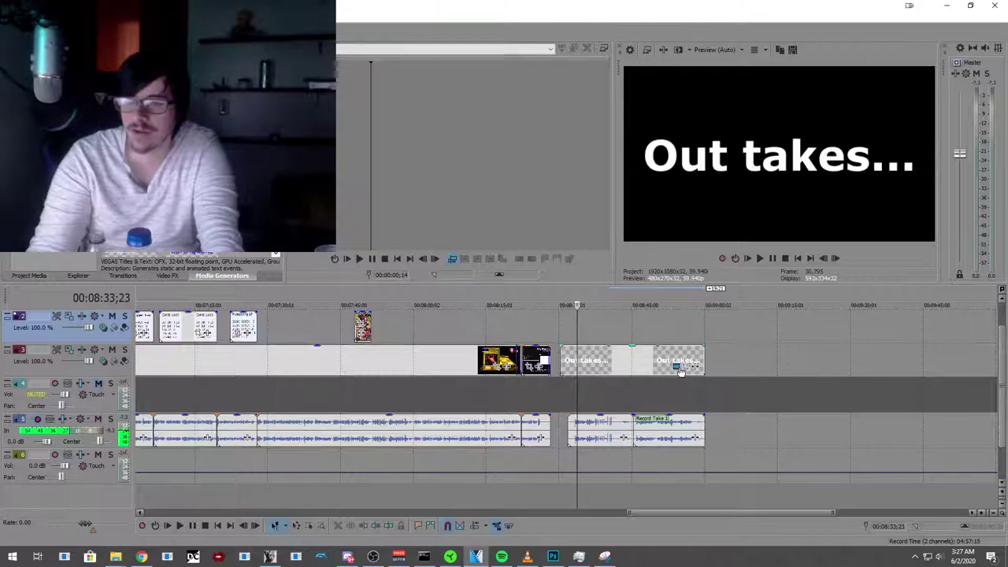
click(654, 382)
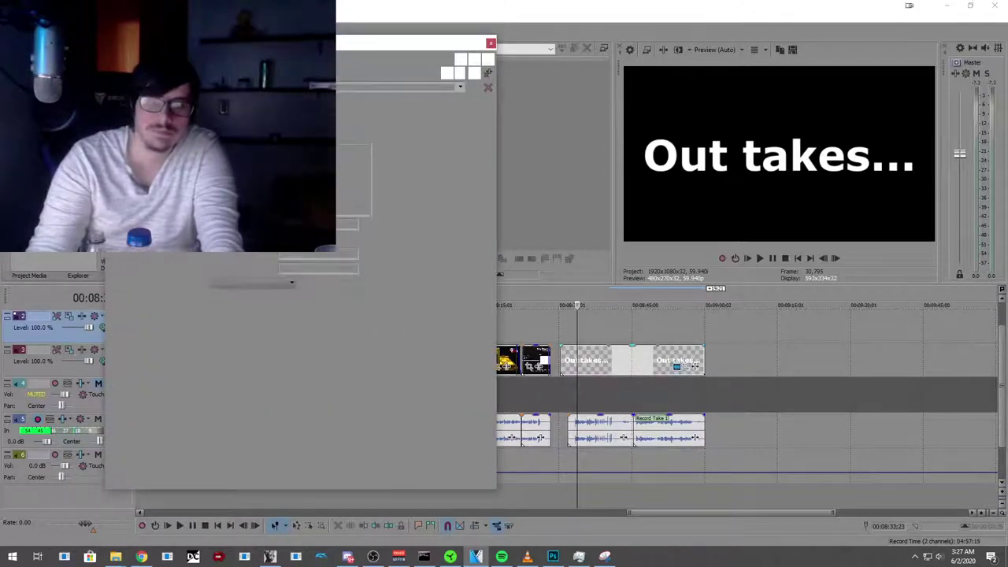
key(BackSpace)
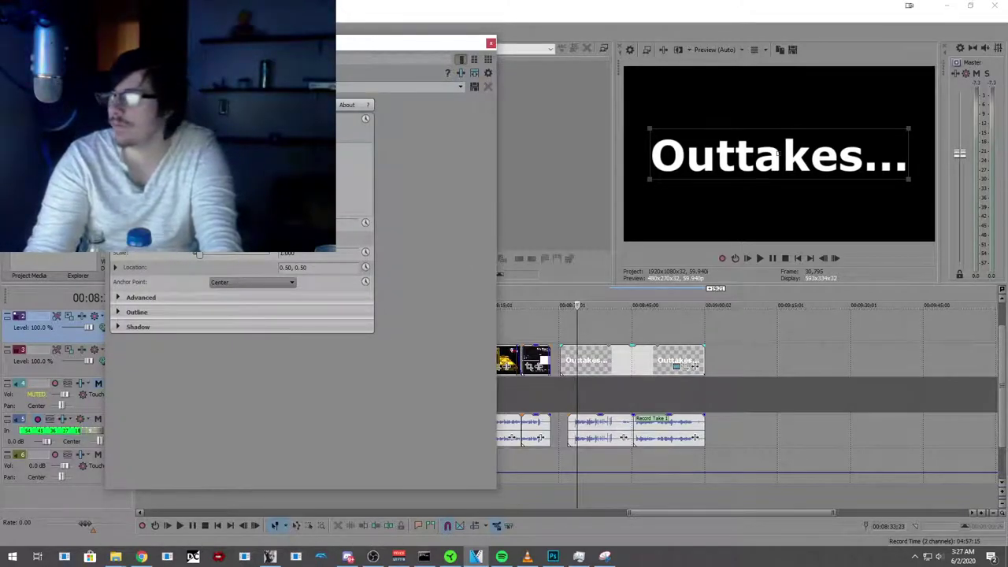
click(491, 45)
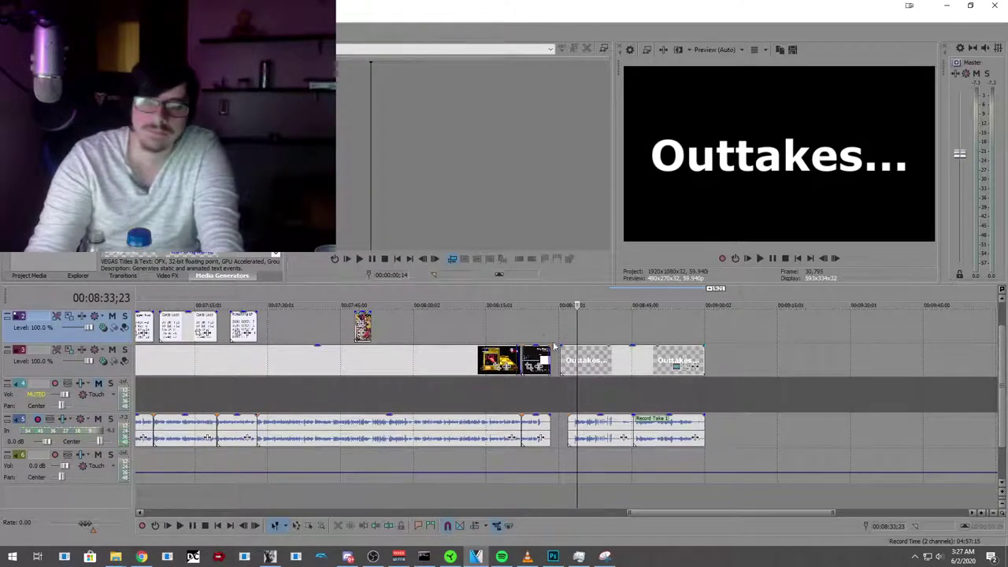
Step: Try to move the first outtake recording past the second one on the narration track, and undo the move
click(526, 323)
click(179, 526)
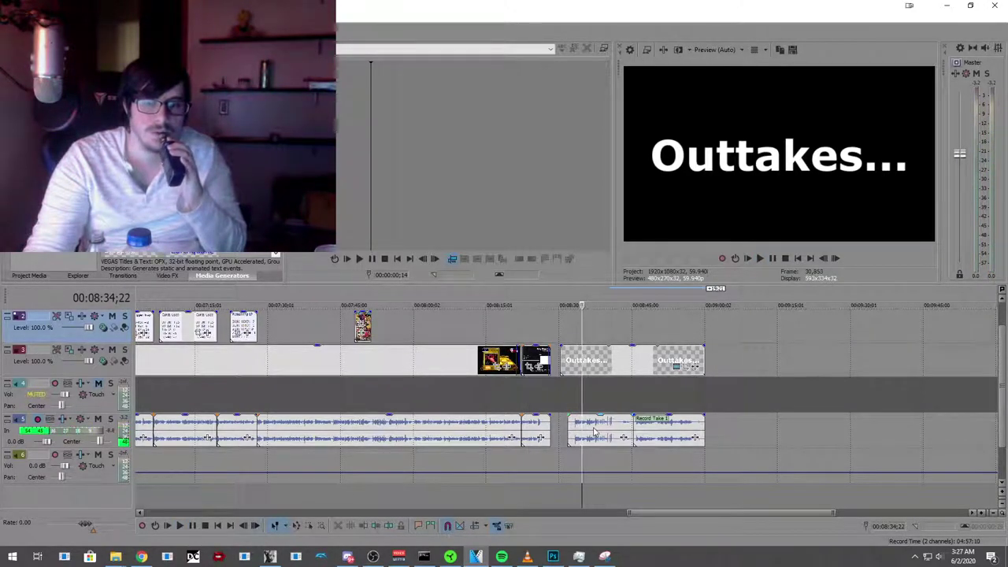
drag(594, 432, 748, 433)
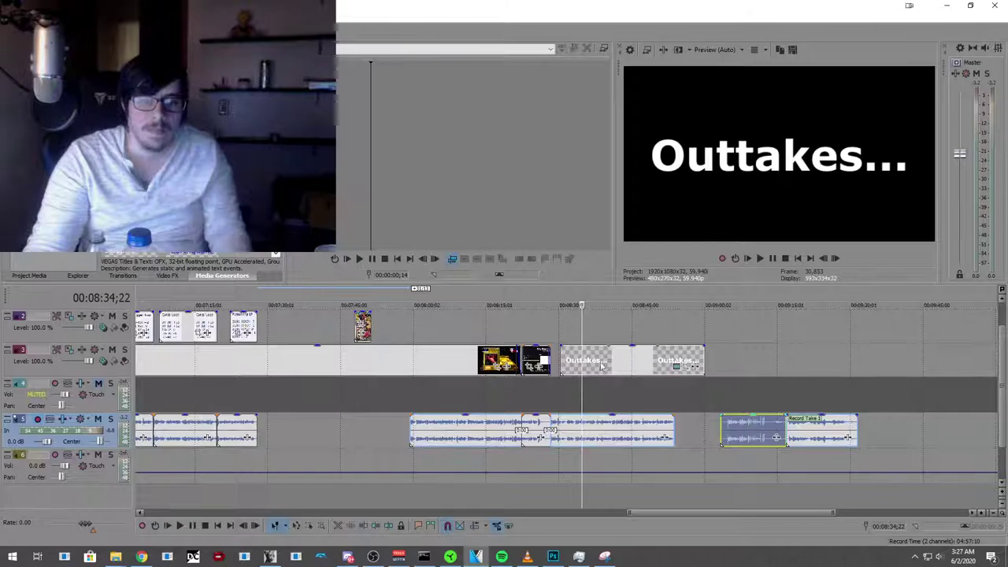
key(alt+e)
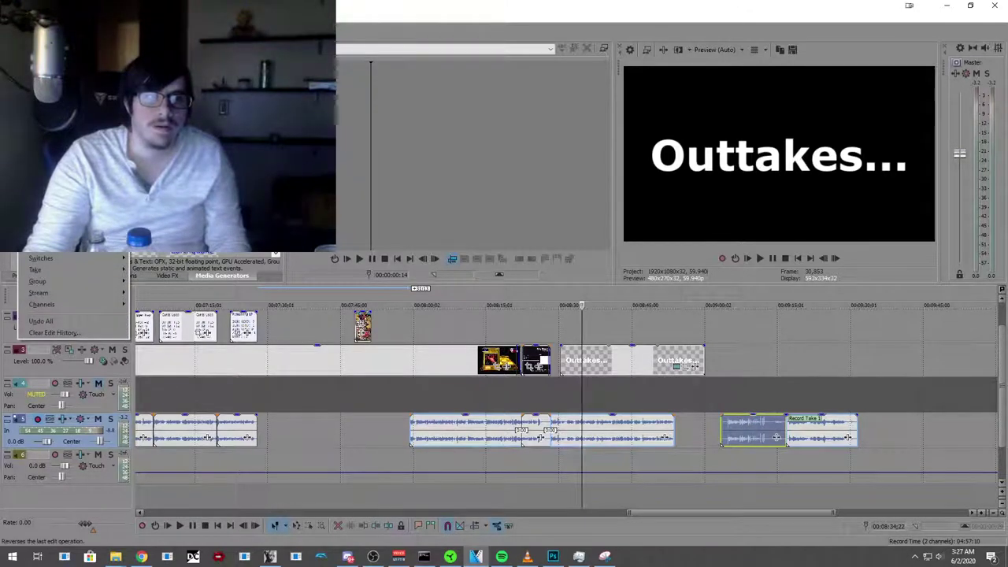
key(Return)
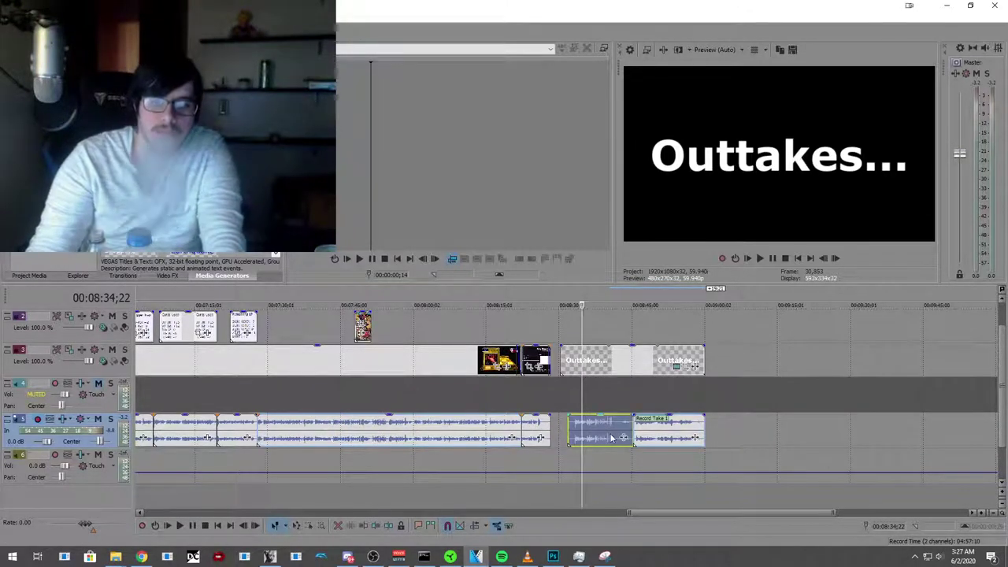
Step: Remove both outtake recordings on the narration track from their group
right_click(612, 438)
mouse_move(683, 359)
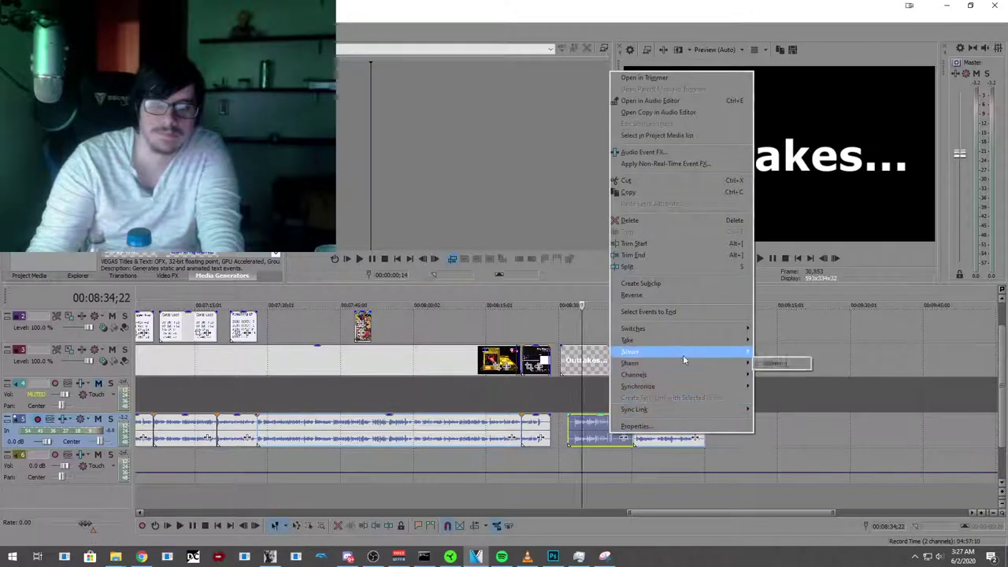
click(779, 367)
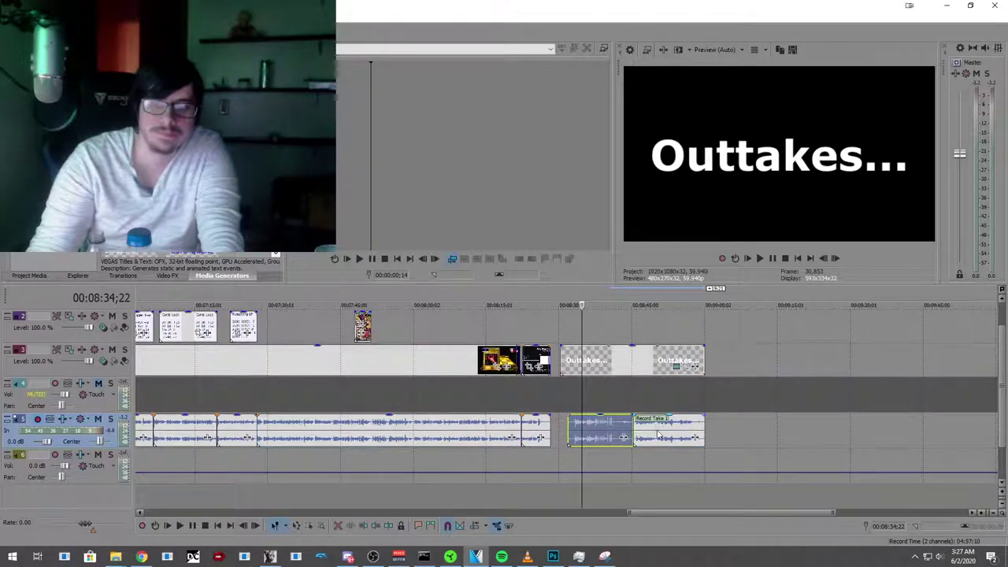
right_click(658, 434)
mouse_move(787, 348)
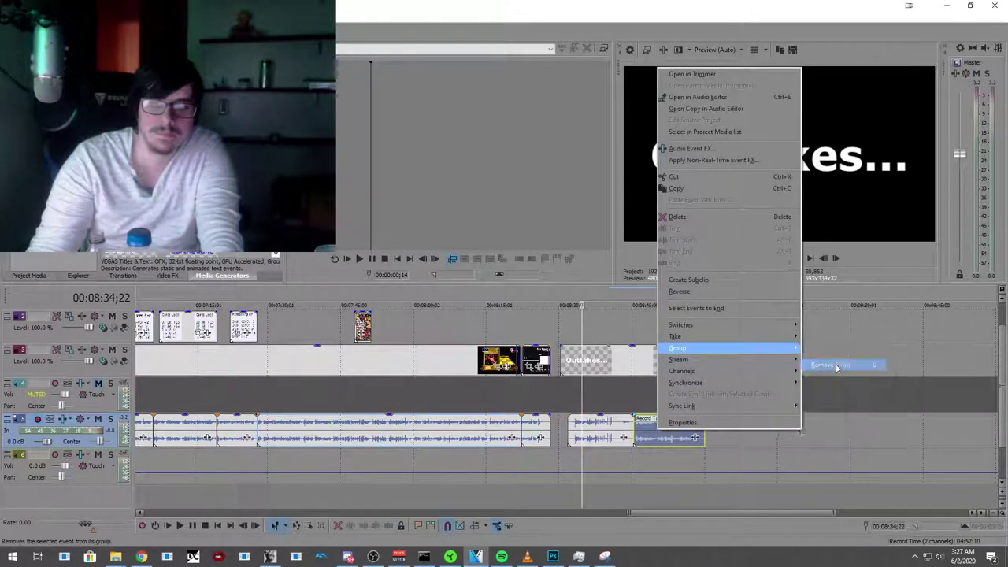
click(834, 366)
Step: Swap the two outtake recordings so that Record Take starts at 00:08:32;09 and the other clip follows directly after it
drag(594, 438, 763, 439)
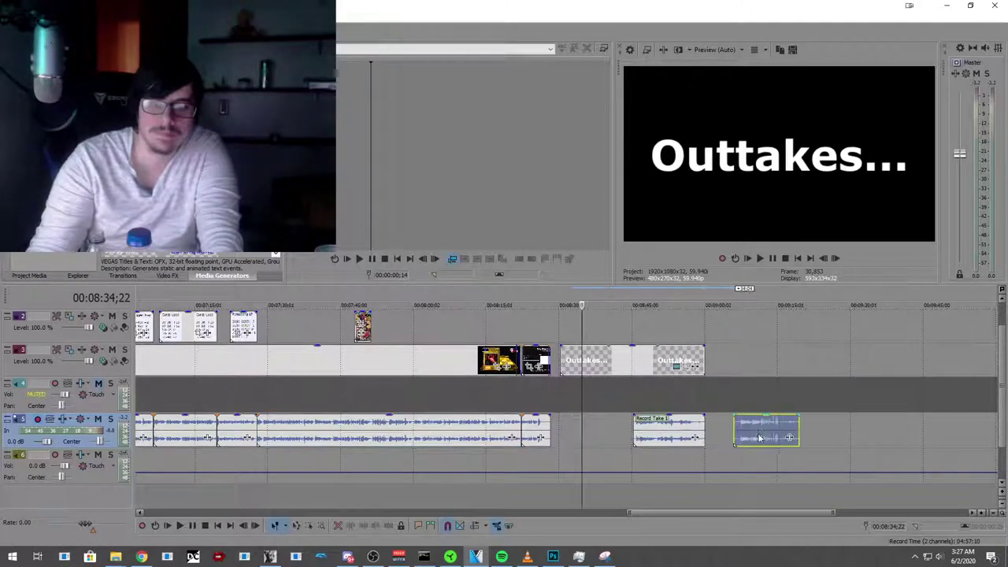
drag(655, 433, 560, 425)
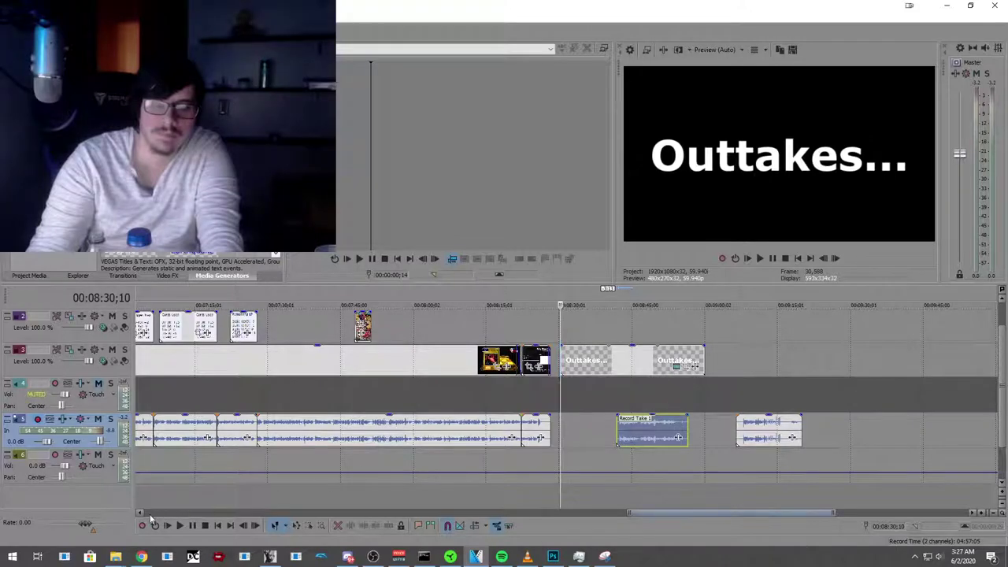
click(180, 526)
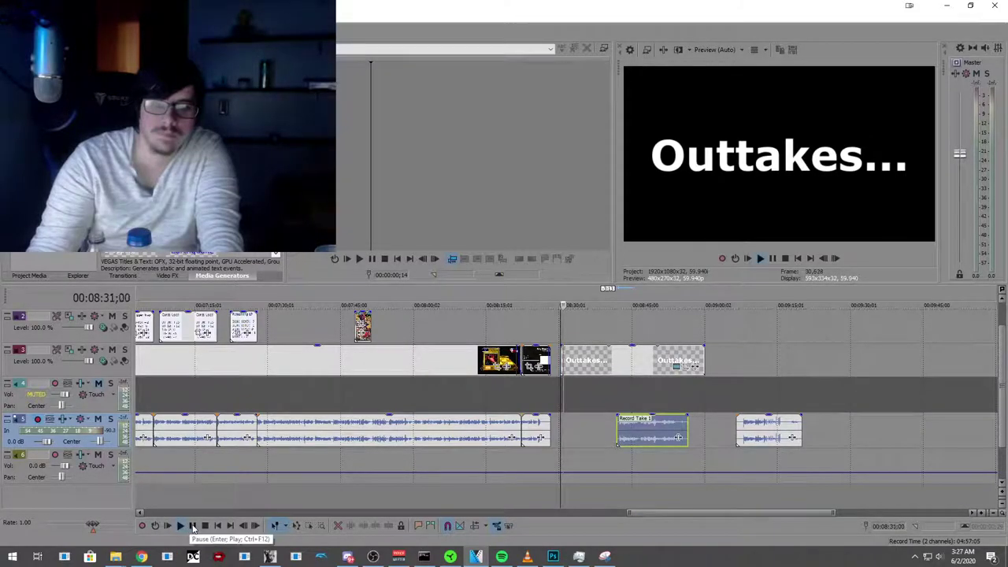
click(193, 526)
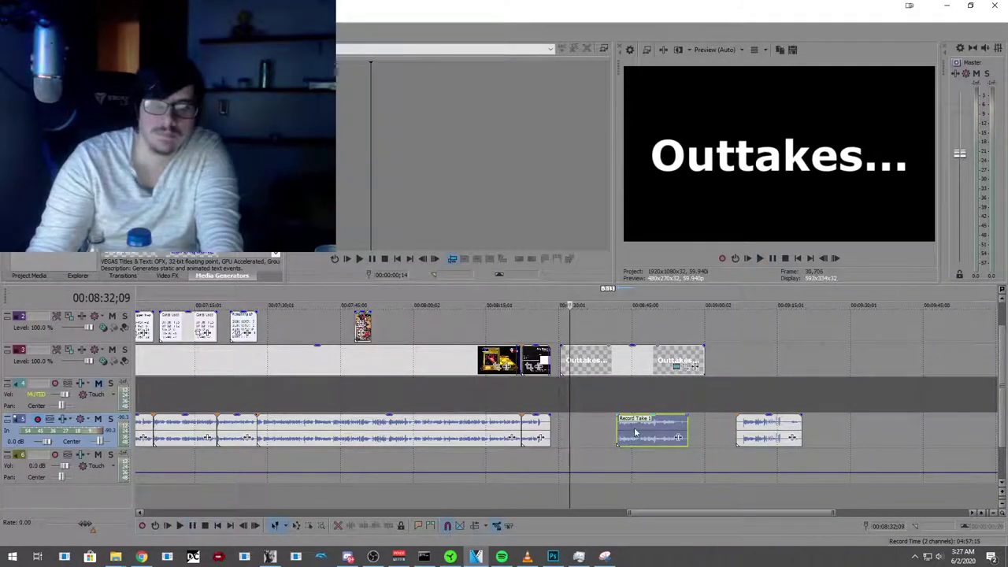
drag(629, 432, 584, 431)
drag(760, 436, 650, 439)
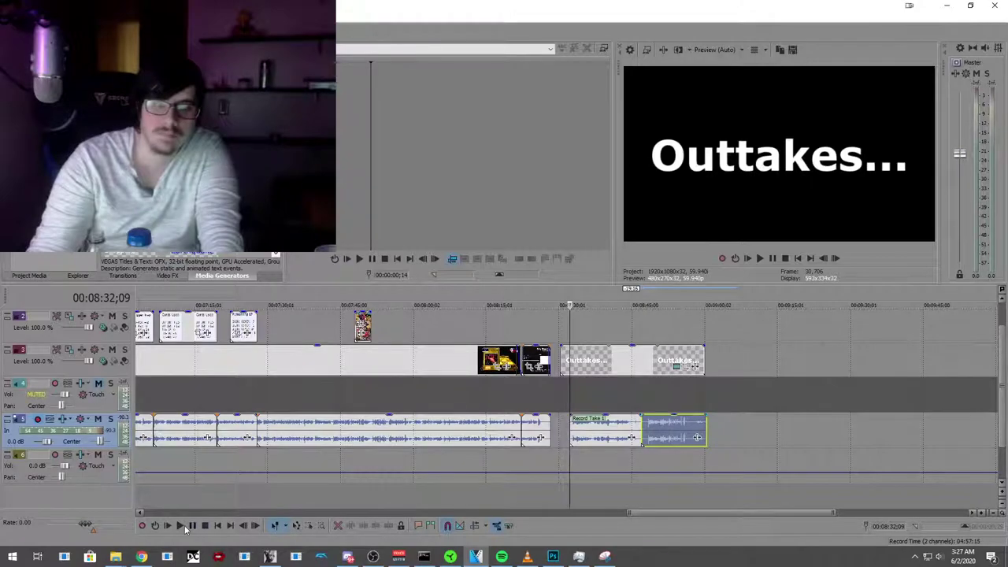
Step: Play back from 00:08:18;13 through the end screen into the outtakes, and replay the start of the first outtake
click(502, 322)
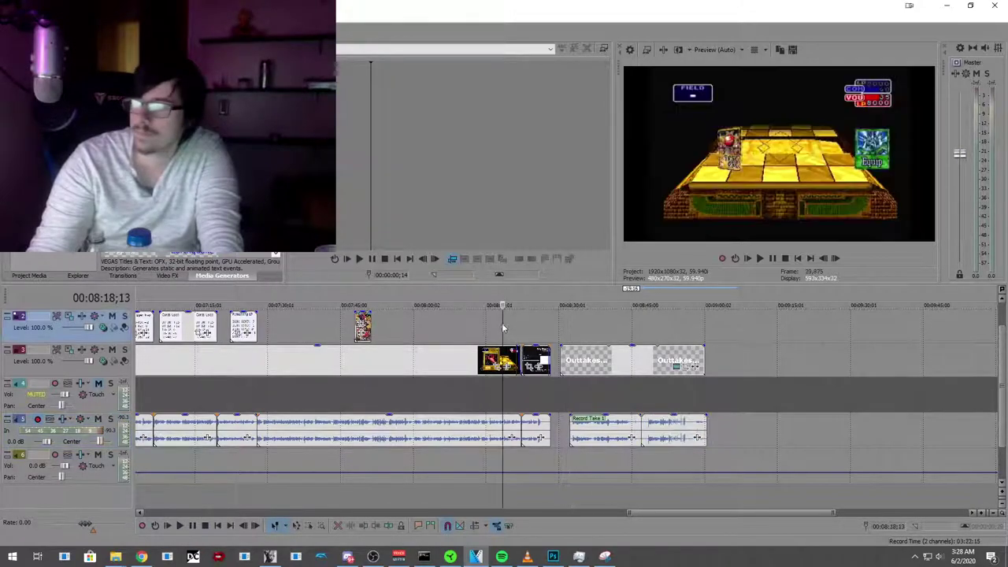
click(180, 526)
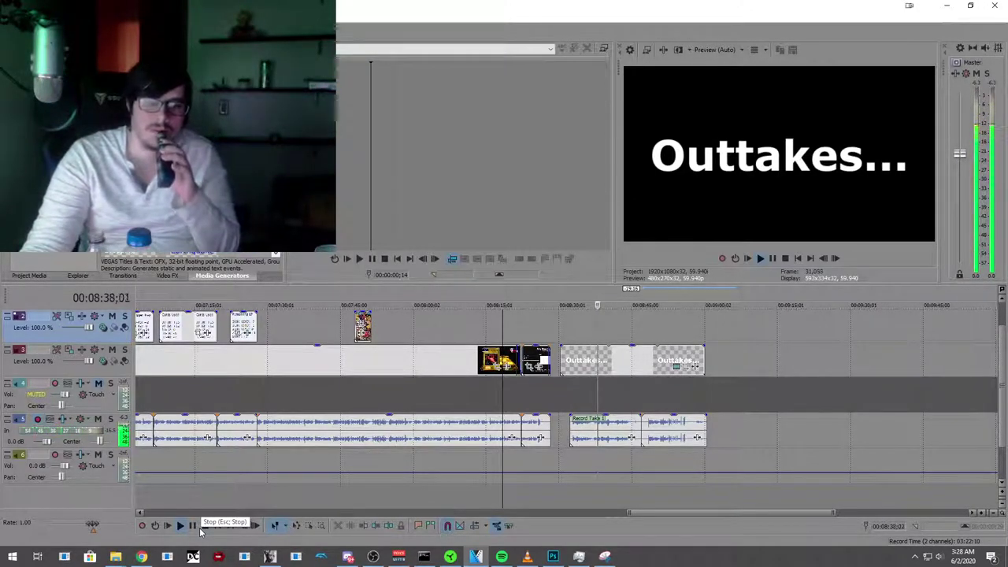
click(204, 526)
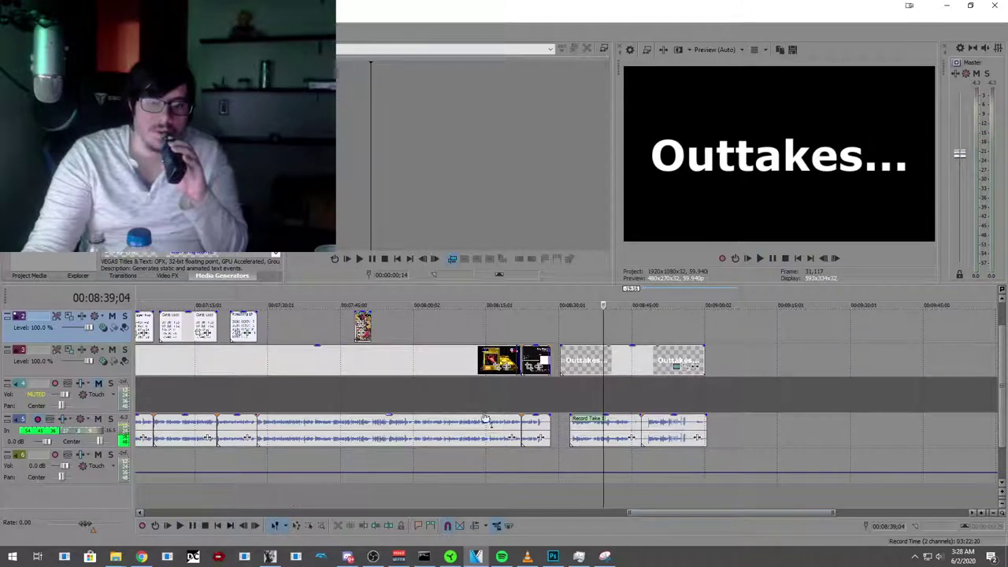
click(577, 401)
click(178, 527)
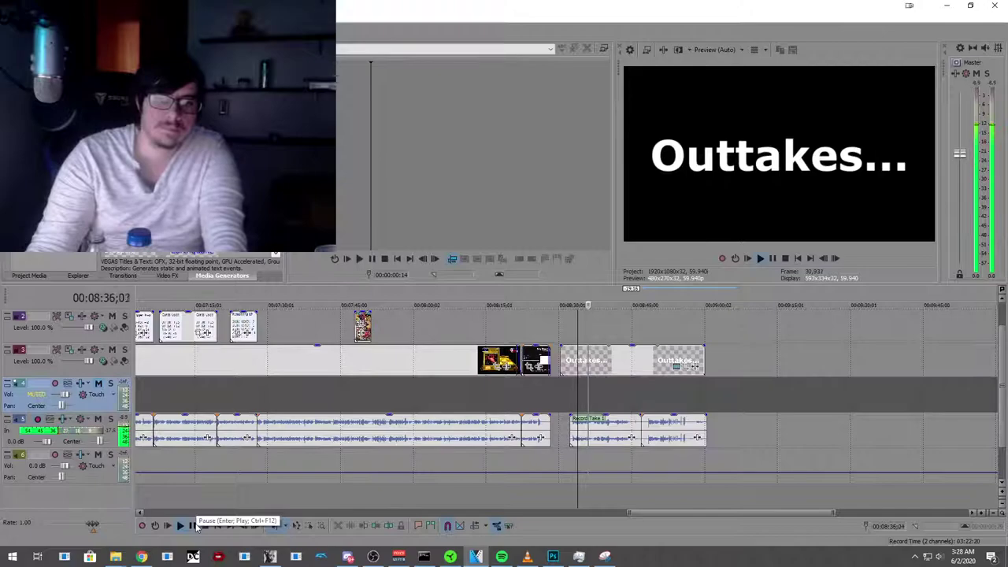
click(193, 527)
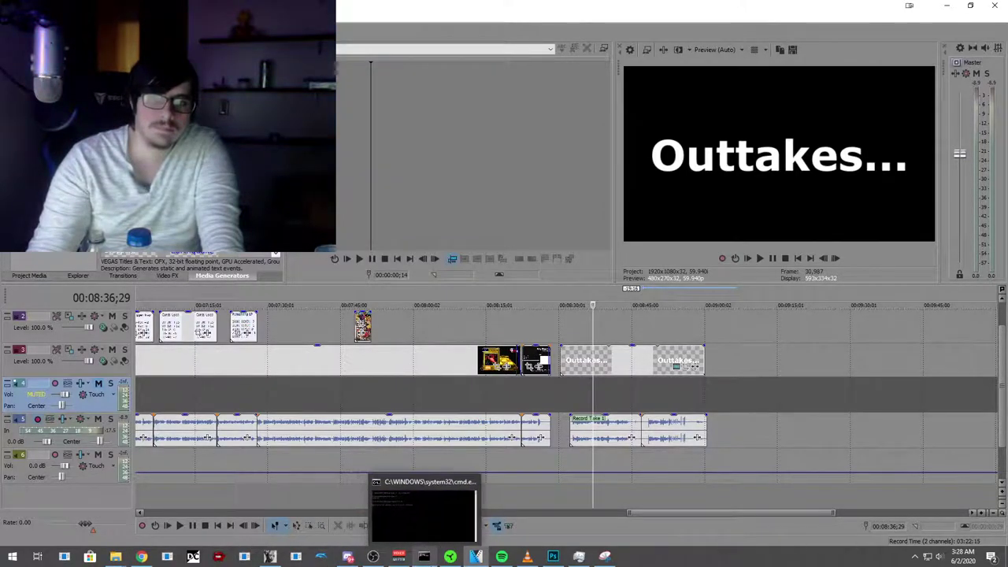
Step: Switch to Photoshop, replace the red caption's text with "wuh-ward" and move it to the upper-right corner of the canvas
mouse_move(579, 556)
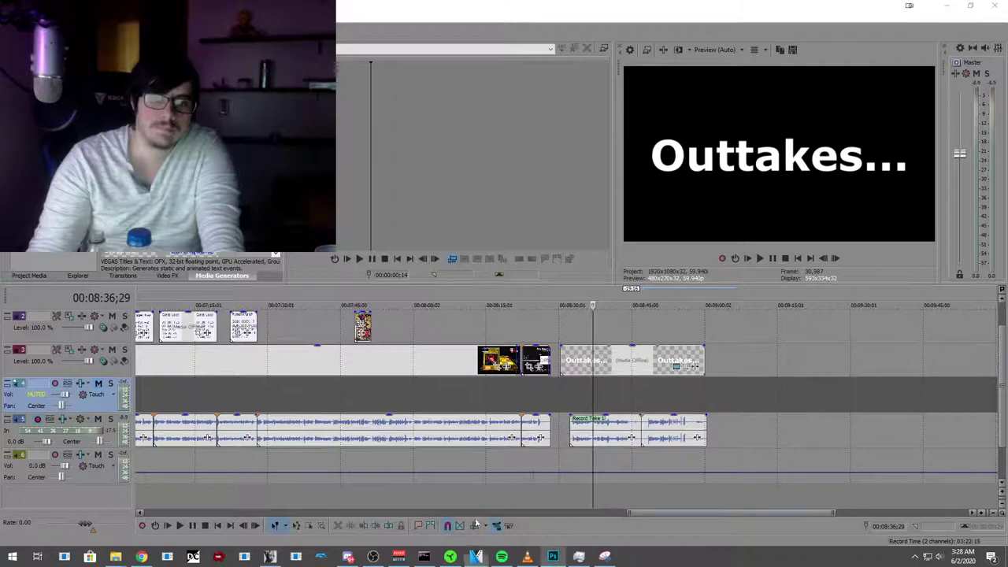
key(alt+Tab)
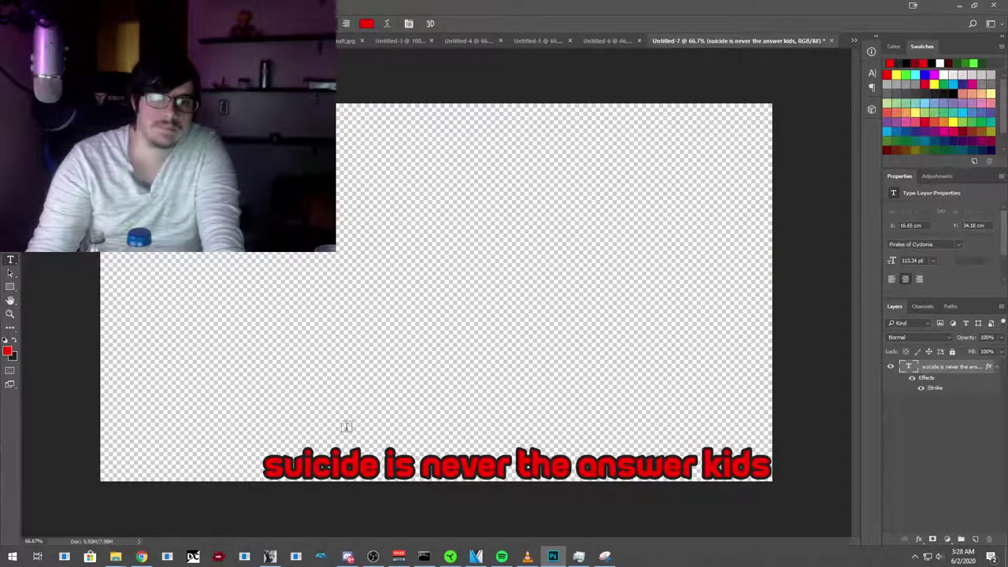
click(289, 467)
drag(267, 465, 783, 465)
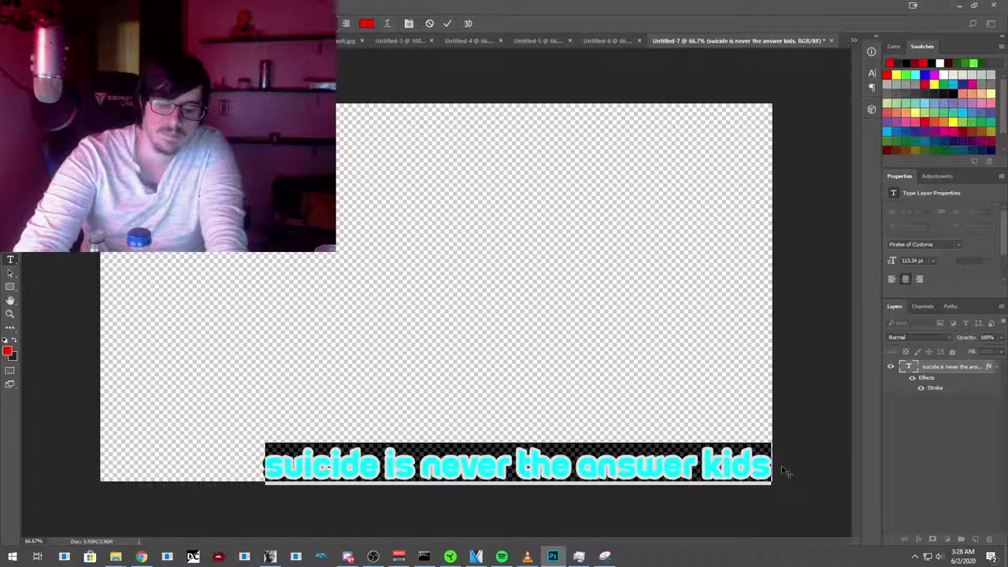
text(wuh-)
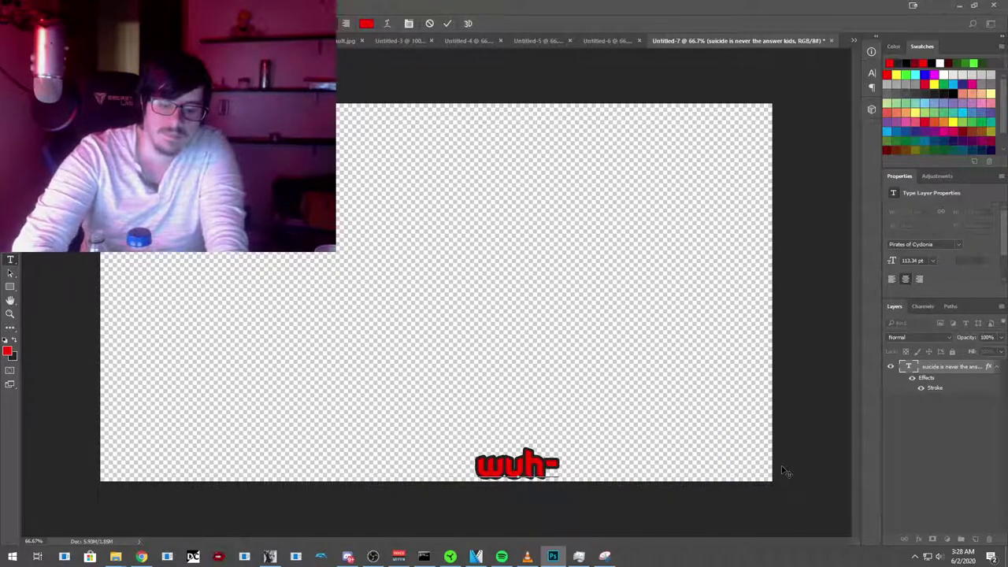
text(word)
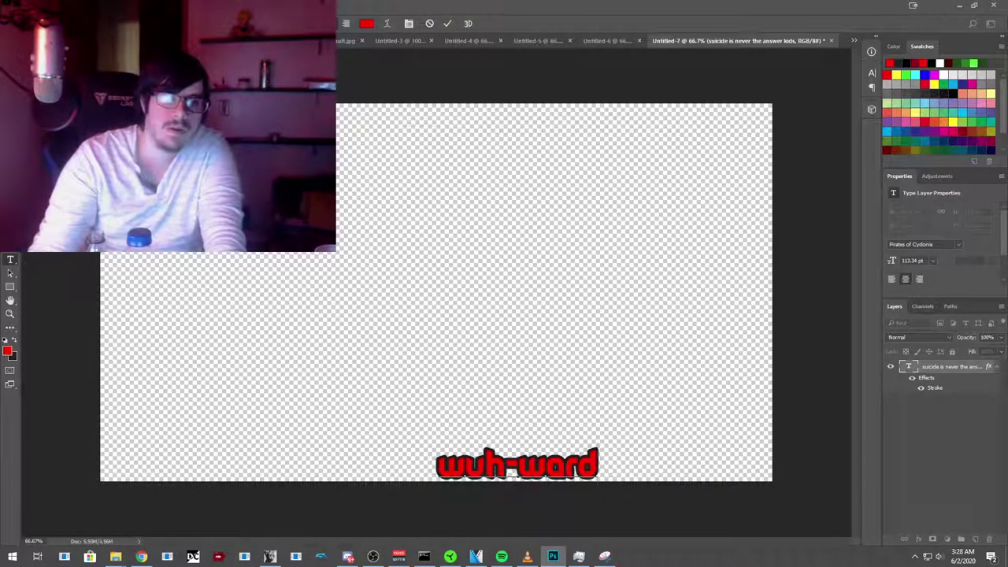
key(ctrl+Return)
drag(495, 430, 577, 437)
drag(545, 469, 684, 148)
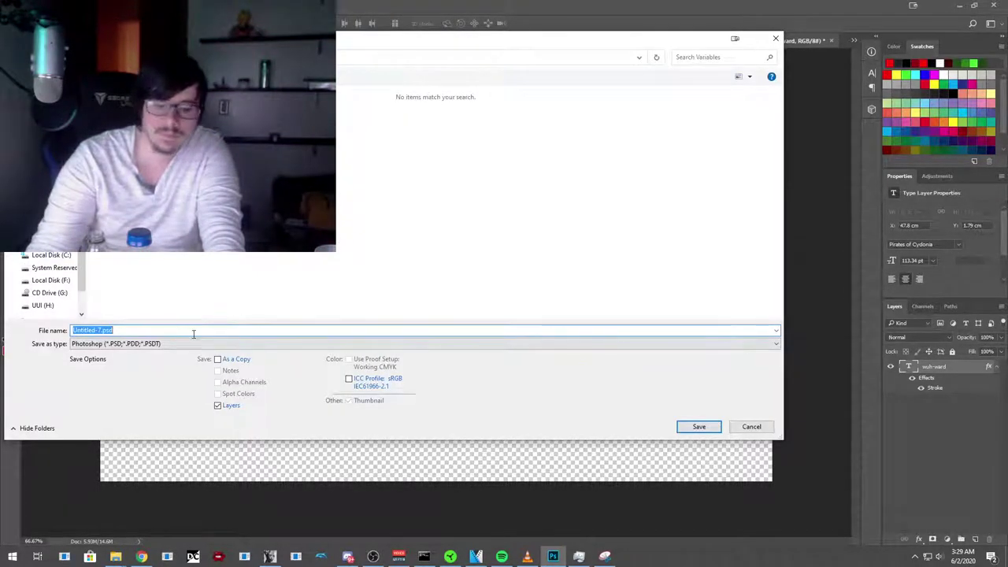
Step: Save the caption image as a PNG file named Wuh.png
text(Wuh)
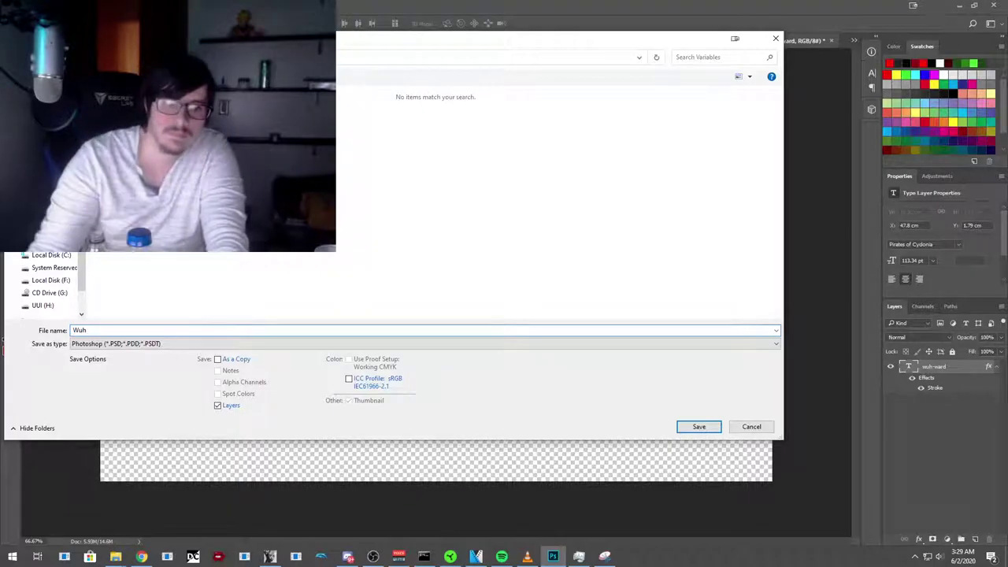
click(181, 344)
click(557, 482)
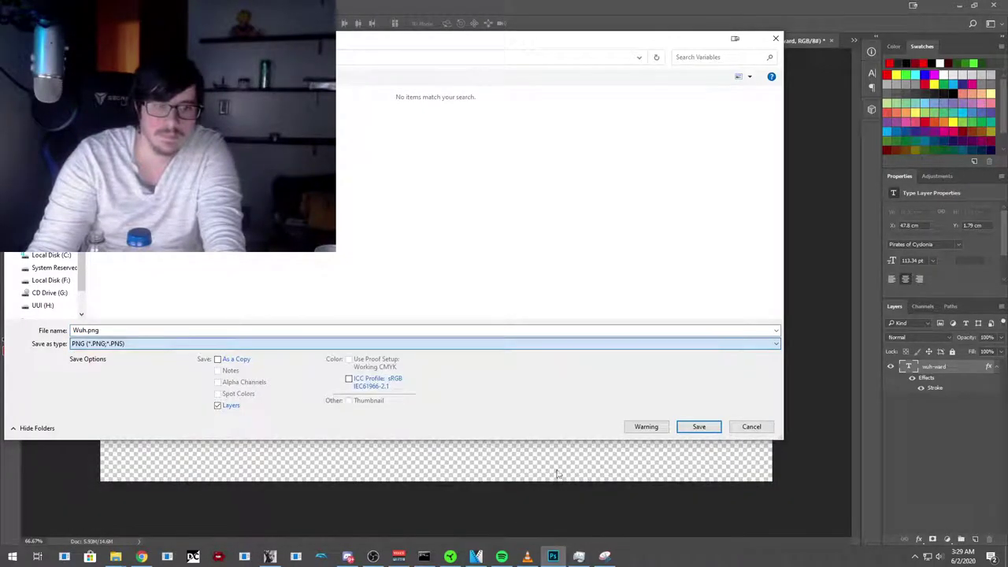
click(698, 427)
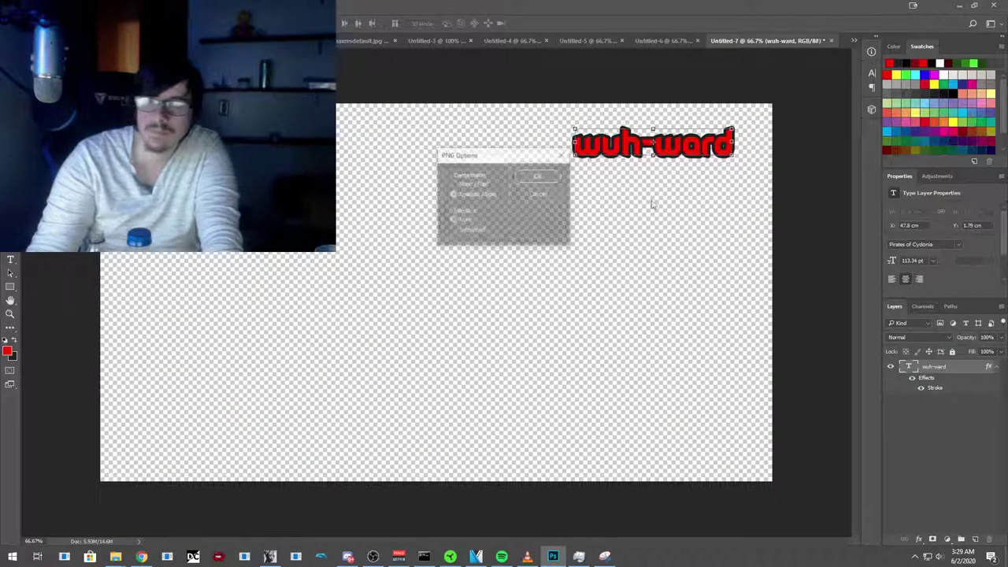
Step: Finish saving the caption PNG, switch to VEGAS, refresh the file listing and place the wuh-ward image on track 2 at 00:08:36;29
click(530, 177)
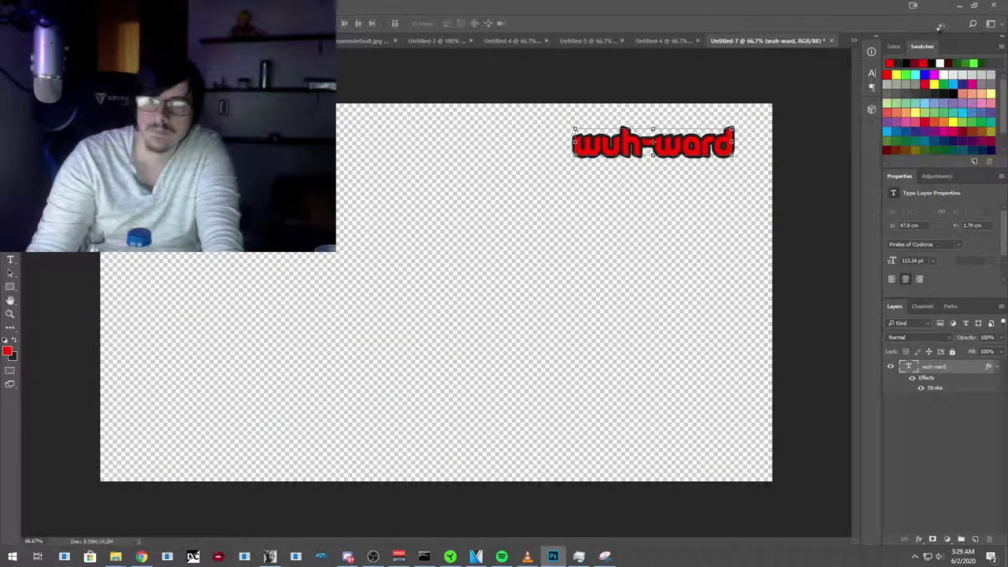
click(475, 556)
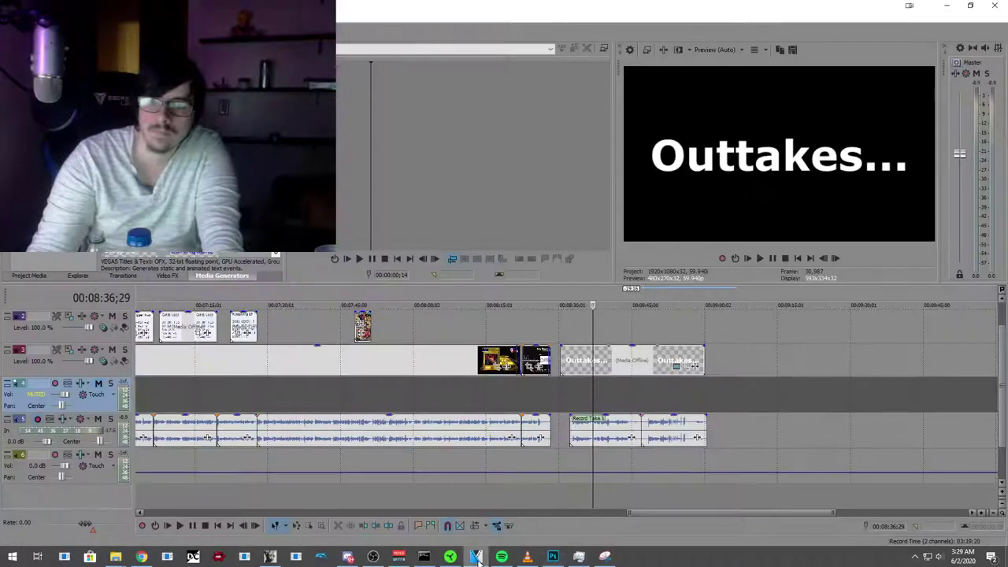
click(78, 276)
right_click(162, 253)
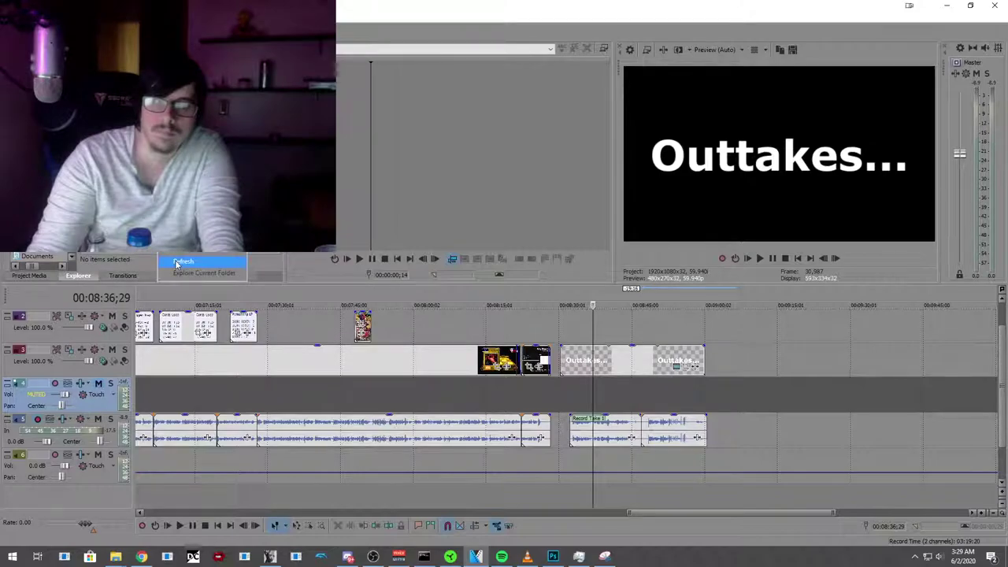
click(178, 261)
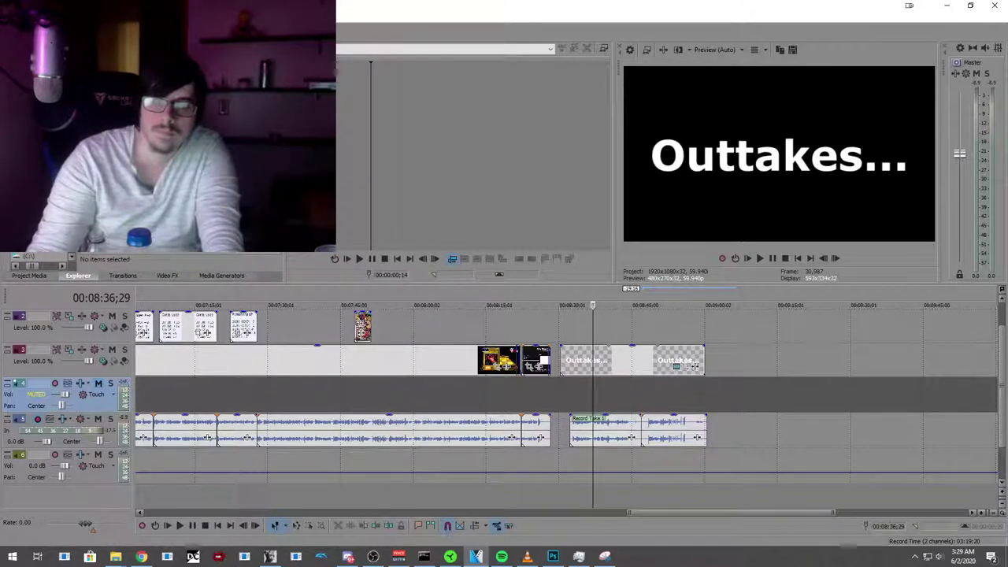
drag(589, 331, 600, 335)
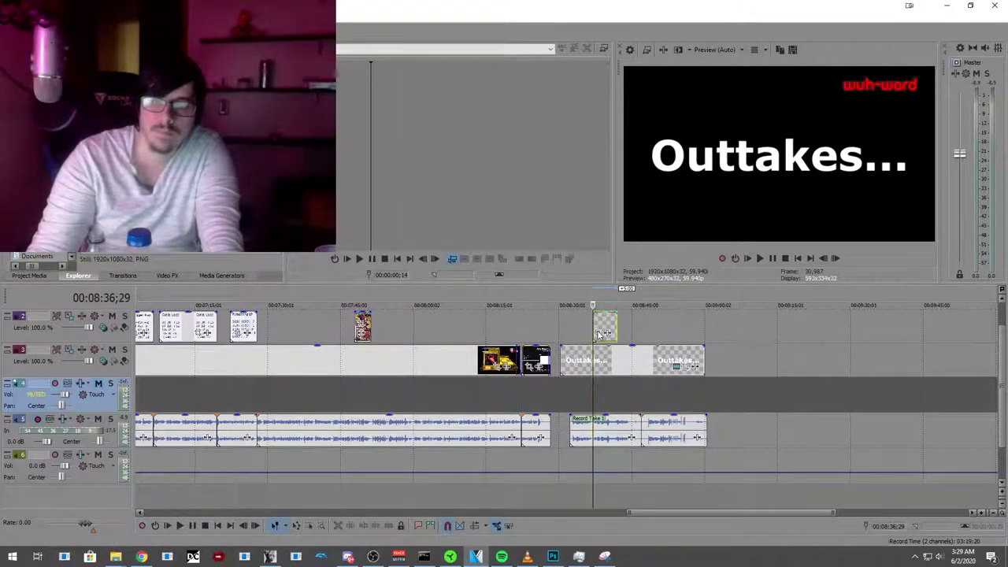
Step: Play back from 00:08:26;23 through the end screen and the captioned first outtake into the second outtake
click(543, 322)
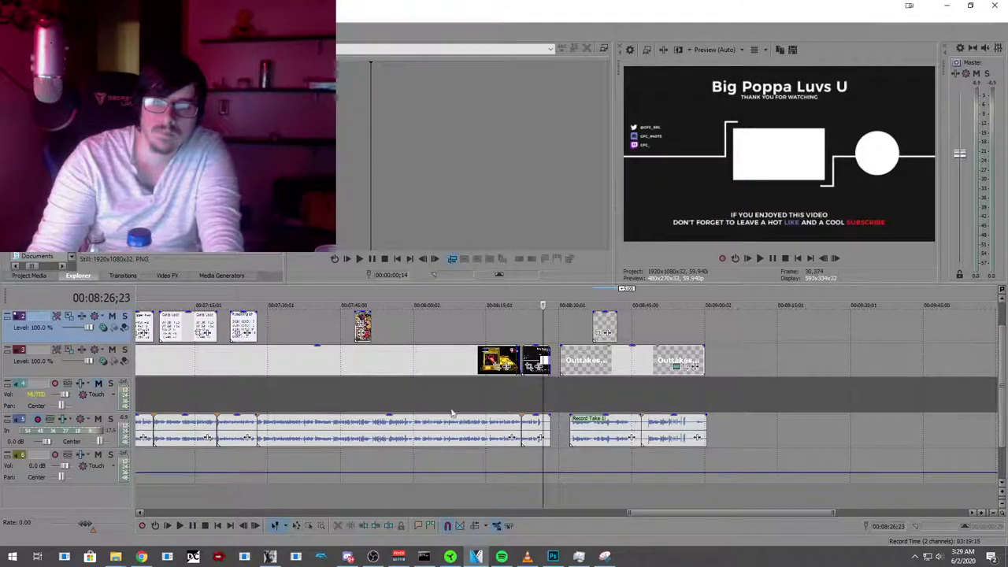
click(178, 526)
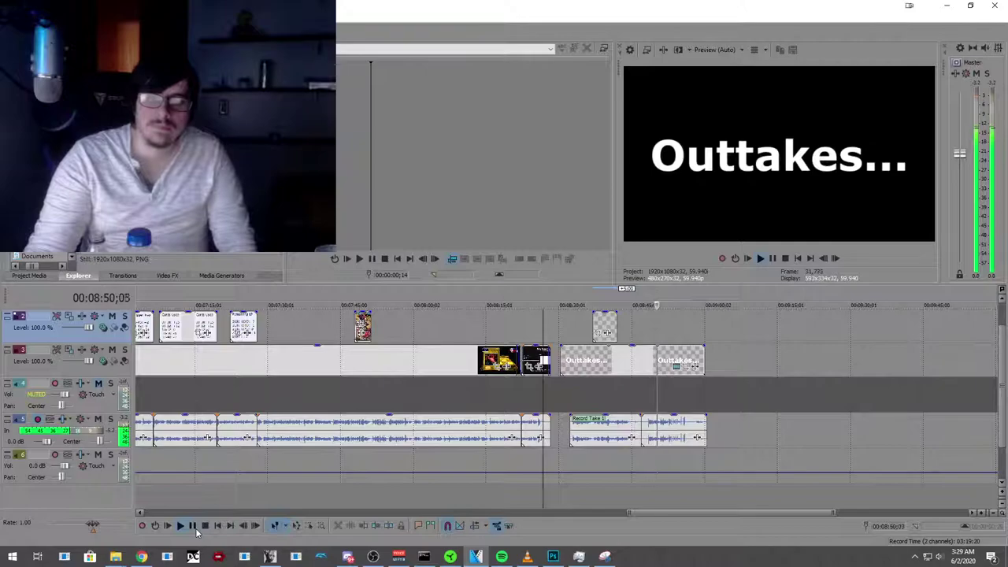
click(195, 529)
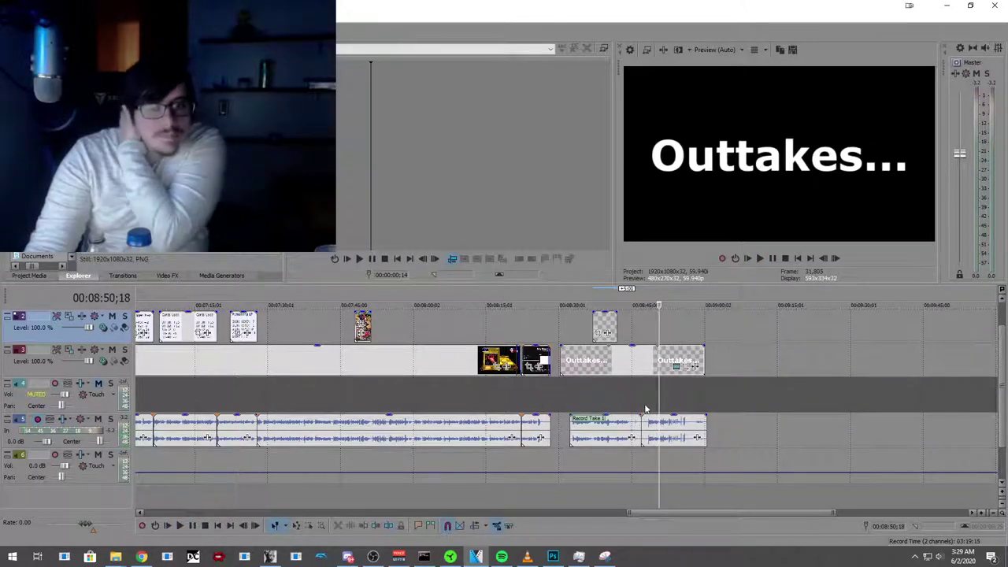
click(648, 408)
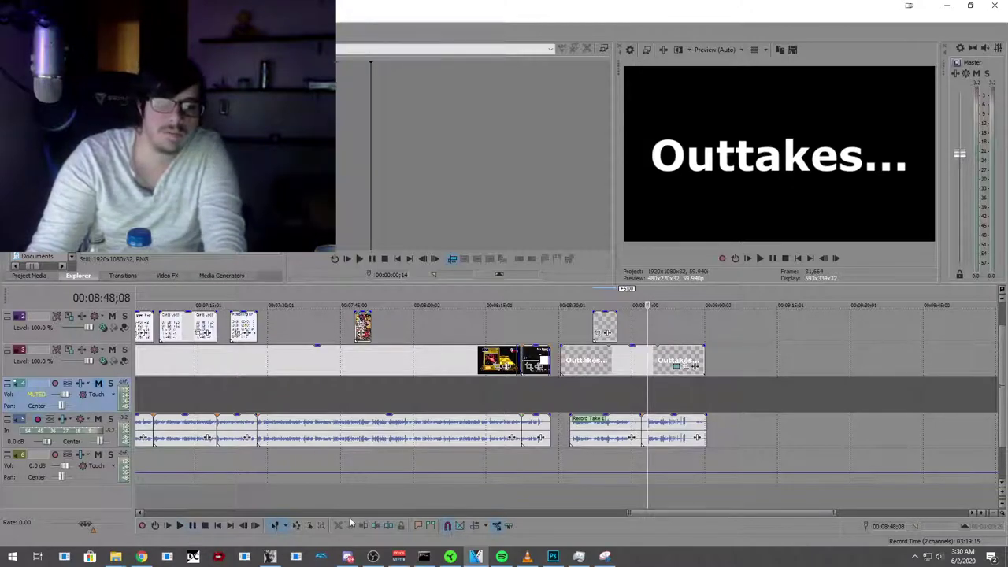
click(306, 527)
click(178, 526)
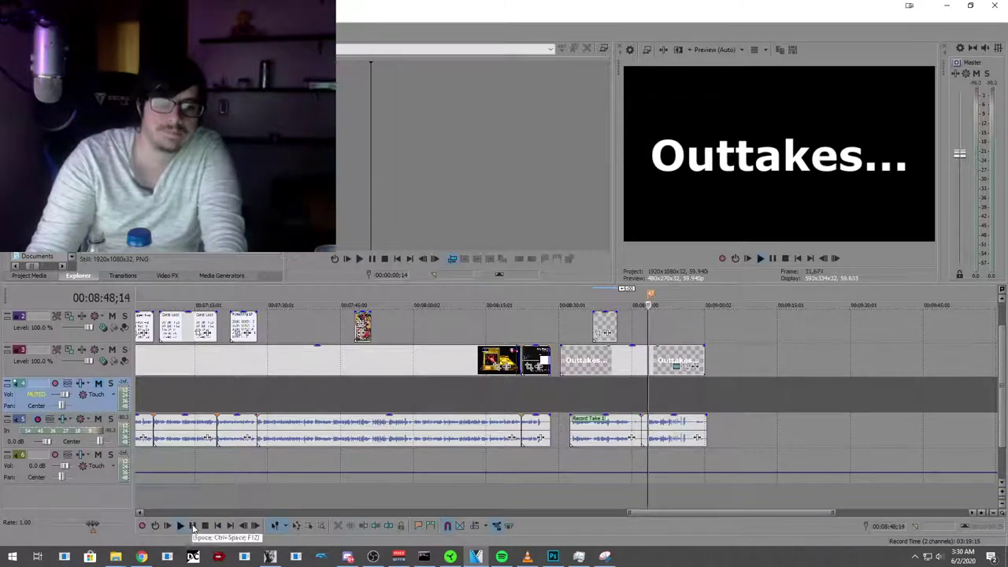
click(205, 525)
right_click(651, 296)
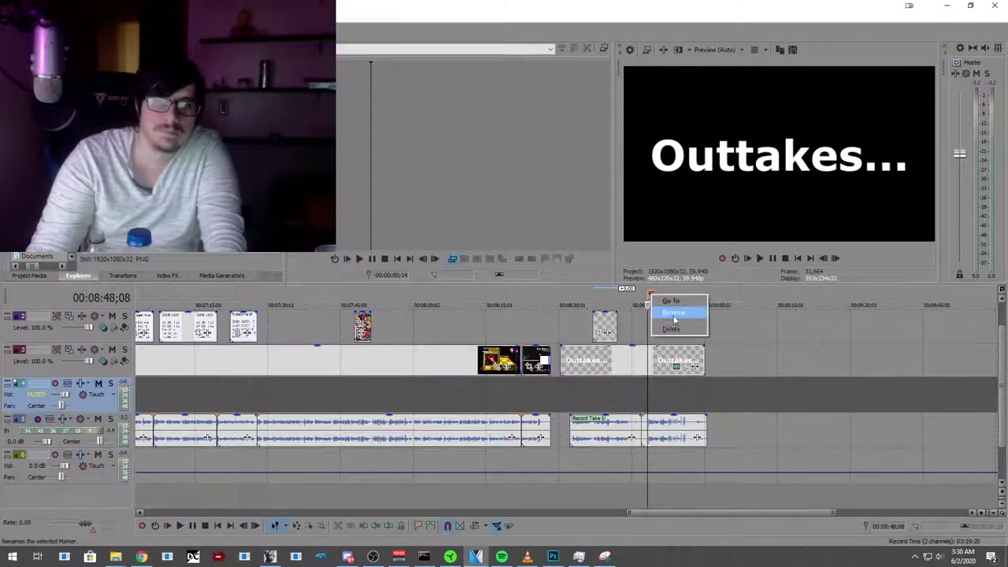
click(671, 329)
Step: Play the second outtake from 00:08:46;29 and place timeline markers at 00:08:48;12, 00:08:50;20 and 00:08:53;25
click(639, 337)
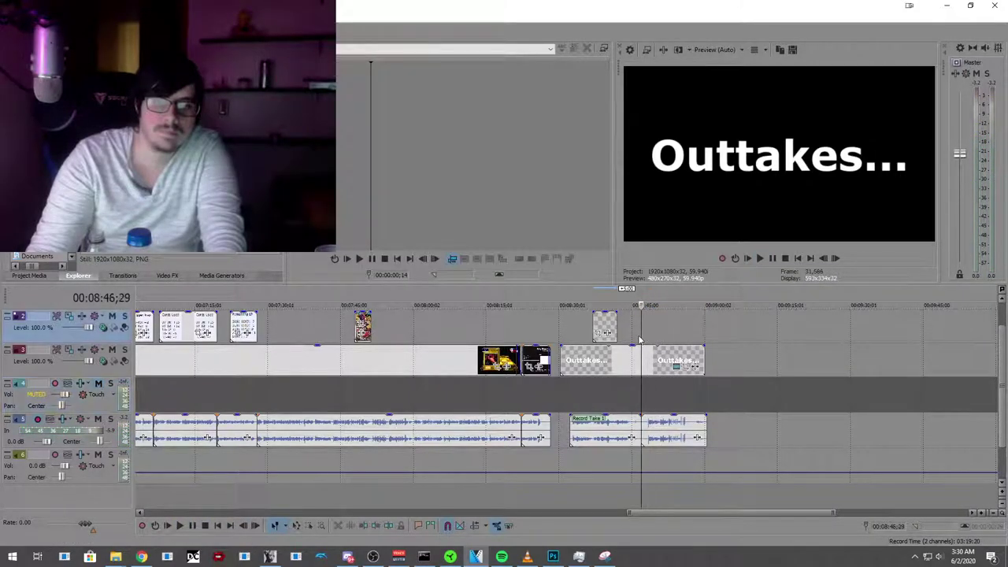
click(180, 526)
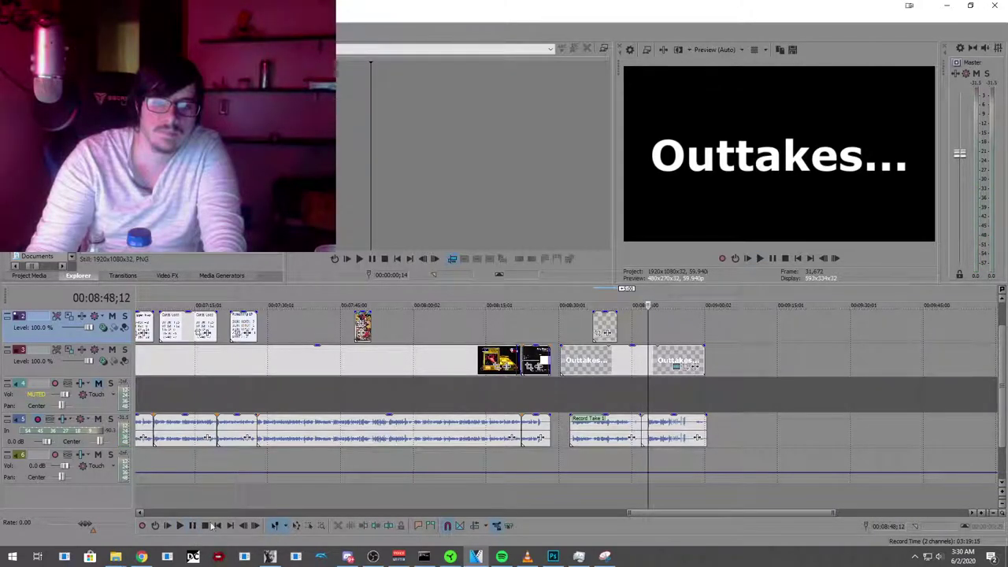
click(180, 526)
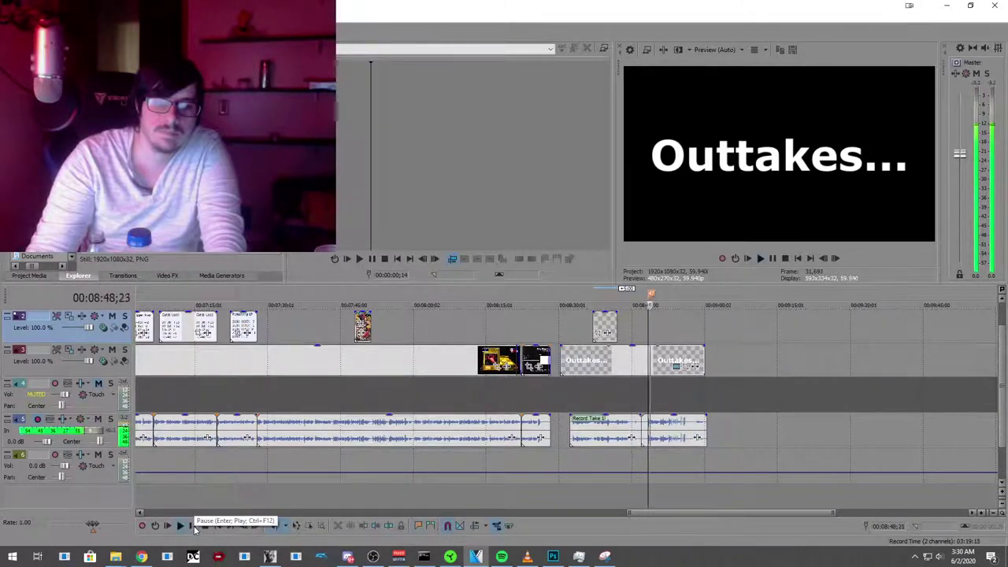
click(193, 526)
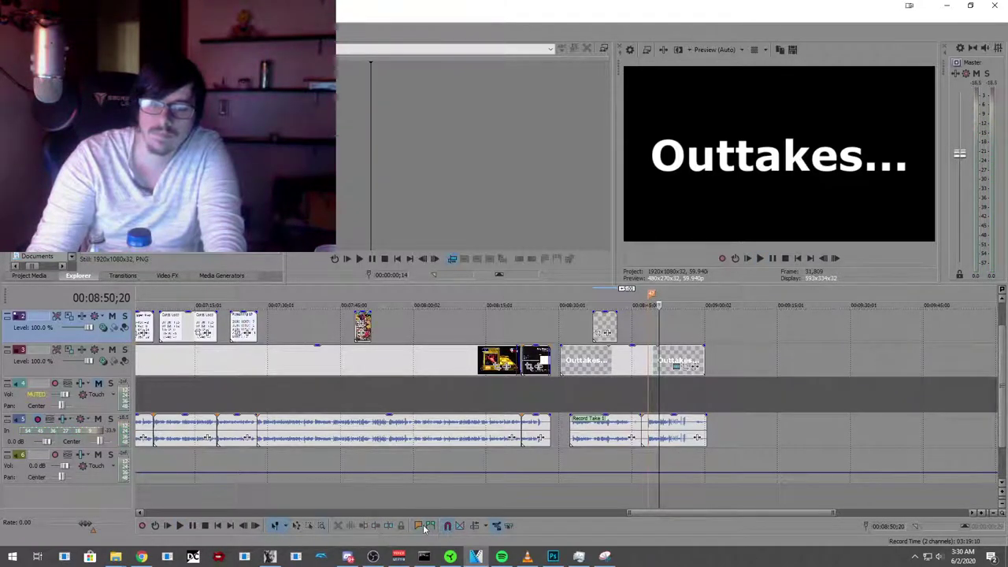
click(192, 527)
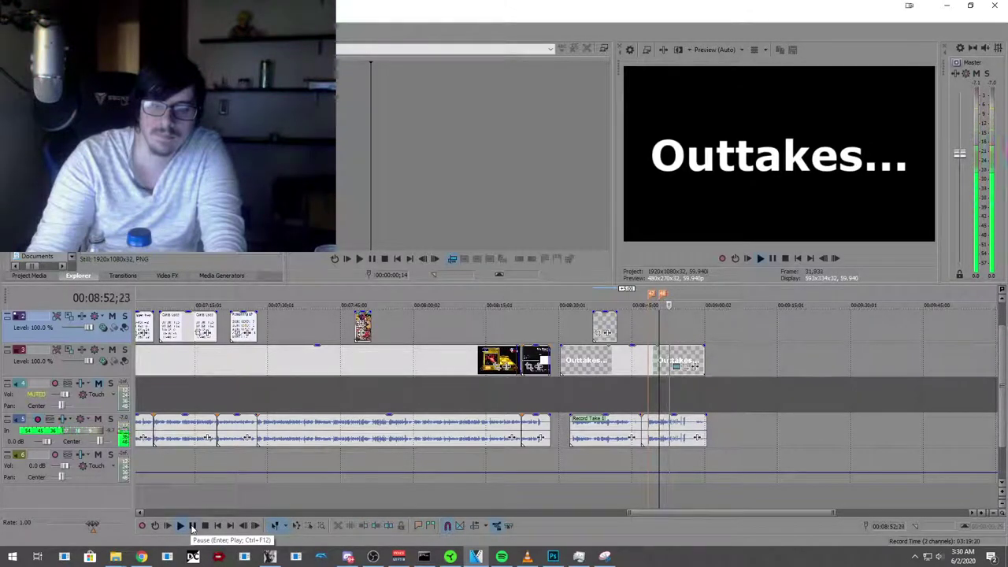
click(193, 527)
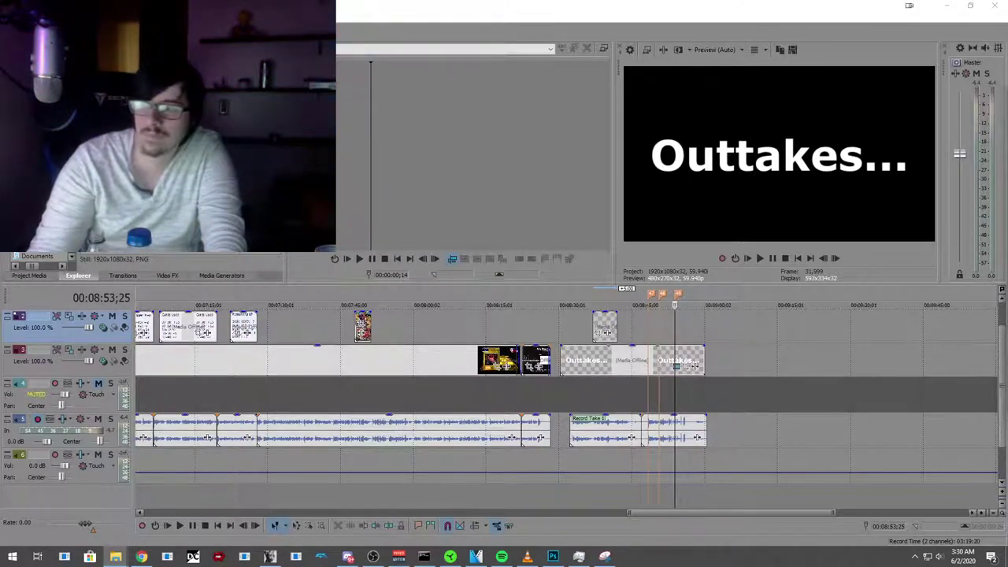
Step: Add two photos to track 2, fitting the cheering man between the first two new markers and the dark-haired man between the last two
drag(711, 322, 651, 329)
scroll(646, 328, up, 2)
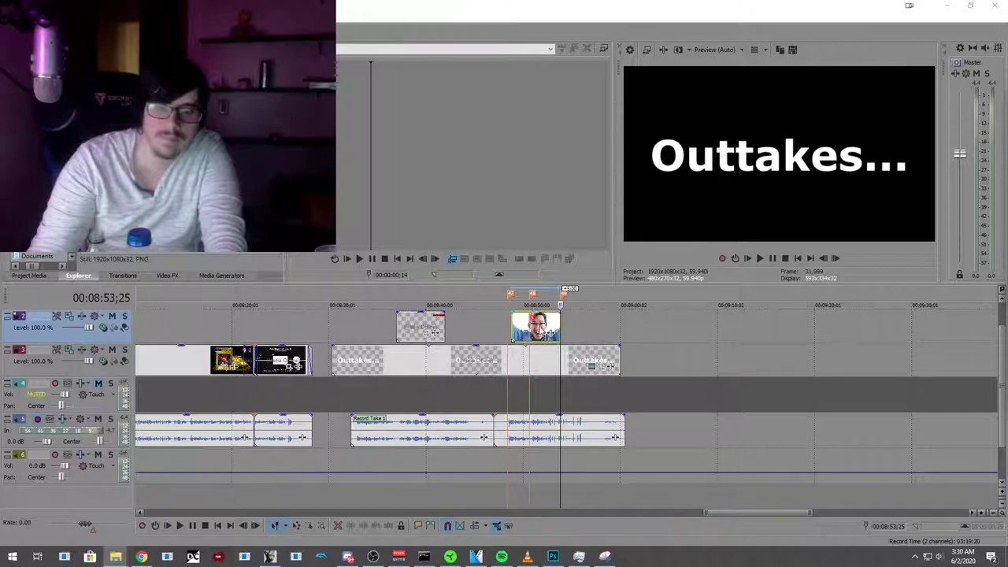
drag(544, 324, 529, 329)
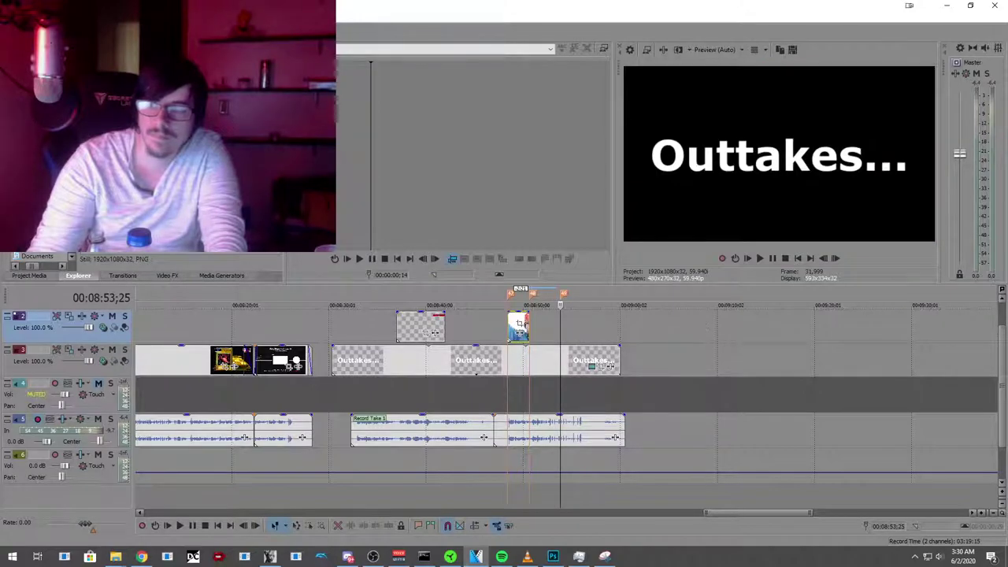
drag(536, 336, 560, 331)
Step: Play back from 00:08:46;29 to review the two photos against the second outtake's audio
click(494, 336)
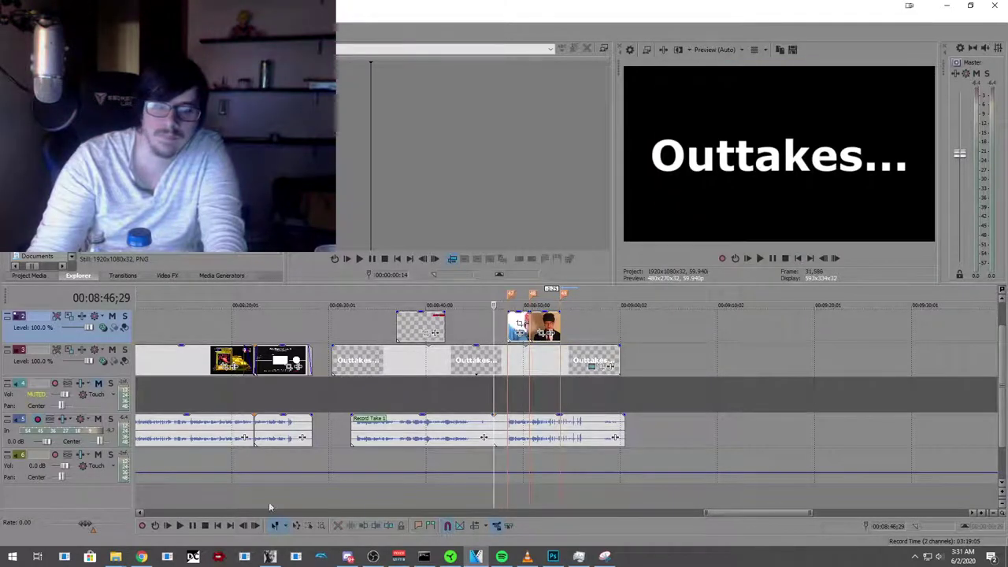
click(180, 526)
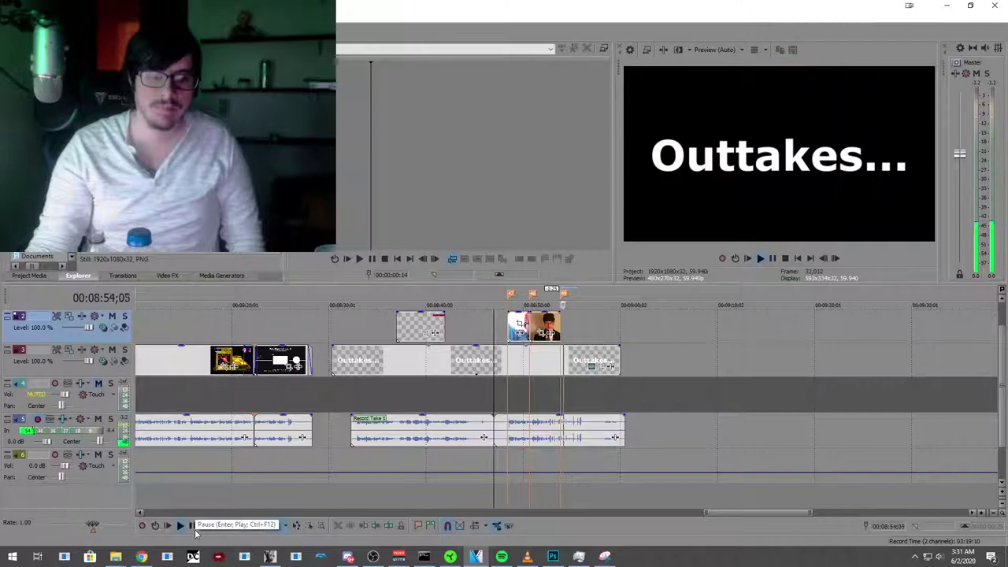
click(193, 526)
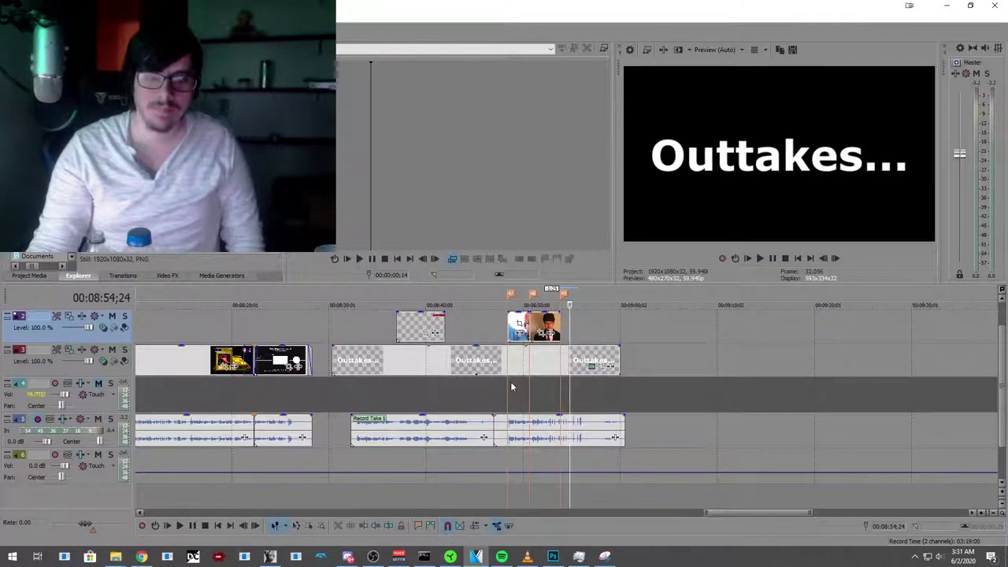
Step: Split the events at 00:08:48;12 and delete the portion of the Outtakes title after the split
click(511, 386)
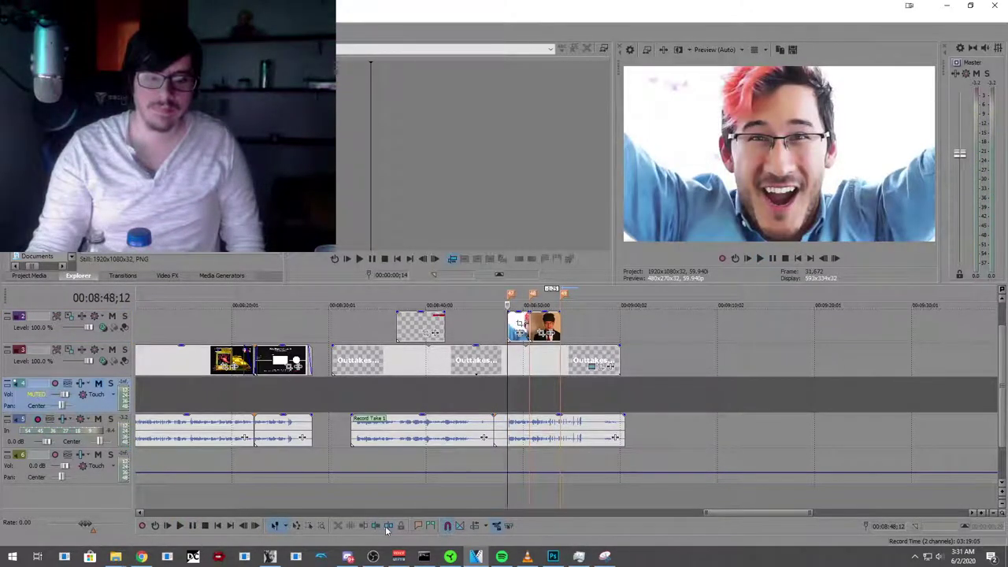
click(388, 526)
right_click(574, 360)
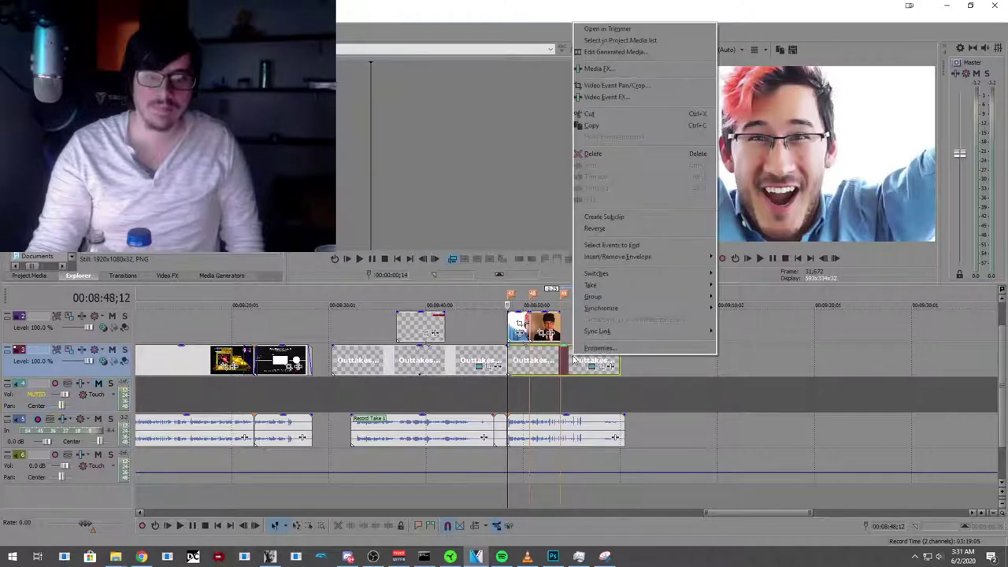
click(622, 165)
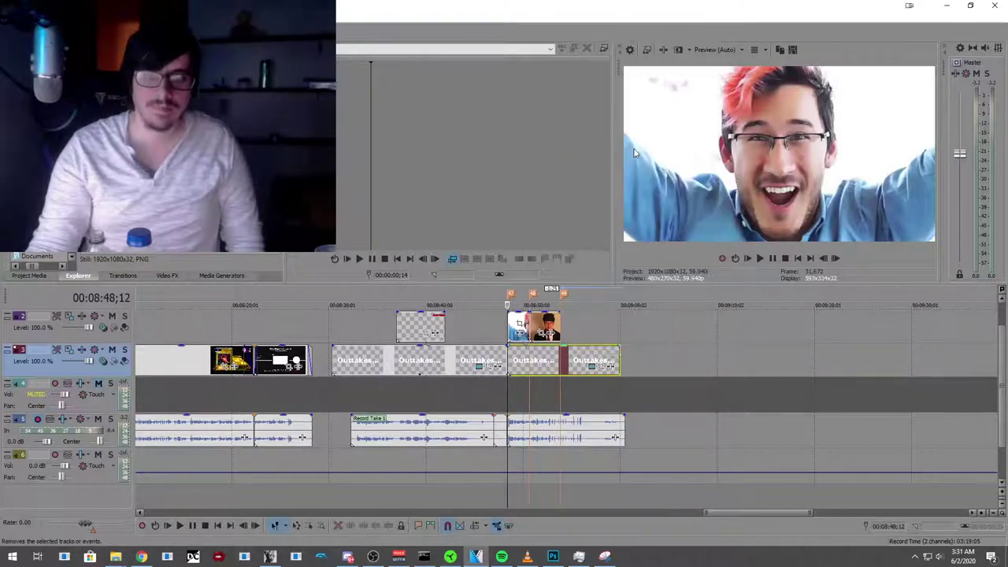
Step: Play on to 00:08:58;08, add the morphed face image to track 2 there and trim it to the end of the last outtake
click(181, 526)
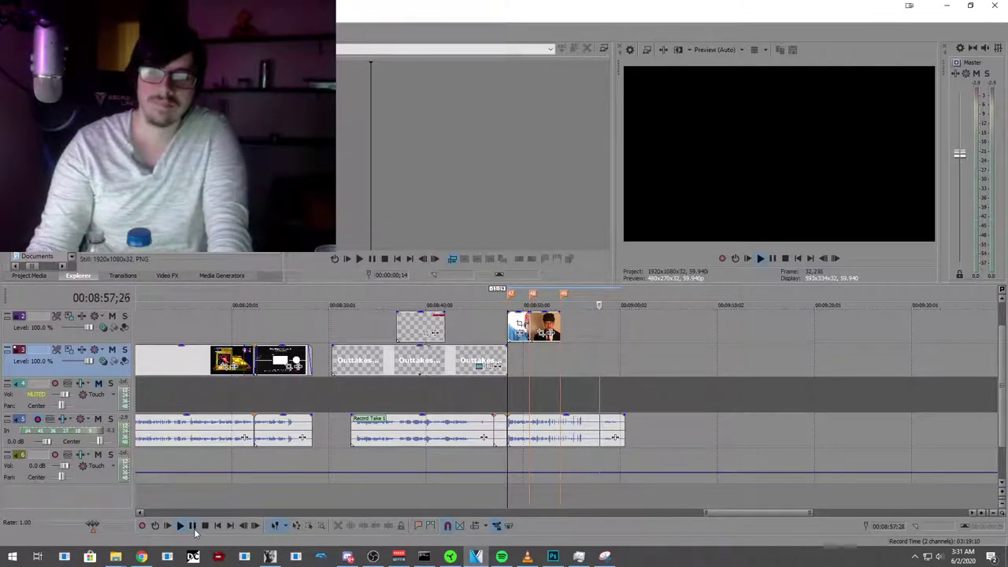
click(193, 528)
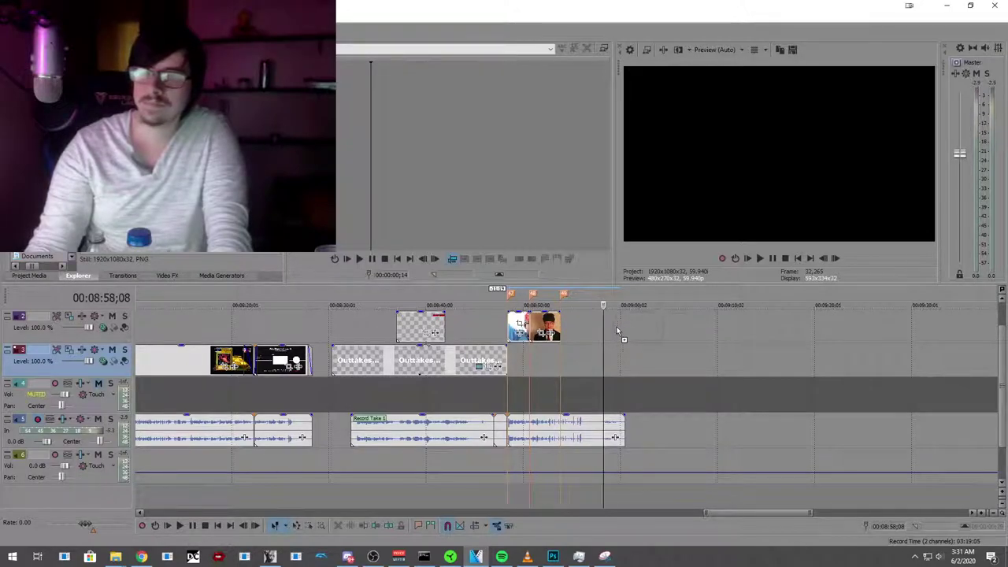
key(ctrl+v)
drag(651, 322, 623, 323)
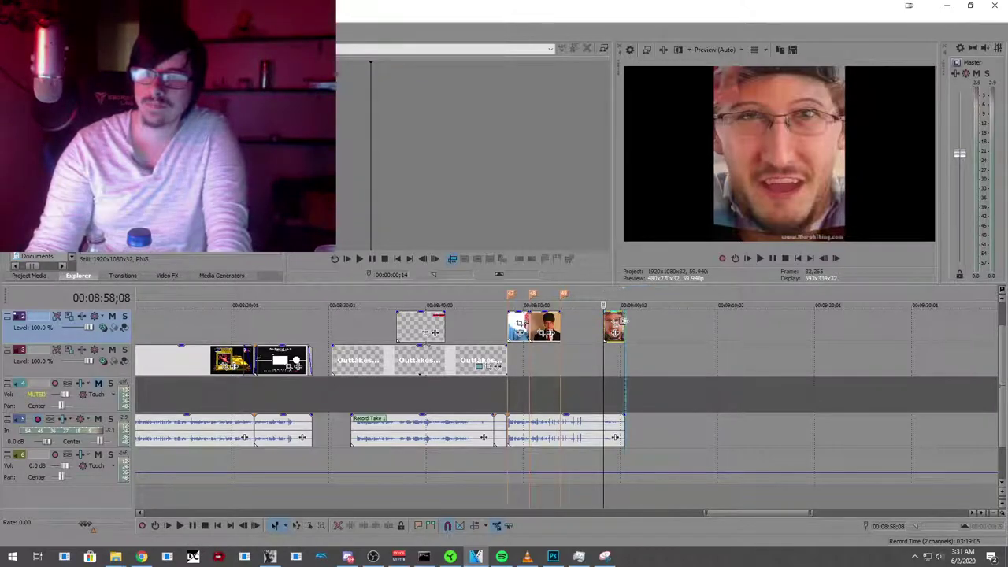
Step: Play back from 00:08:24;19 through the end screen and all outtakes to the end of the video
click(489, 334)
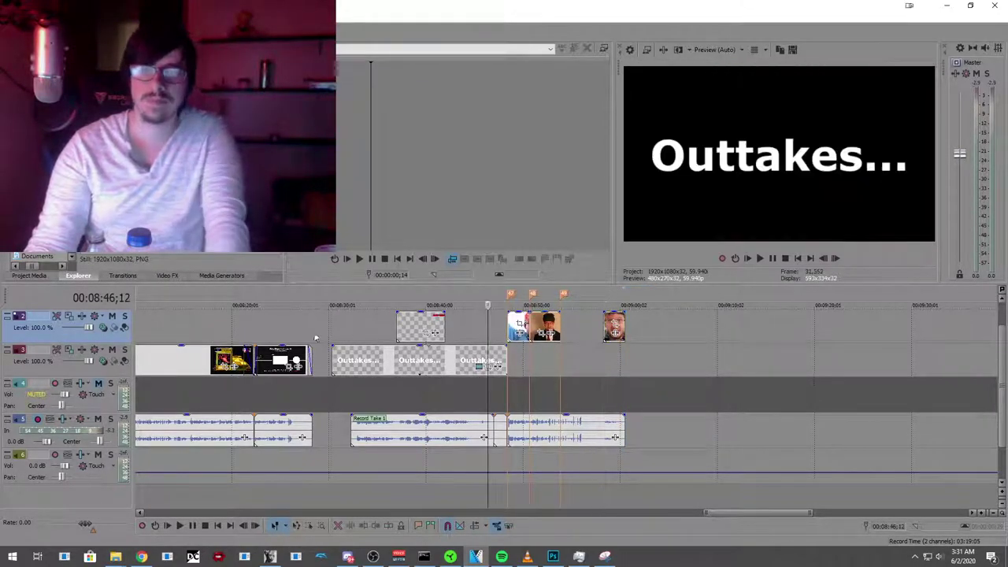
click(276, 334)
click(179, 526)
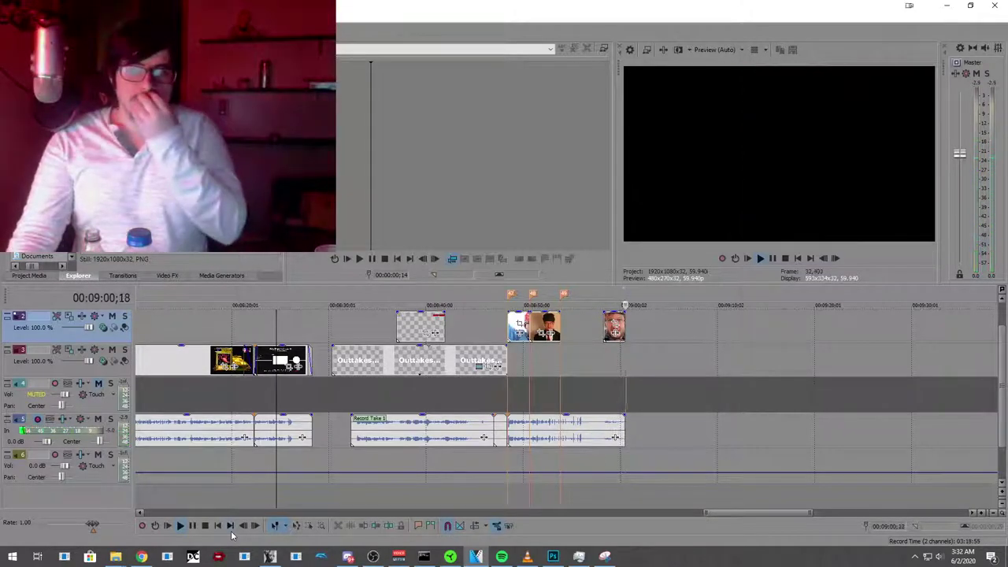
click(205, 528)
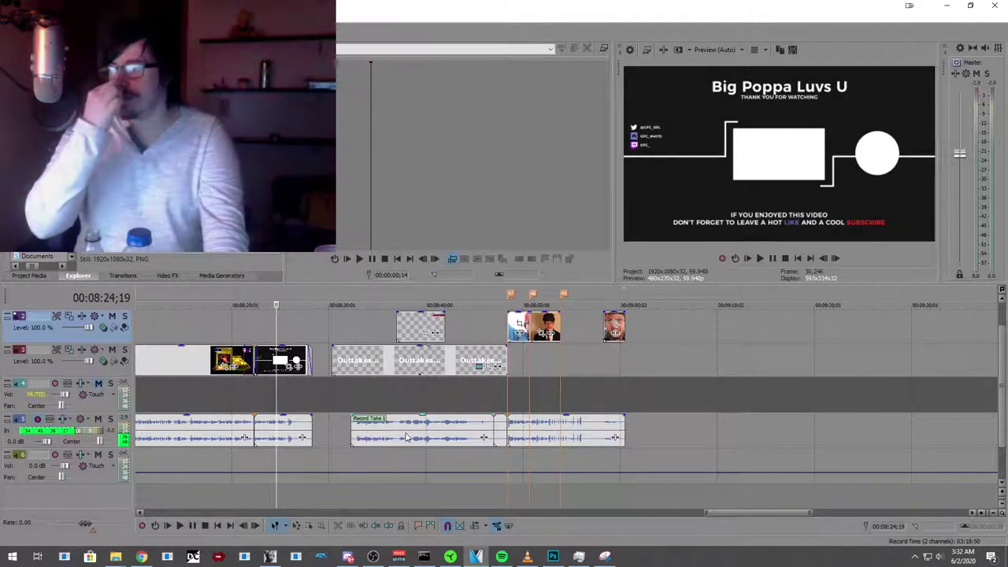
Step: Extend the background music on track 6 to the end of the end screen at 00:08:28;09
scroll(407, 438, down, 10)
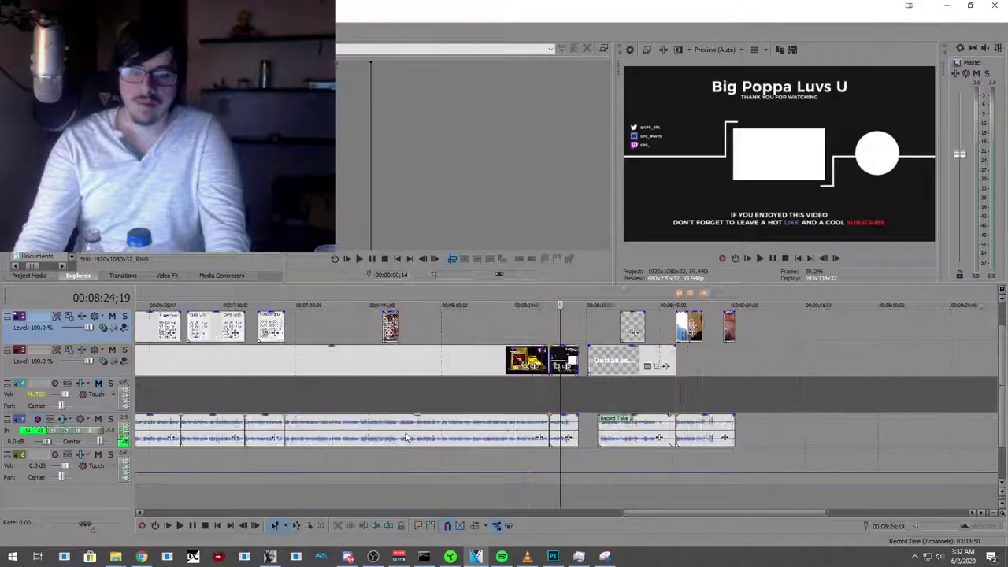
scroll(563, 455, up, 8)
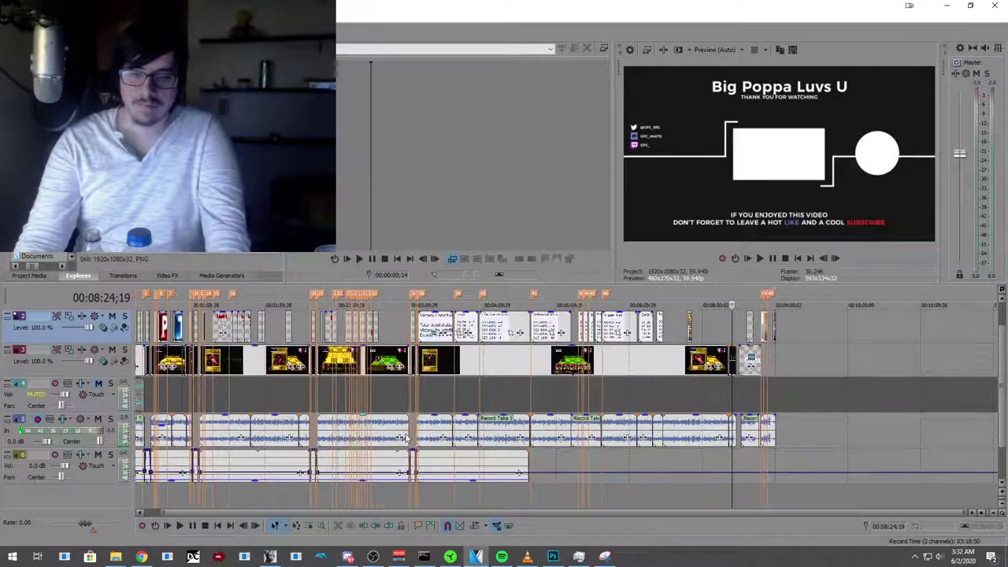
click(571, 465)
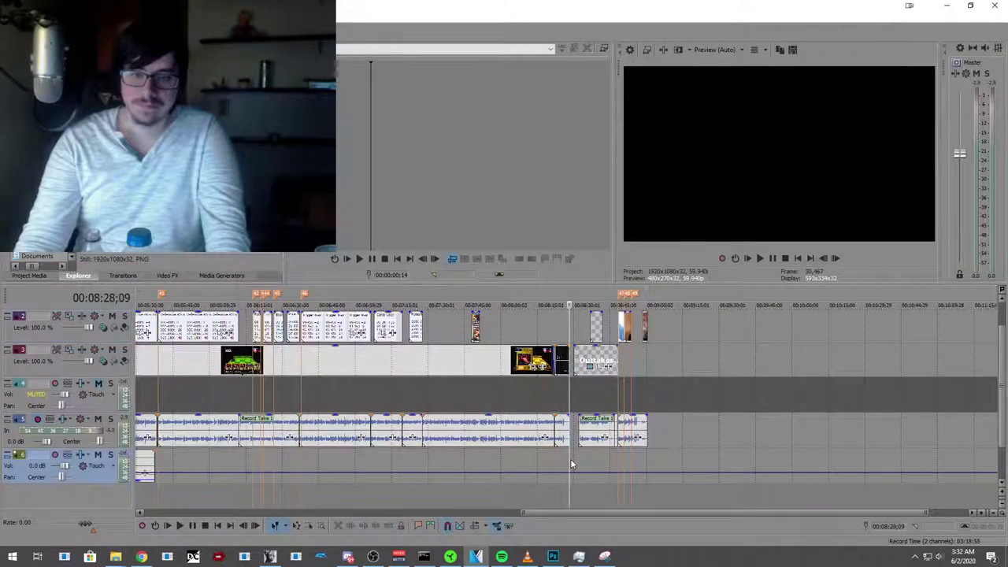
scroll(430, 479, down, 2)
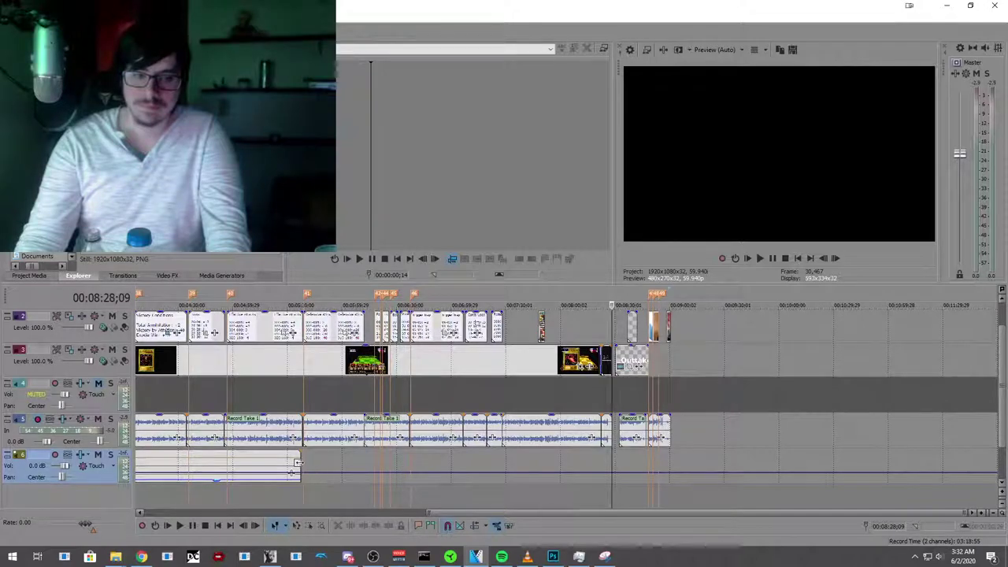
drag(298, 465, 611, 472)
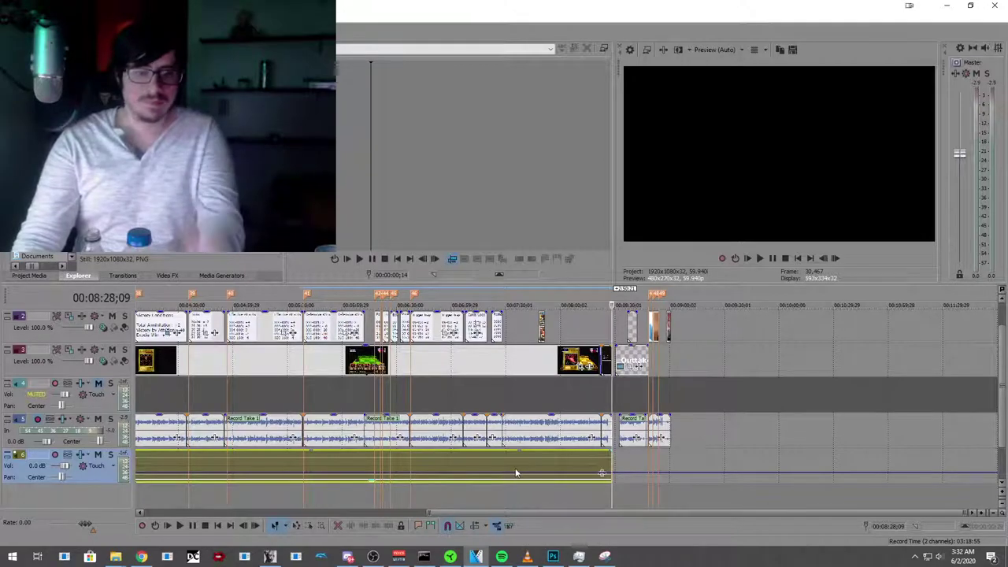
Step: Play back parts from 00:07:11;07 and about 00:08:13 through the end screen to check the extended music
click(470, 386)
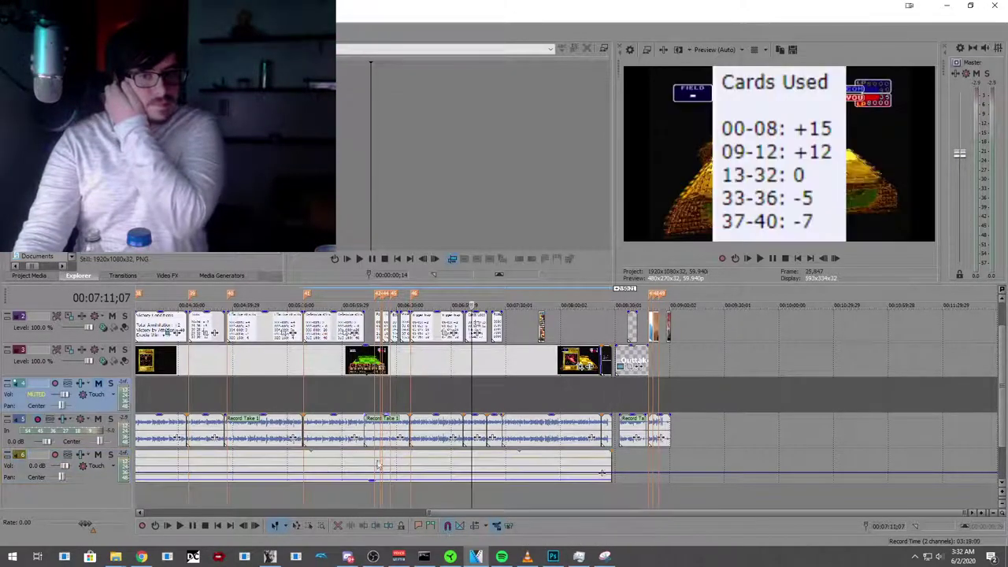
click(180, 525)
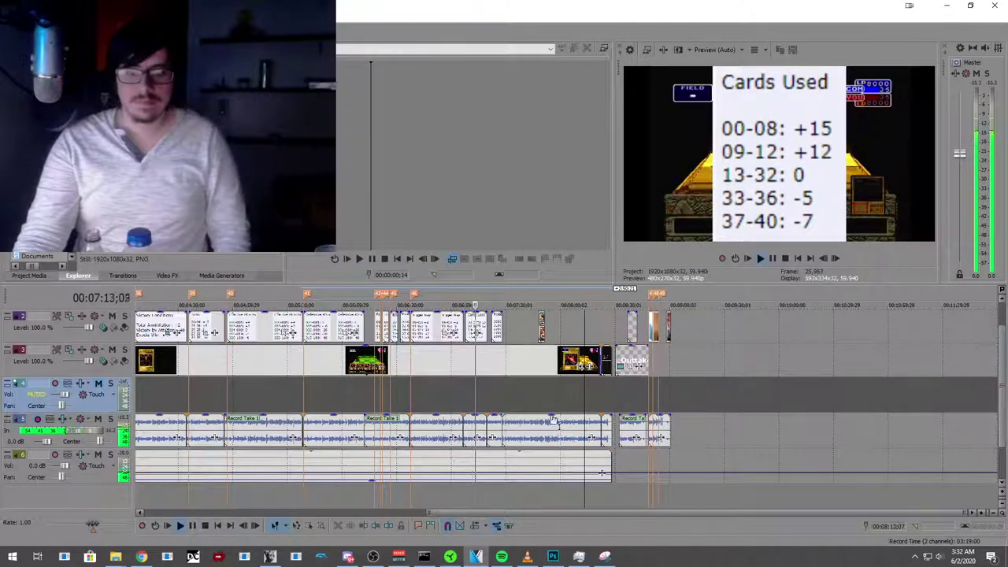
click(584, 394)
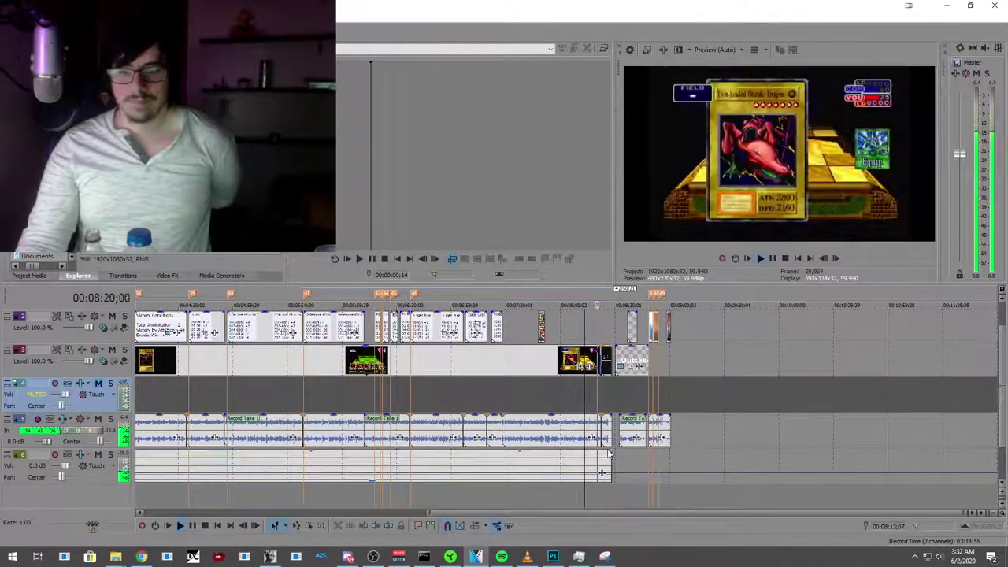
scroll(607, 453, up, 5)
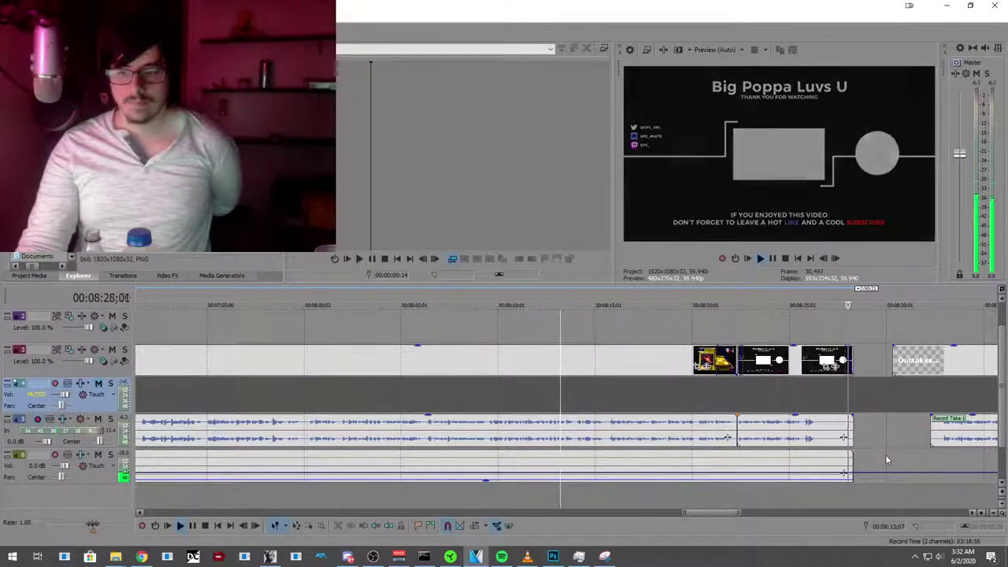
key(Return)
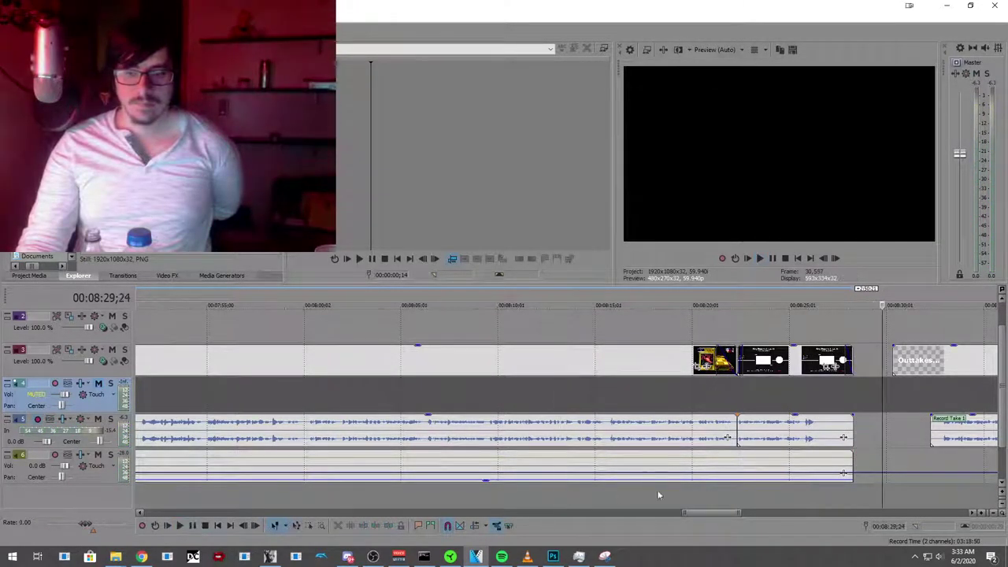
Step: Add volume points on track 6 at 00:08:28;04 and 00:08:28;10, lowering the second to -Inf dB to fade out the music
key(Up)
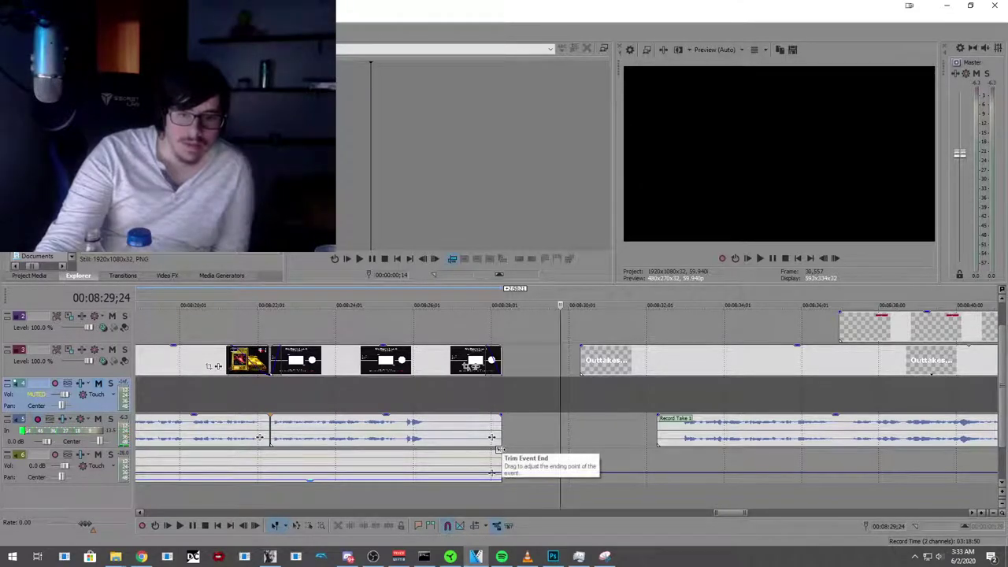
click(491, 472)
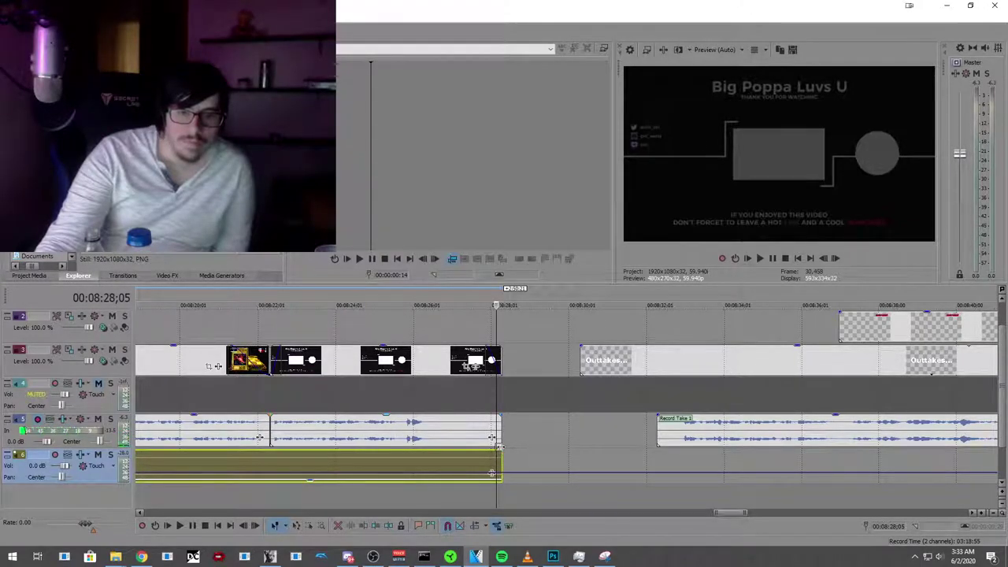
click(467, 498)
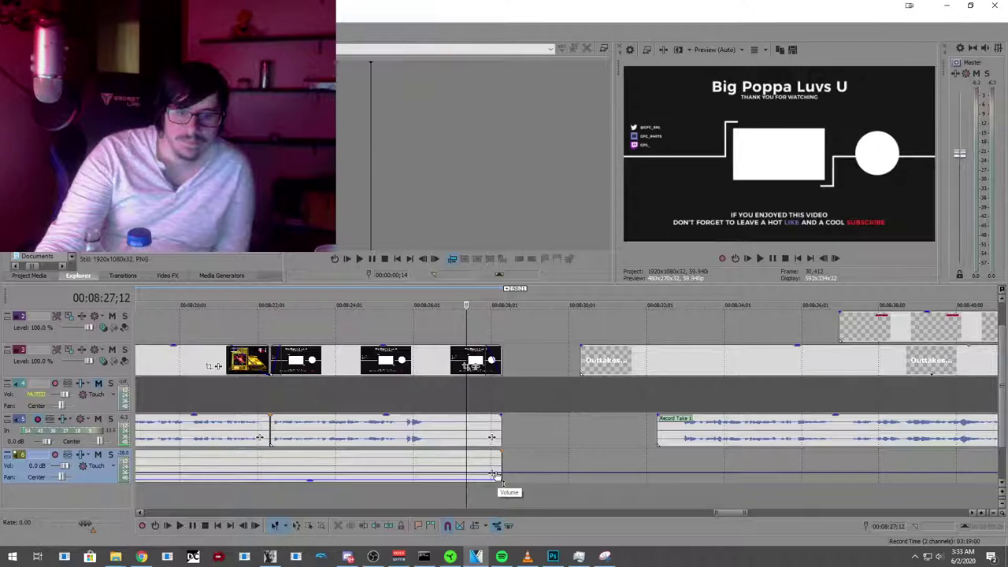
click(496, 474)
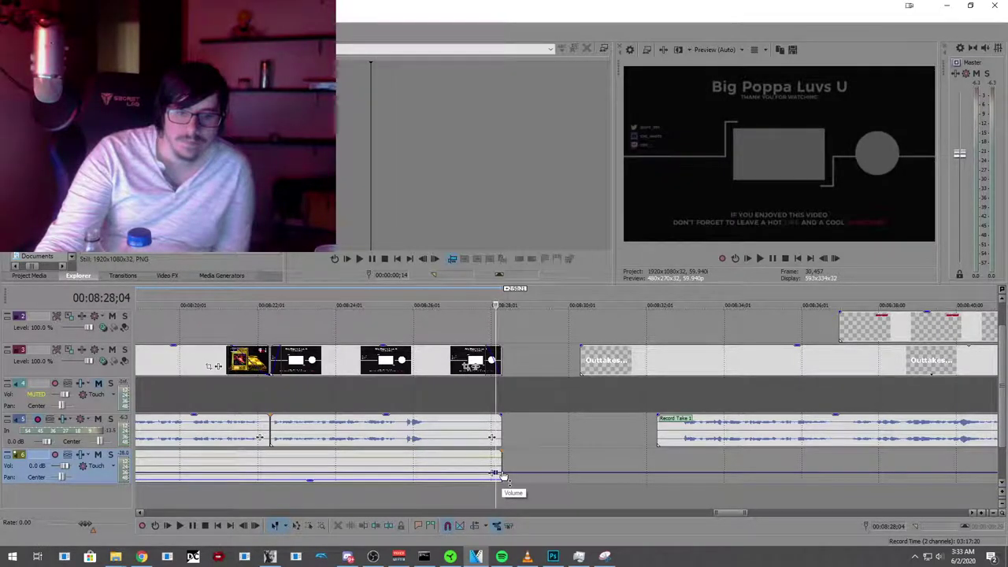
click(503, 480)
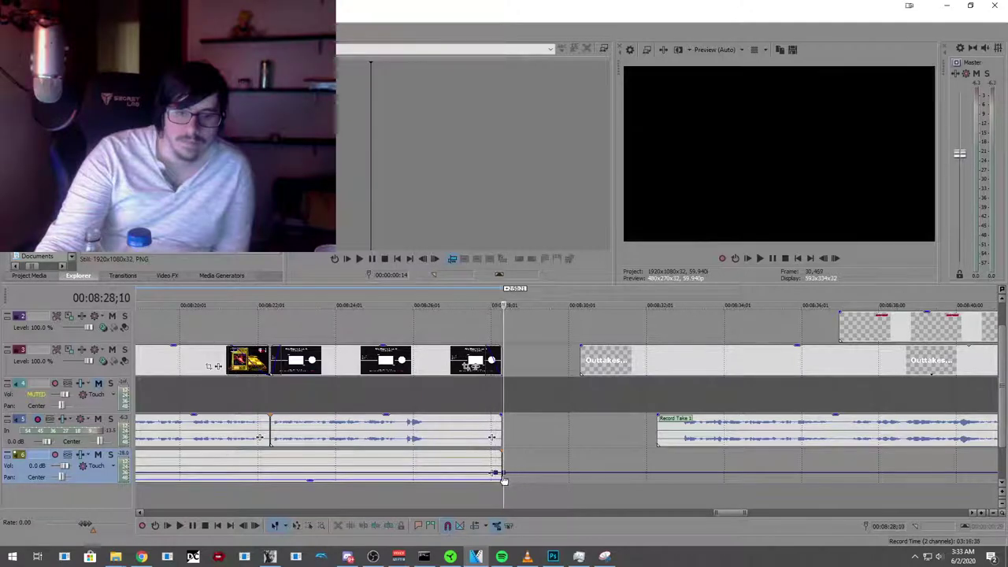
drag(502, 482, 503, 487)
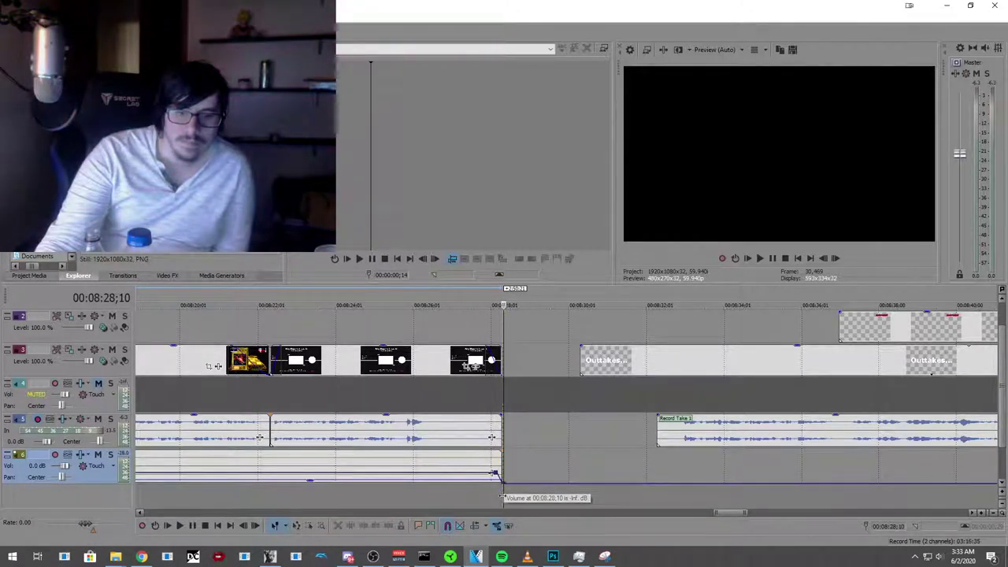
Step: Play back from 00:08:26;25 past the end screen to check the music fade-out
click(444, 495)
click(180, 526)
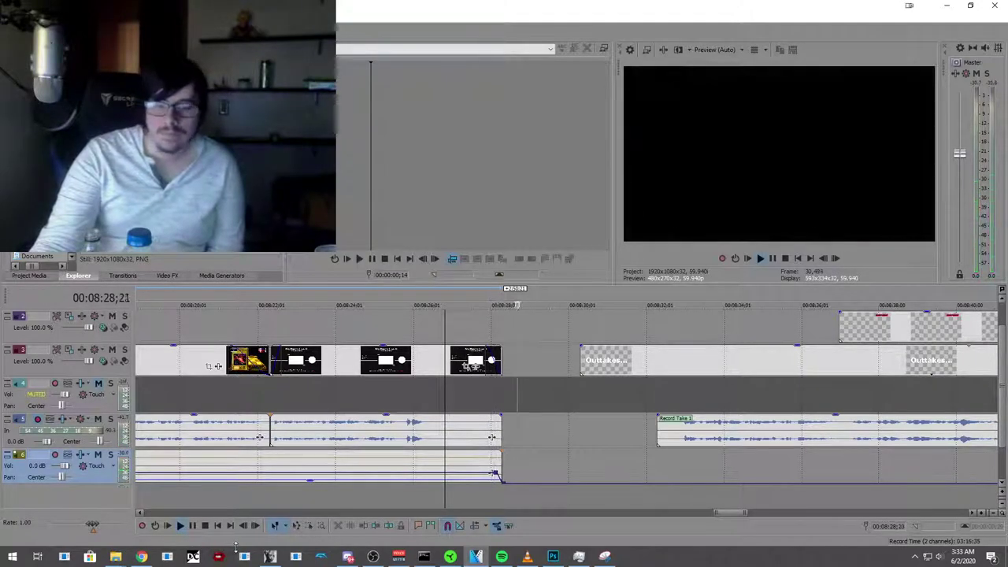
click(205, 526)
Step: Lengthen the music fade-out on track 6 so that it starts at 00:08:27;20
drag(494, 474, 488, 475)
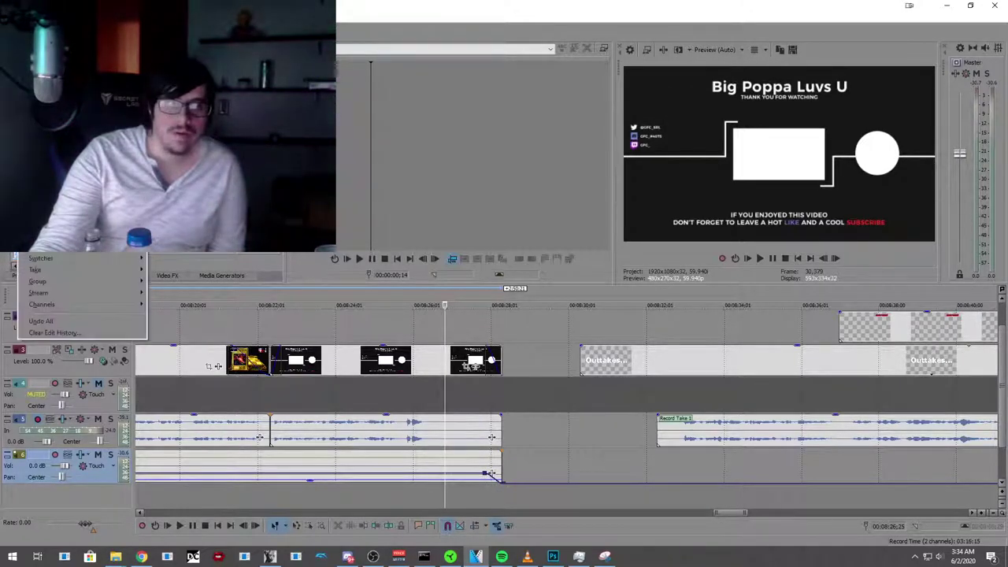
key(ctrl+z)
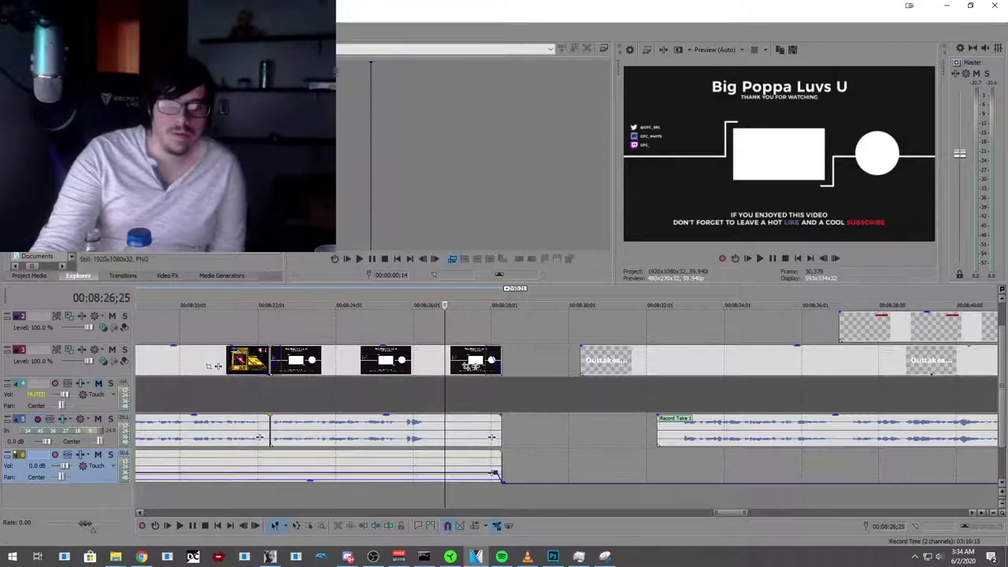
double_click(477, 472)
drag(493, 473, 504, 490)
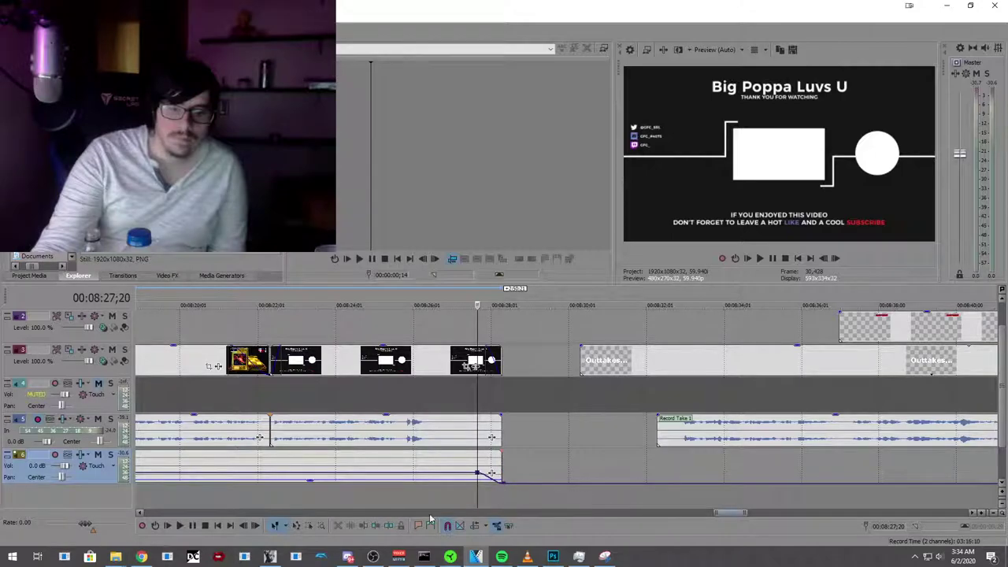
Step: Play back from 00:08:26;14 into the Outtakes title to review the longer fade-out
click(430, 503)
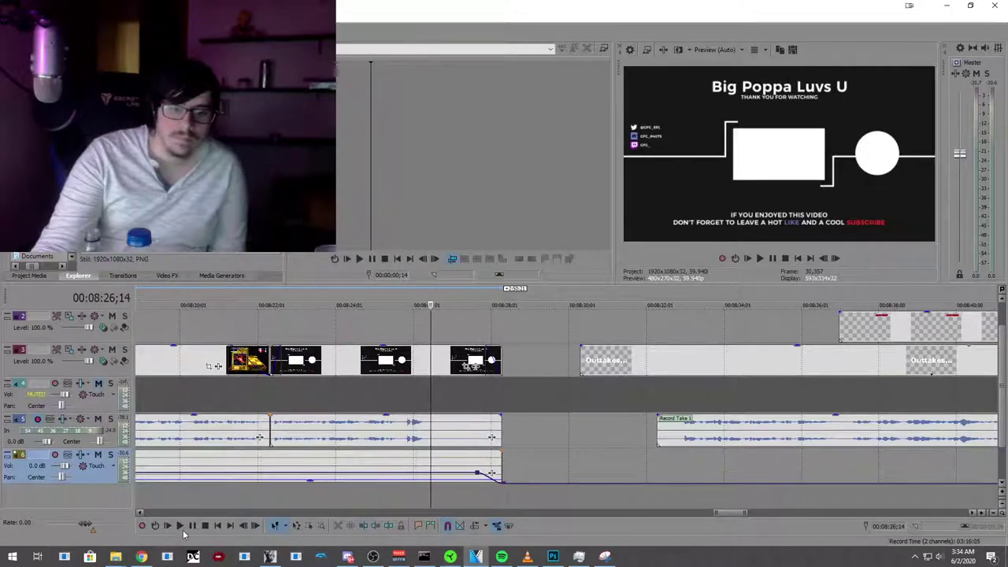
click(182, 527)
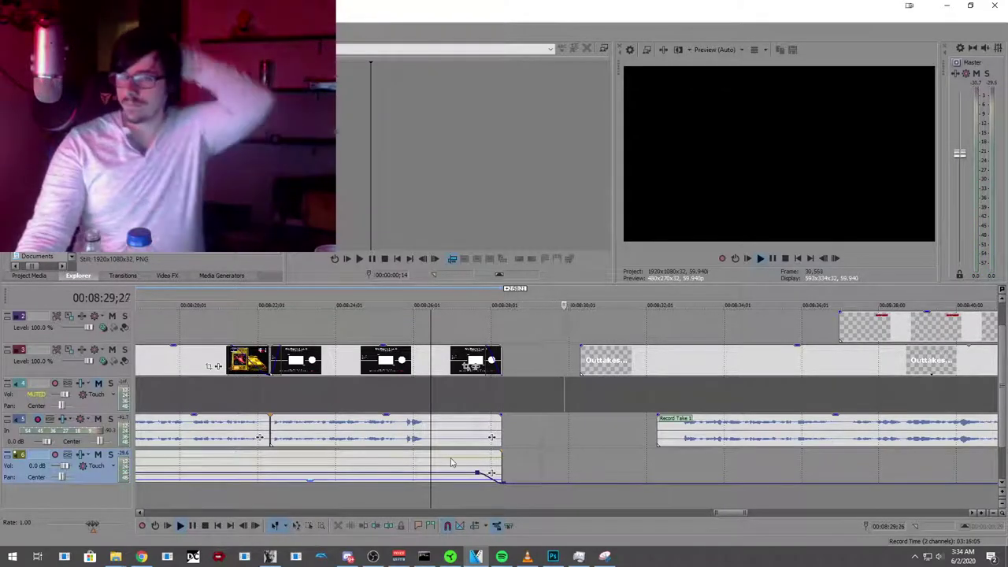
scroll(544, 408, down, 5)
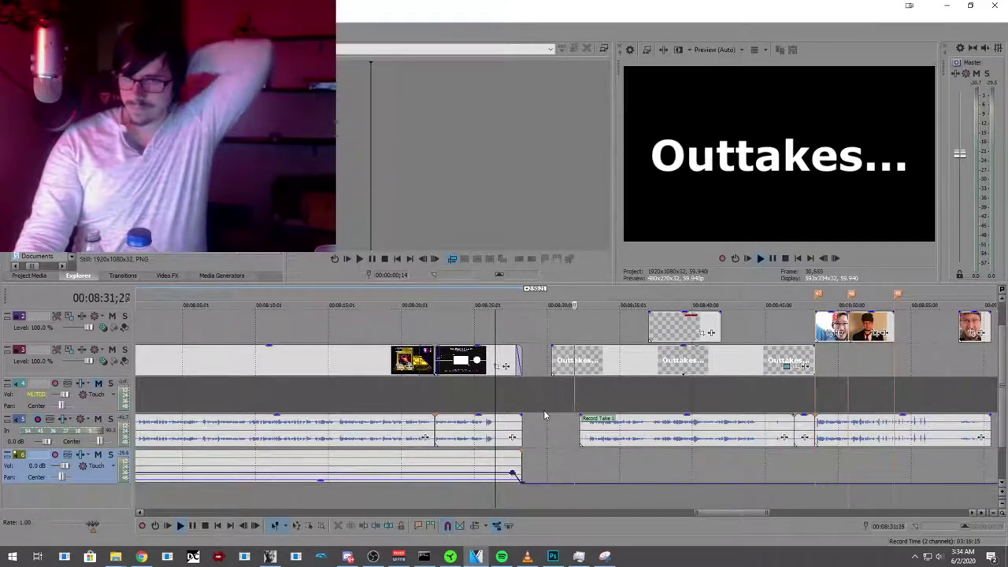
scroll(544, 409, down, 4)
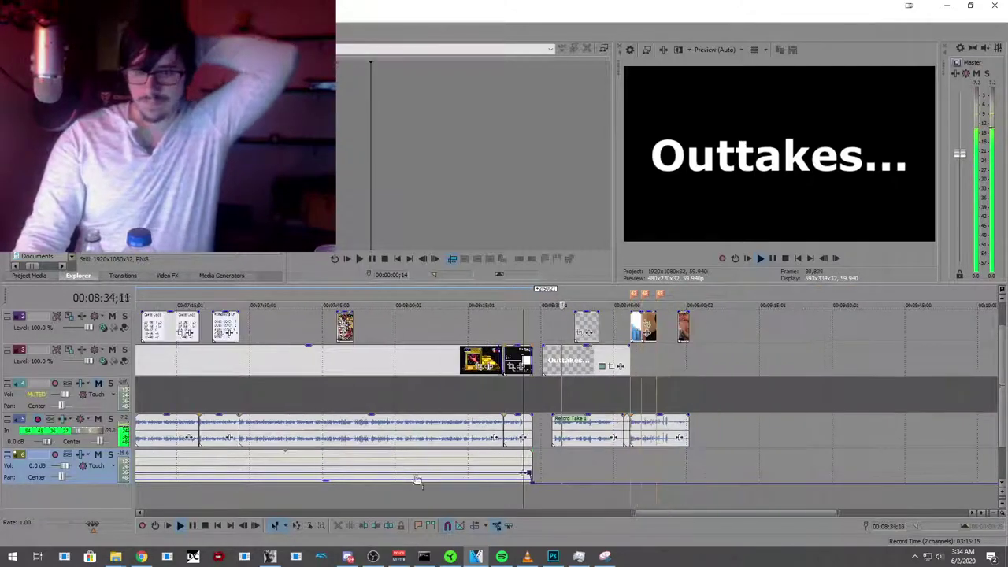
click(205, 525)
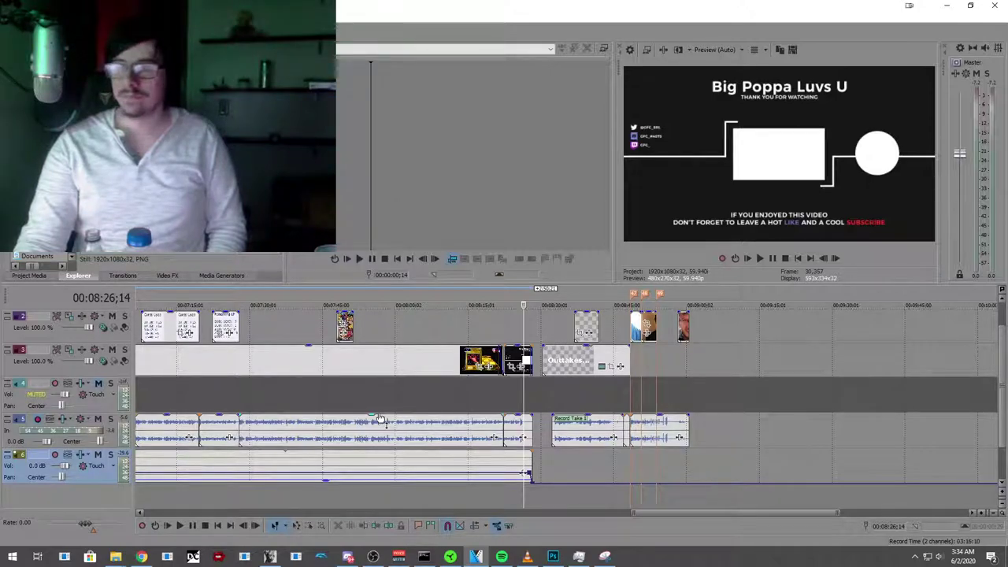
click(690, 357)
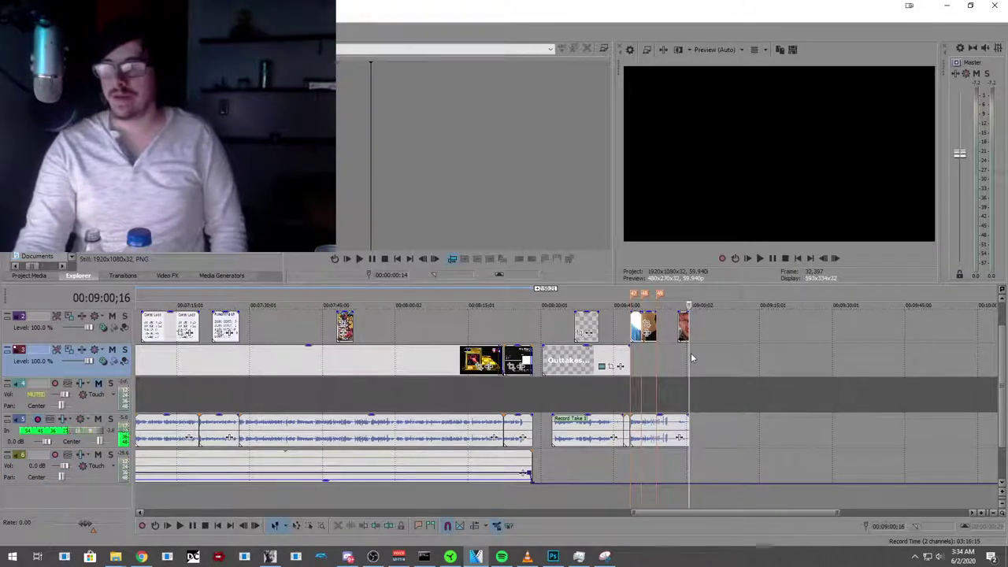
scroll(692, 358, down, 2)
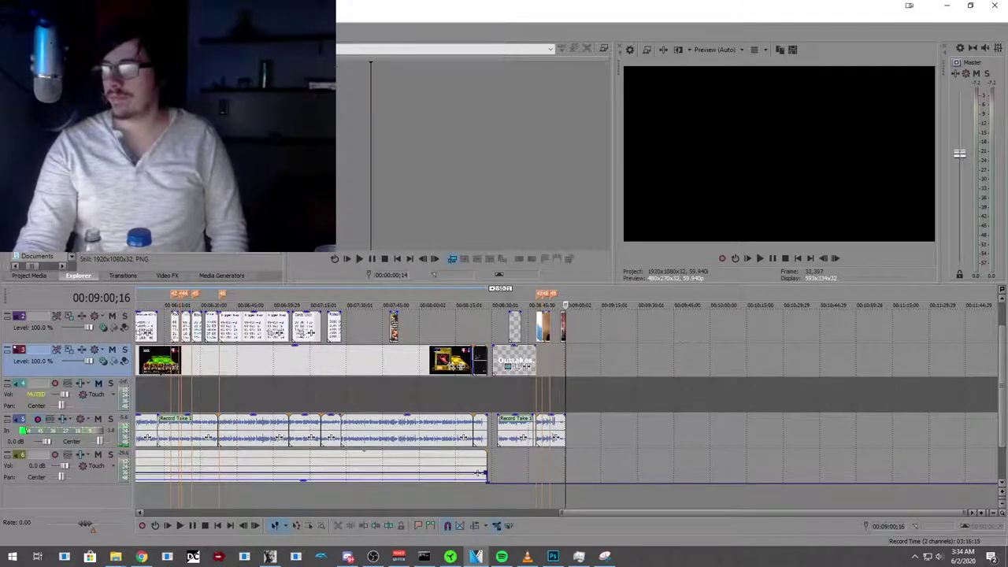
click(142, 557)
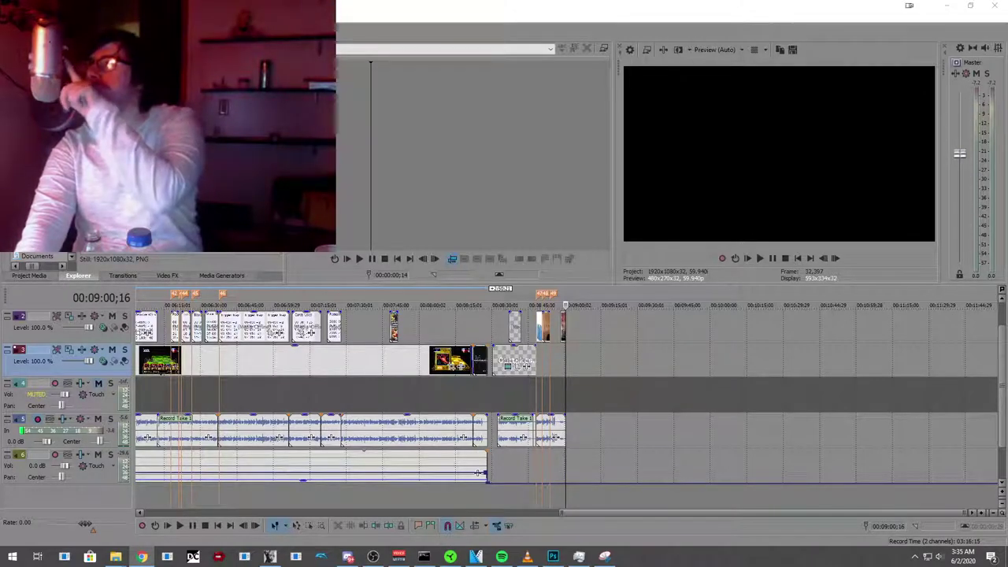
click(167, 527)
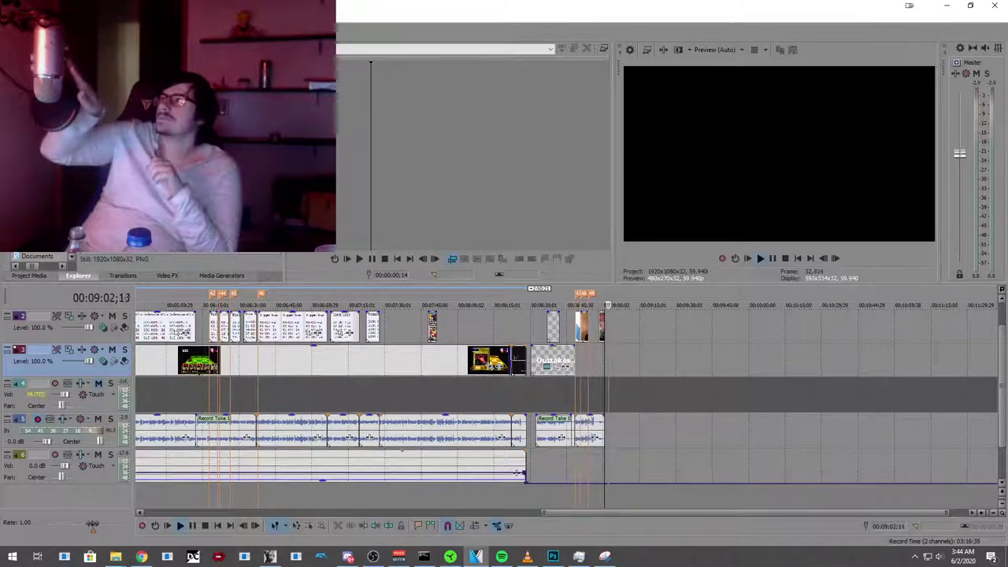
key(space)
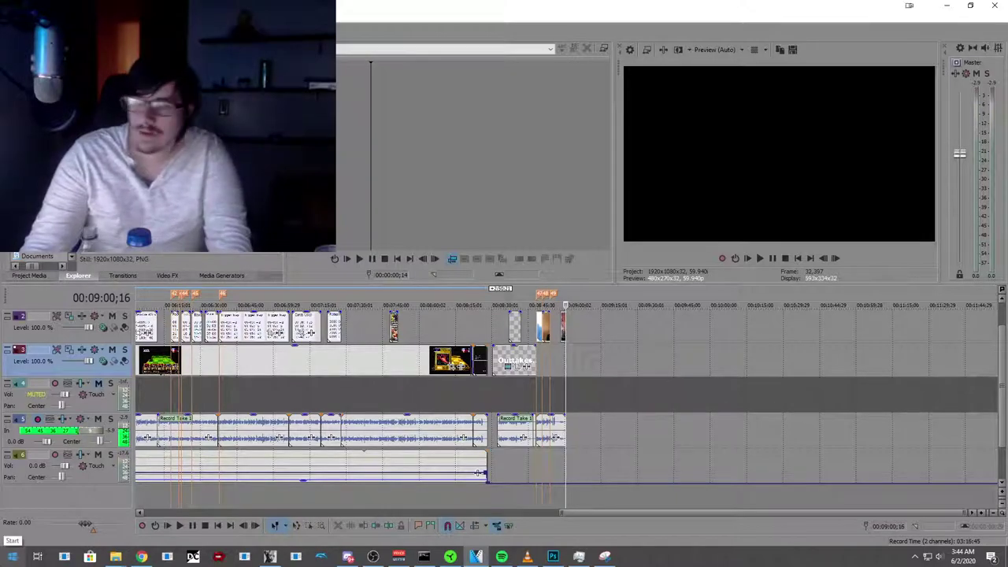
click(13, 556)
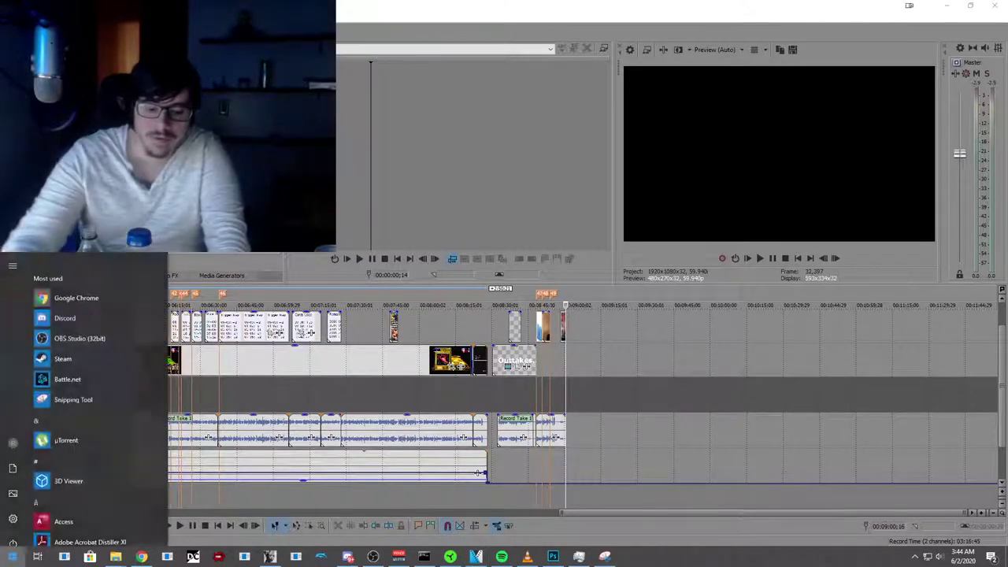
text(n)
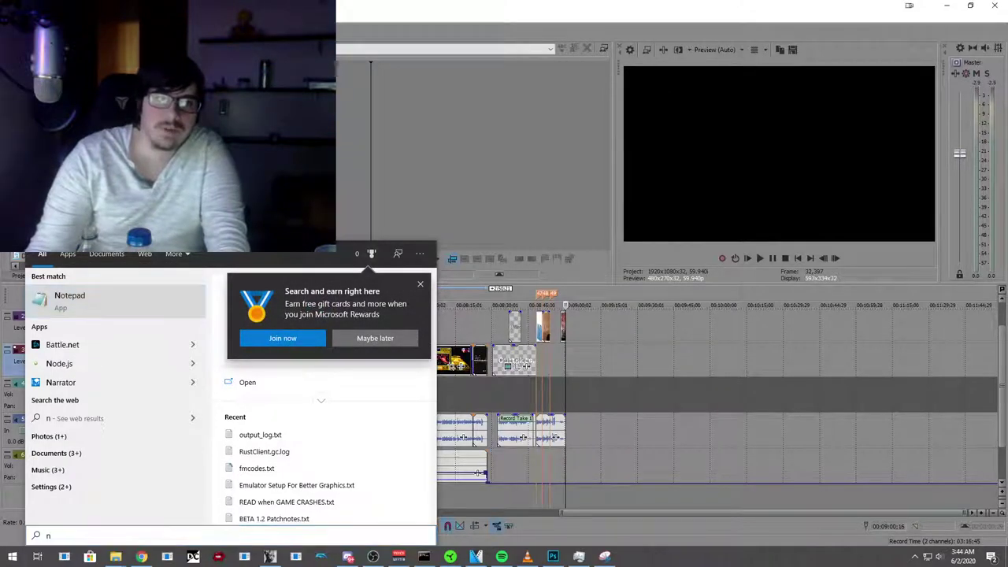
key(Escape)
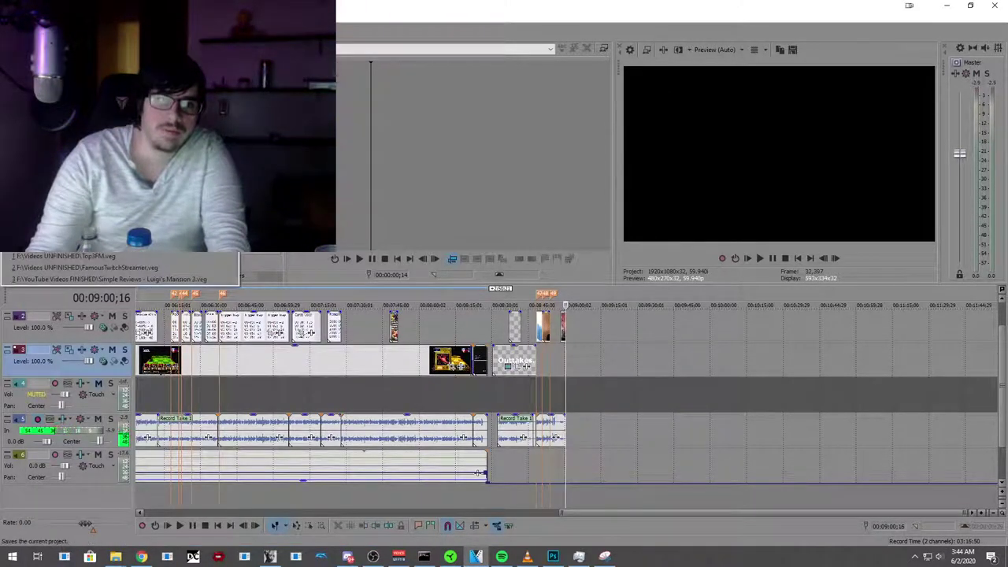
Step: Start saving the project, choosing the YouTube Videos FINISHED folder on Local Disk (F:) as its location
key(Return)
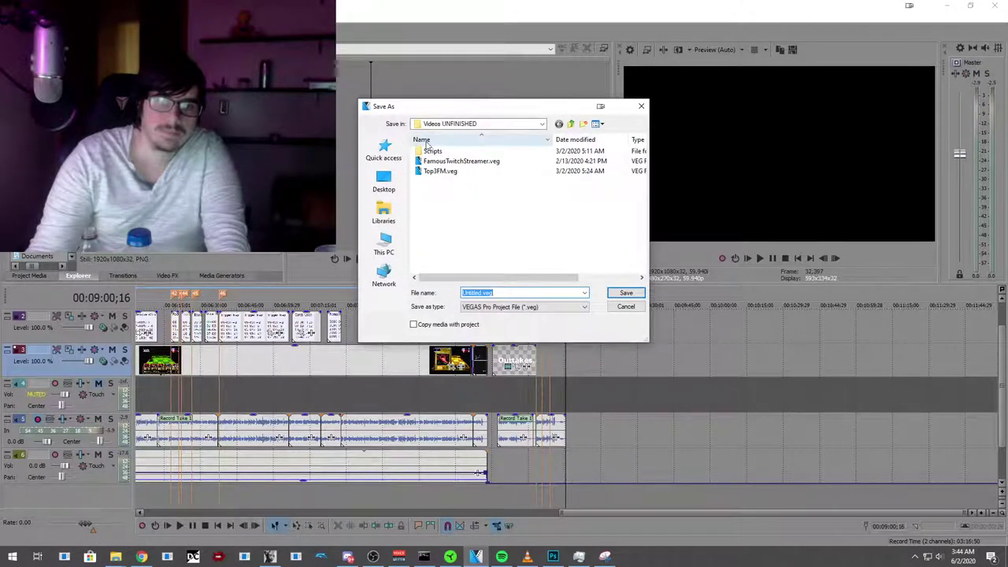
click(541, 124)
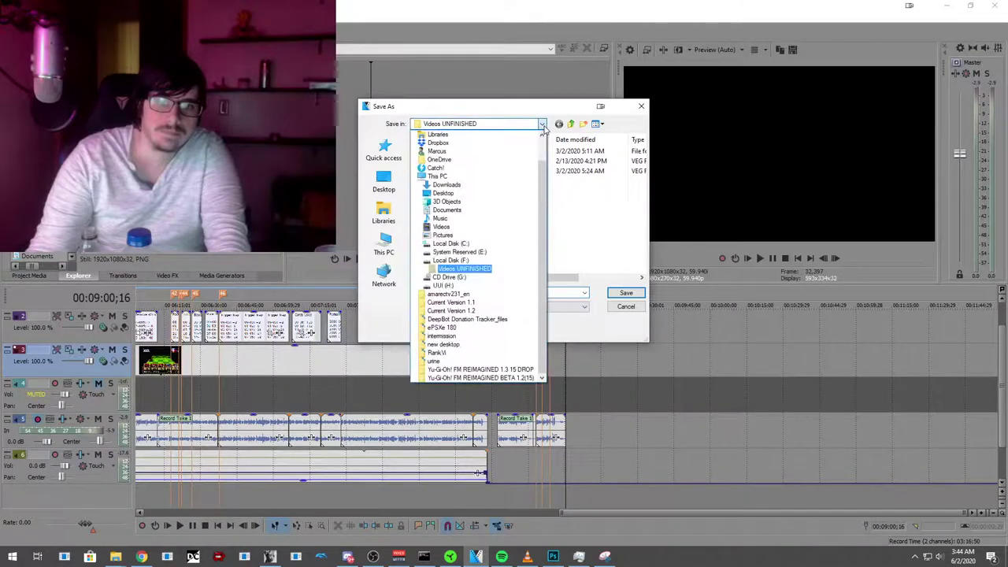
click(513, 261)
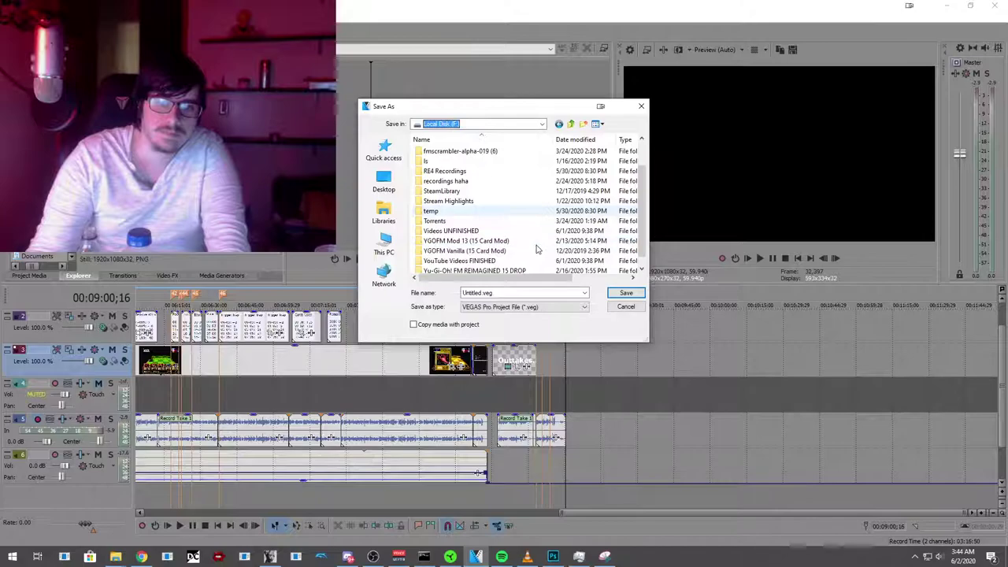
double_click(524, 260)
Step: Name the project file FM_RankGuide and save it as a VEGAS Pro project
double_click(500, 292)
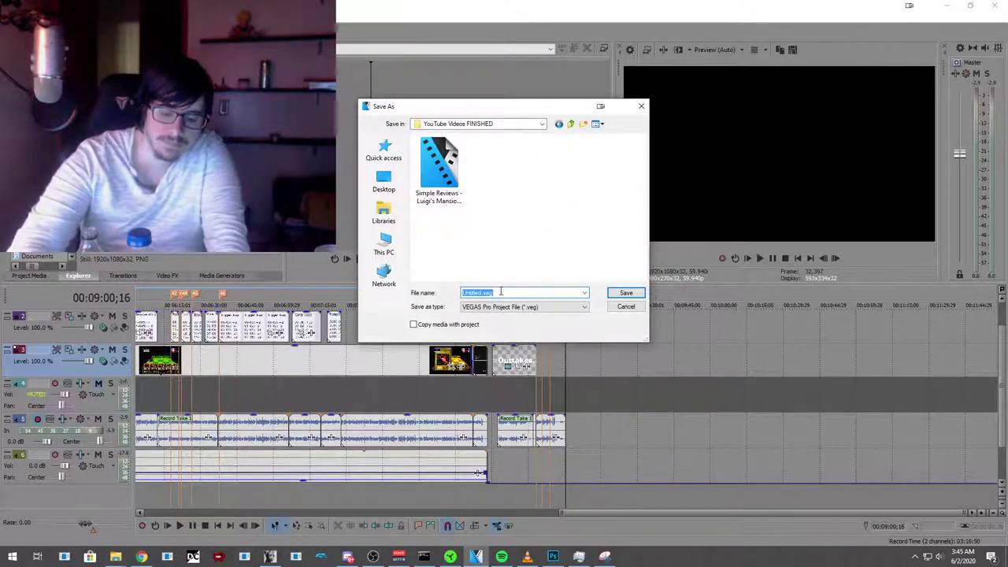
text(Rank)
key(BackSpace)
key(BackSpace)
key(BackSpace)
key(BackSpace)
text(FM_)
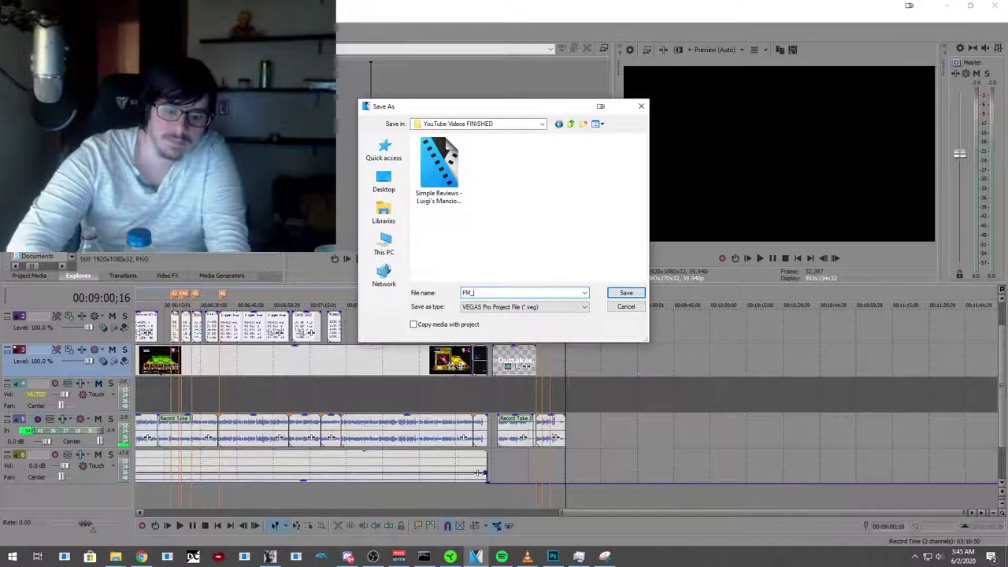
text(RankGuide)
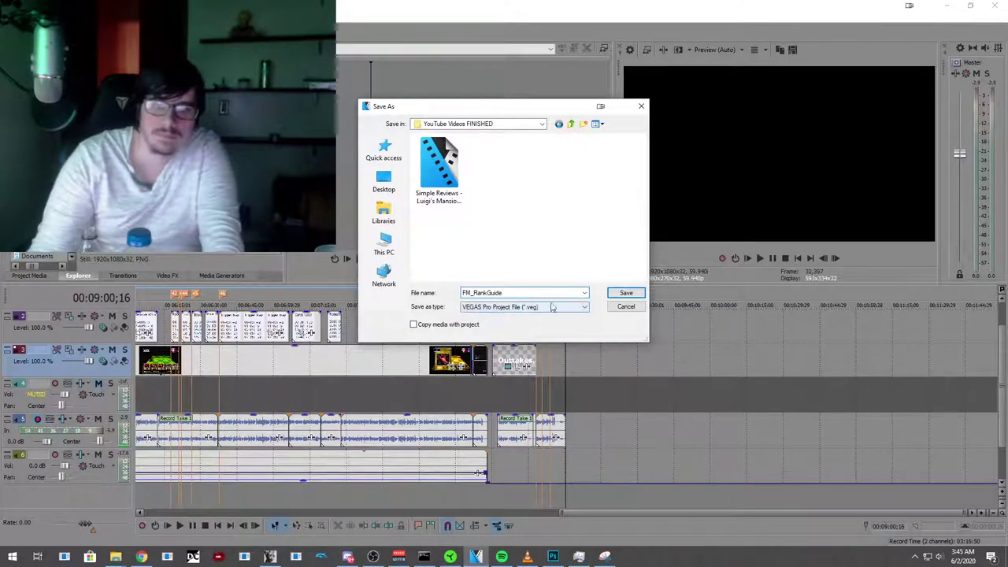
click(618, 293)
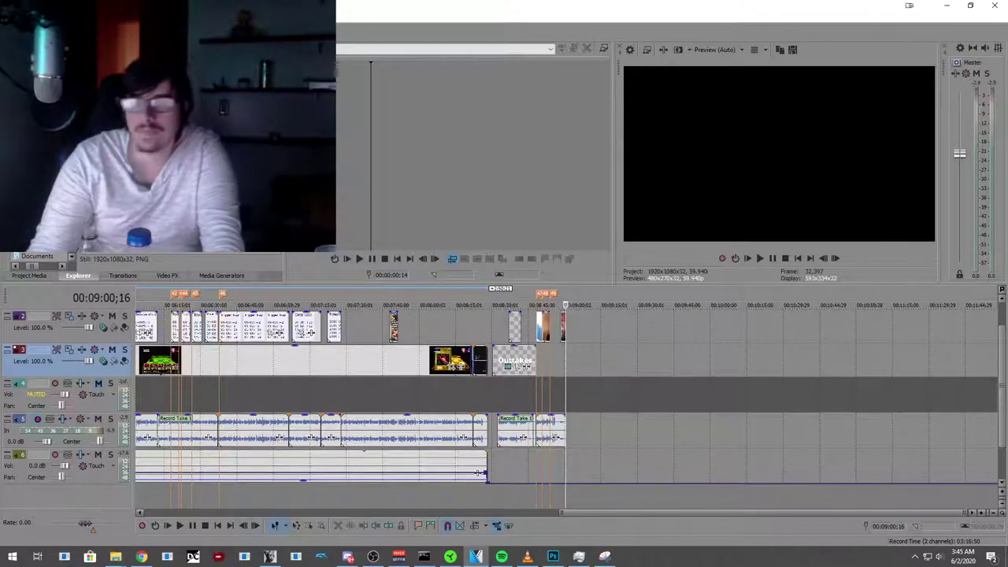
Step: Open a blank Notepad document and write an opening sentence about how ranking works in the game Yu-Gi-Oh! Forbidden Memories
click(13, 557)
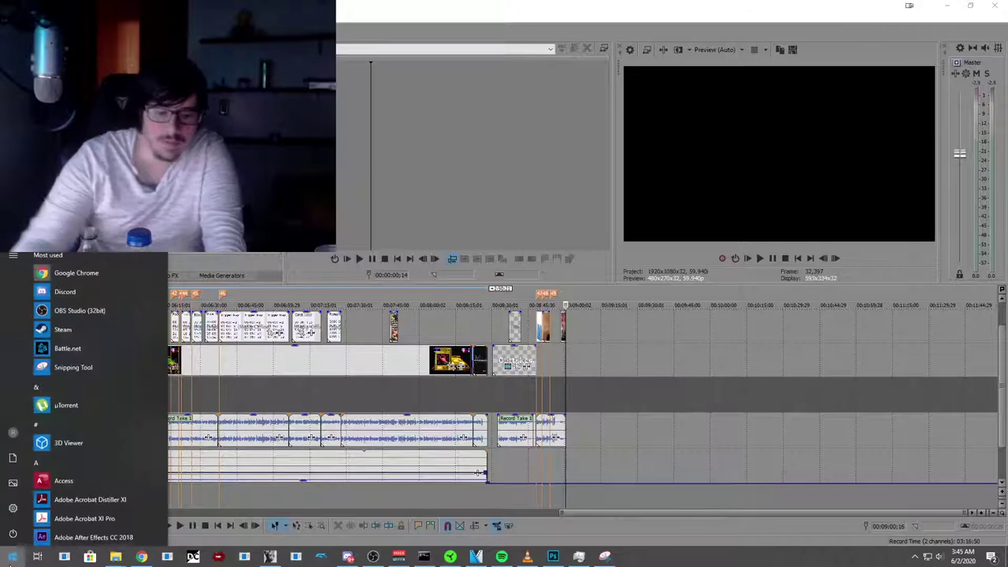
text(not)
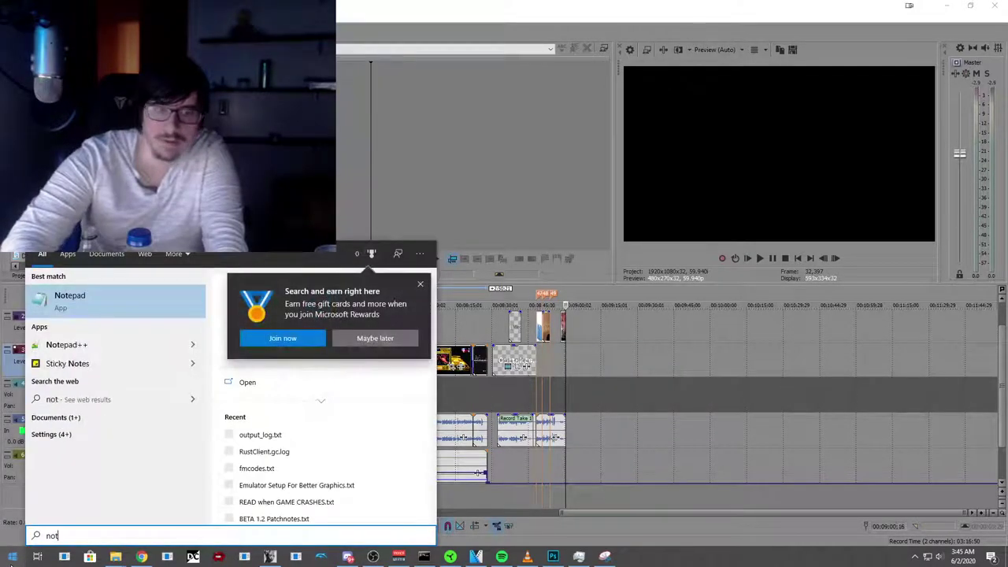
key(Return)
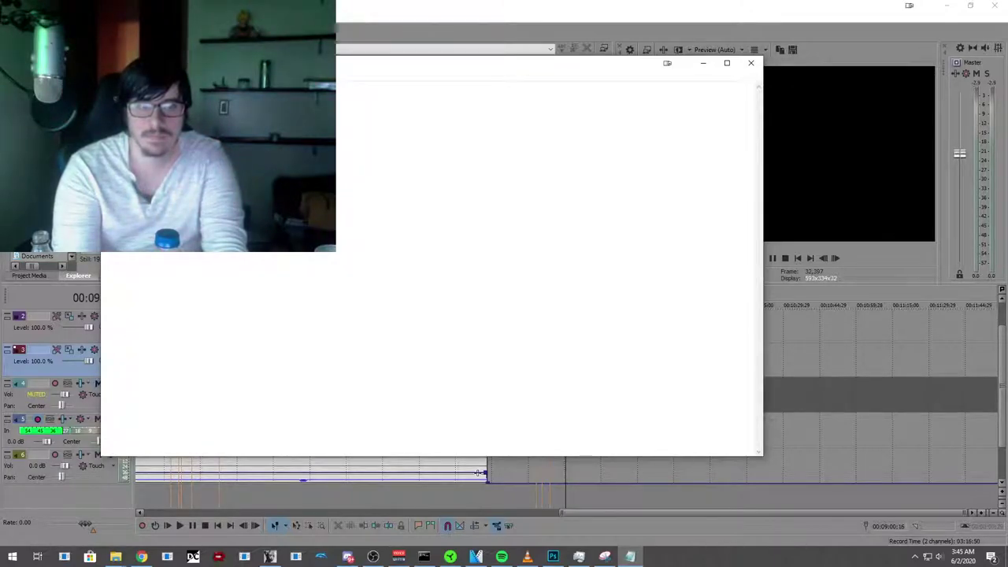
text(wo)
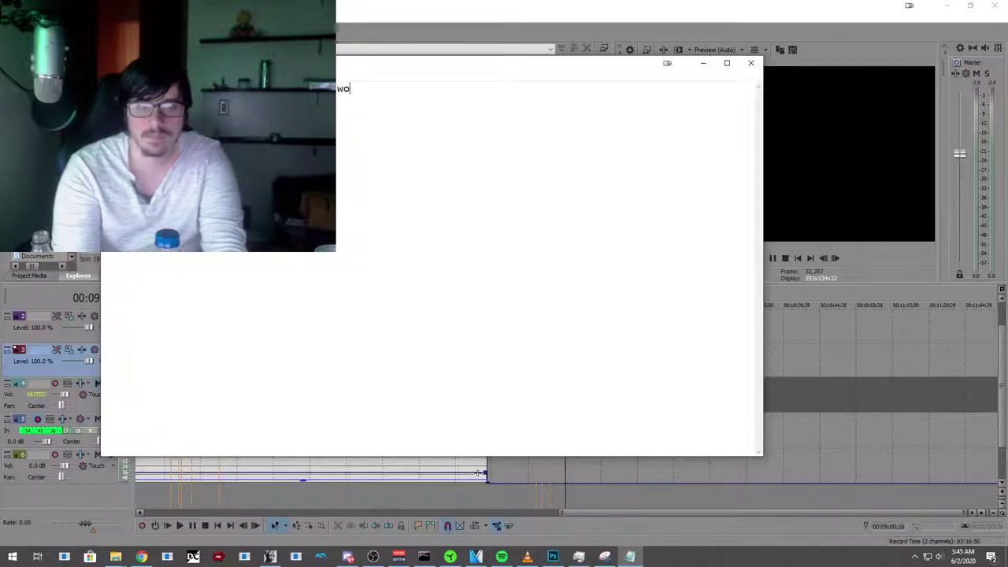
text(rks in )
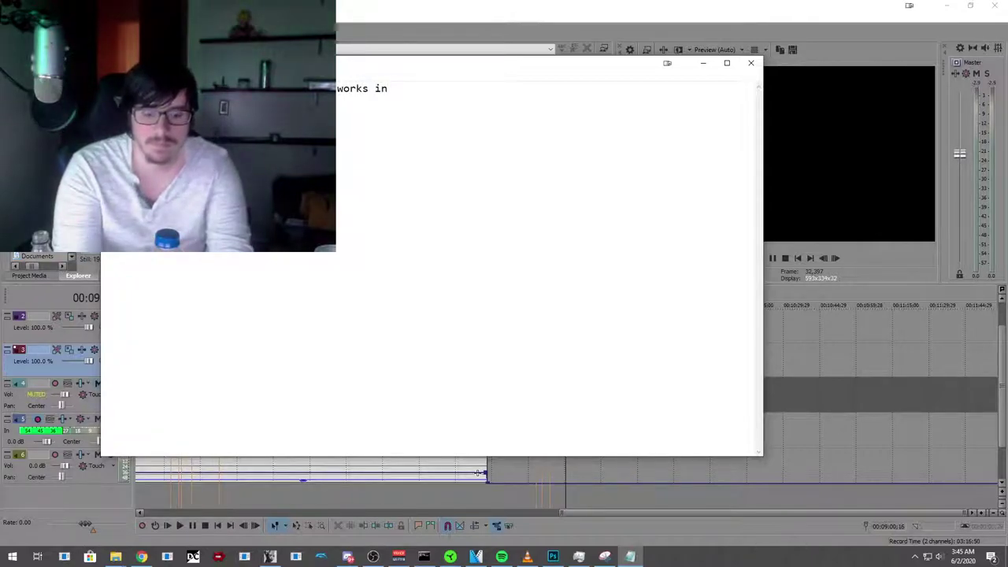
text(the game Yu-Gi-Oh! )
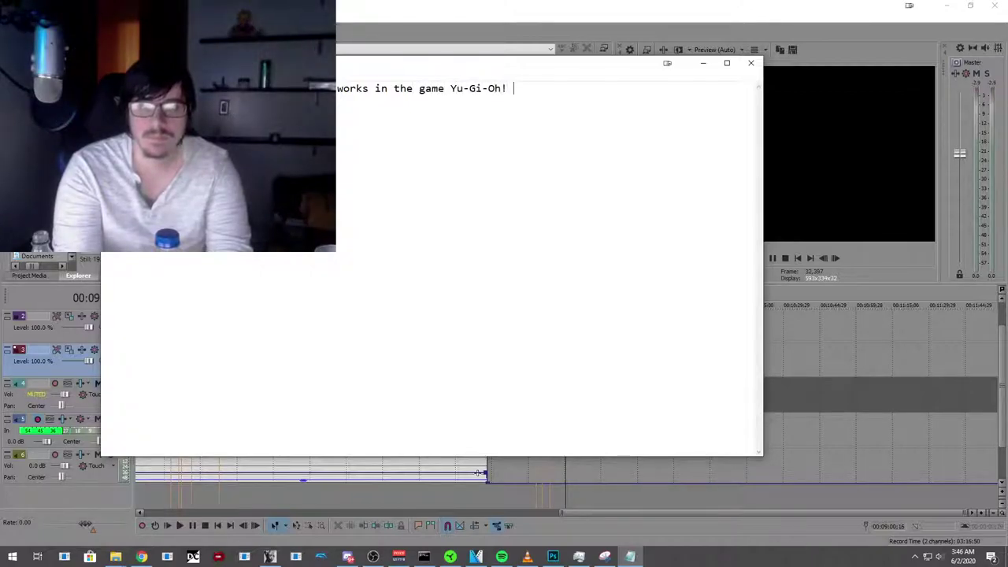
text(Forbidden Memori)
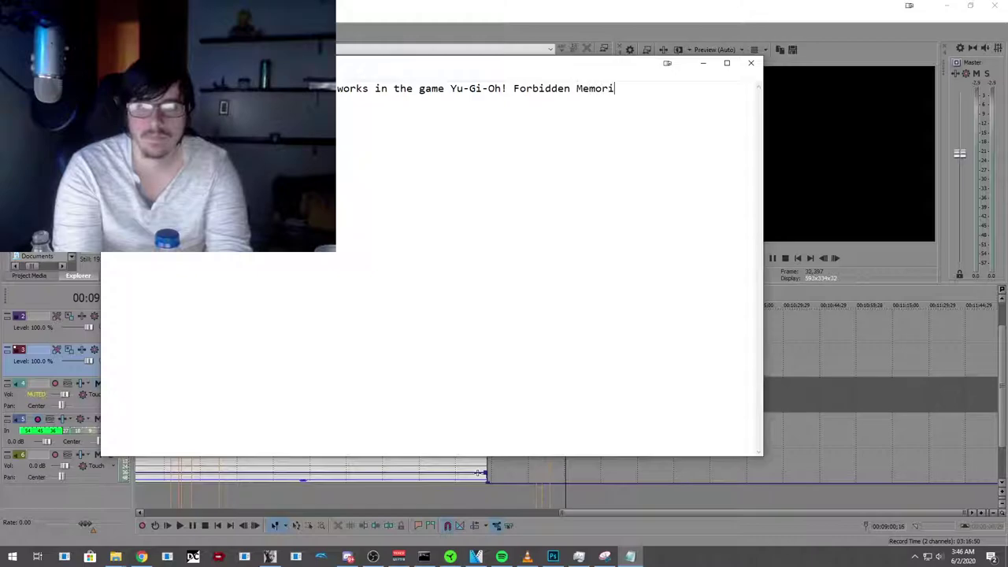
Step: Add a "Big thanks to" sentence crediting the person who got this information from the Japanese Forbidden Memories source, ending with the Neoseeker.com site
text(es. Big thanks to)
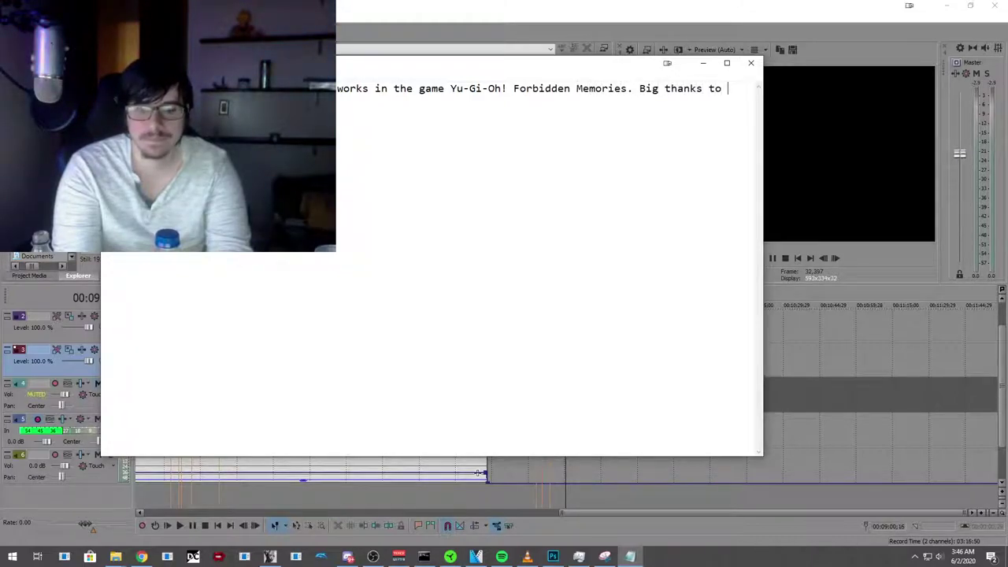
text( In)
key(BackSpace)
key(BackSpace)
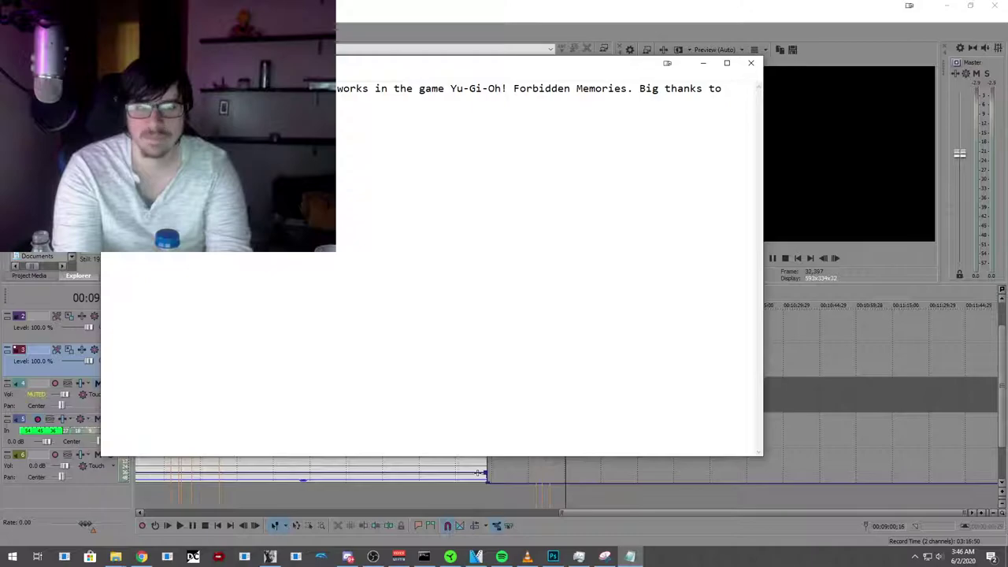
text(nally )
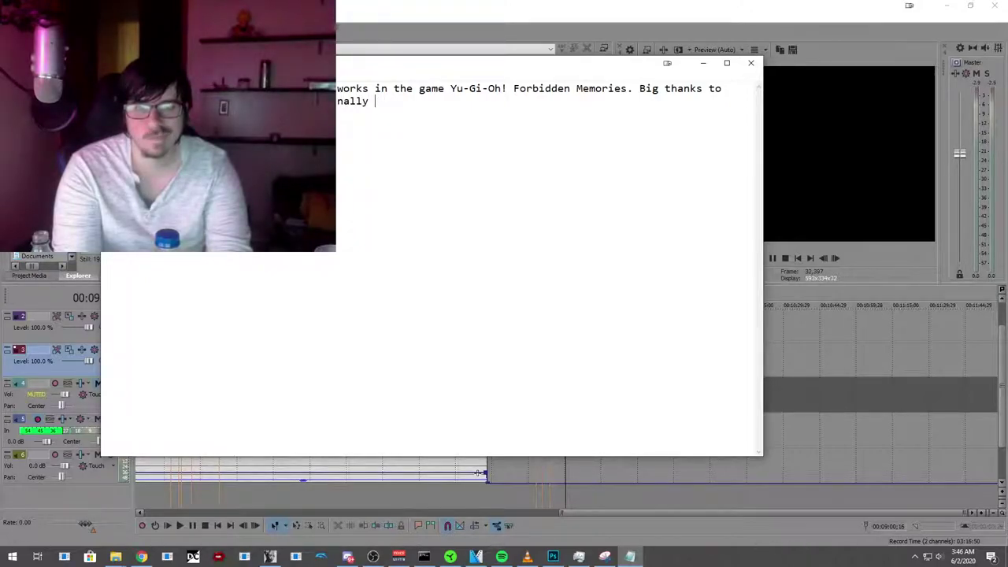
text(posgetting this information from the )
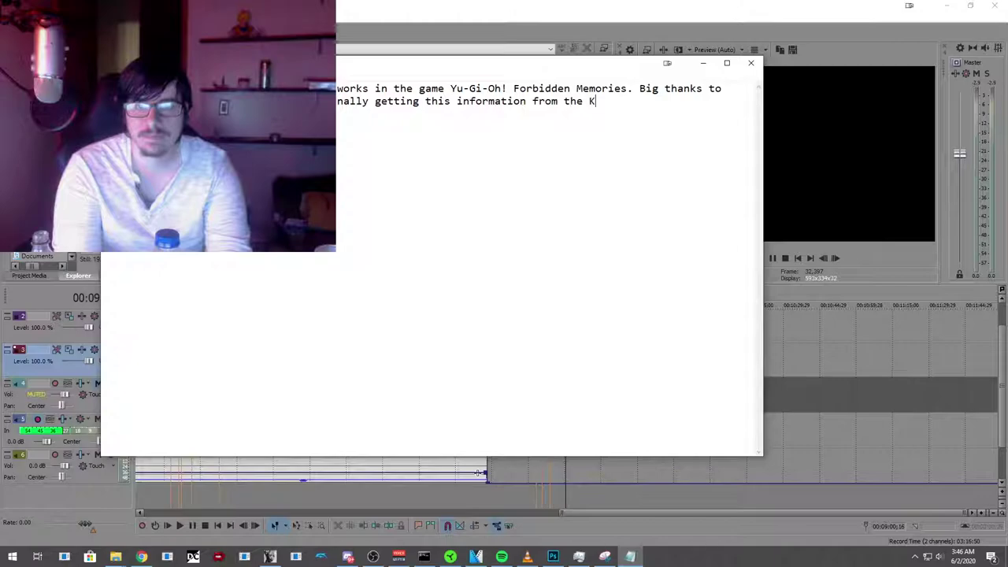
text(Japanese Forbidden Memo)
key(BackSpace)
key(BackSpace)
key(BackSpace)
key(BackSpace)
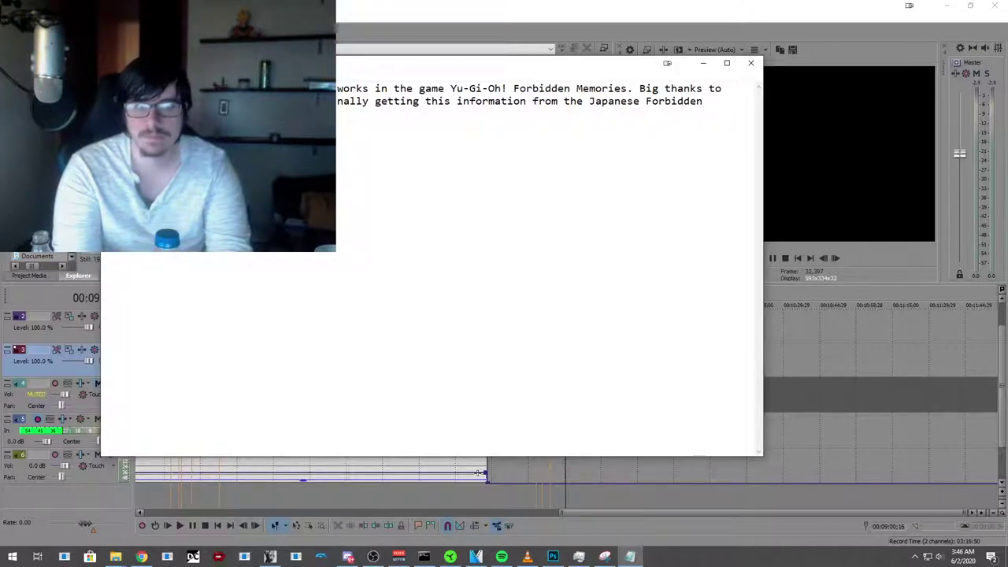
text(eek)
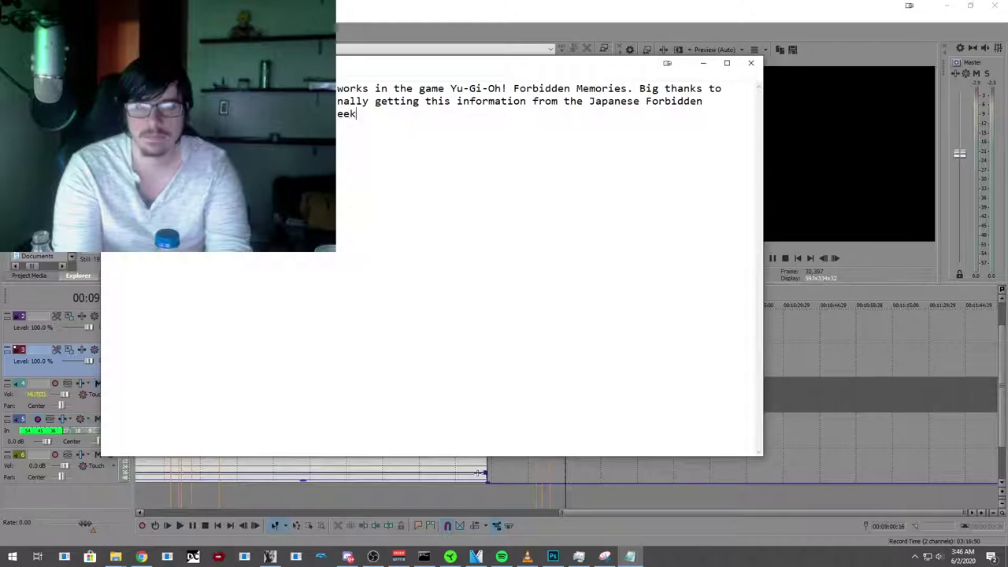
text(er.com. You can)
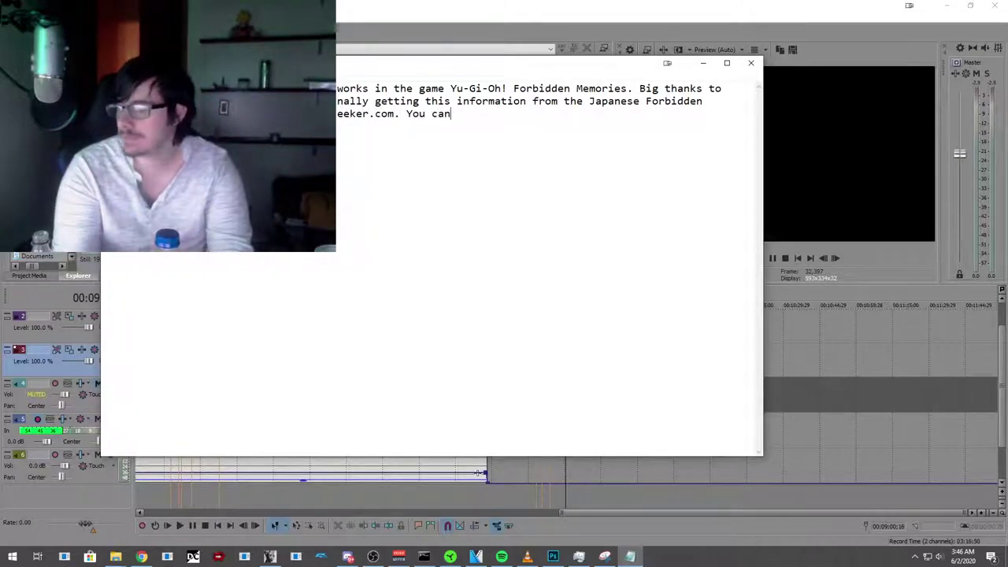
Step: Complete the sentence starting "You can" with "find a link to his Neoseeker profile and the" original information "below."
key(alt+Tab)
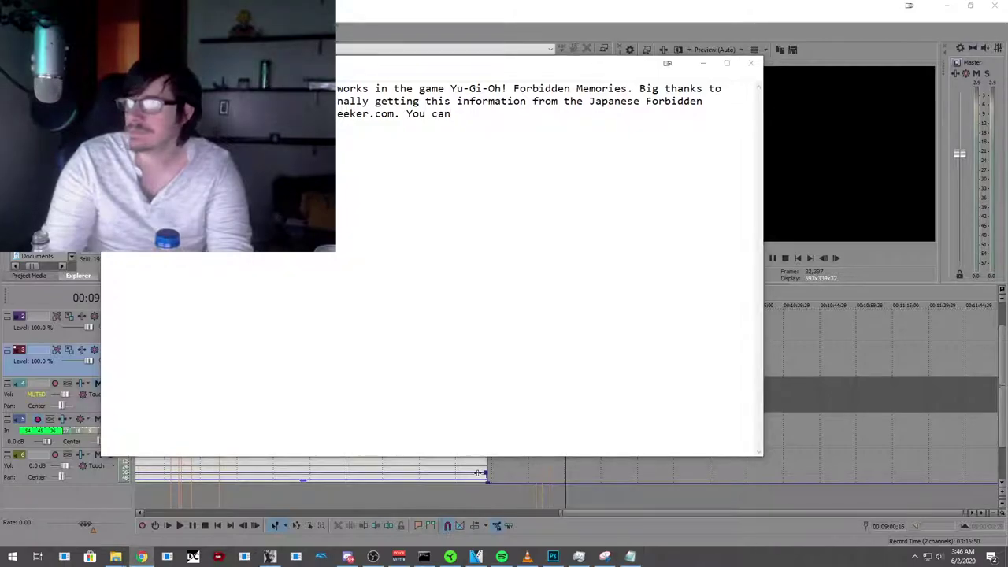
click(628, 189)
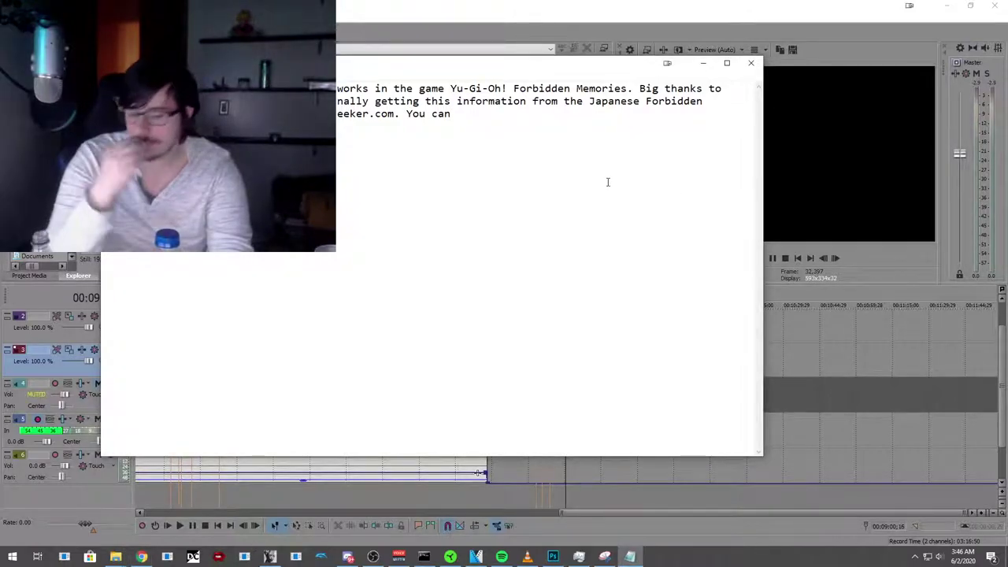
text(find )
text(a link to)
text( the)
key(BackSpace)
key(BackSpace)
key(BackSpace)
key(BackSpace)
text(his Neoseek)
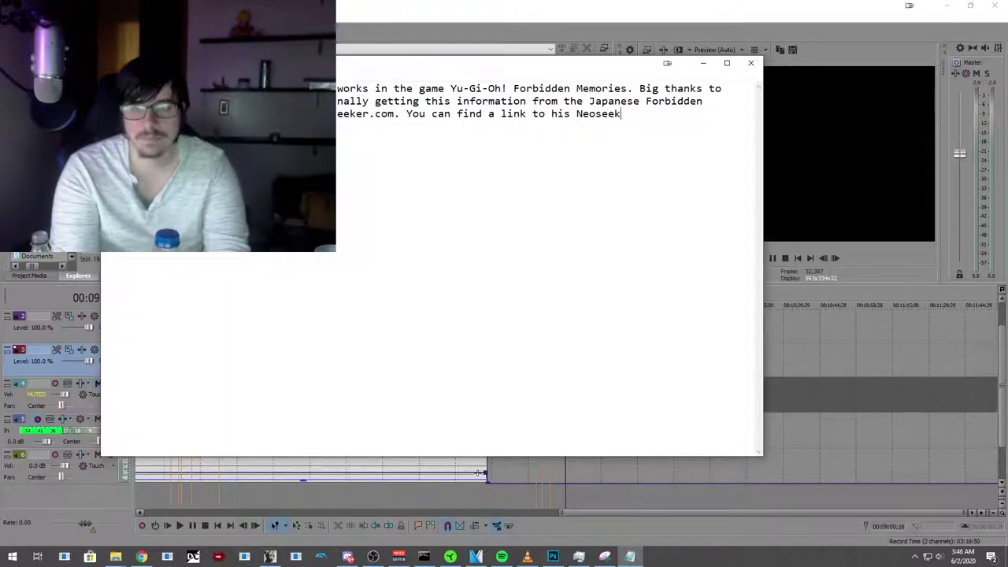
text(er profile and the)
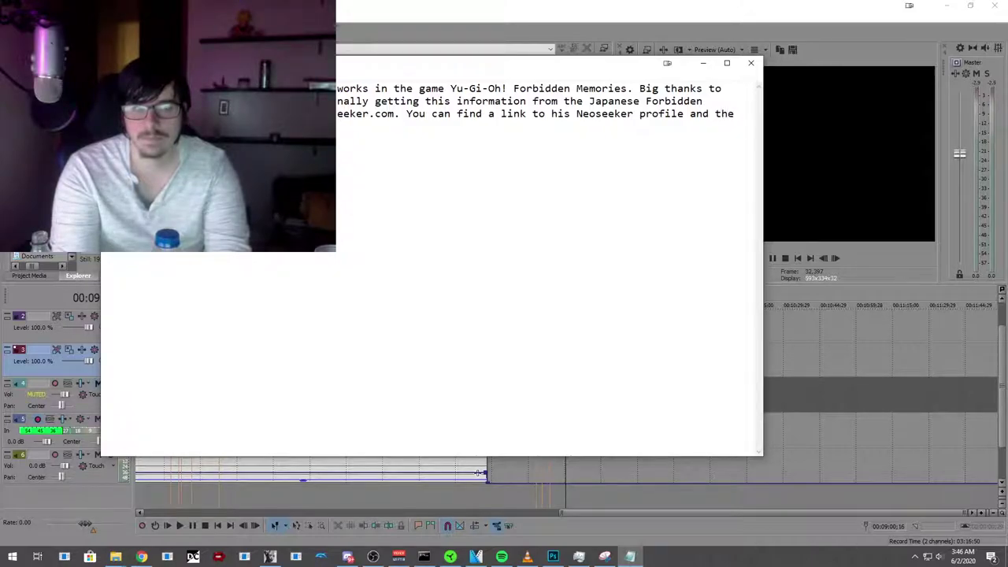
text(mation below.)
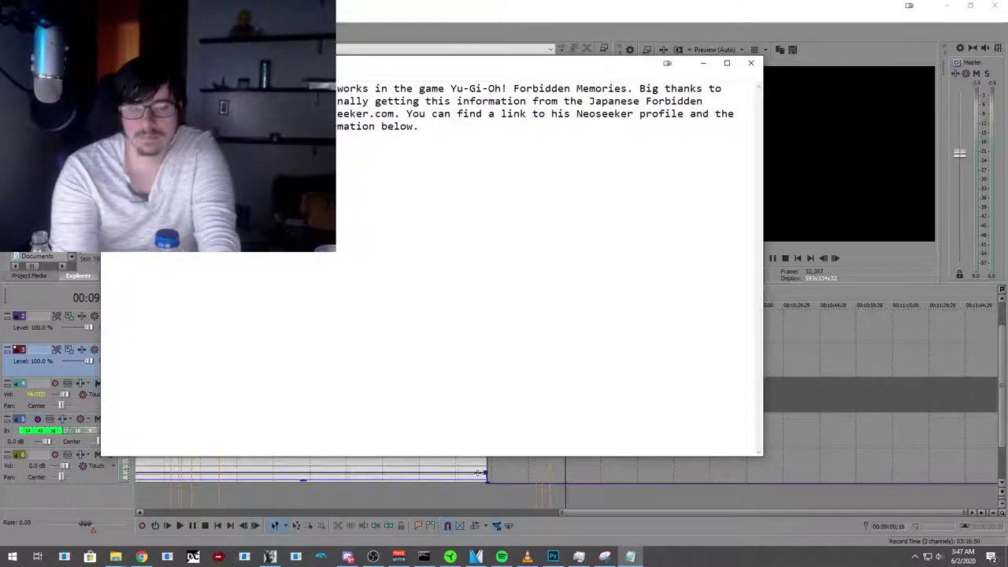
Step: Start a credit line below the paragraph containing "Ghost from the video" and consult the browser for its details
text(Gh)
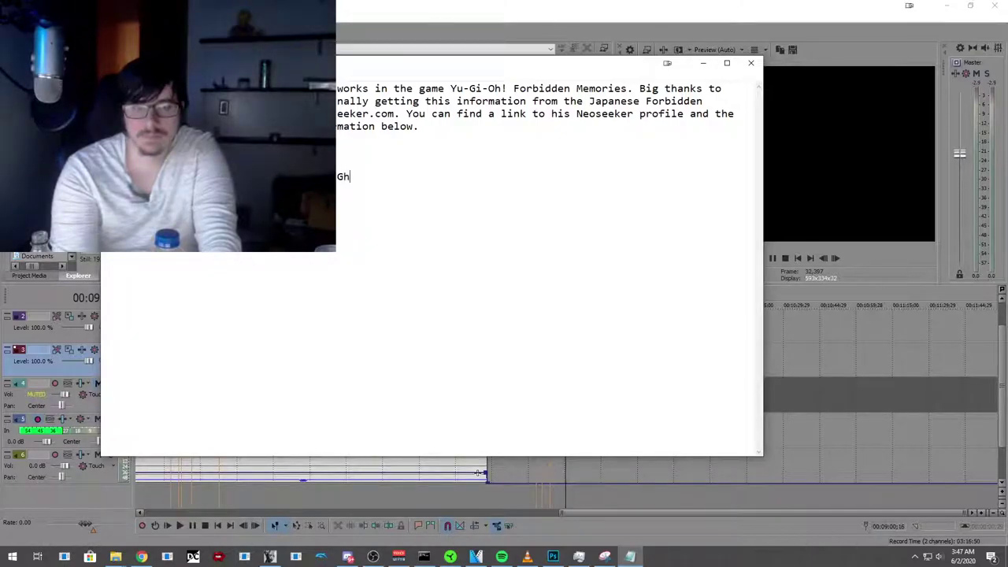
text(ost from the video)
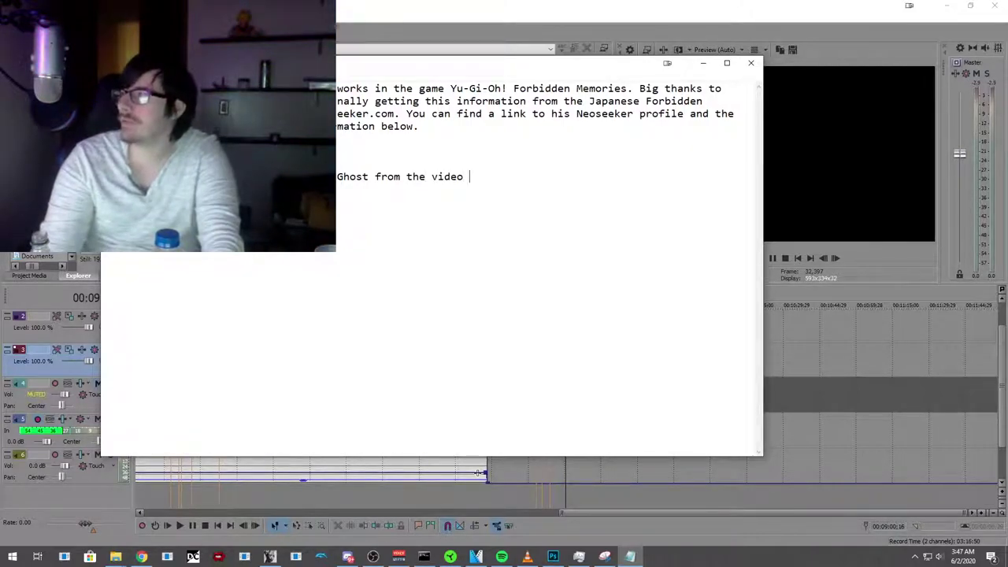
key(alt+Tab)
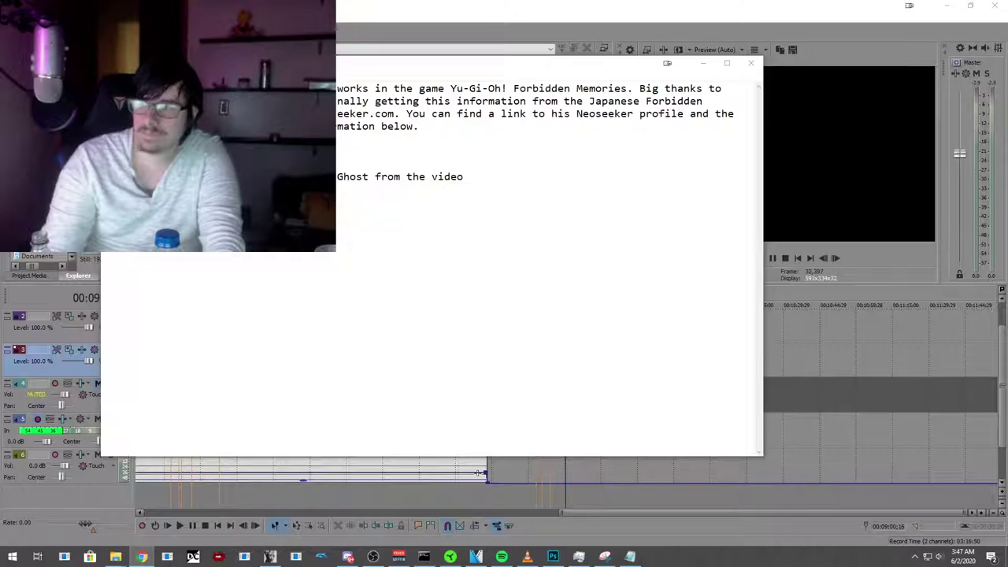
Step: Replace "Ghost" in the credit line with the composer's name
double_click(367, 177)
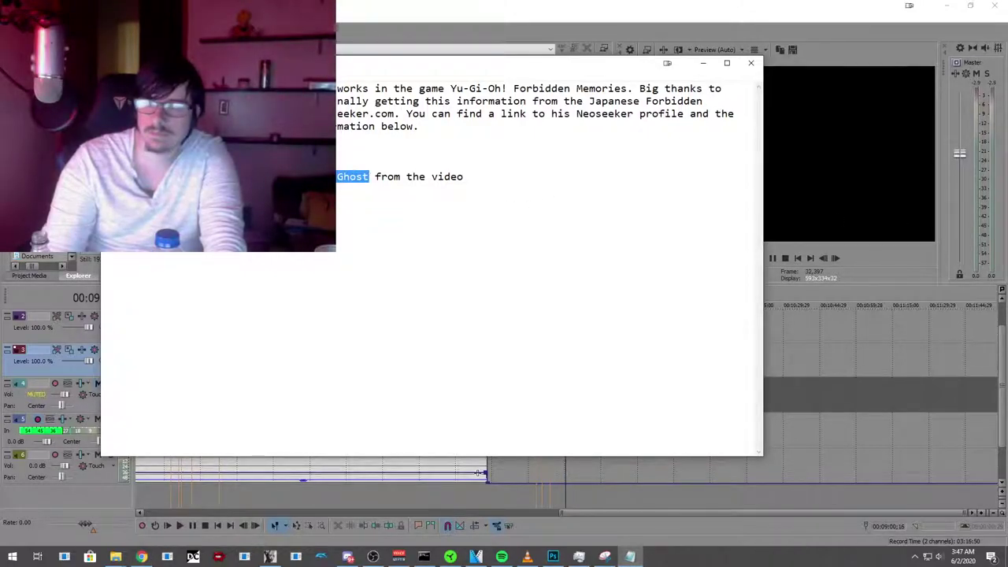
key(Delete)
key(Delete)
key(Delete)
key(Delete)
key(ctrl+z)
text(onrad Coldwood)
Step: Complete the end of the credit line so that it reads "from the videogame "OFF" by Mortis Ghost"
key(Right)
key(Right)
key(Right)
key(Right)
key(Right)
key(Right)
key(Right)
key(Right)
key(Right)
key(Right)
key(Right)
key(Right)
key(Right)
key(Right)
key(Right)
text(game )
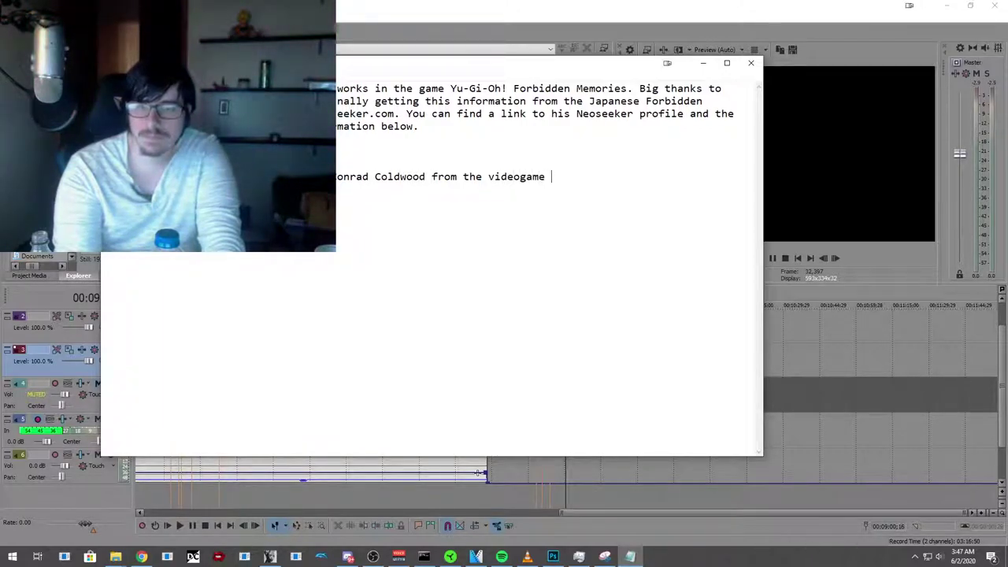
text("OFF" by Mortis Ghost)
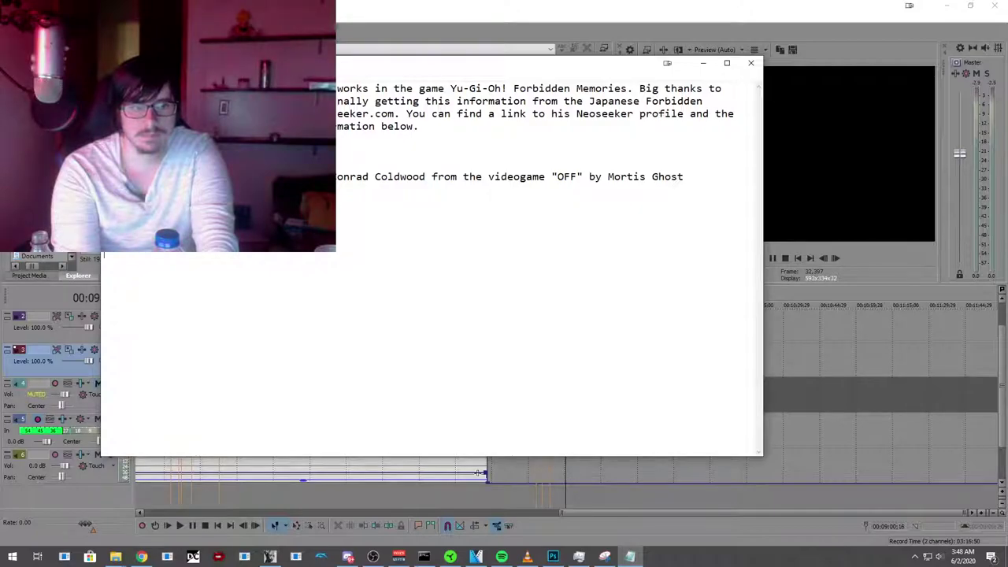
Step: Below the LINKS heading, write the label "Calculating Duel Rank" Neoseeker thread by, ending with the thread author's username and a colon
click(103, 278)
key(Up)
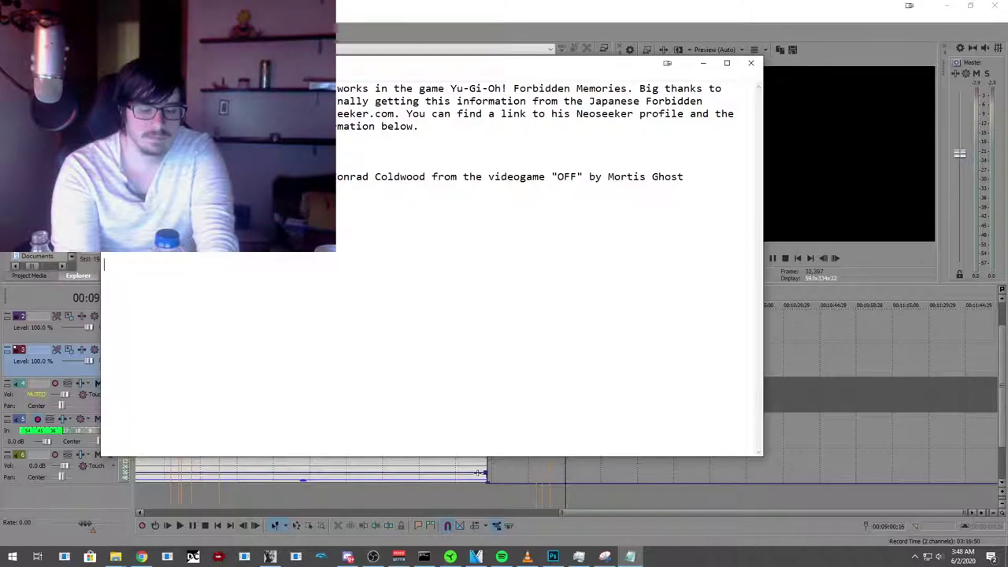
text("Calculating Duel Rank)
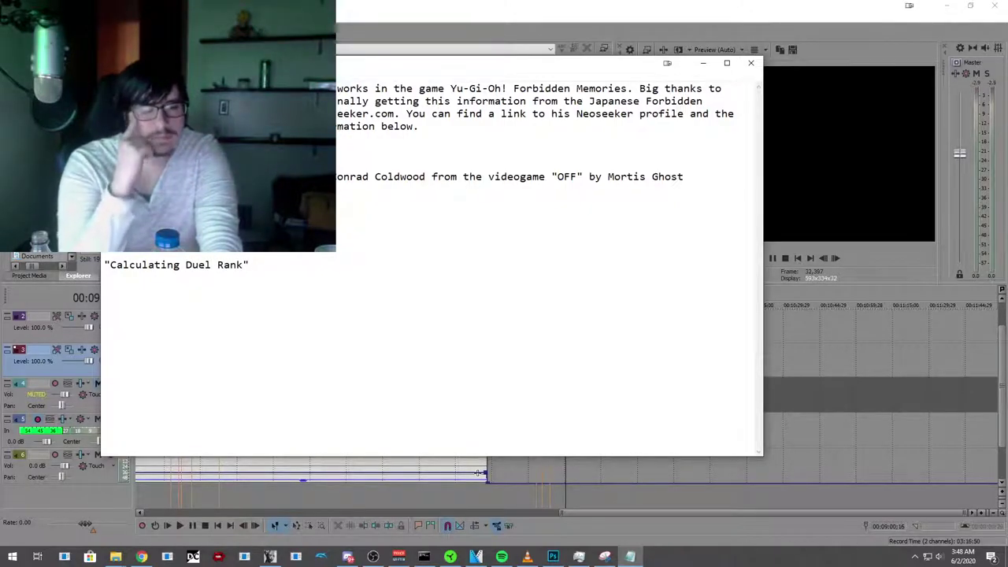
text( N)
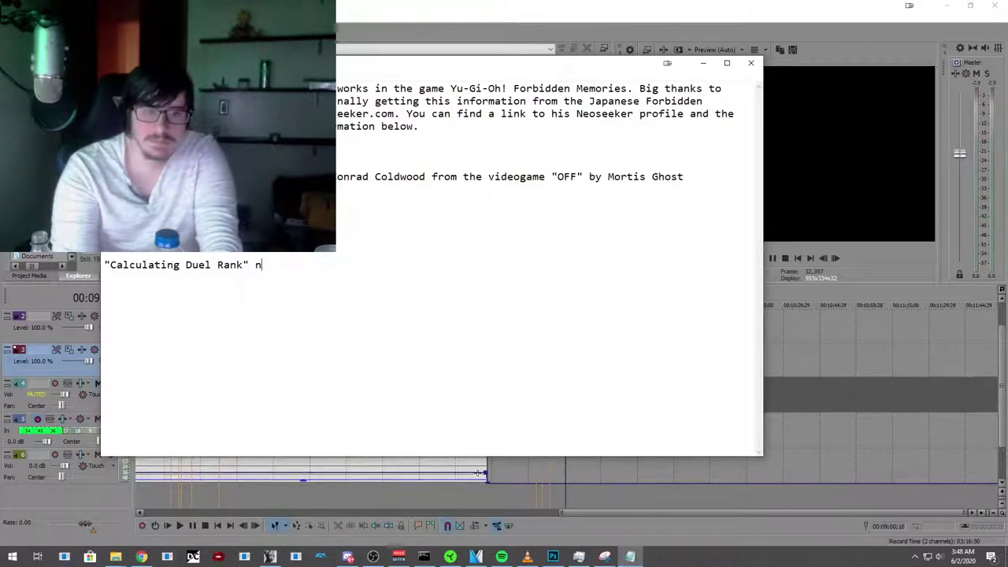
text(eosee)
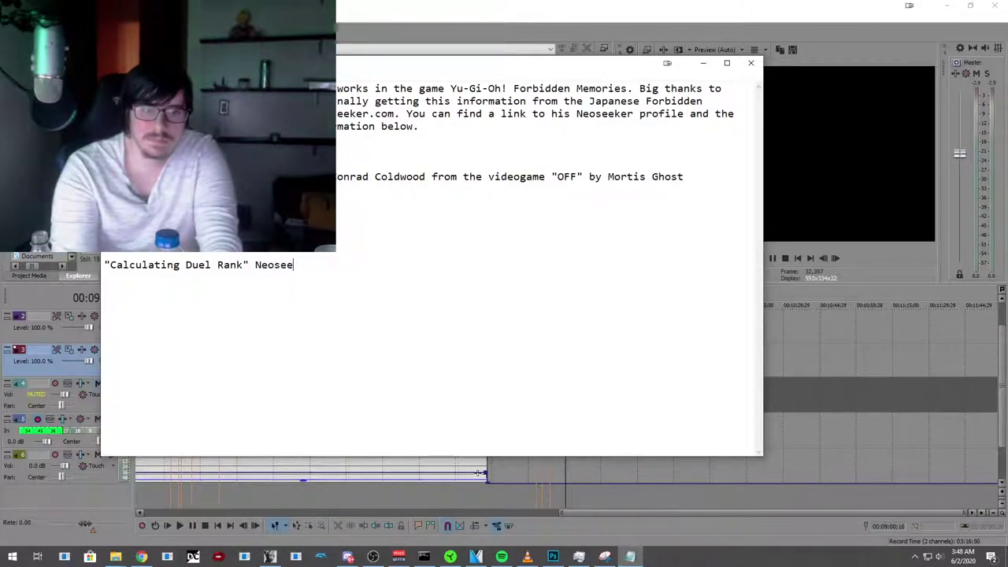
text(ker Thre)
key(BackSpace)
key(BackSpace)
key(BackSpace)
key(BackSpace)
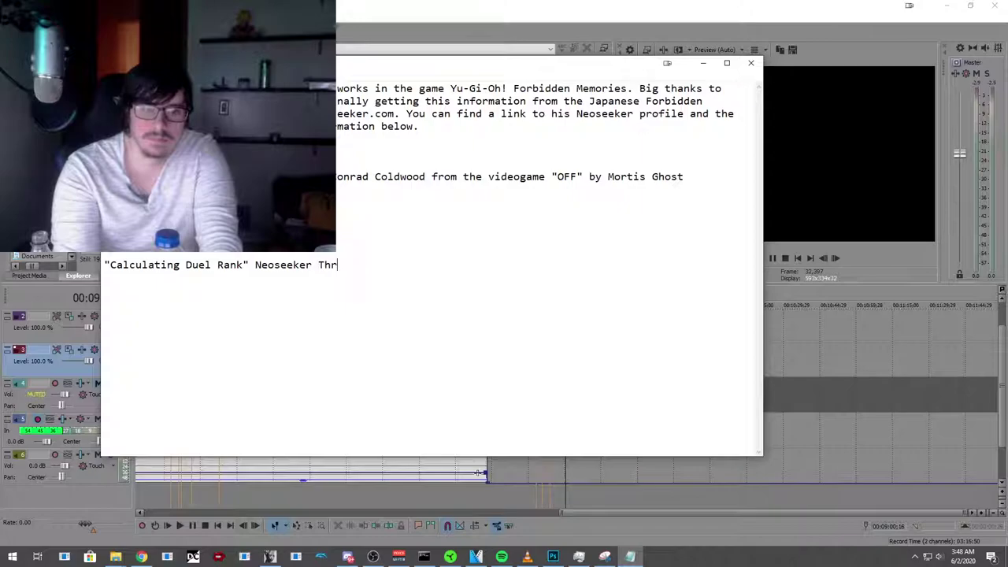
text(thread by )
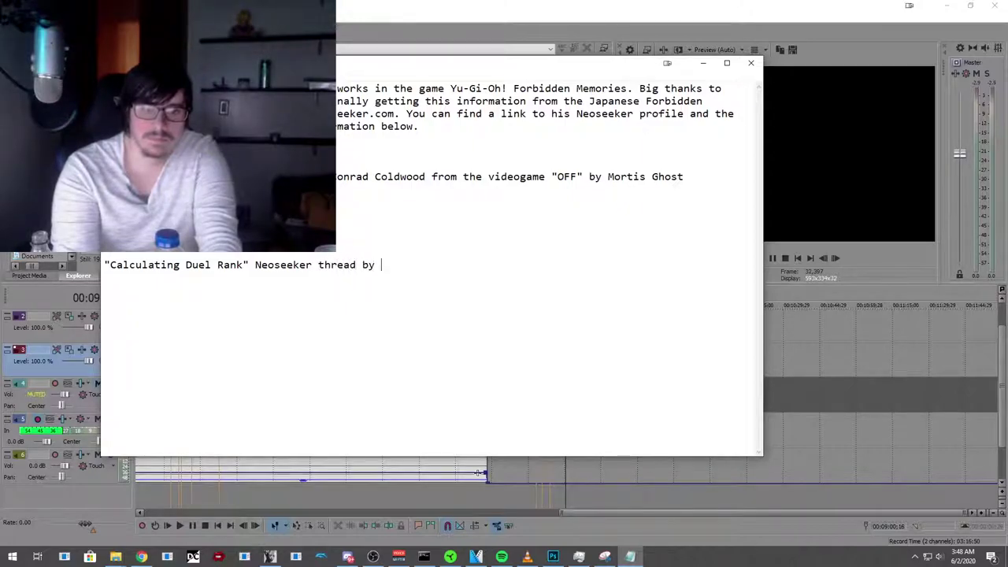
text(Infamous_88)
key(BackSpace)
key(BackSpace)
text(888:)
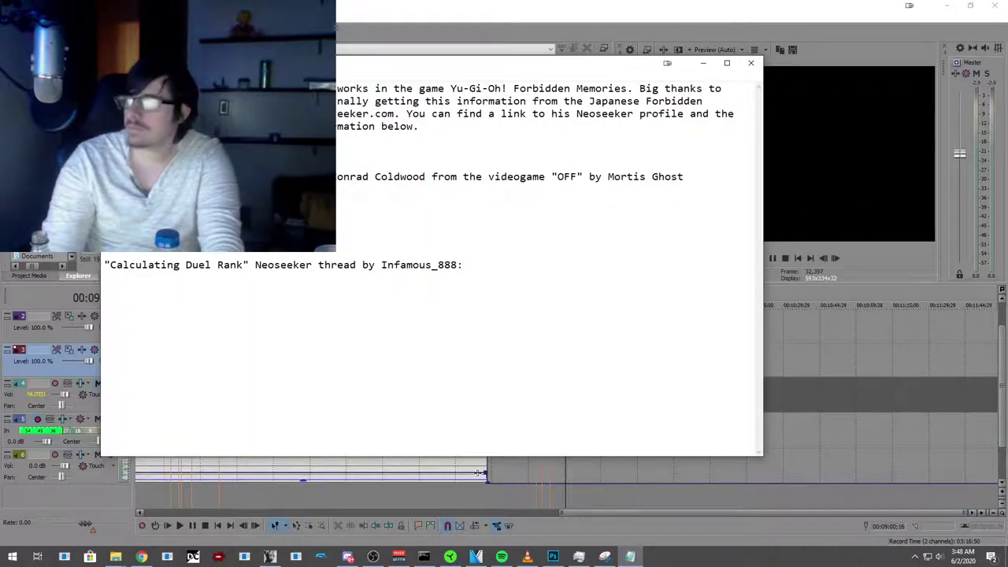
key(alt+Tab)
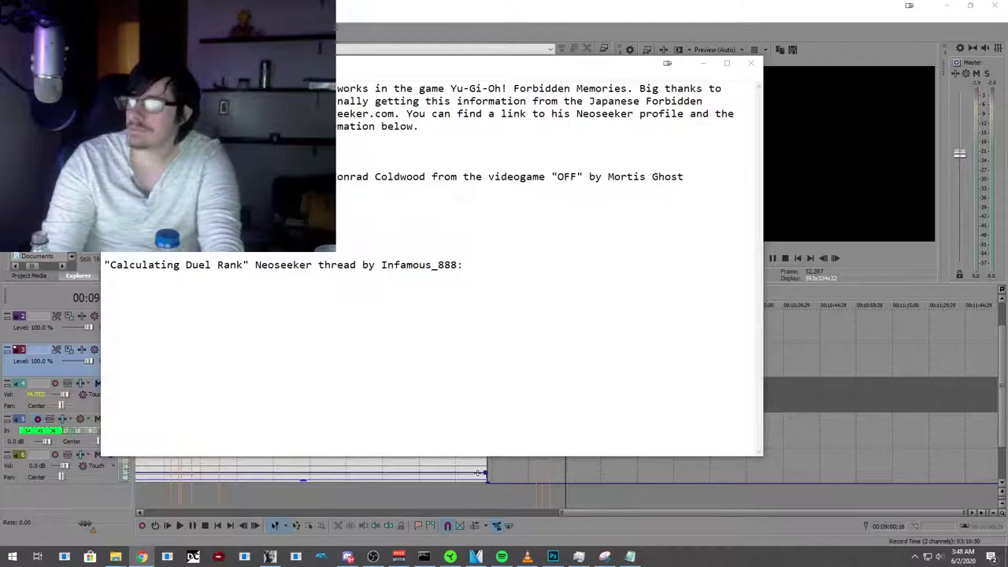
click(623, 275)
key(Return)
text(https://www.neoseeker.com/forums/3085/t2018541-calculating-duel-rank/)
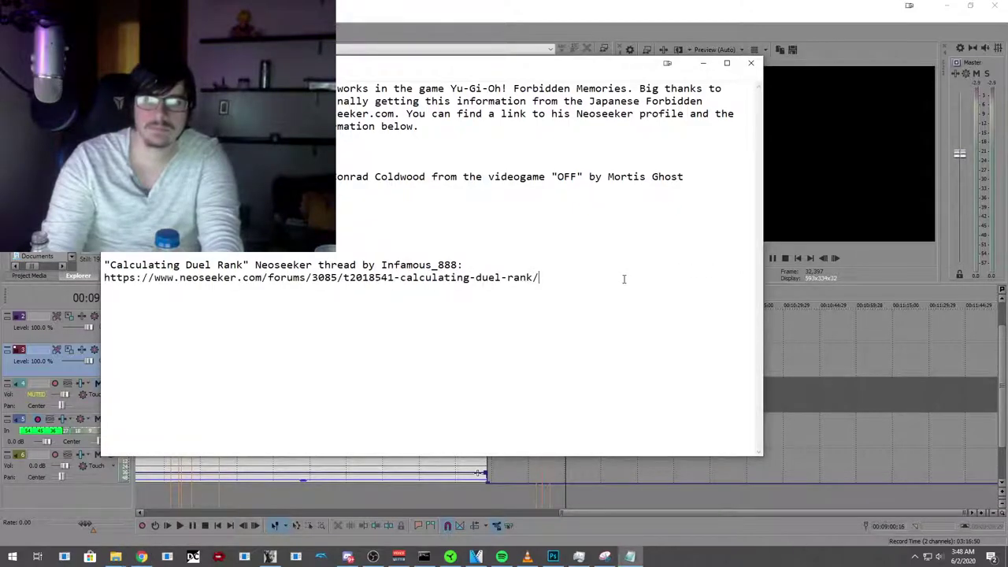
key(Return)
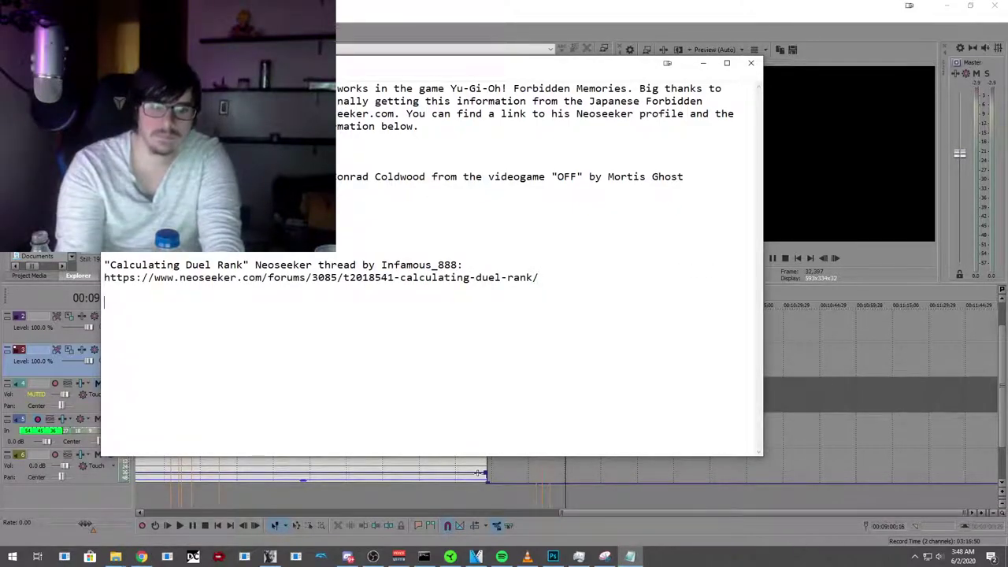
Step: Add a line with the thread author's username, "on Neoseeker:" and their Neoseeker gallery link, followed by a separator row of 16 dashes
text(Infamous_888 on Neoseeker:)
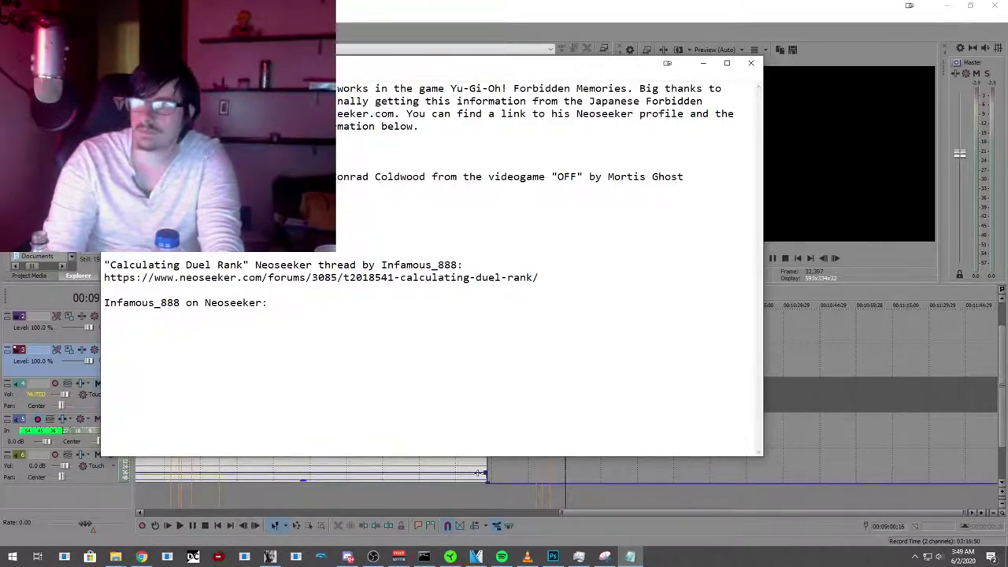
key(alt+Tab)
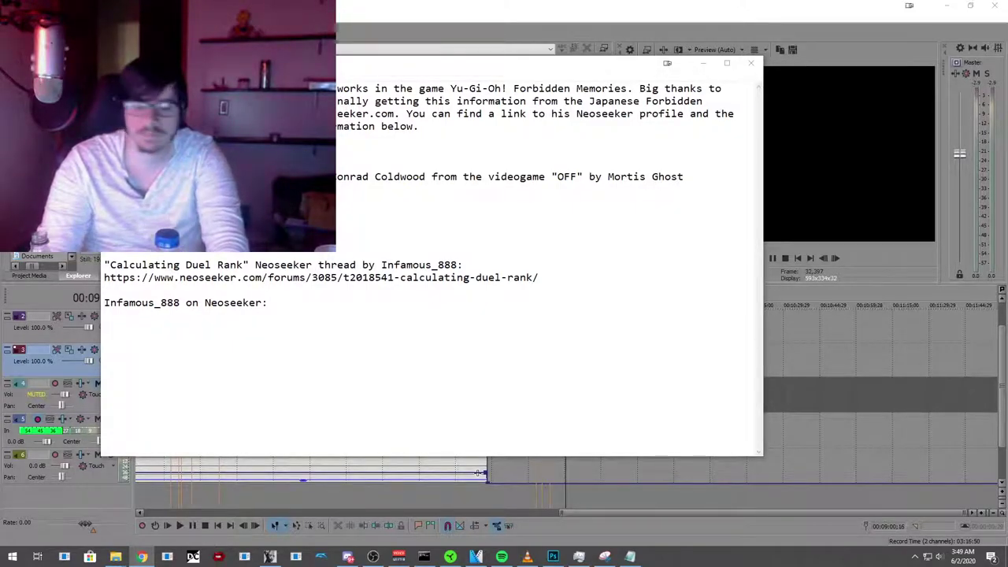
click(339, 304)
text(https://gallery.neoseeker.com/Infamous_888/)
key(Return)
key(Return)
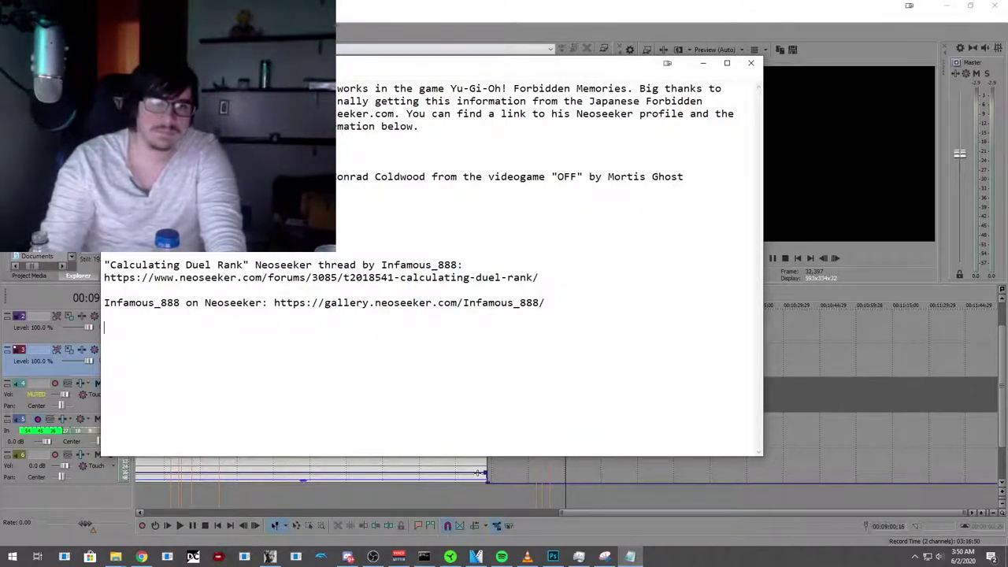
text(----------------)
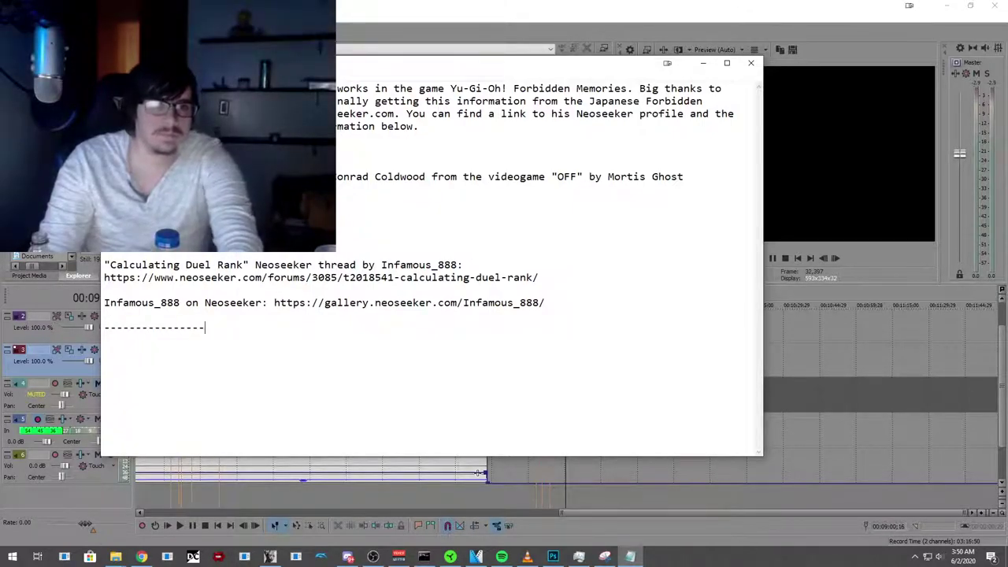
Step: Shorten the beginning of the music credit line and move it three lines down
key(BackSpace)
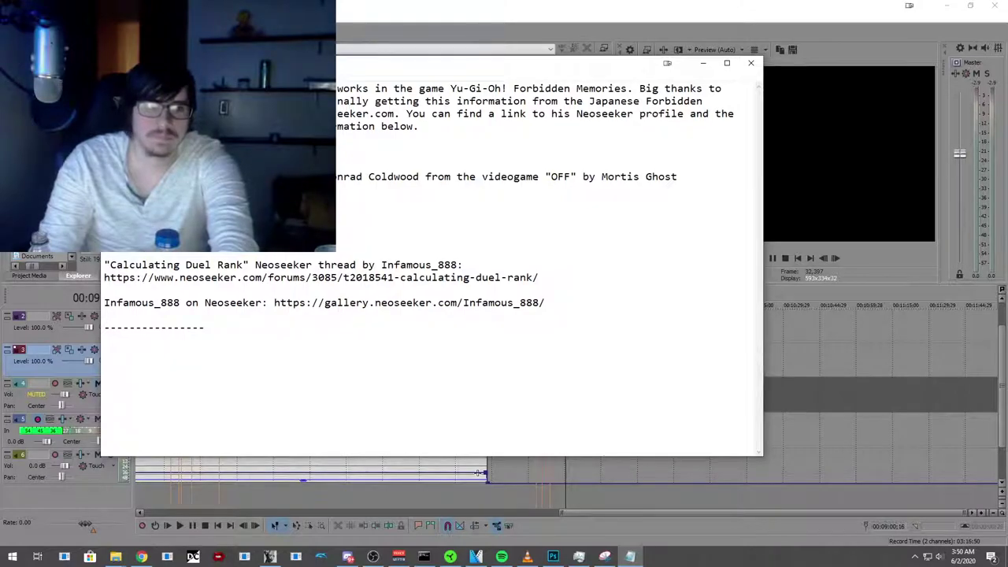
key(BackSpace)
key(Return)
key(Return)
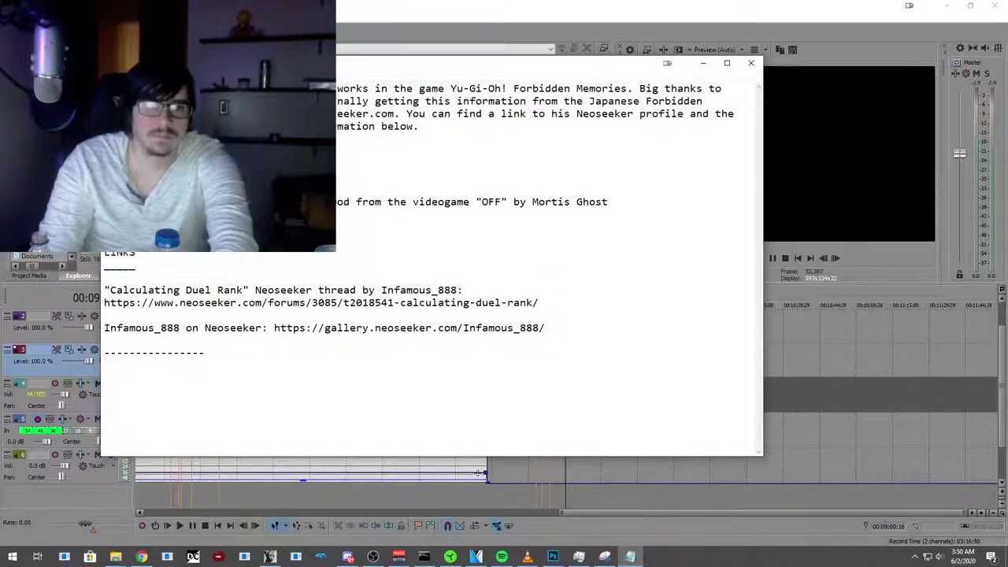
key(Return)
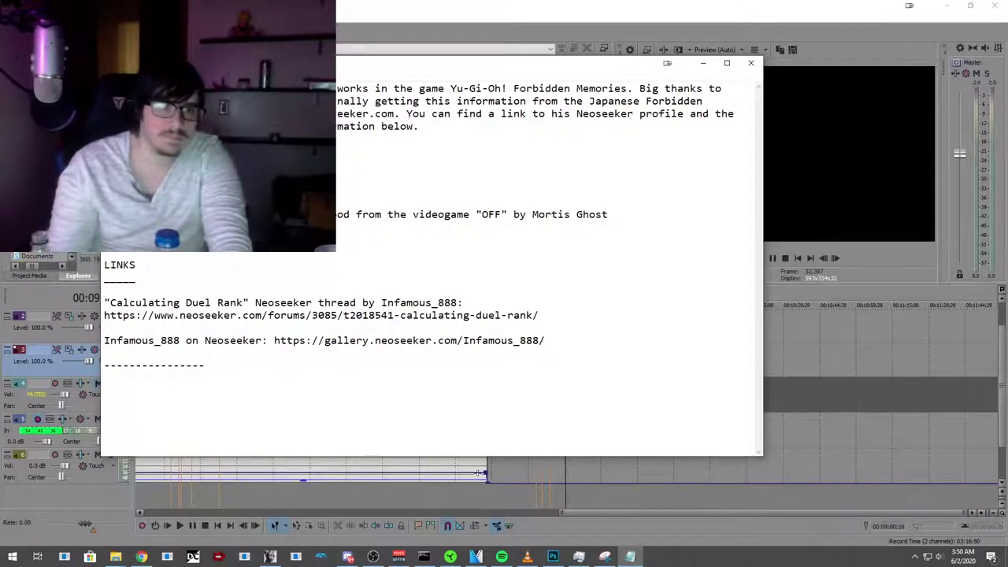
Step: Below the dashed separator, add the heading "Rank Points Chart" with a row of underscores beneath it
click(214, 392)
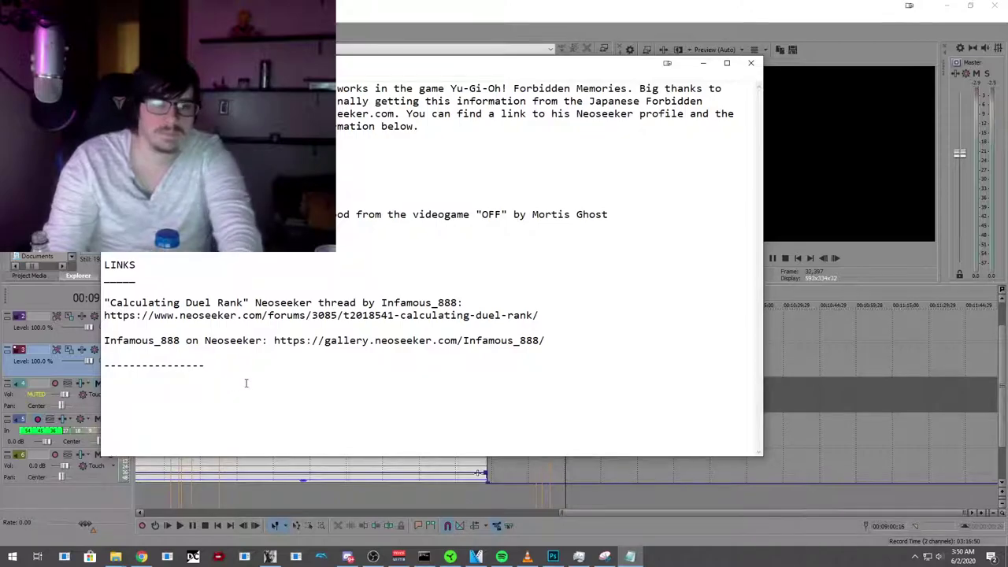
key(Return)
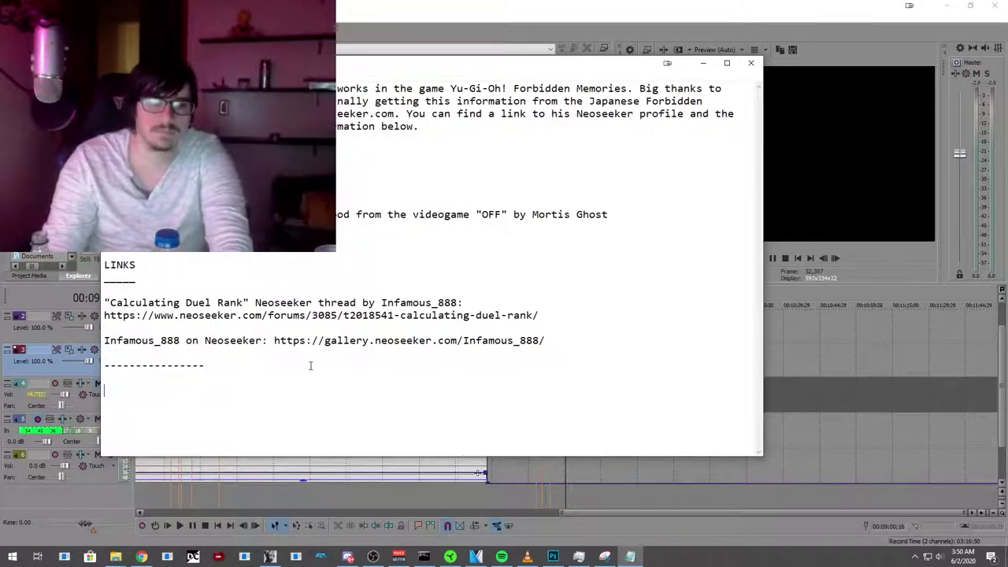
key(Return)
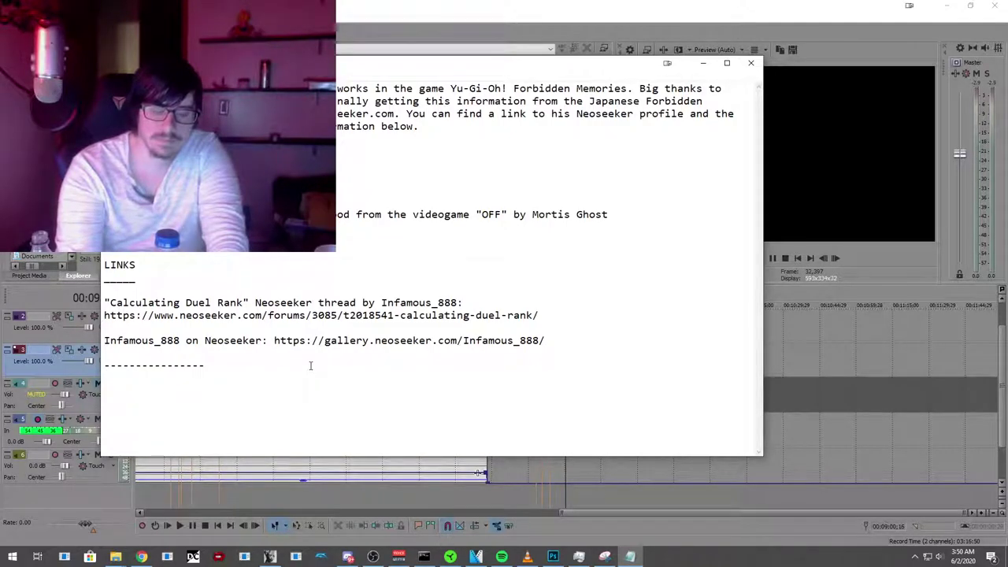
text(Rank)
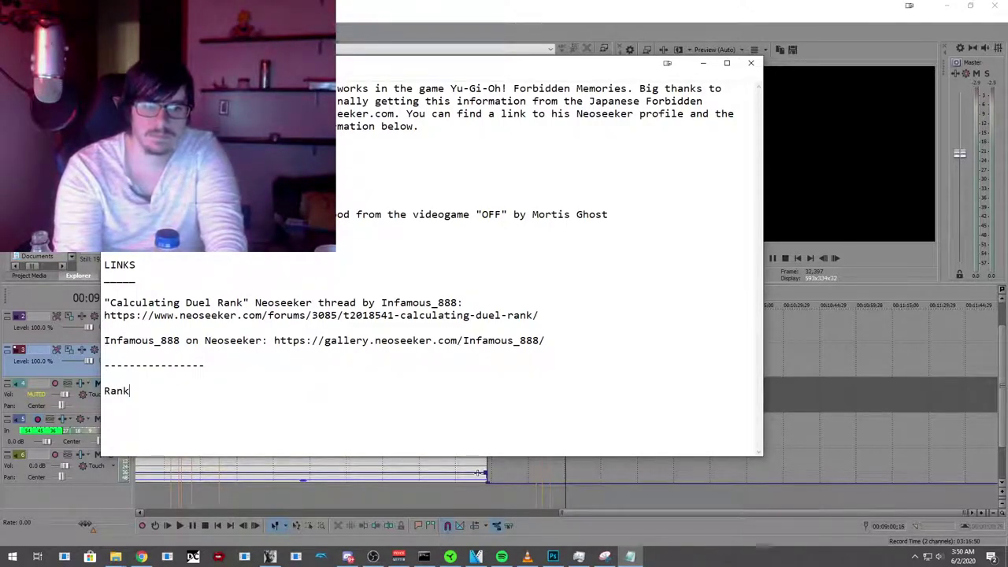
text( Points)
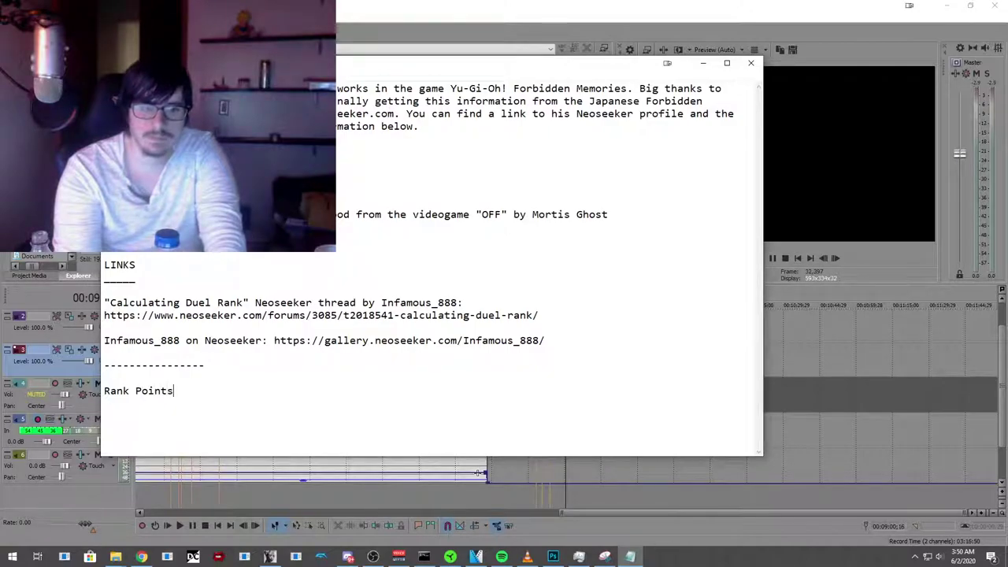
text( Chat)
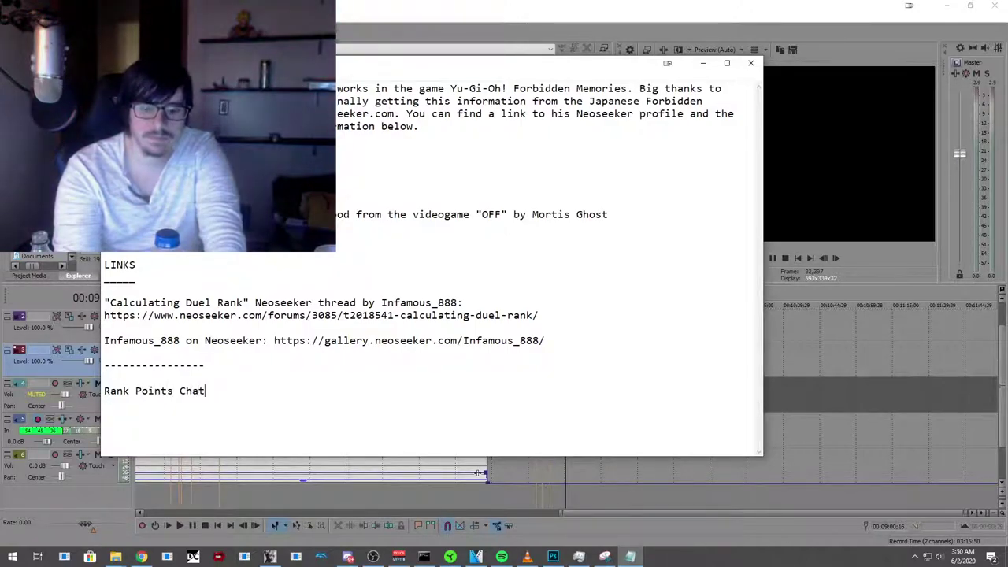
key(BackSpace)
text(rt)
key(Return)
text(_)
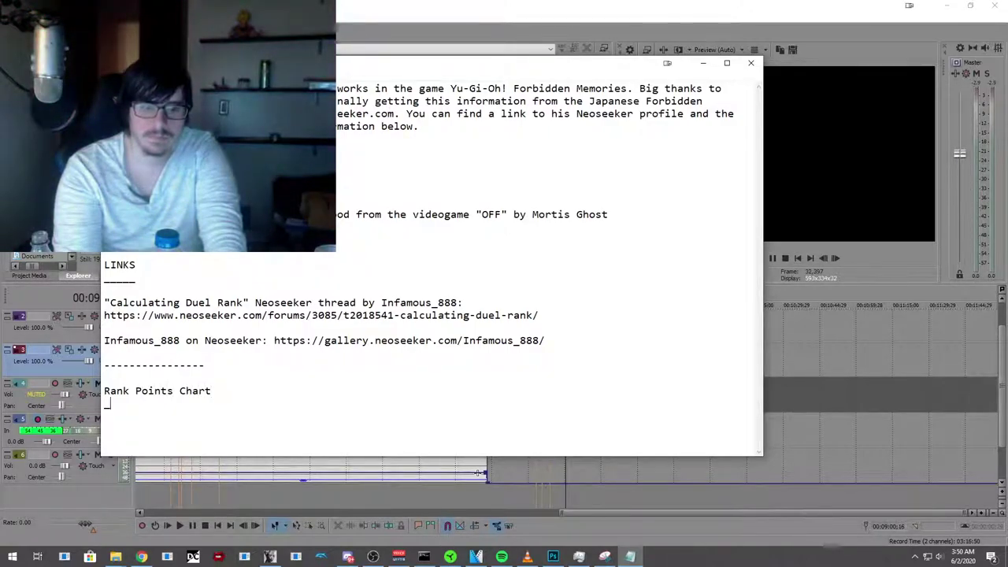
text(_______________)
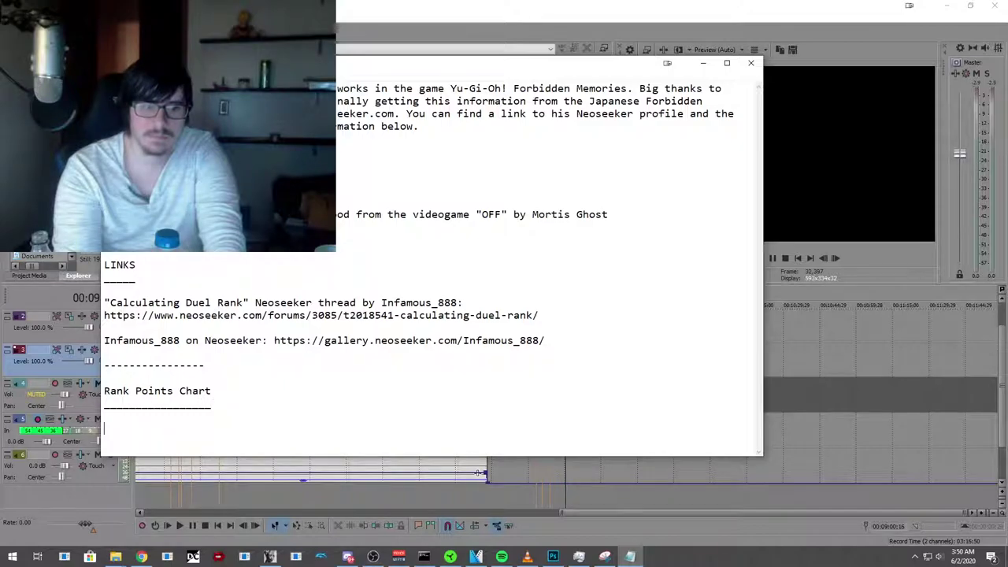
key(Return)
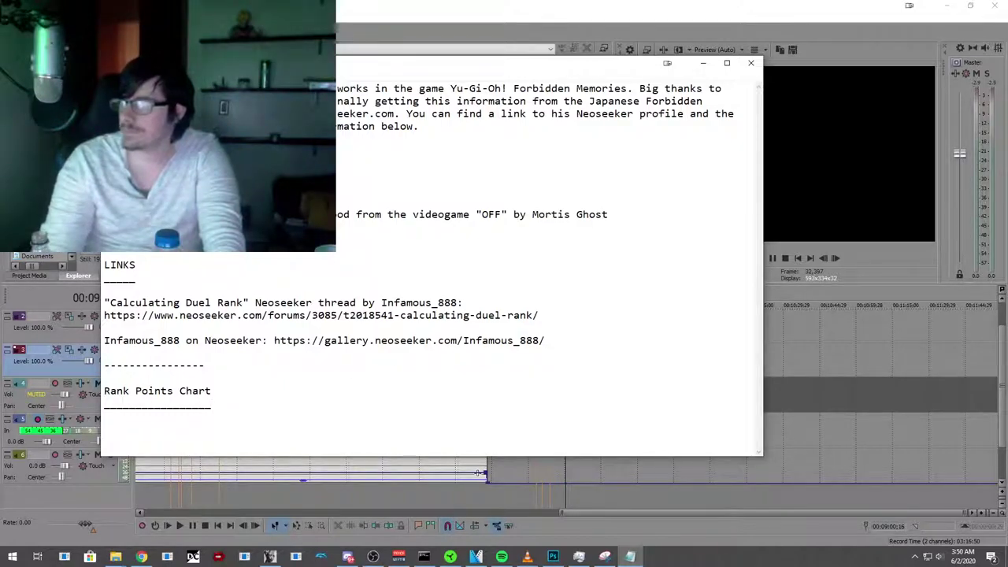
Step: Append "[From Neoseeker thread by" with the thread author's username and a closing bracket to the "Rank Points Chart" heading
key(alt+Tab)
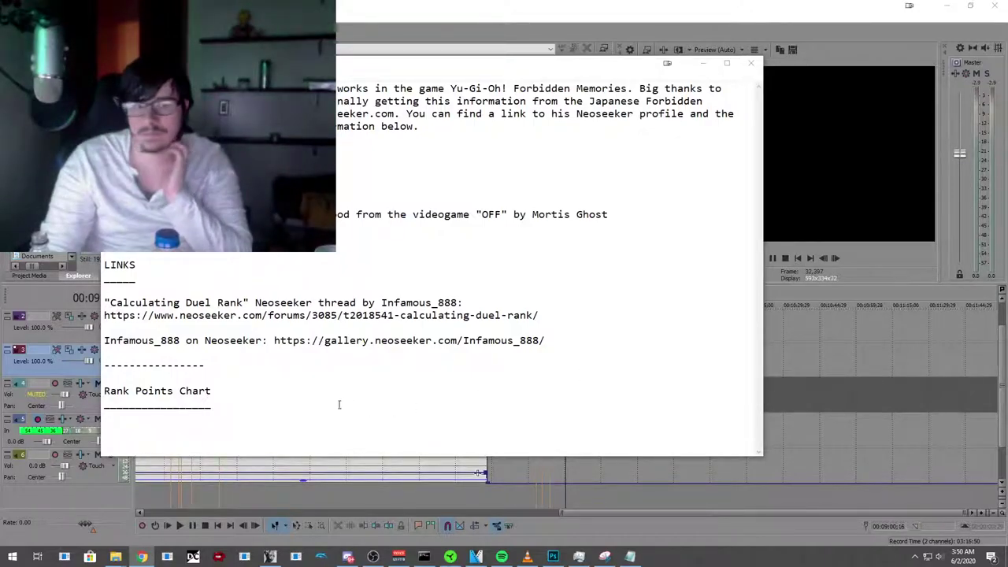
click(286, 398)
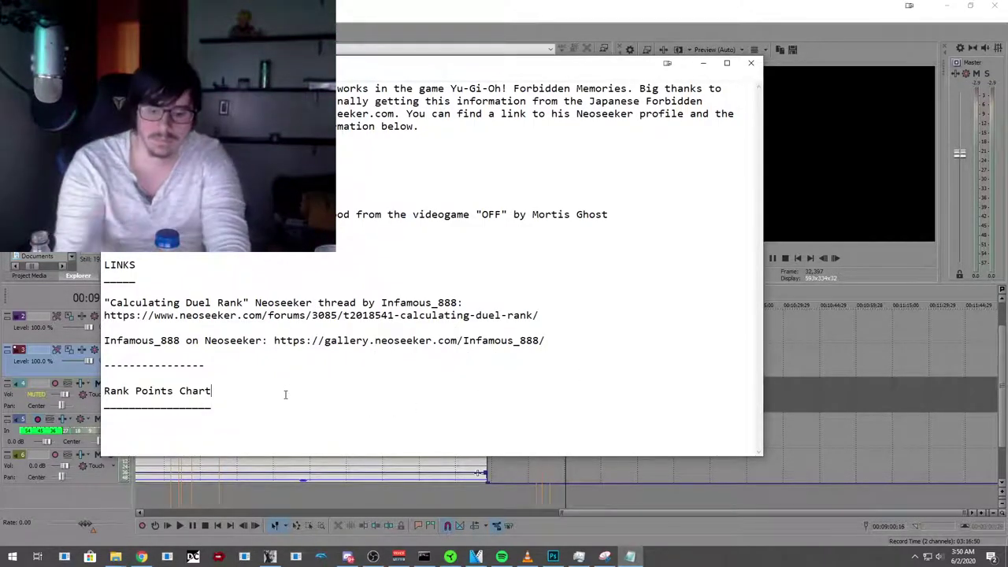
text([From)
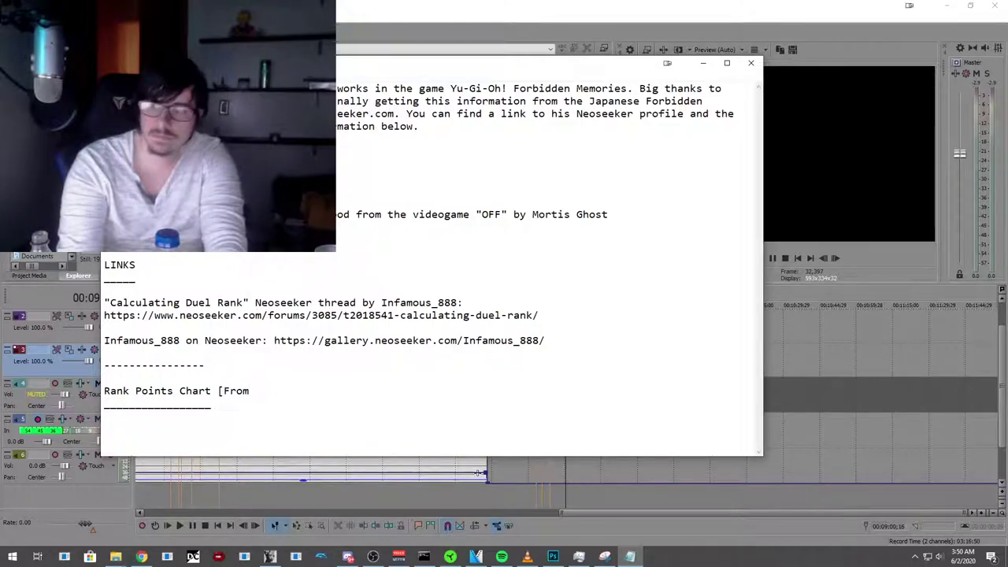
text( Neos)
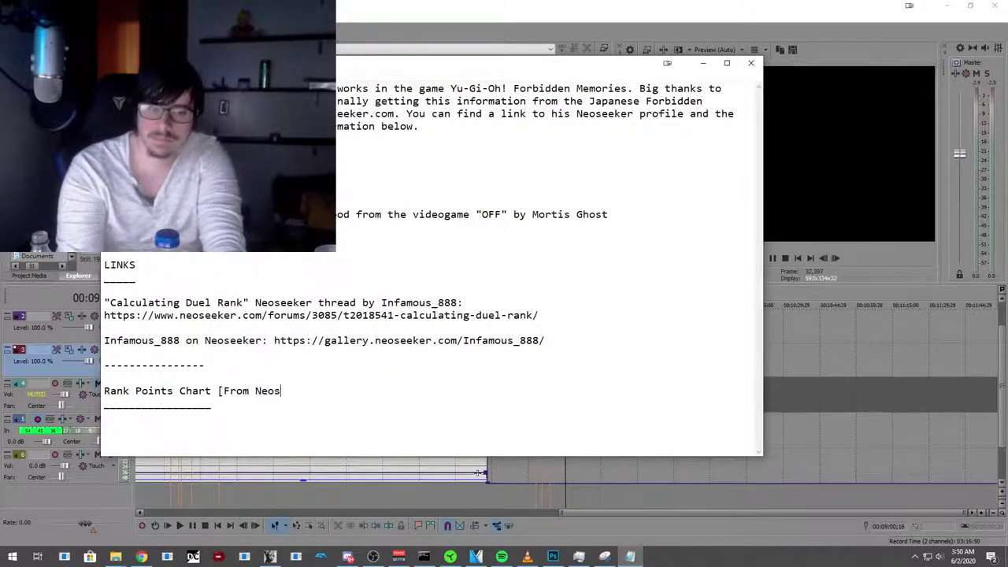
text(eeker thread )
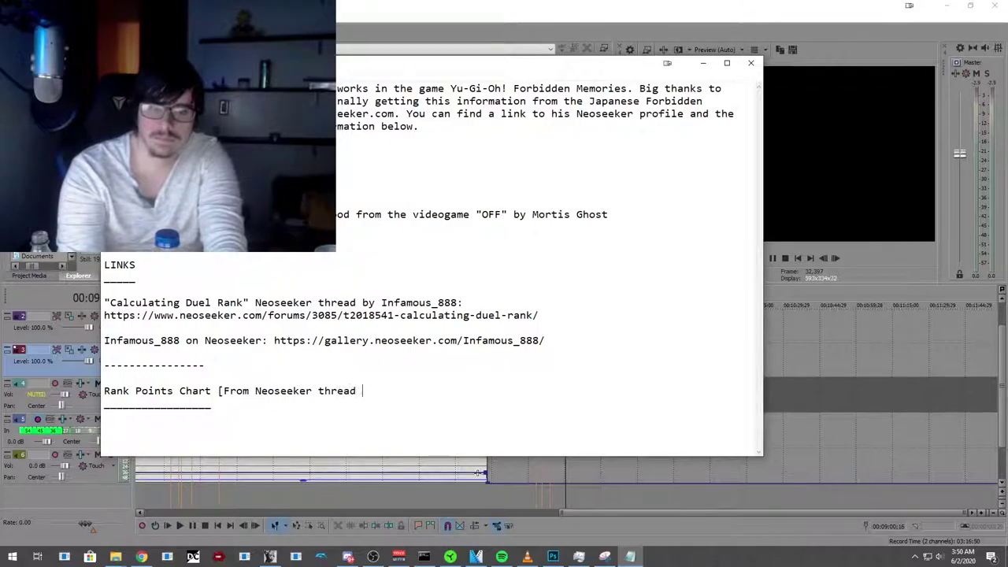
text(by Infamous_888])
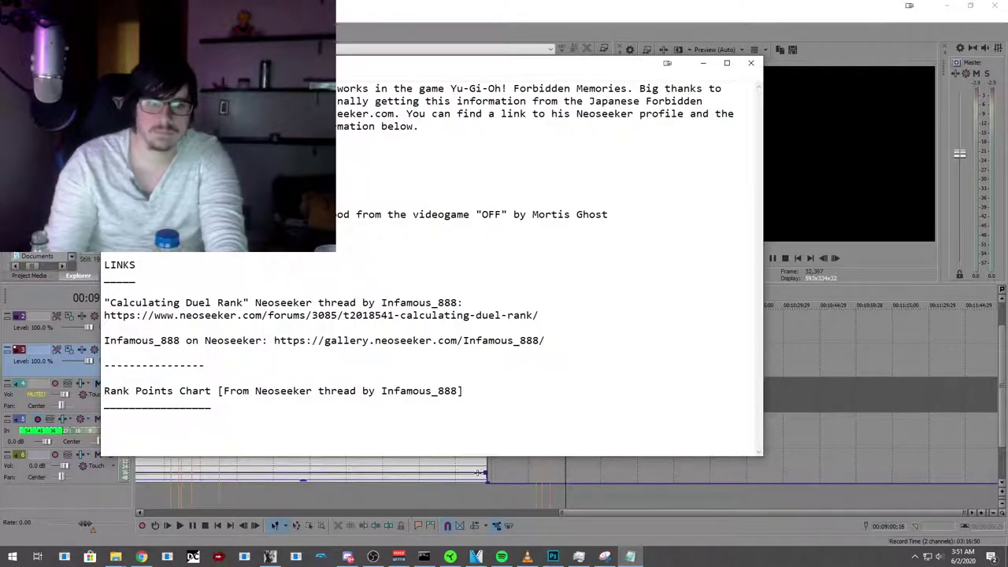
key(Return)
key(Return)
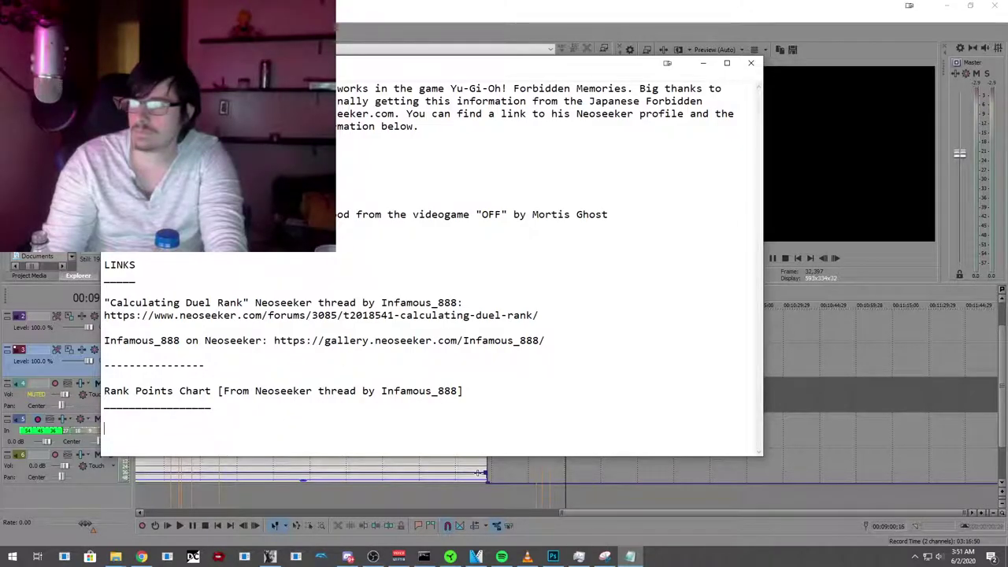
Step: Copy the rank points chart from the browser thread, including its "Cards Used" and "Remaining LP" sections, into the notes below the chart heading
key(alt+Tab)
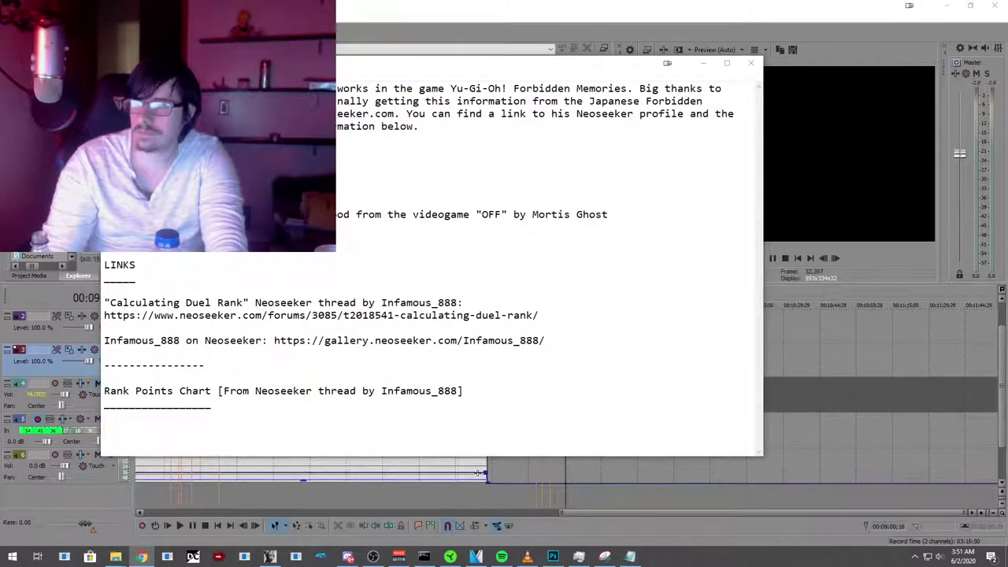
click(560, 424)
text(Cards Used  00-08: +15 09-12: +12 13-32: 0 33-36: -5 37-40: -7  Remaining LP  0000-0099: -7 0100-0999: -5 1000-6999: 0 7000-7999: +4 8000 : +6)
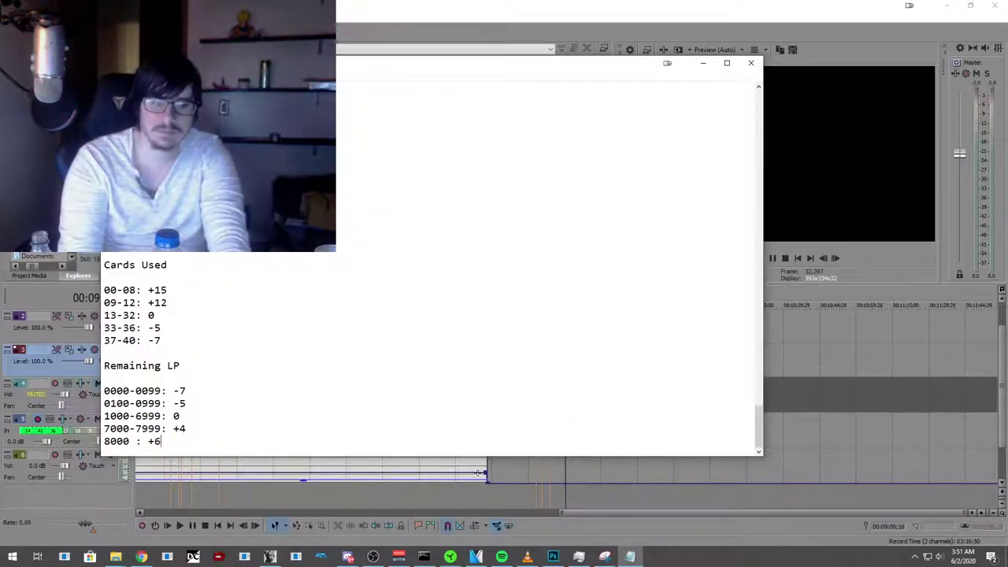
Step: Undo and redo the paste of the rank points chart, and extend the dashed separator above its heading to double length
key(ctrl+z)
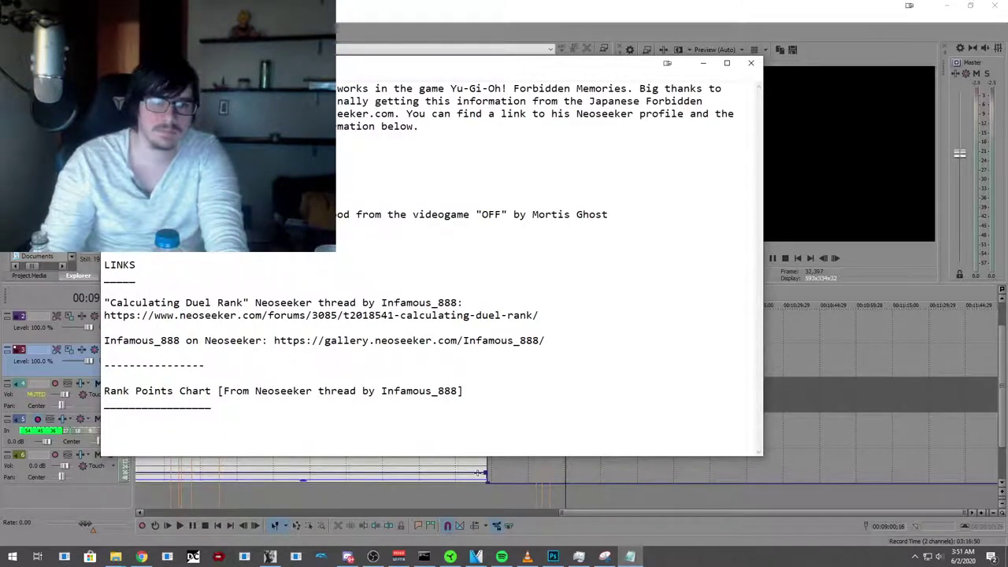
key(ctrl+v)
scroll(242, 260, up, 15)
scroll(242, 260, up, 12)
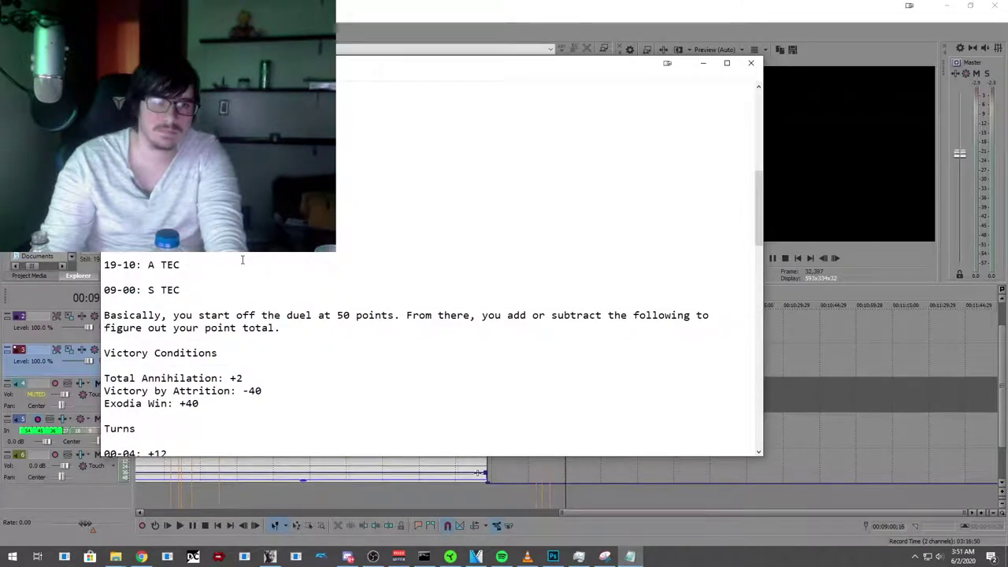
scroll(243, 260, up, 5)
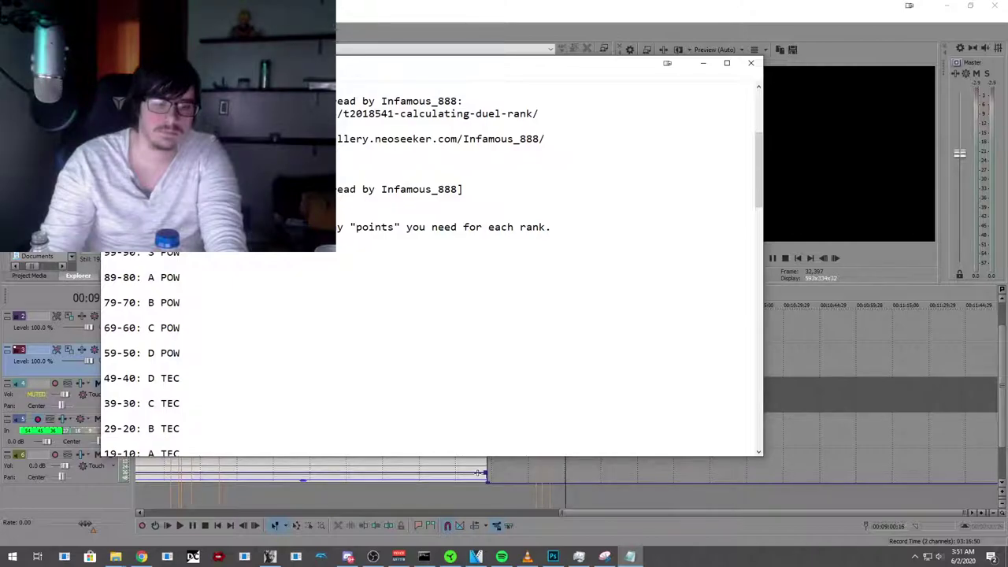
scroll(433, 268, up, 5)
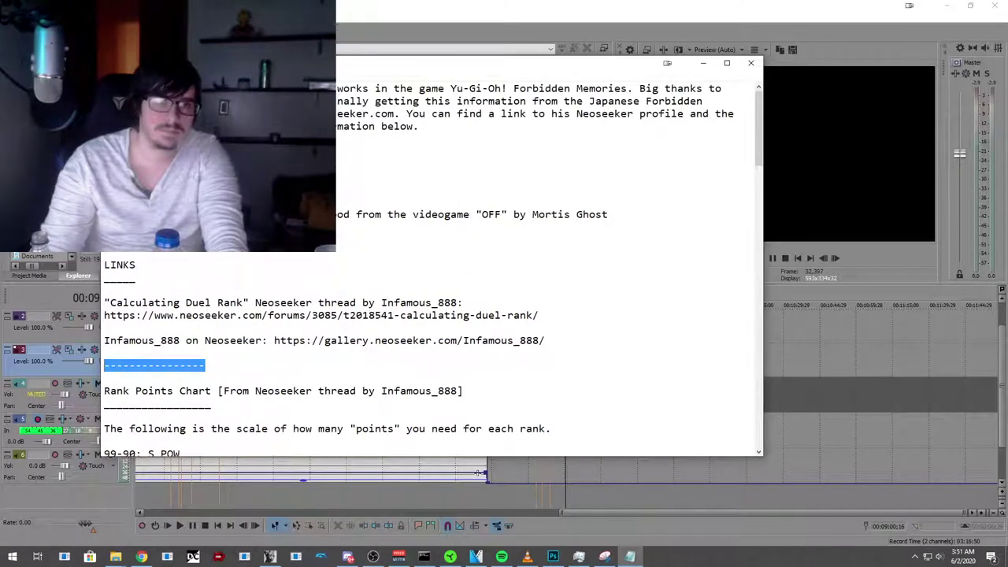
click(477, 472)
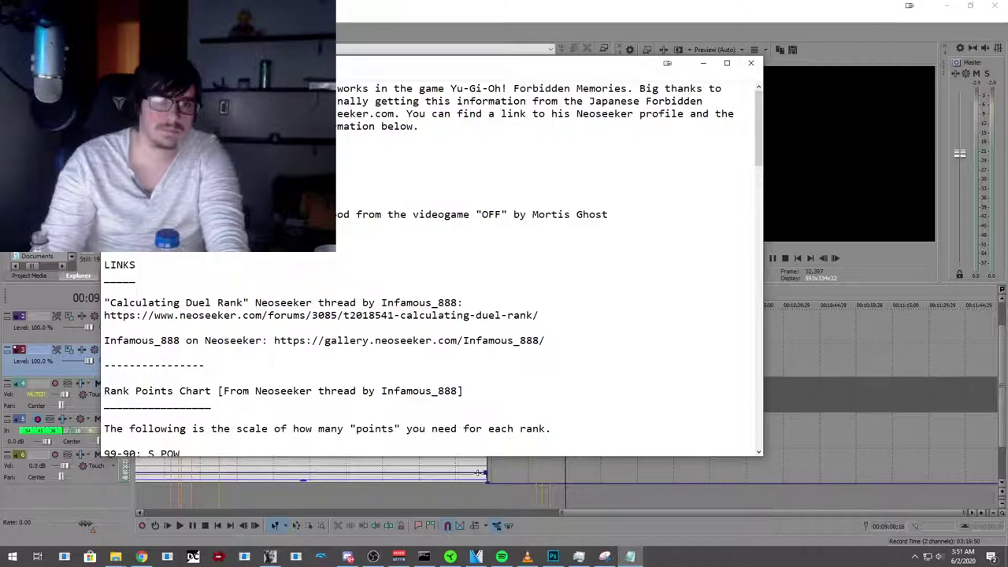
text(----------------)
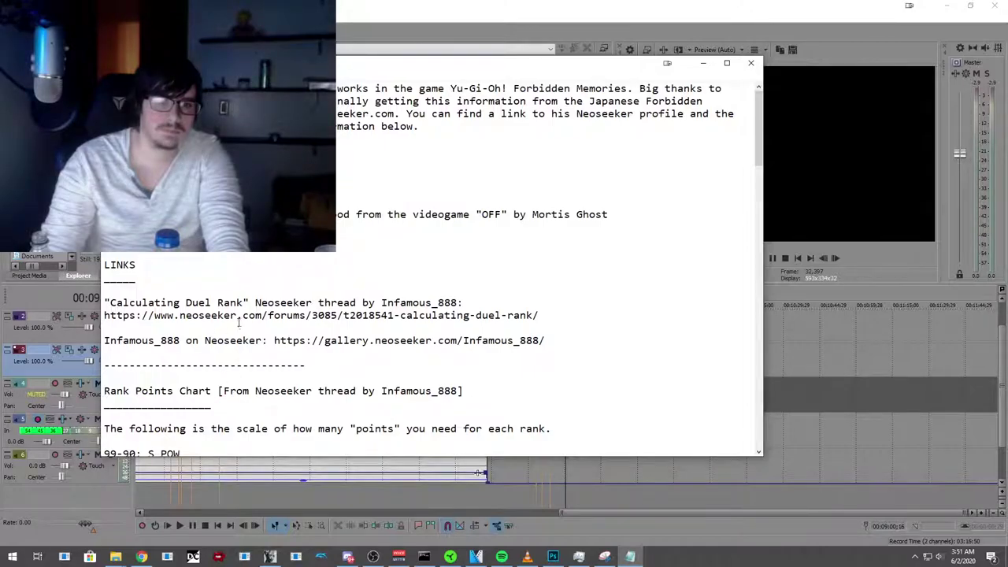
Step: Below the last "Remaining LP" entry, leave a blank line and add a long dashed separator to end the chart
scroll(234, 313, down, 4)
scroll(234, 314, down, 20)
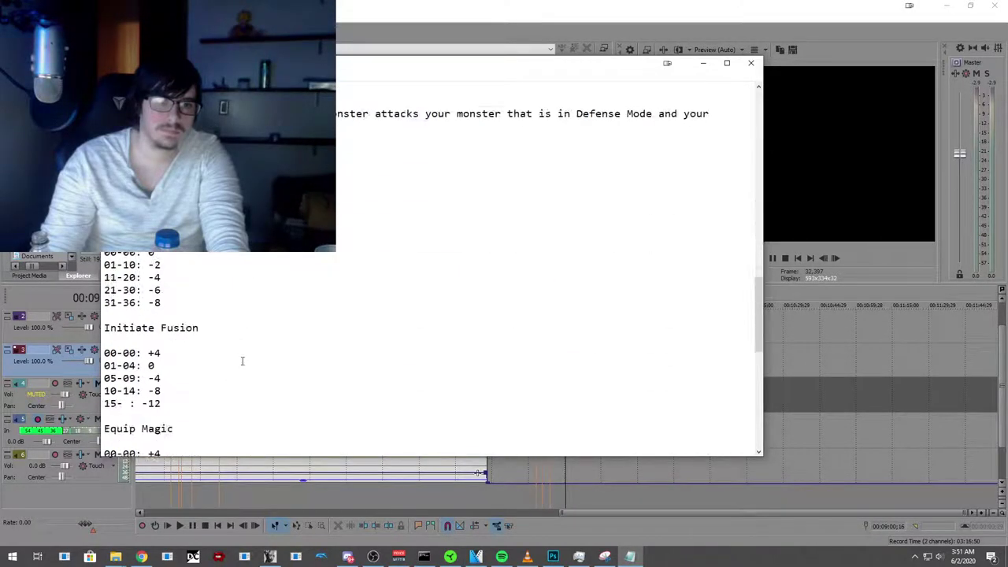
scroll(238, 381, up, 20)
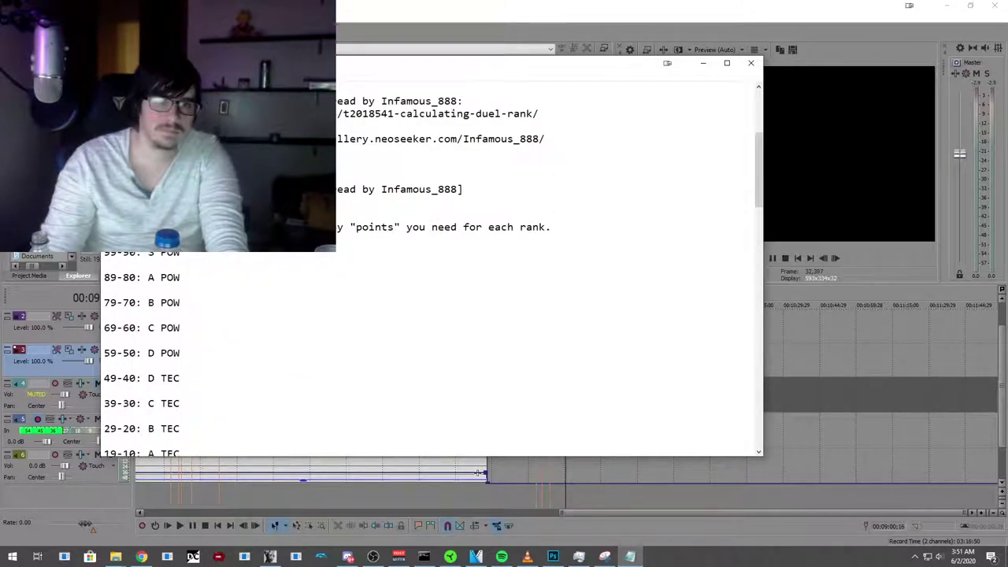
scroll(341, 292, down, 20)
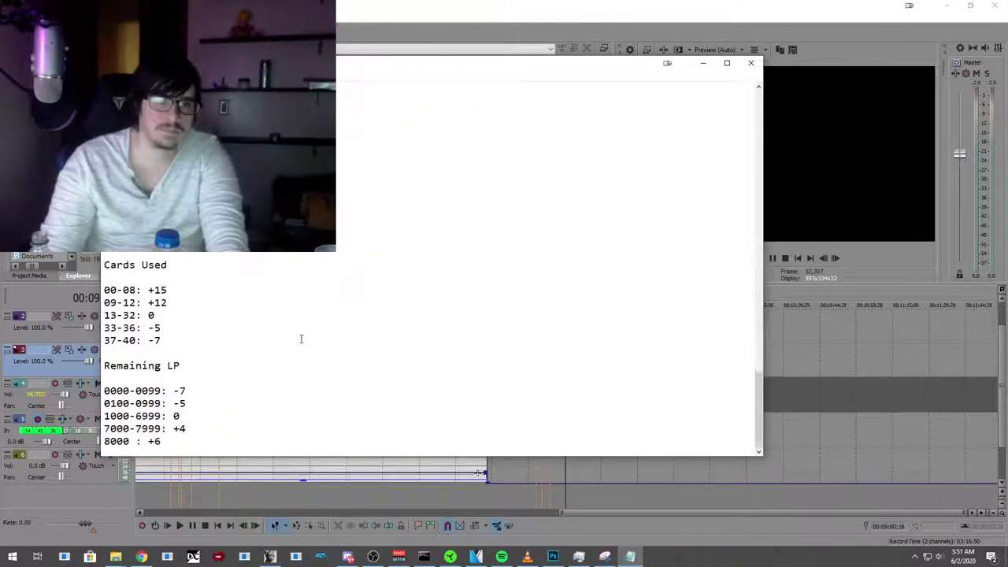
click(219, 447)
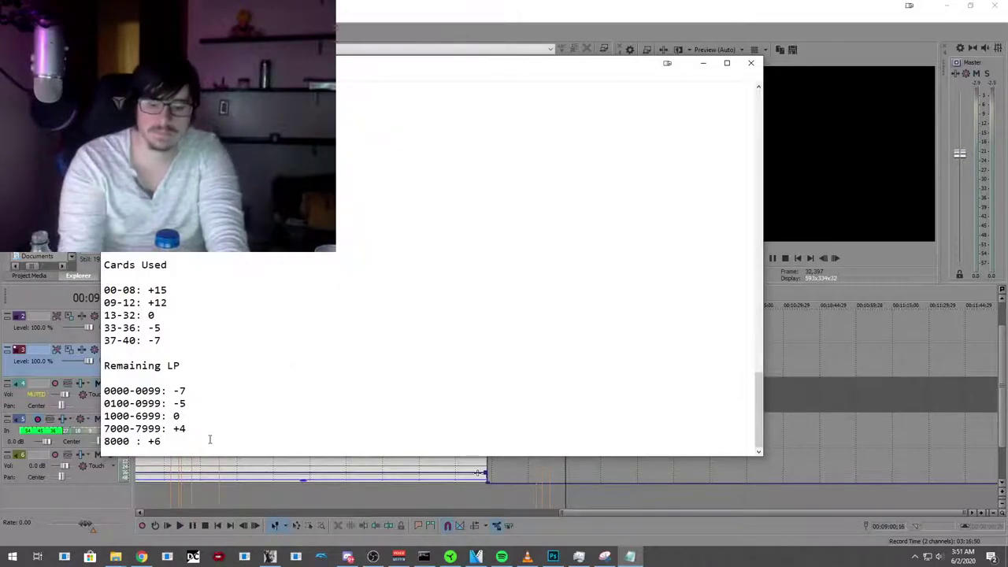
key(Return)
key(Return)
text(--------------------------------)
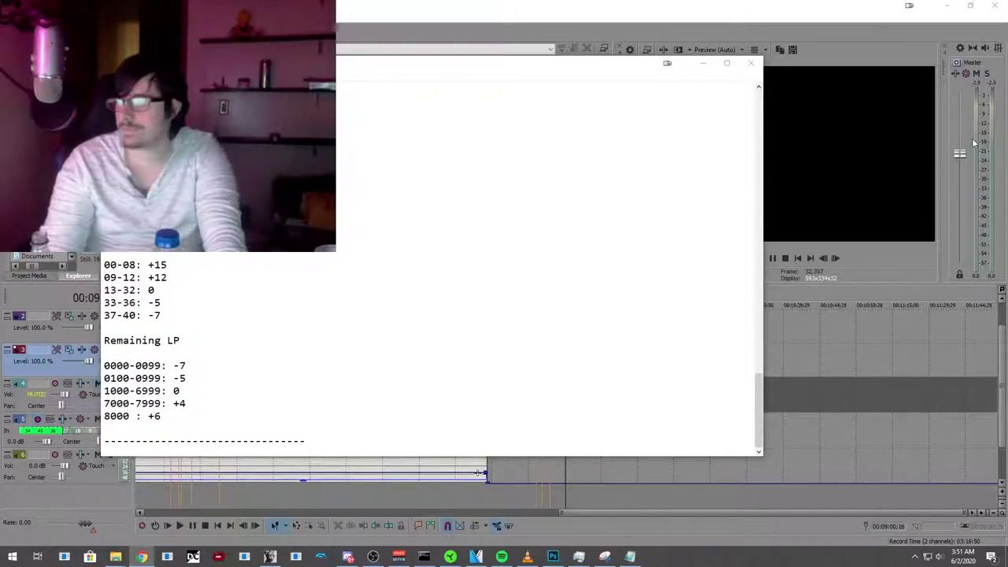
click(340, 443)
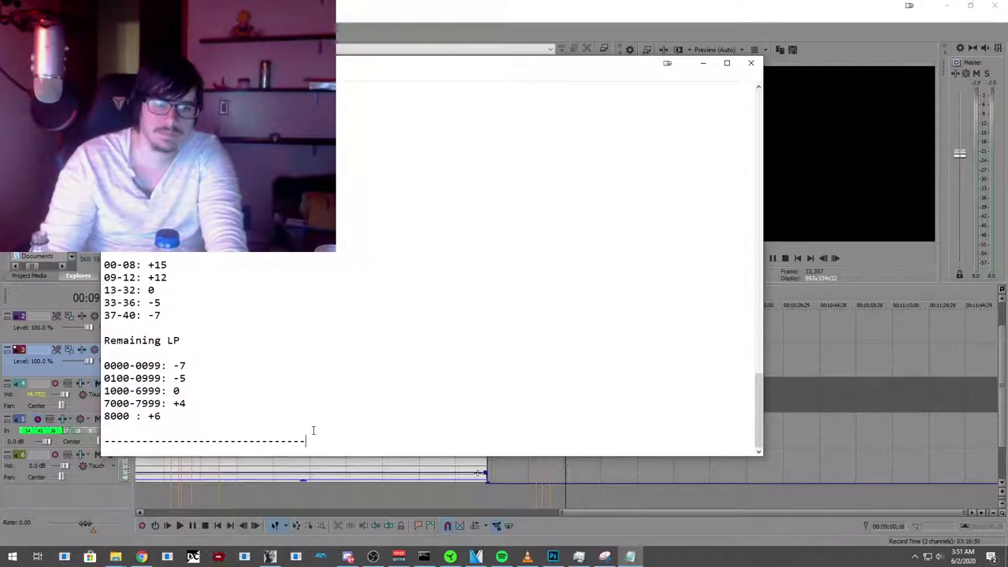
Step: Above the "MUSIC USED" section, add a line ending in "this explanation helpful!" followed by a blank line
scroll(312, 431, up, 20)
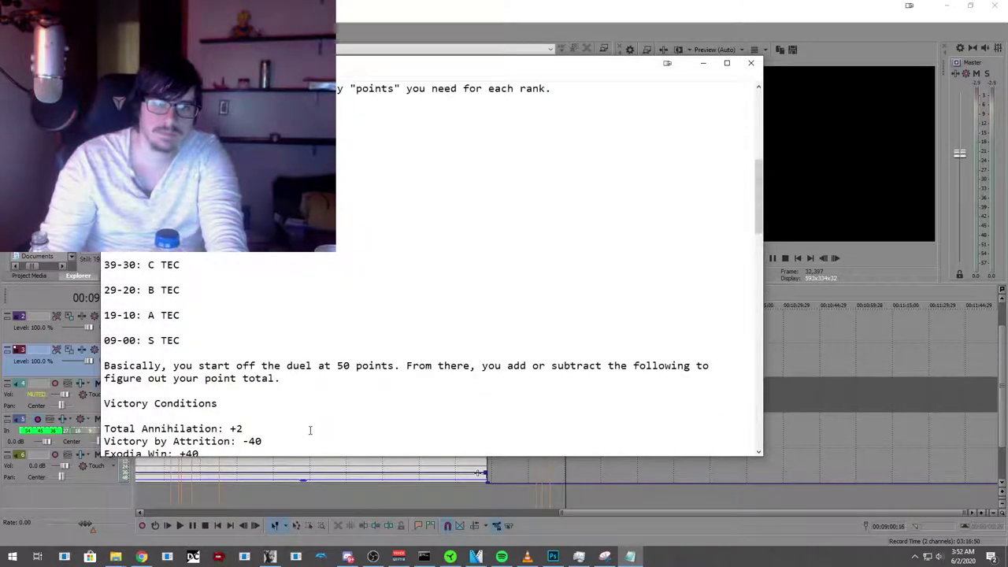
scroll(310, 430, up, 9)
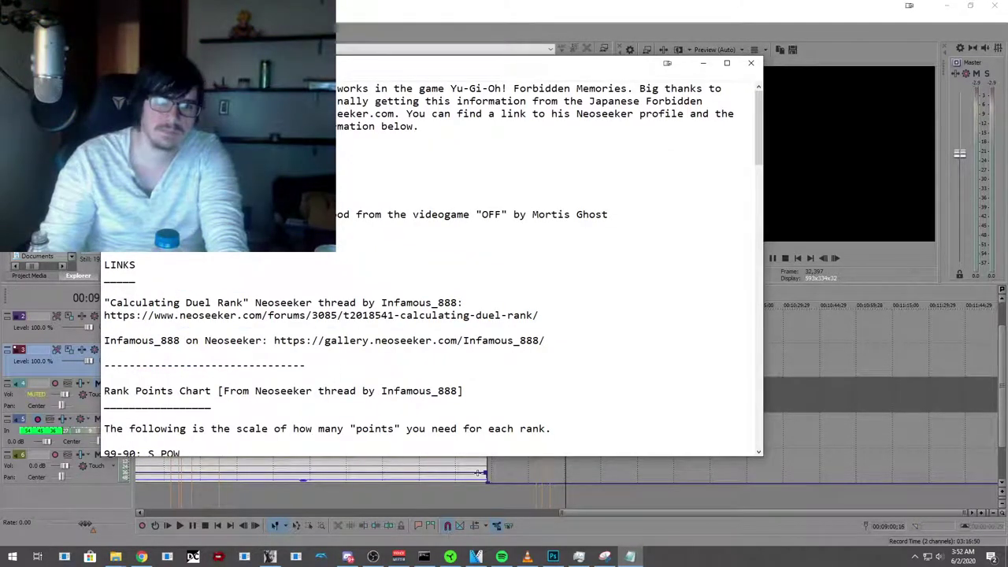
scroll(433, 355, up, 1)
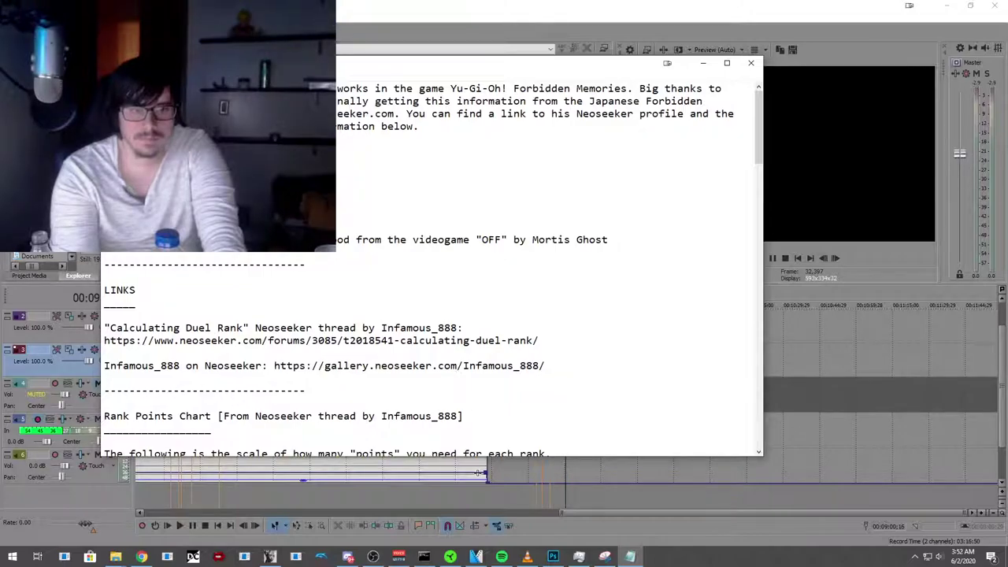
text(nd this explanation helpful!)
key(Return)
key(Return)
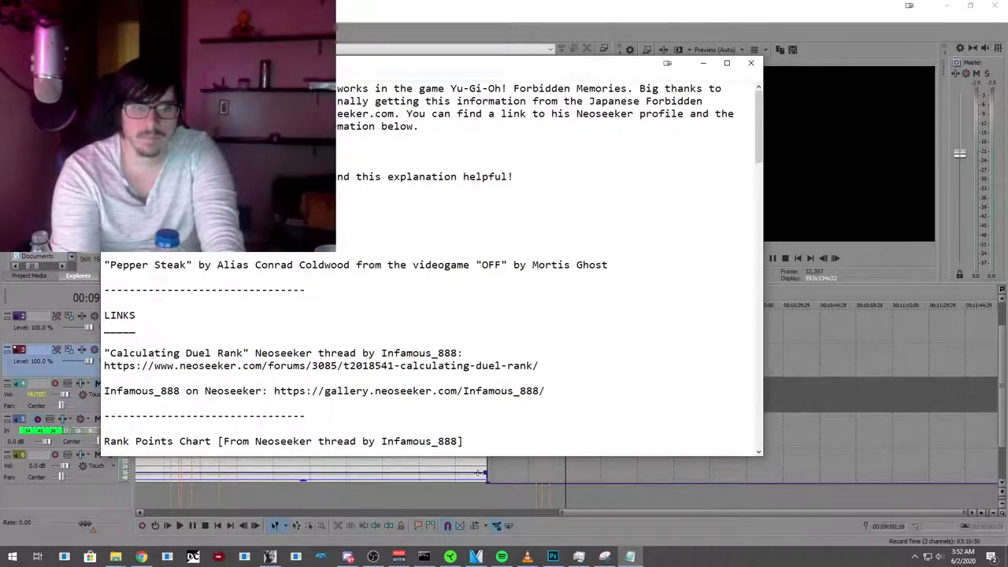
Step: Add a line ending in "right here on YouTube! Subscribe to me for more FM content!" followed by a blank line
text(ight her)
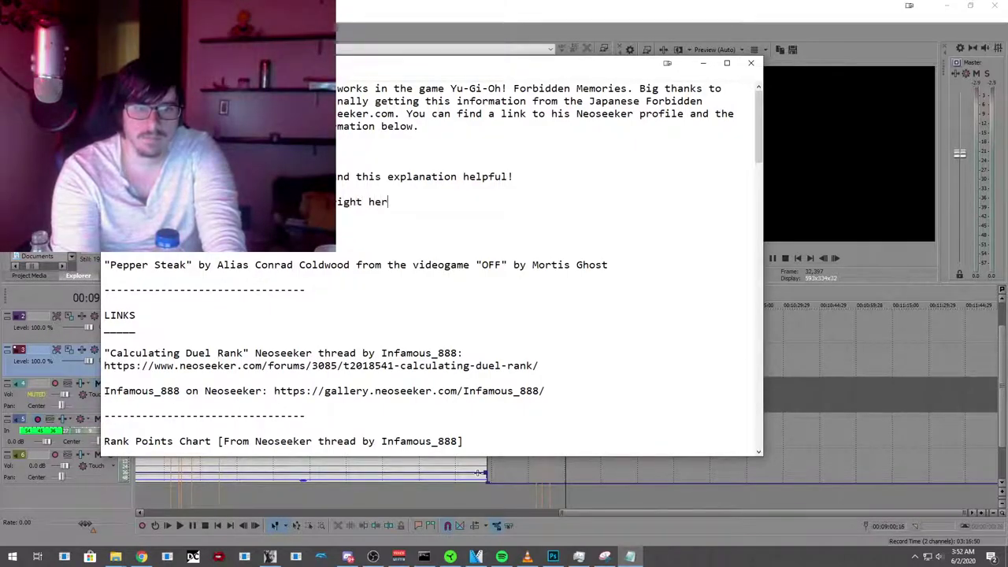
text(e on YouTube)
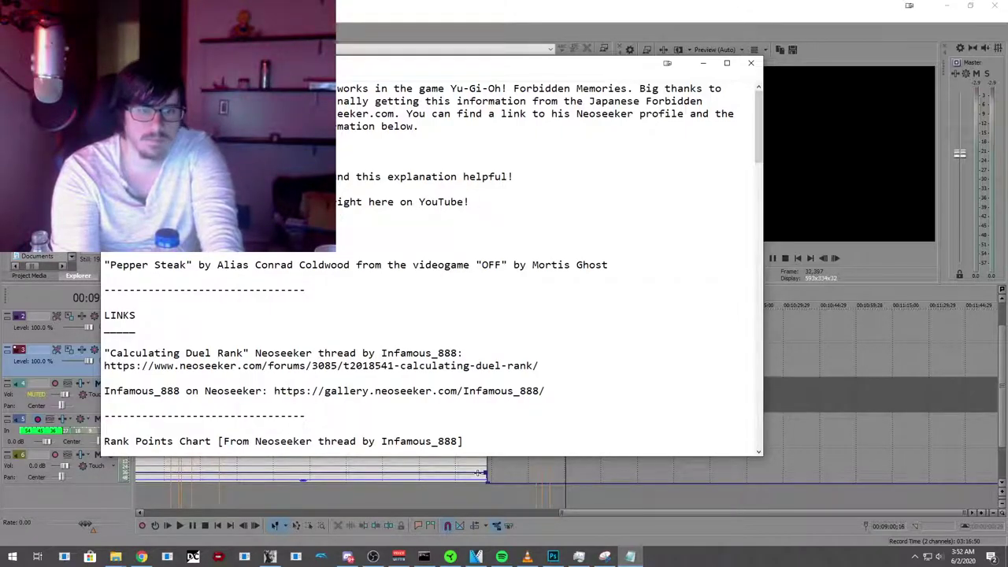
text(!)
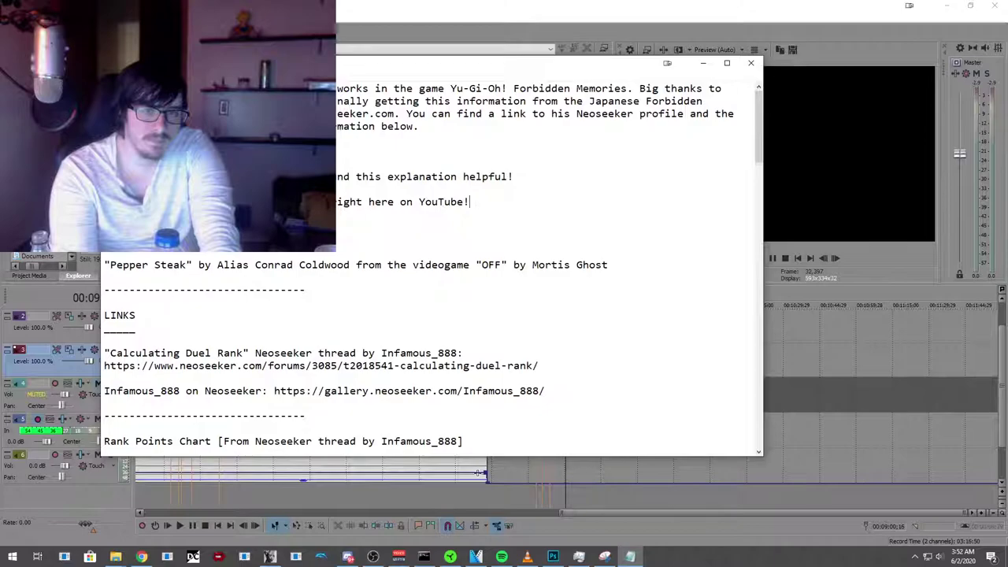
text( Subscribe to me for )
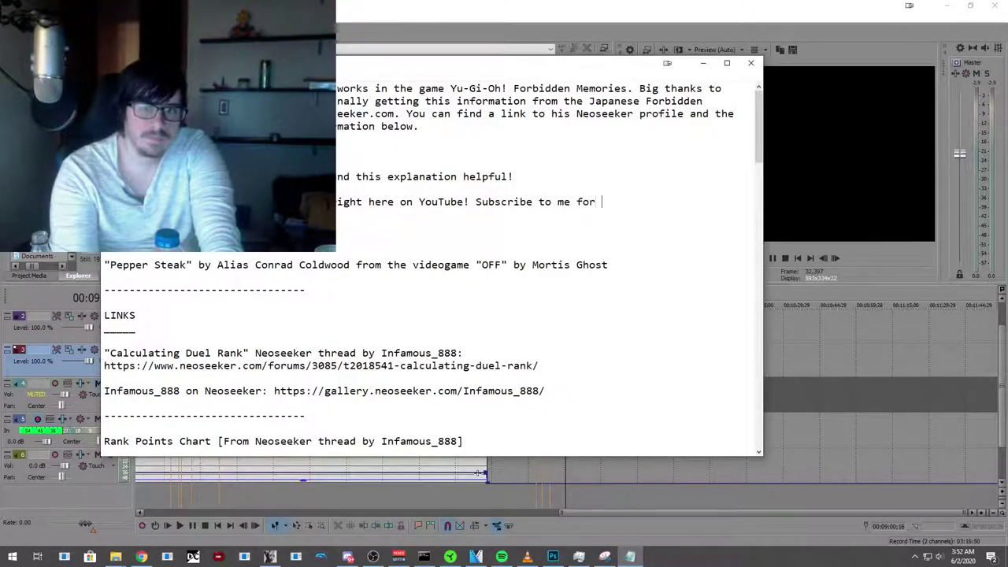
text(more FM content)
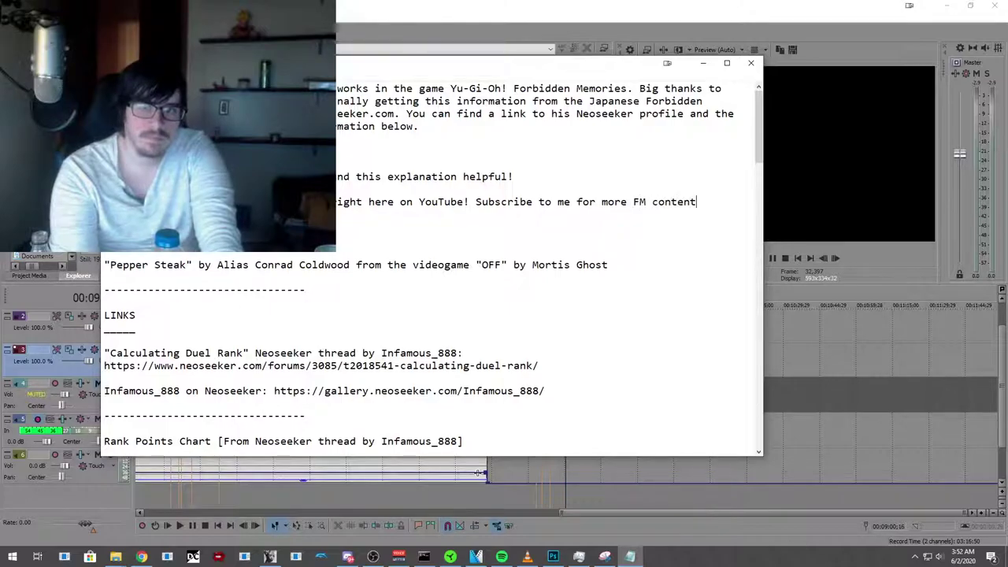
key(Return)
key(Return)
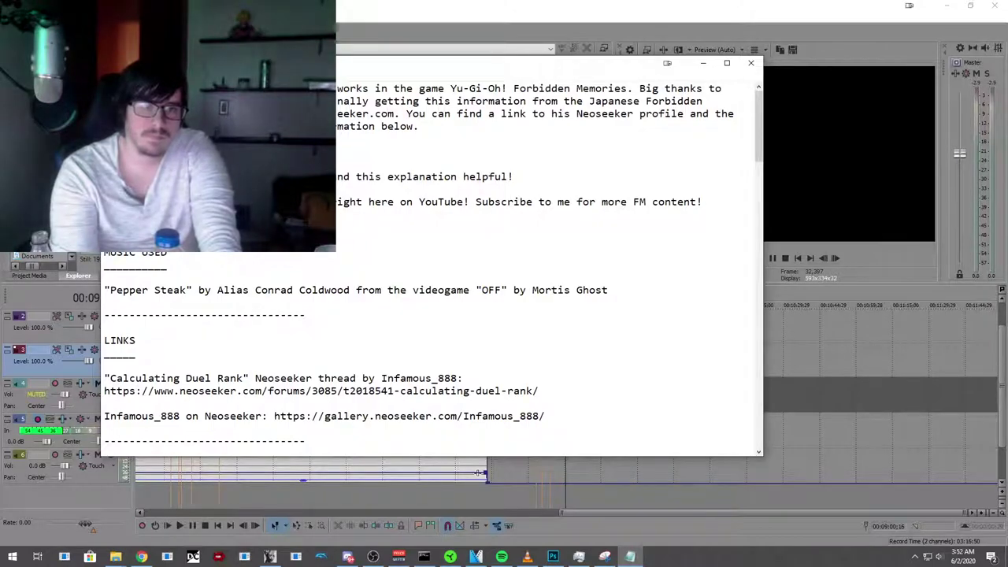
text(o follow me there as well:)
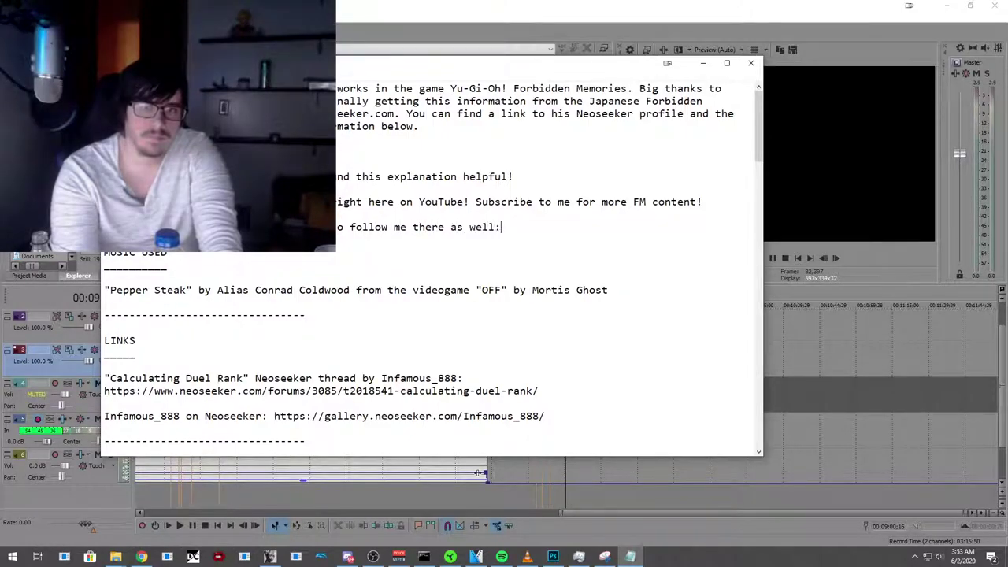
text( www.t)
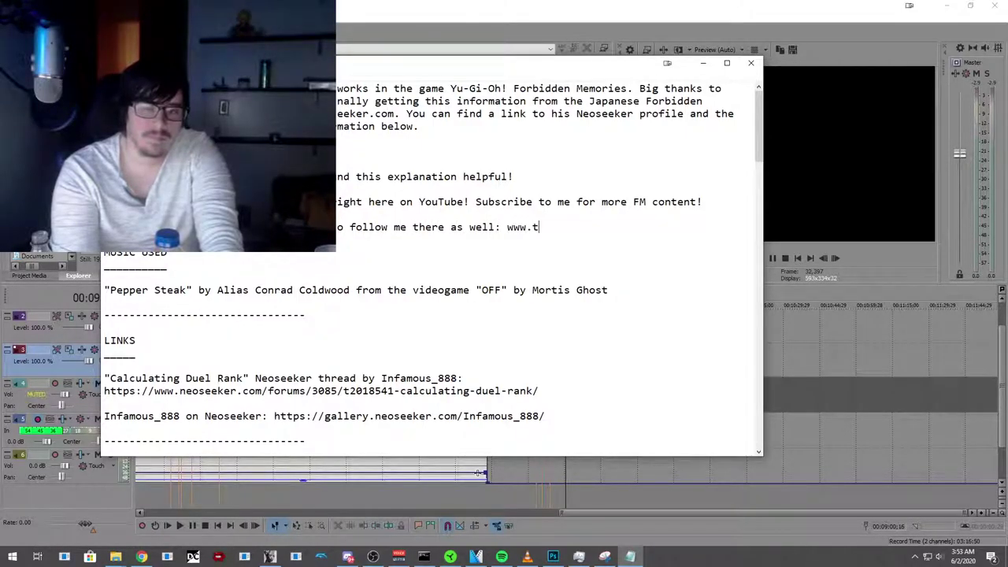
text(witch.tv/)
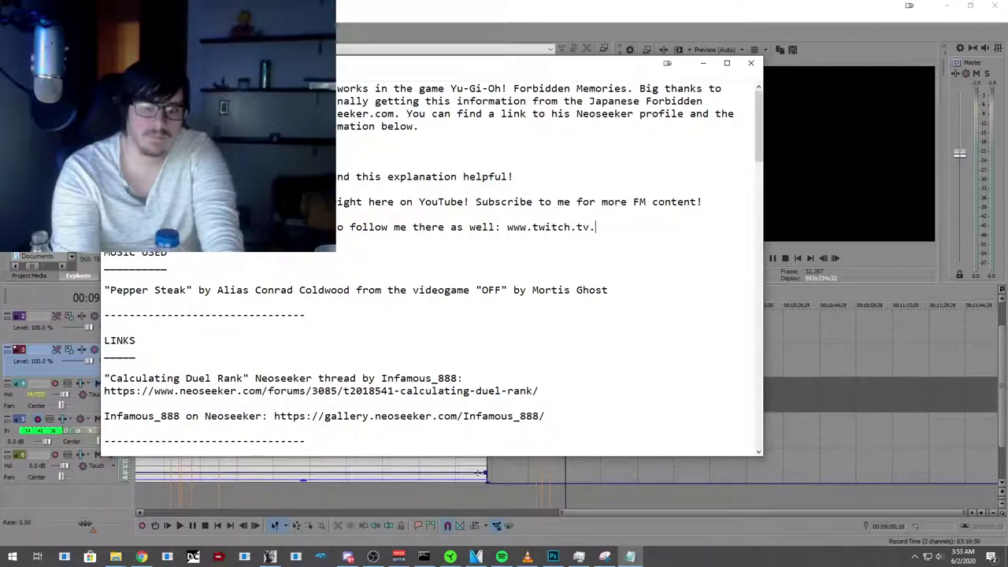
text(gfc_)
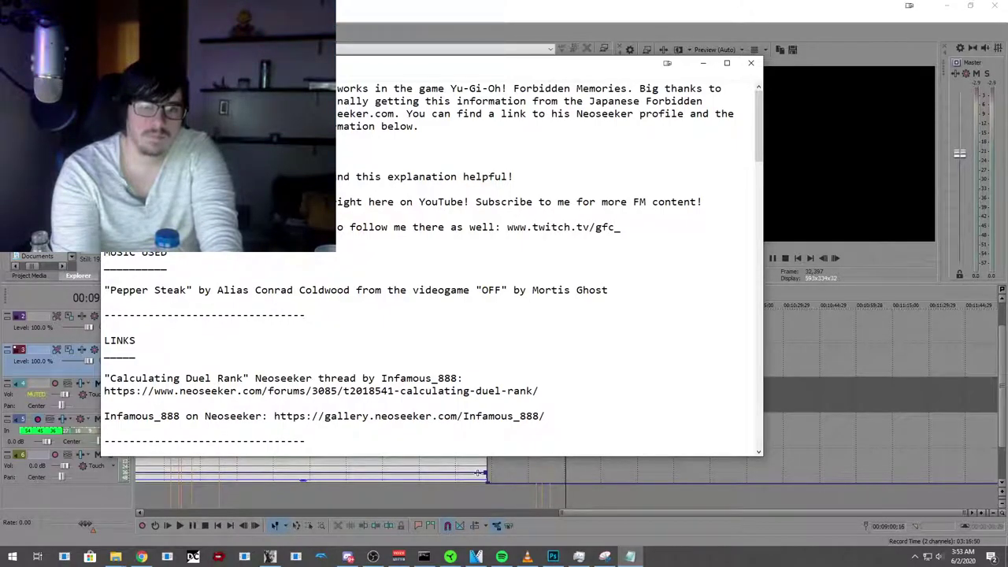
key(Return)
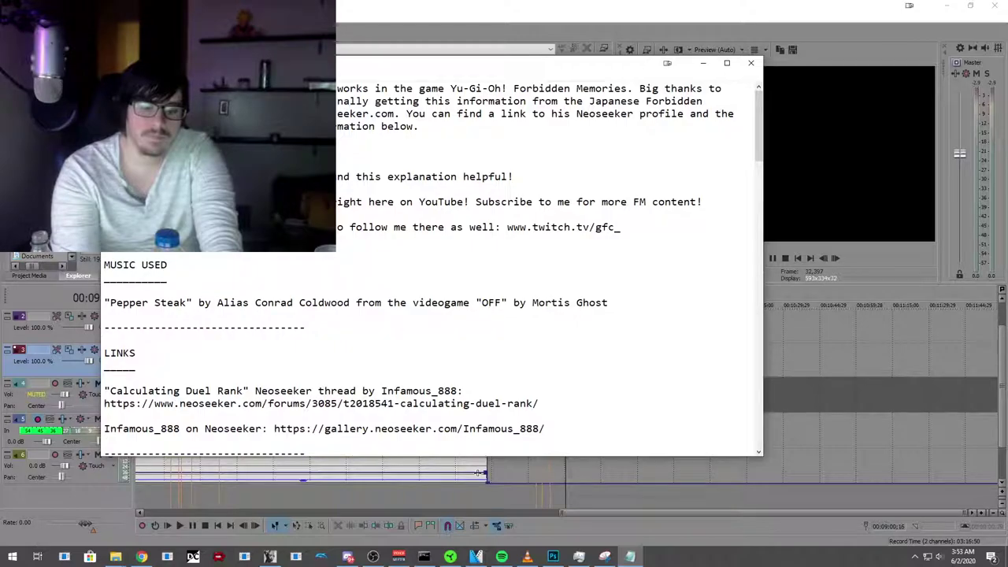
Step: Add "Follow me on Twitter:" with the creator's handle, and a long dashed separator above the "MUSIC USED" heading
key(Return)
text(Follow me on Twitter:)
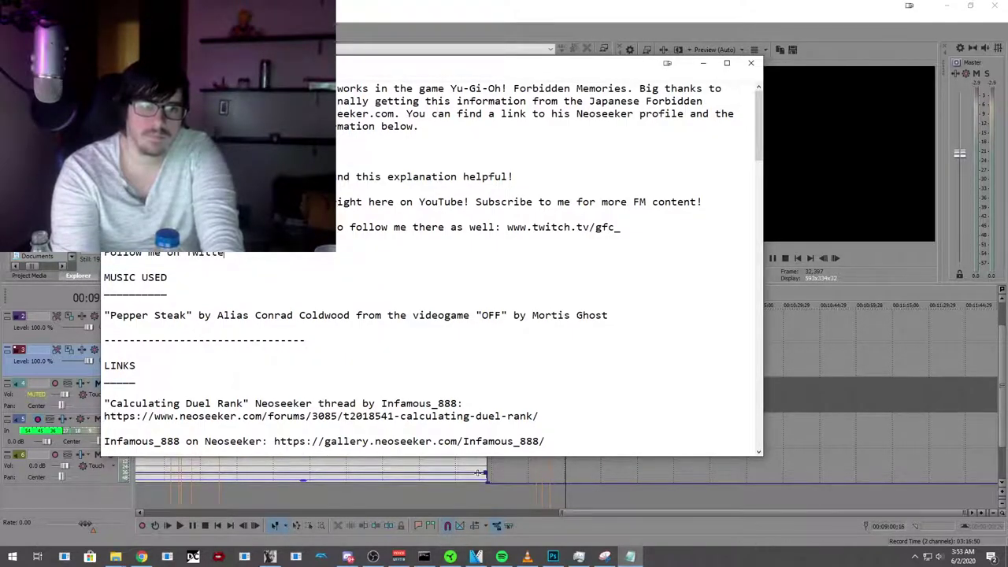
text( @gfc_srl)
key(Return)
key(Return)
text(--------------------------------)
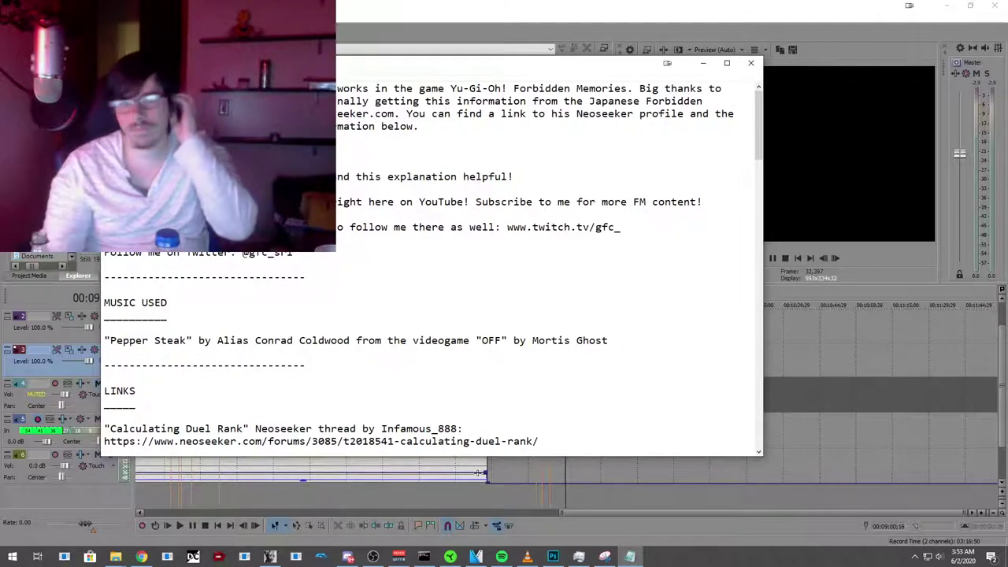
scroll(404, 198, down, 20)
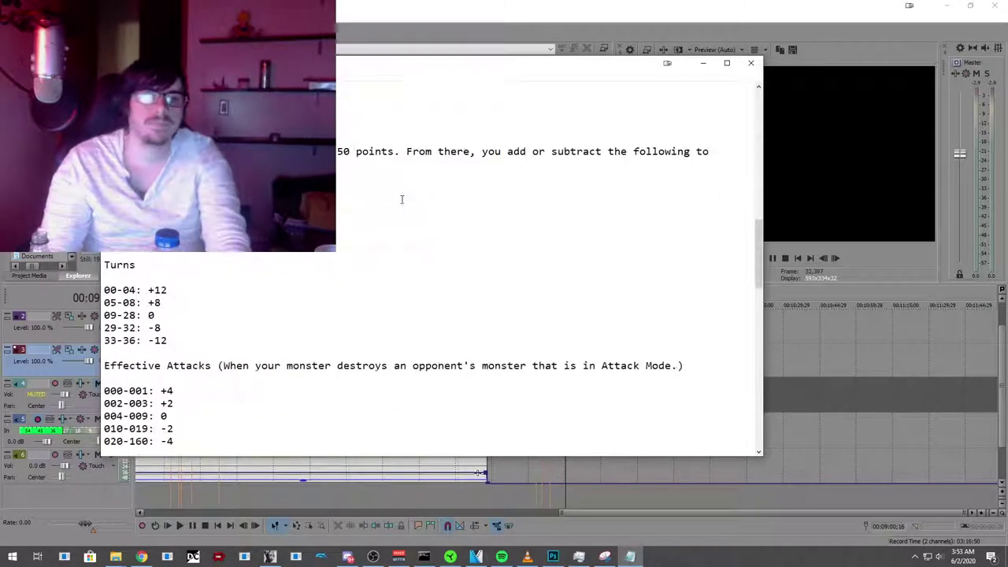
scroll(430, 221, down, 5)
scroll(449, 224, up, 20)
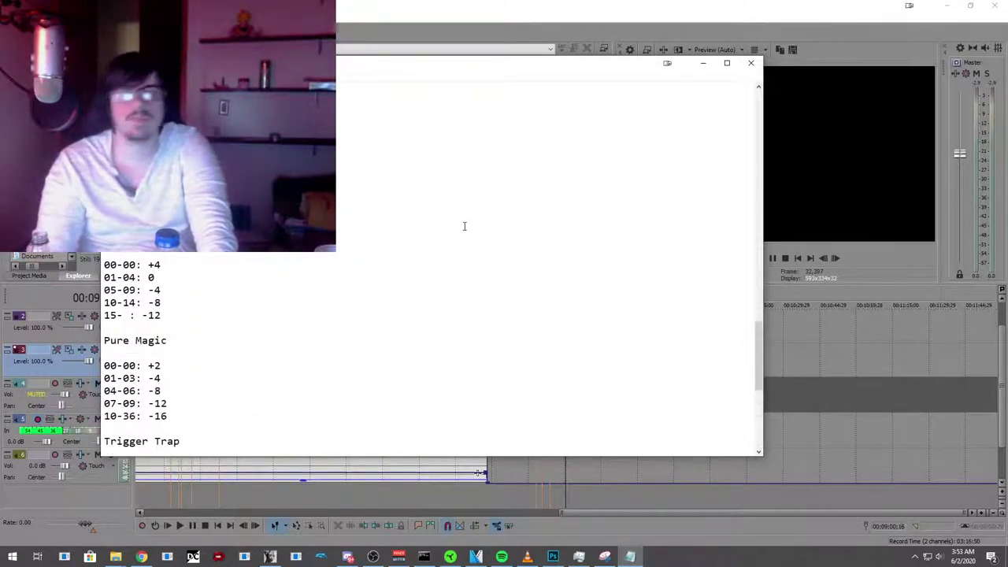
scroll(459, 228, up, 10)
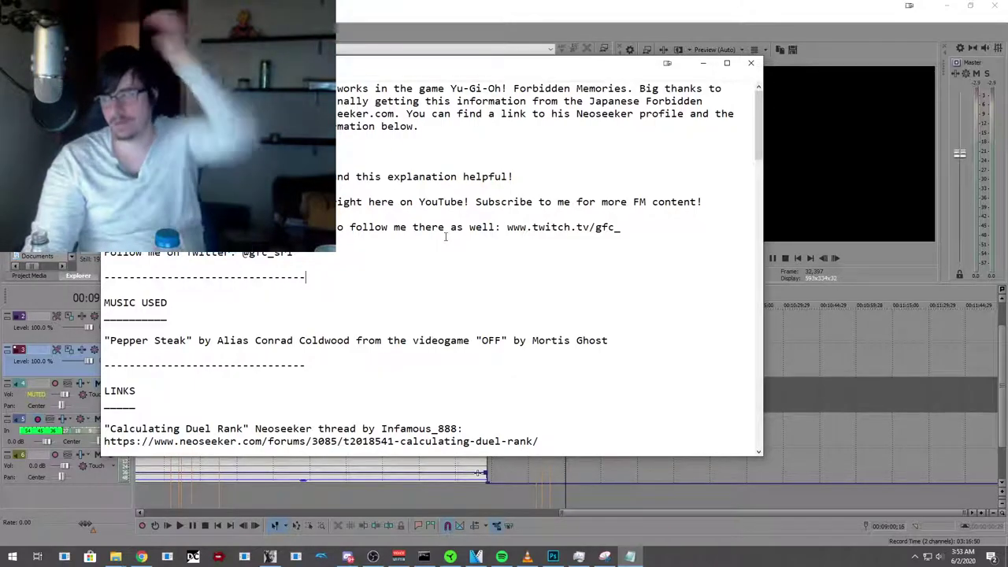
Step: Switch to Photoshop and create a new image 1280 pixels wide and 720 pixels high
click(577, 4)
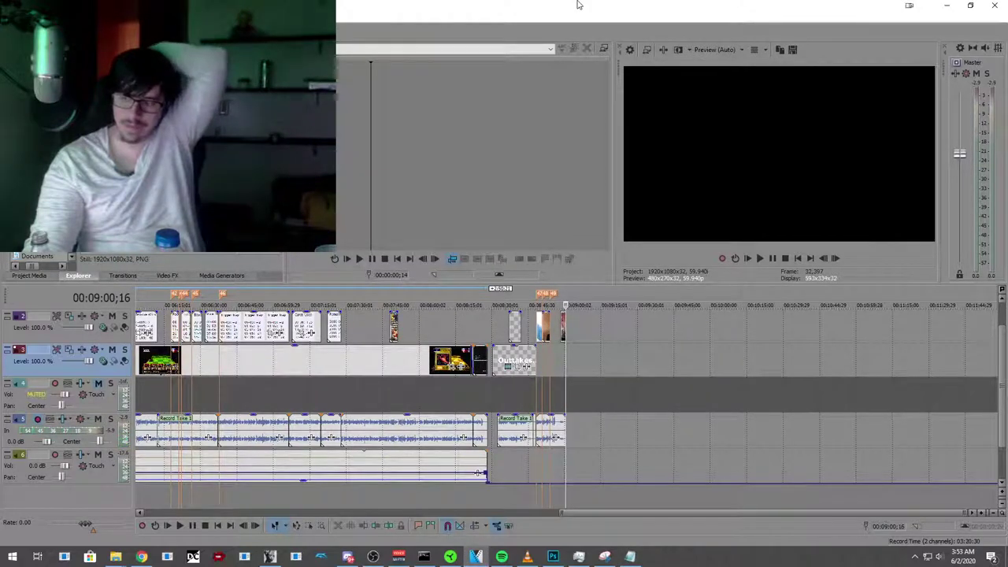
click(552, 557)
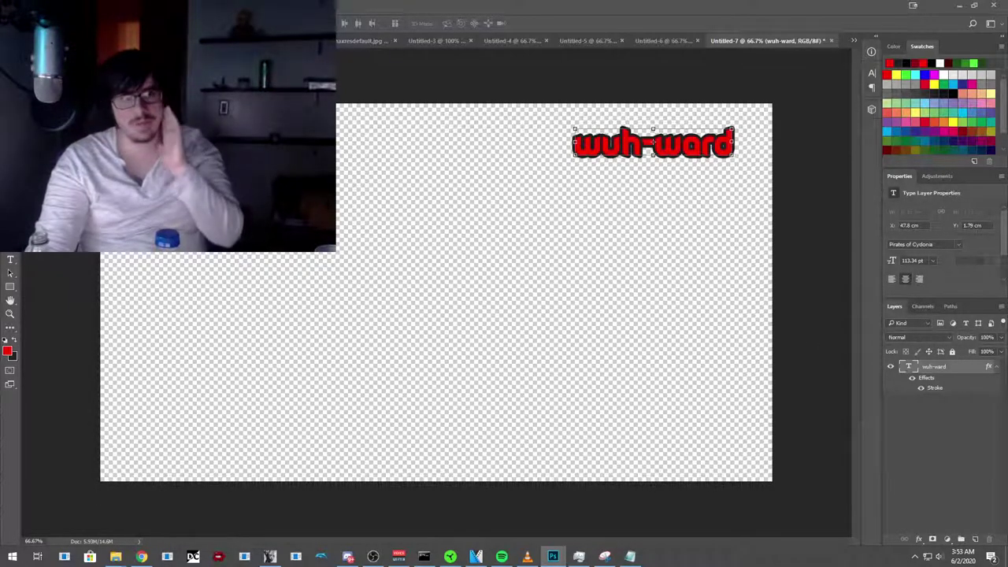
key(alt+f)
key(n)
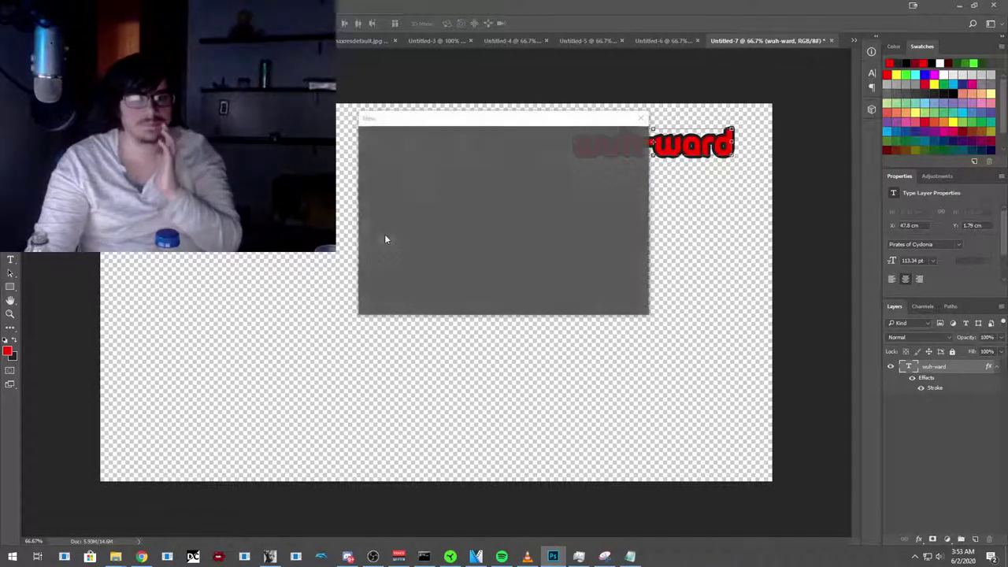
key(Tab)
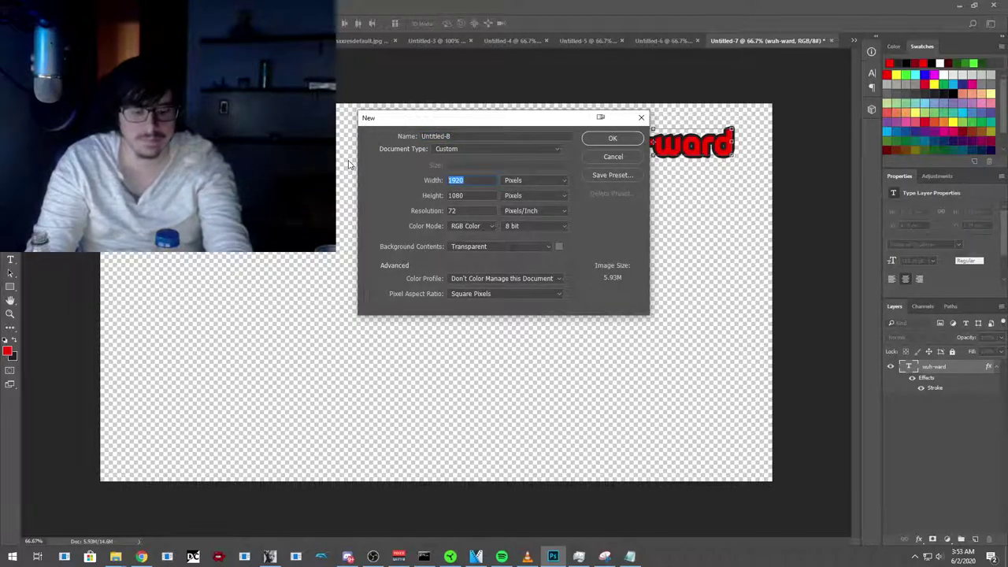
text(1280)
key(Tab)
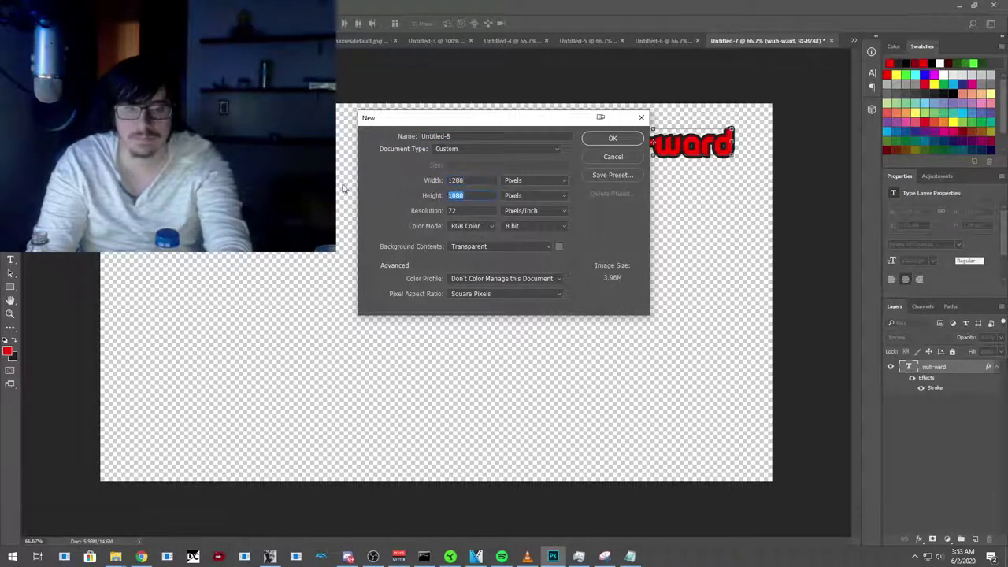
text(720)
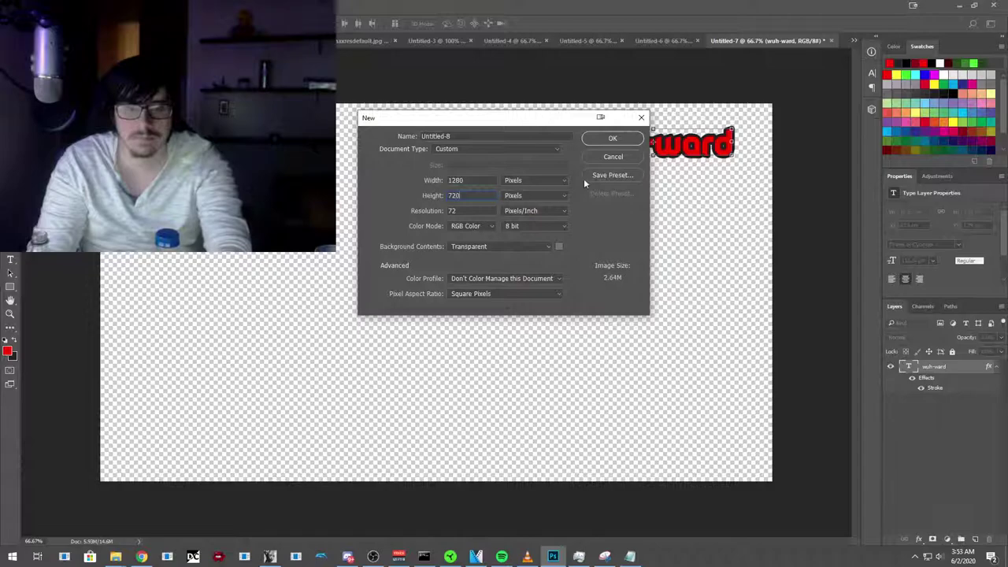
click(608, 139)
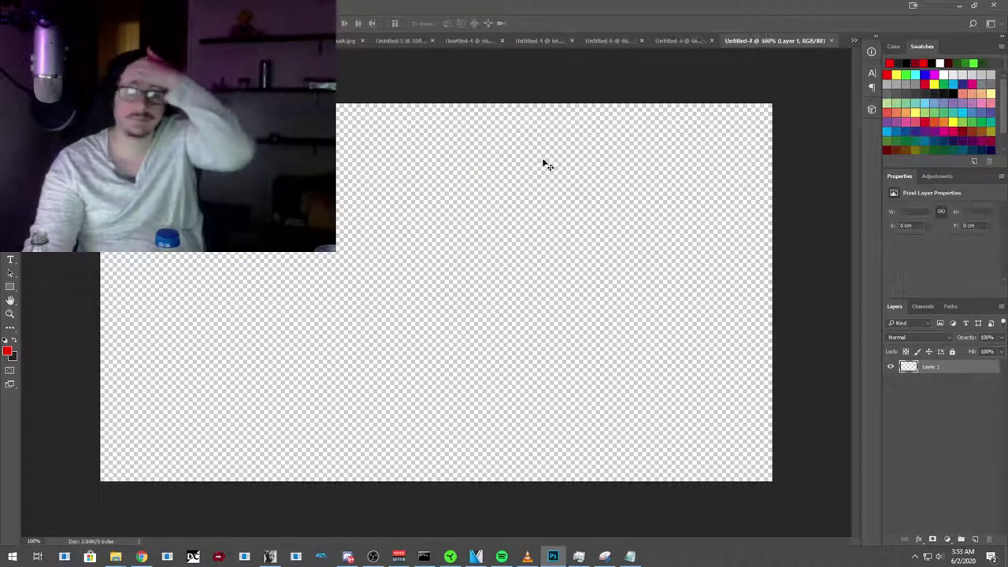
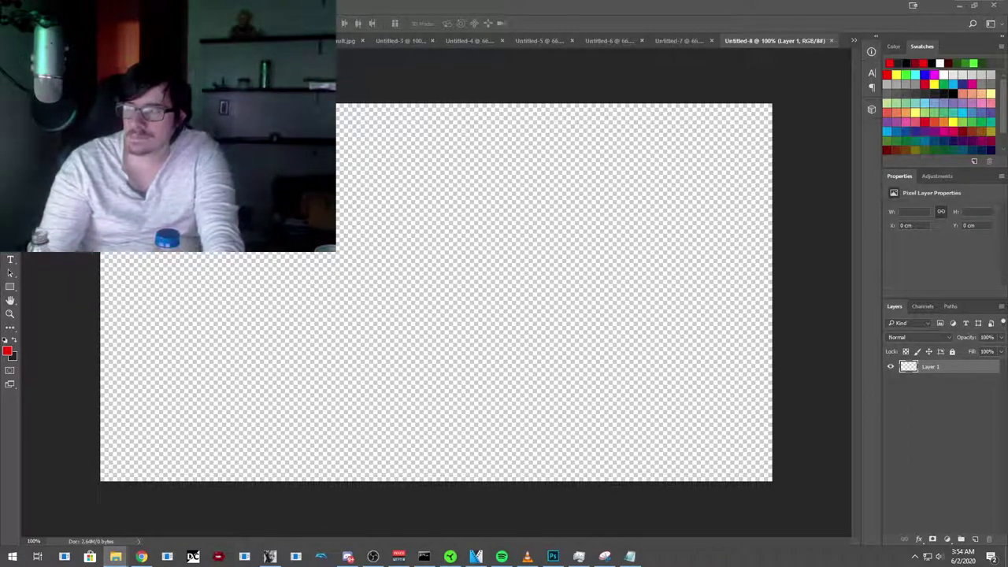
Step: Place the Rank.png screenshot in the new image and stretch it to fill the whole canvas
drag(1007, 276, 614, 279)
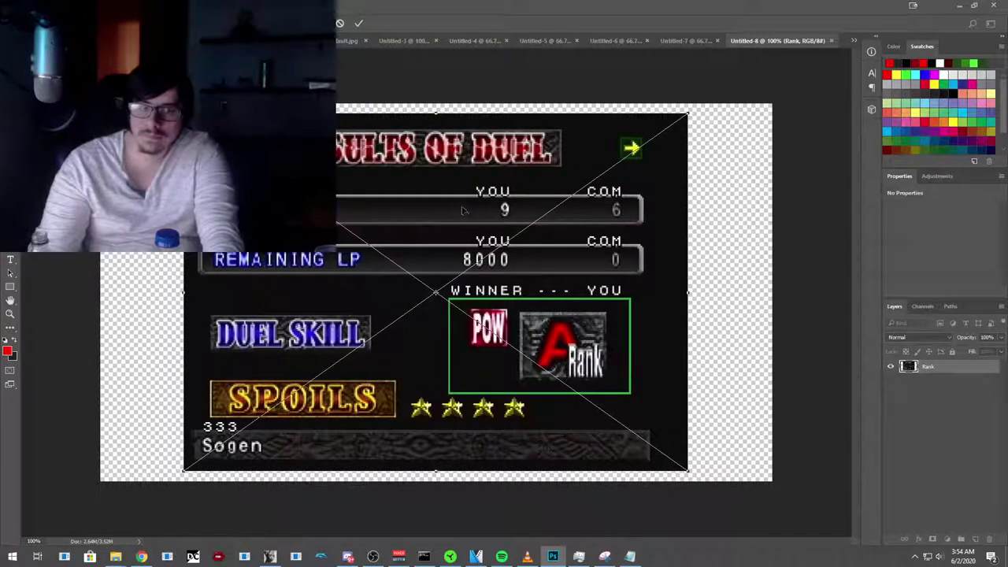
drag(463, 210, 379, 201)
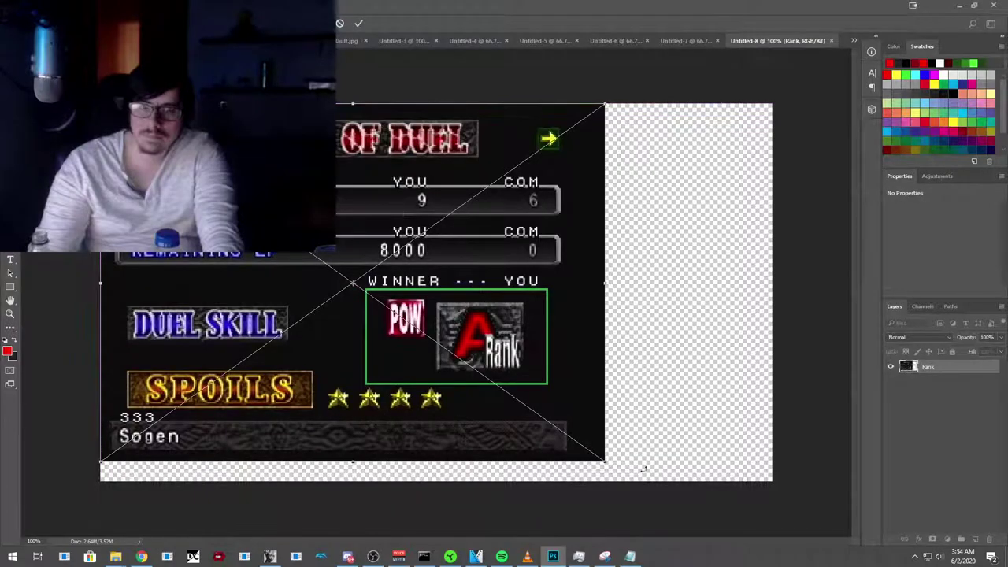
drag(605, 459, 771, 479)
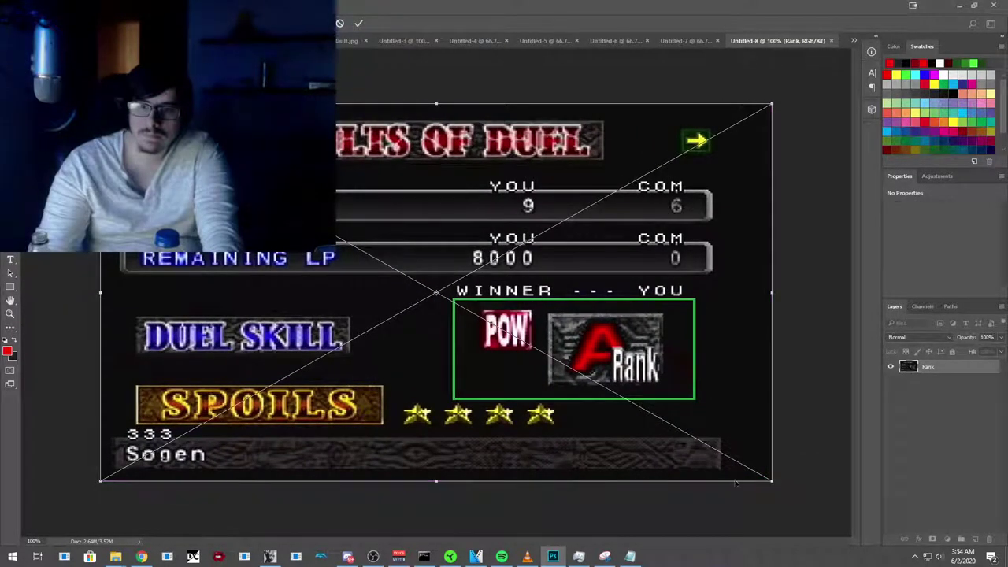
right_click(399, 252)
click(411, 254)
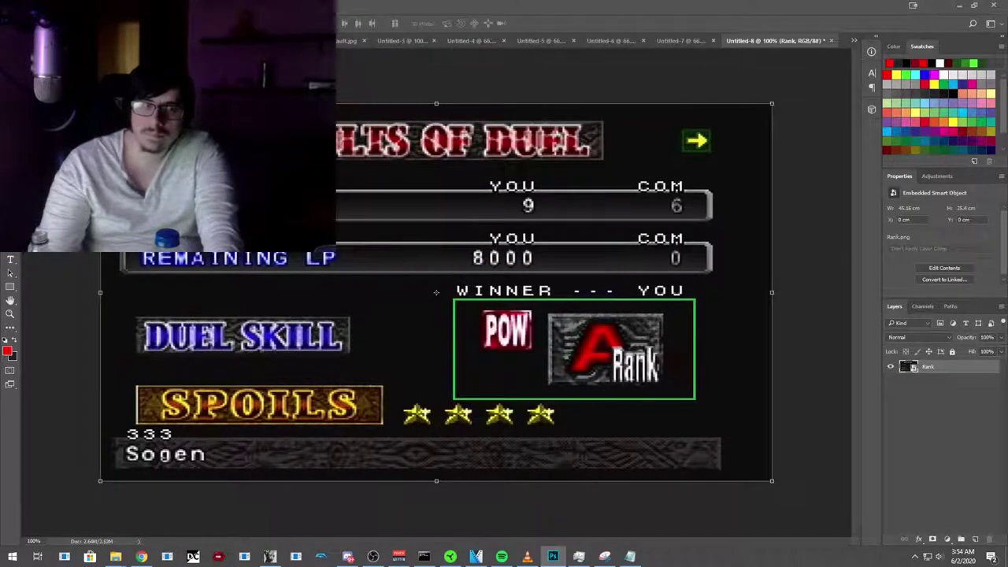
Step: Add white (ffffff) text reading "Yu-Gi-Oh! Forbidden Memories" with "RANK GUIDE!" several lines below it
key(t)
click(366, 23)
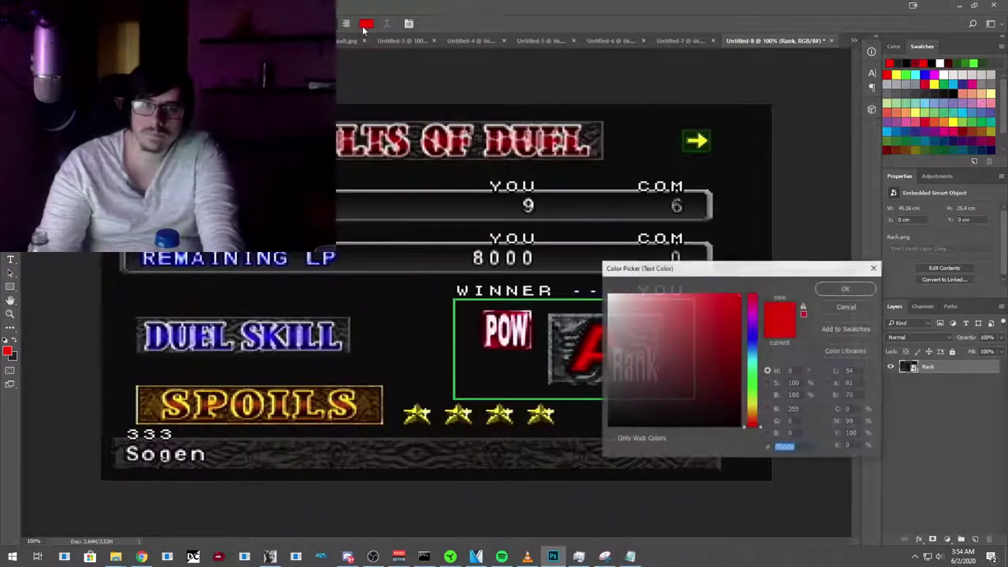
text(ffffff)
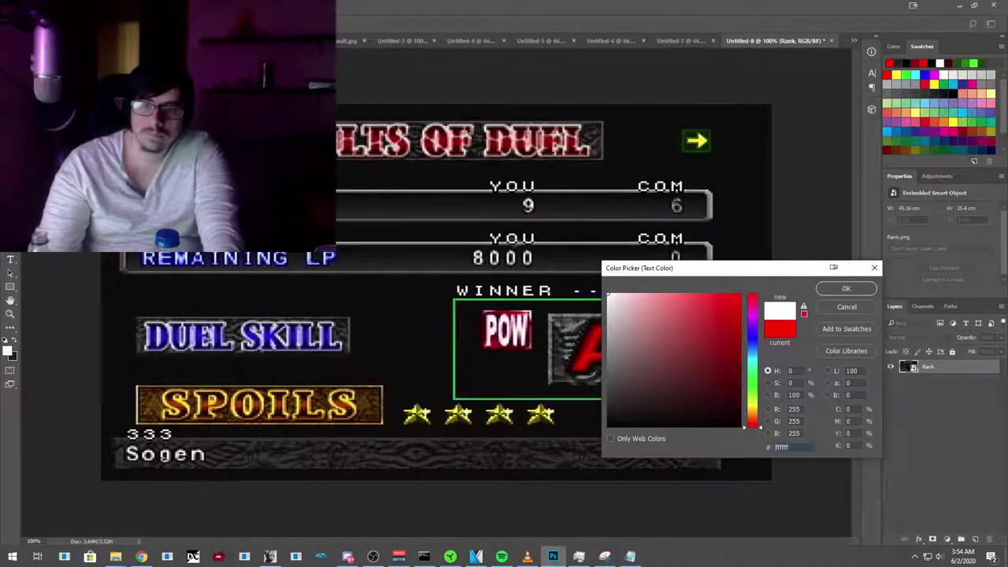
click(845, 288)
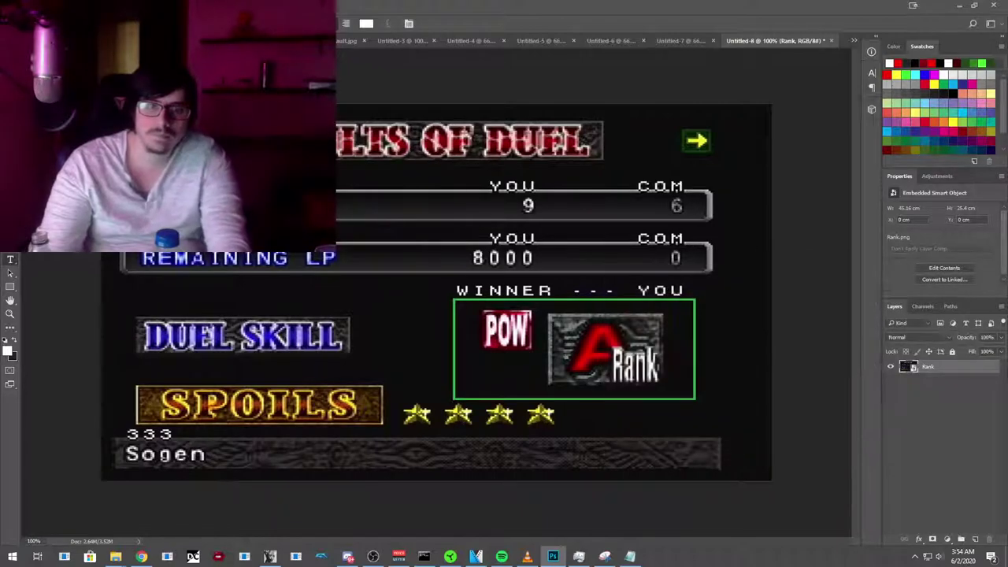
click(668, 360)
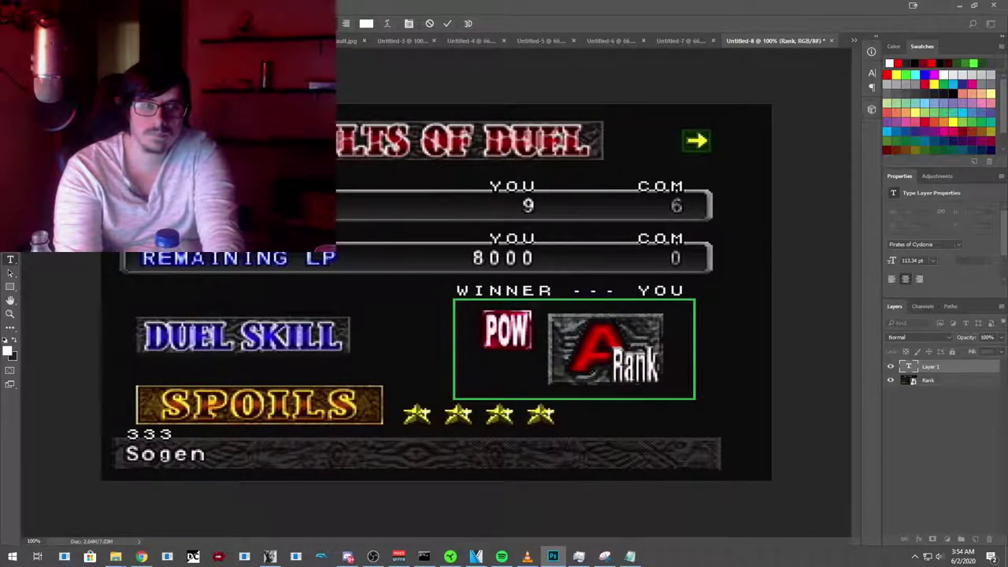
text(Forbidden M)
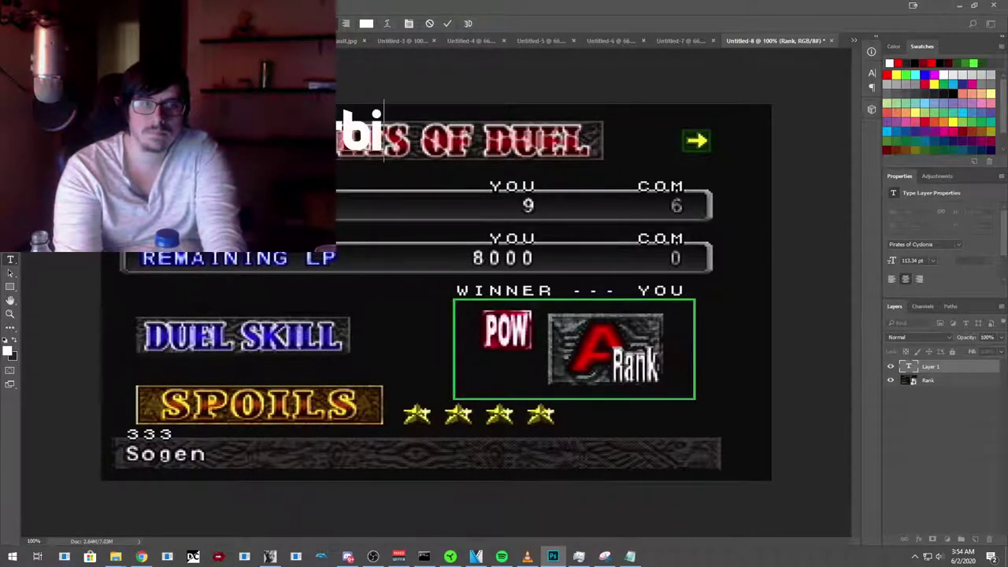
text(emories)
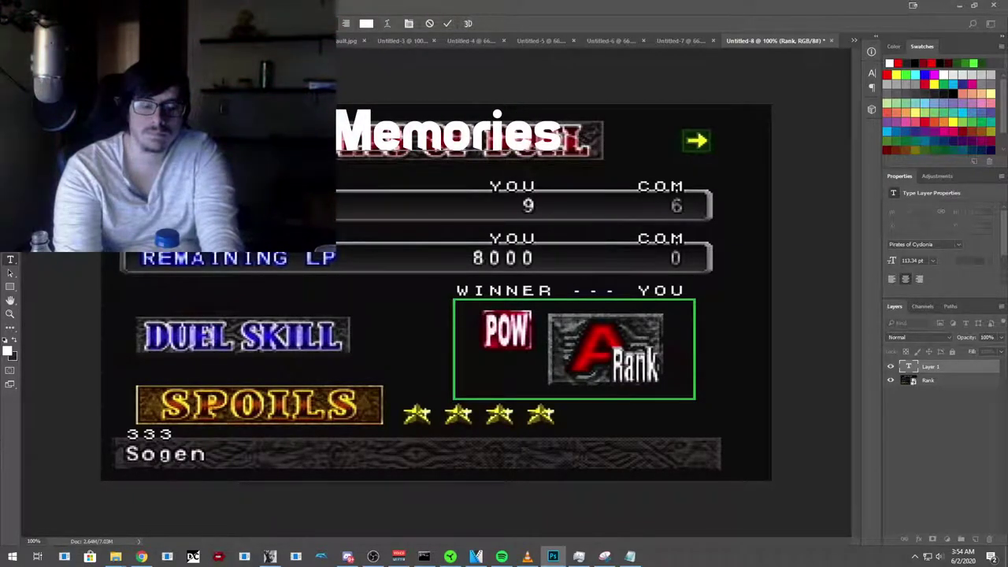
key(Return)
text(II)
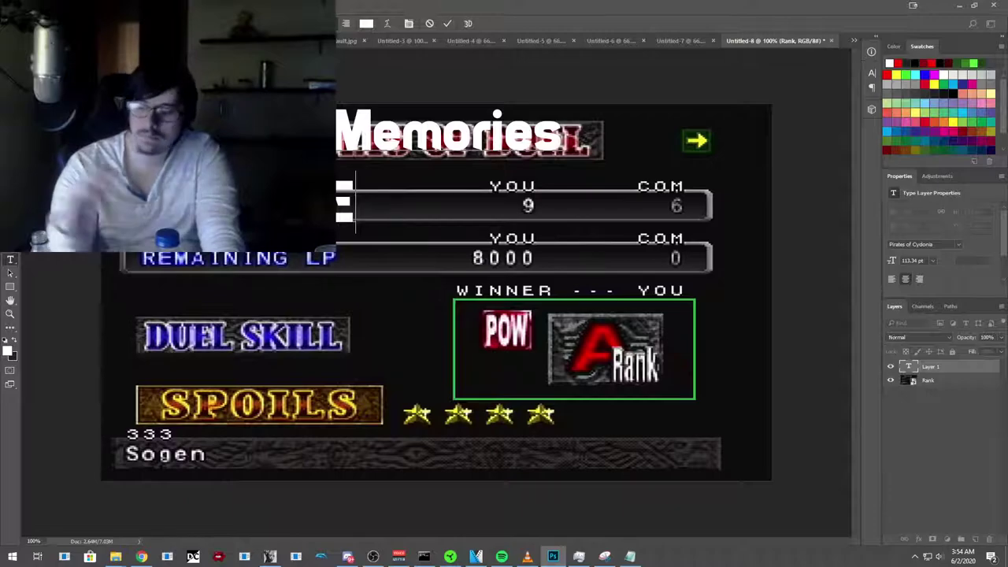
key(Return)
key(Return)
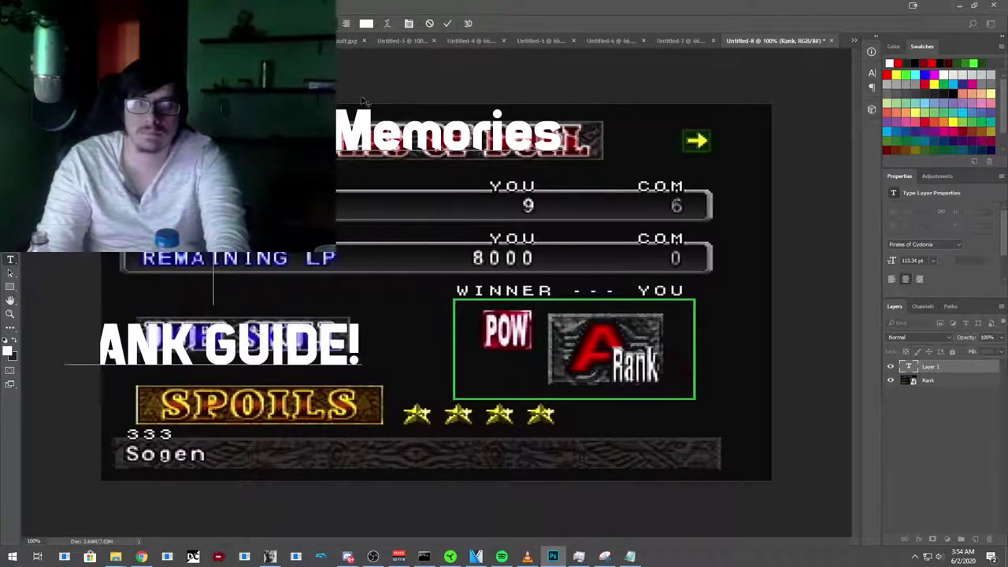
Step: Reduce all of the title text to 103.34 pt and centre it horizontally with its first line near the canvas's upper edge
drag(331, 98, 531, 125)
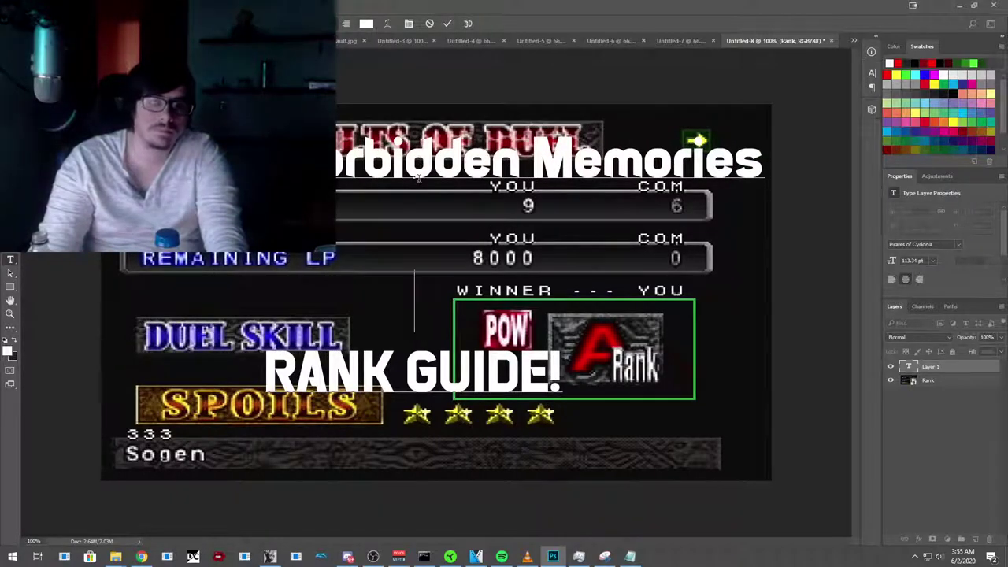
key(ctrl+a)
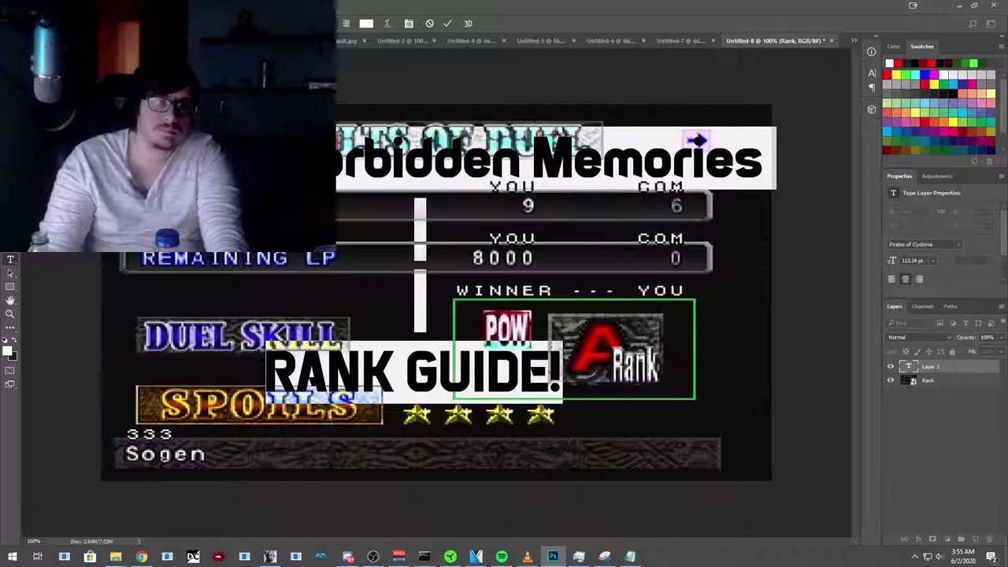
key(ctrl+shift+comma)
key(ctrl+shift+comma)
key(ctrl+shift+comma)
key(ctrl+shift+comma)
key(ctrl+shift+comma)
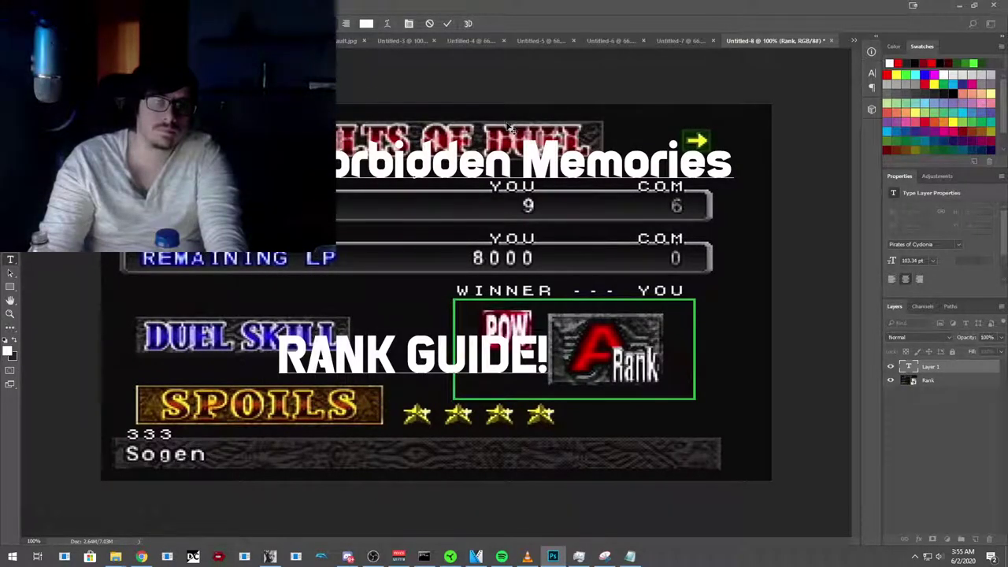
key(ctrl+Return)
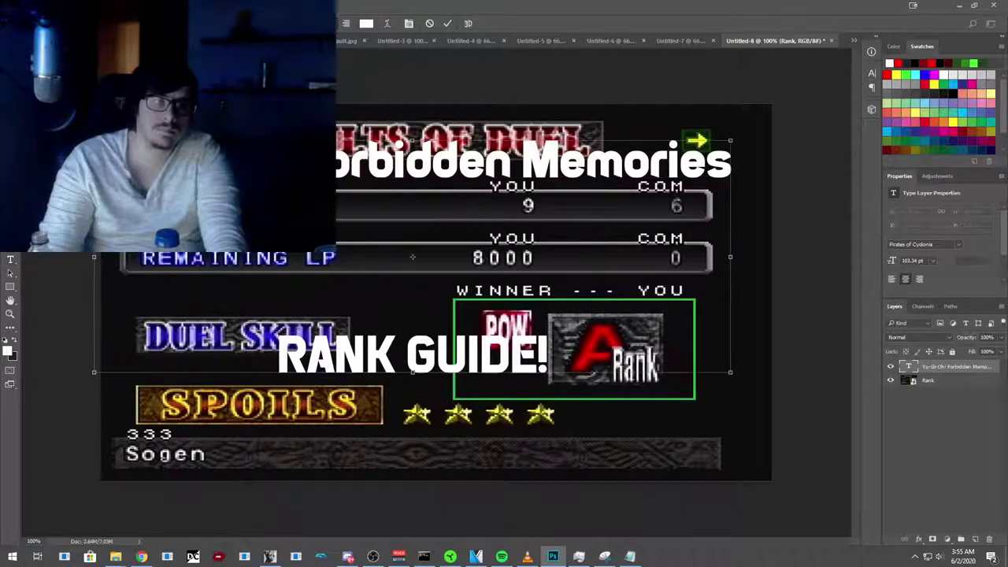
drag(333, 167, 354, 148)
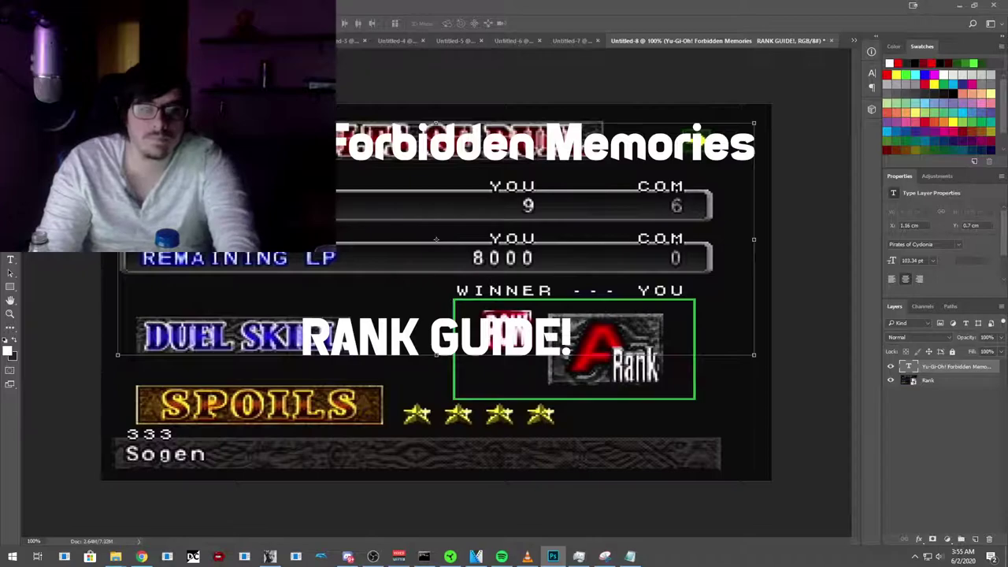
Step: Insert one more blank line between "Forbidden Memories" and "RANK GUIDE!" to lower the second line
key(t)
click(533, 286)
key(Return)
key(Return)
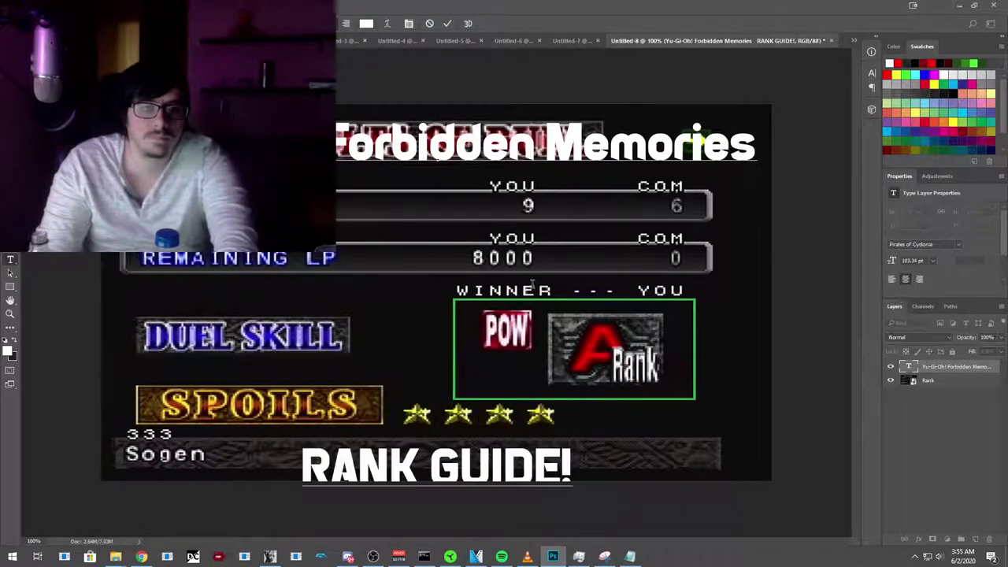
key(BackSpace)
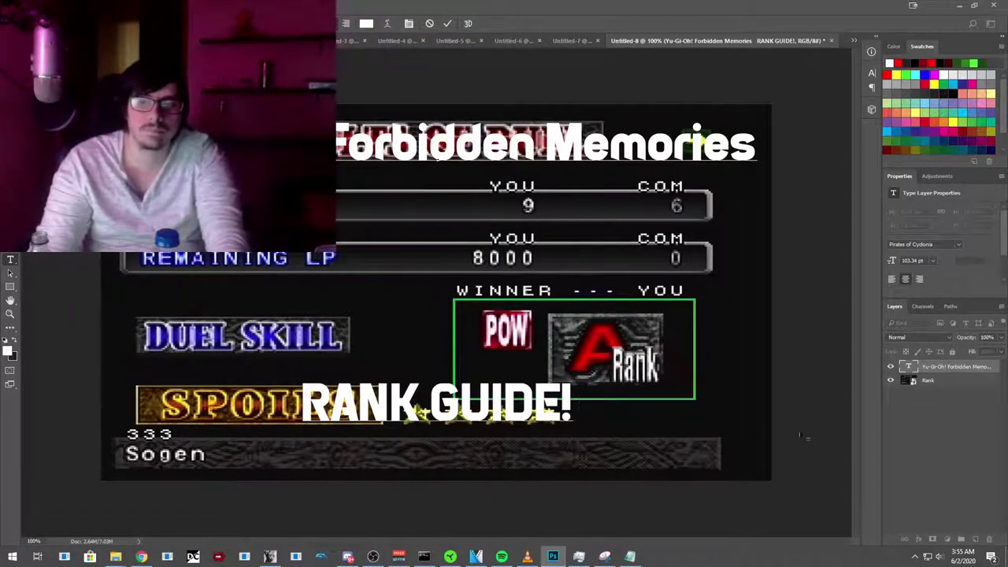
click(939, 372)
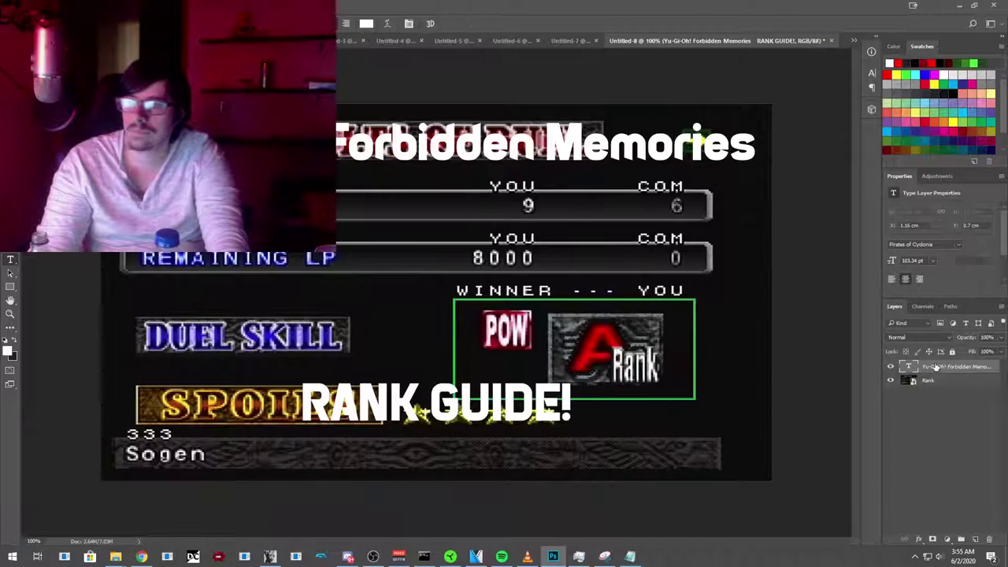
Step: Give the title text layer a Stroke effect in red (ff0000)
right_click(933, 368)
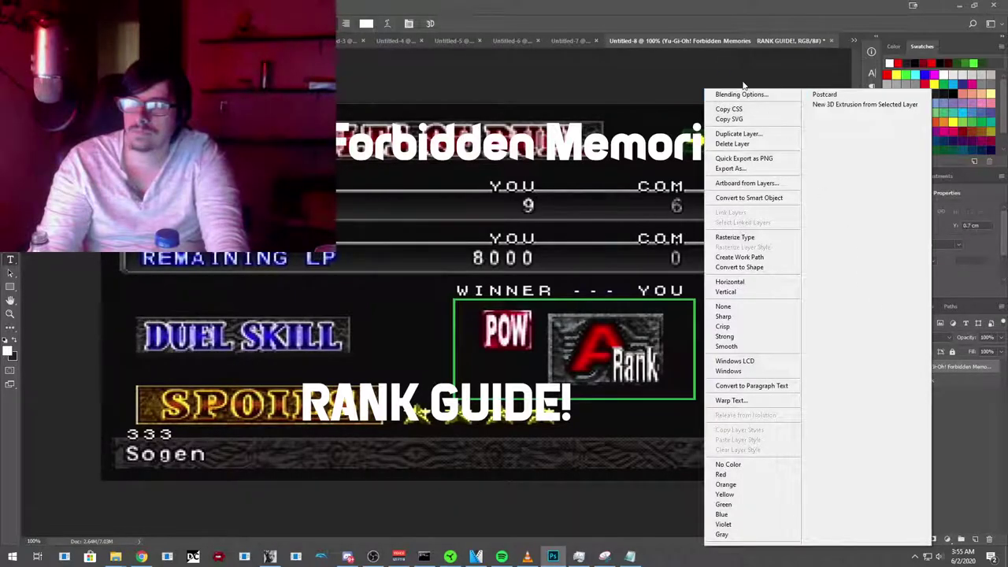
key(Escape)
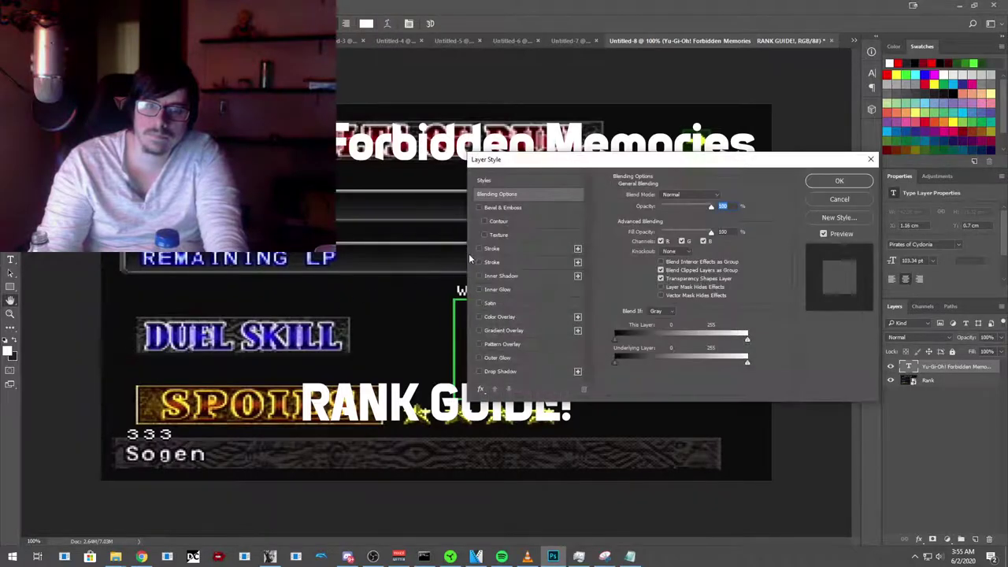
click(478, 248)
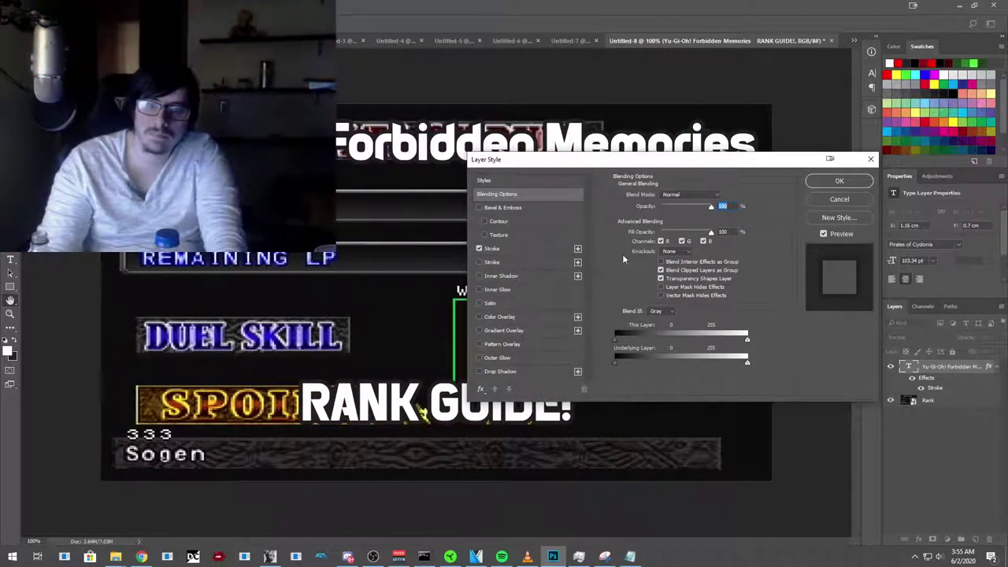
click(499, 248)
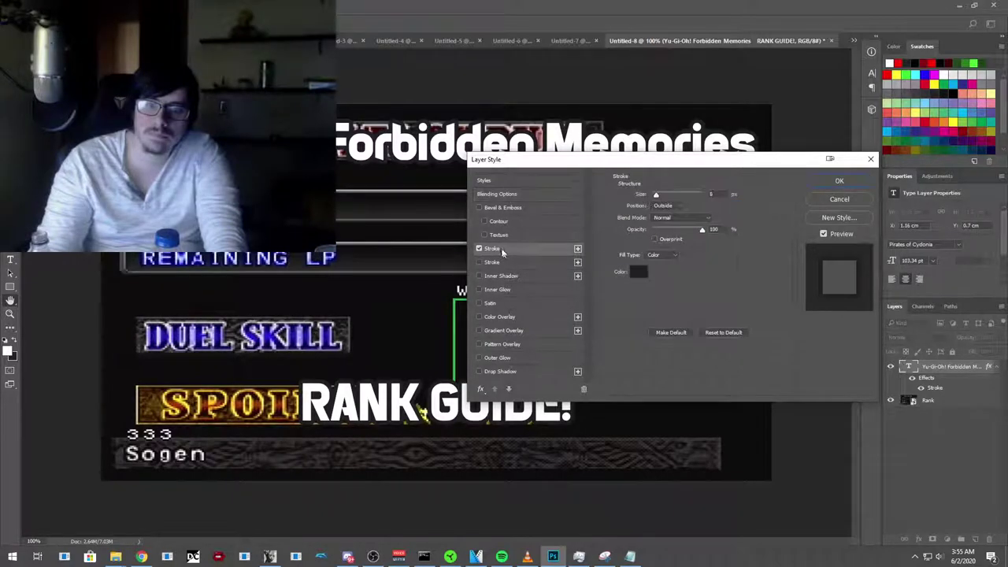
click(640, 272)
text(ff0000)
click(802, 262)
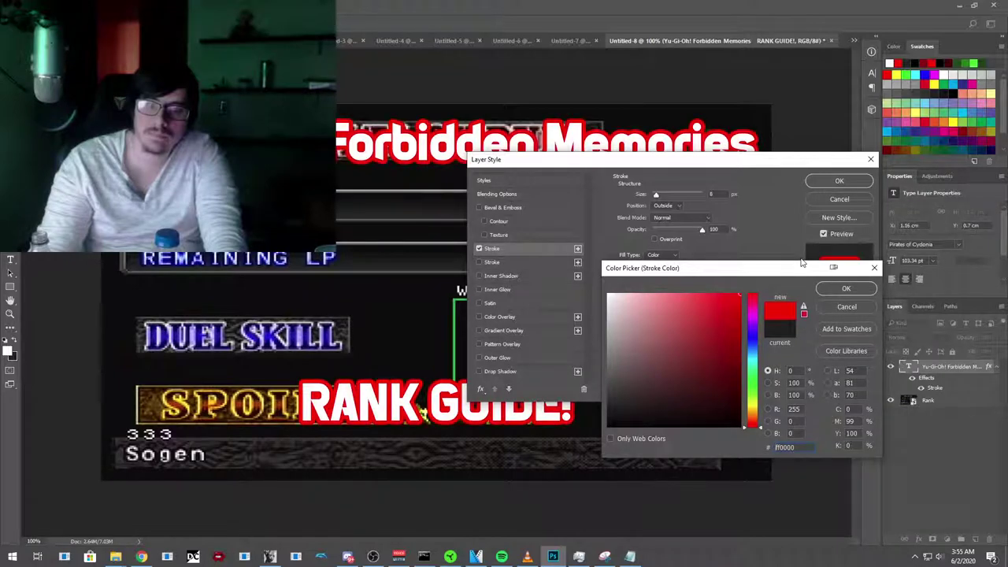
click(845, 288)
drag(727, 159, 715, 235)
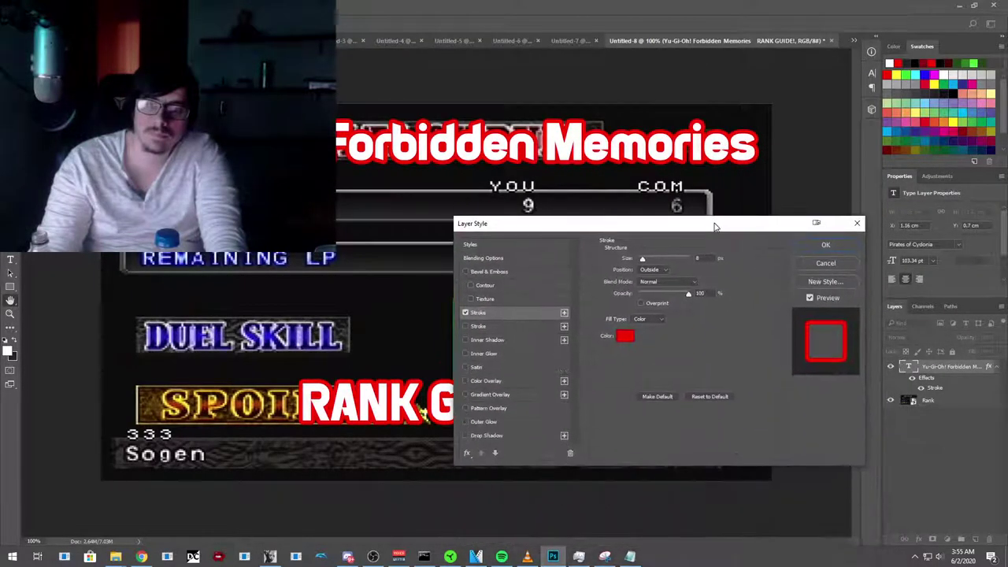
click(828, 247)
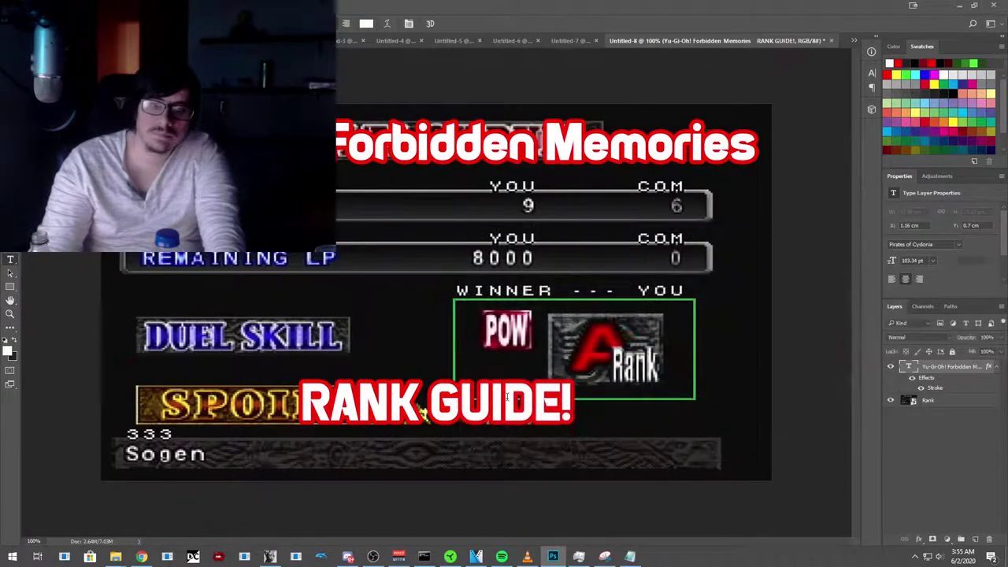
Step: Enlarge the "RANK GUIDE!" line to about 179 pt and raise it by one line
drag(572, 402, 302, 402)
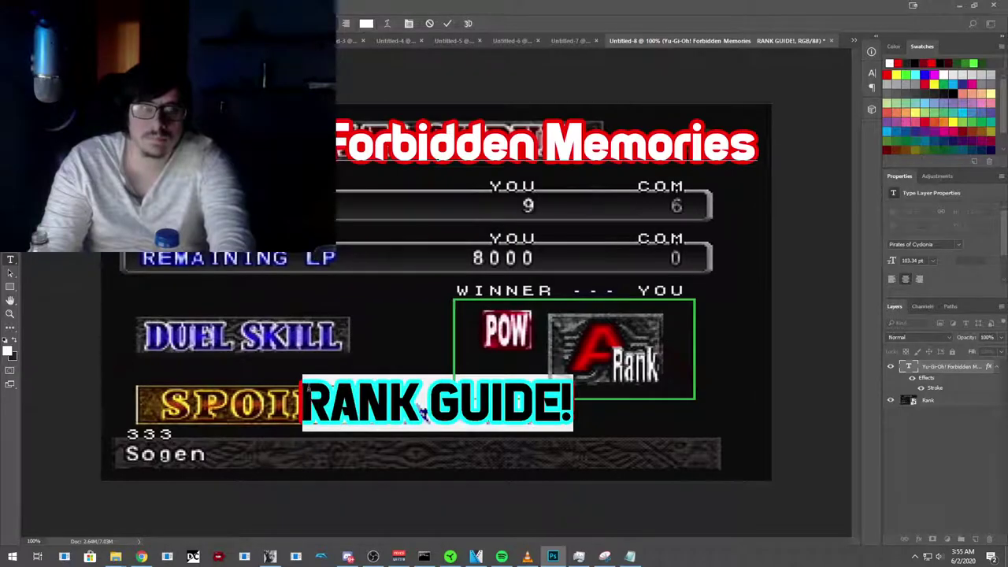
key(ctrl+alt+shift+period)
key(ctrl+alt+shift+period)
key(ctrl+alt+shift+period)
key(ctrl+alt+shift+period)
key(ctrl+alt+shift+period)
key(ctrl+alt+shift+period)
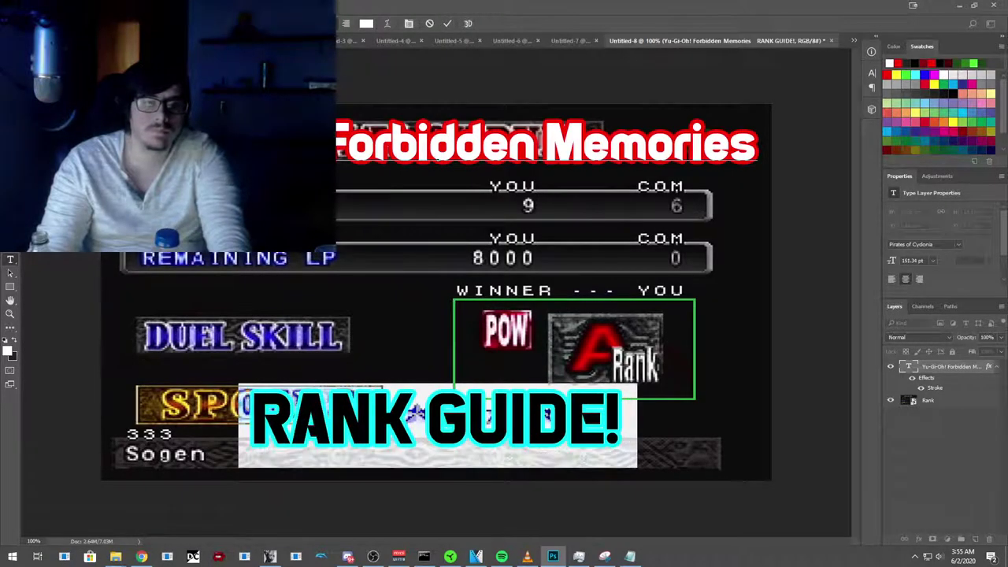
key(ctrl+alt+shift+period)
key(ctrl+alt+shift+period)
key(ctrl+alt+shift+period)
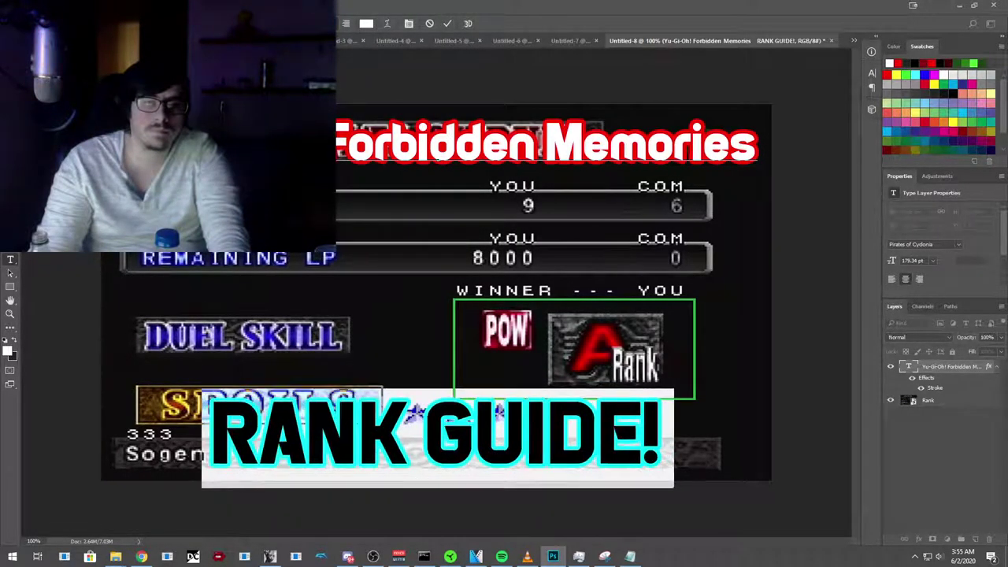
click(533, 439)
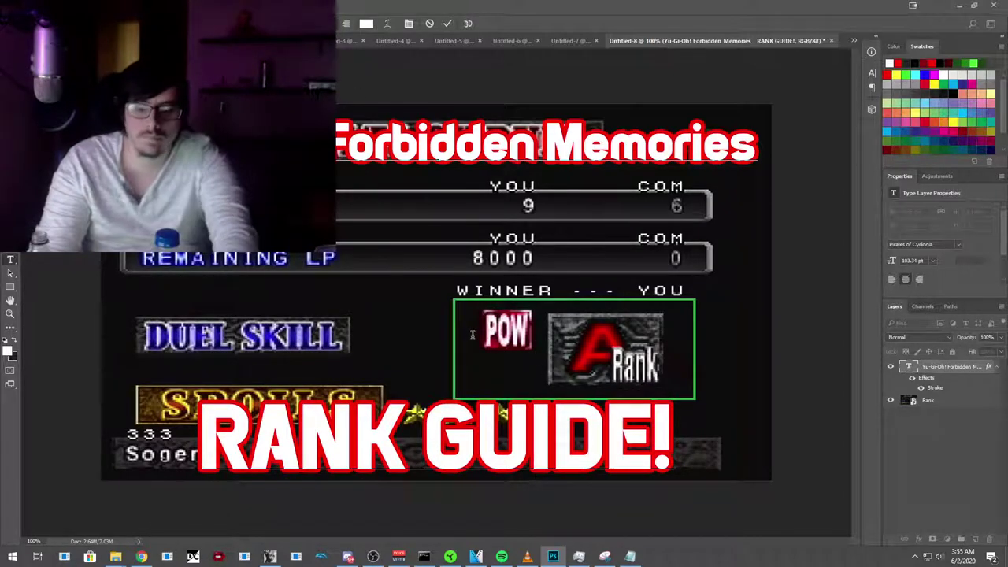
drag(472, 401, 472, 334)
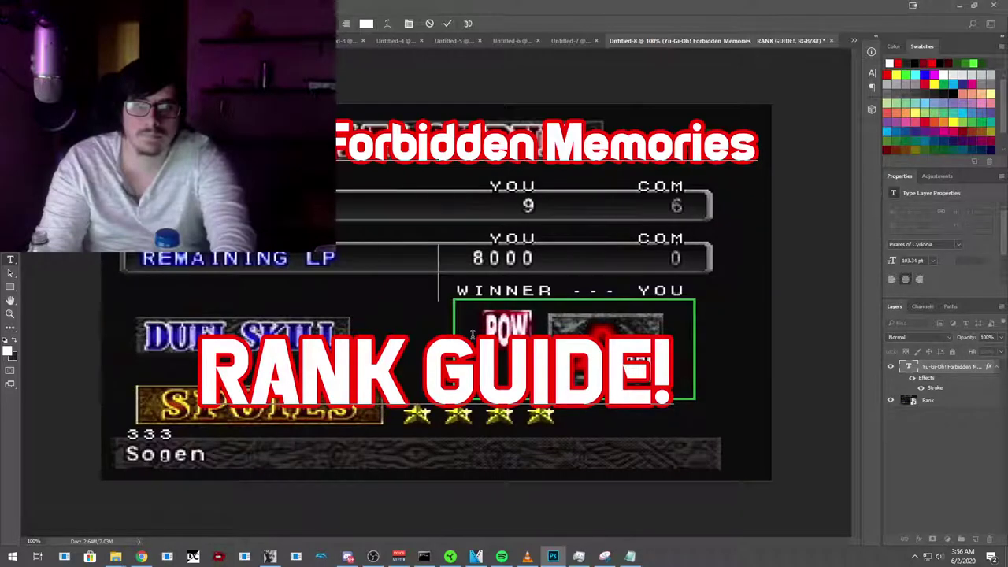
Step: Try "RANK GUIDE!" one more line higher, just beneath the first title line, and move it back down
key(shift+Up)
key(shift+Up)
key(shift+Up)
key(shift+Up)
key(shift+Up)
key(shift+Up)
key(shift+Up)
key(shift+Up)
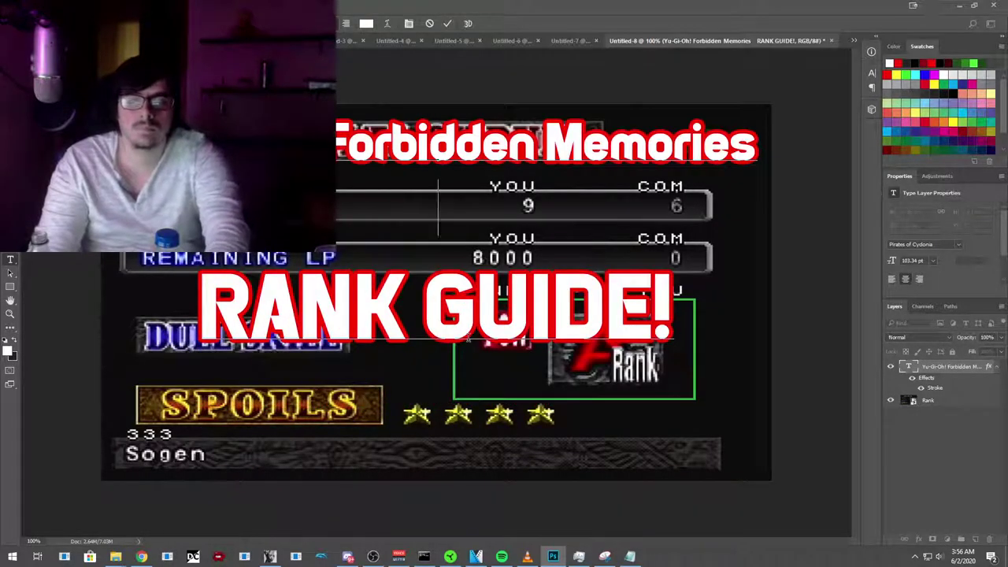
key(shift+Down)
key(shift+Down)
key(shift+Down)
key(shift+Down)
key(shift+Down)
key(shift+Down)
key(shift+Down)
key(shift+Down)
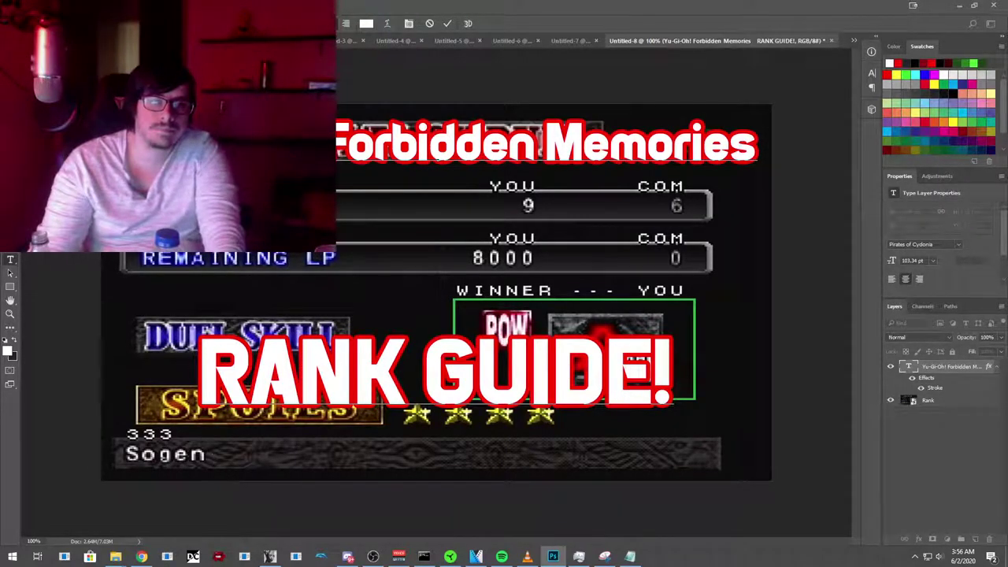
Step: Commit the text edit and place POW.png, enlarged to about 9.6 by 9.6 cm, between the title lines in the canvas's left half
mouse_move(114, 557)
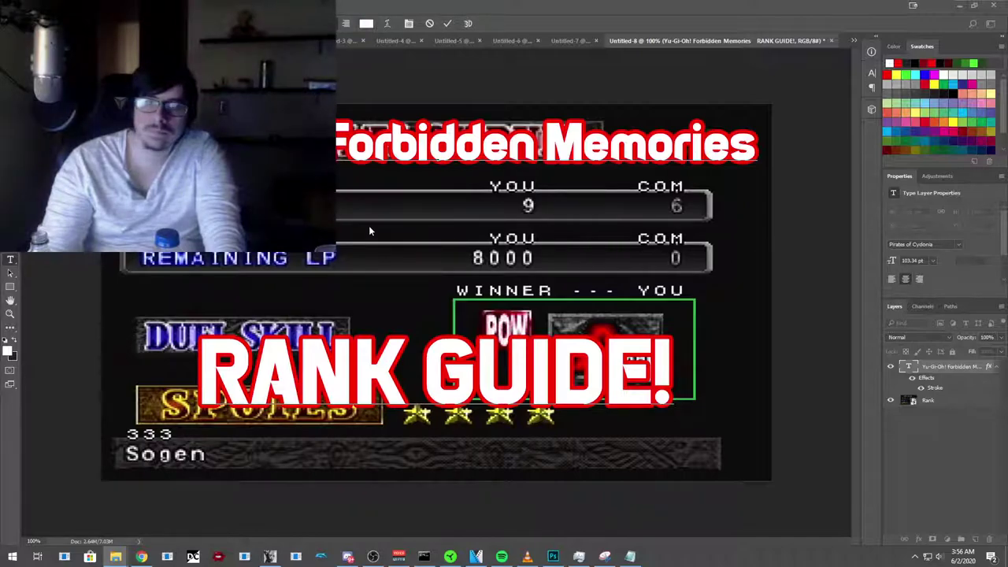
key(ctrl+Return)
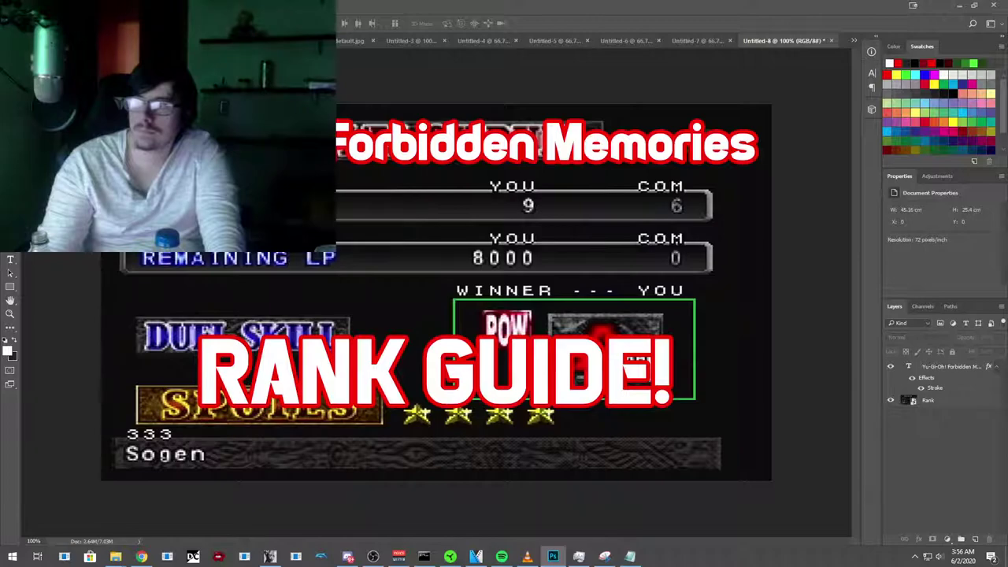
drag(917, 261, 435, 292)
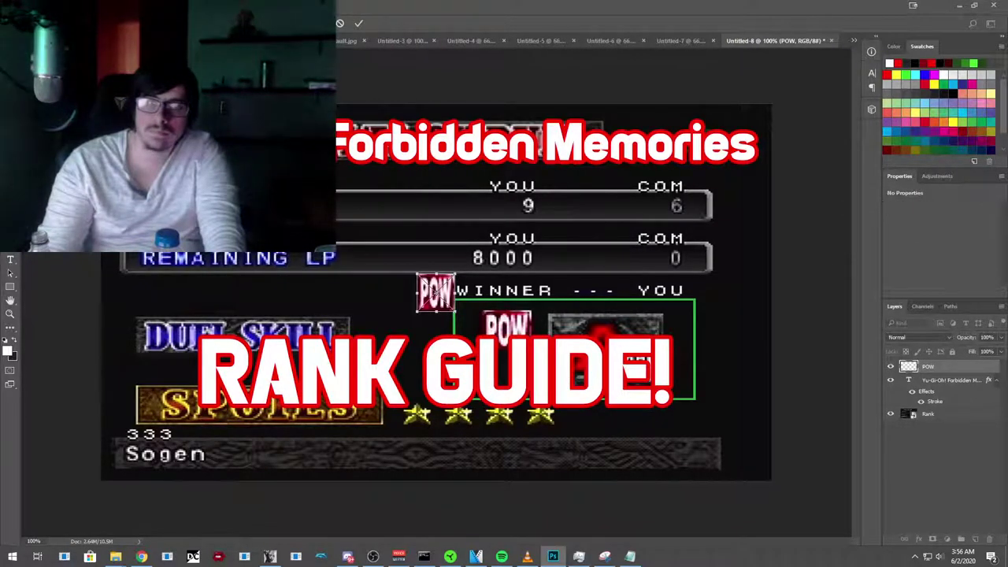
drag(455, 274, 330, 182)
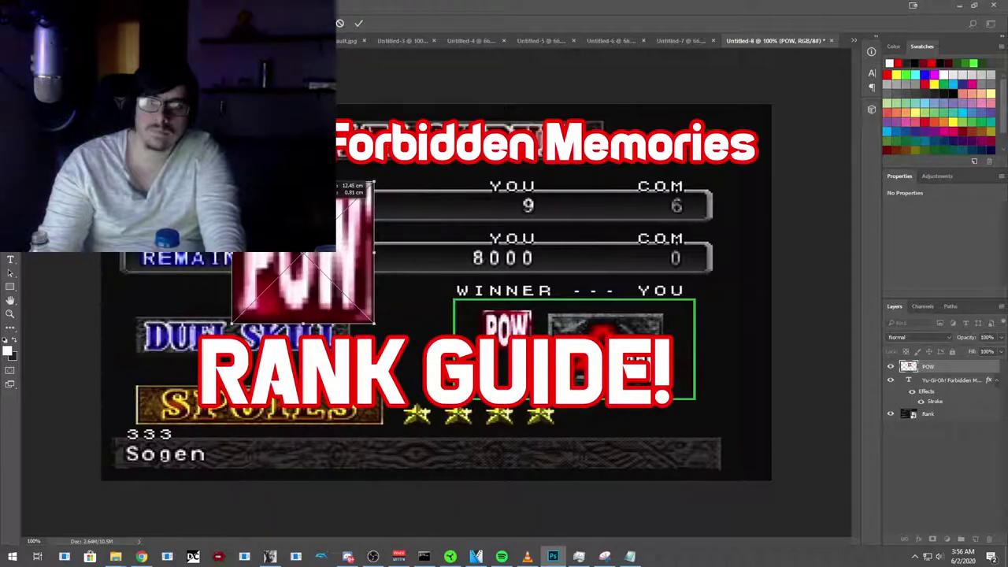
right_click(450, 212)
click(463, 220)
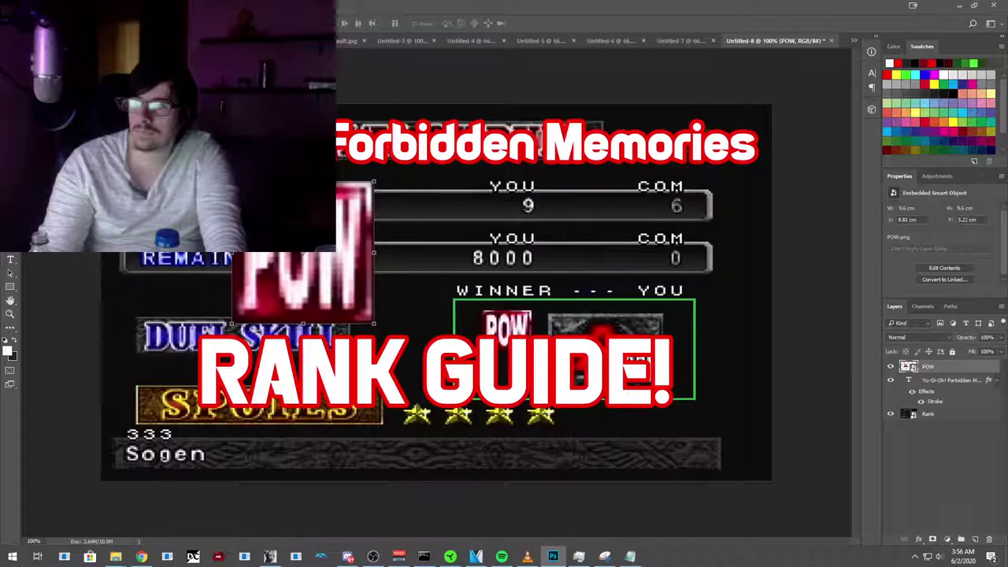
Step: Place TEC.png enlarged to about 11.15 by 9.31 cm in the canvas's right half, level with the POW image
drag(614, 228, 435, 293)
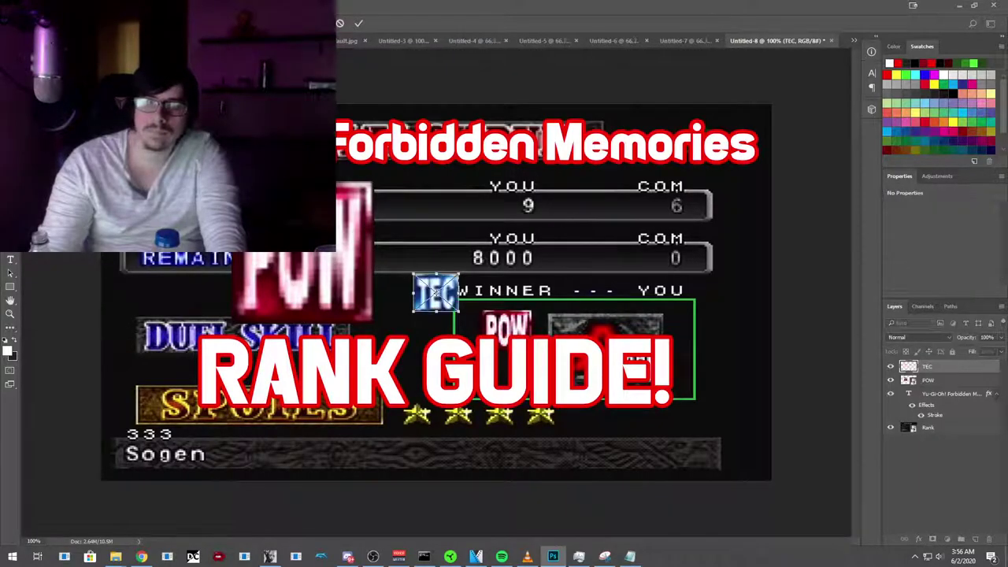
drag(459, 275, 565, 186)
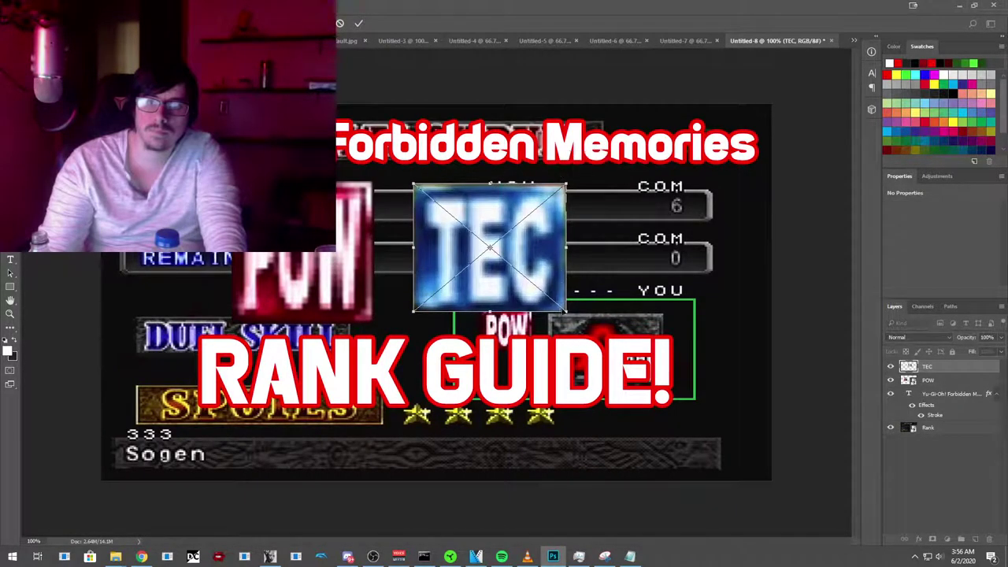
drag(565, 311, 579, 322)
drag(527, 254, 614, 253)
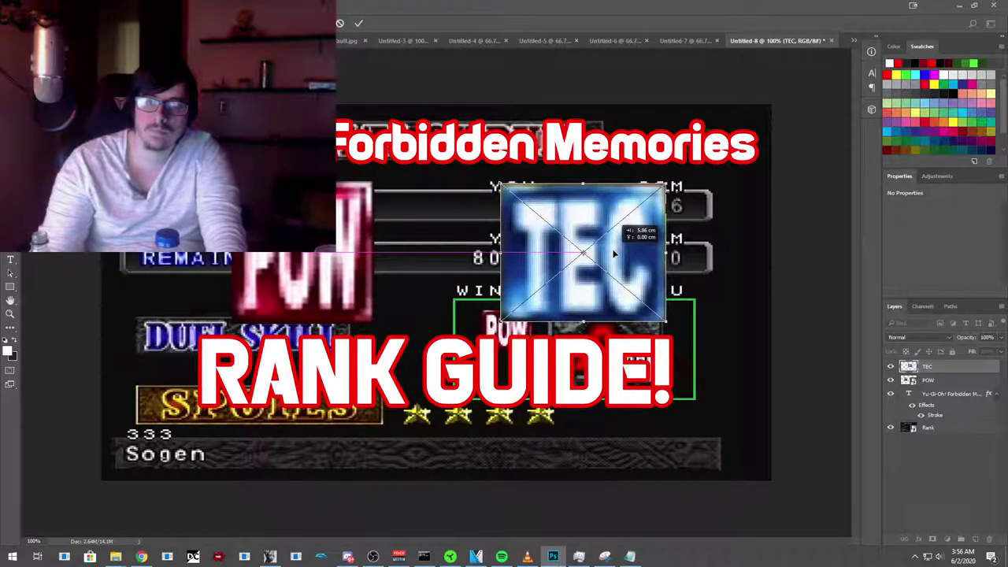
drag(615, 254, 614, 254)
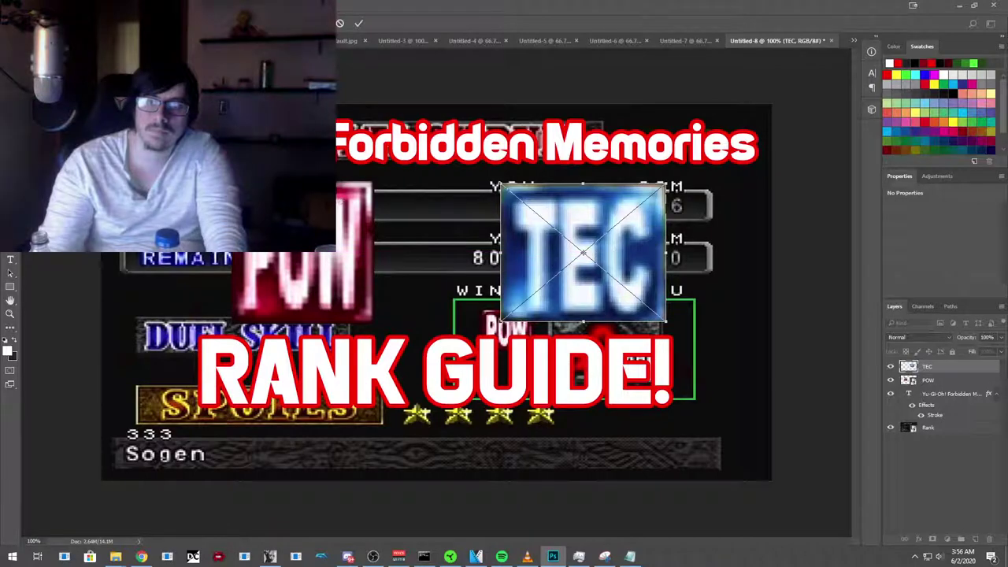
key(v)
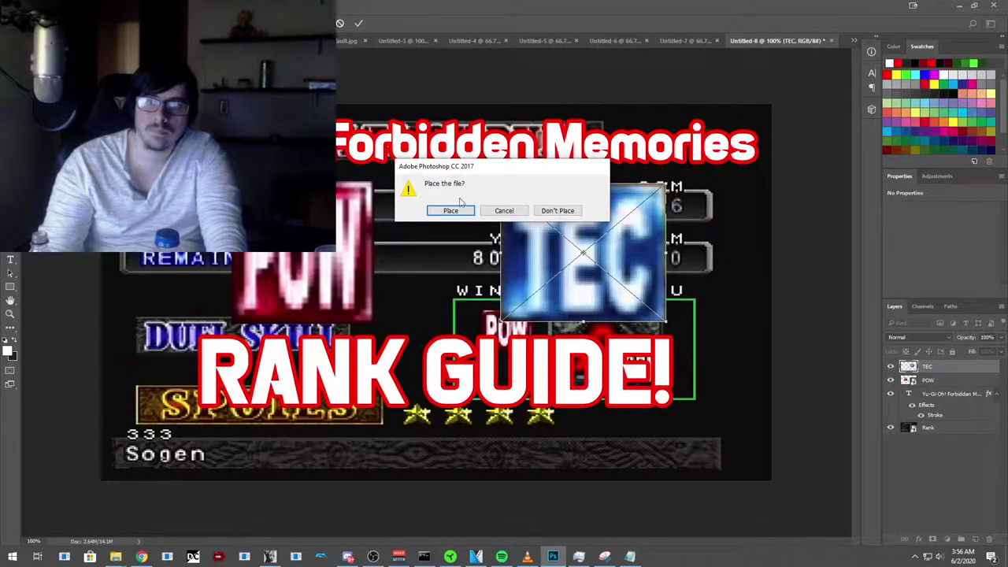
click(455, 211)
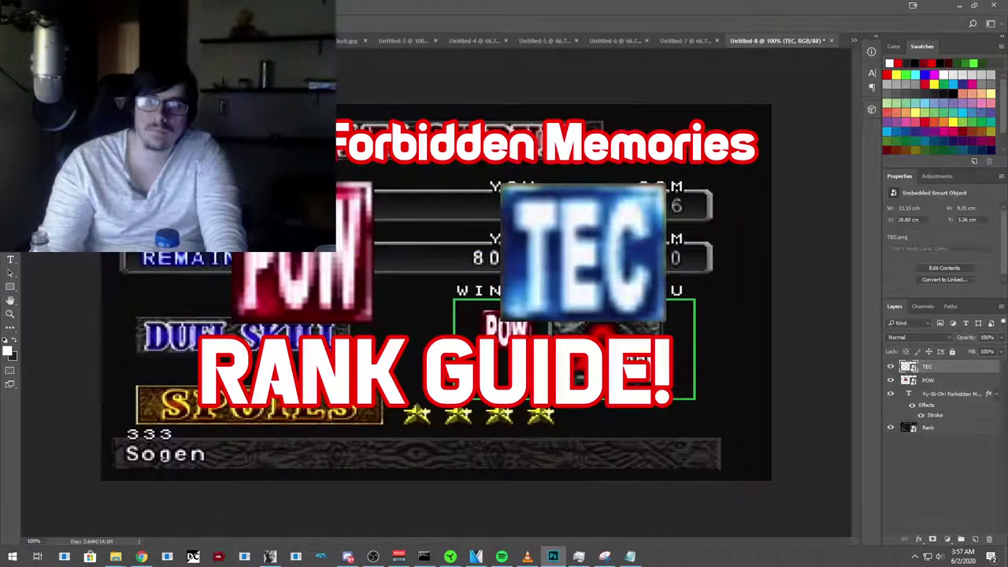
Step: Save the thumbnail as a PNG named THUMBNAIL in the folder with the guide's images and return to the video editor
scroll(436, 292, down, 4)
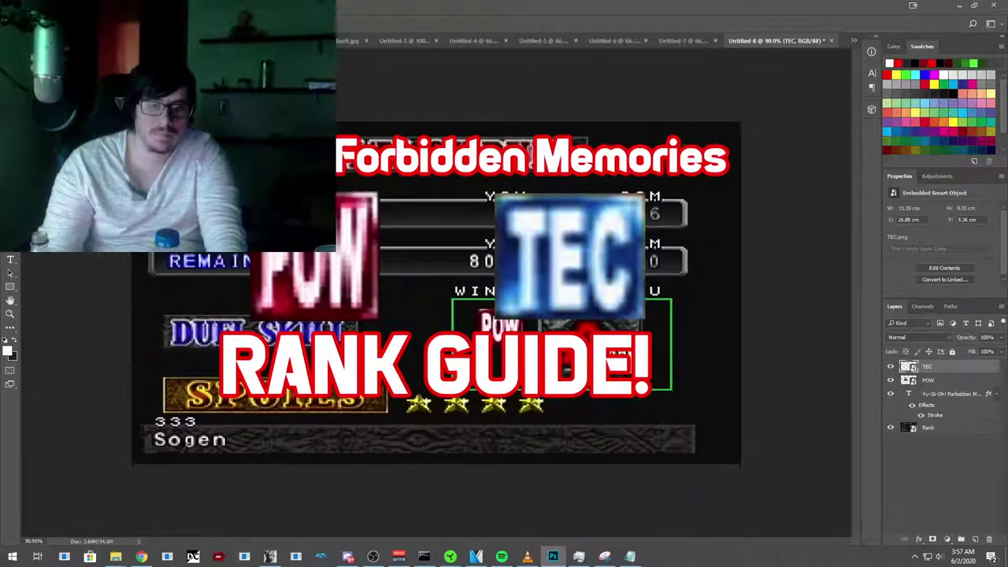
scroll(436, 292, down, 3)
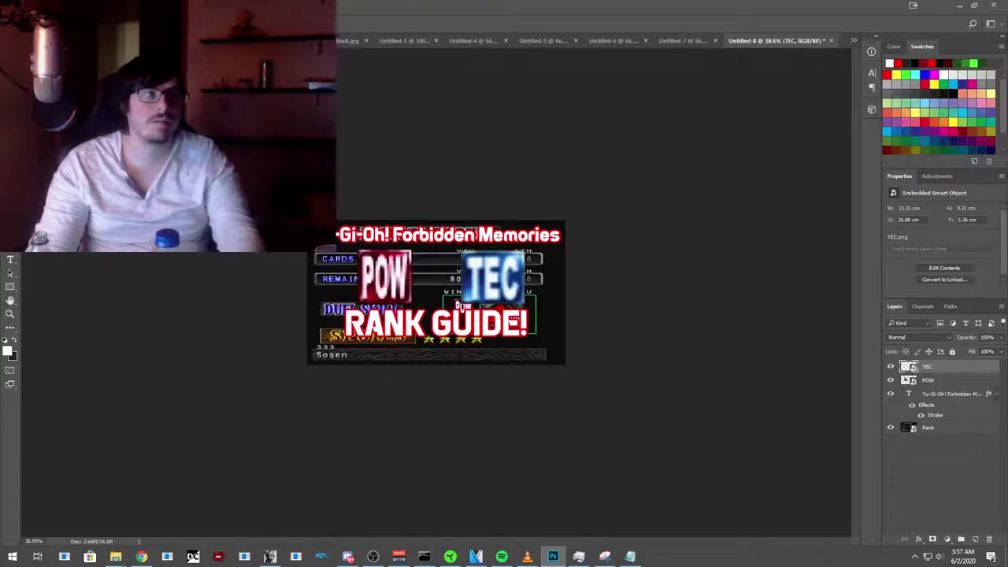
key(alt+f)
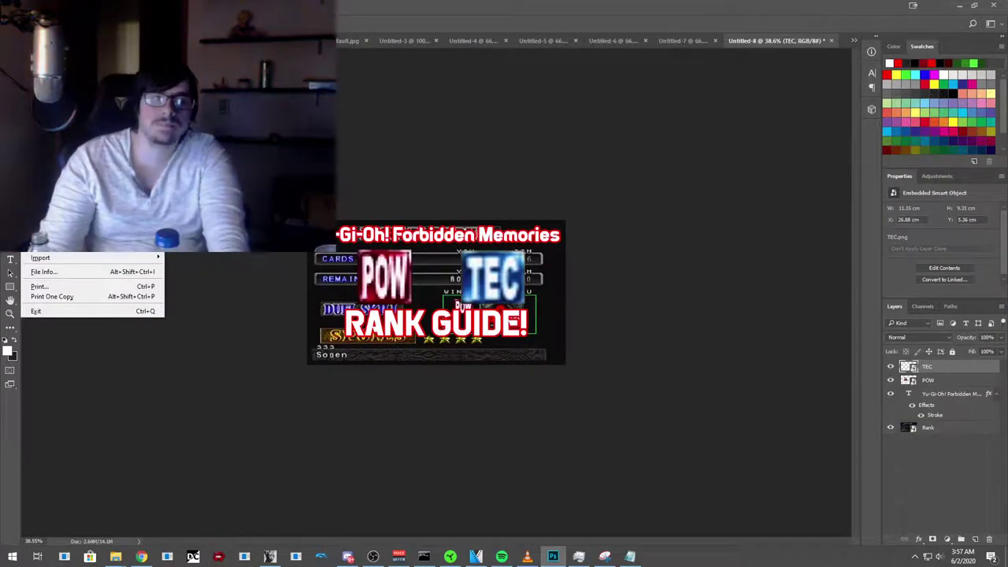
key(Escape)
key(ctrl+shift+s)
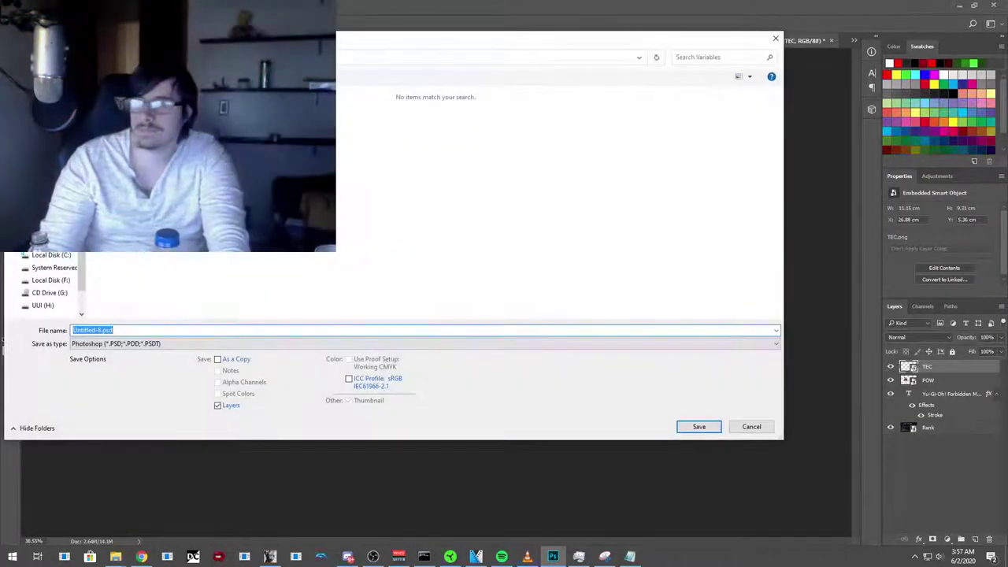
click(187, 343)
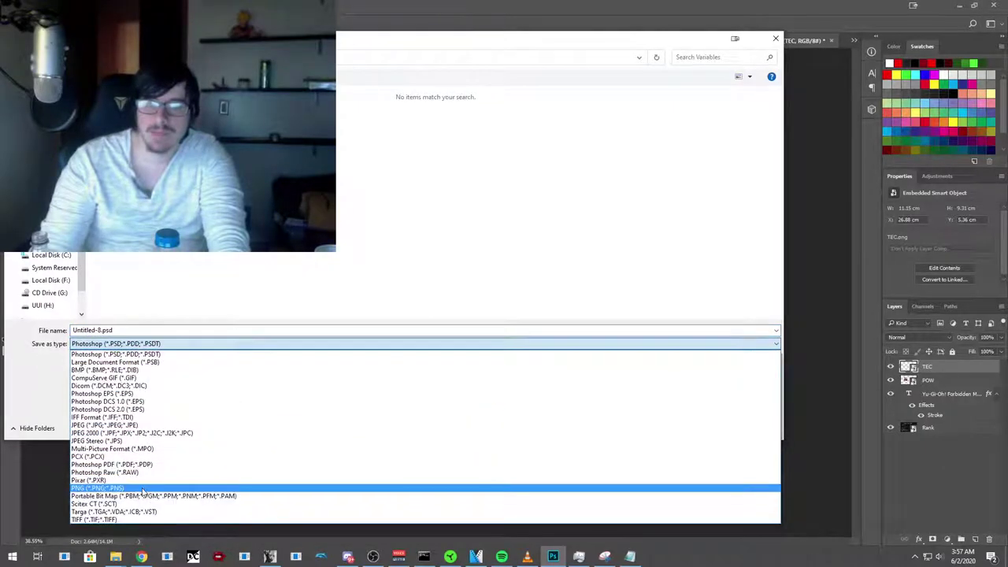
click(142, 489)
double_click(163, 330)
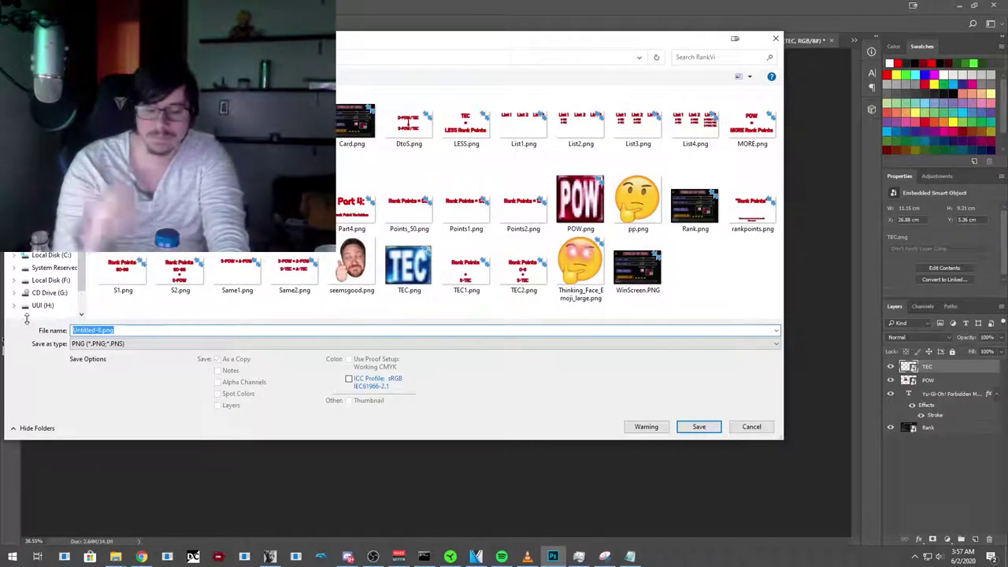
text(THUMBNAIL)
key(Return)
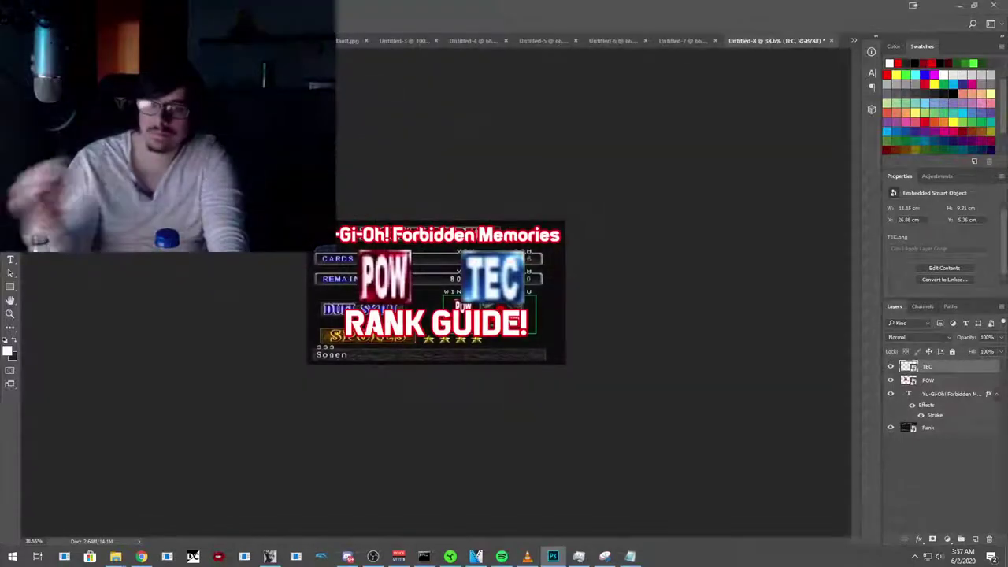
click(538, 176)
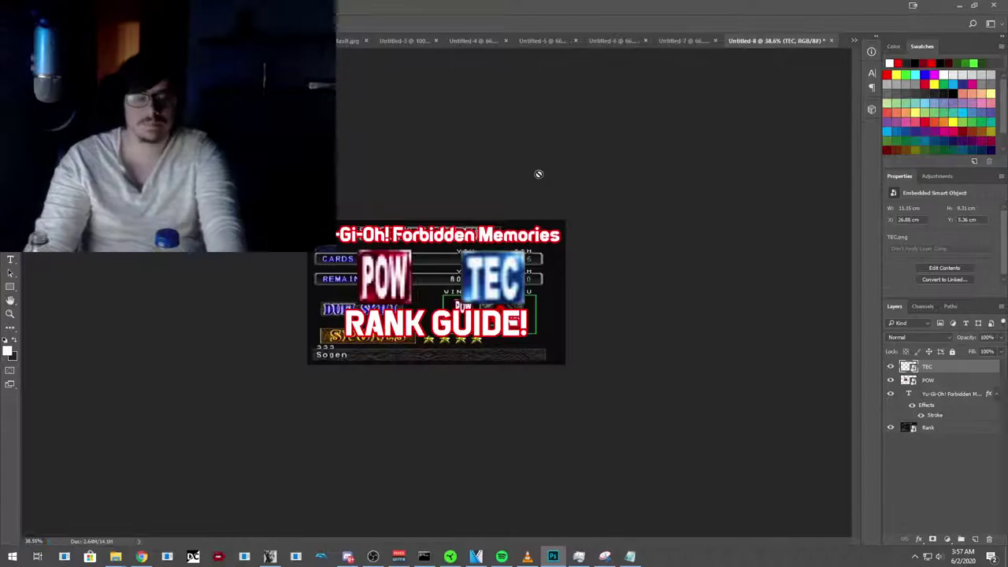
click(960, 7)
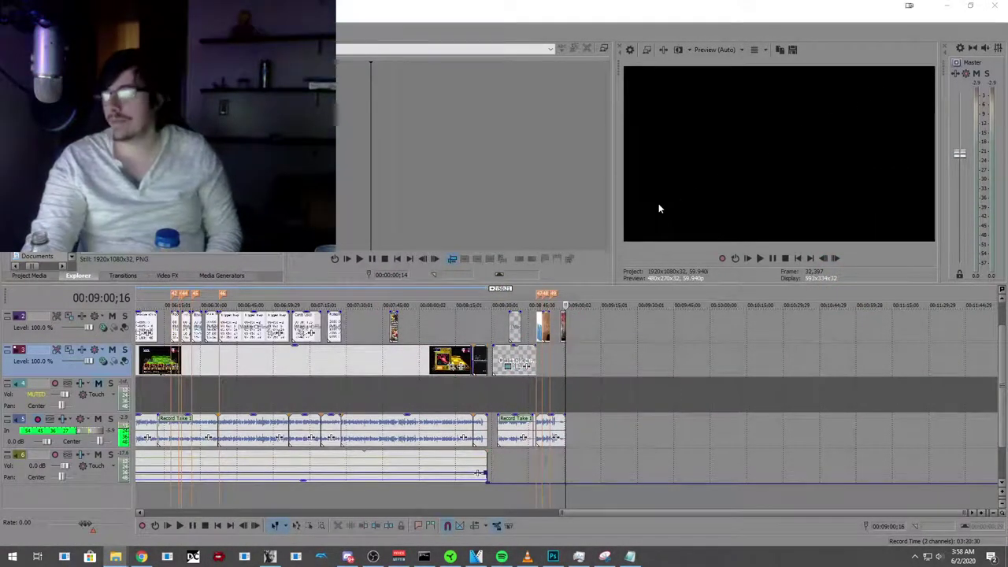